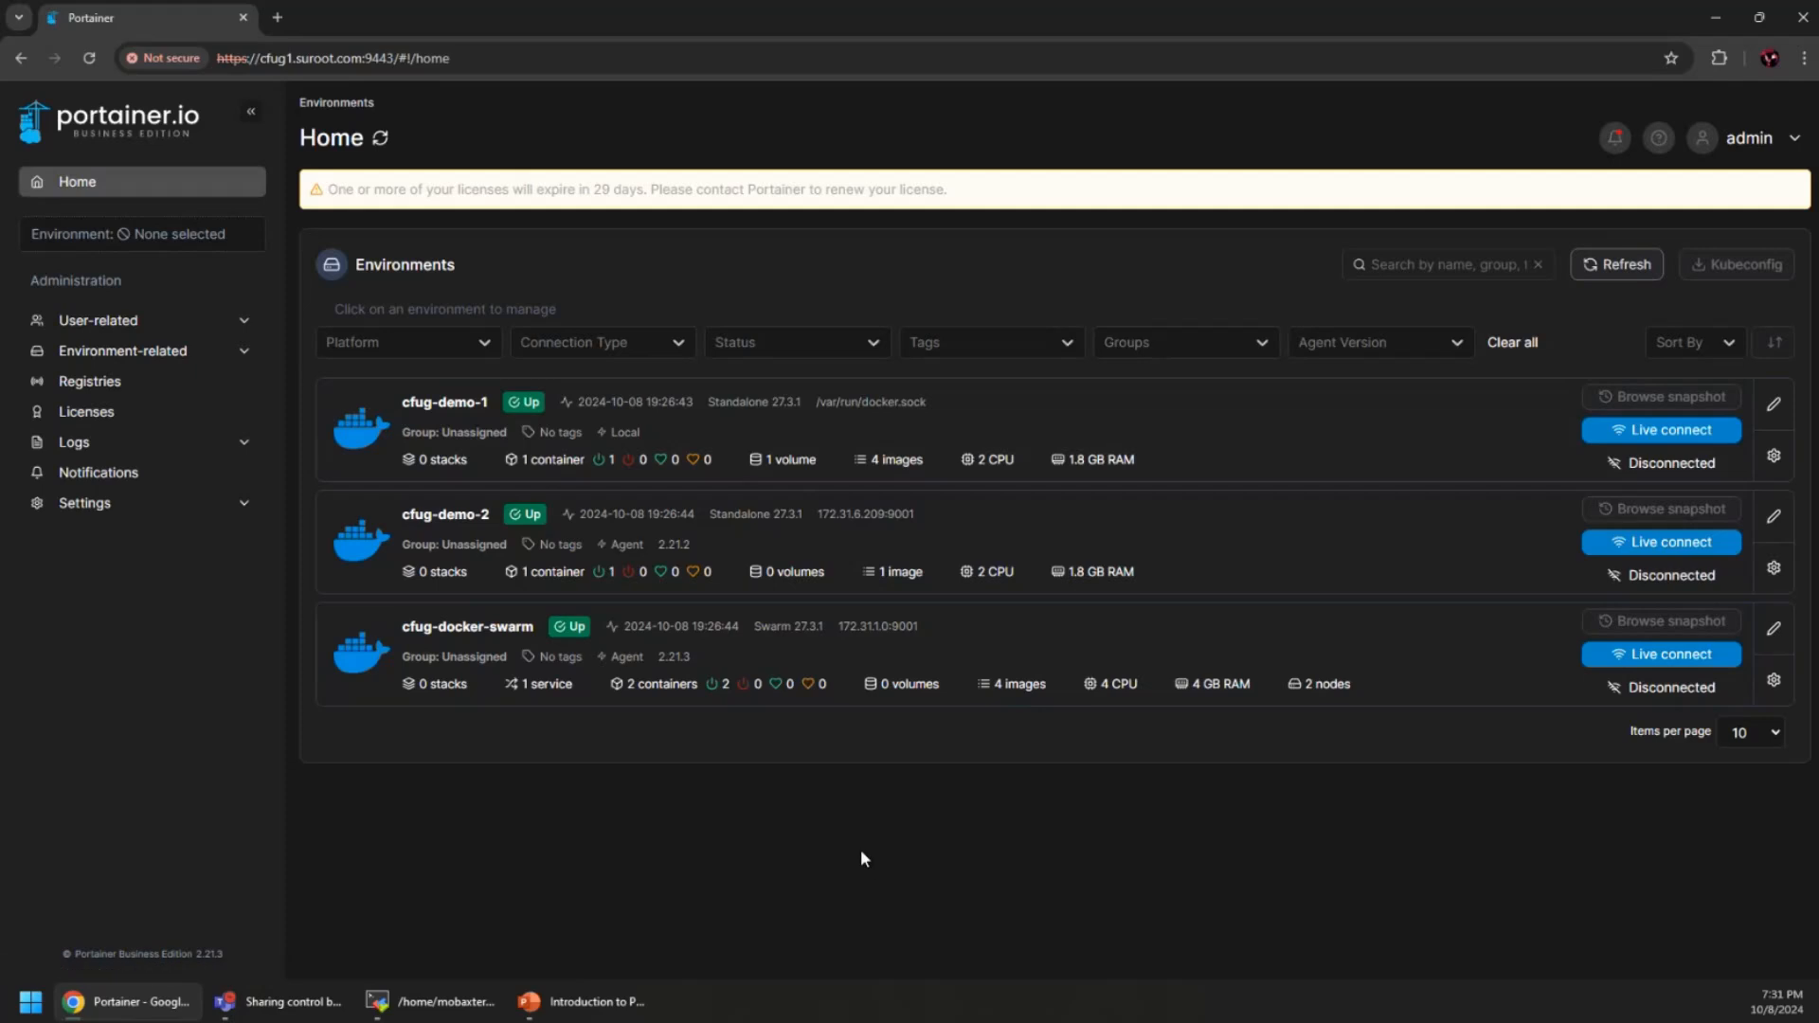
Open the cfug-demo-1 dashboard, which shows 0 stacks, 1 container, 4 images, 1 volume and 3 networks
{"action": "left_click", "coordinate": [1233, 433]}
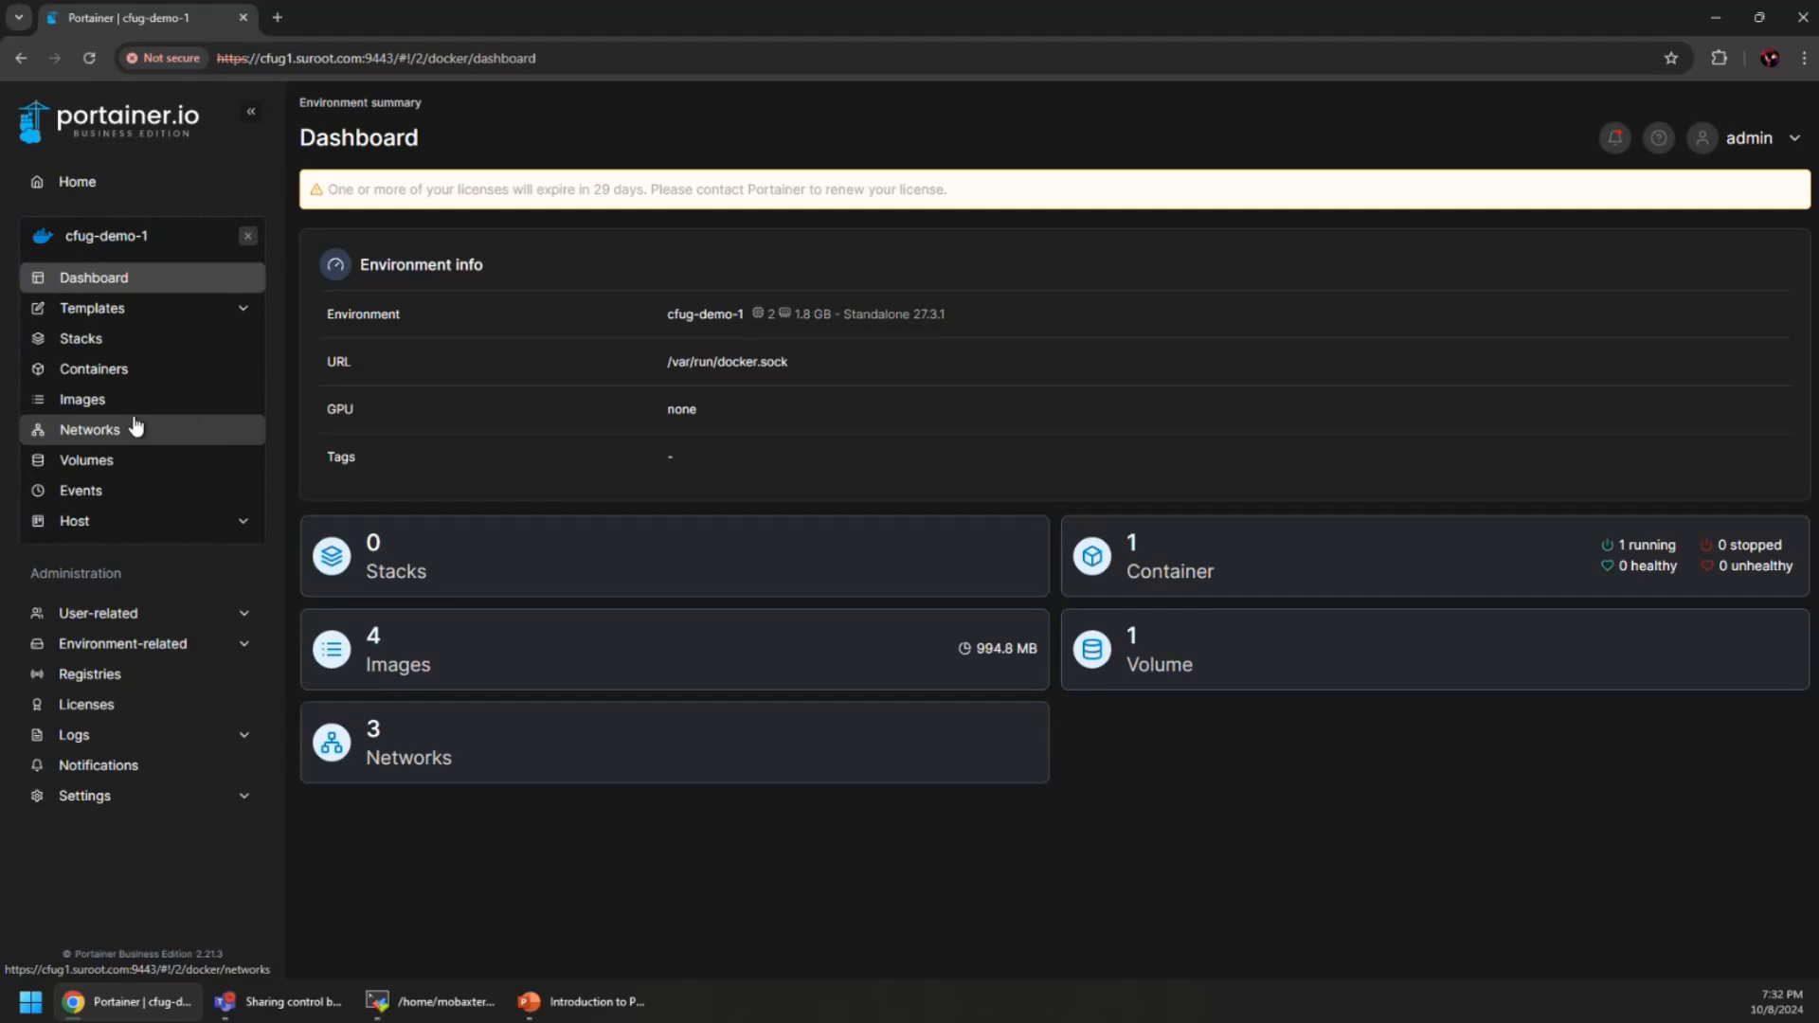
Open the cfug-docker-swarm environment from Home and view its services
{"action": "left_click", "coordinate": [73, 188]}
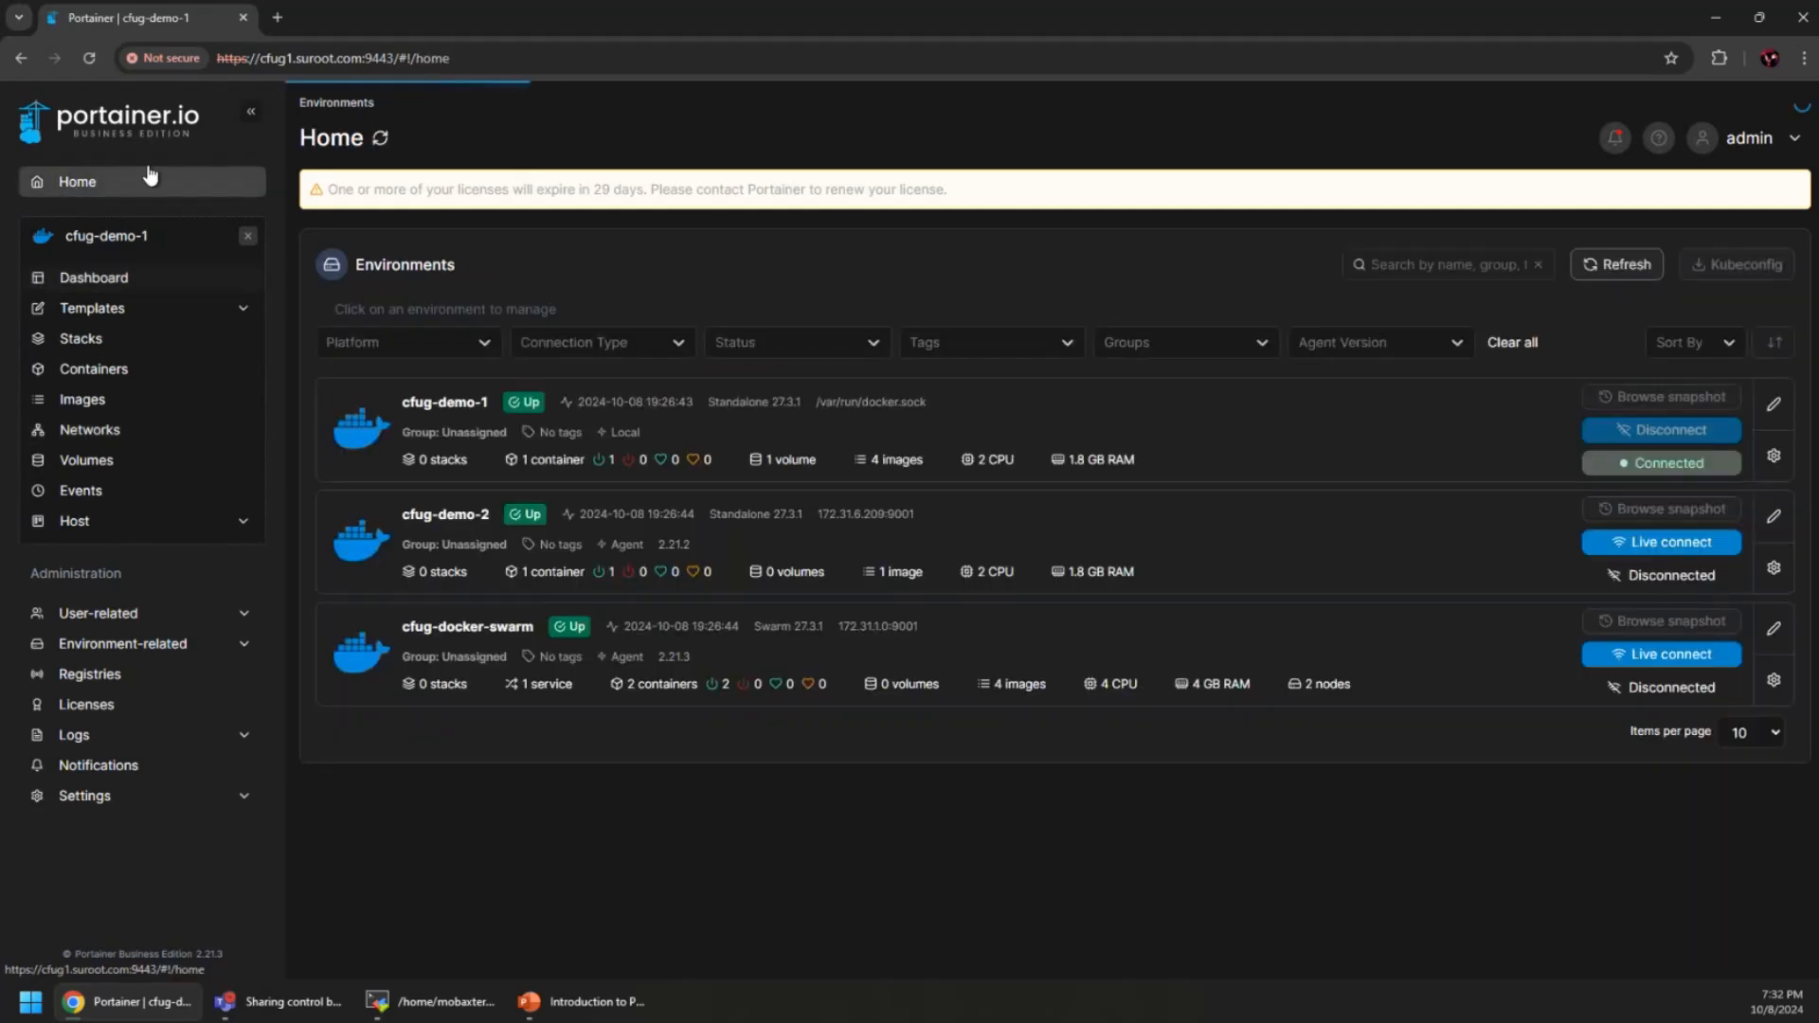
{"action": "left_click", "coordinate": [1128, 640]}
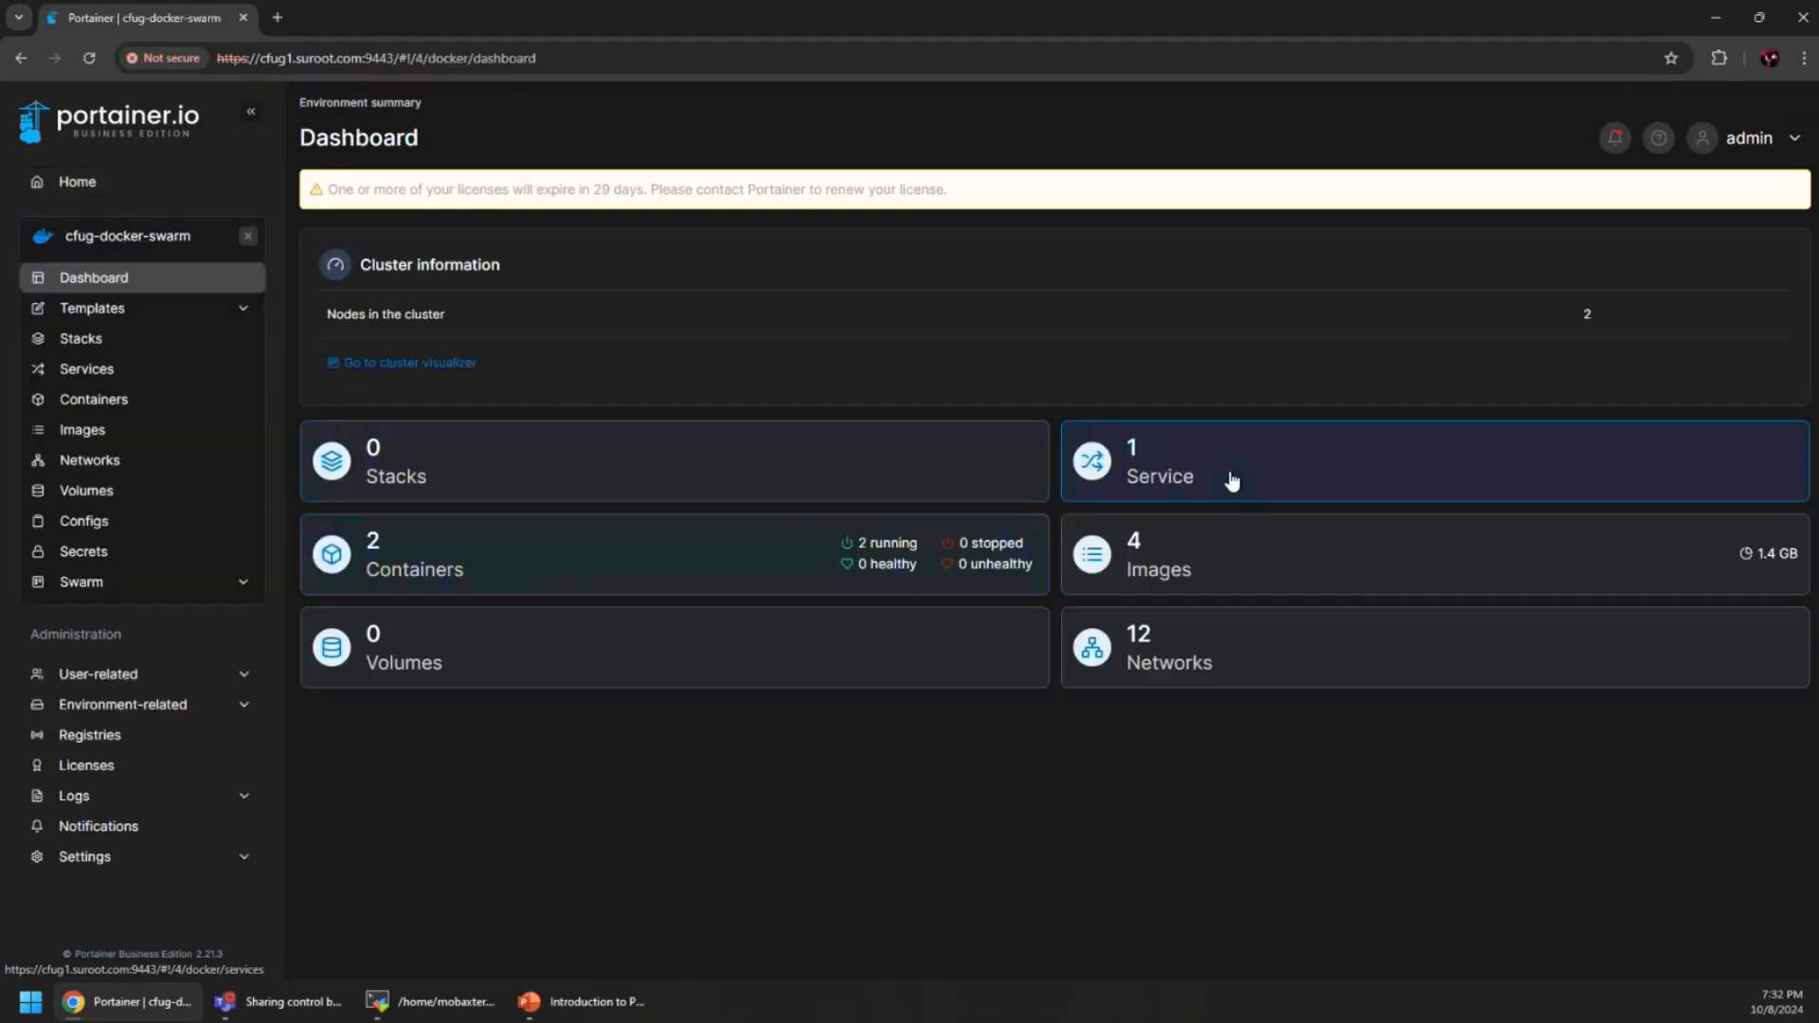
{"action": "left_click", "coordinate": [1360, 478]}
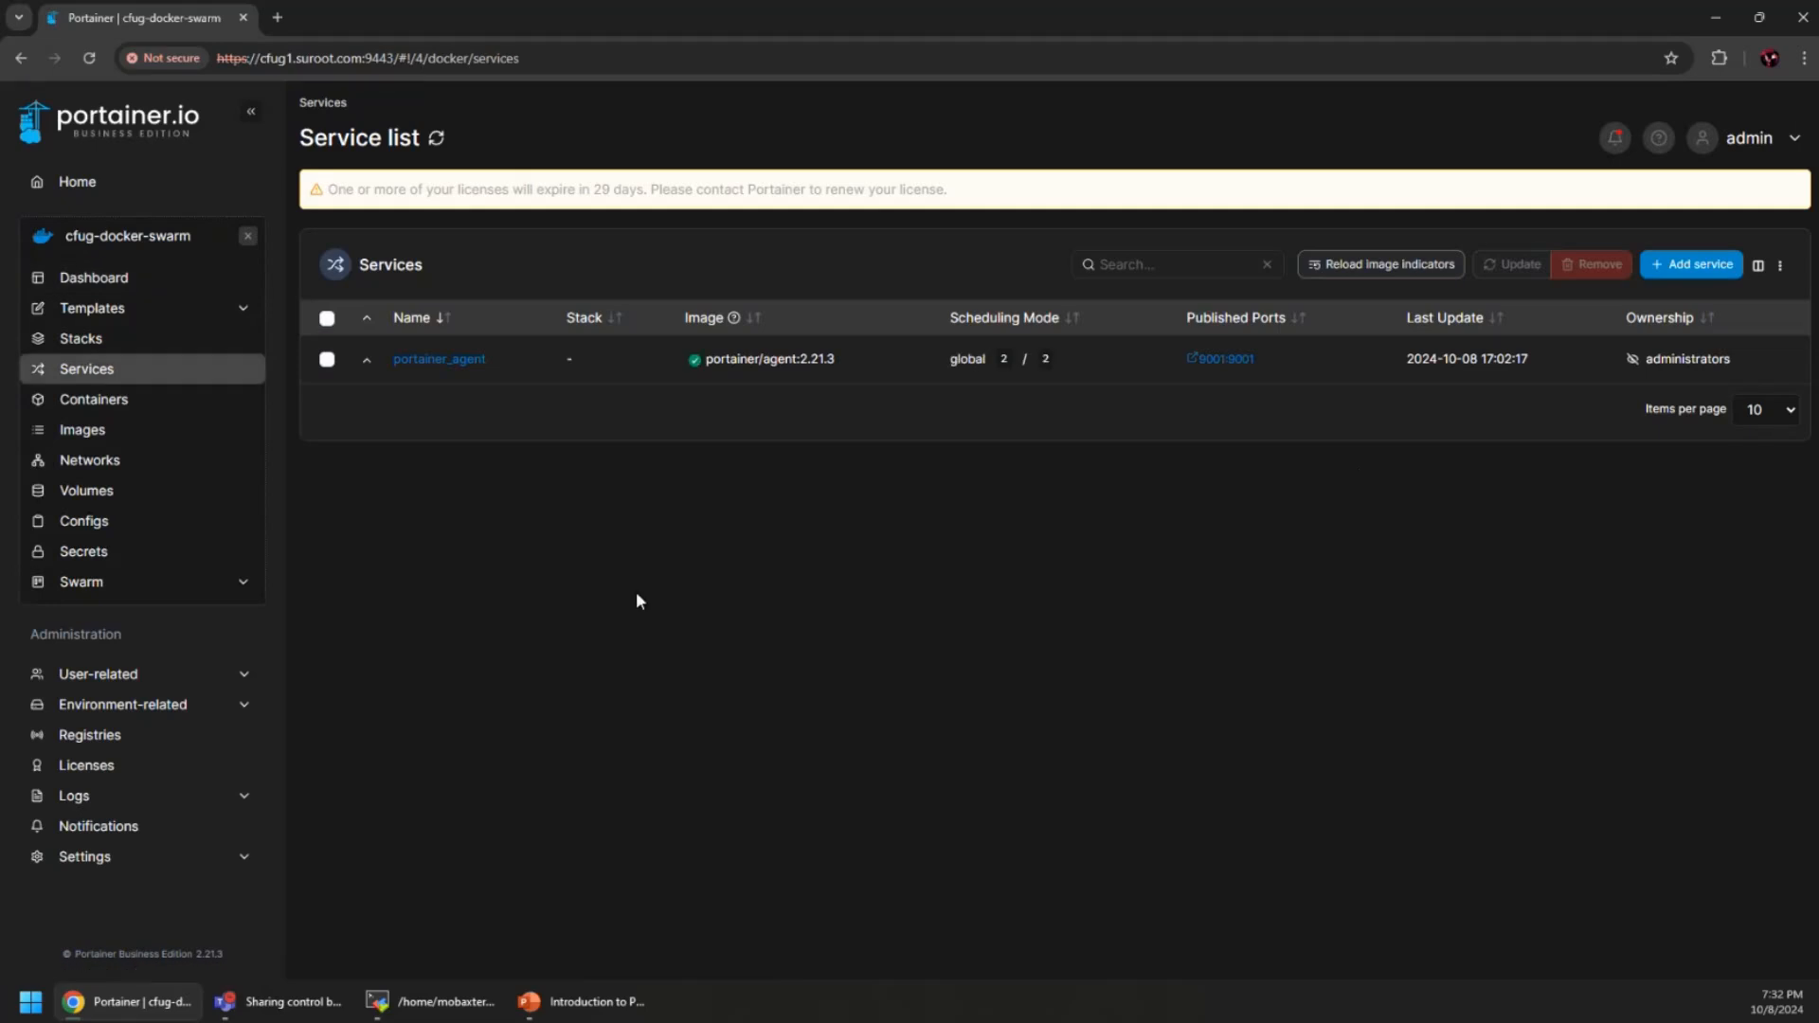
Return Home, open cfug-demo-1, and show its bridge, host and none networks
{"action": "left_click", "coordinate": [98, 180]}
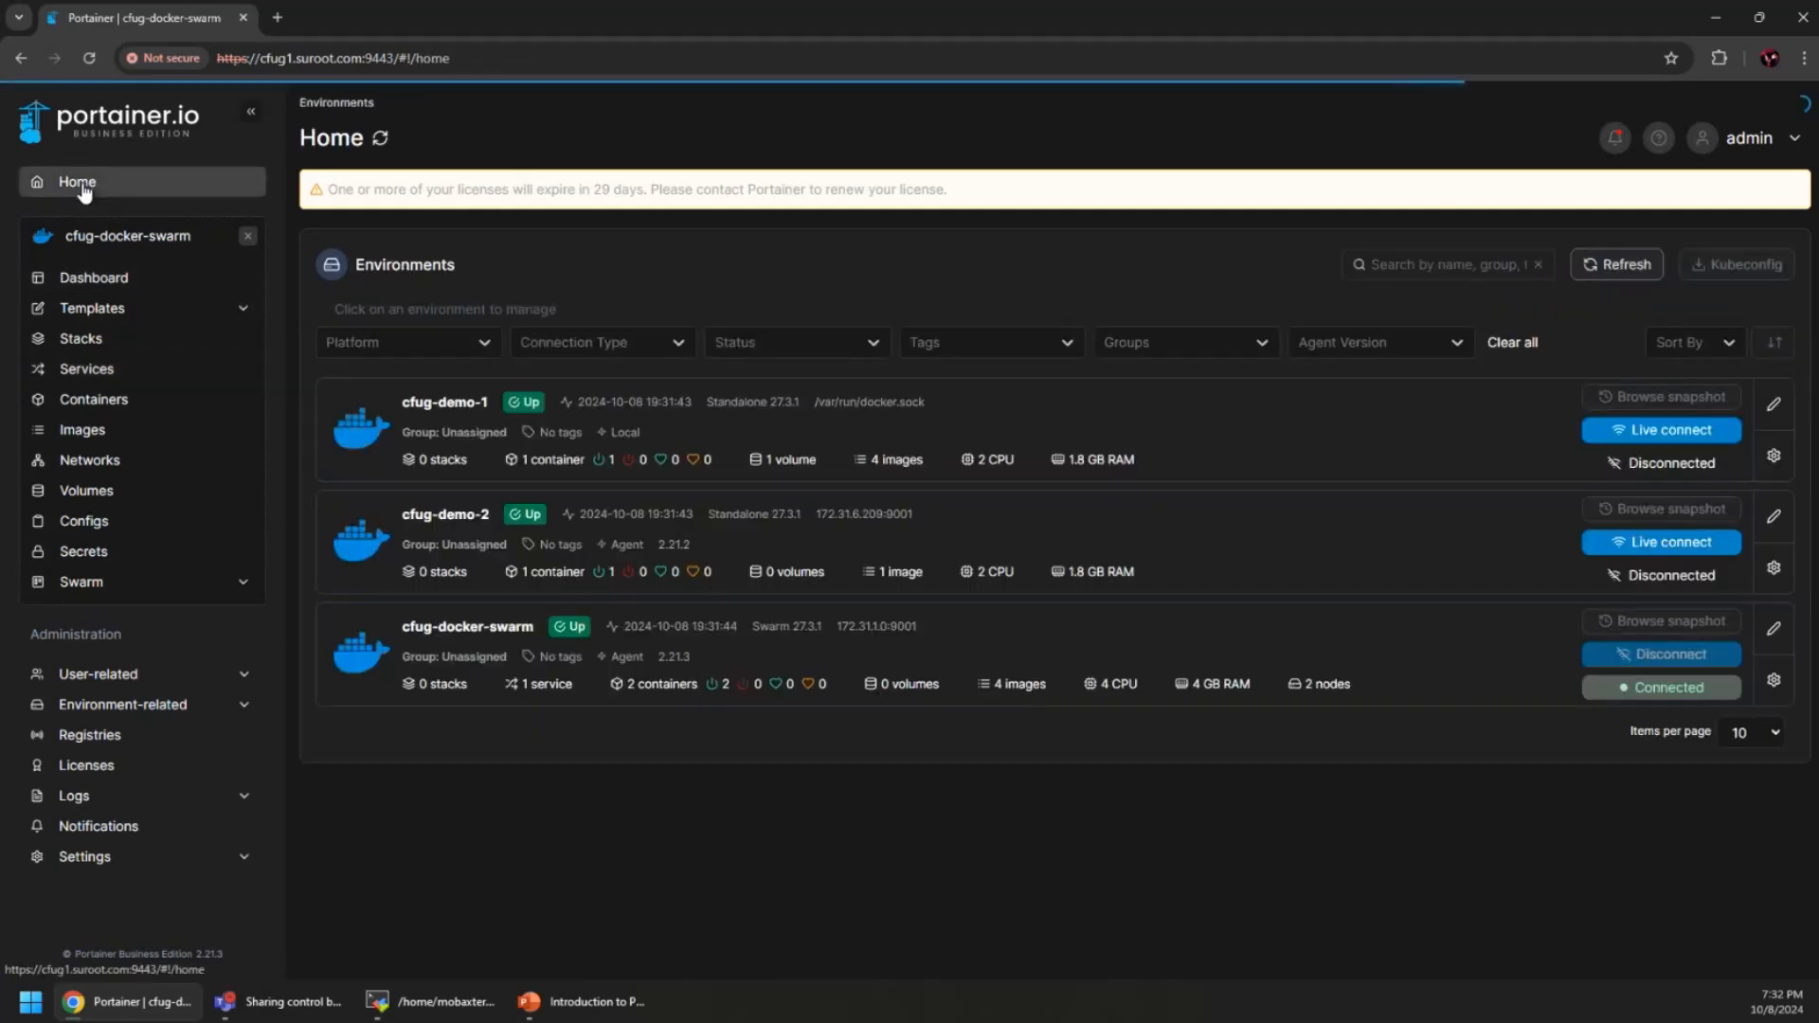
{"action": "left_click", "coordinate": [1283, 439]}
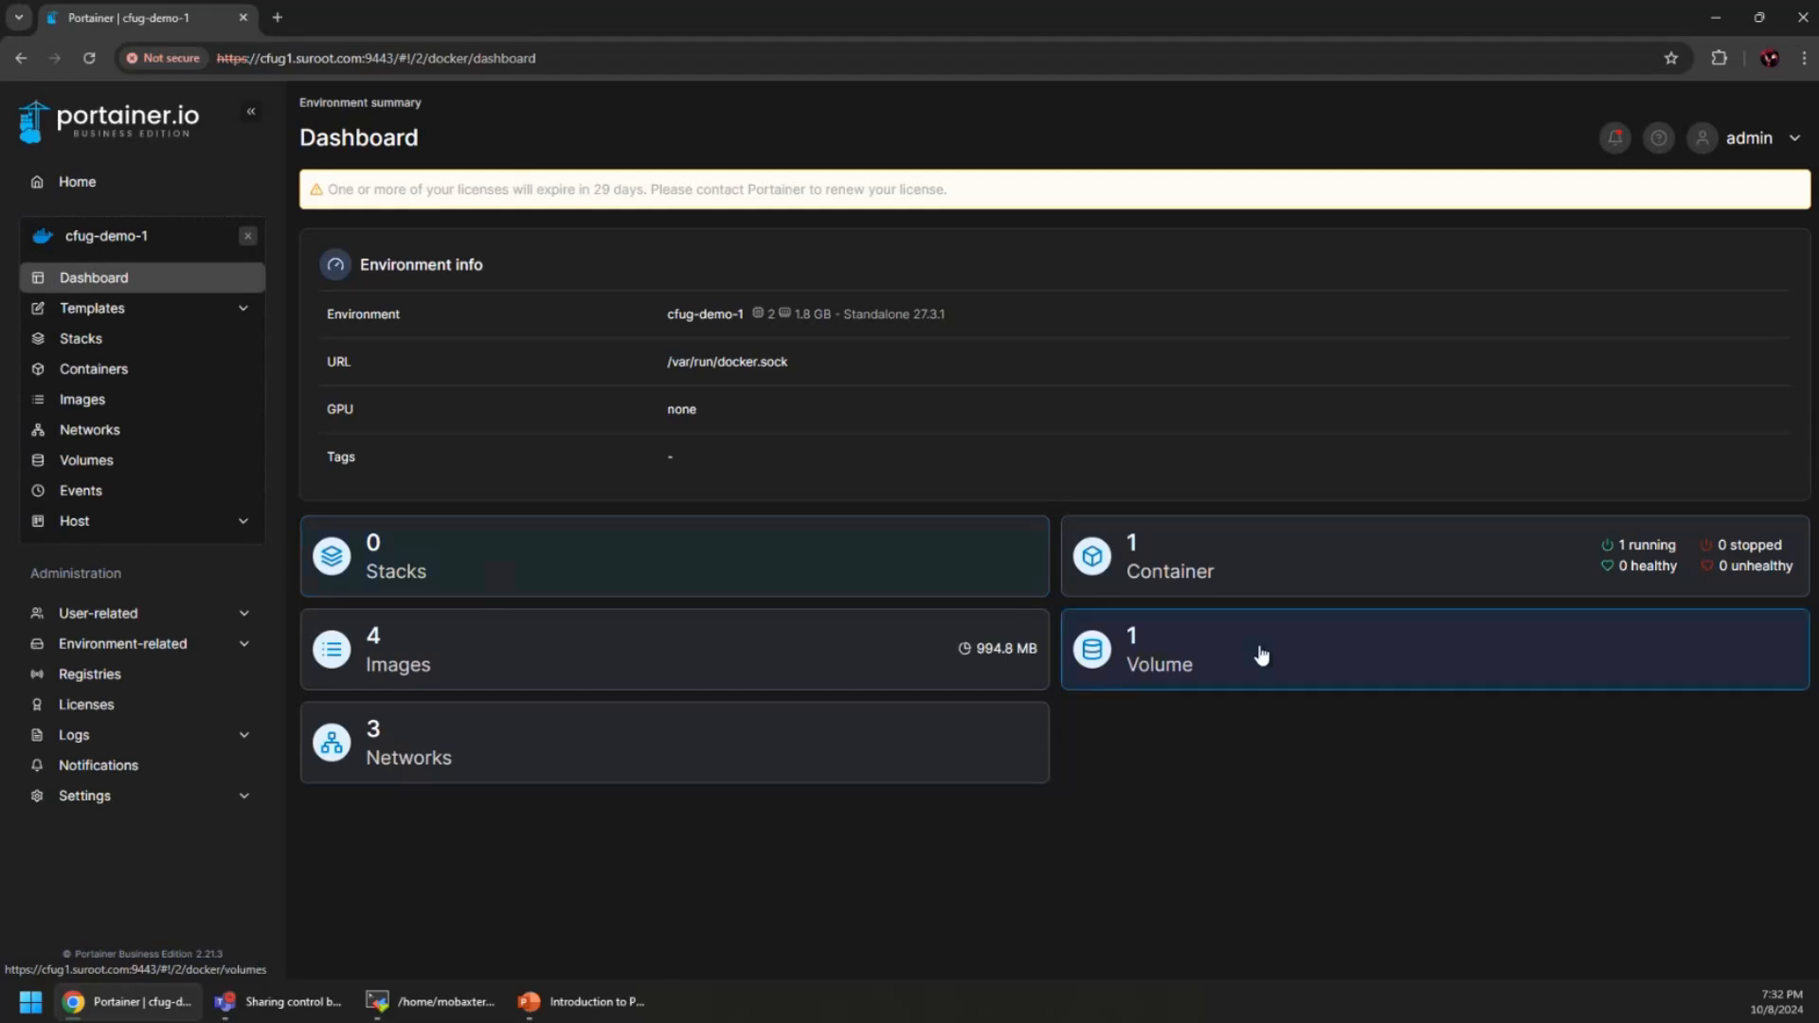
{"action": "left_click", "coordinate": [800, 771]}
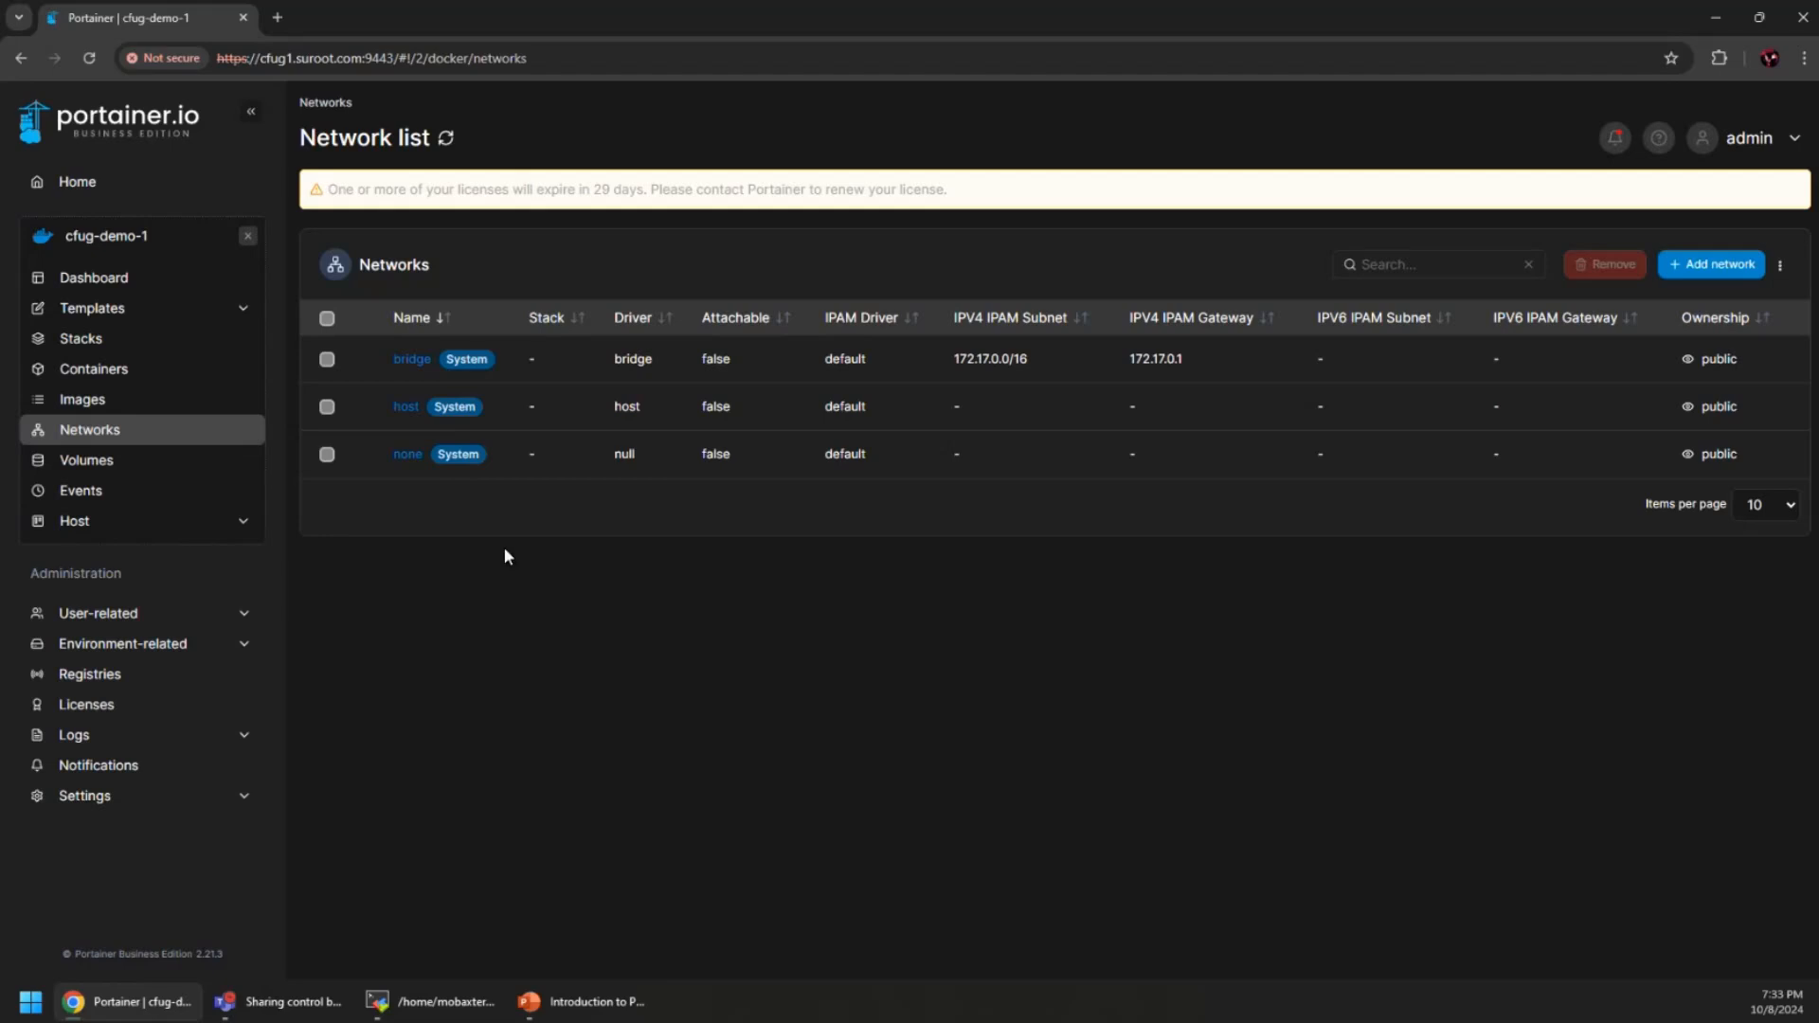
Open the cfug-demo-1 Volumes list, showing the local volume portainer_data
{"action": "left_click", "coordinate": [87, 459]}
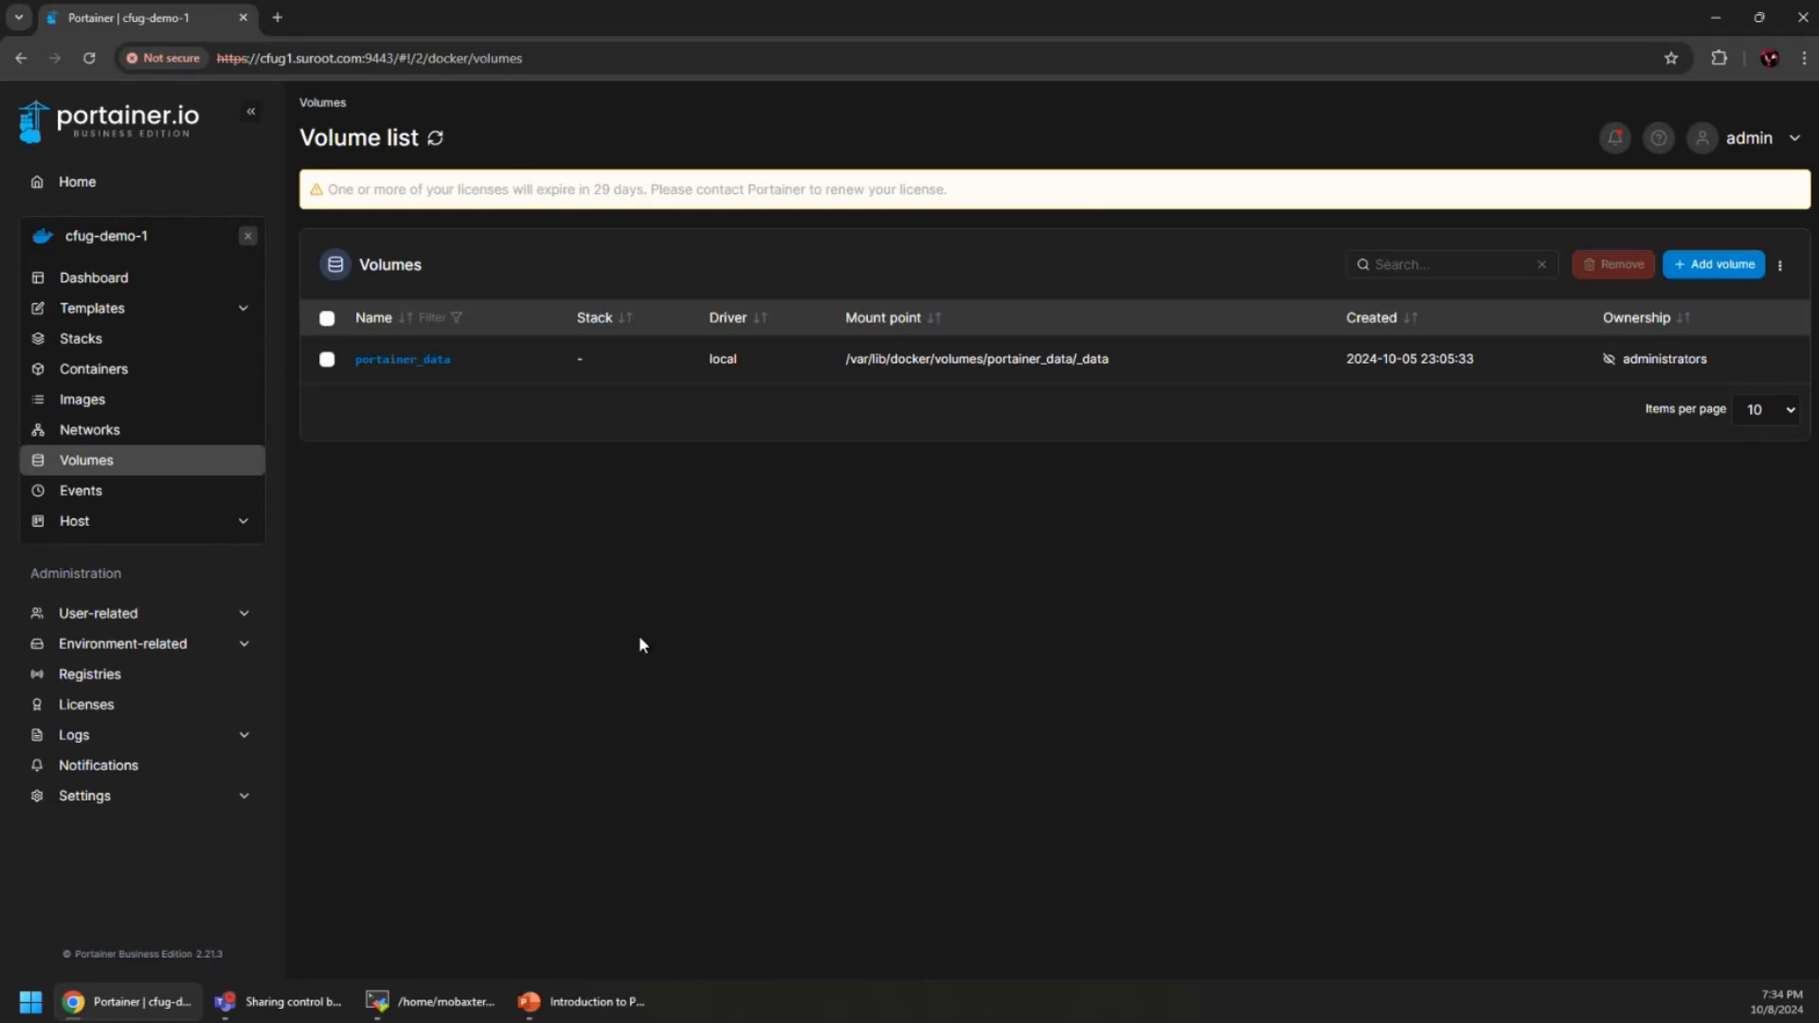
Open the cfug-demo-1 Images list with four portainer images, three marked Unused
{"action": "left_click", "coordinate": [117, 402]}
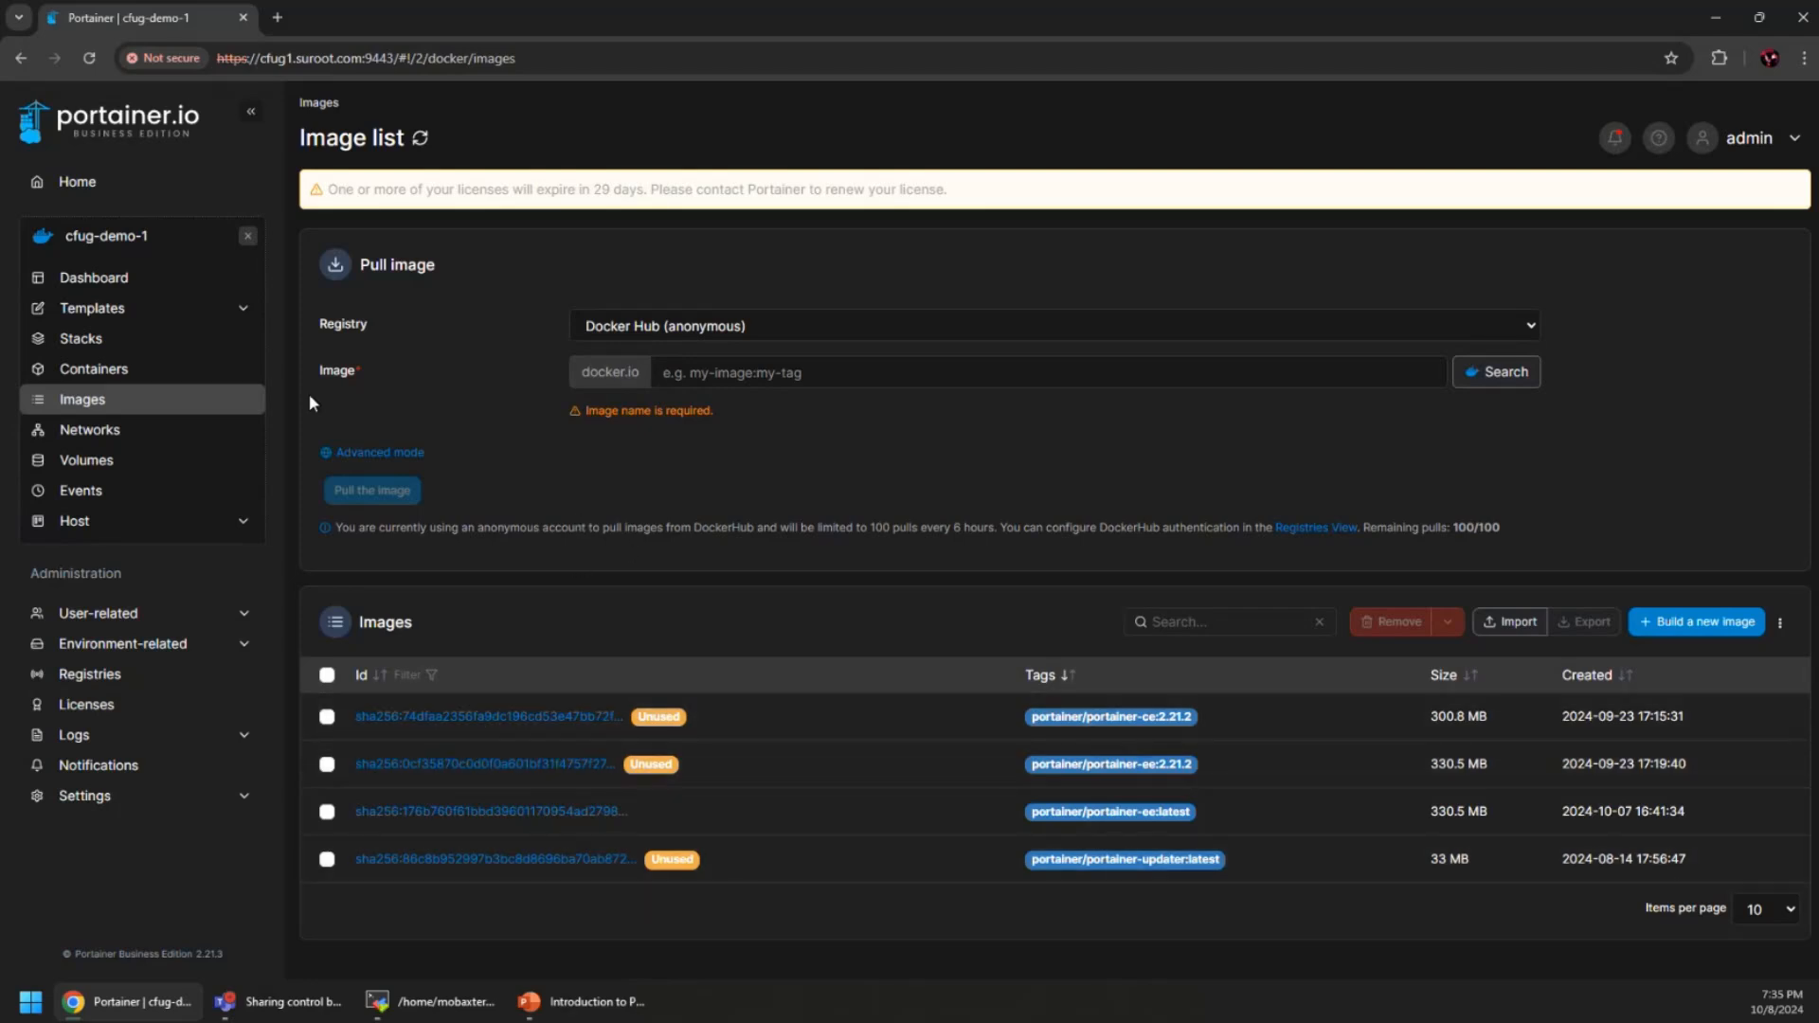
List the cfug-demo-1 containers and open the running portainer container's details
{"action": "left_click", "coordinate": [143, 370]}
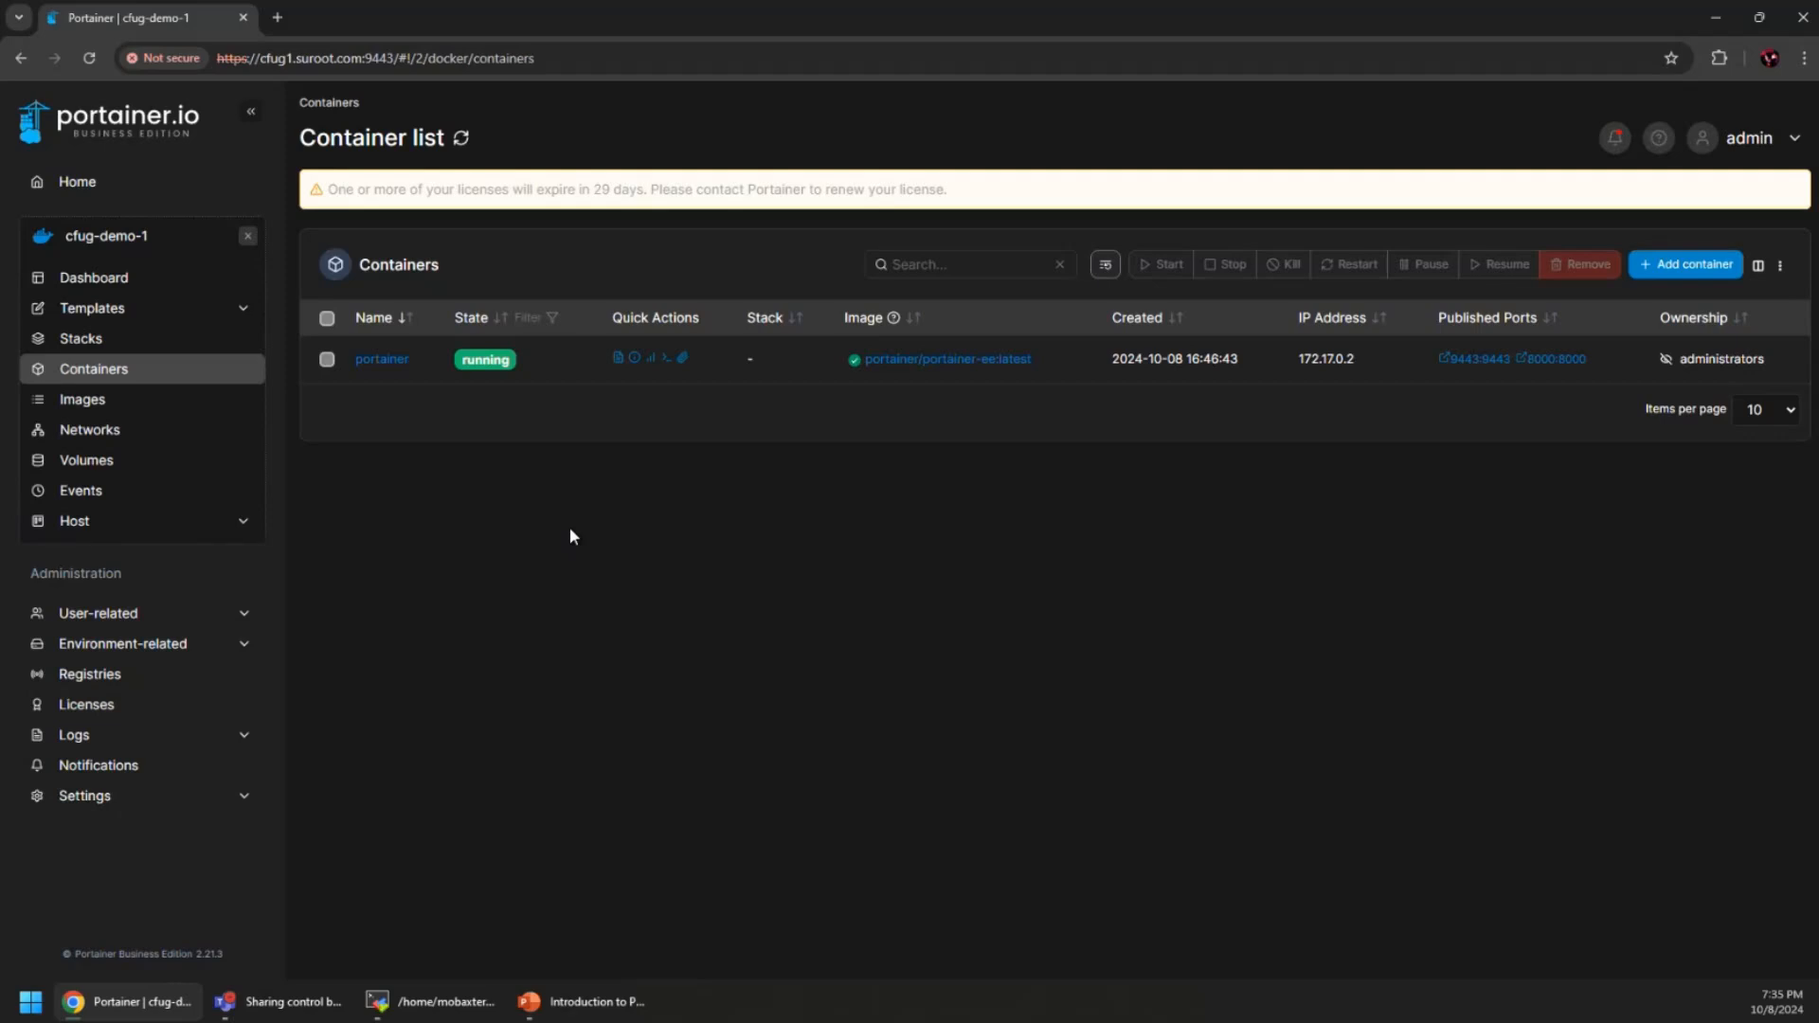
{"action": "left_click", "coordinate": [384, 360]}
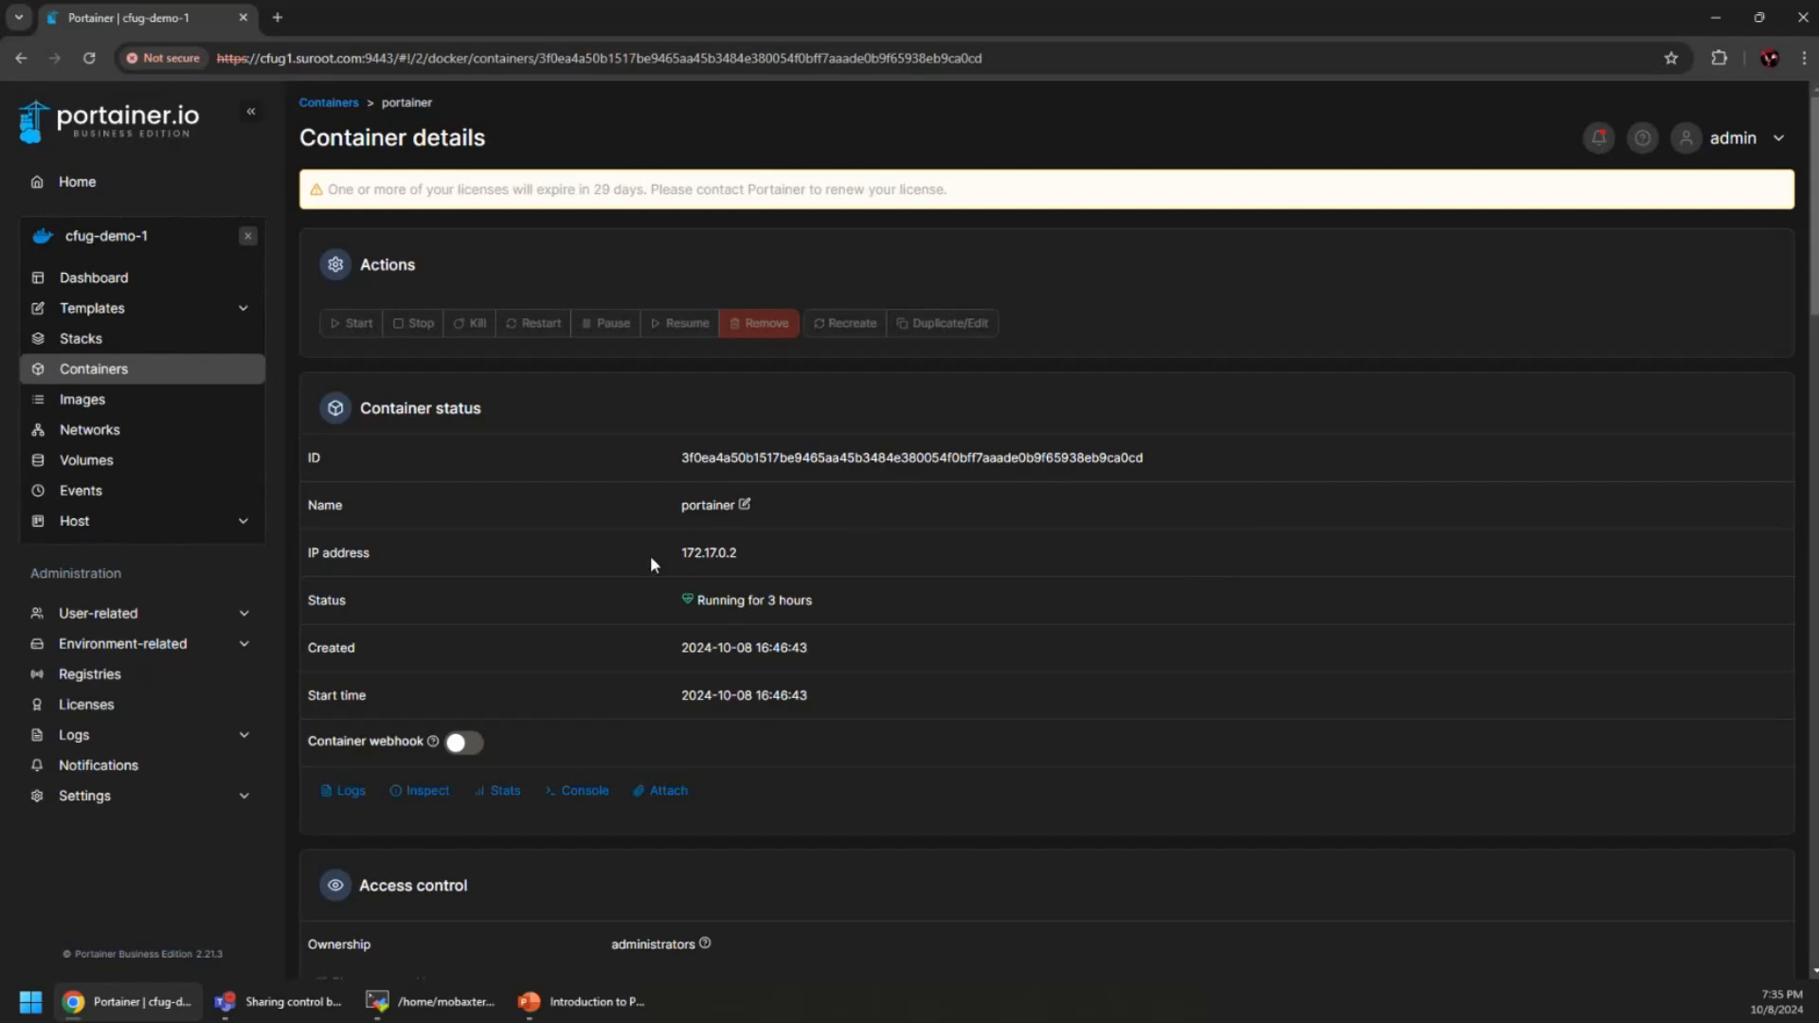
Highlight the portainer container's IP 172.17.0.2 and scroll down through its details
{"action": "double_click", "coordinate": [750, 548]}
{"action": "left_click", "coordinate": [856, 553]}
{"action": "scroll", "coordinate": [862, 709], "scroll_direction": "down", "scroll_amount": 3}
{"action": "scroll", "coordinate": [862, 709], "scroll_direction": "down", "scroll_amount": 3}
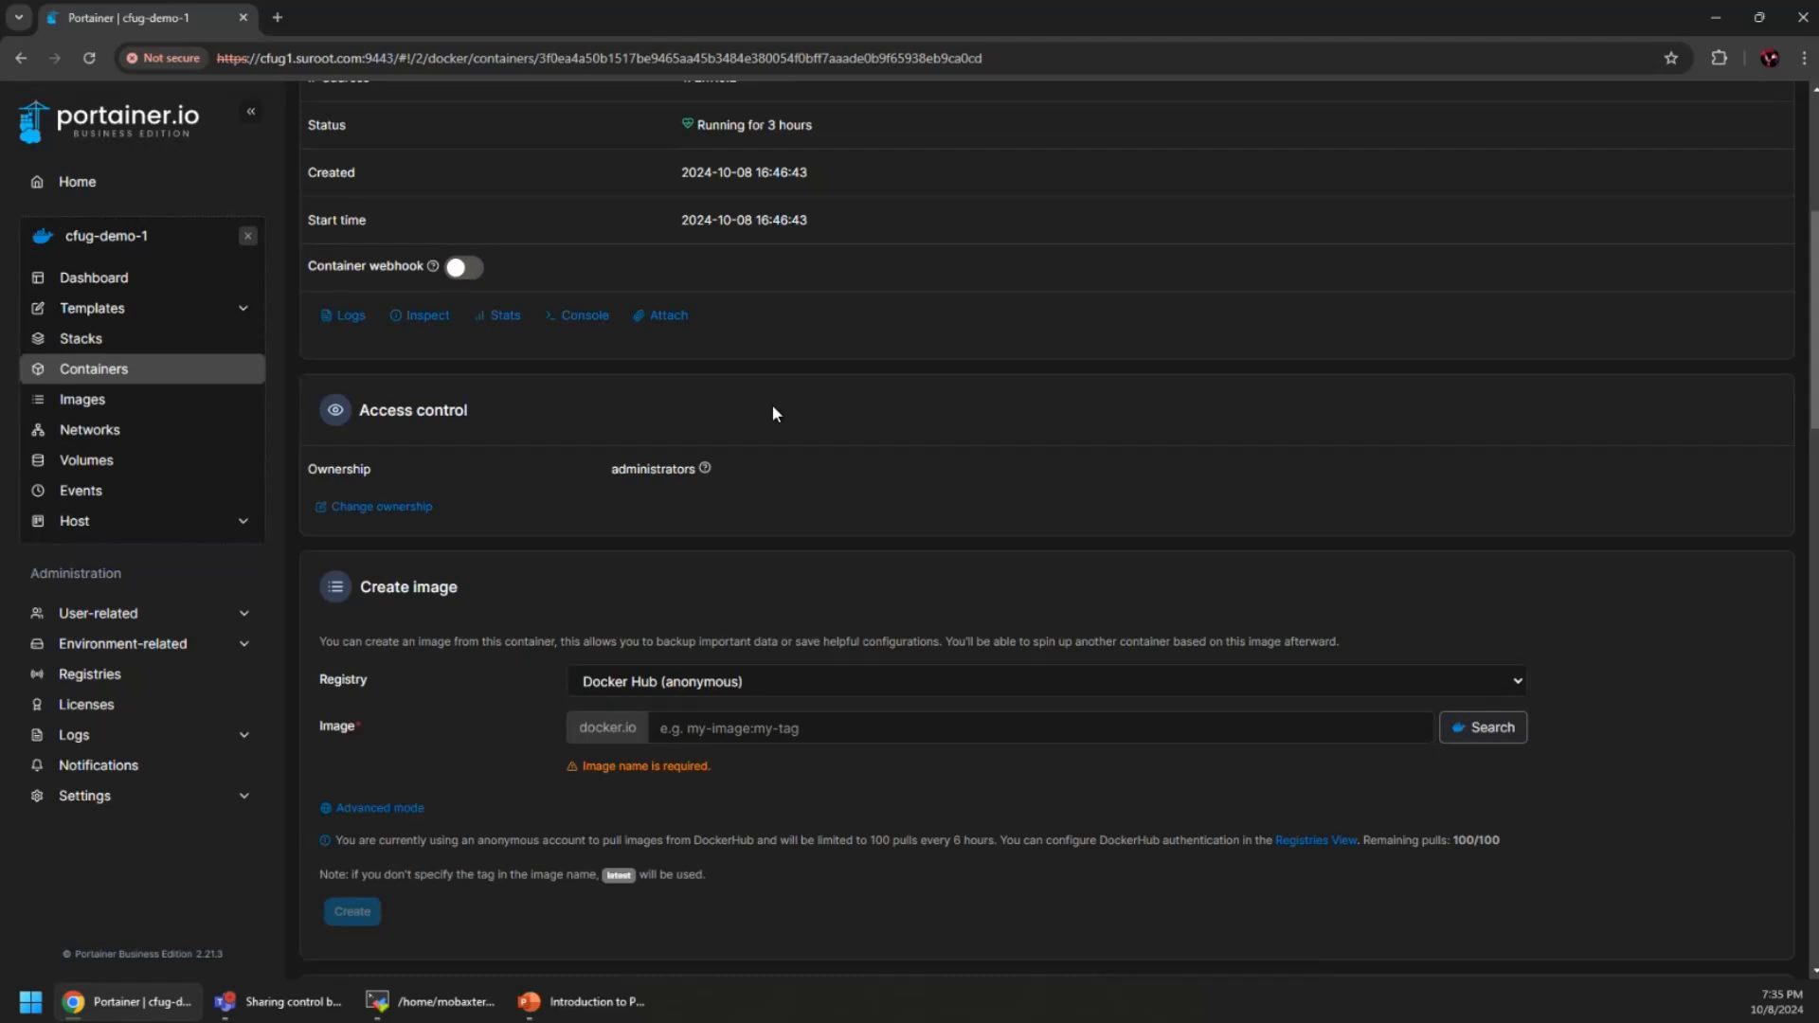
{"action": "scroll", "coordinate": [792, 446], "scroll_direction": "down", "scroll_amount": 3}
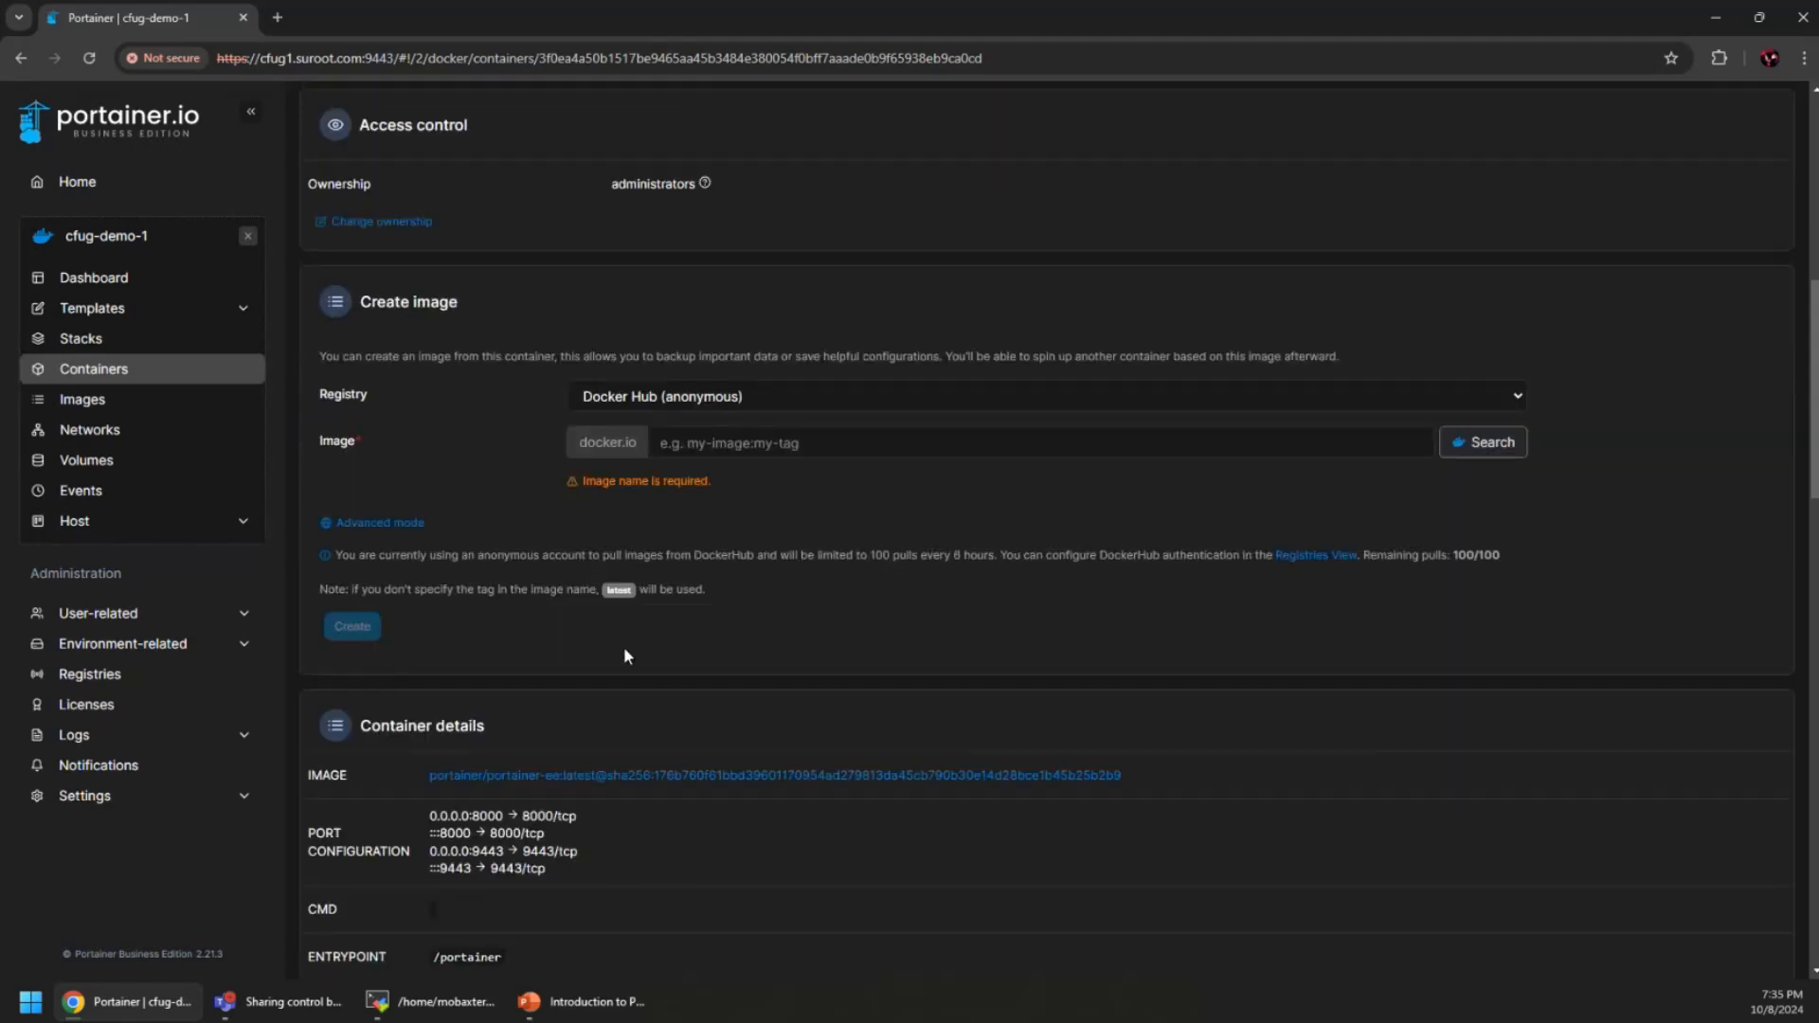
{"action": "scroll", "coordinate": [623, 653], "scroll_direction": "down", "scroll_amount": 3}
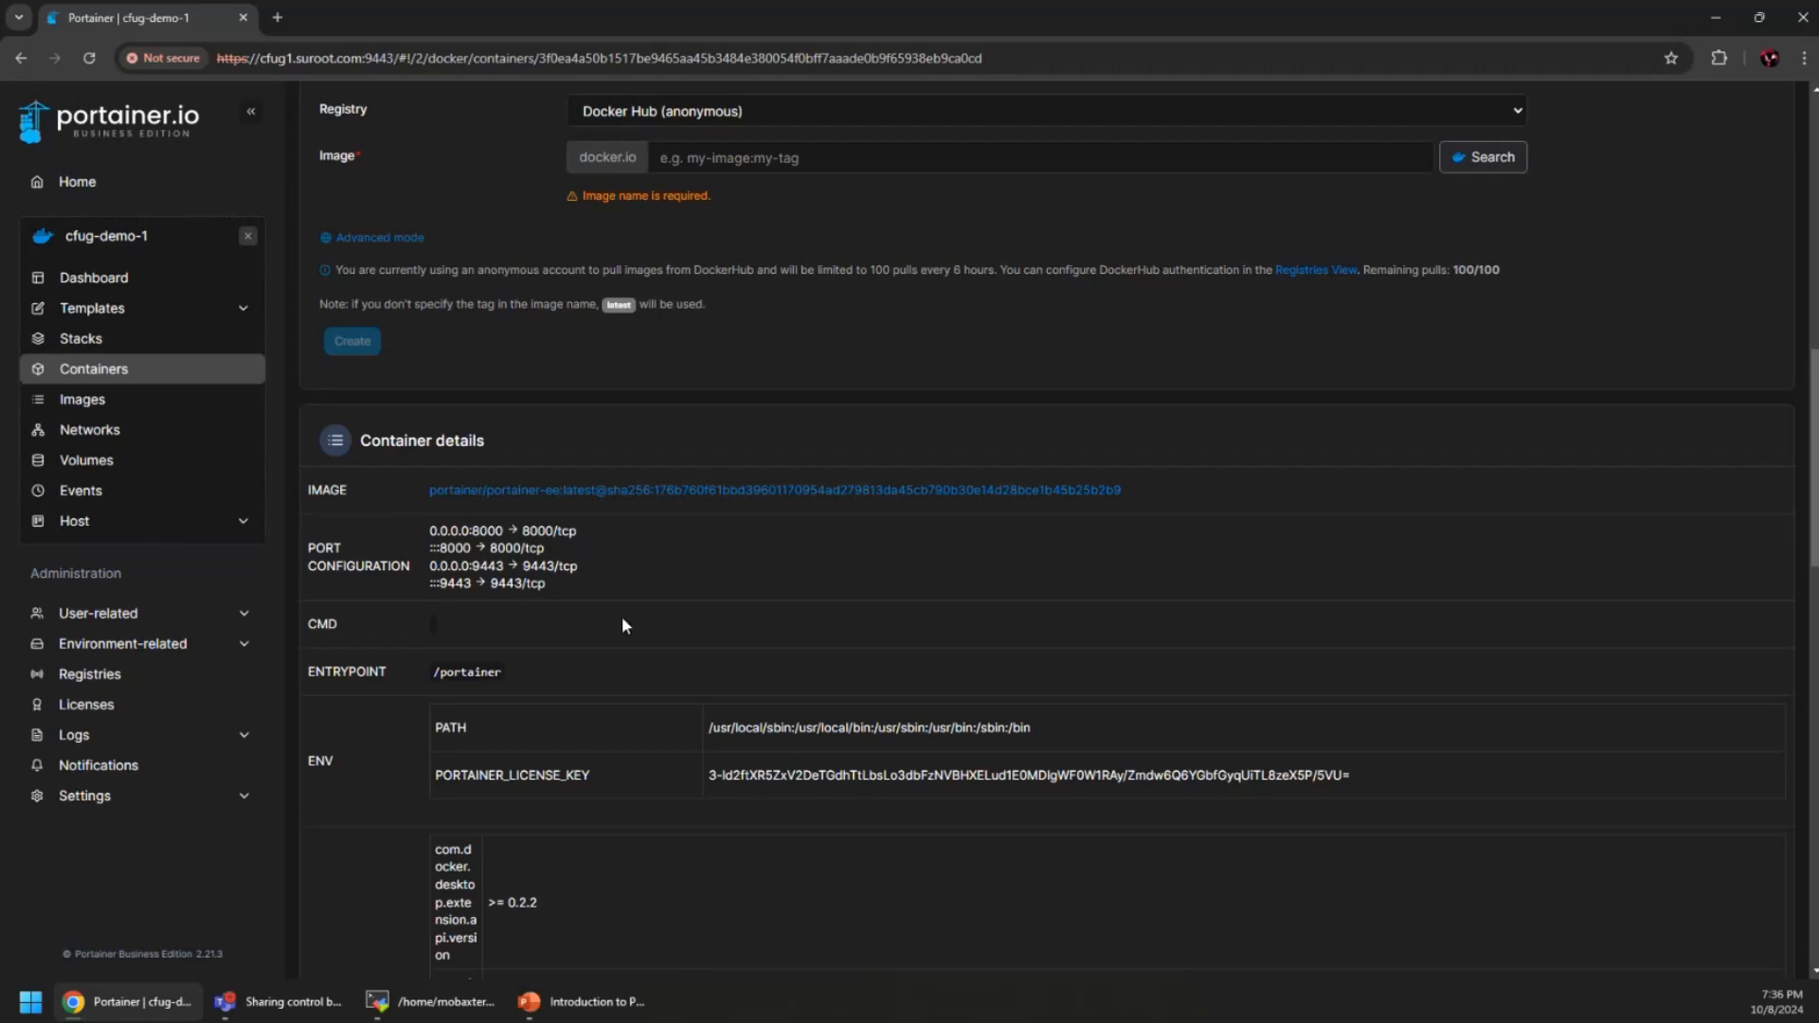
{"action": "scroll", "coordinate": [551, 618], "scroll_direction": "down", "scroll_amount": 1}
{"action": "scroll", "coordinate": [585, 686], "scroll_direction": "down", "scroll_amount": 7}
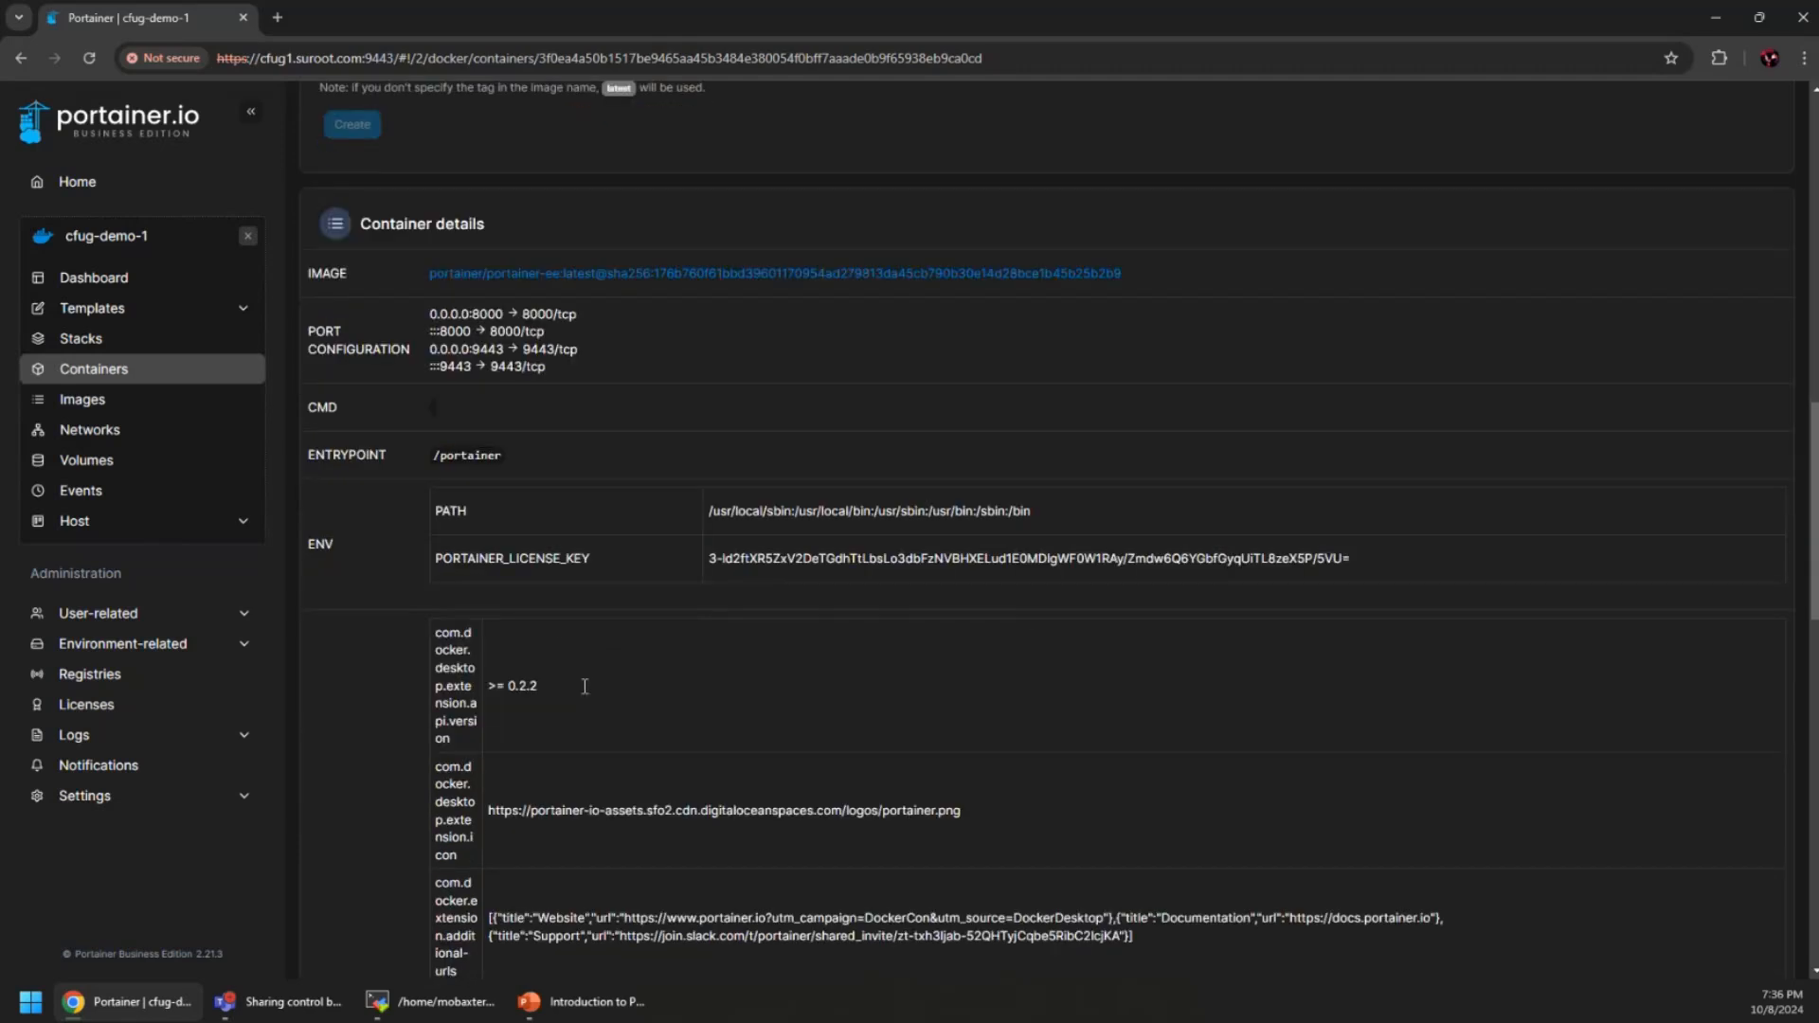
{"action": "scroll", "coordinate": [566, 644], "scroll_direction": "down", "scroll_amount": 6}
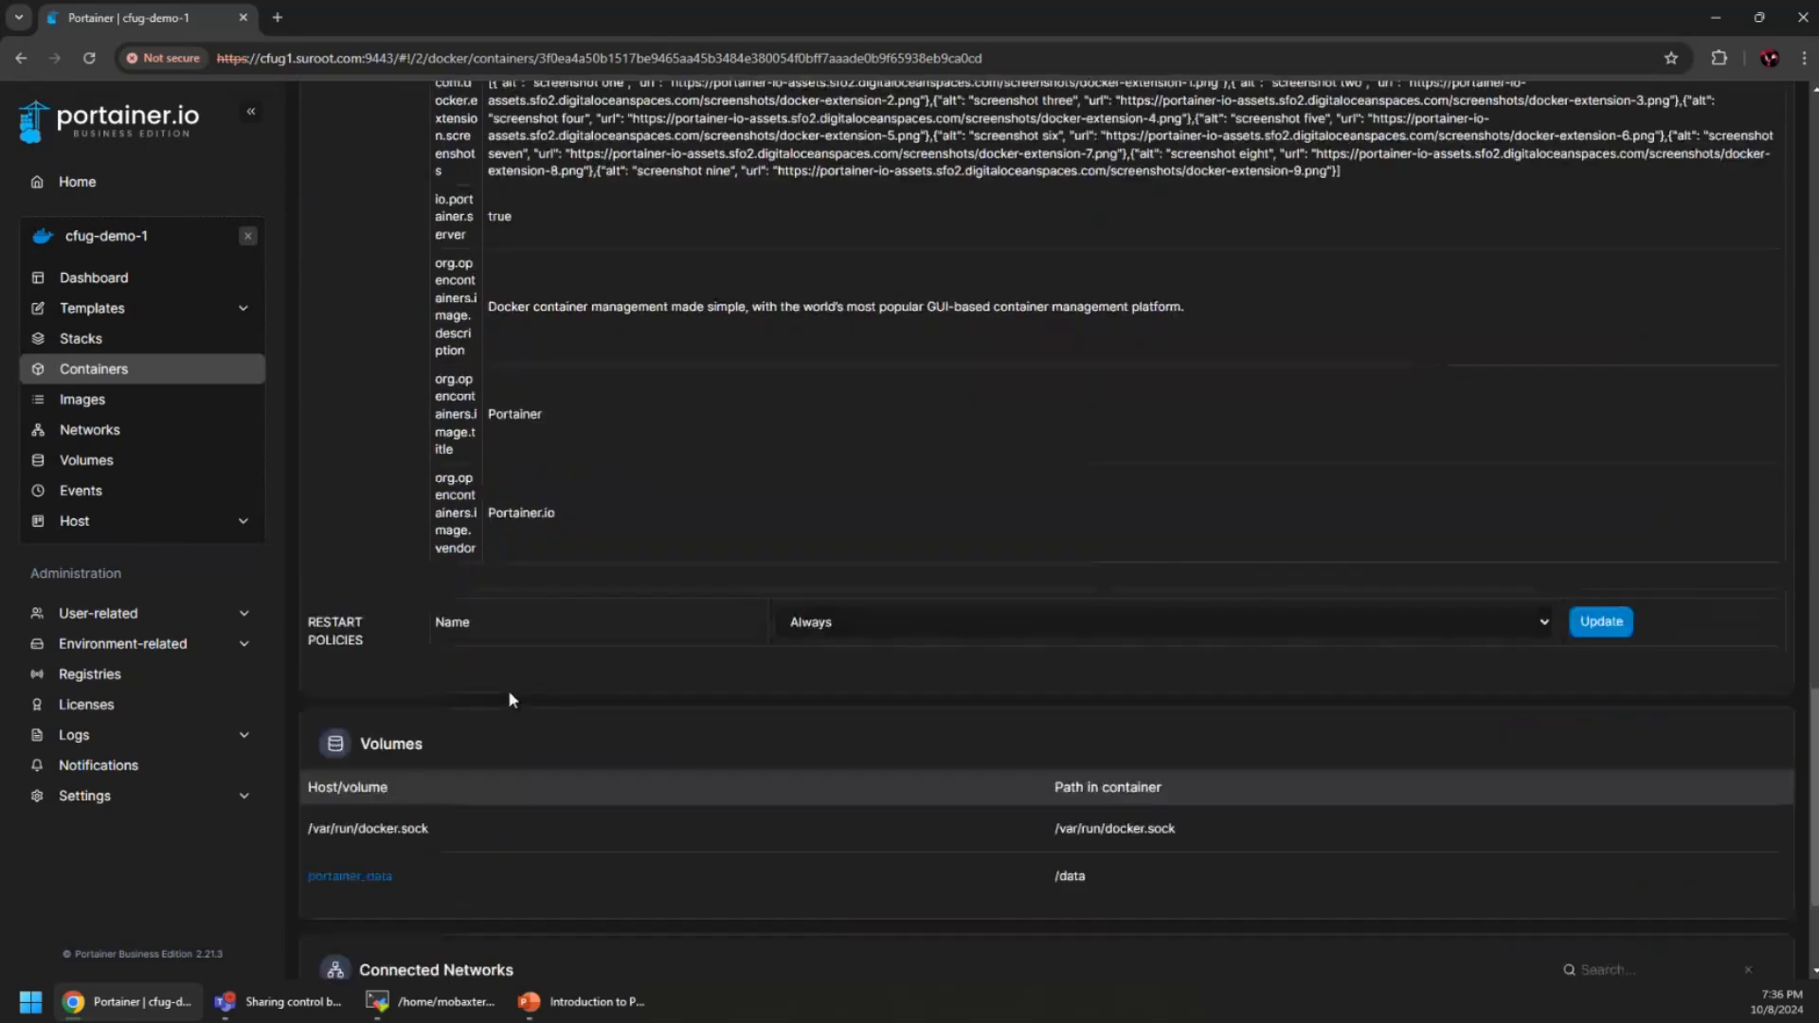
Check the restart policy, volumes and networks, then return to the cfug-demo-1 dashboard
{"action": "left_click", "coordinate": [493, 604]}
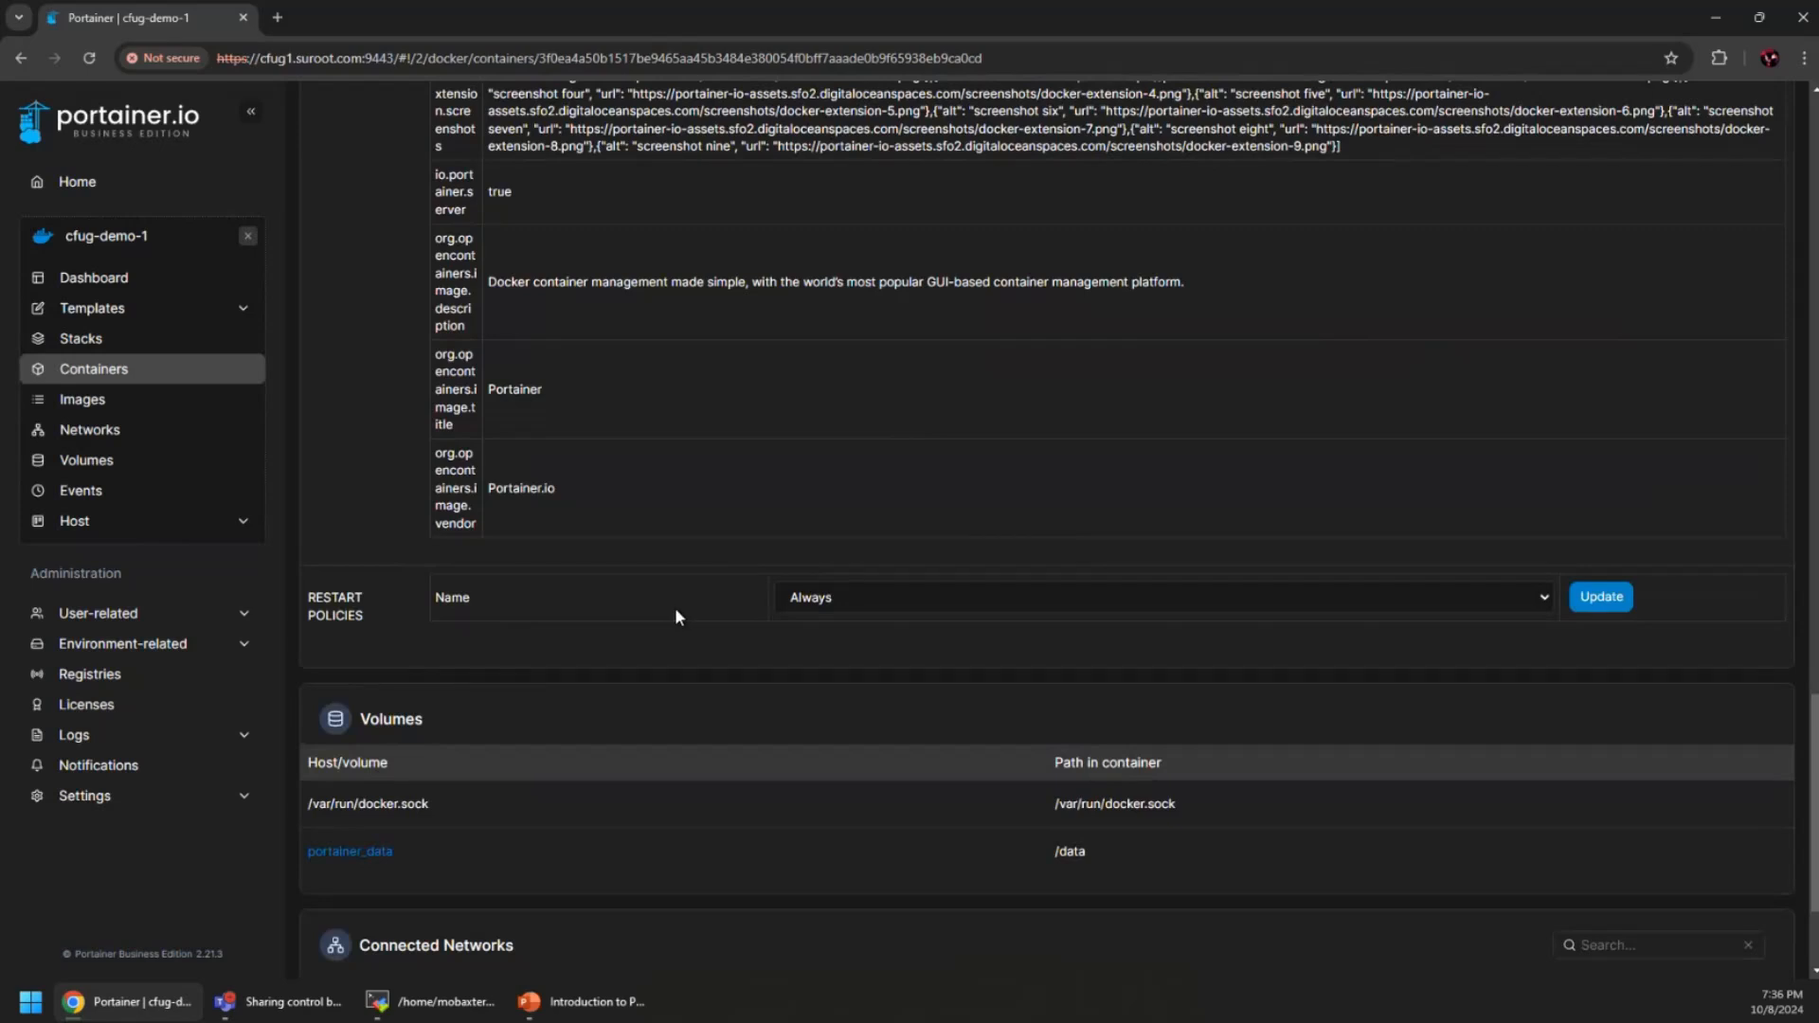
{"action": "scroll", "coordinate": [661, 648], "scroll_direction": "down", "scroll_amount": 2}
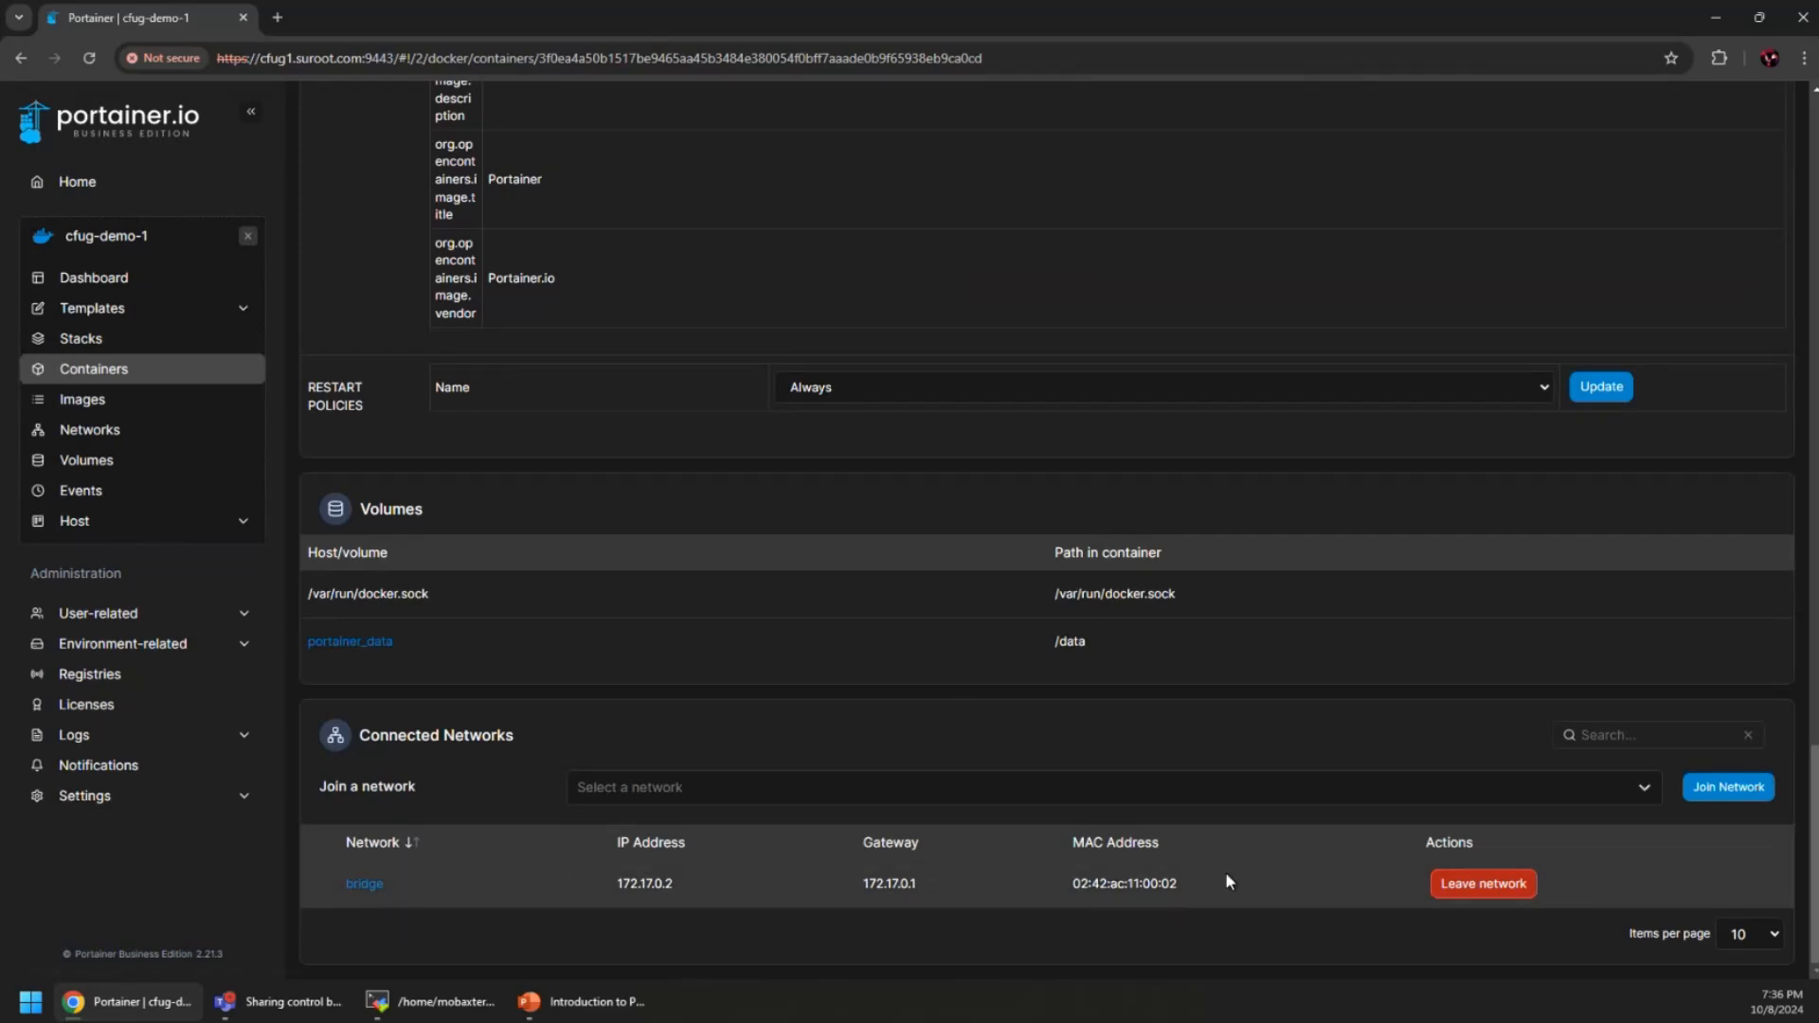
{"action": "scroll", "coordinate": [593, 833], "scroll_direction": "up", "scroll_amount": 15}
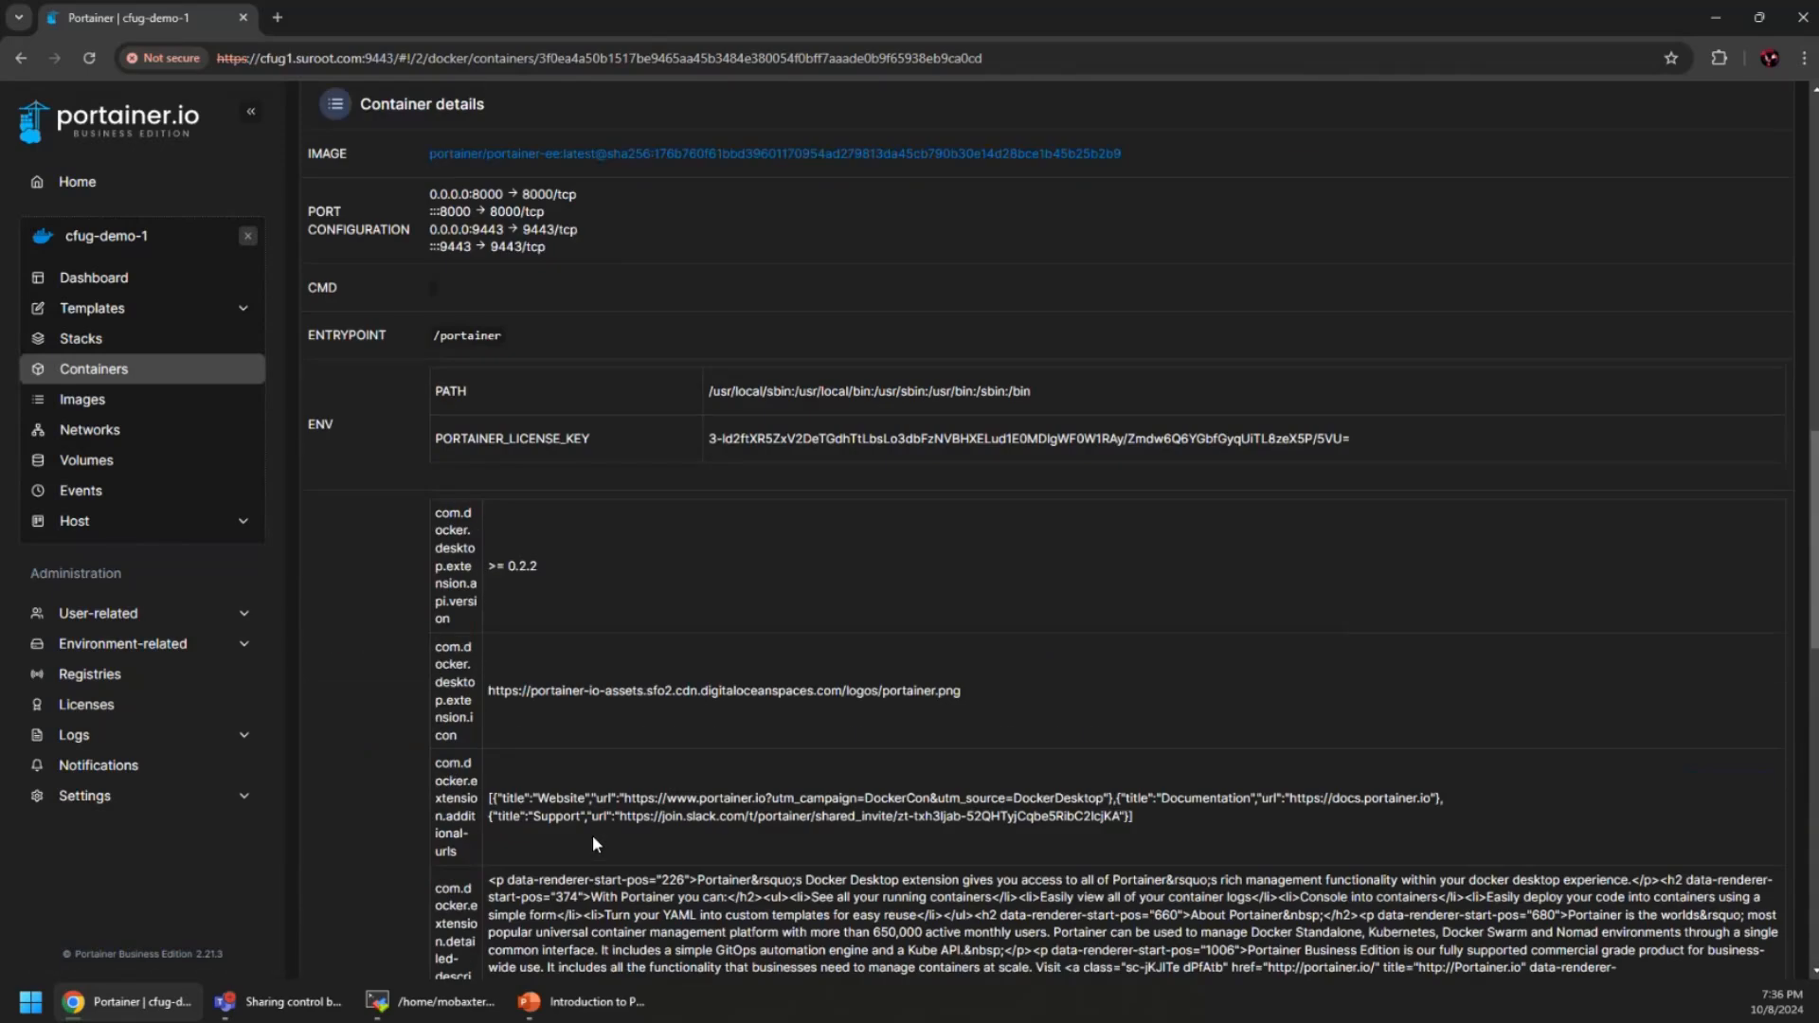
{"action": "scroll", "coordinate": [593, 837], "scroll_direction": "up", "scroll_amount": 10}
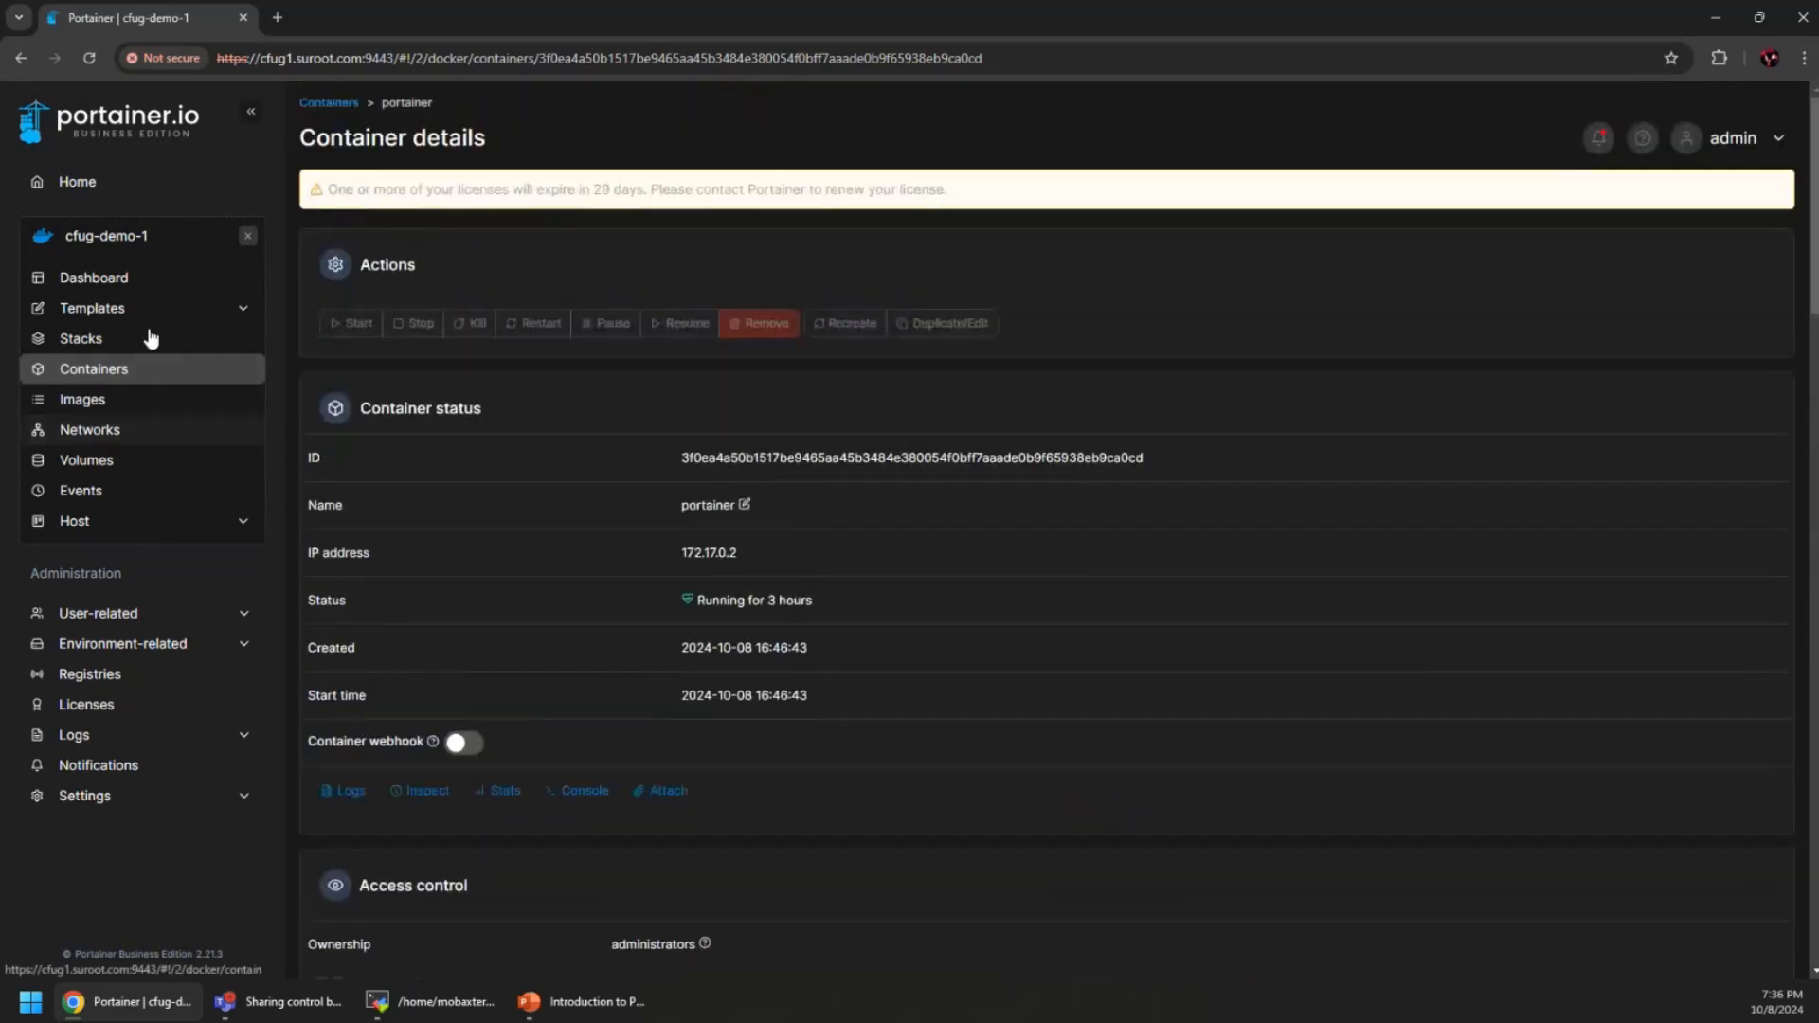
{"action": "left_click", "coordinate": [102, 279]}
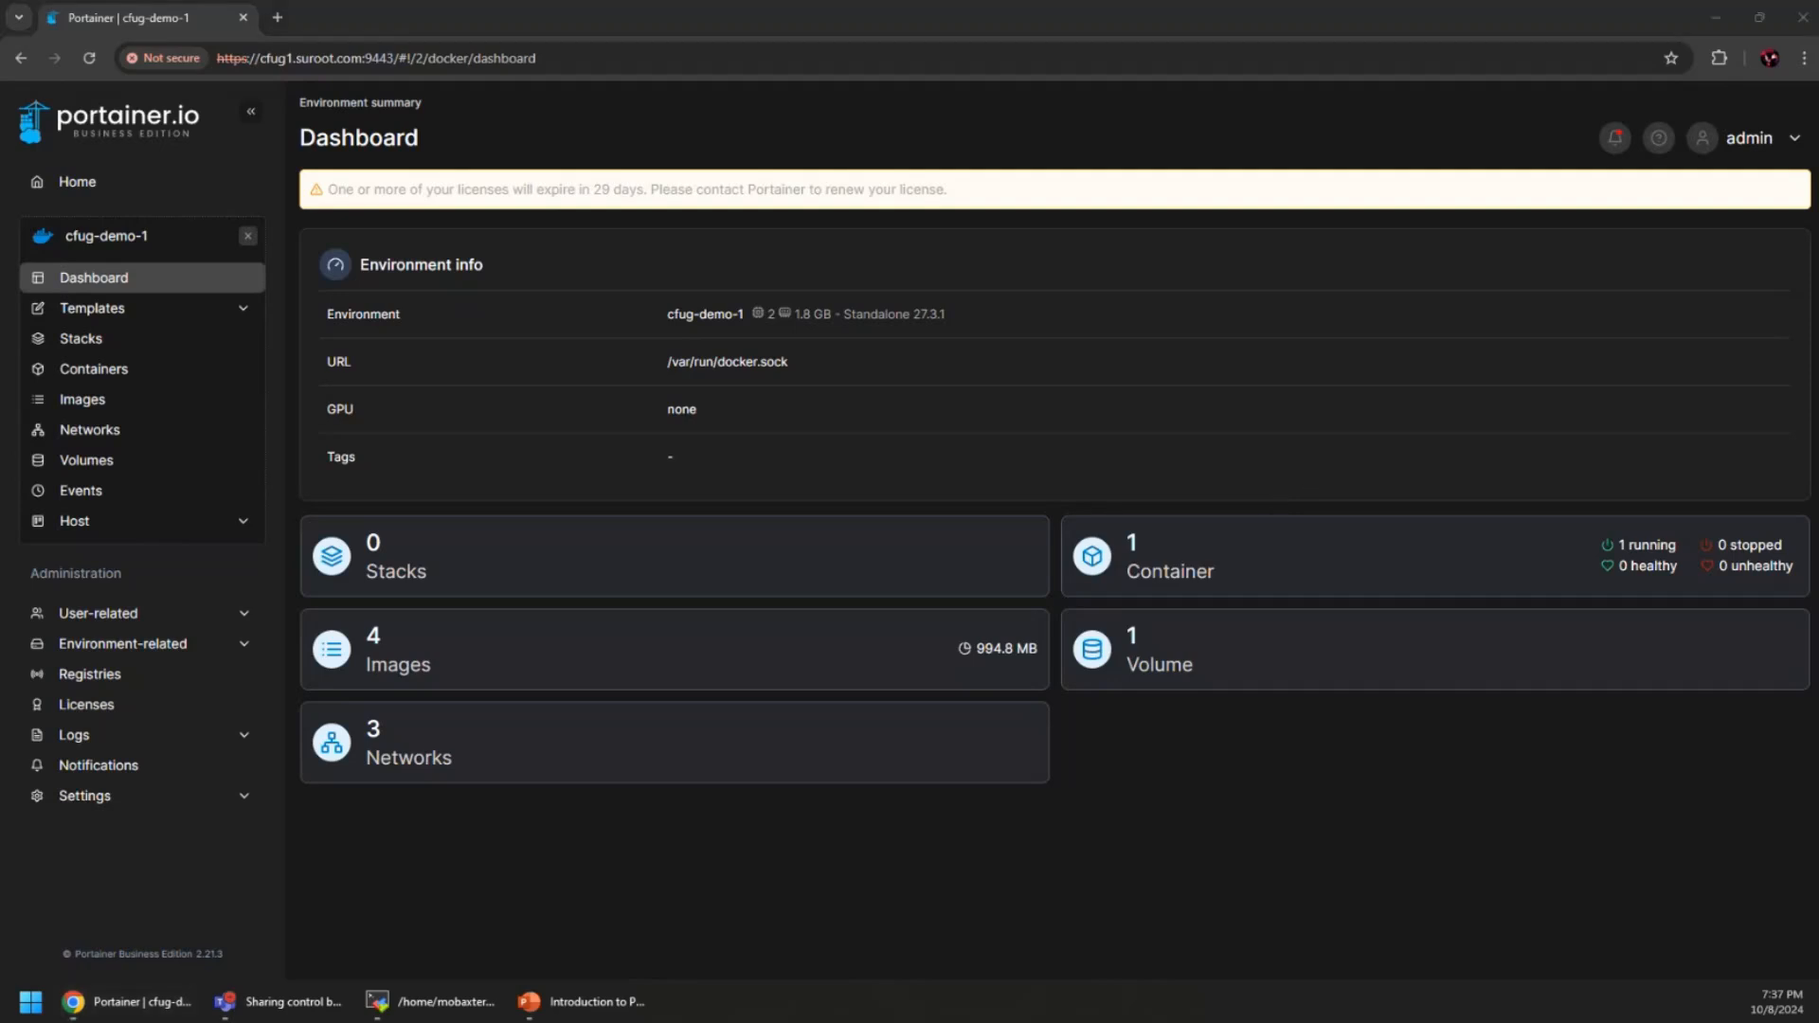
Drag the Notepad 'services' compose file over the Portainer dashboard
{"action": "left_click_drag", "start_coordinate": [1818, 228], "coordinate": [1017, 177]}
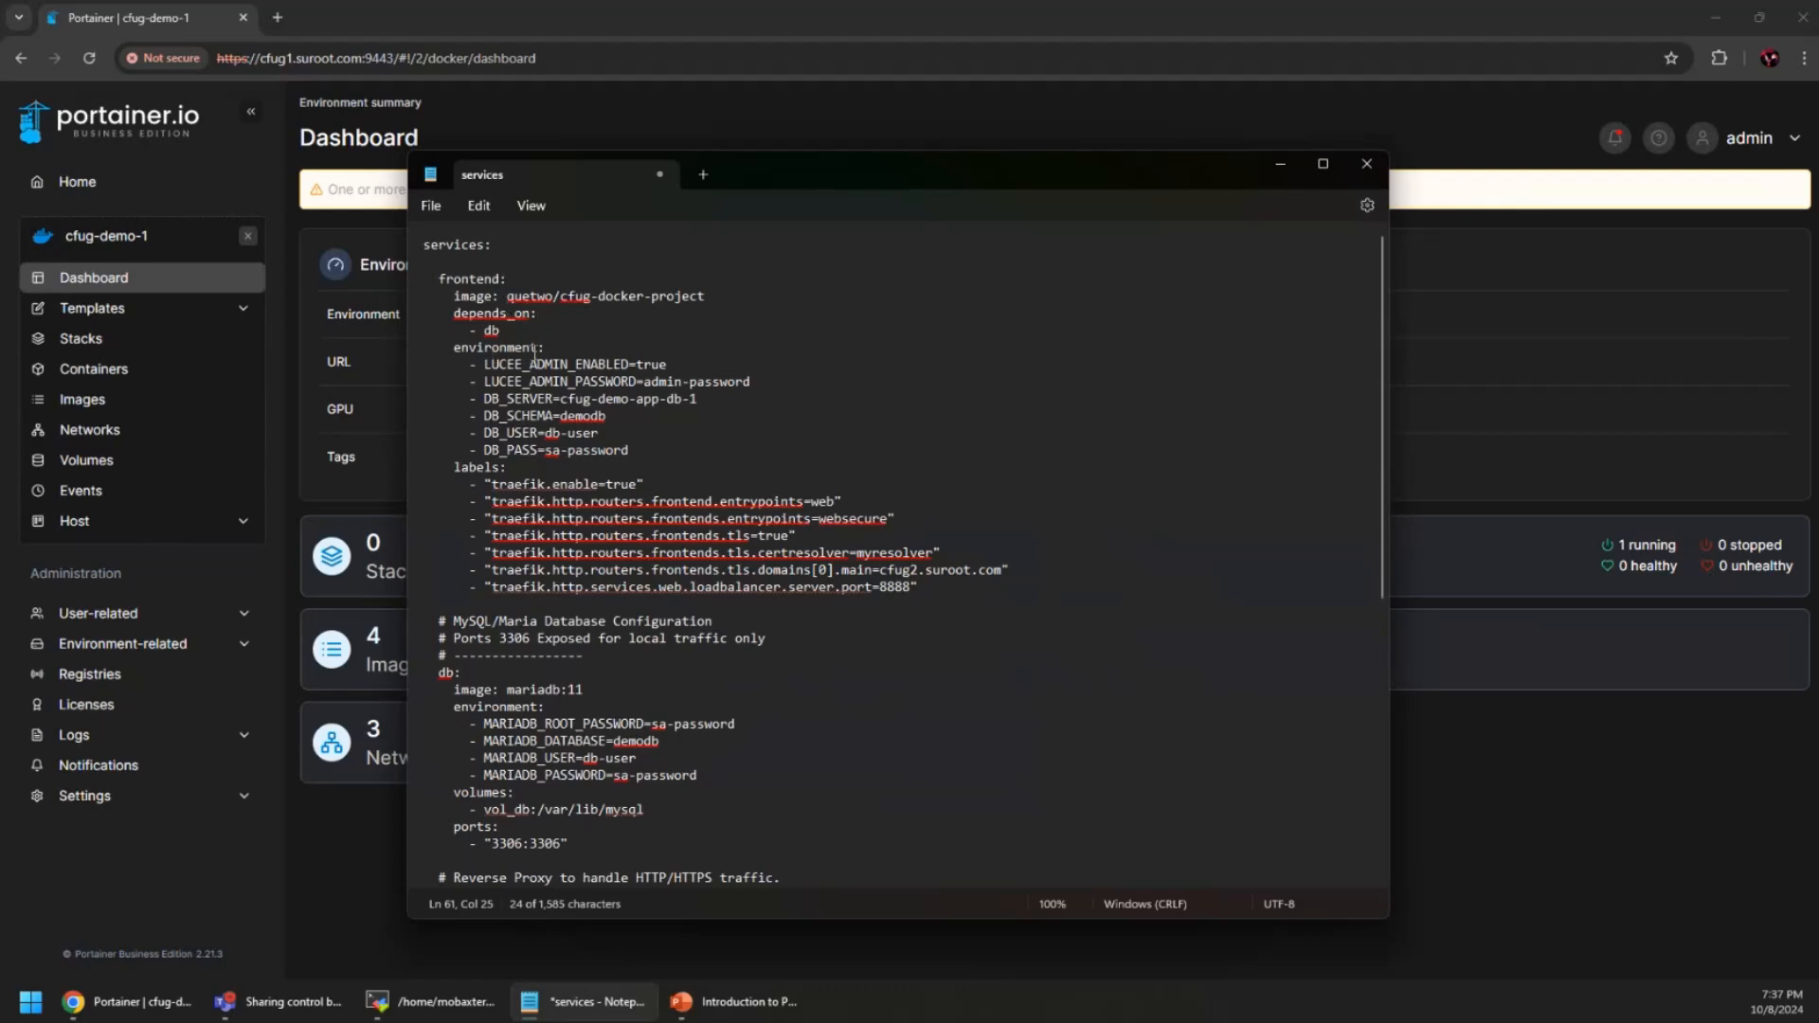
Scroll through the frontend and mariadb:11 services in the compose file, then drag Notepad off to the right edge
{"action": "scroll", "coordinate": [697, 477], "scroll_direction": "down", "scroll_amount": 2}
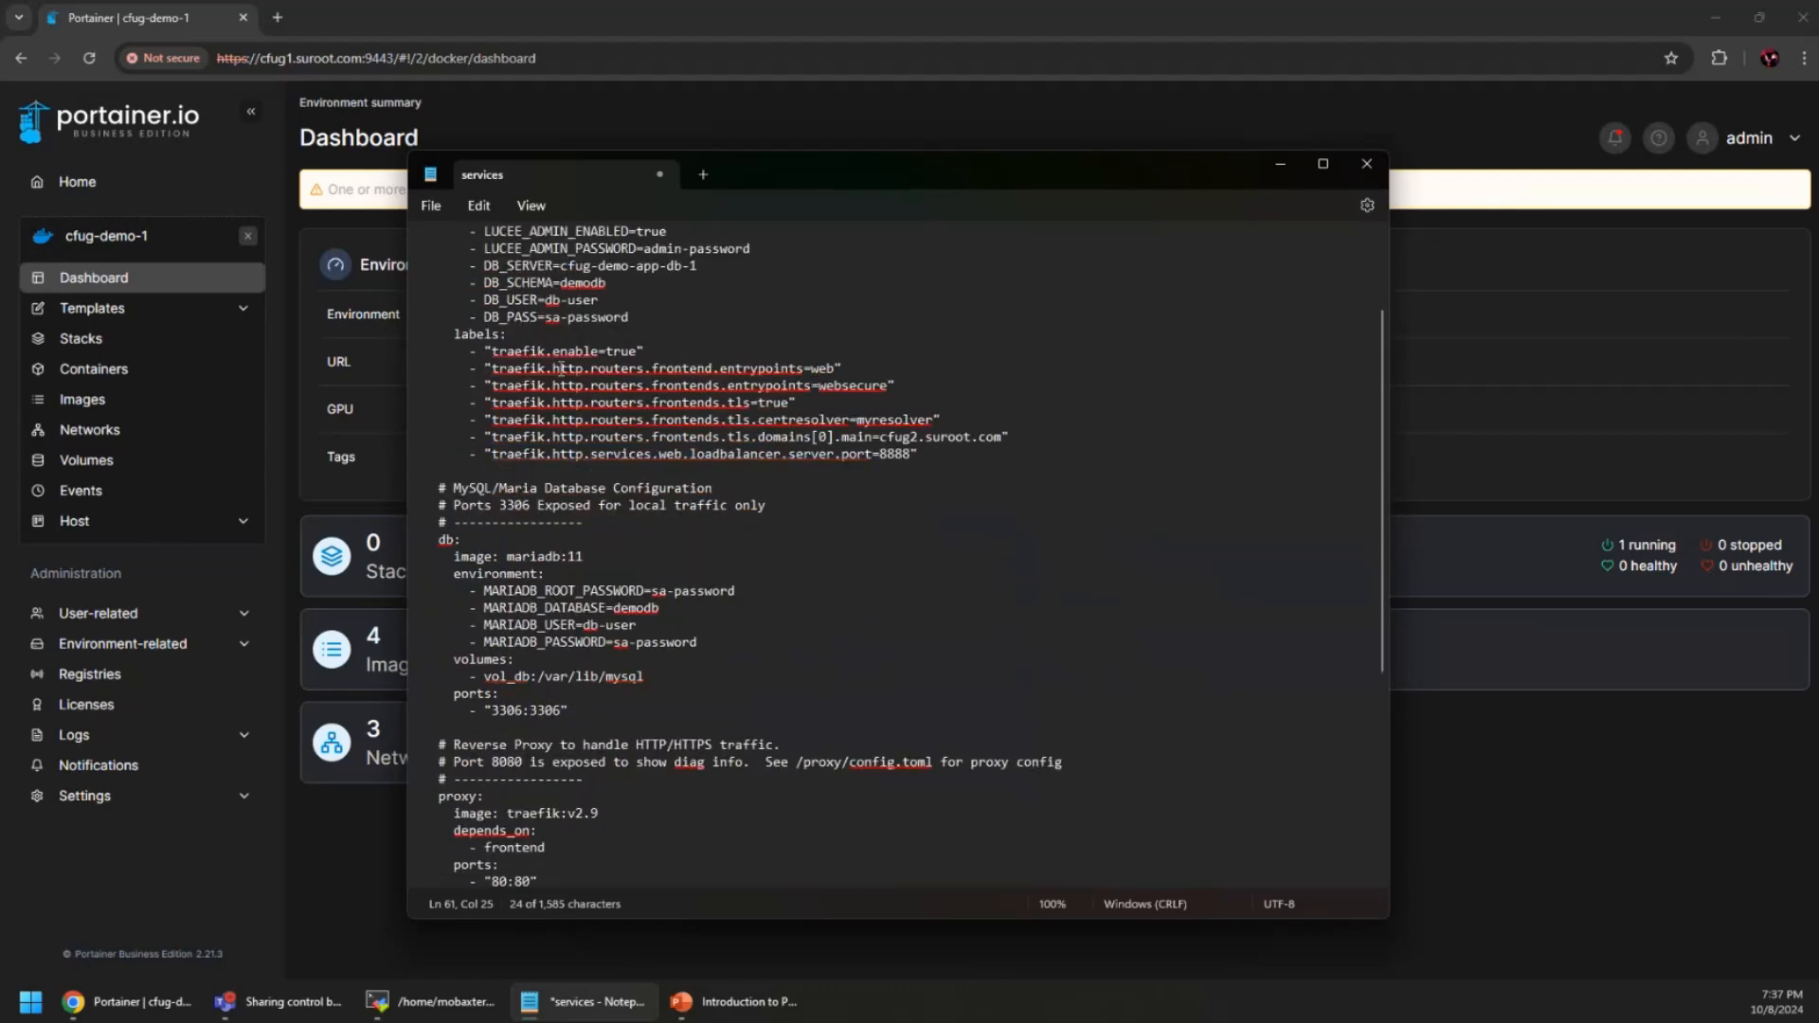
{"action": "scroll", "coordinate": [559, 500], "scroll_direction": "down", "scroll_amount": 2}
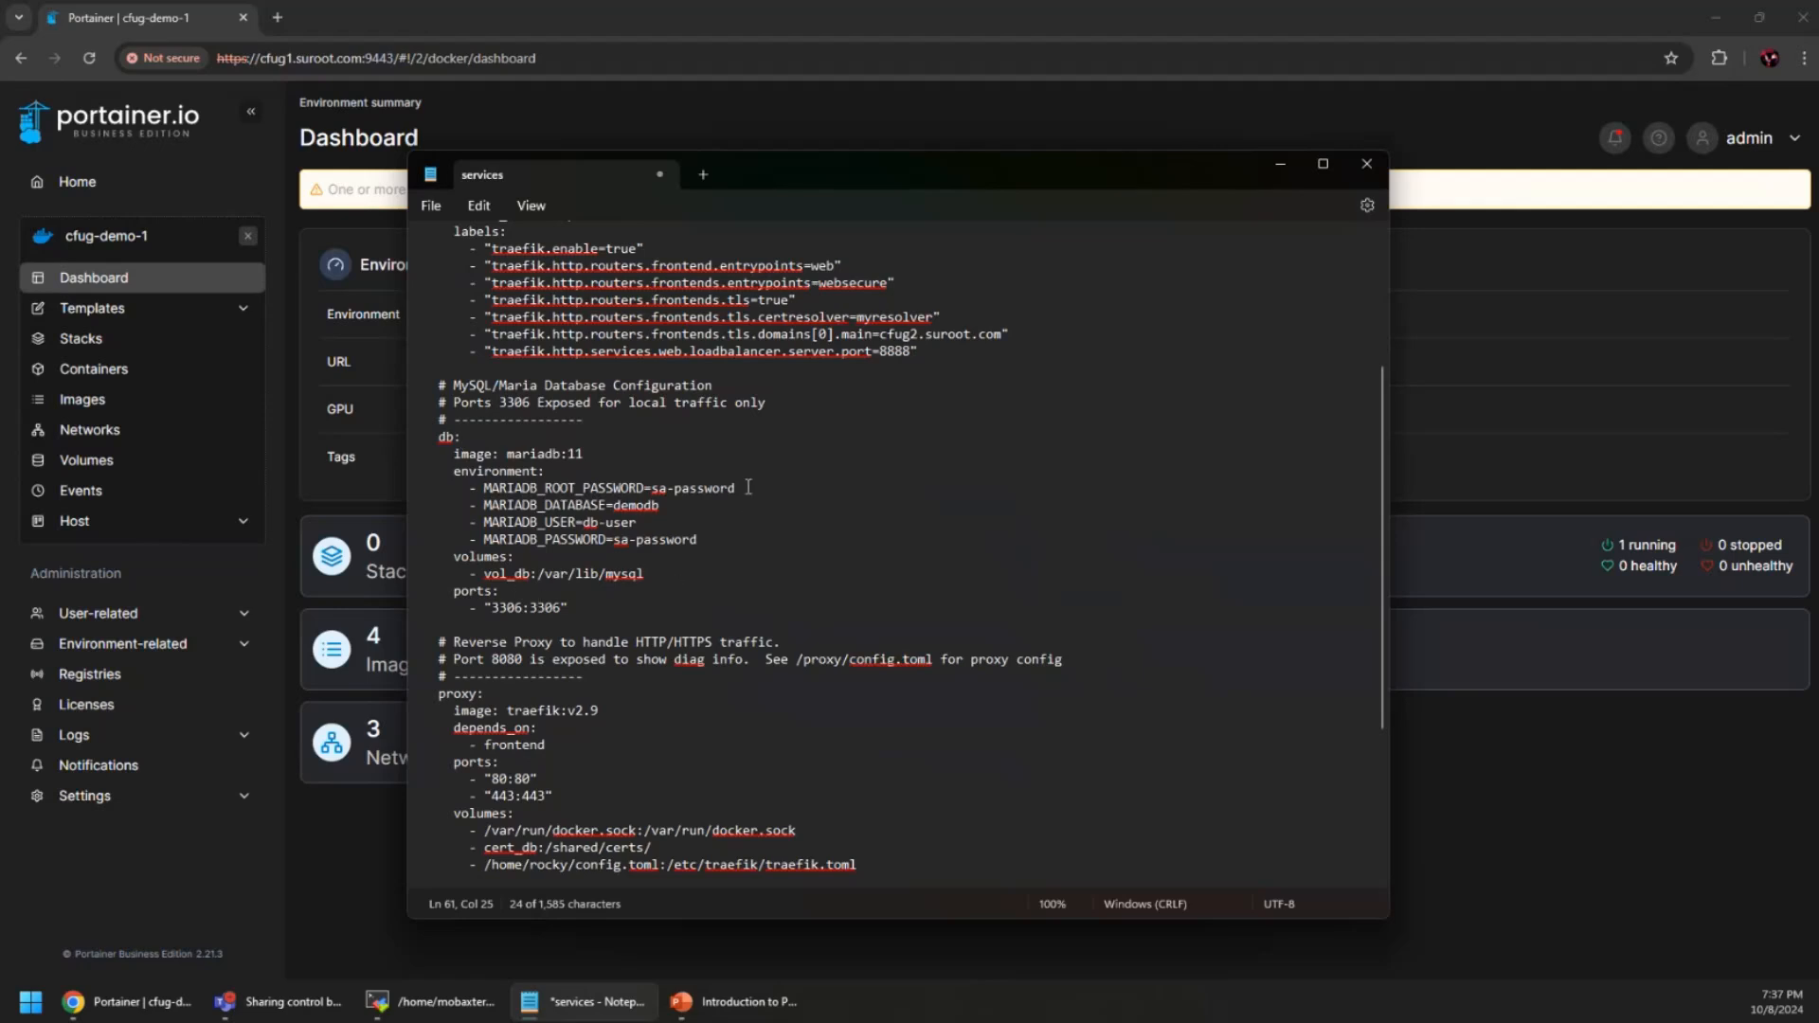
{"action": "scroll", "coordinate": [748, 488], "scroll_direction": "down", "scroll_amount": 1}
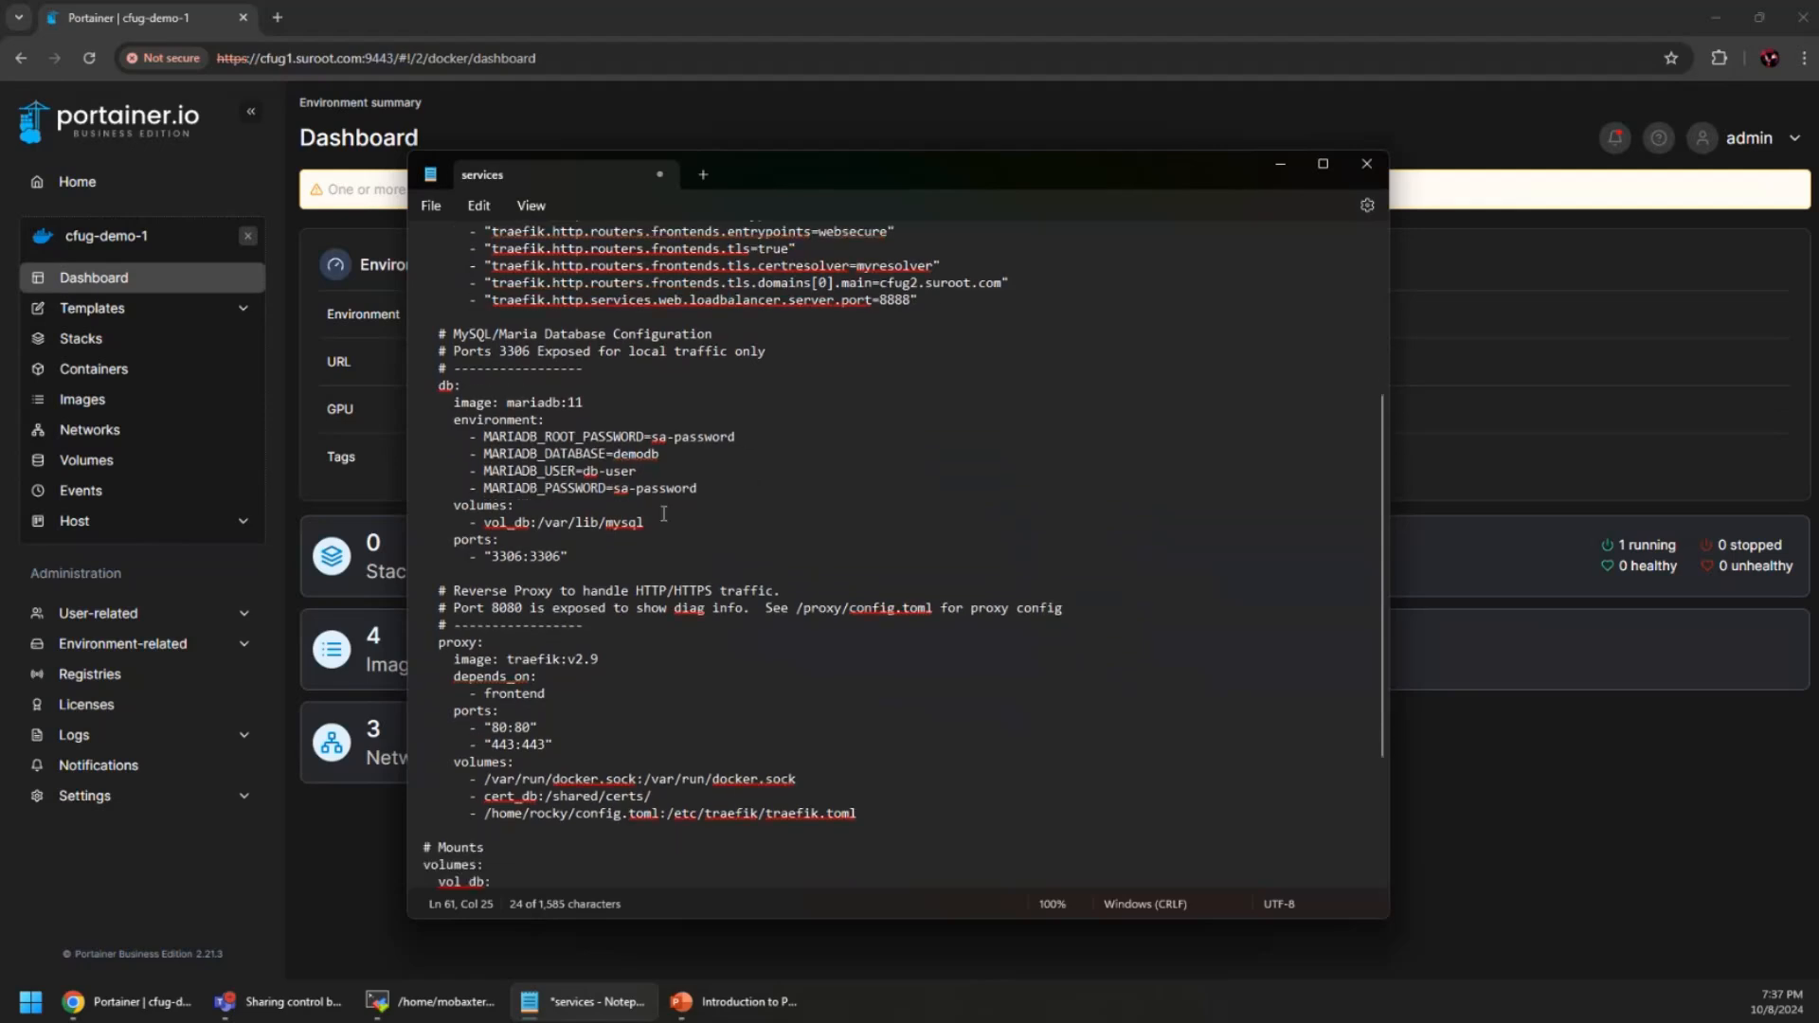
{"action": "scroll", "coordinate": [606, 556], "scroll_direction": "down", "scroll_amount": 3}
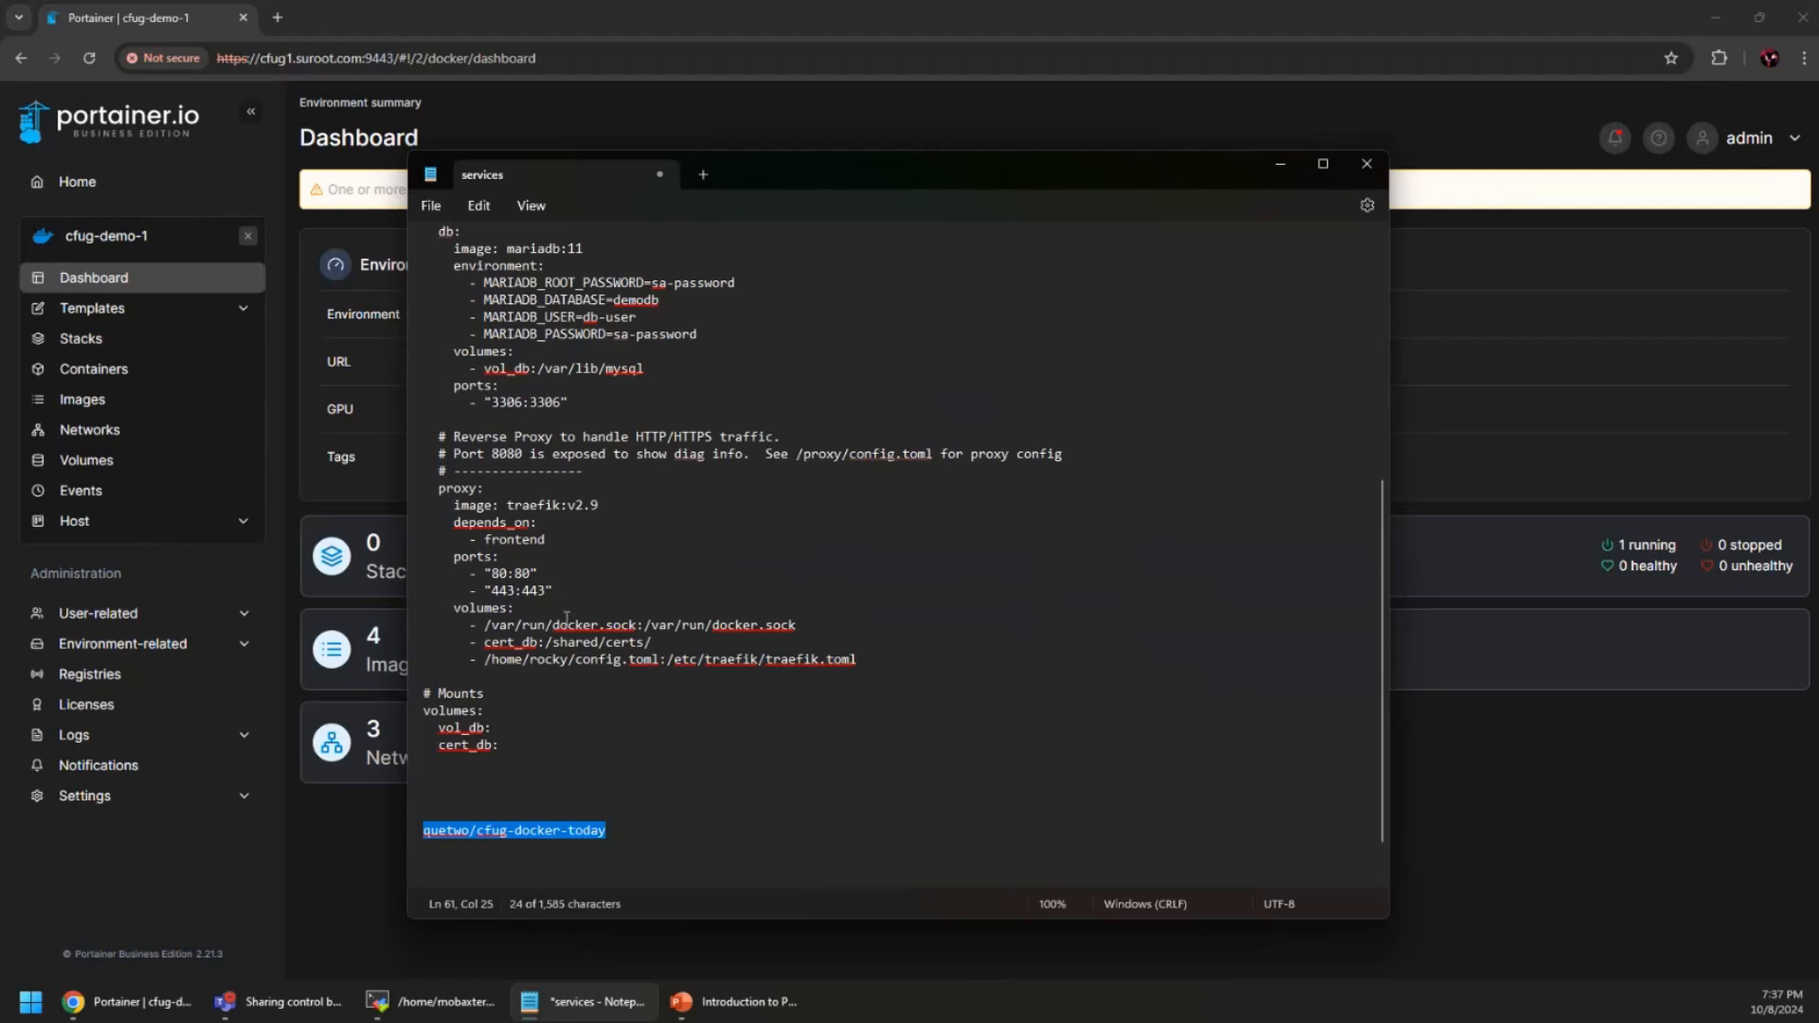
{"action": "scroll", "coordinate": [566, 618], "scroll_direction": "up", "scroll_amount": 3}
{"action": "scroll", "coordinate": [567, 617], "scroll_direction": "down", "scroll_amount": 2}
{"action": "scroll", "coordinate": [500, 754], "scroll_direction": "up", "scroll_amount": 1}
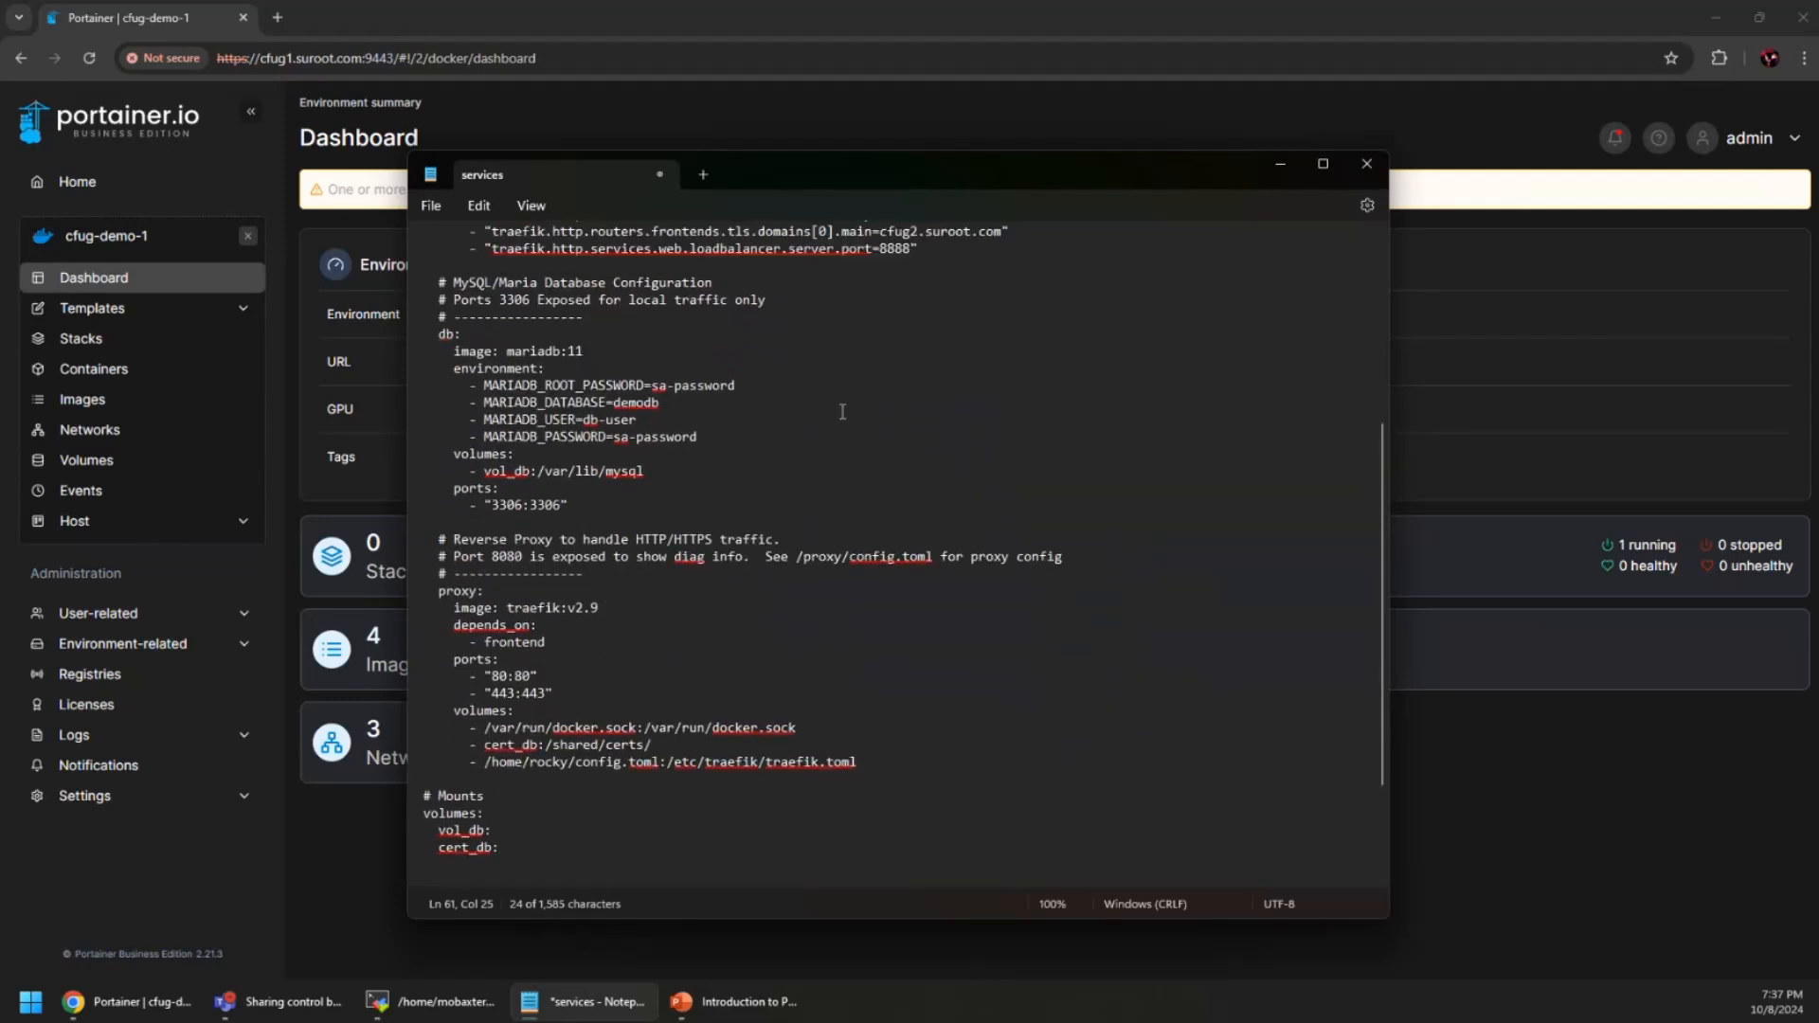
{"action": "scroll", "coordinate": [797, 476], "scroll_direction": "up", "scroll_amount": 7}
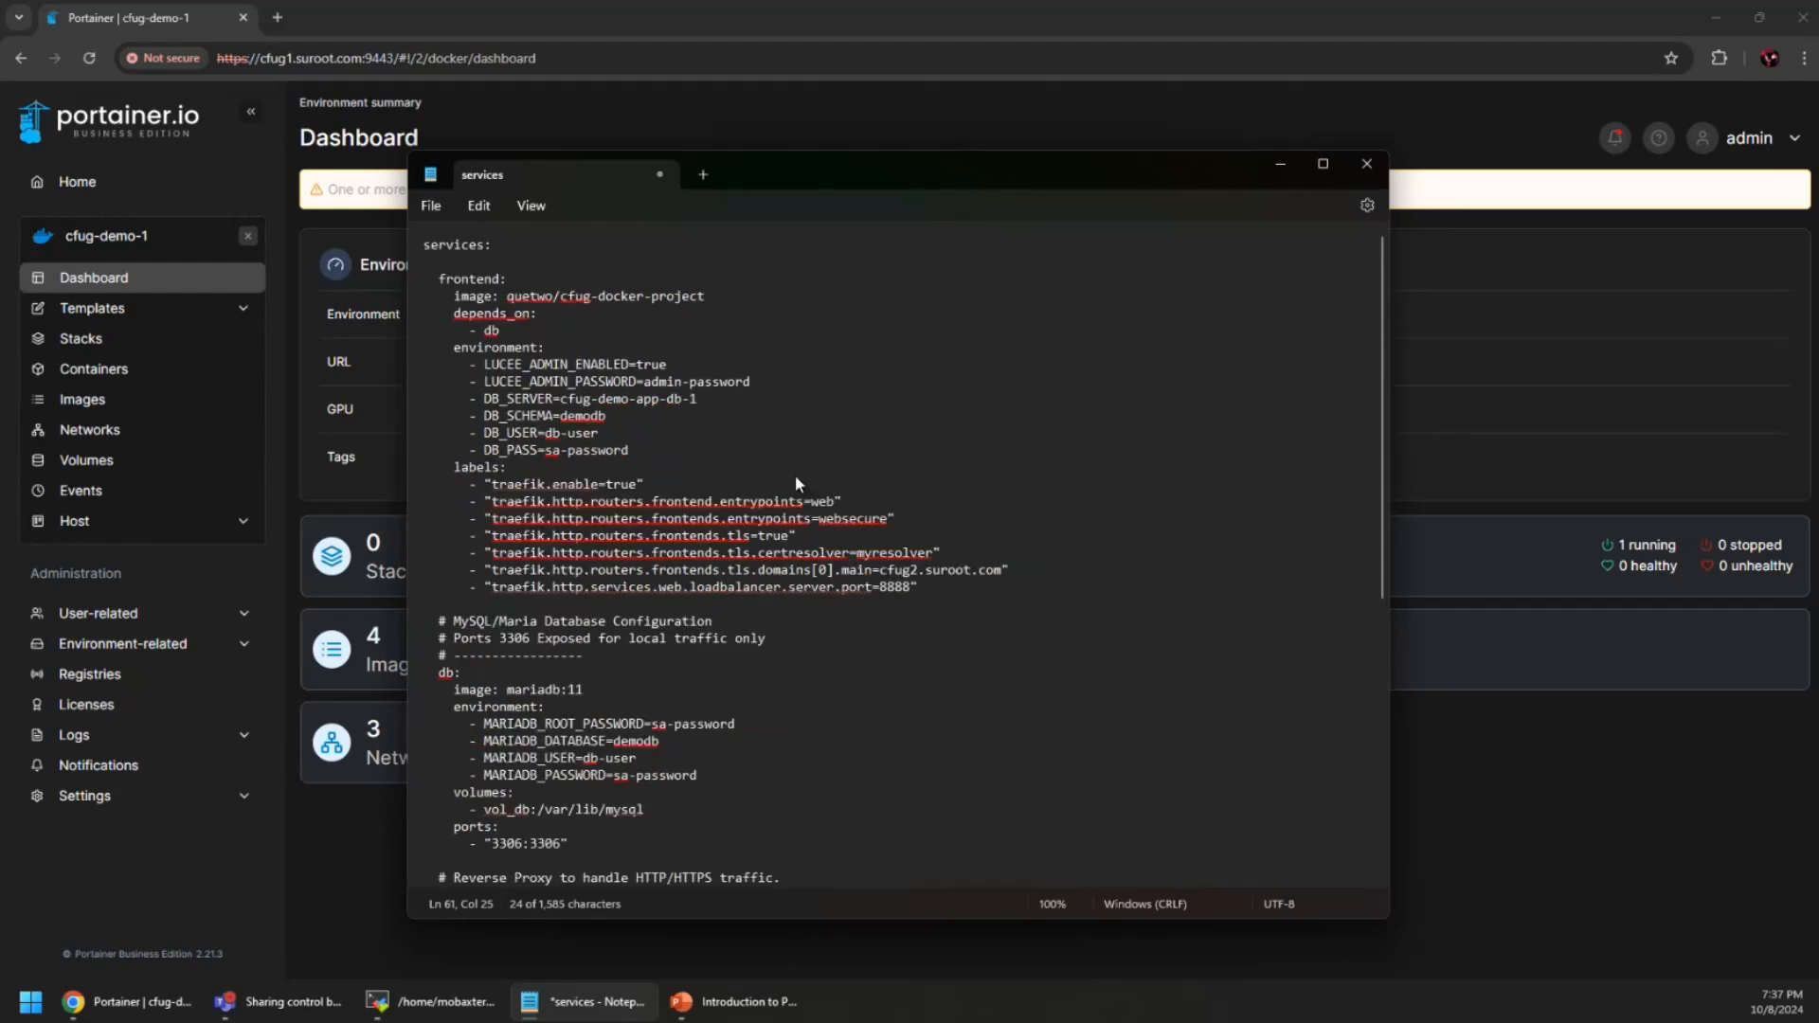
{"action": "left_click_drag", "start_coordinate": [1040, 183], "coordinate": [1818, 163]}
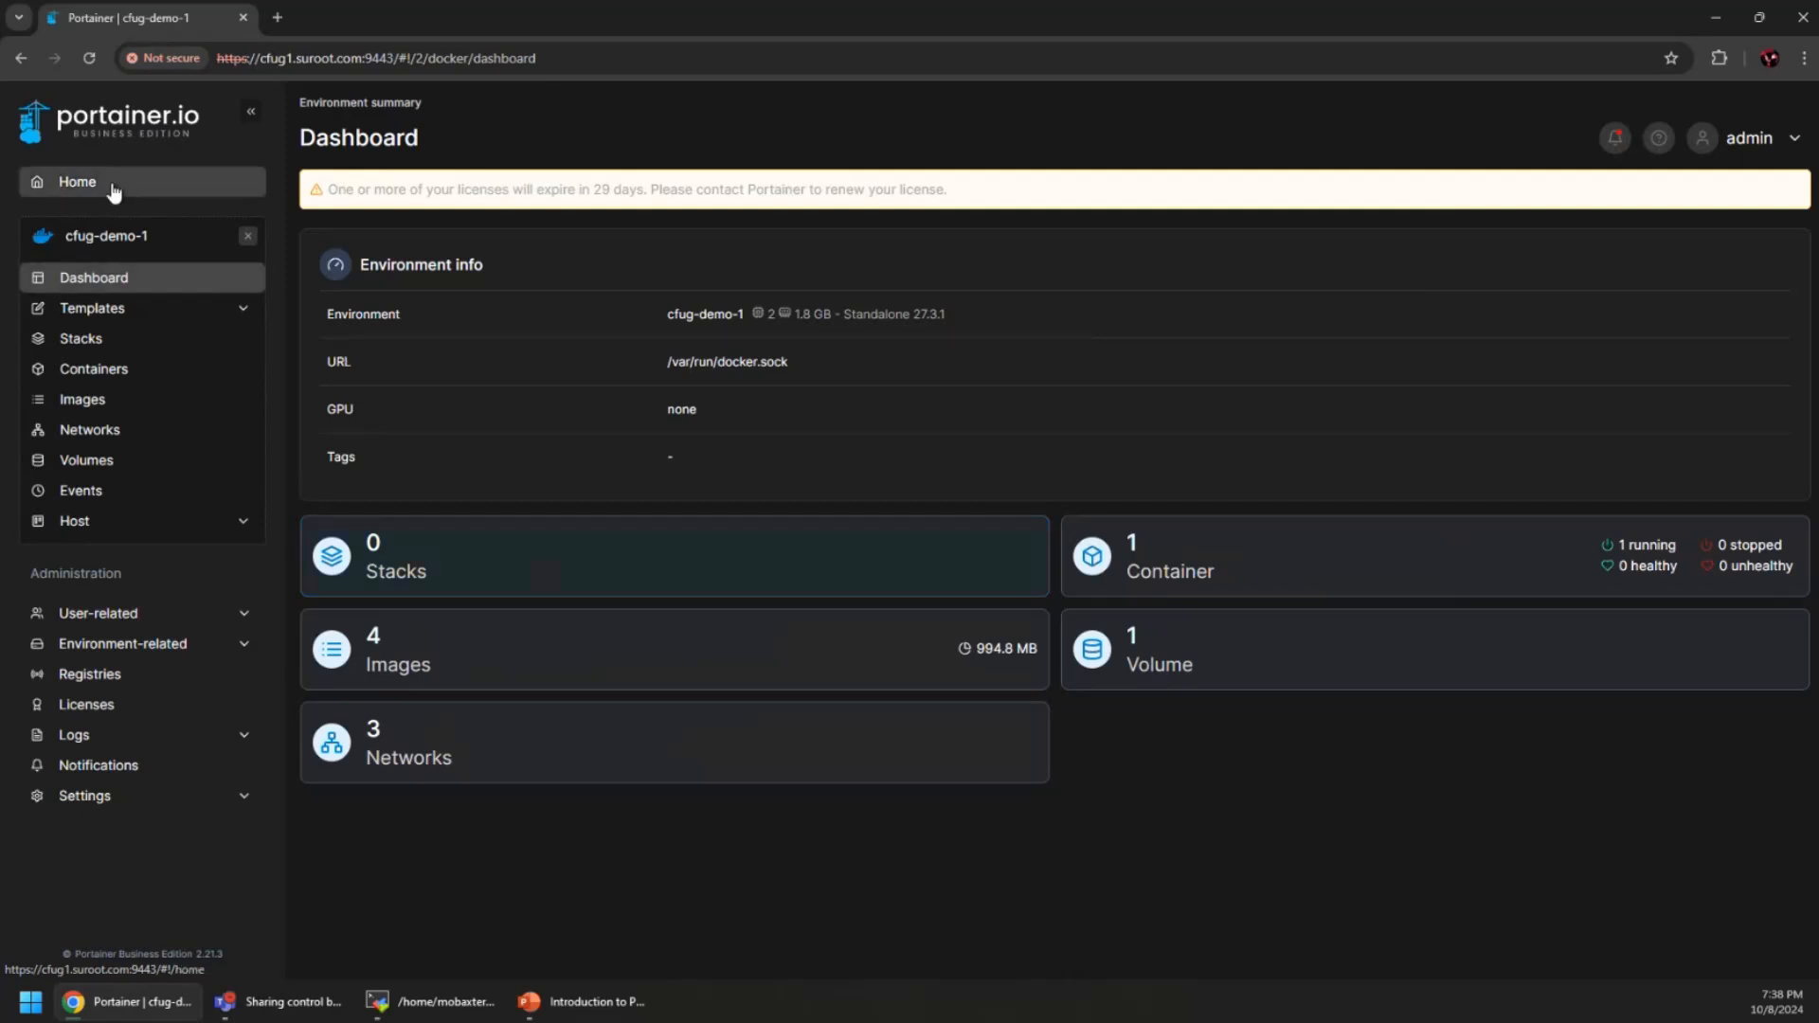
Go through Host and Setup to the cfug-demo-1 registries page showing Docker Hub (anonymous)
{"action": "left_click", "coordinate": [123, 522]}
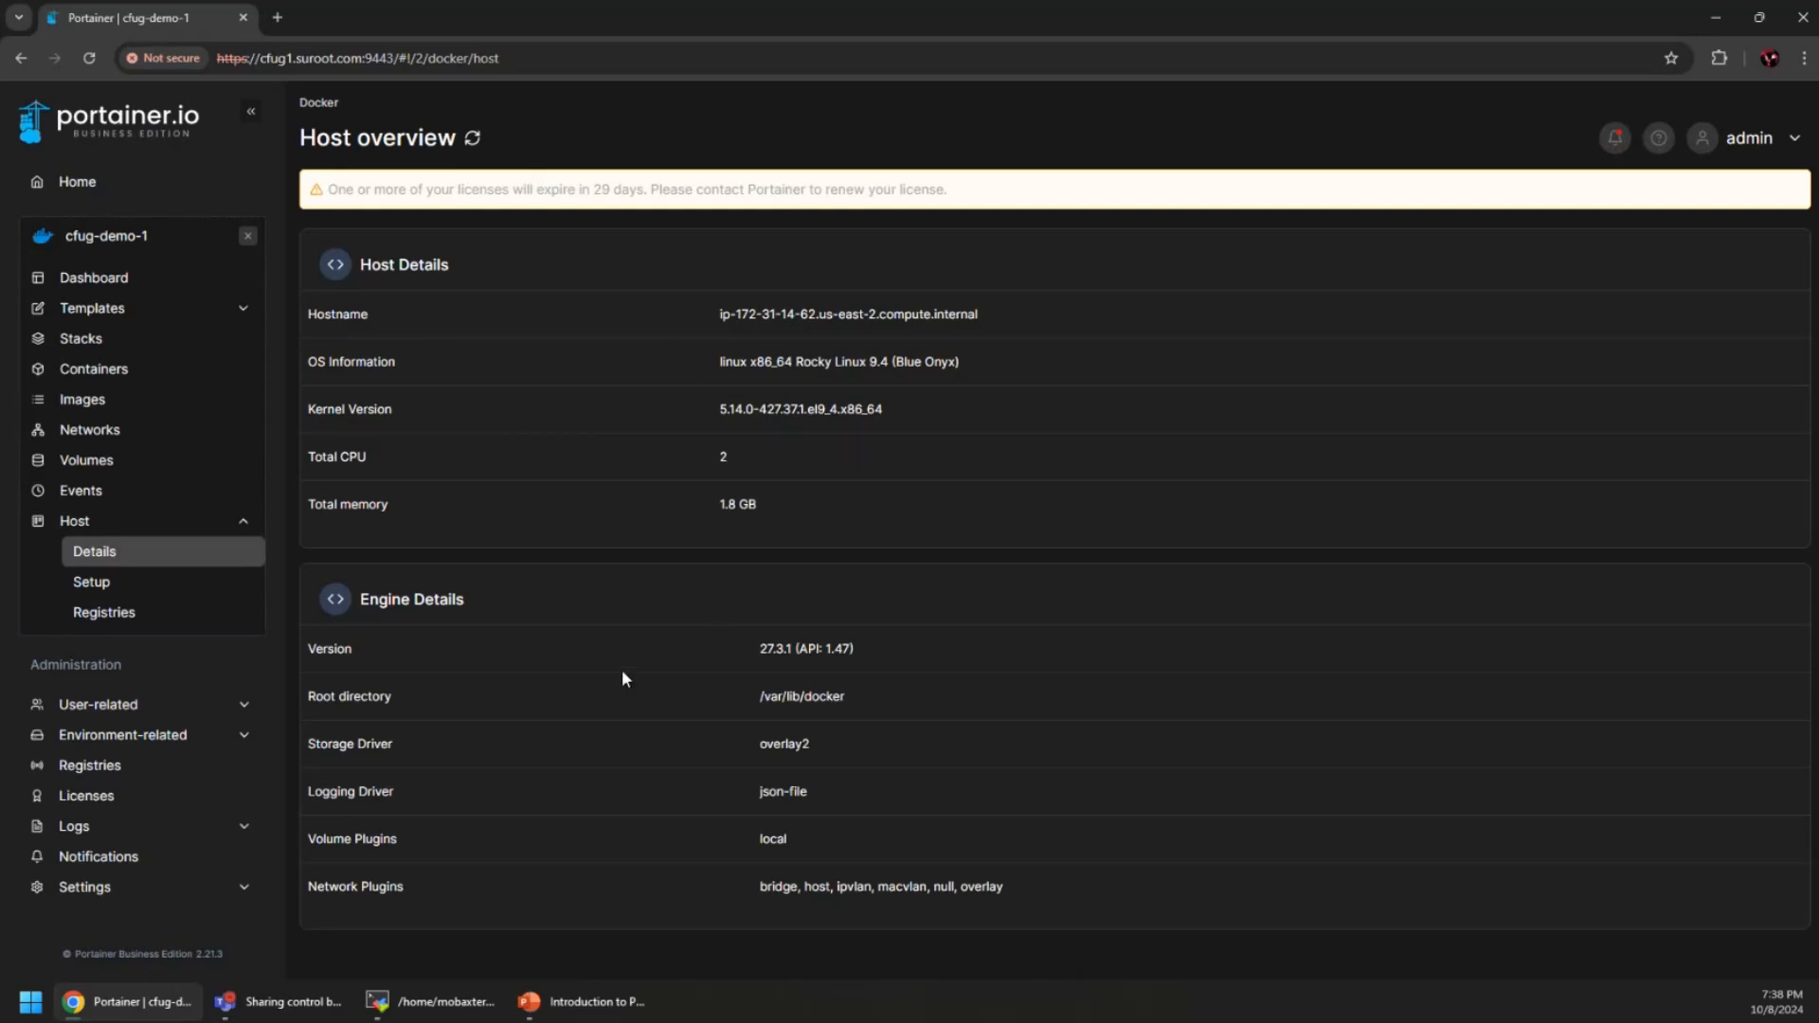
{"action": "left_click", "coordinate": [142, 587]}
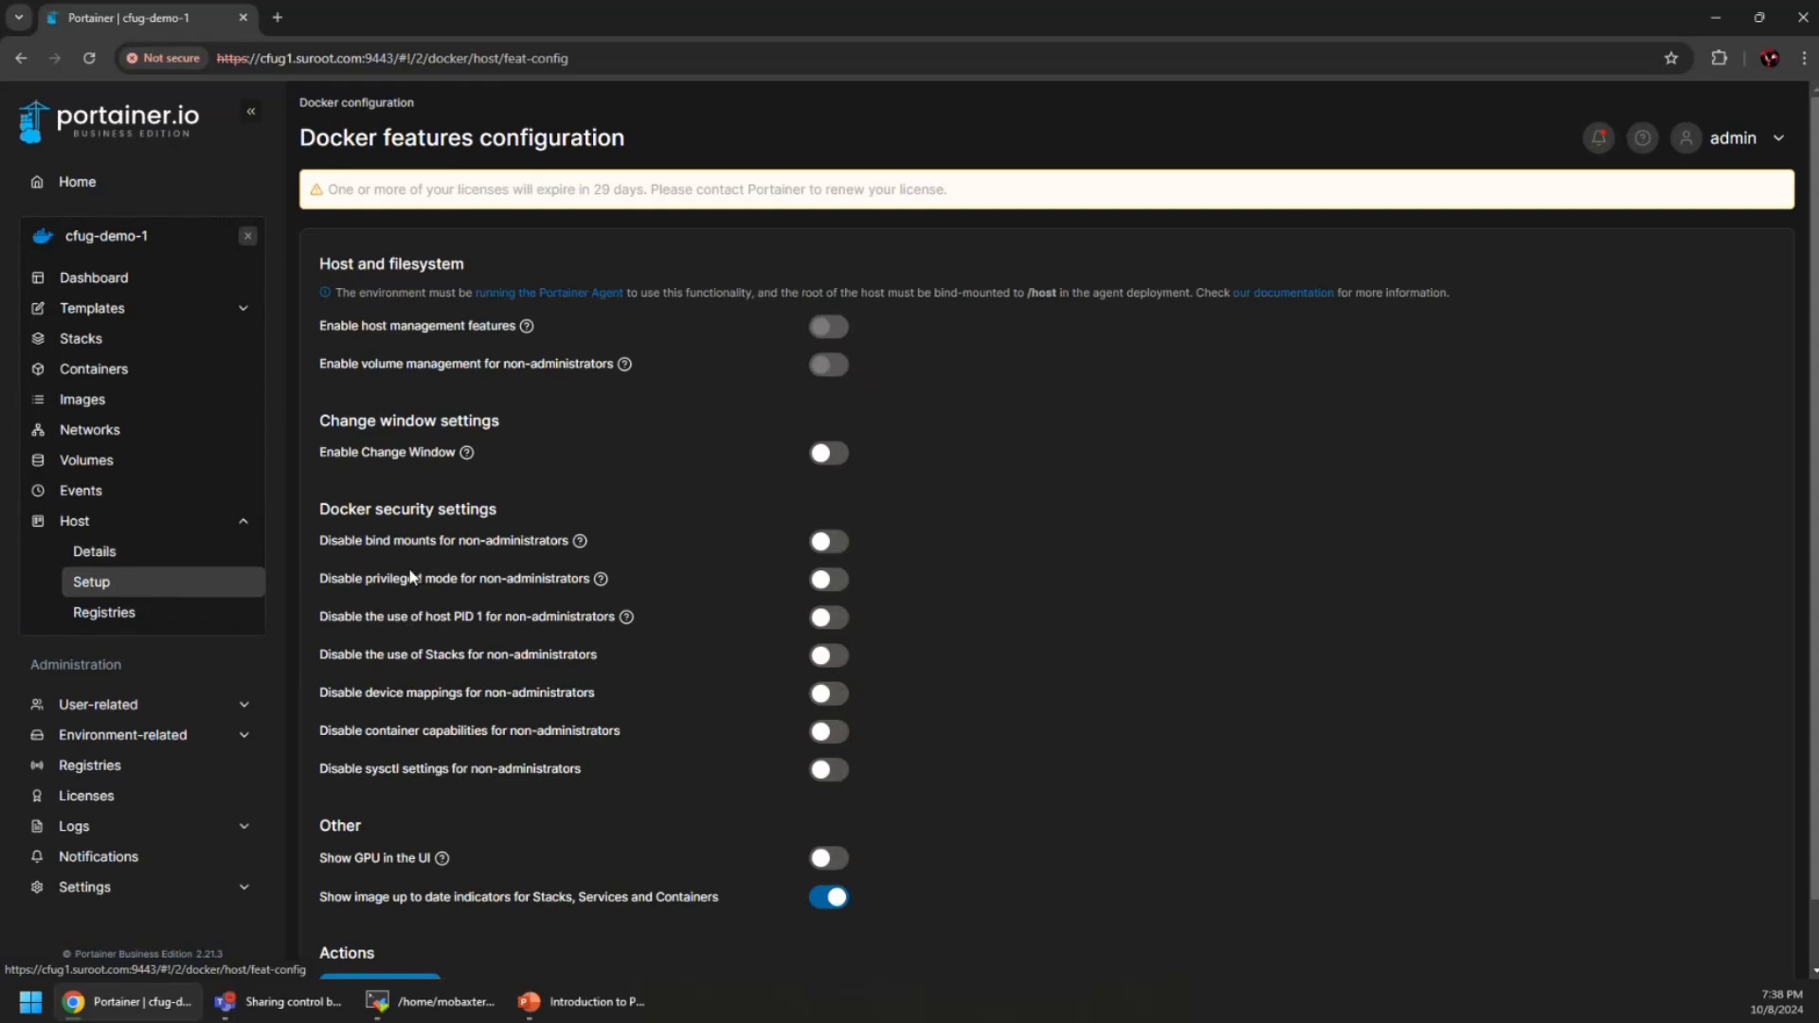
{"action": "left_click", "coordinate": [127, 616]}
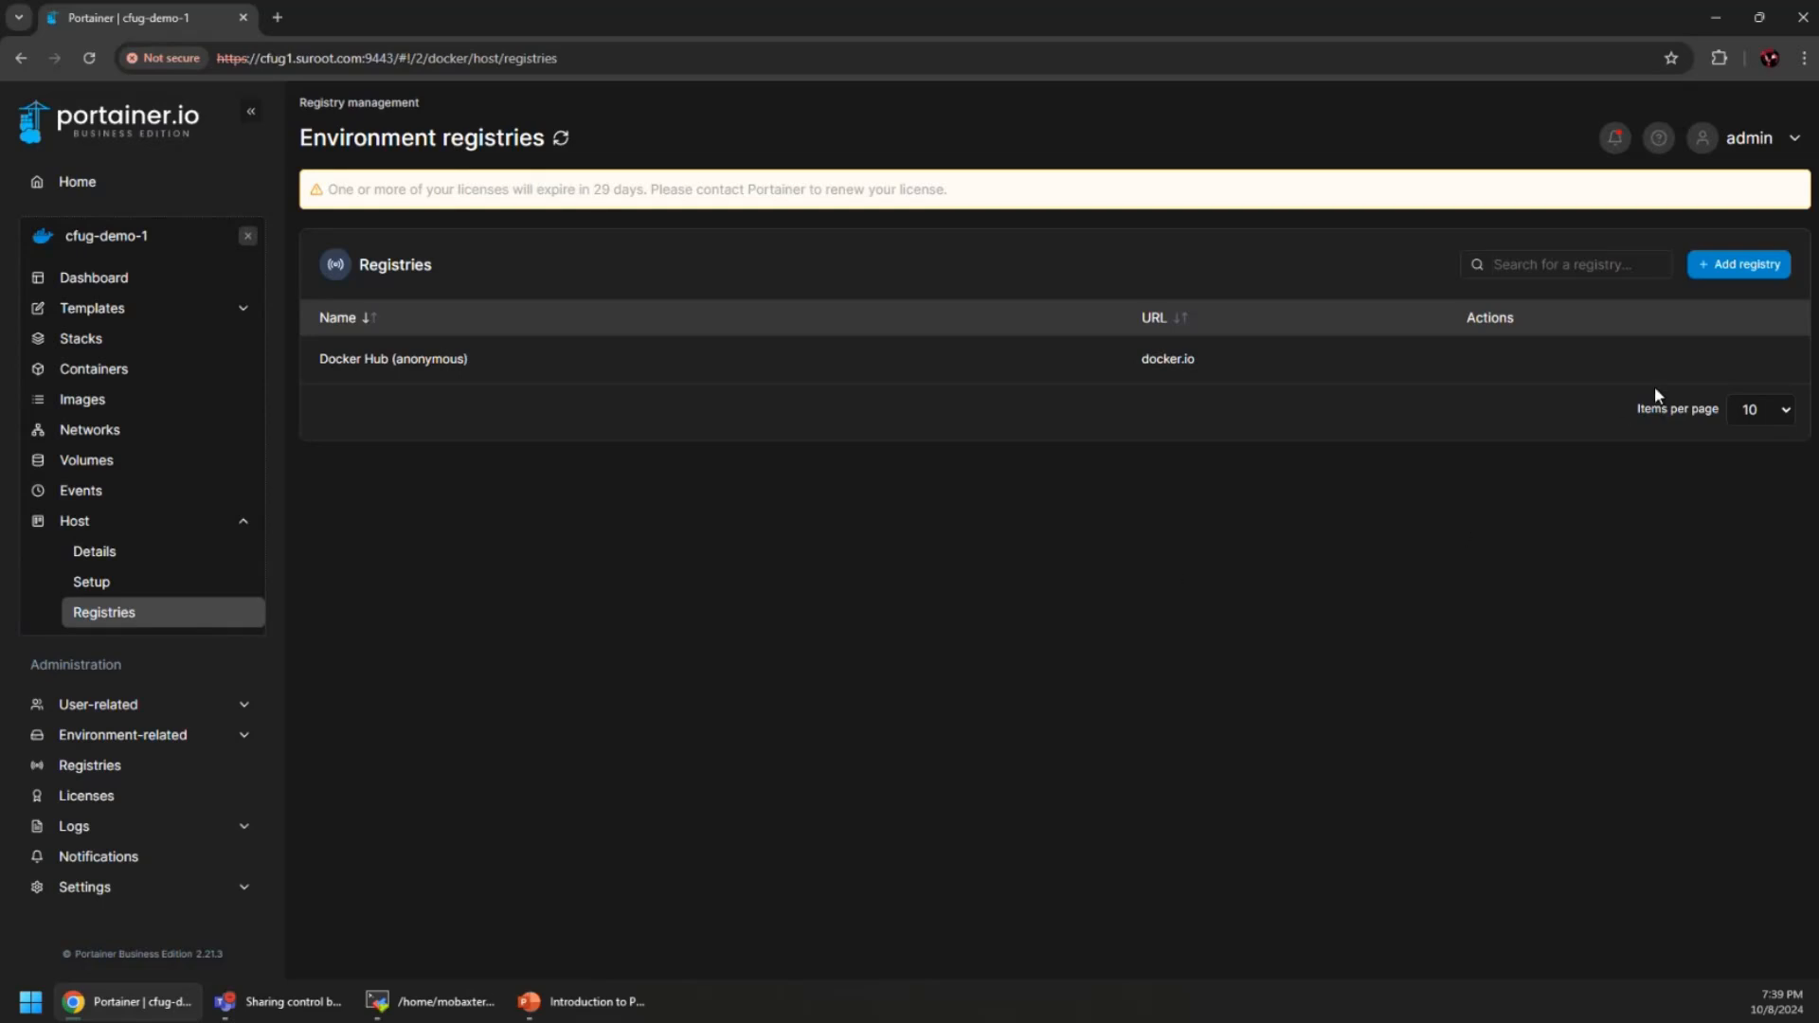
Start adding a registry, choosing AWS ECR with authentication turned on
{"action": "left_click", "coordinate": [1739, 265]}
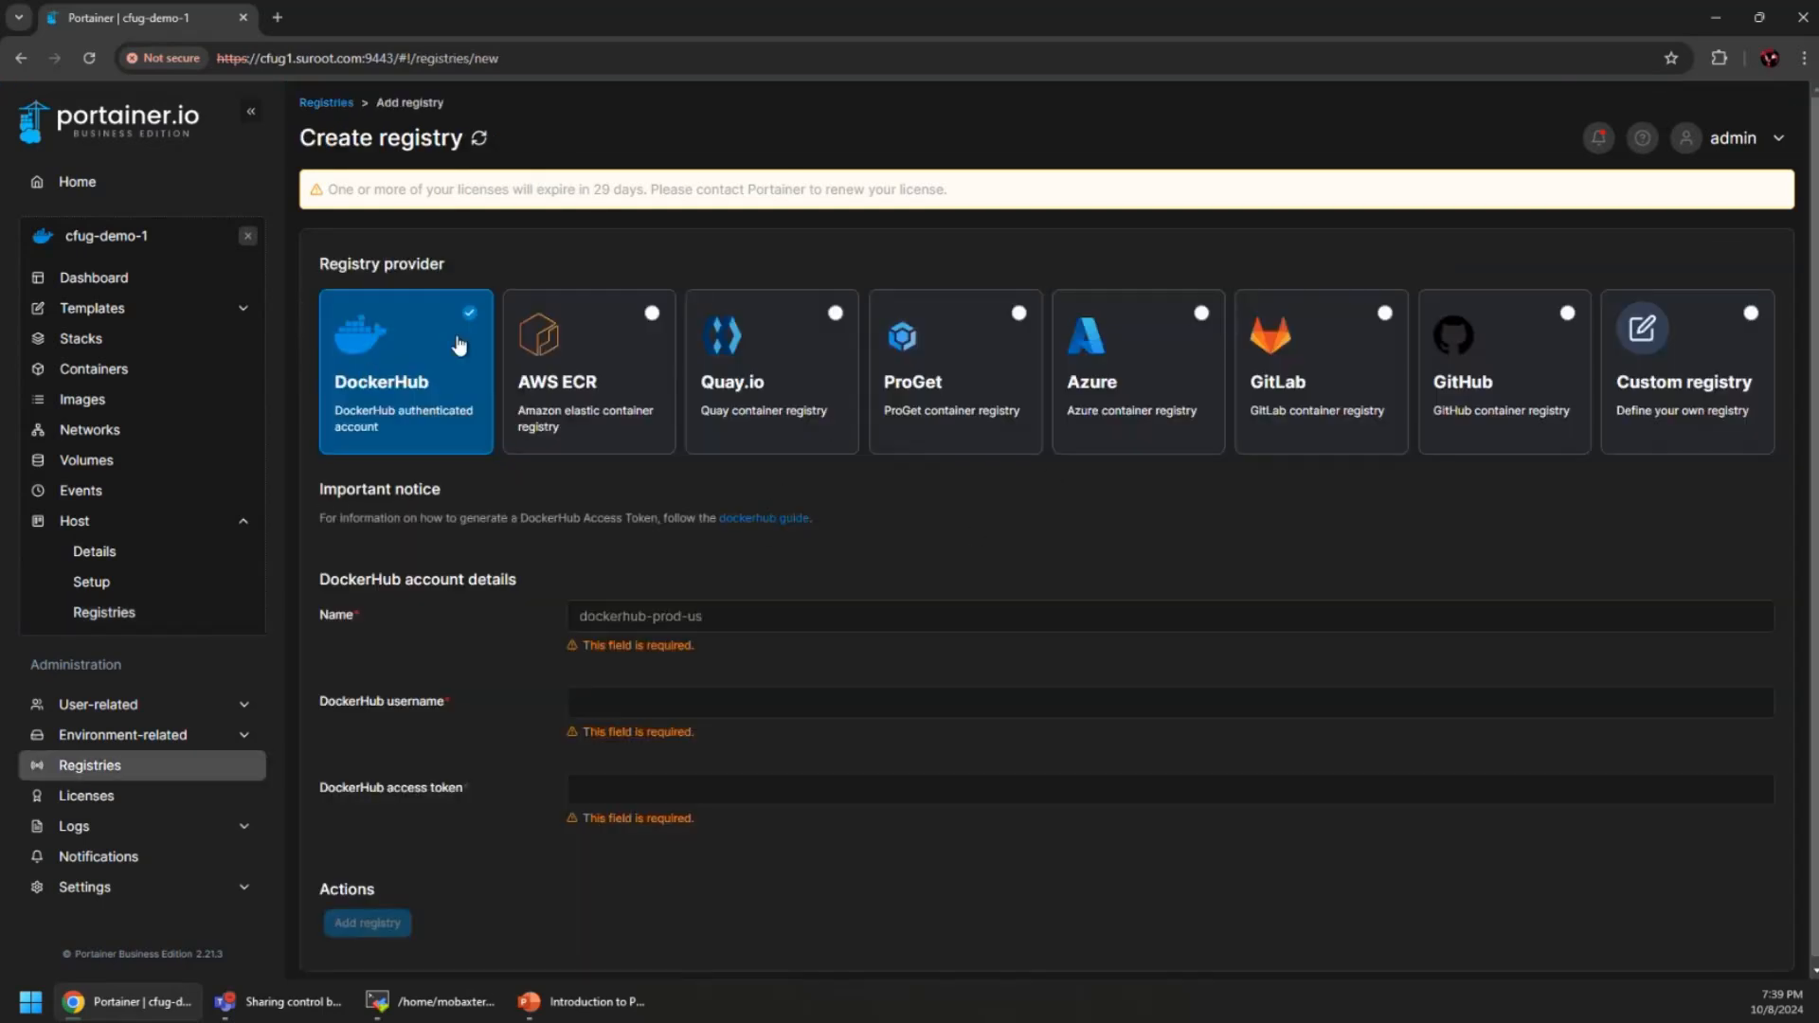
{"action": "left_click", "coordinate": [626, 377]}
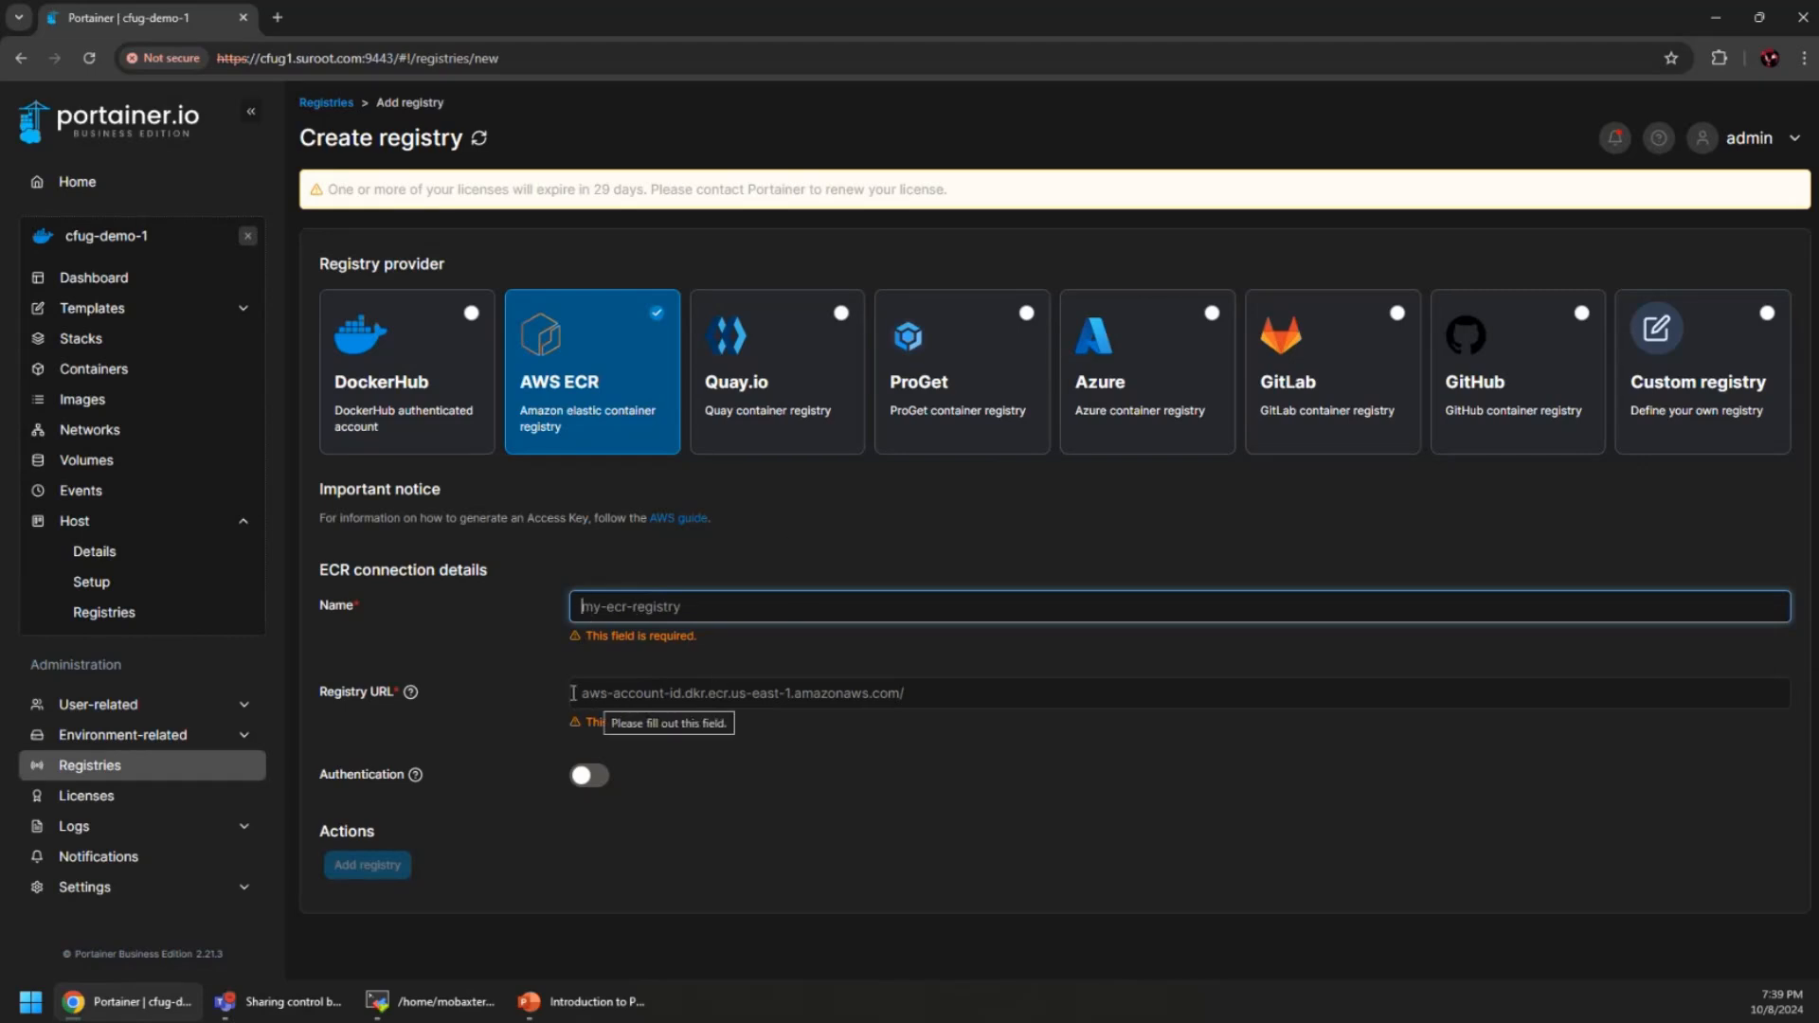
{"action": "left_click", "coordinate": [588, 775]}
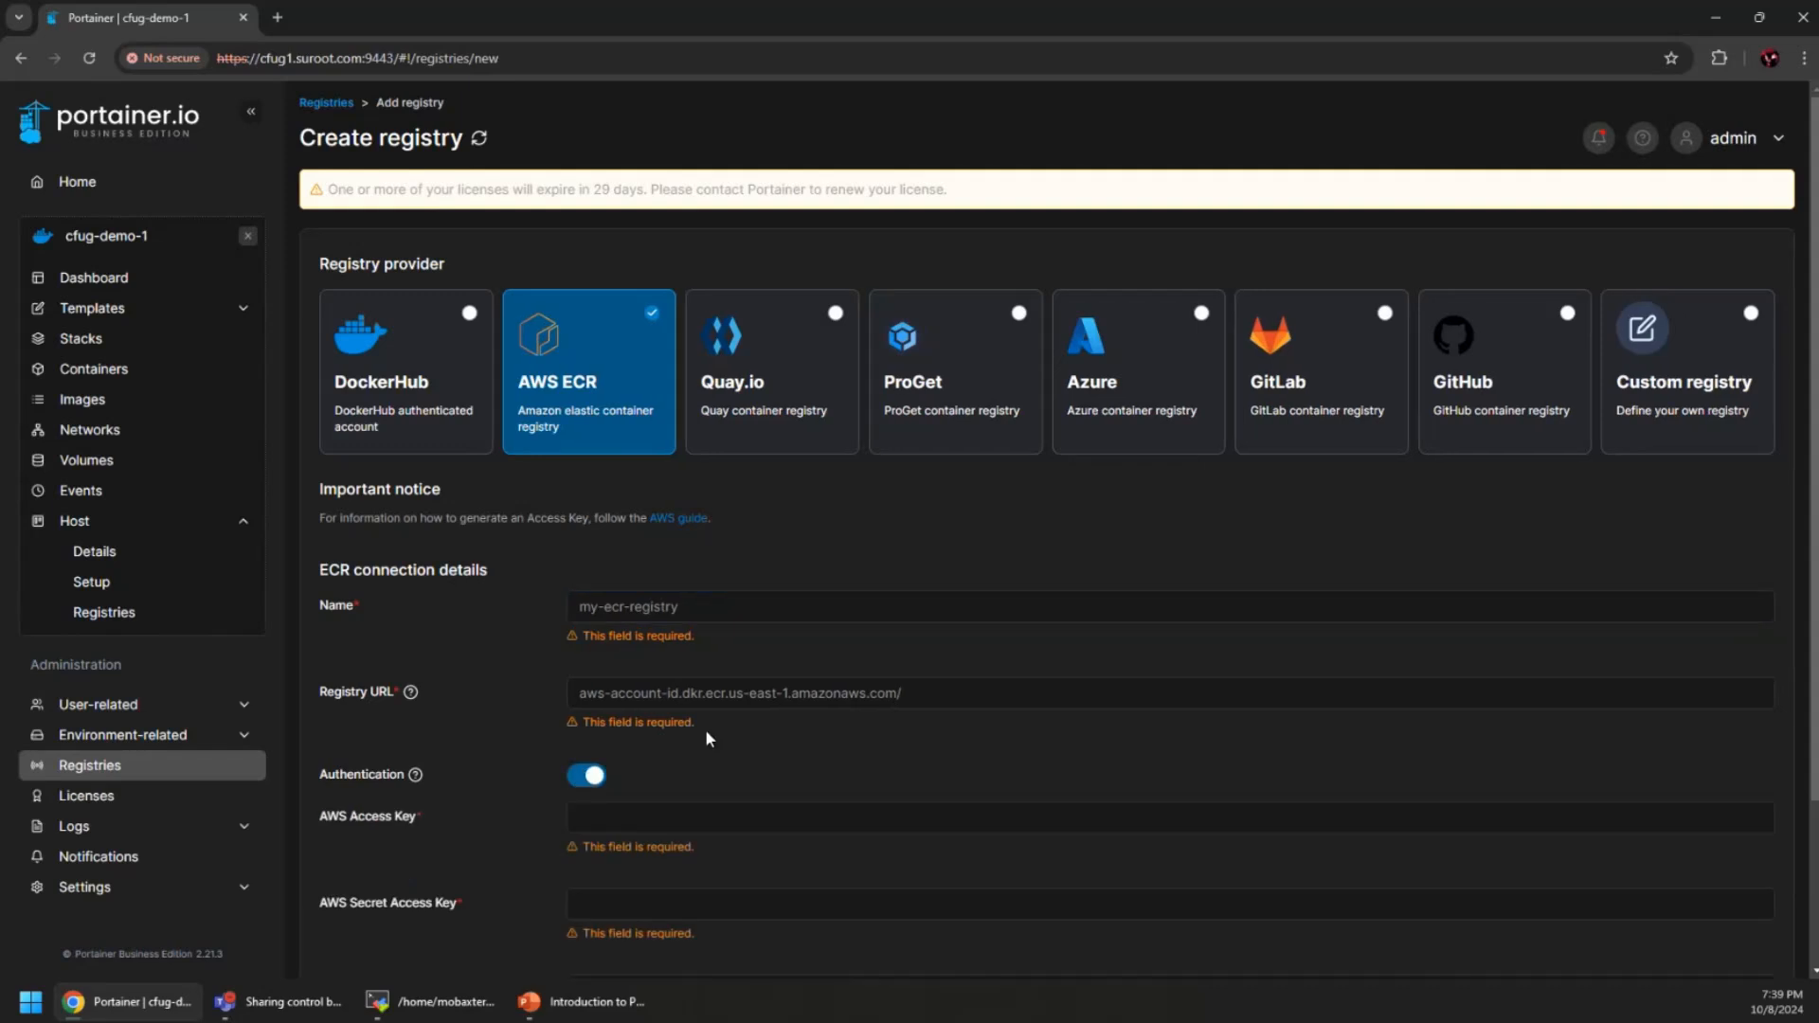
{"action": "scroll", "coordinate": [705, 730], "scroll_direction": "down", "scroll_amount": 2}
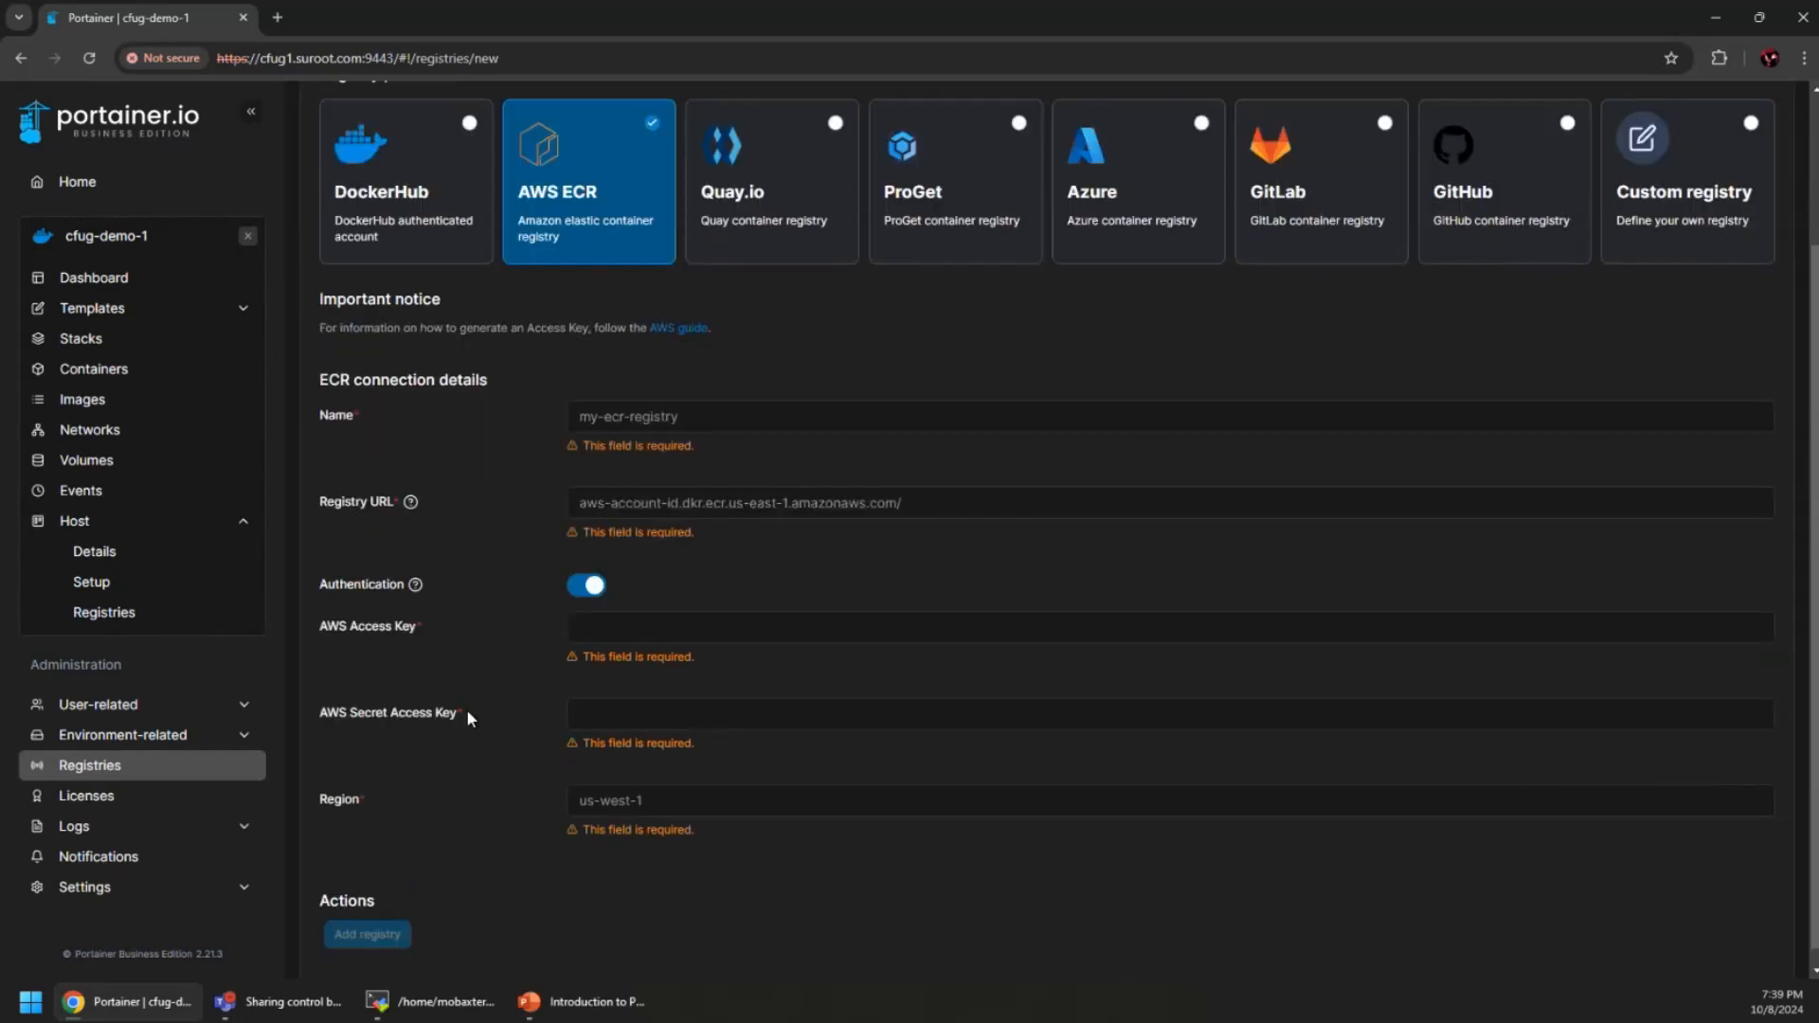
{"action": "scroll", "coordinate": [436, 791], "scroll_direction": "up", "scroll_amount": 1}
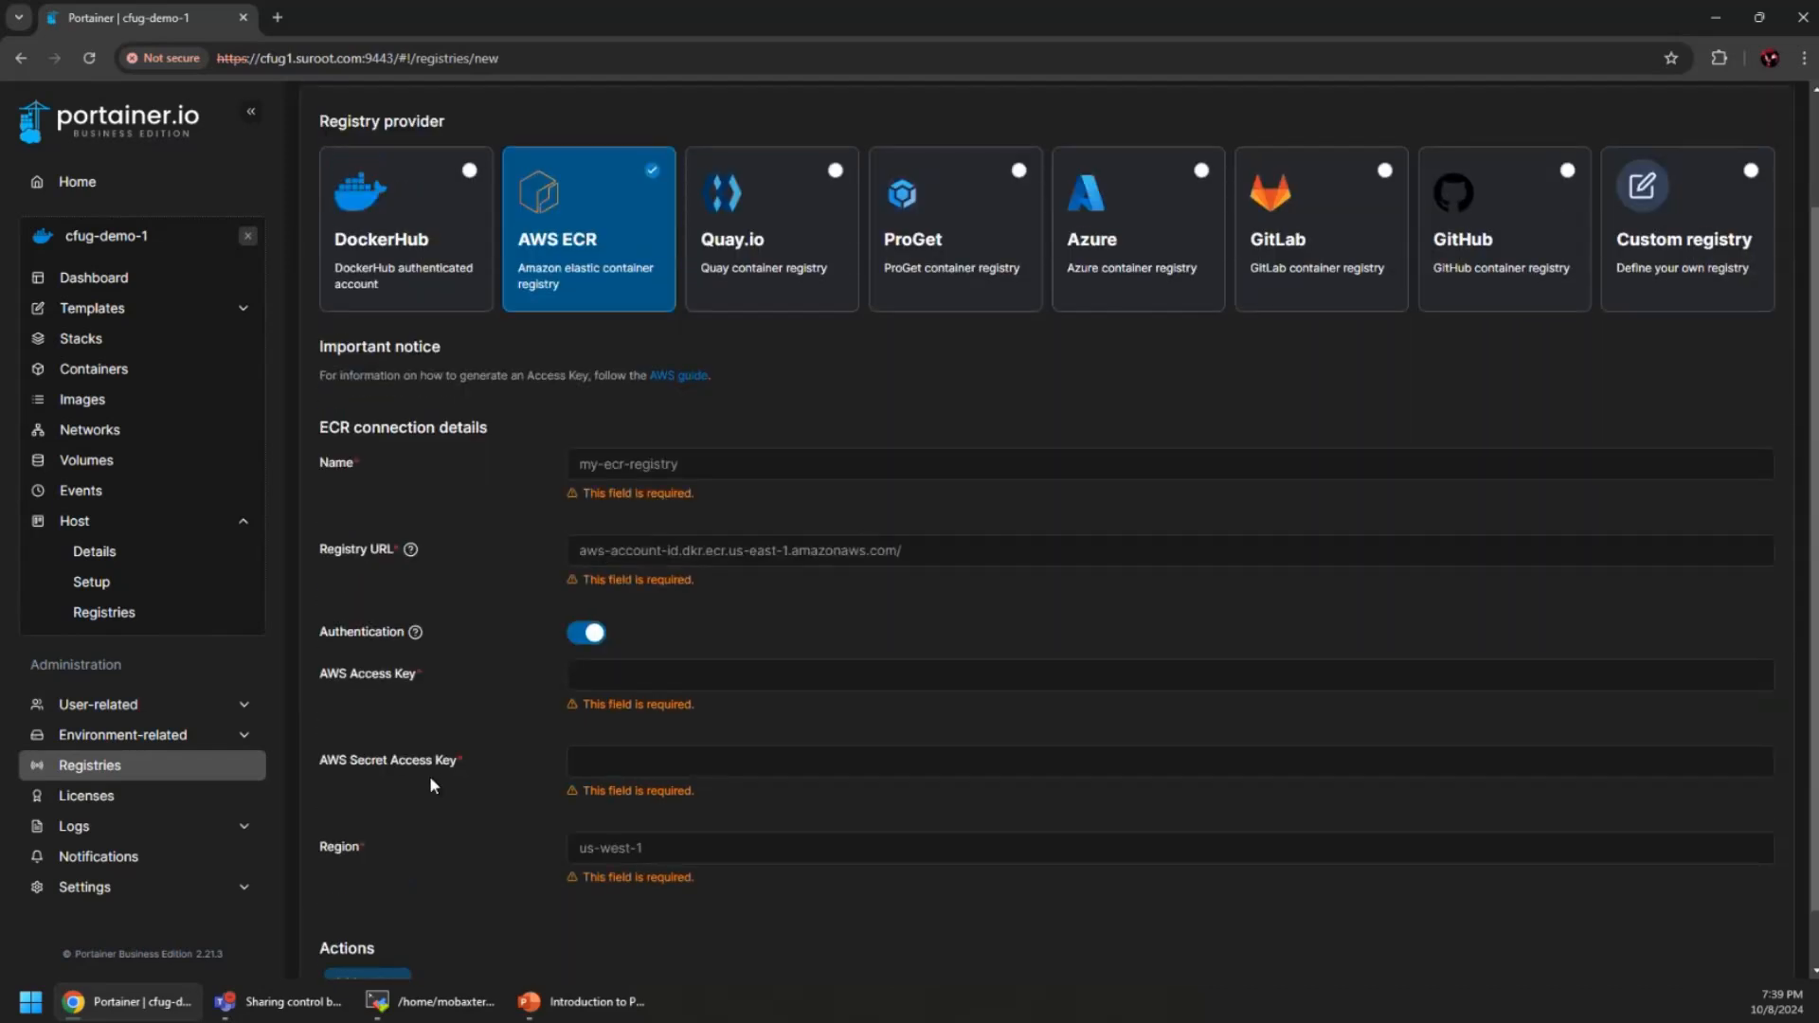
{"action": "scroll", "coordinate": [431, 784], "scroll_direction": "down", "scroll_amount": 1}
{"action": "scroll", "coordinate": [429, 785], "scroll_direction": "up", "scroll_amount": 3}
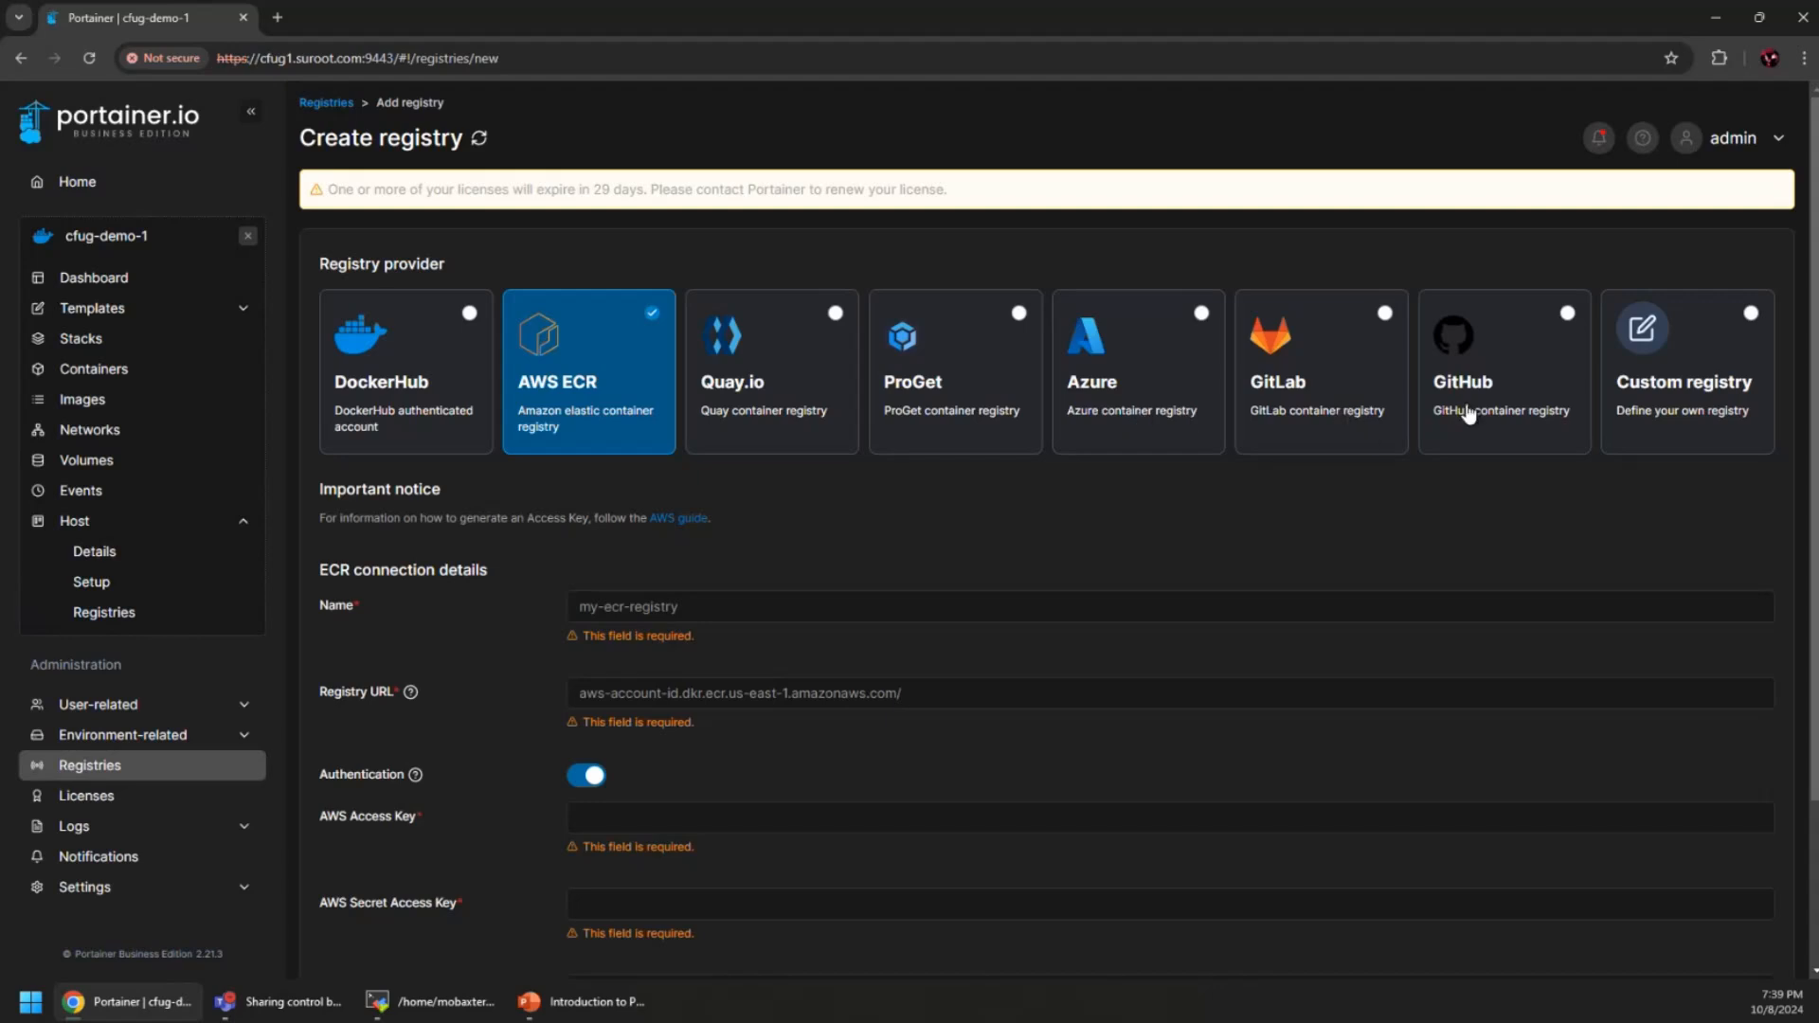
Switch the provider to Custom registry, then to GitHub
{"action": "left_click", "coordinate": [1672, 389]}
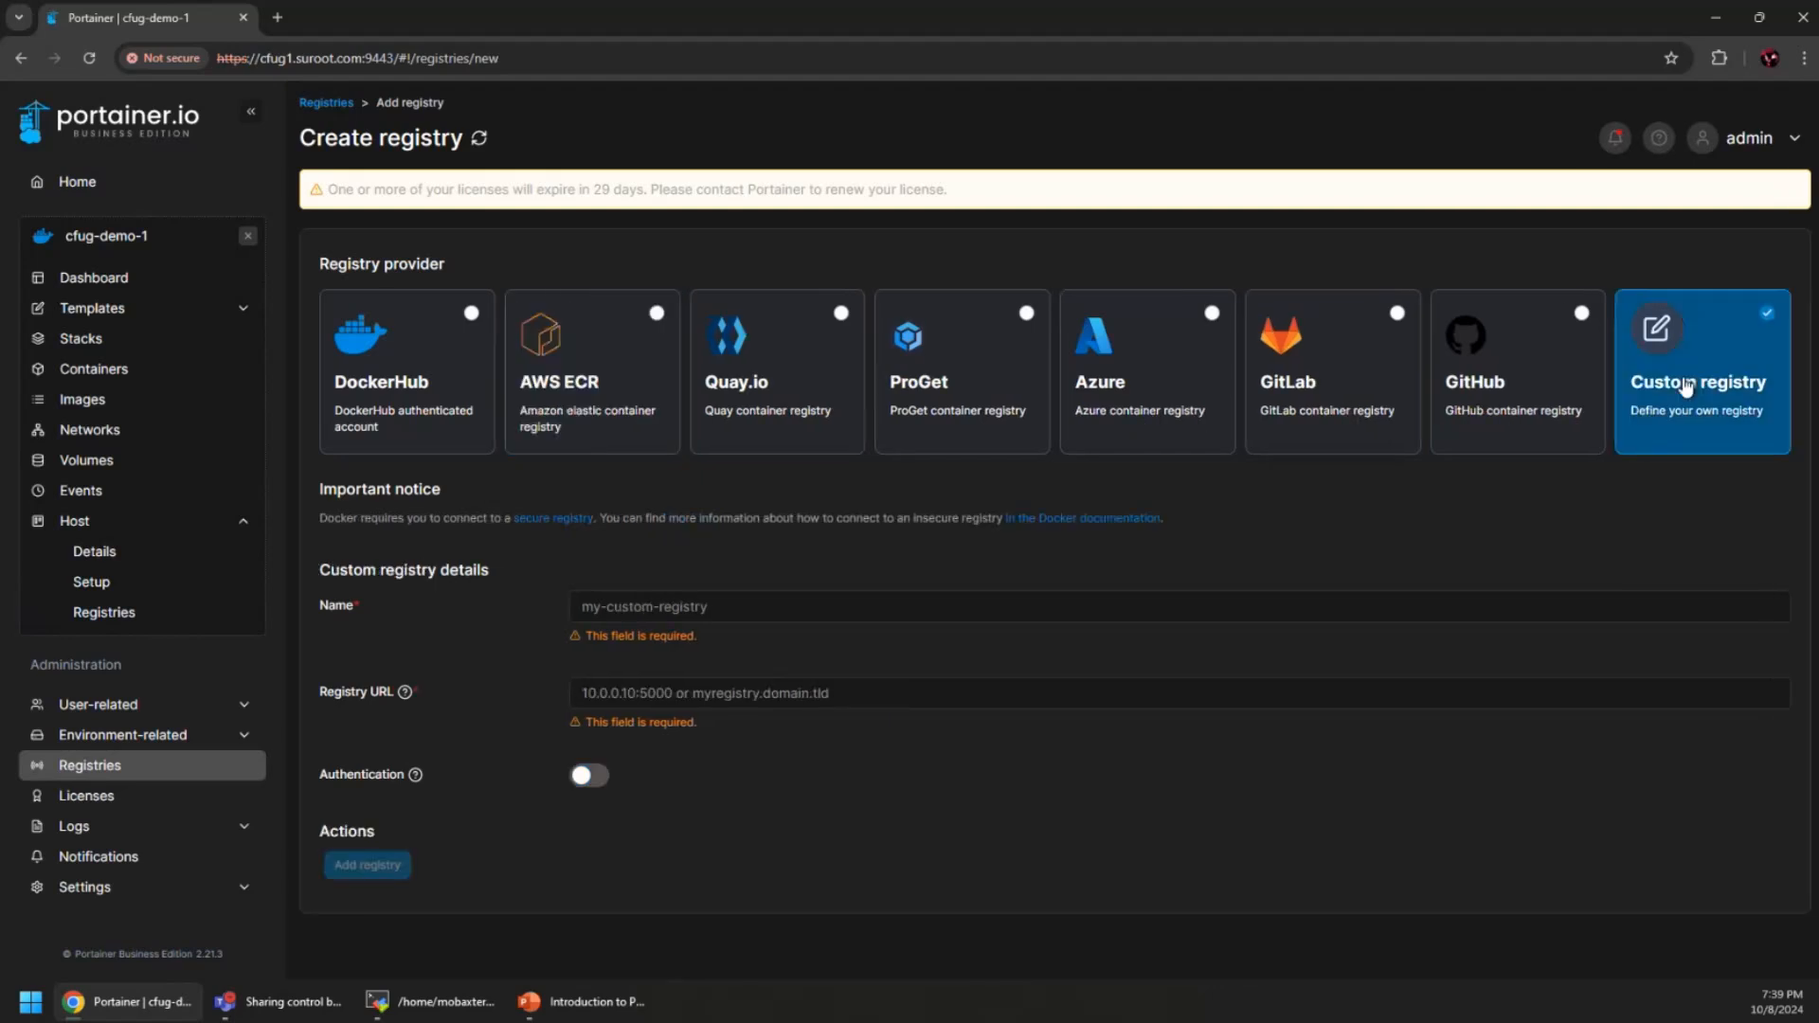
{"action": "left_click", "coordinate": [728, 597]}
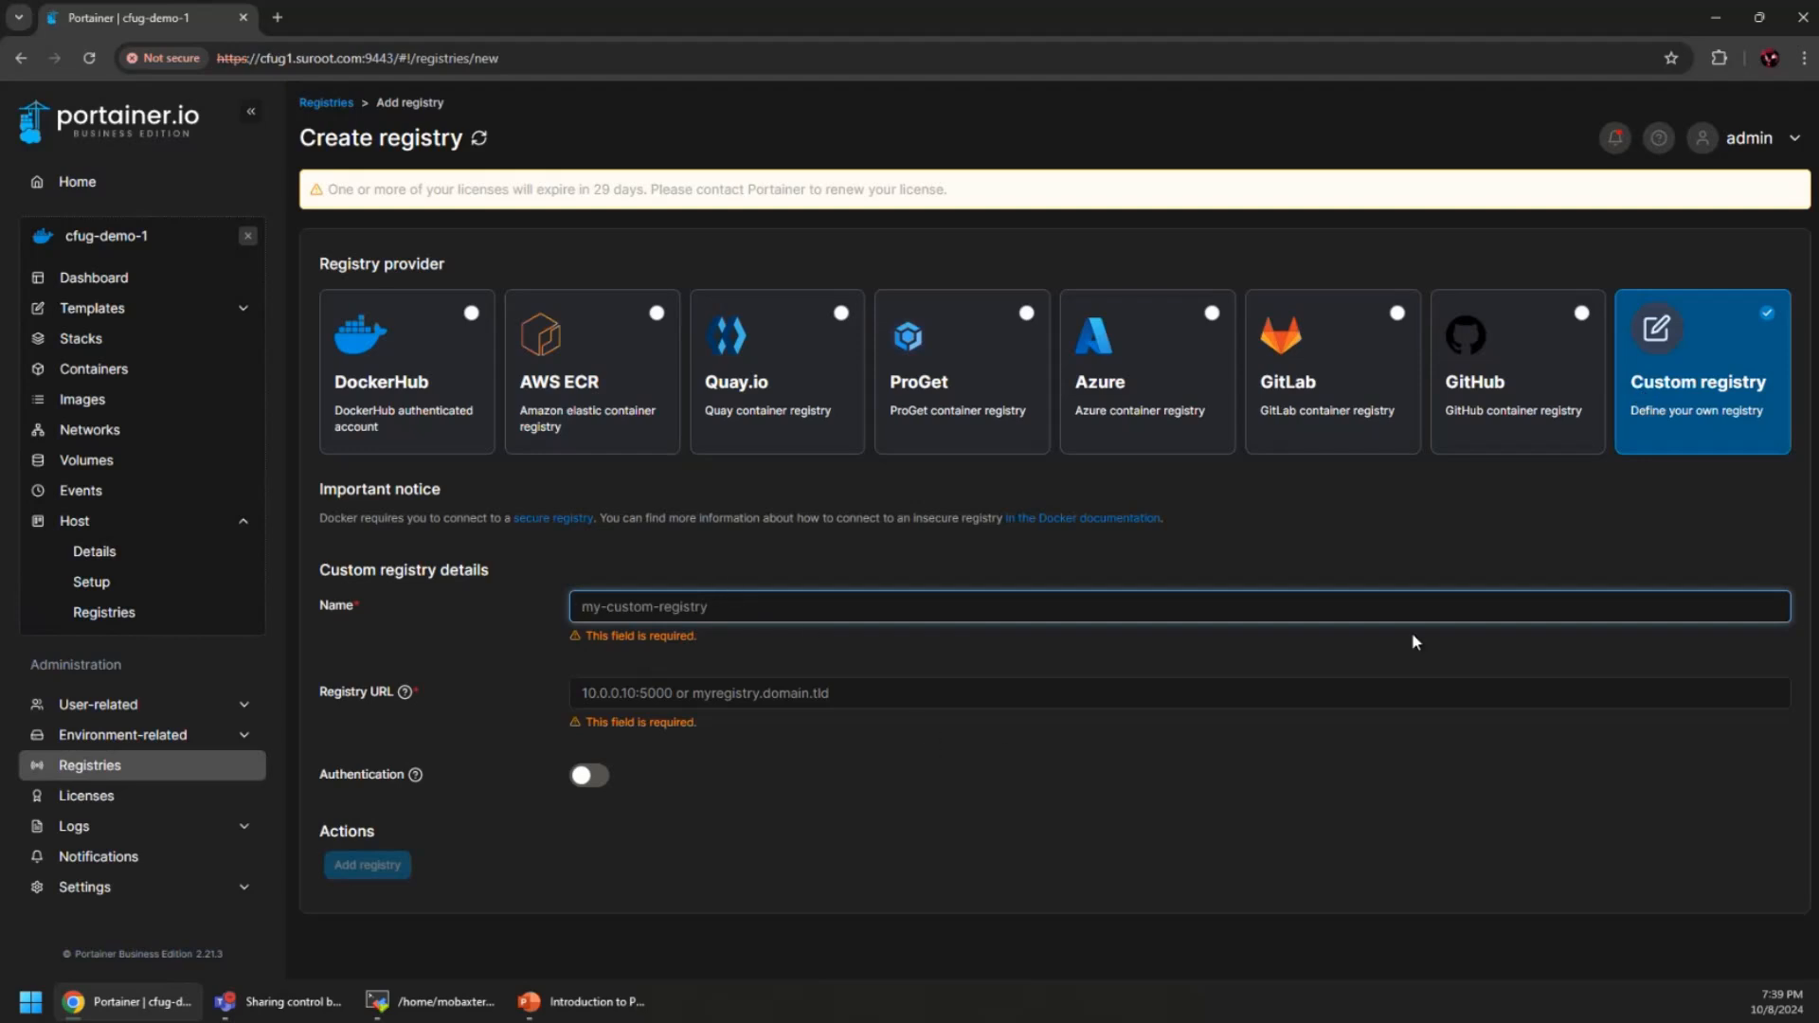
{"action": "left_click", "coordinate": [1518, 407]}
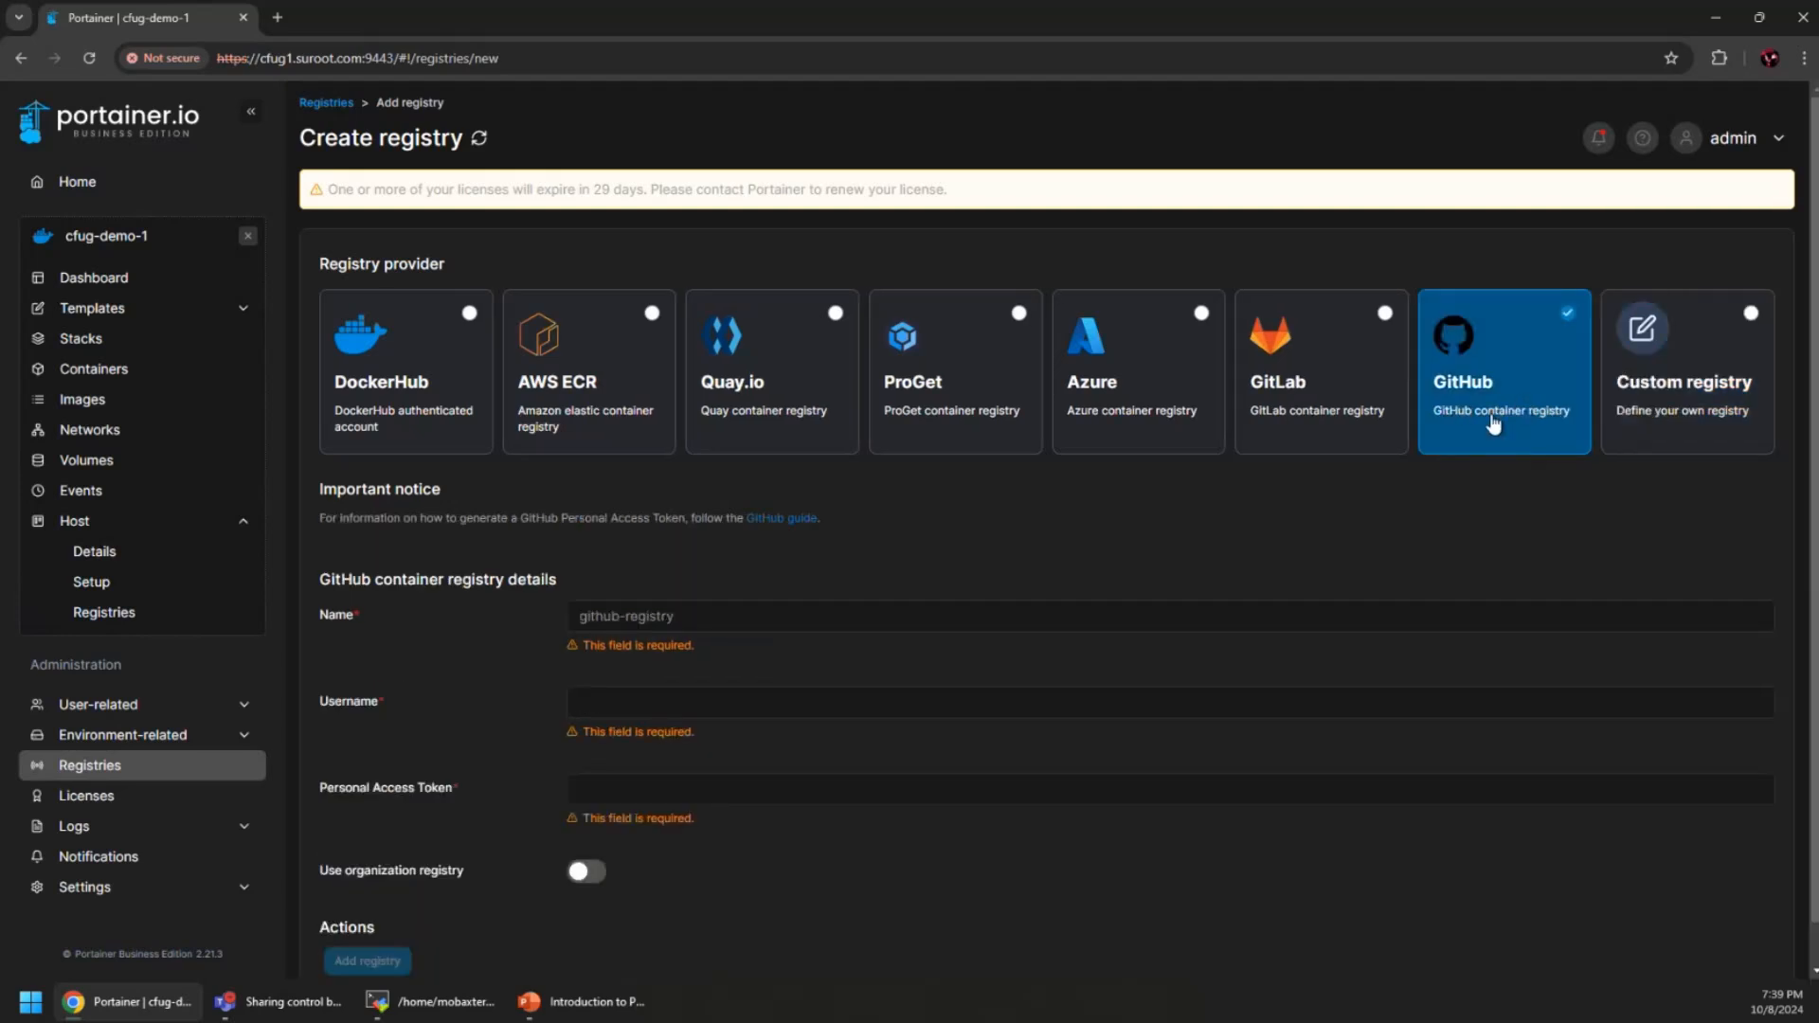
{"action": "scroll", "coordinate": [1088, 678], "scroll_direction": "down", "scroll_amount": 1}
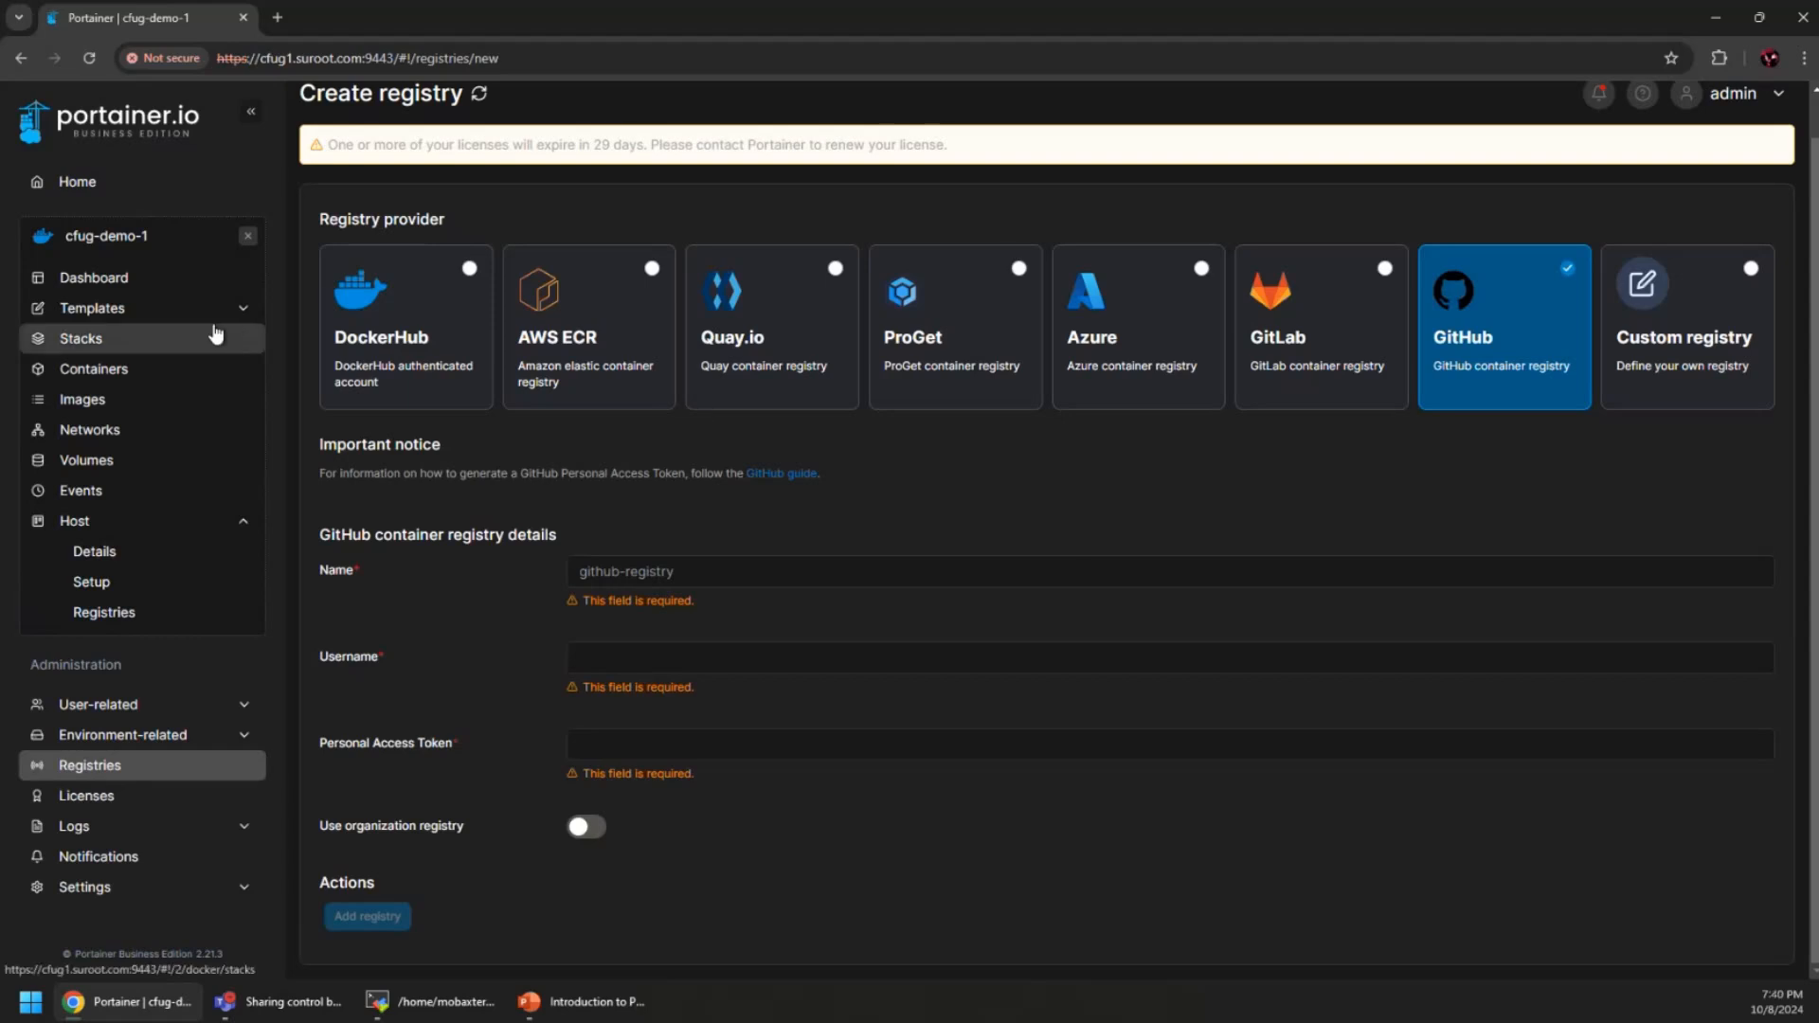
Go back to Home and clear cfug-demo-1 as the selected environment
{"action": "left_click", "coordinate": [80, 183]}
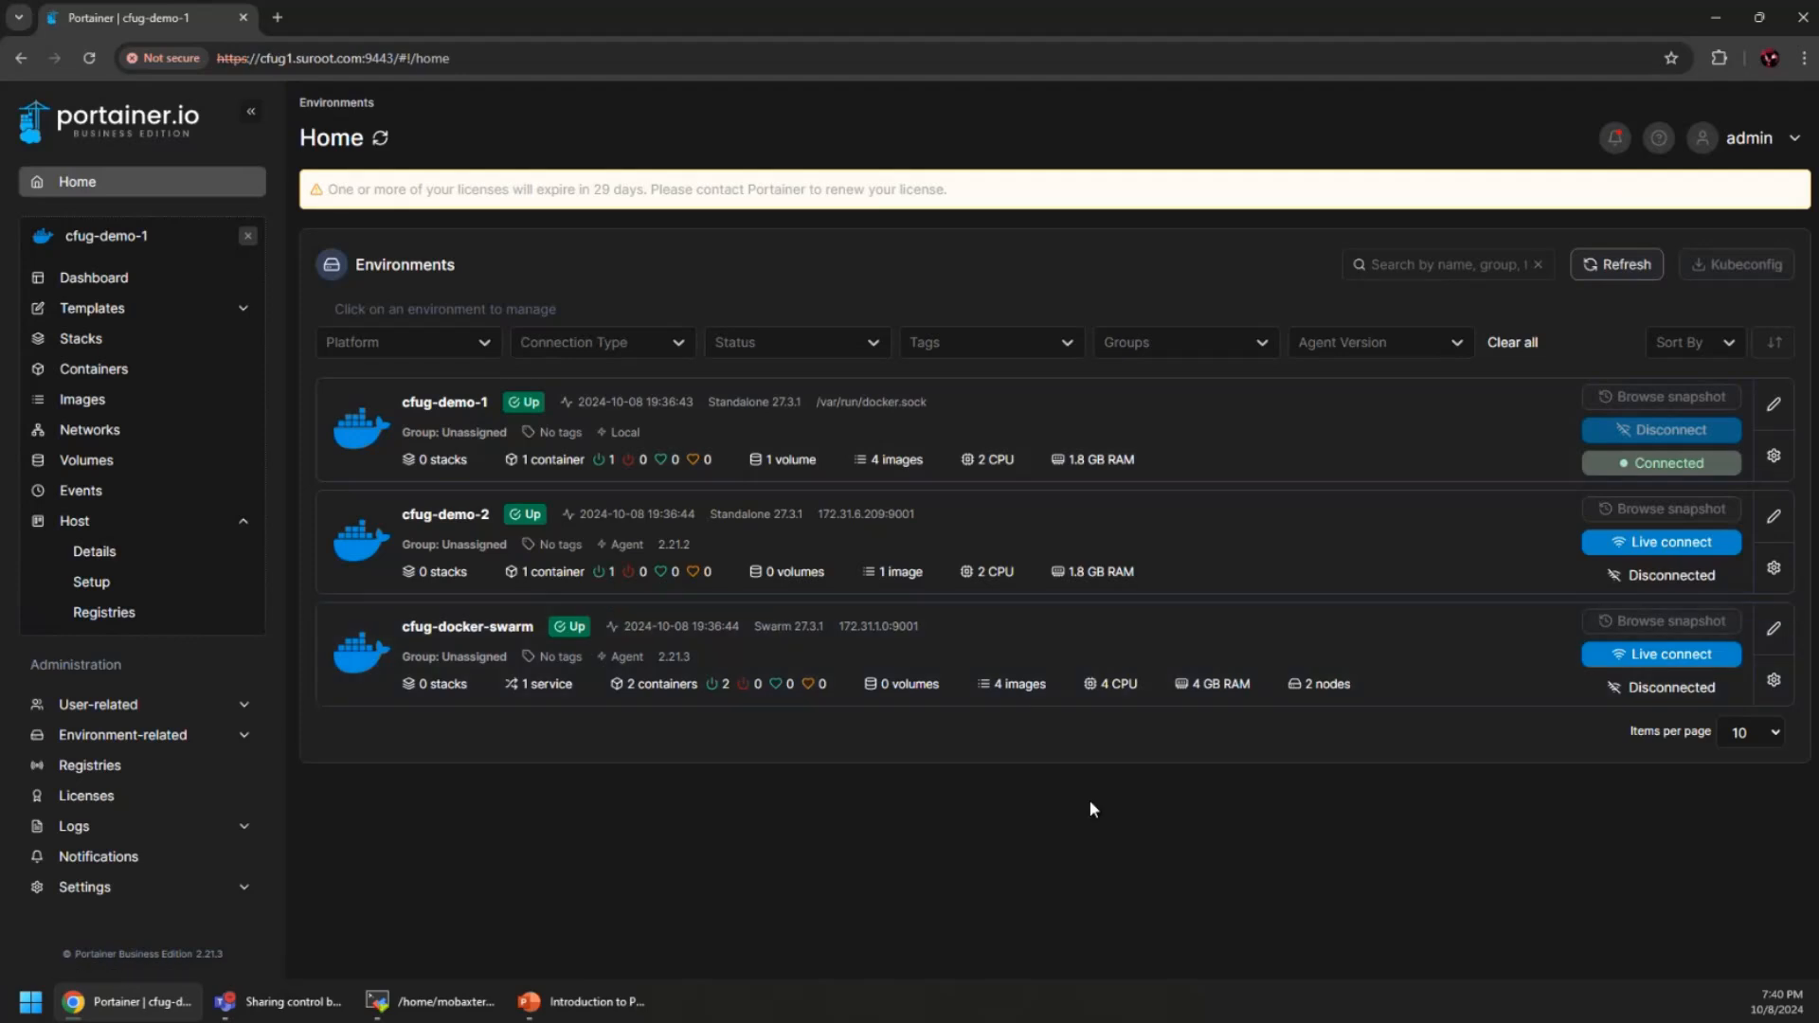
{"action": "left_click", "coordinate": [248, 235]}
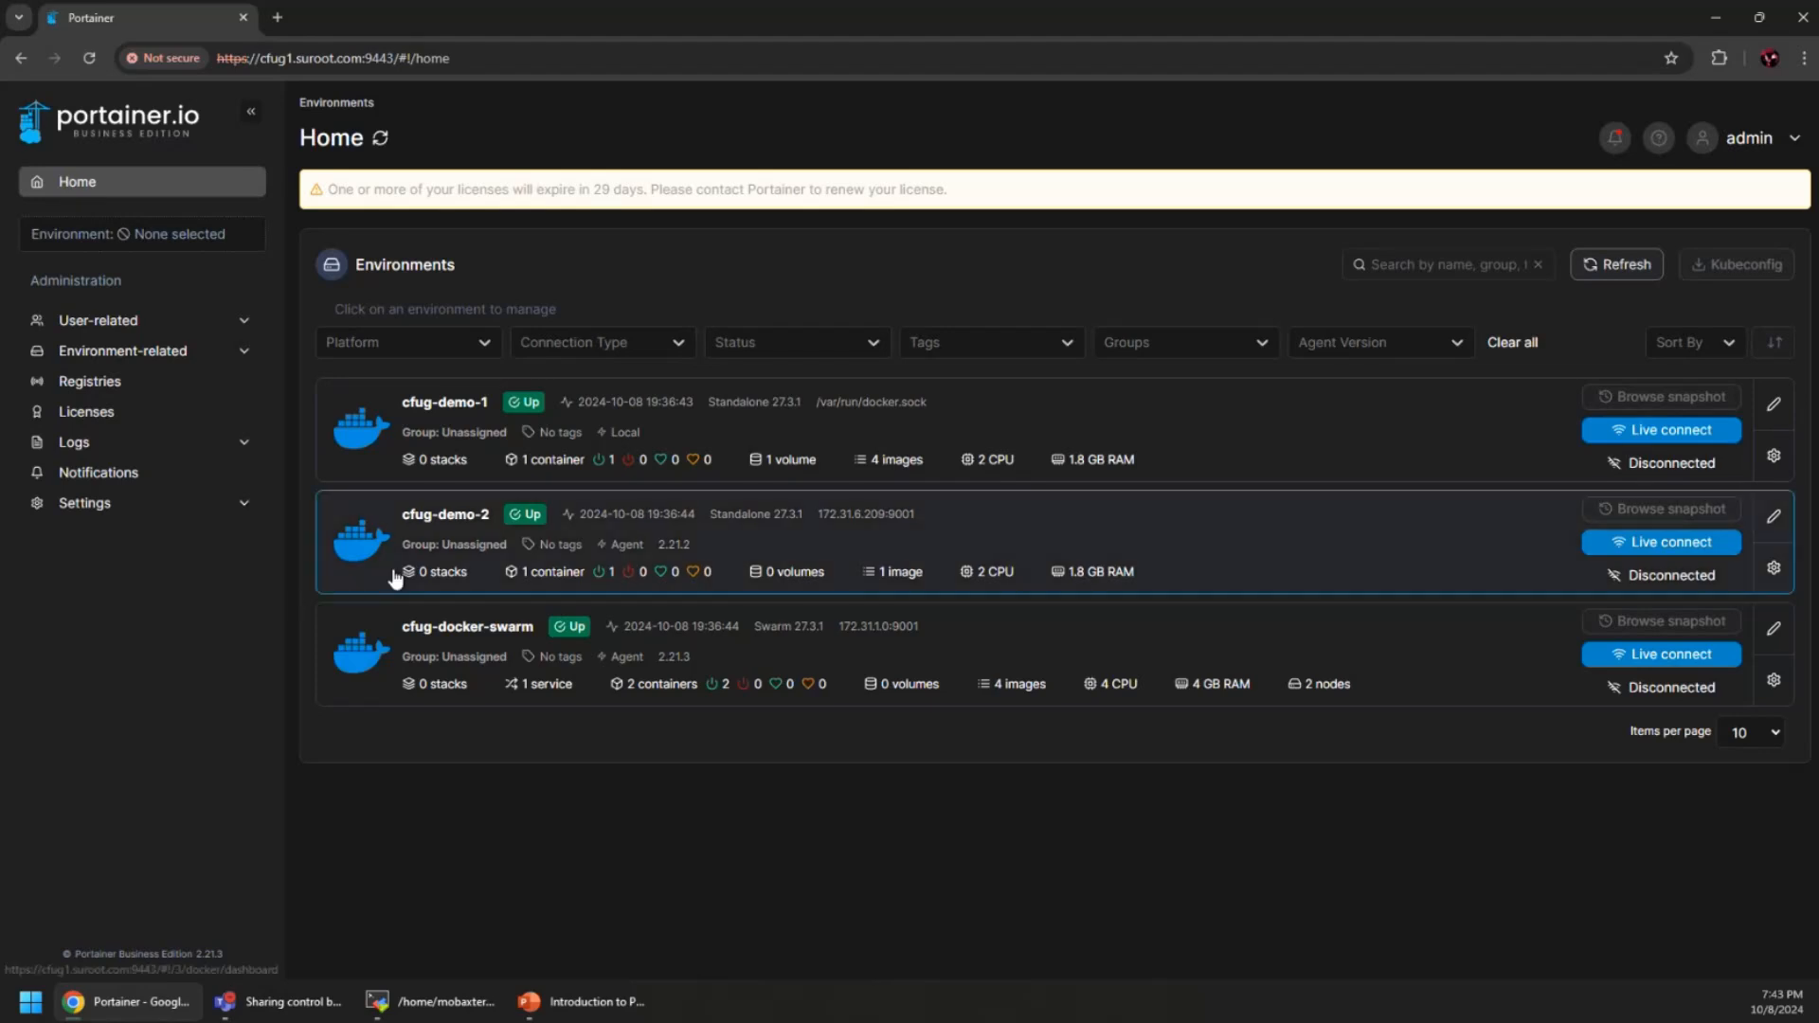
Open the portainer container in cfug-demo-1's container list and scroll through its details
{"action": "left_click", "coordinate": [960, 434]}
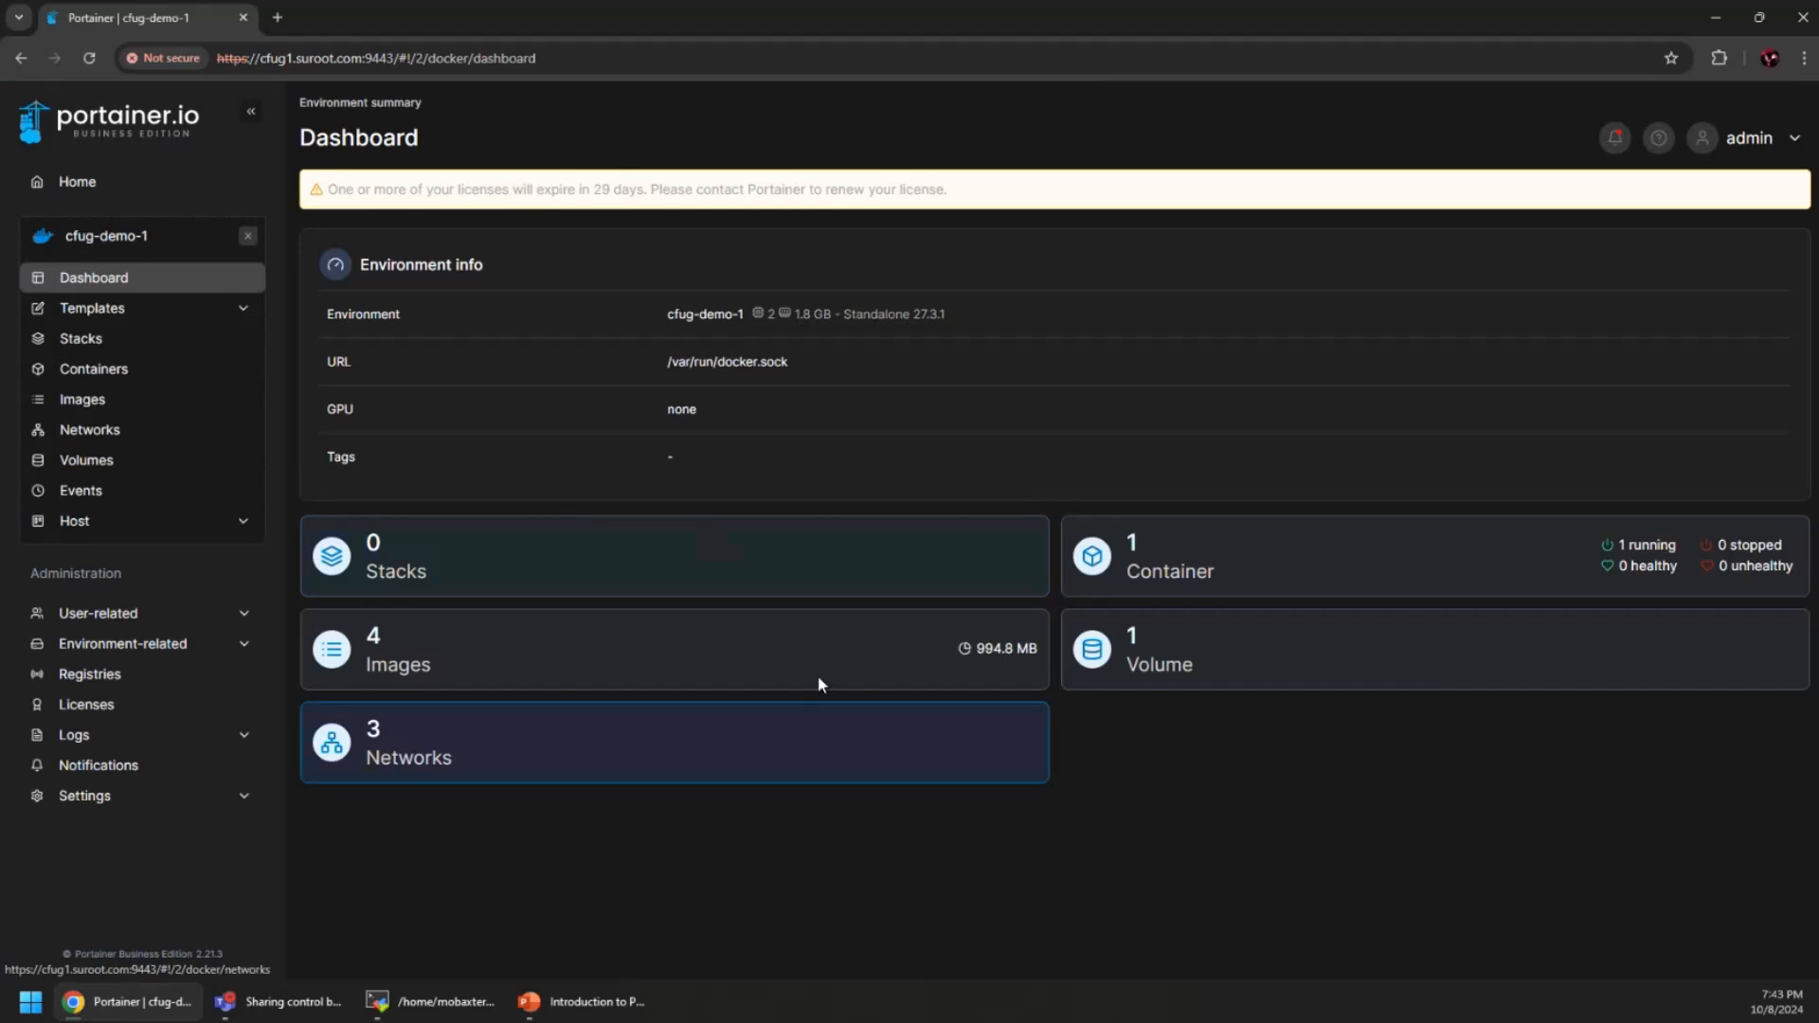
{"action": "left_click", "coordinate": [1254, 572]}
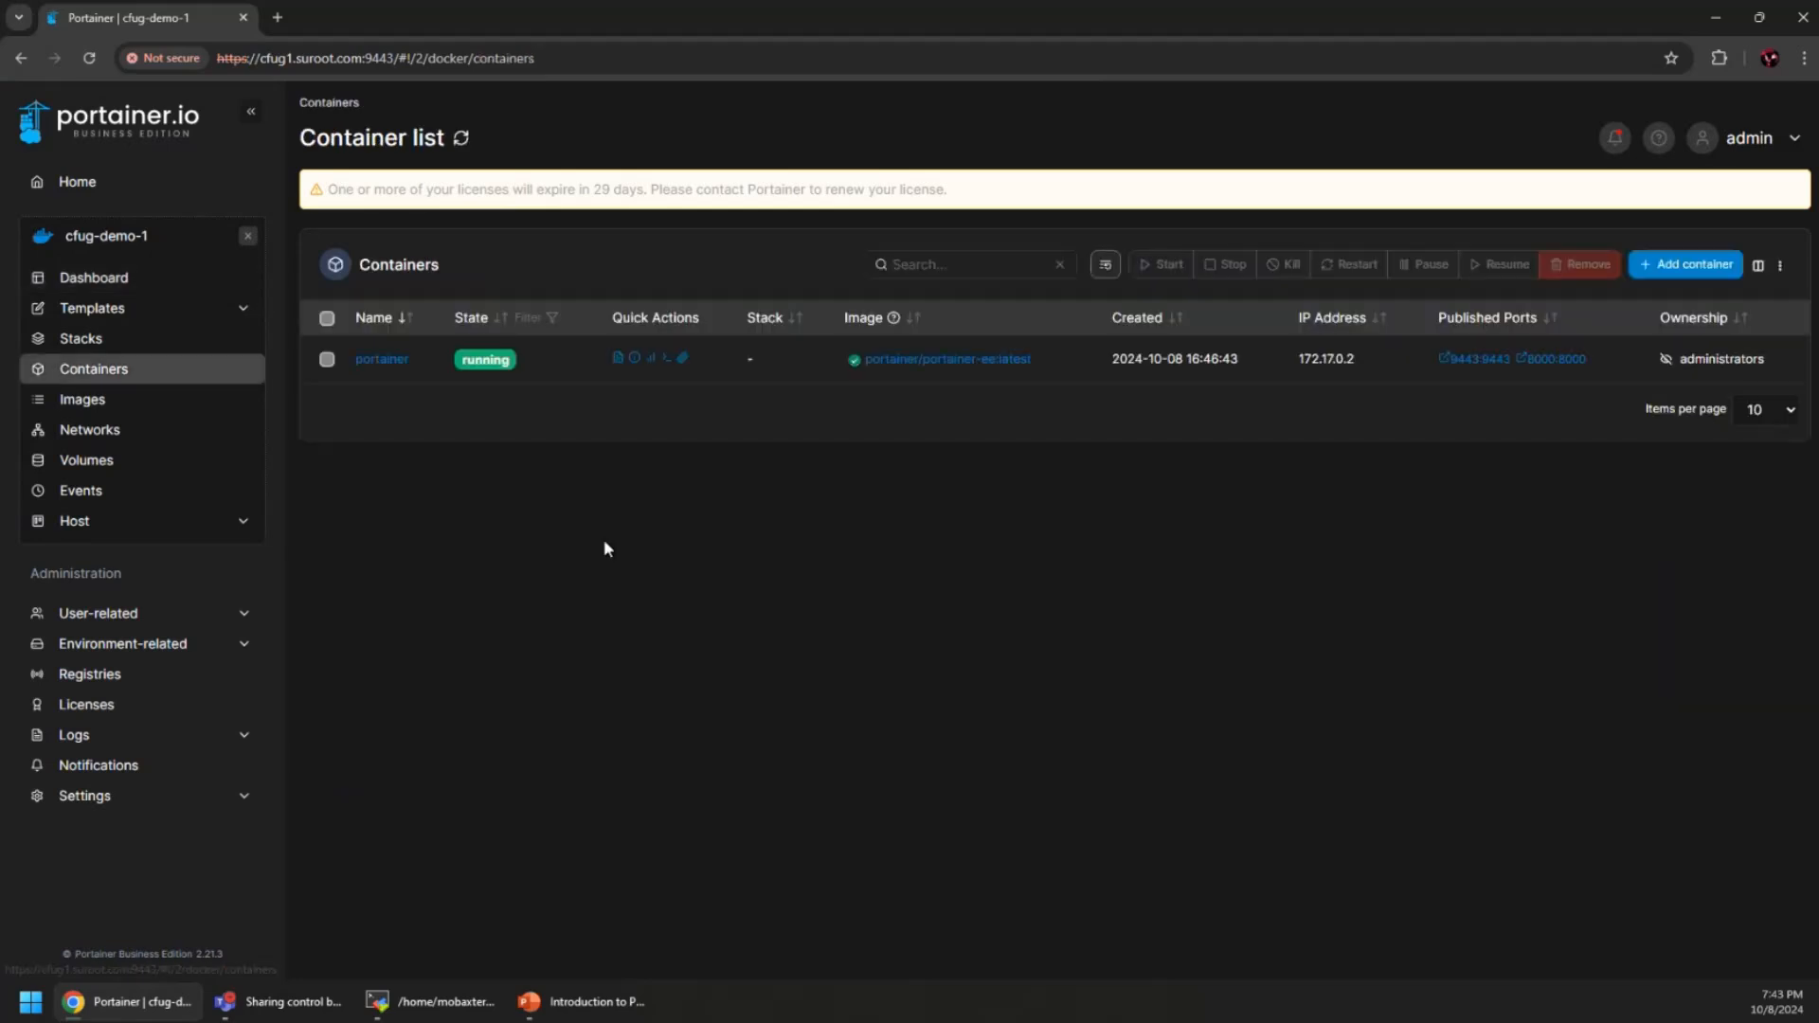
{"action": "left_click", "coordinate": [375, 365]}
{"action": "scroll", "coordinate": [987, 651], "scroll_direction": "down", "scroll_amount": 5}
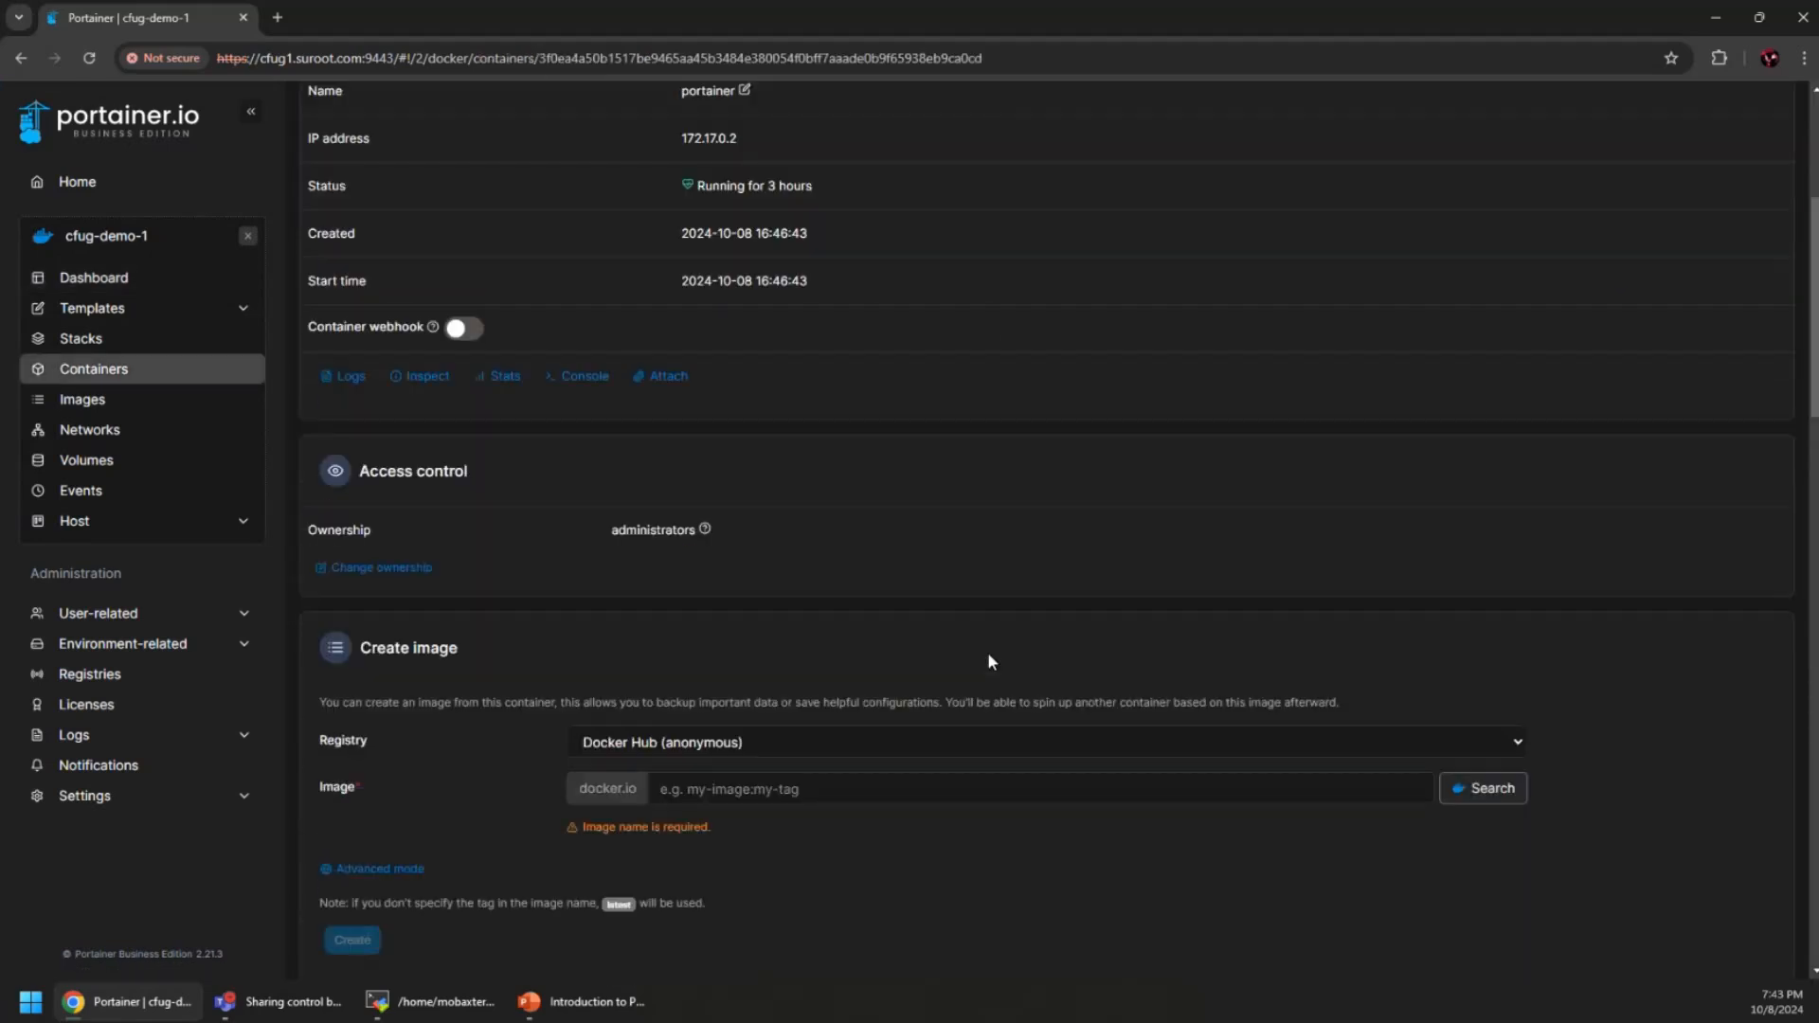
{"action": "scroll", "coordinate": [901, 674], "scroll_direction": "down", "scroll_amount": 7}
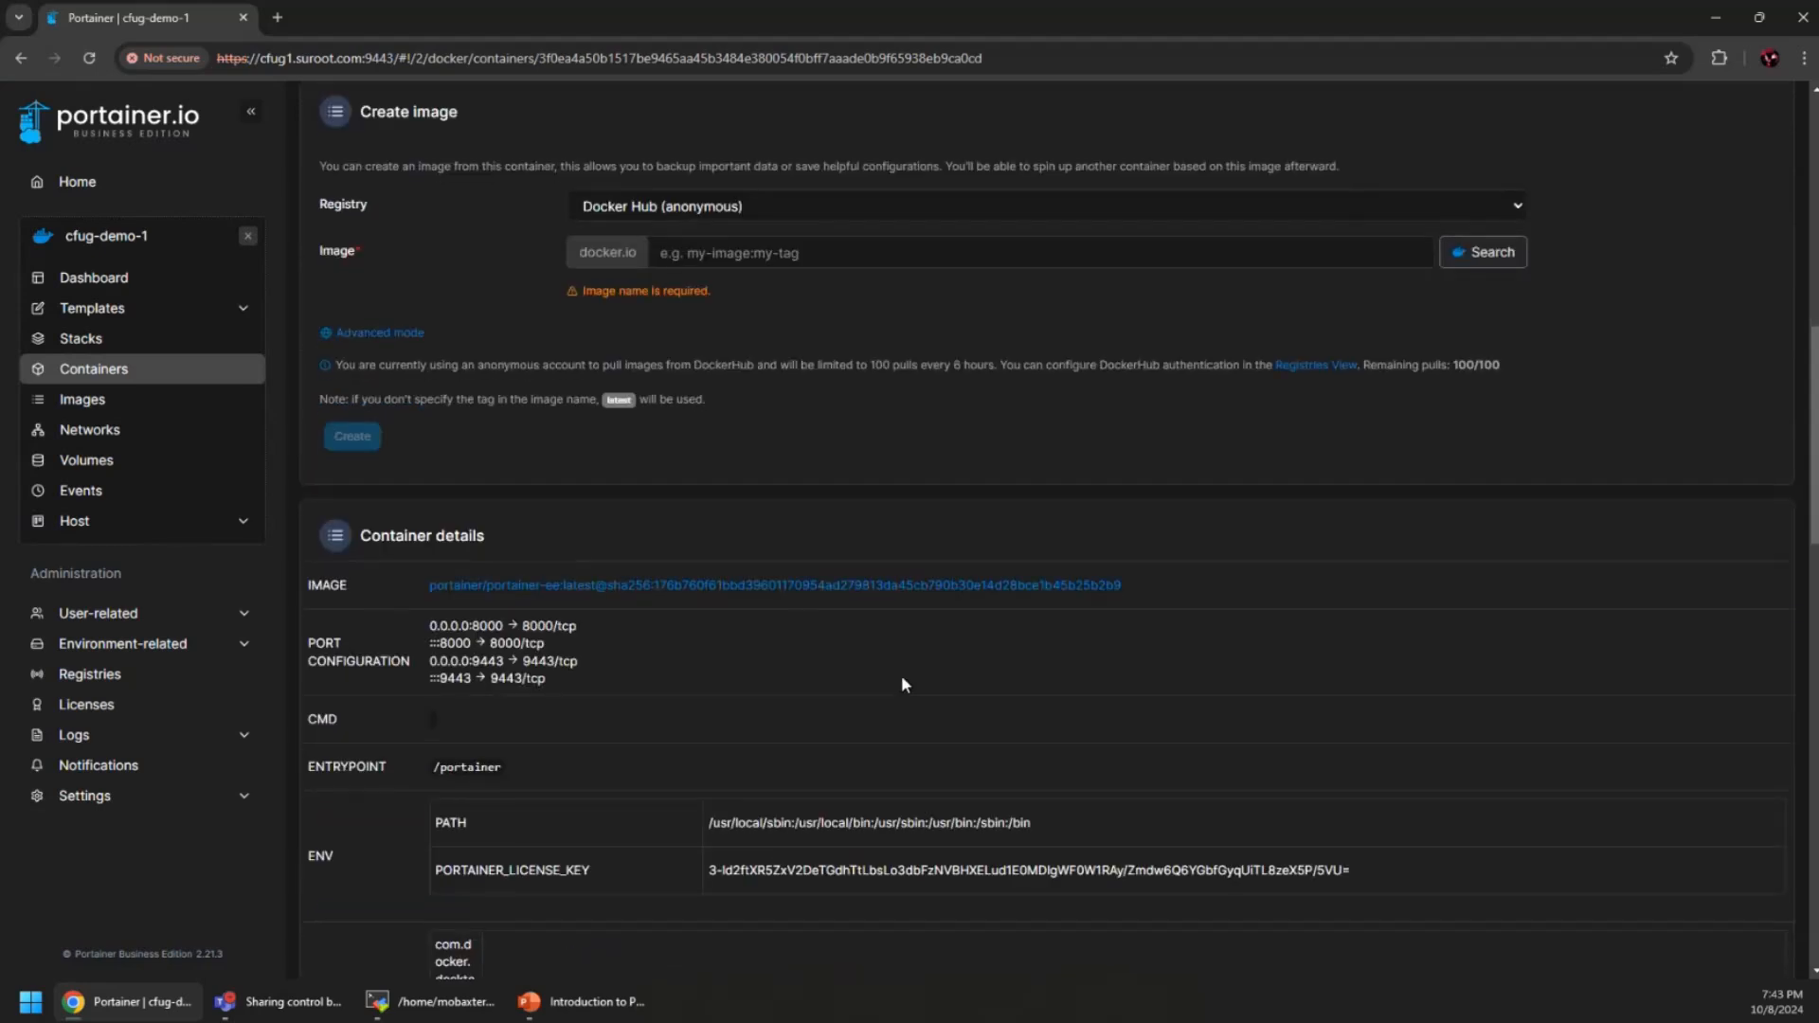
{"action": "scroll", "coordinate": [902, 678], "scroll_direction": "down", "scroll_amount": 2}
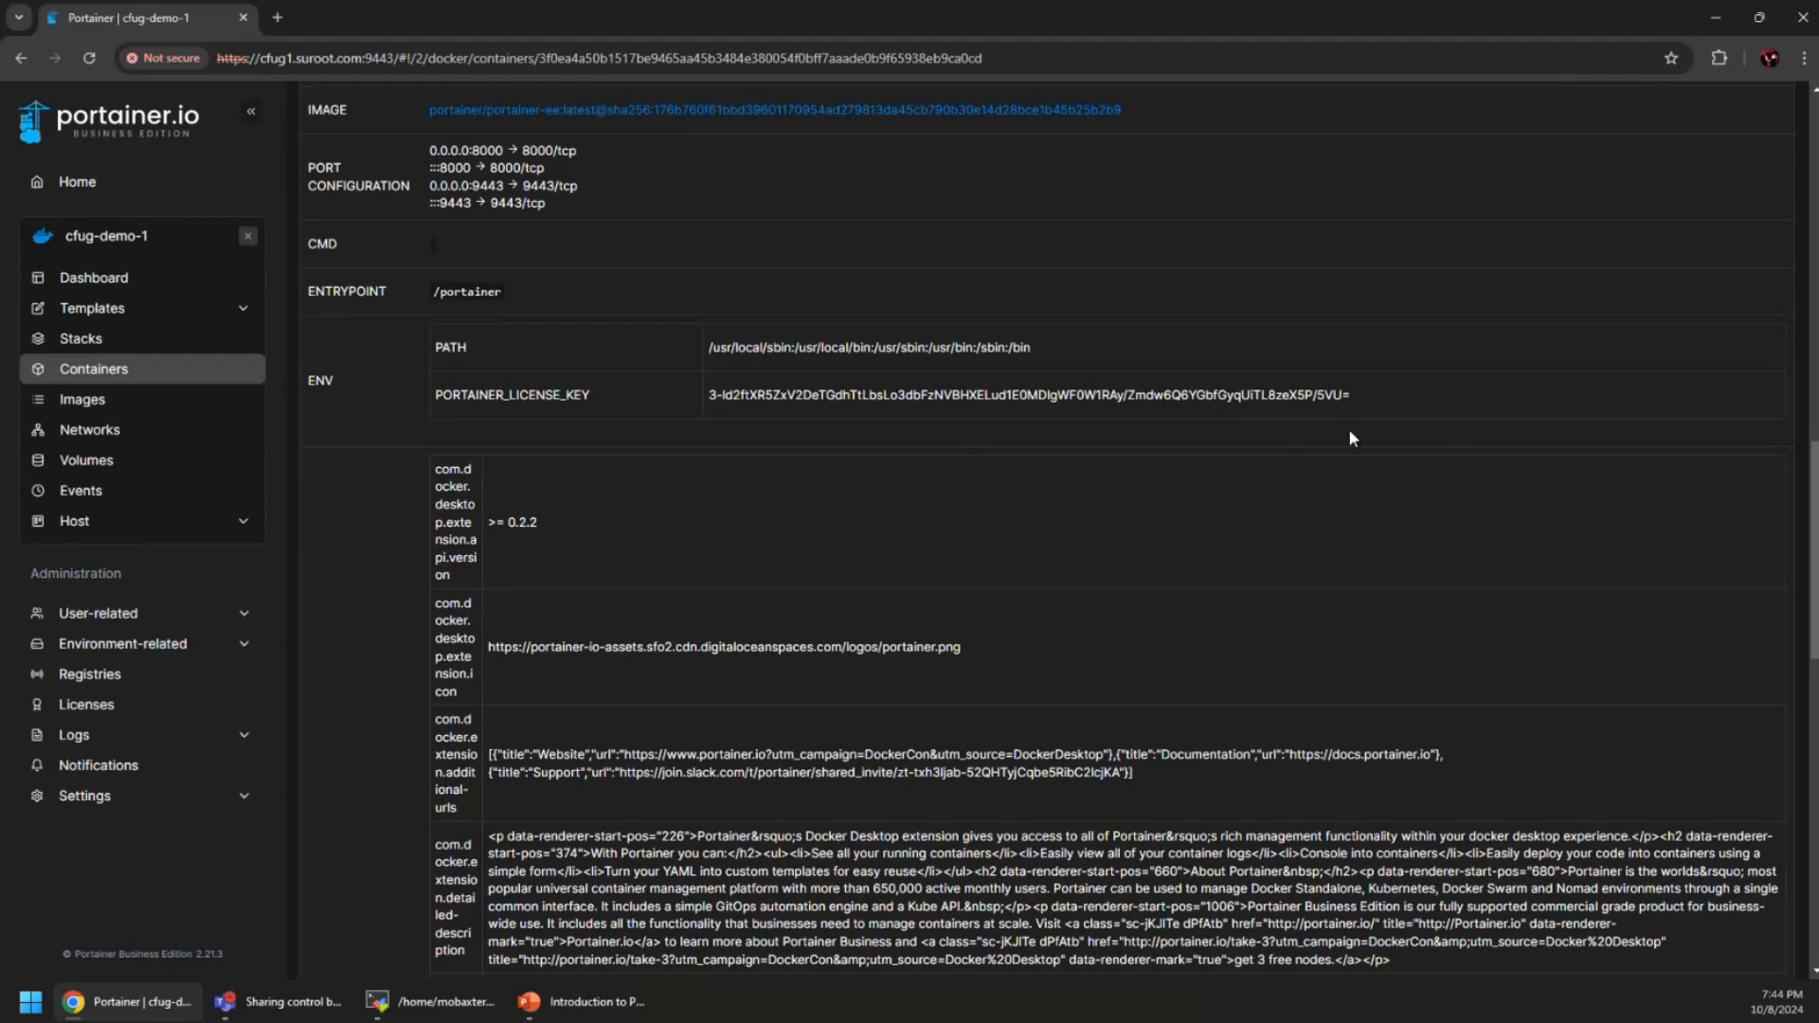
{"action": "scroll", "coordinate": [809, 488], "scroll_direction": "up", "scroll_amount": 2}
{"action": "scroll", "coordinate": [809, 491], "scroll_direction": "up", "scroll_amount": 15}
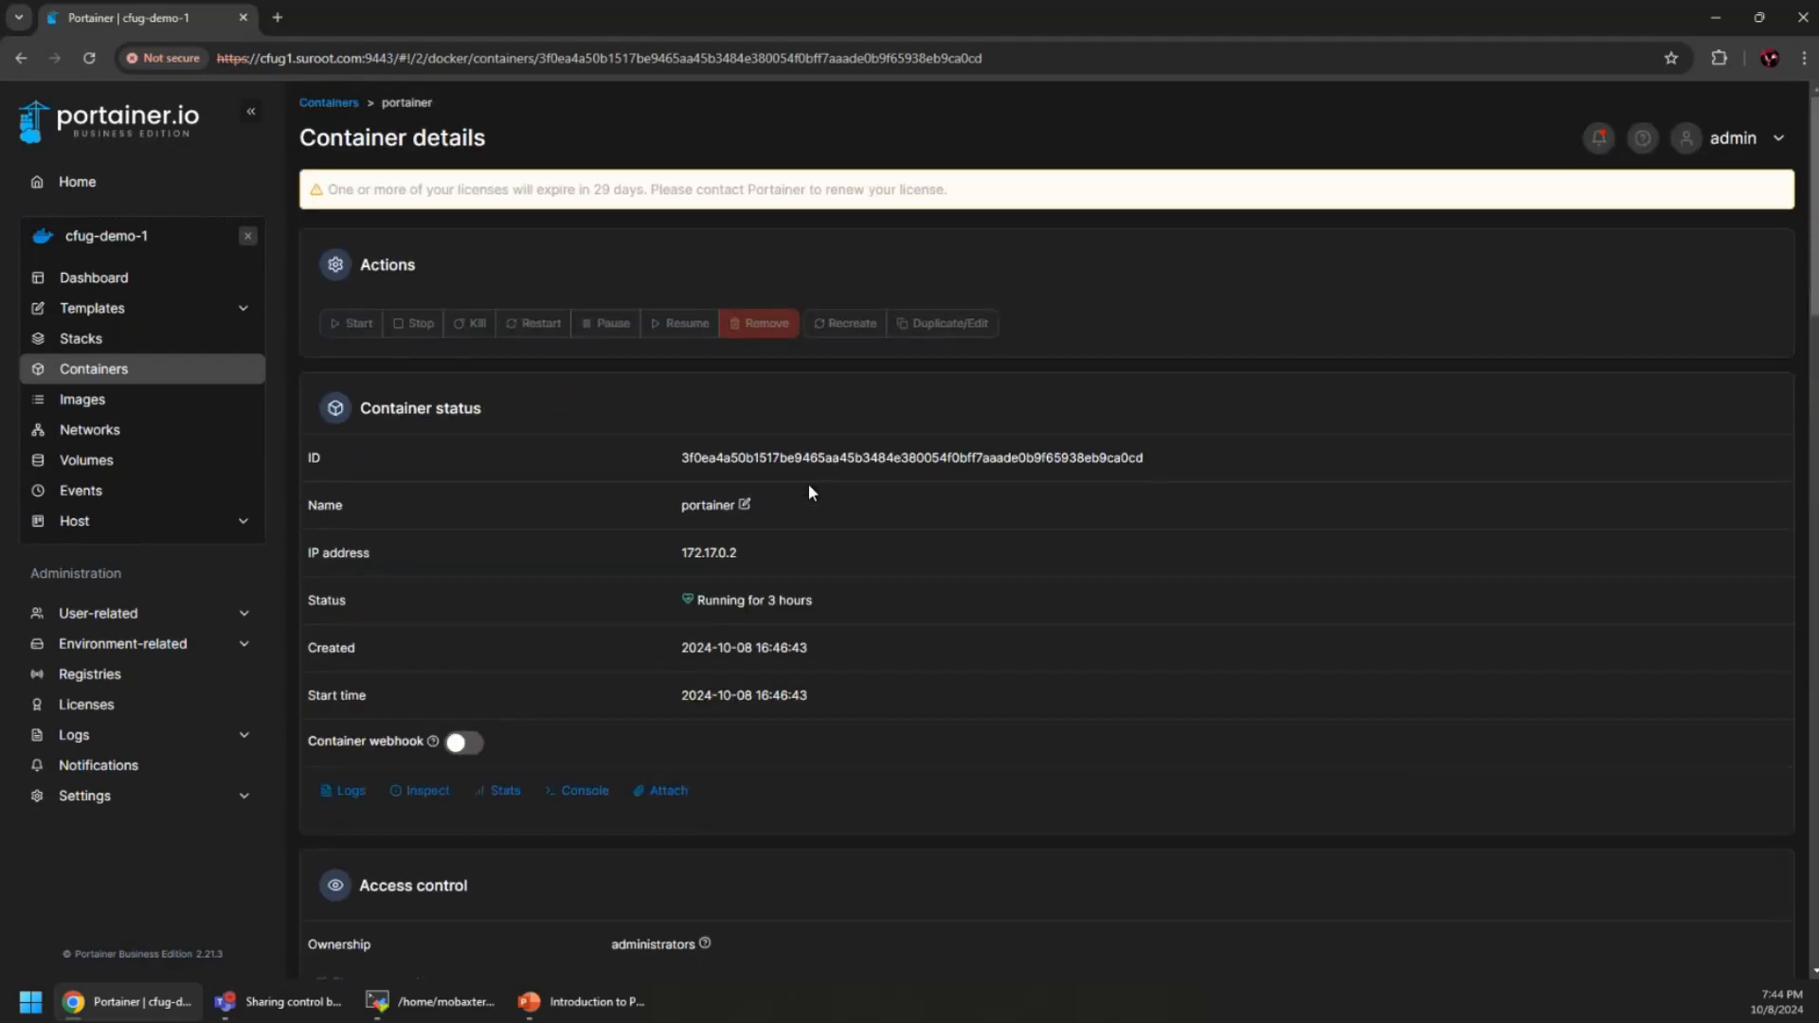
Close cfug-demo-1 and expand the User-related administration pages
{"action": "left_click", "coordinate": [249, 237]}
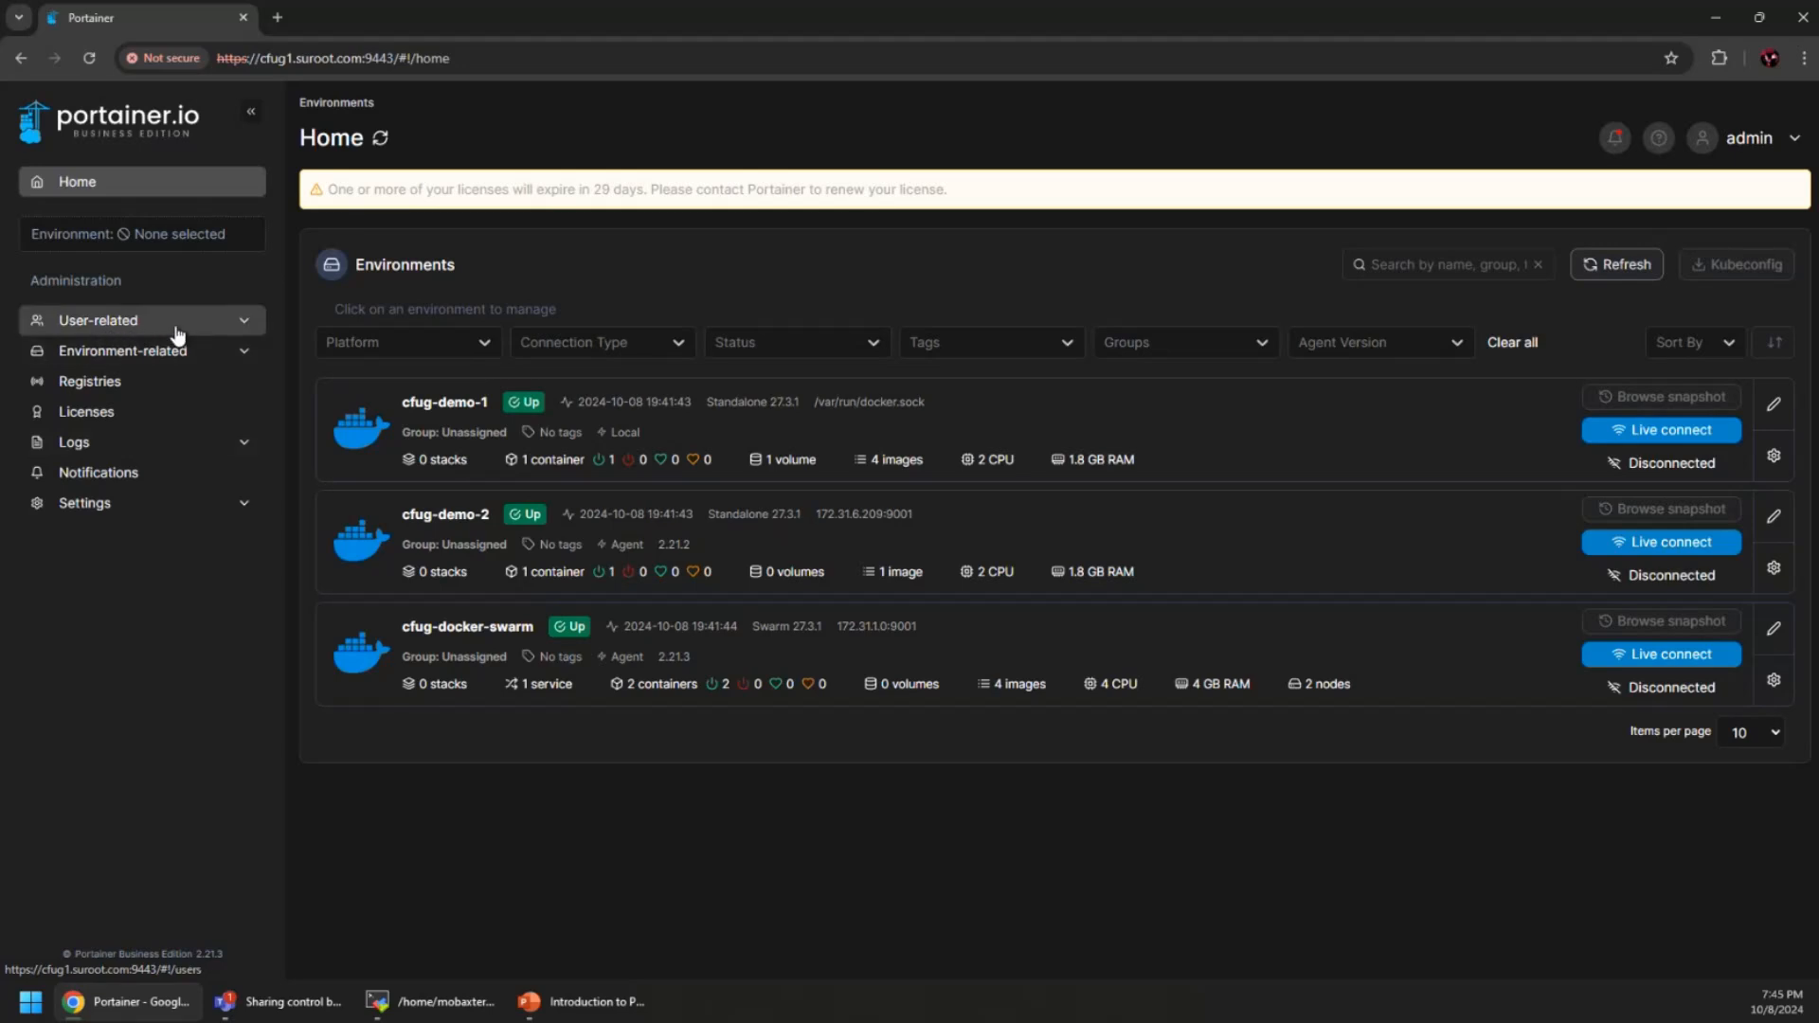
{"action": "left_click", "coordinate": [173, 327]}
{"action": "left_click", "coordinate": [145, 360]}
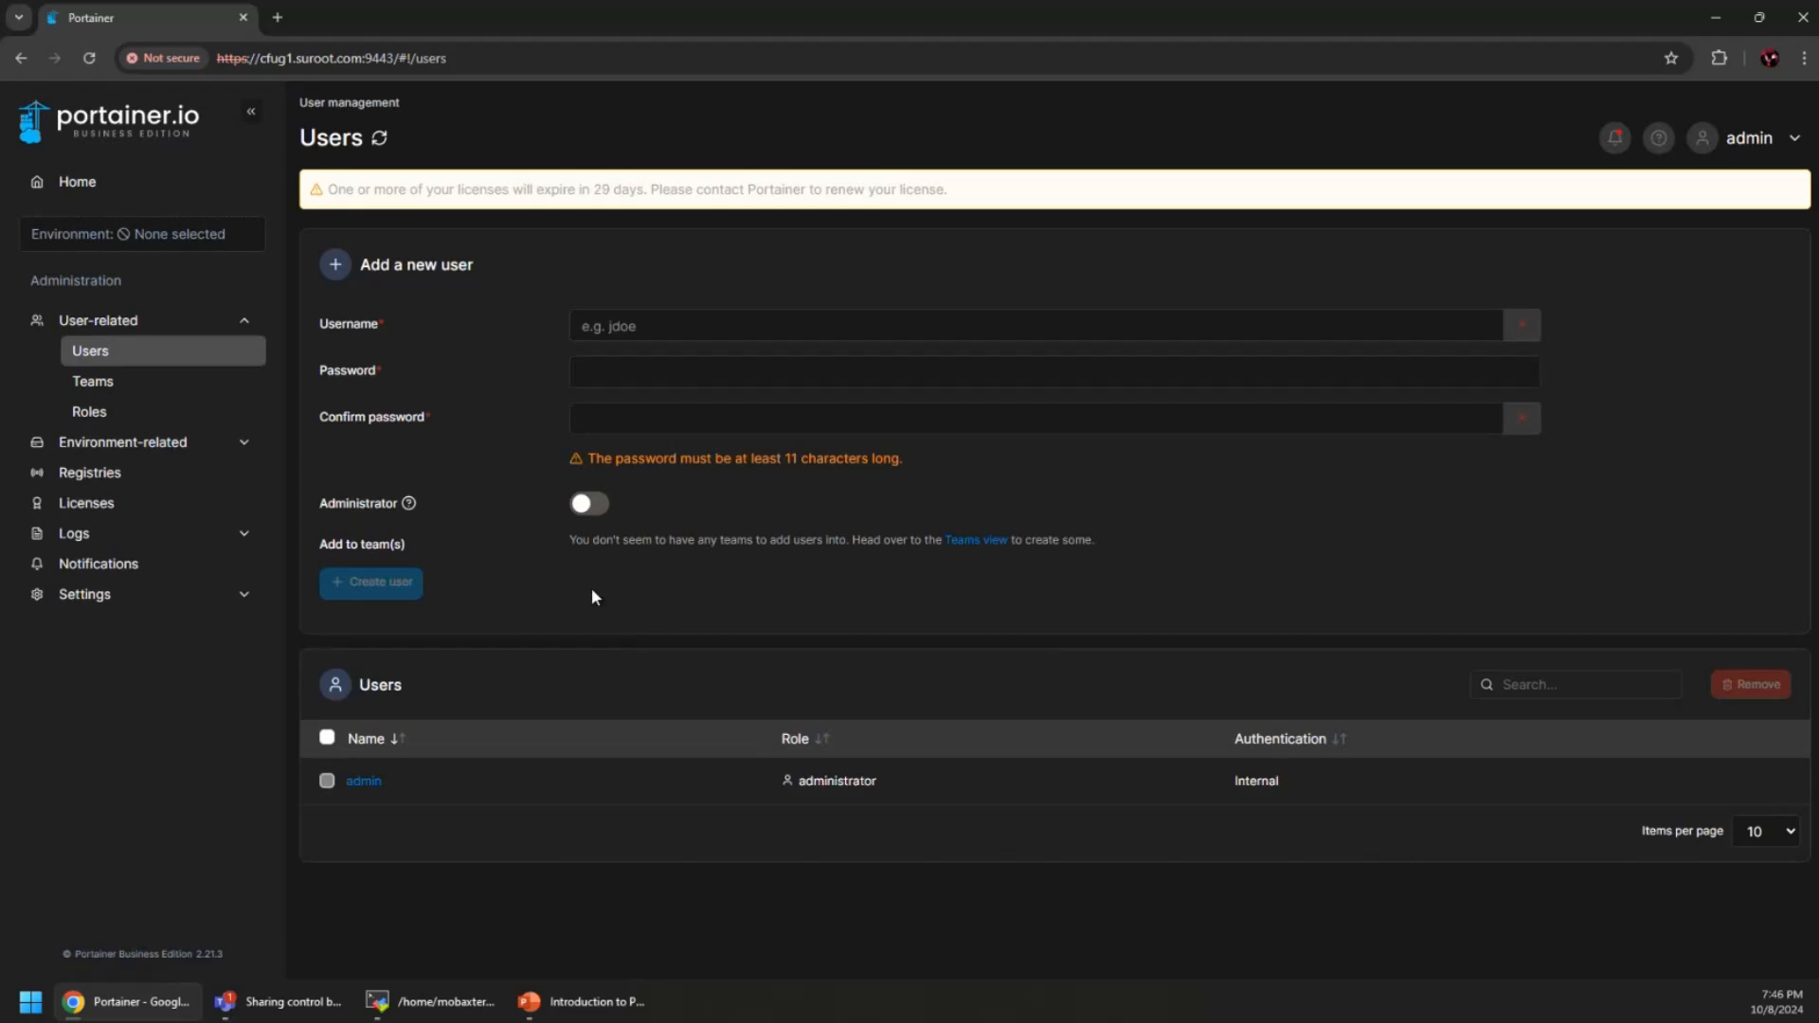
Open Teams under User-related, showing an empty add-team form and no teams
{"action": "left_click", "coordinate": [115, 383]}
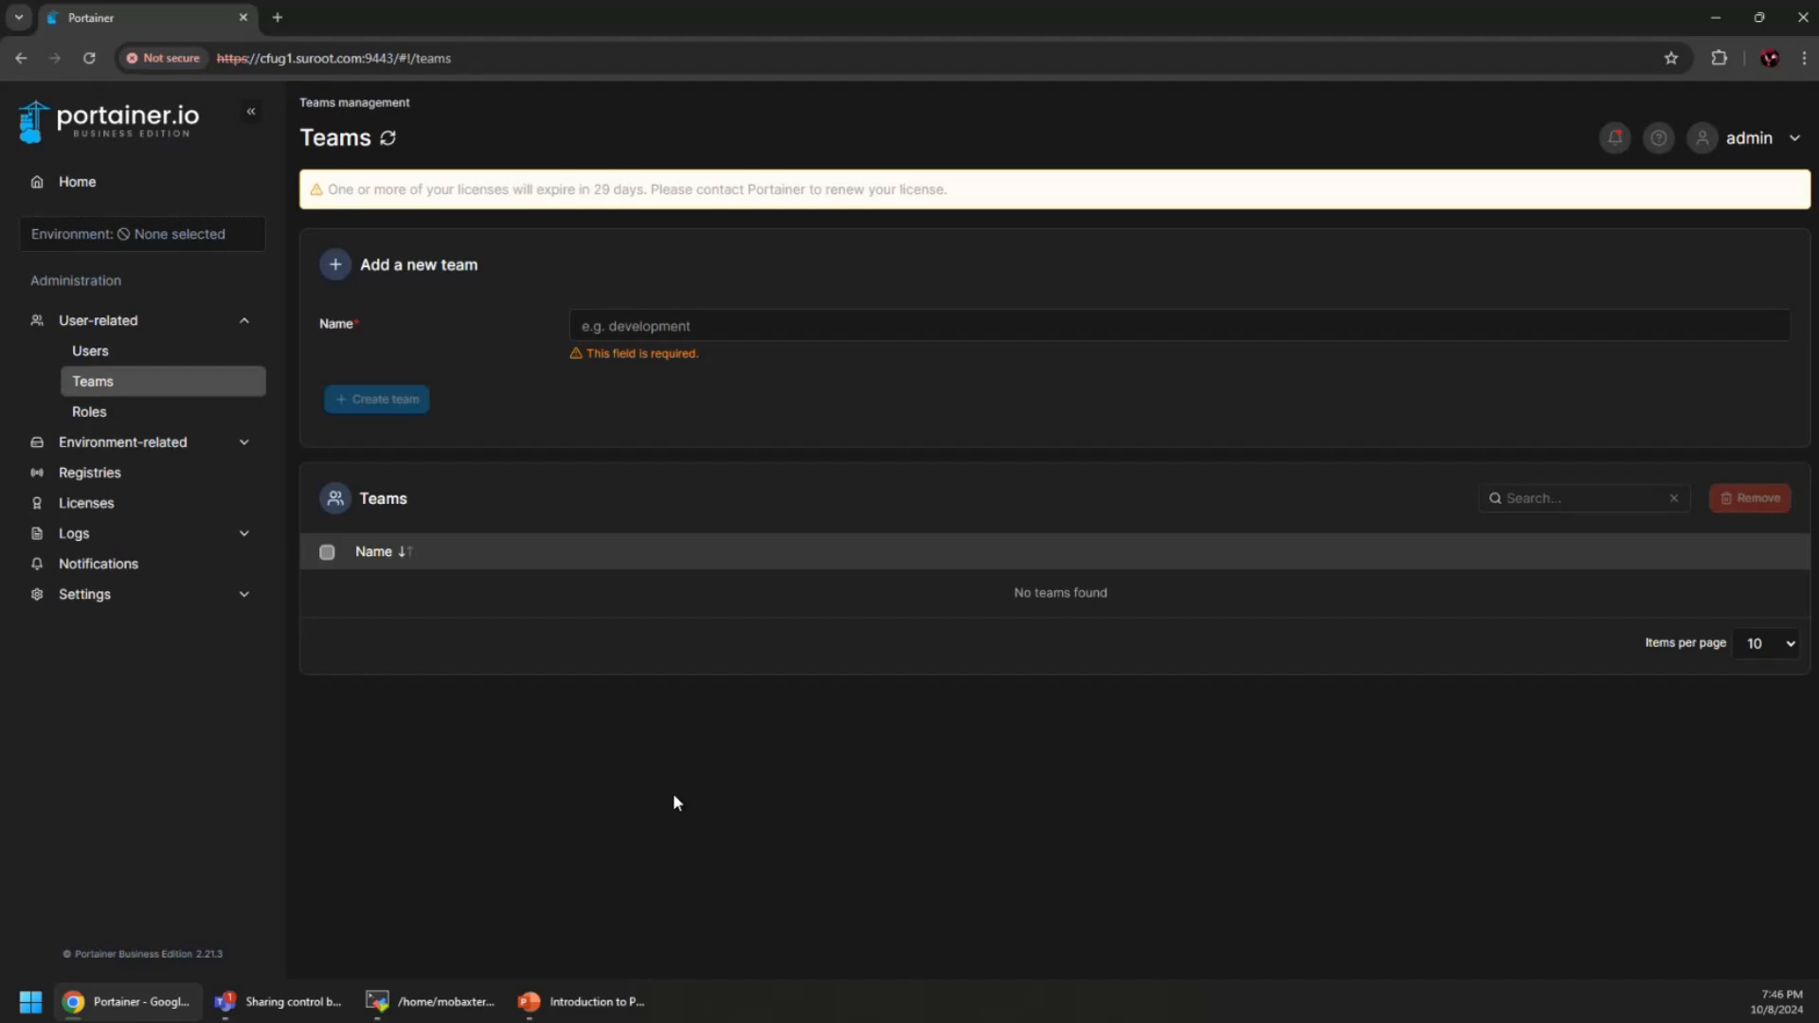
Review the six built-in roles, then return to Users and collapse User-related
{"action": "left_click", "coordinate": [119, 413]}
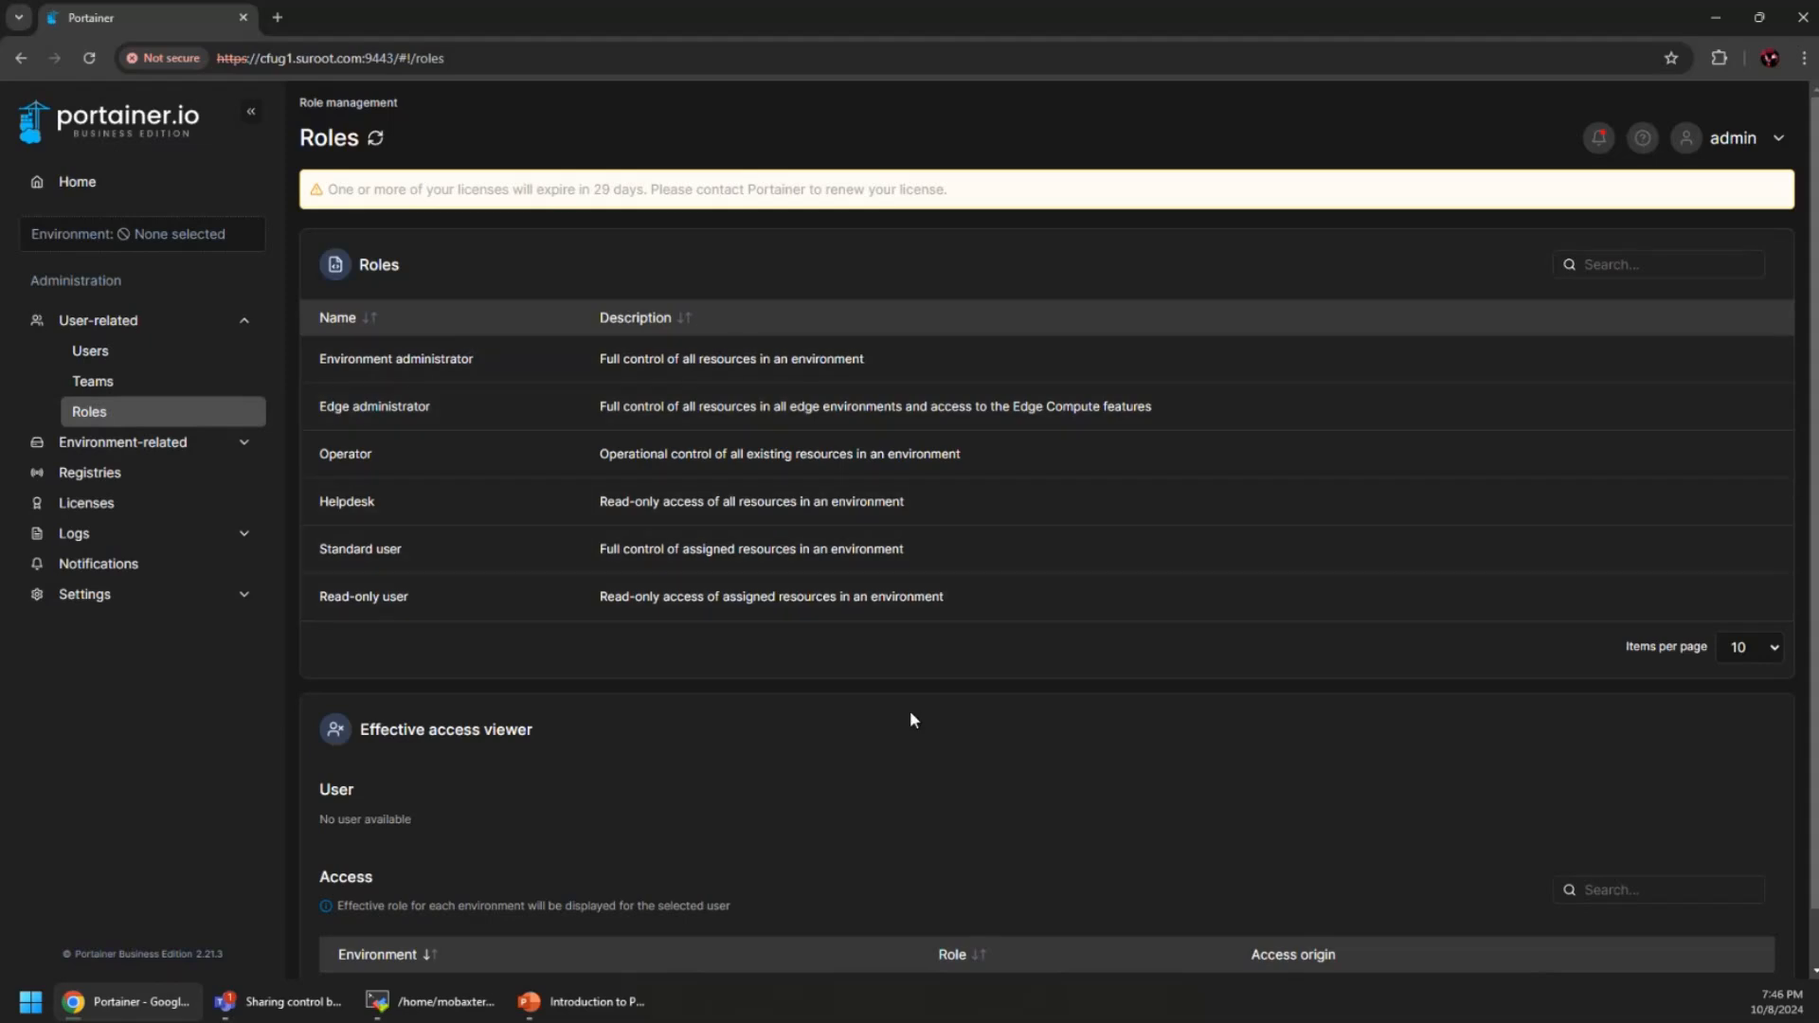
{"action": "scroll", "coordinate": [873, 708], "scroll_direction": "down", "scroll_amount": 1}
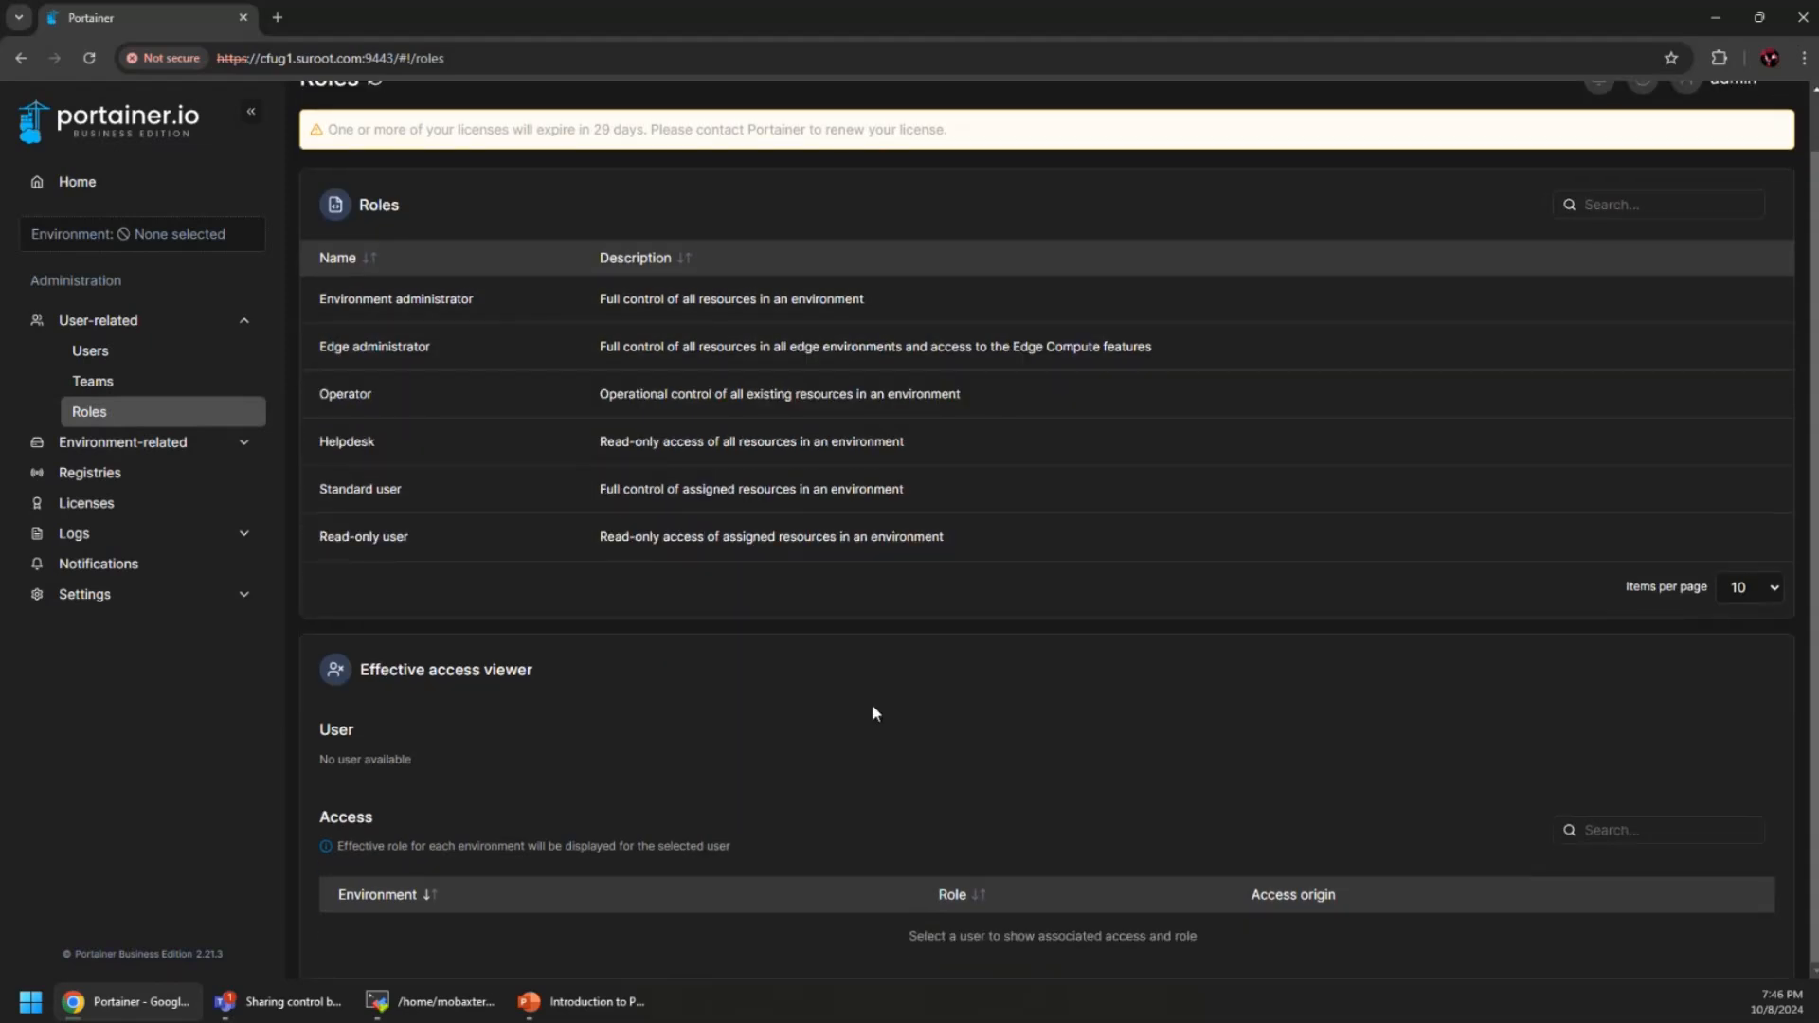
{"action": "scroll", "coordinate": [872, 712], "scroll_direction": "up", "scroll_amount": 1}
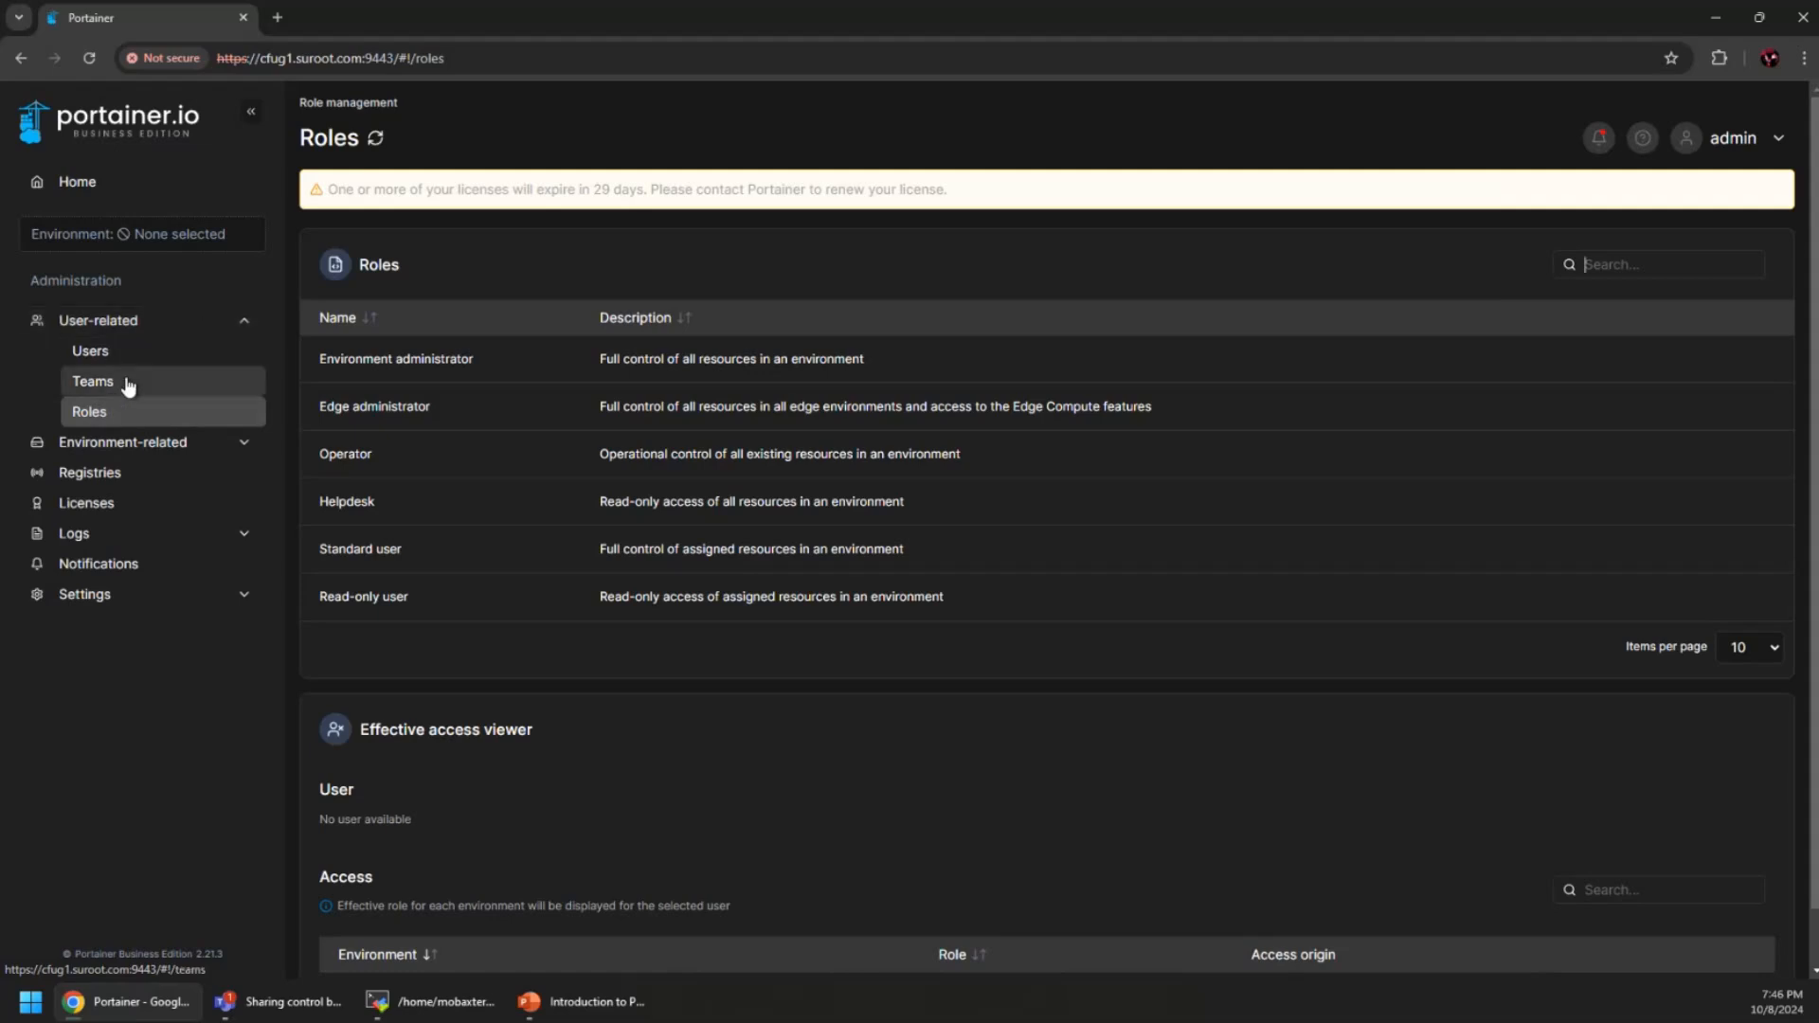
{"action": "left_click", "coordinate": [150, 327]}
{"action": "left_click", "coordinate": [243, 323]}
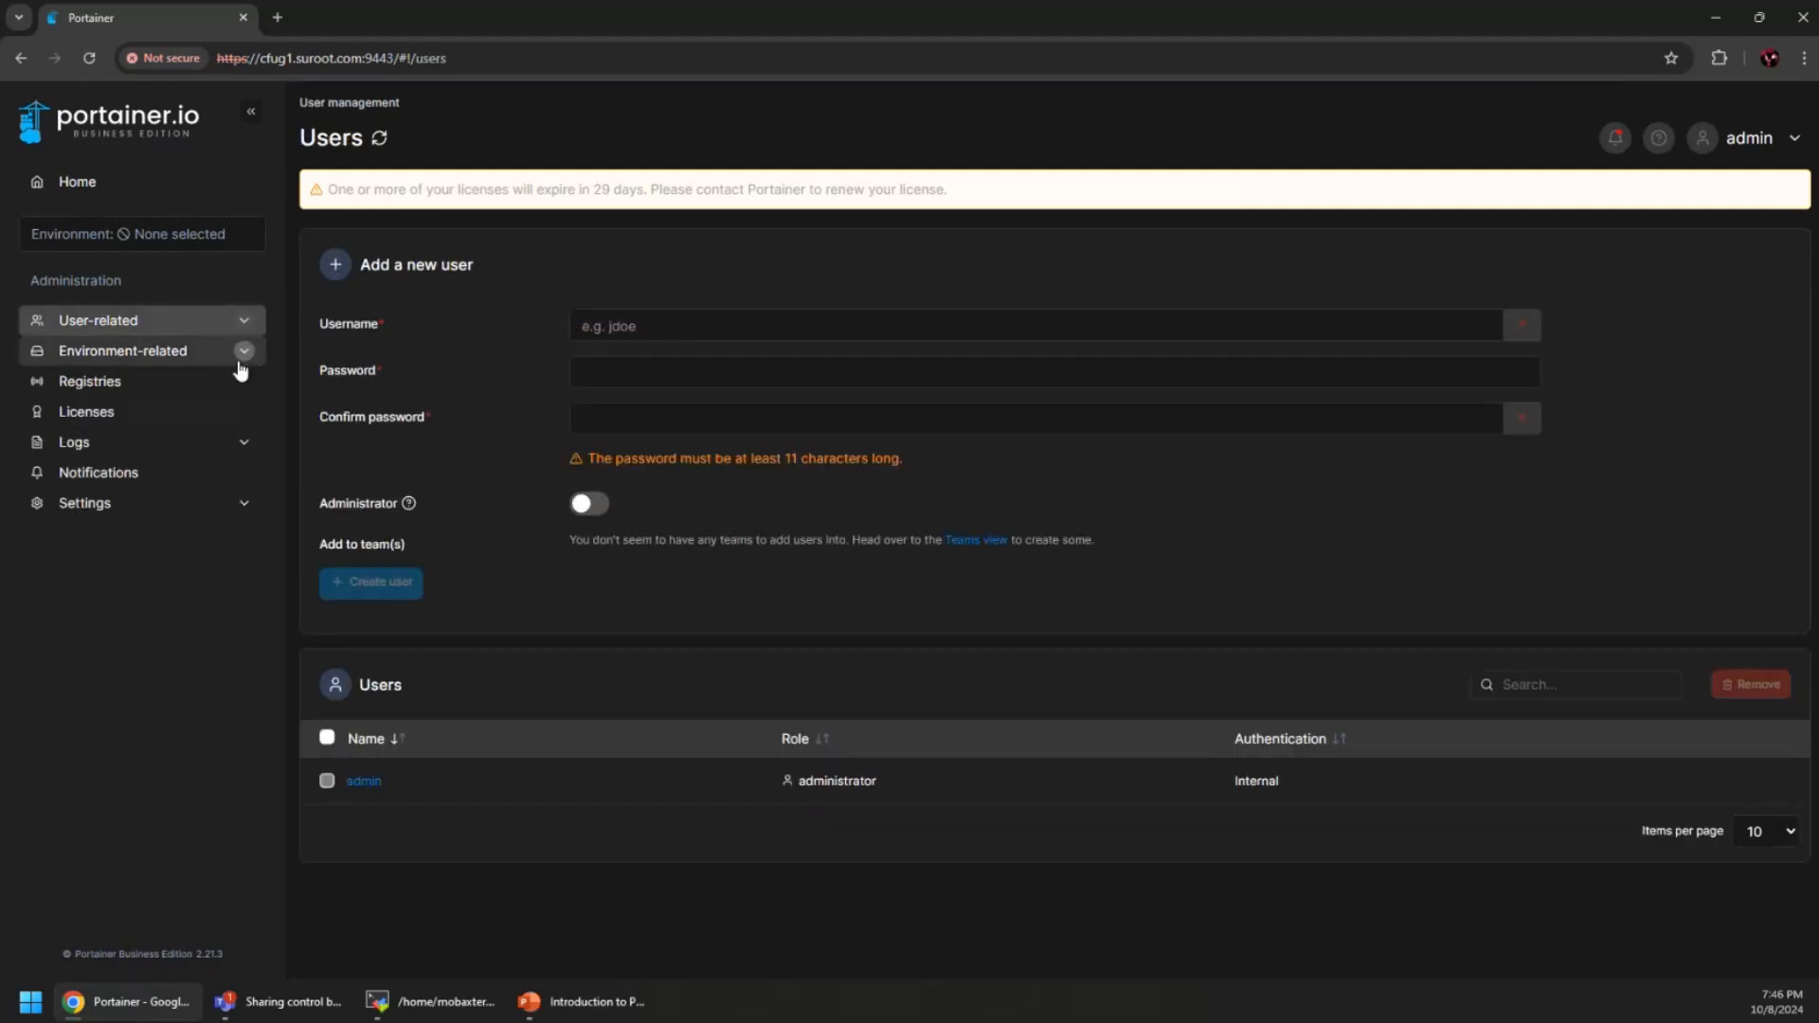
Browse Environment groups, Environments and Tags, then open Registries listing Docker Hub (anonymous)
{"action": "left_click", "coordinate": [242, 352]}
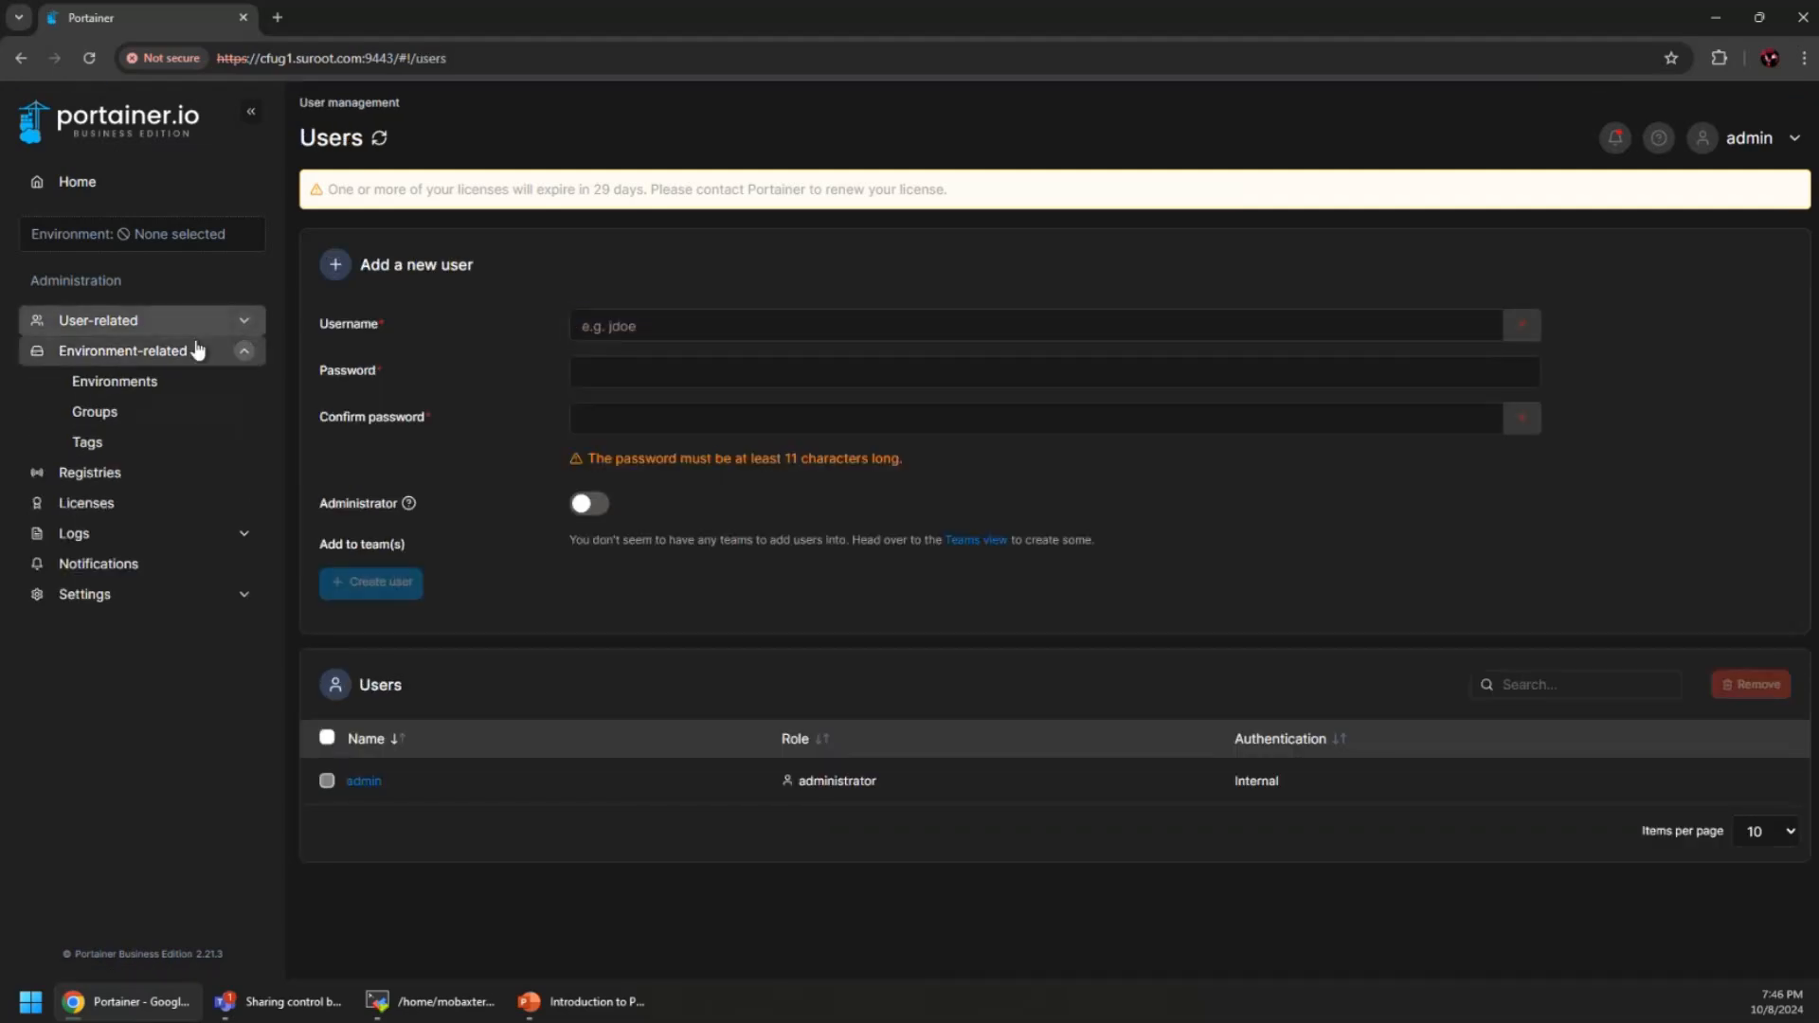
{"action": "left_click", "coordinate": [154, 417]}
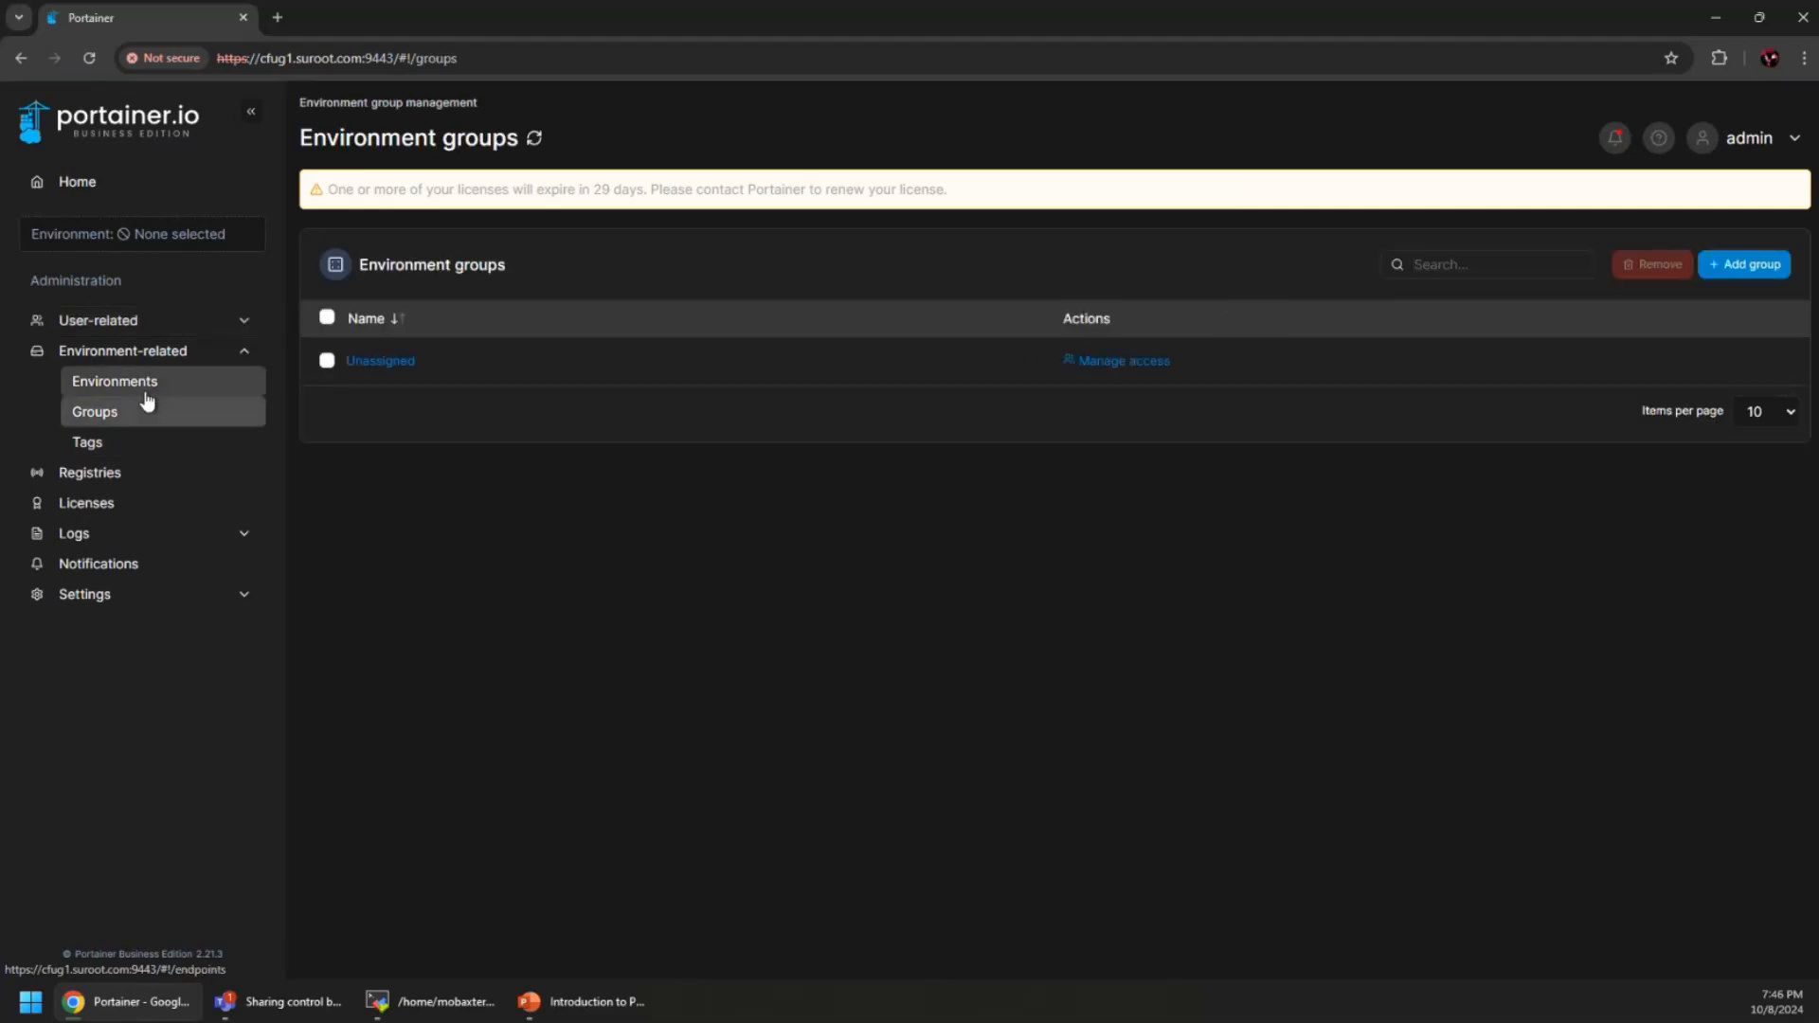
{"action": "left_click", "coordinate": [146, 390]}
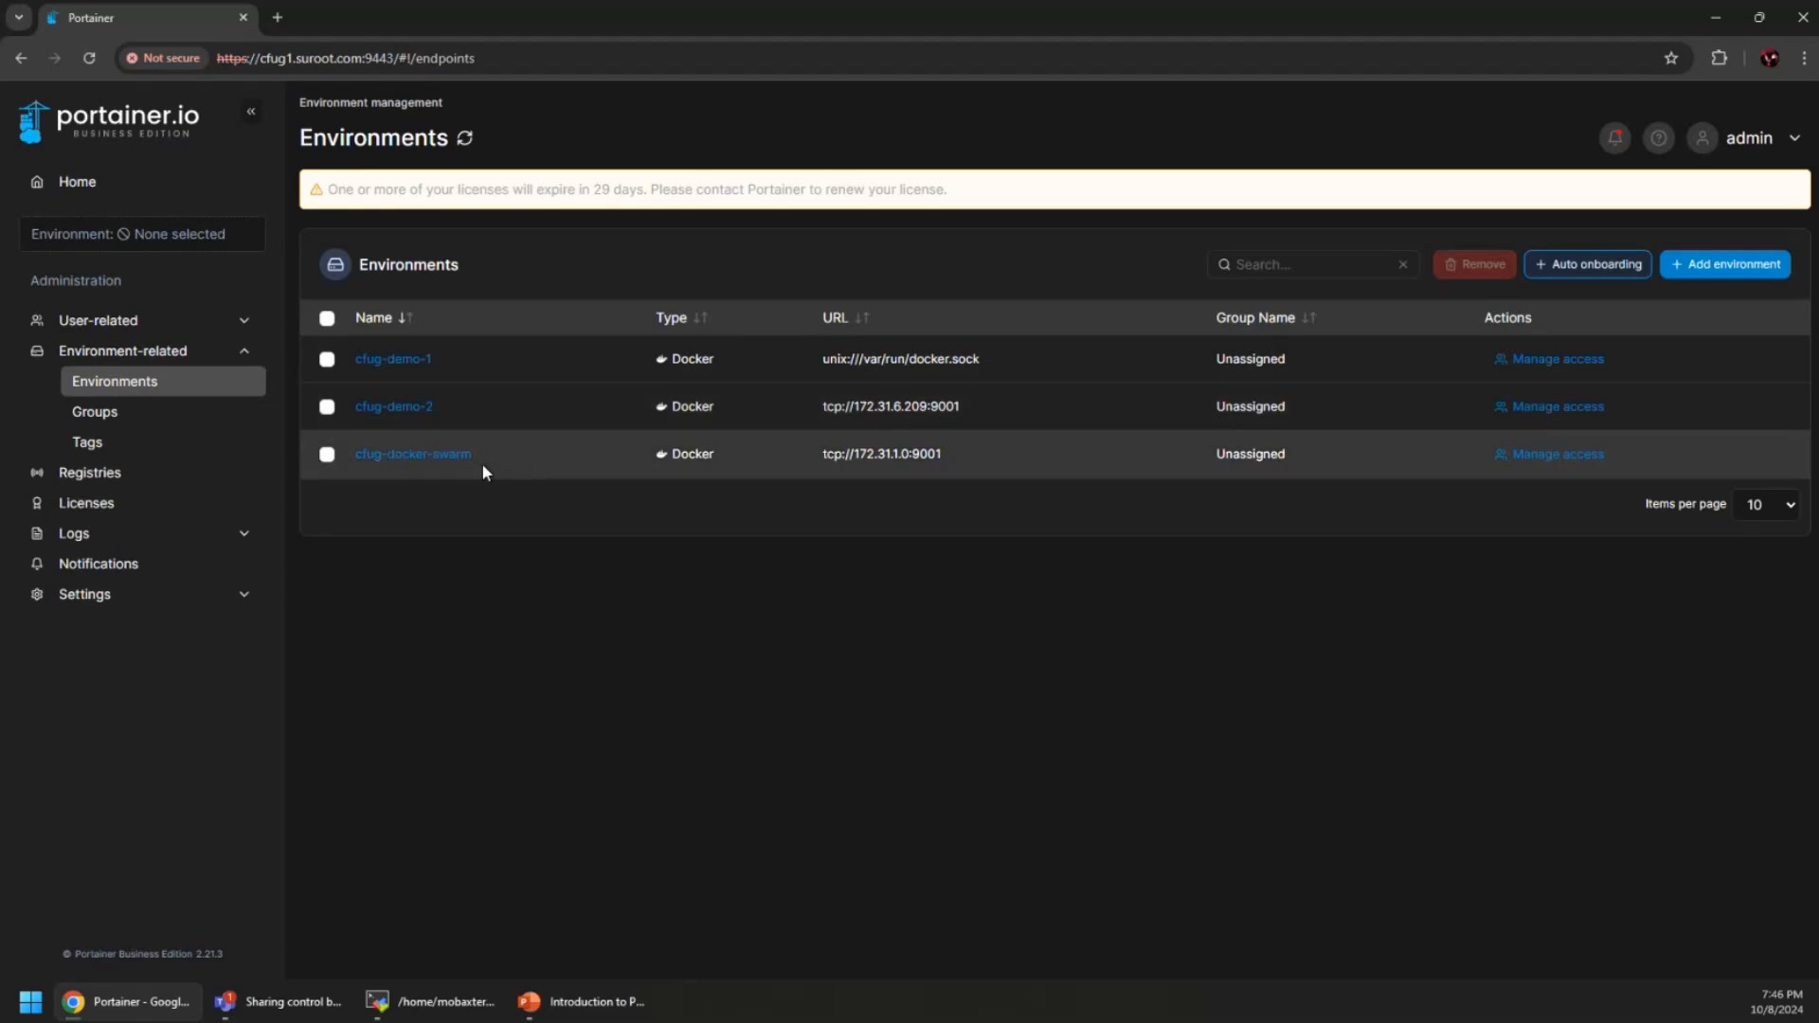
{"action": "left_click", "coordinate": [129, 415]}
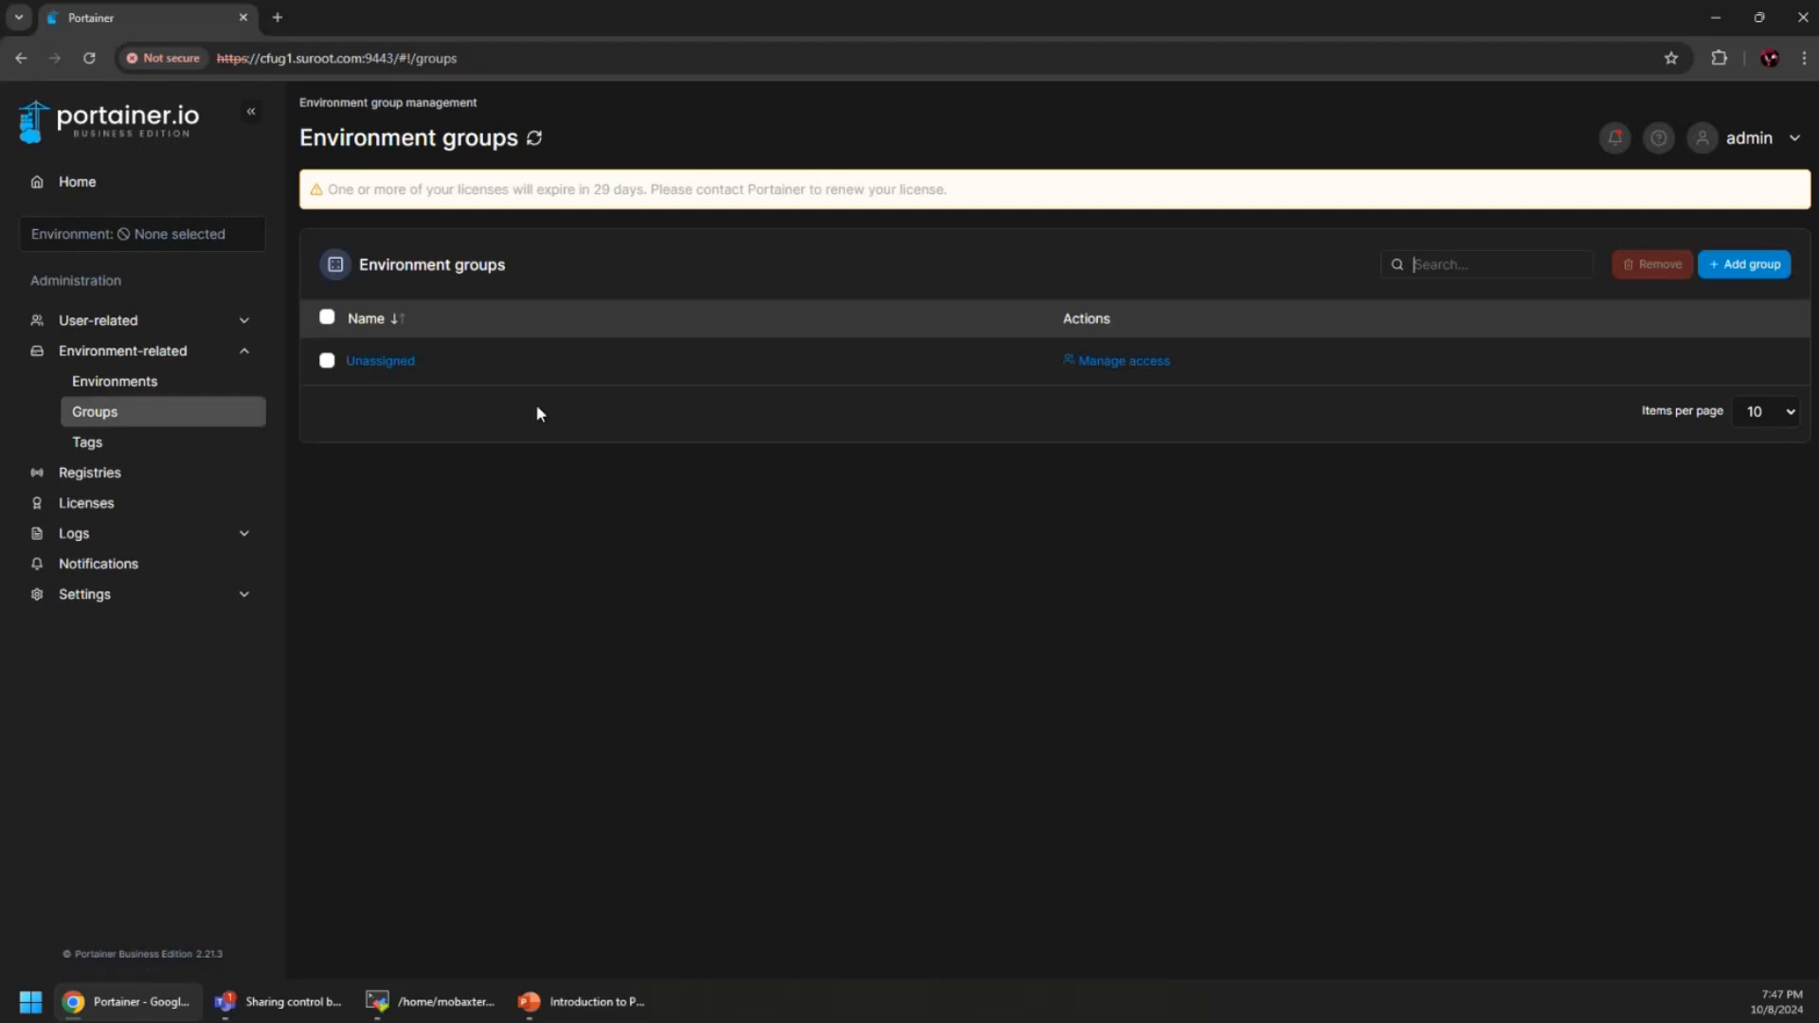
{"action": "left_click", "coordinate": [144, 443]}
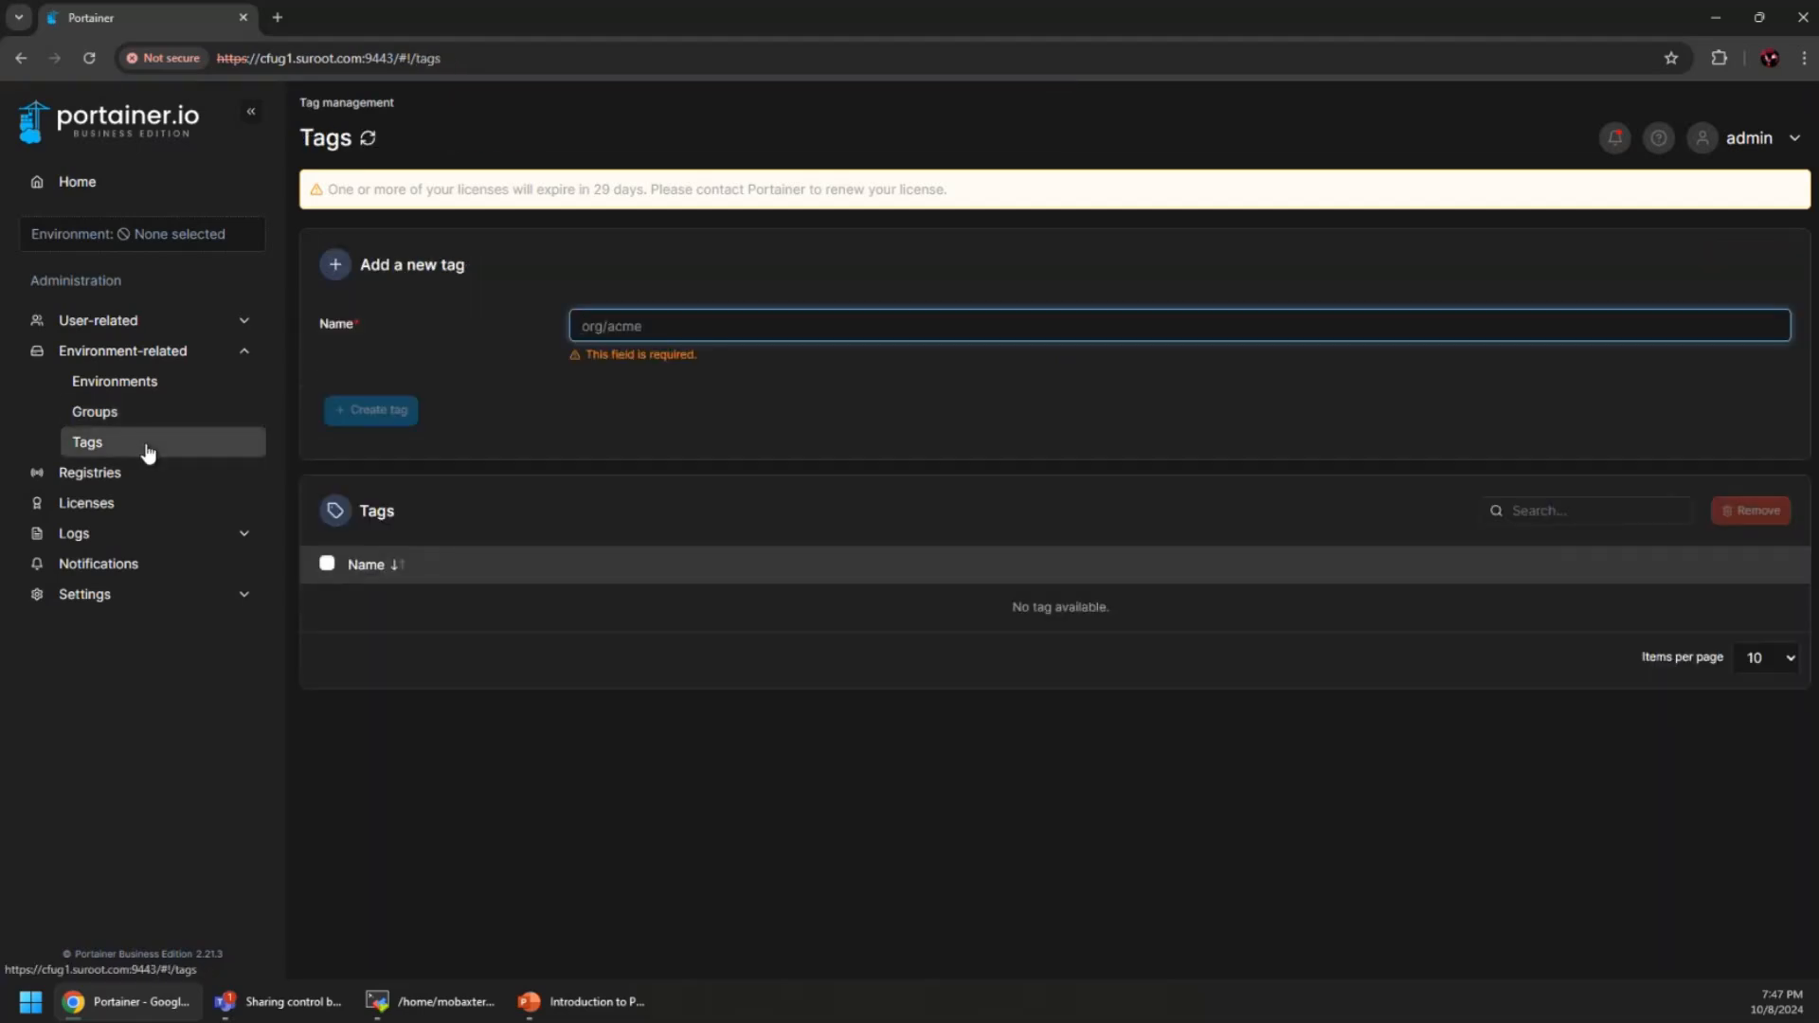
{"action": "left_click", "coordinate": [239, 352]}
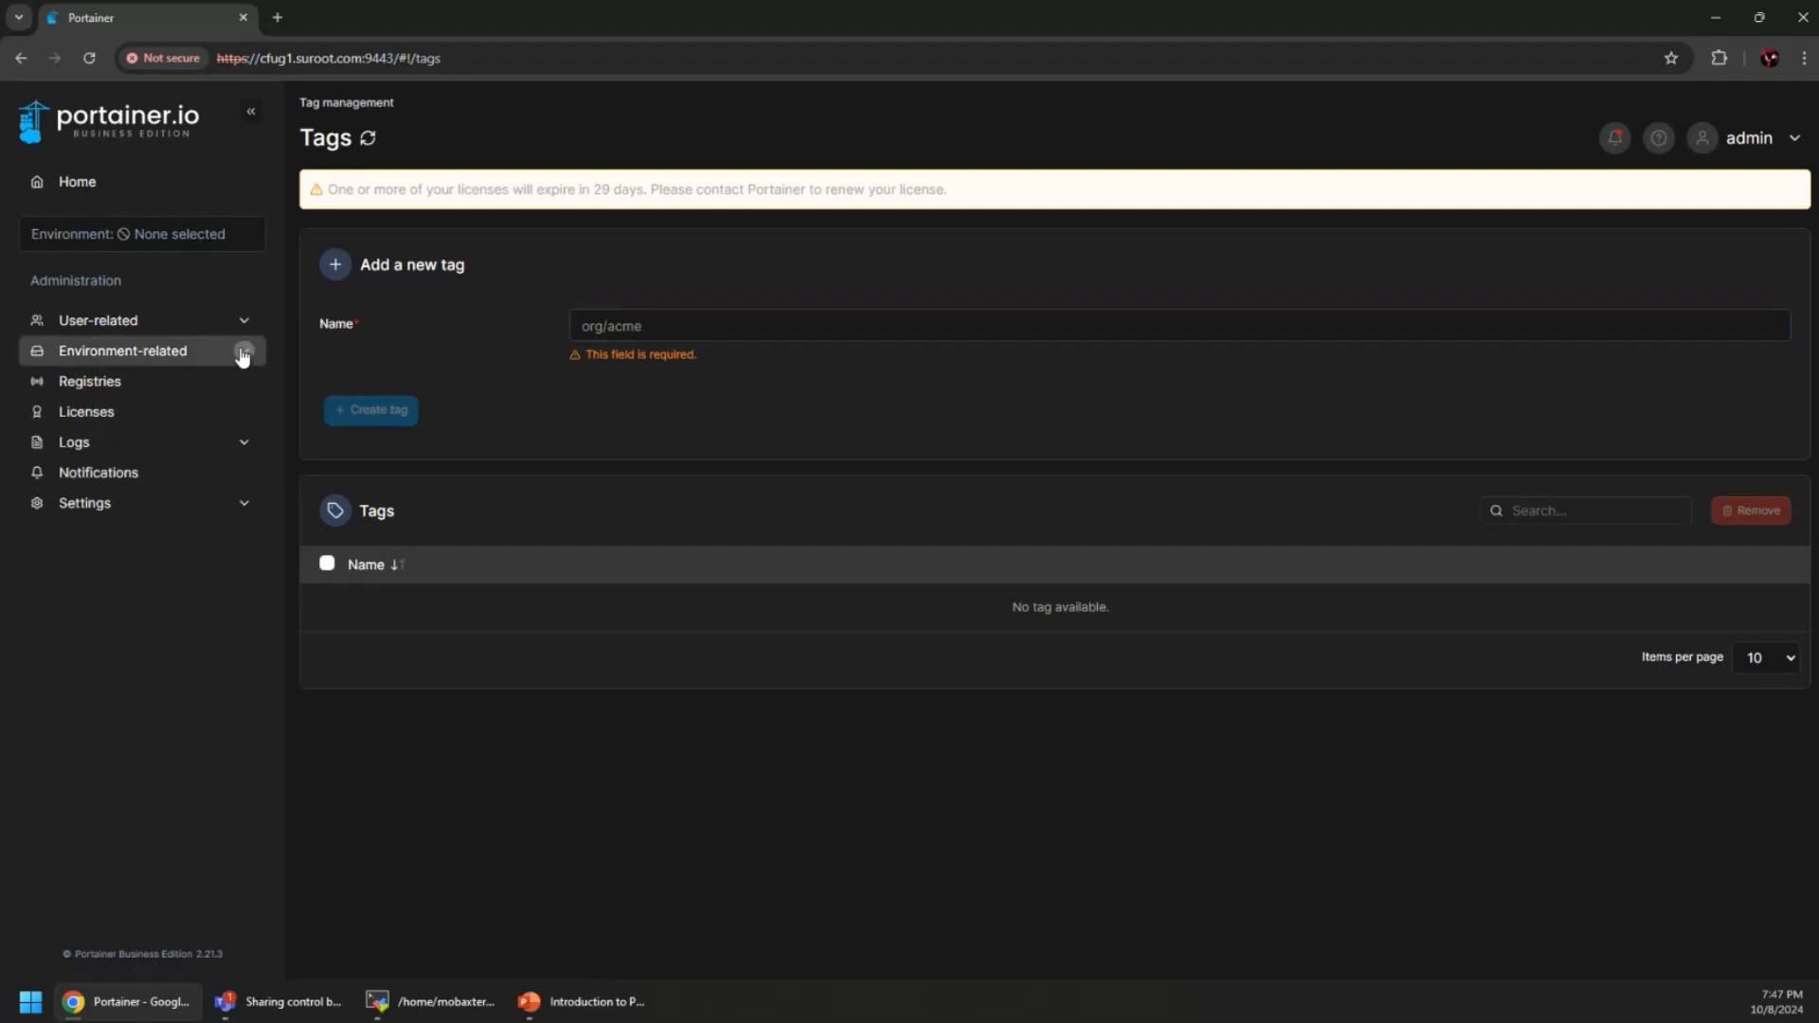
{"action": "left_click", "coordinate": [101, 384]}
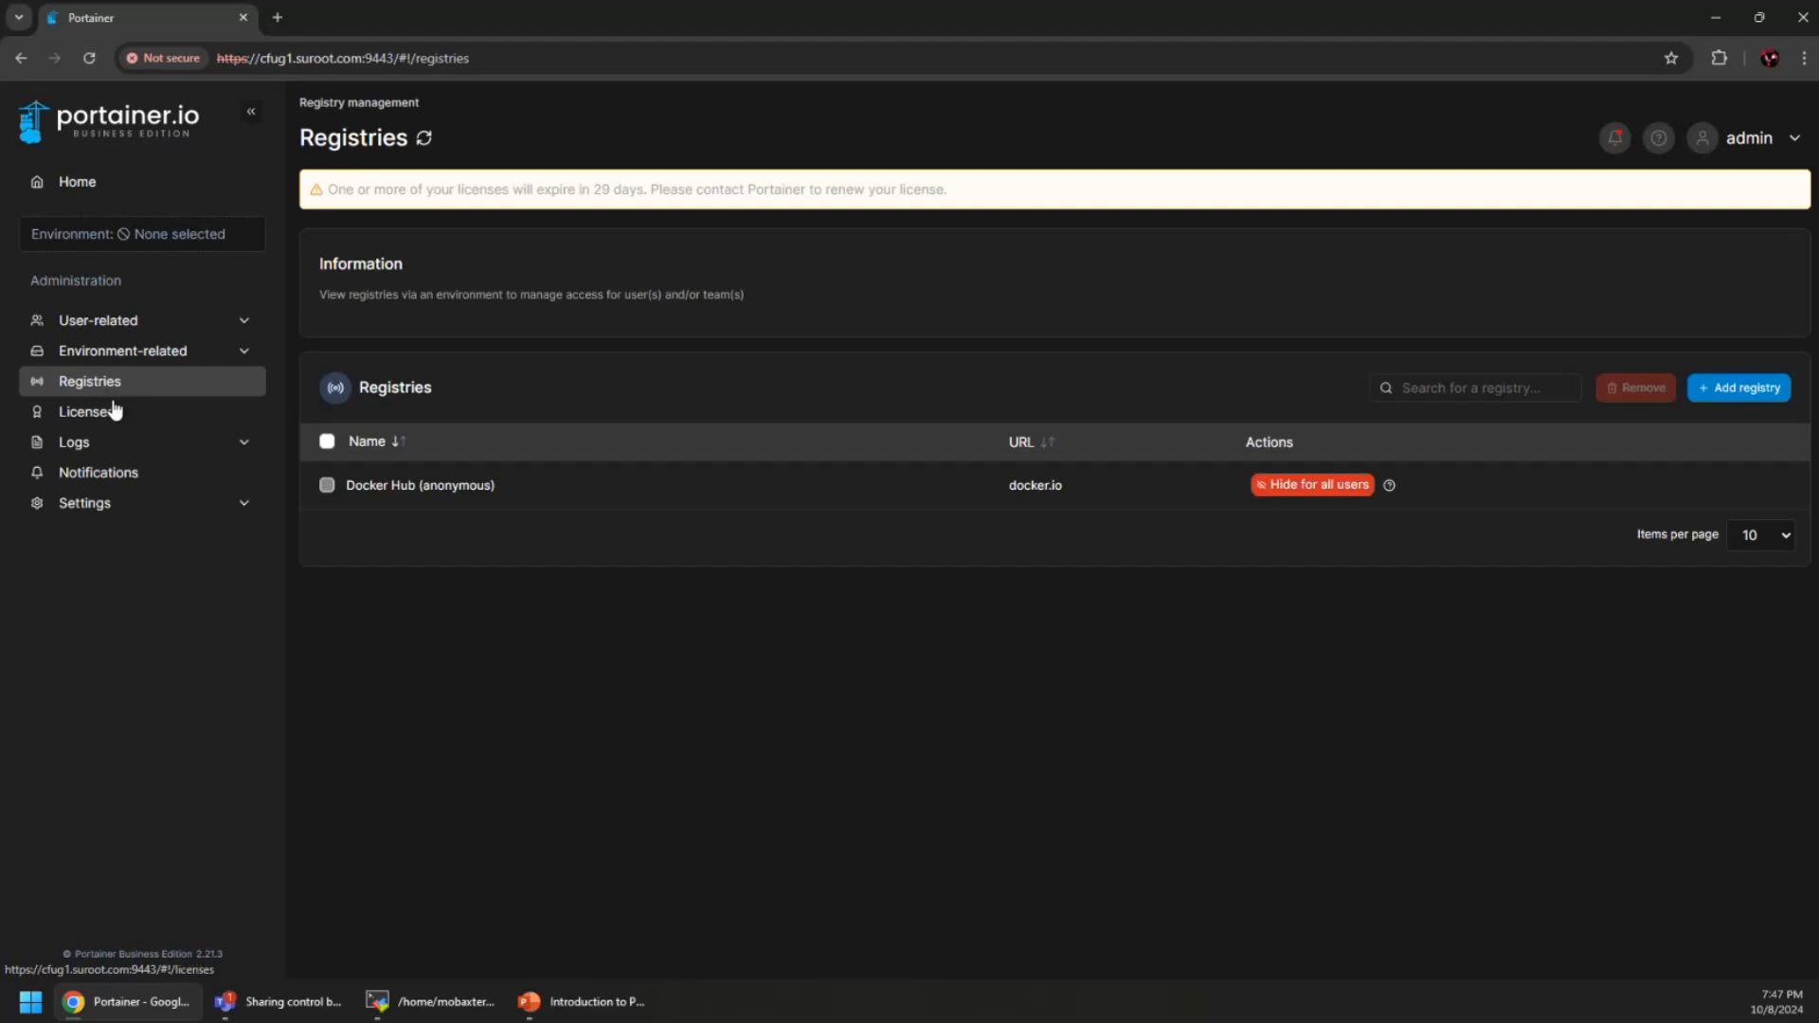
Review the authentication and activity logs, then open the Notifications list
{"action": "left_click", "coordinate": [95, 445]}
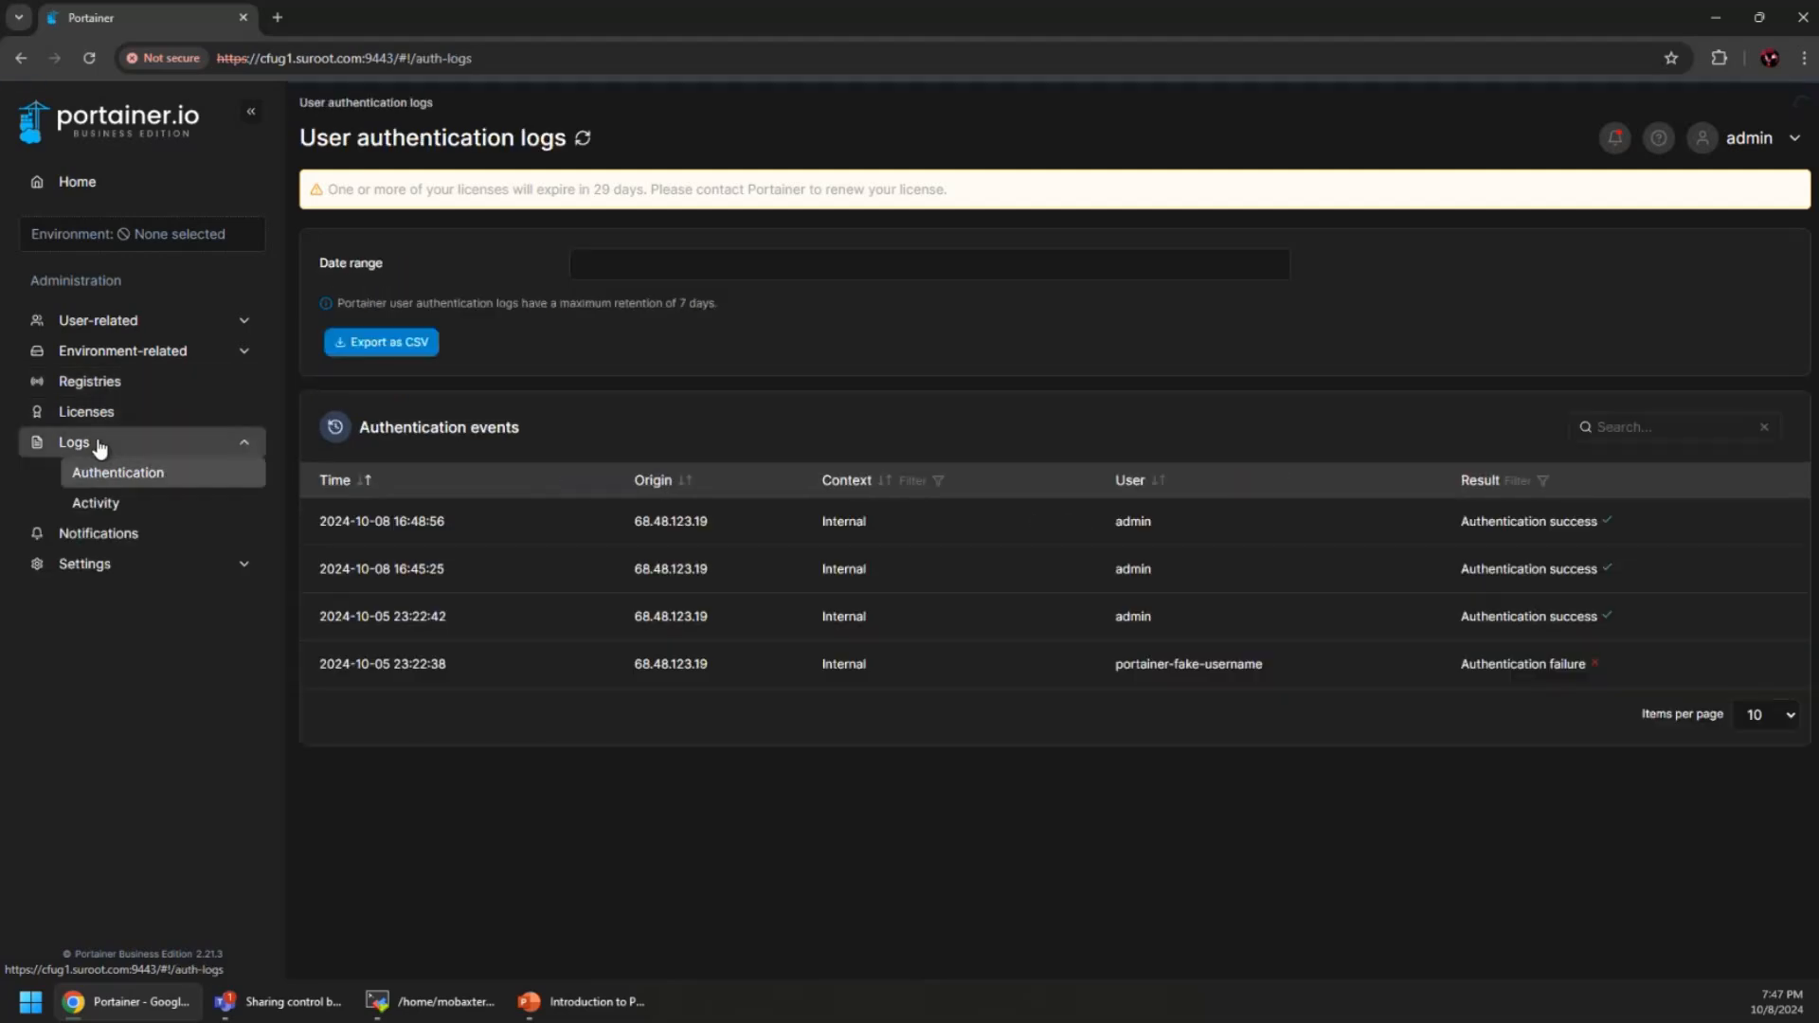
{"action": "left_click", "coordinate": [122, 503]}
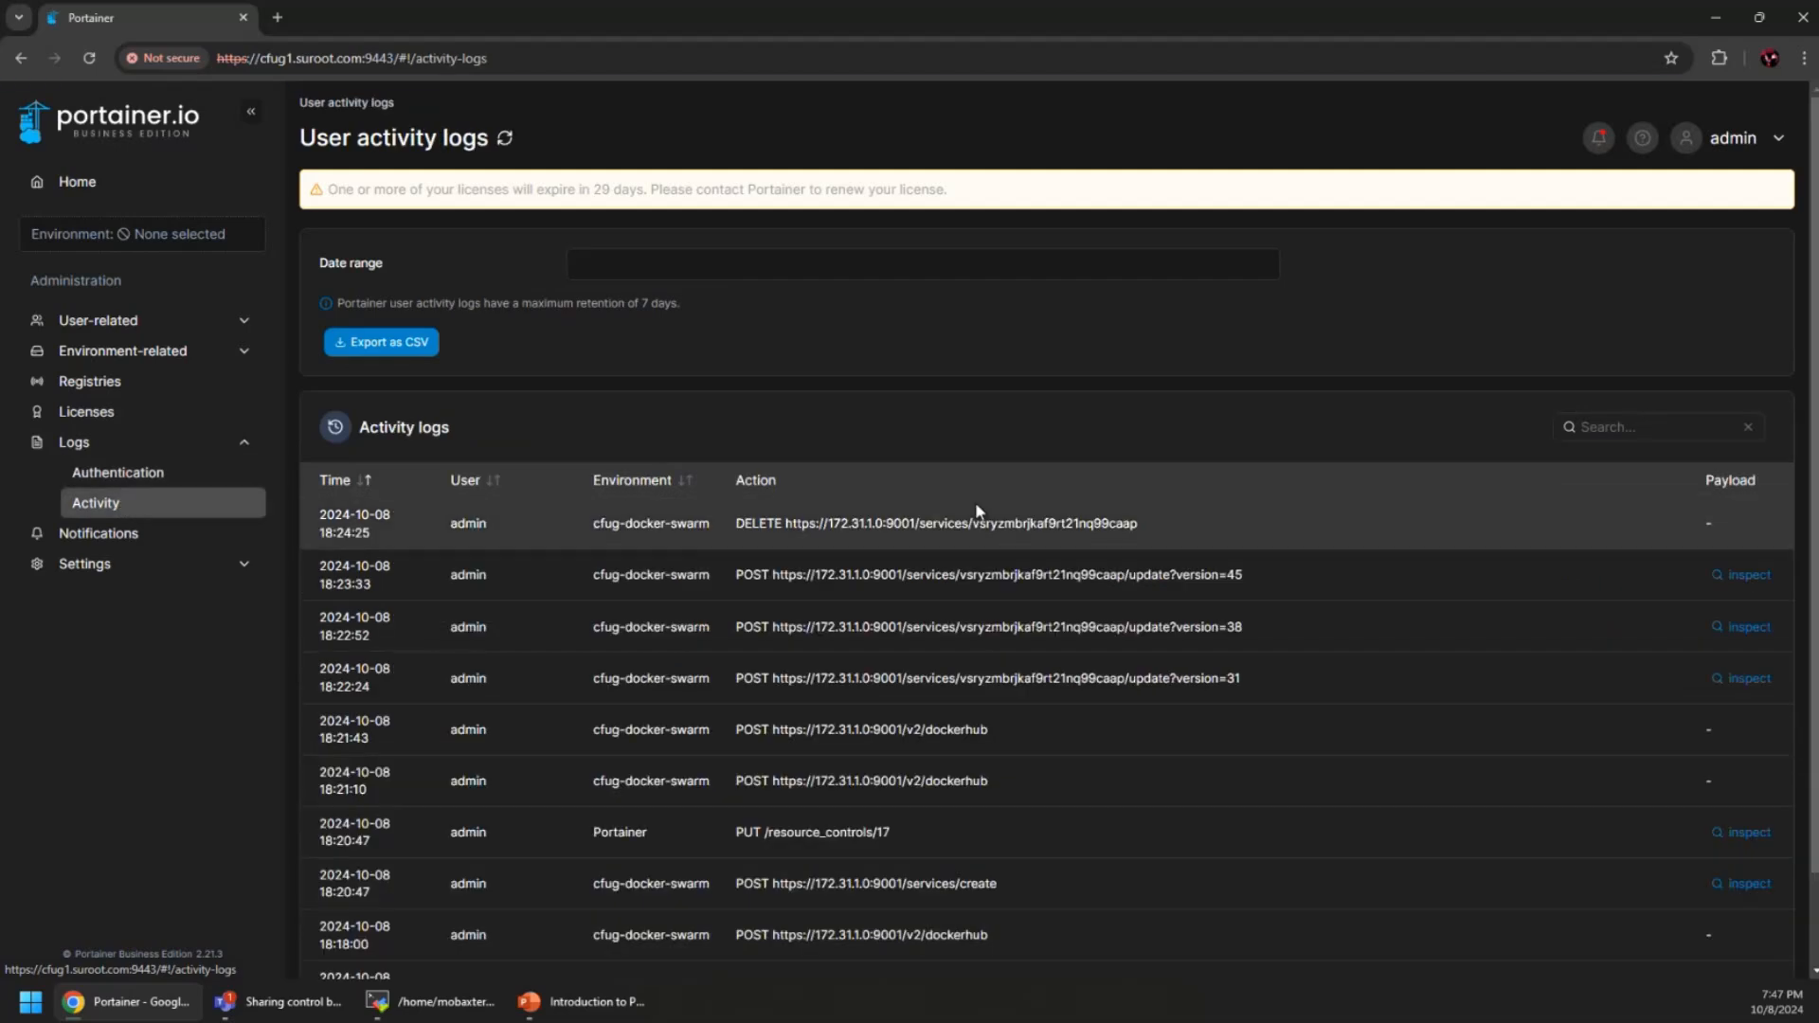
{"action": "scroll", "coordinate": [909, 701], "scroll_direction": "down", "scroll_amount": 2}
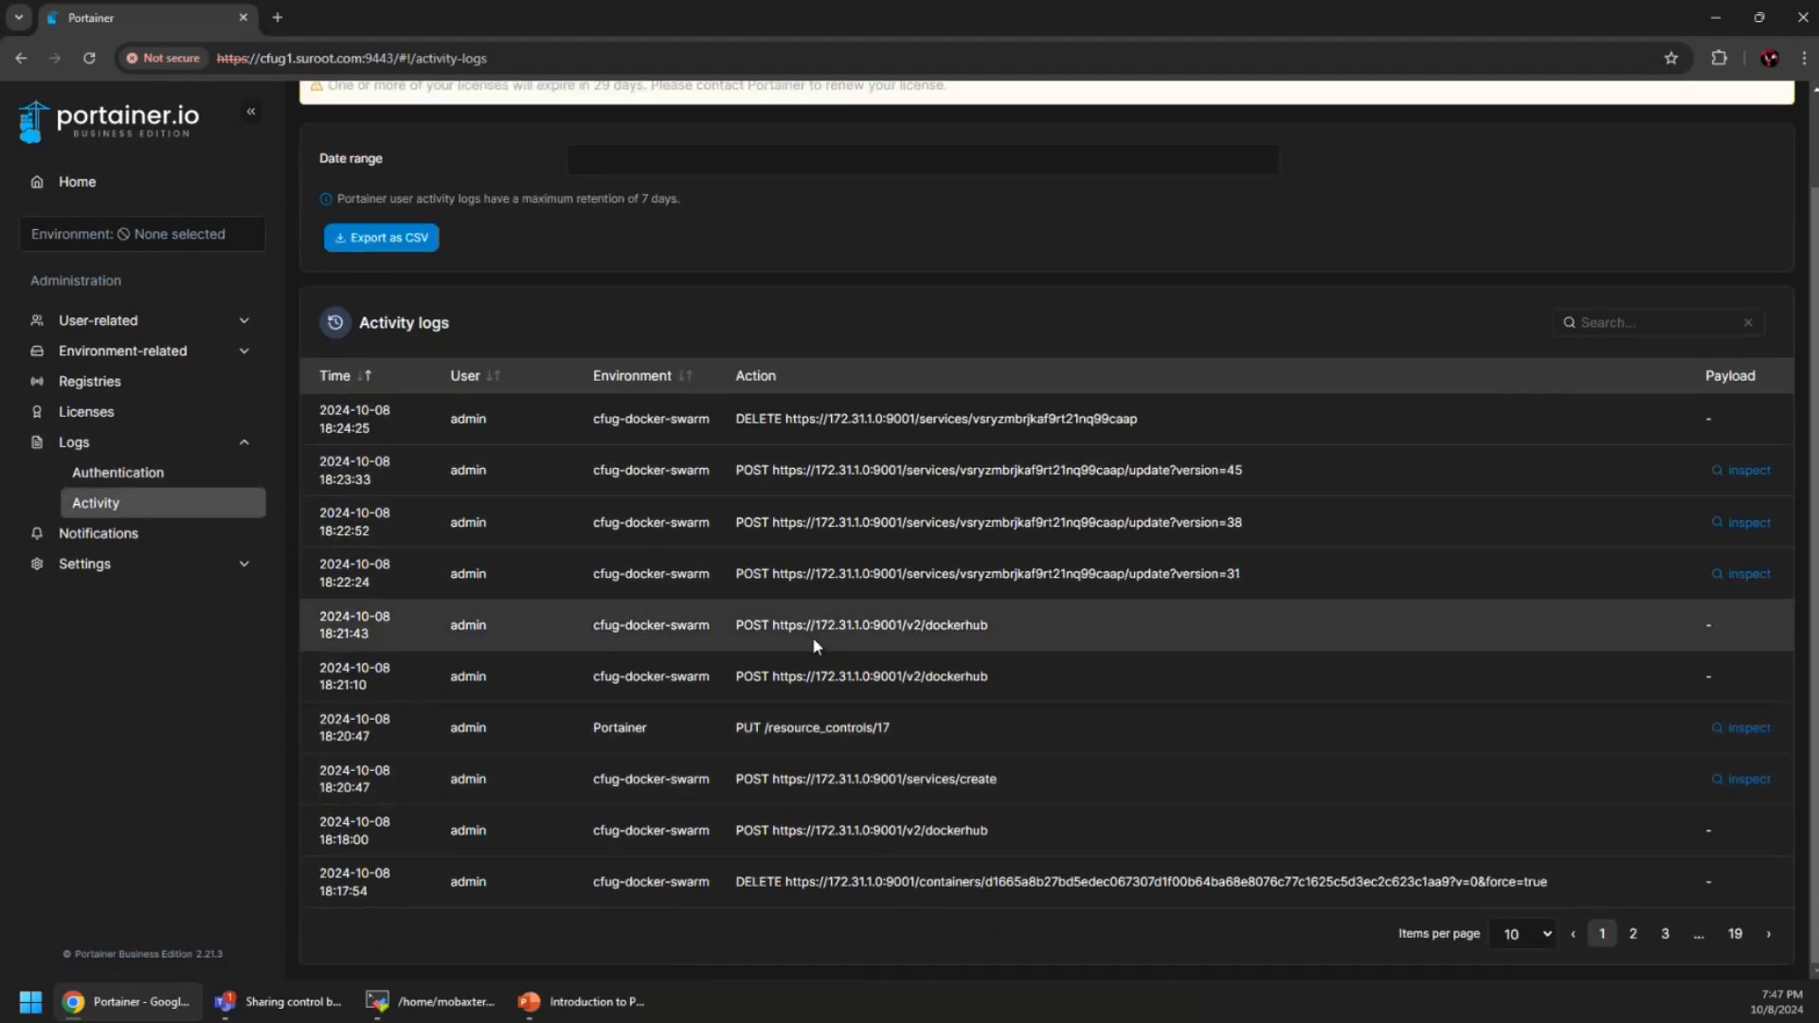
{"action": "scroll", "coordinate": [811, 636], "scroll_direction": "up", "scroll_amount": 2}
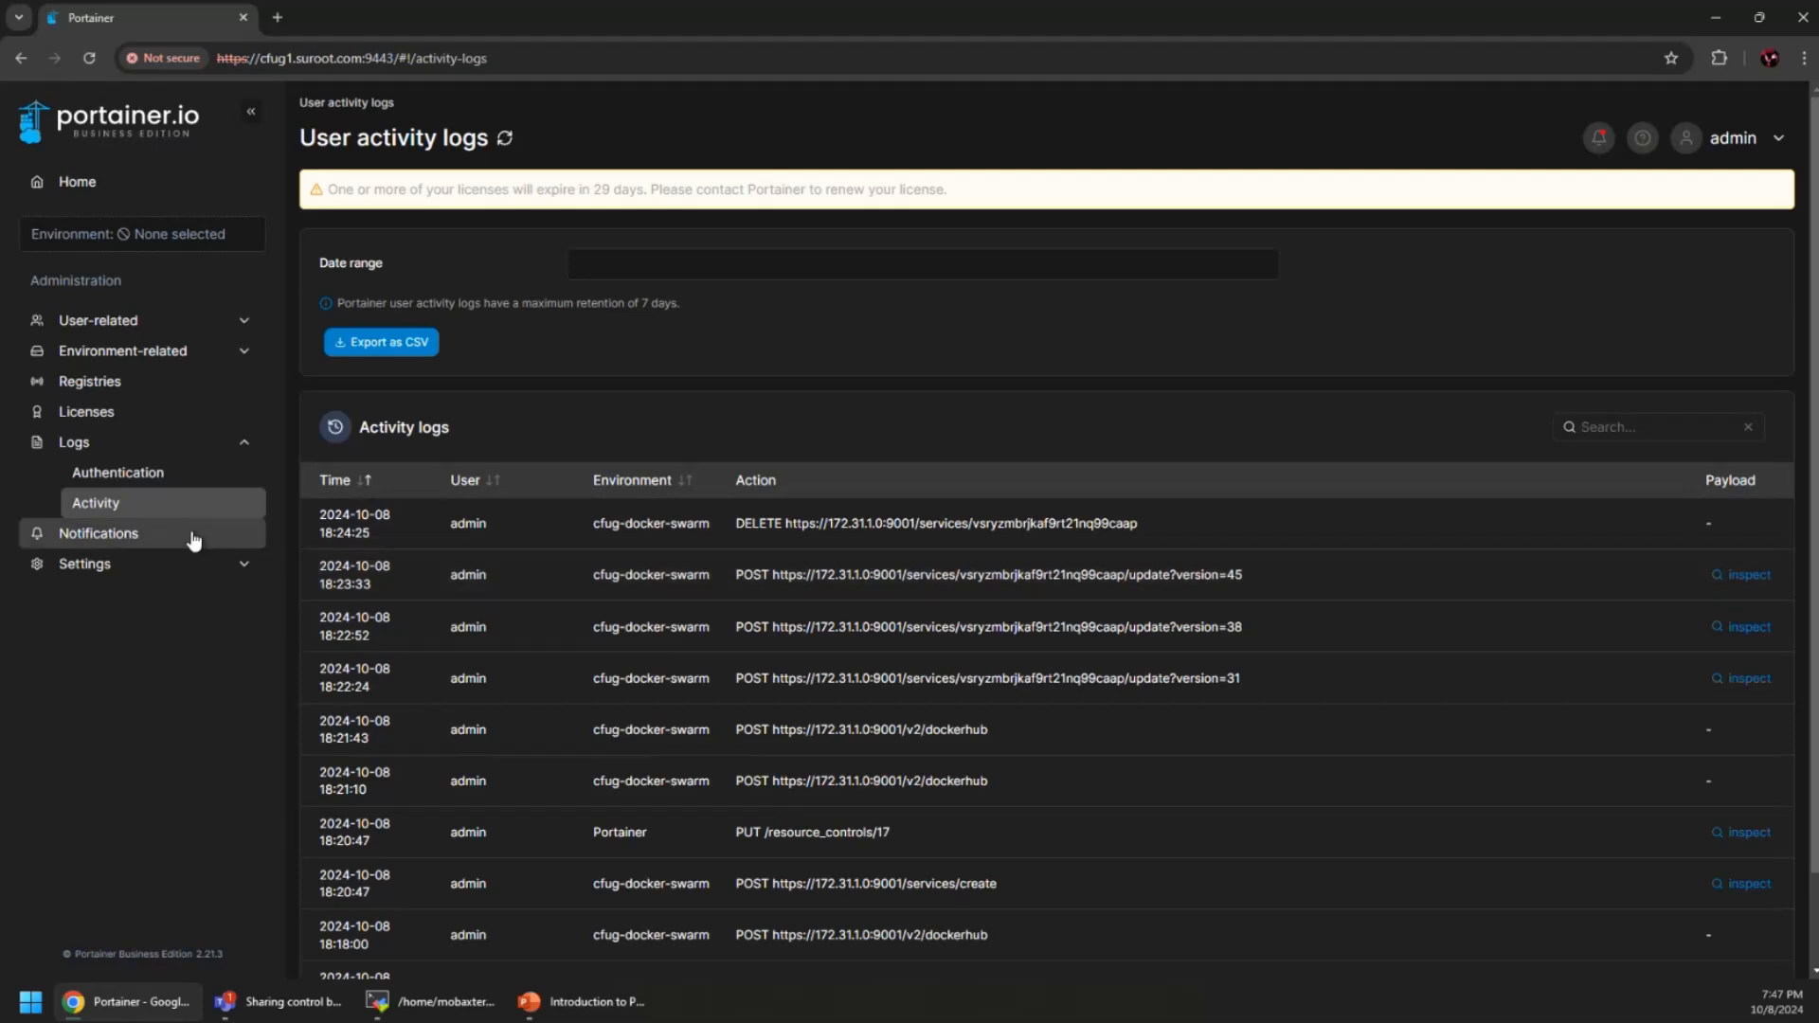
{"action": "left_click", "coordinate": [141, 473]}
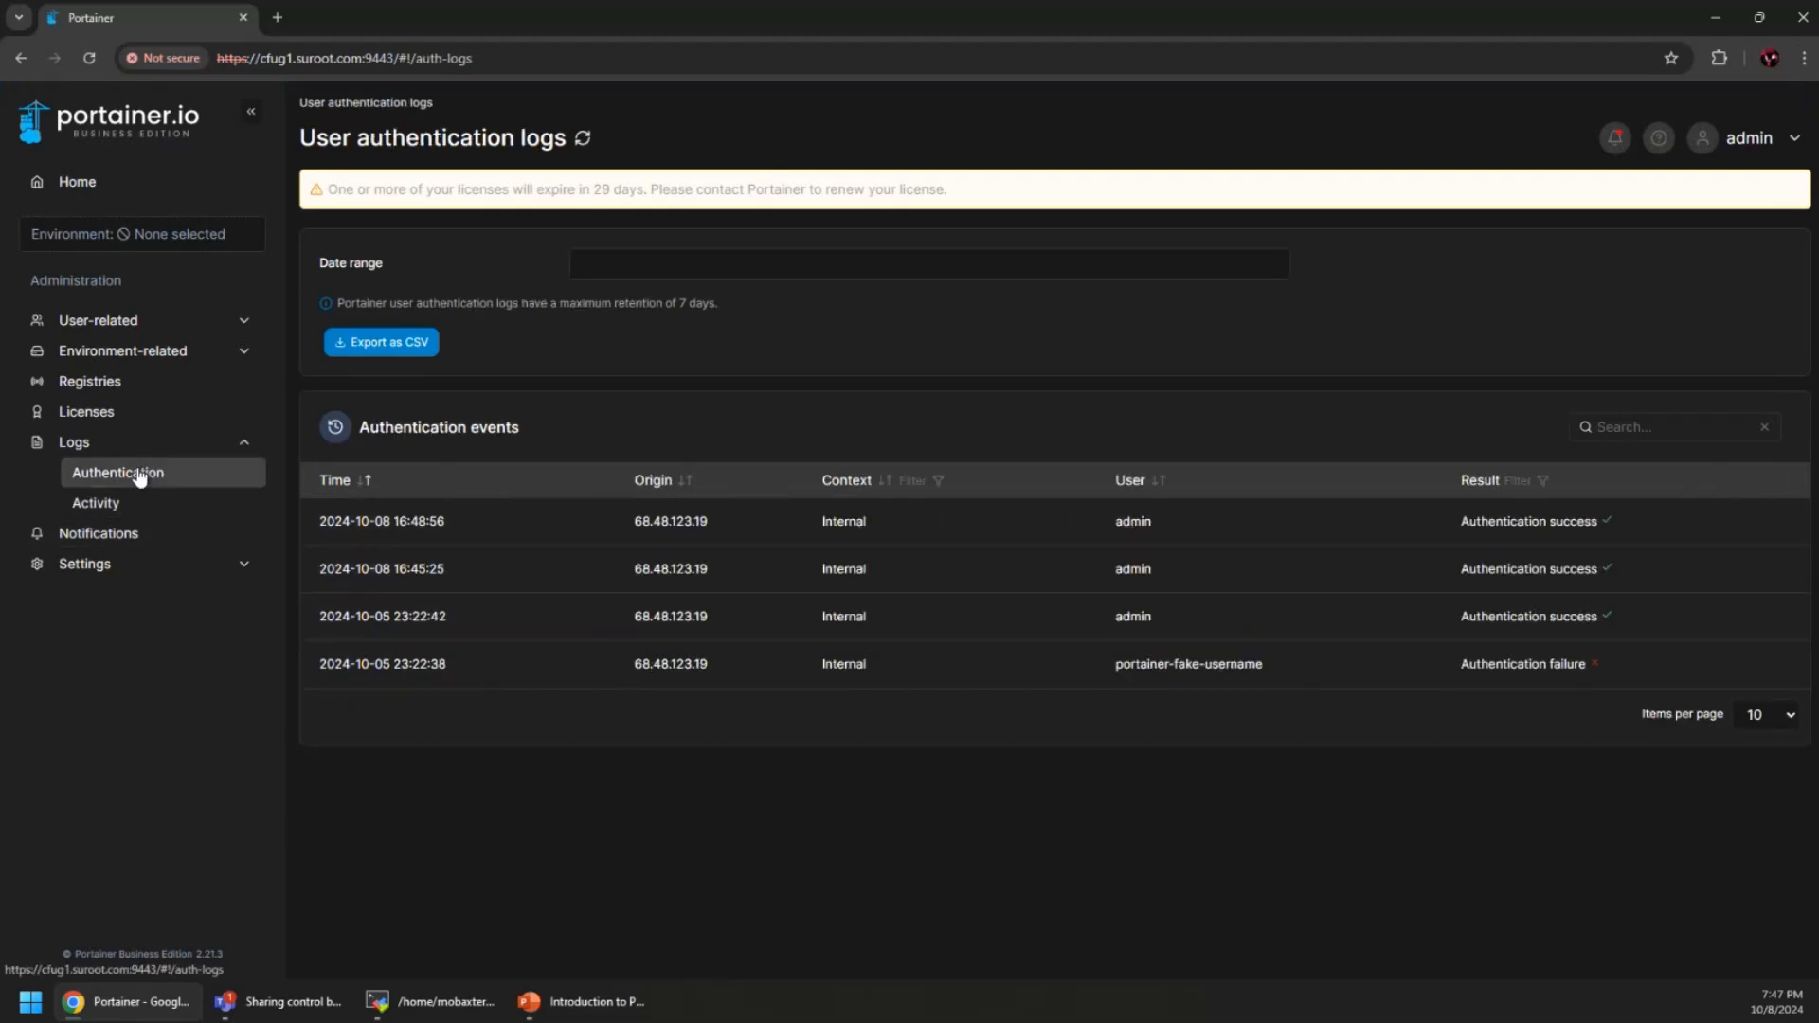
{"action": "left_click", "coordinate": [241, 447]}
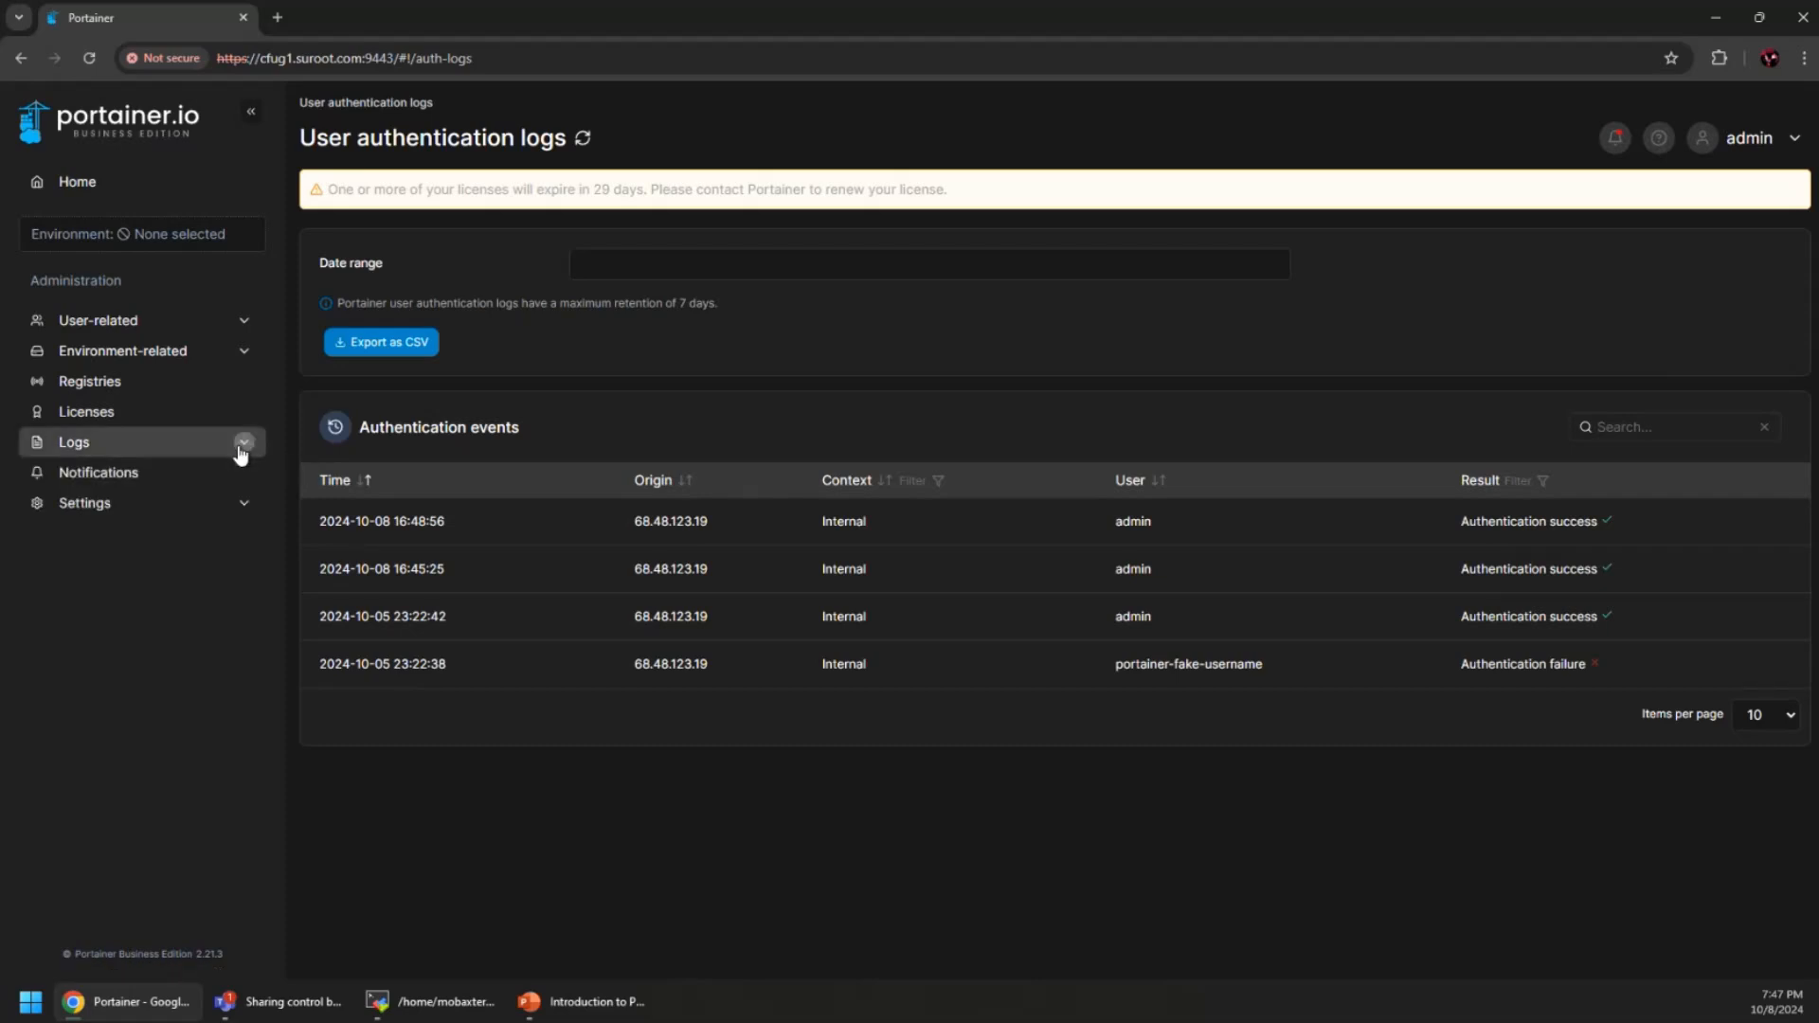
{"action": "left_click", "coordinate": [128, 480]}
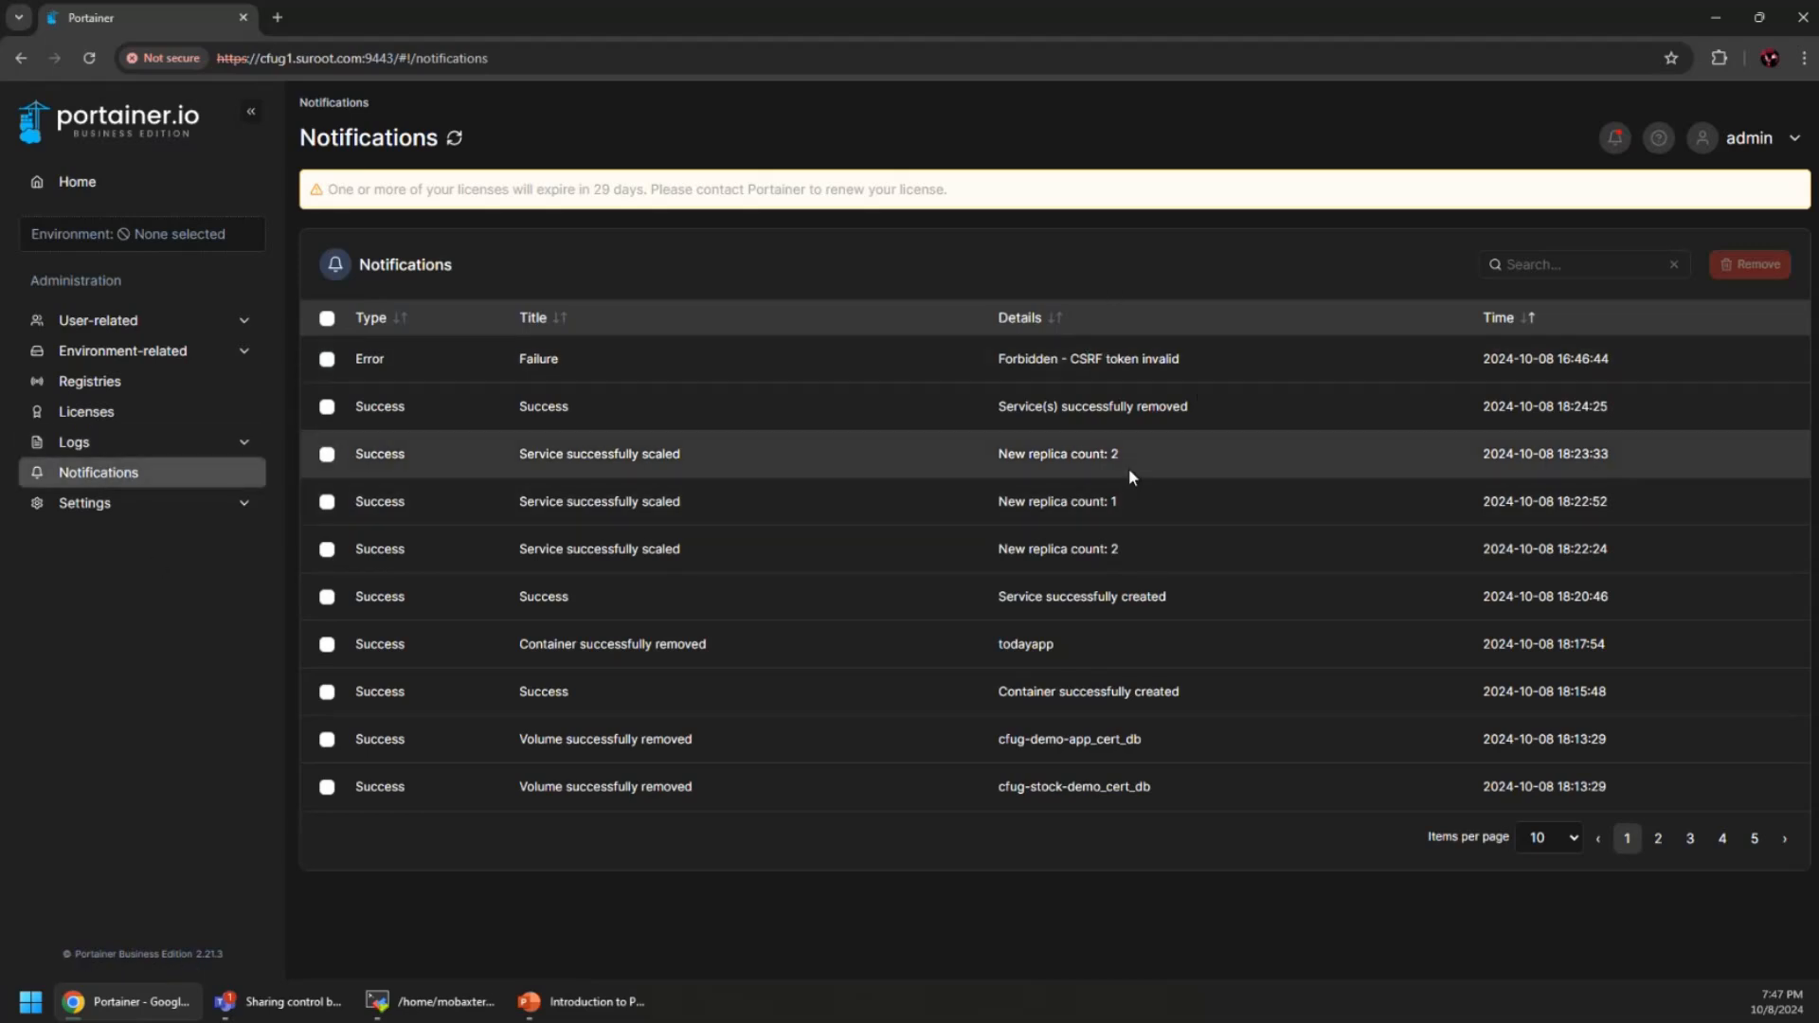
Browse the Authentication, Shared Credentials, Edge Compute and General settings, then return Home
{"action": "left_click", "coordinate": [116, 506]}
{"action": "left_click", "coordinate": [156, 564]}
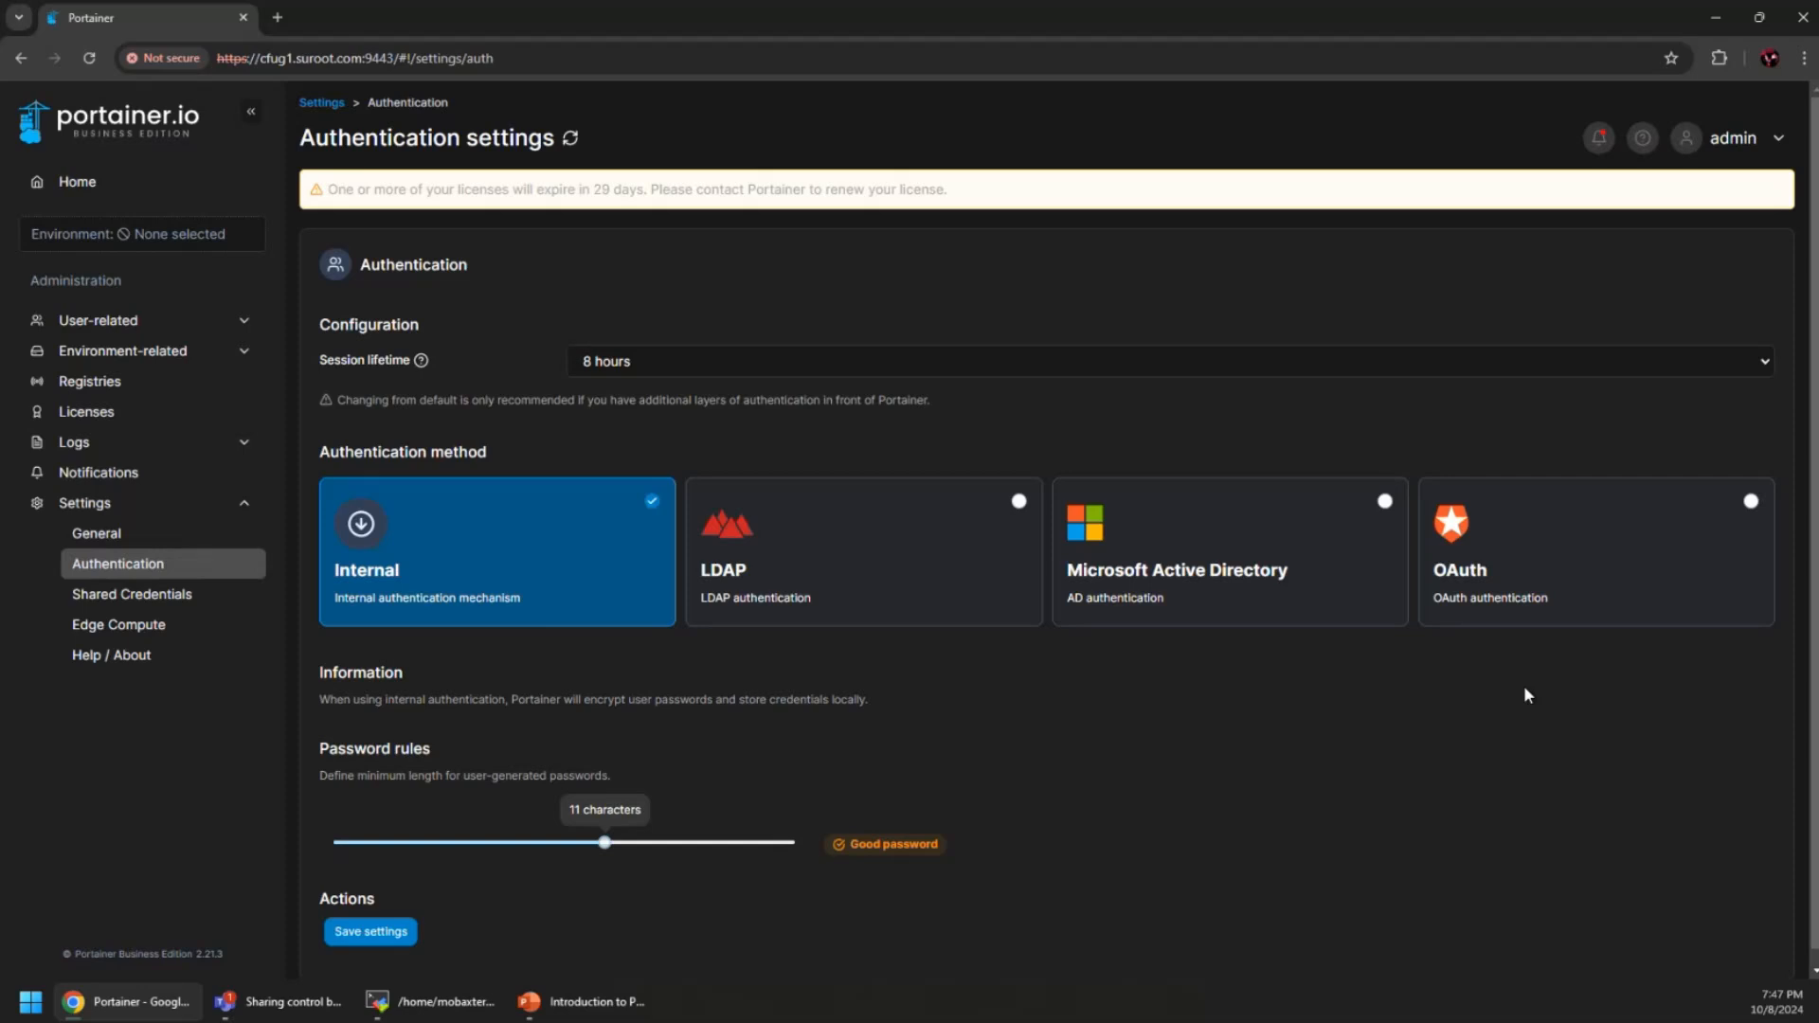
{"action": "scroll", "coordinate": [1175, 696], "scroll_direction": "down", "scroll_amount": 1}
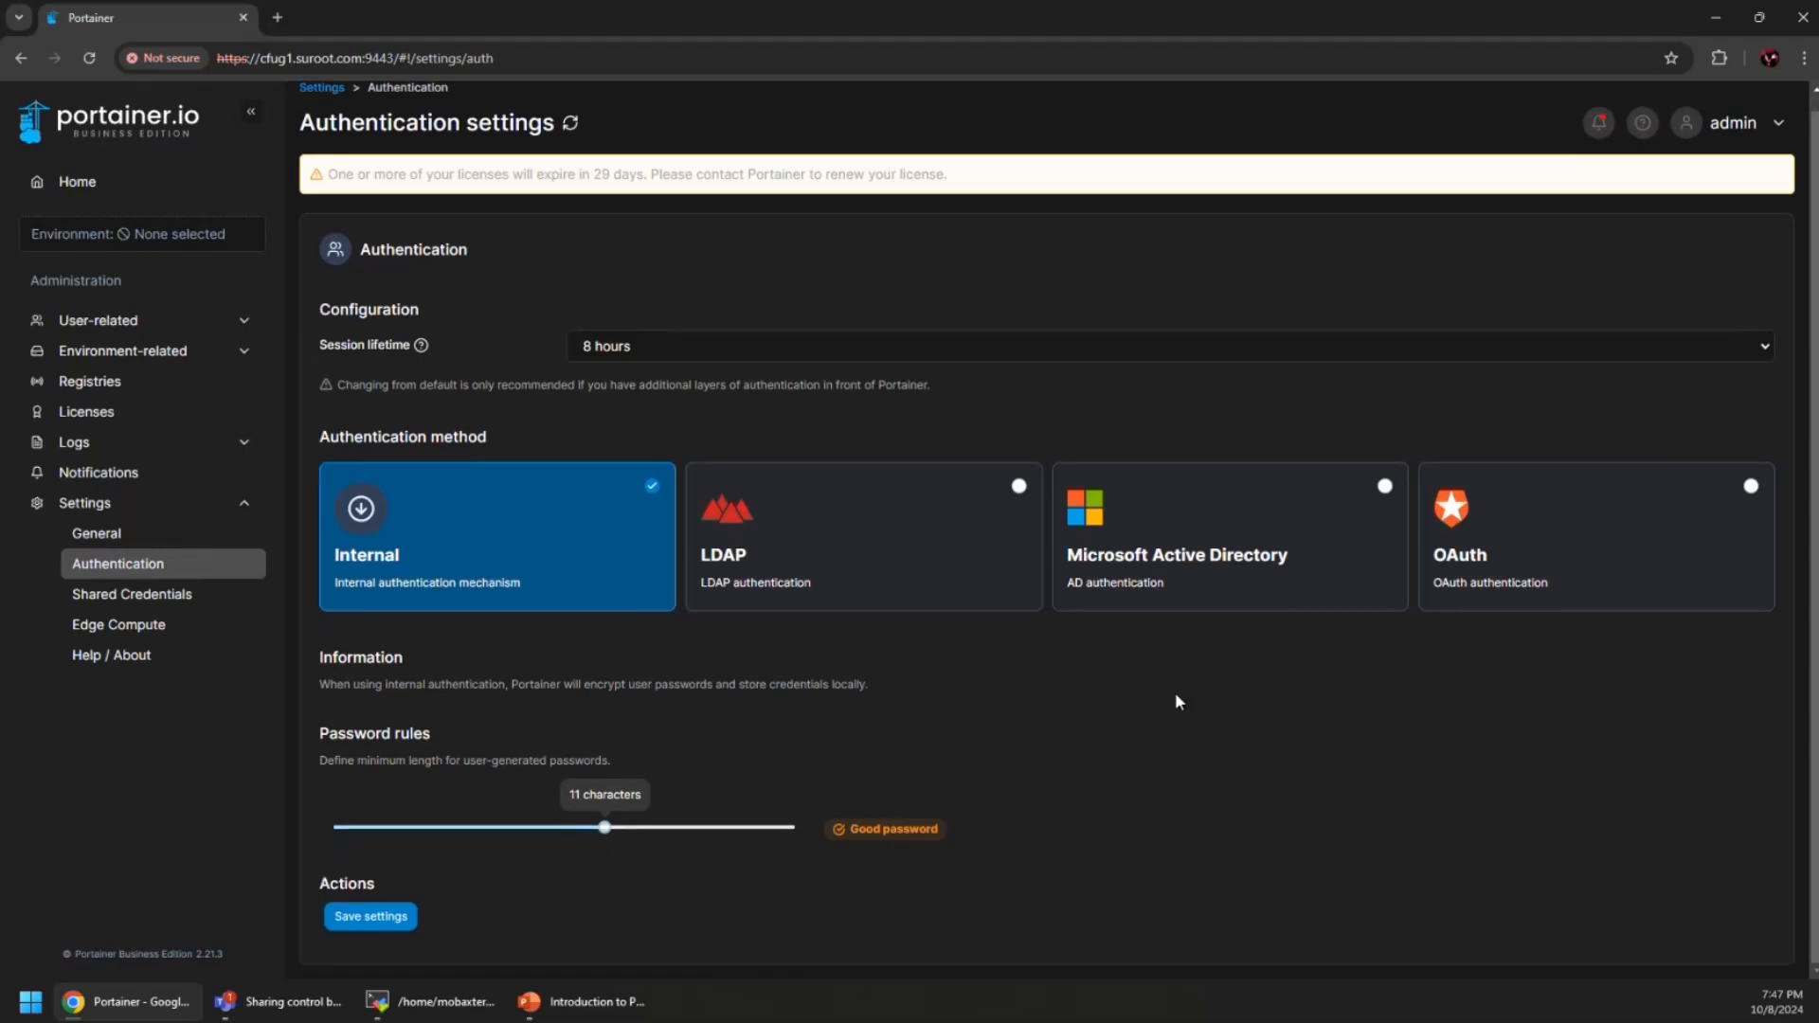
{"action": "scroll", "coordinate": [1178, 701], "scroll_direction": "up", "scroll_amount": 1}
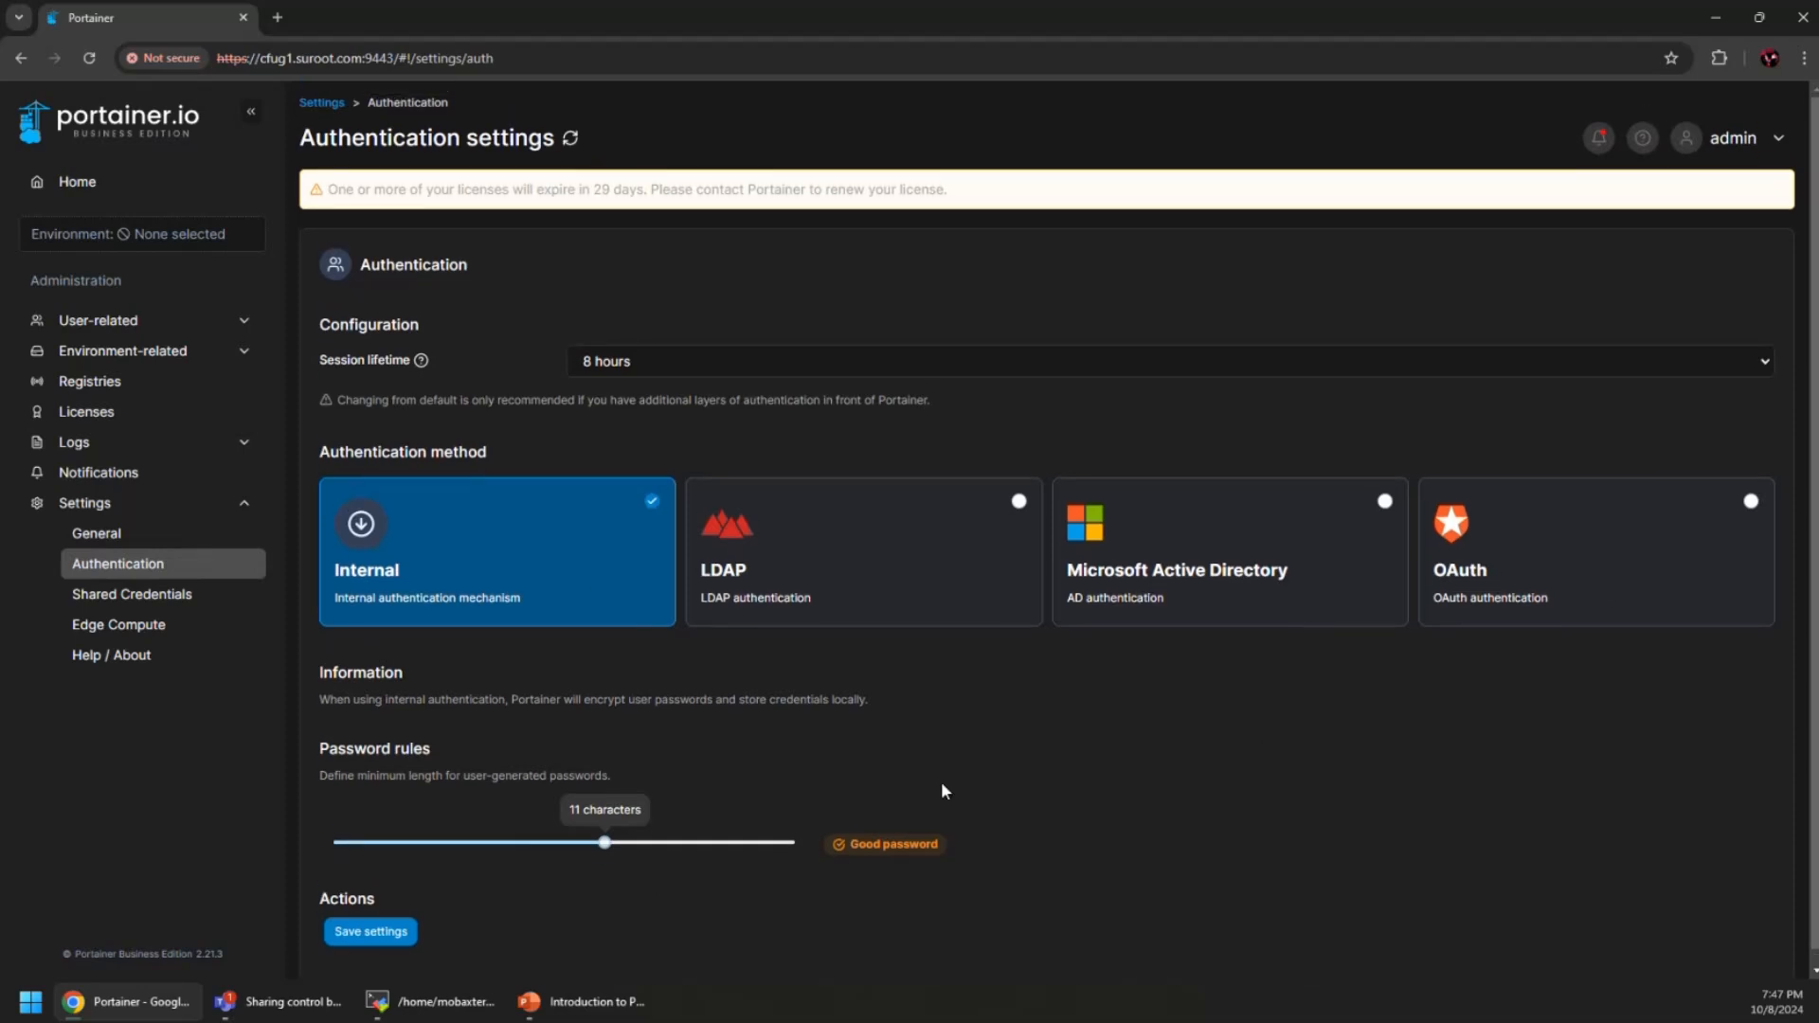
{"action": "left_click", "coordinate": [121, 599]}
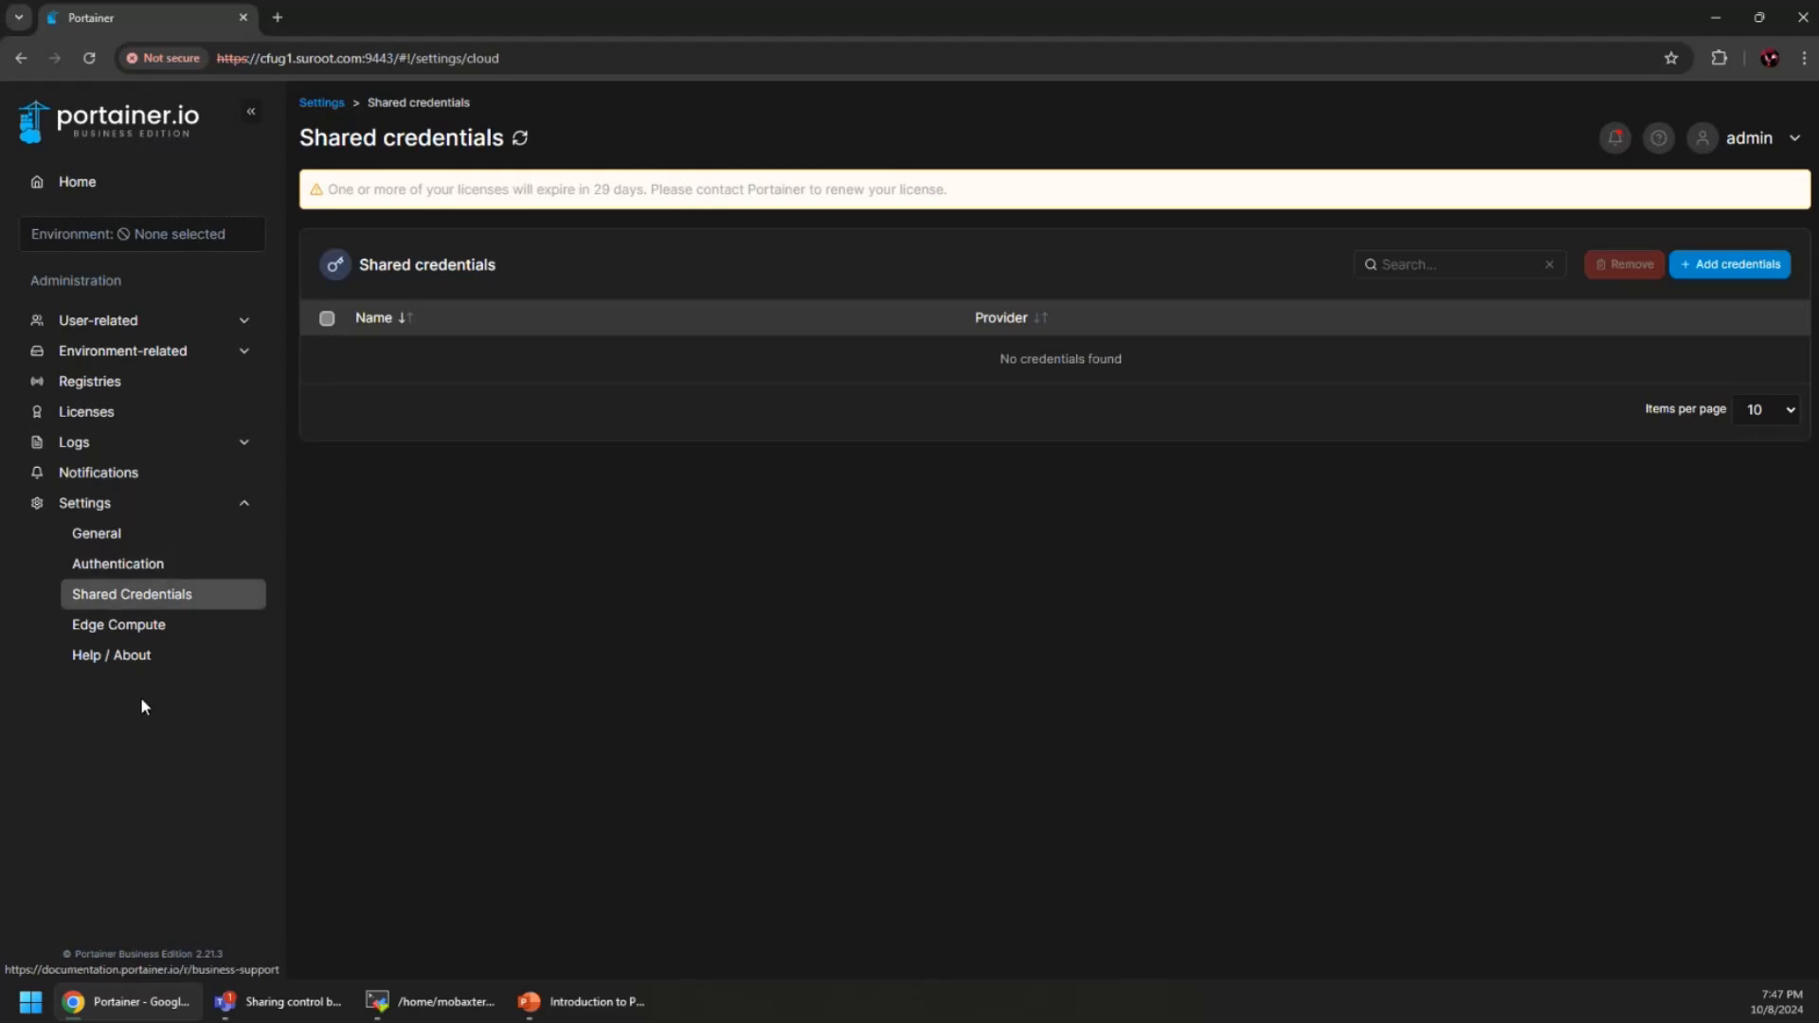
{"action": "left_click", "coordinate": [140, 627]}
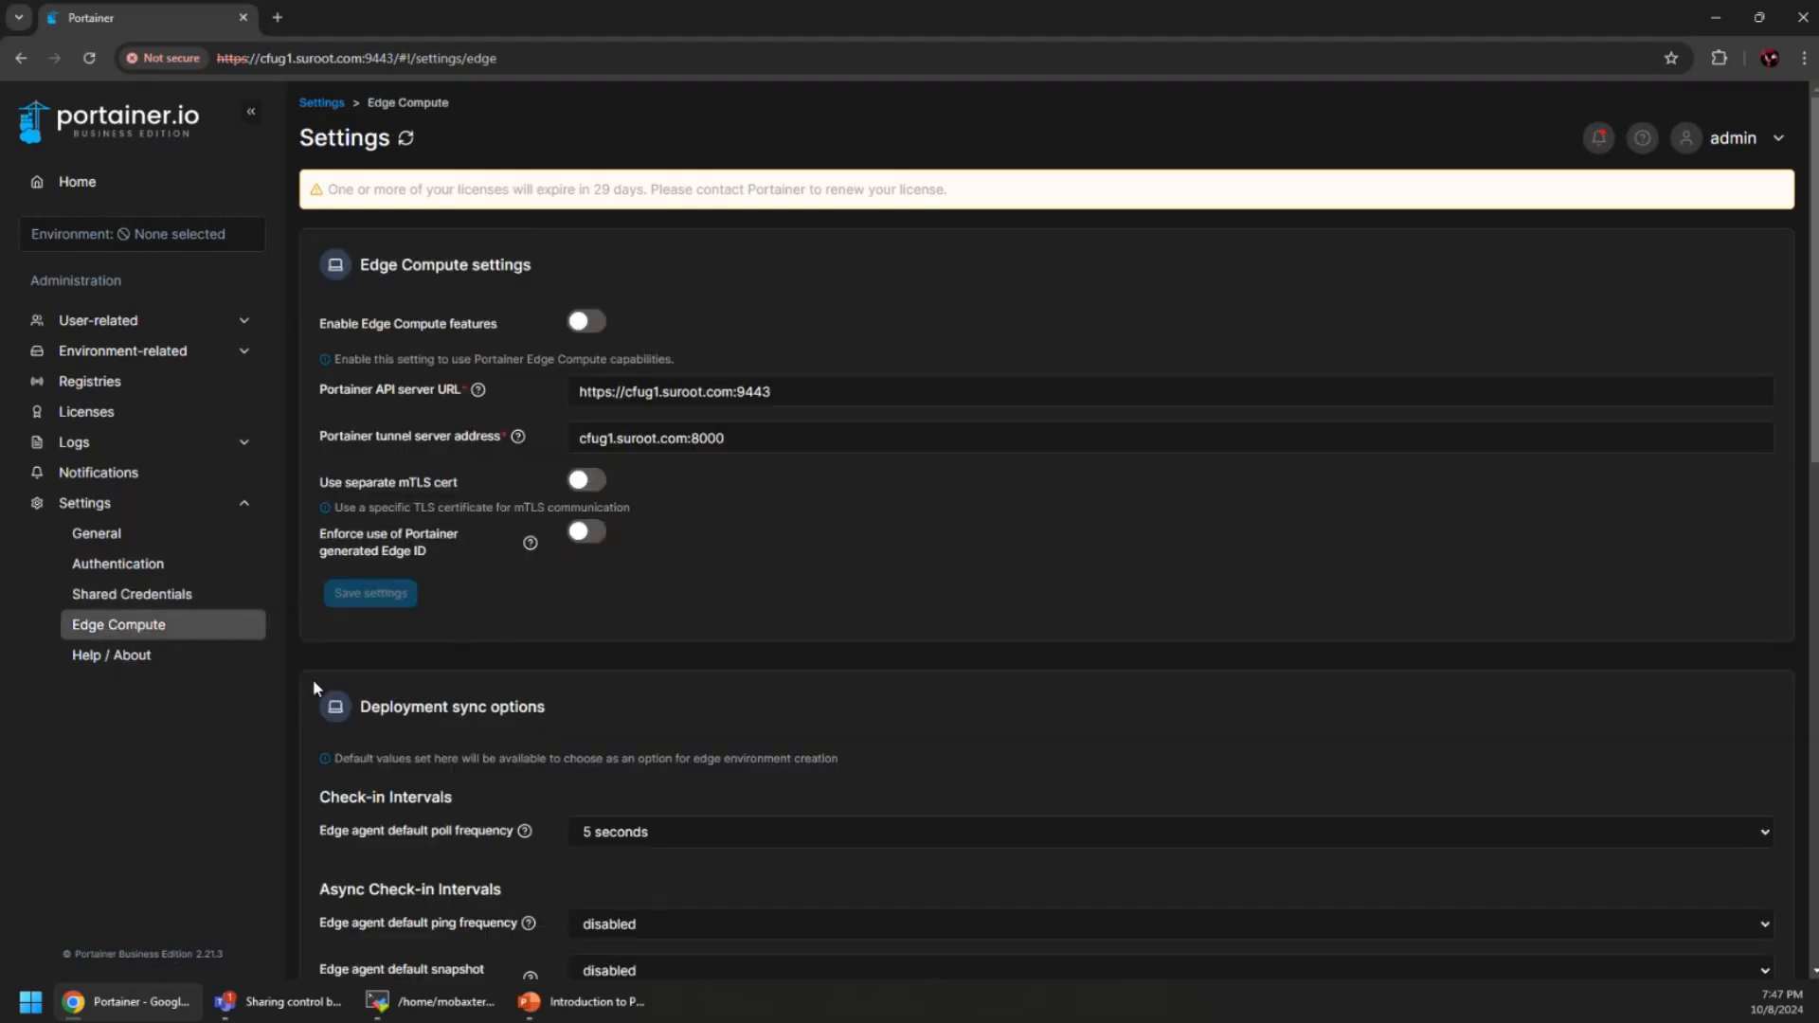
{"action": "left_click", "coordinate": [113, 536]}
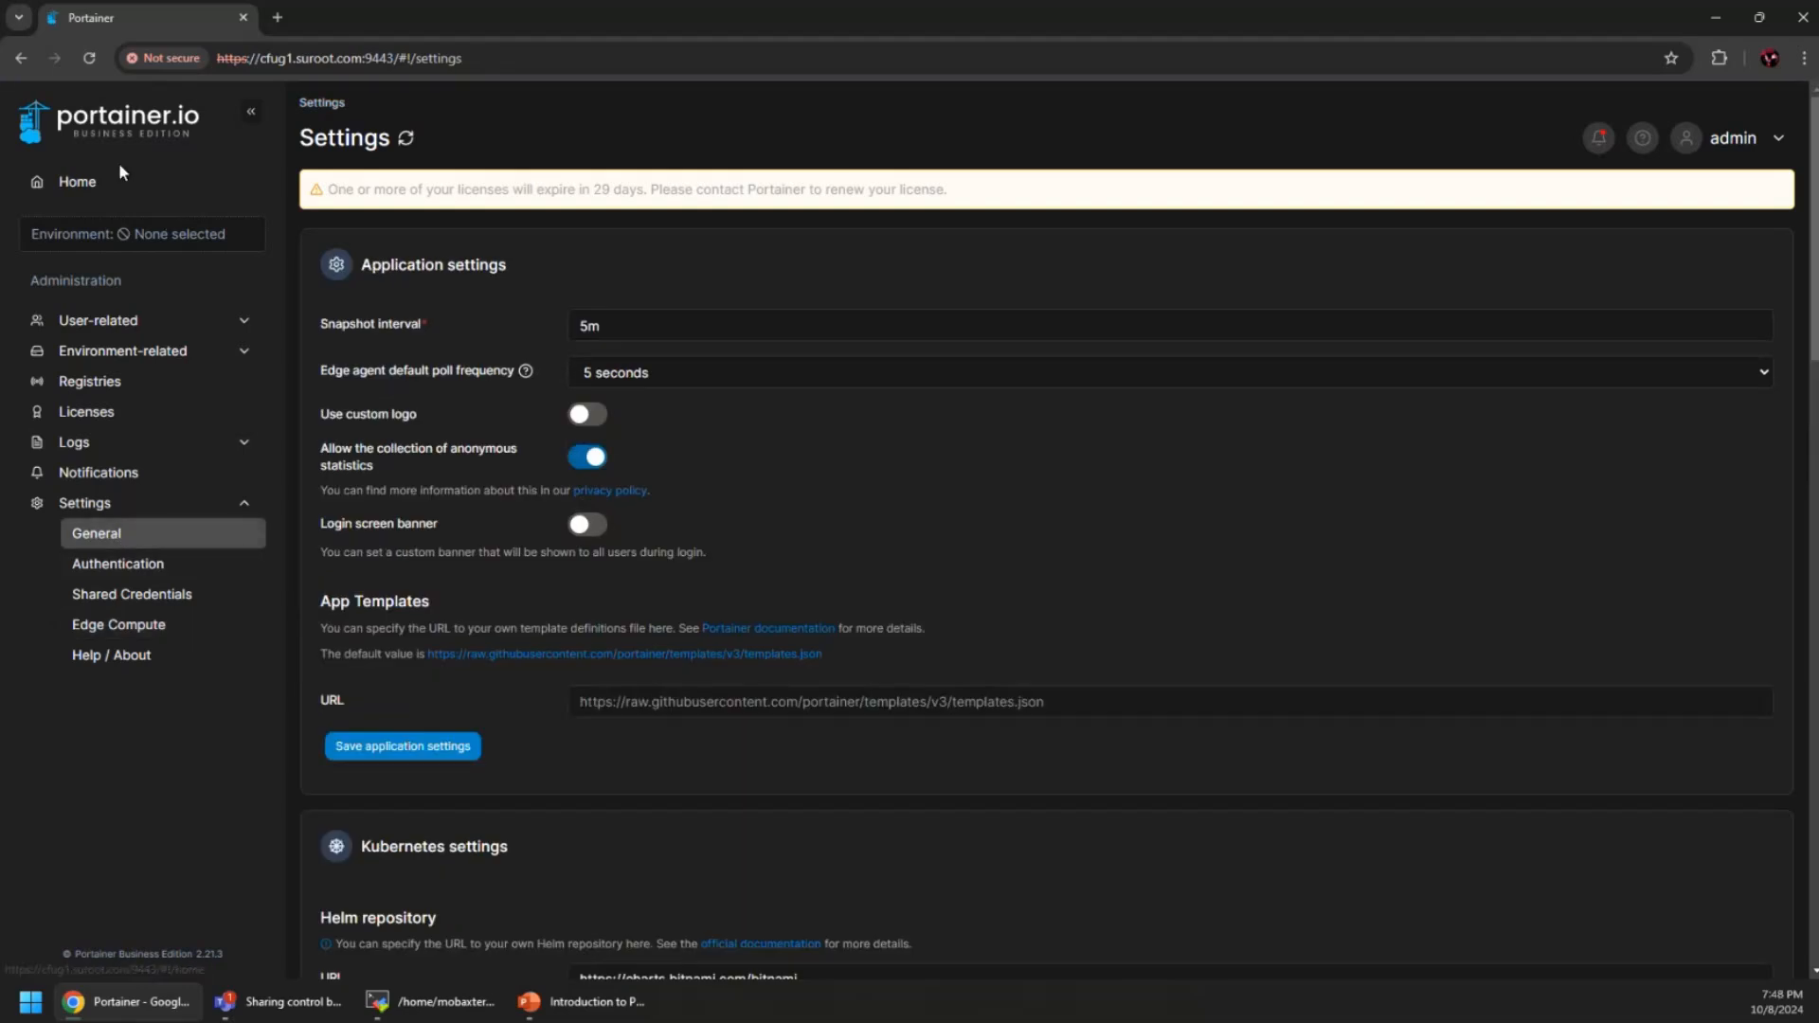
{"action": "left_click", "coordinate": [101, 186]}
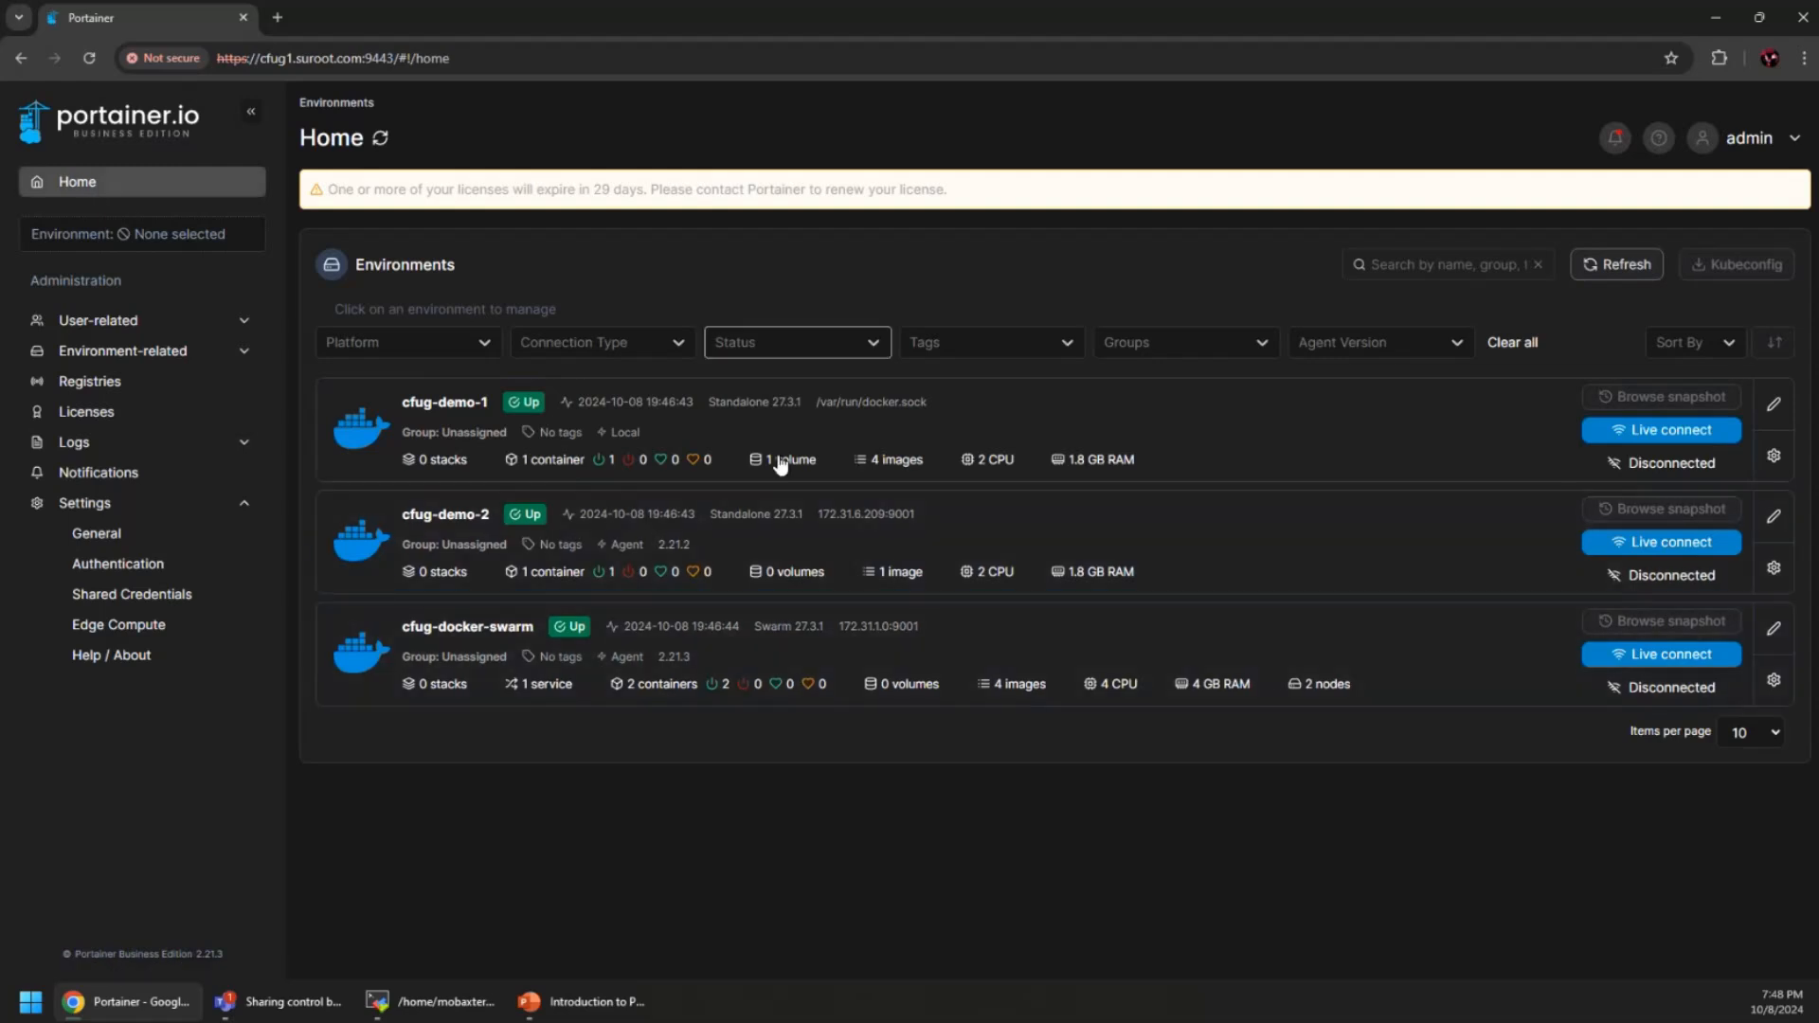
Present slide 13, 'Portainer UI and installation', full-screen from the Introduction to Portainer deck
{"action": "left_click", "coordinate": [580, 1001]}
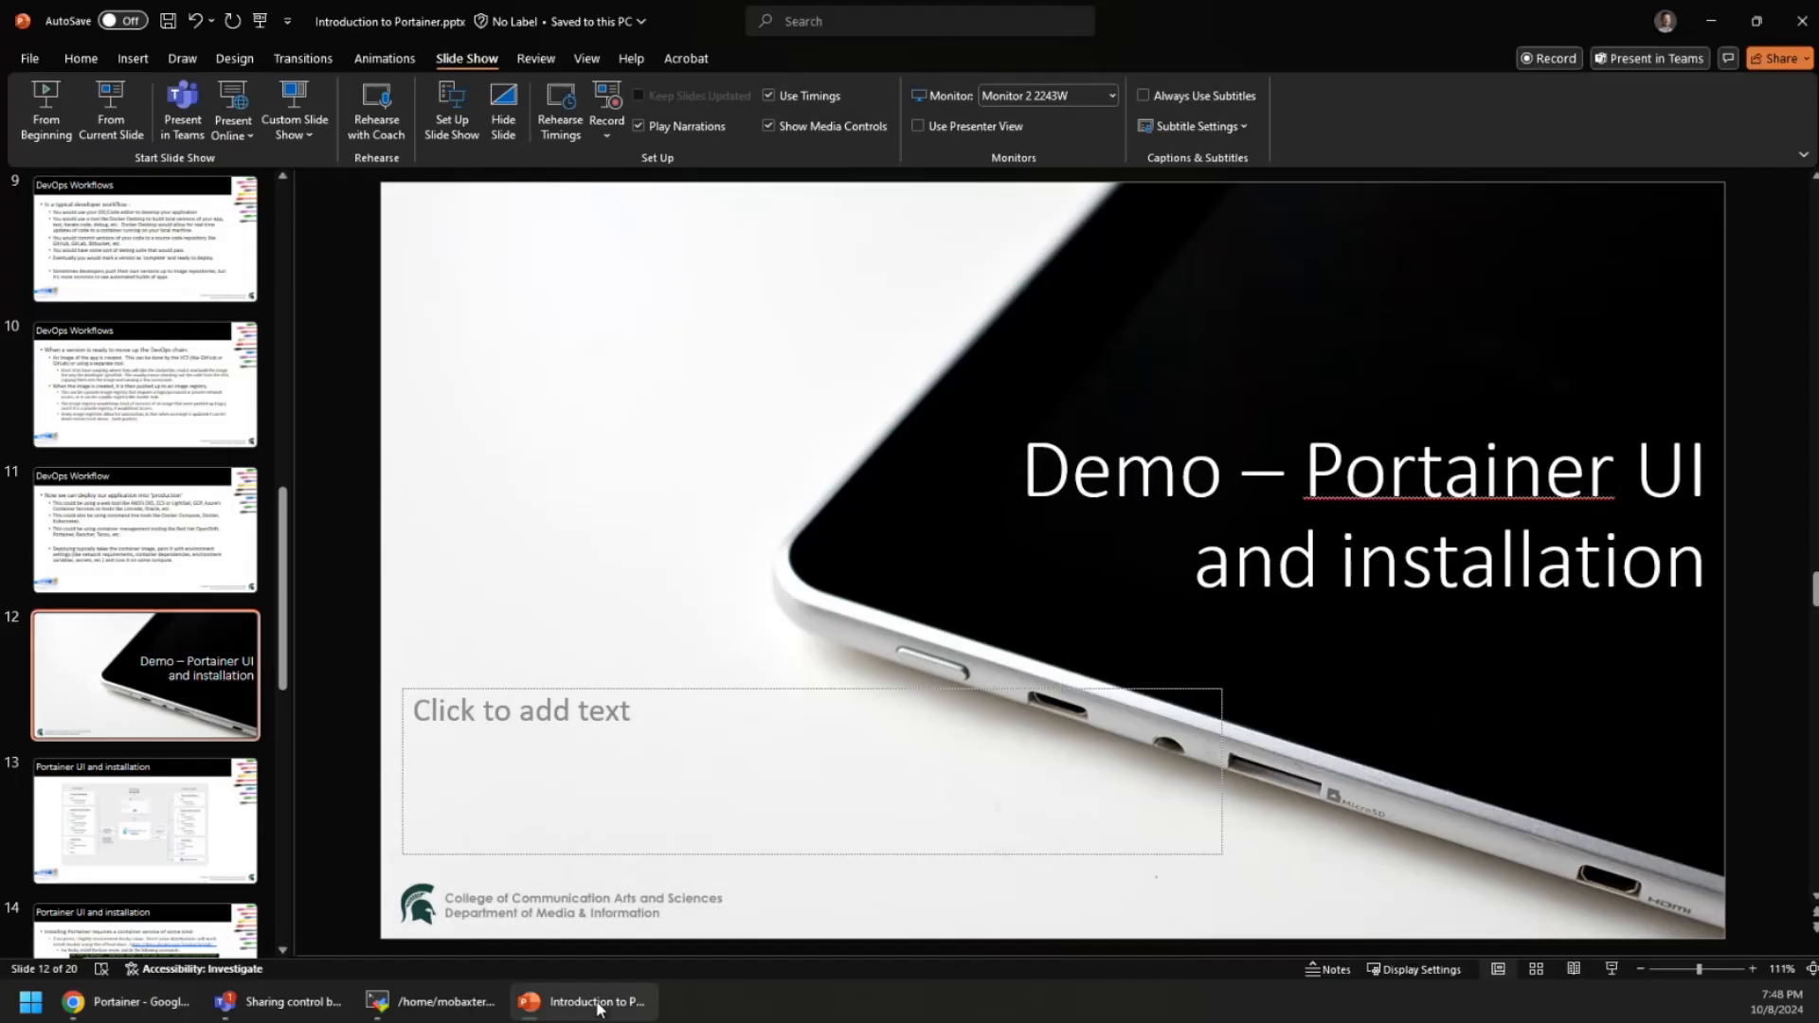
{"action": "left_click", "coordinate": [182, 776]}
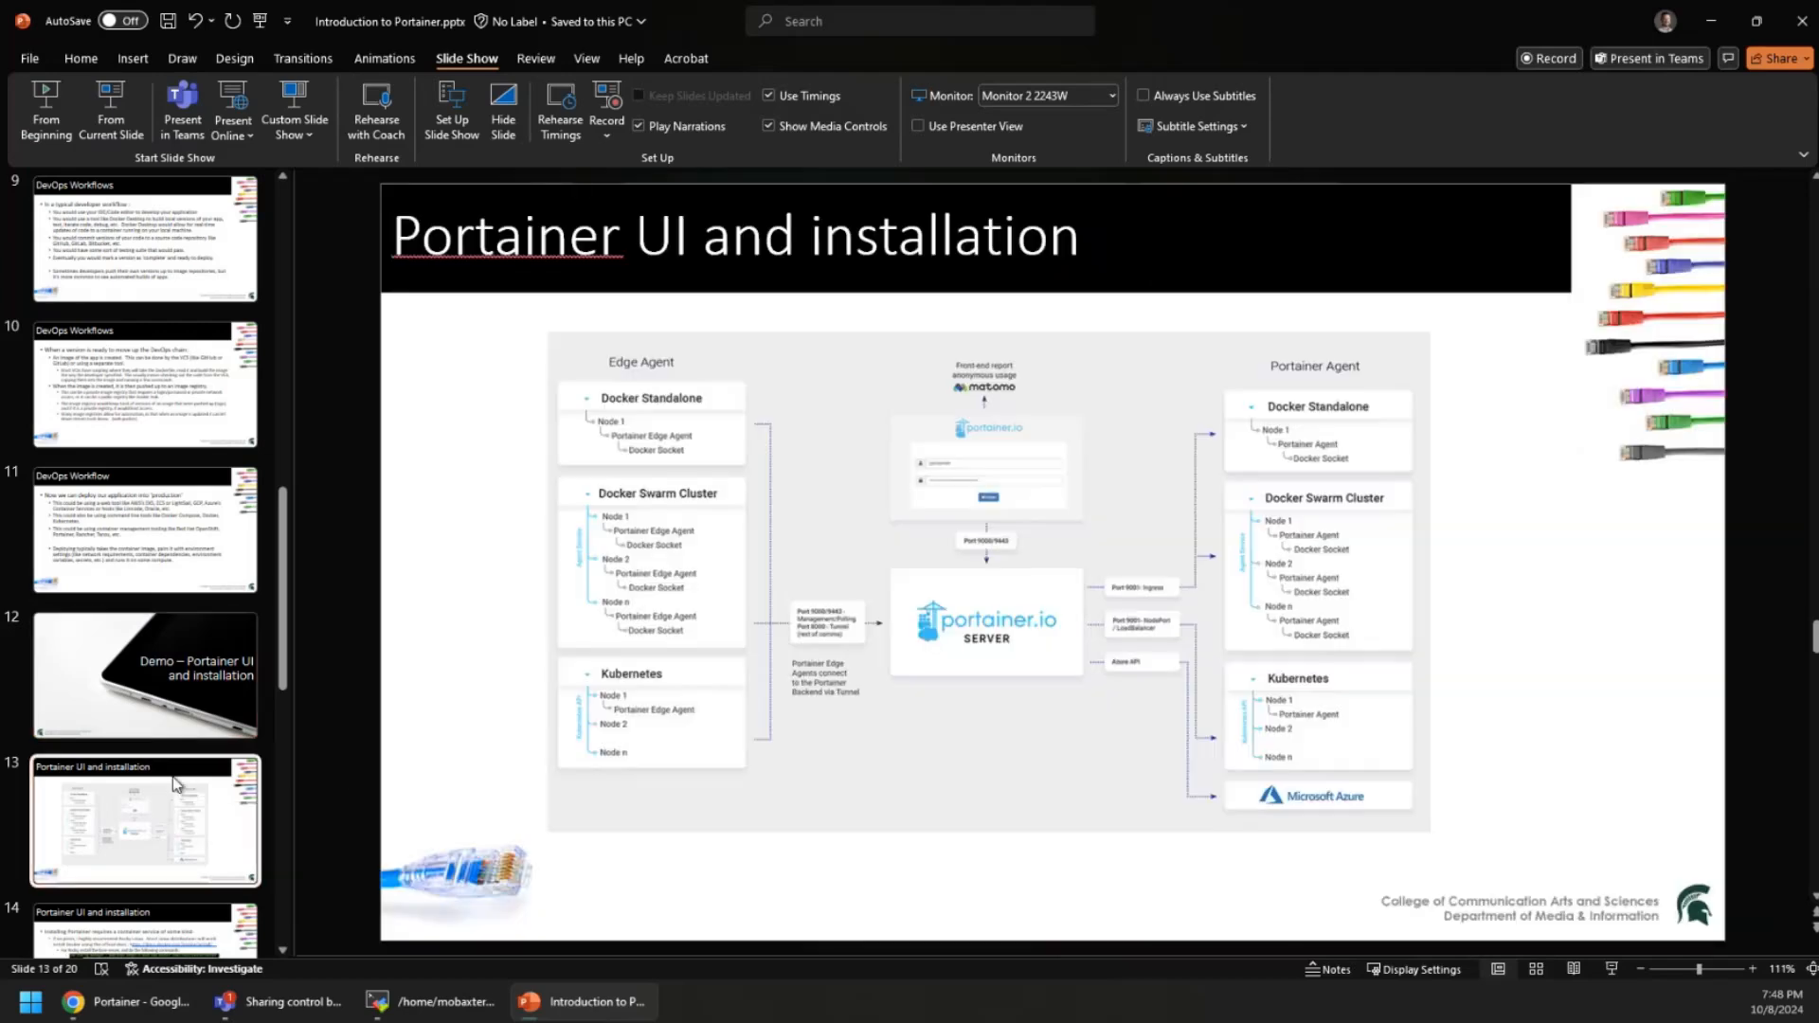
{"action": "left_click", "coordinate": [112, 106]}
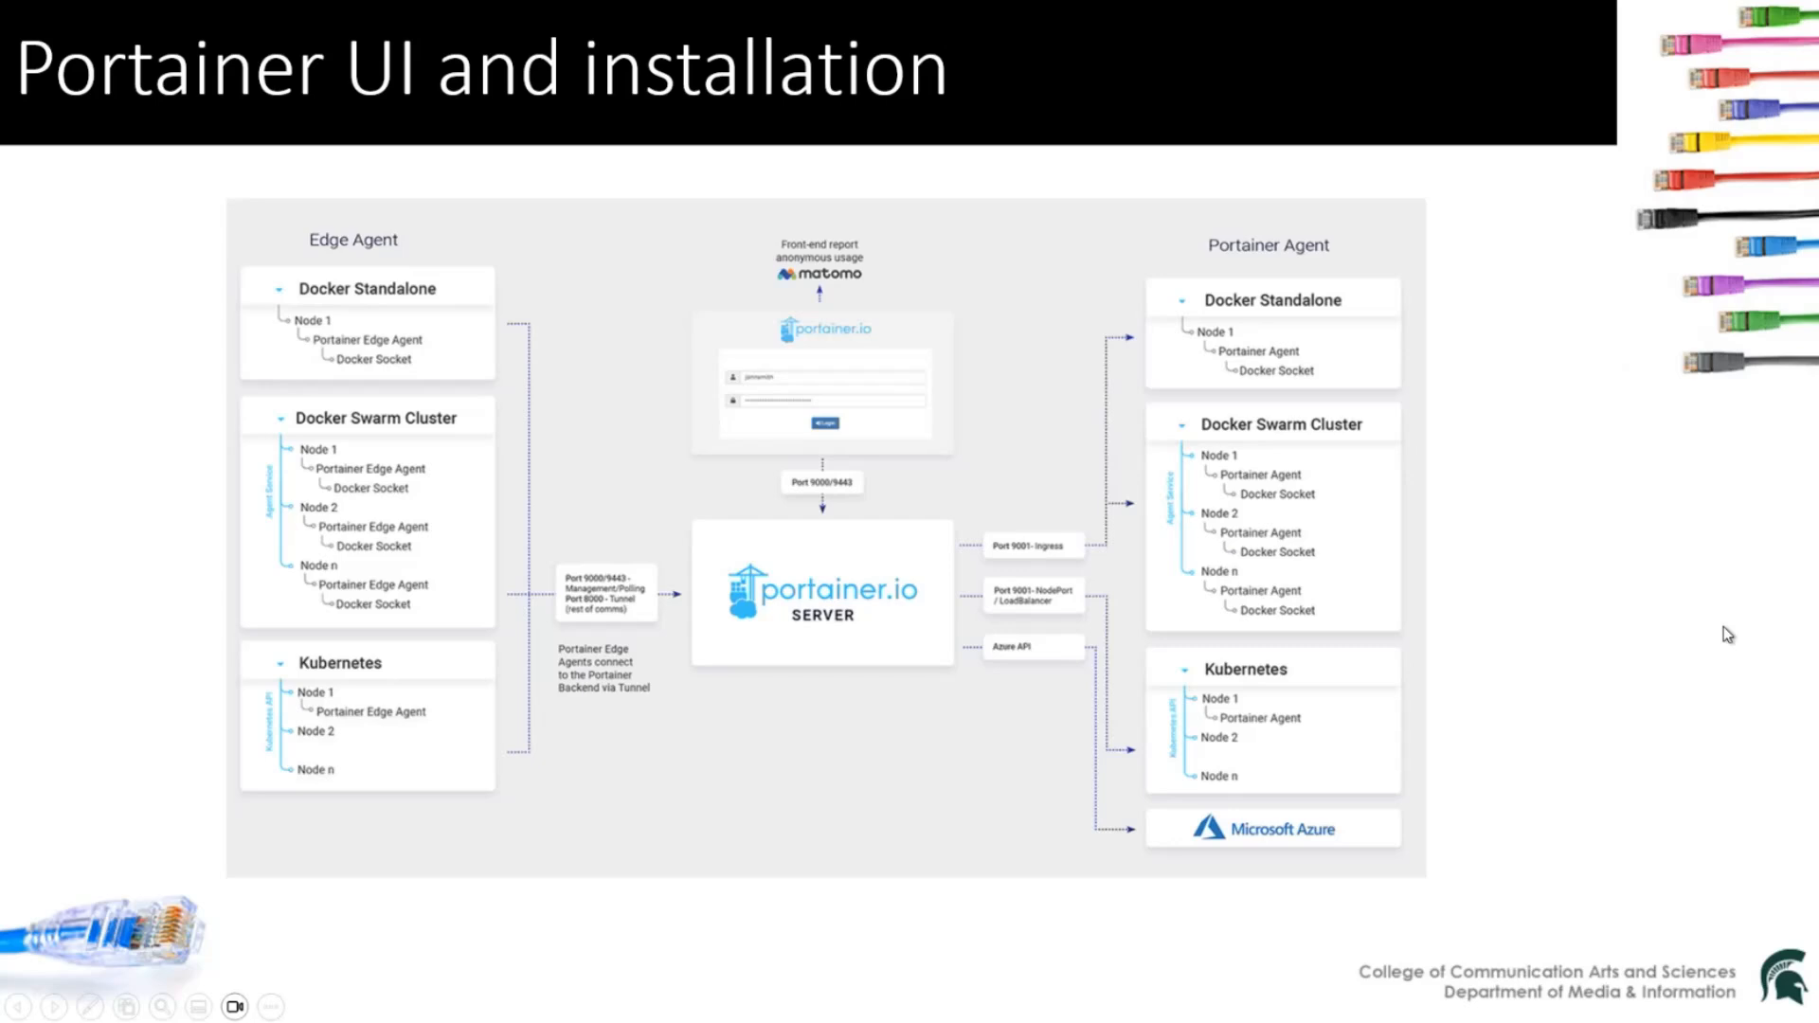
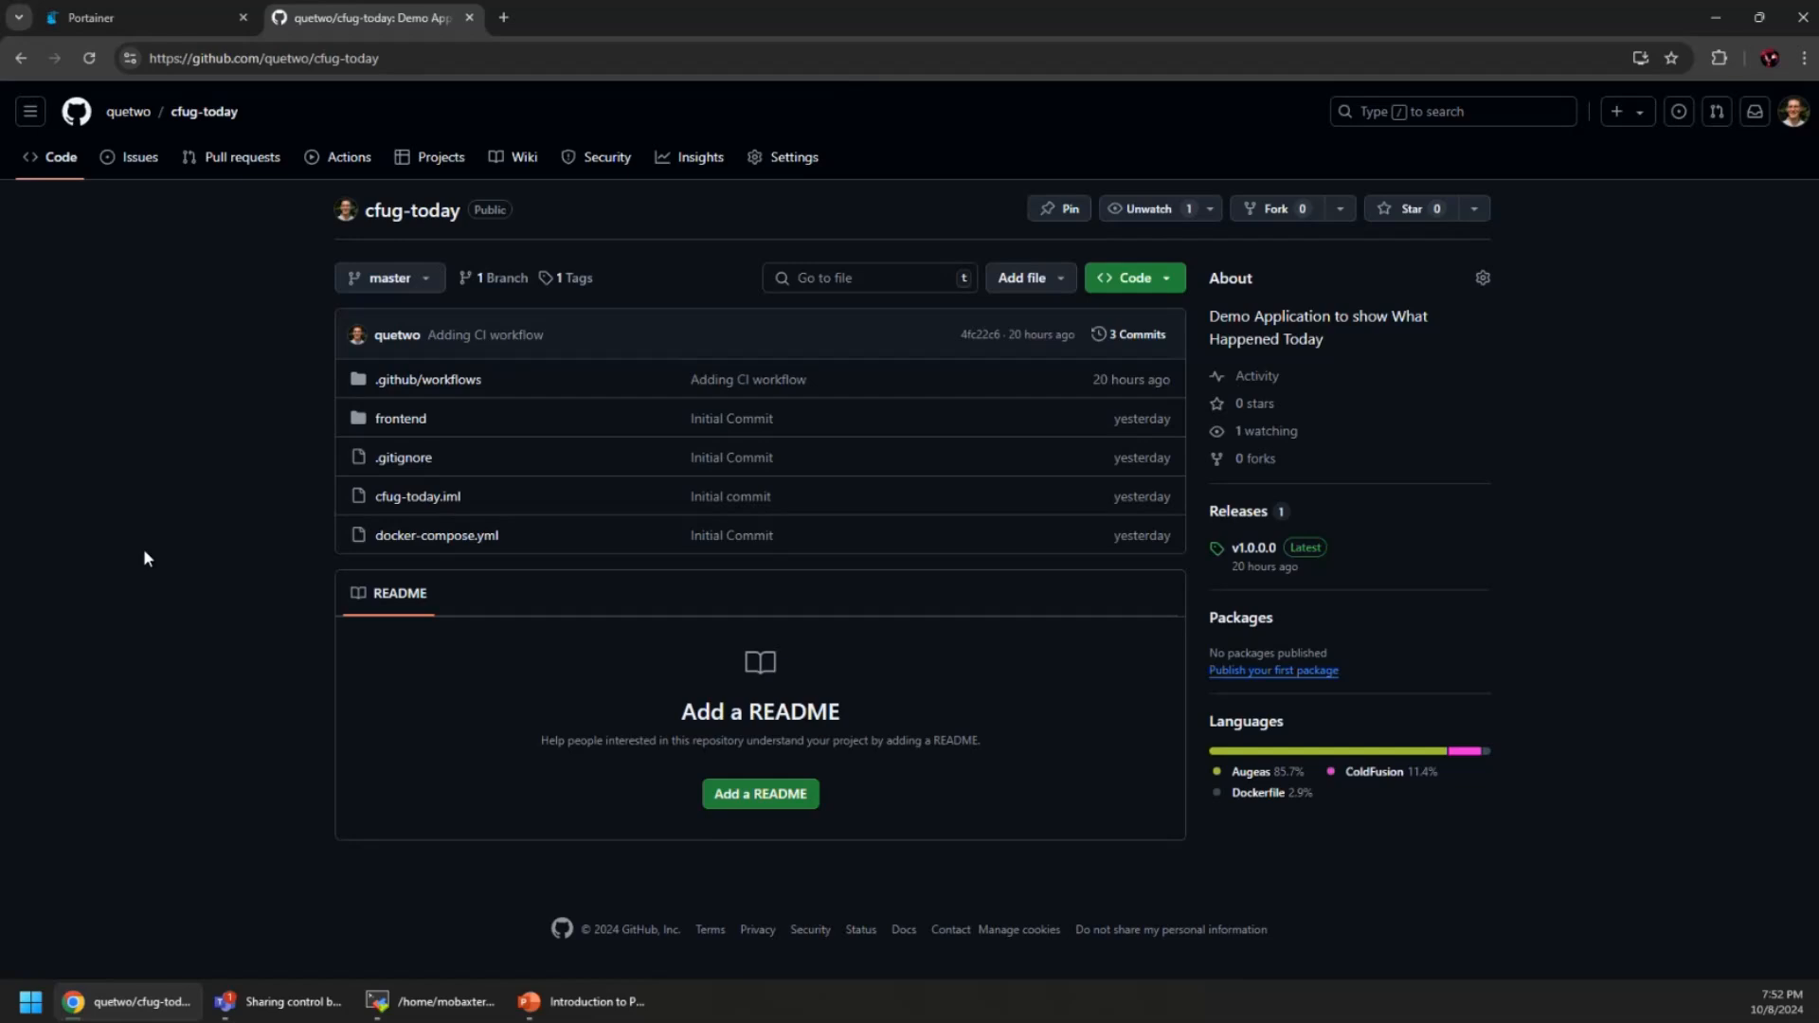
View docker-compose.yml, frontend/Dockerfile and Application.cfc, then open webroot/index.cfm
{"action": "left_click", "coordinate": [436, 536]}
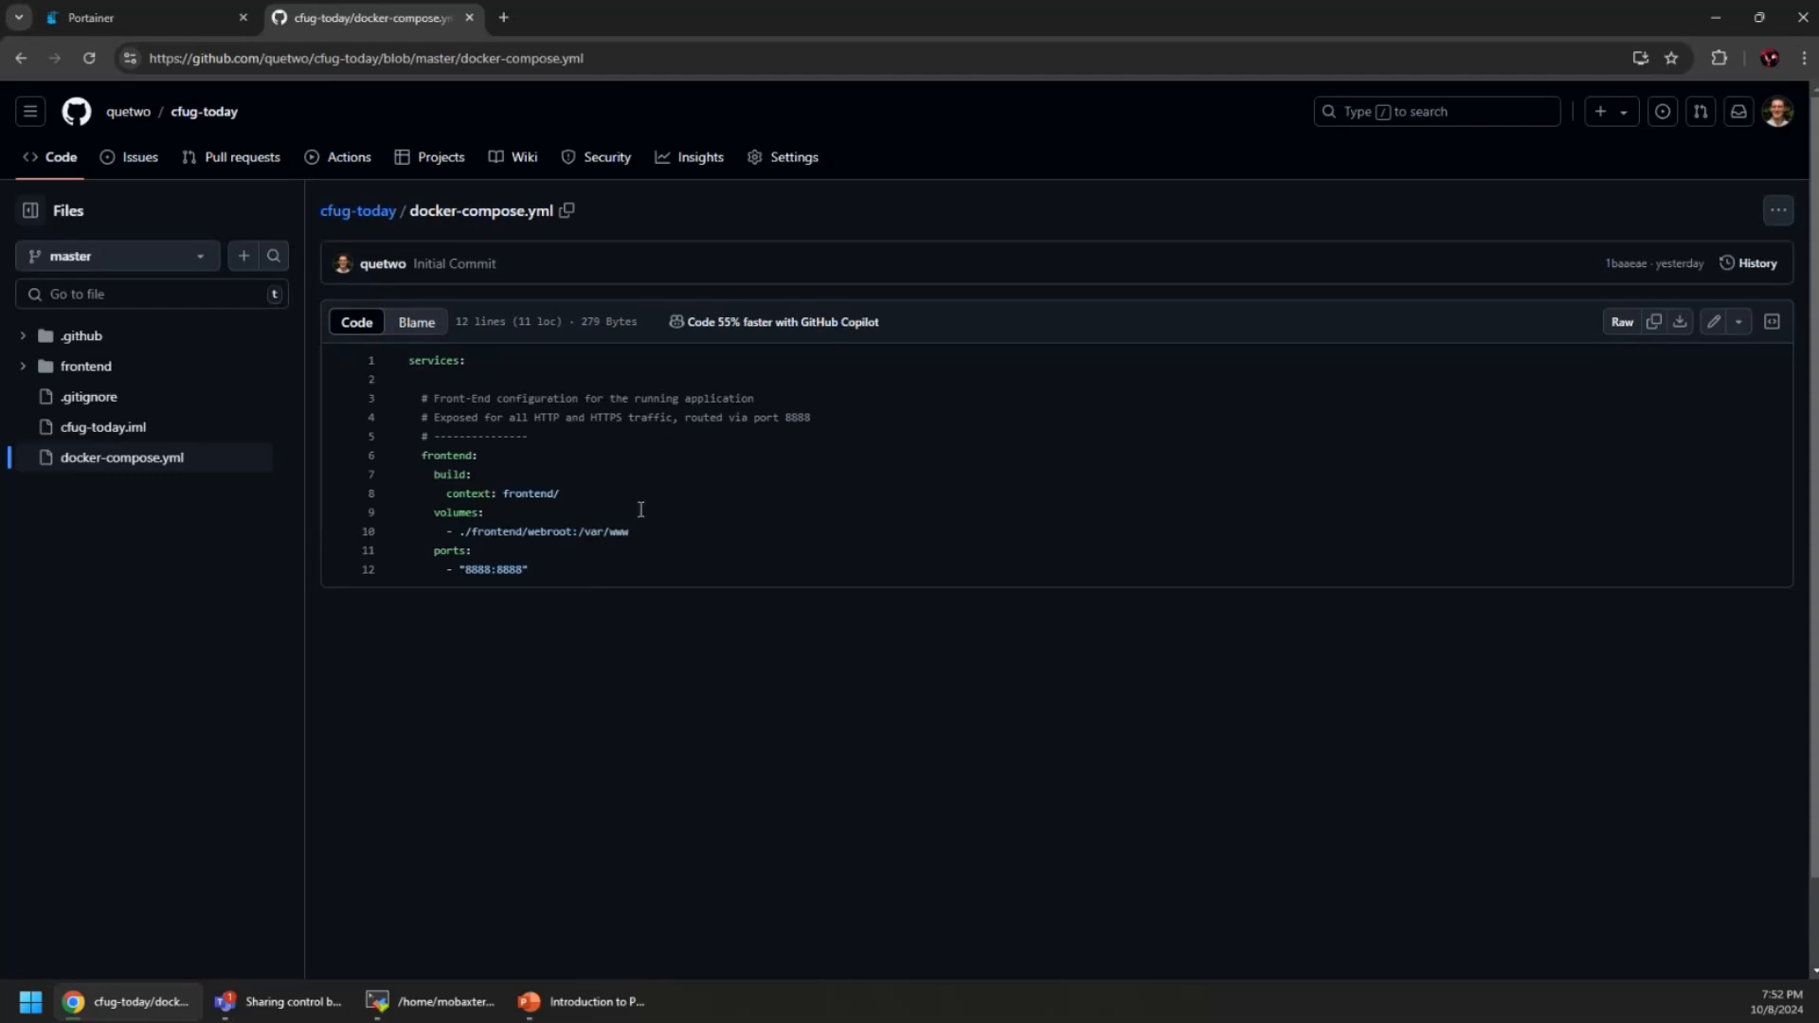
{"action": "left_click", "coordinate": [29, 367]}
{"action": "left_click", "coordinate": [97, 426]}
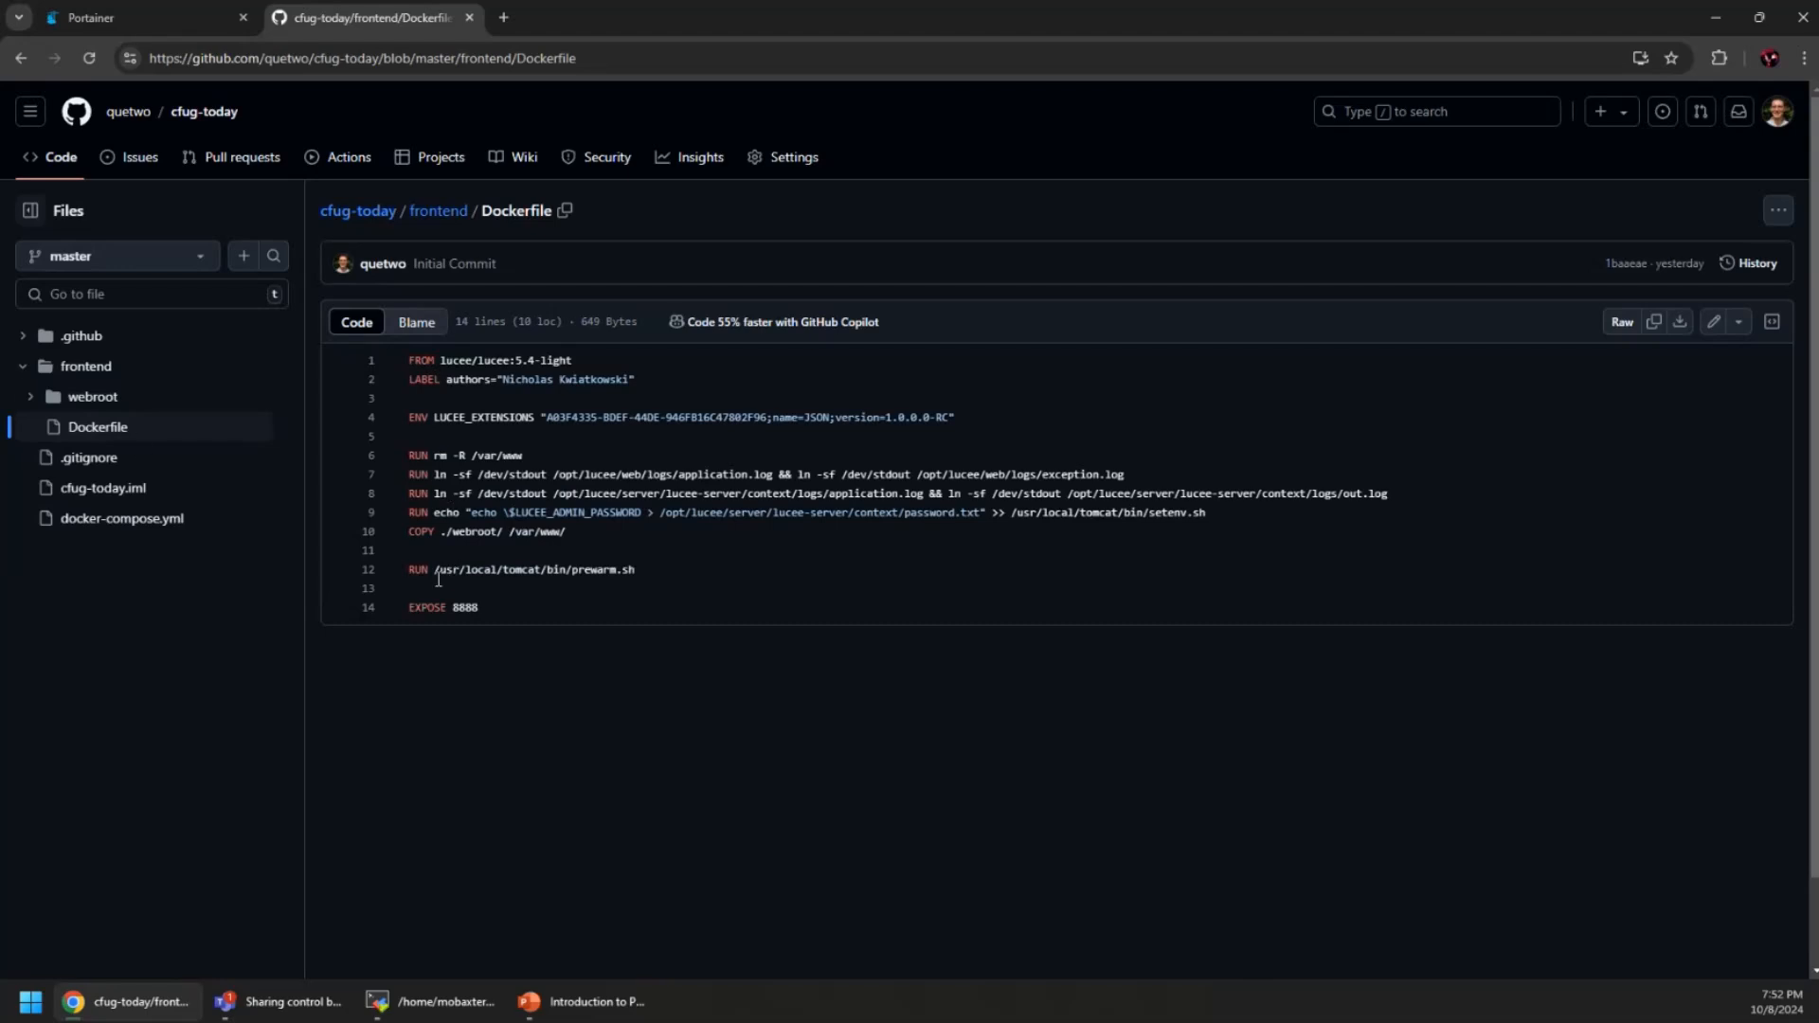
{"action": "left_click", "coordinate": [52, 398]}
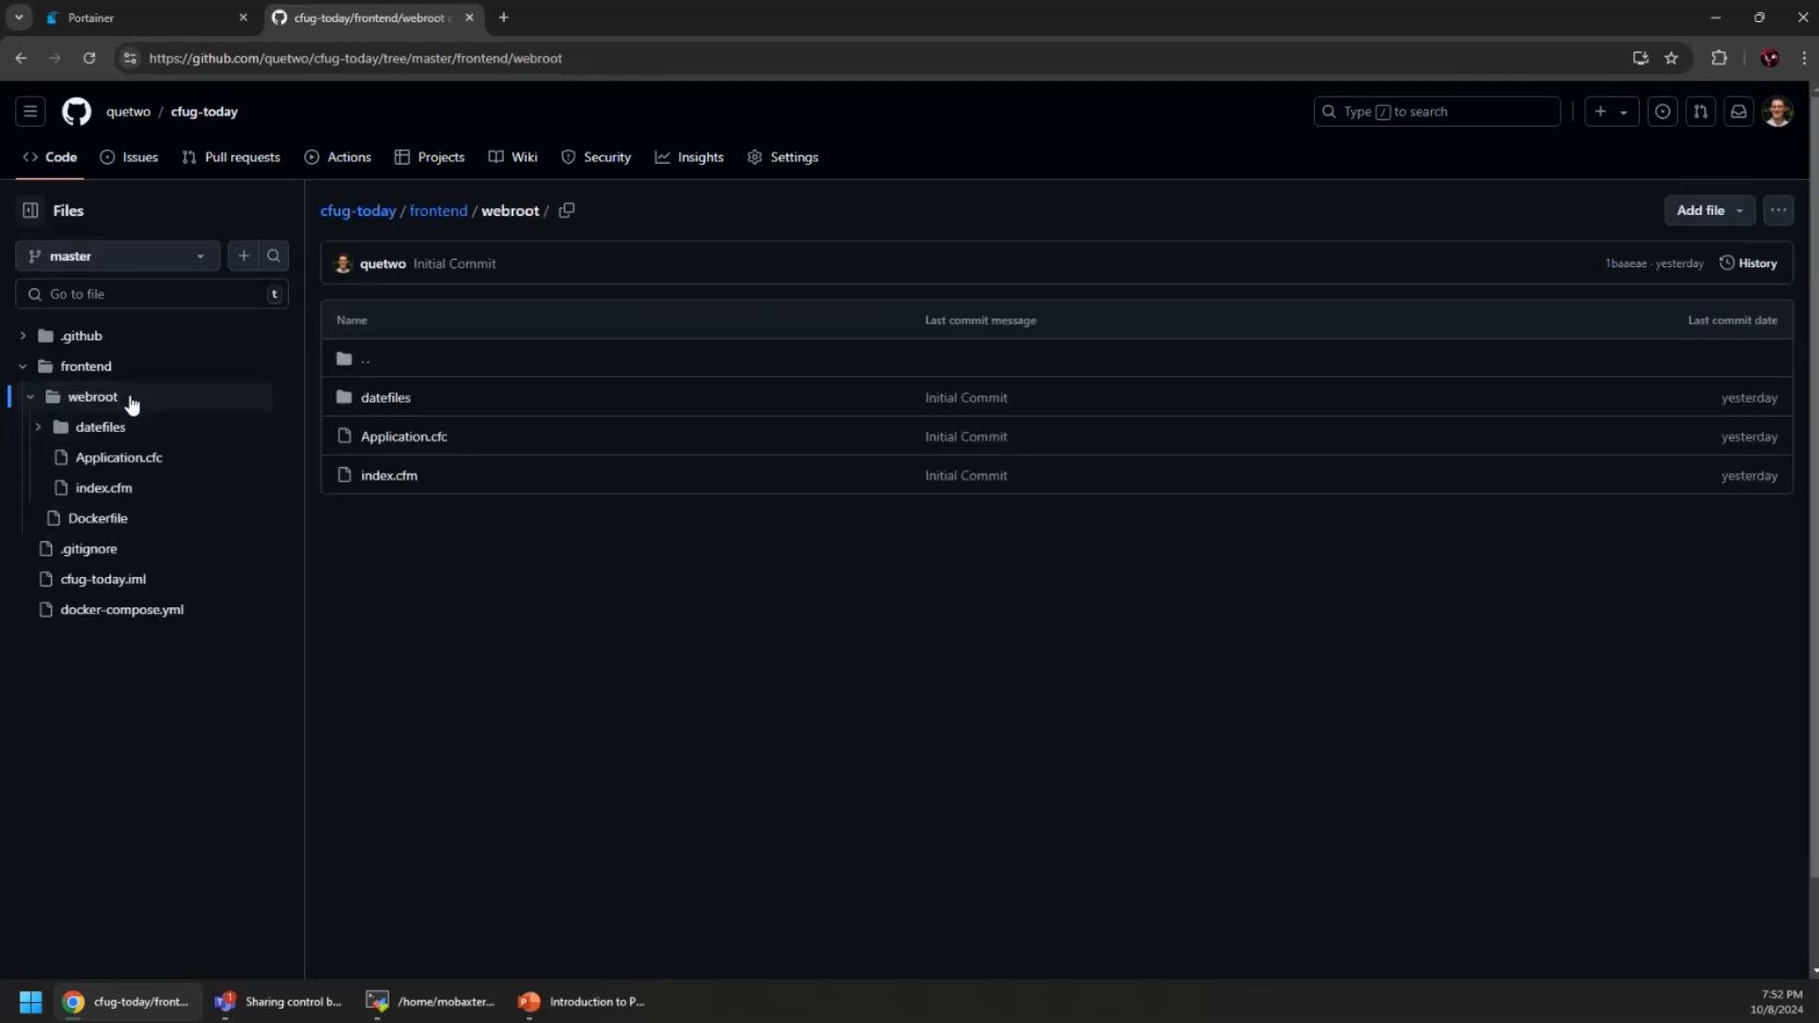
{"action": "left_click", "coordinate": [410, 443]}
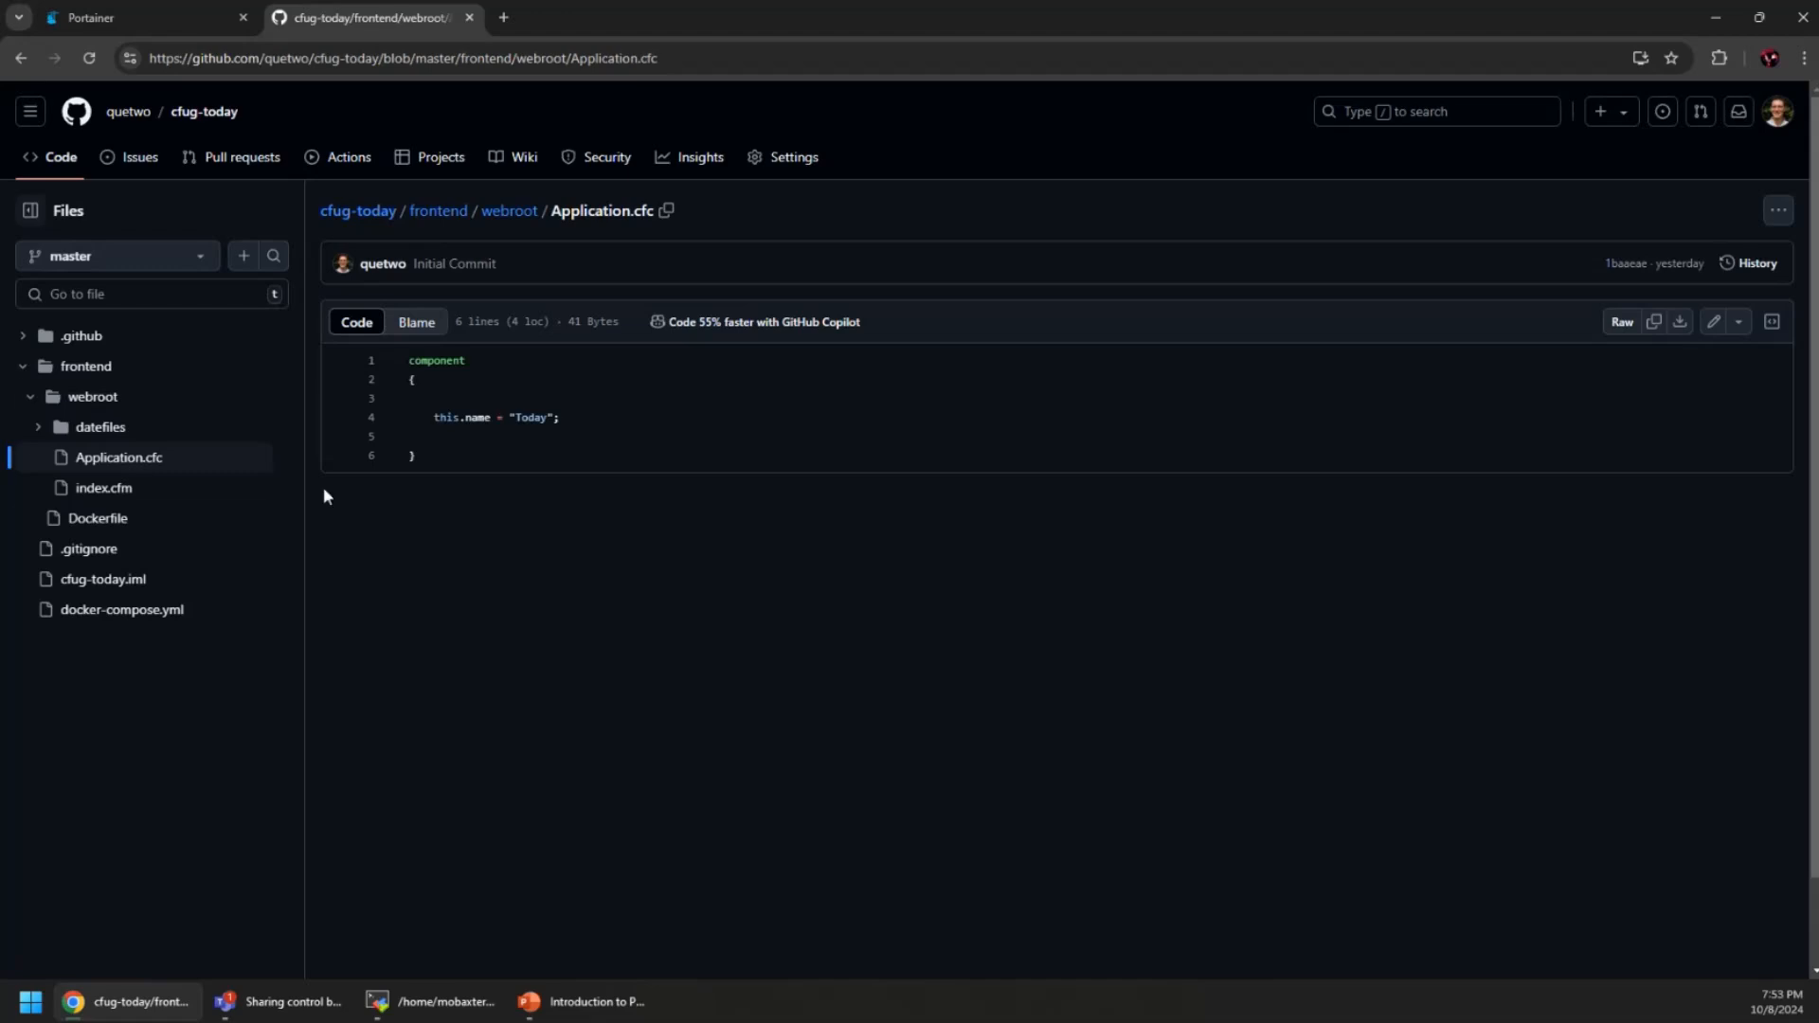
{"action": "left_click", "coordinate": [134, 500]}
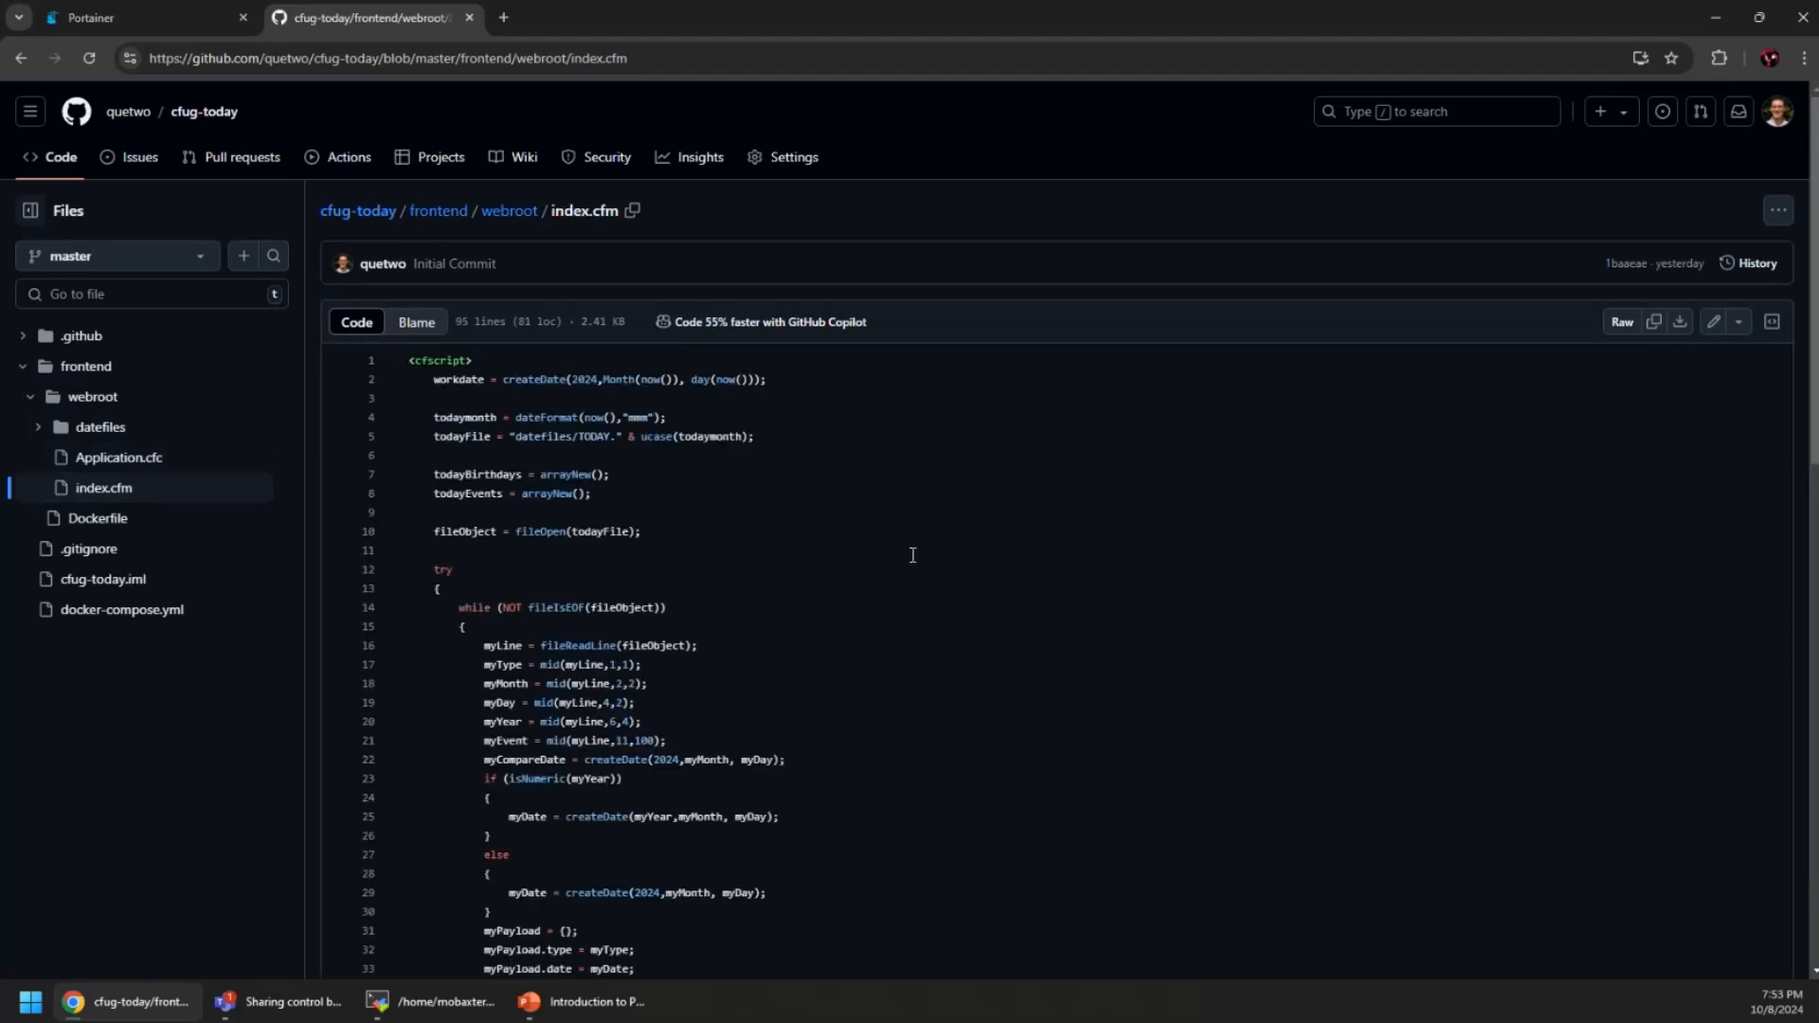
Scroll through the index.cfm cfscript source
{"action": "scroll", "coordinate": [912, 555], "scroll_direction": "down", "scroll_amount": 8}
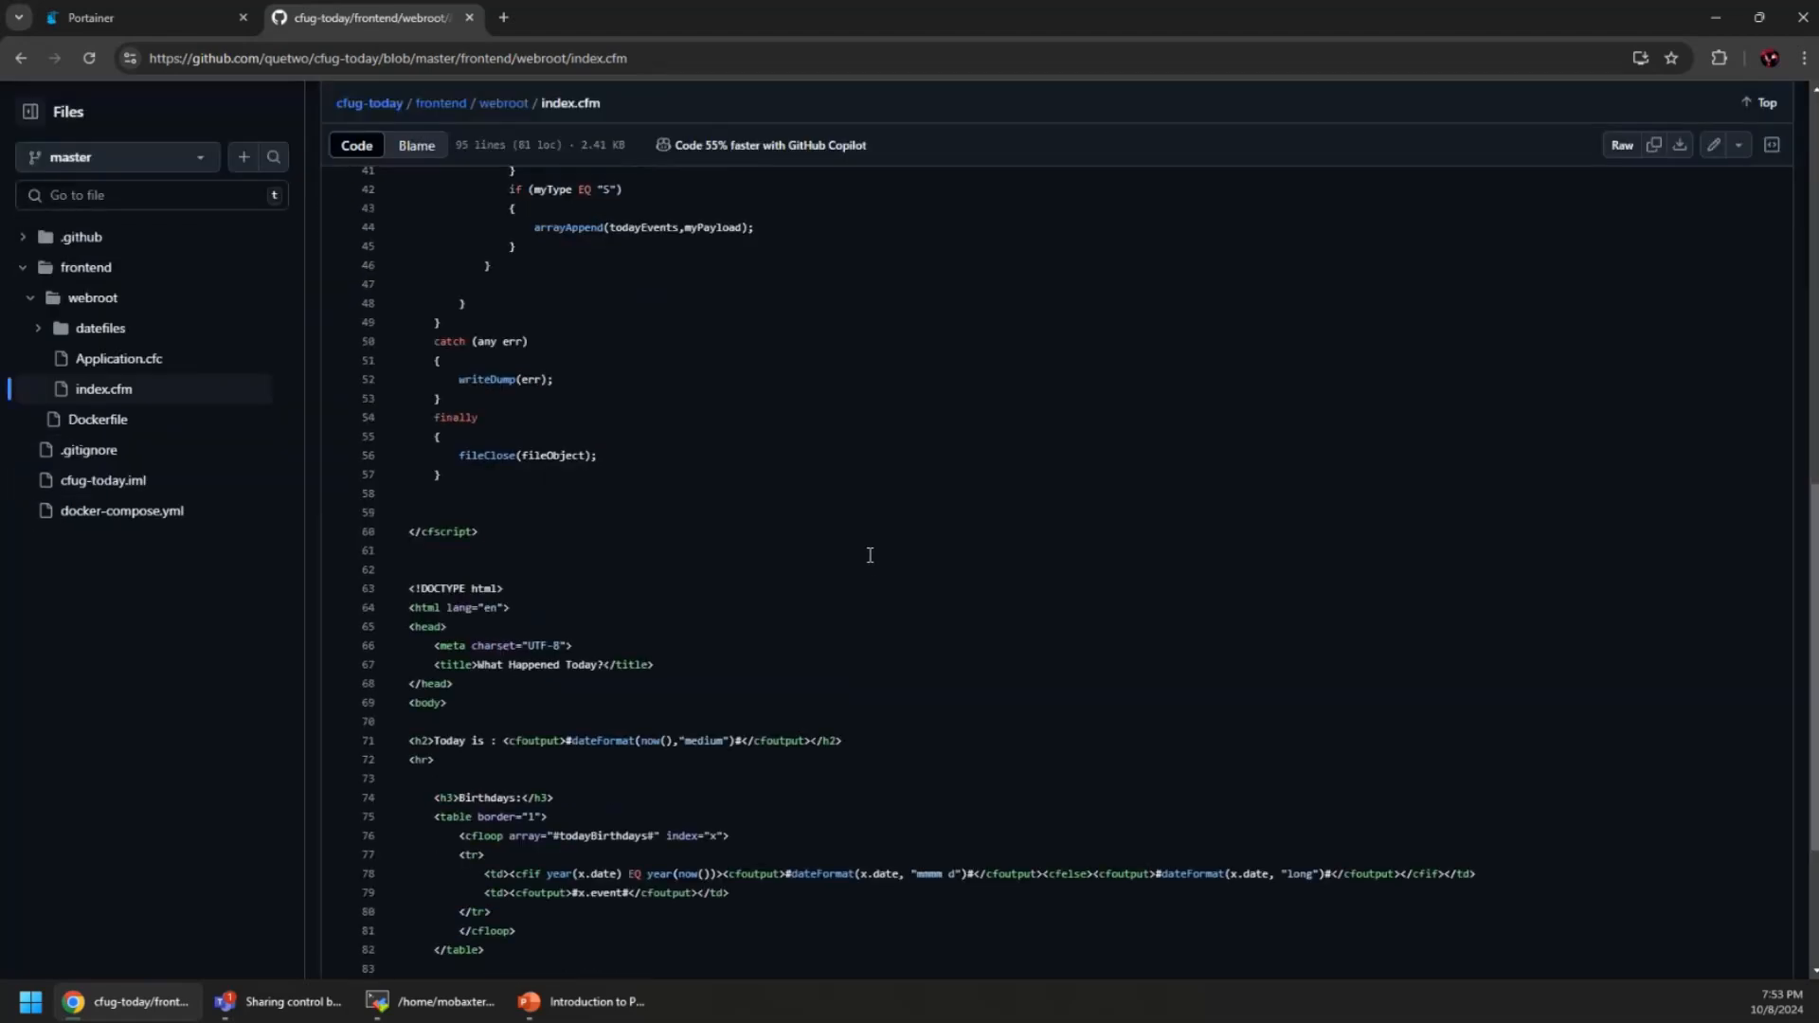
{"action": "scroll", "coordinate": [869, 556], "scroll_direction": "up", "scroll_amount": 9}
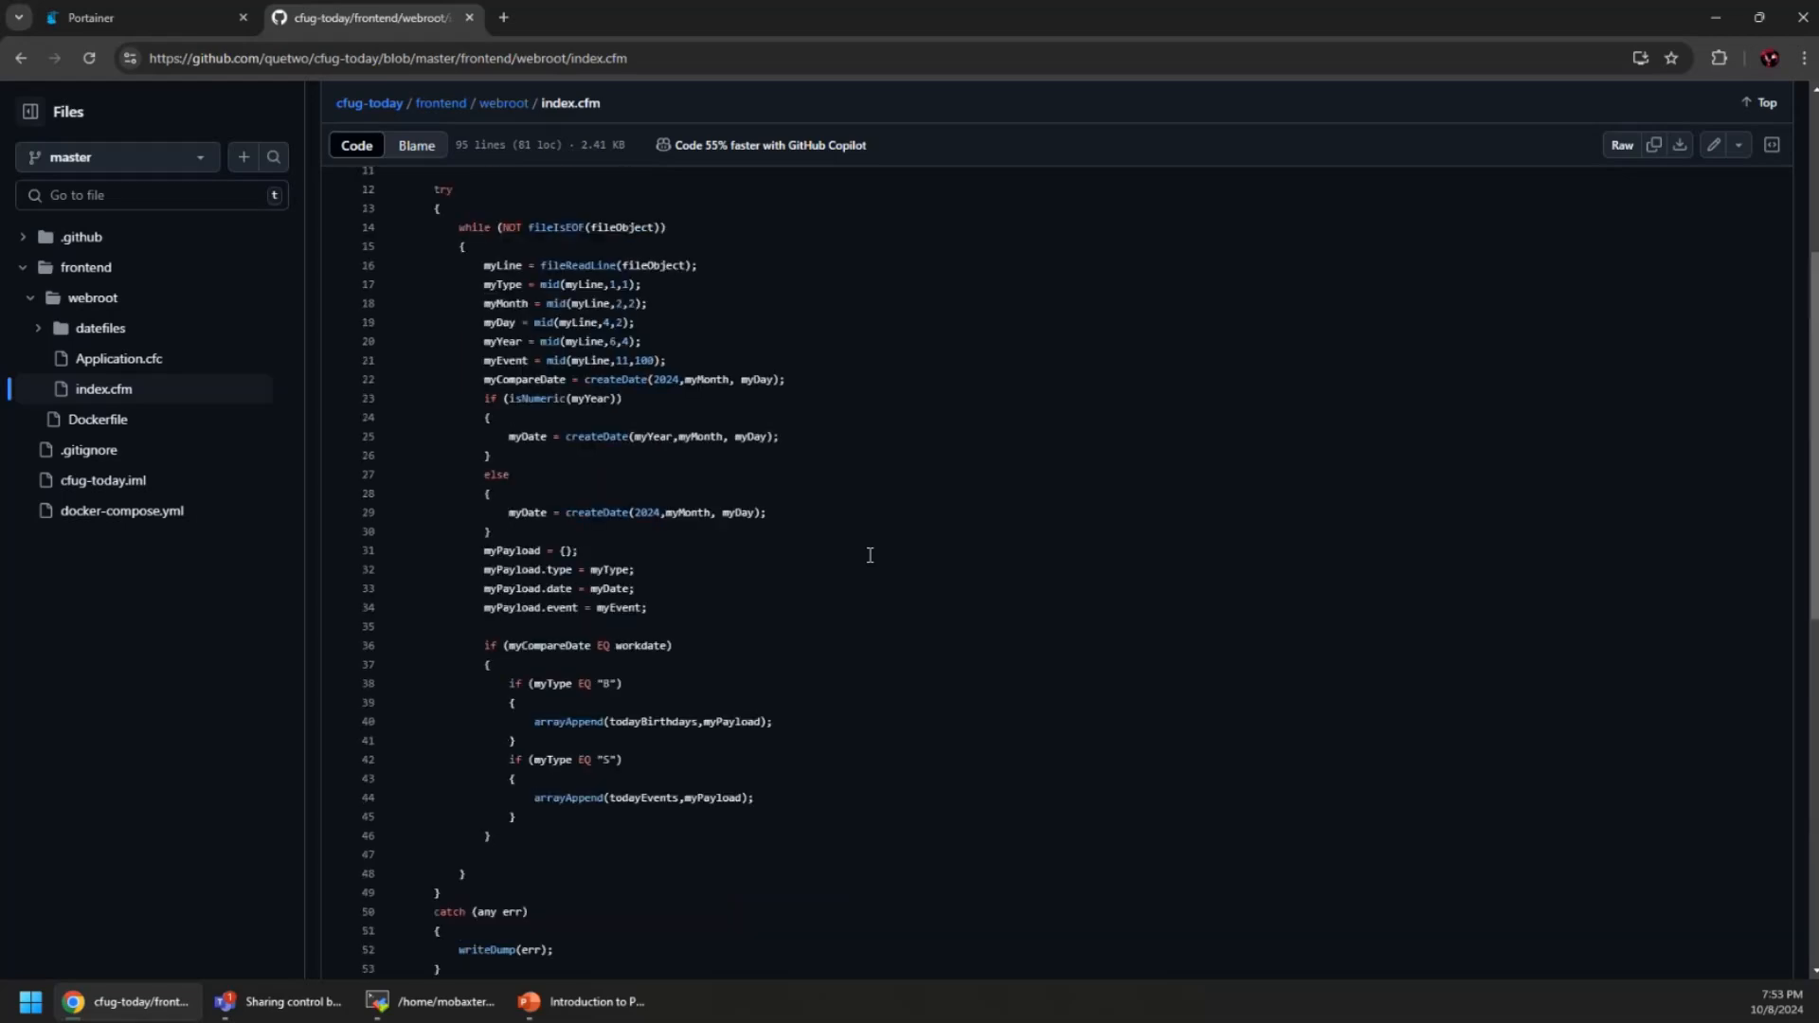
{"action": "scroll", "coordinate": [890, 553], "scroll_direction": "down", "scroll_amount": 2}
{"action": "scroll", "coordinate": [889, 553], "scroll_direction": "up", "scroll_amount": 2}
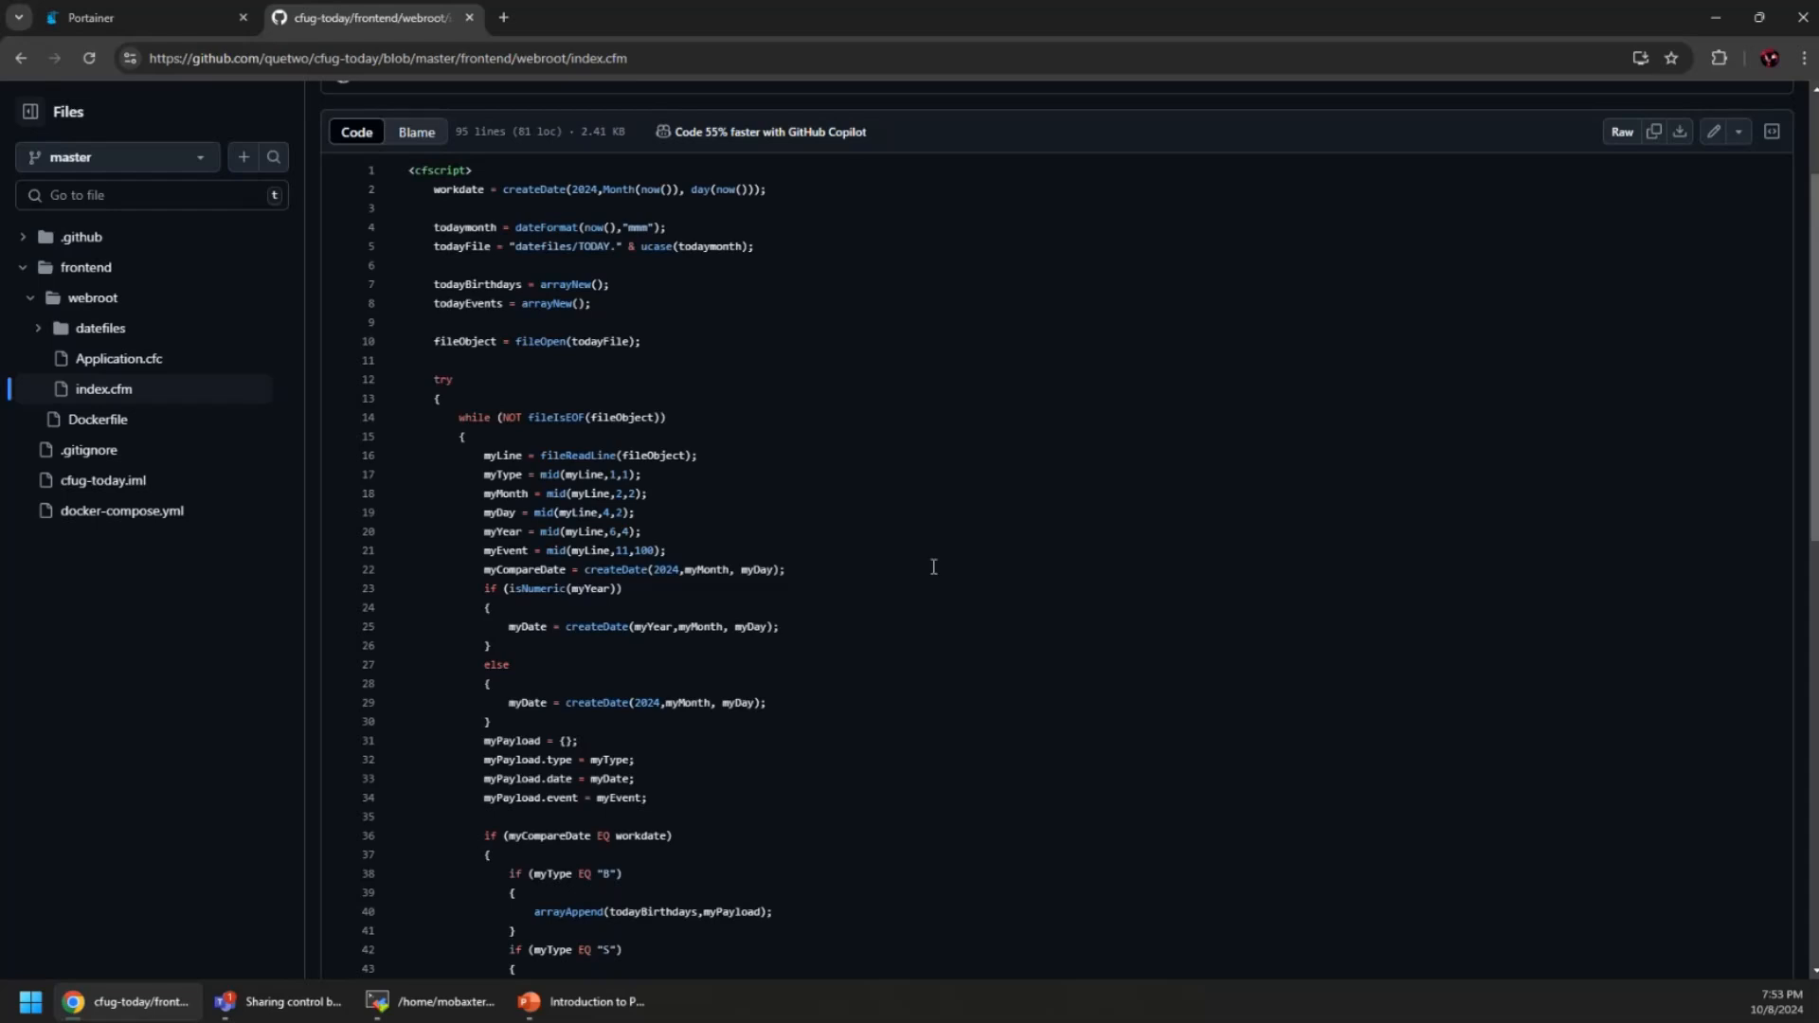
{"action": "scroll", "coordinate": [933, 567], "scroll_direction": "down", "scroll_amount": 8}
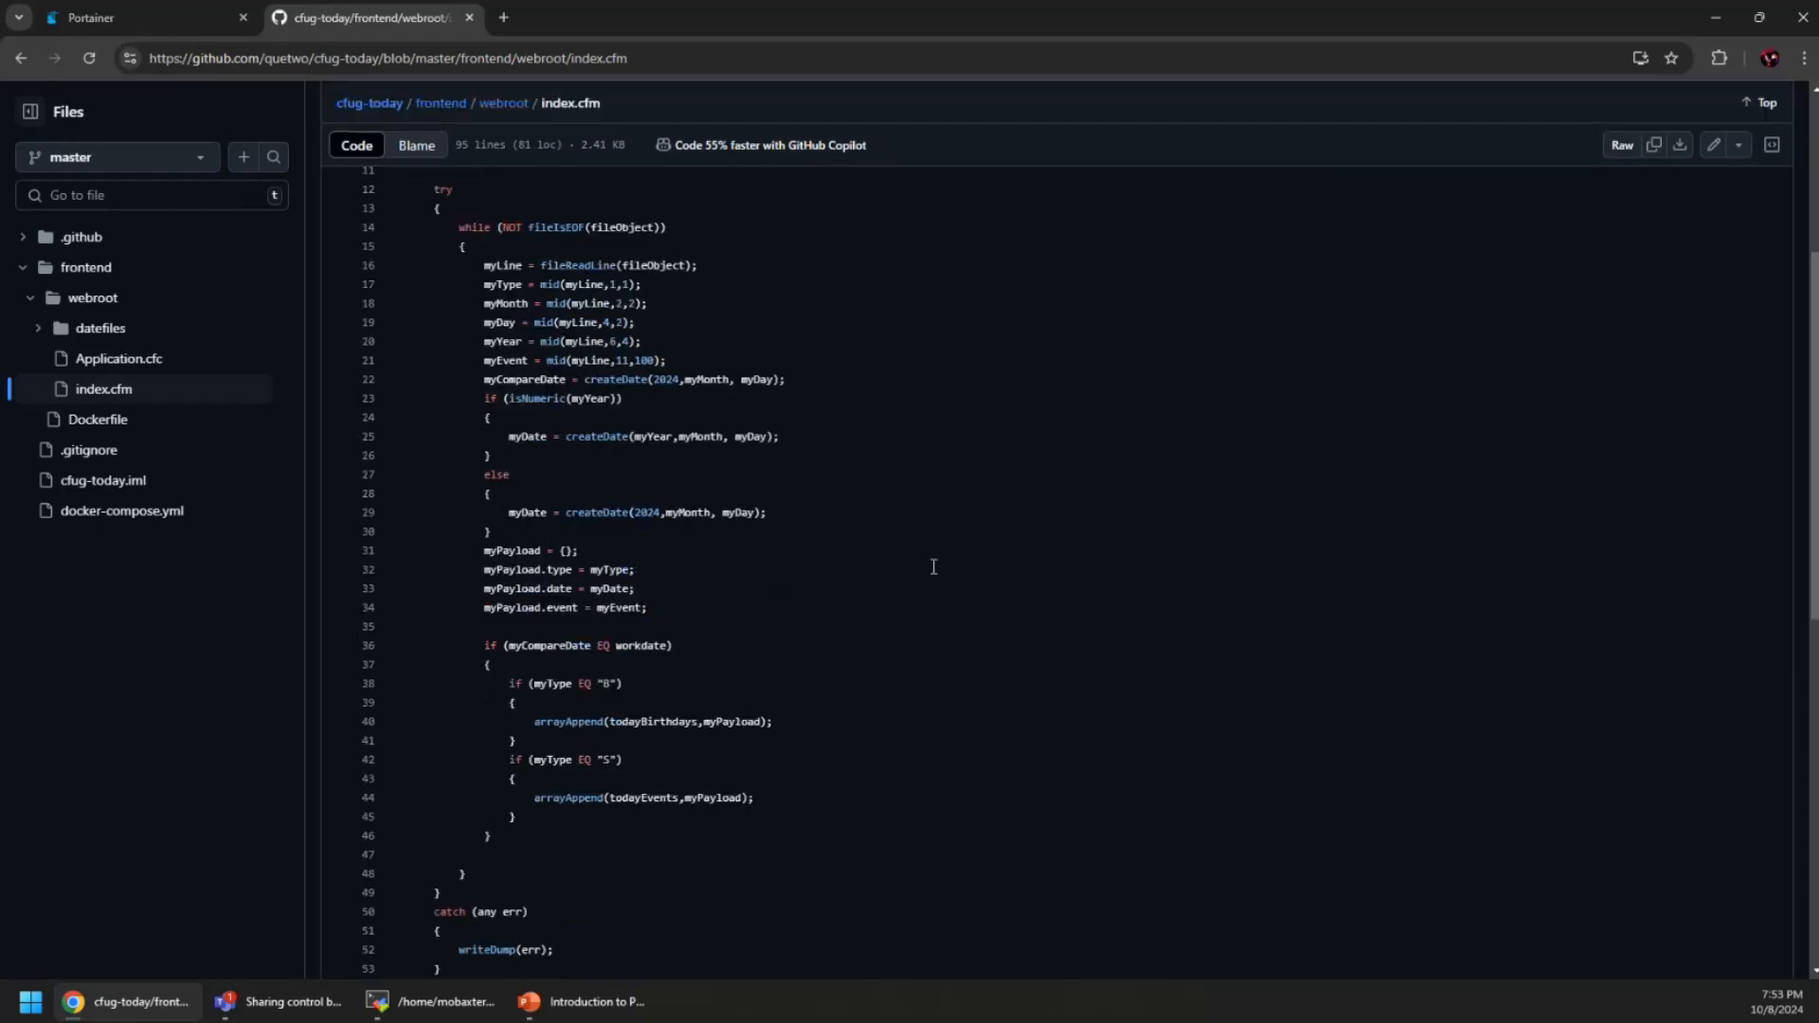
{"action": "scroll", "coordinate": [933, 567], "scroll_direction": "down", "scroll_amount": 3}
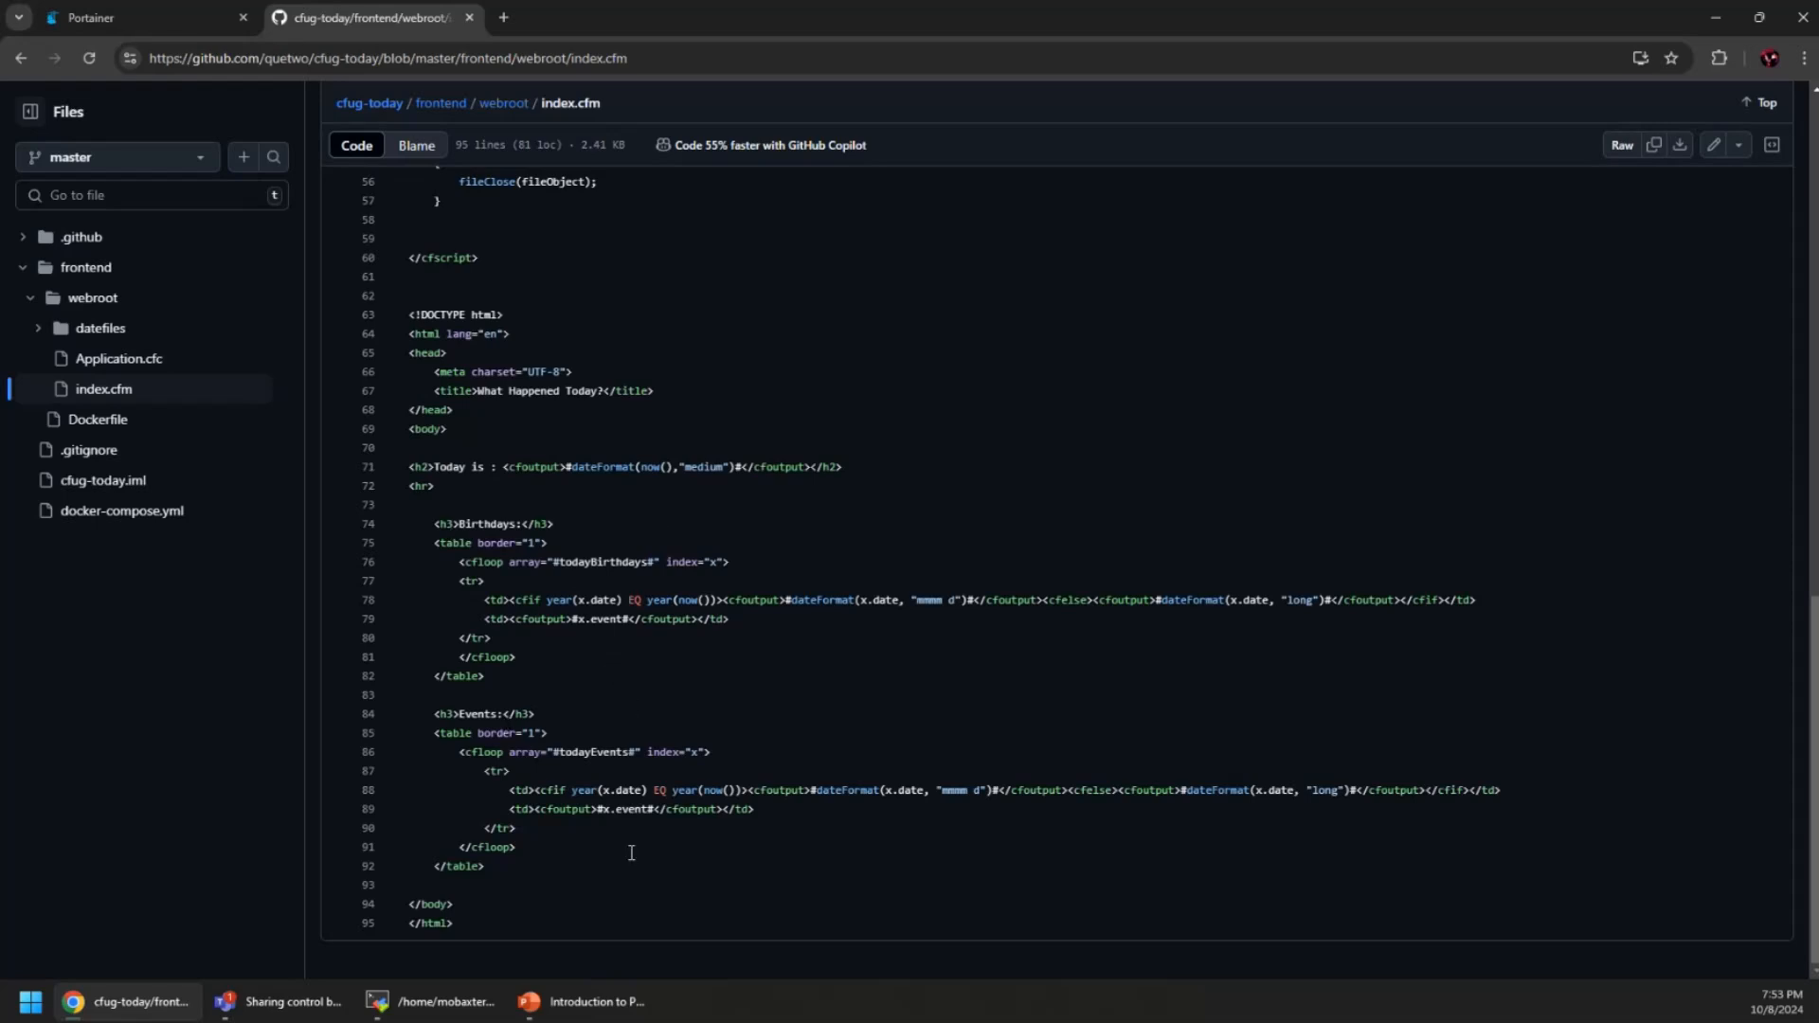
{"action": "scroll", "coordinate": [620, 857], "scroll_direction": "up", "scroll_amount": 11}
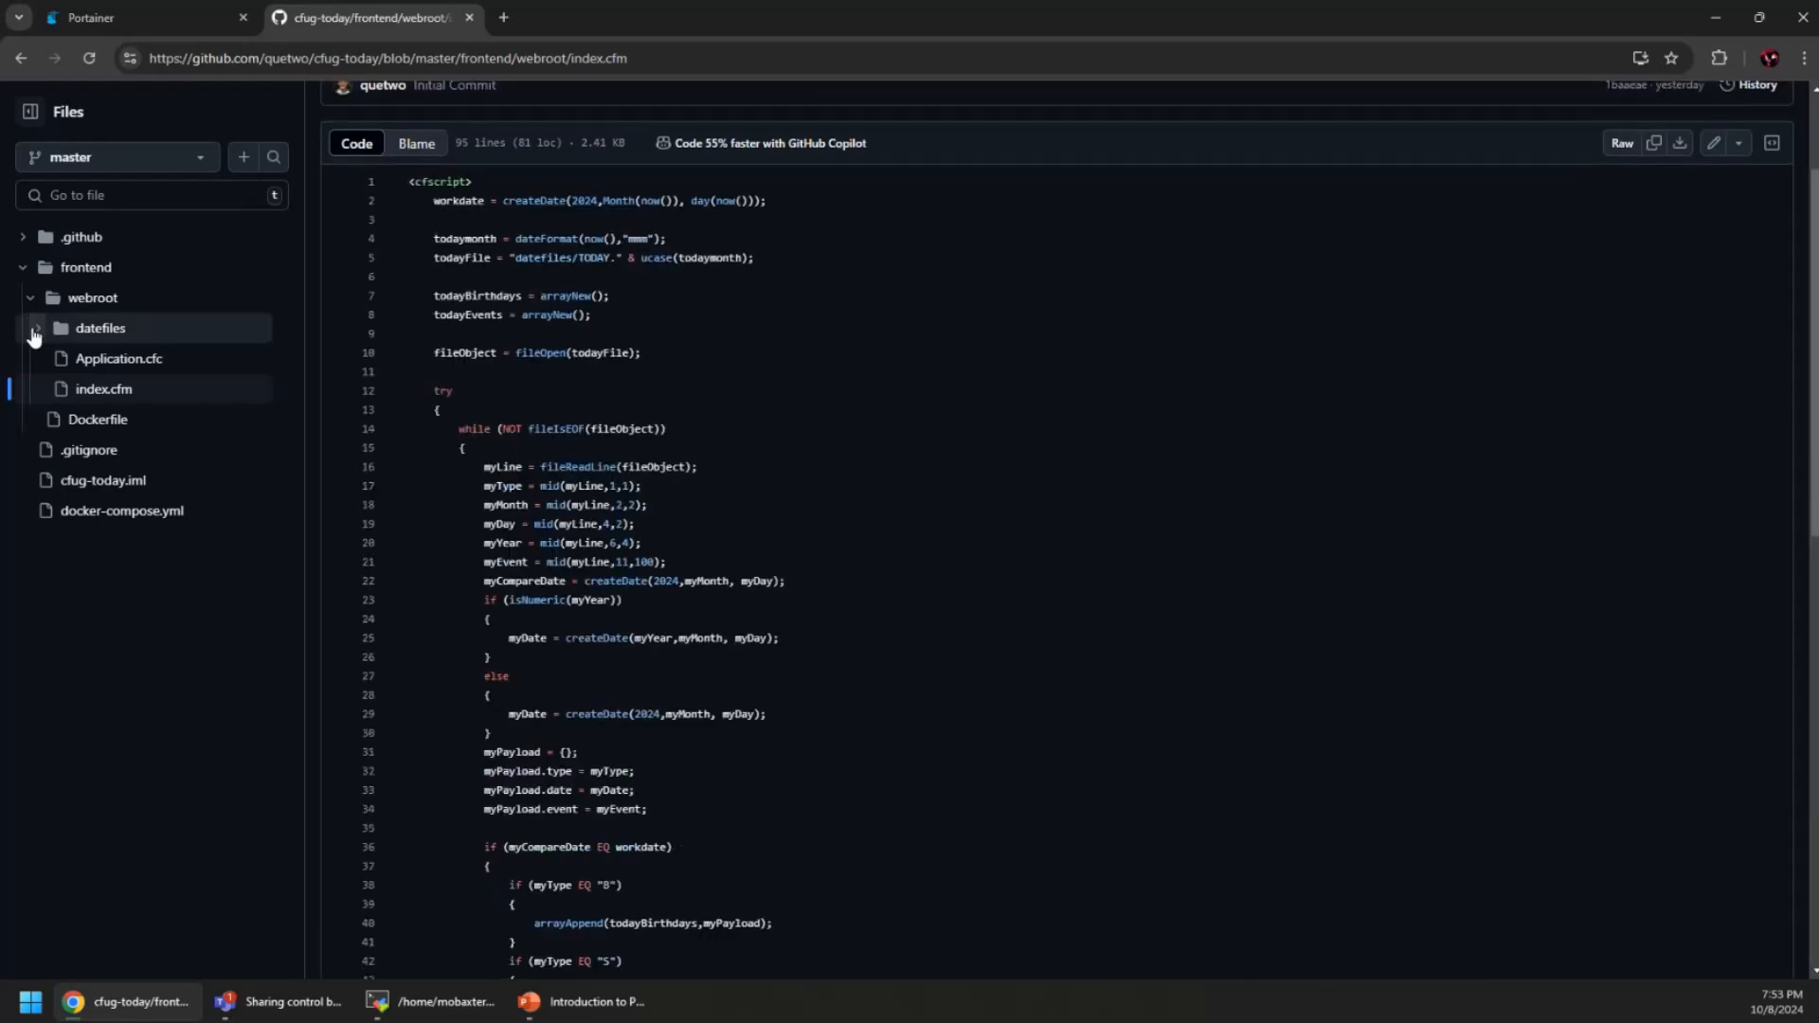
Expand the datefiles folder and read the TODAY.OCT file
{"action": "left_click", "coordinate": [34, 331]}
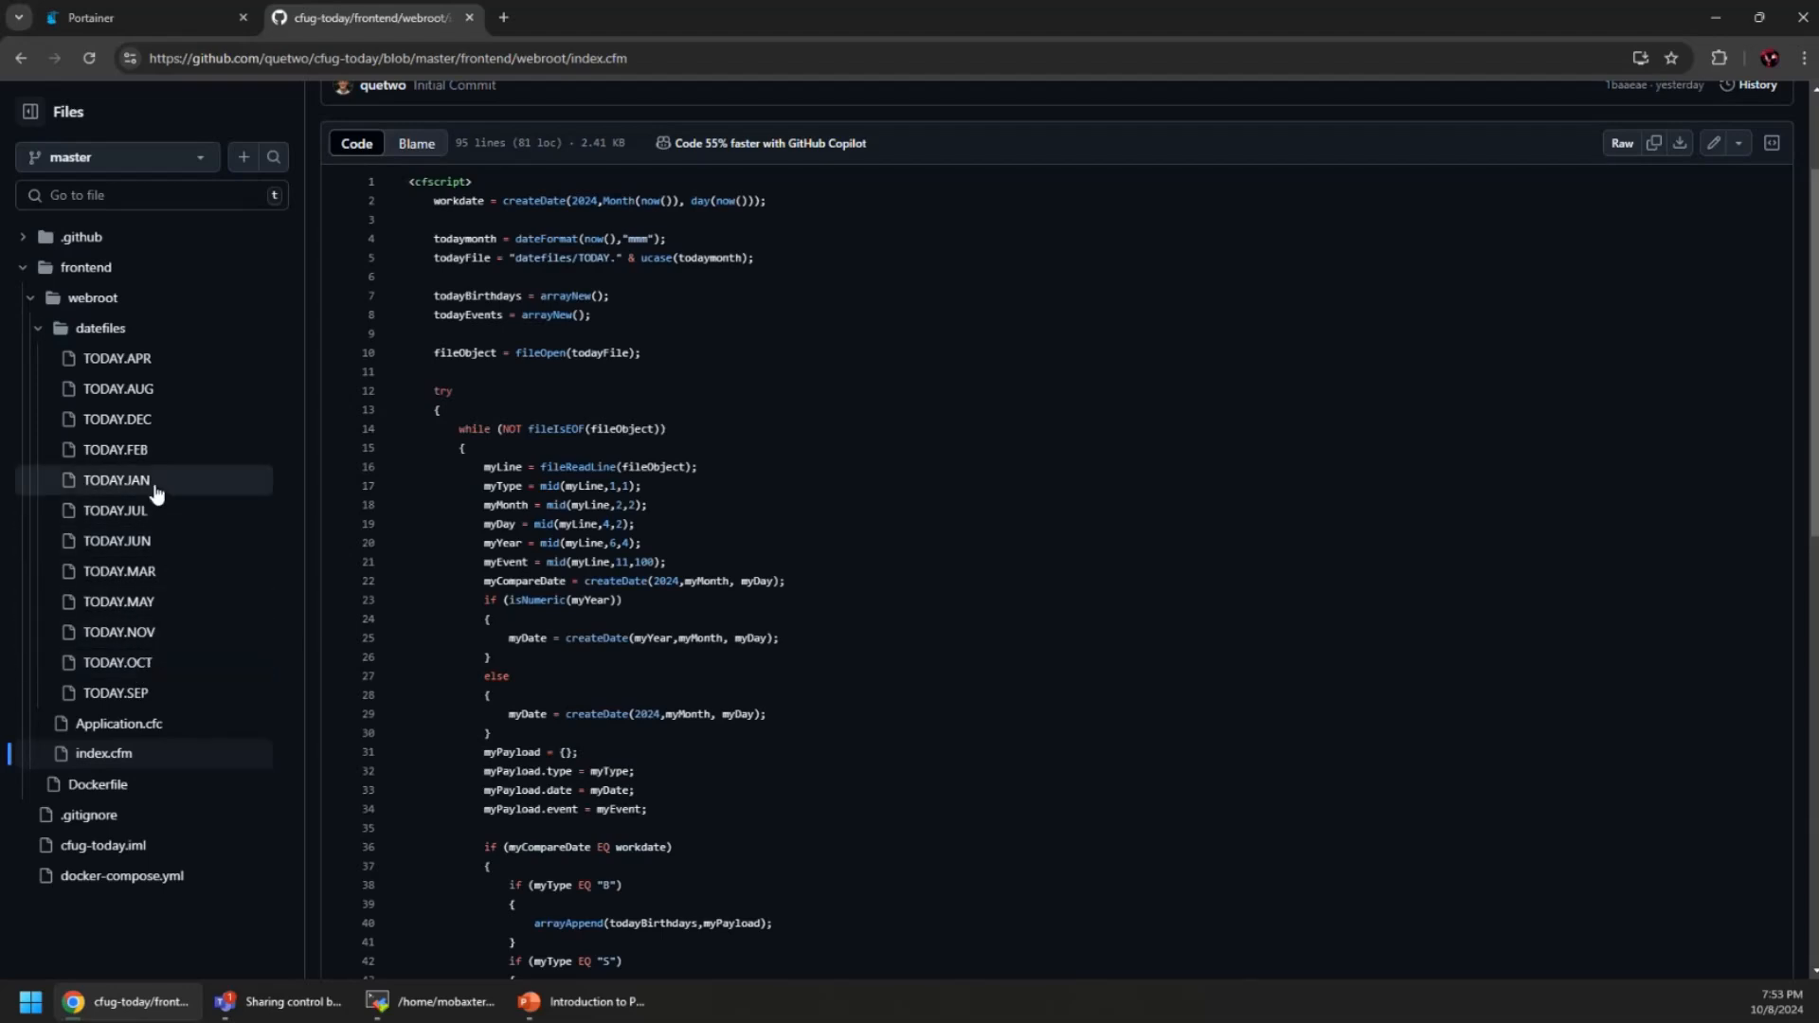
{"action": "left_click", "coordinate": [142, 665]}
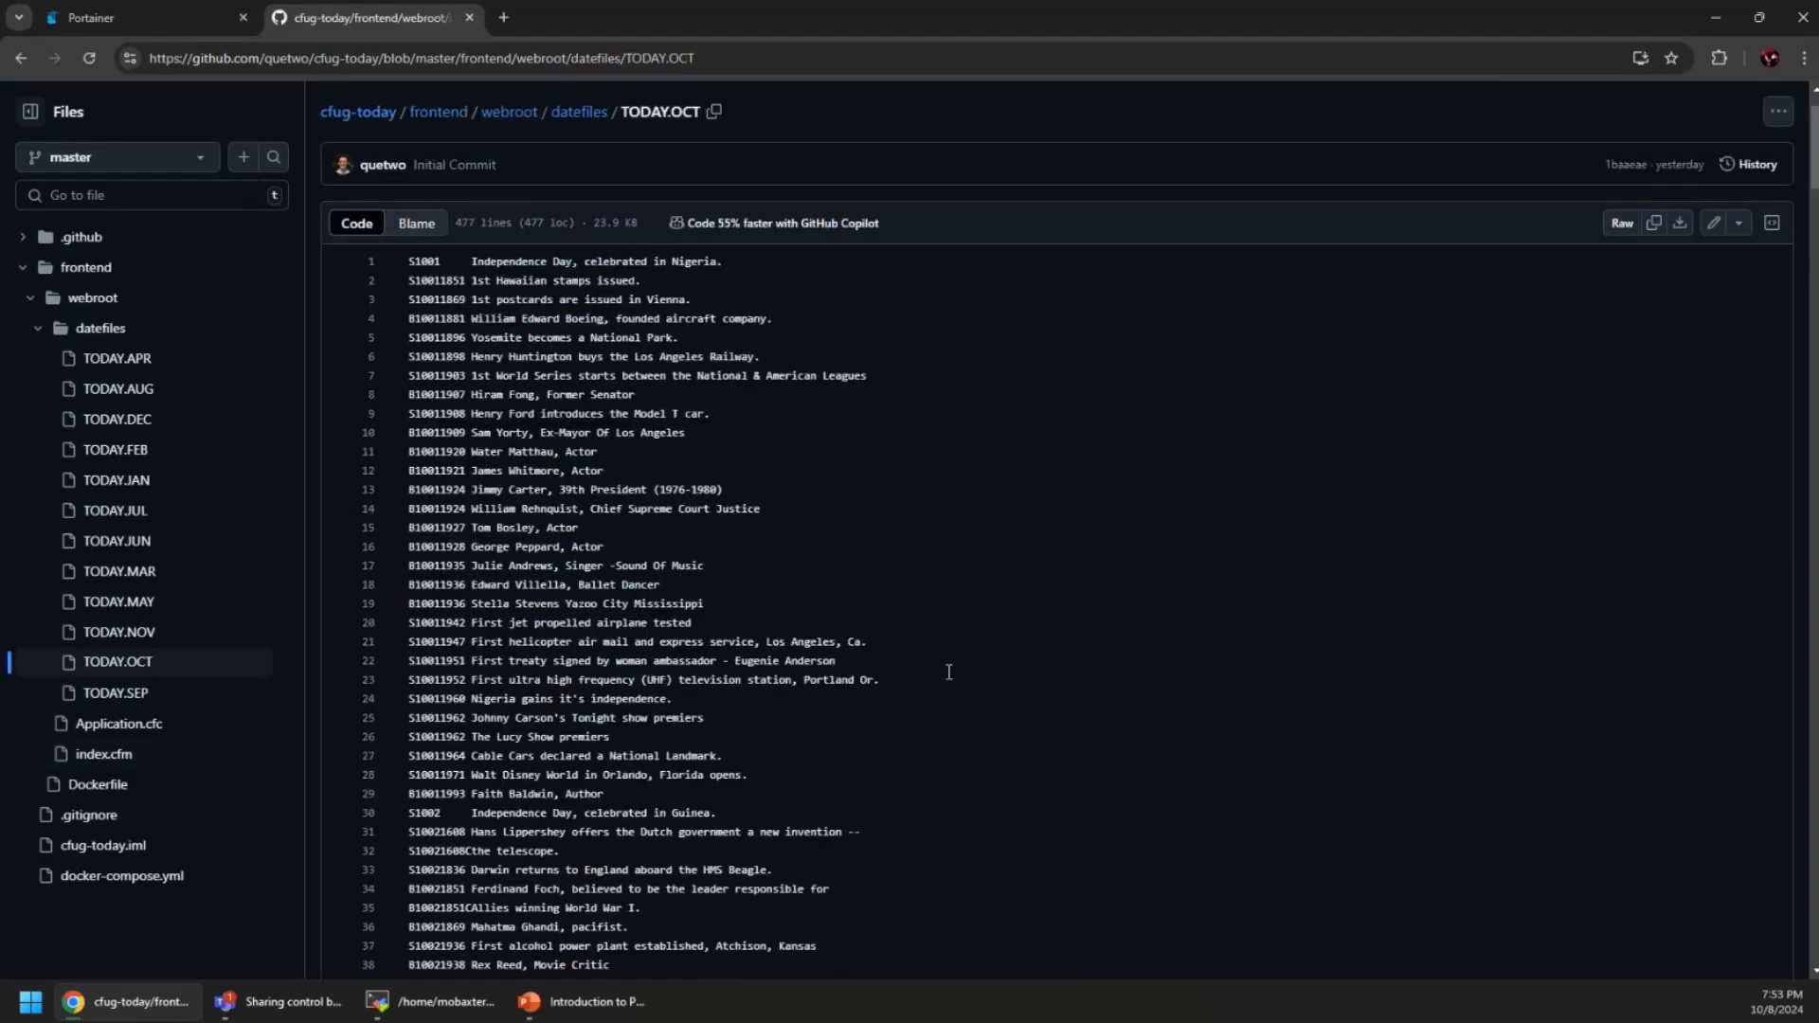
{"action": "scroll", "coordinate": [948, 672], "scroll_direction": "down", "scroll_amount": 3}
{"action": "scroll", "coordinate": [948, 672], "scroll_direction": "down", "scroll_amount": 3}
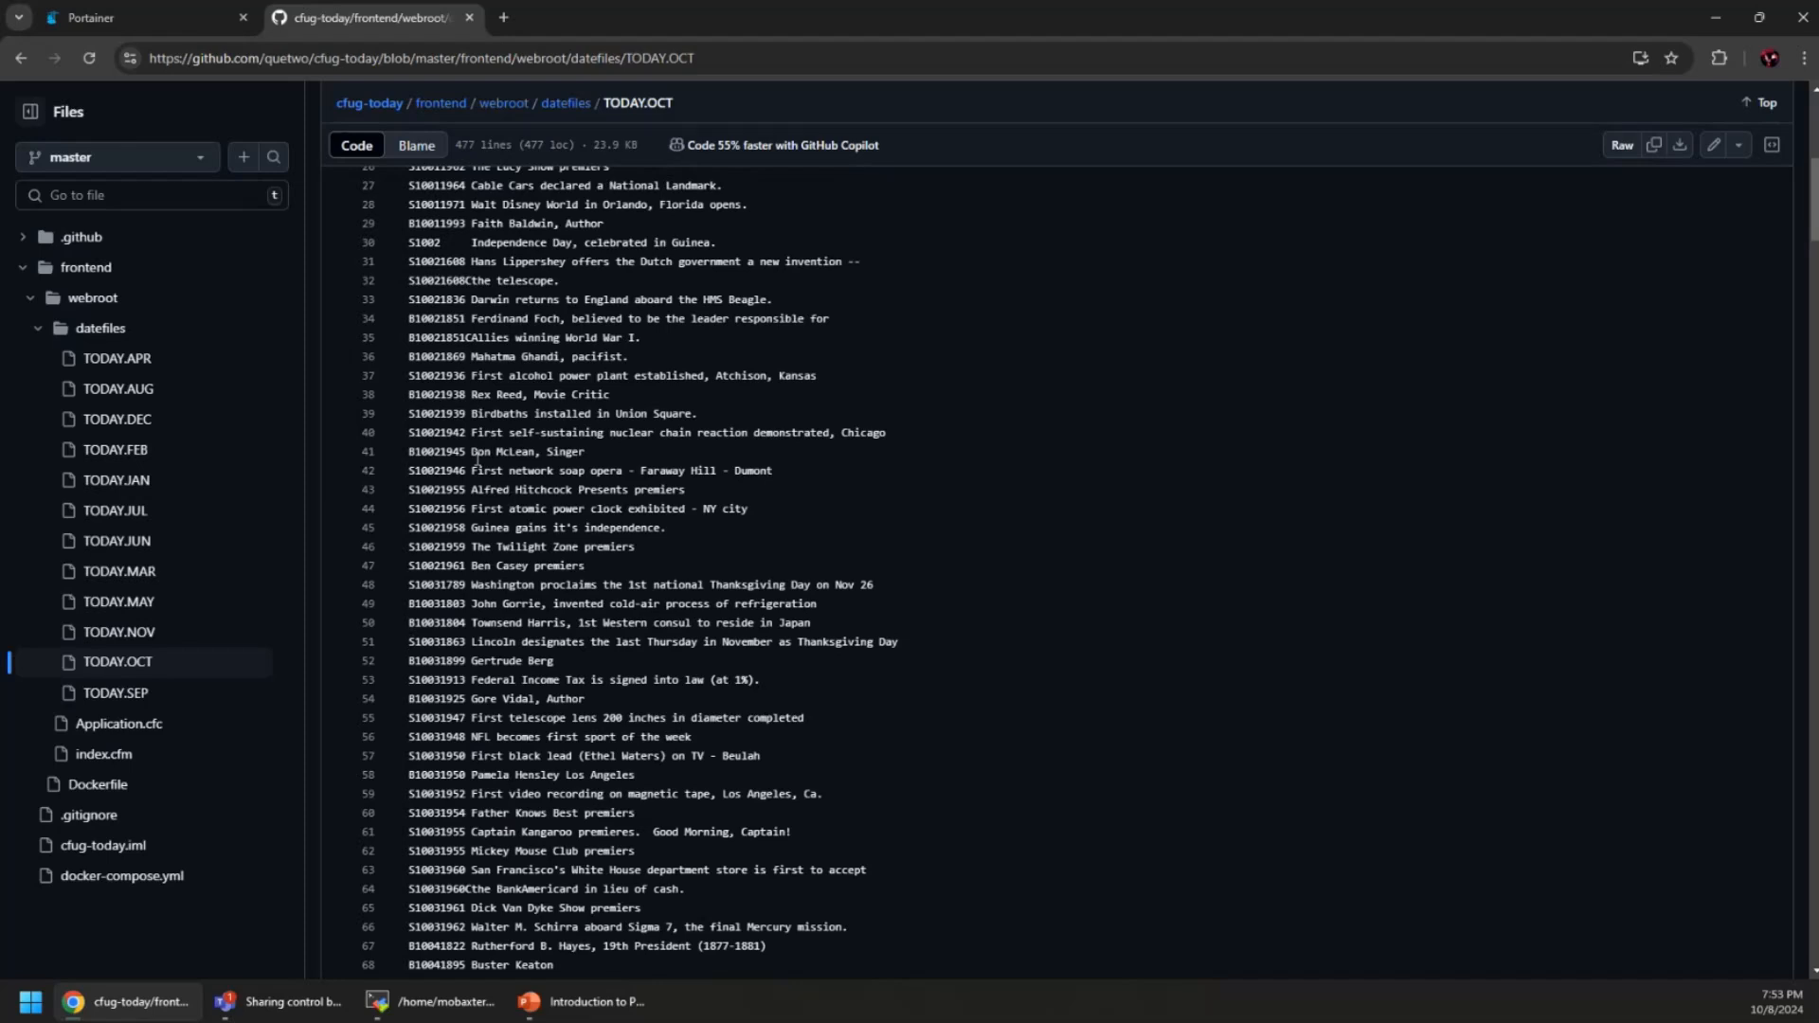
Reopen index.cfm from the webroot listing, then close the GitHub tab
{"action": "left_click", "coordinate": [91, 301]}
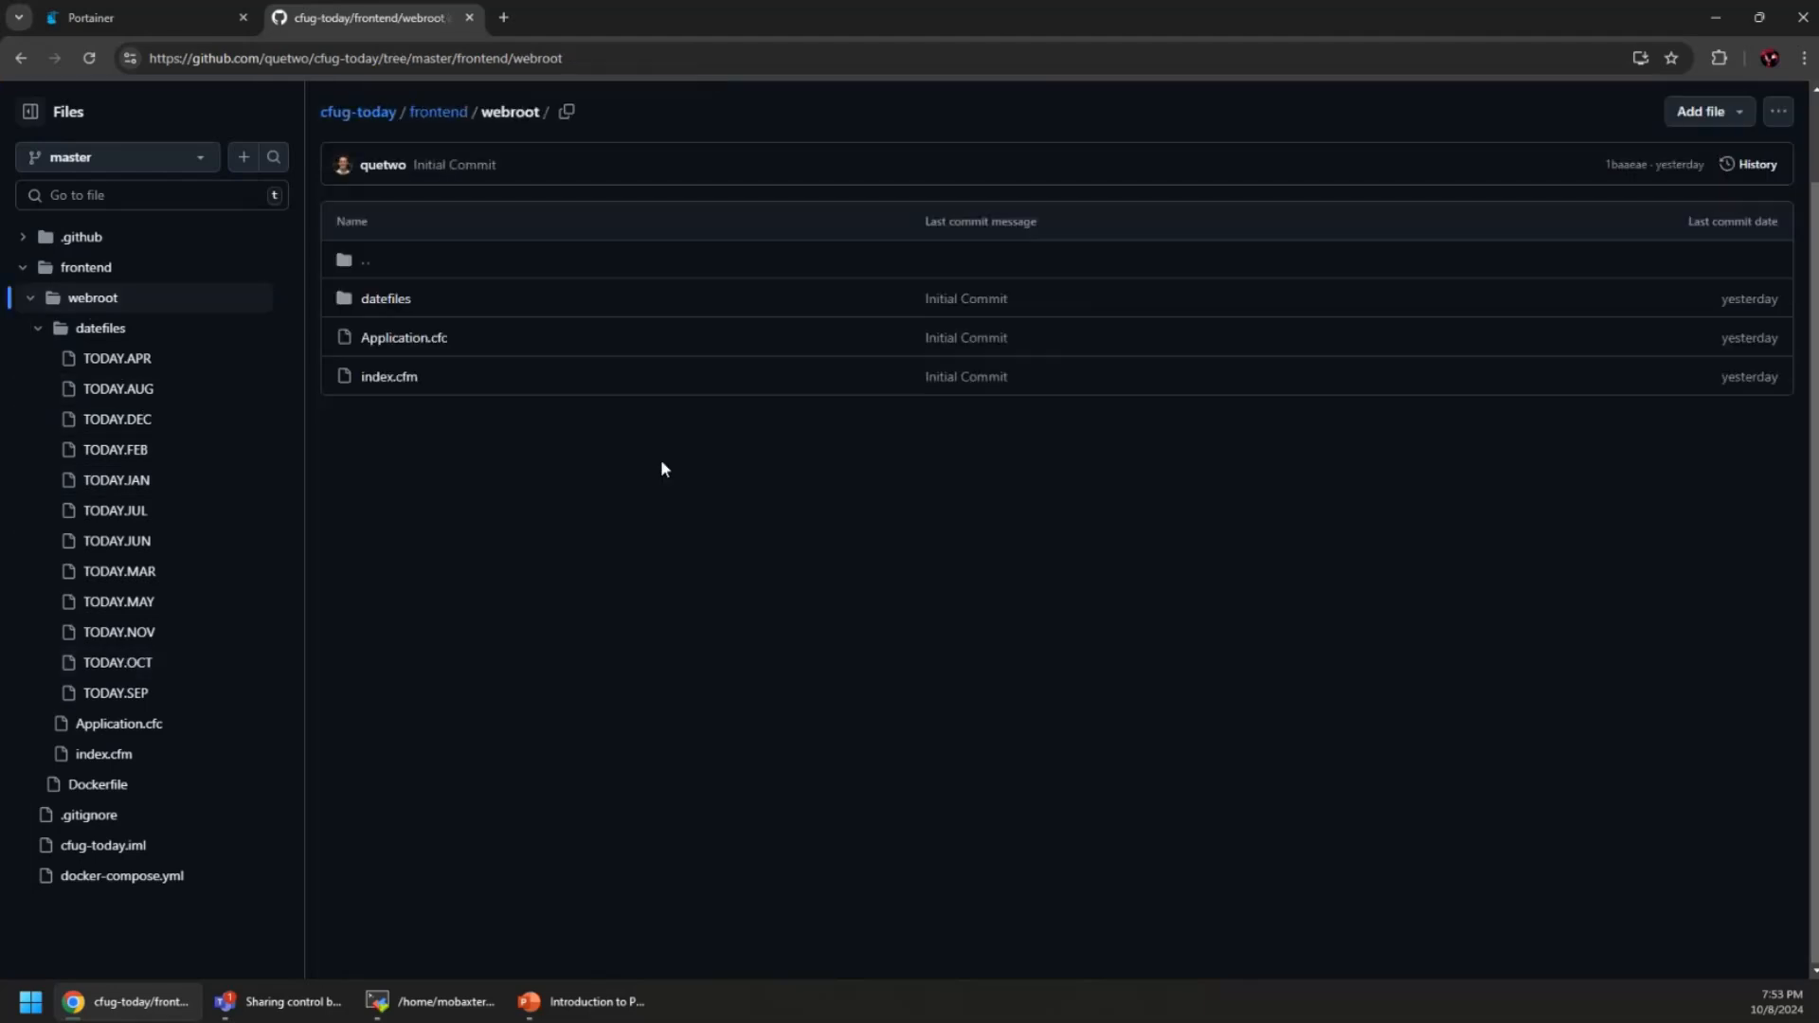
{"action": "left_click", "coordinate": [412, 388]}
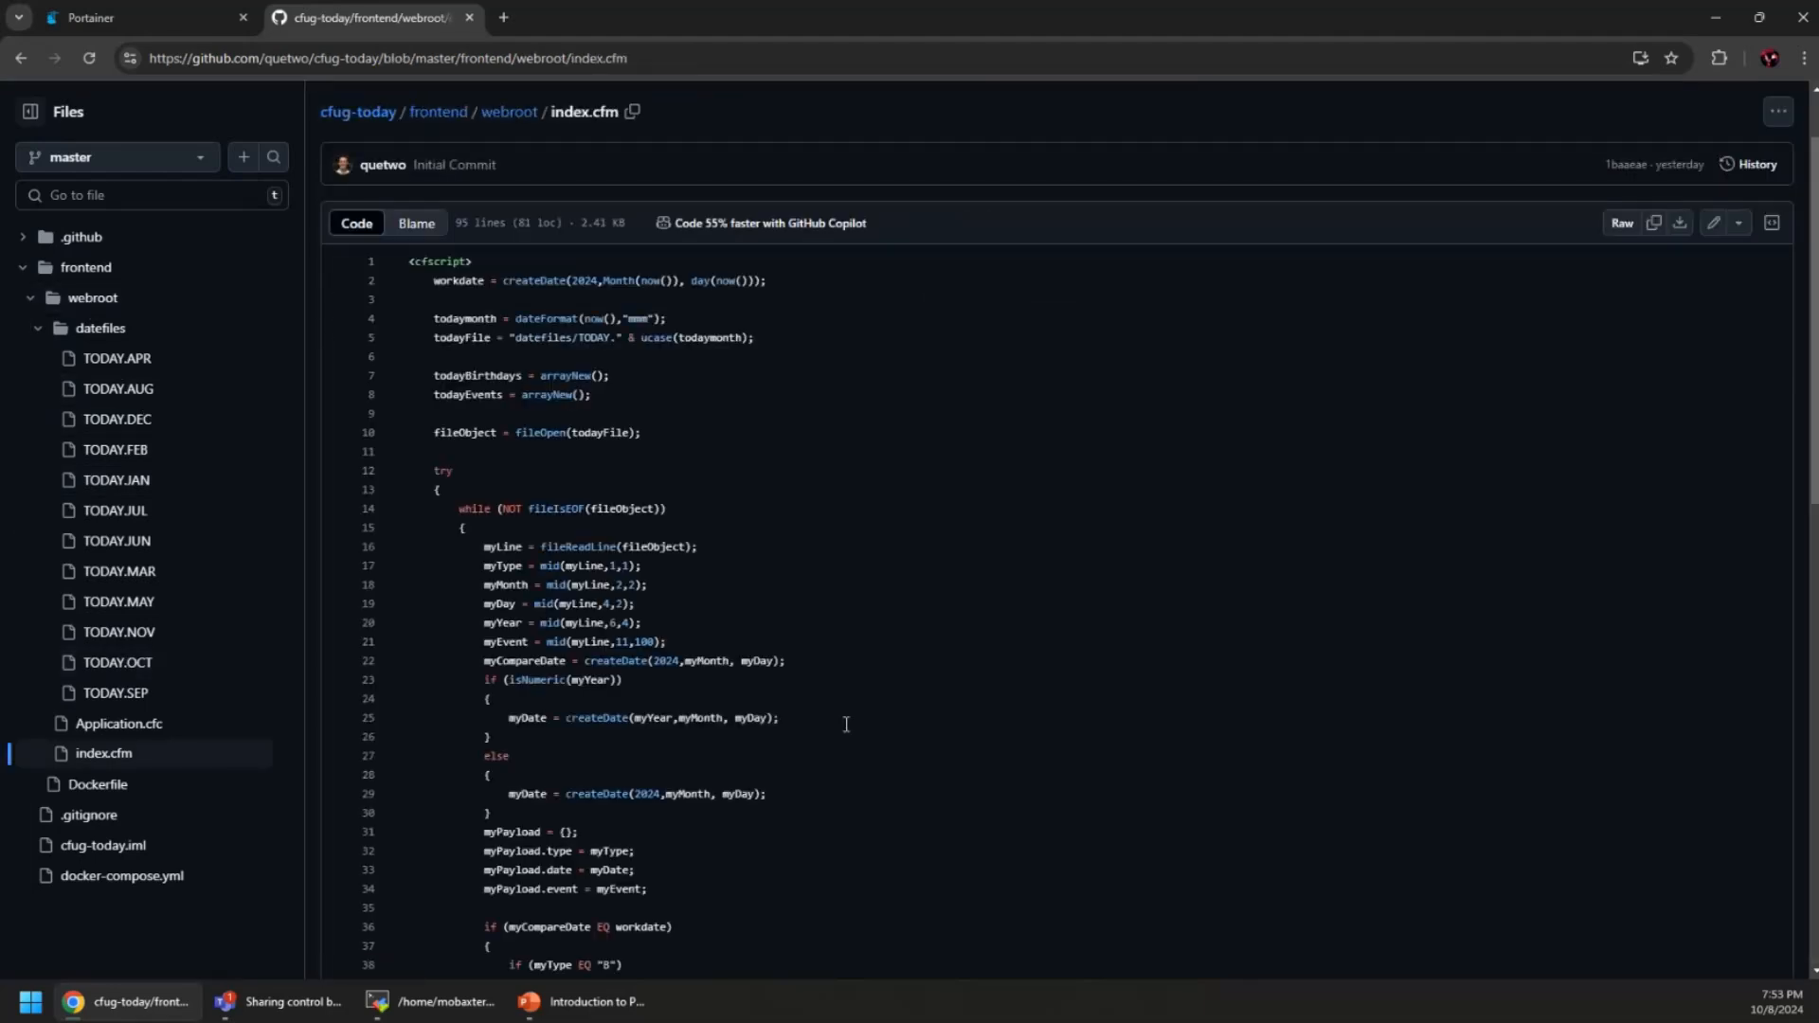
{"action": "scroll", "coordinate": [834, 701], "scroll_direction": "down", "scroll_amount": 3}
{"action": "scroll", "coordinate": [845, 724], "scroll_direction": "up", "scroll_amount": 5}
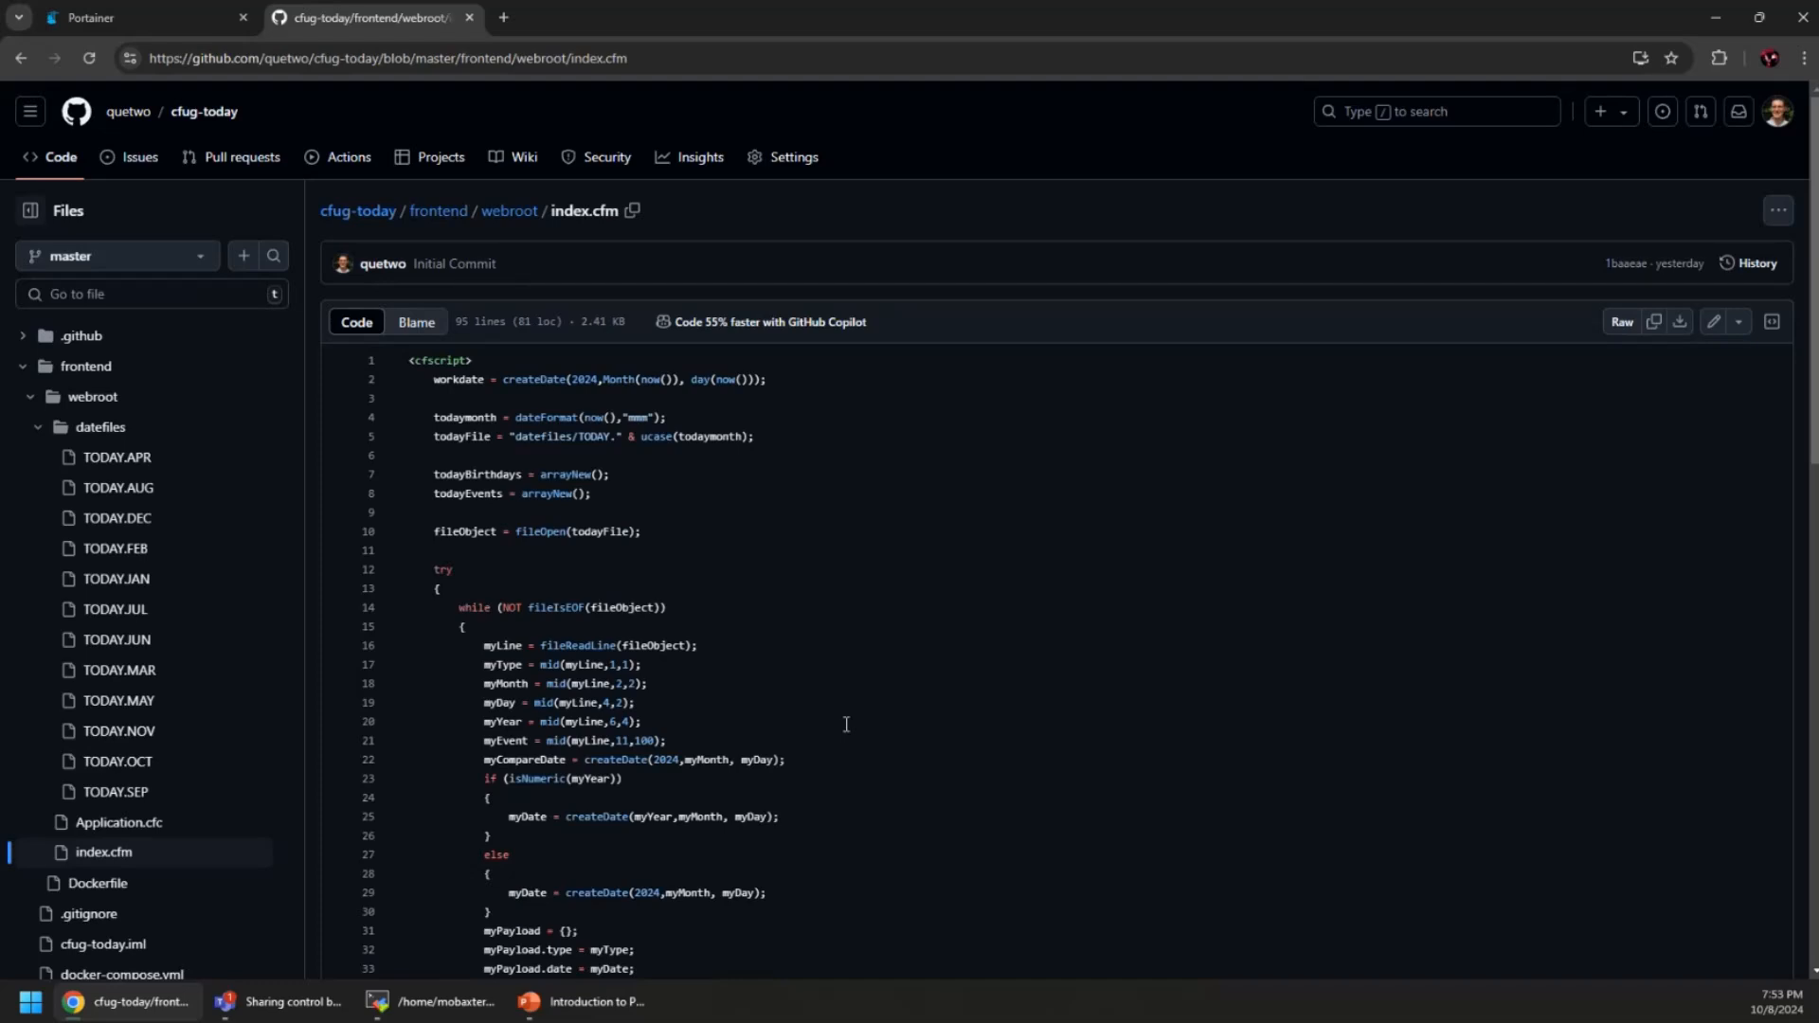
{"action": "left_click", "coordinate": [470, 17]}
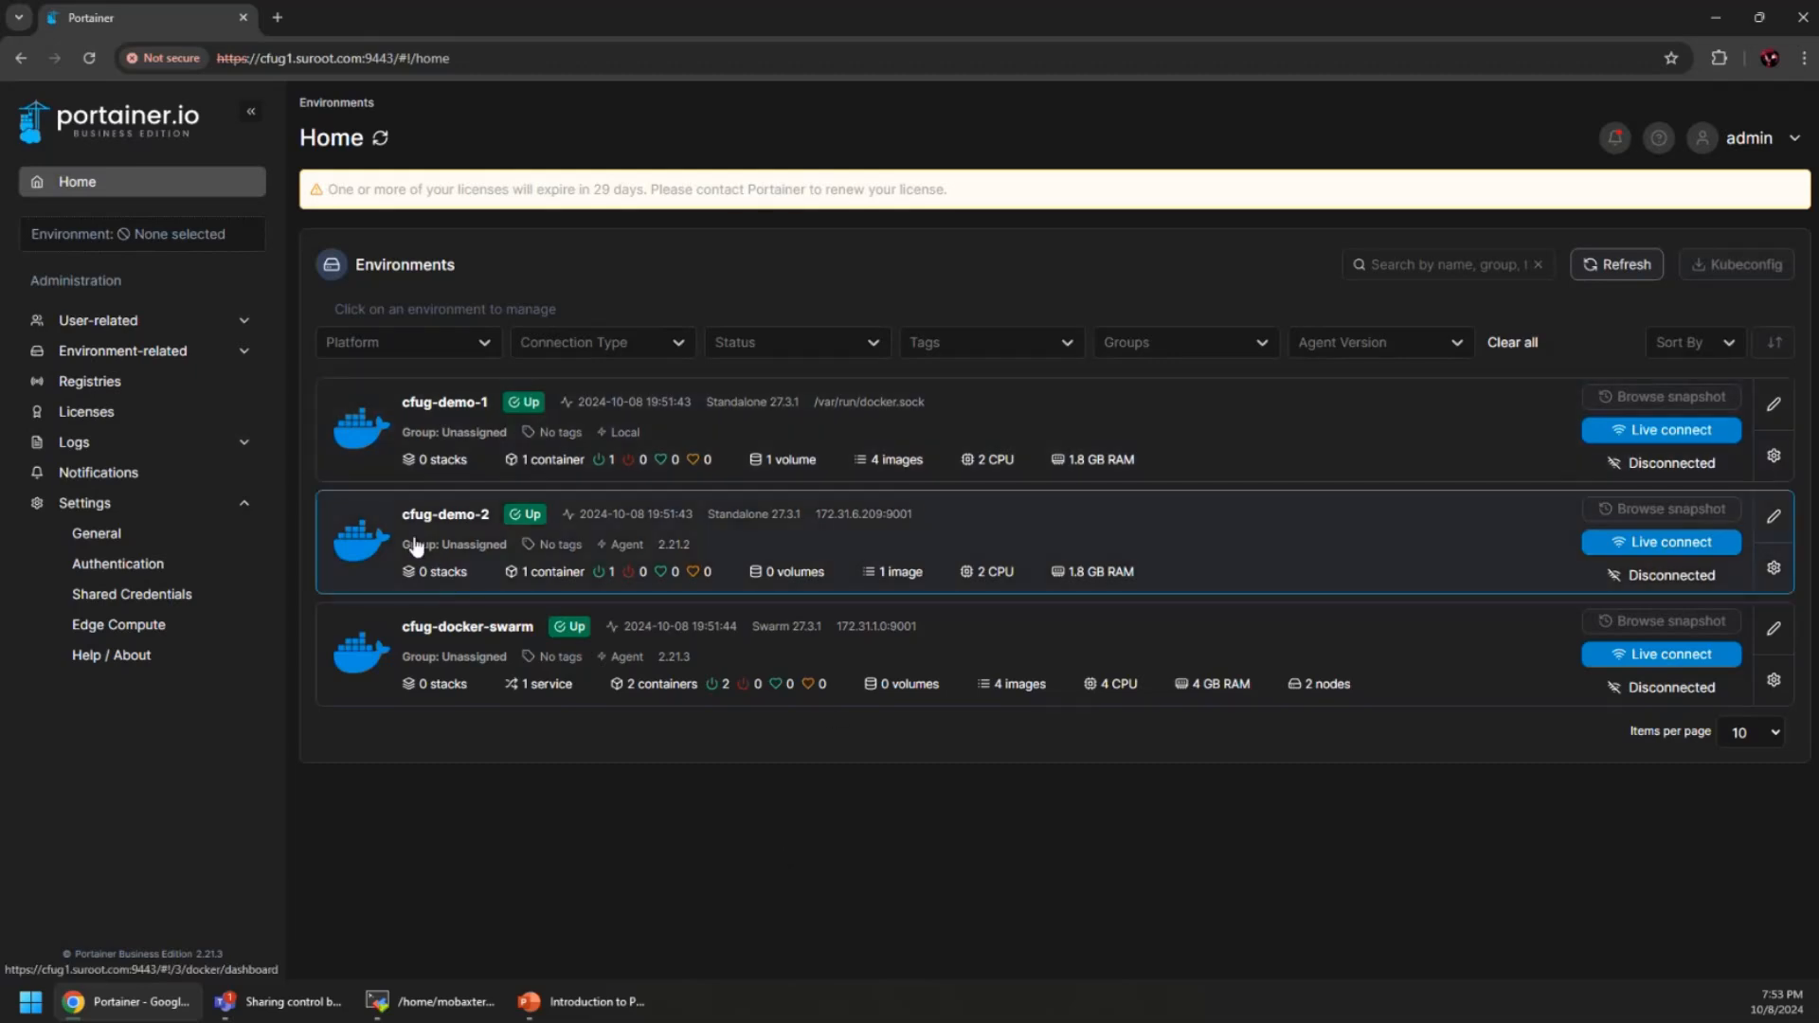
Open the cfug-demo-2 environment and its container list
{"action": "left_click", "coordinate": [1257, 540]}
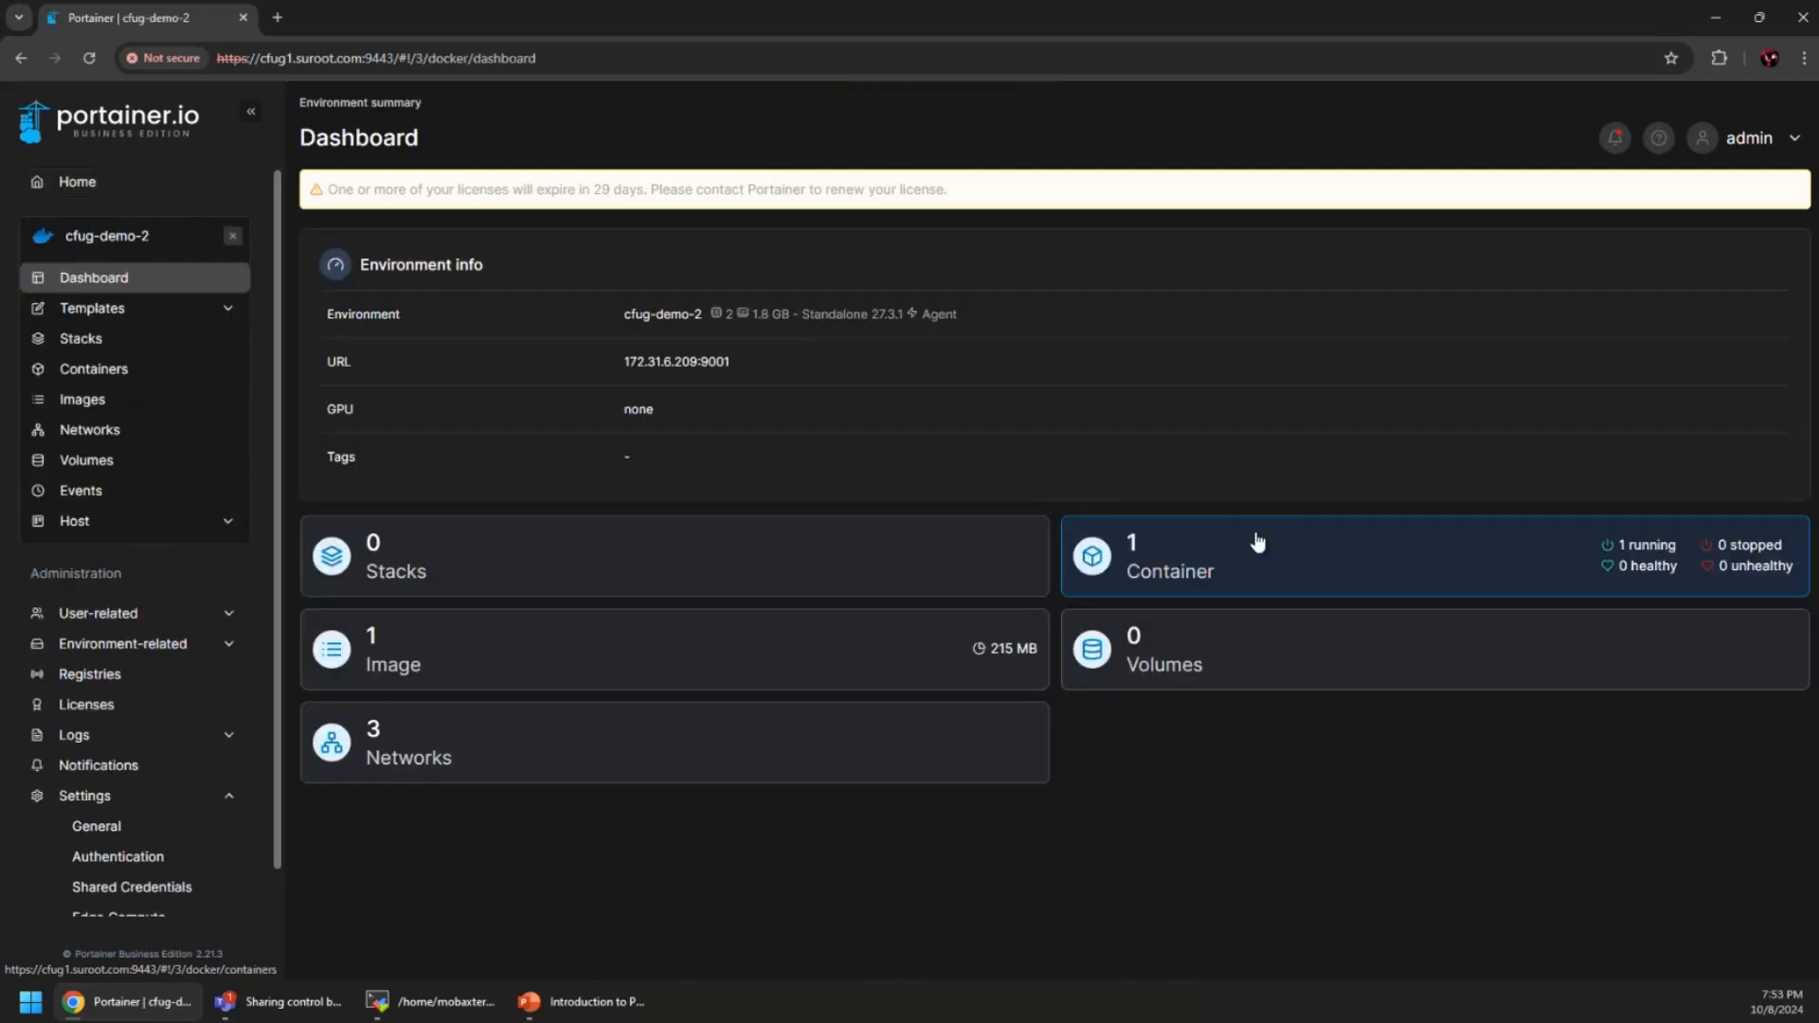
{"action": "left_click", "coordinate": [1190, 567]}
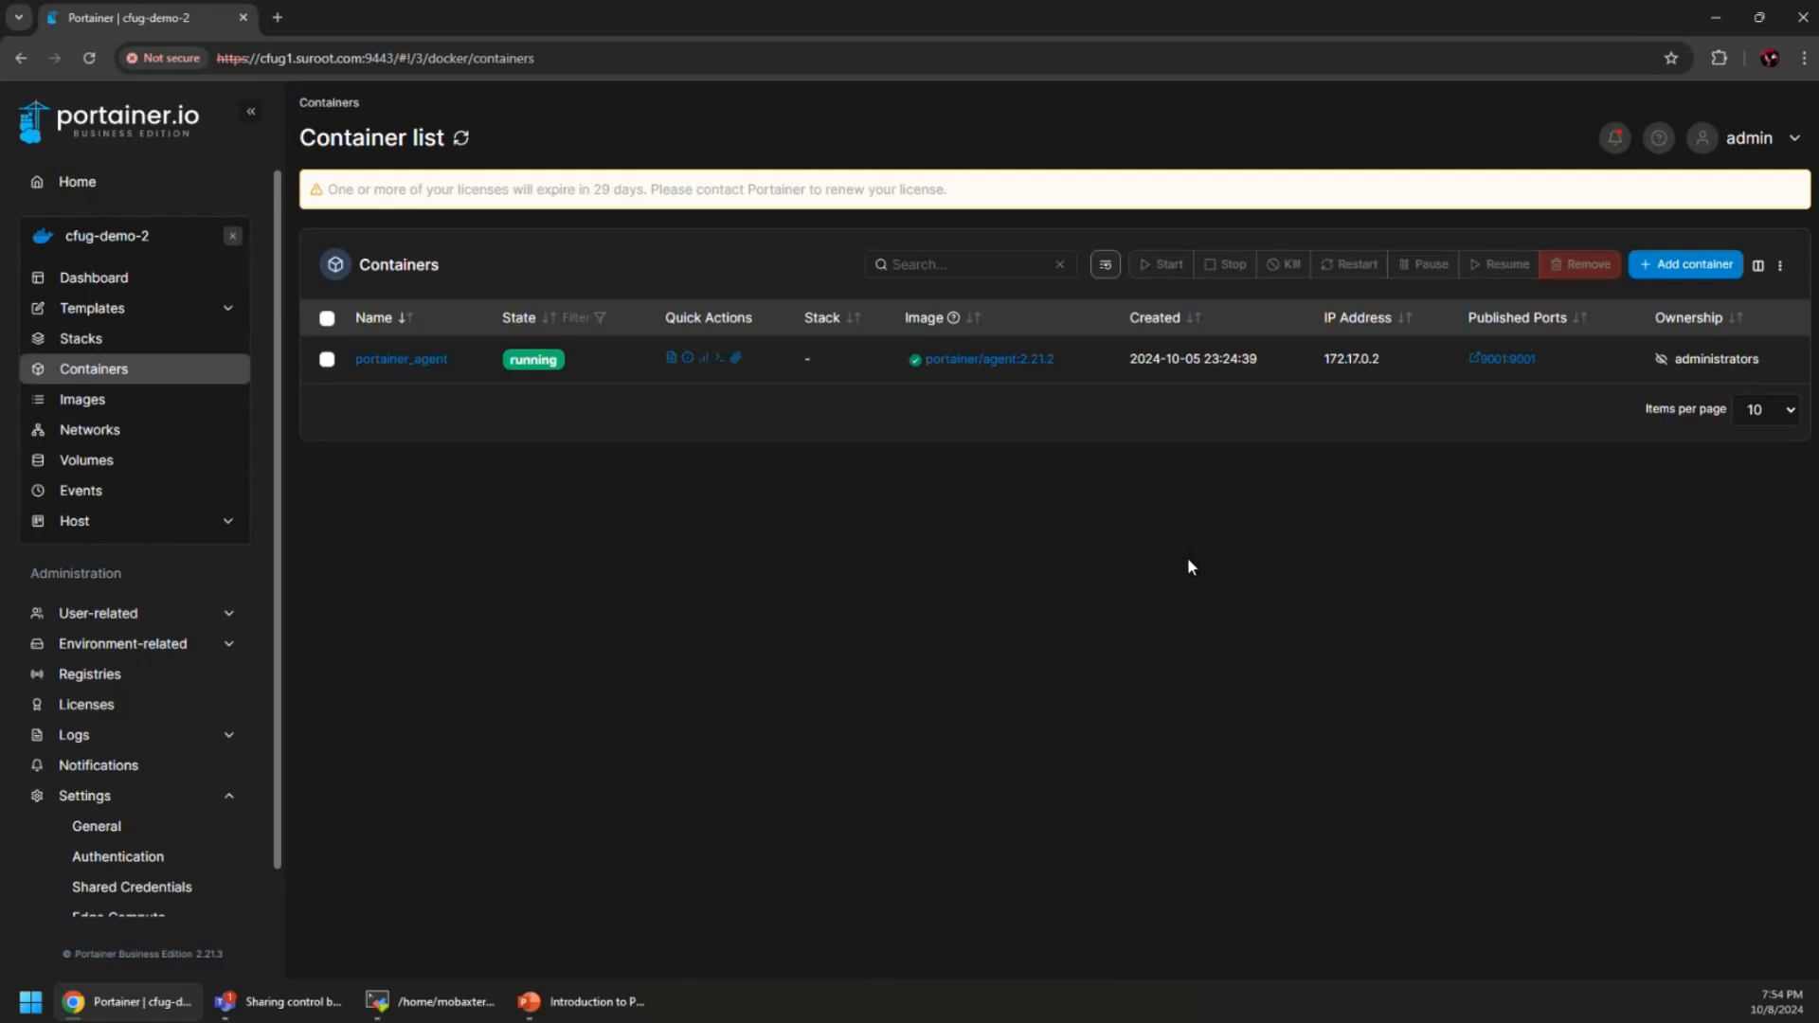
Create a new container named 'today' using image quetwo/cfug-docker-today:latest
{"action": "left_click", "coordinate": [1705, 267]}
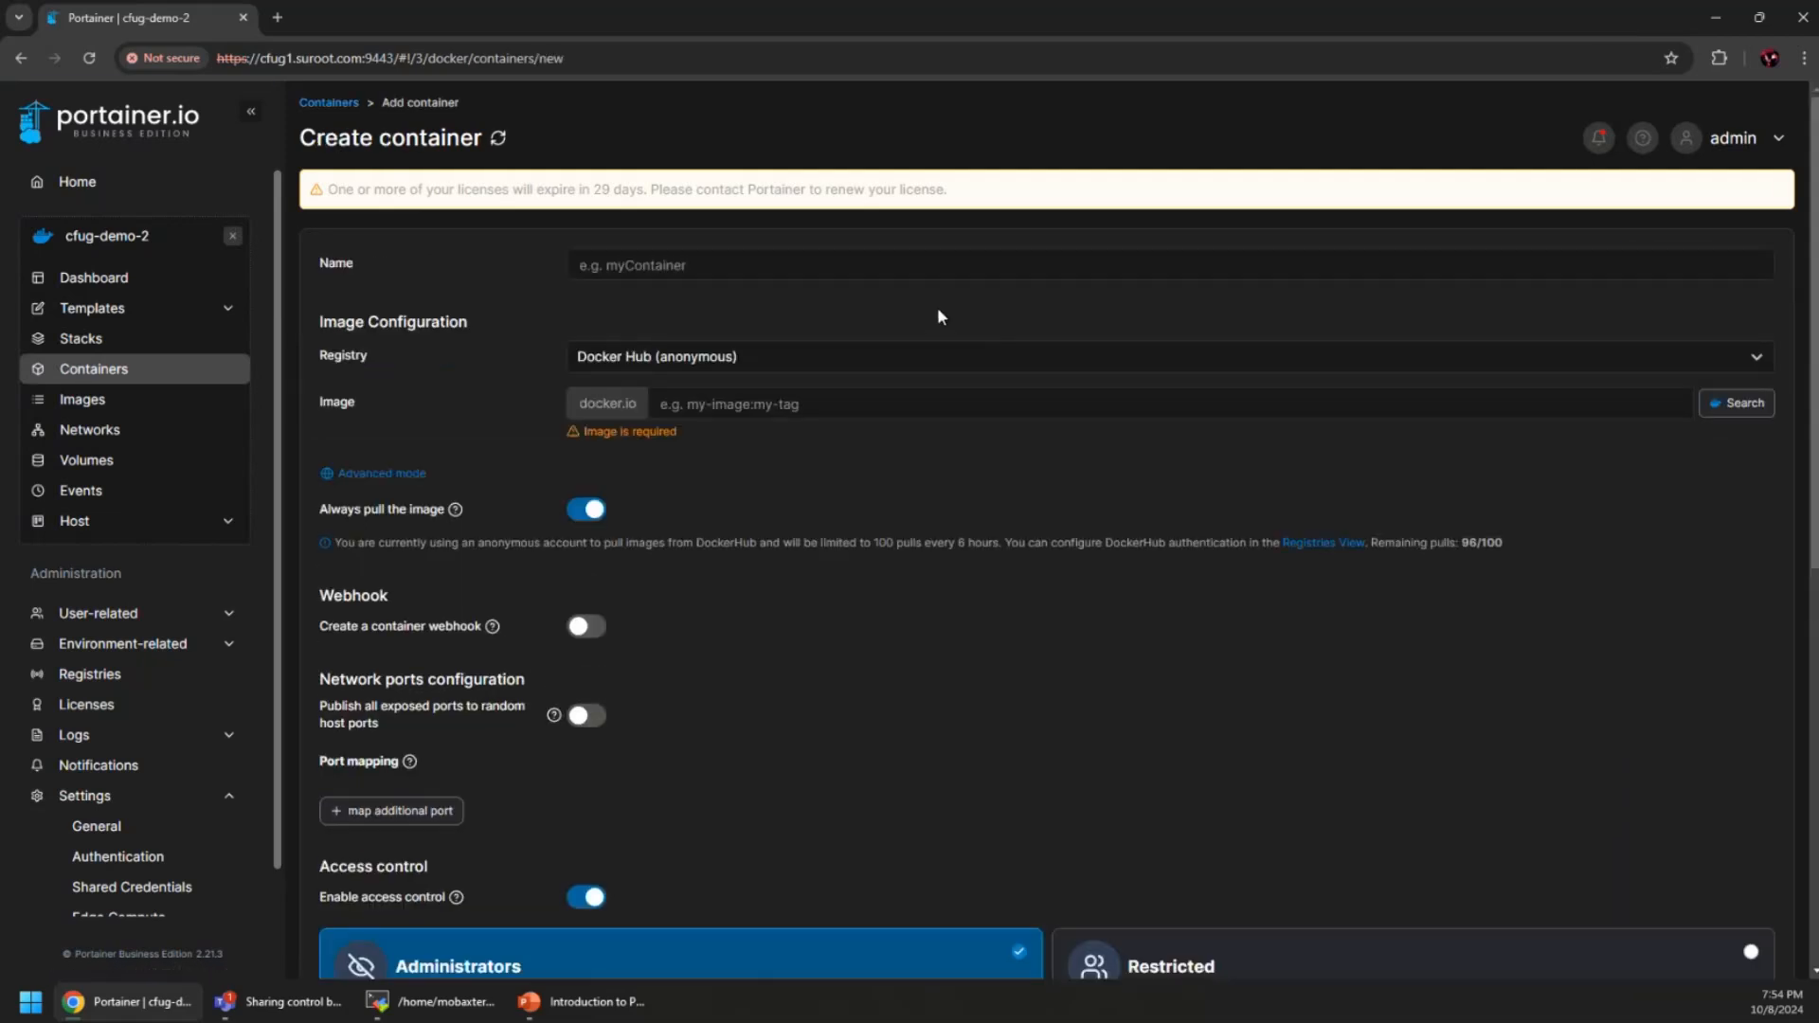
{"action": "left_click", "coordinate": [896, 263]}
{"action": "type", "text": "today"}
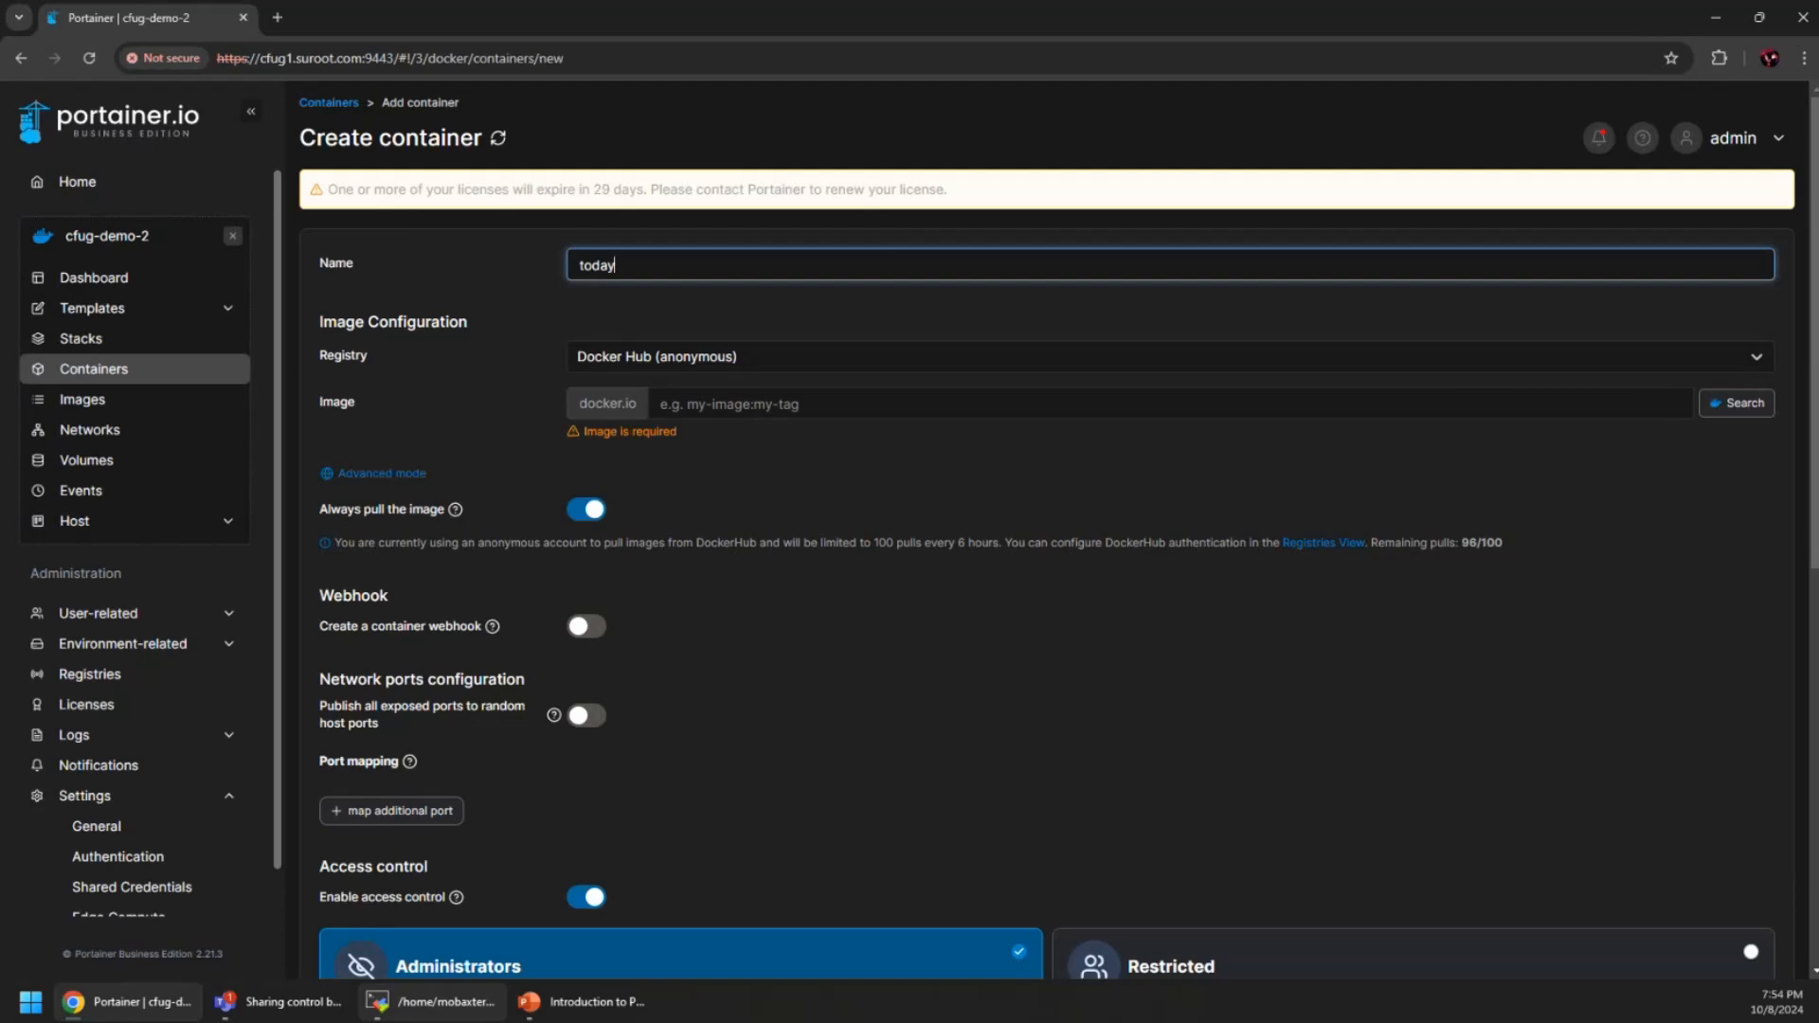
{"action": "left_click", "coordinate": [431, 1001]}
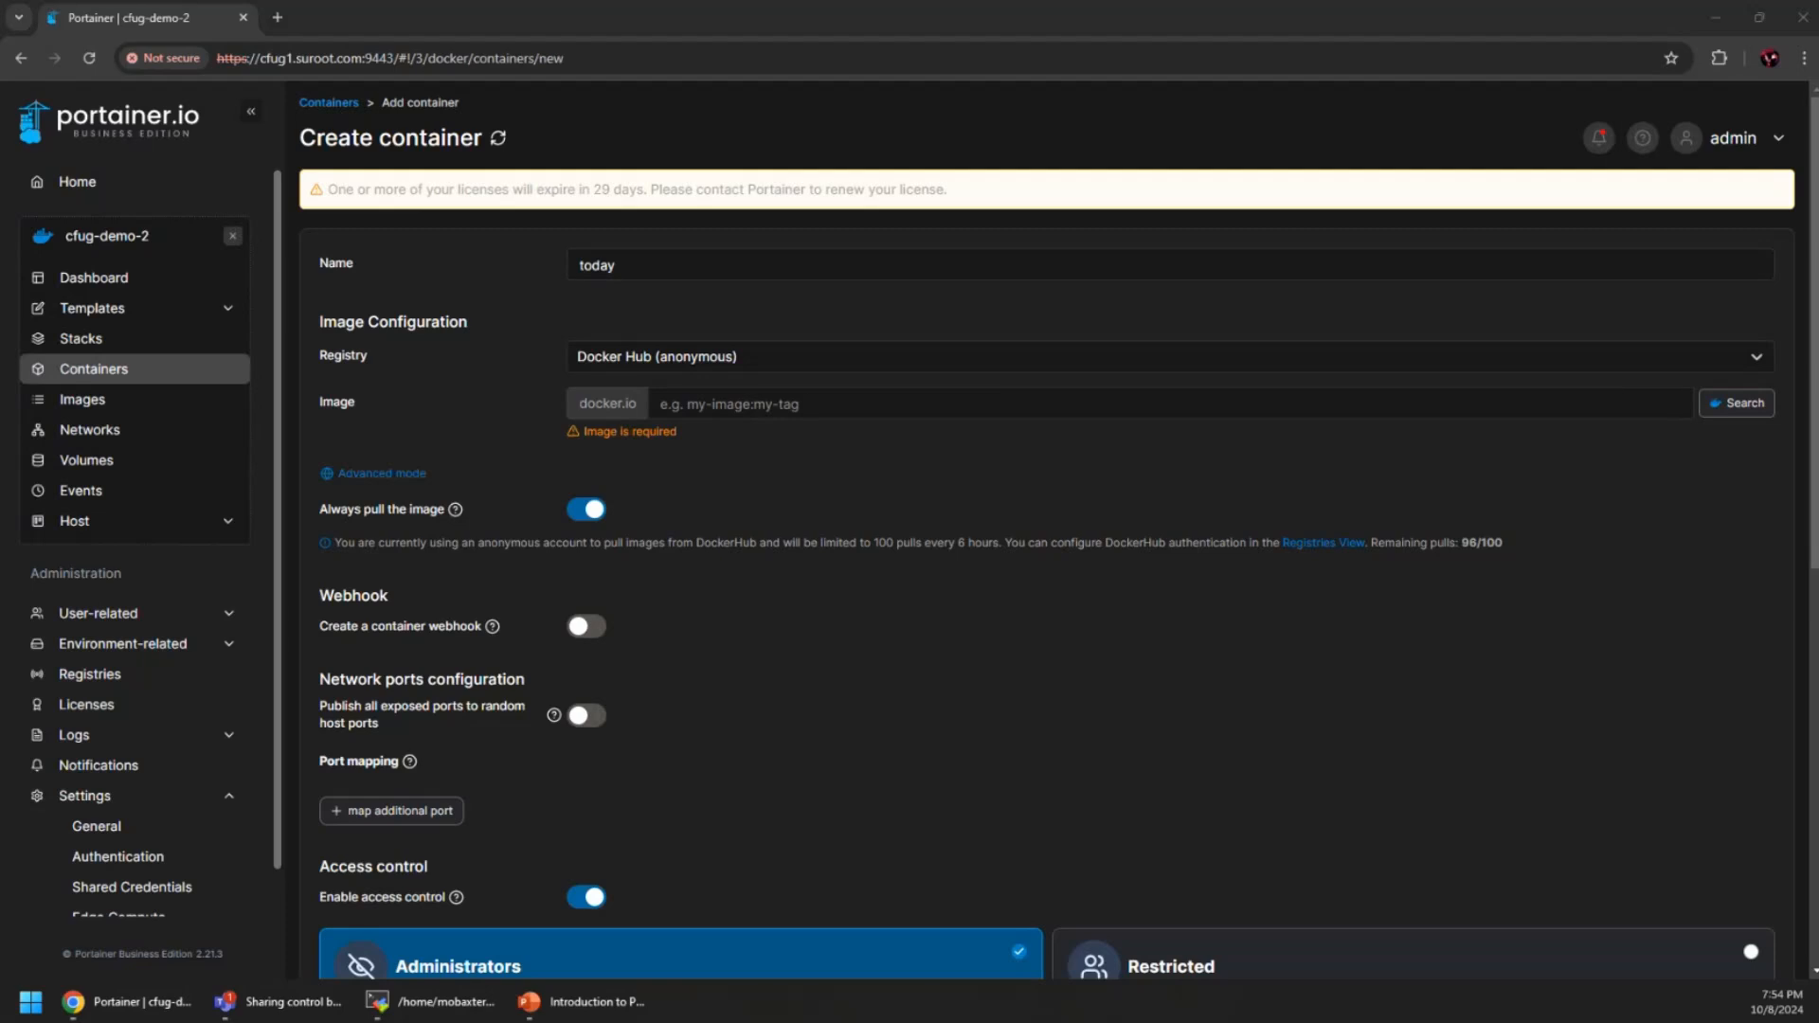
{"action": "key", "text": "alt+Tab"}
{"action": "left_click", "coordinate": [755, 402]}
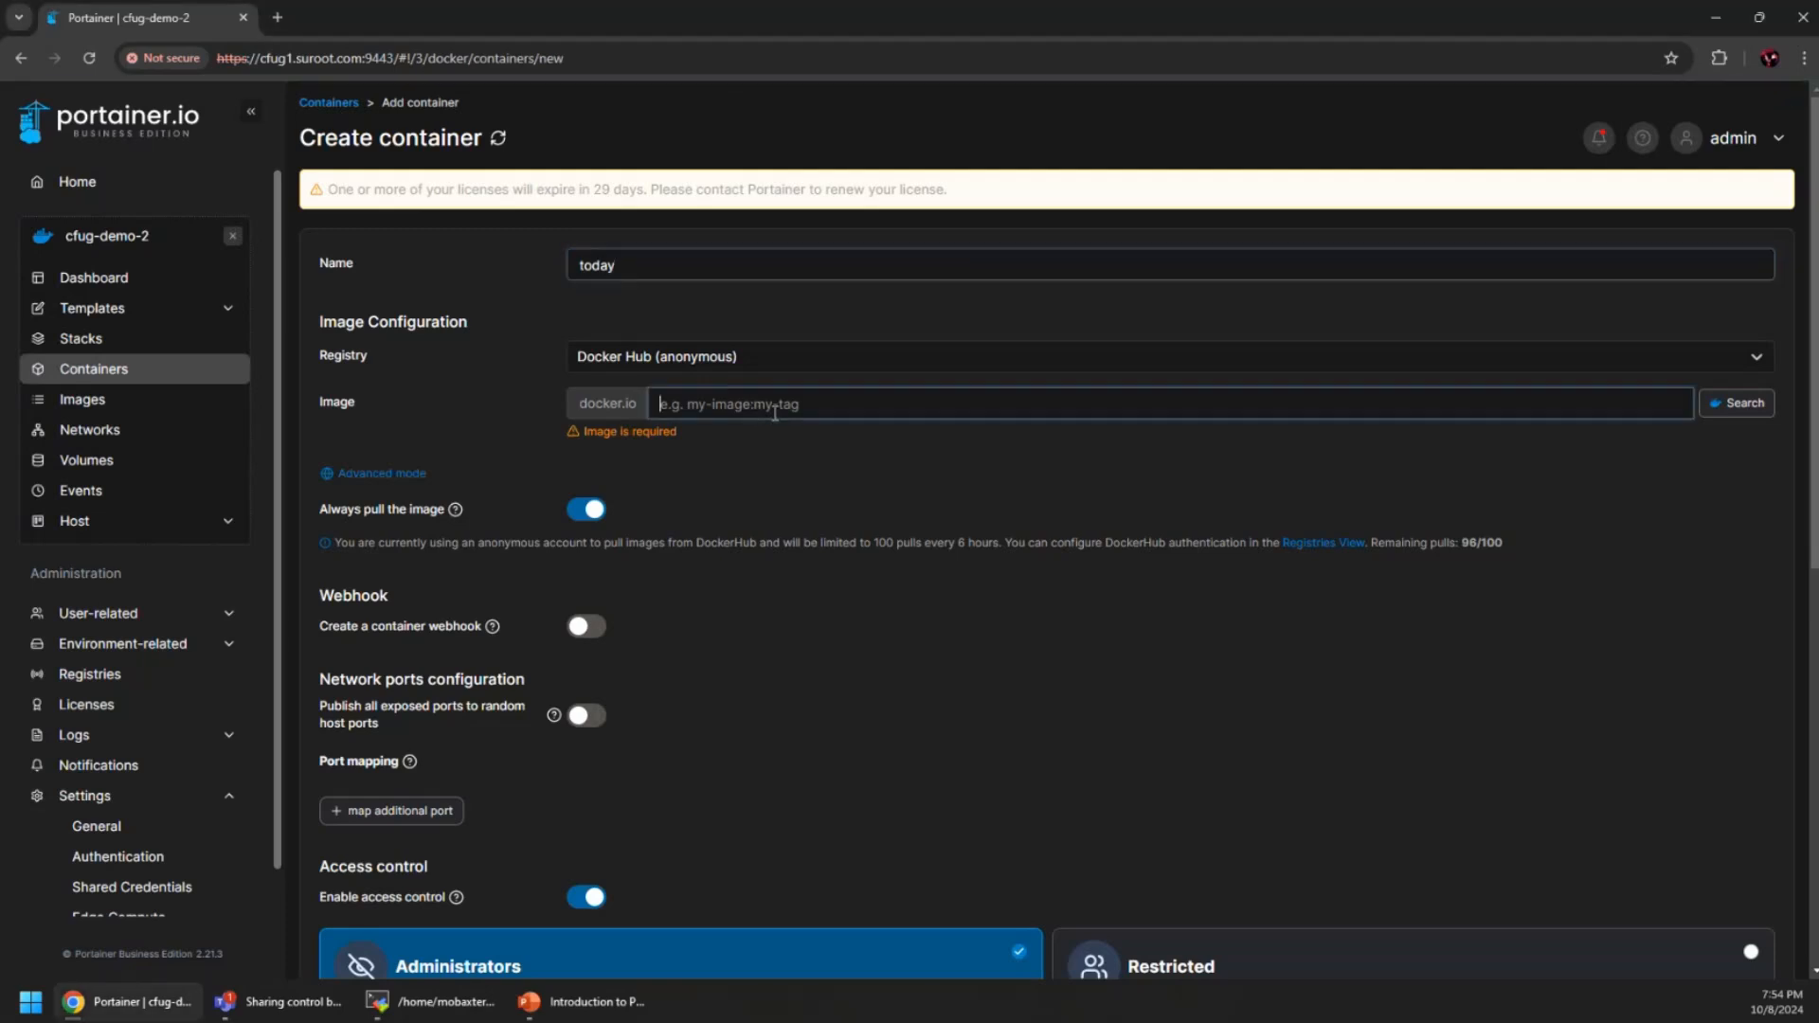
{"action": "type", "text": "quetwo/cfug-docker-today"}
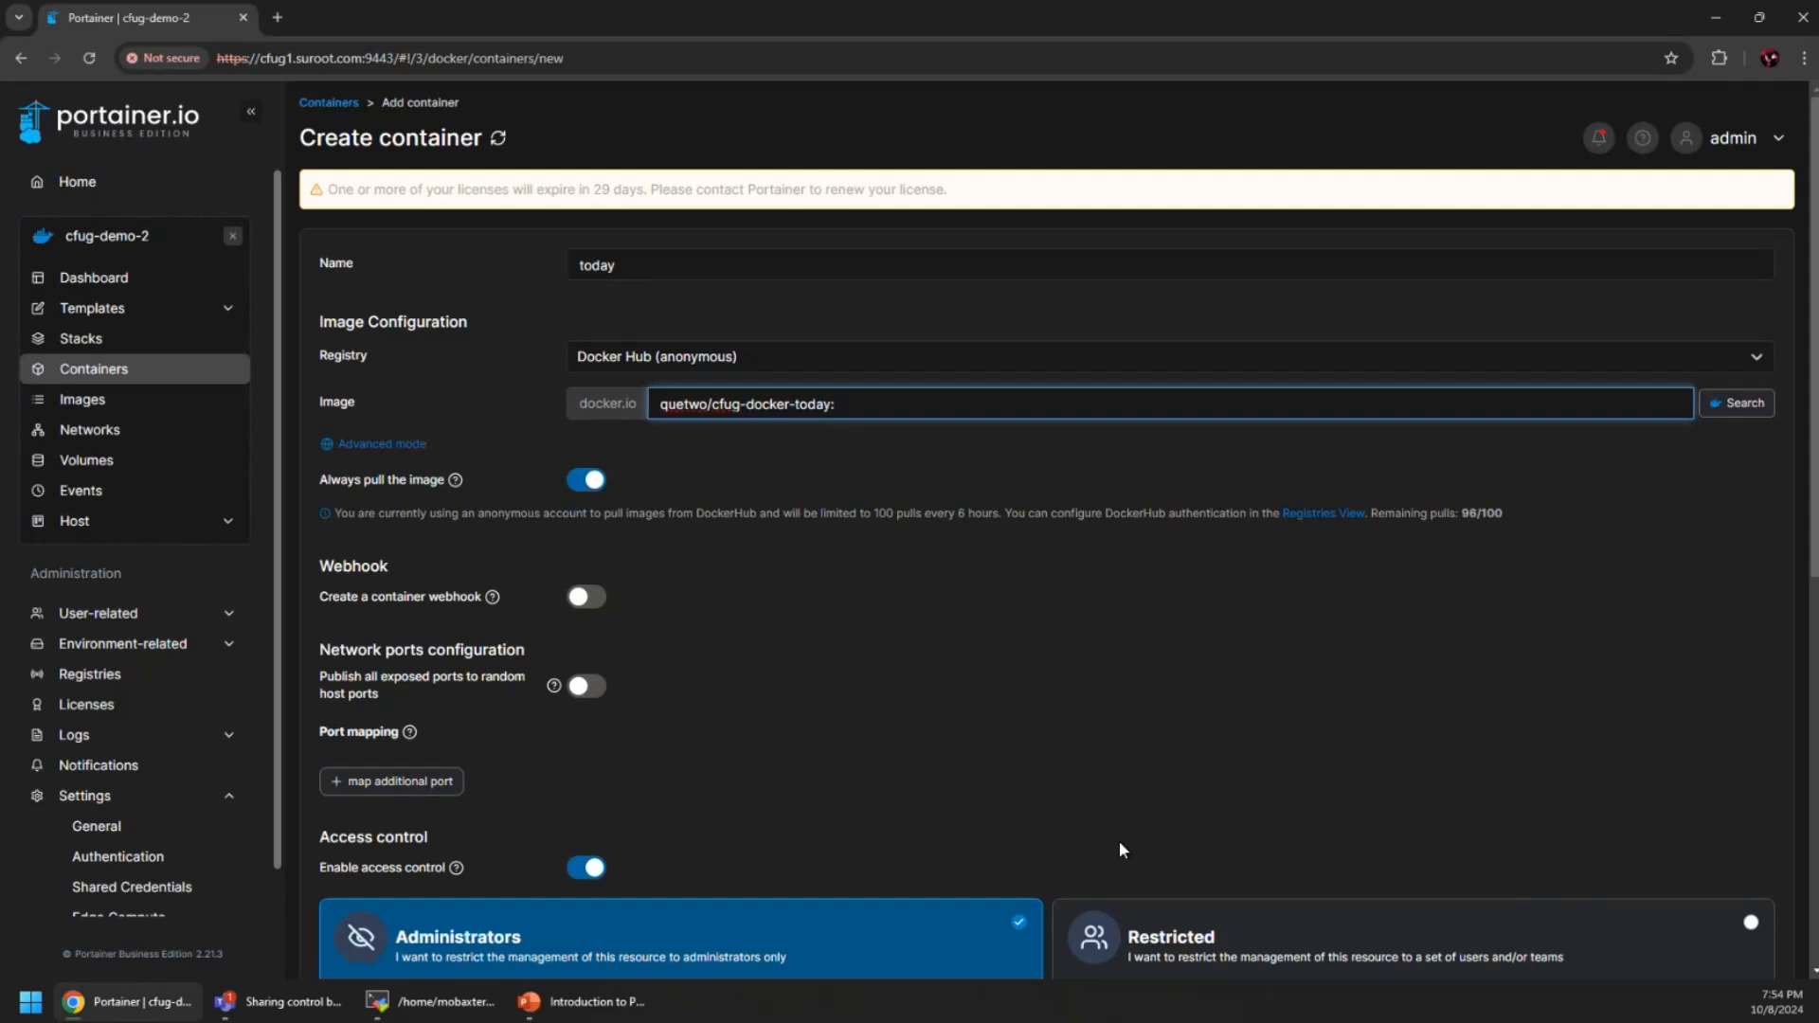
{"action": "type", "text": ":latest"}
{"action": "left_click", "coordinate": [806, 573]}
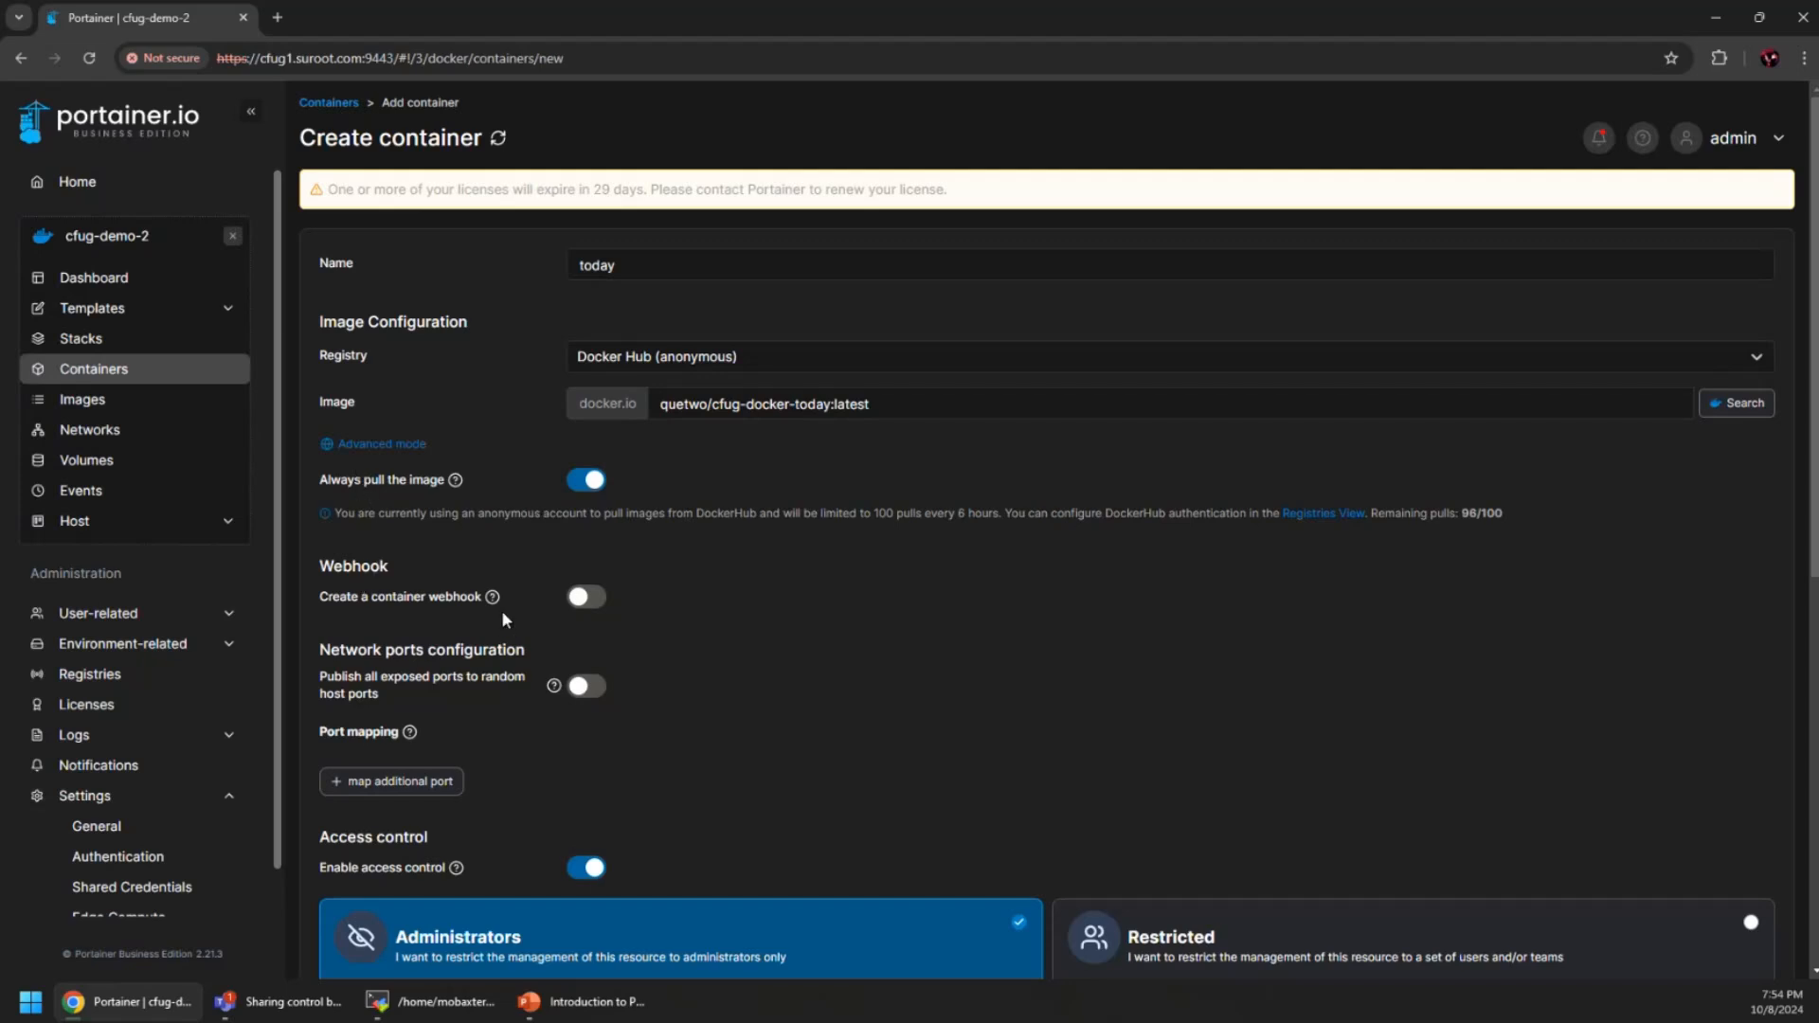
{"action": "scroll", "coordinate": [502, 611], "scroll_direction": "down", "scroll_amount": 1}
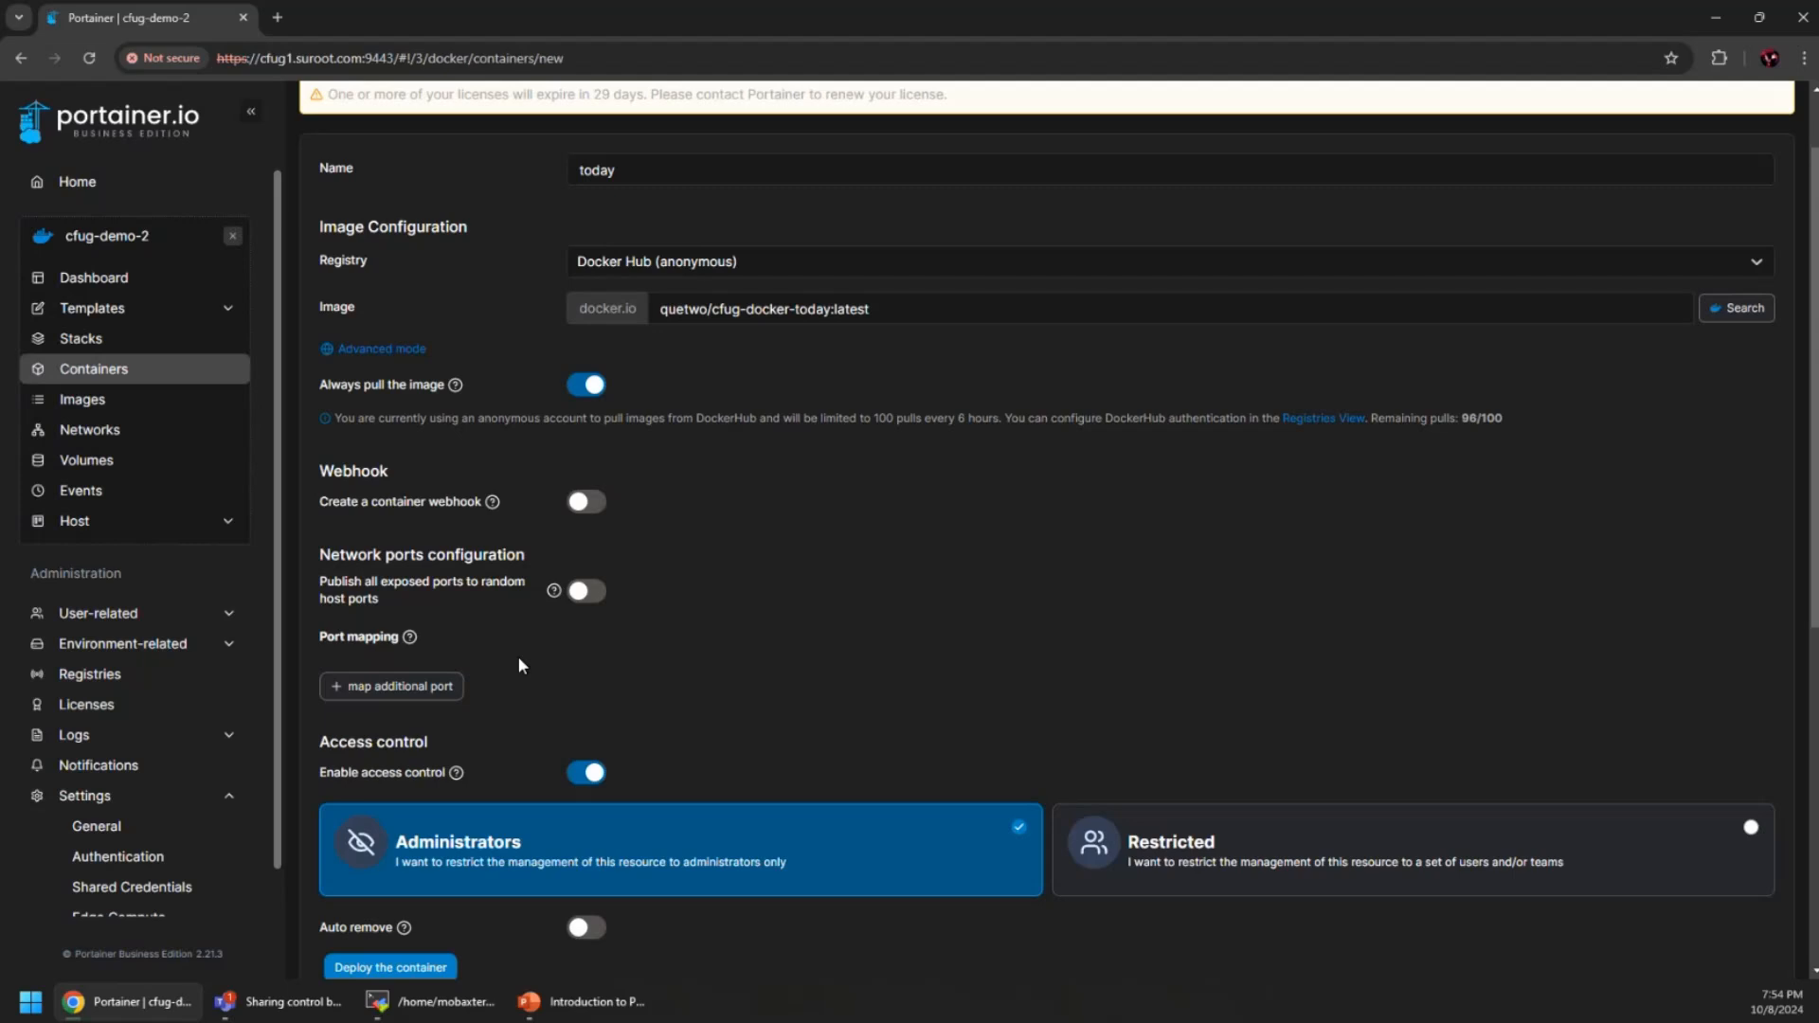
{"action": "left_click", "coordinate": [417, 689]}
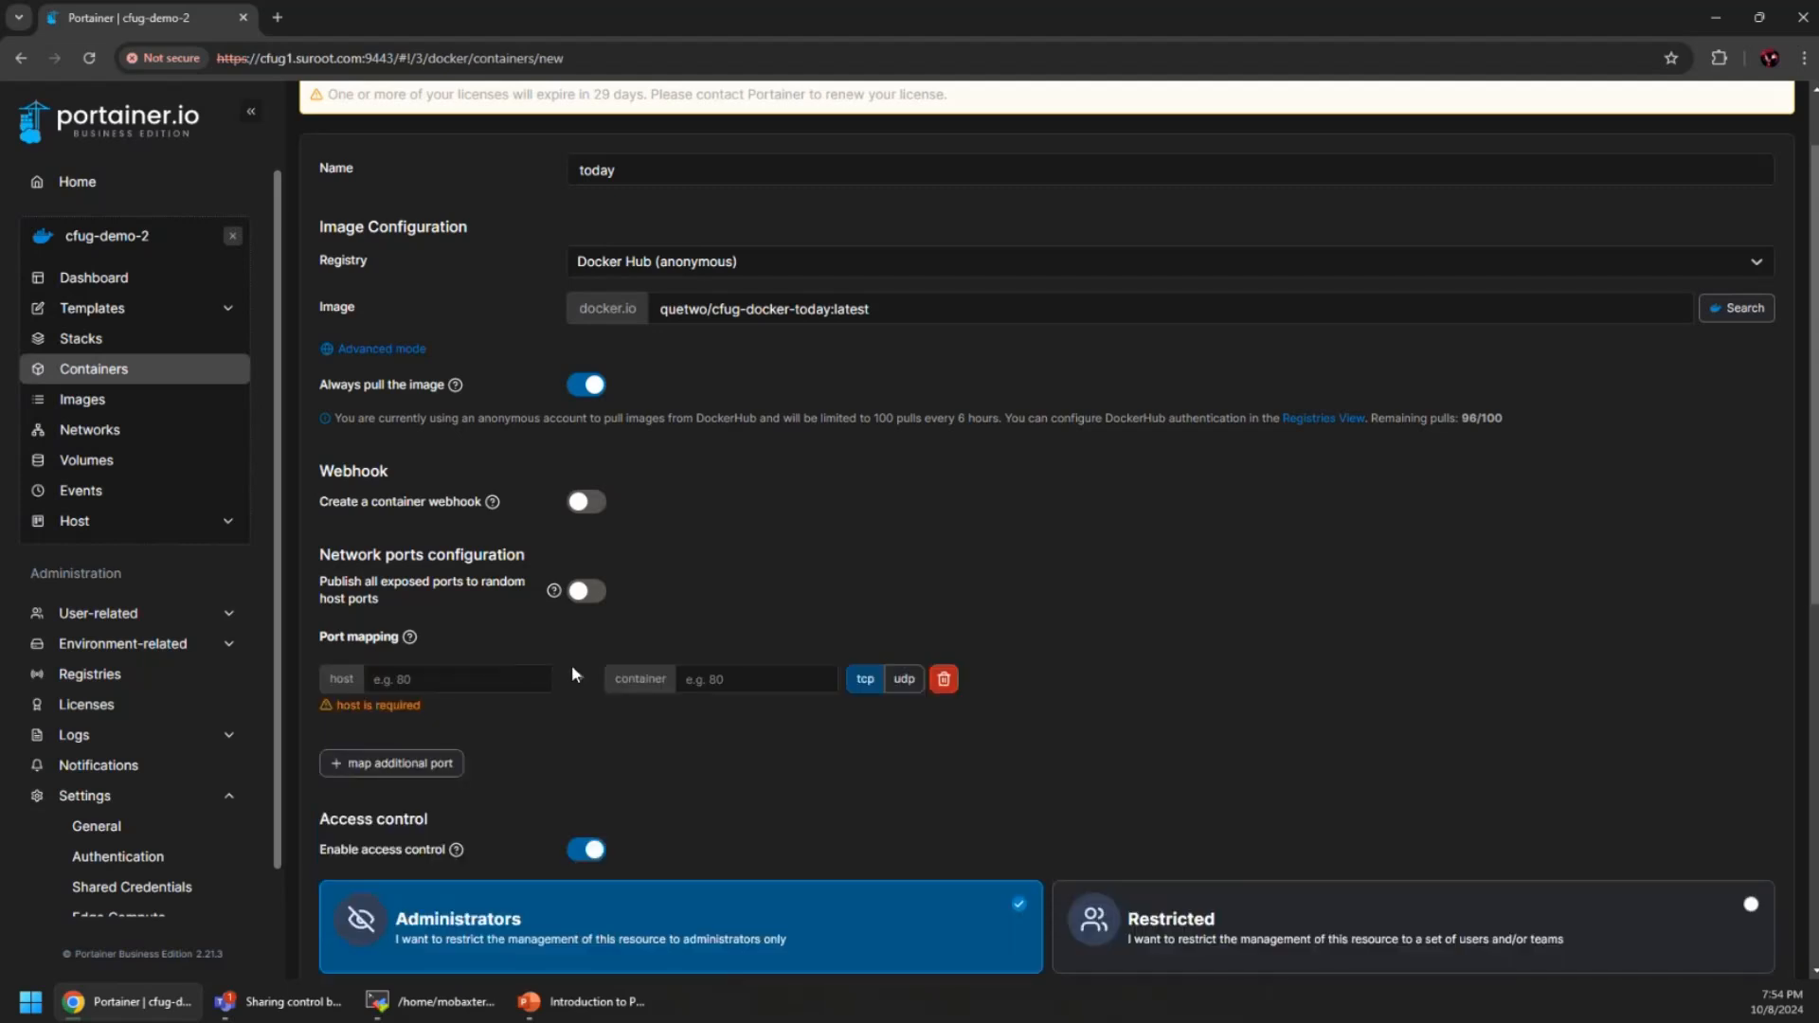
{"action": "left_click", "coordinate": [463, 679]}
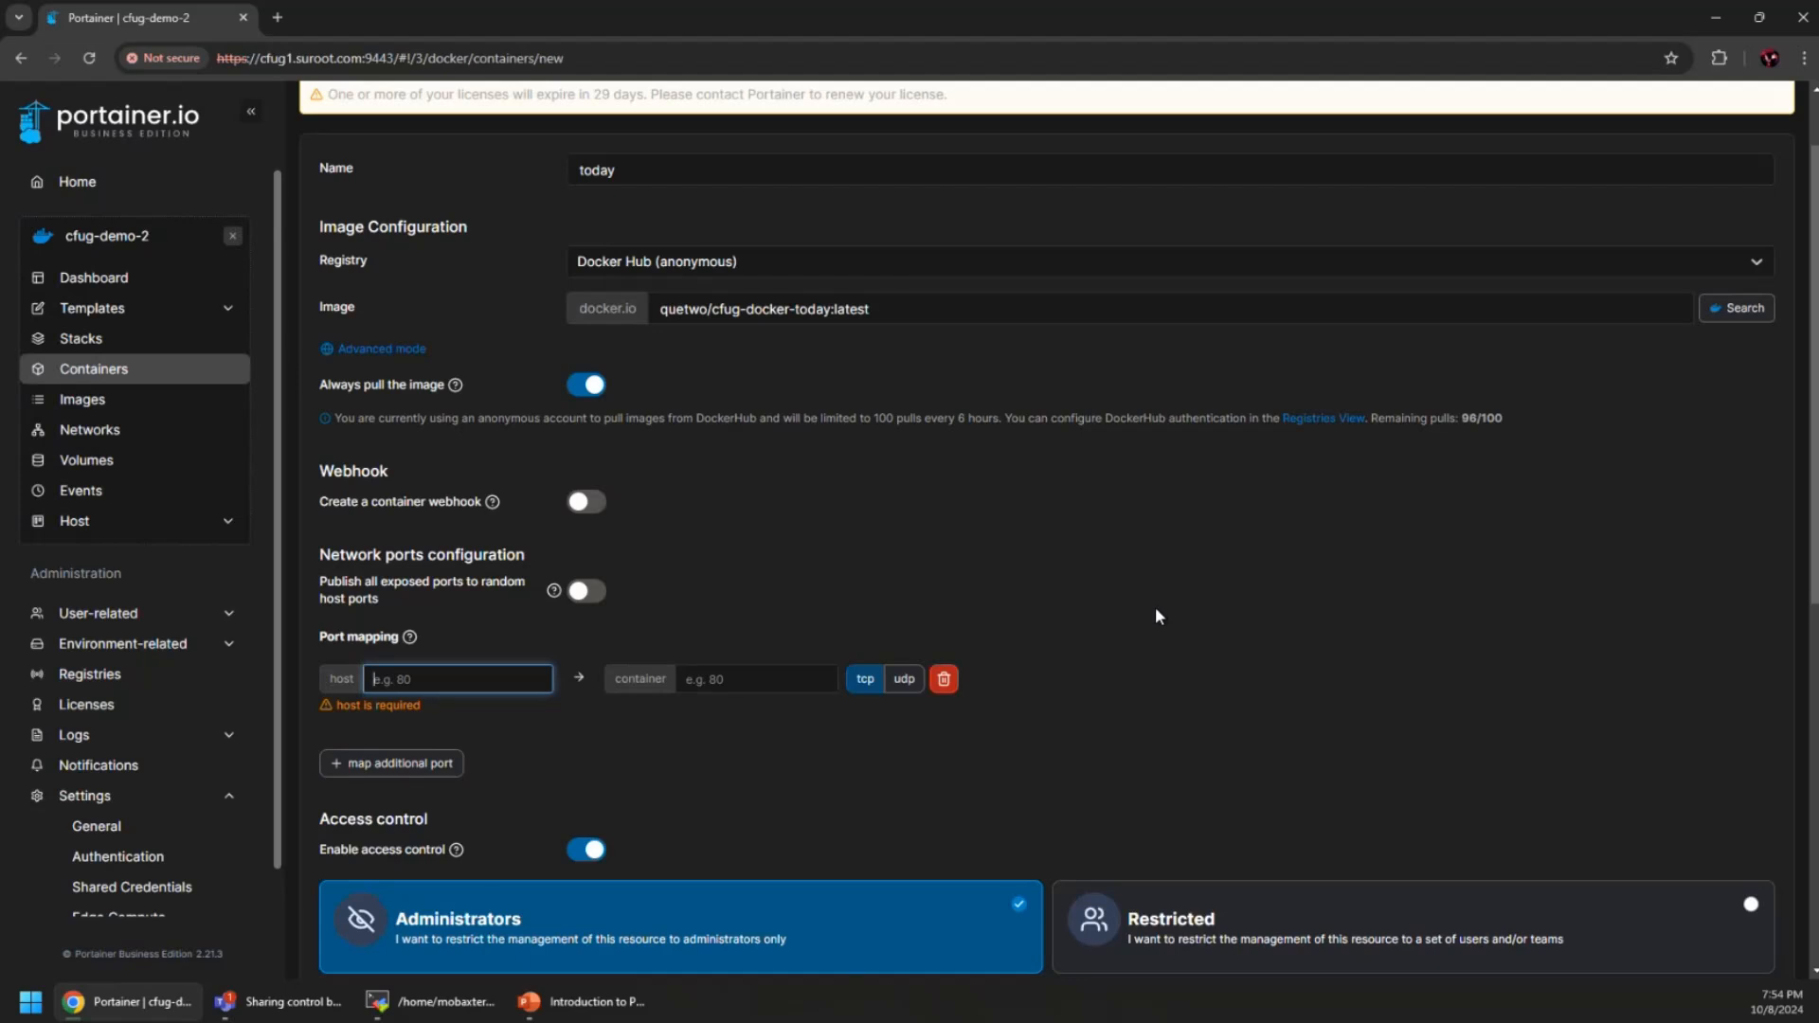
{"action": "type", "text": "8888"}
{"action": "key", "text": "Tab"}
{"action": "type", "text": "8888"}
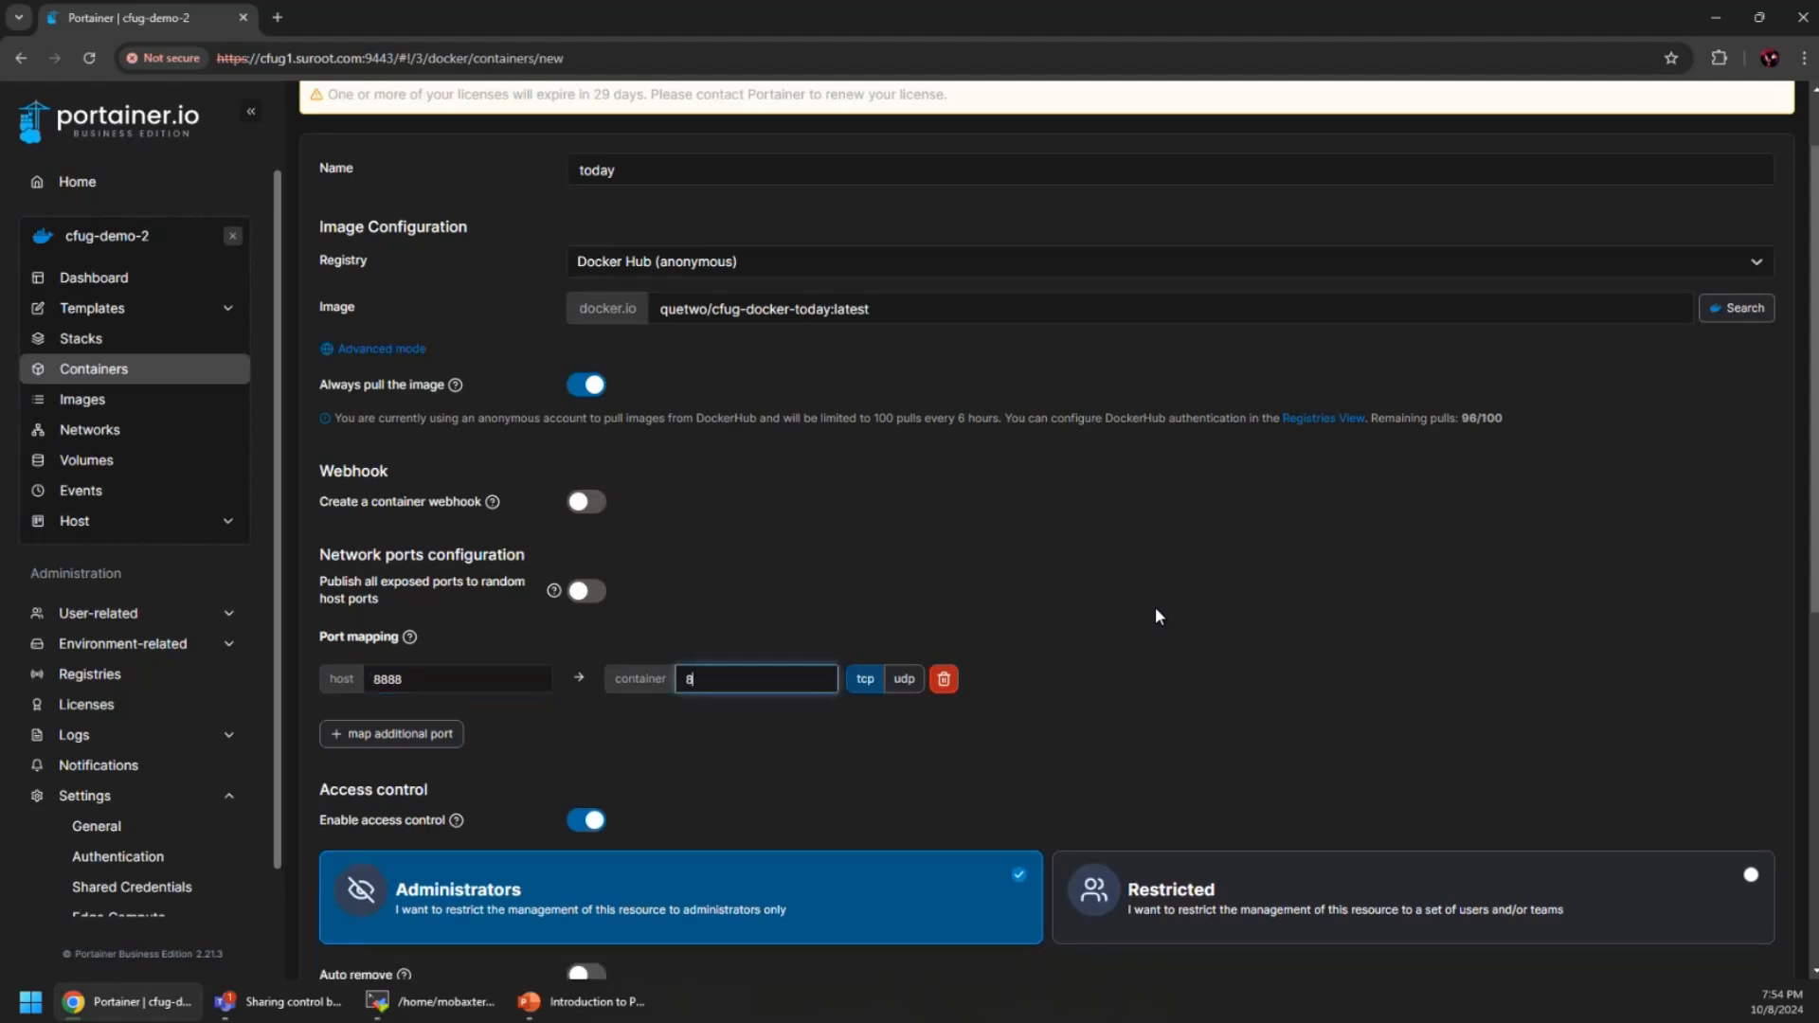
{"action": "left_click", "coordinate": [1156, 616]}
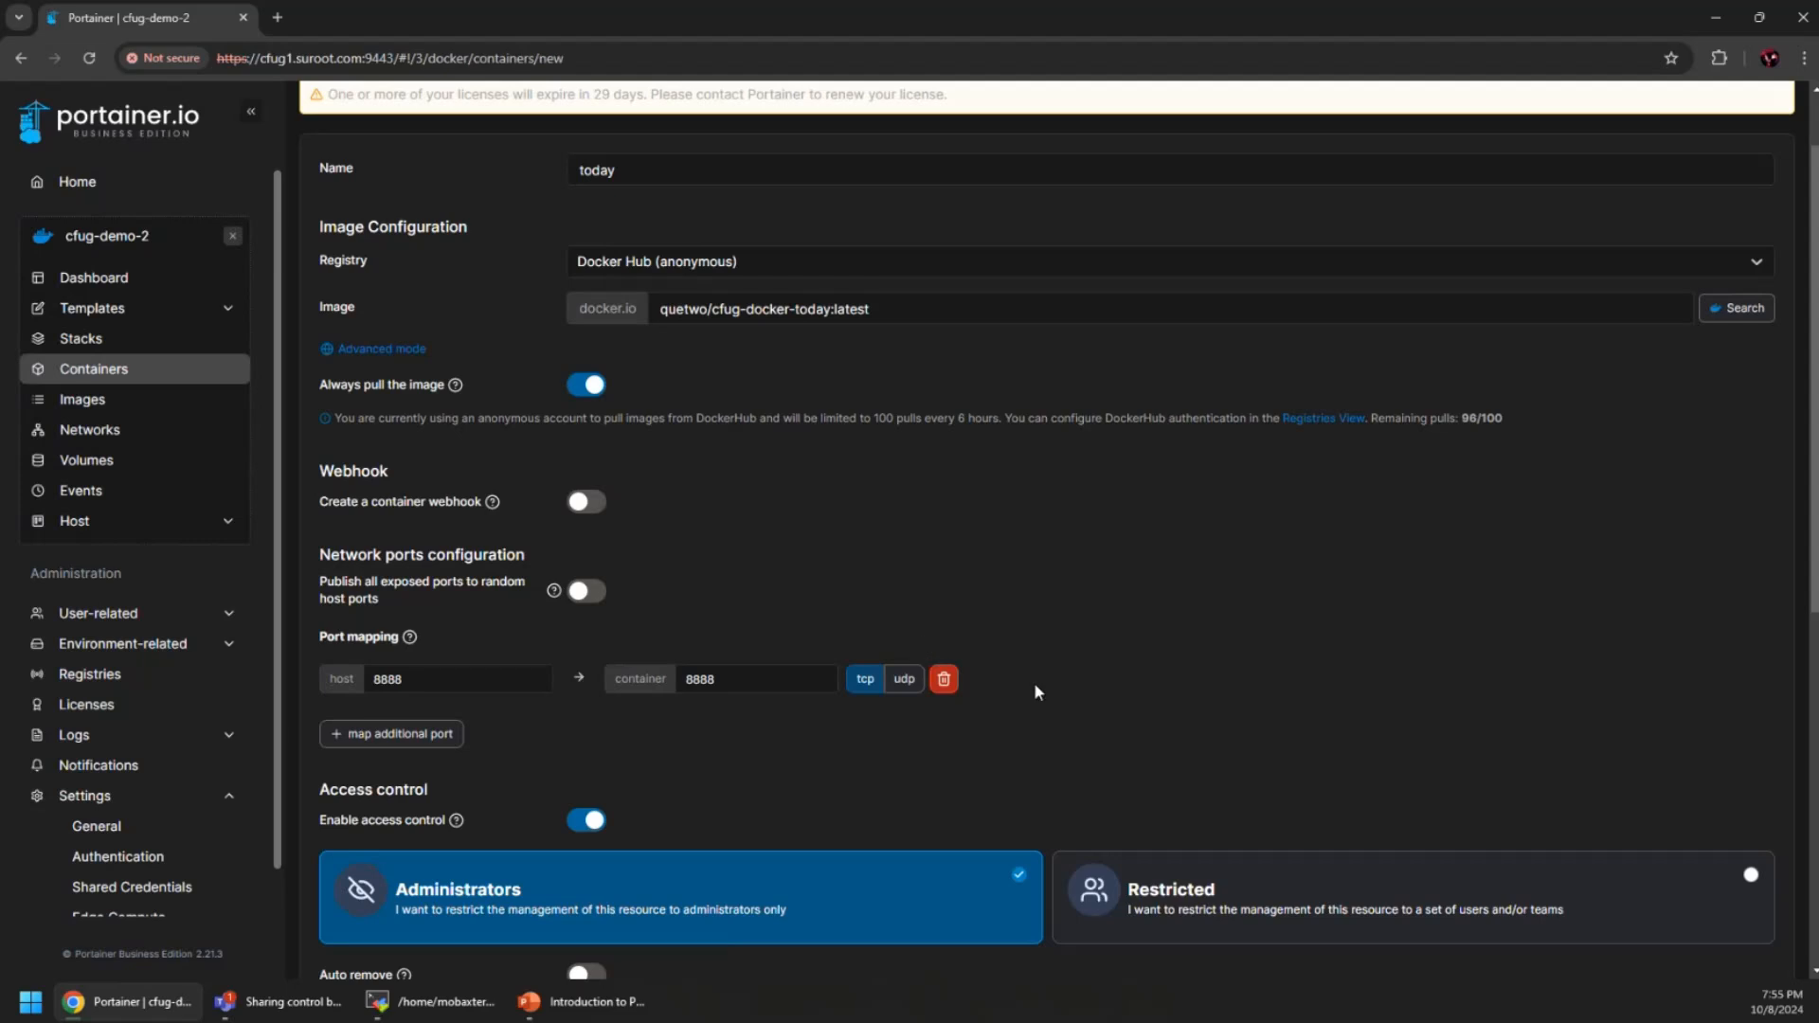
{"action": "scroll", "coordinate": [1059, 691], "scroll_direction": "down", "scroll_amount": 3}
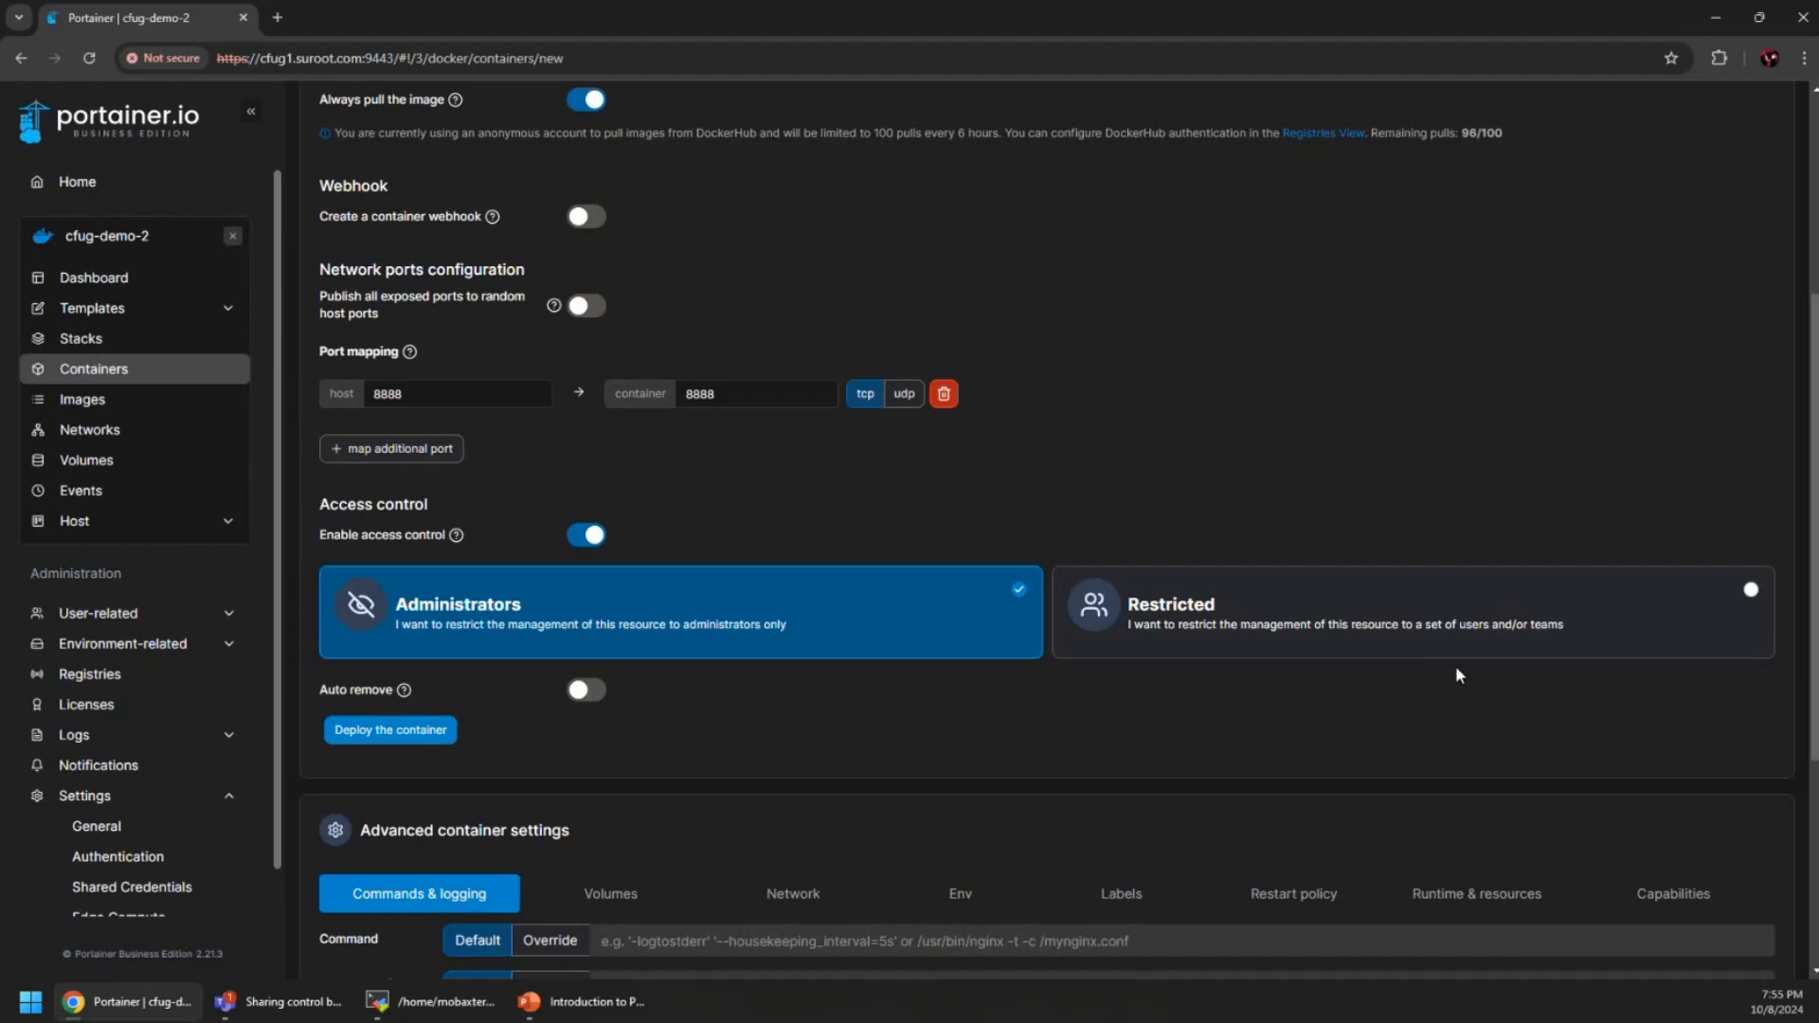
{"action": "scroll", "coordinate": [860, 667], "scroll_direction": "down", "scroll_amount": 3}
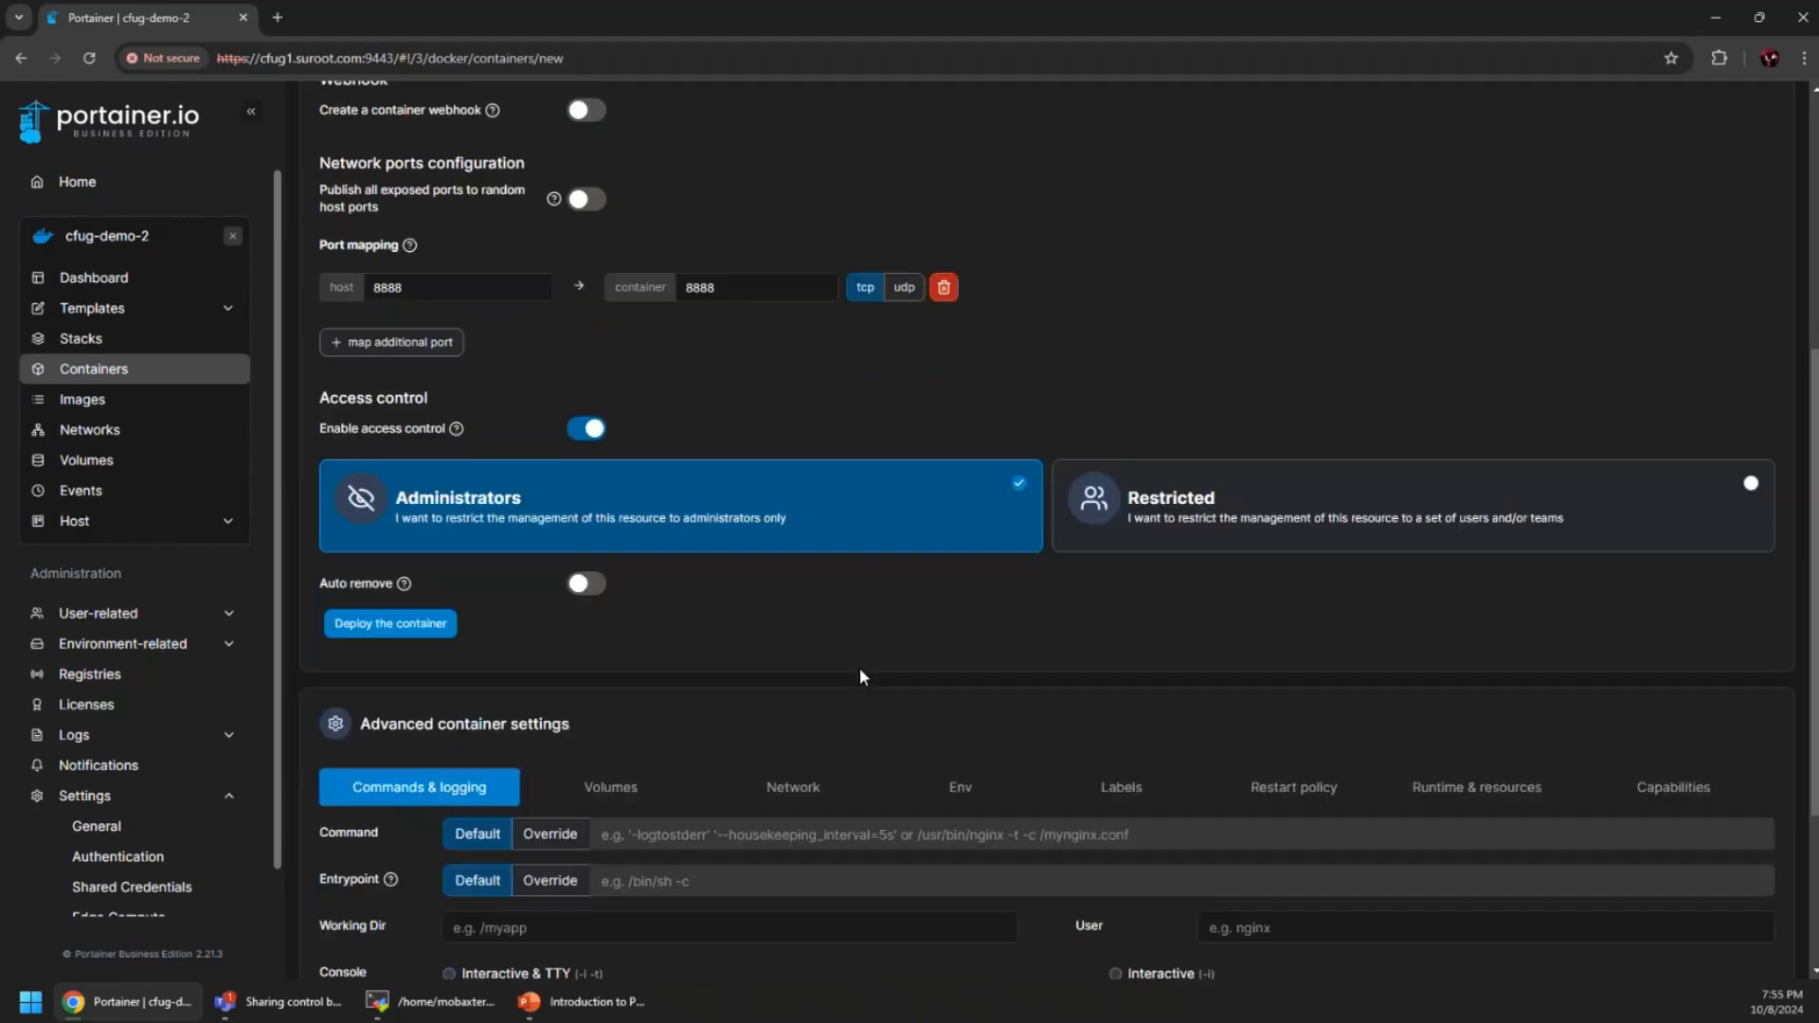
{"action": "scroll", "coordinate": [729, 597], "scroll_direction": "down", "scroll_amount": 1}
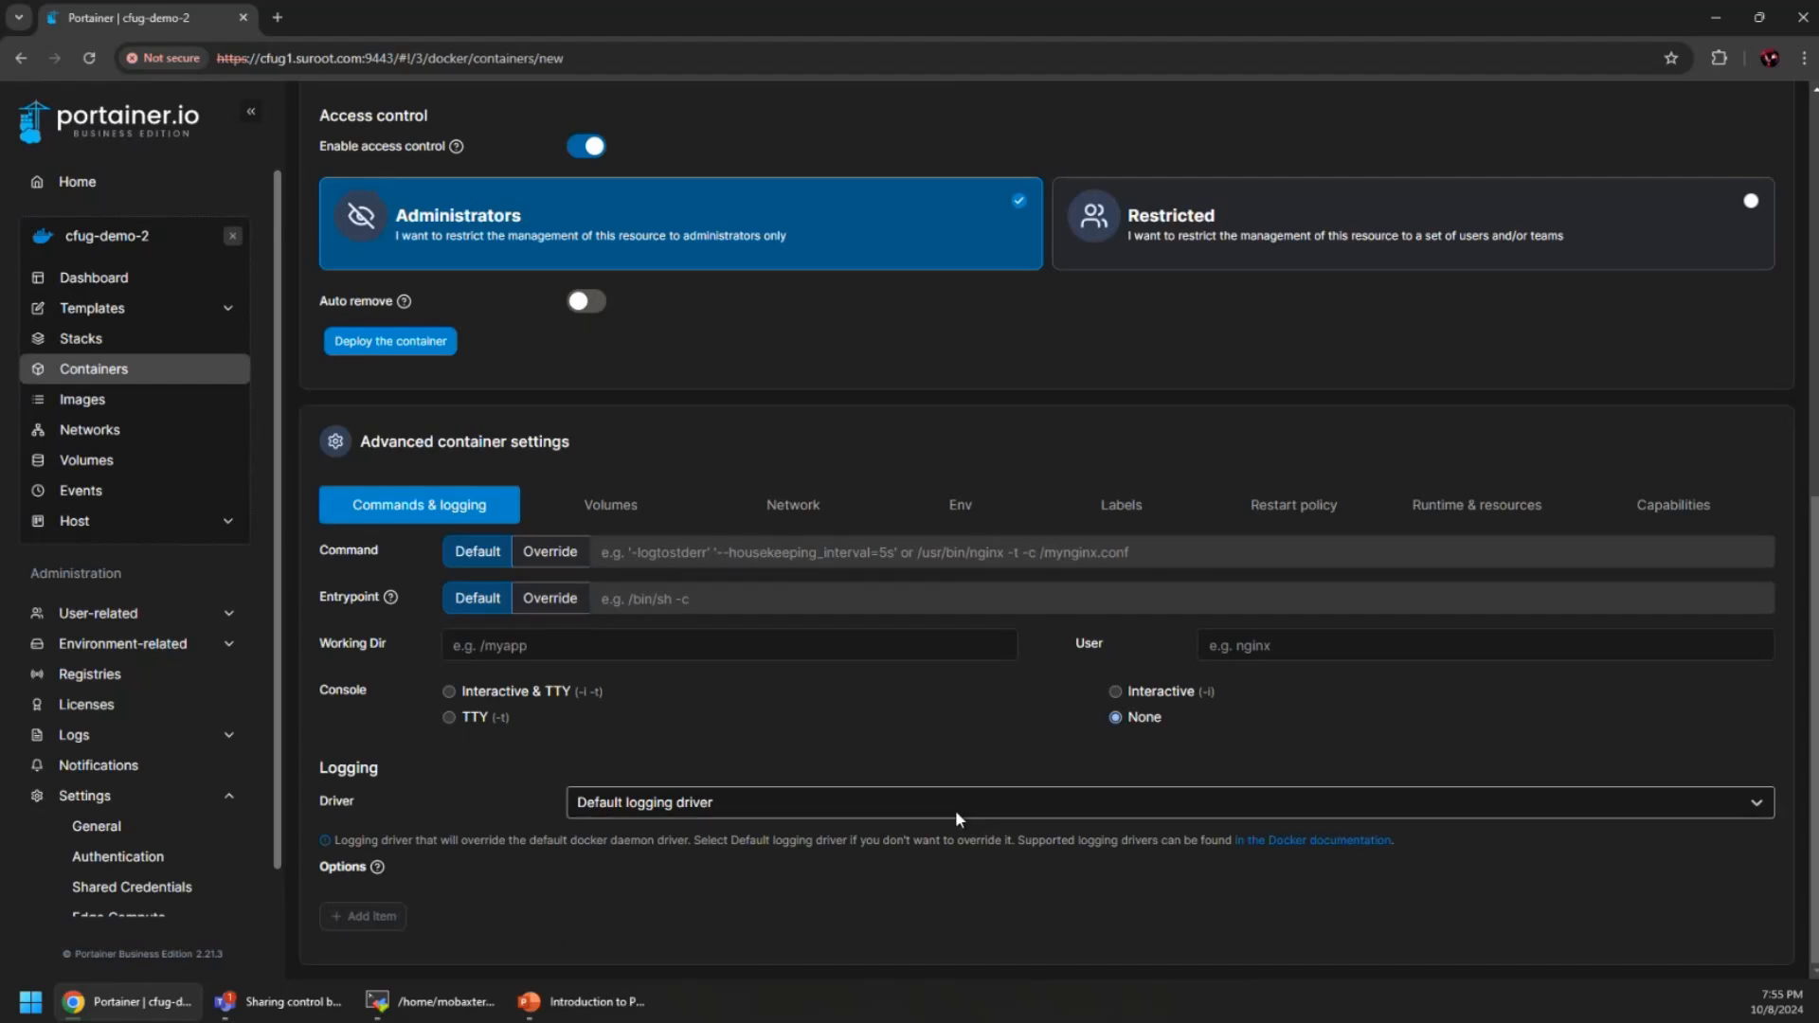
Browse the Volumes, Network, Env, Labels, Restart policy and Runtime & resources settings
{"action": "left_click", "coordinate": [644, 511]}
{"action": "left_click", "coordinate": [794, 816]}
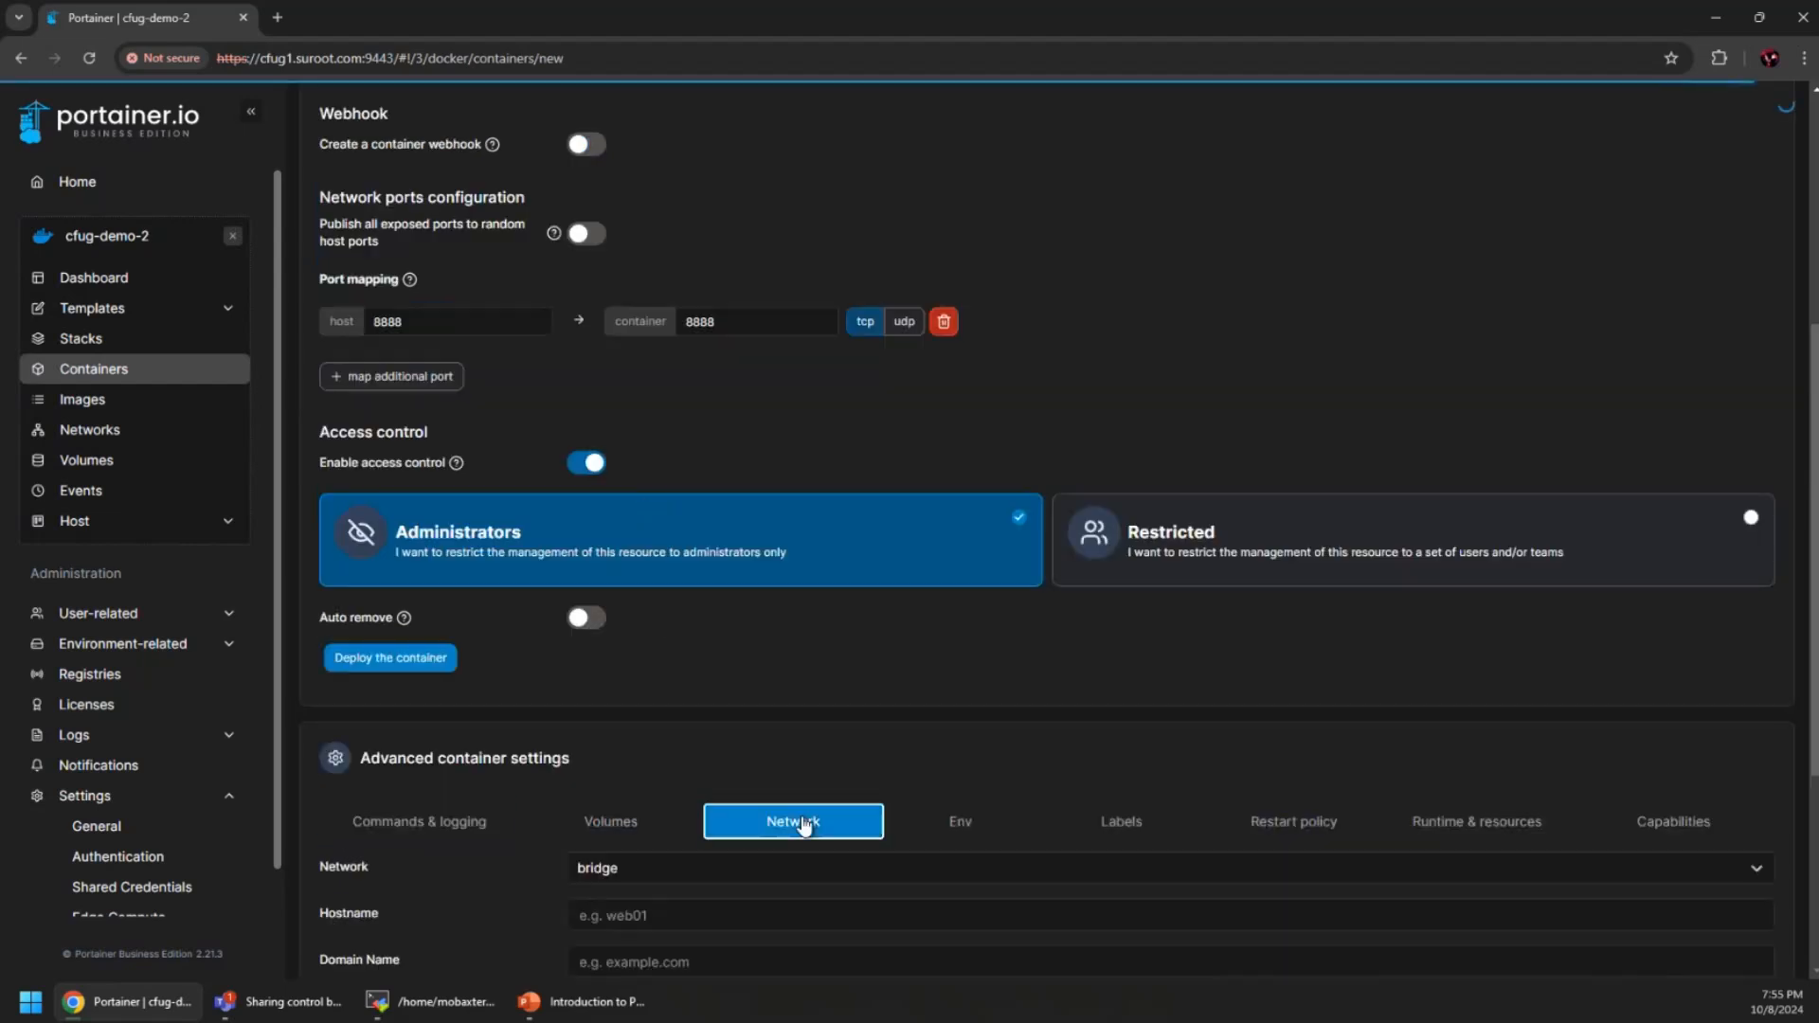
{"action": "scroll", "coordinate": [796, 805], "scroll_direction": "down", "scroll_amount": 4}
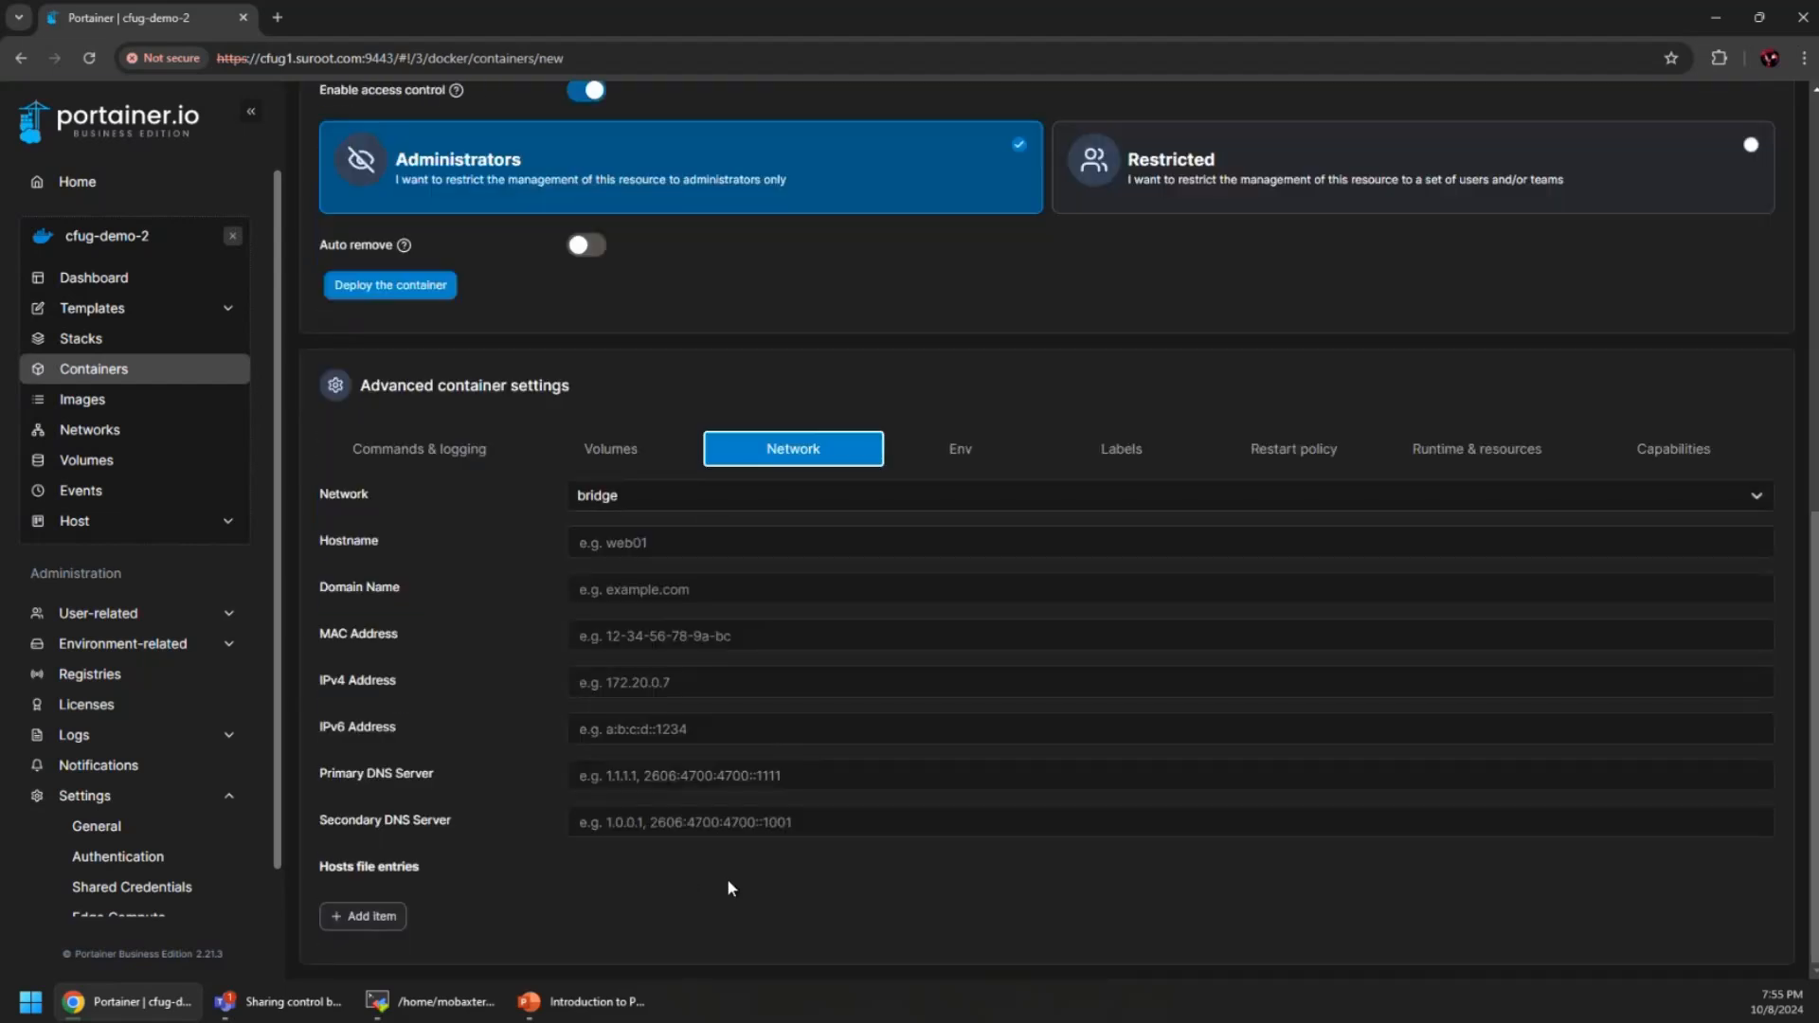
{"action": "left_click", "coordinate": [961, 460]}
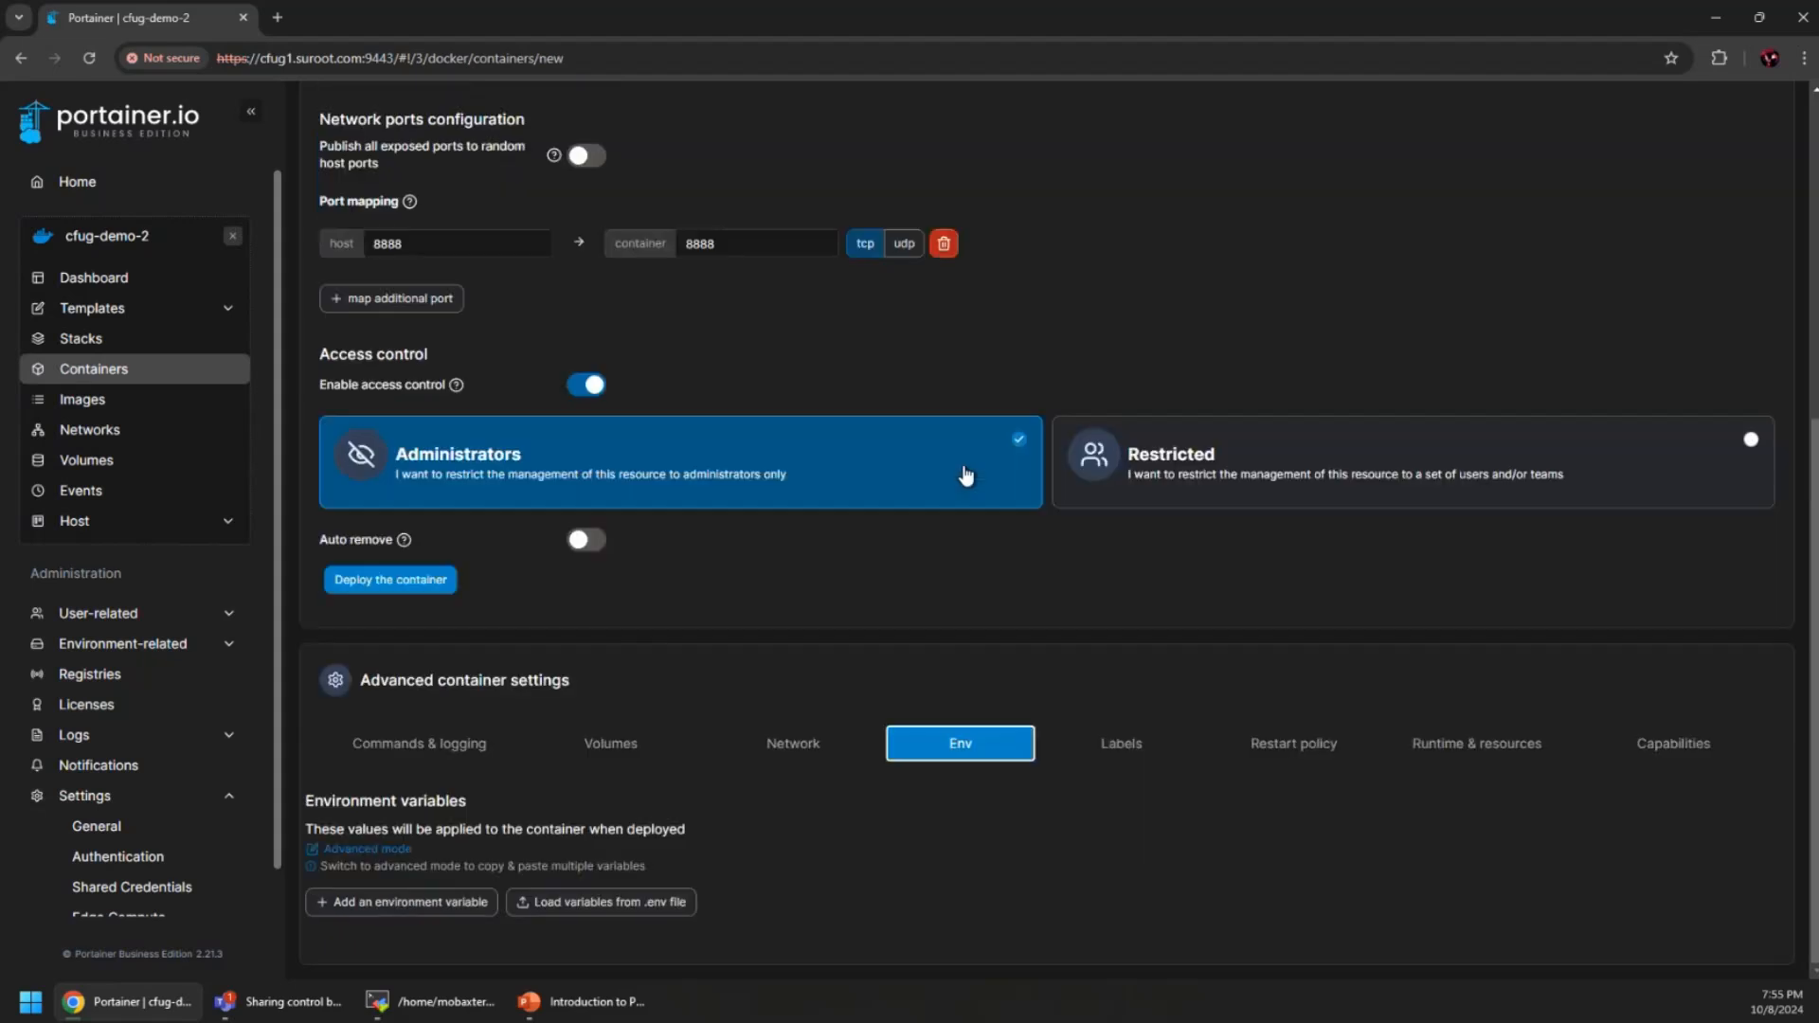
{"action": "left_click", "coordinate": [1140, 755]}
{"action": "left_click", "coordinate": [1293, 701]}
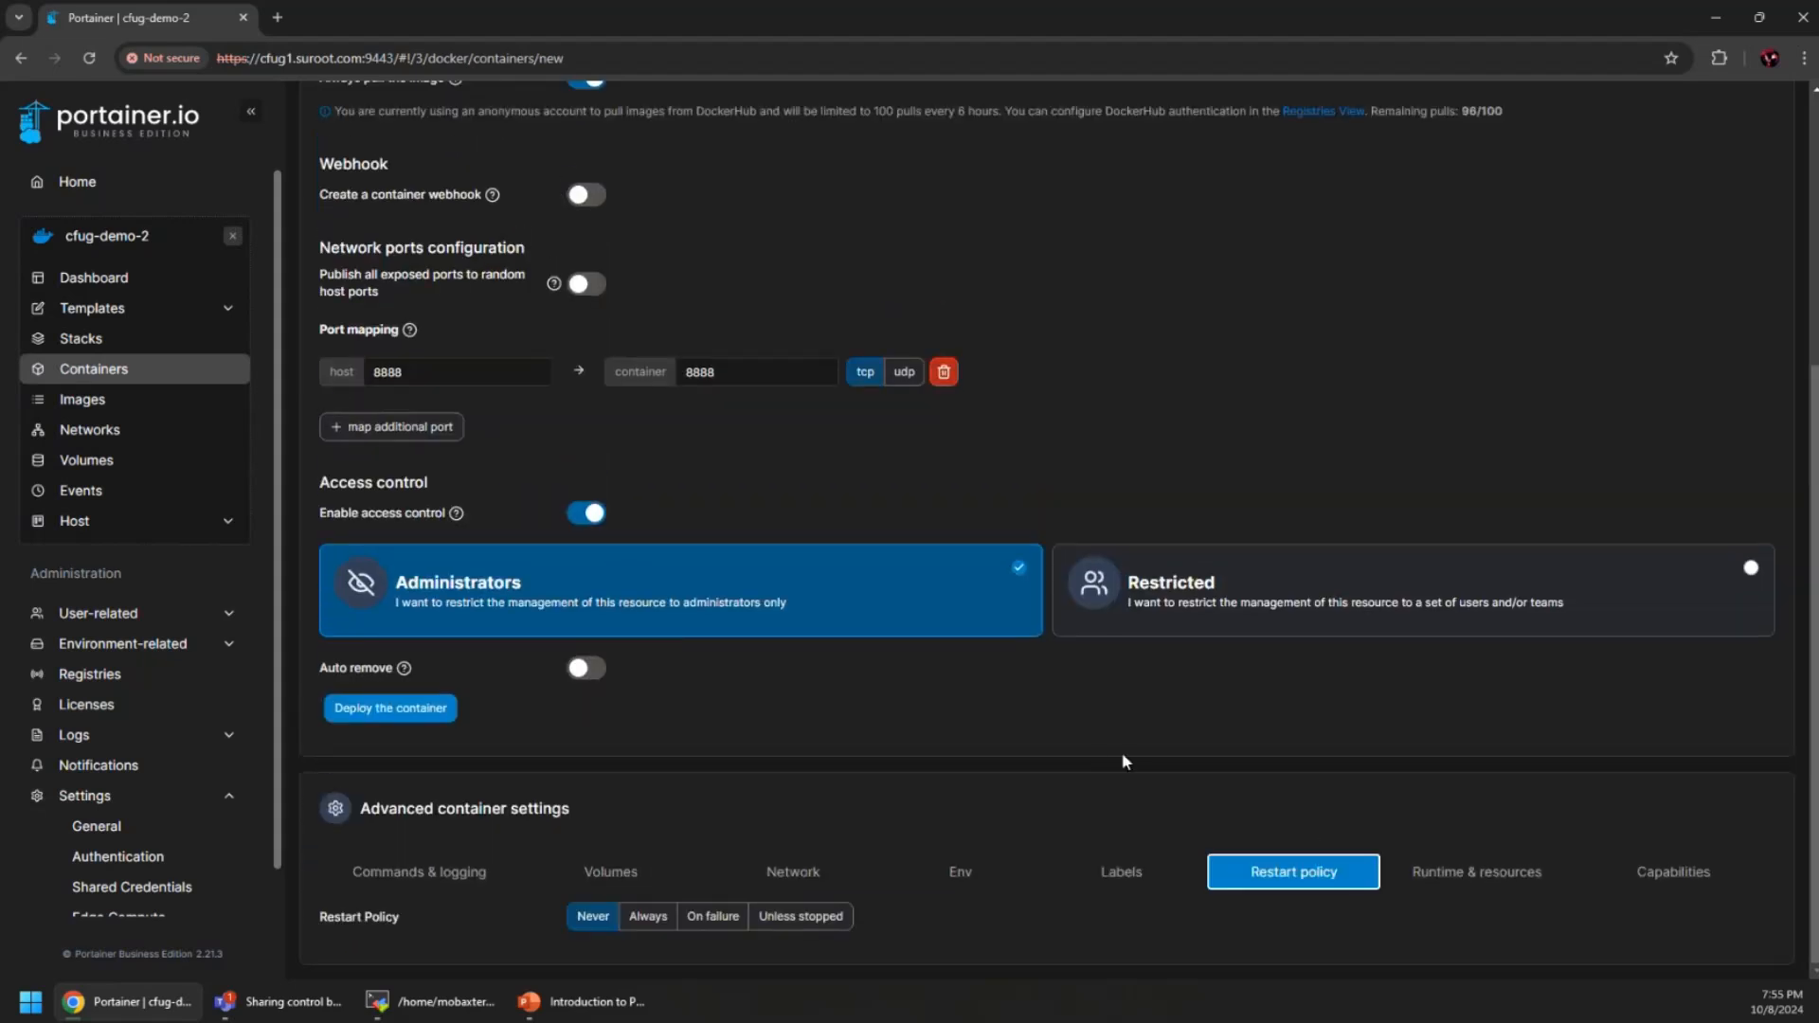
{"action": "left_click", "coordinate": [1476, 874]}
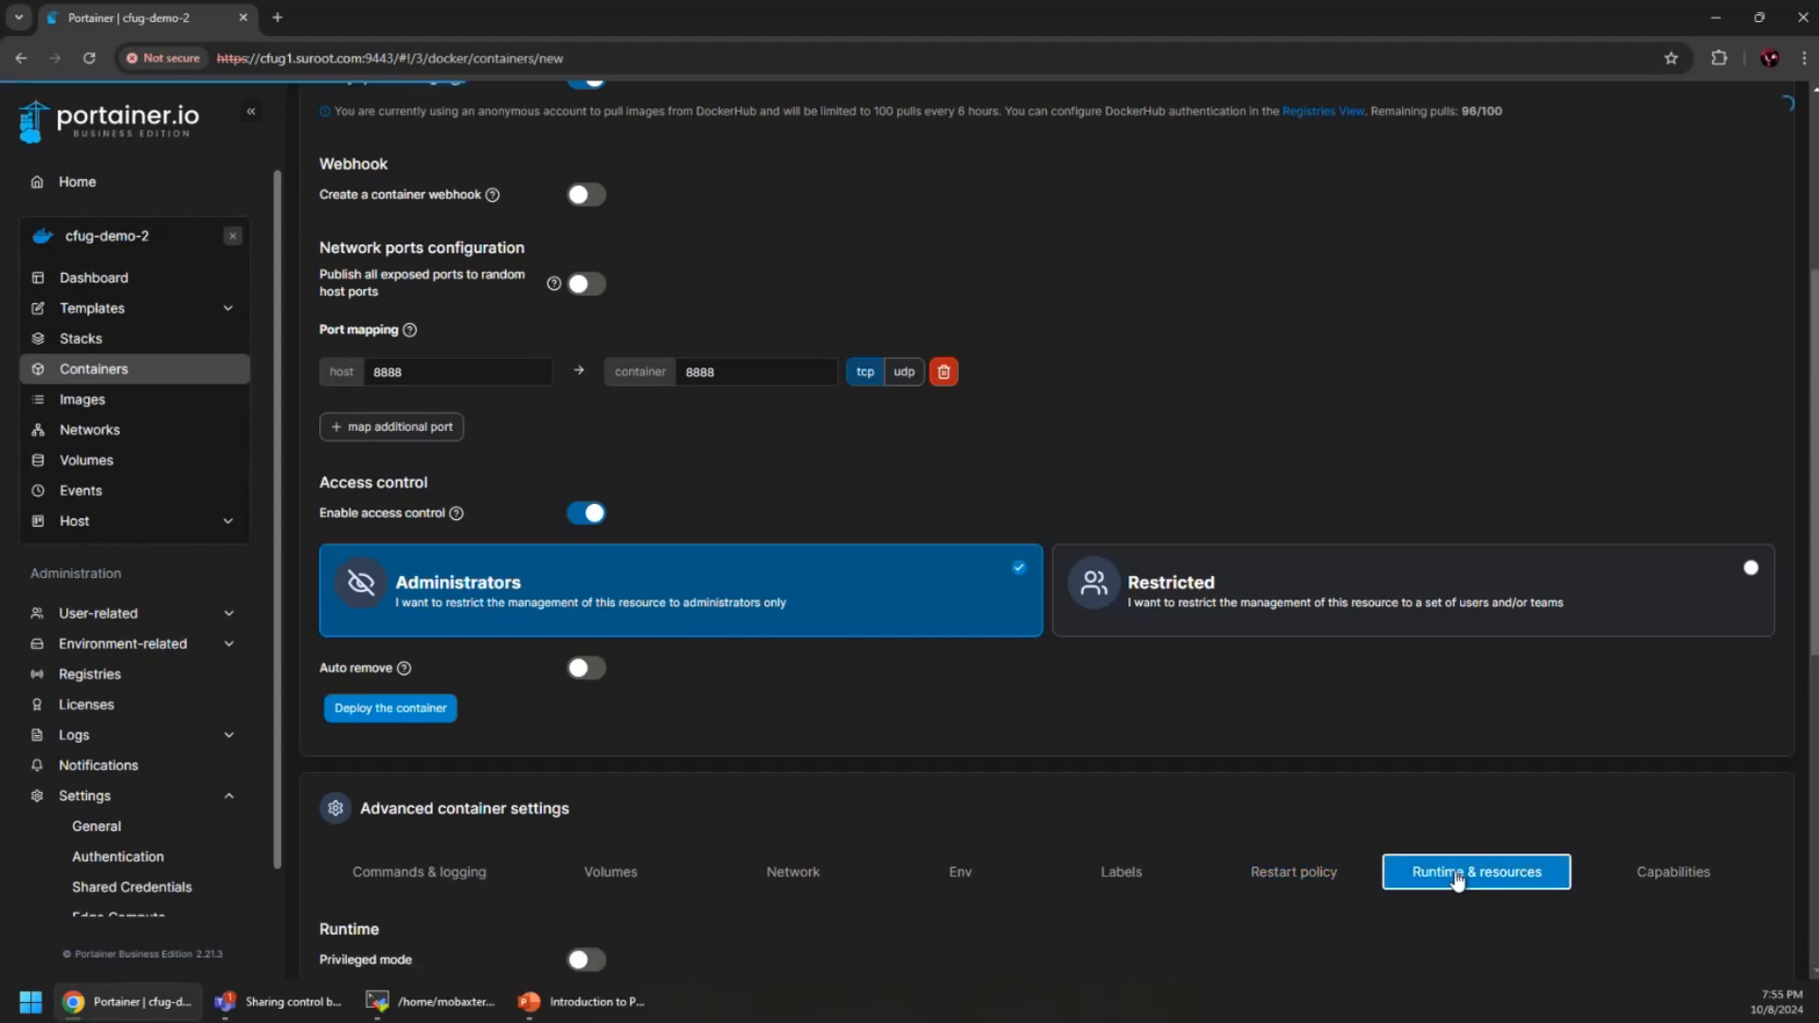
{"action": "scroll", "coordinate": [904, 744], "scroll_direction": "down", "scroll_amount": 5}
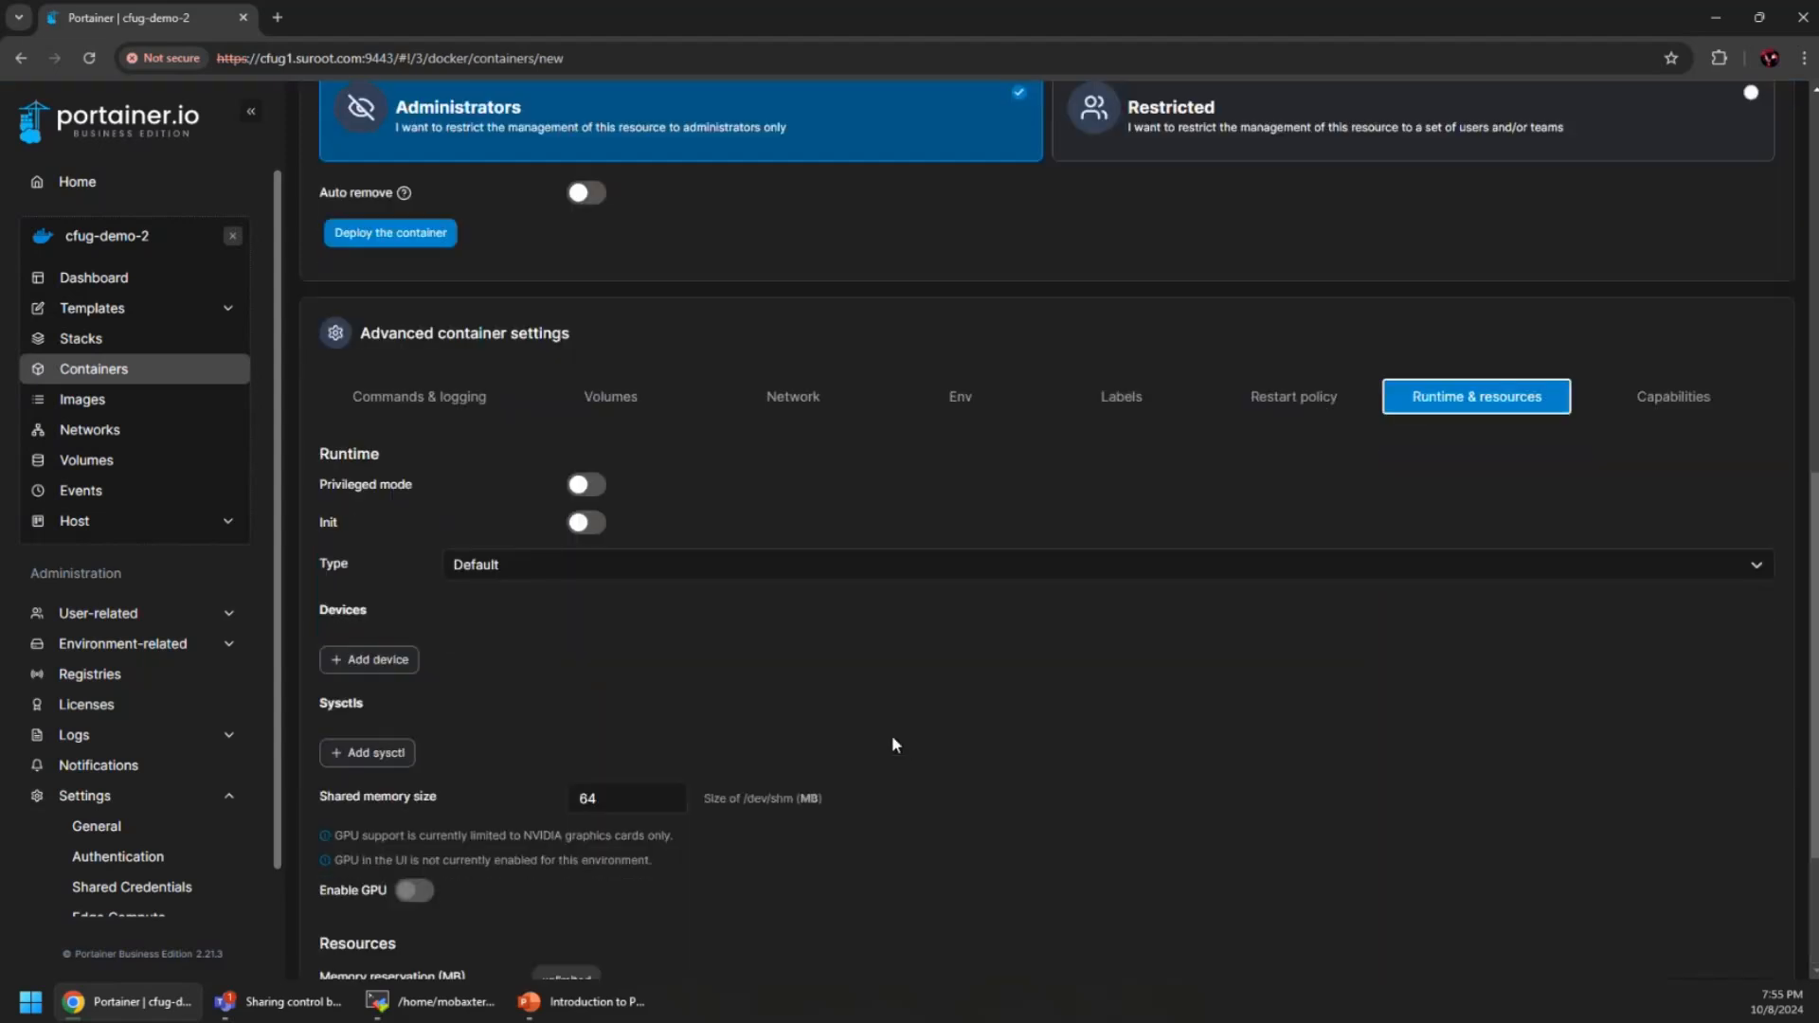
{"action": "scroll", "coordinate": [891, 735], "scroll_direction": "up", "scroll_amount": 3}
Check the Capabilities toggles and deploy the today container
{"action": "left_click", "coordinate": [1673, 682]}
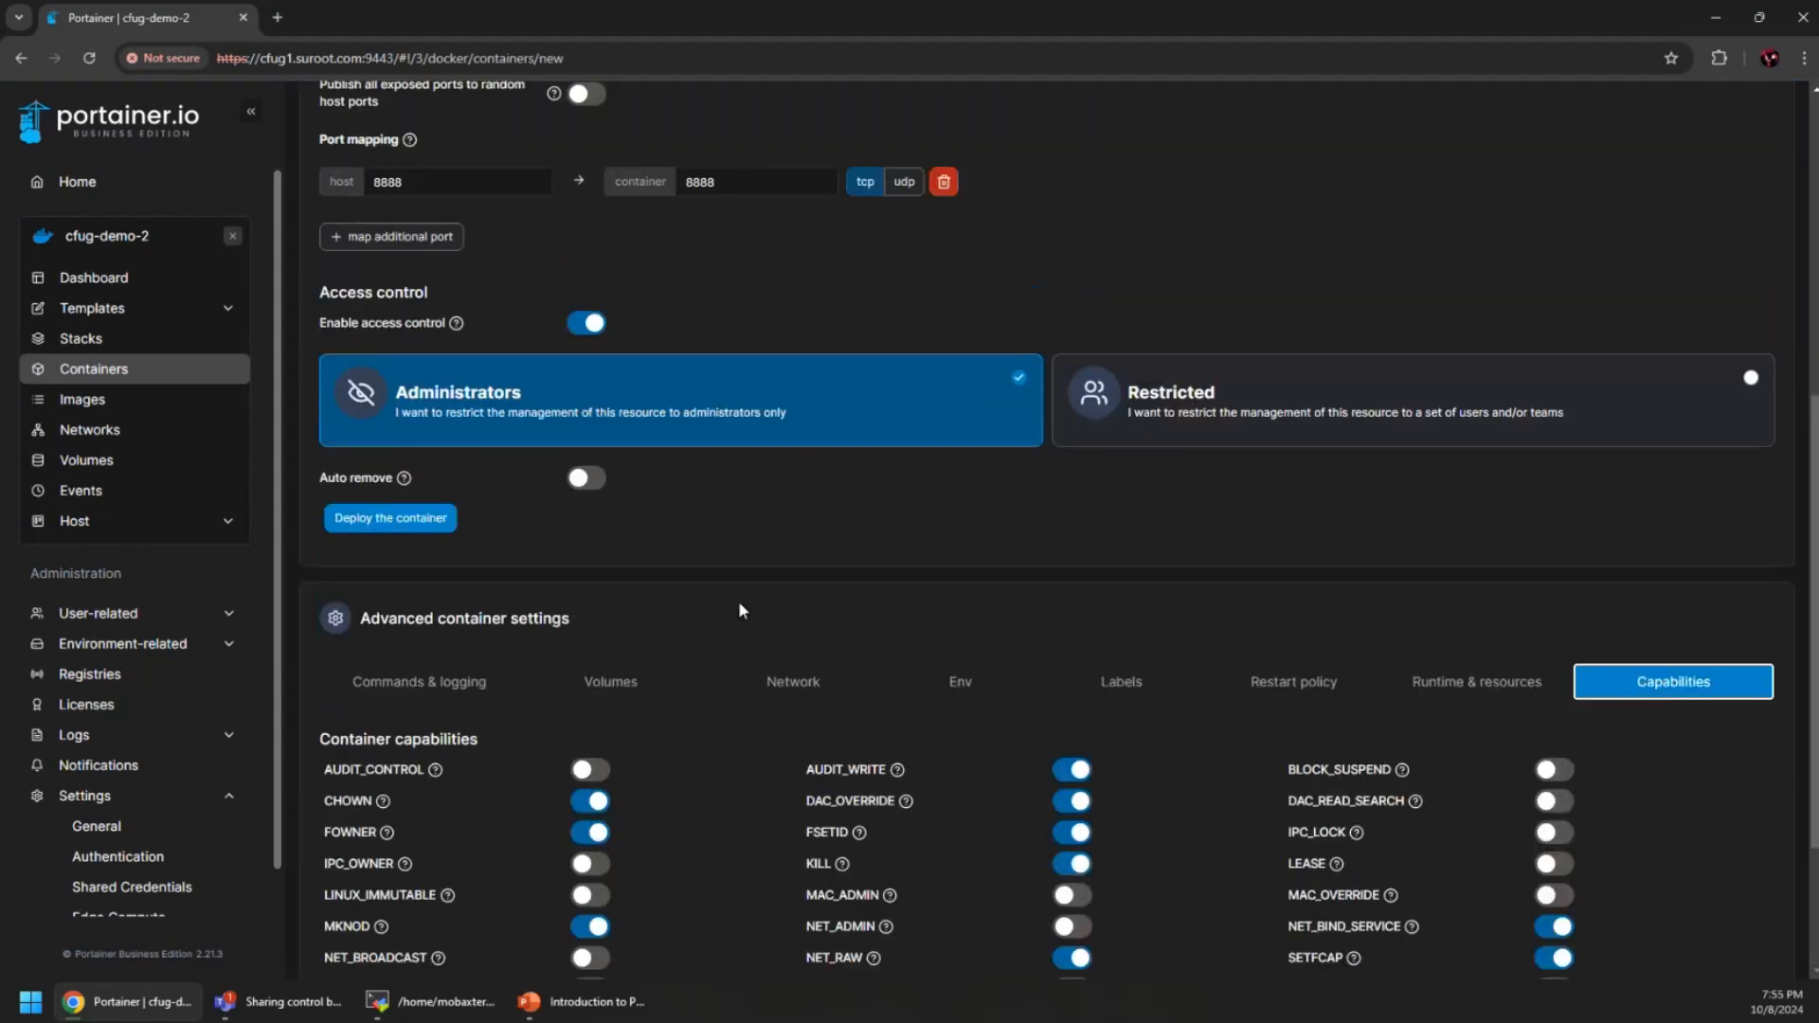
{"action": "scroll", "coordinate": [739, 630], "scroll_direction": "up", "scroll_amount": 5}
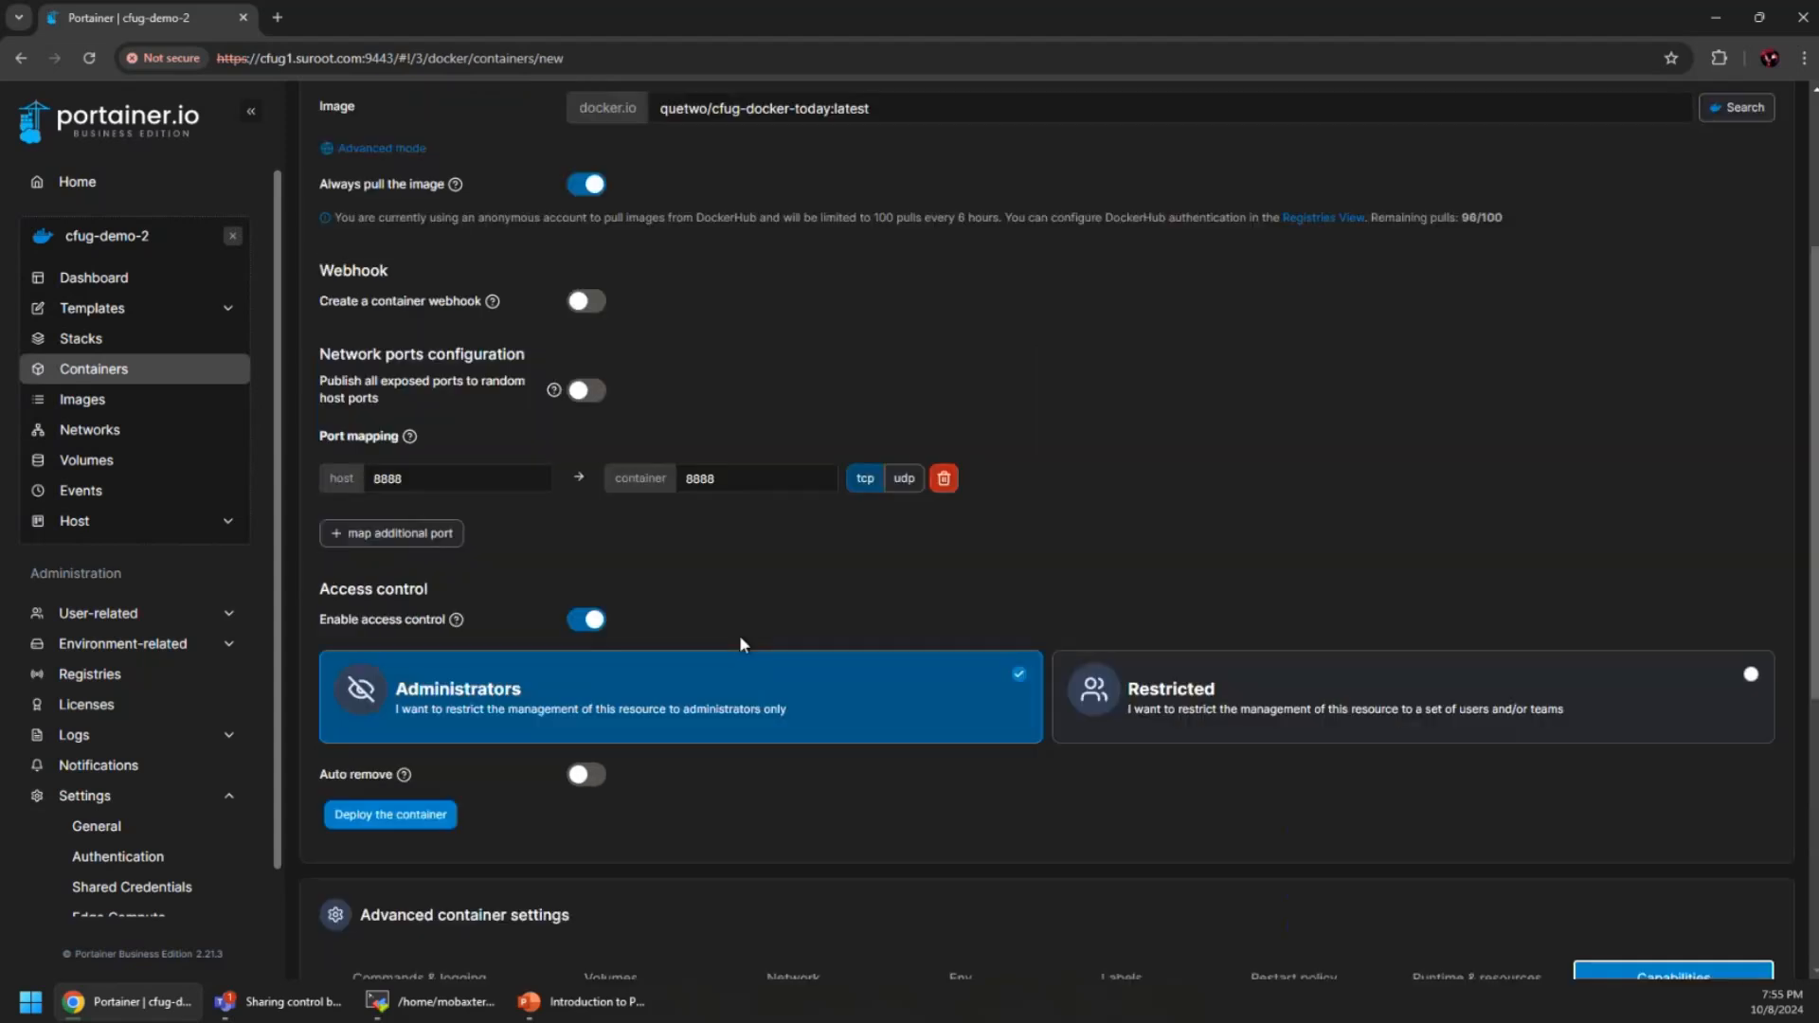
{"action": "scroll", "coordinate": [967, 772], "scroll_direction": "down", "scroll_amount": 1}
{"action": "left_click", "coordinate": [394, 900]}
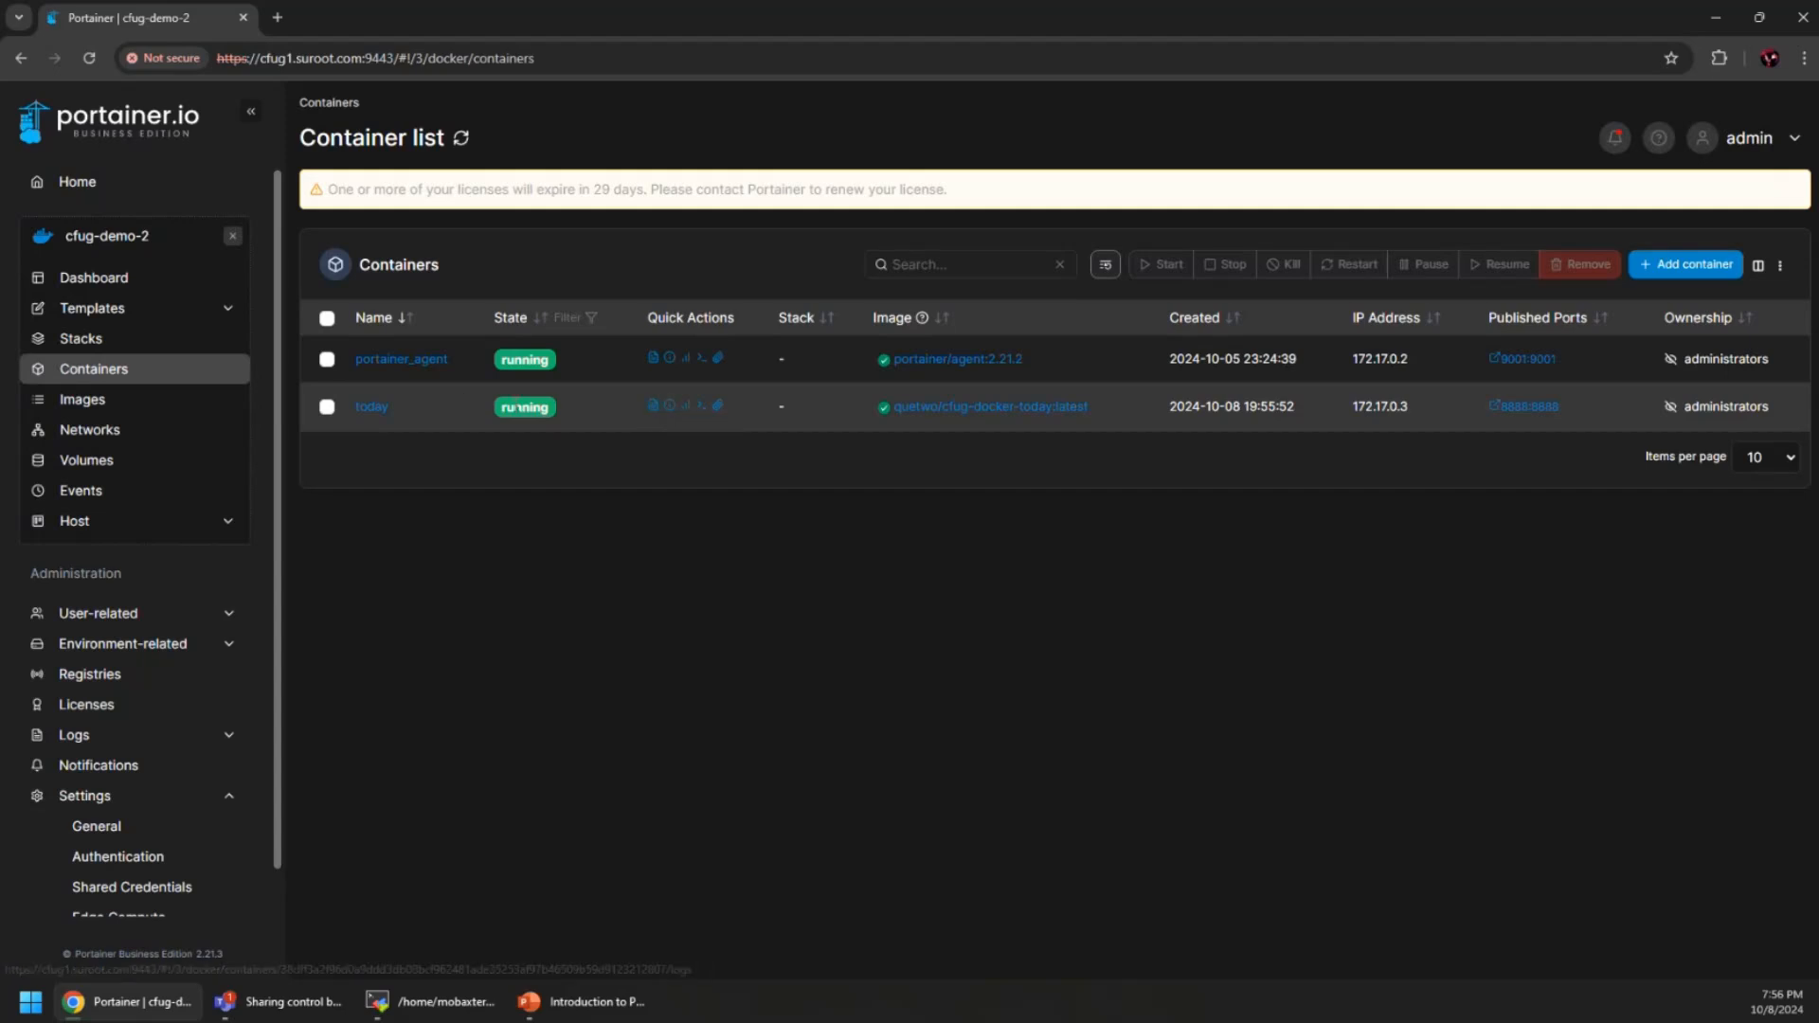
Open the today container's details, showing running status and IP 172.17.0.3
{"action": "left_click", "coordinate": [387, 409]}
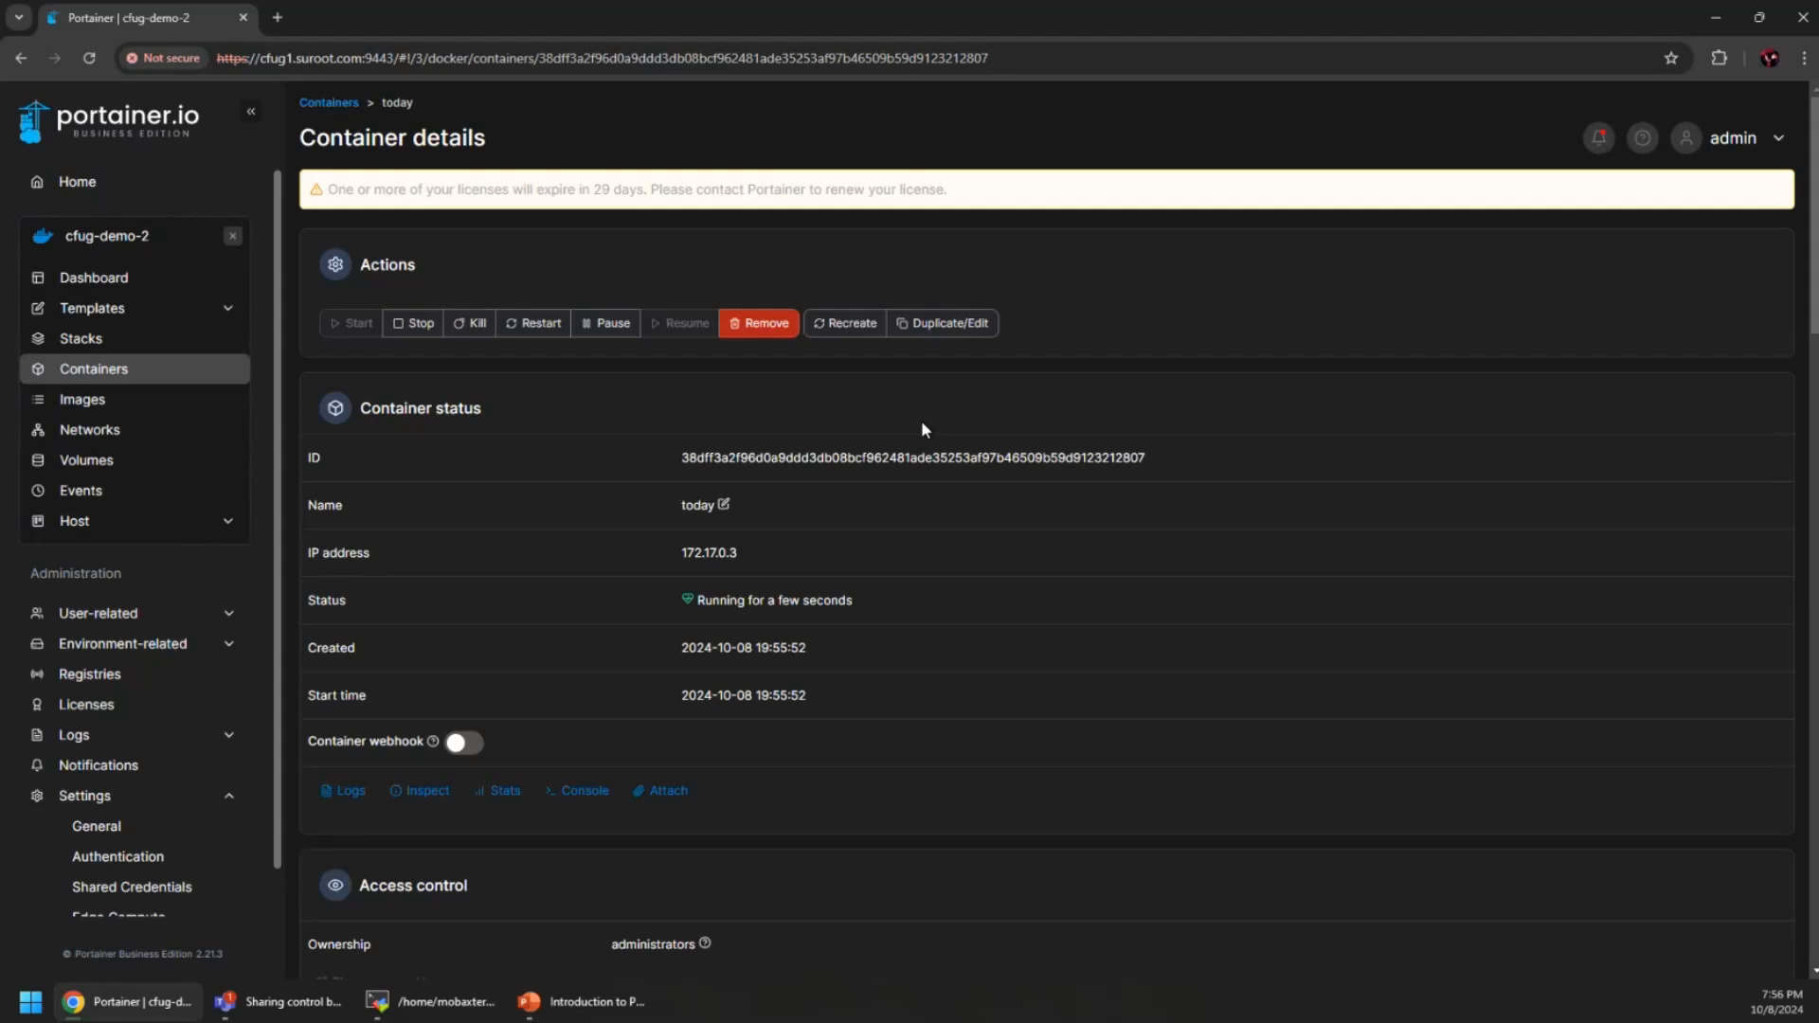
{"action": "scroll", "coordinate": [864, 516], "scroll_direction": "down", "scroll_amount": 2}
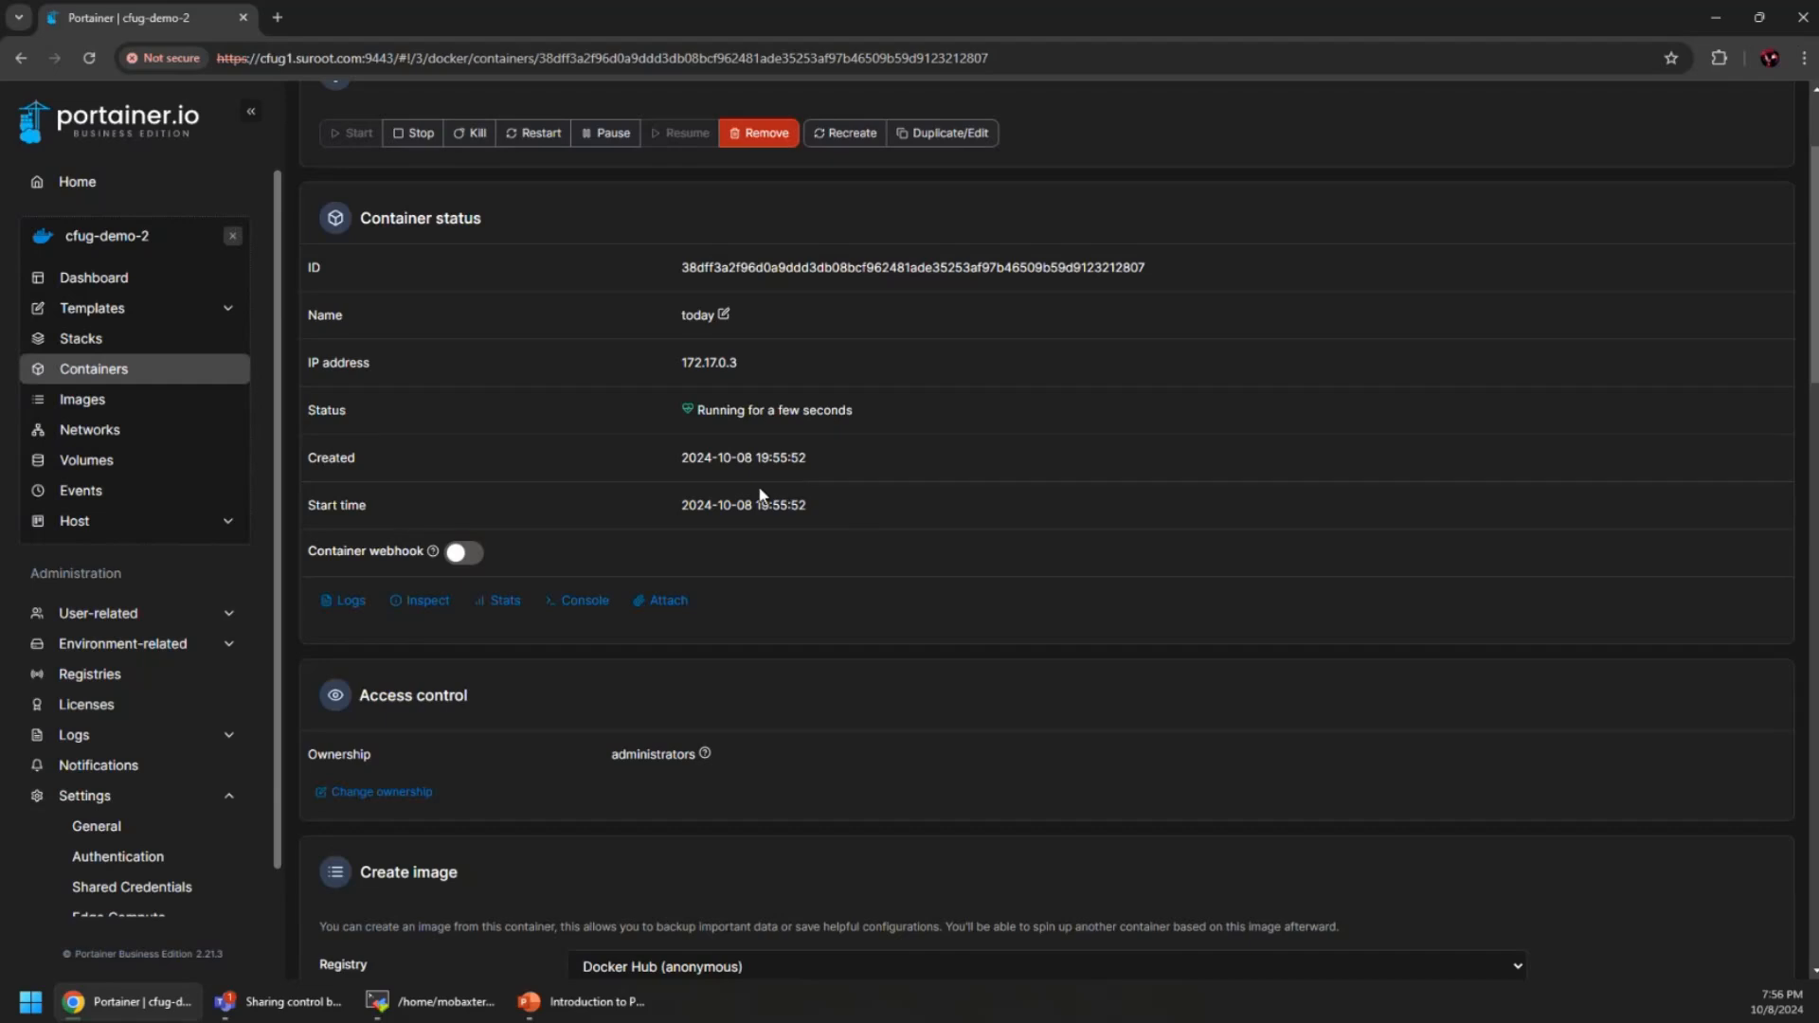
{"action": "scroll", "coordinate": [706, 521], "scroll_direction": "up", "scroll_amount": 1}
{"action": "scroll", "coordinate": [707, 512], "scroll_direction": "down", "scroll_amount": 1}
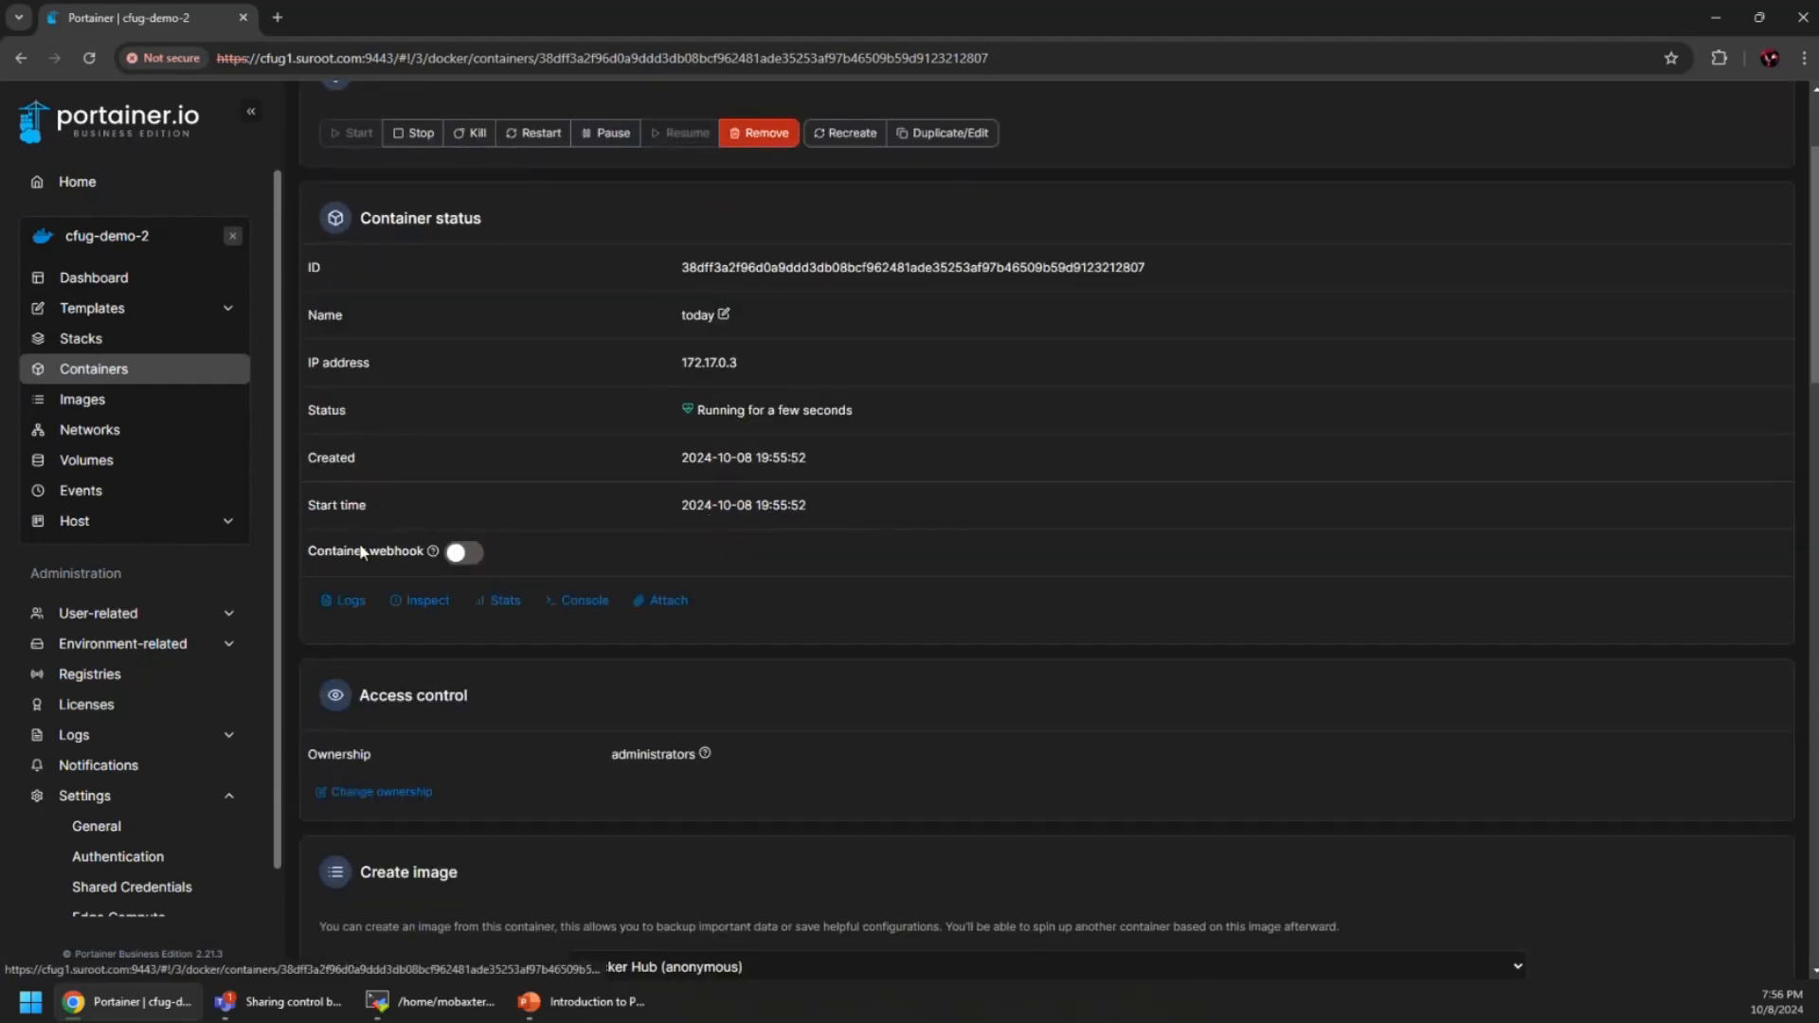
{"action": "left_click", "coordinate": [353, 611]}
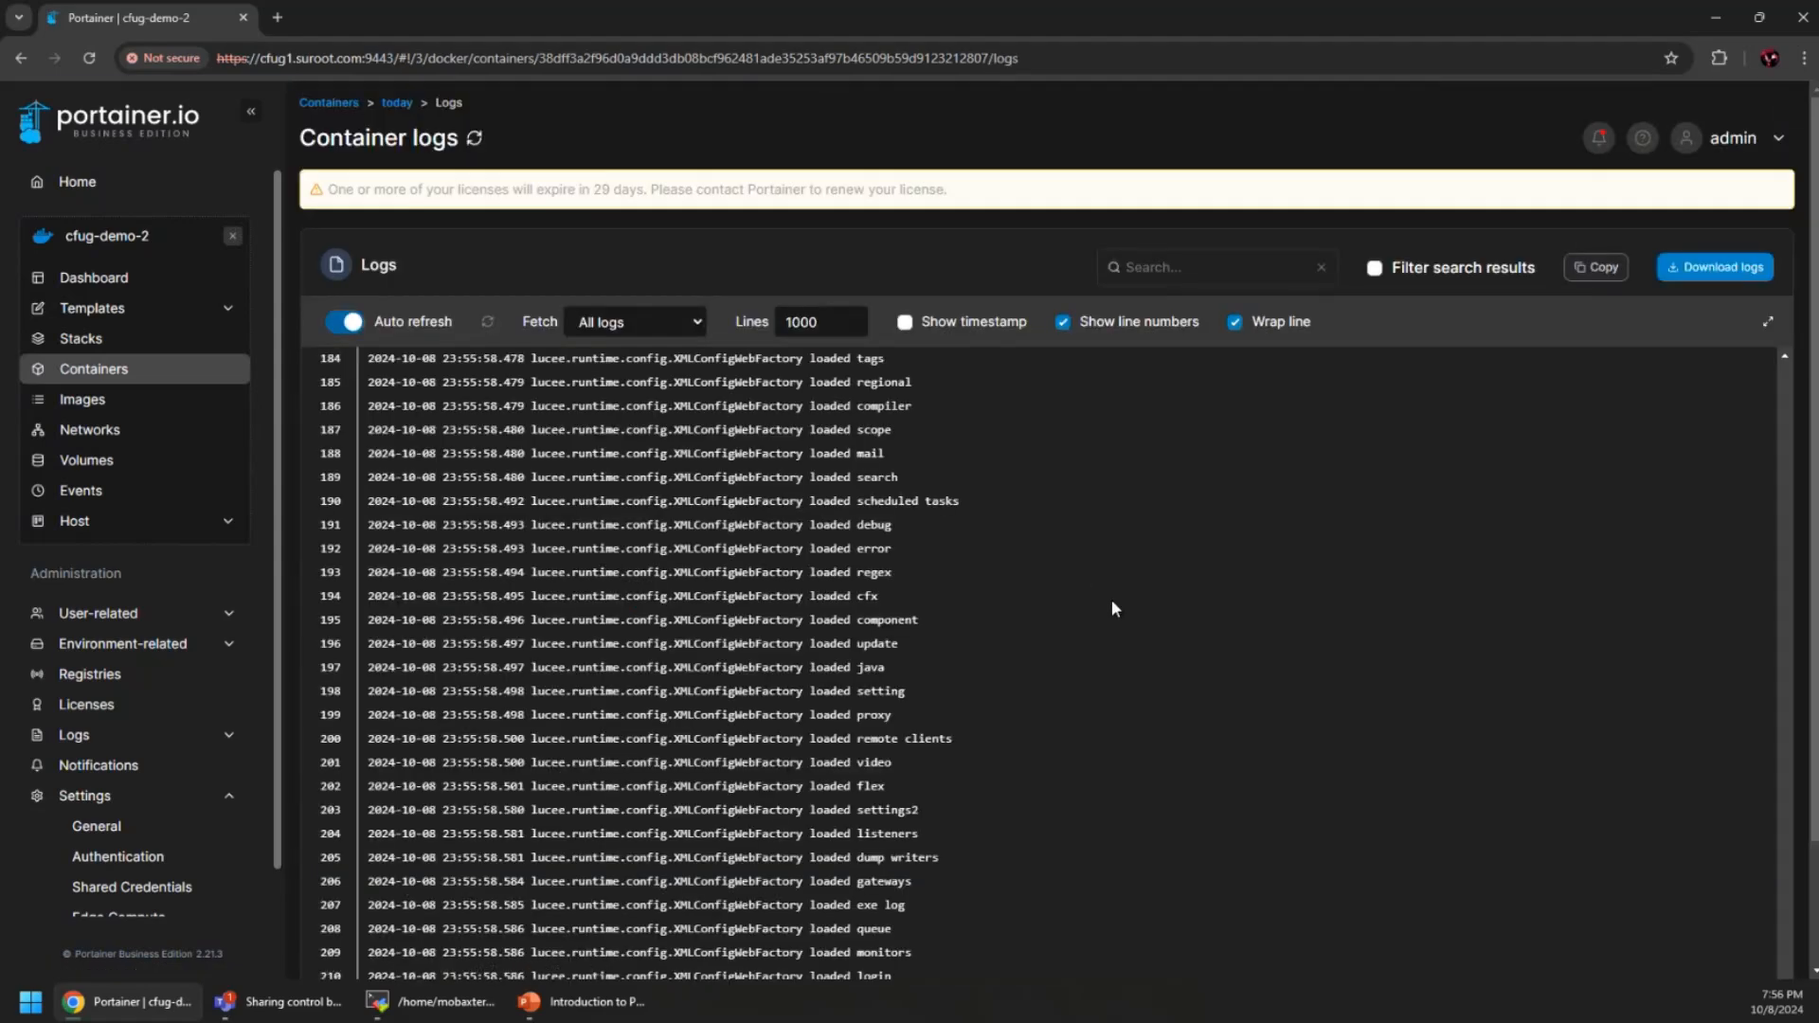
{"action": "scroll", "coordinate": [1111, 598], "scroll_direction": "up", "scroll_amount": 20}
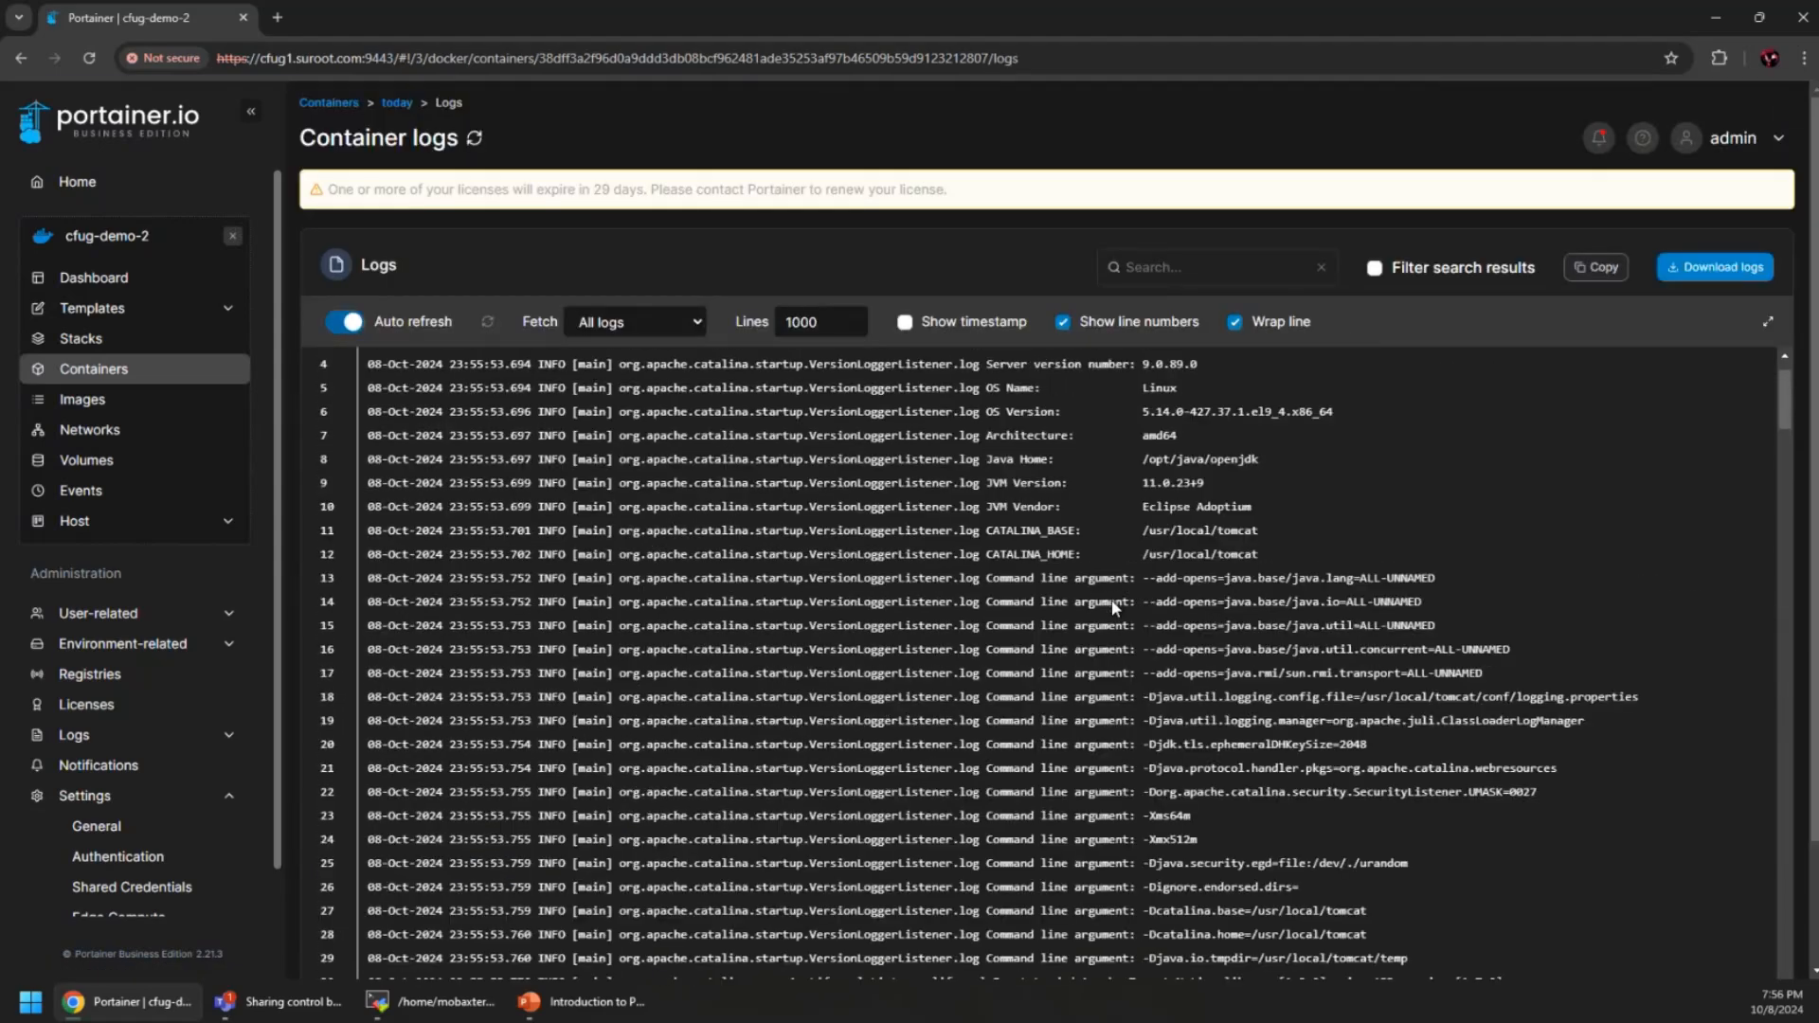
{"action": "scroll", "coordinate": [1050, 642], "scroll_direction": "down", "scroll_amount": 10}
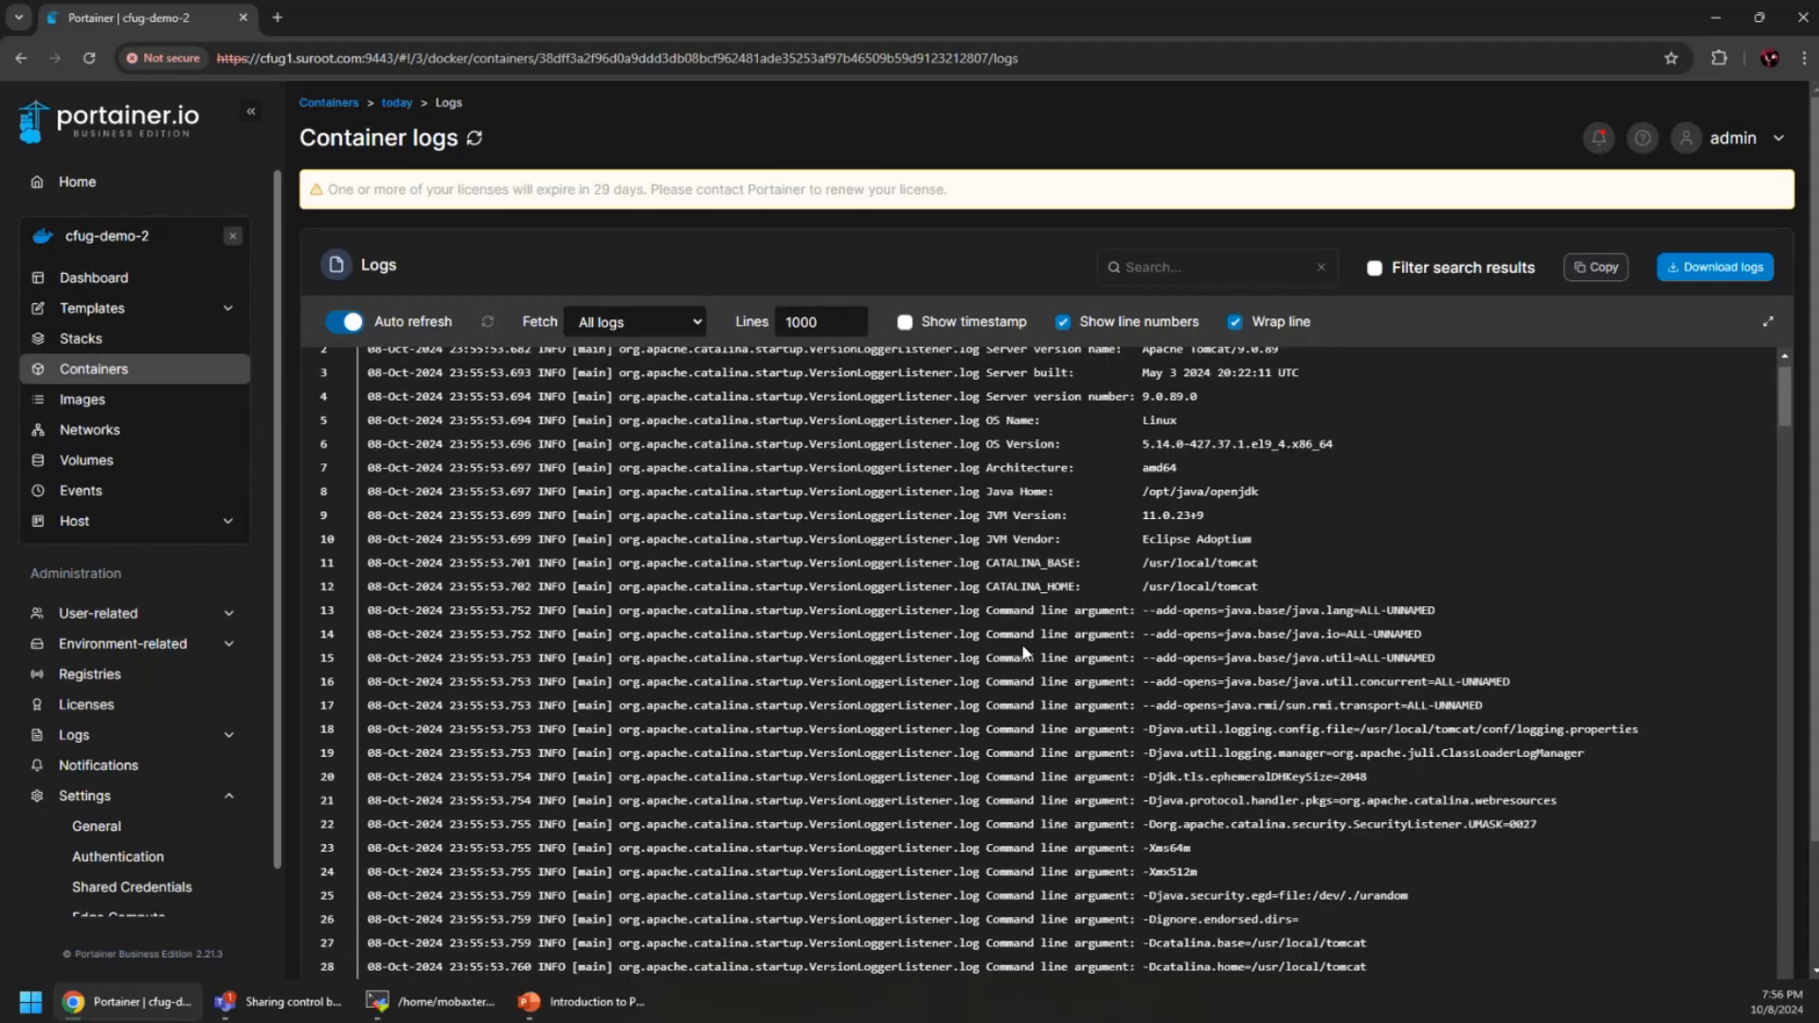
{"action": "scroll", "coordinate": [849, 581], "scroll_direction": "down", "scroll_amount": 20}
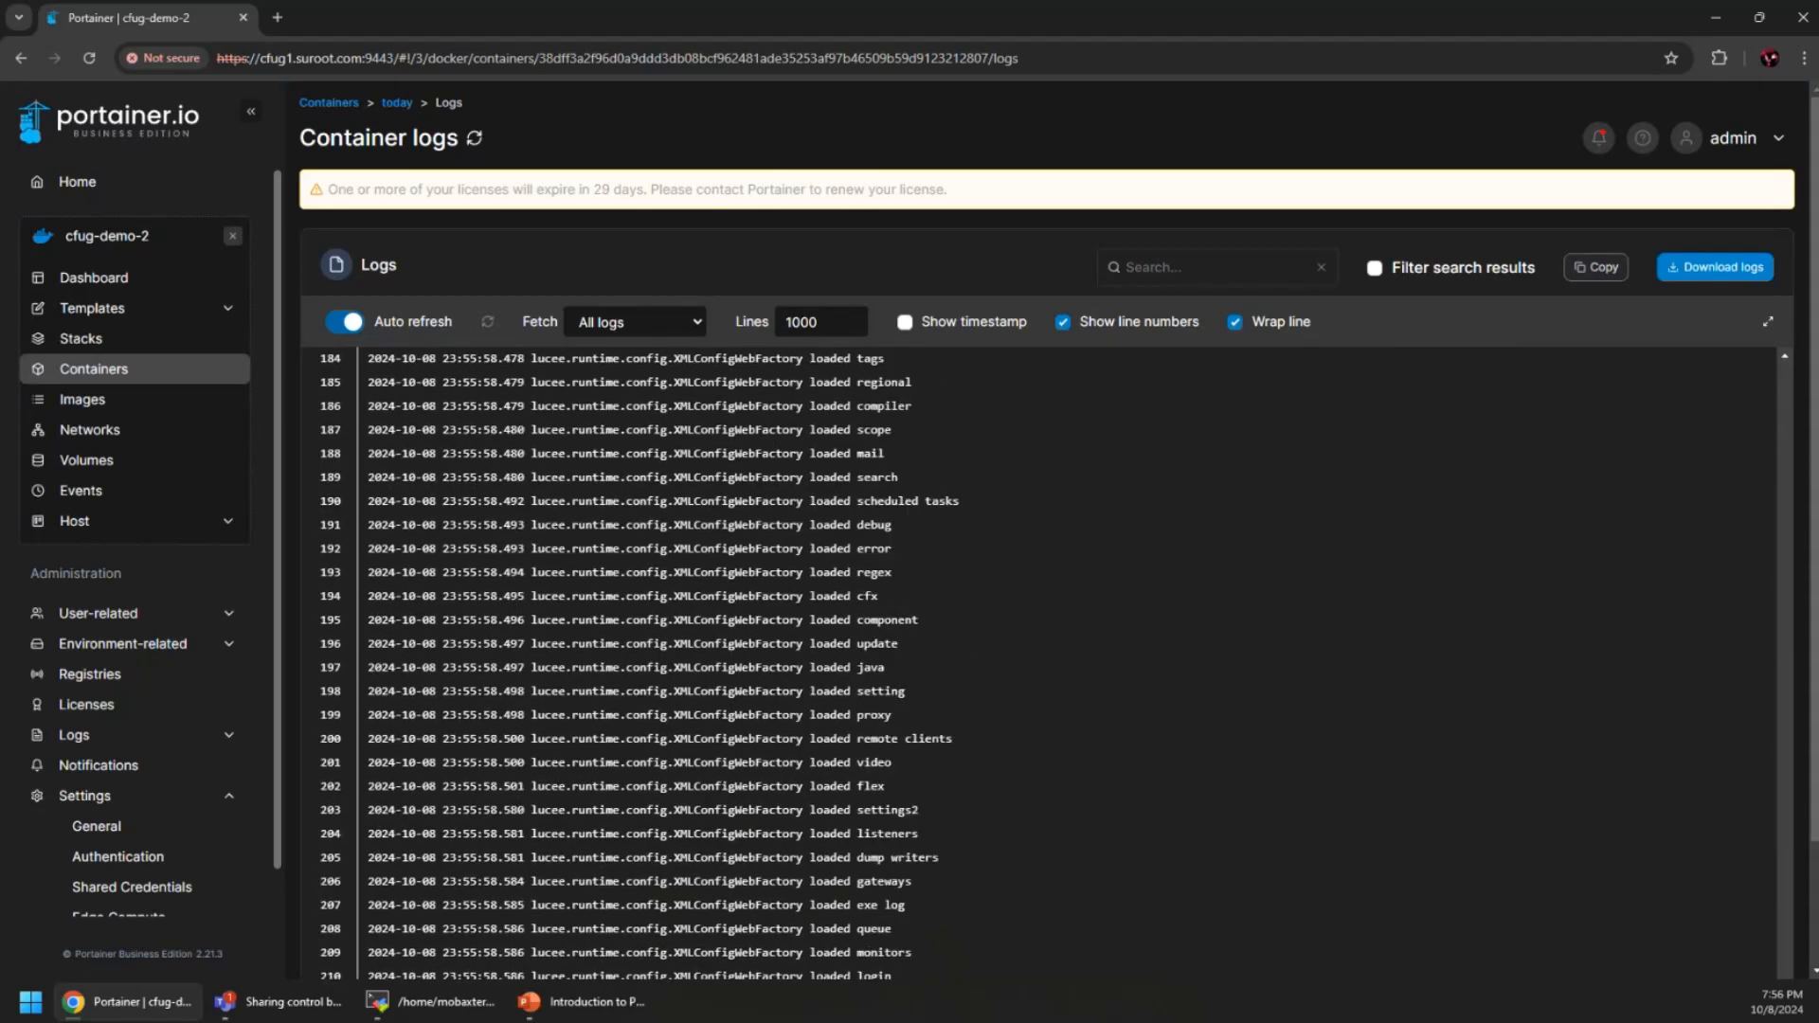
{"action": "scroll", "coordinate": [1116, 959], "scroll_direction": "down", "scroll_amount": 2}
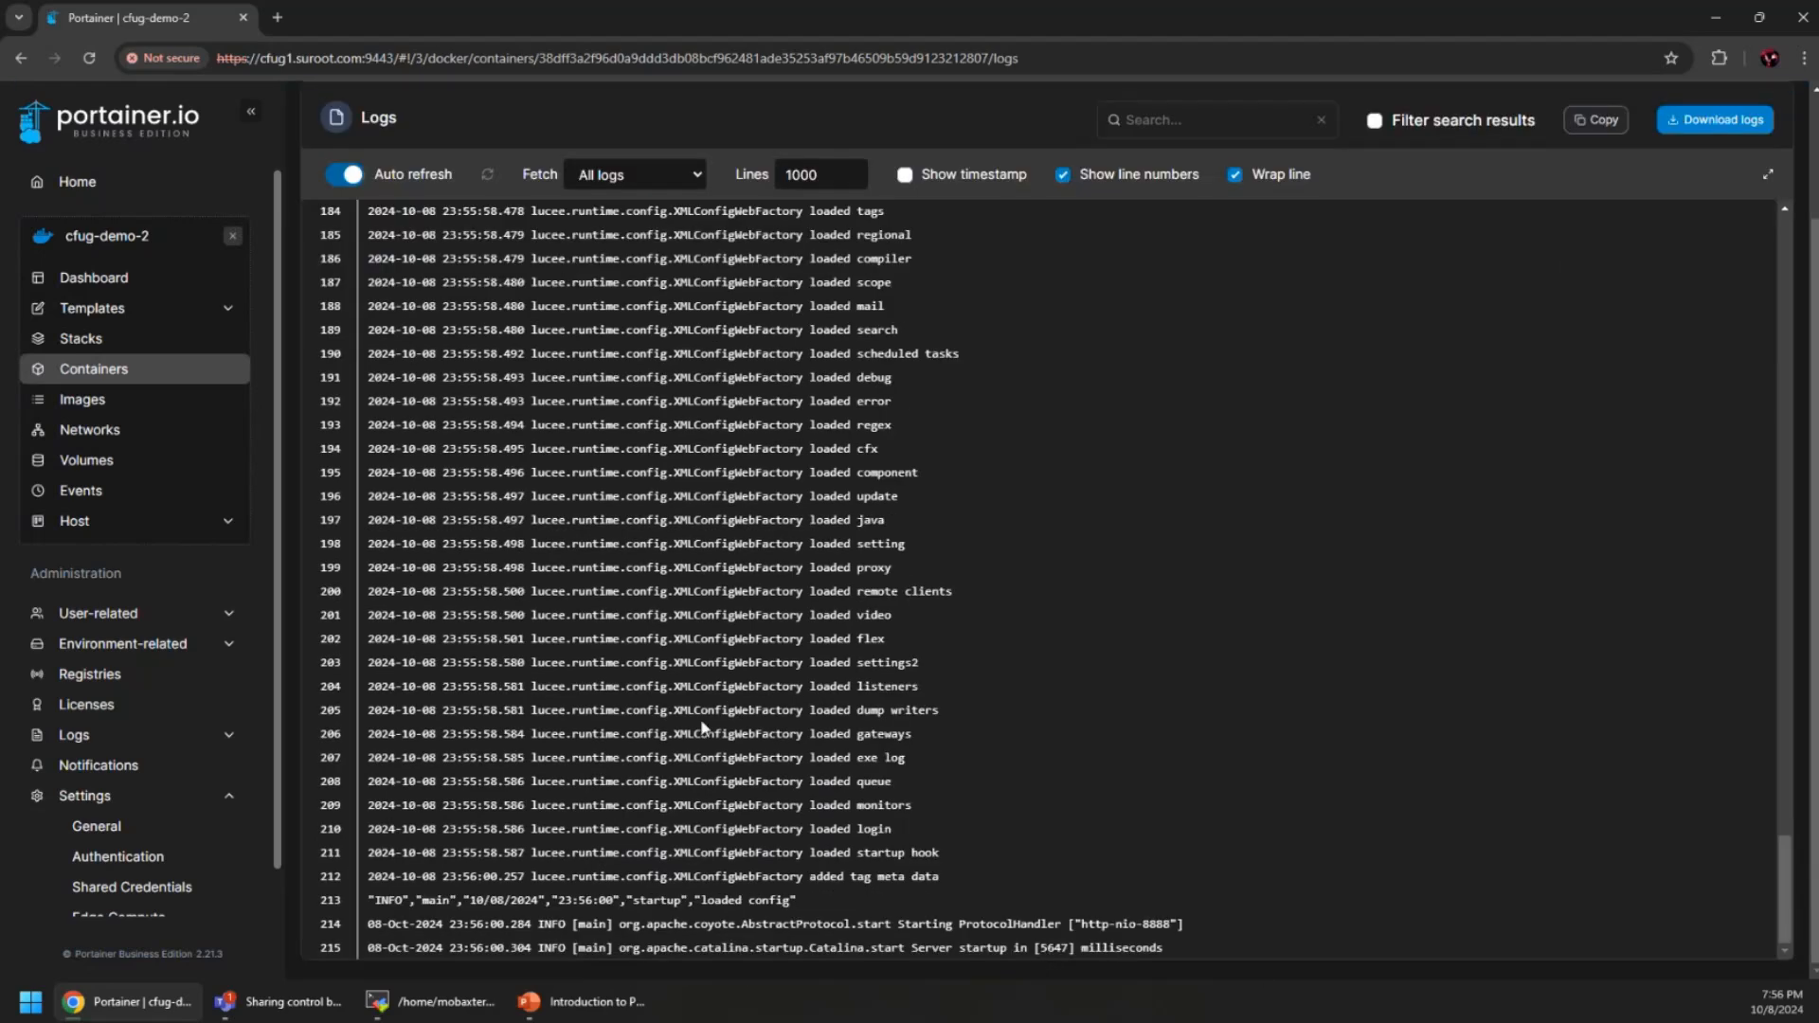
{"action": "scroll", "coordinate": [630, 705], "scroll_direction": "up", "scroll_amount": 10}
{"action": "scroll", "coordinate": [627, 680], "scroll_direction": "up", "scroll_amount": 10}
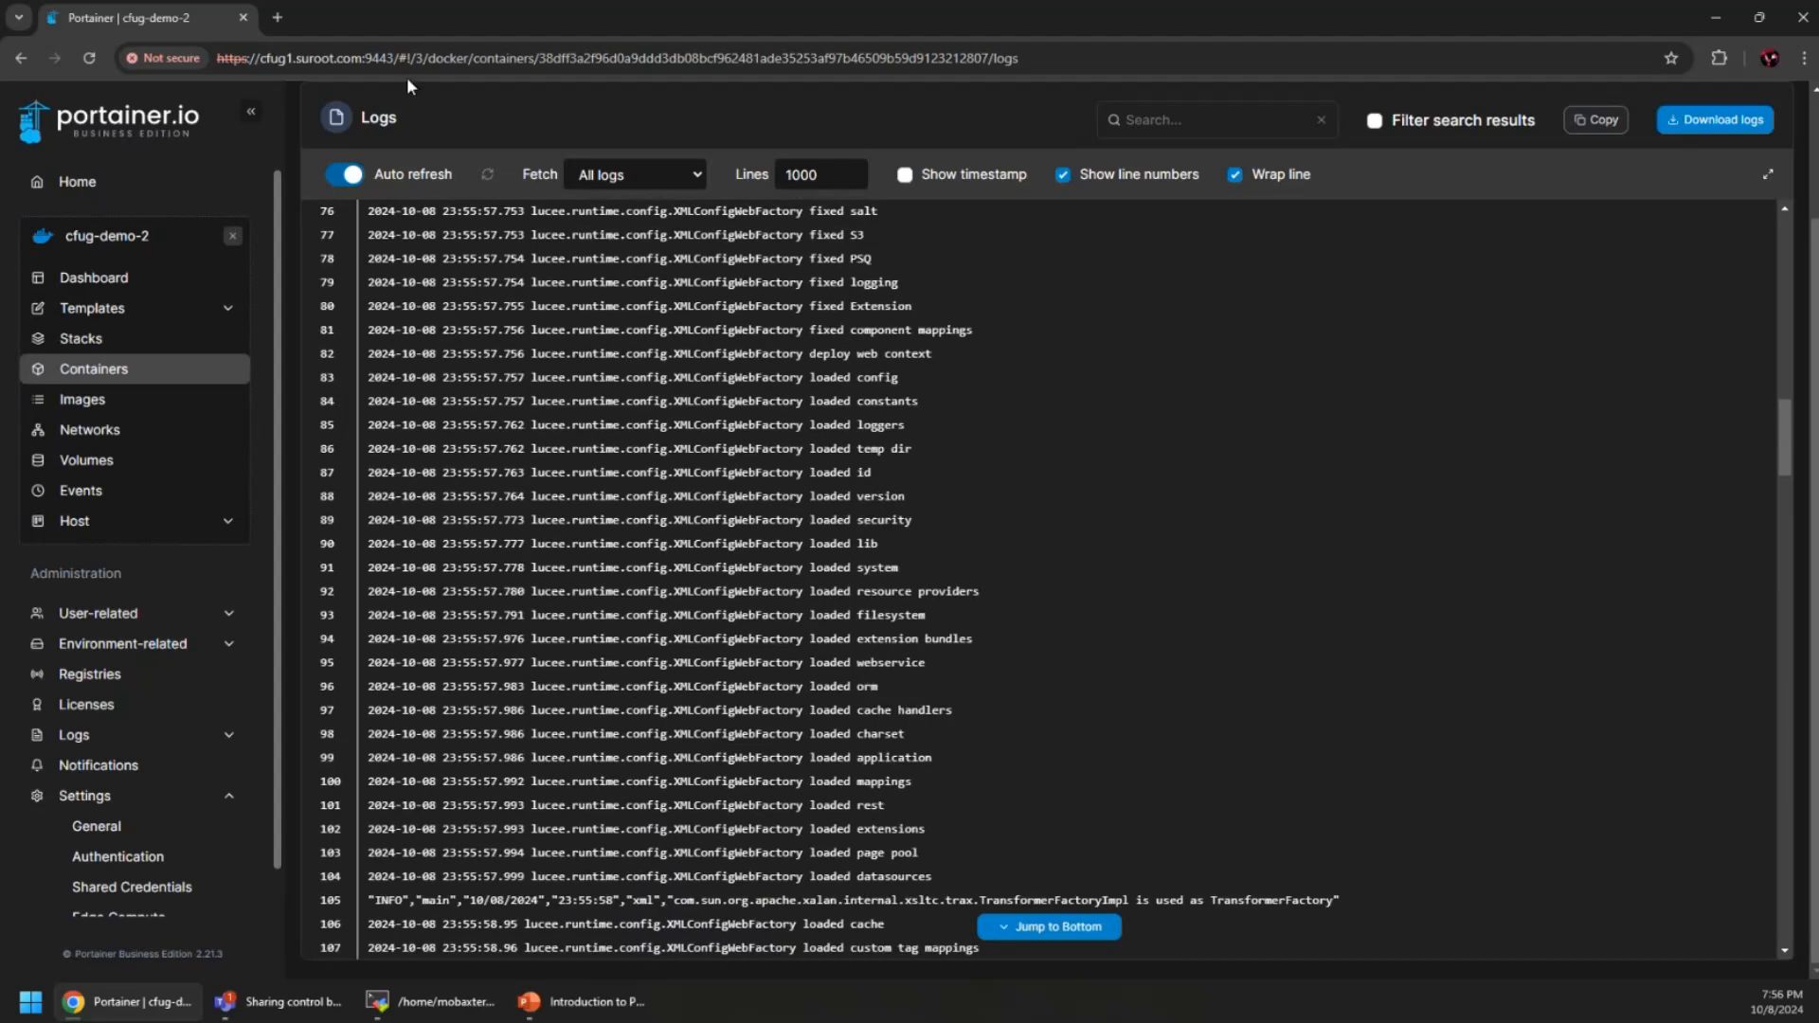
{"action": "scroll", "coordinate": [512, 173], "scroll_direction": "up", "scroll_amount": 2}
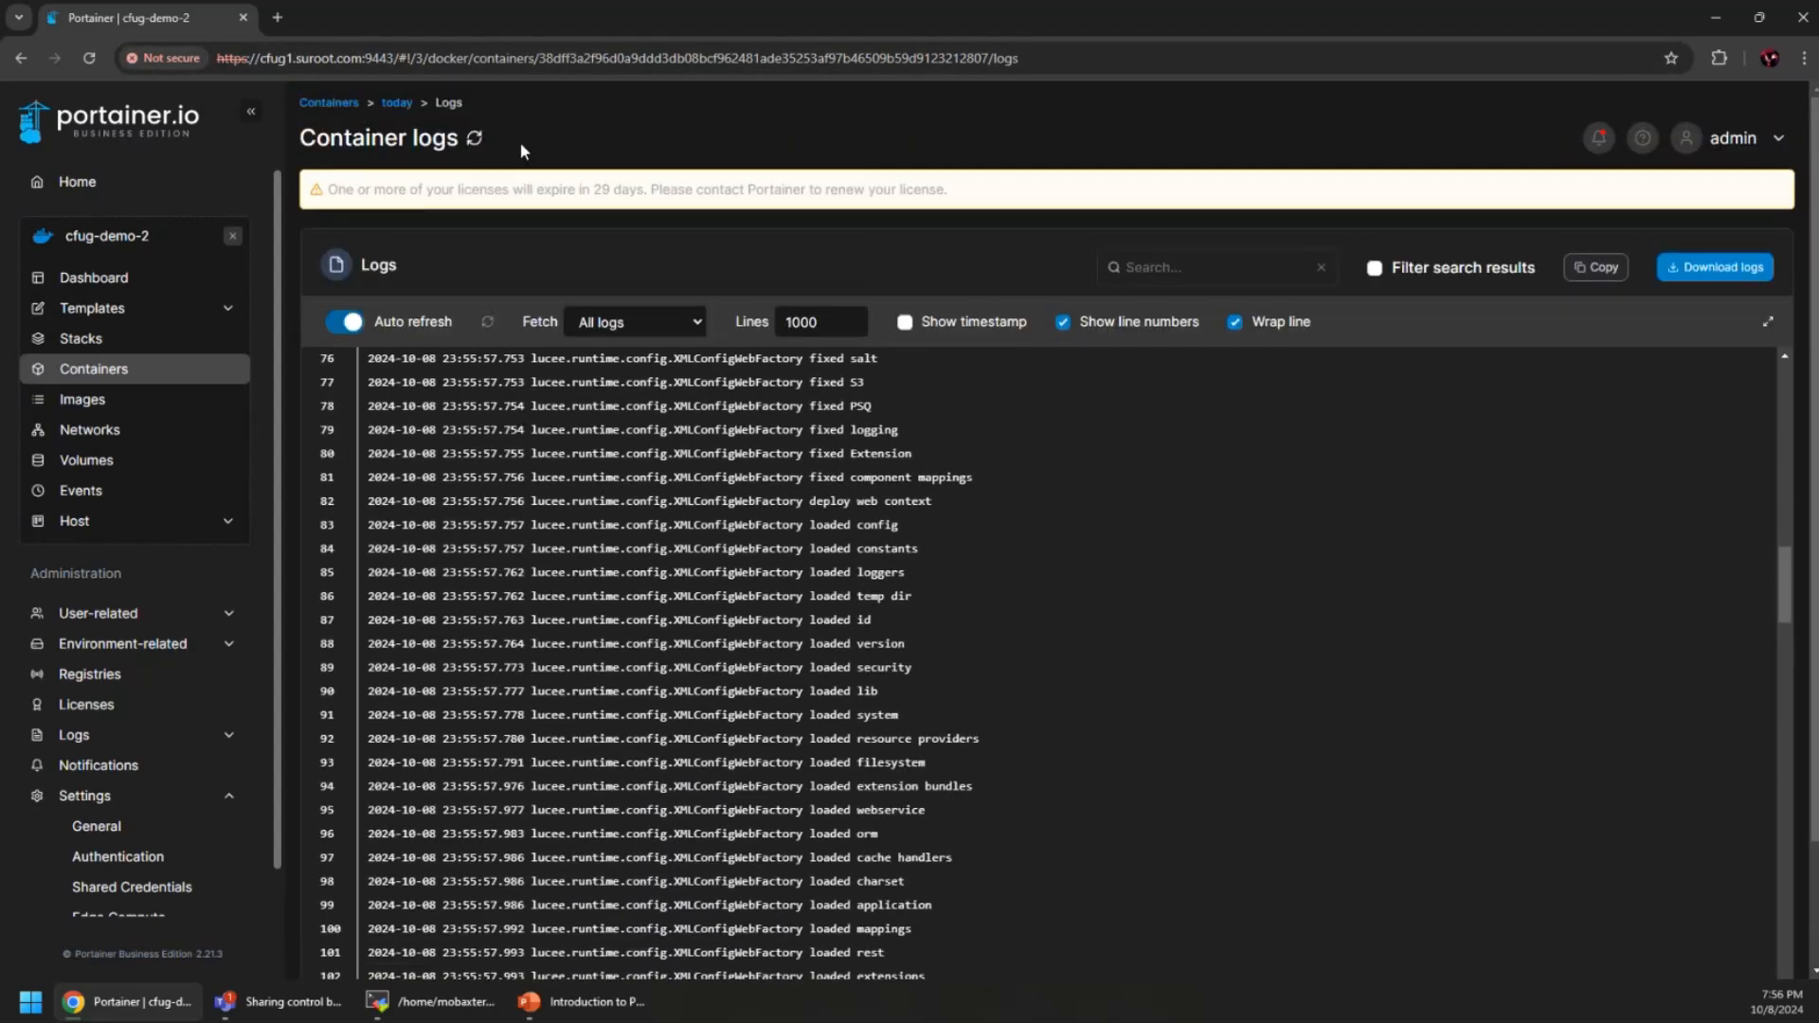
{"action": "left_click", "coordinate": [397, 102]}
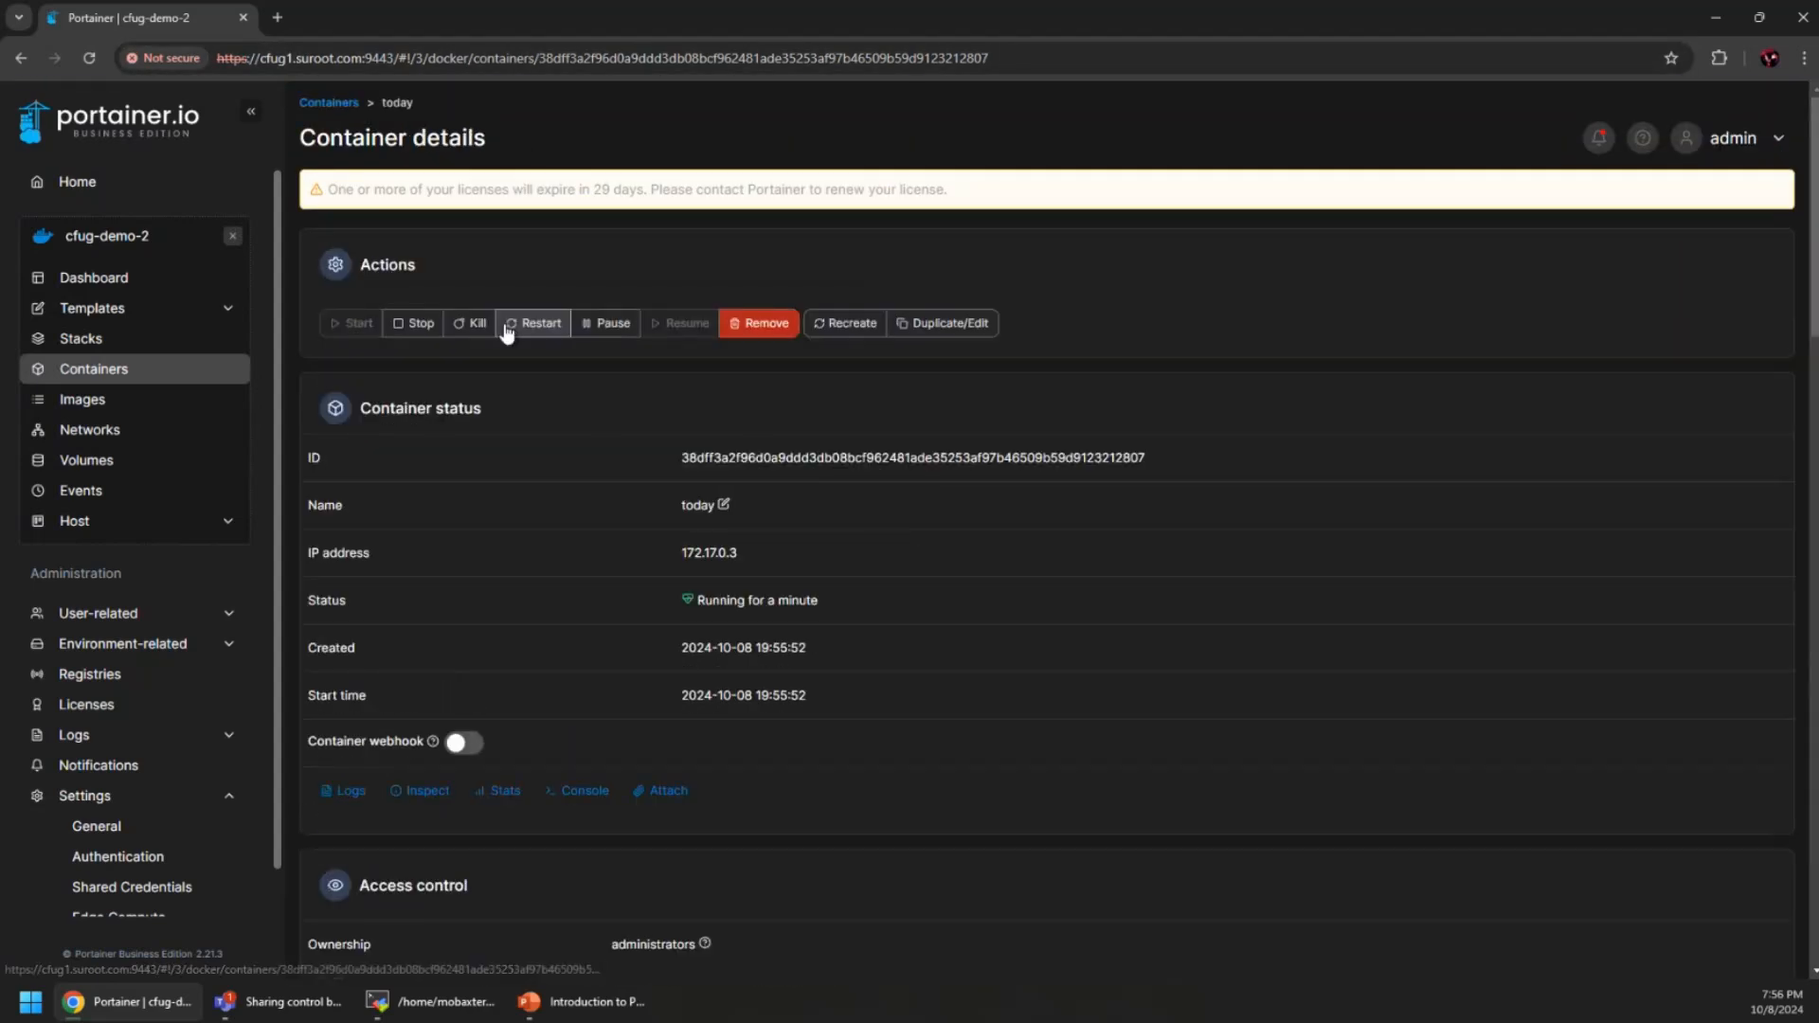
Inspect today's configuration and live stats (175.1 MB memory, Java process), then return to details
{"action": "left_click", "coordinate": [421, 790]}
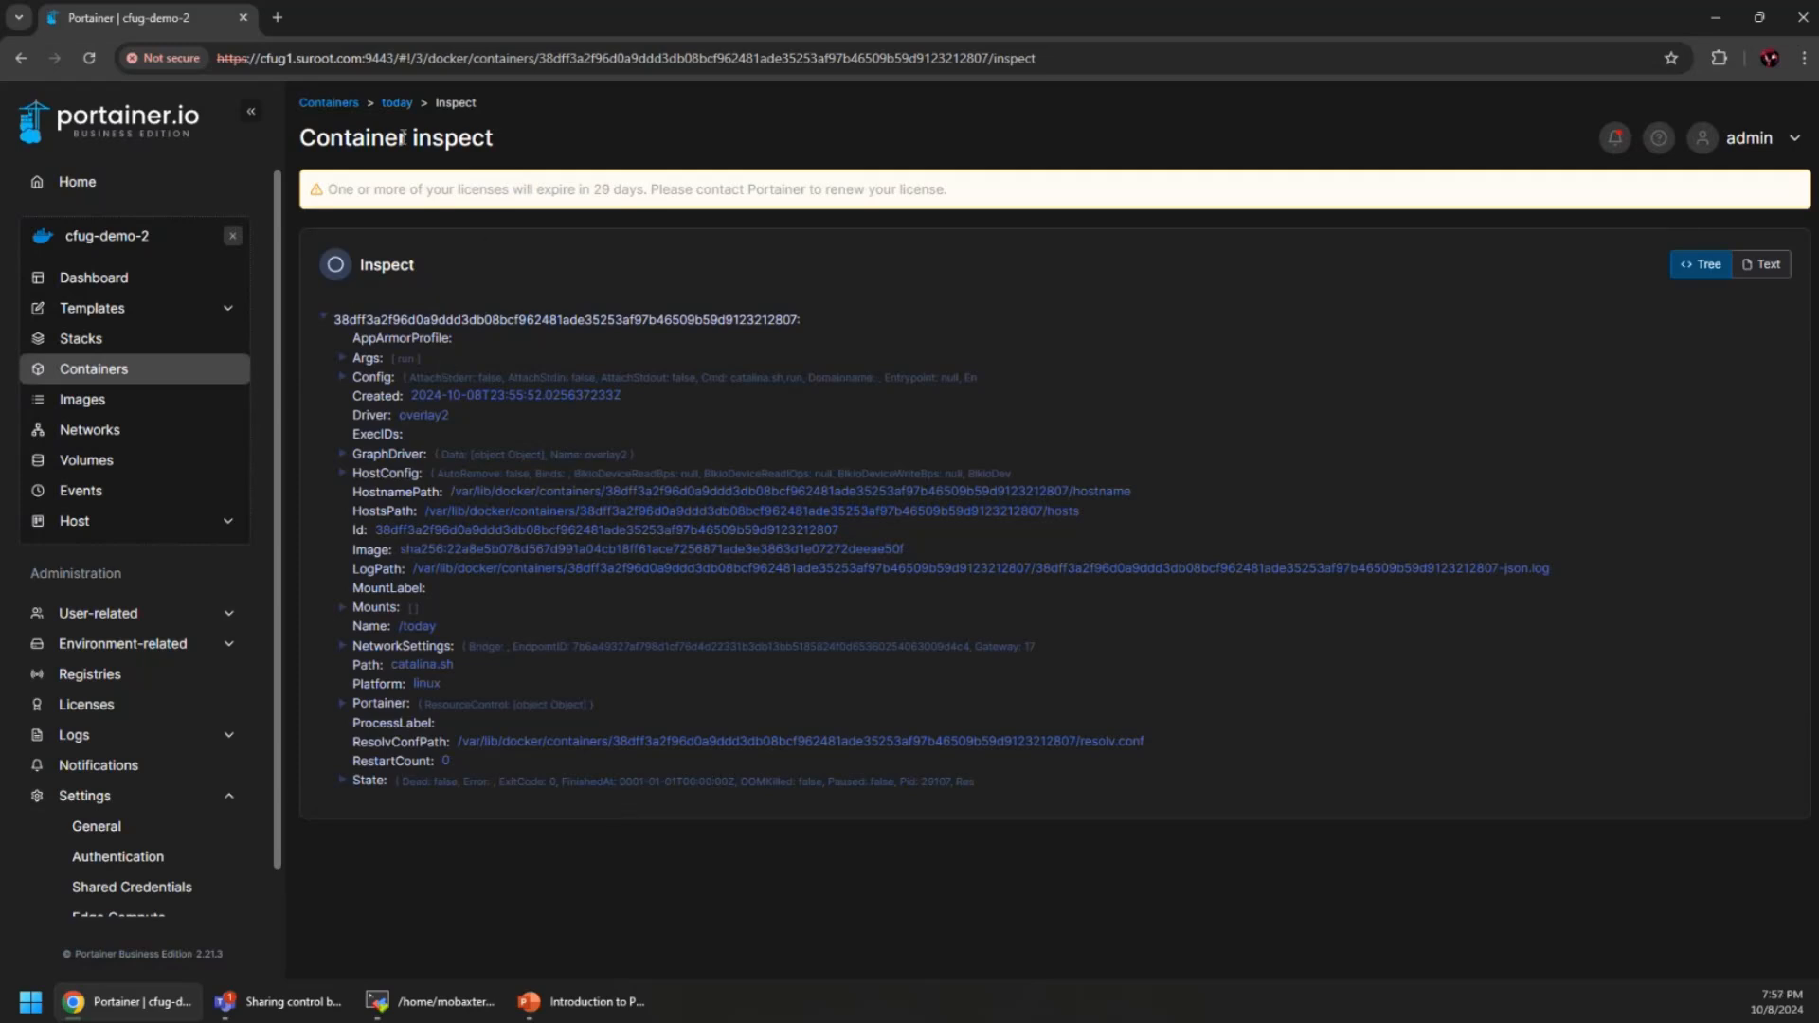
{"action": "left_click", "coordinate": [397, 102]}
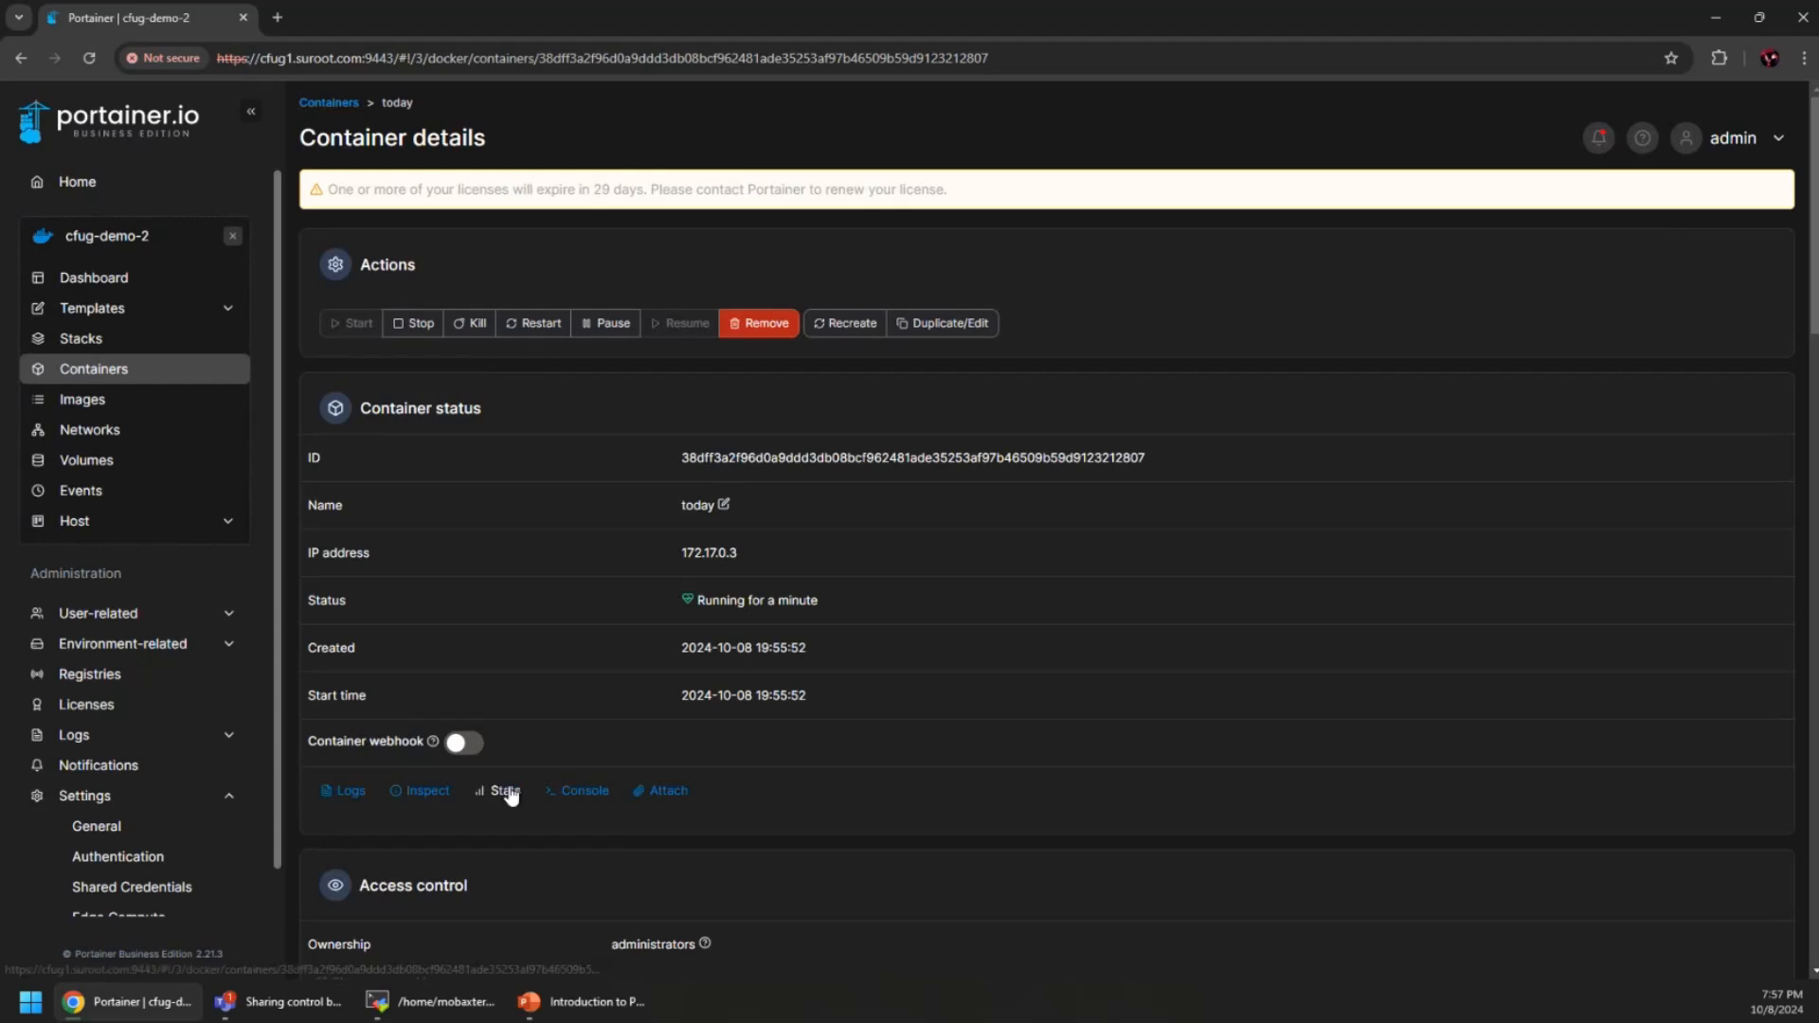
{"action": "left_click", "coordinate": [505, 790]}
{"action": "scroll", "coordinate": [908, 639], "scroll_direction": "down", "scroll_amount": 2}
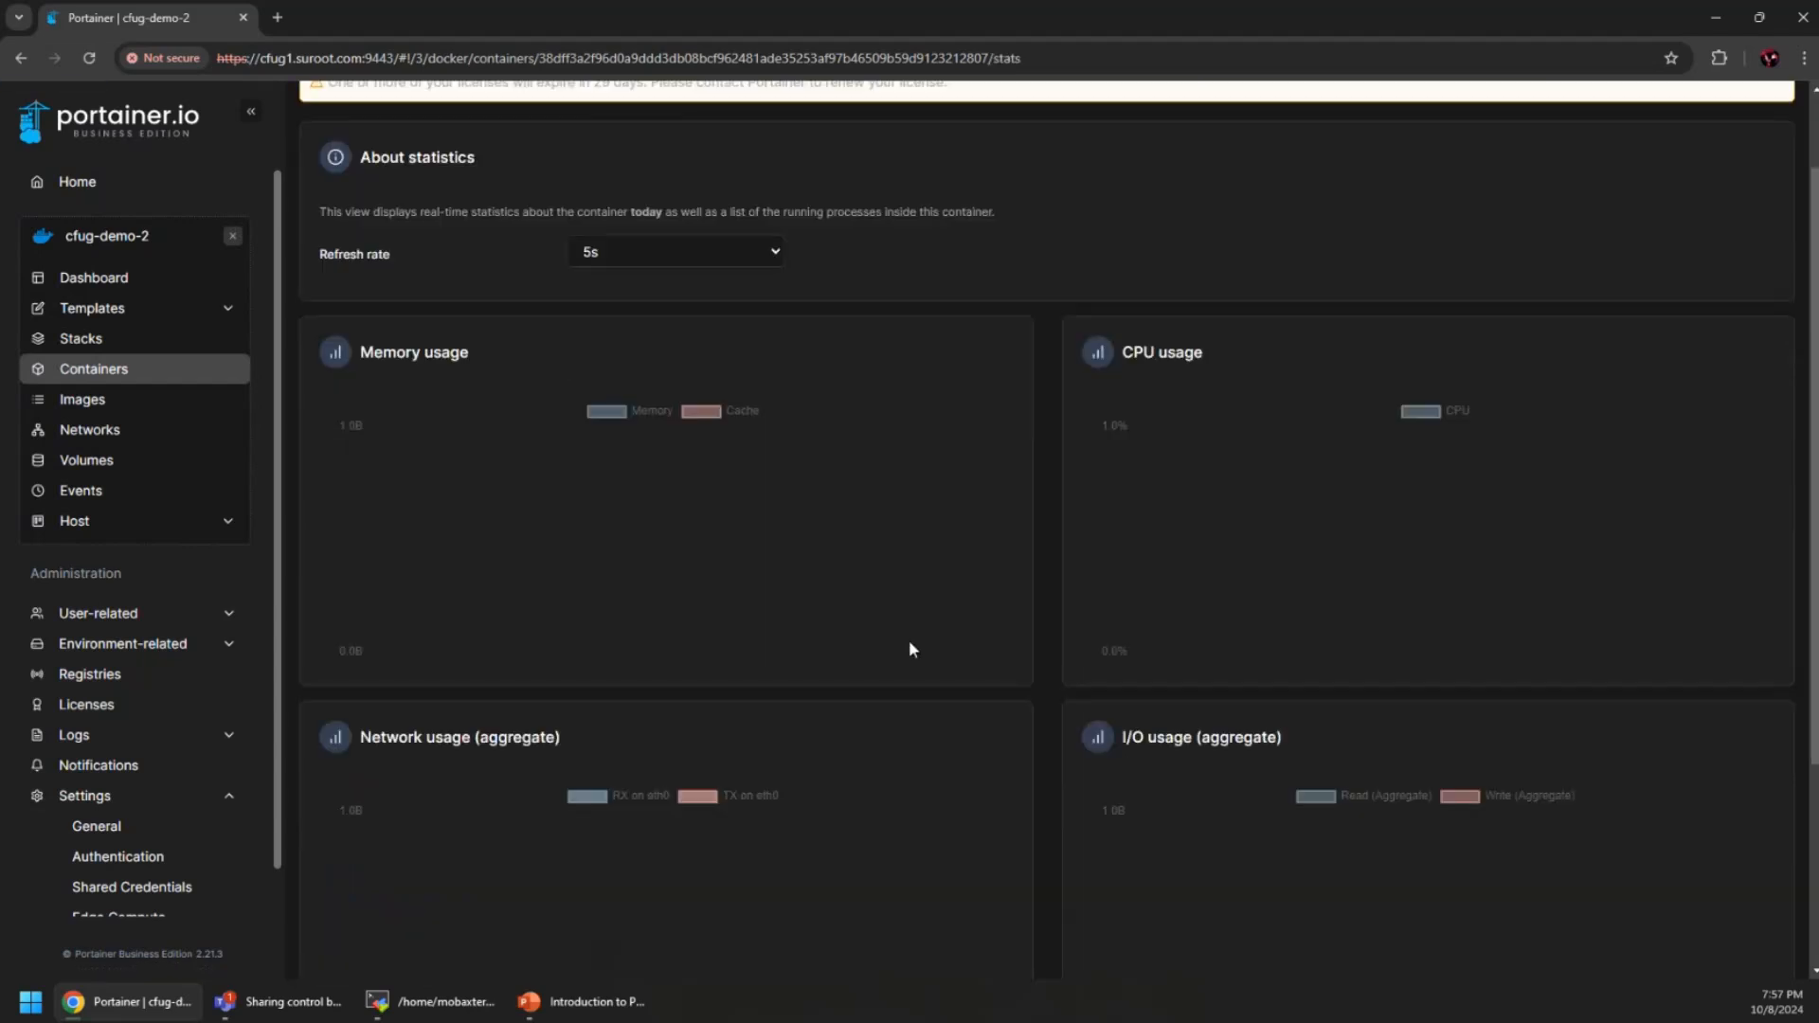
{"action": "scroll", "coordinate": [1066, 663], "scroll_direction": "down", "scroll_amount": 1}
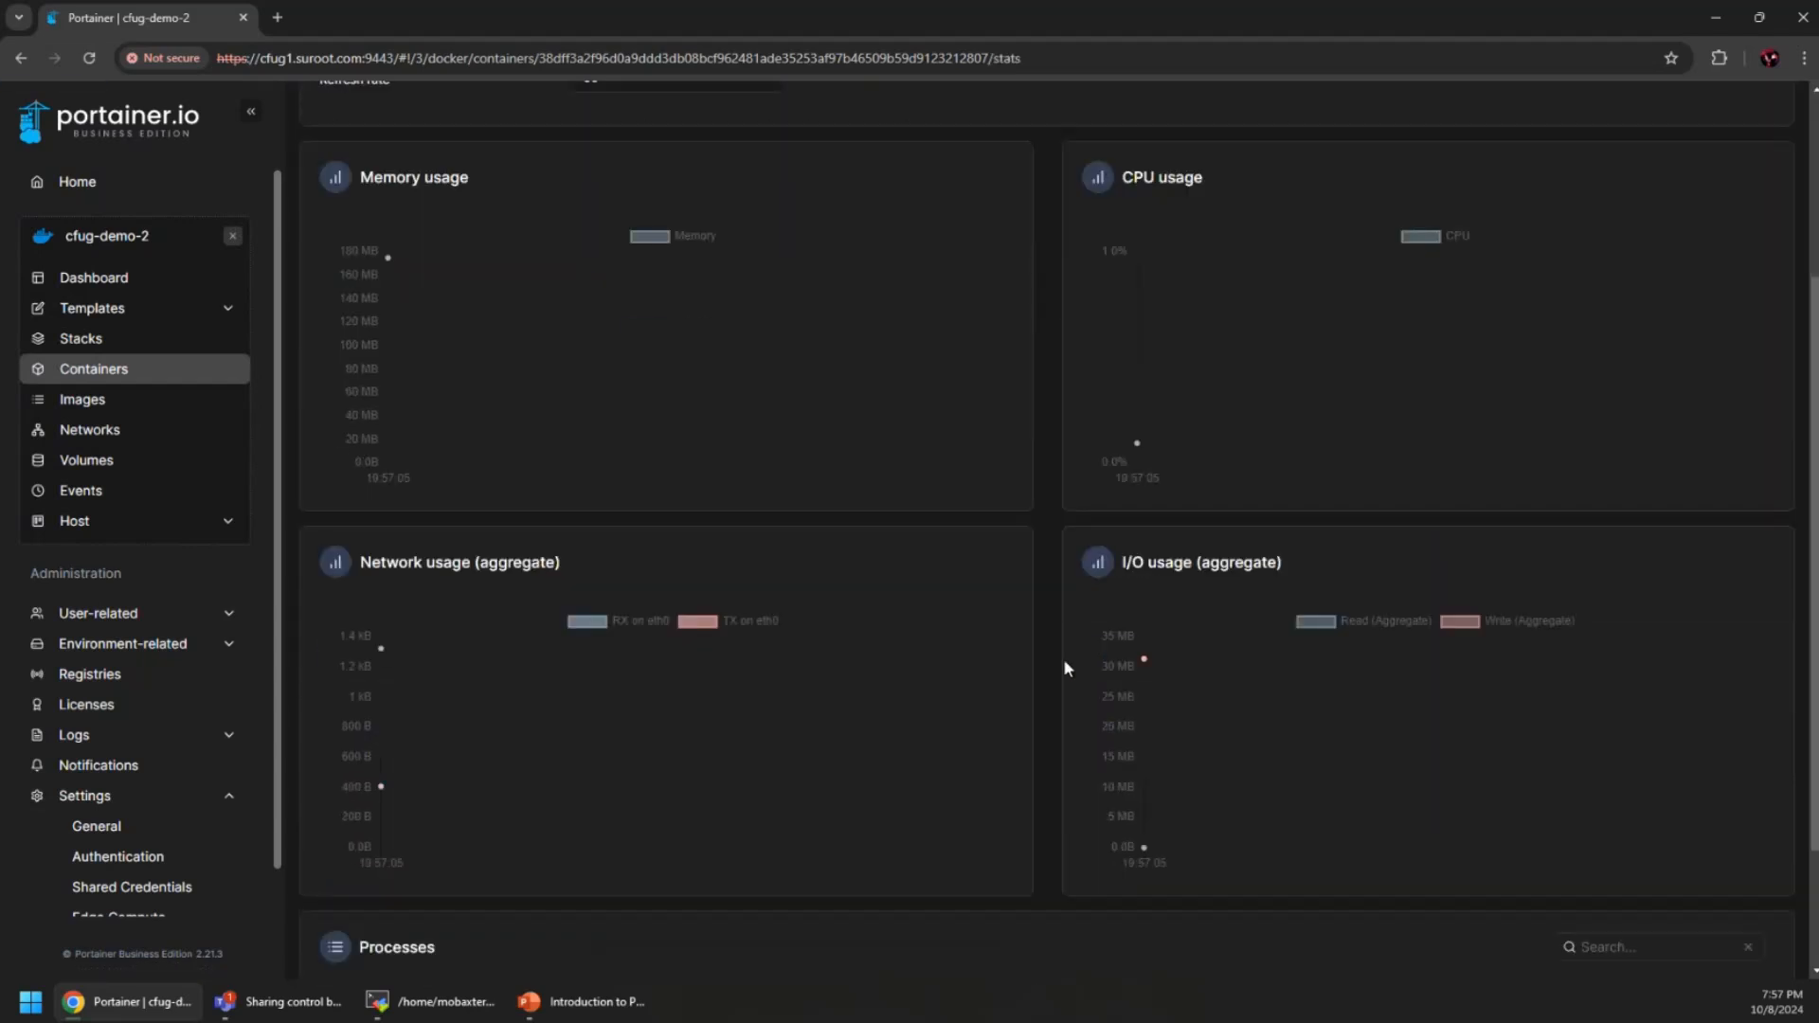
{"action": "scroll", "coordinate": [1064, 663], "scroll_direction": "up", "scroll_amount": 1}
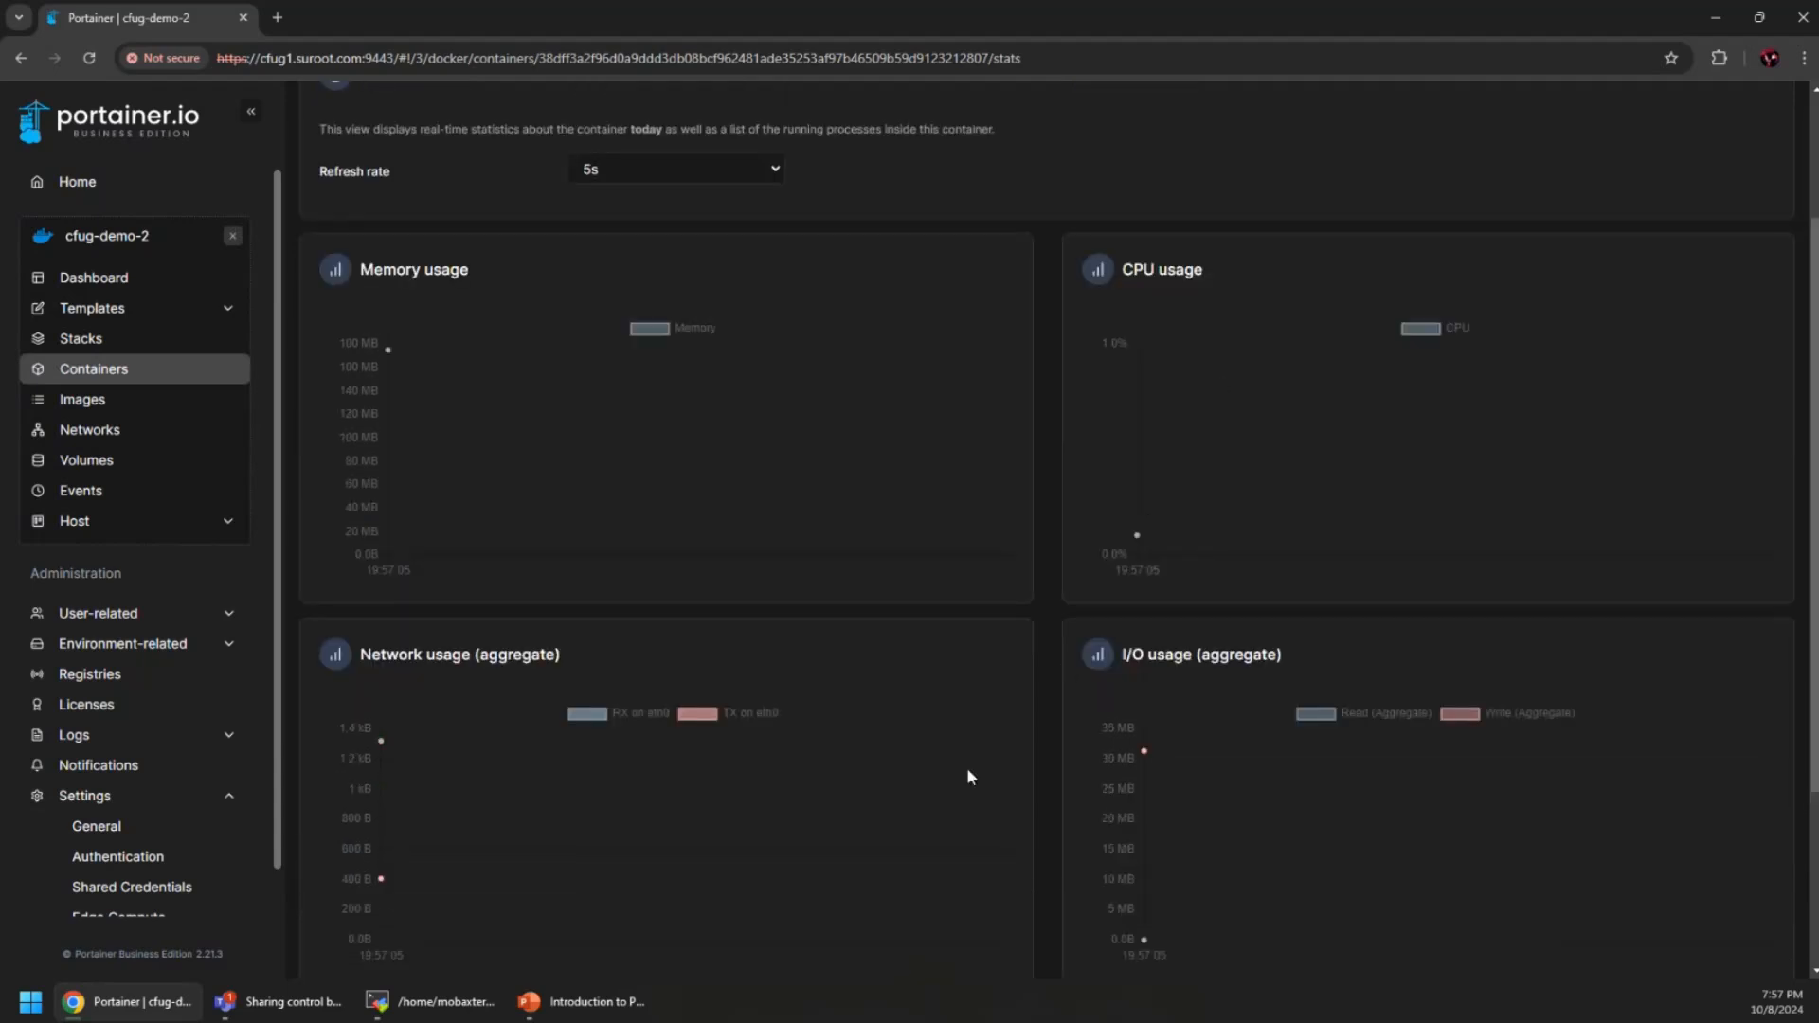
{"action": "scroll", "coordinate": [1045, 770], "scroll_direction": "down", "scroll_amount": 1}
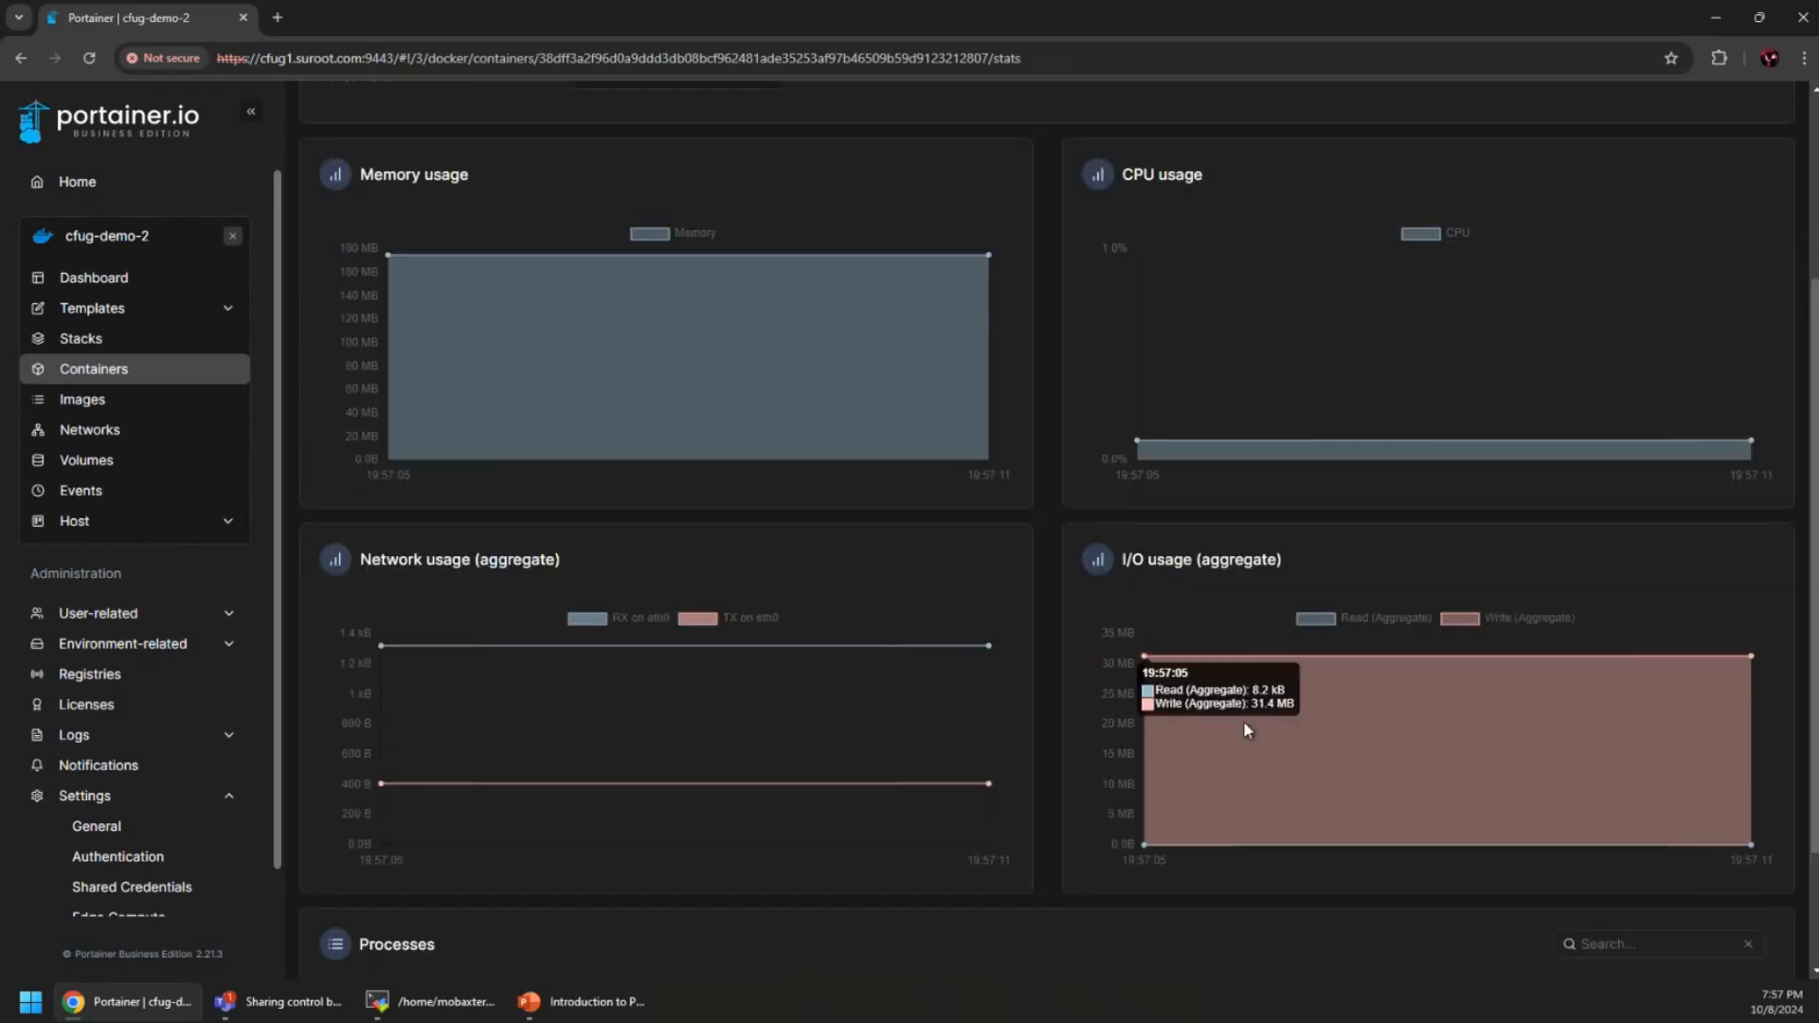
{"action": "scroll", "coordinate": [866, 728], "scroll_direction": "up", "scroll_amount": 2}
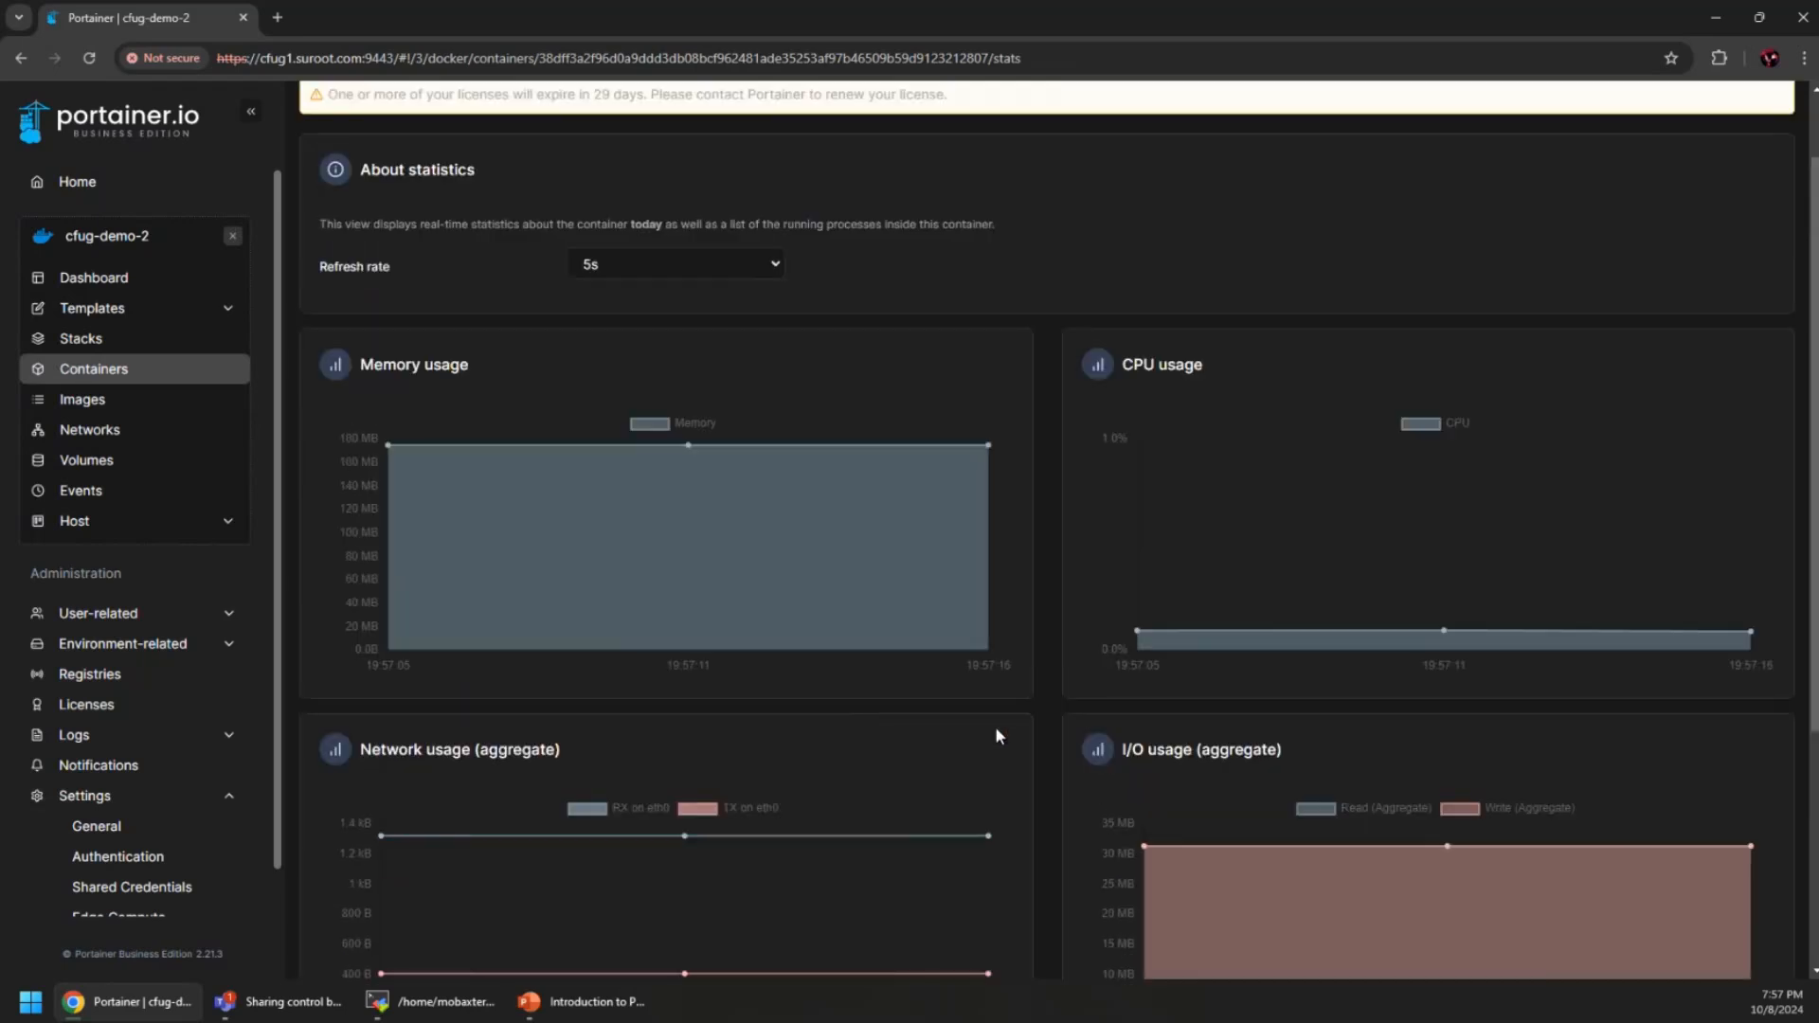
{"action": "scroll", "coordinate": [999, 739], "scroll_direction": "down", "scroll_amount": 2}
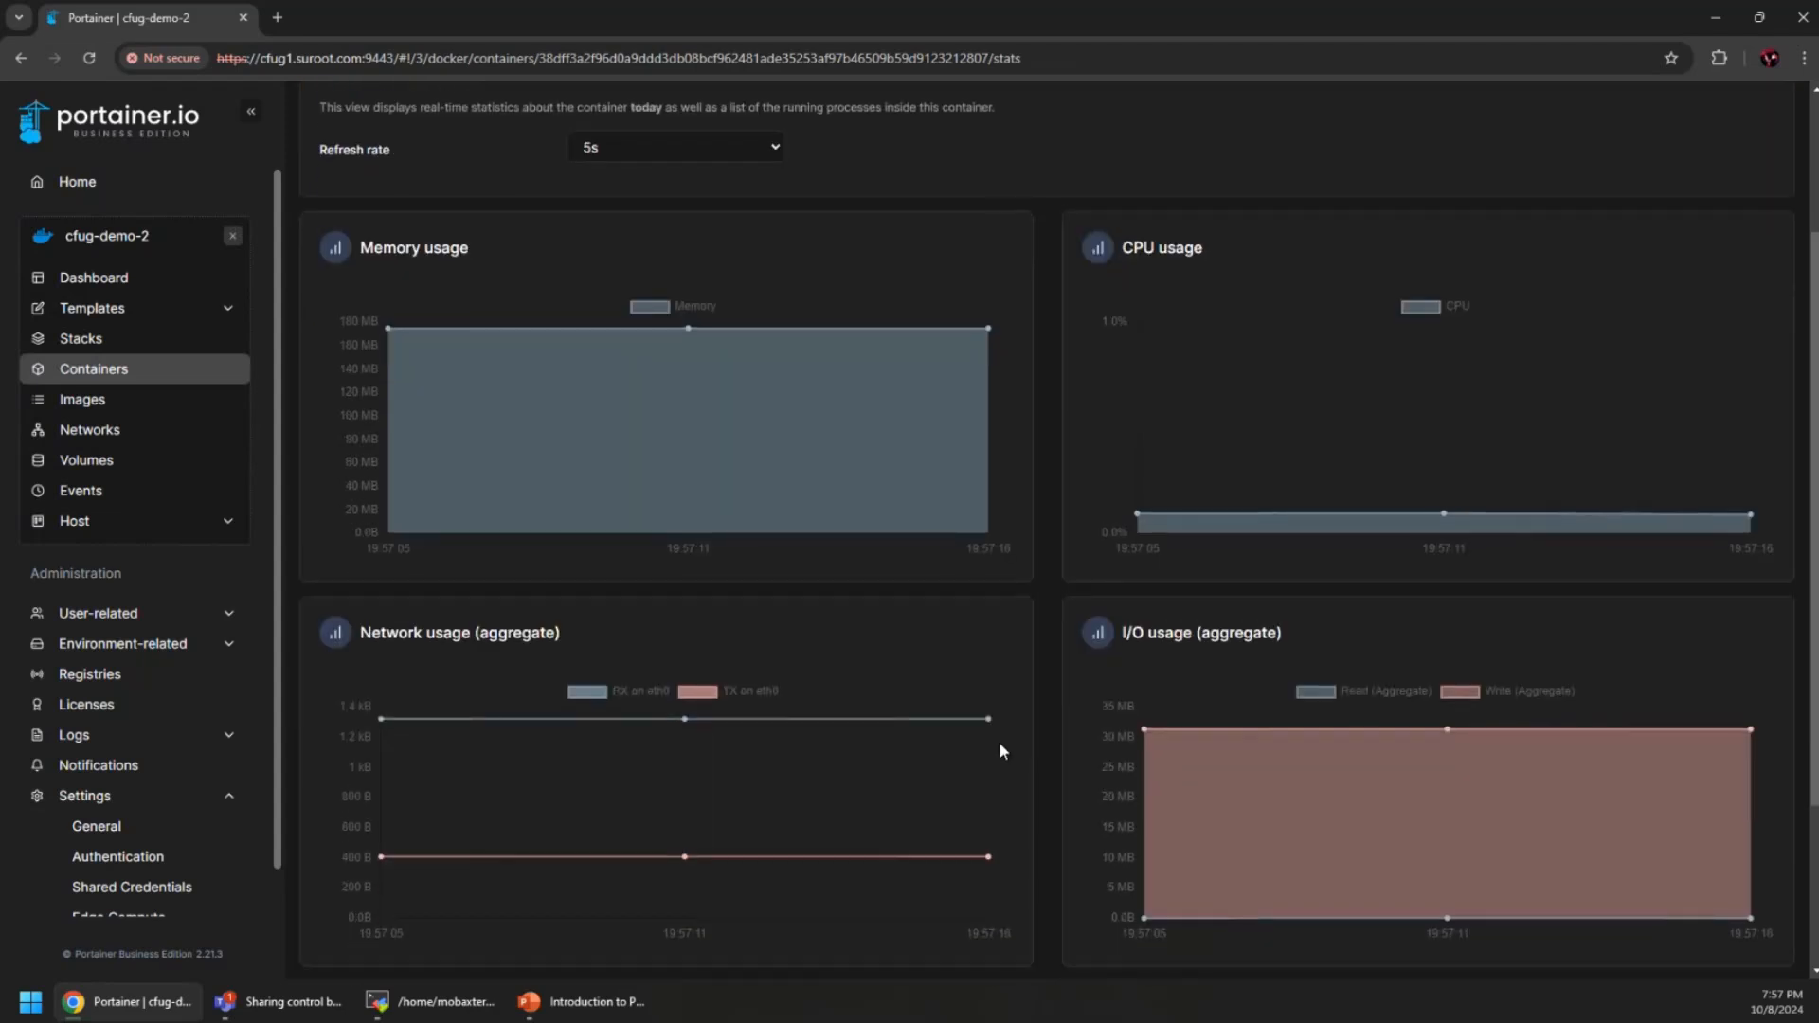
{"action": "scroll", "coordinate": [1000, 748], "scroll_direction": "down", "scroll_amount": 2}
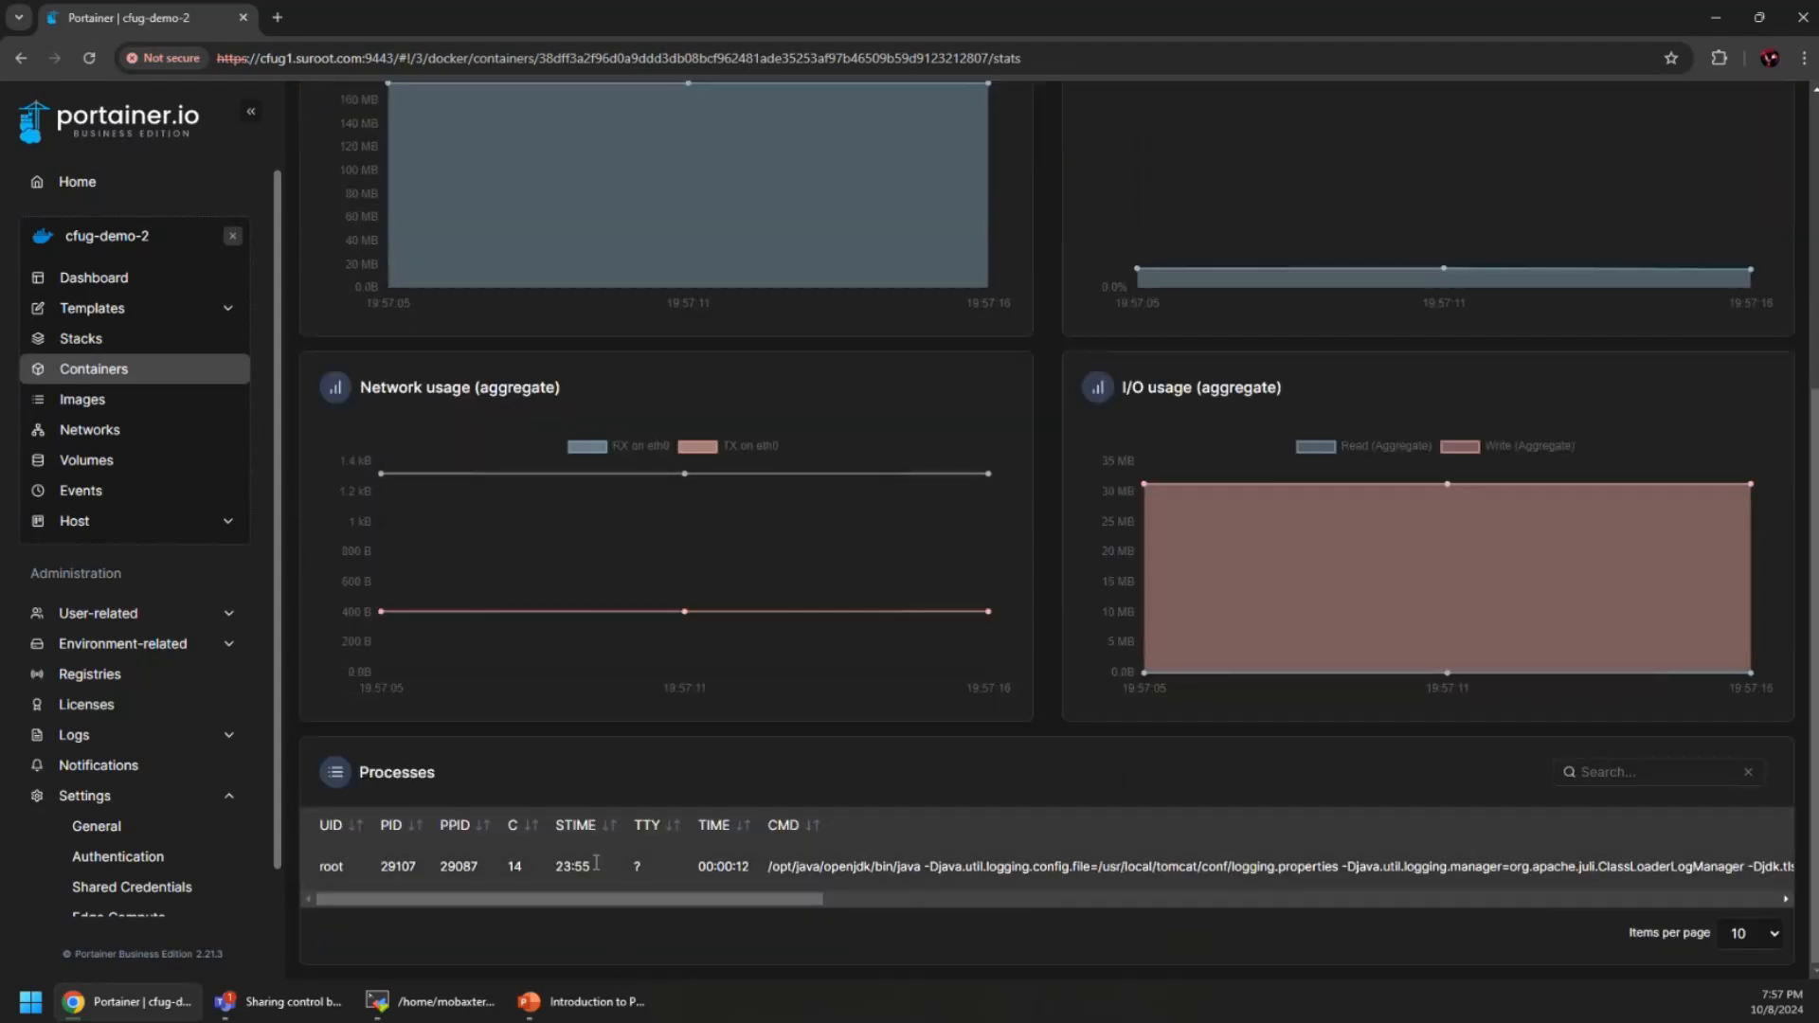
{"action": "scroll", "coordinate": [685, 839], "scroll_direction": "up", "scroll_amount": 5}
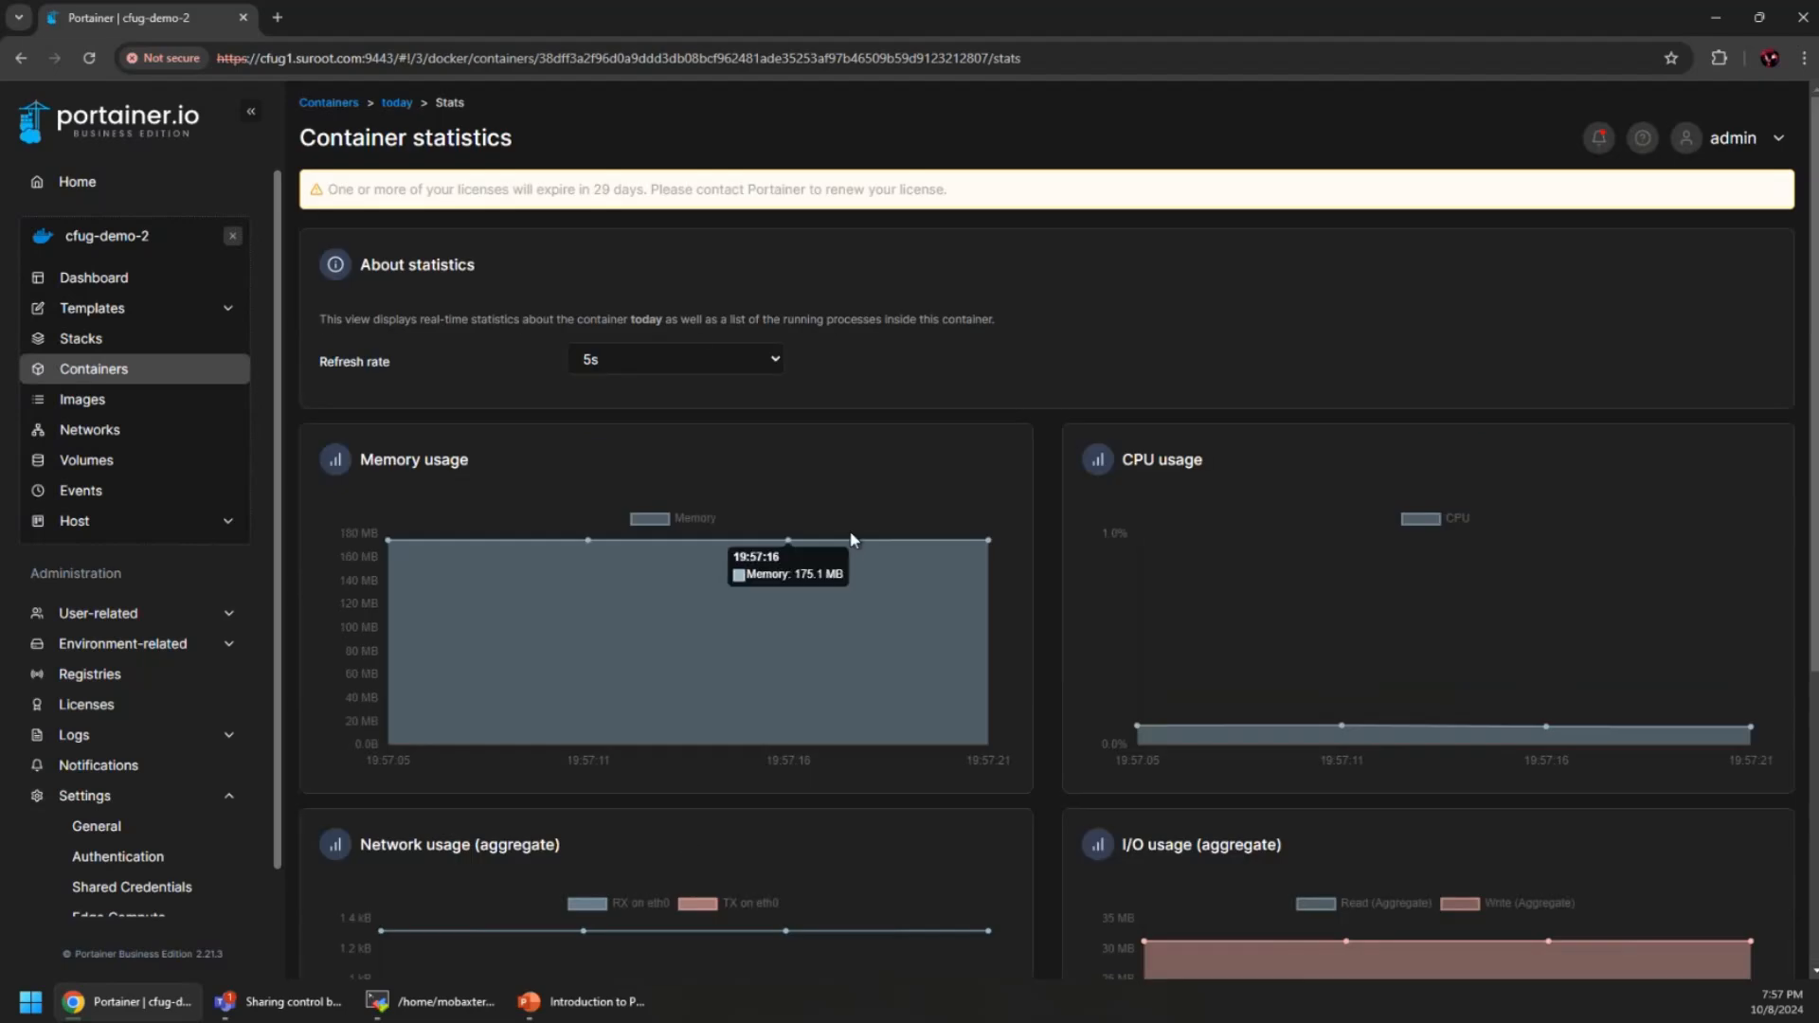
{"action": "left_click", "coordinate": [397, 102]}
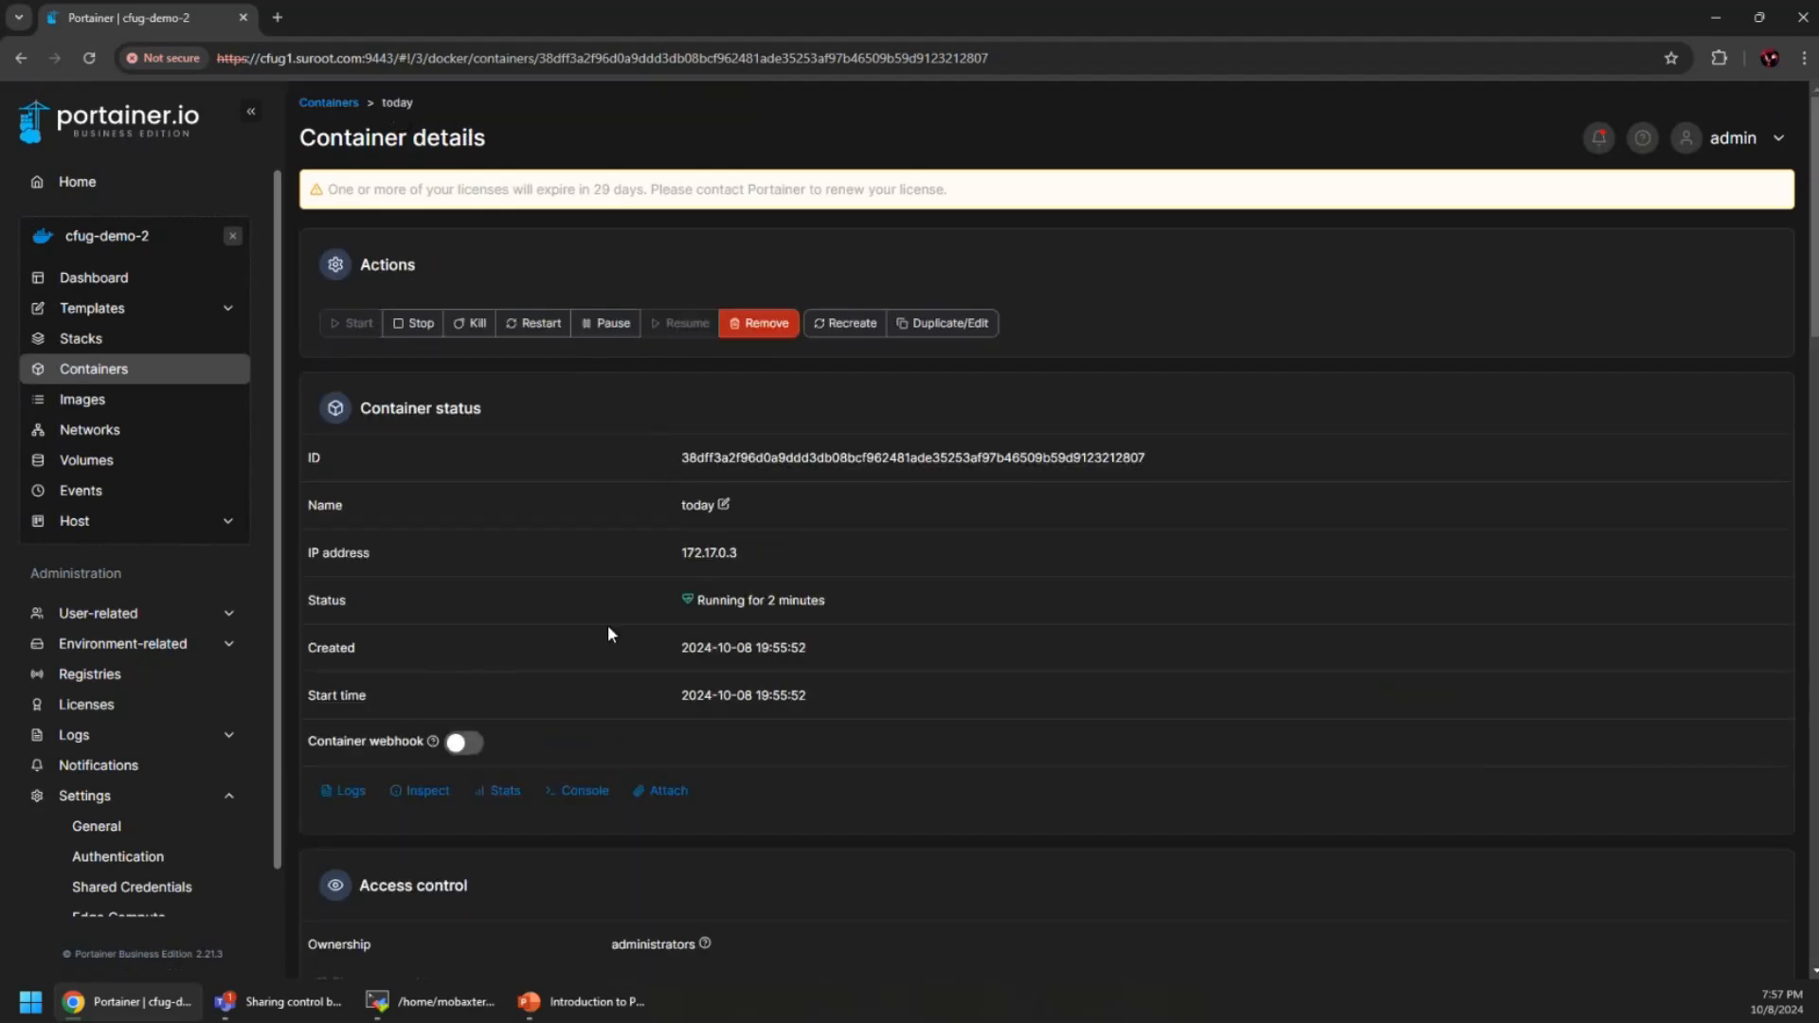
{"action": "left_click", "coordinate": [584, 792]}
{"action": "left_click", "coordinate": [361, 468]}
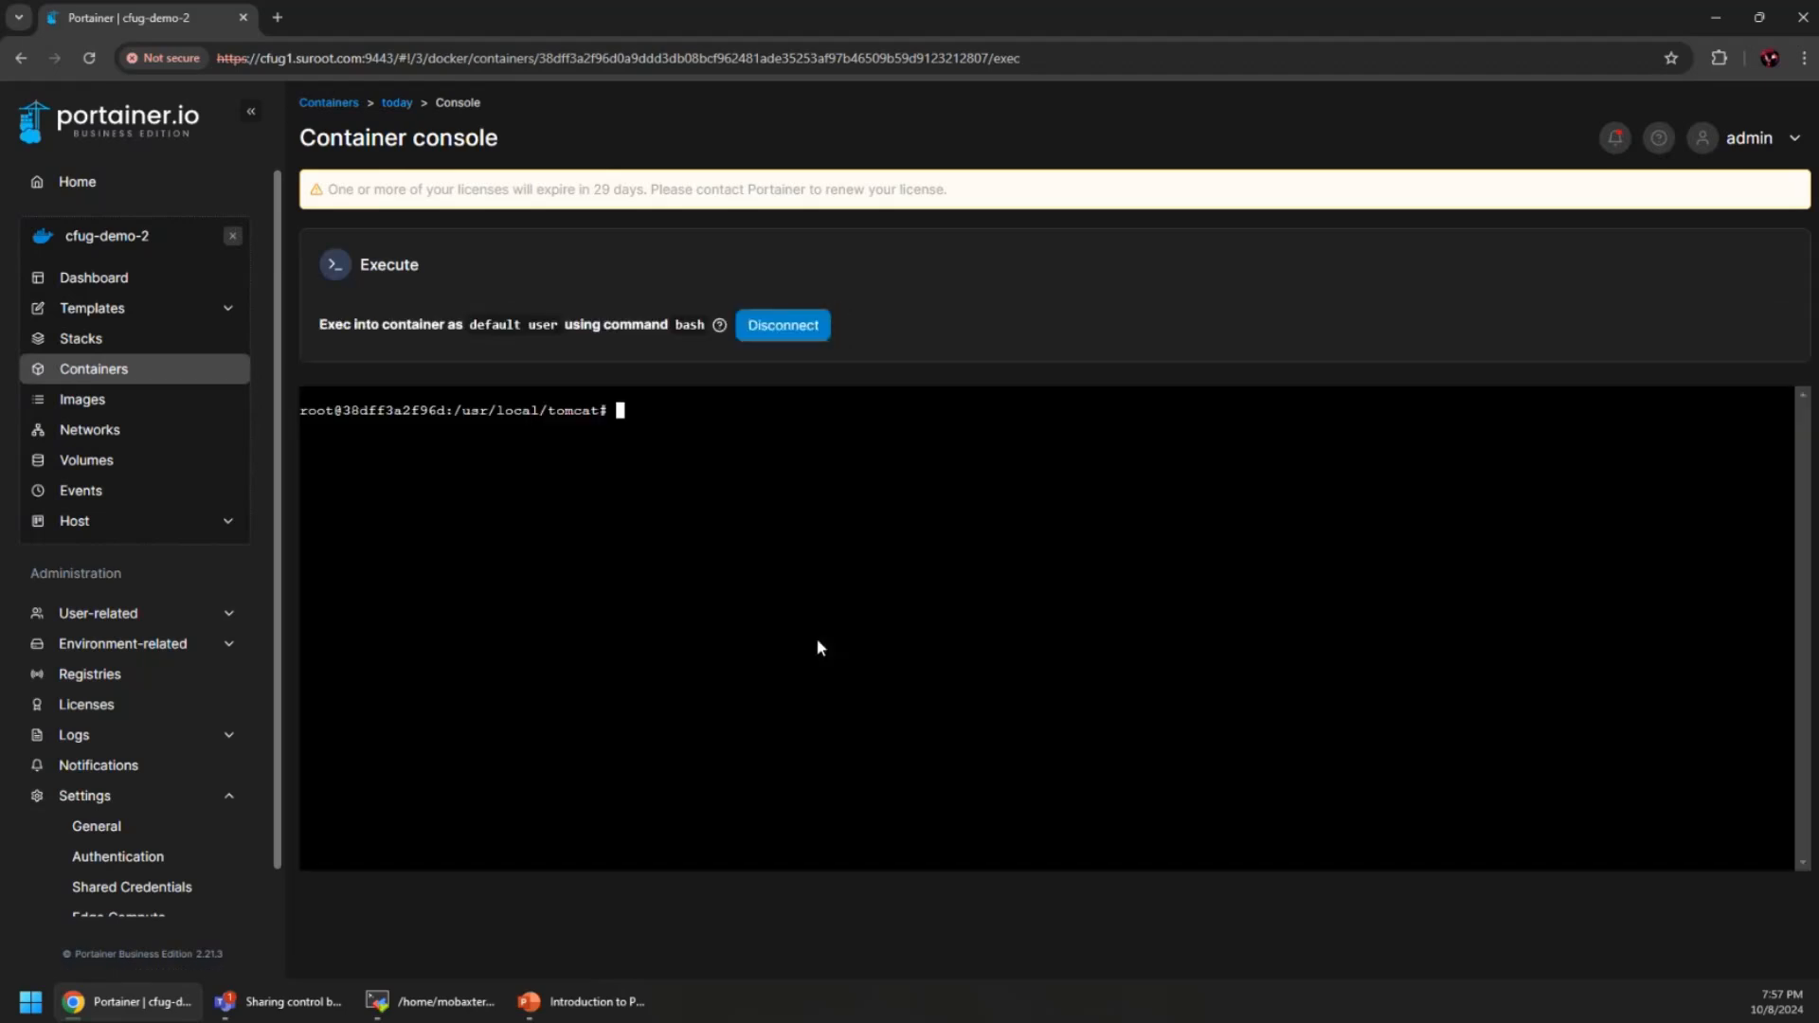
{"action": "type", "text": "ls"}
{"action": "key", "text": "Return"}
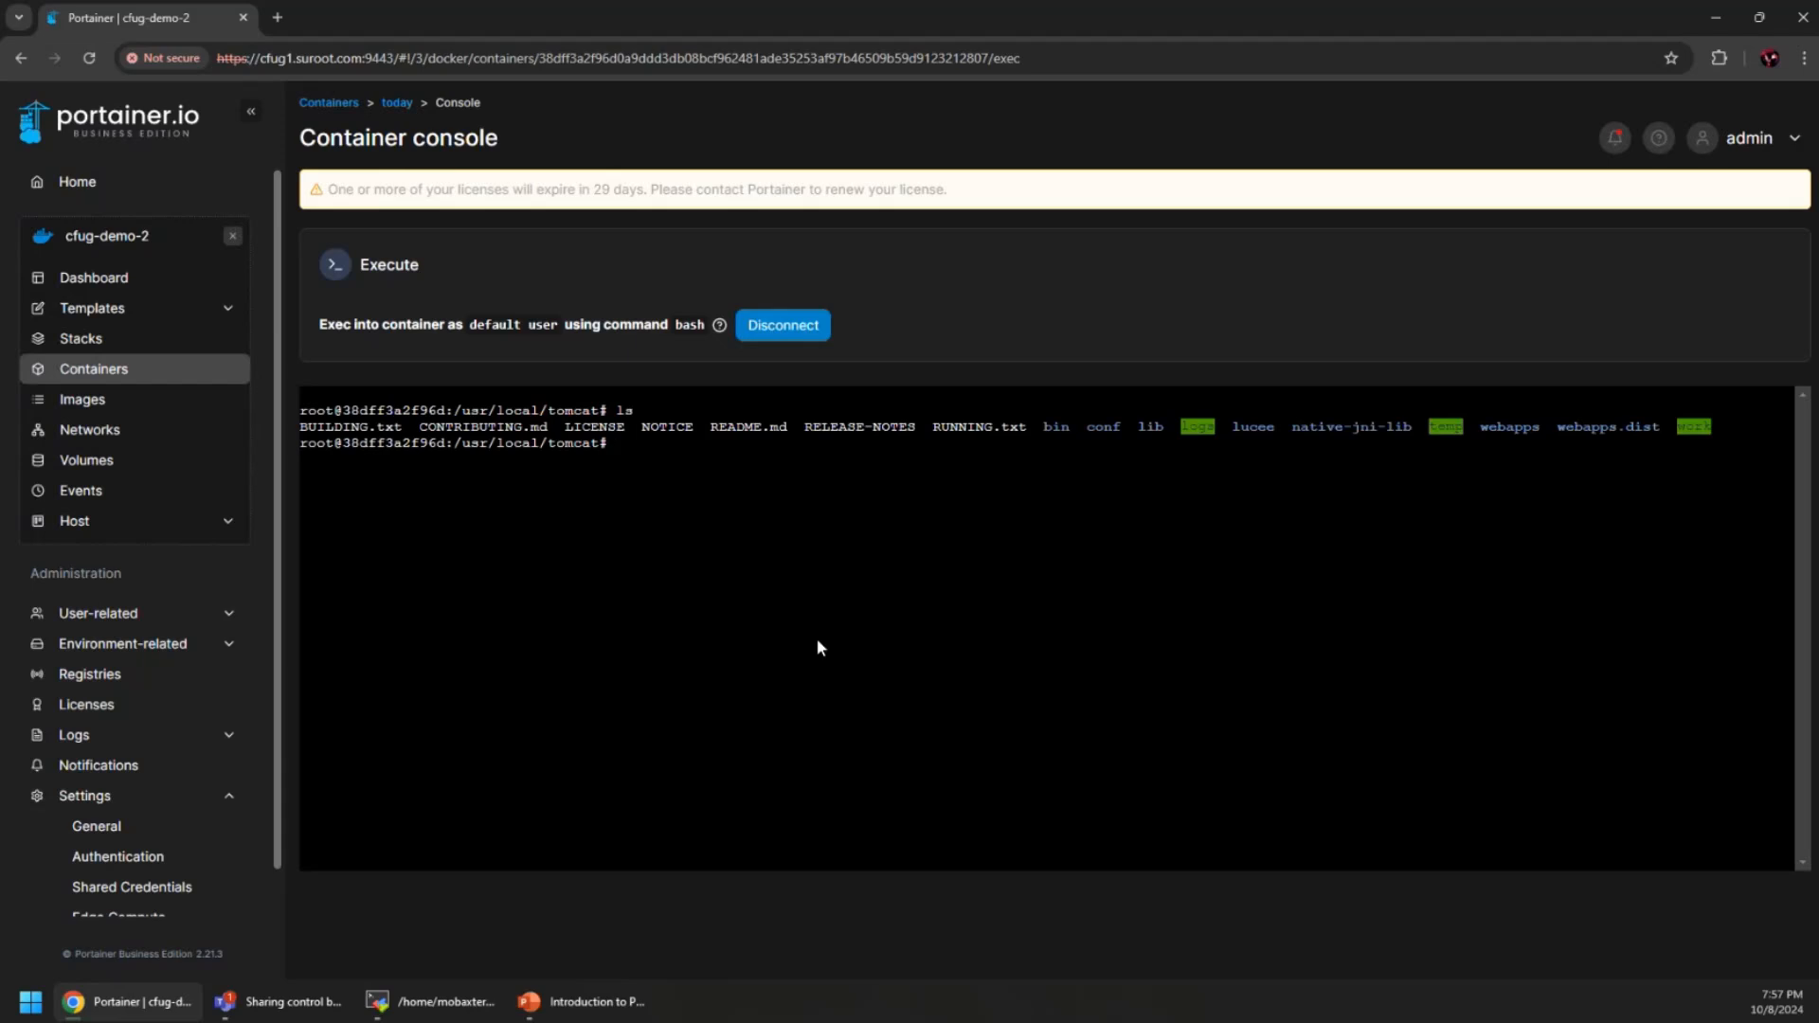
{"action": "type", "text": "exit"}
{"action": "key", "text": "Return"}
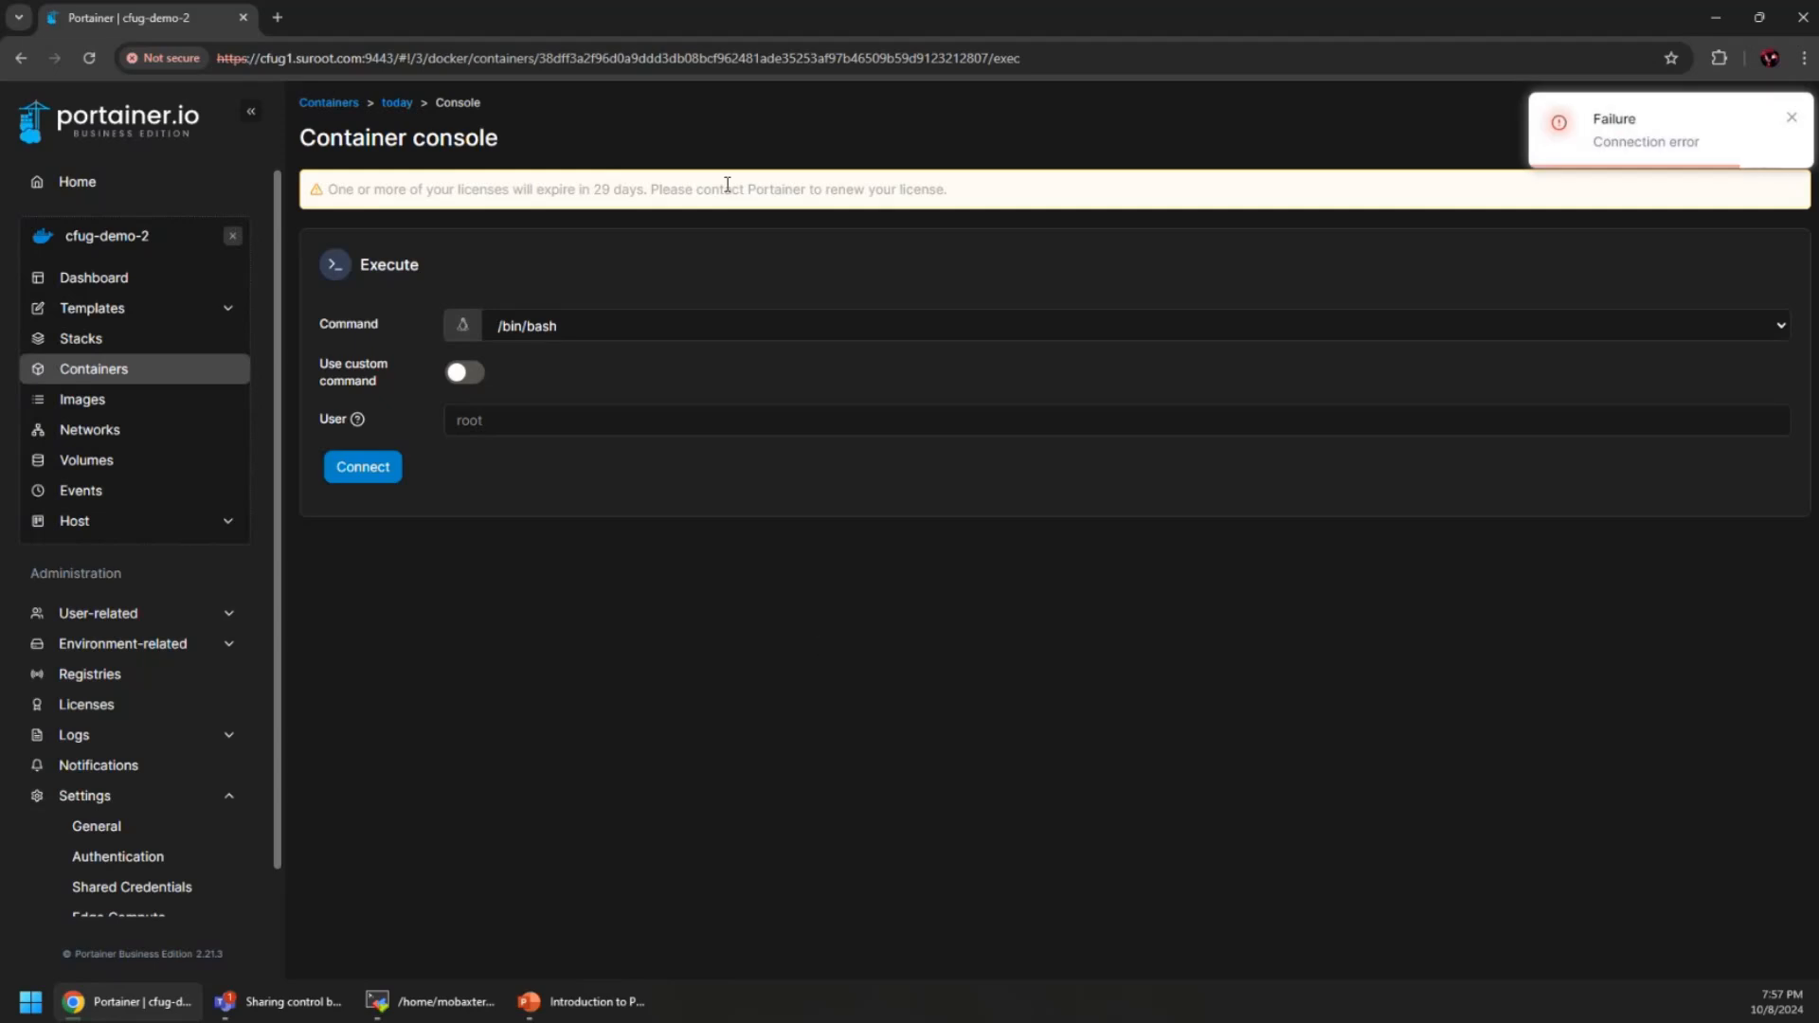
{"action": "left_click", "coordinate": [395, 107]}
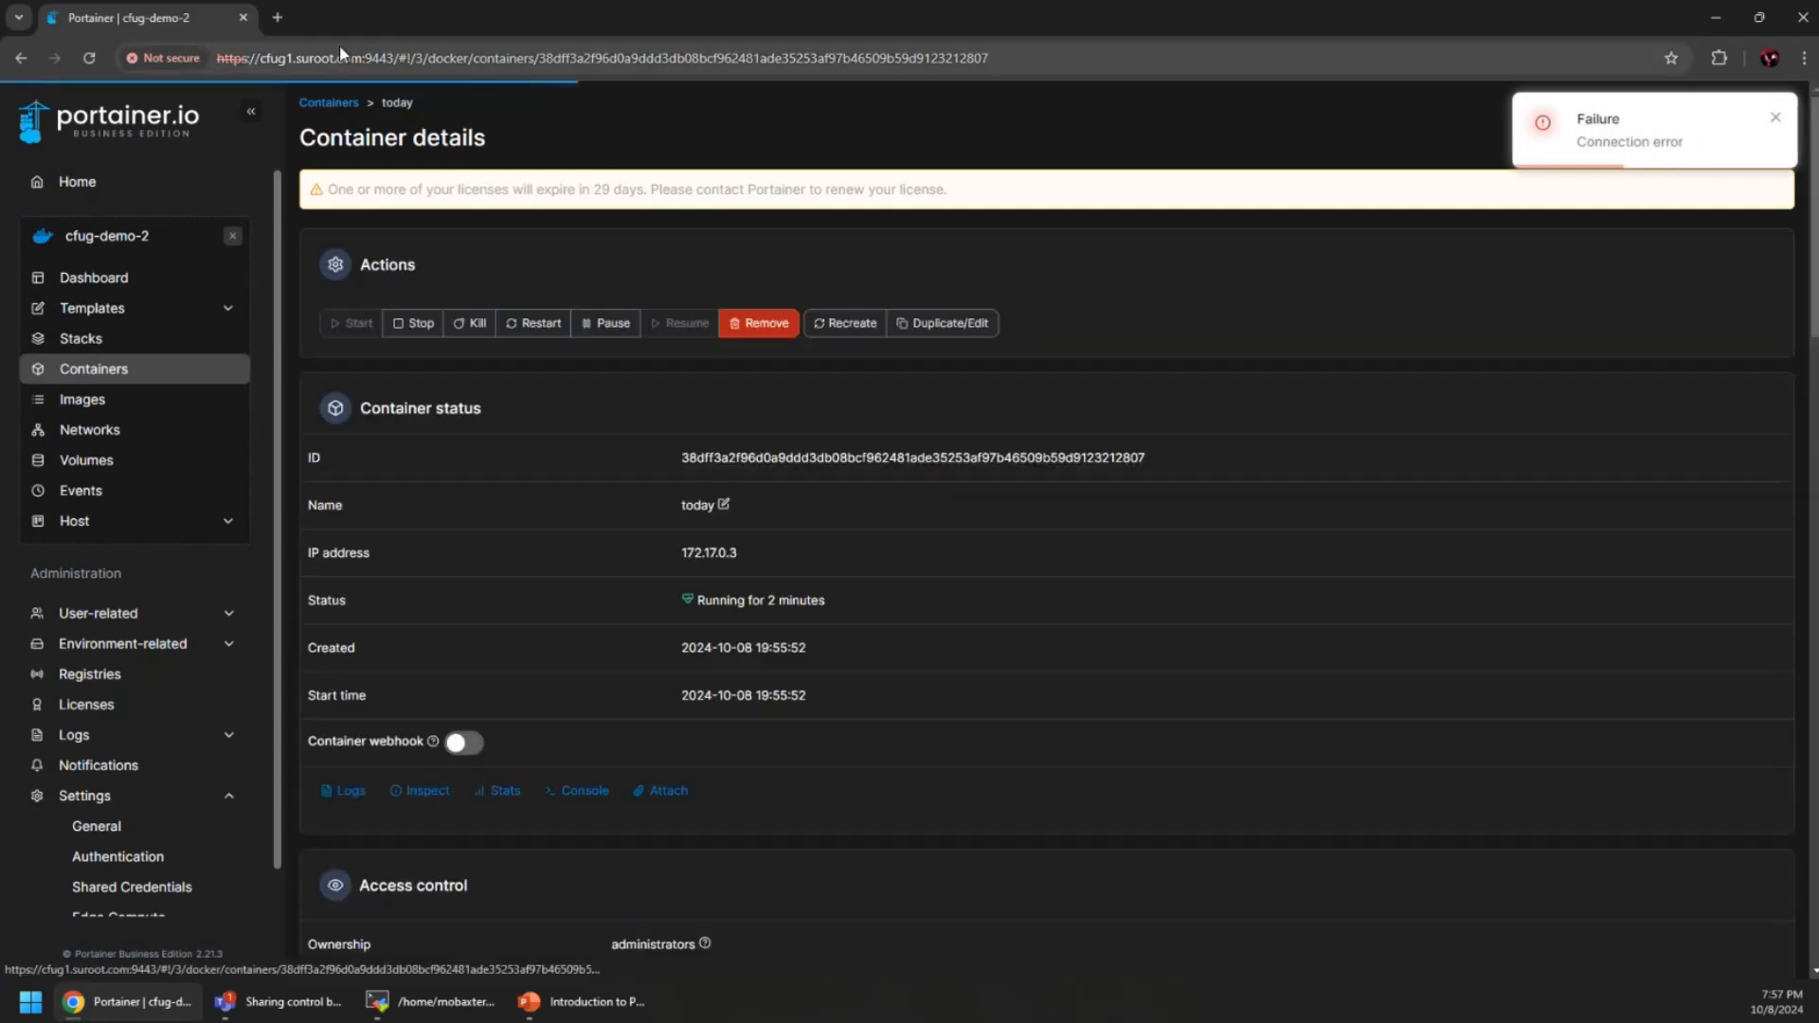
{"action": "left_click", "coordinate": [277, 18]}
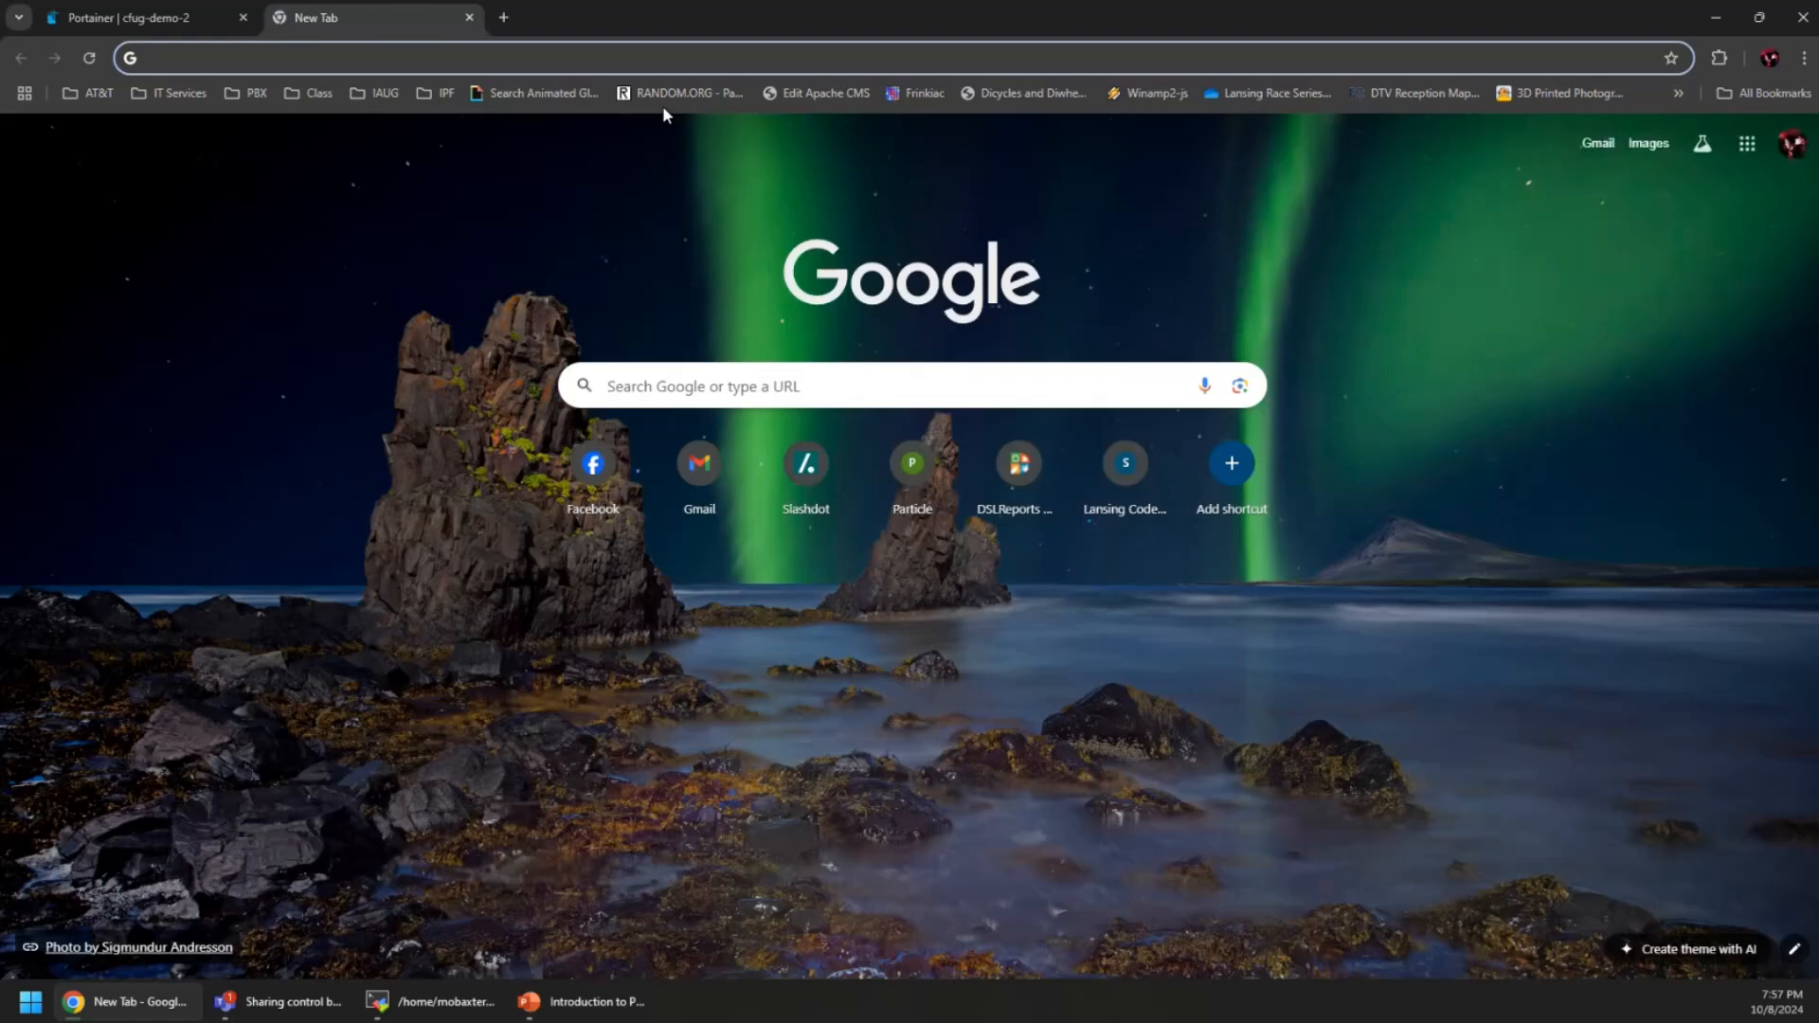
{"action": "type", "text": "cf"}
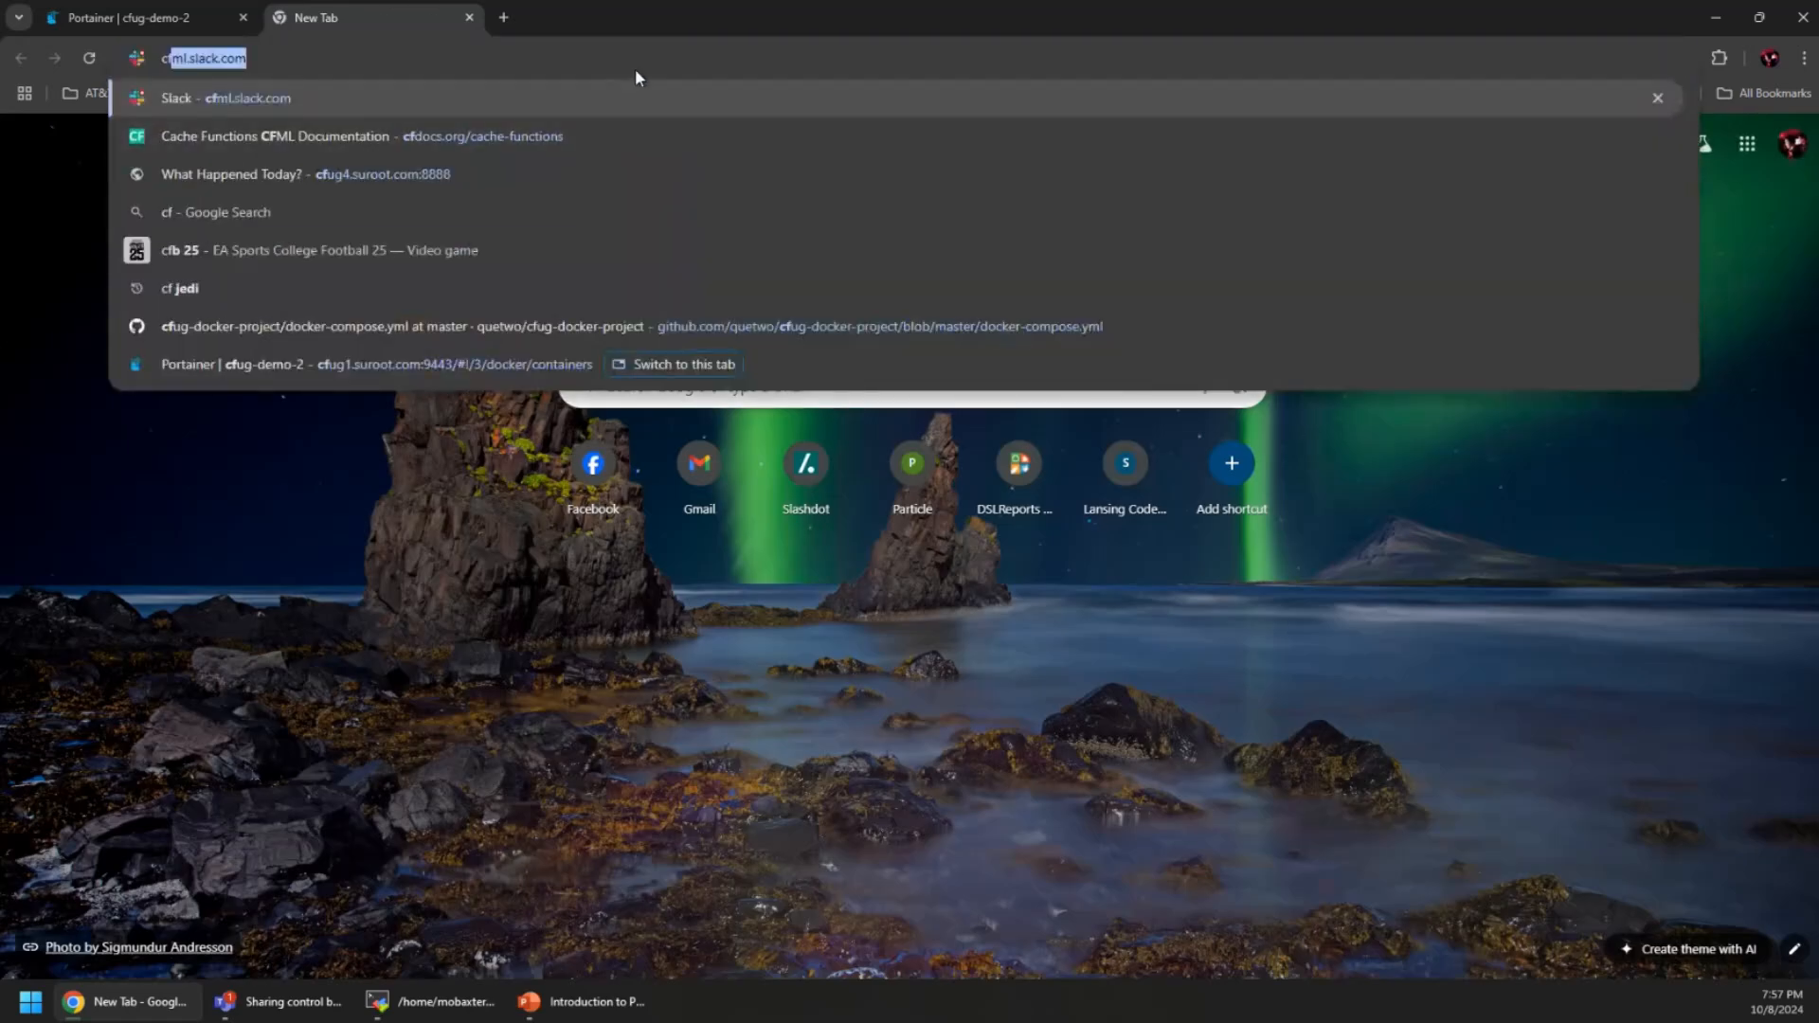
{"action": "type", "text": "ug2.su"}
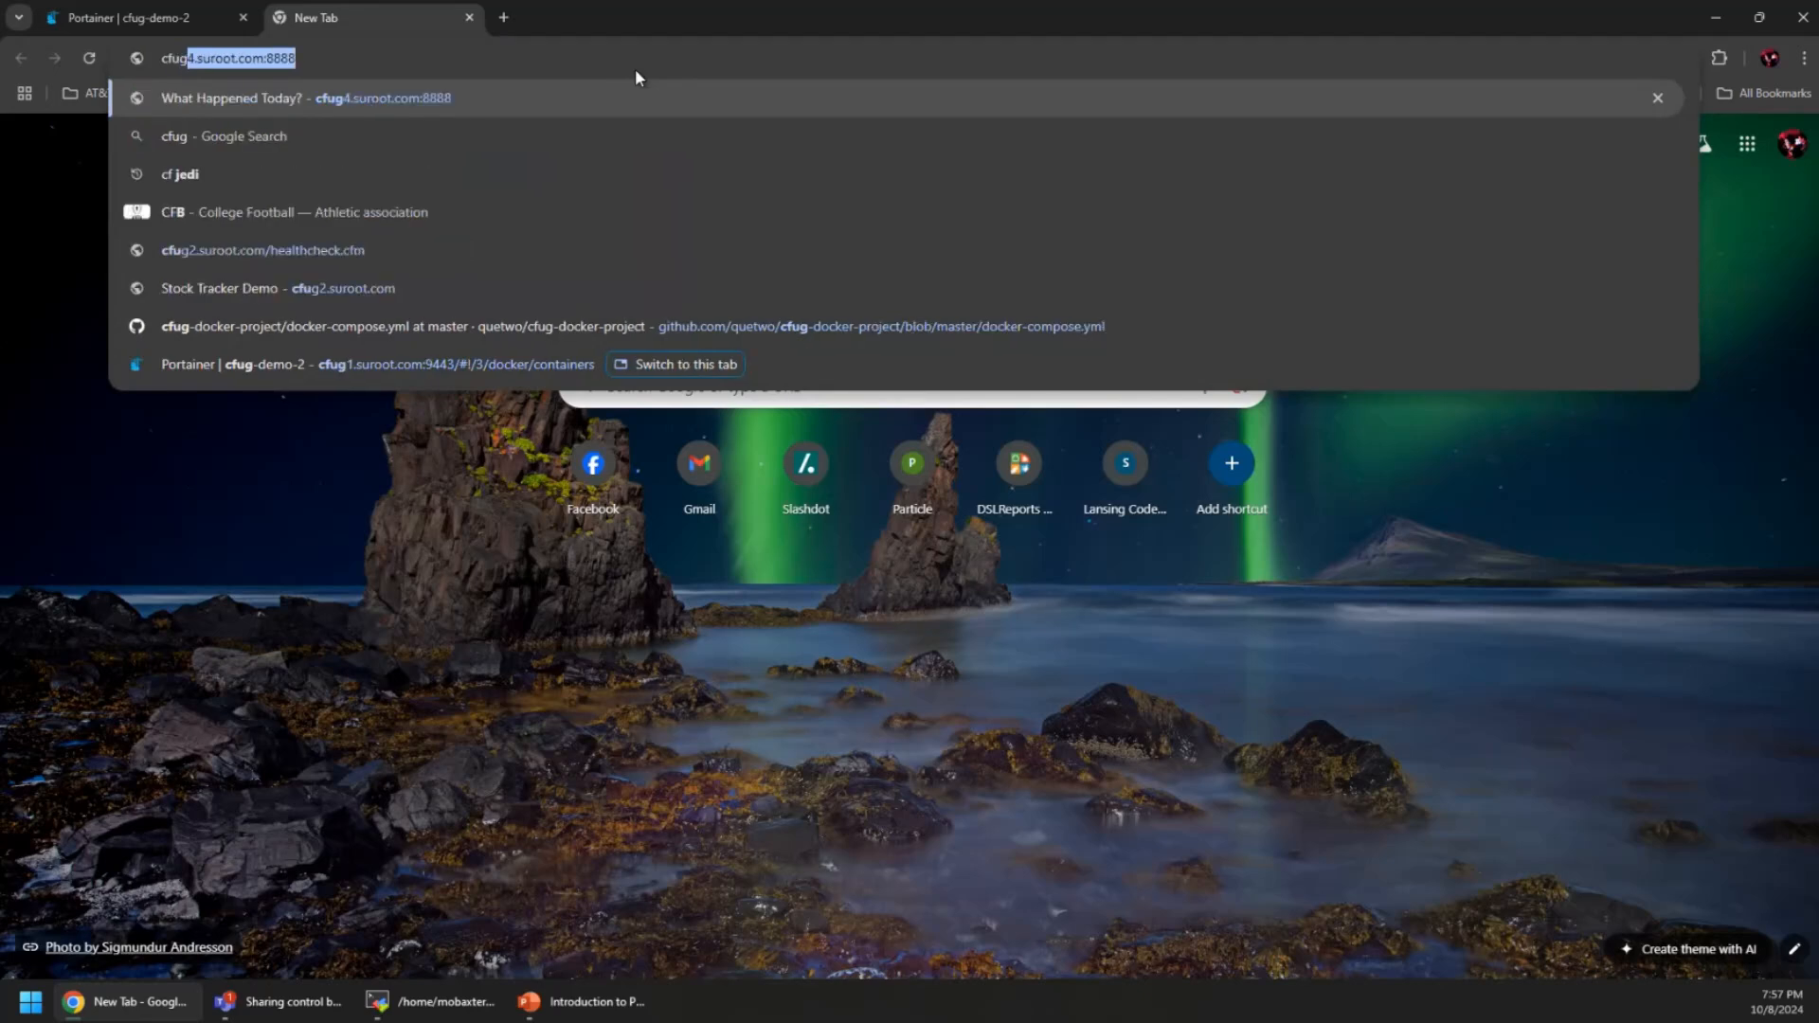
{"action": "type", "text": "root.com"}
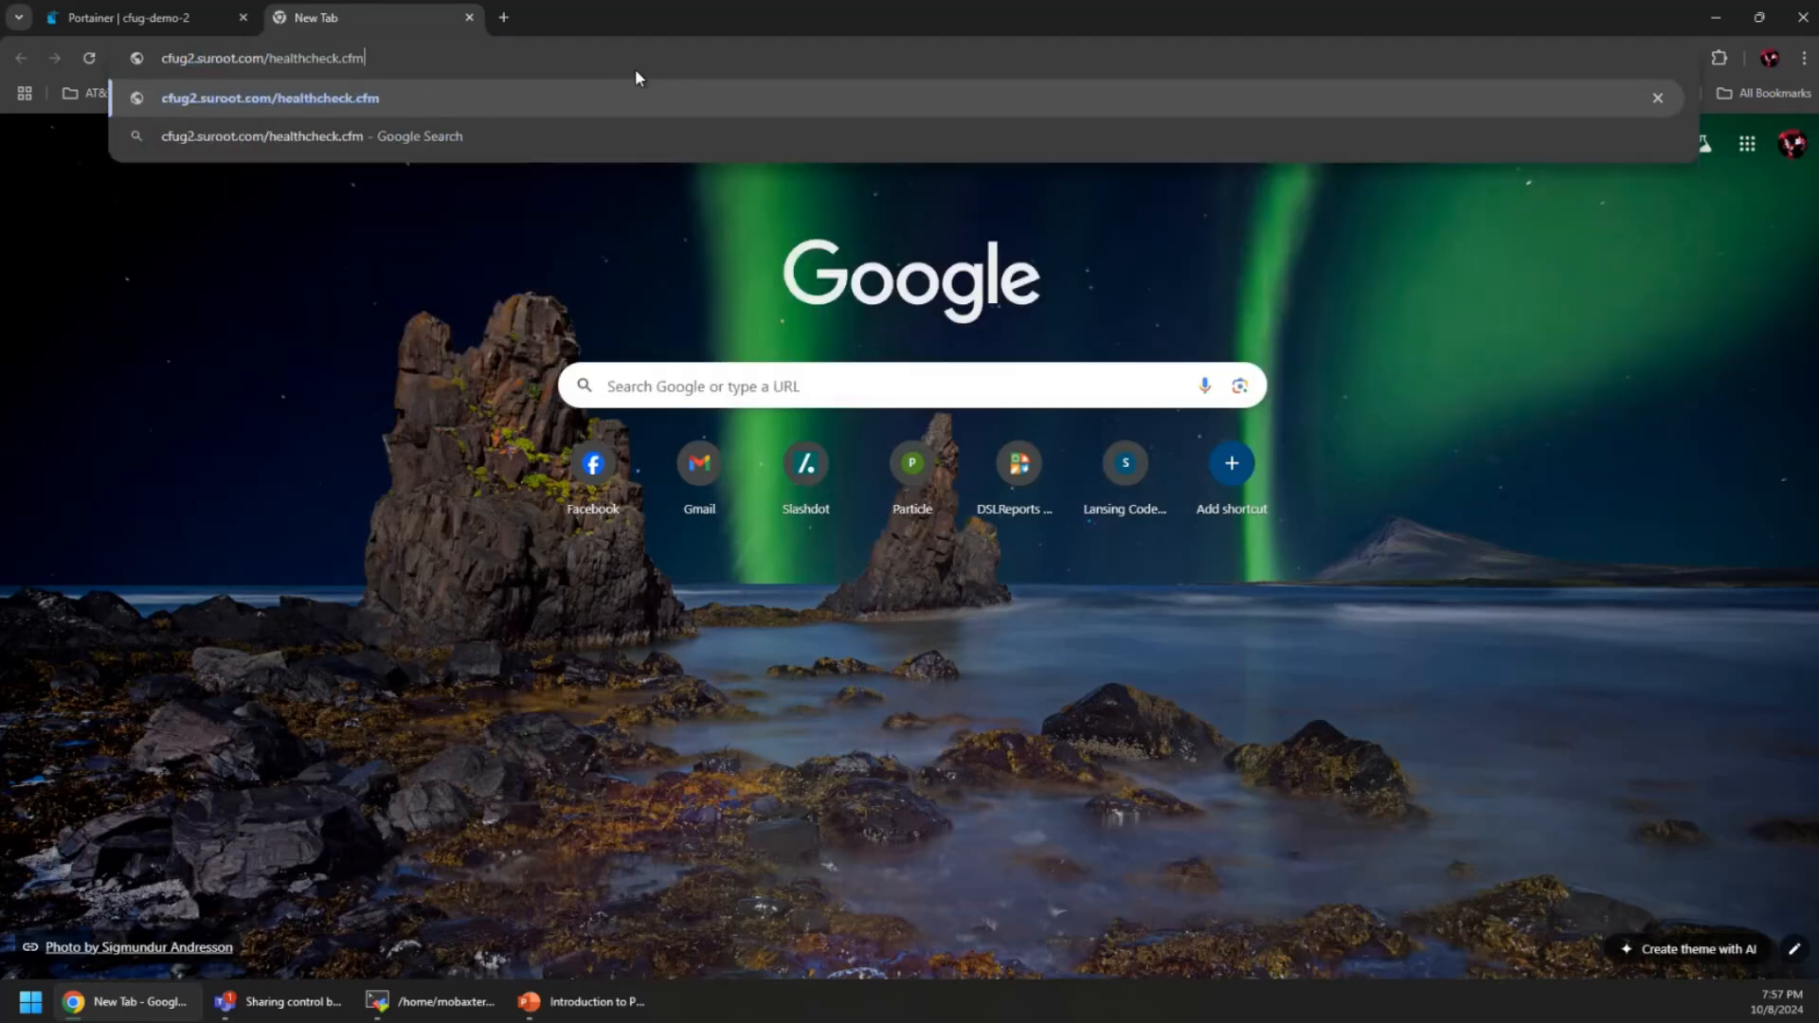
{"action": "key", "text": "Return"}
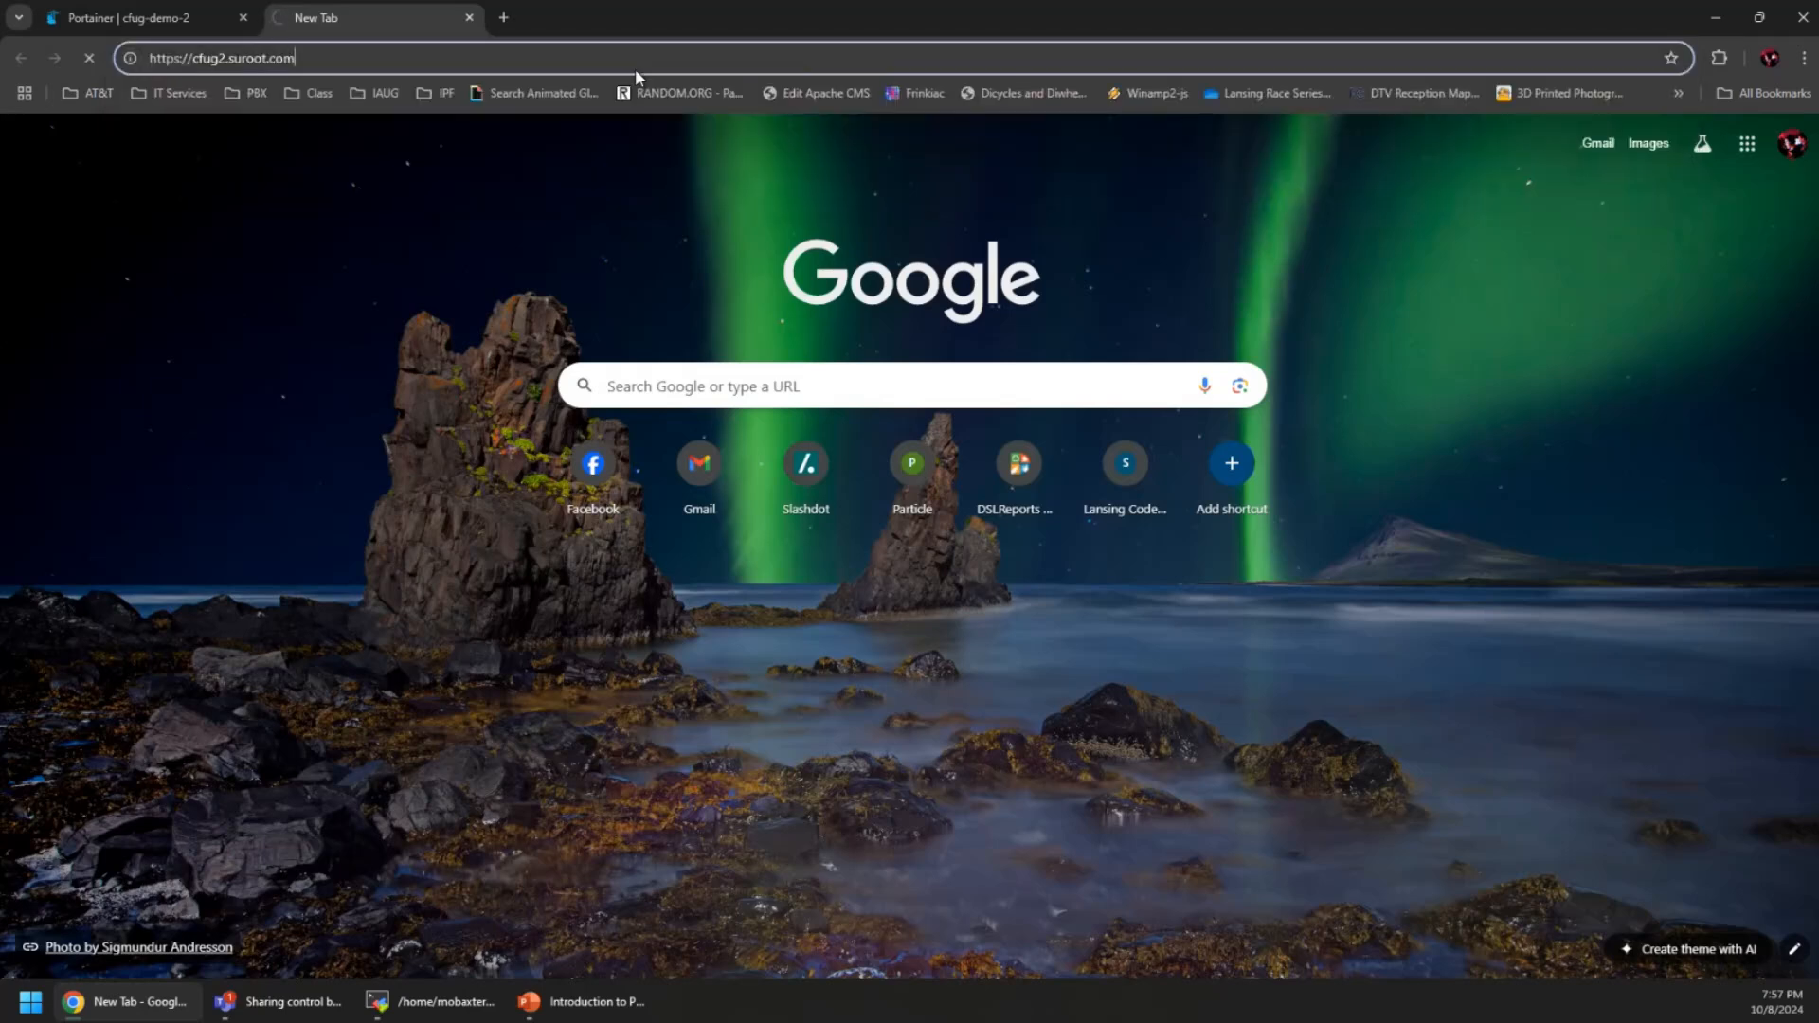
{"action": "left_click", "coordinate": [650, 64]}
{"action": "left_click", "coordinate": [651, 67]}
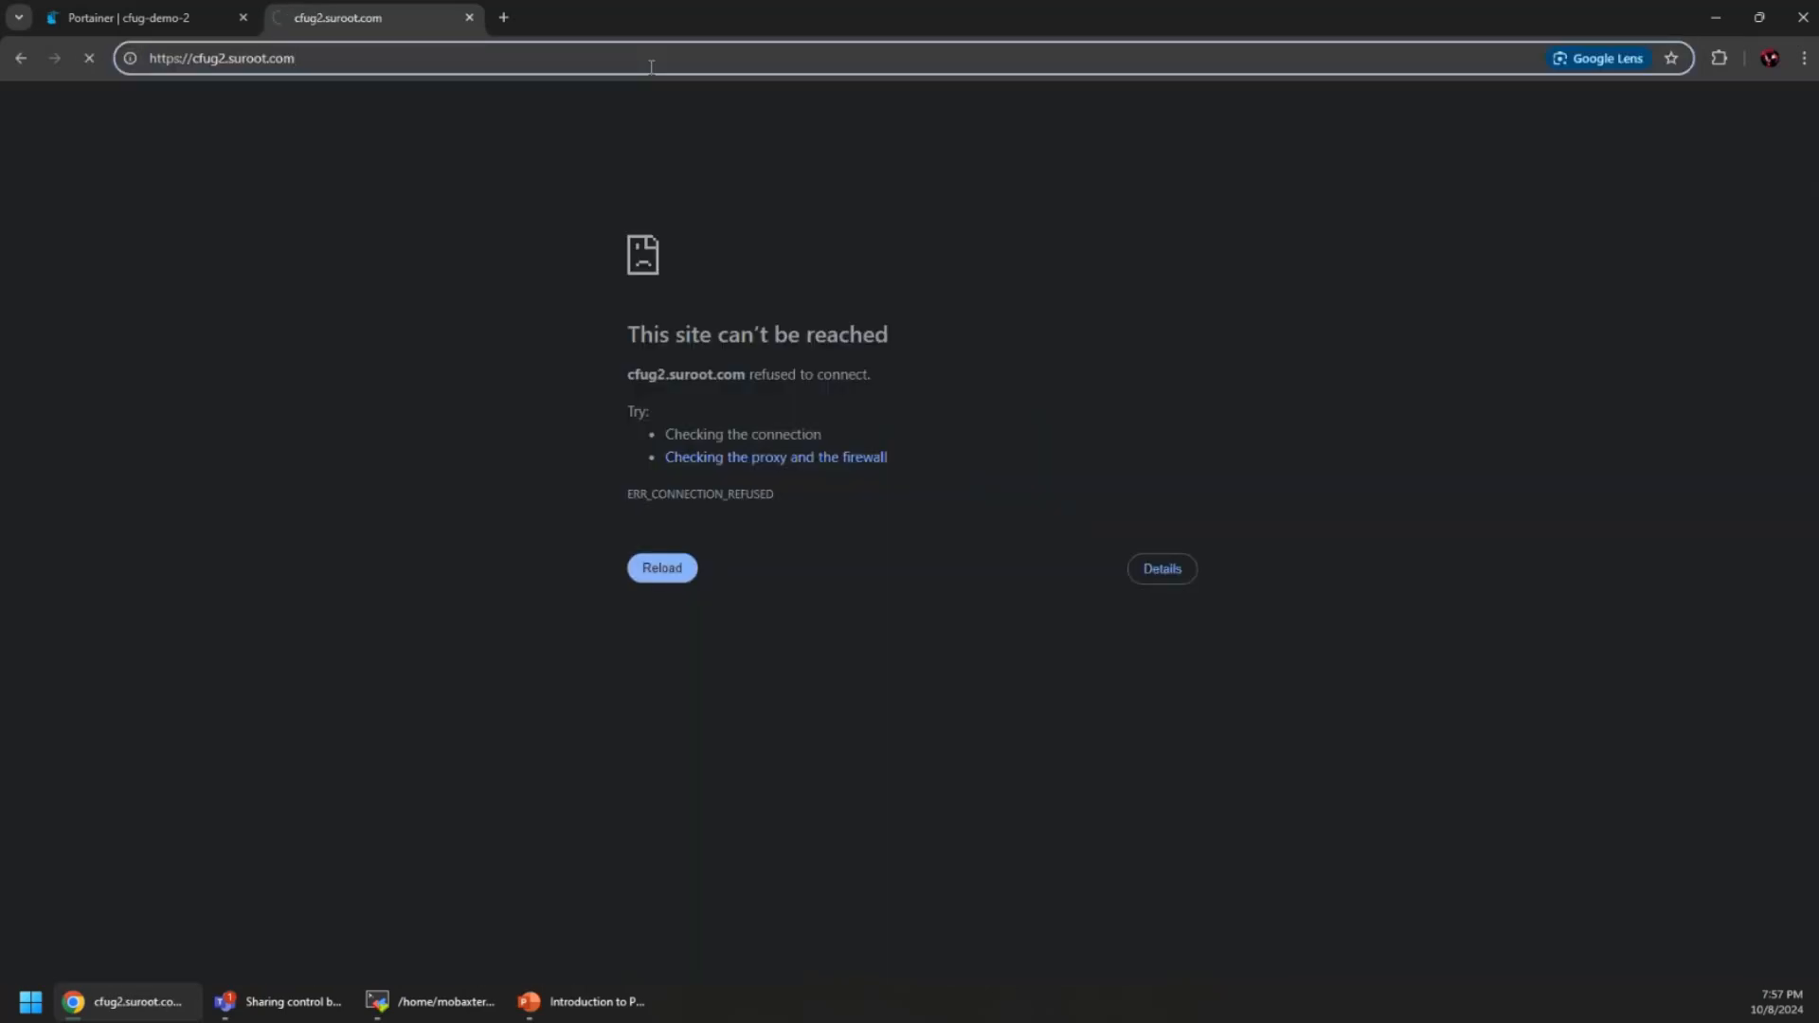
{"action": "type", "text": ":8888"}
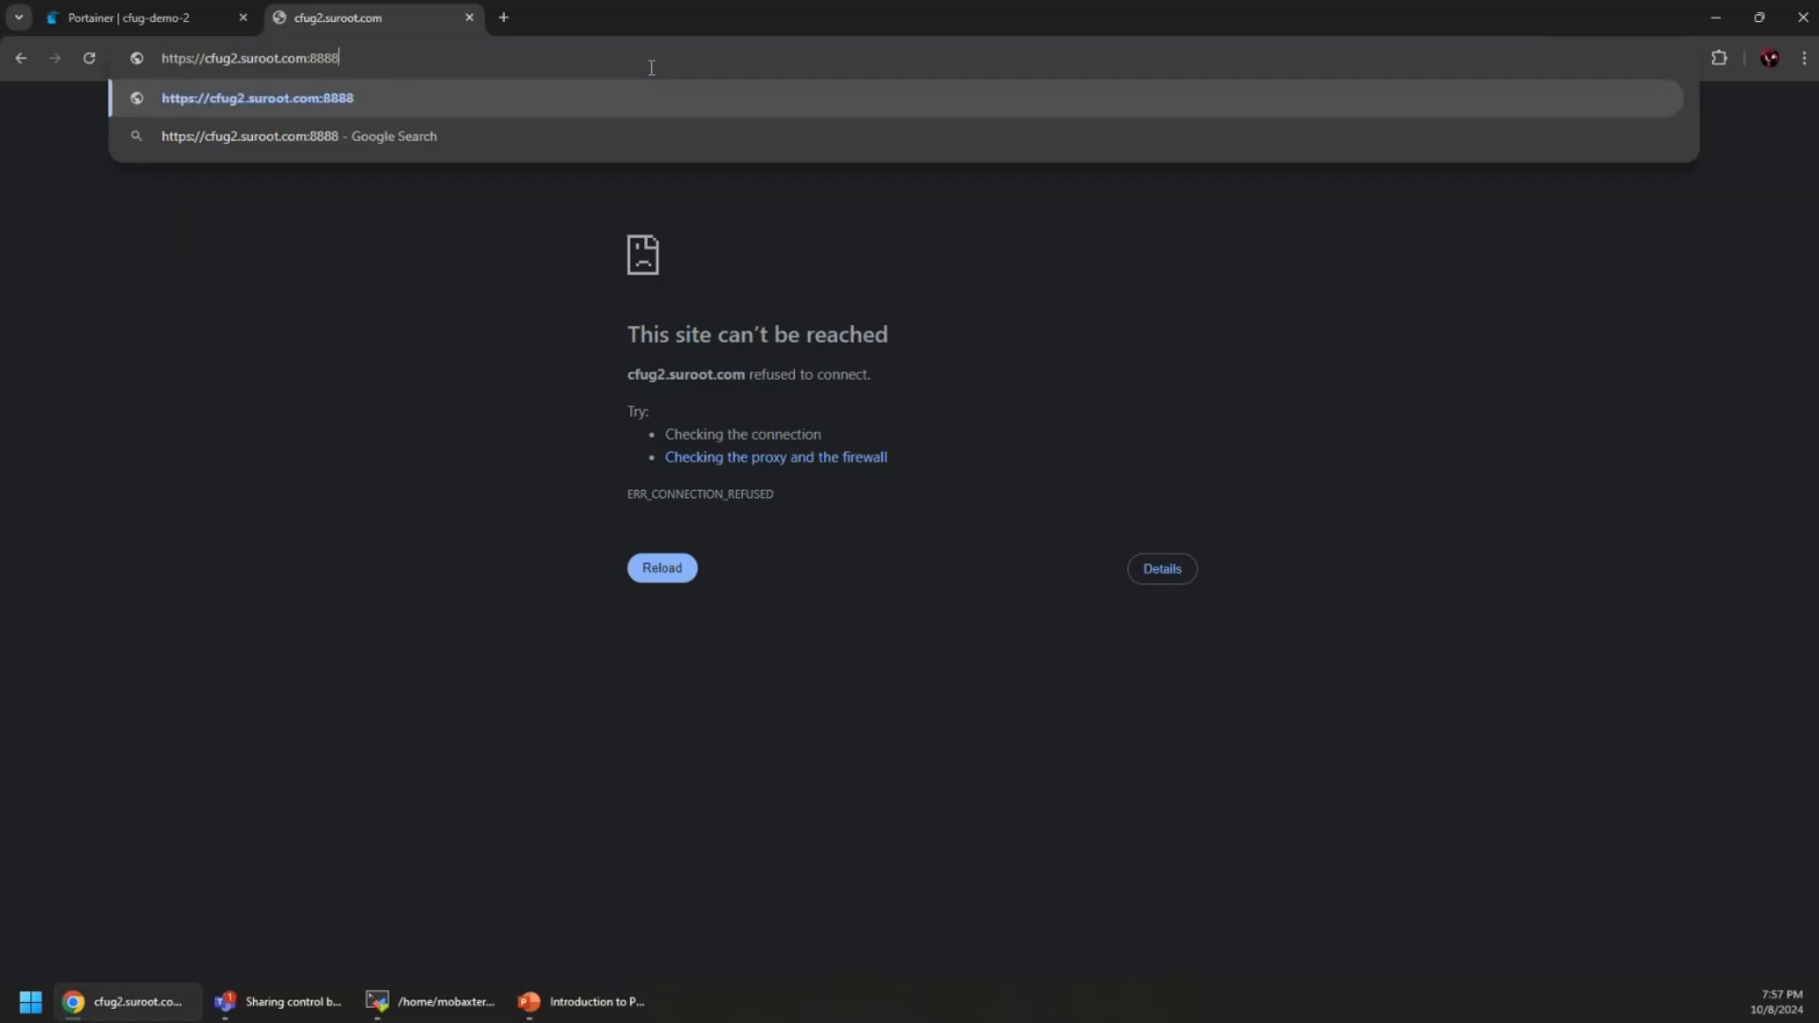
{"action": "key", "text": "Delete"}
{"action": "key", "text": "Return"}
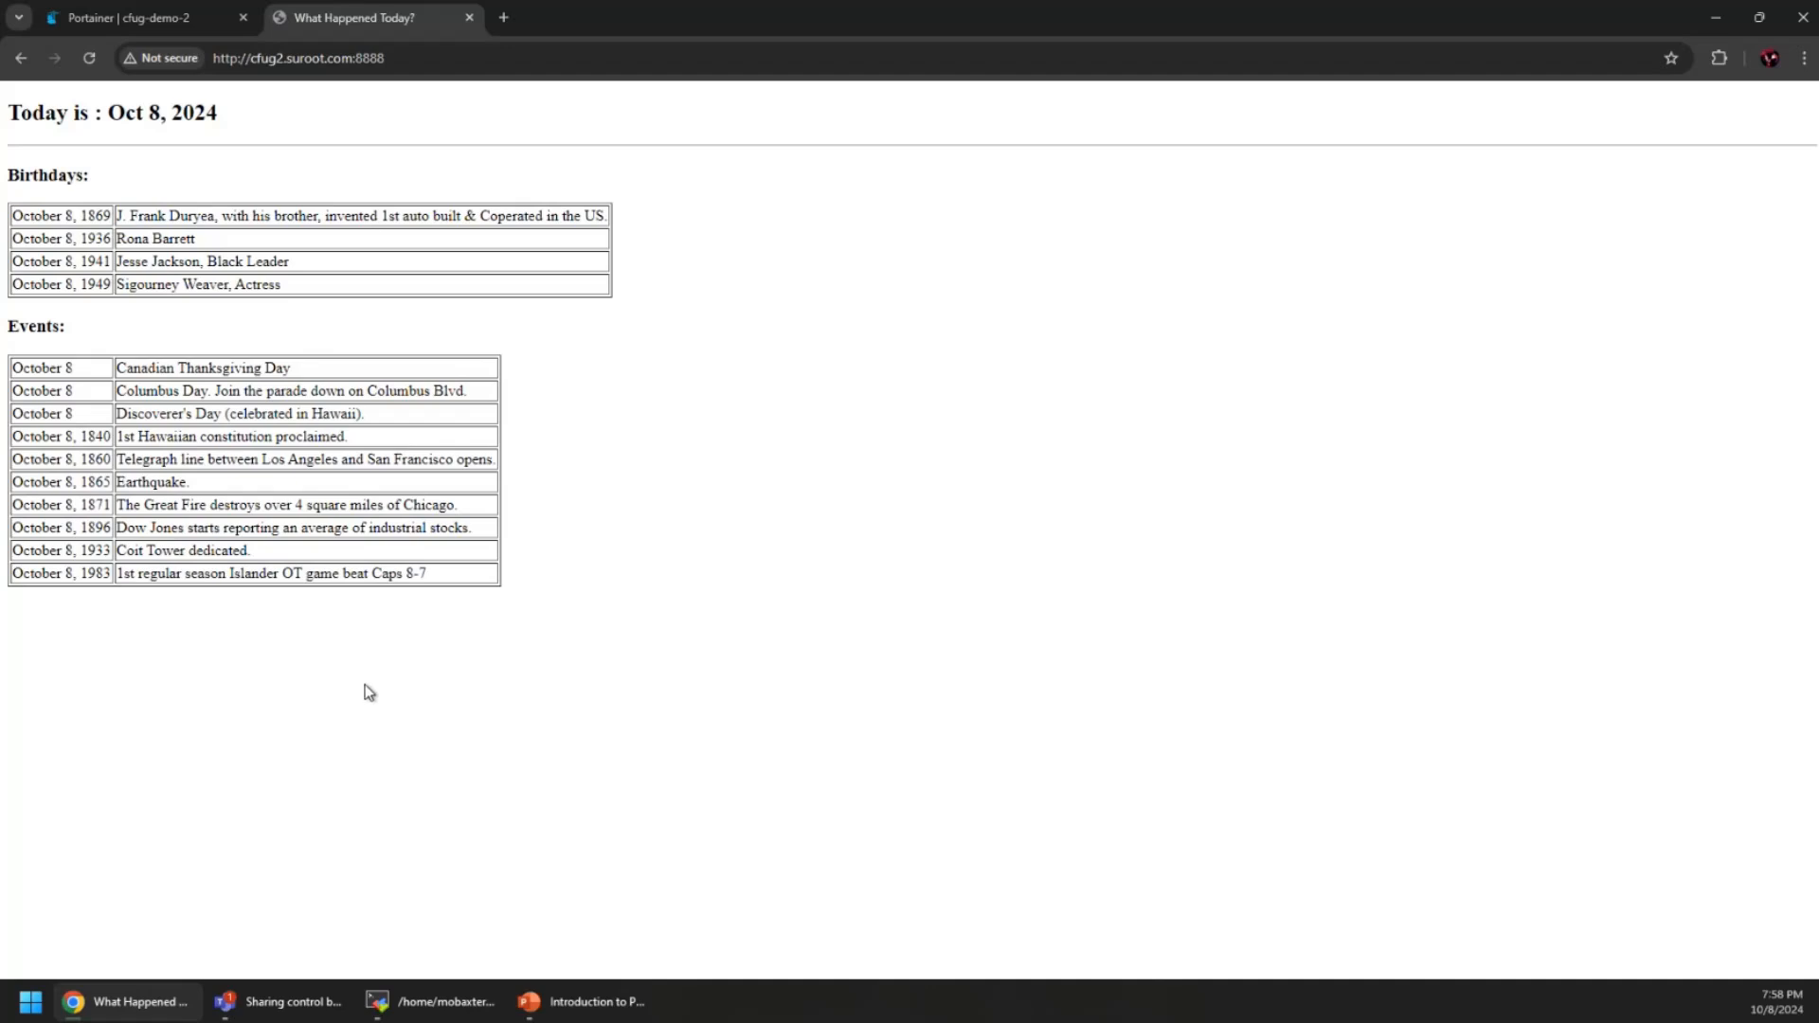
{"action": "left_click", "coordinate": [468, 18]}
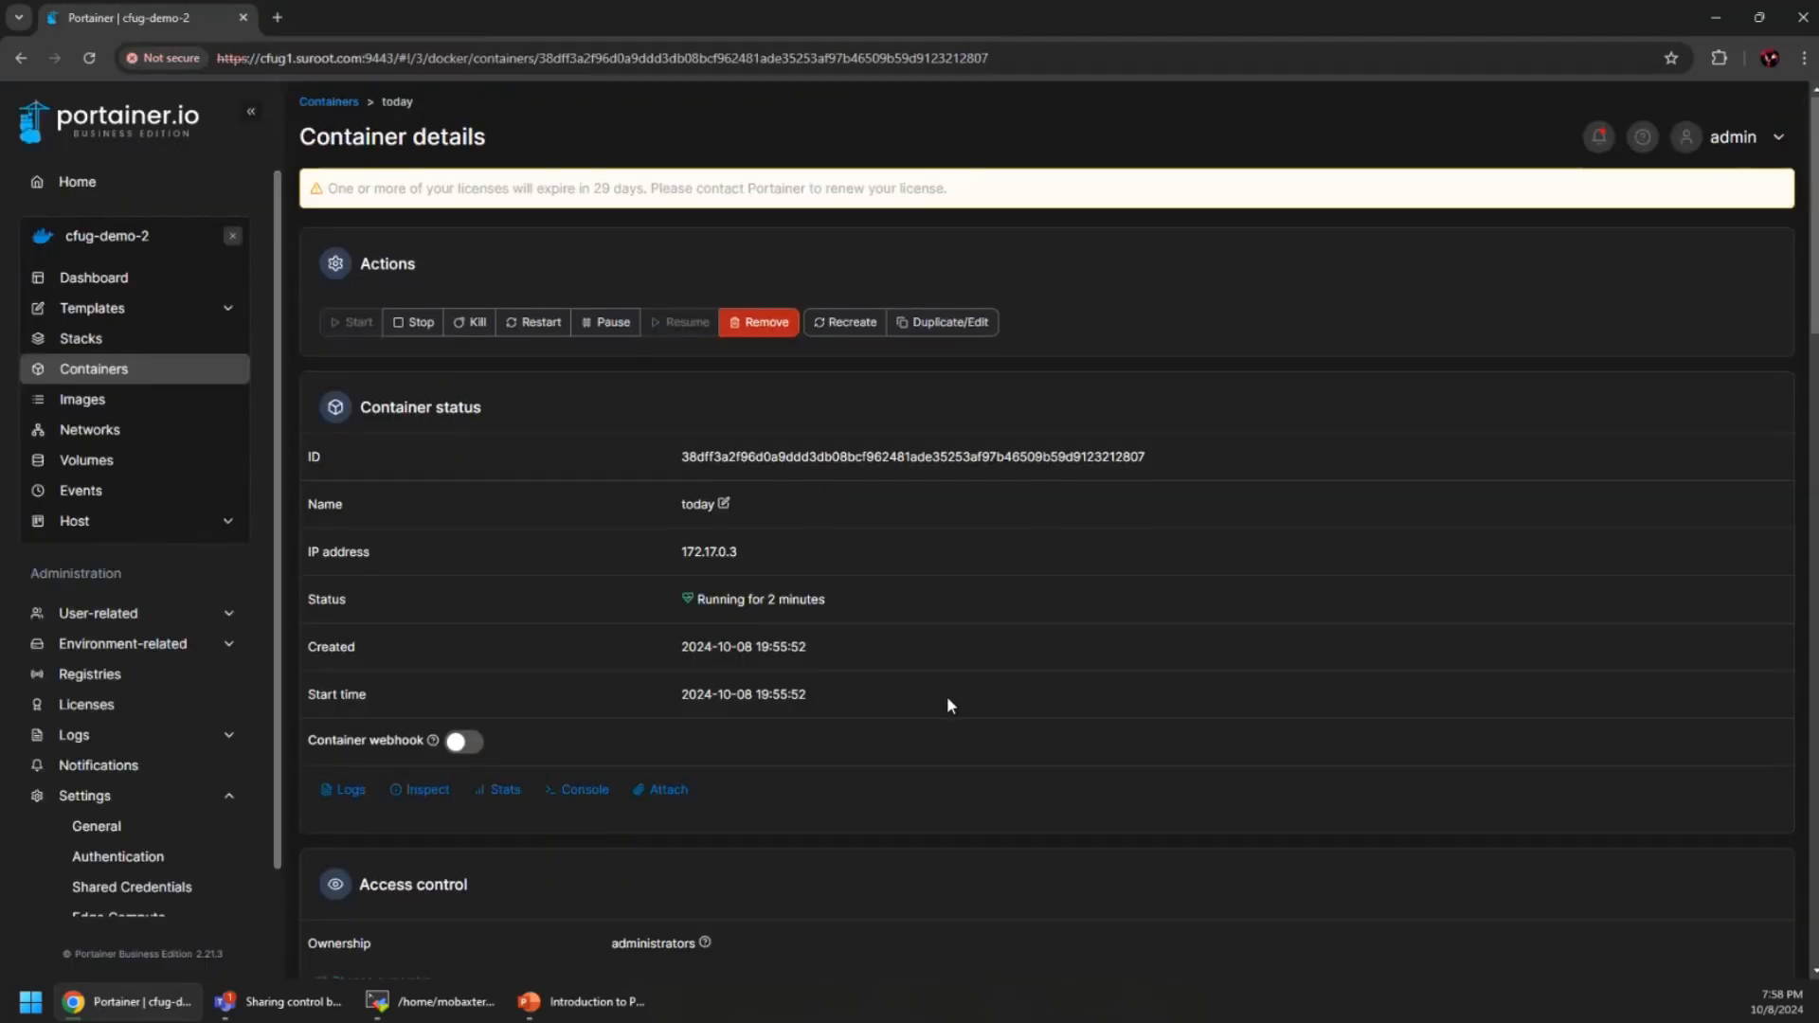
{"action": "scroll", "coordinate": [938, 706], "scroll_direction": "down", "scroll_amount": 5}
{"action": "scroll", "coordinate": [824, 569], "scroll_direction": "up", "scroll_amount": 3}
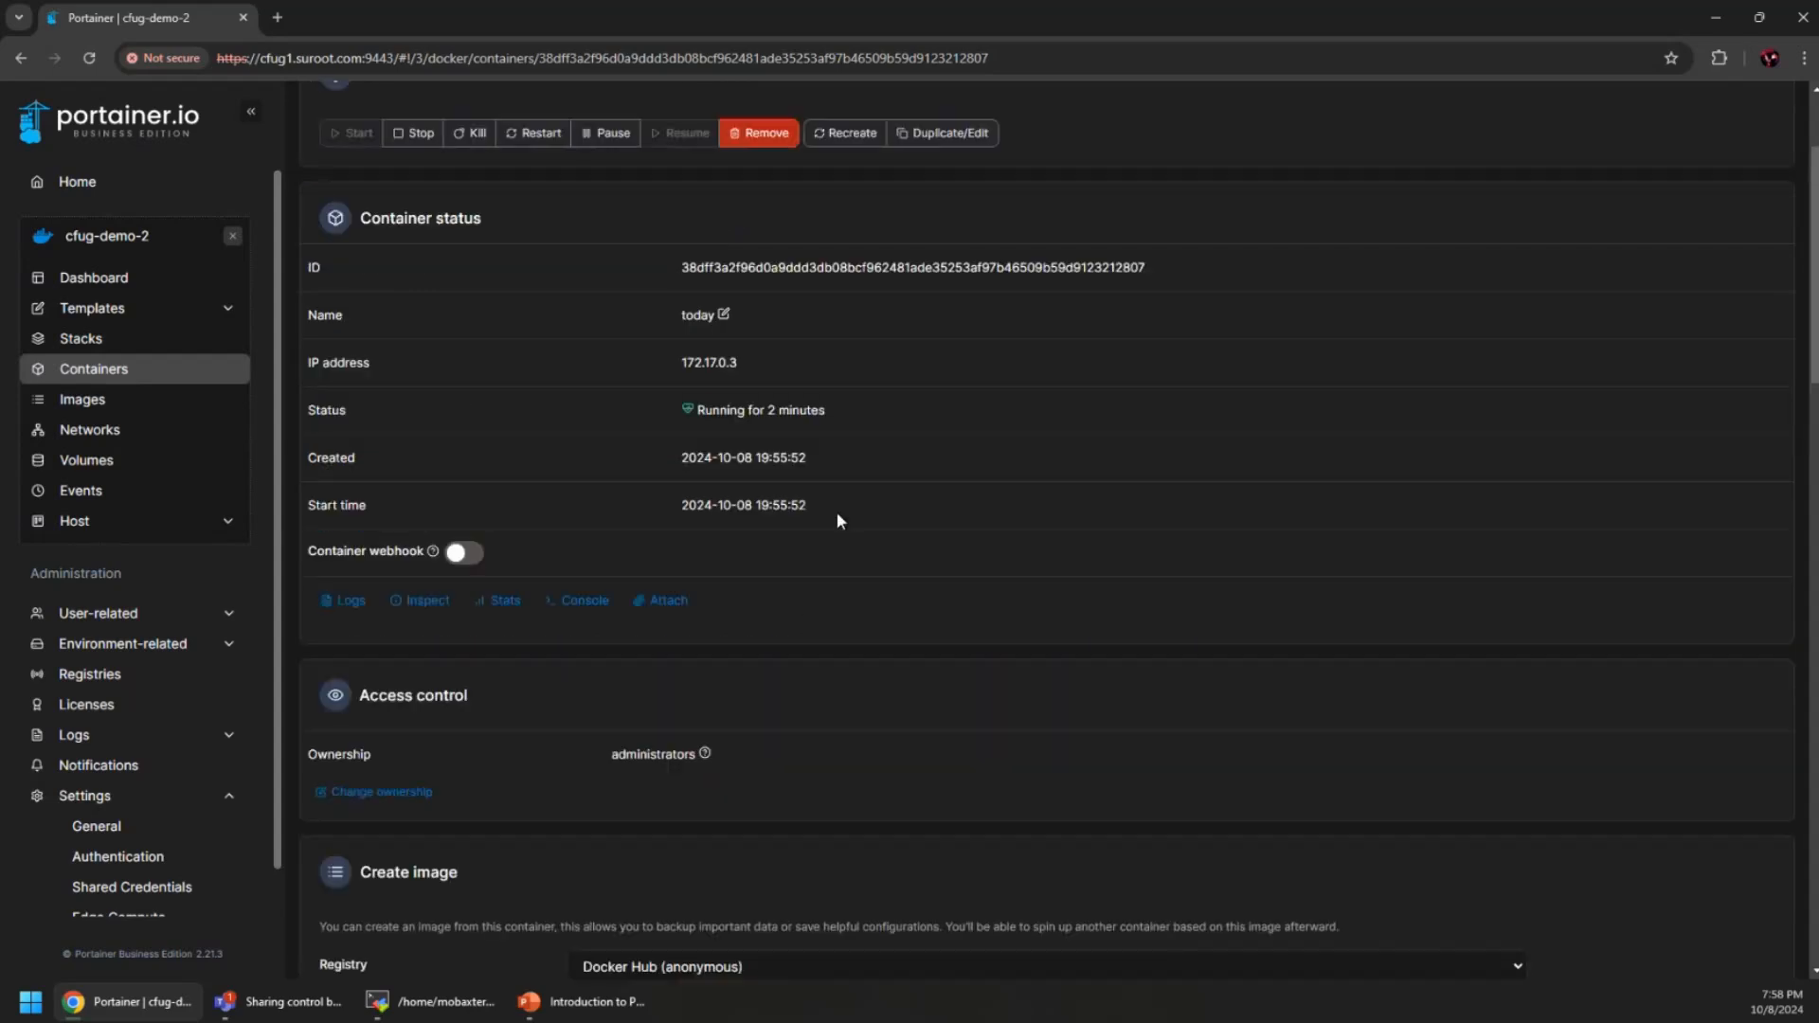
{"action": "left_click", "coordinate": [347, 601]}
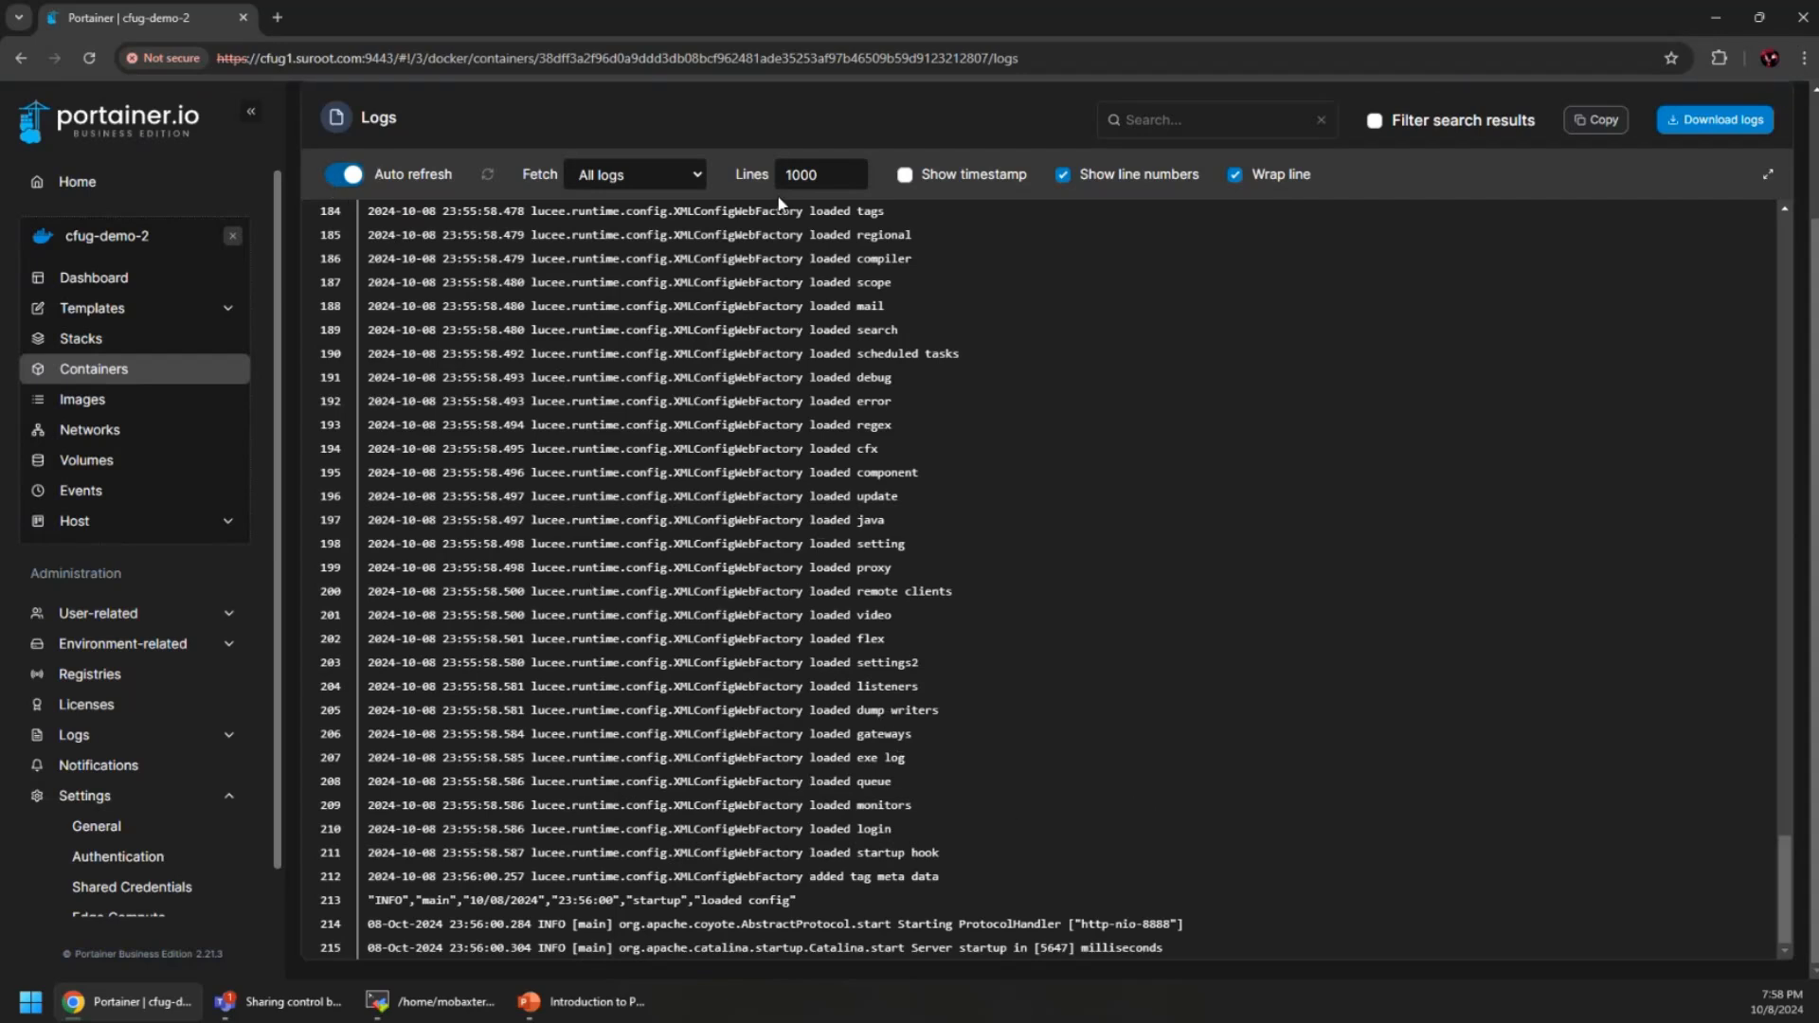
{"action": "left_click", "coordinate": [910, 174]}
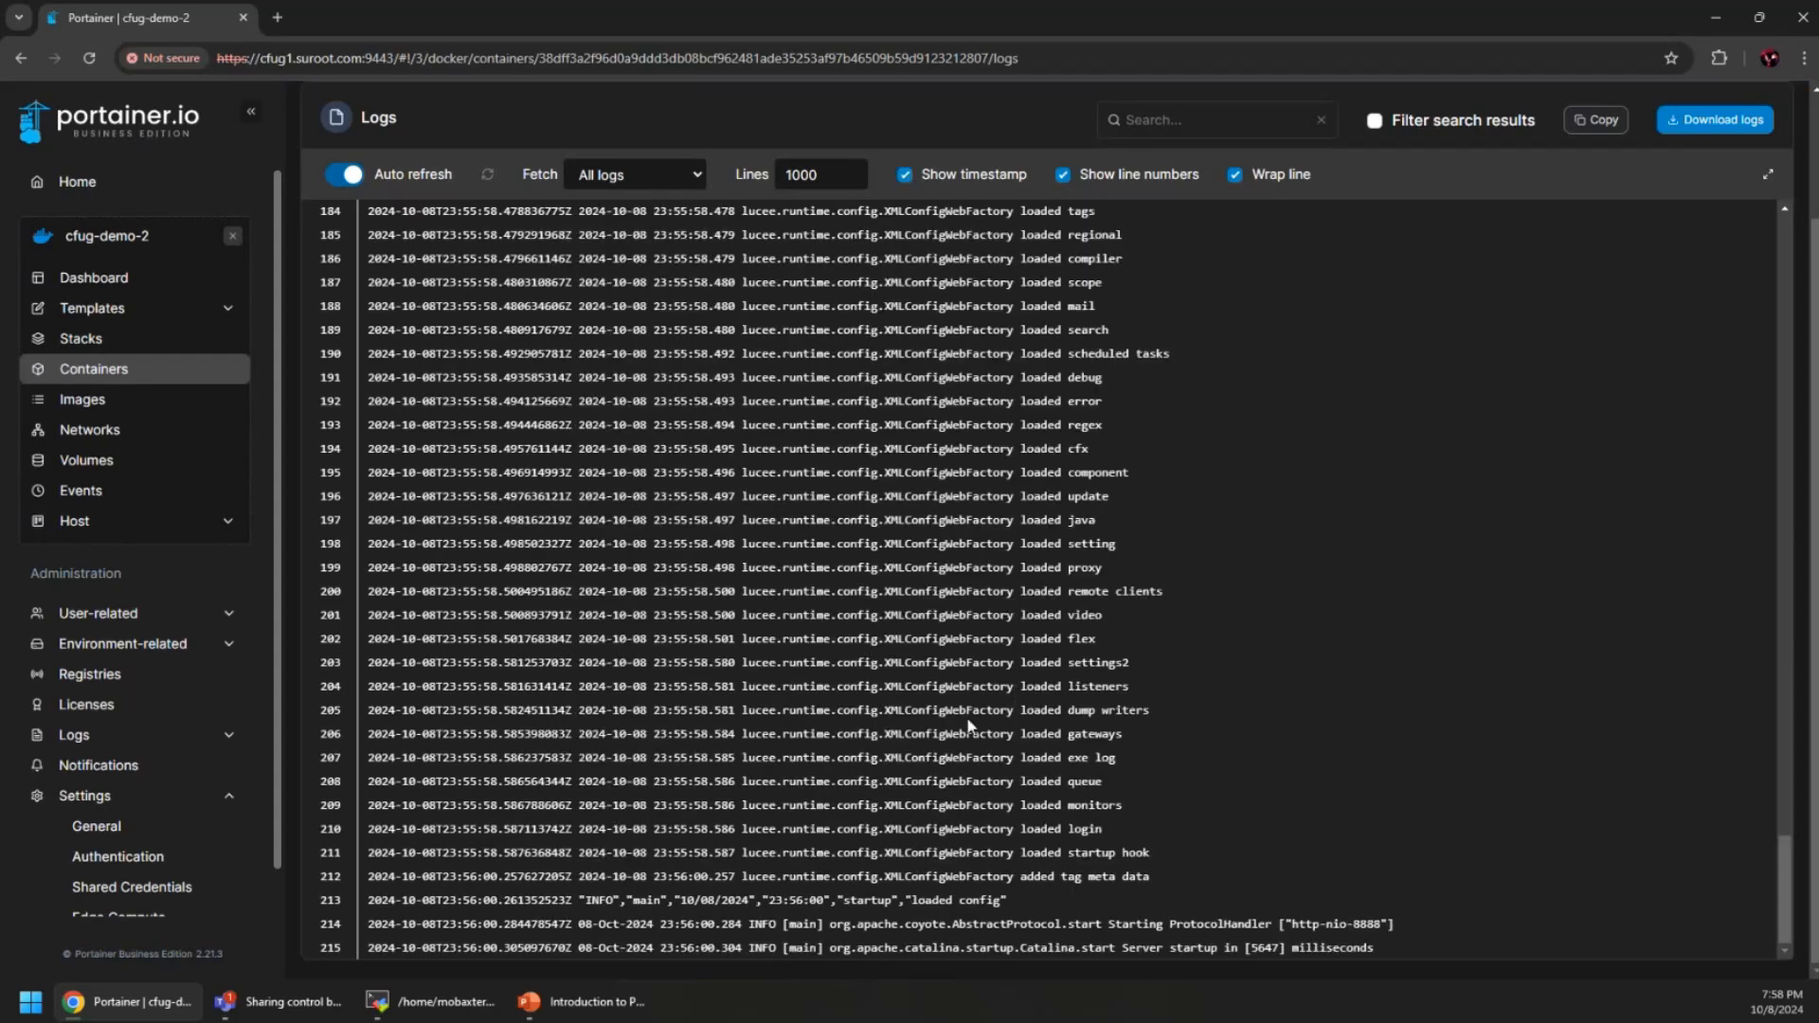
{"action": "left_click", "coordinate": [904, 174]}
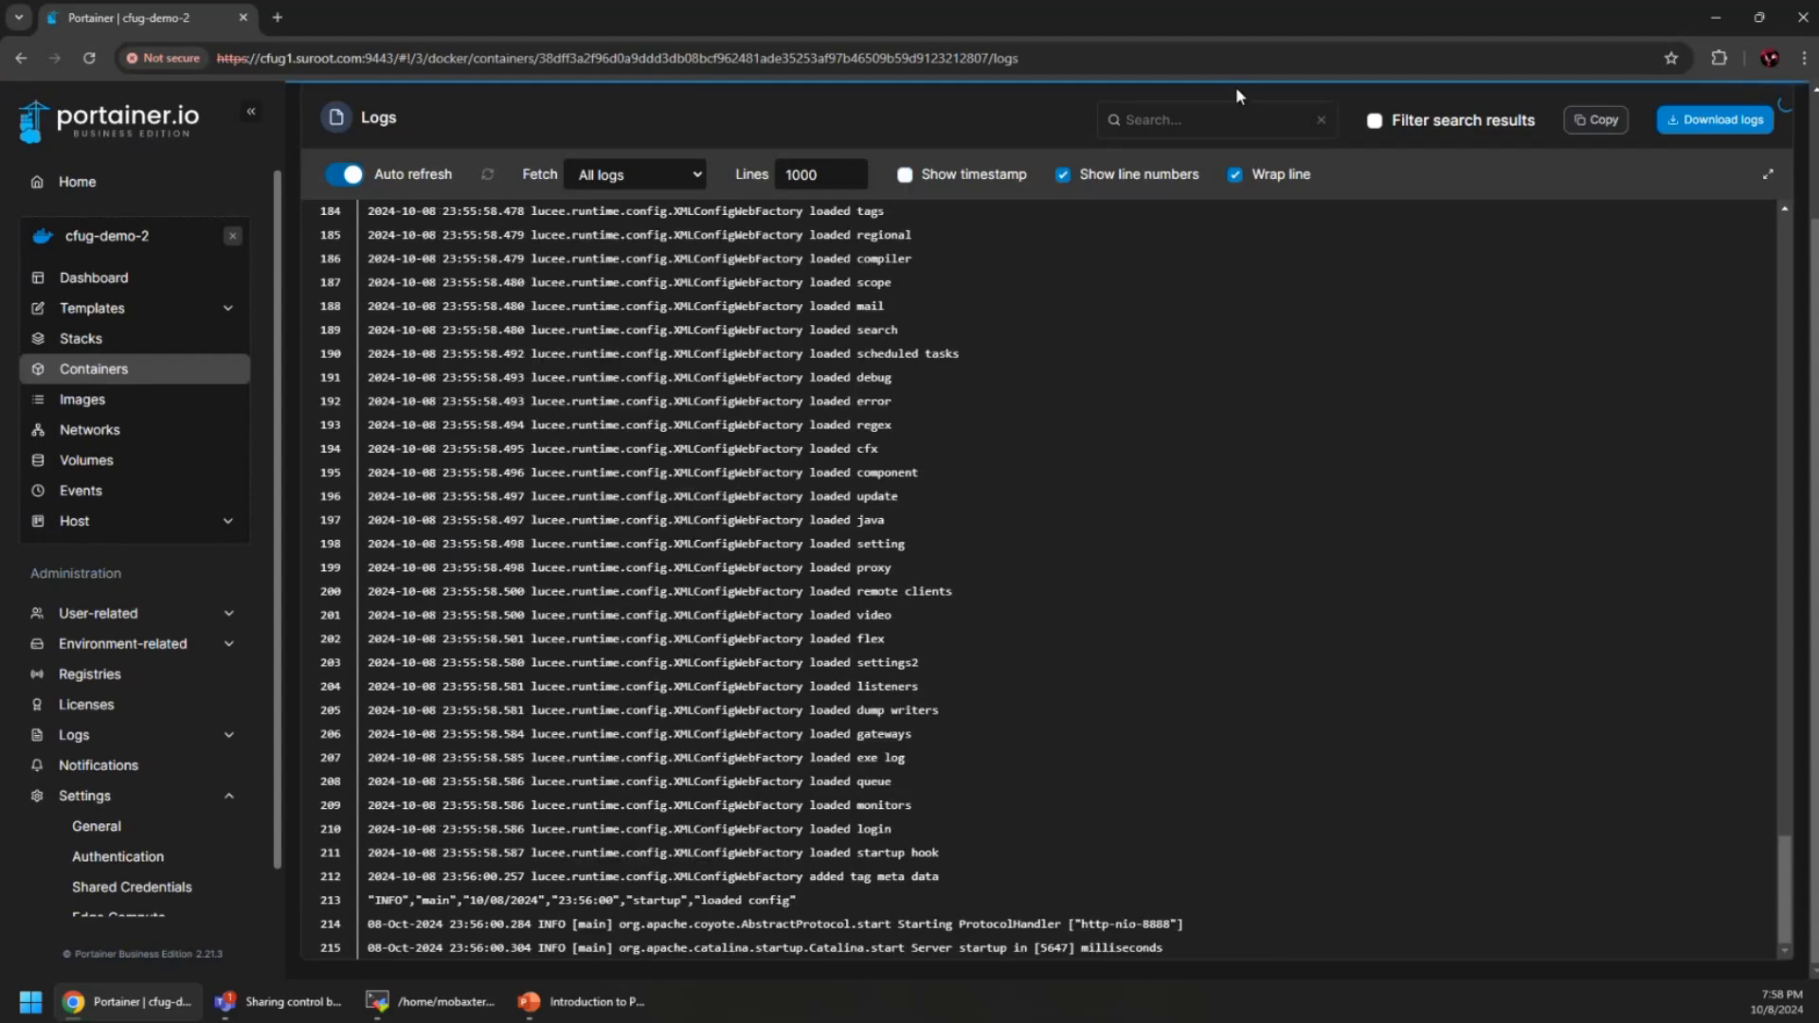
{"action": "scroll", "coordinate": [499, 185], "scroll_direction": "up", "scroll_amount": 2}
{"action": "left_click", "coordinate": [396, 103]}
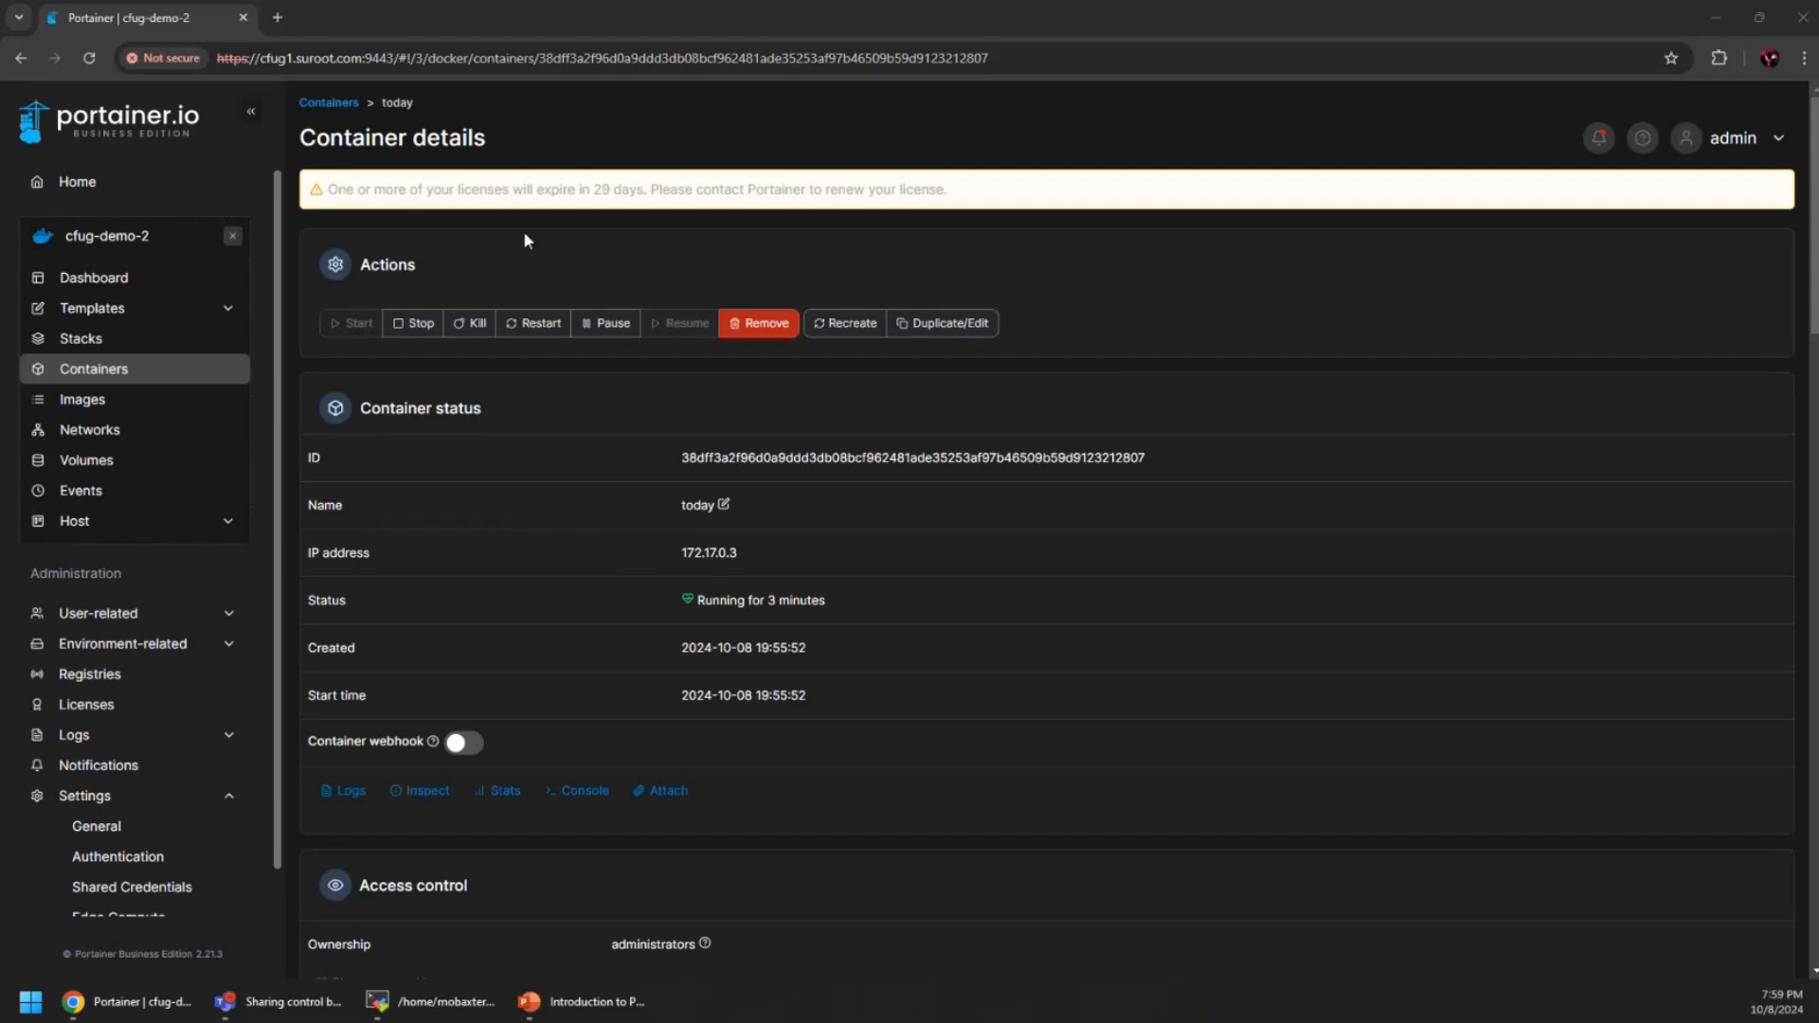
Select today in the container list, then show slide 15 'Deploying a container' in PowerPoint
{"action": "left_click", "coordinate": [329, 102]}
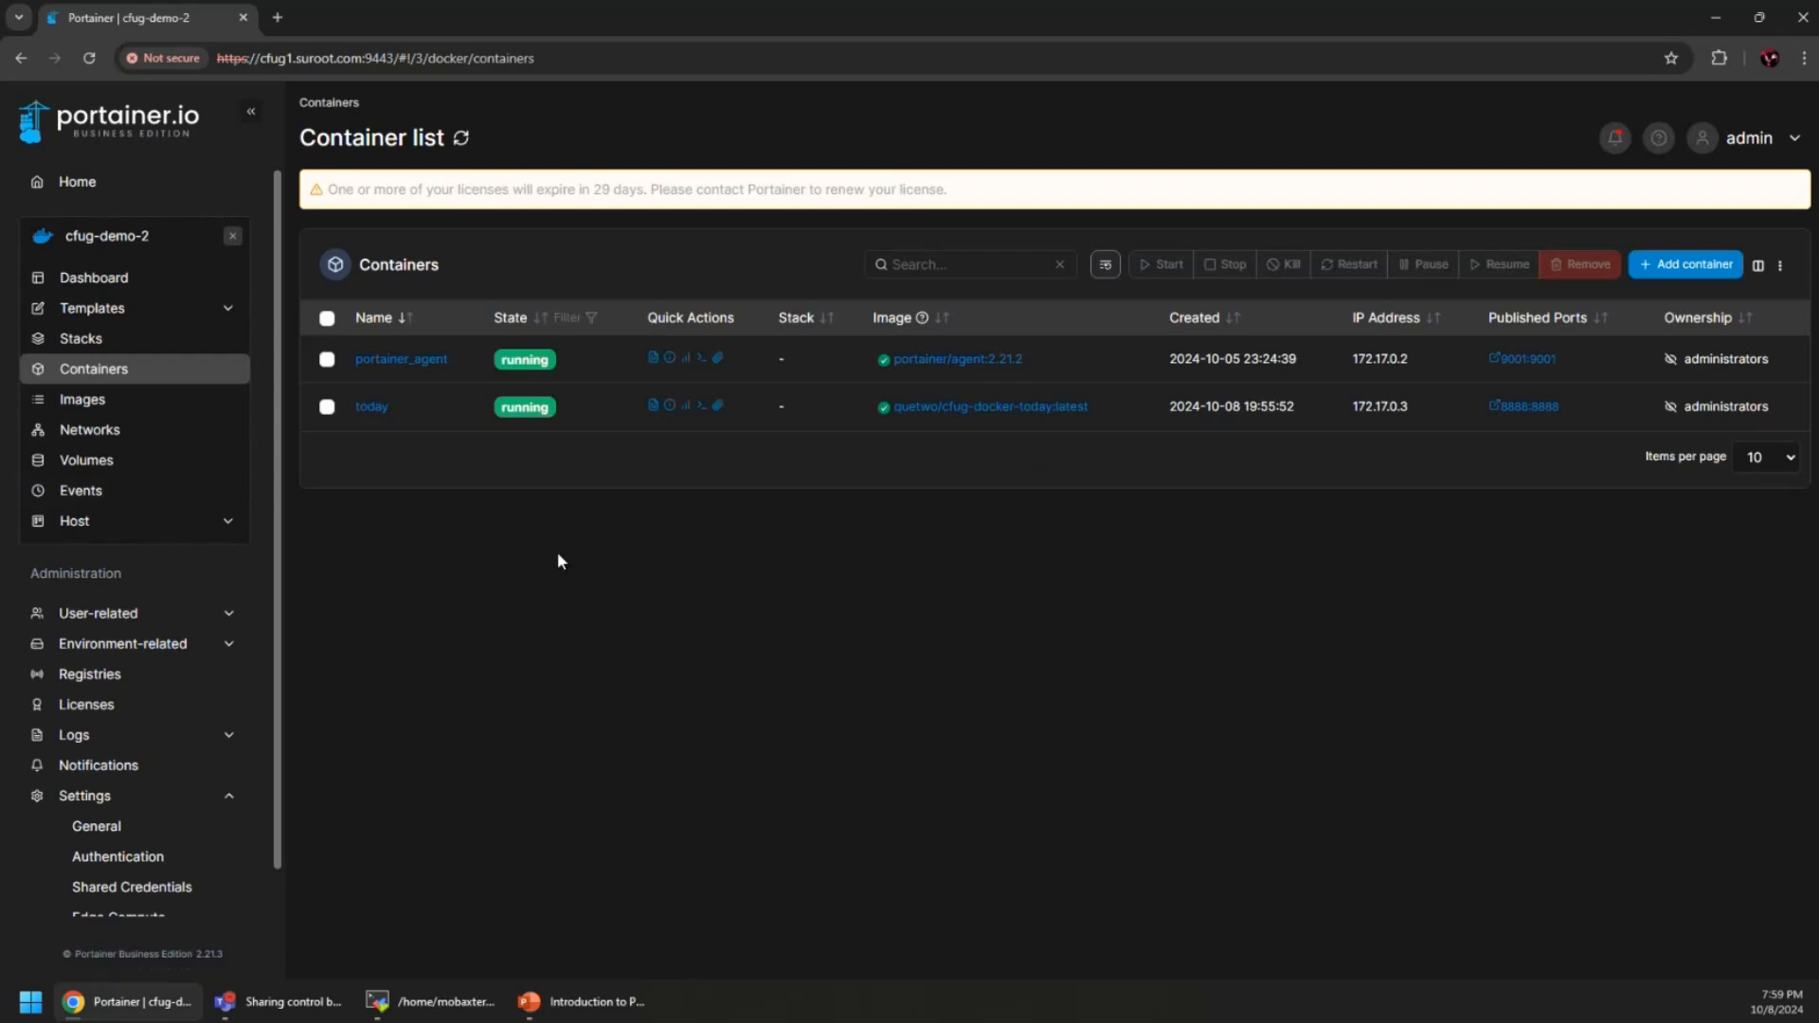
{"action": "left_click", "coordinate": [326, 407]}
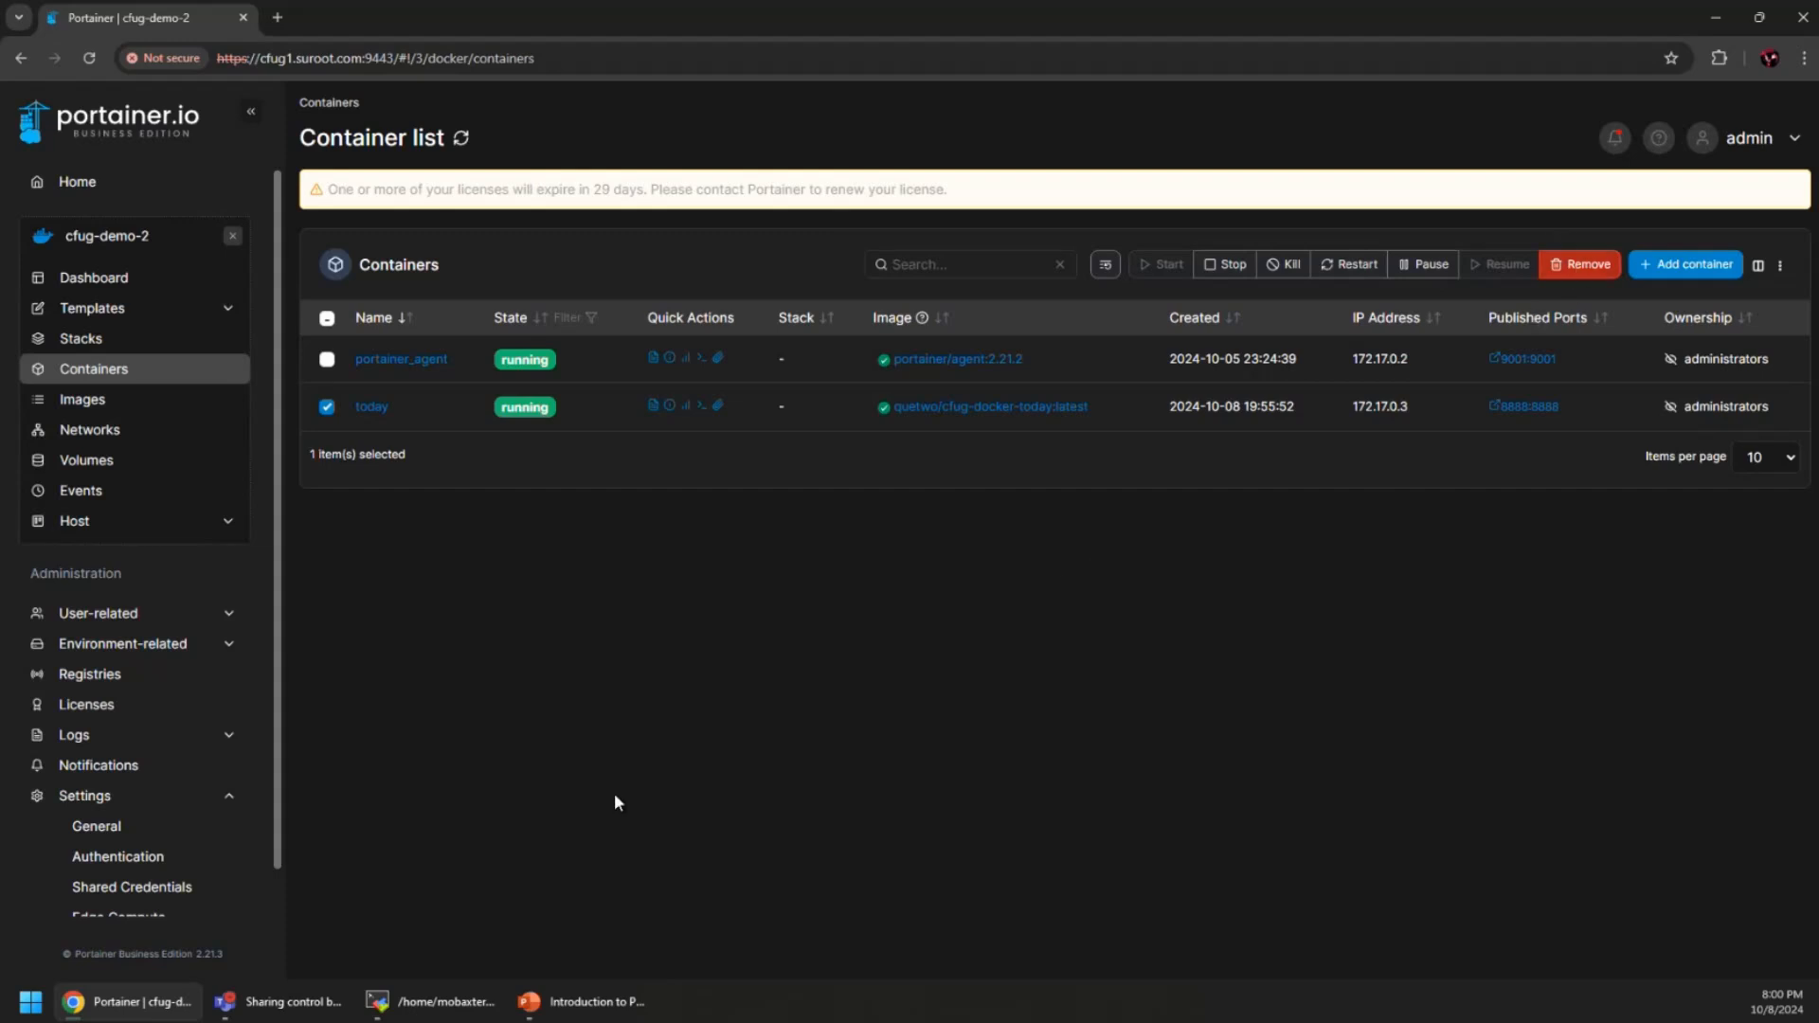
{"action": "left_click", "coordinate": [579, 1002]}
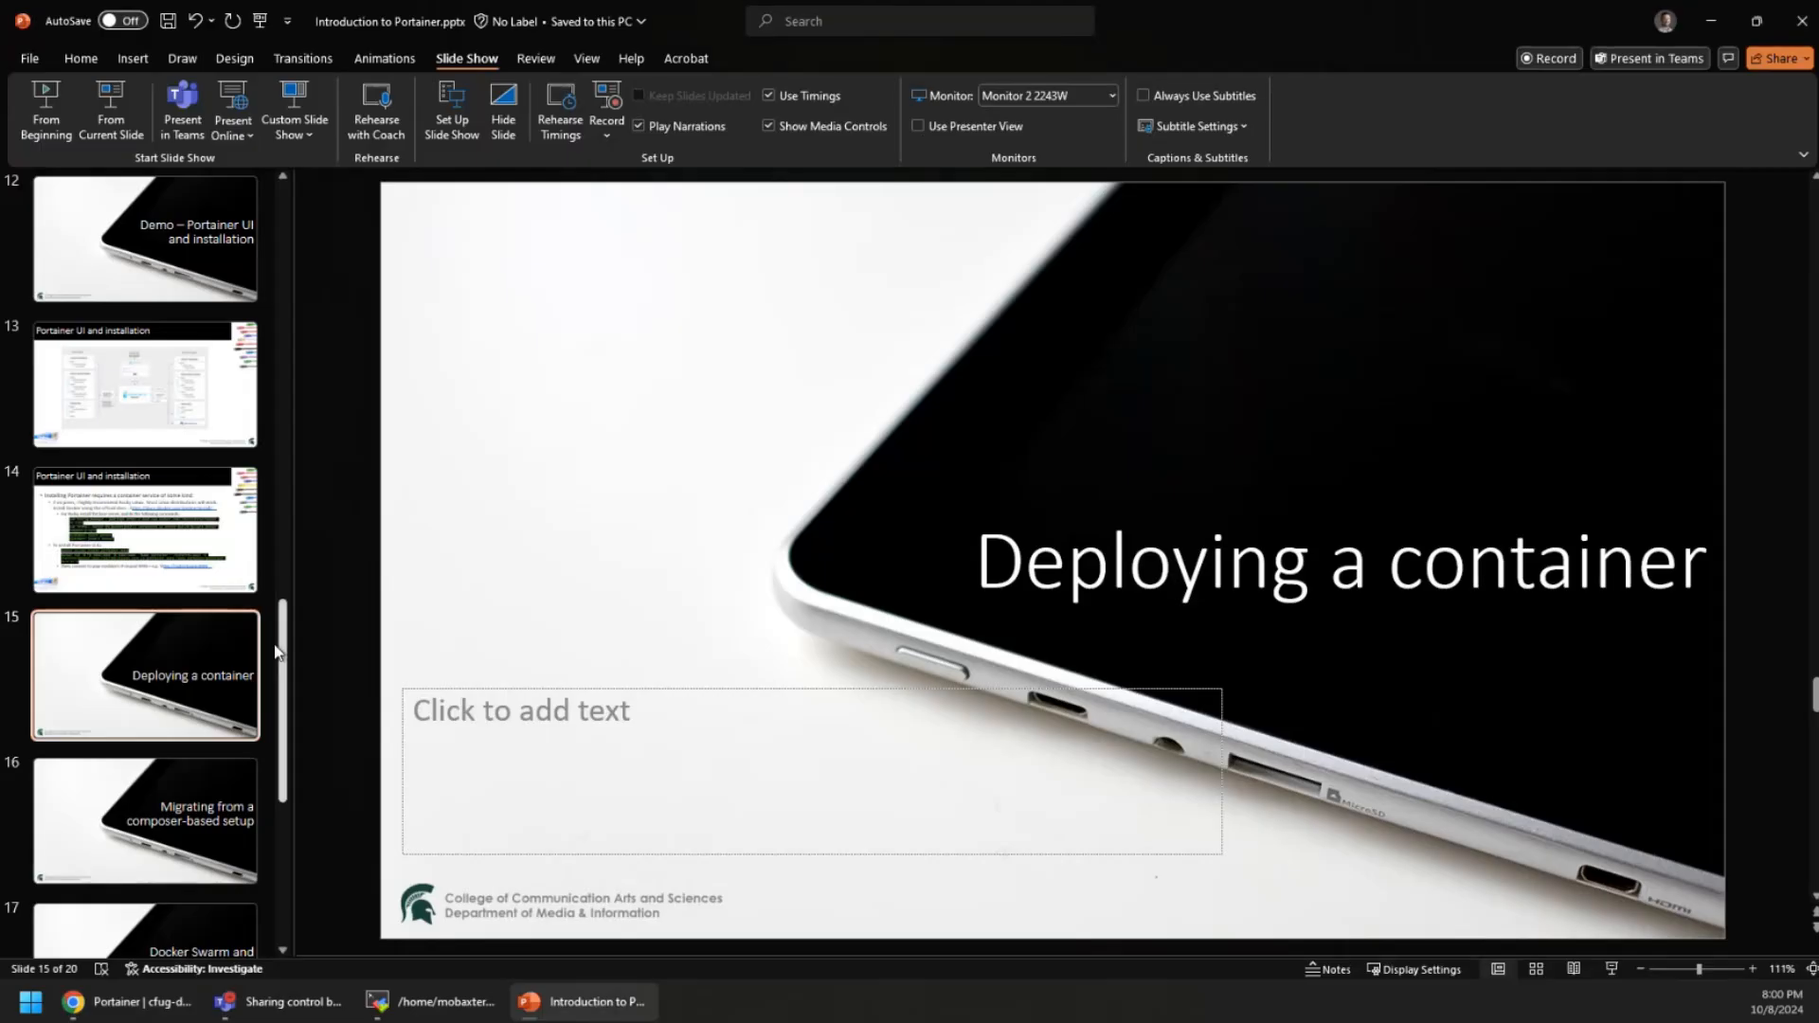
{"action": "left_click", "coordinate": [186, 810]}
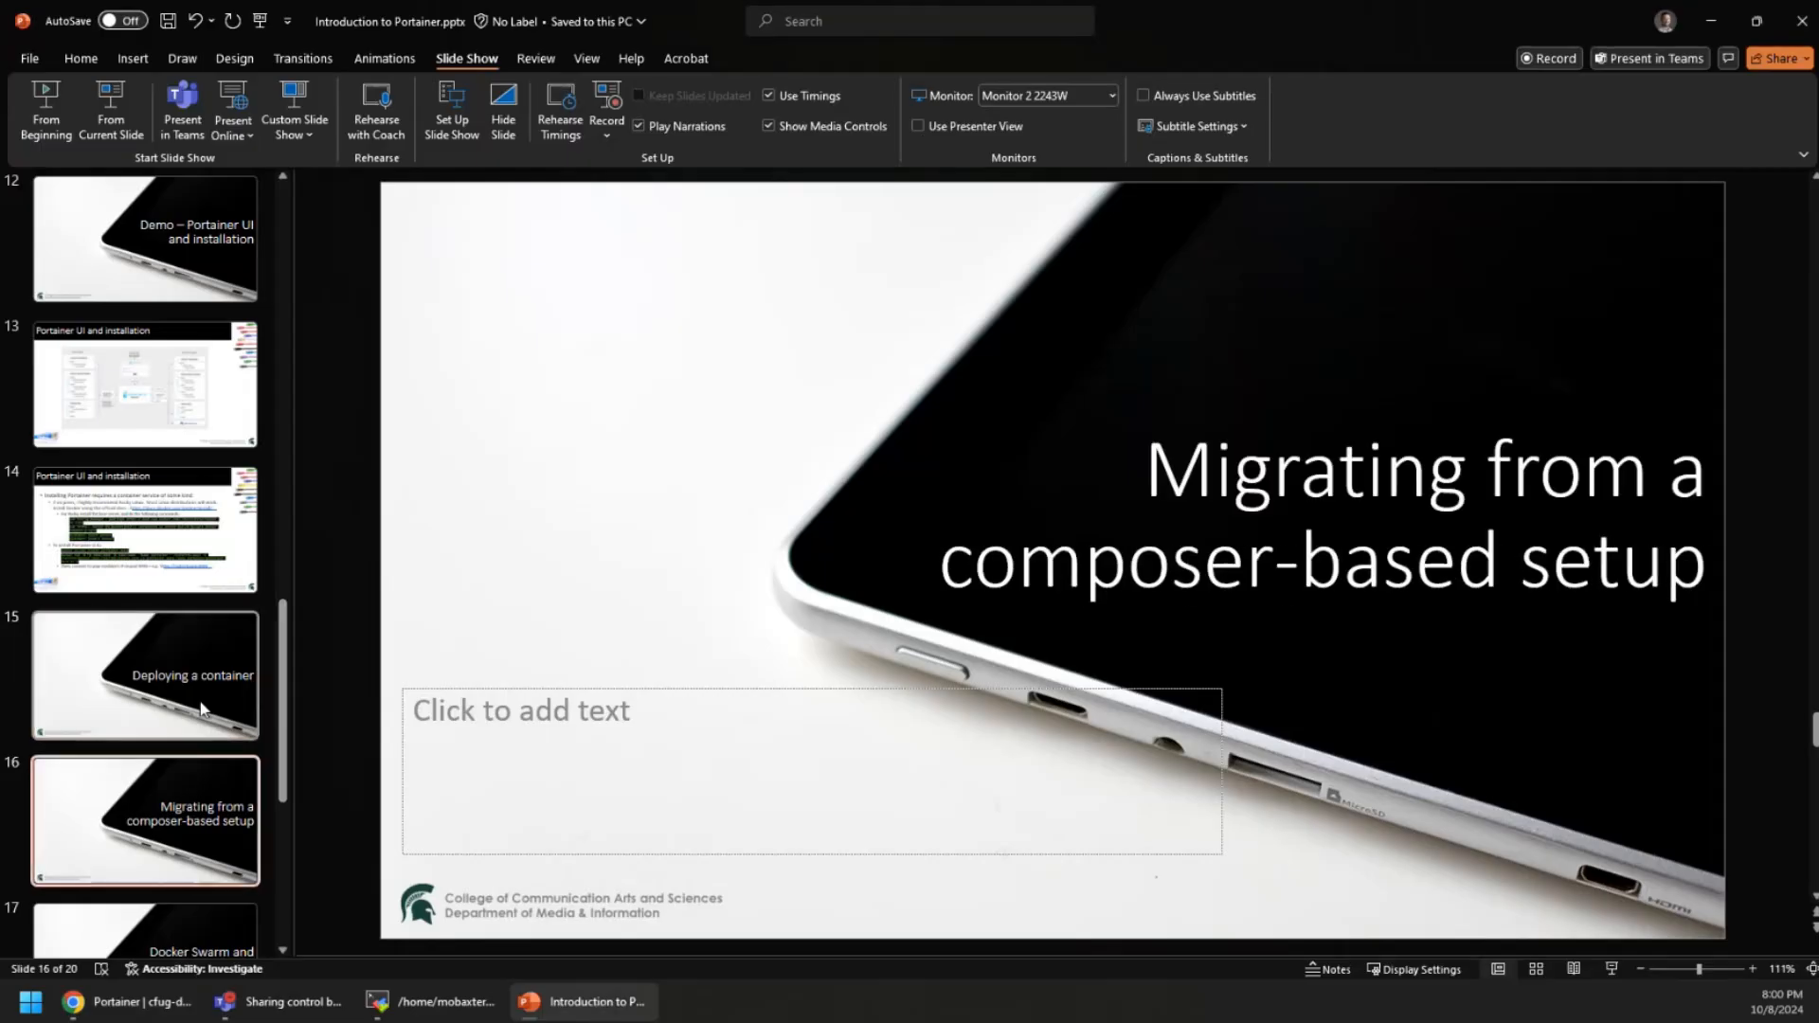
{"action": "scroll", "coordinate": [202, 708], "scroll_direction": "down", "scroll_amount": 3}
{"action": "scroll", "coordinate": [199, 702], "scroll_direction": "up", "scroll_amount": 2}
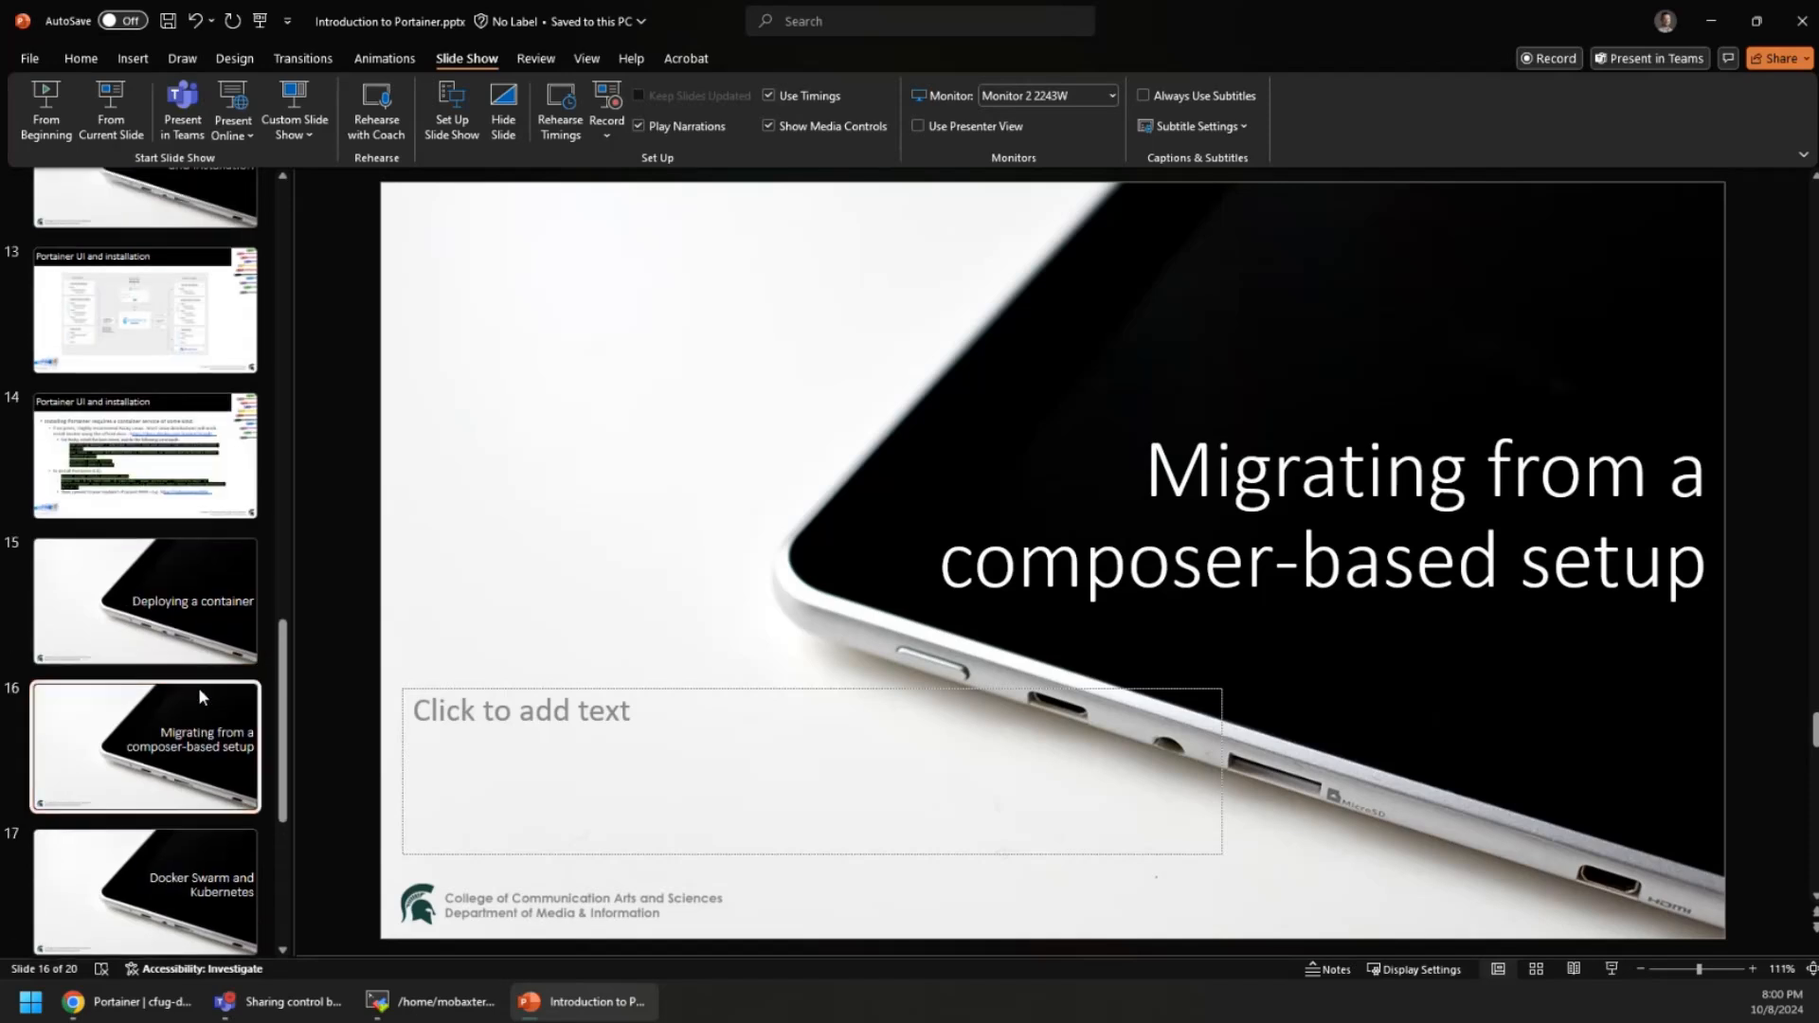
{"action": "left_click", "coordinate": [186, 611]}
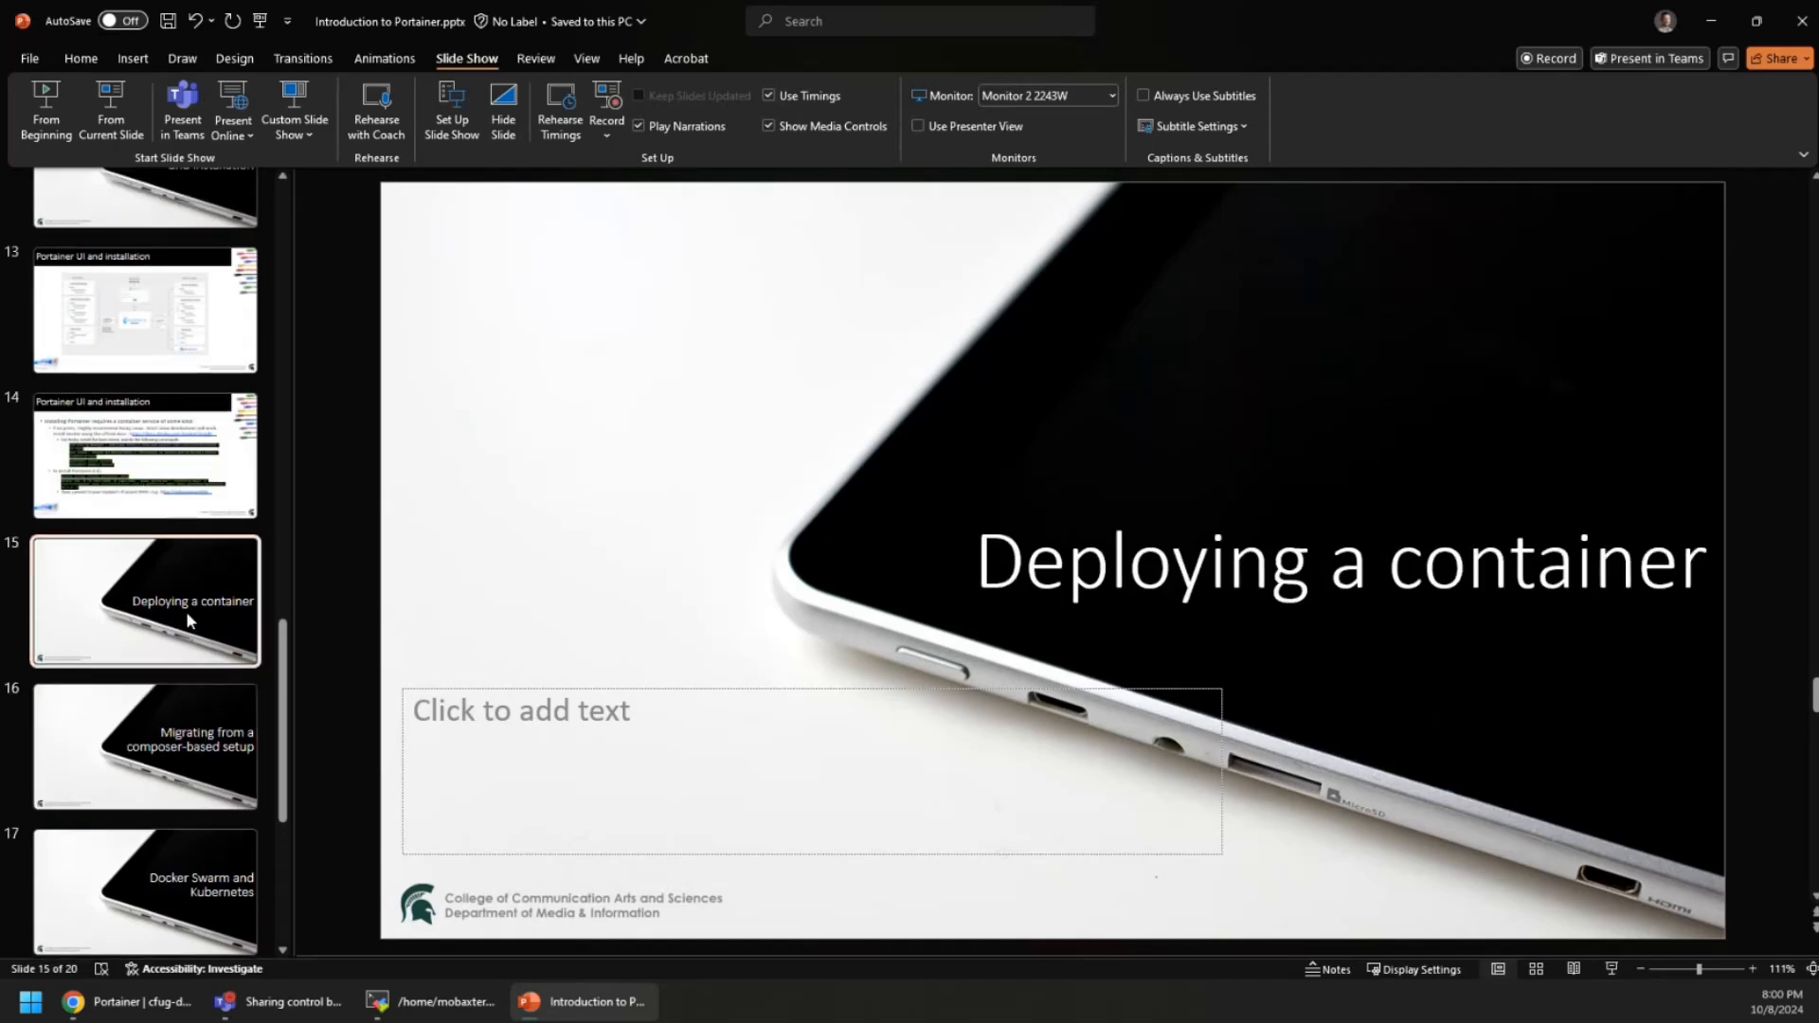
Return from PowerPoint to Portainer and open the Environments management list
{"action": "left_click", "coordinate": [1709, 22]}
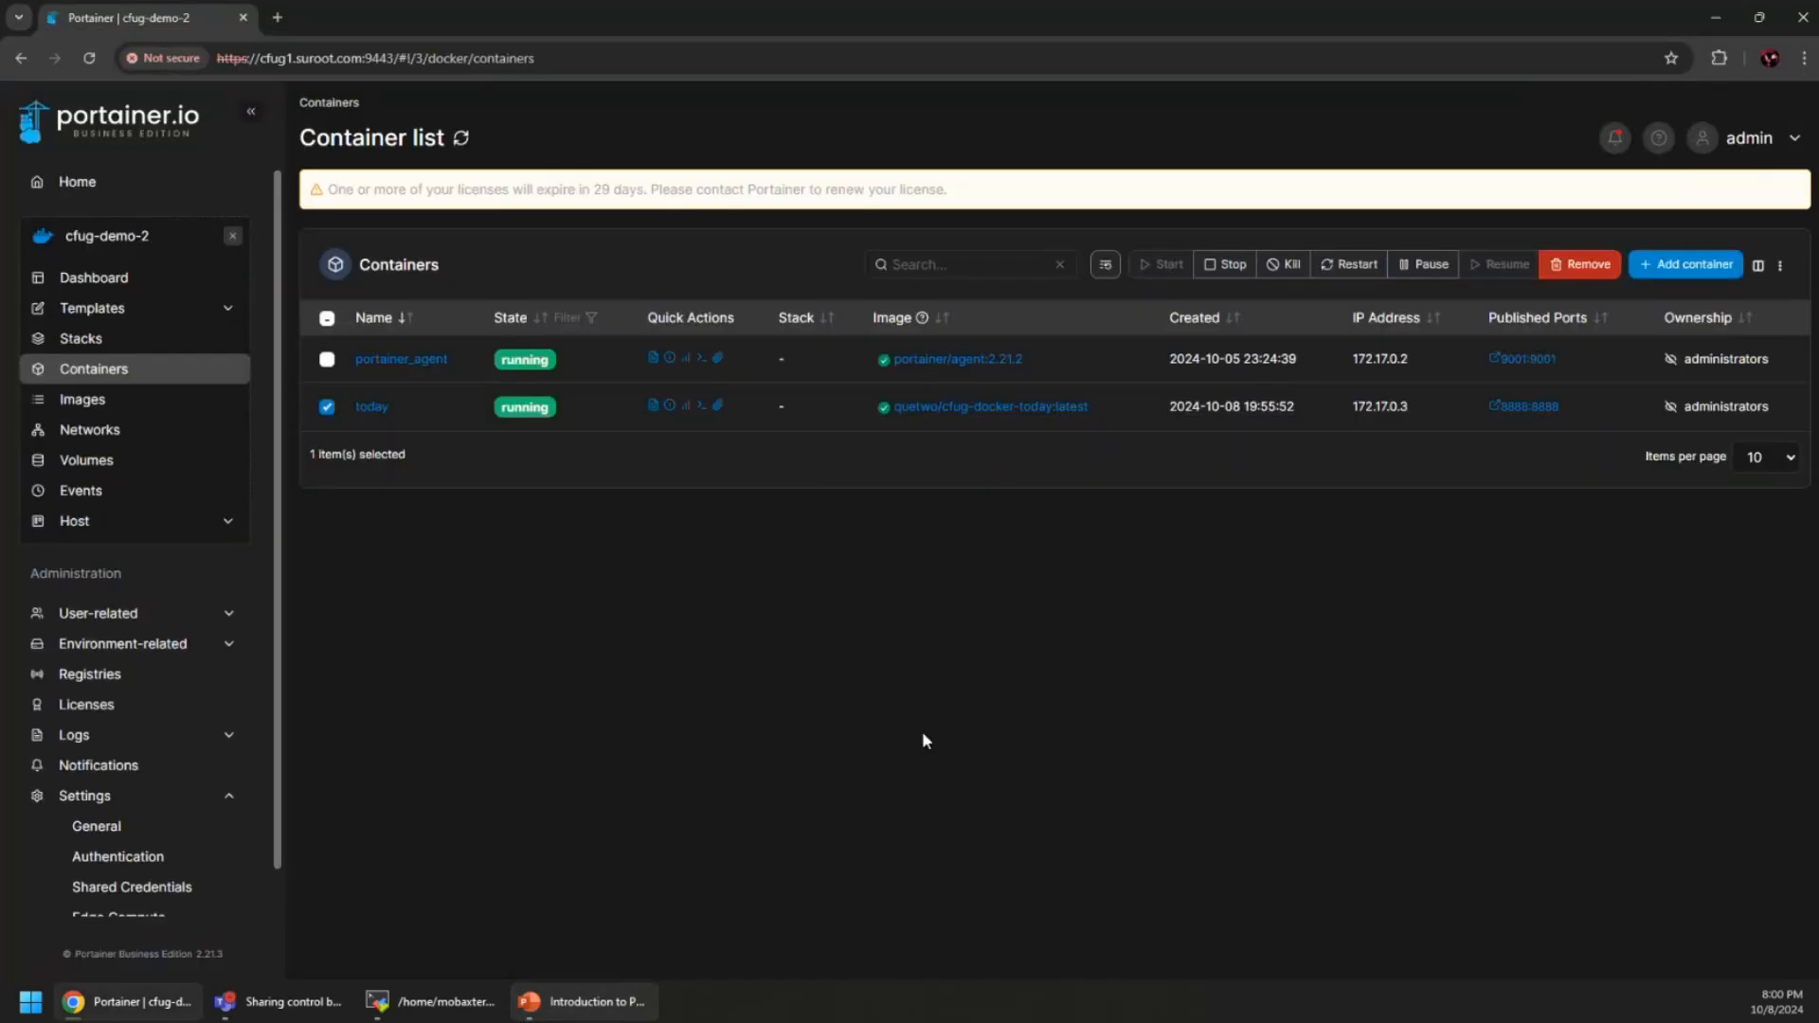
{"action": "left_click", "coordinate": [180, 182]}
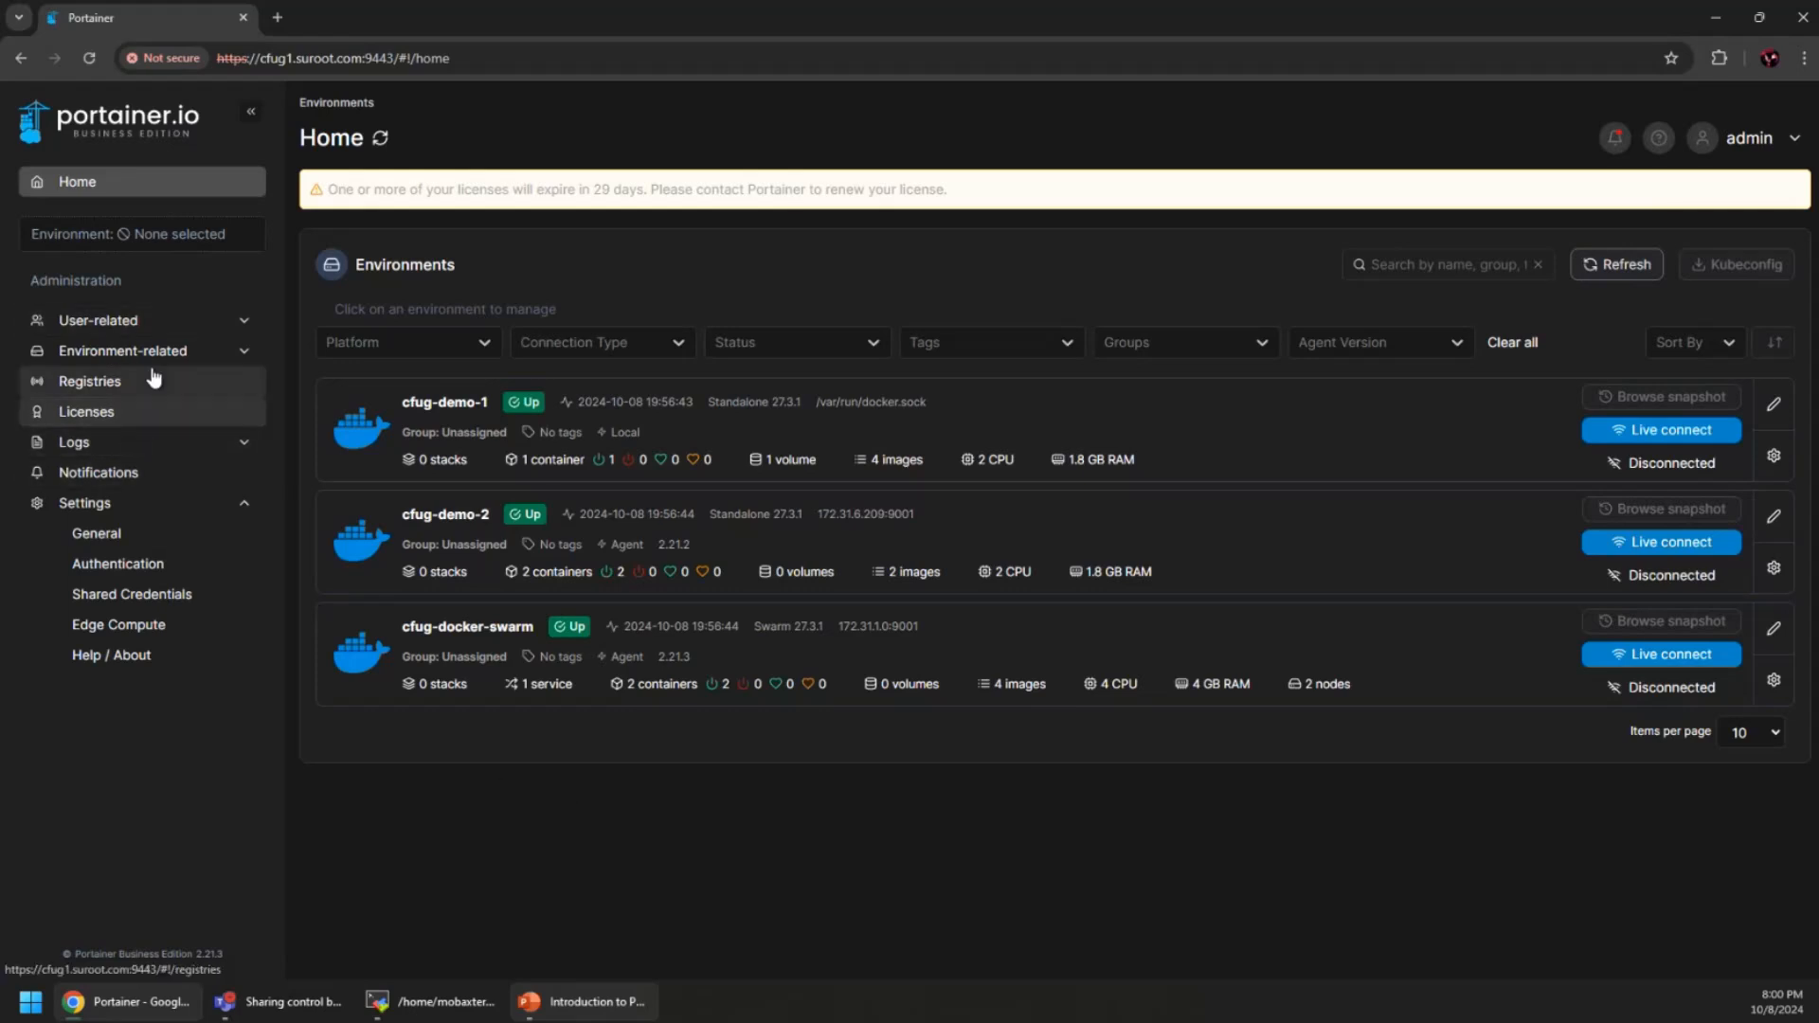
{"action": "left_click", "coordinate": [131, 352]}
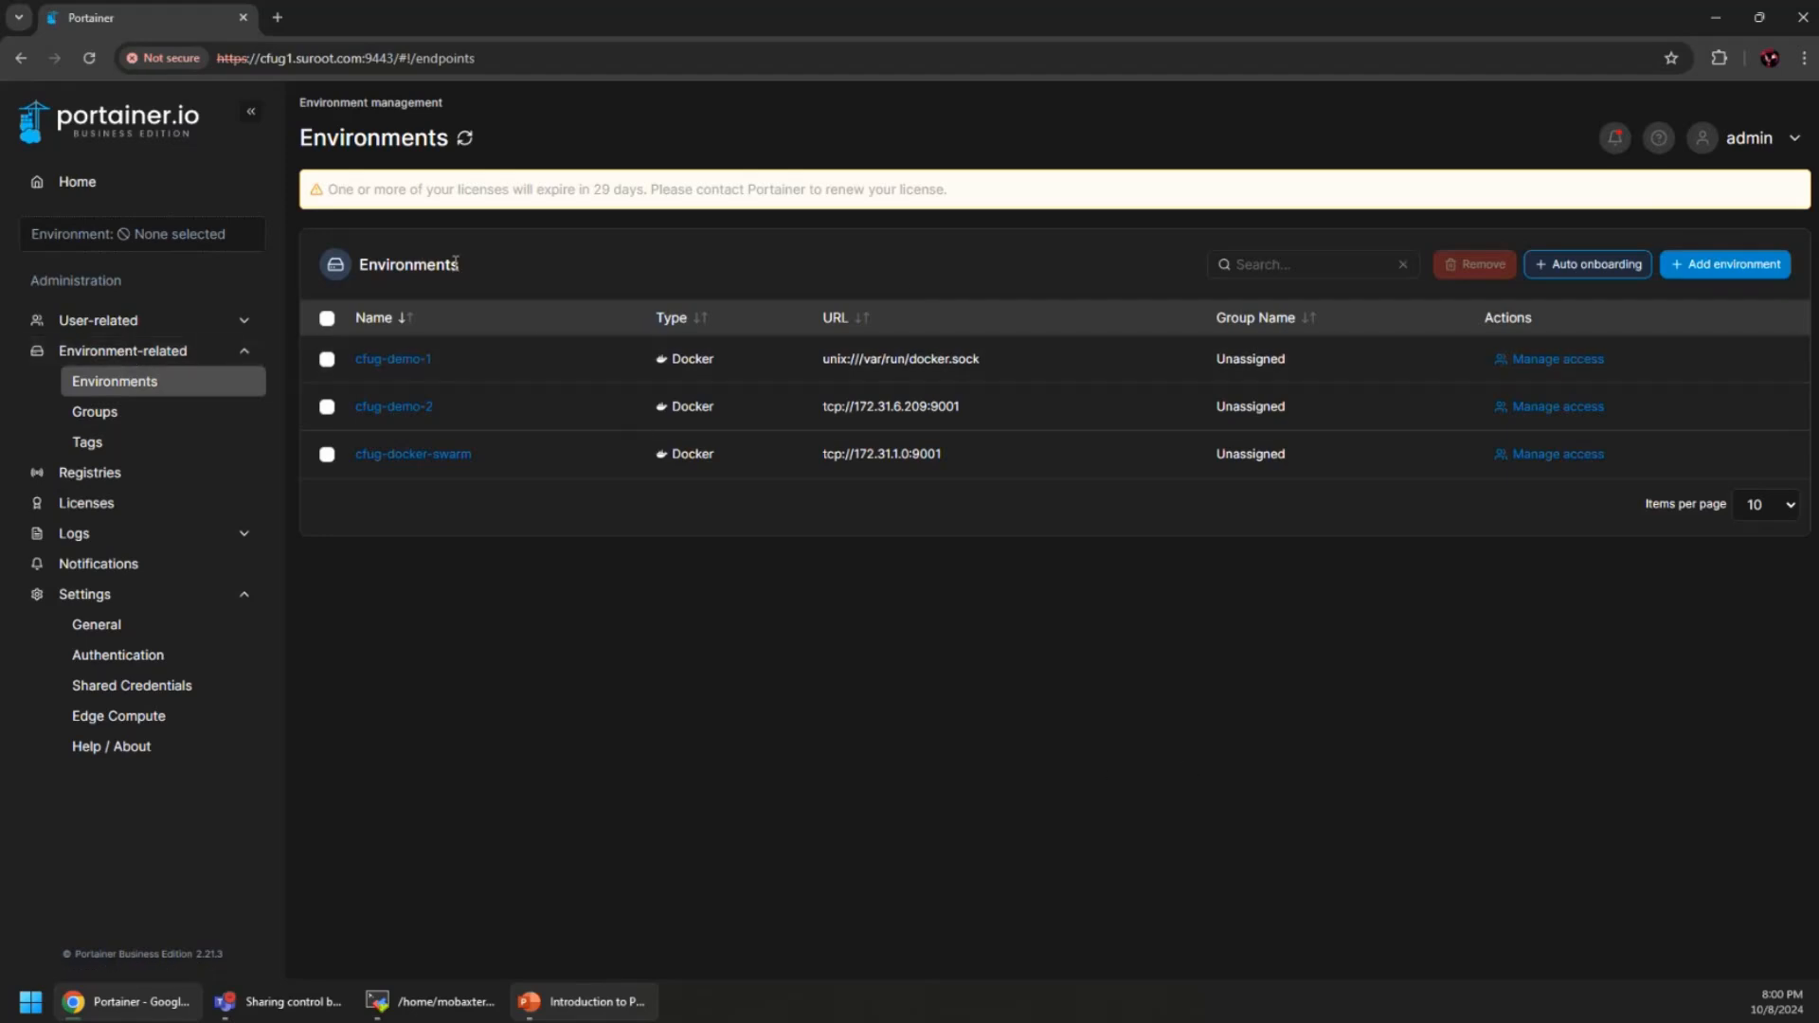
Add a Docker Standalone environment, compare API and Socket, and copy the Agent run command
{"action": "left_click", "coordinate": [1747, 275]}
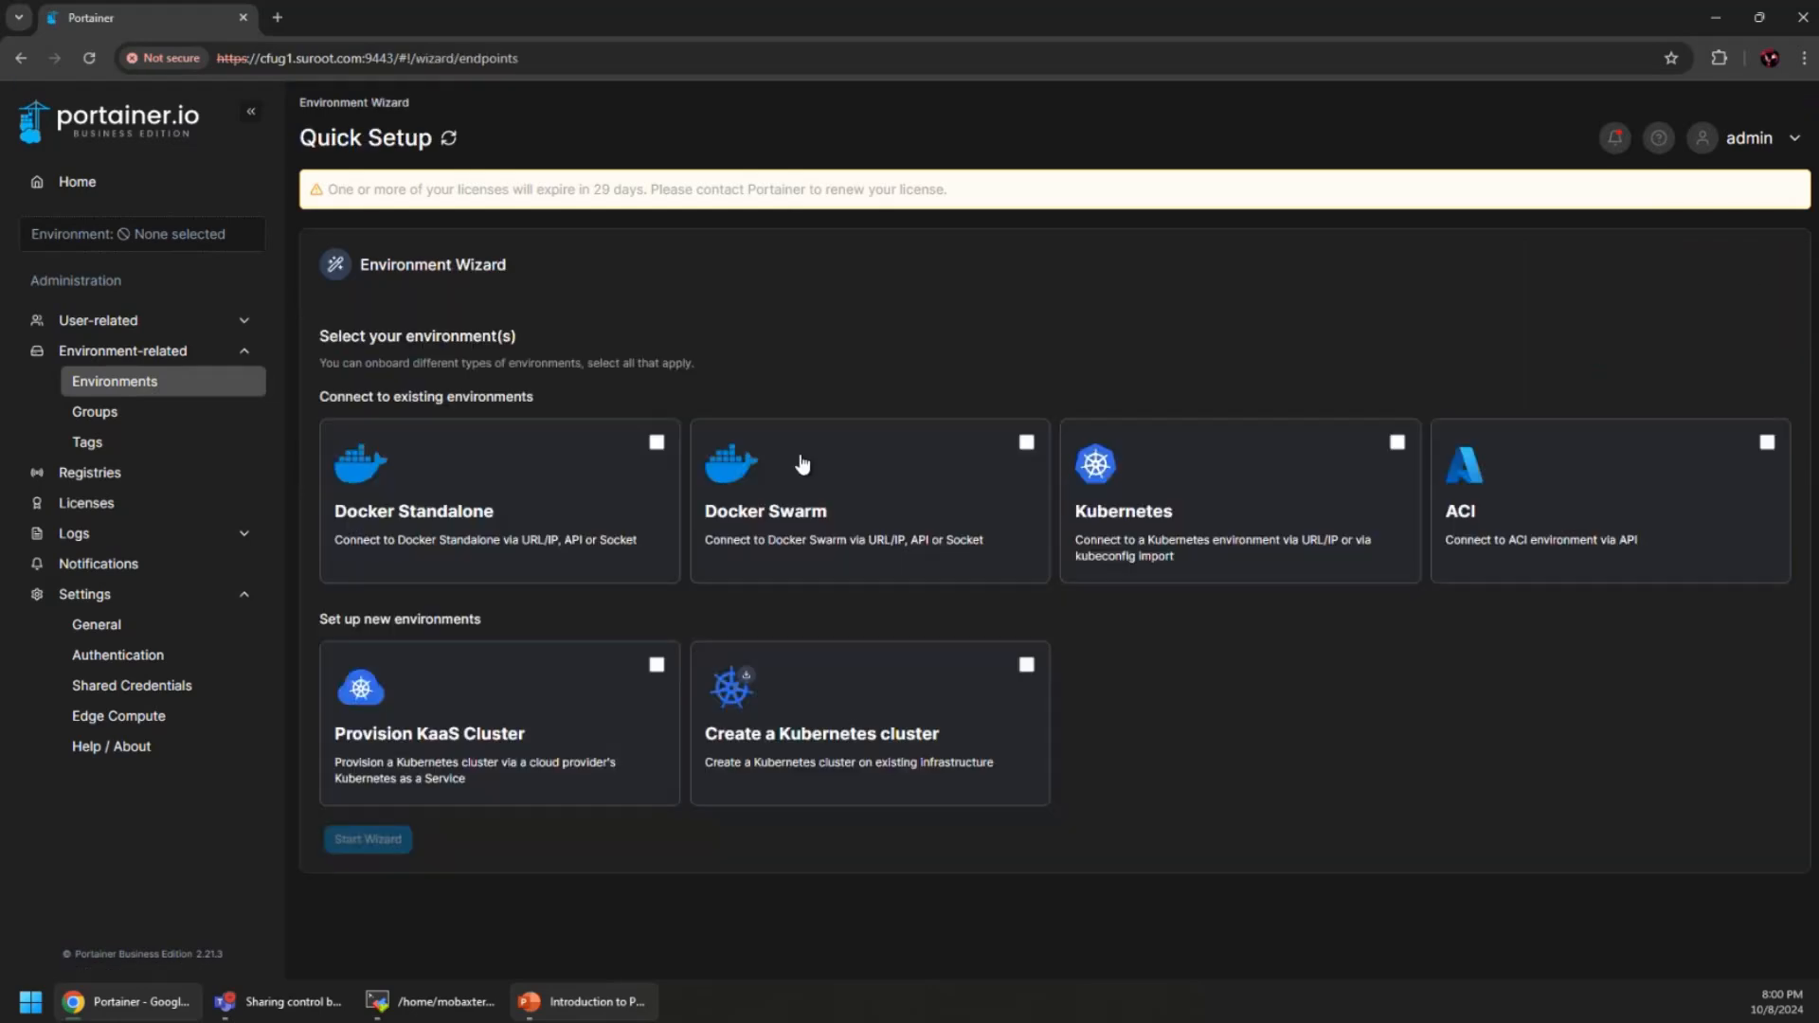
{"action": "left_click", "coordinate": [654, 450]}
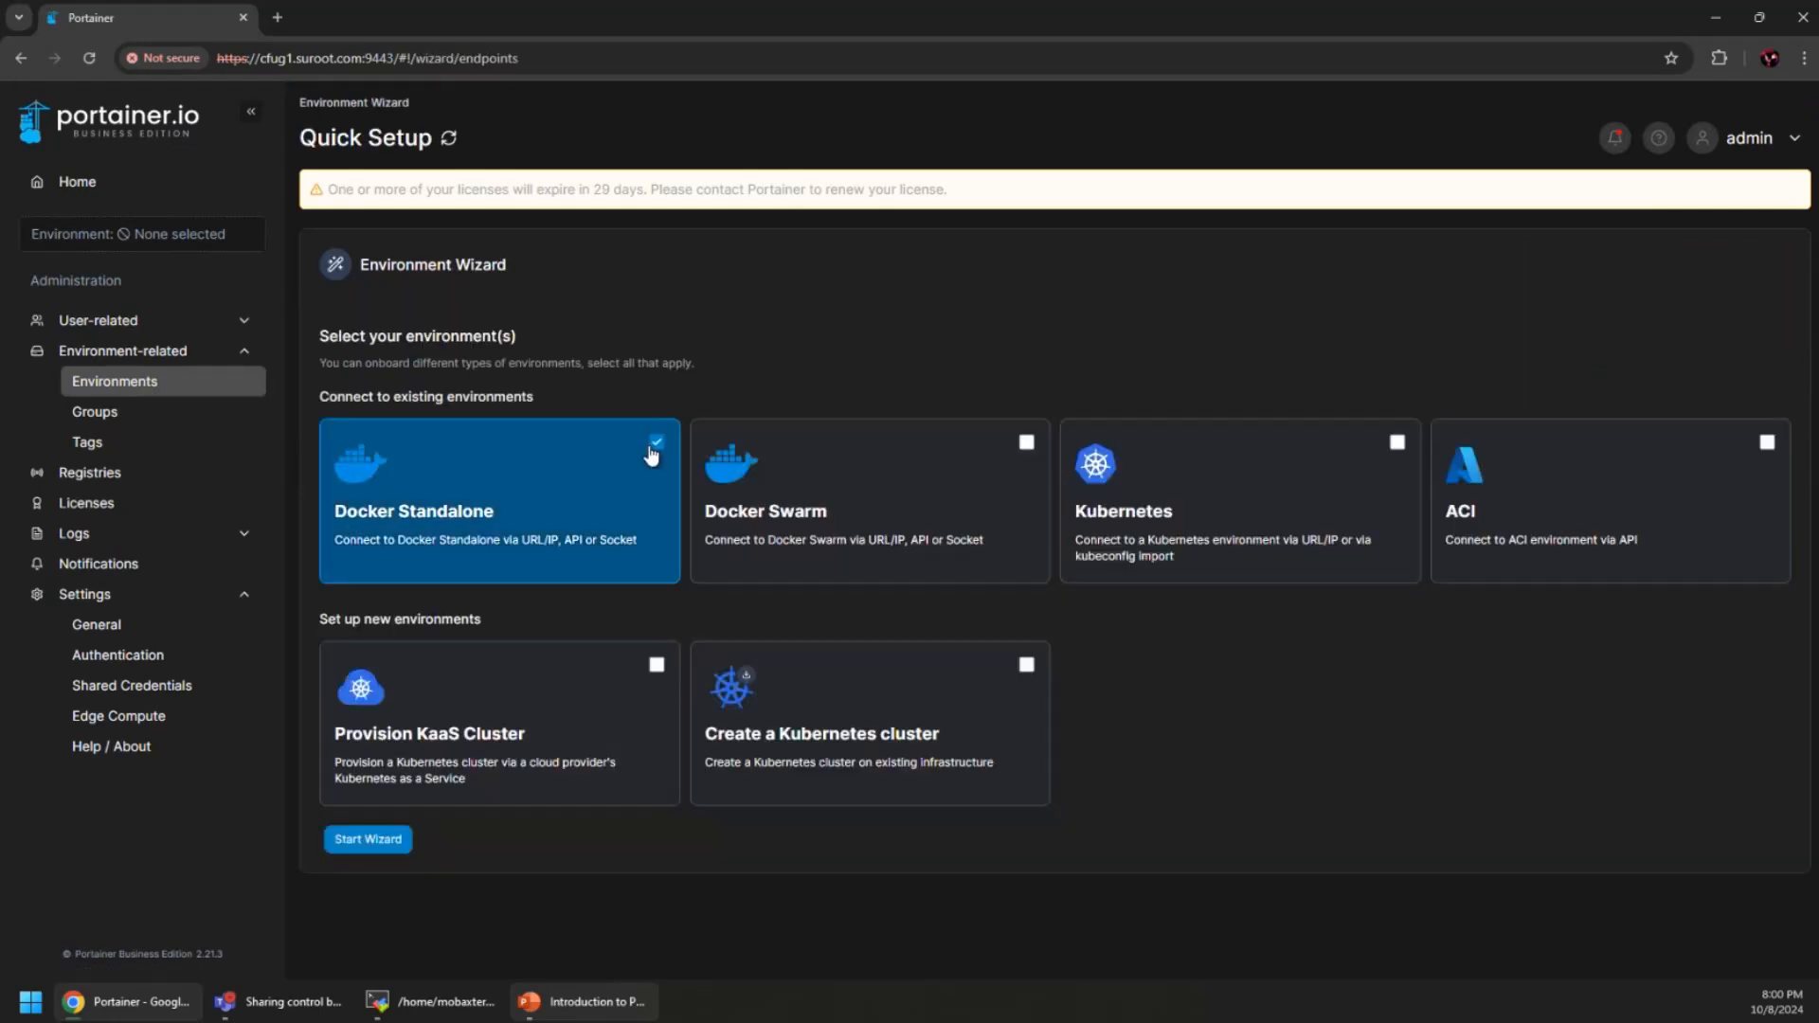
{"action": "left_click", "coordinate": [386, 840]}
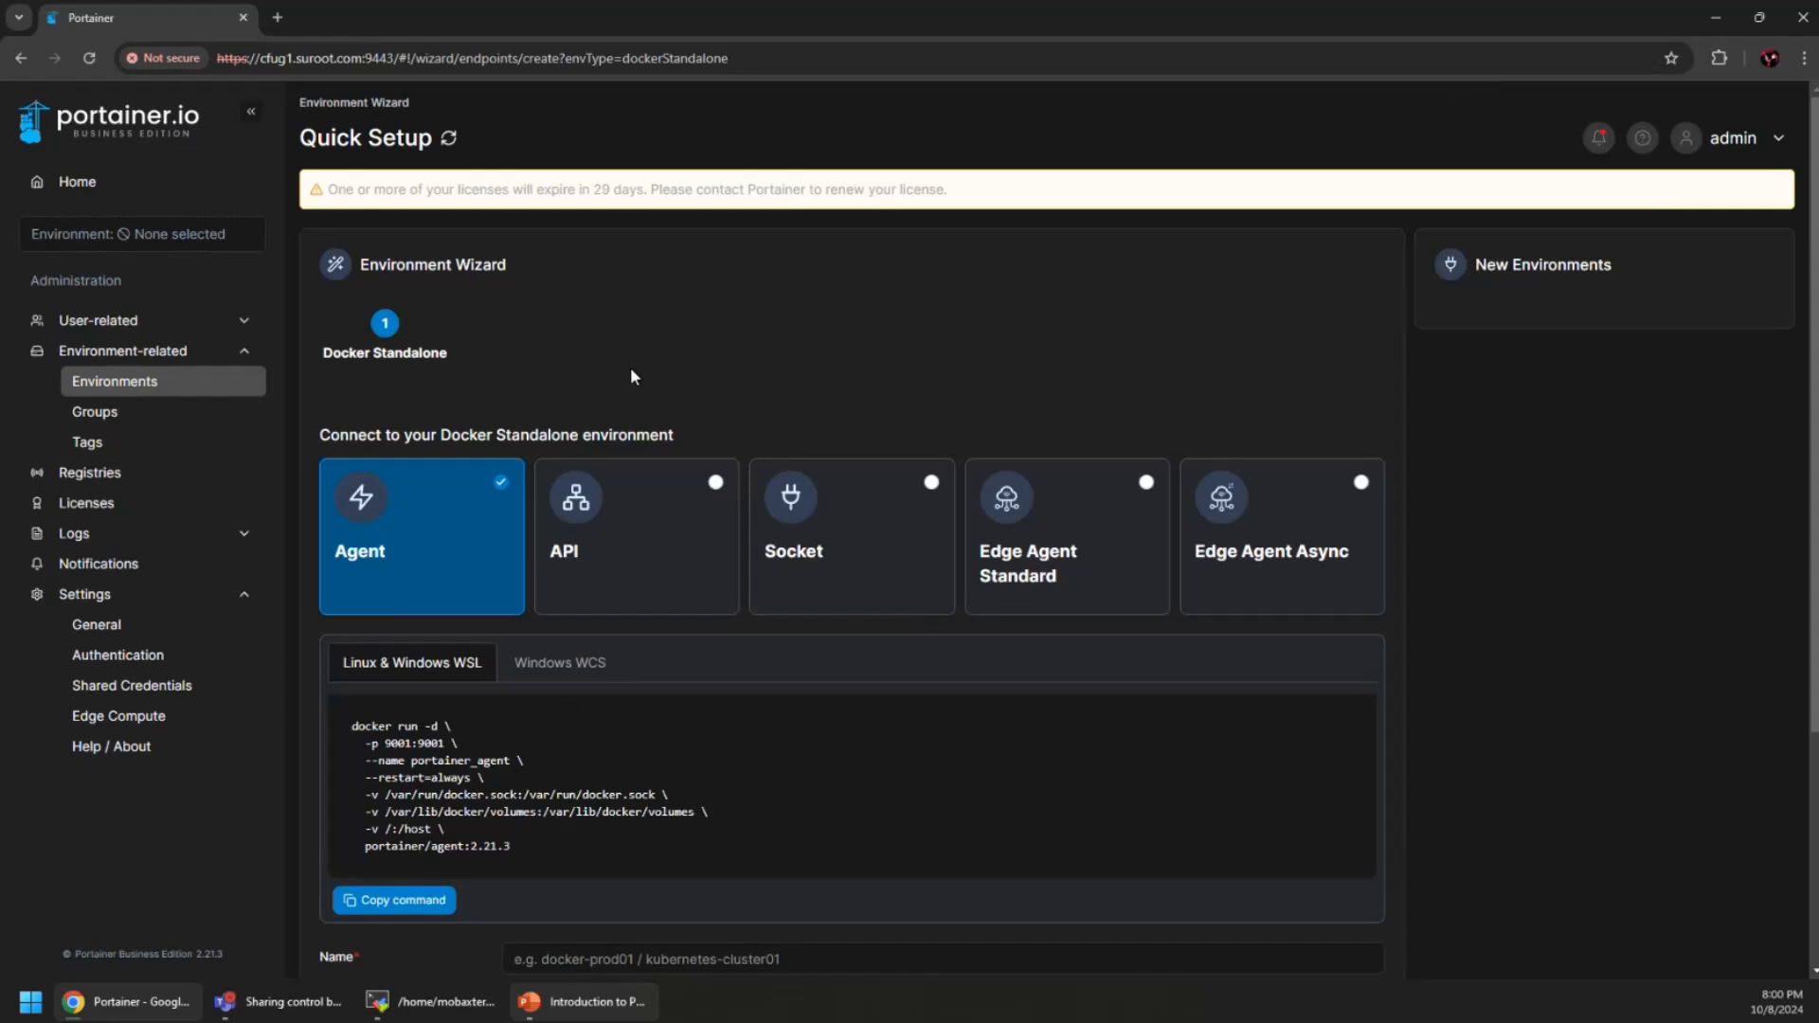
{"action": "scroll", "coordinate": [500, 331], "scroll_direction": "down", "scroll_amount": 2}
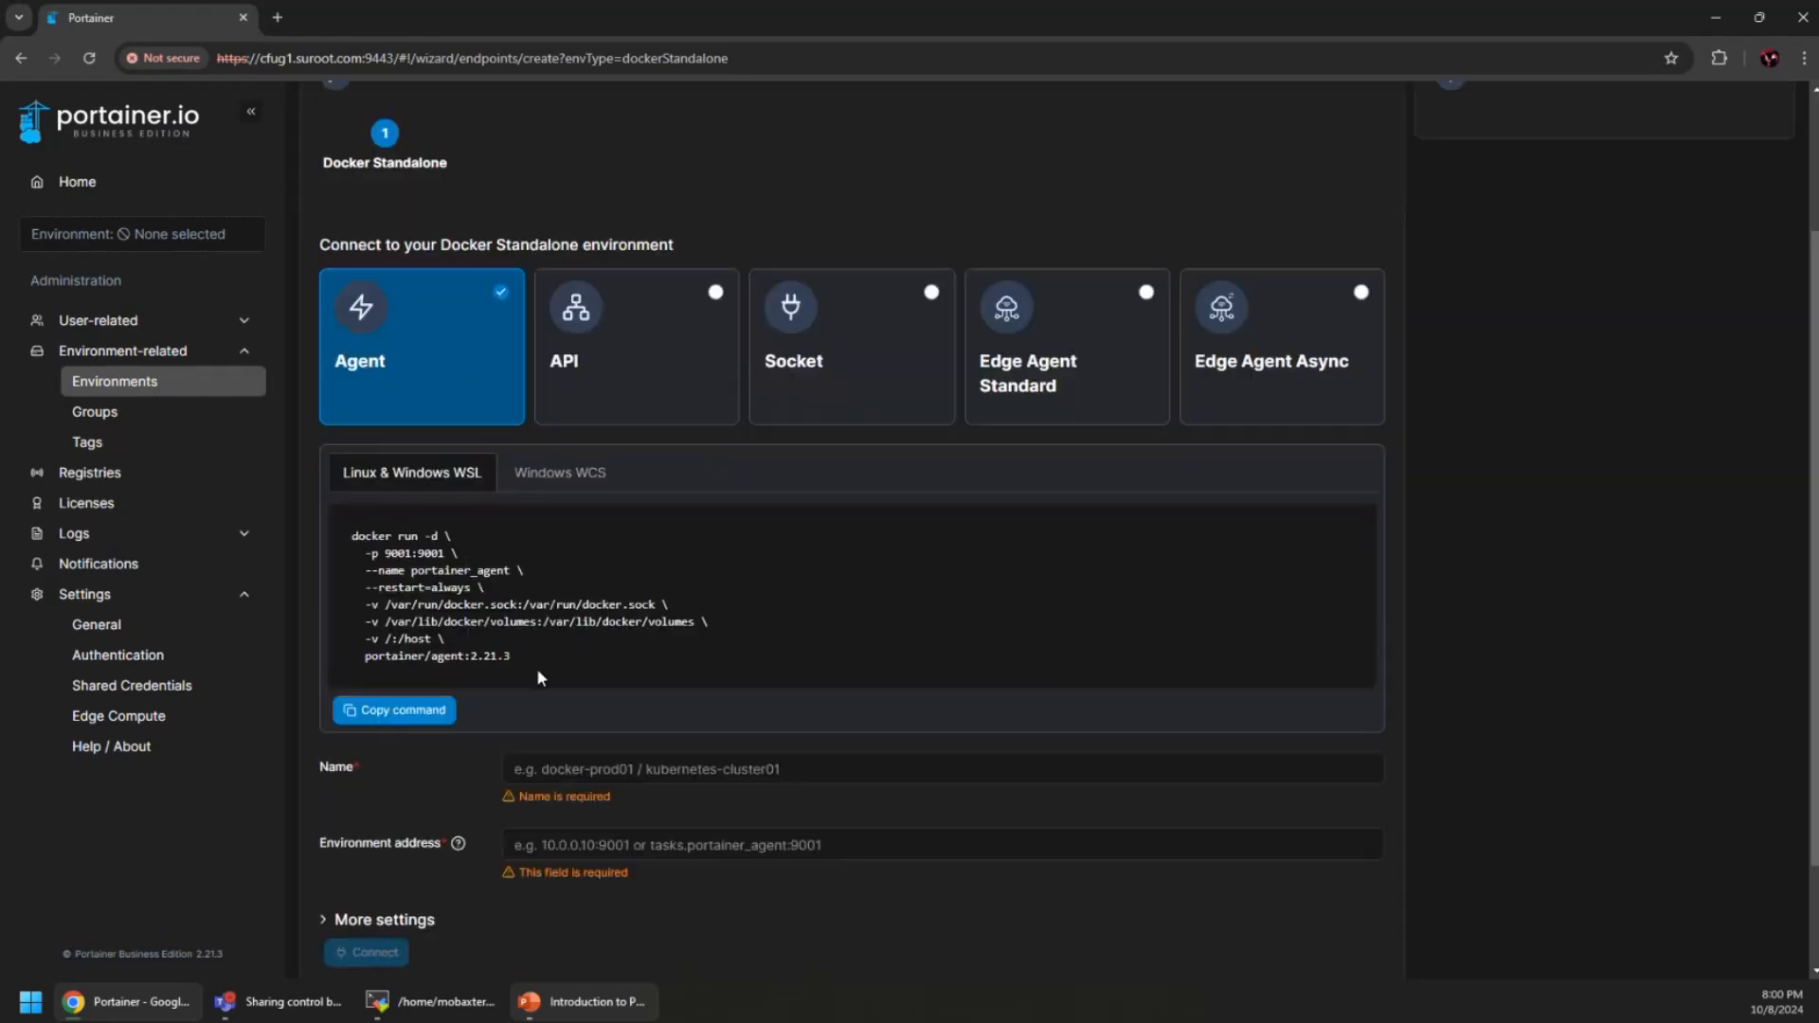
{"action": "left_click", "coordinate": [652, 381]}
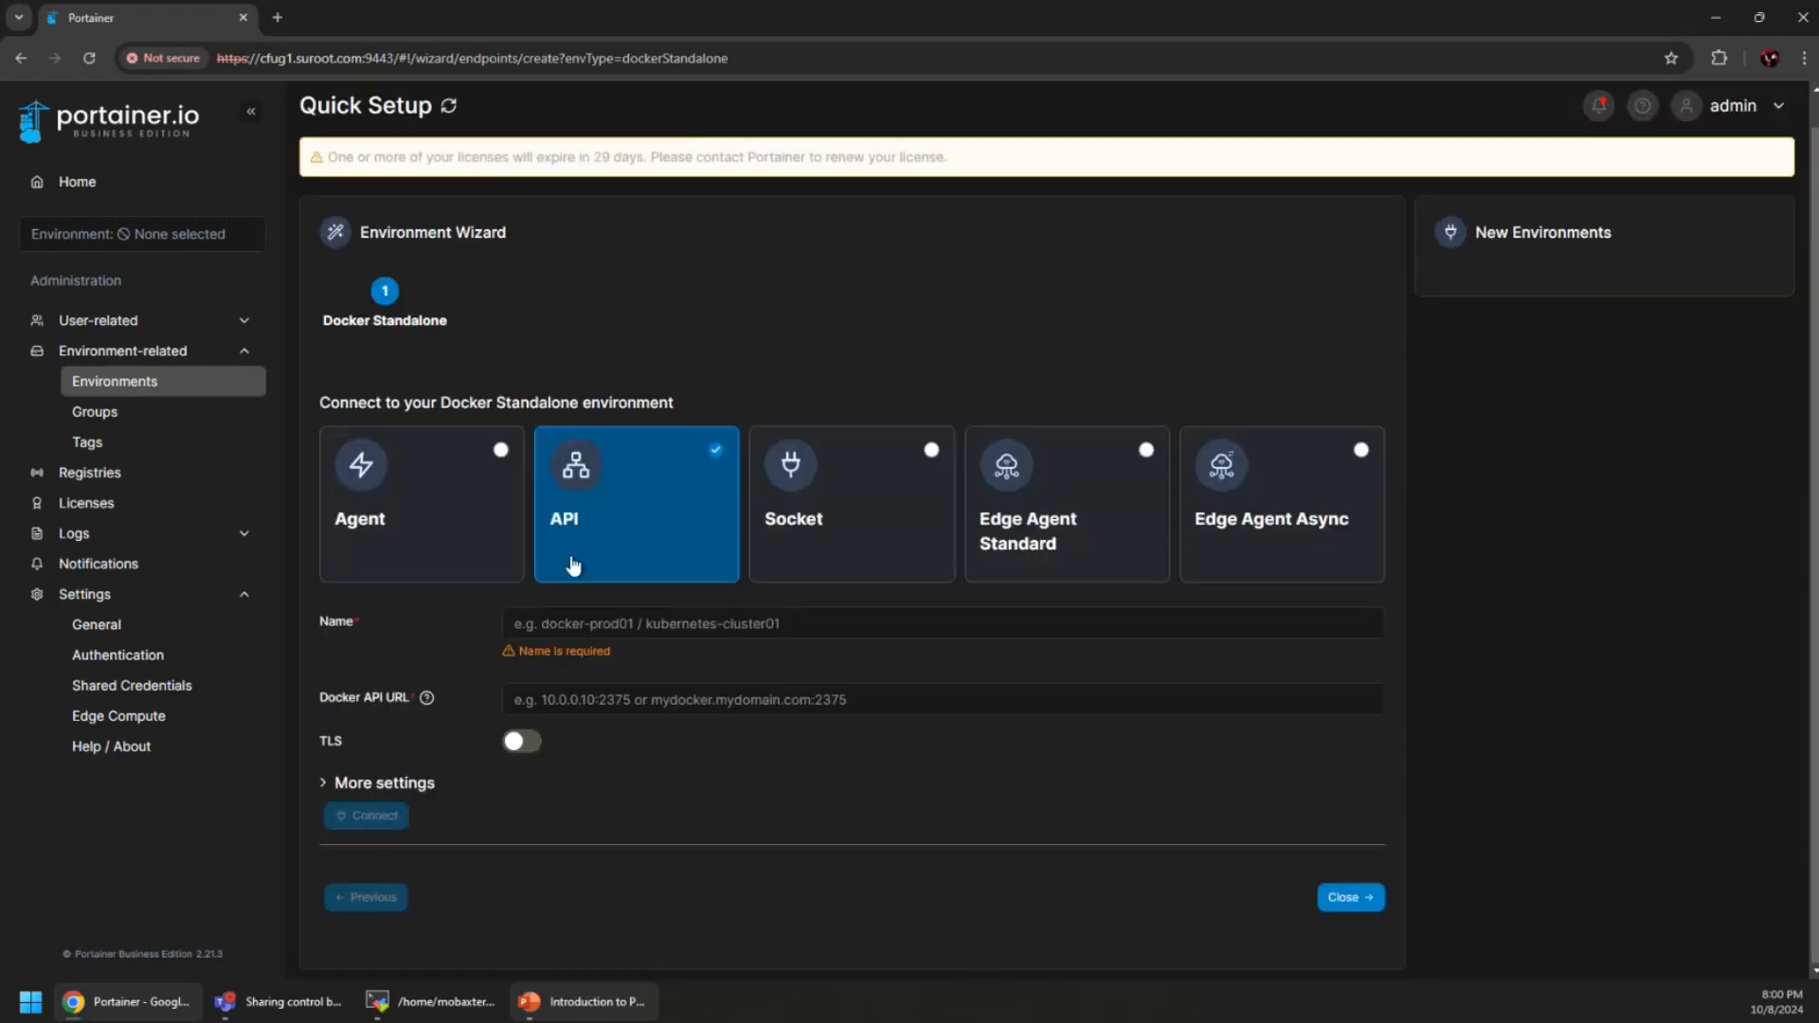
{"action": "left_click", "coordinate": [858, 514]}
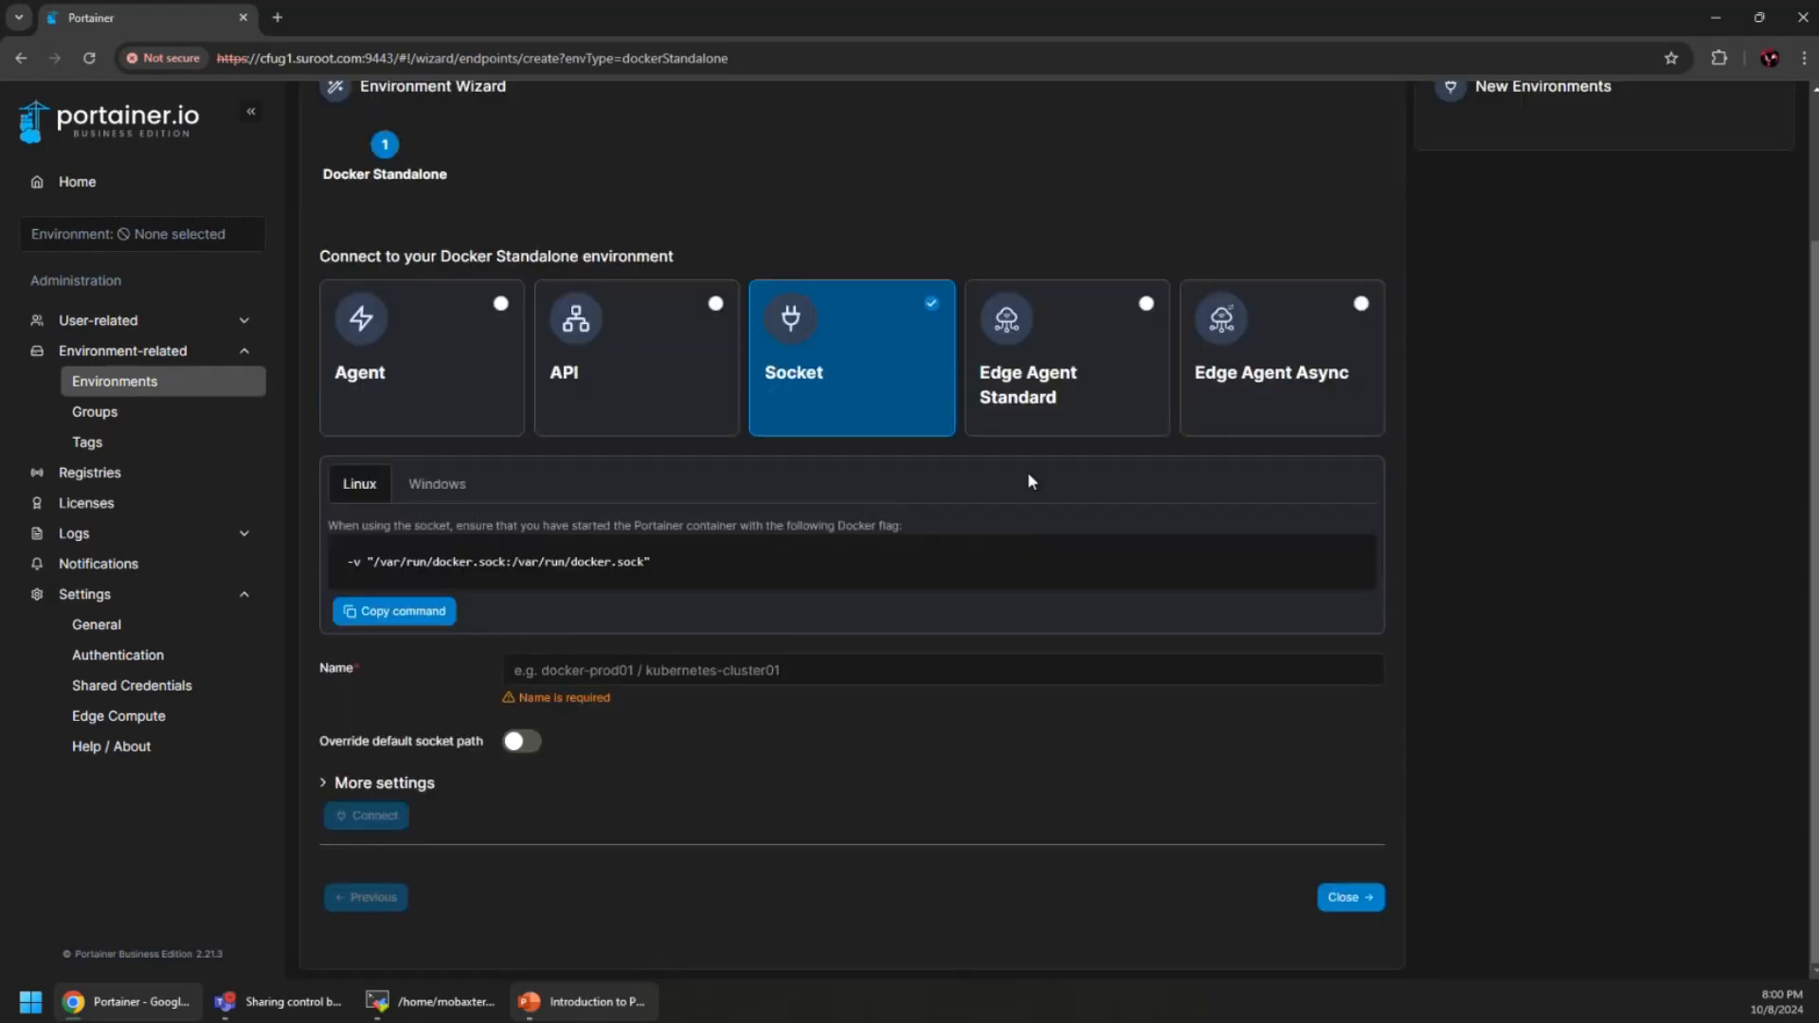
{"action": "left_click", "coordinate": [408, 353]}
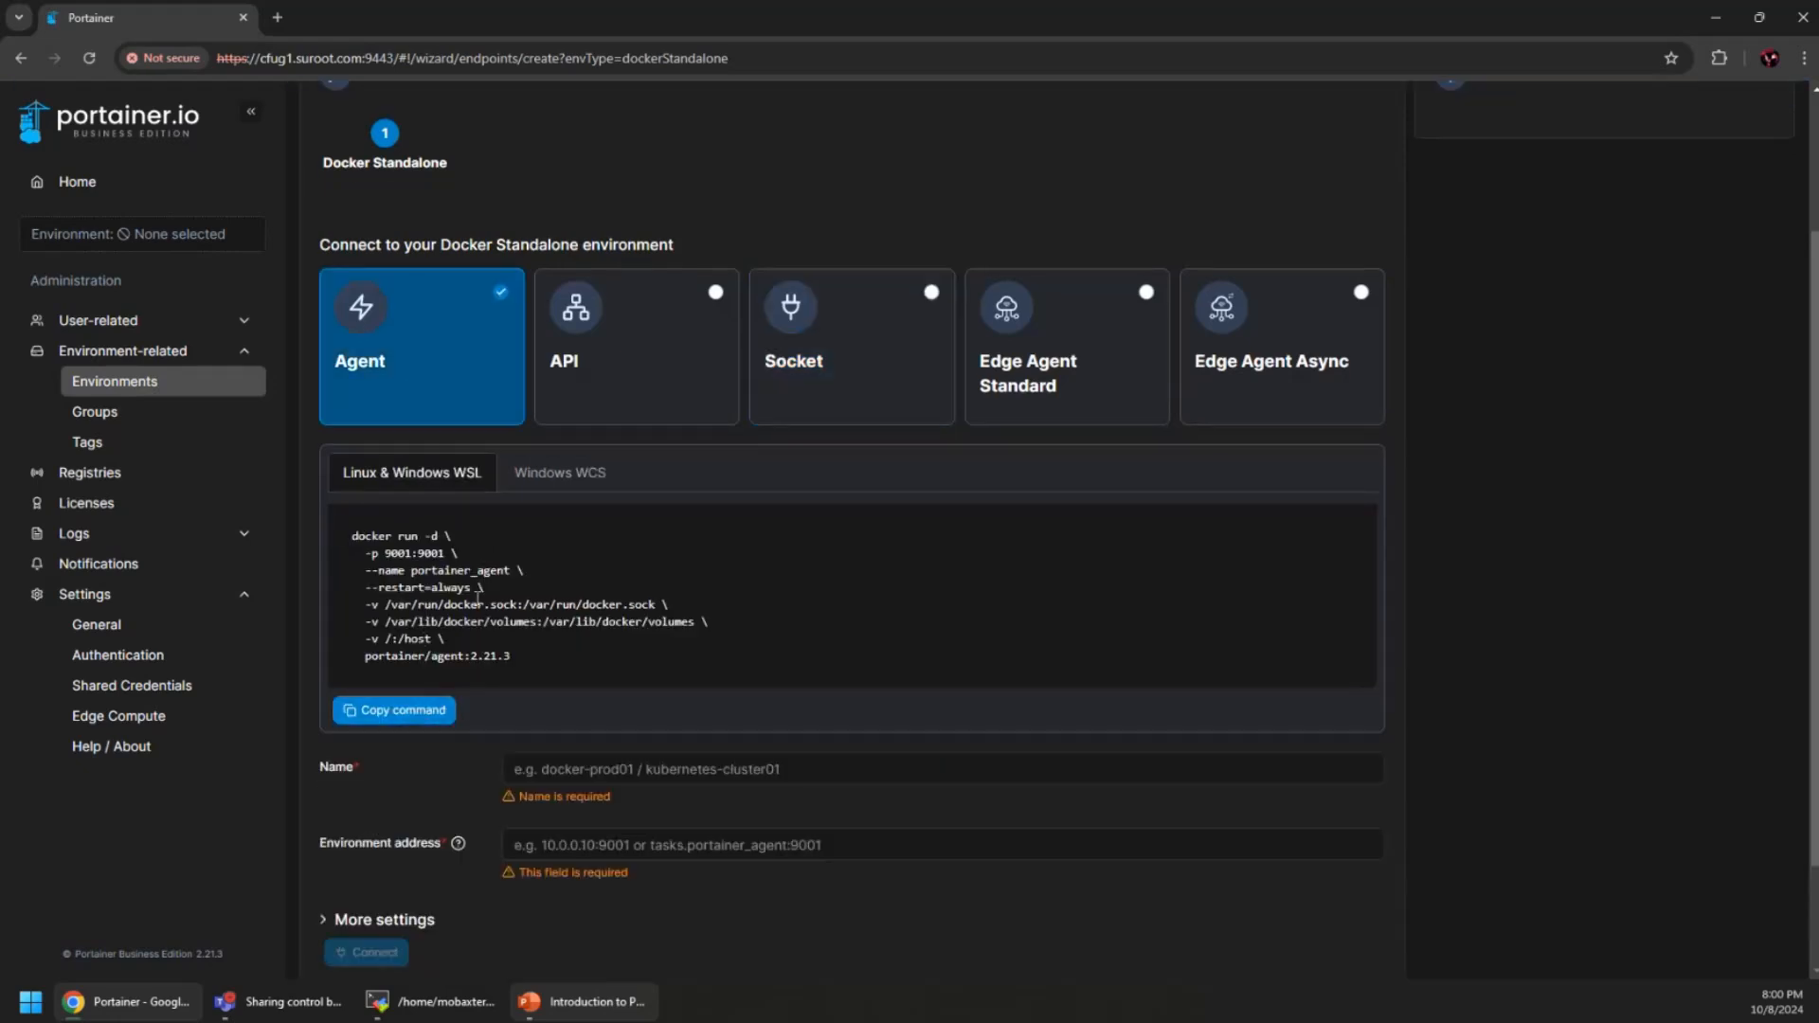
{"action": "left_click", "coordinate": [426, 710]}
In MobaXterm, SSH into cfug3.suroot.com by editing the pasted cfug2 ssh command to cfug3
{"action": "left_click", "coordinate": [445, 1001]}
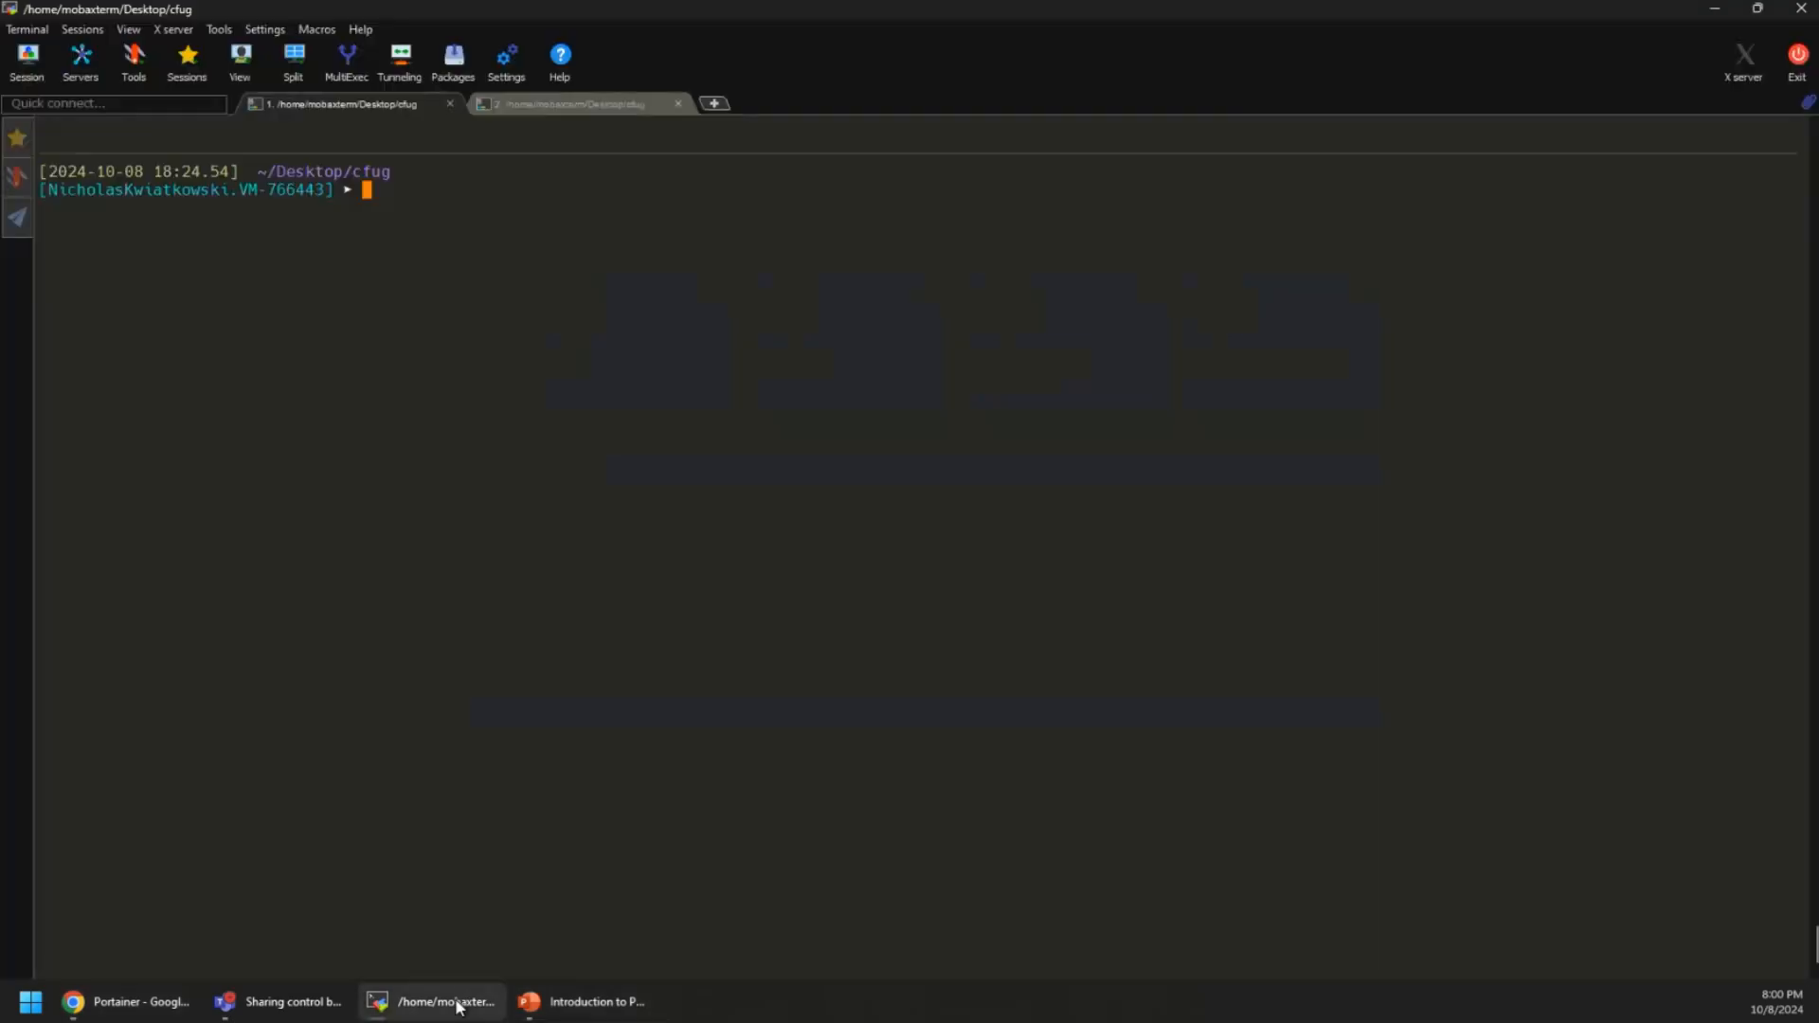
{"action": "right_click", "coordinate": [845, 505]}
{"action": "key", "text": "Left"}
{"action": "key", "text": "Left"}
{"action": "key", "text": "Left"}
{"action": "key", "text": "Left"}
{"action": "key", "text": "Left"}
{"action": "key", "text": "Left"}
{"action": "key", "text": "Left"}
{"action": "key", "text": "Left"}
{"action": "key", "text": "Left"}
{"action": "key", "text": "Left"}
{"action": "key", "text": "Left"}
{"action": "key", "text": "Left"}
{"action": "key", "text": "Left"}
{"action": "key", "text": "Left"}
{"action": "key", "text": "Left"}
{"action": "key", "text": "Left"}
{"action": "key", "text": "Left"}
{"action": "key", "text": "Left"}
{"action": "key", "text": "Left"}
{"action": "key", "text": "Left"}
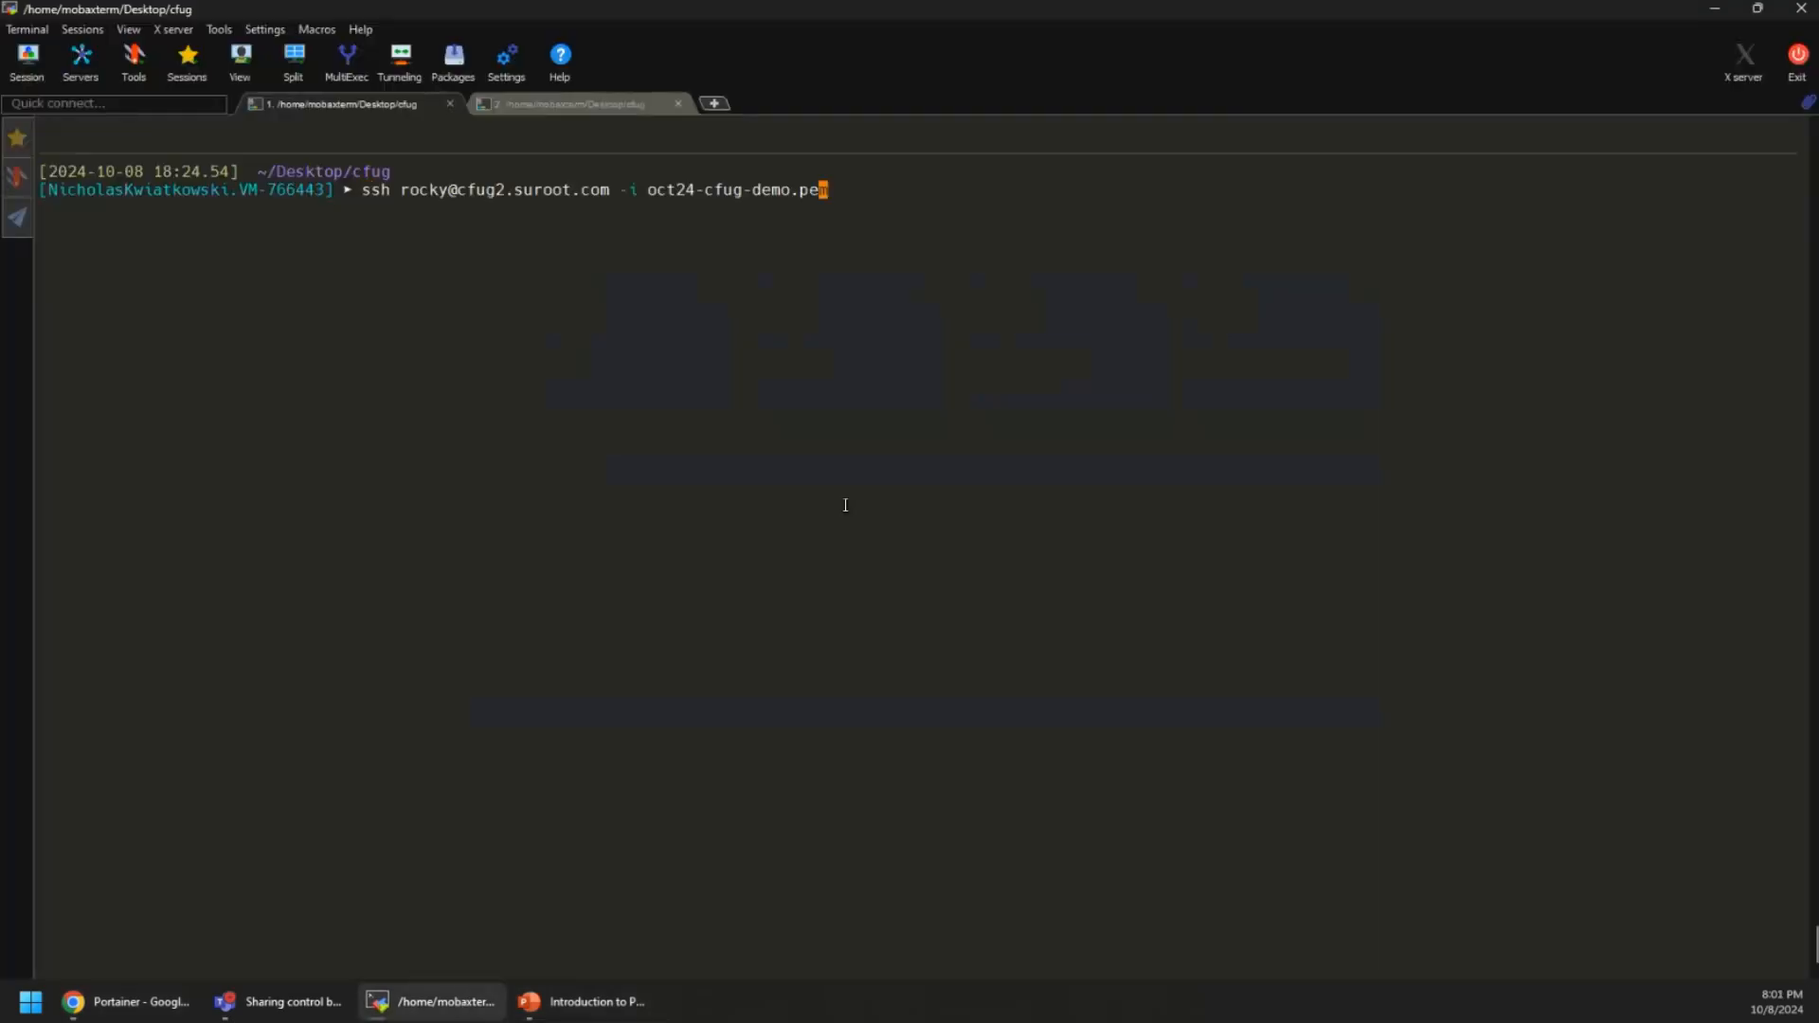
{"action": "key", "text": "Left"}
{"action": "key", "text": "Left"}
{"action": "key", "text": "Left"}
{"action": "key", "text": "Left"}
{"action": "key", "text": "Left"}
{"action": "key", "text": "Left"}
{"action": "key", "text": "Left"}
{"action": "key", "text": "Left"}
{"action": "key", "text": "Left"}
{"action": "key", "text": "BackSpace"}
{"action": "type", "text": "3"}
{"action": "key", "text": "Return"}
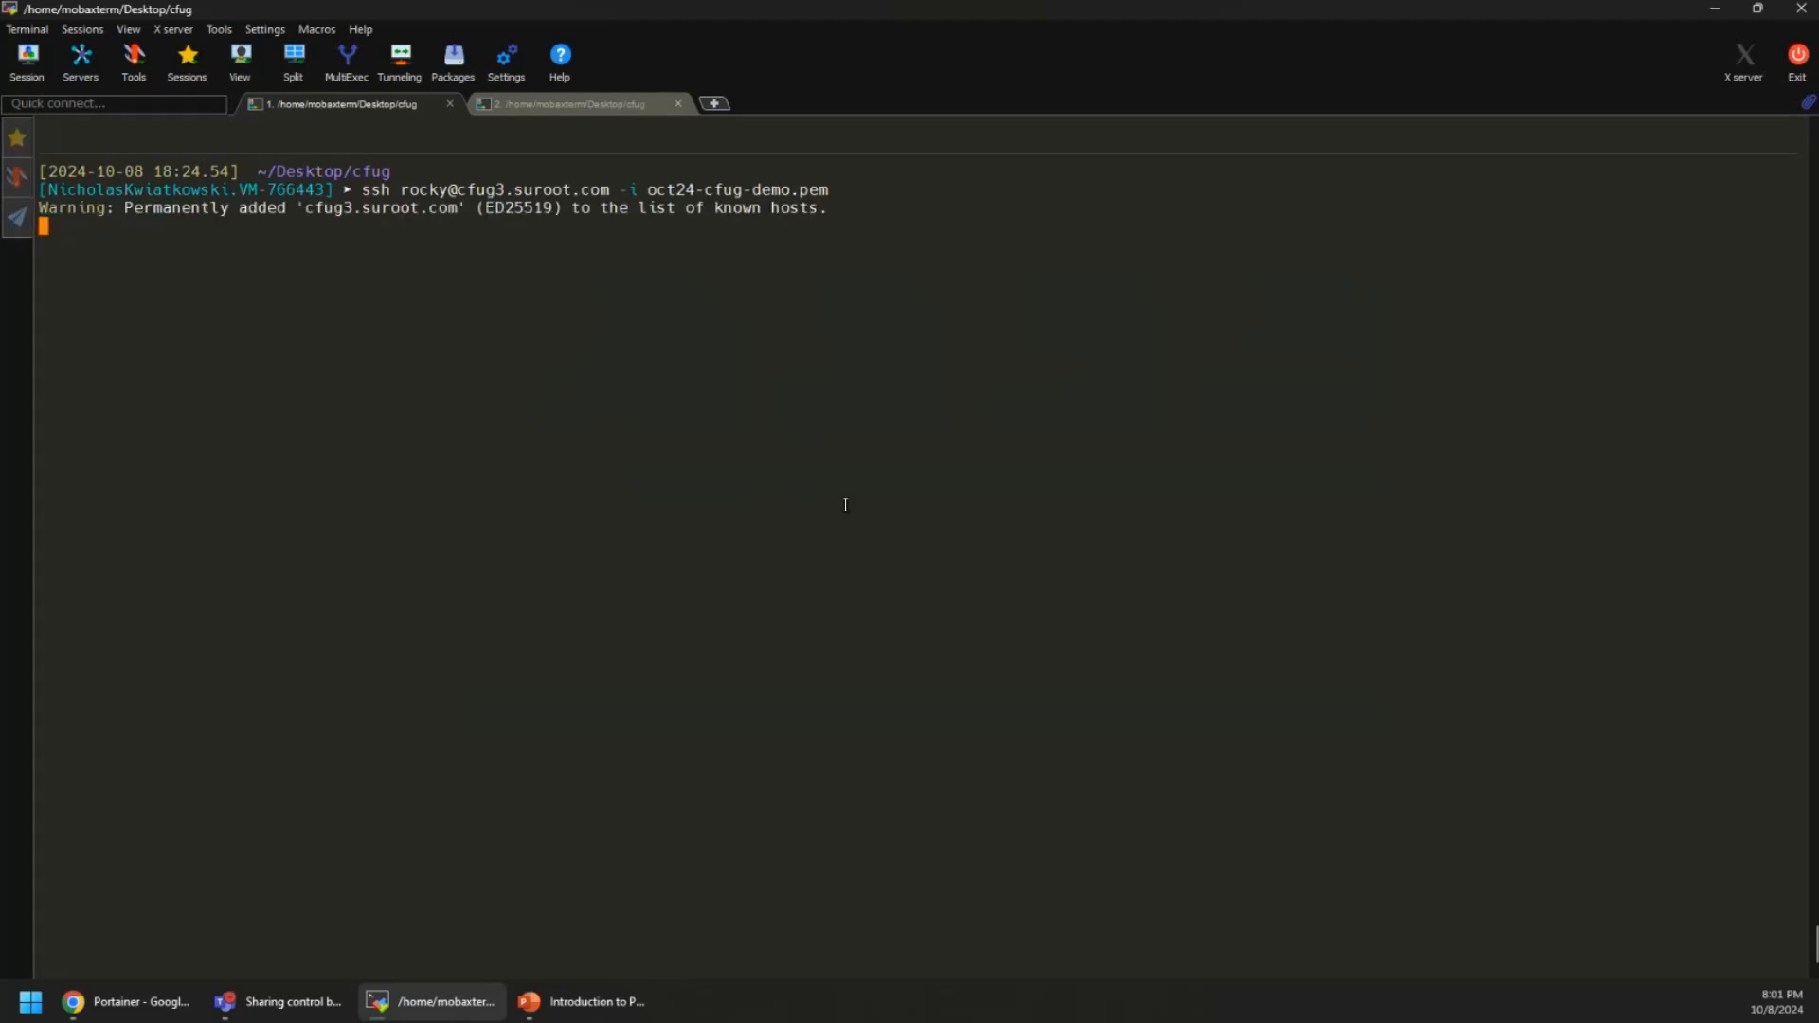
Switch to root with sudo su and run the portainer/agent:2.21.3 docker run command
{"action": "type", "text": "sudo su"}
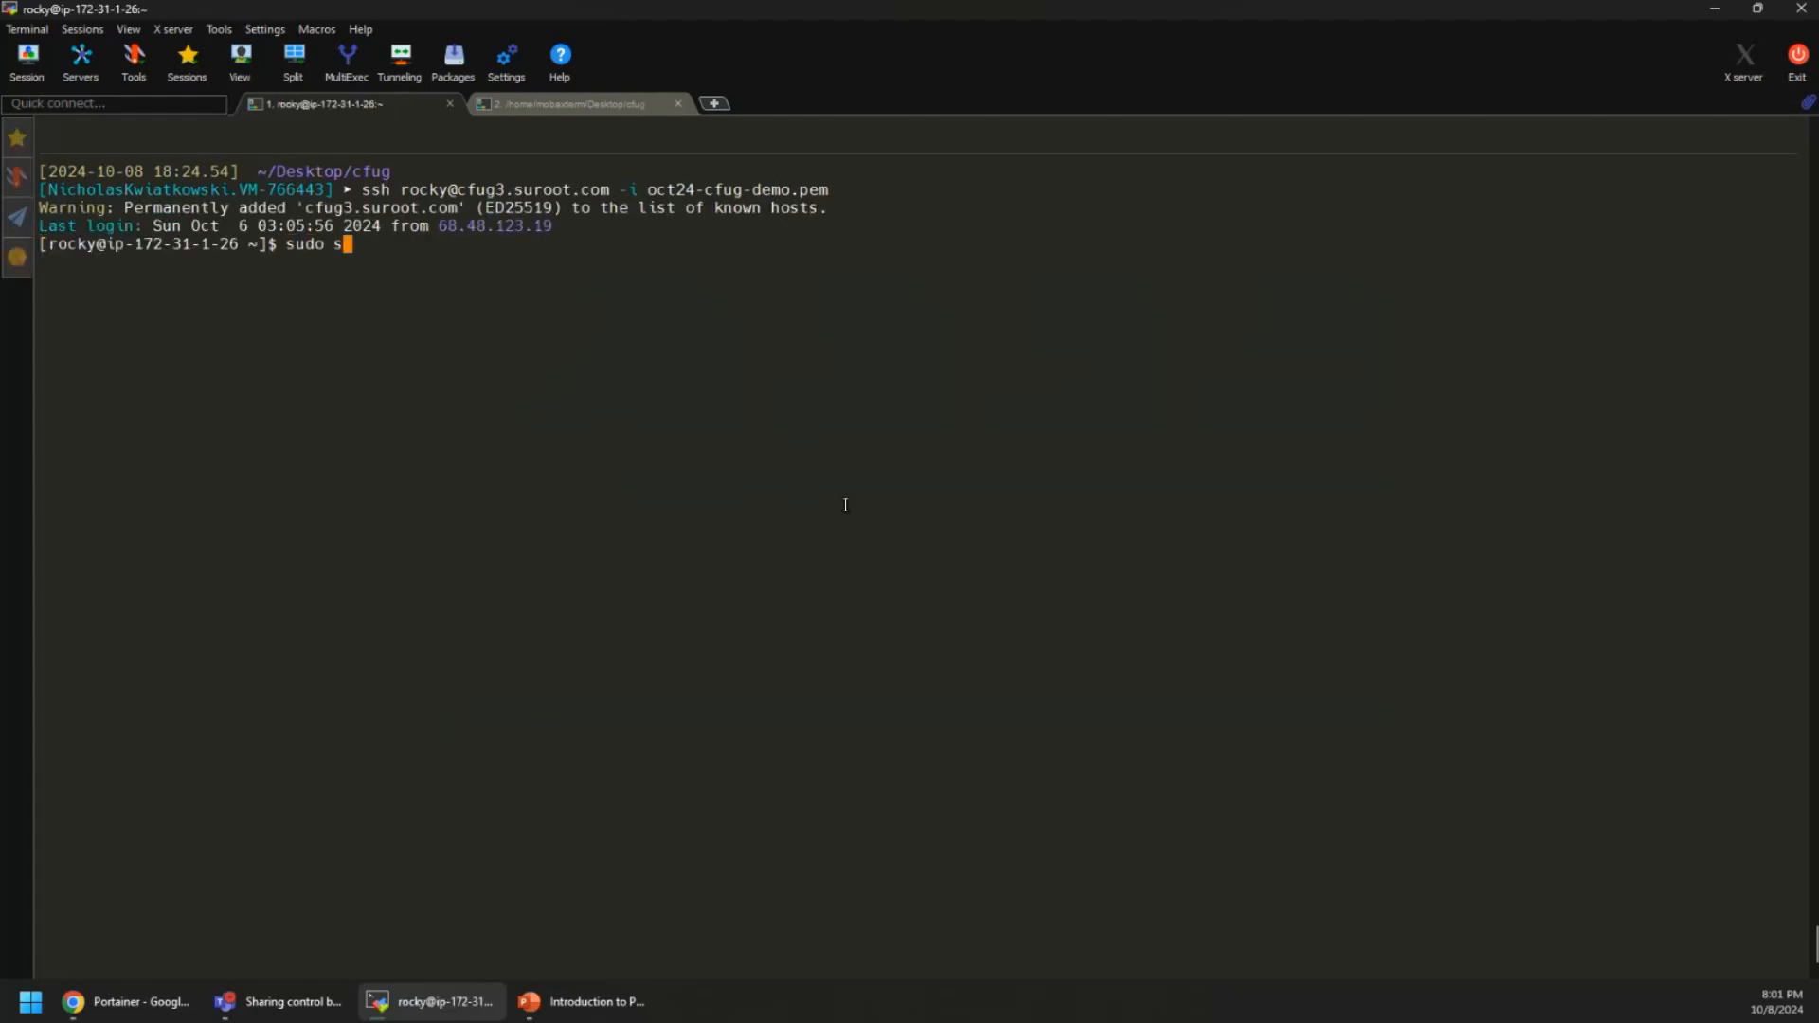
{"action": "key", "text": "Return"}
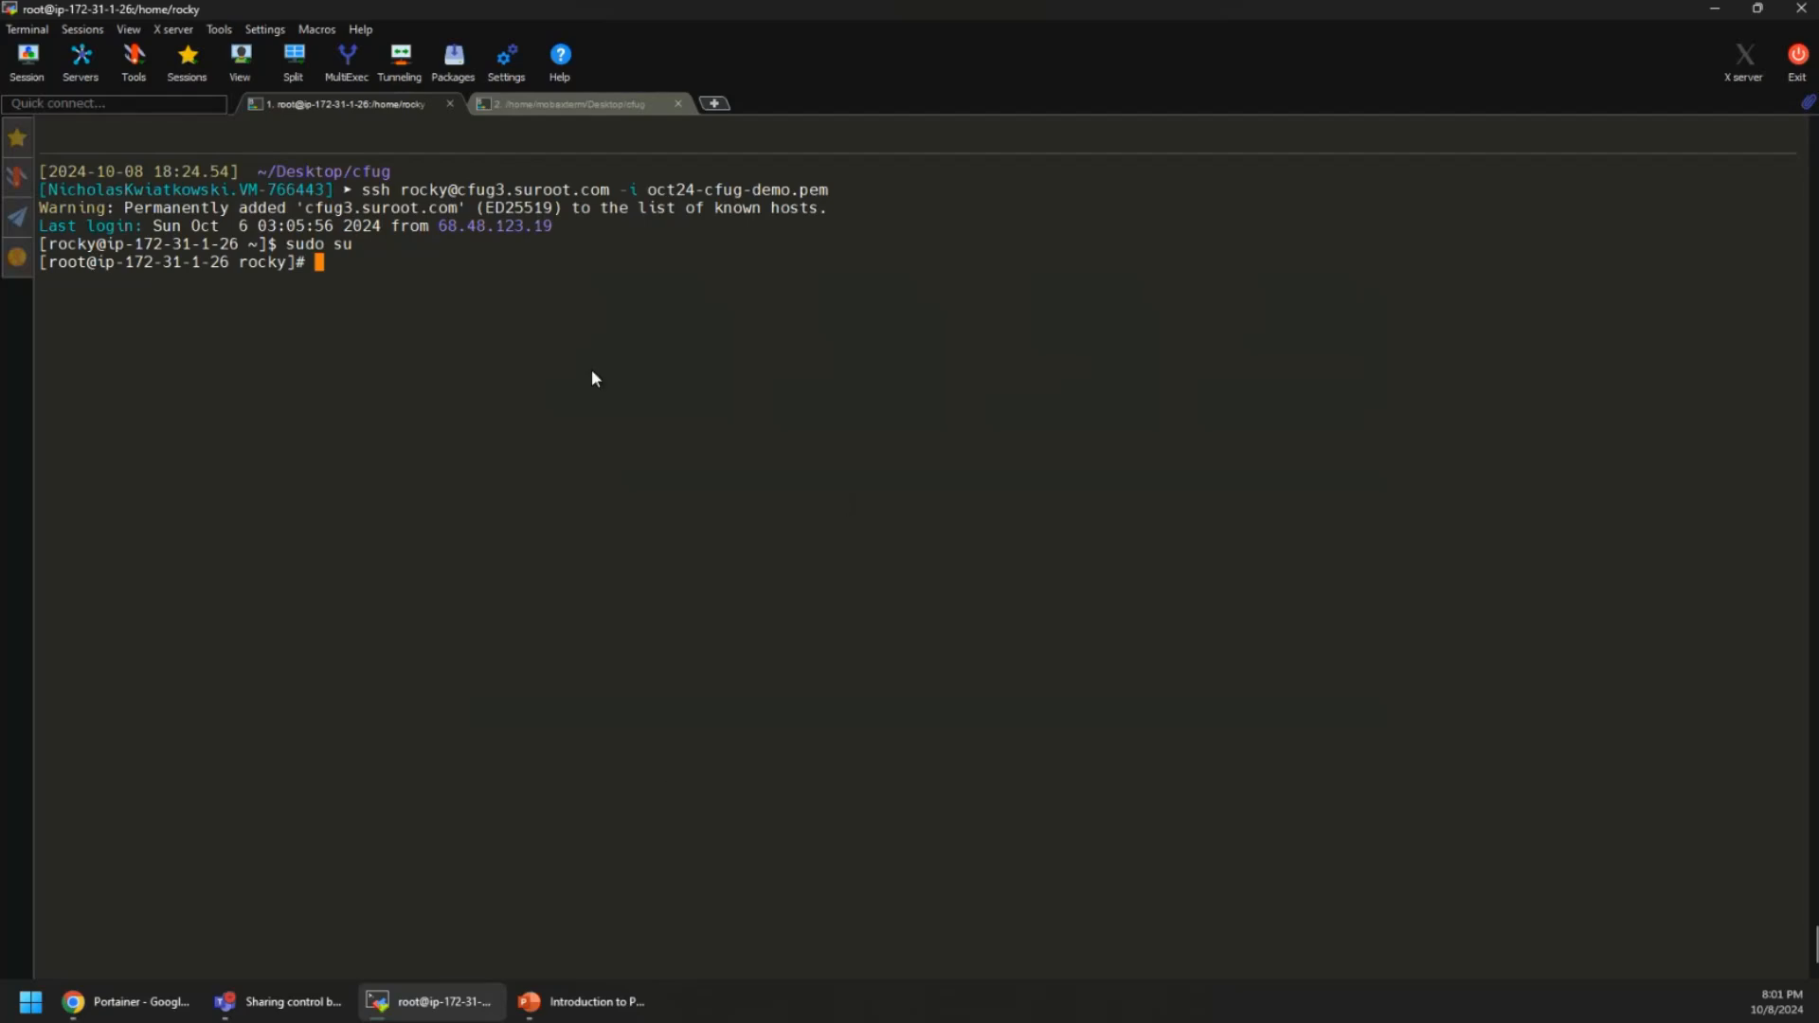
{"action": "right_click", "coordinate": [591, 375]}
{"action": "left_click", "coordinate": [629, 446]}
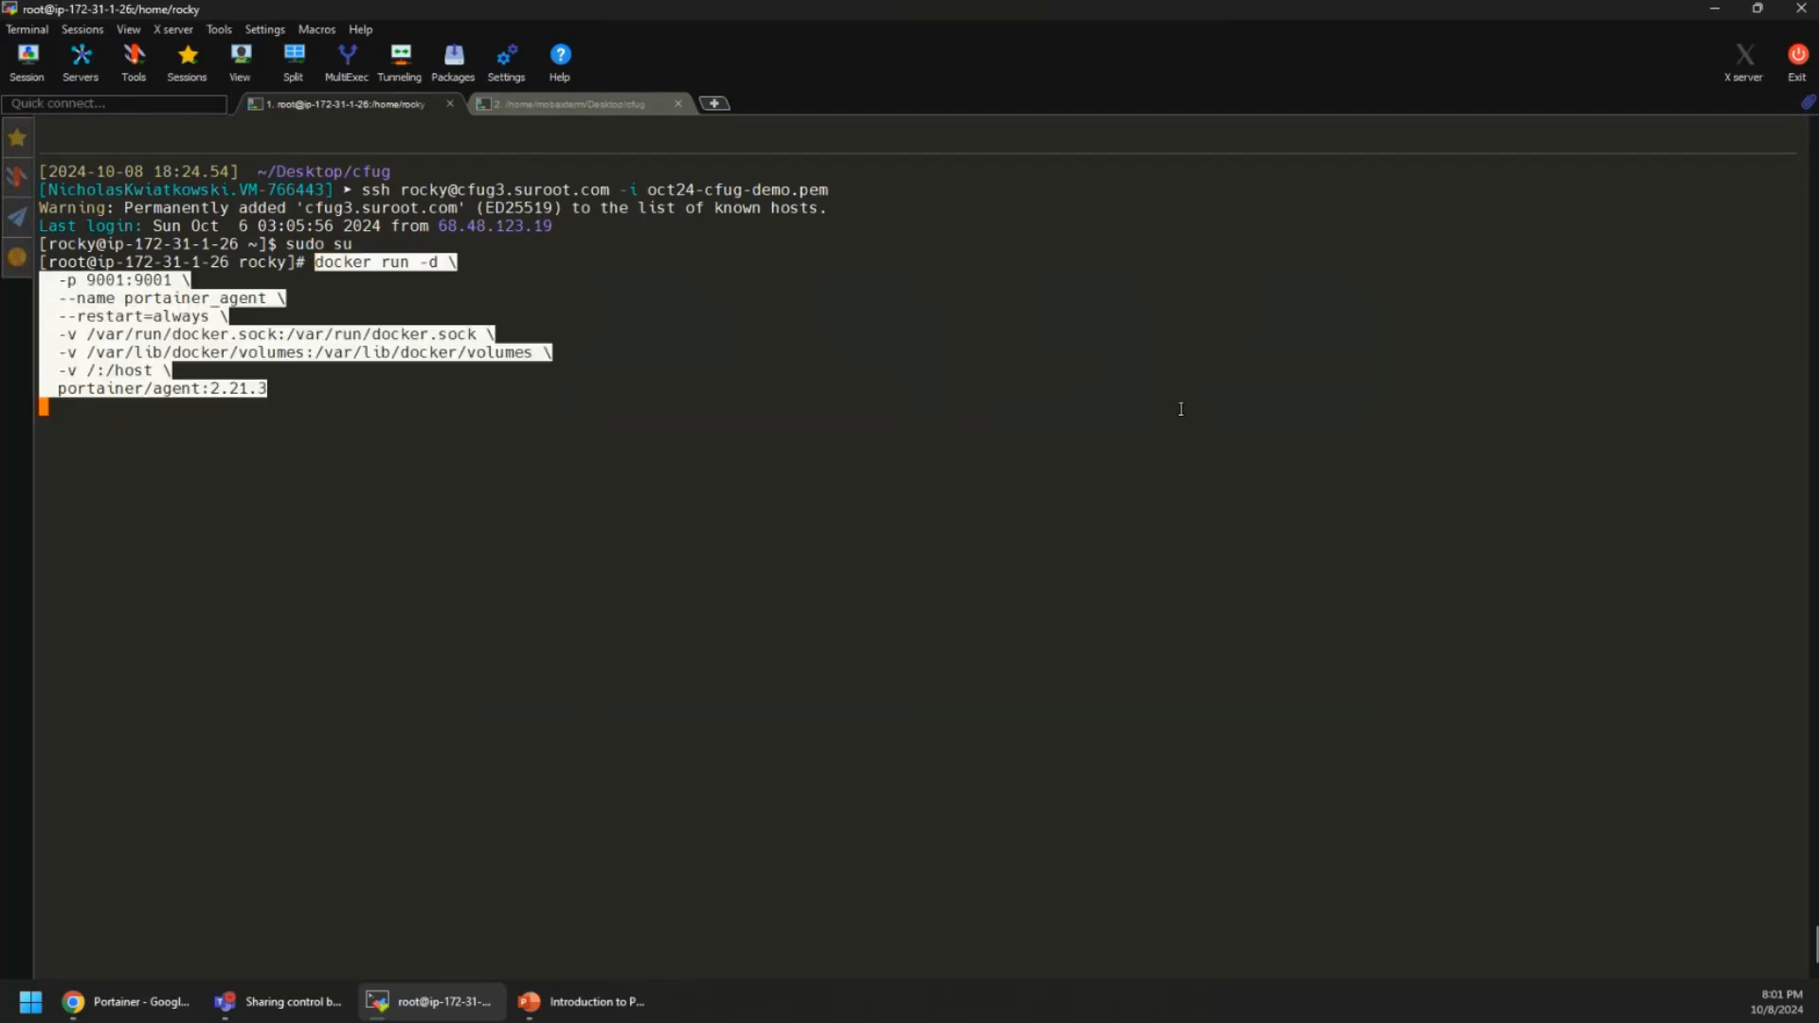
{"action": "key", "text": "Return"}
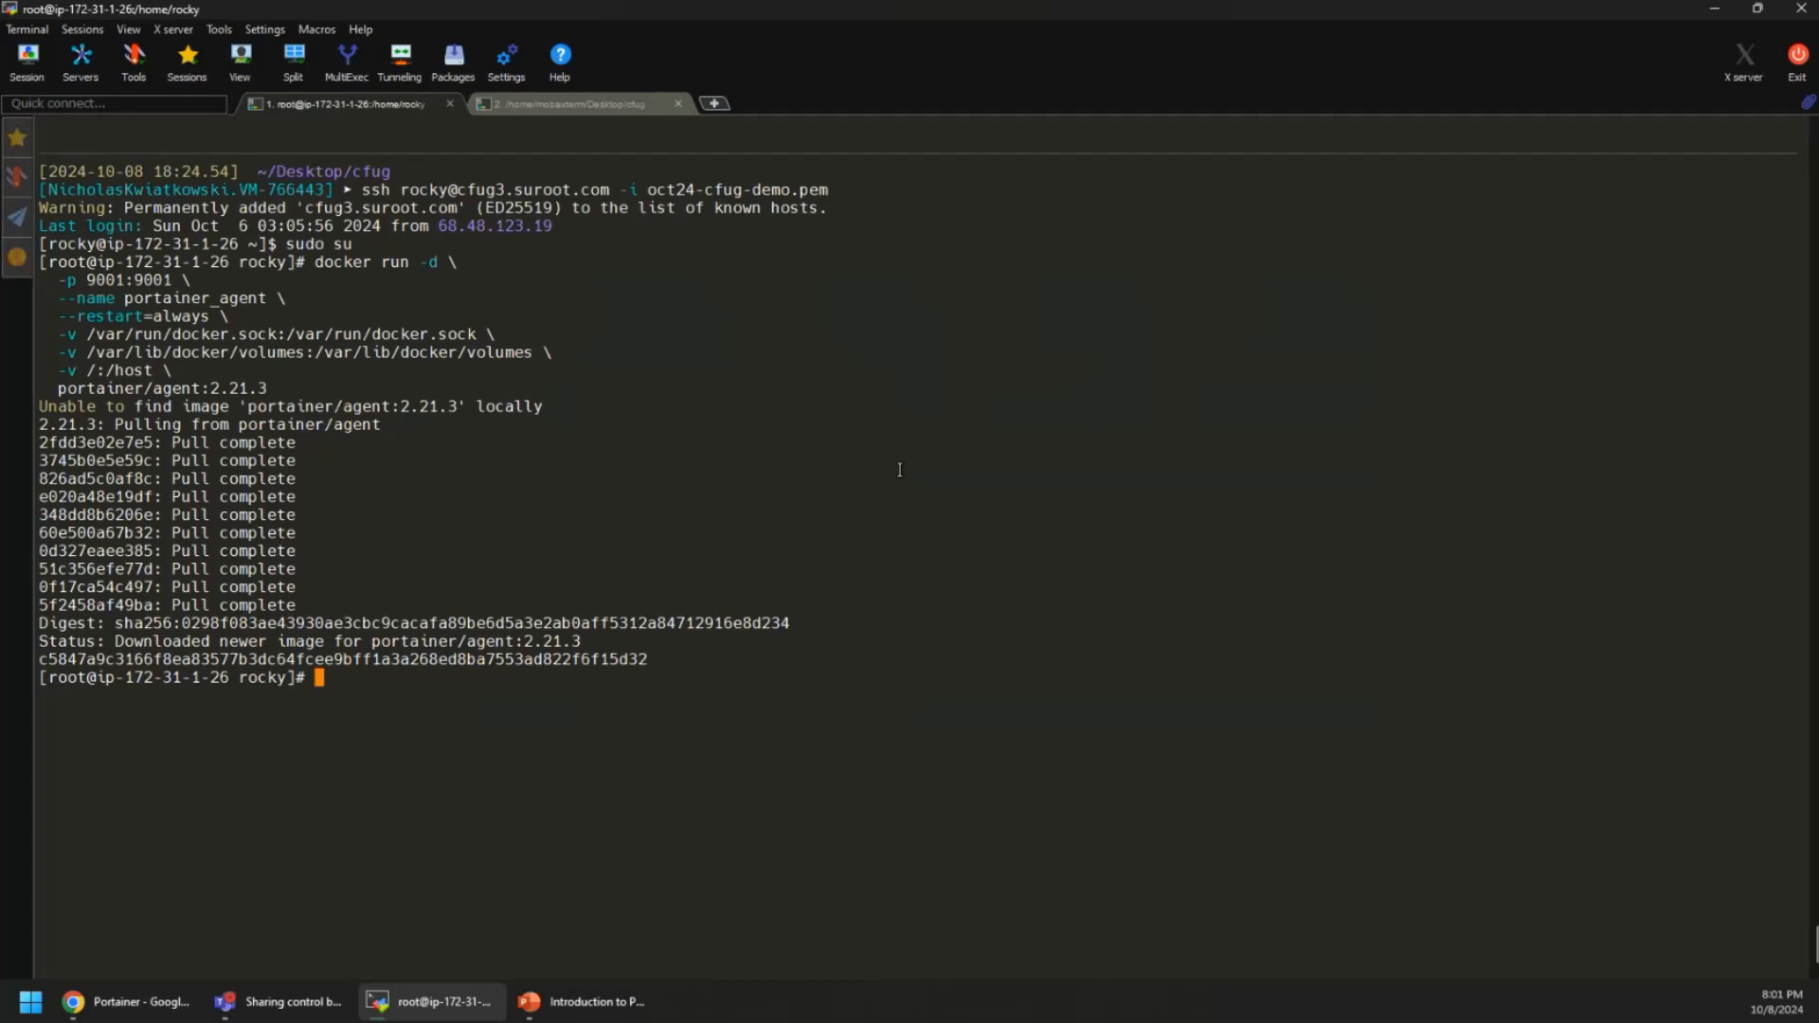
In the Portainer environment wizard, name the new environment cfug-demo-3
{"action": "left_click", "coordinate": [123, 1002]}
{"action": "scroll", "coordinate": [720, 628], "scroll_direction": "down", "scroll_amount": 2}
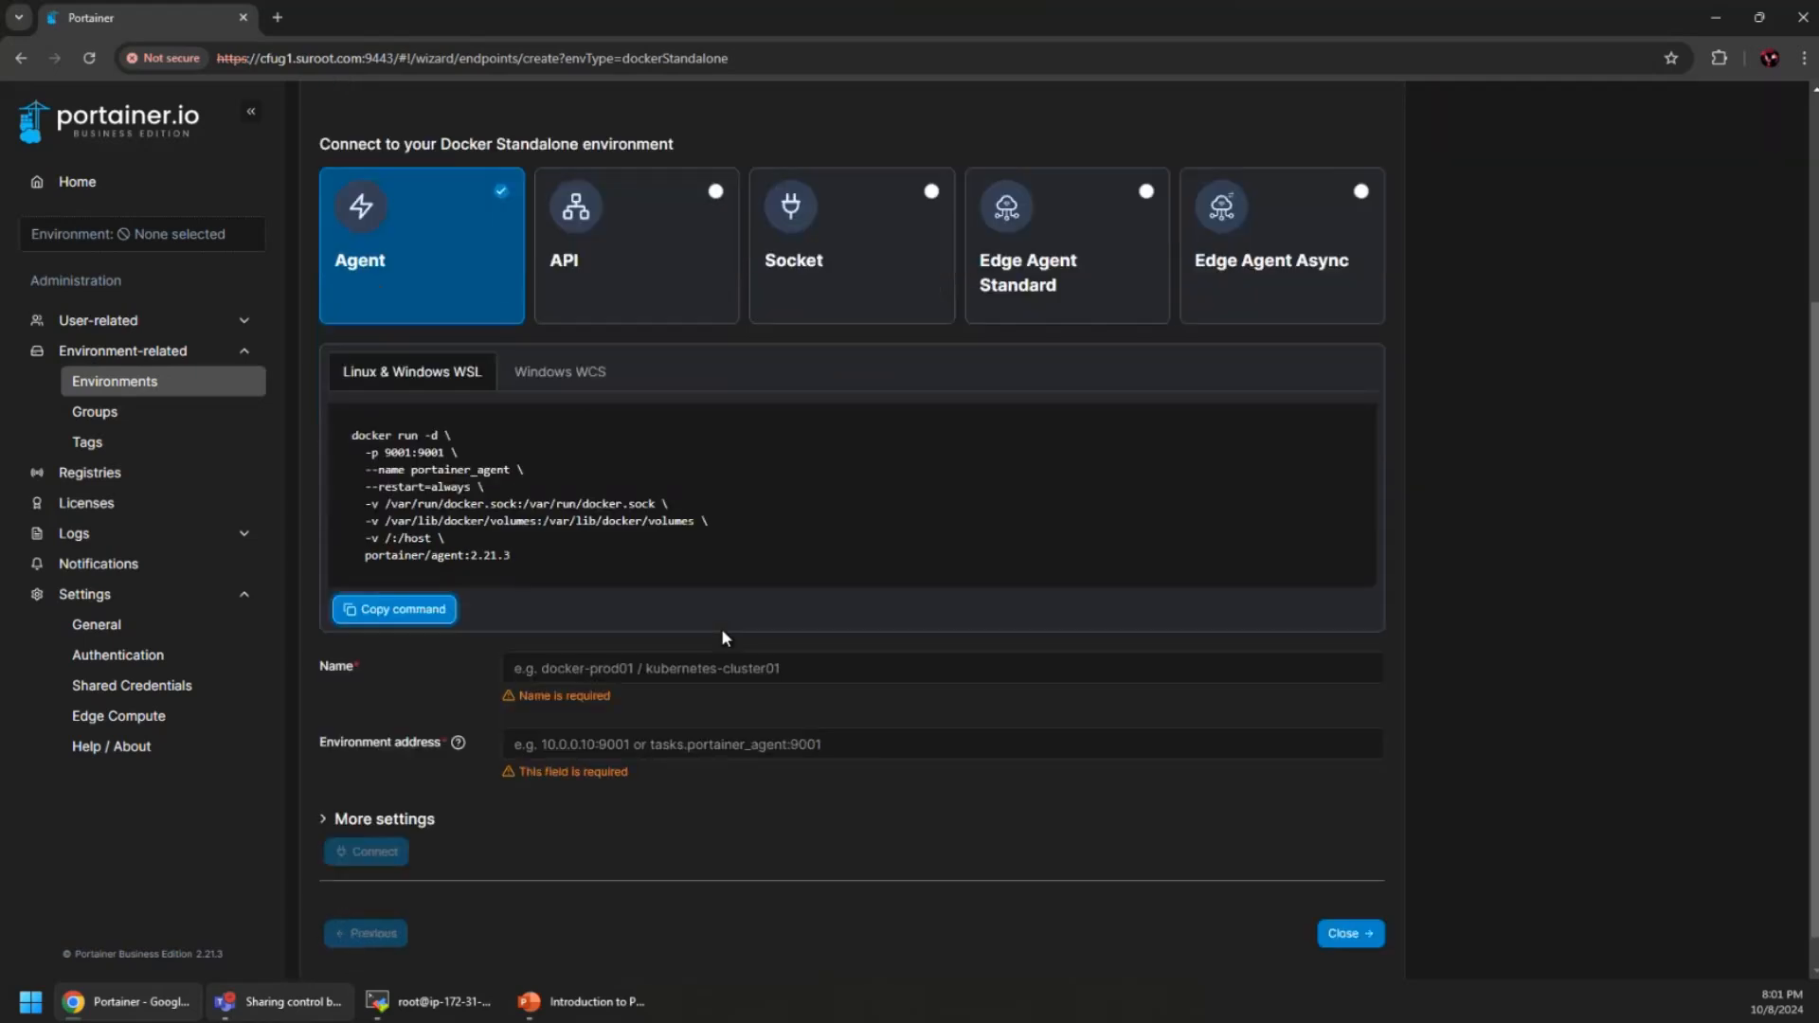
{"action": "left_click", "coordinate": [631, 636]}
{"action": "type", "text": "cfug-0d"}
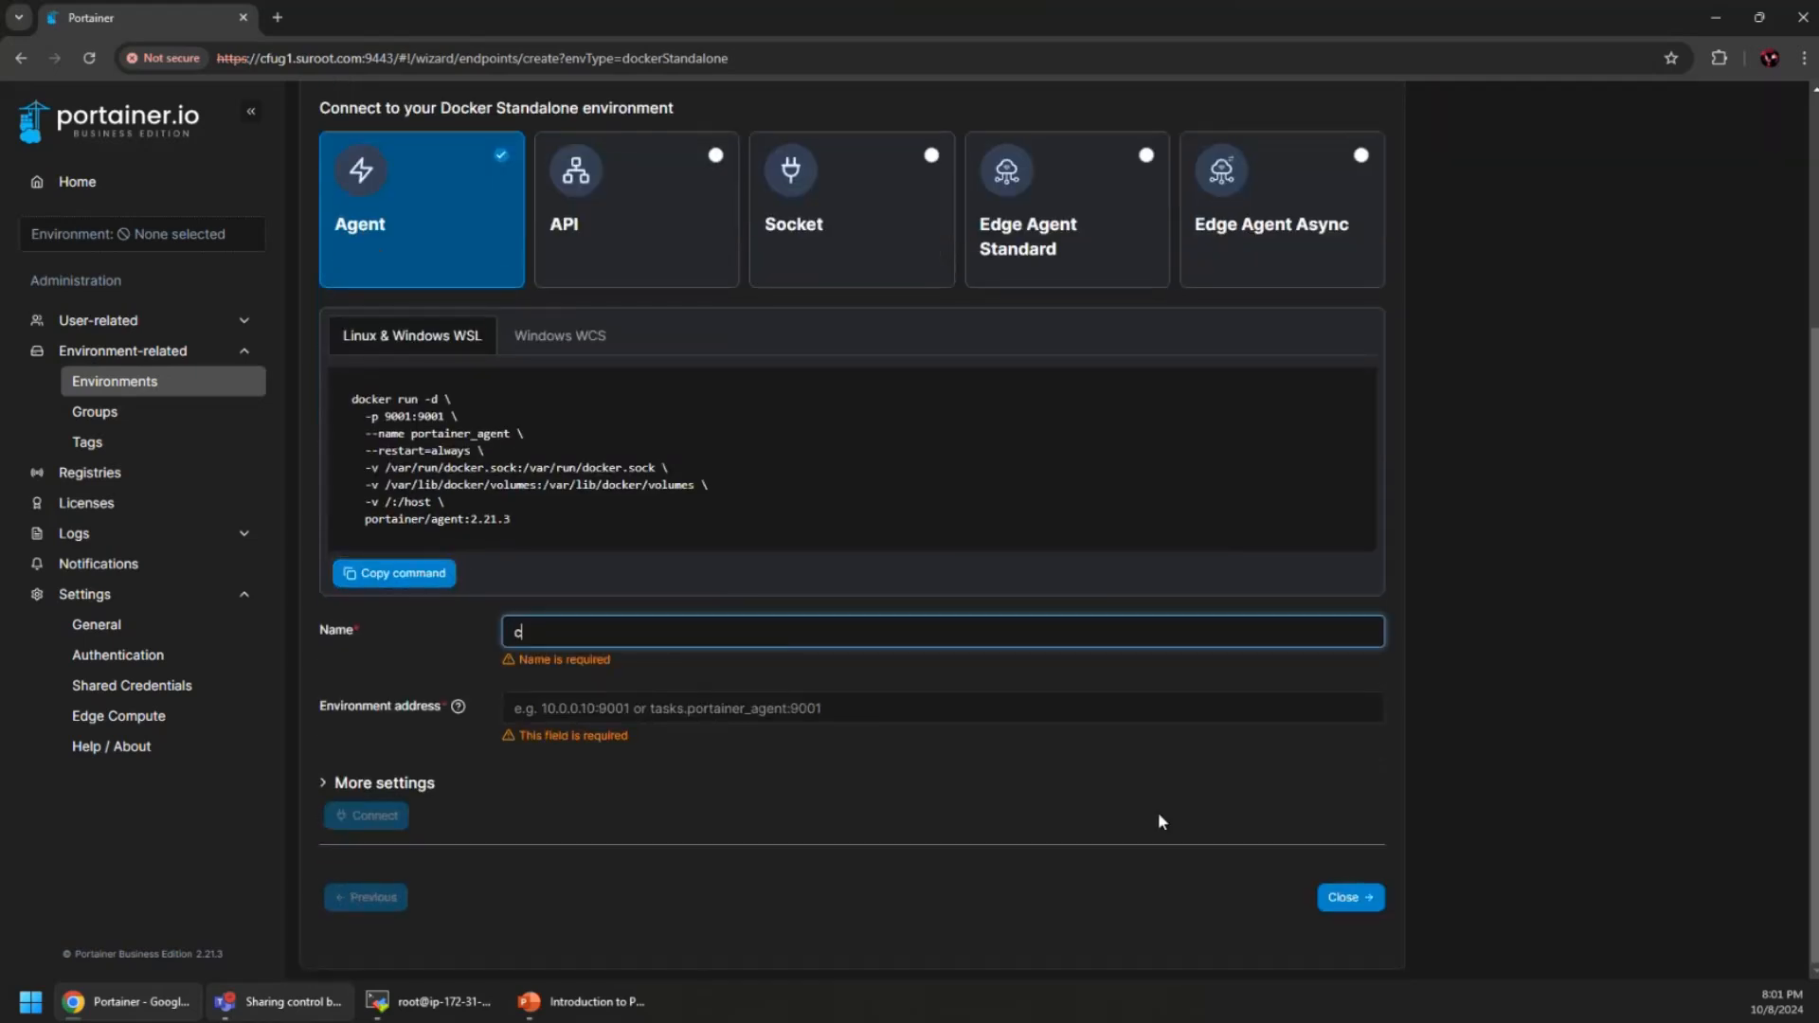
{"action": "key", "text": "BackSpace"}
{"action": "key", "text": "BackSpace"}
{"action": "type", "text": "demo-3"}
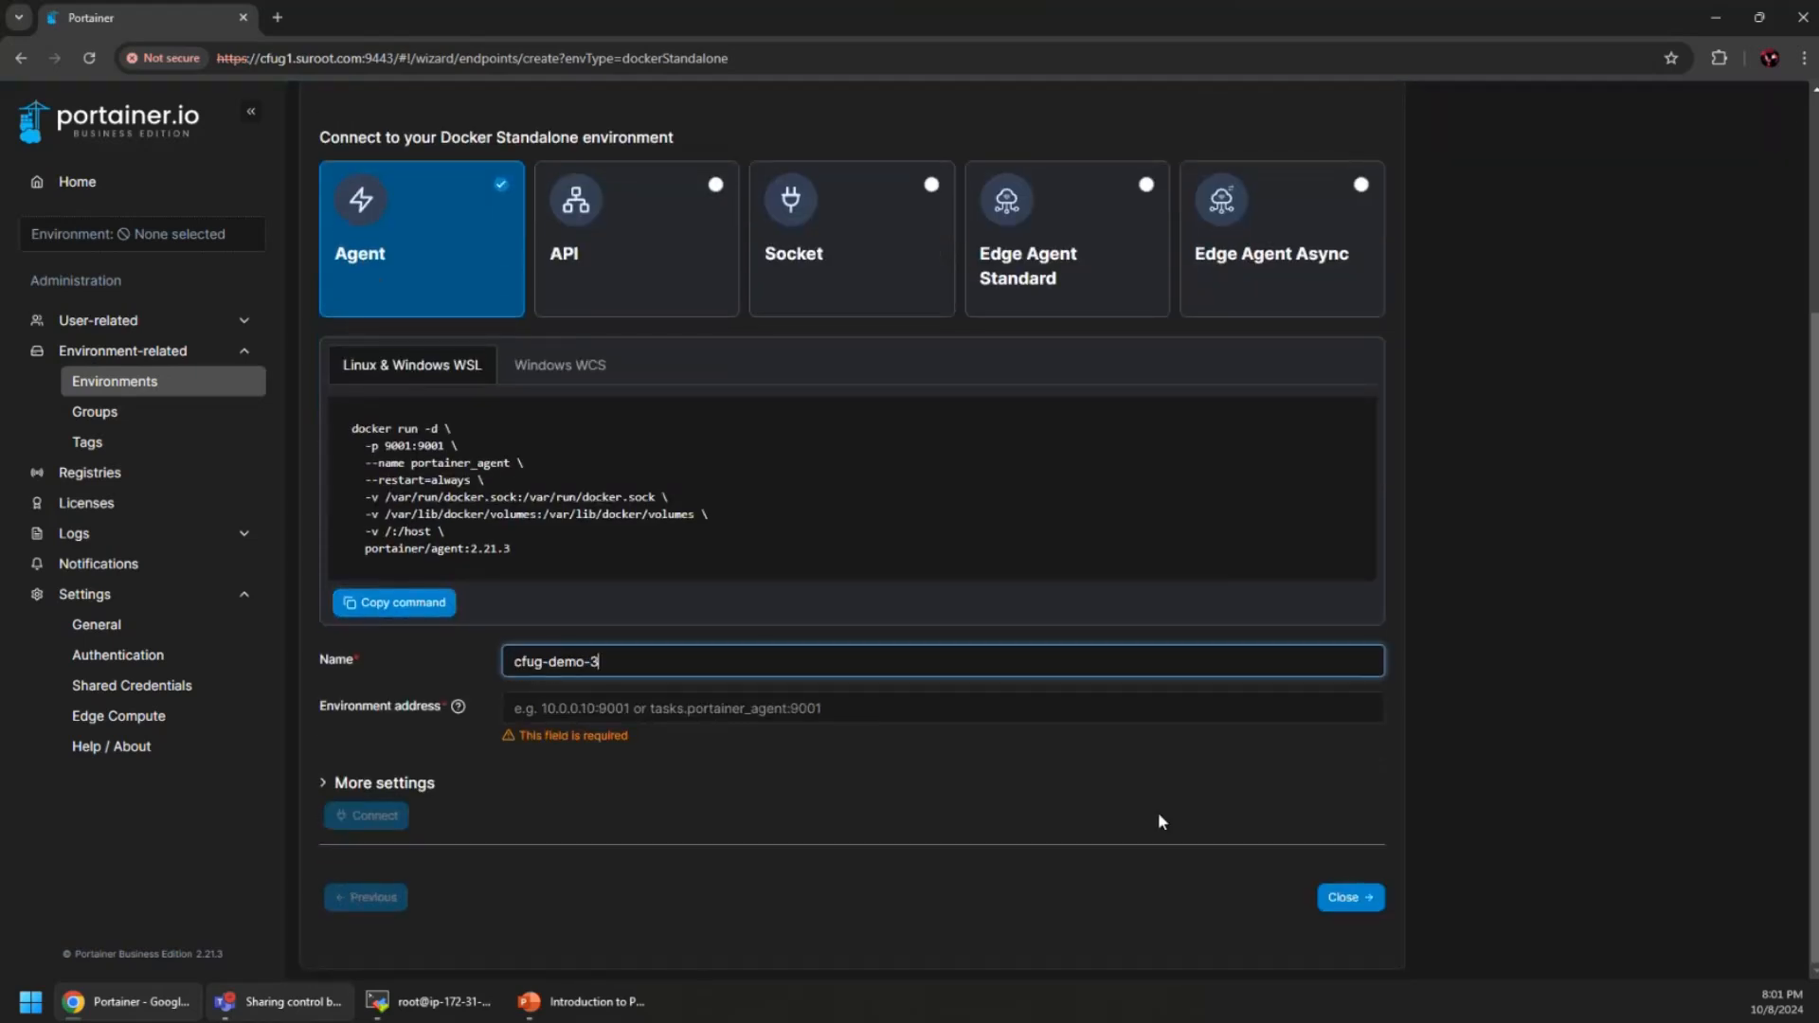
Set the environment address to 172.31.1.26:9001, connect, and view the Environments list
{"action": "left_click", "coordinate": [715, 710]}
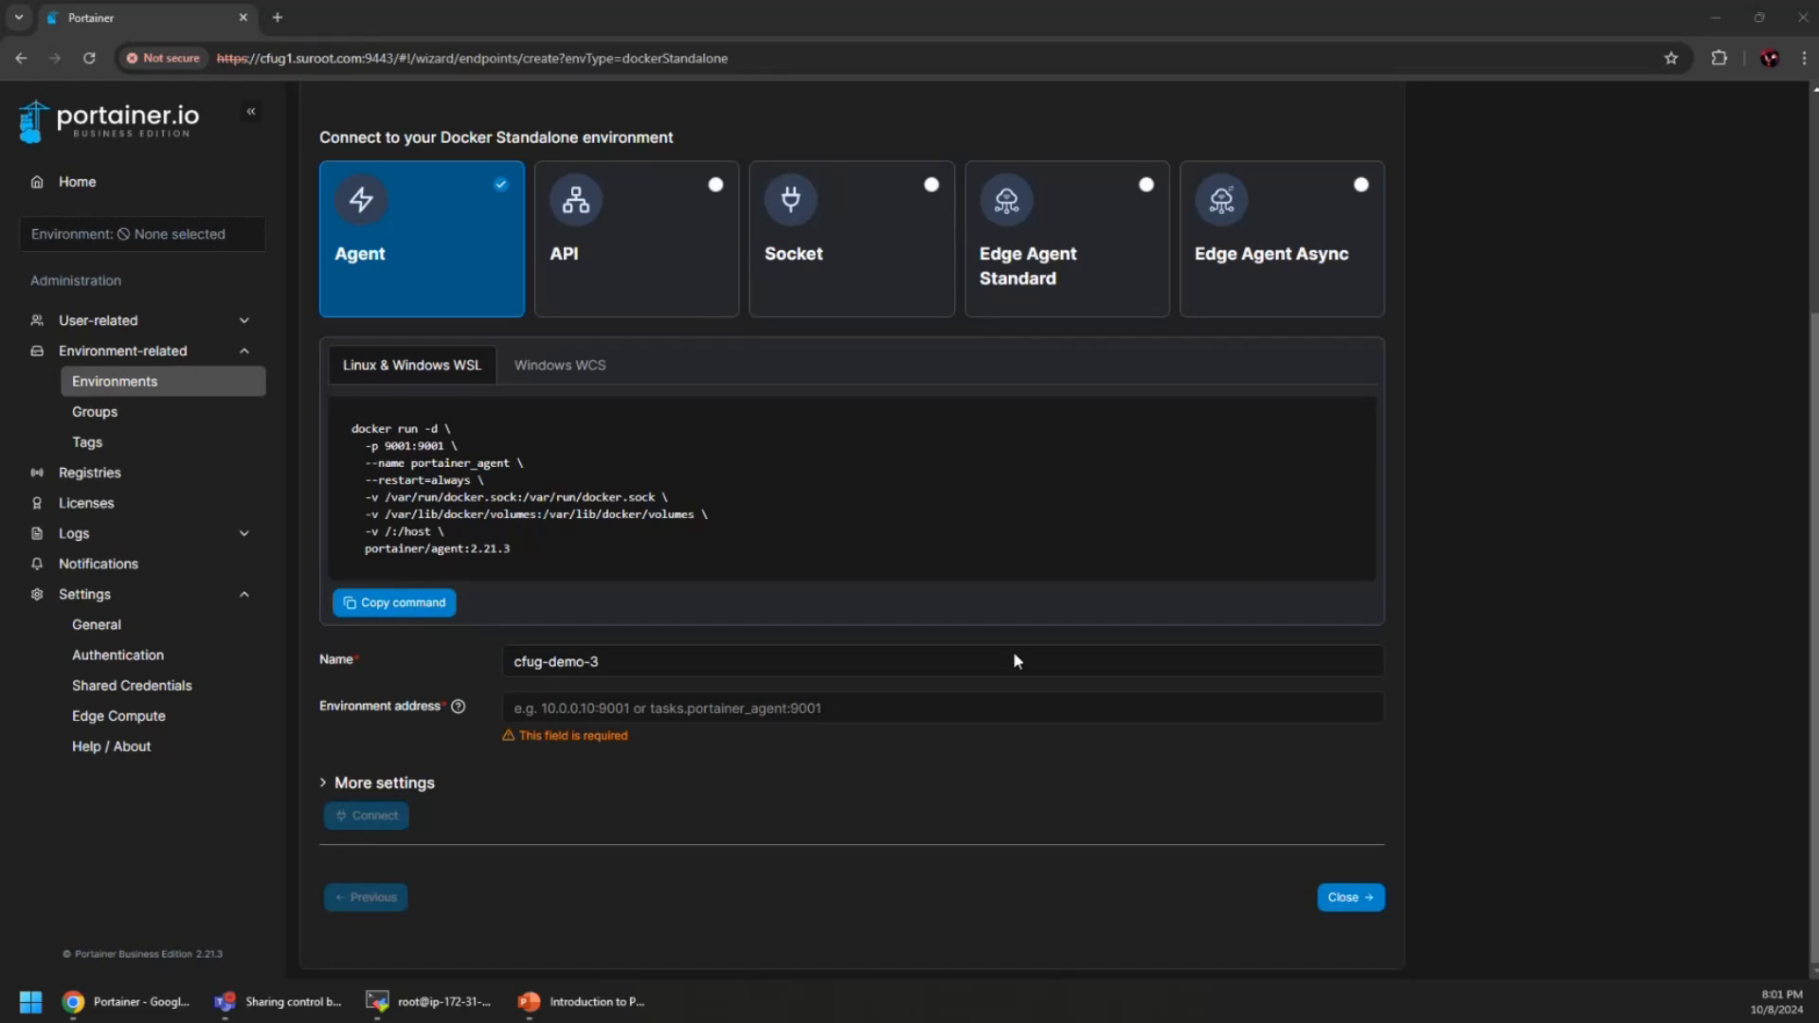
{"action": "left_click", "coordinate": [742, 708]}
{"action": "type", "text": "172.31.1.26"}
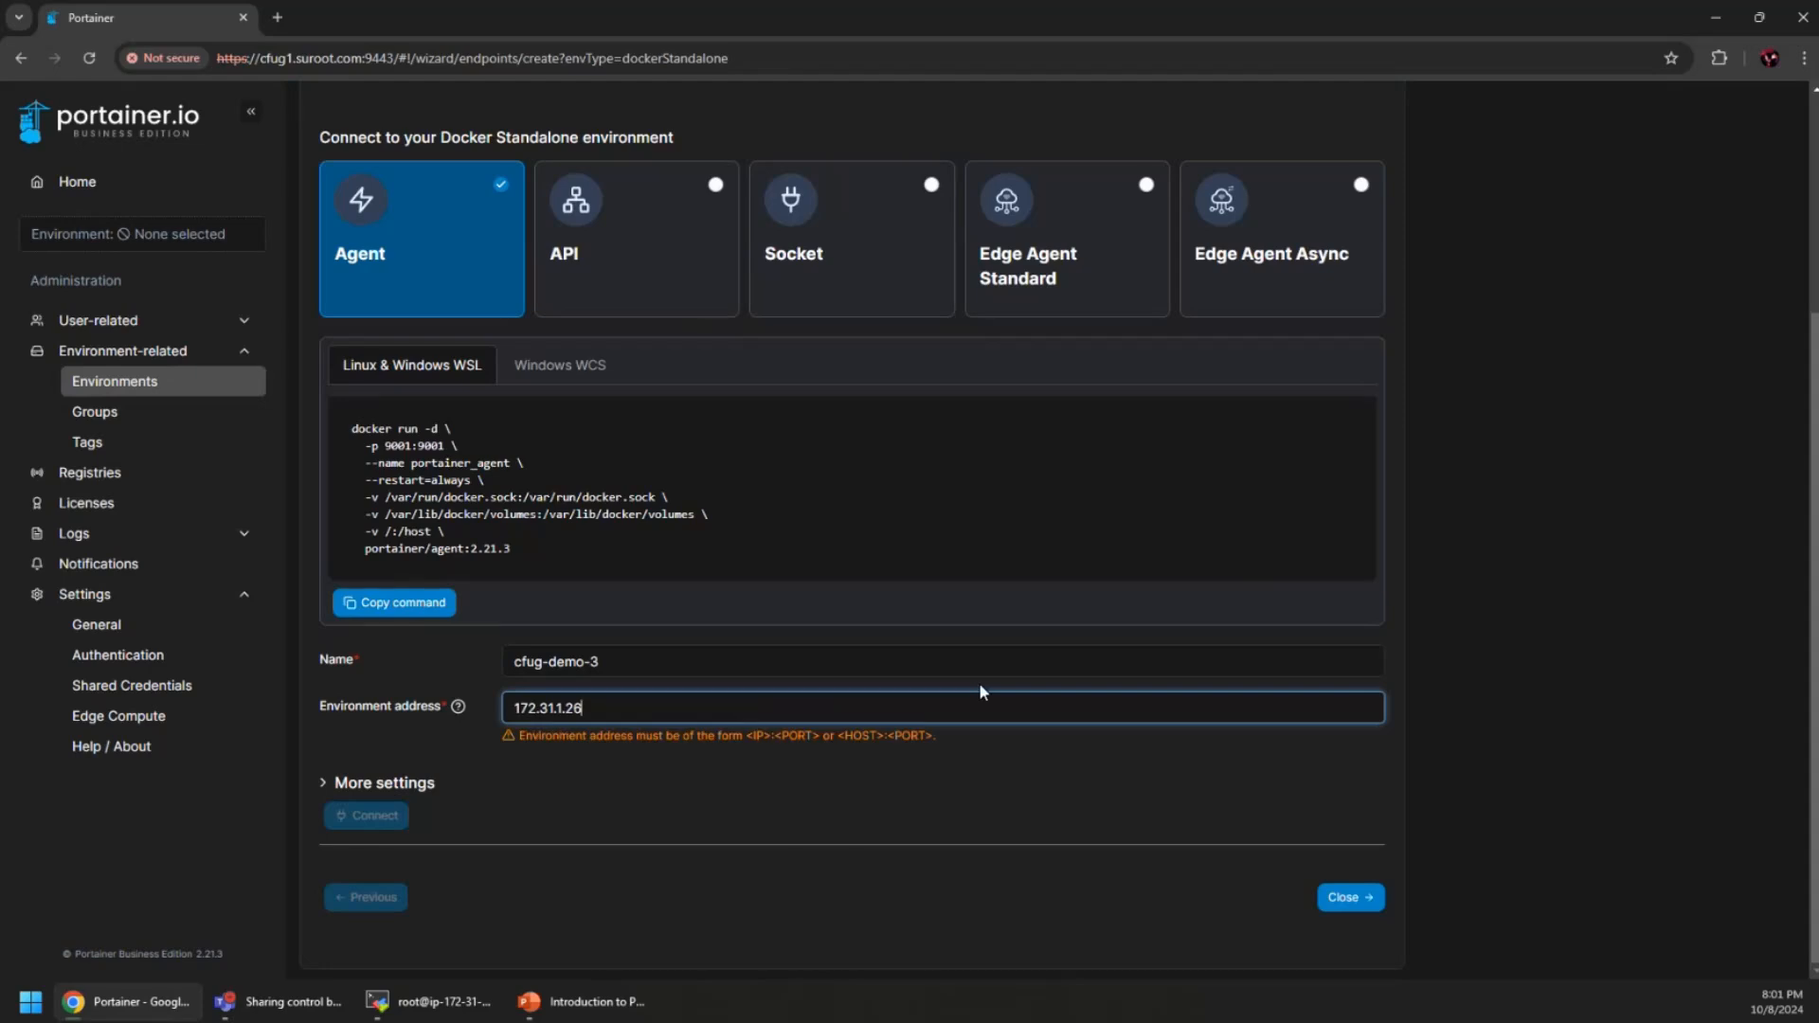
{"action": "type", "text": ":"}
{"action": "key", "text": "ctrl+a"}
{"action": "key", "text": "ctrl+c"}
{"action": "key", "text": "BackSpace"}
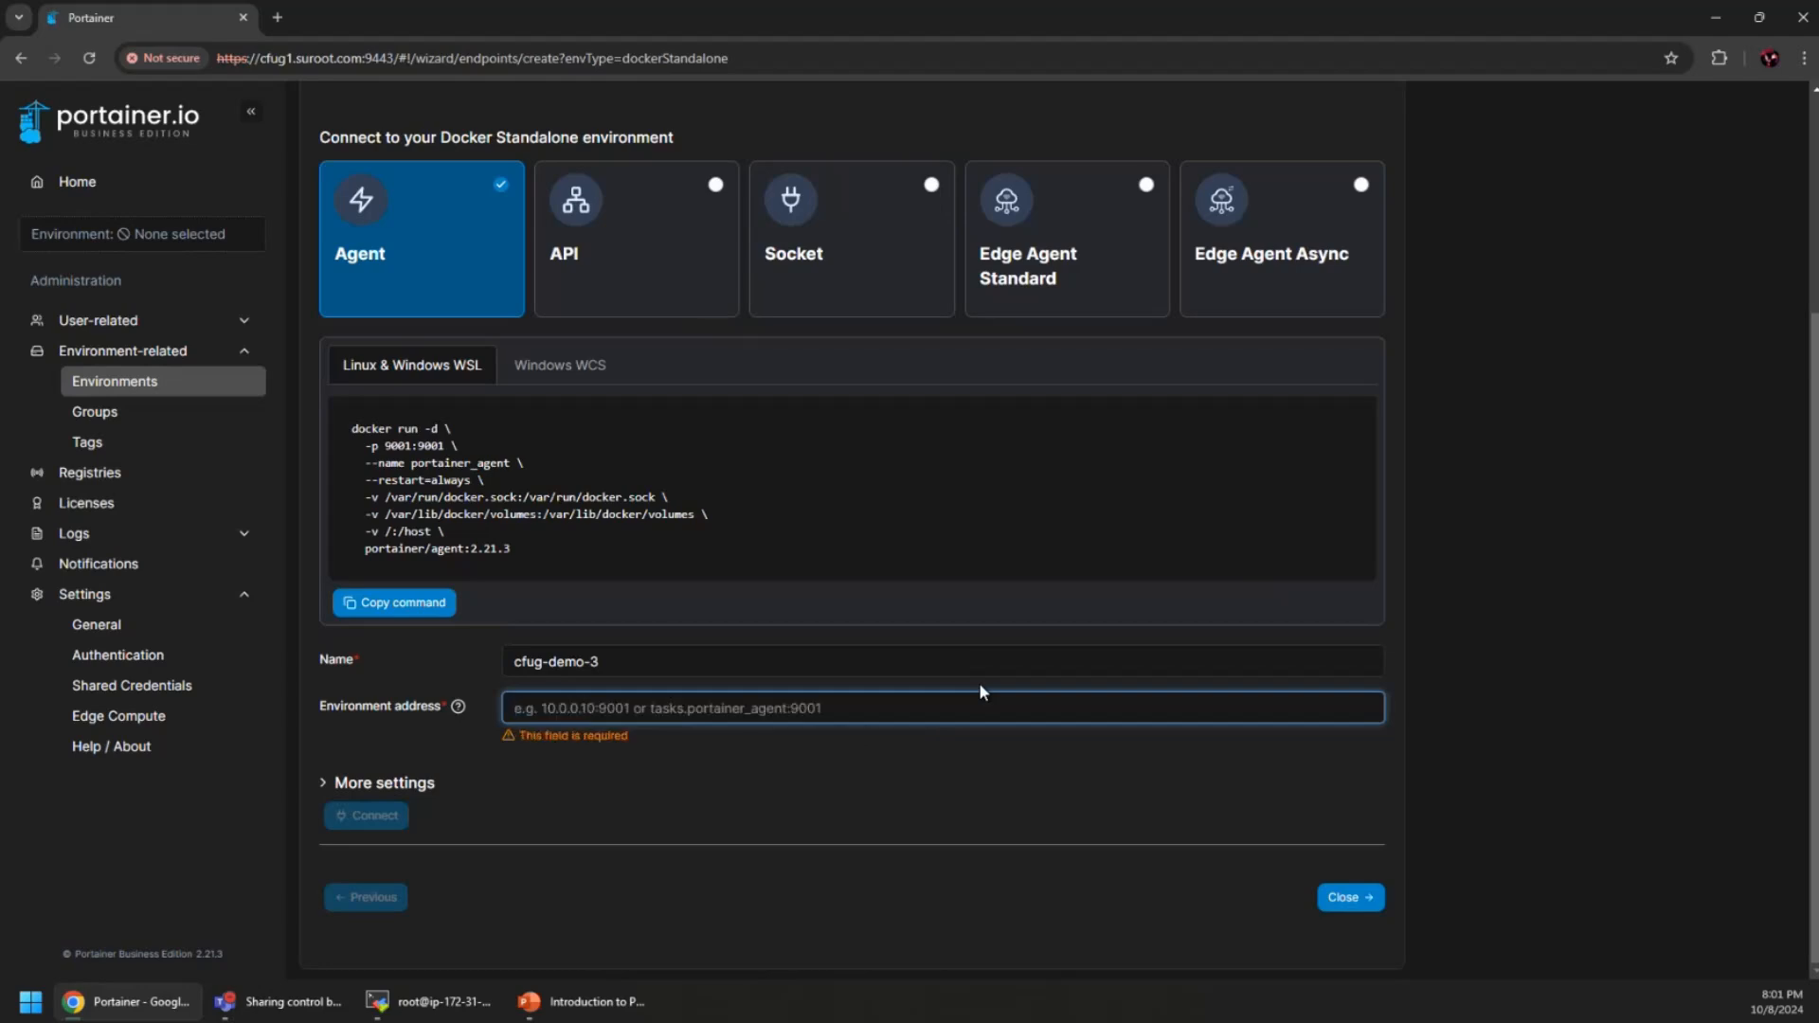
{"action": "key", "text": "ctrl+v"}
{"action": "type", "text": ":9001"}
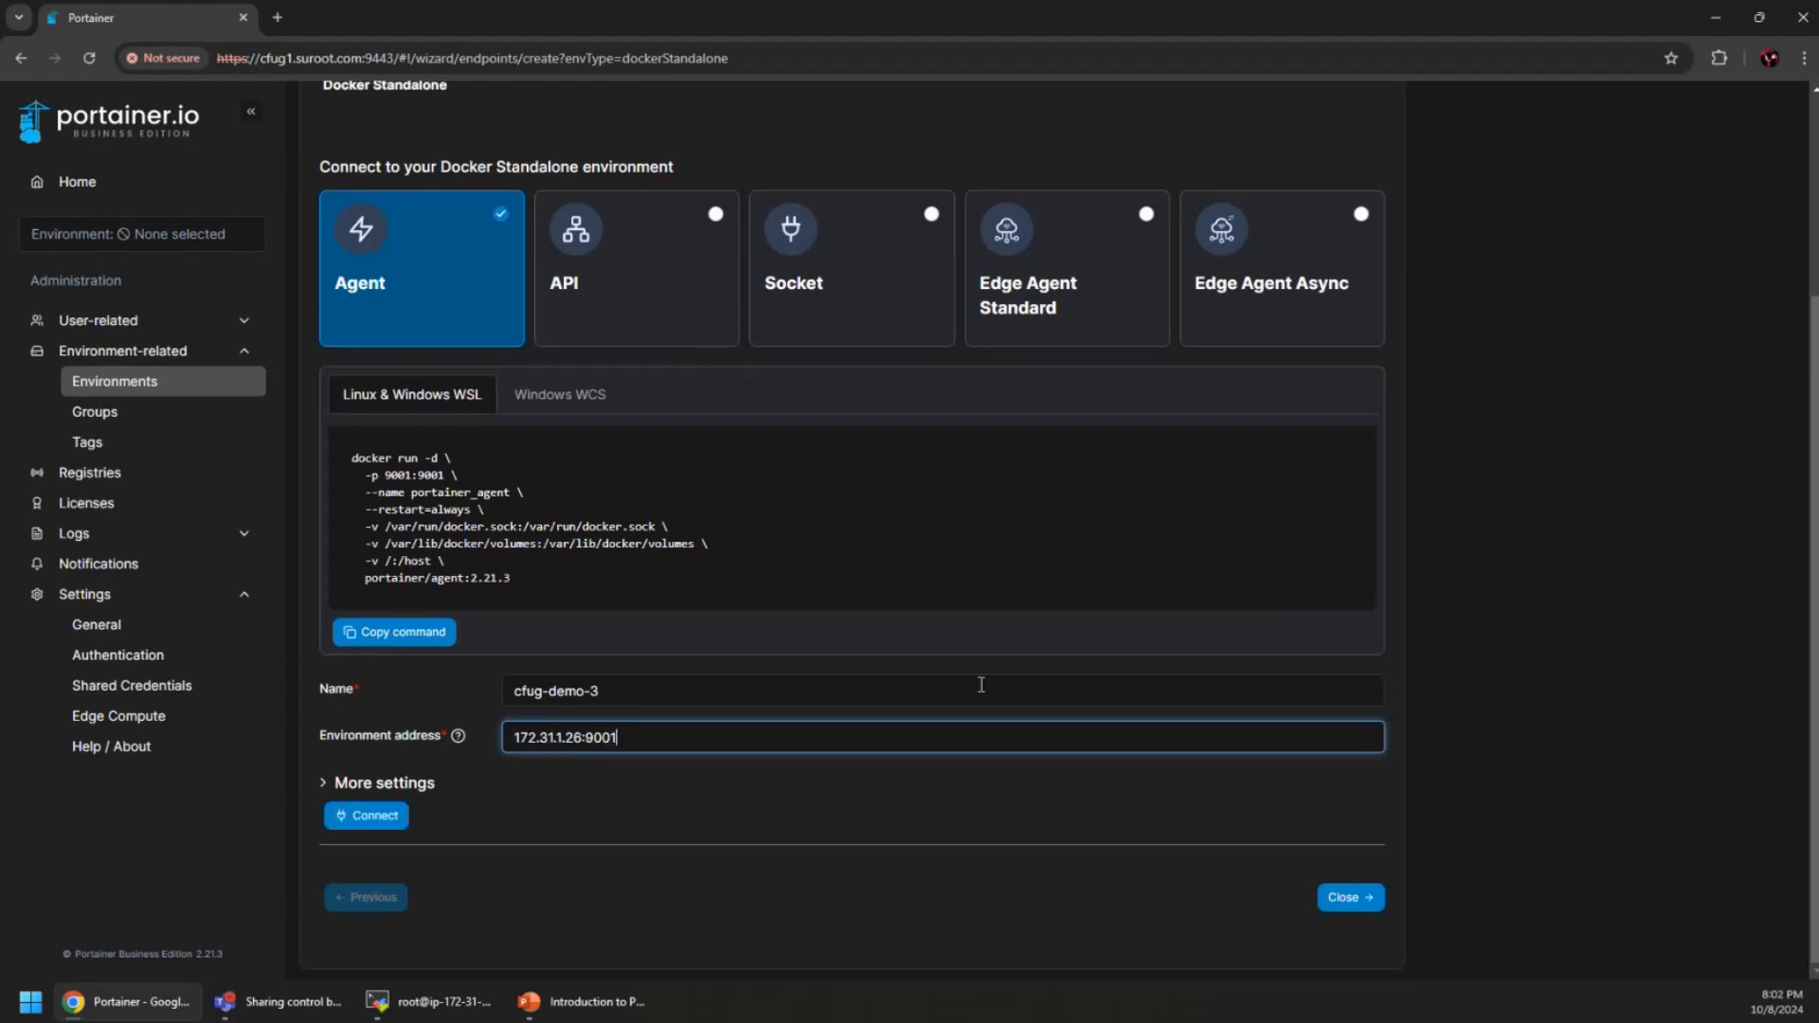
{"action": "left_click", "coordinate": [371, 831]}
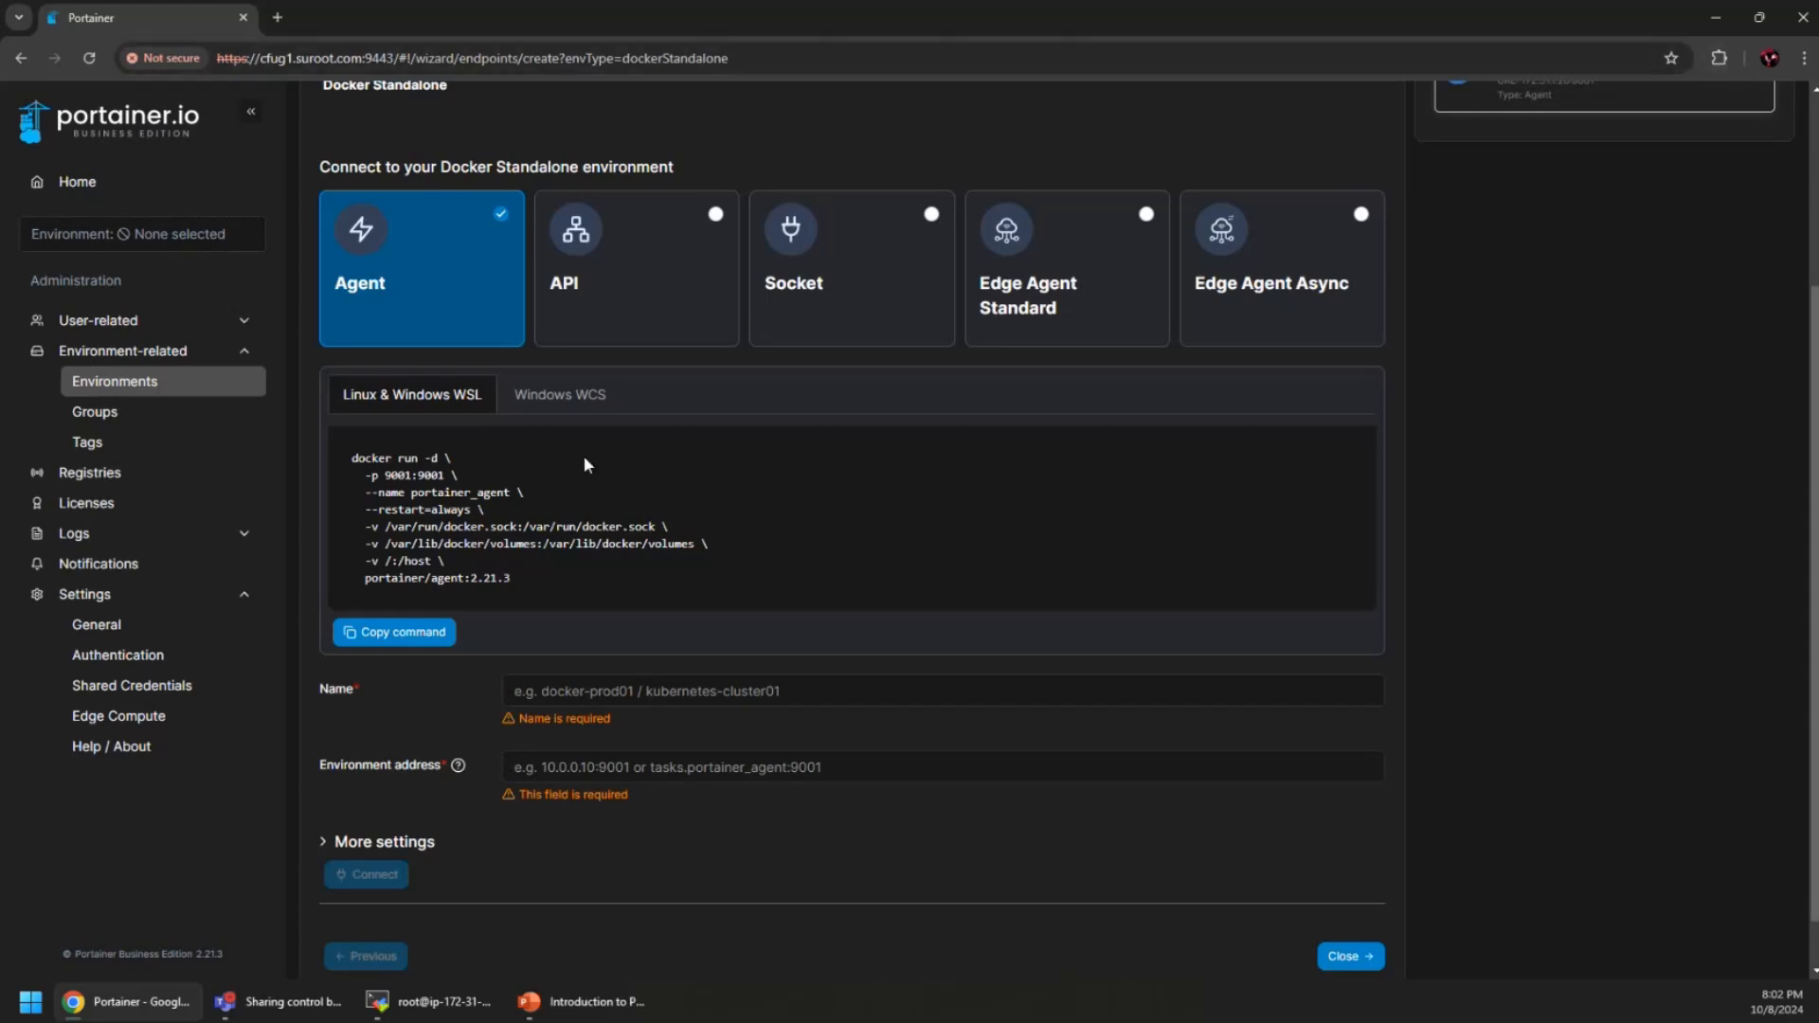
{"action": "scroll", "coordinate": [583, 457], "scroll_direction": "up", "scroll_amount": 3}
{"action": "left_click", "coordinate": [147, 384]}
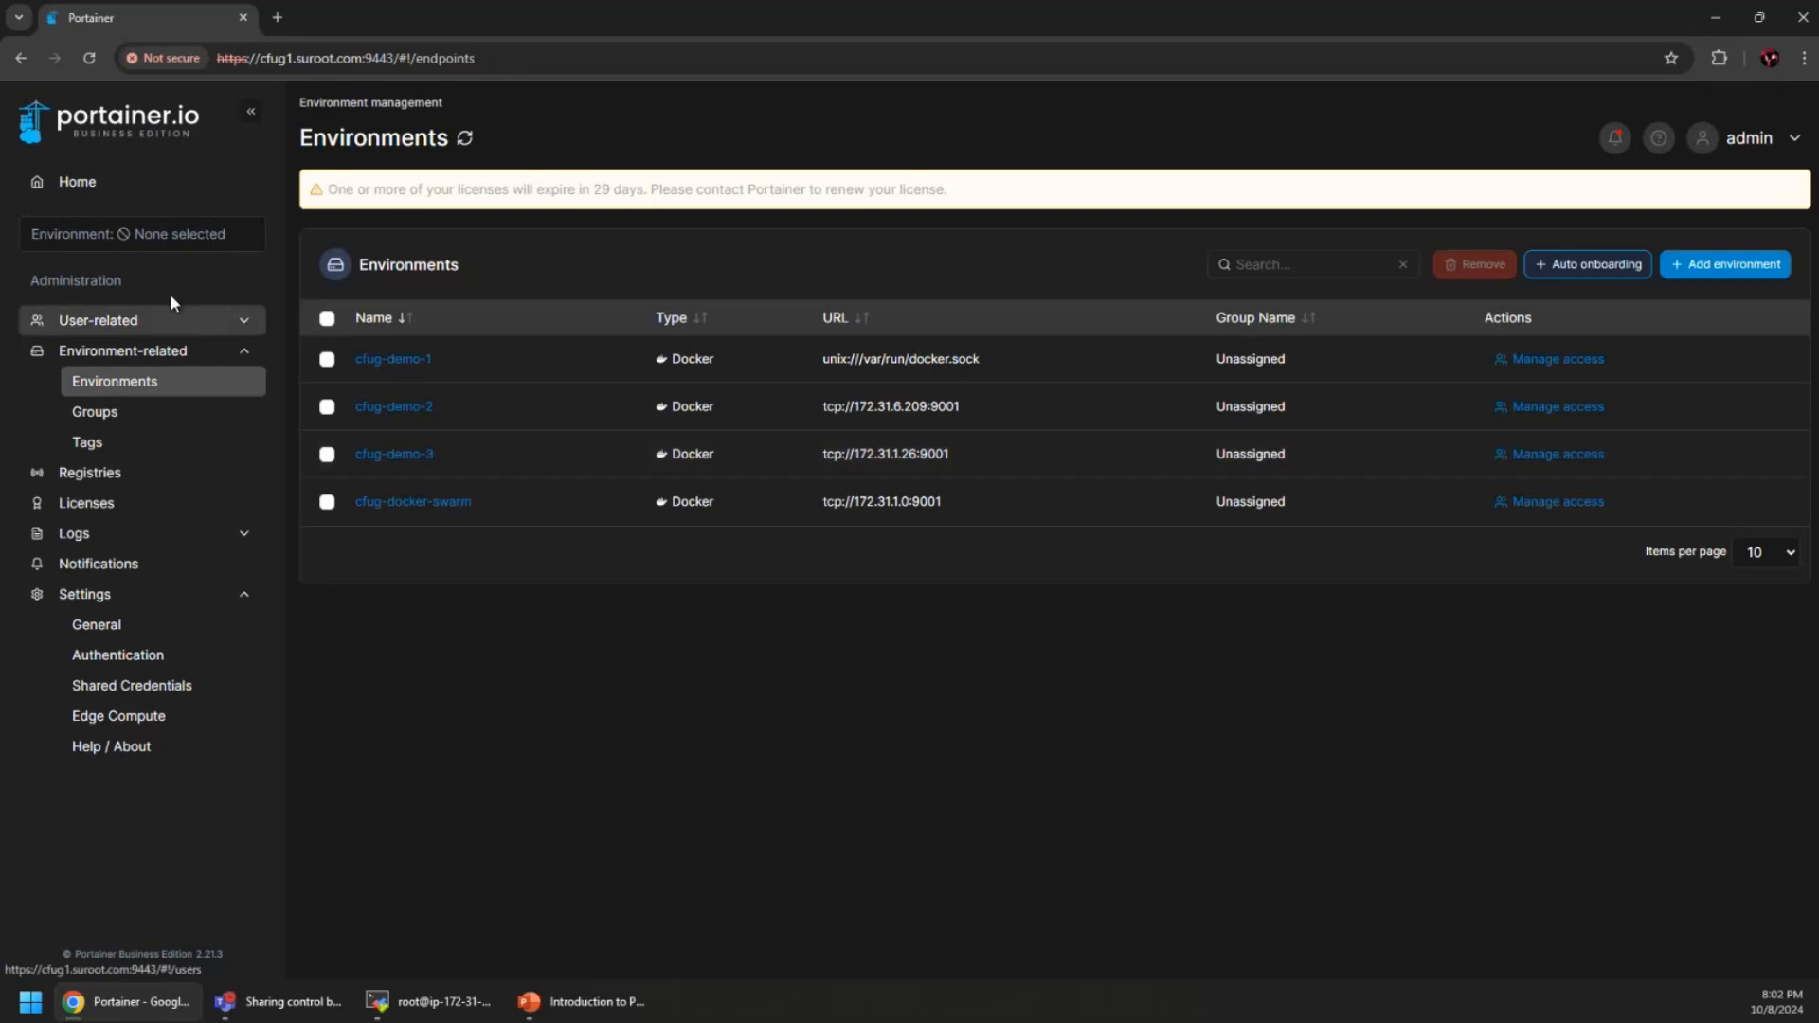
Open the cfug-demo-3 dashboard, then exit the root shell and cfug3 SSH session and minimize MobaXterm
{"action": "left_click", "coordinate": [189, 186]}
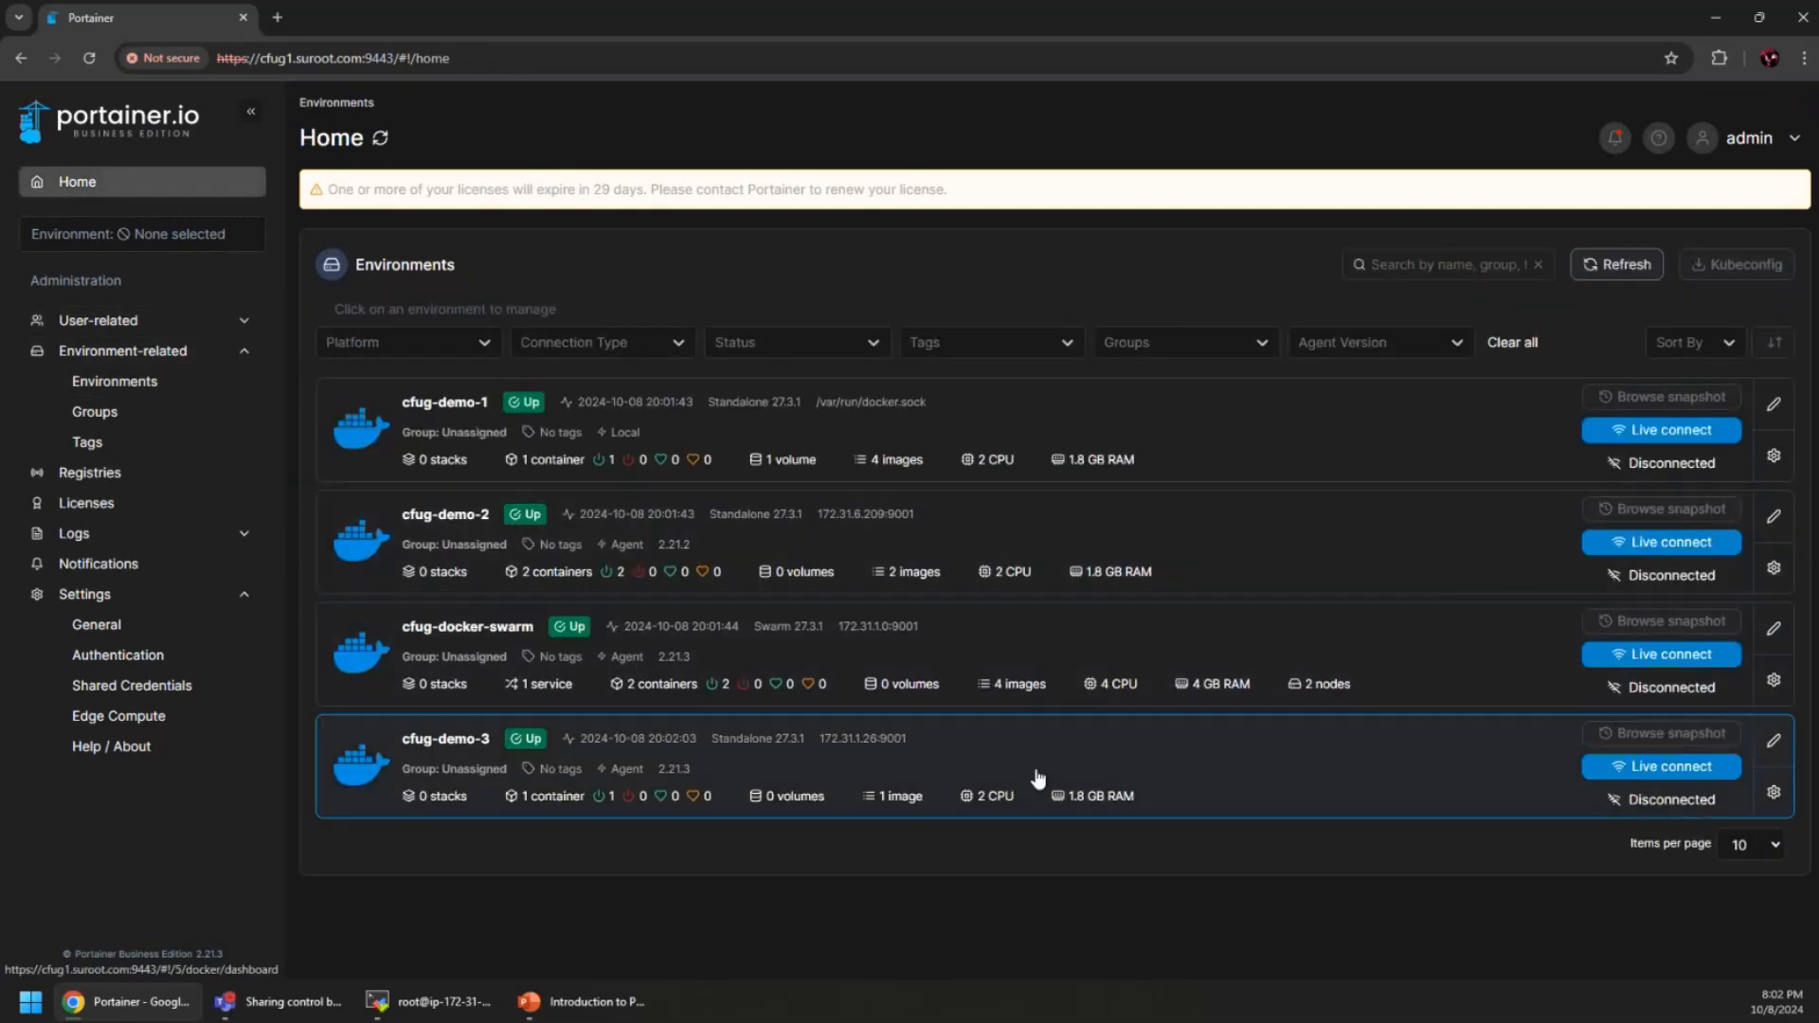
{"action": "left_click", "coordinate": [1344, 784]}
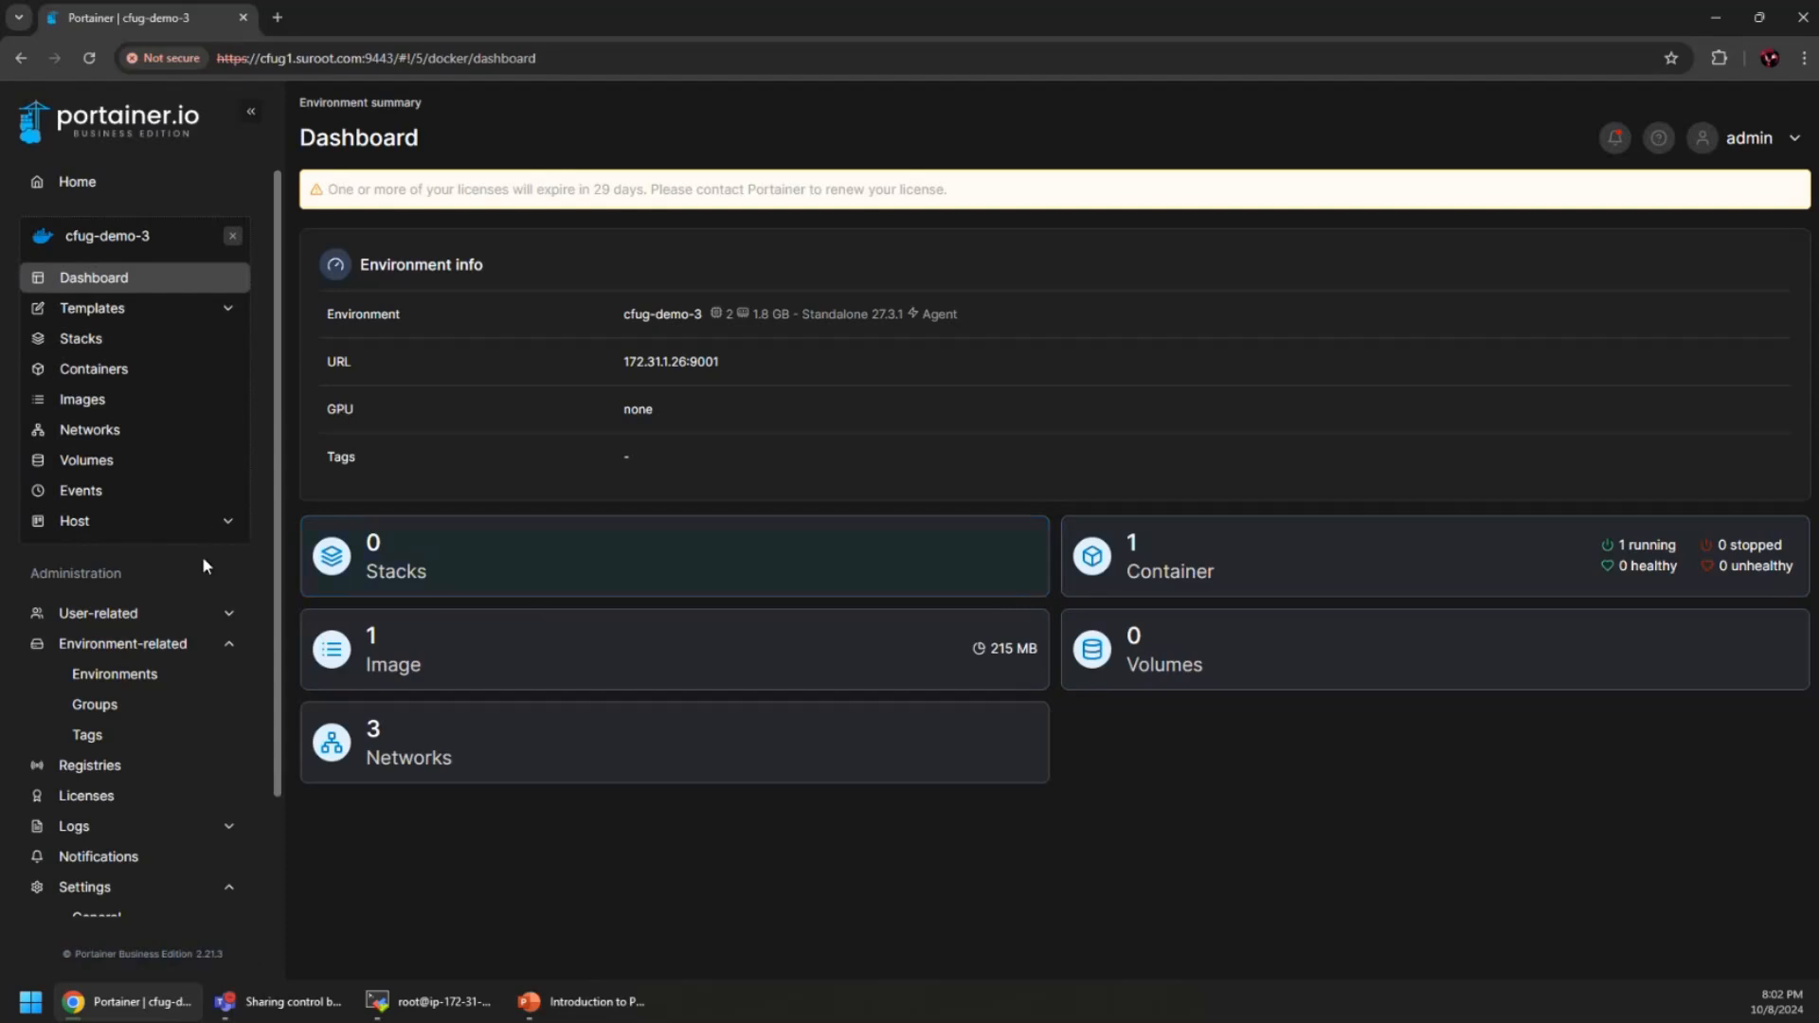
{"action": "mouse_move", "coordinate": [284, 1007]}
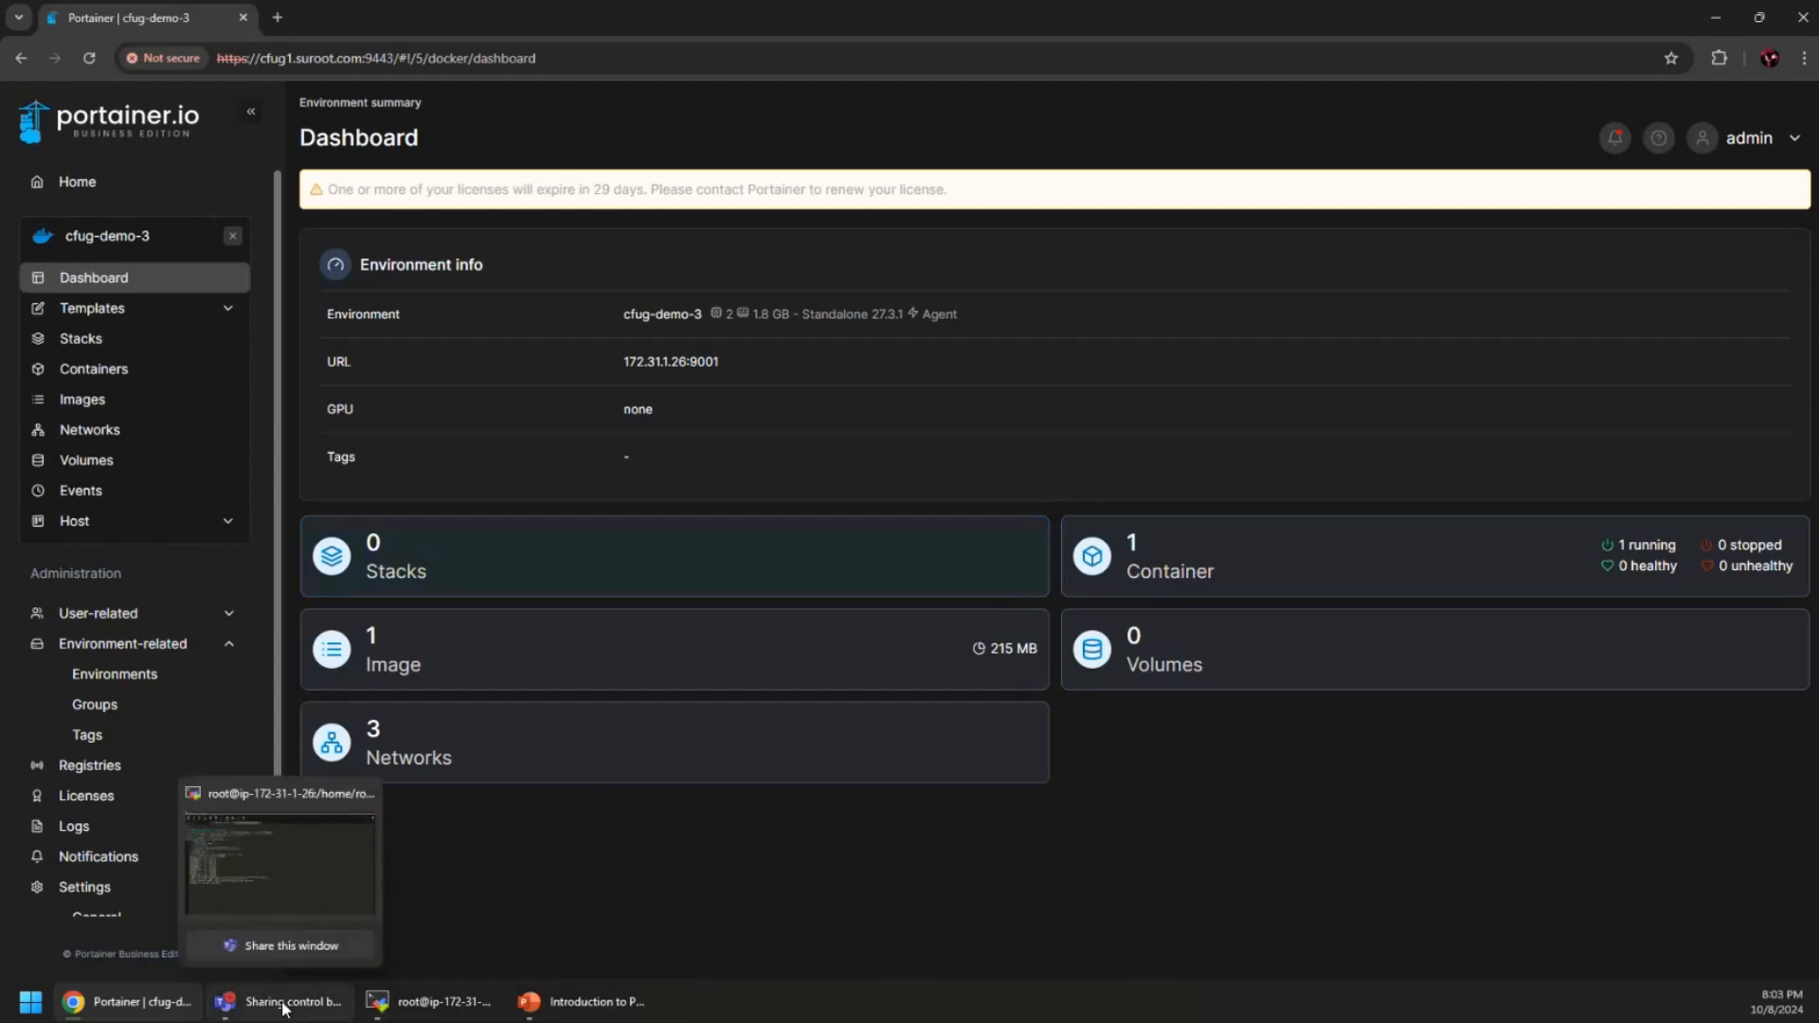
{"action": "left_click", "coordinate": [492, 1008]}
{"action": "type", "text": "exit"}
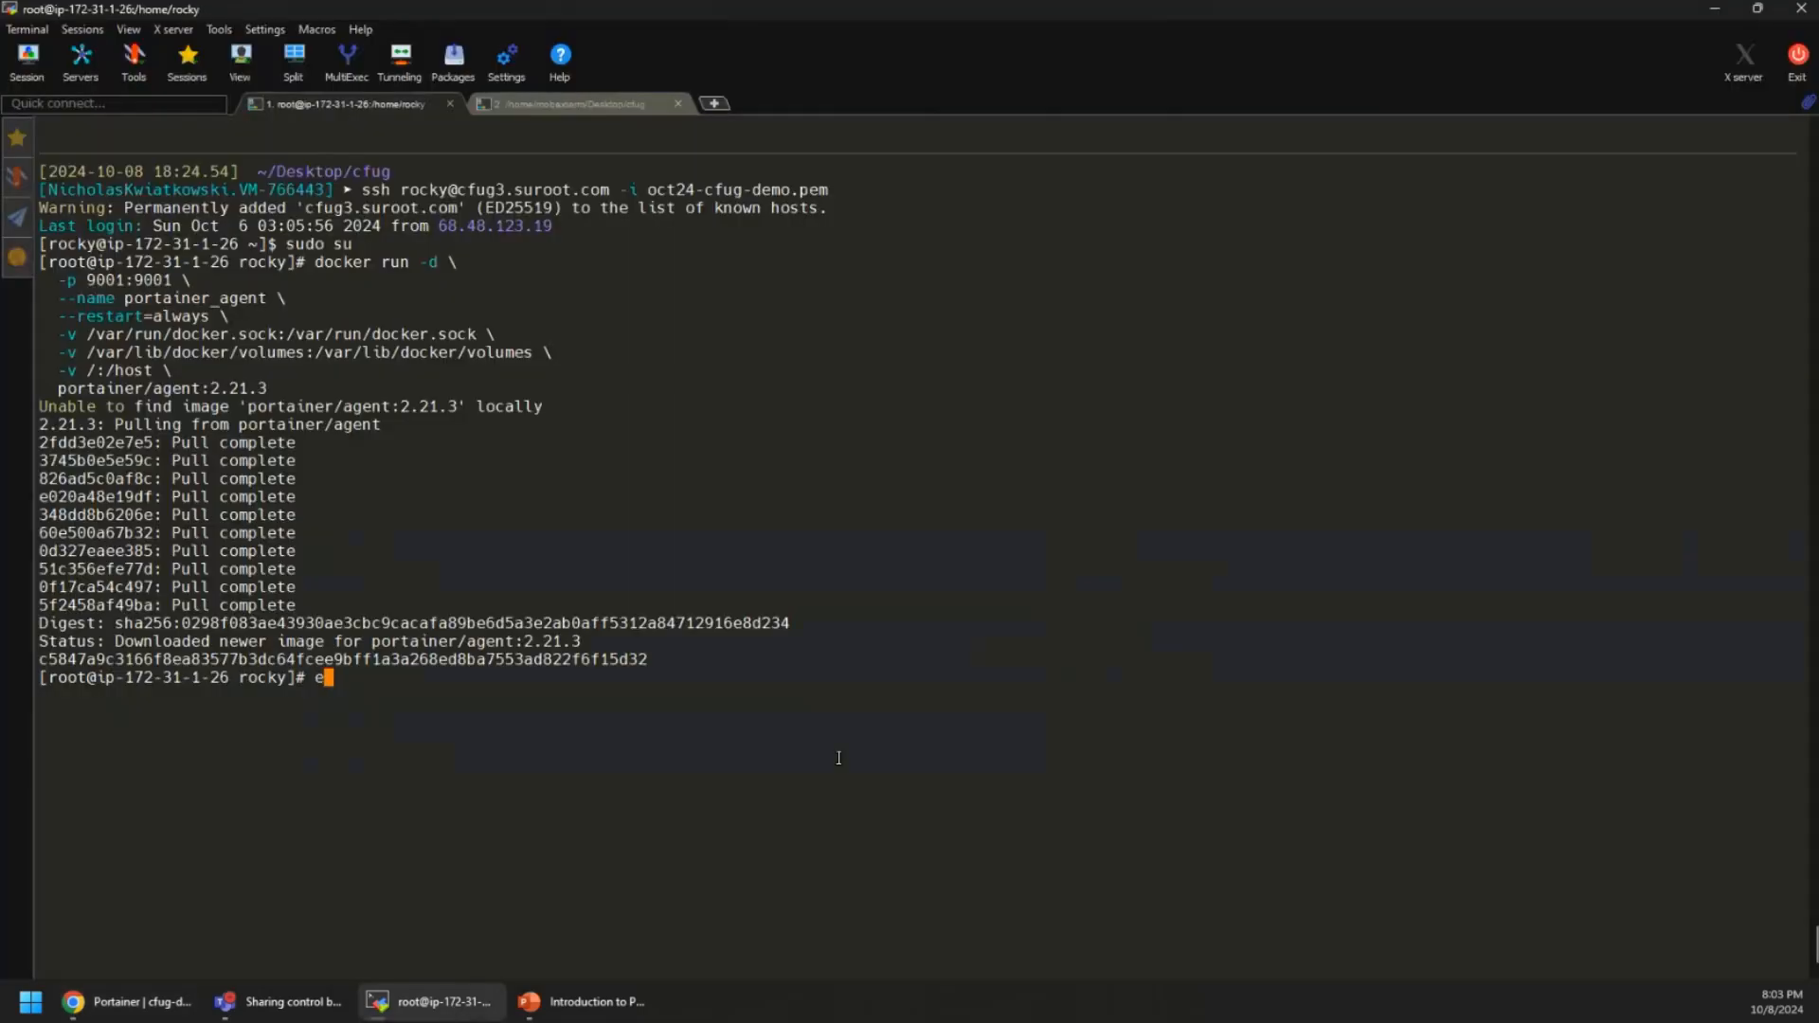
{"action": "key", "text": "Return"}
{"action": "type", "text": "exit"}
{"action": "key", "text": "Return"}
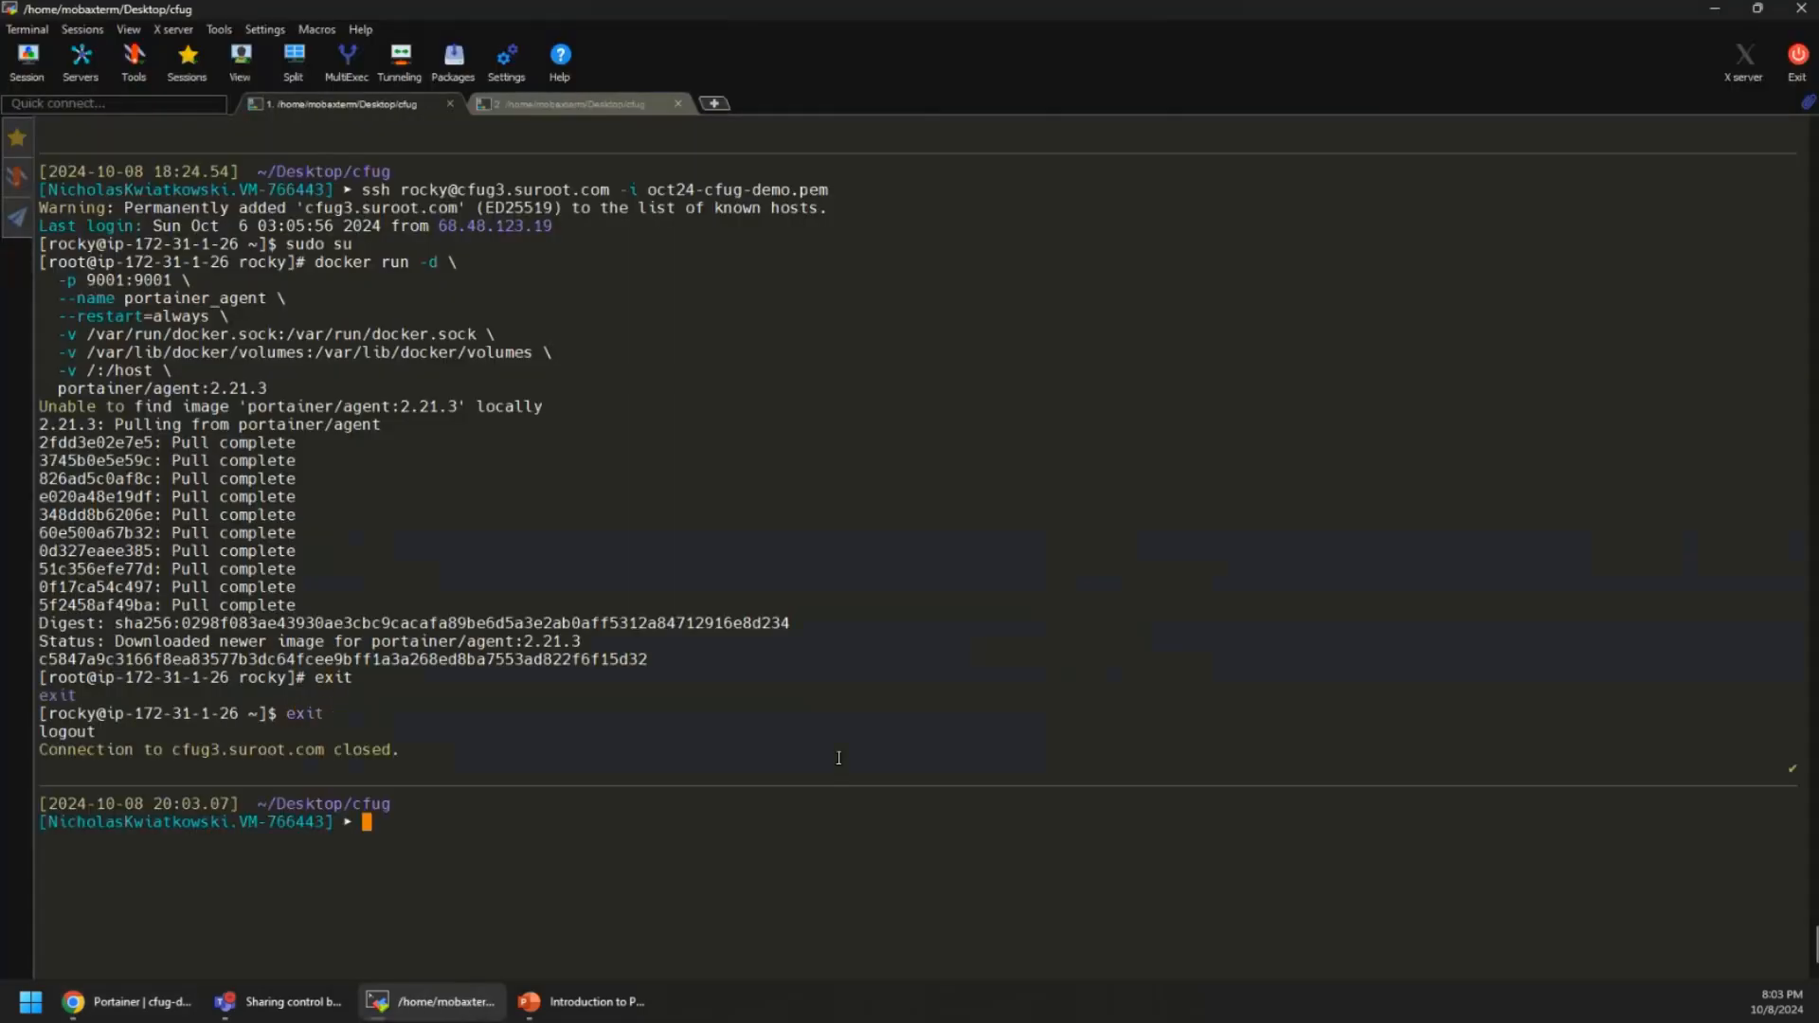
{"action": "left_click", "coordinate": [1714, 8]}
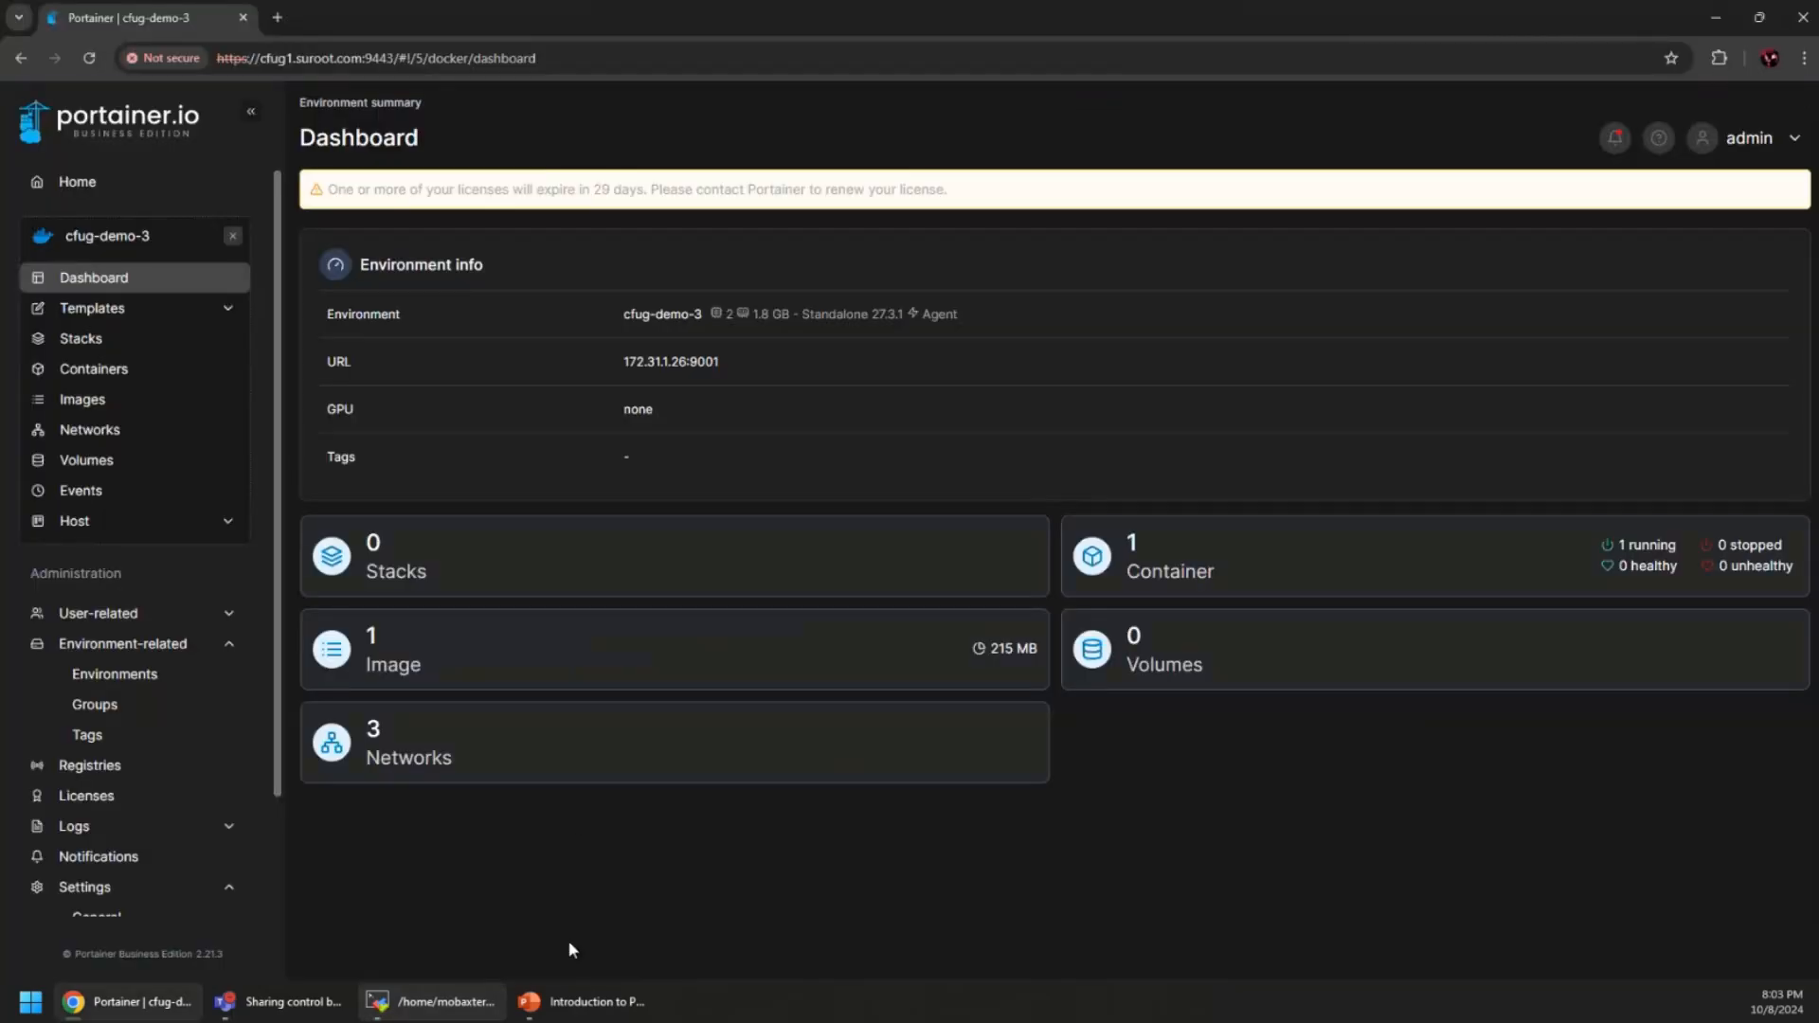
Show slide 16 'Migrating from a composer-based setup', minimize PowerPoint and Notepad, and open a new Chrome tab
{"action": "left_click", "coordinate": [584, 1001]}
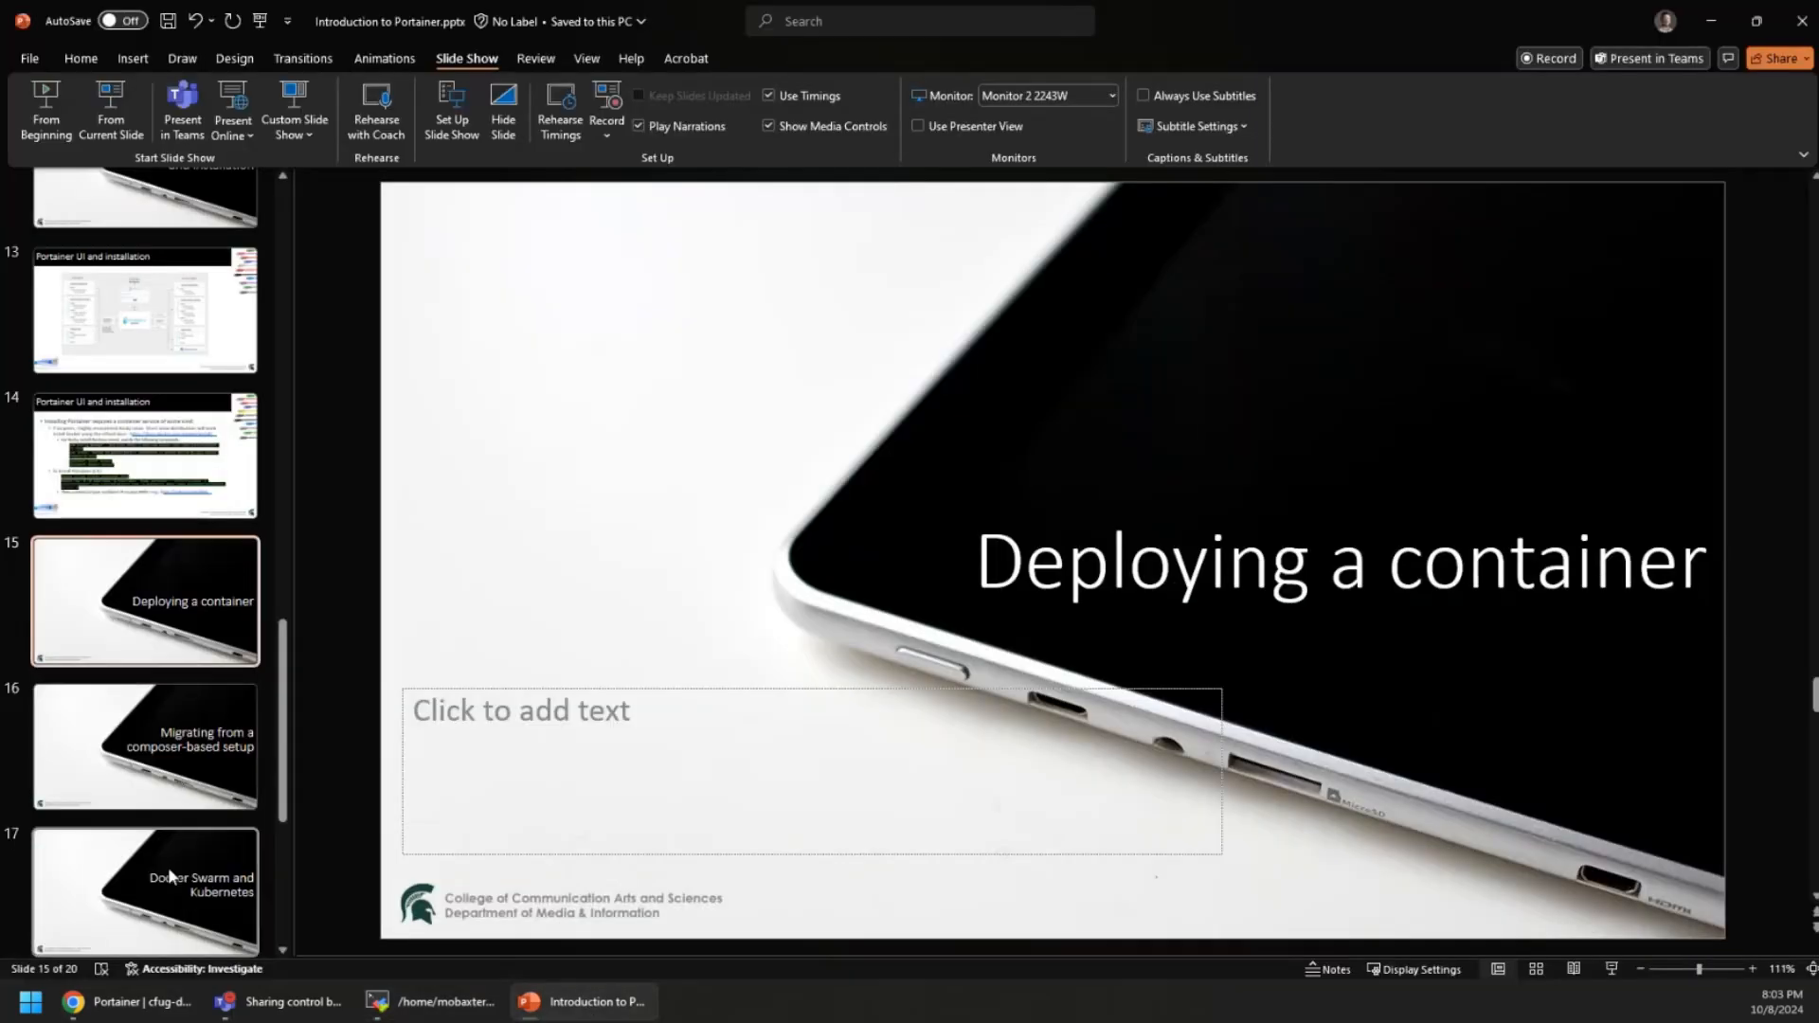
{"action": "left_click", "coordinate": [161, 719]}
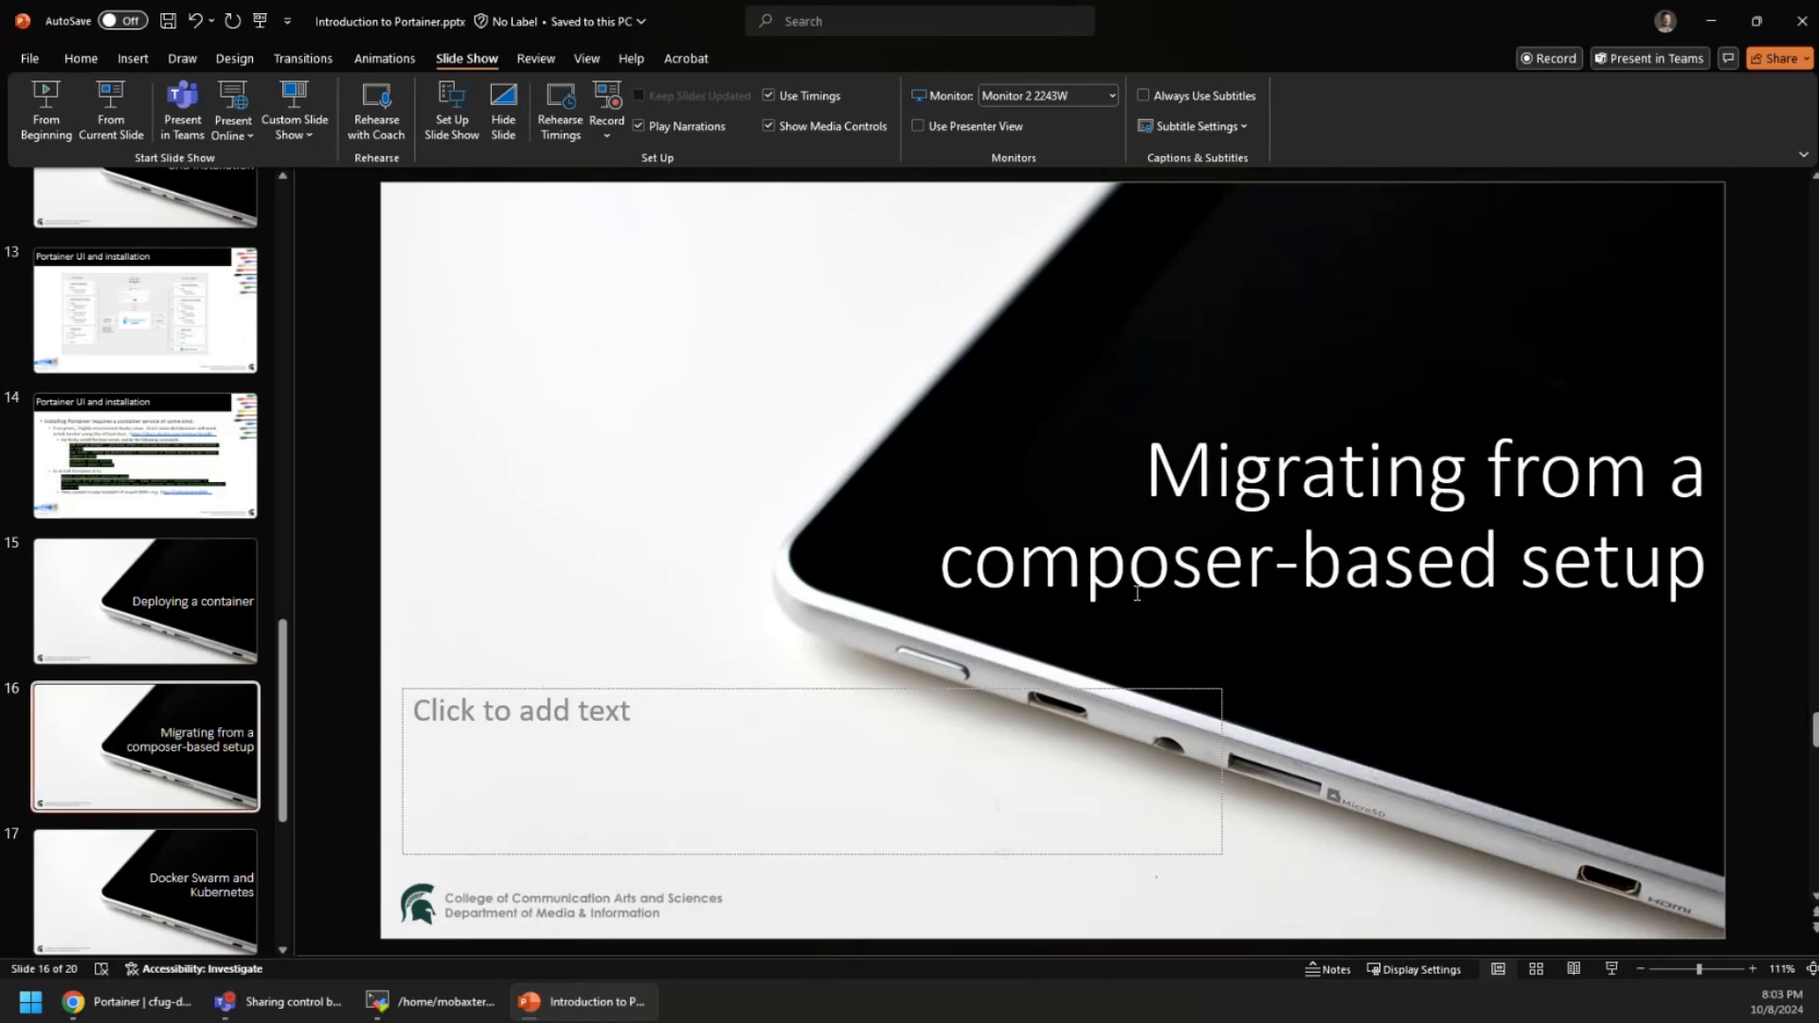
{"action": "left_click", "coordinate": [1709, 26]}
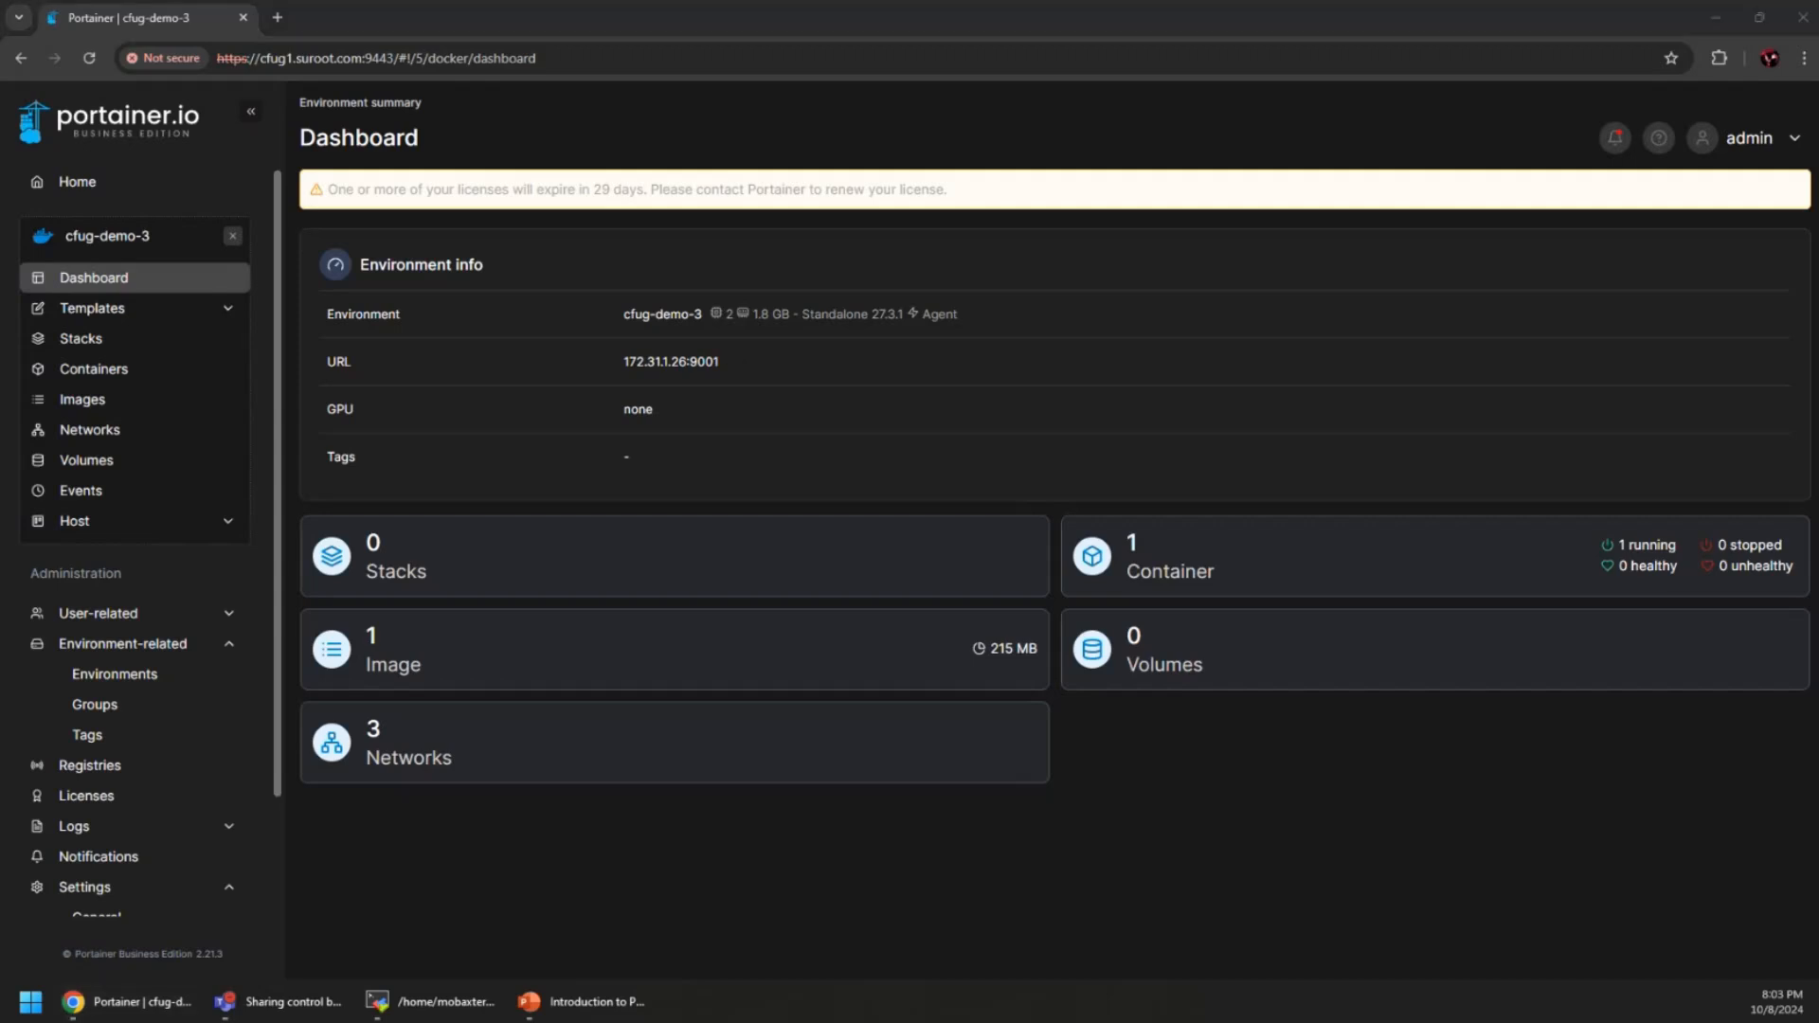
{"action": "scroll", "coordinate": [973, 430], "scroll_direction": "up", "scroll_amount": 10}
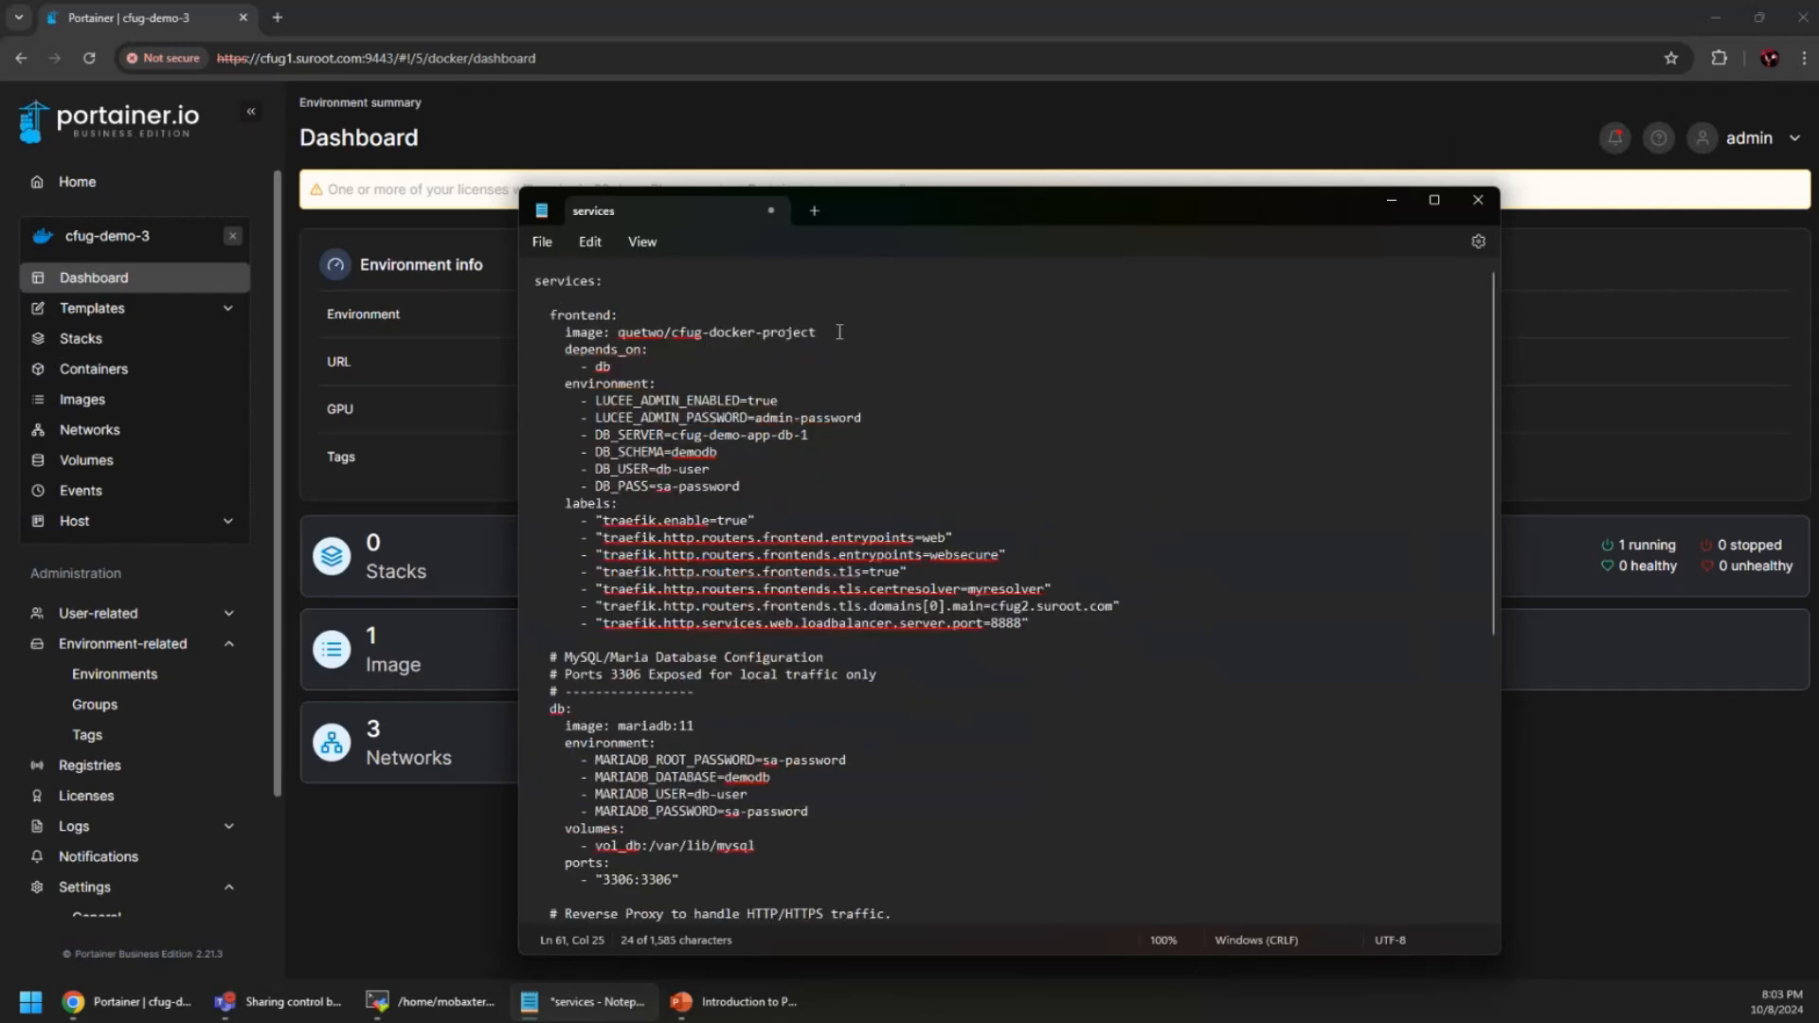
{"action": "left_click", "coordinate": [1391, 202]}
{"action": "left_click", "coordinate": [275, 20]}
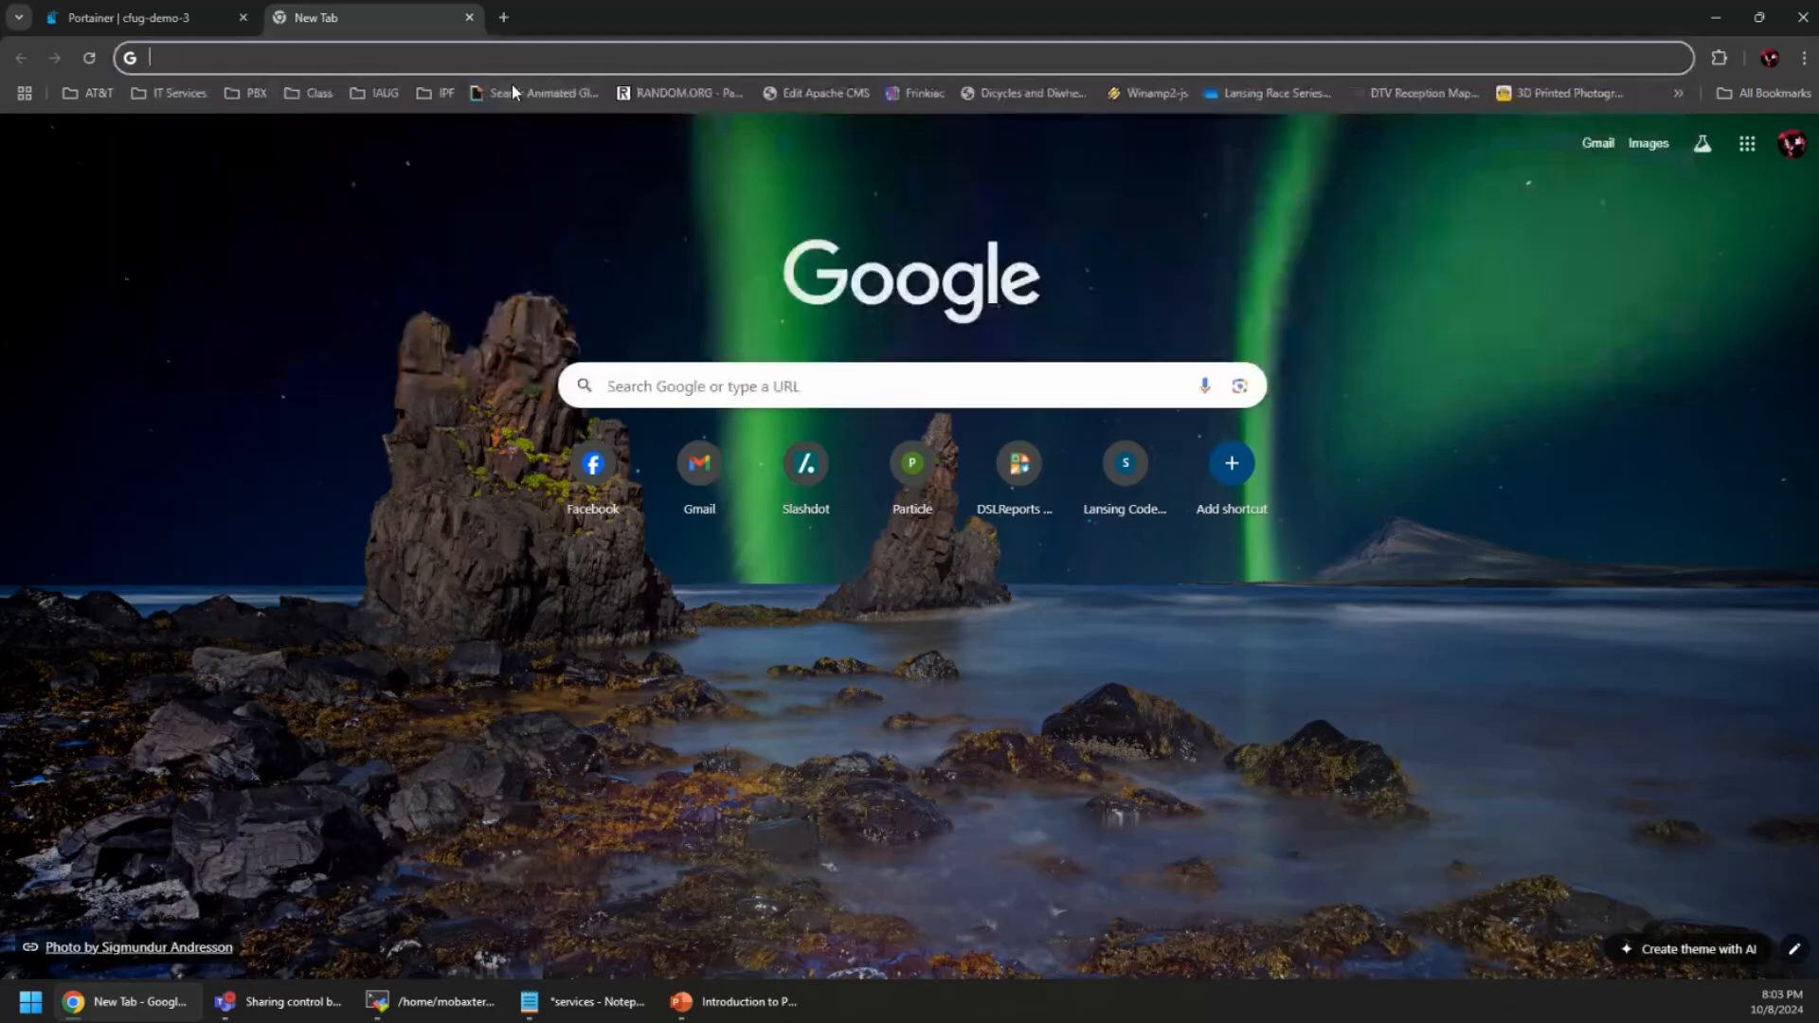
Go to the GitHub profile and open cfug-docker-project from its Repositories list
{"action": "type", "text": "git"}
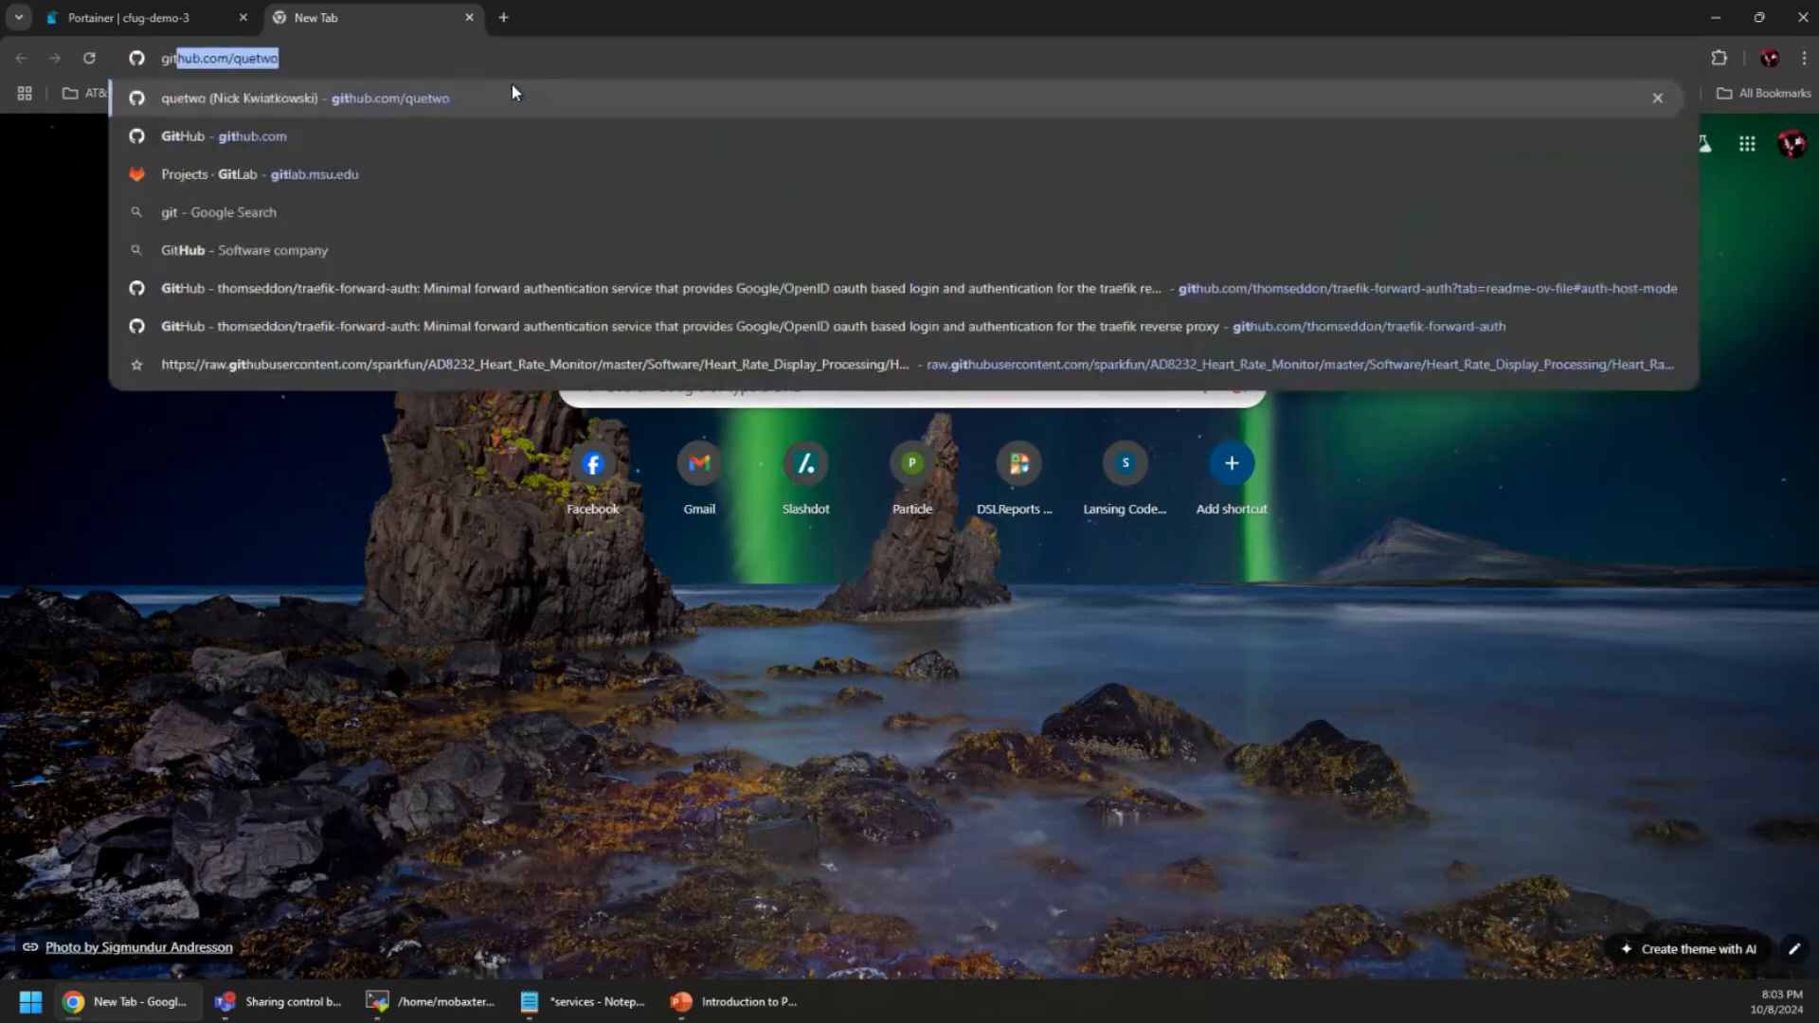
{"action": "key", "text": "Return"}
{"action": "left_click", "coordinate": [185, 158]}
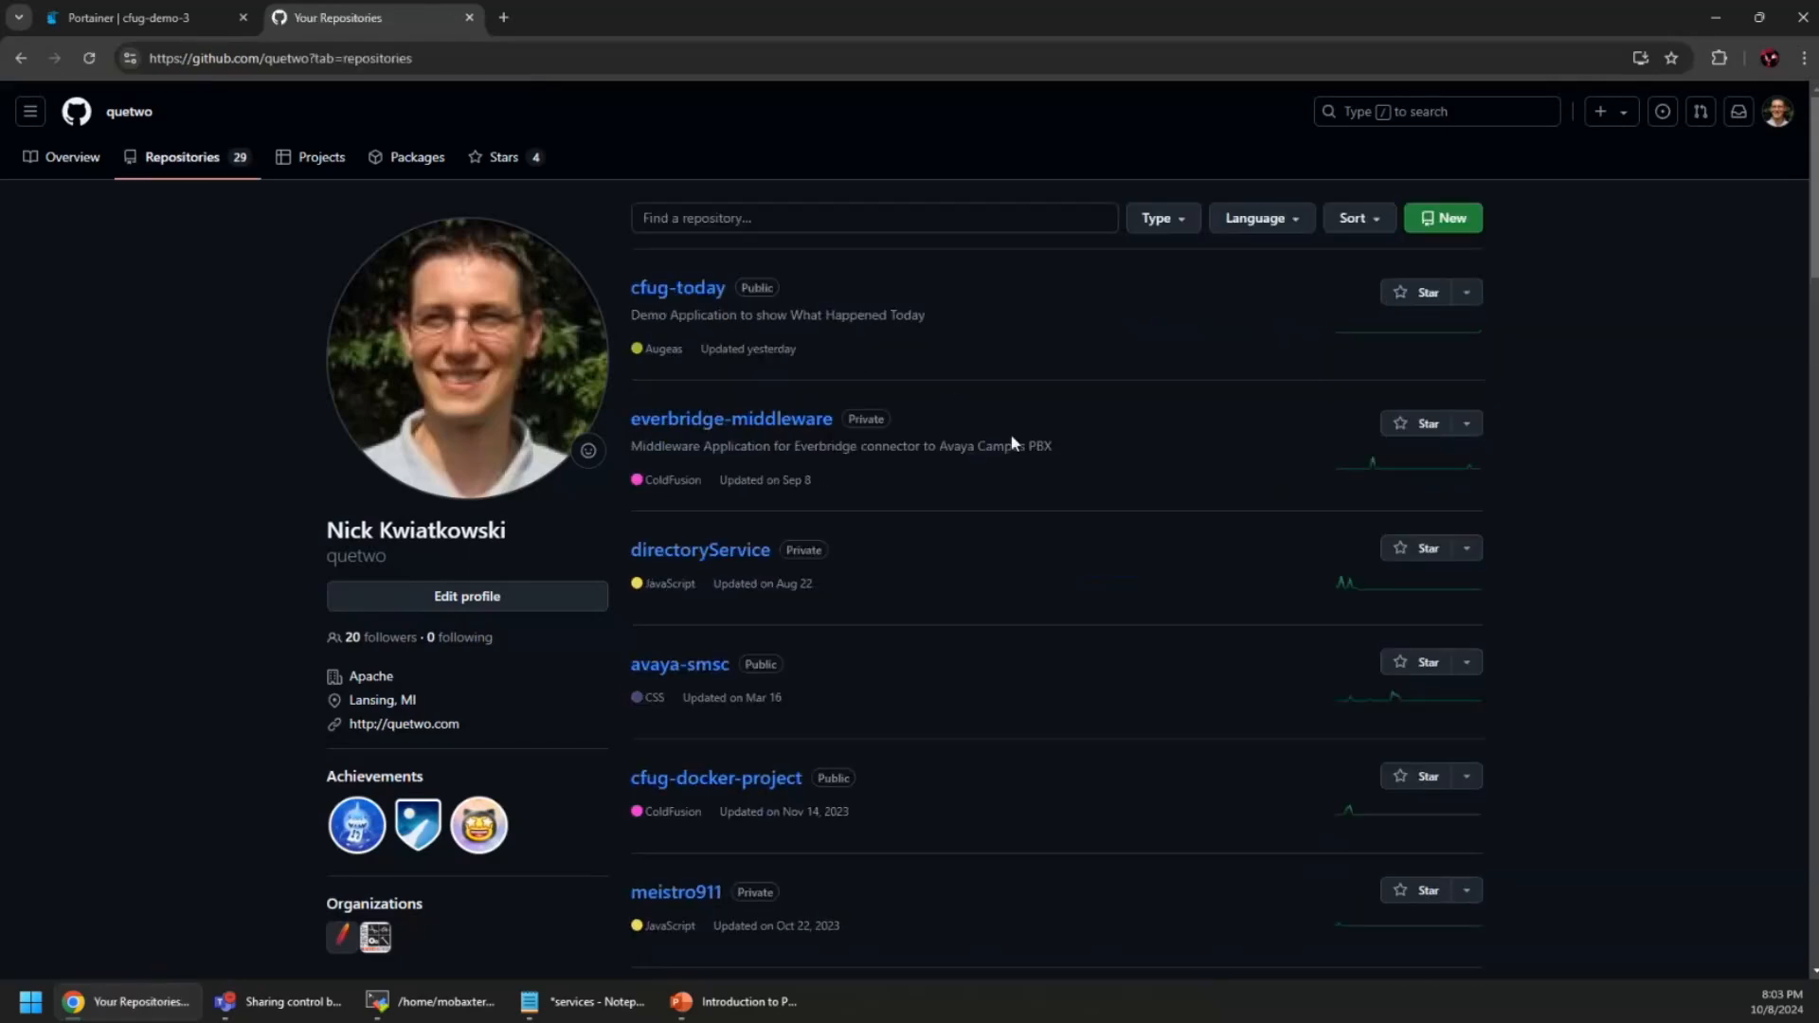
{"action": "scroll", "coordinate": [904, 525], "scroll_direction": "down", "scroll_amount": 2}
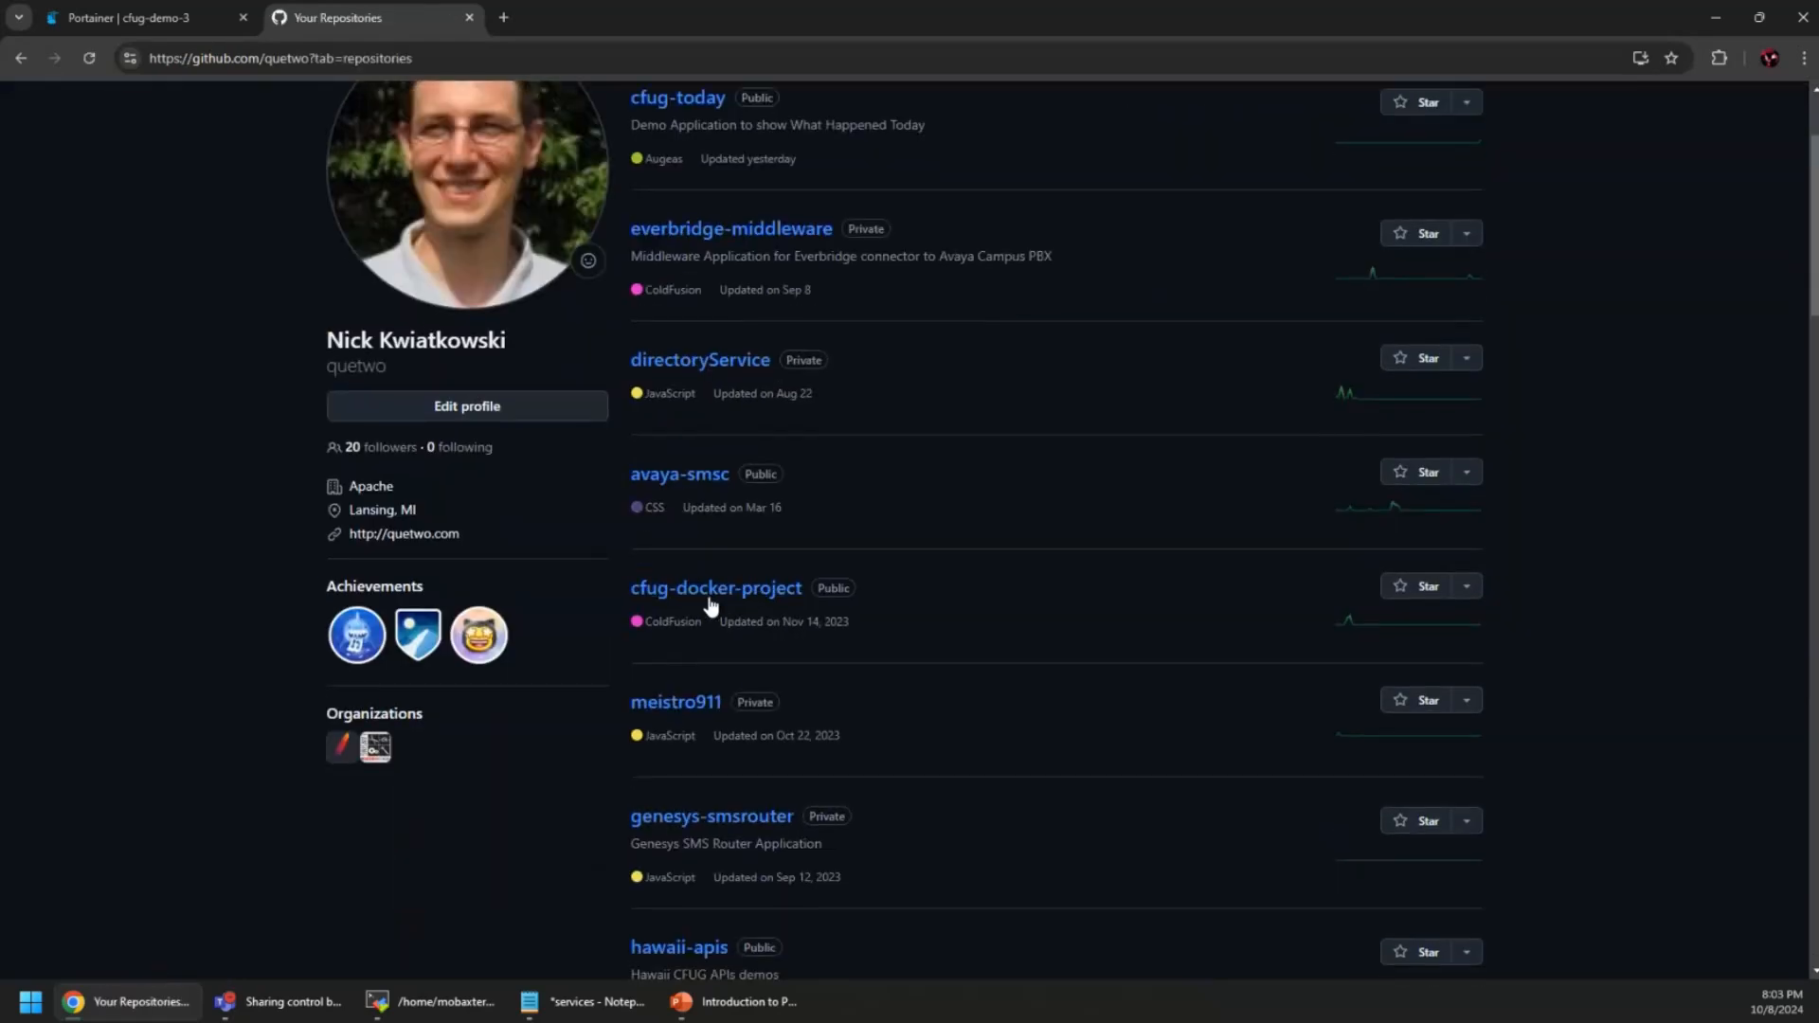
{"action": "left_click", "coordinate": [748, 589]}
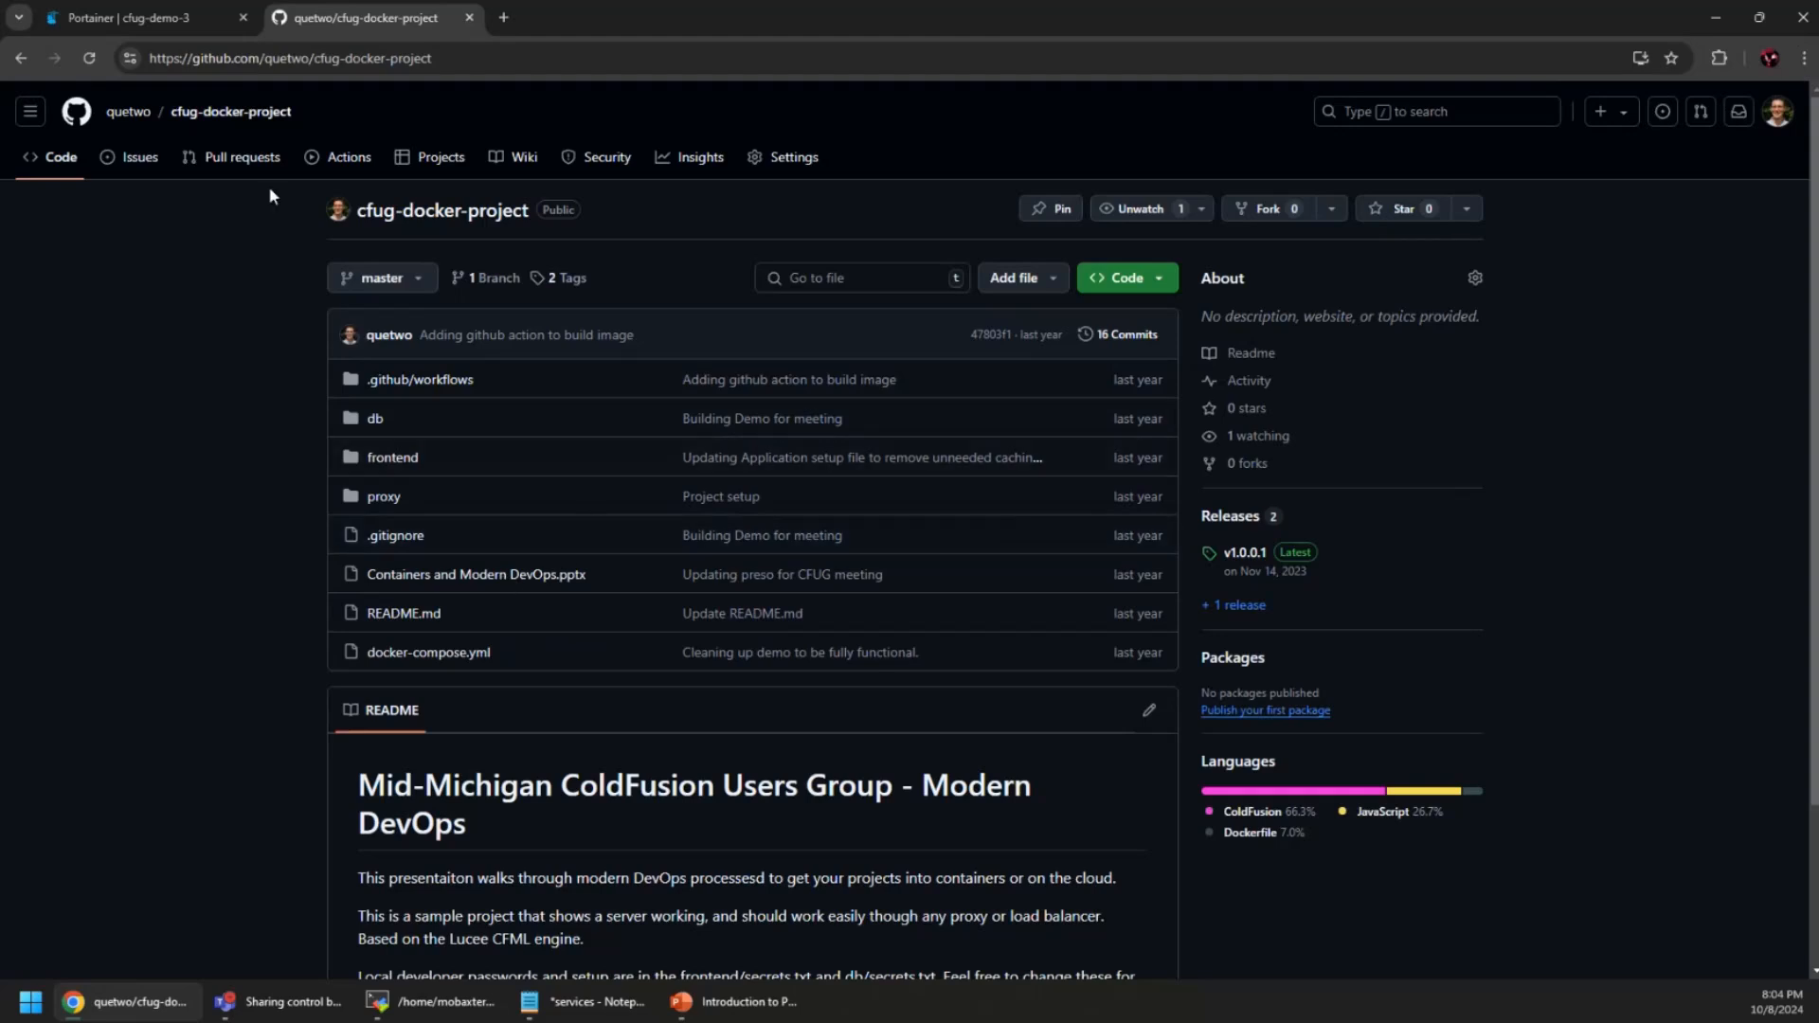
Look through the repository's 2 tags, releases and new-release draft page, then open the frontend folder
{"action": "left_click", "coordinate": [566, 284]}
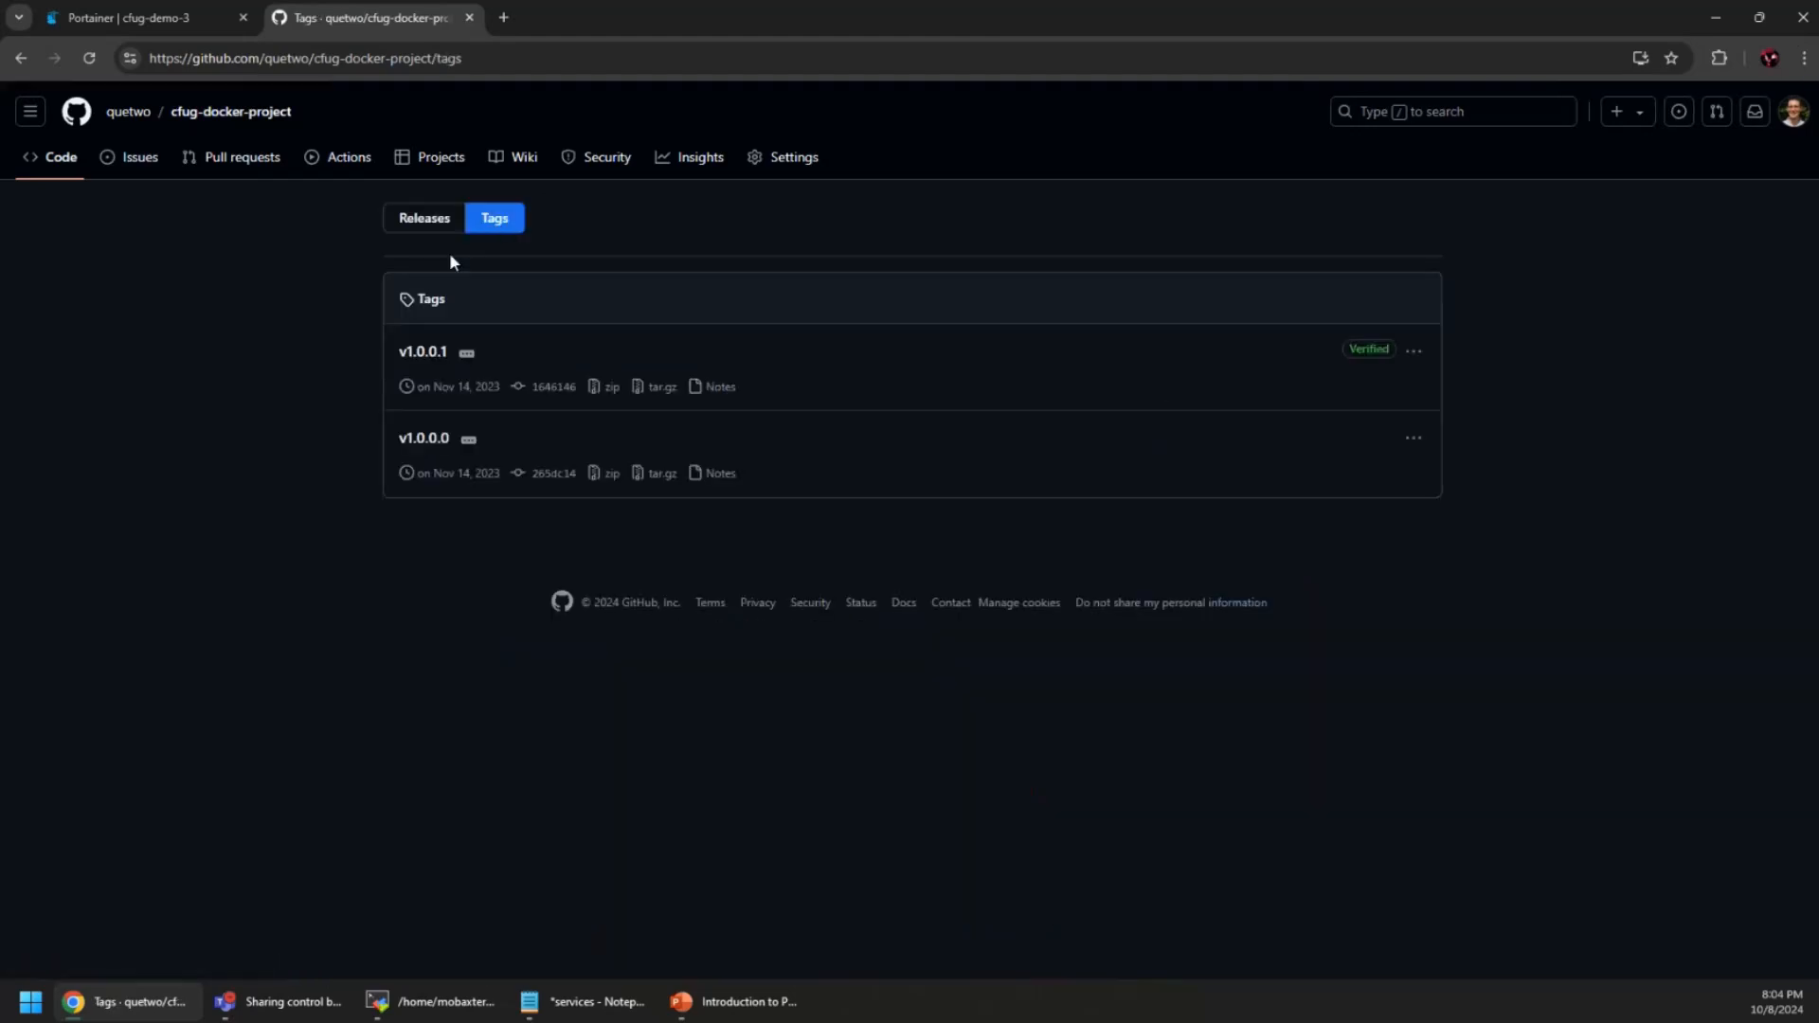
{"action": "left_click", "coordinate": [421, 222]}
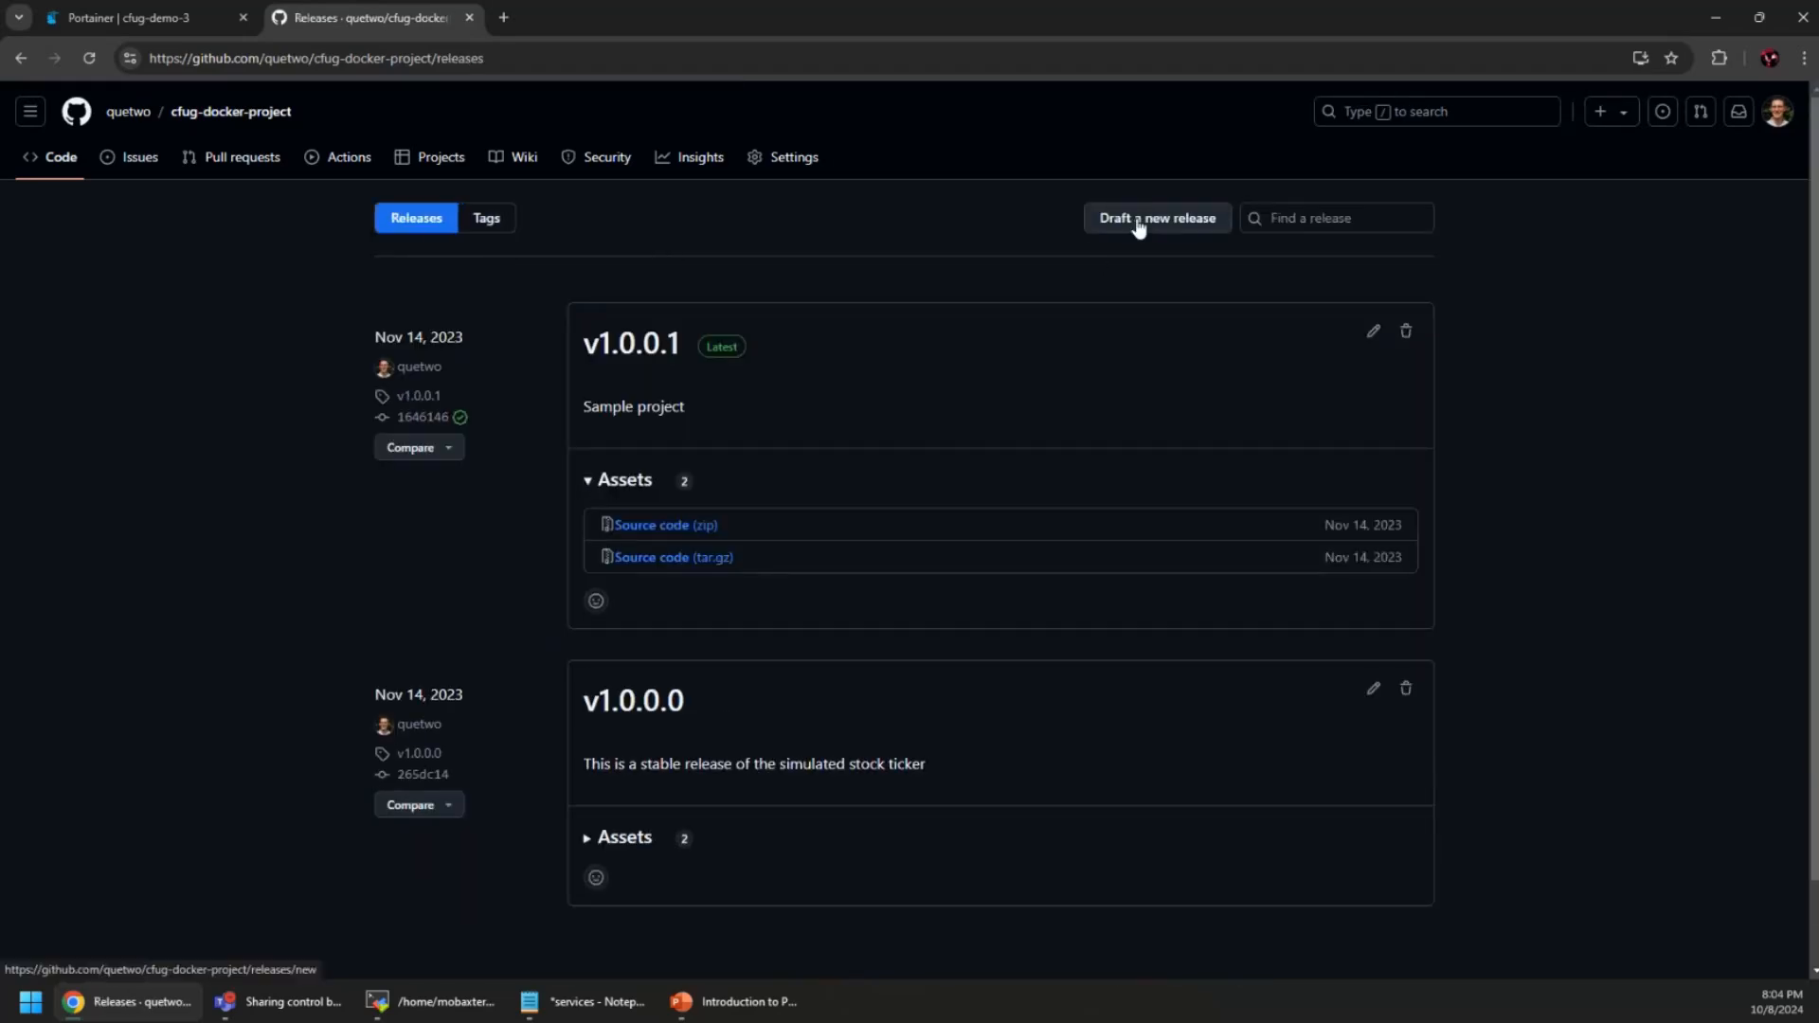
{"action": "left_click", "coordinate": [1140, 224]}
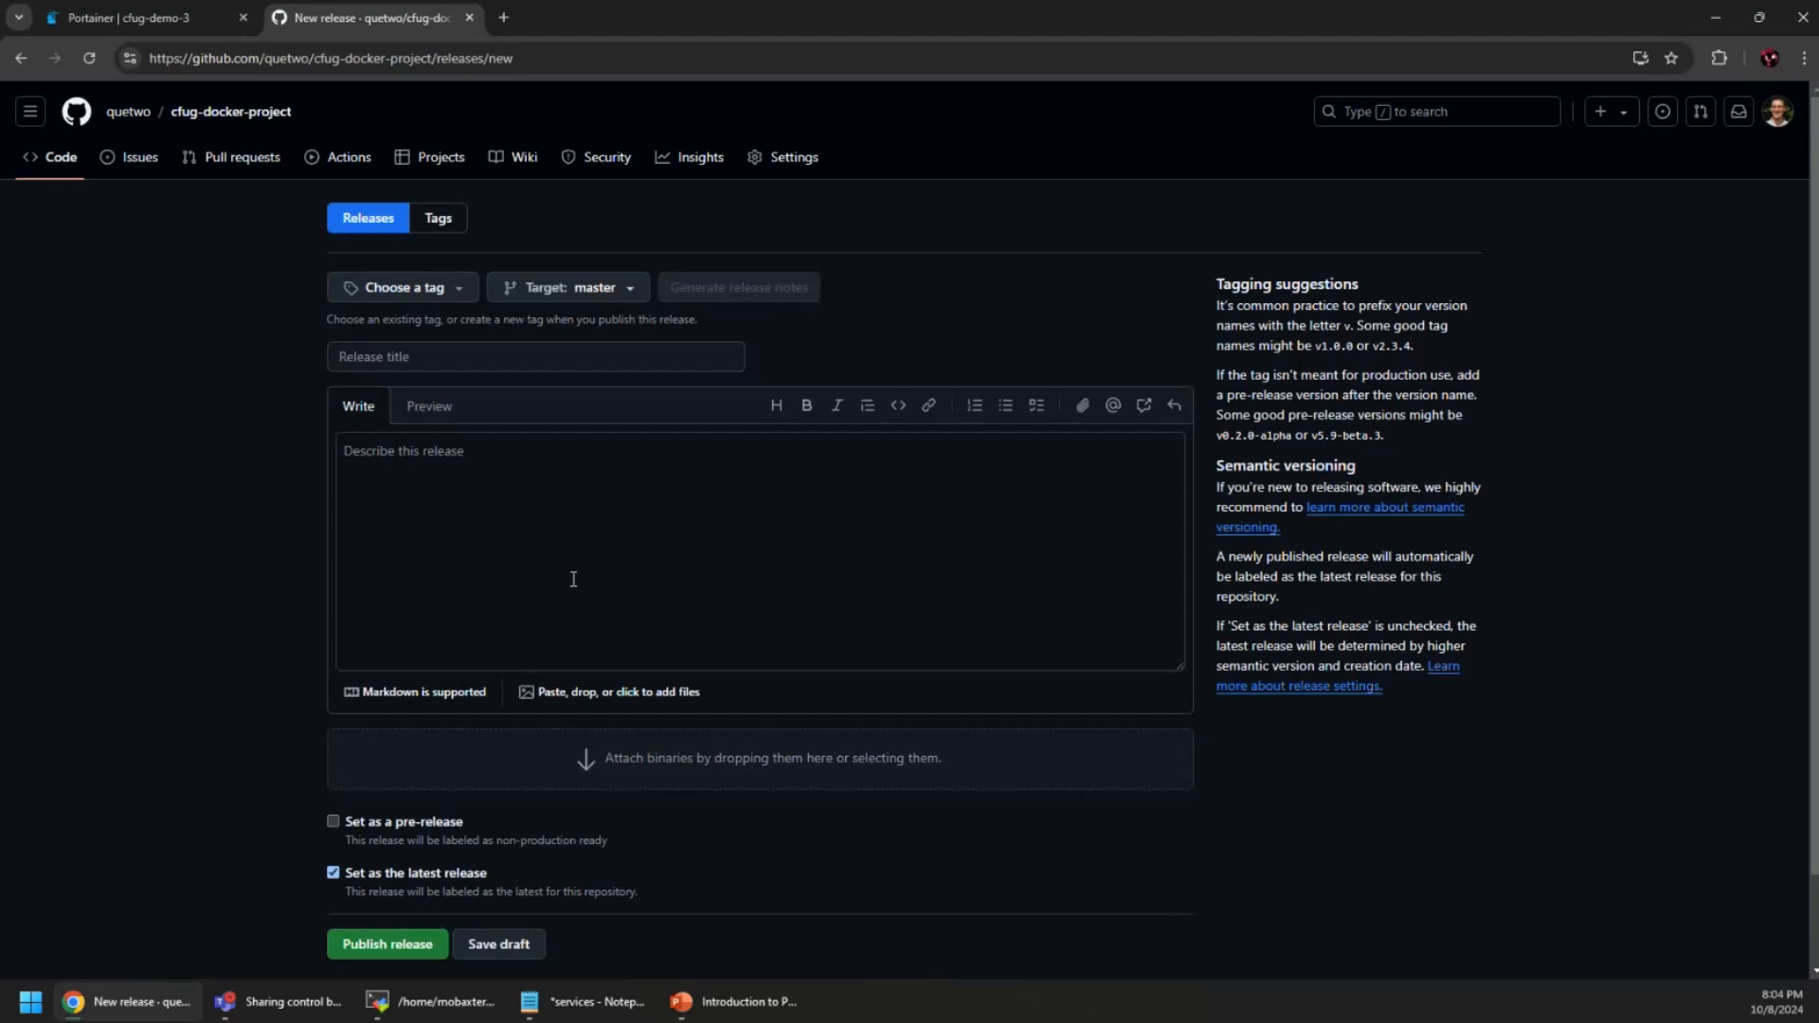
{"action": "left_click", "coordinate": [62, 169]}
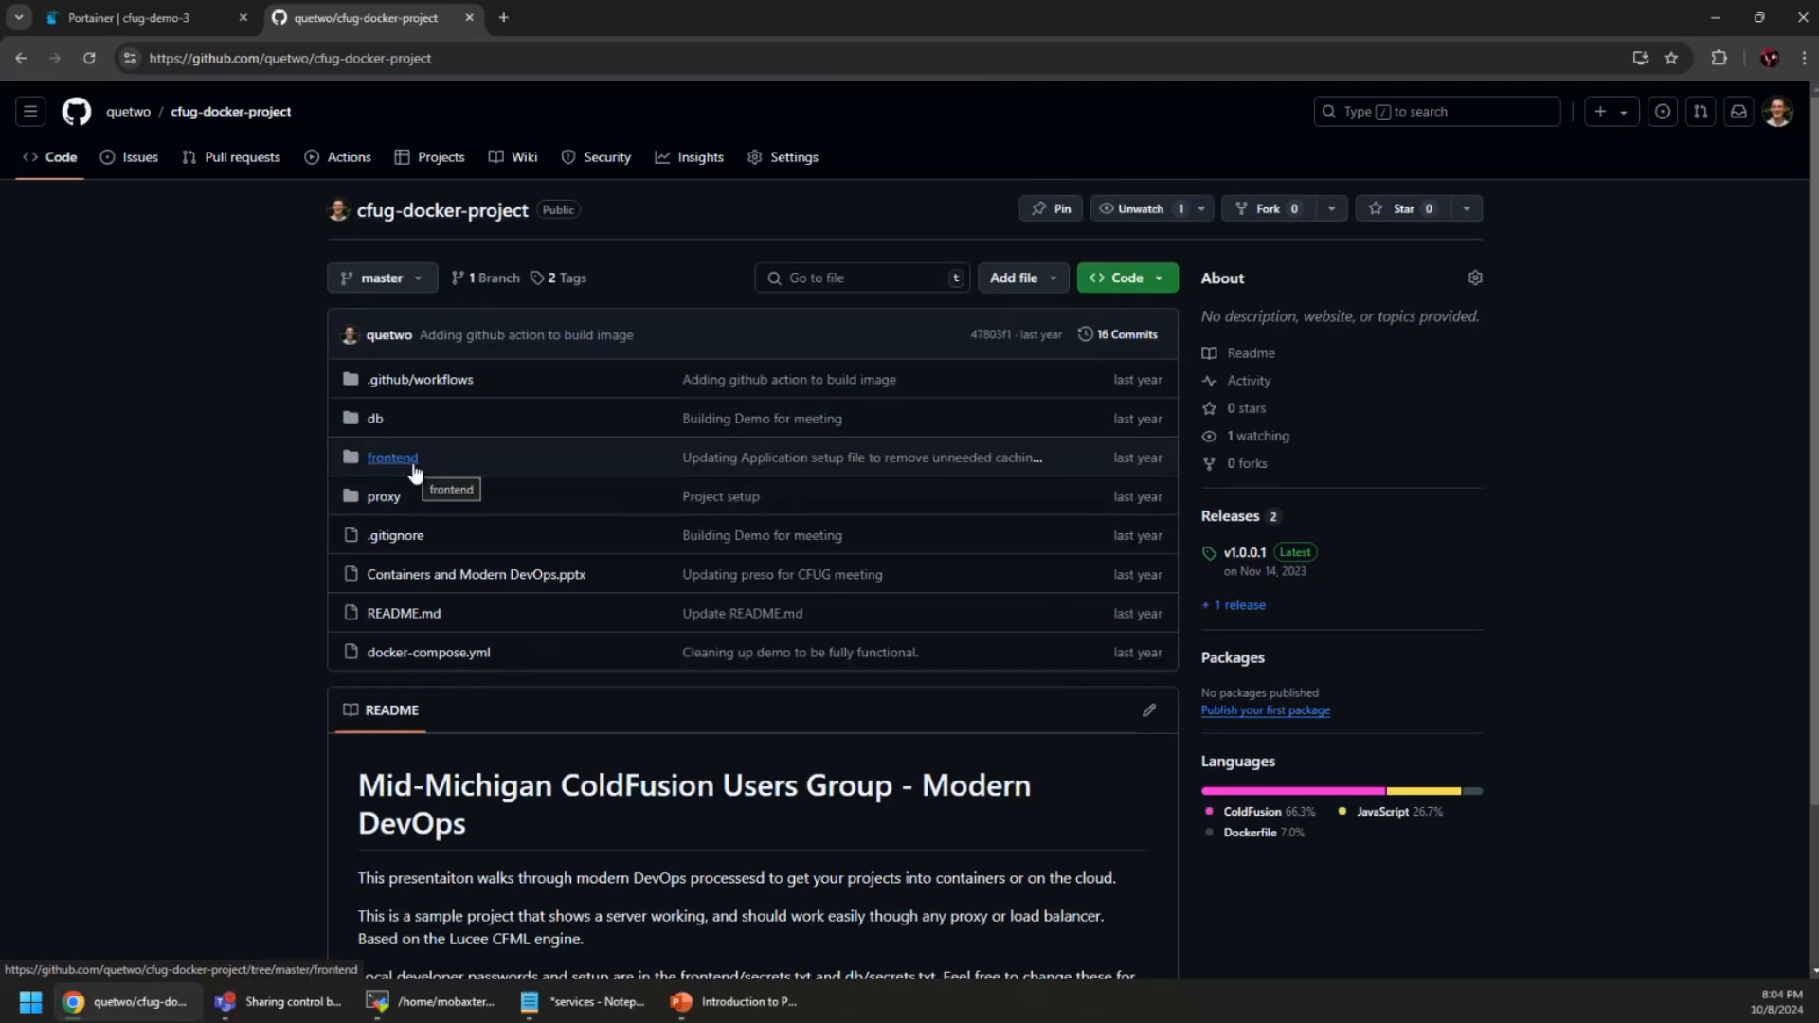
{"action": "left_click", "coordinate": [414, 464]}
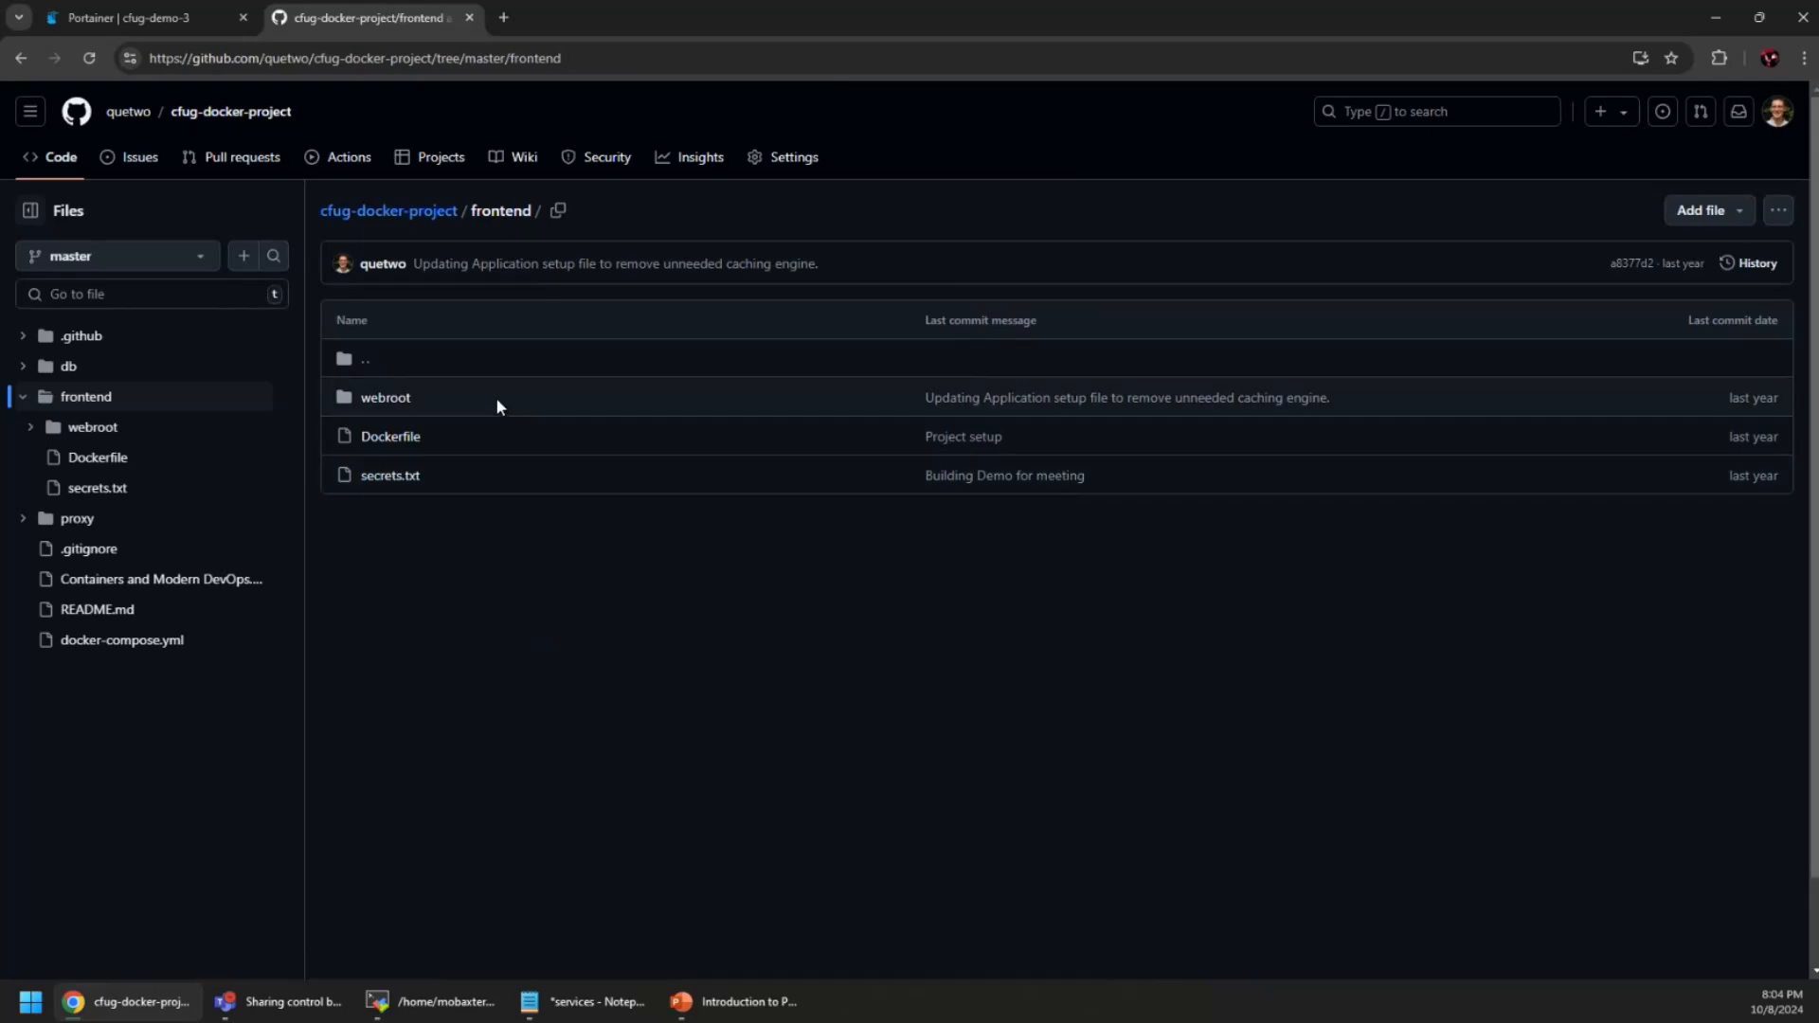
Open frontend/webroot and read through index.cfm
{"action": "left_click", "coordinate": [390, 399]}
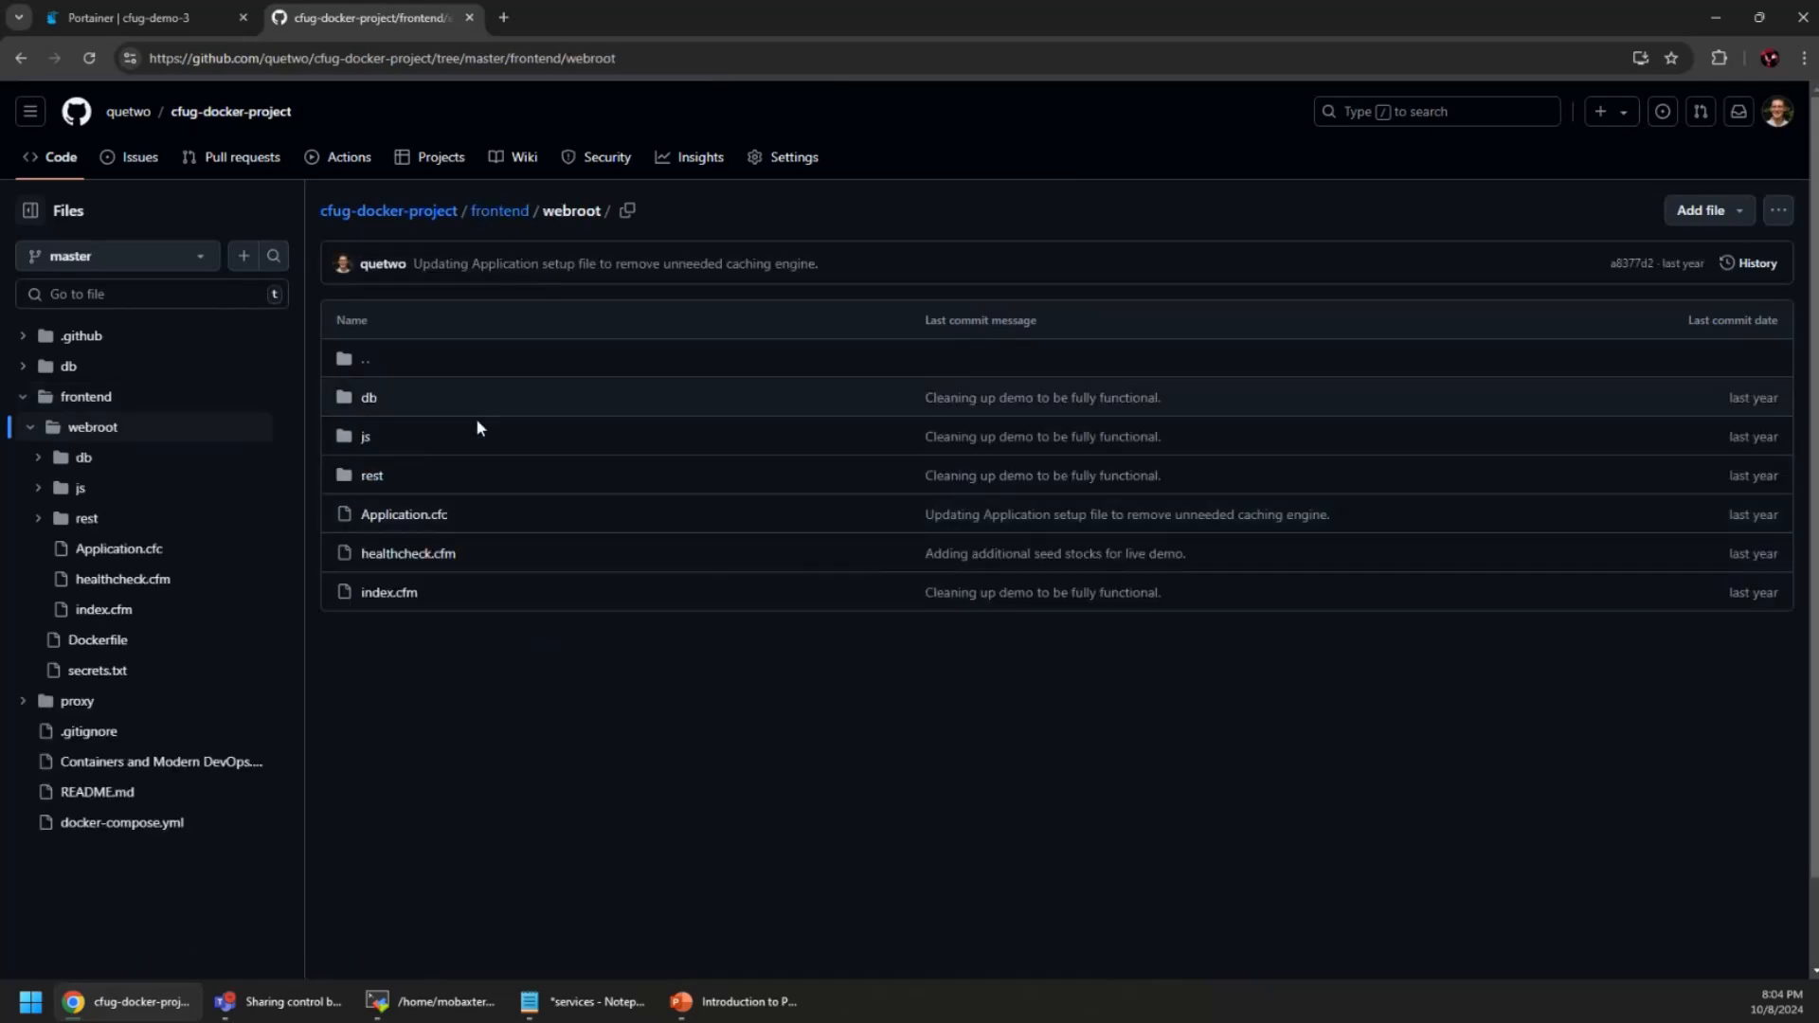
{"action": "left_click", "coordinate": [392, 593]}
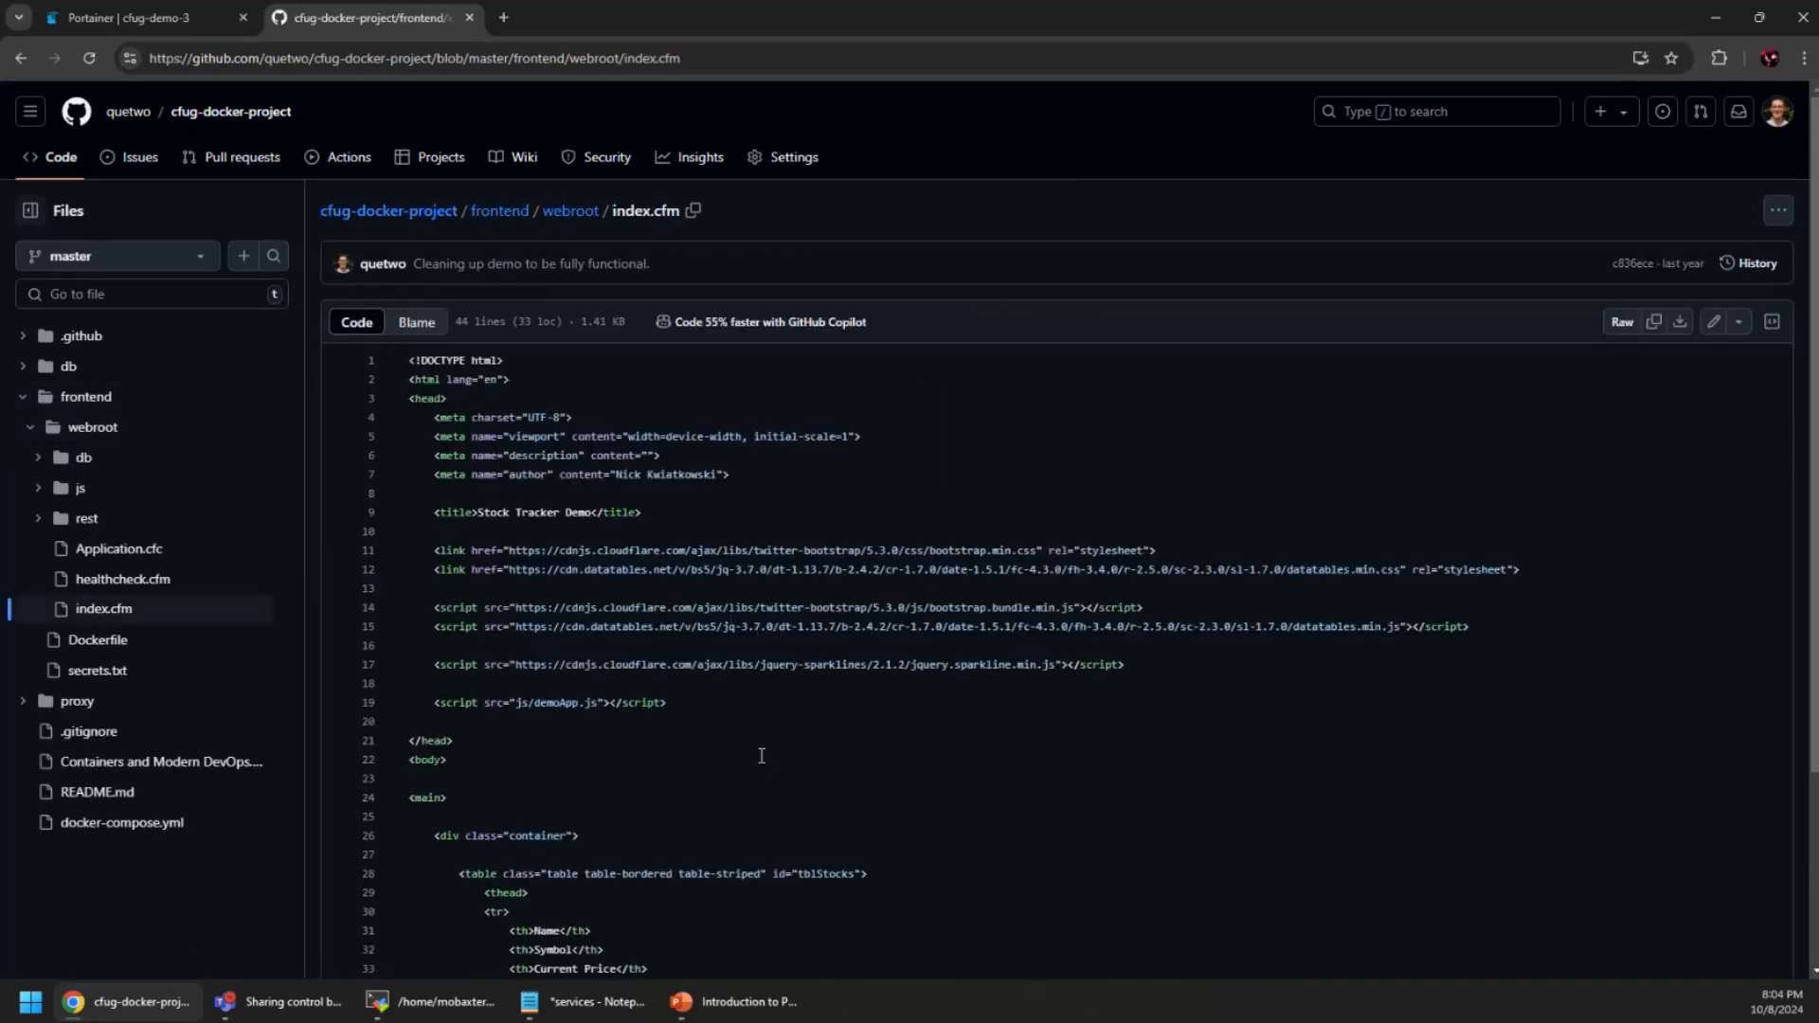
{"action": "scroll", "coordinate": [810, 784], "scroll_direction": "down", "scroll_amount": 3}
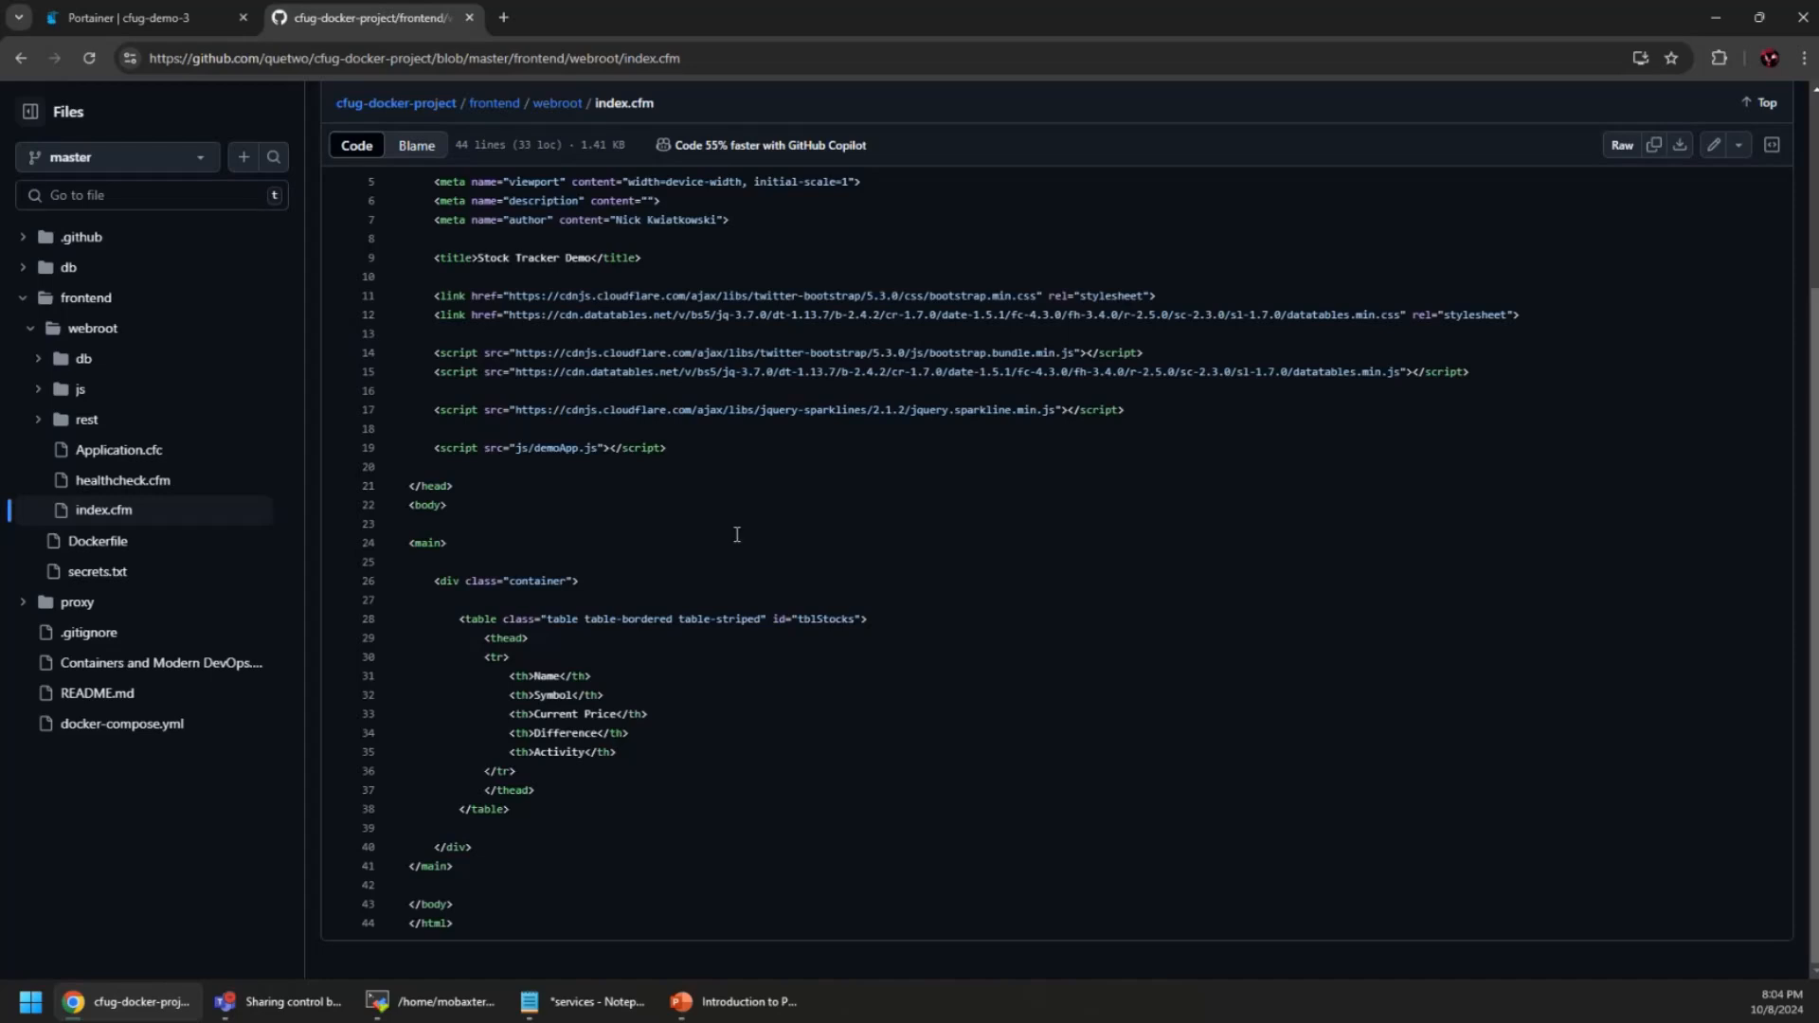
{"action": "scroll", "coordinate": [670, 492], "scroll_direction": "up", "scroll_amount": 3}
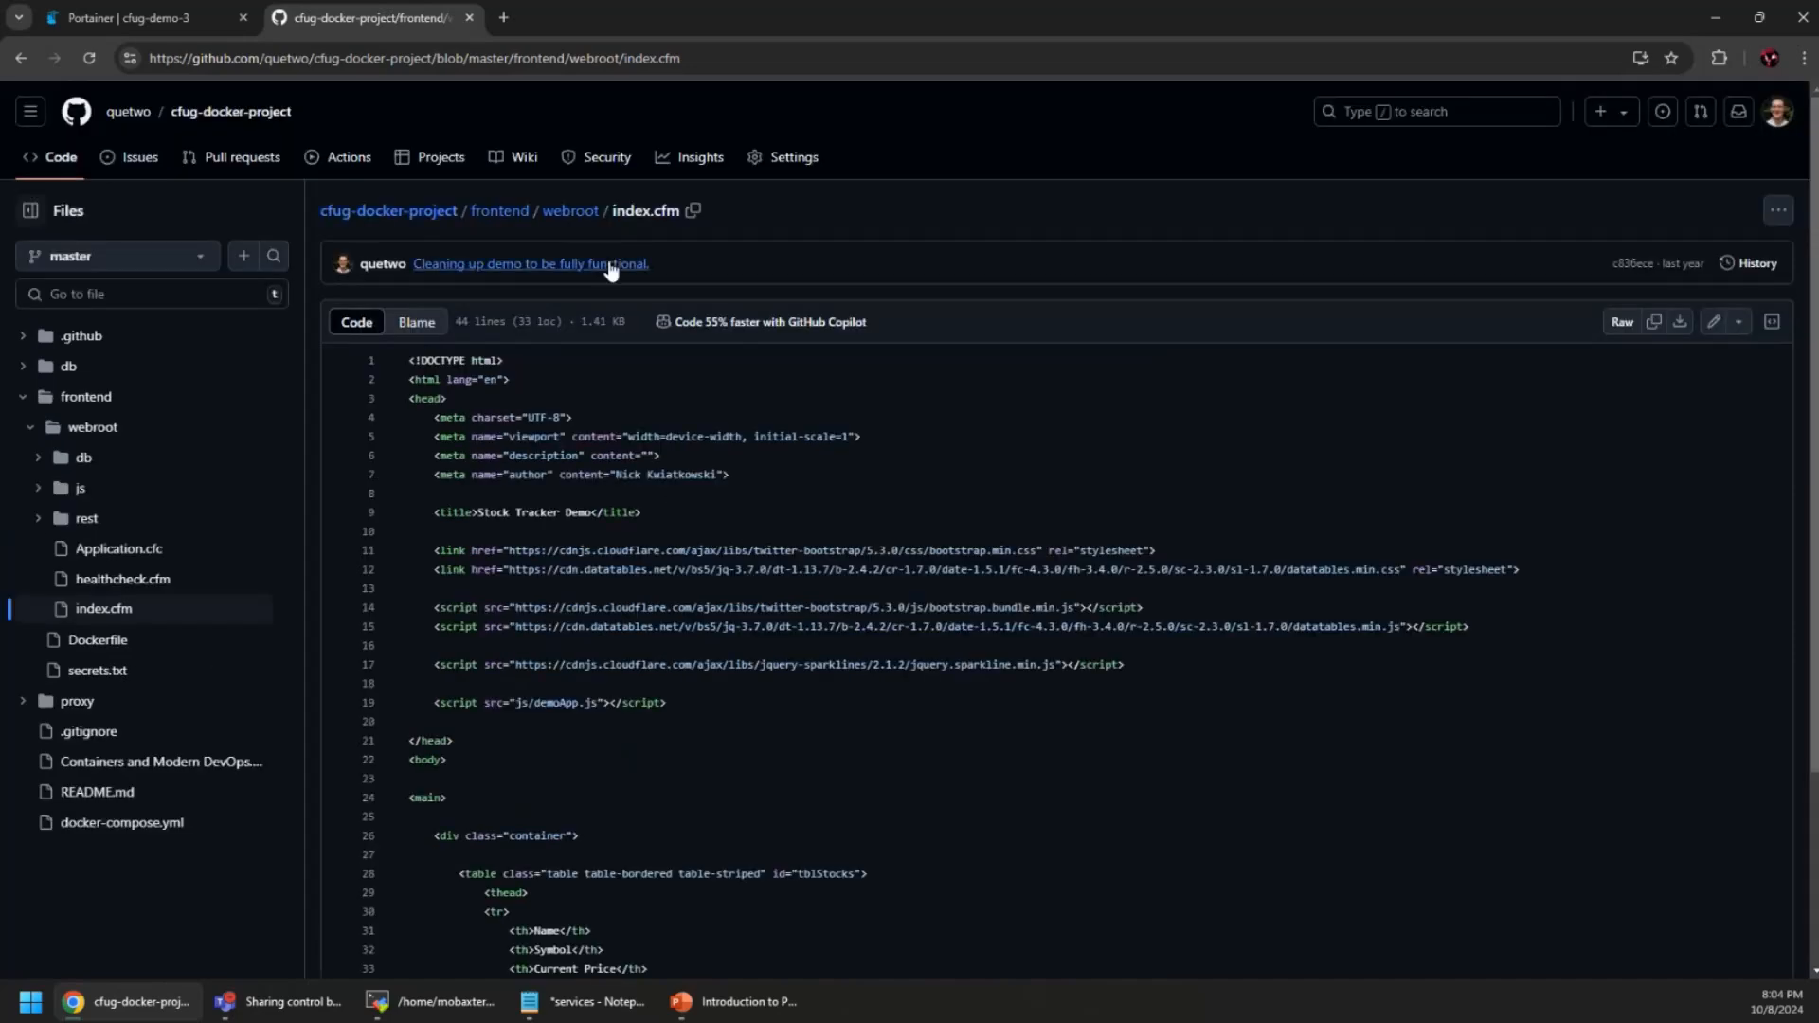
Read through js/demoApp.js in the webroot folder
{"action": "left_click", "coordinate": [571, 208]}
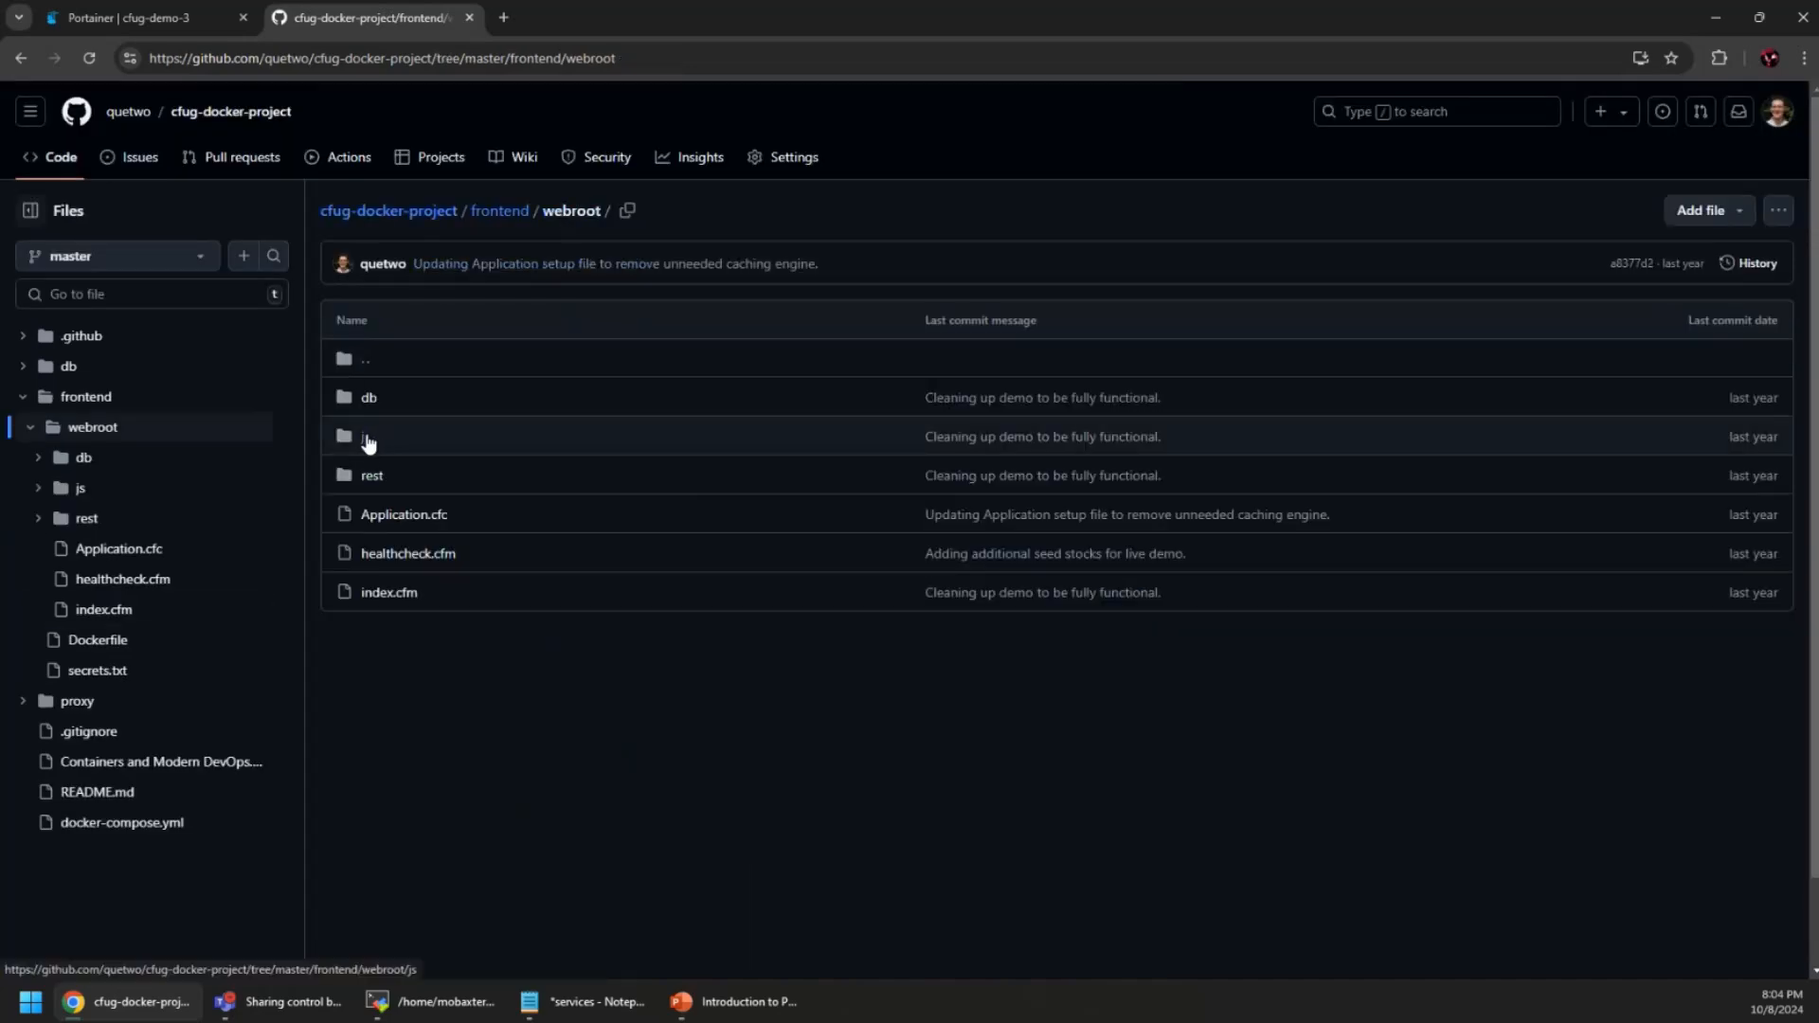
{"action": "left_click", "coordinate": [369, 443]}
{"action": "left_click", "coordinate": [396, 400]}
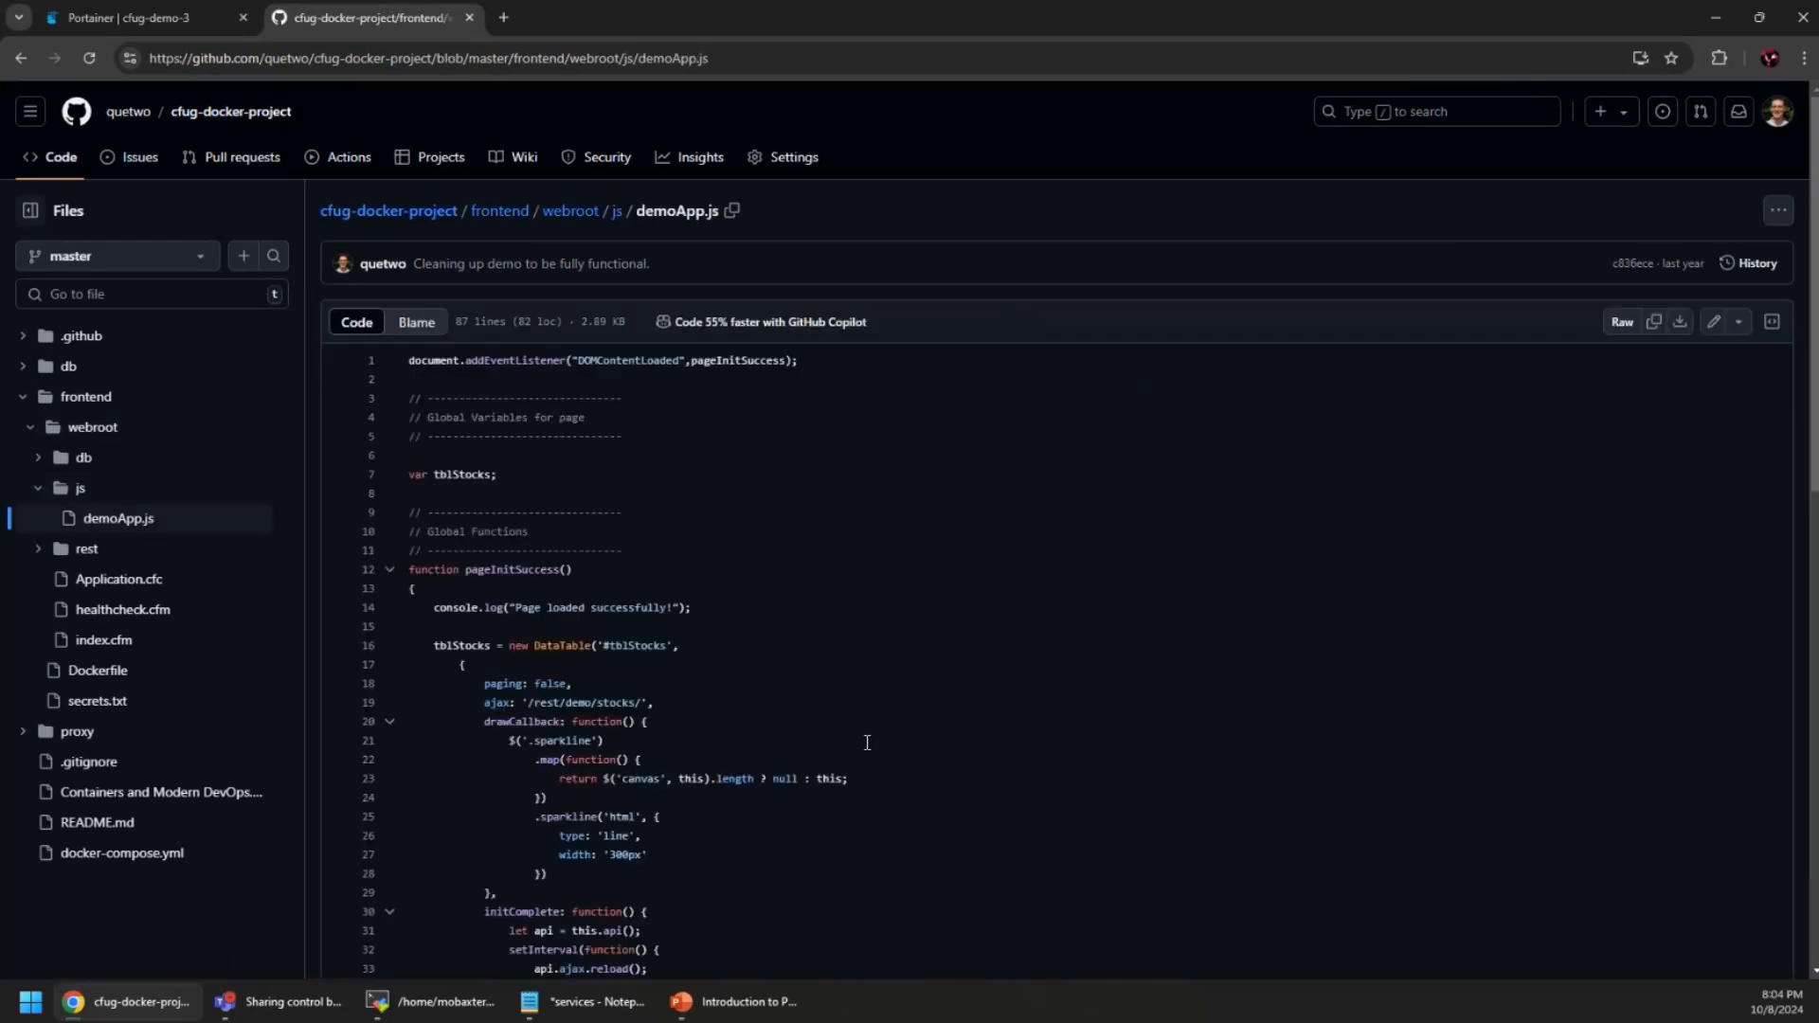
{"action": "scroll", "coordinate": [867, 741], "scroll_direction": "down", "scroll_amount": 7}
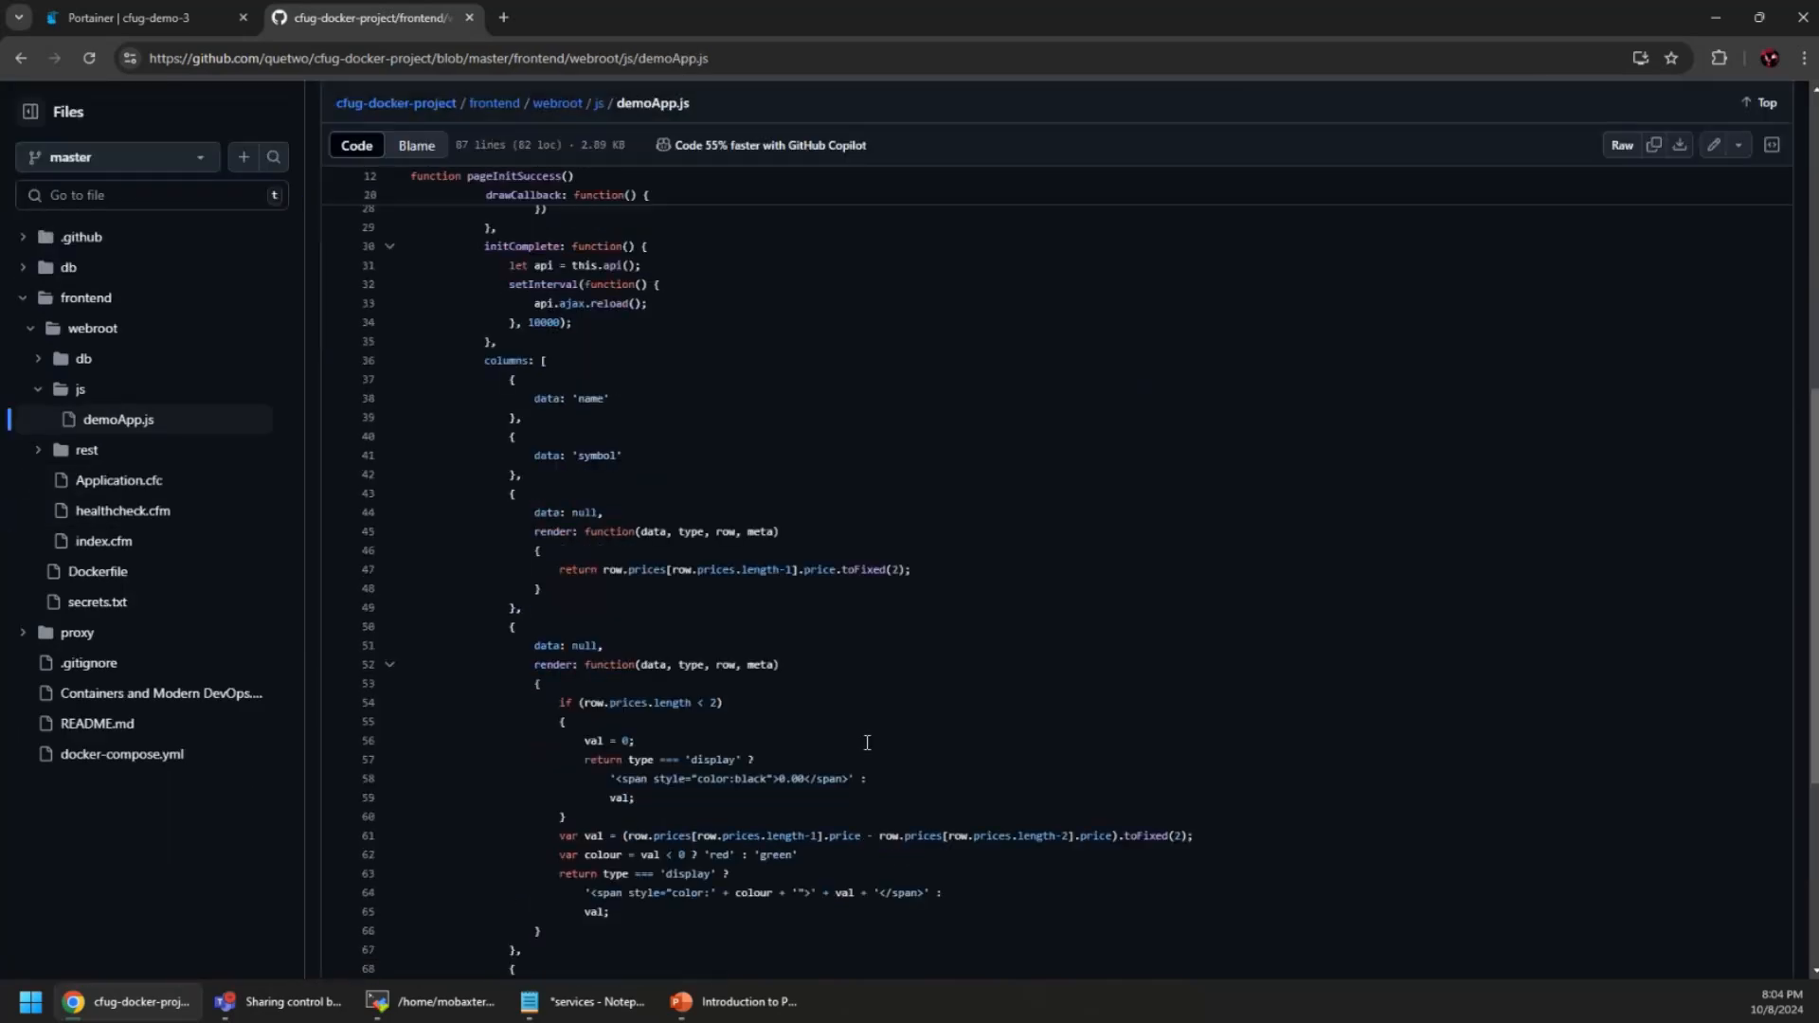
{"action": "scroll", "coordinate": [867, 742], "scroll_direction": "down", "scroll_amount": 4}
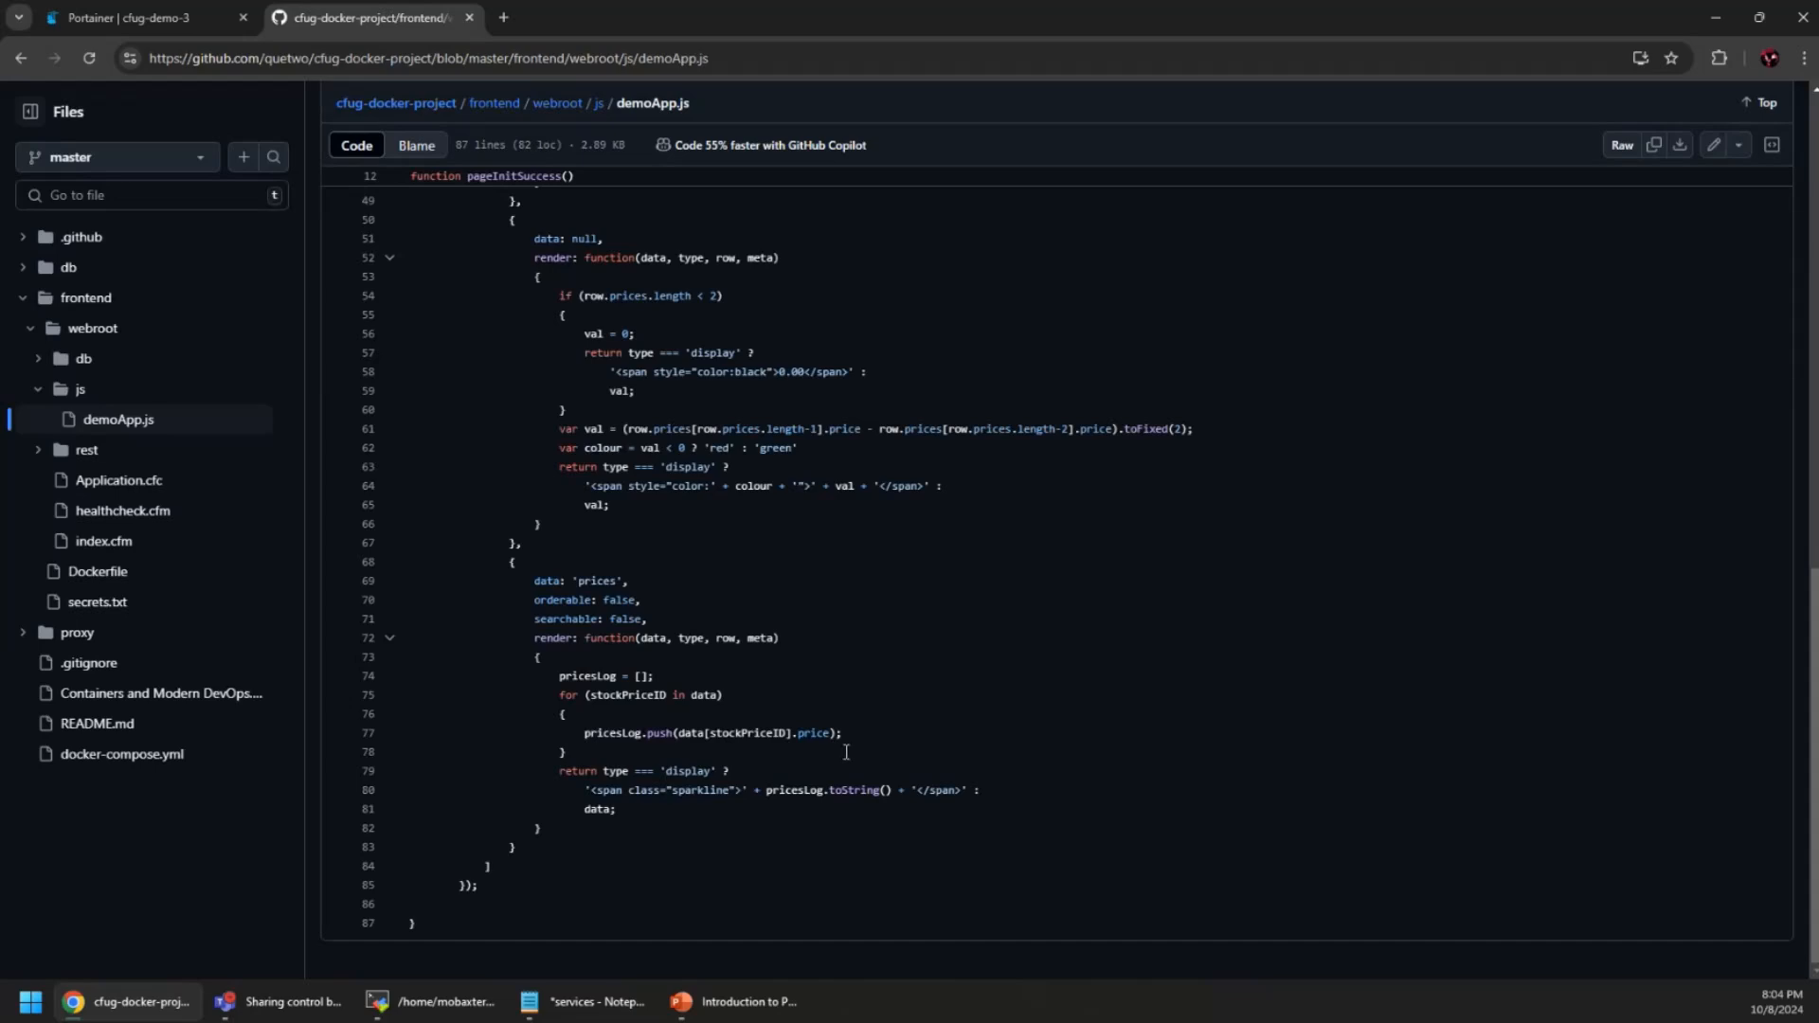
{"action": "scroll", "coordinate": [867, 742], "scroll_direction": "up", "scroll_amount": 6}
{"action": "scroll", "coordinate": [725, 744], "scroll_direction": "up", "scroll_amount": 4}
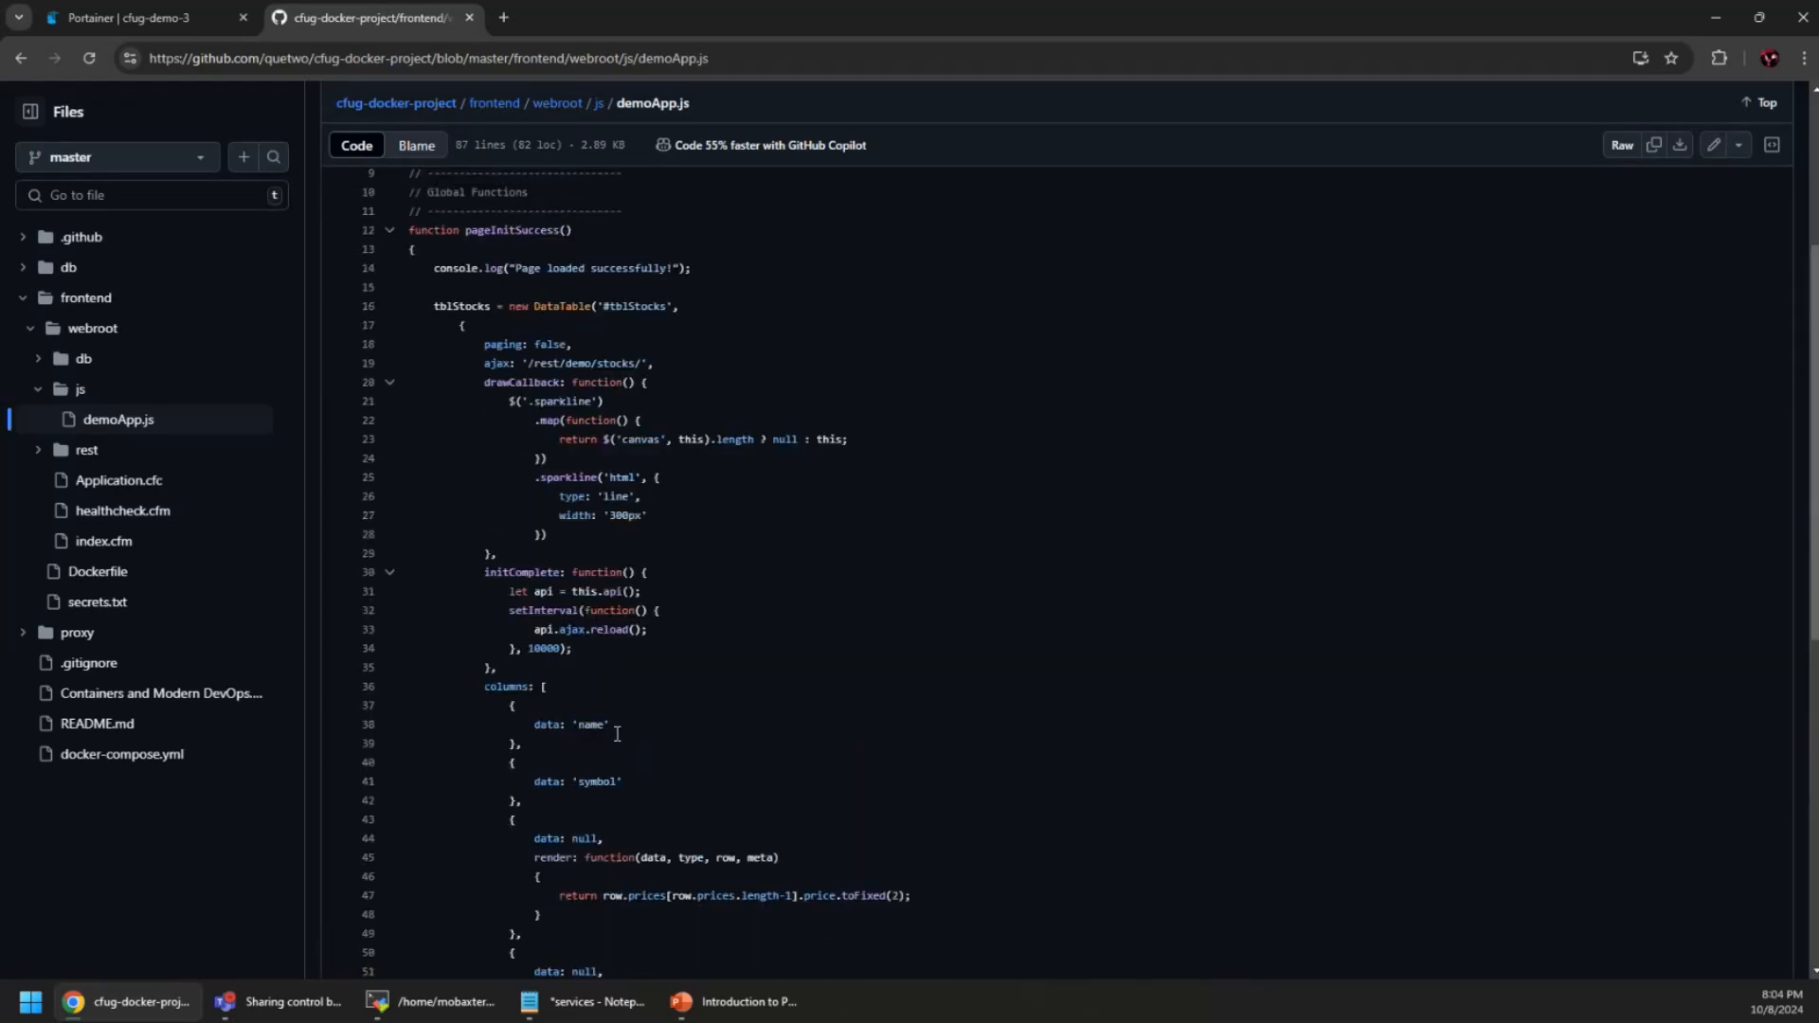
{"action": "scroll", "coordinate": [727, 765], "scroll_direction": "down", "scroll_amount": 1}
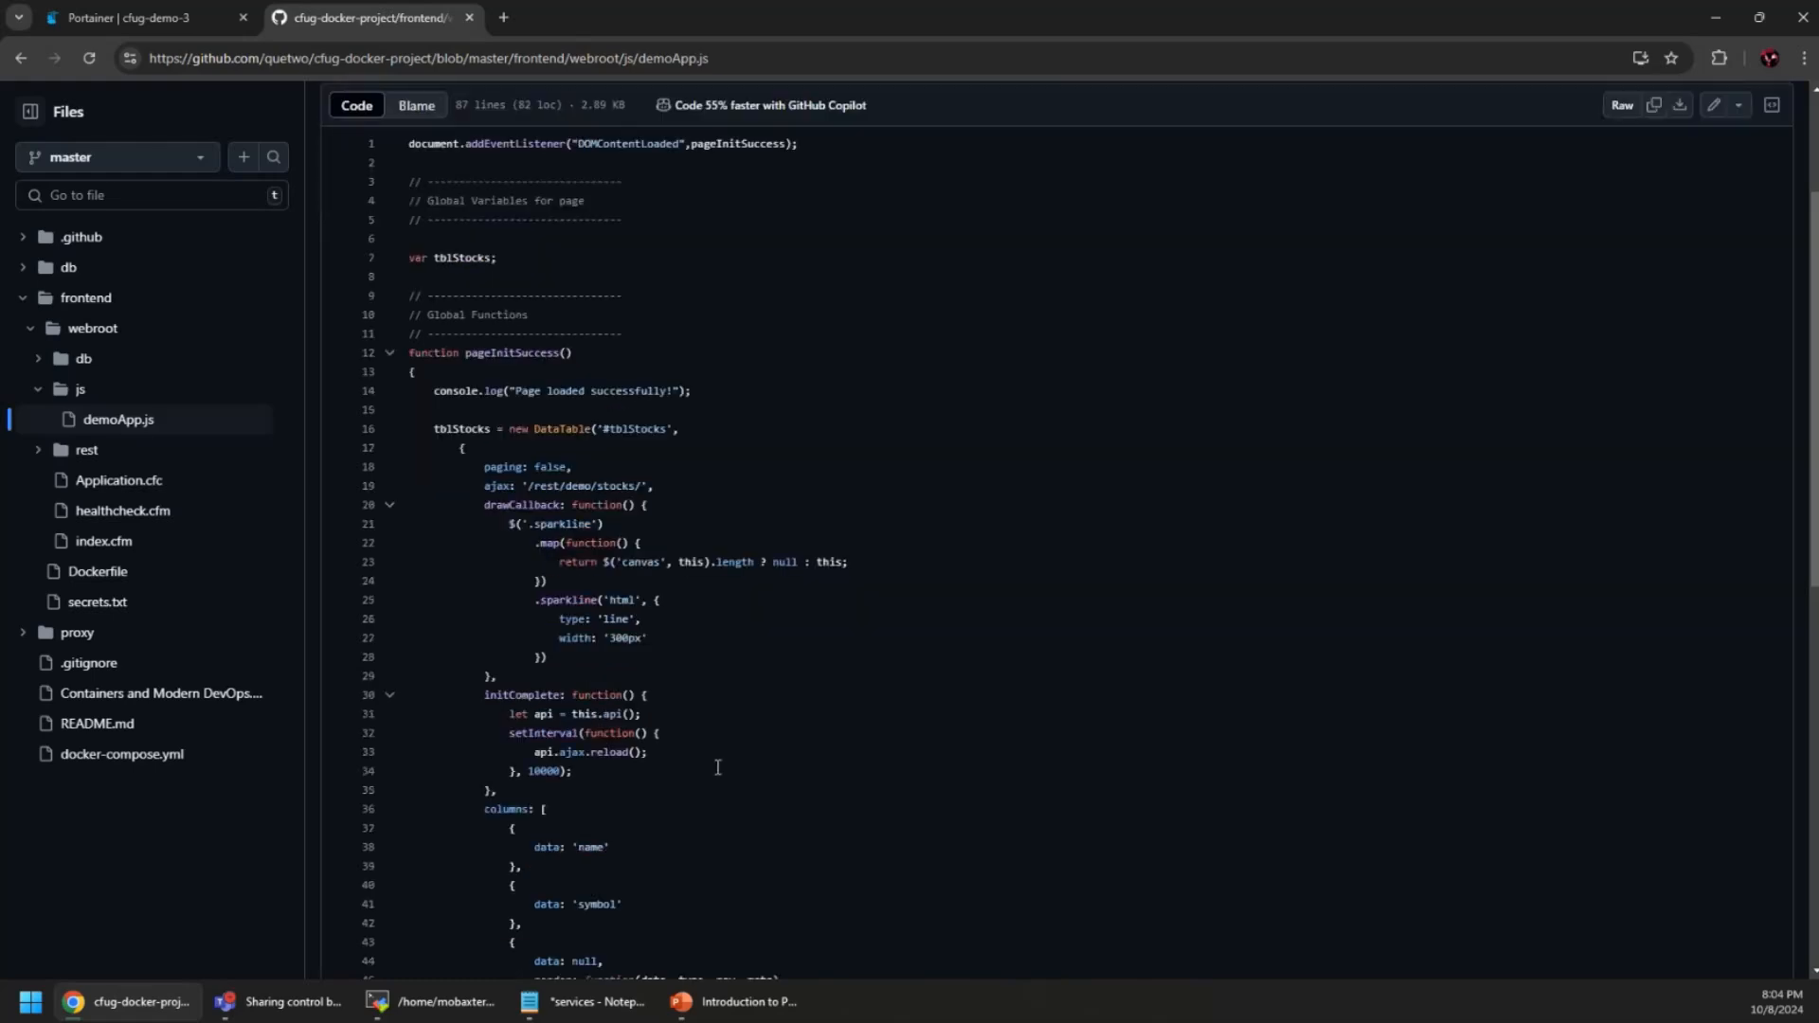
{"action": "scroll", "coordinate": [726, 766], "scroll_direction": "up", "scroll_amount": 3}
Open webroot/rest/stocks.cfc and read through its source
{"action": "left_click", "coordinate": [586, 218]}
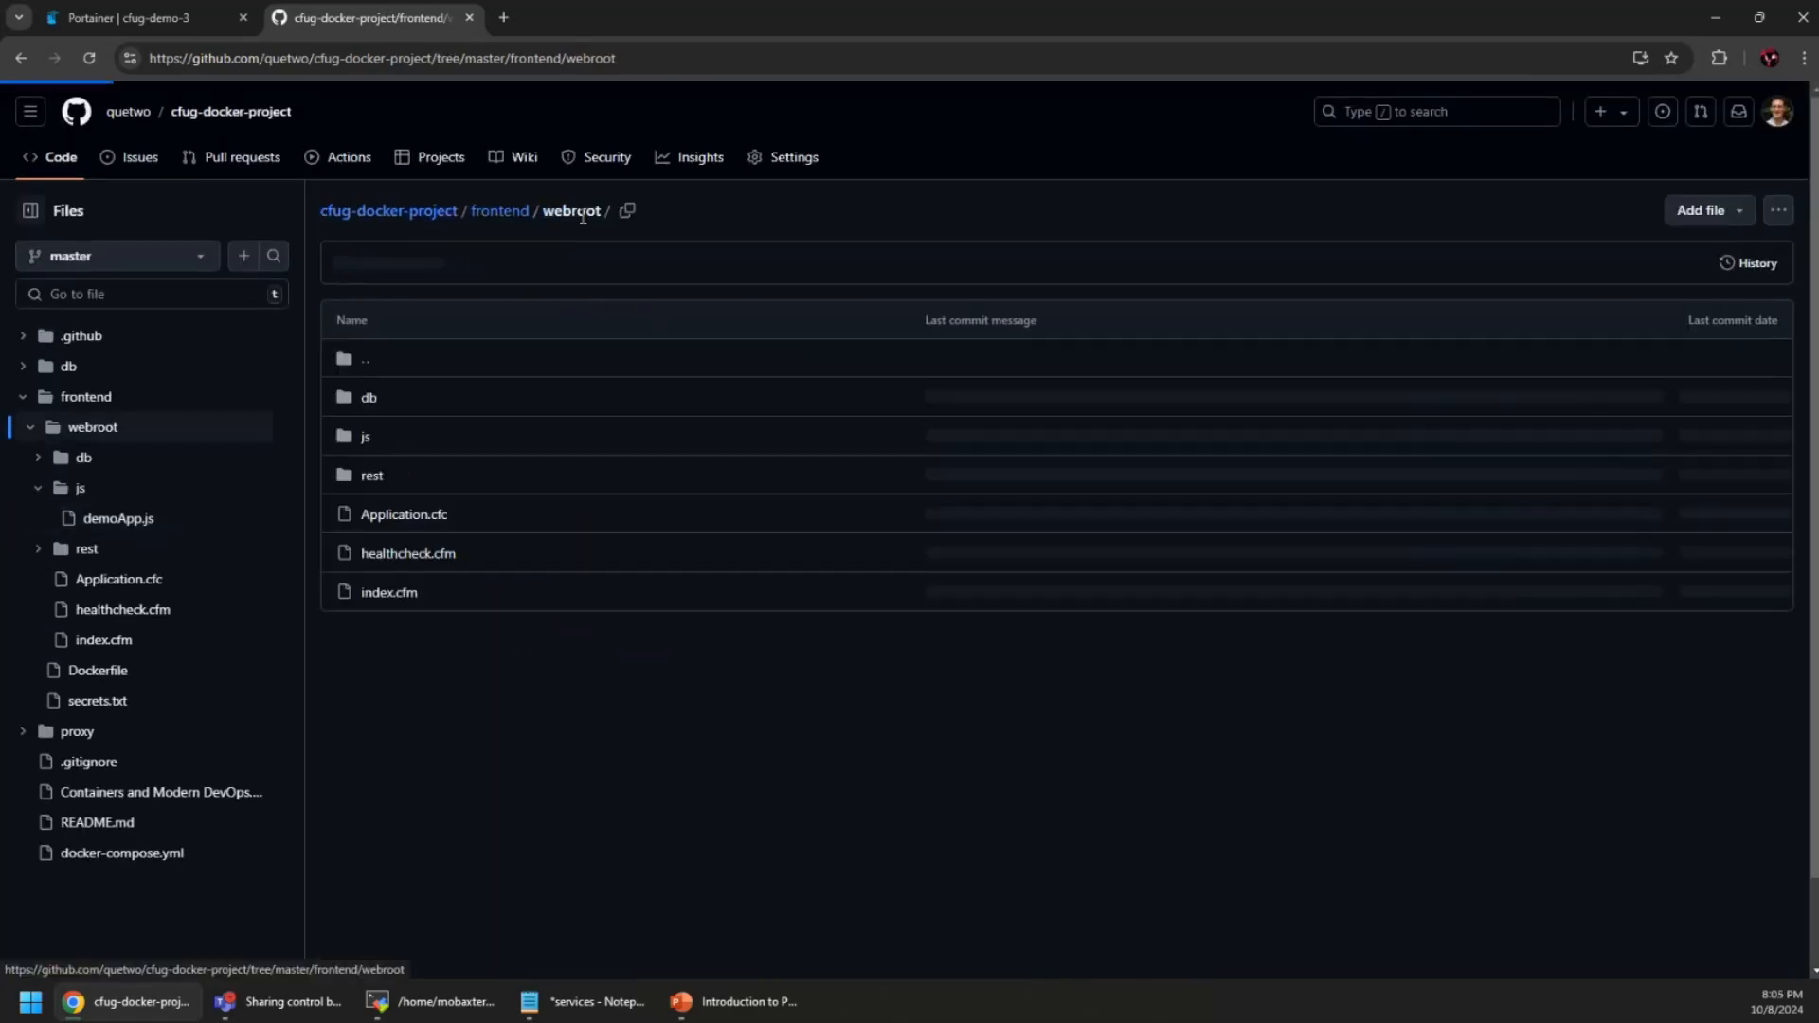
{"action": "left_click", "coordinate": [370, 478]}
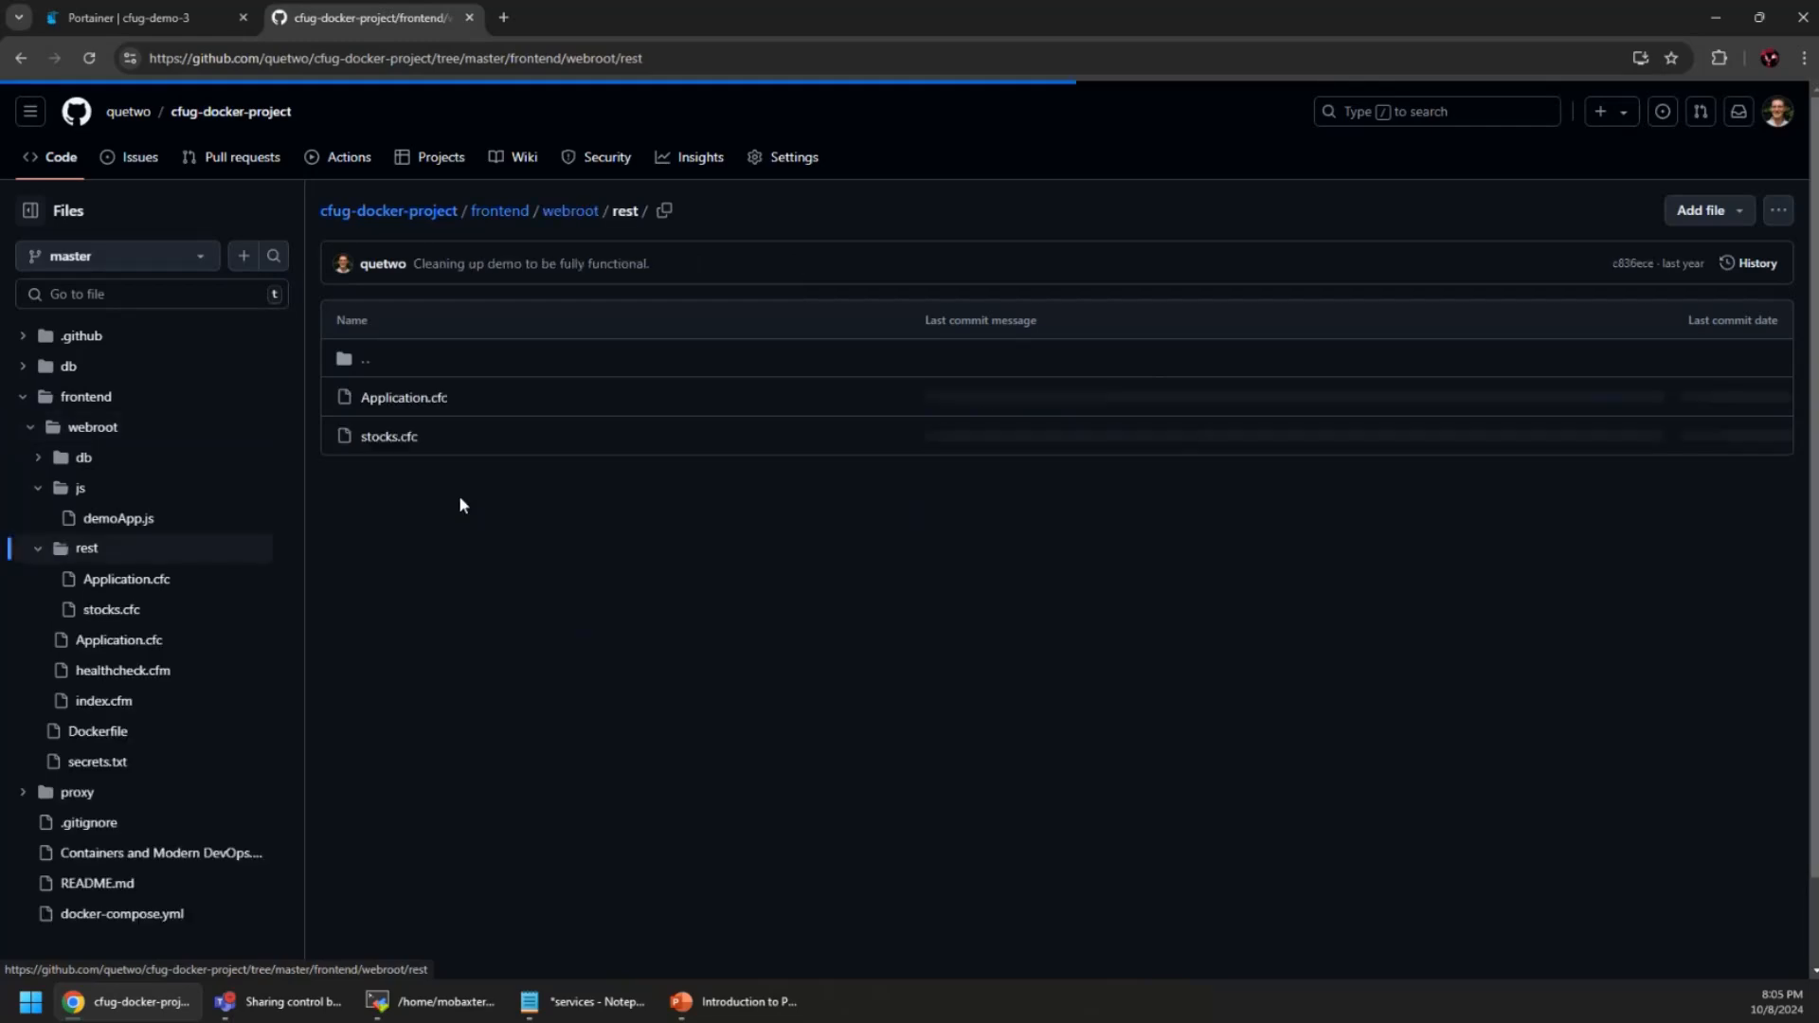
{"action": "left_click", "coordinate": [377, 450]}
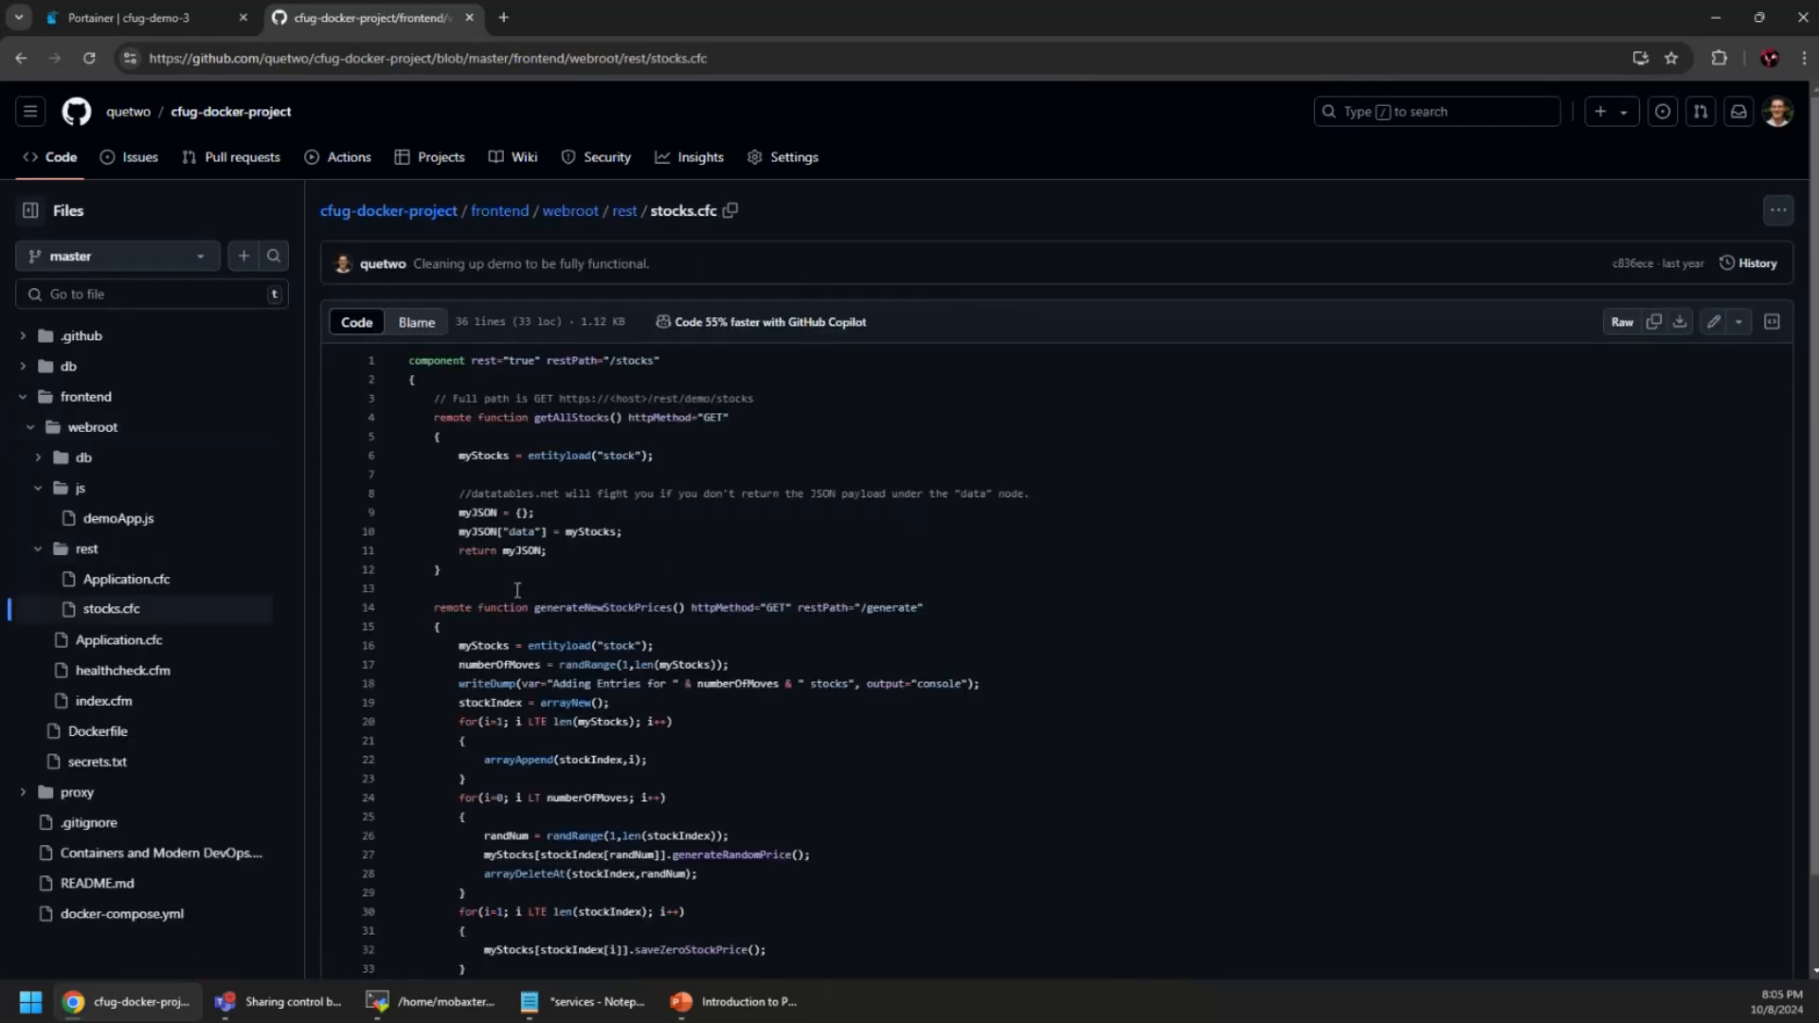
{"action": "scroll", "coordinate": [518, 589], "scroll_direction": "down", "scroll_amount": 1}
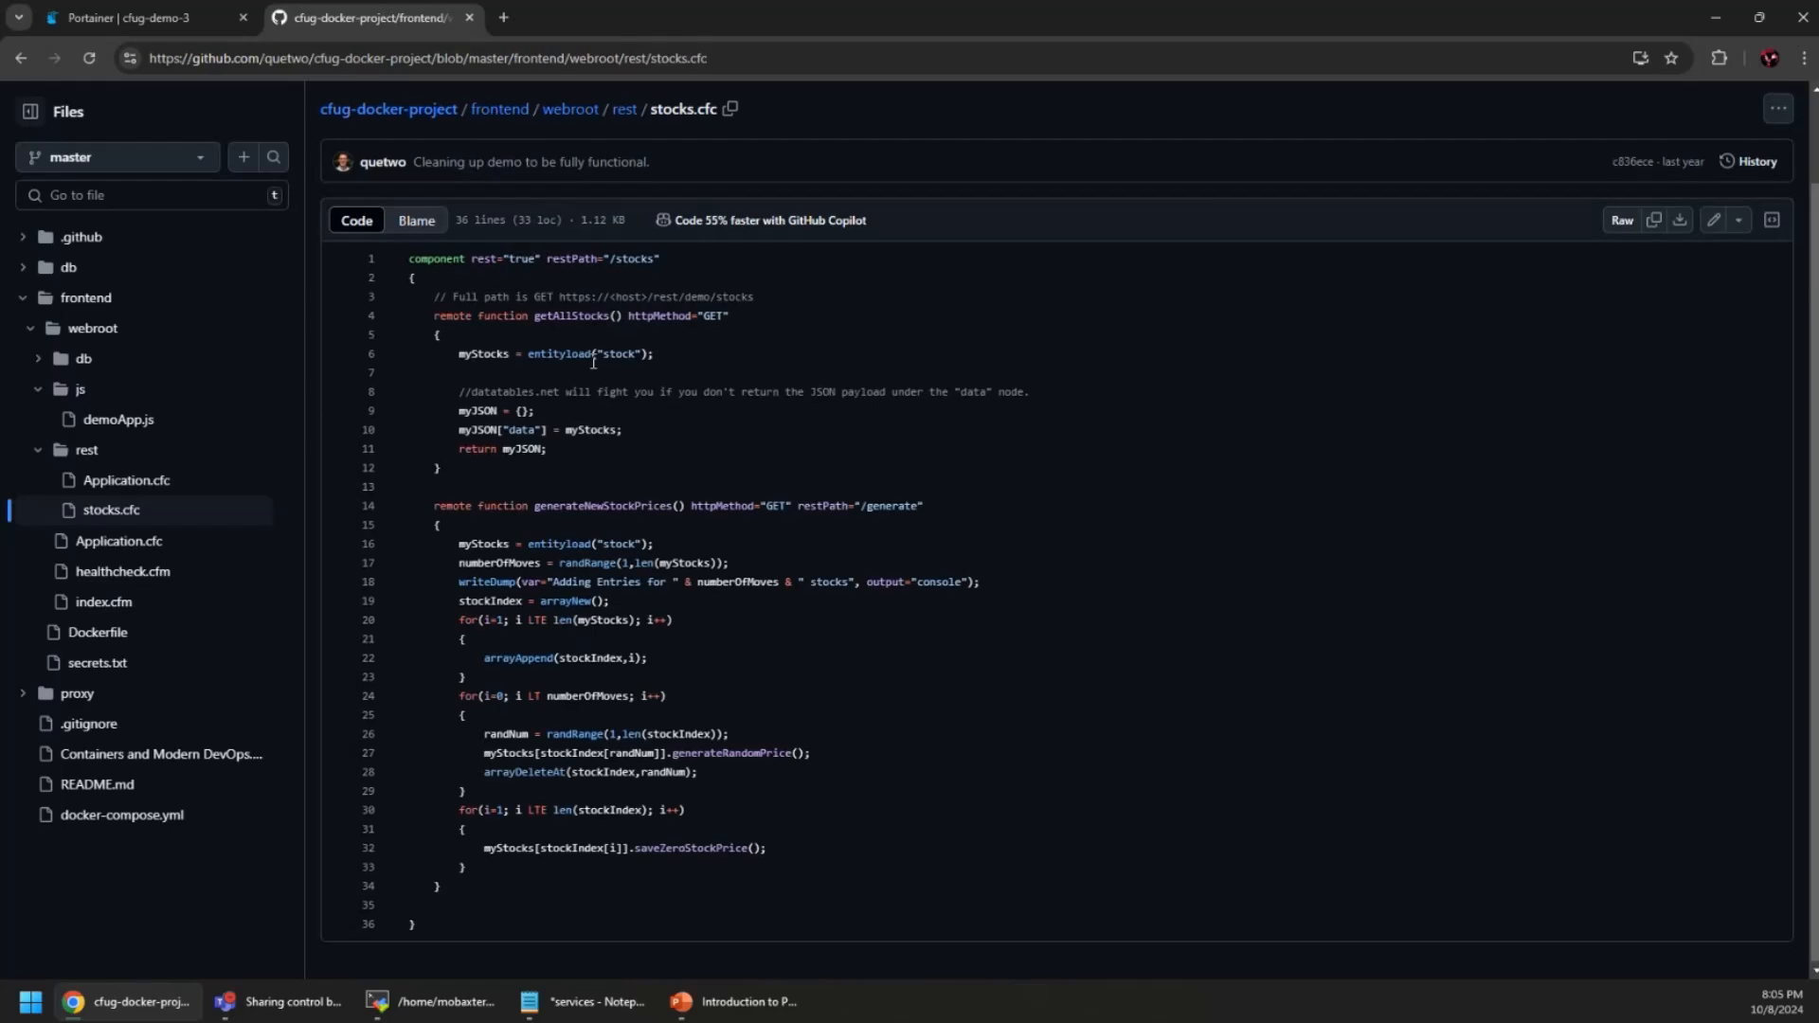
{"action": "scroll", "coordinate": [468, 223], "scroll_direction": "up", "scroll_amount": 1}
Look at the proxy folder and go back to the cfug-docker-project root
{"action": "left_click", "coordinate": [520, 216]}
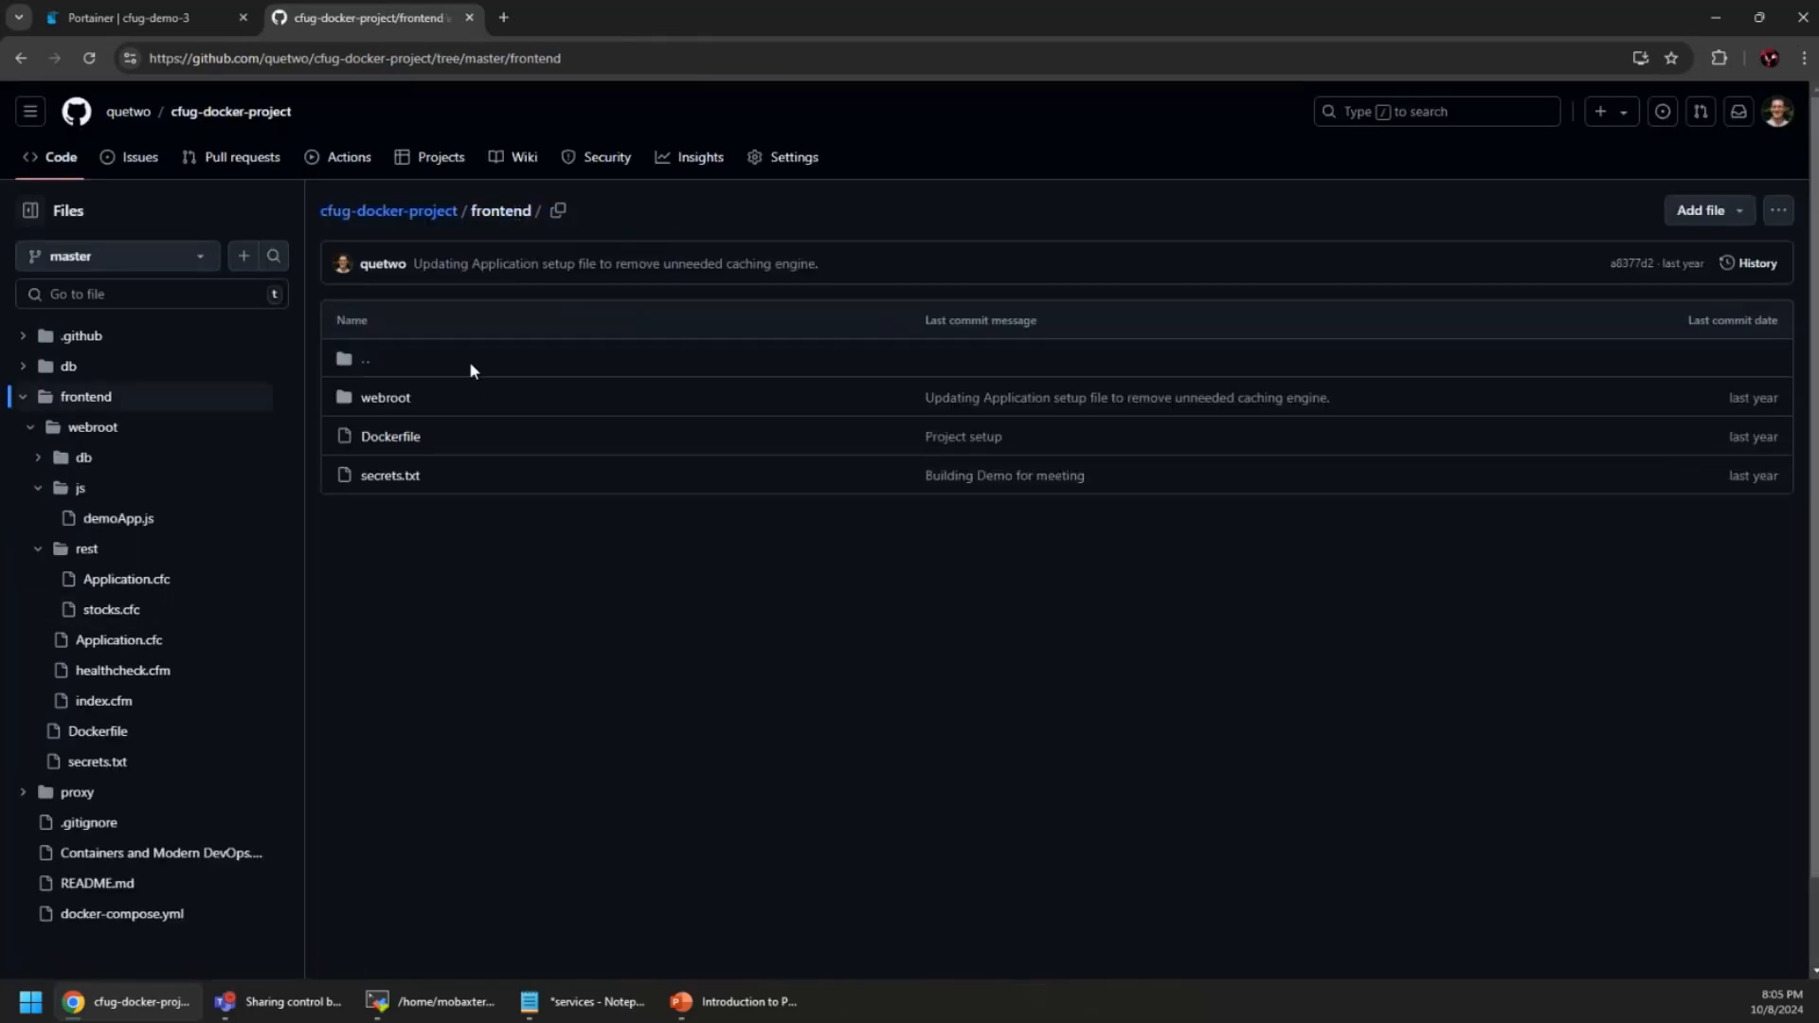
{"action": "left_click", "coordinate": [388, 213]}
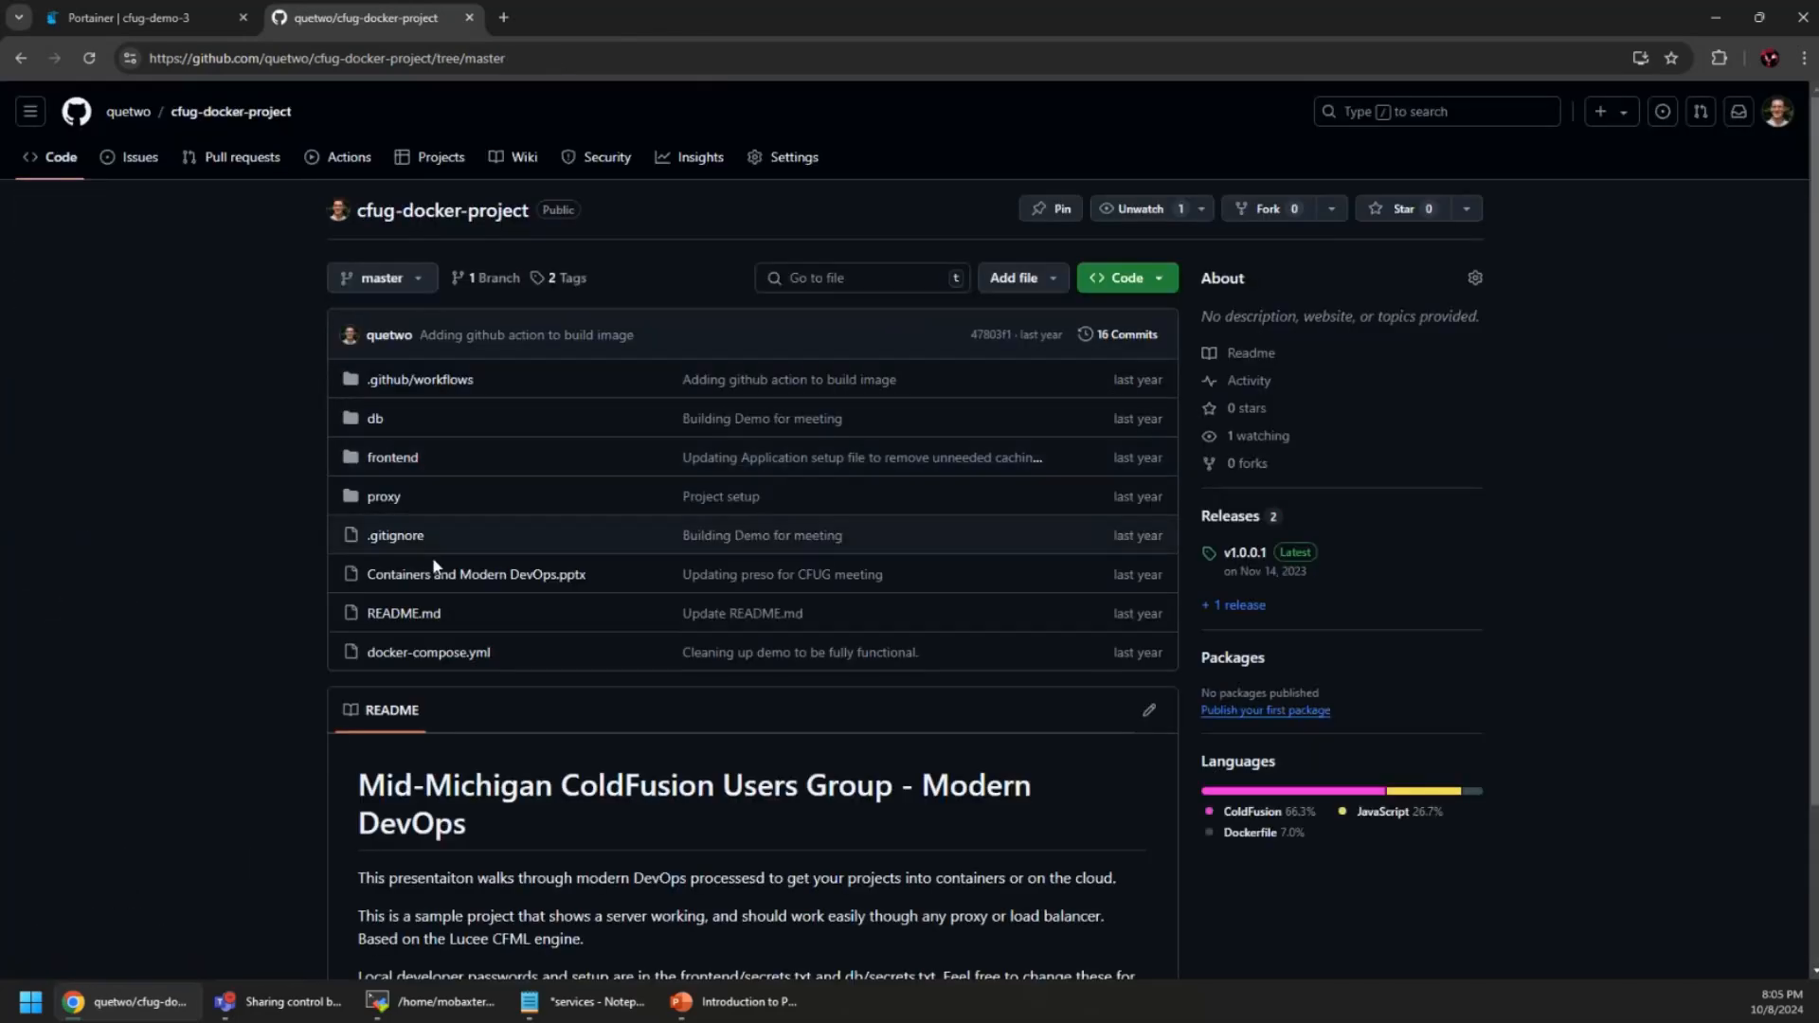
{"action": "left_click", "coordinate": [381, 499]}
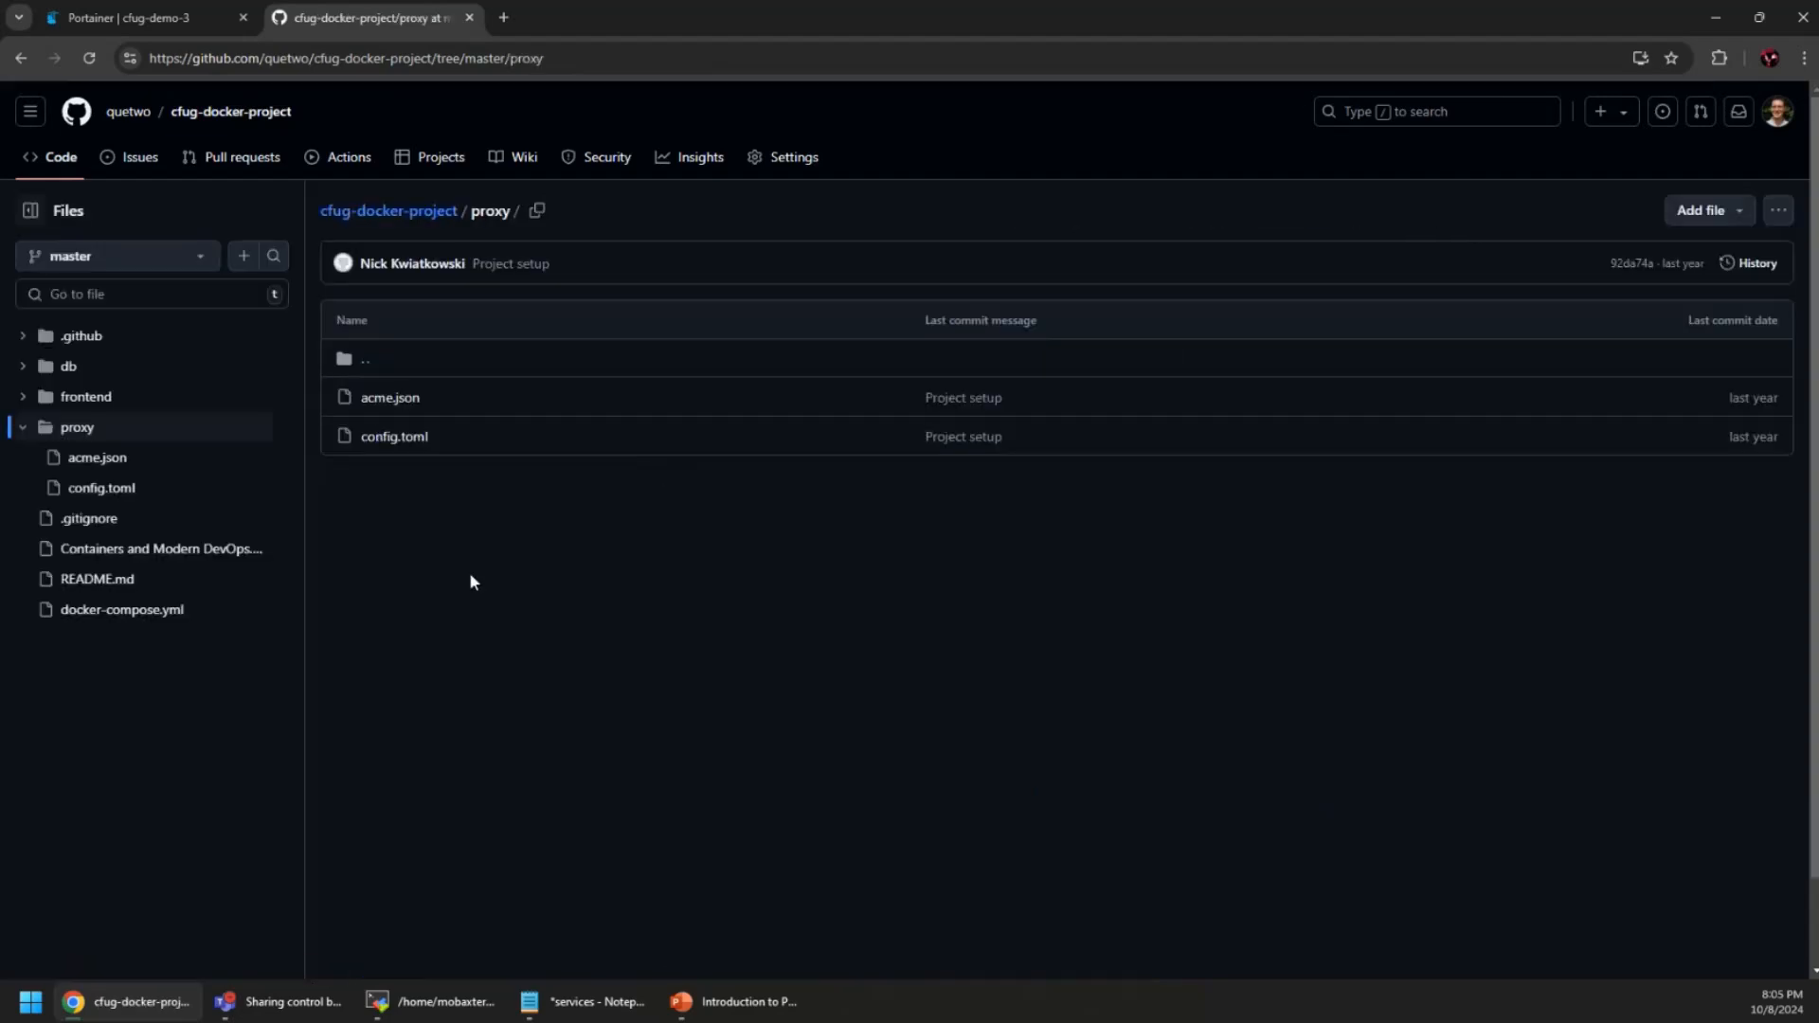
{"action": "left_click", "coordinate": [565, 365]}
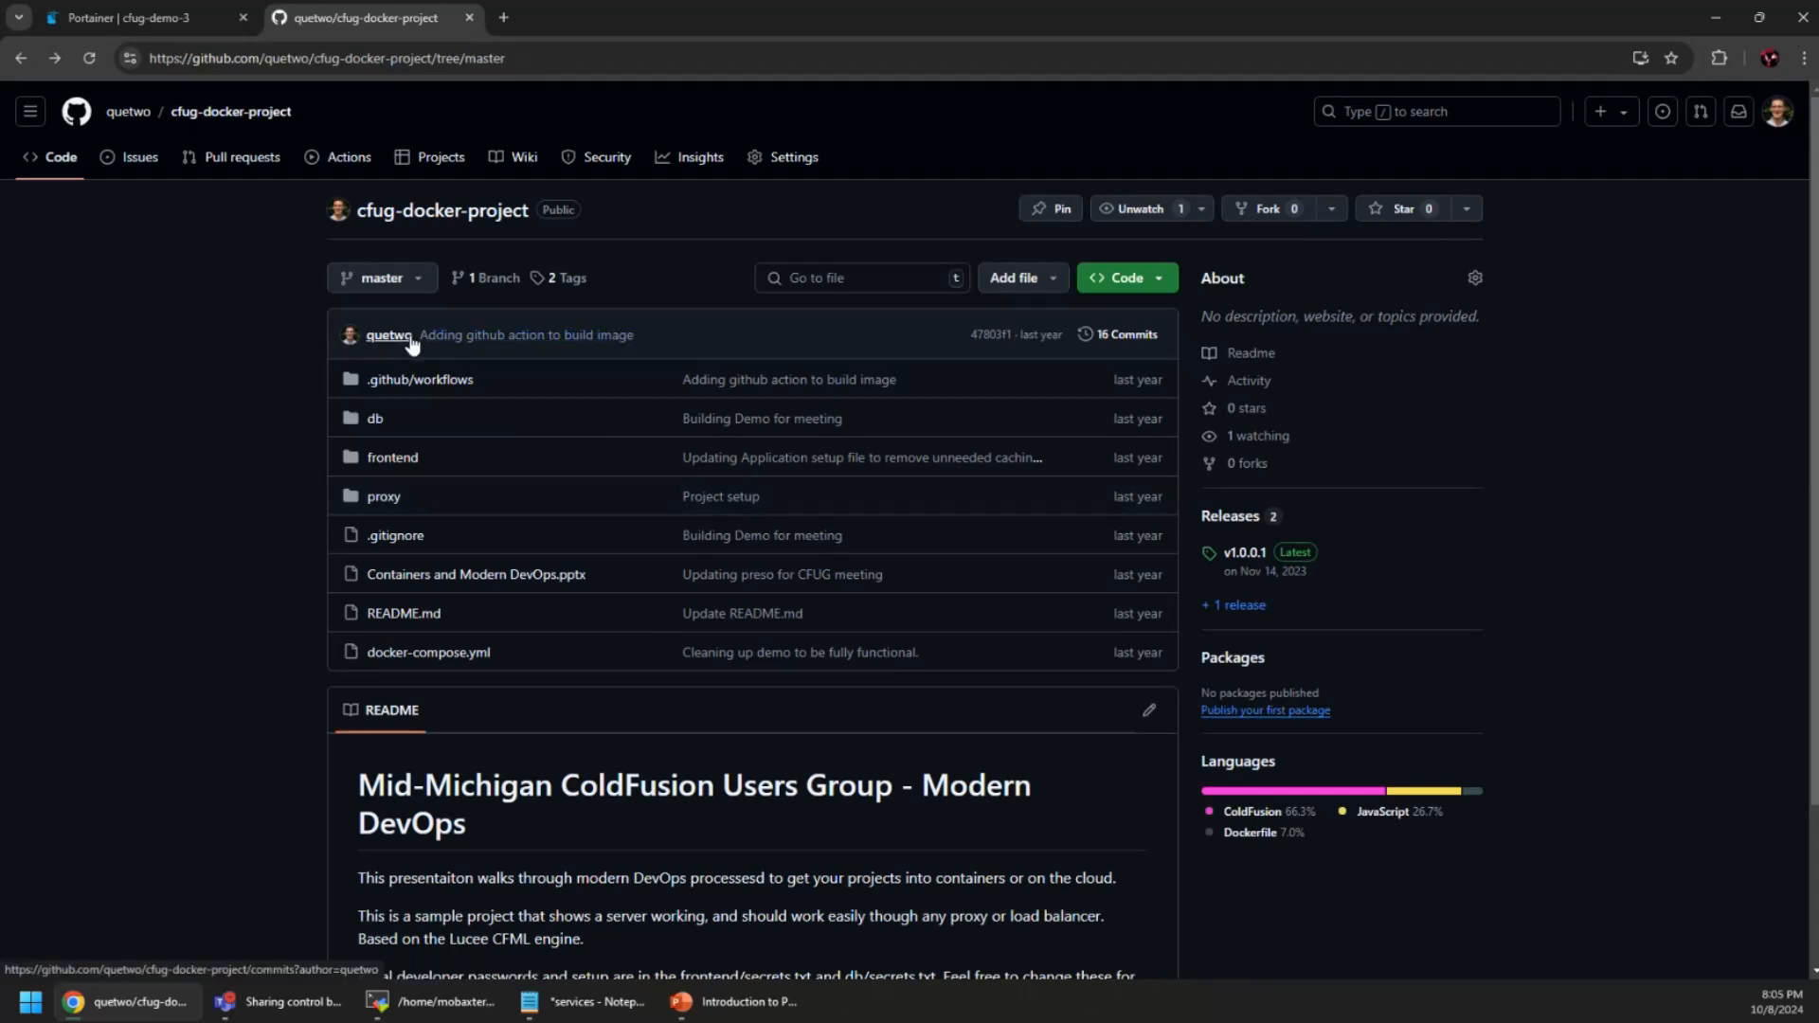
Back in Portainer, open the cfug-demo-2 environment's container list
{"action": "left_click", "coordinate": [469, 17]}
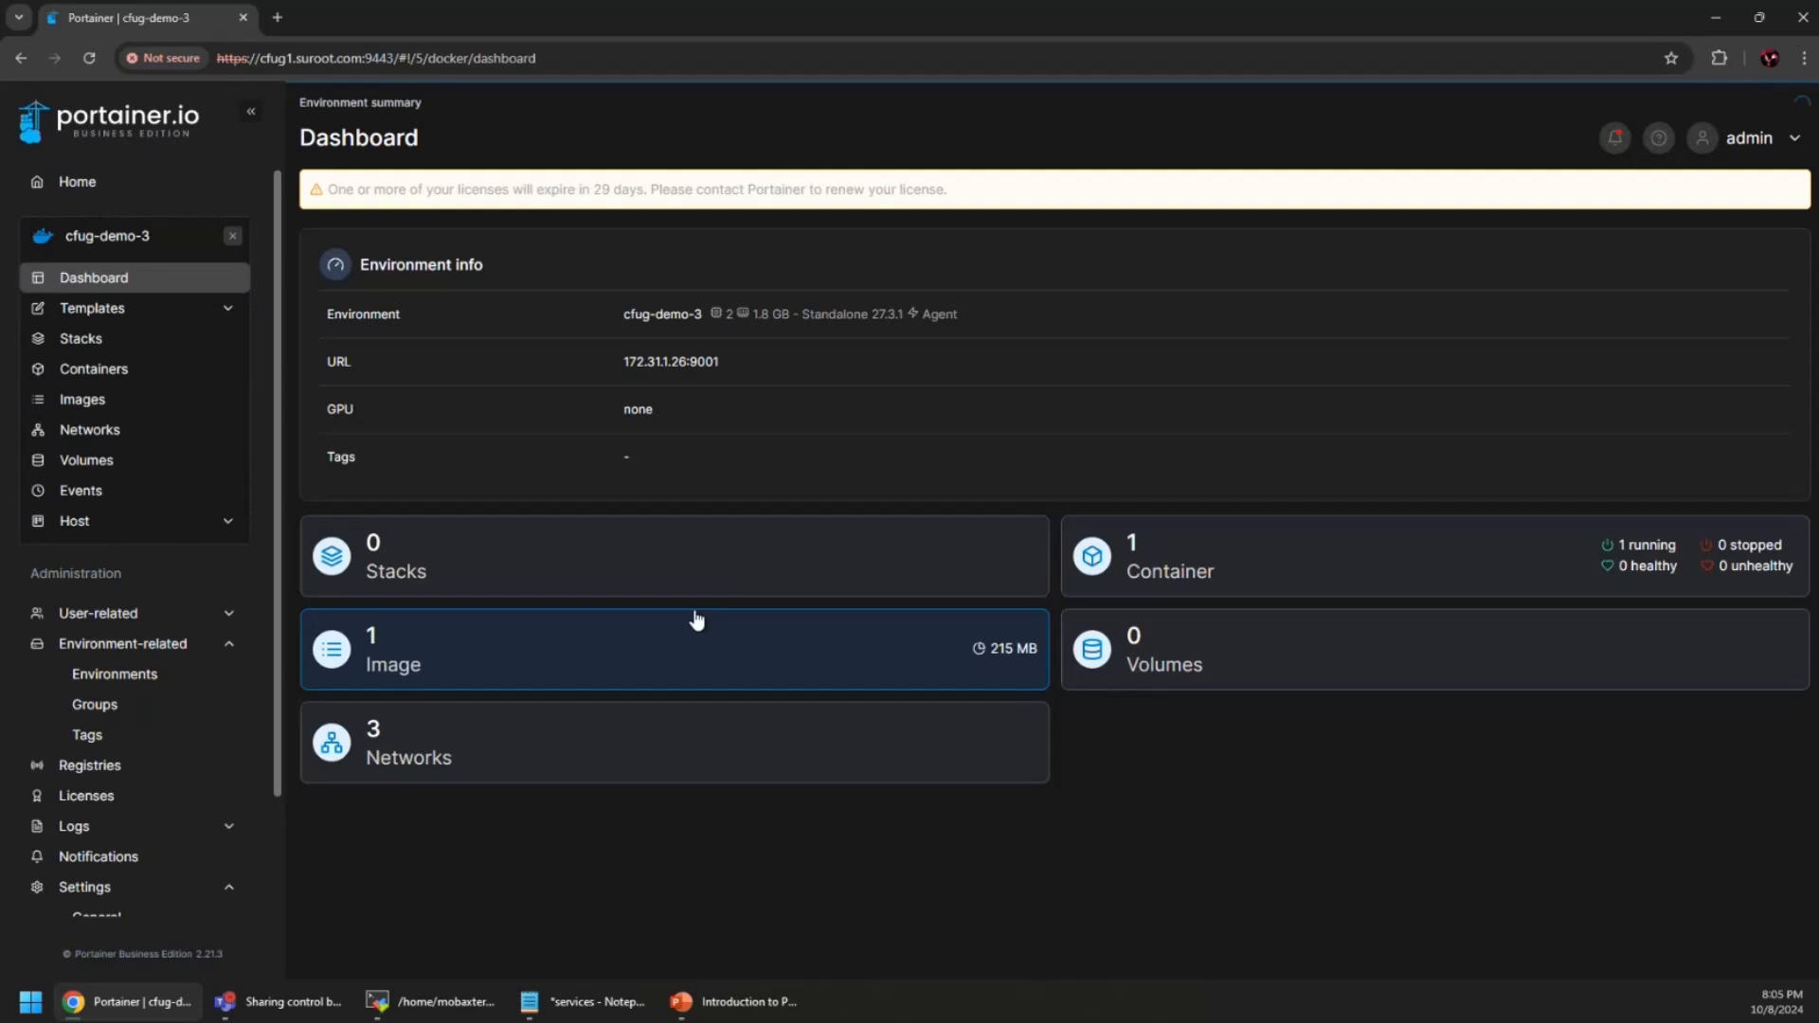
{"action": "left_click", "coordinate": [232, 236]}
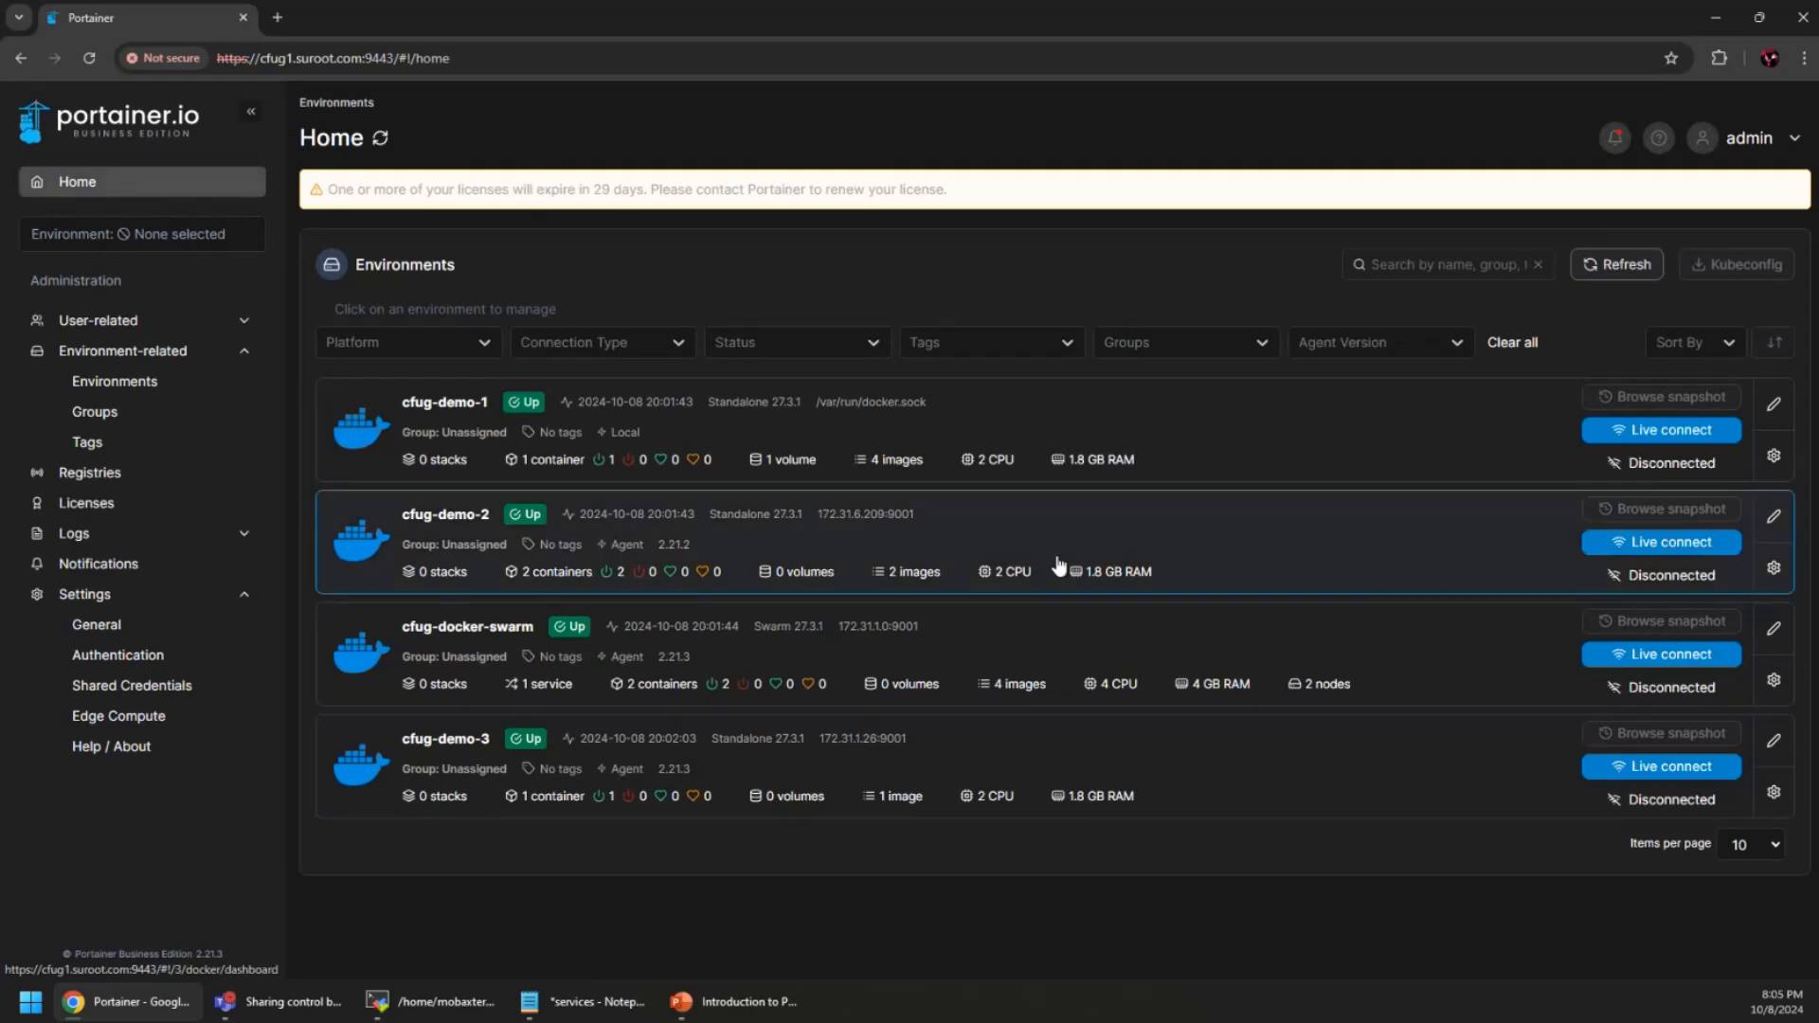
{"action": "left_click", "coordinate": [1412, 542]}
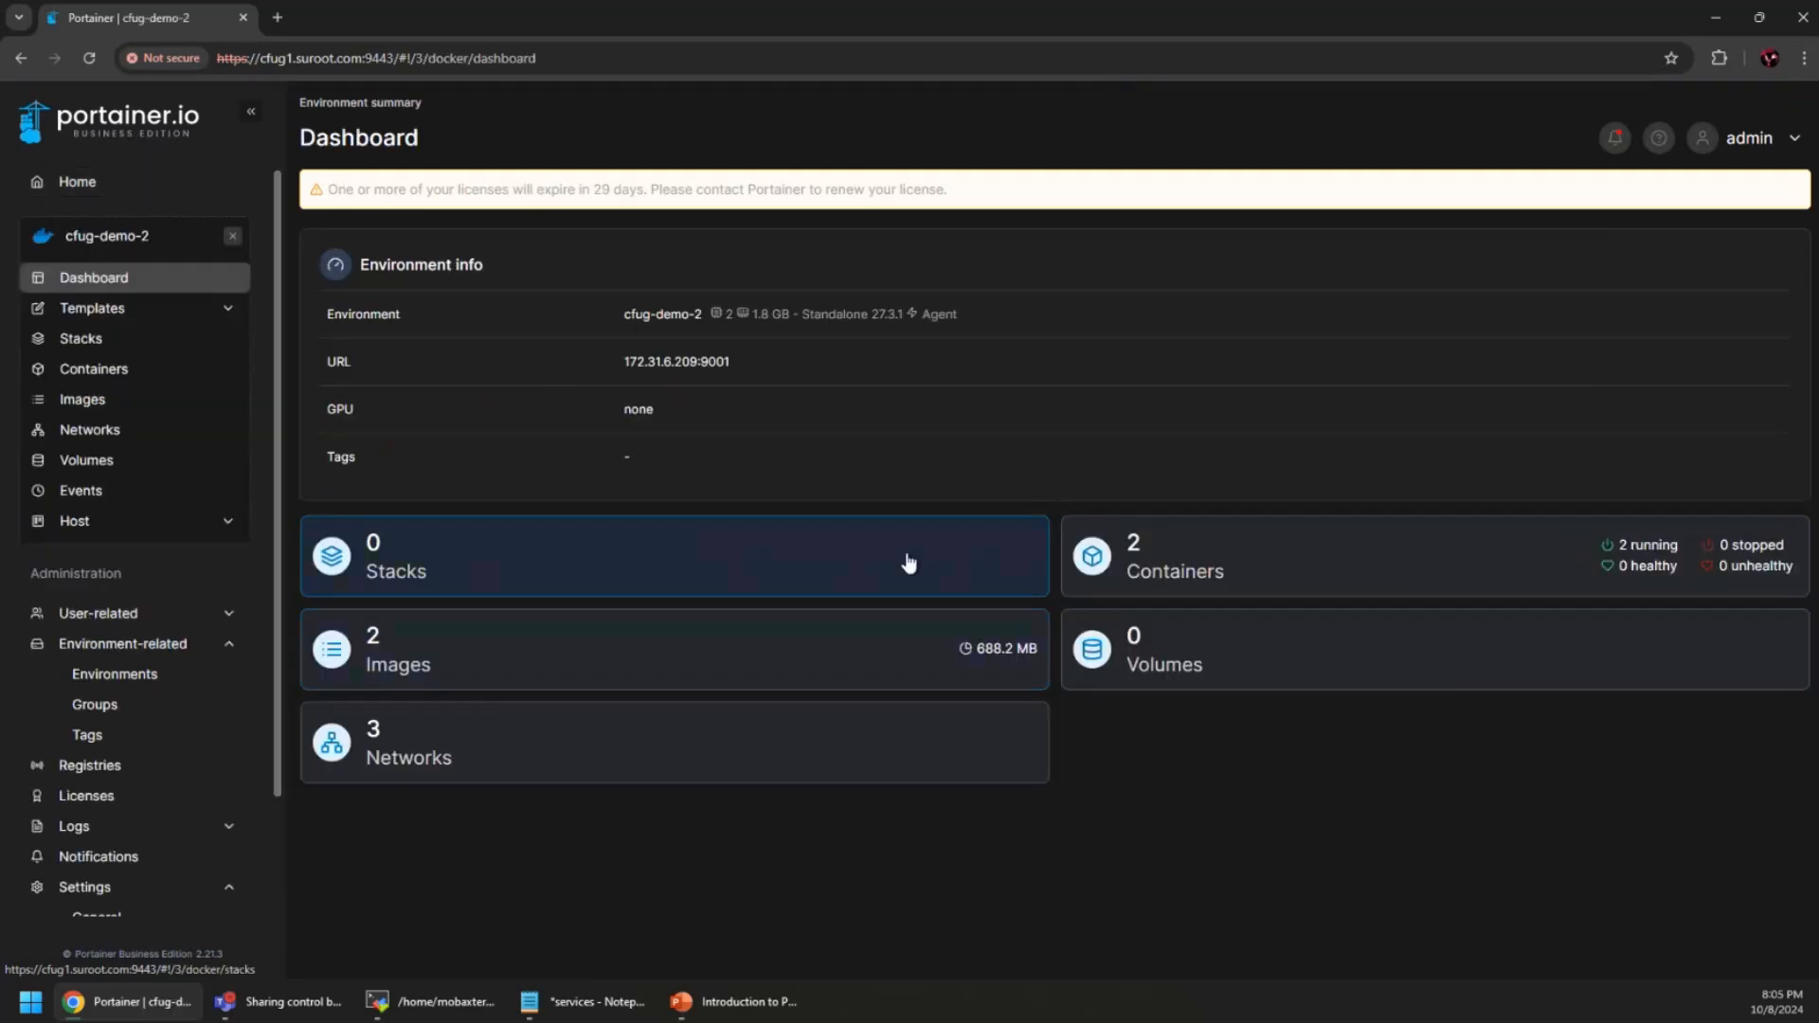
{"action": "left_click", "coordinate": [1337, 569]}
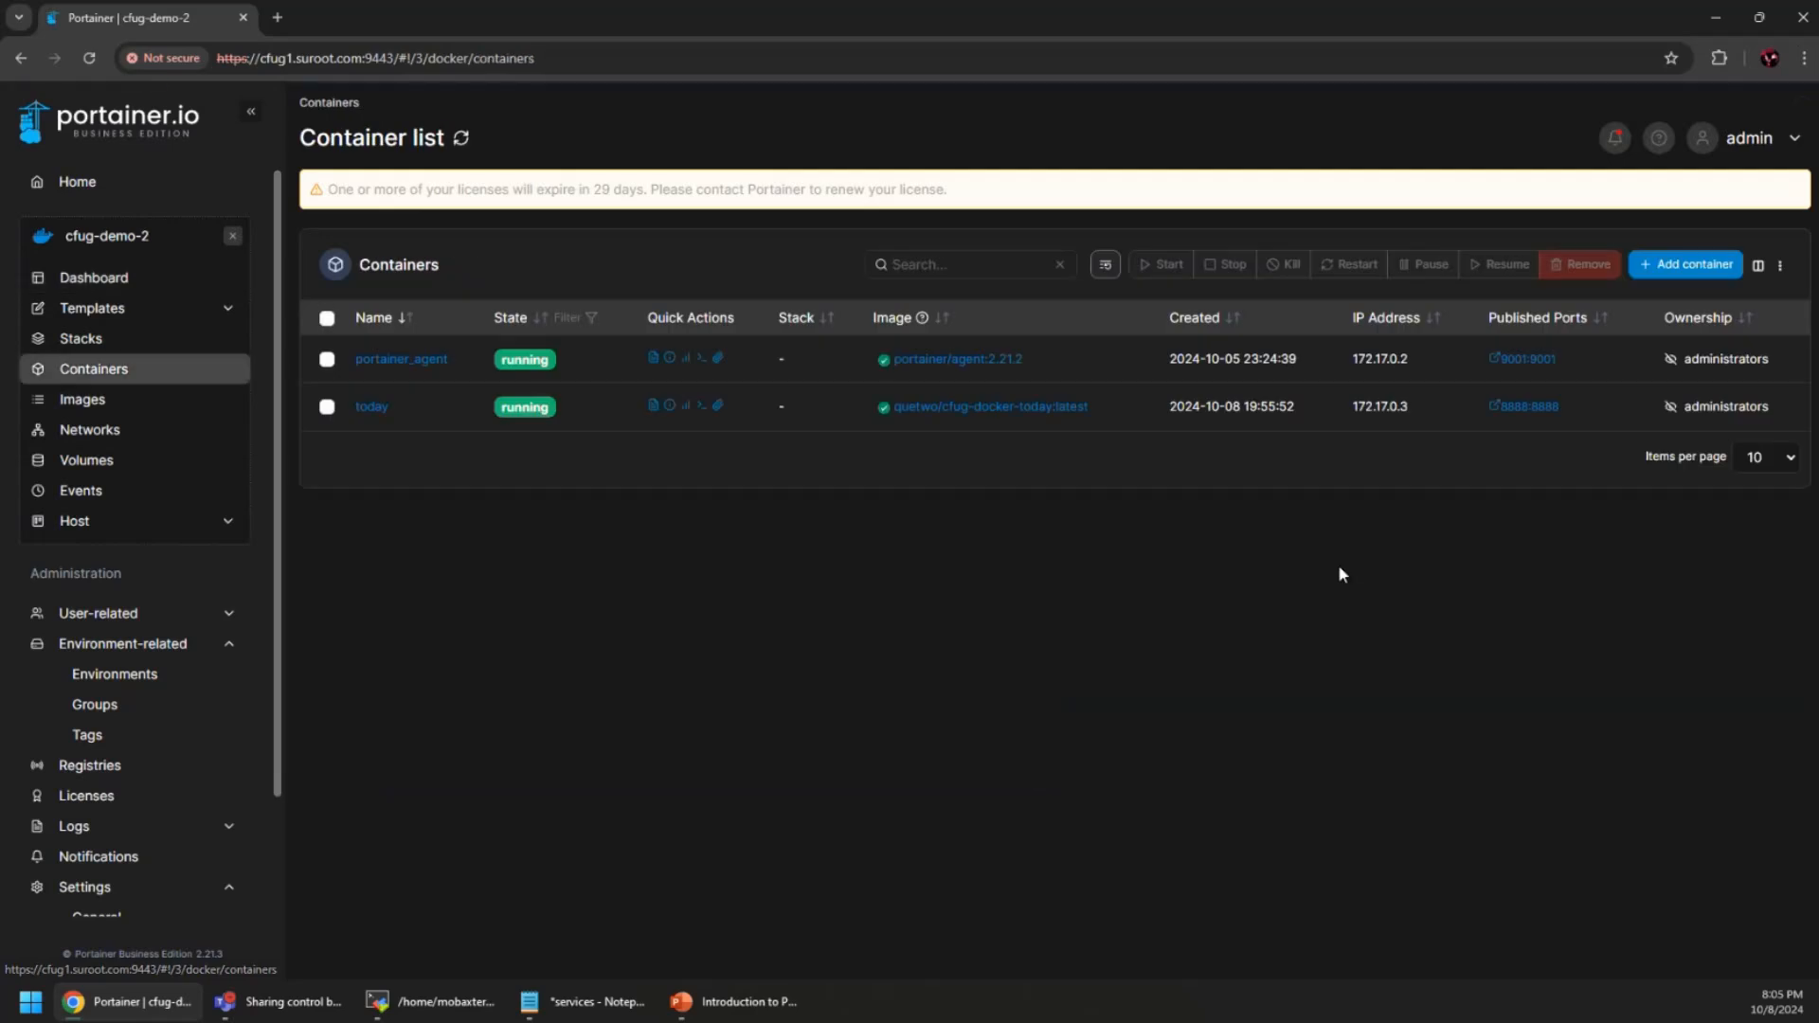
Remove the running today container and open cfug-demo-2's empty Stacks list
{"action": "left_click", "coordinate": [327, 408]}
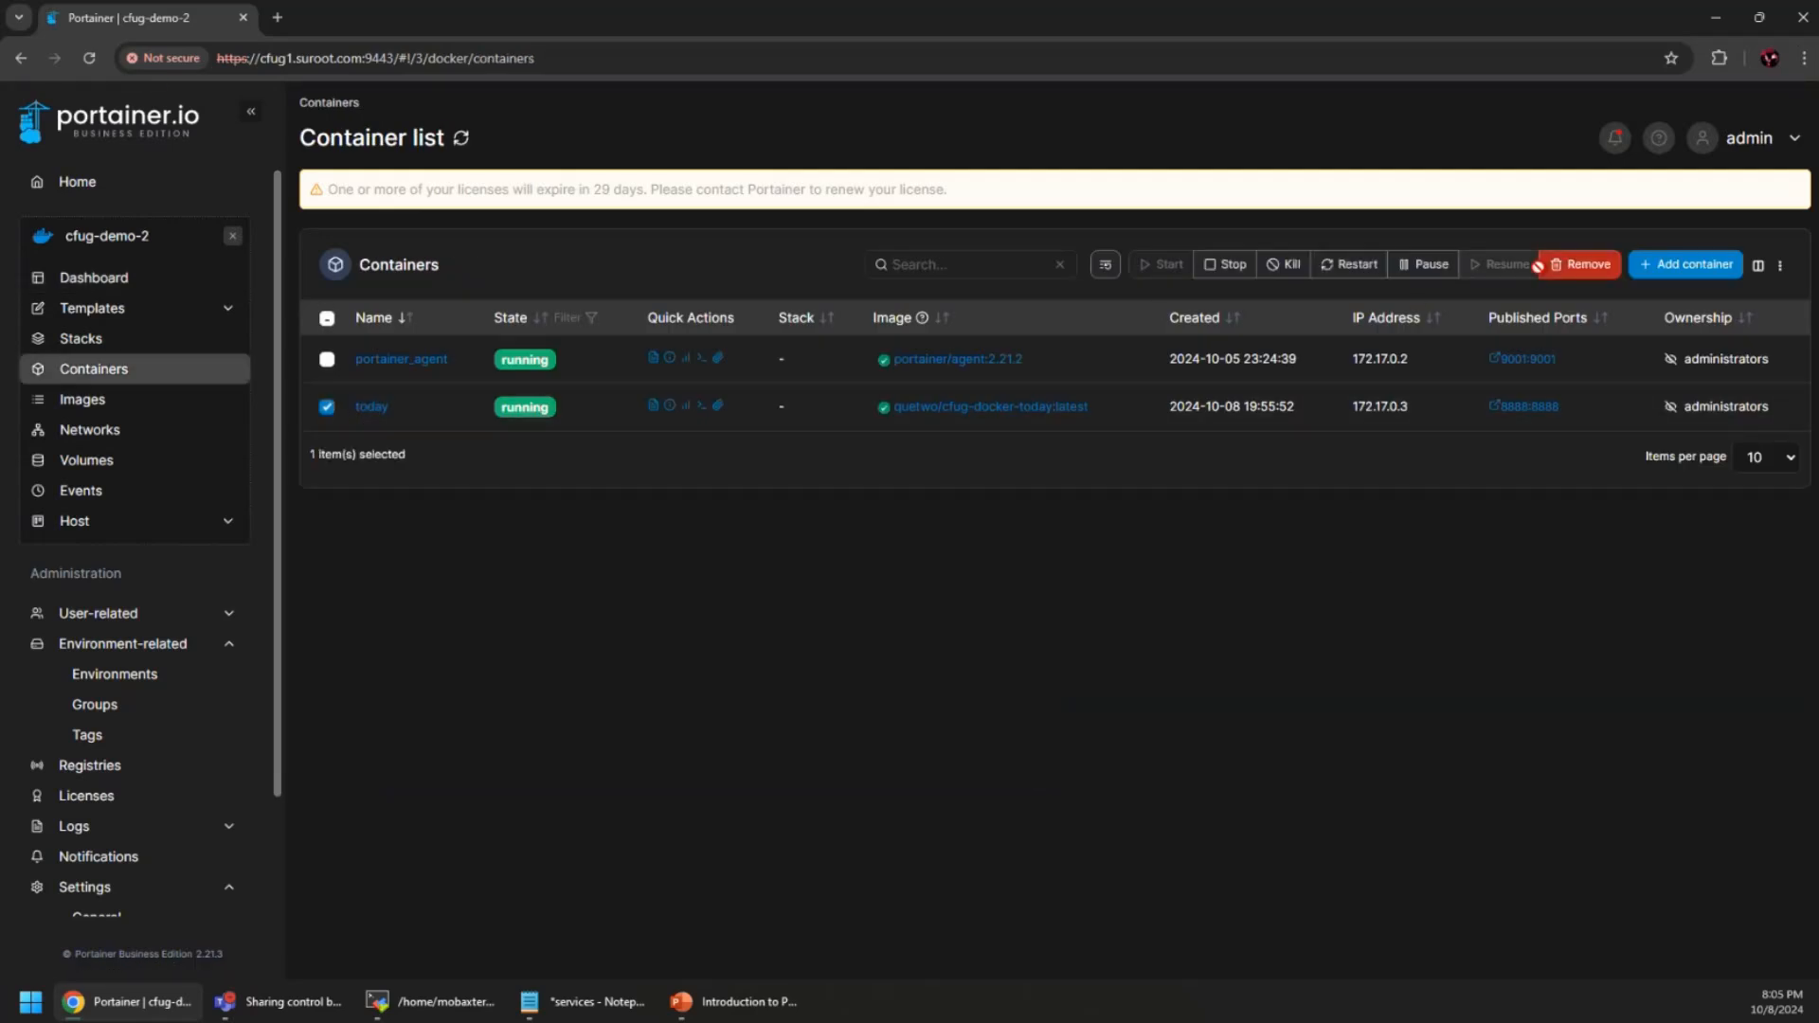
{"action": "left_click", "coordinate": [1580, 264]}
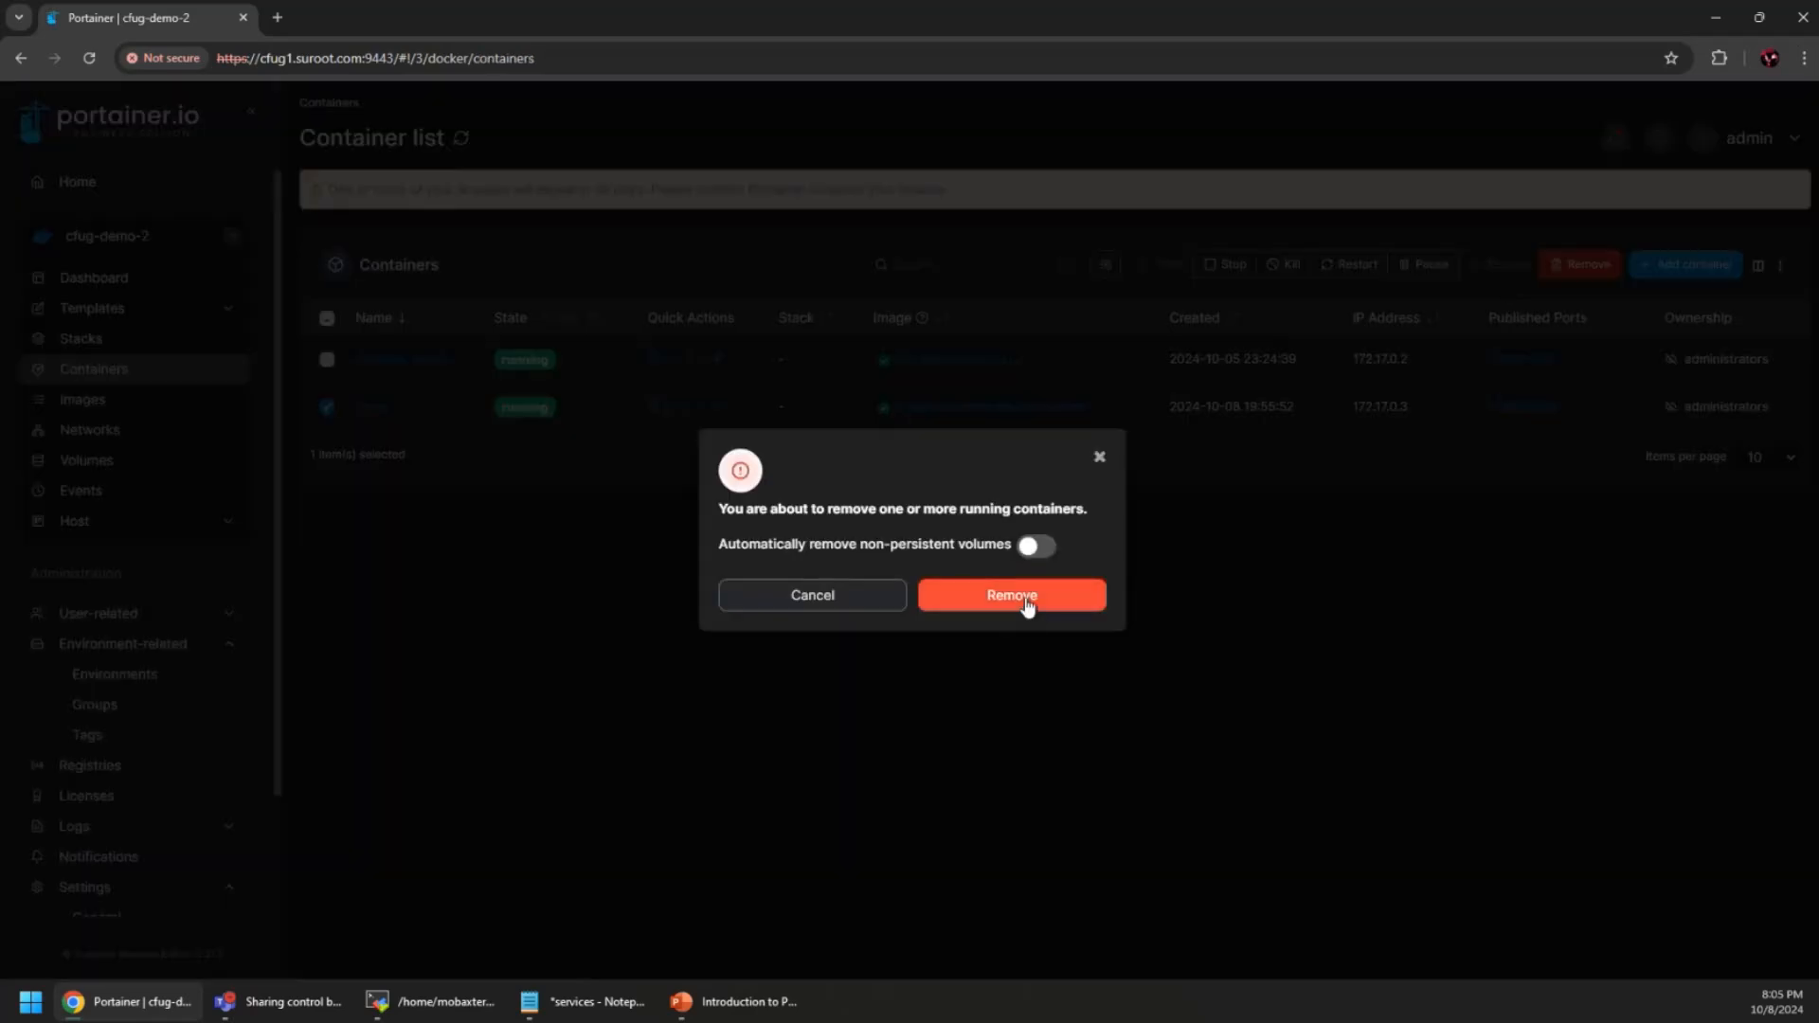
{"action": "left_click", "coordinate": [1023, 613]}
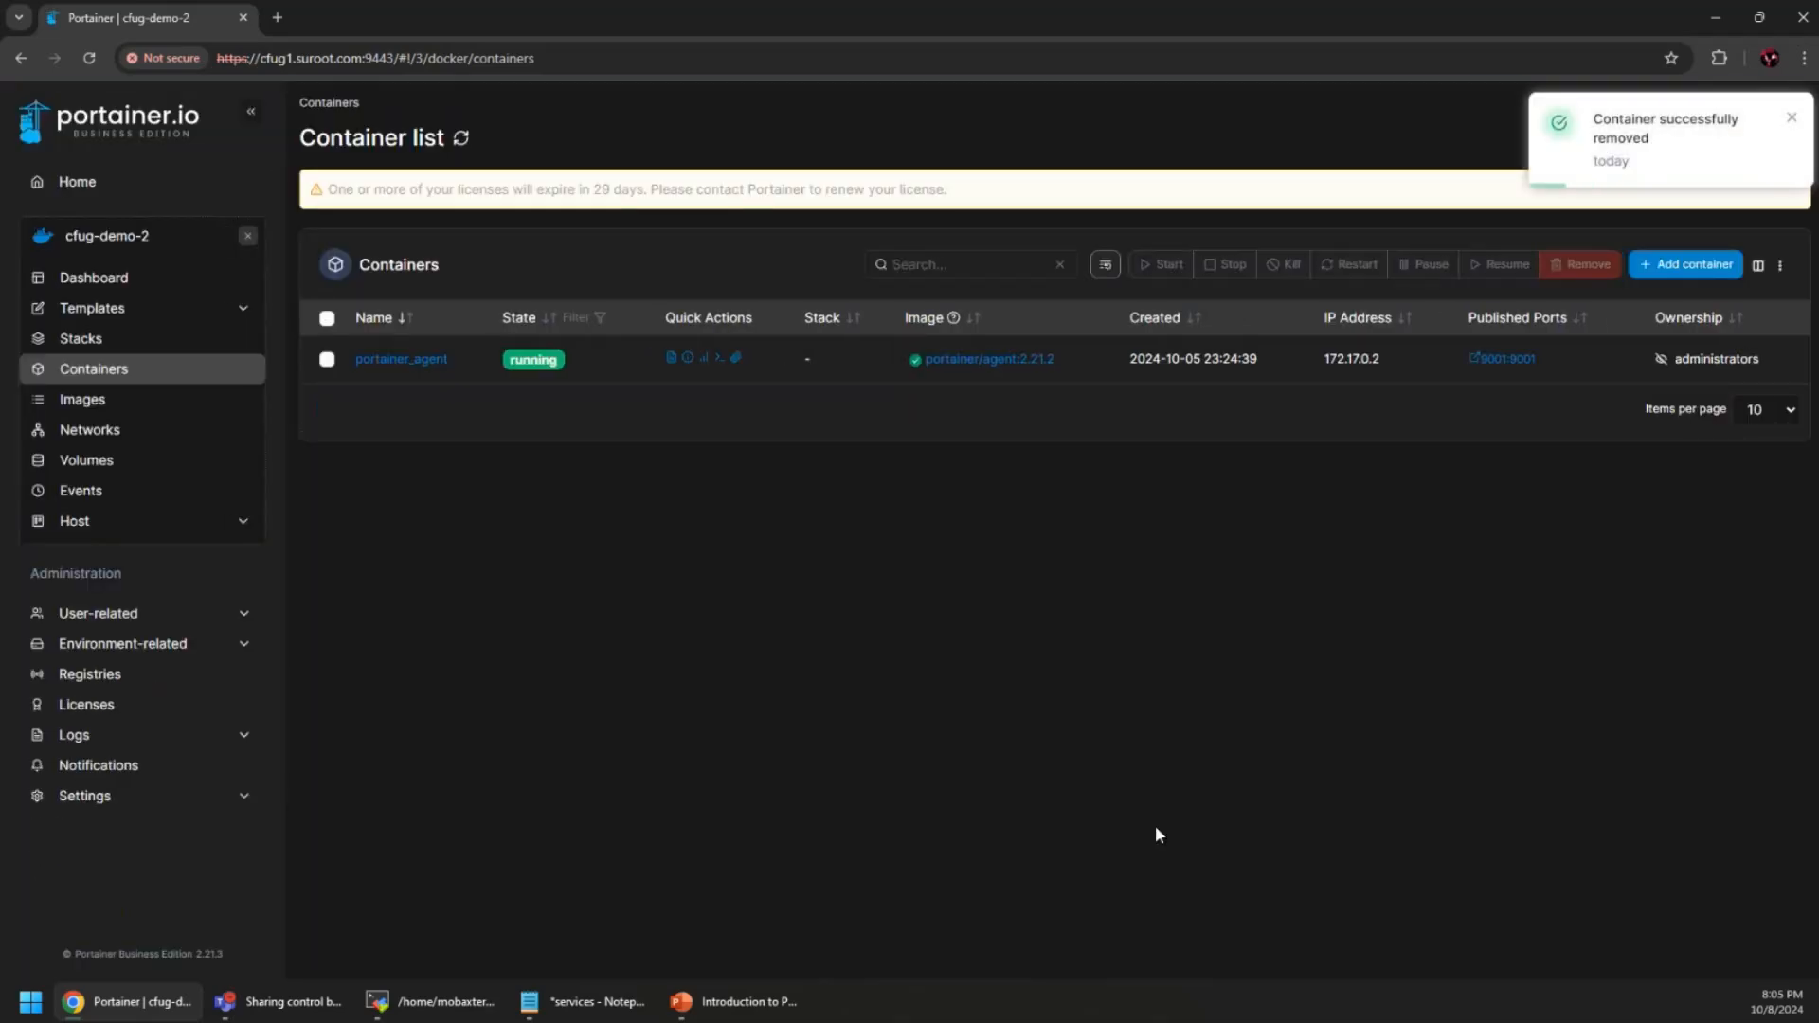
{"action": "left_click", "coordinate": [115, 282]}
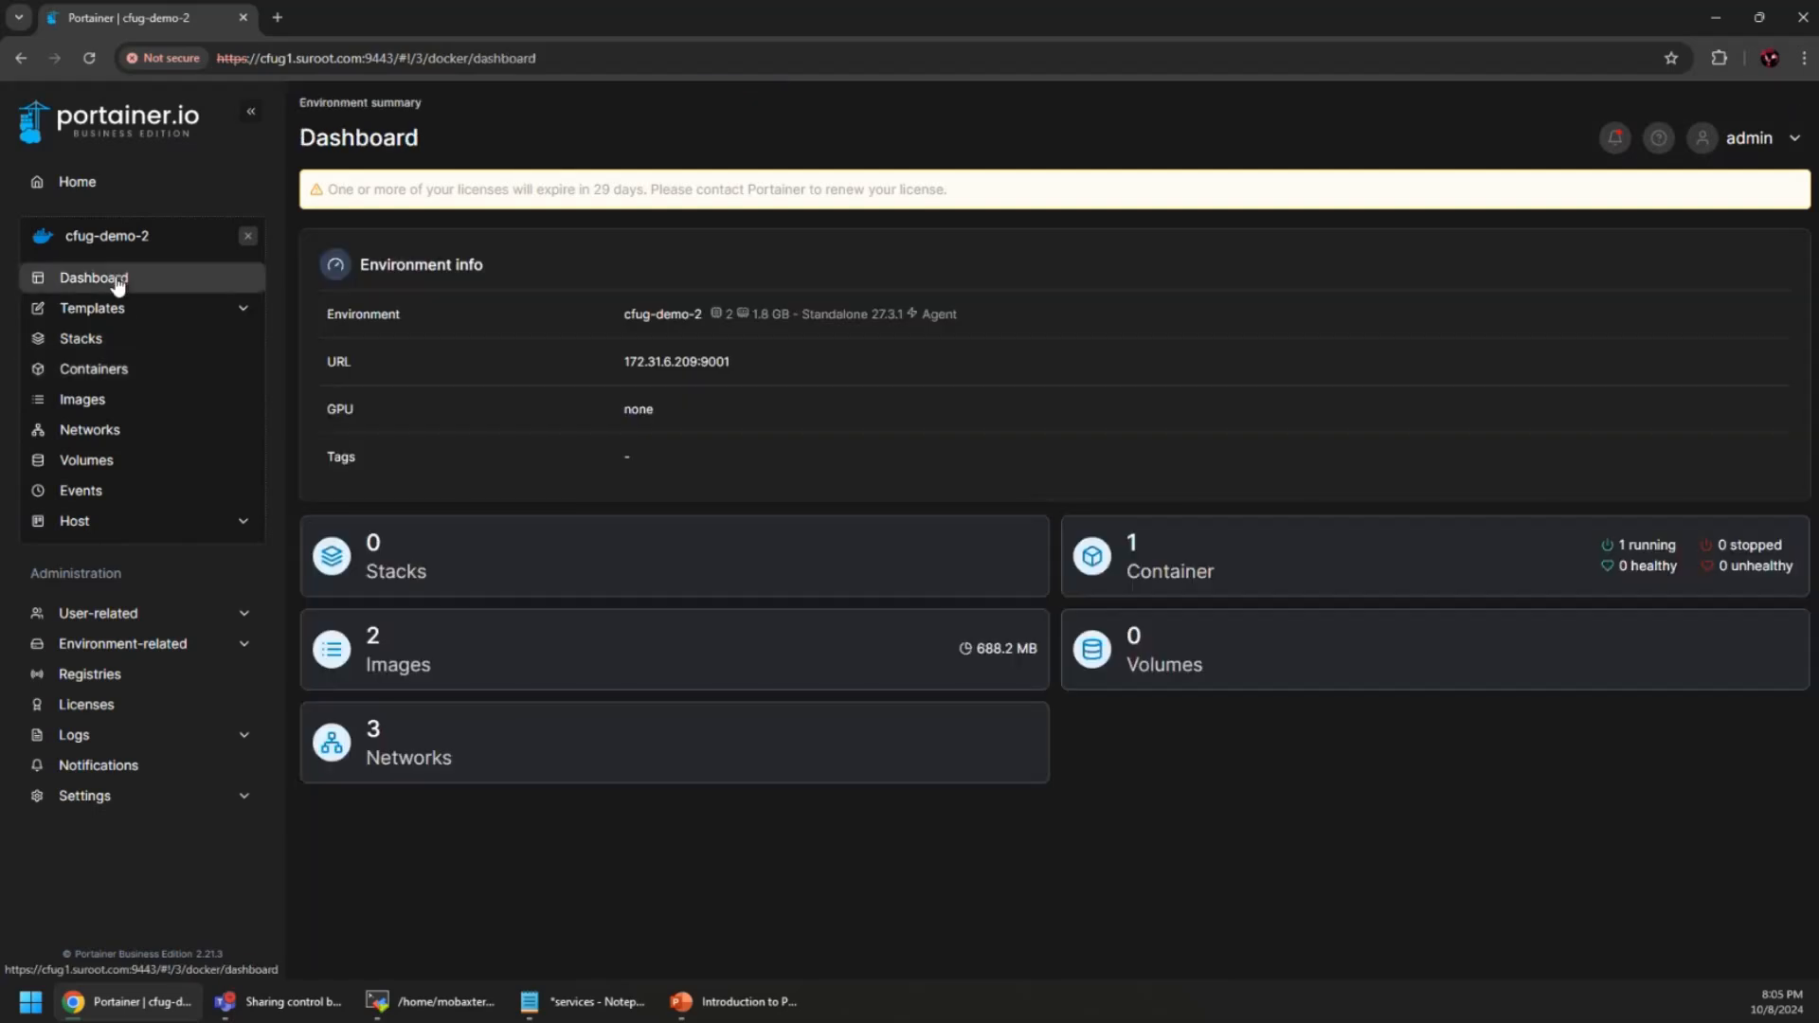
{"action": "left_click", "coordinate": [104, 340]}
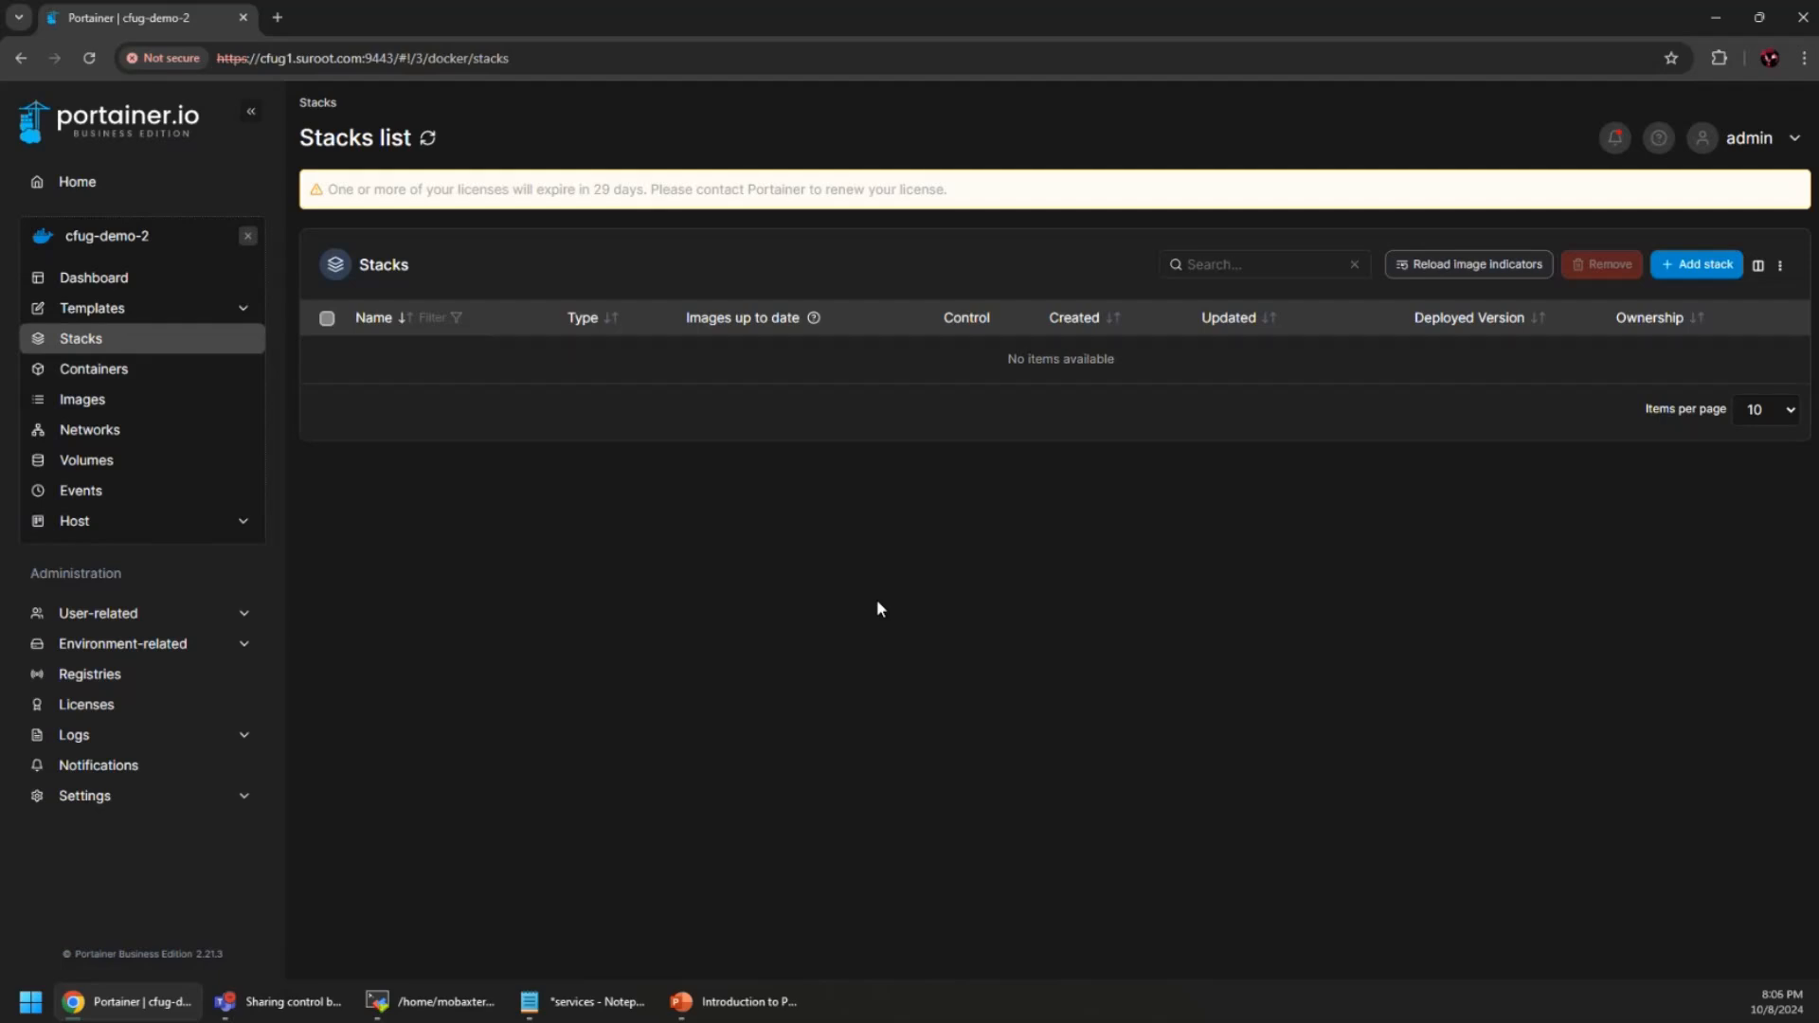
Start a new stack on cfug-demo-2 and review the services file in Notepad
{"action": "left_click", "coordinate": [1695, 265]}
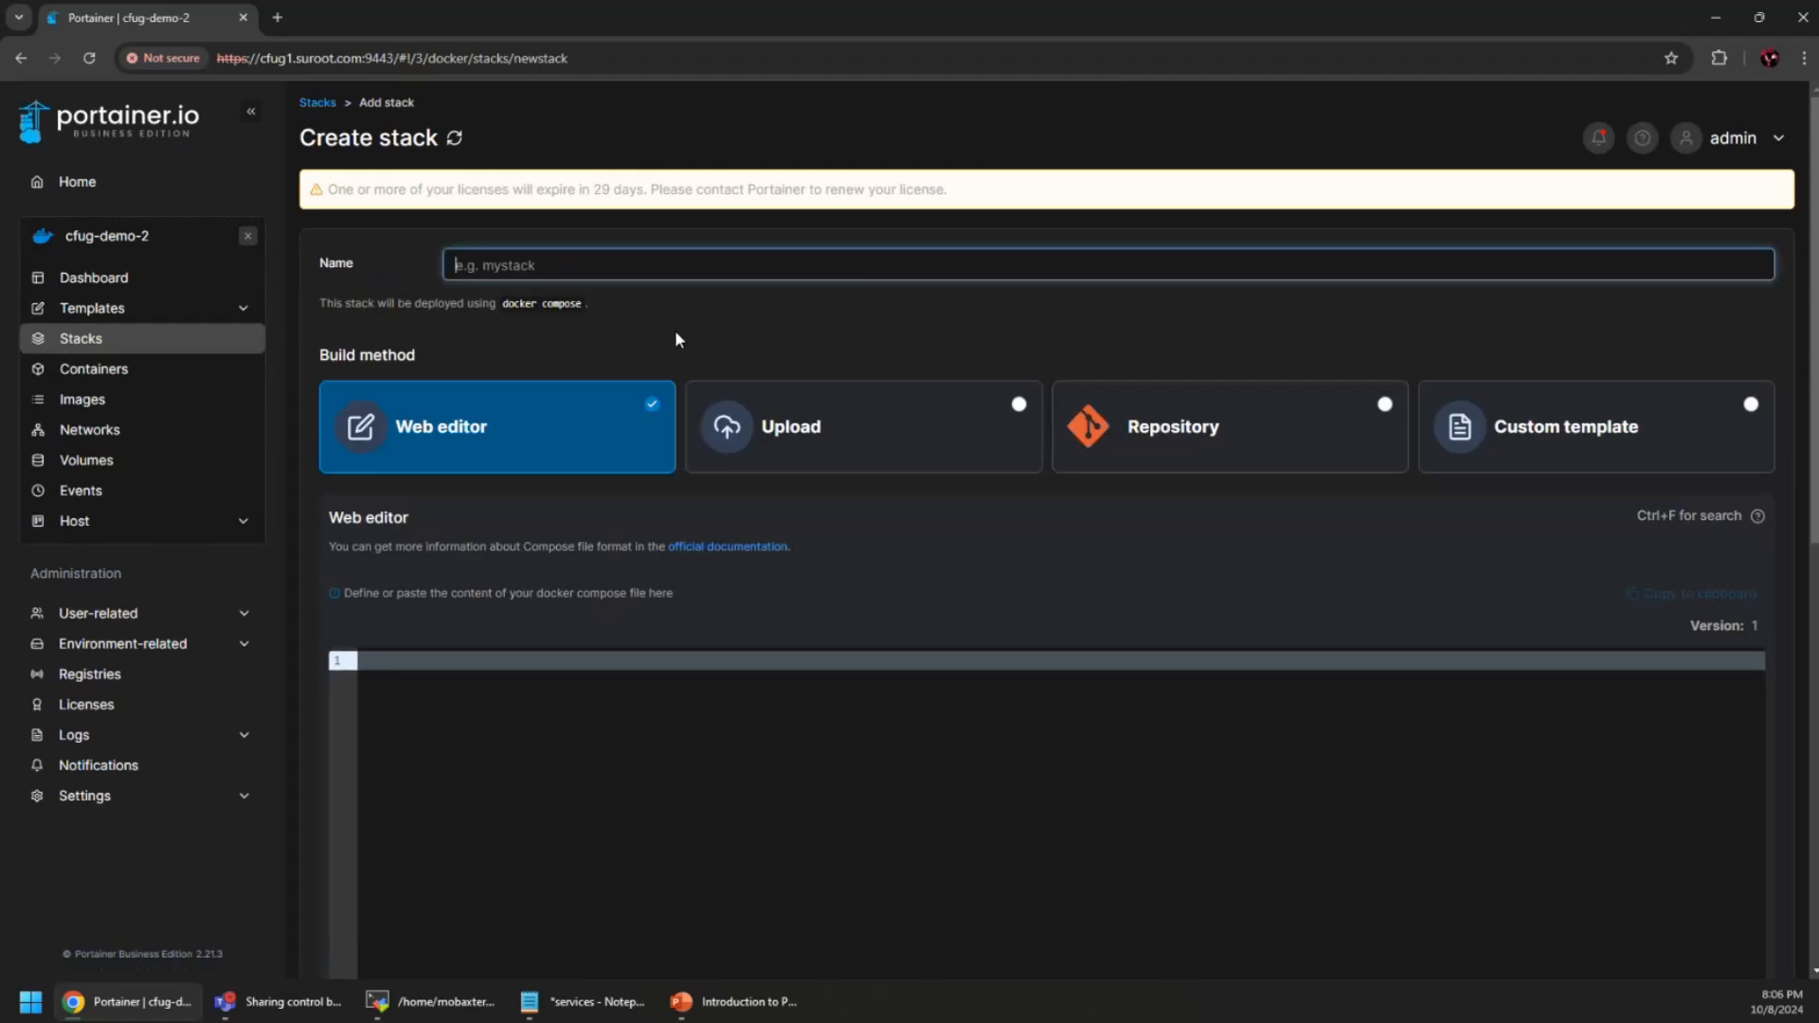
{"action": "left_click", "coordinate": [597, 1004]}
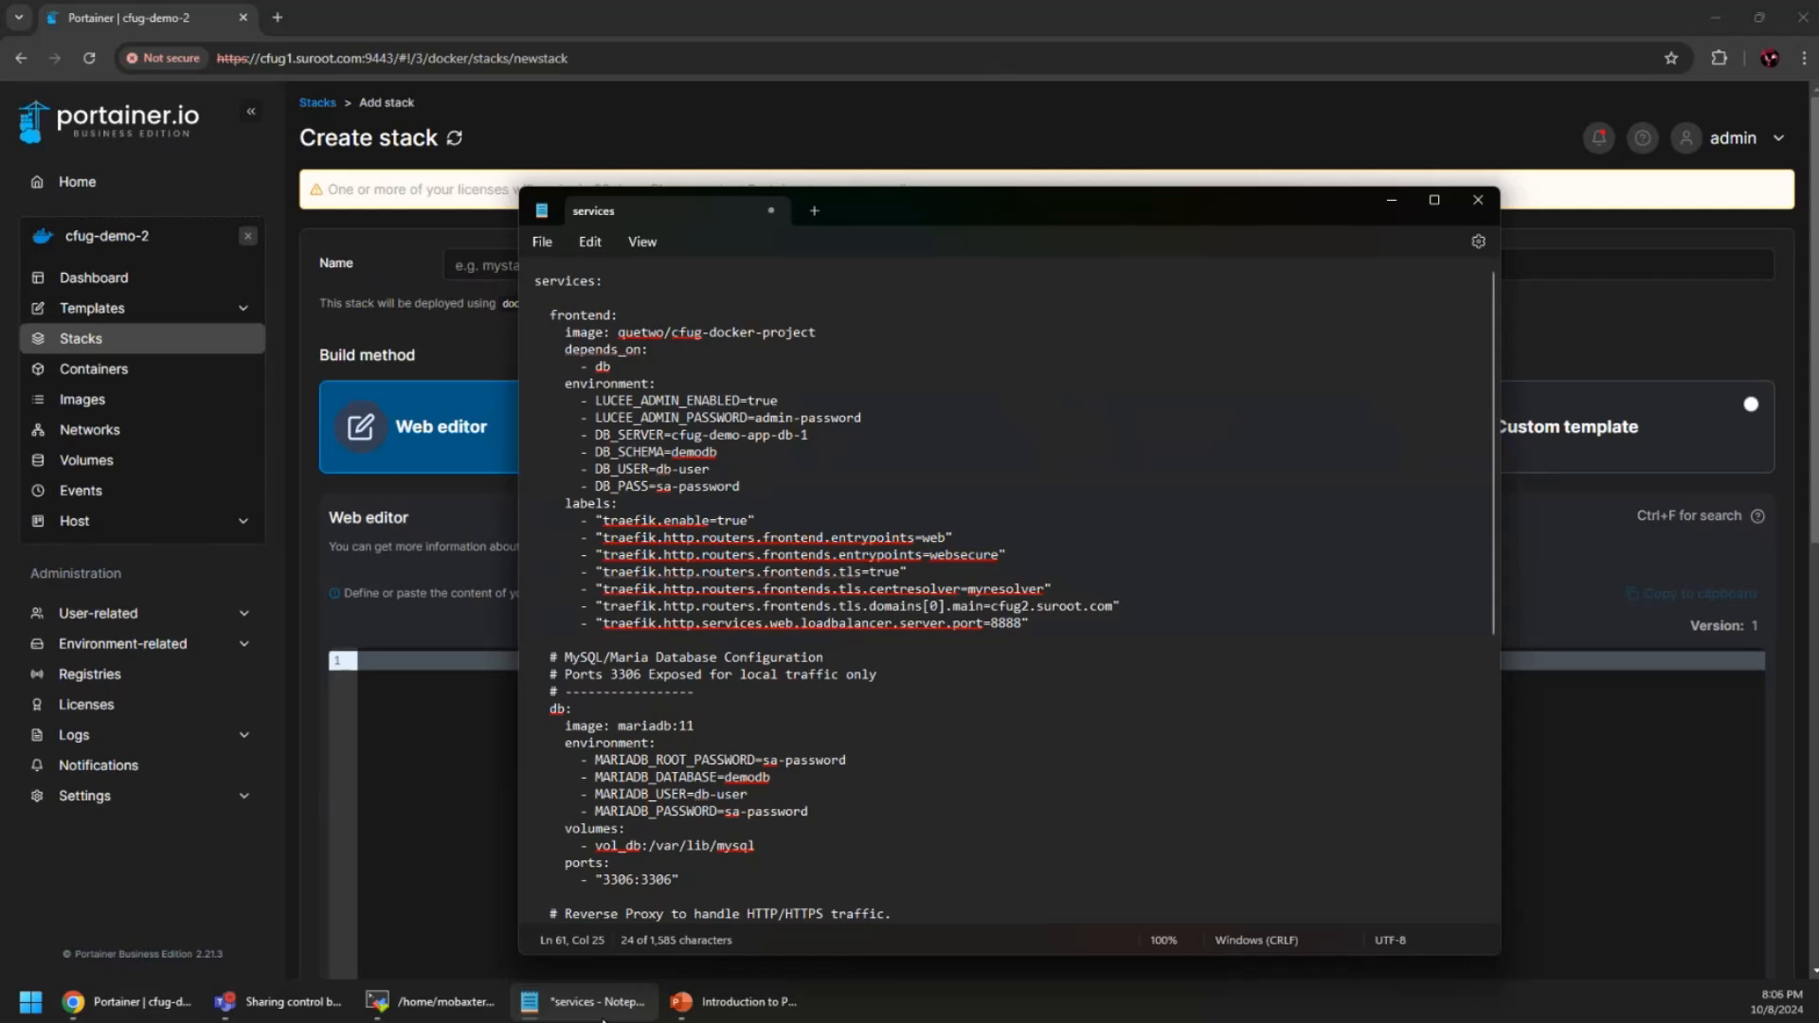
{"action": "scroll", "coordinate": [889, 724], "scroll_direction": "down", "scroll_amount": 8}
{"action": "scroll", "coordinate": [889, 725], "scroll_direction": "up", "scroll_amount": 8}
{"action": "left_click", "coordinate": [601, 1002]}
Name the new stack cf-stock-demo
{"action": "type", "text": "cf"}
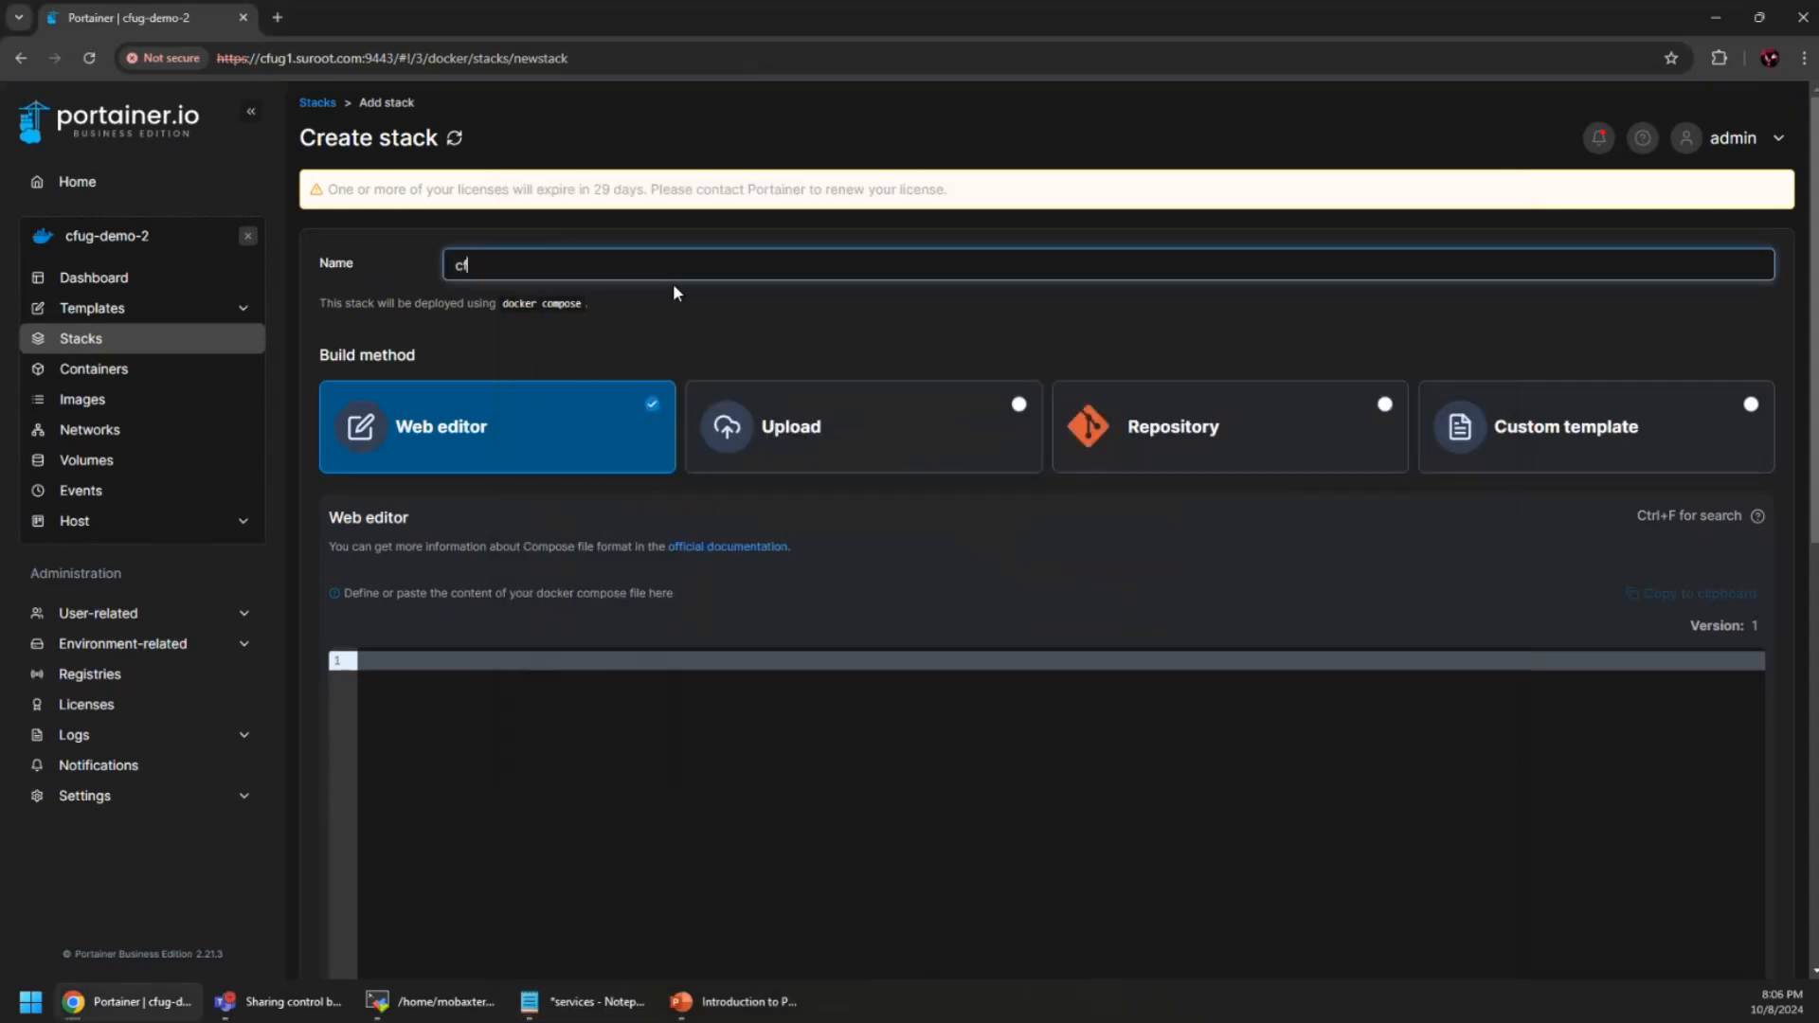
{"action": "type", "text": "-stock-d"}
{"action": "key", "text": "BackSpace"}
{"action": "key", "text": "BackSpace"}
{"action": "type", "text": "tock-demo"}
{"action": "scroll", "coordinate": [839, 554], "scroll_direction": "down", "scroll_amount": 3}
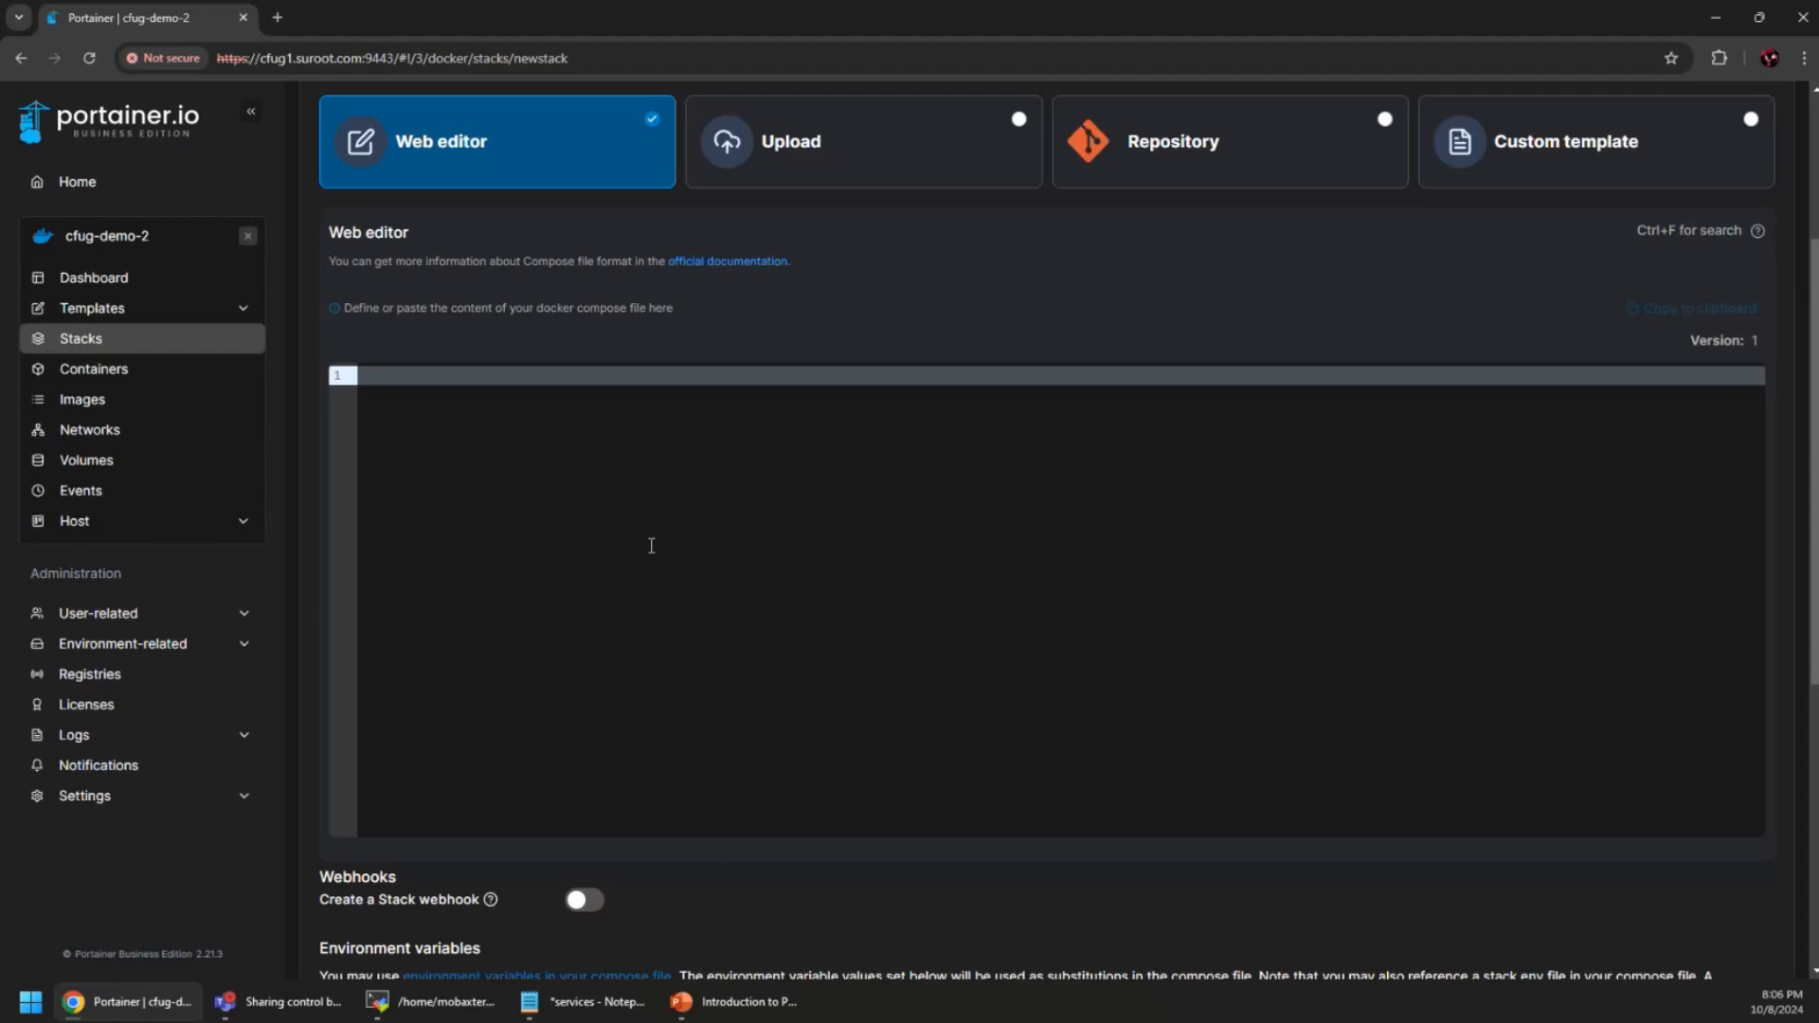
Copy the whole compose text from the services notes and paste it into the stack's web editor
{"action": "left_click", "coordinate": [625, 1000]}
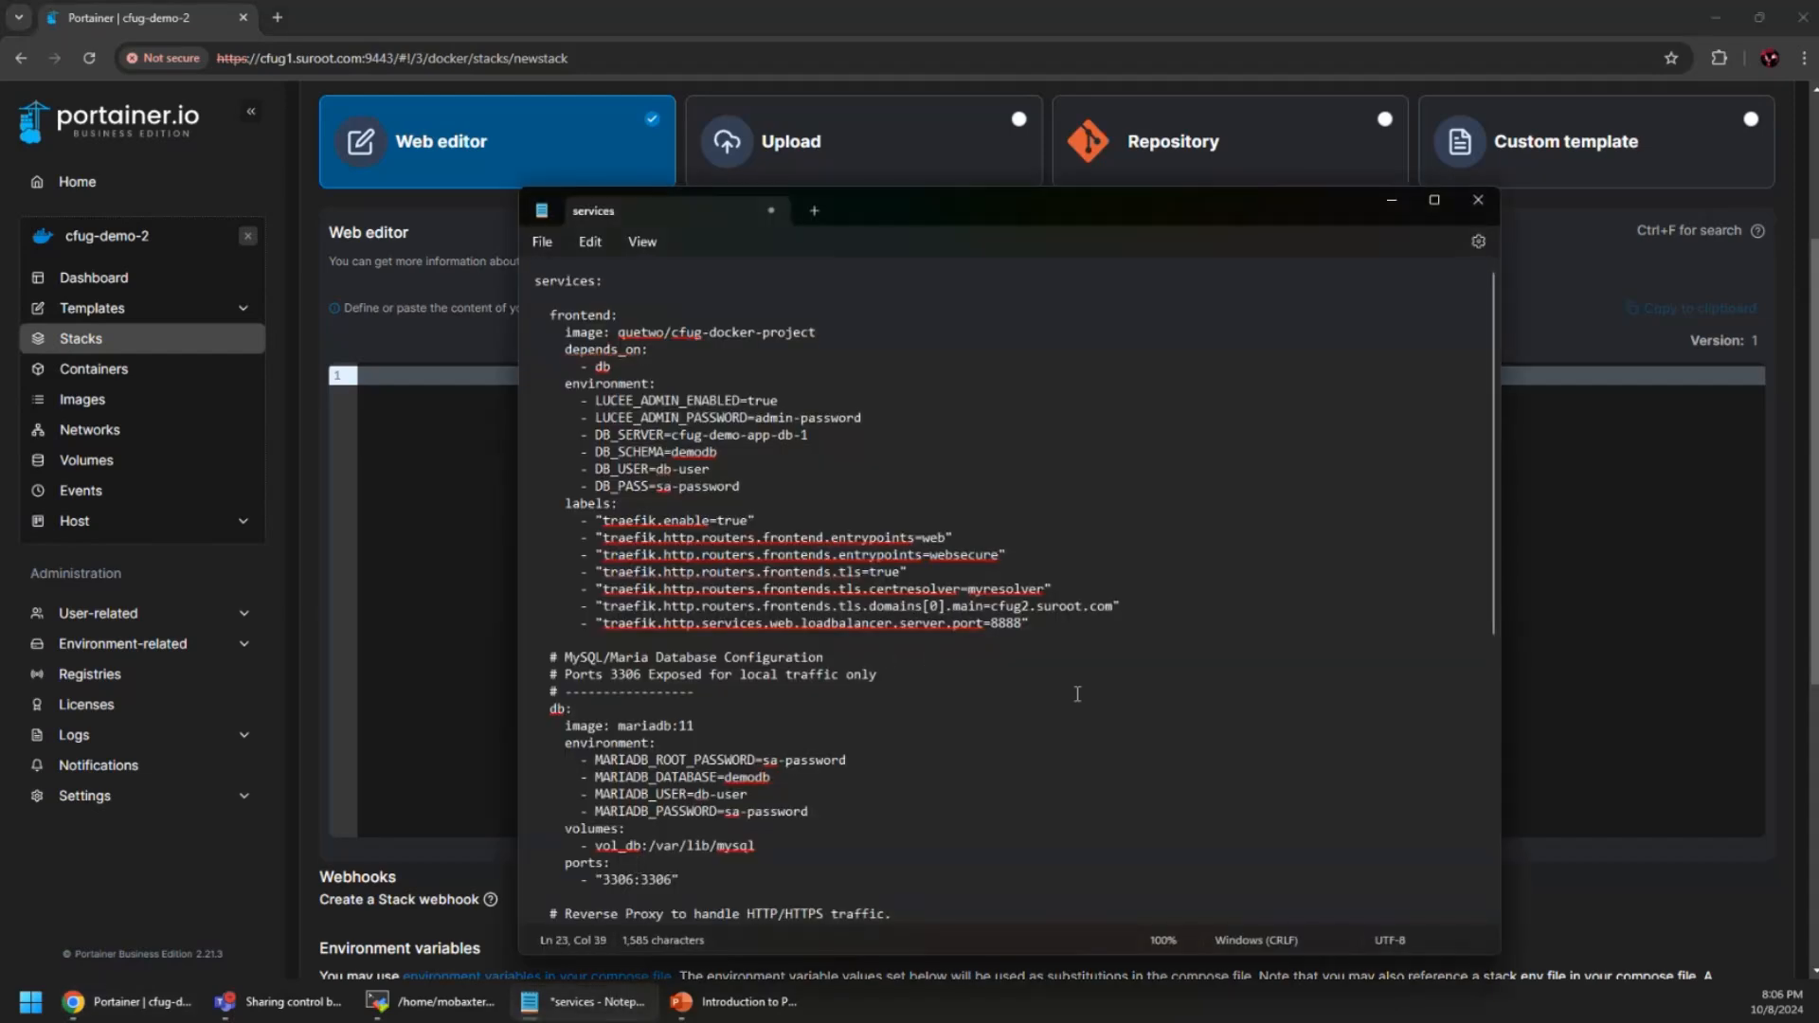
{"action": "key", "text": "ctrl+a"}
{"action": "left_click_drag", "start_coordinate": [616, 728], "coordinate": [351, 54]}
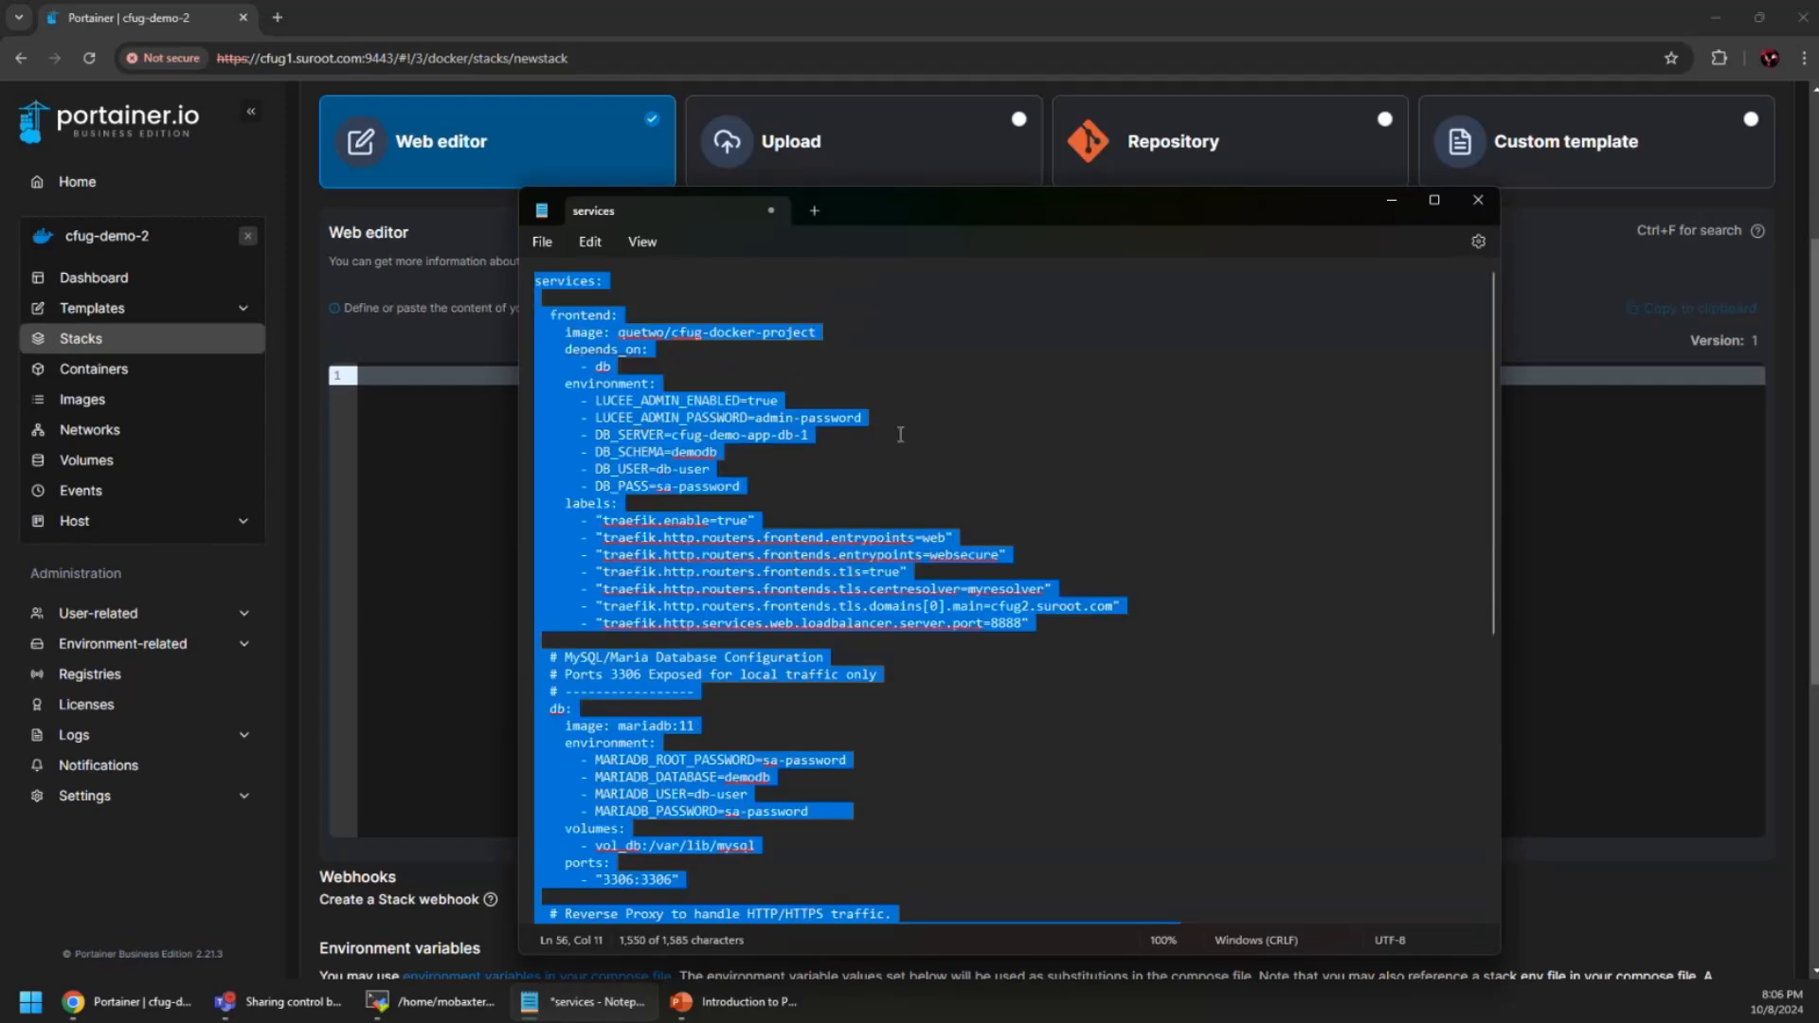
{"action": "left_click", "coordinate": [1390, 207]}
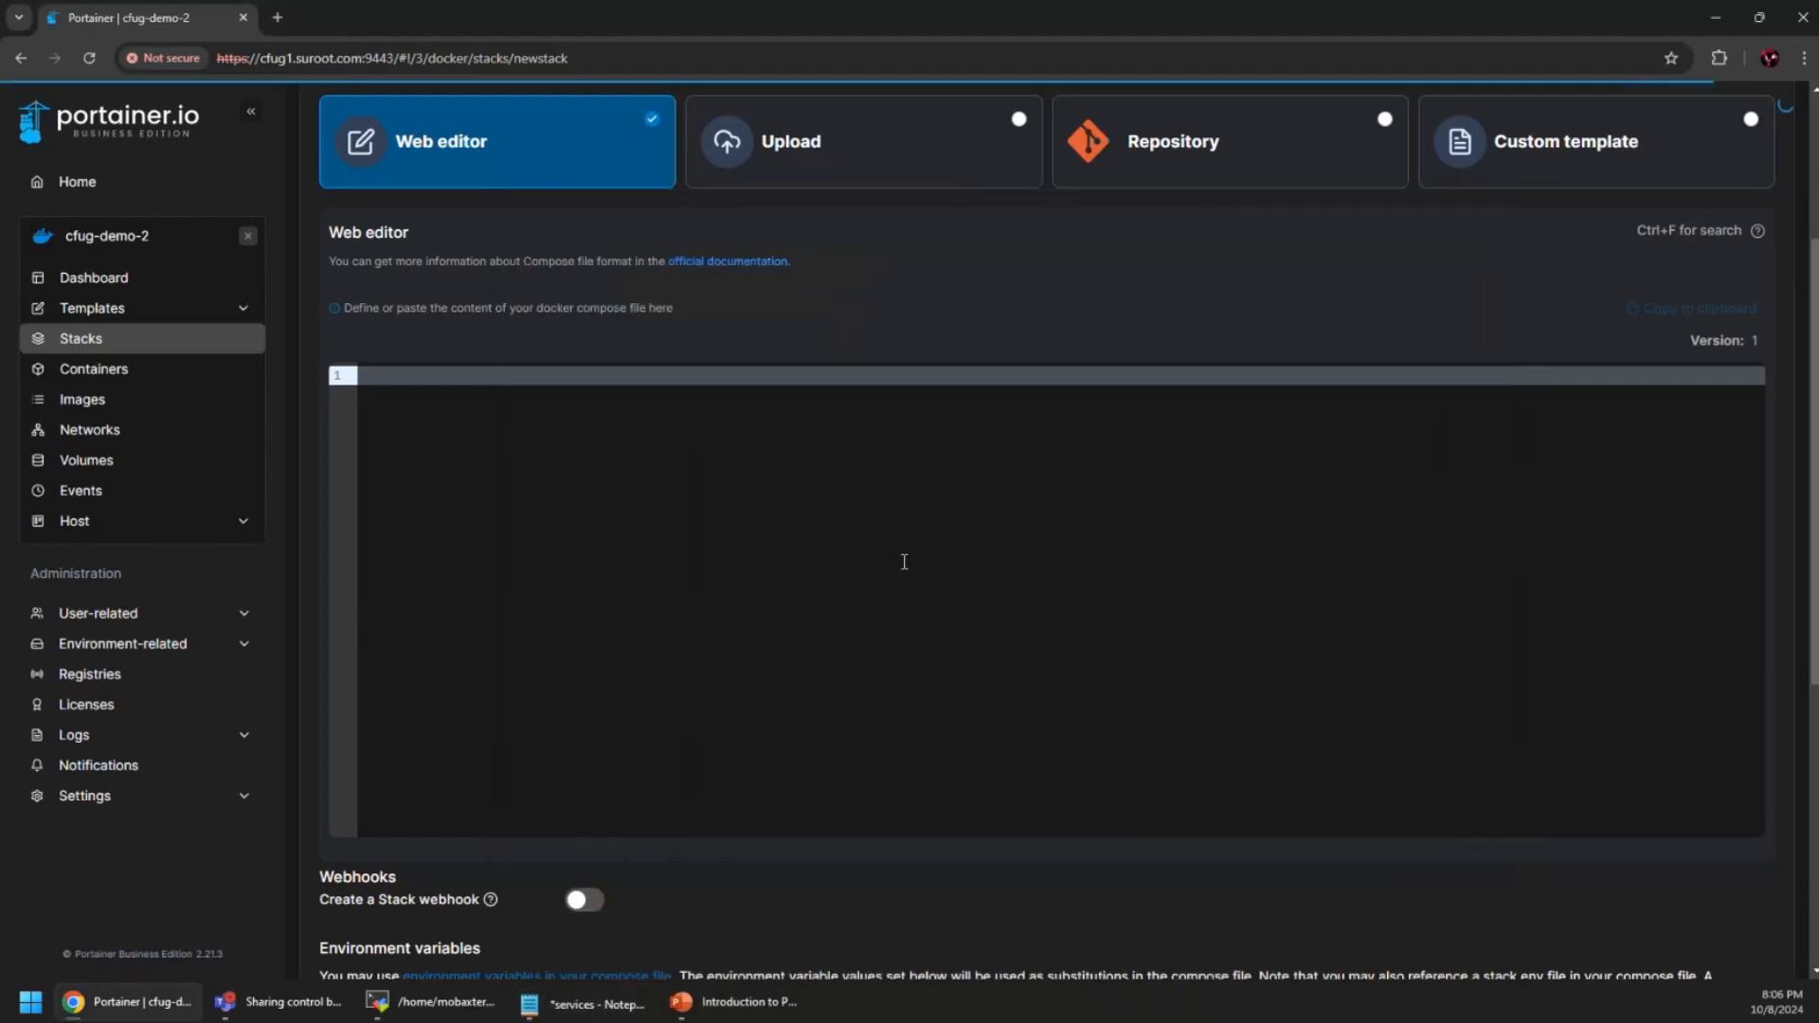
{"action": "left_click", "coordinate": [844, 544]}
{"action": "key", "text": "ctrl+v"}
{"action": "scroll", "coordinate": [806, 618], "scroll_direction": "up", "scroll_amount": 10}
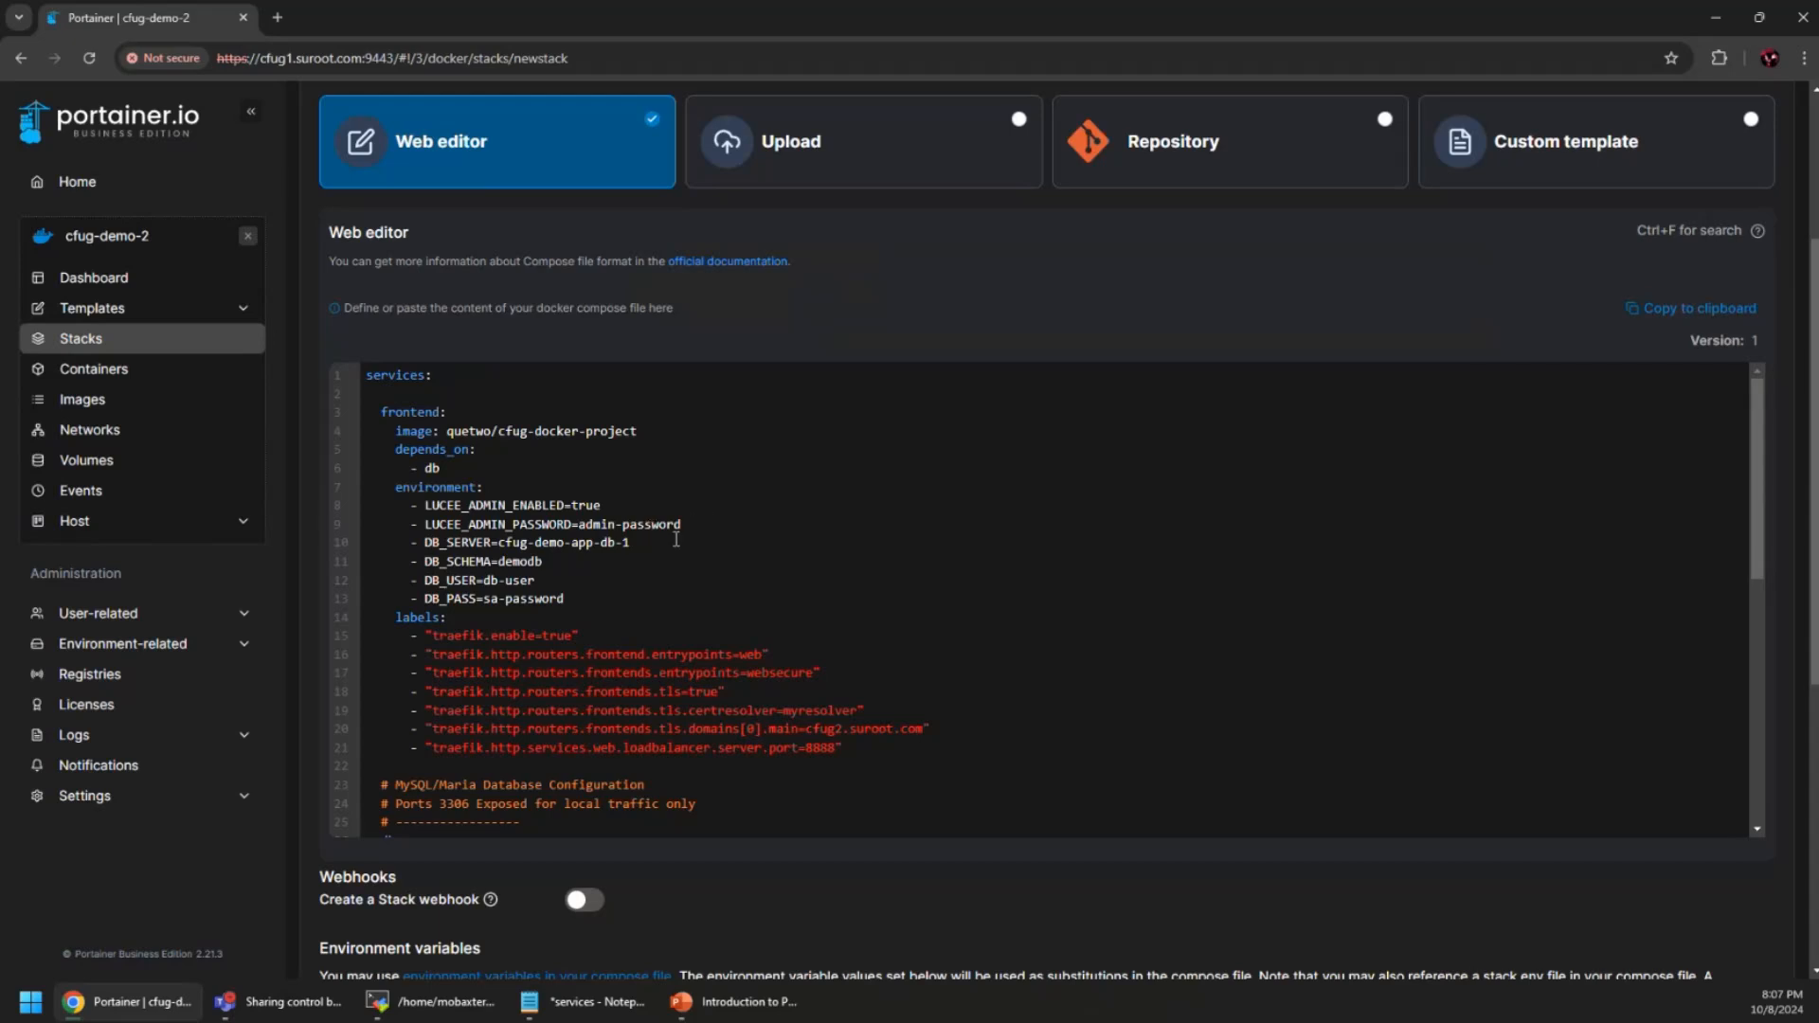
{"action": "scroll", "coordinate": [650, 575], "scroll_direction": "up", "scroll_amount": 1}
On line 10, change the DB_SERVER host from cfug-demo-app to cf-stock-demo-db-1
{"action": "scroll", "coordinate": [650, 575], "scroll_direction": "up", "scroll_amount": 1}
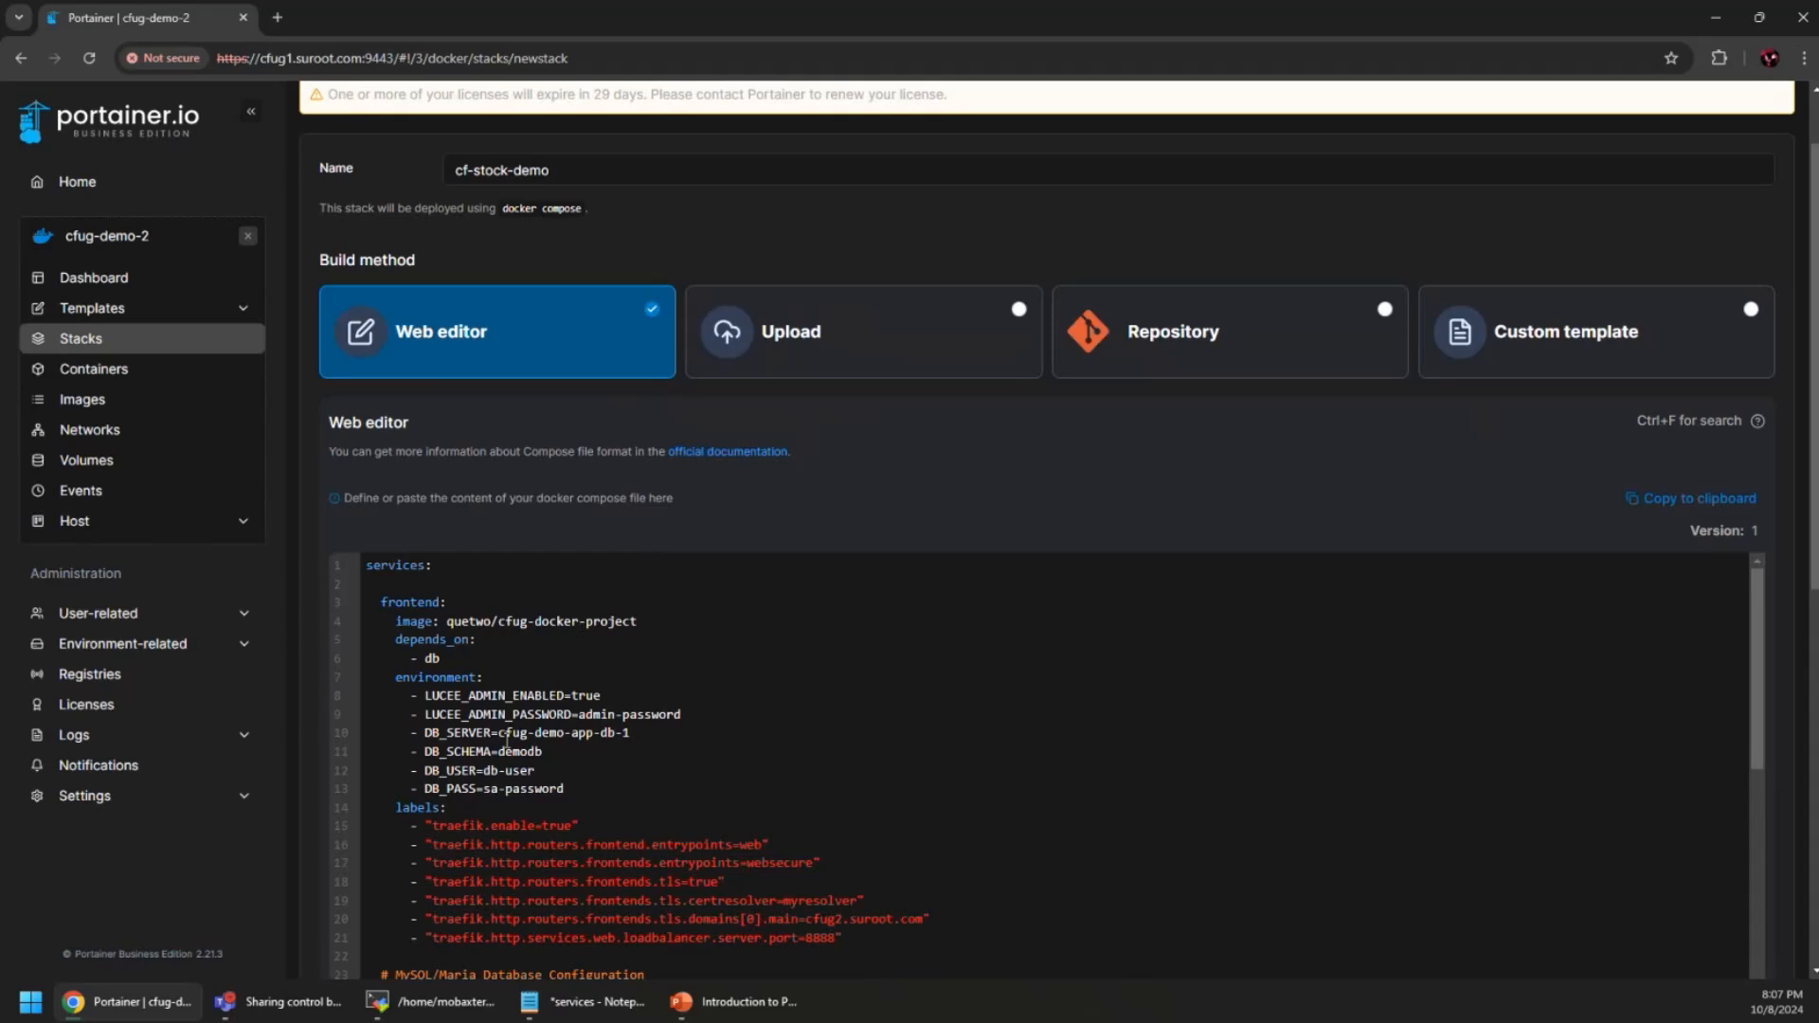
{"action": "left_click_drag", "start_coordinate": [498, 732], "coordinate": [616, 732]}
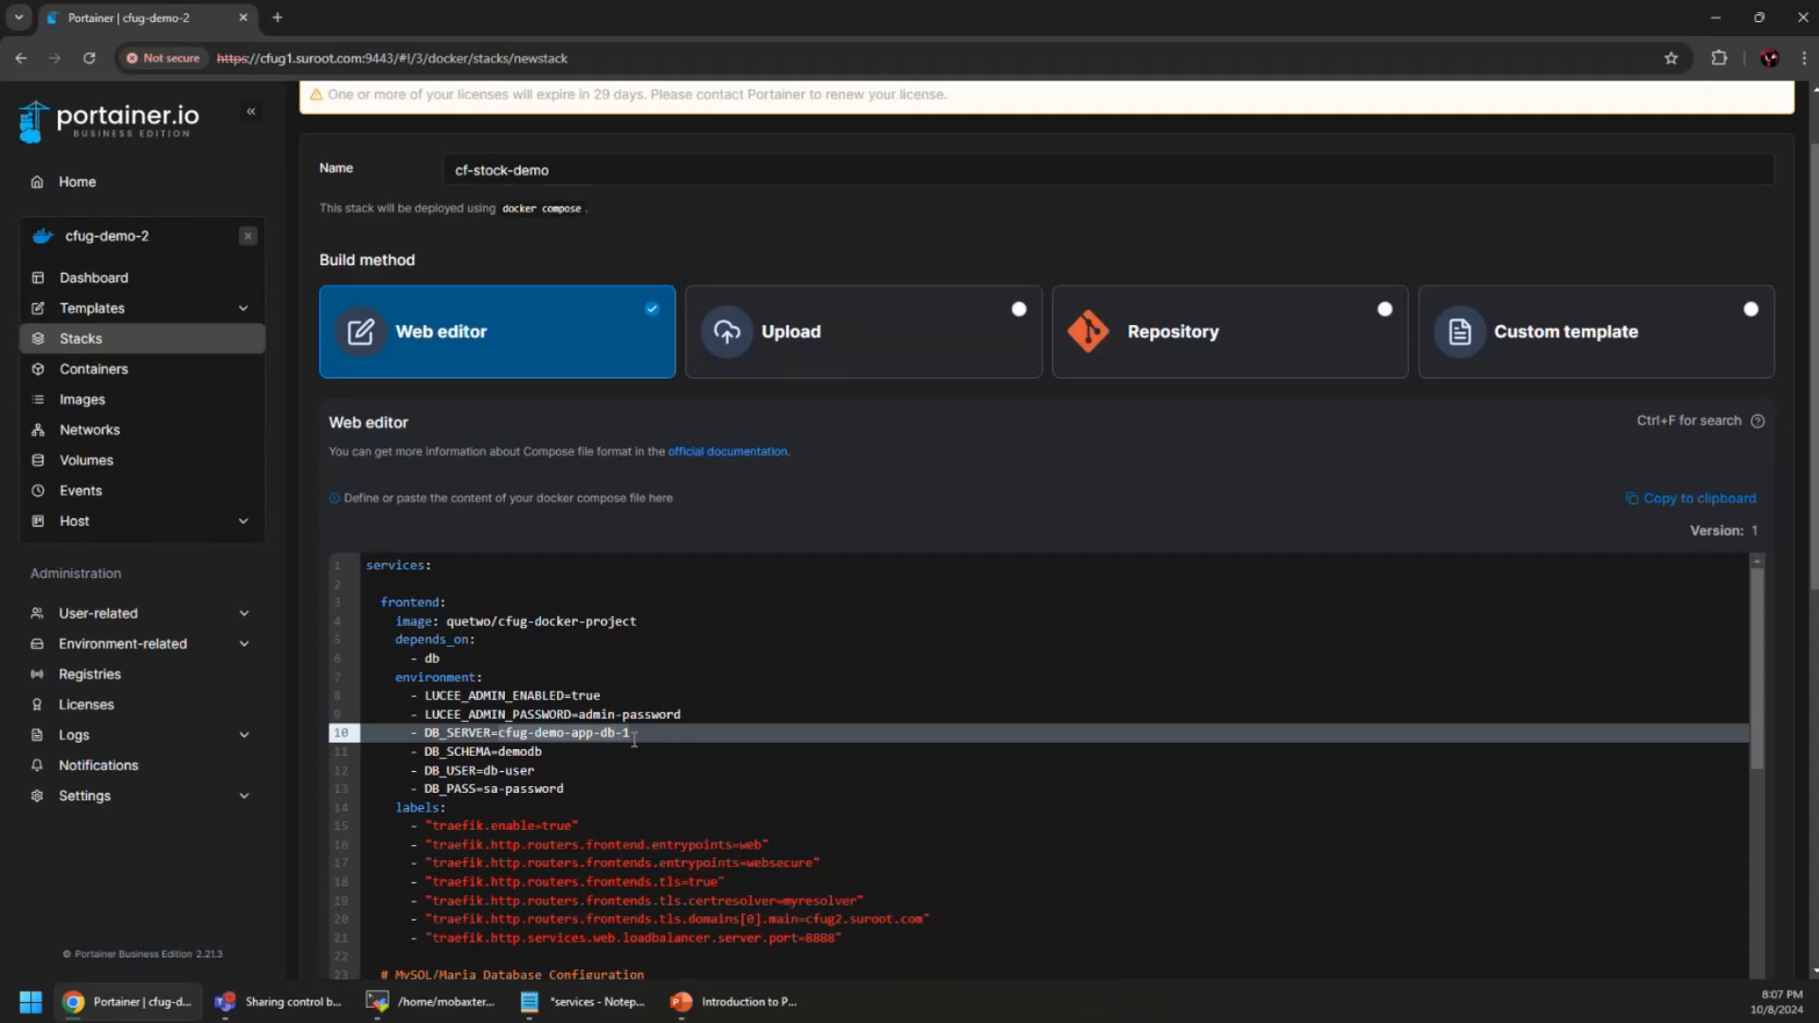
{"action": "left_click", "coordinate": [595, 735]}
{"action": "key", "text": "BackSpace"}
{"action": "key", "text": "BackSpace"}
{"action": "key", "text": "BackSpace"}
{"action": "key", "text": "BackSpace"}
{"action": "key", "text": "BackSpace"}
{"action": "key", "text": "BackSpace"}
{"action": "key", "text": "BackSpace"}
{"action": "key", "text": "BackSpace"}
{"action": "key", "text": "BackSpace"}
{"action": "key", "text": "BackSpace"}
{"action": "key", "text": "BackSpace"}
{"action": "type", "text": "-stock-demo"}
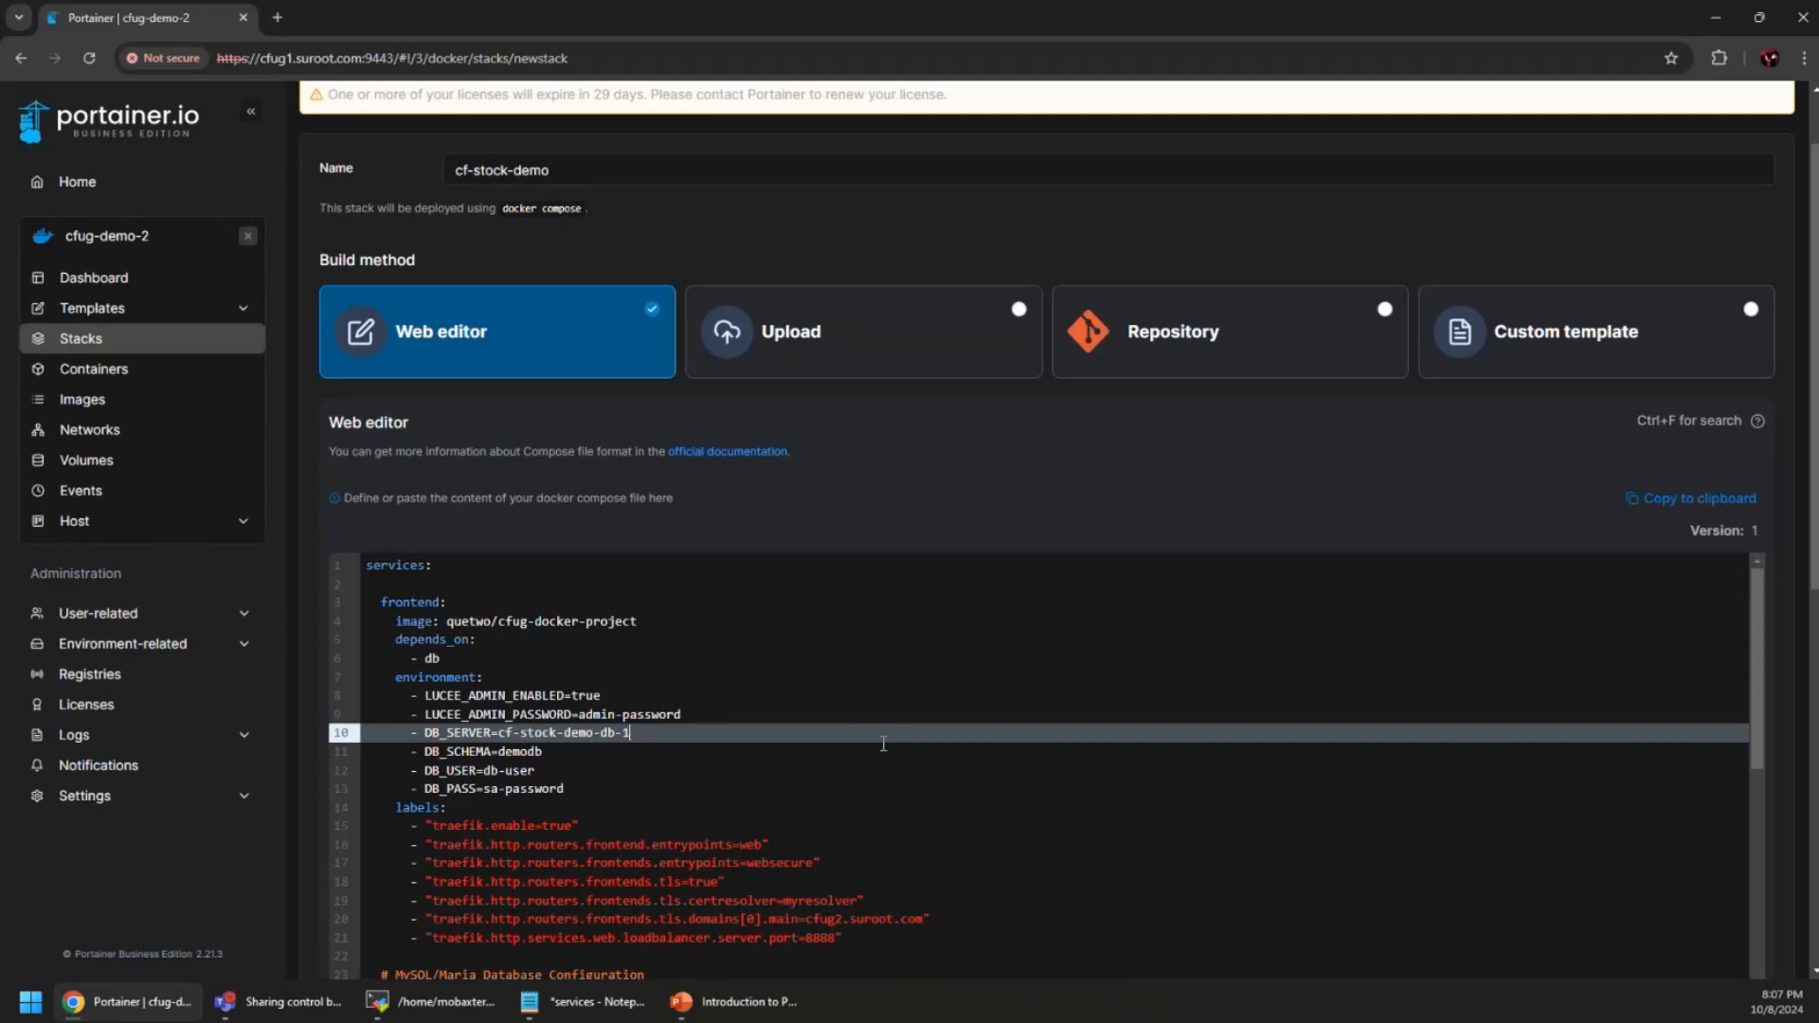
Review the rest of the compose file down to the Access control section
{"action": "scroll", "coordinate": [650, 704], "scroll_direction": "down", "scroll_amount": 4}
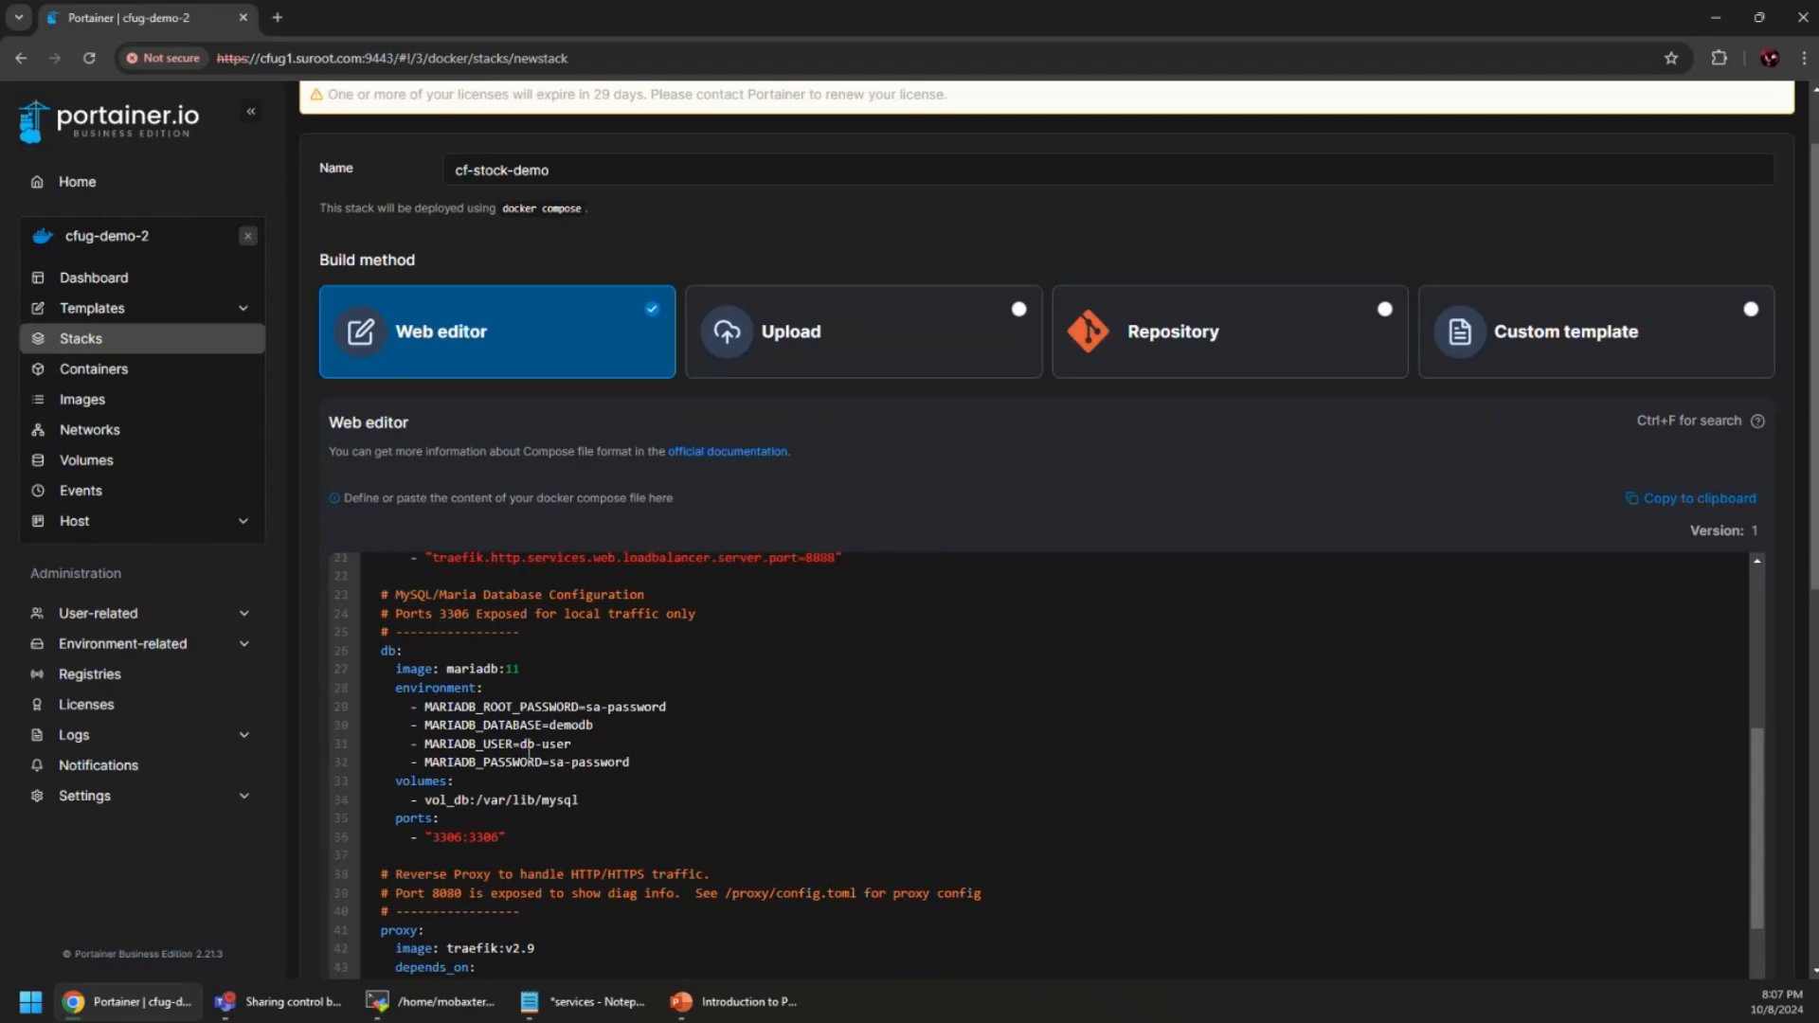
{"action": "scroll", "coordinate": [528, 747], "scroll_direction": "up", "scroll_amount": 4}
{"action": "scroll", "coordinate": [568, 758], "scroll_direction": "down", "scroll_amount": 1}
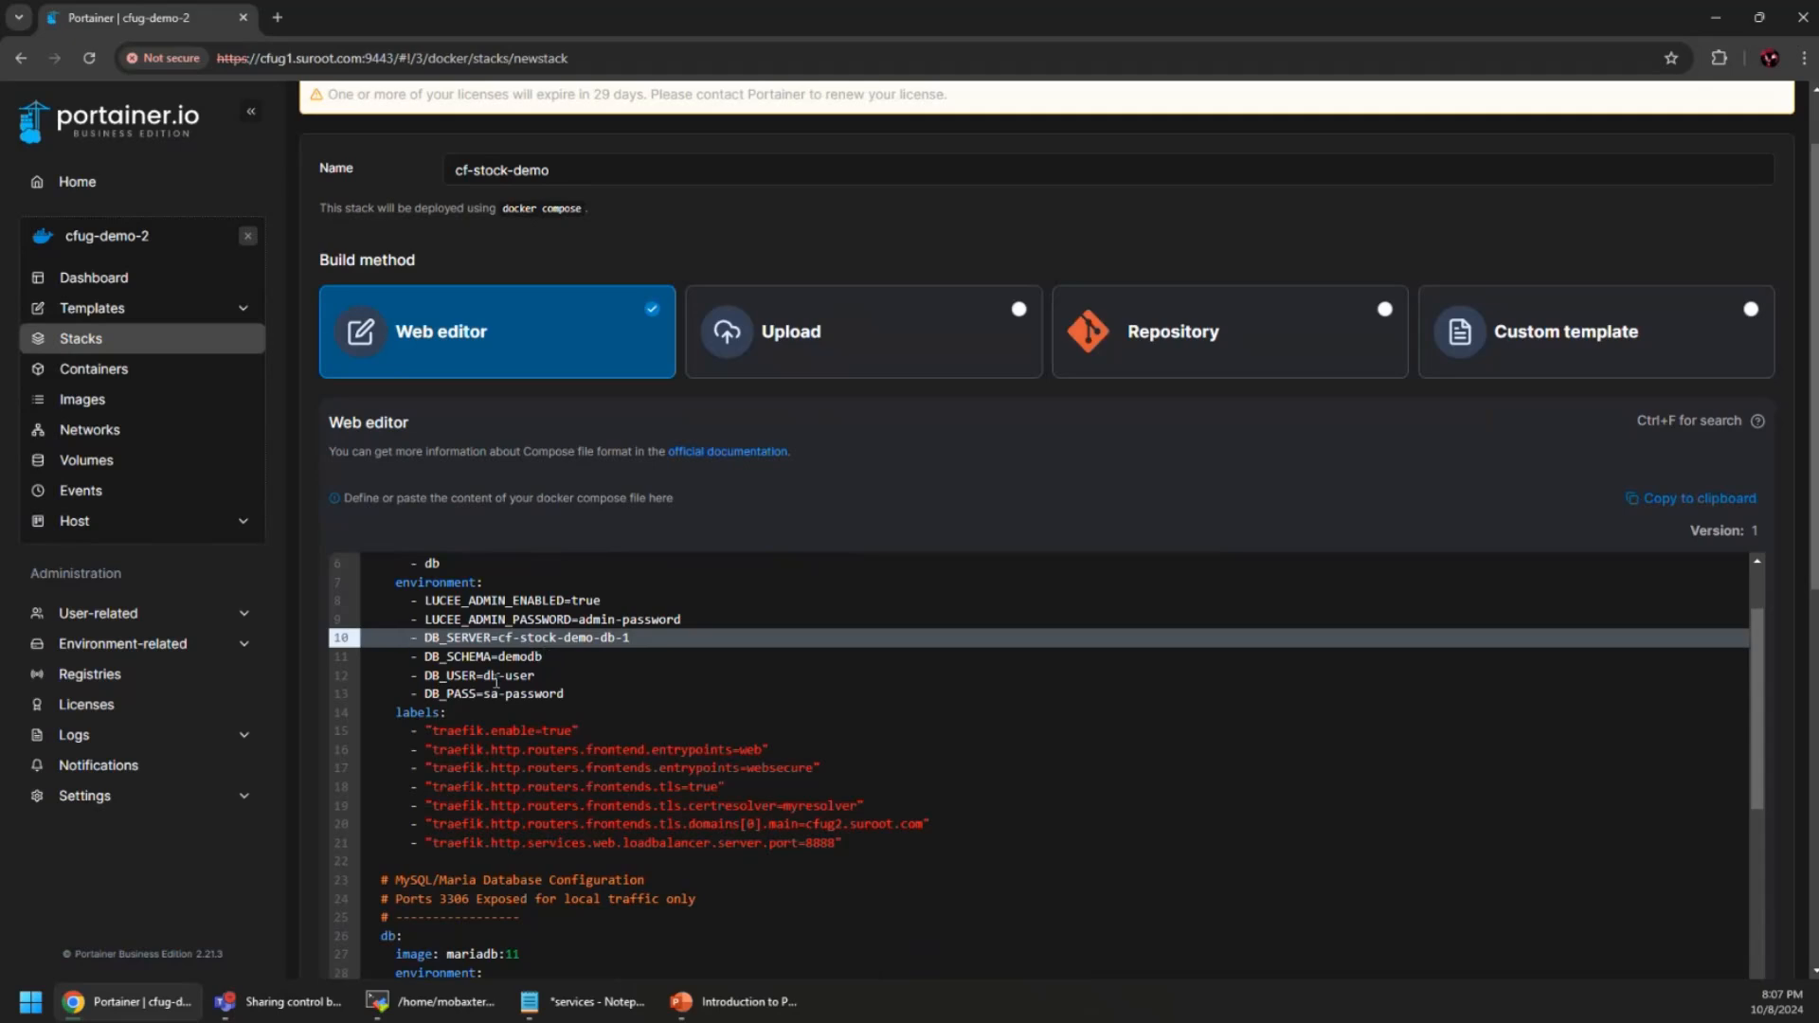
{"action": "scroll", "coordinate": [589, 707], "scroll_direction": "down", "scroll_amount": 3}
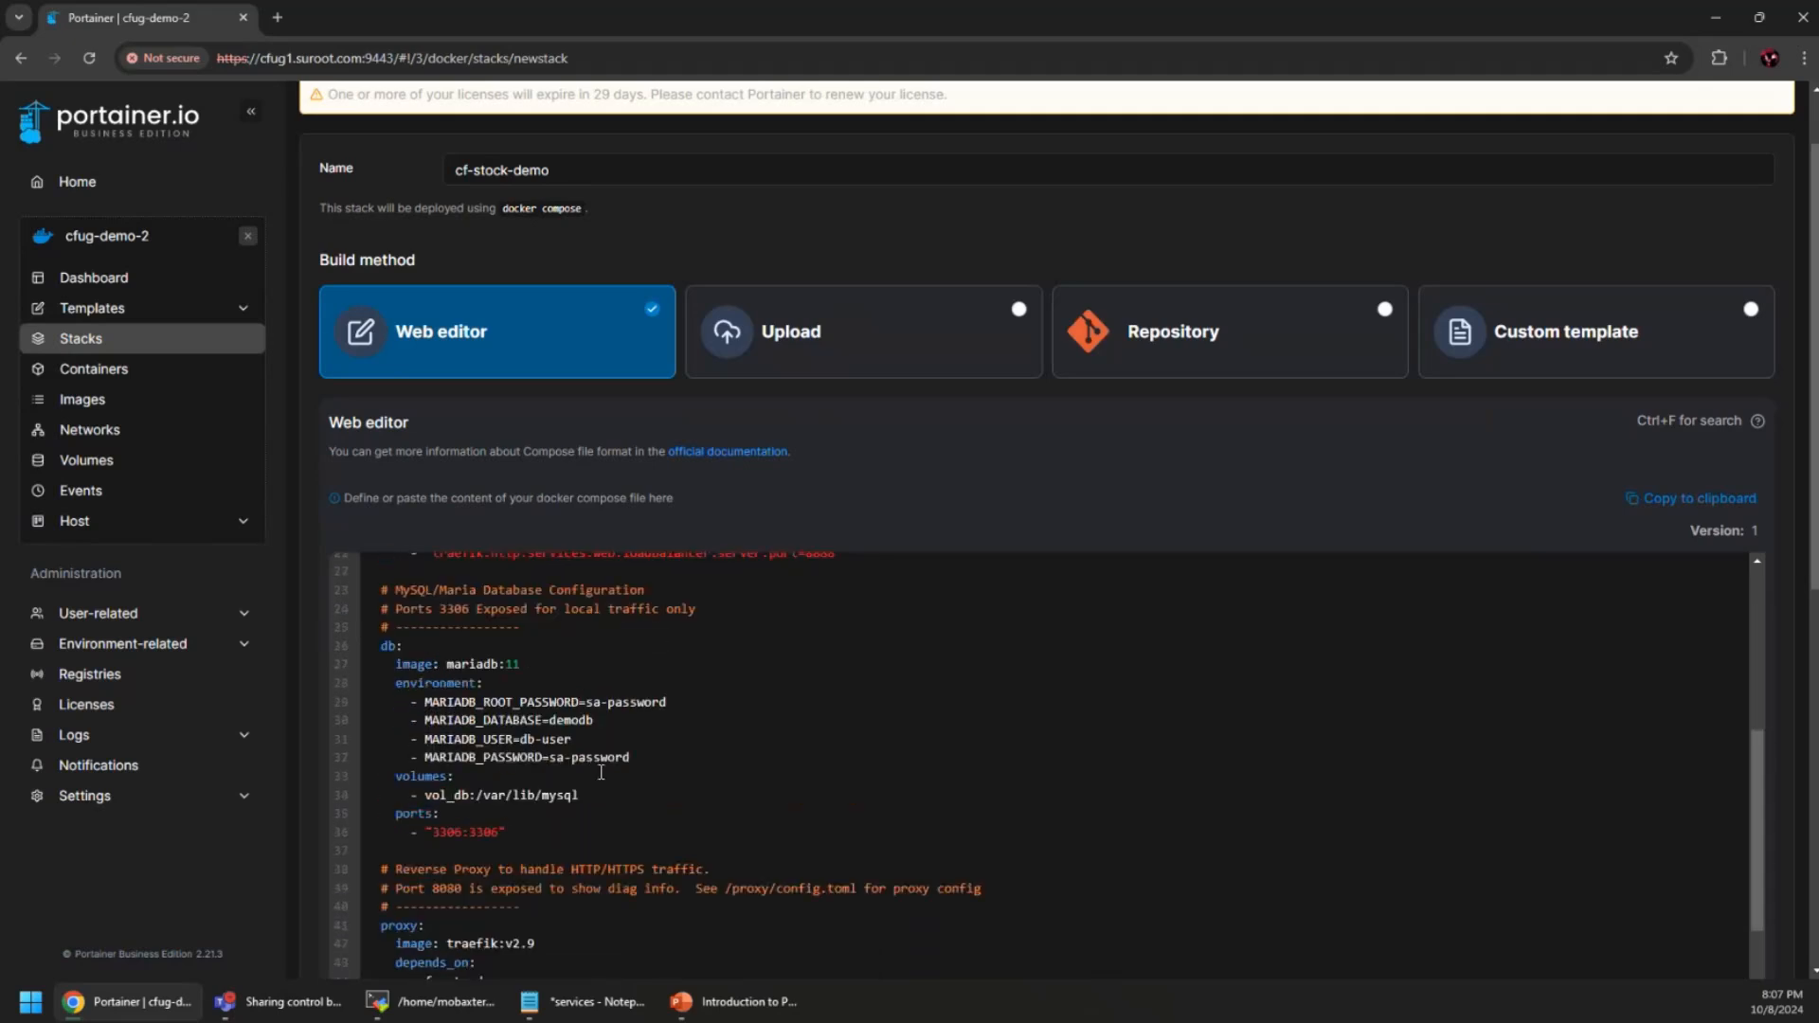
{"action": "scroll", "coordinate": [601, 772], "scroll_direction": "up", "scroll_amount": 2}
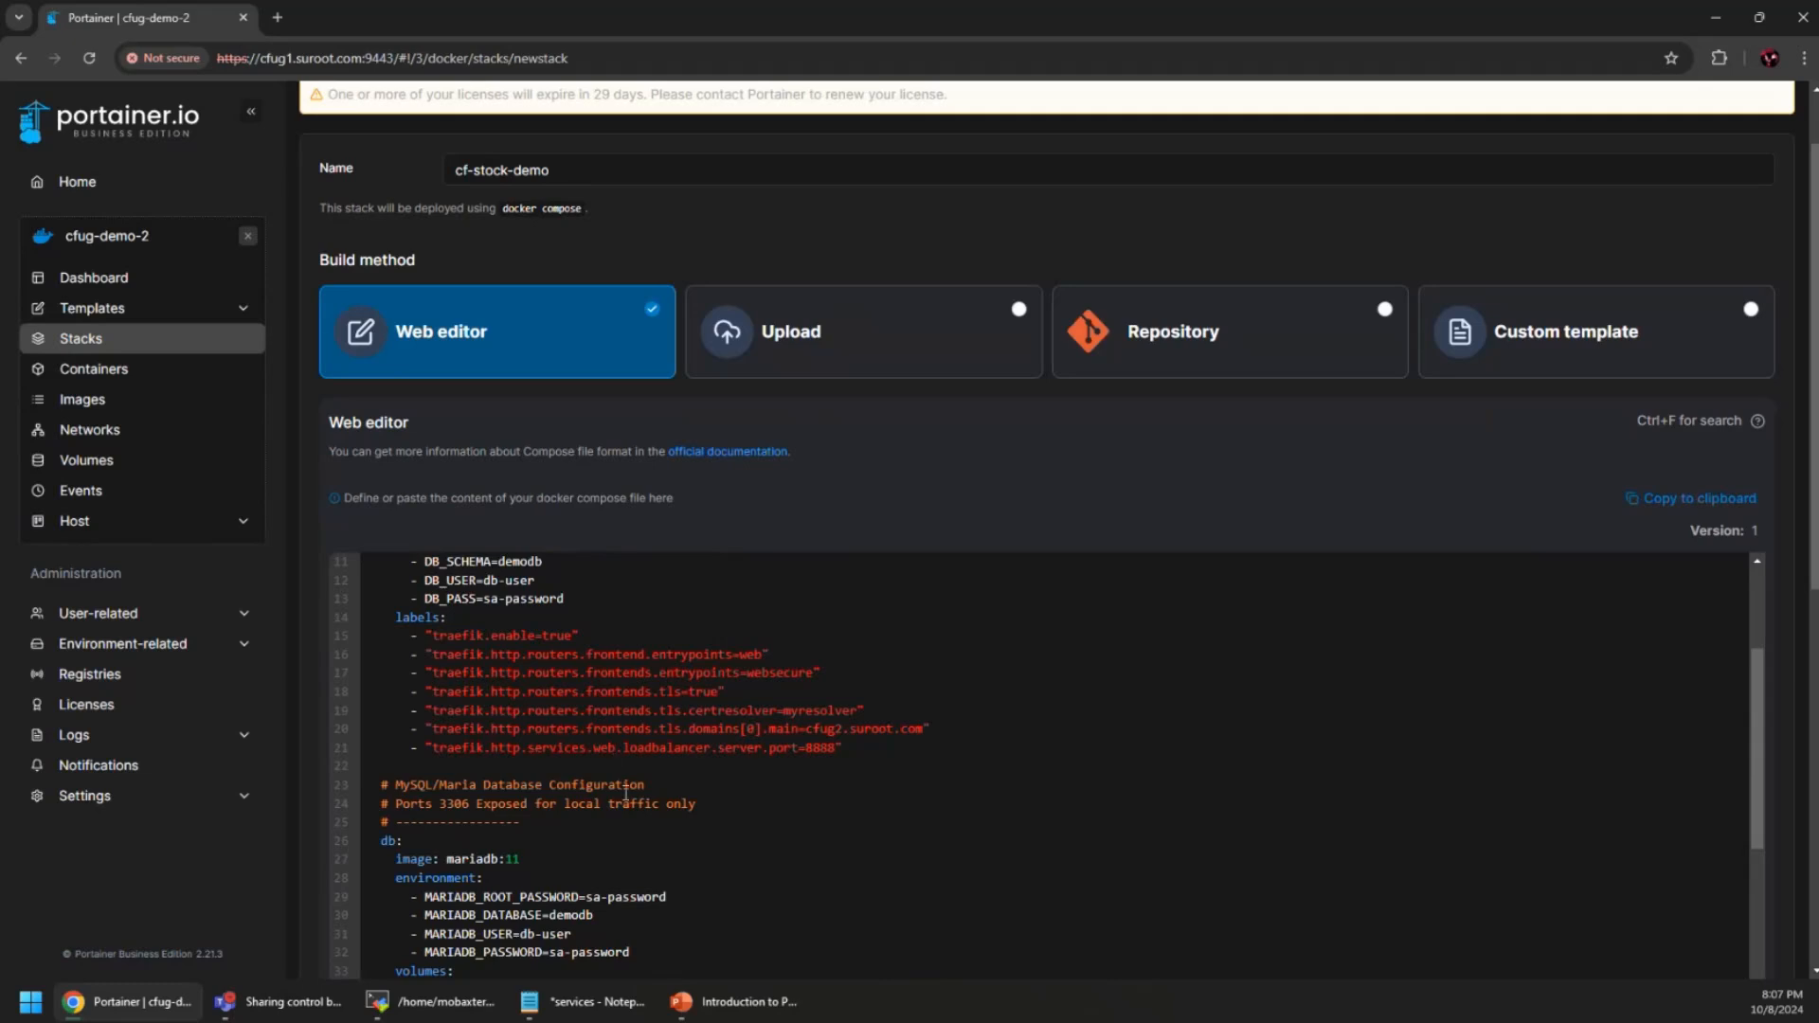
{"action": "scroll", "coordinate": [599, 819], "scroll_direction": "down", "scroll_amount": 2}
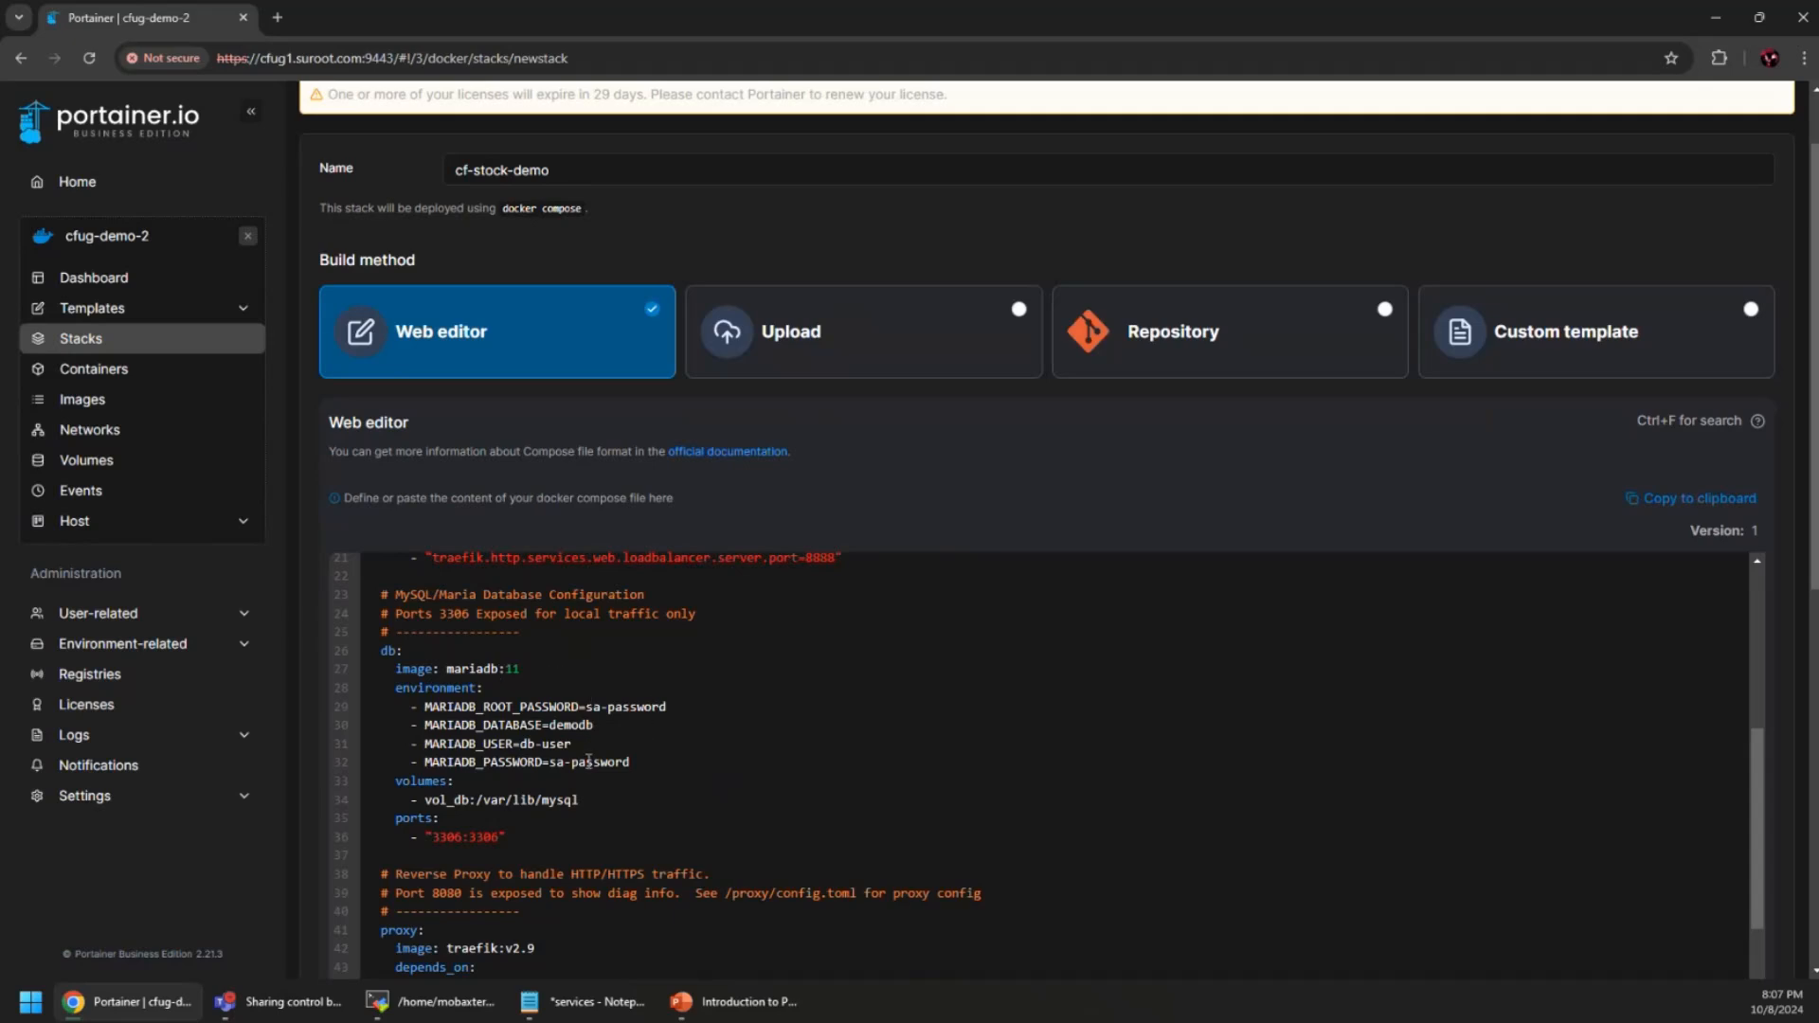
{"action": "scroll", "coordinate": [588, 762], "scroll_direction": "down", "scroll_amount": 5}
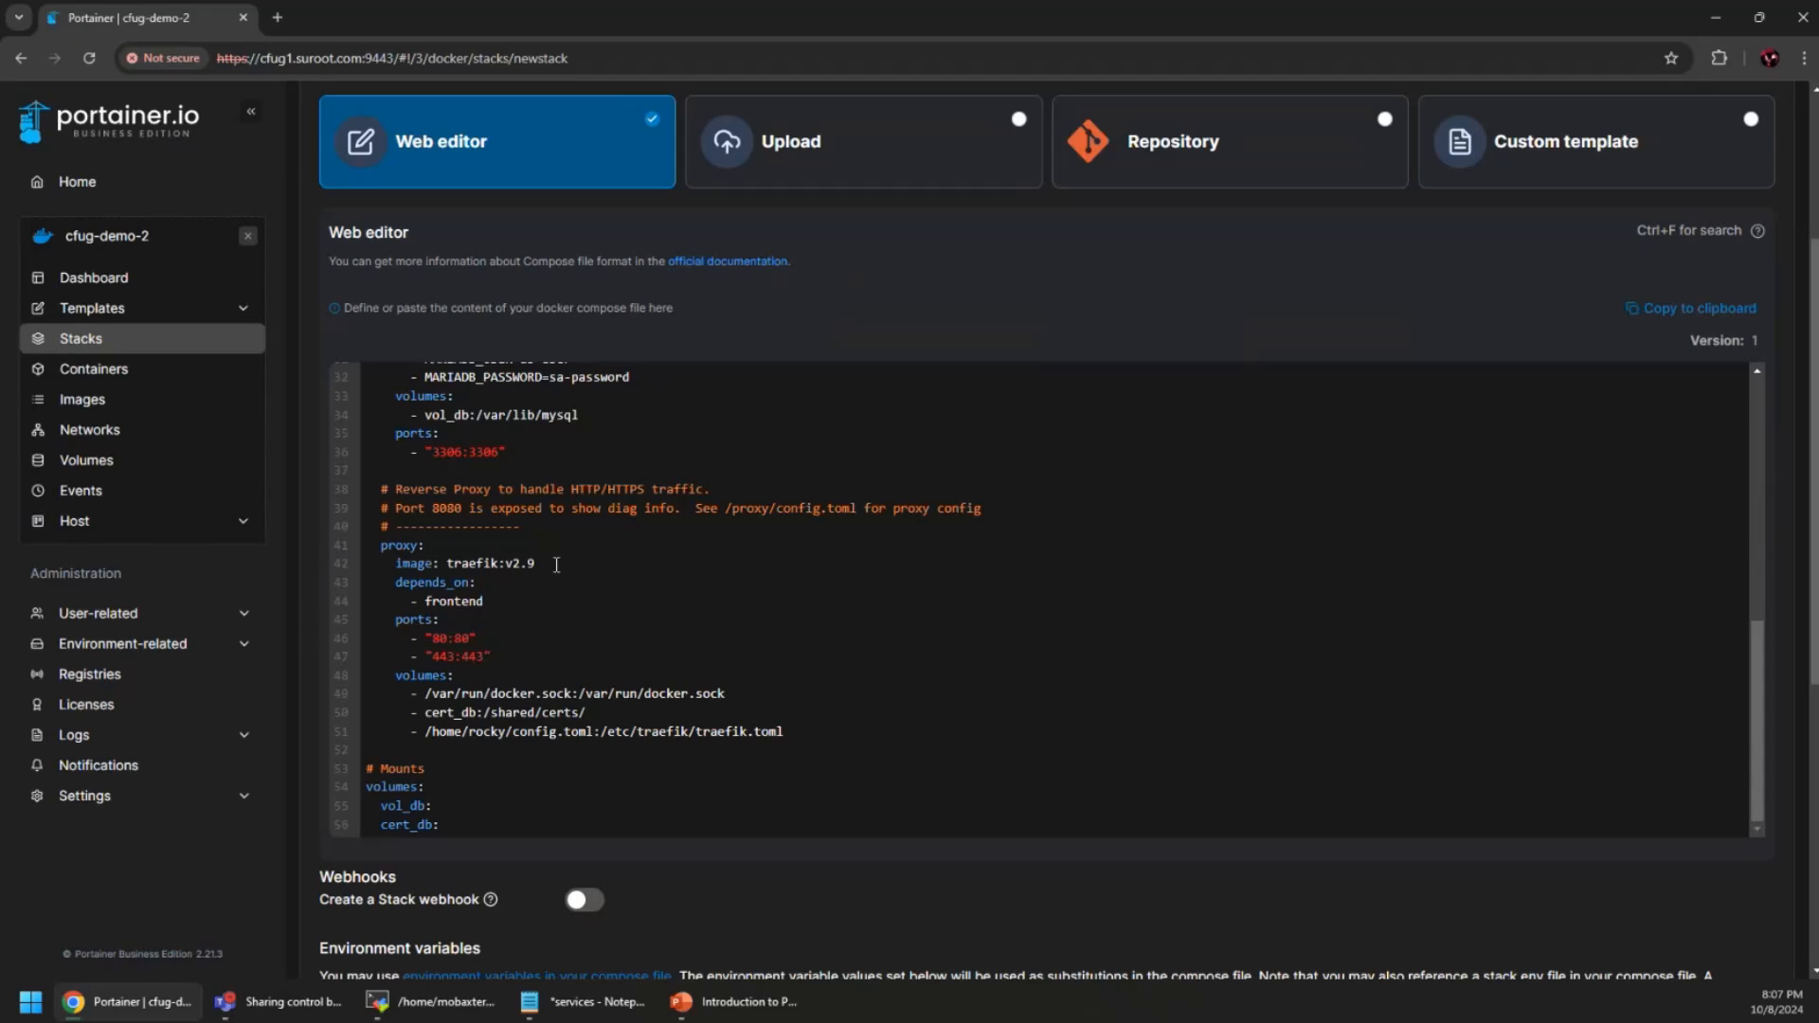
{"action": "scroll", "coordinate": [475, 706], "scroll_direction": "up", "scroll_amount": 3}
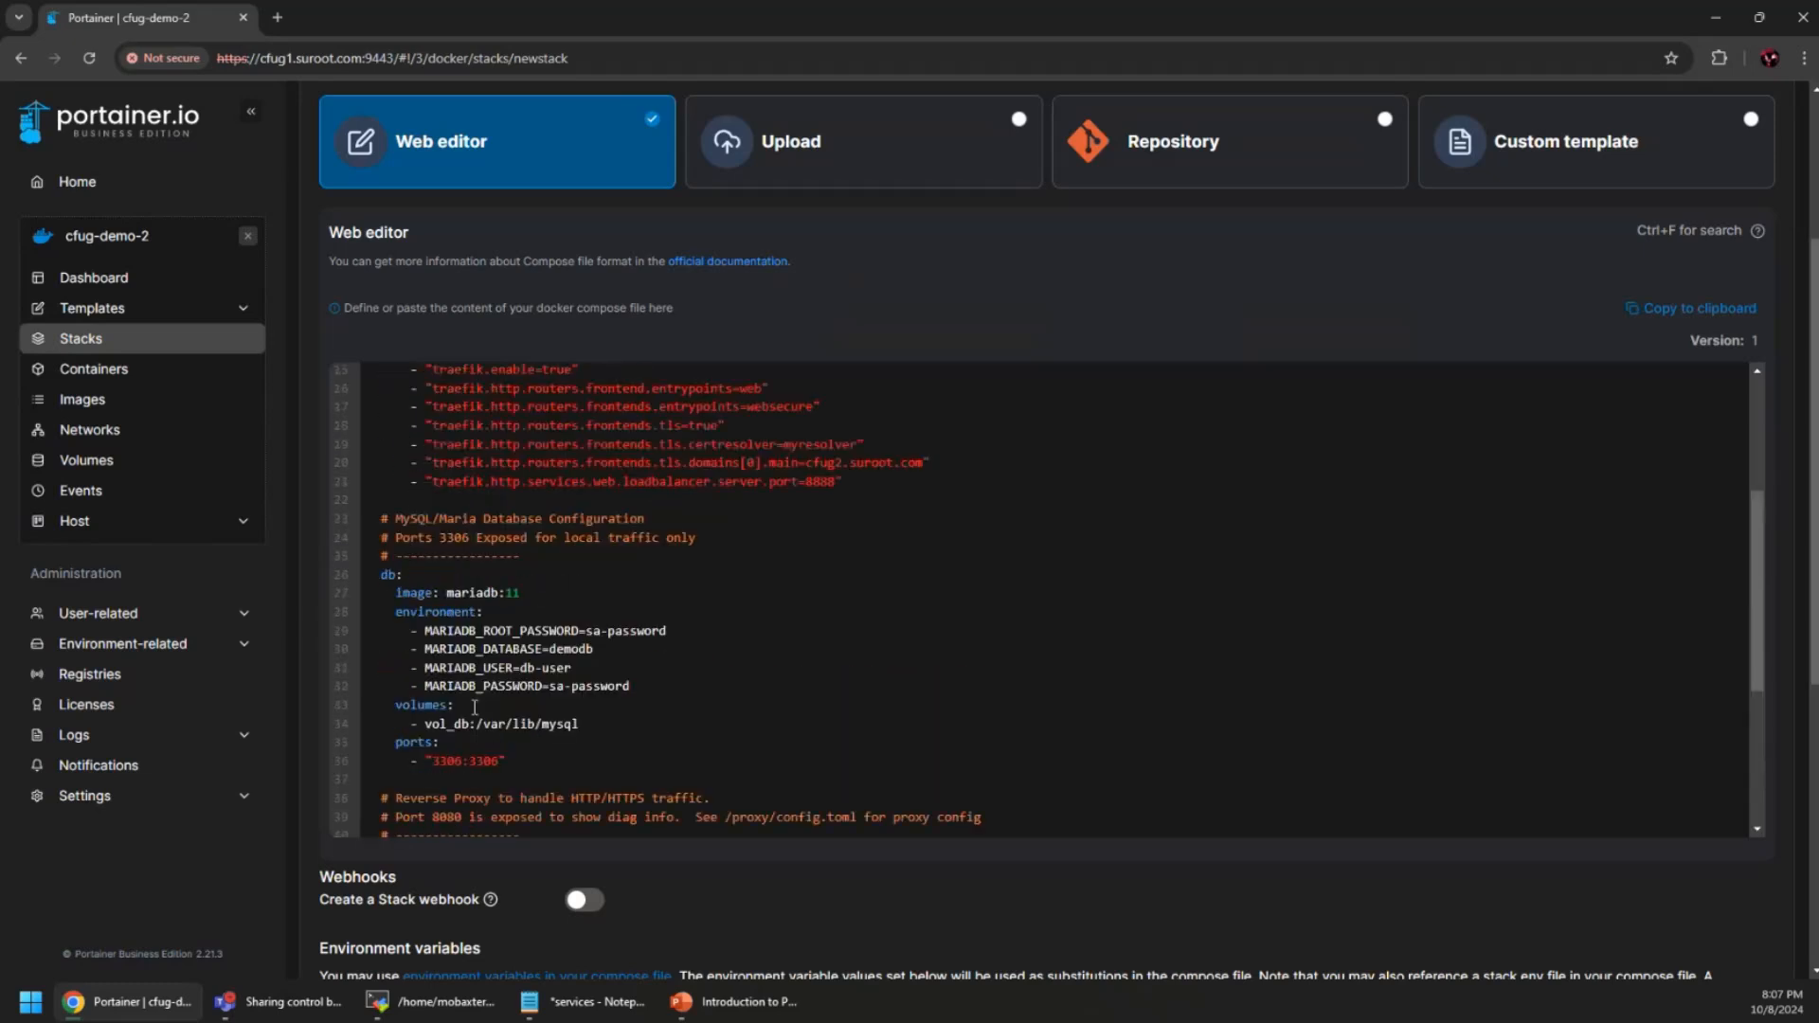
{"action": "scroll", "coordinate": [475, 706], "scroll_direction": "up", "scroll_amount": 3}
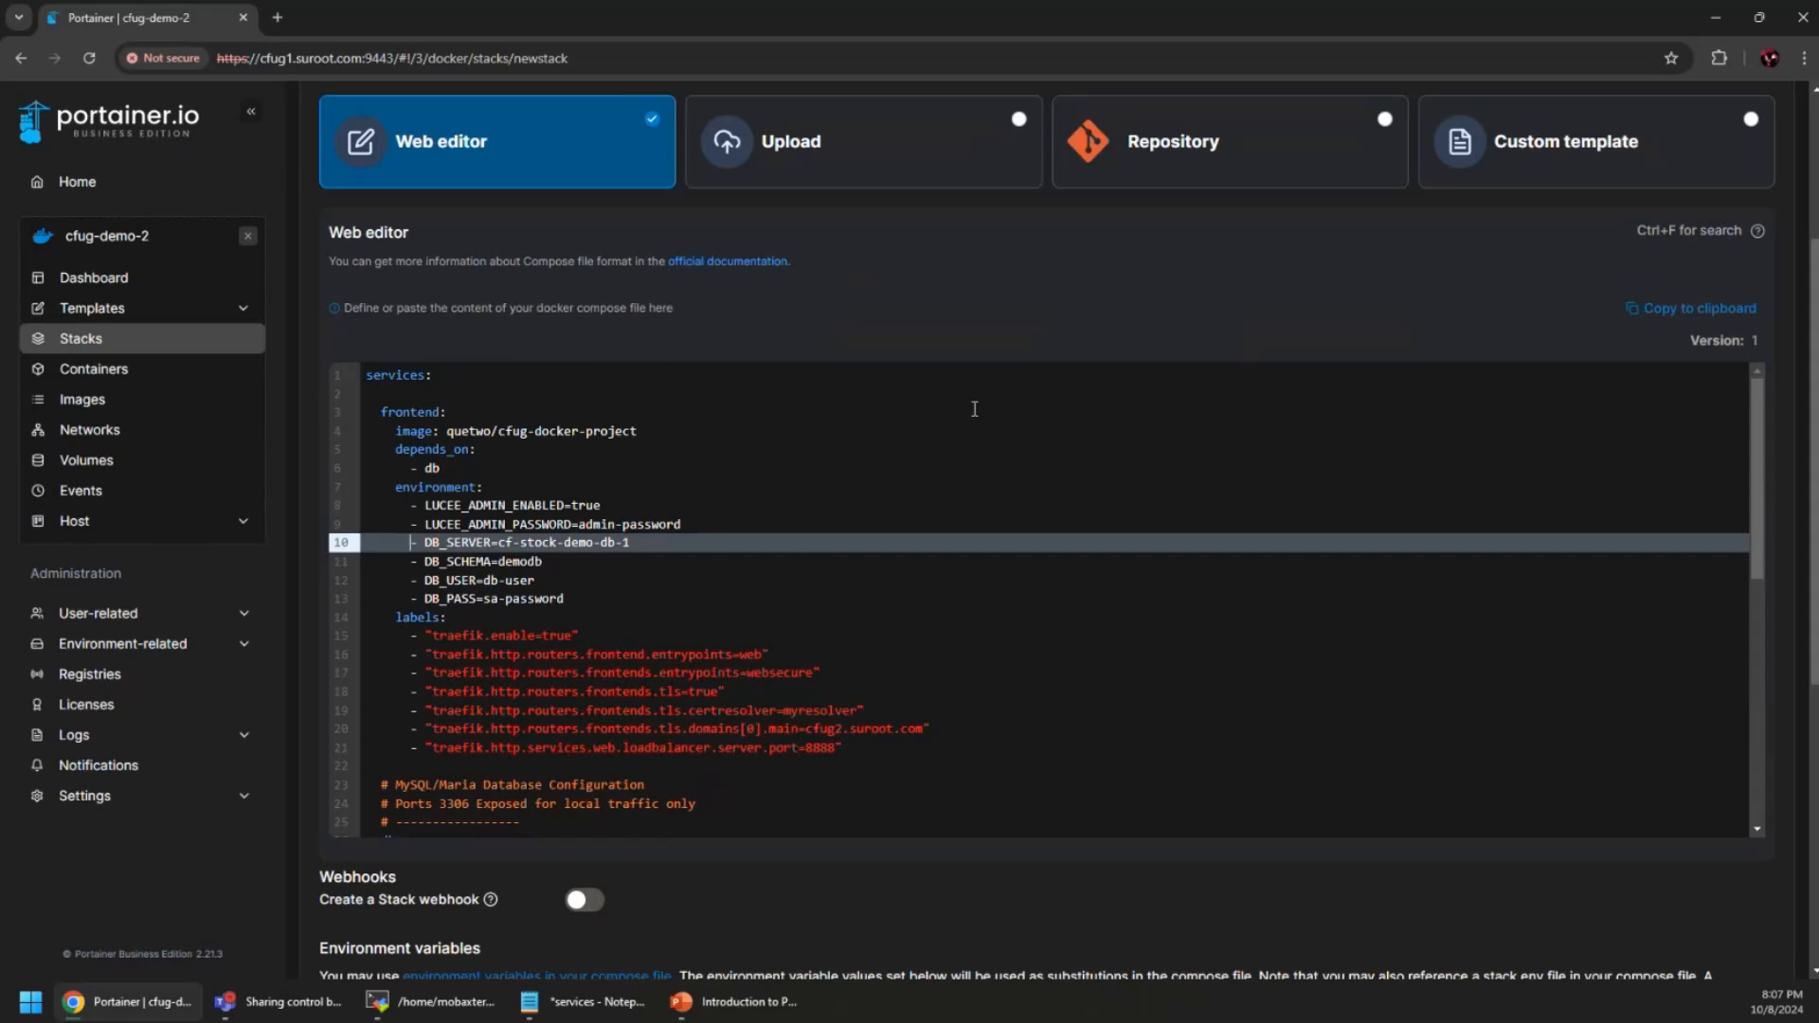
{"action": "scroll", "coordinate": [900, 326], "scroll_direction": "up", "scroll_amount": 1}
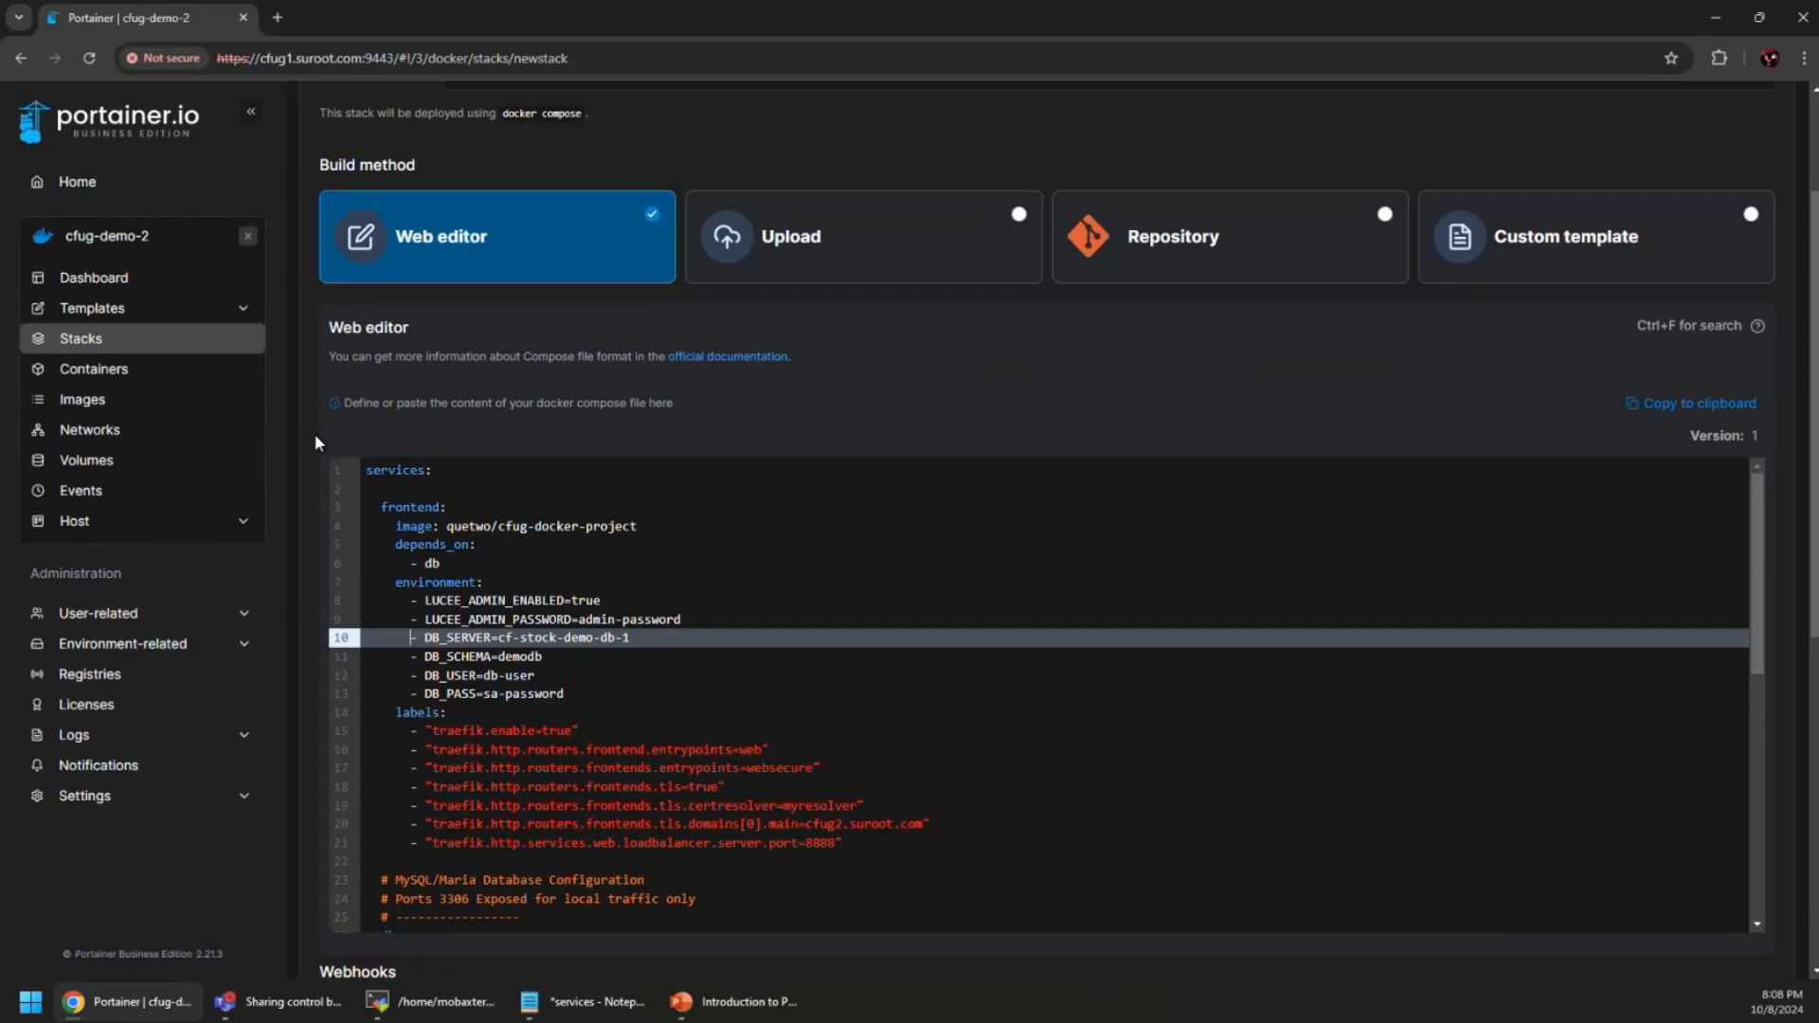
{"action": "scroll", "coordinate": [311, 444], "scroll_direction": "down", "scroll_amount": 5}
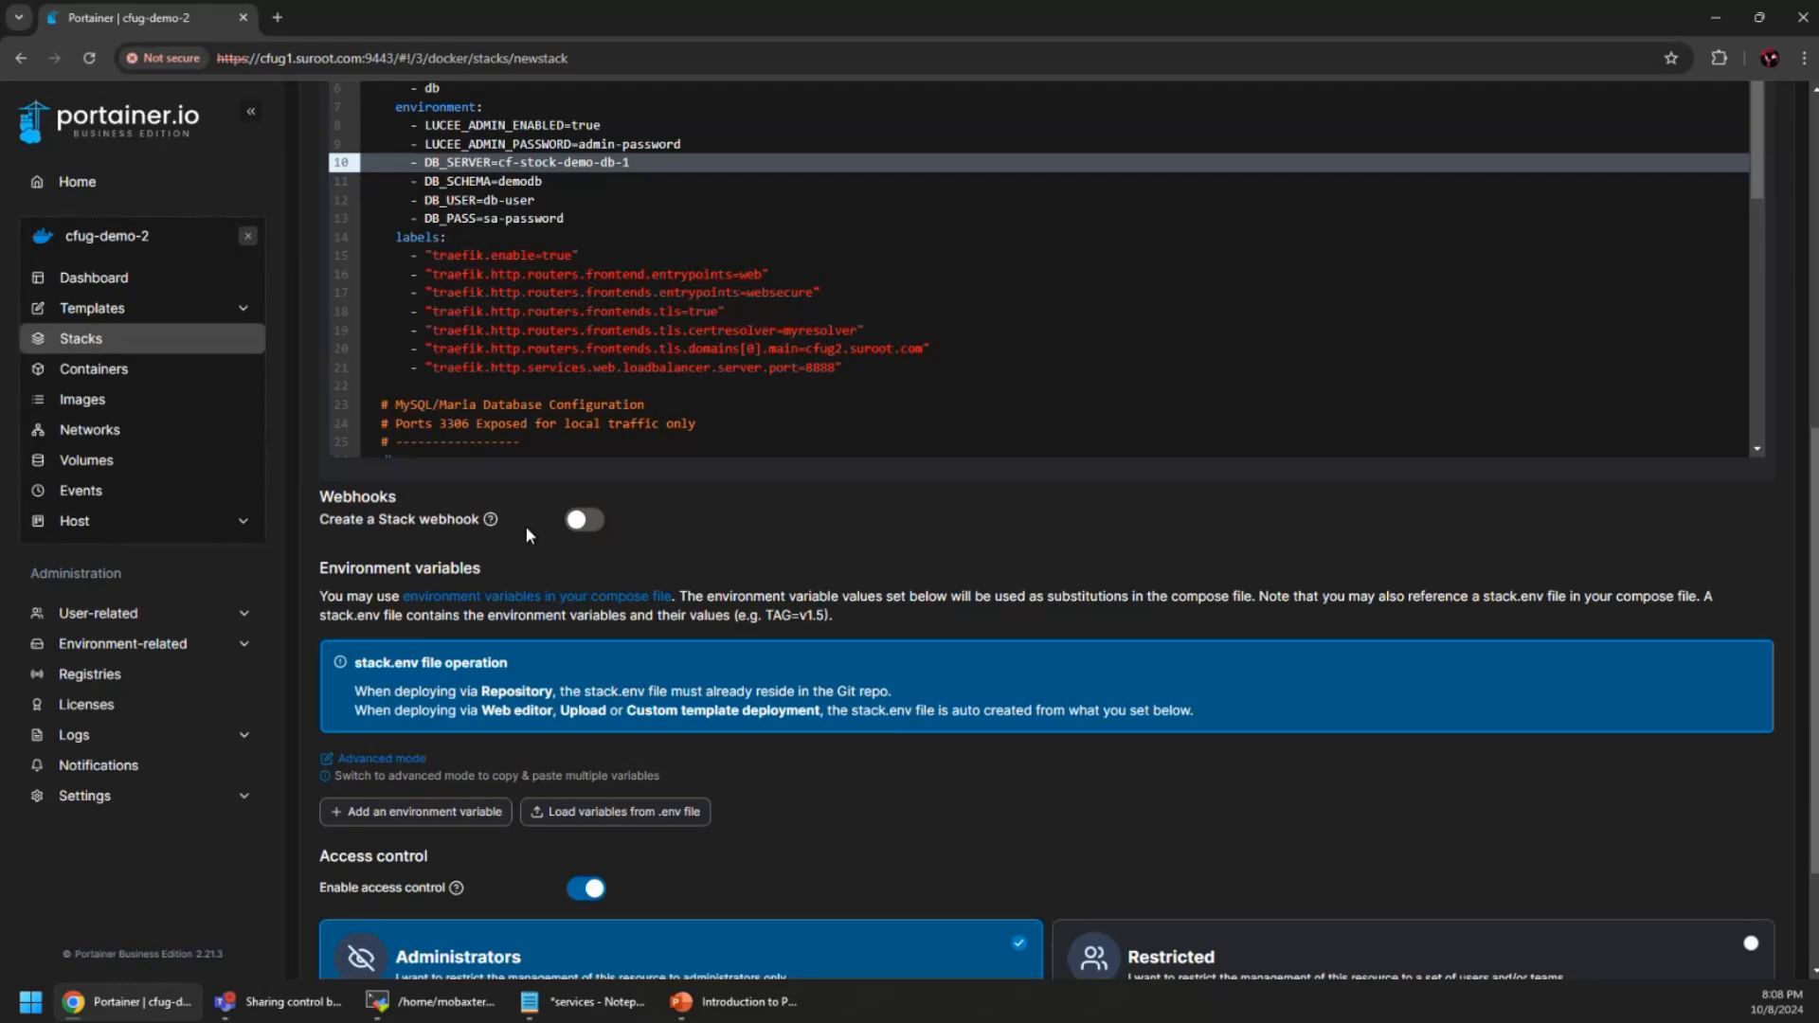
Deploy the cf-stock-demo stack and return to the Stacks list once deployment finishes
{"action": "scroll", "coordinate": [528, 535], "scroll_direction": "down", "scroll_amount": 1}
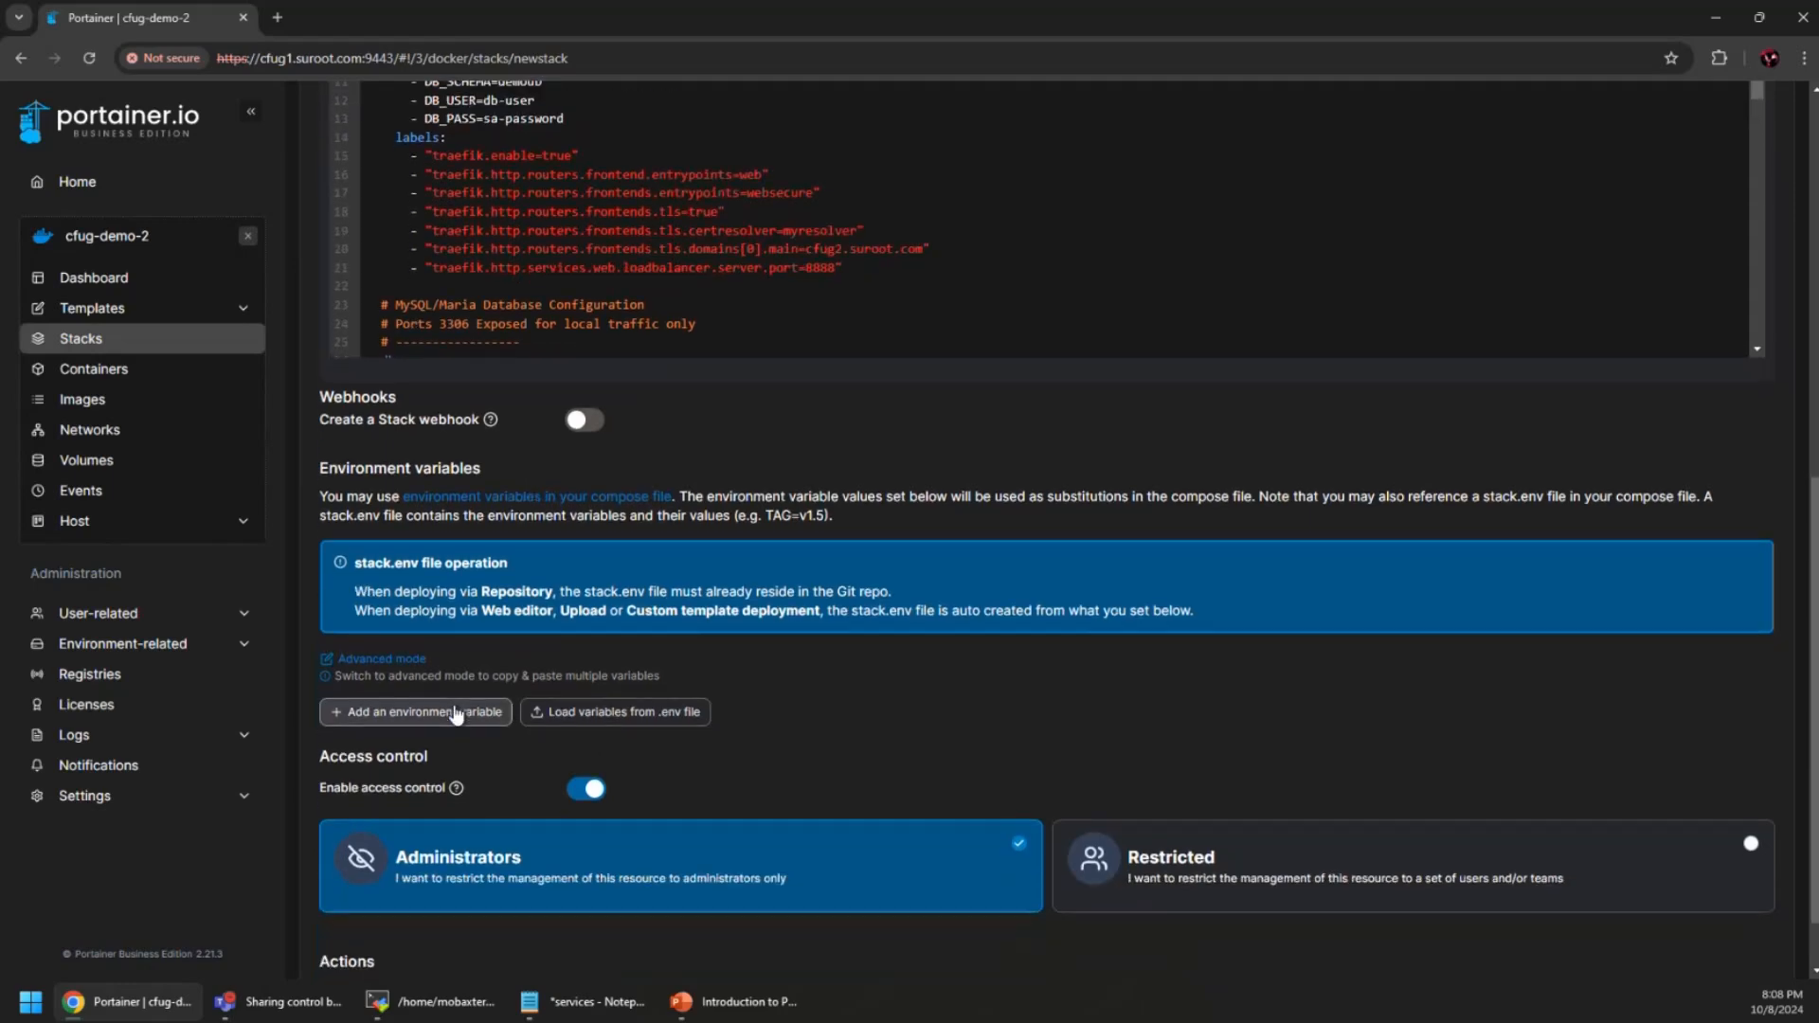
{"action": "scroll", "coordinate": [456, 715], "scroll_direction": "down", "scroll_amount": 1}
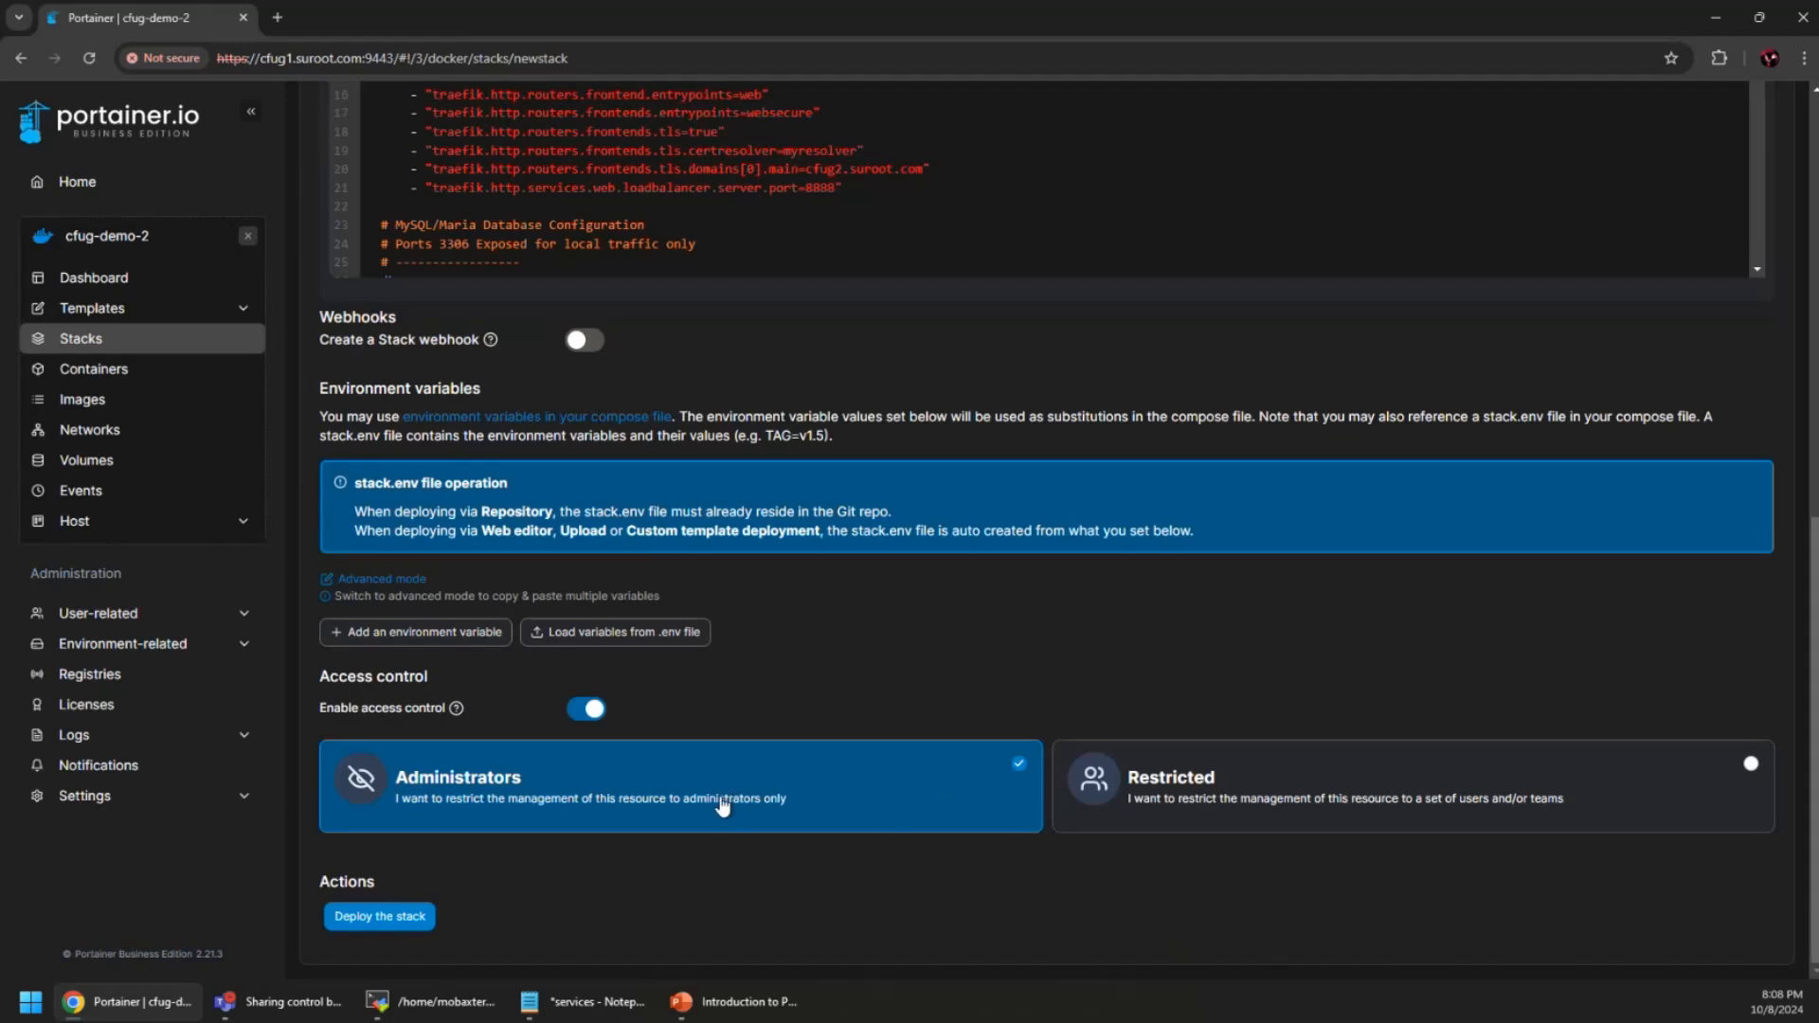
{"action": "left_click", "coordinate": [380, 916]}
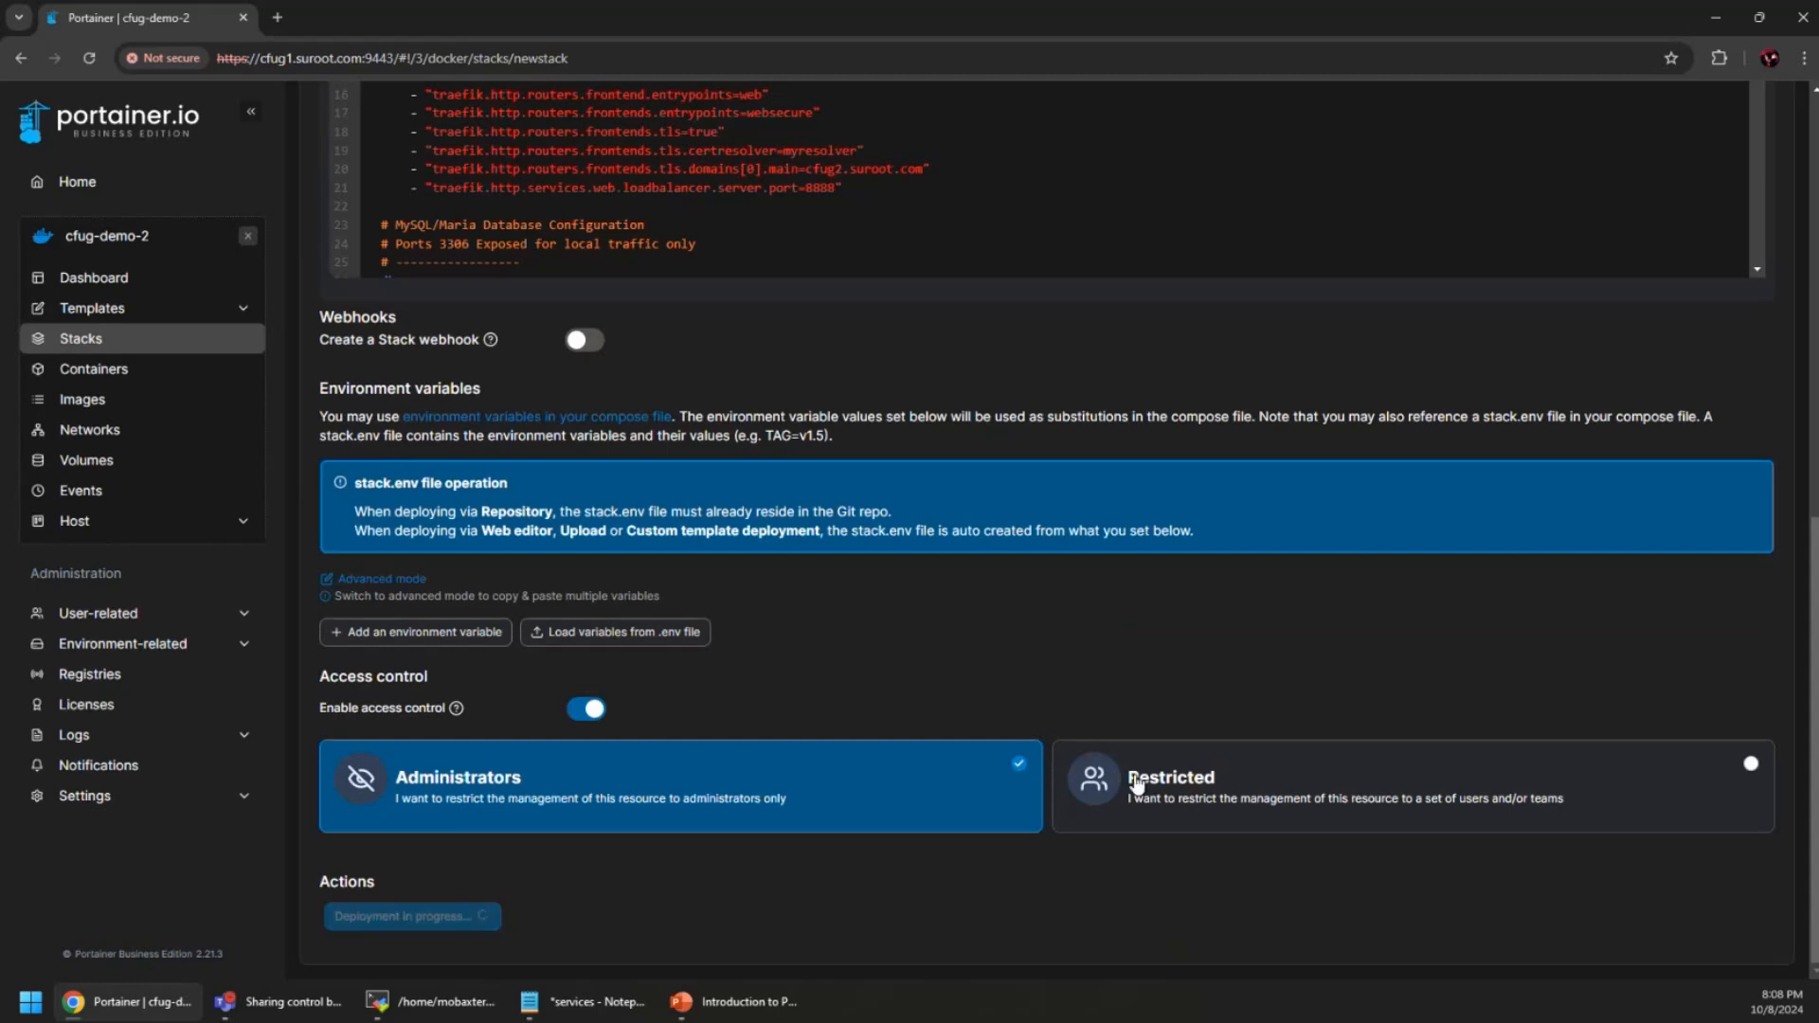
{"action": "scroll", "coordinate": [1137, 785], "scroll_direction": "up", "scroll_amount": 9}
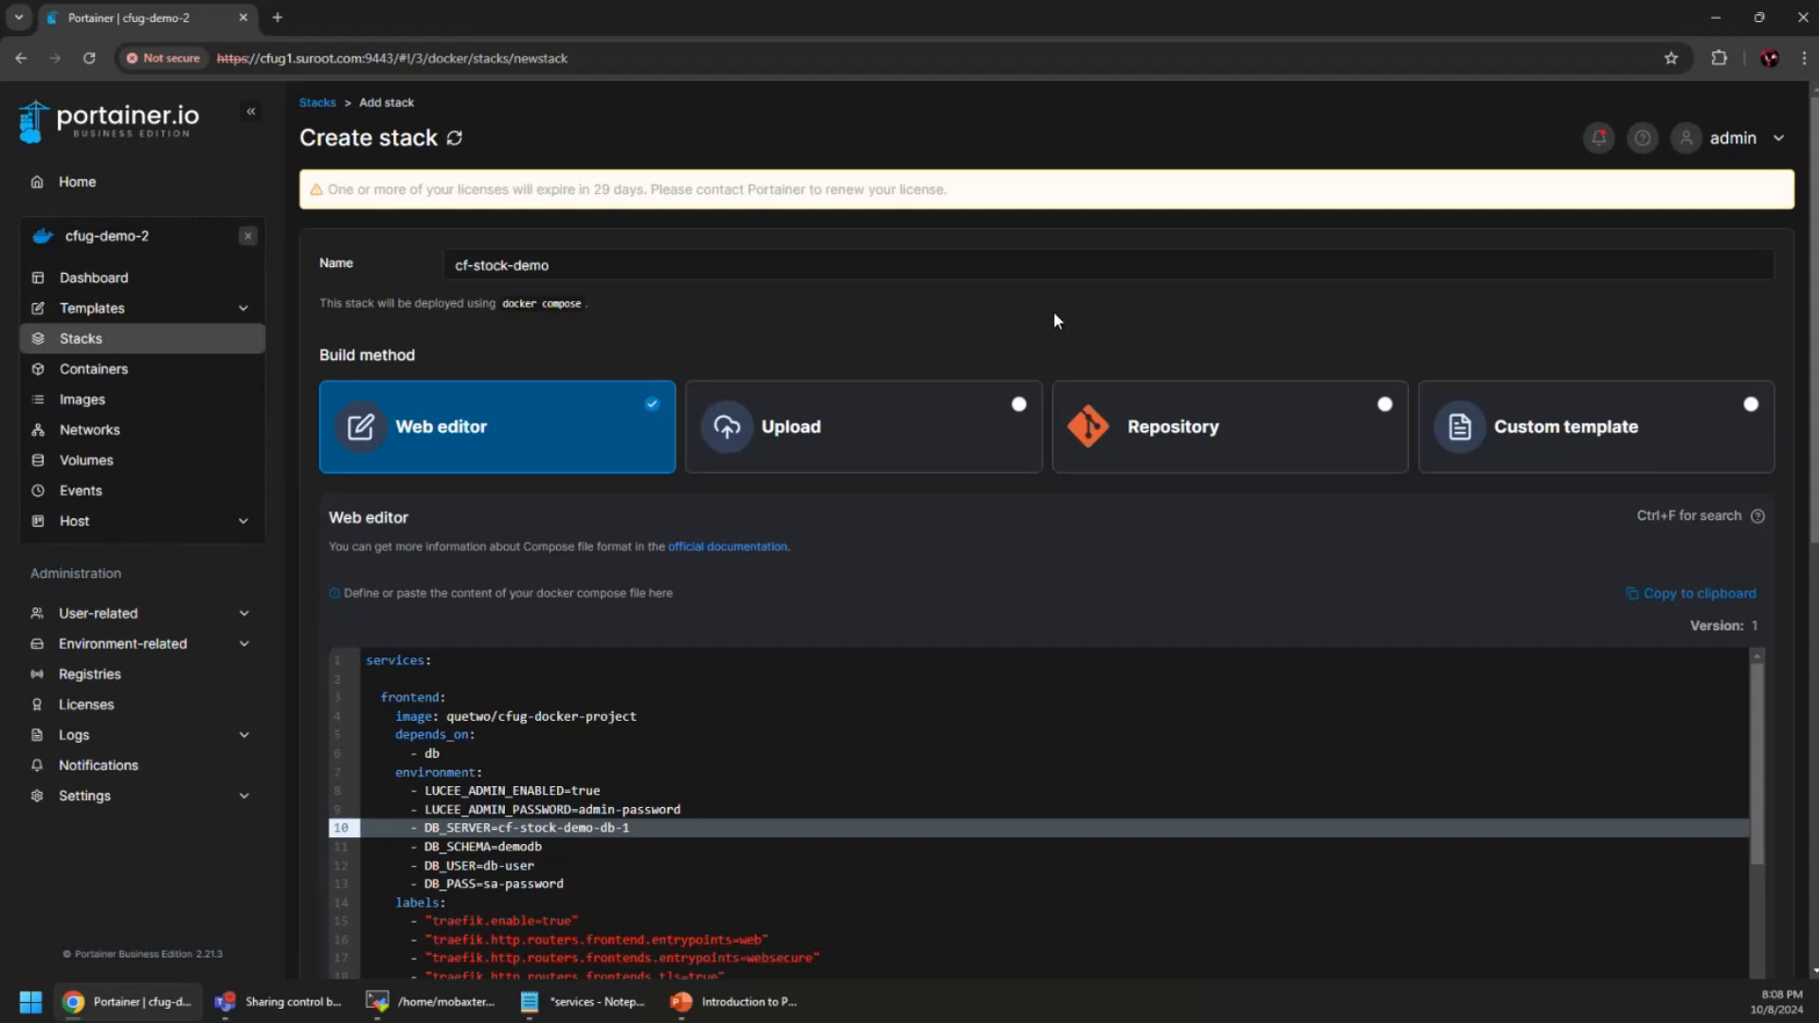
{"action": "scroll", "coordinate": [1053, 311], "scroll_direction": "down", "scroll_amount": 9}
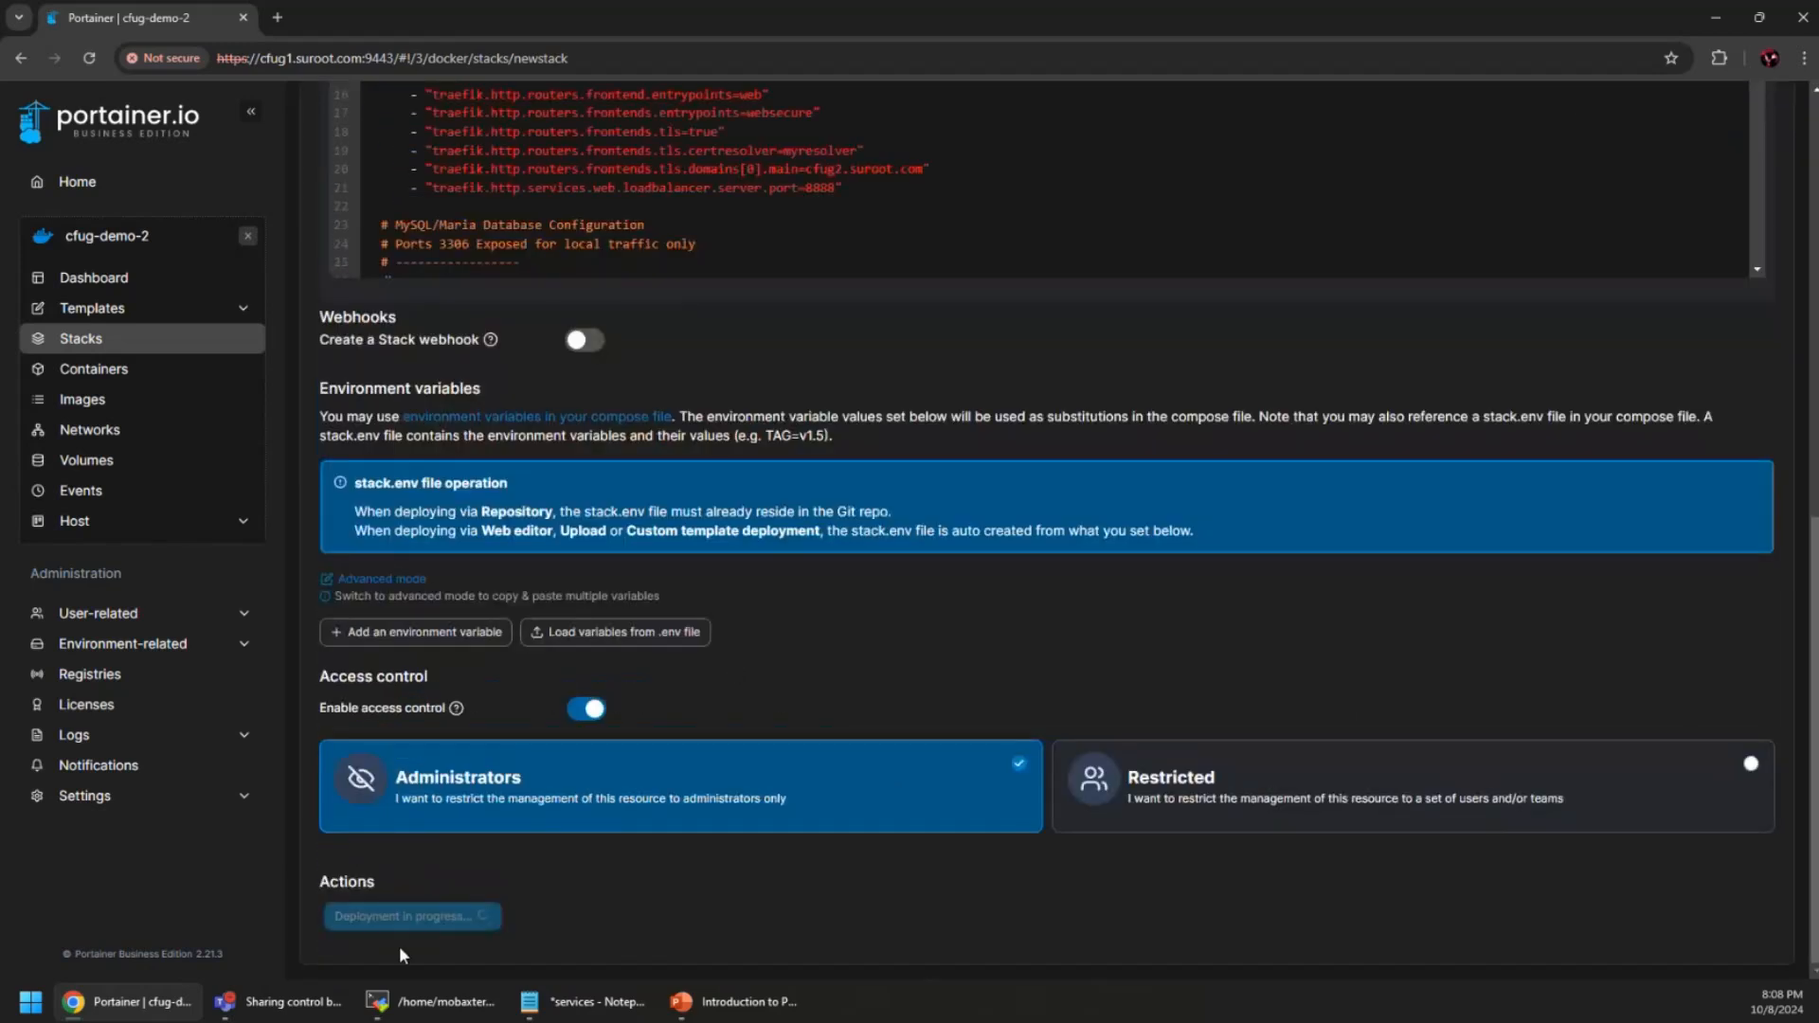
{"action": "left_click", "coordinate": [399, 917]}
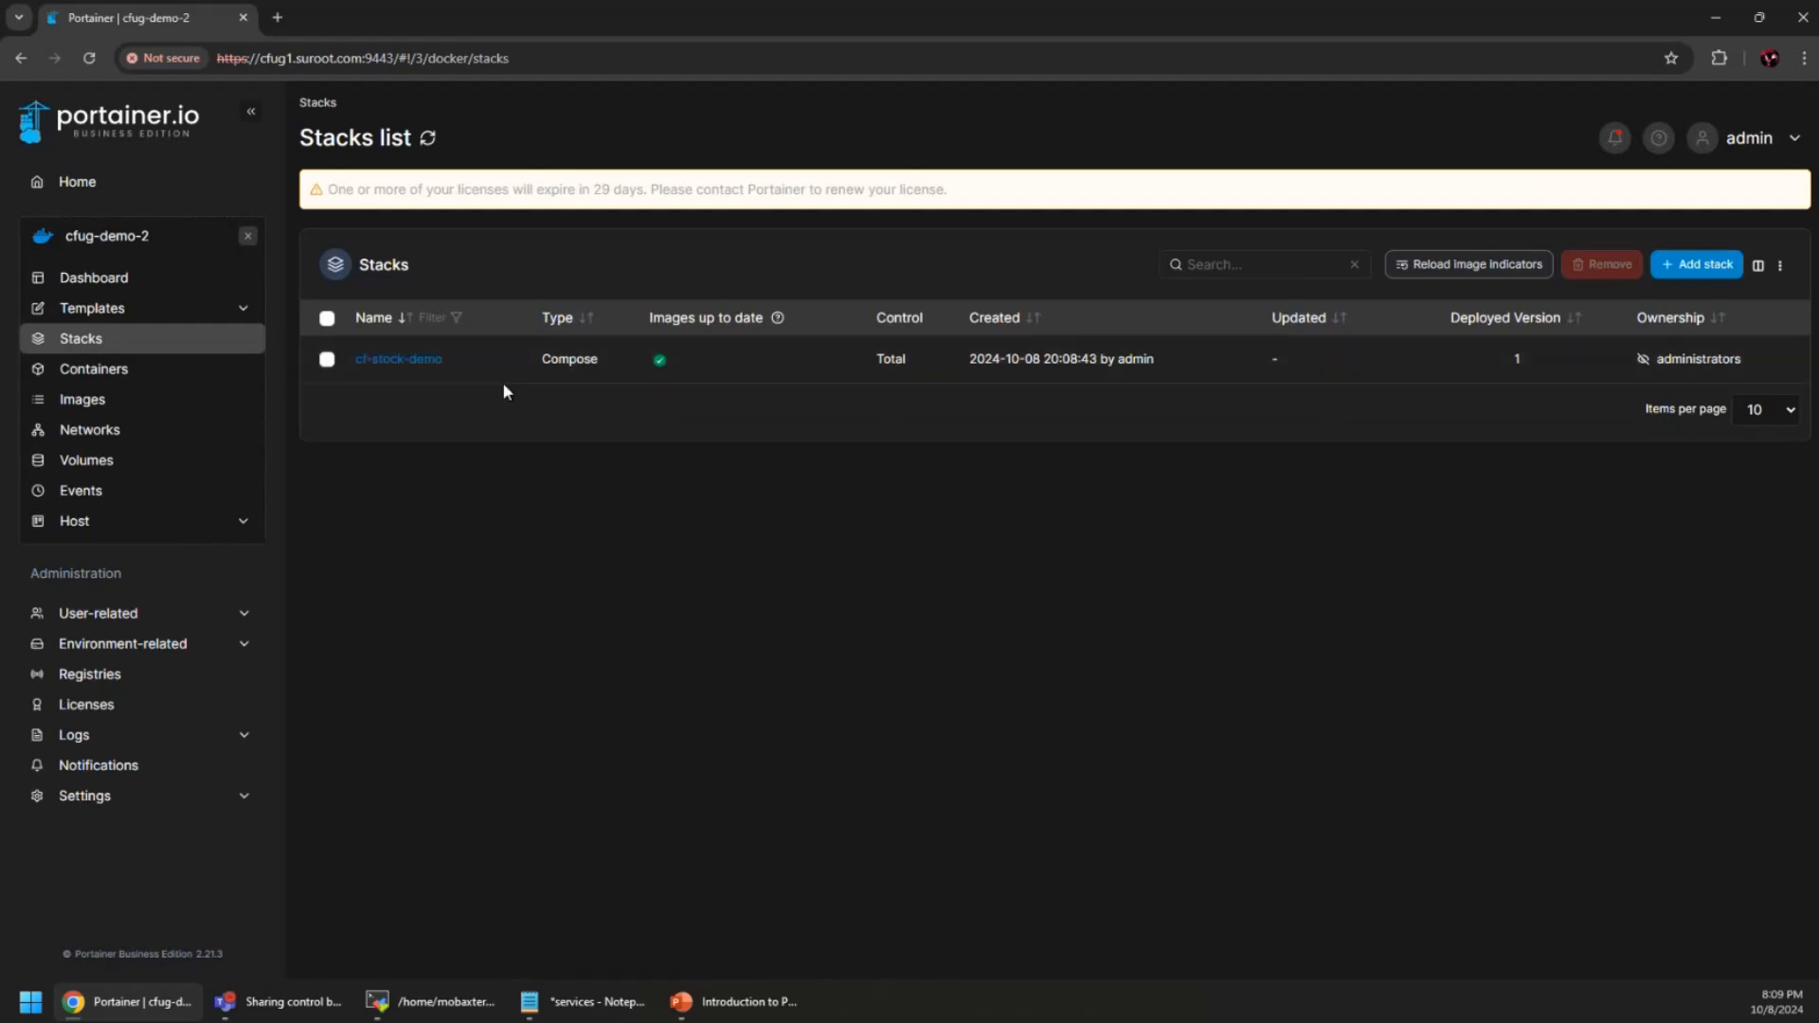
Check the cf-stock-demo-db-1 container's logs and details, then go back to all containers
{"action": "left_click", "coordinate": [376, 365]}
{"action": "scroll", "coordinate": [856, 537], "scroll_direction": "down", "scroll_amount": 2}
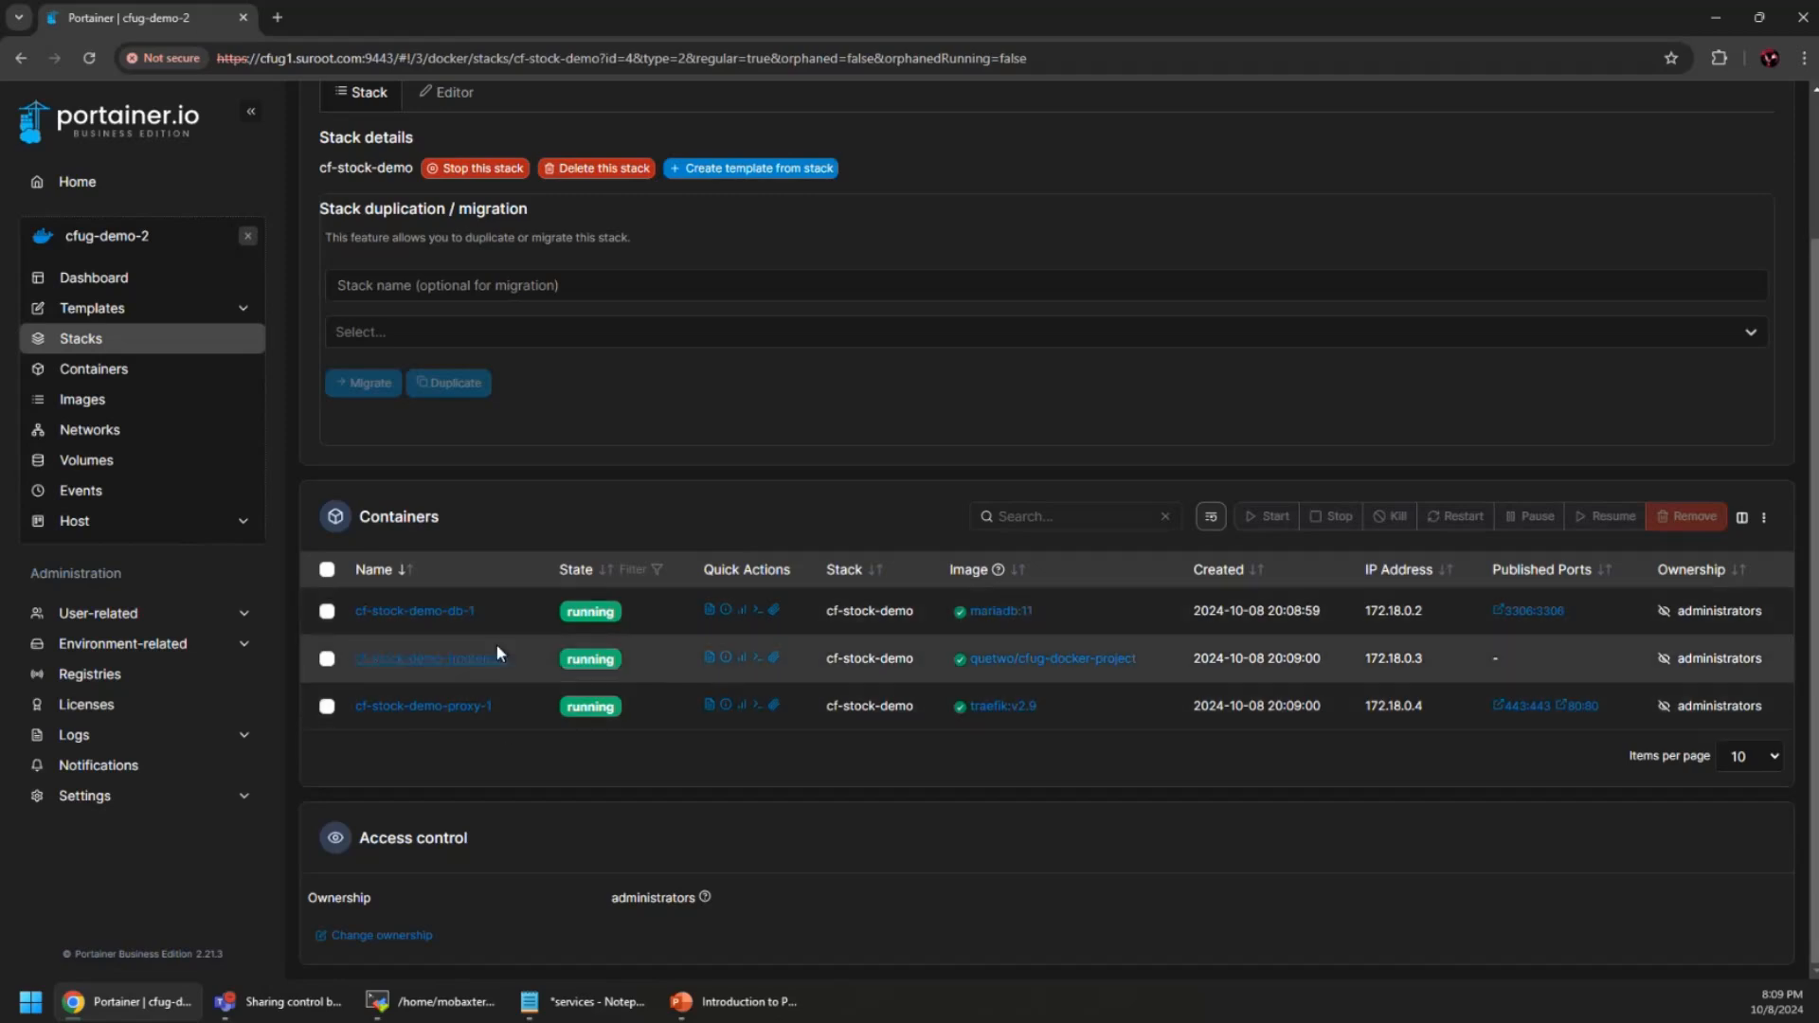
{"action": "left_click", "coordinate": [708, 608]}
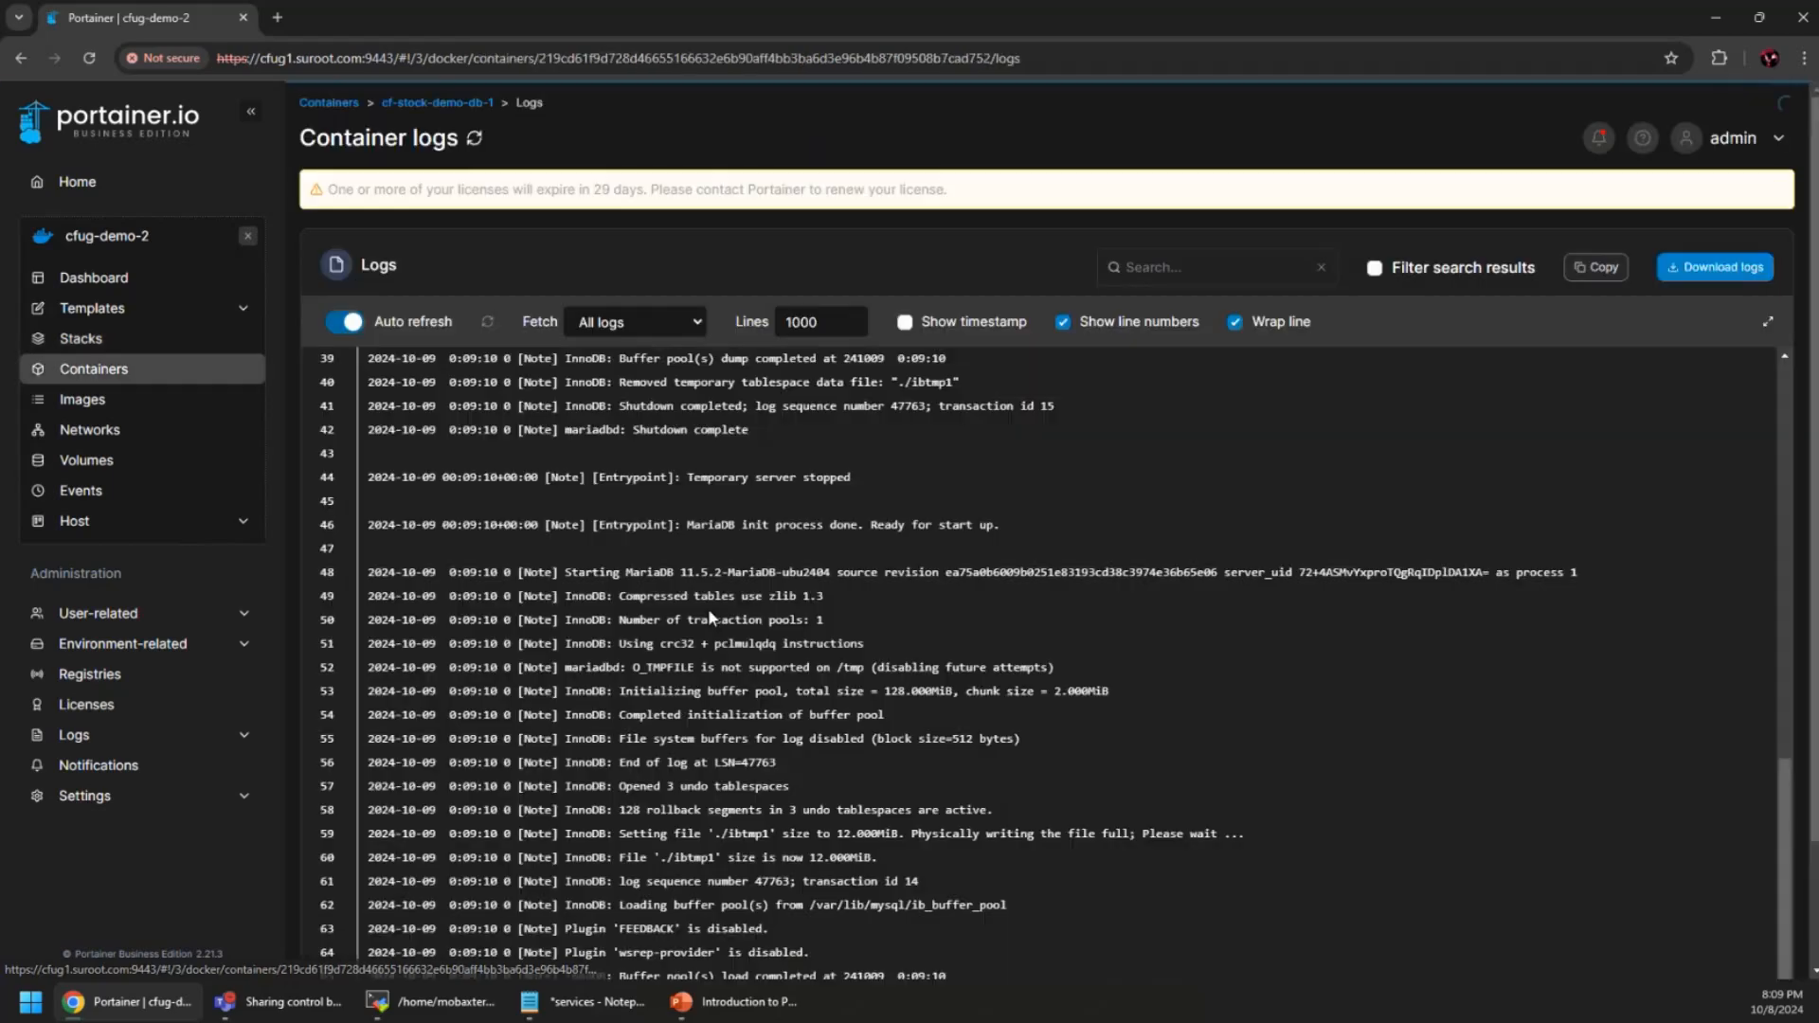
{"action": "scroll", "coordinate": [964, 704], "scroll_direction": "down", "scroll_amount": 2}
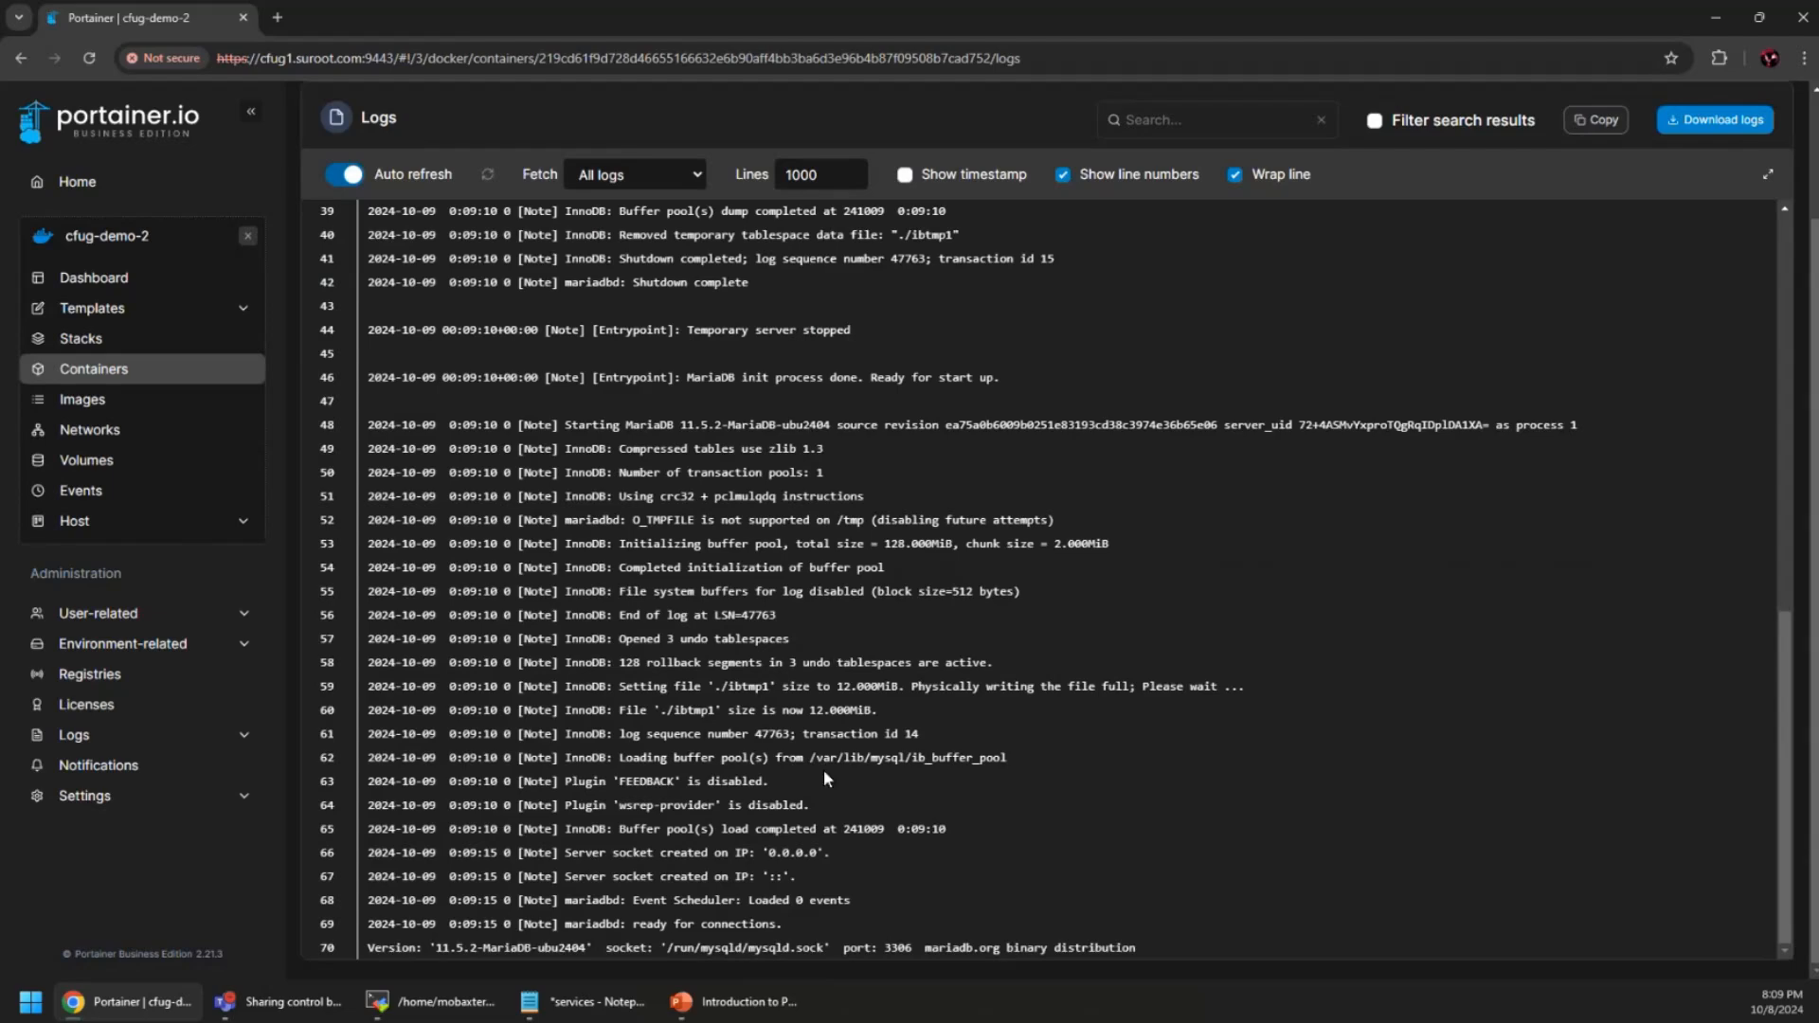
{"action": "scroll", "coordinate": [819, 767], "scroll_direction": "up", "scroll_amount": 8}
{"action": "scroll", "coordinate": [820, 774], "scroll_direction": "up", "scroll_amount": 2}
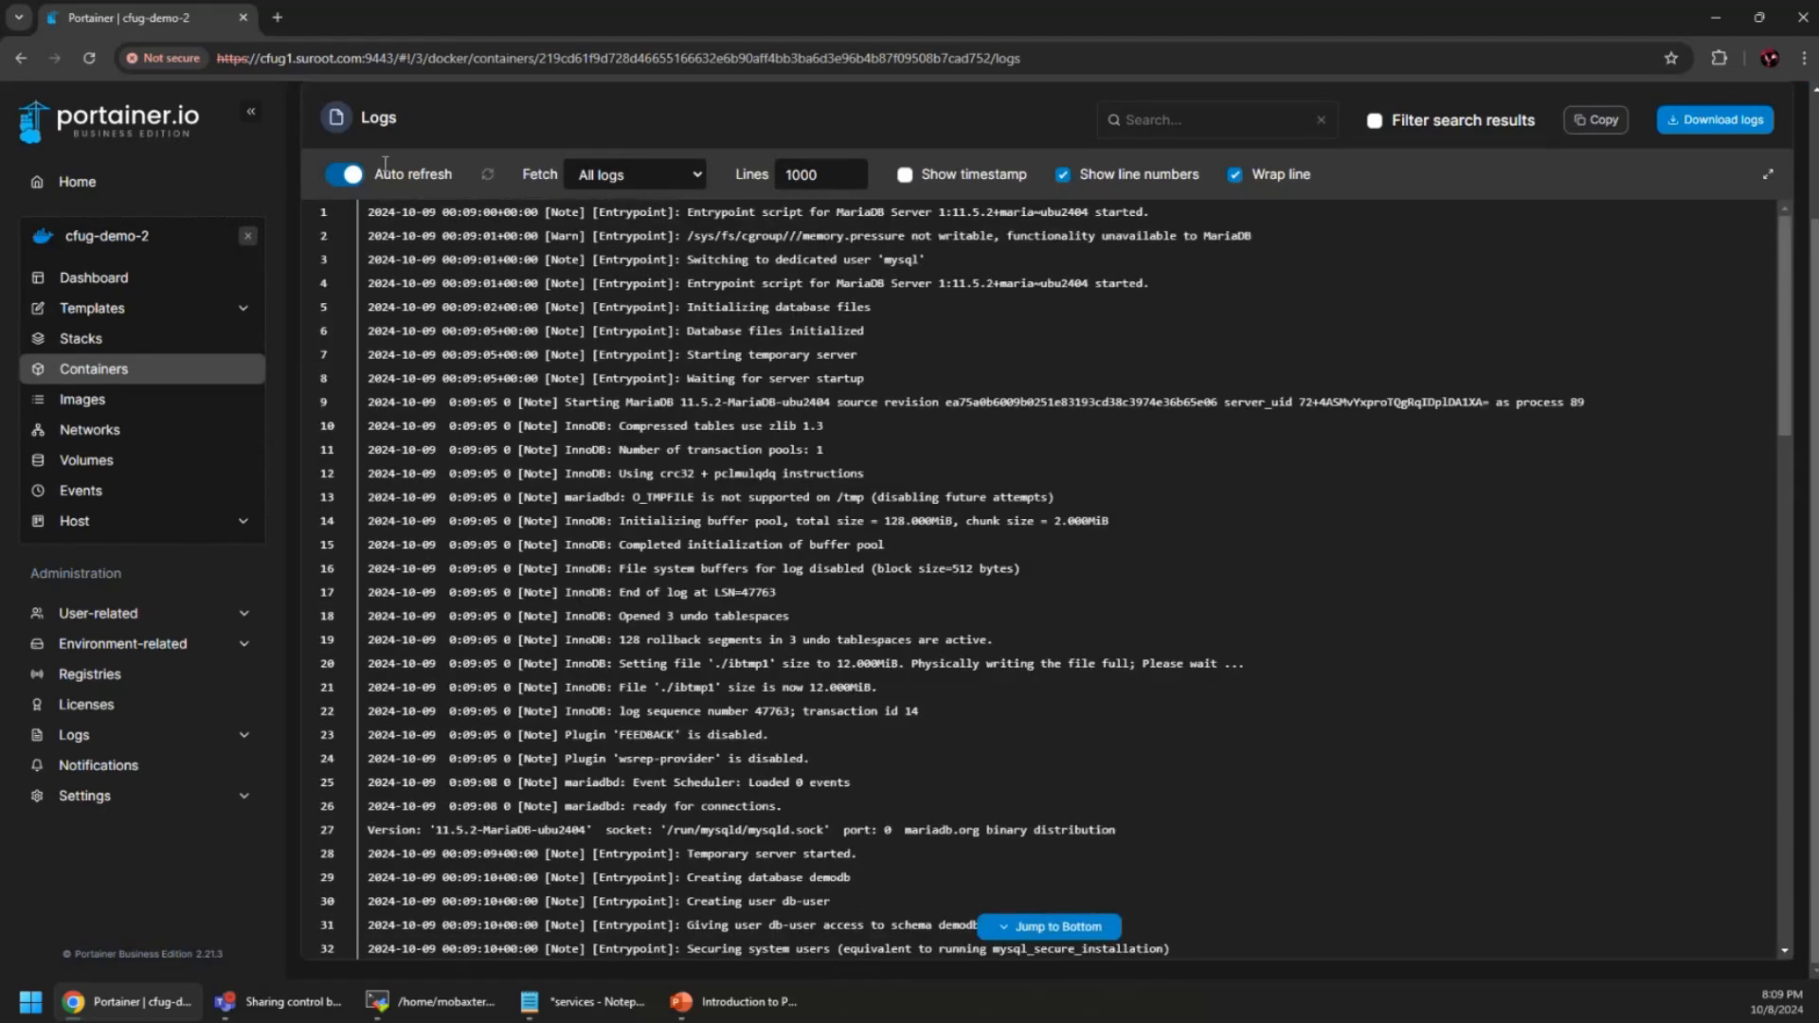
{"action": "scroll", "coordinate": [464, 121], "scroll_direction": "up", "scroll_amount": 2}
{"action": "left_click", "coordinate": [417, 103]}
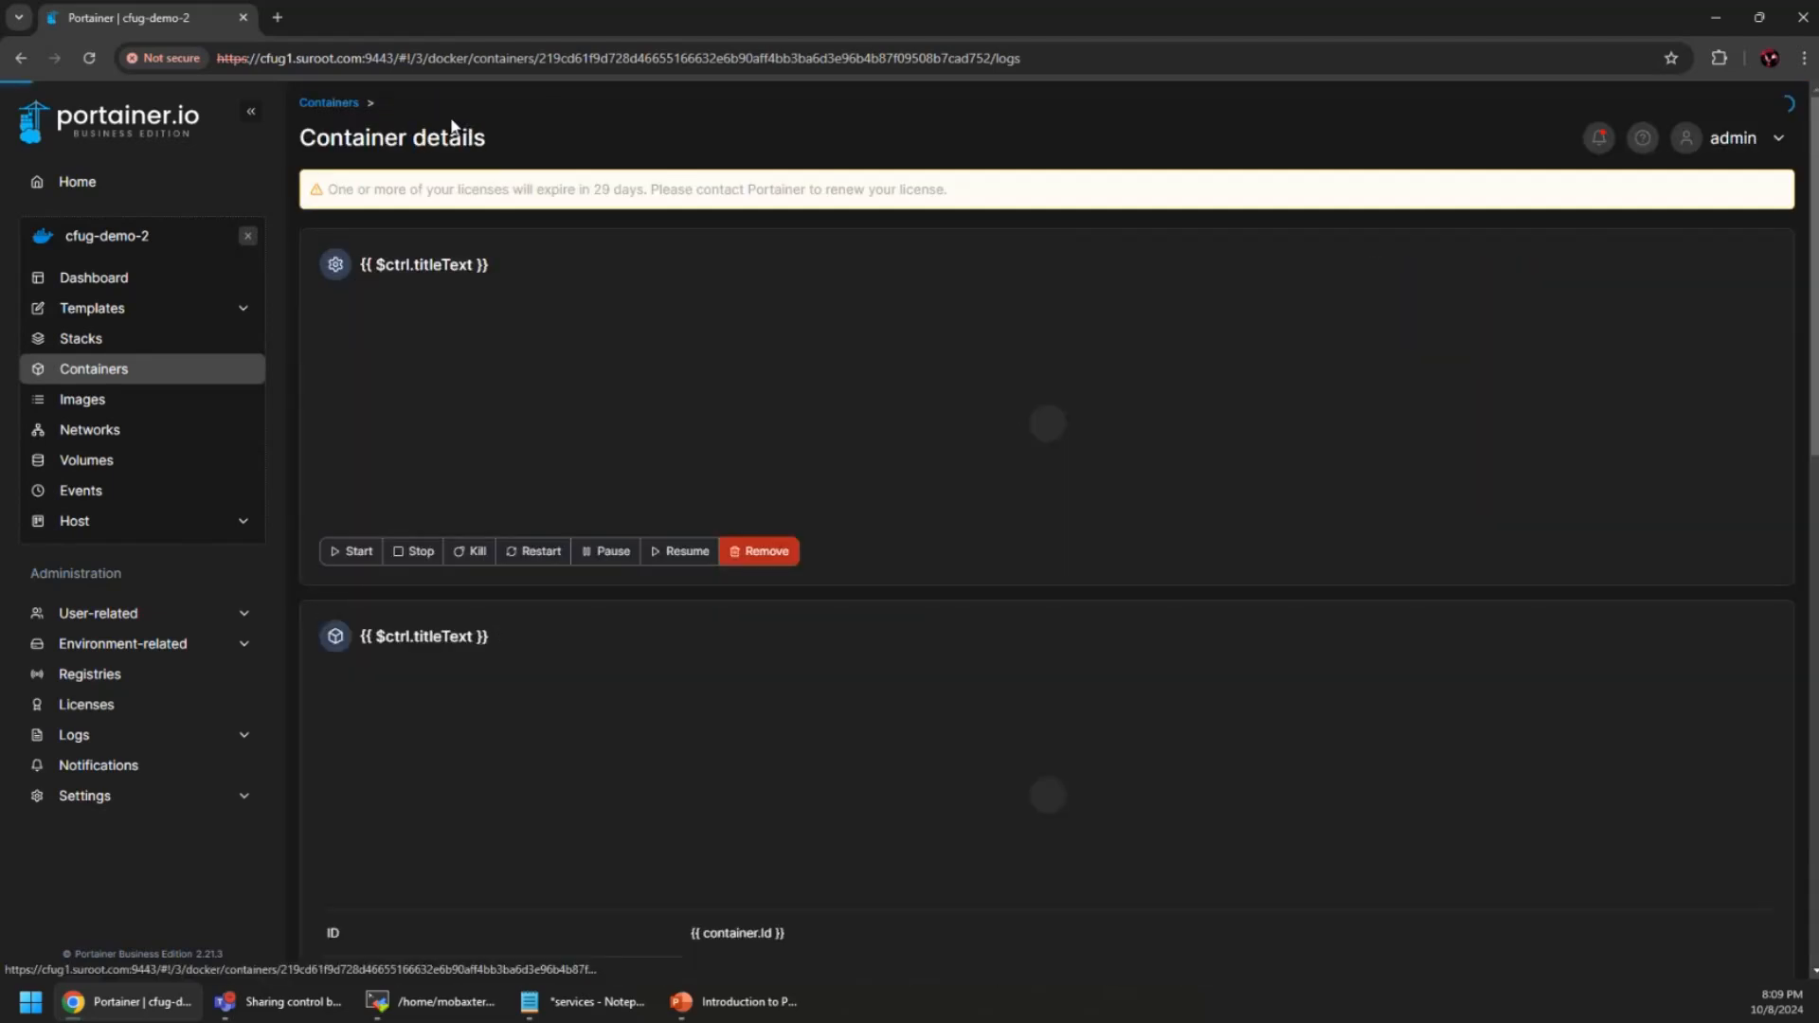
{"action": "scroll", "coordinate": [525, 557], "scroll_direction": "down", "scroll_amount": 4}
{"action": "scroll", "coordinate": [498, 610], "scroll_direction": "up", "scroll_amount": 4}
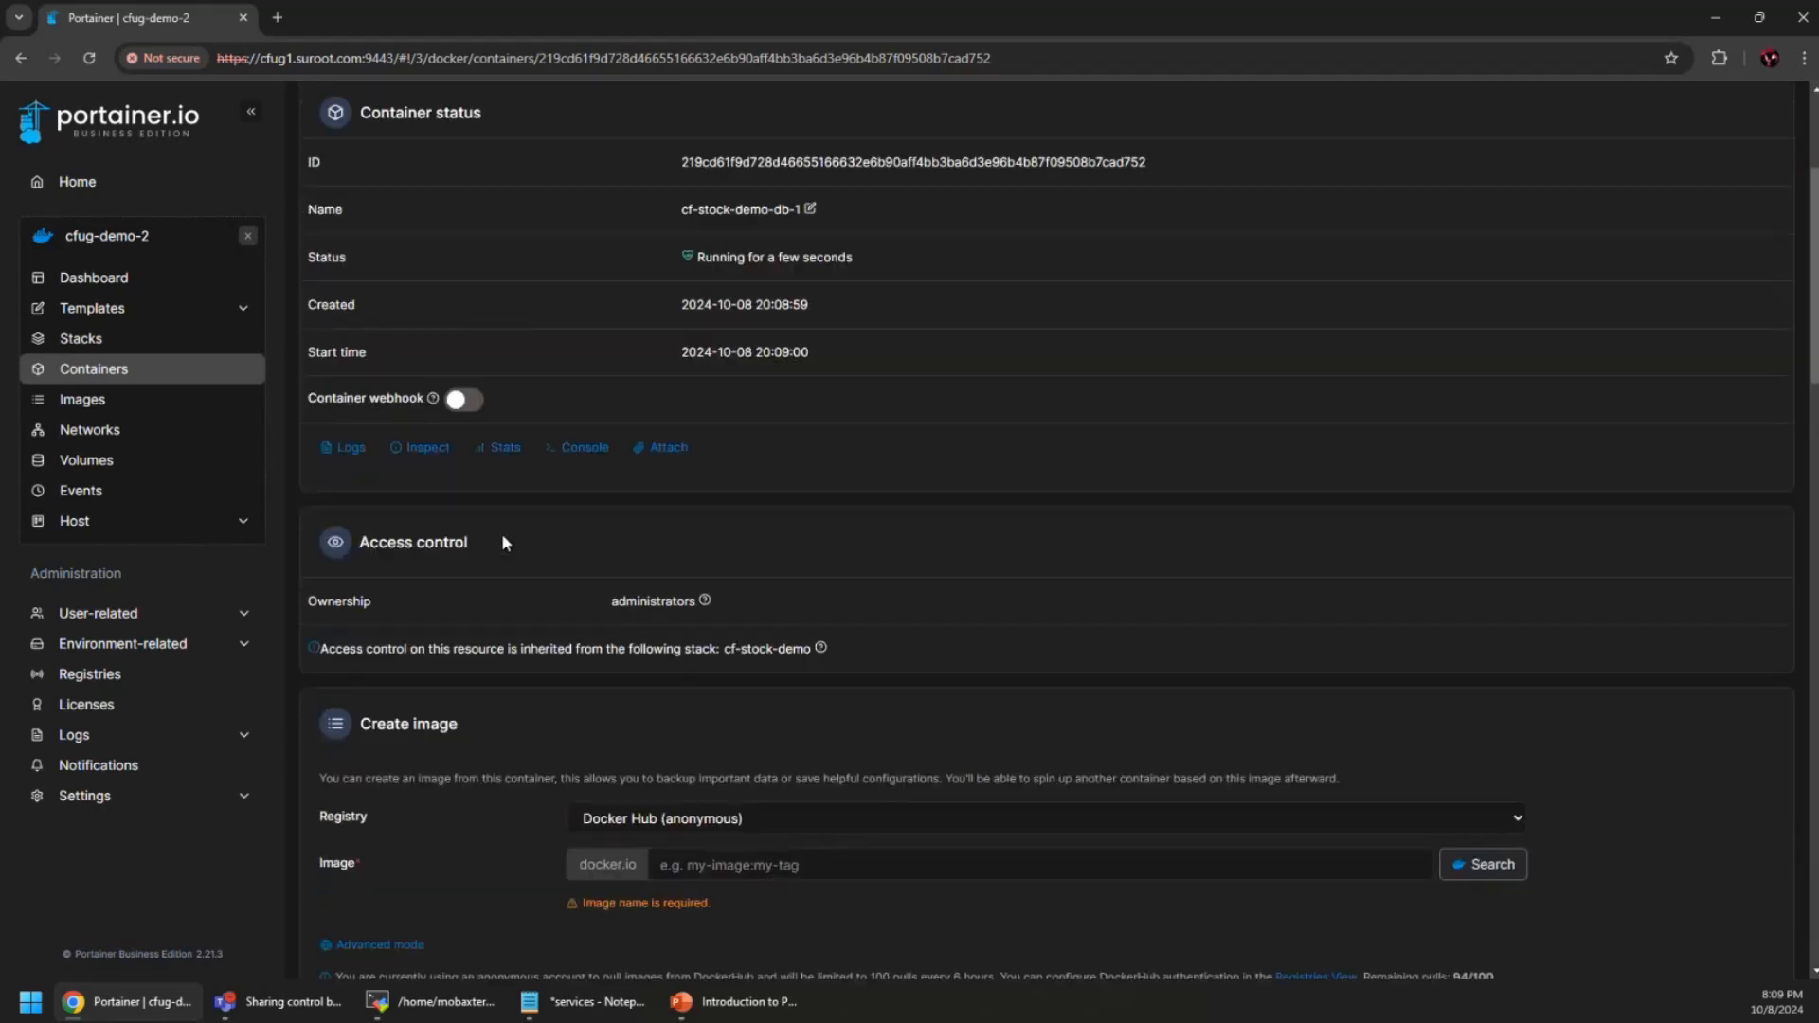
{"action": "left_click", "coordinate": [328, 103]}
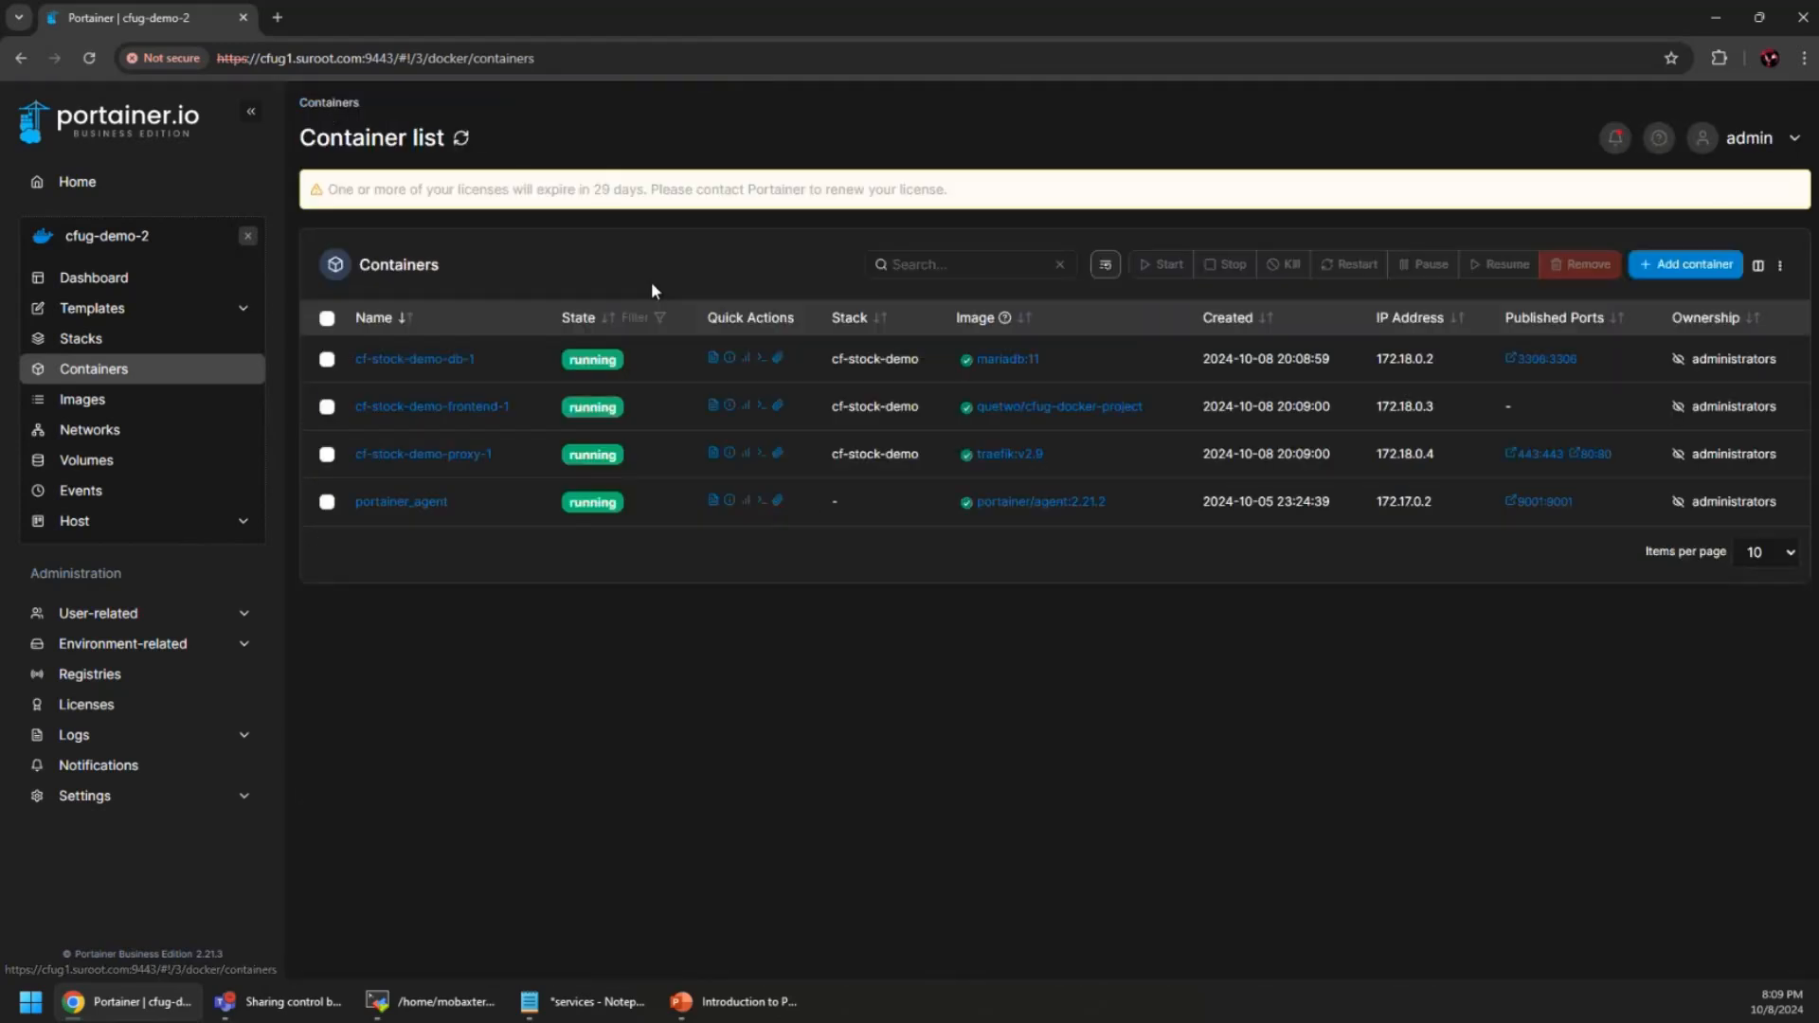
Check the cf-stock-demo frontend container's logs and details, ending at the containers list
{"action": "left_click", "coordinate": [106, 338]}
{"action": "left_click", "coordinate": [417, 362]}
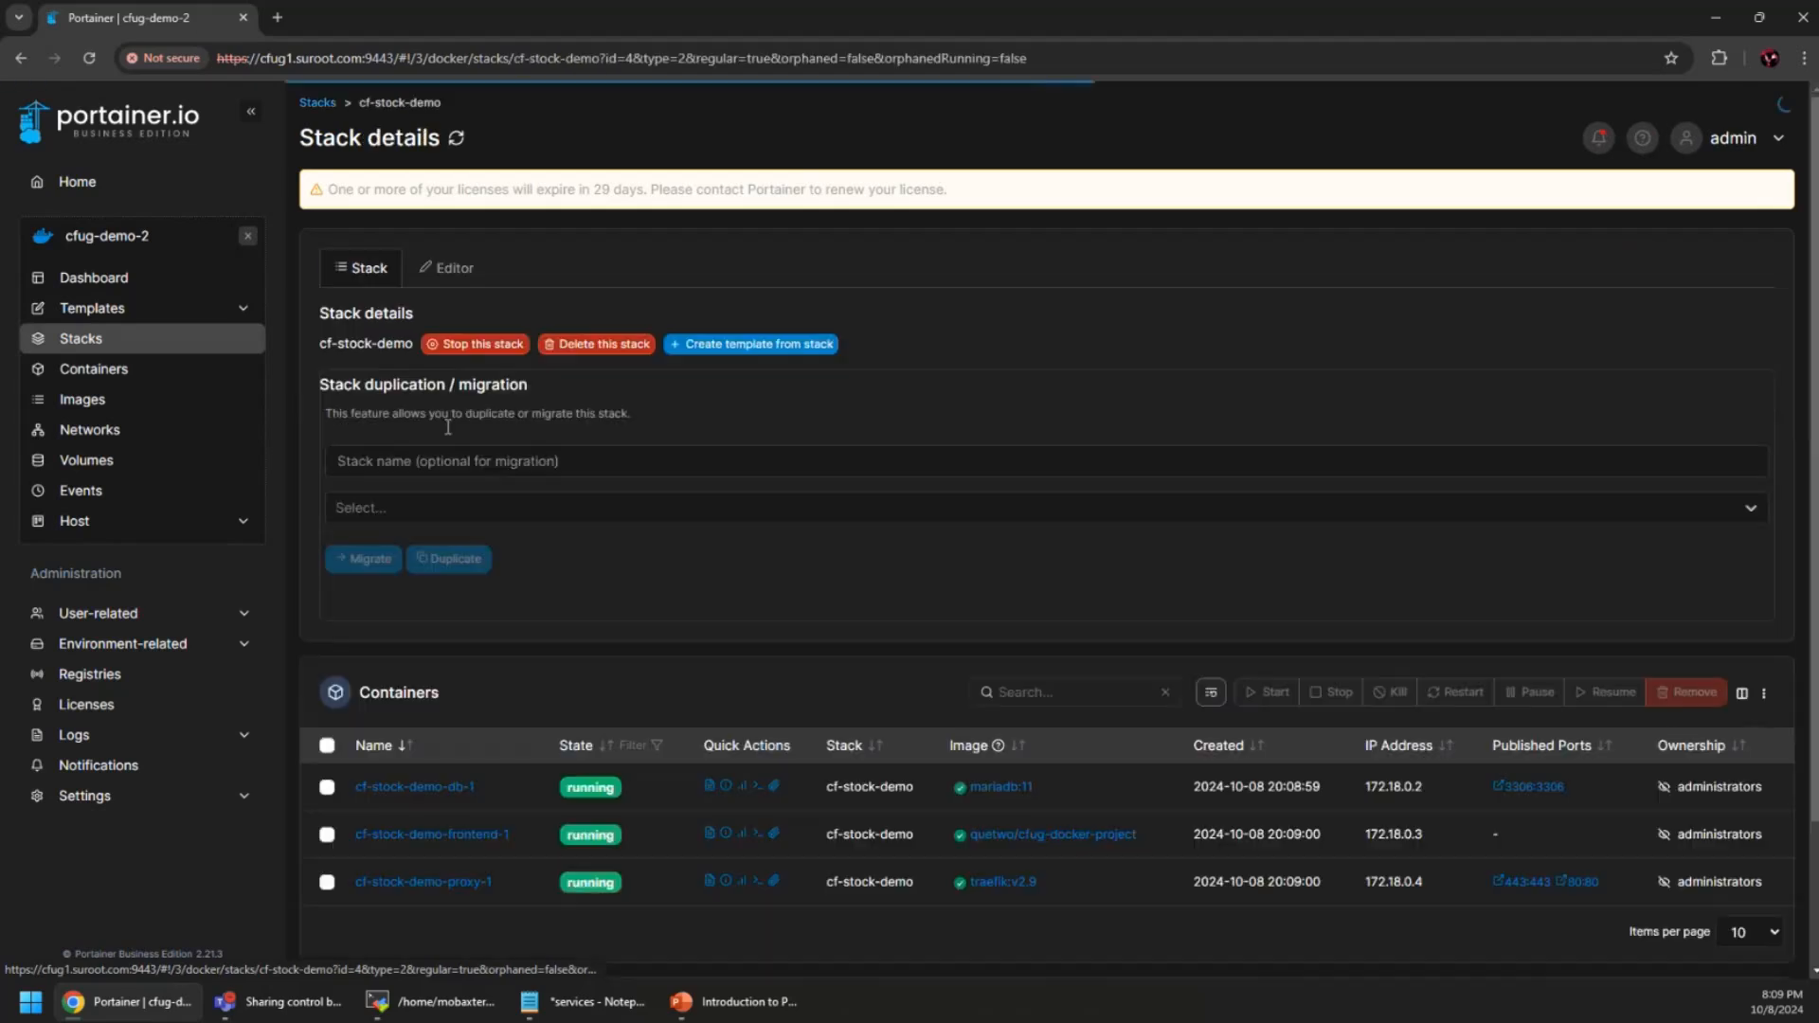
{"action": "scroll", "coordinate": [537, 726], "scroll_direction": "down", "scroll_amount": 1}
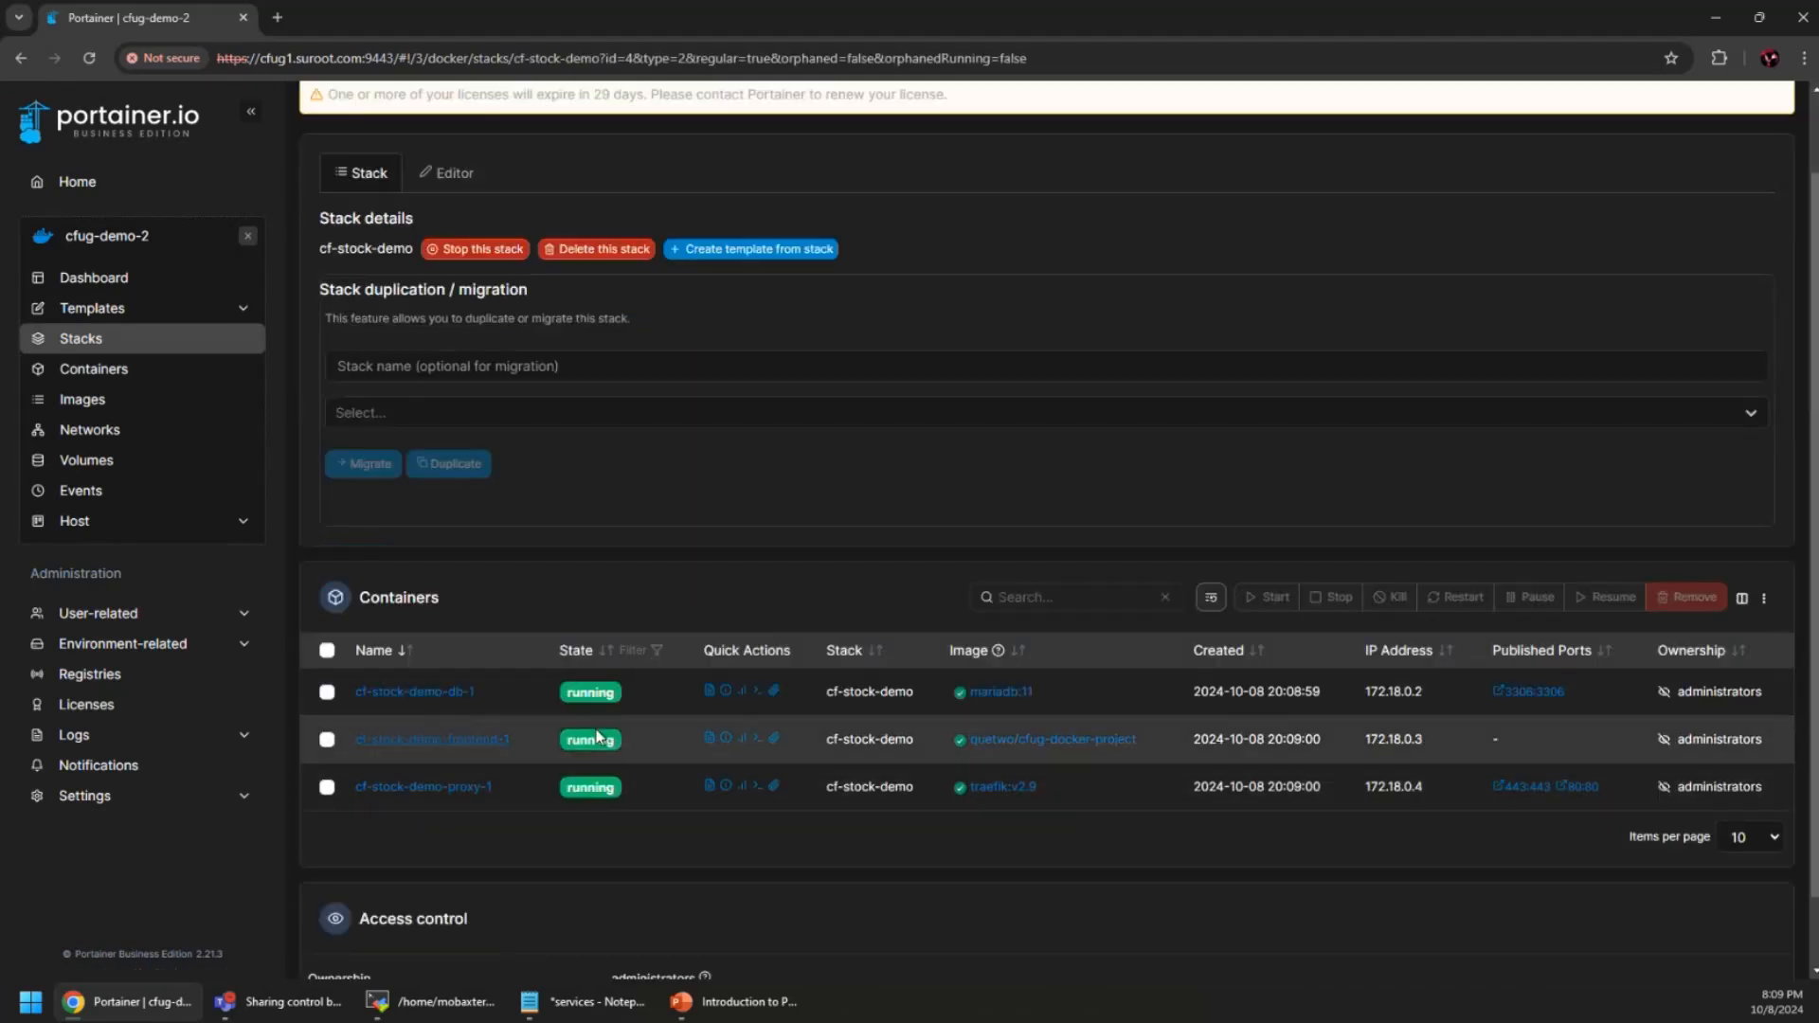
{"action": "left_click", "coordinate": [705, 744]}
{"action": "scroll", "coordinate": [1024, 635], "scroll_direction": "down", "scroll_amount": 3}
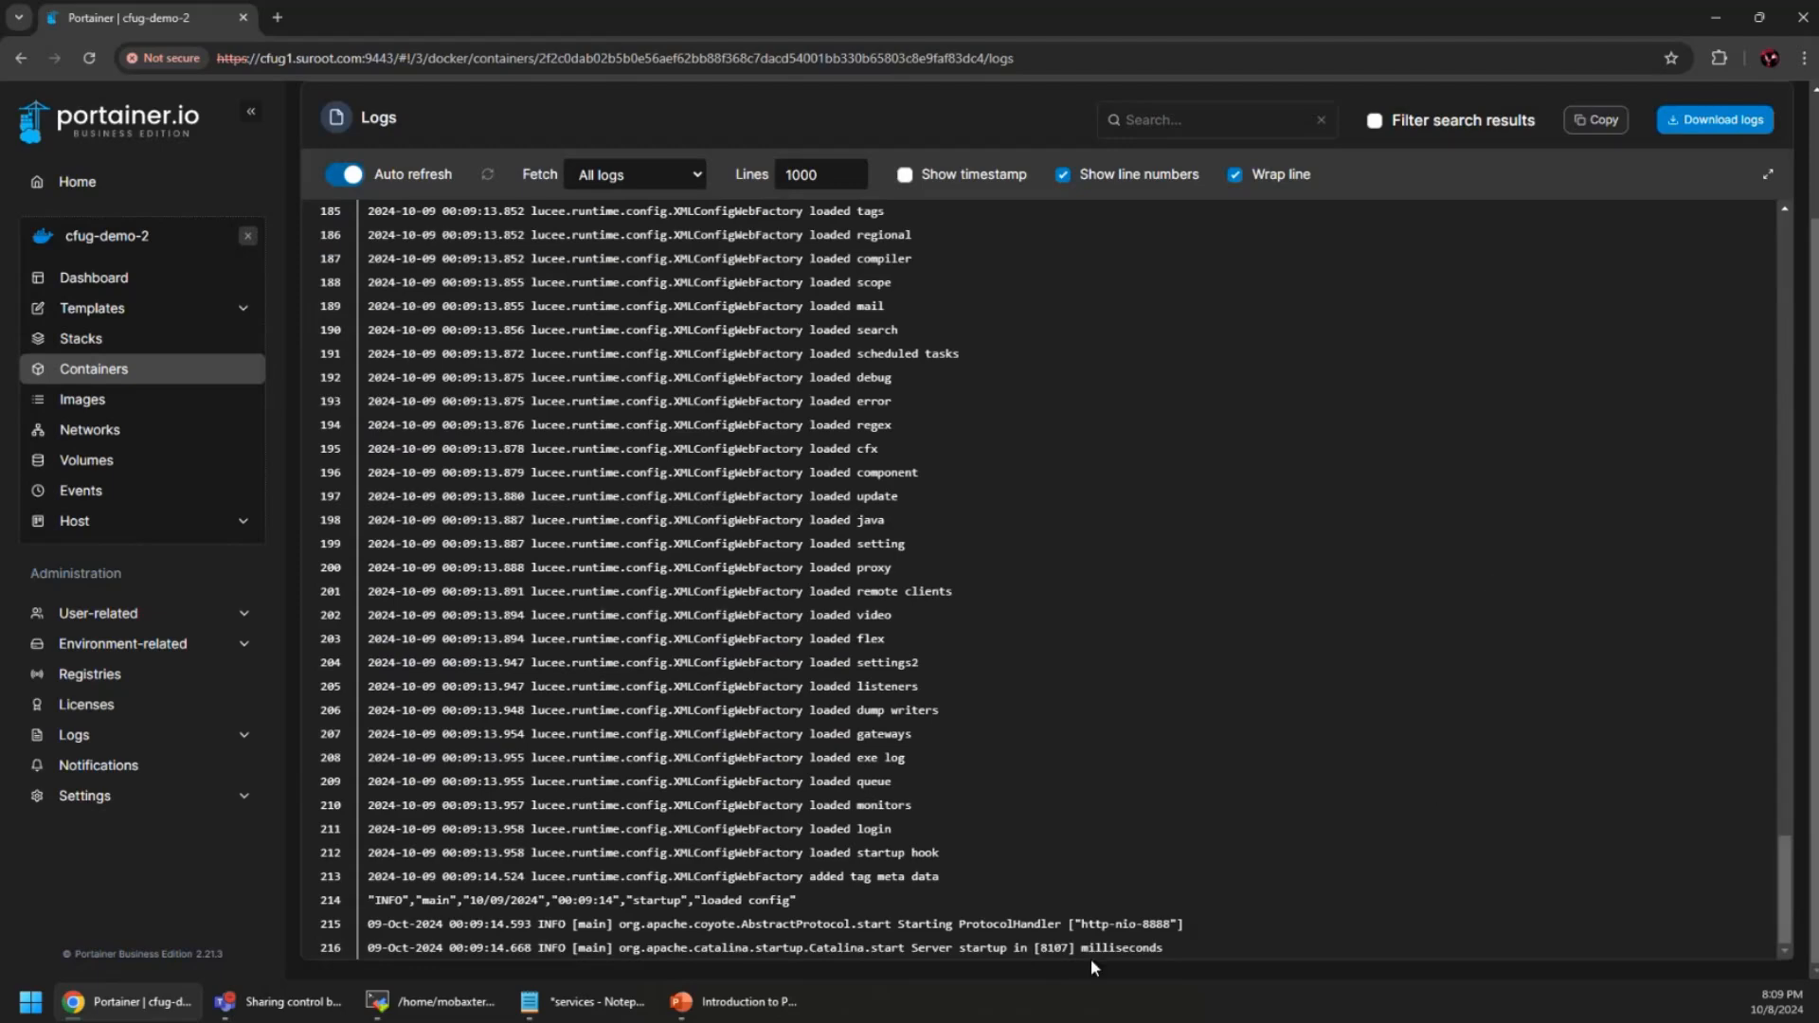
{"action": "scroll", "coordinate": [1091, 971], "scroll_direction": "up", "scroll_amount": 2}
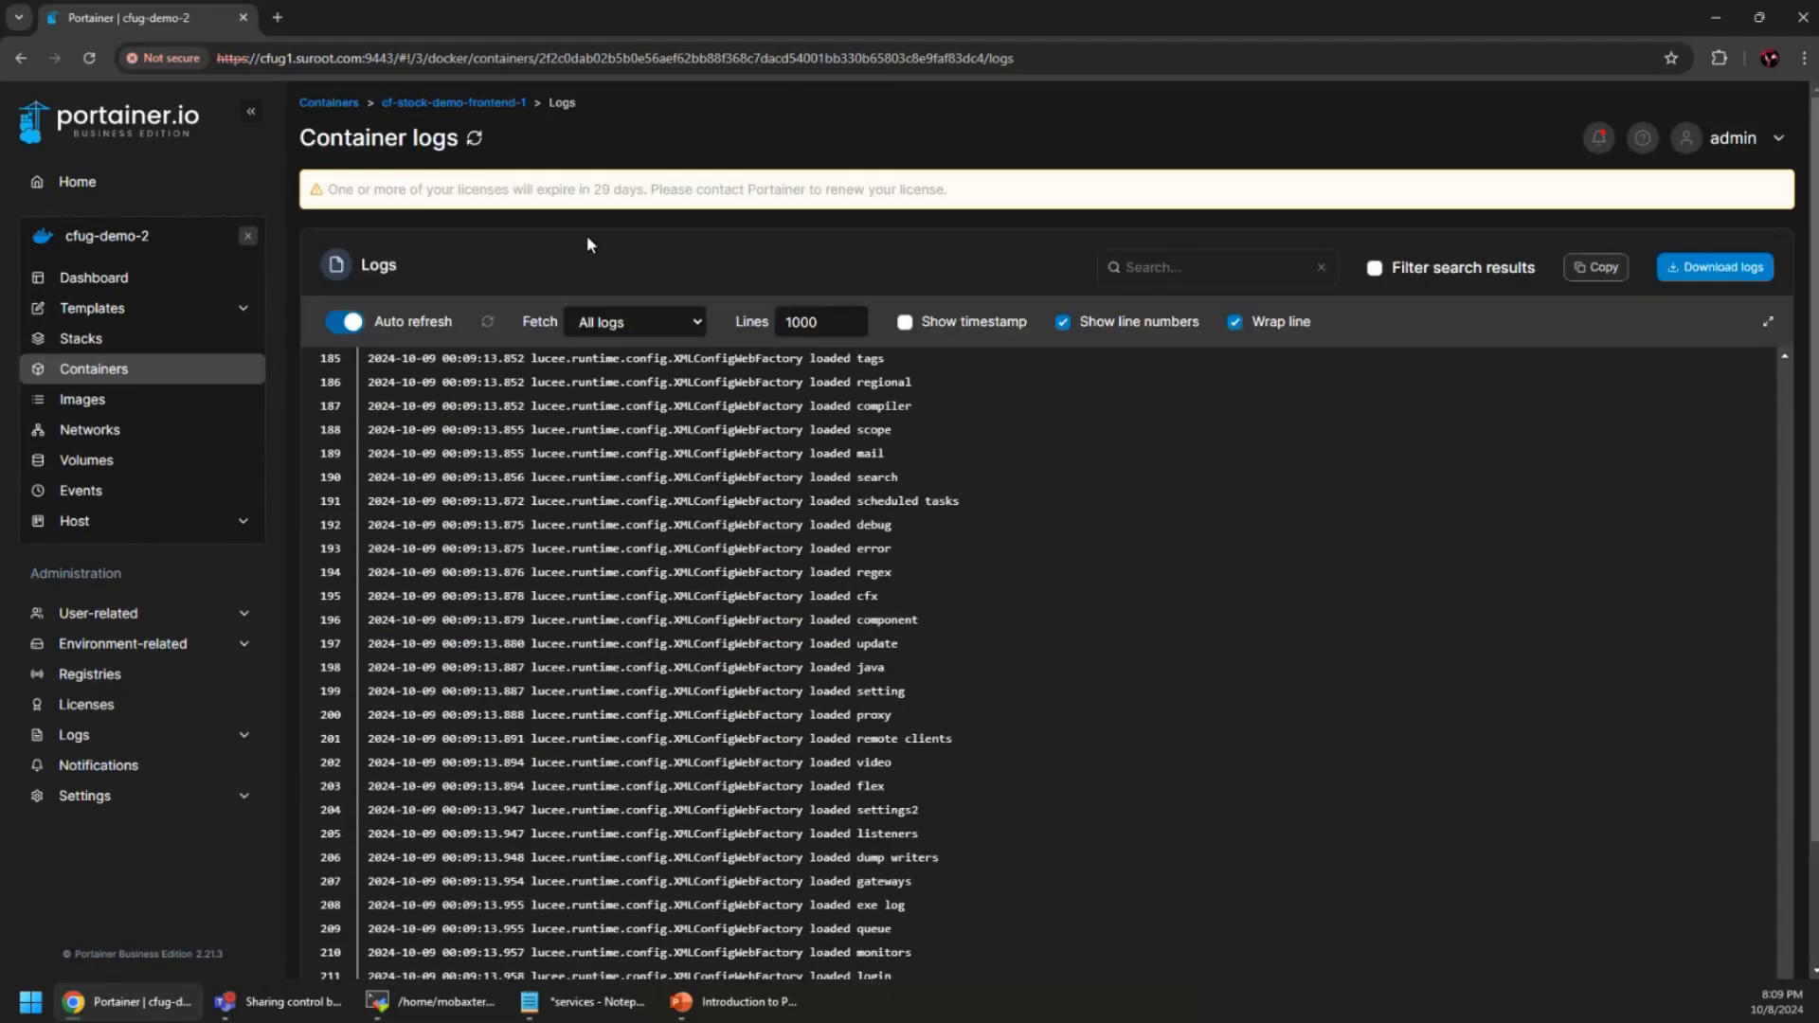
{"action": "left_click", "coordinate": [463, 106]}
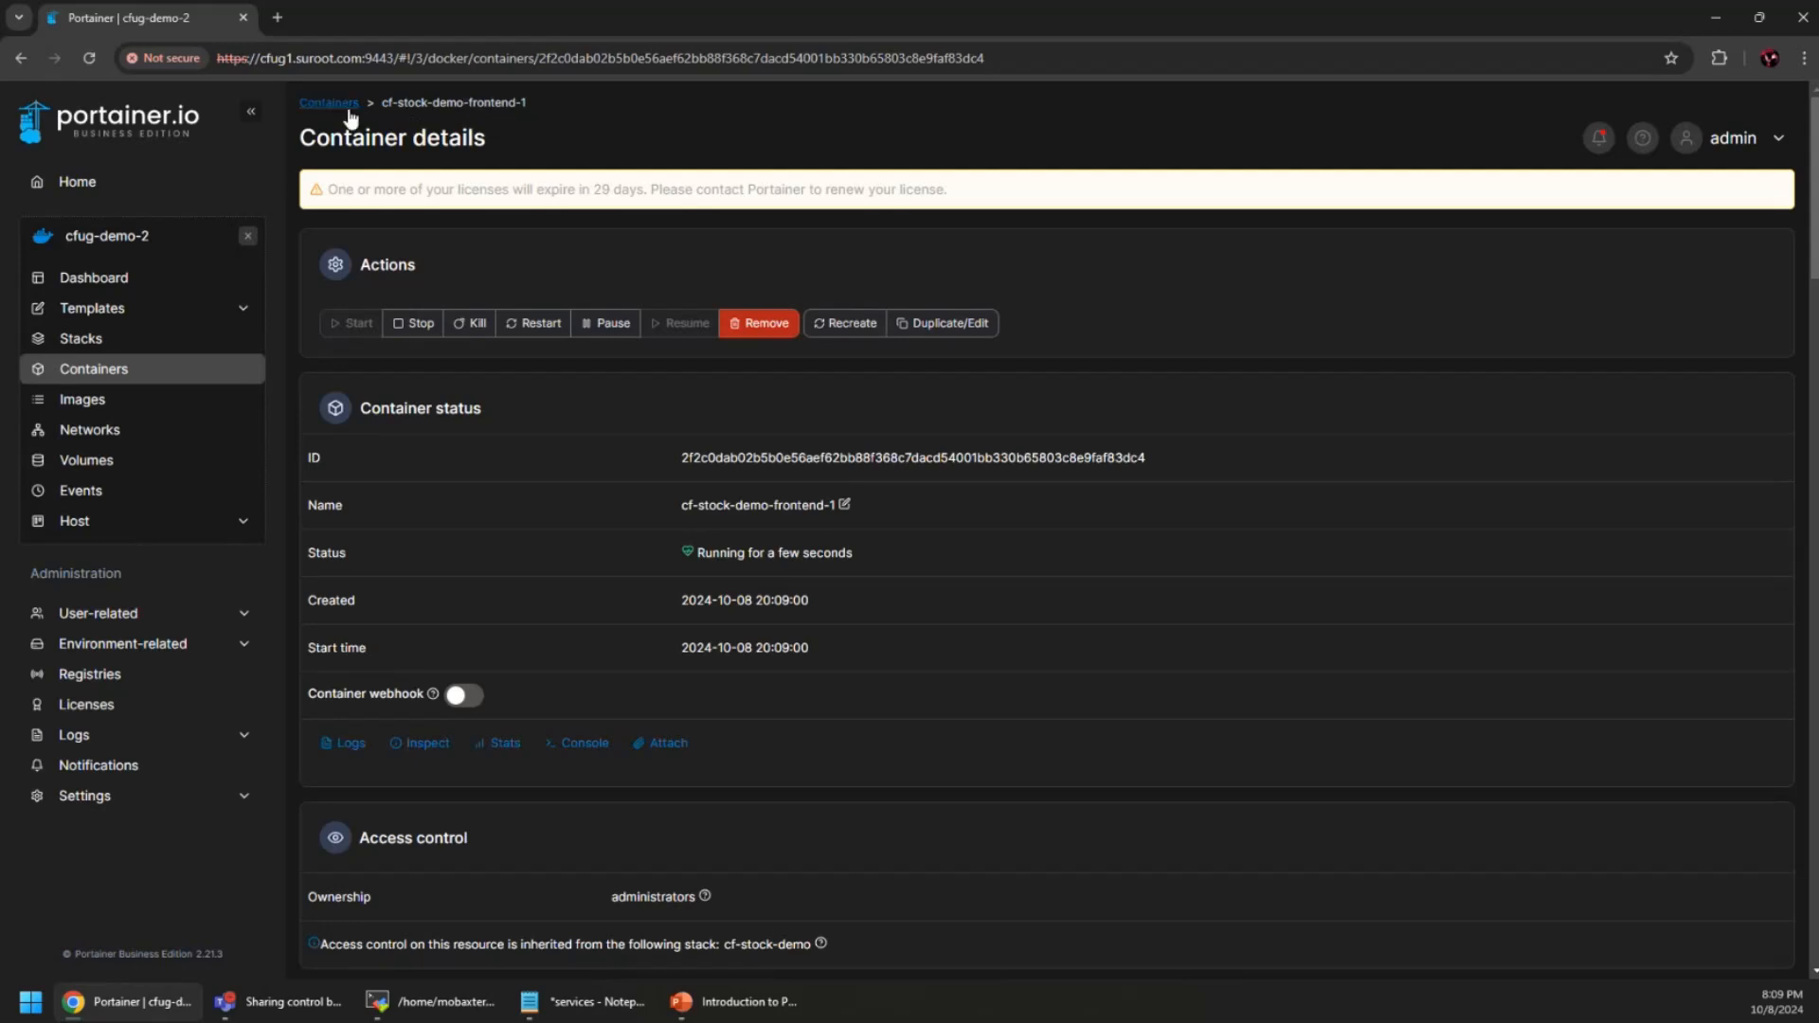
{"action": "left_click", "coordinate": [347, 104]}
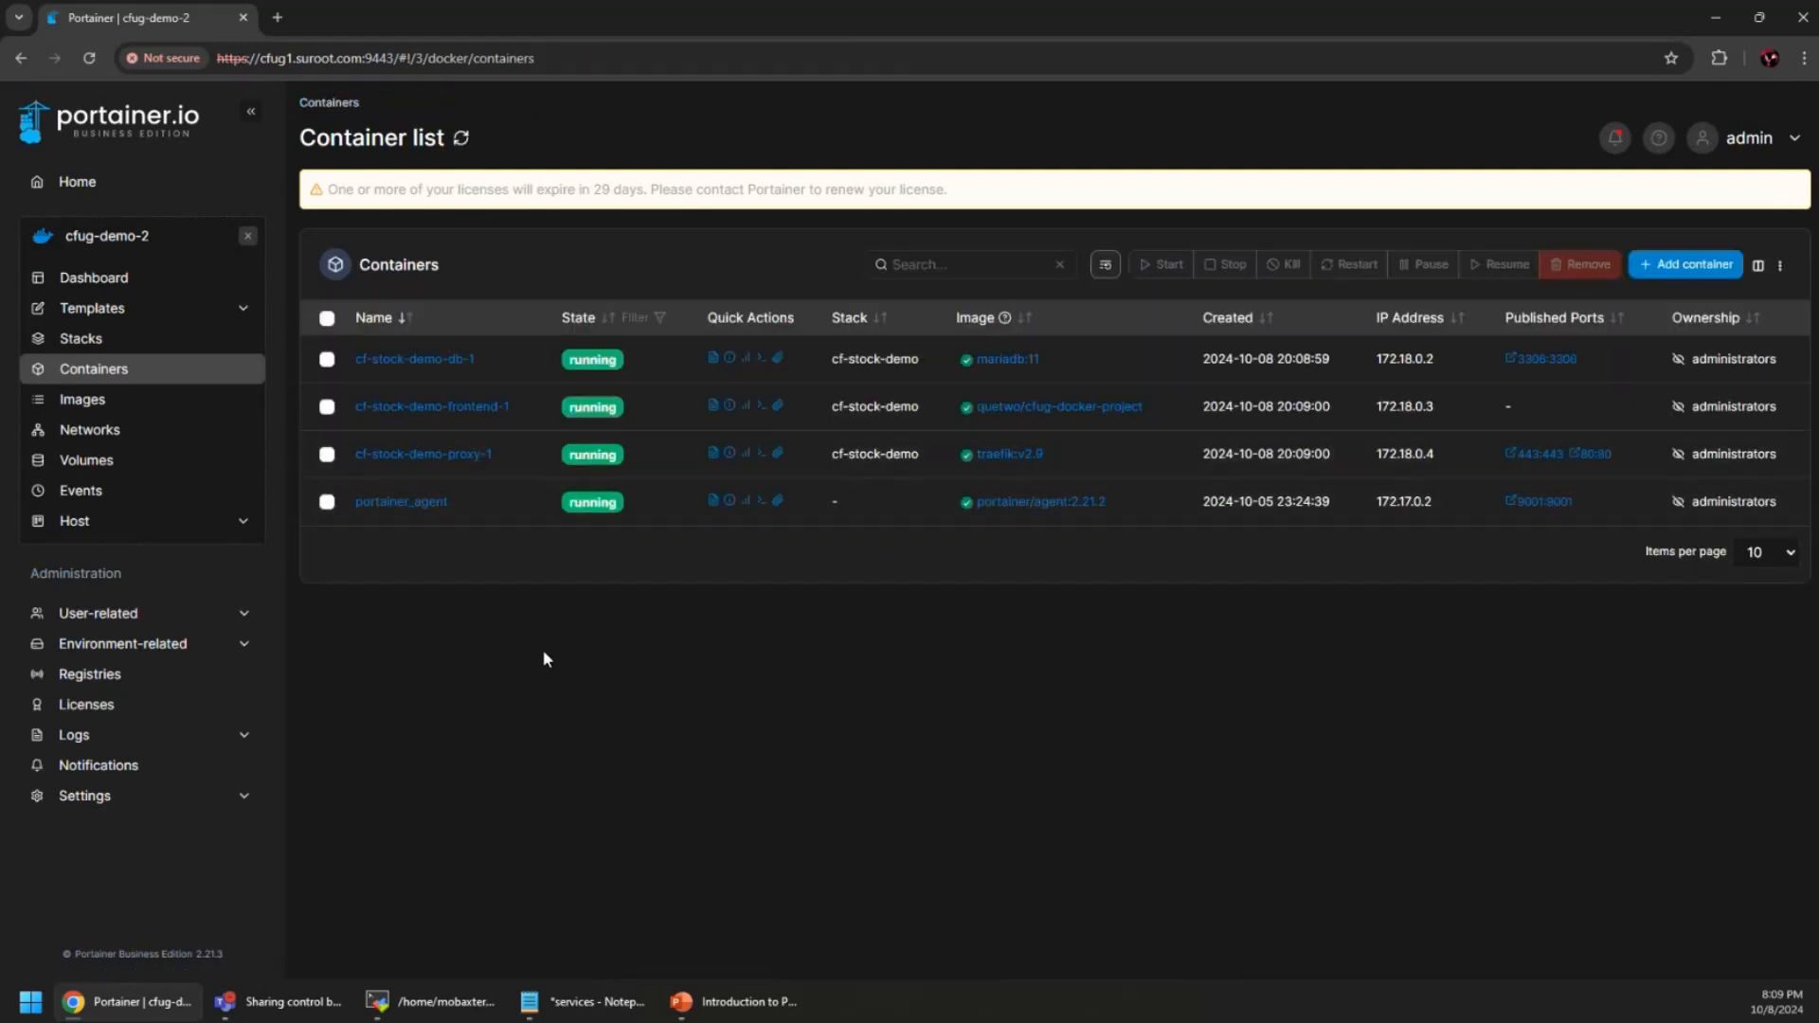
{"action": "left_click", "coordinate": [279, 17]}
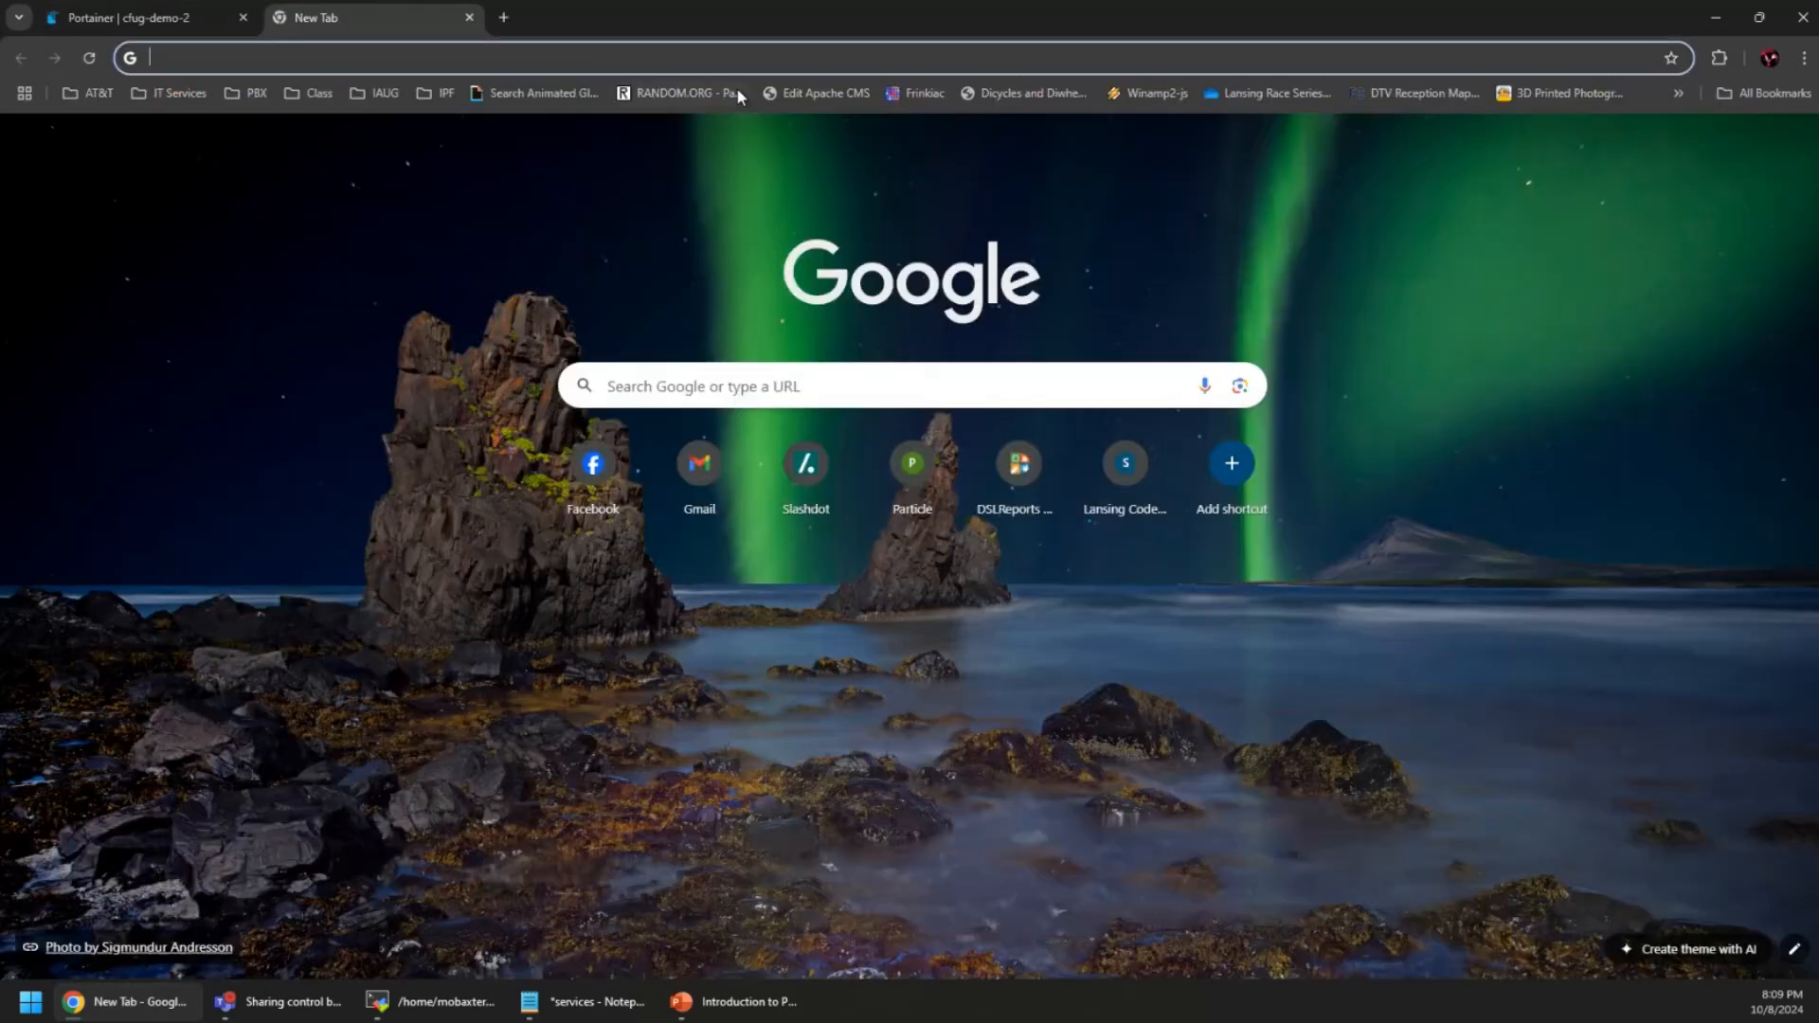
{"action": "type", "text": "https://c"}
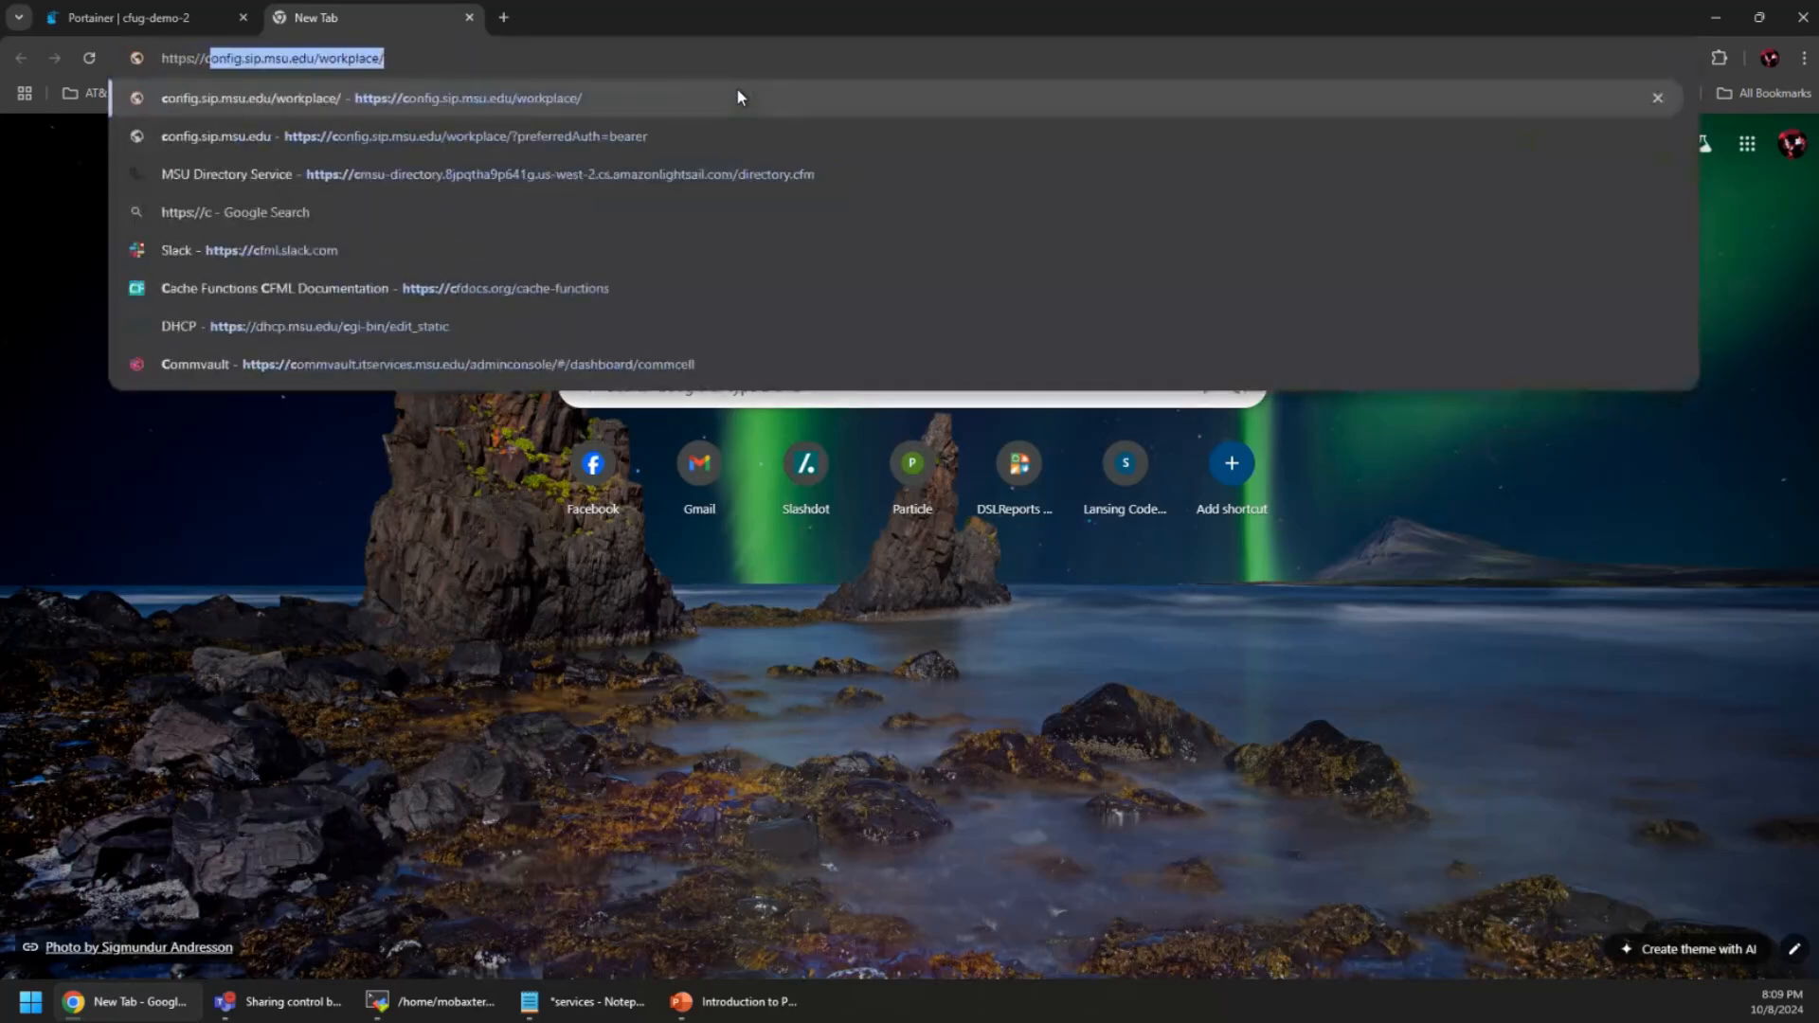
{"action": "type", "text": "fug2.suroot.com/healthc"}
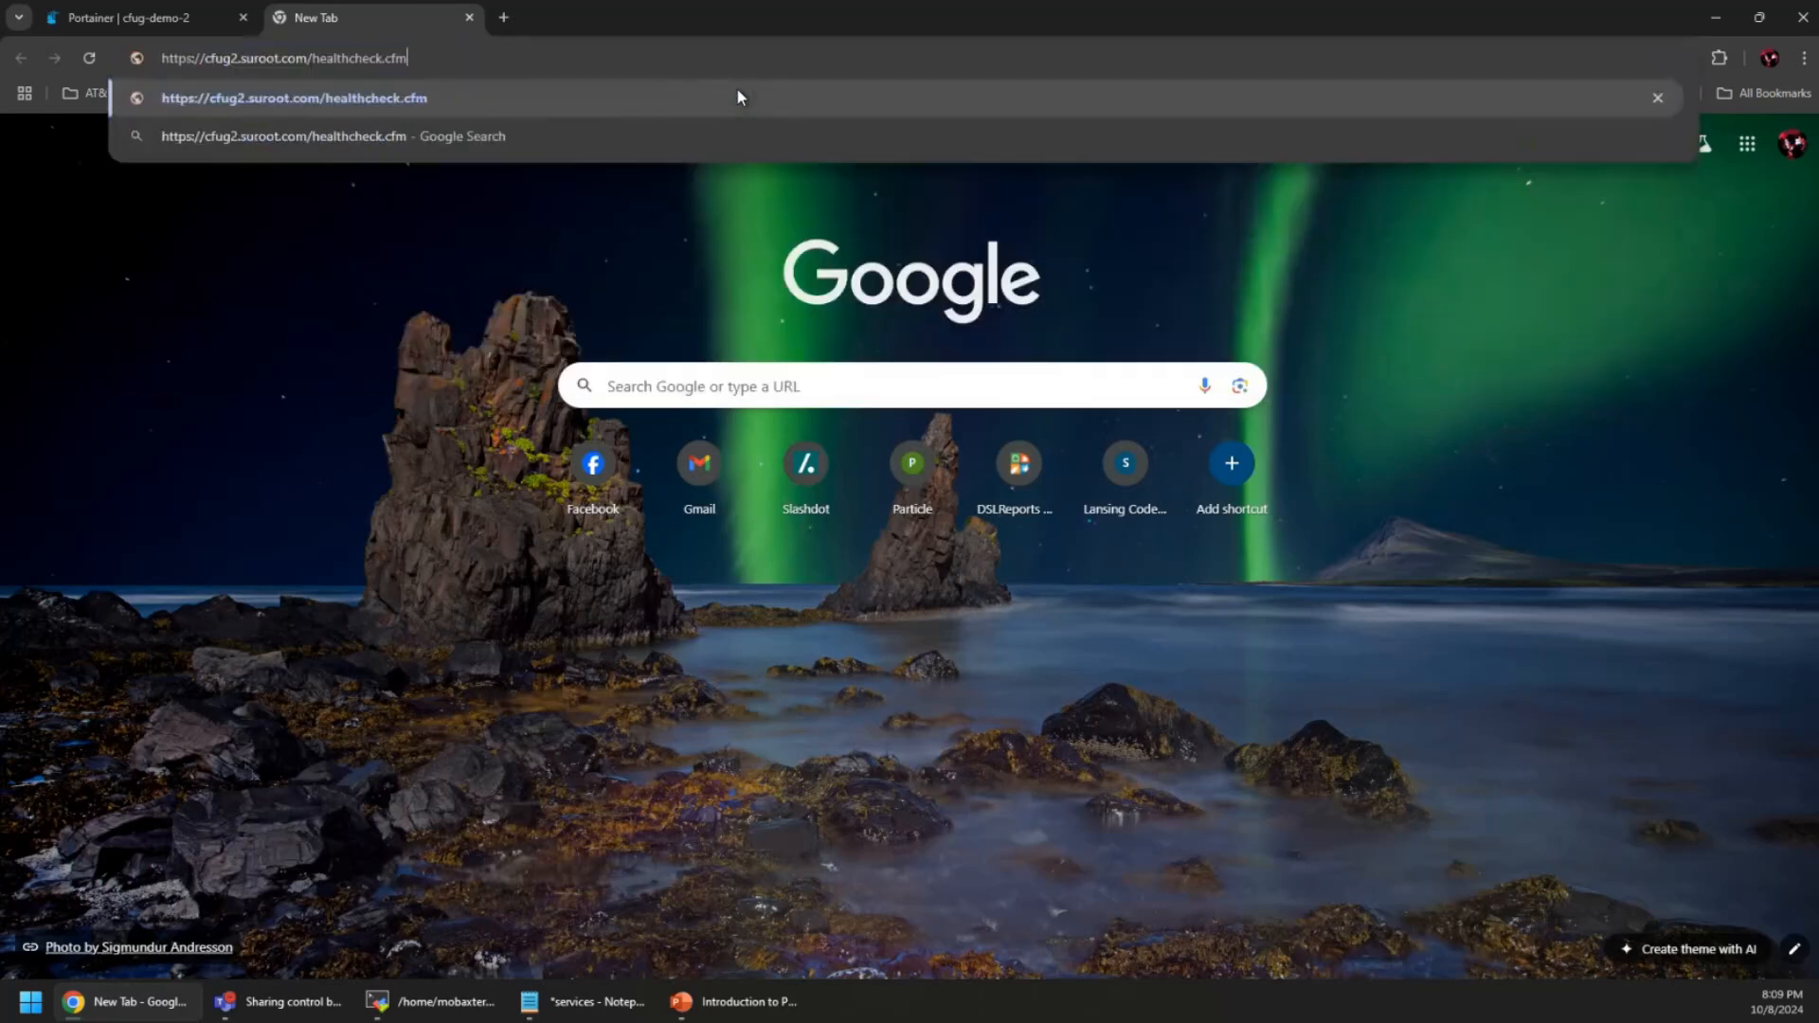
{"action": "key", "text": "ctrl+BackSpace"}
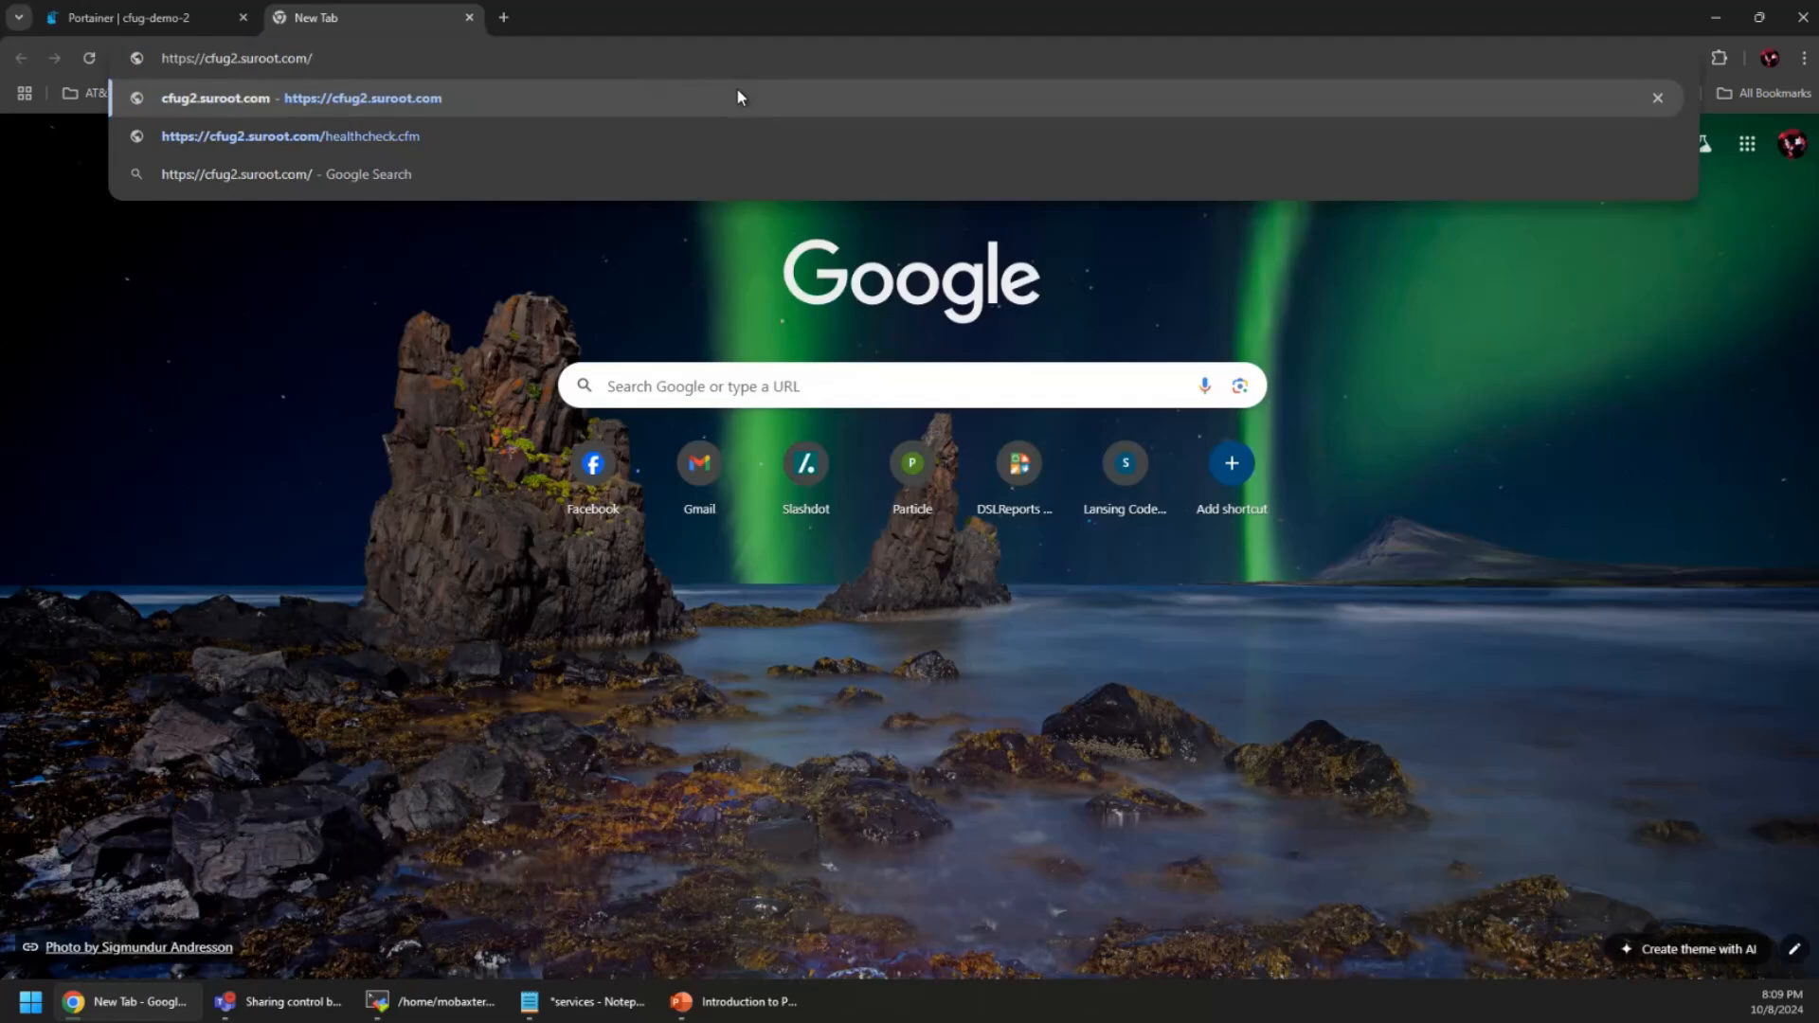
{"action": "key", "text": "Return"}
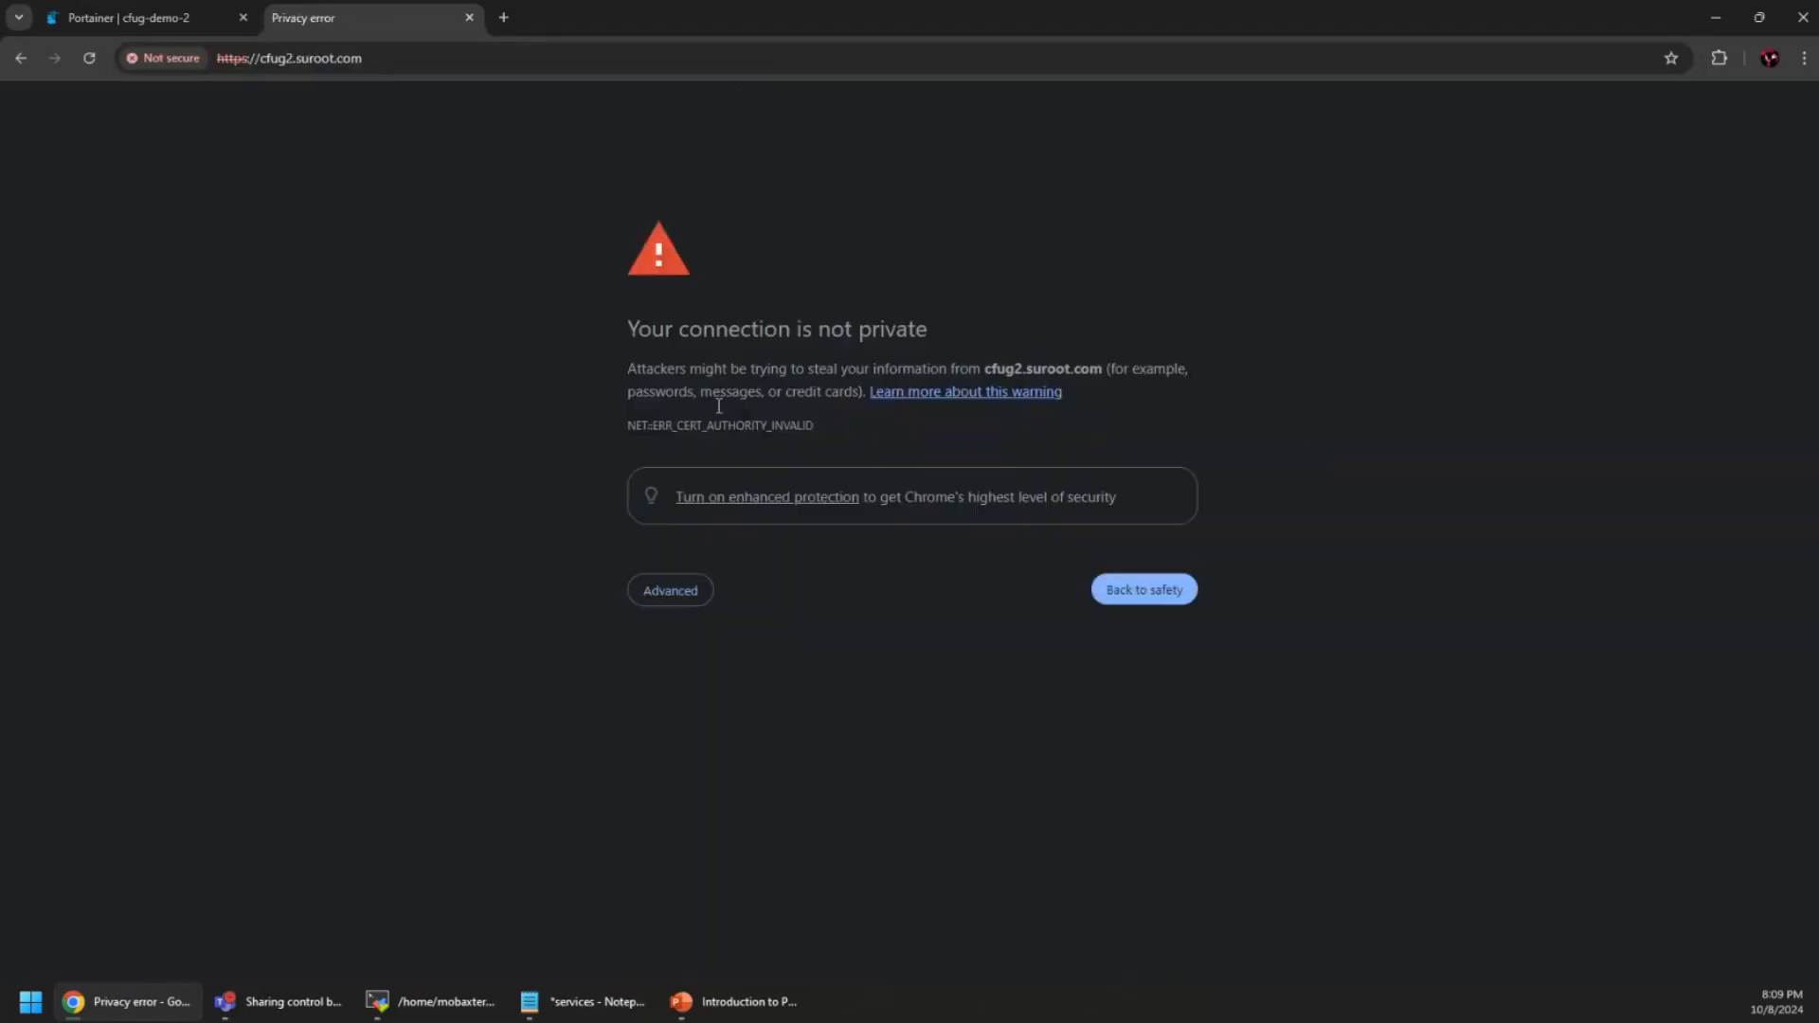
{"action": "left_click", "coordinate": [684, 591]}
{"action": "left_click", "coordinate": [748, 738]}
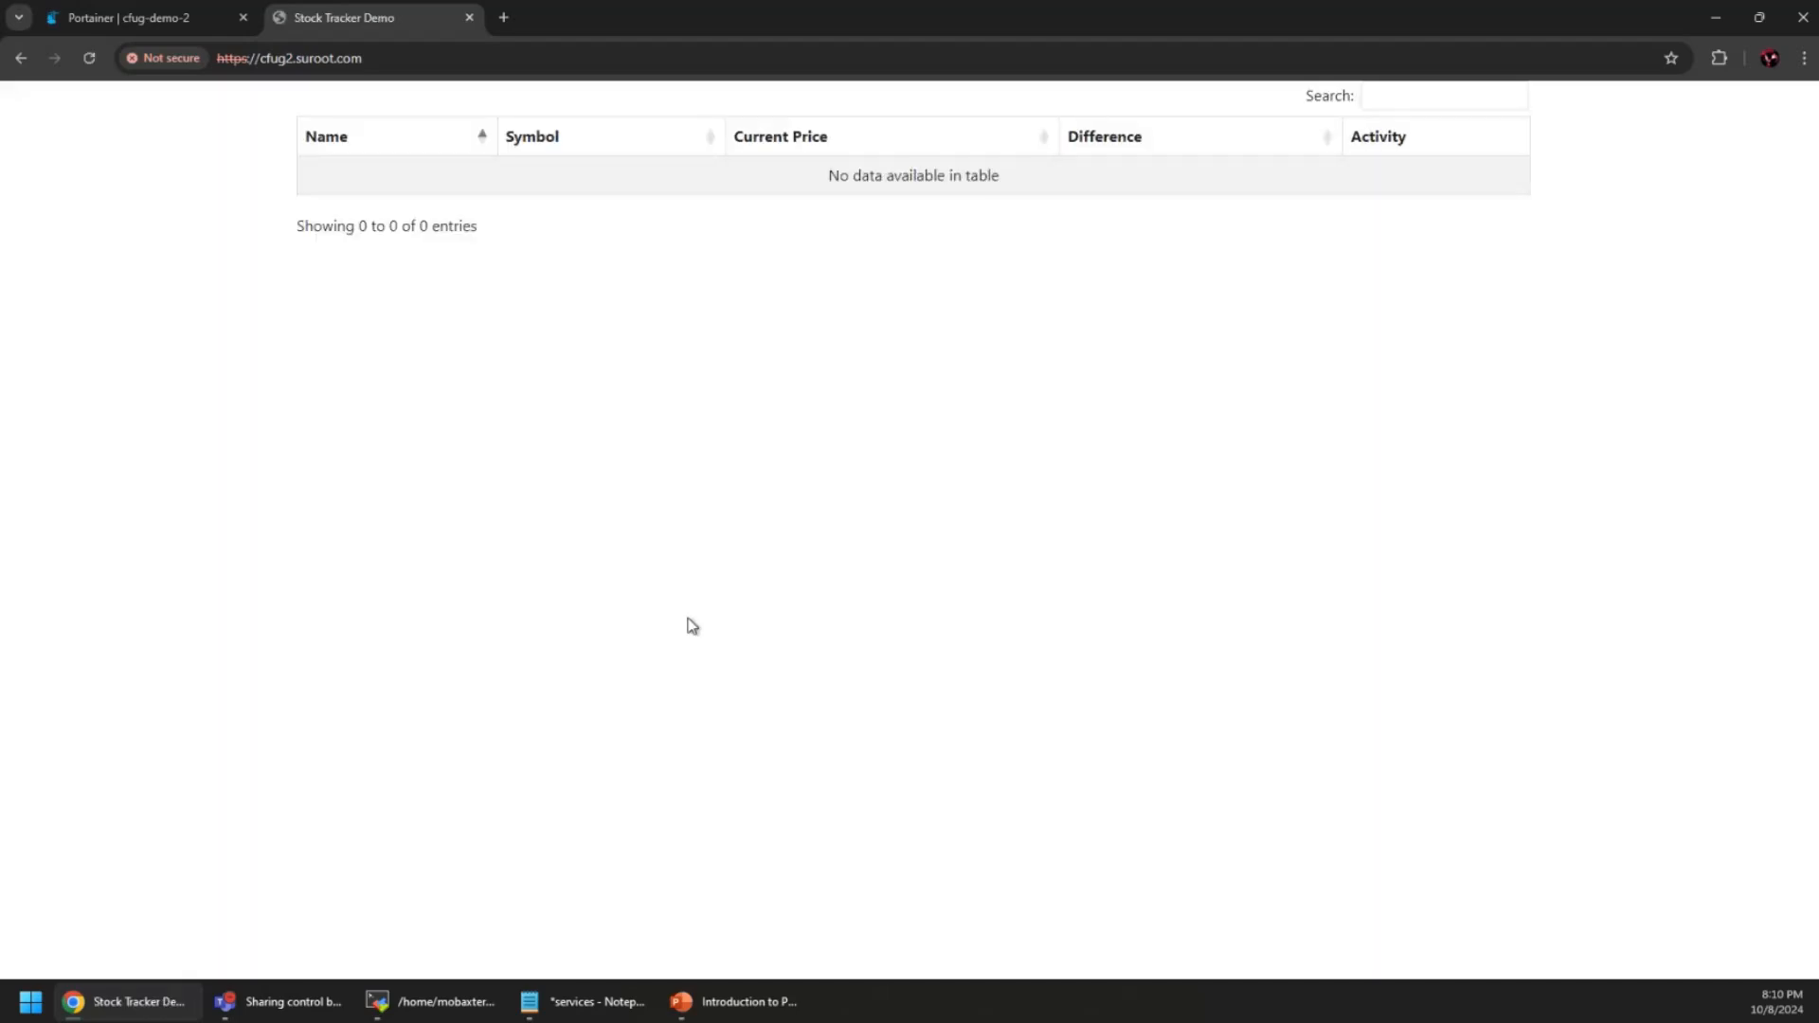
Load /healthcheck.cfm to confirm it reports OK!, then go back to the stock table
{"action": "left_click", "coordinate": [417, 60]}
{"action": "left_click", "coordinate": [417, 59]}
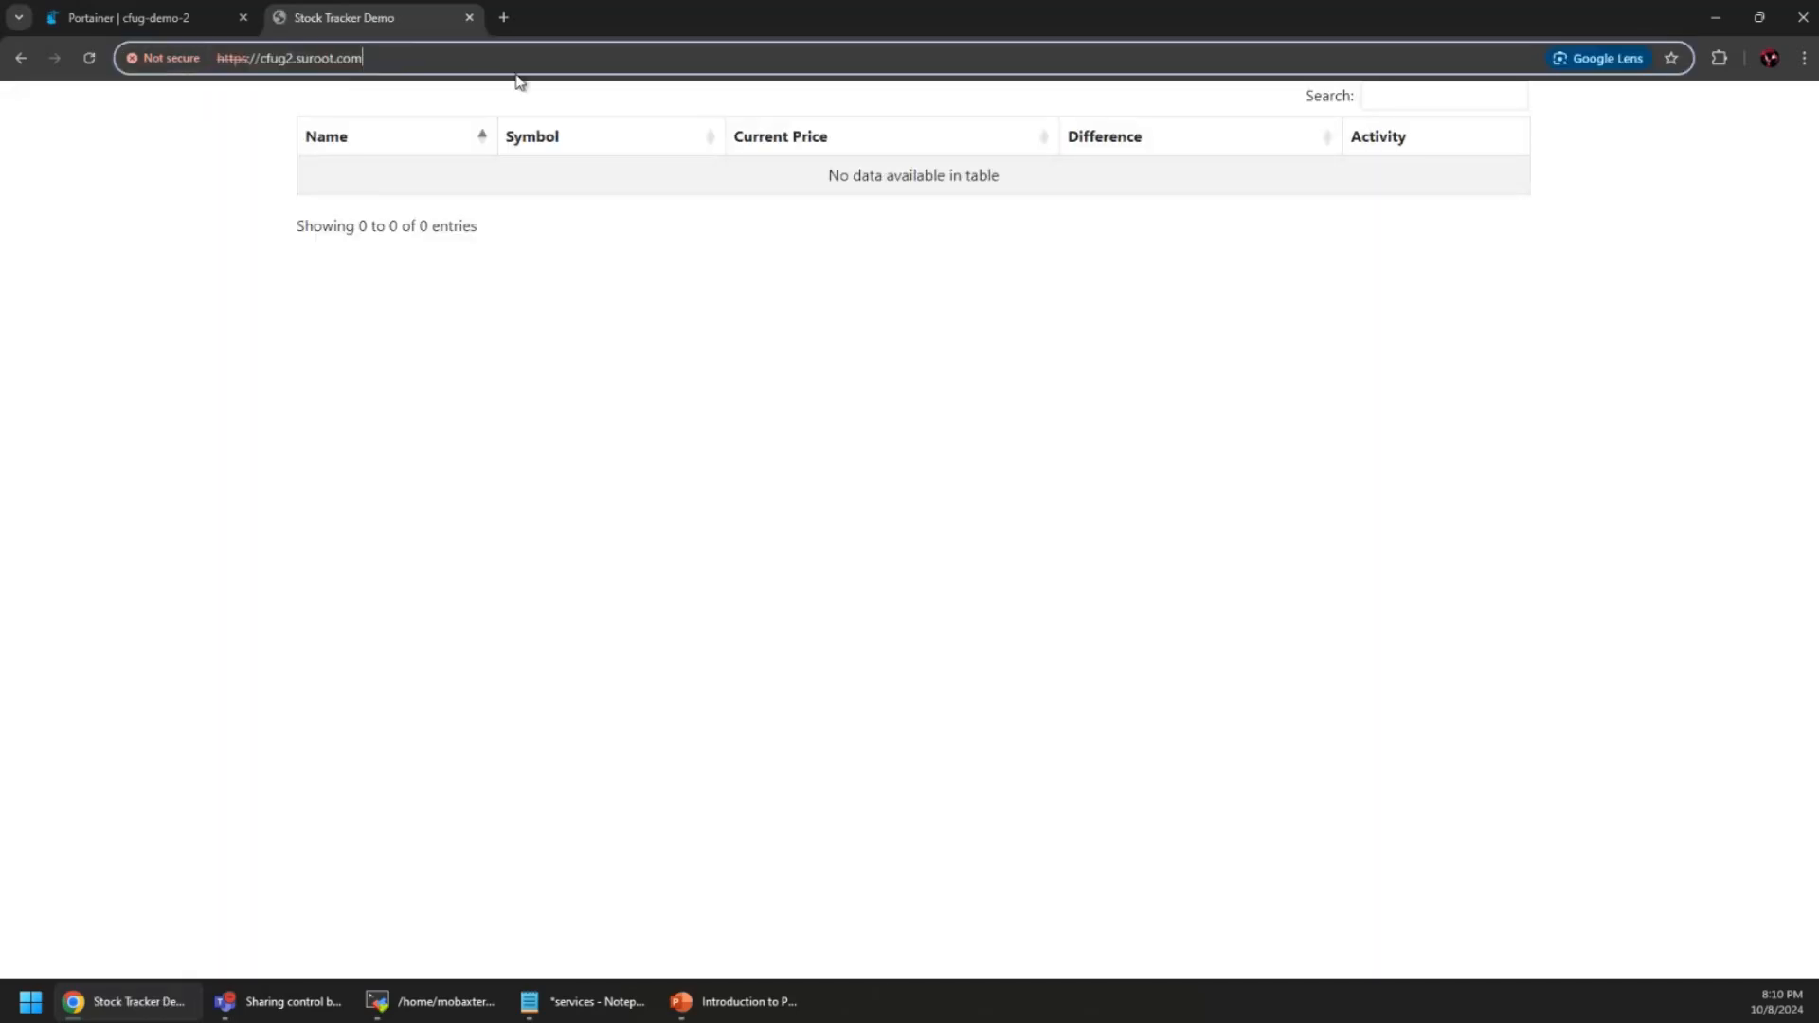
{"action": "type", "text": "/hea"}
{"action": "key", "text": "Return"}
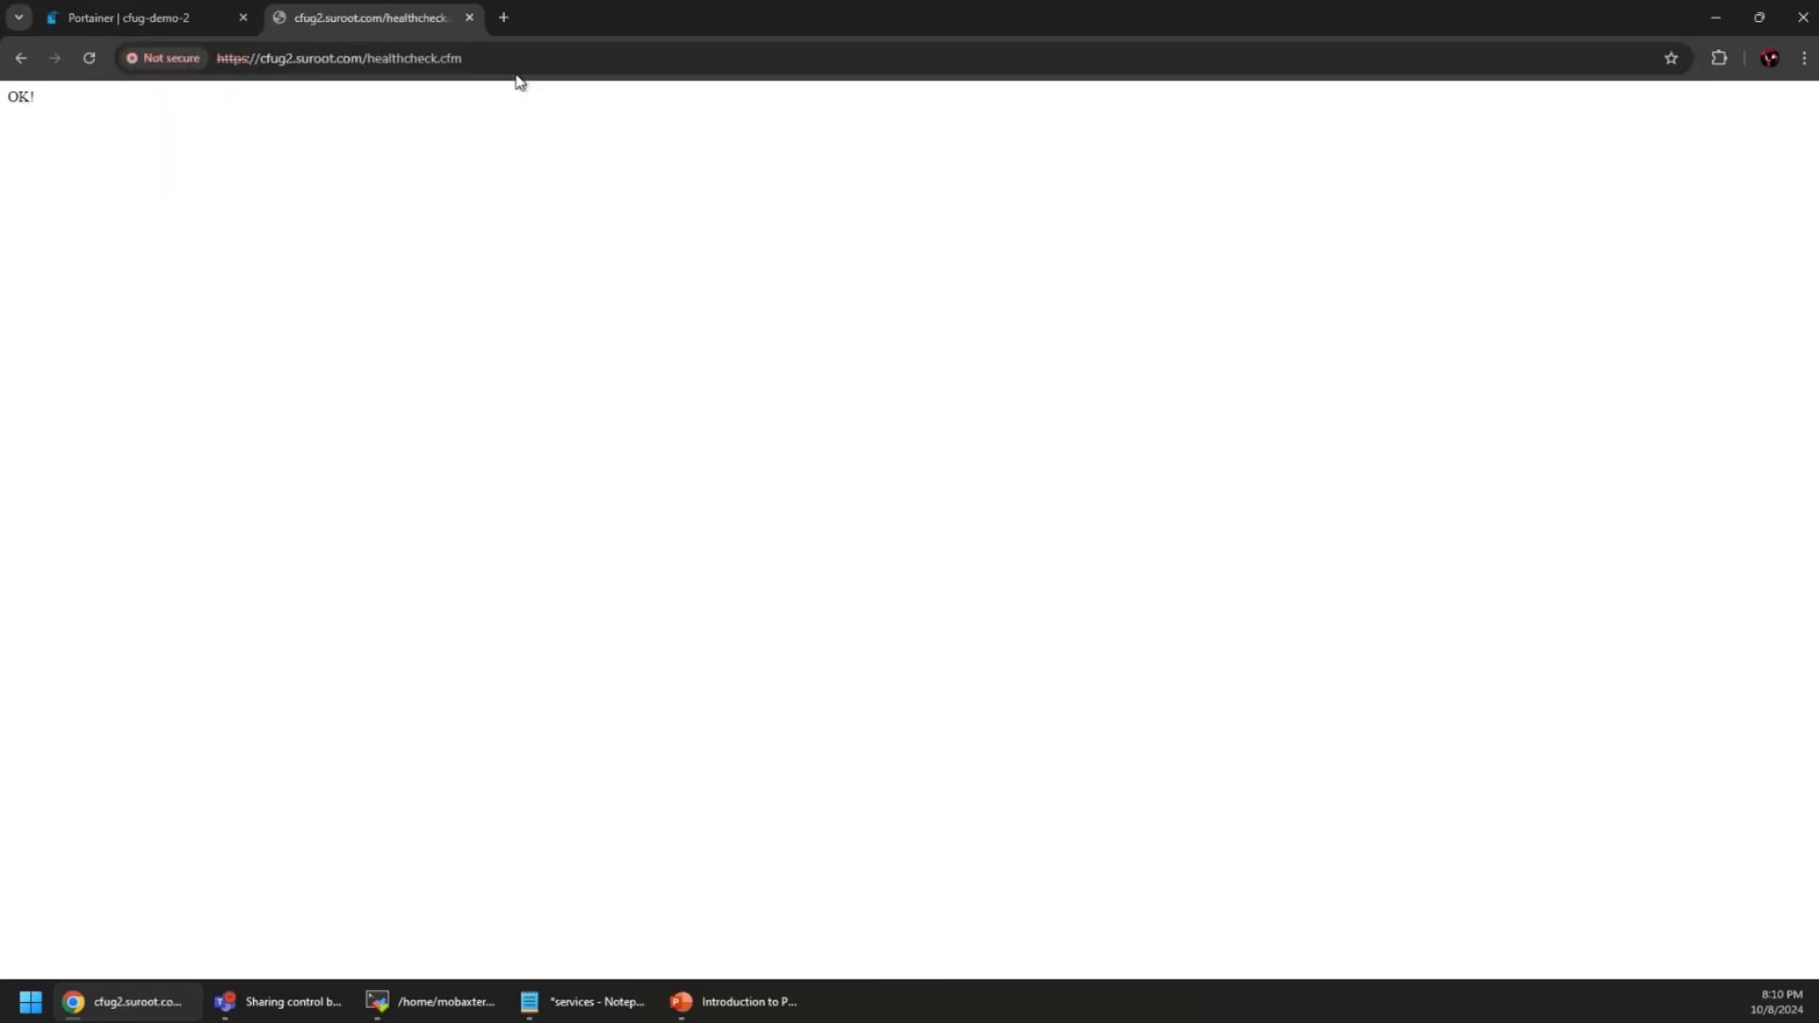
{"action": "left_click", "coordinate": [20, 57]}
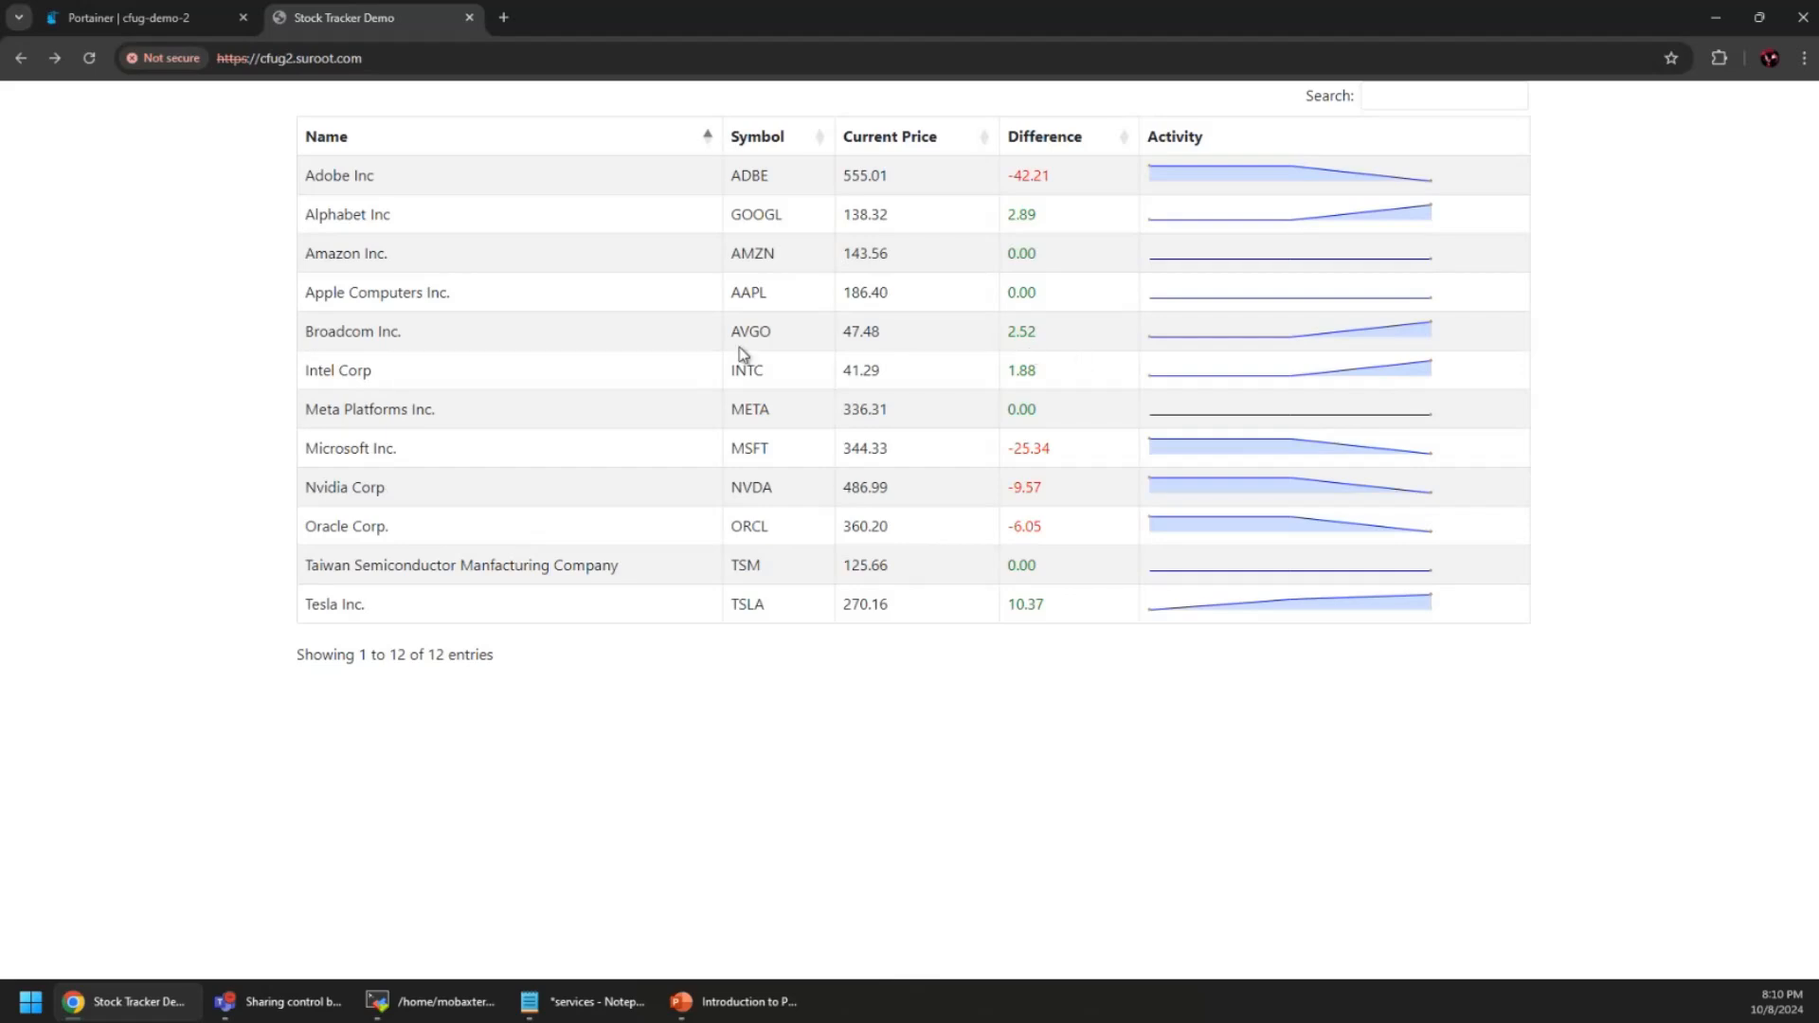
Sort the stock table by Name, then by Symbol descending so TSM comes first
{"action": "left_click", "coordinate": [499, 148]}
{"action": "left_click", "coordinate": [460, 140]}
{"action": "left_click", "coordinate": [777, 149]}
{"action": "left_click", "coordinate": [764, 144]}
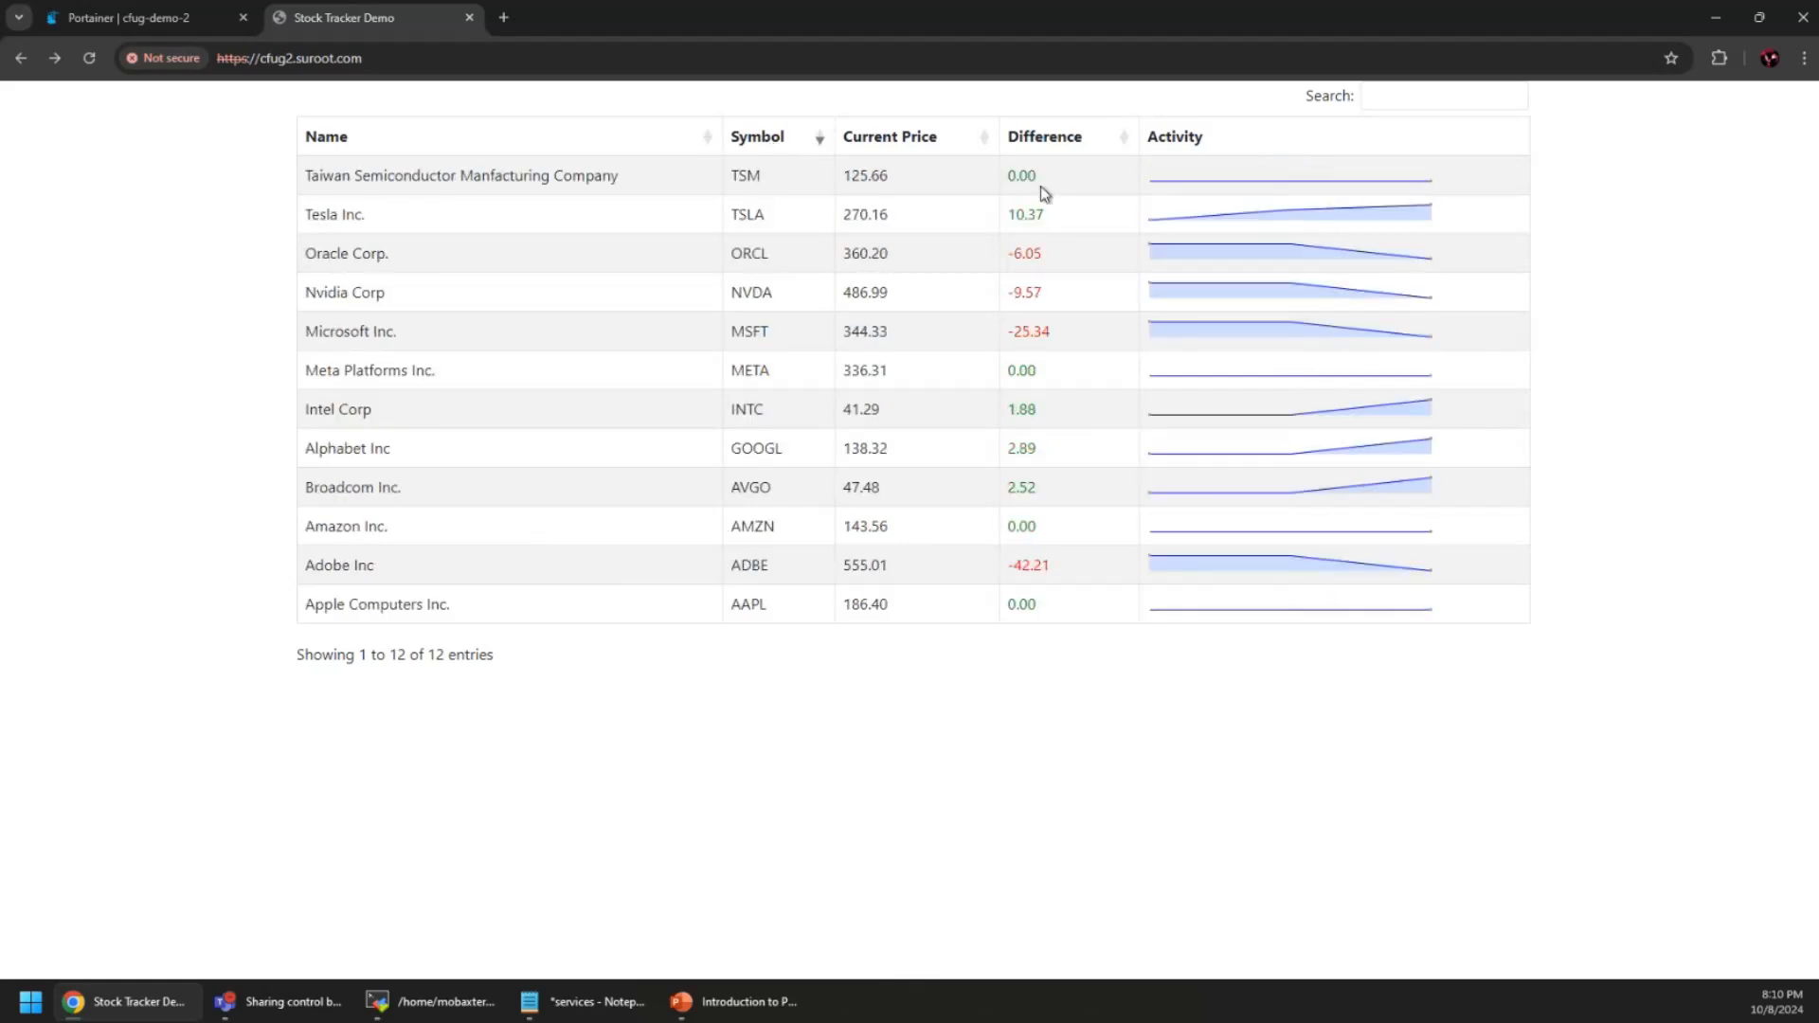
{"action": "mouse_move", "coordinate": [1429, 180]}
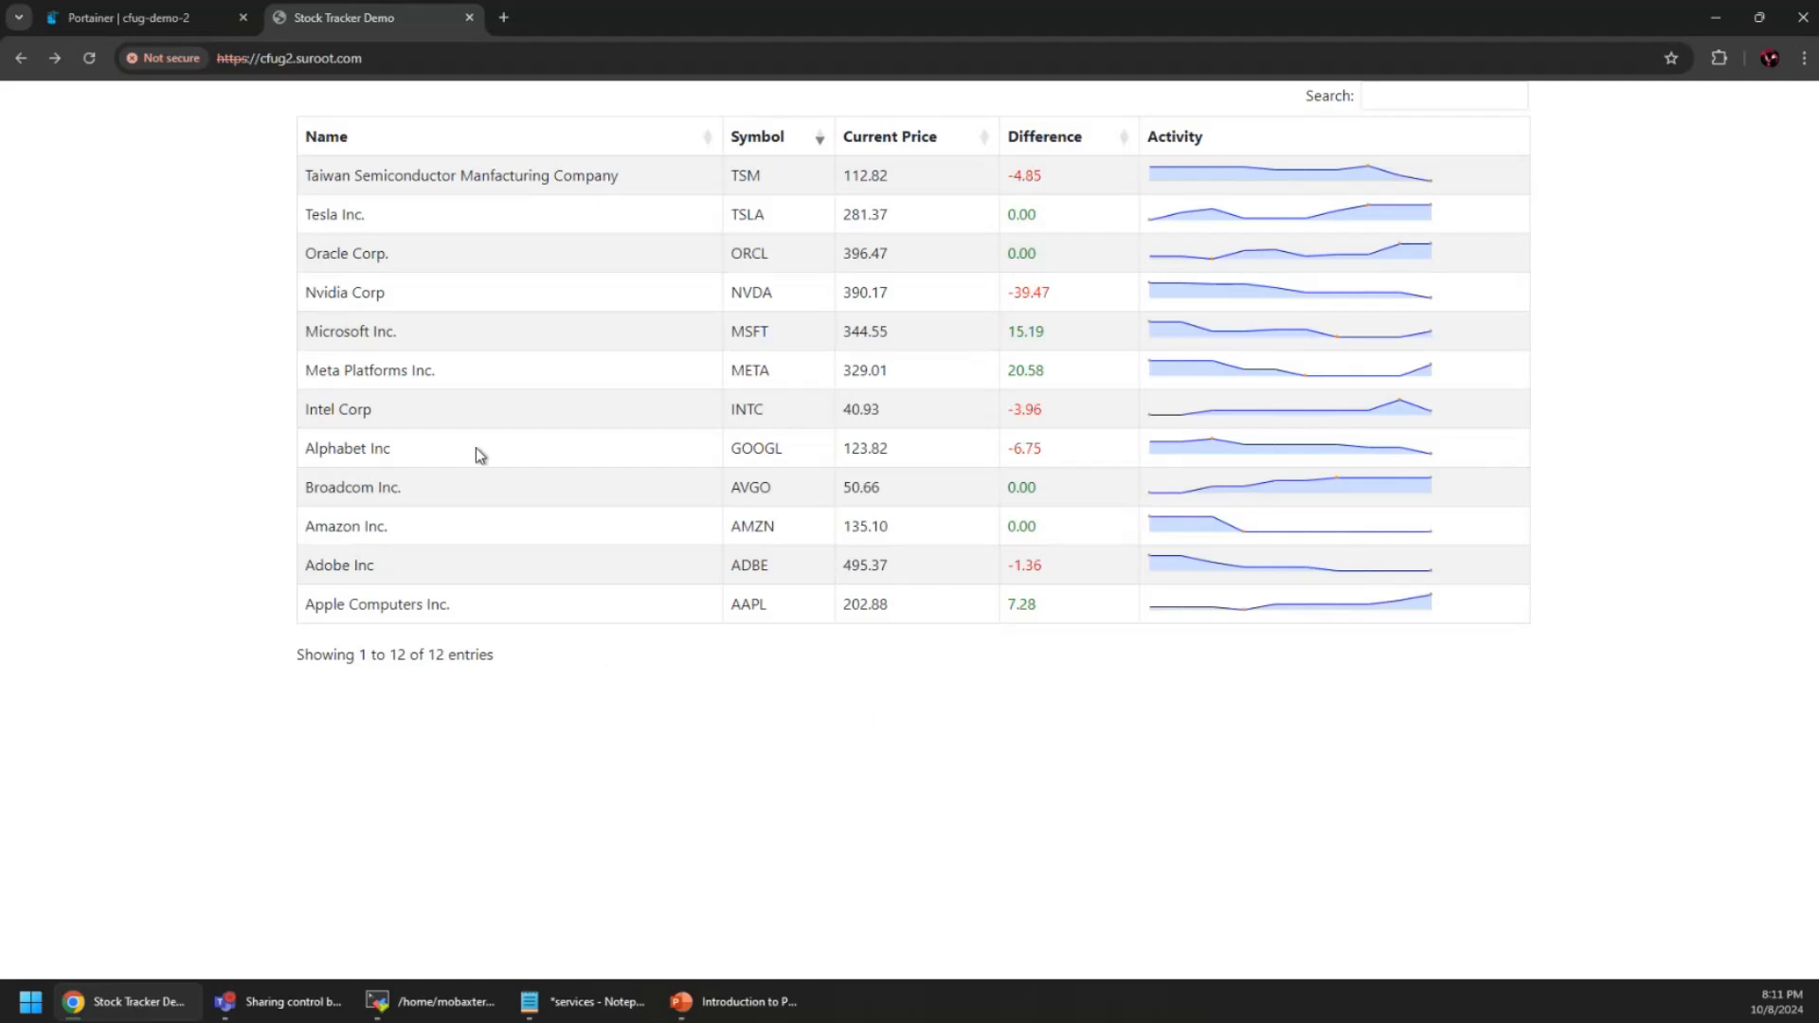
Back in Portainer, view the Docker host's Details and Setup pages
{"action": "left_click", "coordinate": [146, 15]}
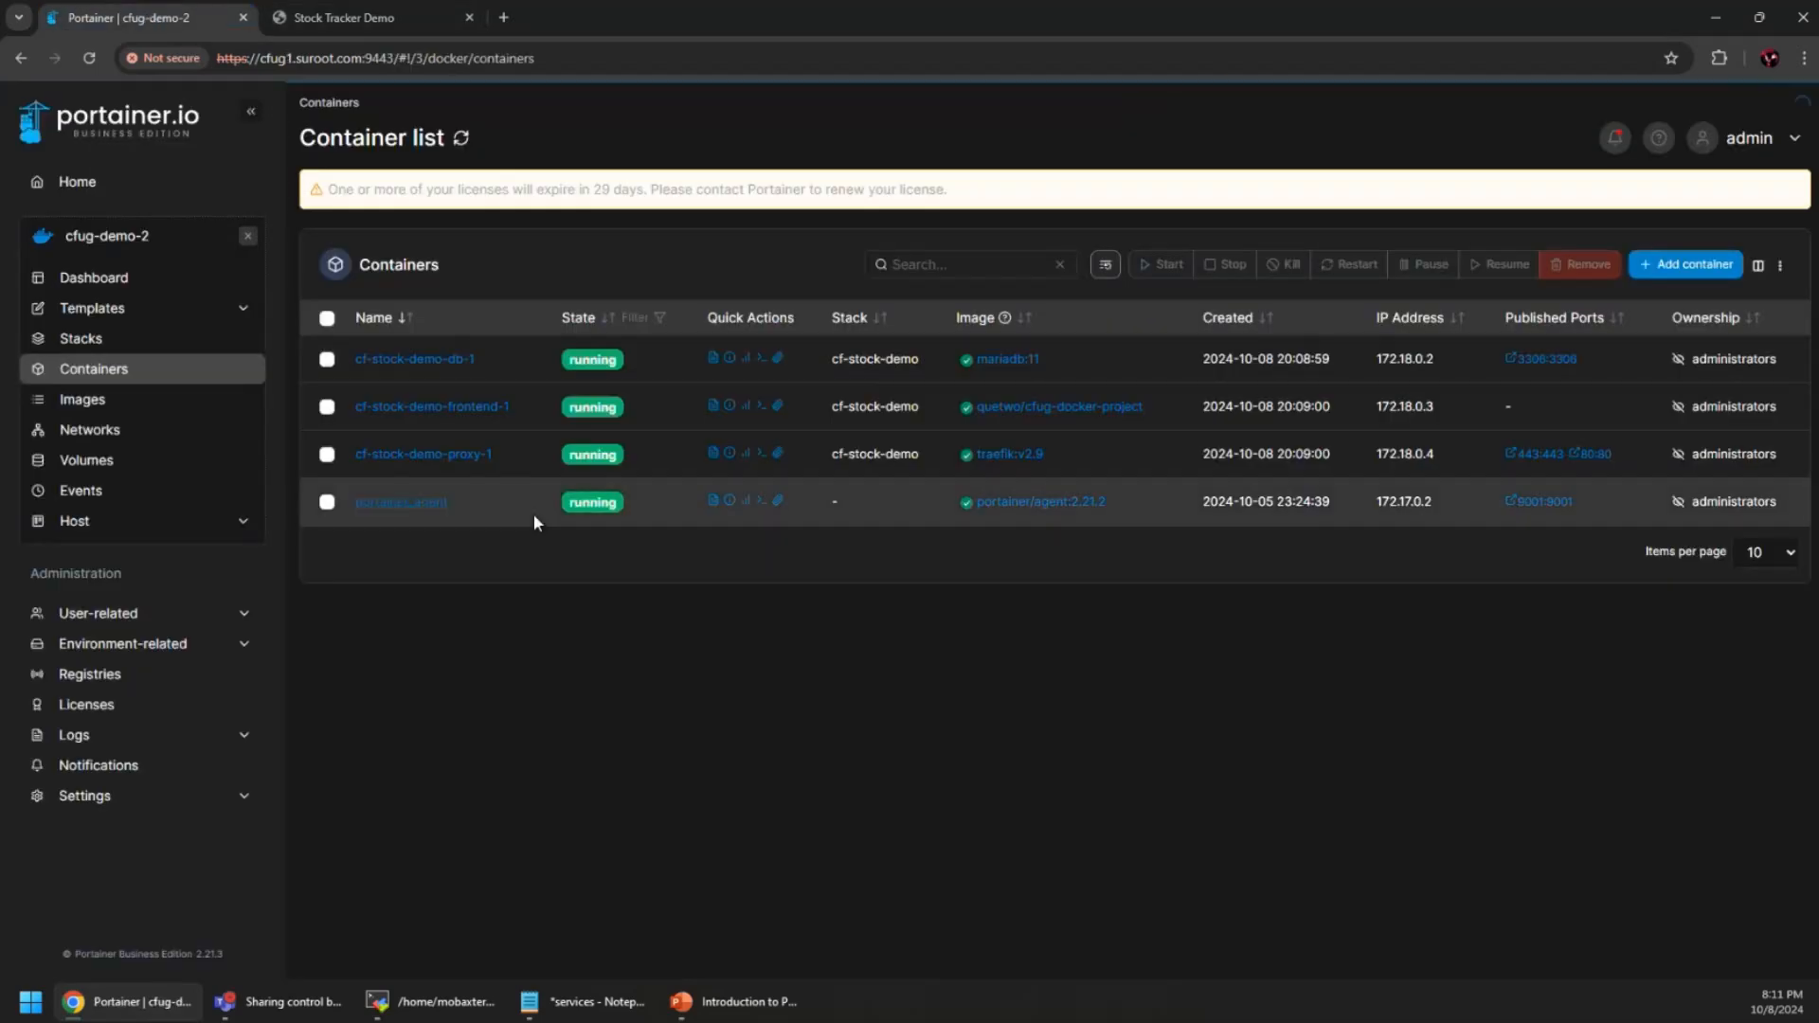
{"action": "left_click", "coordinate": [95, 522]}
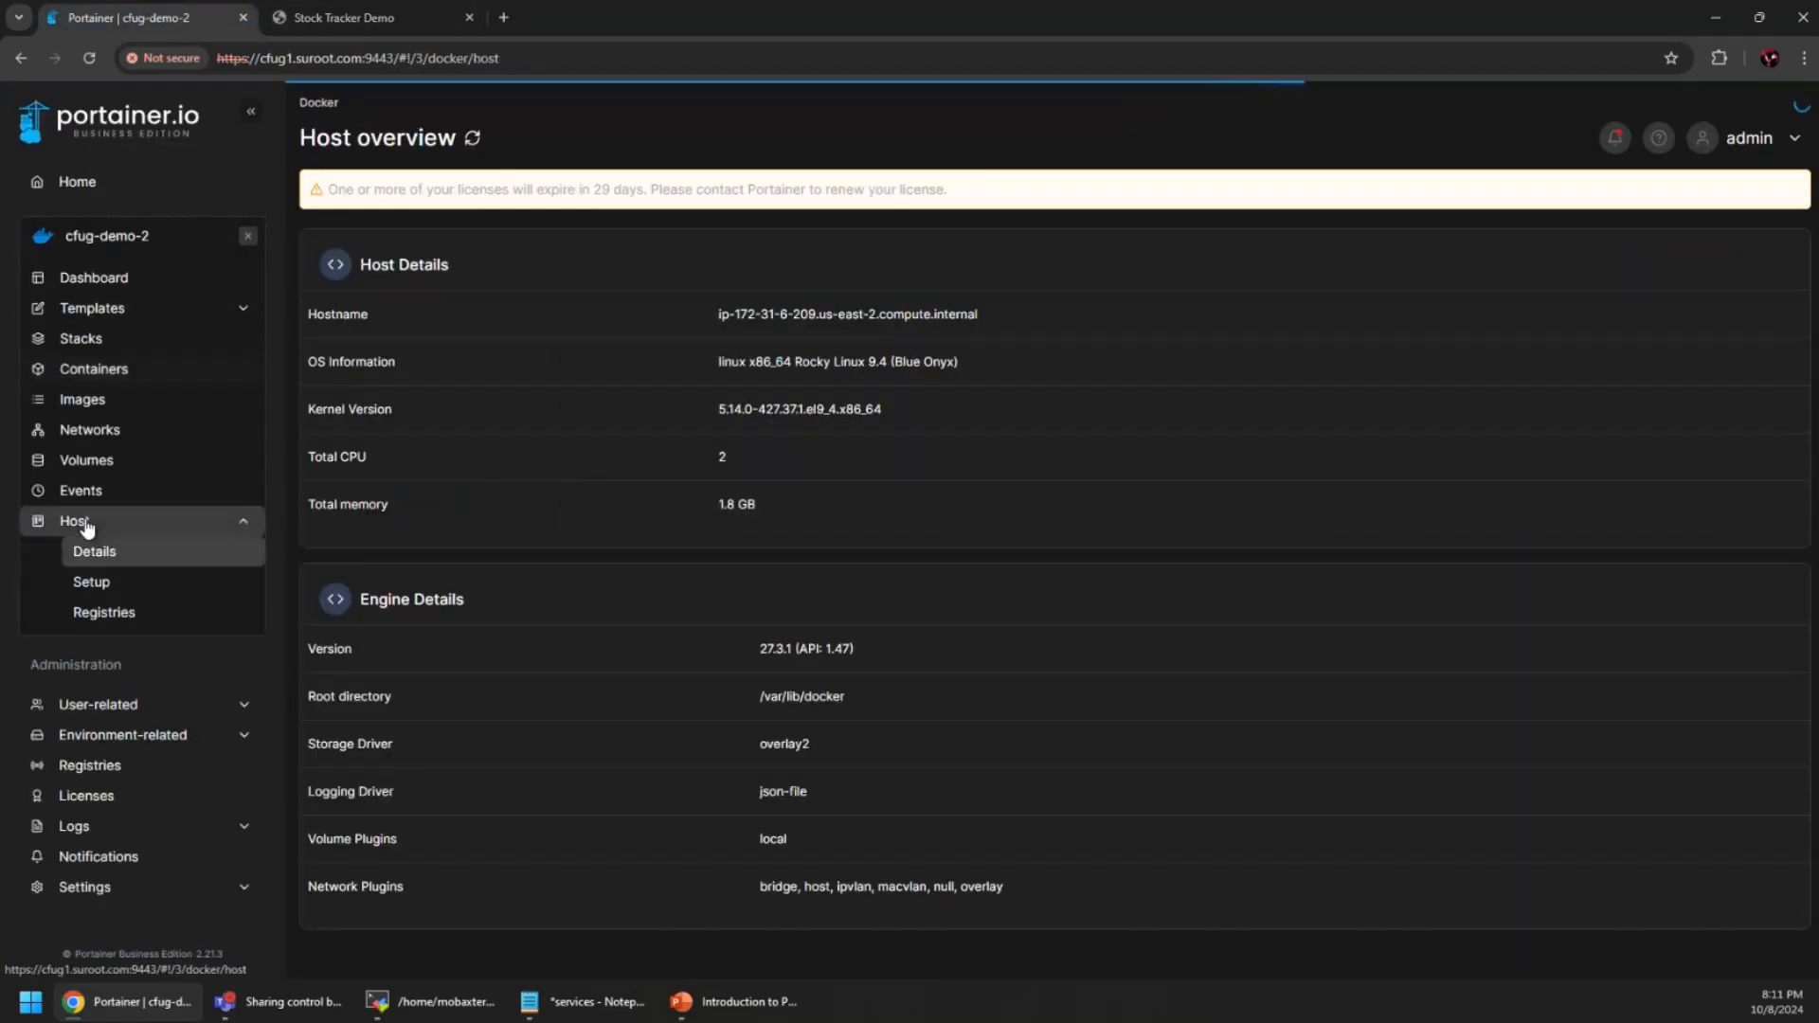
{"action": "left_click", "coordinate": [115, 593]}
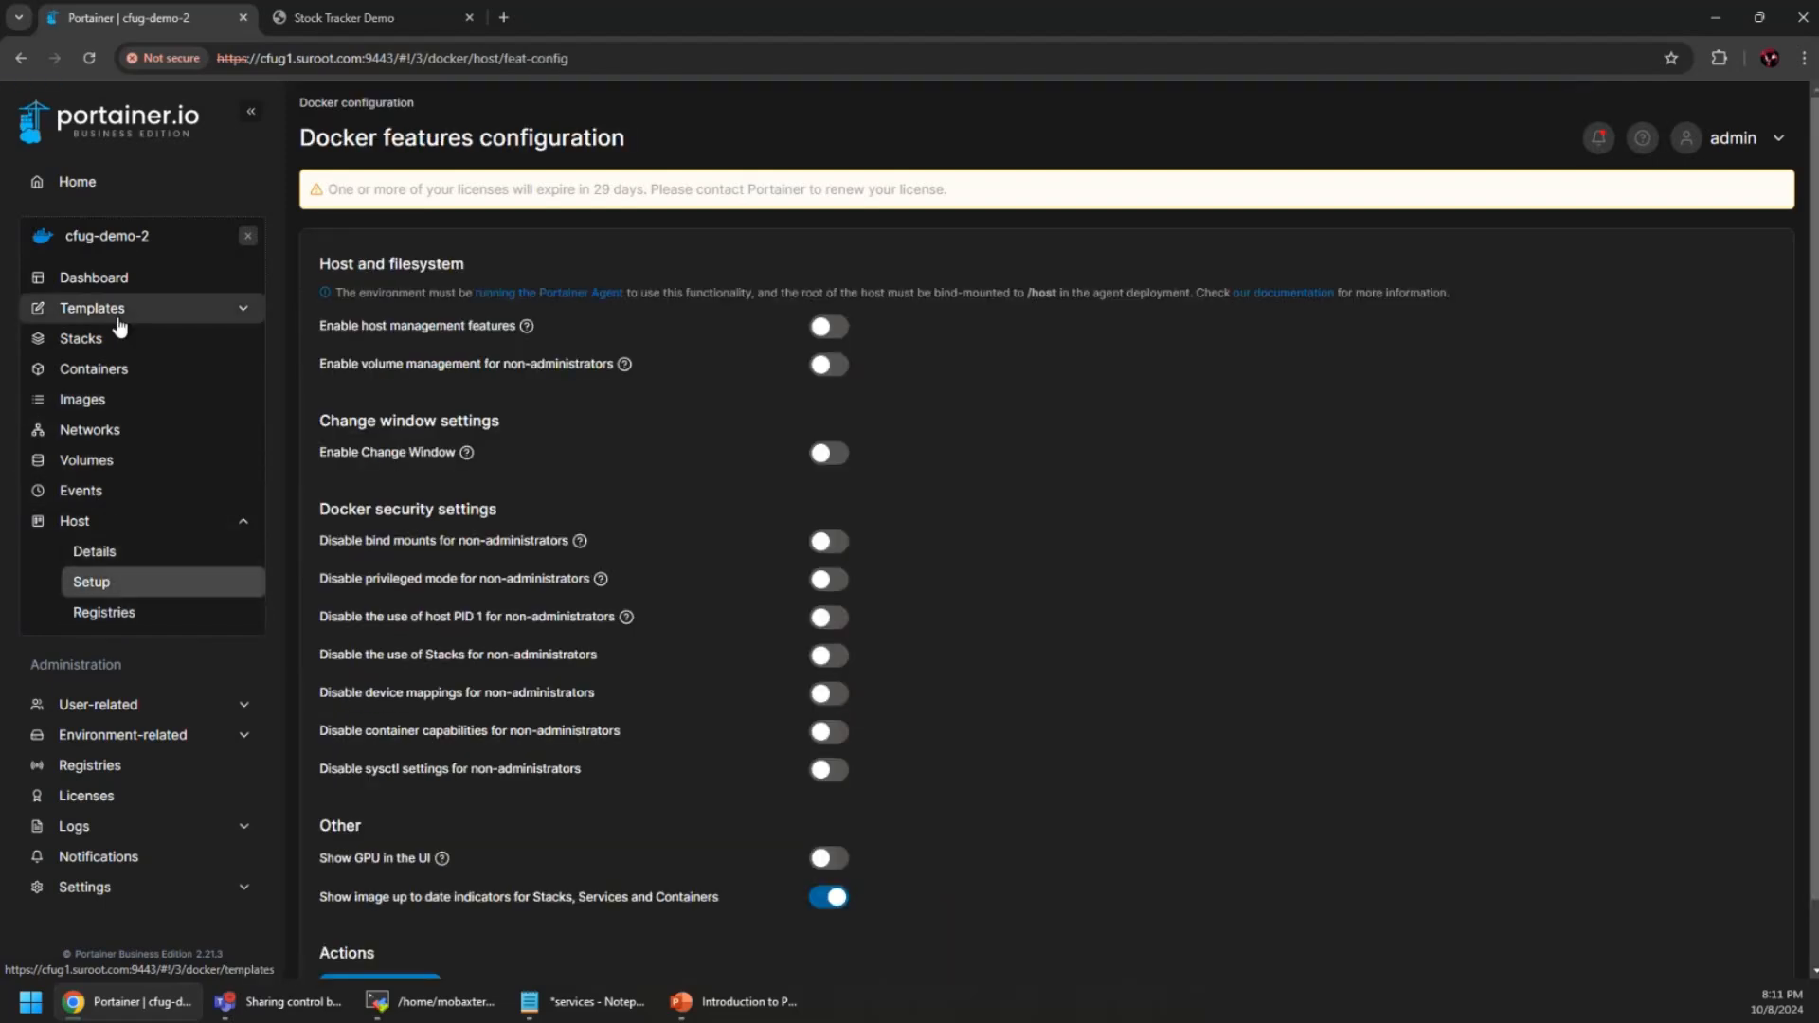
Choose cfug-demo-3 as the migration target in the cf-stock-demo stack's duplication/migration section
{"action": "left_click", "coordinate": [99, 343]}
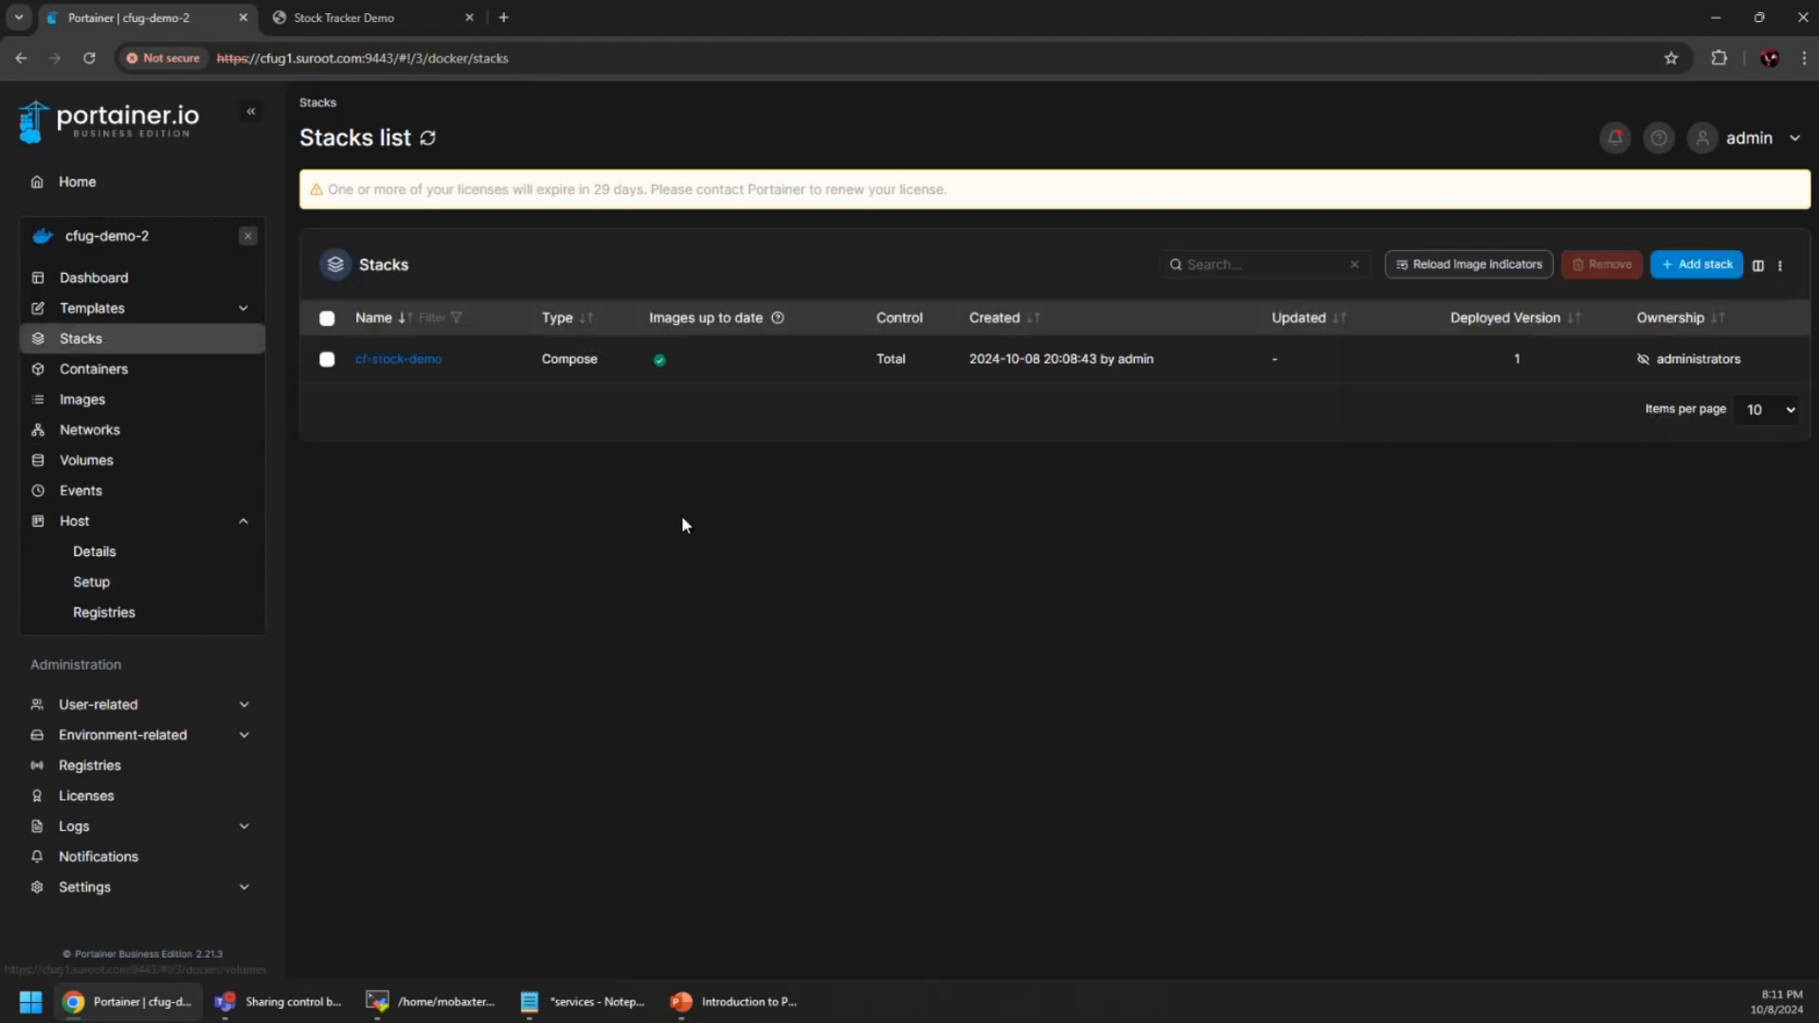
{"action": "left_click", "coordinate": [409, 364]}
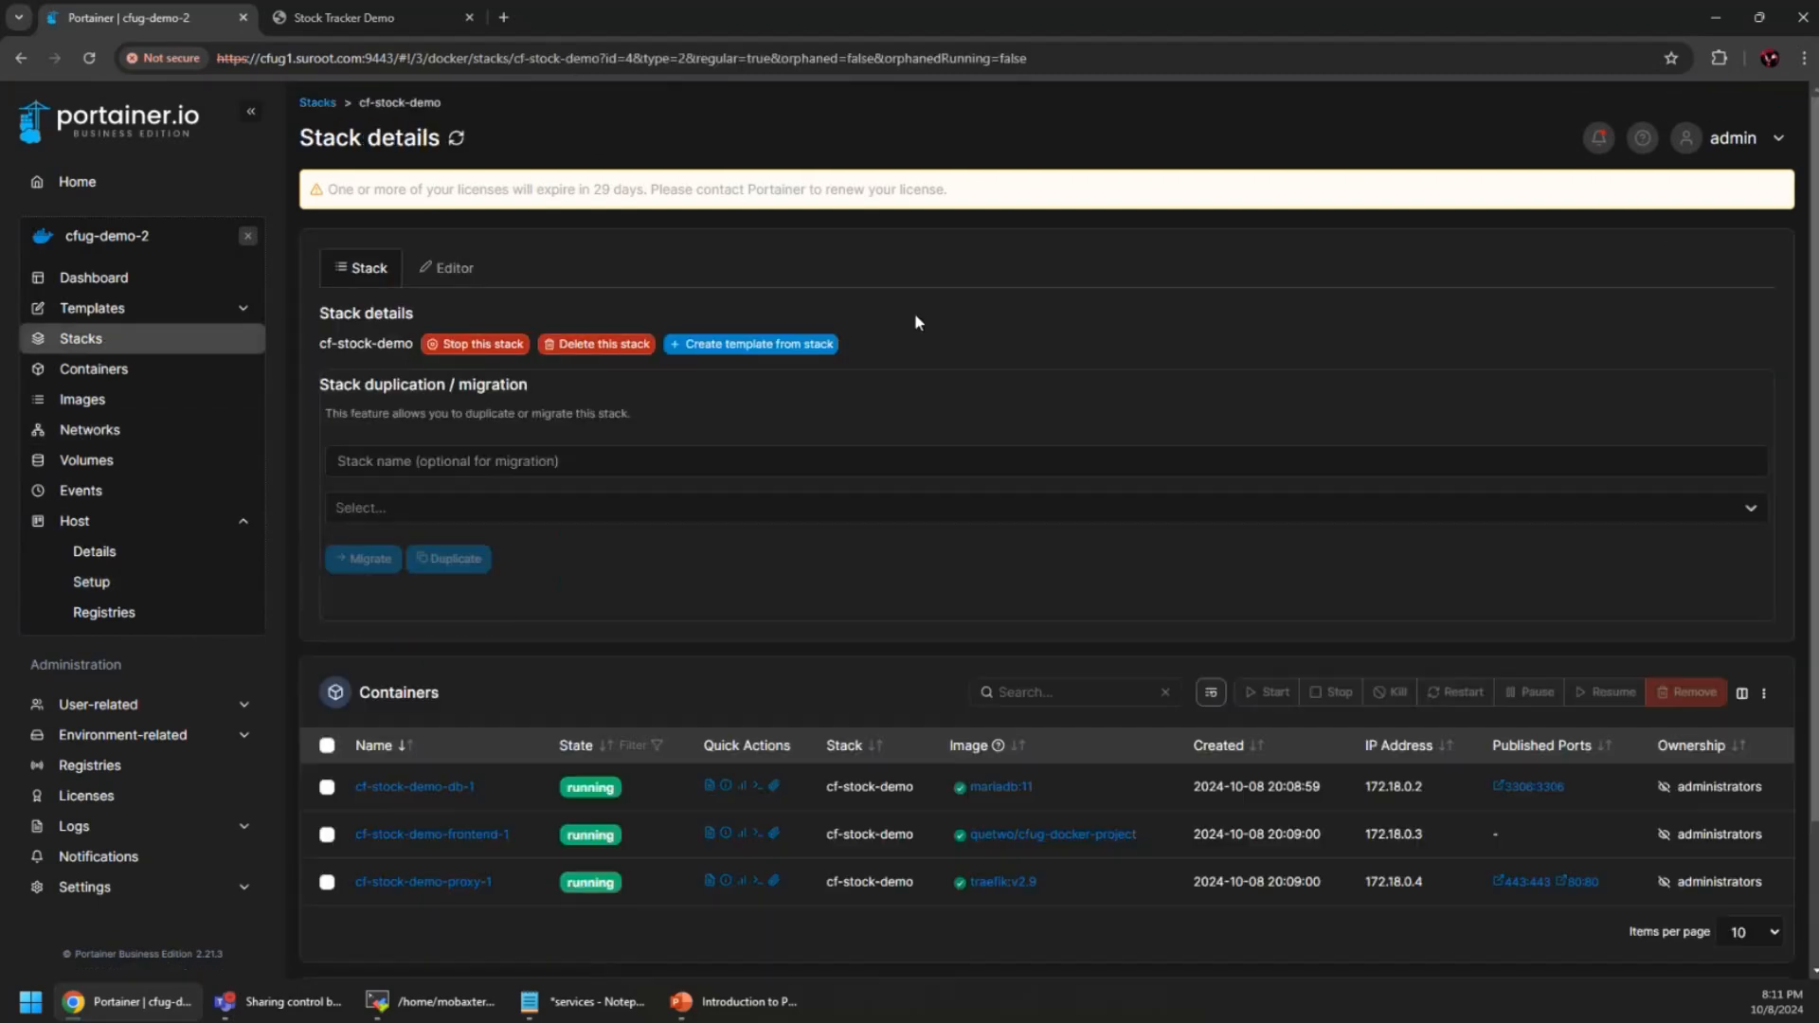
{"action": "scroll", "coordinate": [946, 403], "scroll_direction": "down", "scroll_amount": 2}
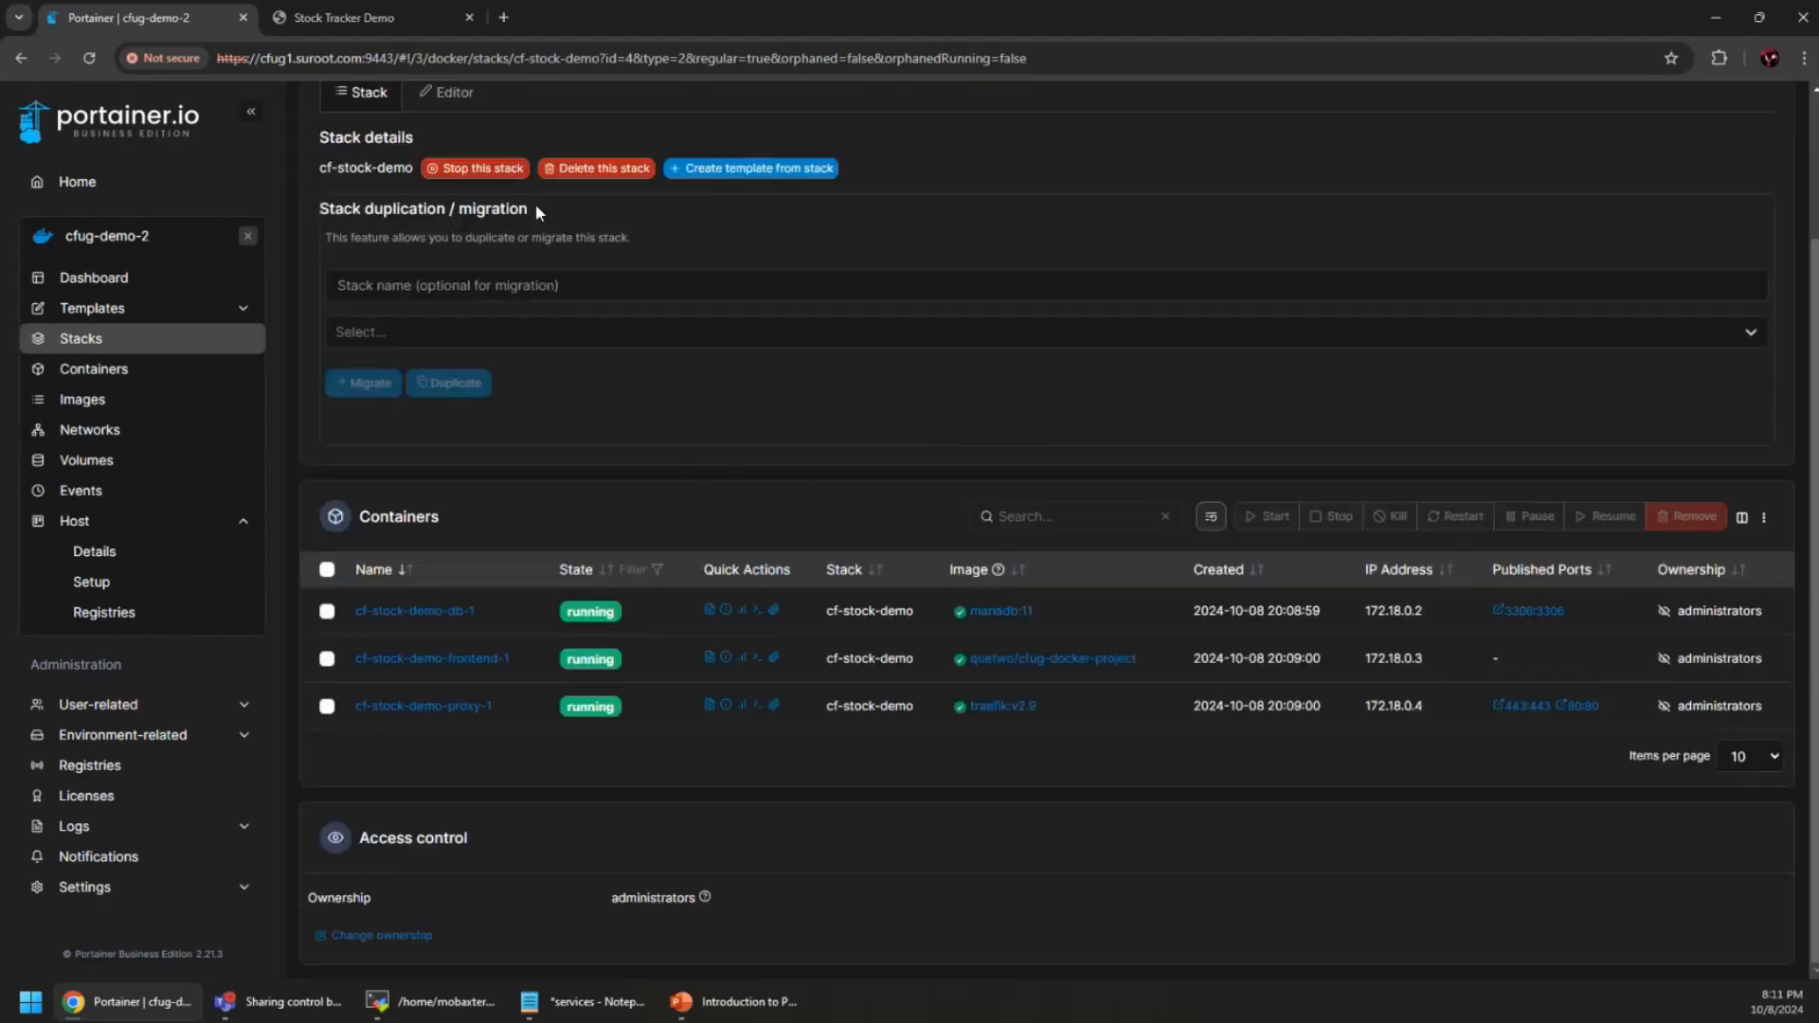
{"action": "scroll", "coordinate": [882, 229], "scroll_direction": "up", "scroll_amount": 2}
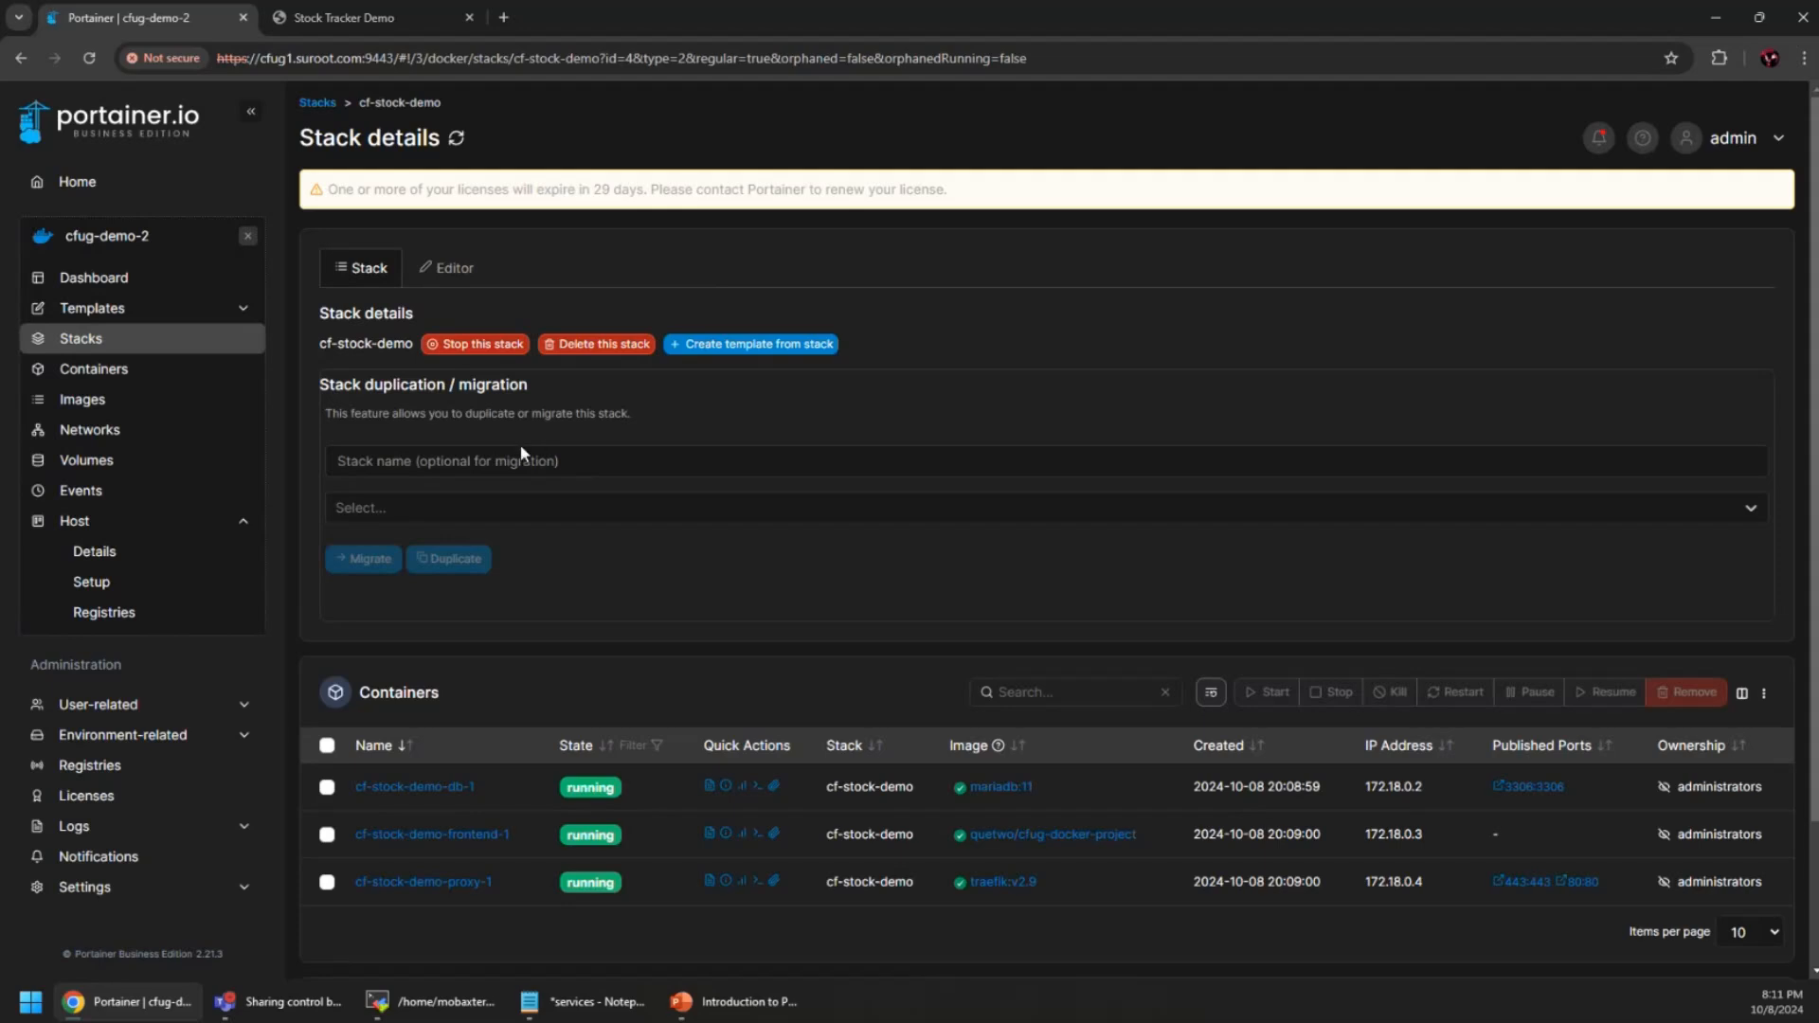
{"action": "left_click", "coordinate": [500, 507]}
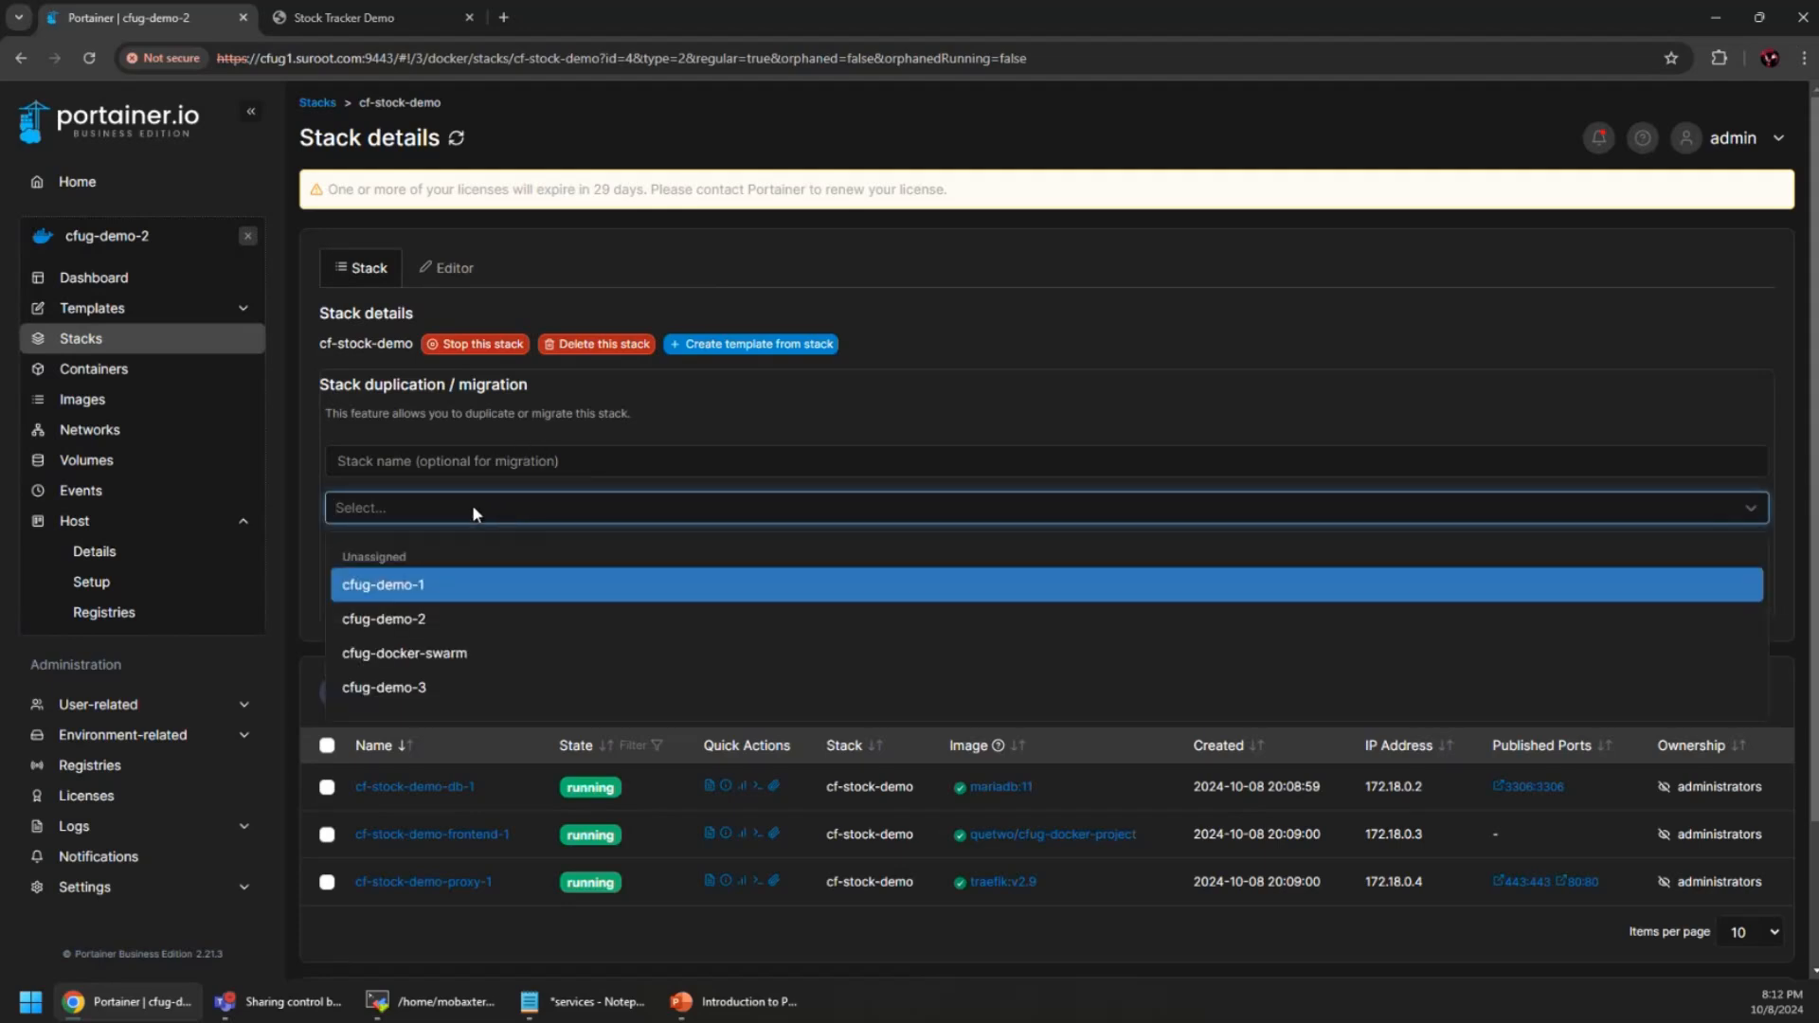
{"action": "left_click", "coordinate": [426, 686]}
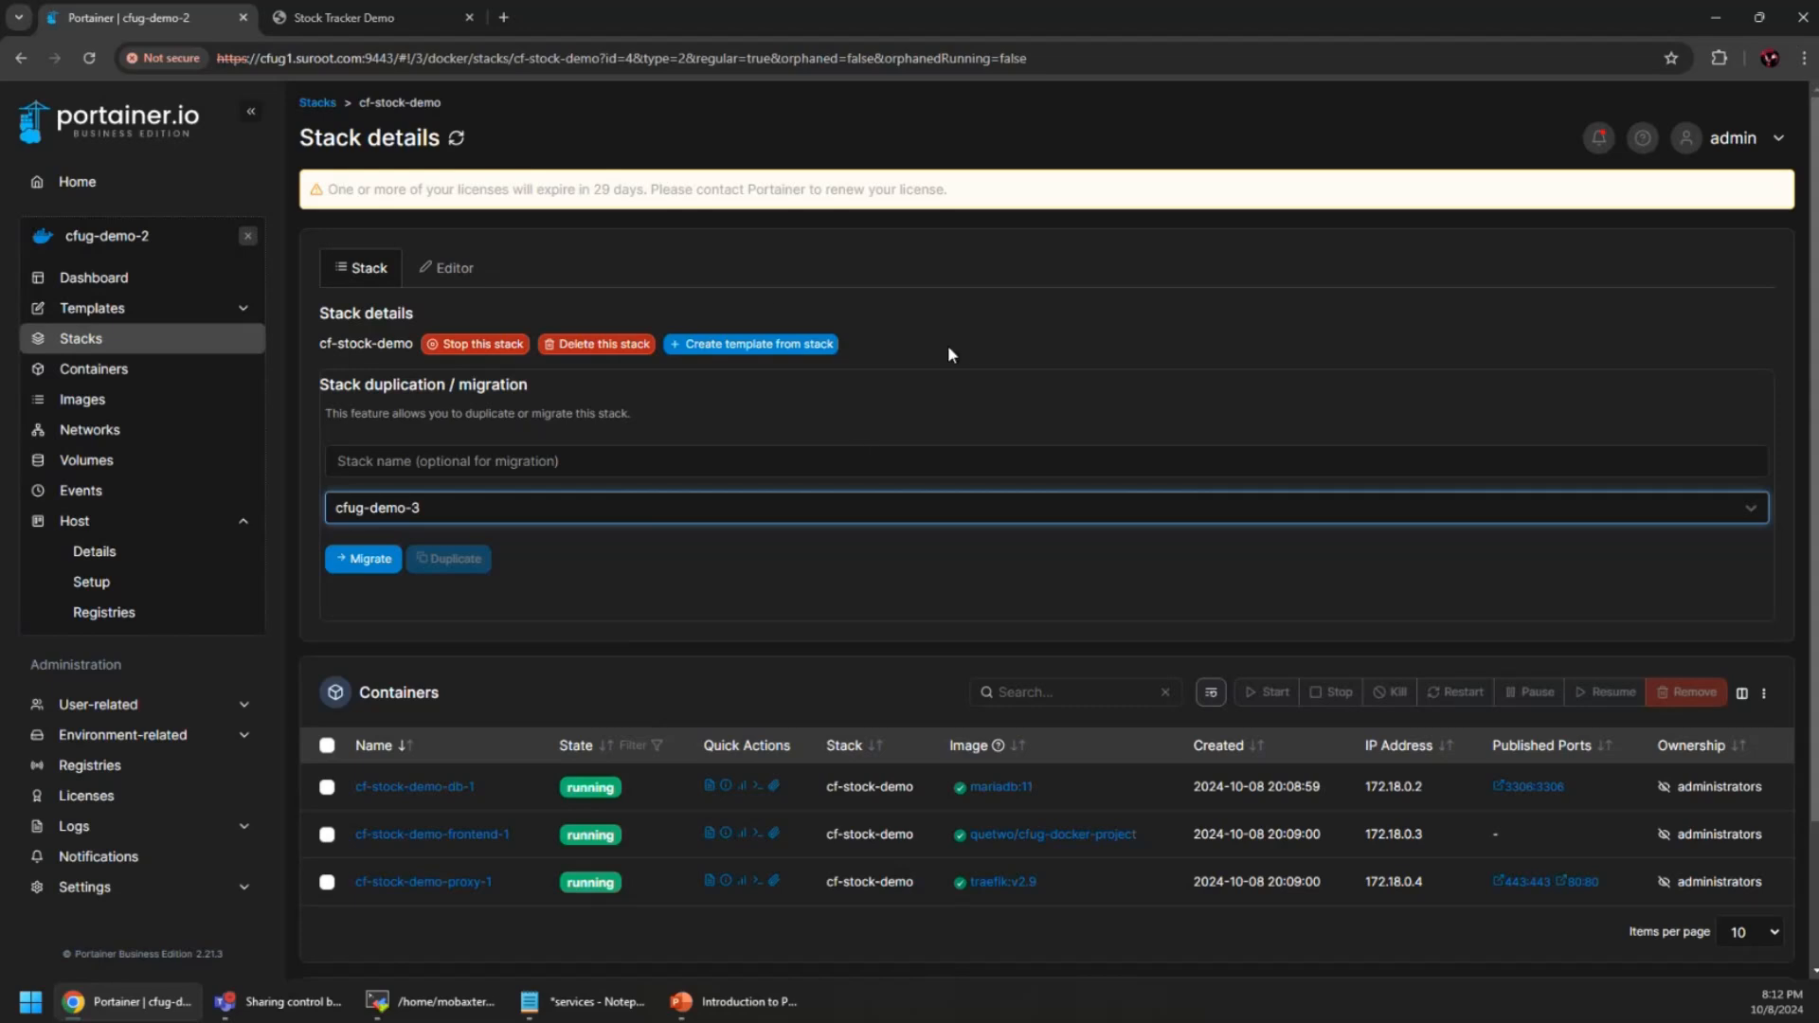
Close the cfug-demo-2 environment and show slide 17, 'Docker Swarm and Kubernetes', in PowerPoint
{"action": "left_click", "coordinate": [247, 236]}
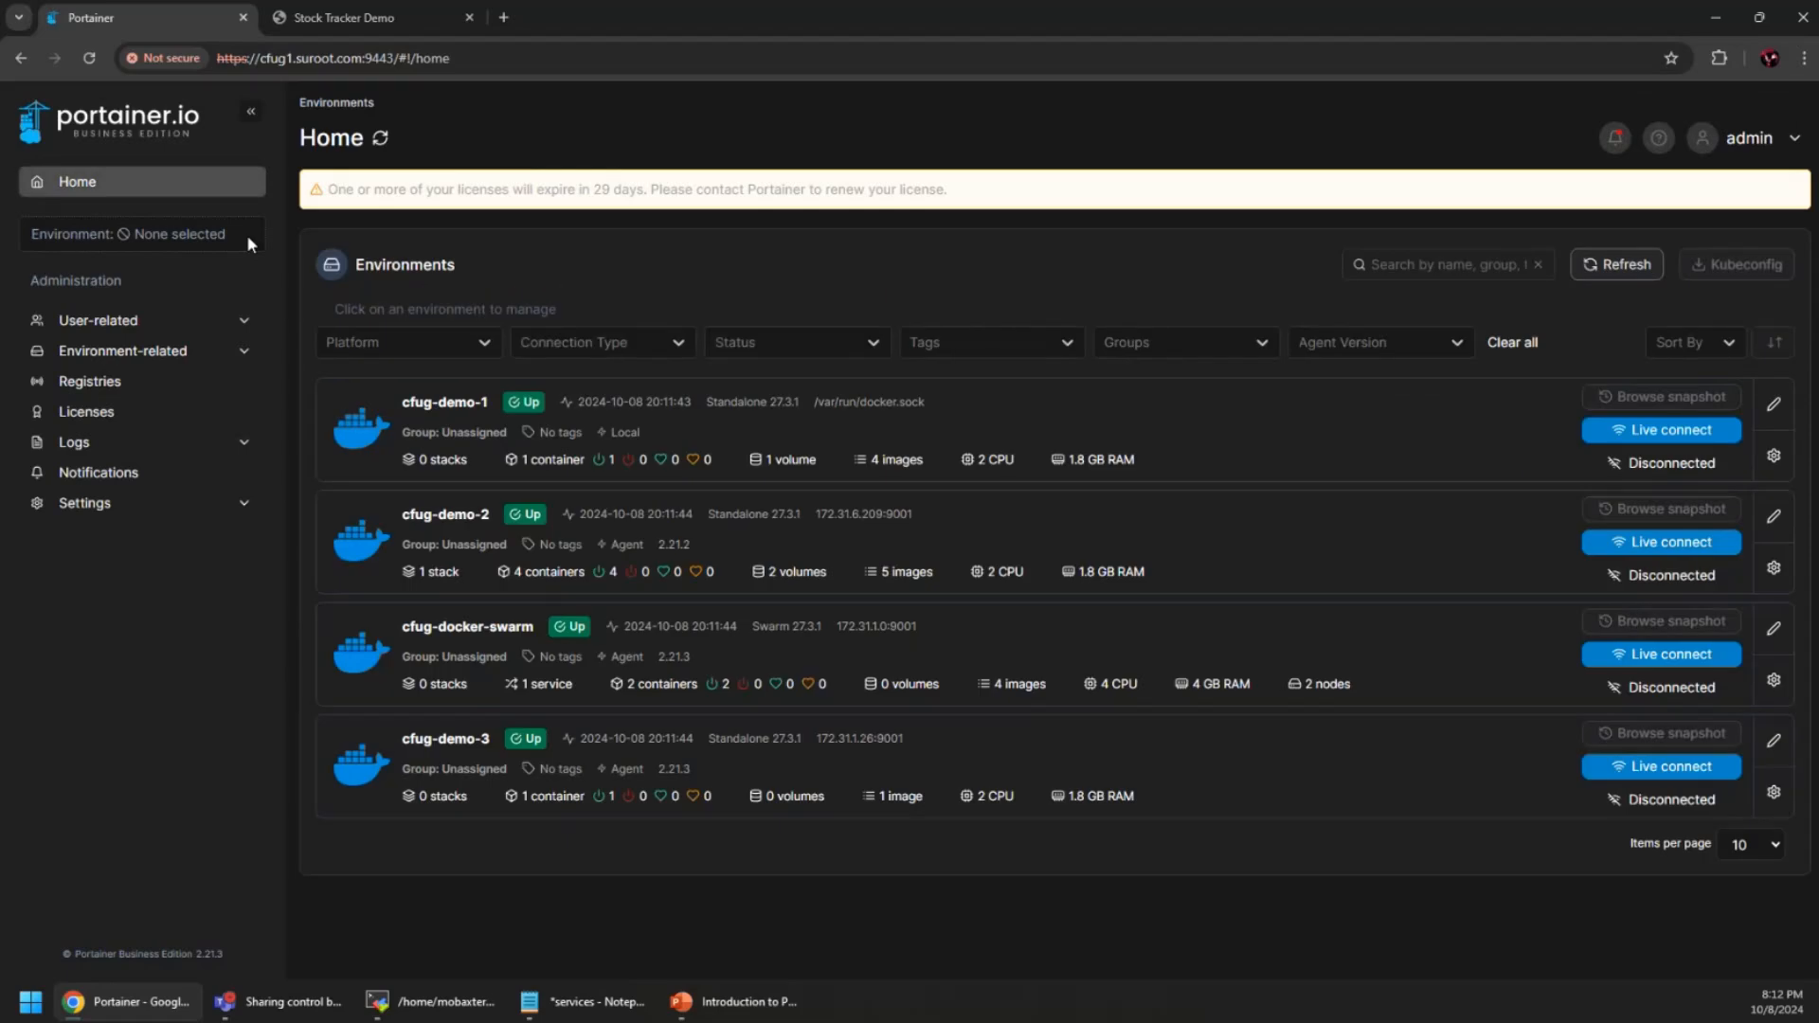
{"action": "left_click", "coordinate": [788, 1003]}
{"action": "left_click", "coordinate": [174, 862]}
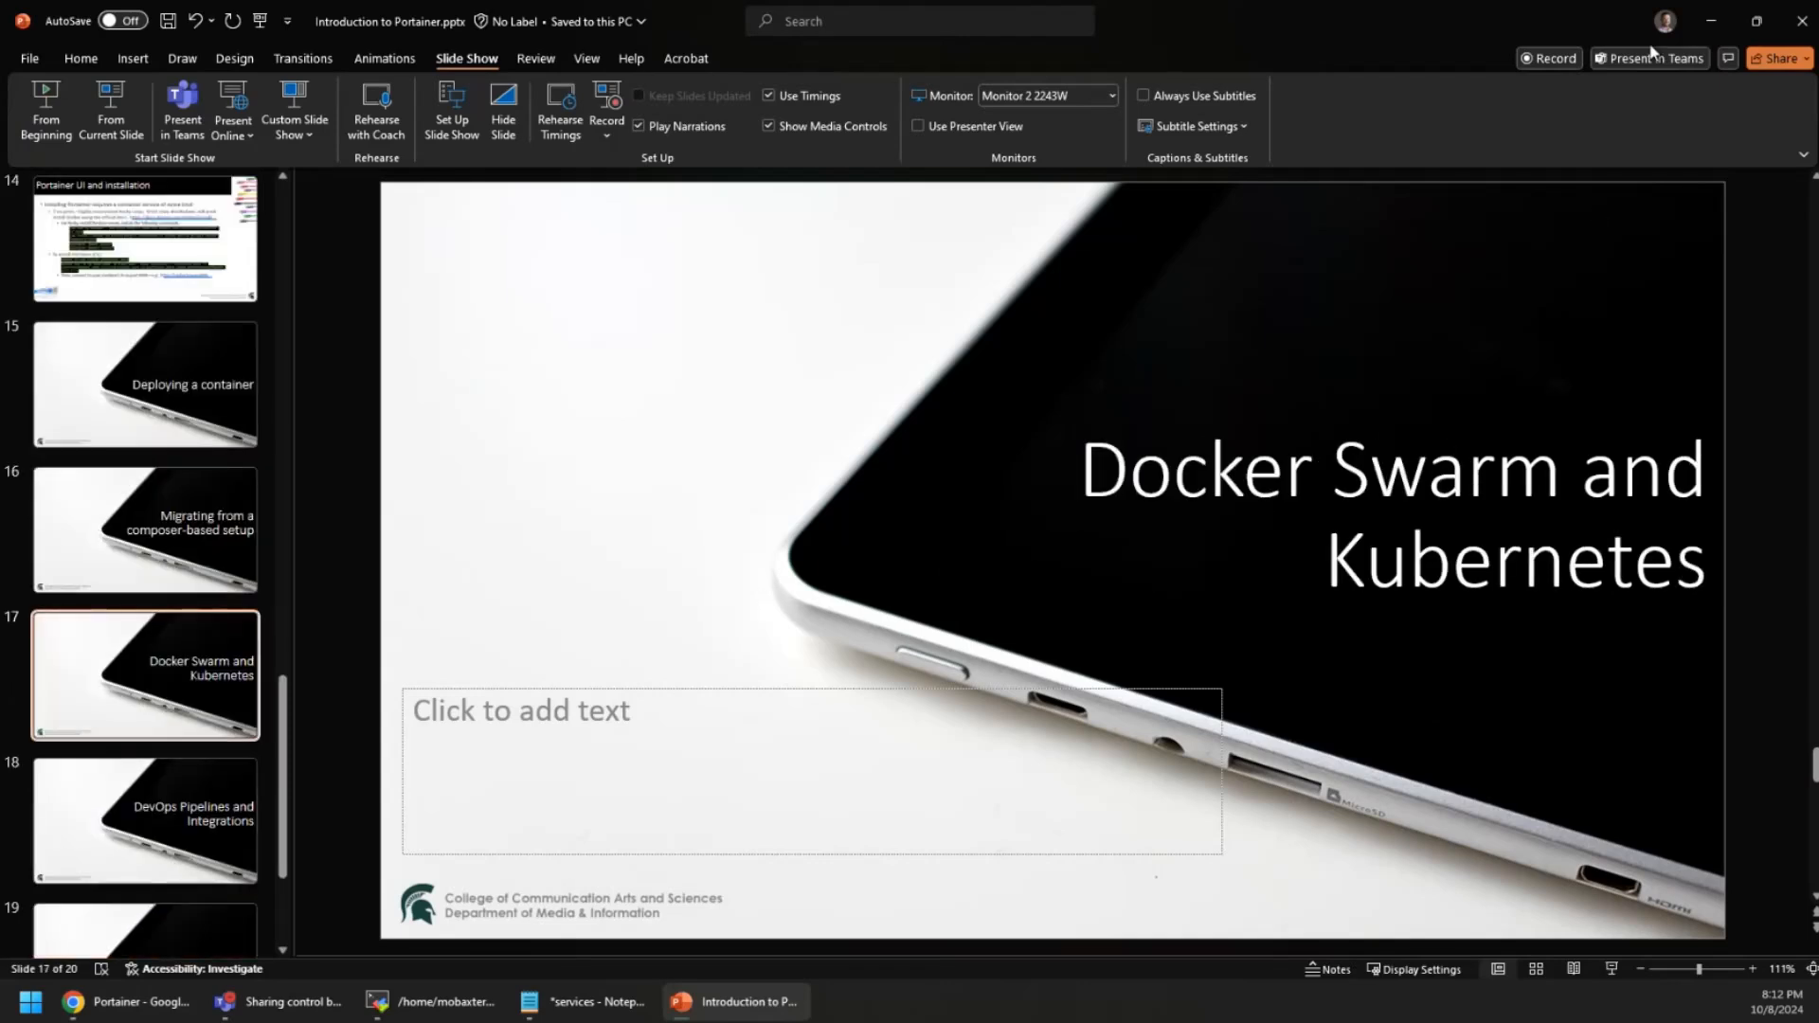
Minimize PowerPoint to bring back Portainer's list of four environments
{"action": "left_click", "coordinate": [1698, 31]}
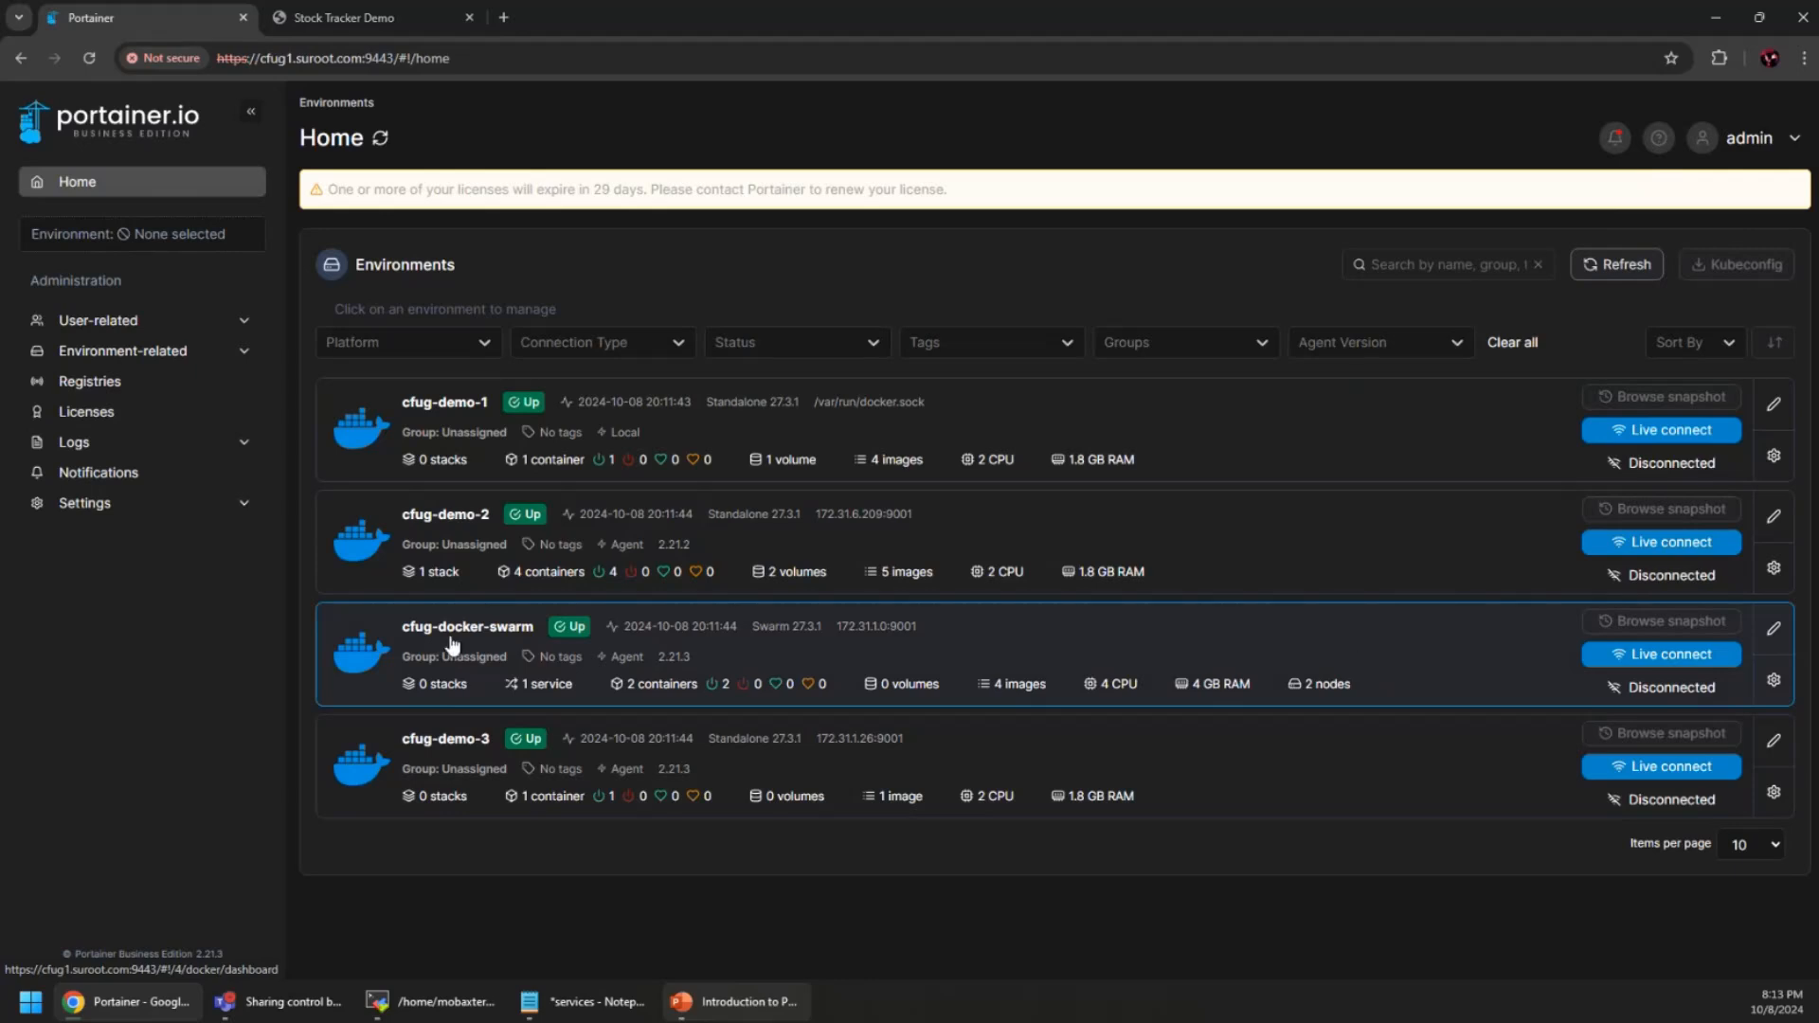
Open cfug-docker-swarm, look over its cluster visualizer, then return to its Dashboard
{"action": "left_click", "coordinate": [1117, 649]}
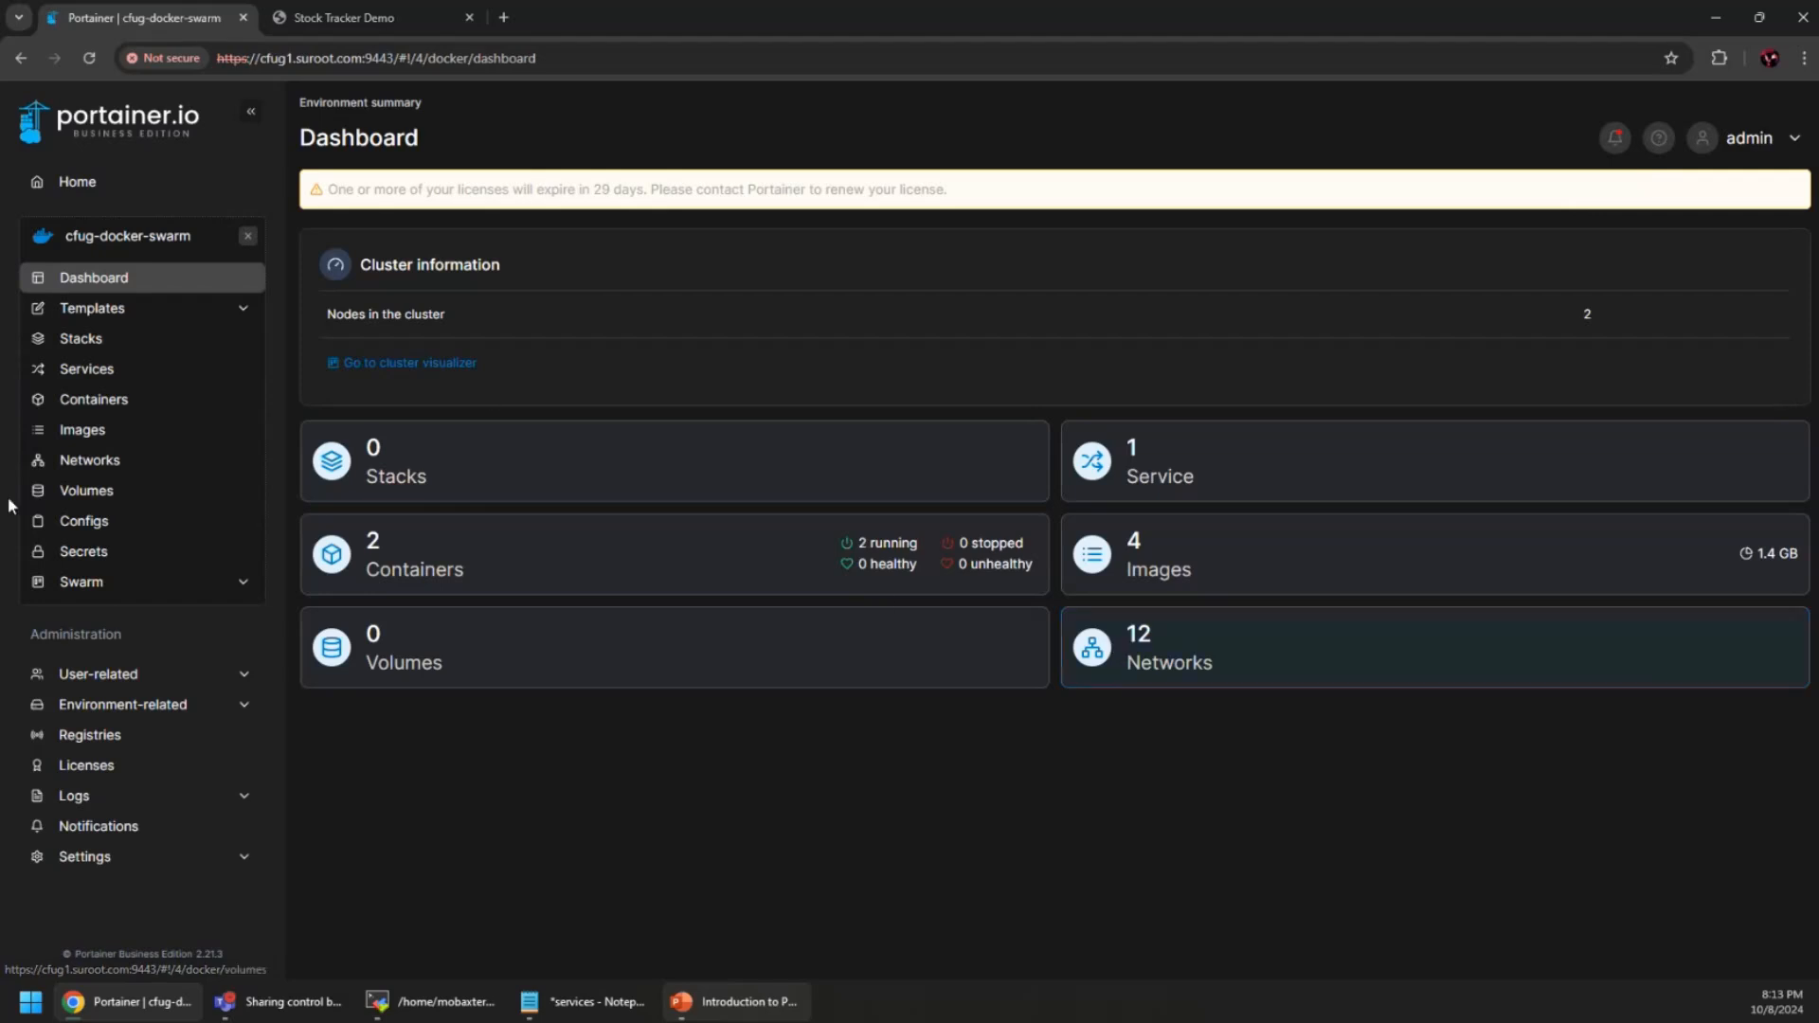
{"action": "left_click", "coordinate": [124, 589]}
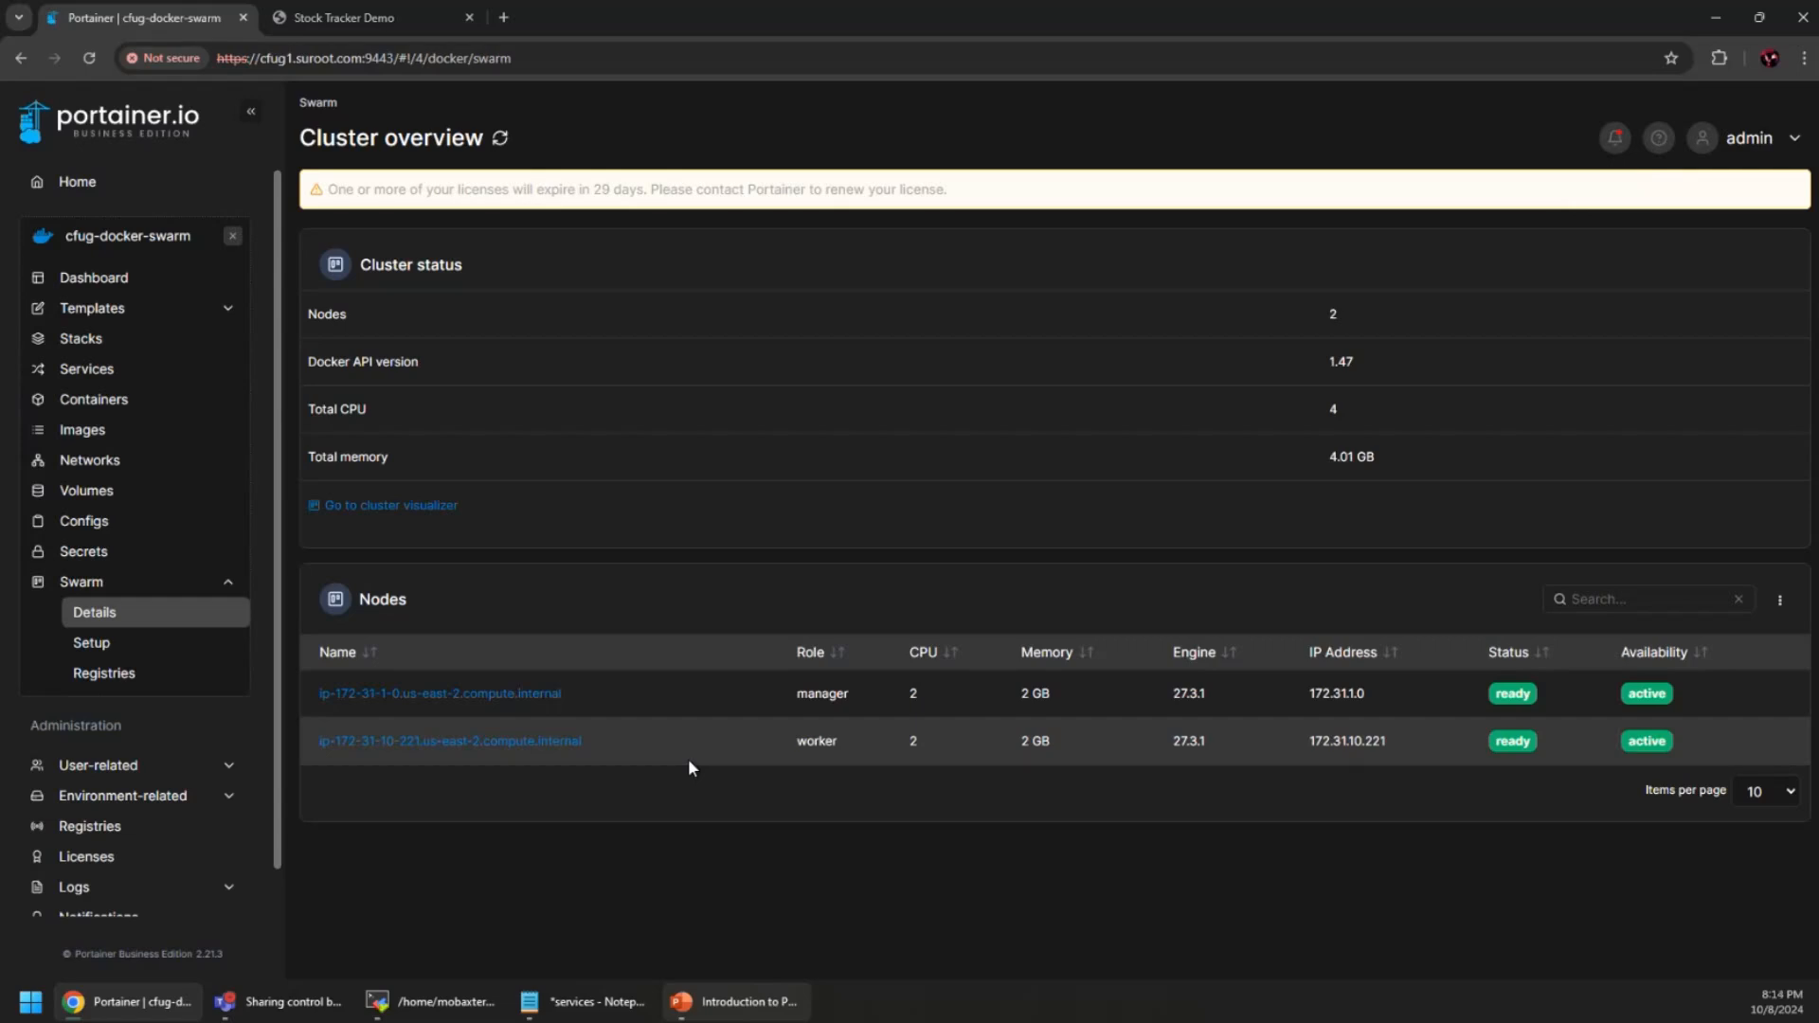
{"action": "left_click", "coordinate": [428, 506]}
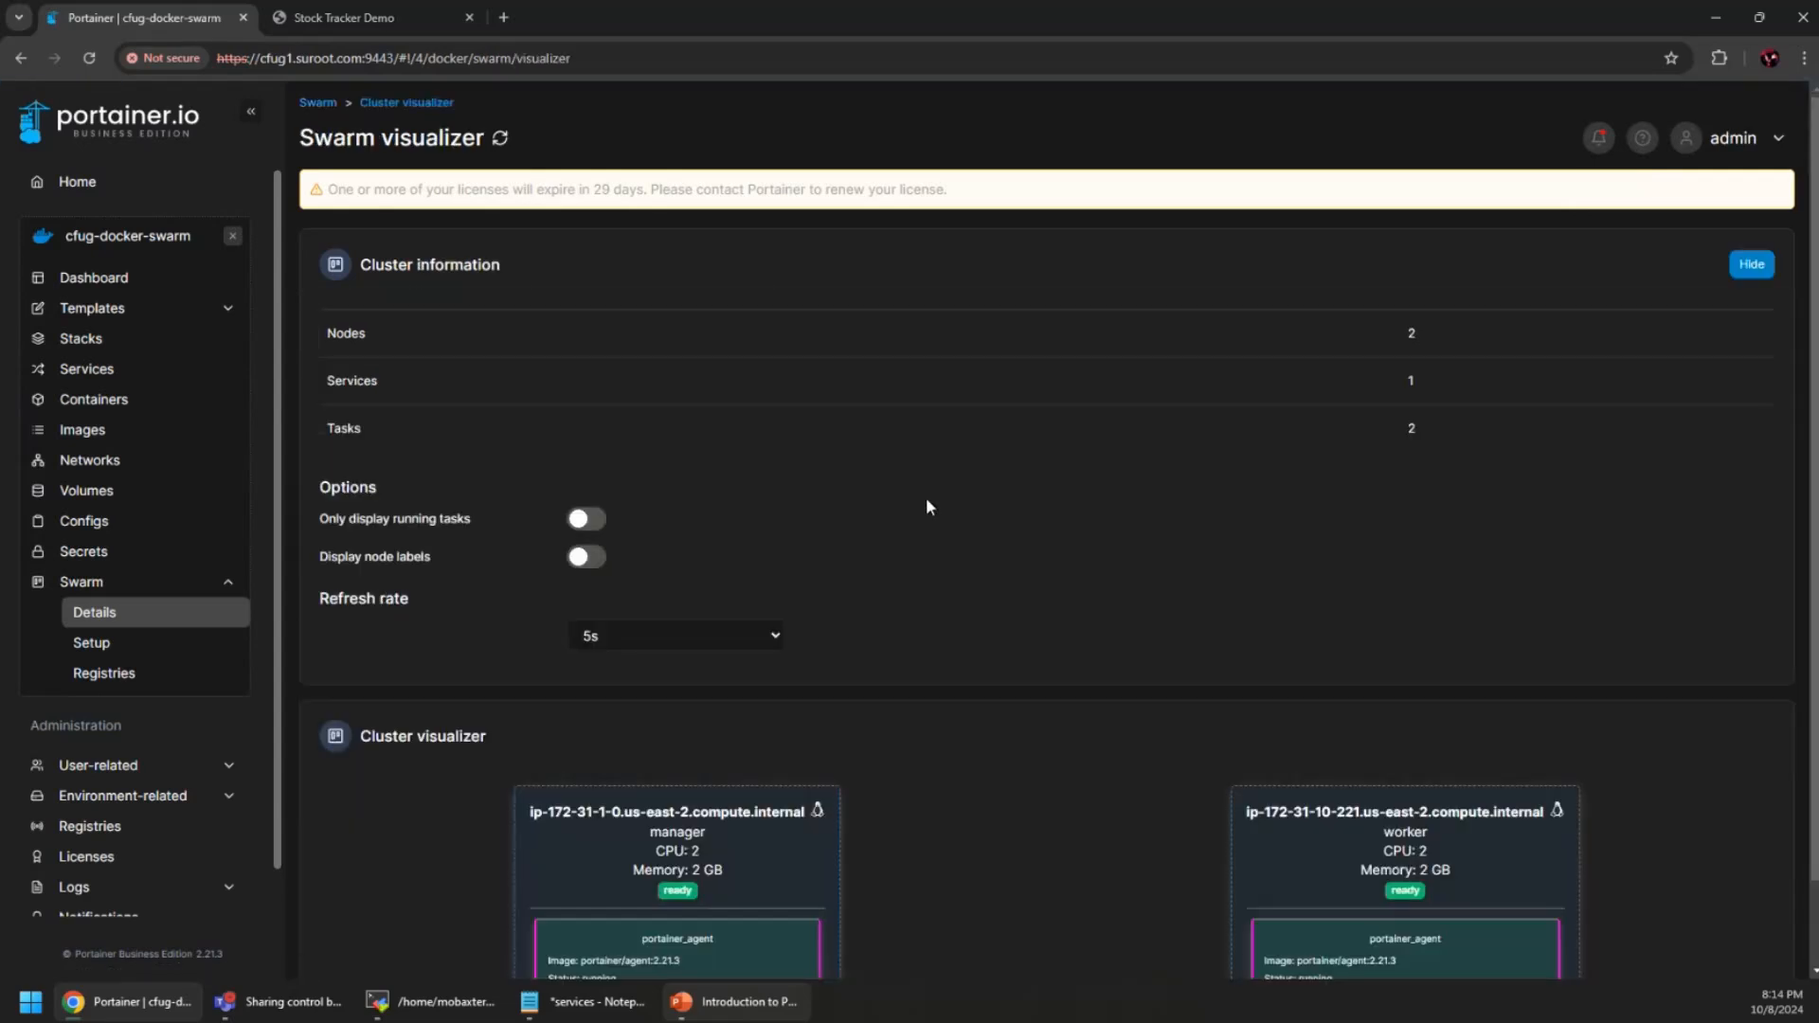
{"action": "scroll", "coordinate": [1088, 720], "scroll_direction": "down", "scroll_amount": 1}
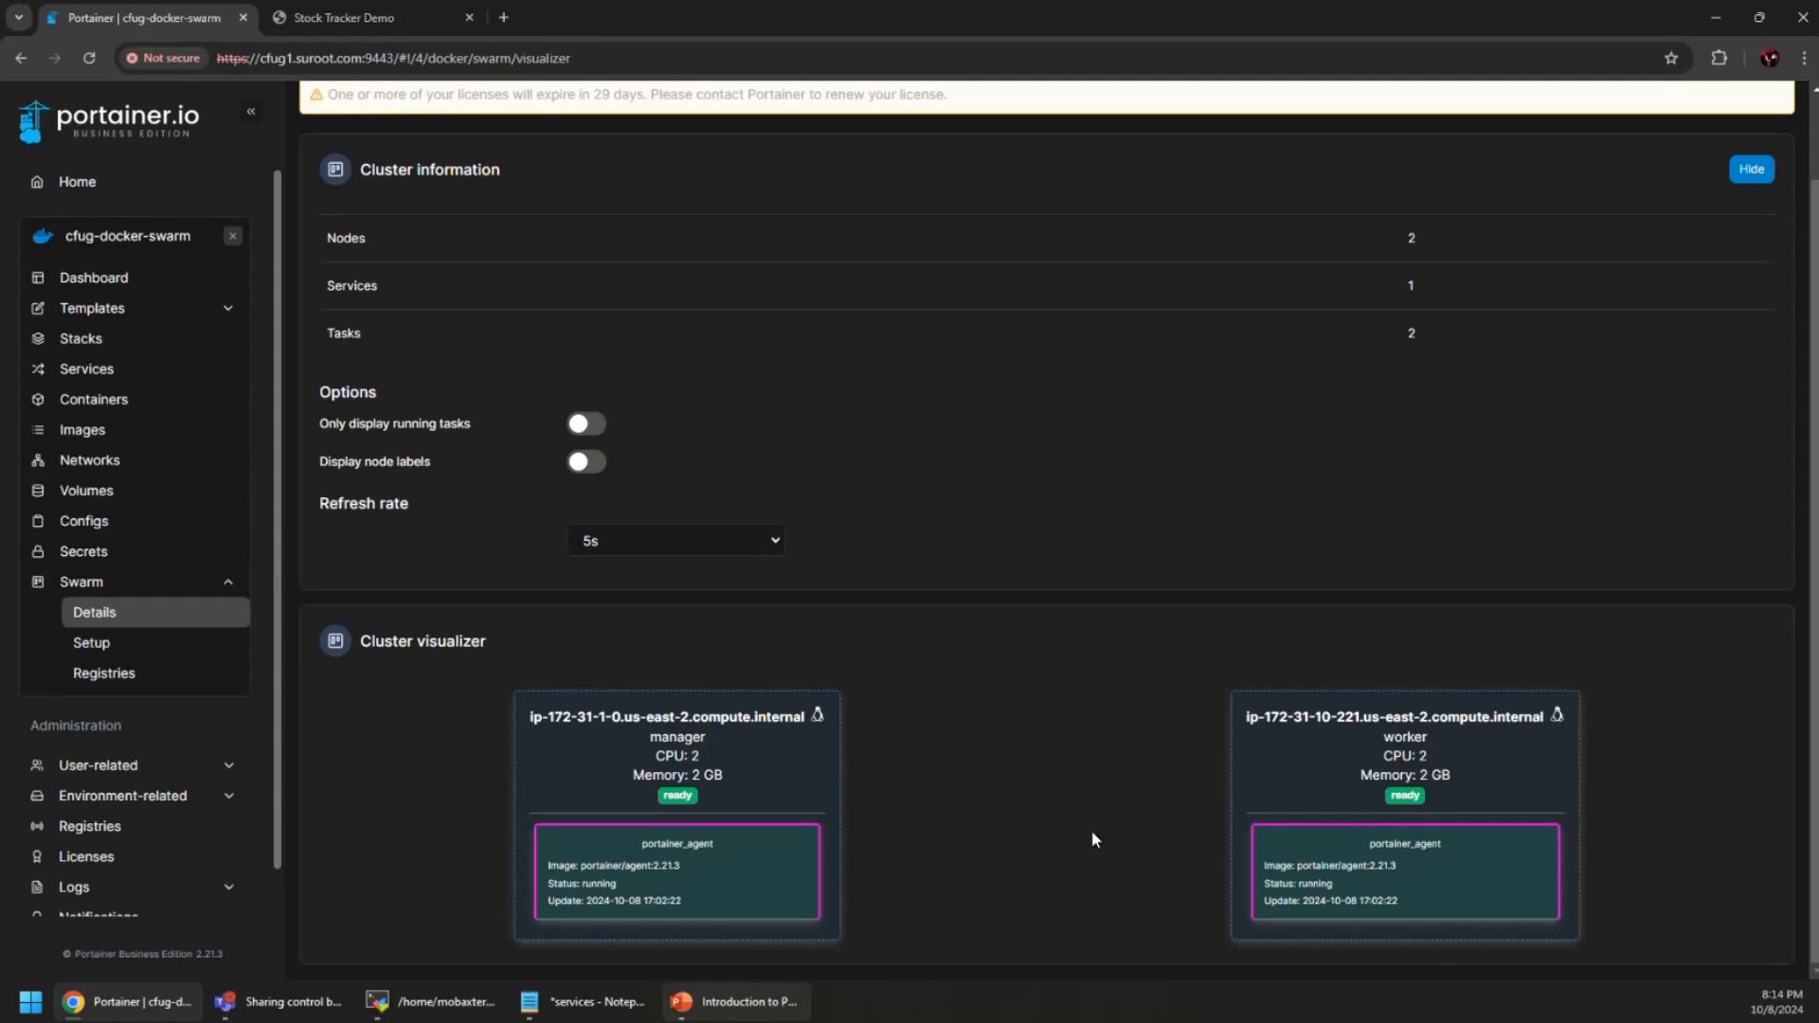
{"action": "scroll", "coordinate": [1092, 839], "scroll_direction": "up", "scroll_amount": 1}
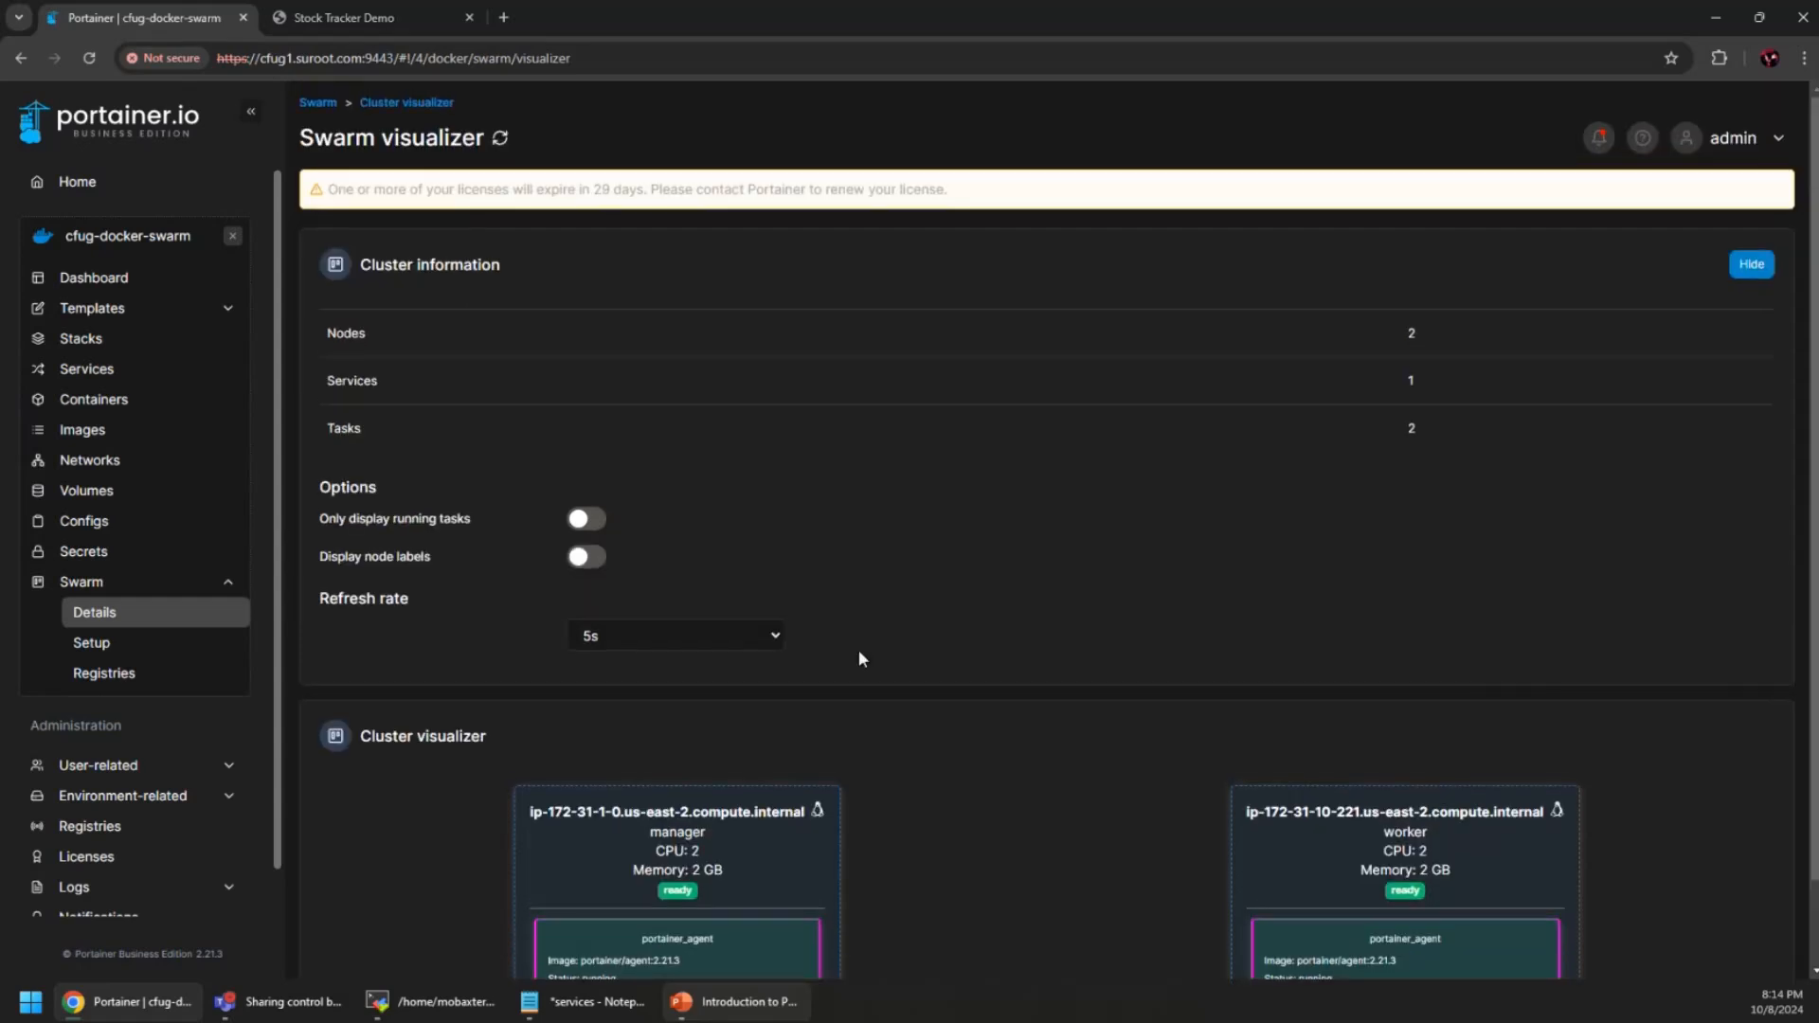
{"action": "left_click", "coordinate": [95, 277]}
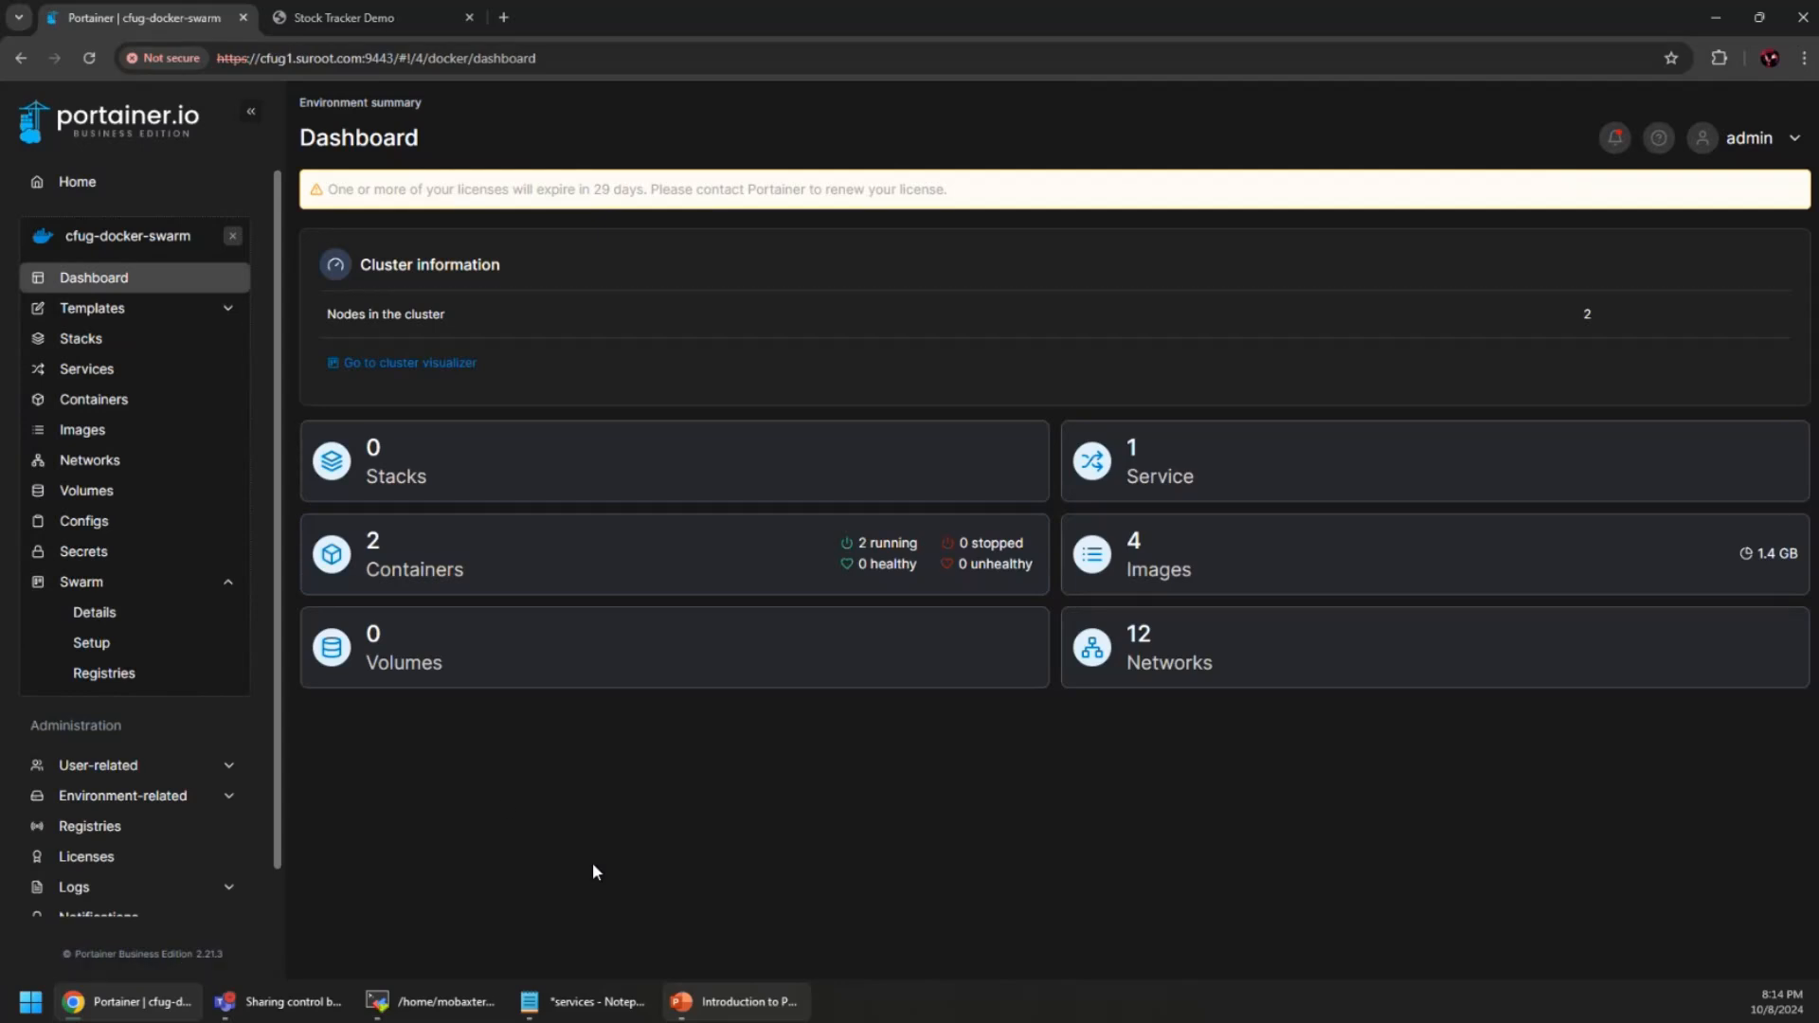
Open the Containers list and move the services notes window onto the other screen
{"action": "left_click", "coordinate": [488, 578]}
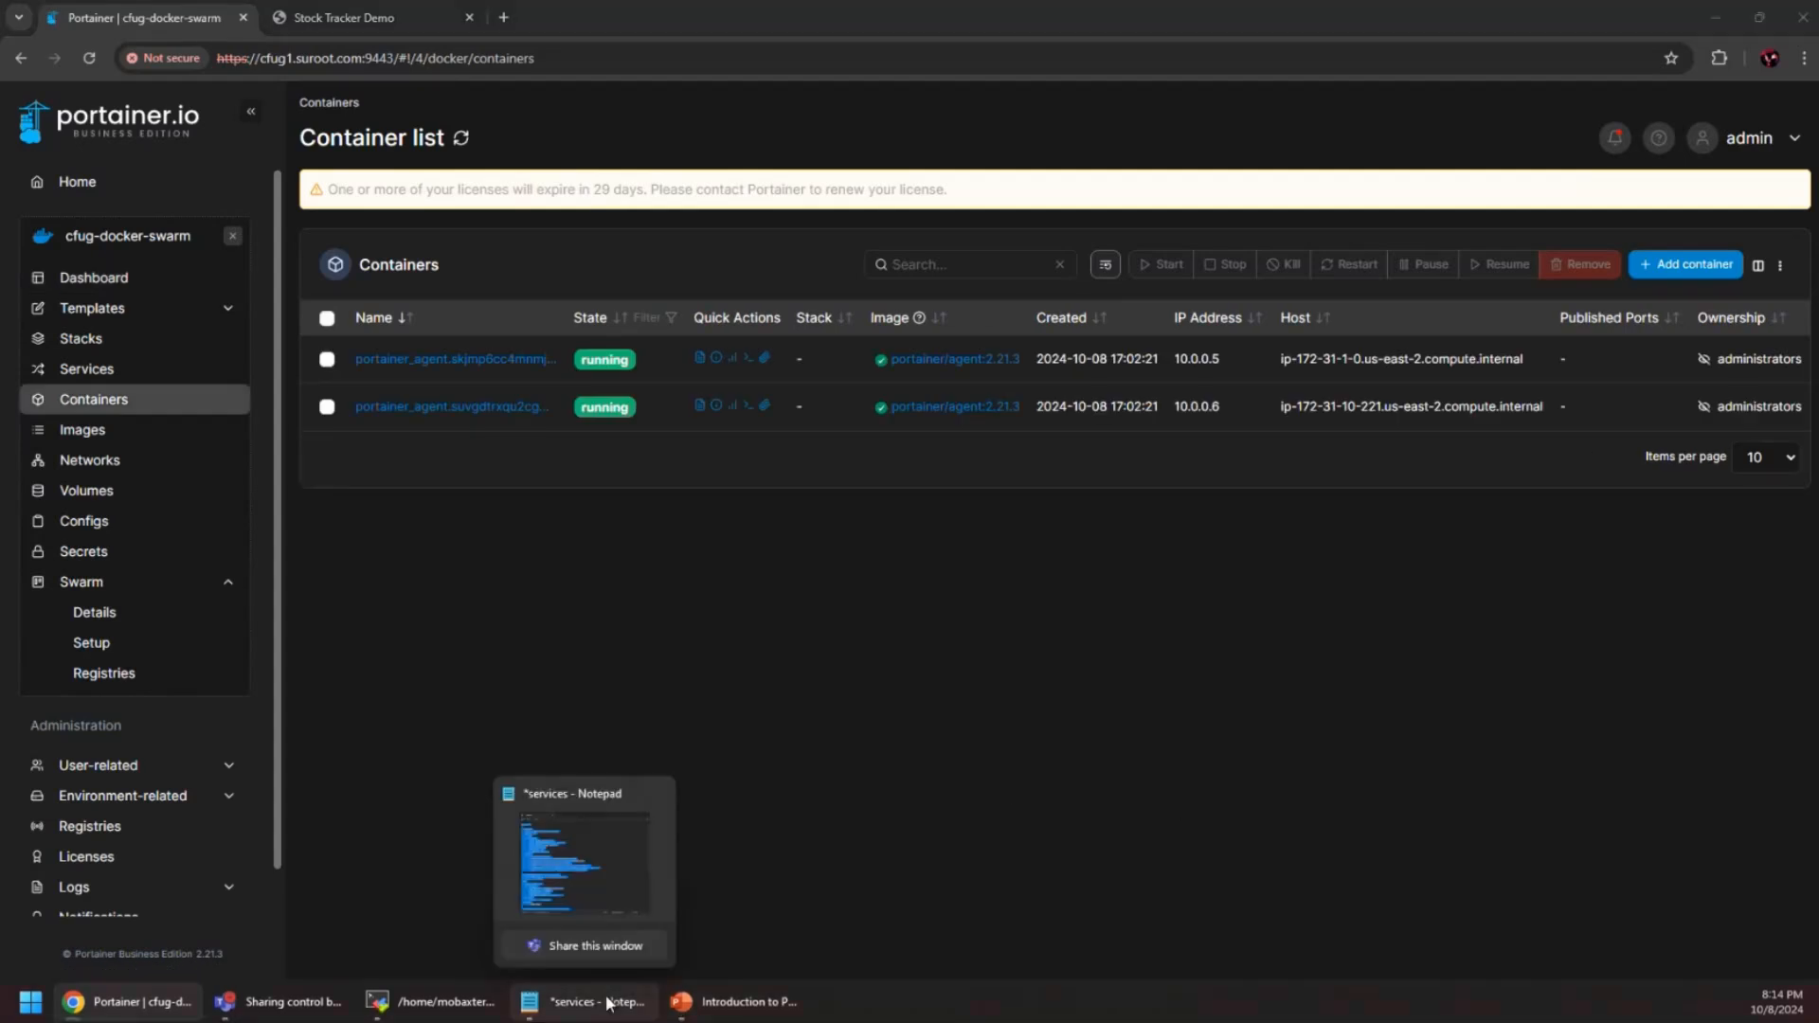
{"action": "left_click", "coordinate": [582, 1002]}
{"action": "left_click_drag", "start_coordinate": [975, 198], "coordinate": [1818, 218]}
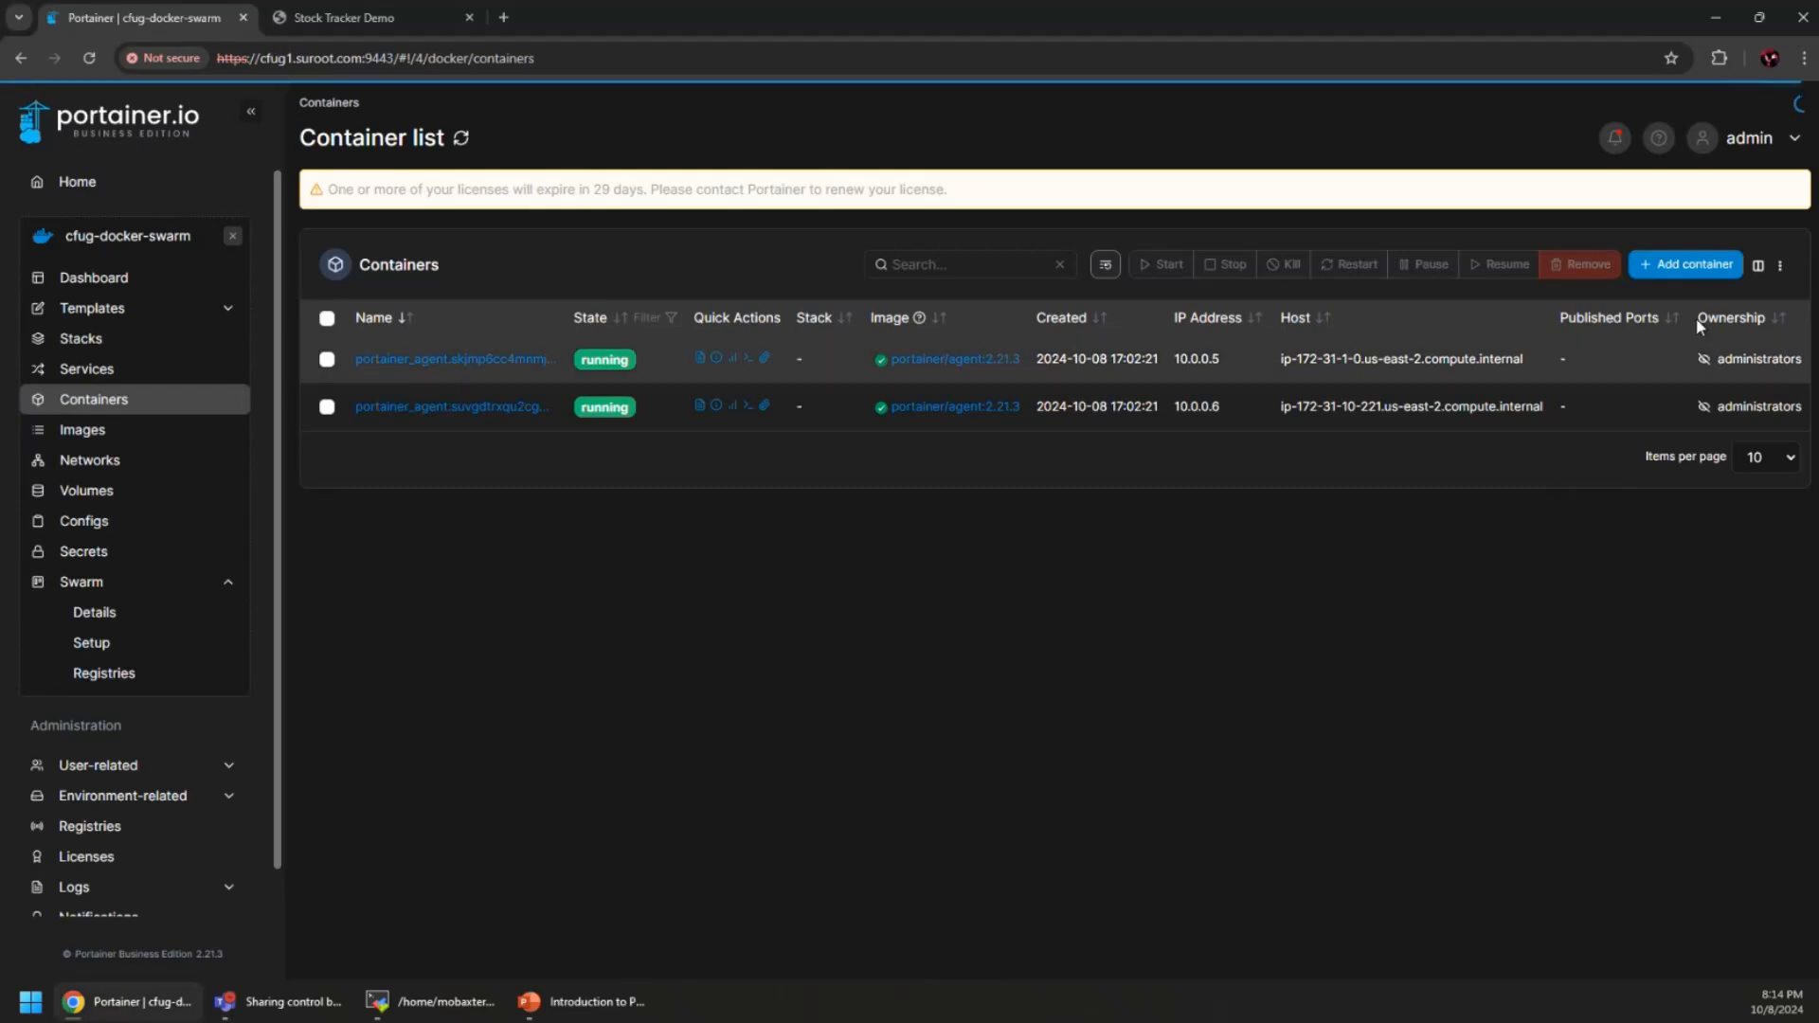
Start a container named today-swarm from quetwo/cfug-docker-today:latest with its webhook enabled
{"action": "left_click", "coordinate": [1654, 268]}
{"action": "left_click", "coordinate": [789, 282]}
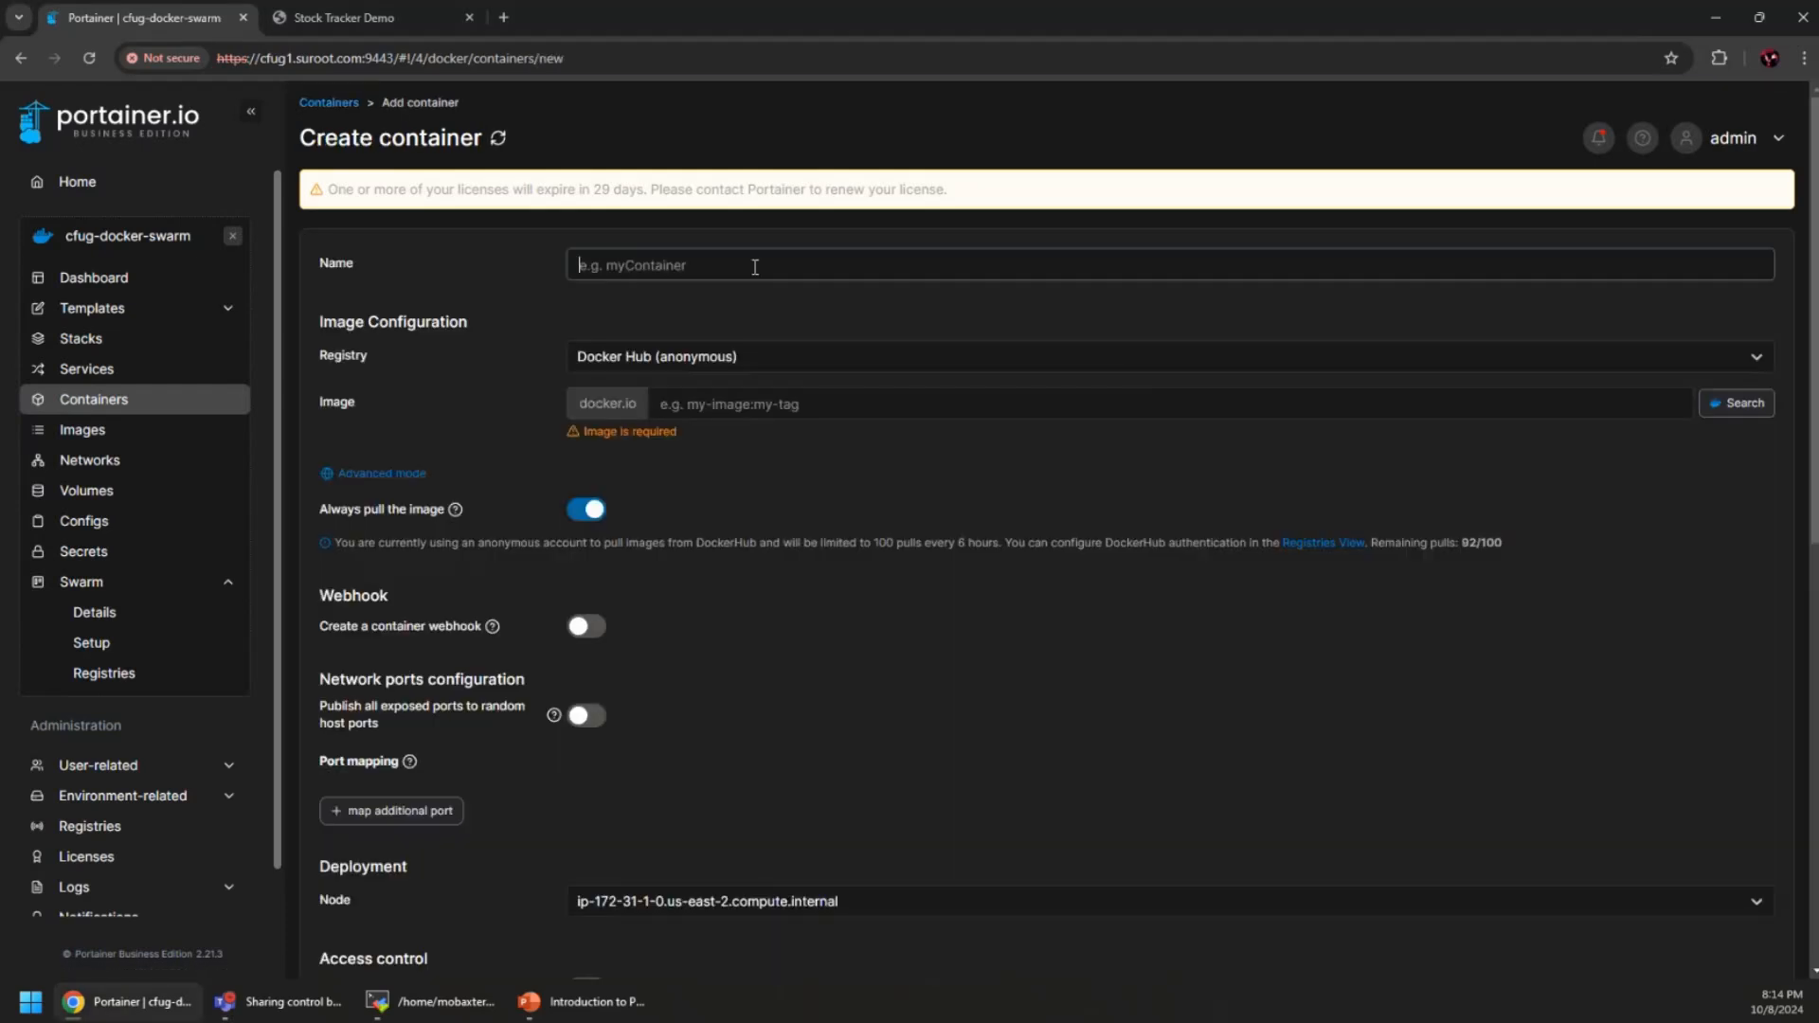
{"action": "type", "text": "to"}
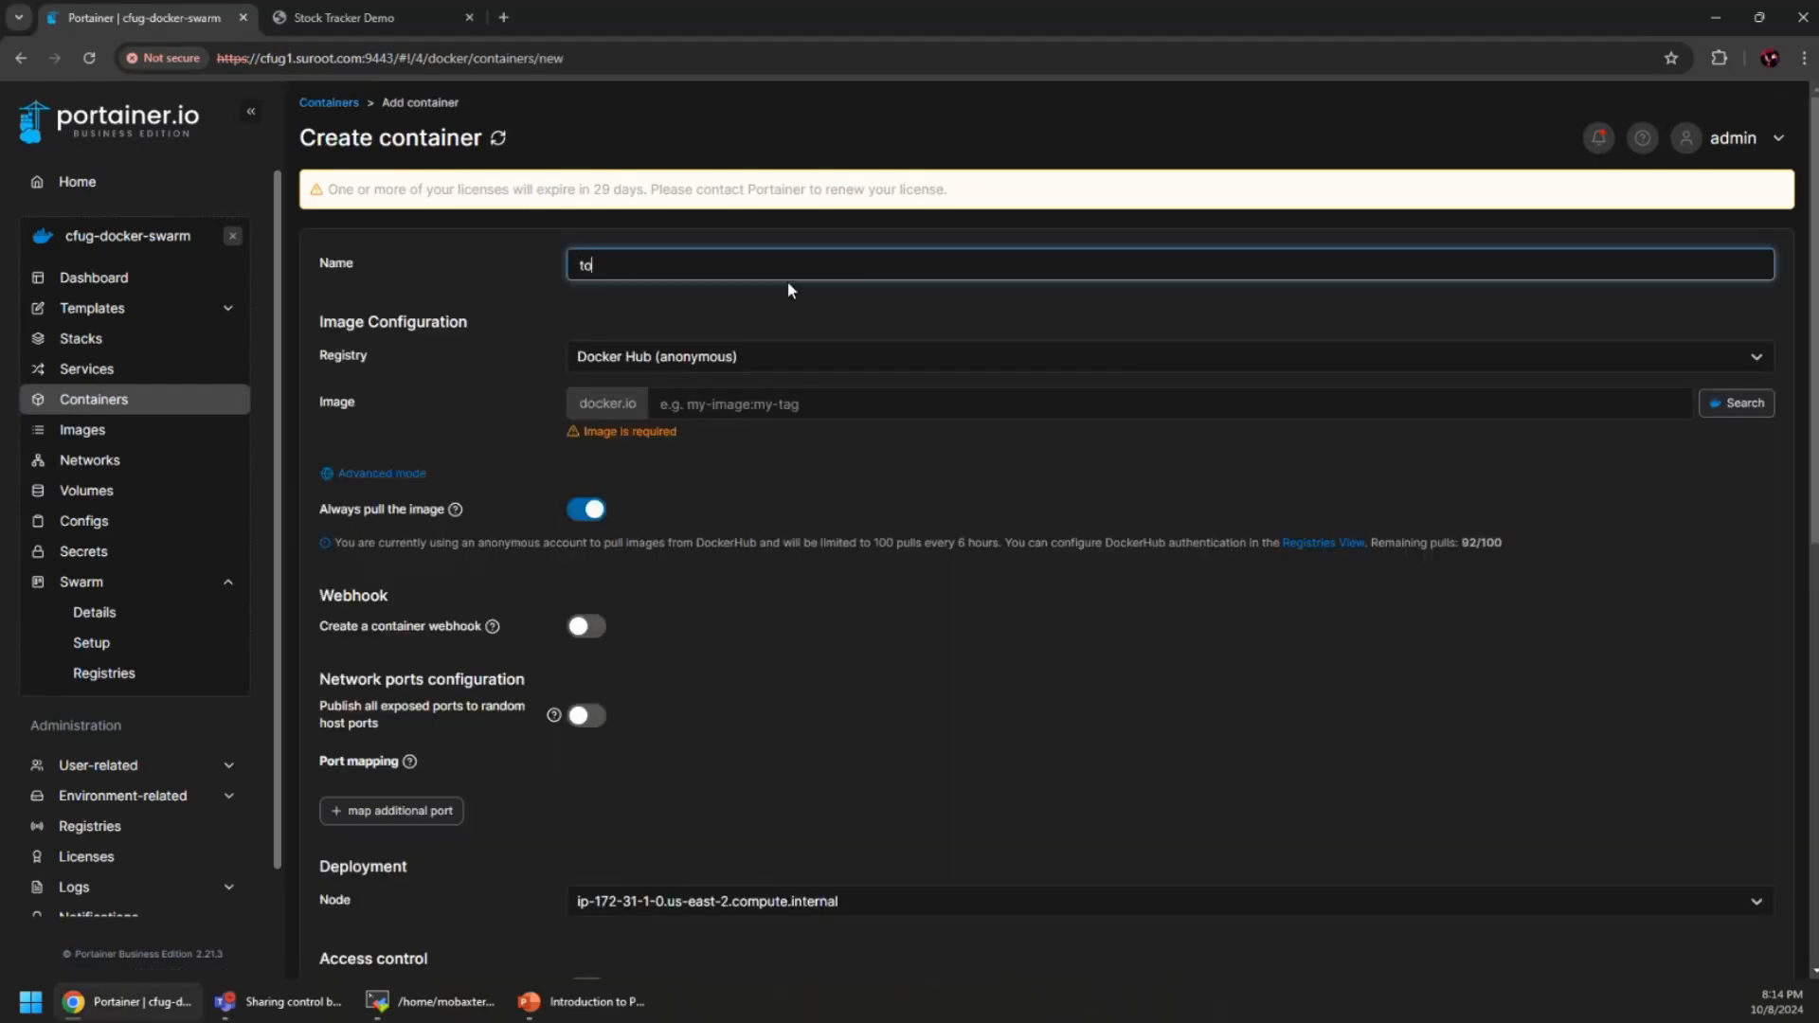
{"action": "type", "text": "day-swarm"}
{"action": "left_click", "coordinate": [758, 394]}
{"action": "type", "text": "quetwo/cfug-docker-today"}
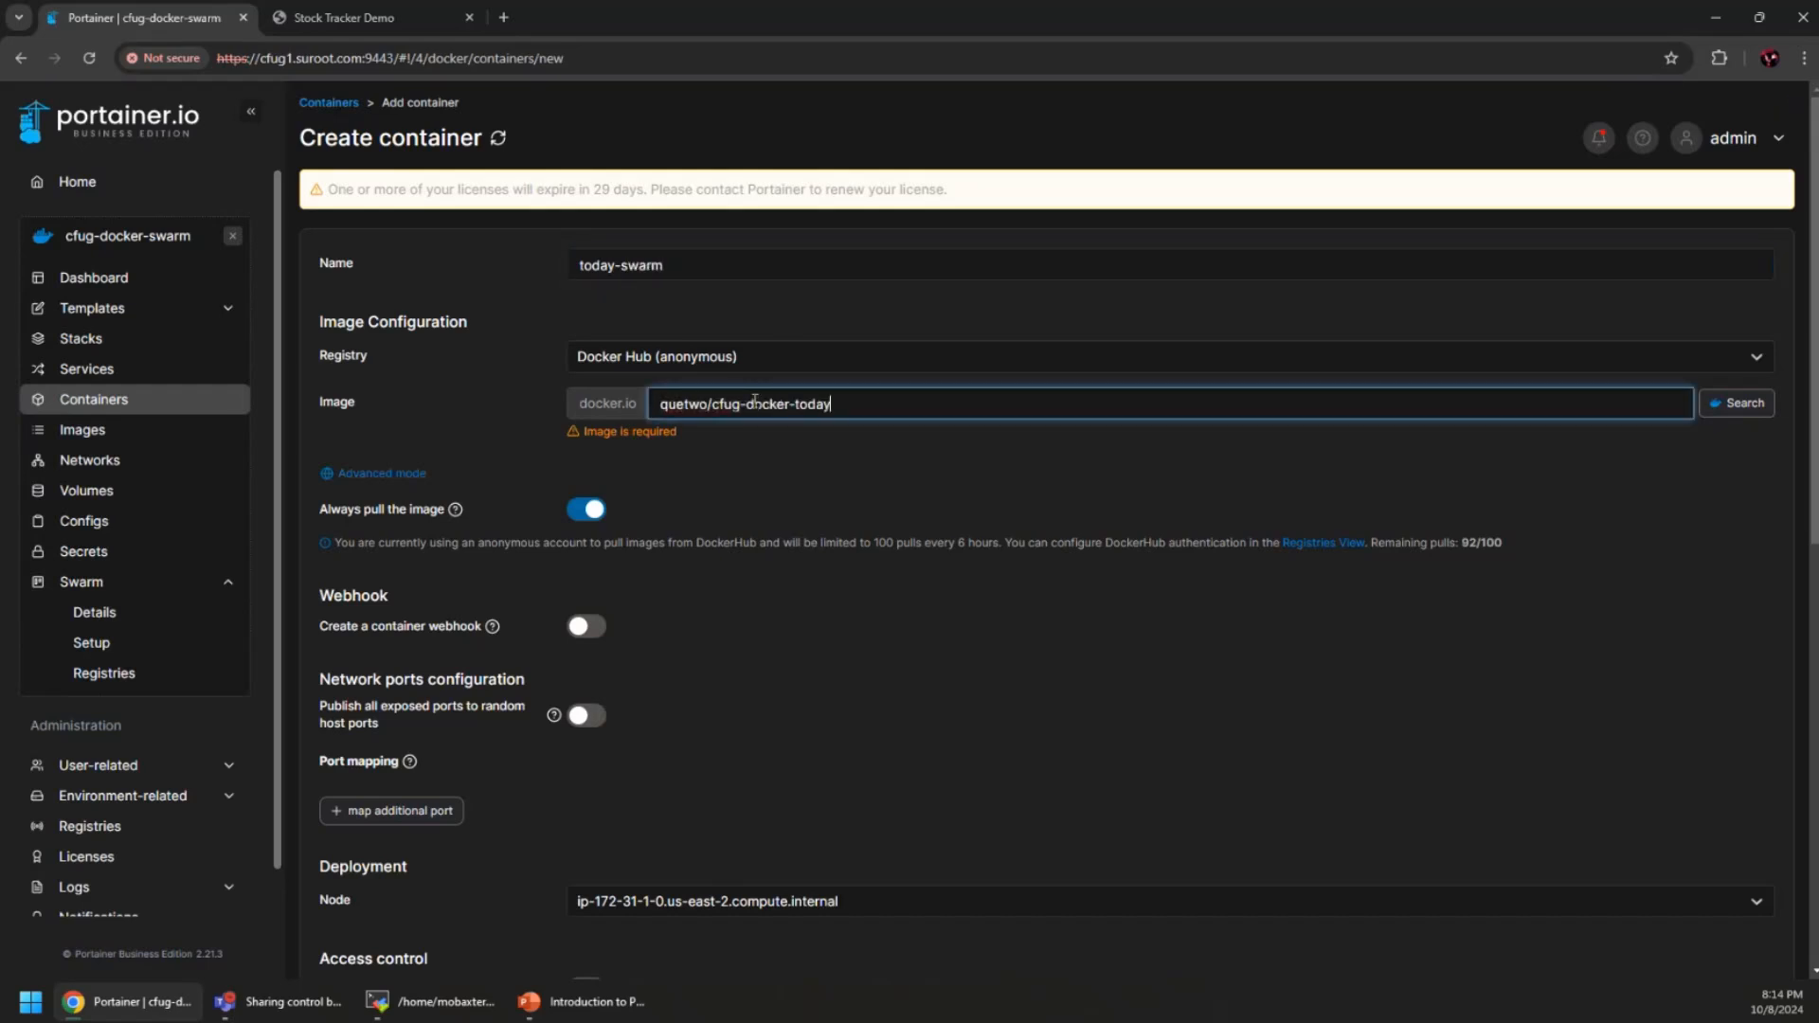
{"action": "left_click", "coordinate": [812, 434]}
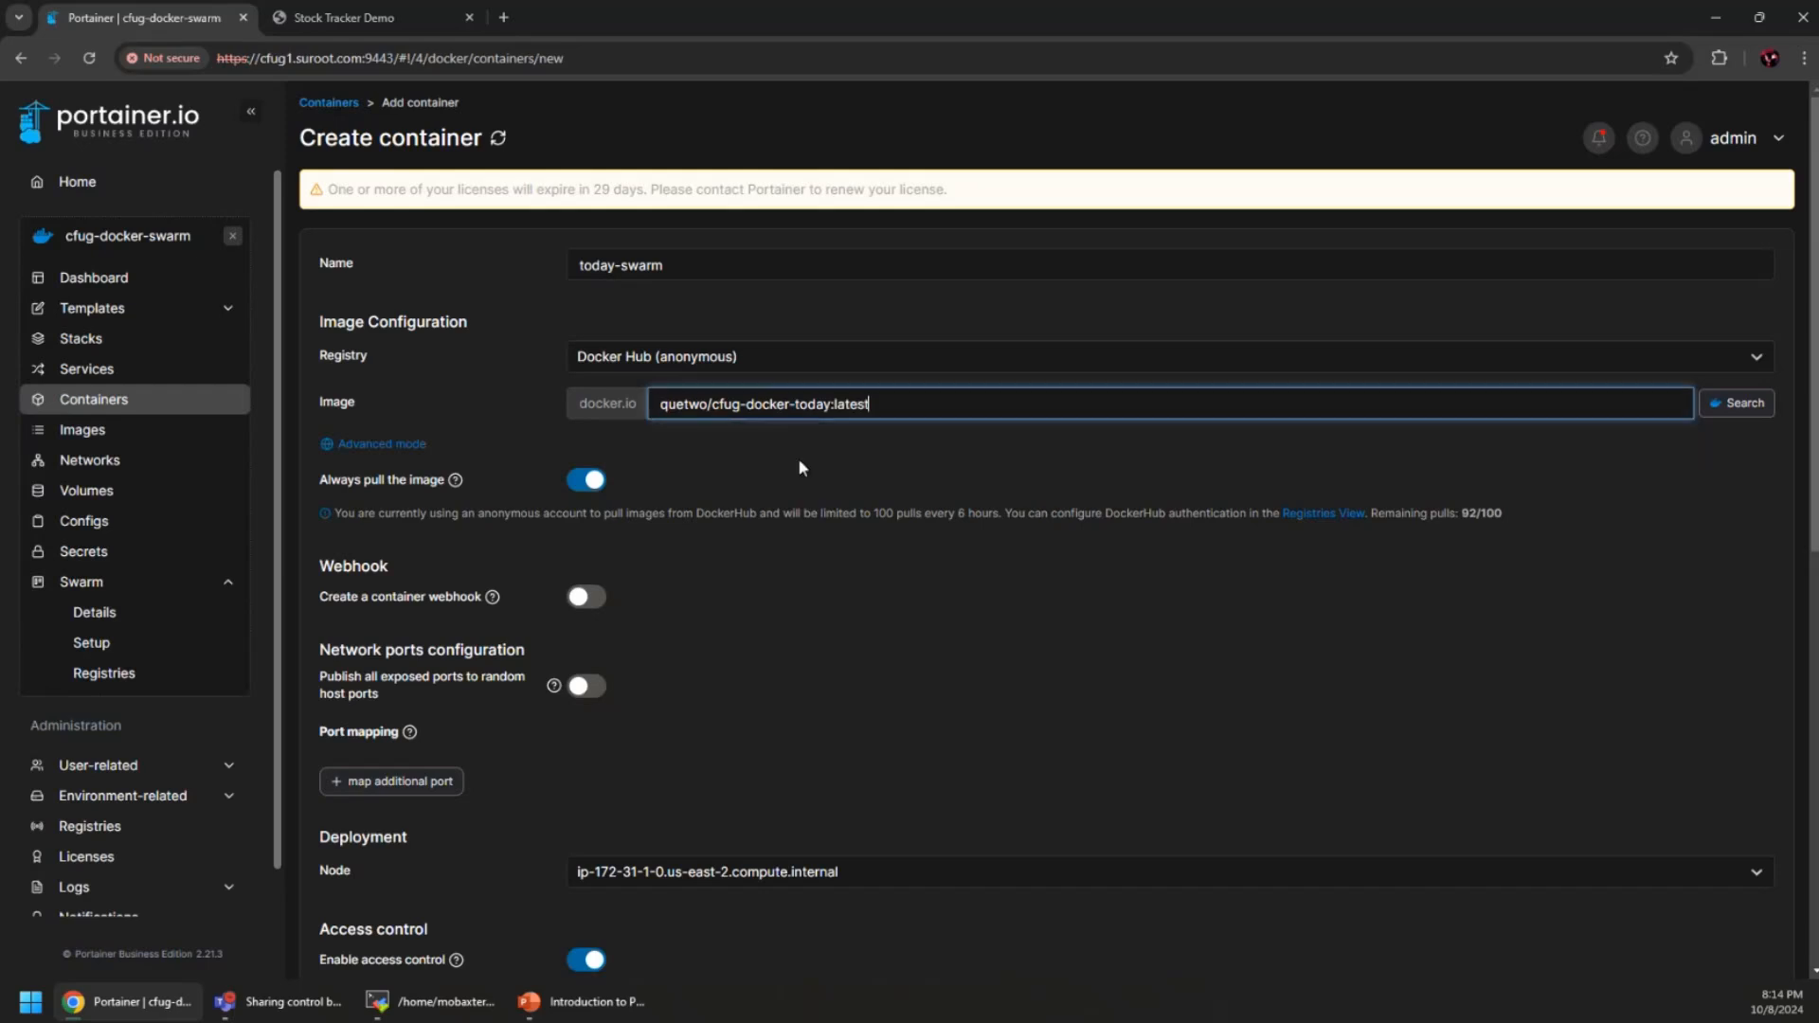
{"action": "left_click", "coordinate": [584, 597]}
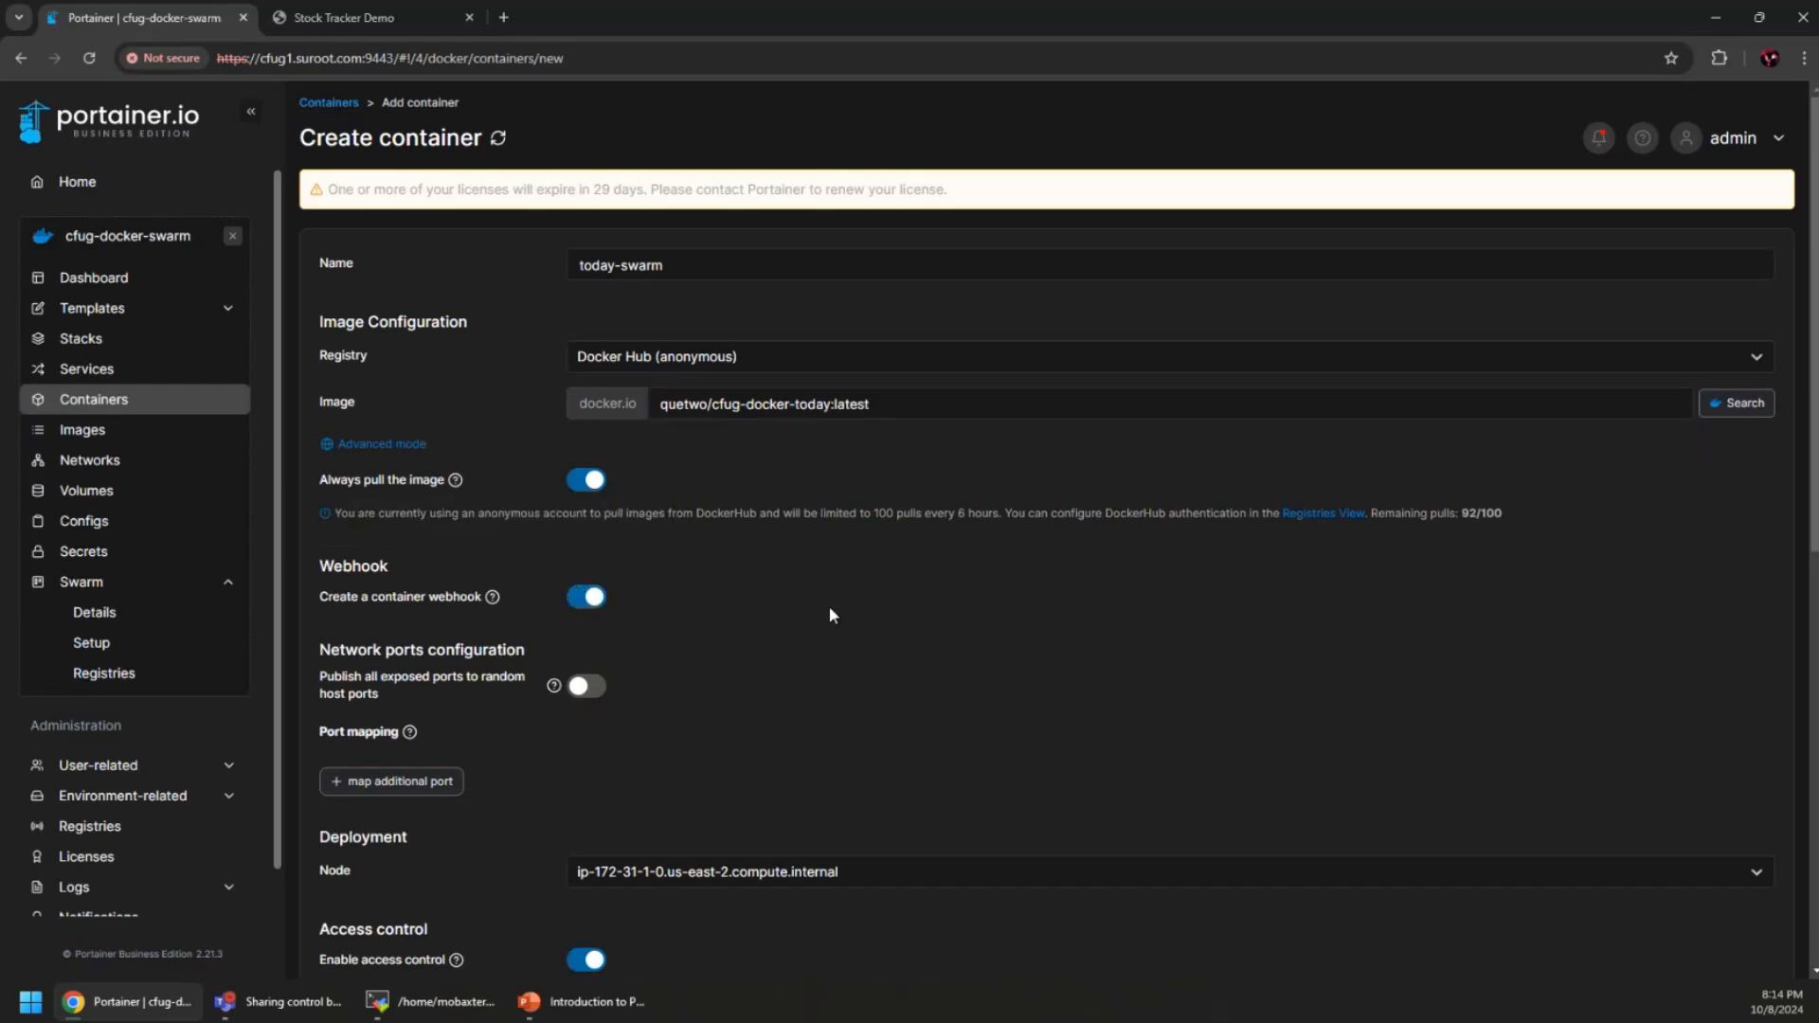
Publish host port 8888 to container port 8888
{"action": "left_click", "coordinate": [426, 782]}
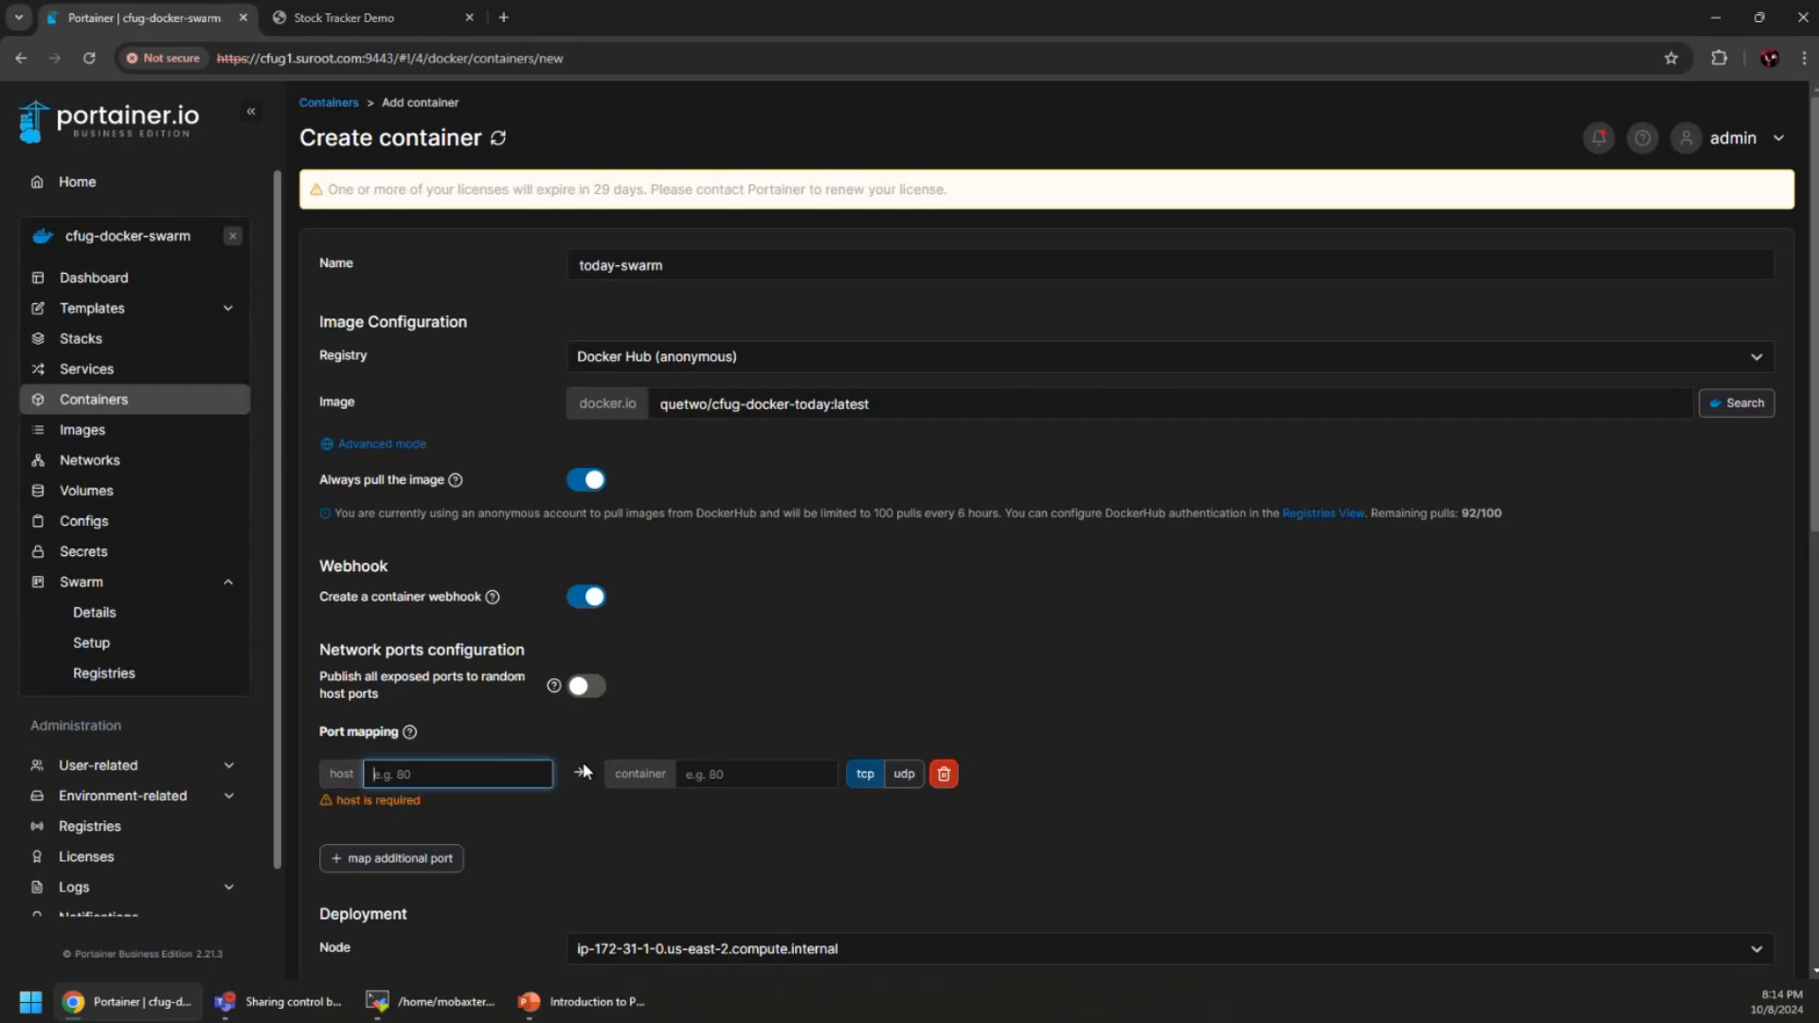
{"action": "type", "text": "8888"}
{"action": "key", "text": "Tab"}
{"action": "type", "text": "8888"}
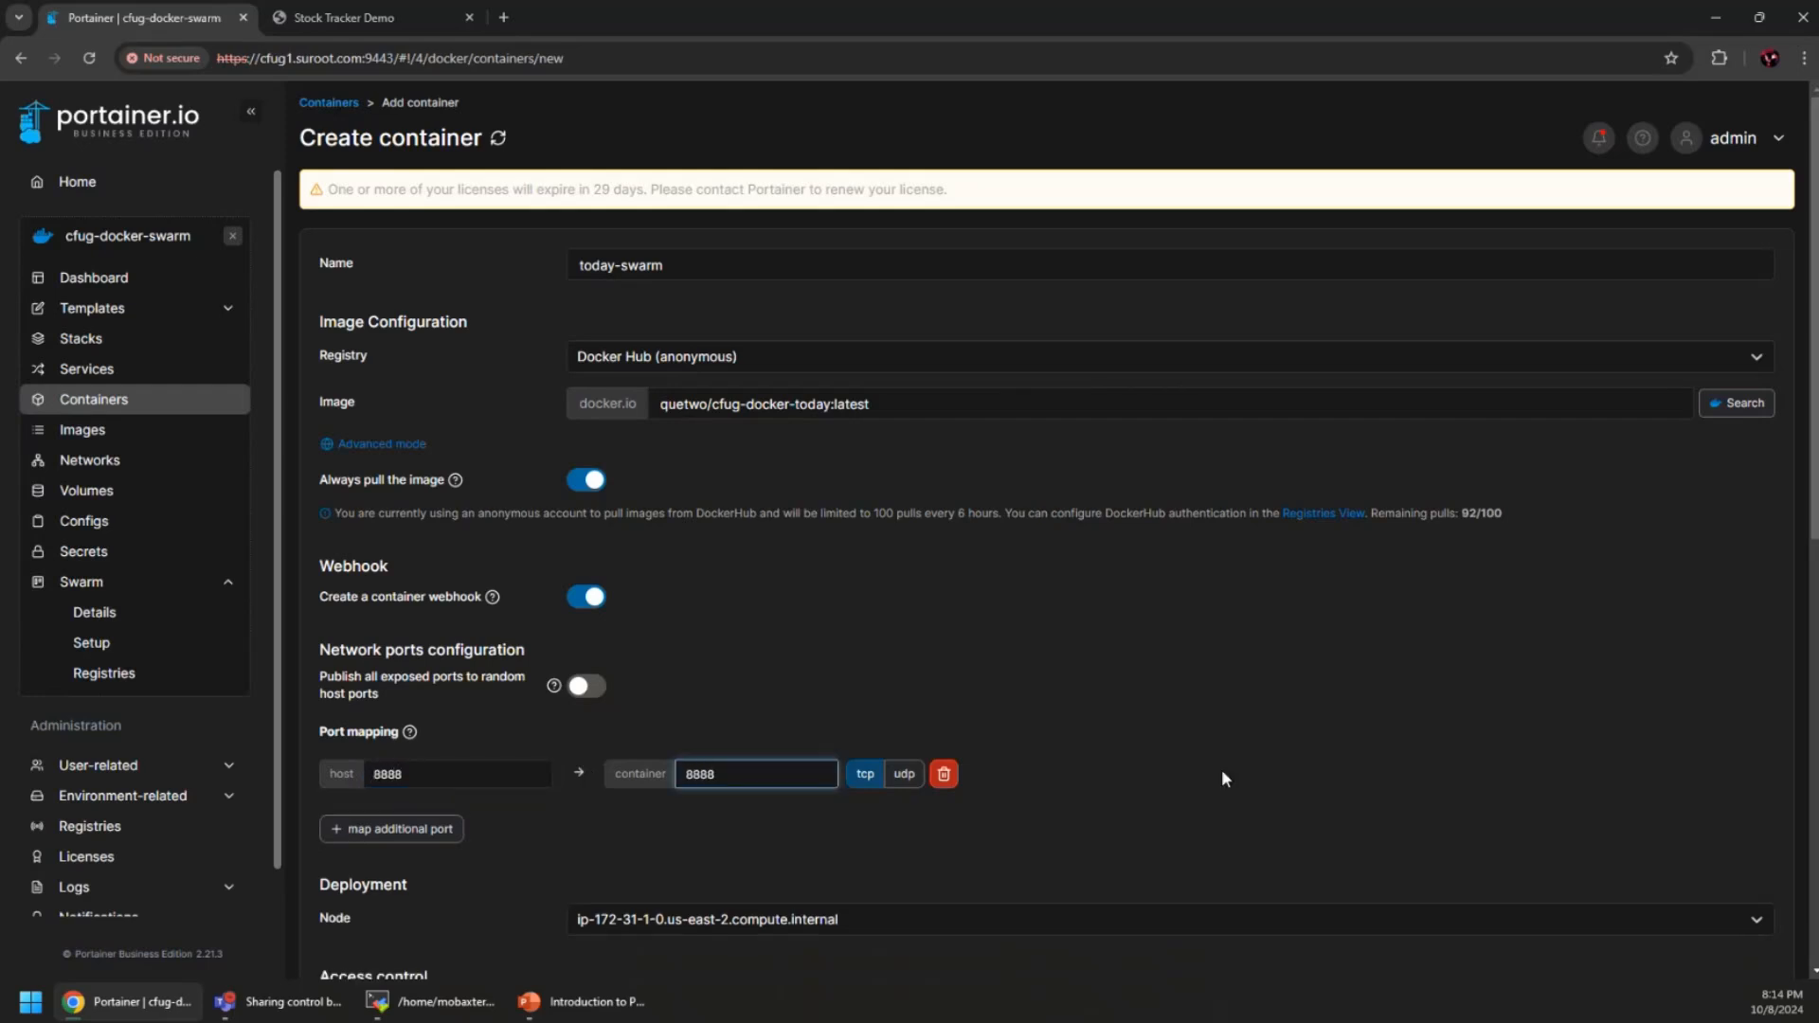
{"action": "left_click", "coordinate": [1303, 785]}
Keep ip-172-31-1-0 as the deployment node and deploy the today-swarm container
{"action": "scroll", "coordinate": [1284, 786], "scroll_direction": "down", "scroll_amount": 3}
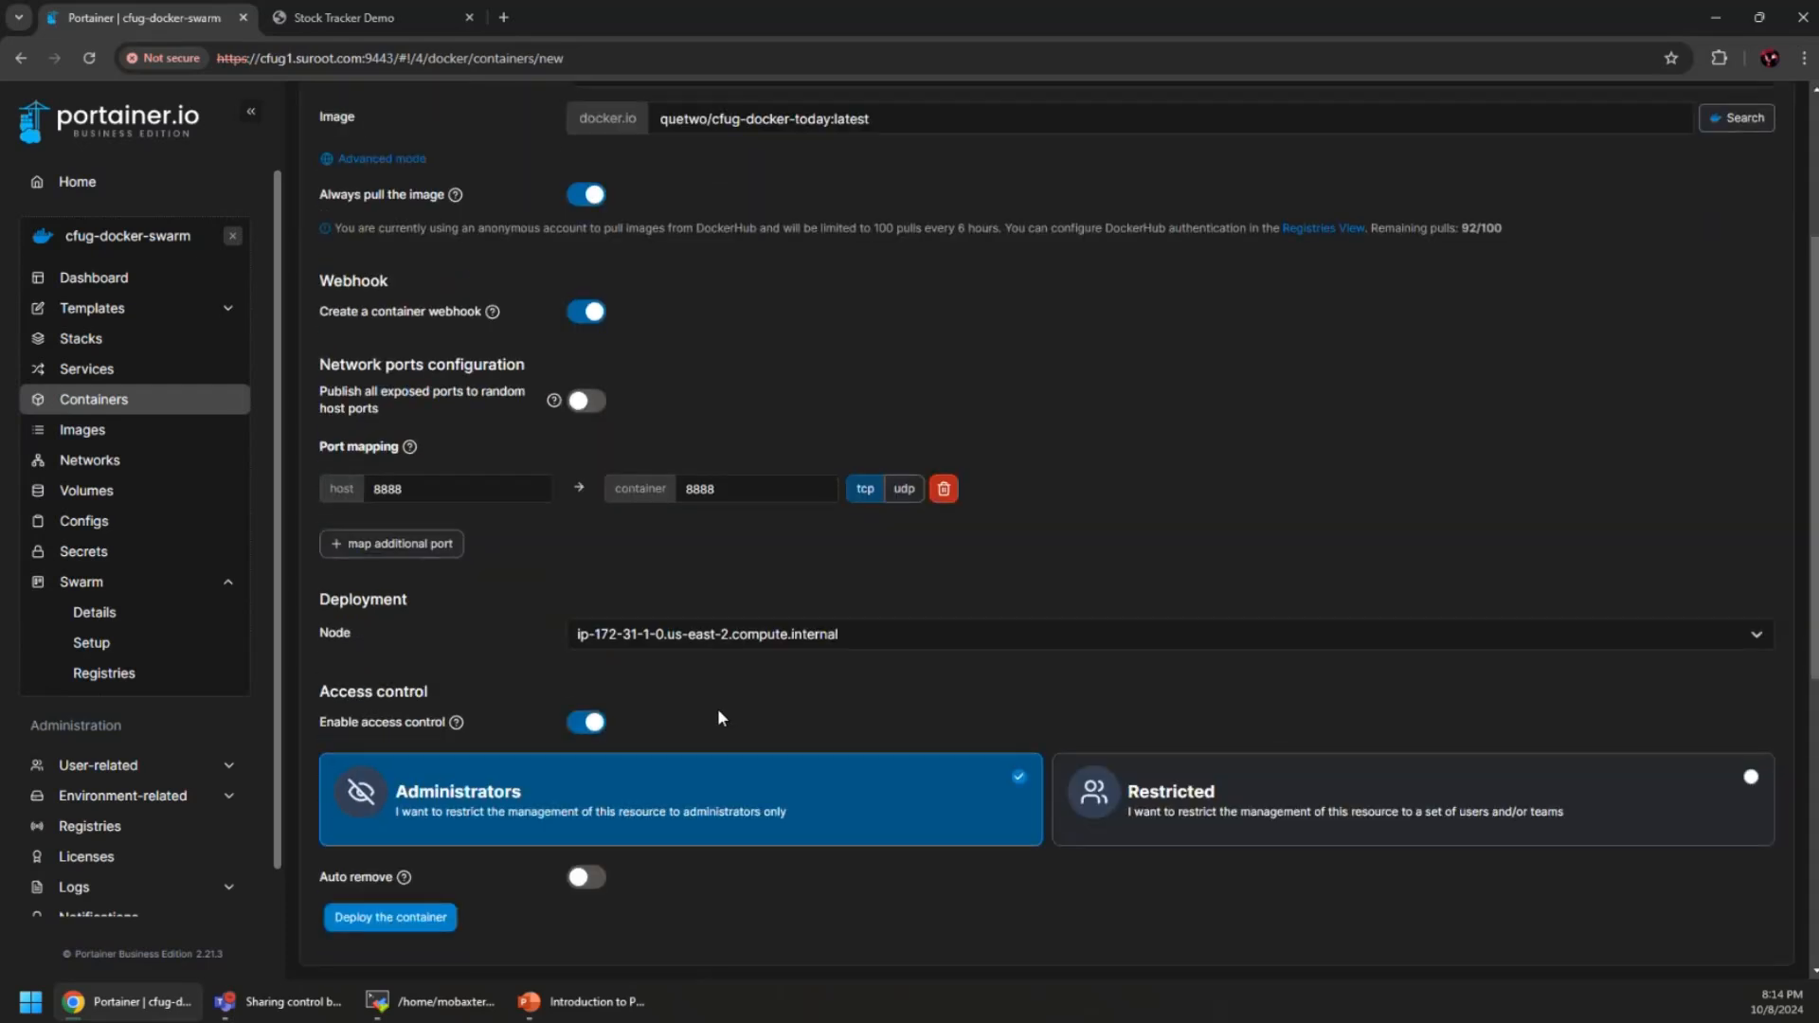
{"action": "left_click", "coordinate": [819, 642]}
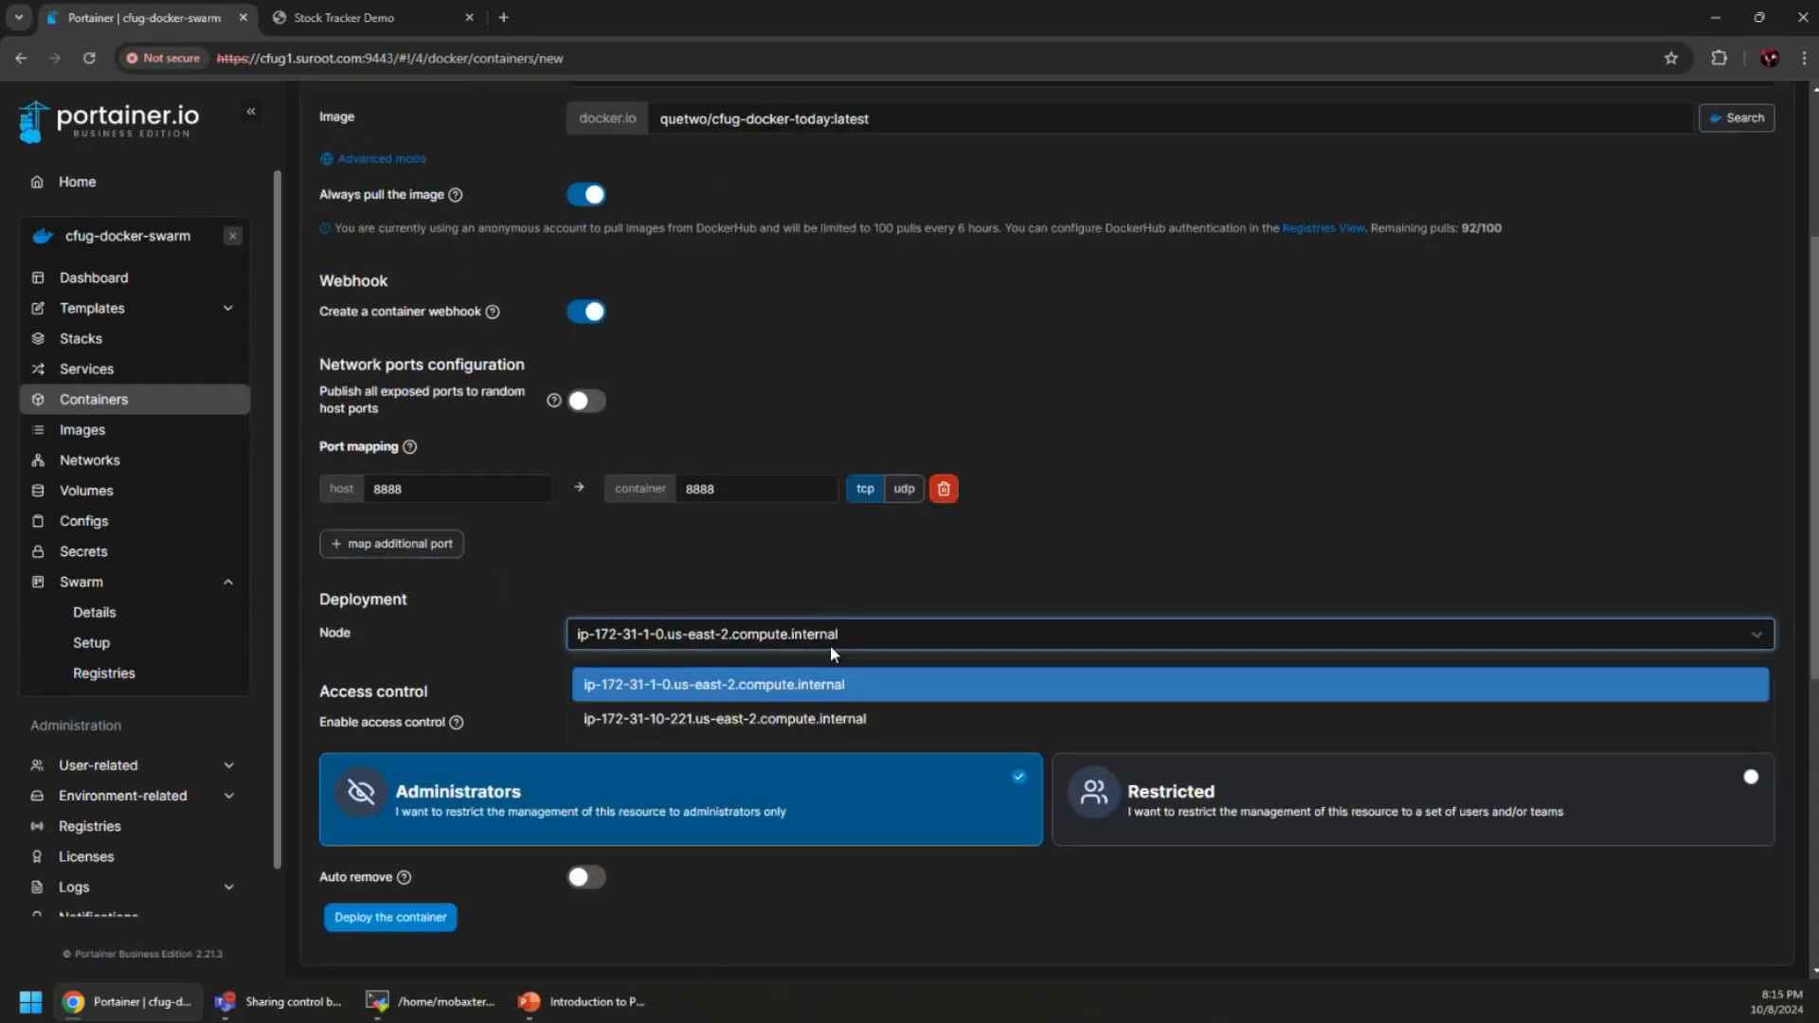
{"action": "left_click", "coordinate": [1010, 602]}
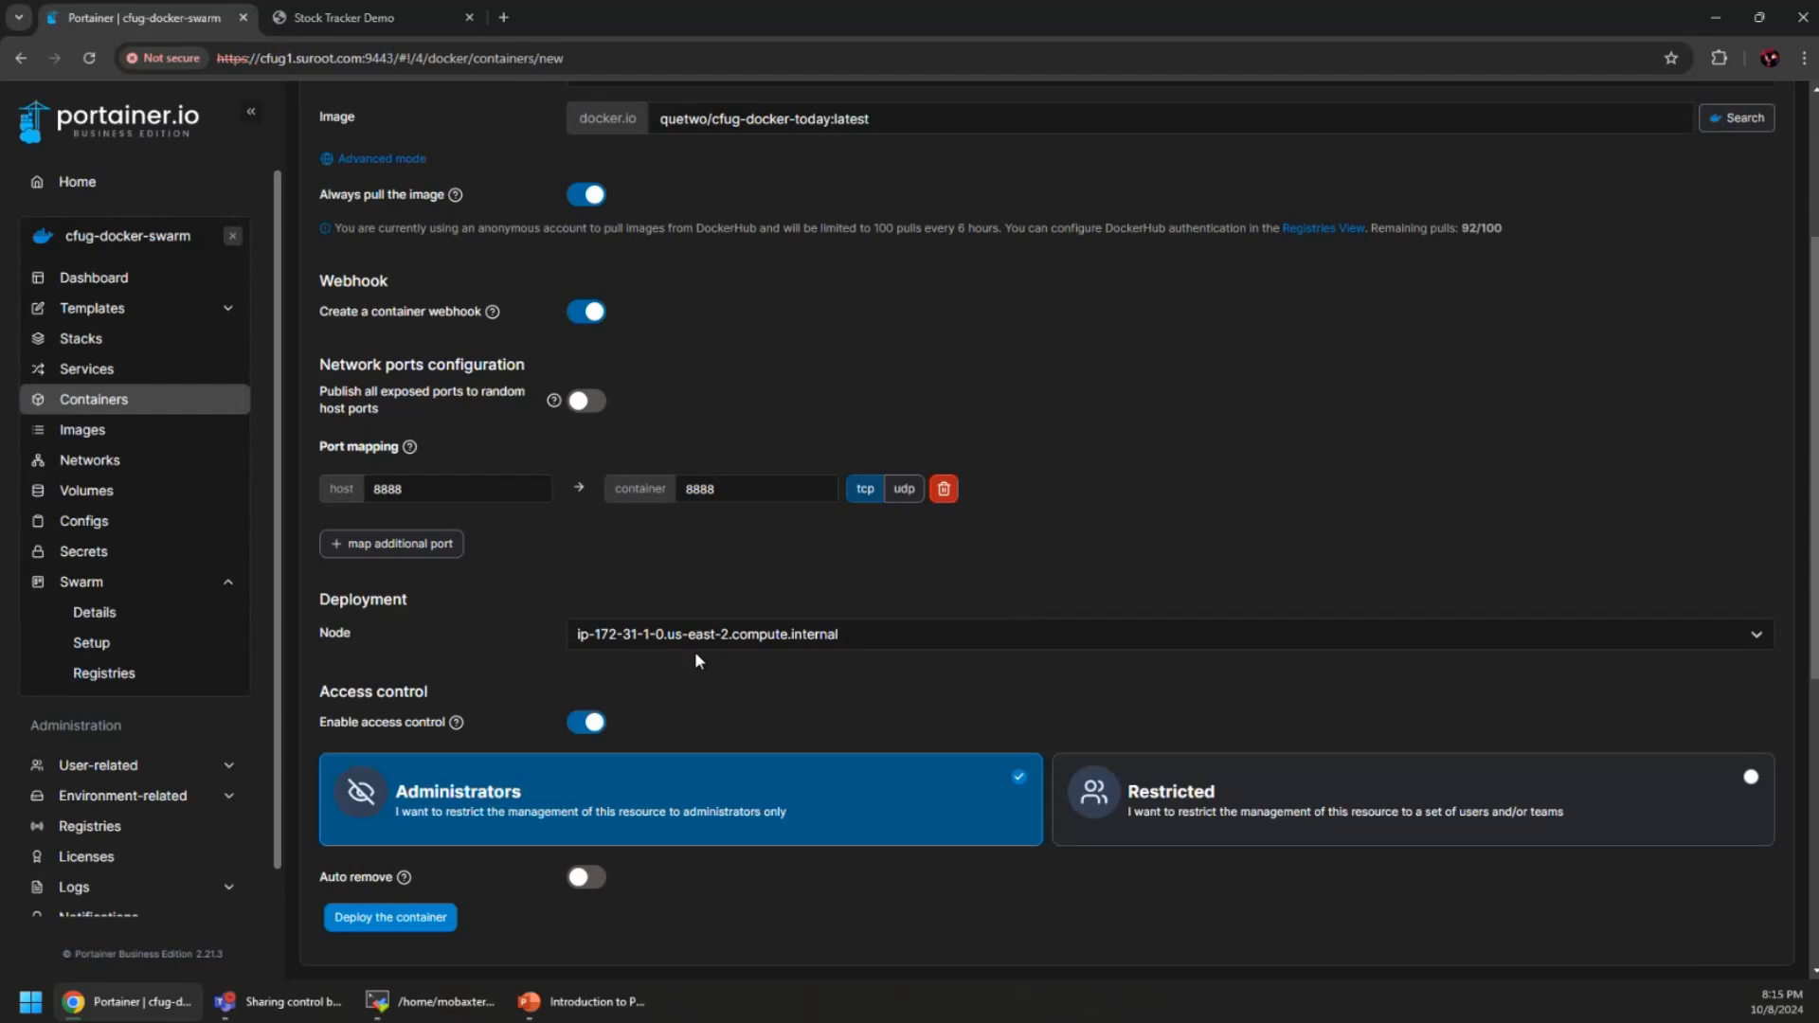
{"action": "scroll", "coordinate": [777, 638], "scroll_direction": "down", "scroll_amount": 3}
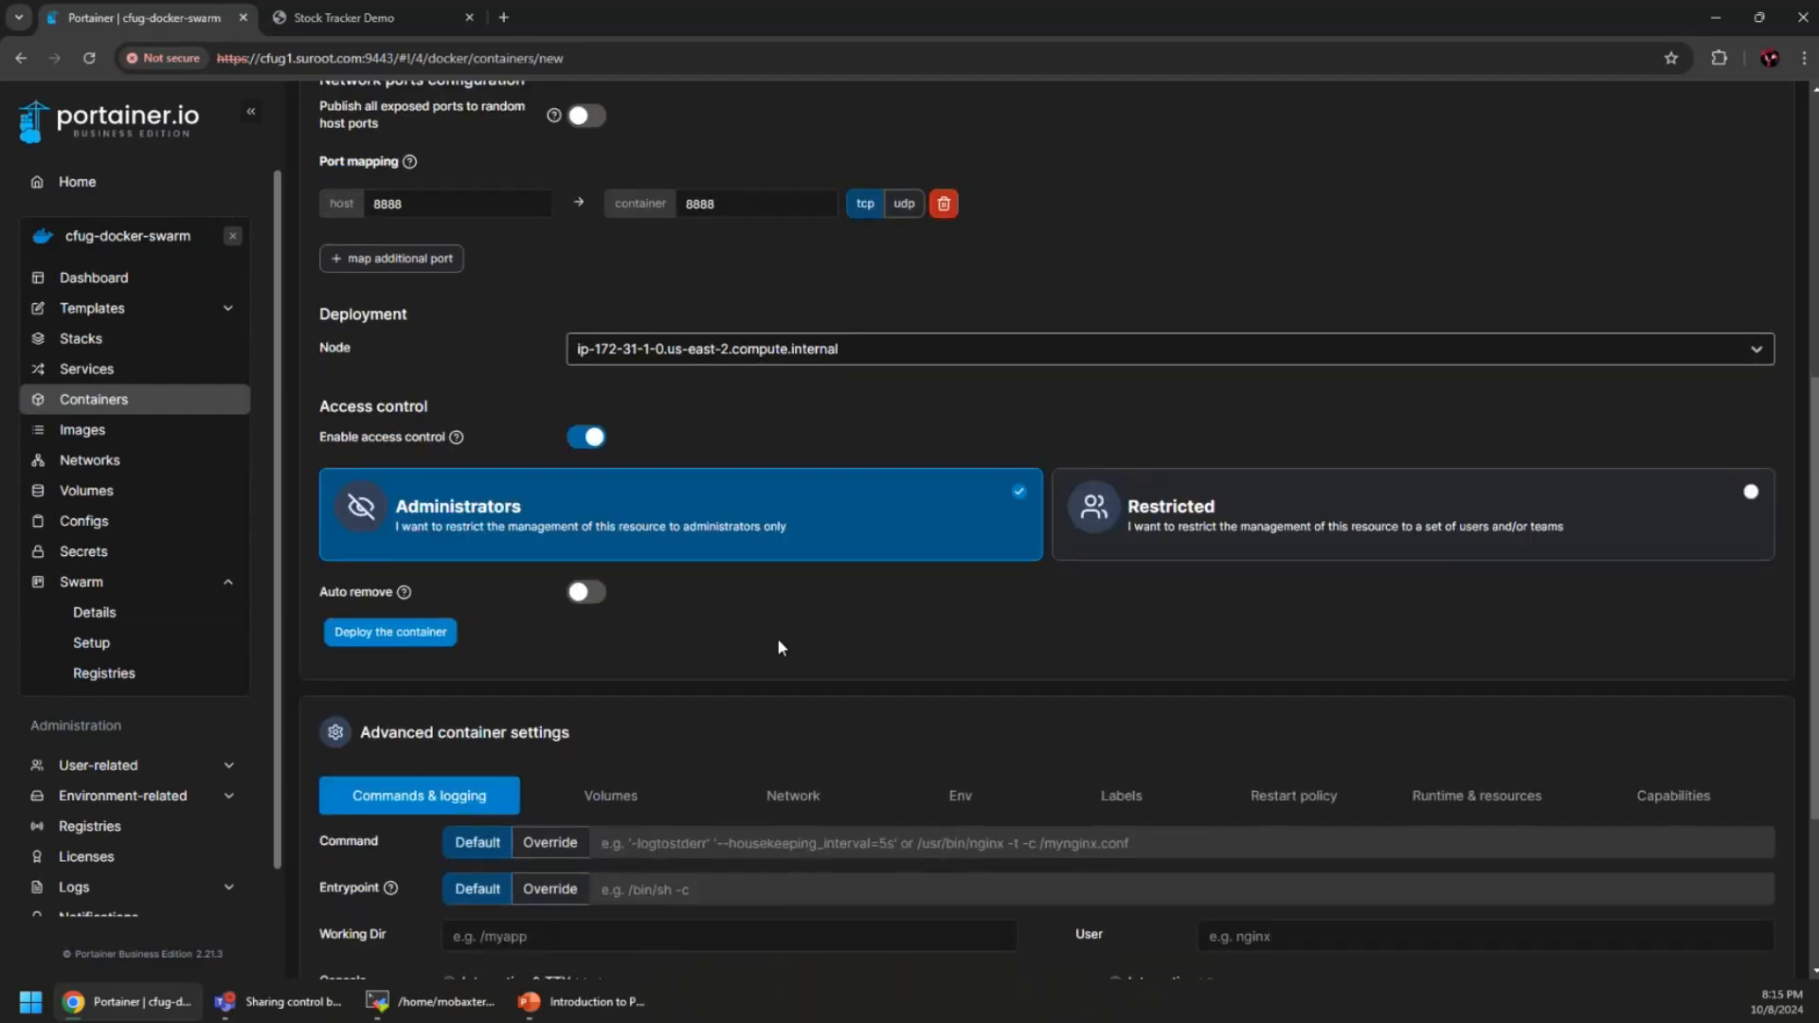
{"action": "scroll", "coordinate": [735, 661], "scroll_direction": "up", "scroll_amount": 2}
{"action": "scroll", "coordinate": [550, 766], "scroll_direction": "down", "scroll_amount": 1}
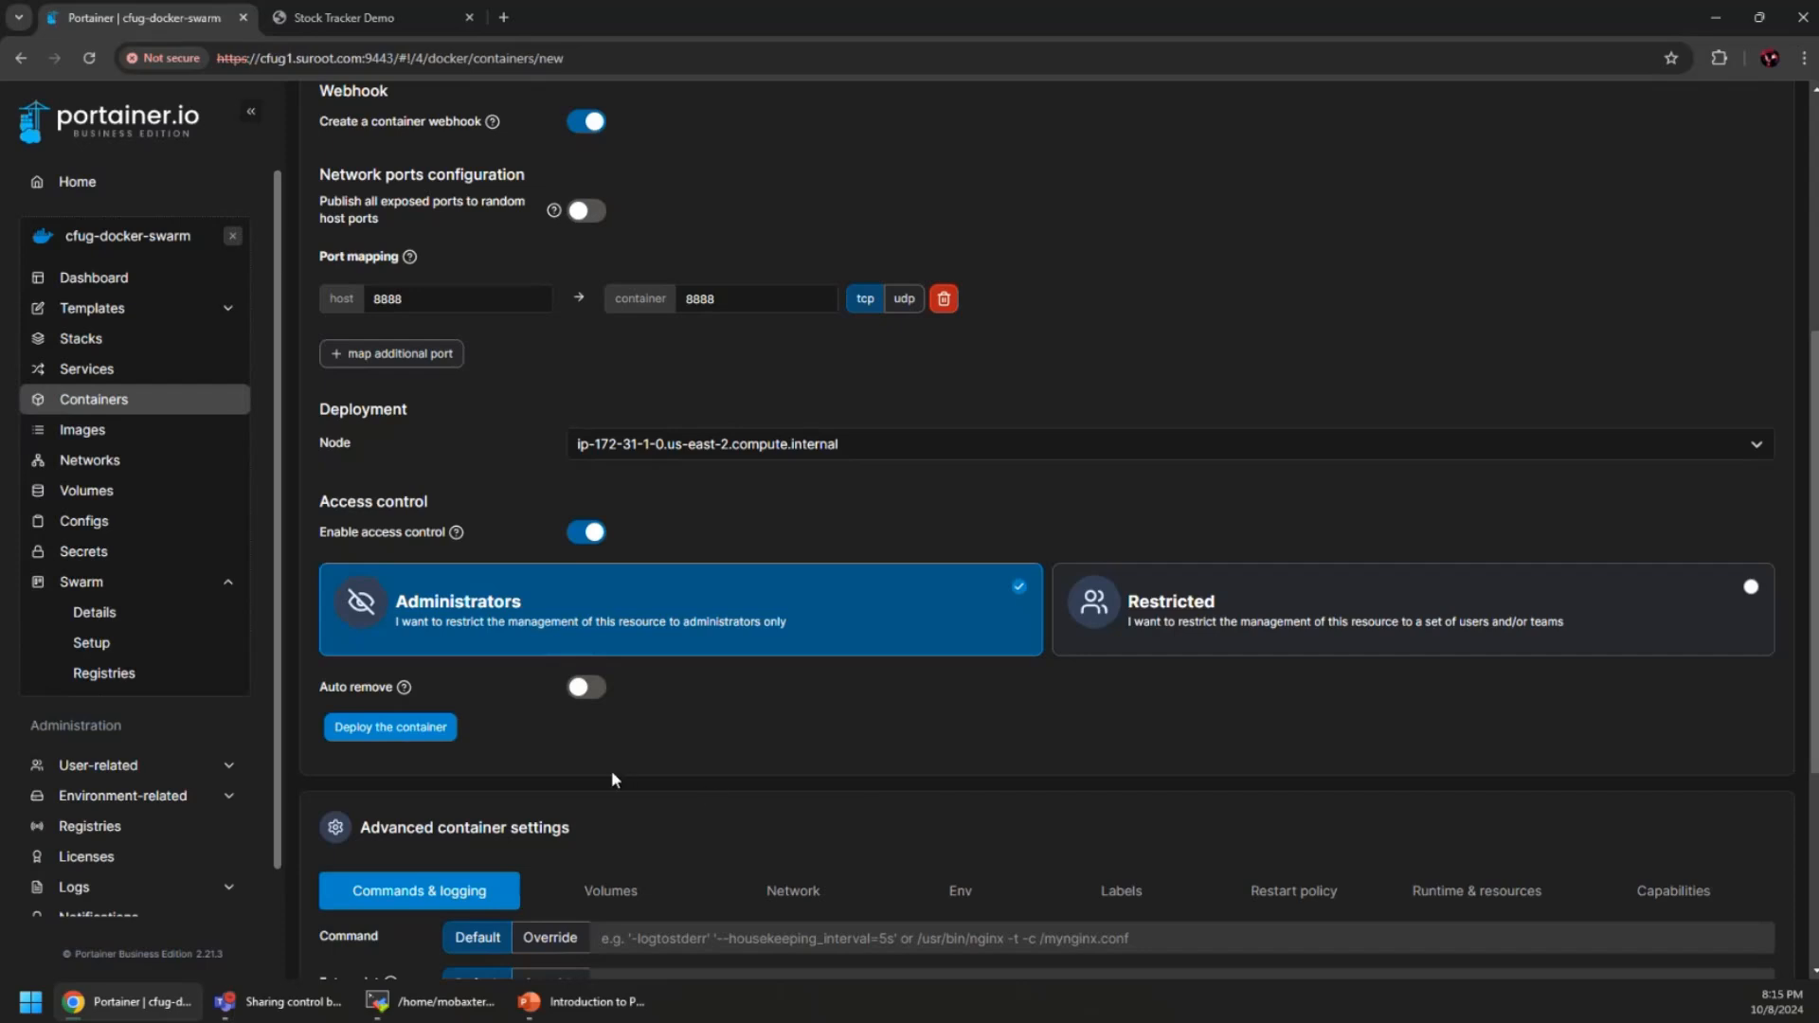
{"action": "scroll", "coordinate": [611, 770], "scroll_direction": "up", "scroll_amount": 1}
{"action": "left_click", "coordinate": [381, 822]}
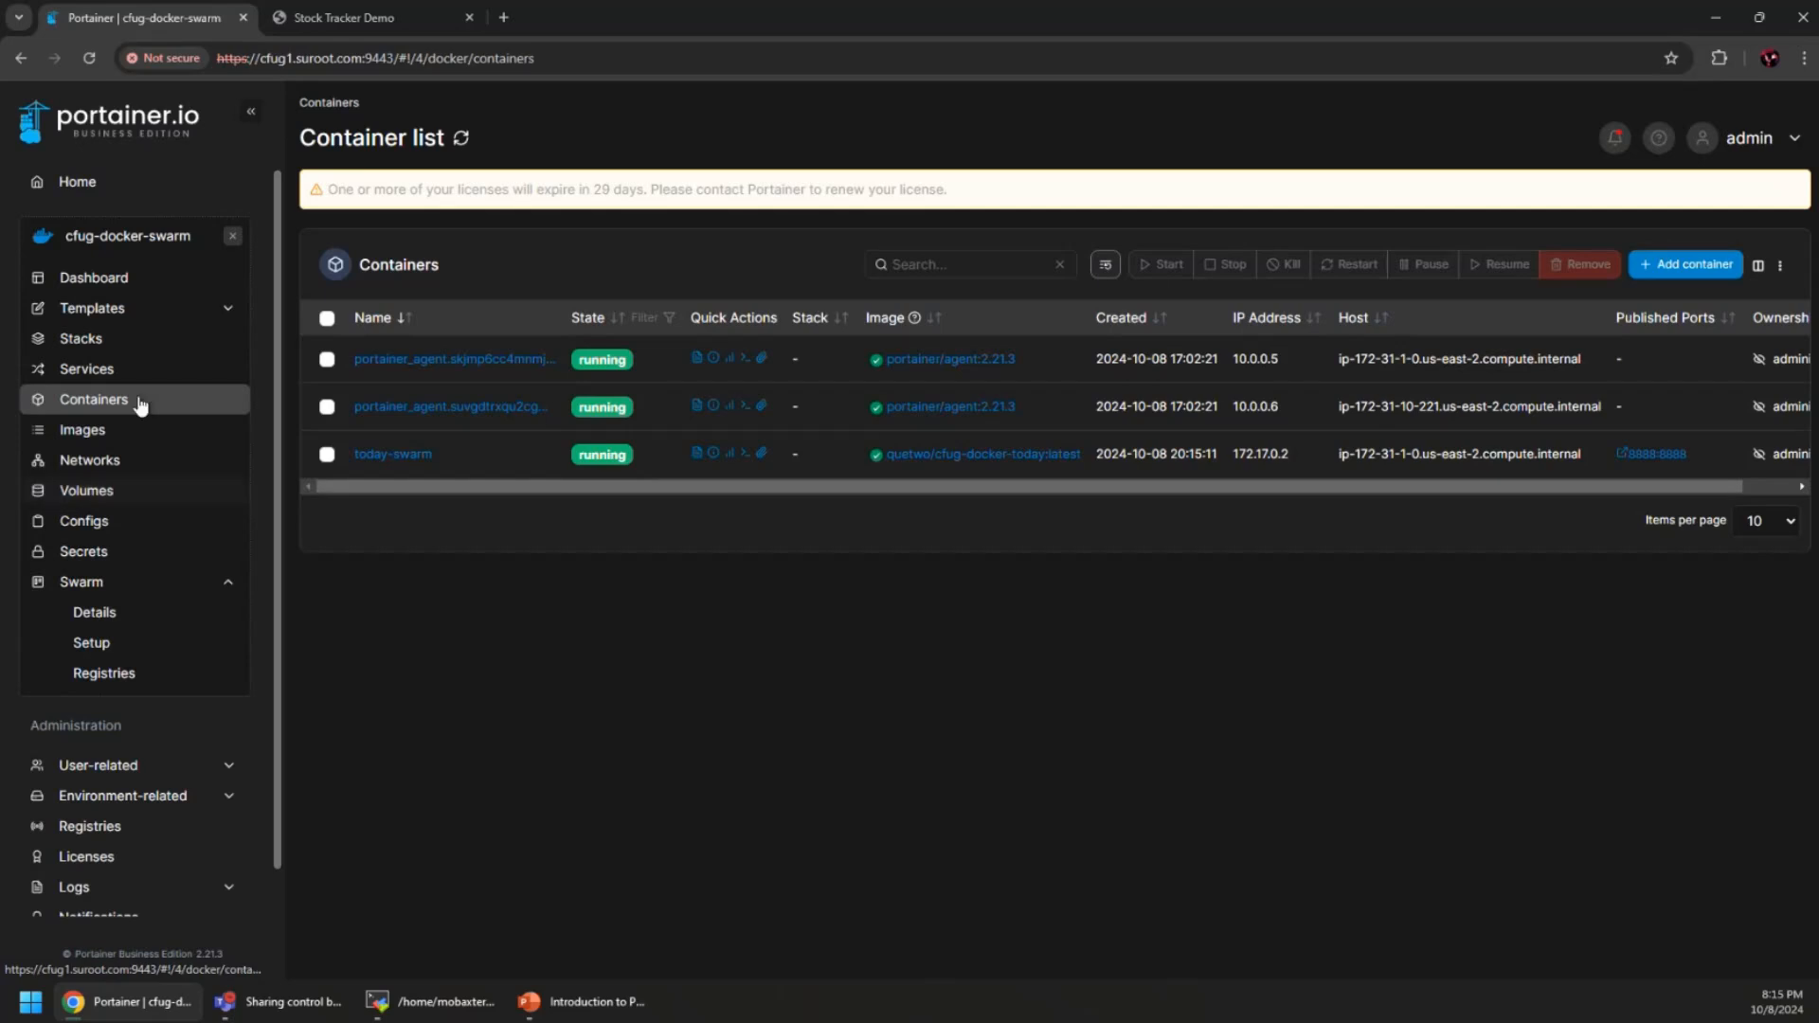
Delete the today-swarm container, then view the Services list showing only portainer_agent
{"action": "left_click", "coordinate": [105, 371]}
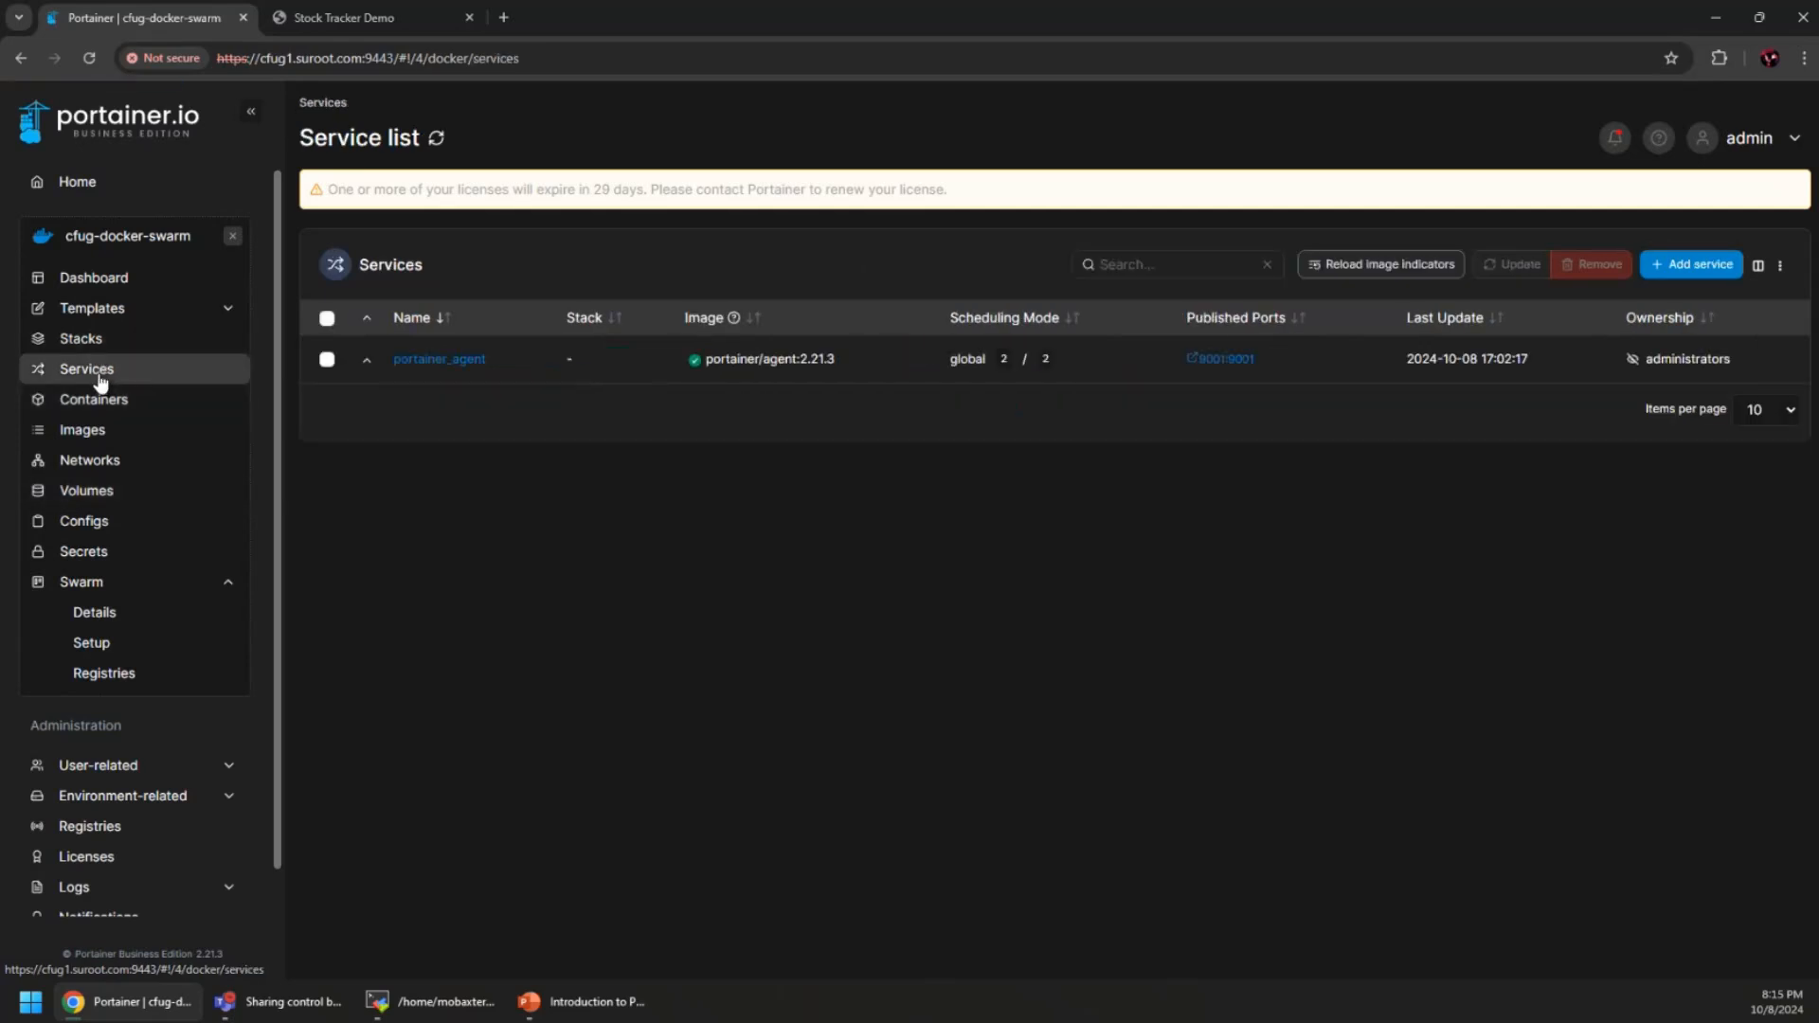
{"action": "left_click", "coordinate": [85, 402]}
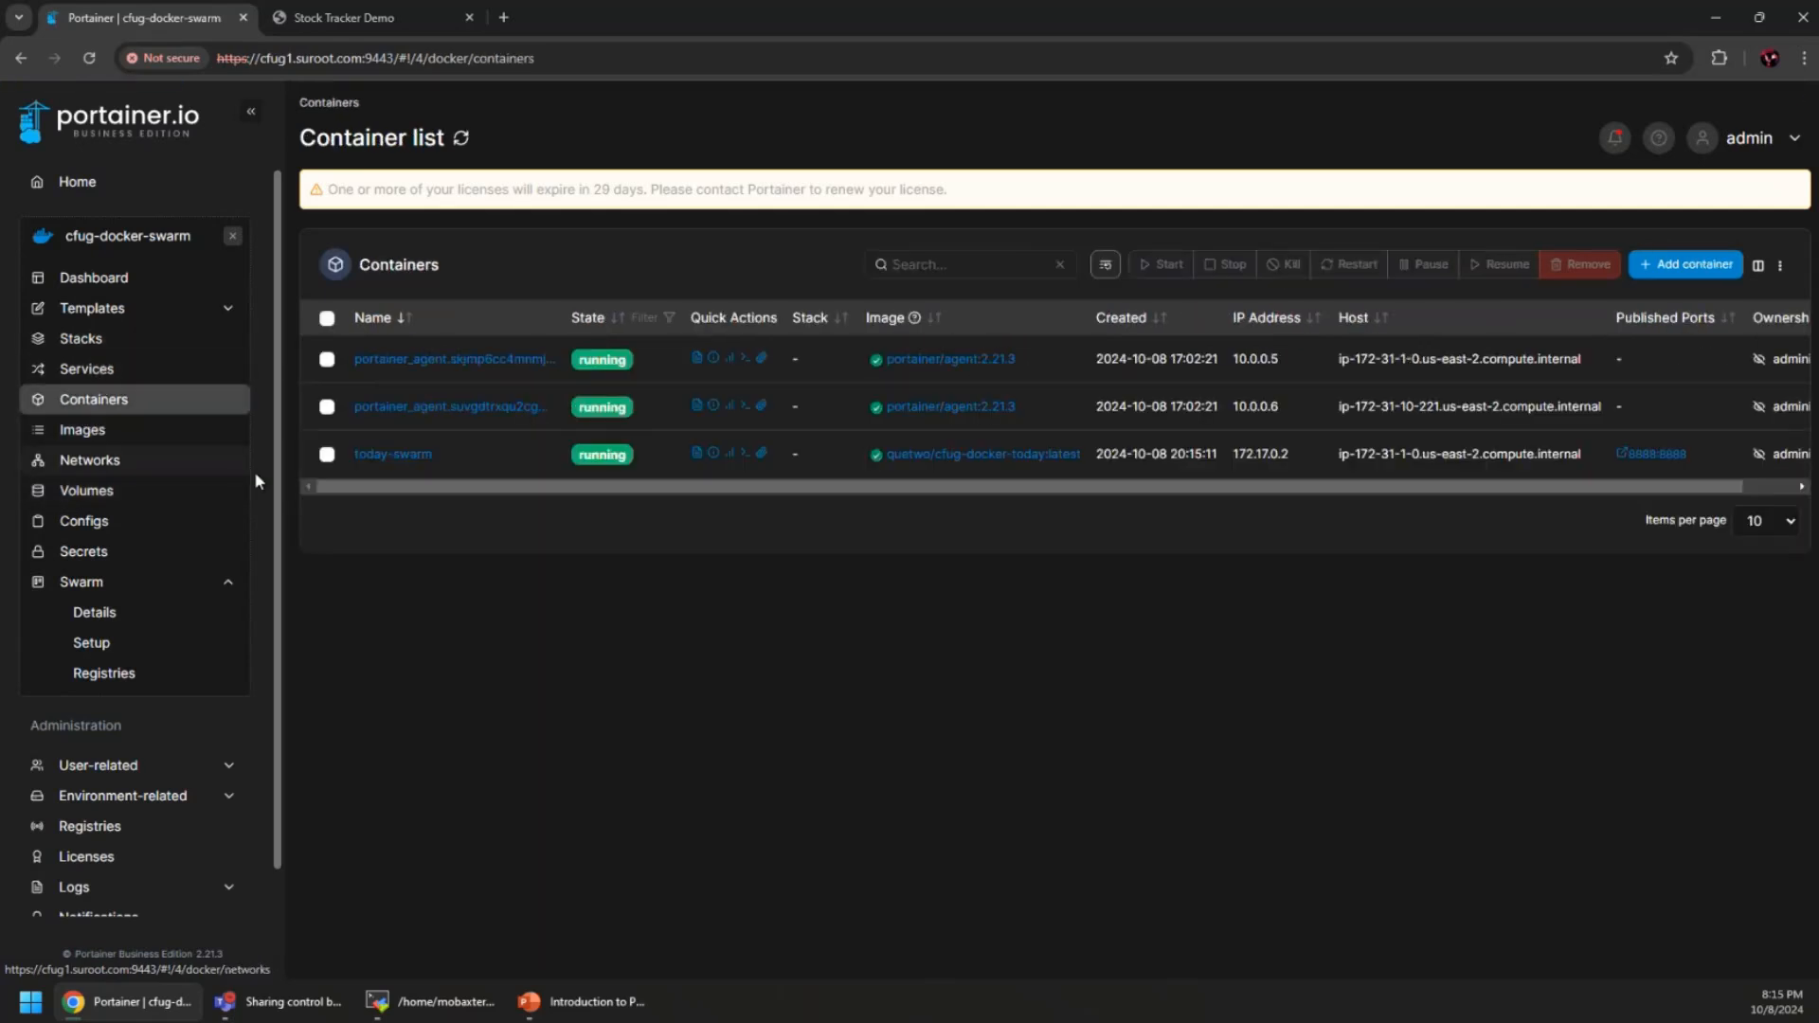
{"action": "left_click", "coordinate": [327, 454]}
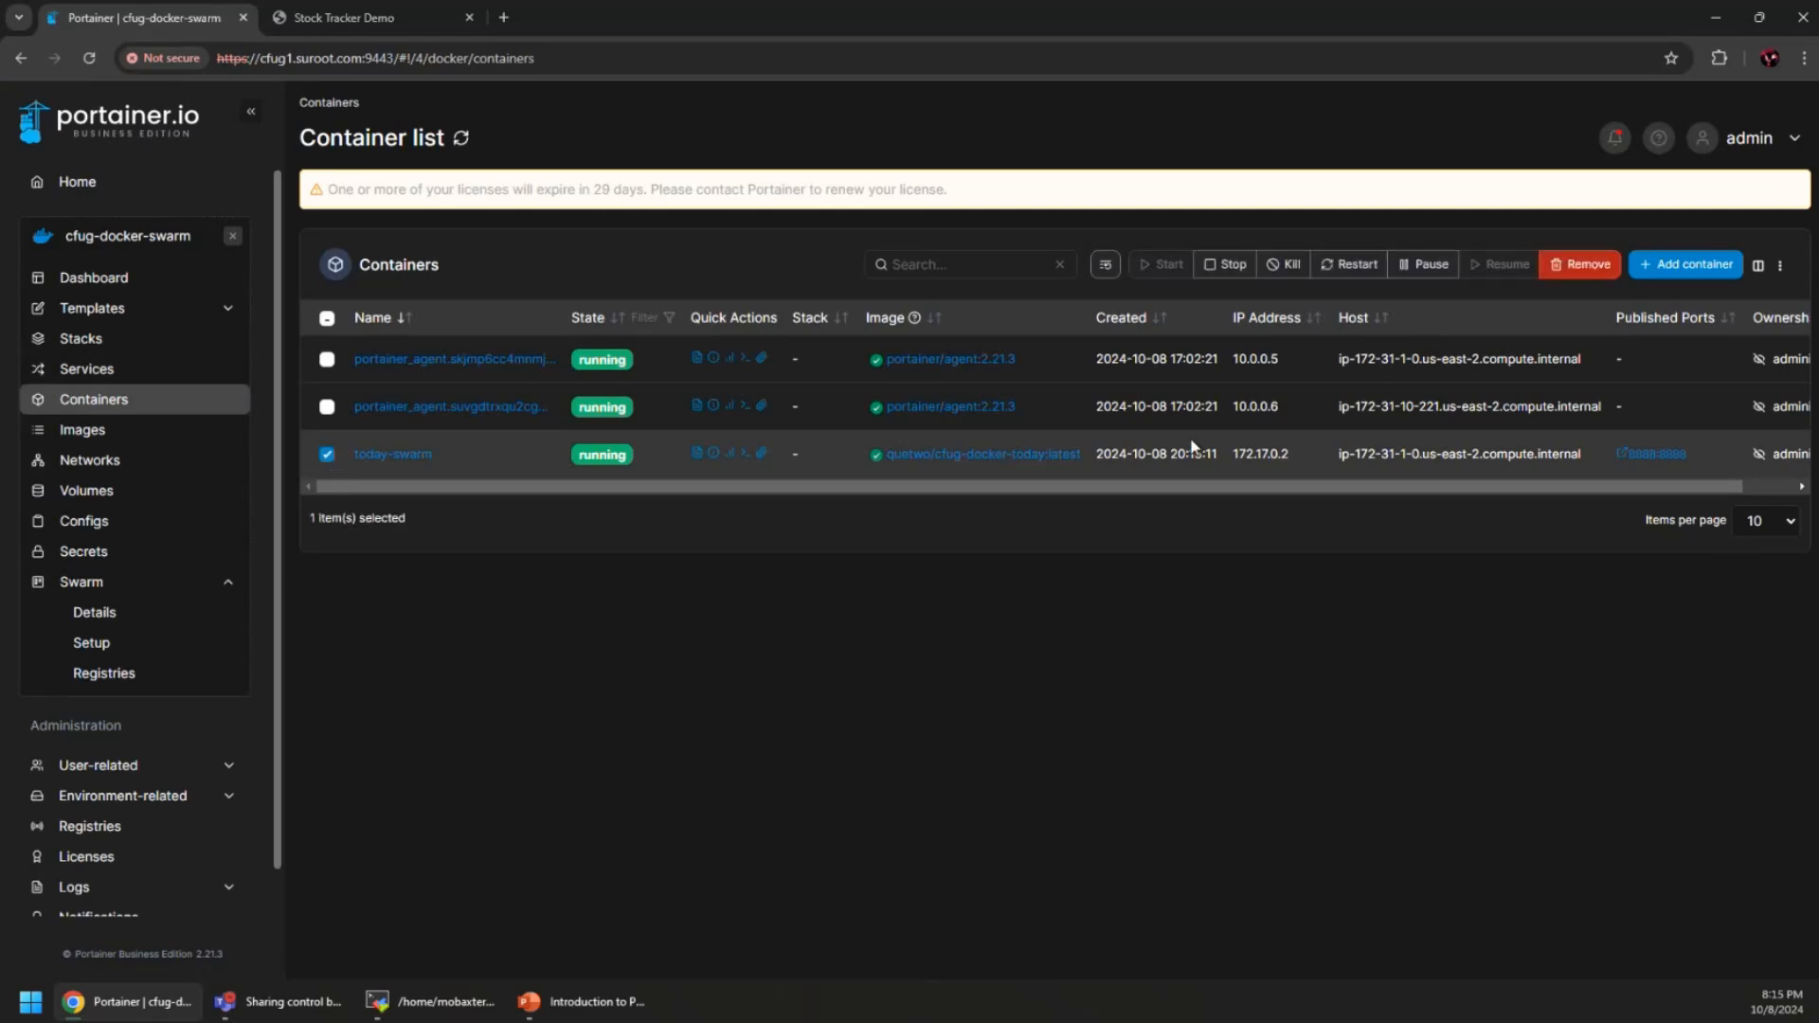
{"action": "left_click", "coordinate": [1580, 264]}
{"action": "left_click", "coordinate": [1049, 607]}
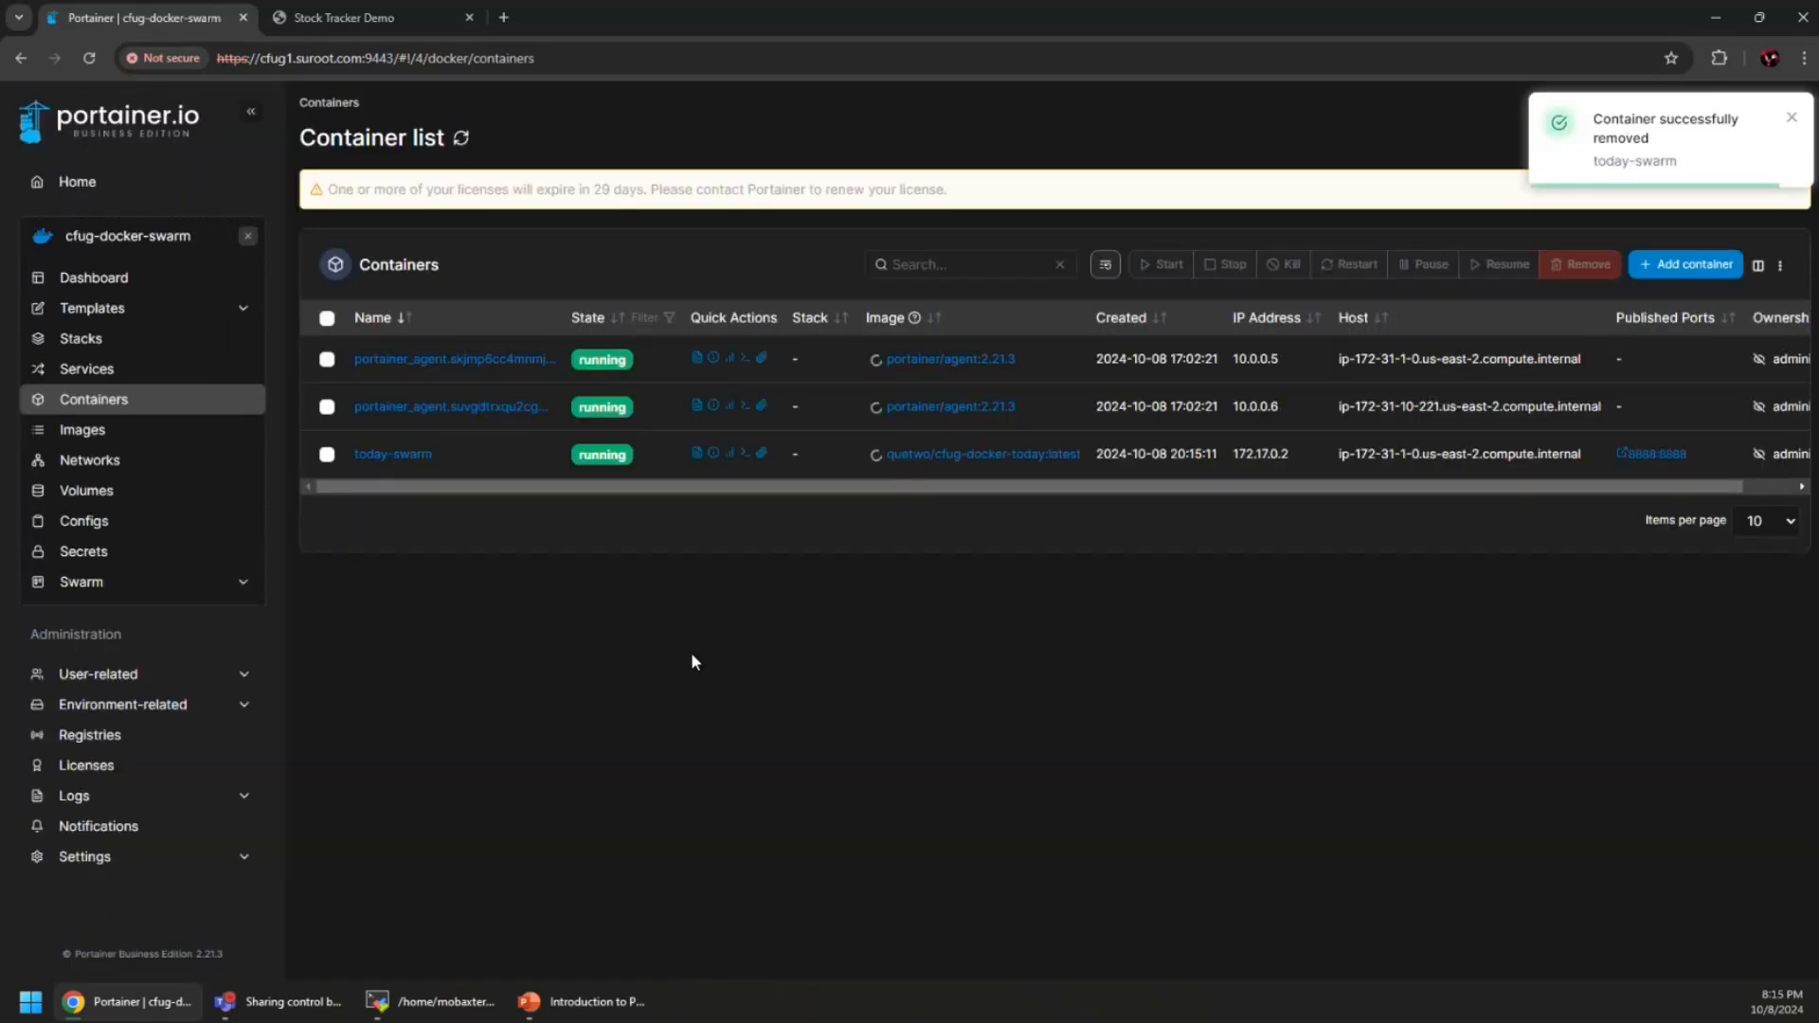
{"action": "left_click", "coordinate": [103, 368]}
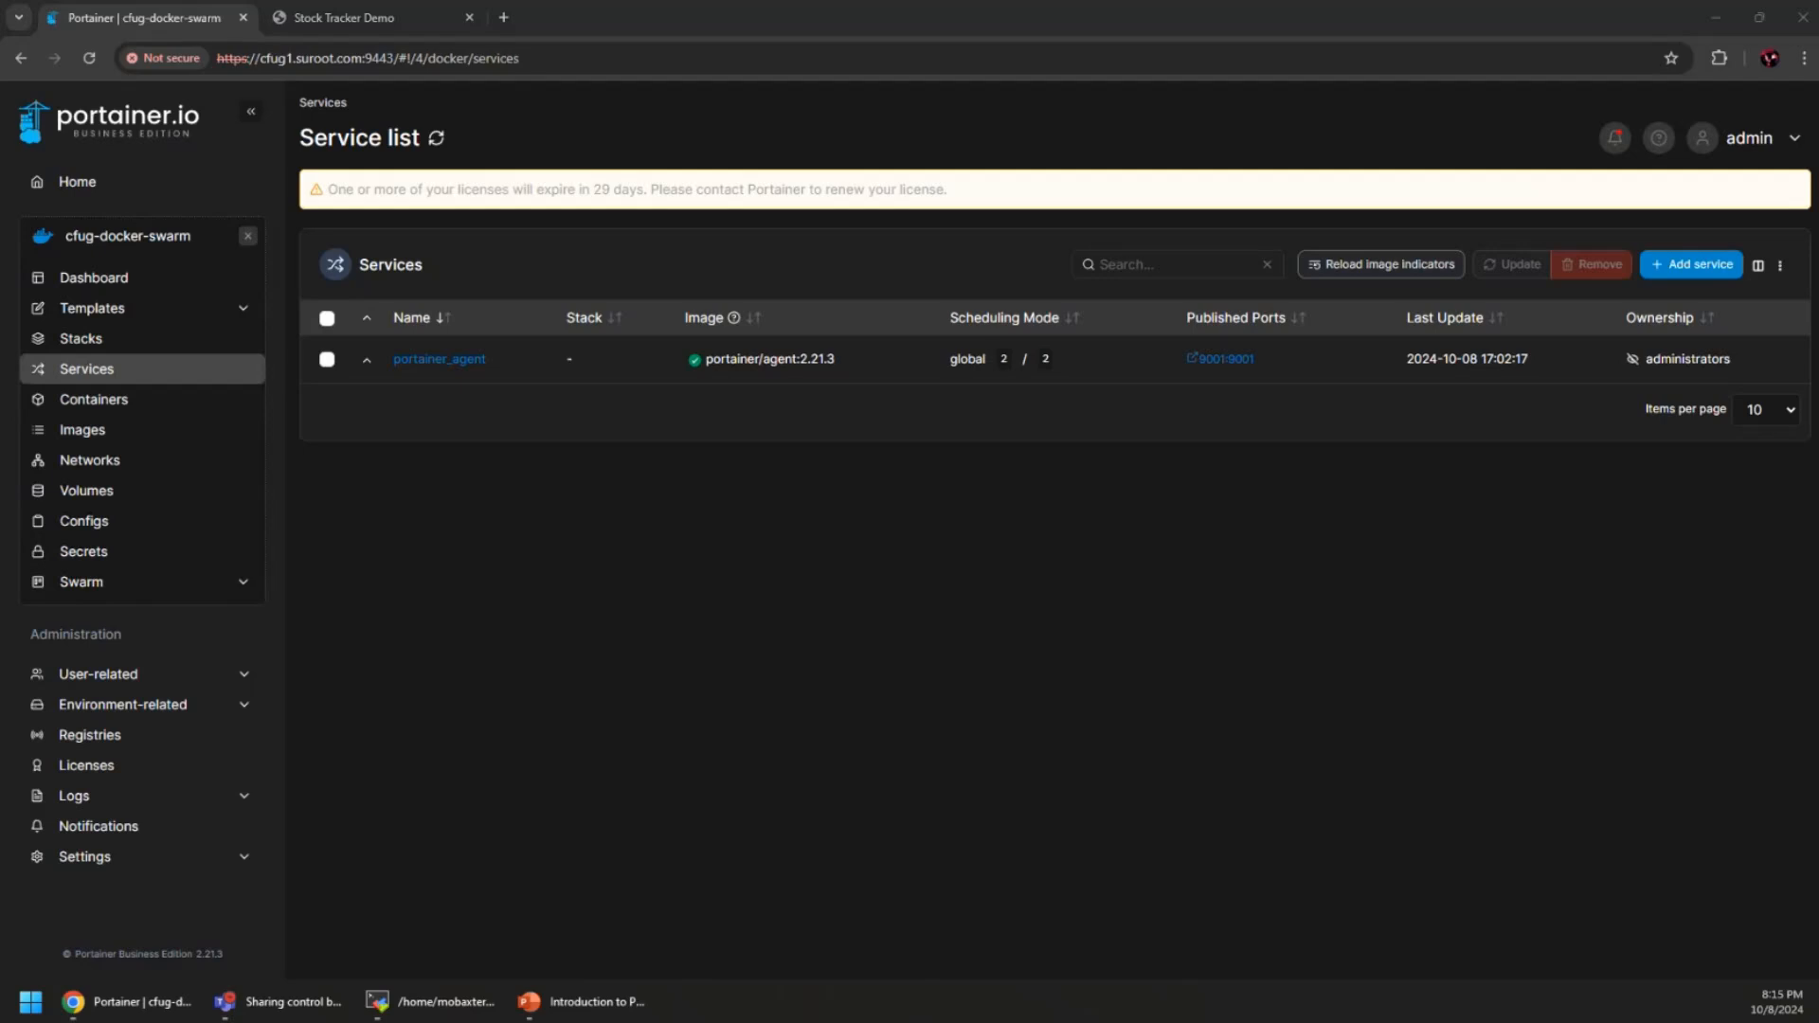
Start a new service named today-swarm using image quetwo/cfug-docker-today:latest
{"action": "left_click", "coordinate": [1423, 726]}
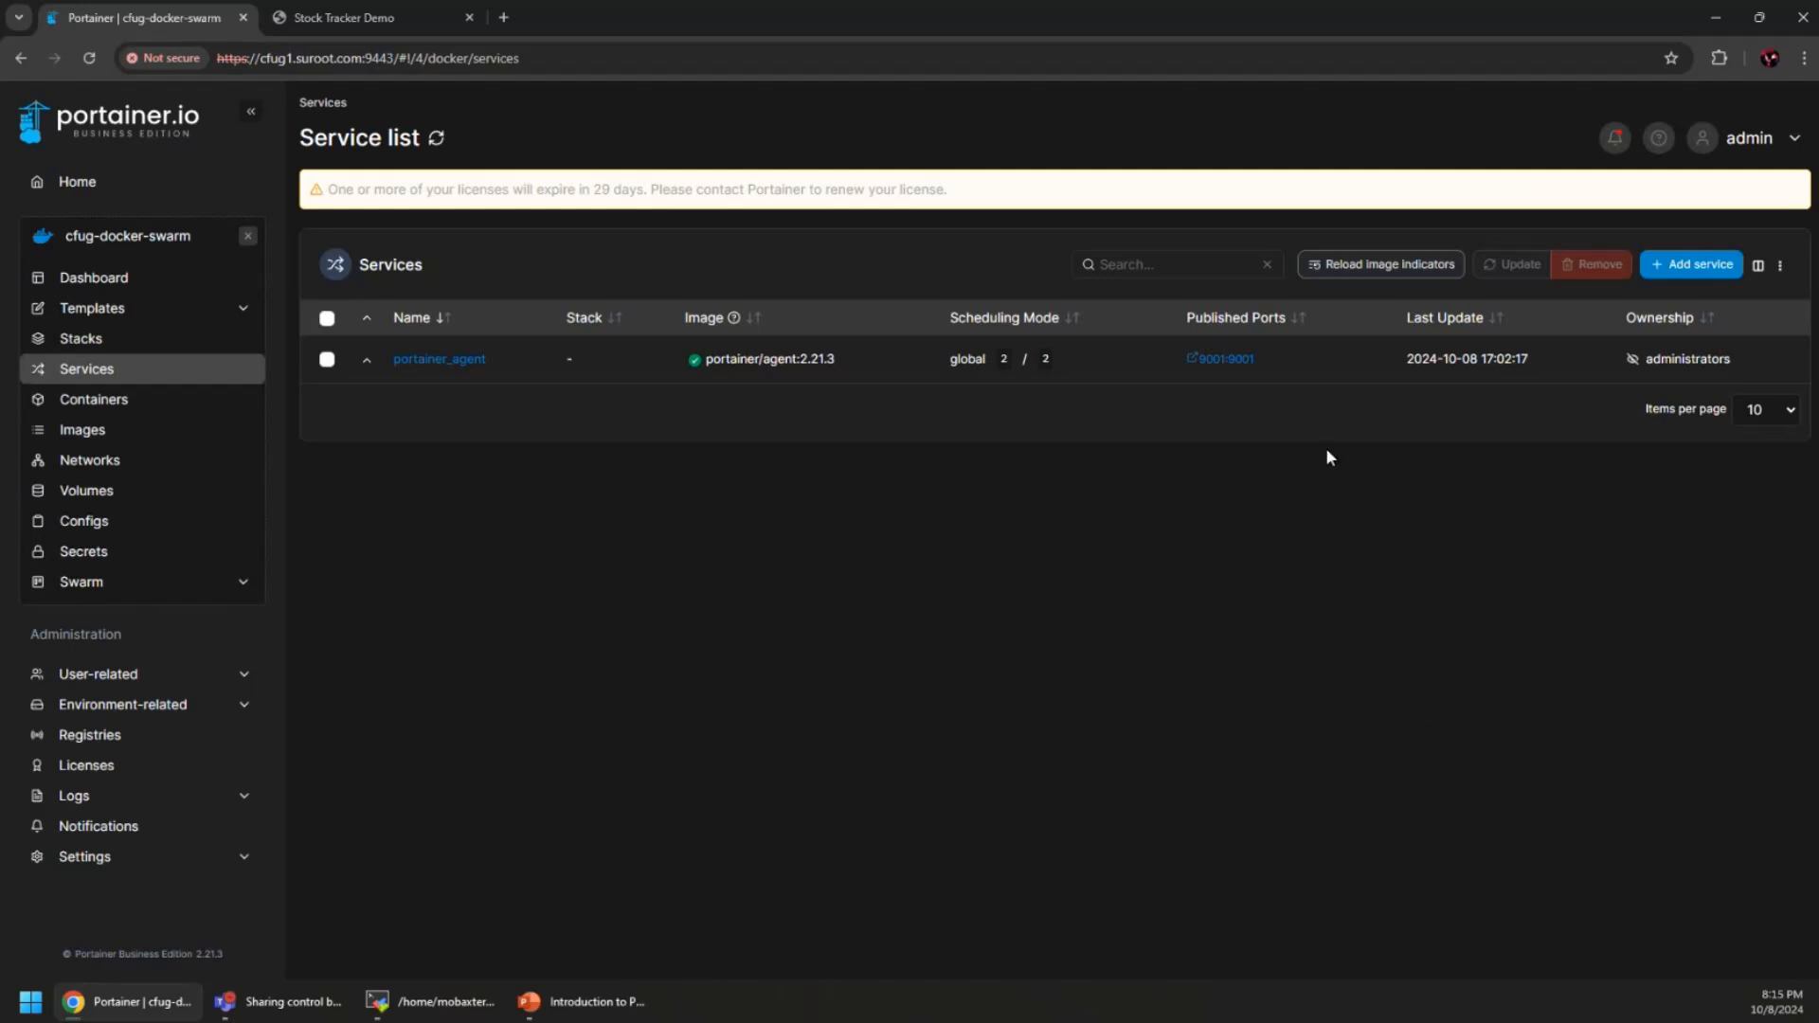
{"action": "left_click", "coordinate": [1690, 266]}
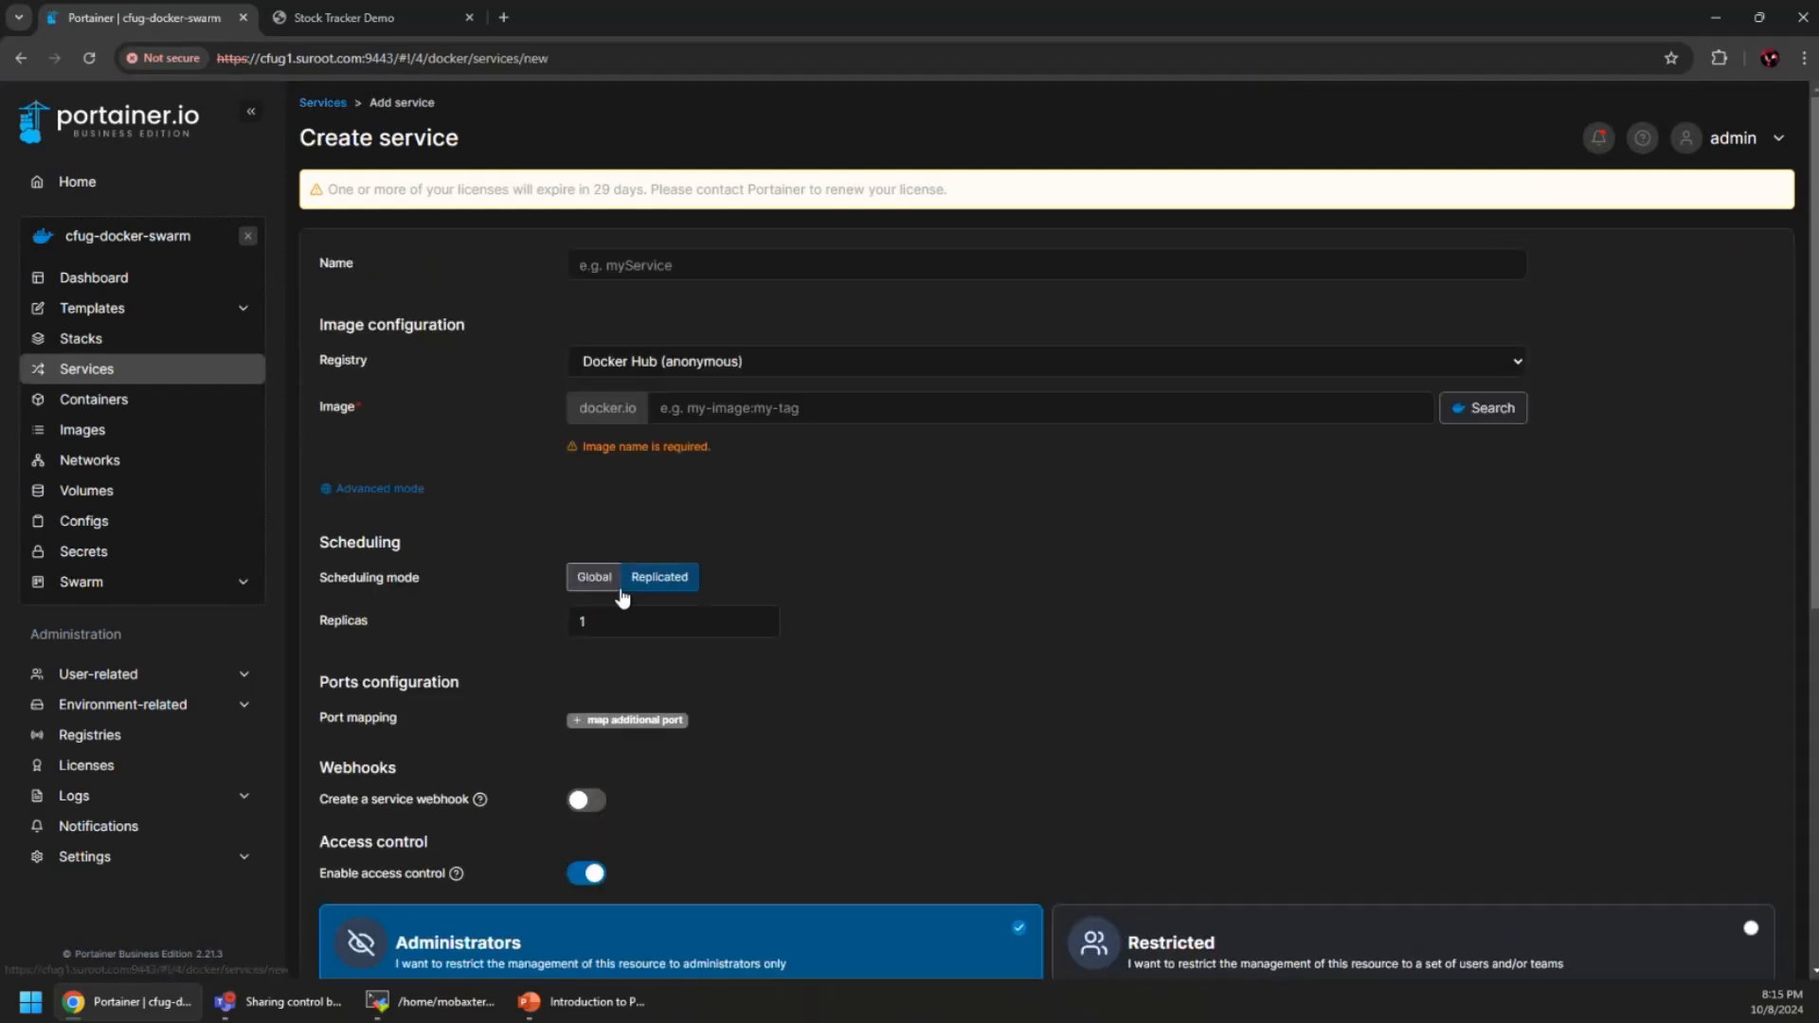
{"action": "left_click", "coordinate": [636, 273]}
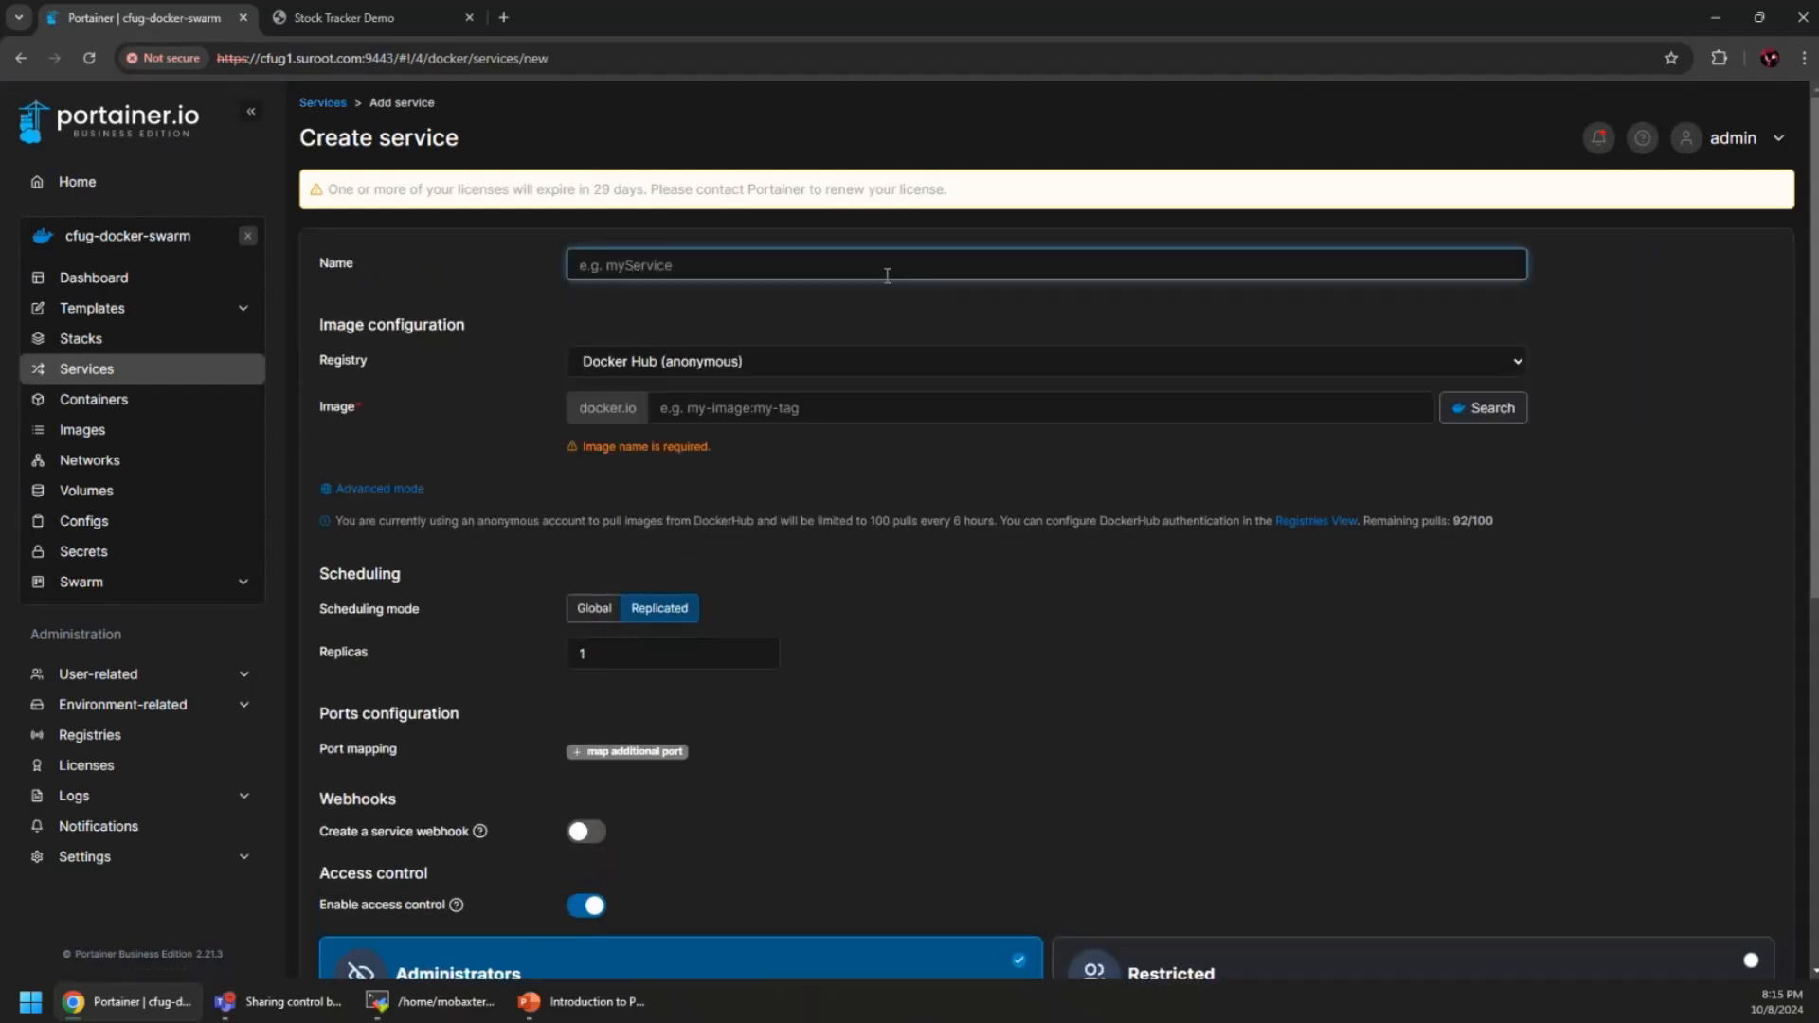
{"action": "type", "text": "tod"}
{"action": "type", "text": "swarm"}
{"action": "left_click", "coordinate": [812, 415]}
{"action": "type", "text": "quetwo/cfug-docker-today"}
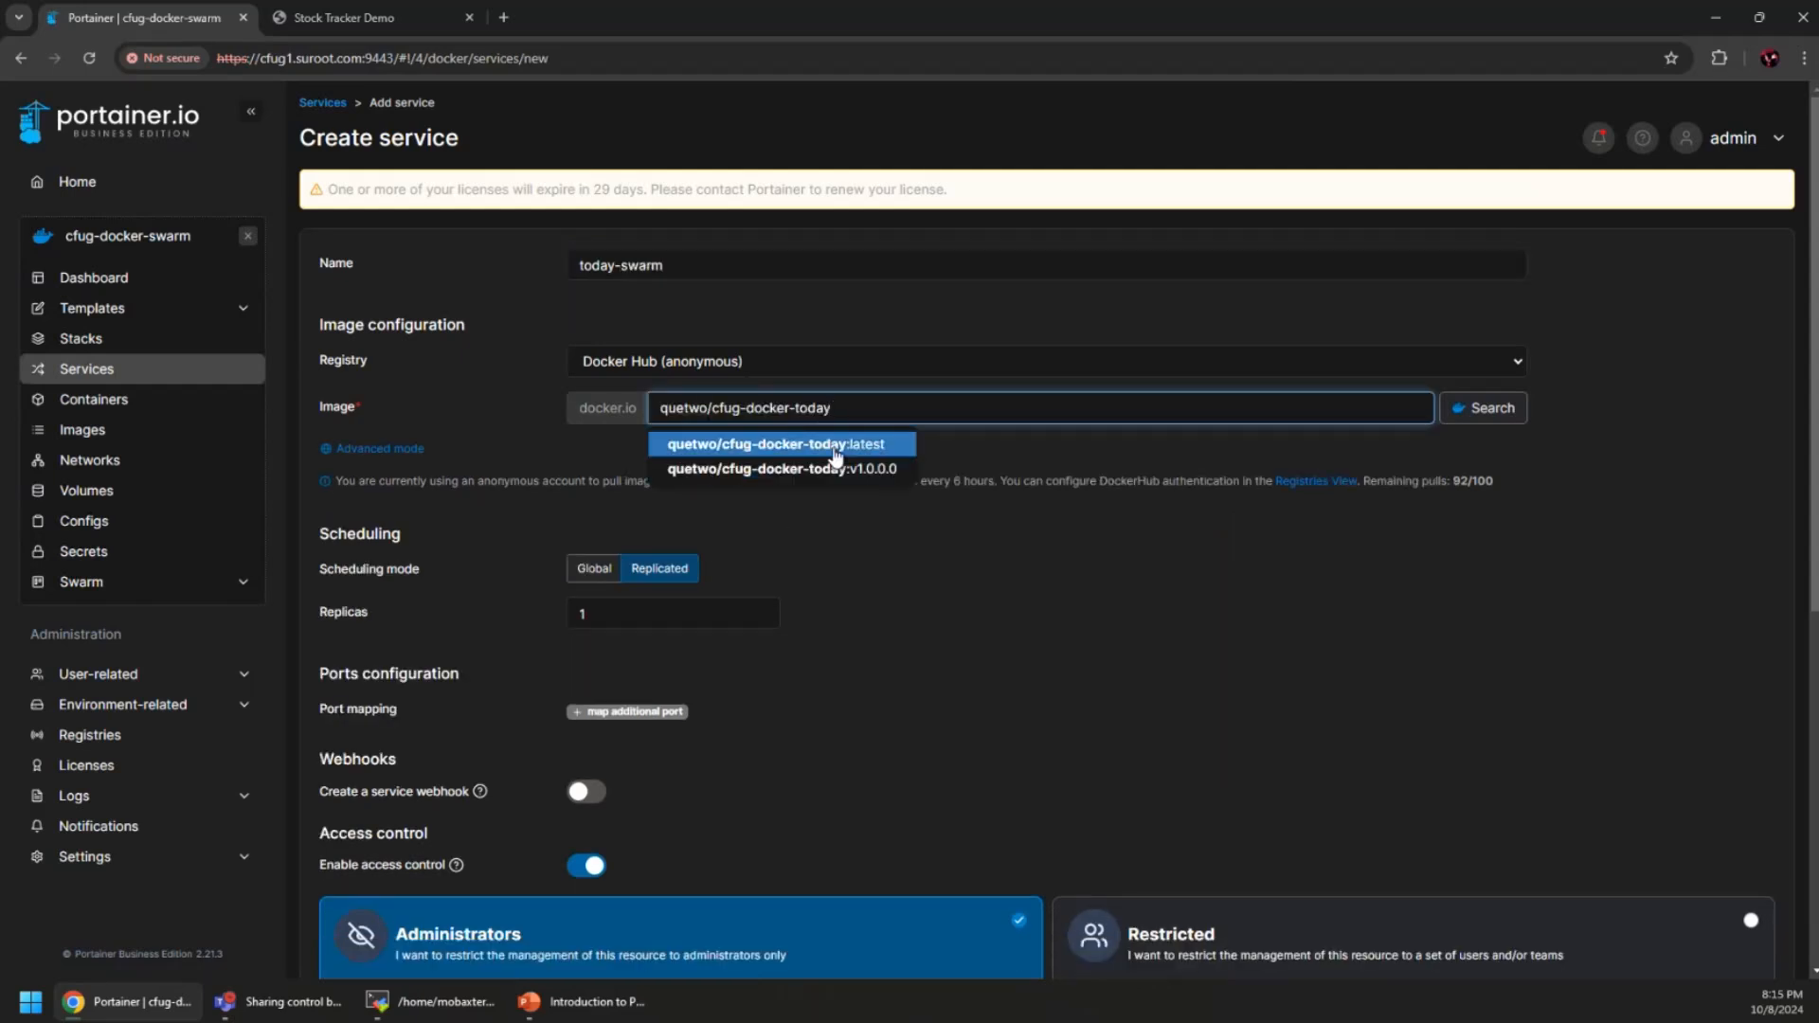
{"action": "left_click", "coordinate": [833, 448]}
Publish port 8888 to 8888, enable the service webhook, and create the service
{"action": "scroll", "coordinate": [917, 597], "scroll_direction": "down", "scroll_amount": 1}
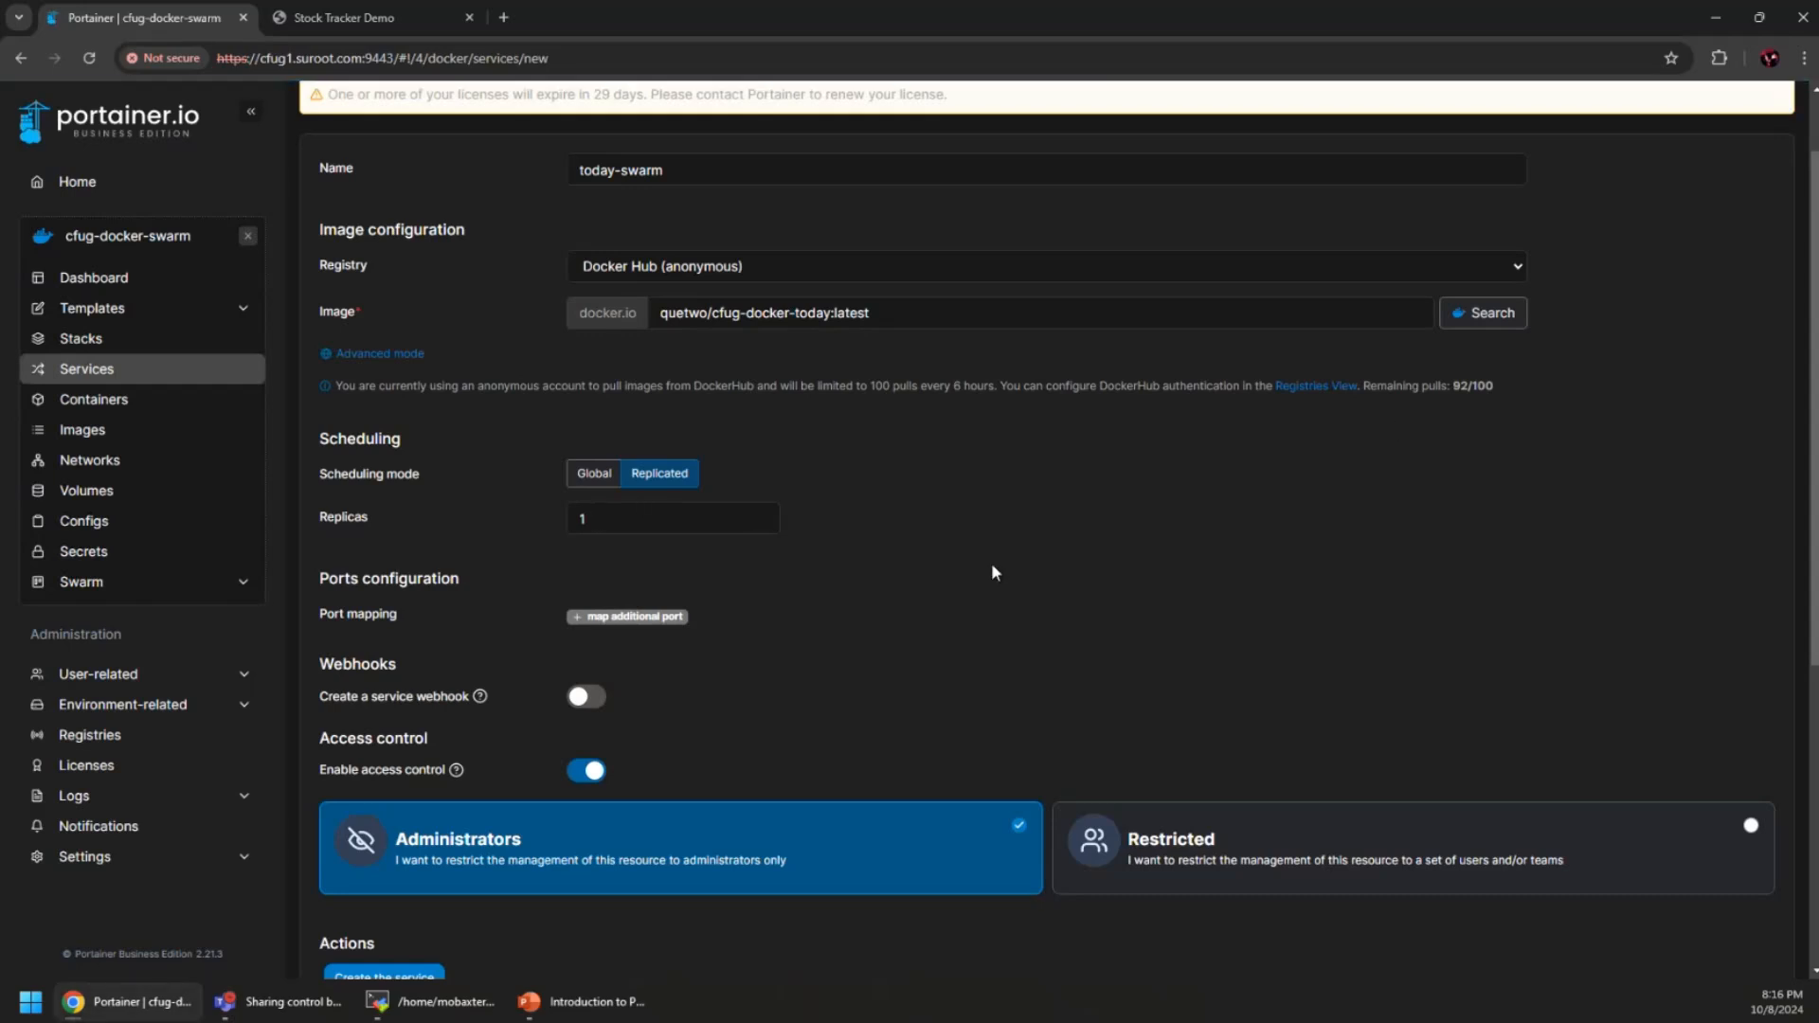
{"action": "left_click", "coordinate": [616, 620]}
{"action": "left_click", "coordinate": [511, 657]}
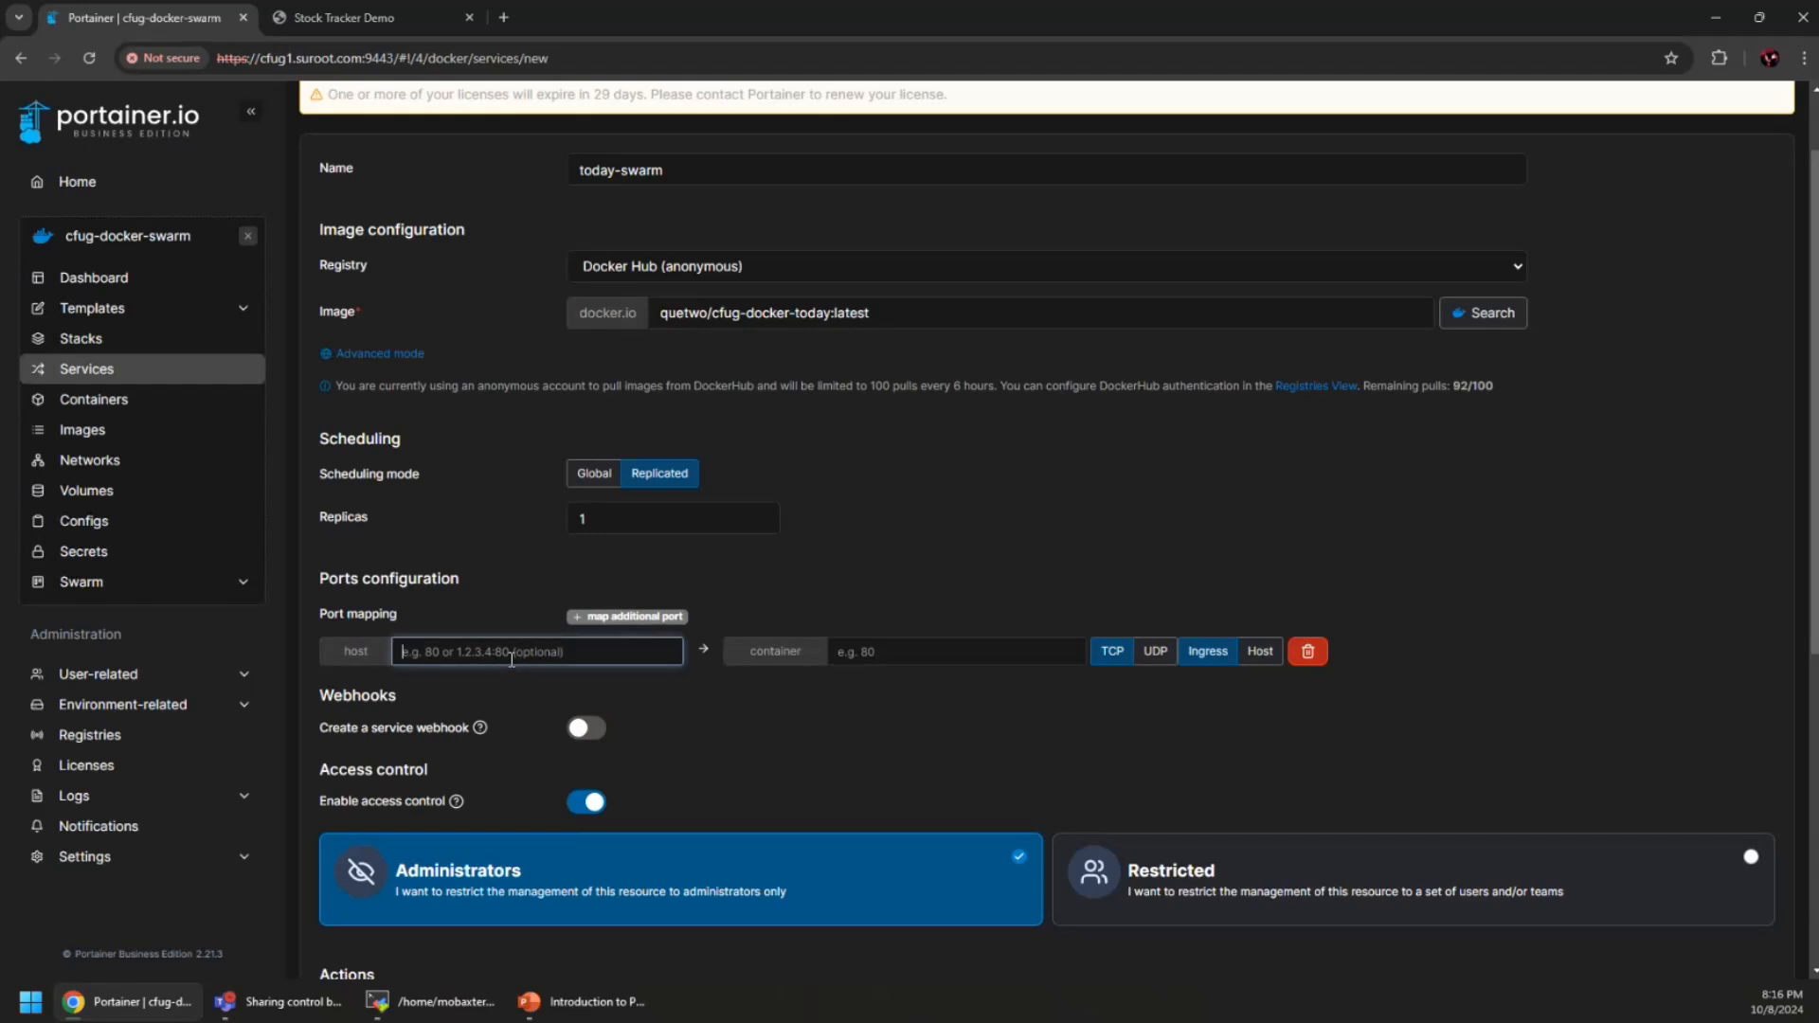
{"action": "type", "text": "8888"}
{"action": "key", "text": "Tab"}
{"action": "type", "text": "8888"}
{"action": "left_click", "coordinate": [1322, 500]}
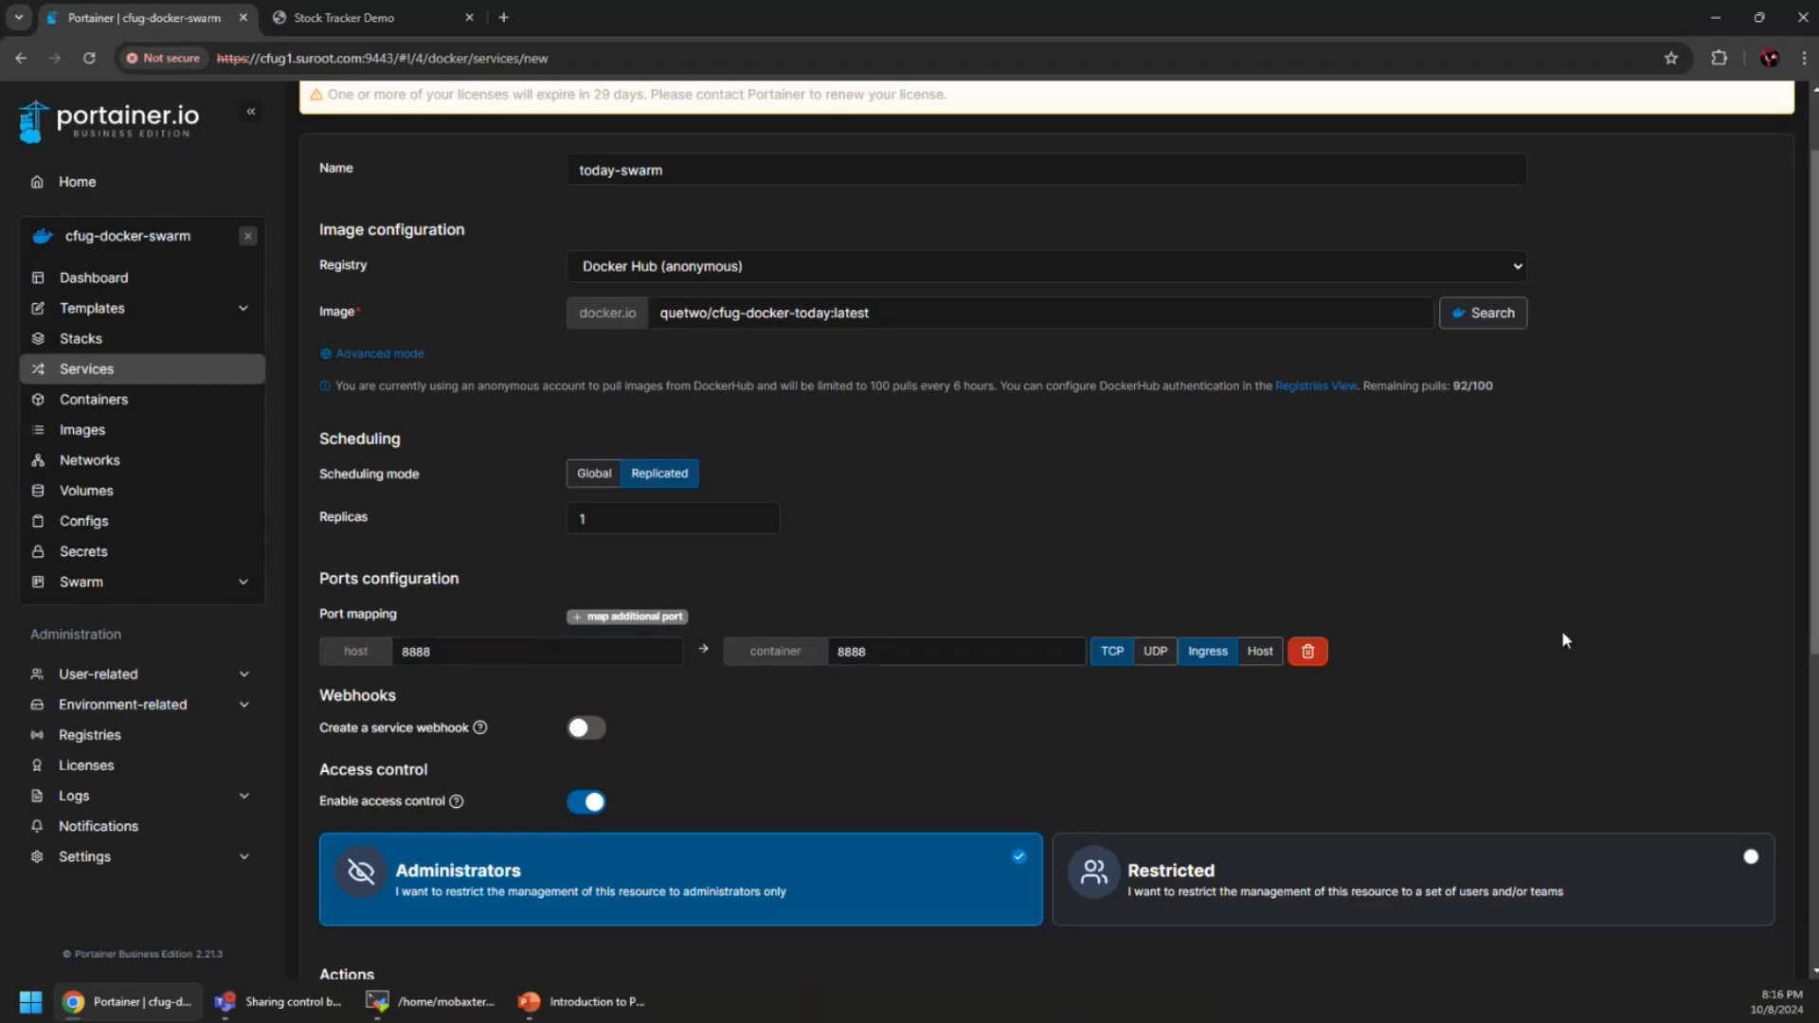
{"action": "scroll", "coordinate": [886, 714], "scroll_direction": "down", "scroll_amount": 2}
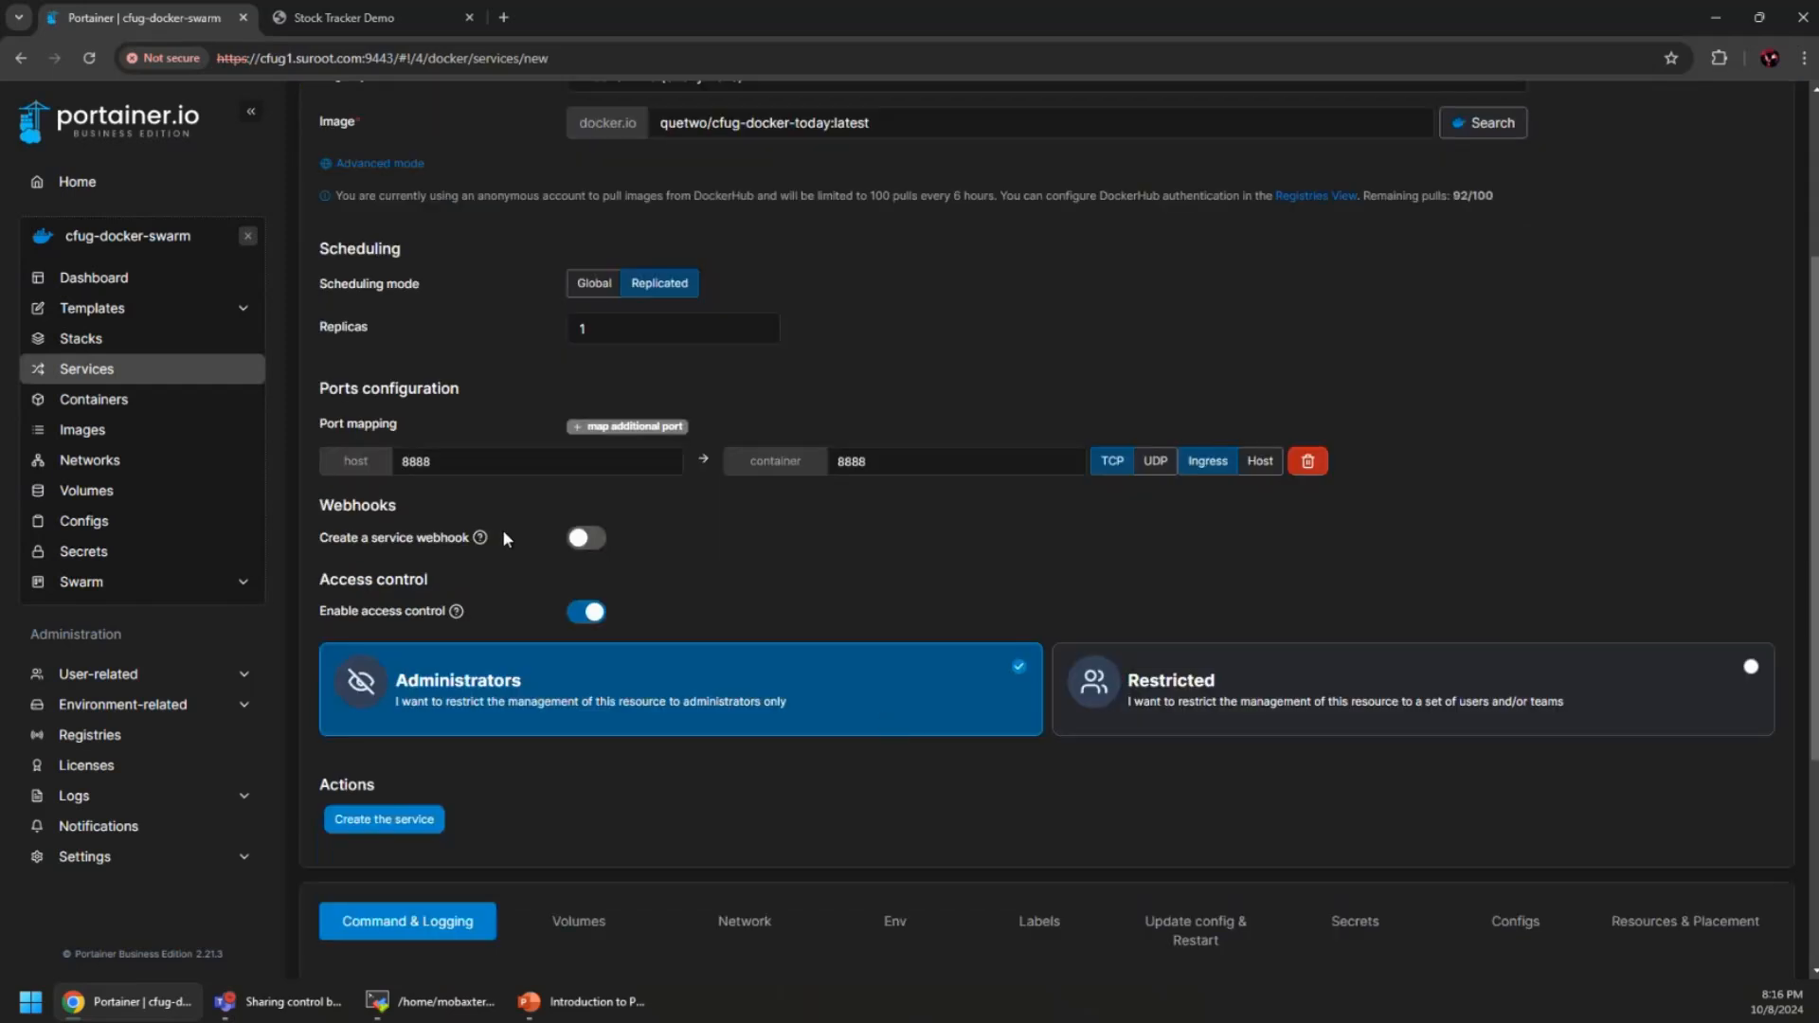
{"action": "left_click", "coordinate": [587, 538]}
{"action": "left_click", "coordinate": [383, 821]}
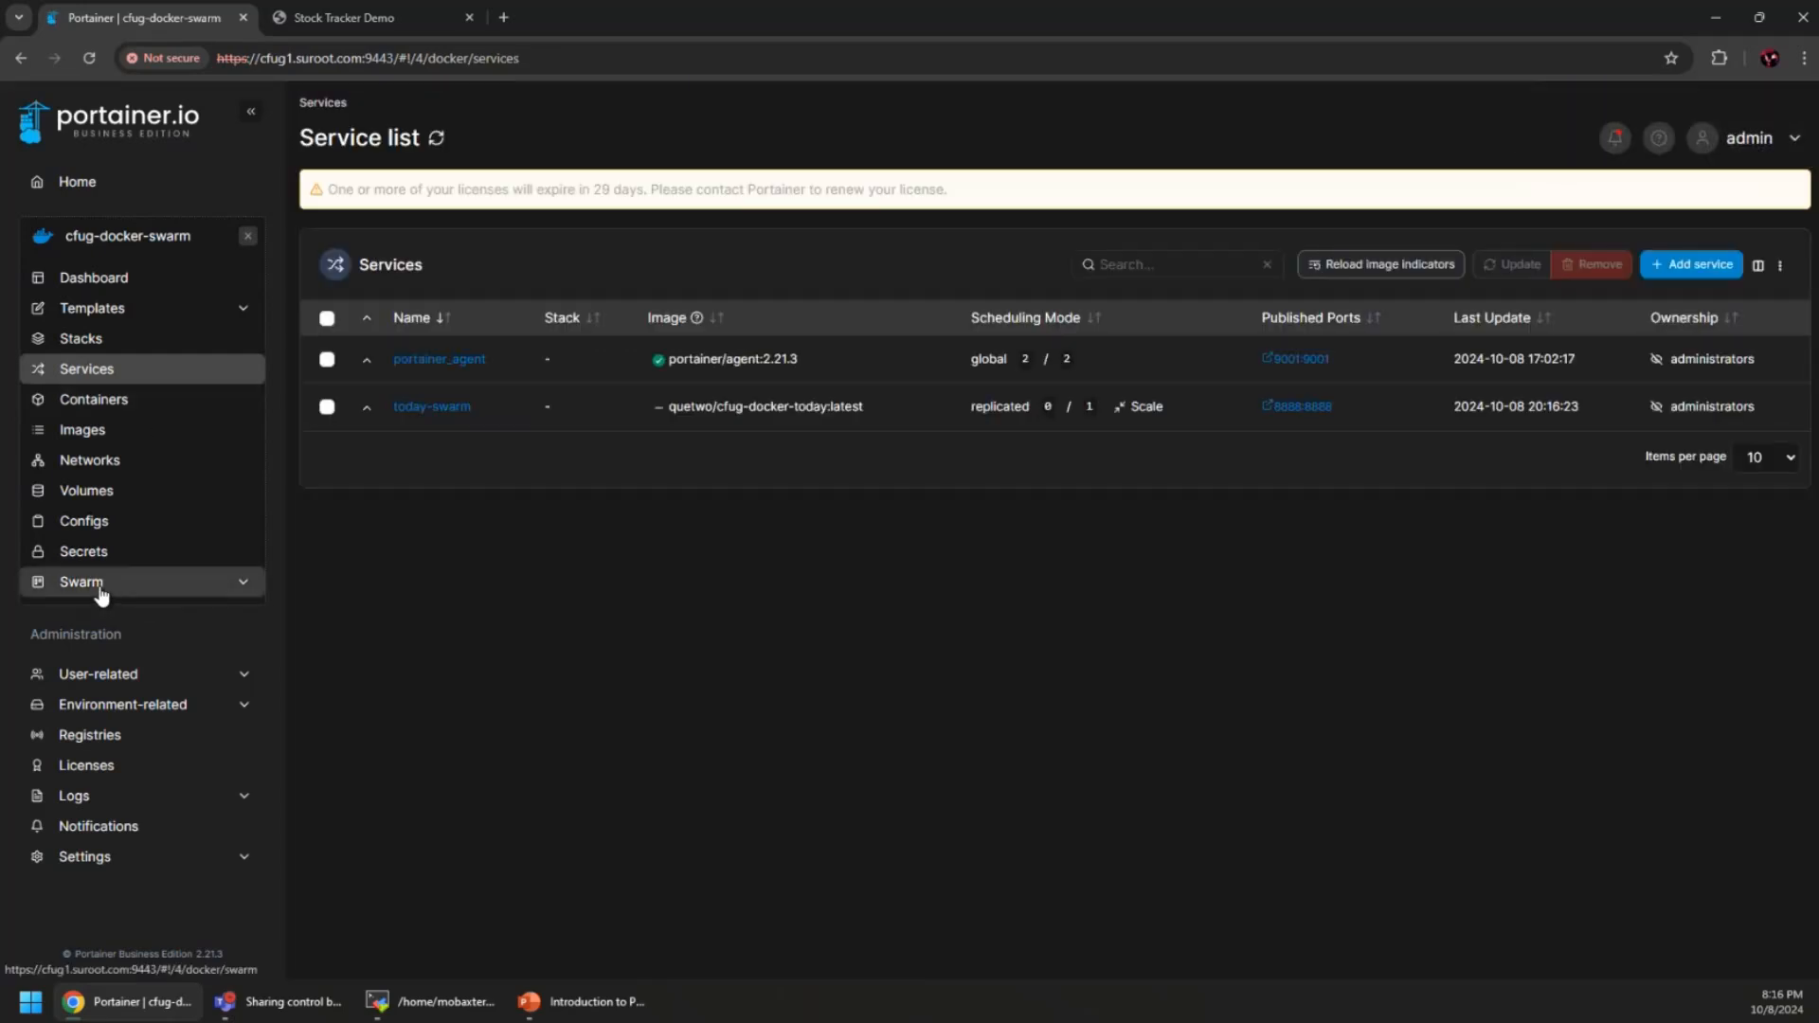
Confirm today-swarm's task on the manager node in the visualizer, then open its service details
{"action": "left_click", "coordinate": [152, 585]}
{"action": "left_click", "coordinate": [390, 505]}
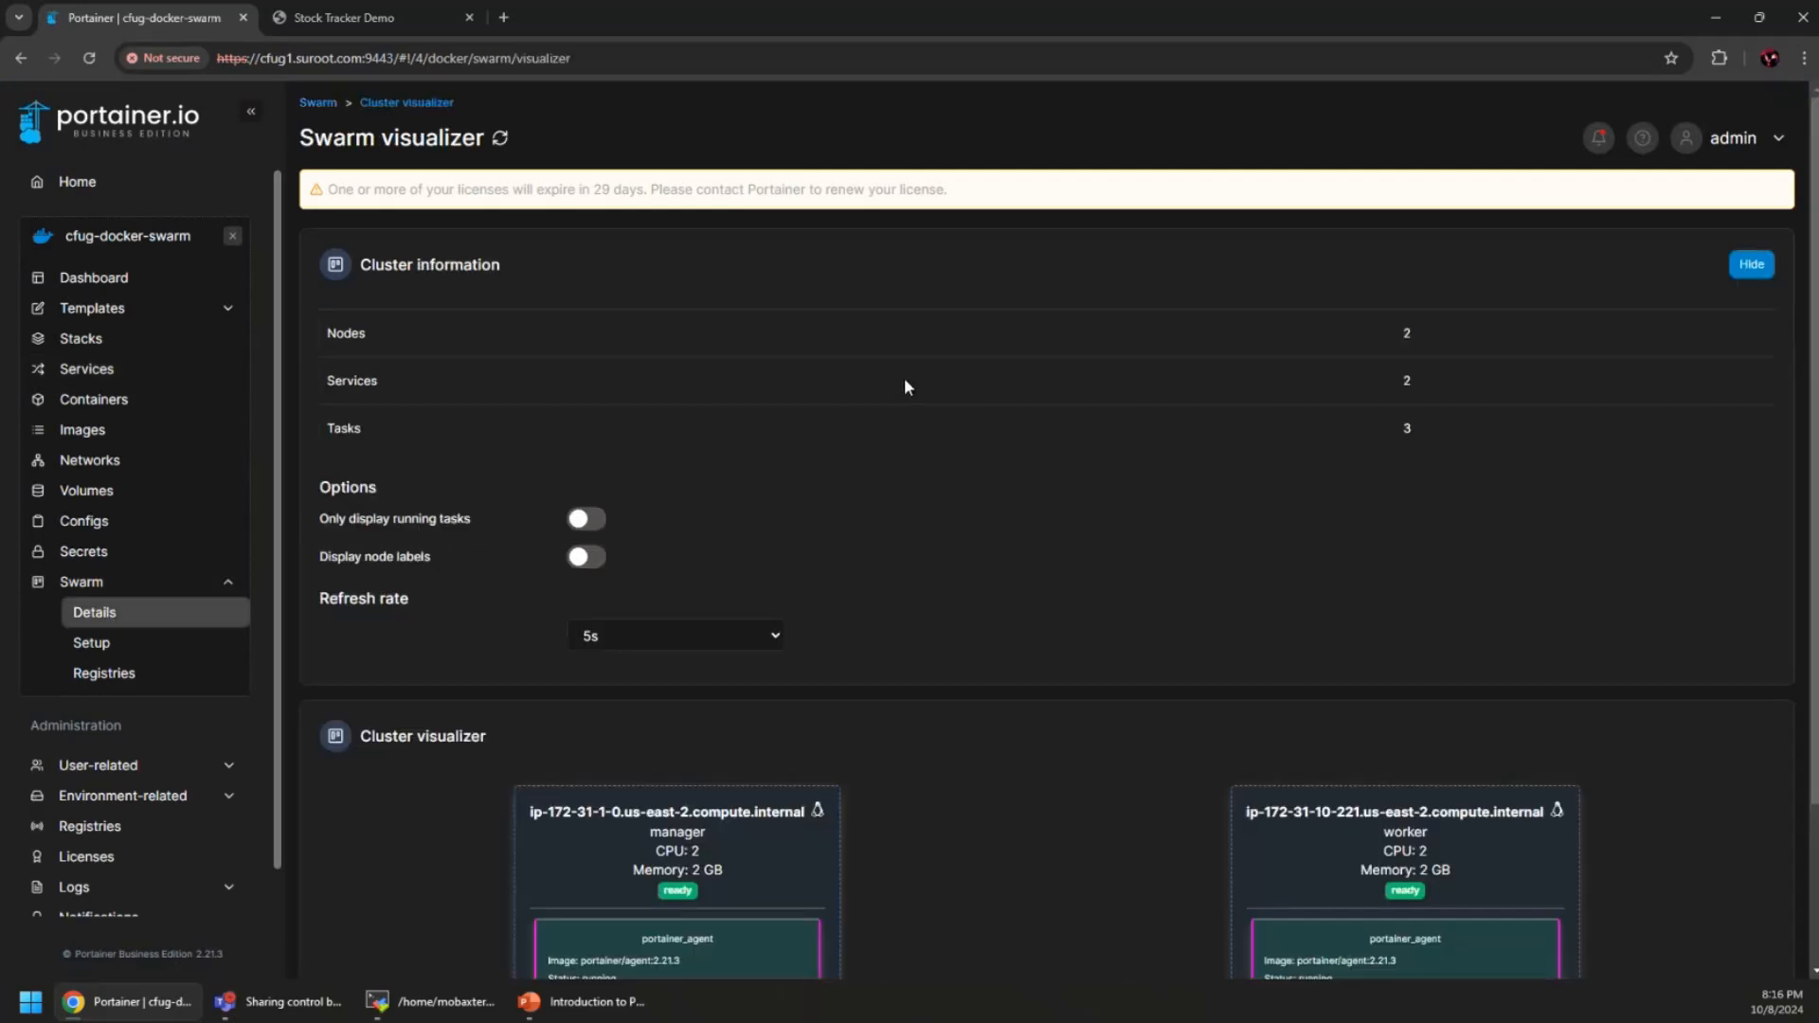
{"action": "scroll", "coordinate": [1016, 565], "scroll_direction": "down", "scroll_amount": 2}
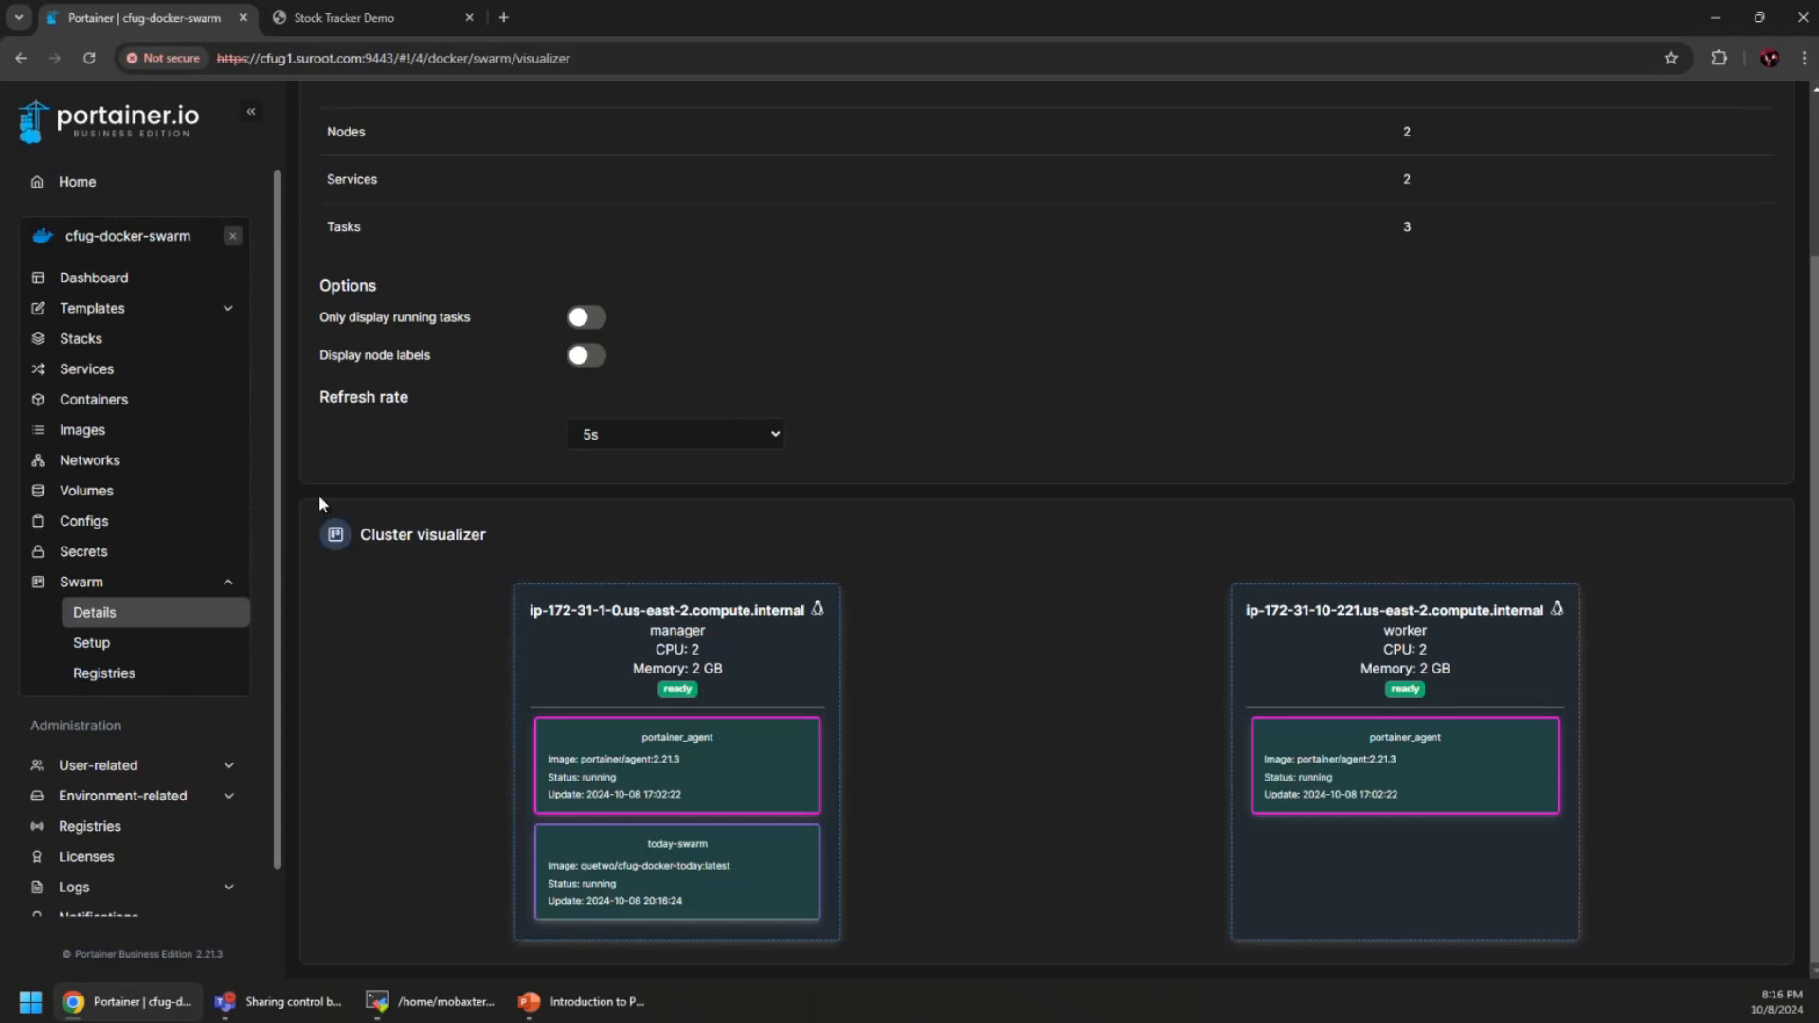
{"action": "left_click", "coordinate": [111, 368]}
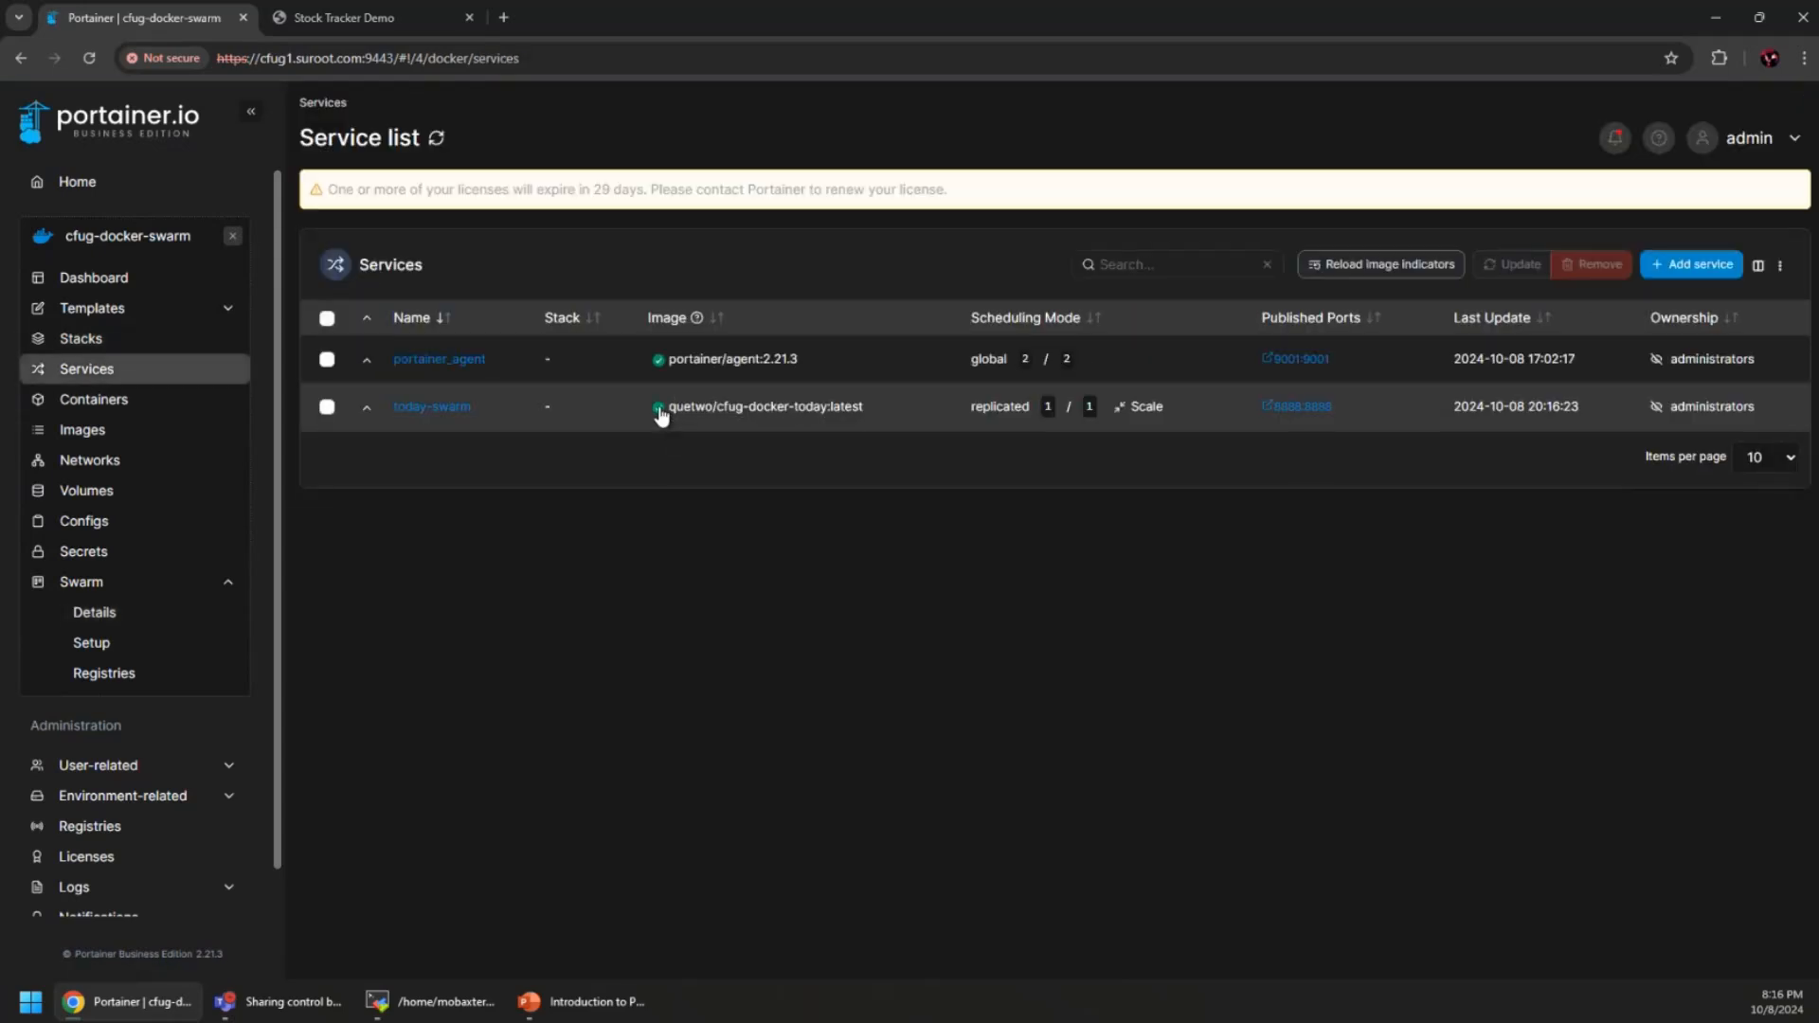
{"action": "left_click", "coordinate": [434, 409]}
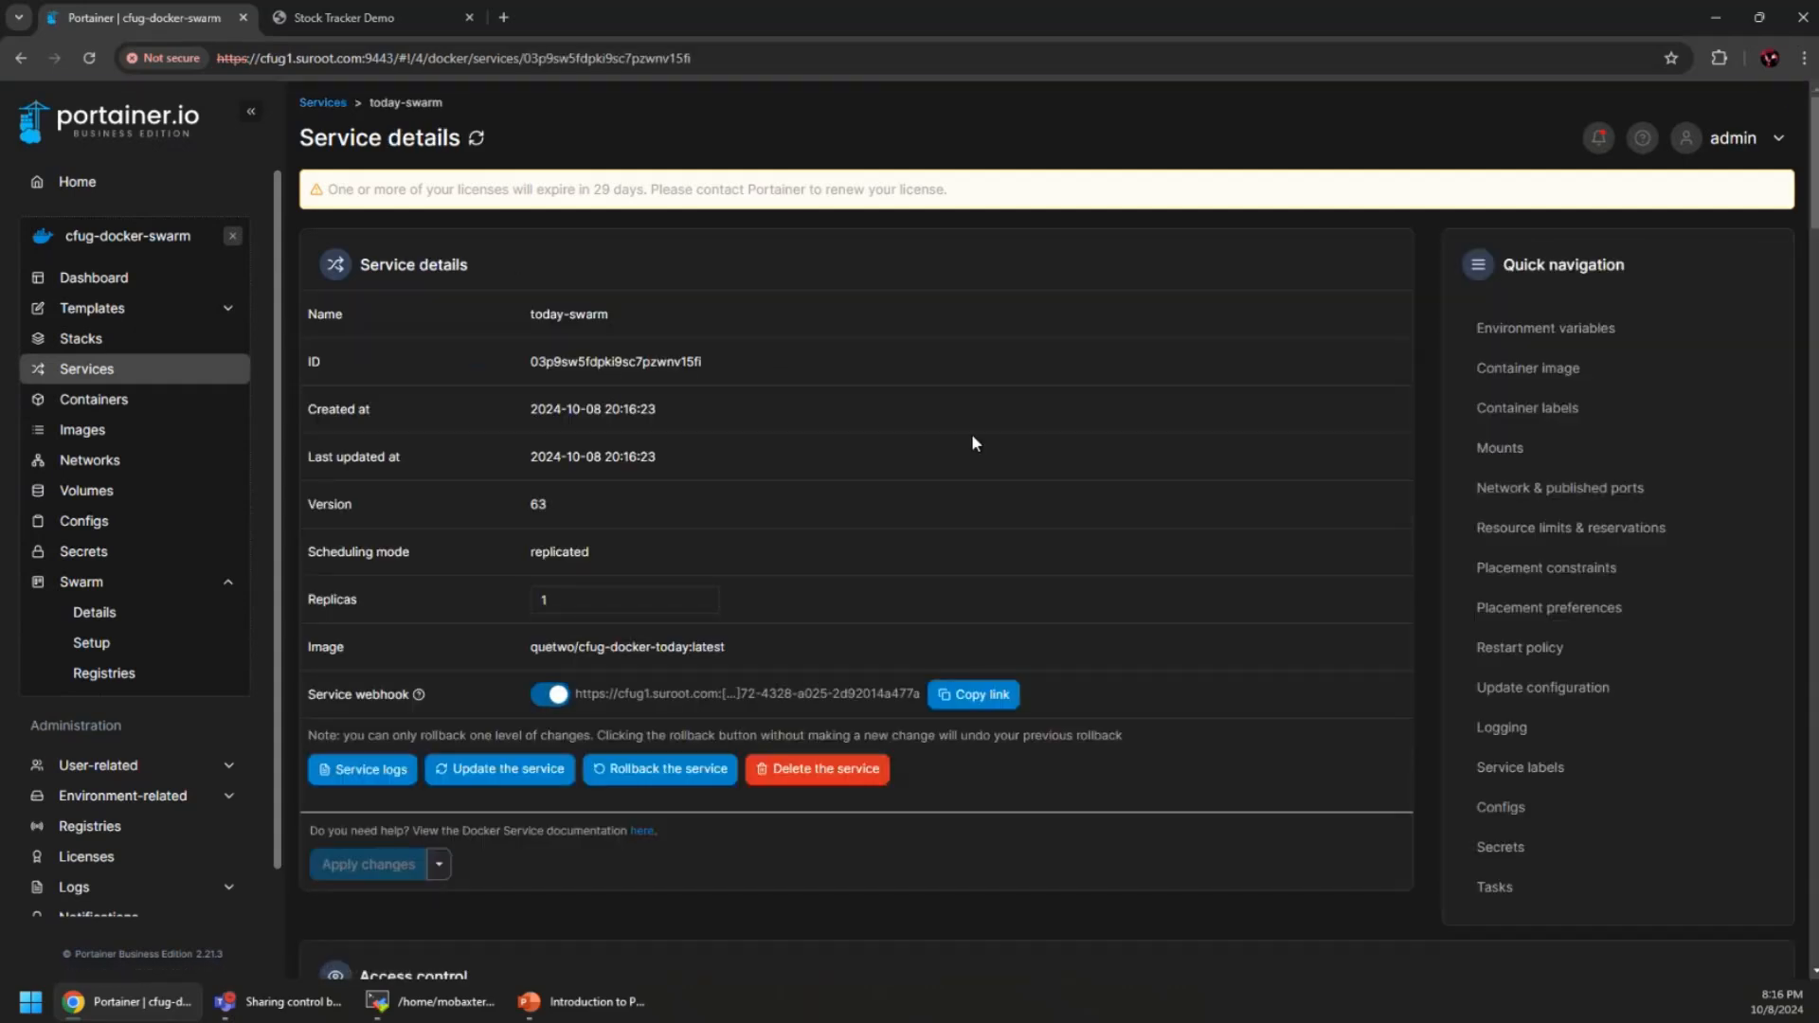
{"action": "scroll", "coordinate": [1058, 516], "scroll_direction": "down", "scroll_amount": 4}
{"action": "scroll", "coordinate": [974, 538], "scroll_direction": "up", "scroll_amount": 4}
{"action": "scroll", "coordinate": [976, 540], "scroll_direction": "down", "scroll_amount": 4}
{"action": "scroll", "coordinate": [978, 544], "scroll_direction": "up", "scroll_amount": 4}
{"action": "left_click", "coordinate": [366, 770]}
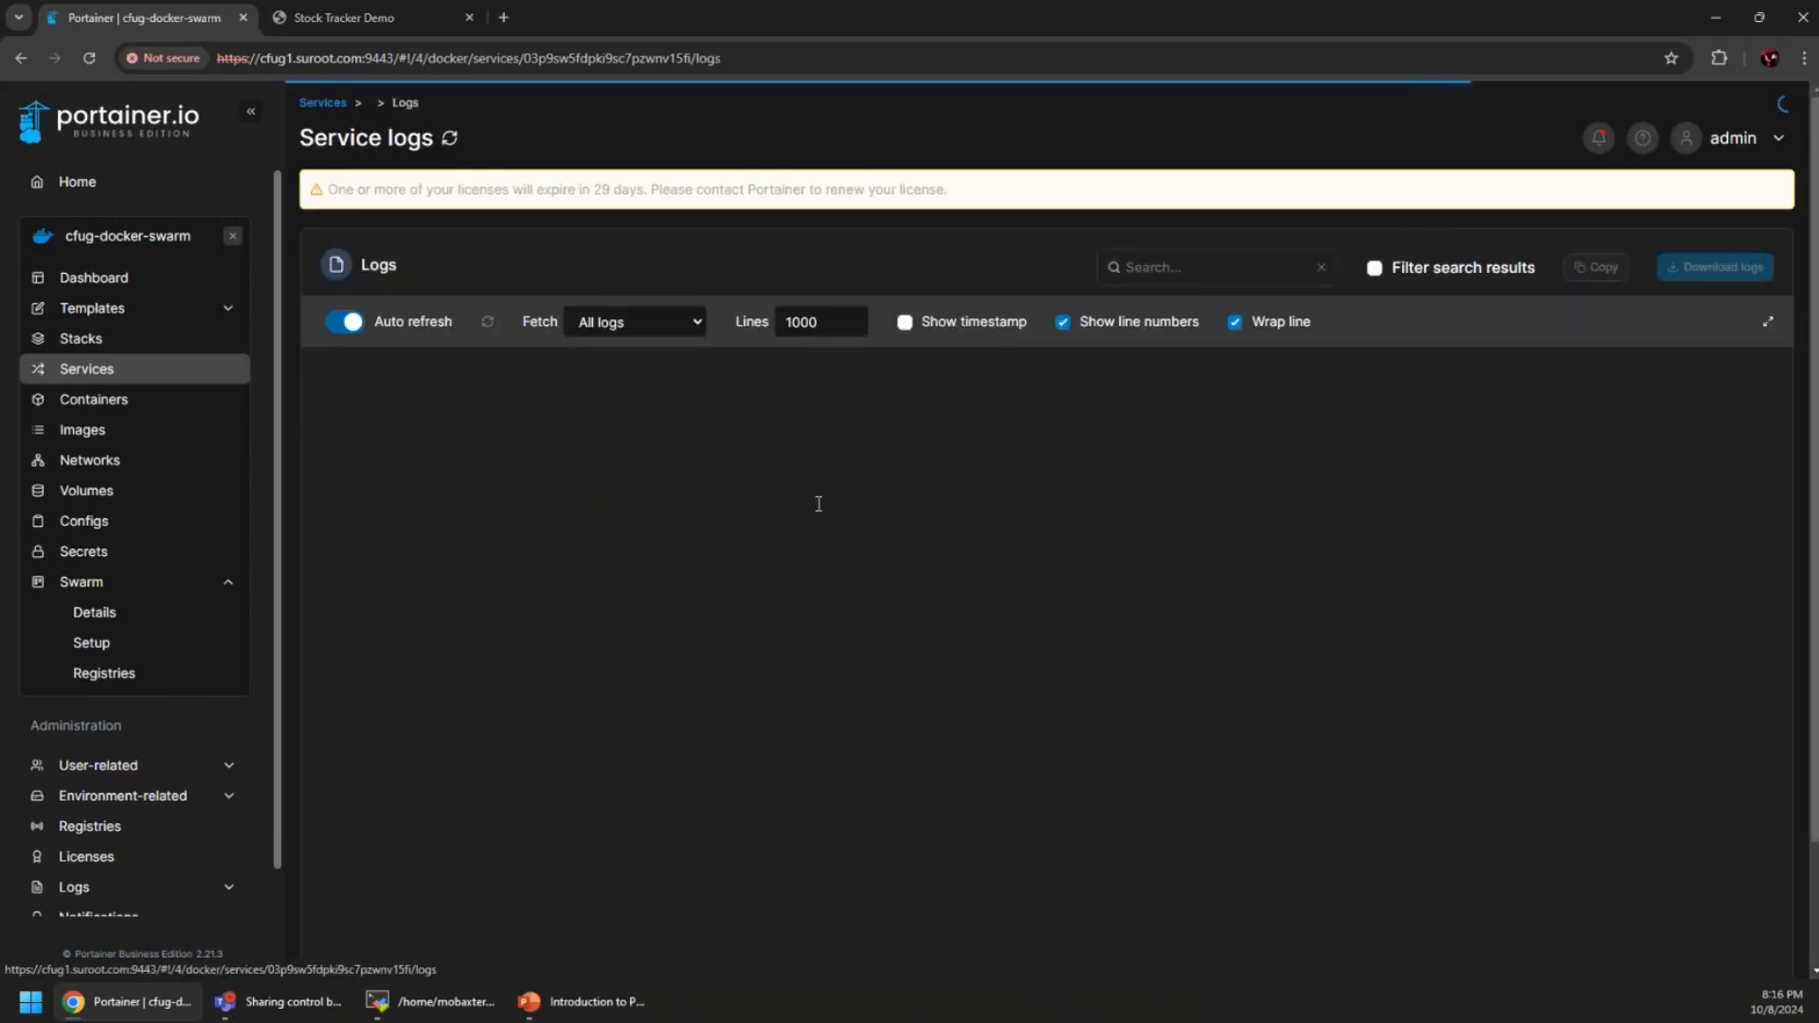
{"action": "scroll", "coordinate": [1137, 654], "scroll_direction": "down", "scroll_amount": 2}
{"action": "scroll", "coordinate": [1615, 725], "scroll_direction": "up", "scroll_amount": 10}
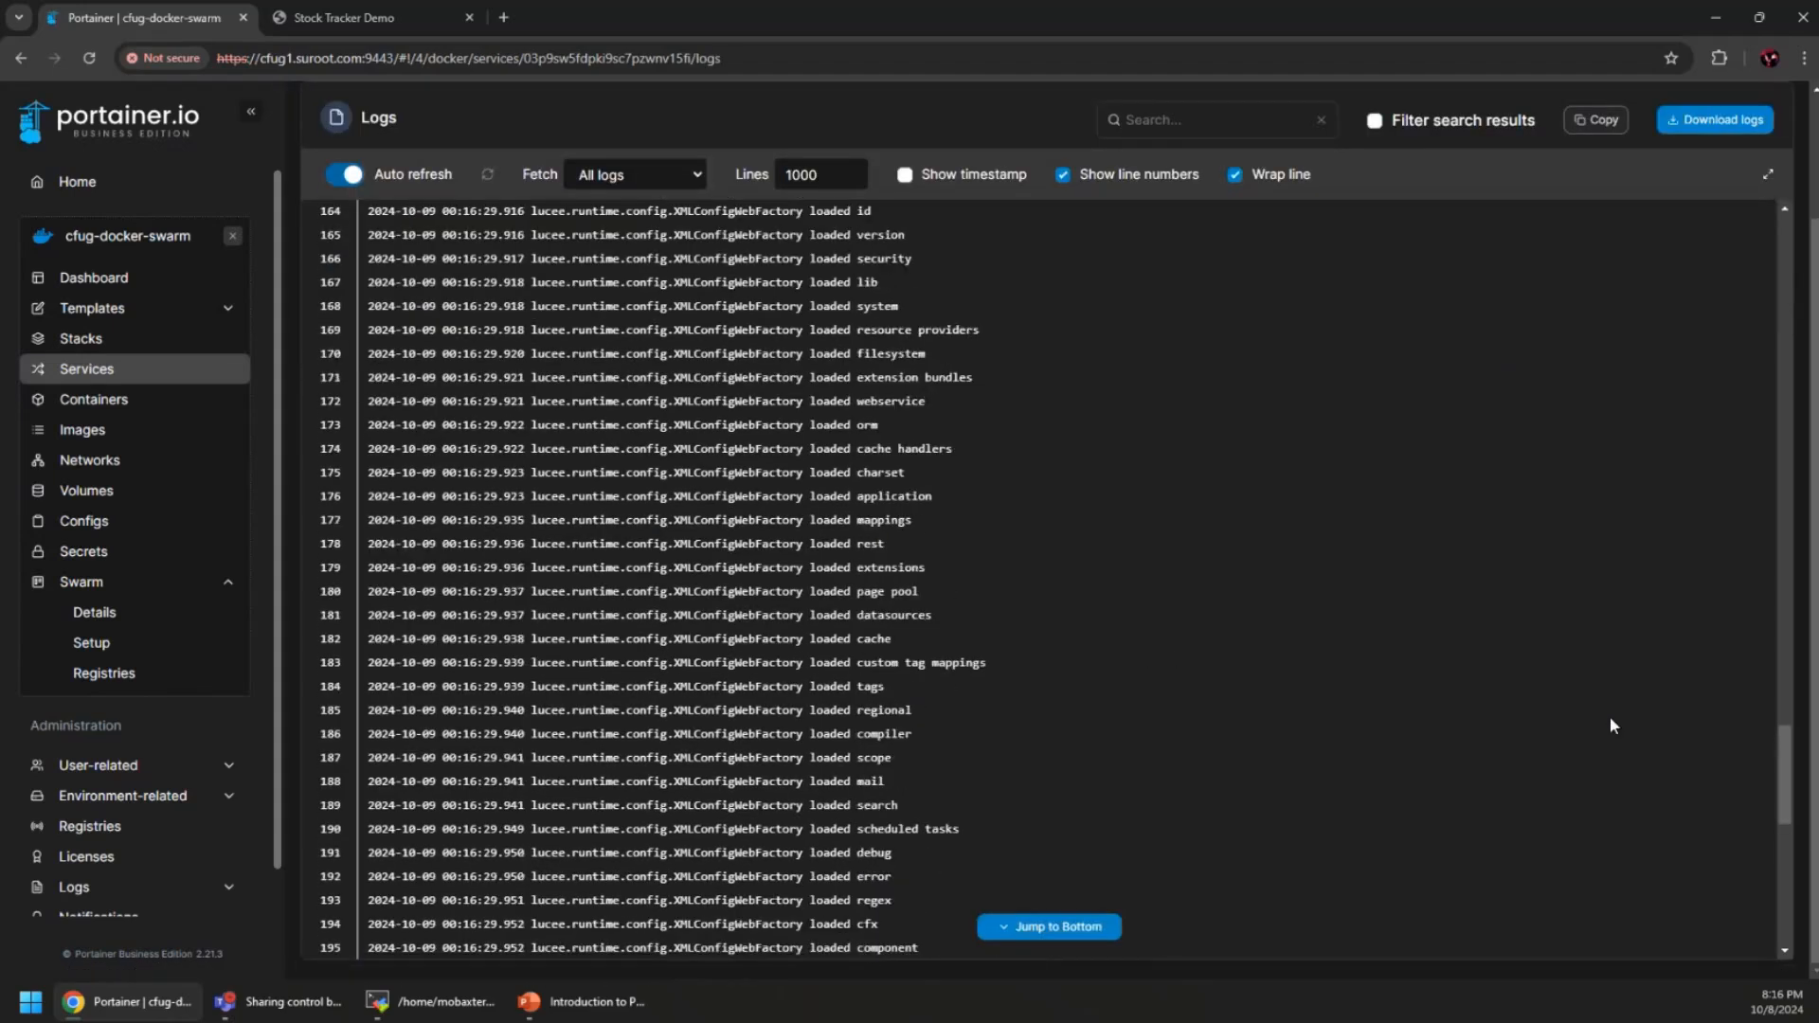
{"action": "scroll", "coordinate": [578, 146], "scroll_direction": "up", "scroll_amount": 2}
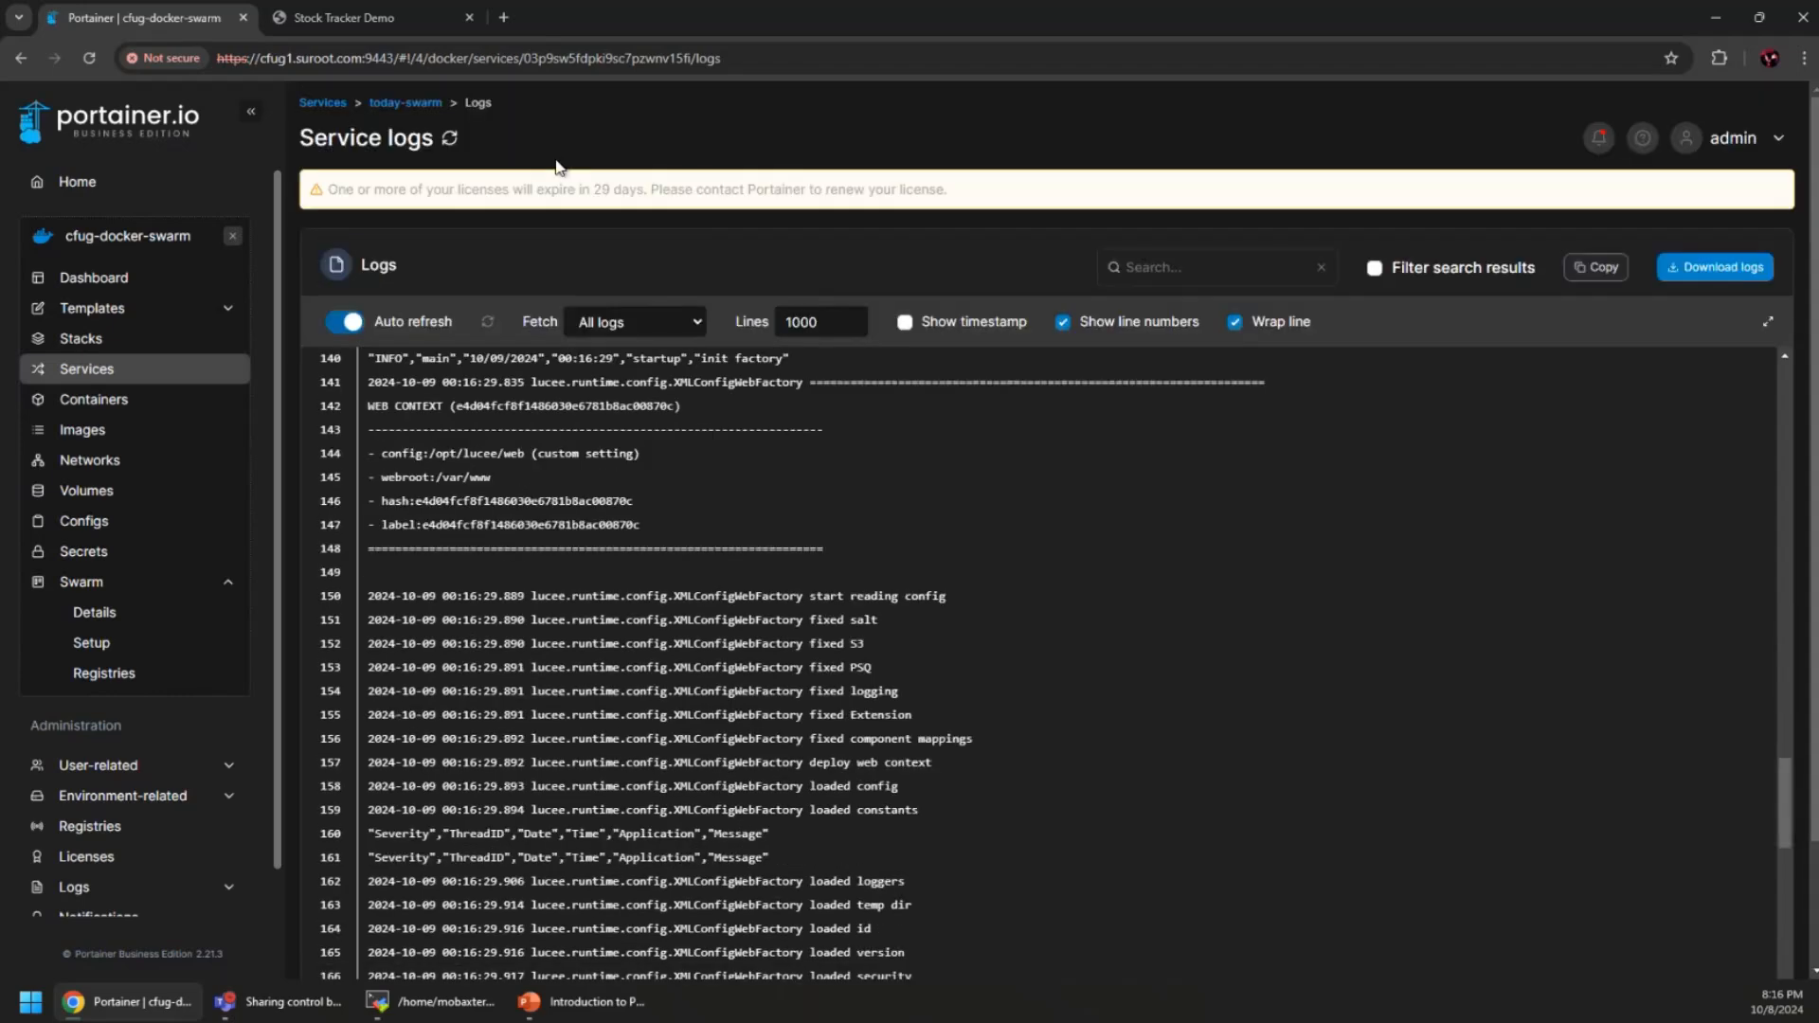
{"action": "left_click", "coordinate": [443, 106]}
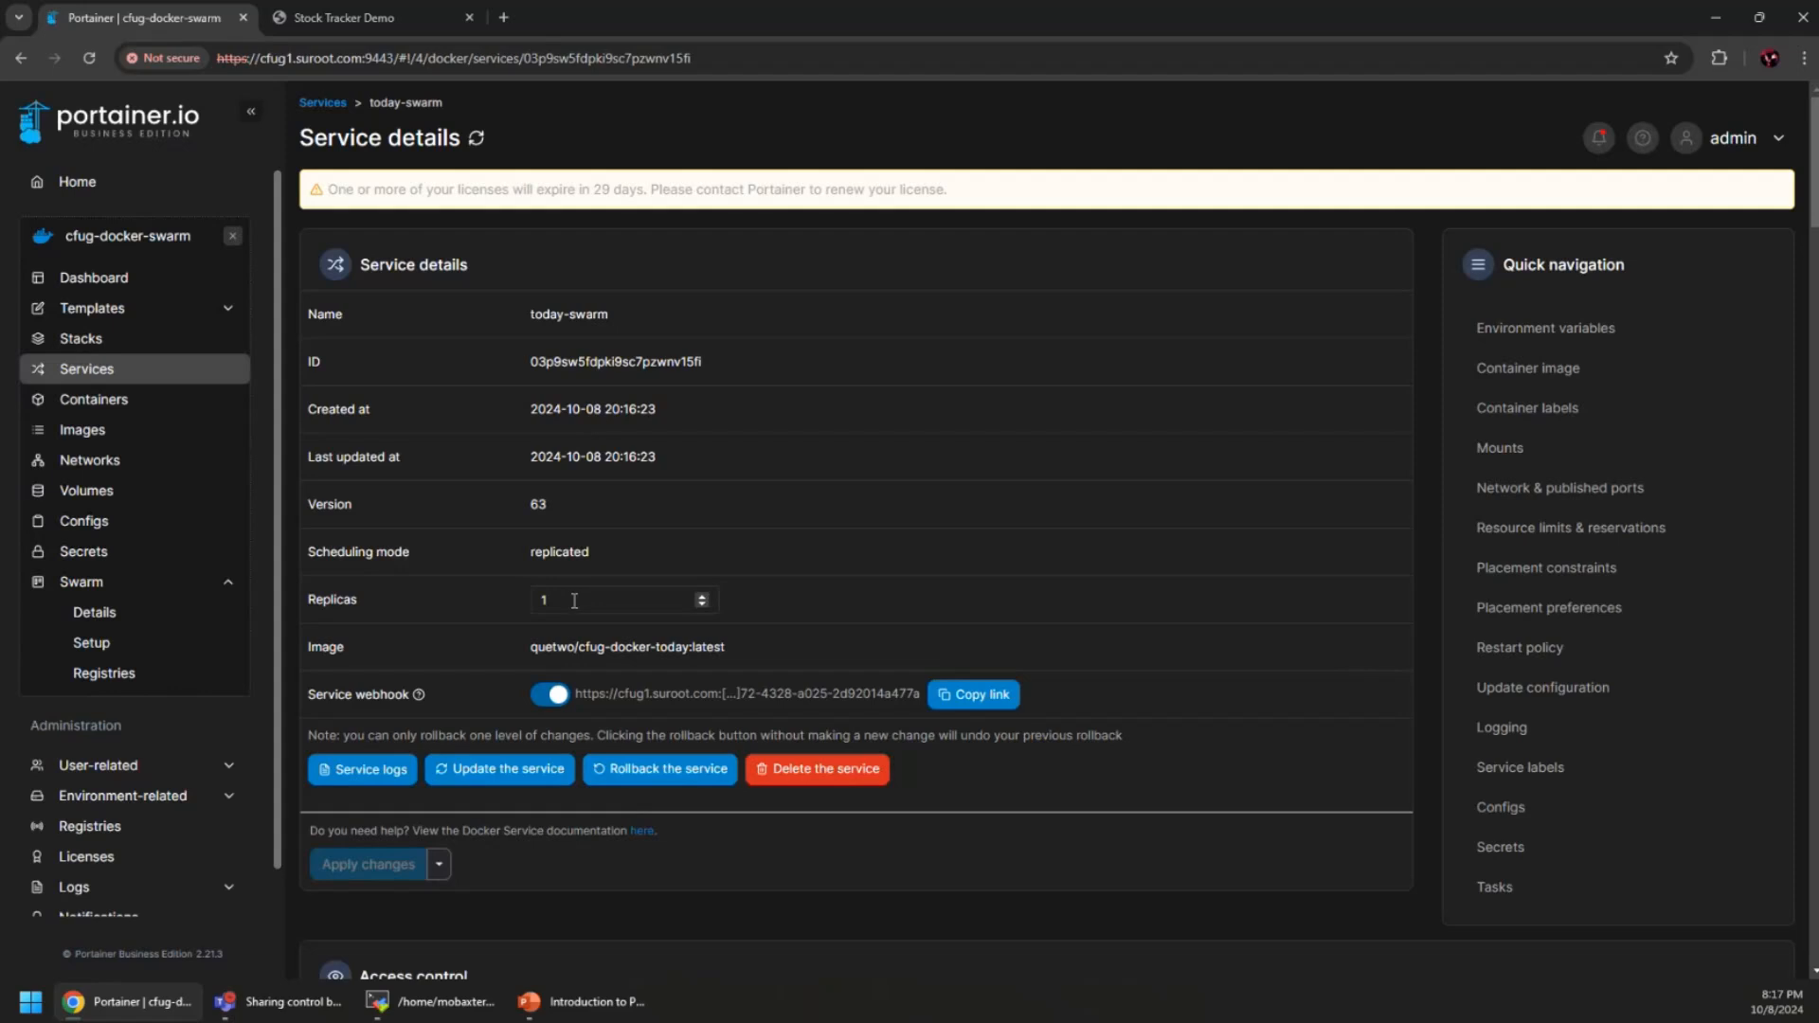
{"action": "scroll", "coordinate": [663, 618], "scroll_direction": "down", "scroll_amount": 4}
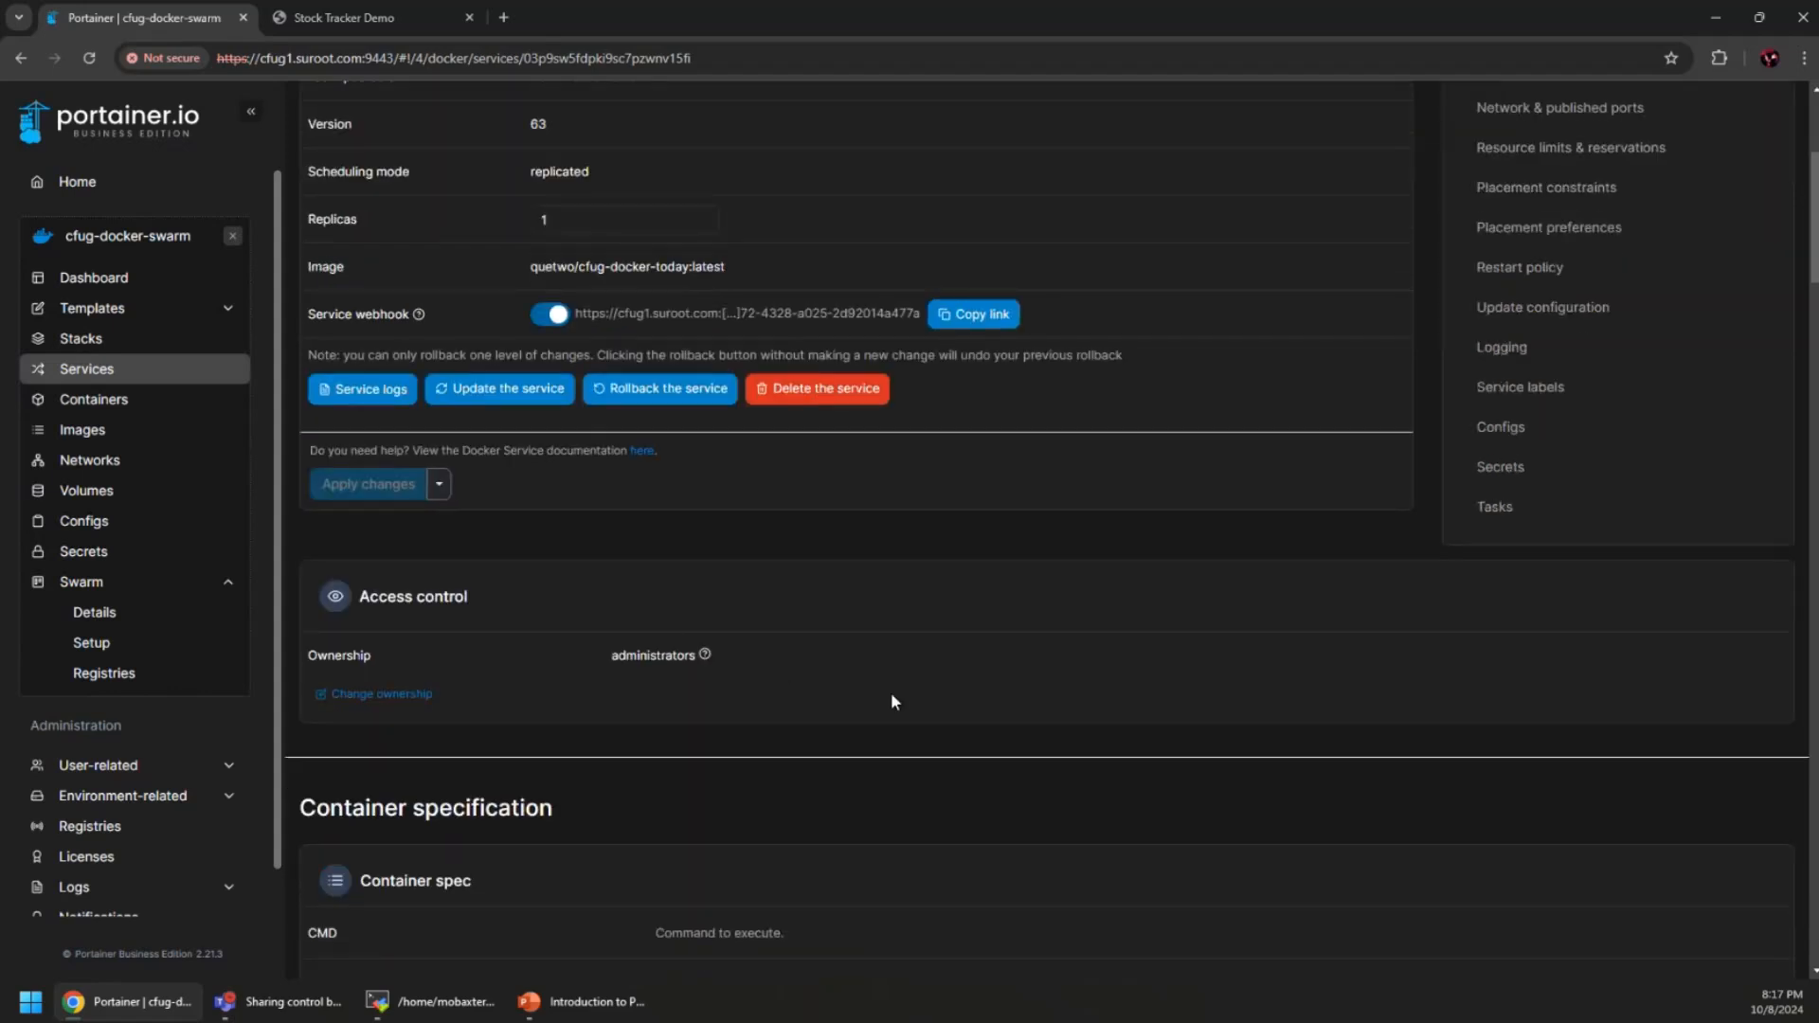
{"action": "scroll", "coordinate": [890, 701], "scroll_direction": "down", "scroll_amount": 4}
{"action": "scroll", "coordinate": [796, 569], "scroll_direction": "up", "scroll_amount": 8}
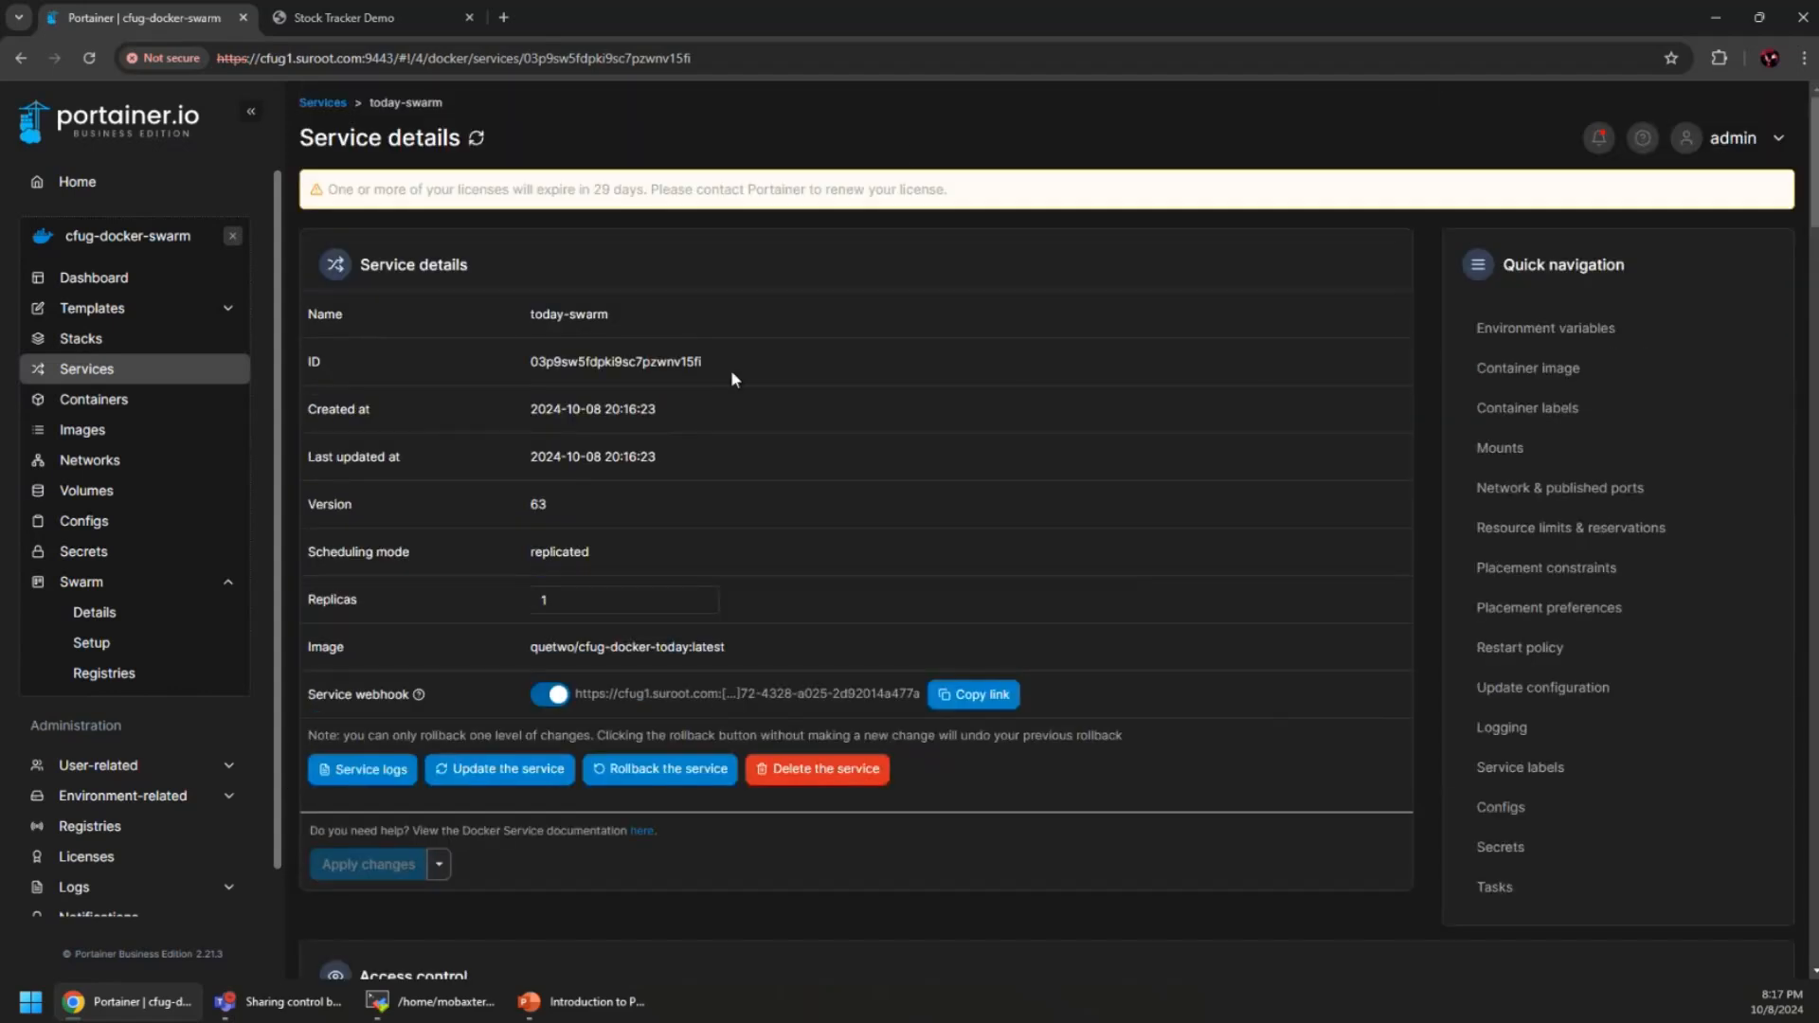
Load the web app at cfug4.suroot.com:8888 in a new tab, then go back to Portainer
{"action": "left_click", "coordinate": [343, 19]}
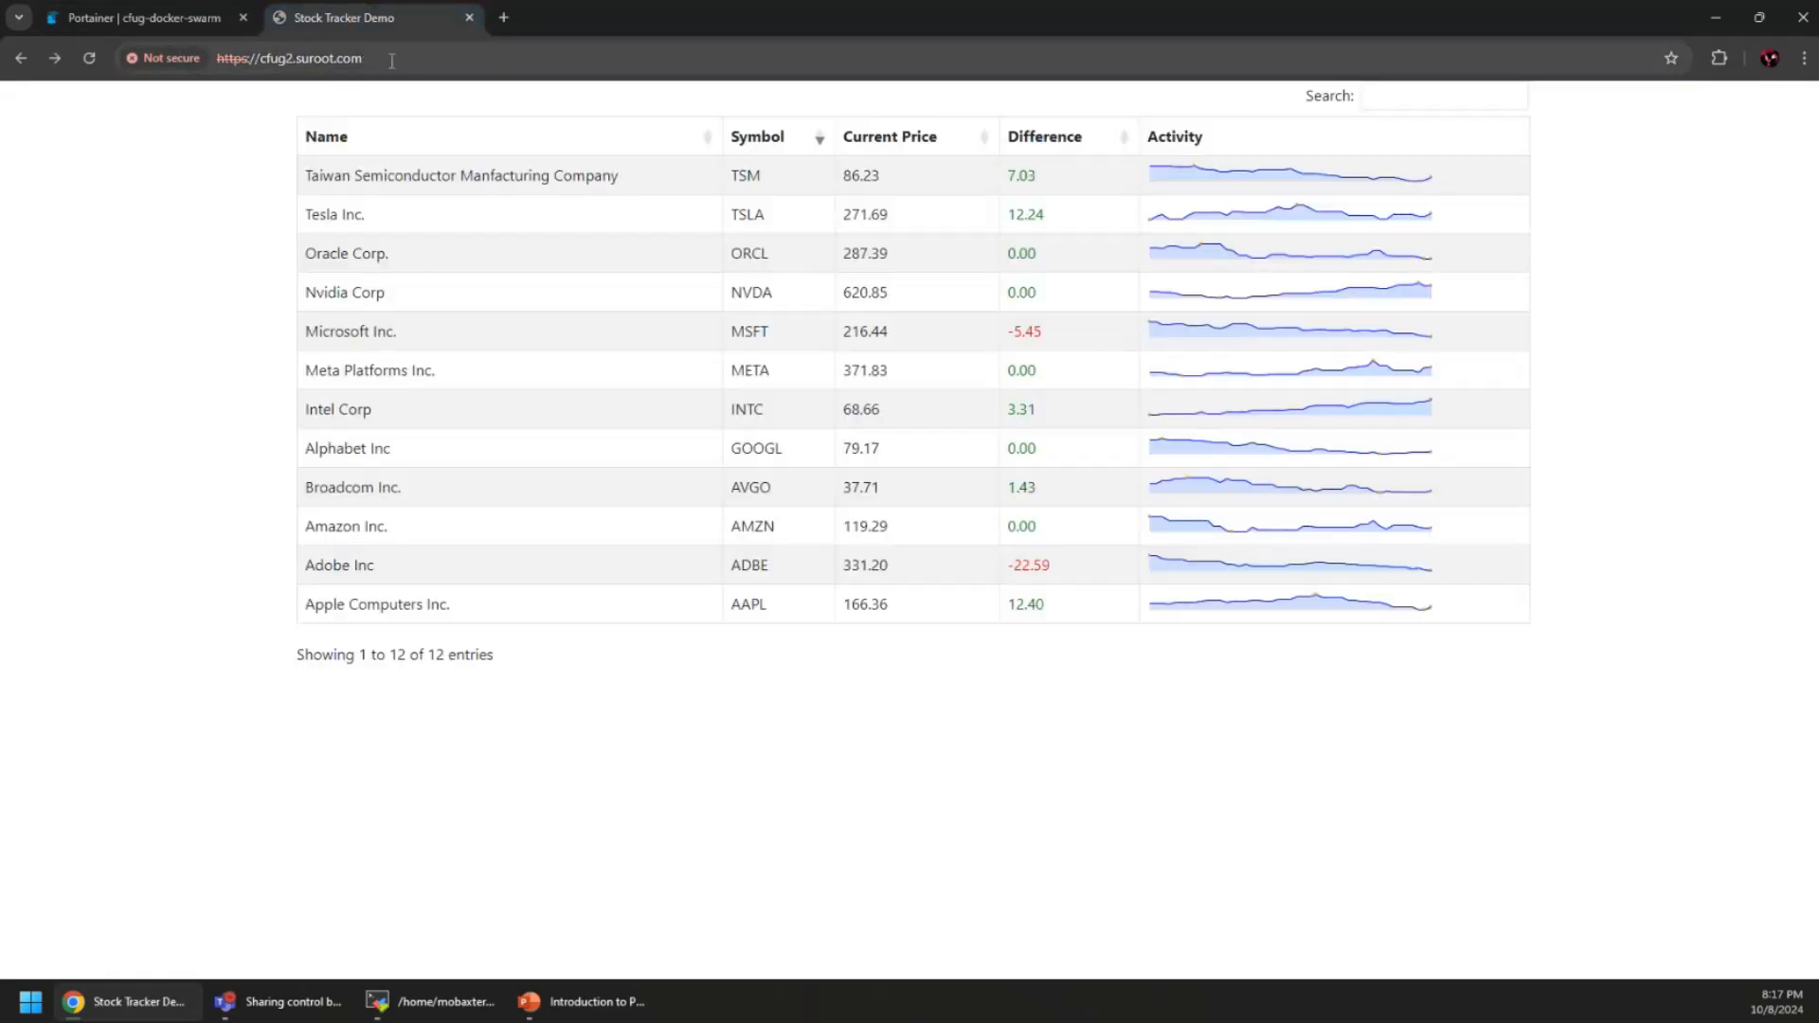
{"action": "left_click", "coordinate": [503, 19]}
{"action": "type", "text": "cf"}
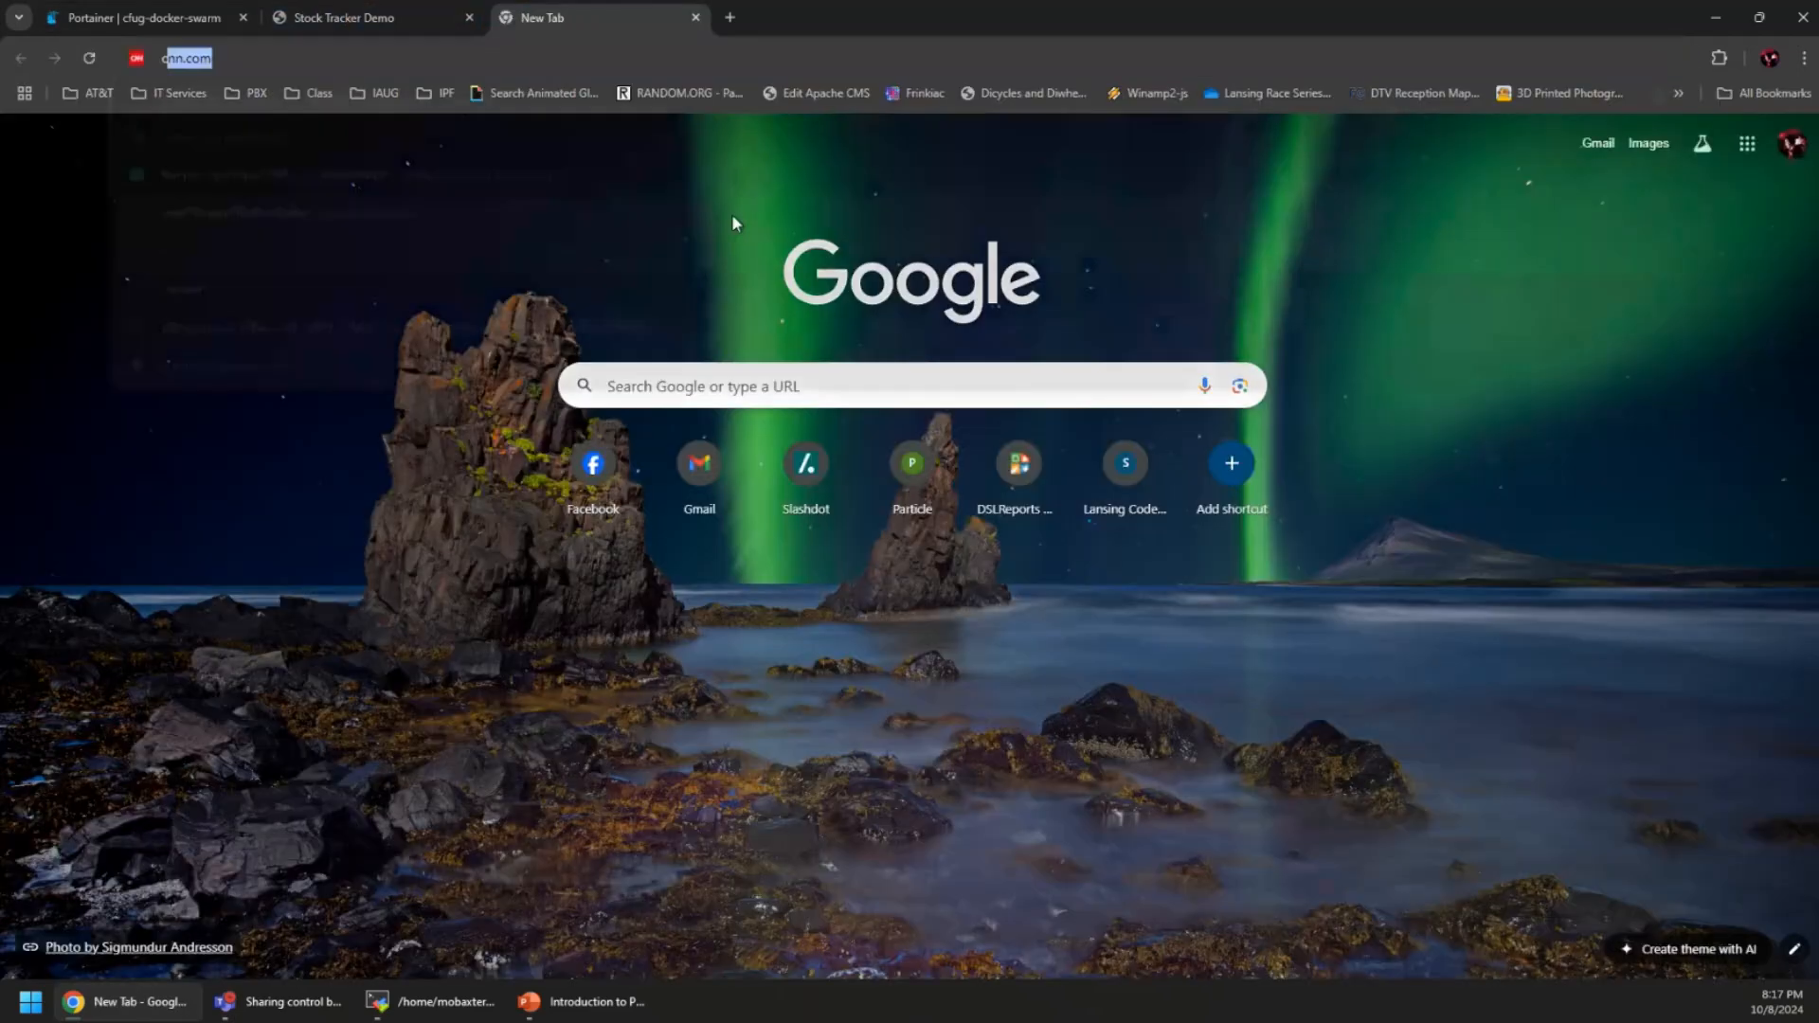
{"action": "type", "text": "ug4.suroot"}
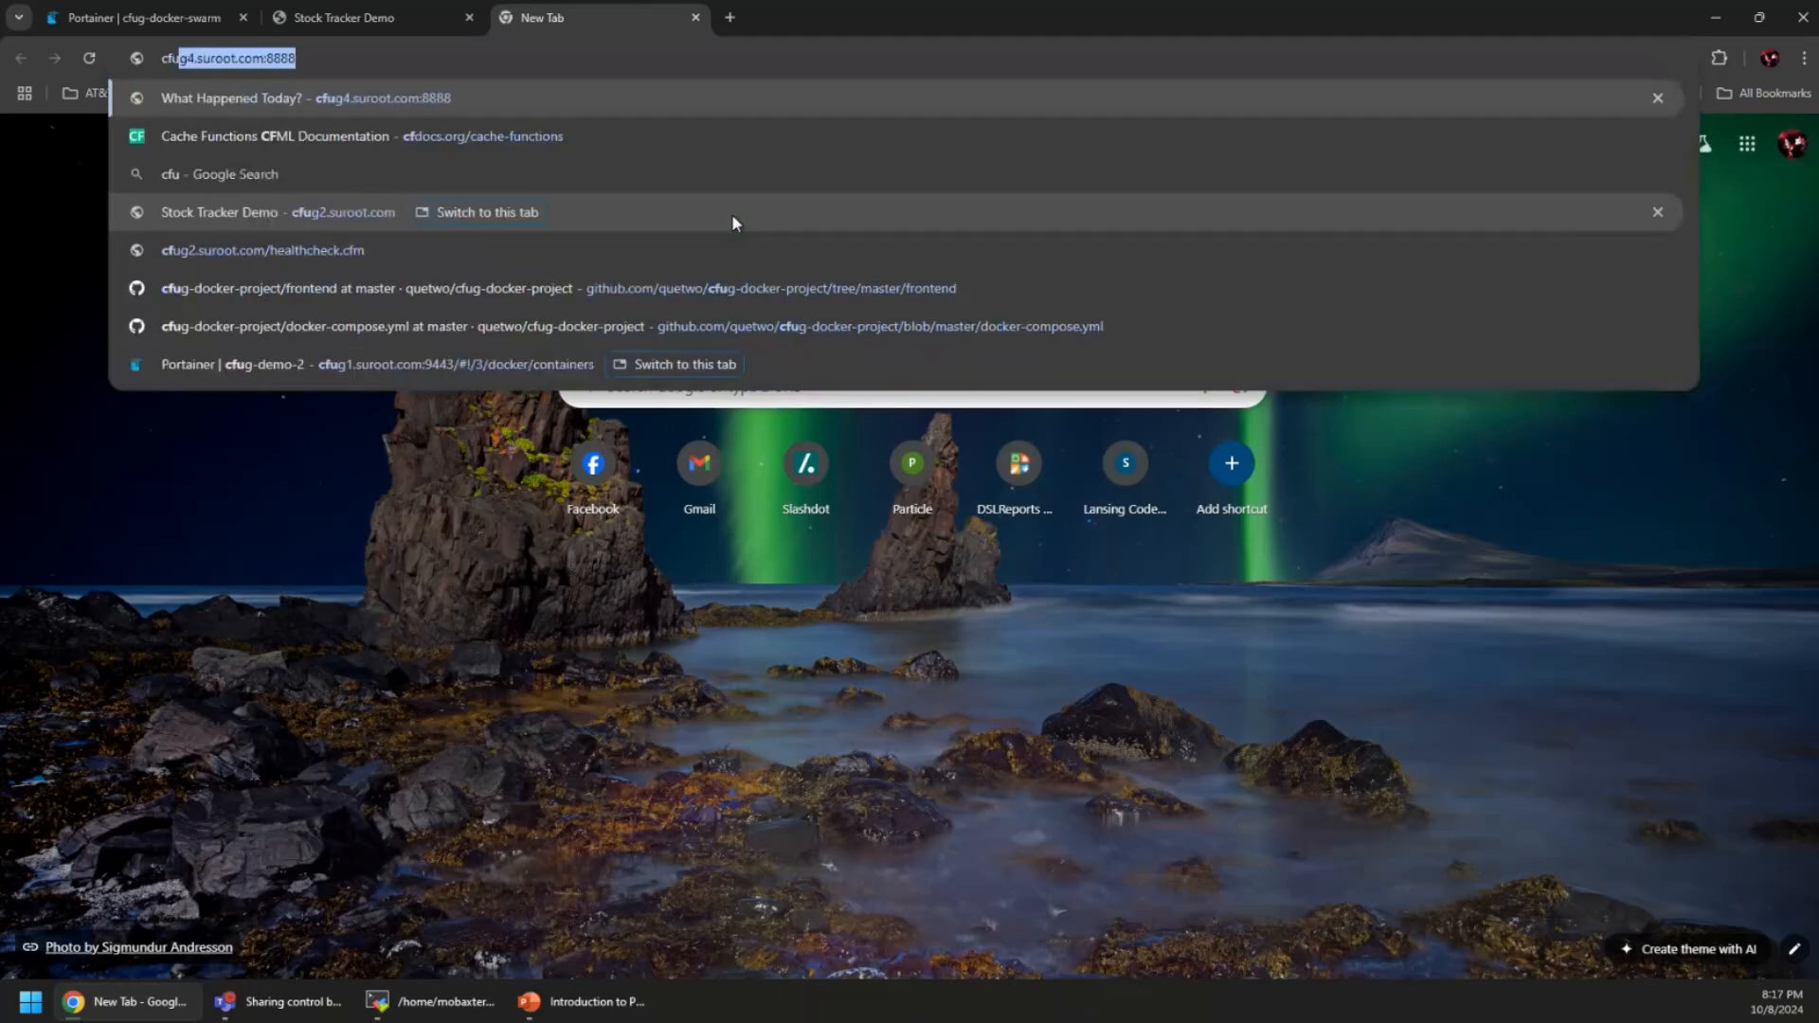
{"action": "key", "text": "Return"}
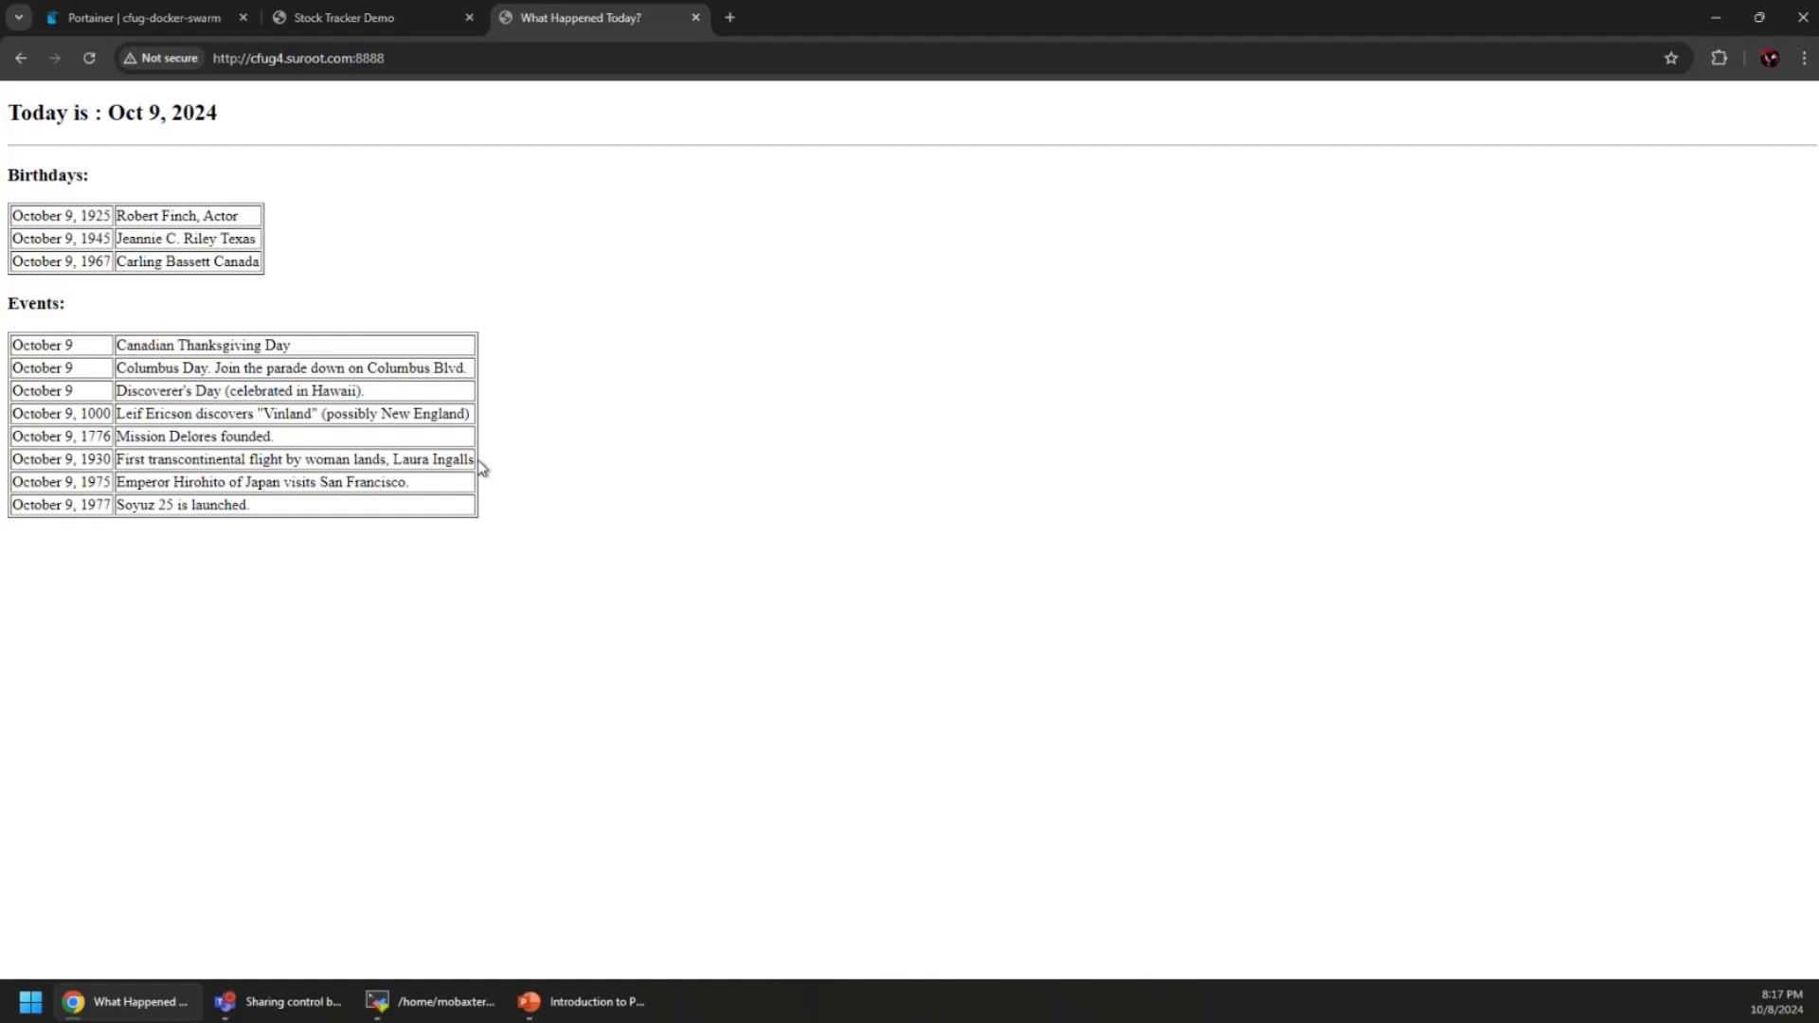
{"action": "left_click", "coordinate": [147, 17]}
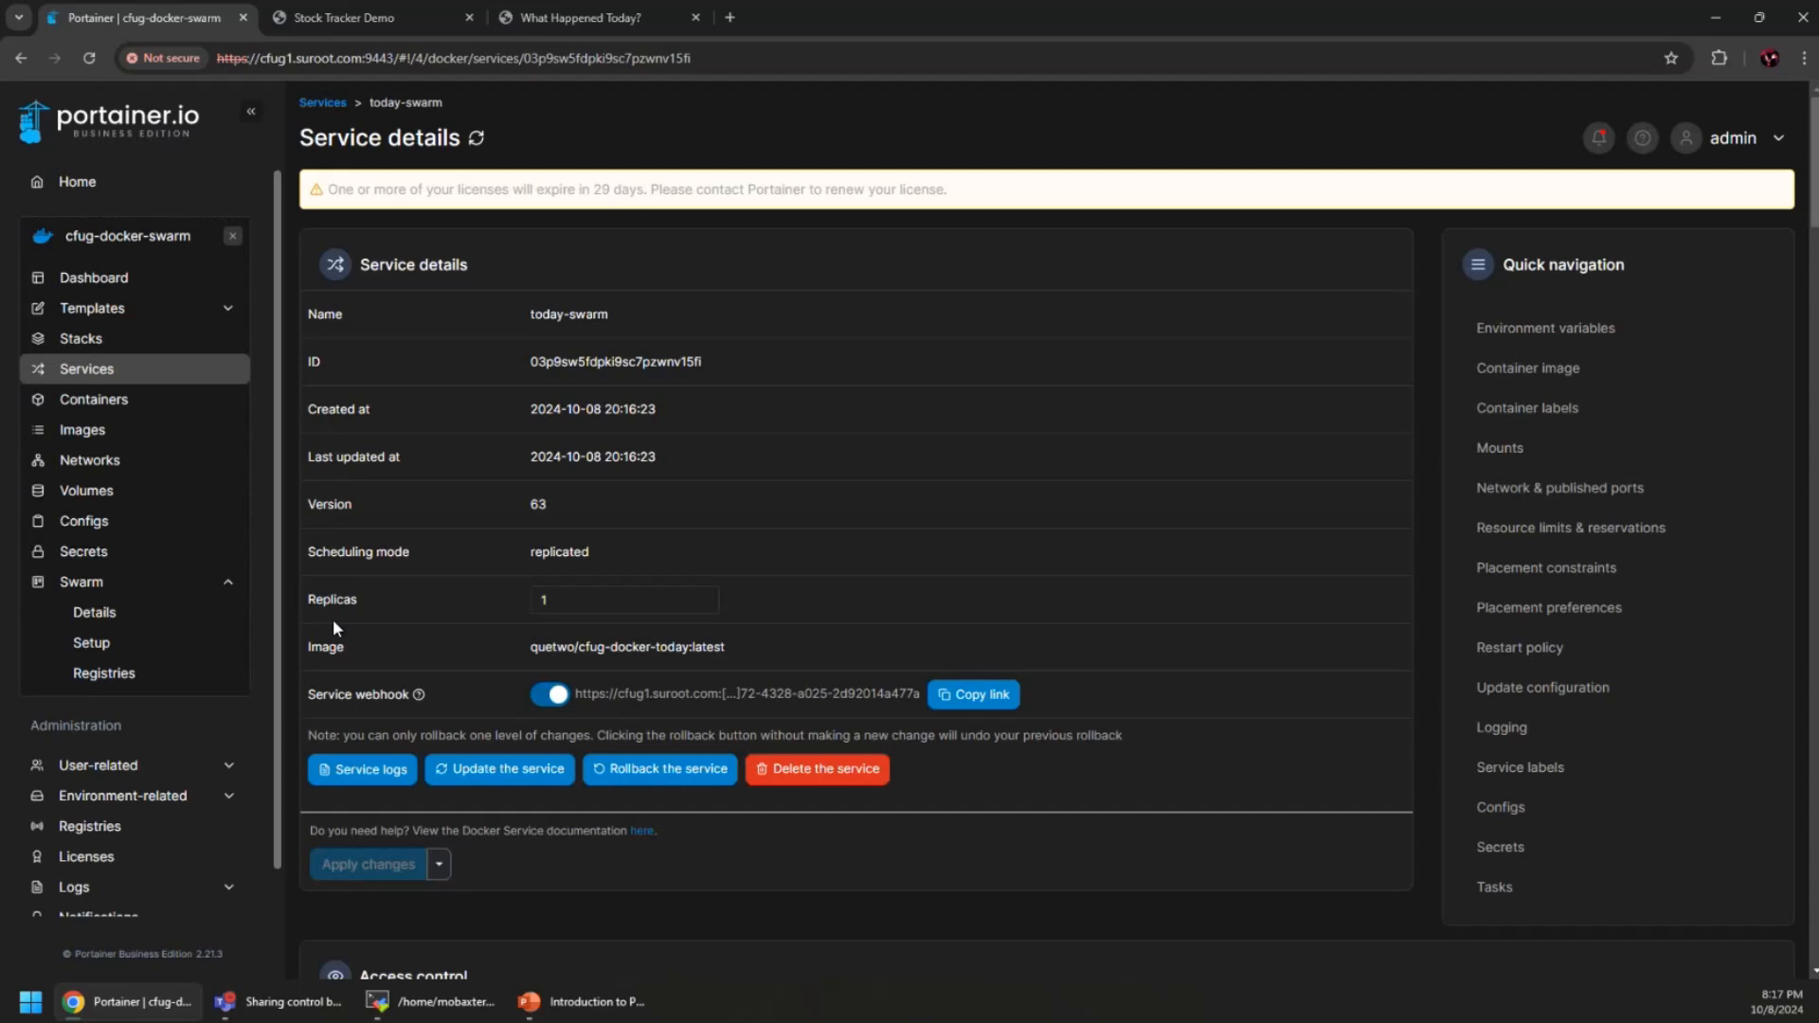
Check the node cards in the cluster visualizer, then return to the Services list with today-swarm at 1/1
{"action": "left_click", "coordinate": [112, 623]}
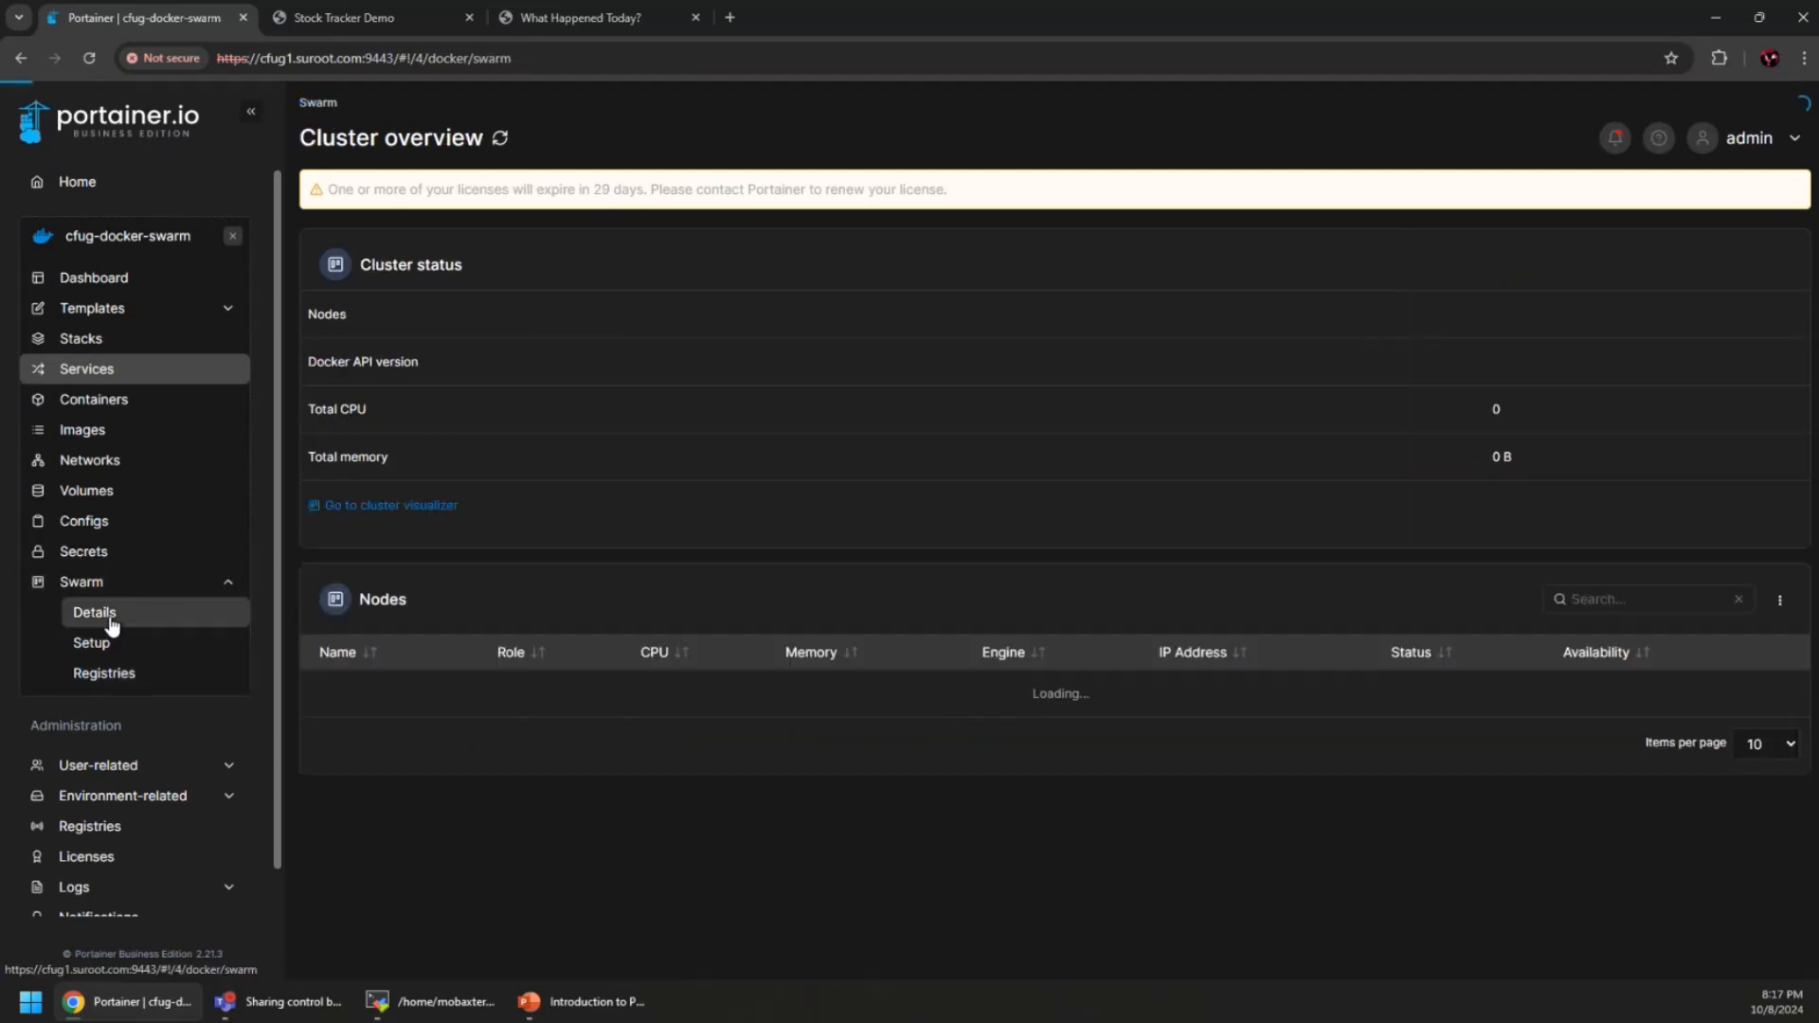
{"action": "left_click", "coordinate": [412, 512]}
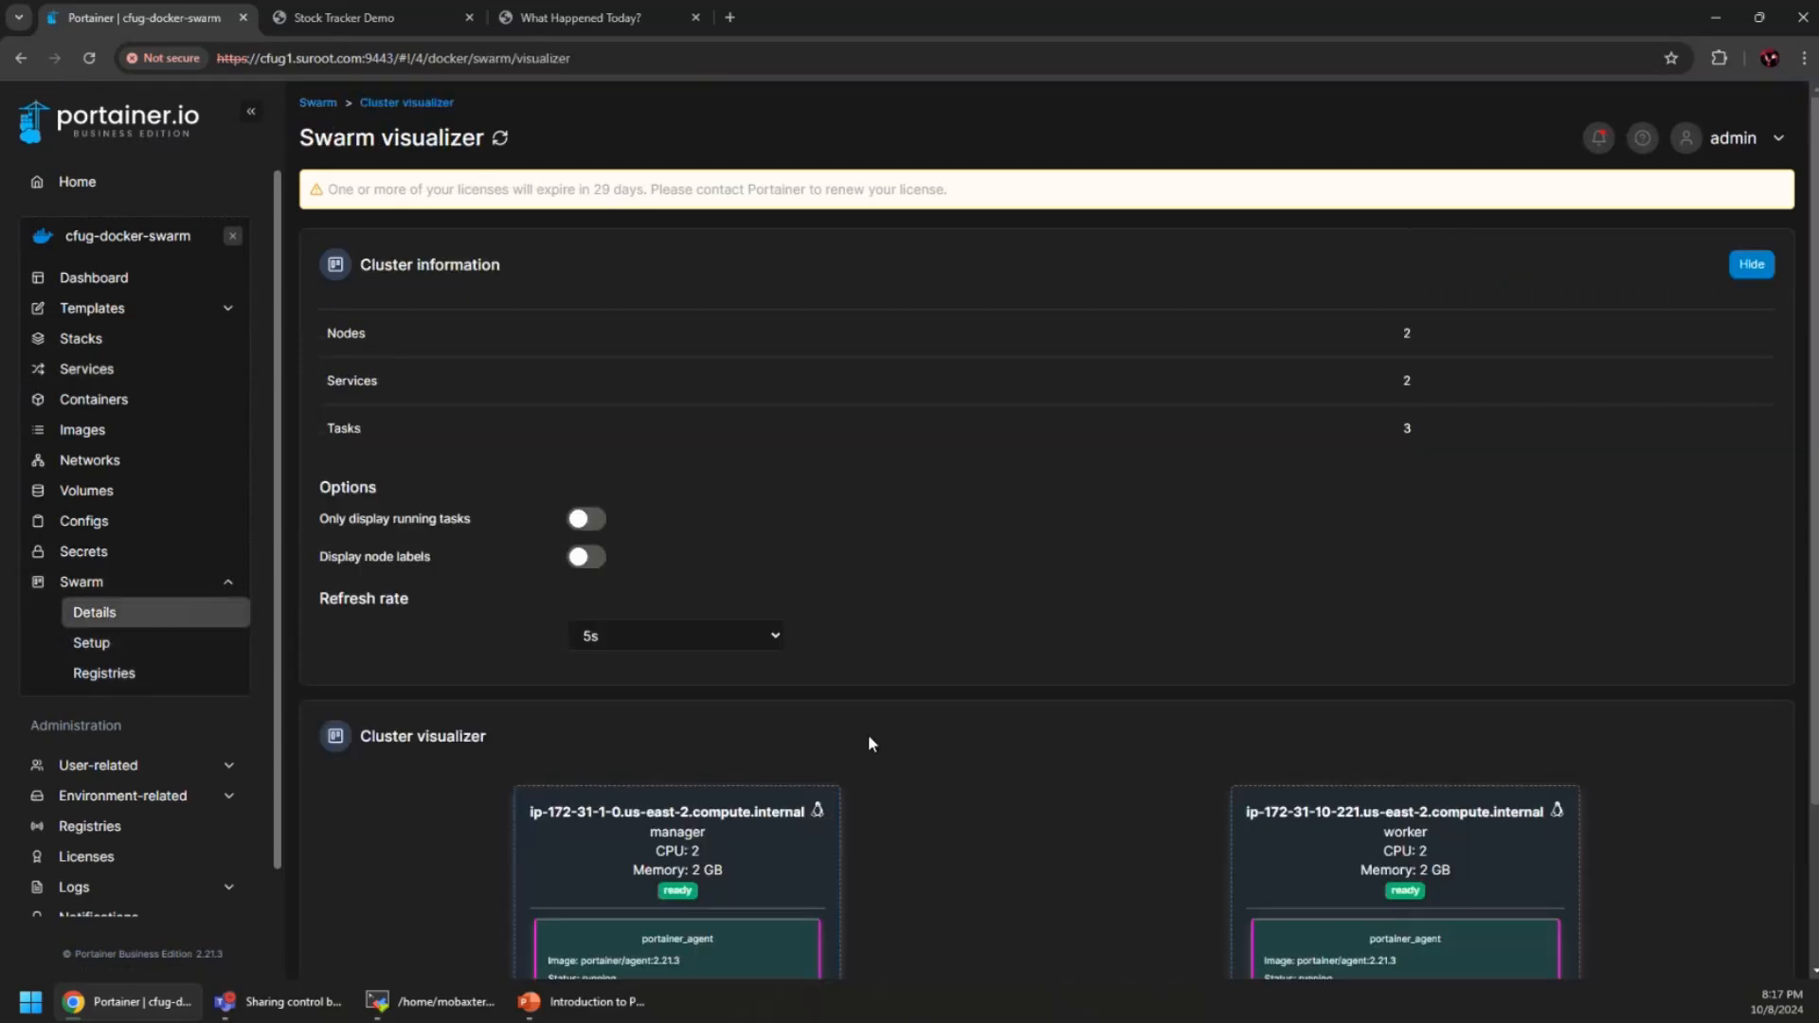
{"action": "scroll", "coordinate": [719, 689], "scroll_direction": "down", "scroll_amount": 2}
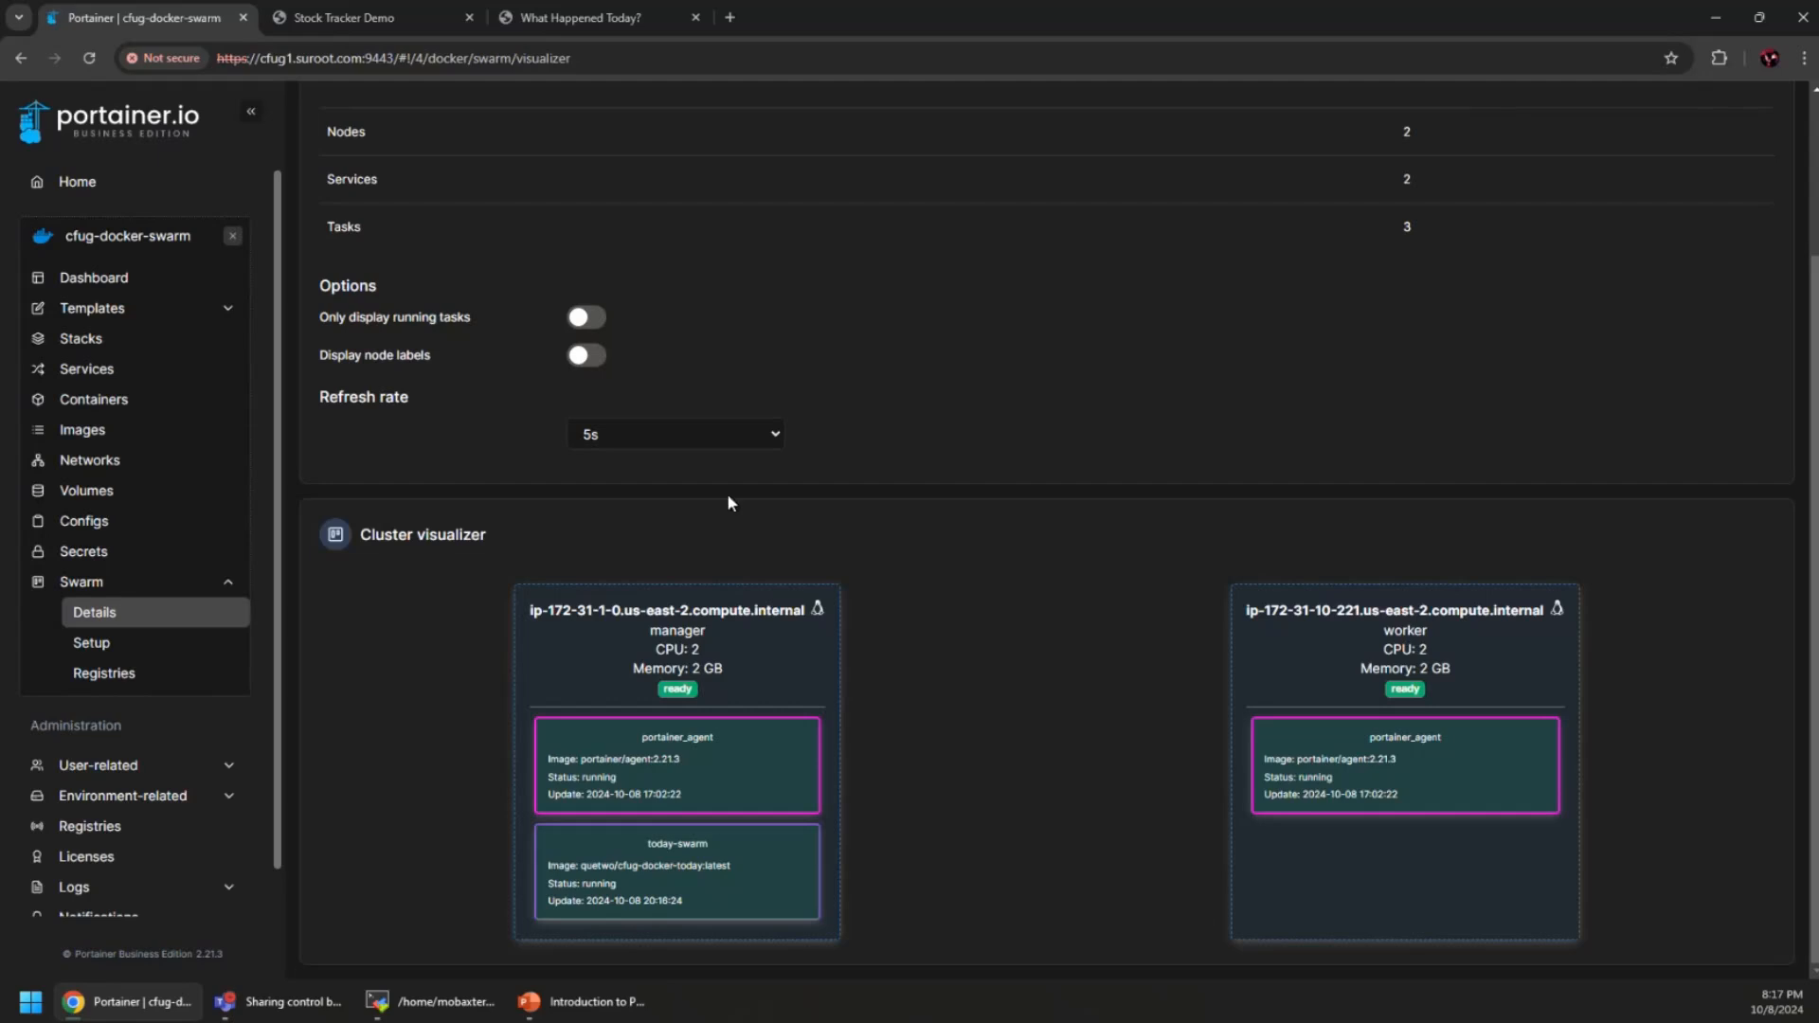
{"action": "left_click", "coordinate": [90, 369]}
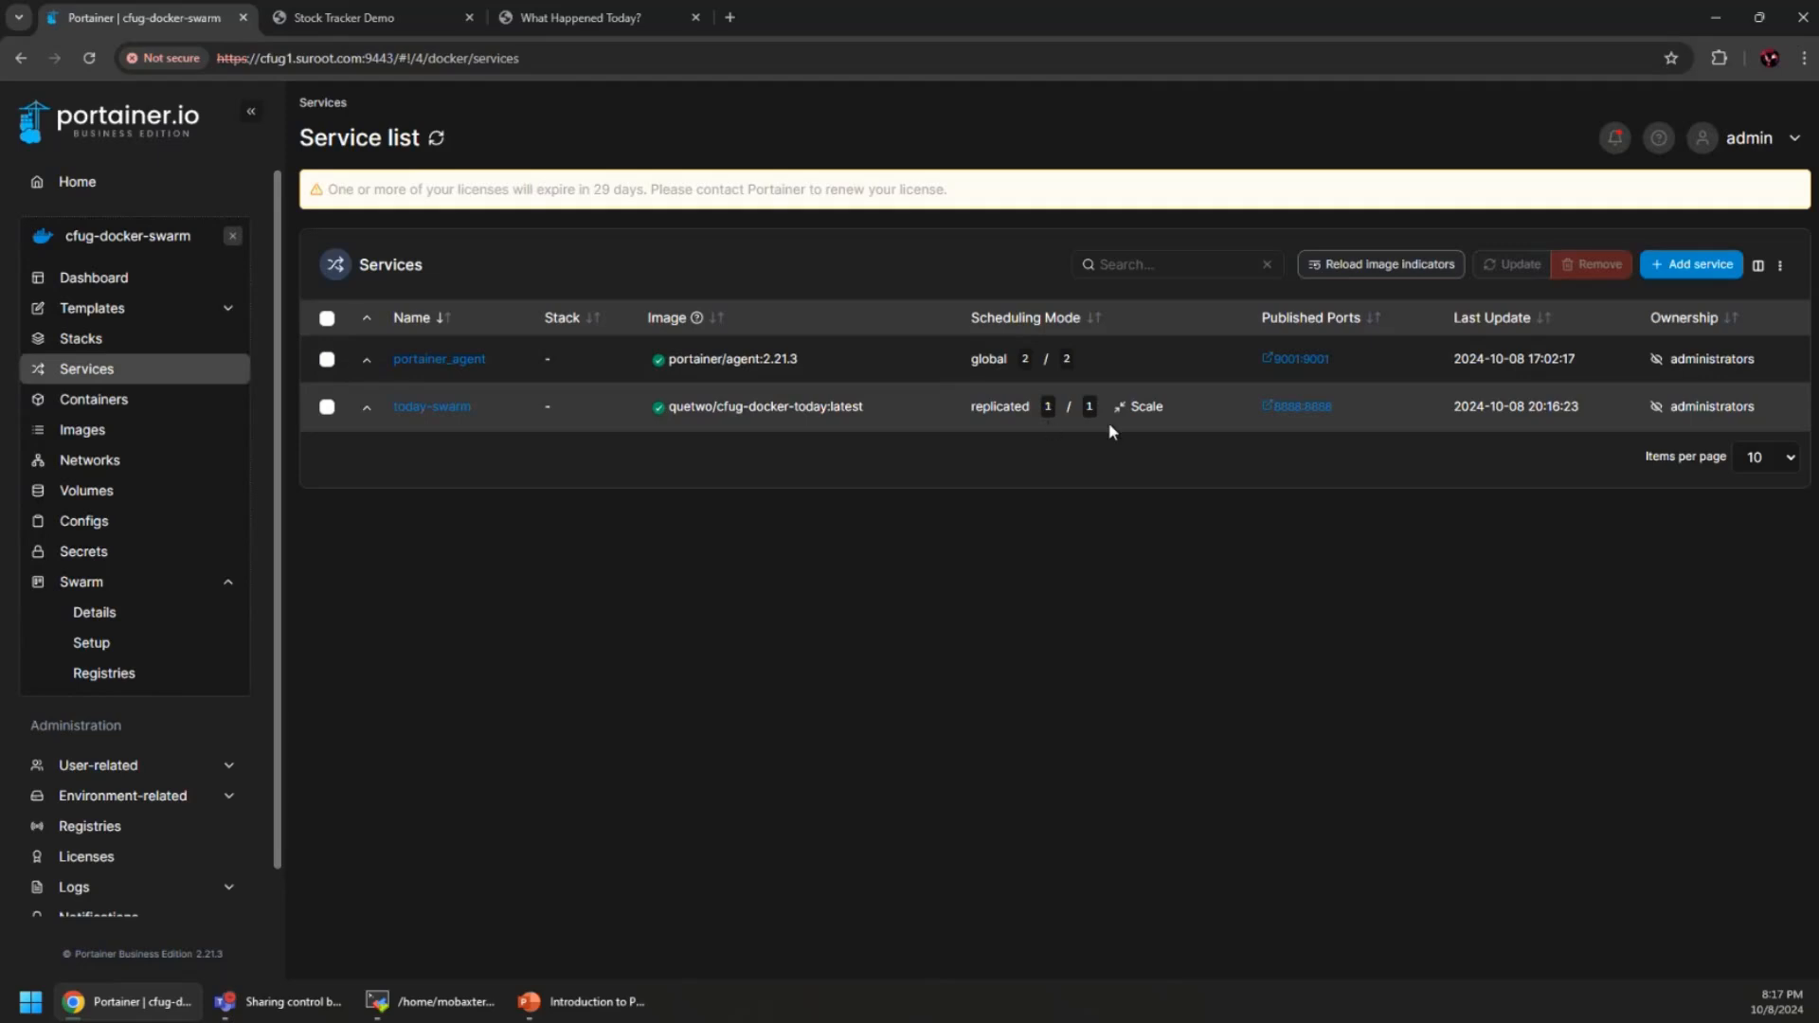
Scale the today-swarm service to 2 replicas
{"action": "left_click", "coordinate": [1140, 406]}
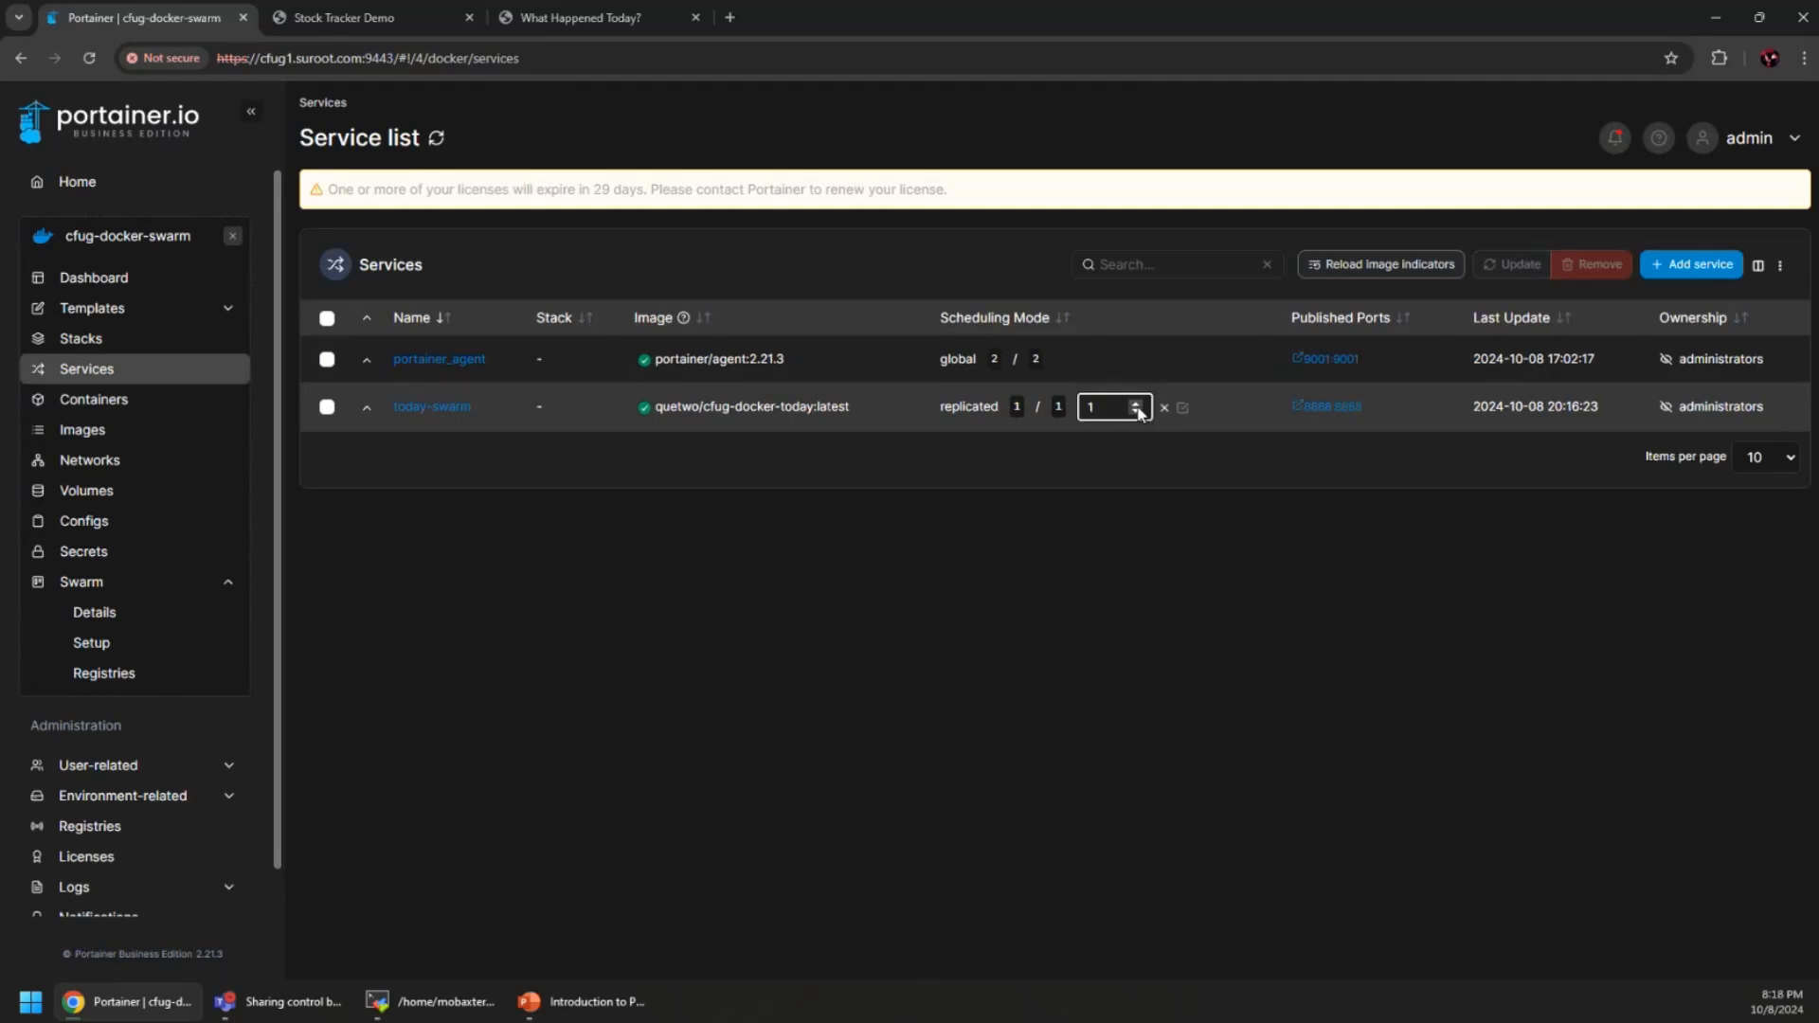
{"action": "left_click", "coordinate": [1137, 405]}
{"action": "left_click", "coordinate": [1181, 407]}
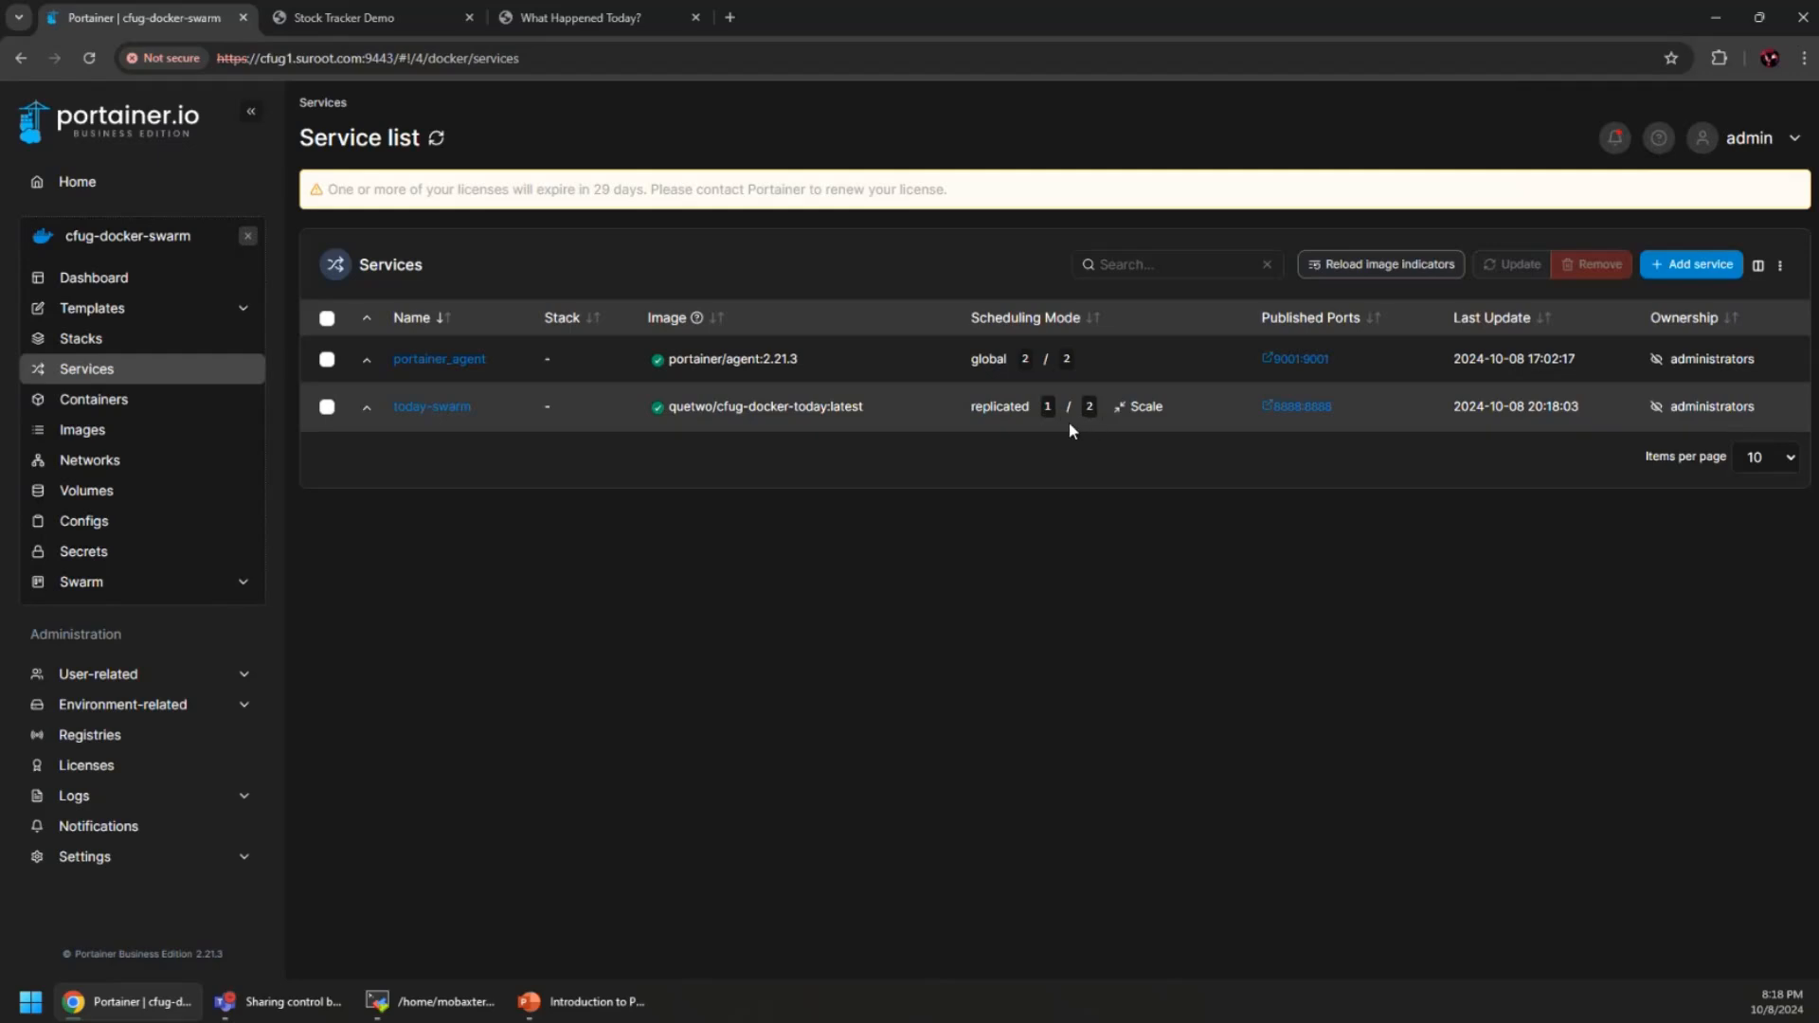
{"action": "left_click", "coordinate": [1778, 269]}
{"action": "left_click", "coordinate": [1650, 500]}
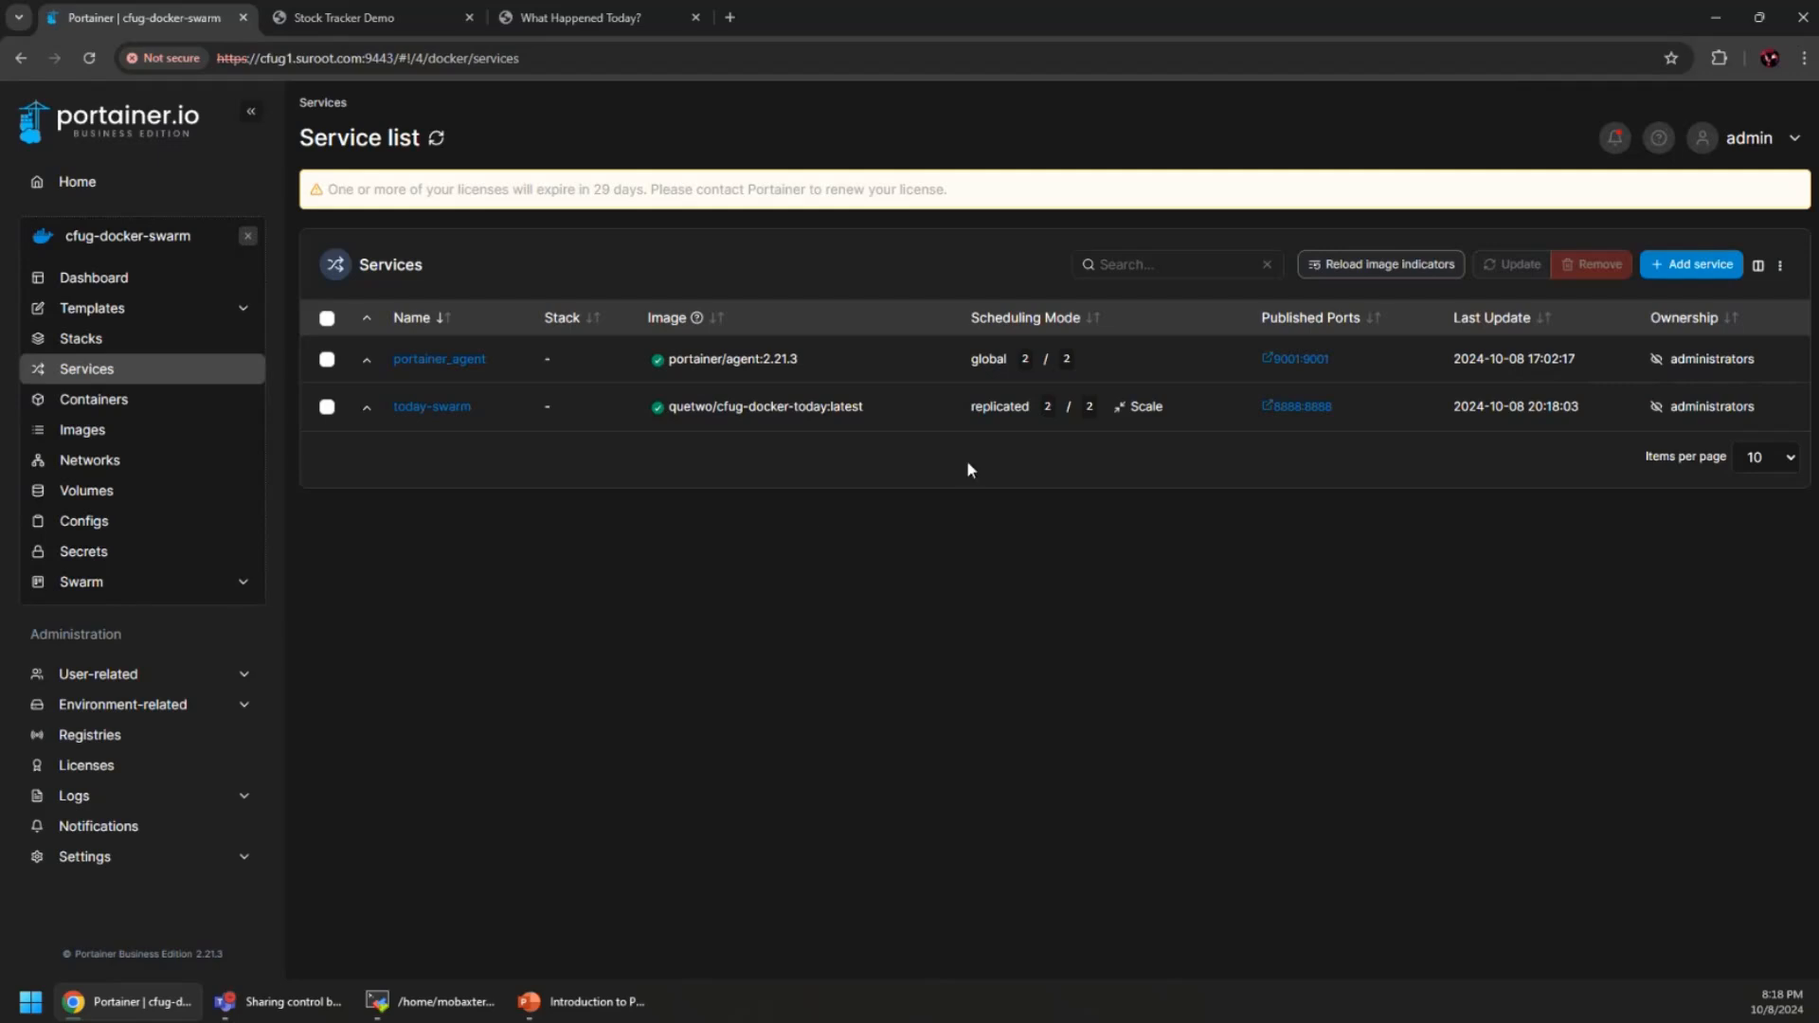
Verify today-swarm tasks on both nodes in the visualizer, then show the What Happened Today? tab
{"action": "left_click", "coordinate": [147, 591]}
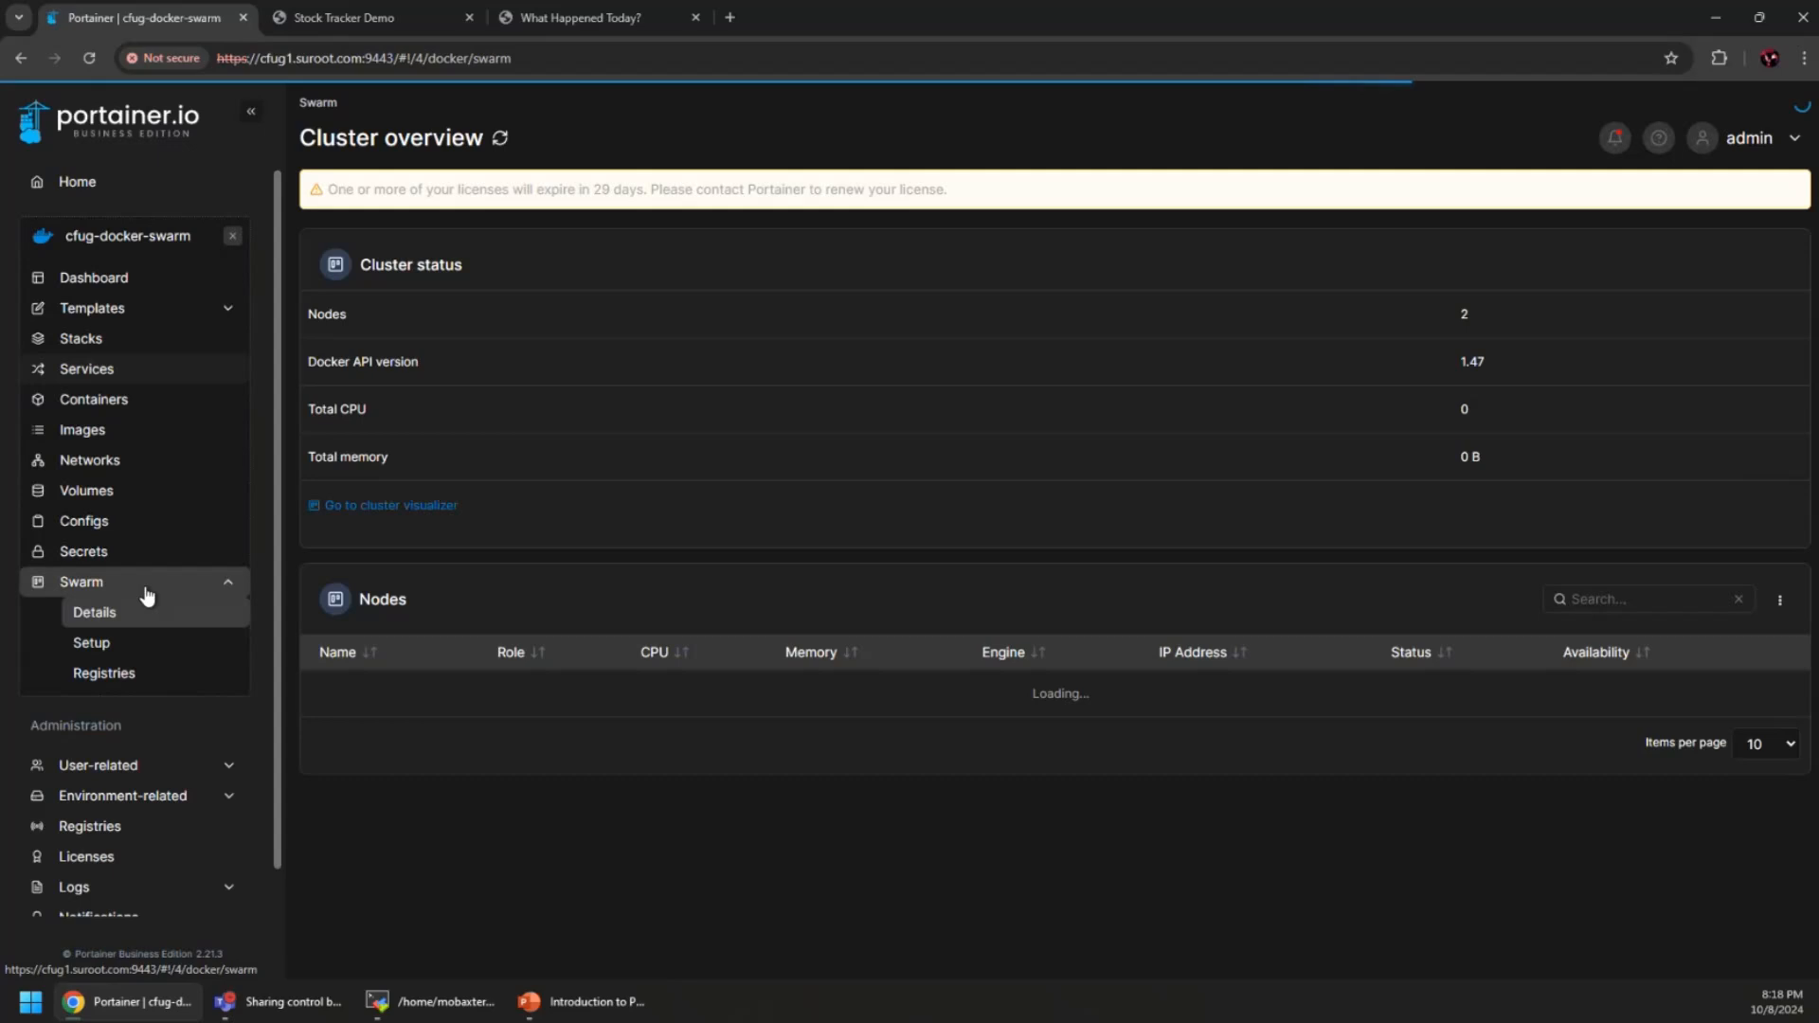
{"action": "left_click", "coordinate": [406, 507]}
{"action": "scroll", "coordinate": [919, 587], "scroll_direction": "down", "scroll_amount": 3}
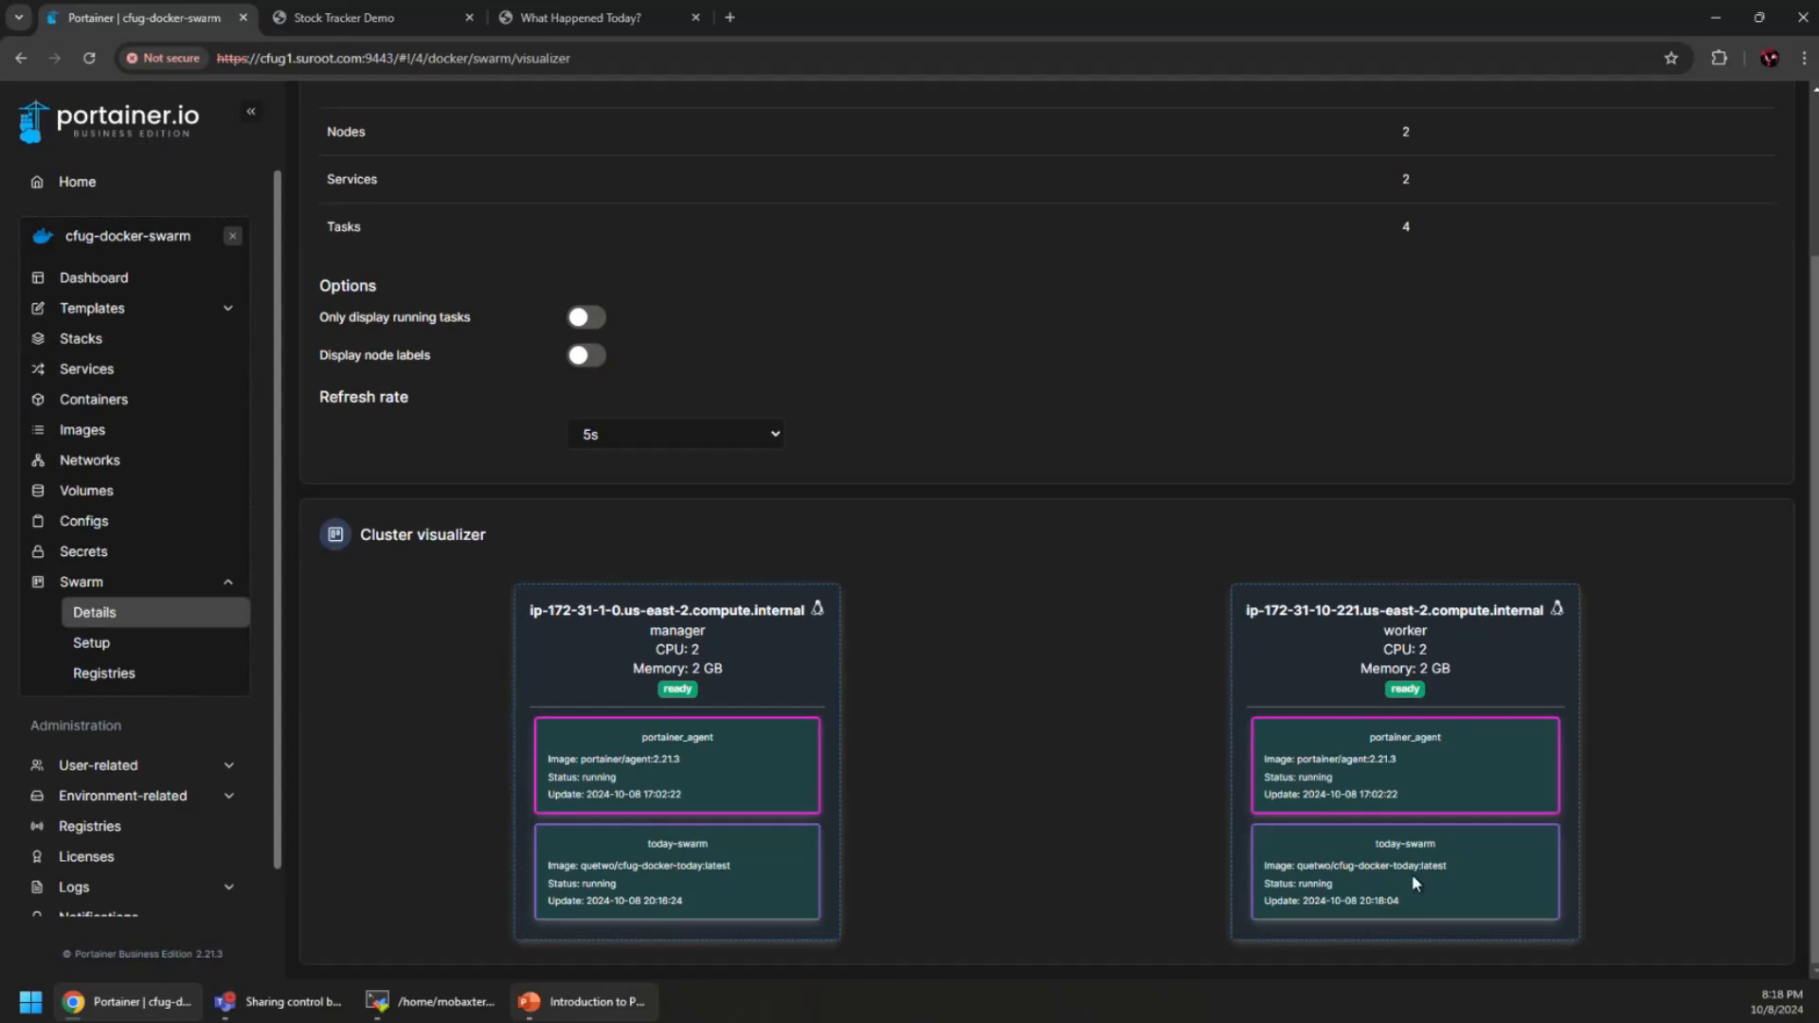
{"action": "scroll", "coordinate": [1137, 876], "scroll_direction": "up", "scroll_amount": 3}
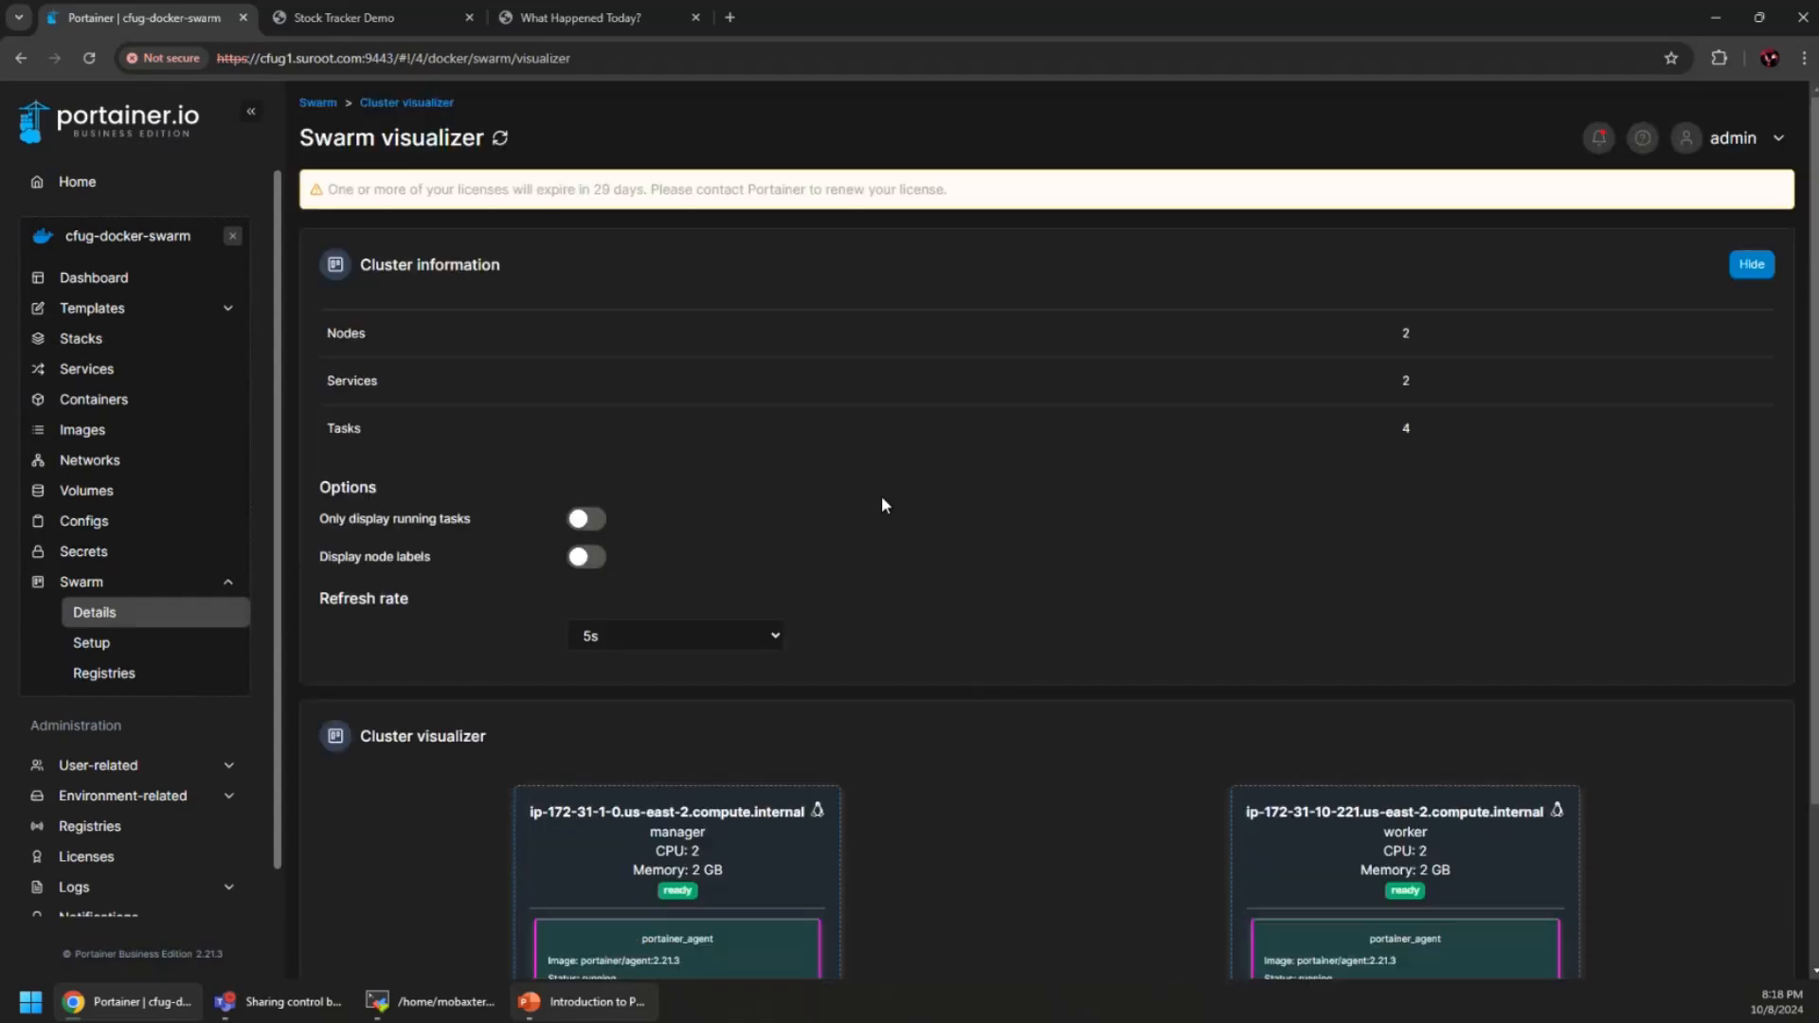
{"action": "left_click", "coordinate": [600, 32]}
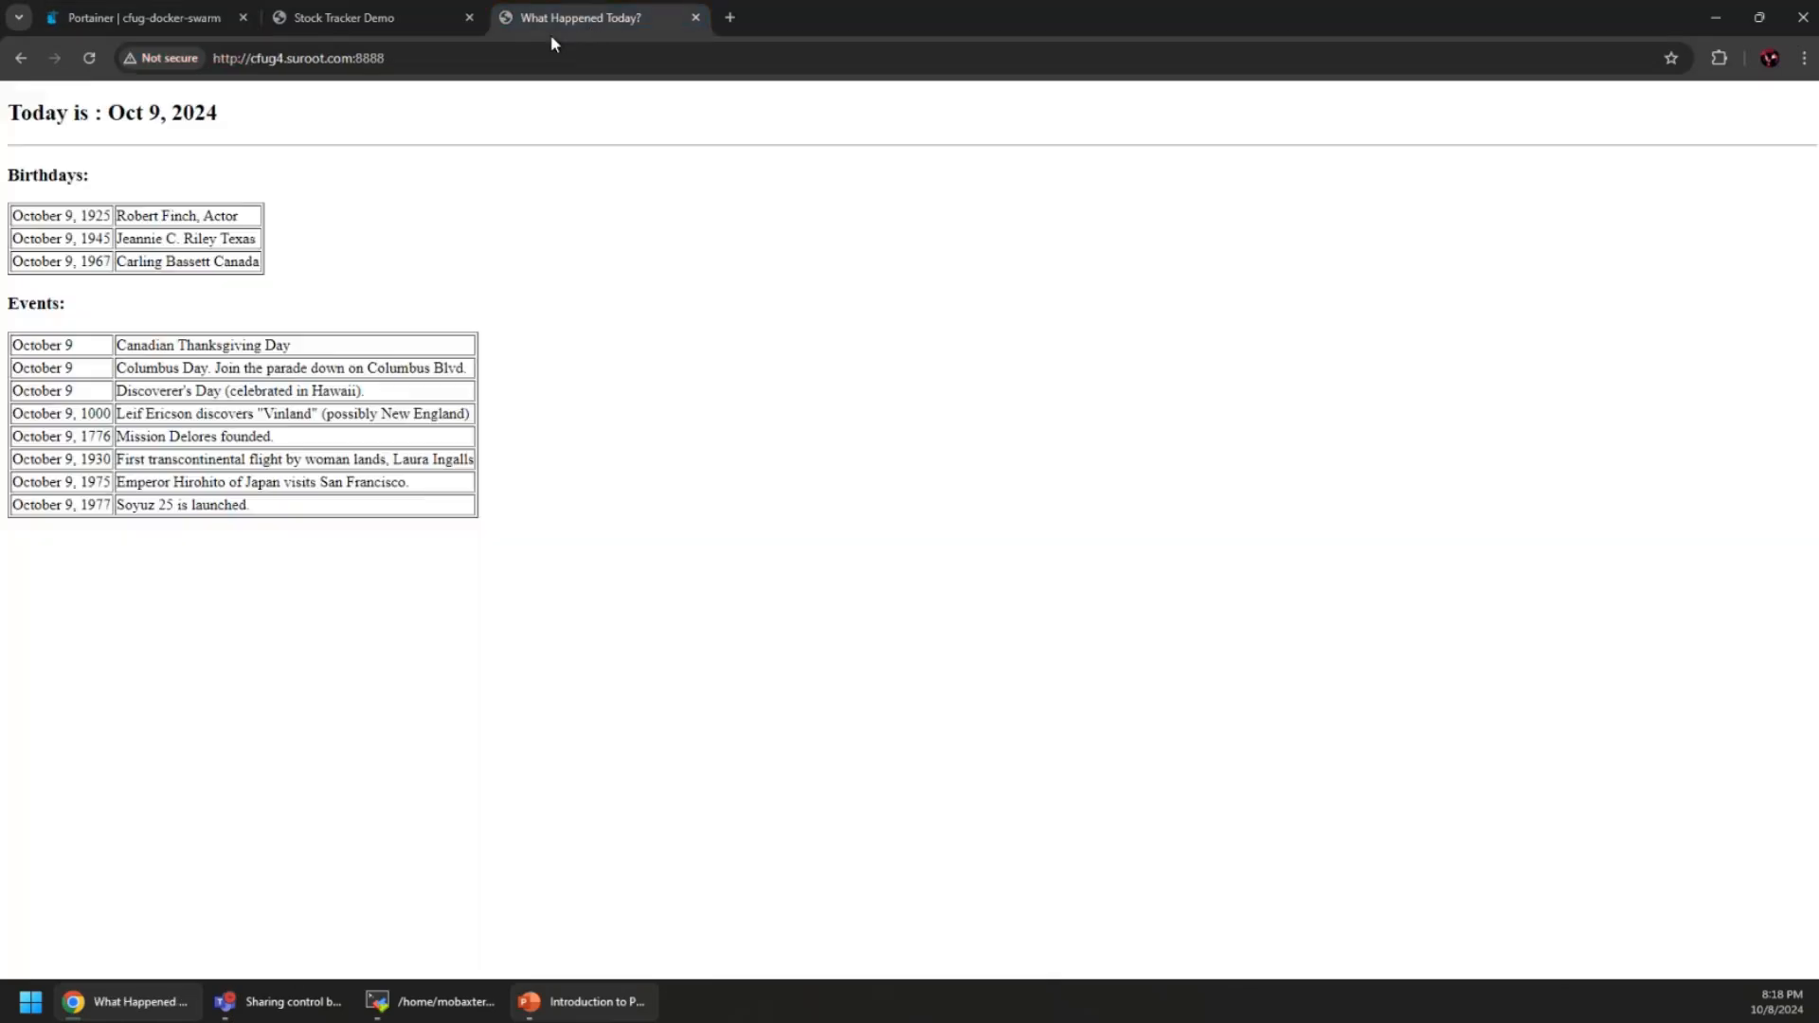
Reload the app, load it from cfug5.suroot.com:8888 in a new tab, then return to Portainer
{"action": "left_click", "coordinate": [89, 57]}
{"action": "left_click", "coordinate": [730, 18]}
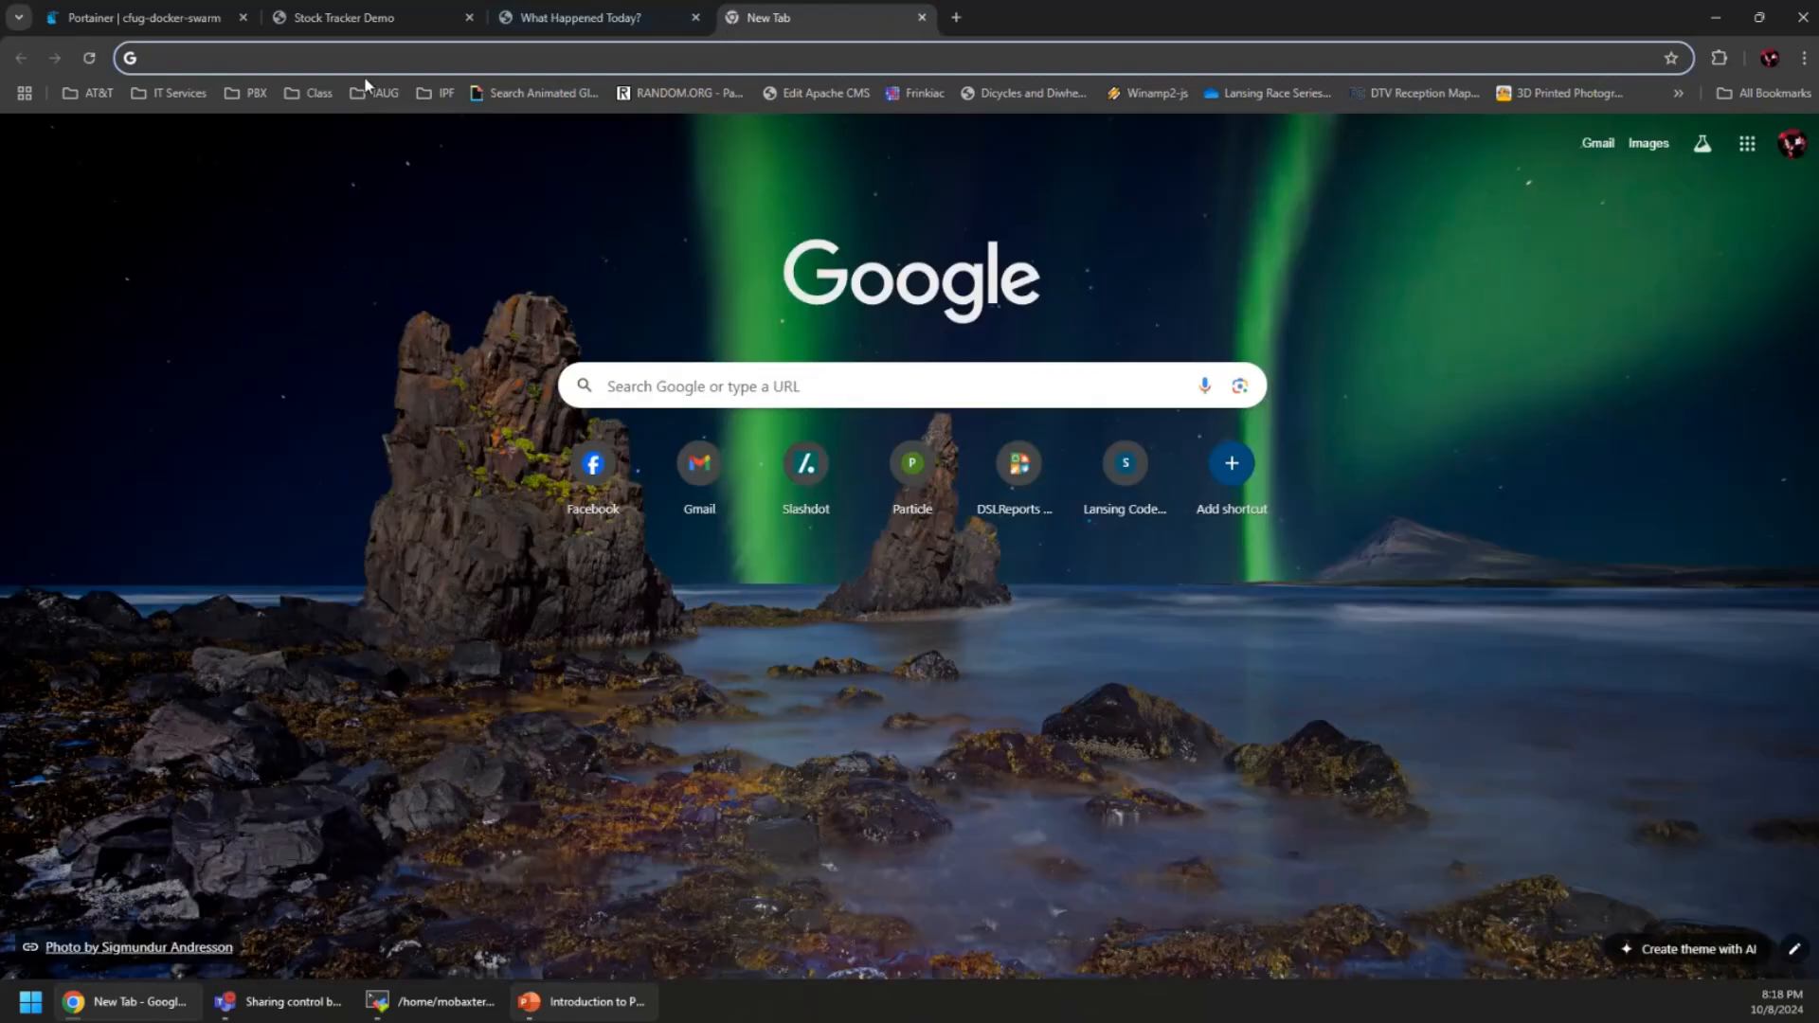
{"action": "type", "text": "cfug"}
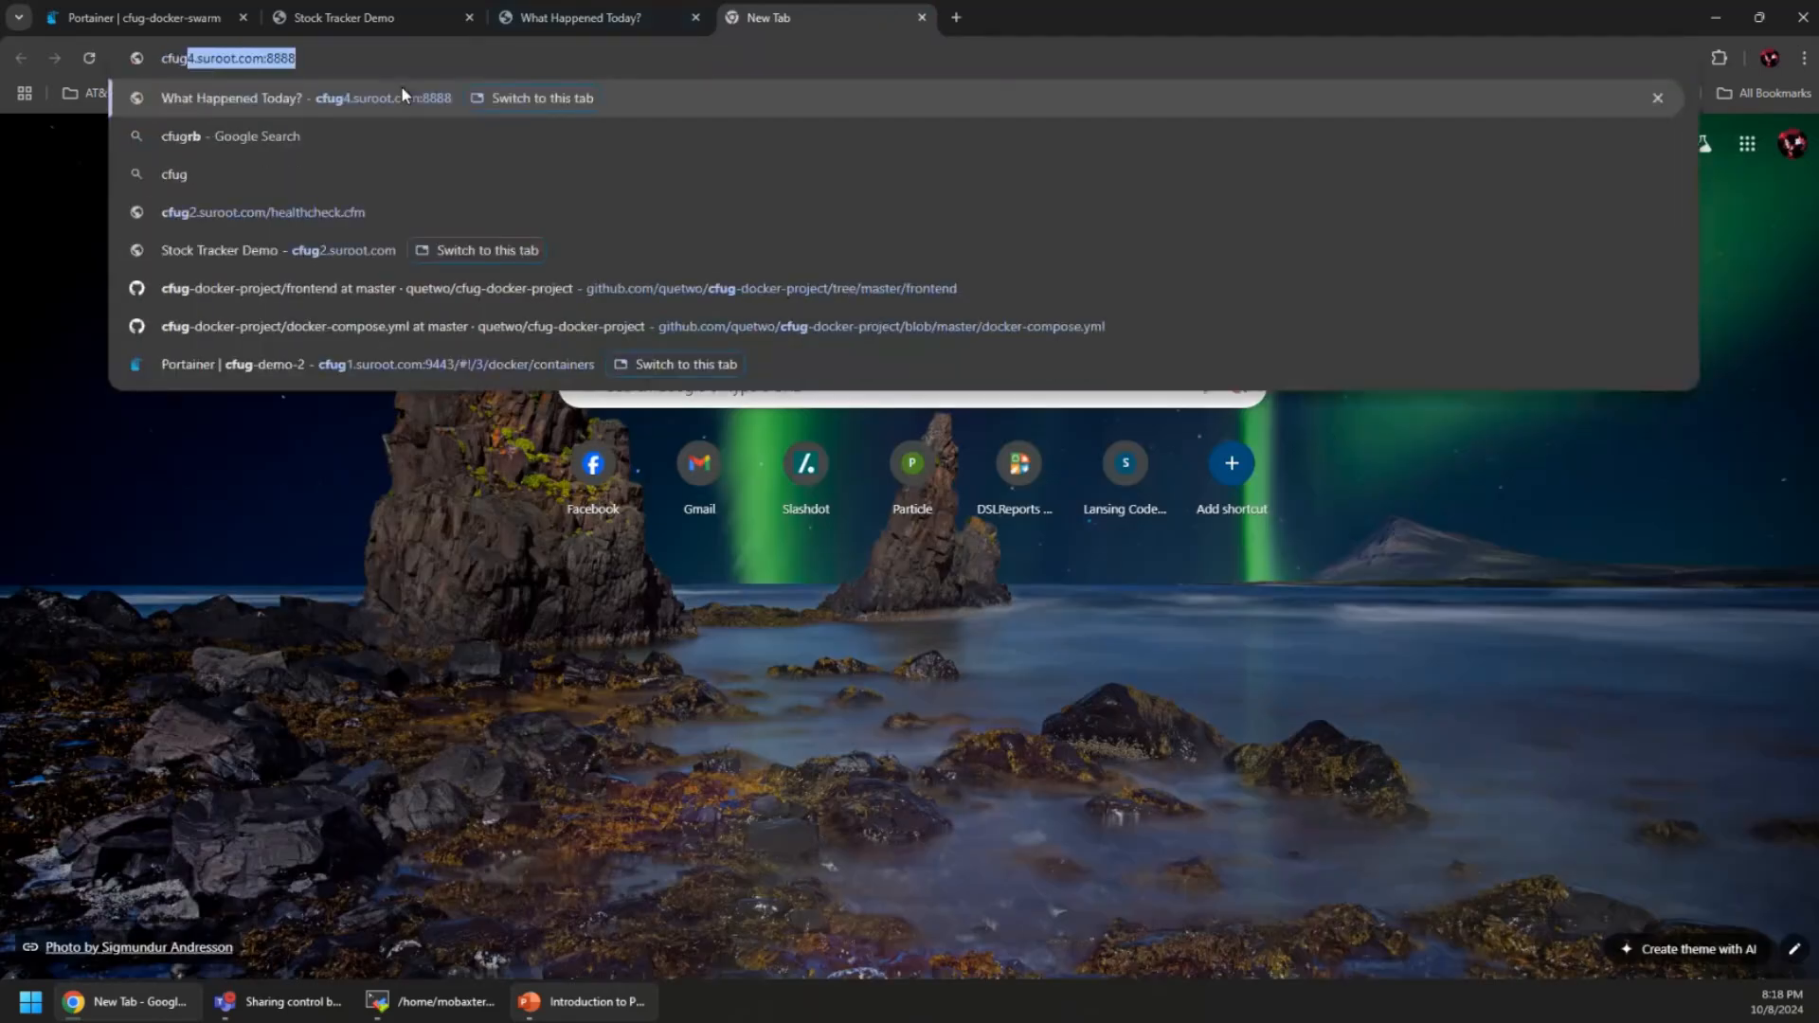
{"action": "key", "text": "Left"}
{"action": "key", "text": "Delete"}
{"action": "type", "text": "5"}
{"action": "key", "text": "Return"}
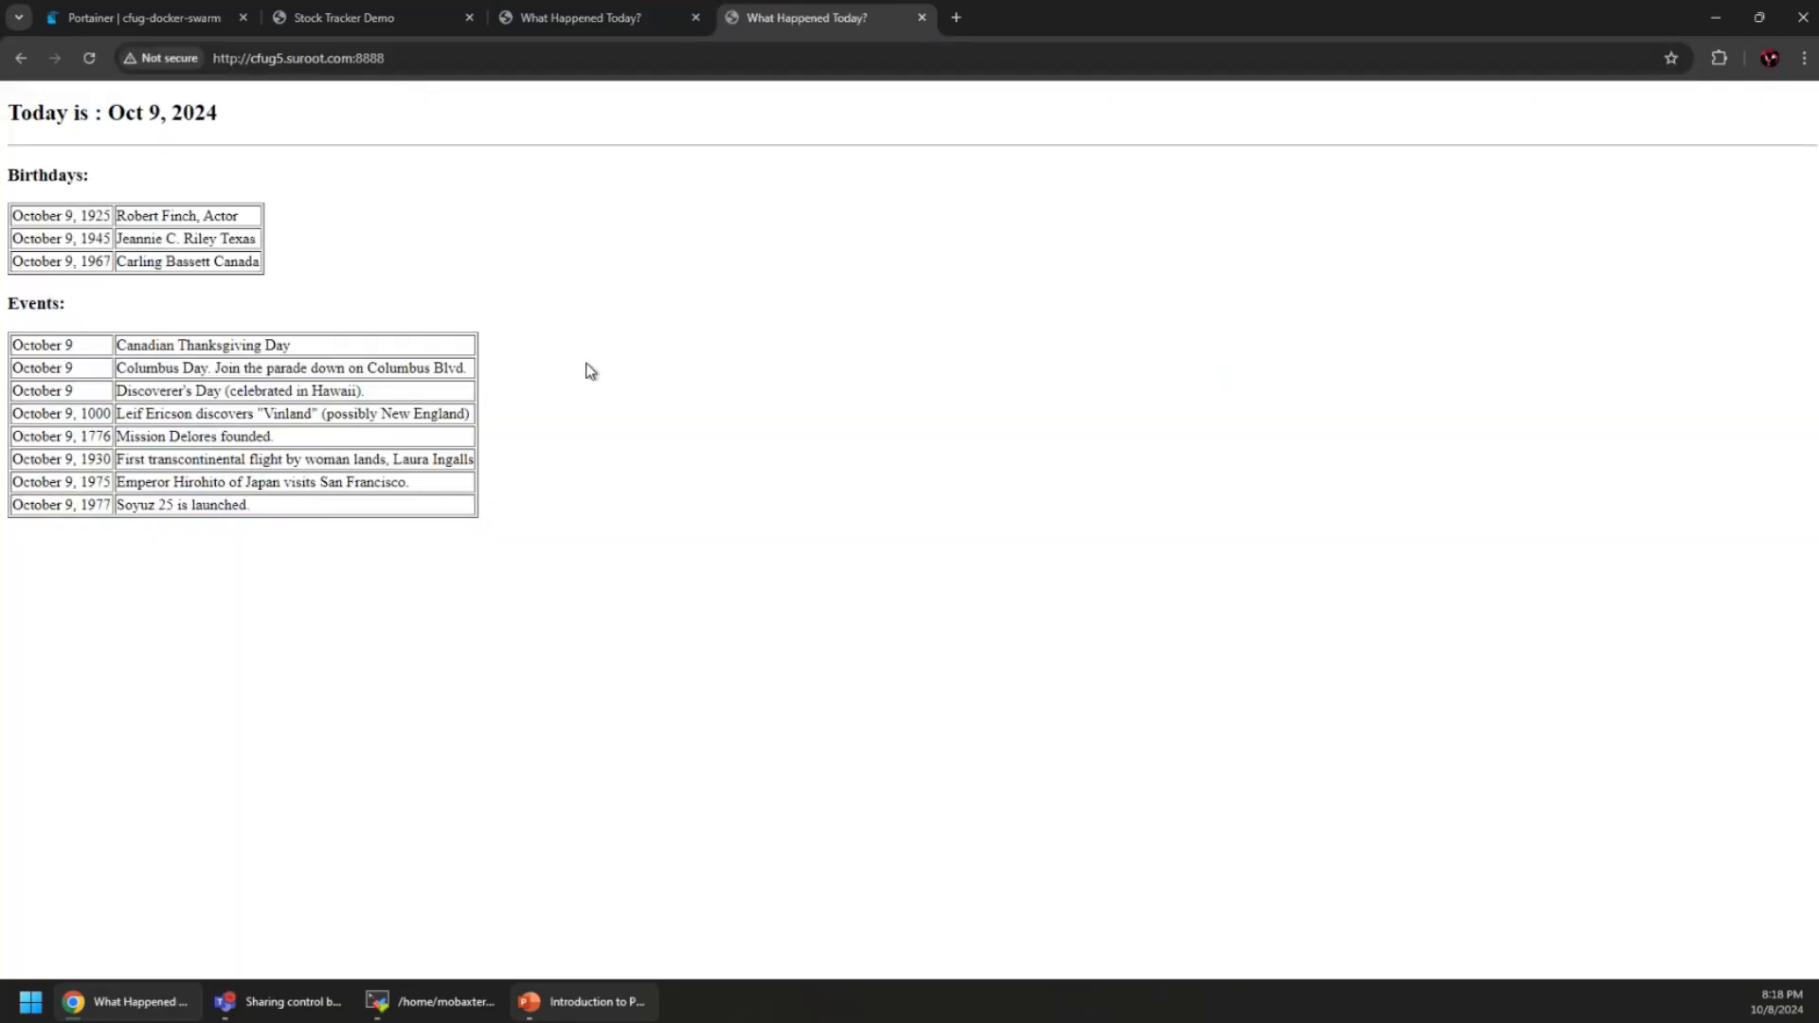
{"action": "left_click", "coordinate": [132, 18]}
{"action": "scroll", "coordinate": [1231, 728], "scroll_direction": "down", "scroll_amount": 2}
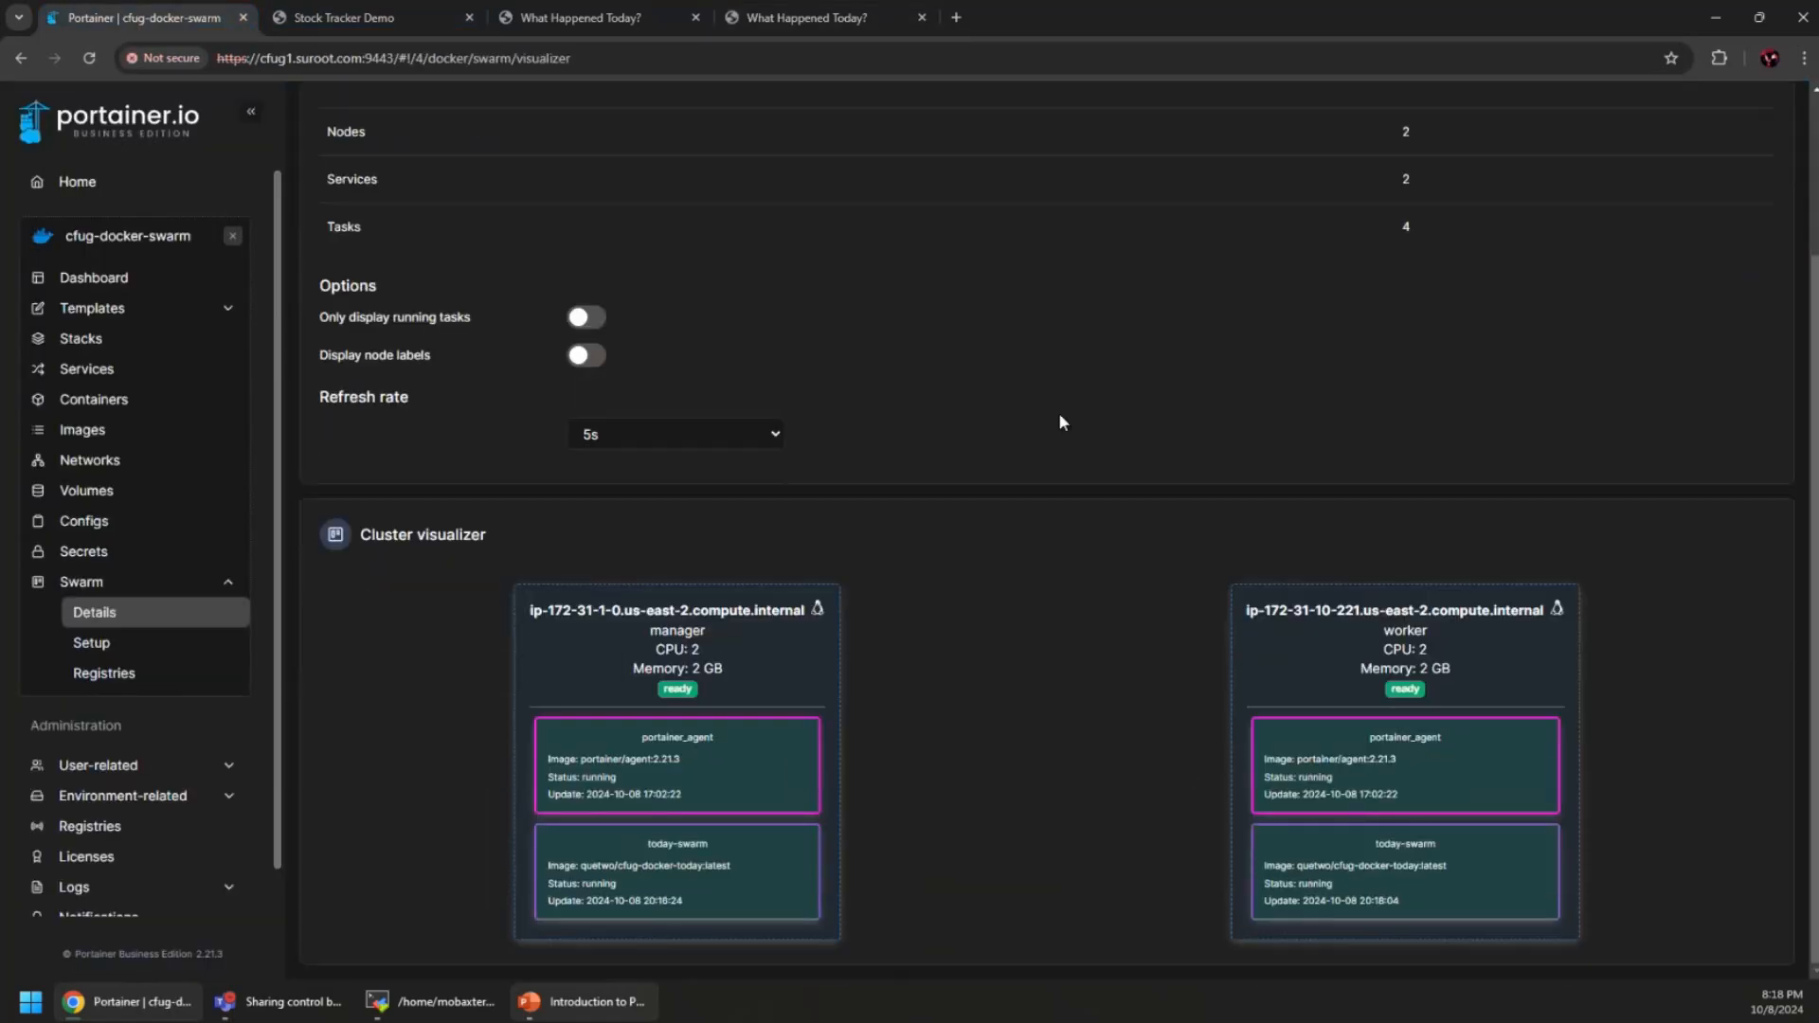
Scale the today-swarm service from 2 replicas down to 1, then view the Swarm cluster overview
{"action": "scroll", "coordinate": [1061, 422], "scroll_direction": "up", "scroll_amount": 2}
{"action": "left_click", "coordinate": [68, 280]}
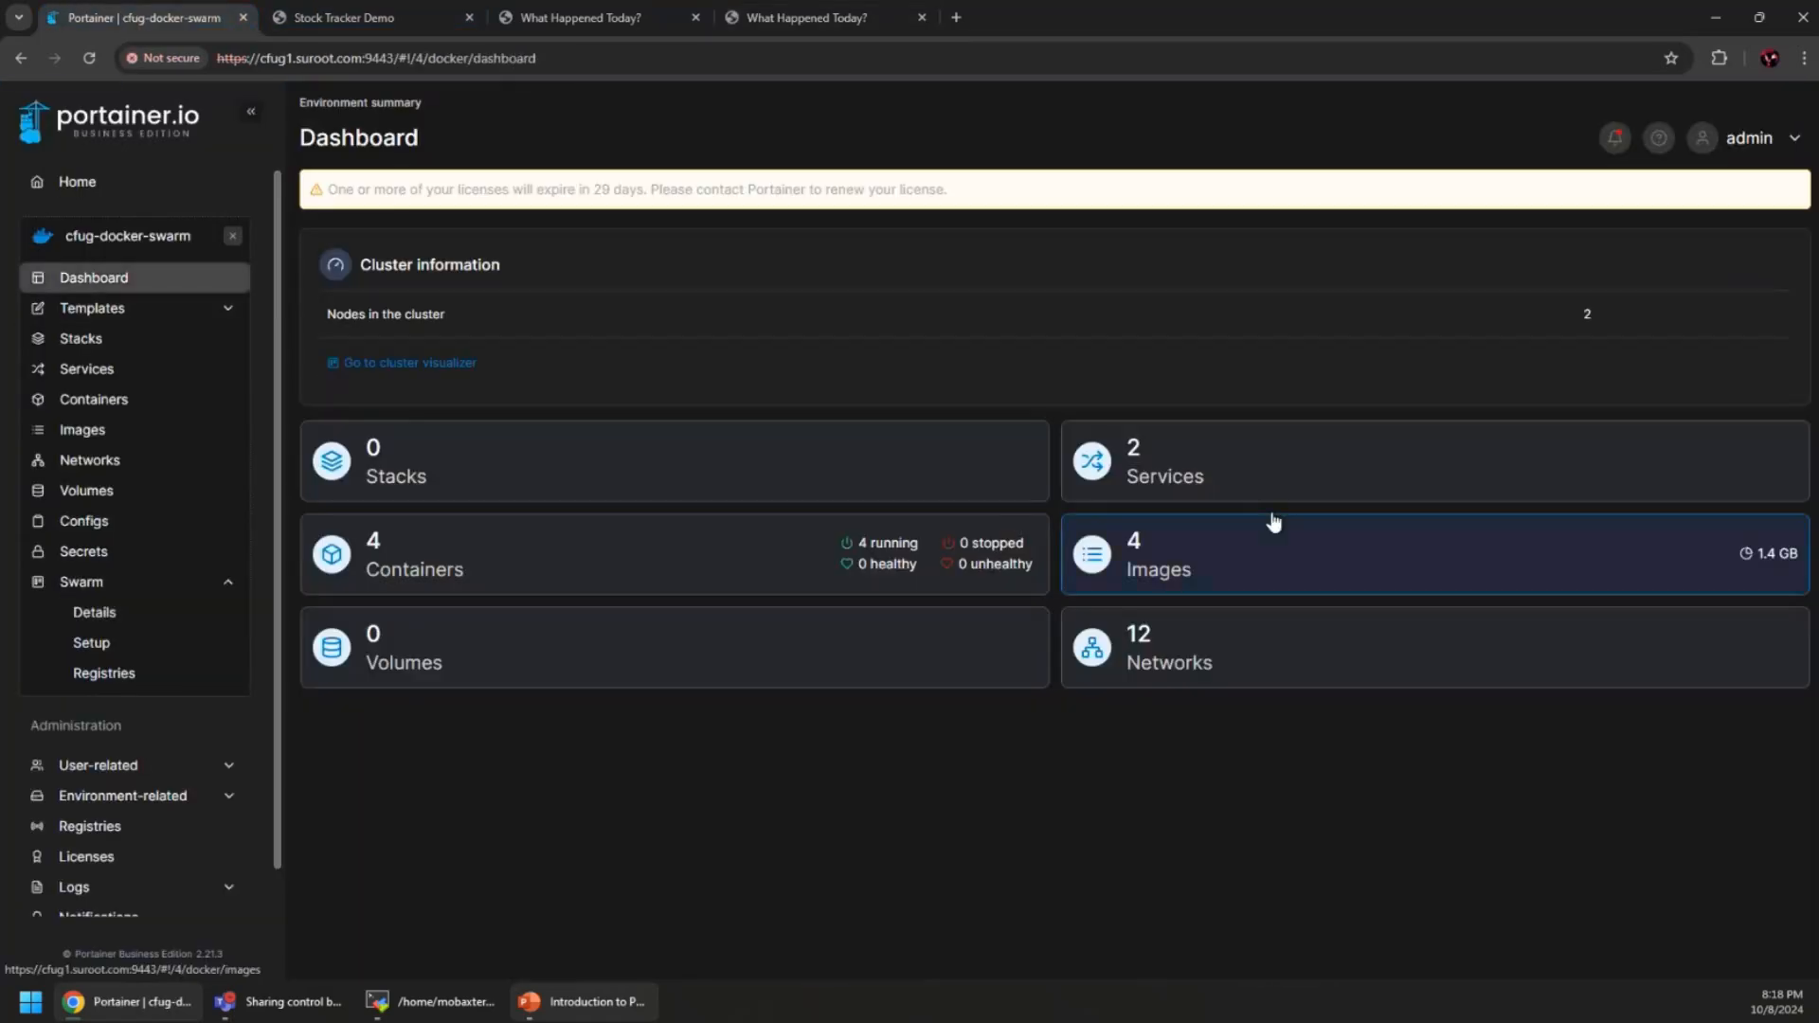
{"action": "left_click", "coordinate": [88, 371]}
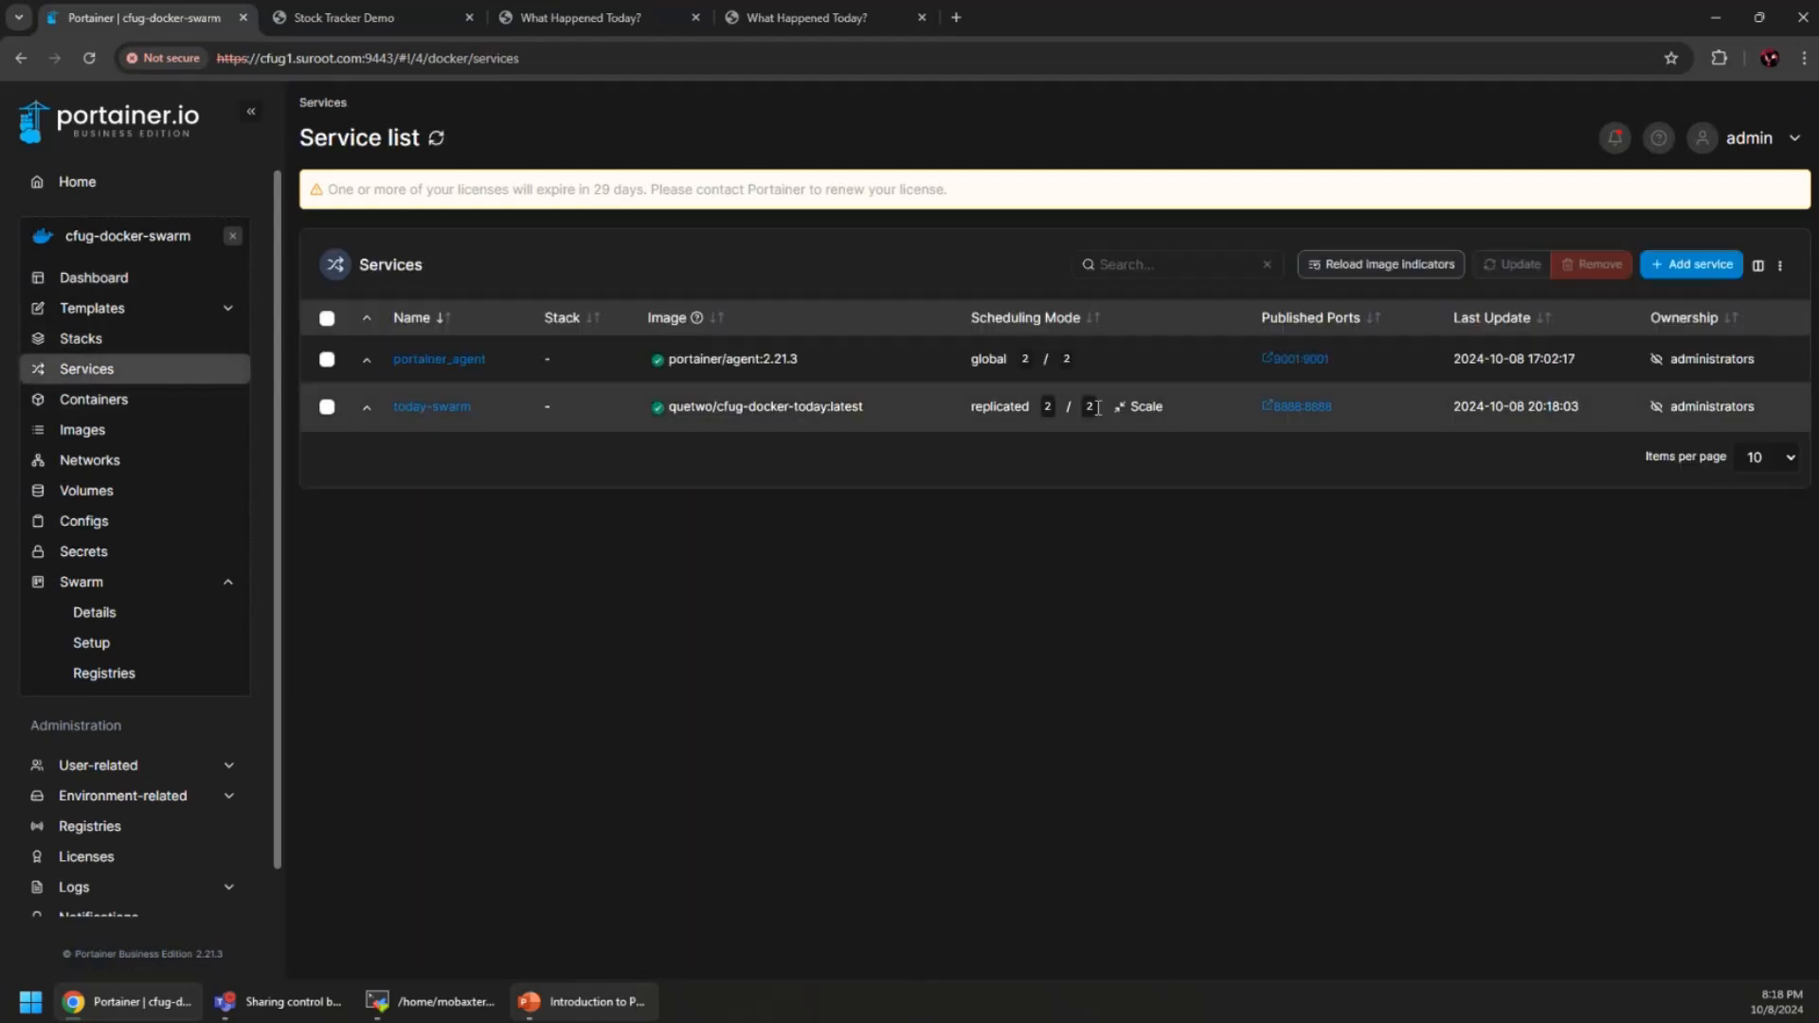
{"action": "left_click", "coordinate": [1142, 413]}
{"action": "left_click", "coordinate": [1136, 413]}
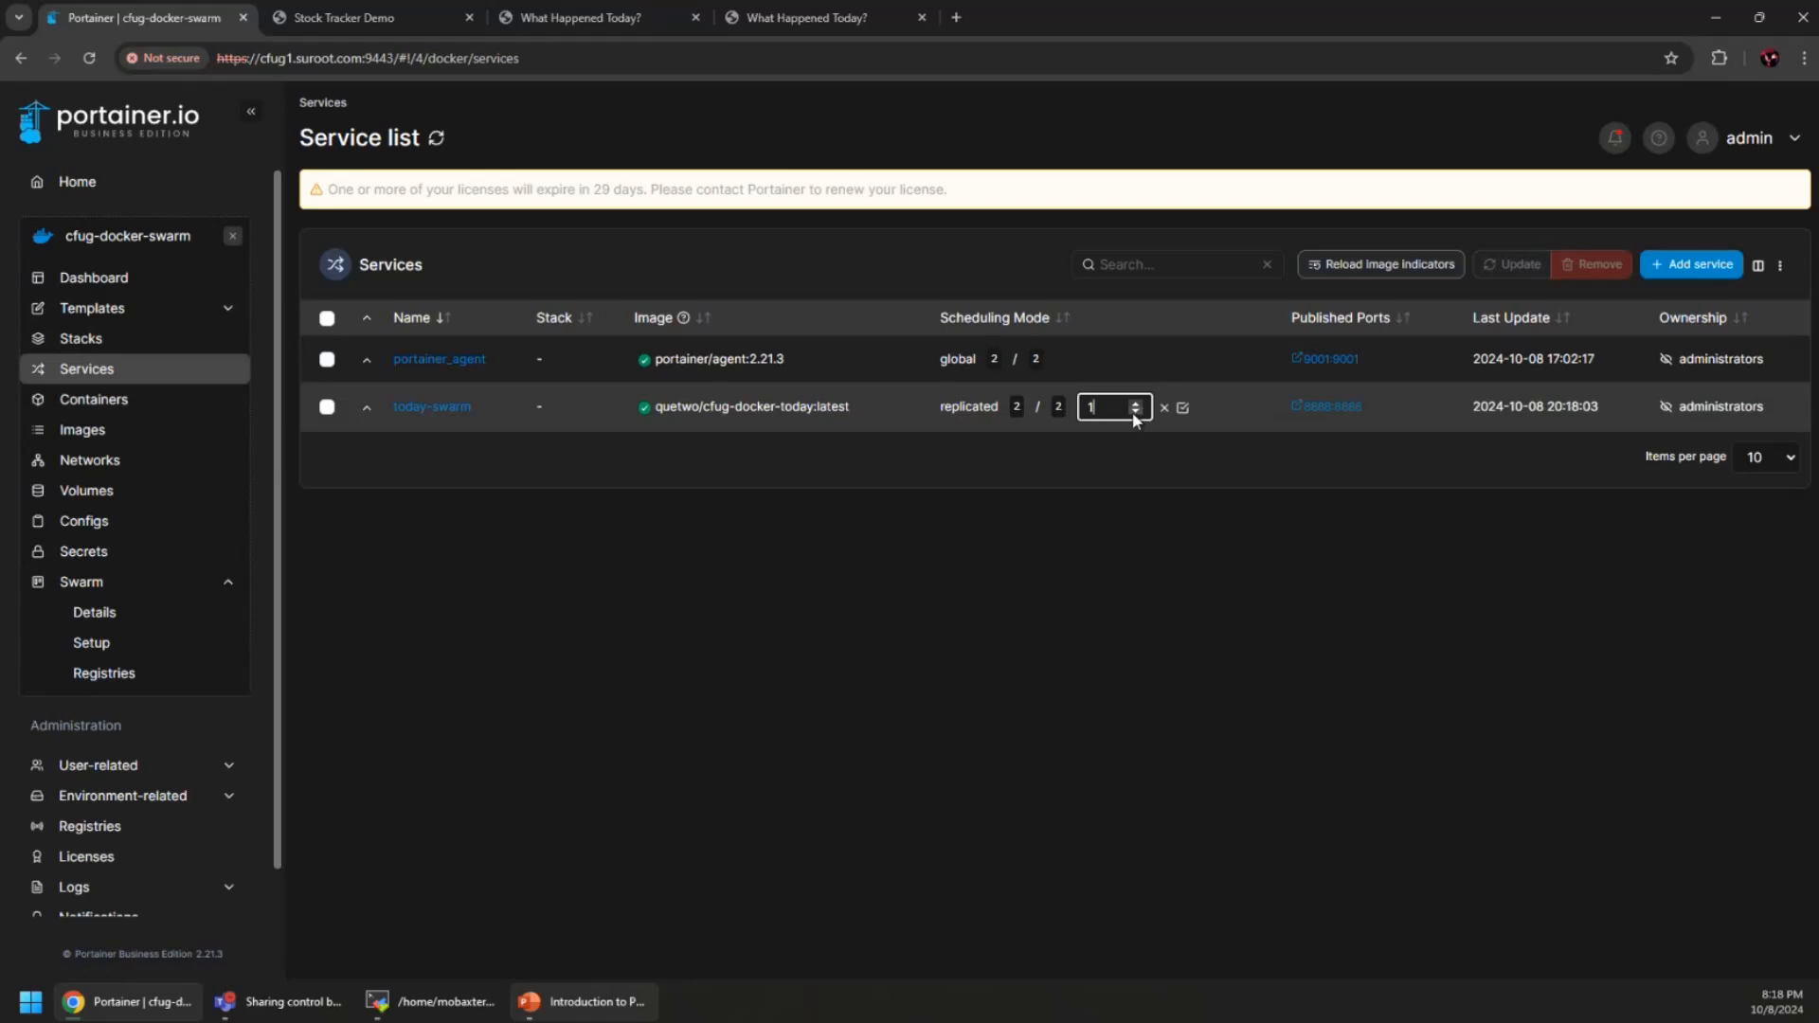
{"action": "left_click", "coordinate": [1182, 409]}
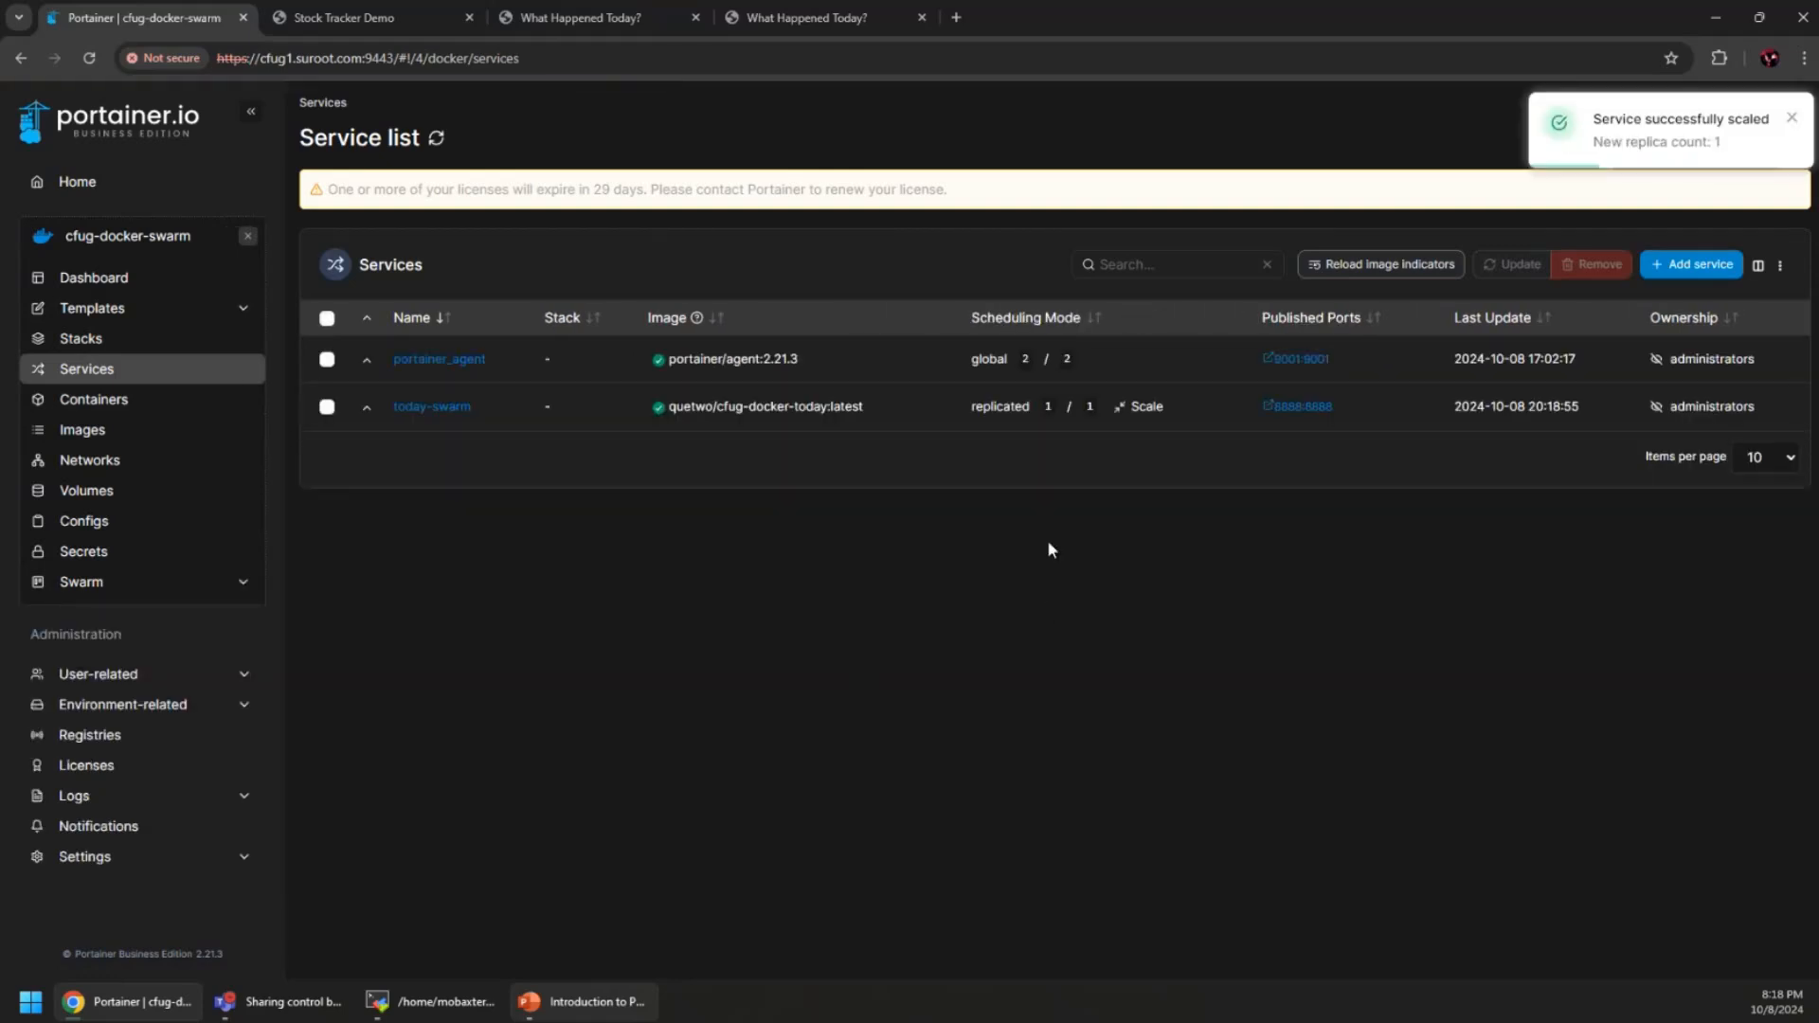
{"action": "left_click", "coordinate": [121, 583]}
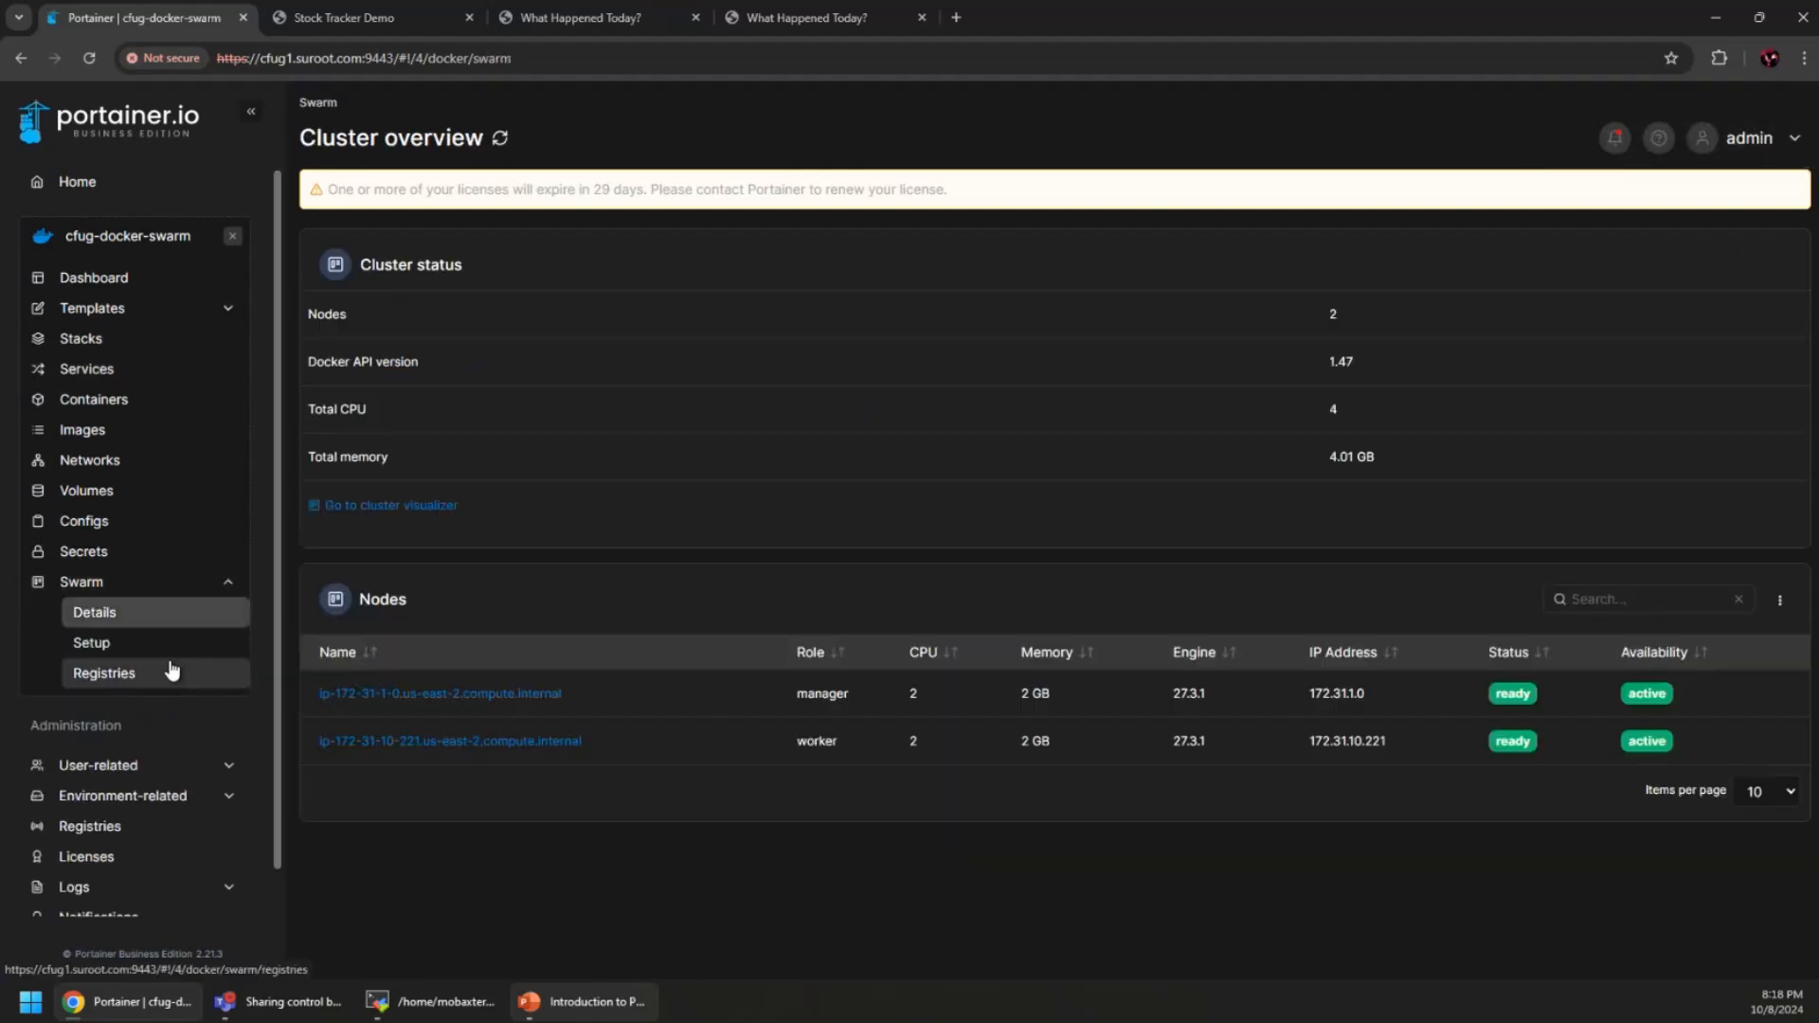
Confirm in the cluster visualizer that today-swarm runs only on the manager, then close cfug-docker-swarm
{"action": "left_click", "coordinate": [373, 506]}
{"action": "scroll", "coordinate": [1078, 710], "scroll_direction": "down", "scroll_amount": 2}
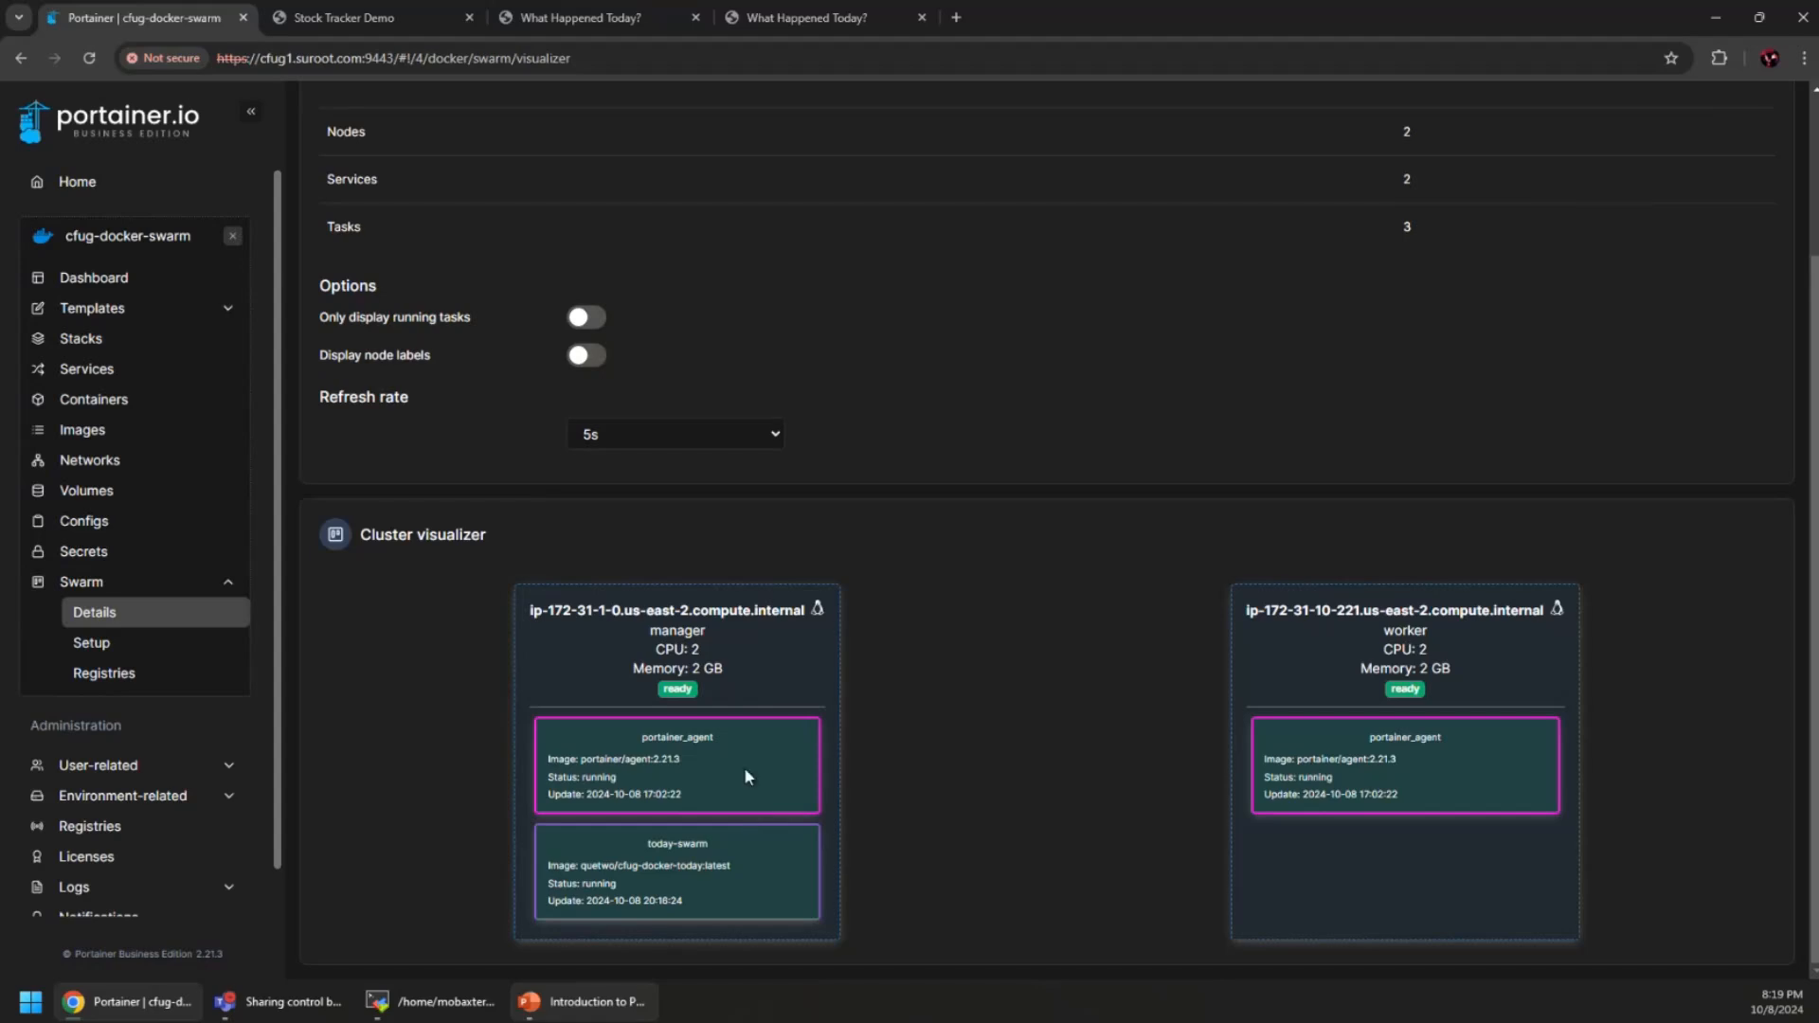
{"action": "scroll", "coordinate": [745, 776], "scroll_direction": "up", "scroll_amount": 2}
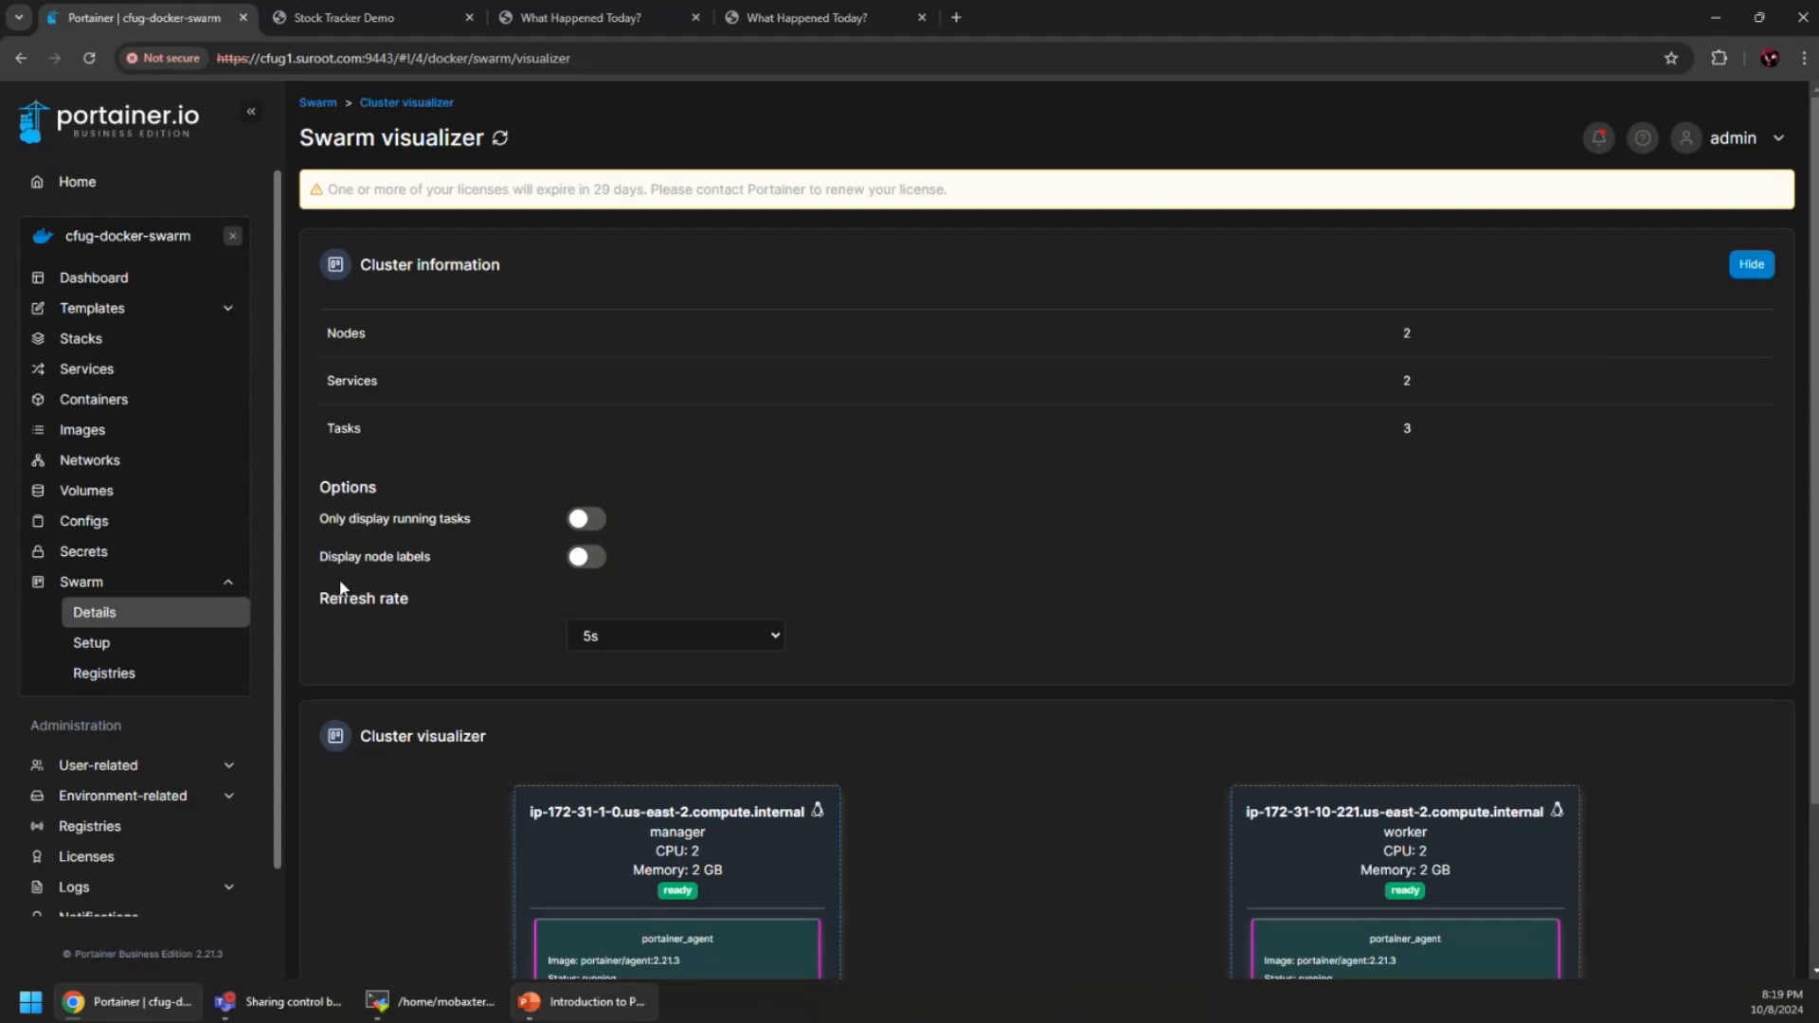
{"action": "left_click", "coordinate": [232, 237]}
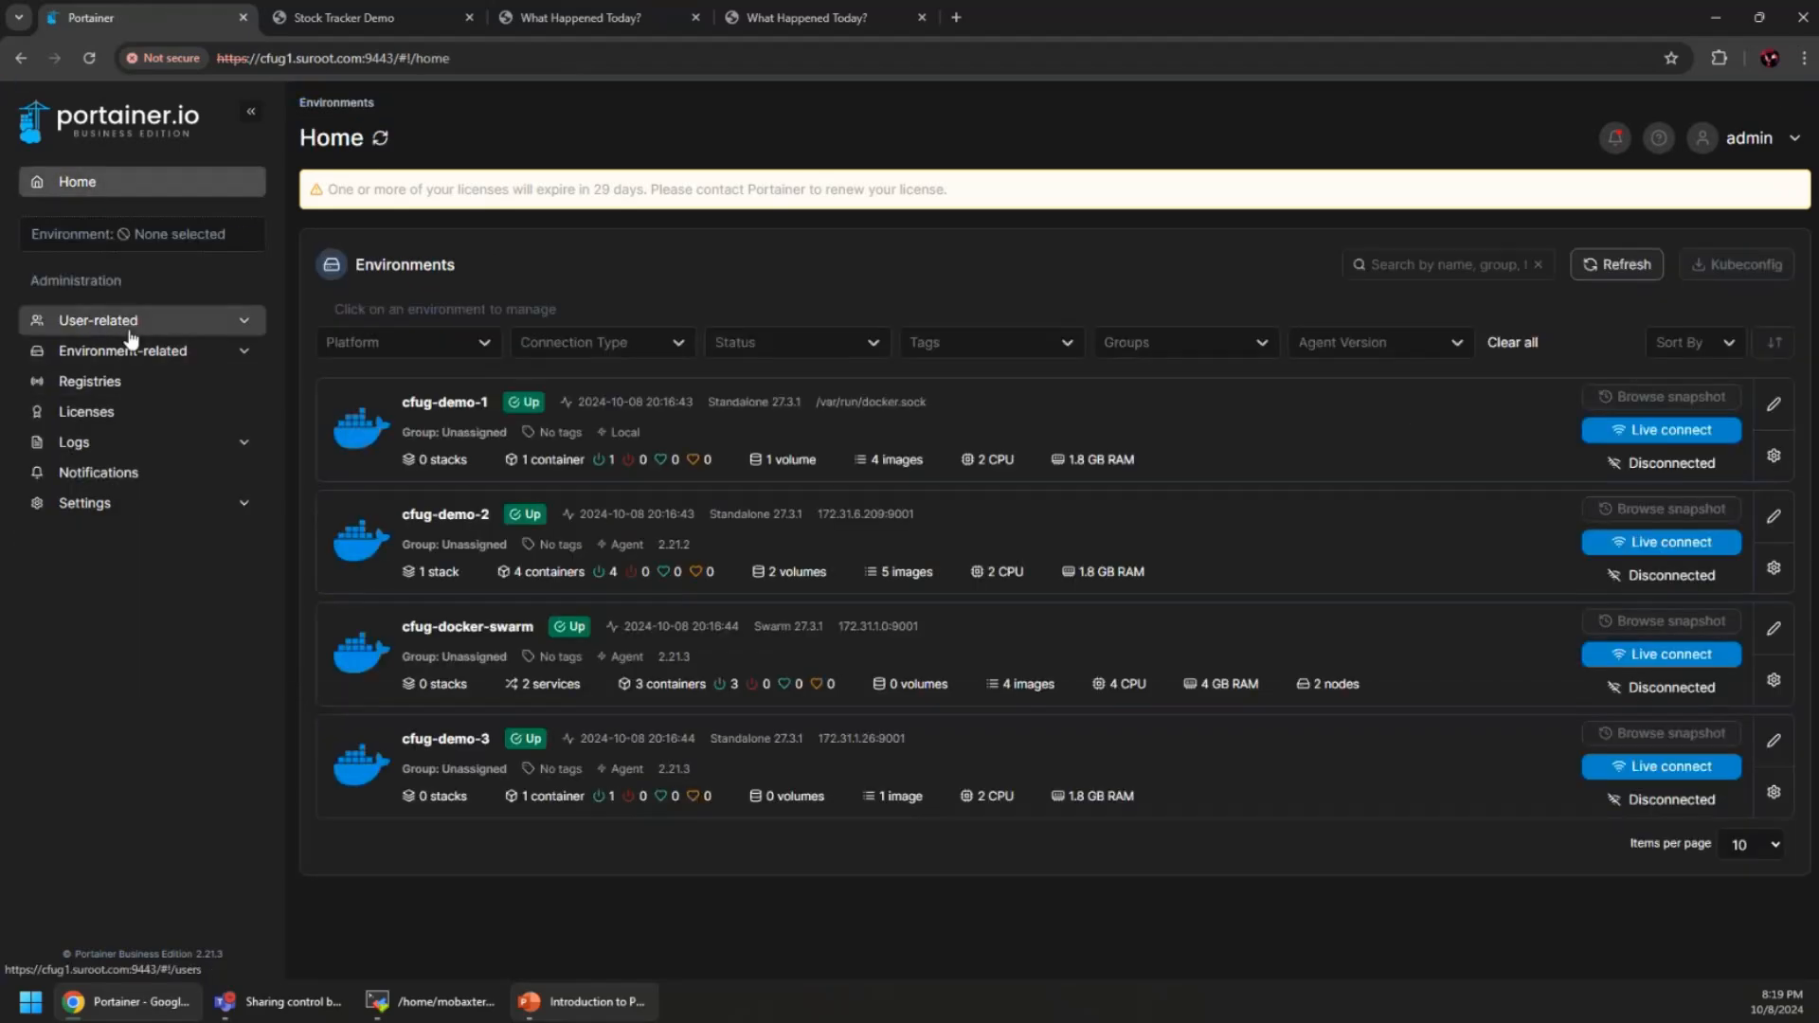
Open the cfug-demo-1 environment and browse the first page of Application templates
{"action": "left_click", "coordinate": [1291, 451]}
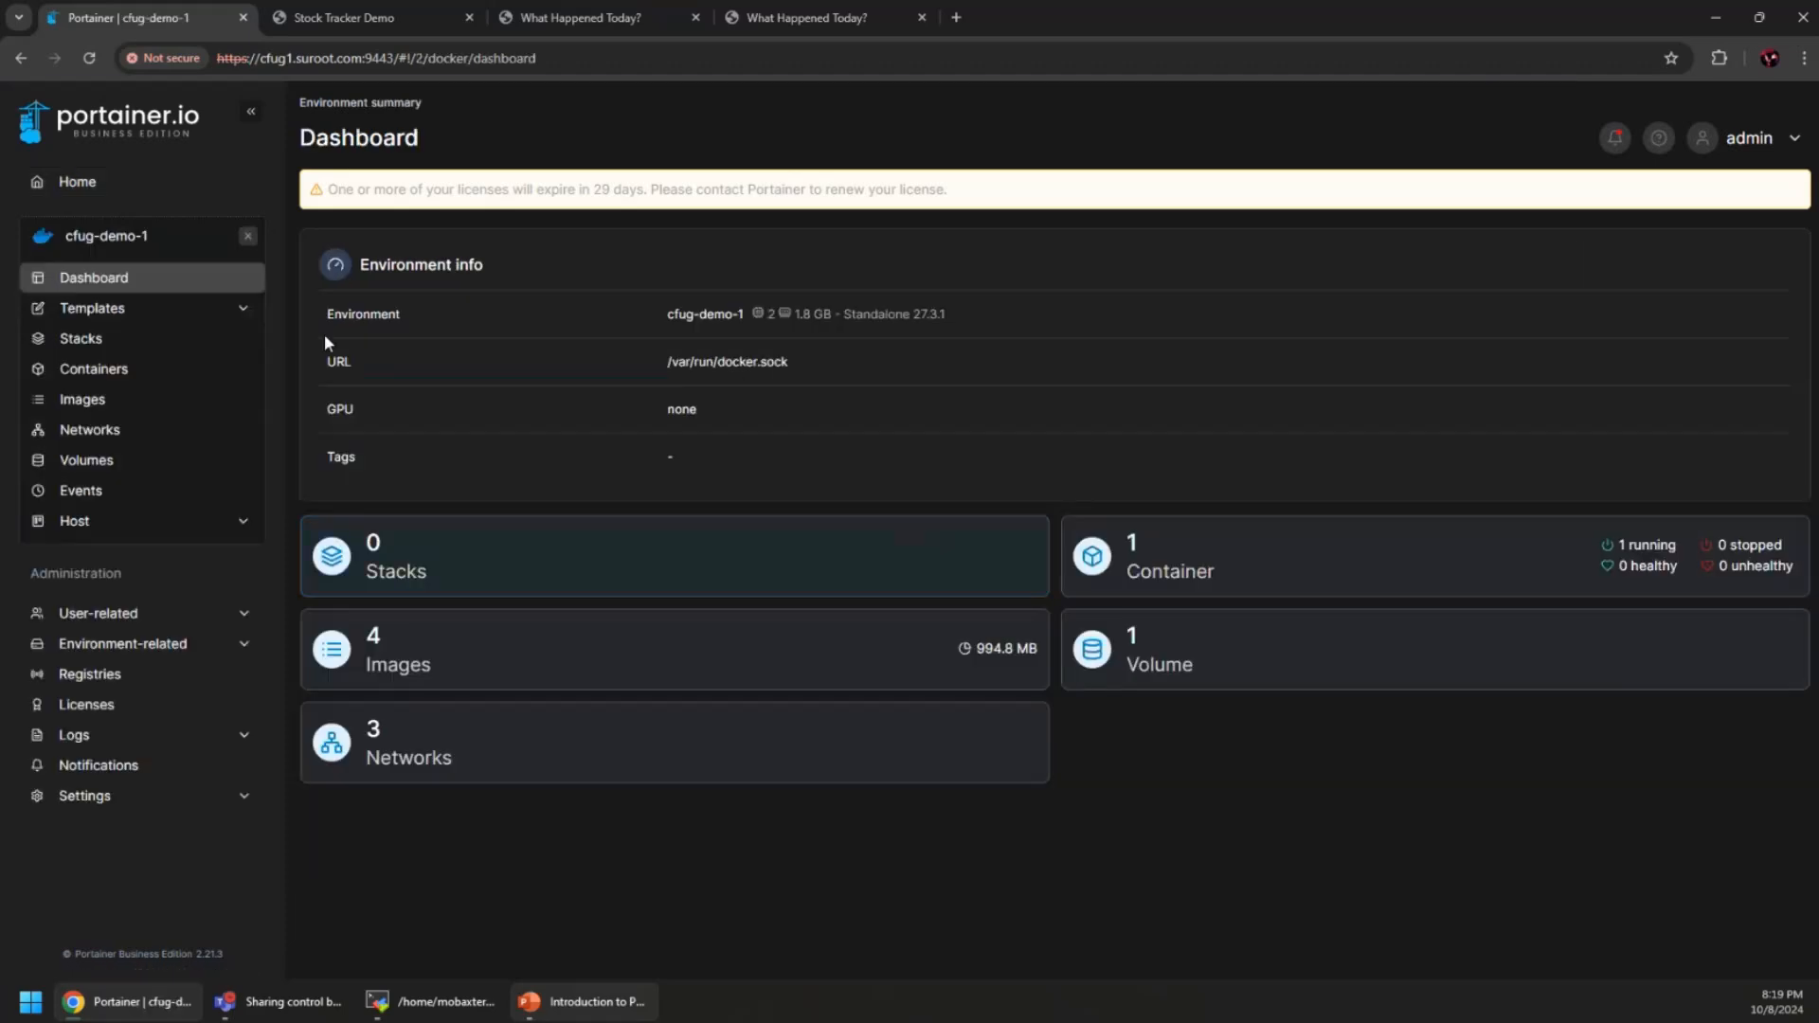
{"action": "left_click", "coordinate": [101, 315]}
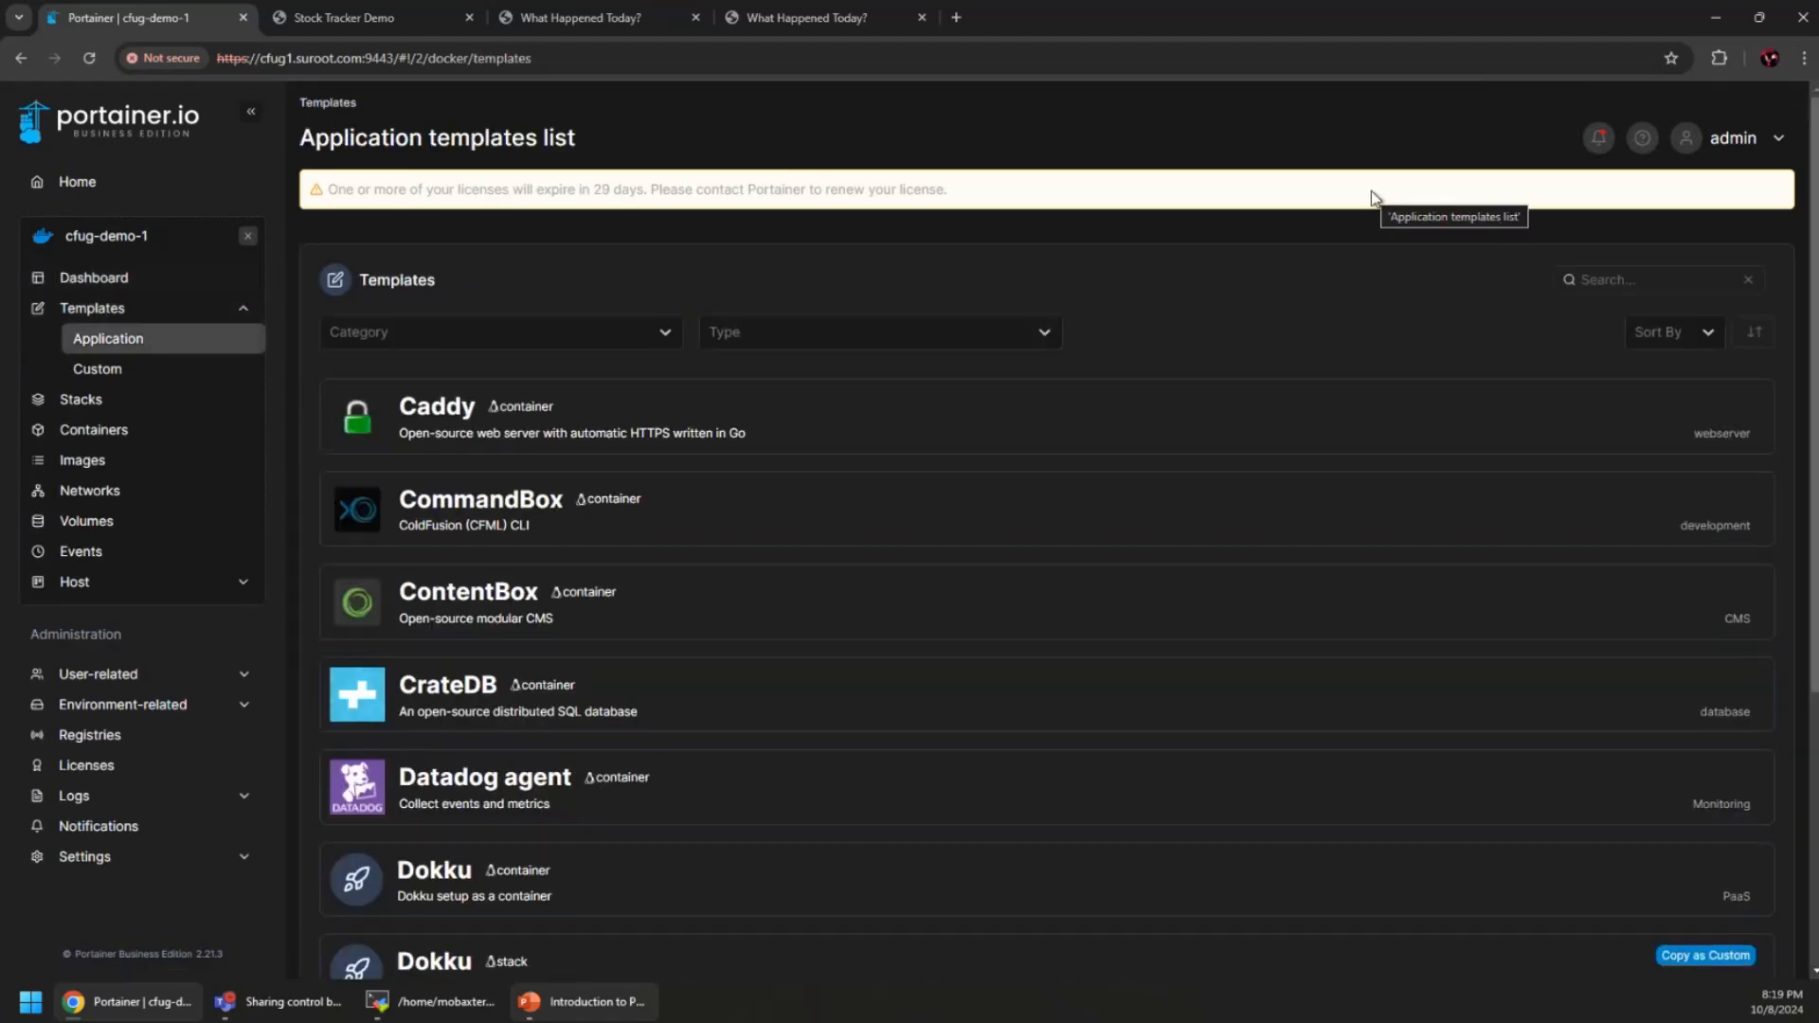
{"action": "scroll", "coordinate": [1048, 463], "scroll_direction": "down", "scroll_amount": 4}
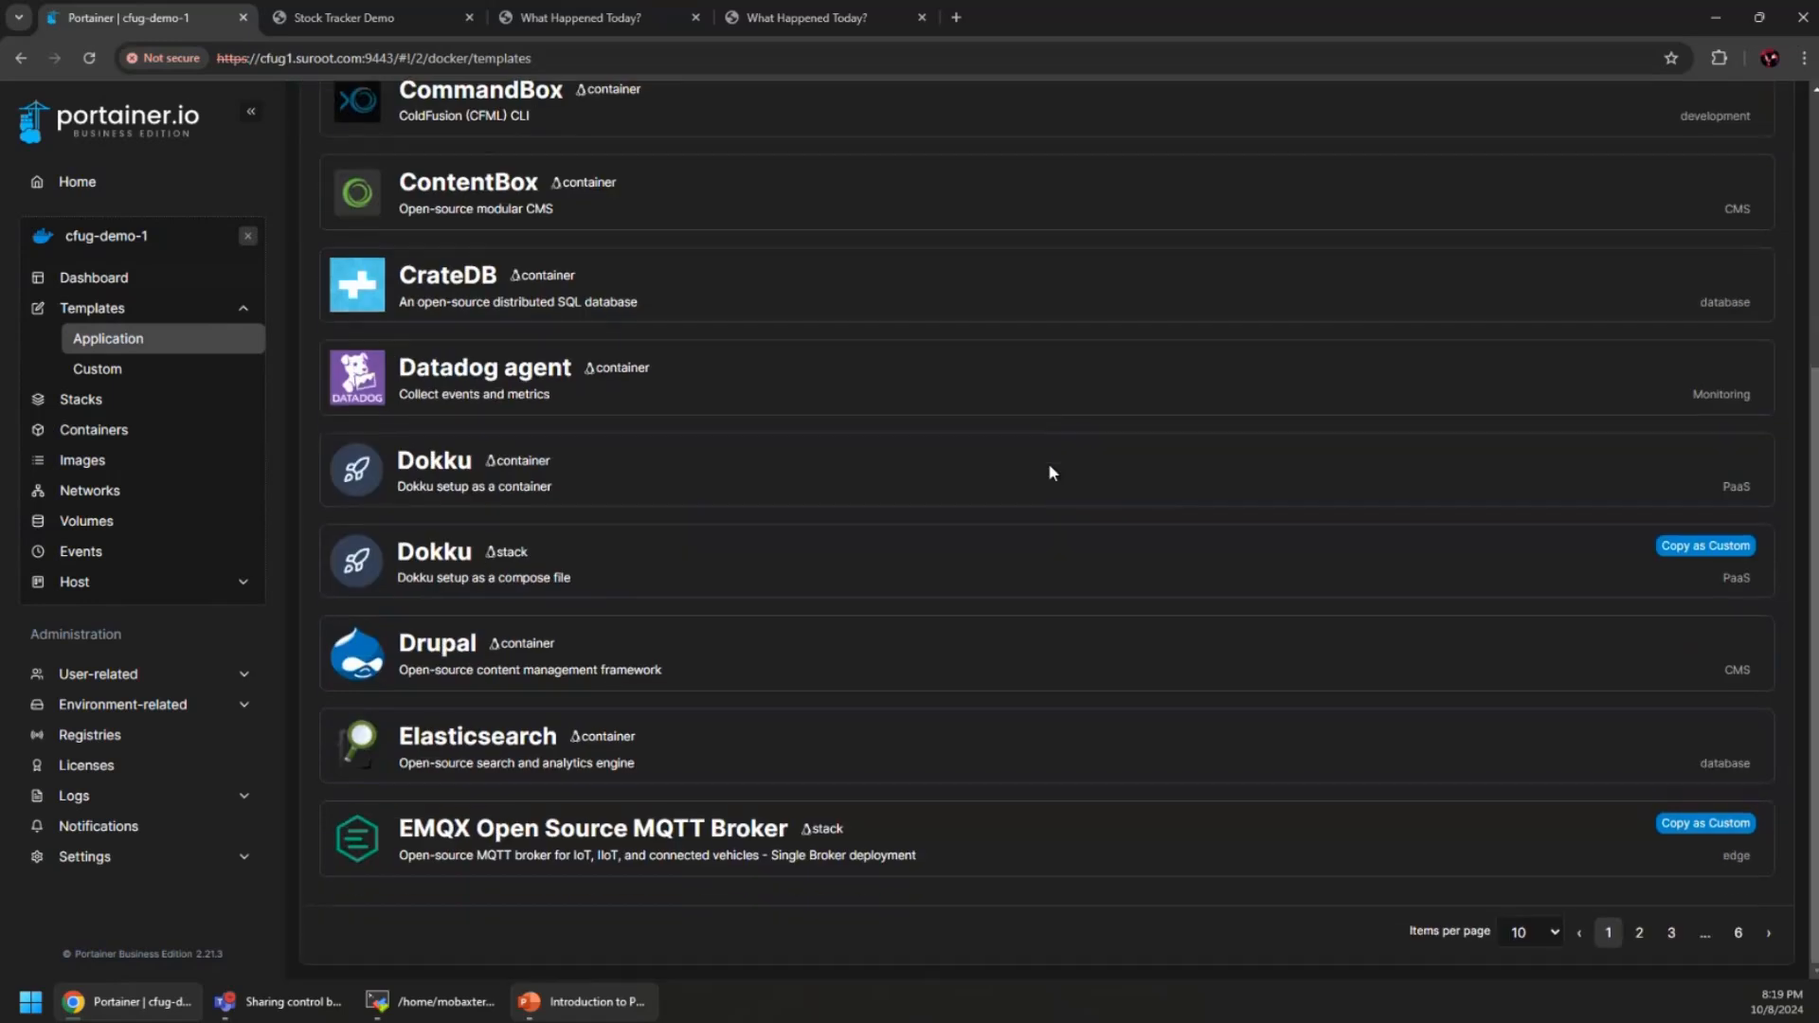
{"action": "scroll", "coordinate": [1048, 462], "scroll_direction": "up", "scroll_amount": 4}
{"action": "scroll", "coordinate": [1002, 580], "scroll_direction": "down", "scroll_amount": 4}
{"action": "scroll", "coordinate": [834, 754], "scroll_direction": "up", "scroll_amount": 3}
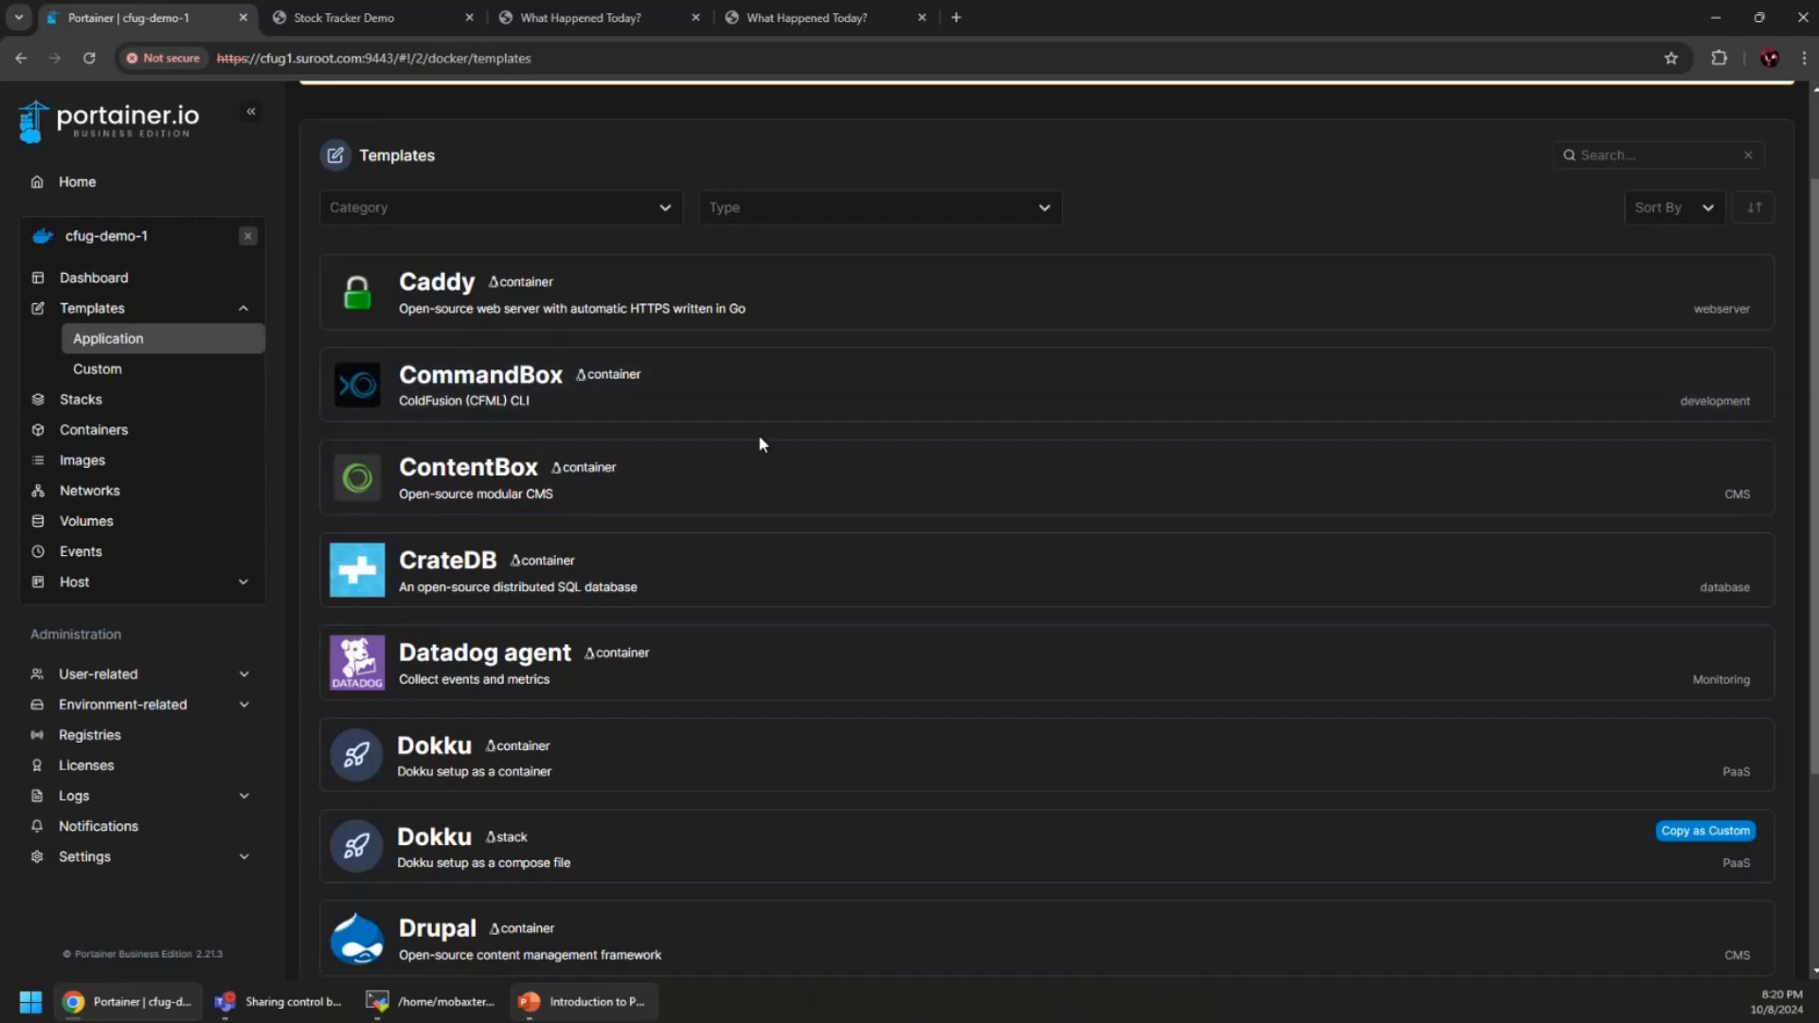
{"action": "scroll", "coordinate": [759, 439], "scroll_direction": "down", "scroll_amount": 3}
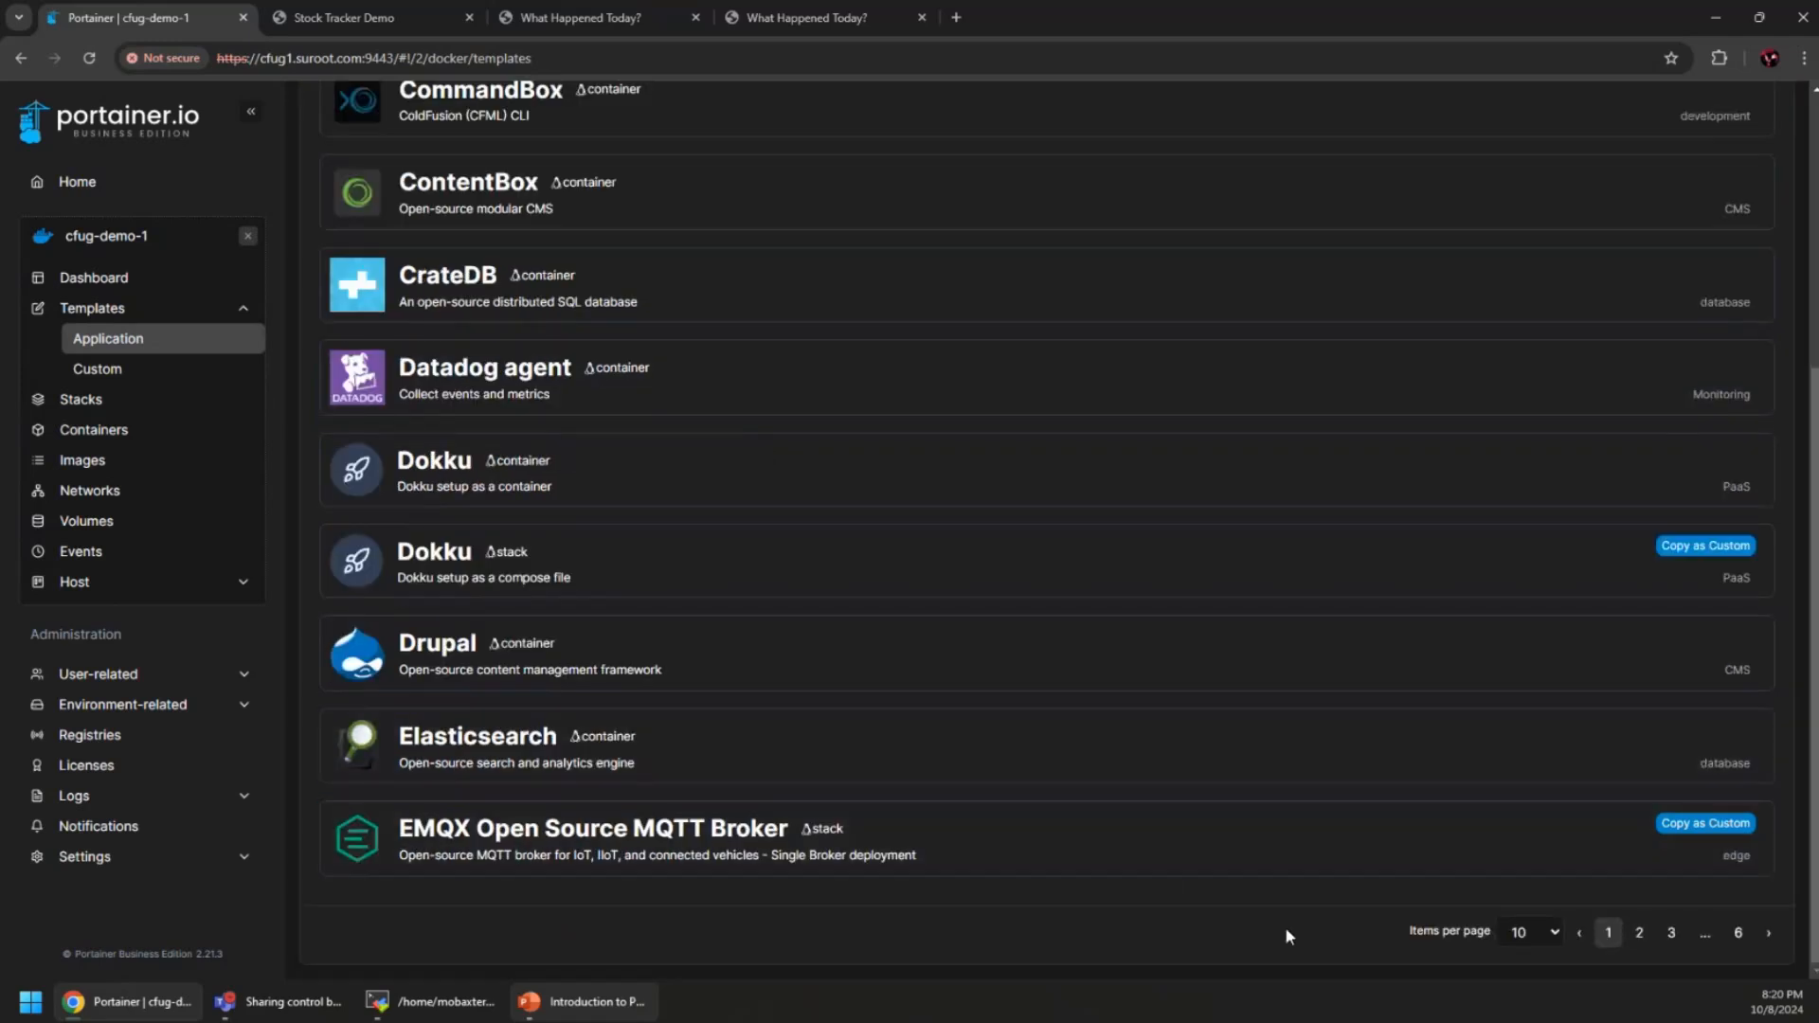
Page through the Application templates to pages 2 and 3
{"action": "left_click", "coordinate": [1639, 932]}
{"action": "scroll", "coordinate": [968, 695], "scroll_direction": "up", "scroll_amount": 1}
{"action": "scroll", "coordinate": [968, 694], "scroll_direction": "up", "scroll_amount": 2}
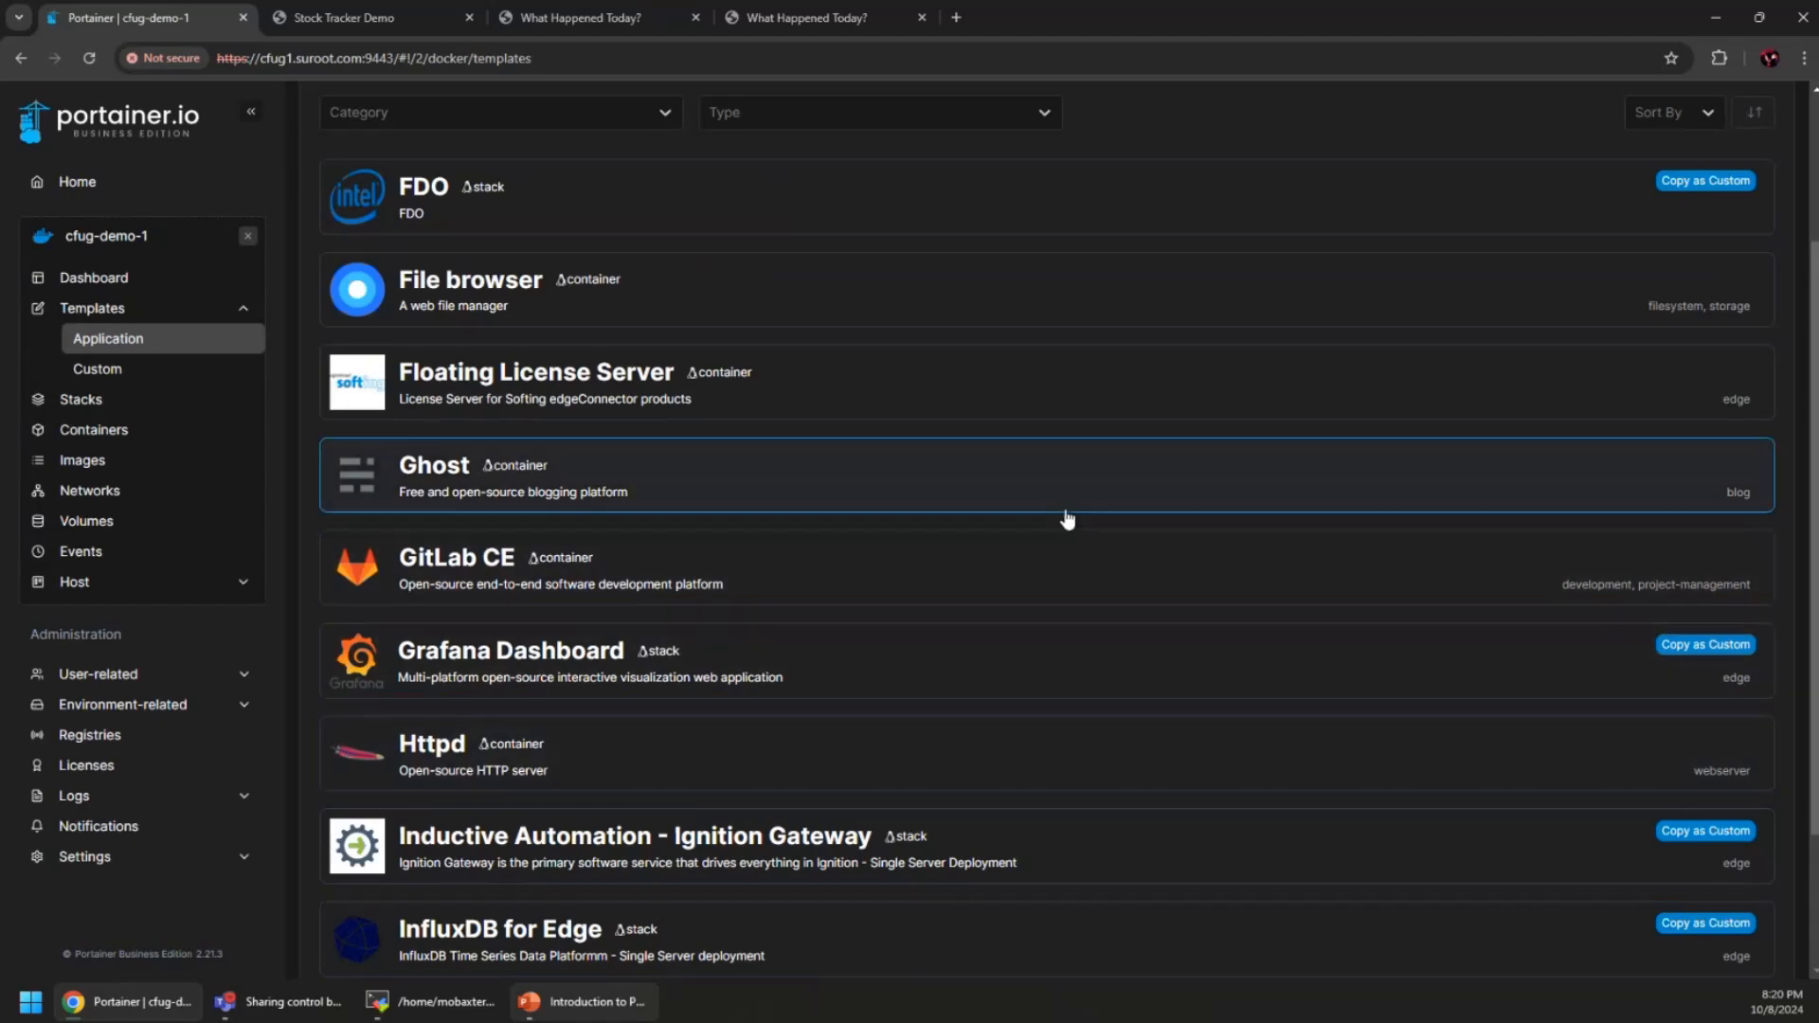
{"action": "scroll", "coordinate": [1010, 669], "scroll_direction": "up", "scroll_amount": 2}
{"action": "scroll", "coordinate": [1010, 670], "scroll_direction": "down", "scroll_amount": 4}
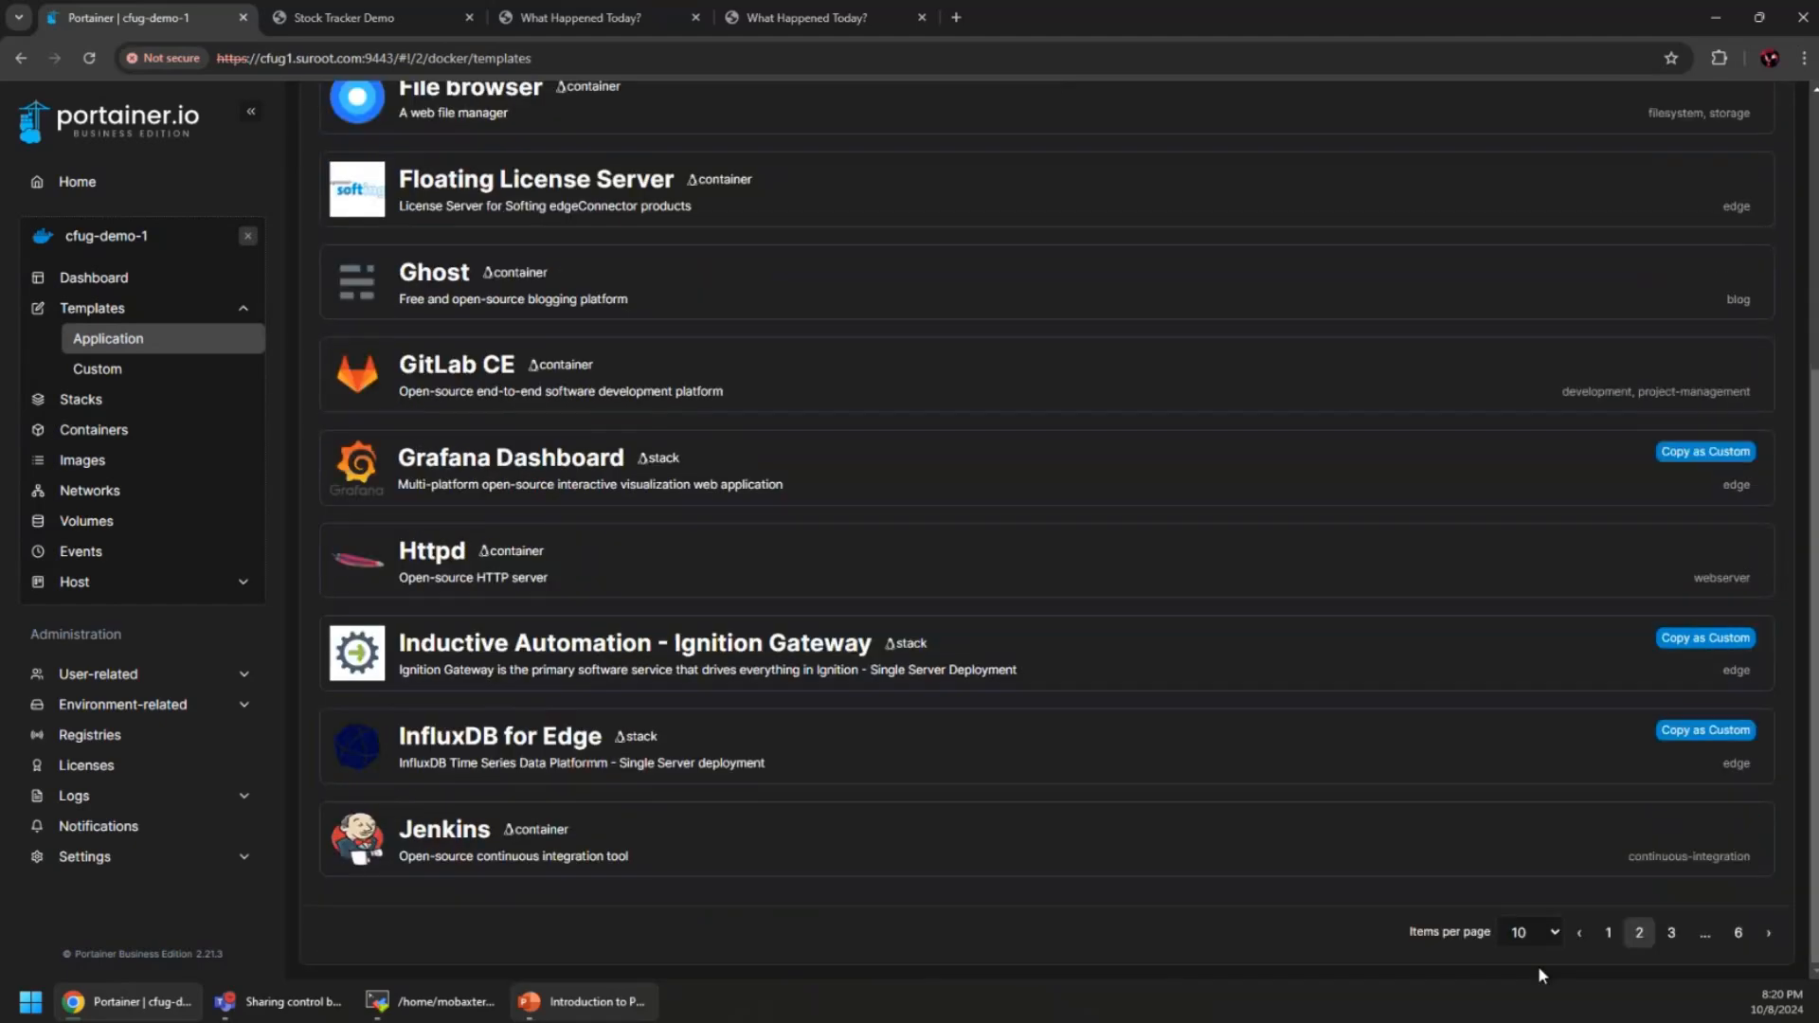
{"action": "left_click", "coordinate": [1671, 933]}
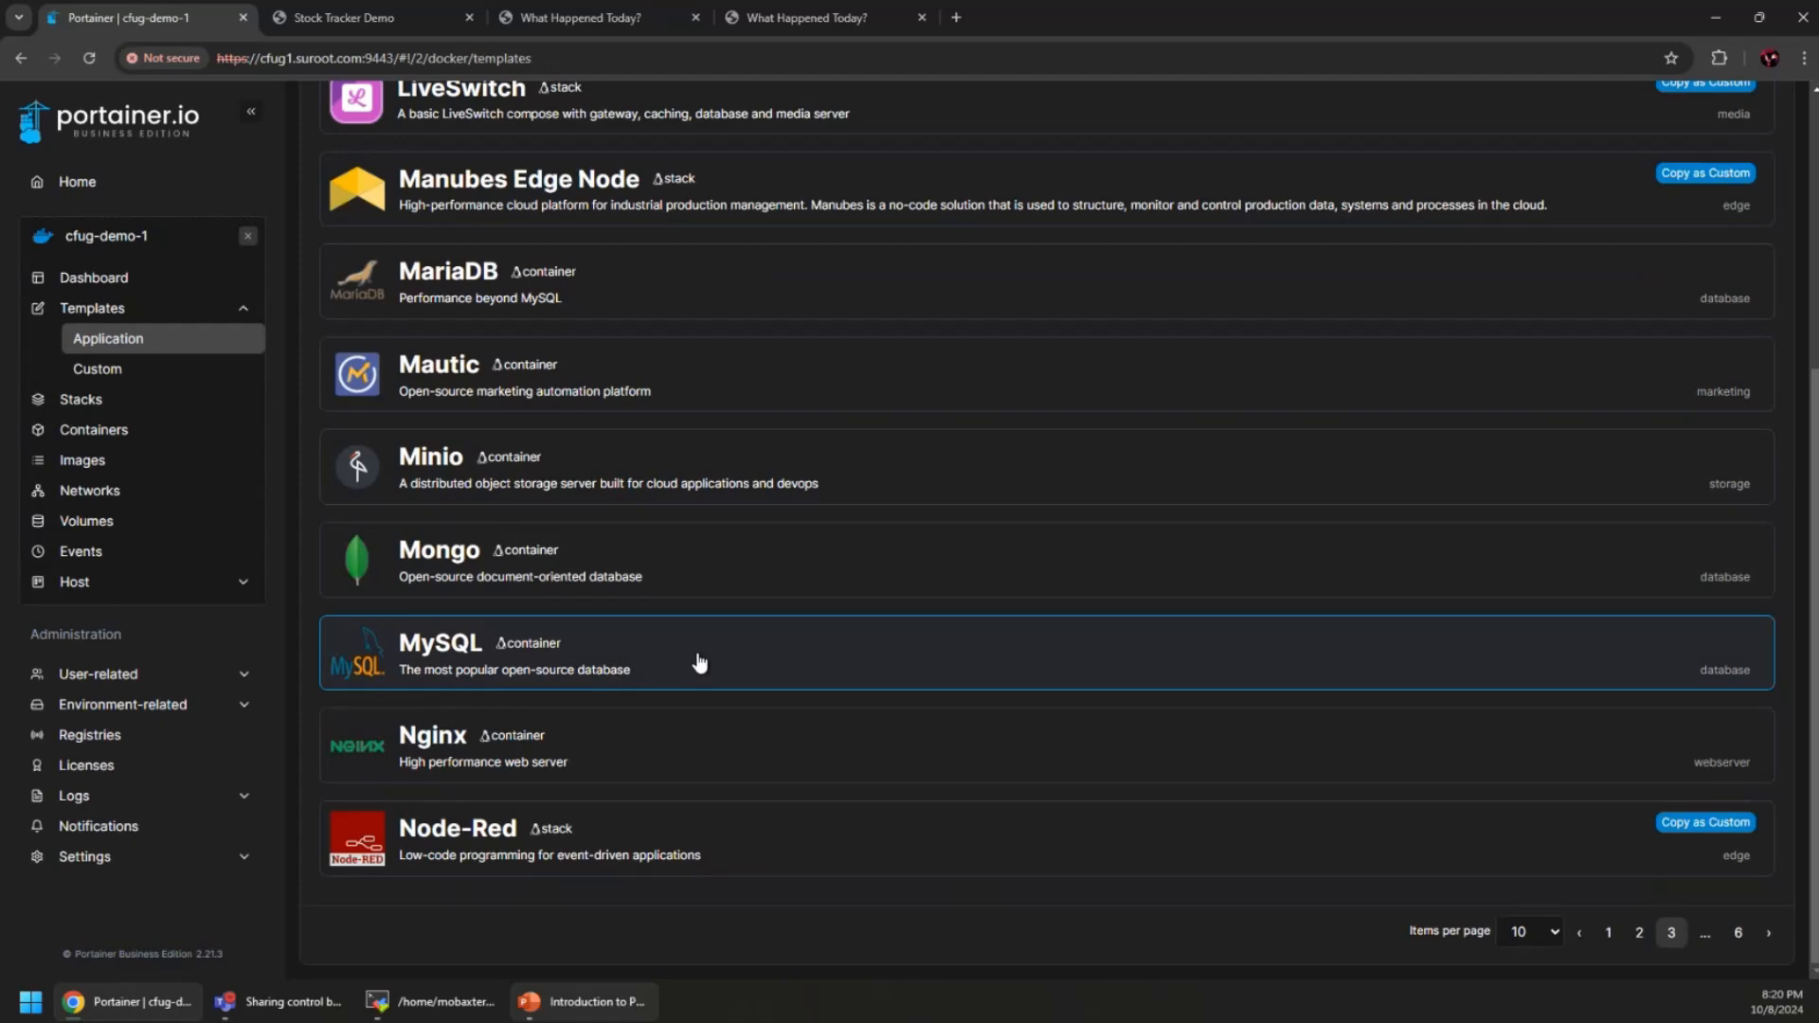
{"action": "scroll", "coordinate": [699, 661], "scroll_direction": "up", "scroll_amount": 3}
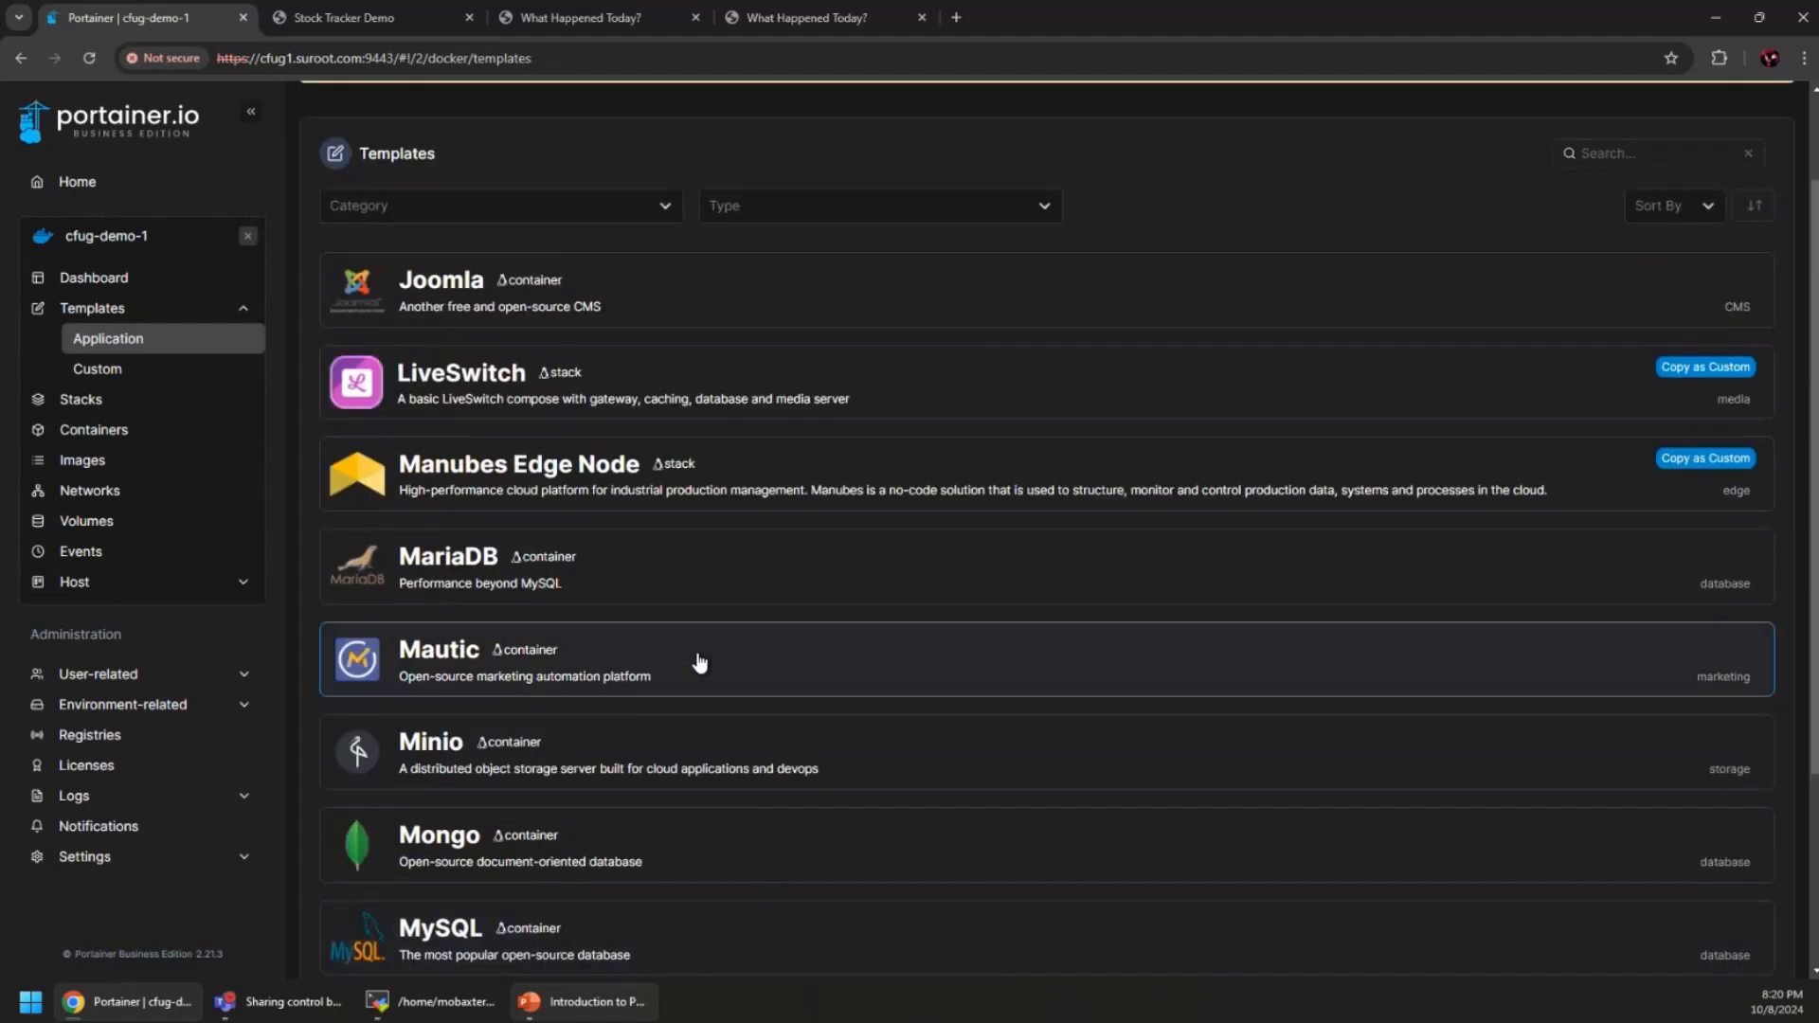
Deploy a container named mysql-server from the MySQL template with a root password set
{"action": "scroll", "coordinate": [699, 661], "scroll_direction": "down", "scroll_amount": 3}
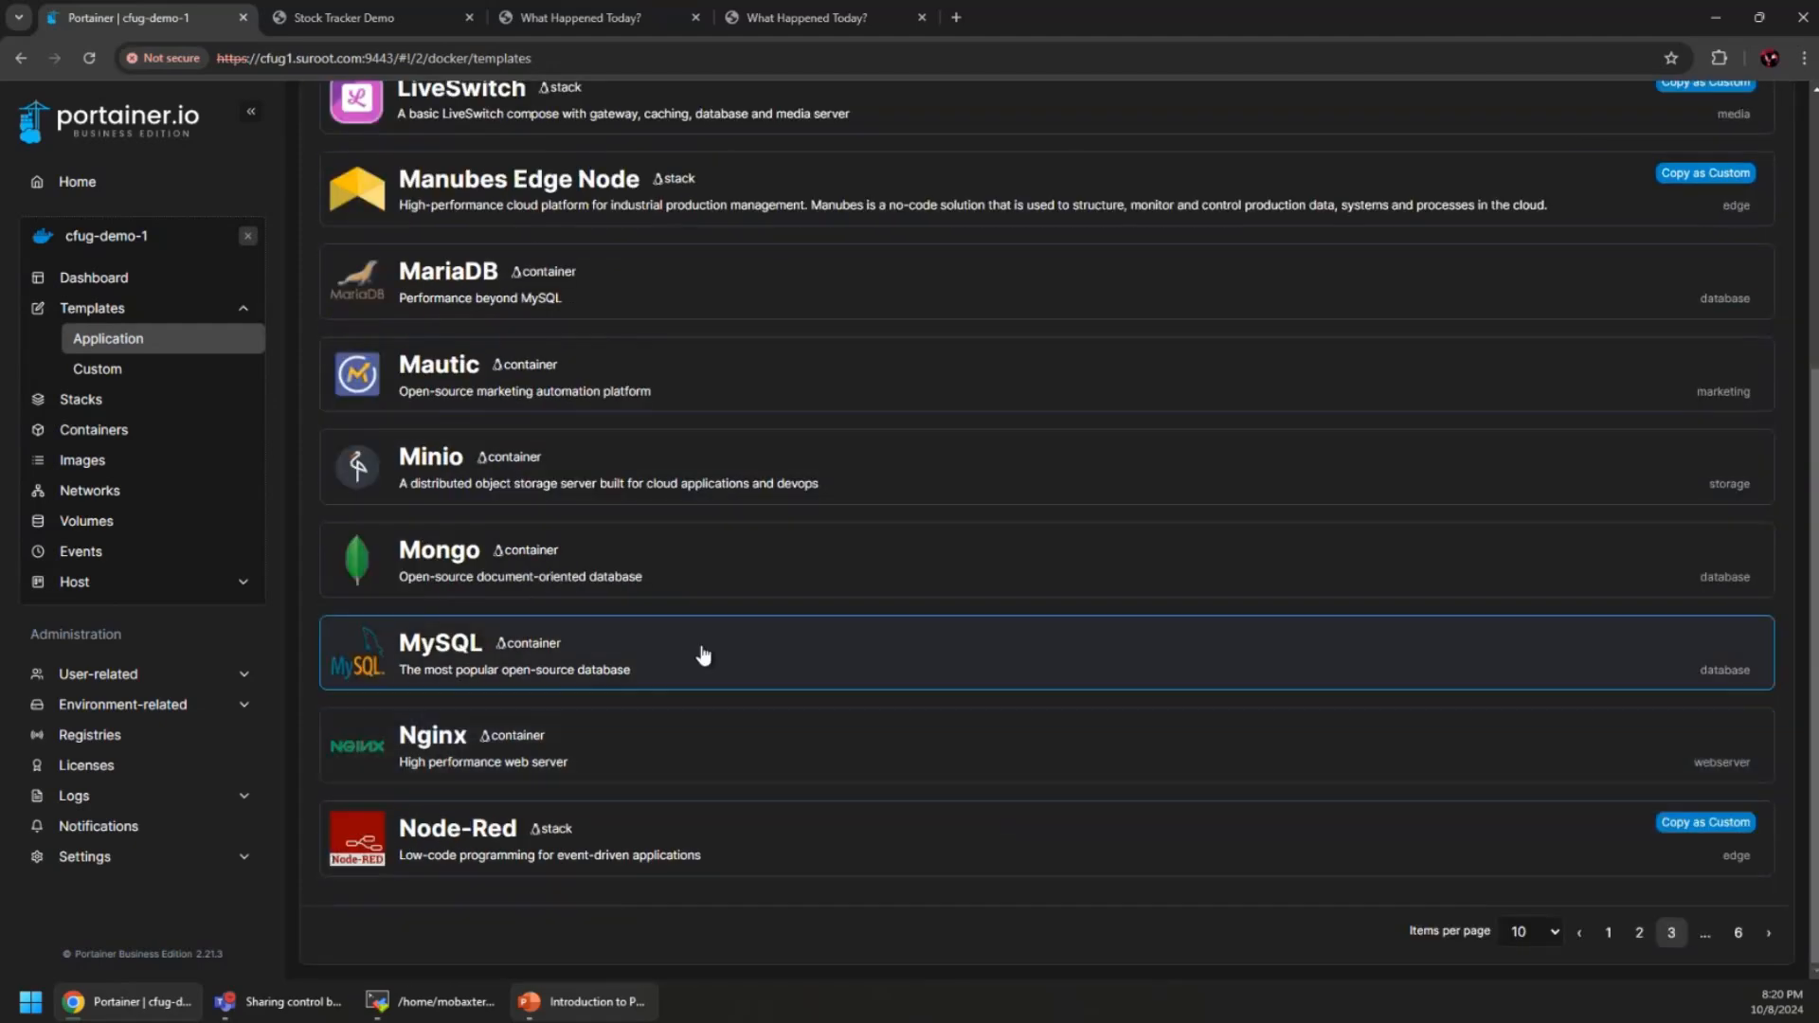
{"action": "left_click", "coordinate": [702, 654]}
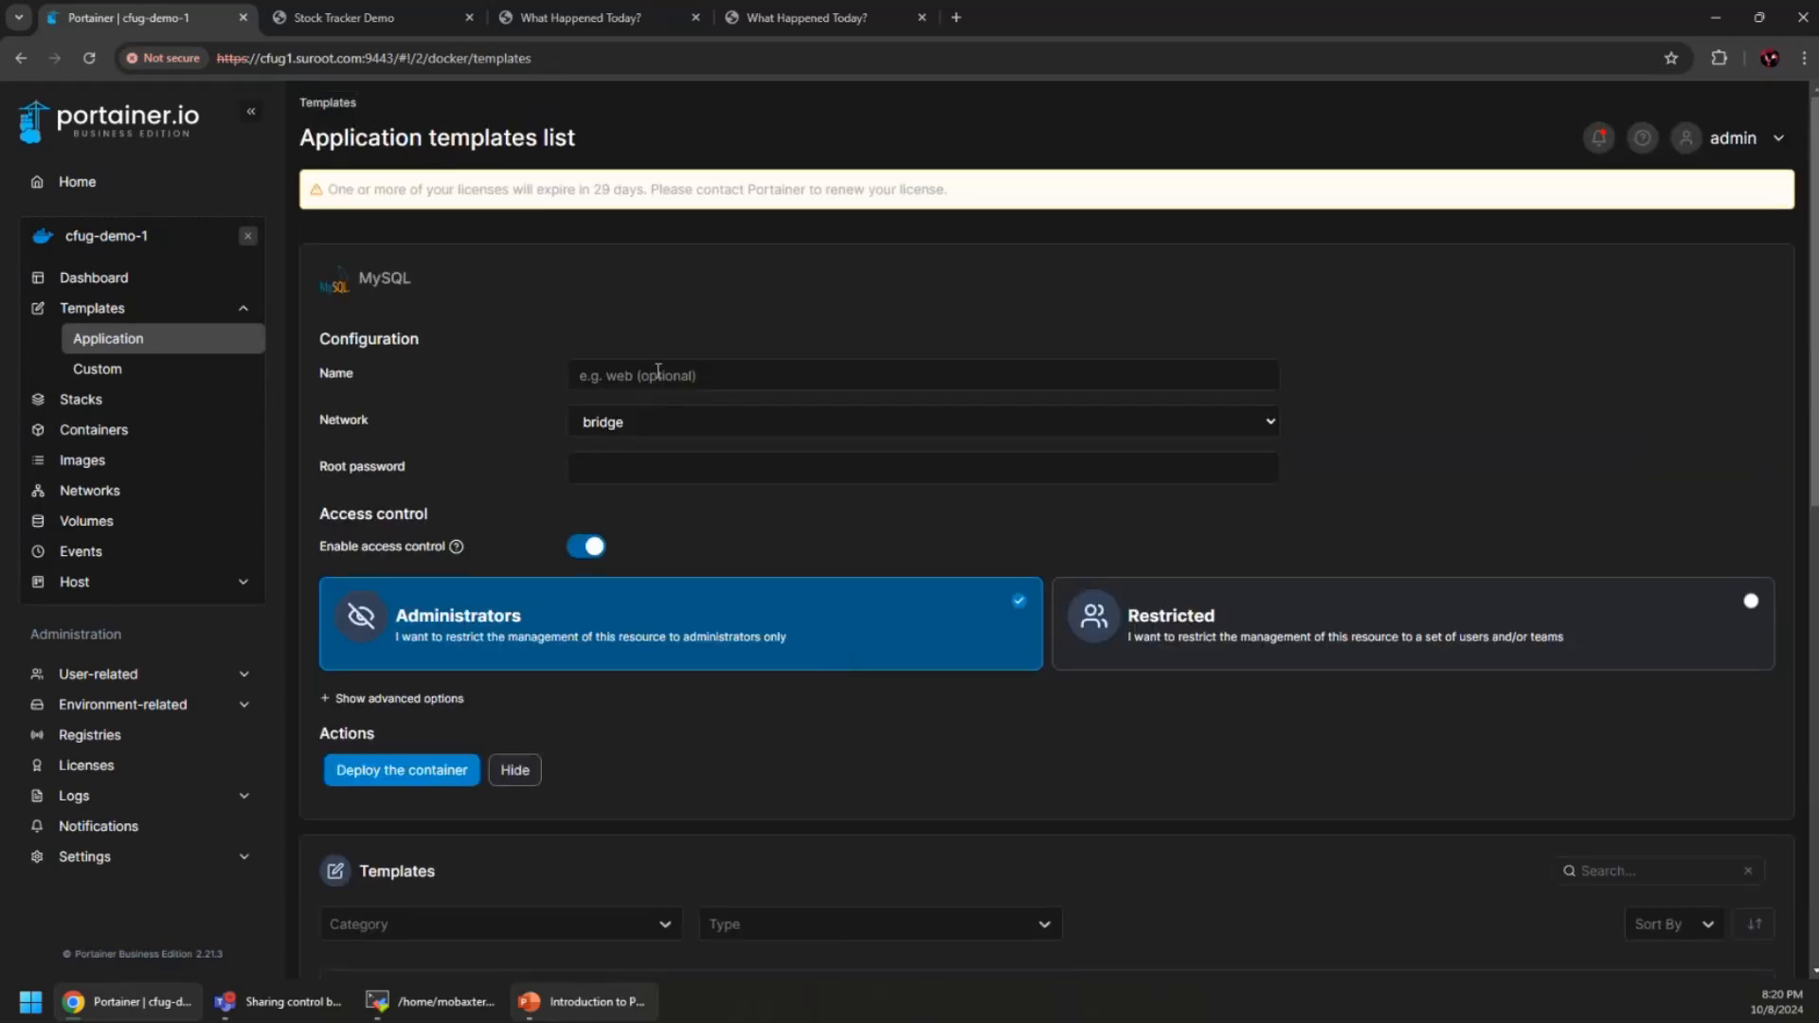
{"action": "left_click", "coordinate": [658, 373]}
{"action": "type", "text": "mysql-server"}
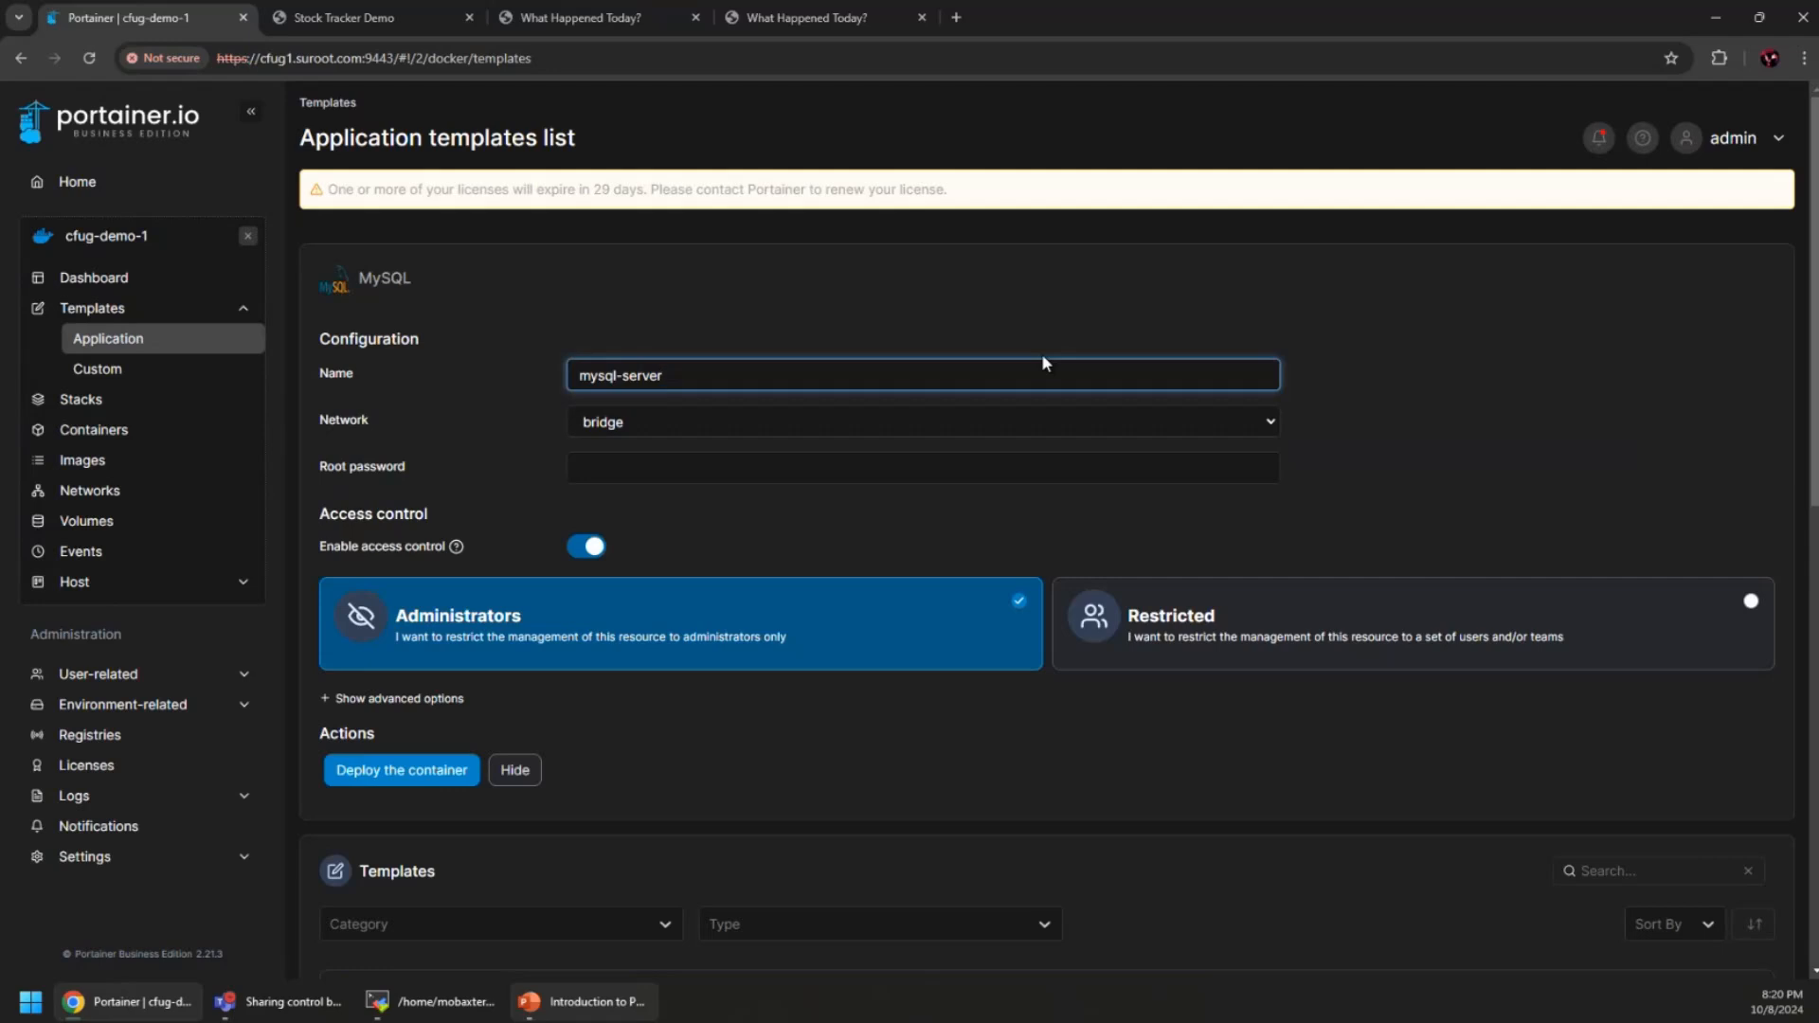
{"action": "left_click", "coordinate": [882, 469]}
{"action": "type", "text": "abc2"}
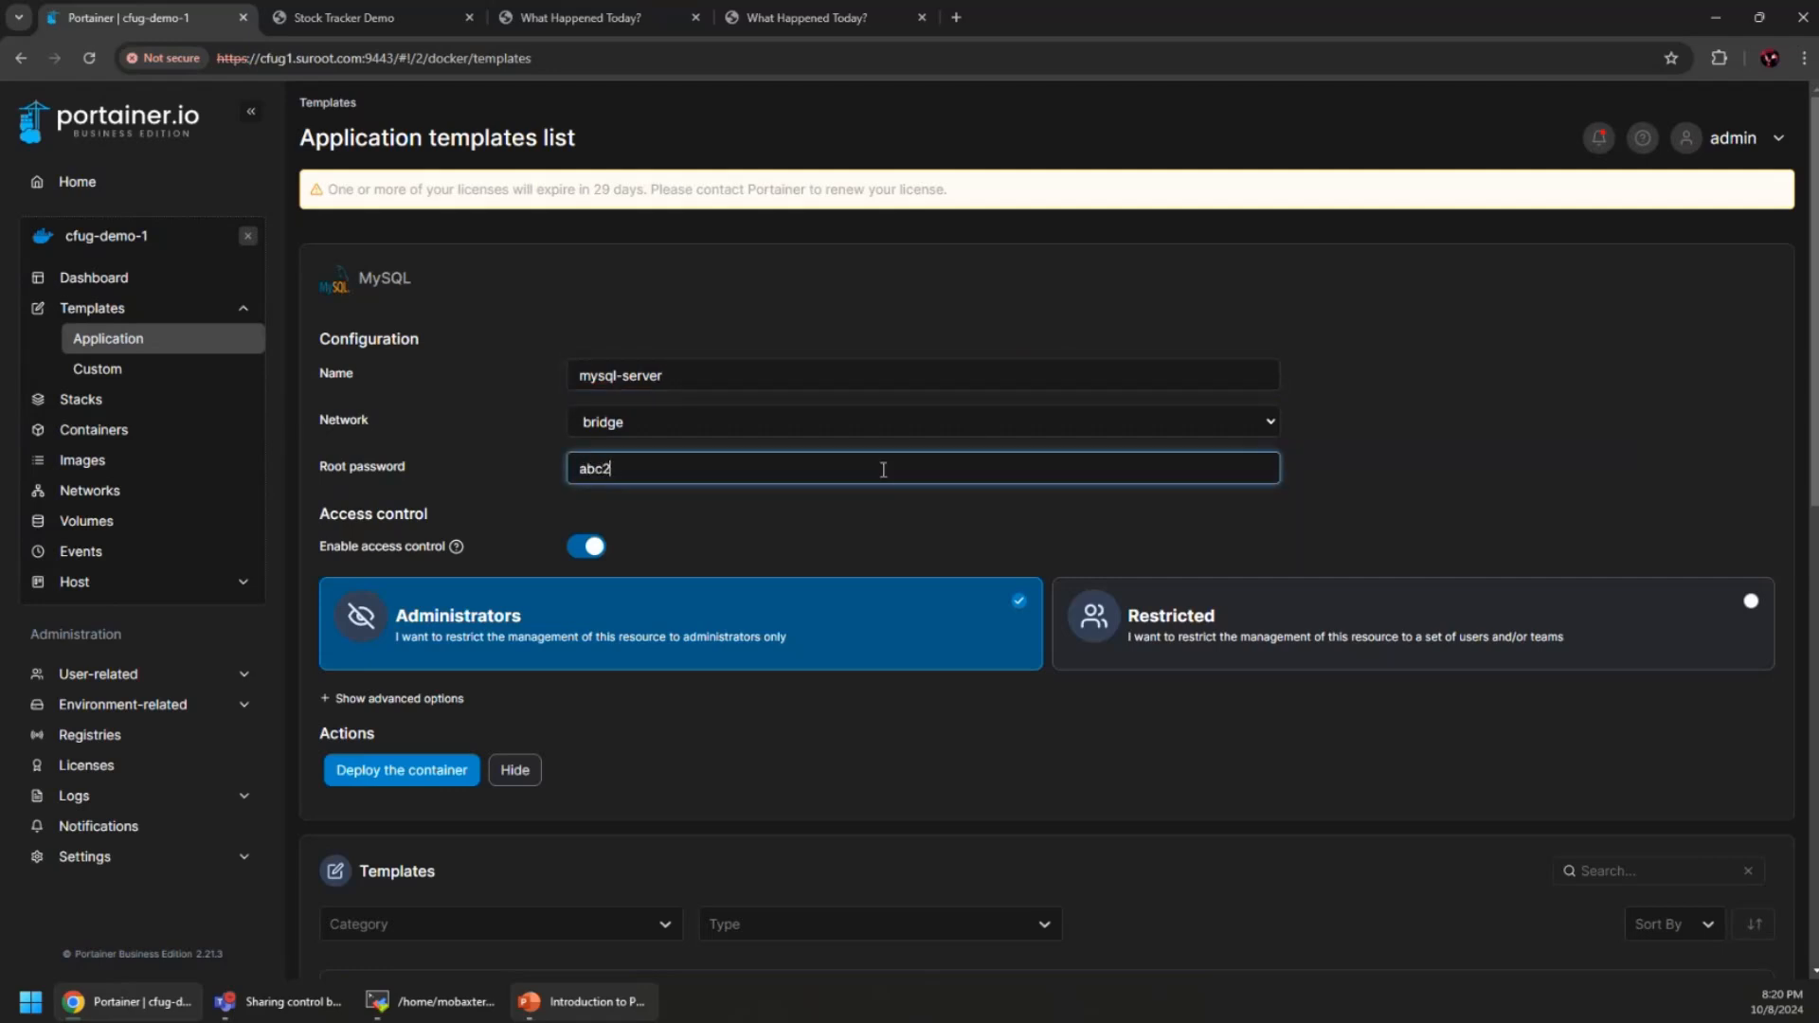
{"action": "key", "text": "BackSpace"}
{"action": "type", "text": "123"}
{"action": "left_click", "coordinate": [398, 777]}
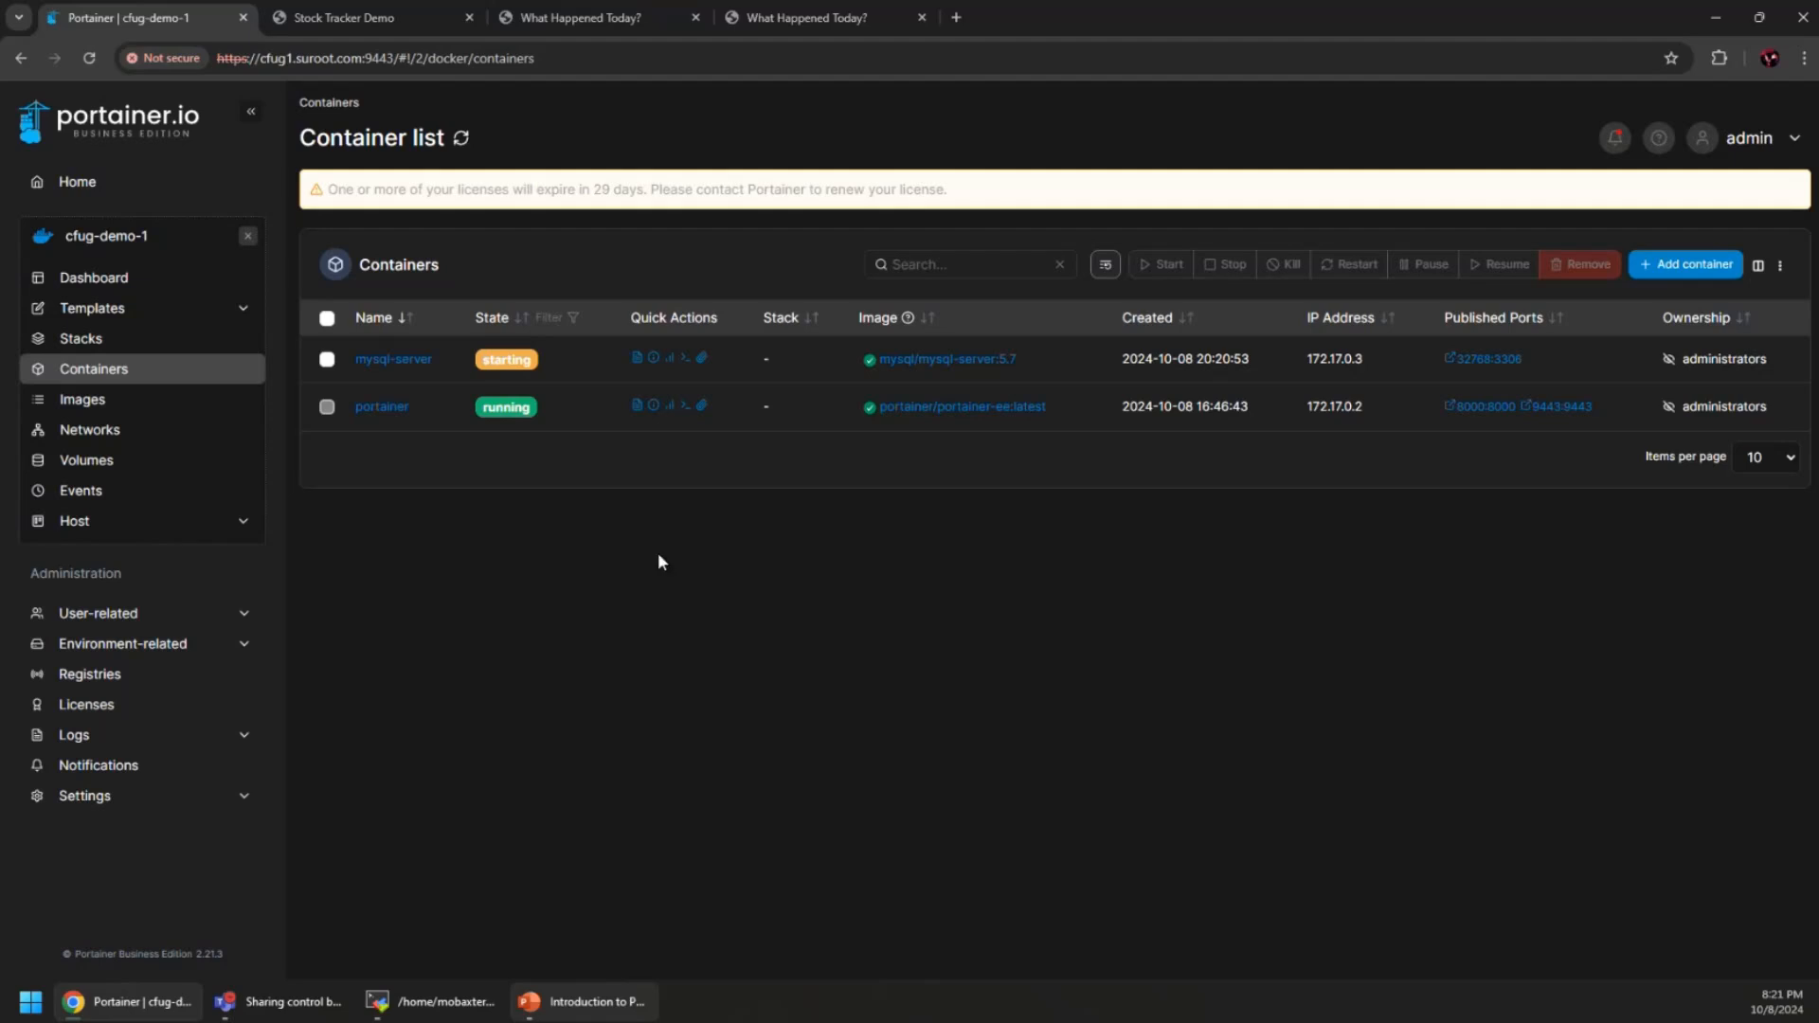
{"action": "left_click", "coordinate": [1780, 267]}
{"action": "left_click", "coordinate": [1780, 266]}
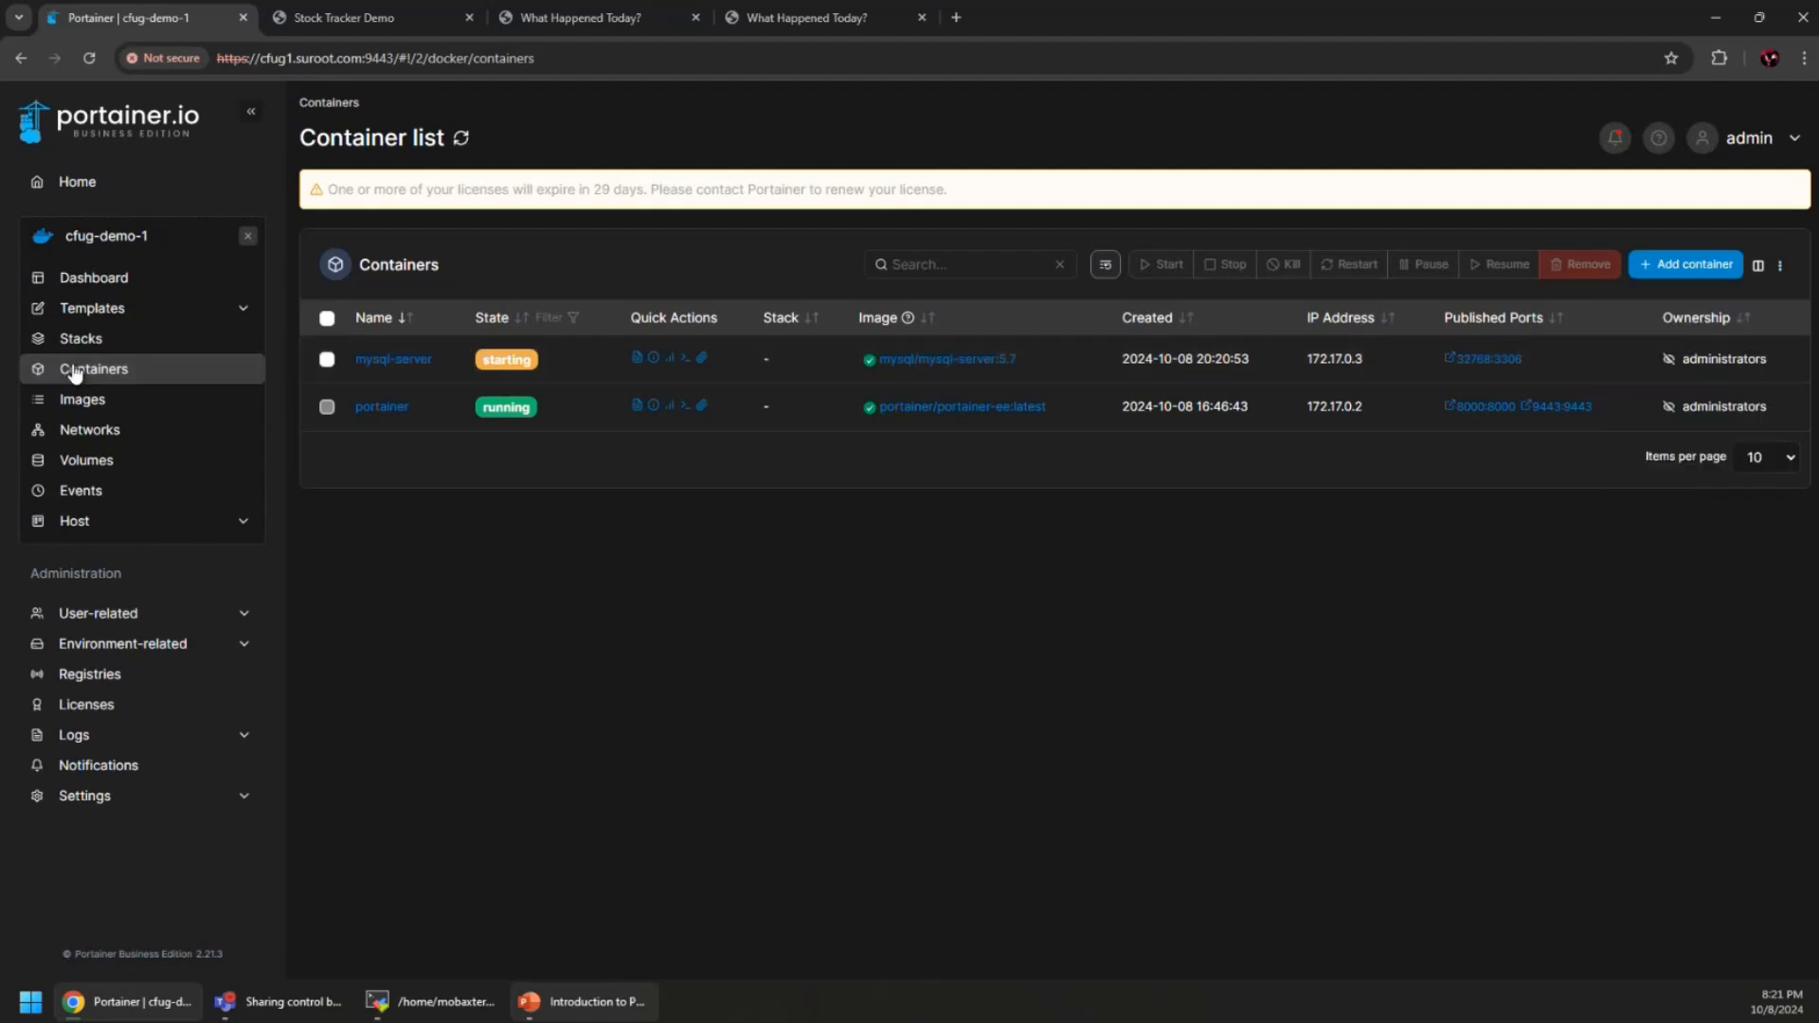
{"action": "left_click", "coordinate": [414, 360]}
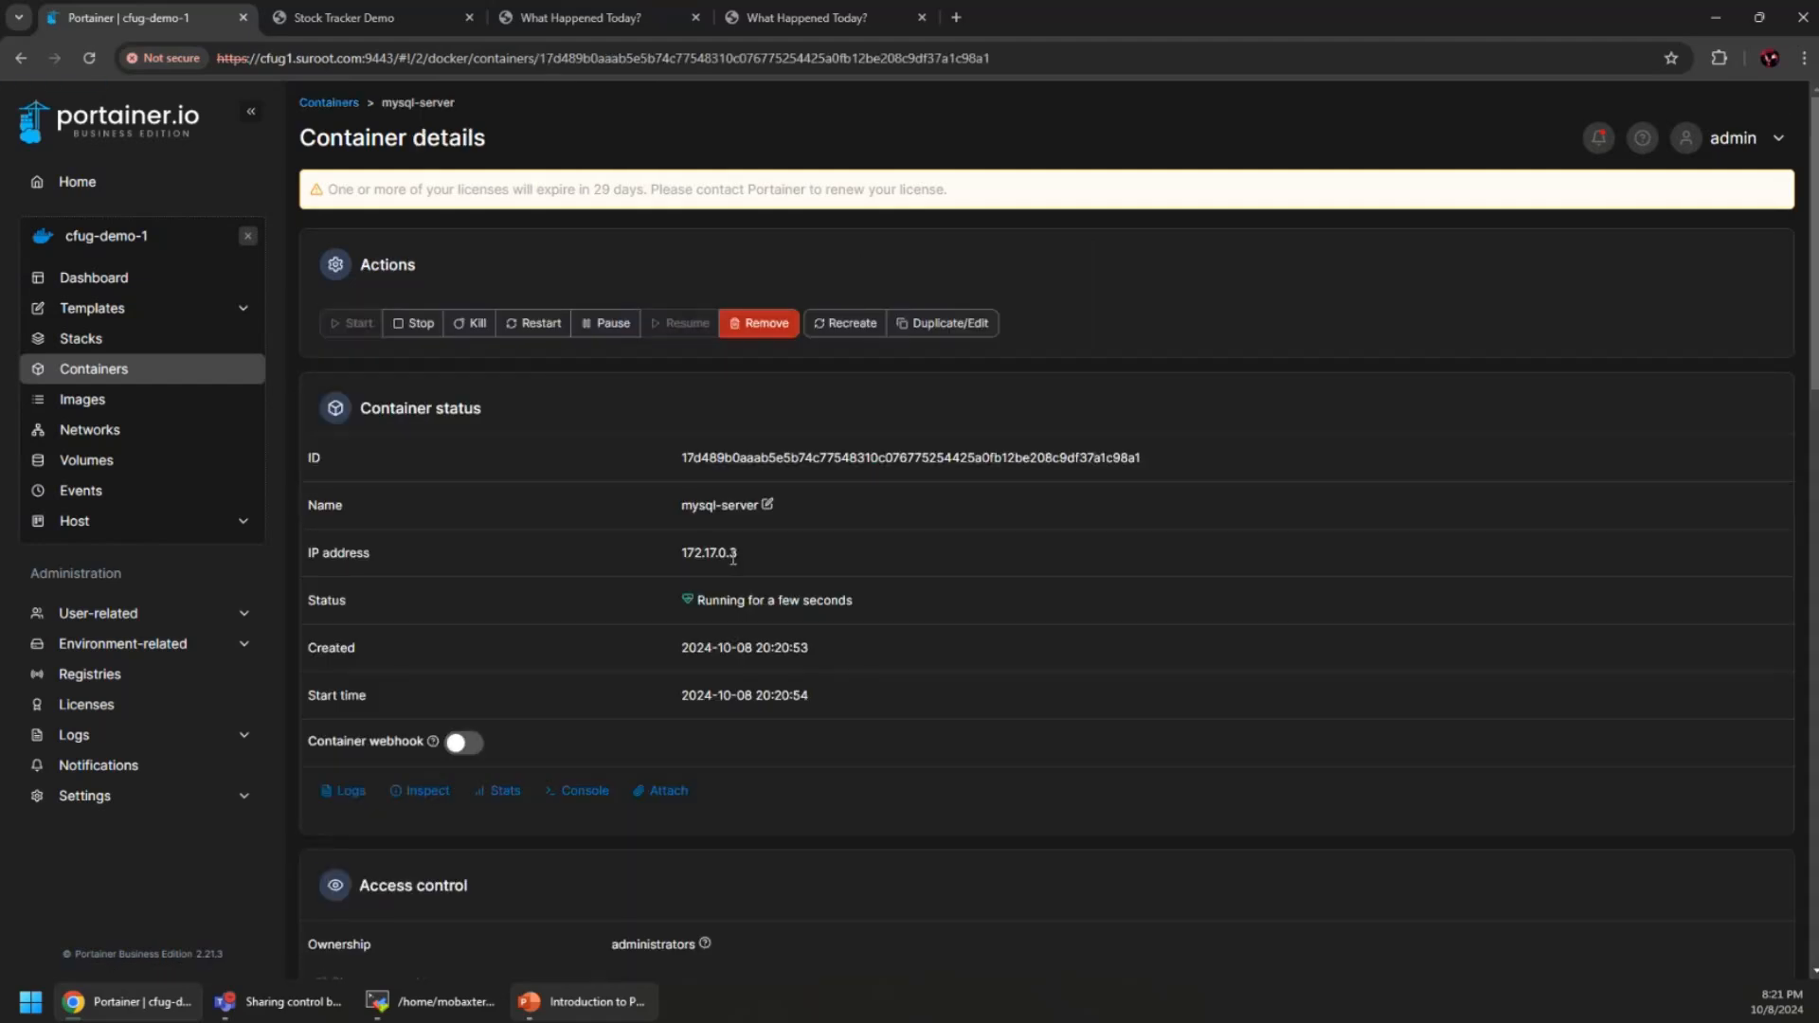
{"action": "scroll", "coordinate": [670, 568], "scroll_direction": "down", "scroll_amount": 3}
{"action": "left_click", "coordinate": [344, 603]}
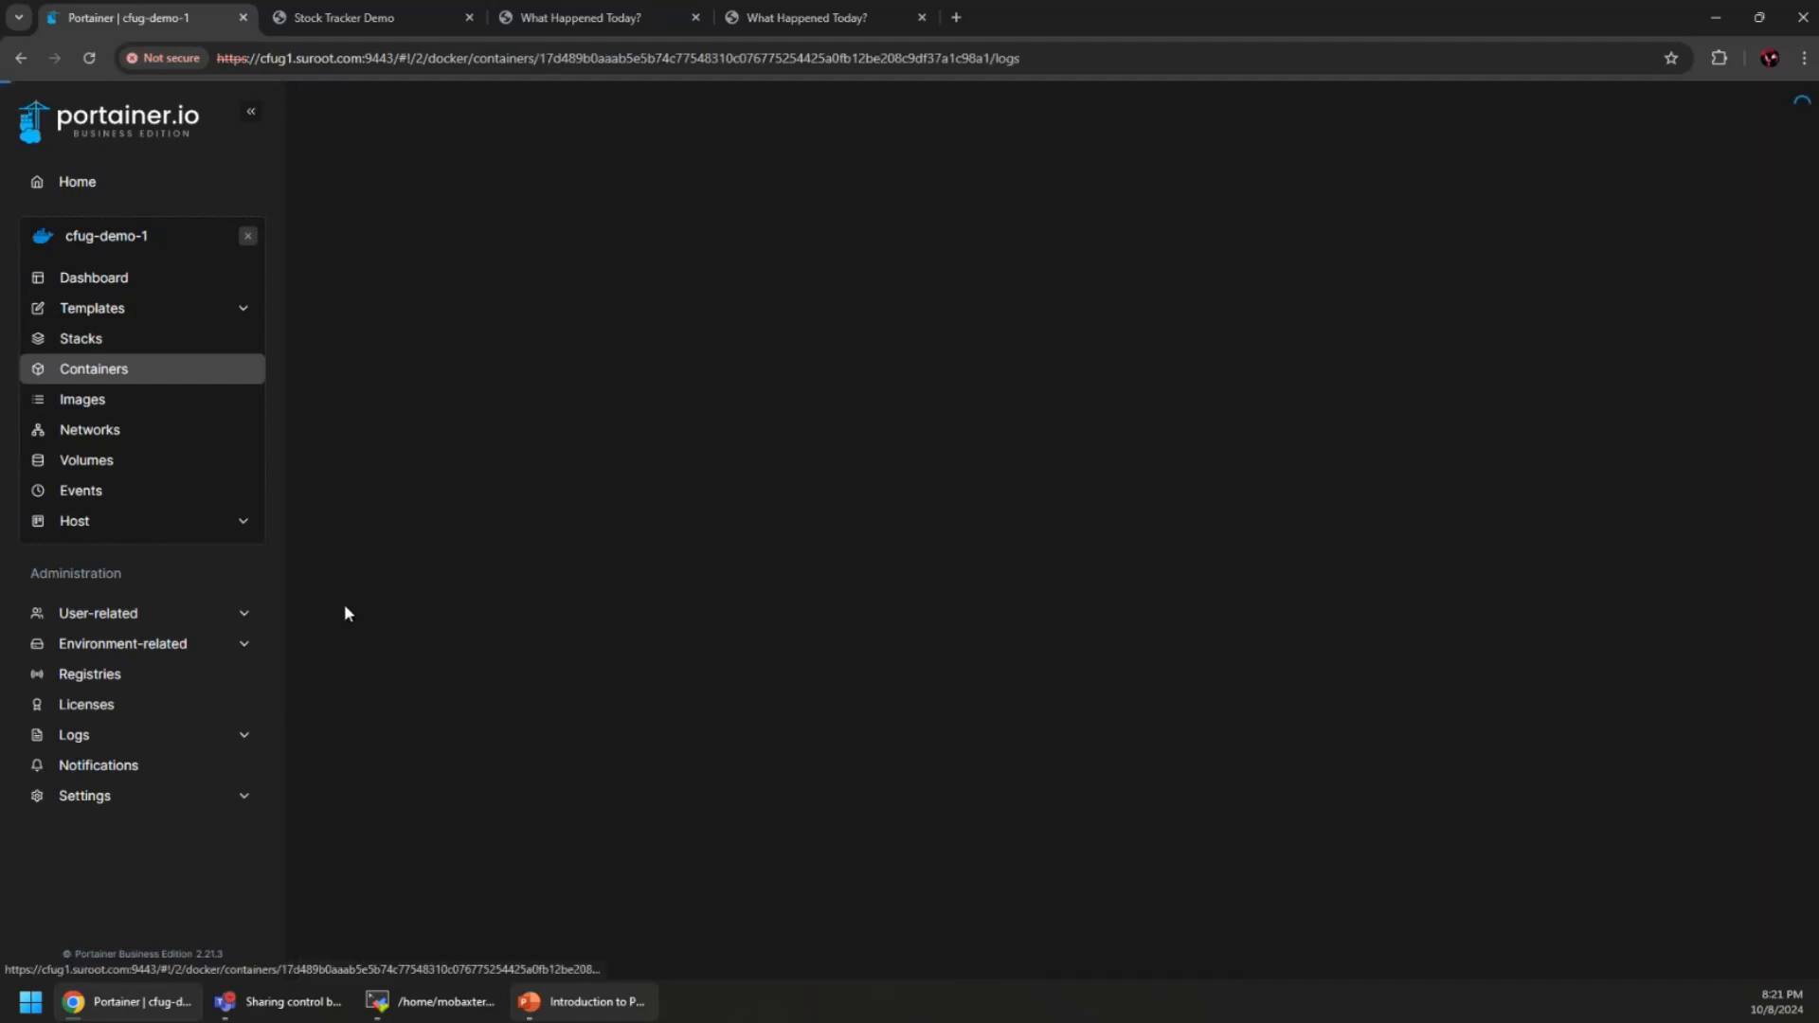
{"action": "scroll", "coordinate": [1231, 599], "scroll_direction": "down", "scroll_amount": 3}
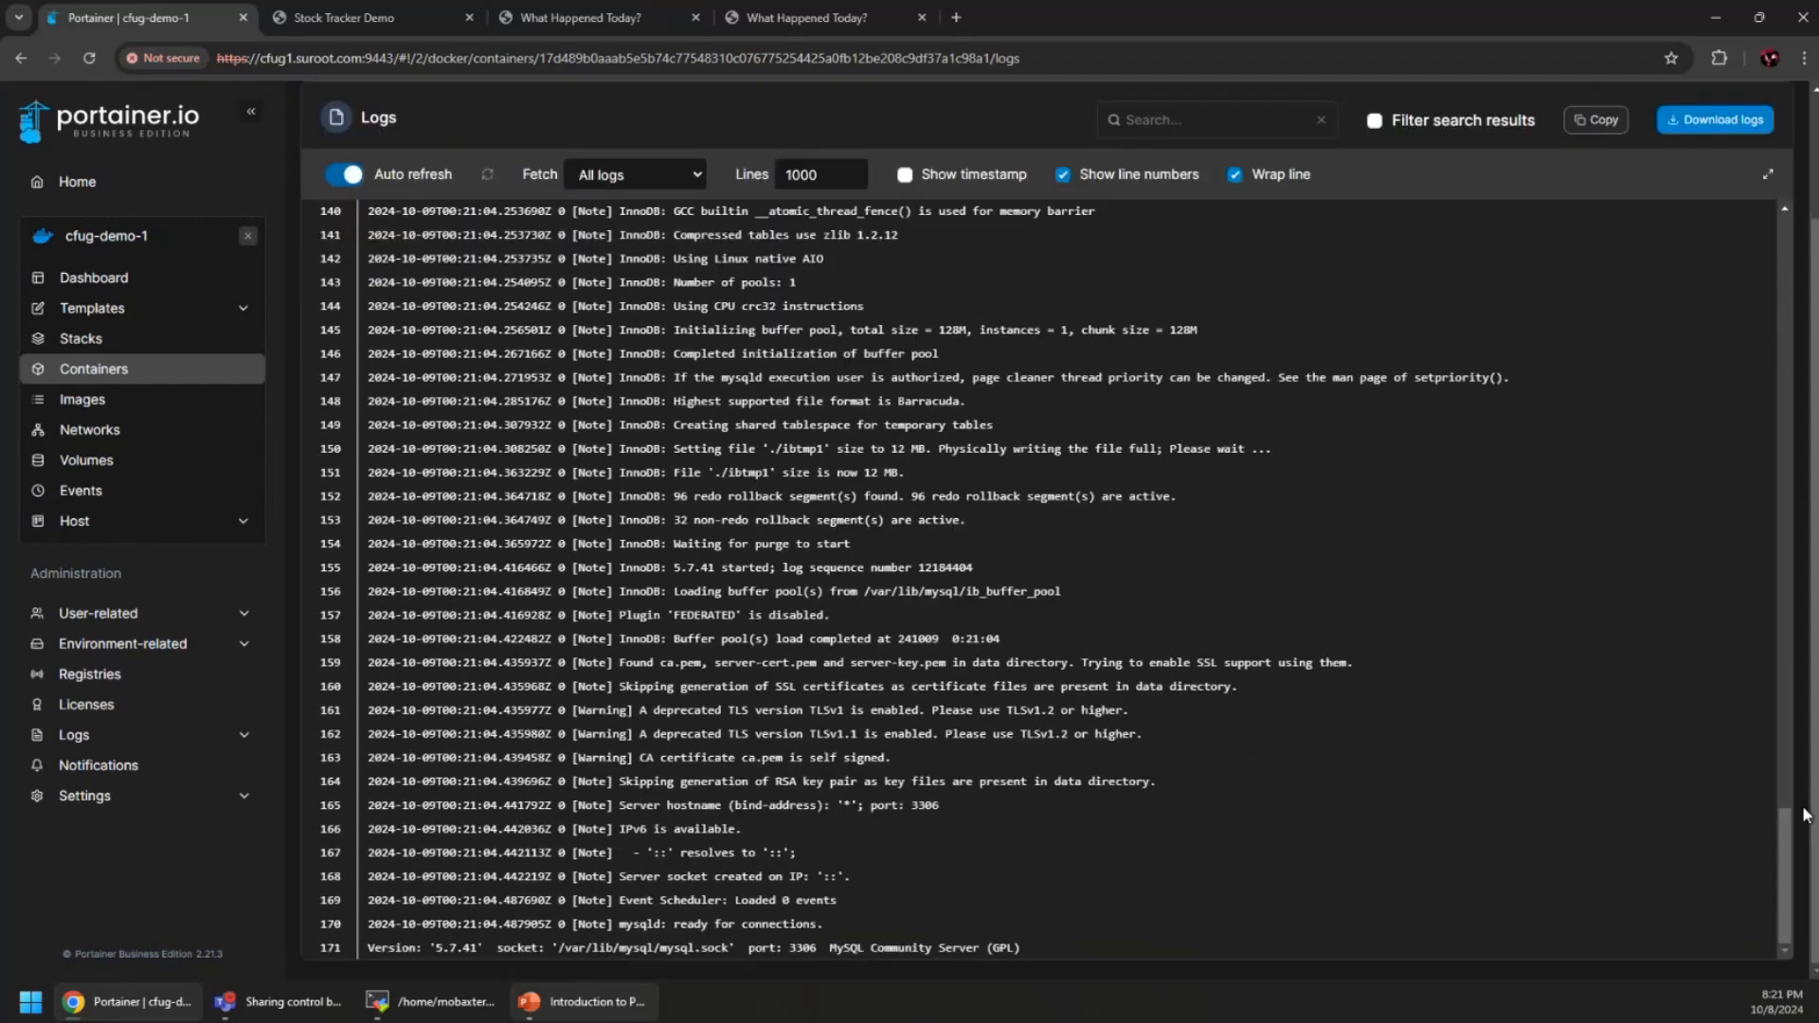
{"action": "scroll", "coordinate": [1804, 828], "scroll_direction": "up", "scroll_amount": 2}
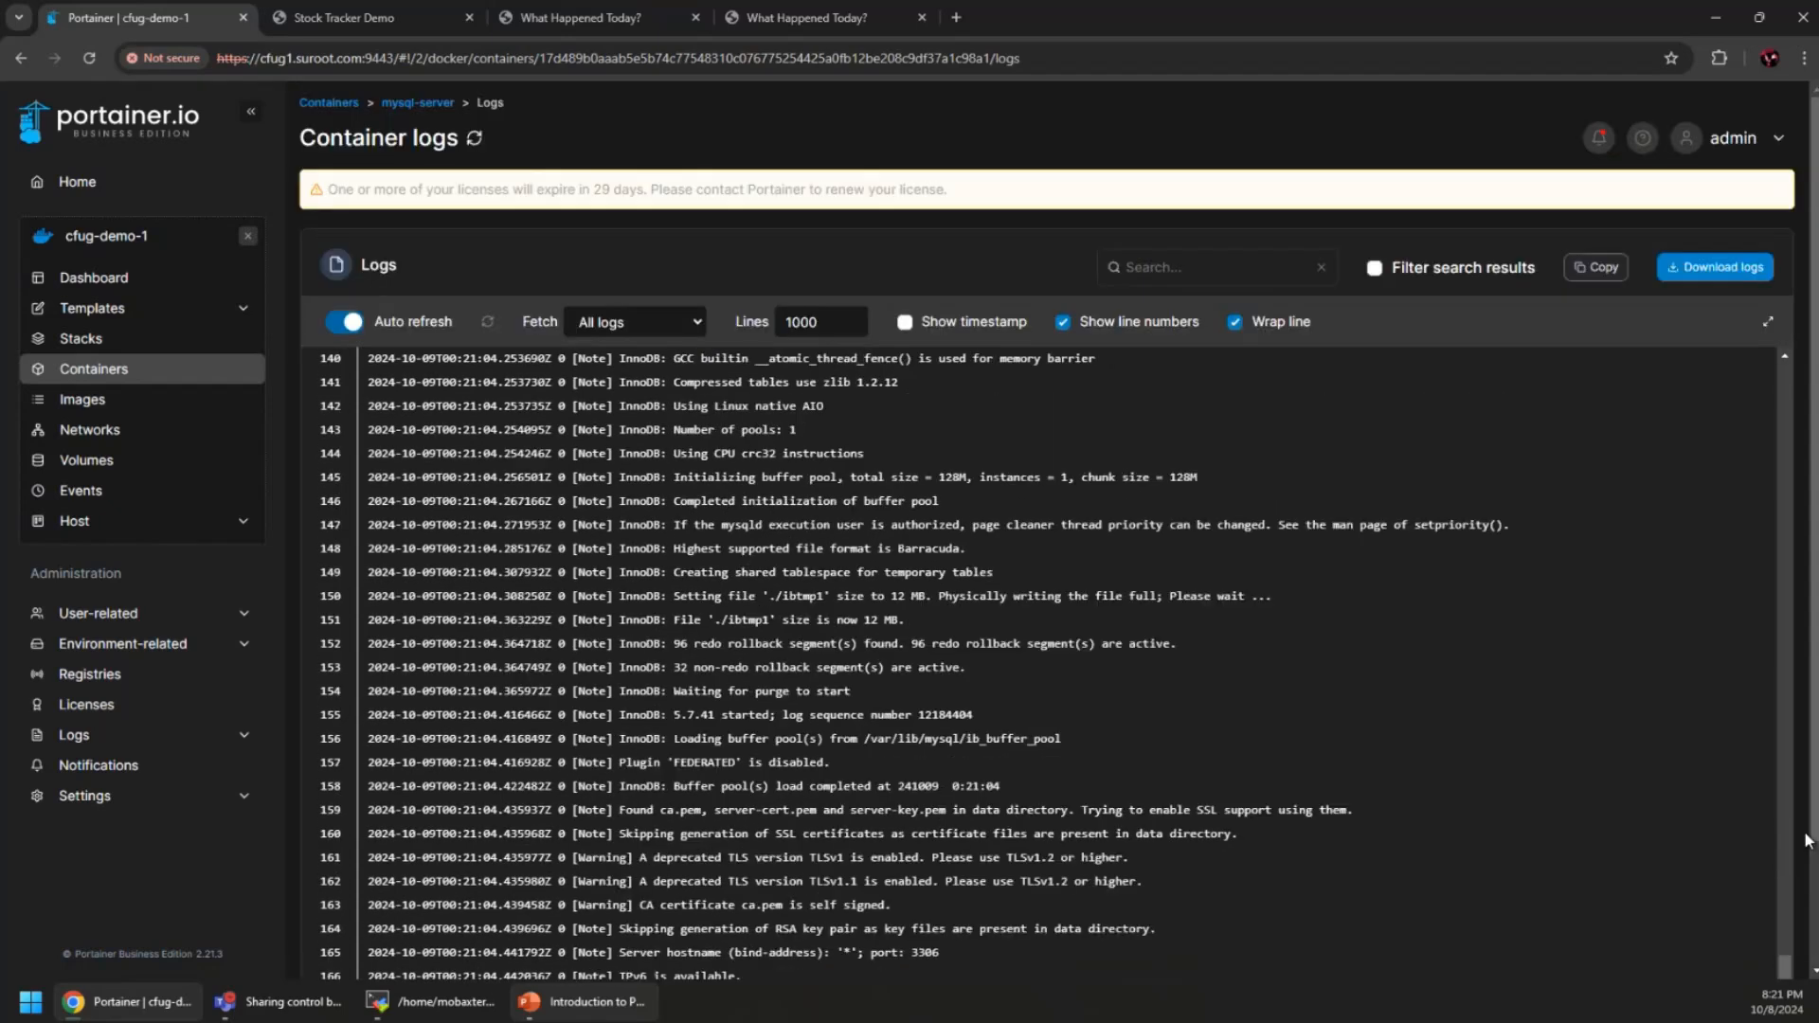
{"action": "scroll", "coordinate": [1804, 840], "scroll_direction": "down", "scroll_amount": 2}
{"action": "scroll", "coordinate": [790, 497], "scroll_direction": "up", "scroll_amount": 7}
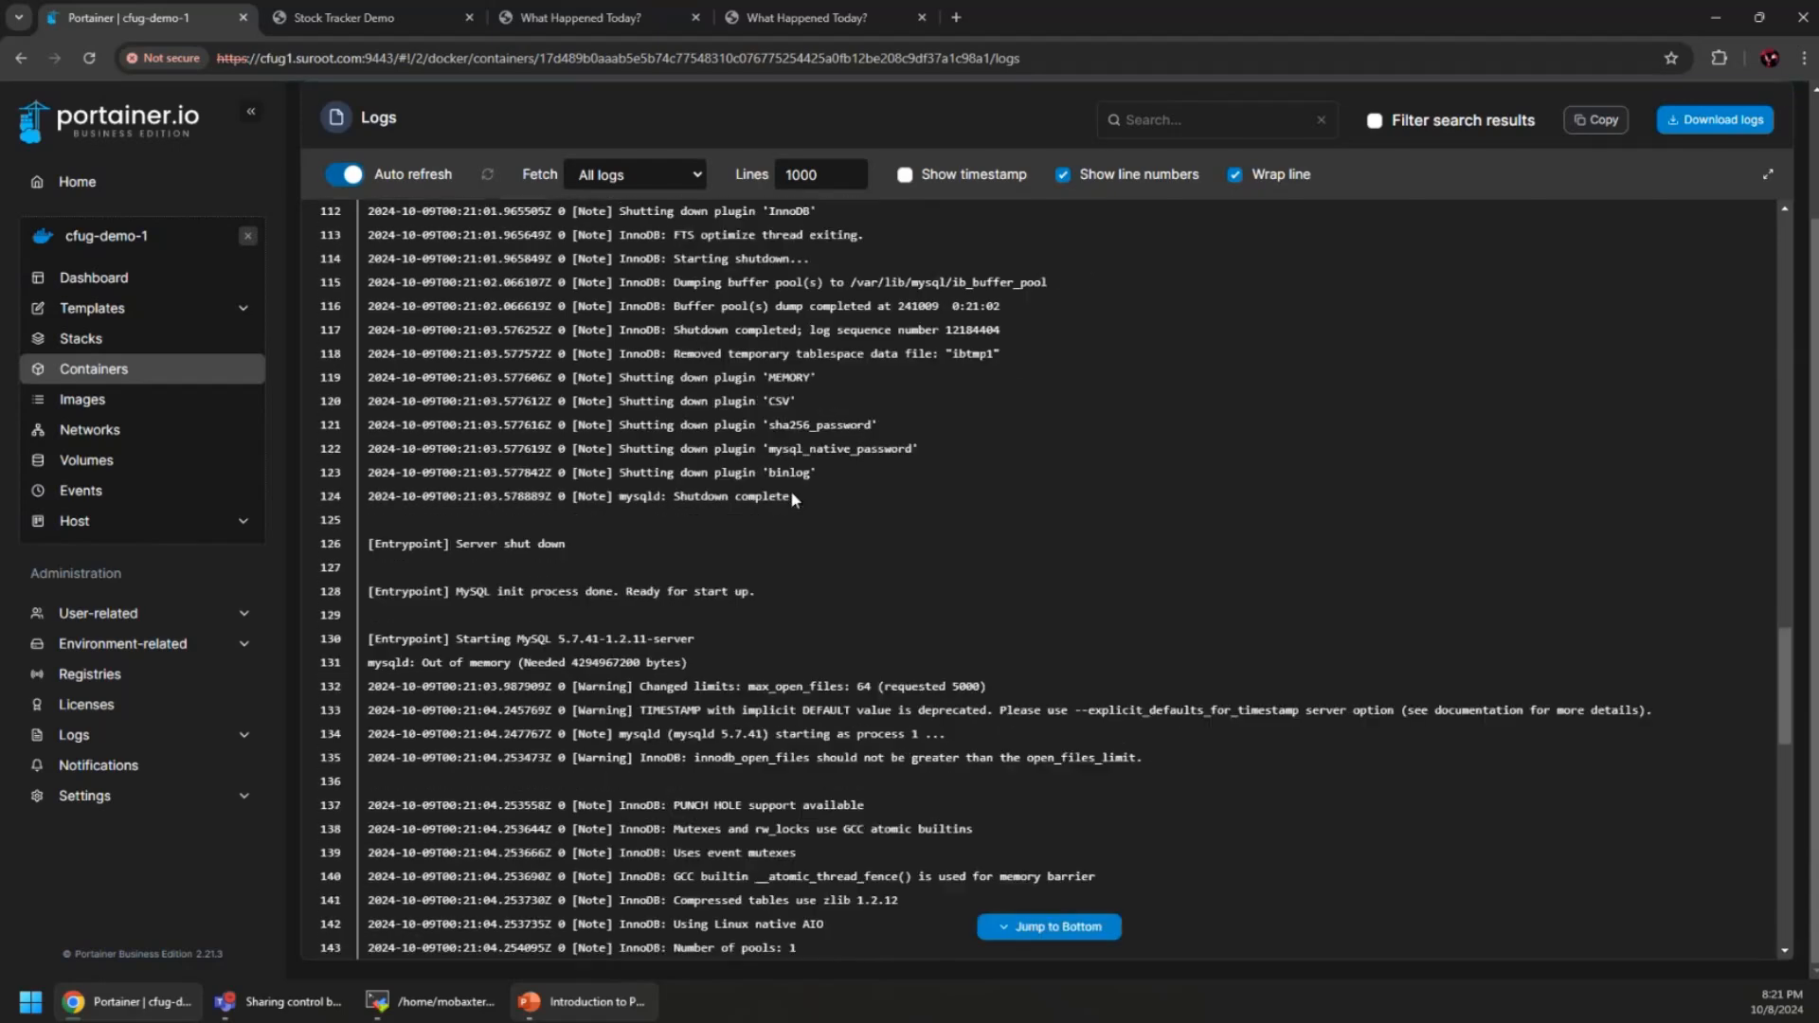
{"action": "scroll", "coordinate": [792, 498], "scroll_direction": "up", "scroll_amount": 20}
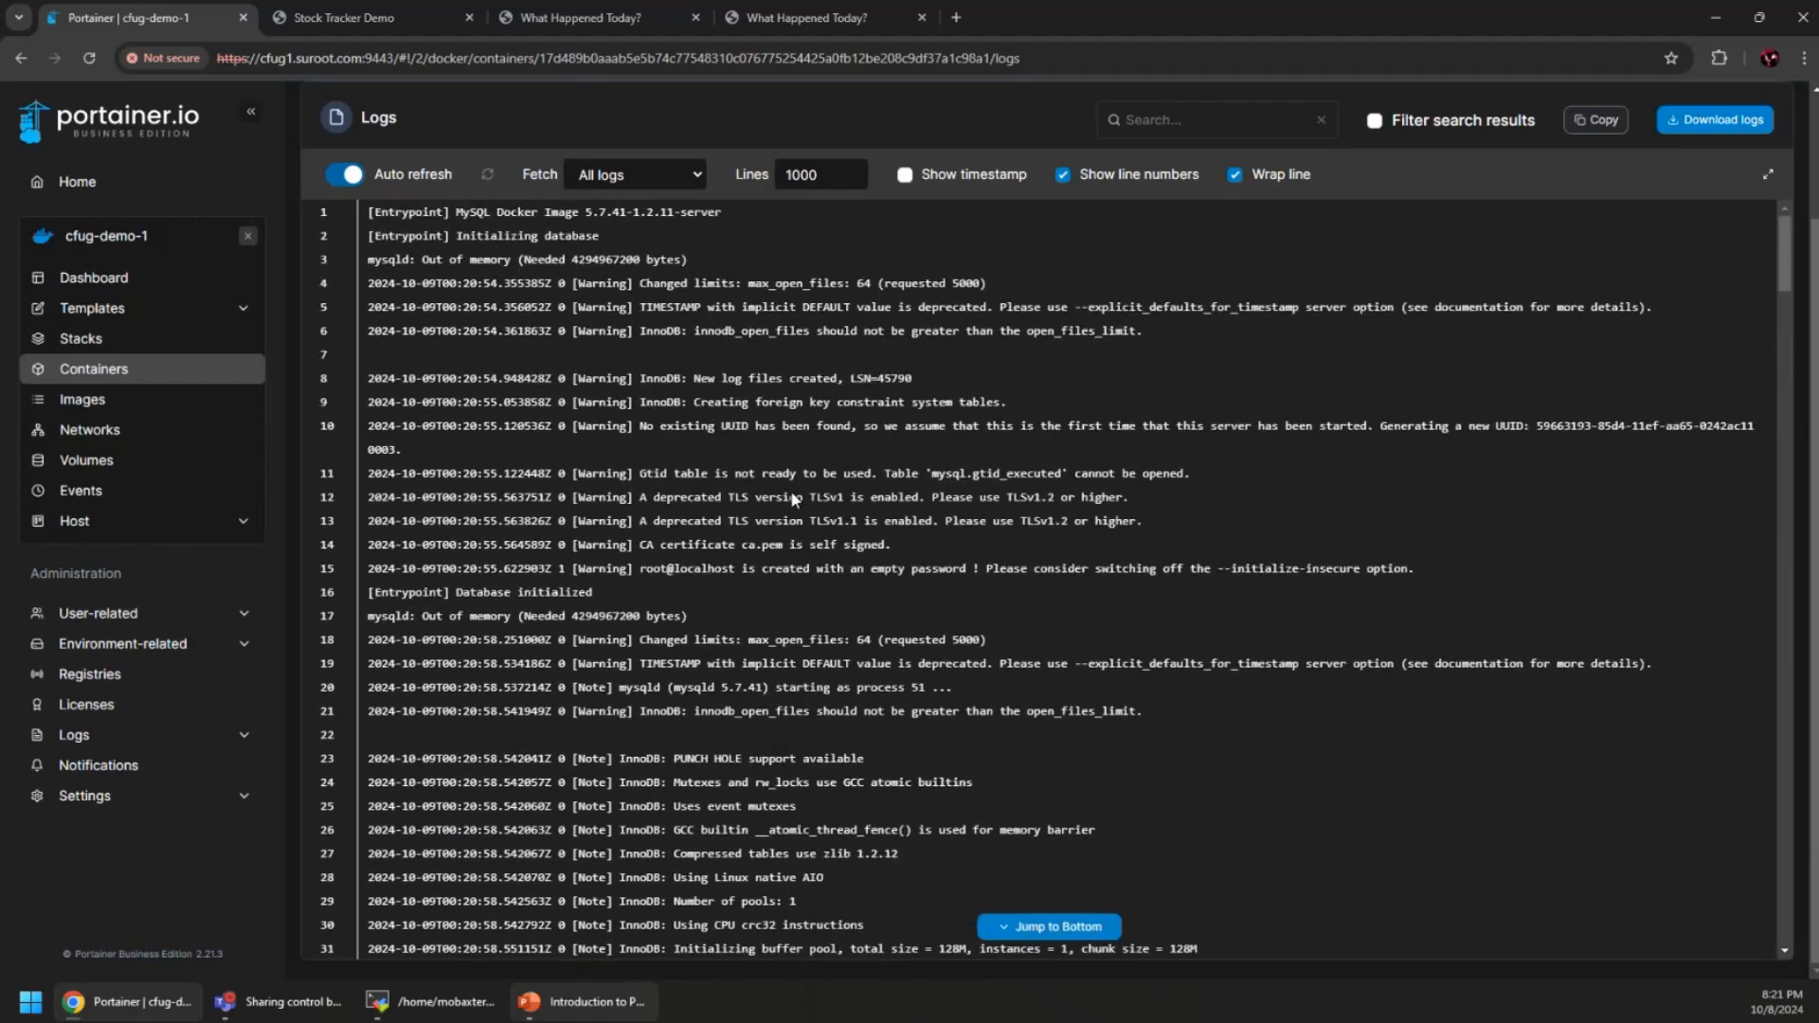
{"action": "scroll", "coordinate": [550, 138], "scroll_direction": "up", "scroll_amount": 2}
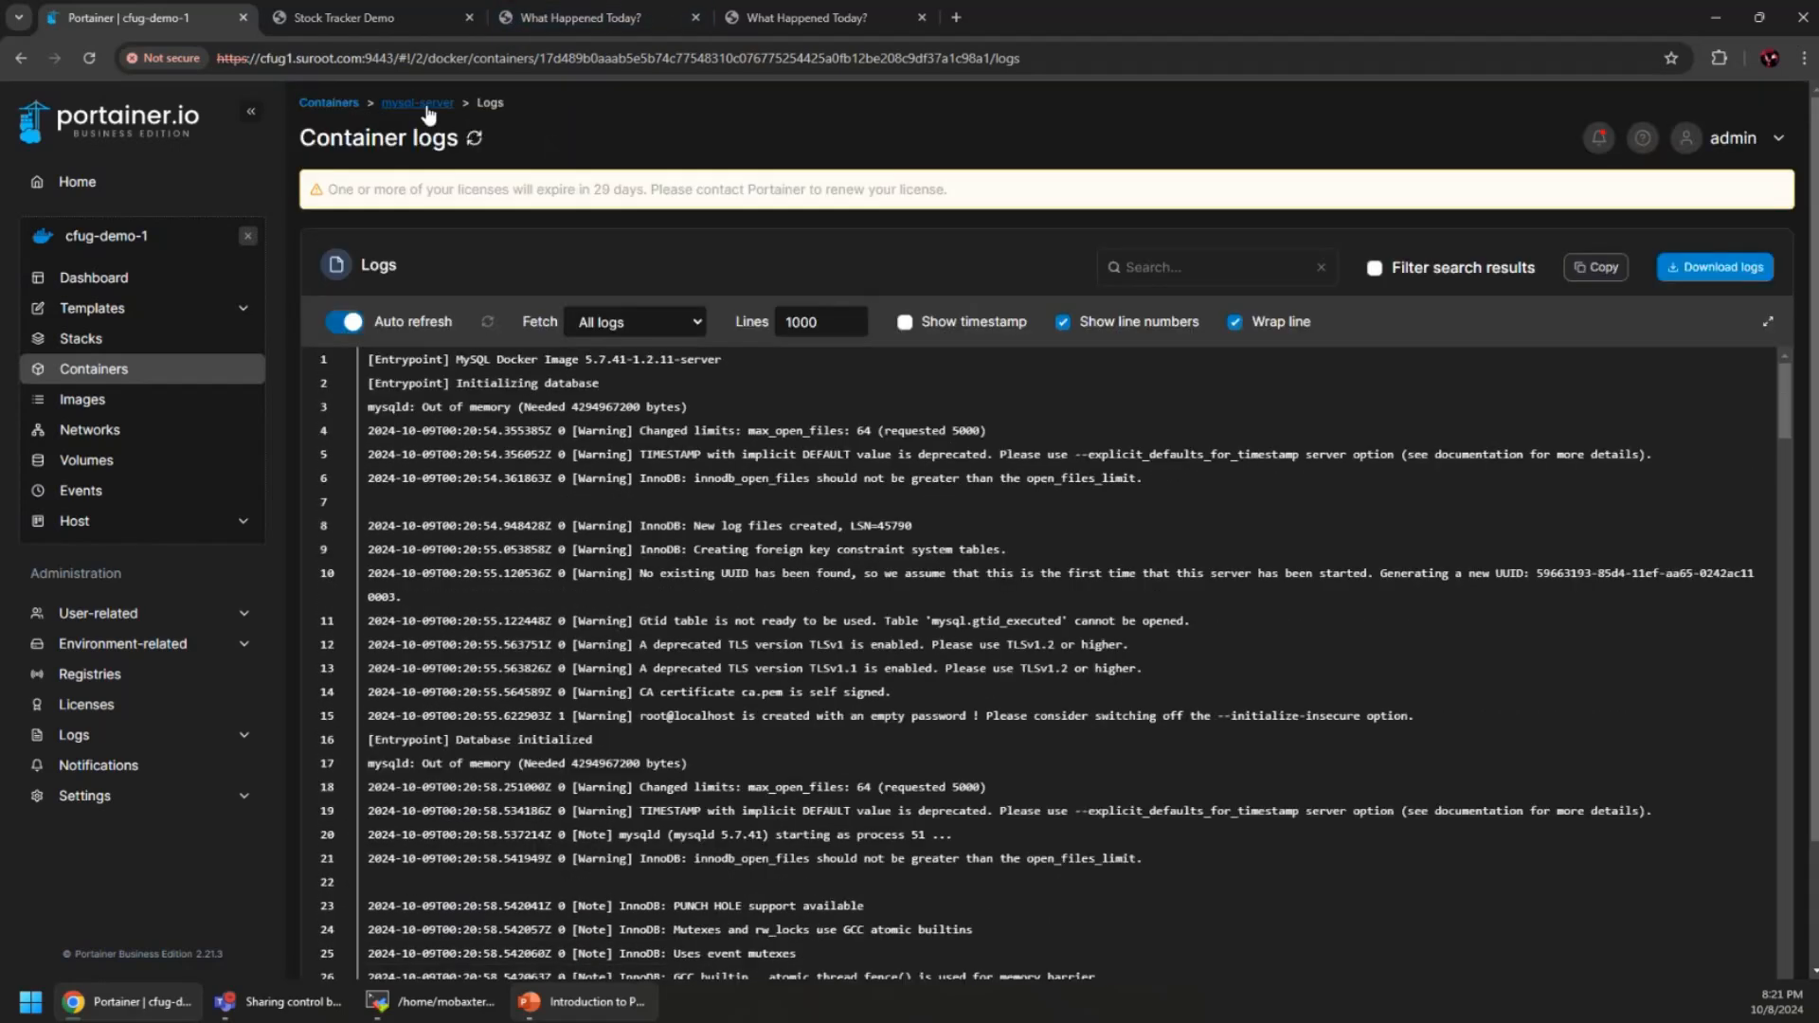
{"action": "left_click", "coordinate": [426, 102]}
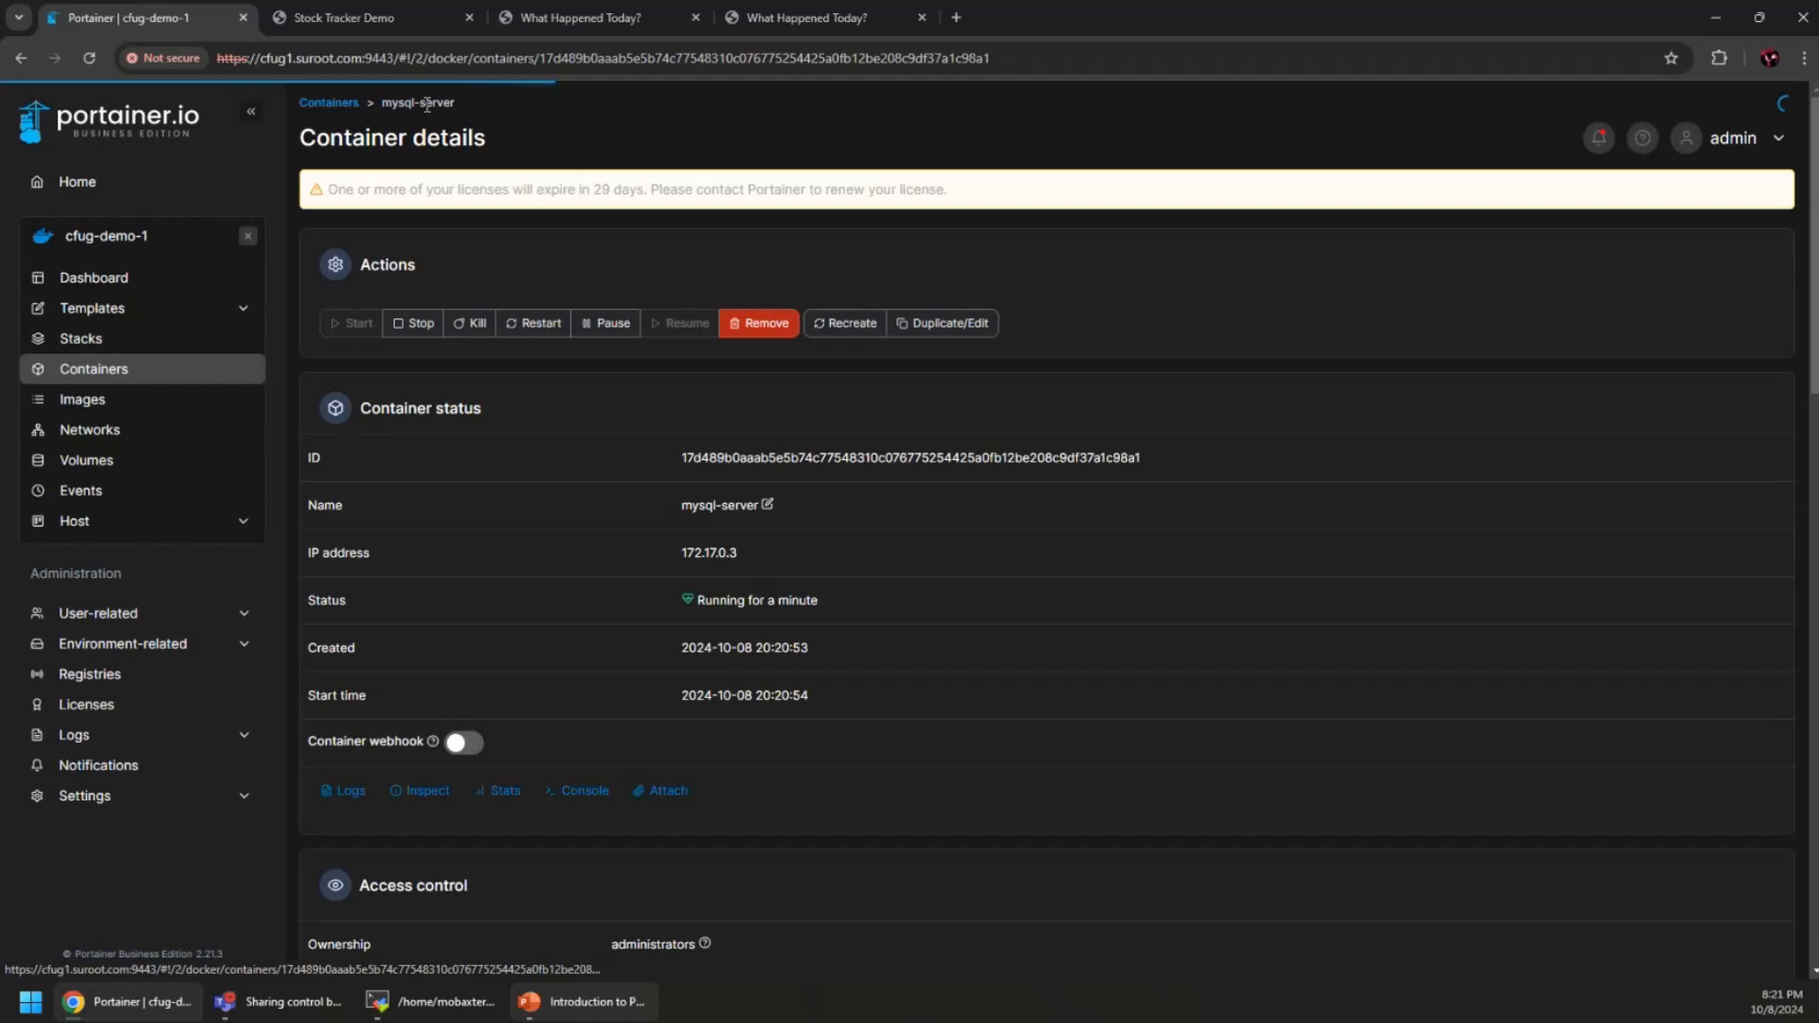
Page through the Application templates, view the Custom templates, then close cfug-demo-1 to return Home
{"action": "left_click", "coordinate": [76, 308]}
{"action": "scroll", "coordinate": [921, 617], "scroll_direction": "down", "scroll_amount": 1}
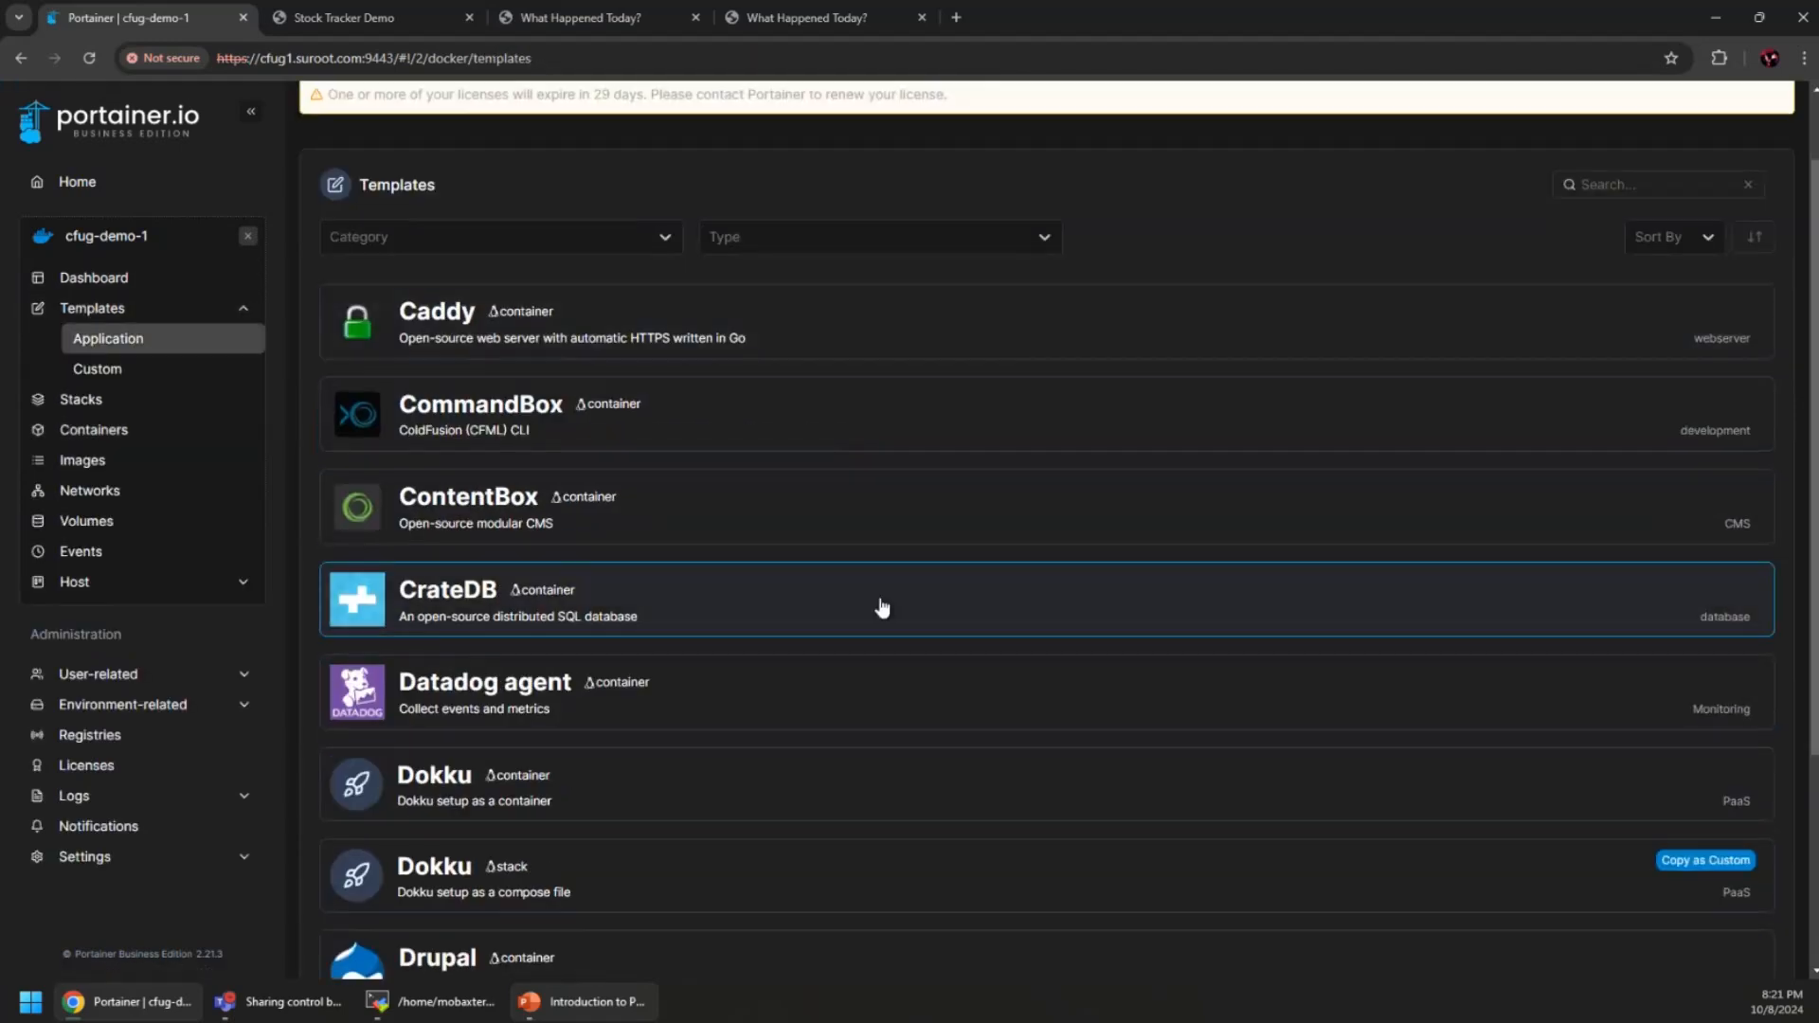
{"action": "scroll", "coordinate": [909, 653], "scroll_direction": "down", "scroll_amount": 3}
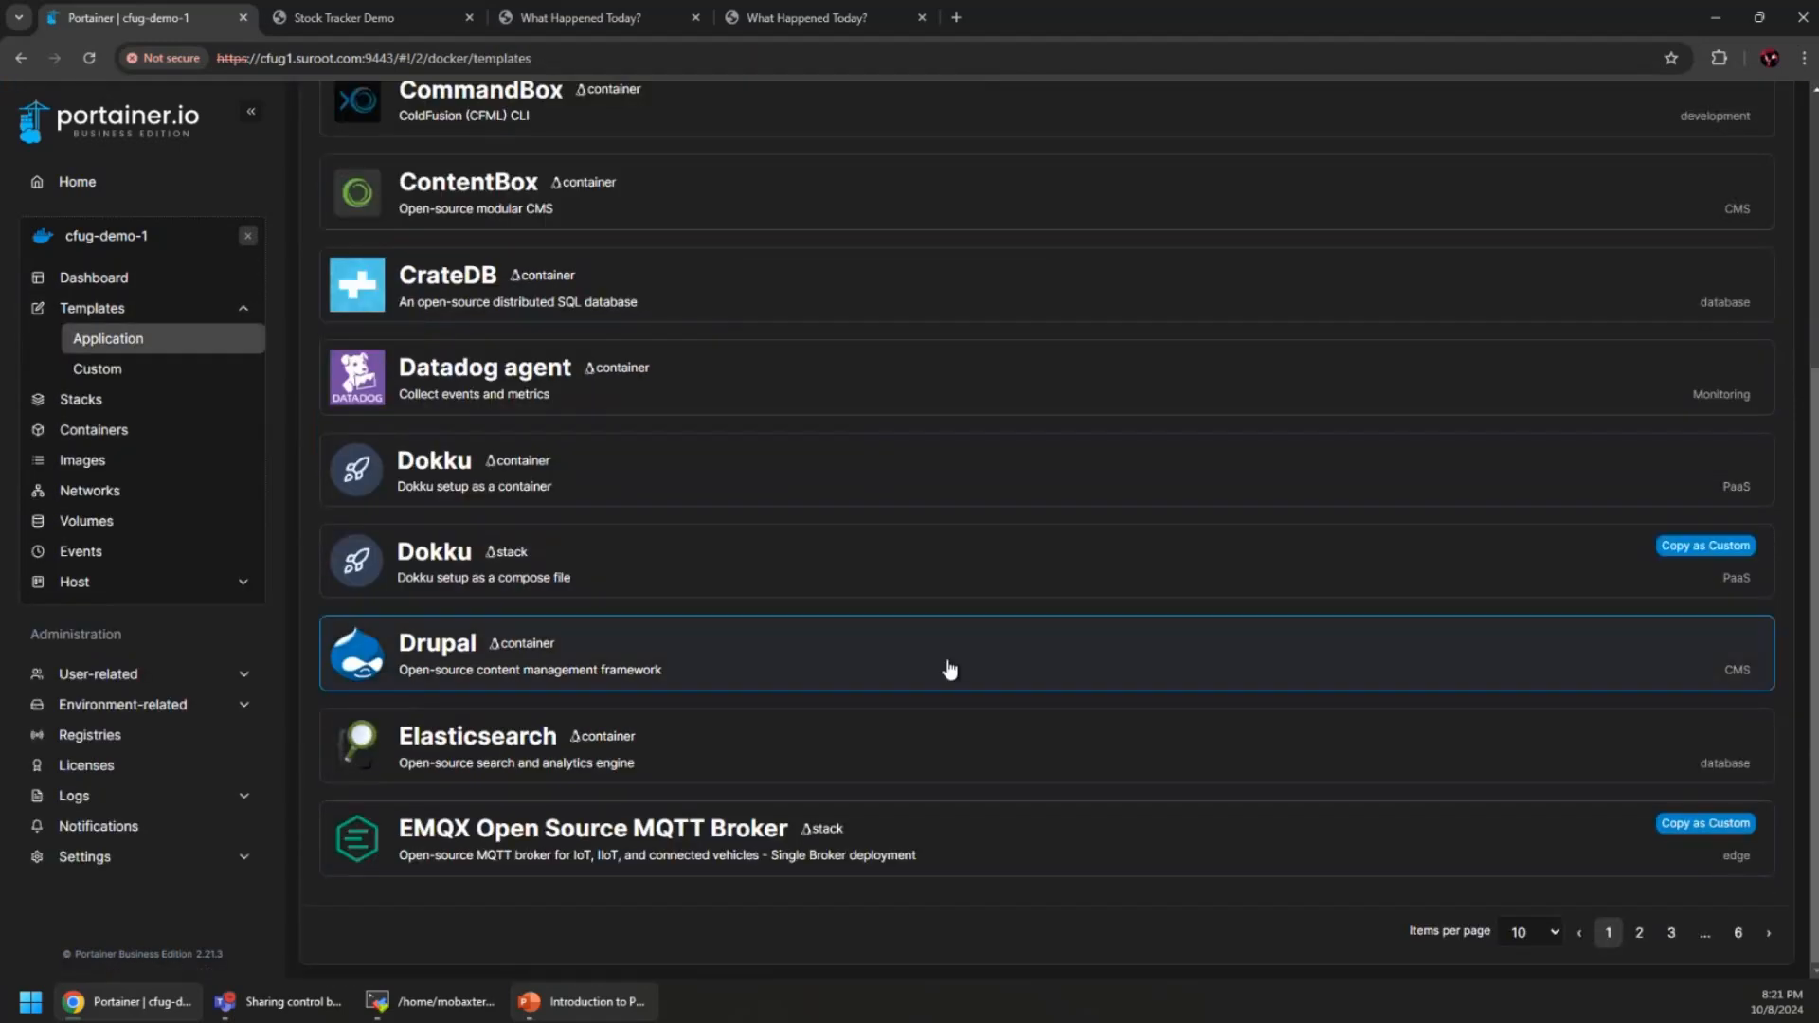
{"action": "left_click", "coordinate": [1671, 934]}
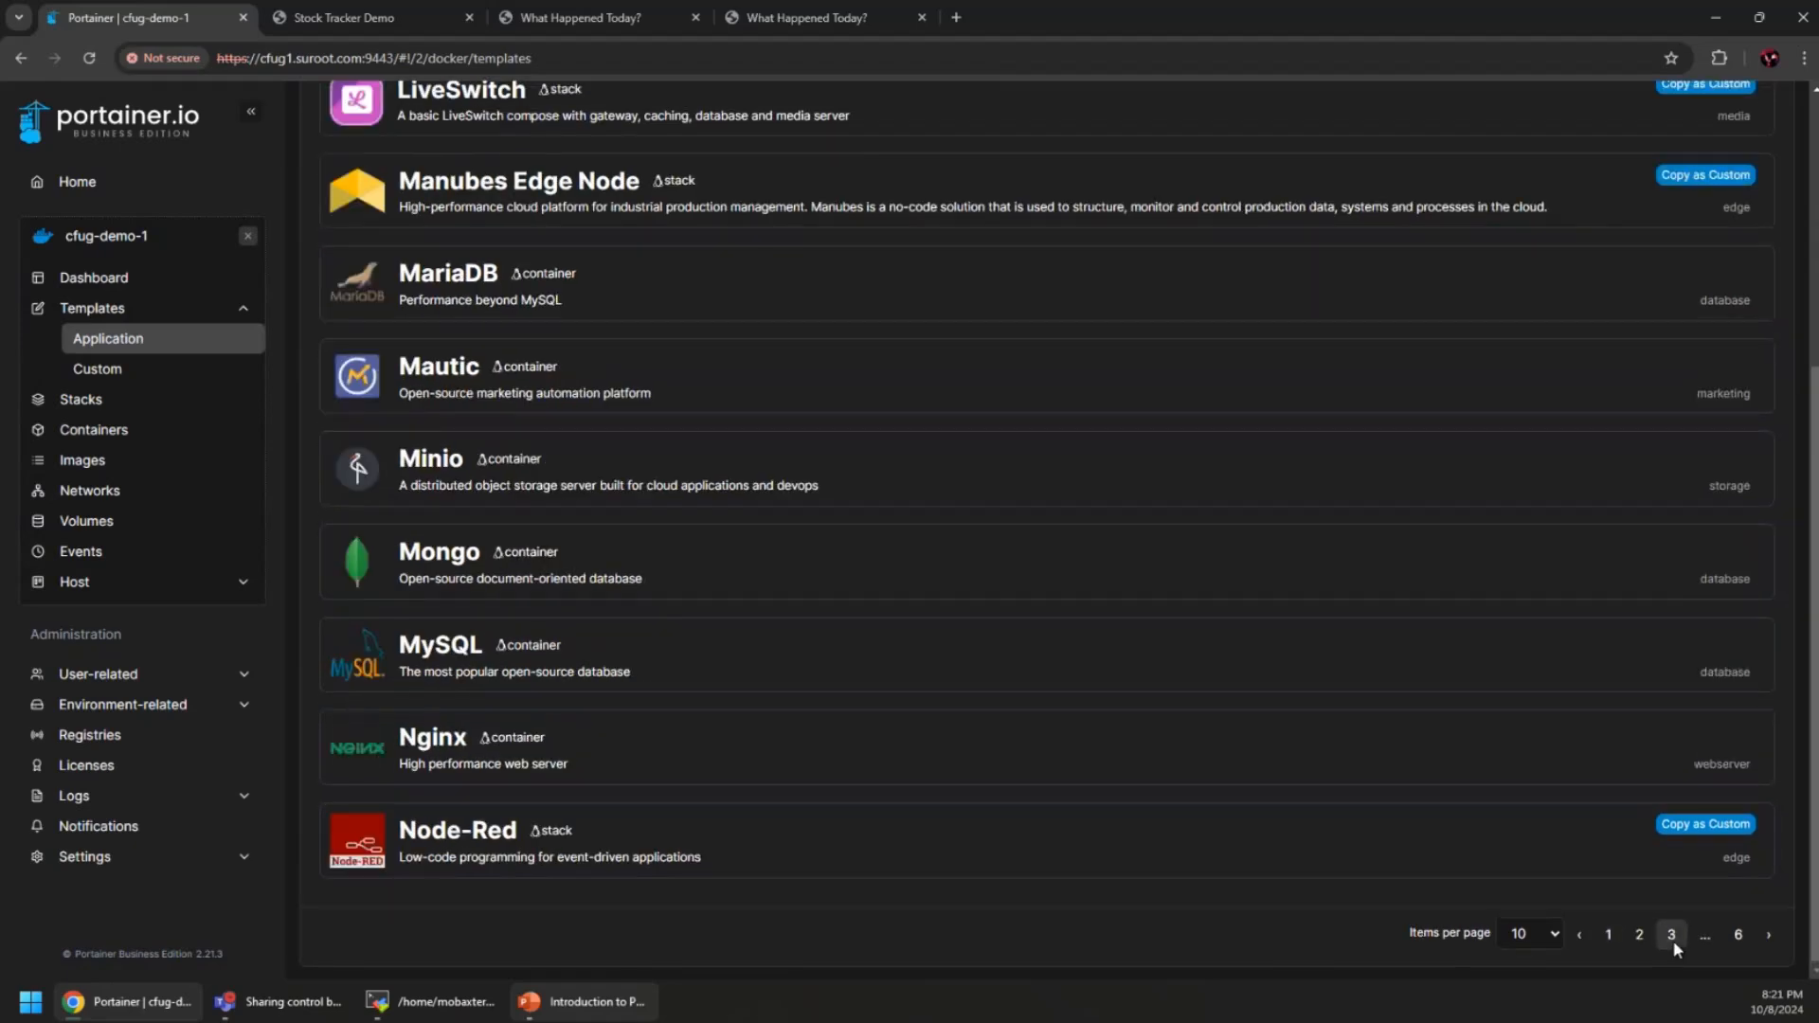
{"action": "left_click", "coordinate": [1769, 936]}
{"action": "scroll", "coordinate": [1177, 792], "scroll_direction": "up", "scroll_amount": 4}
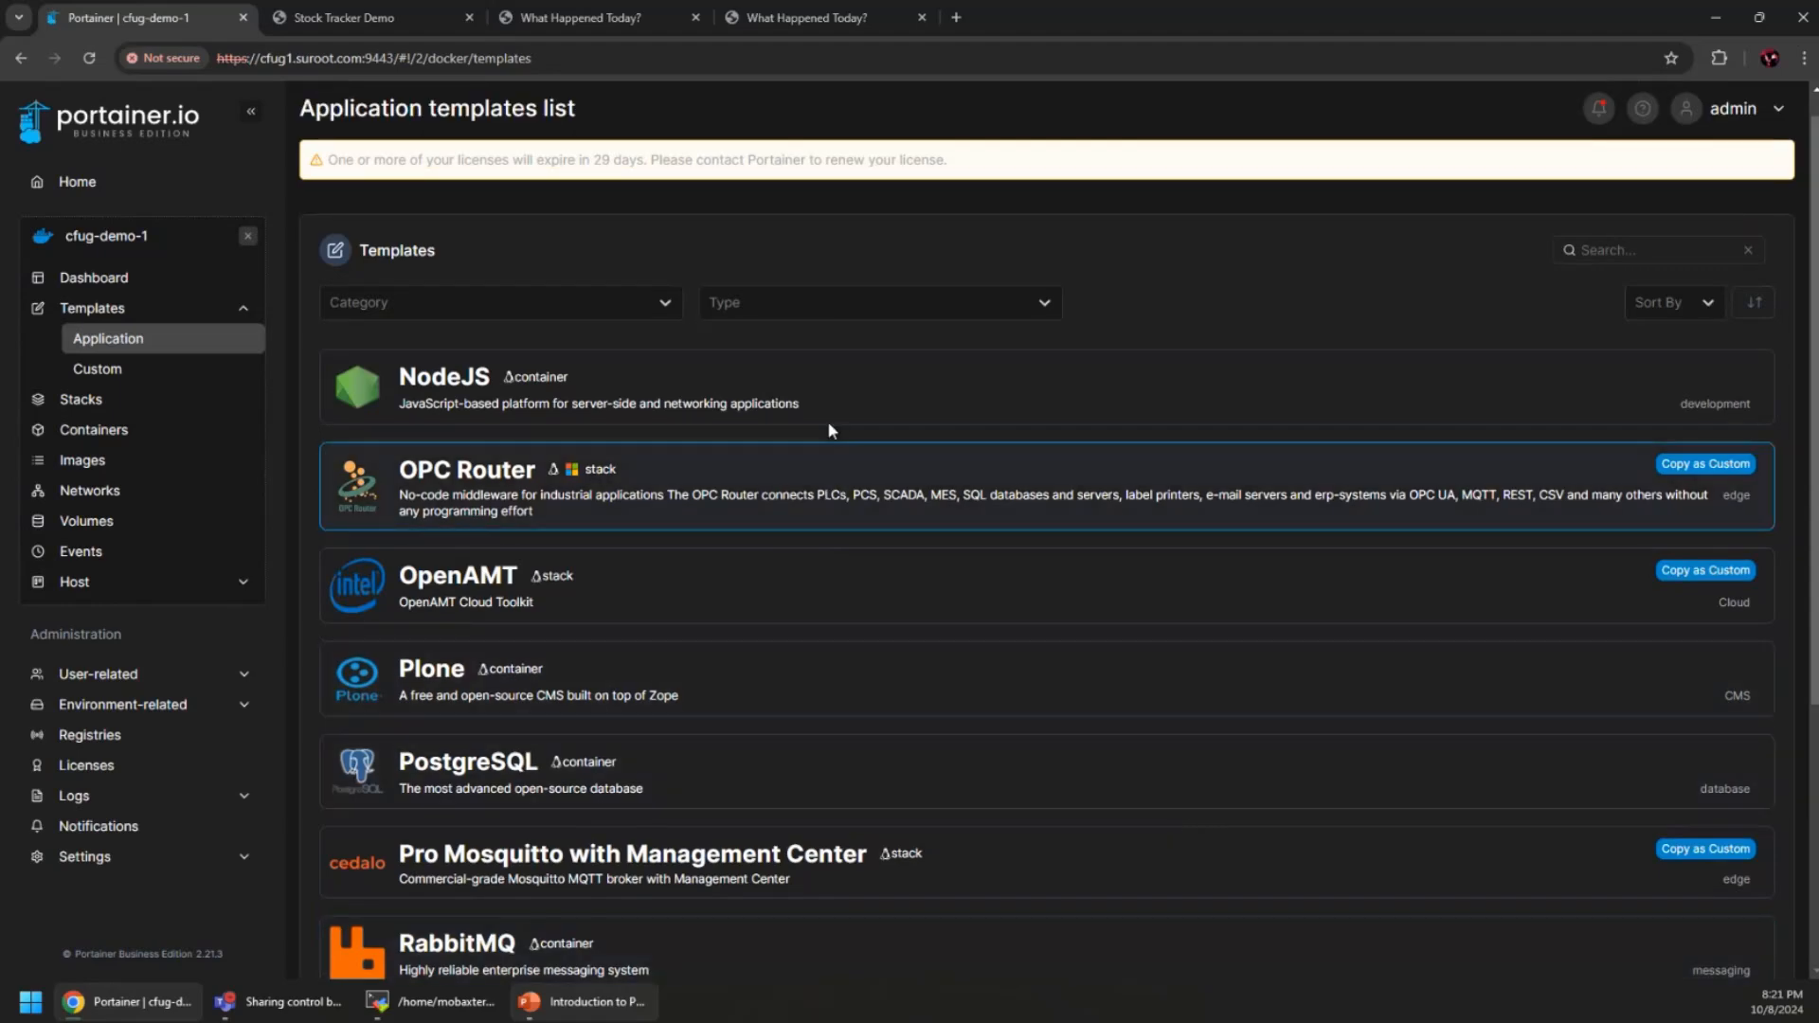
{"action": "scroll", "coordinate": [824, 510], "scroll_direction": "down", "scroll_amount": 4}
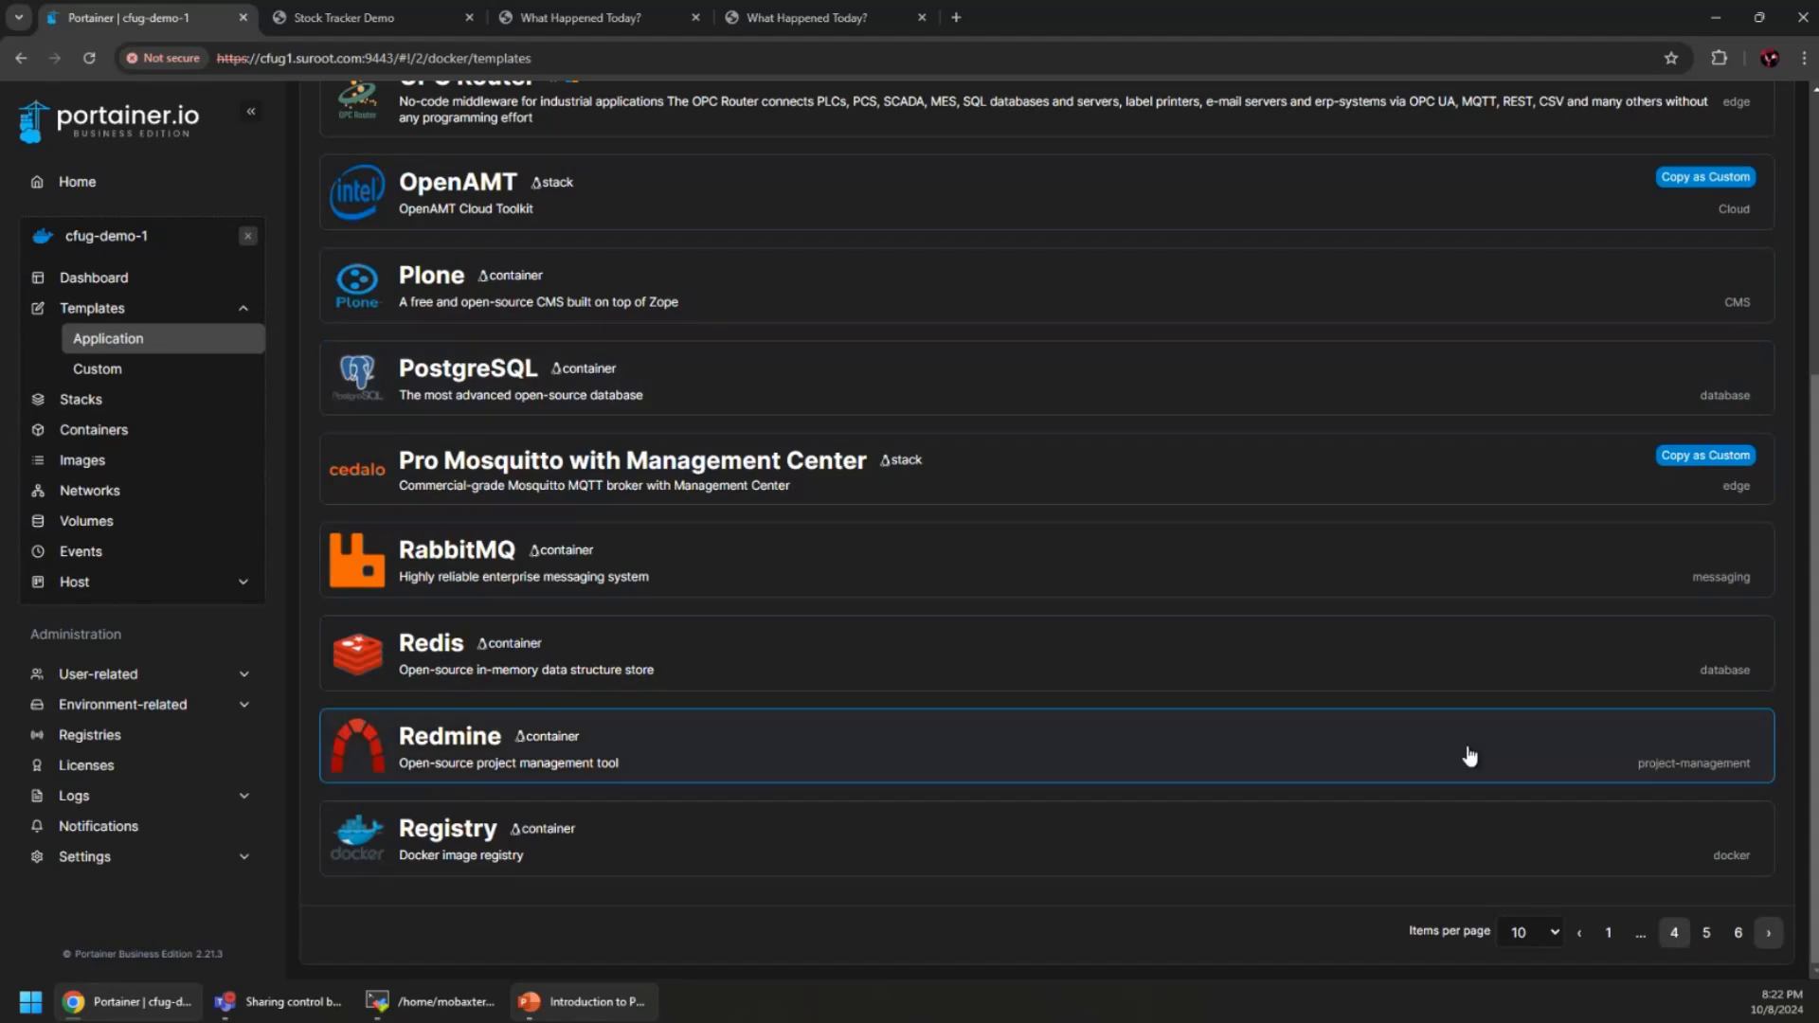
{"action": "left_click", "coordinate": [1767, 932]}
{"action": "scroll", "coordinate": [1042, 775], "scroll_direction": "up", "scroll_amount": 5}
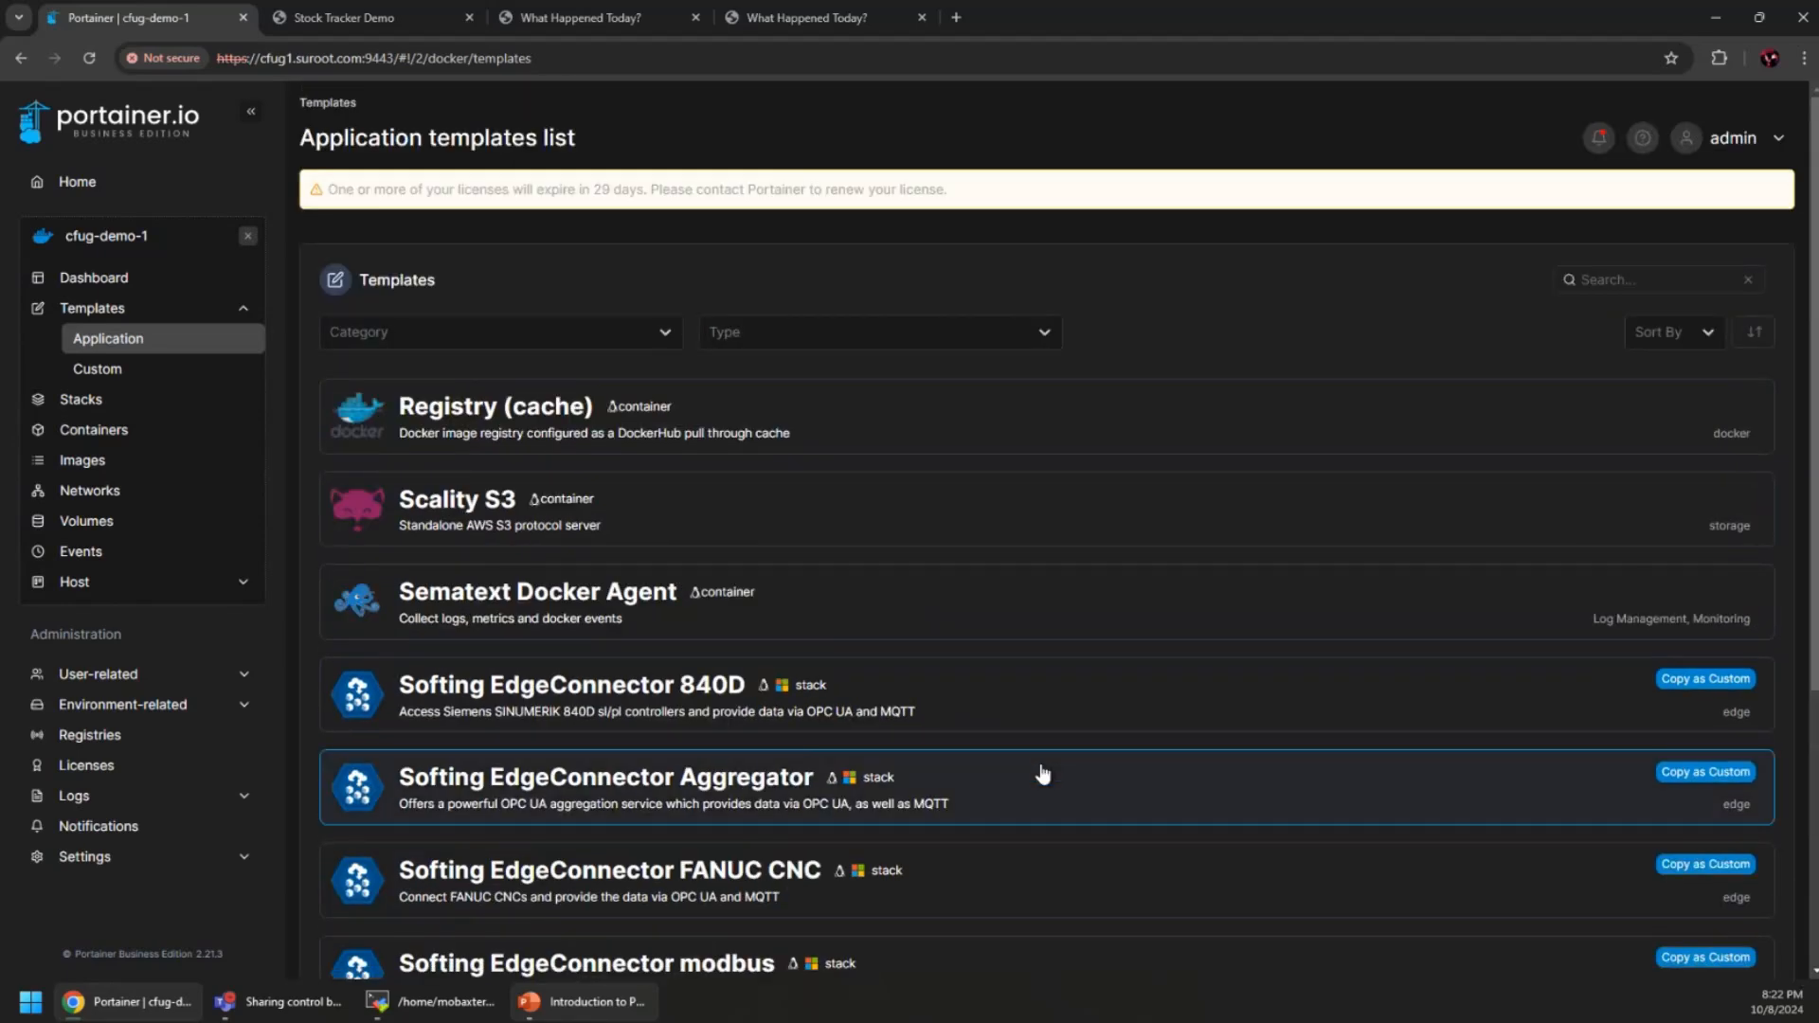
{"action": "scroll", "coordinate": [1042, 775], "scroll_direction": "down", "scroll_amount": 4}
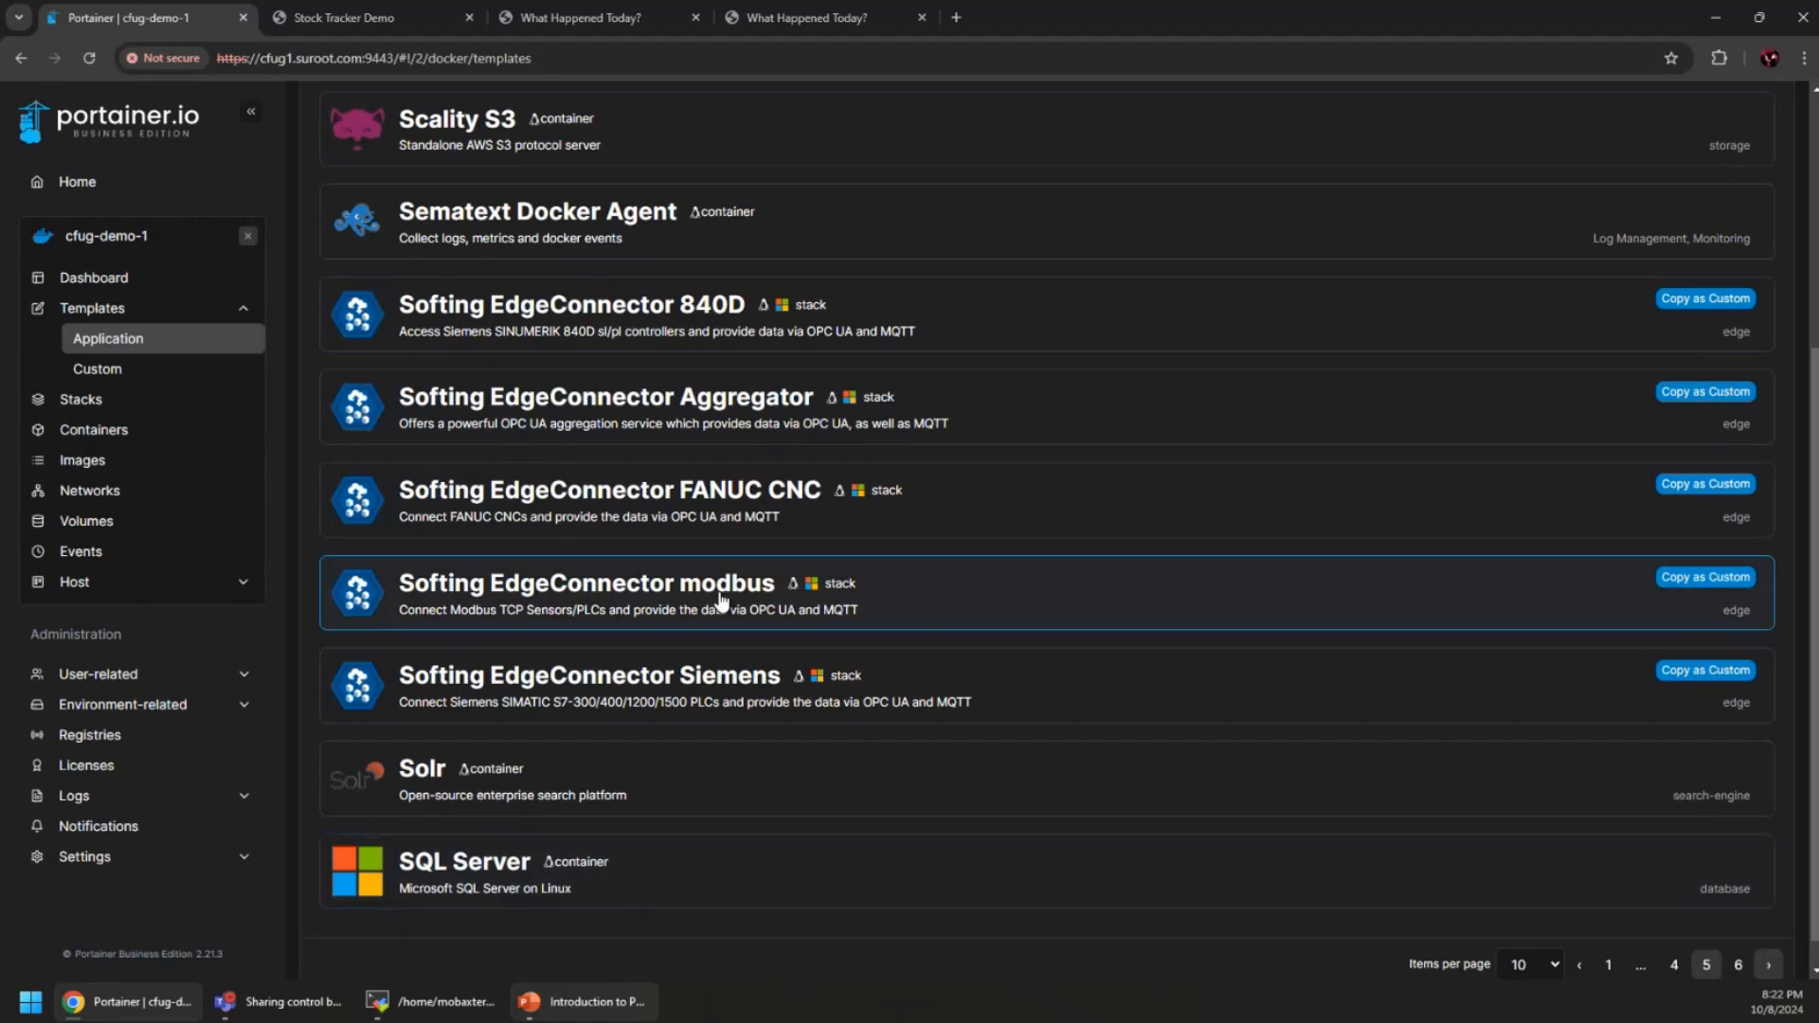
{"action": "left_click", "coordinate": [117, 375]}
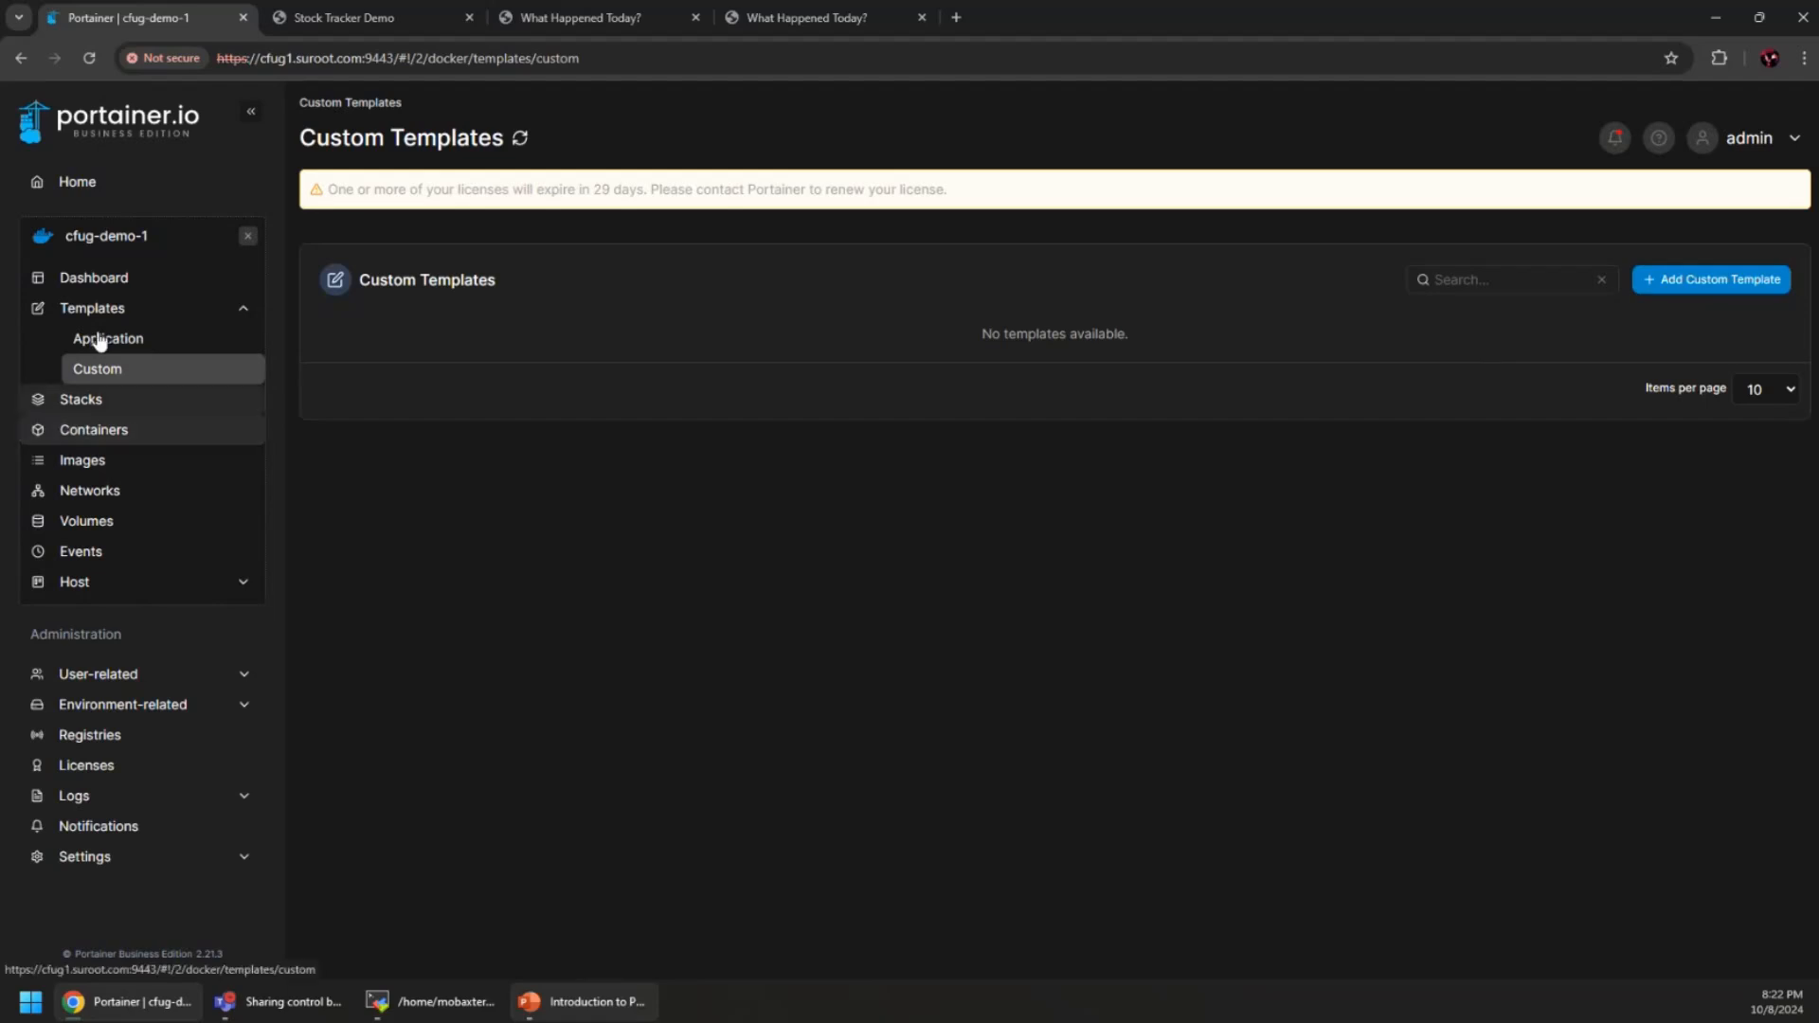
{"action": "left_click", "coordinate": [248, 235]}
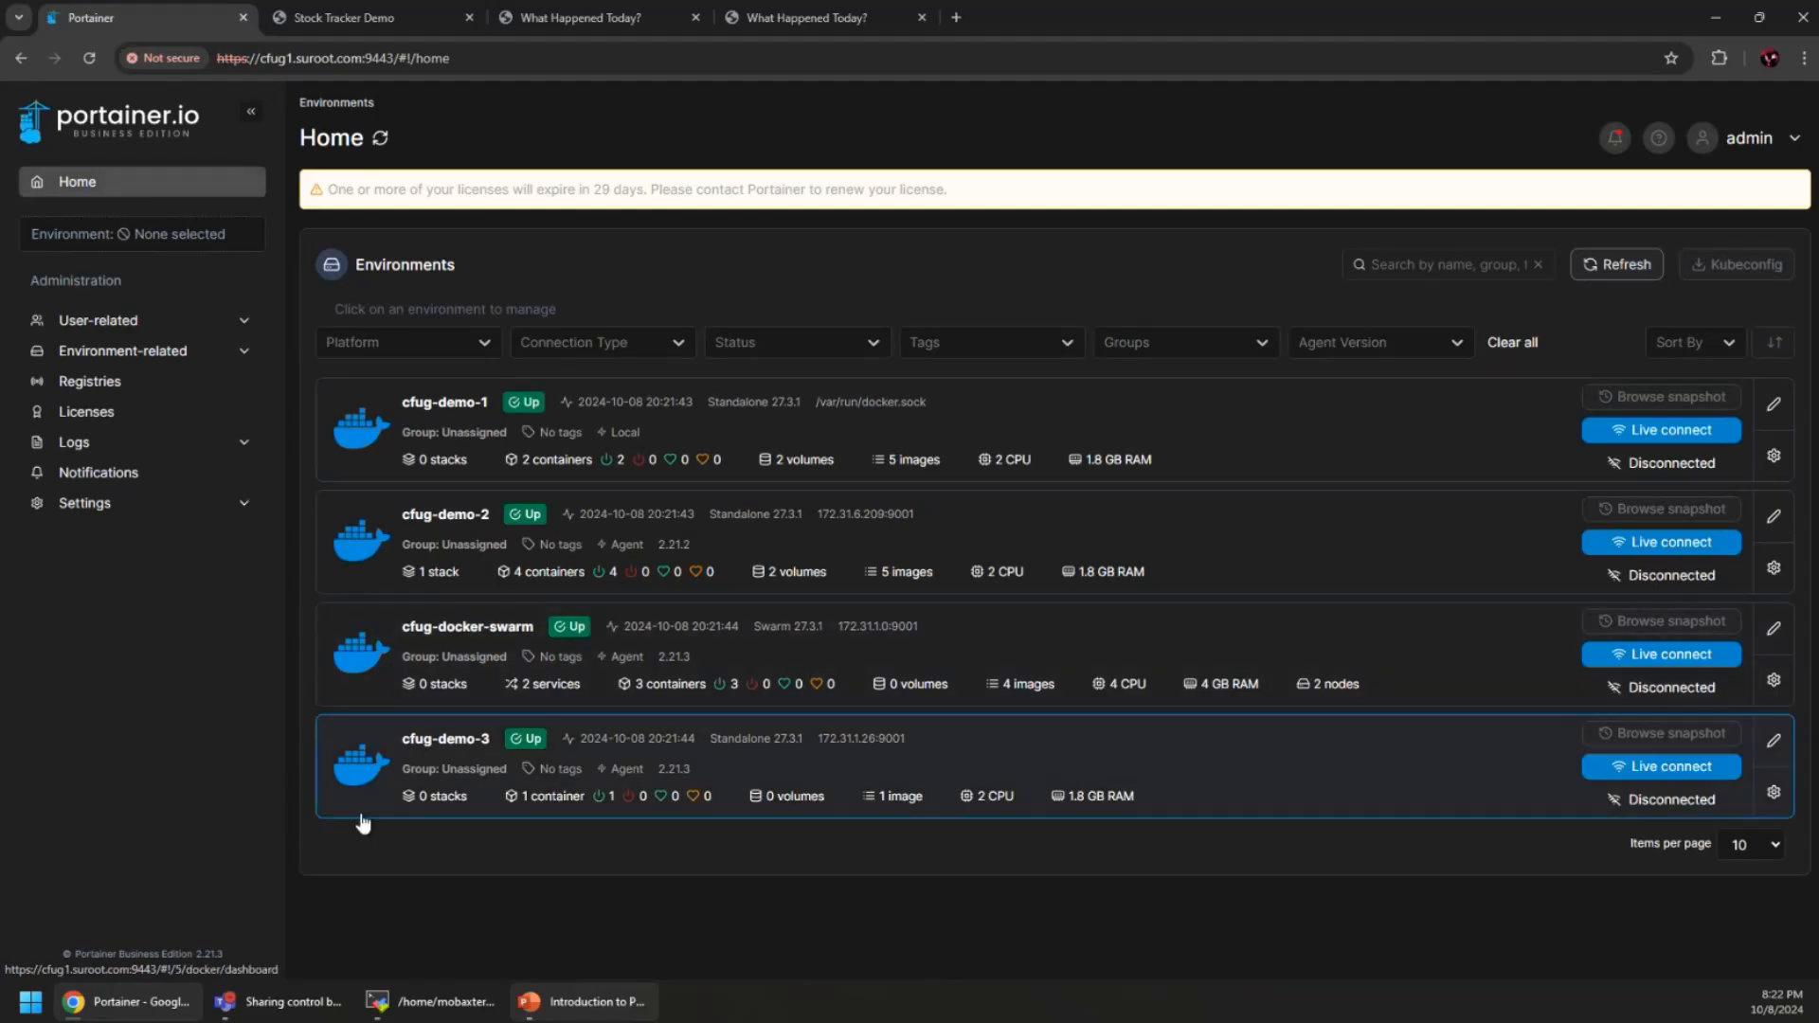
Advance the PowerPoint deck to slide 18, 'DevOps Pipelines and Integrations', then return to Portainer
{"action": "left_click", "coordinate": [583, 1002]}
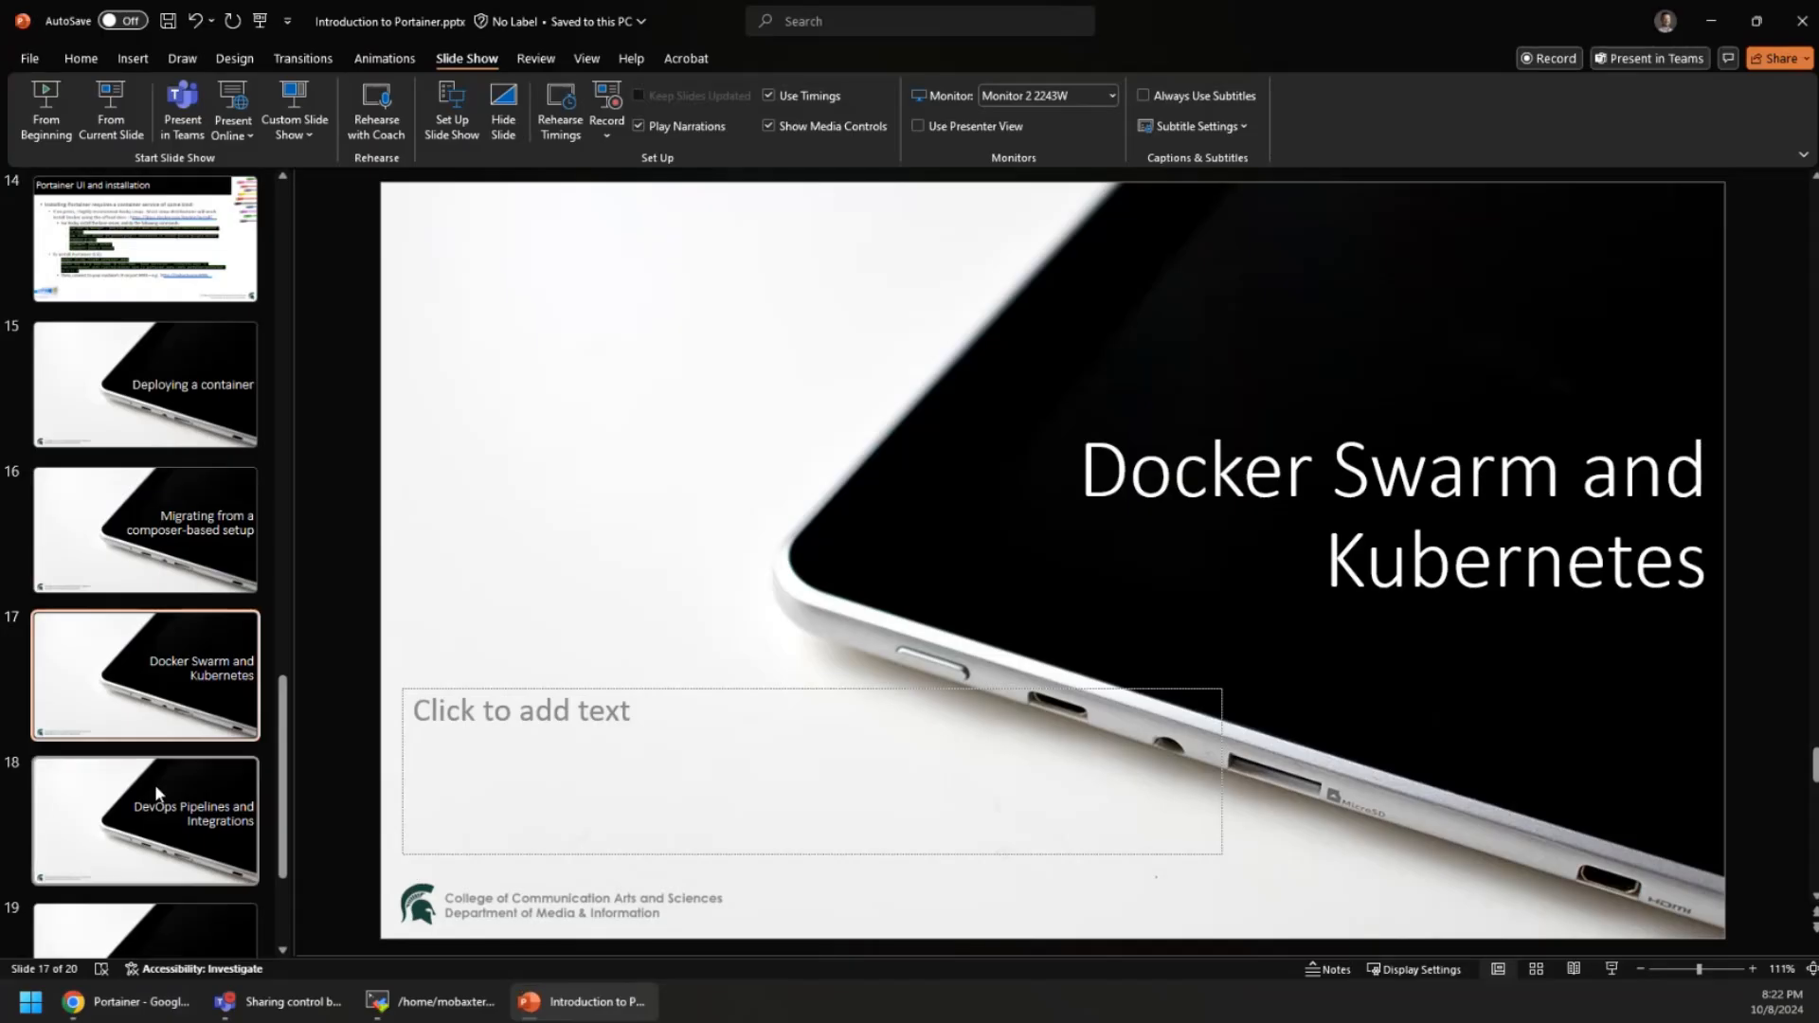
{"action": "scroll", "coordinate": [142, 805], "scroll_direction": "down", "scroll_amount": 3}
{"action": "scroll", "coordinate": [113, 783], "scroll_direction": "up", "scroll_amount": 3}
{"action": "left_click", "coordinate": [142, 864]}
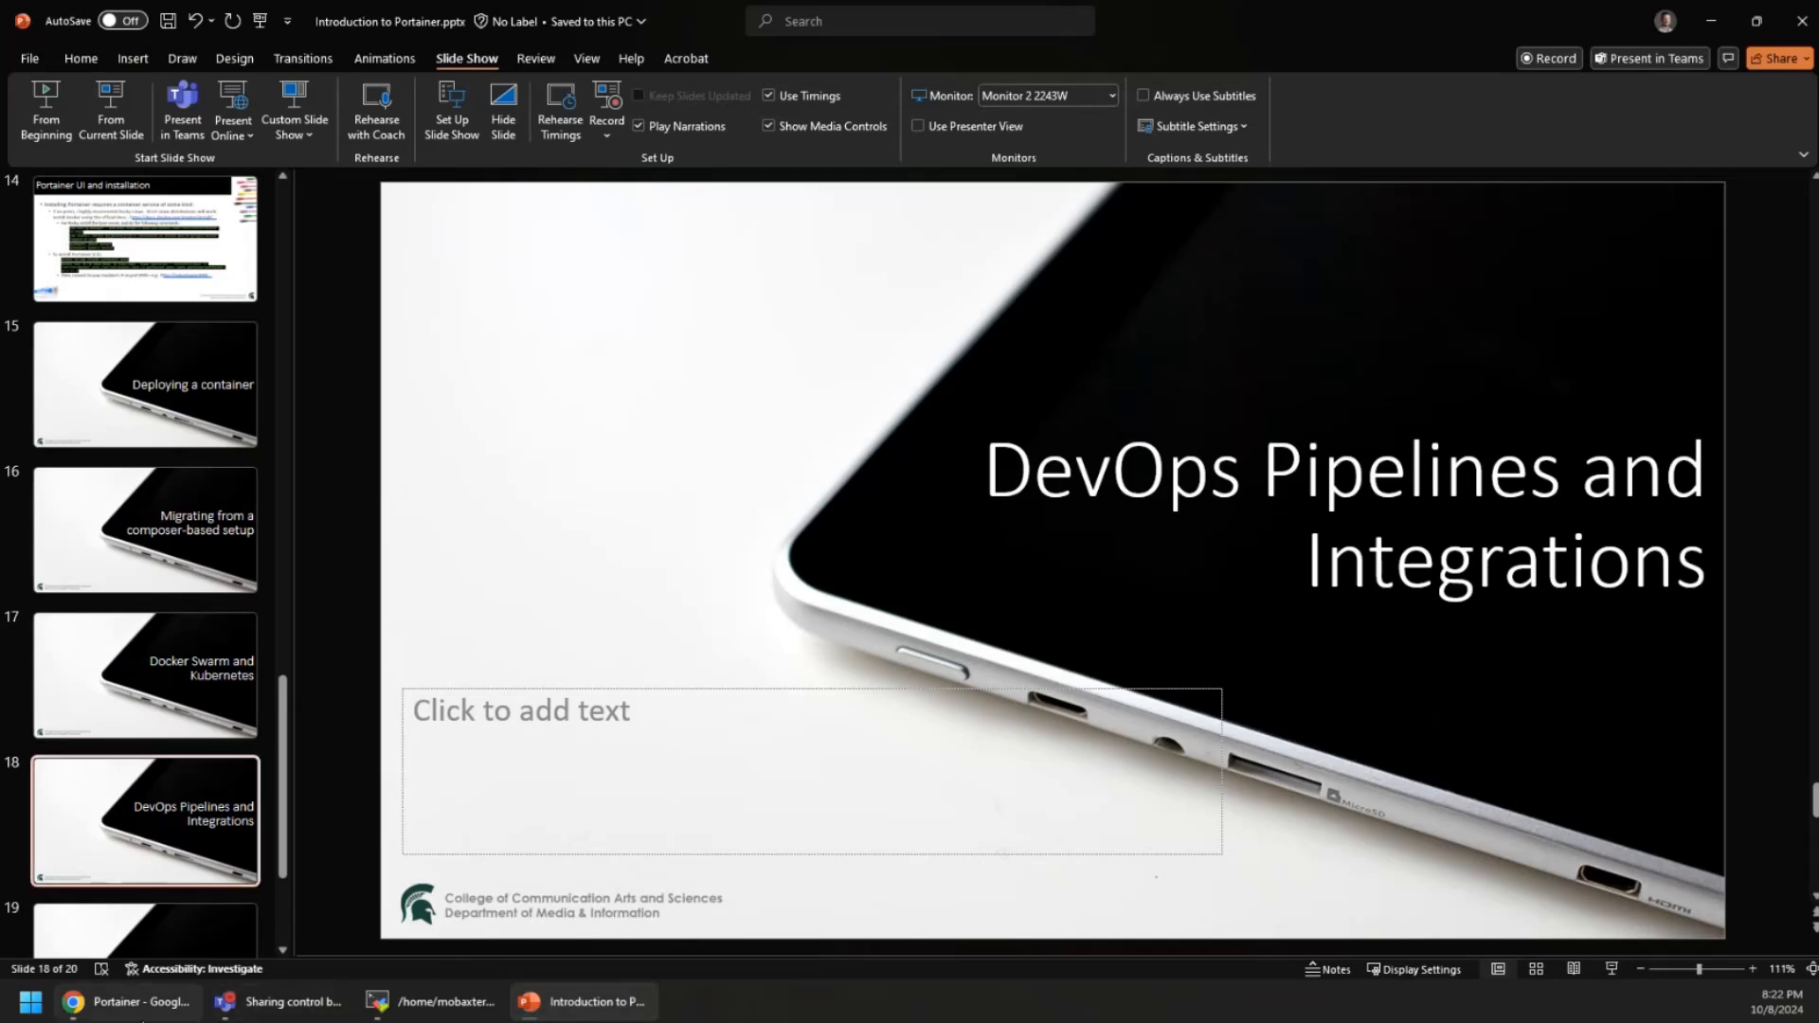
{"action": "left_click", "coordinate": [128, 1001]}
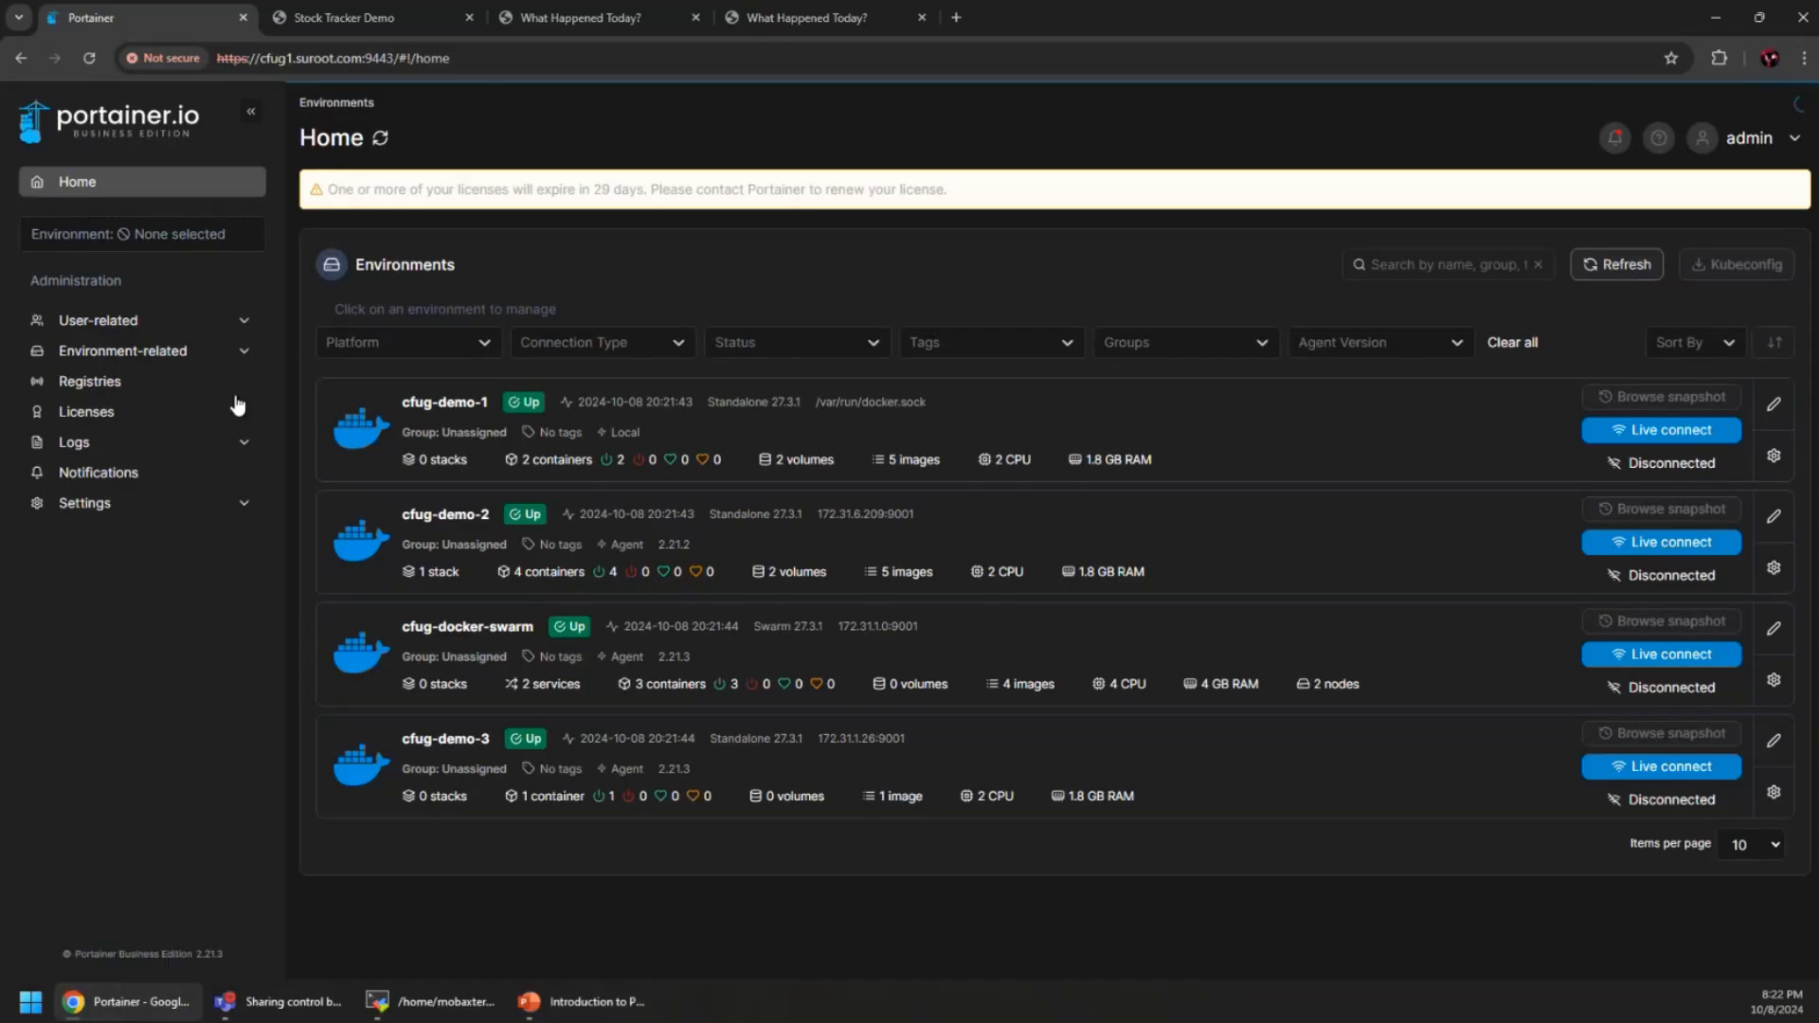
Copy today-swarm's webhook URL from its service details in cfug-docker-swarm and paste it into Notepad
{"action": "left_click", "coordinate": [470, 637]}
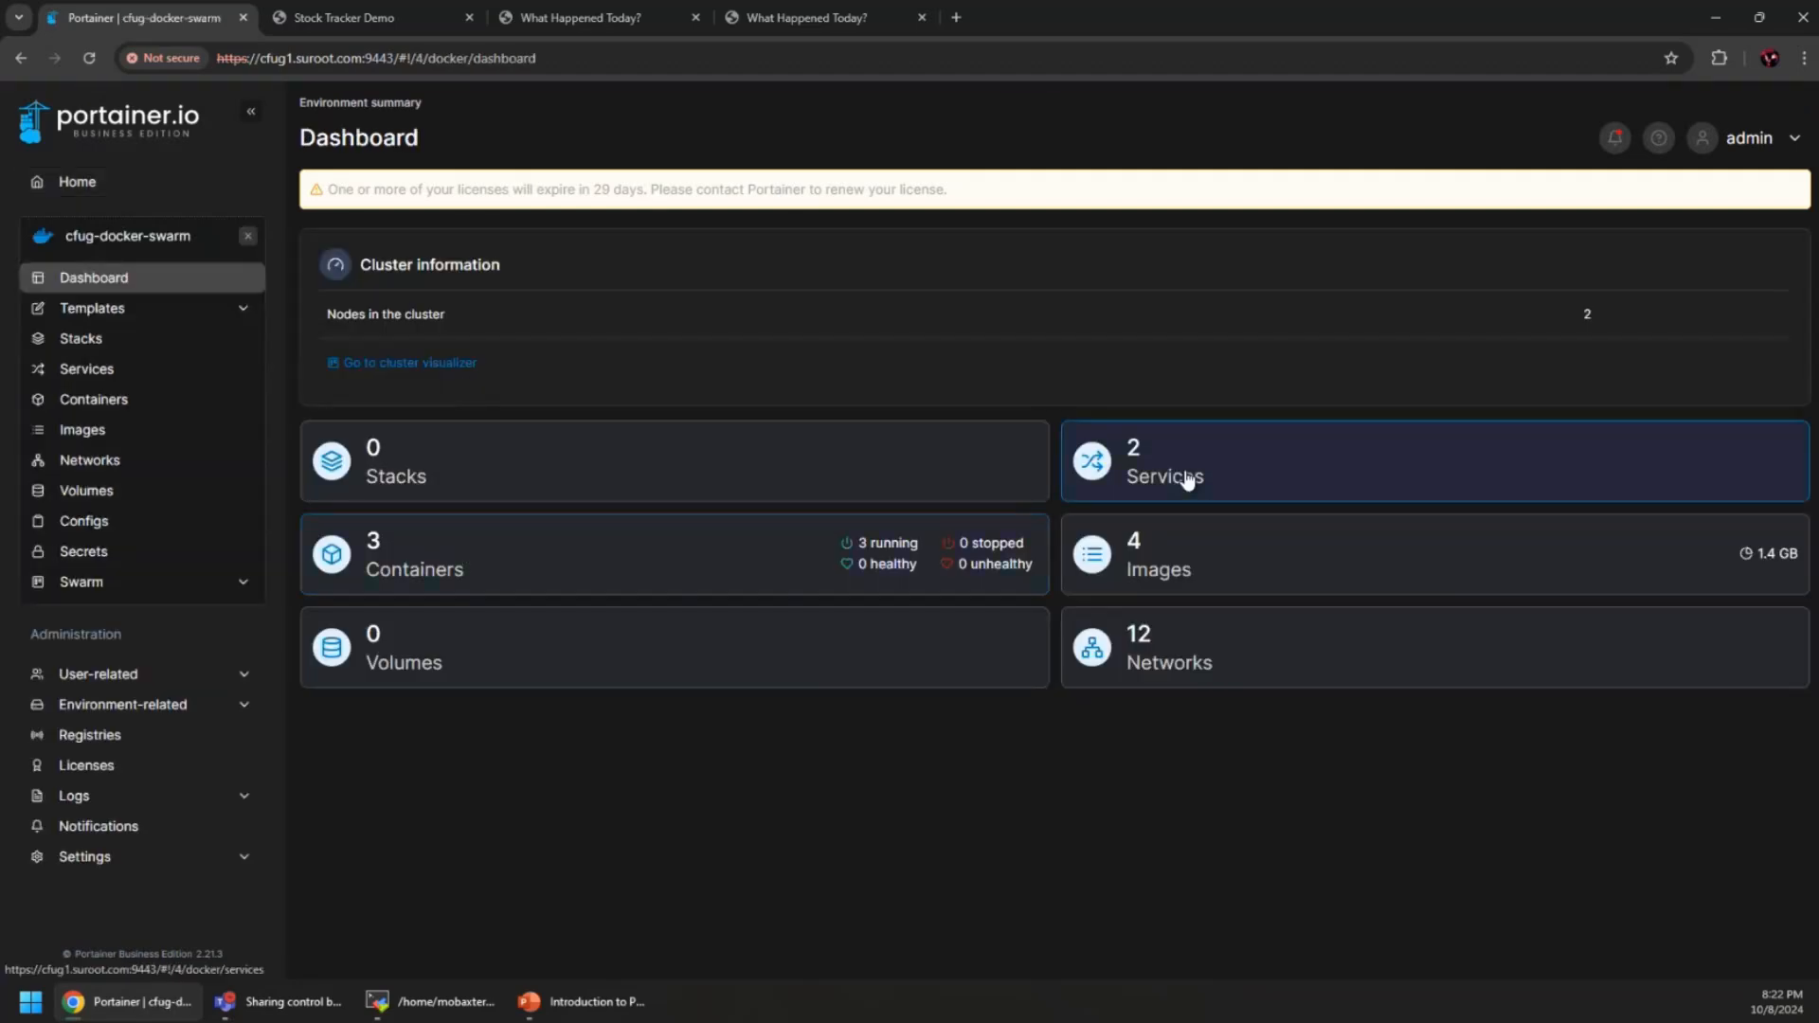
{"action": "left_click", "coordinate": [1187, 479]}
{"action": "left_click", "coordinate": [432, 407]}
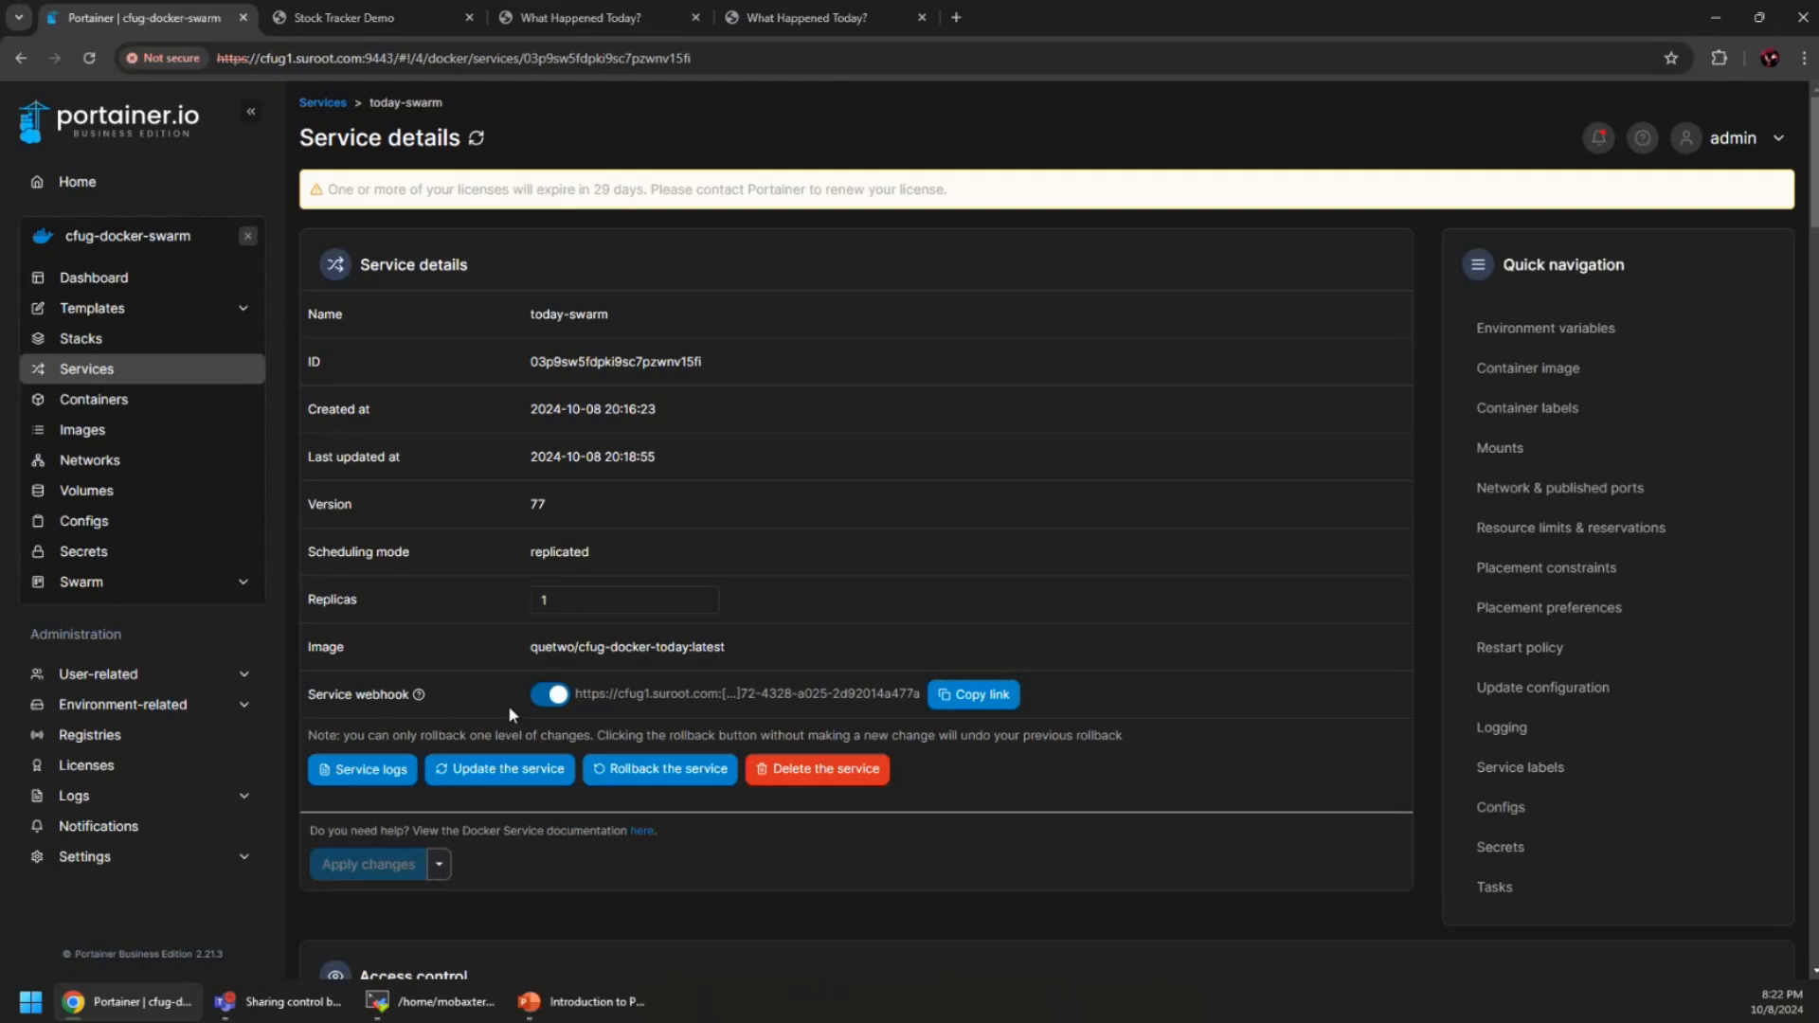
{"action": "mouse_move", "coordinate": [418, 697]}
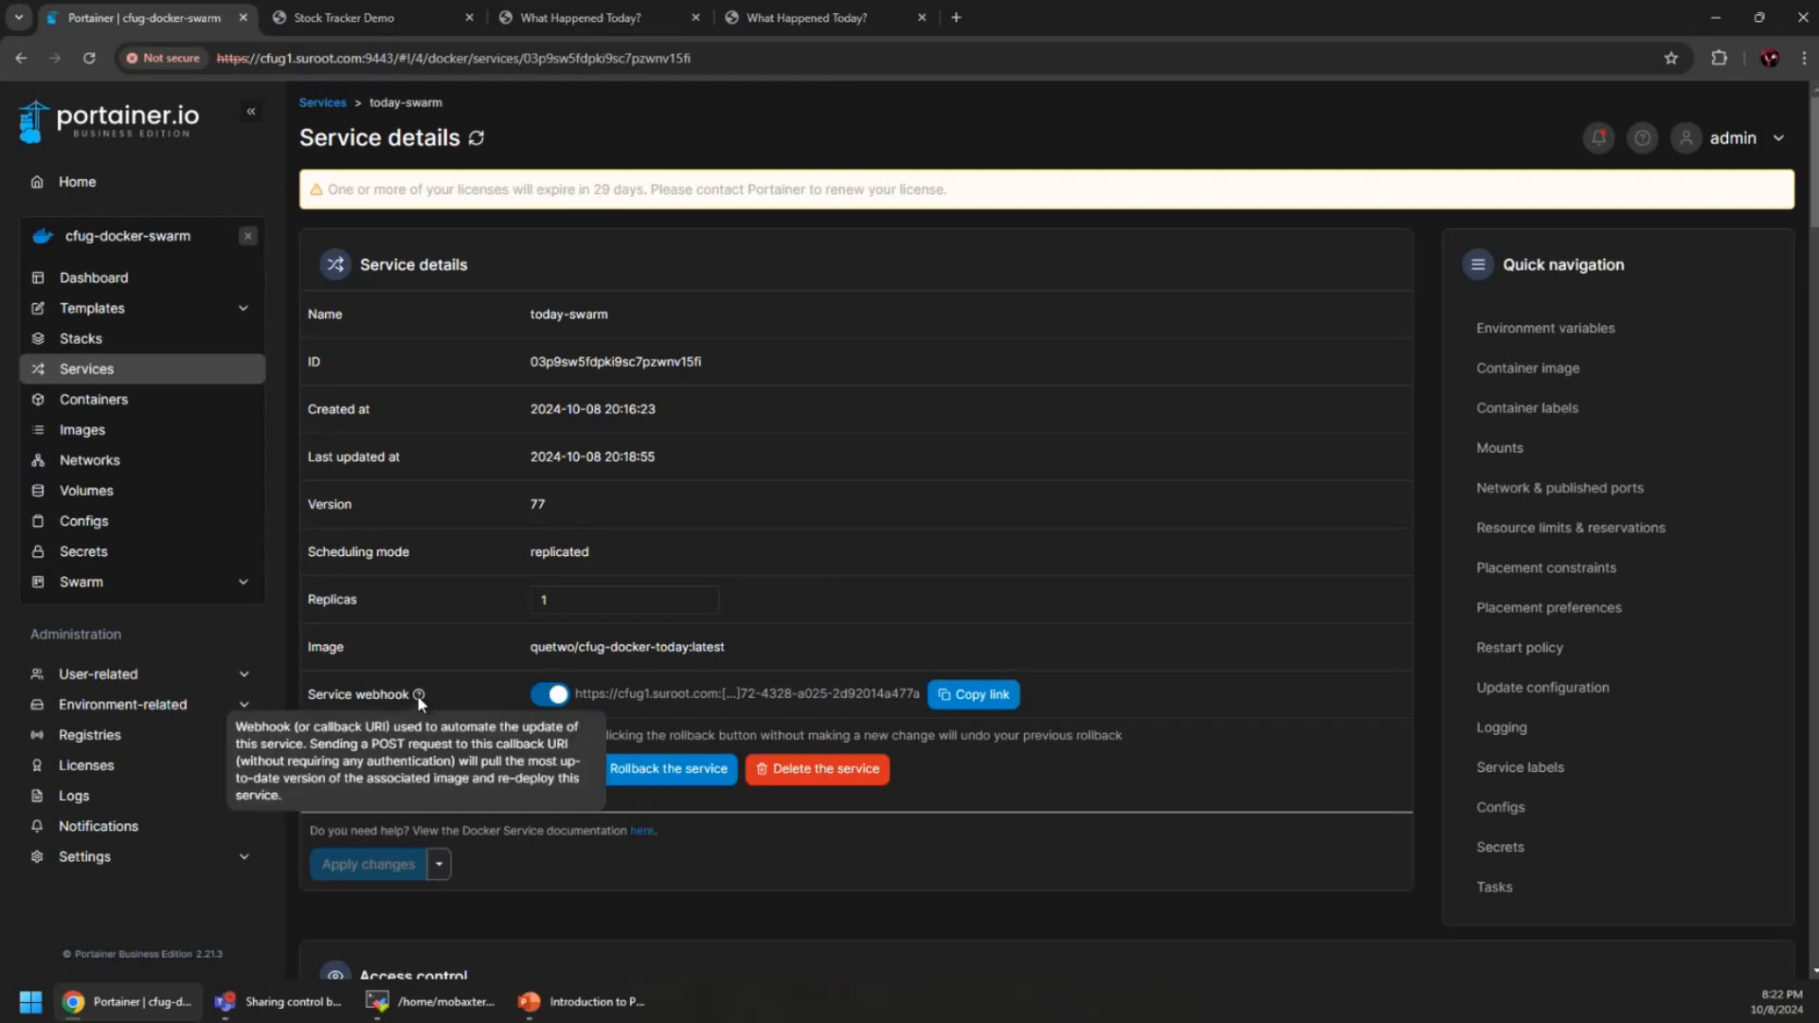
{"action": "left_click", "coordinate": [1004, 691]}
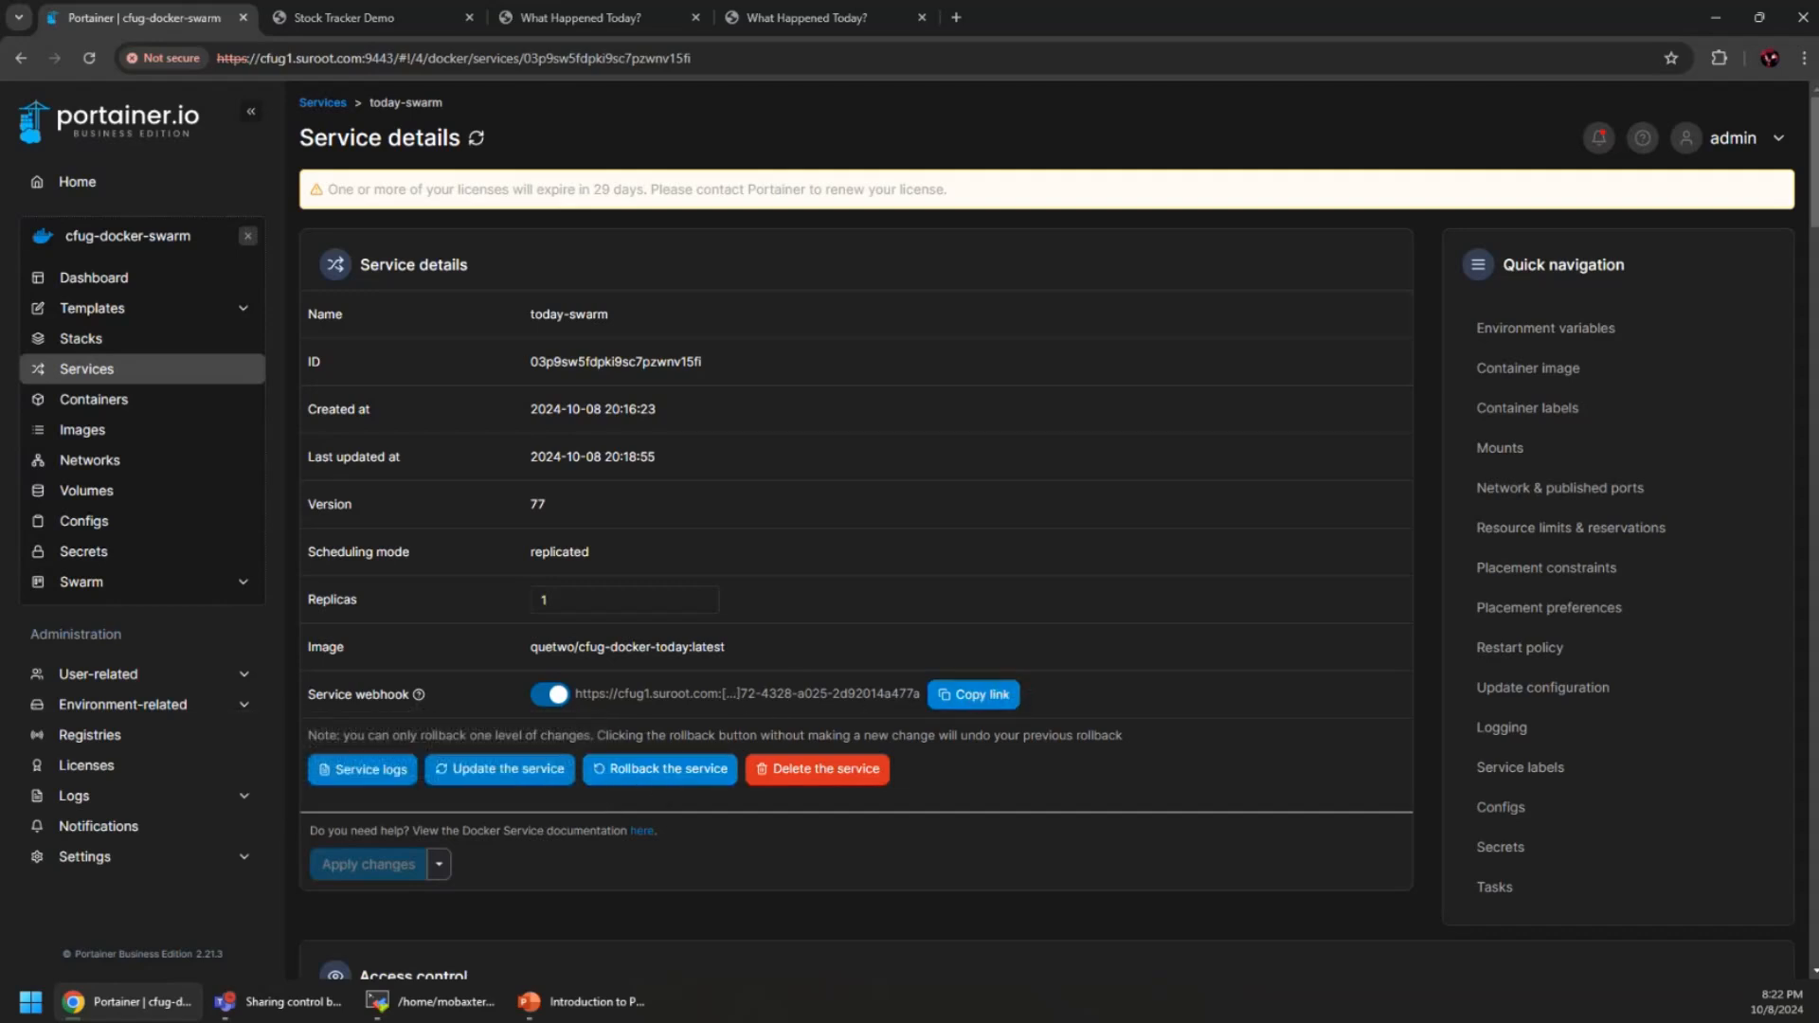
{"action": "key", "text": "super"}
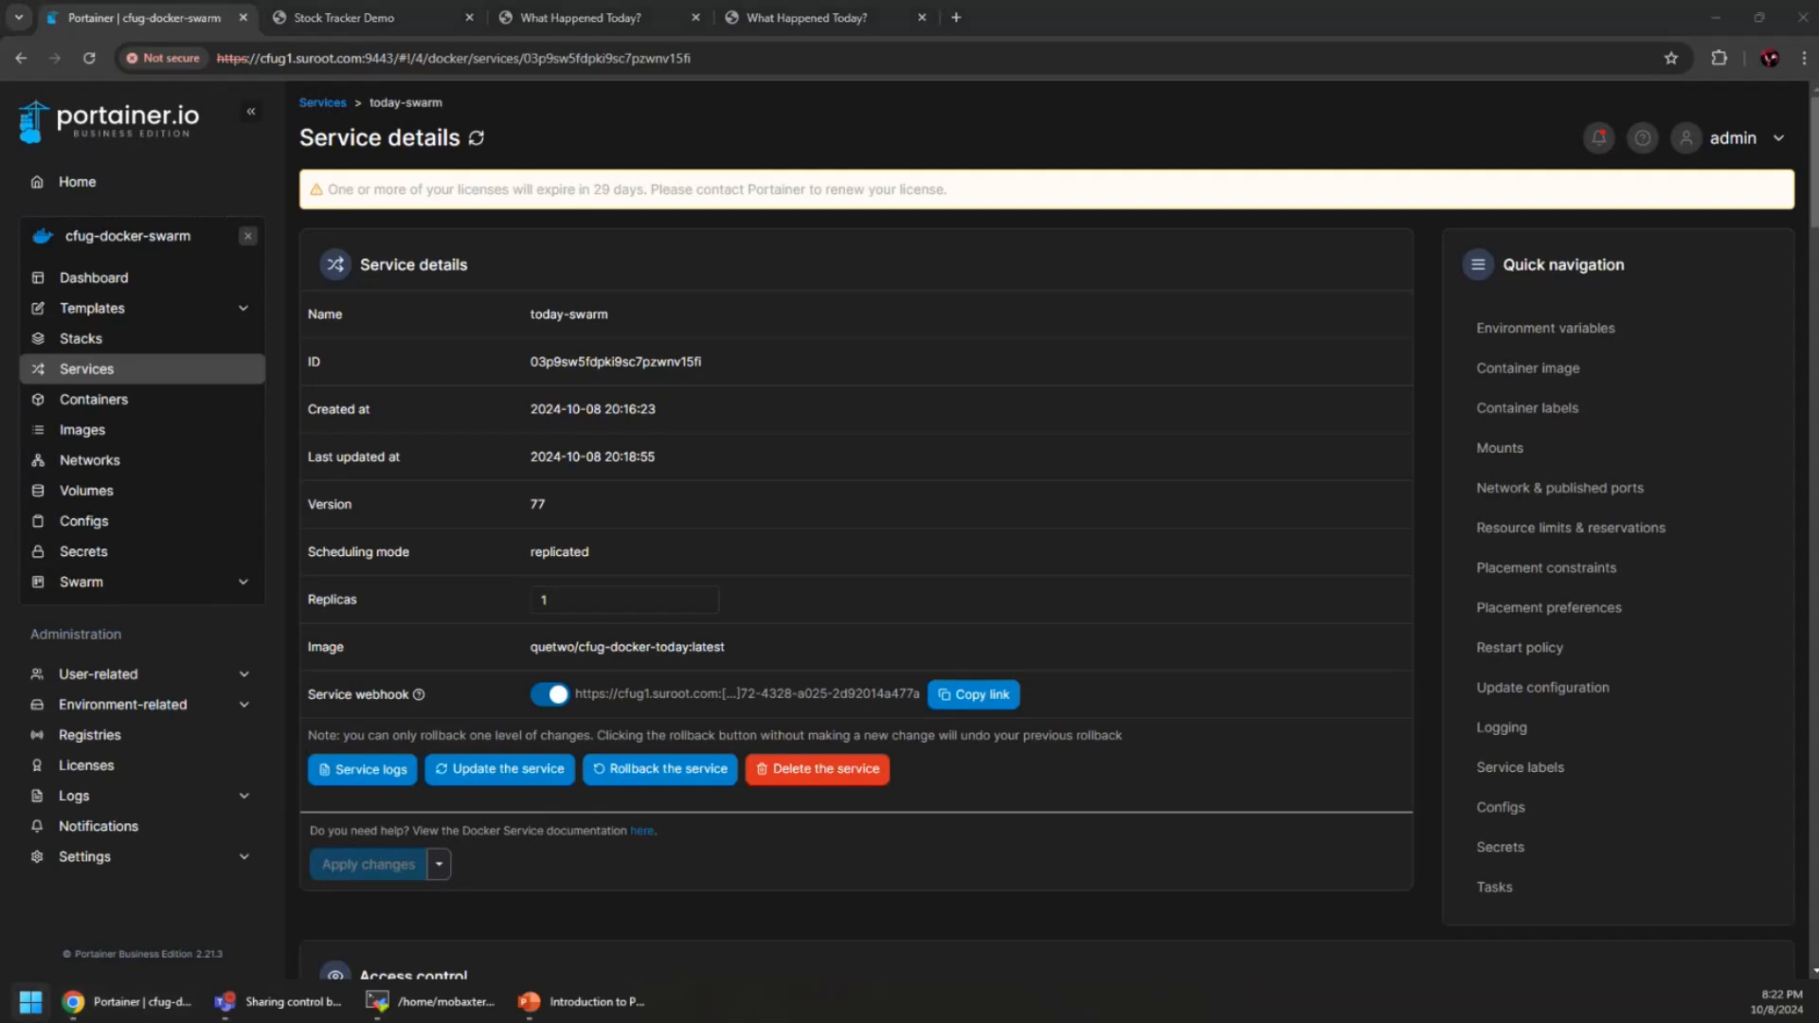
{"action": "key", "text": "ctrl+v"}
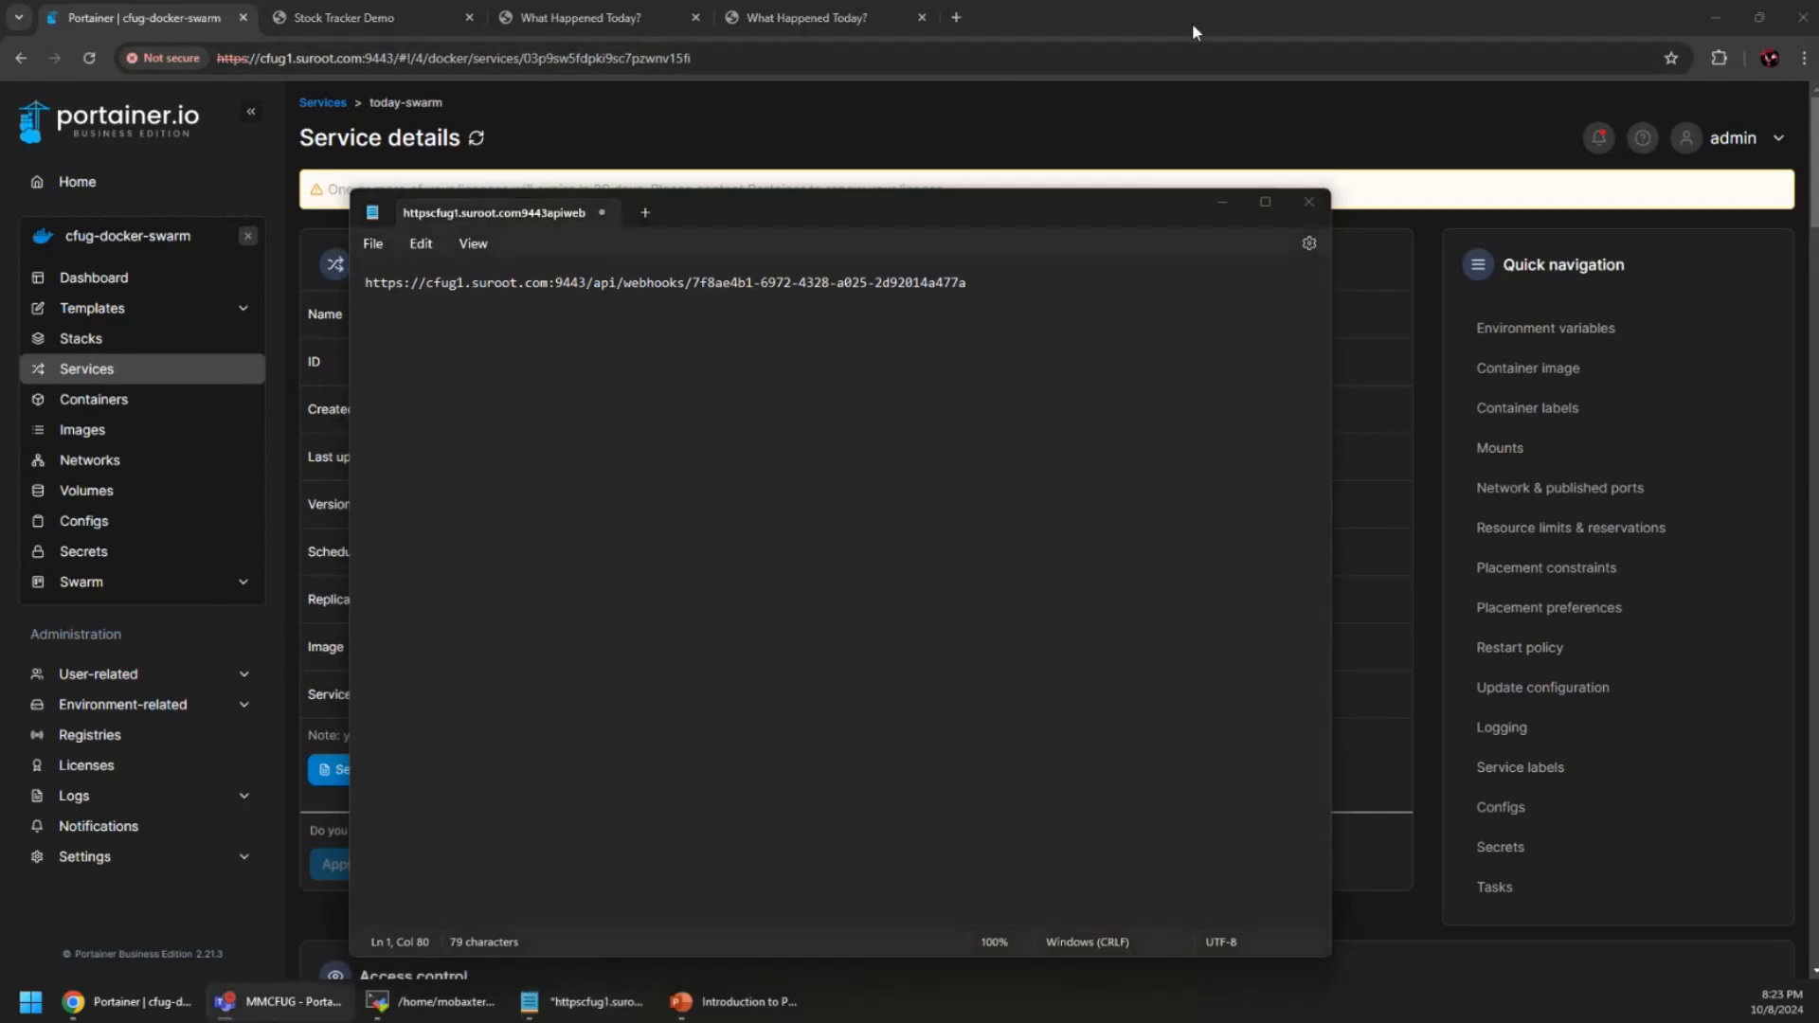
Open Docker Hub in a new tab and go to the cfug-docker-today repository's Webhooks settings
{"action": "left_click", "coordinate": [955, 19]}
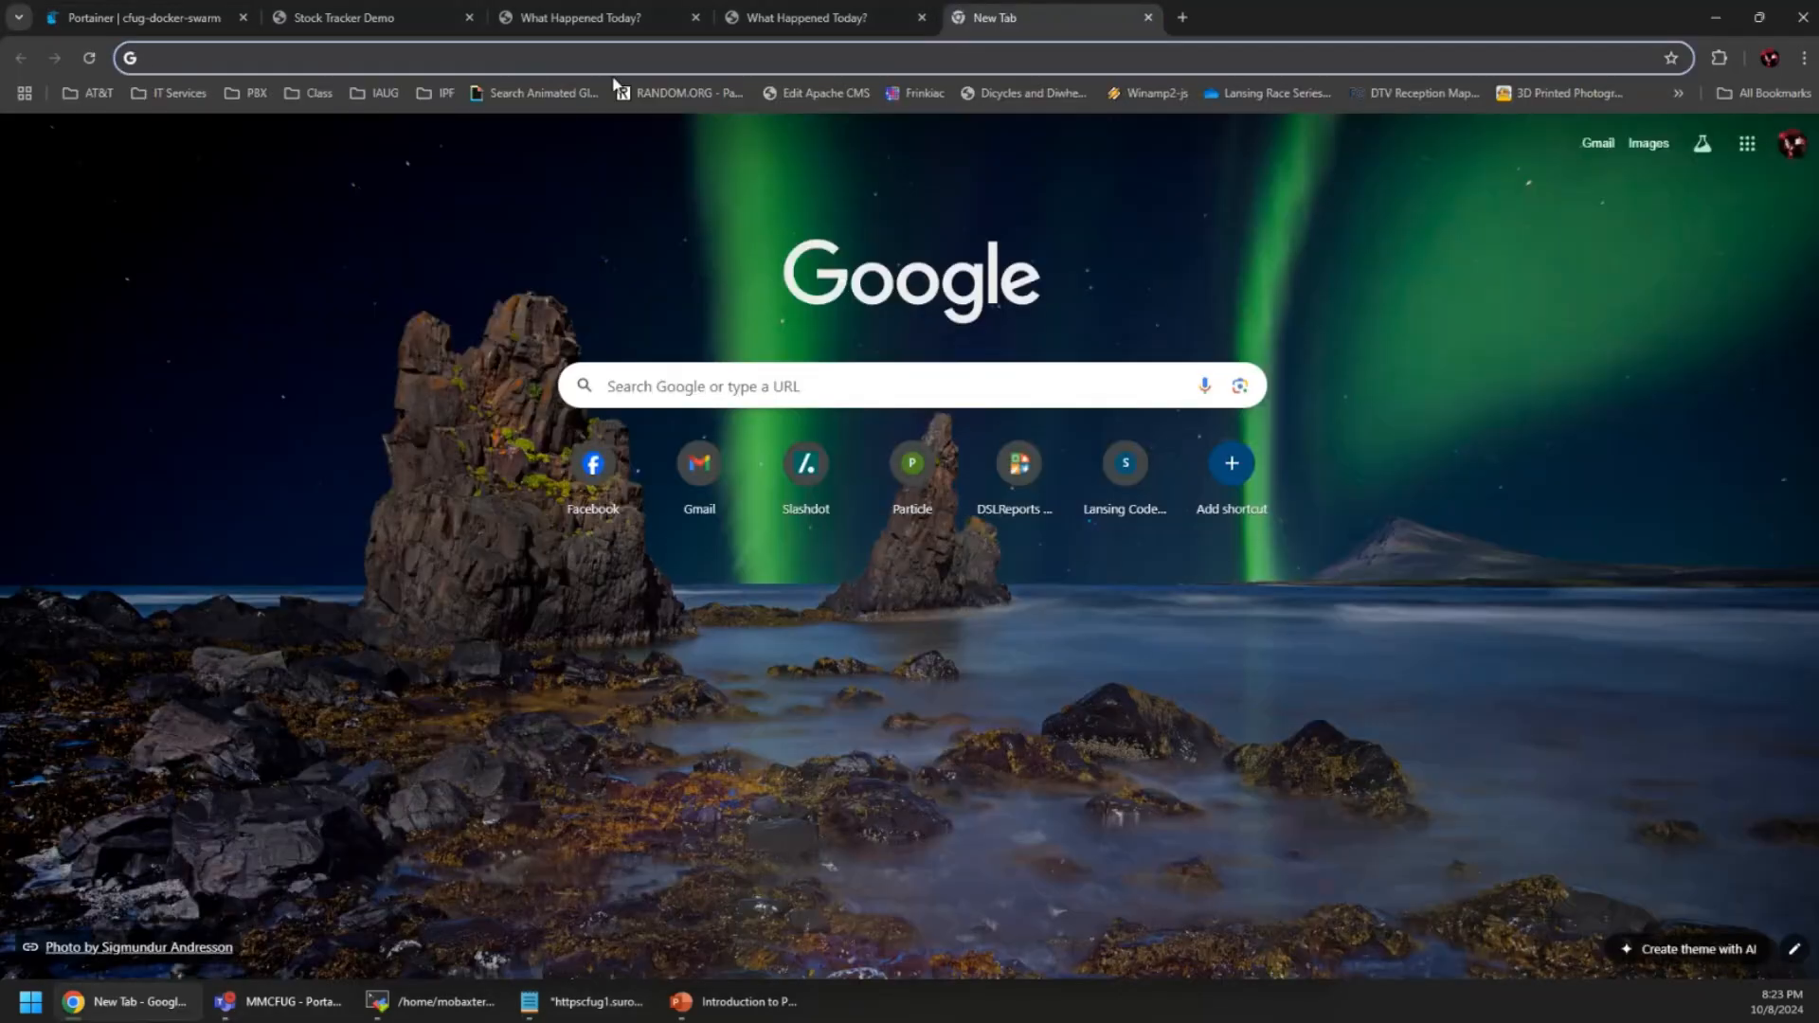
{"action": "type", "text": "hui"}
{"action": "key", "text": "BackSpace"}
{"action": "type", "text": "b"}
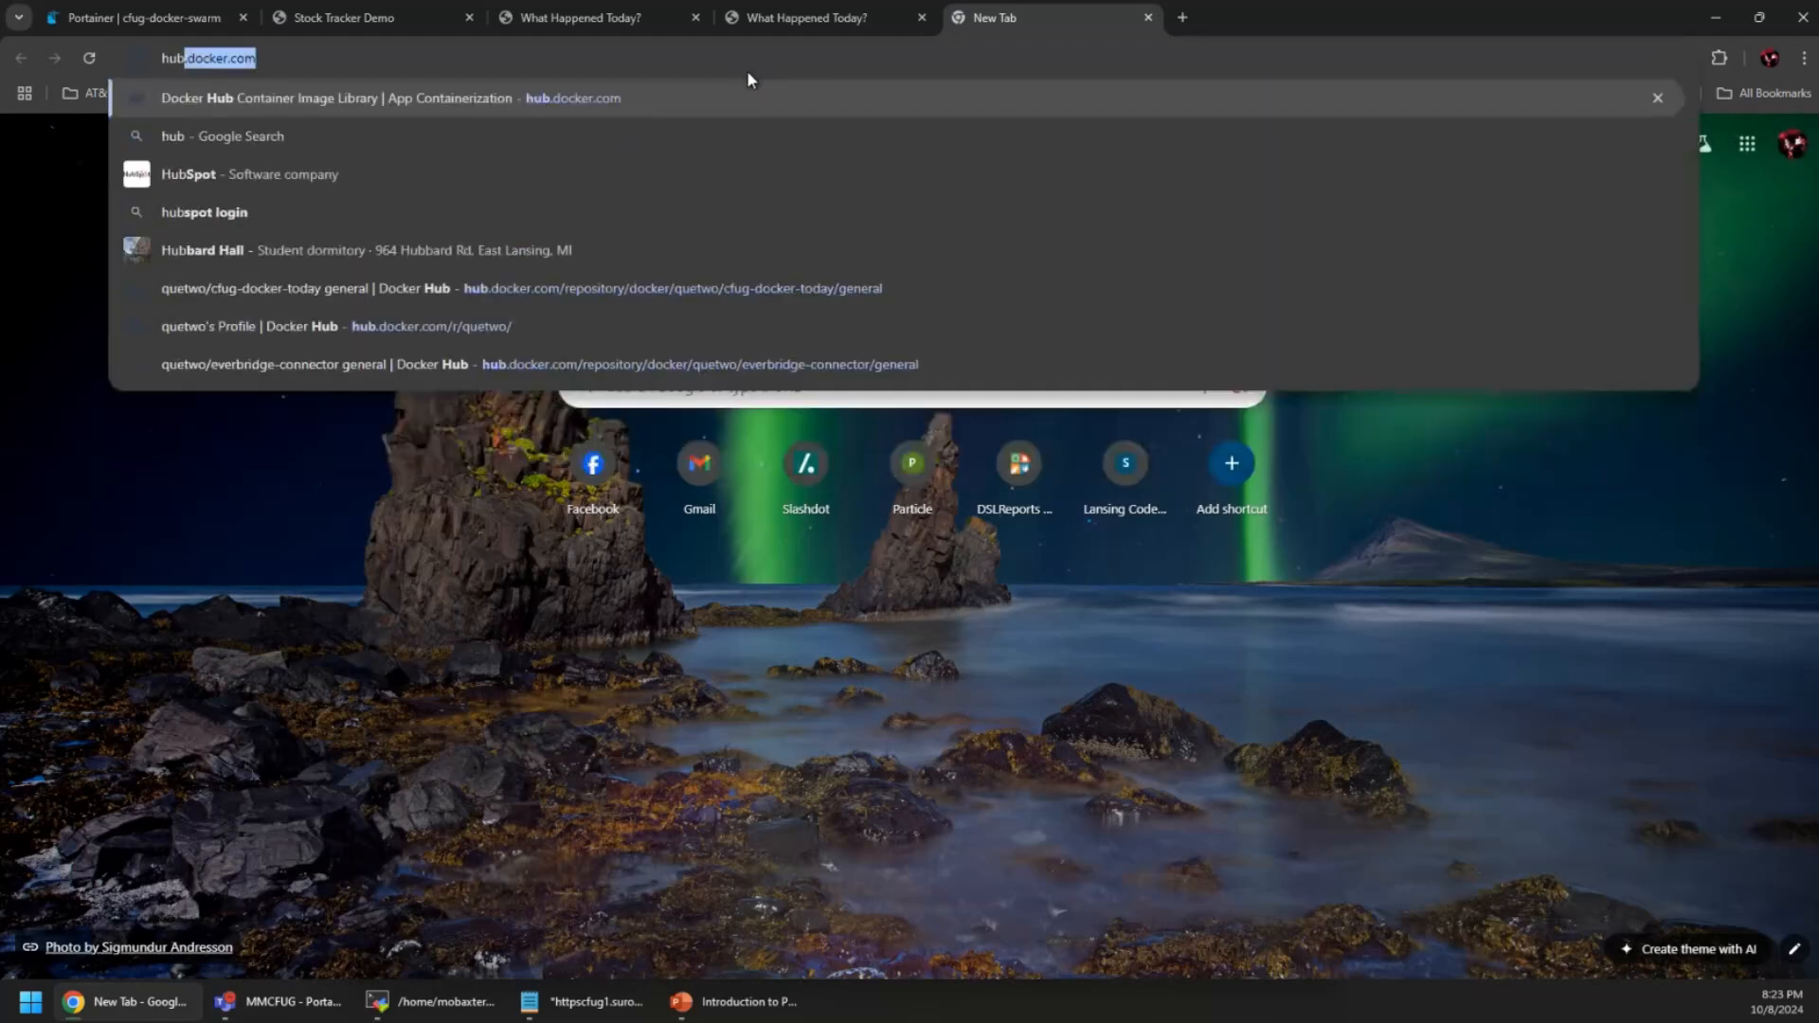
{"action": "key", "text": "Return"}
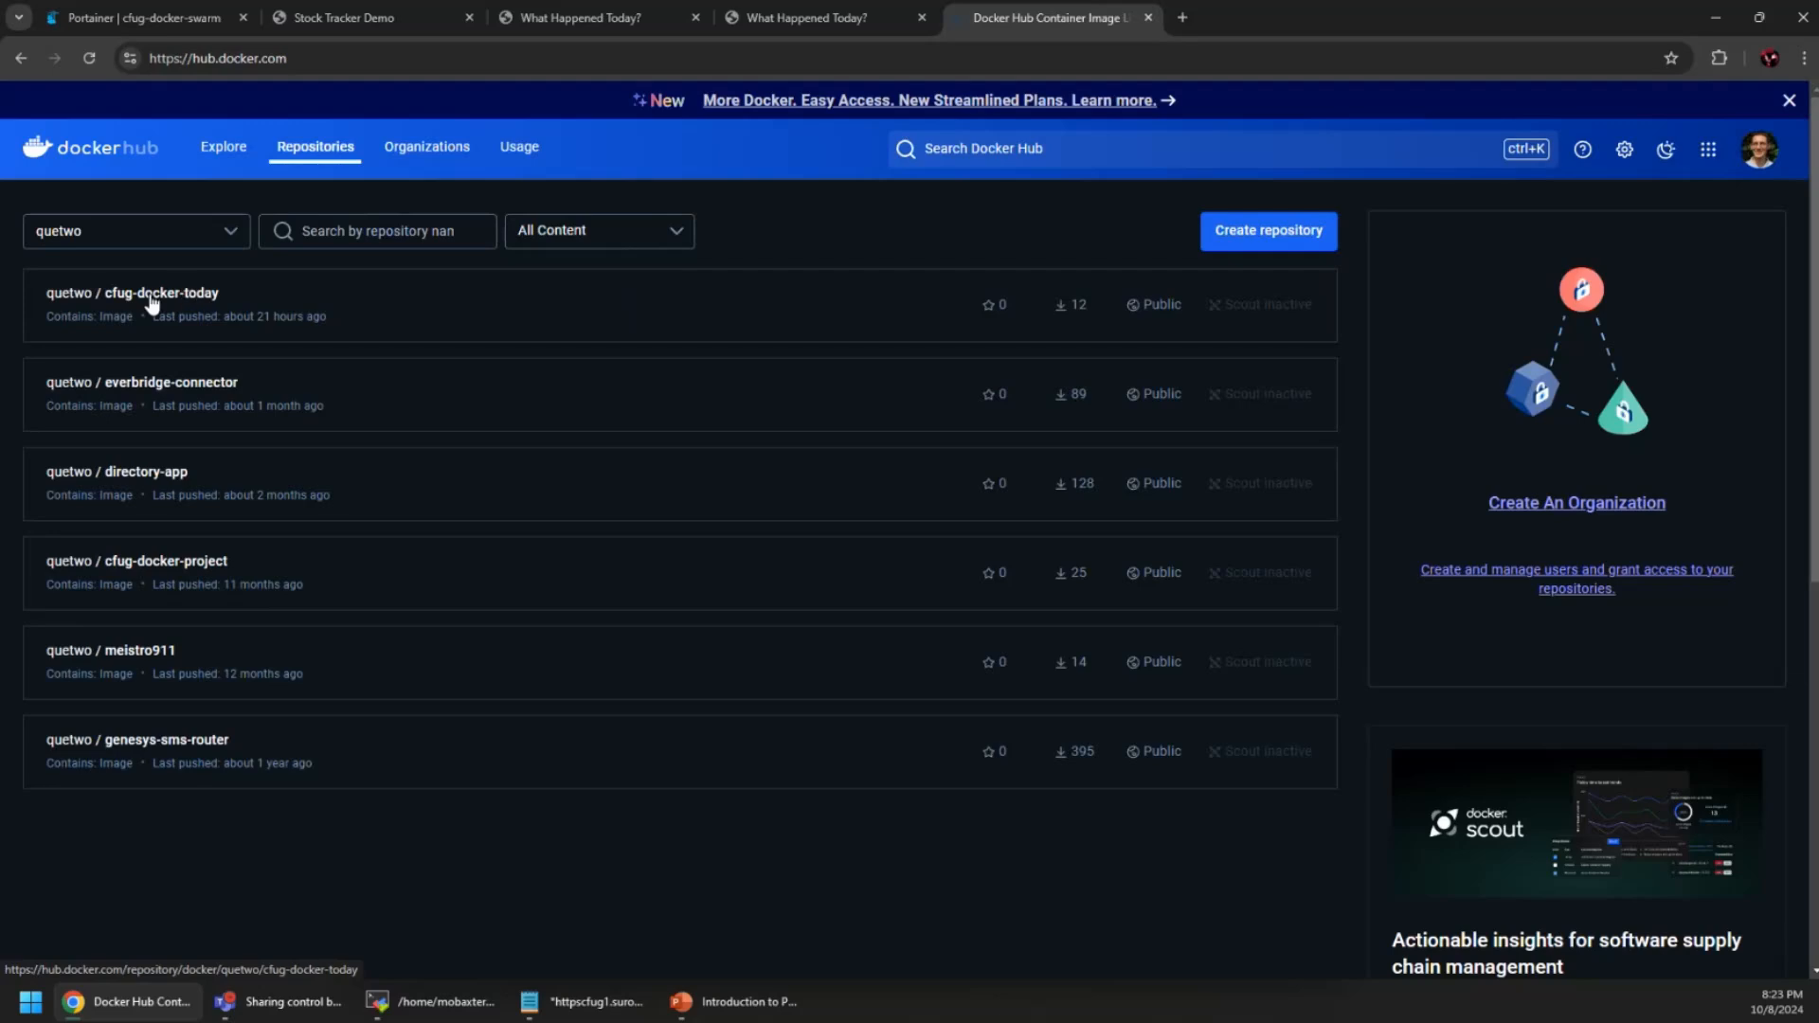
{"action": "left_click", "coordinate": [136, 301]}
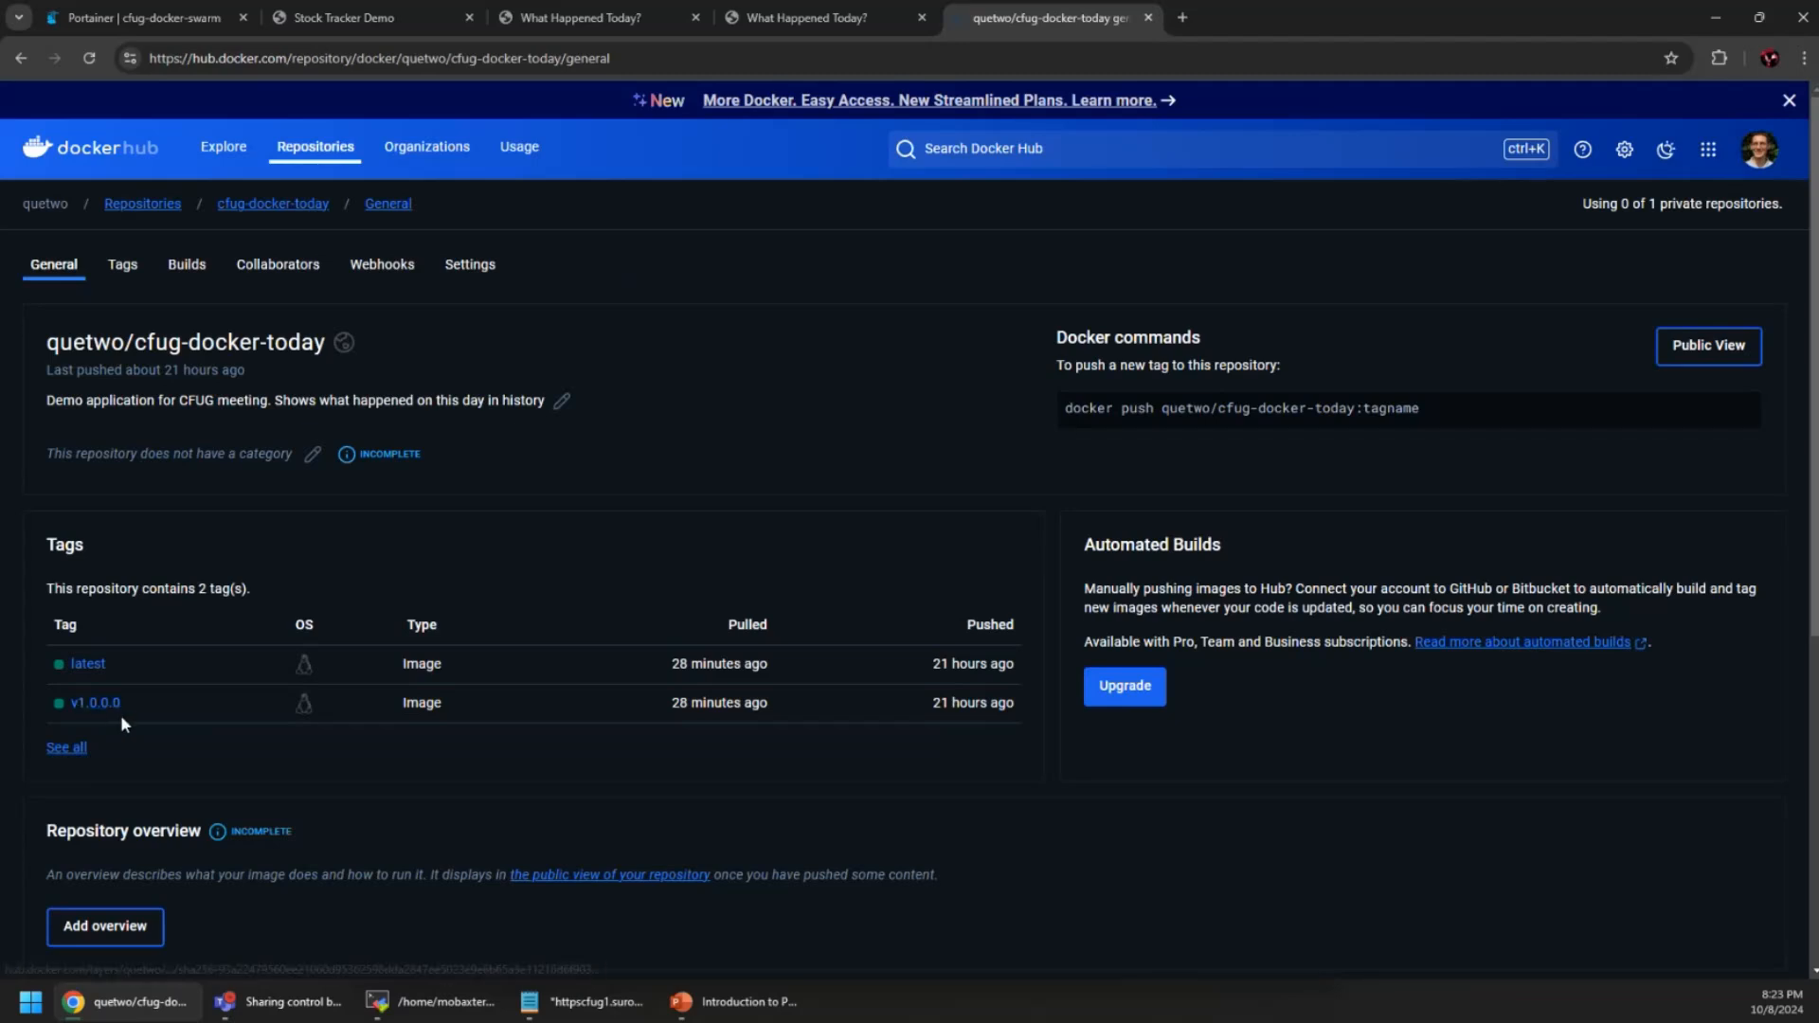
{"action": "left_click", "coordinate": [401, 270]}
Create 'test webhook' with the Portainer URL using host 18.218.131.229:9443, then view General
{"action": "left_click", "coordinate": [227, 485]}
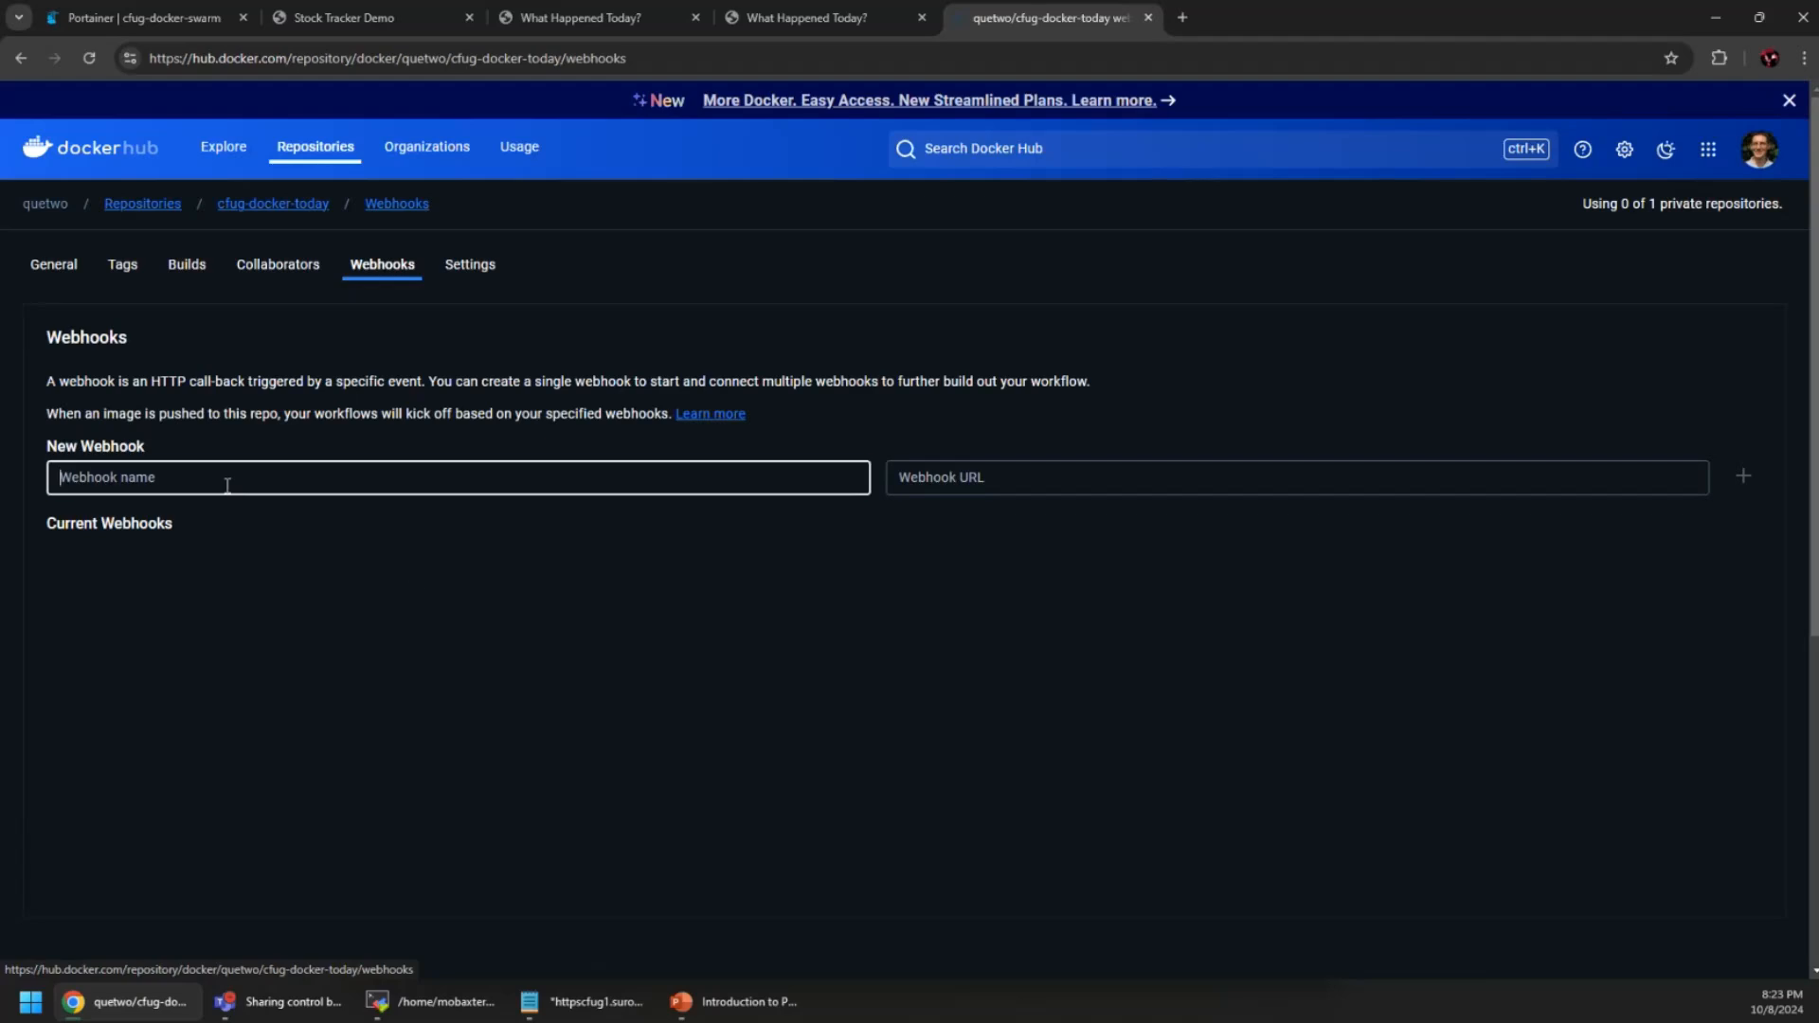
{"action": "type", "text": "test wev"}
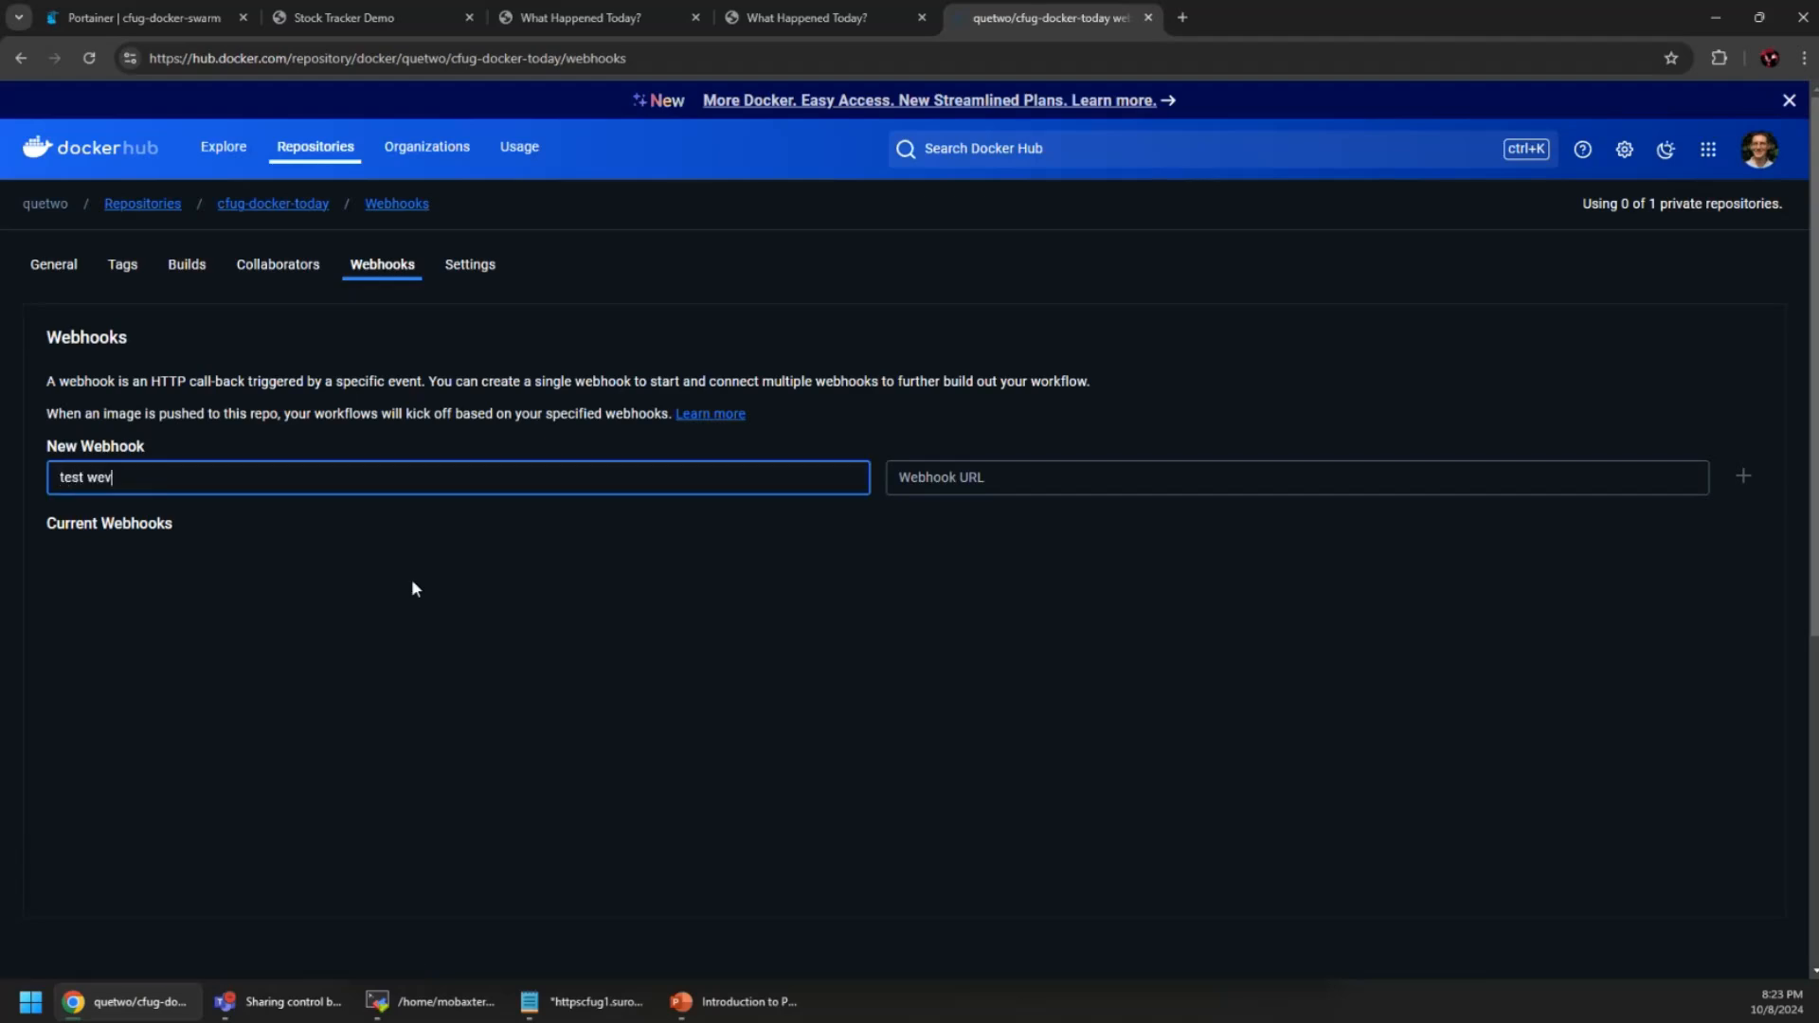
{"action": "type", "text": "hook"}
{"action": "key", "text": "Tab"}
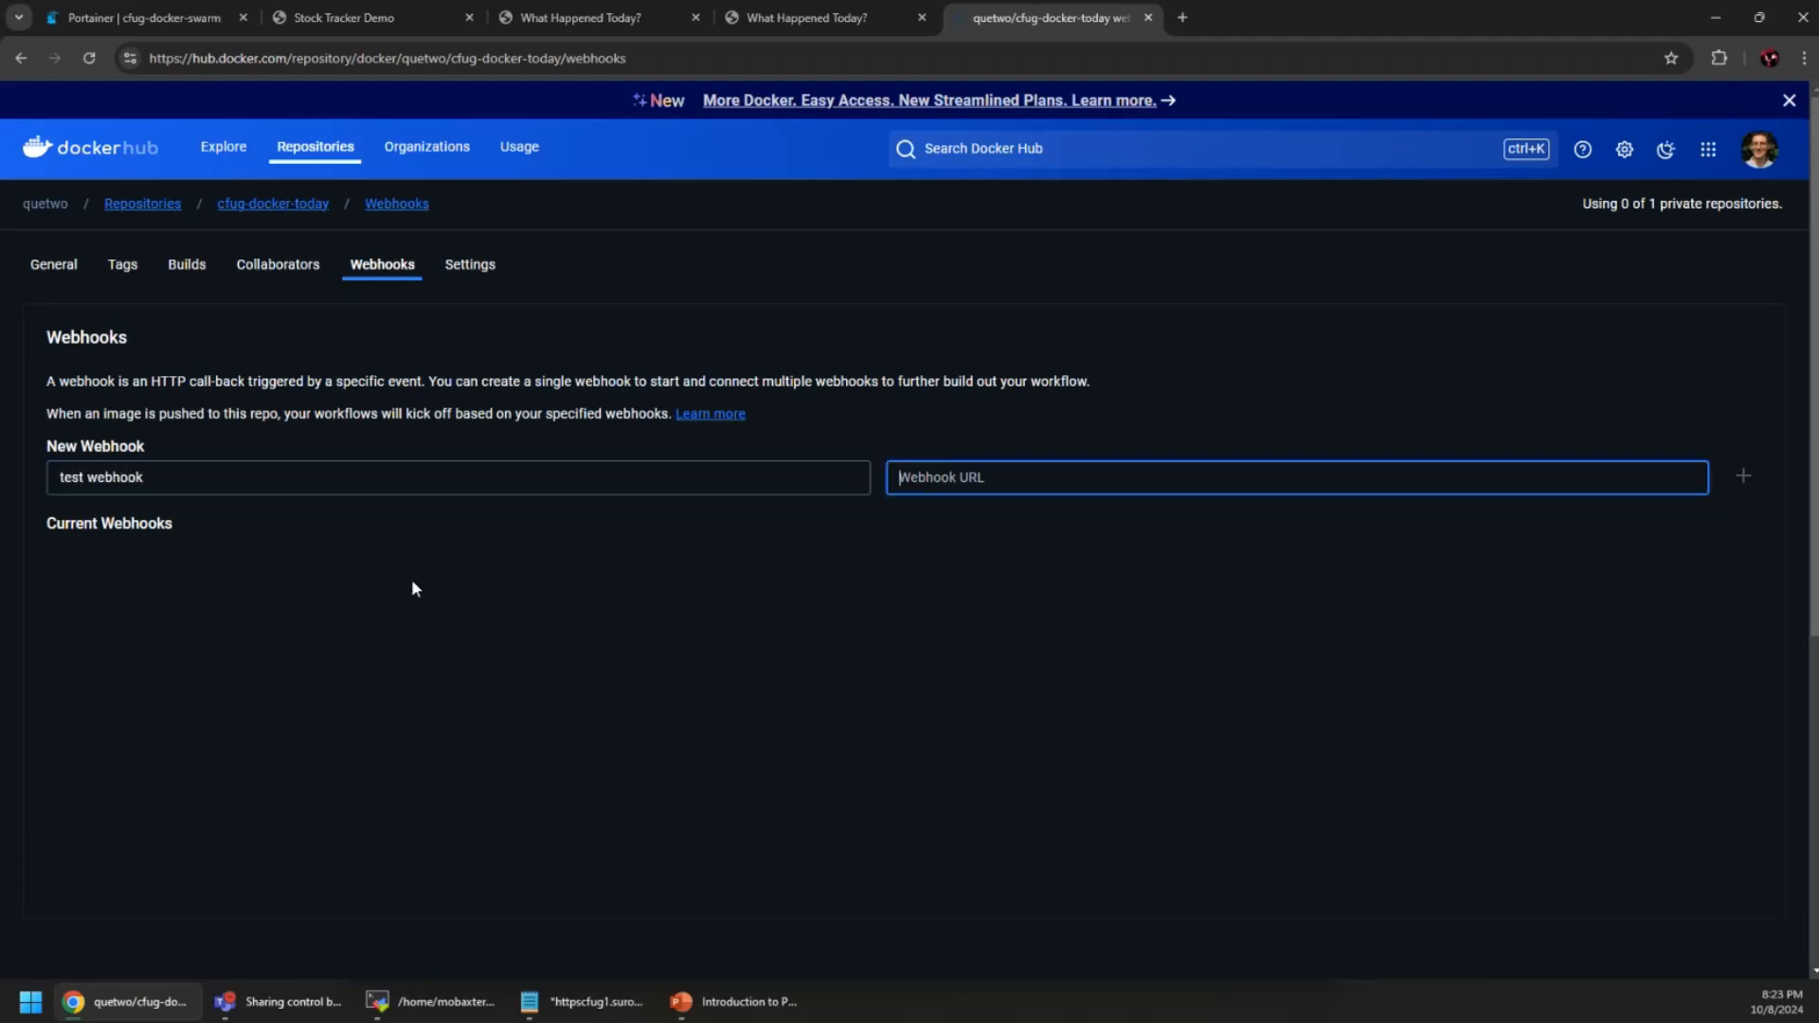
{"action": "left_click", "coordinate": [1046, 478]}
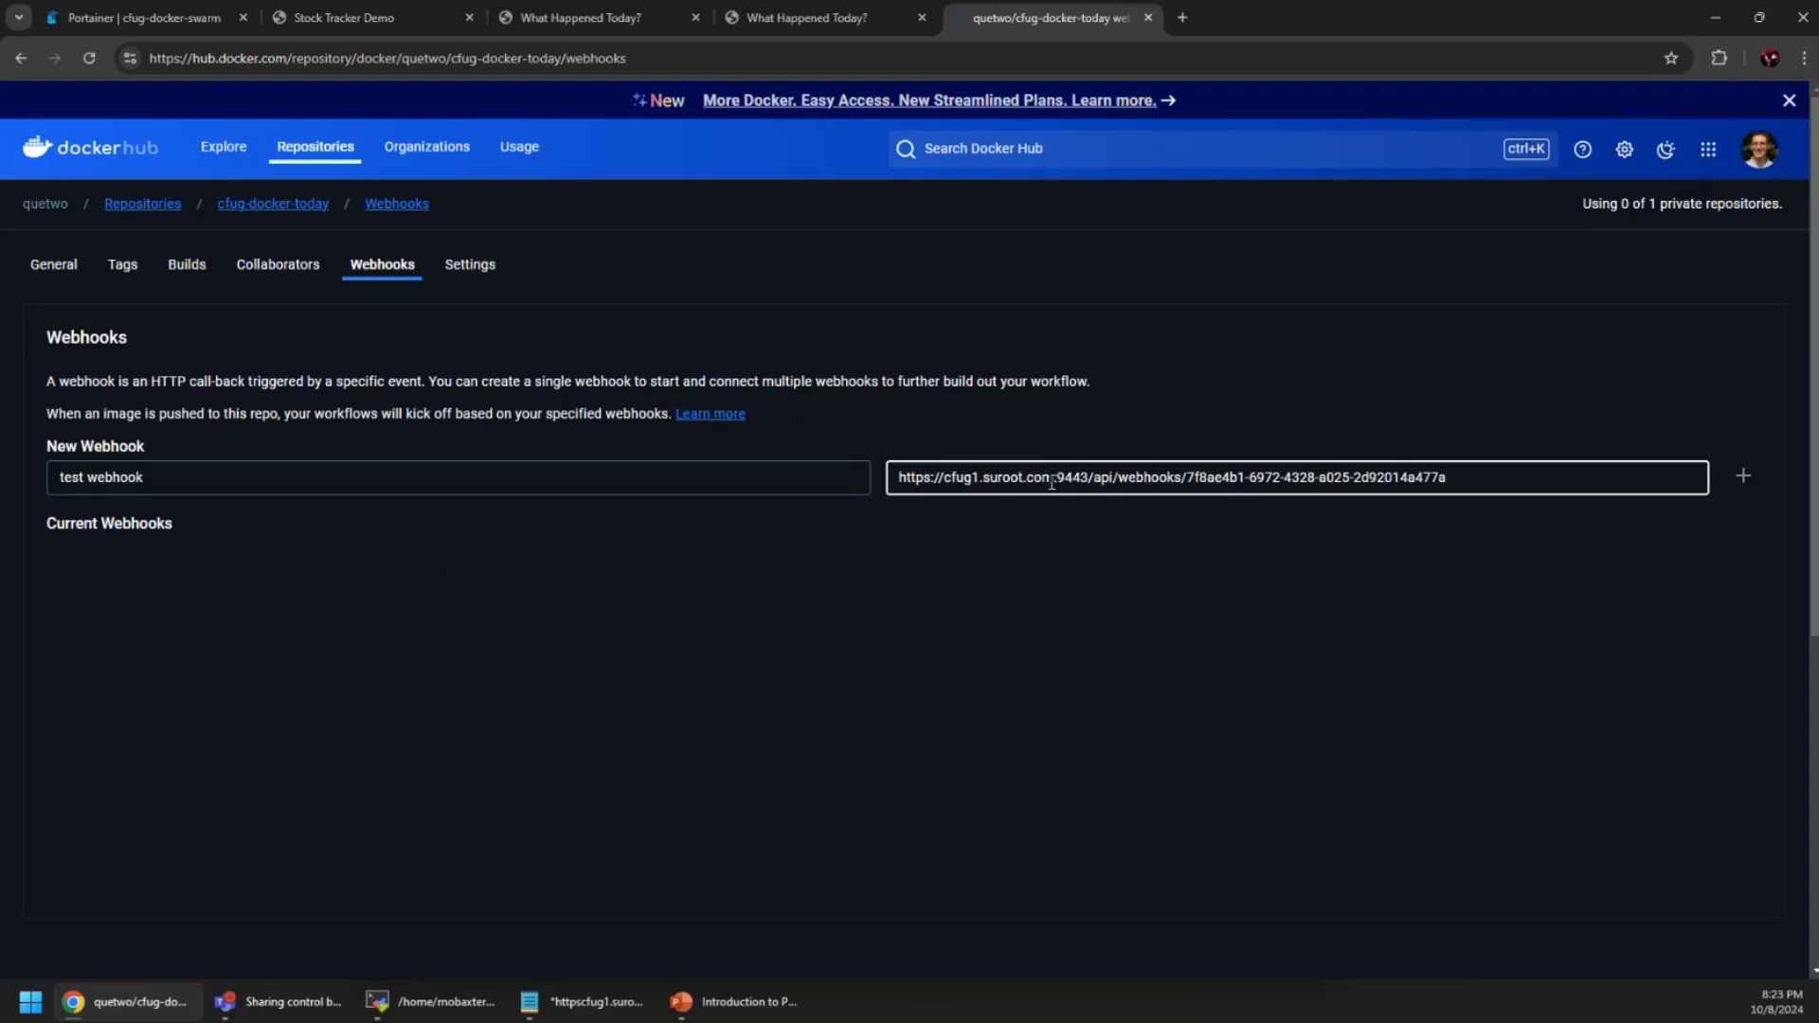
{"action": "key", "text": "shift+Left"}
{"action": "key", "text": "shift+Left"}
{"action": "key", "text": "shift+Left"}
{"action": "key", "text": "shift+Left"}
{"action": "key", "text": "shift+Left"}
{"action": "key", "text": "shift+Left"}
{"action": "key", "text": "shift+Left"}
{"action": "key", "text": "shift+Left"}
{"action": "key", "text": "shift+Left"}
{"action": "key", "text": "shift+Left"}
{"action": "key", "text": "shift+Left"}
{"action": "key", "text": "shift+Left"}
{"action": "key", "text": "shift+Left"}
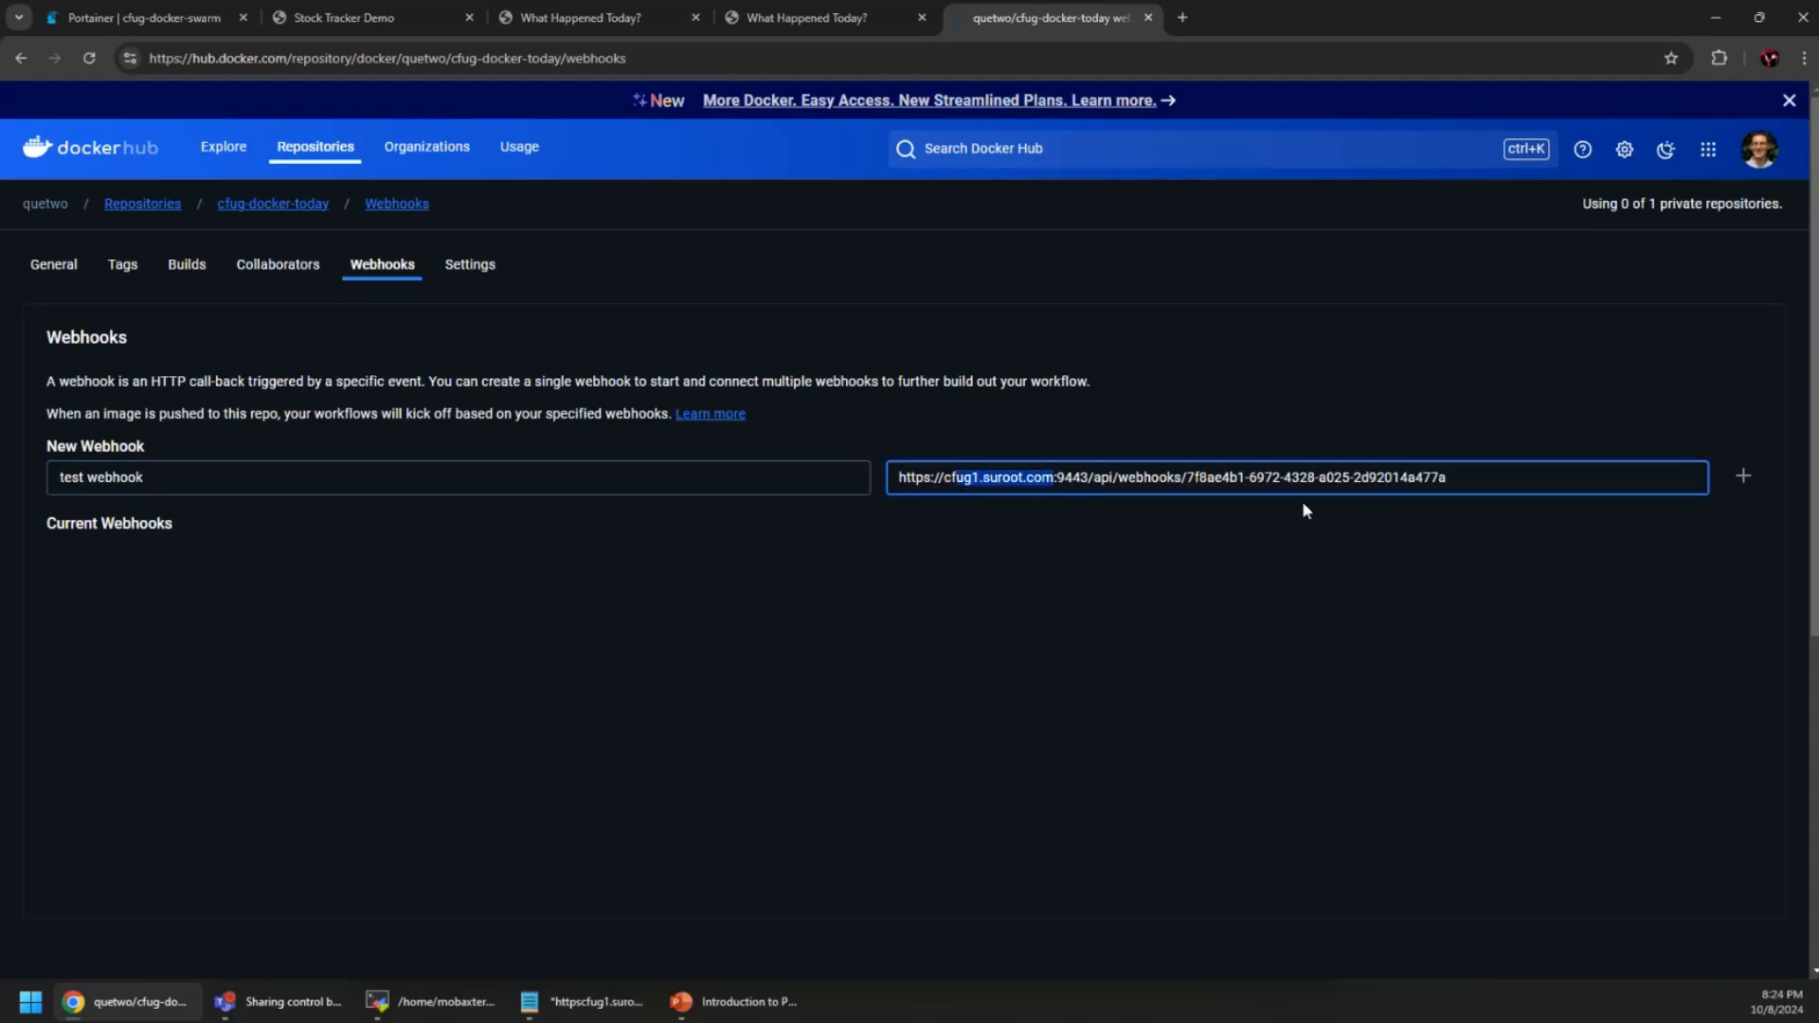
{"action": "key", "text": "shift+Left"}
{"action": "key", "text": "BackSpace"}
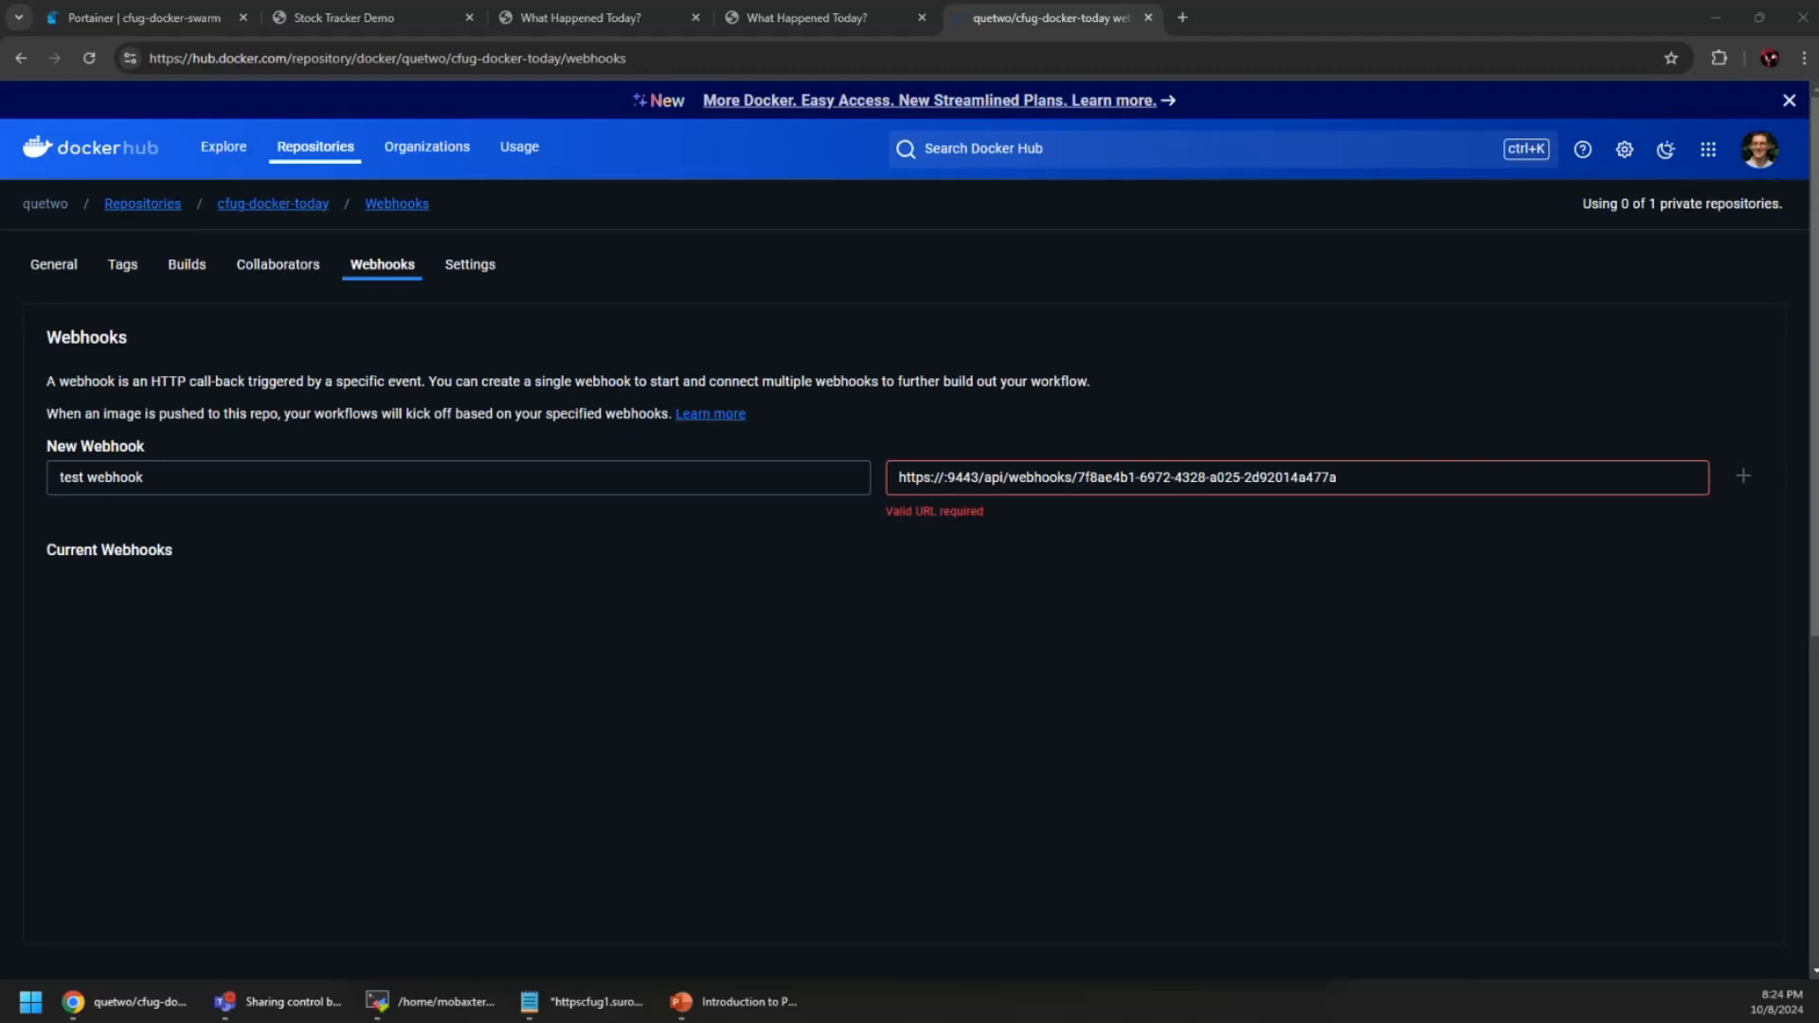
{"action": "left_click", "coordinate": [938, 477]}
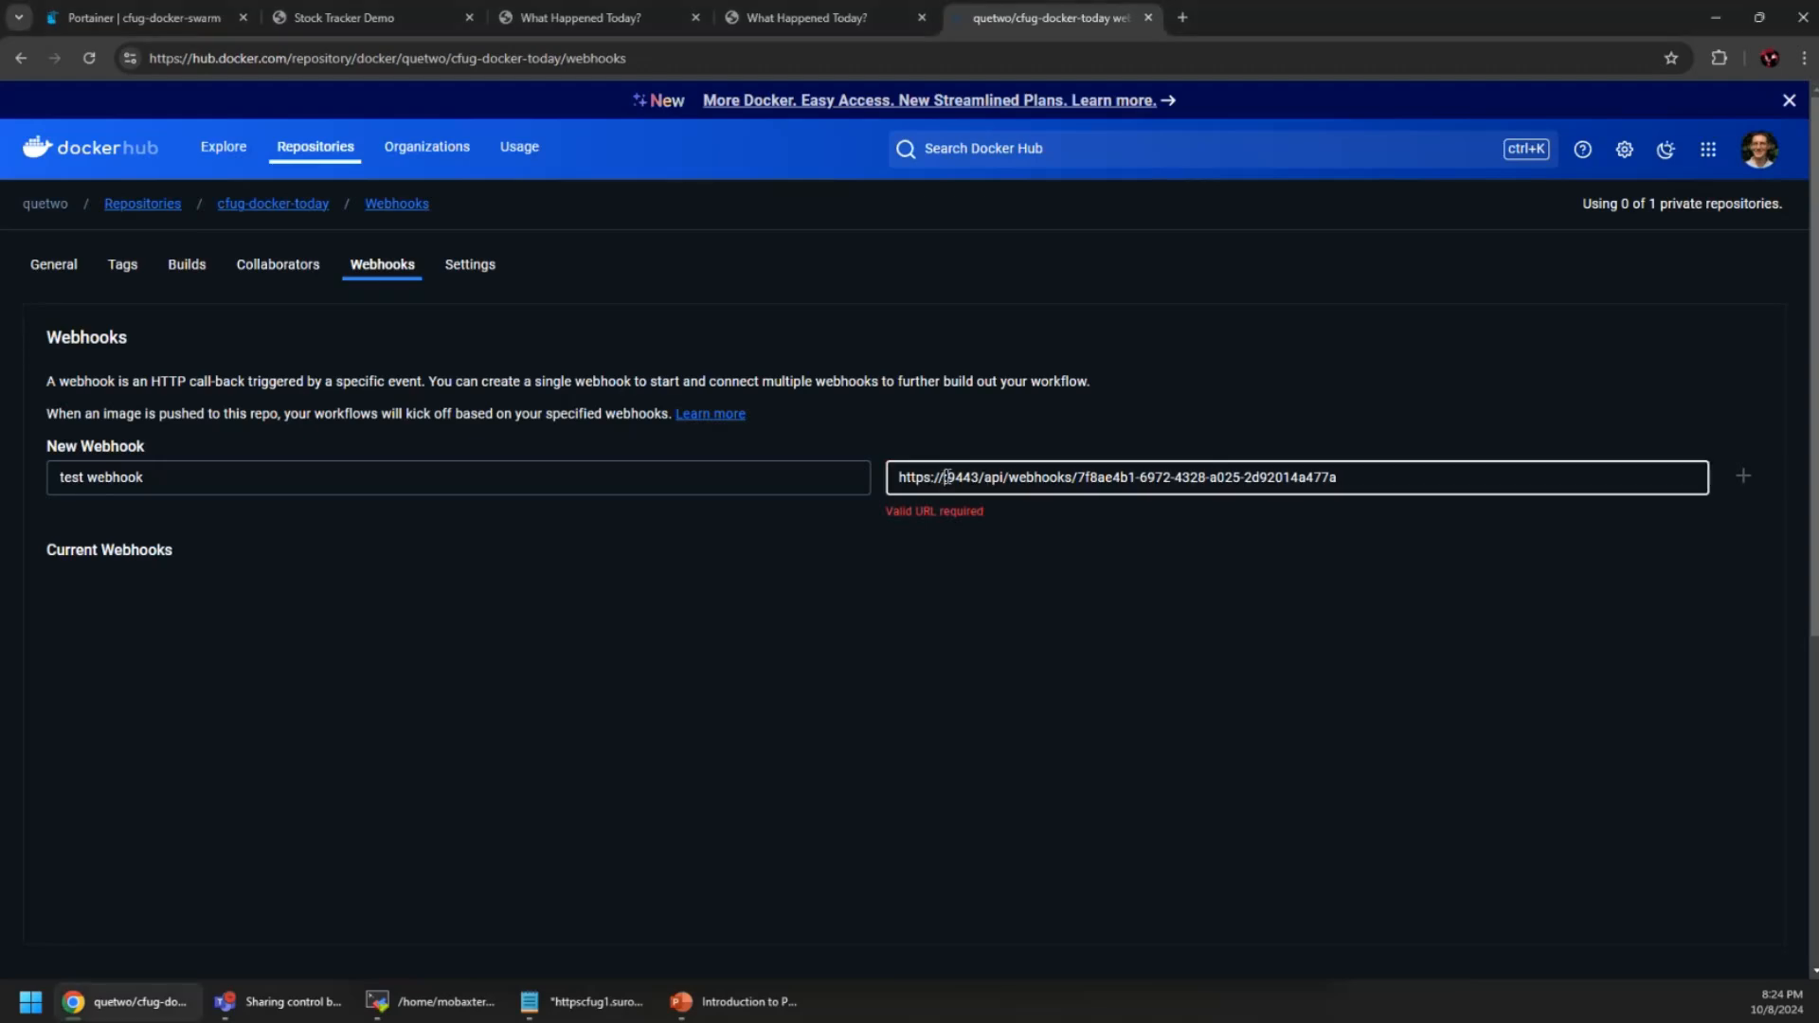
{"action": "type", "text": "18.218.131.229"}
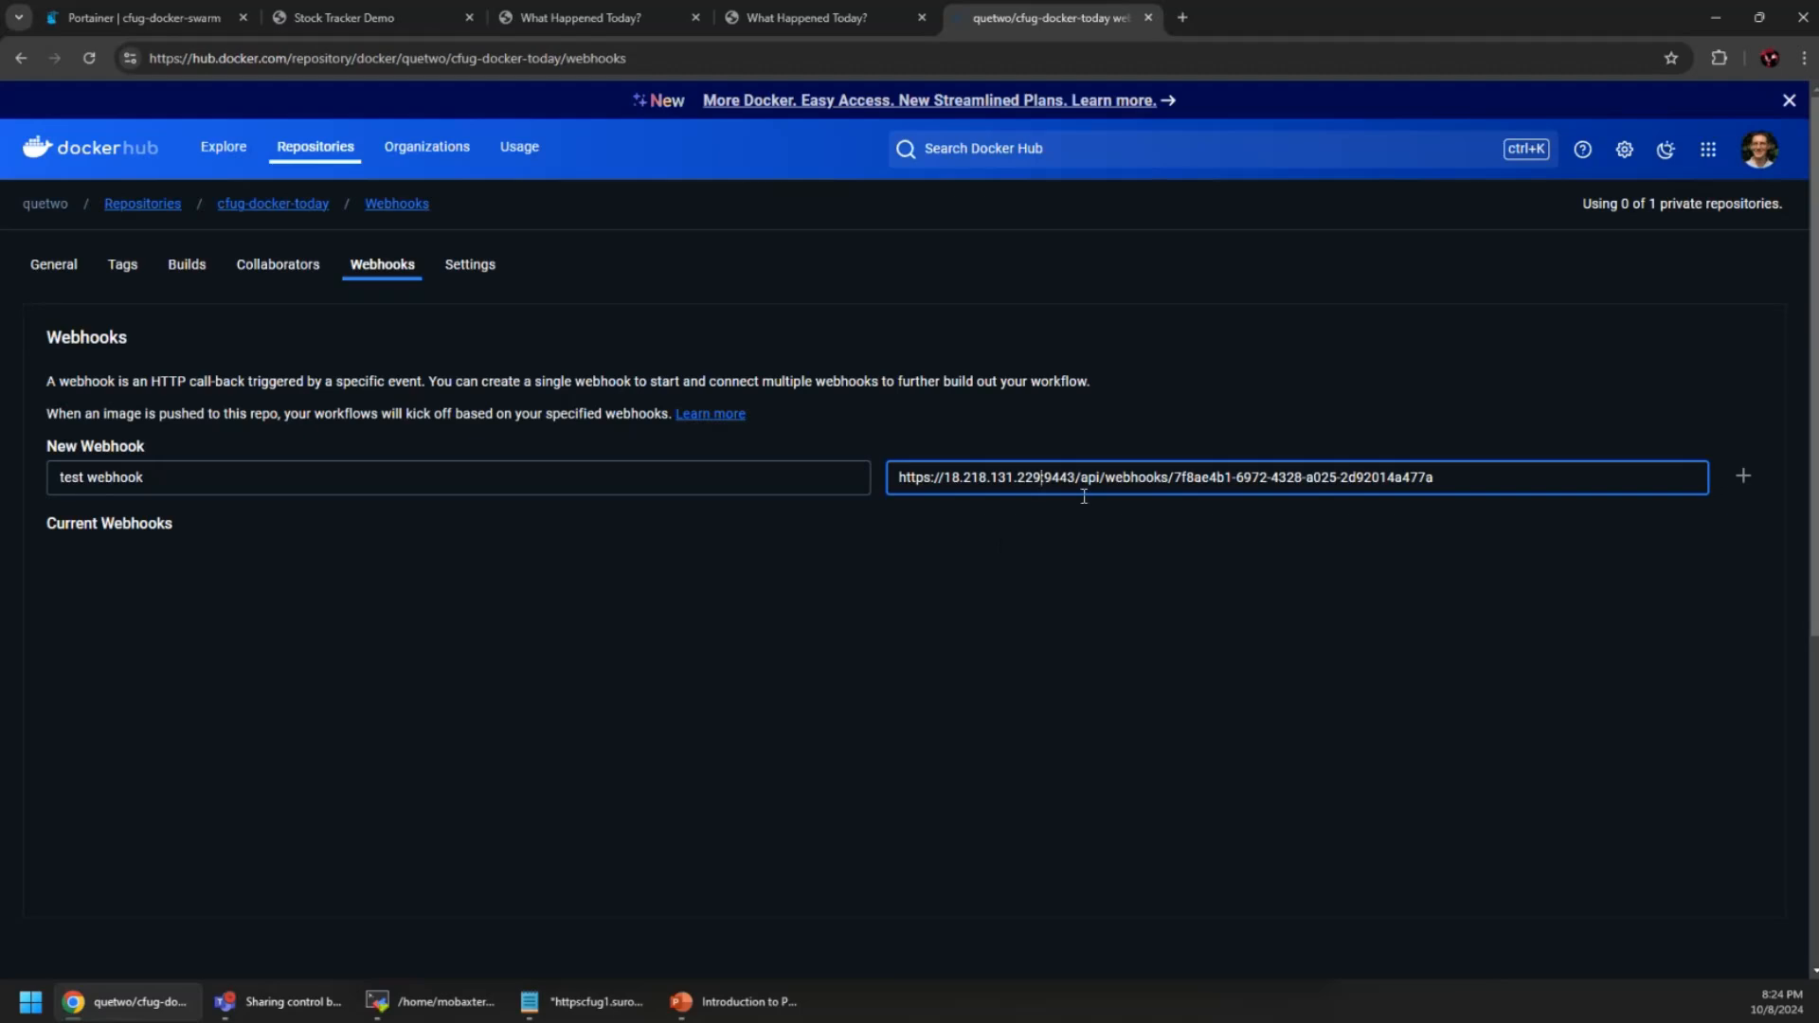
{"action": "left_click", "coordinate": [1743, 475]}
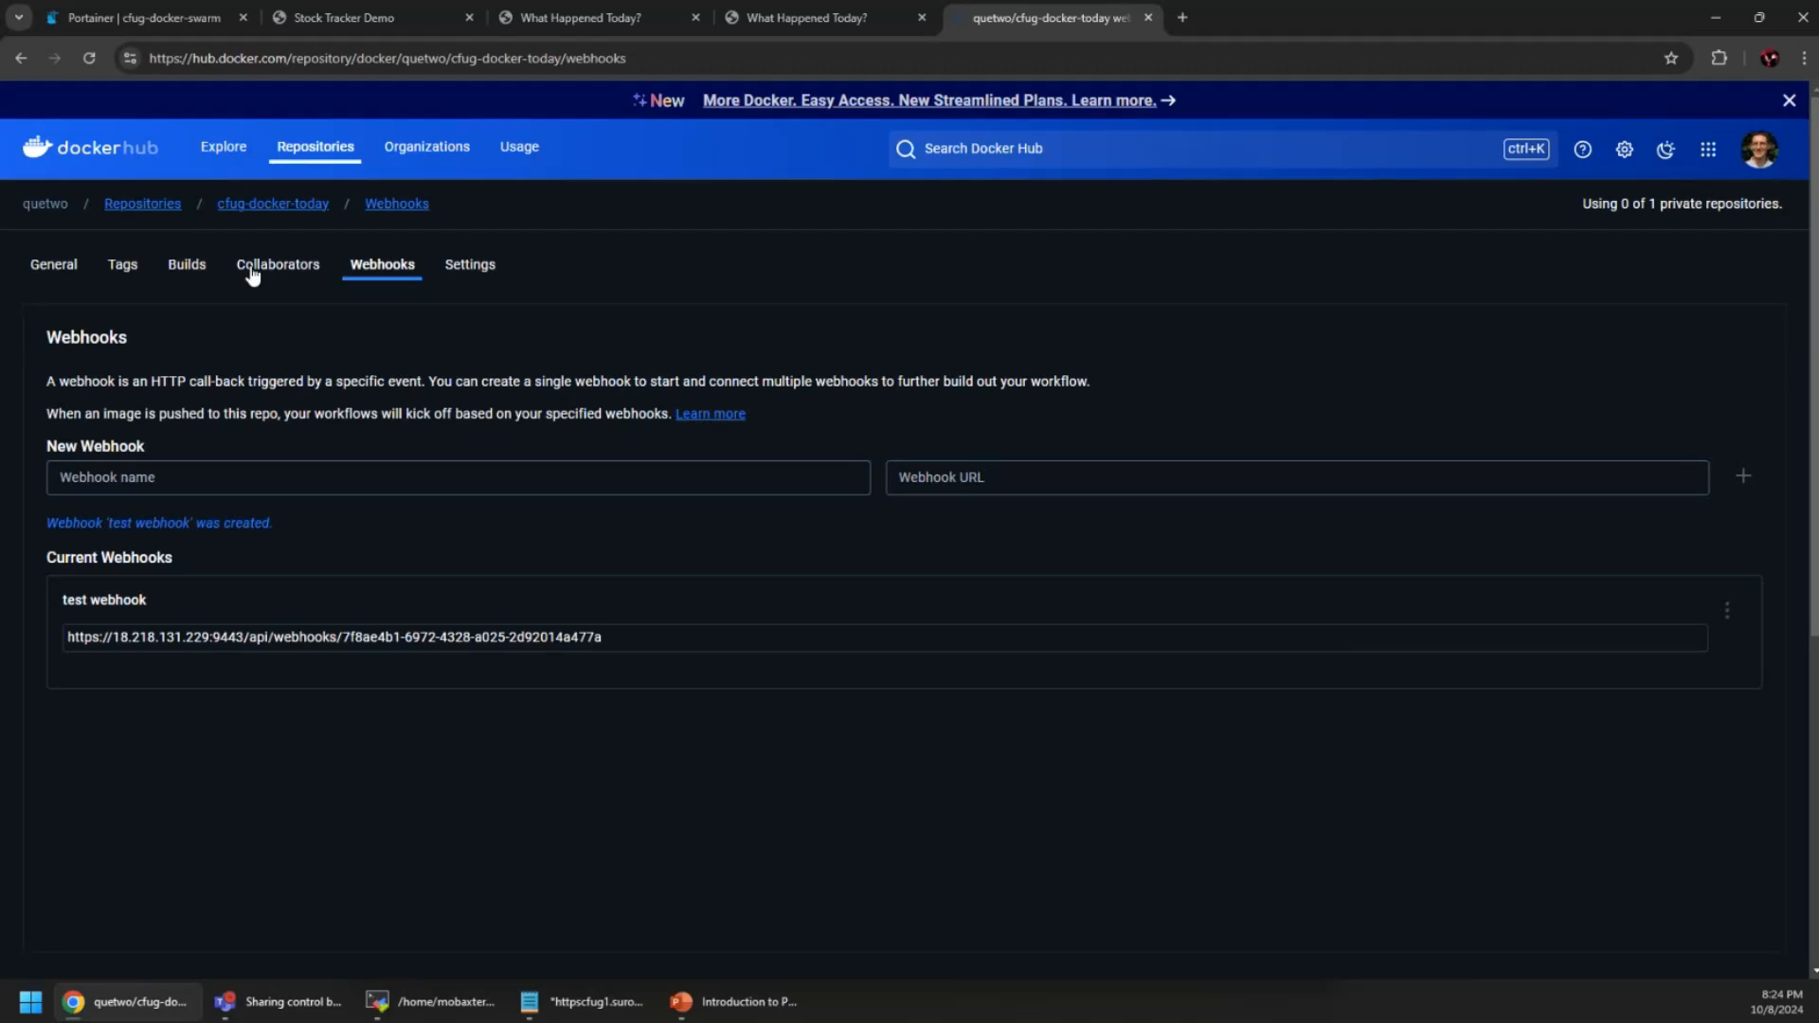
{"action": "left_click", "coordinate": [57, 267]}
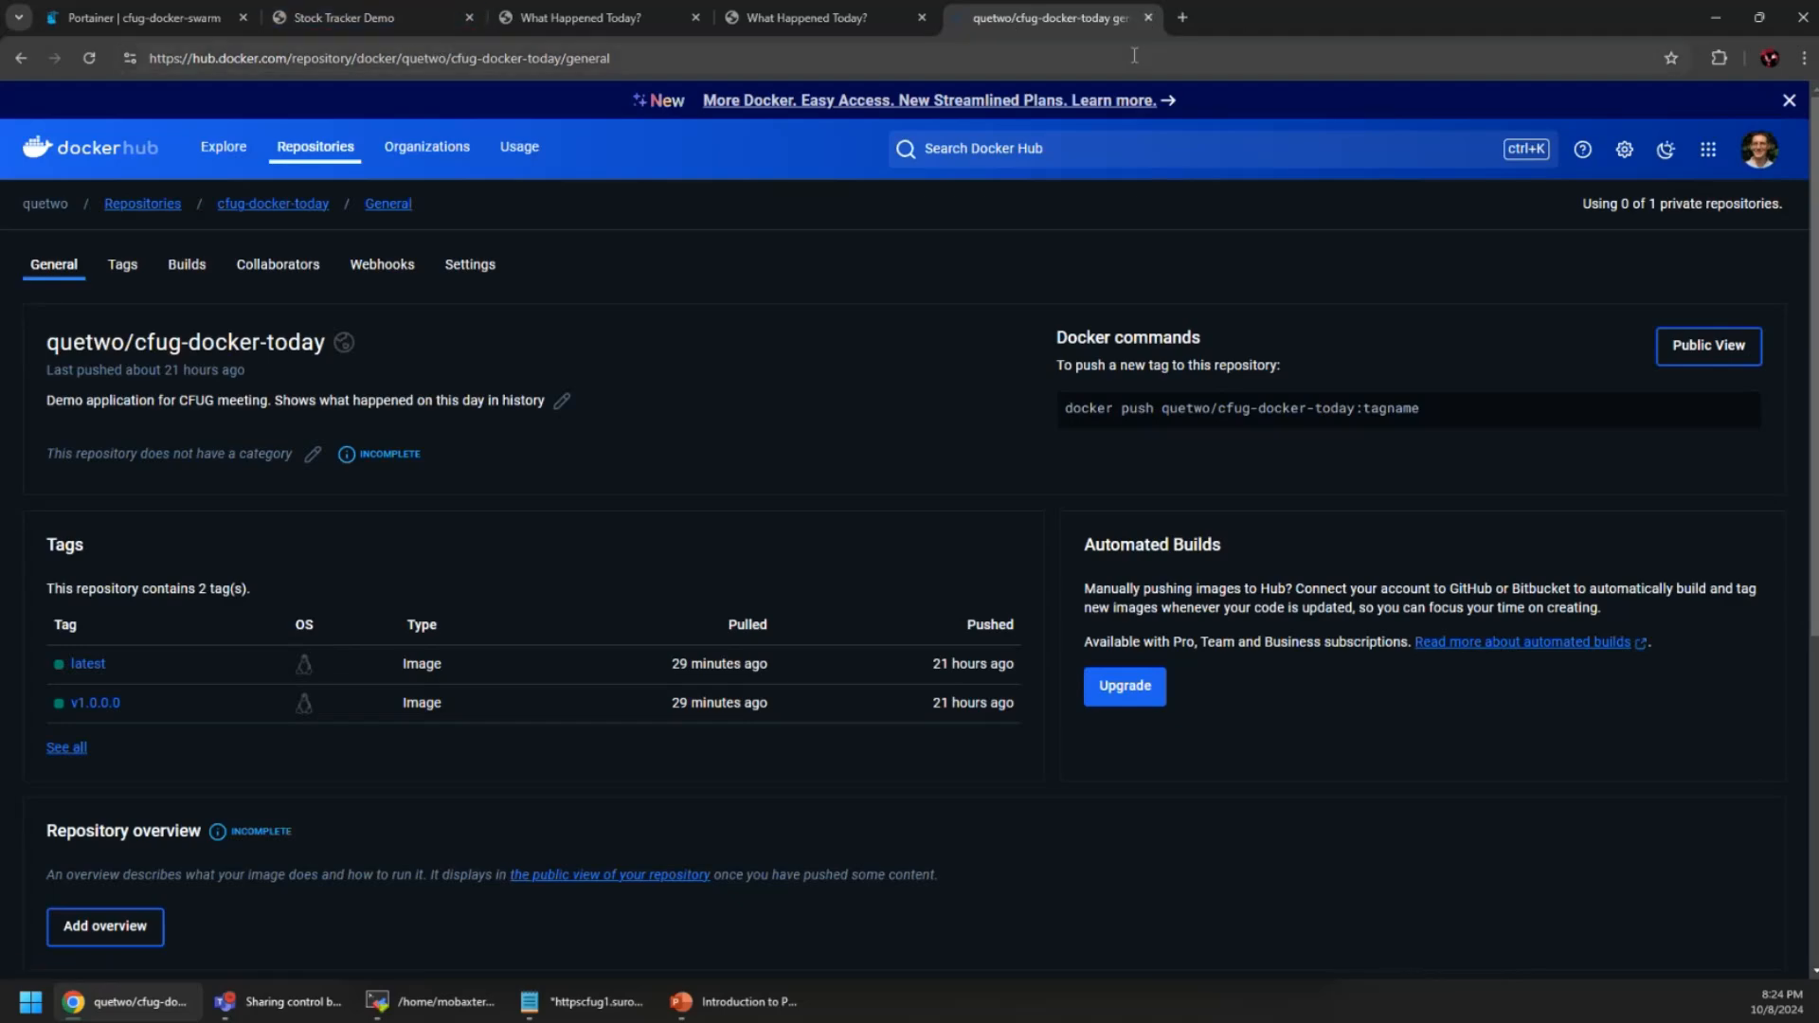
Open GitHub in a new tab and go to the cfug-today repository
{"action": "left_click", "coordinate": [1182, 17]}
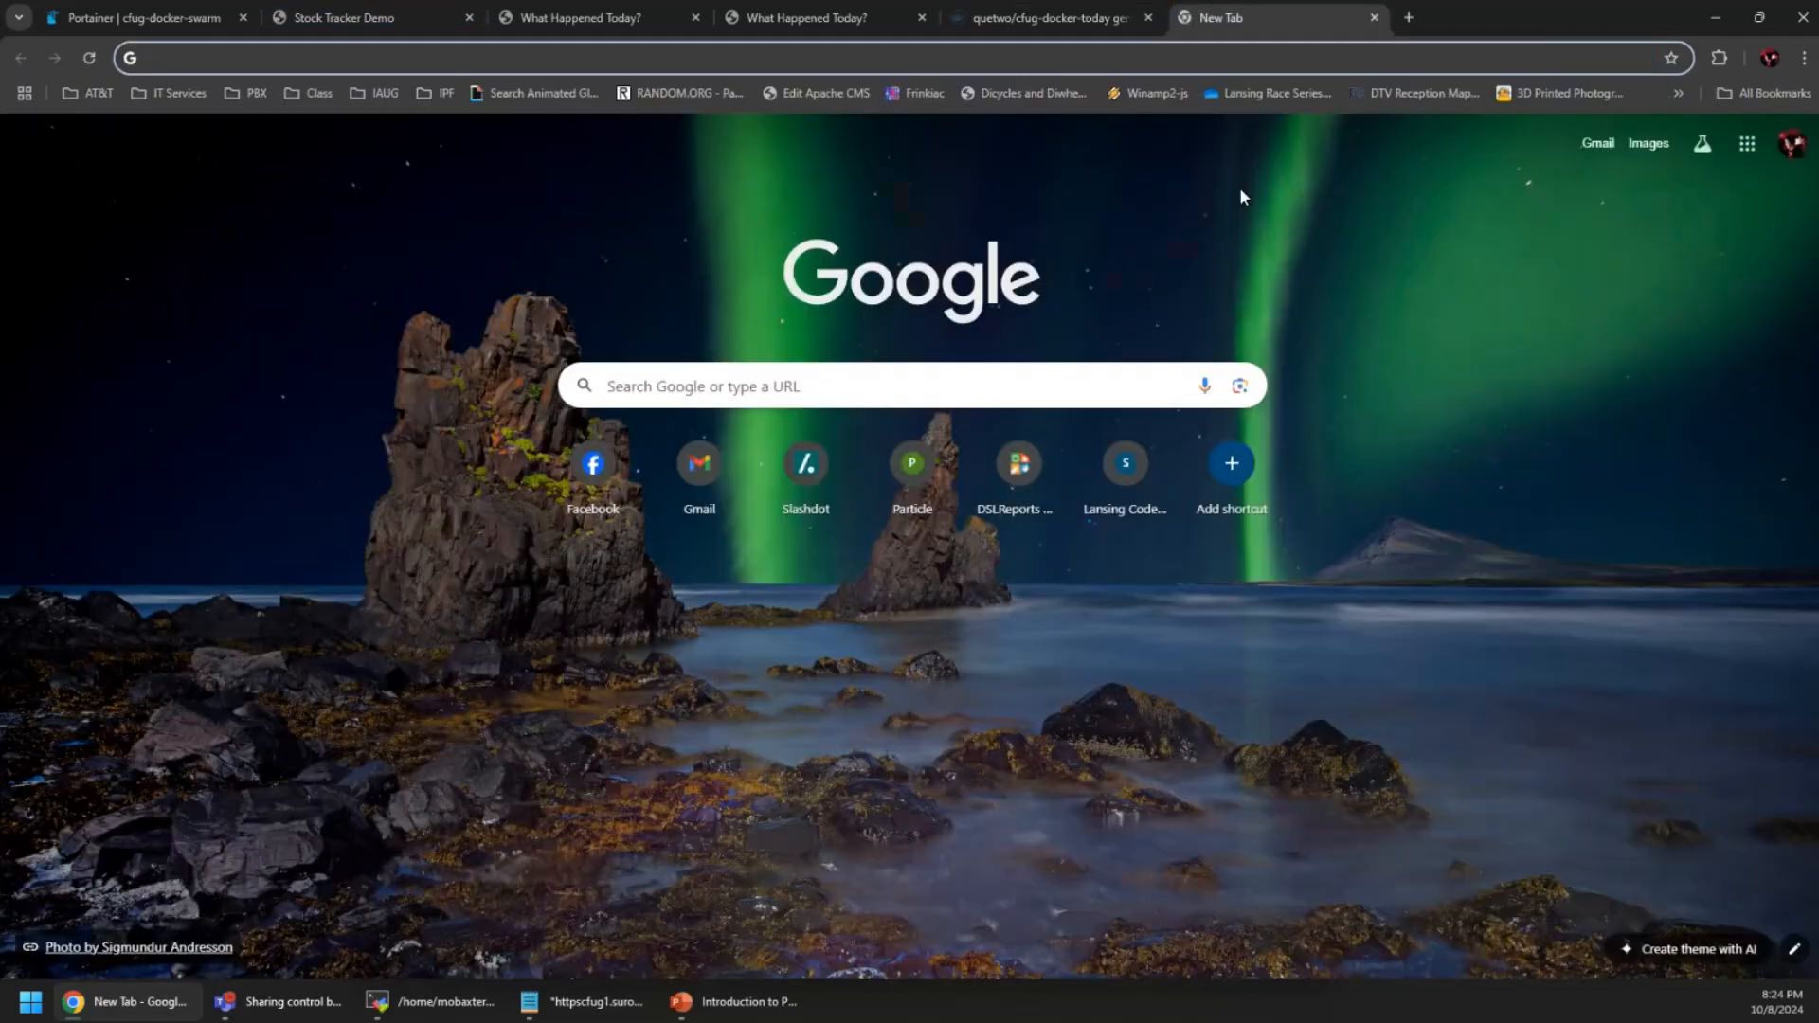
{"action": "type", "text": "giut"}
{"action": "key", "text": "BackSpace"}
{"action": "key", "text": "BackSpace"}
{"action": "key", "text": "BackSpace"}
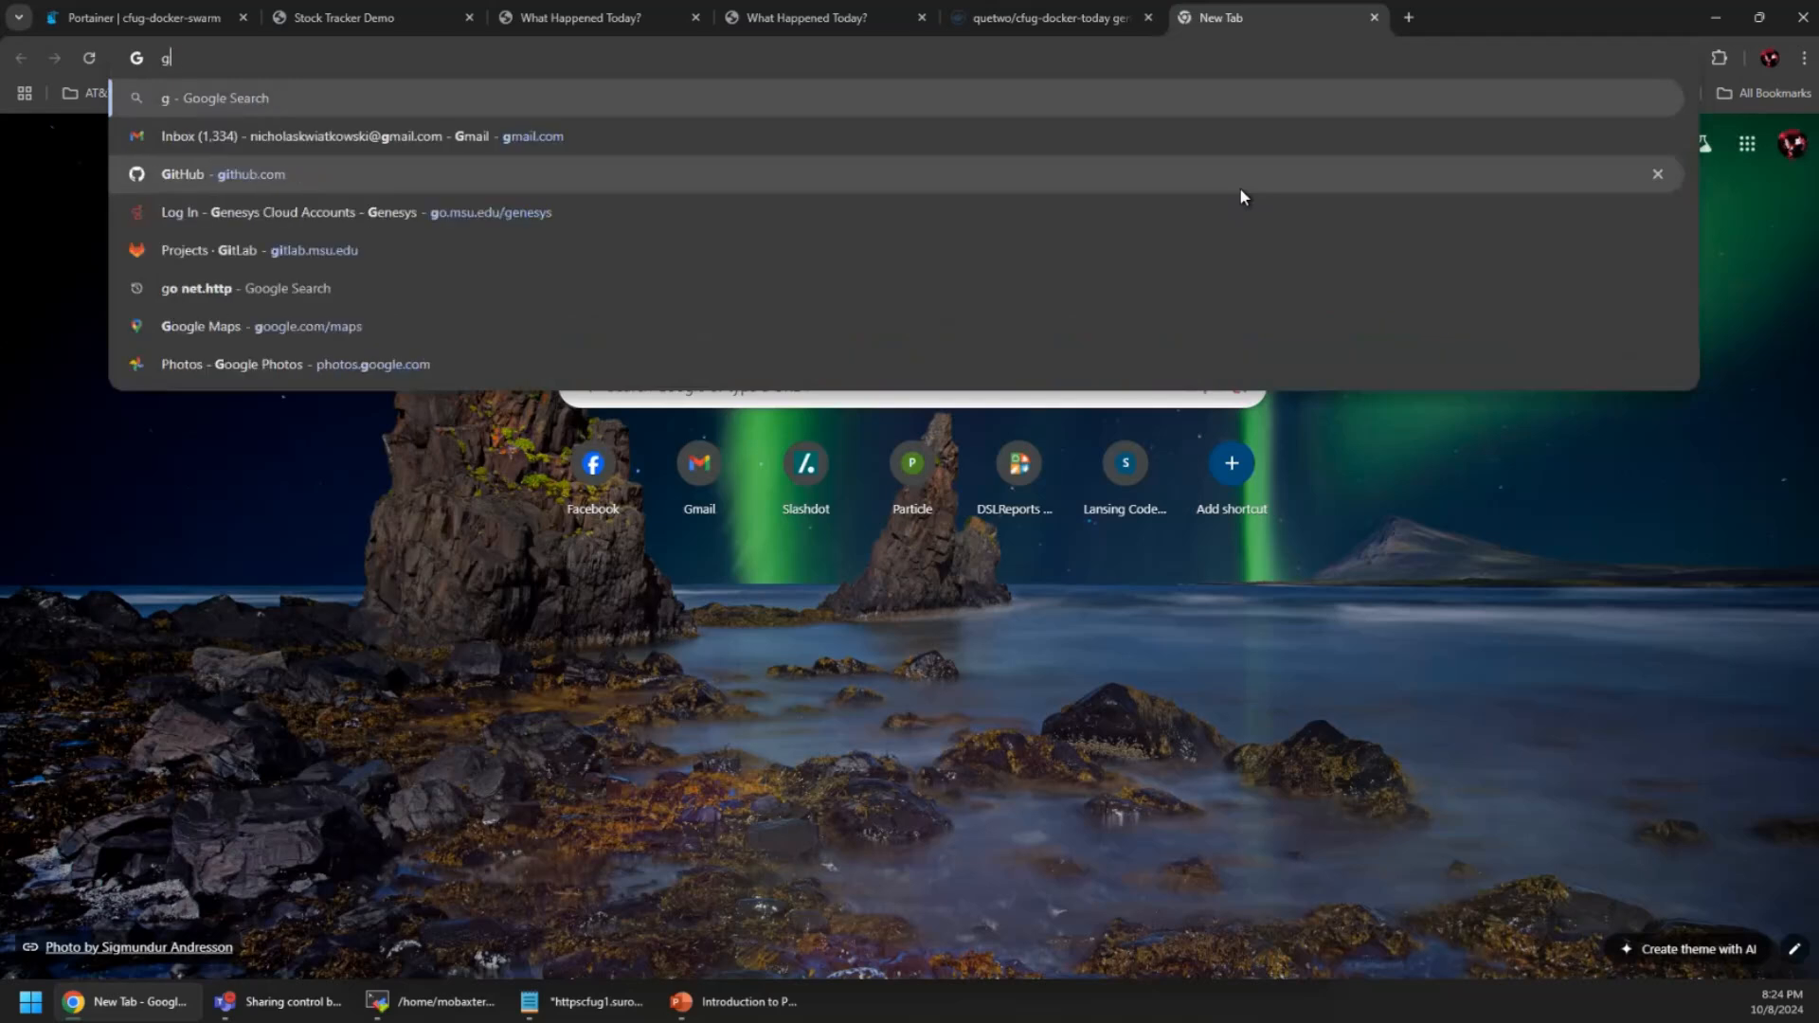
{"action": "type", "text": "it"}
{"action": "key", "text": "Return"}
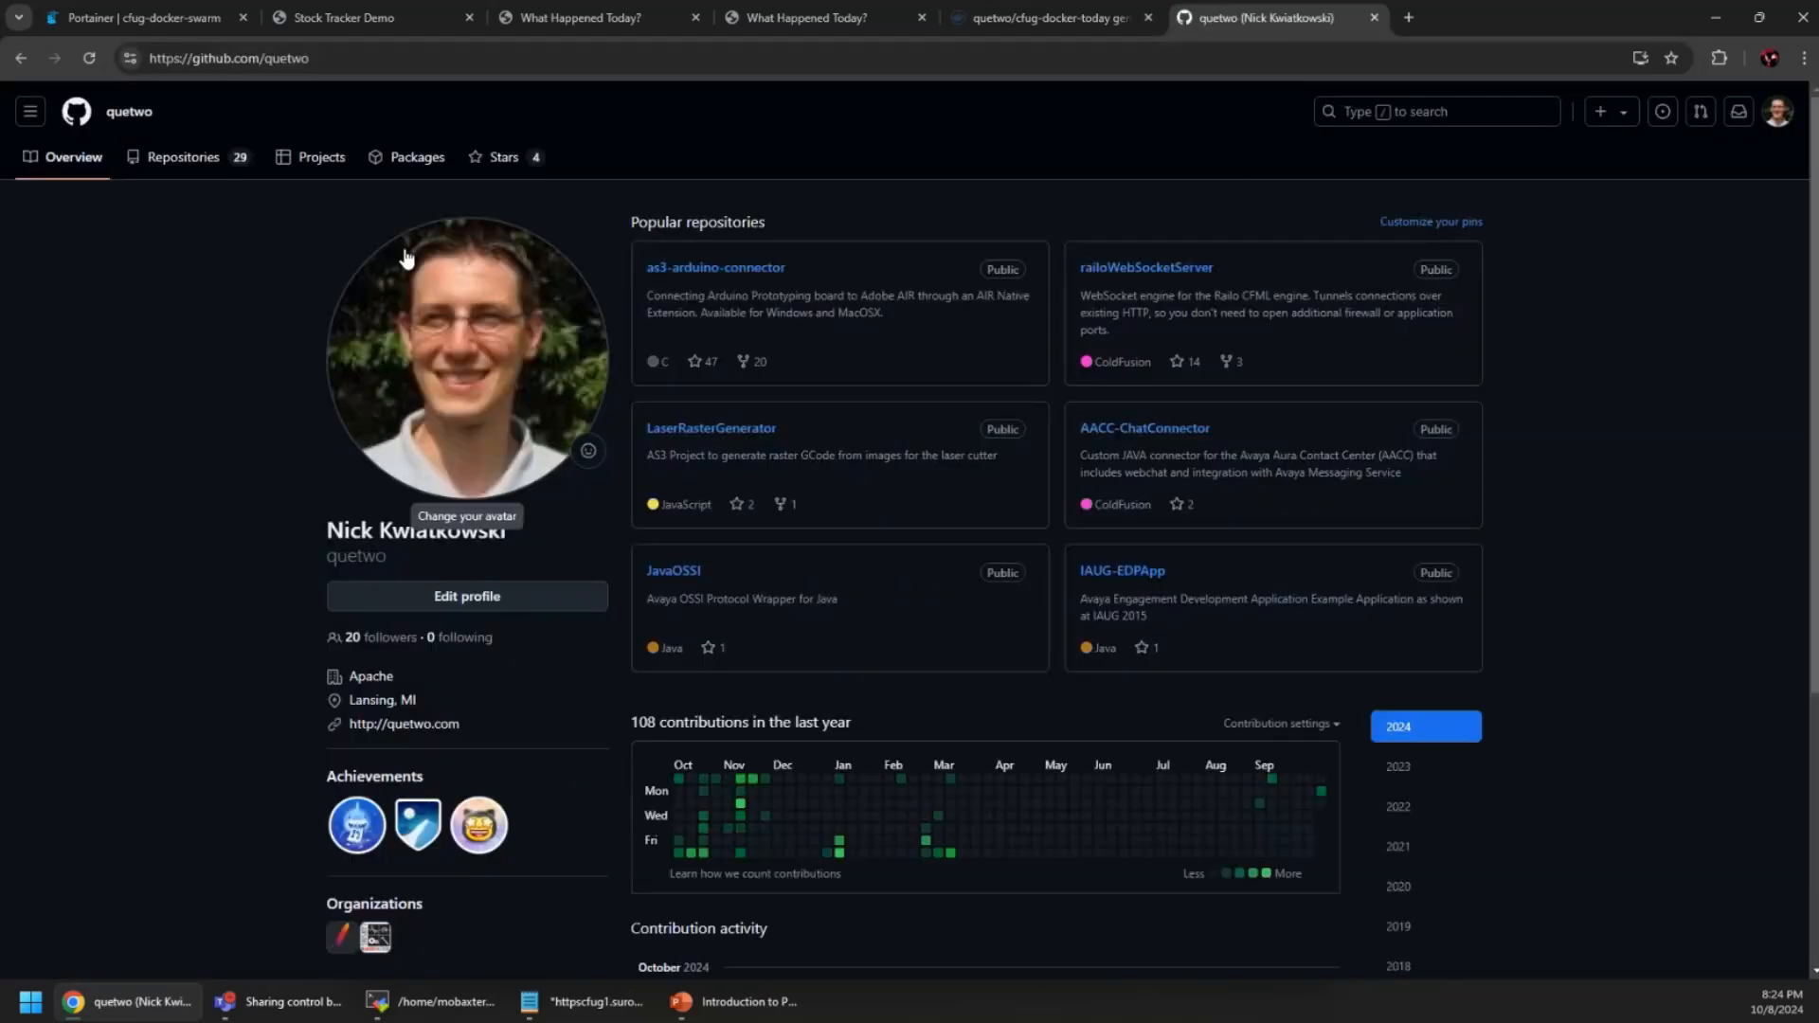
{"action": "left_click", "coordinate": [194, 161]}
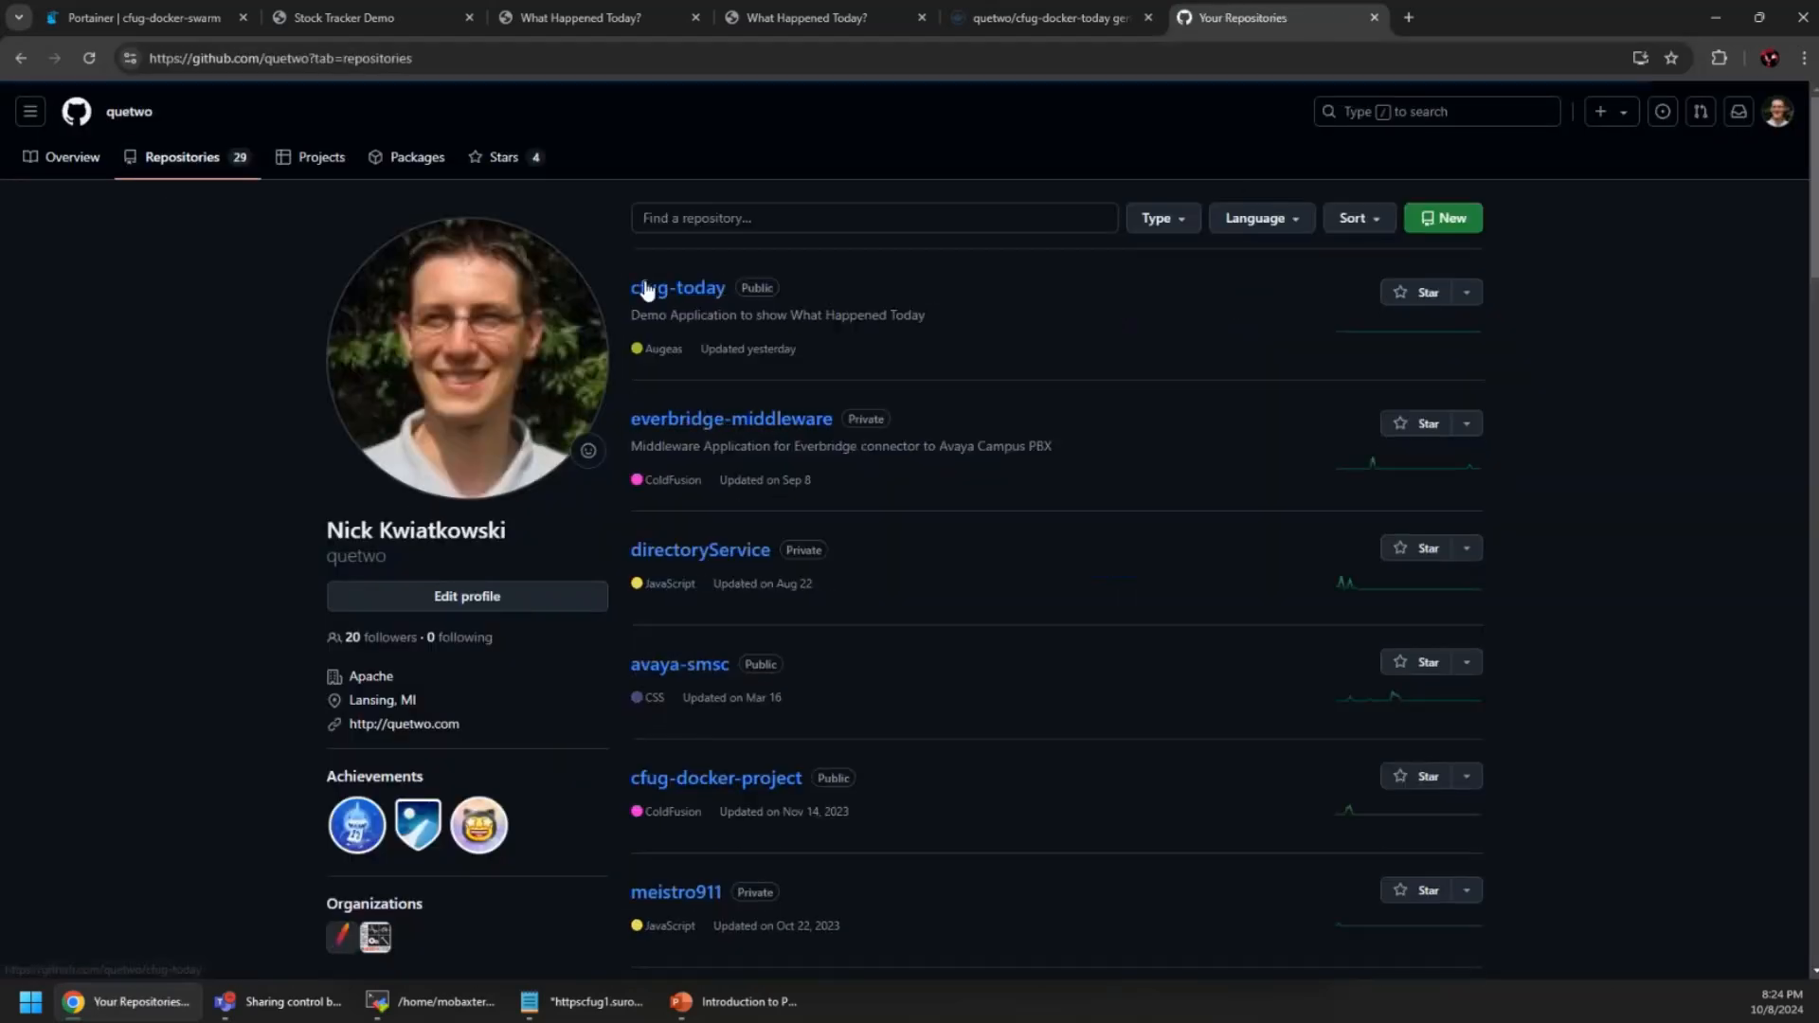
{"action": "left_click", "coordinate": [663, 289]}
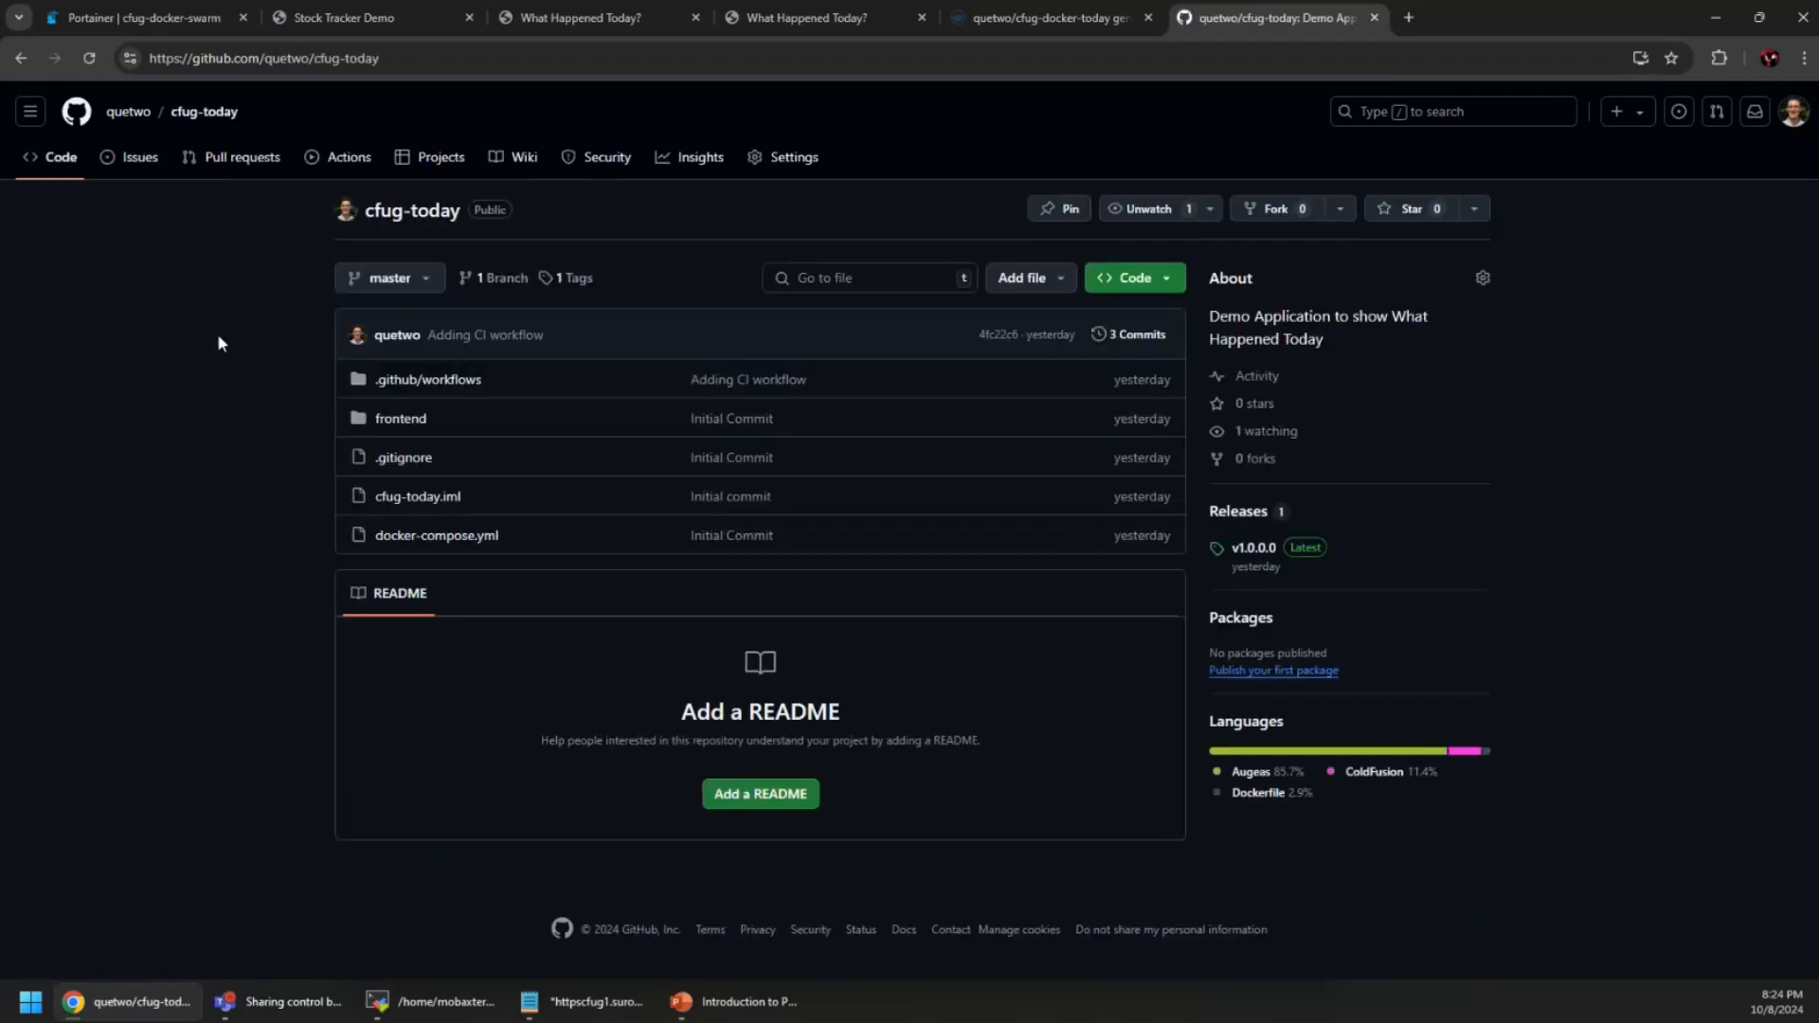
Open frontend/webroot/index.cfm in the cfug-today repository
{"action": "left_click", "coordinate": [407, 418]}
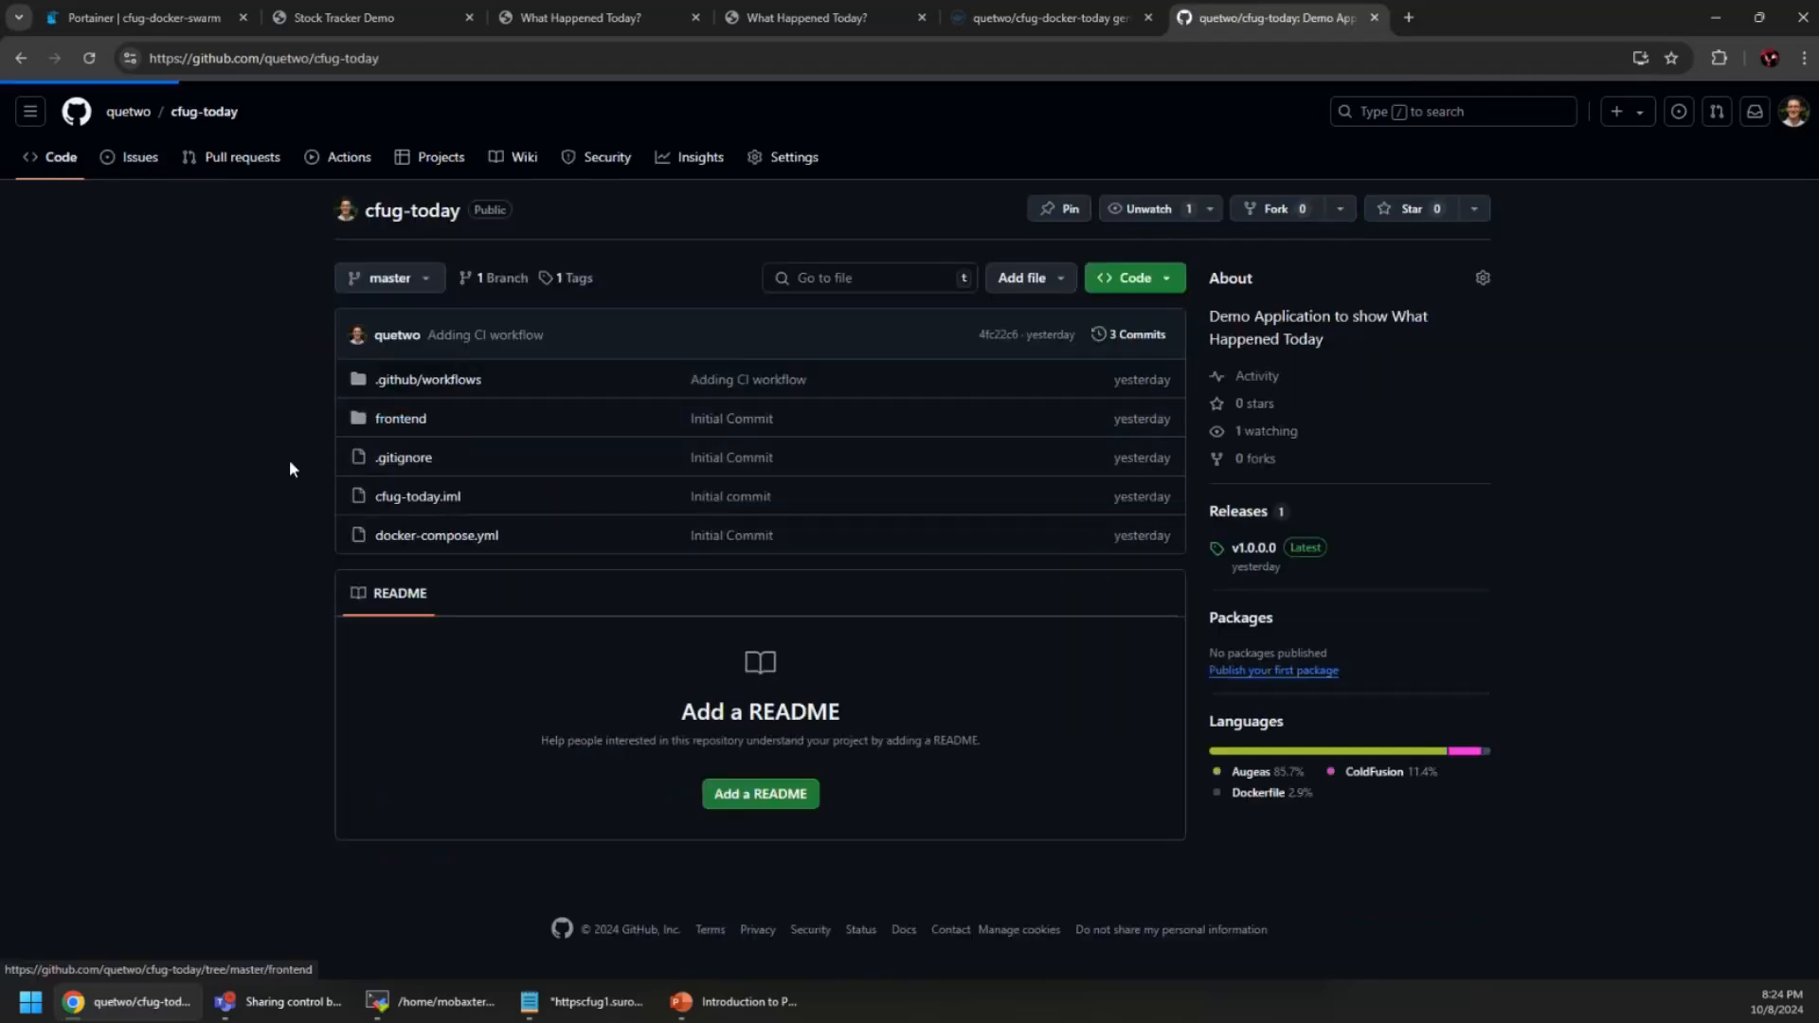
{"action": "left_click", "coordinate": [390, 398]}
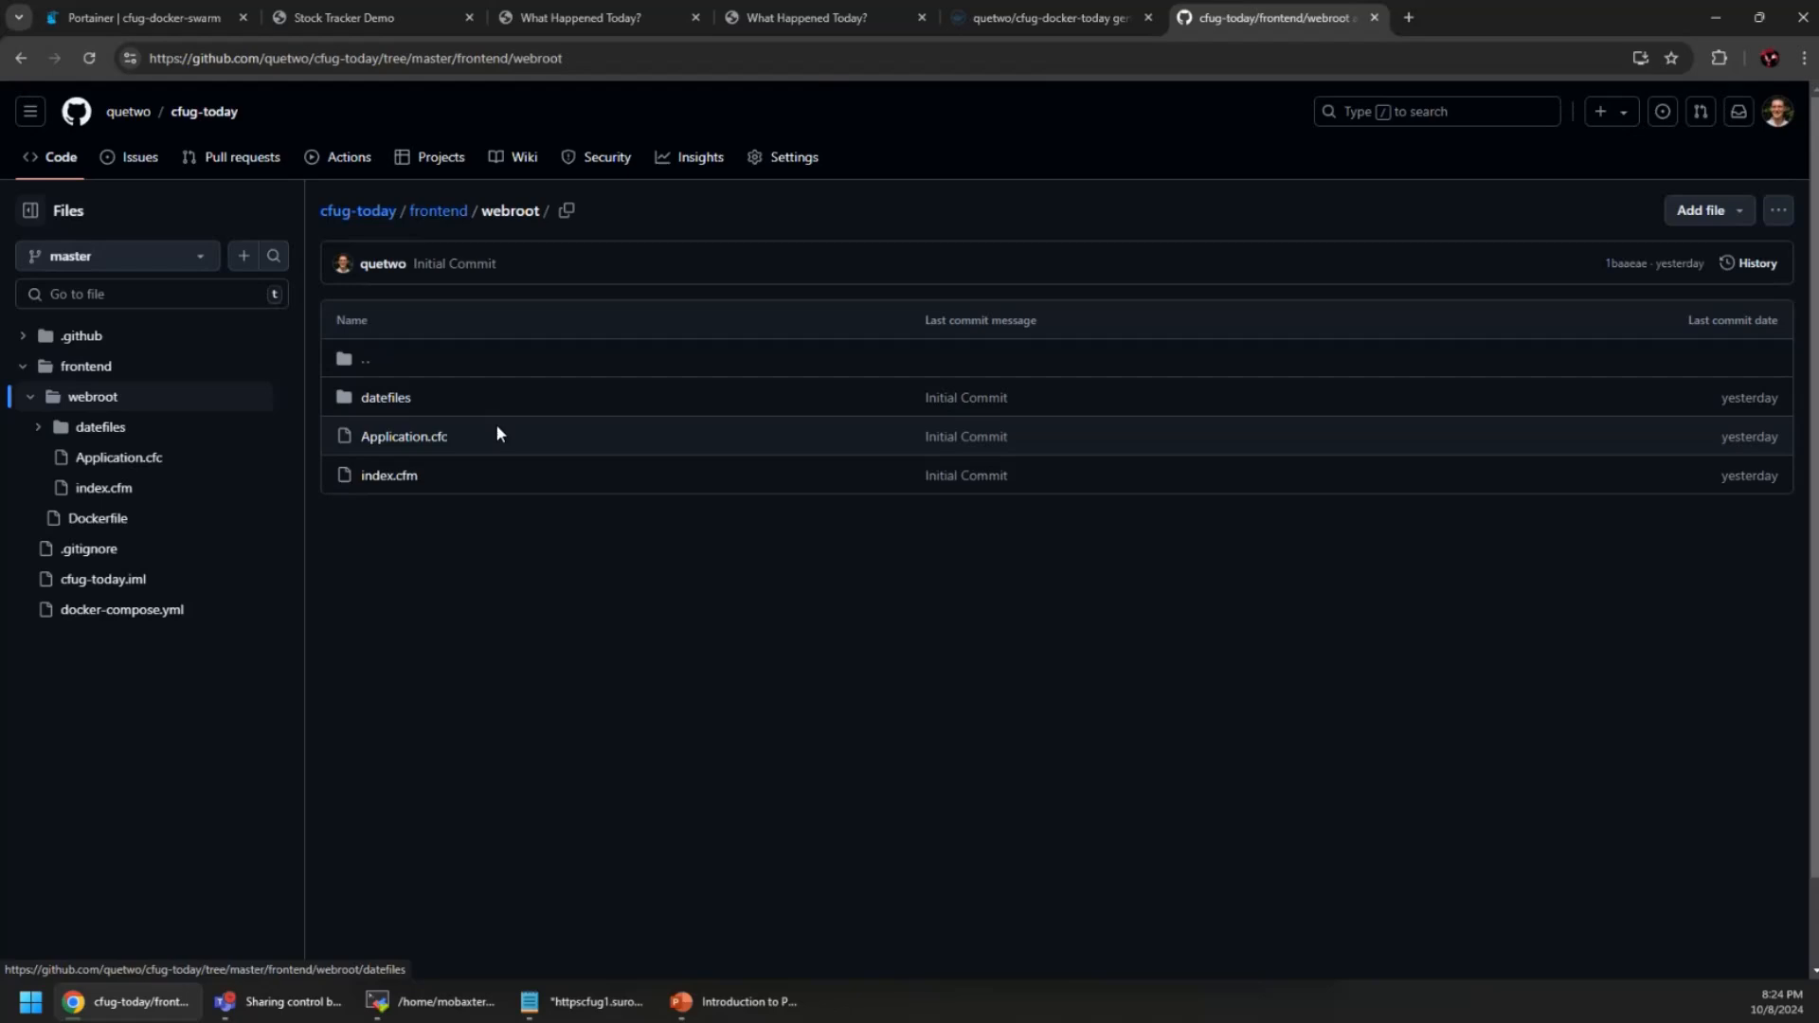
{"action": "left_click", "coordinate": [390, 476]}
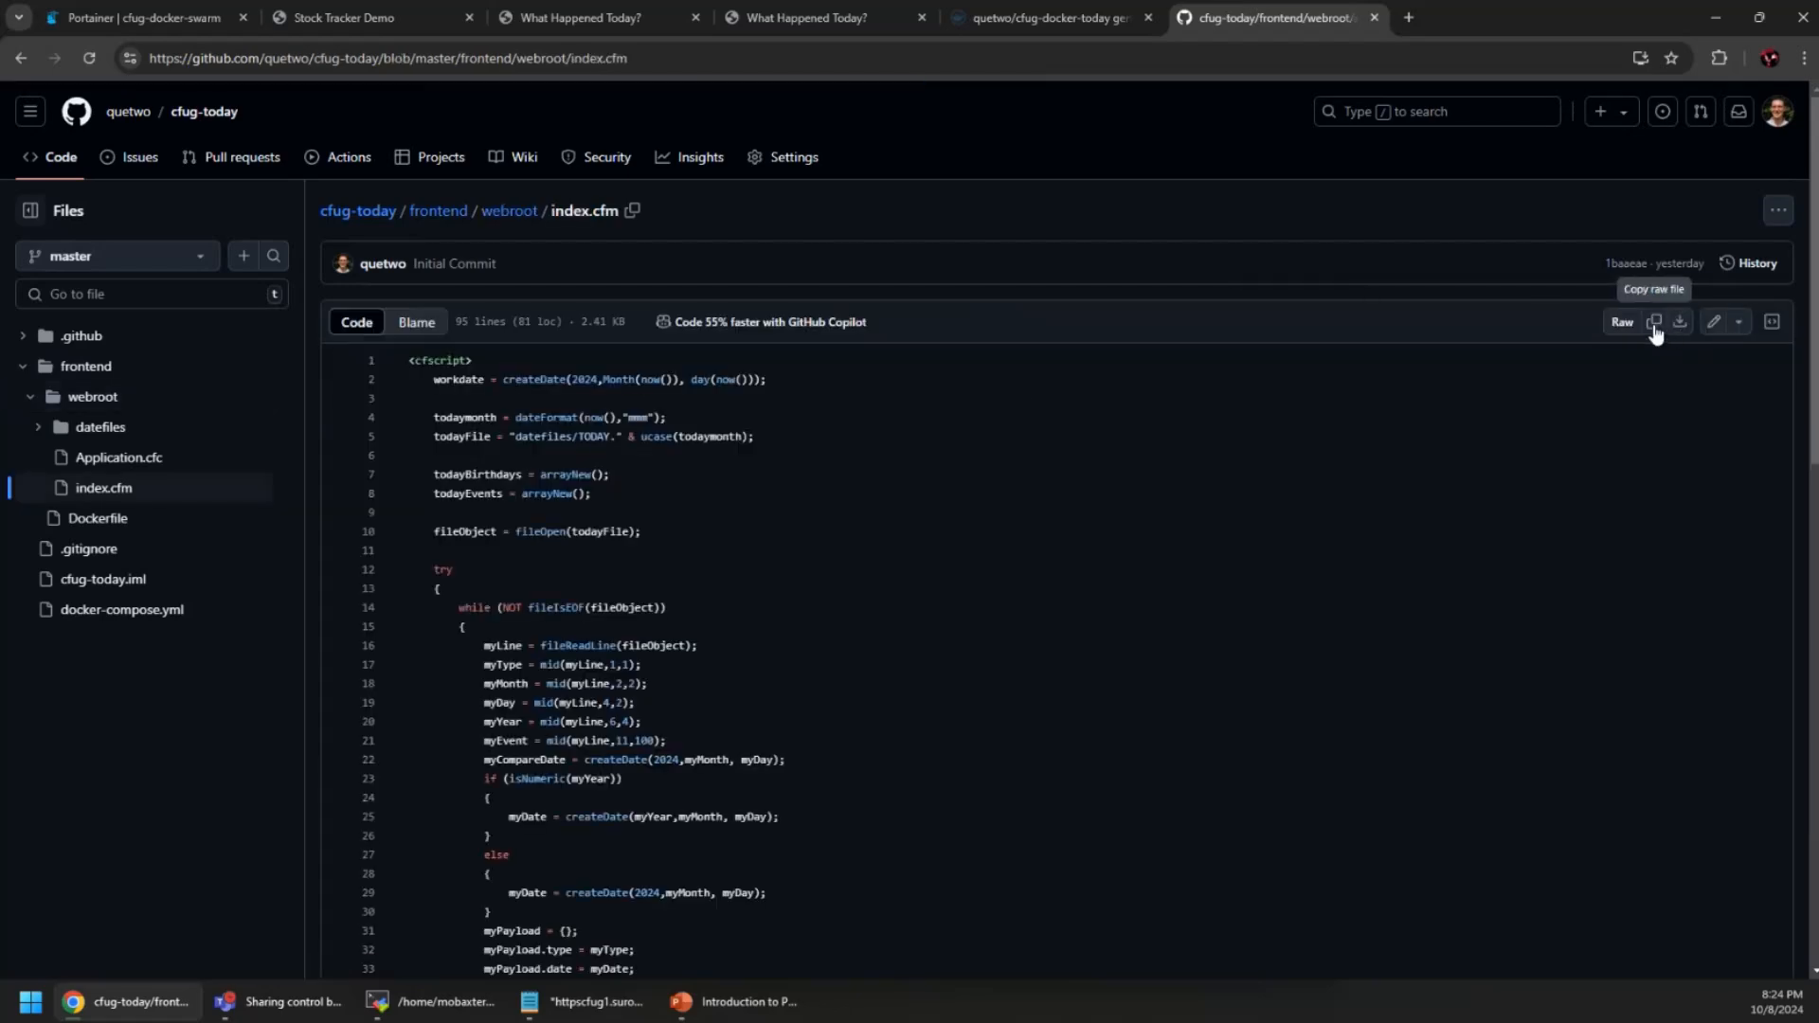
Rewrite the h2 heading on line 71 of index.cfm to 'The Notible things for the day of :'
{"action": "left_click", "coordinate": [1713, 323]}
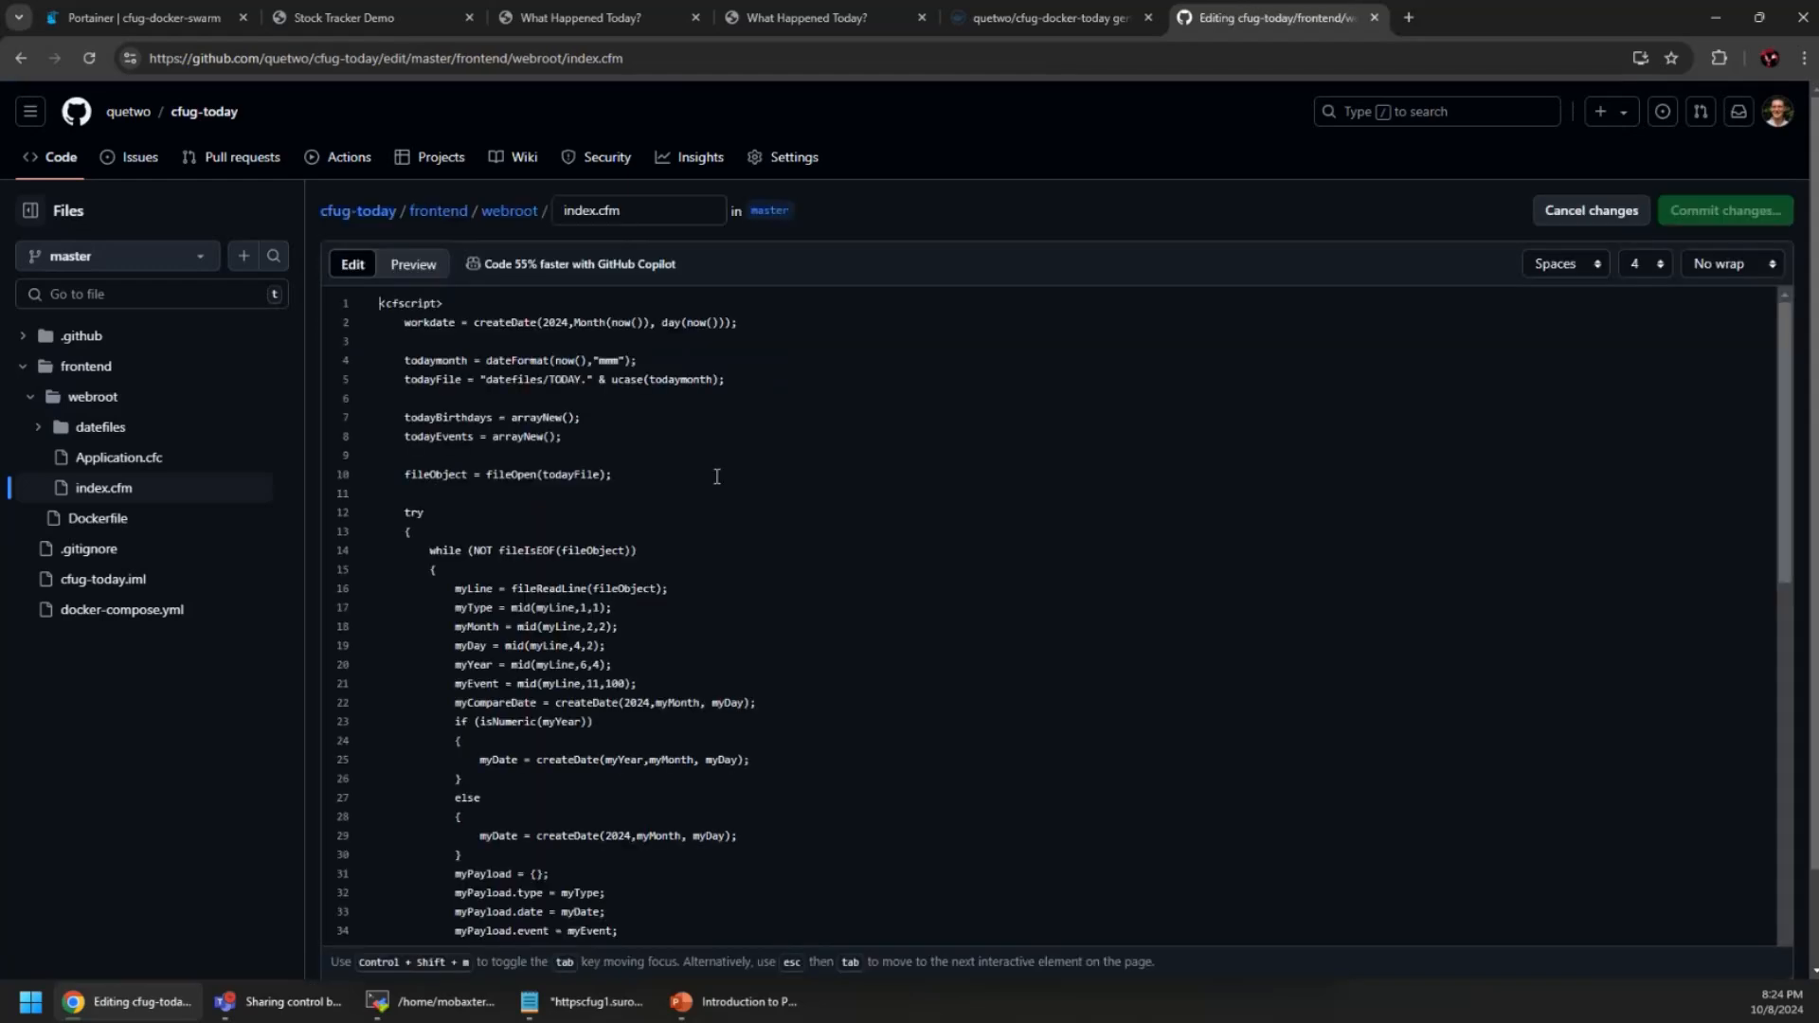
{"action": "scroll", "coordinate": [701, 673], "scroll_direction": "down", "scroll_amount": 10}
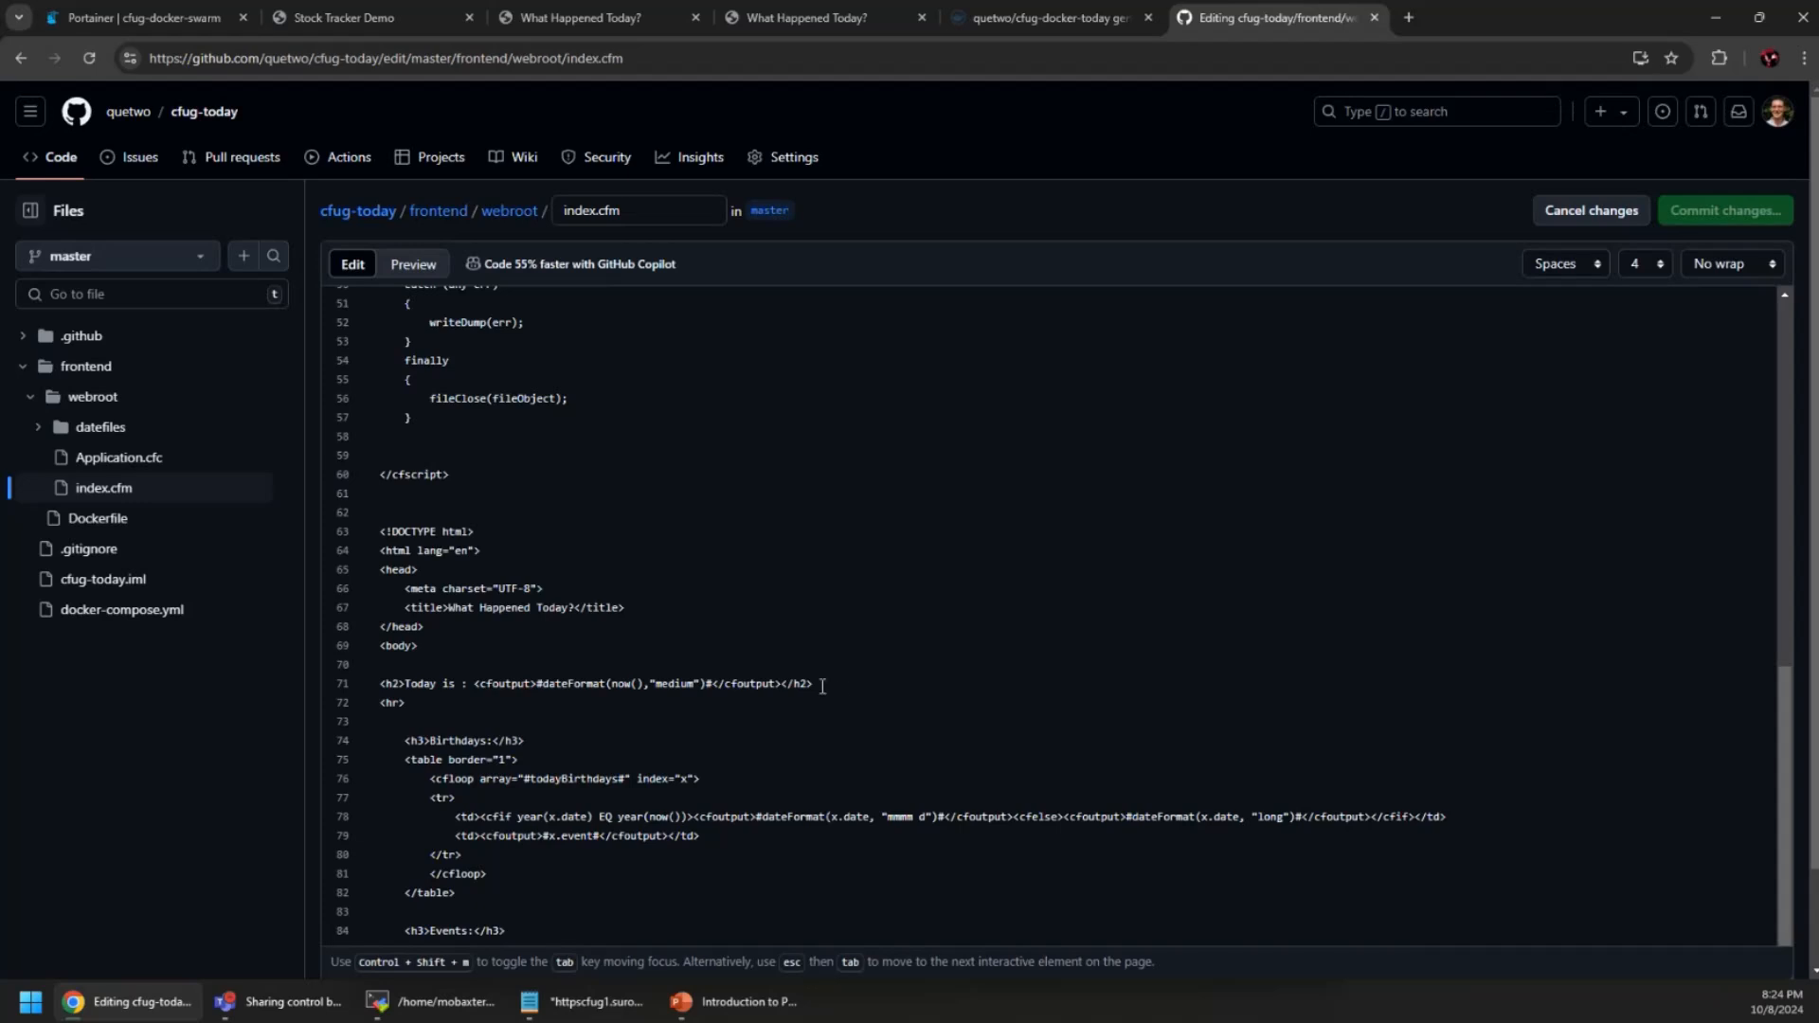
{"action": "double_click", "coordinate": [421, 683]}
{"action": "key", "text": "Left"}
{"action": "type", "text": "The "}
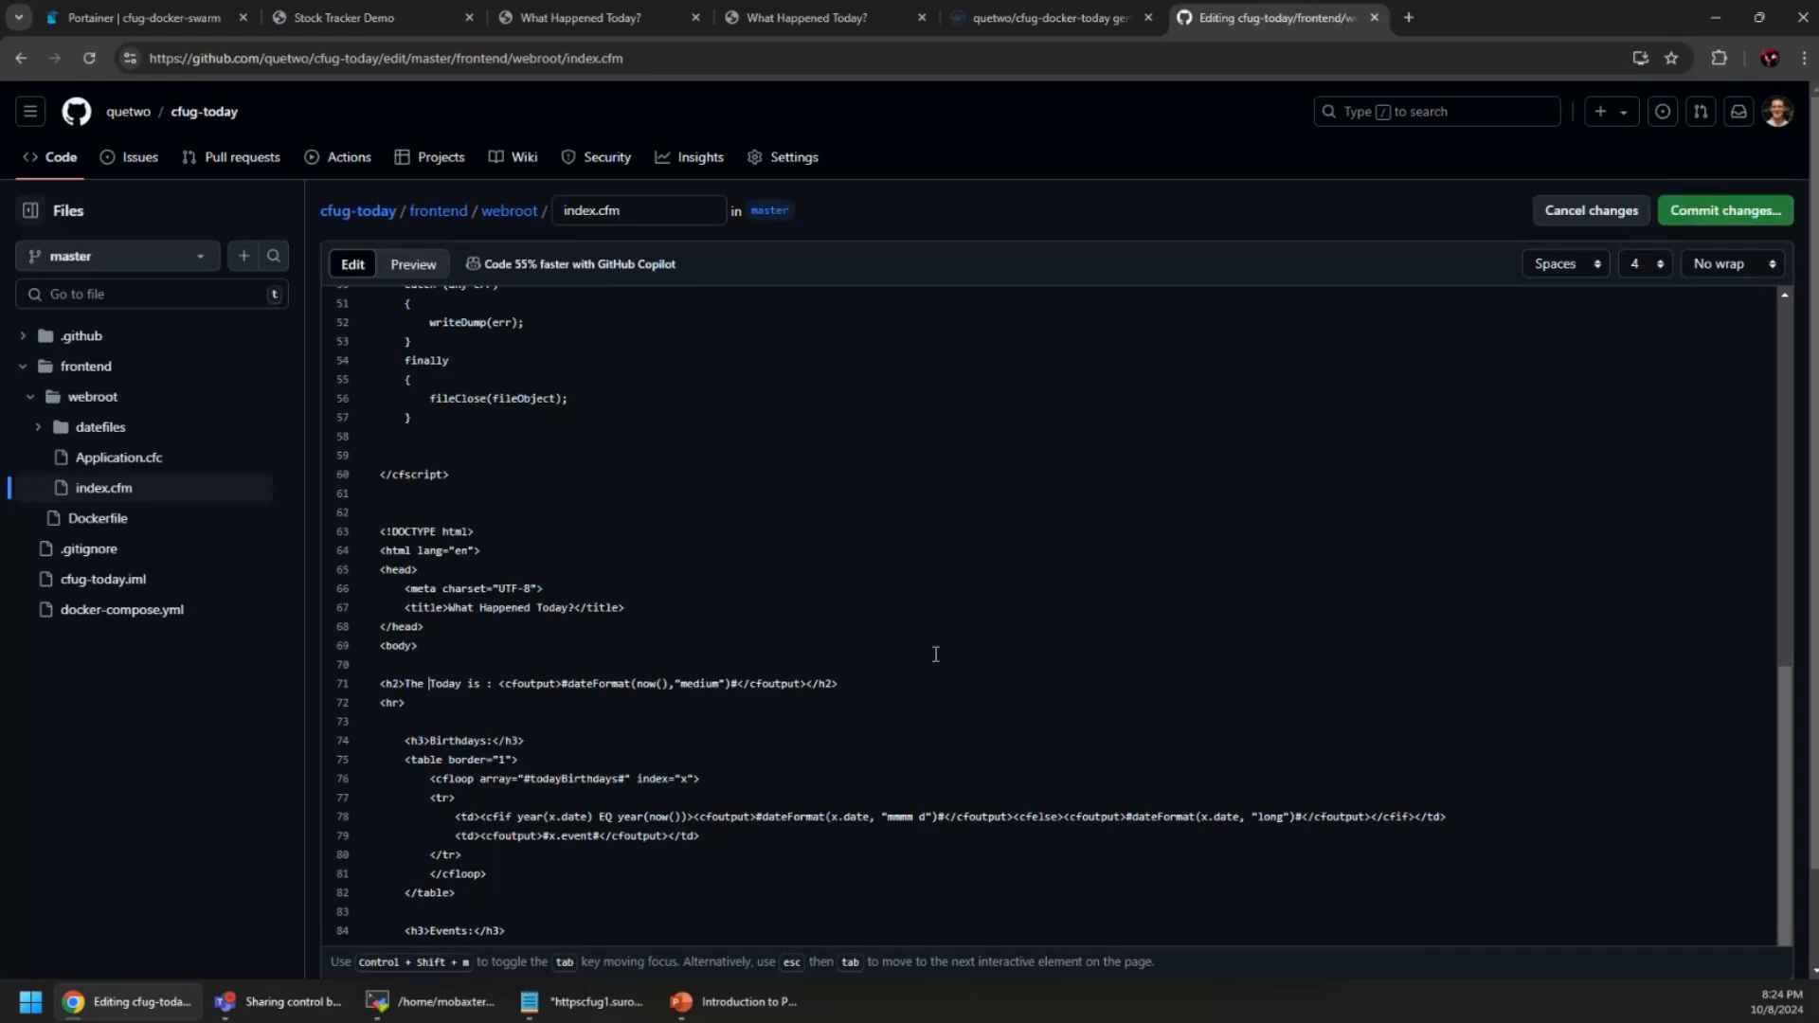
{"action": "type", "text": "Notabl"}
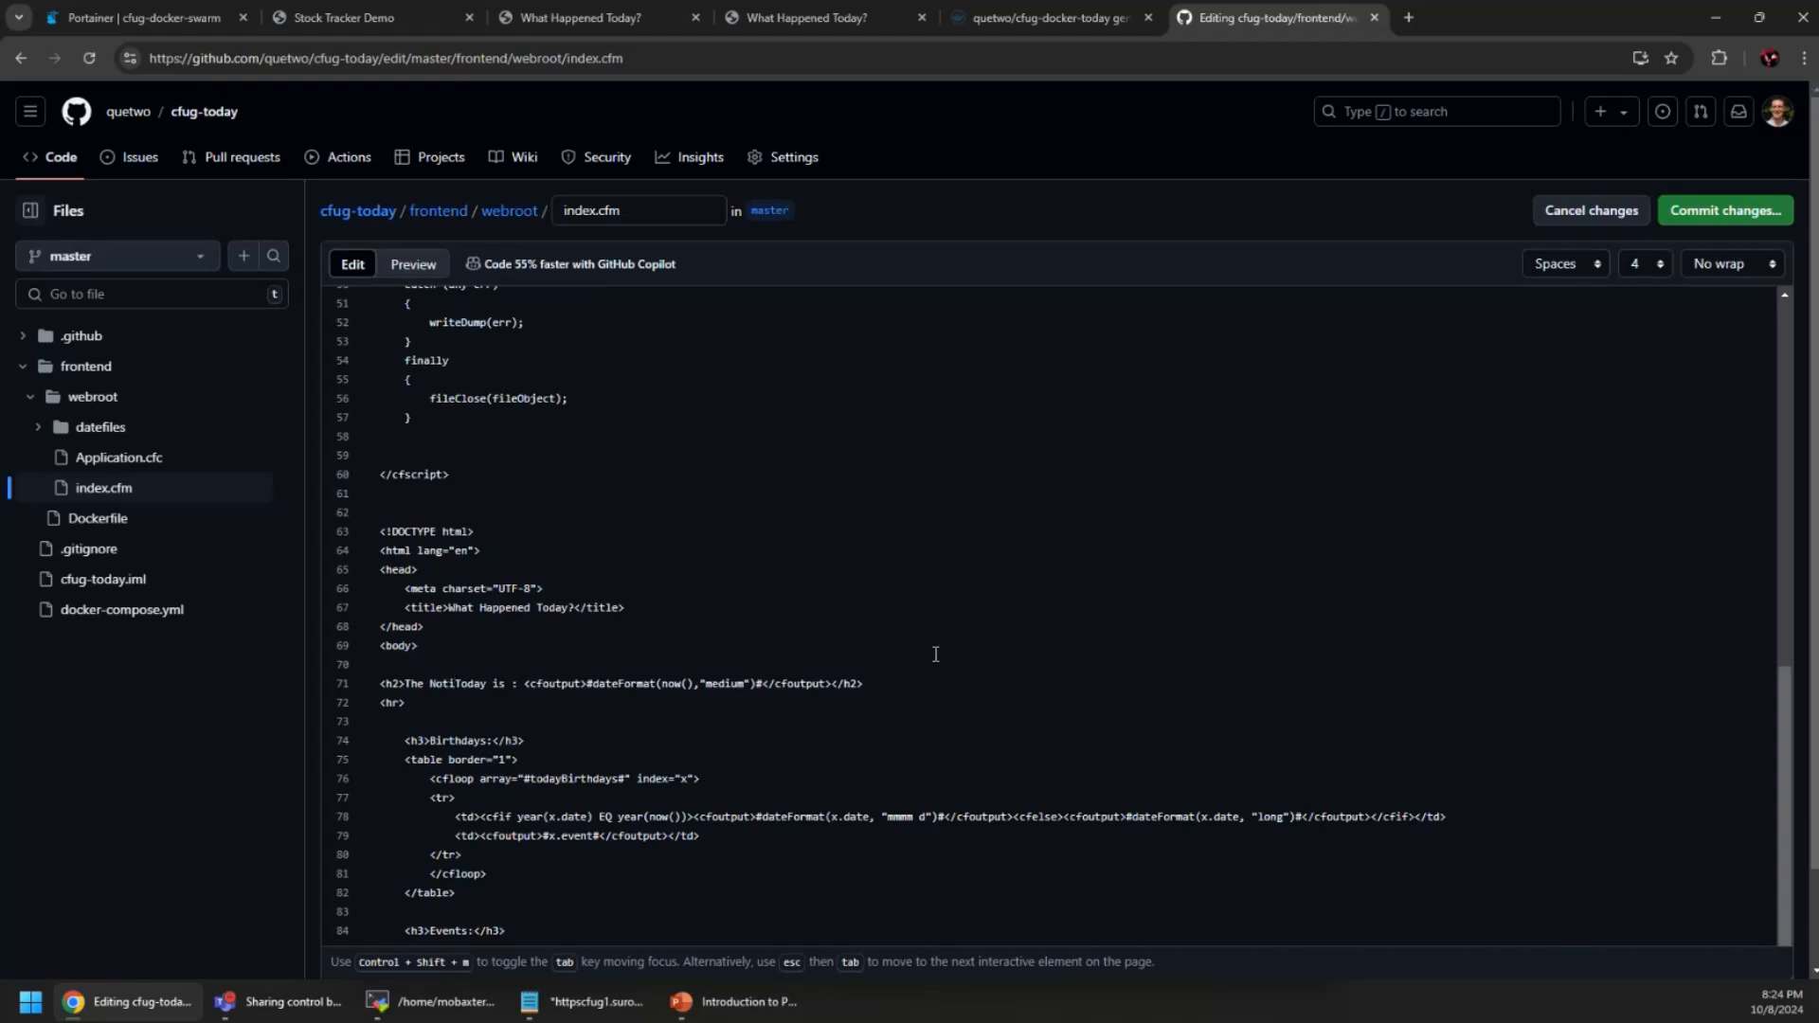
{"action": "type", "text": "e things t"}
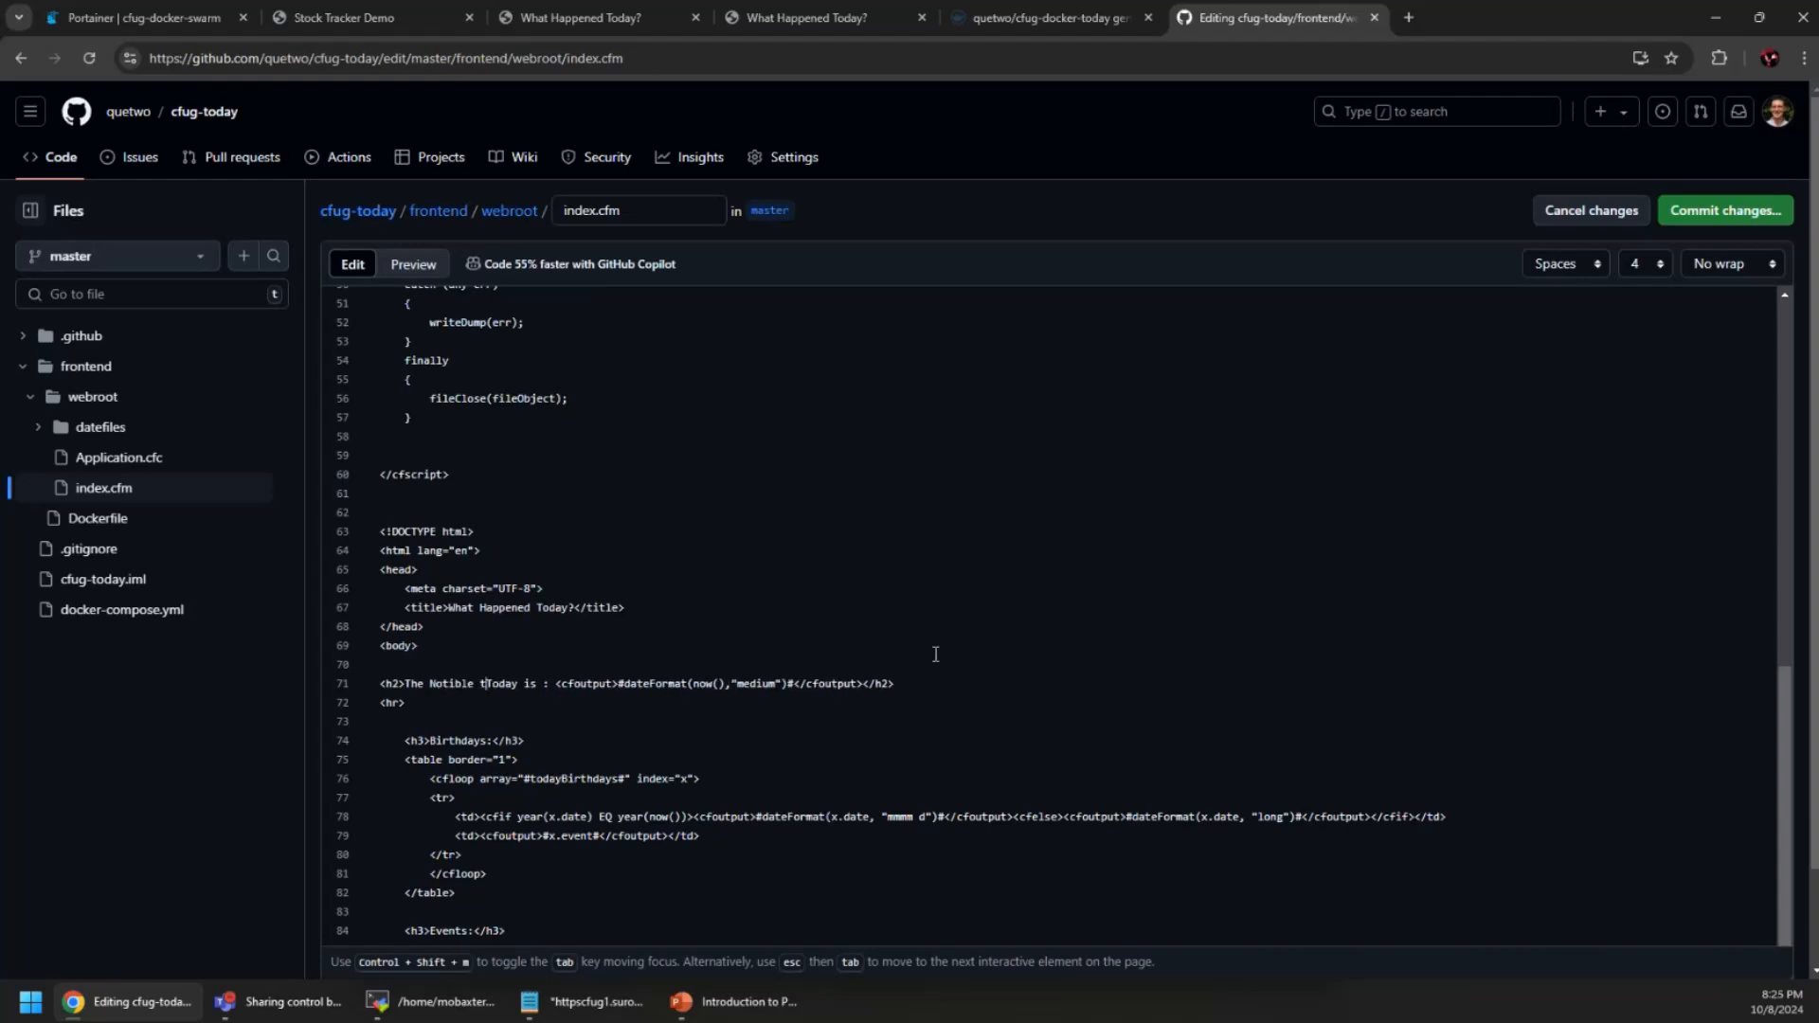
{"action": "type", "text": "hat happened"}
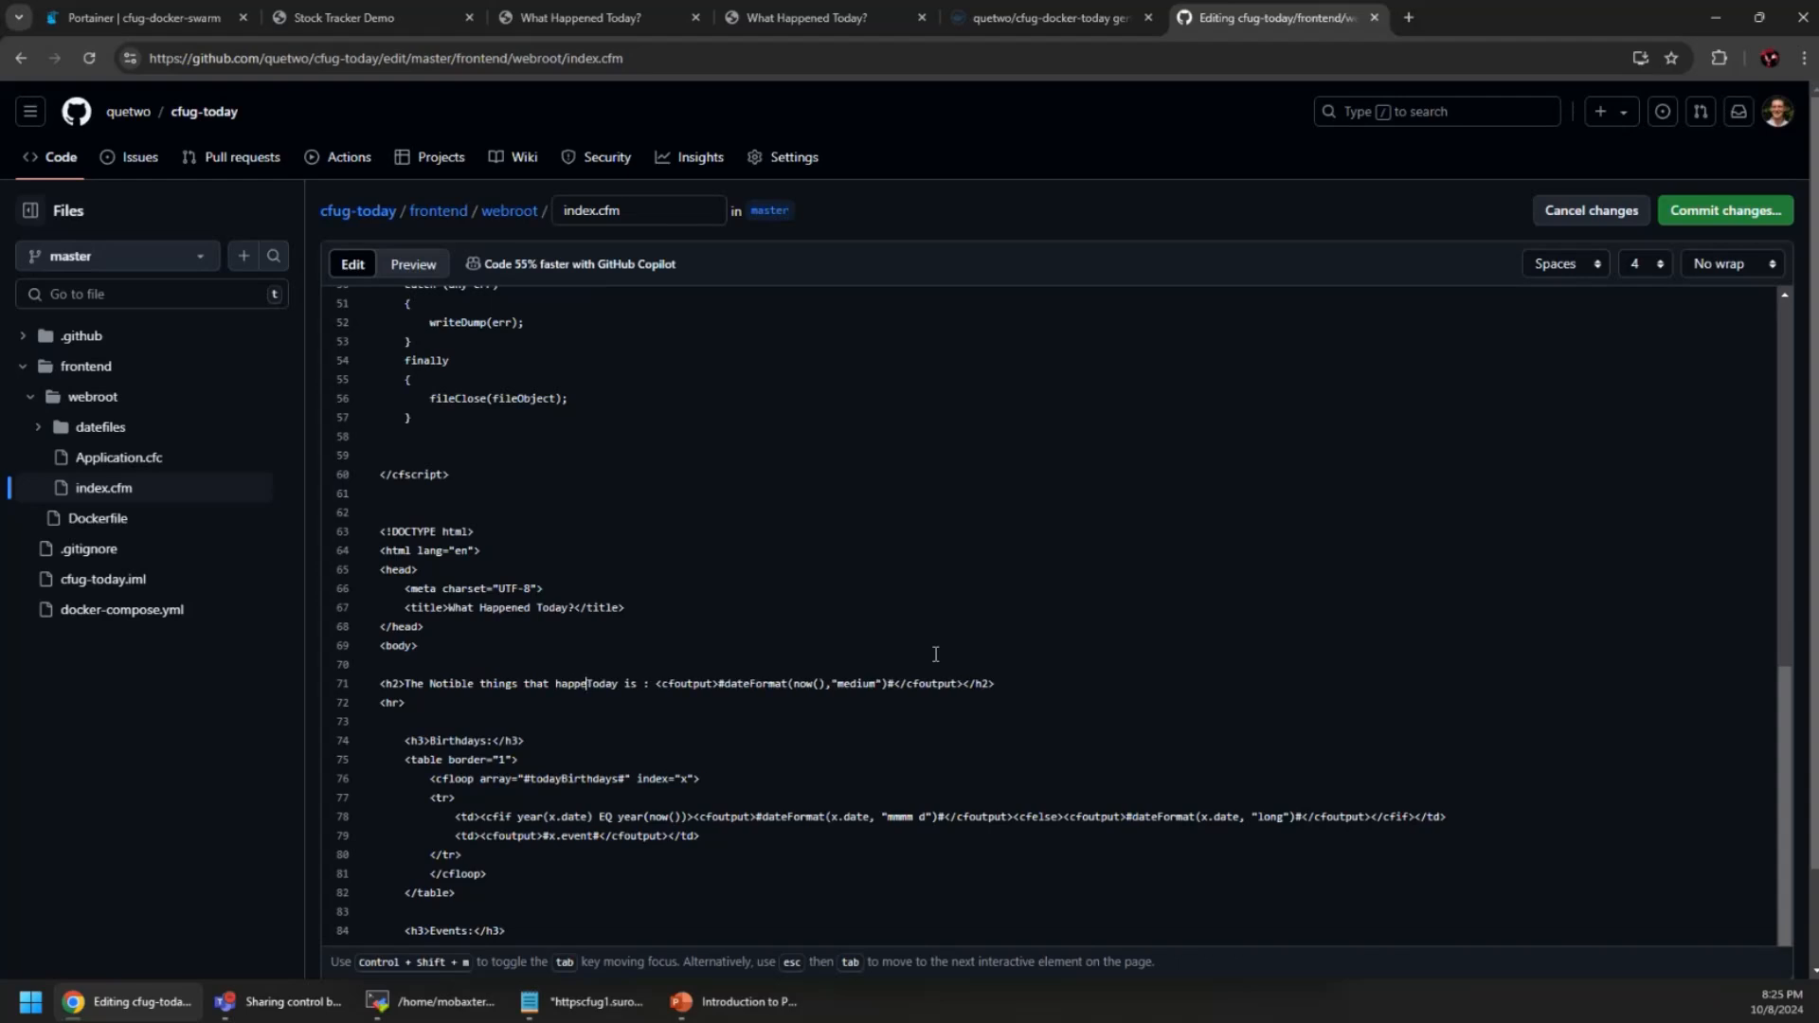
{"action": "key", "text": "Delete"}
{"action": "type", "text": "t"}
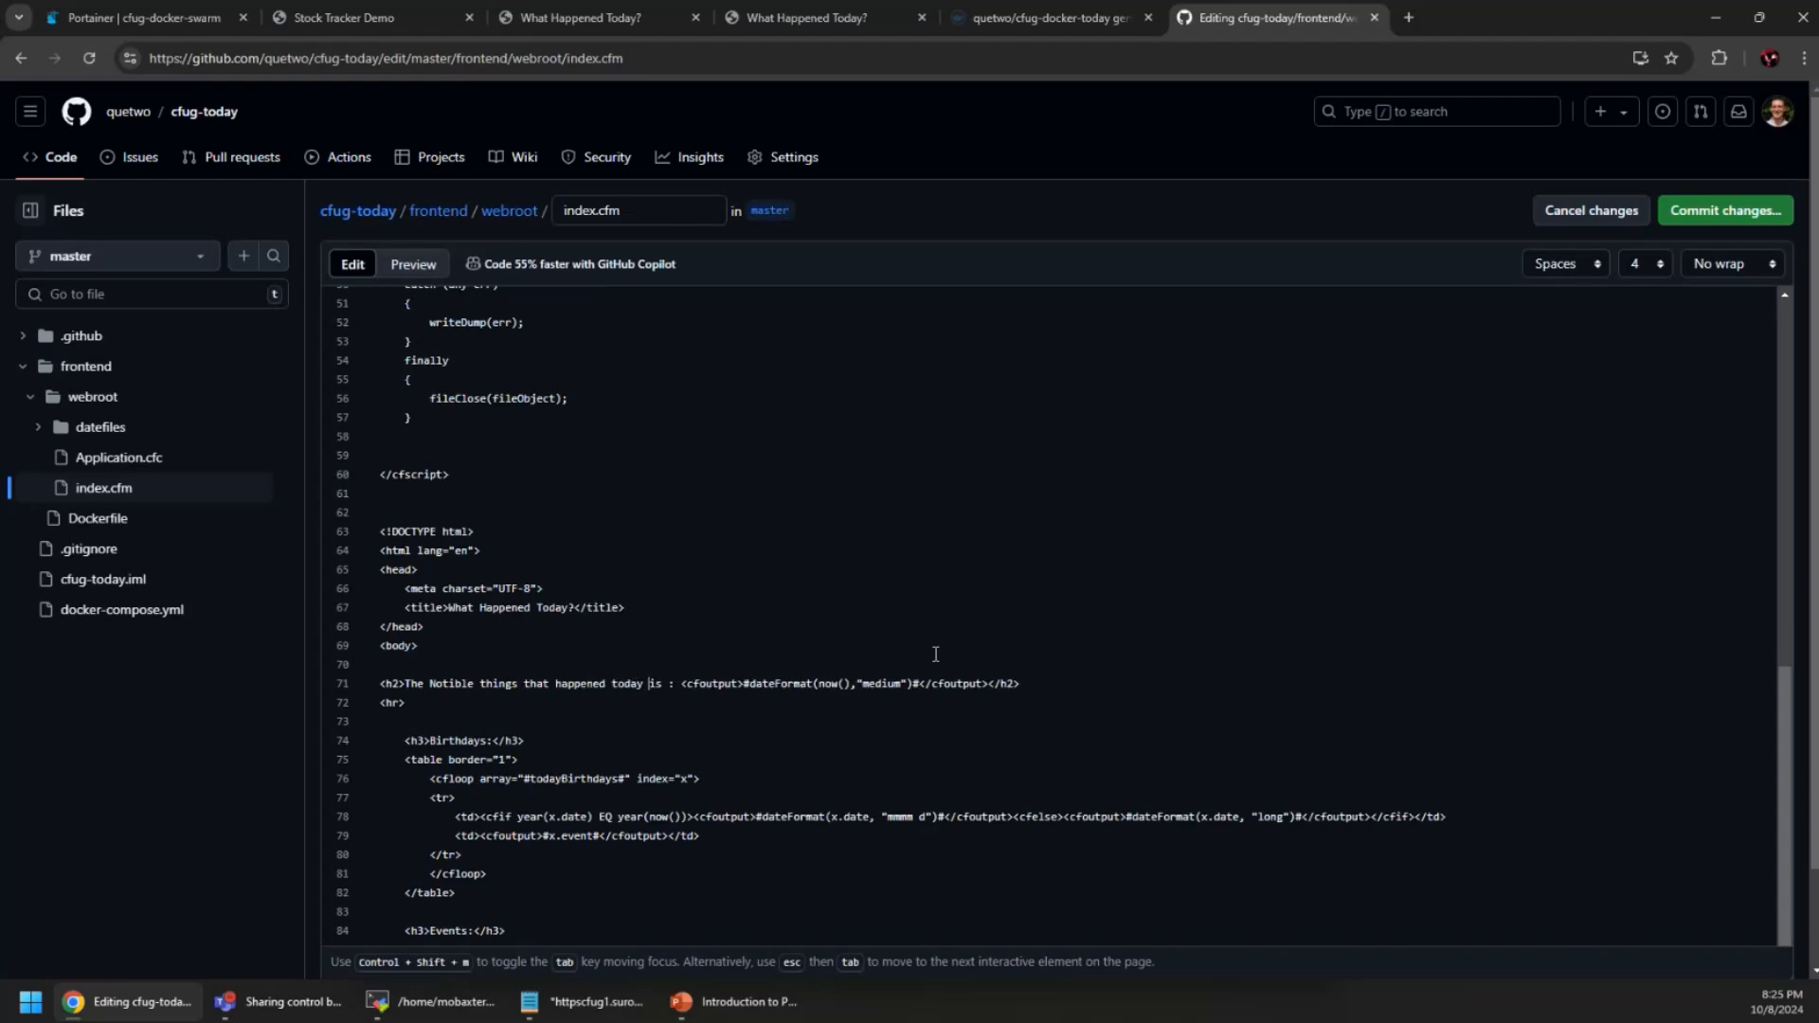
{"action": "key", "text": "ctrl+shift+Right"}
{"action": "type", "text": "are"}
{"action": "key", "text": "shift+Left"}
{"action": "key", "text": "shift+Left"}
{"action": "key", "text": "shift+Left"}
{"action": "key", "text": "shift+Left"}
{"action": "key", "text": "shift+Left"}
{"action": "key", "text": "shift+Left"}
{"action": "key", "text": "shift+Left"}
{"action": "key", "text": "shift+Left"}
{"action": "key", "text": "shift+Left"}
{"action": "key", "text": "shift+Left"}
{"action": "key", "text": "shift+Left"}
{"action": "key", "text": "shift+Left"}
{"action": "key", "text": "shift+Left"}
{"action": "key", "text": "shift+Left"}
{"action": "key", "text": "shift+Left"}
{"action": "key", "text": "shift+Left"}
{"action": "key", "text": "shift+Left"}
{"action": "key", "text": "shift+Left"}
{"action": "key", "text": "shift+Left"}
{"action": "key", "text": "shift+Left"}
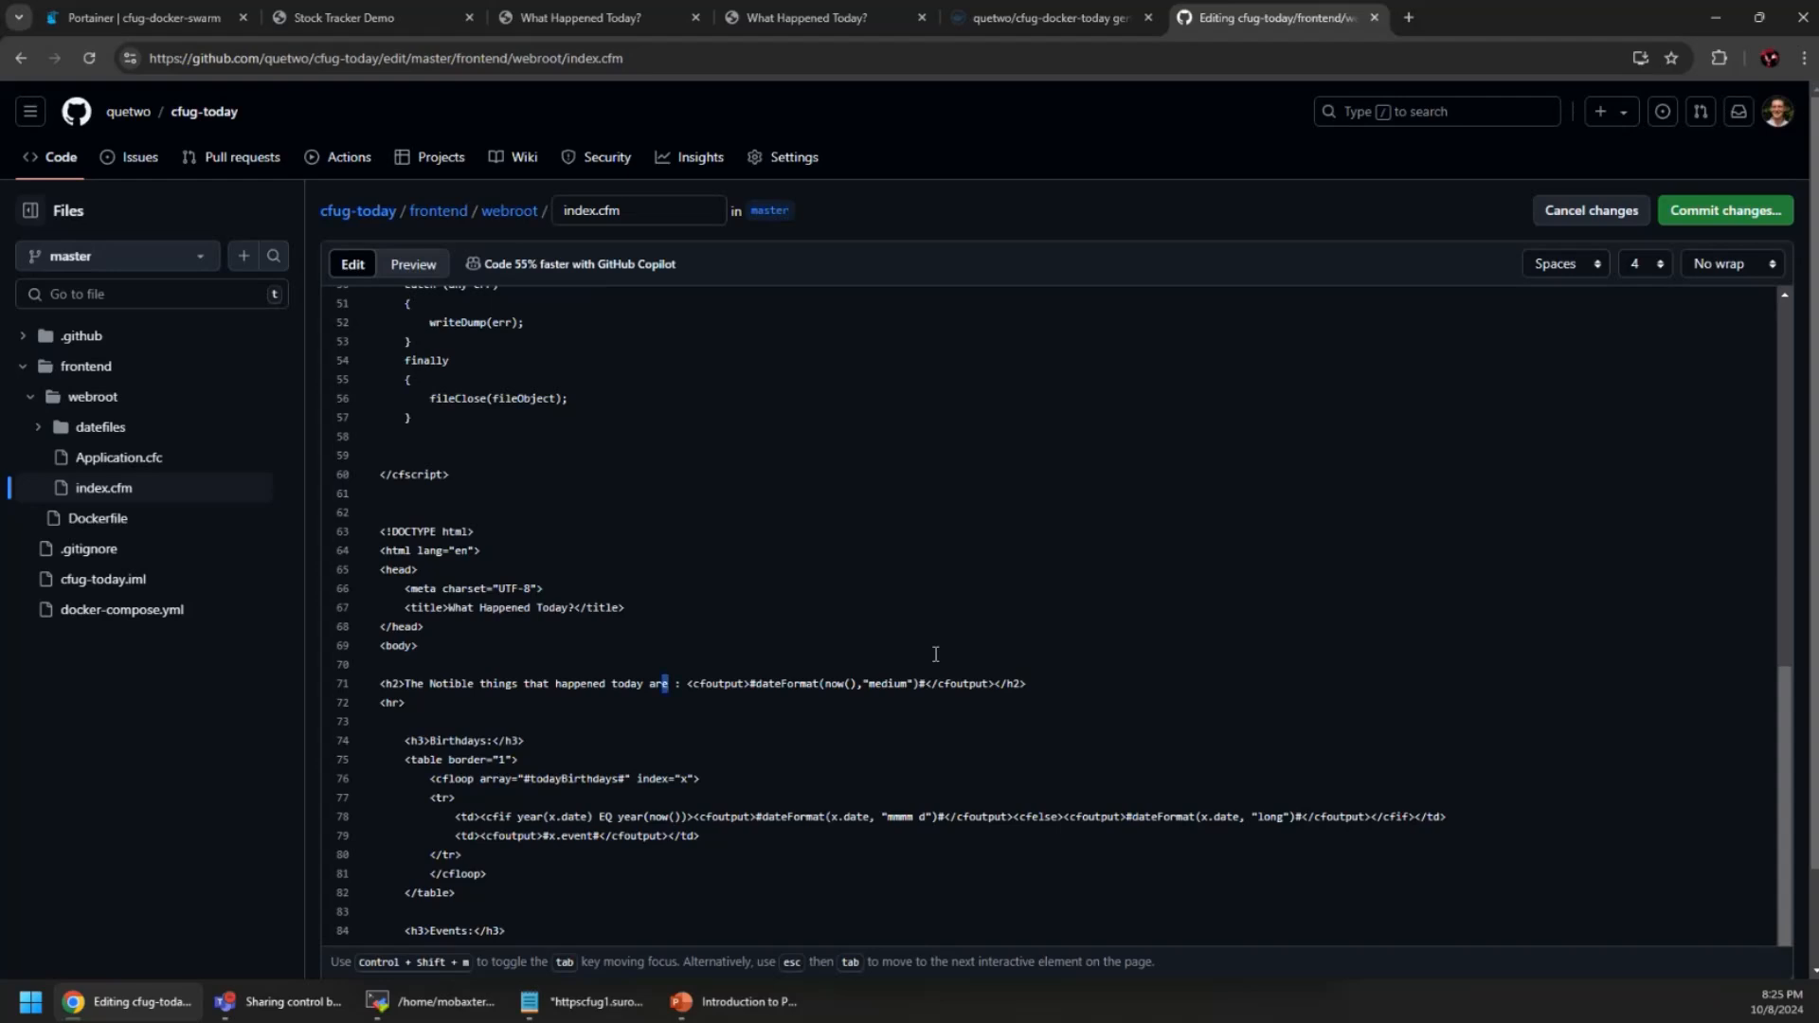
{"action": "key", "text": "shift+Right"}
{"action": "key", "text": "shift+Right"}
{"action": "key", "text": "shift+Right"}
{"action": "key", "text": "shift+Right"}
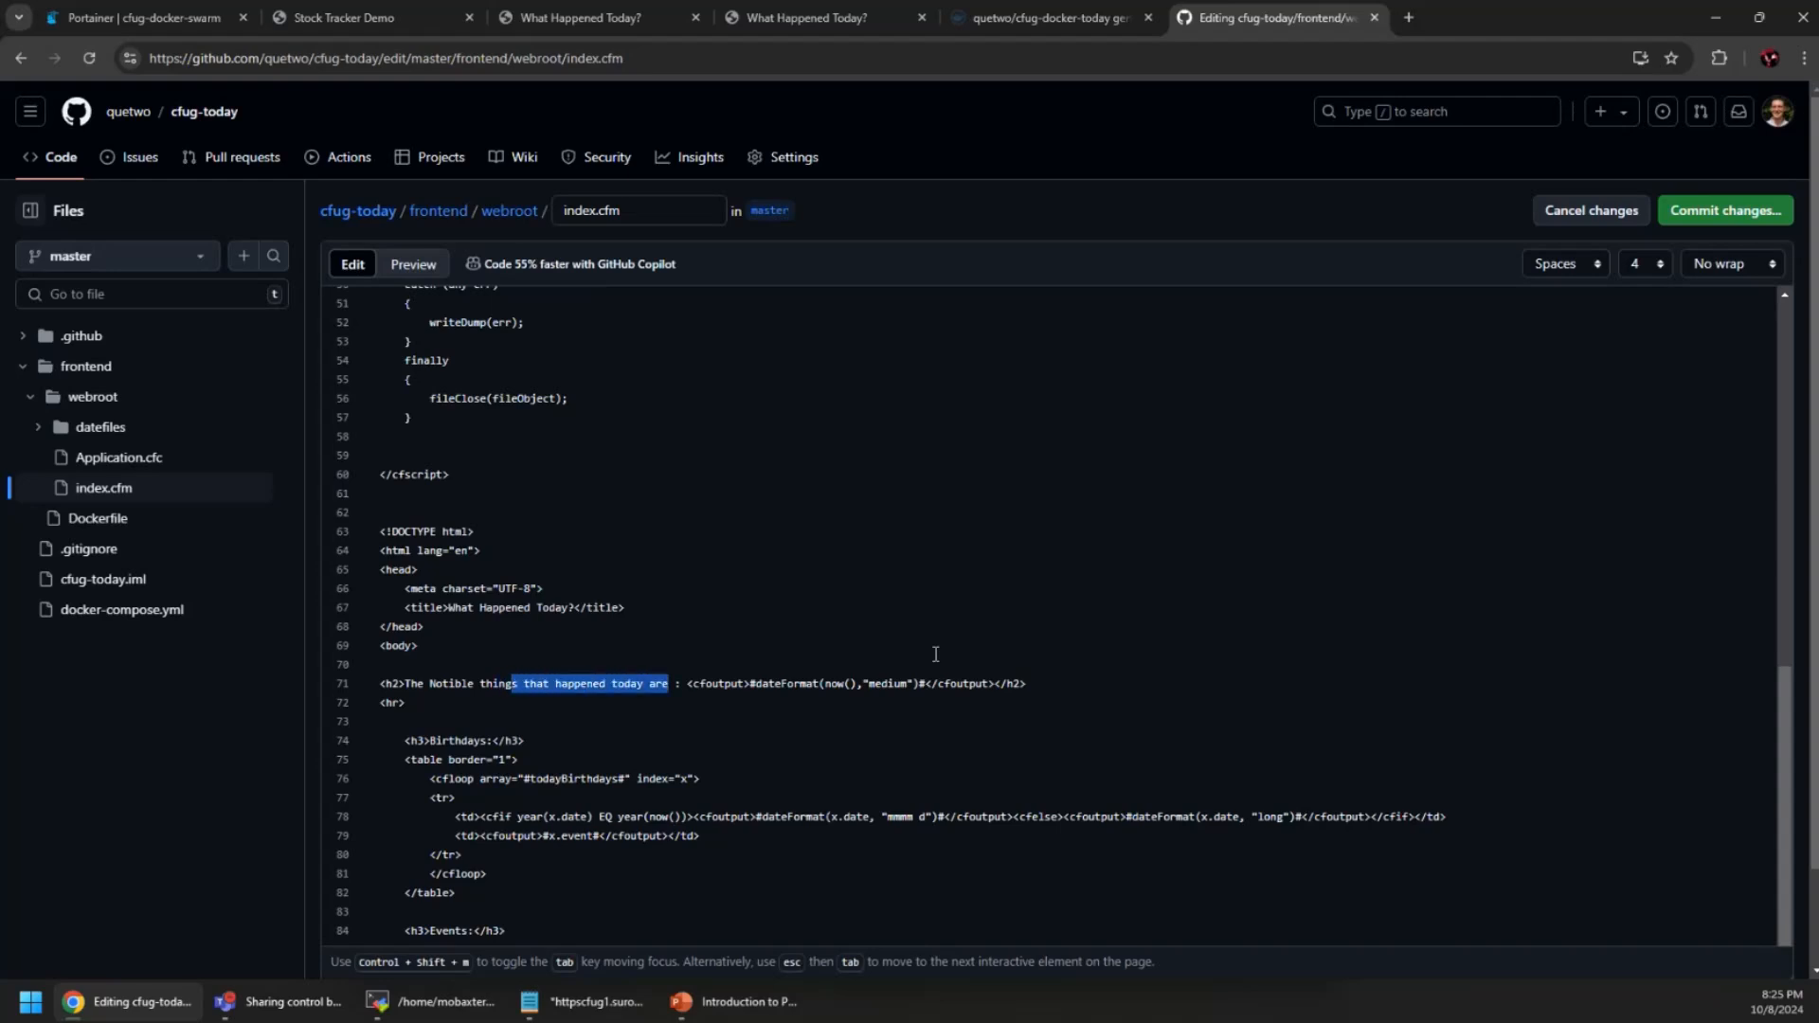
{"action": "type", "text": "for t"}
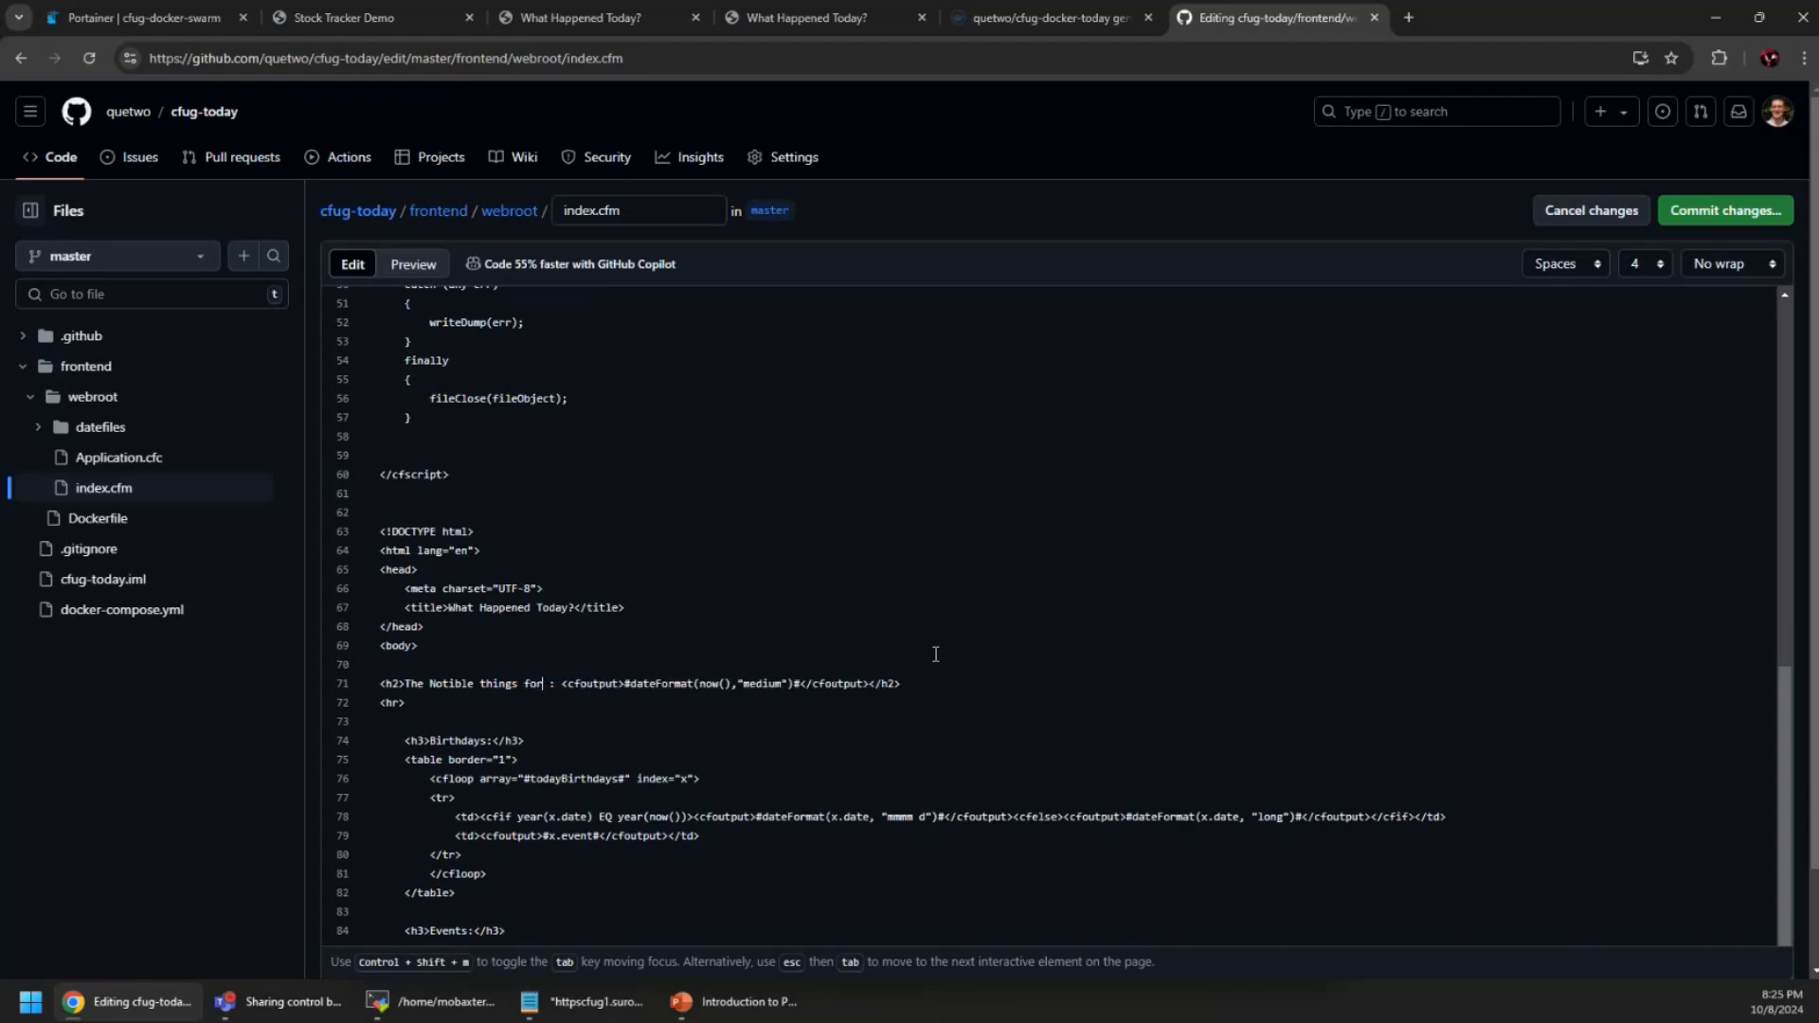
{"action": "type", "text": "he day op"}
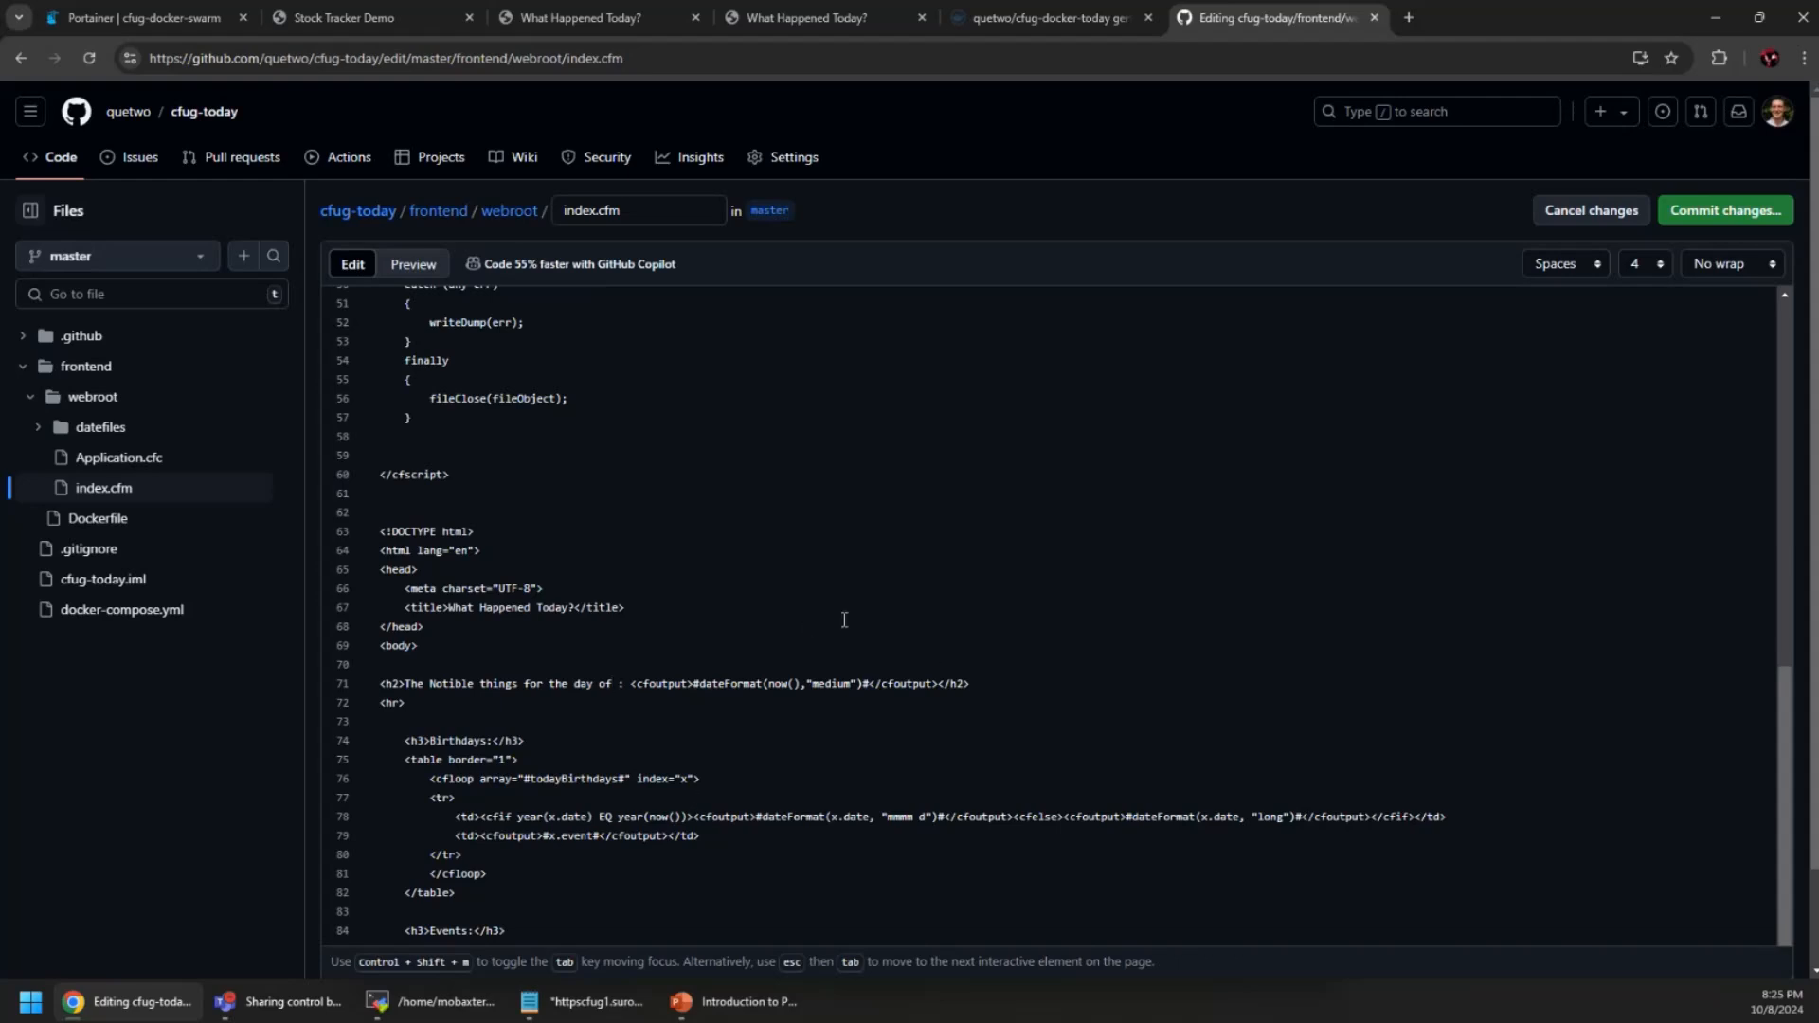
Commit the index.cfm heading change to master
{"action": "left_click", "coordinate": [1740, 212]}
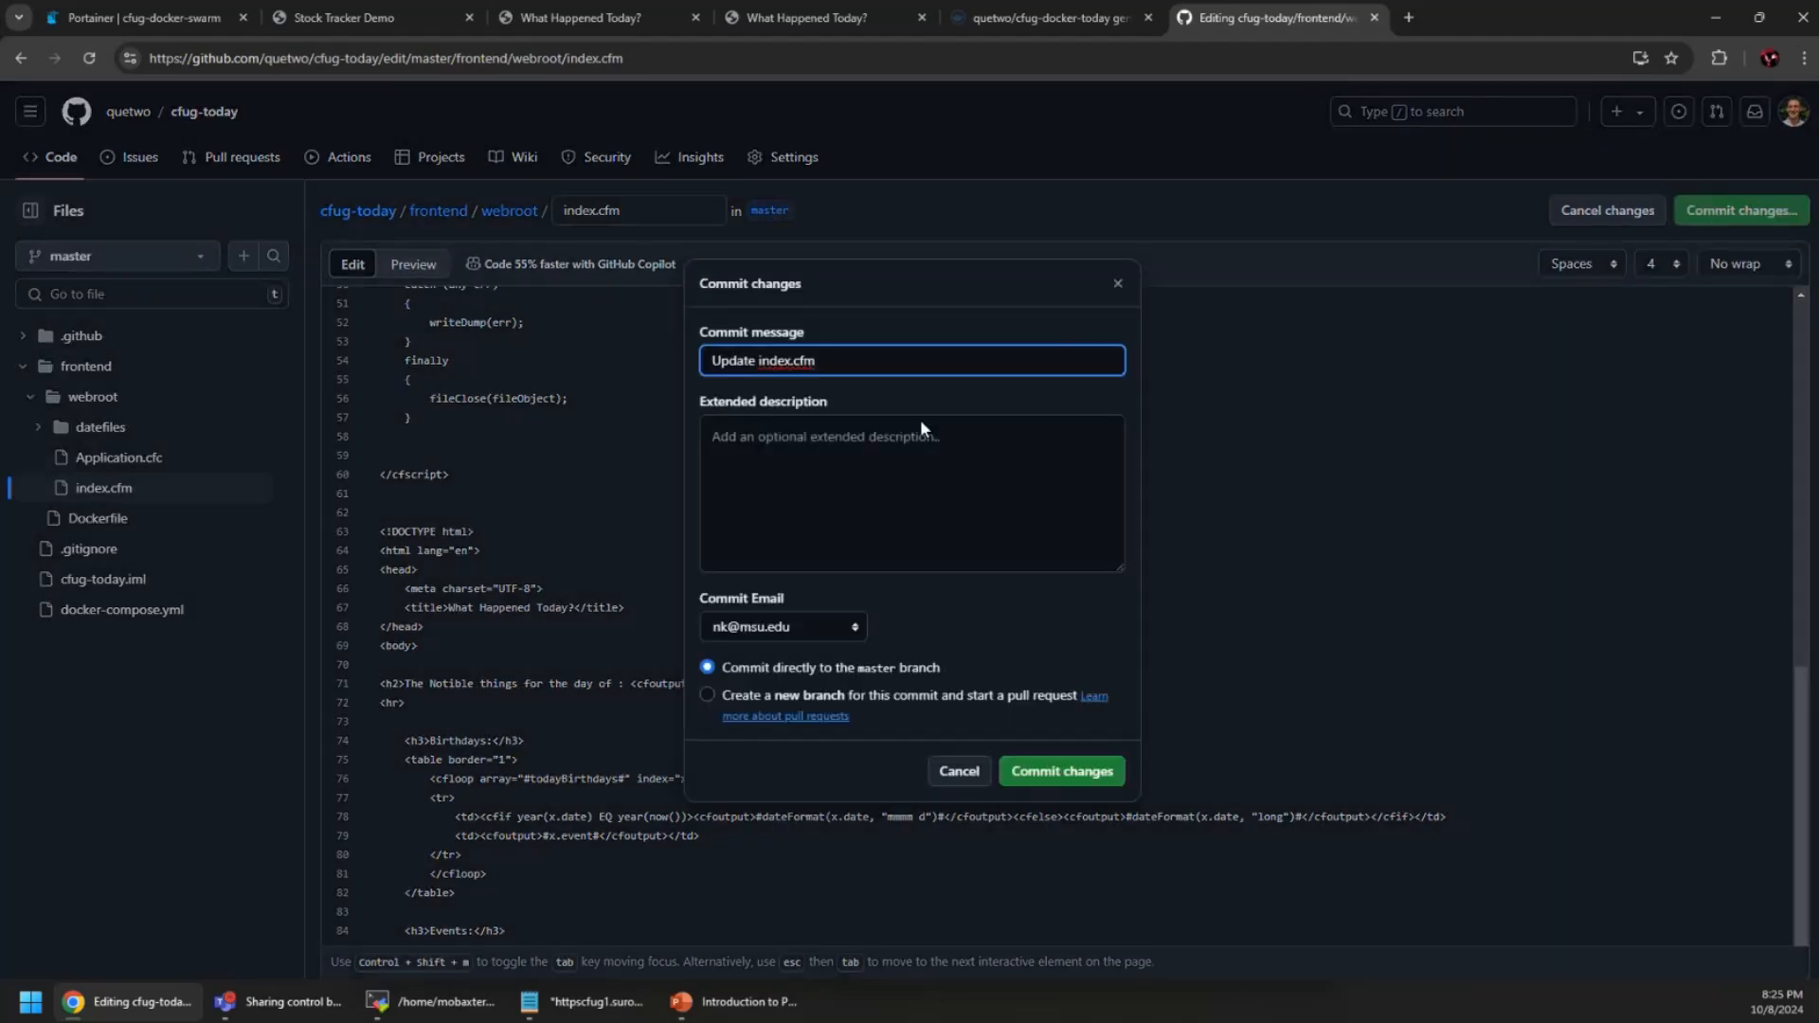
{"action": "left_click", "coordinate": [827, 538]}
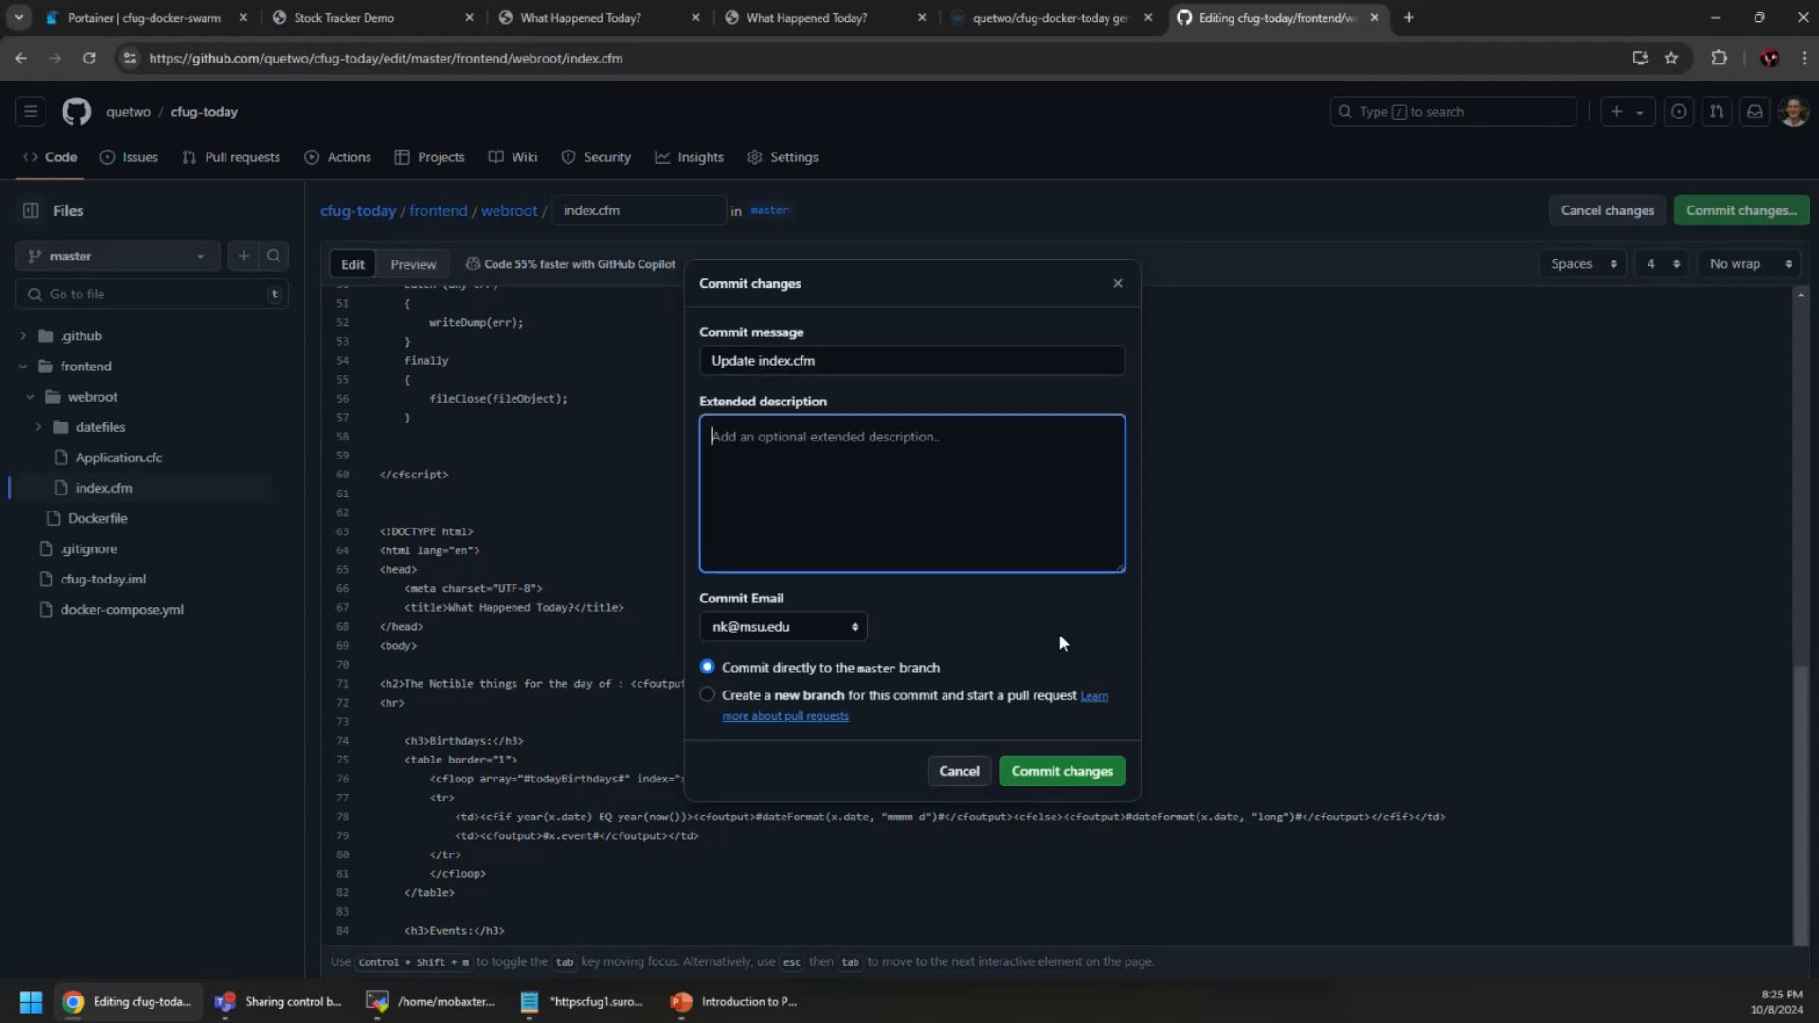
{"action": "left_click", "coordinate": [1069, 771]}
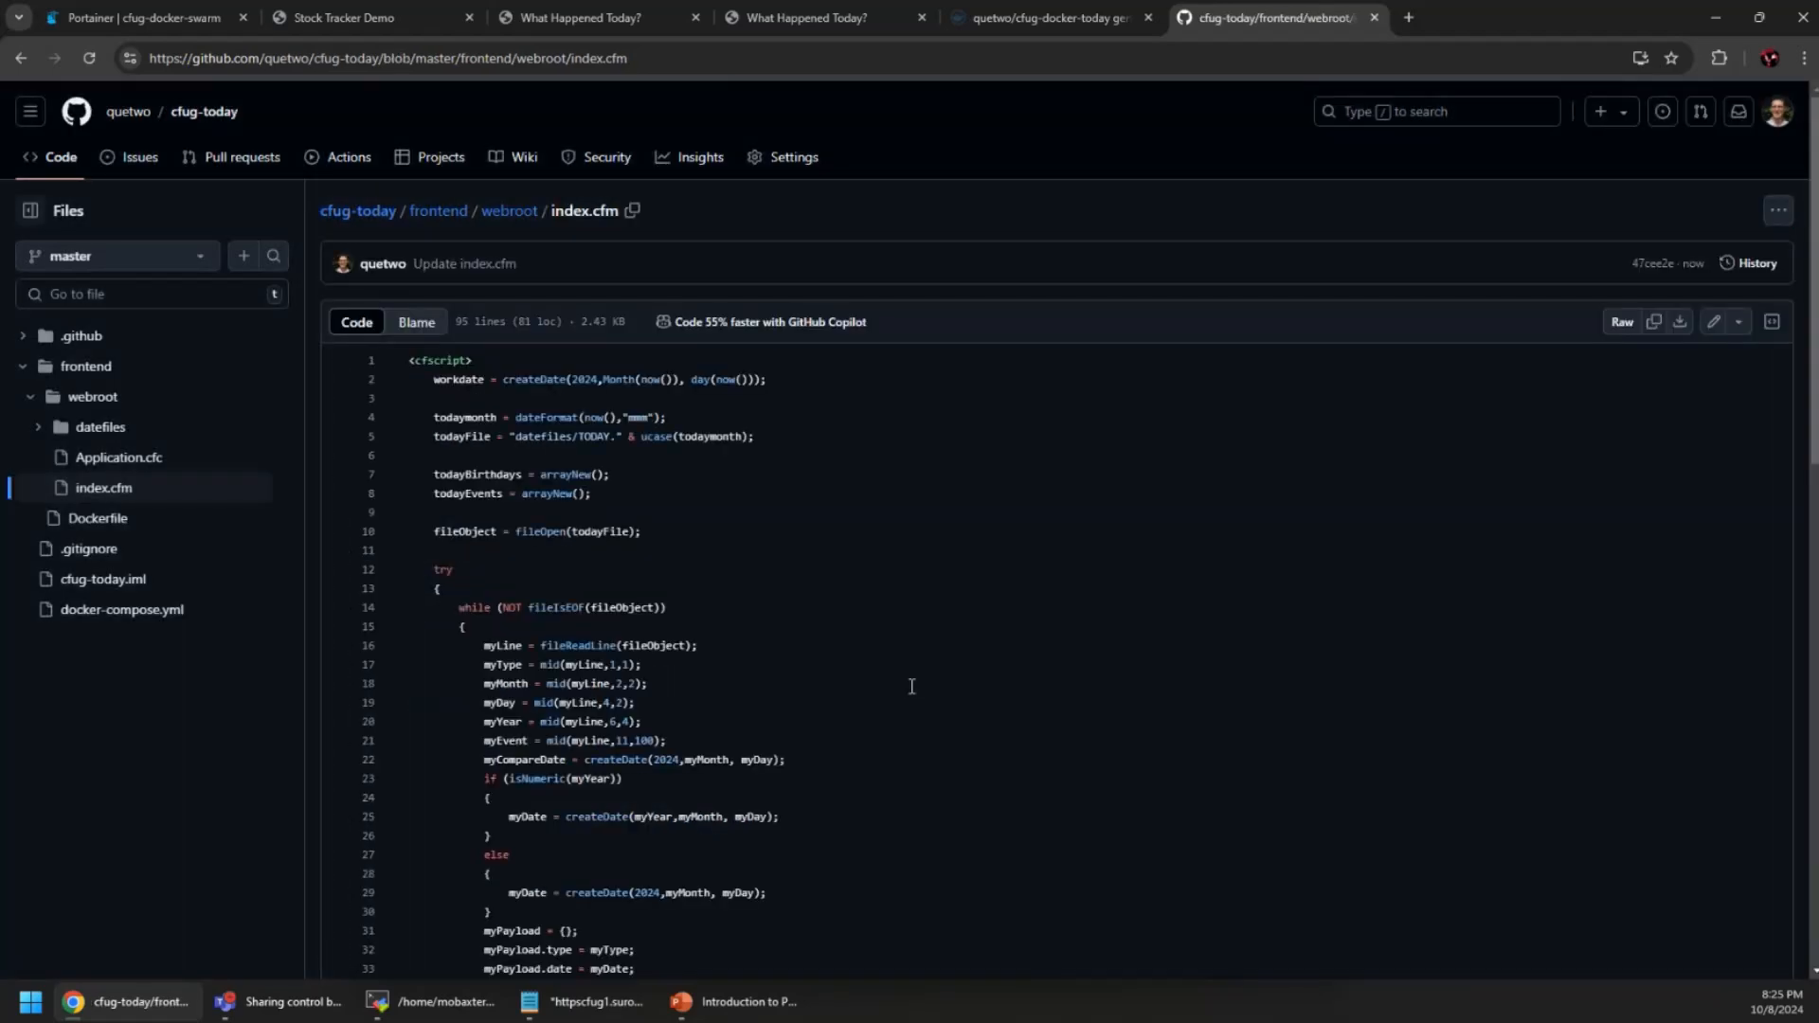
Go from the repository root to its tags, then to the Releases list
{"action": "left_click", "coordinate": [59, 158]}
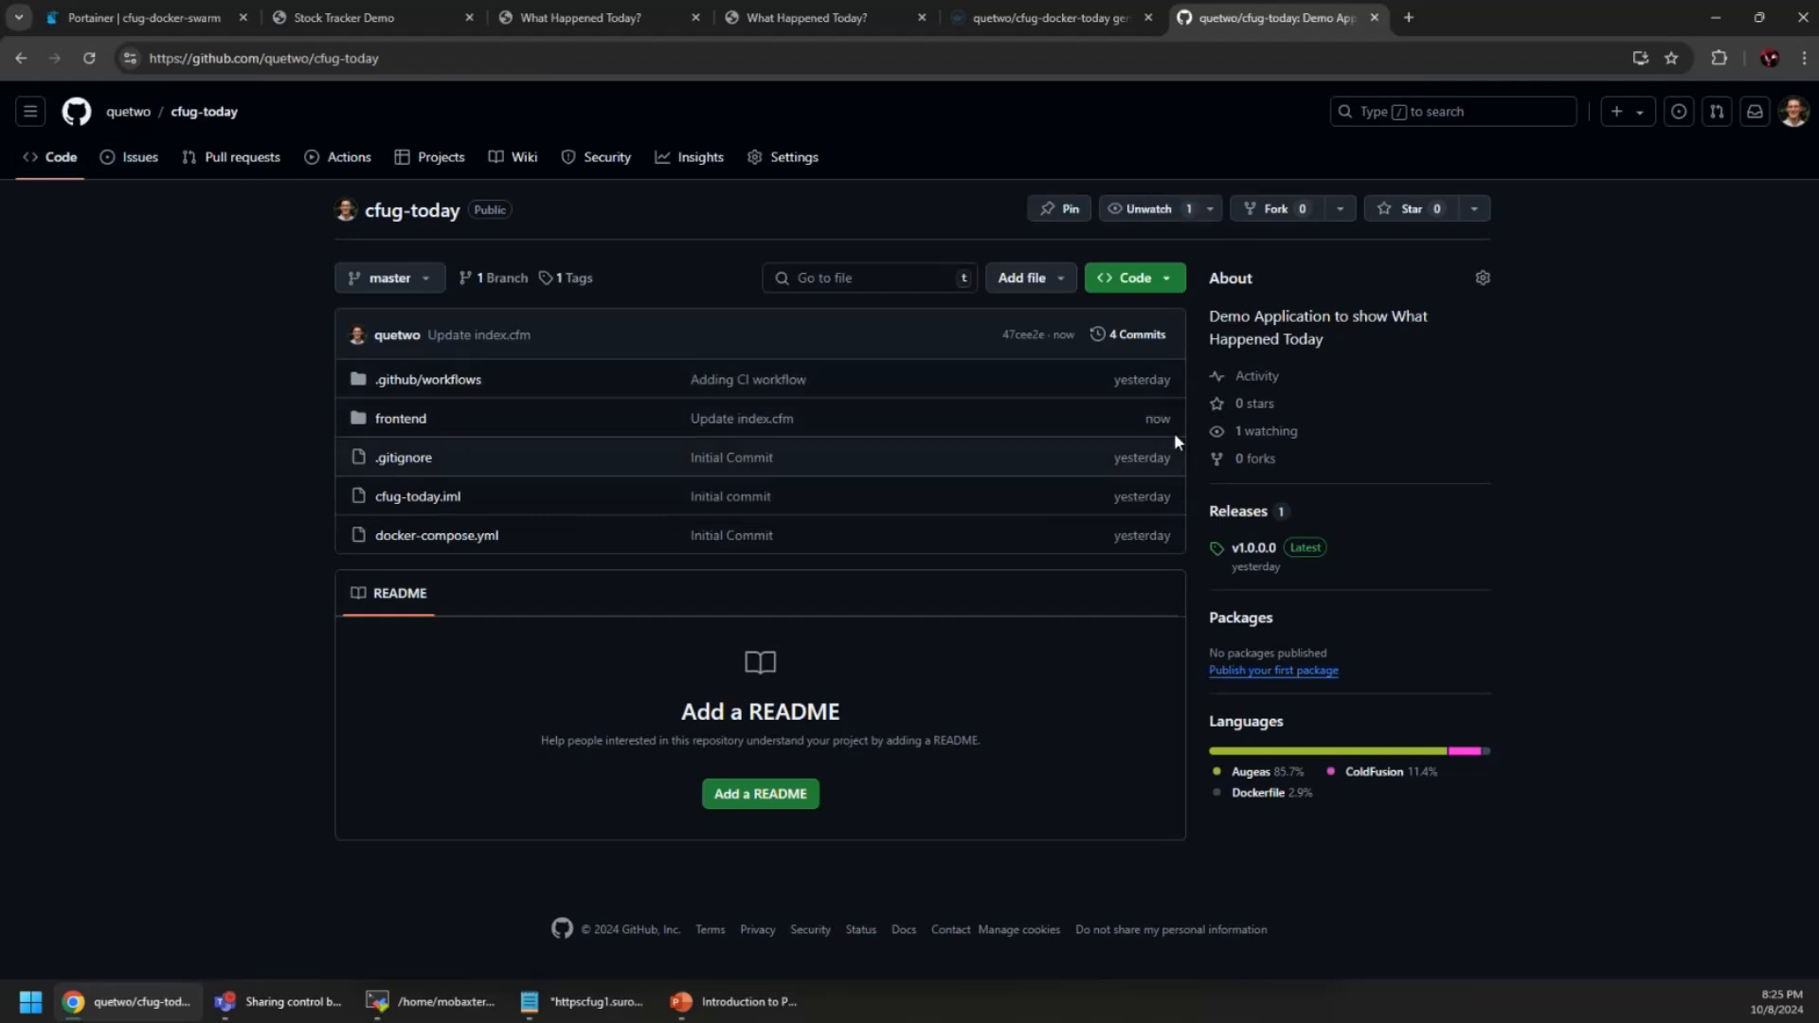
{"action": "left_click", "coordinate": [574, 282]}
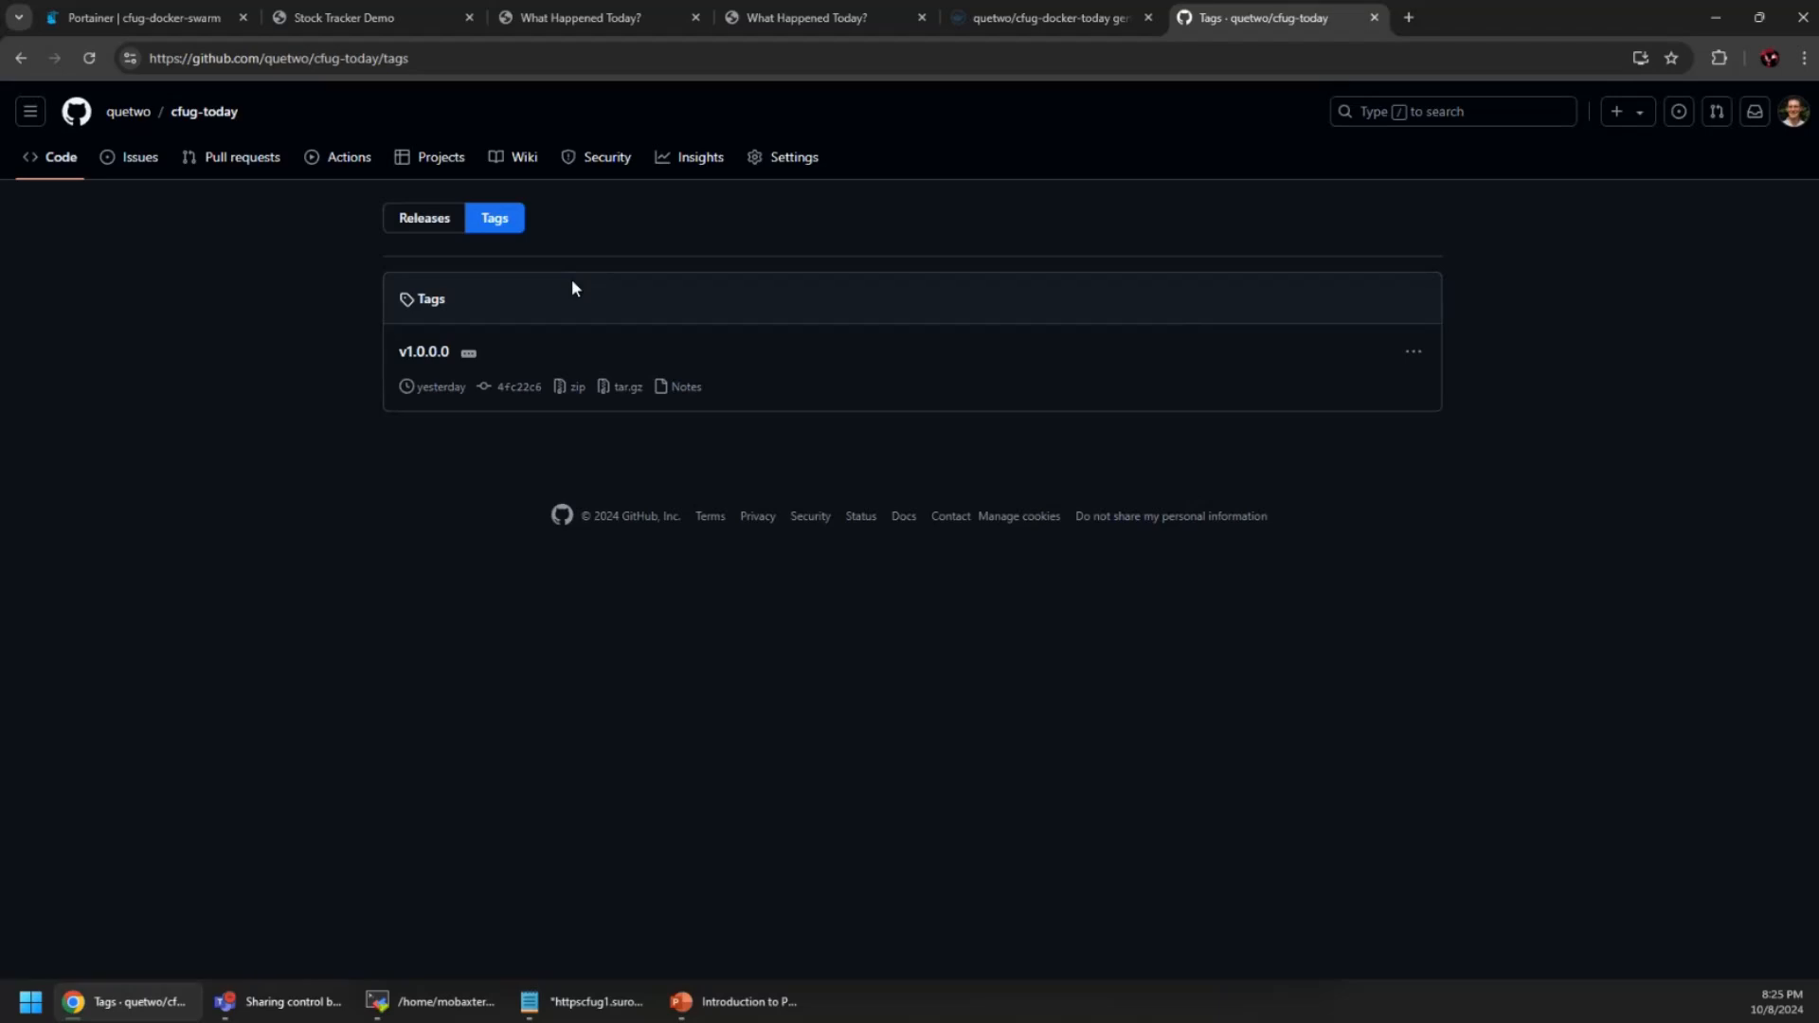
{"action": "left_click", "coordinate": [434, 225]}
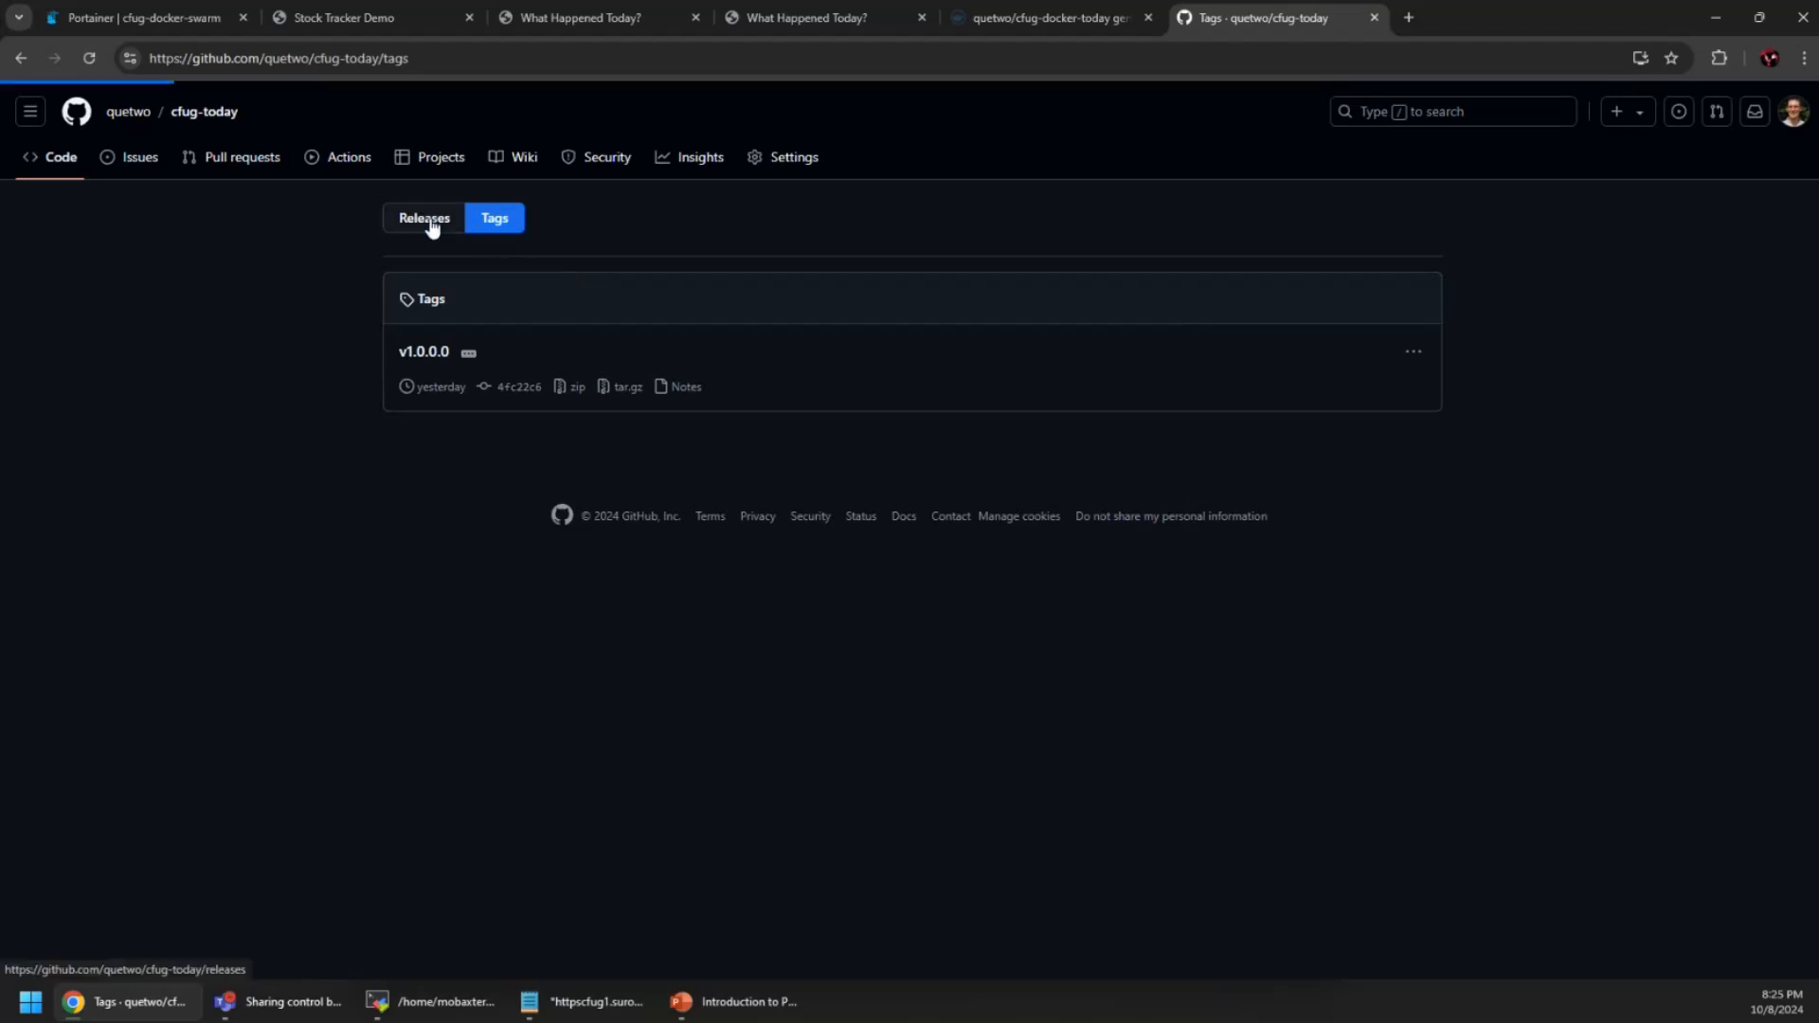
Draft a new release on a new tag v1.0.0.1, titled v1.0.0.1
{"action": "left_click", "coordinate": [1169, 224]}
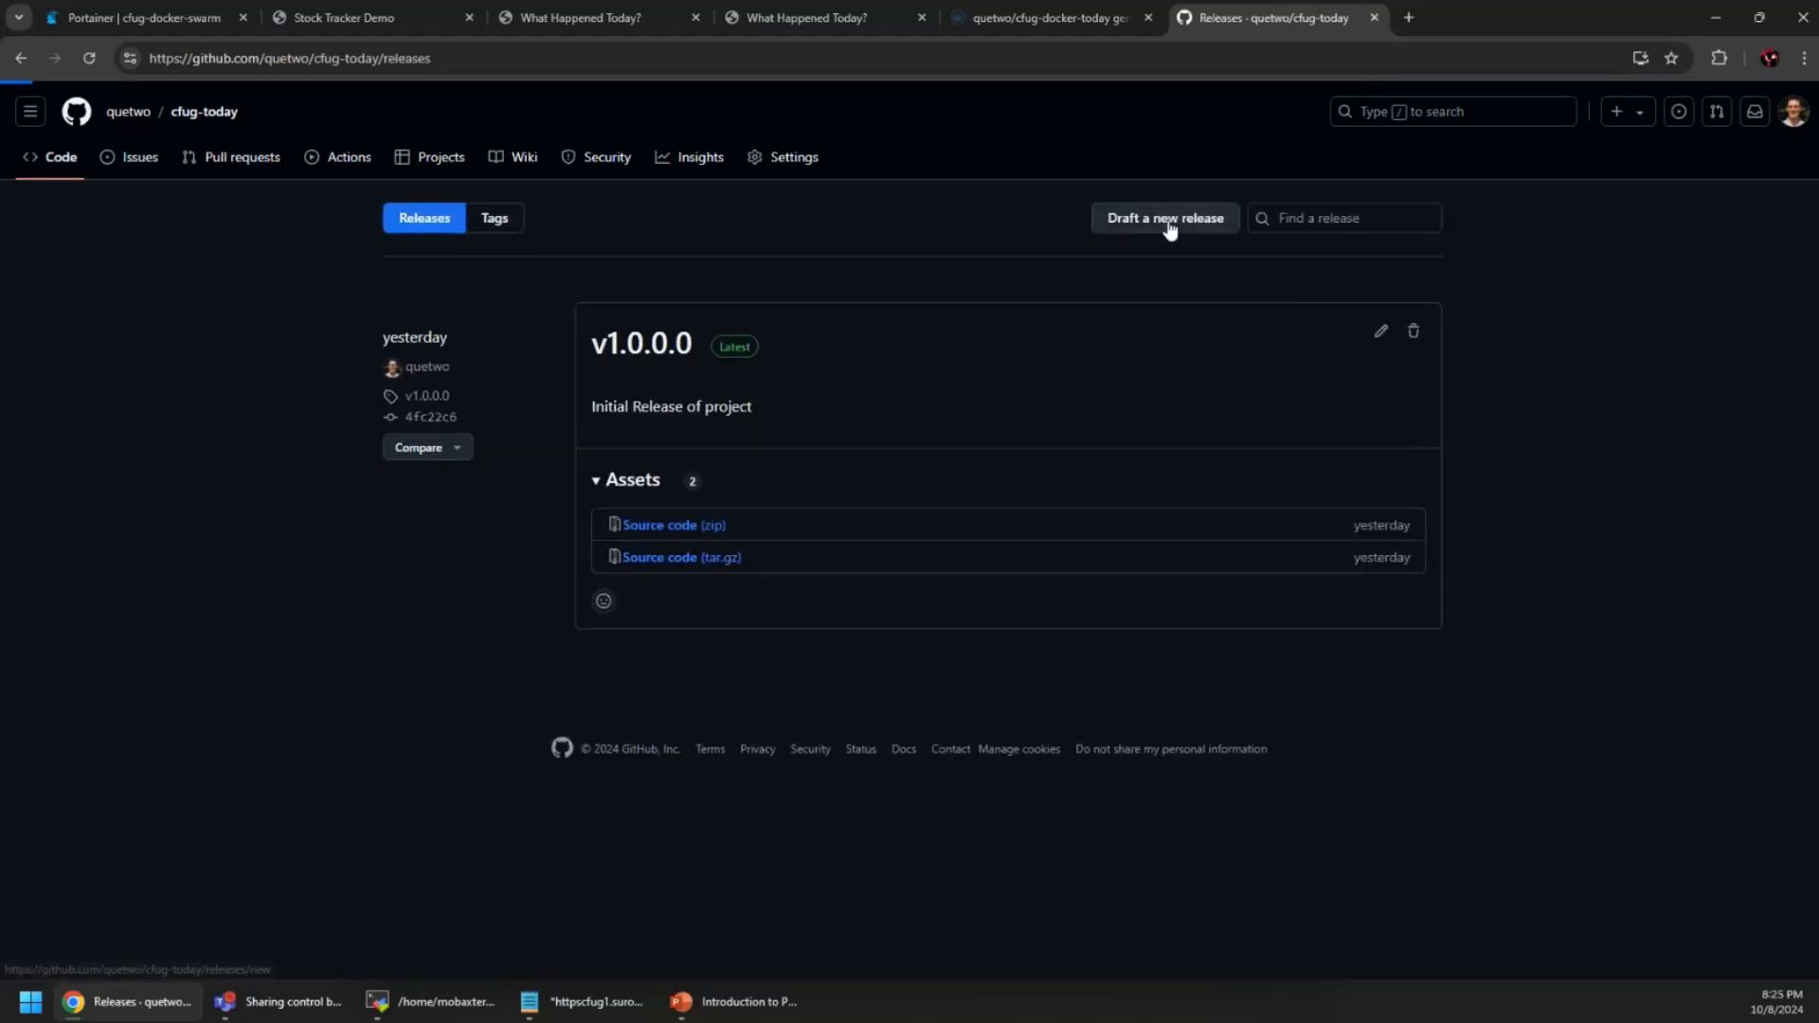
{"action": "left_click", "coordinate": [415, 295]}
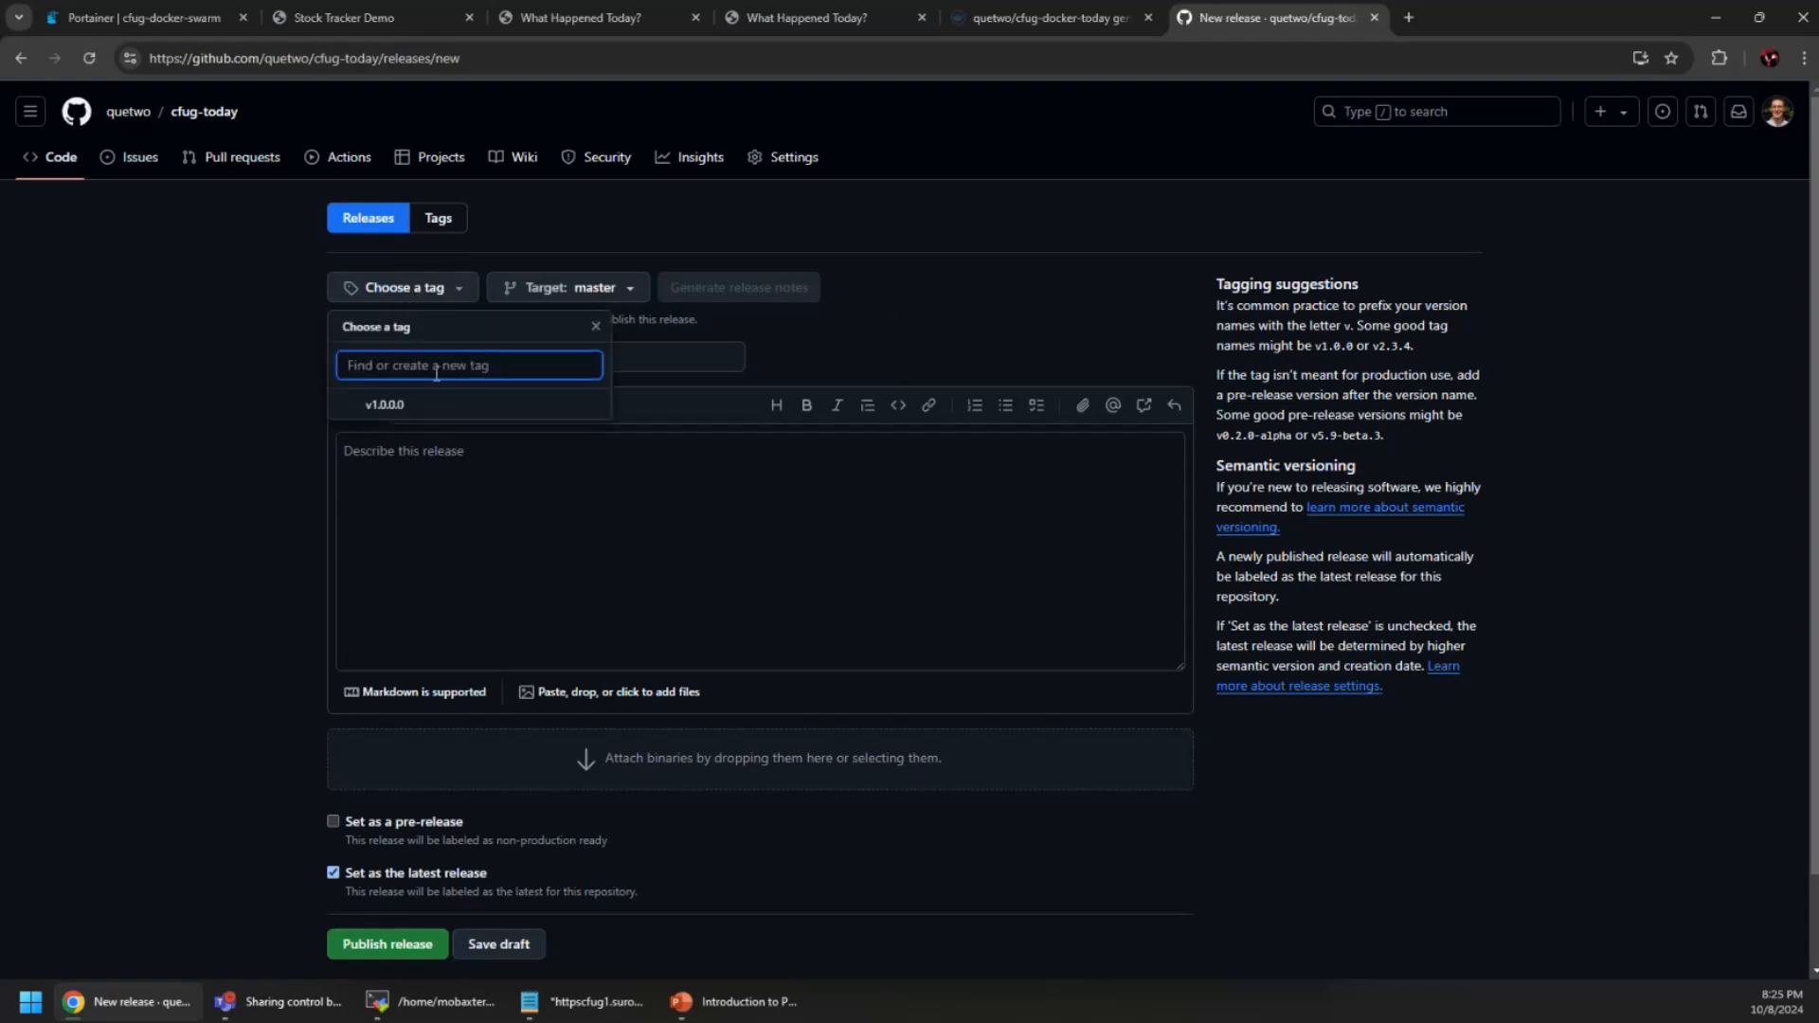
{"action": "type", "text": "v1.0.0.1"}
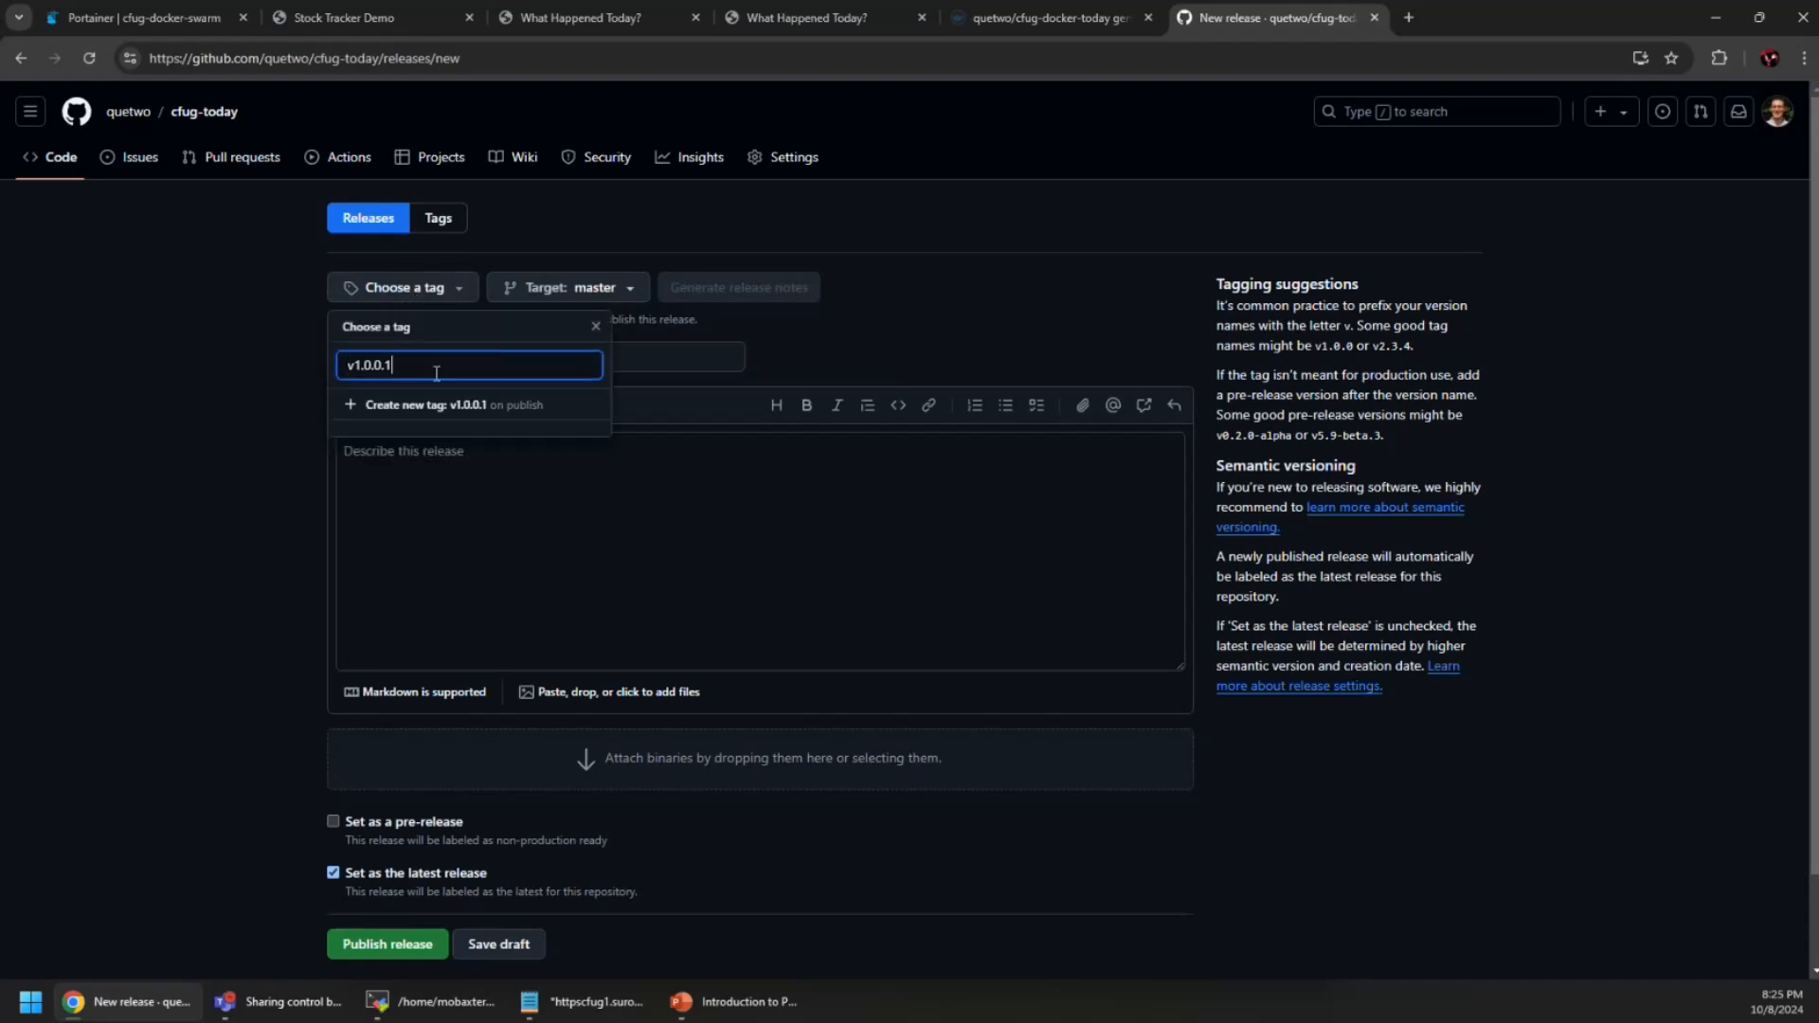
{"action": "left_click", "coordinate": [381, 407]}
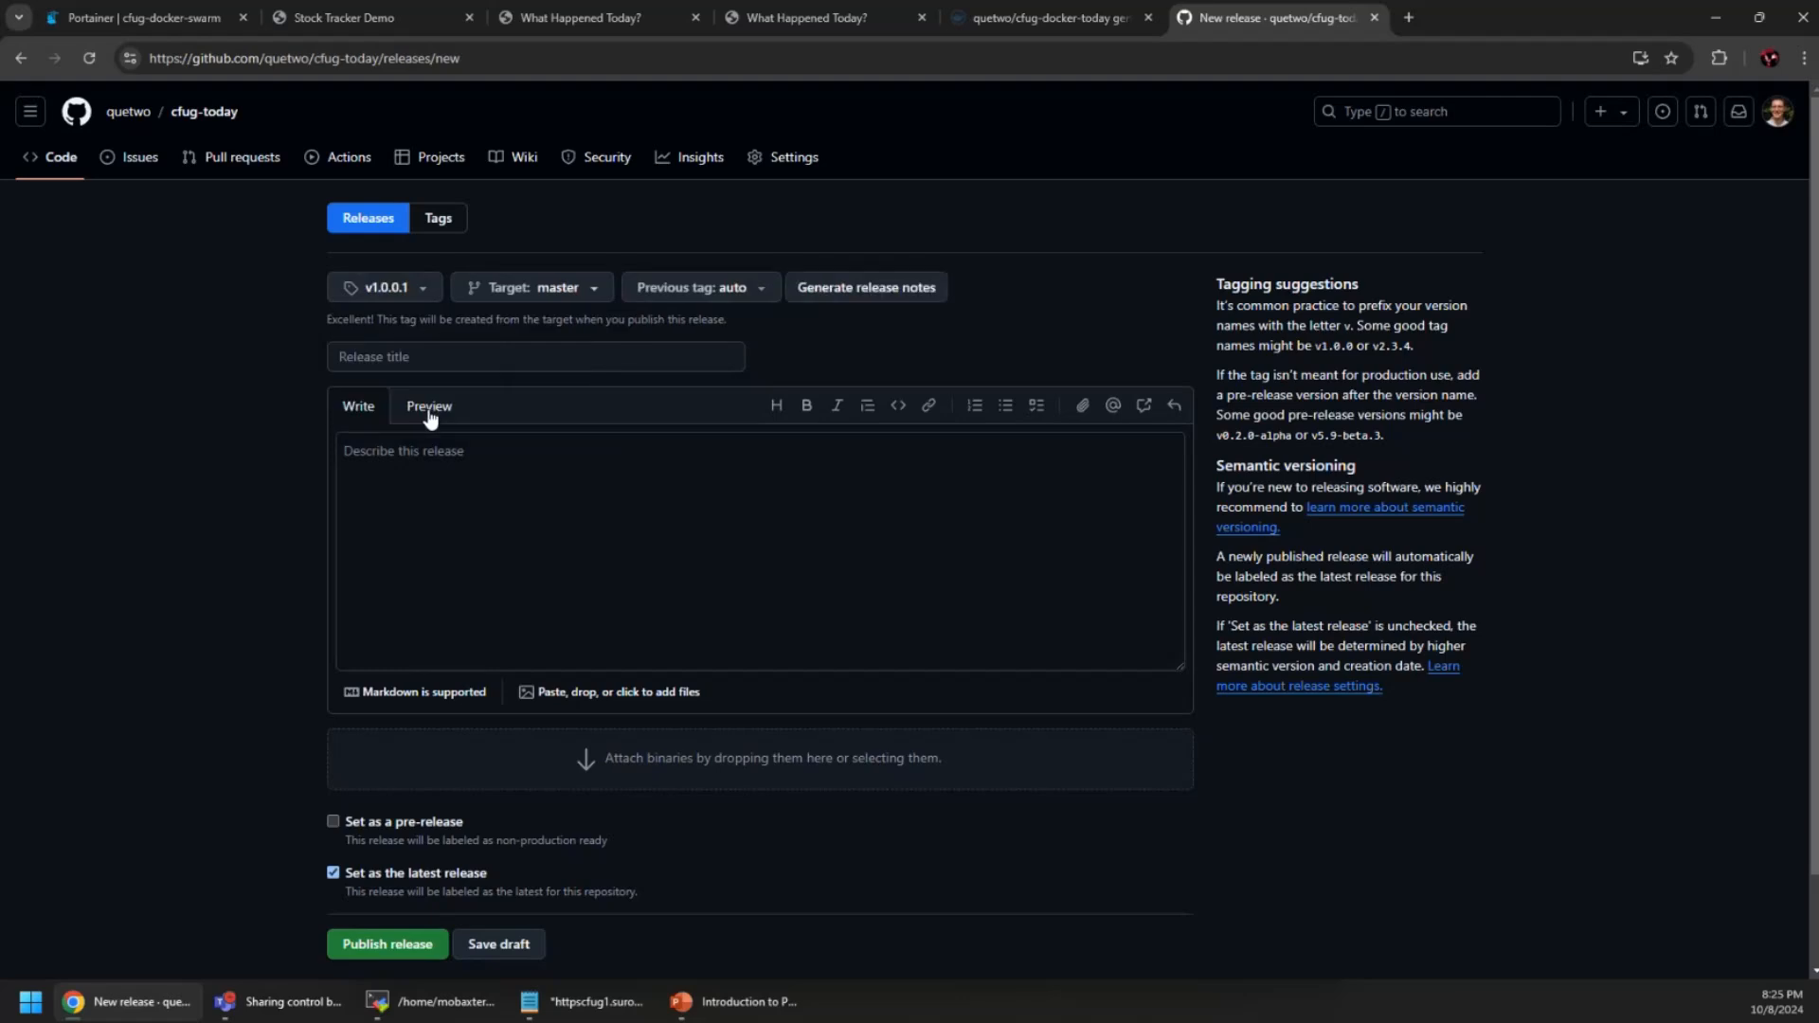
{"action": "left_click", "coordinate": [473, 363]}
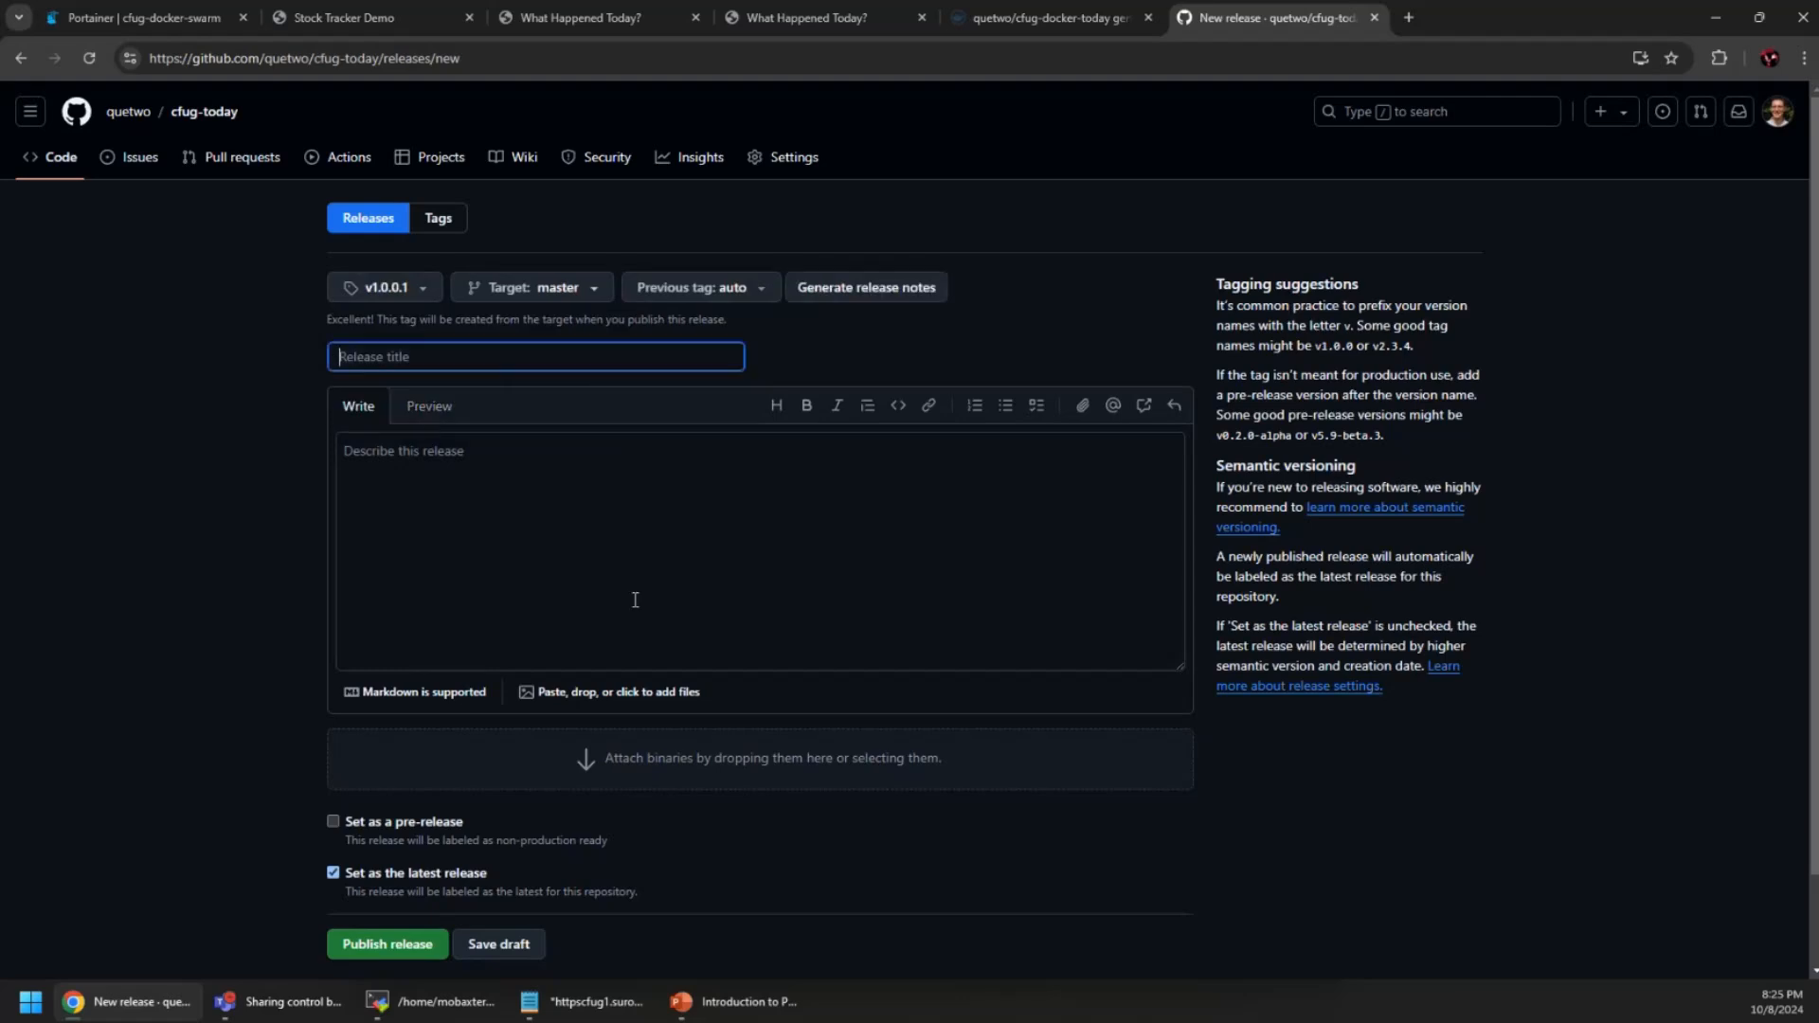
{"action": "type", "text": "v1.0.0.1"}
Generate the release notes and publish the v1.0.0.1 release
{"action": "left_click", "coordinate": [635, 599]}
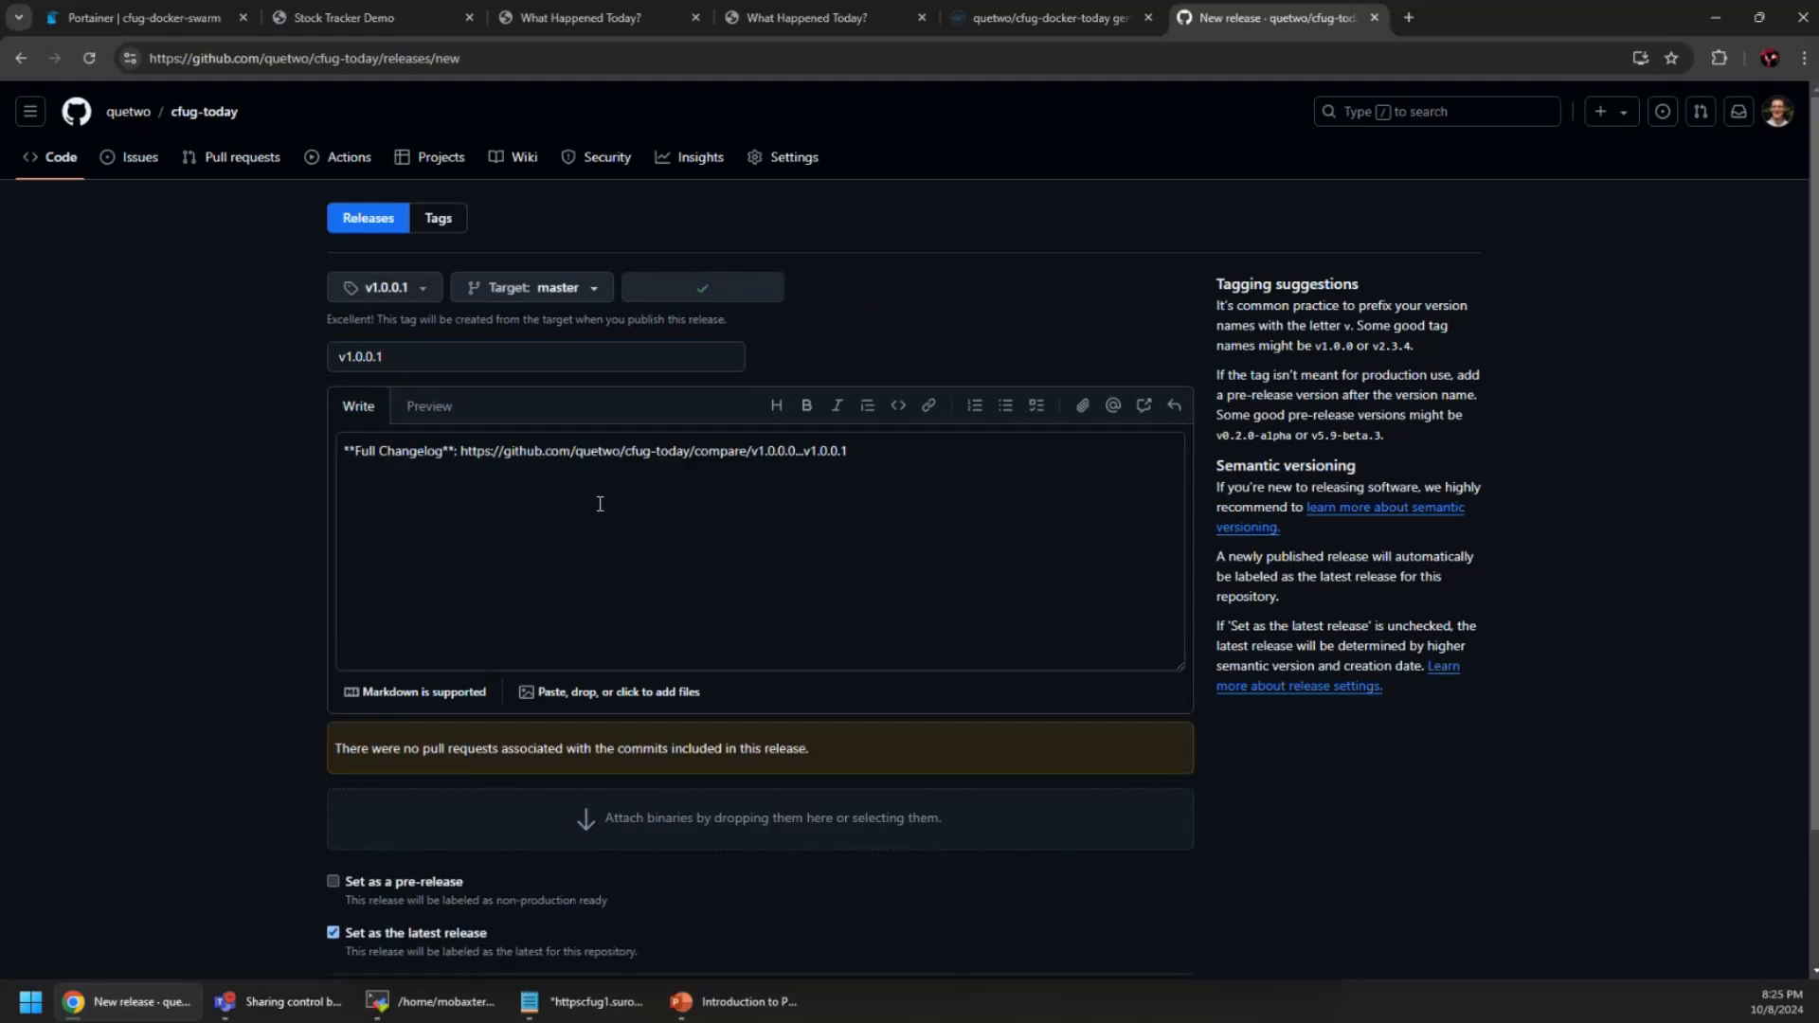
{"action": "left_click", "coordinate": [662, 472]}
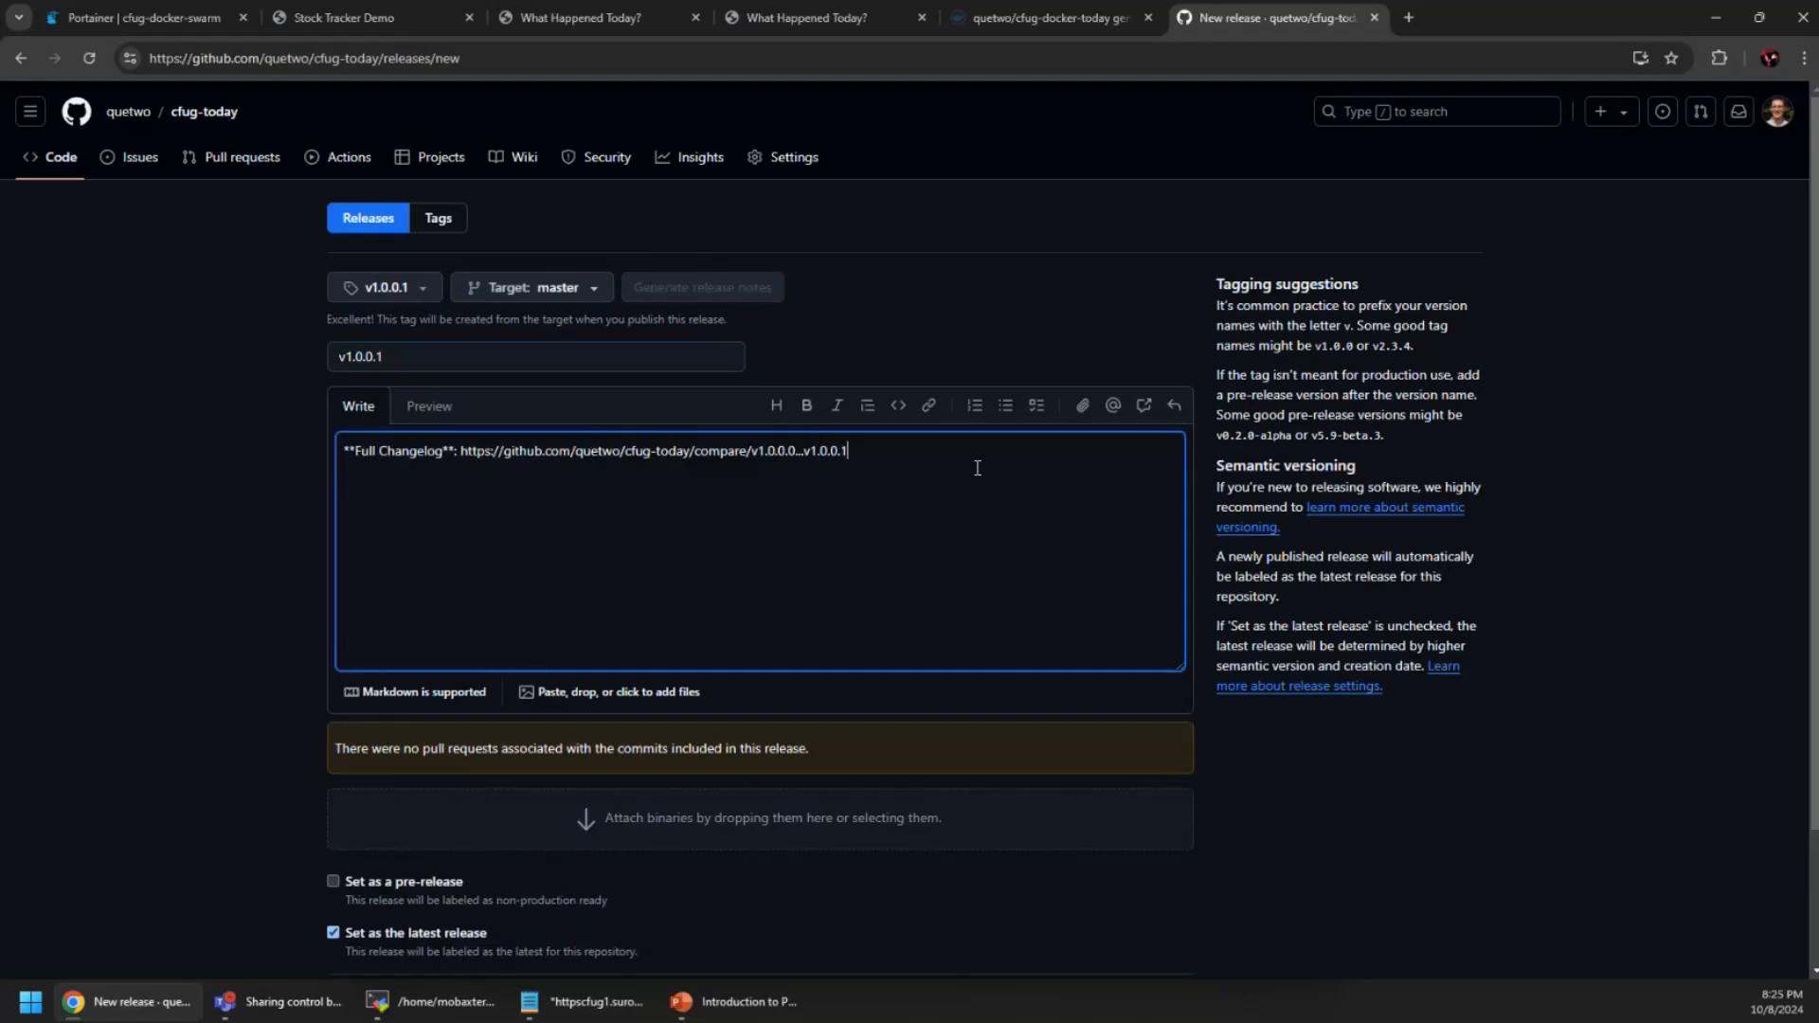
{"action": "scroll", "coordinate": [1364, 735], "scroll_direction": "down", "scroll_amount": 2}
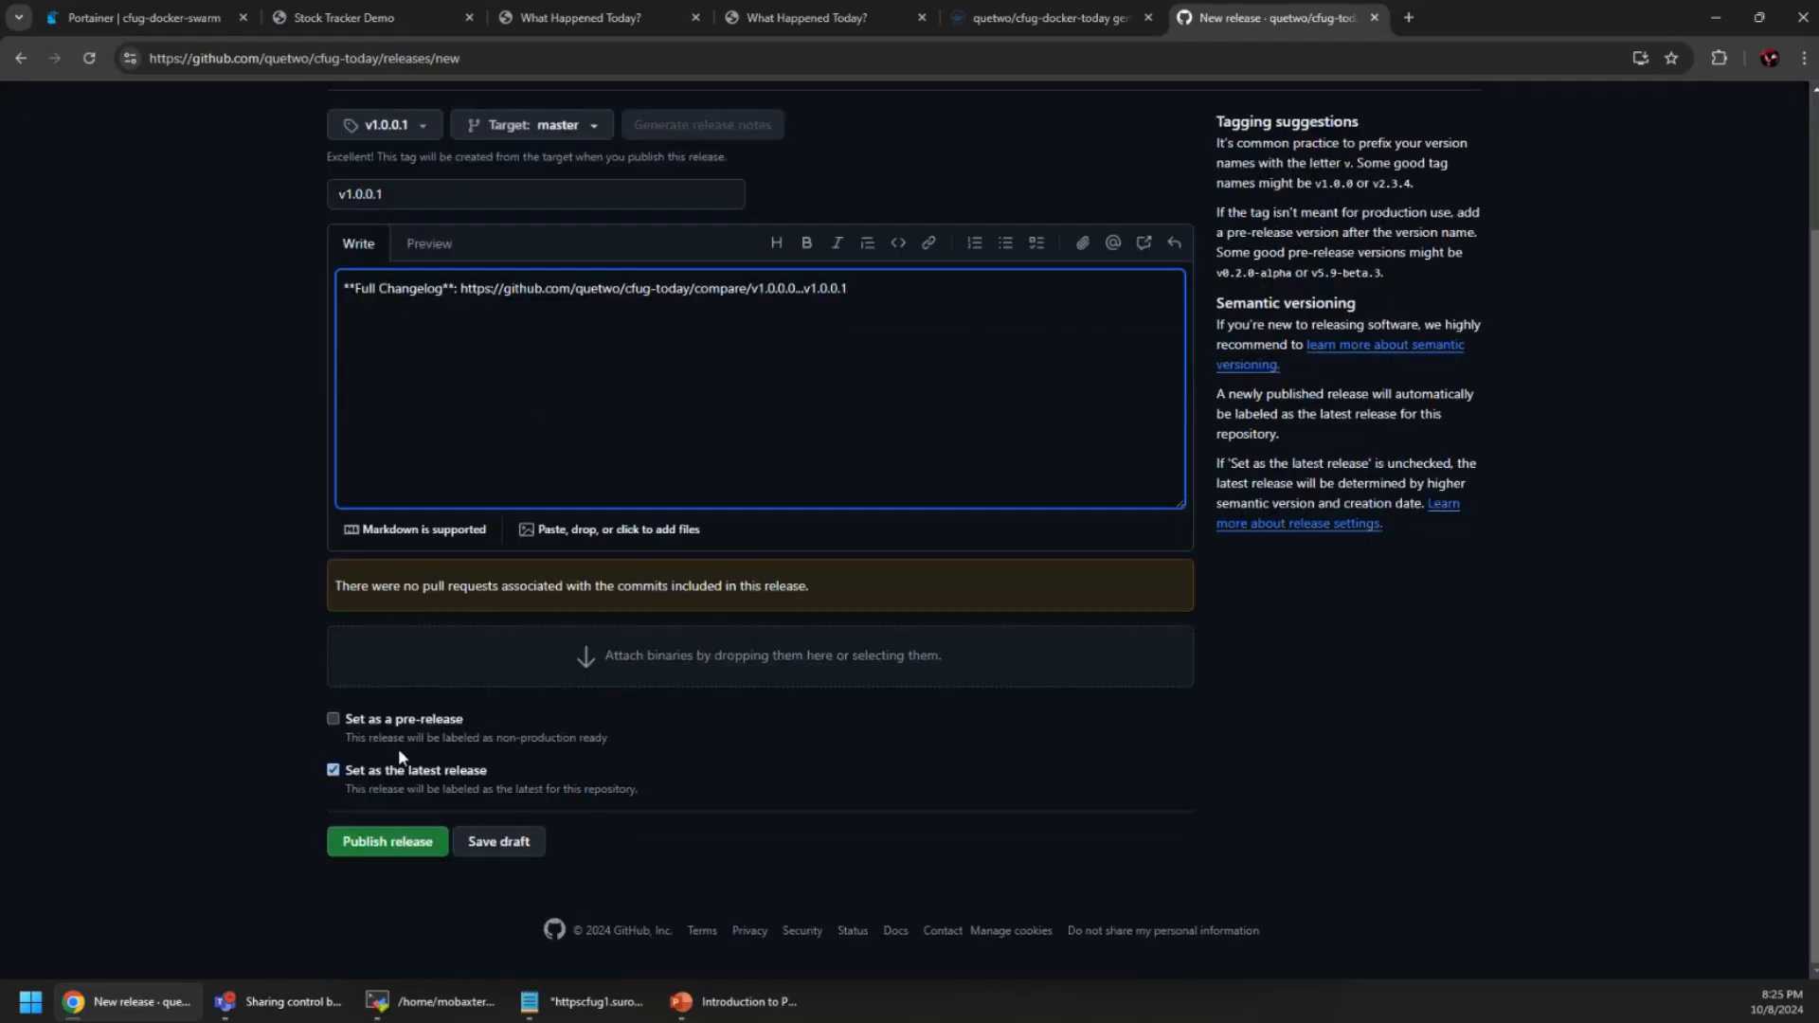
{"action": "left_click", "coordinate": [385, 846]}
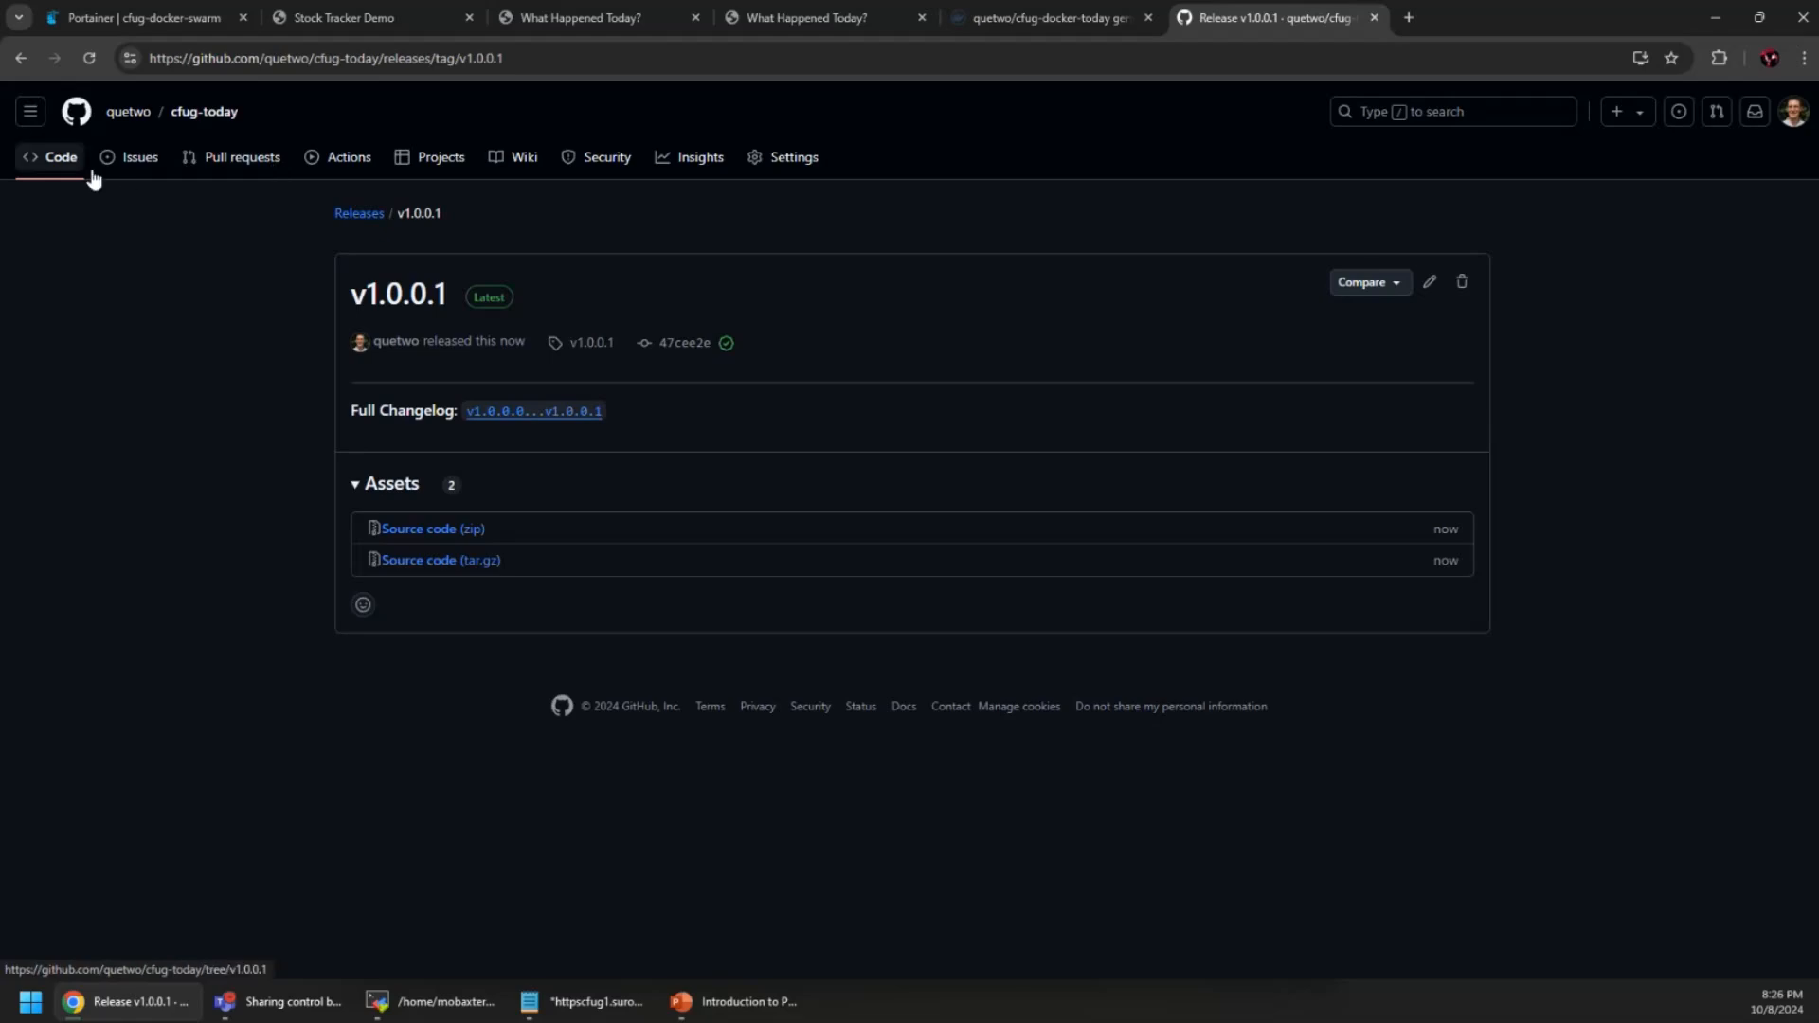
Open the v1.0.0.1 Actions run's Push Docker image to Docker Hub job and expand Complete job
{"action": "left_click", "coordinate": [368, 215]}
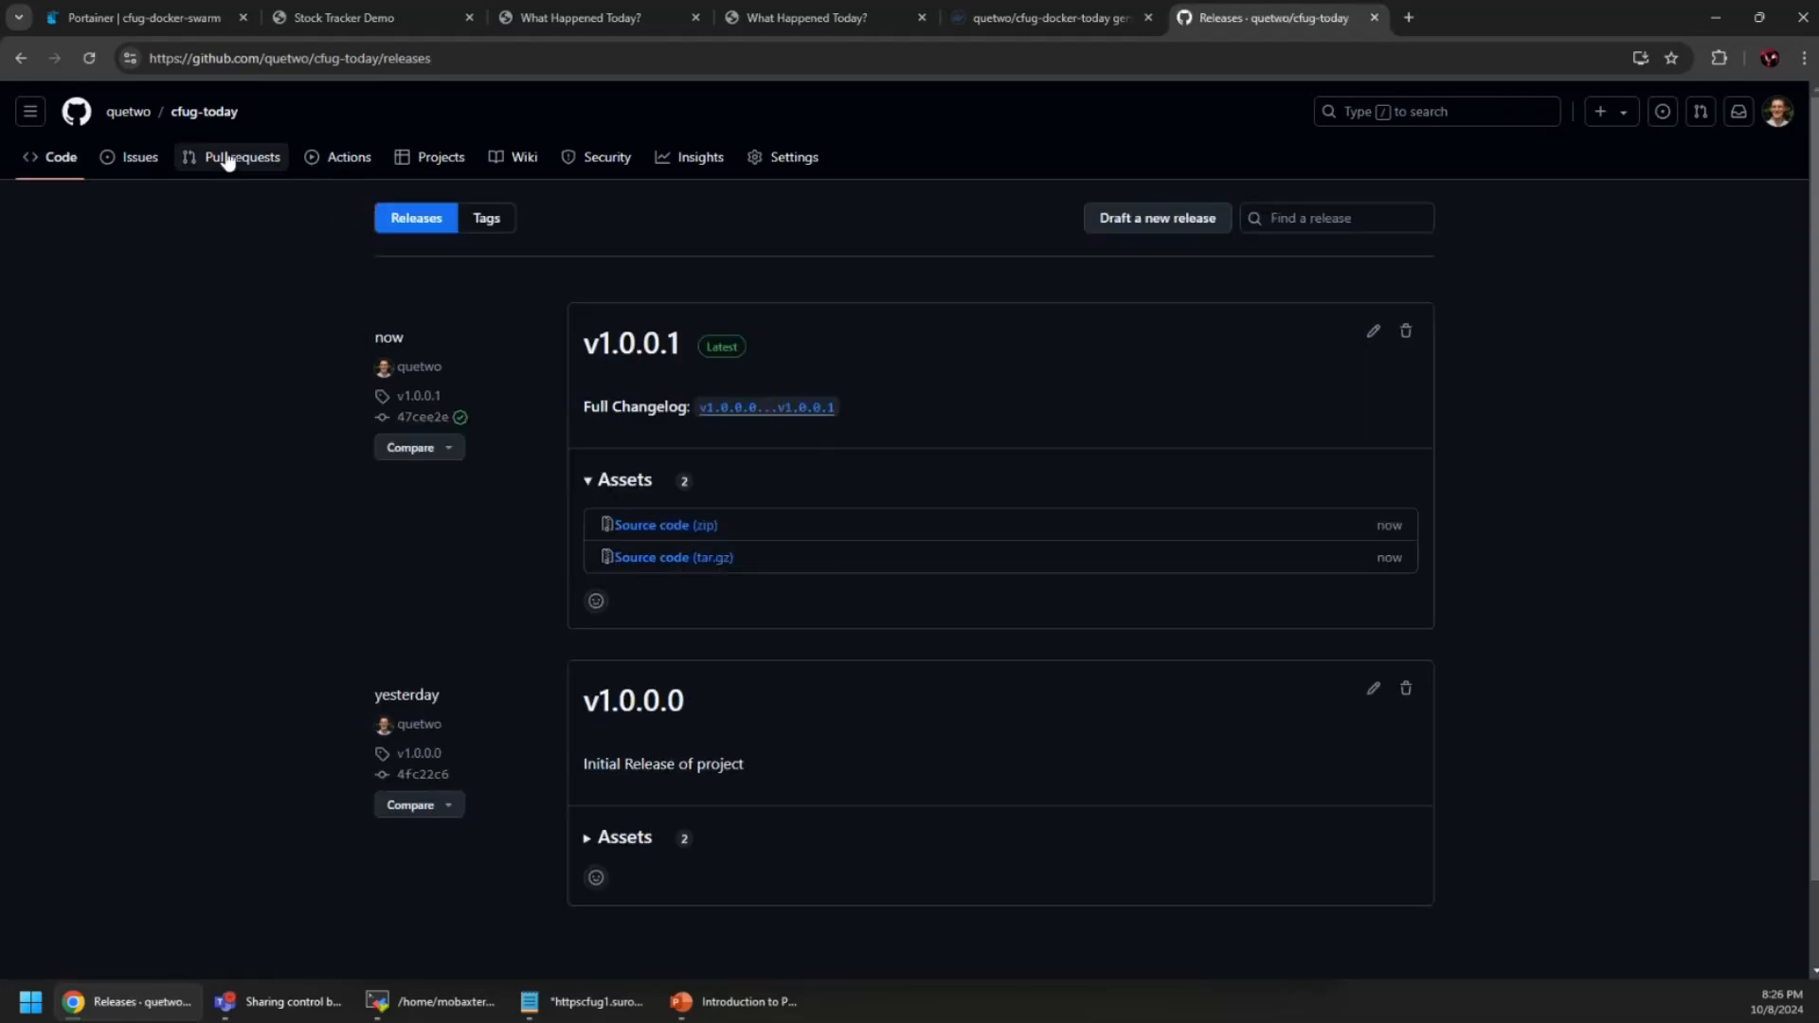
{"action": "left_click", "coordinate": [347, 156]}
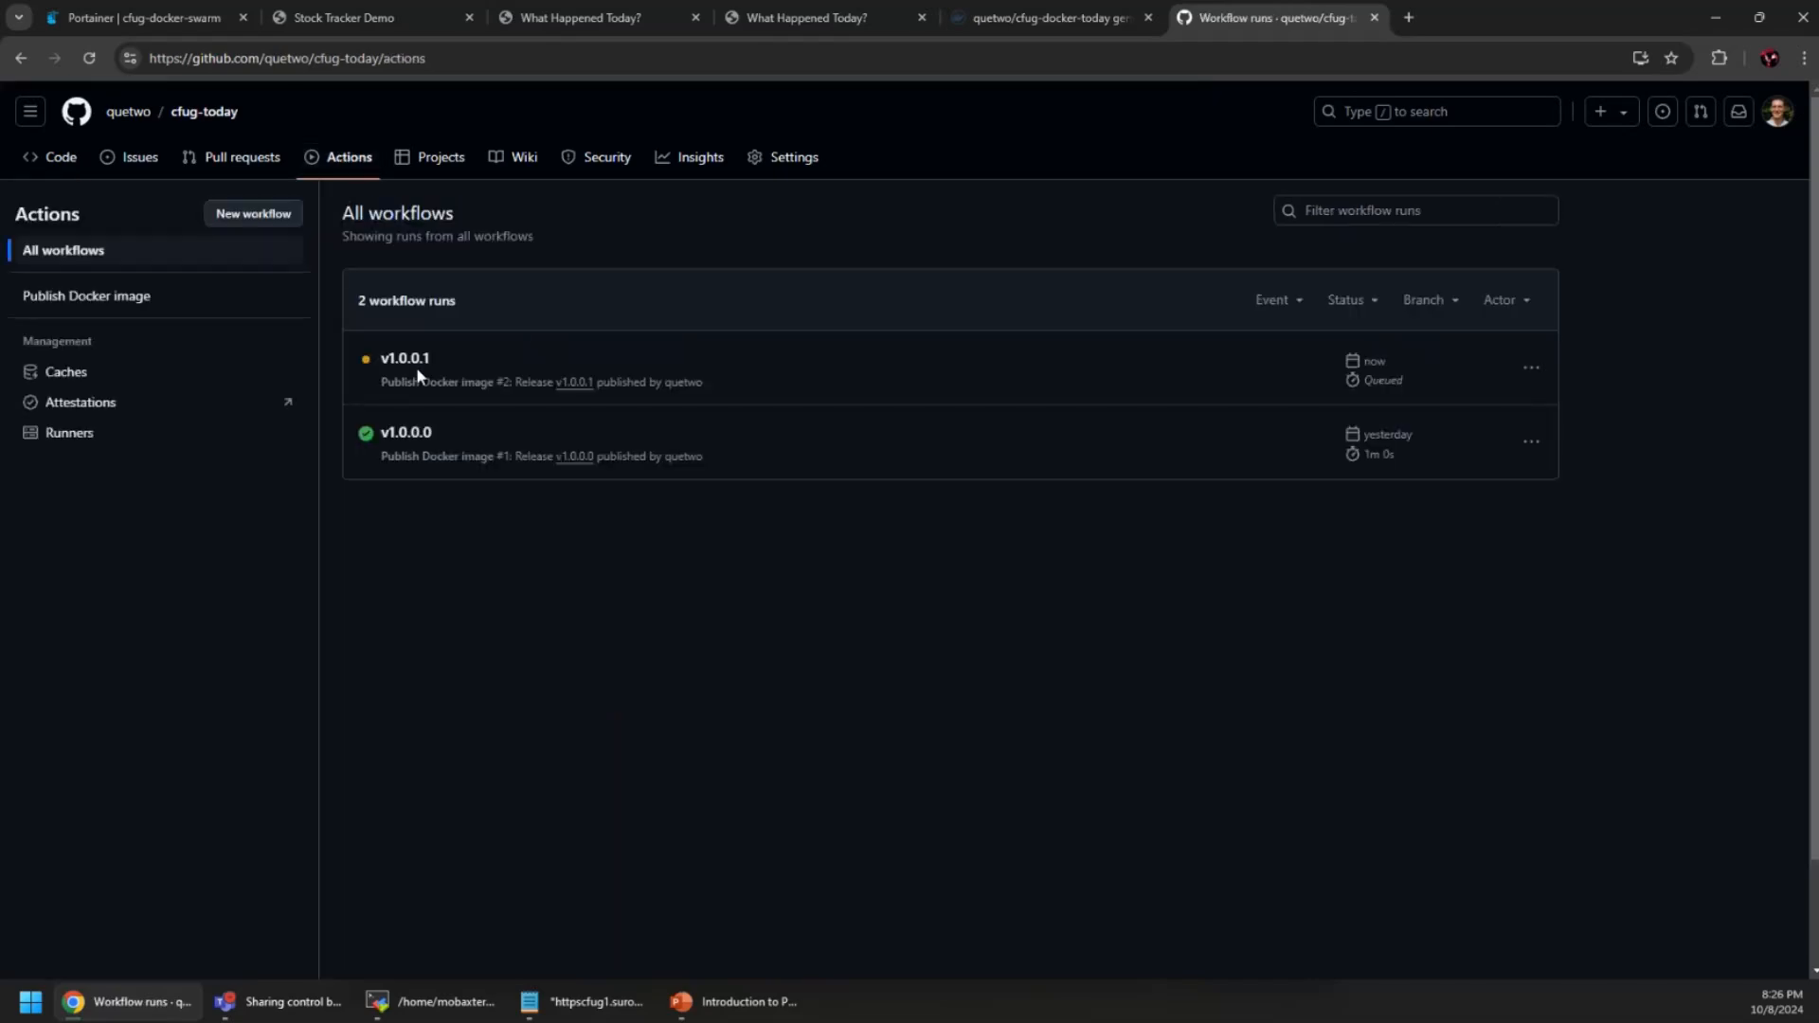
{"action": "left_click", "coordinate": [399, 360]}
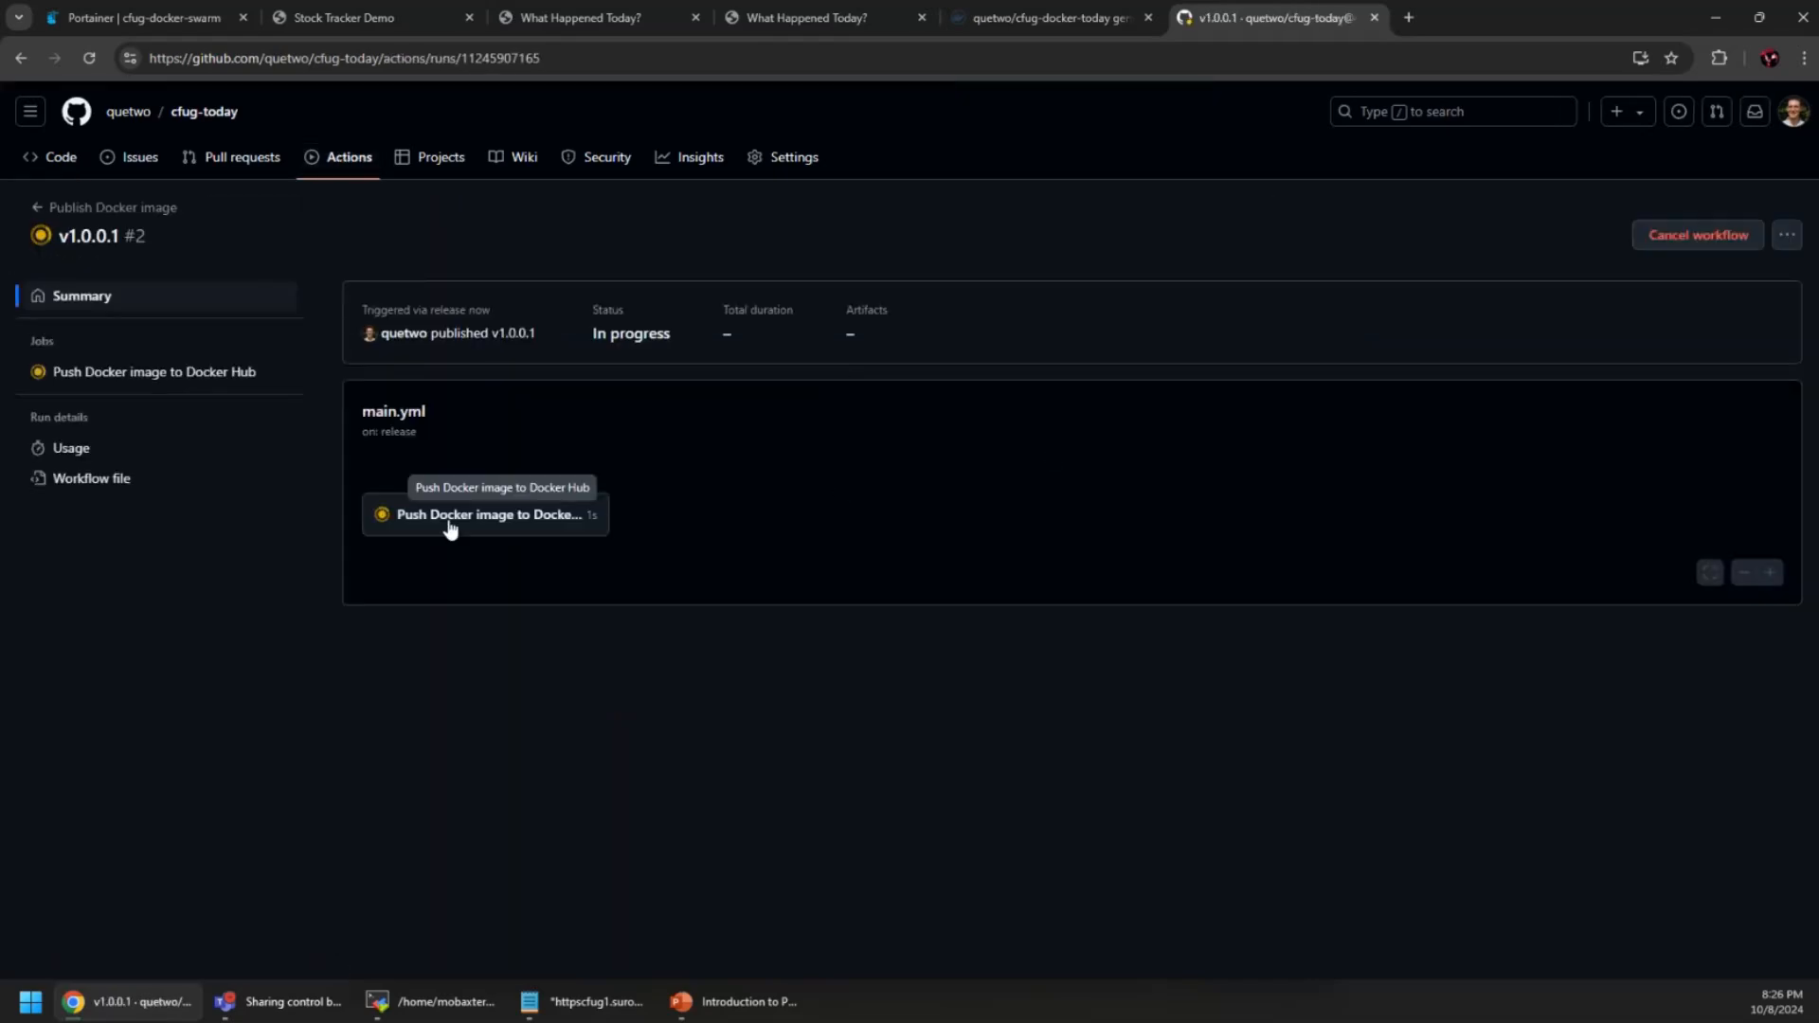
{"action": "left_click", "coordinate": [447, 524]}
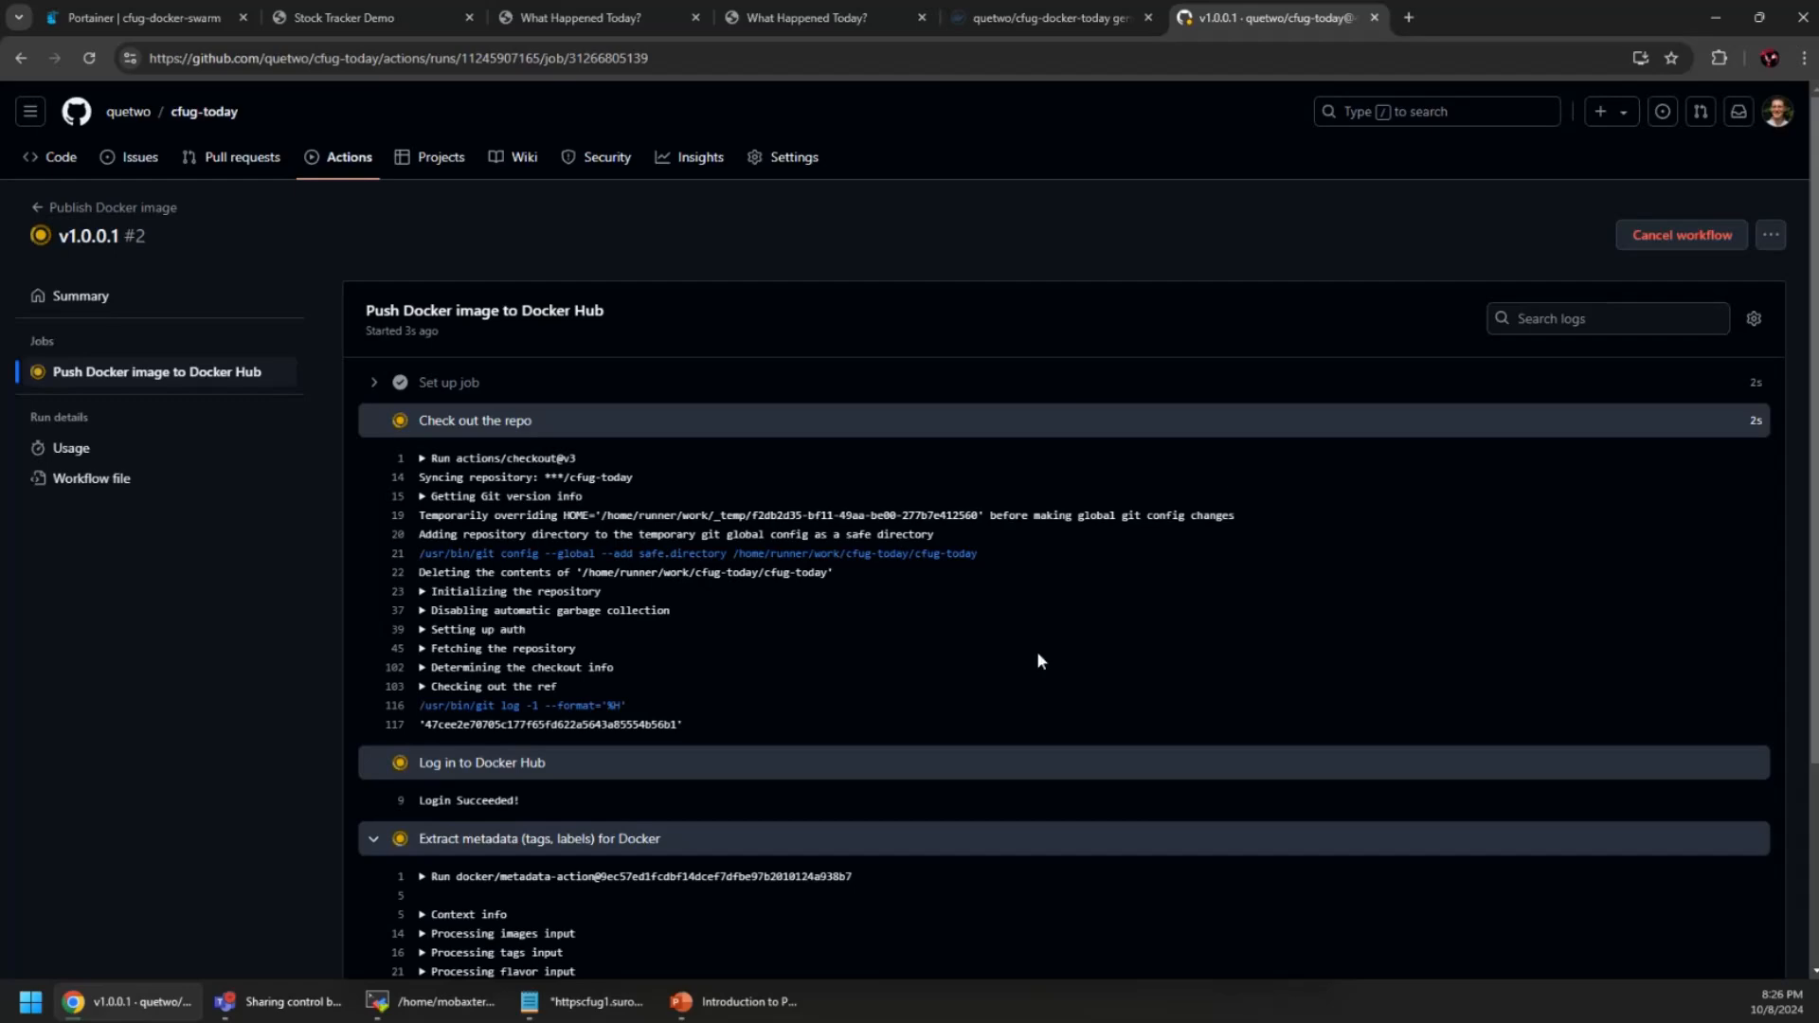
{"action": "scroll", "coordinate": [1037, 660], "scroll_direction": "down", "scroll_amount": 2}
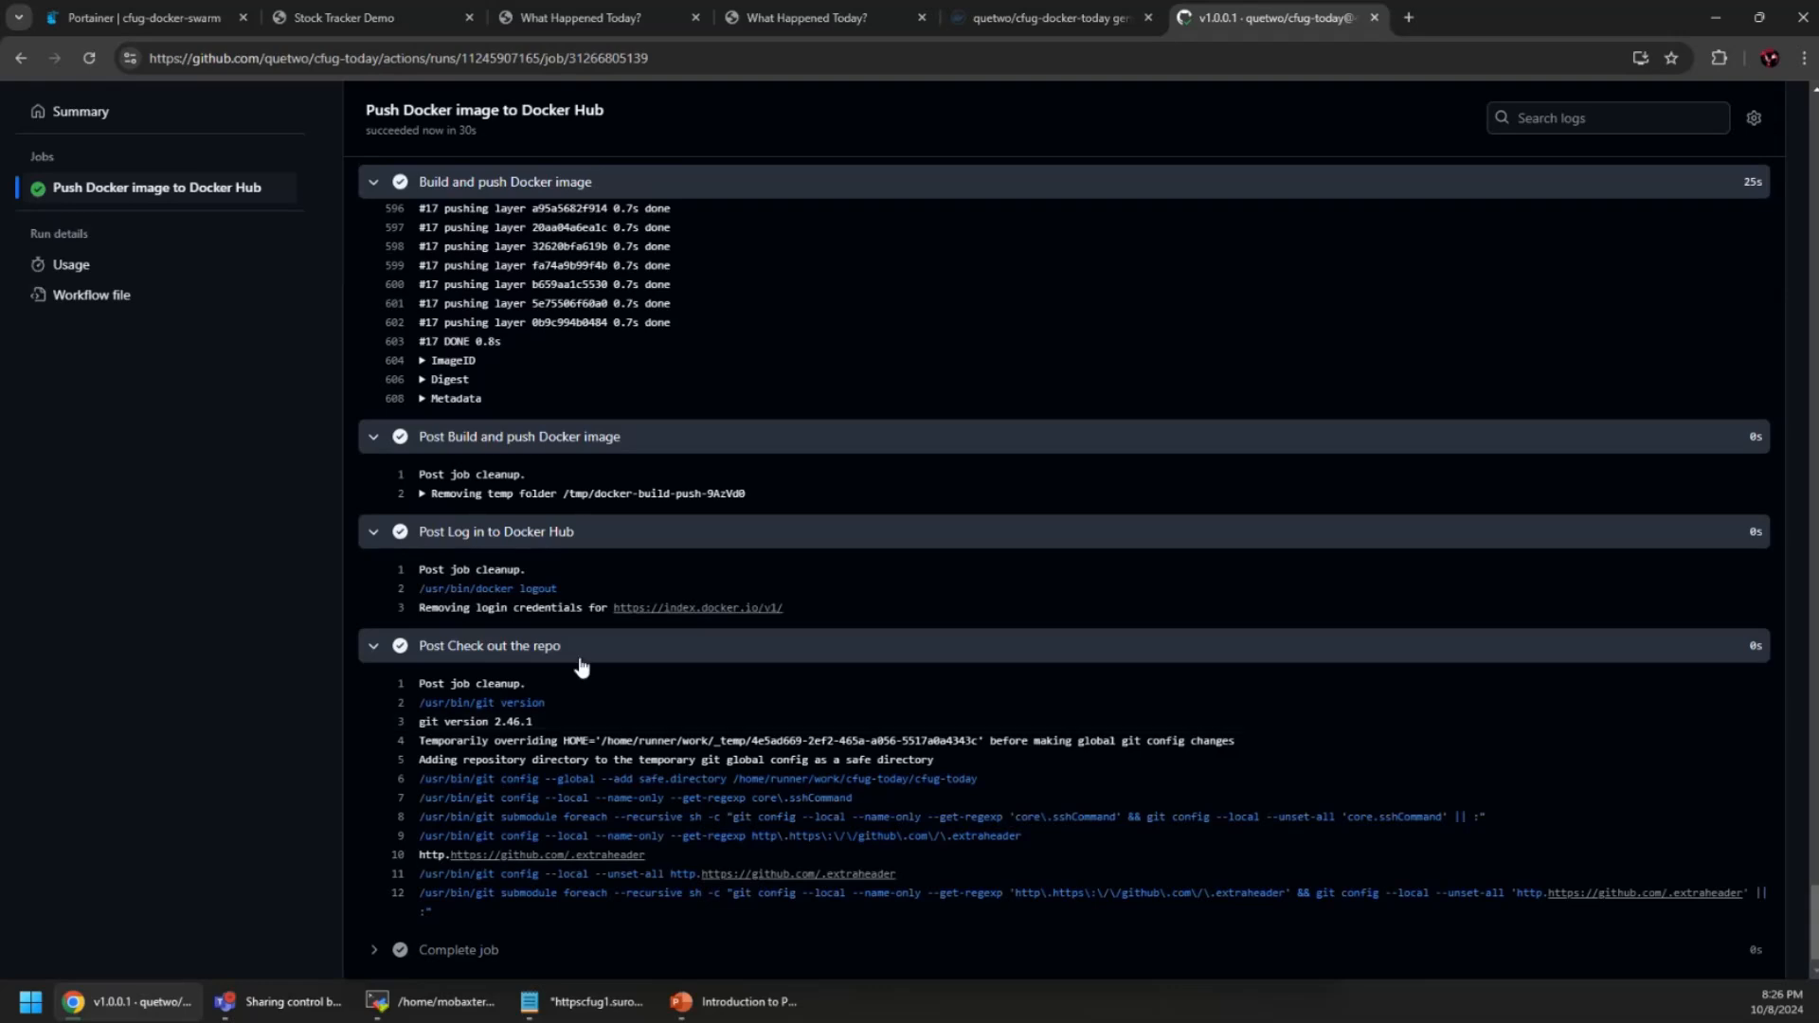
{"action": "scroll", "coordinate": [580, 668], "scroll_direction": "down", "scroll_amount": 1}
{"action": "left_click", "coordinate": [458, 915]}
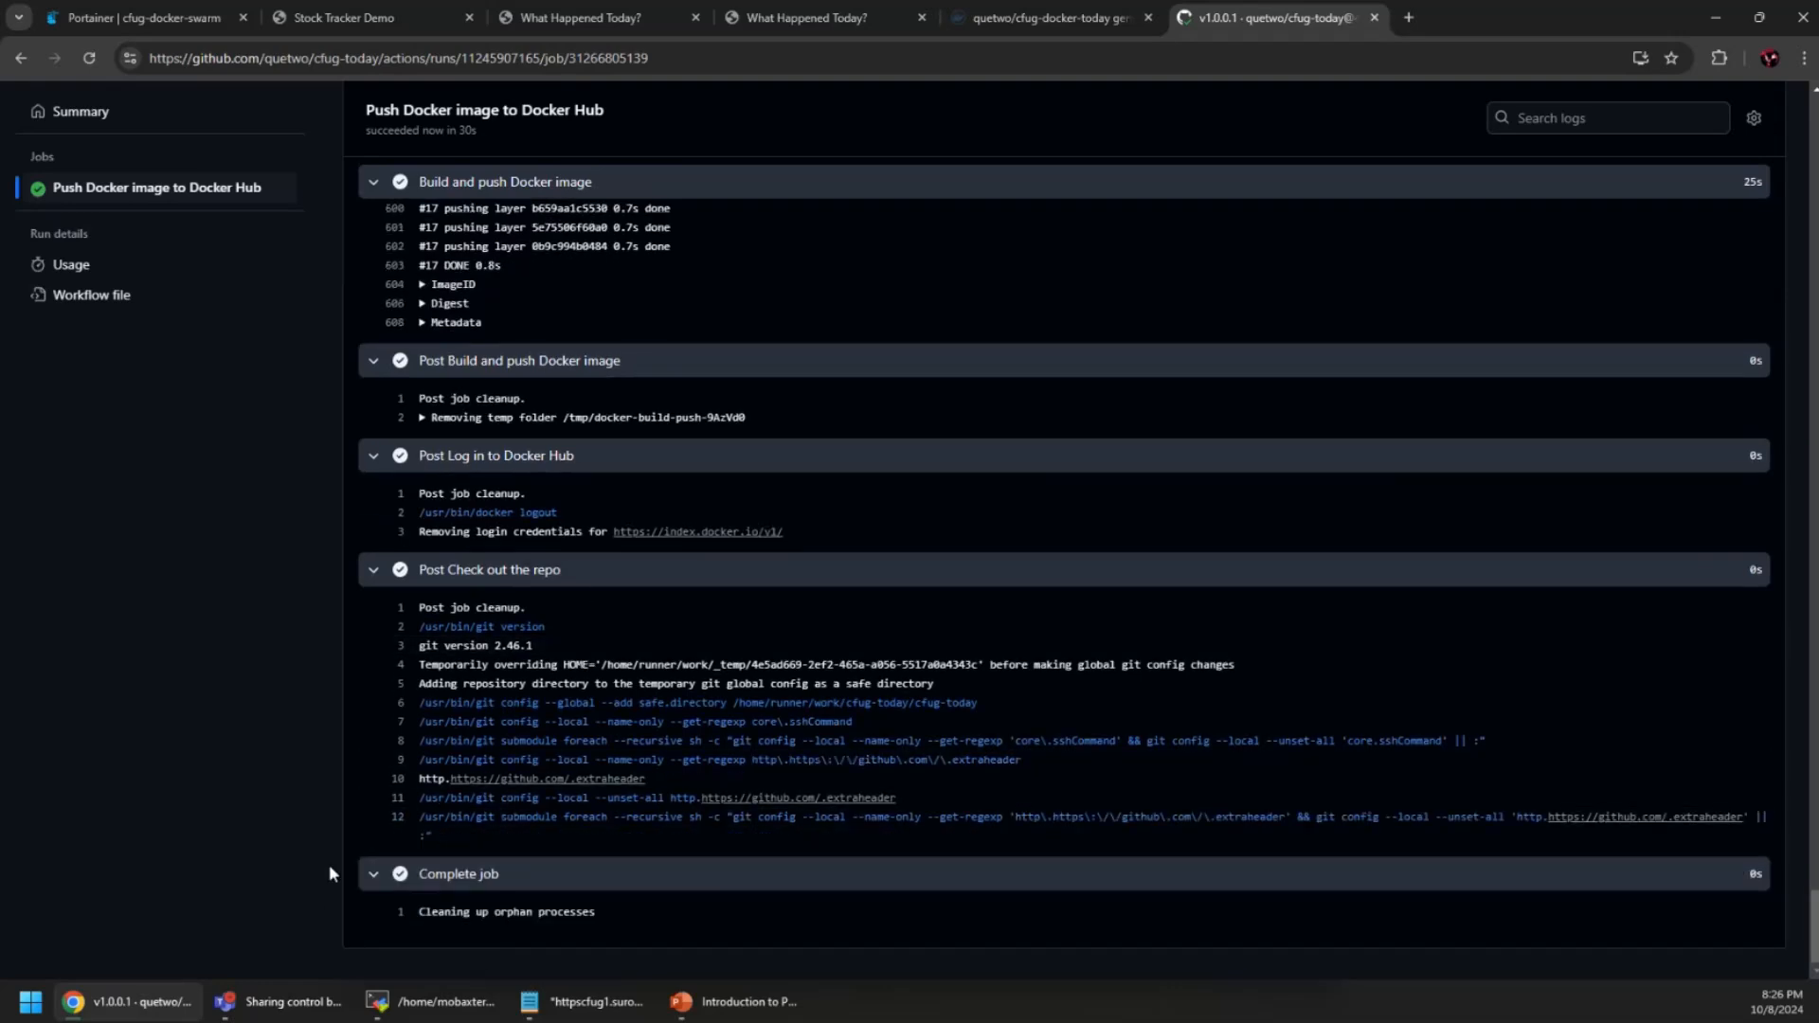
Reload Docker Hub's cfug-docker-today page to confirm the v1.0.0.1 tag, then return to Portainer
{"action": "scroll", "coordinate": [292, 870], "scroll_direction": "up", "scroll_amount": 10}
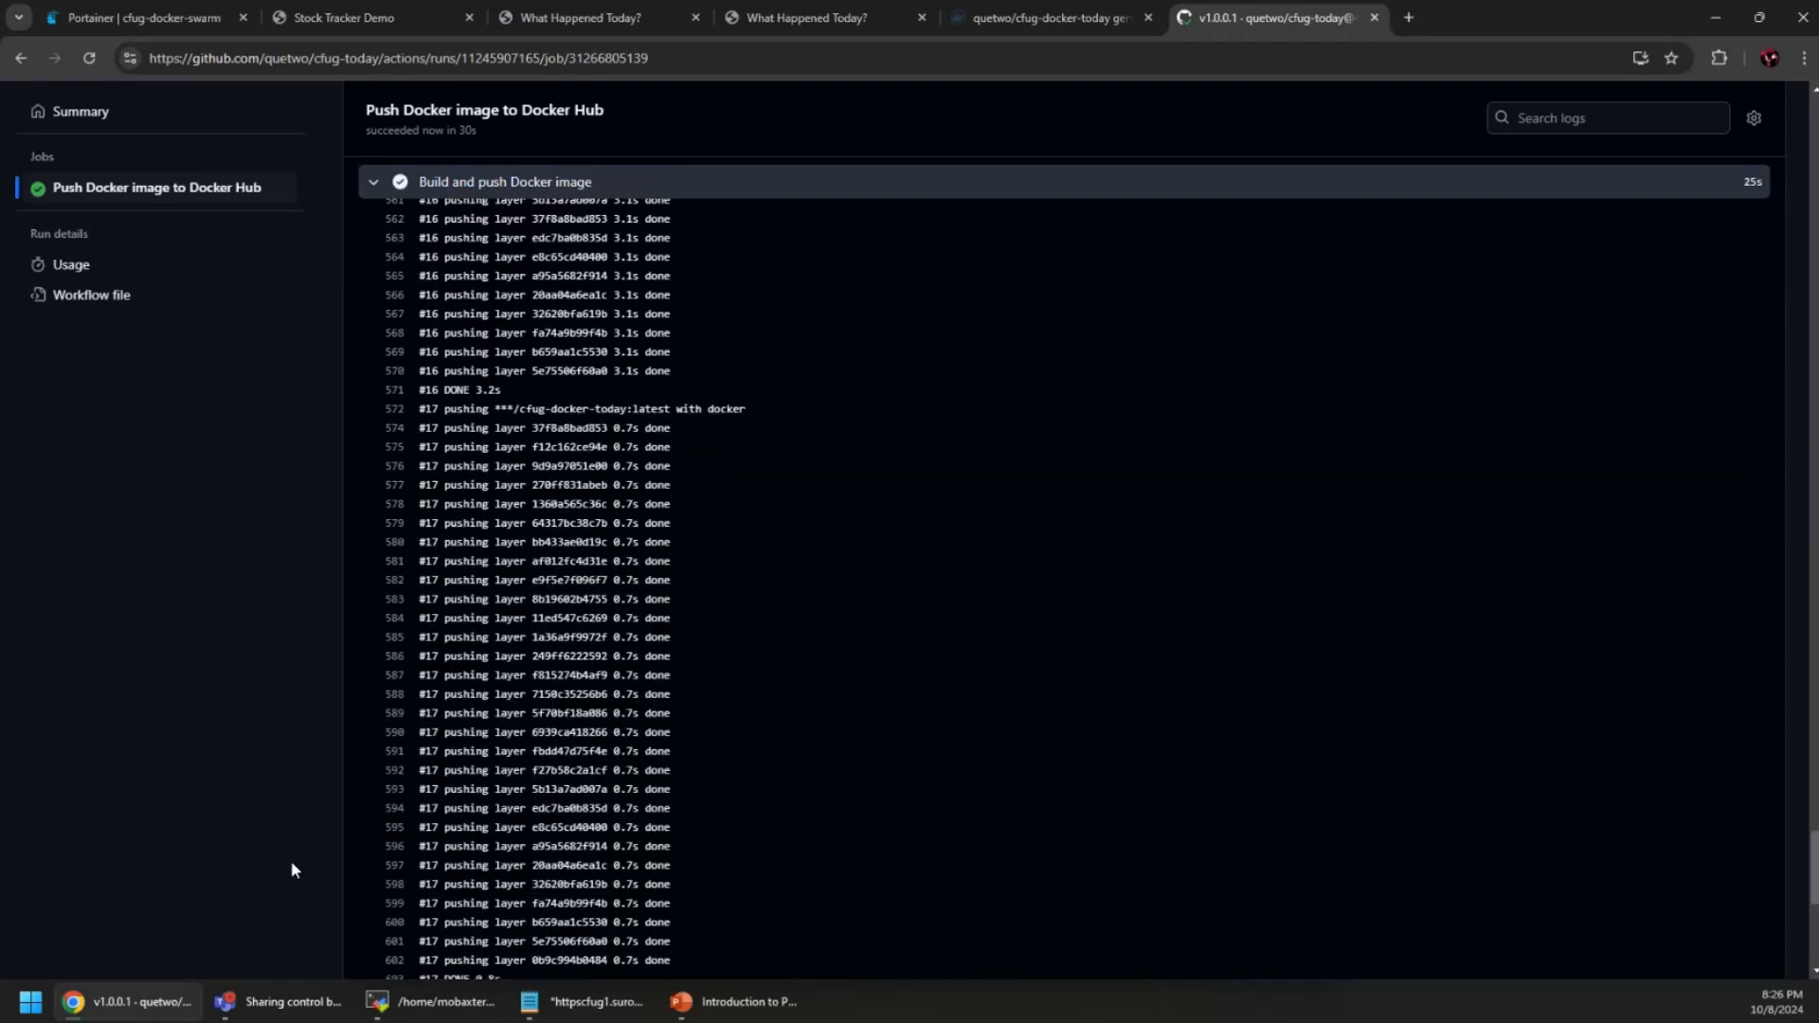
{"action": "left_click", "coordinate": [1042, 17]}
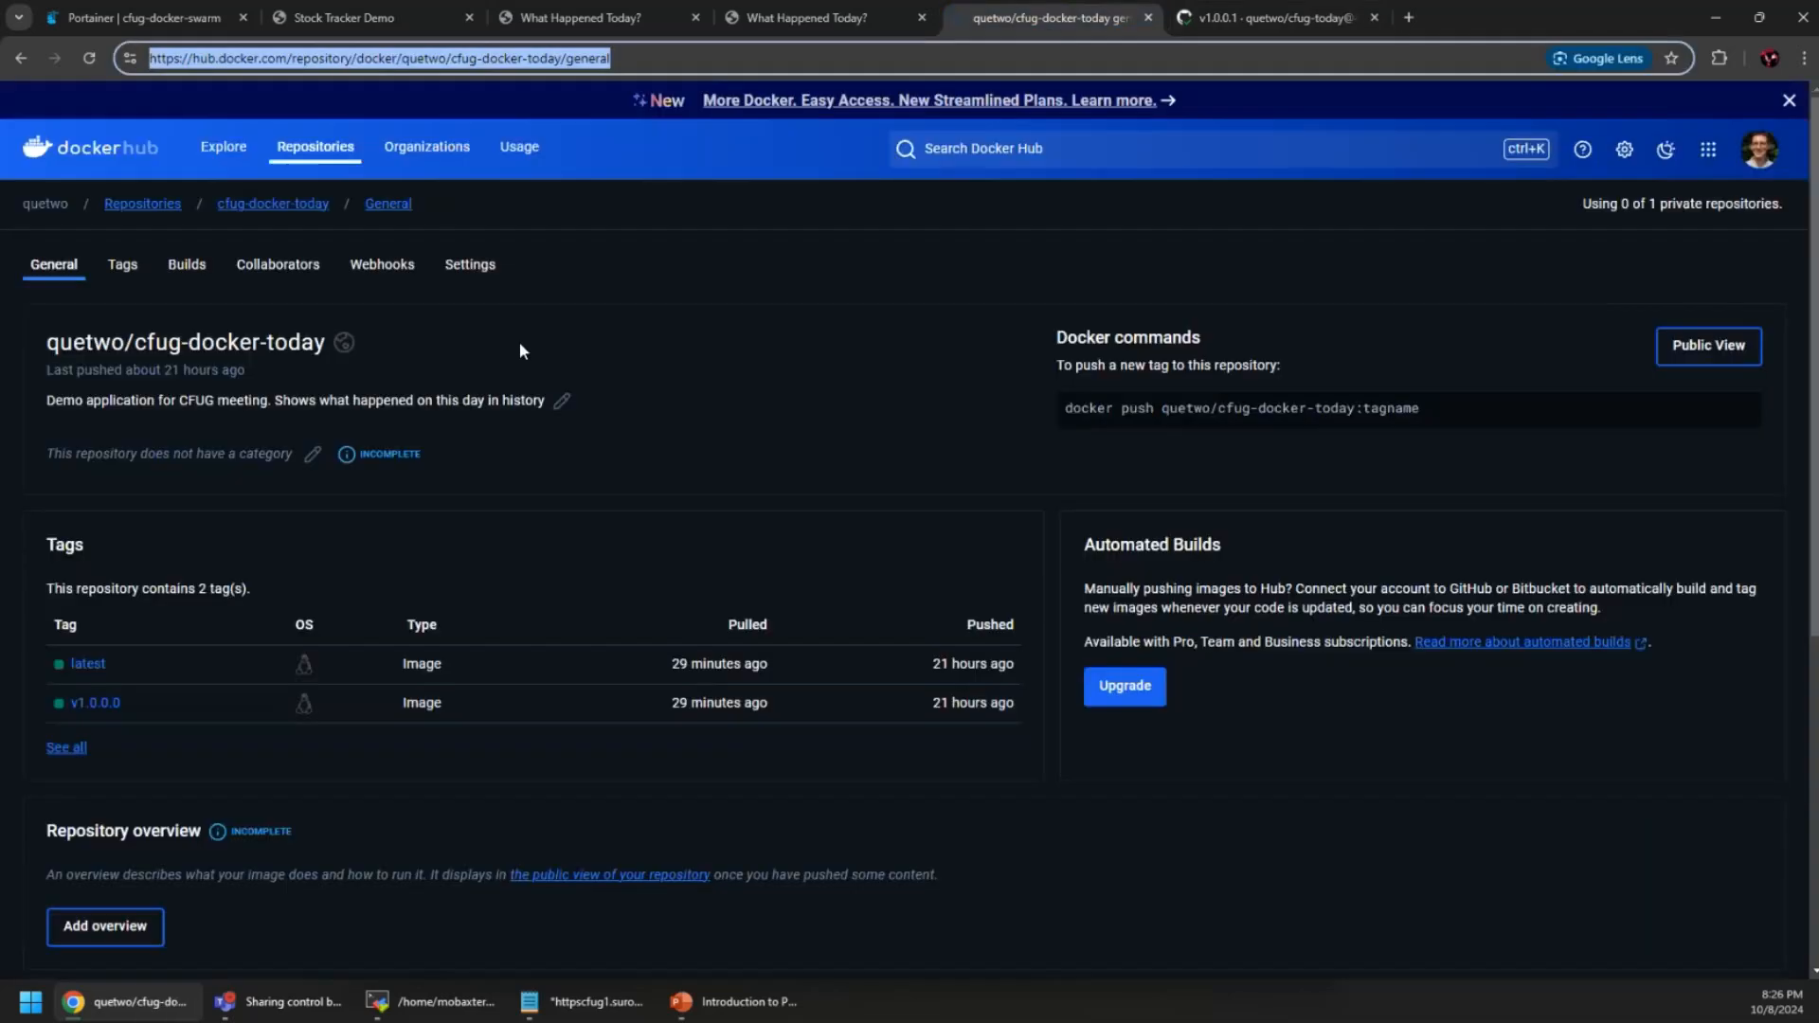
{"action": "left_click", "coordinate": [89, 61]}
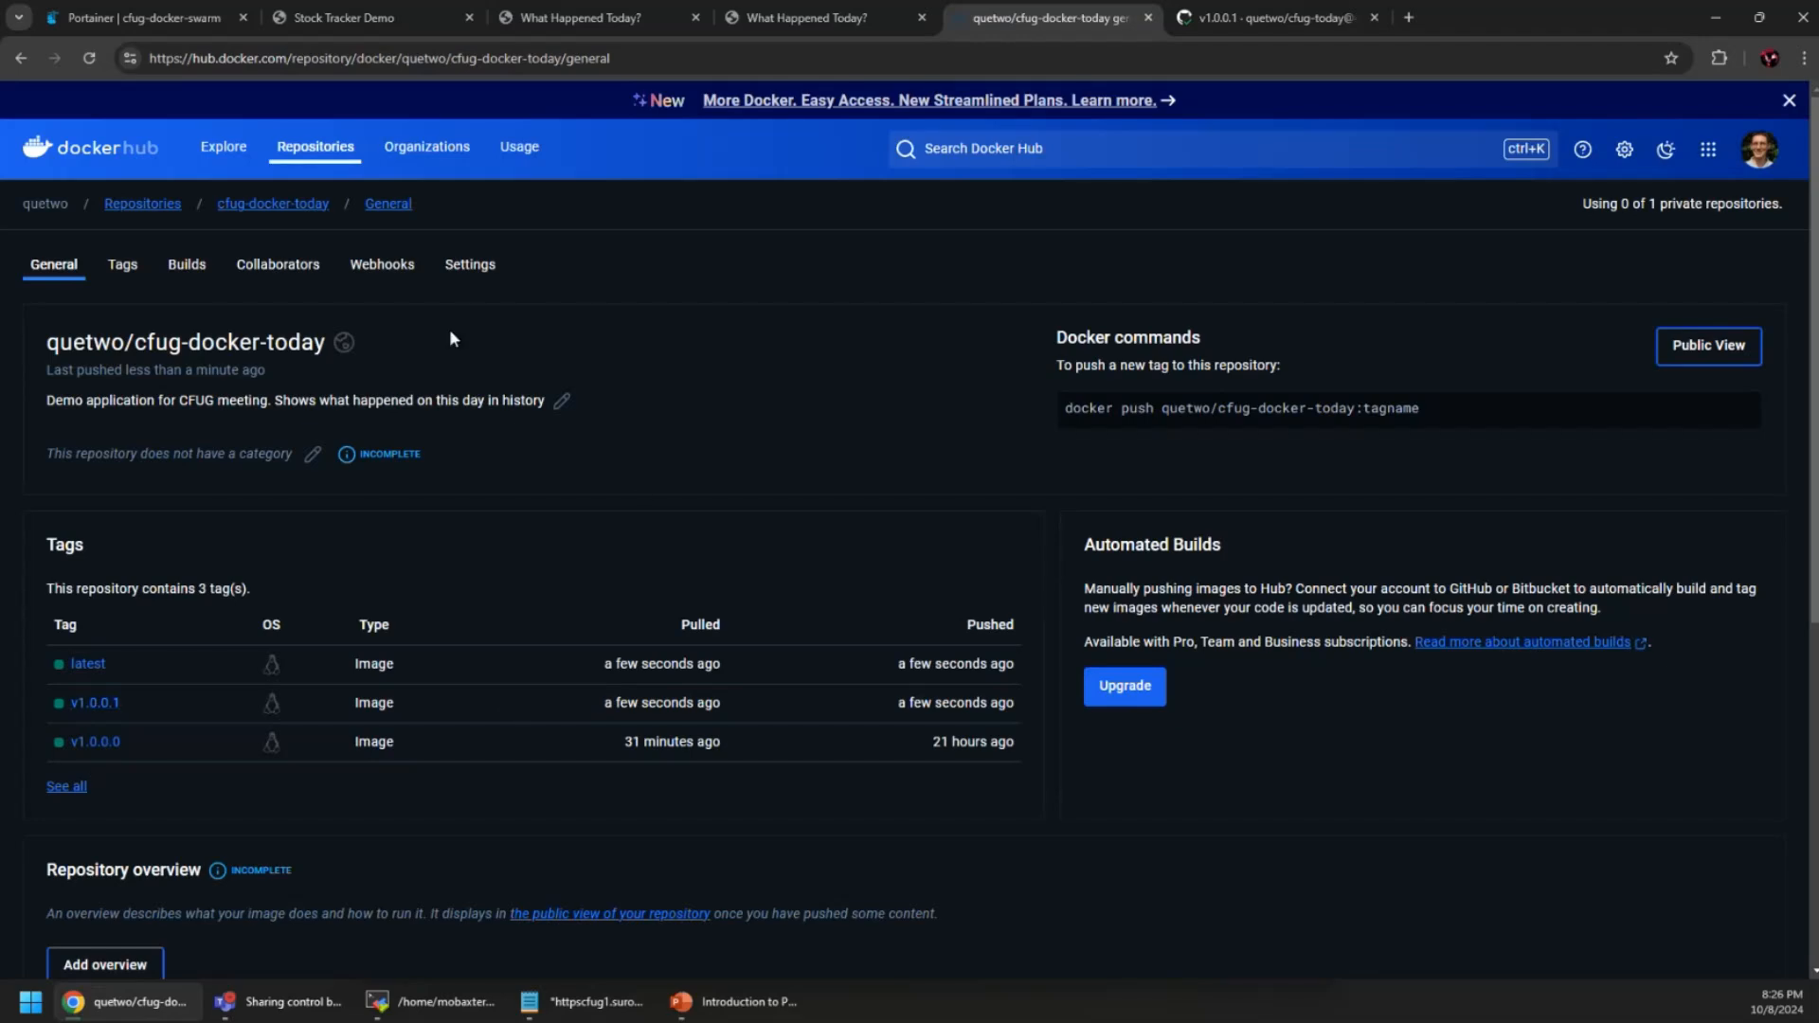
{"action": "left_click", "coordinate": [152, 17]}
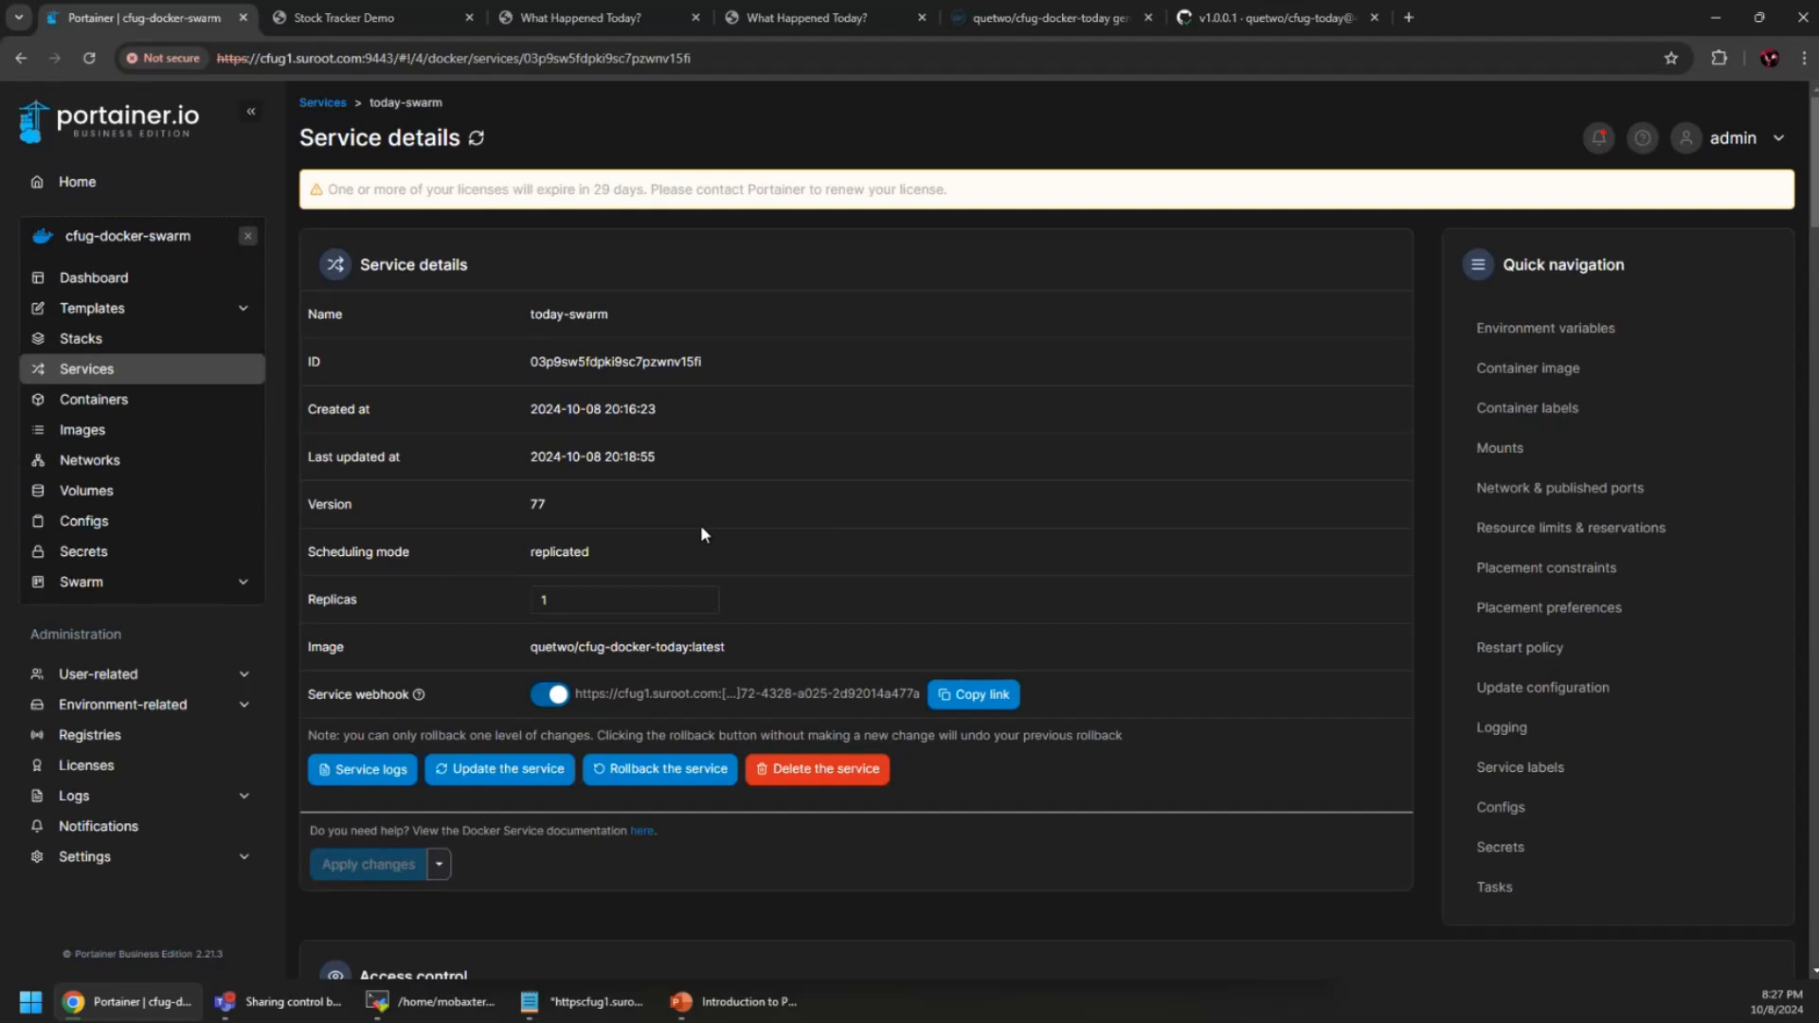
Reopen today-swarm from Services, still at version 77, then view the What Happened Today page
{"action": "scroll", "coordinate": [616, 554], "scroll_direction": "down", "scroll_amount": 7}
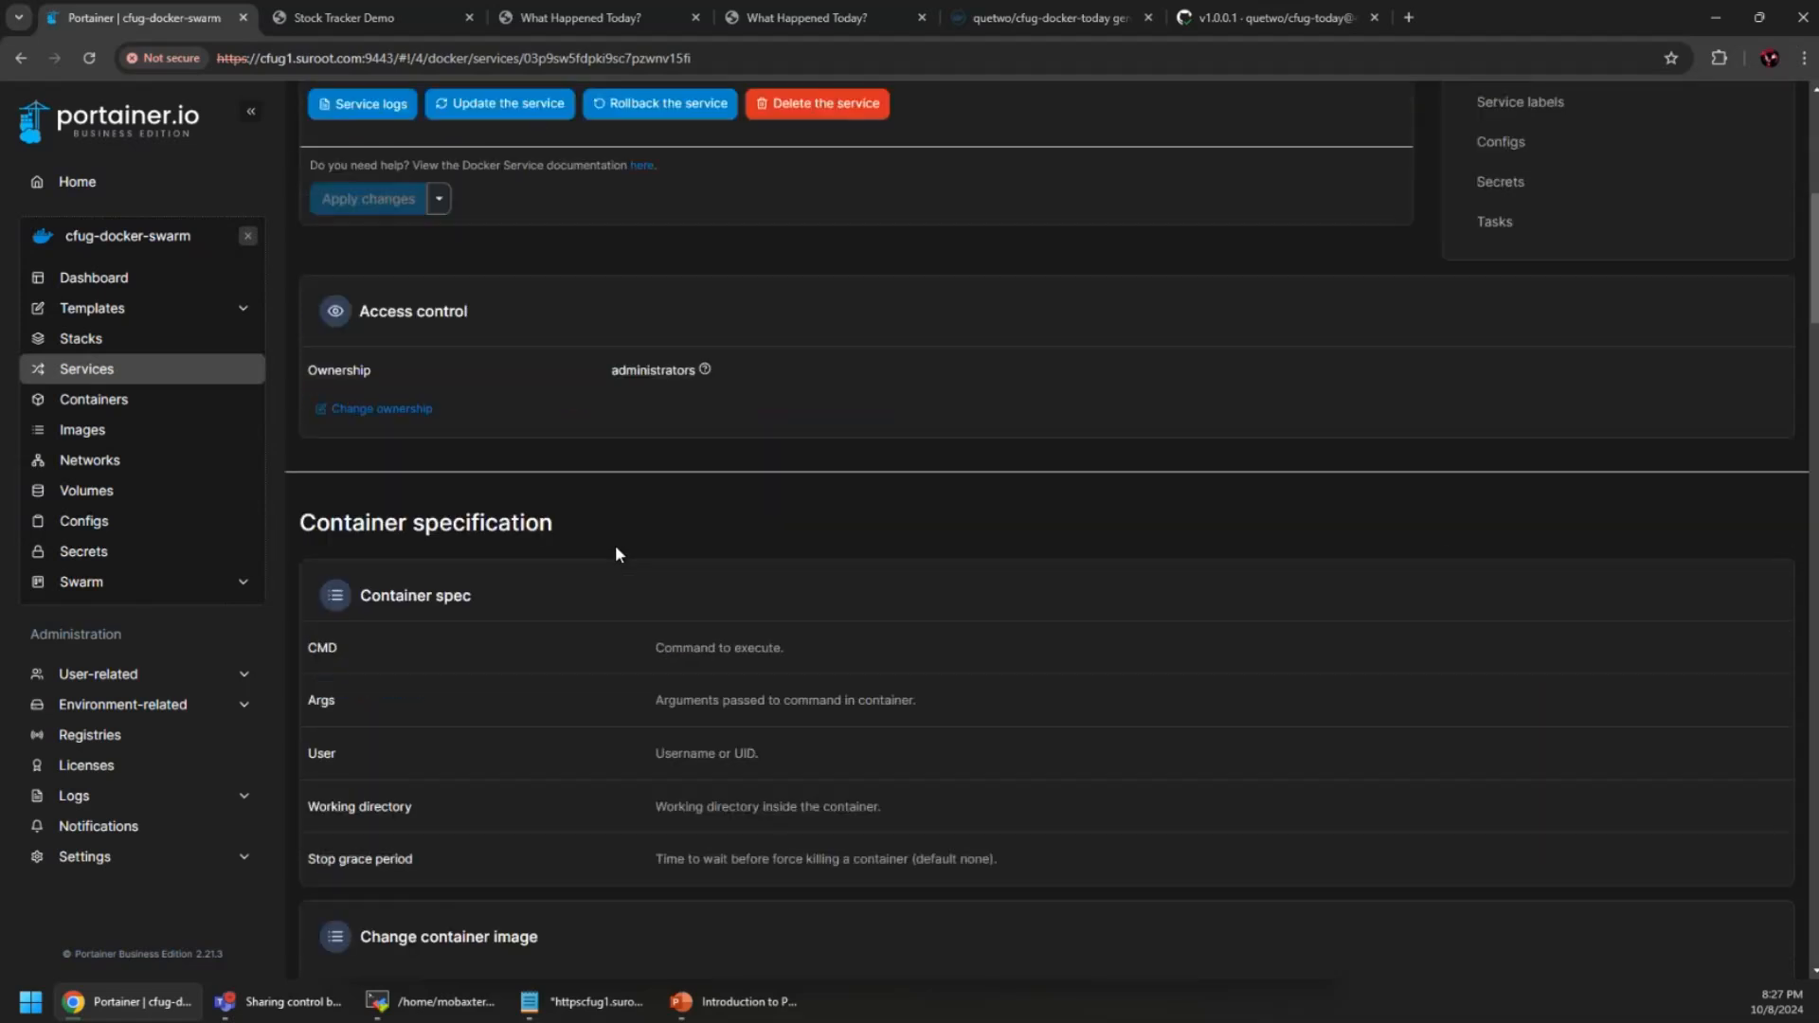
{"action": "scroll", "coordinate": [616, 554], "scroll_direction": "down", "scroll_amount": 2}
{"action": "scroll", "coordinate": [614, 549], "scroll_direction": "up", "scroll_amount": 9}
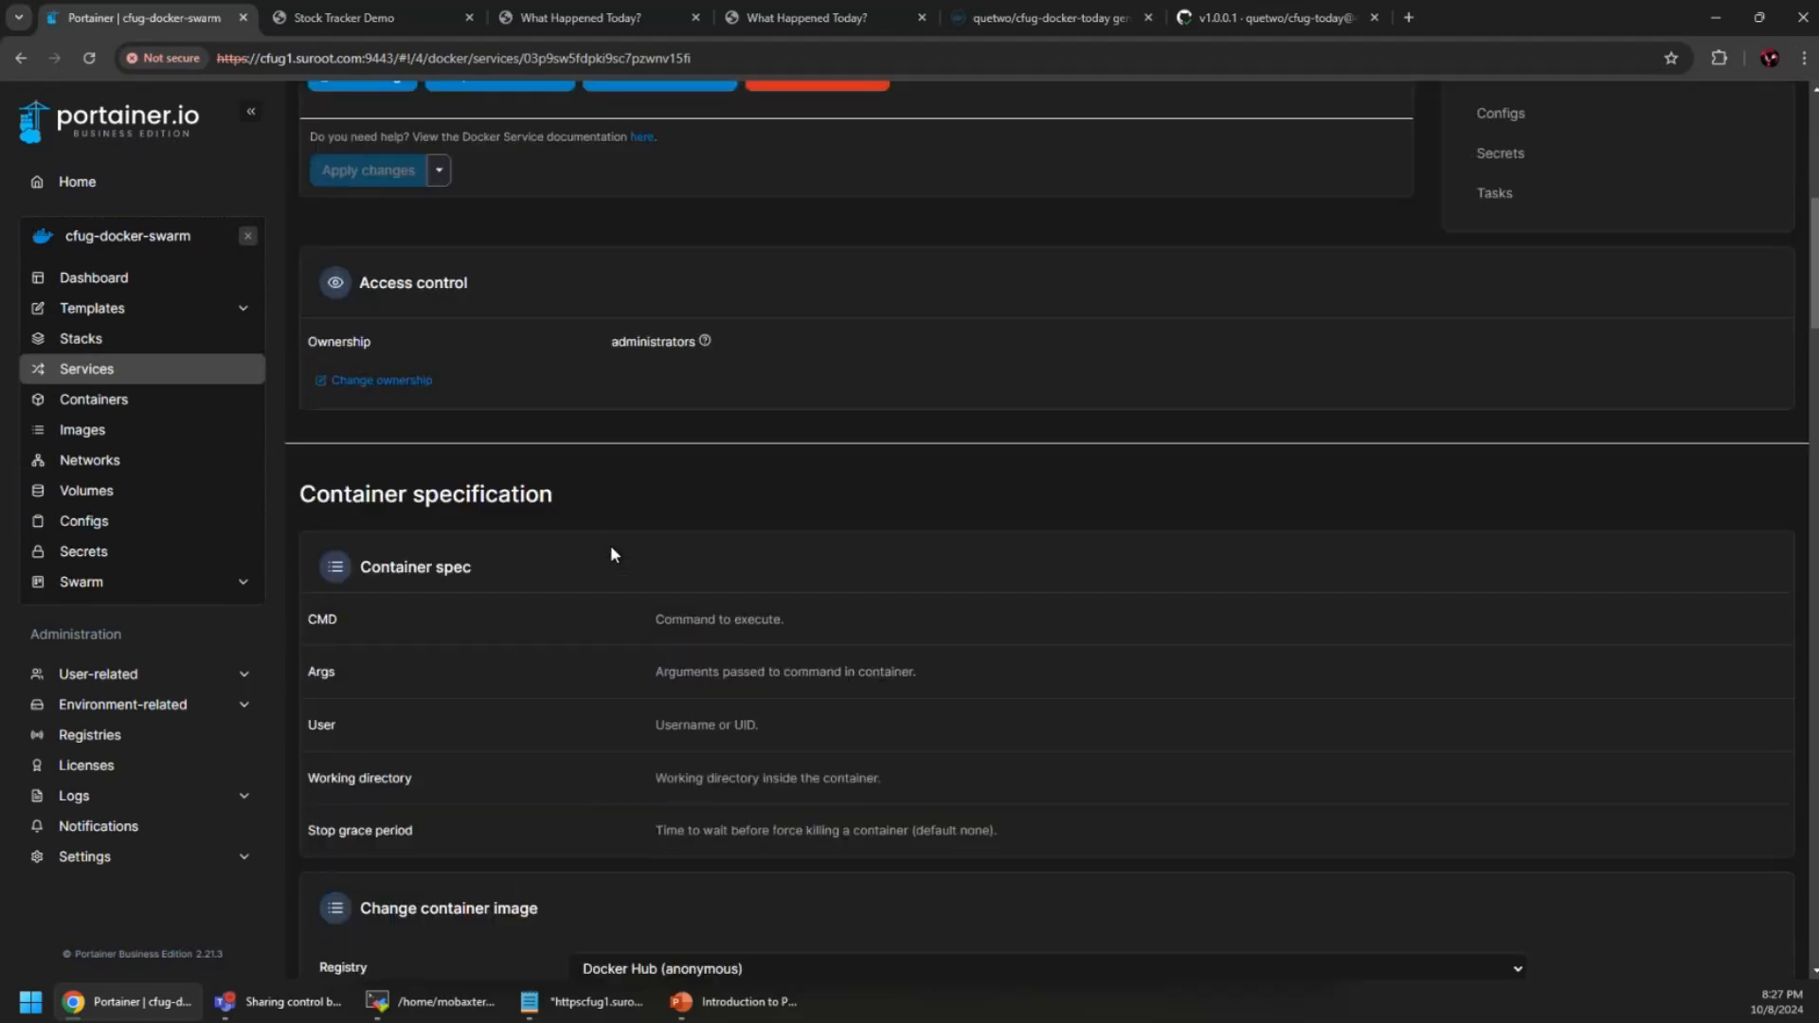
{"action": "left_click", "coordinate": [87, 368]}
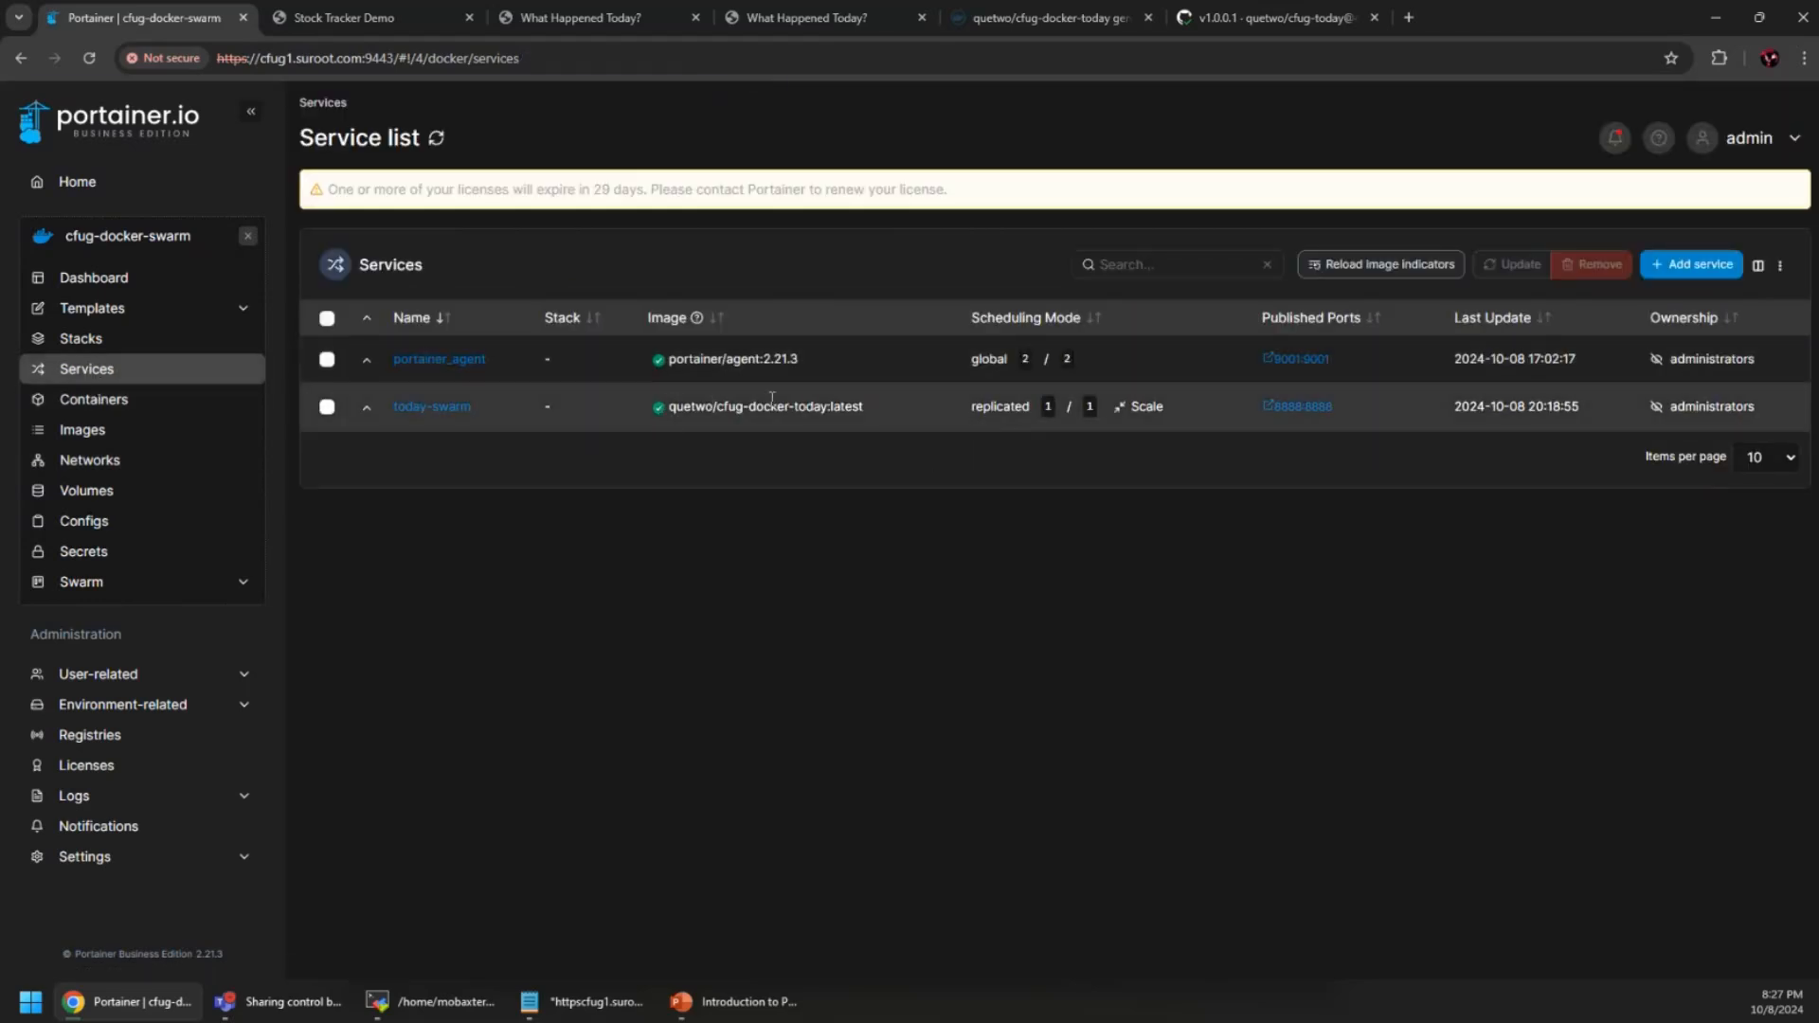
{"action": "left_click", "coordinate": [417, 409]}
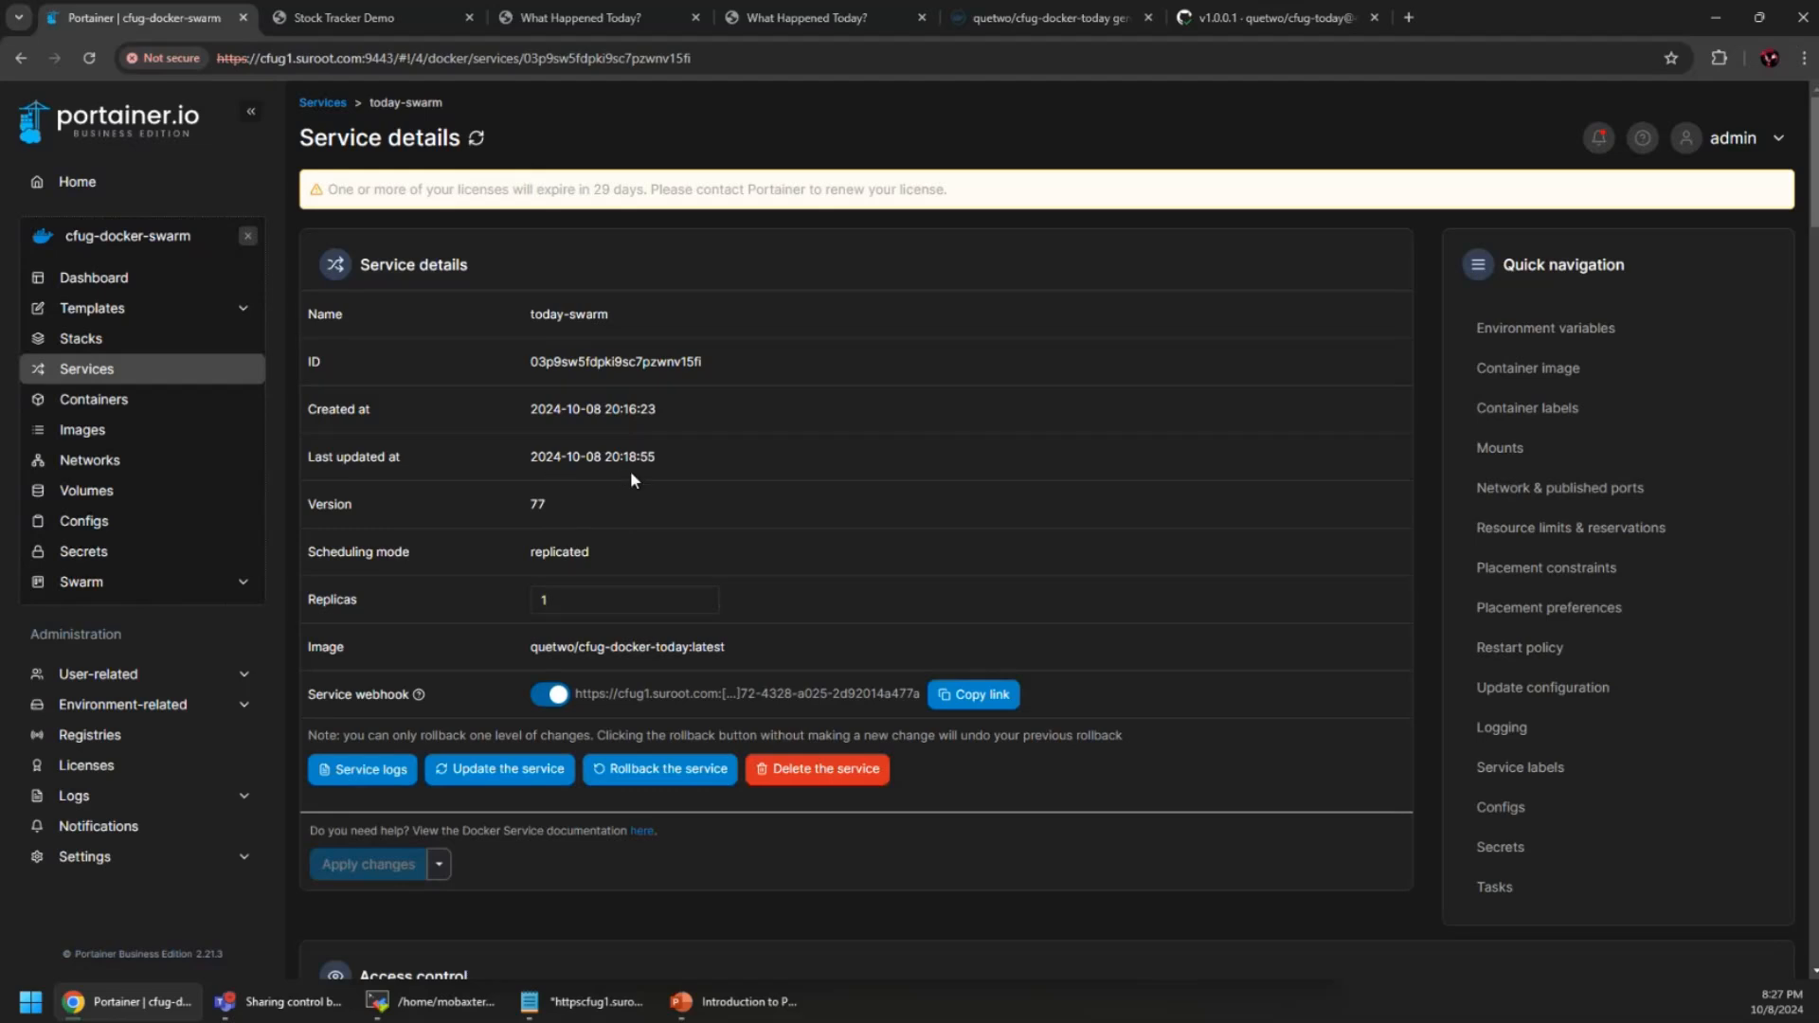
{"action": "left_click", "coordinate": [548, 17]}
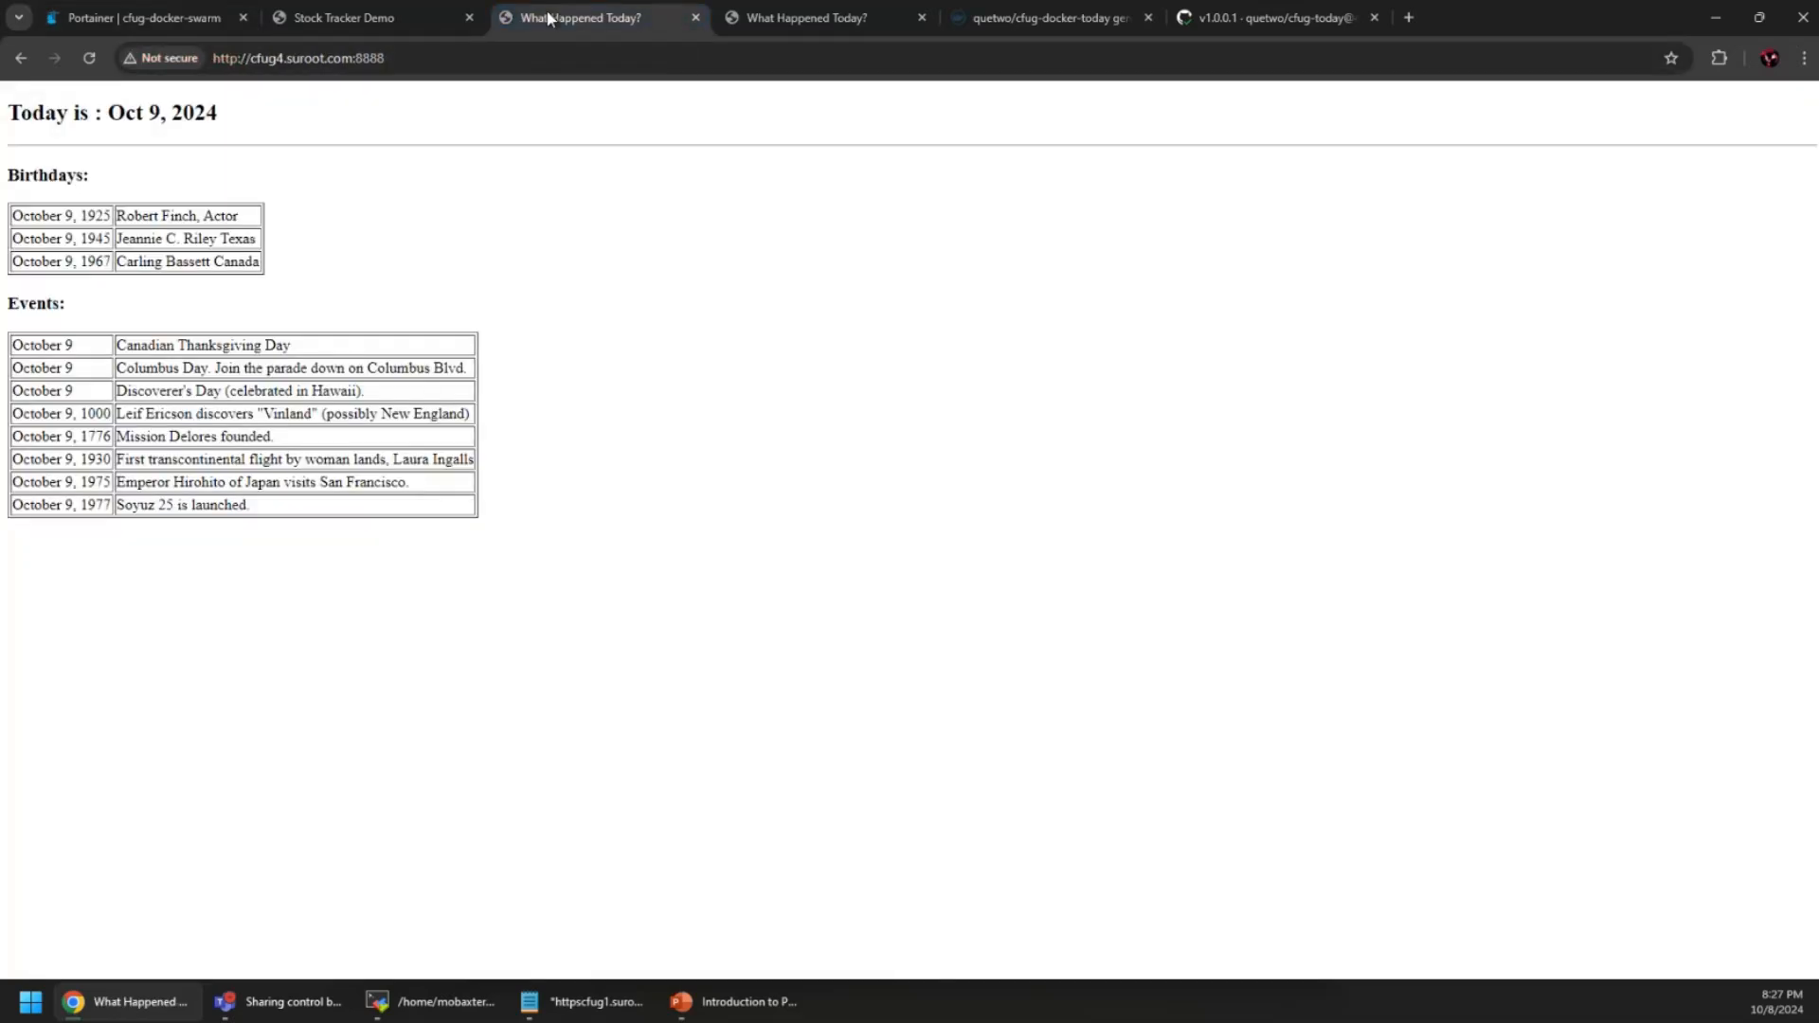
Reload both What Happened Today instances, still showing Oct 9, 2024, then return to Portainer
{"action": "left_click", "coordinate": [89, 57]}
{"action": "left_click", "coordinate": [761, 14]}
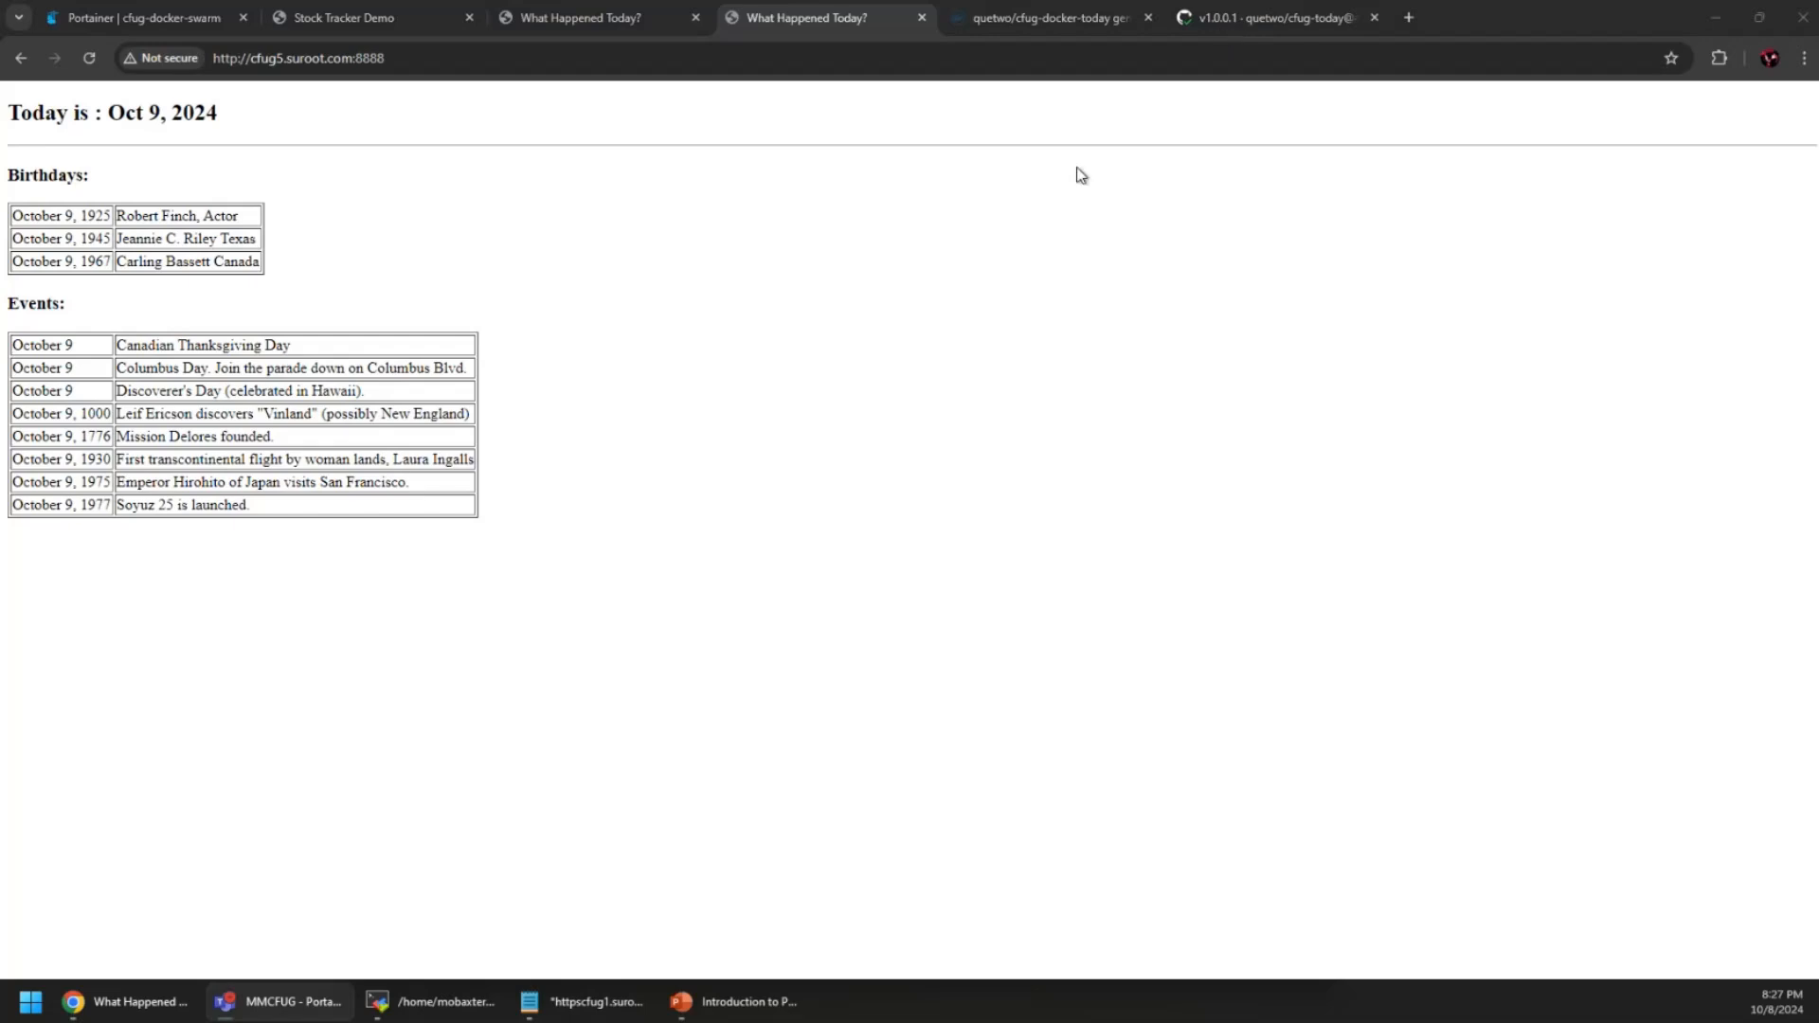
{"action": "left_click", "coordinate": [1205, 23]}
{"action": "left_click", "coordinate": [1040, 21]}
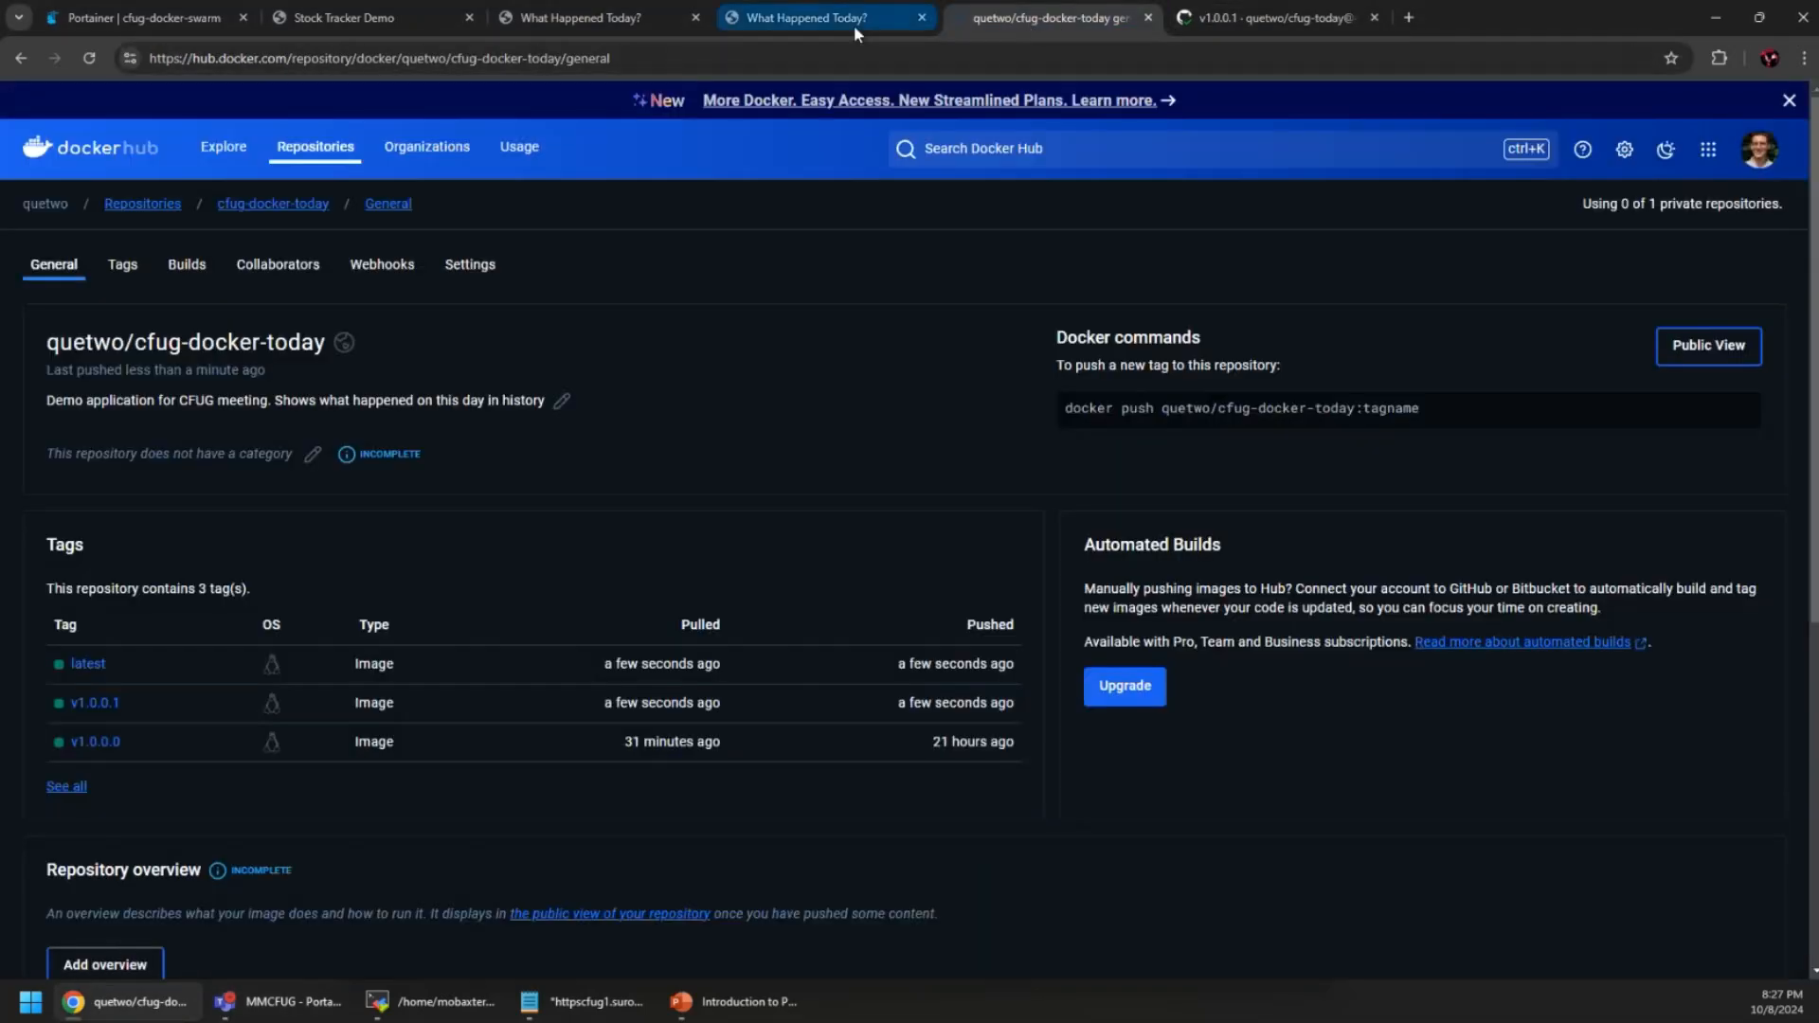
{"action": "left_click", "coordinate": [854, 24]}
{"action": "left_click", "coordinate": [669, 25]}
{"action": "left_click", "coordinate": [341, 21]}
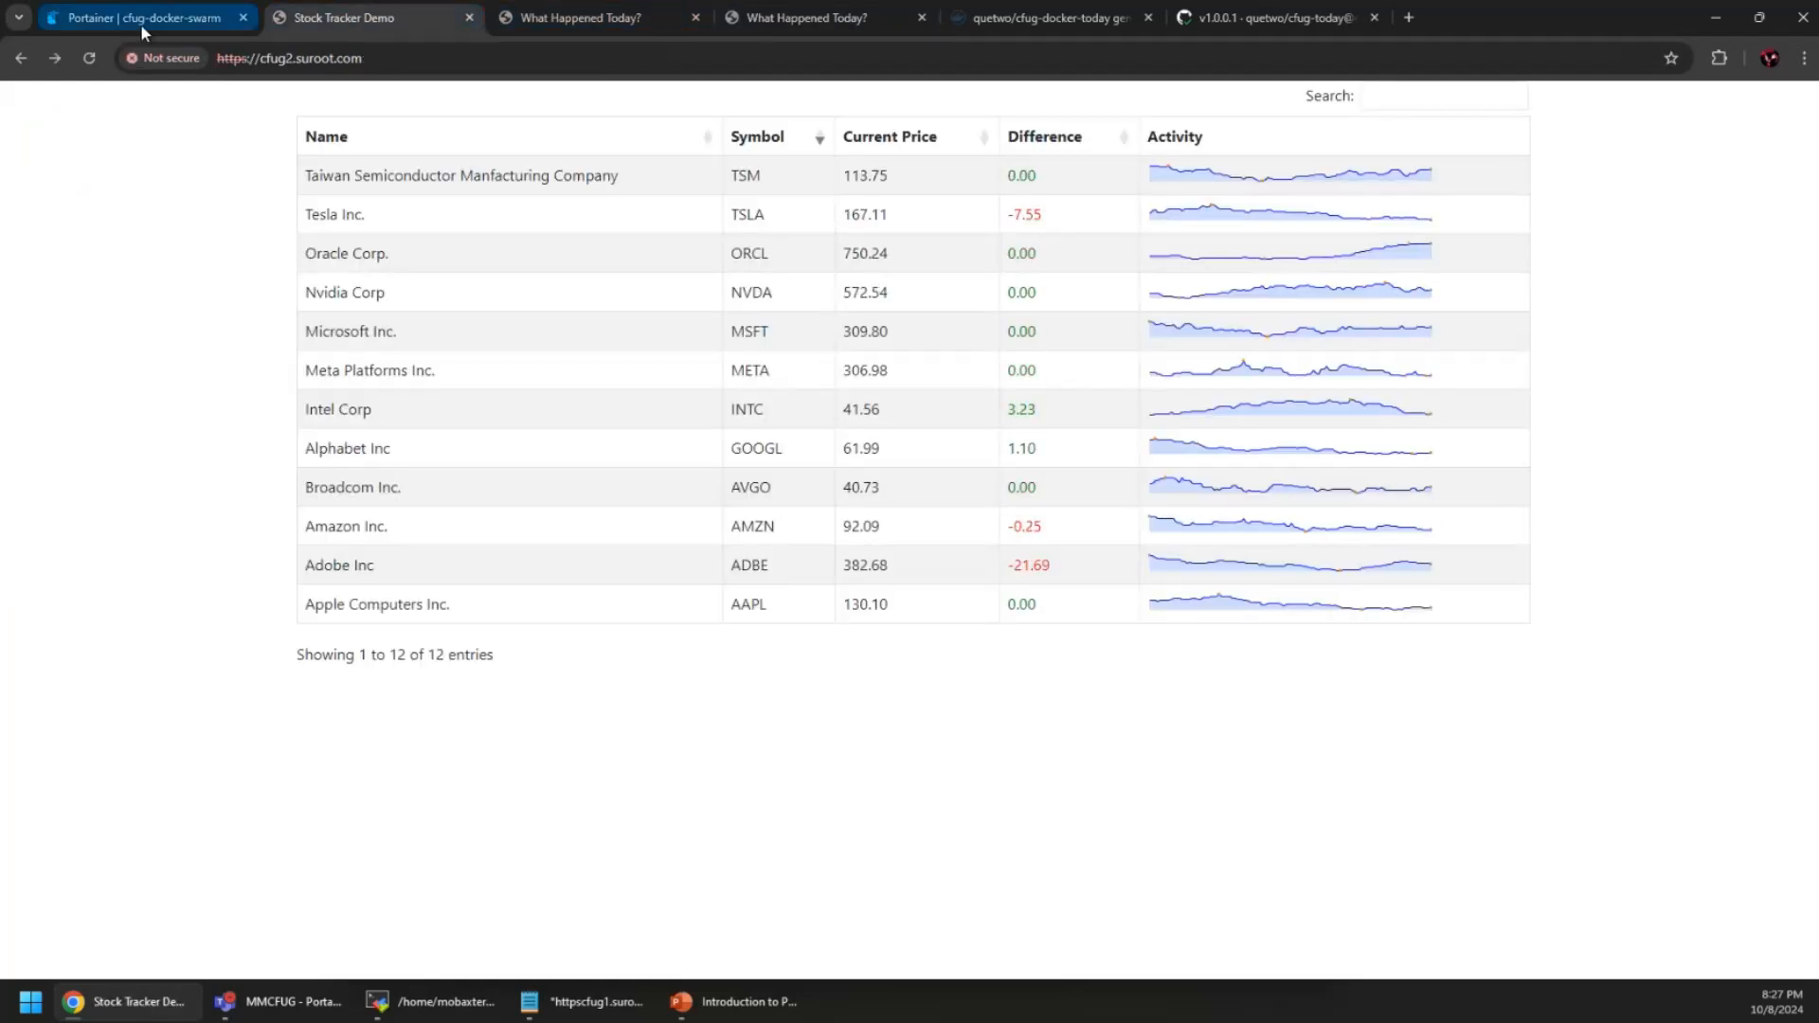
{"action": "left_click", "coordinate": [141, 25]}
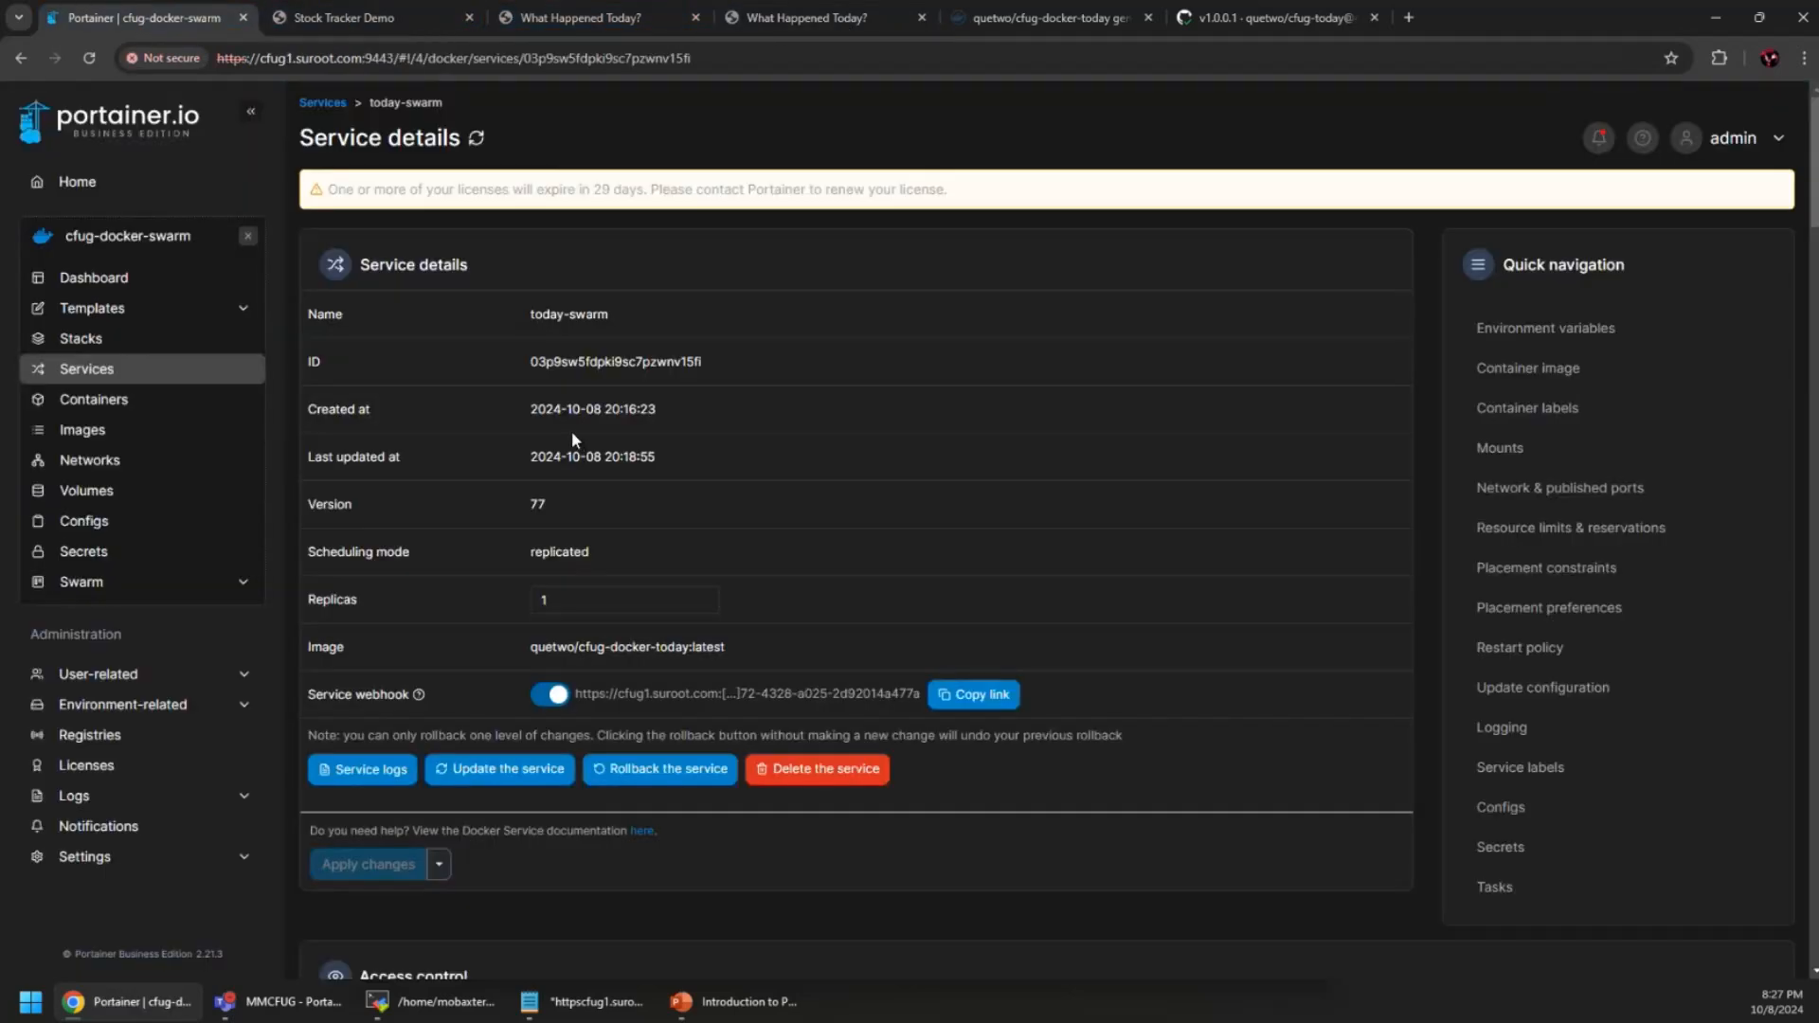
{"action": "scroll", "coordinate": [843, 521], "scroll_direction": "down", "scroll_amount": 2}
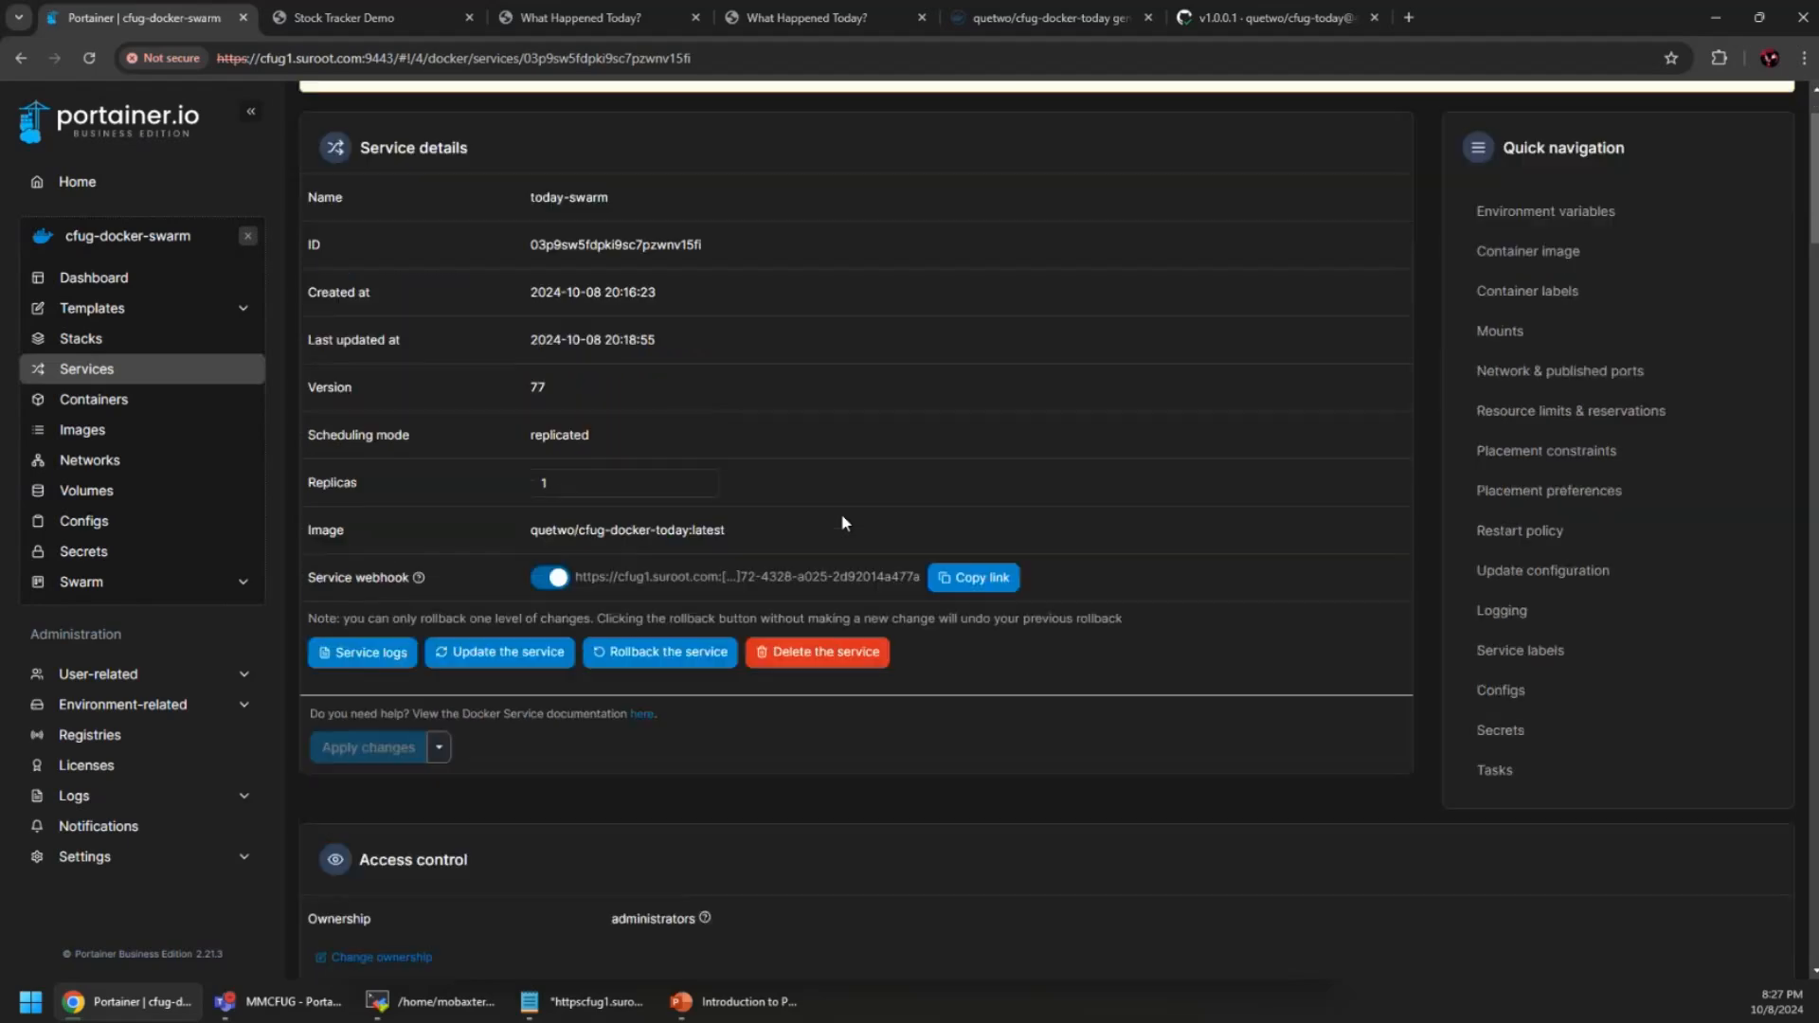
{"action": "scroll", "coordinate": [838, 510], "scroll_direction": "down", "scroll_amount": 6}
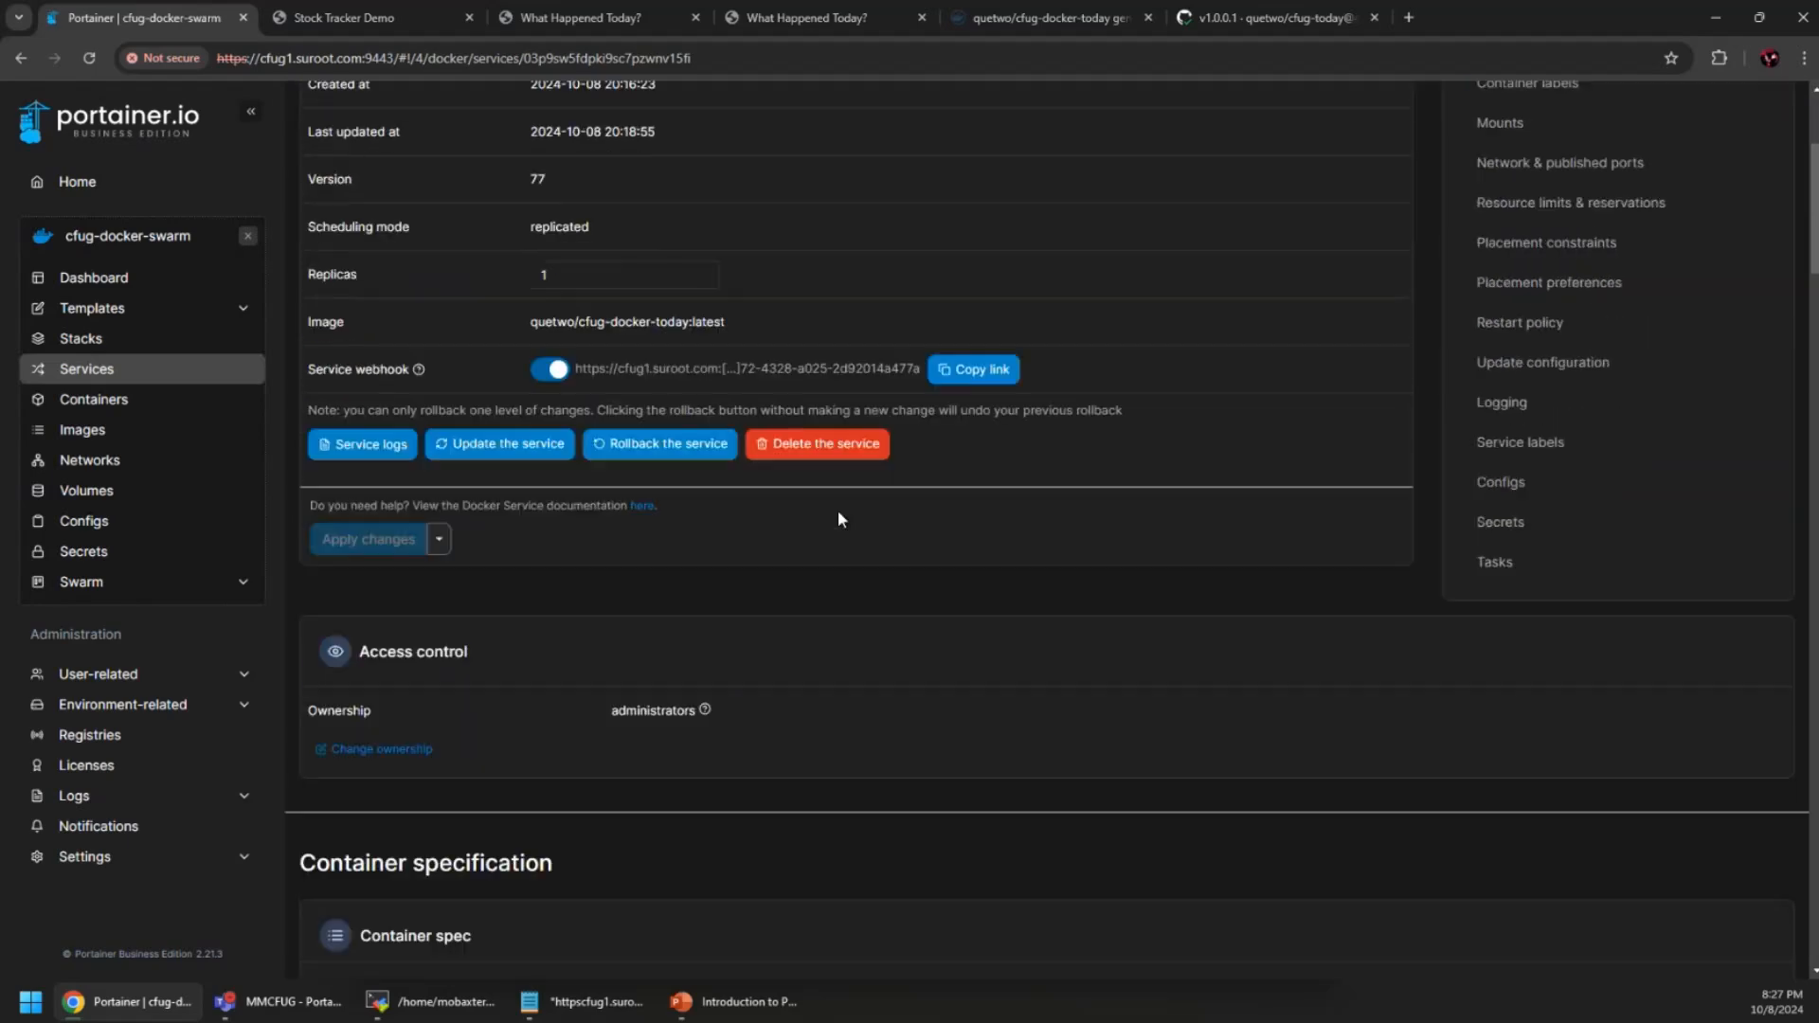
{"action": "scroll", "coordinate": [837, 509], "scroll_direction": "up", "scroll_amount": 5}
{"action": "scroll", "coordinate": [838, 512], "scroll_direction": "up", "scroll_amount": 3}
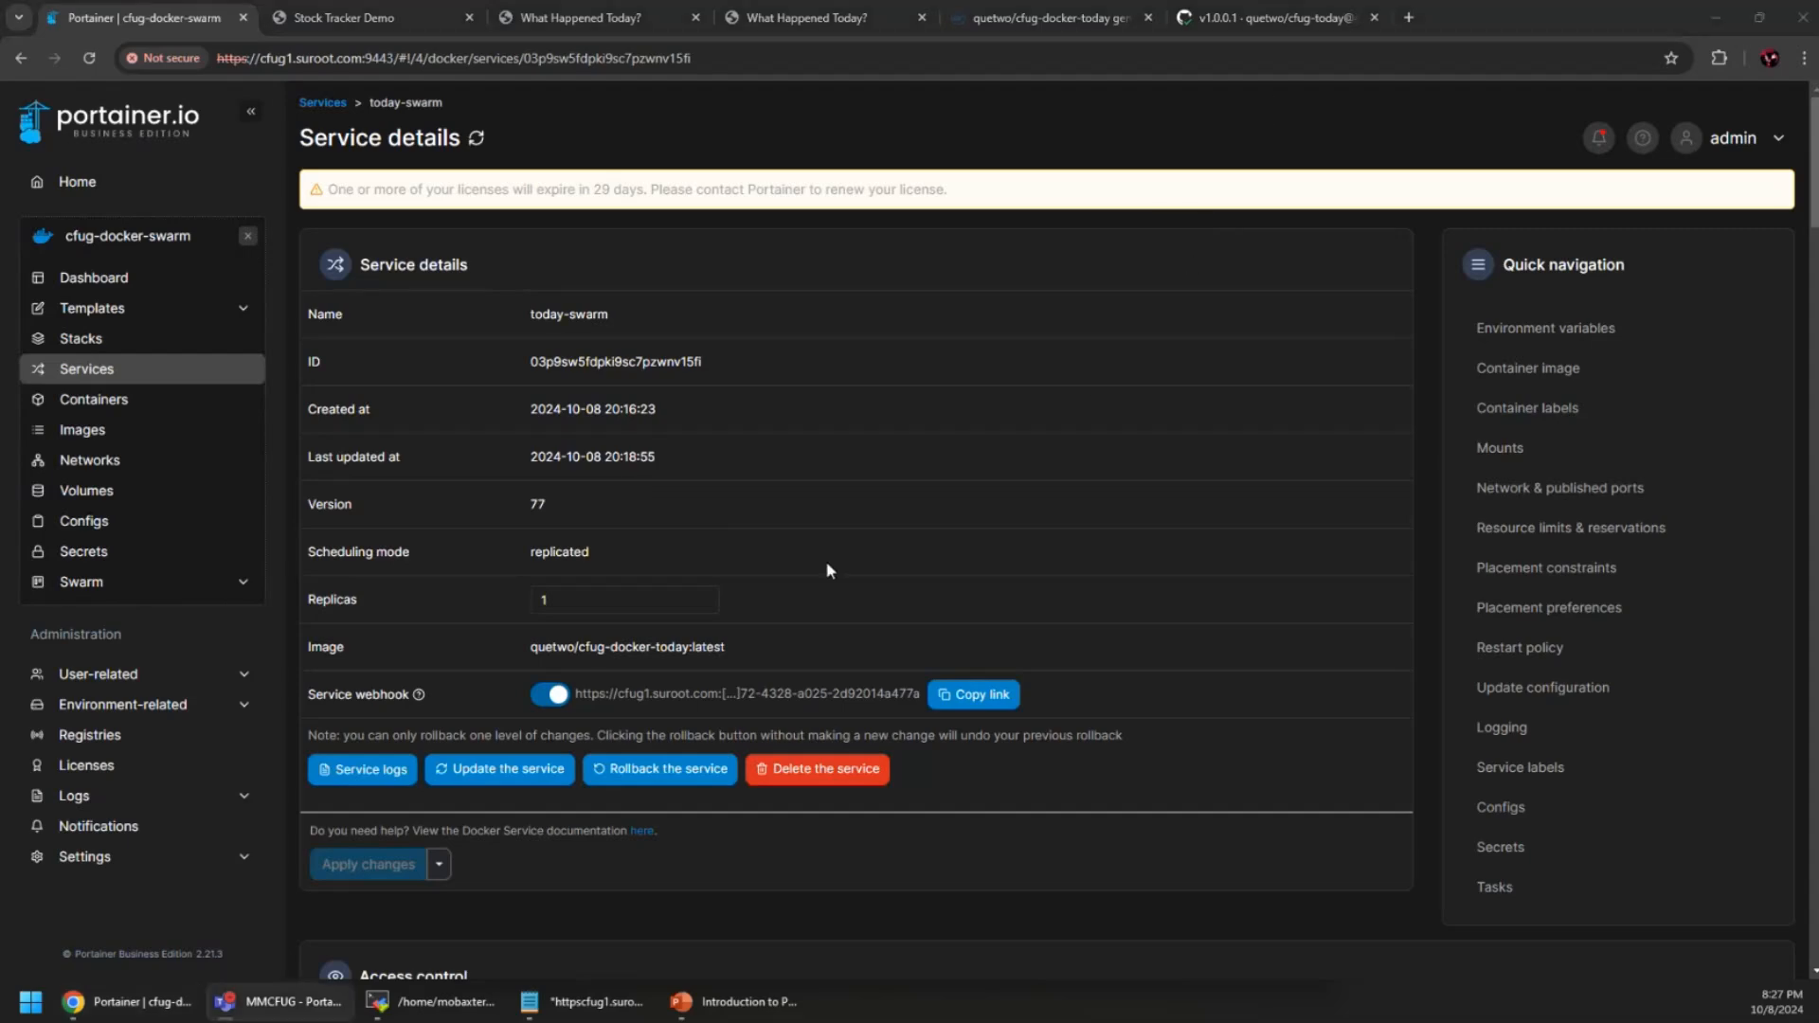
{"action": "scroll", "coordinate": [781, 660], "scroll_direction": "down", "scroll_amount": 5}
{"action": "scroll", "coordinate": [781, 660], "scroll_direction": "down", "scroll_amount": 20}
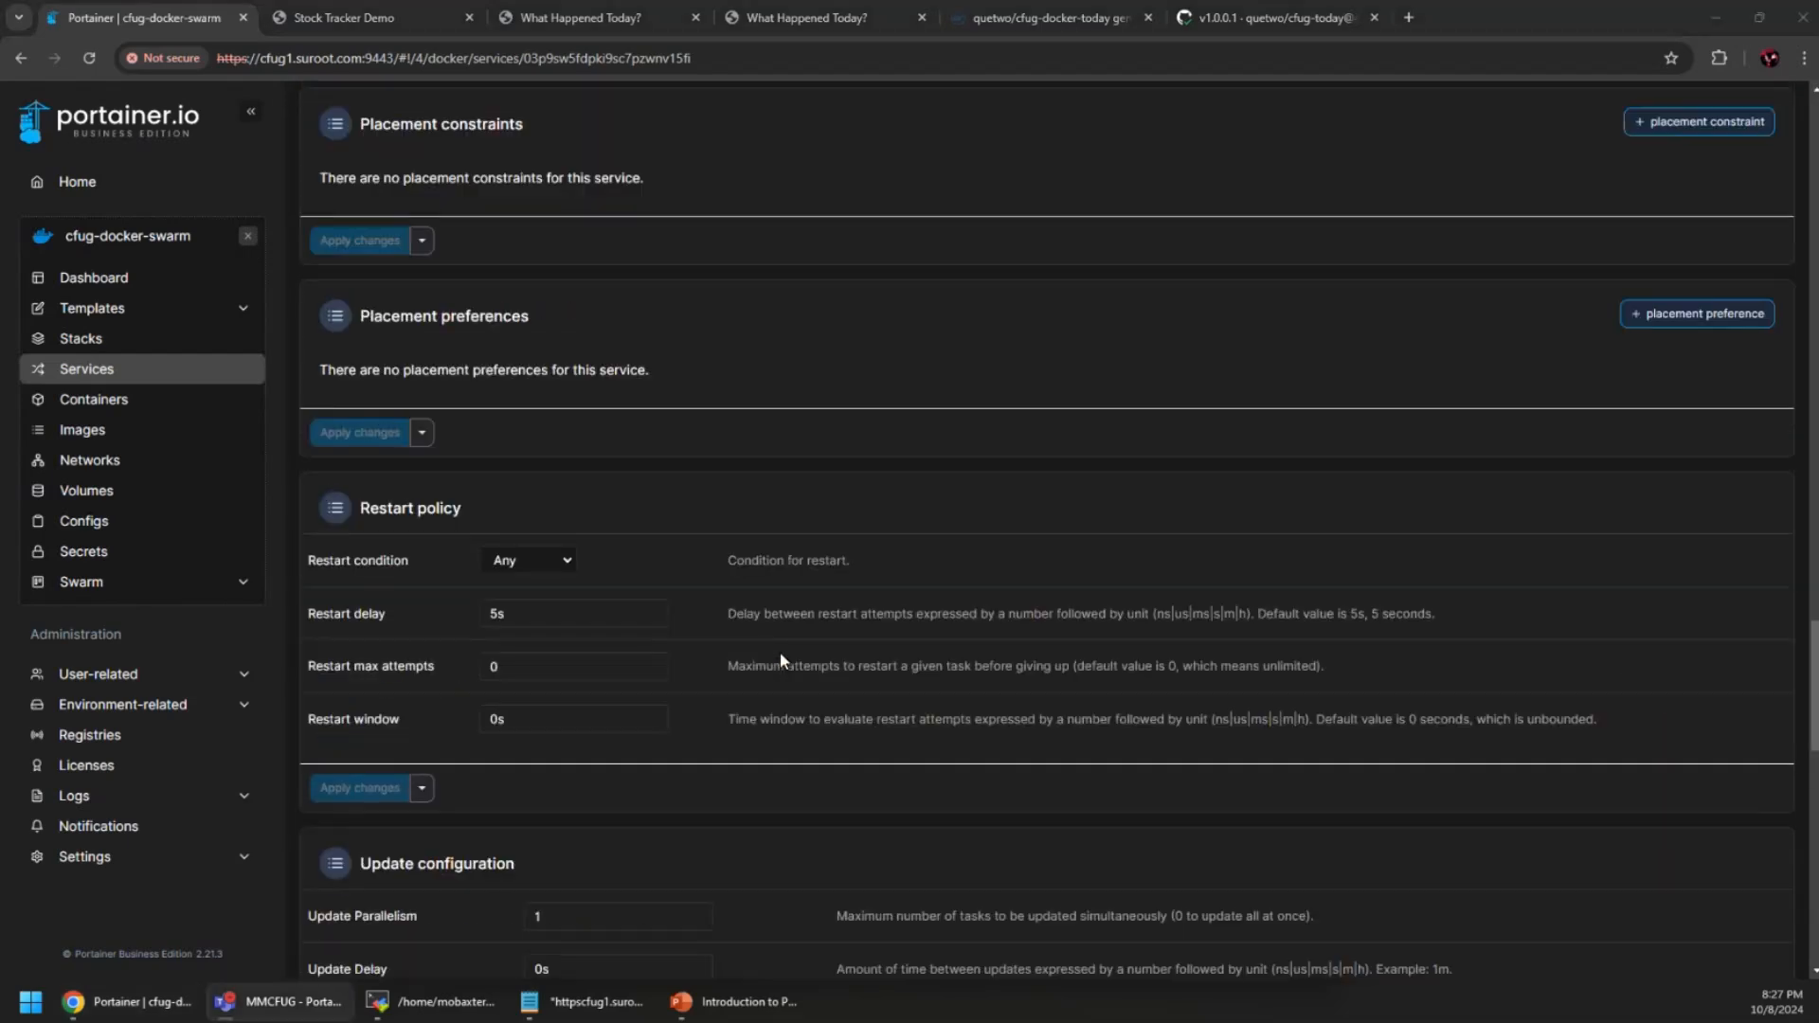
{"action": "scroll", "coordinate": [780, 660], "scroll_direction": "down", "scroll_amount": 20}
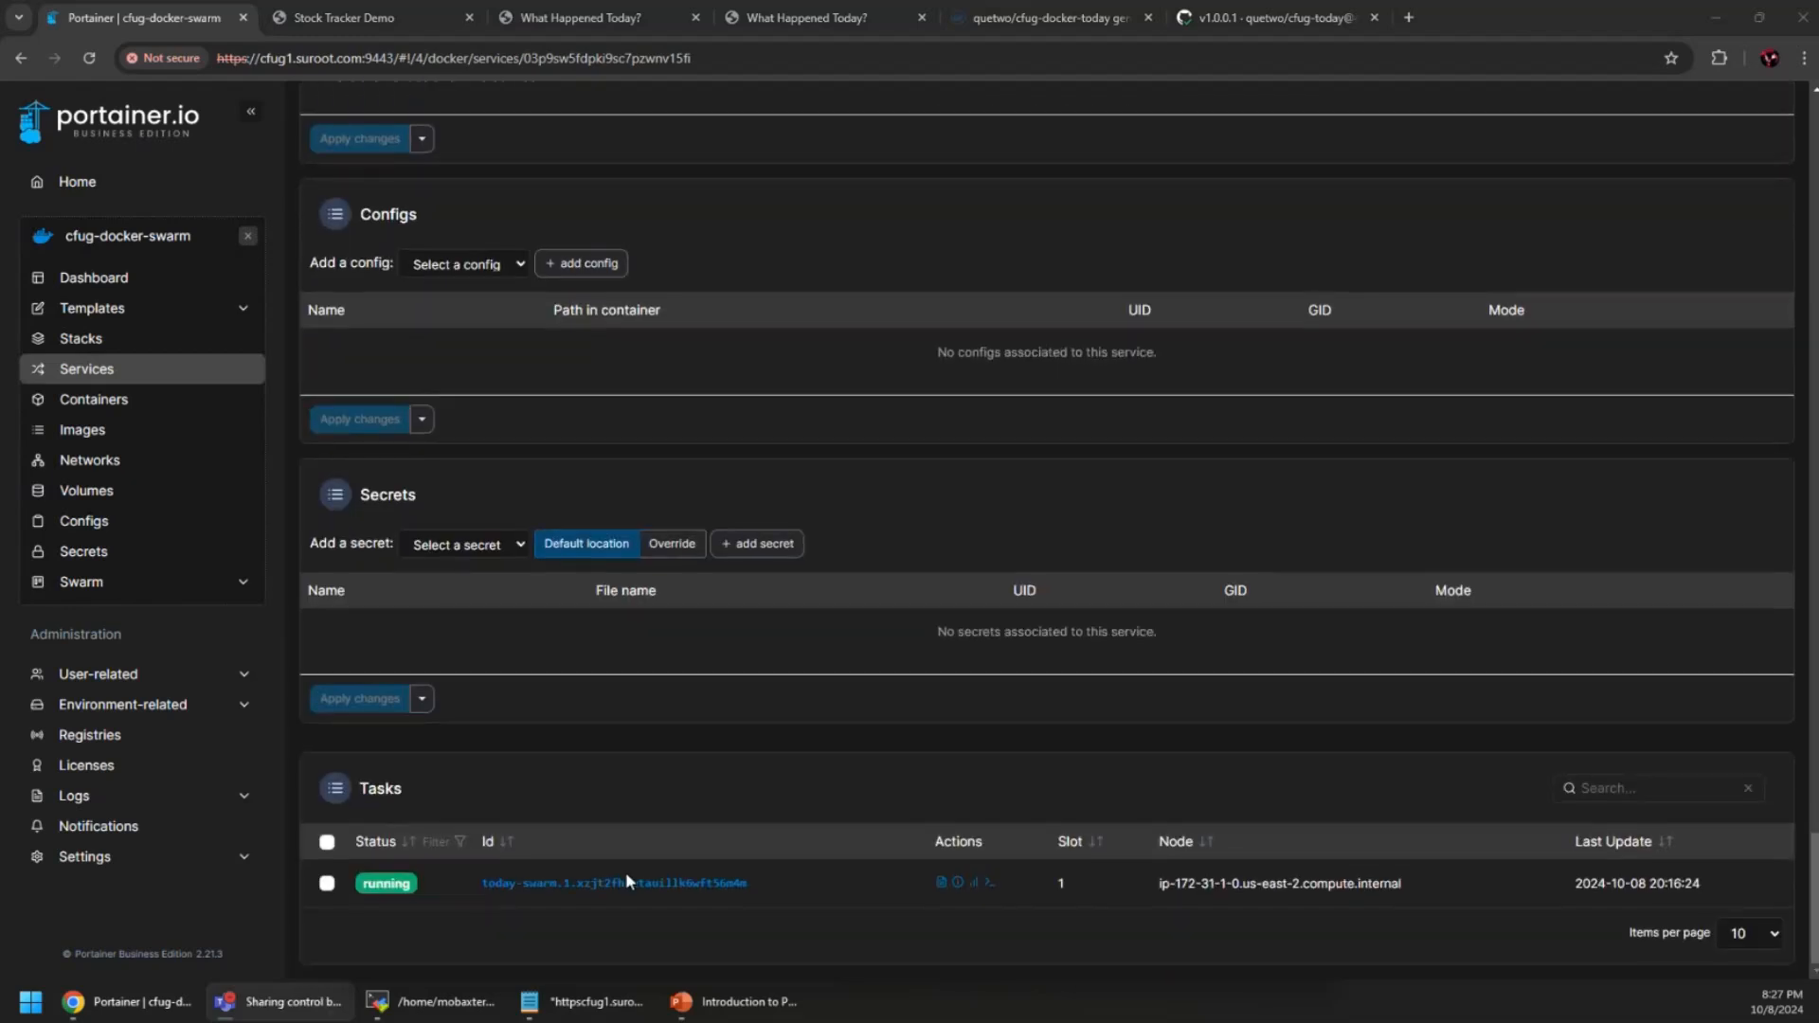
Inspect the today-swarm task's container details and the Containers list, checking the live page
{"action": "left_click", "coordinate": [568, 886]}
{"action": "scroll", "coordinate": [928, 636], "scroll_direction": "down", "scroll_amount": 5}
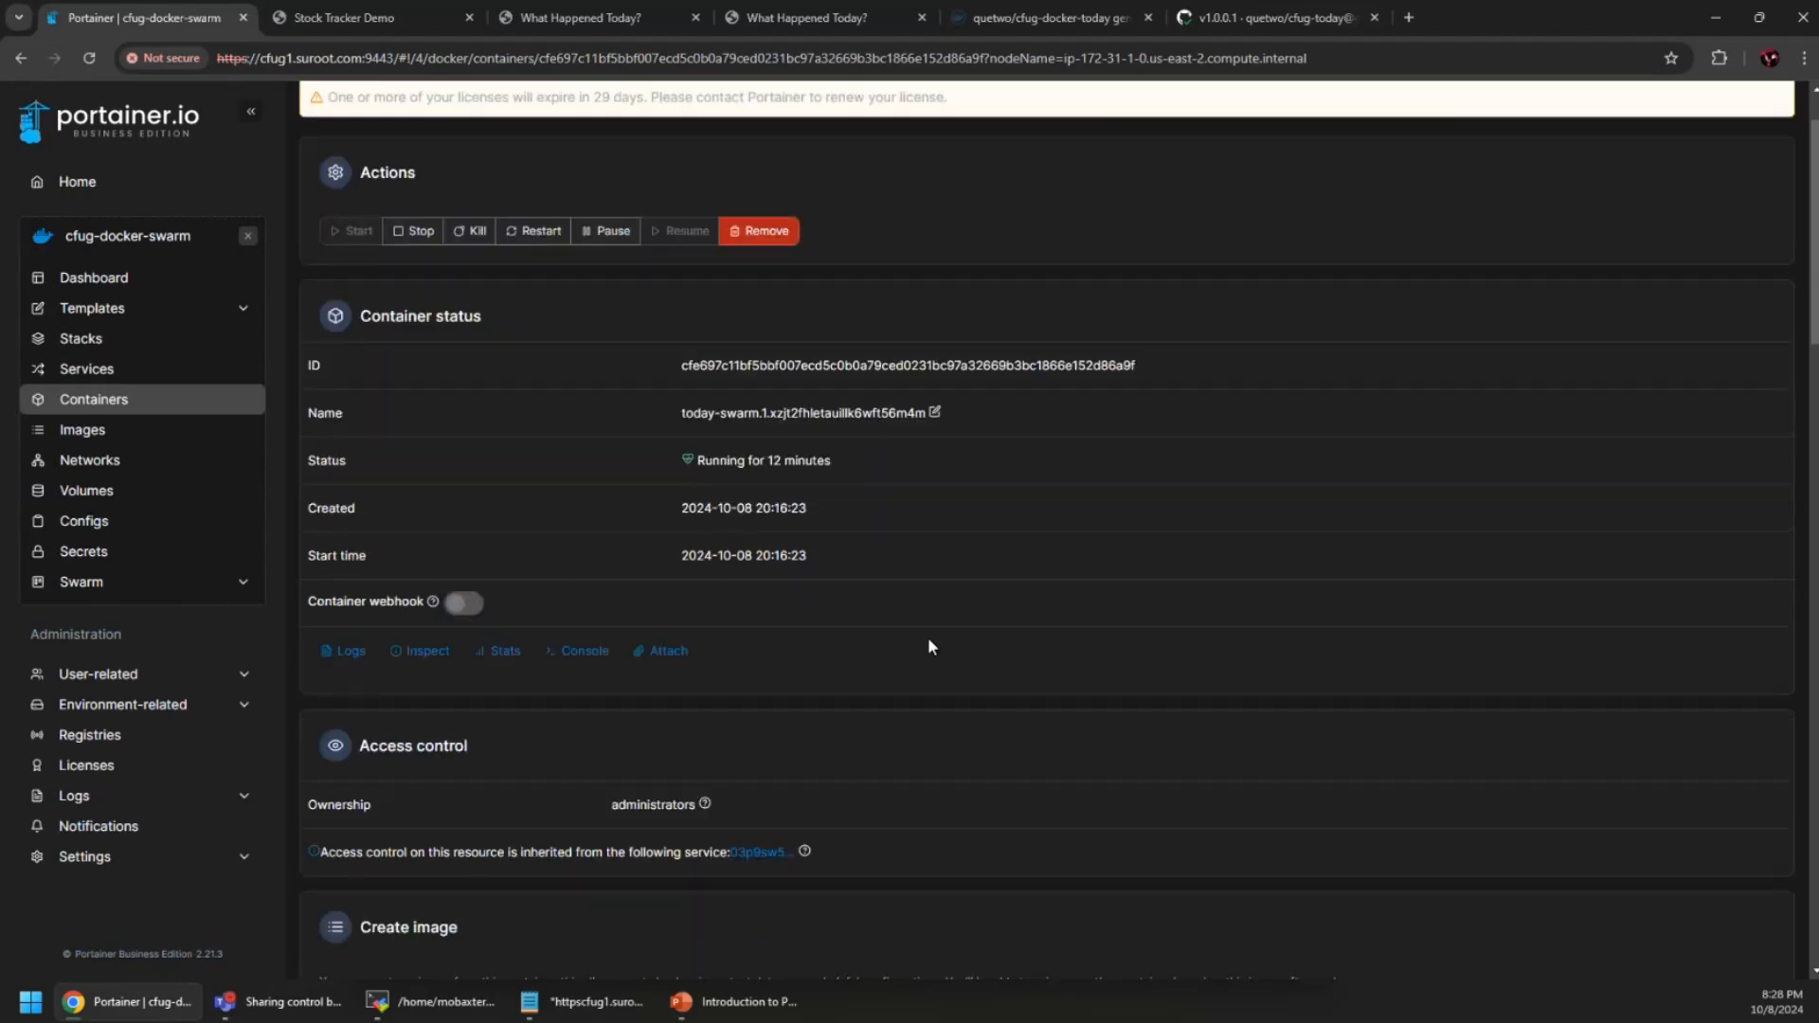
{"action": "scroll", "coordinate": [944, 617], "scroll_direction": "down", "scroll_amount": 5}
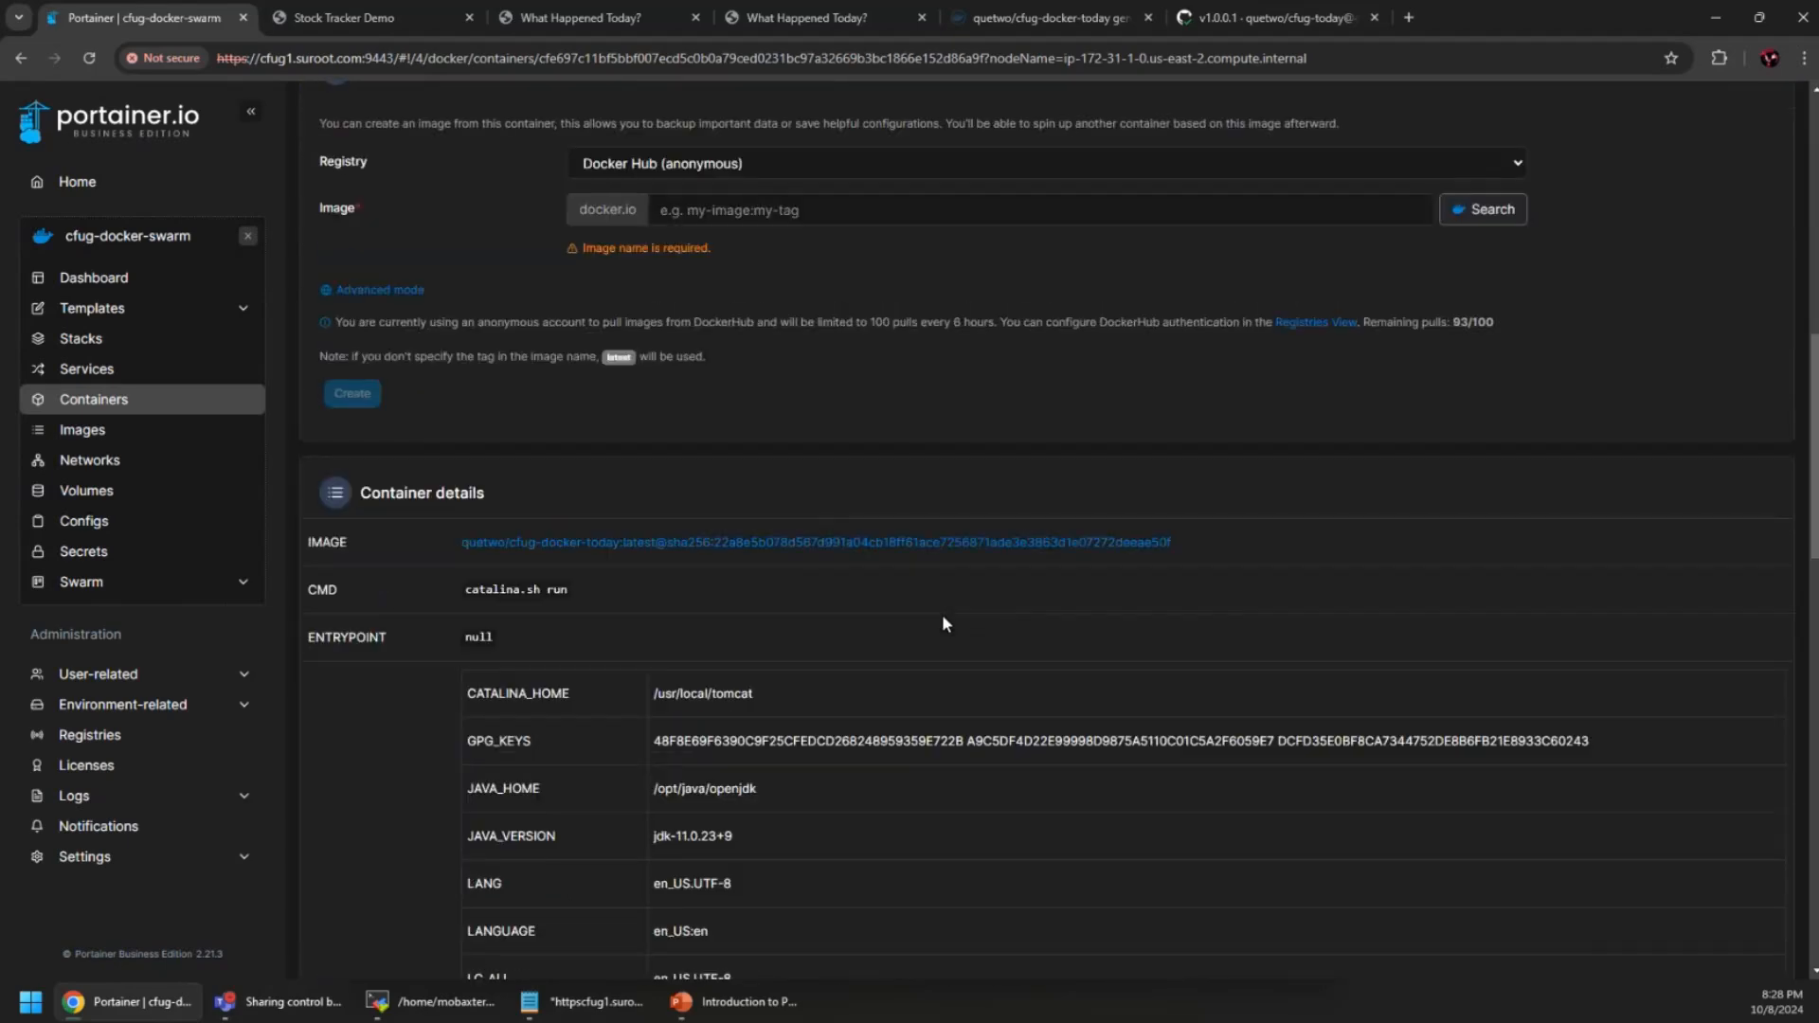
{"action": "scroll", "coordinate": [941, 613], "scroll_direction": "down", "scroll_amount": 15}
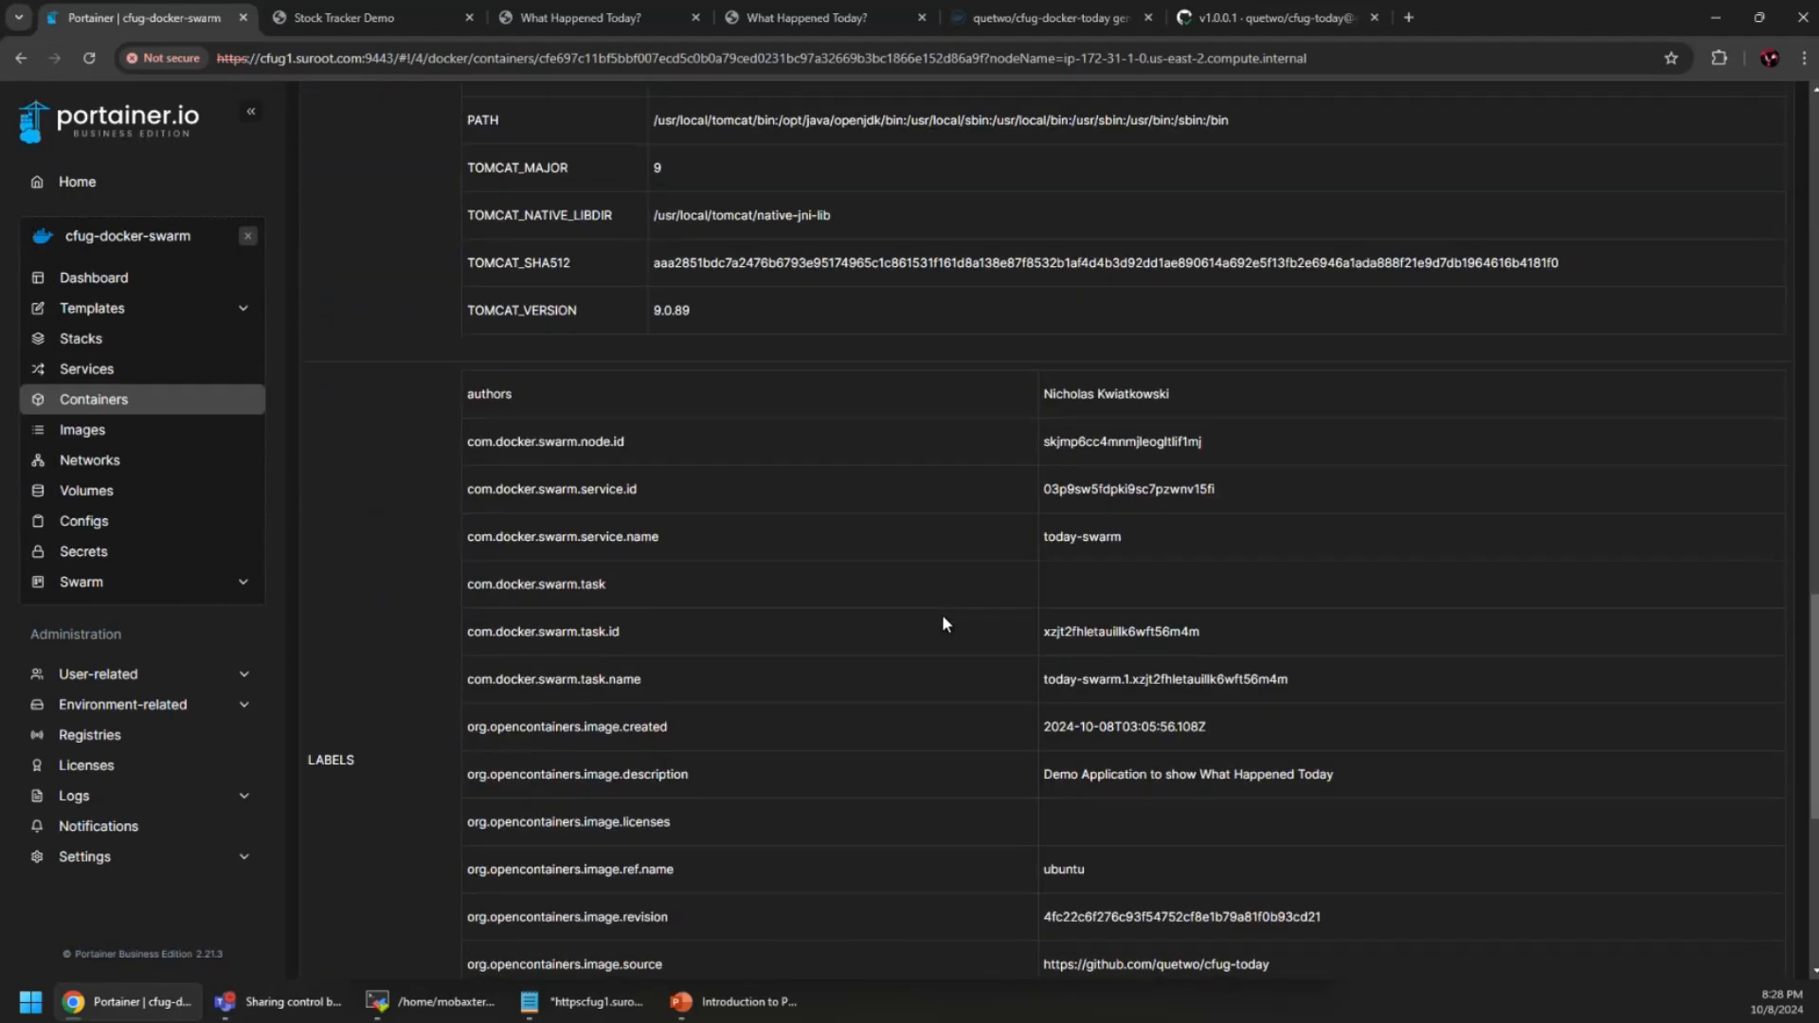
{"action": "scroll", "coordinate": [942, 616], "scroll_direction": "up", "scroll_amount": 20}
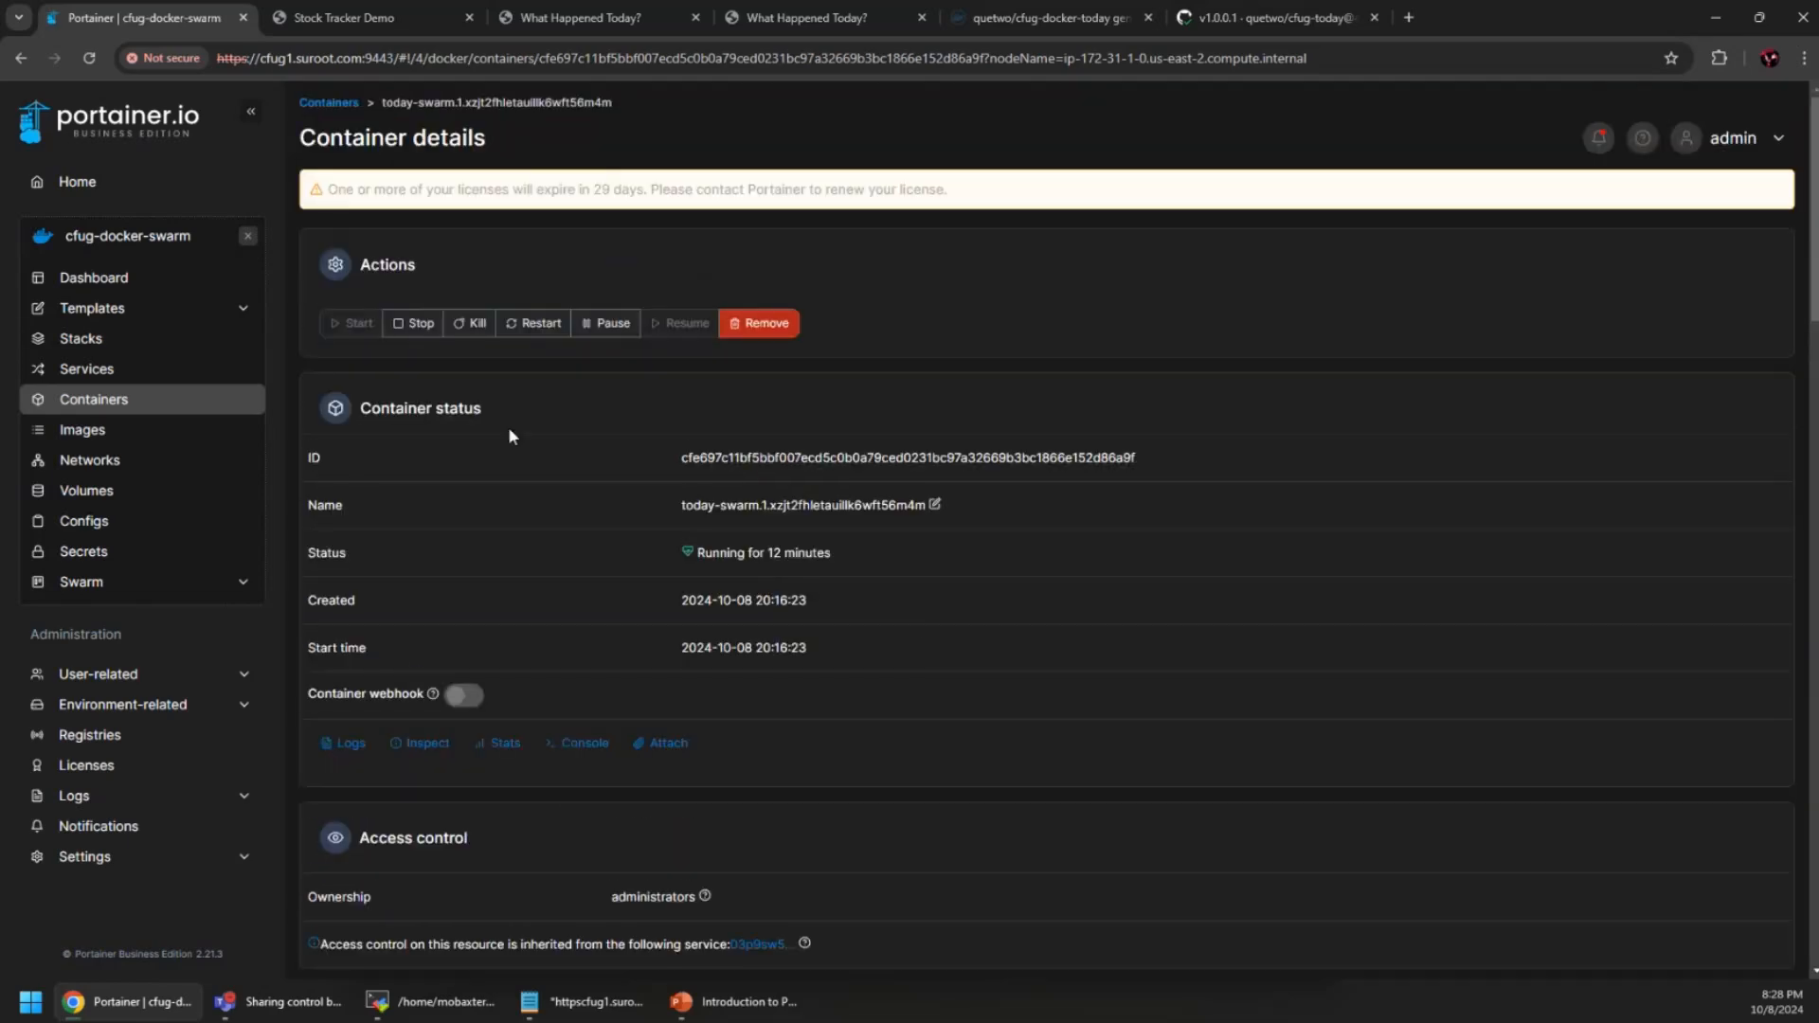
{"action": "left_click", "coordinate": [94, 406]}
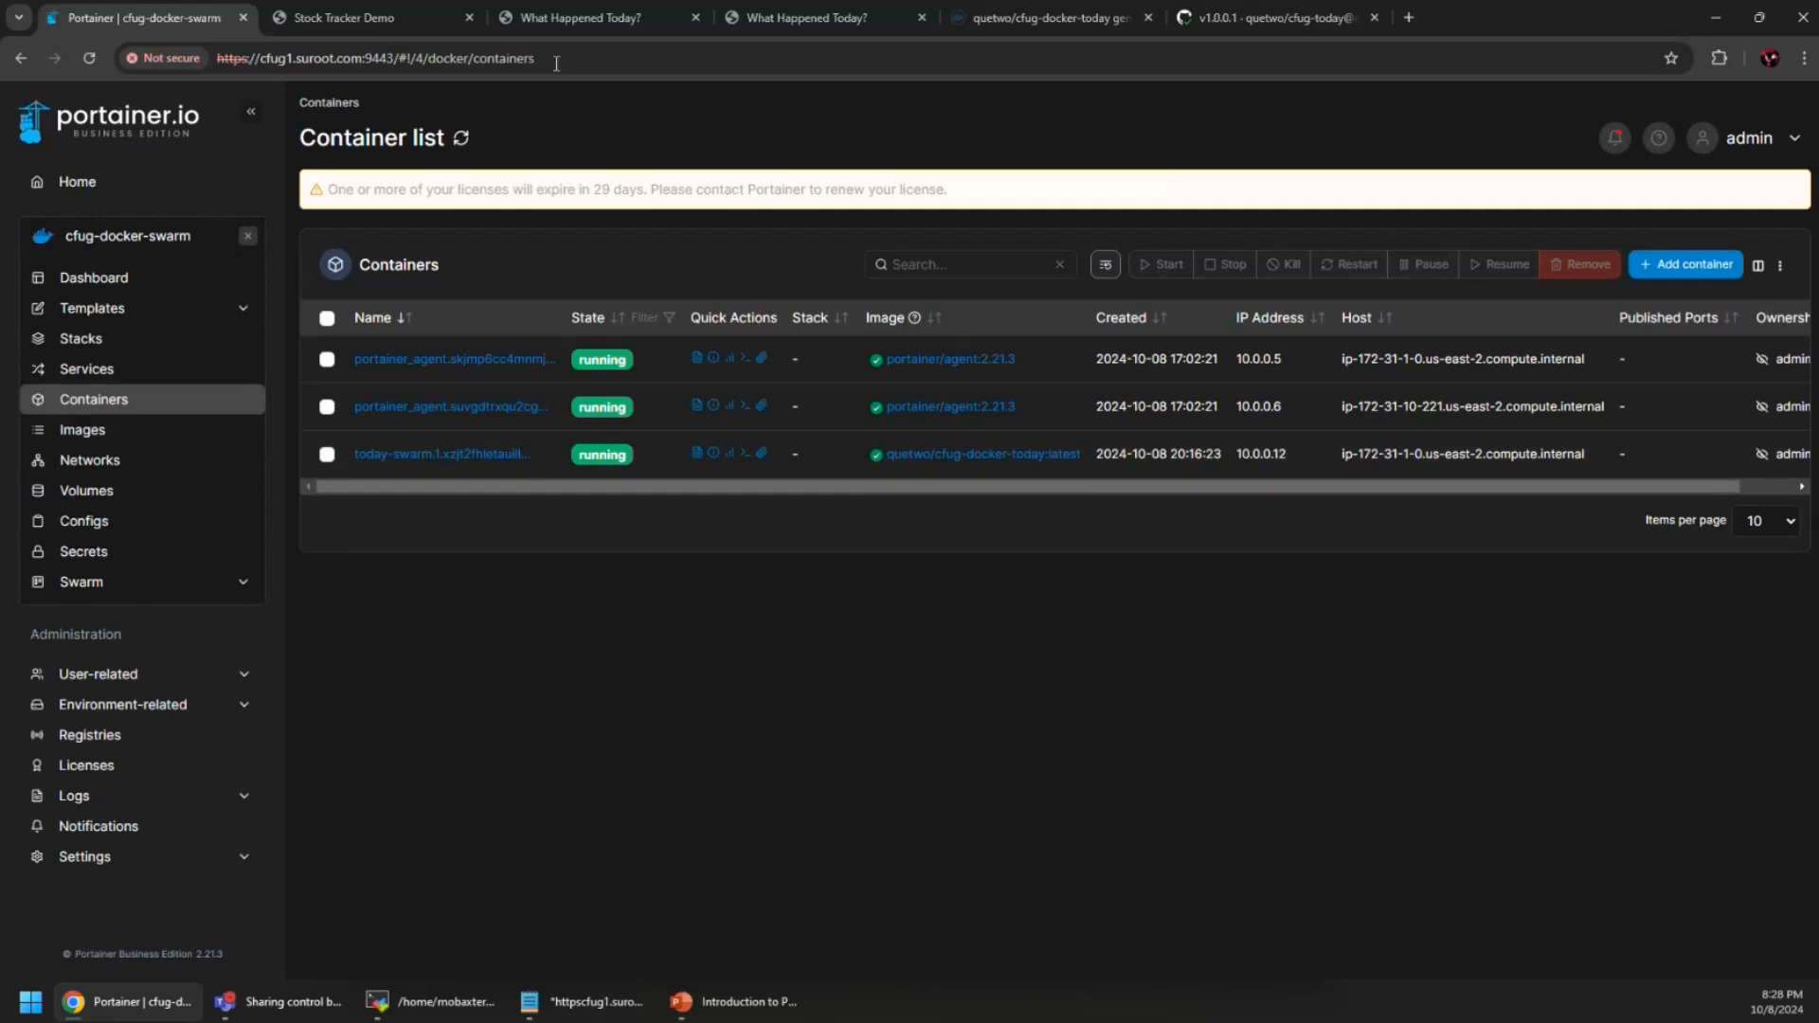
{"action": "left_click", "coordinate": [528, 19]}
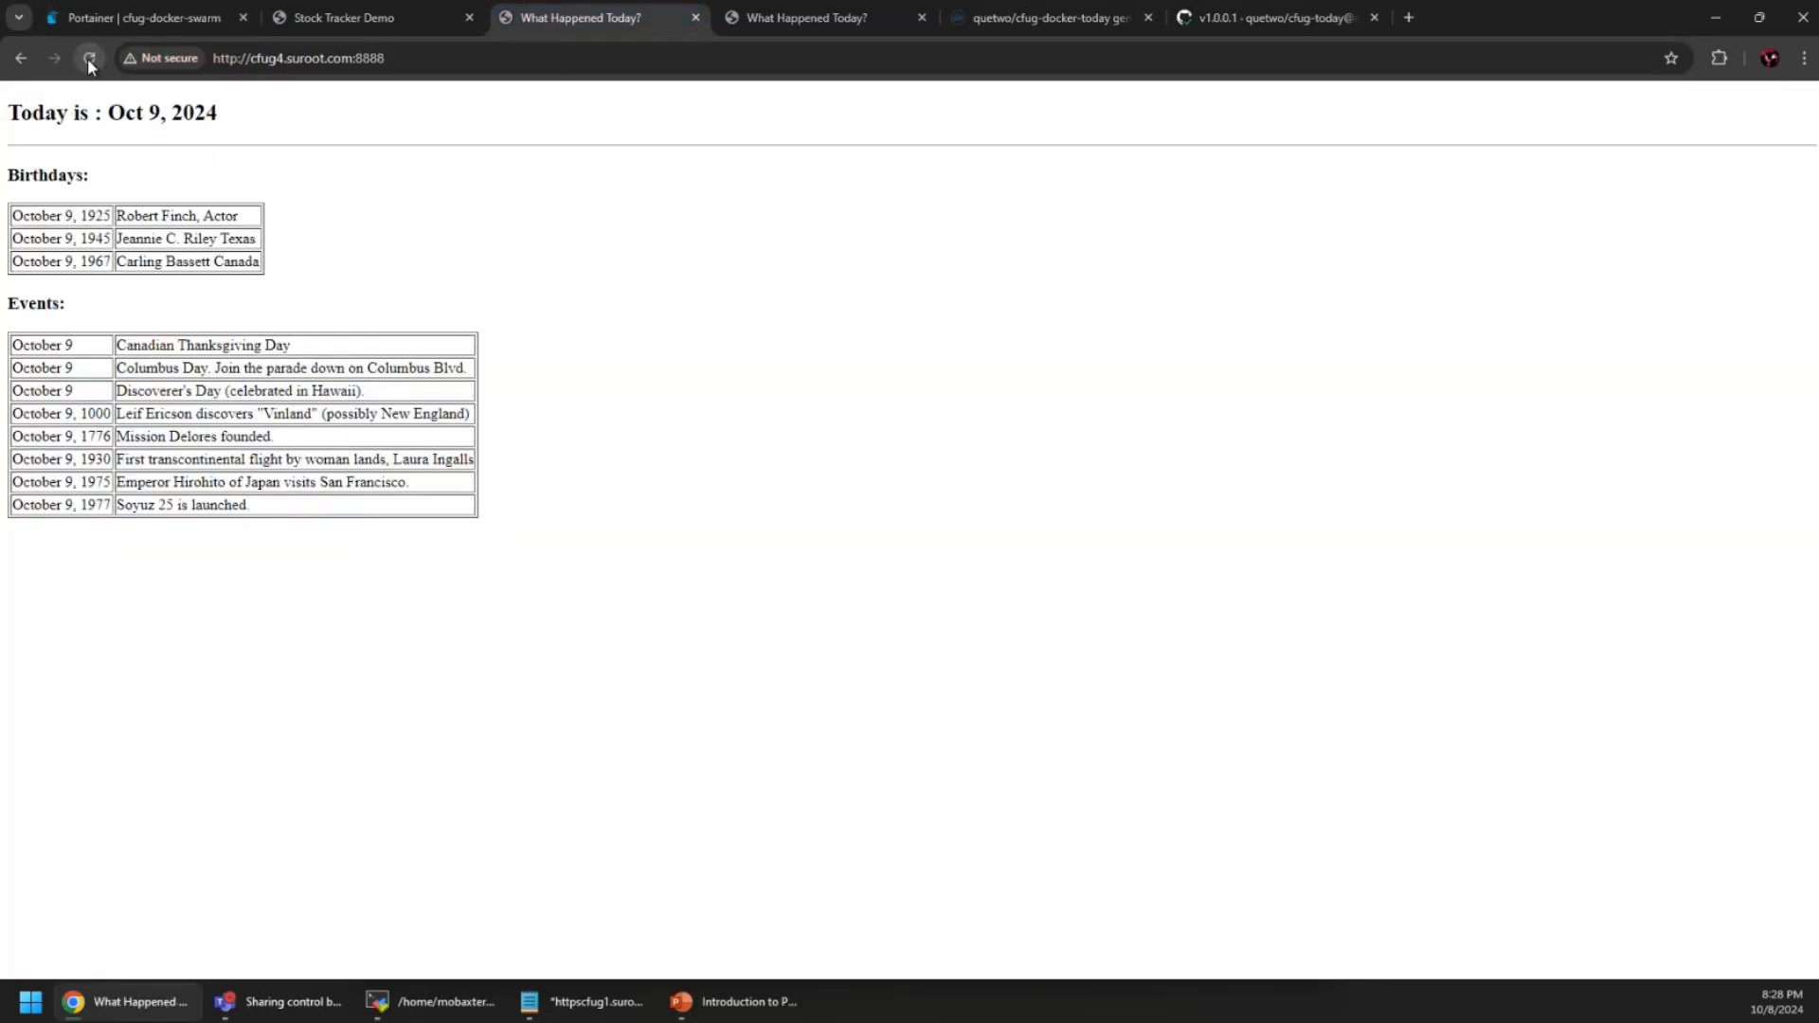
{"action": "left_click", "coordinate": [152, 17]}
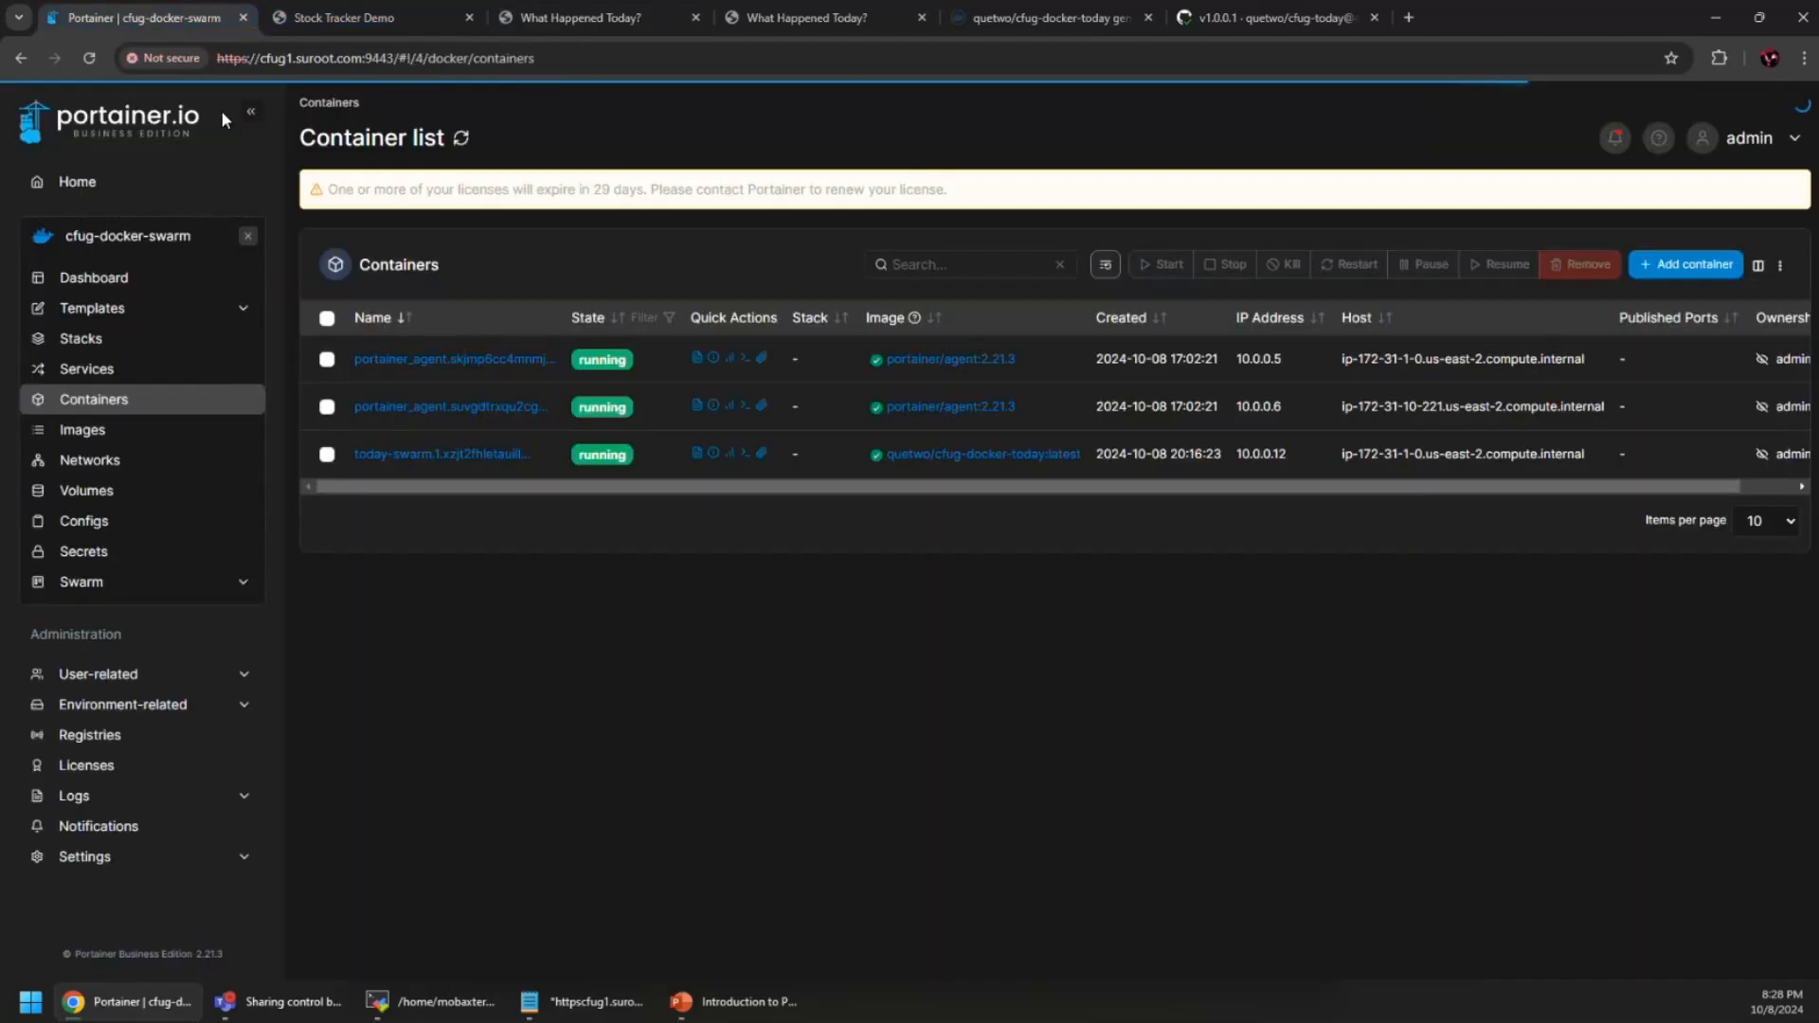
Review the today-swarm container's logs, then go back to the Service list
{"action": "left_click", "coordinate": [697, 456]}
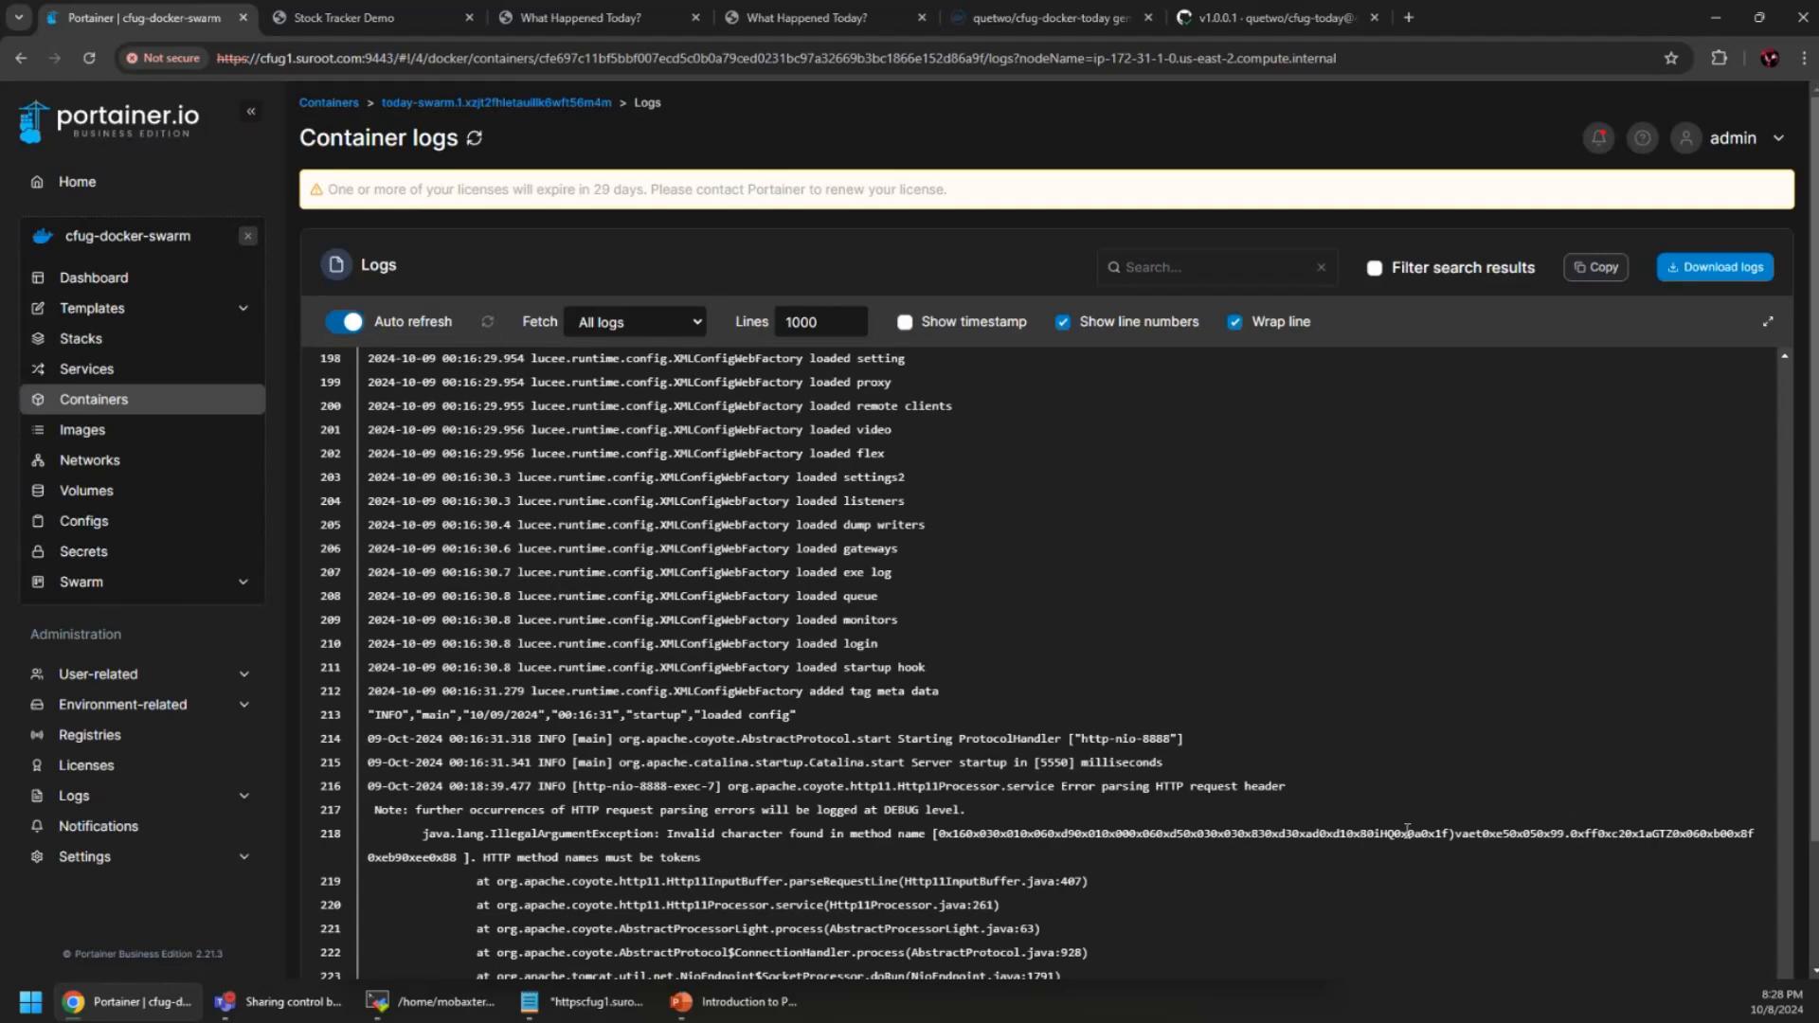
{"action": "scroll", "coordinate": [1516, 843], "scroll_direction": "down", "scroll_amount": 2}
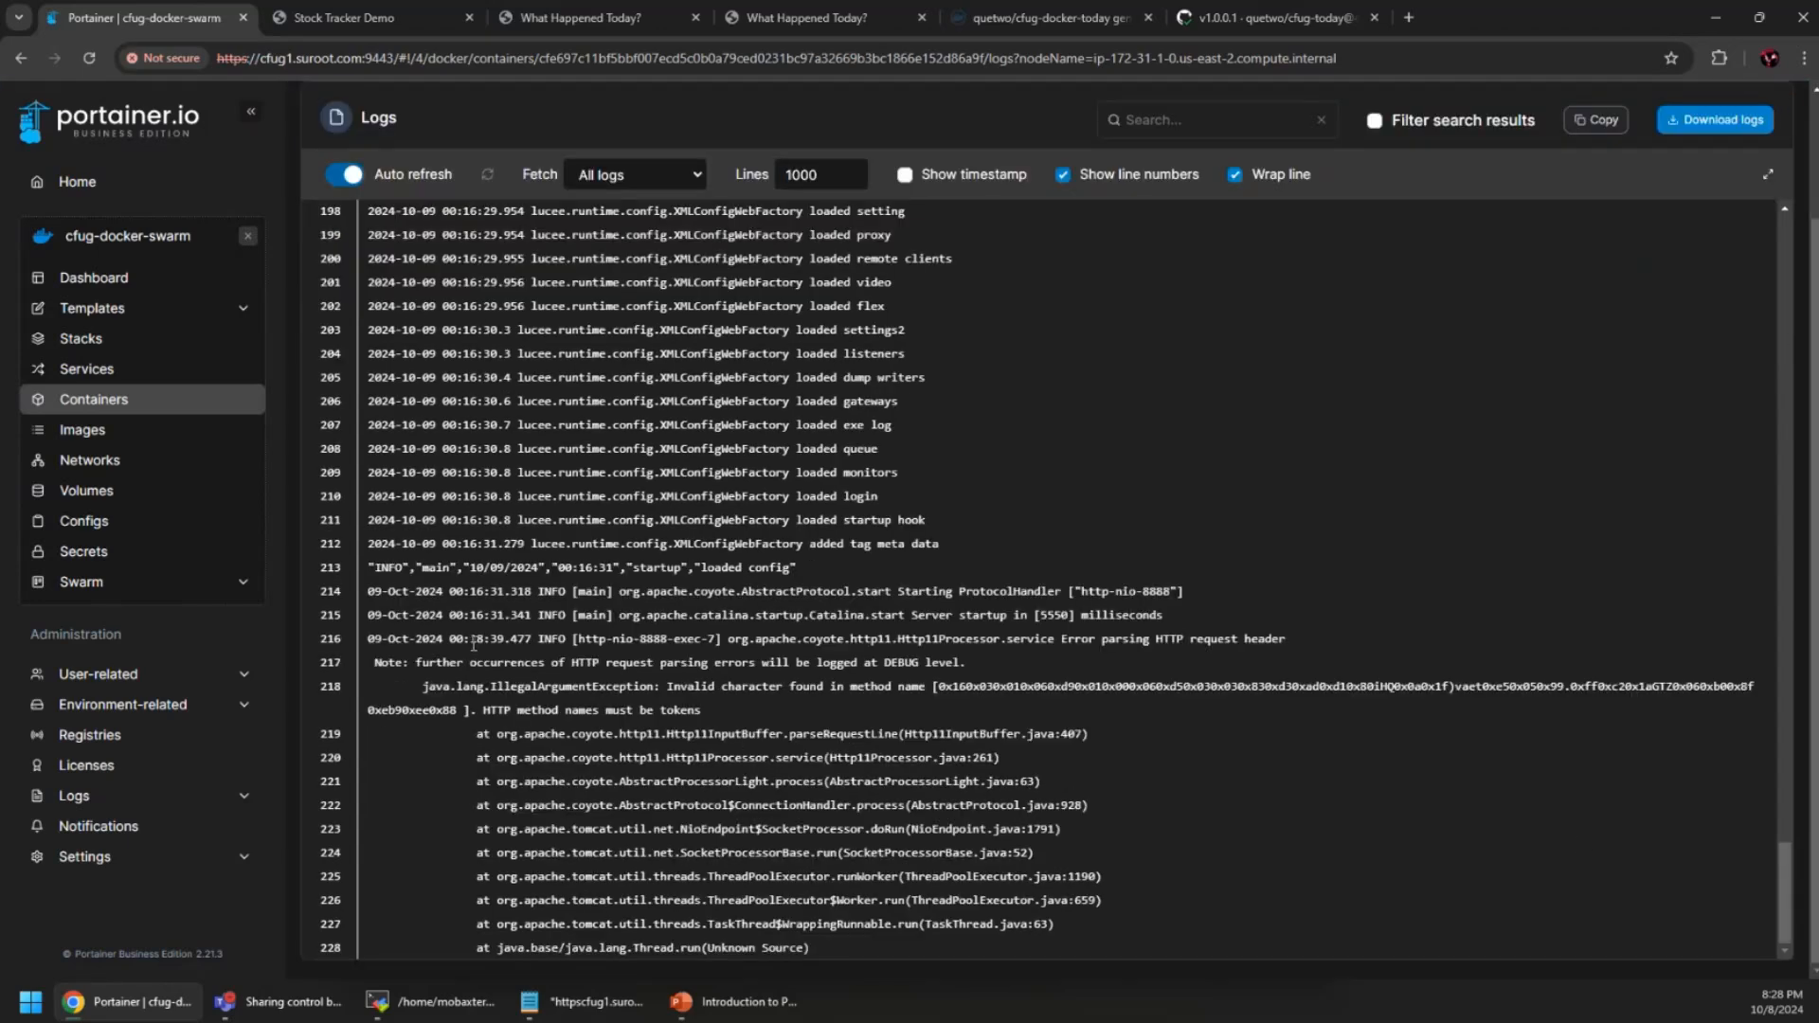
{"action": "scroll", "coordinate": [786, 616], "scroll_direction": "up", "scroll_amount": 5}
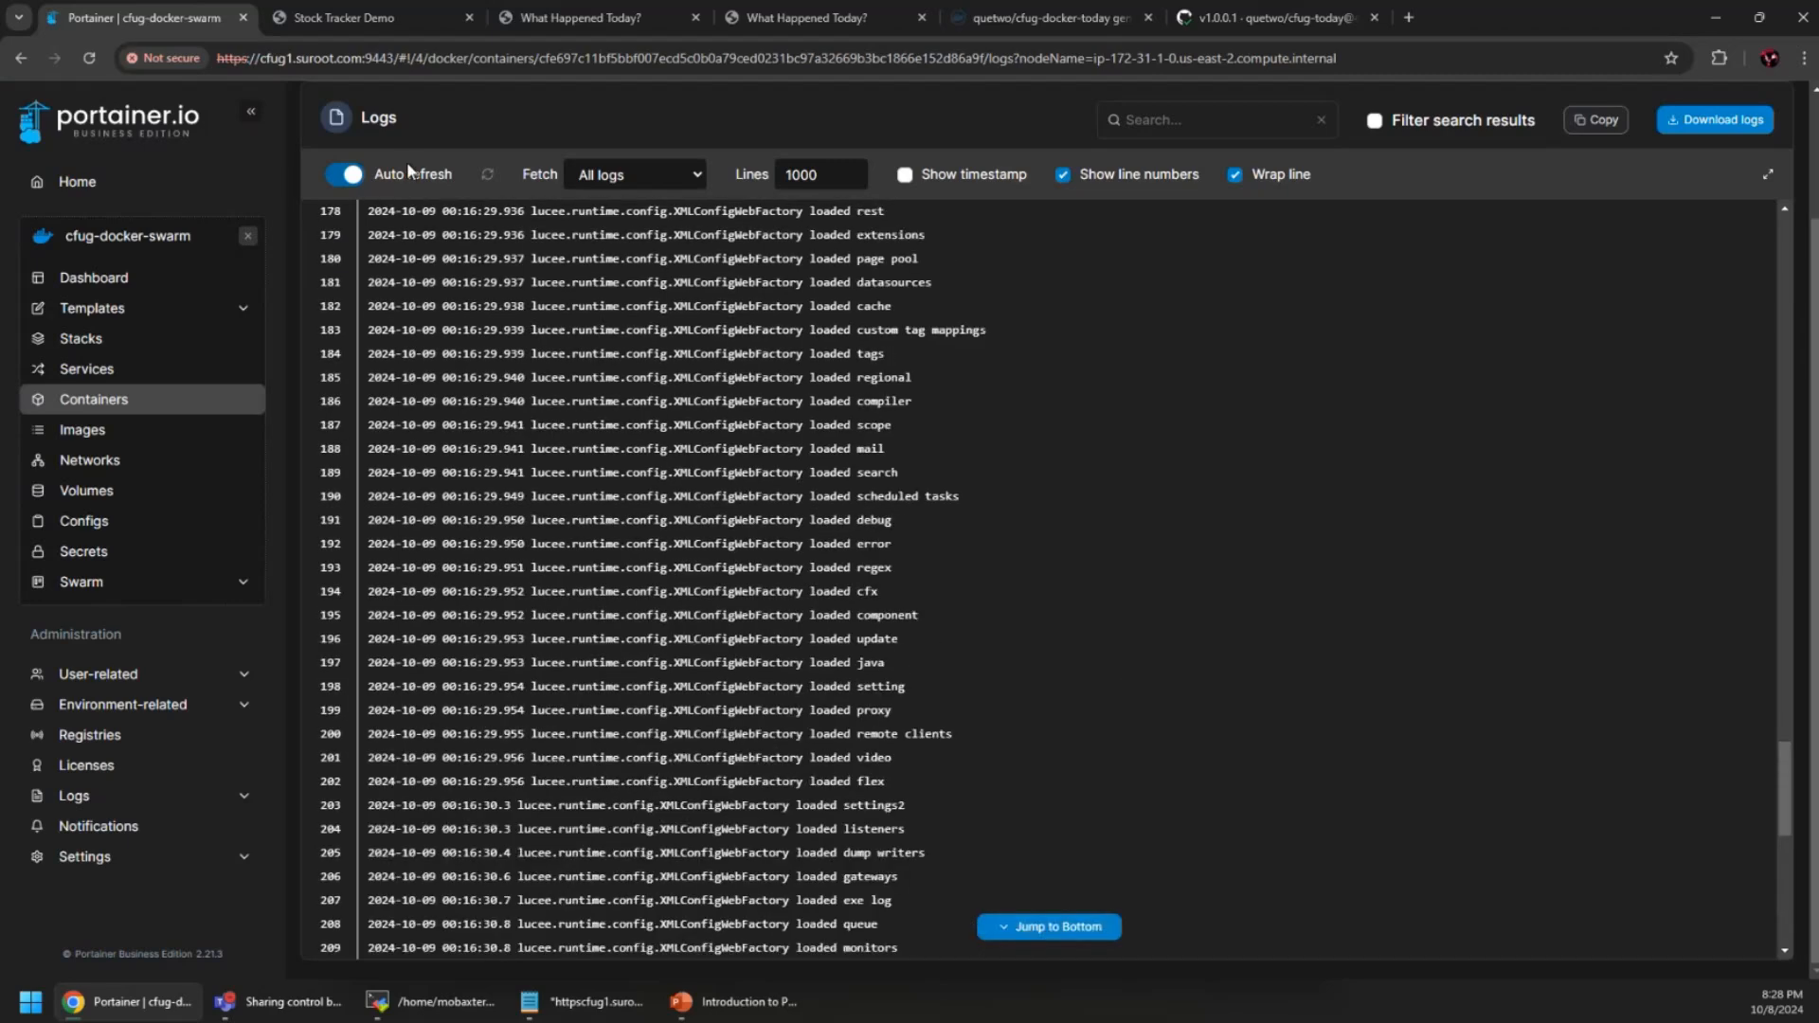
{"action": "left_click", "coordinate": [106, 409]}
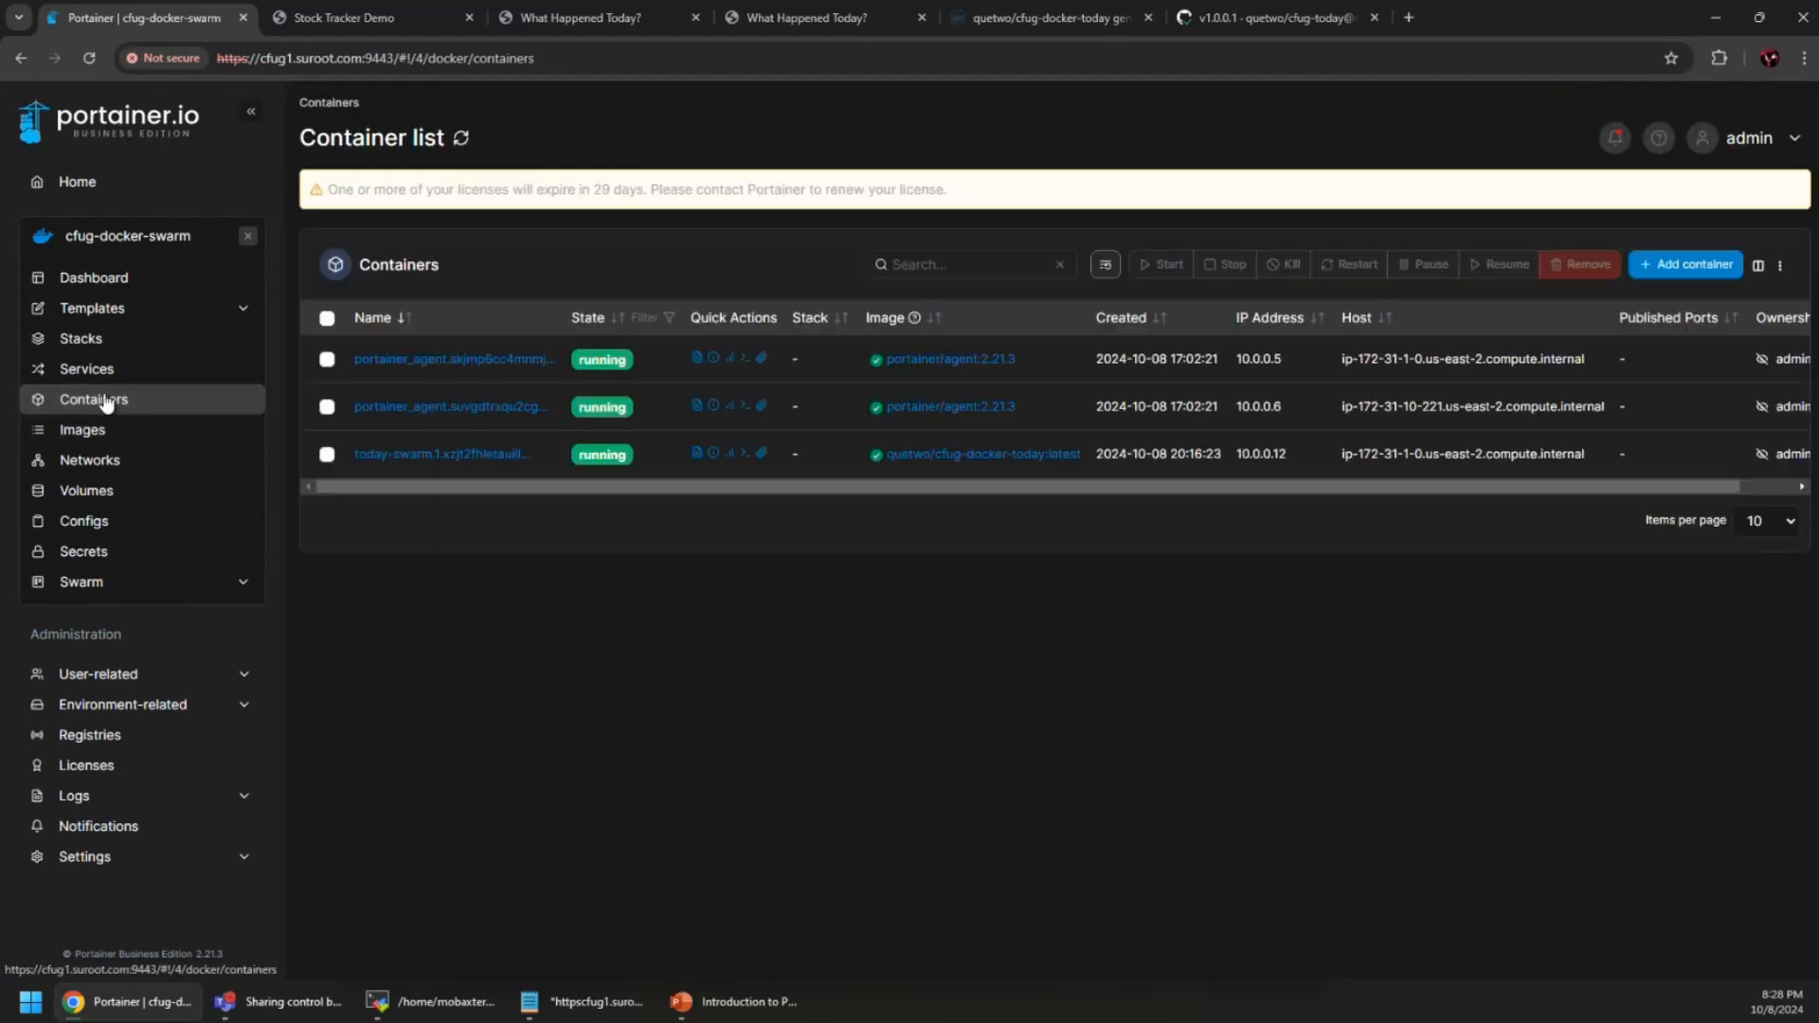
{"action": "left_click", "coordinate": [95, 378]}
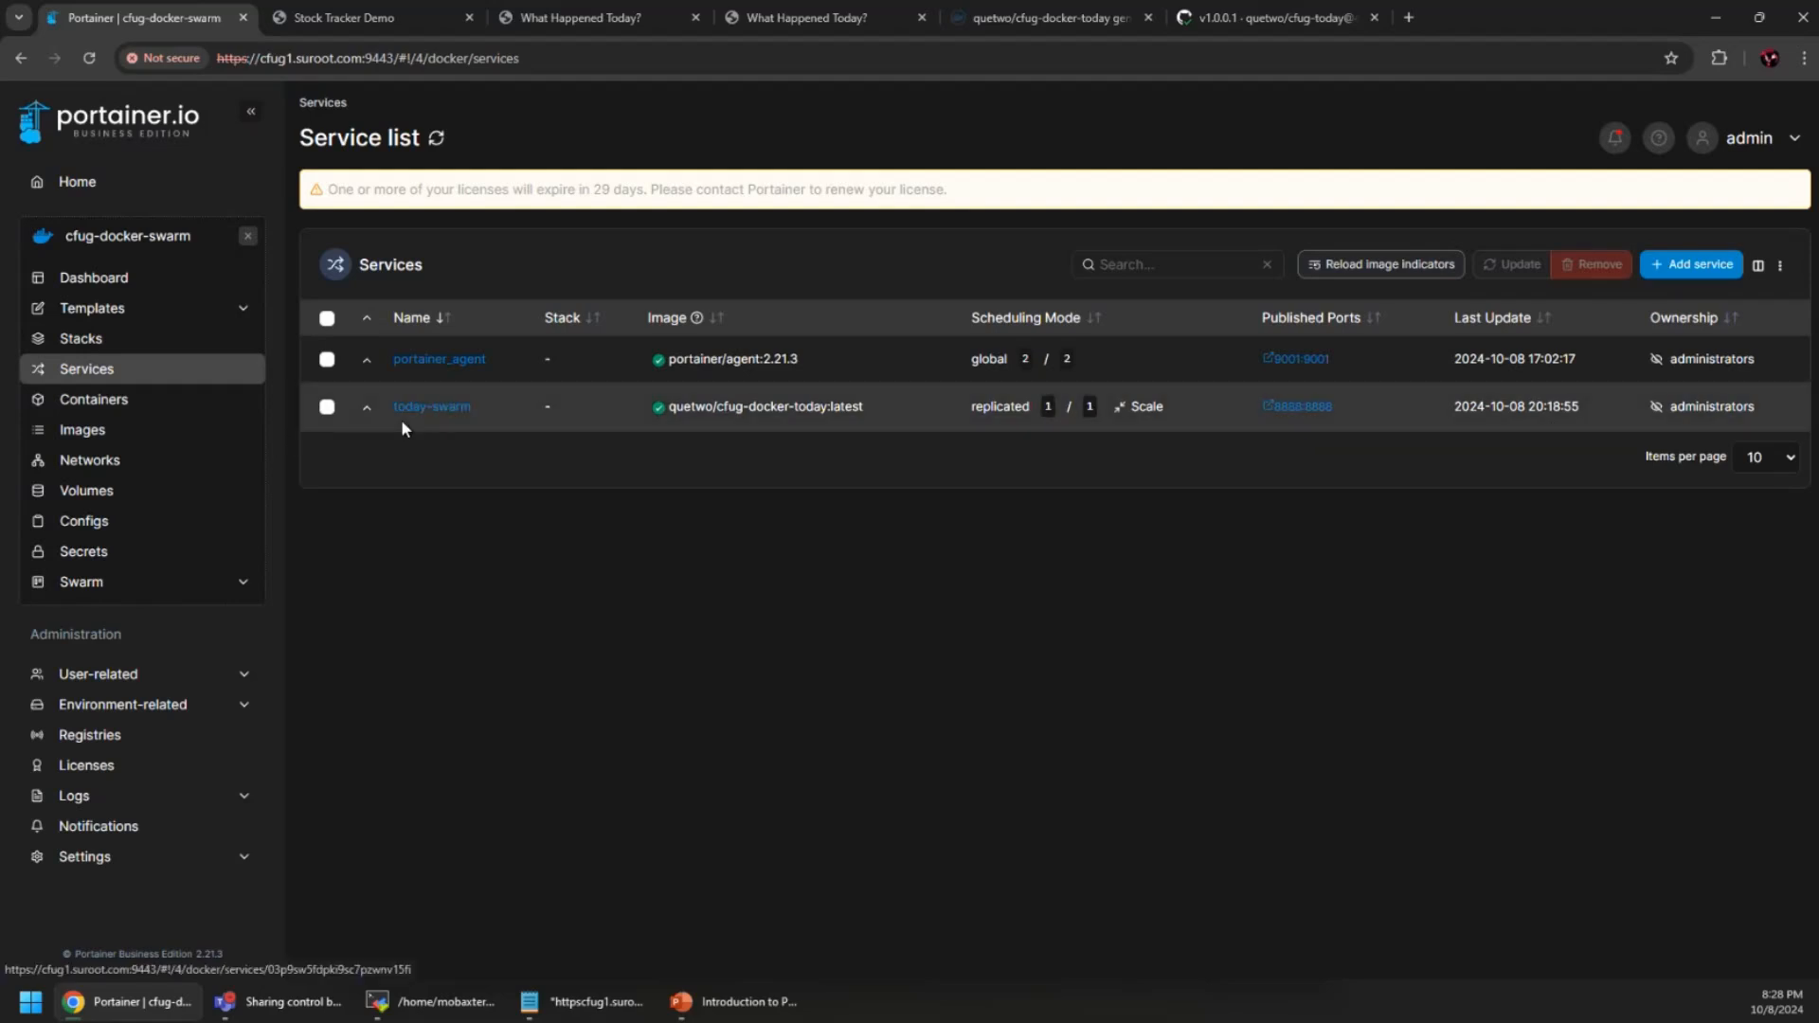
{"action": "left_click", "coordinate": [1040, 26]}
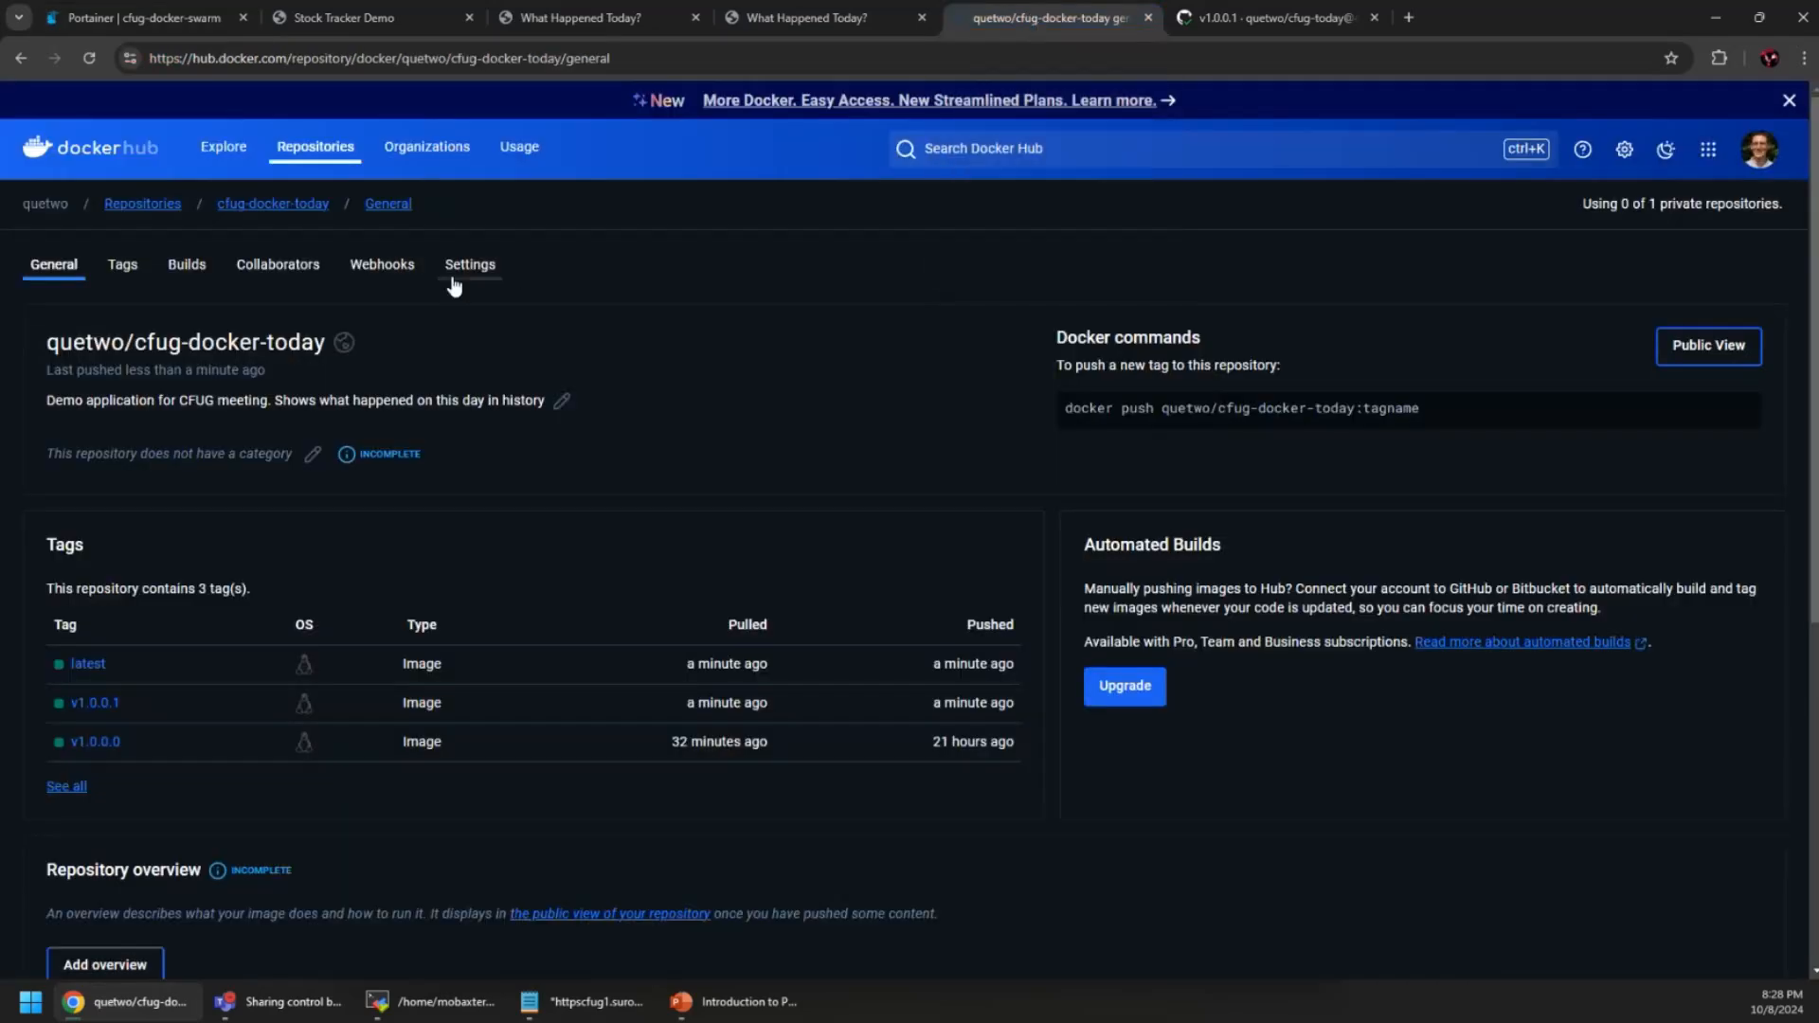
{"action": "left_click", "coordinate": [379, 276]}
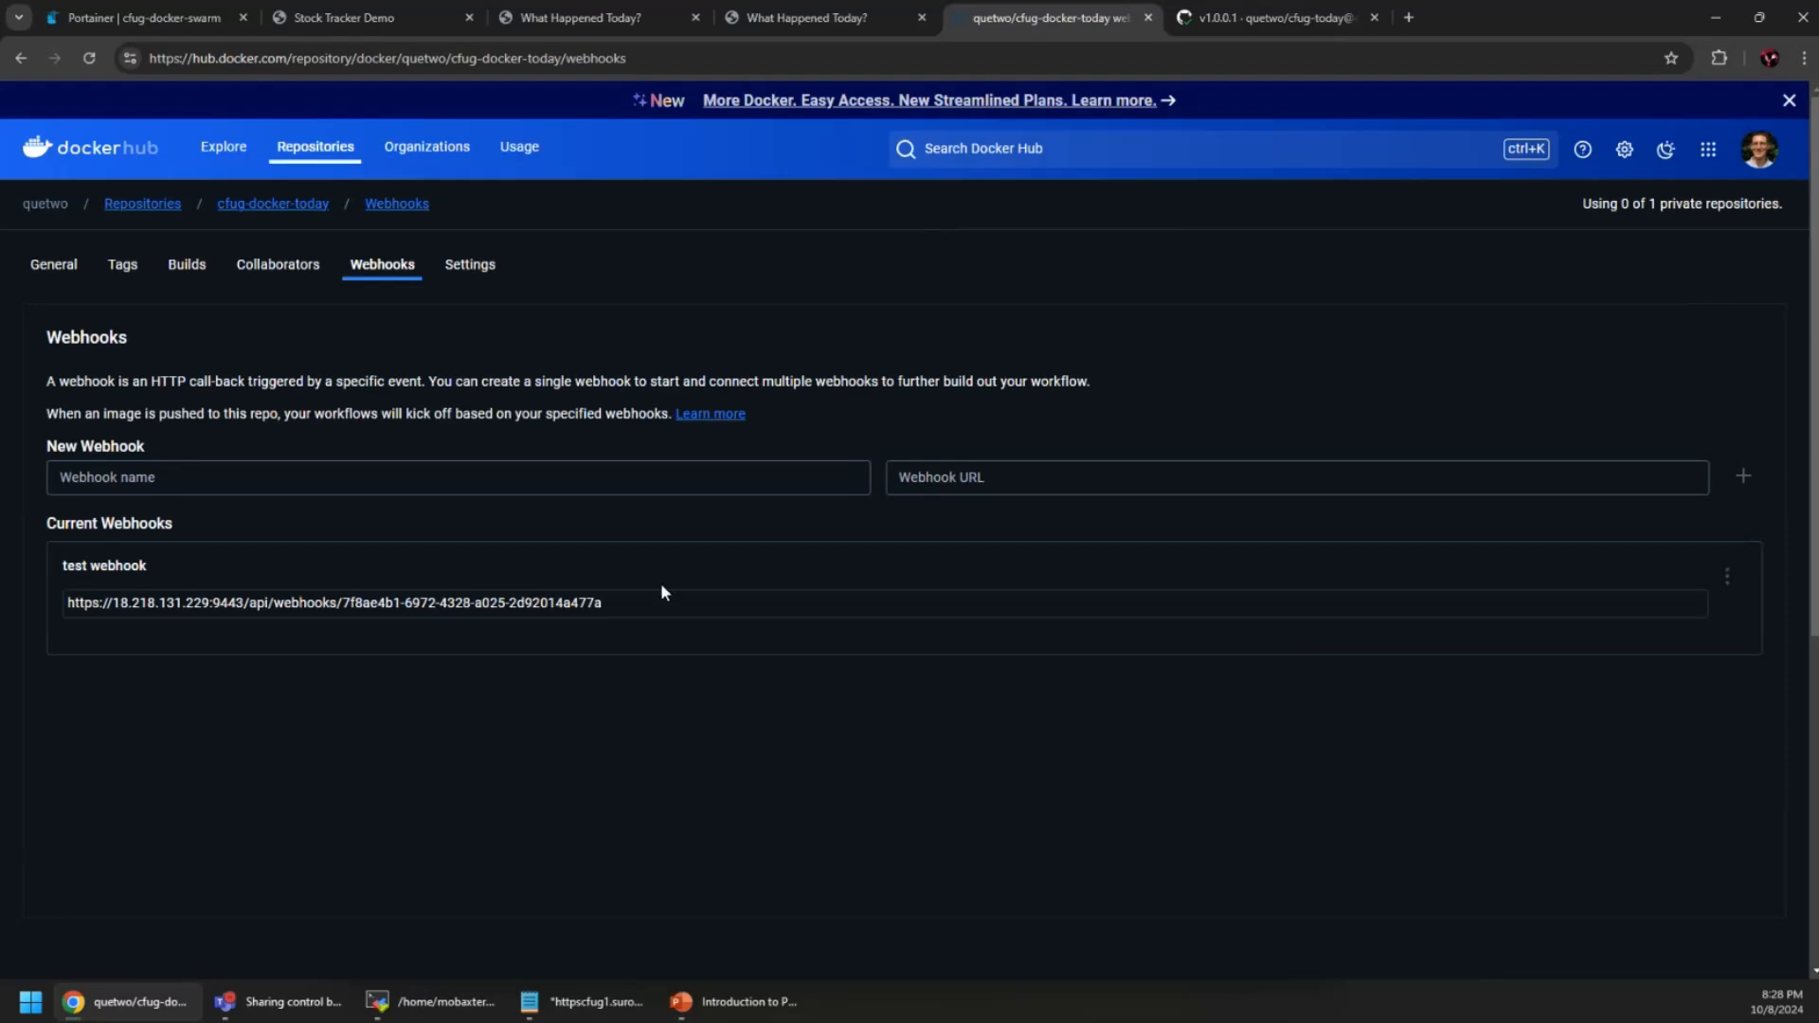
{"action": "left_click", "coordinate": [1726, 575]}
{"action": "left_click", "coordinate": [1611, 616]}
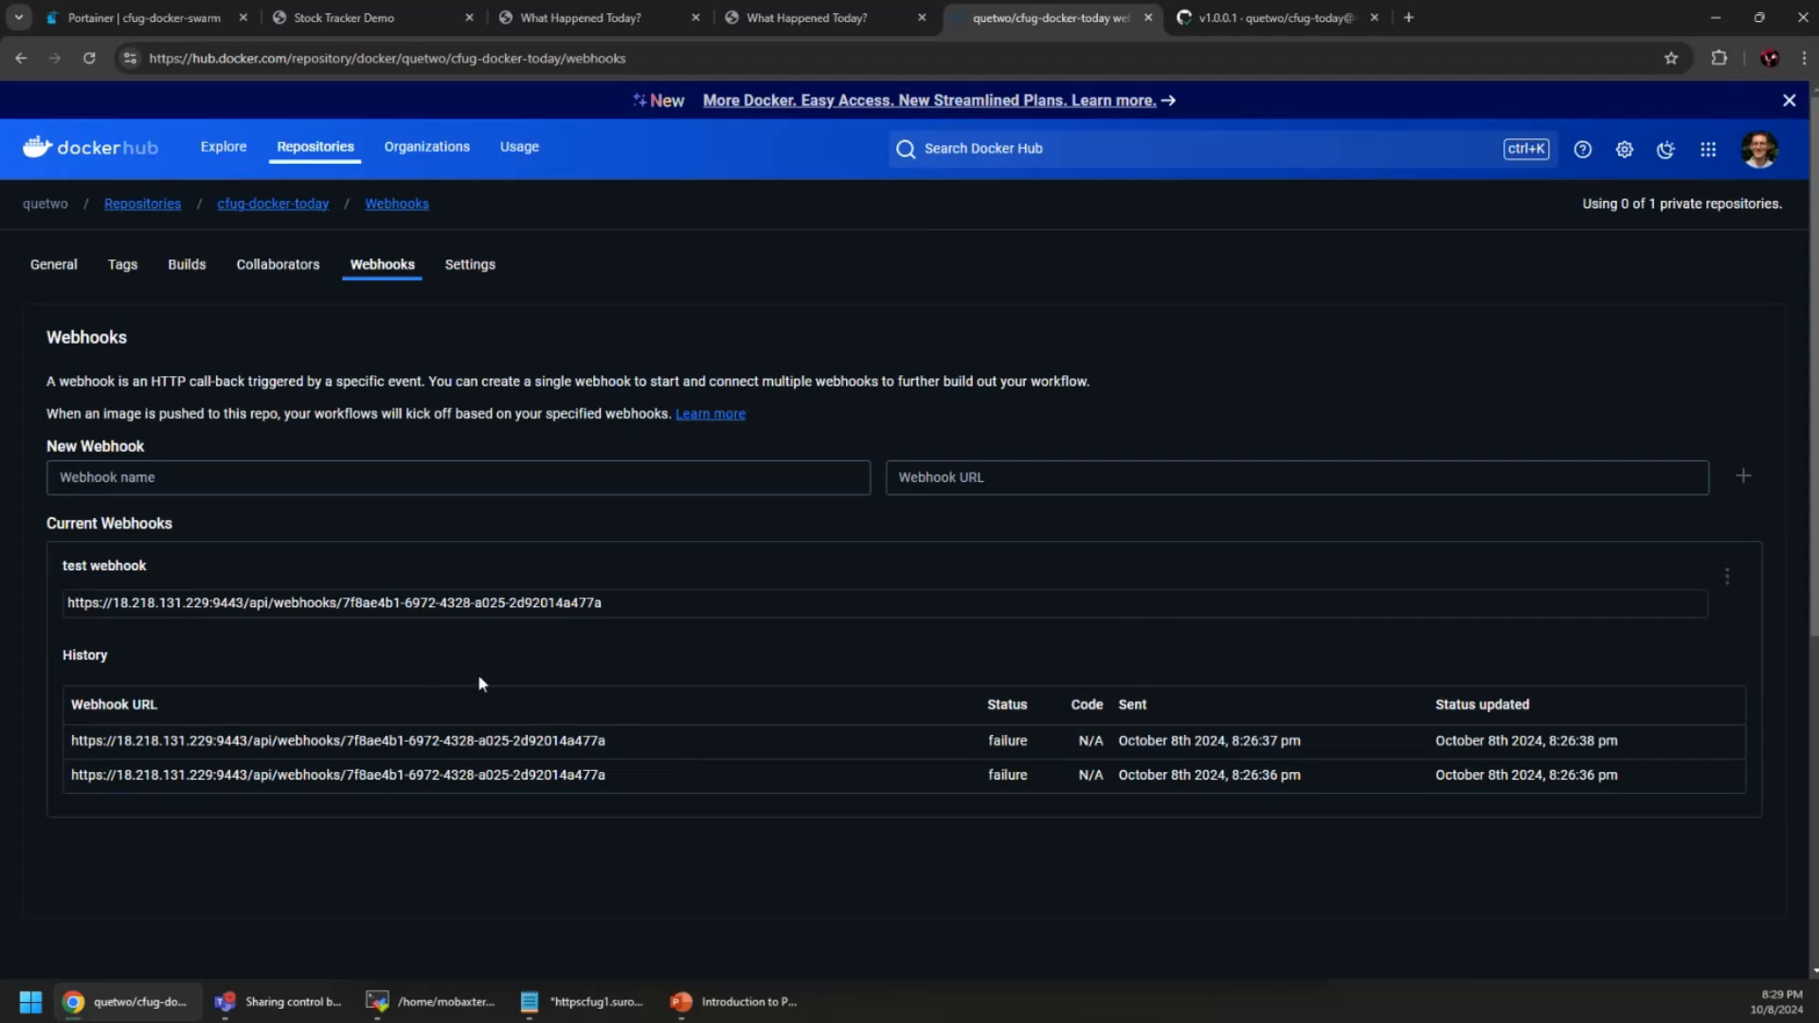
{"action": "left_click", "coordinate": [161, 16]}
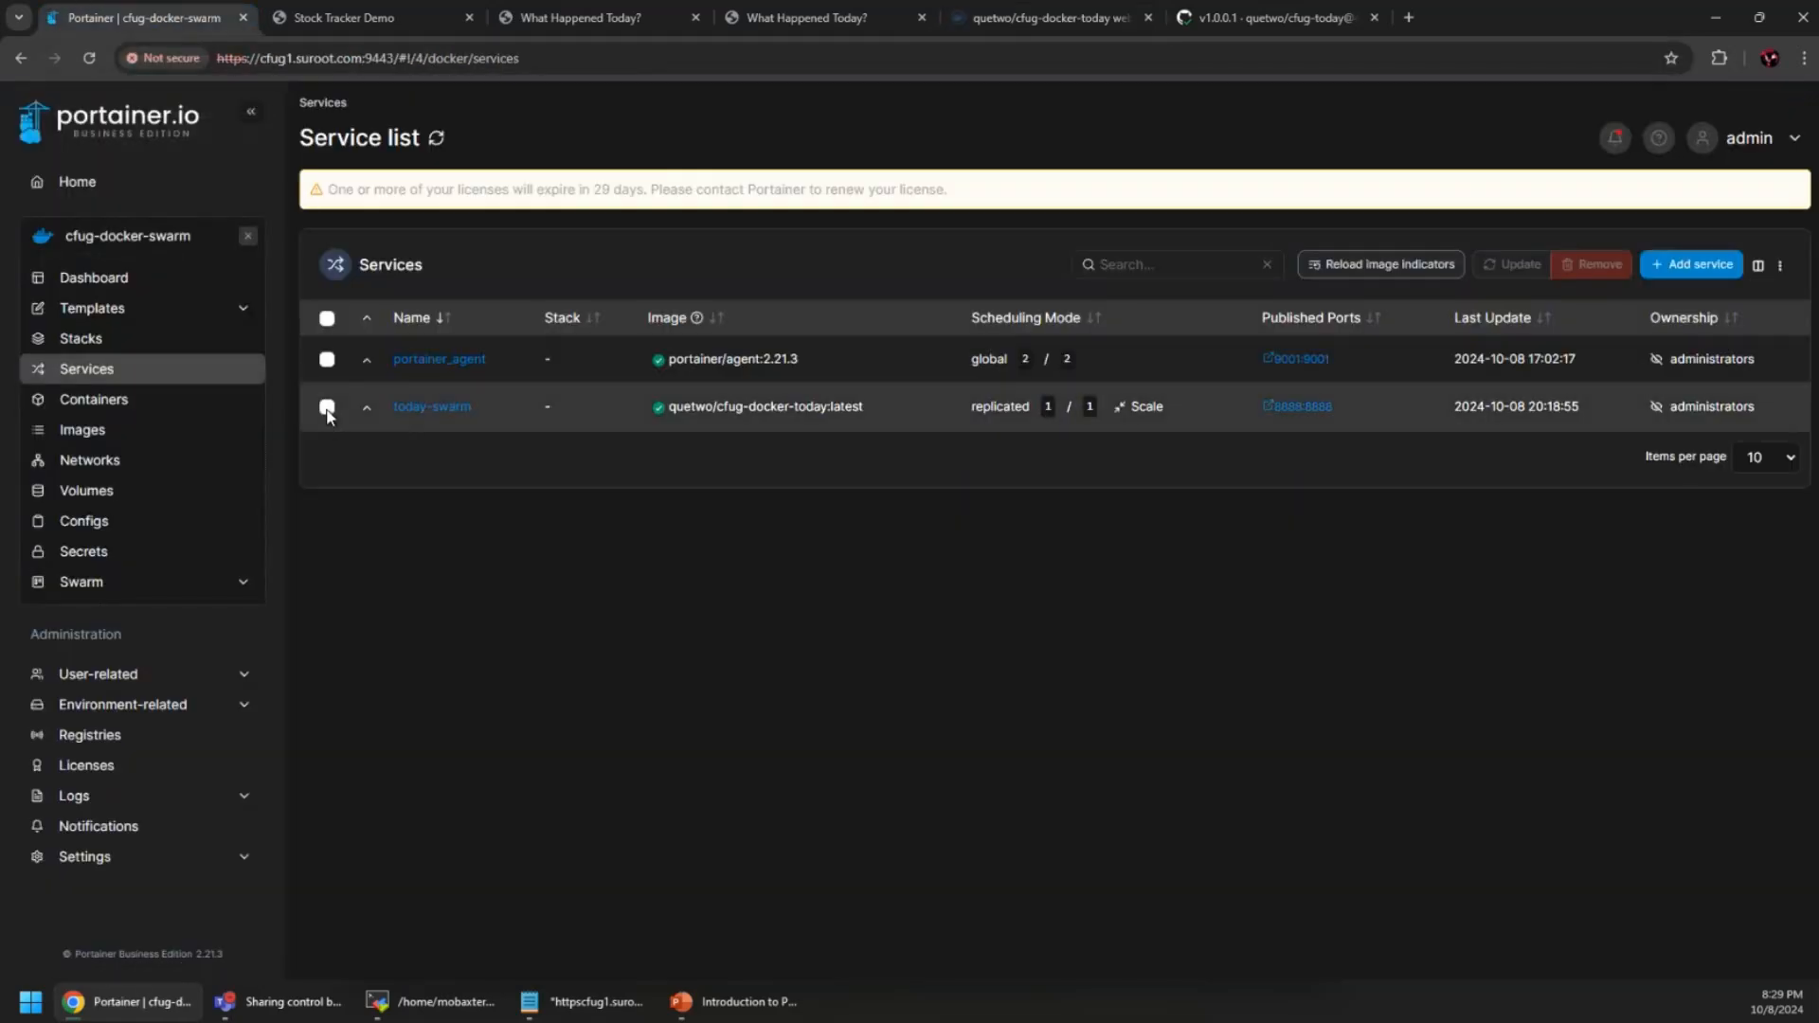
Force-update the today-swarm service with Re-pull image switched on
{"action": "left_click", "coordinate": [327, 407]}
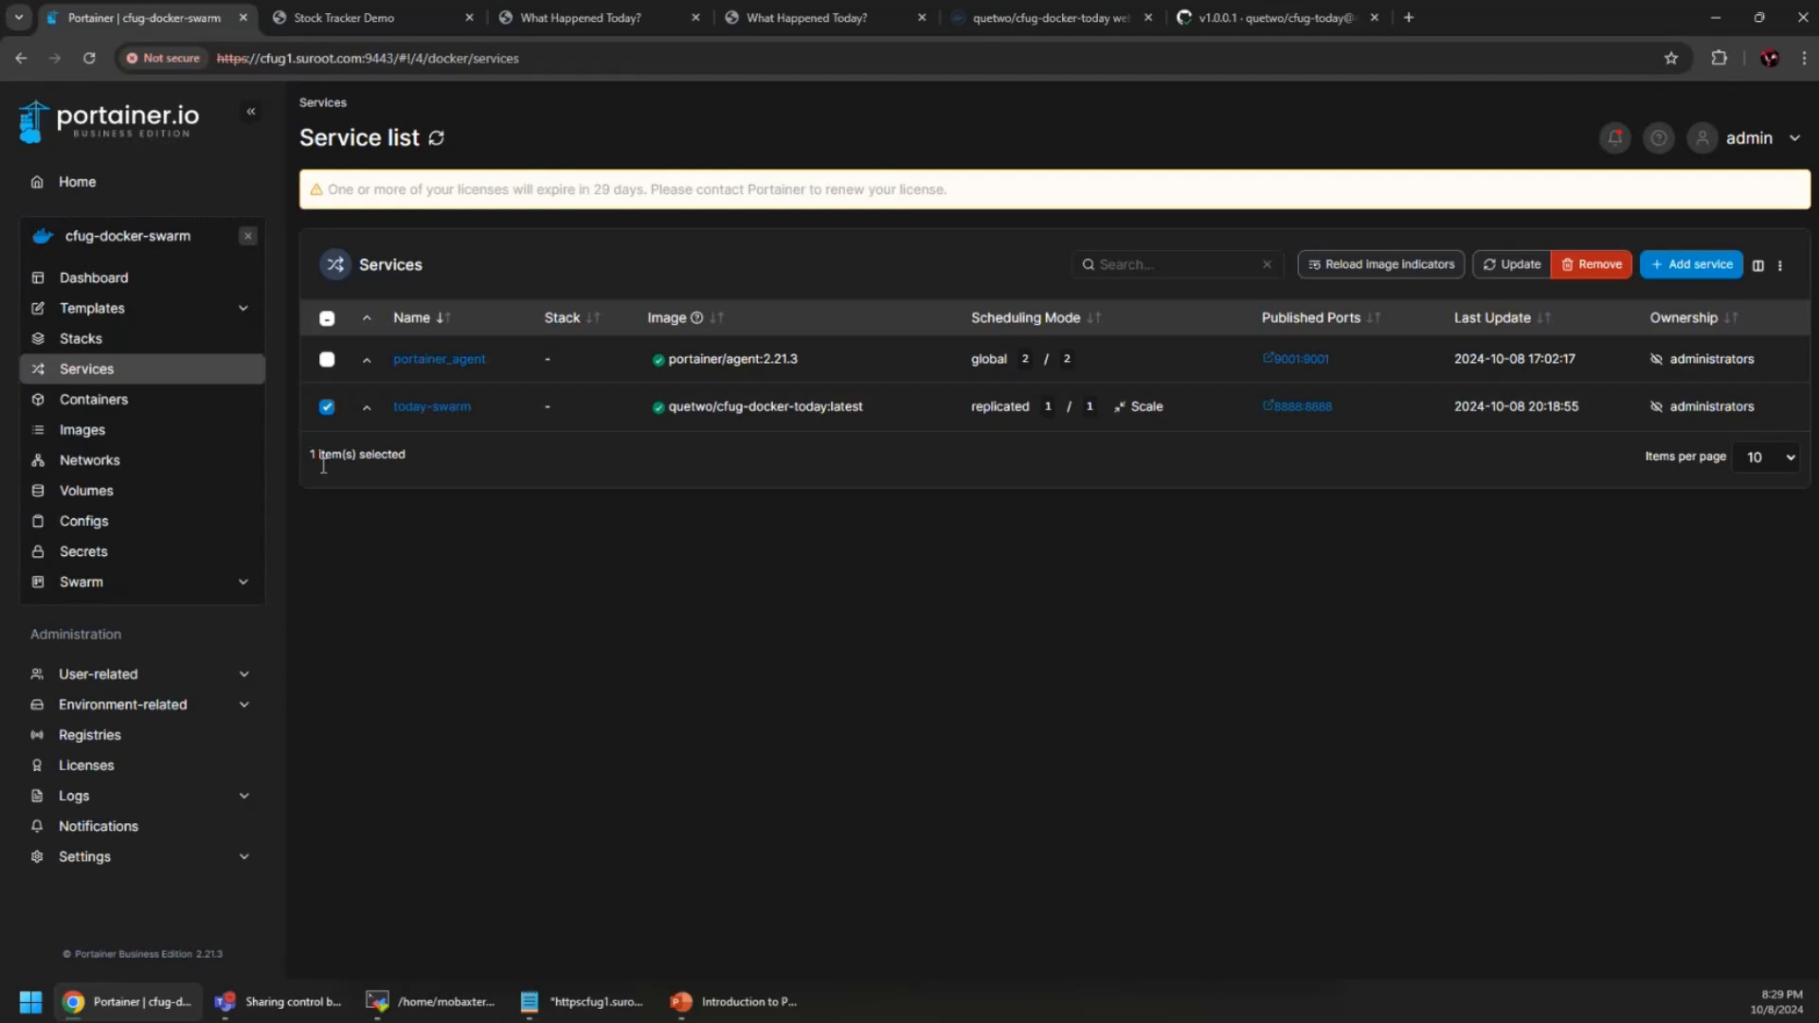
{"action": "left_click", "coordinate": [1512, 265]}
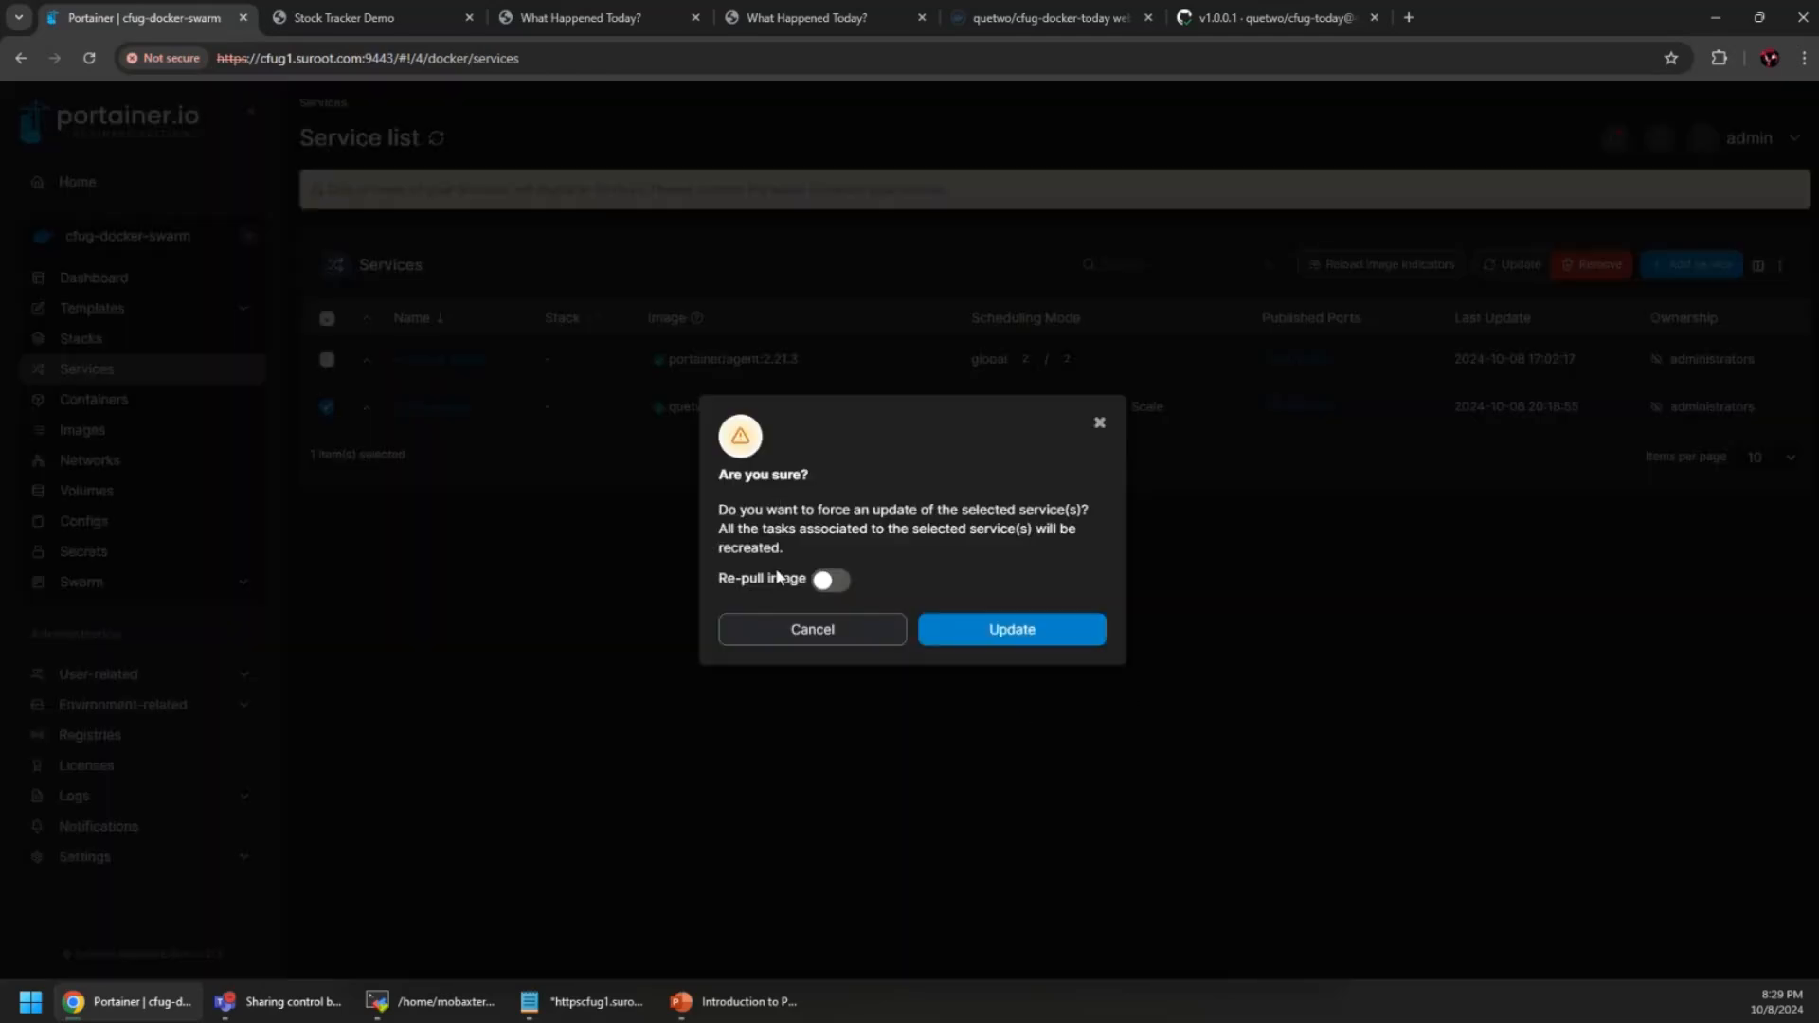
{"action": "left_click", "coordinate": [828, 582]}
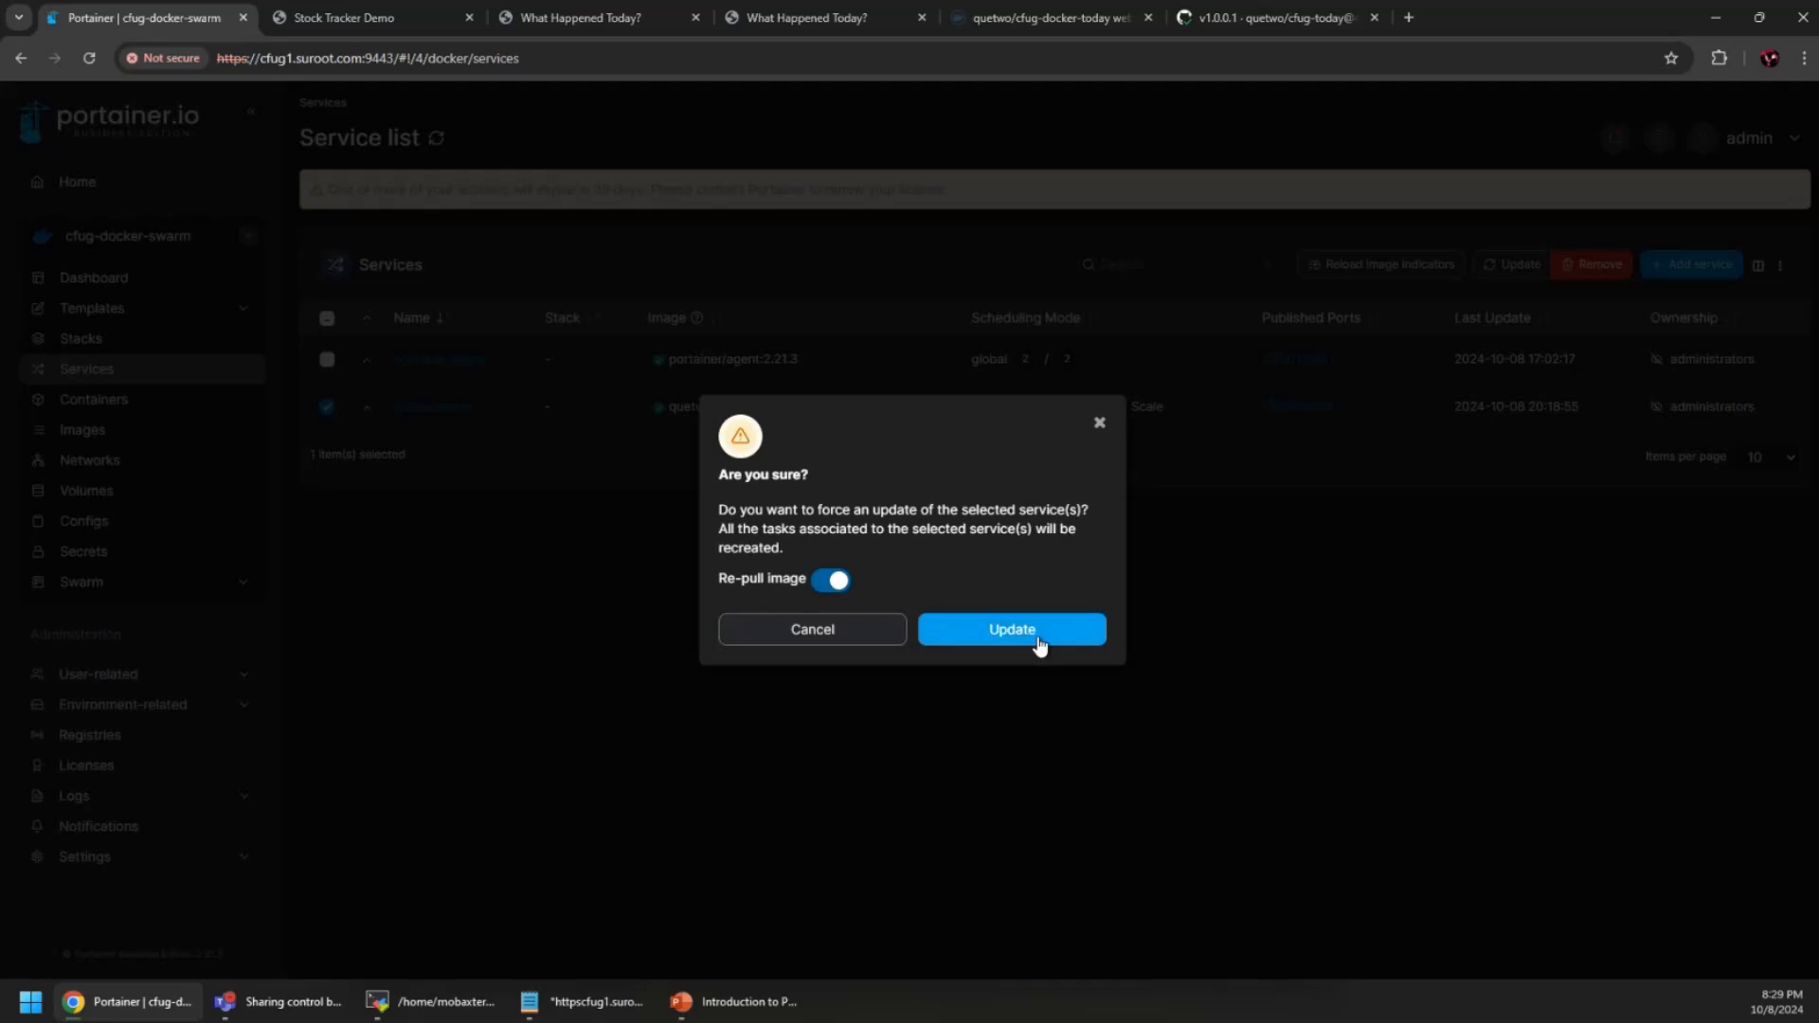
{"action": "left_click", "coordinate": [1010, 629]}
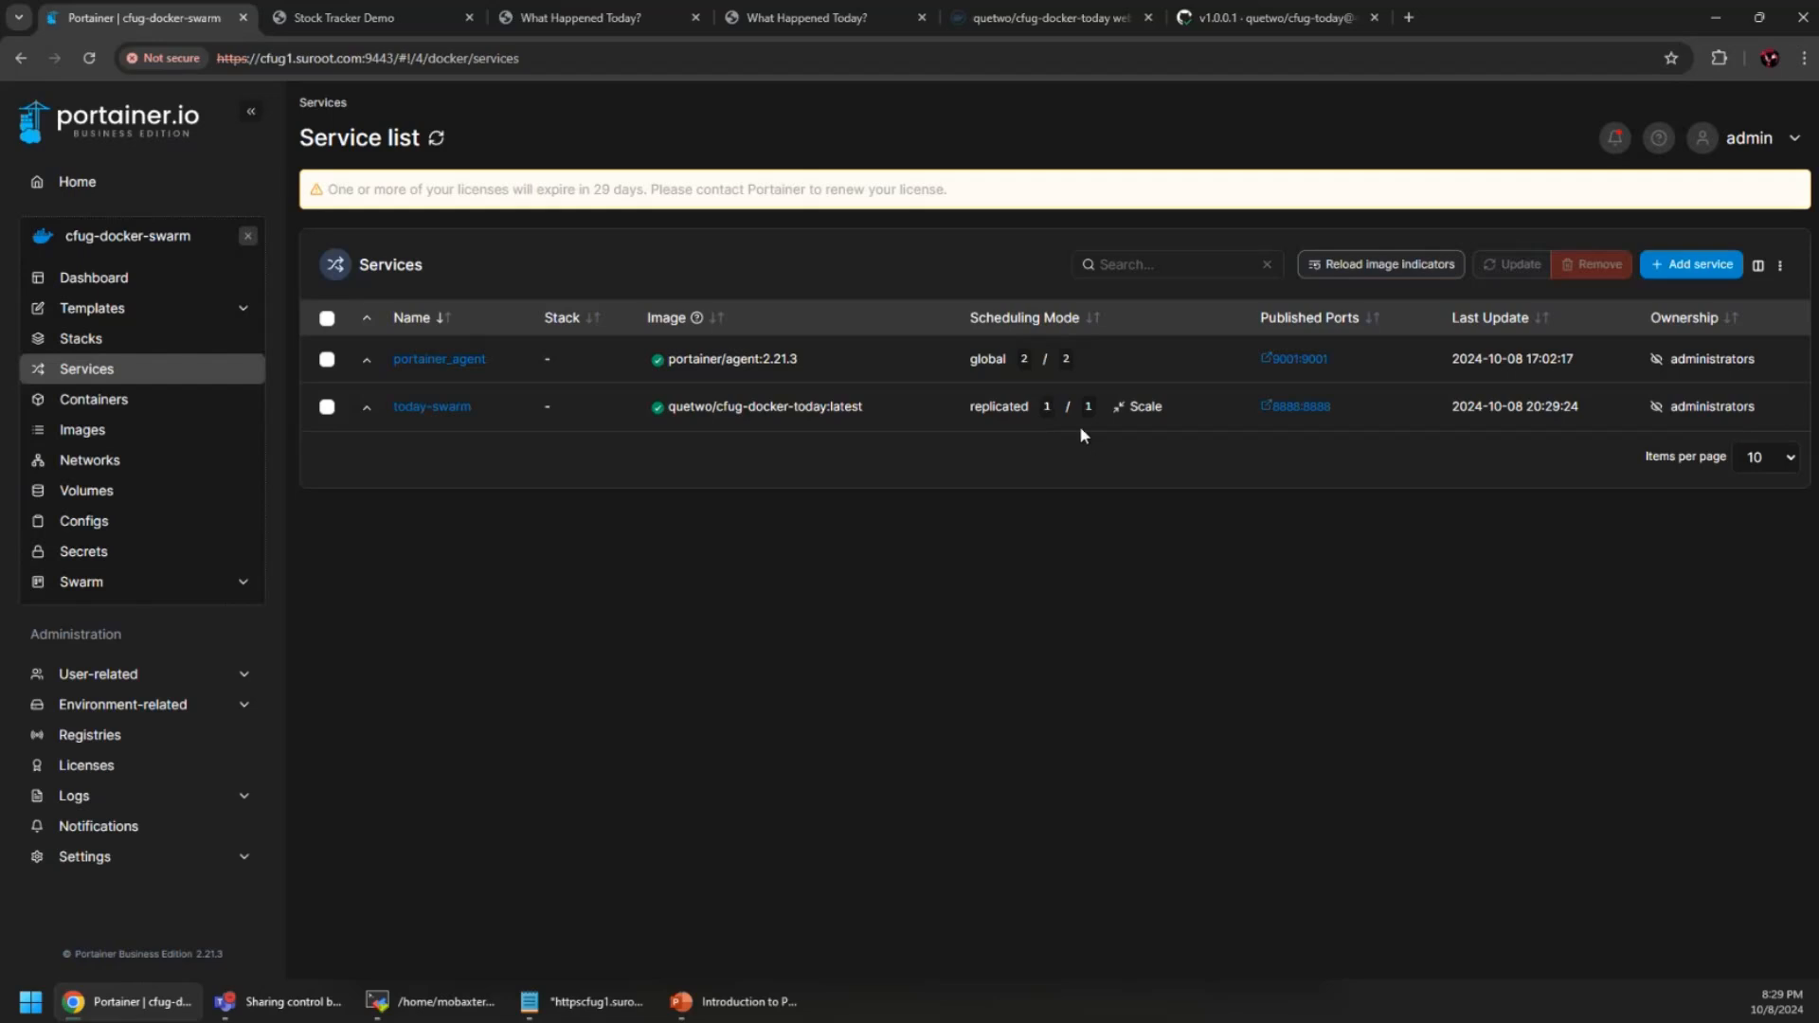
Reload What Happened Today to see the 'Notible things' heading, then move PowerPoint to slide 19
{"action": "left_click", "coordinate": [558, 17]}
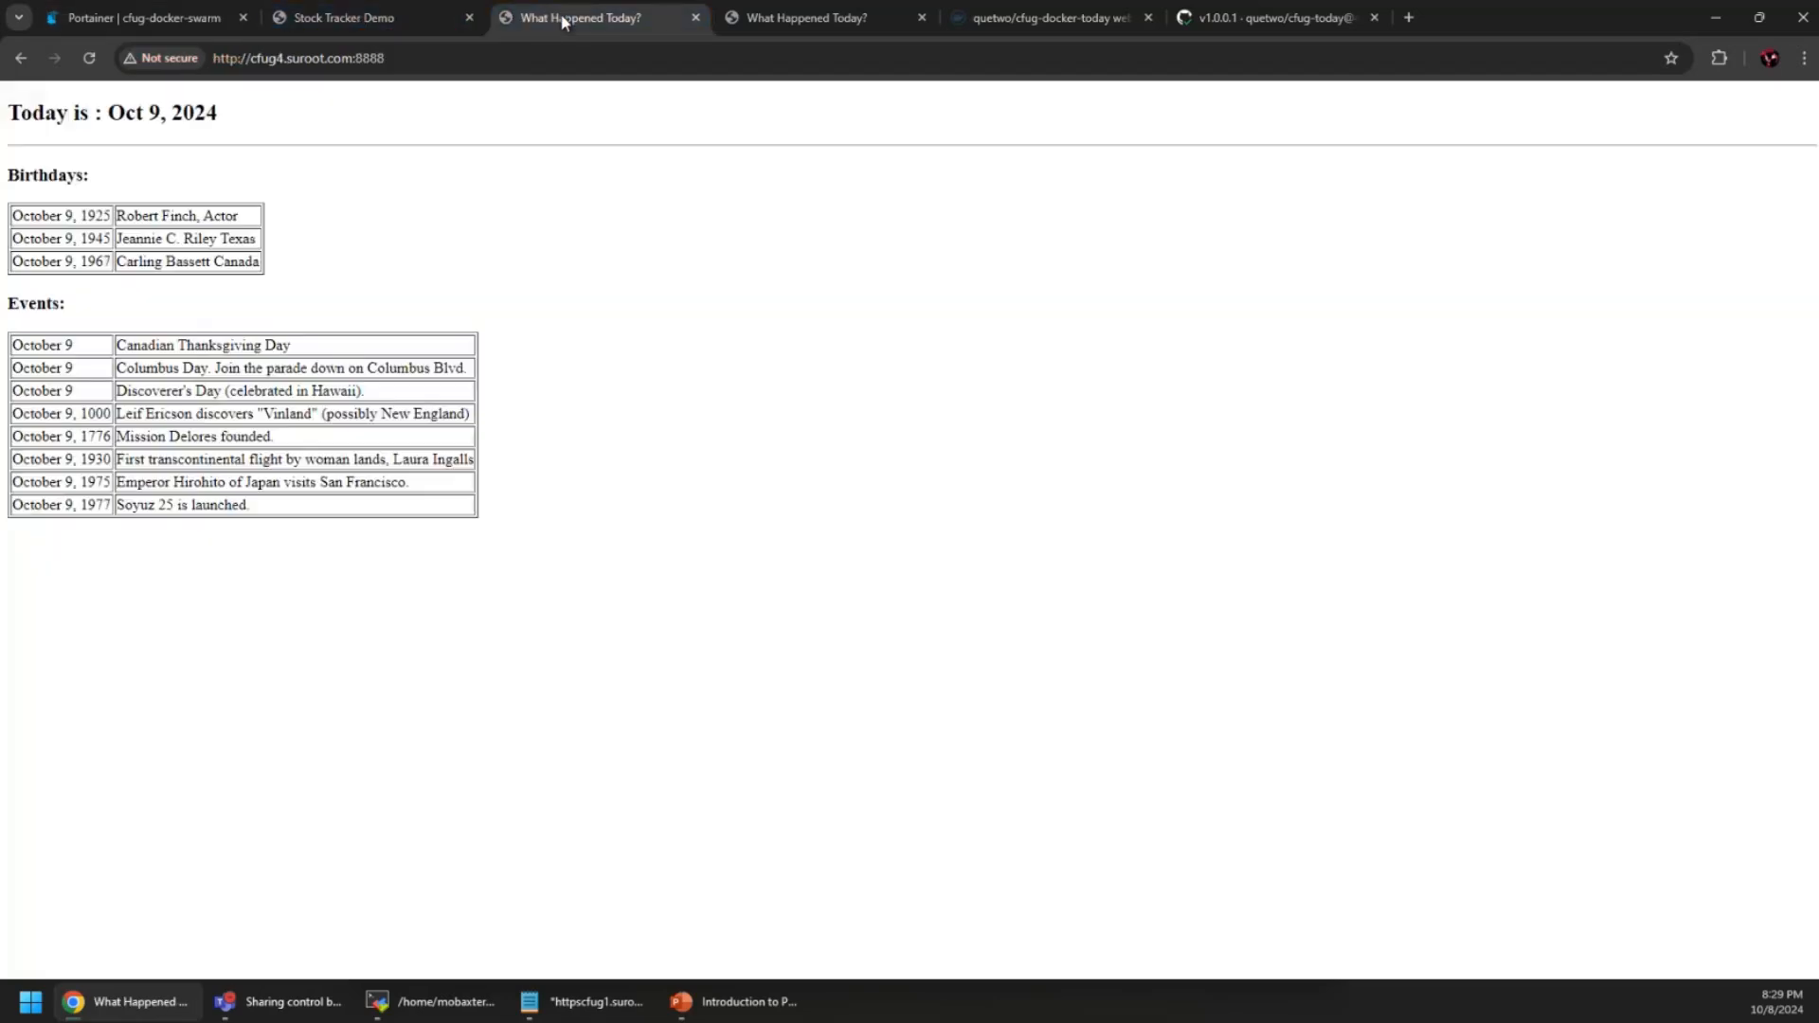
{"action": "left_click", "coordinate": [92, 59]}
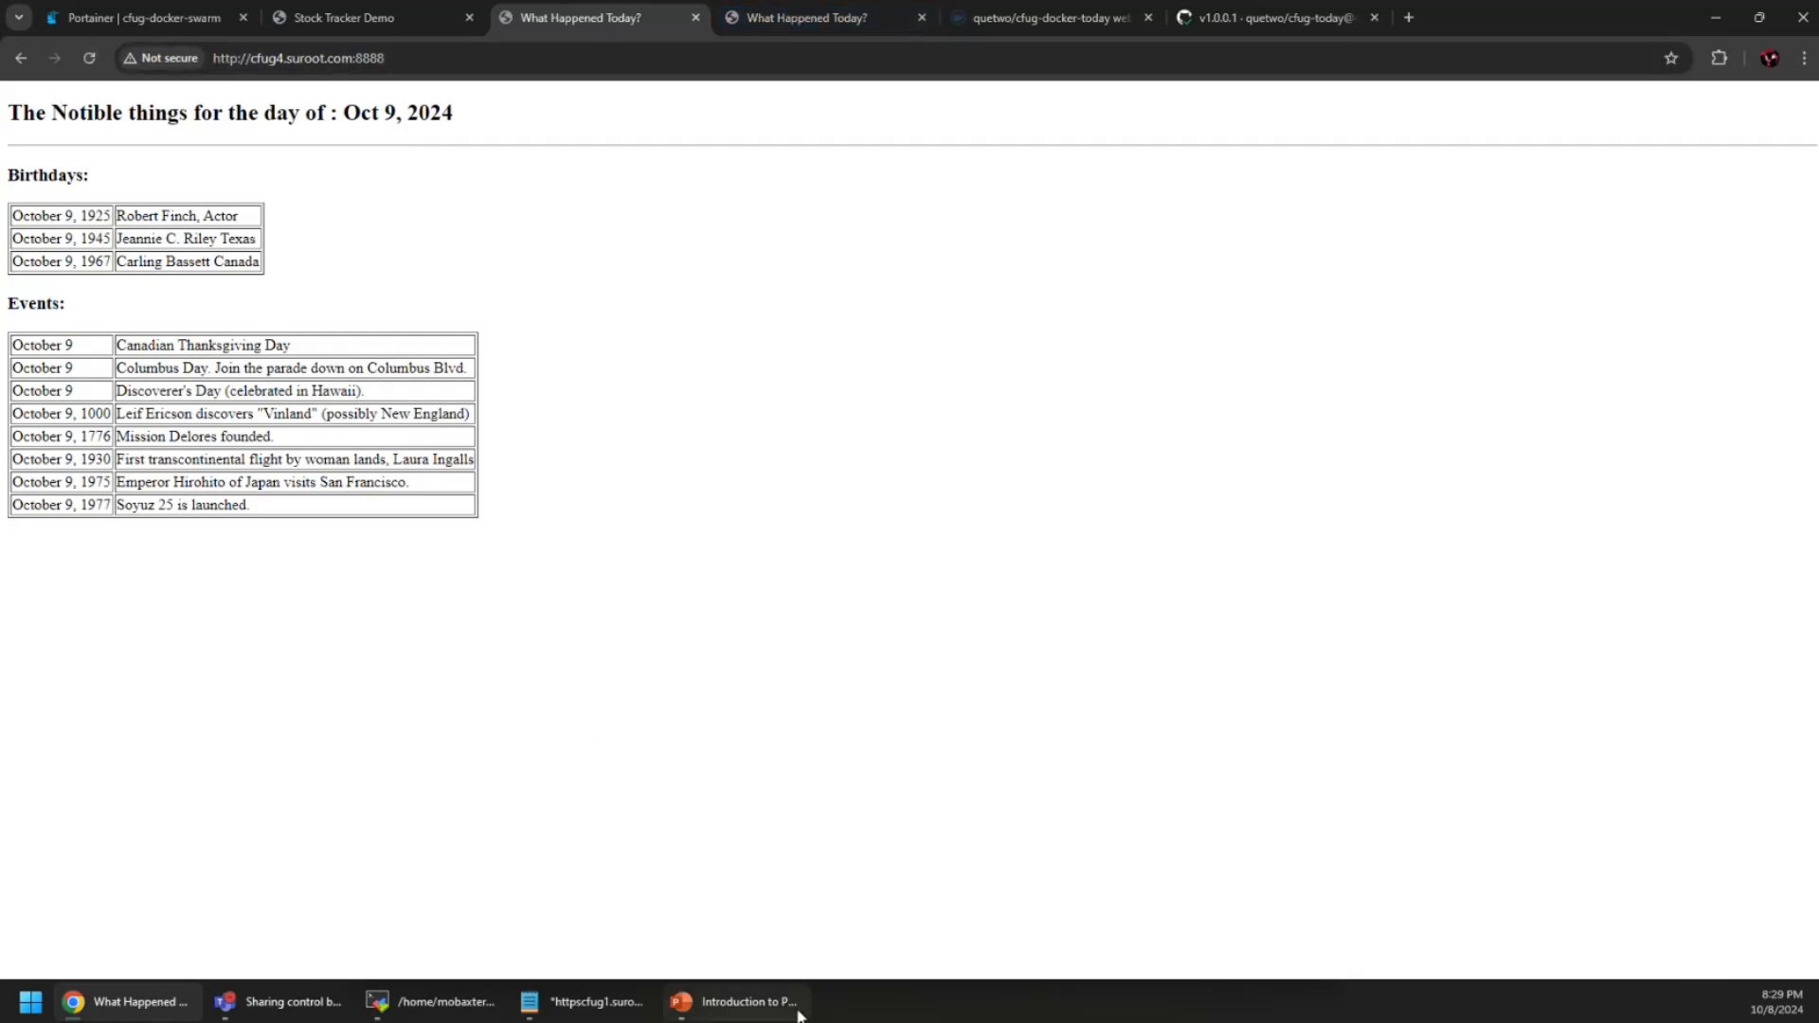
{"action": "left_click", "coordinate": [748, 1002]}
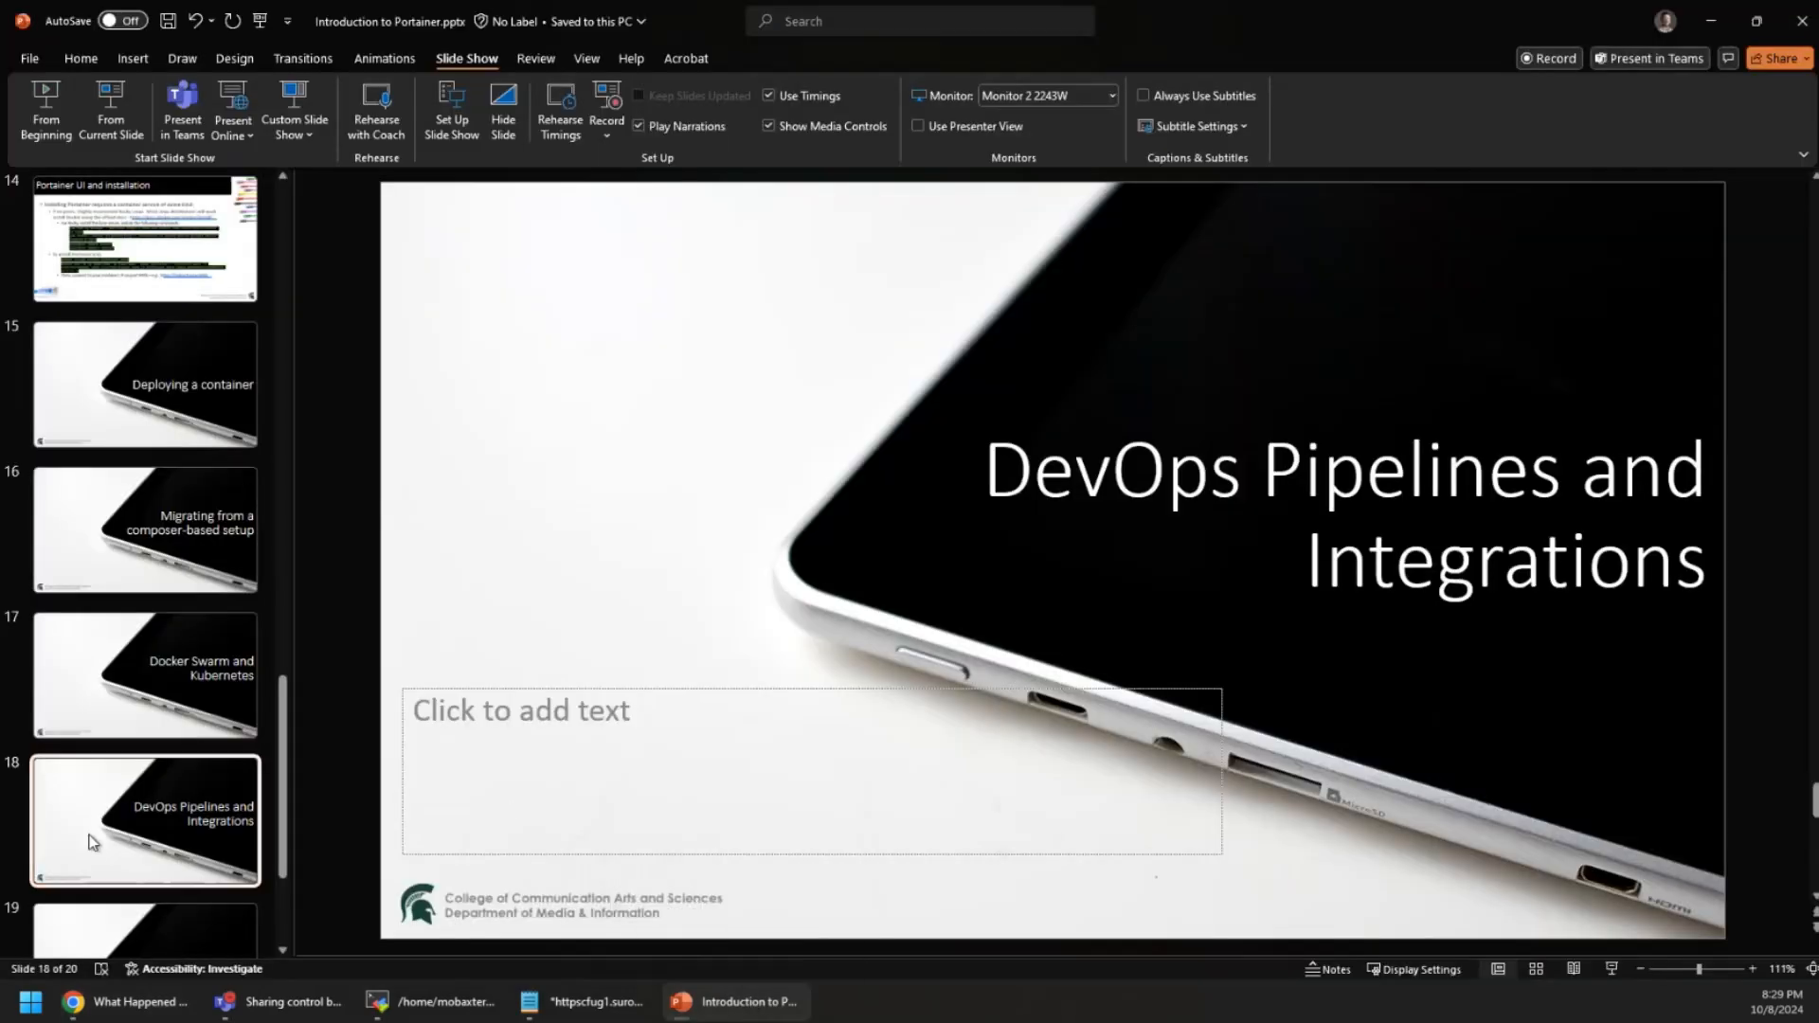
{"action": "scroll", "coordinate": [112, 925], "scroll_direction": "down", "scroll_amount": 1}
{"action": "scroll", "coordinate": [111, 926], "scroll_direction": "down", "scroll_amount": 2}
{"action": "left_click", "coordinate": [183, 840]}
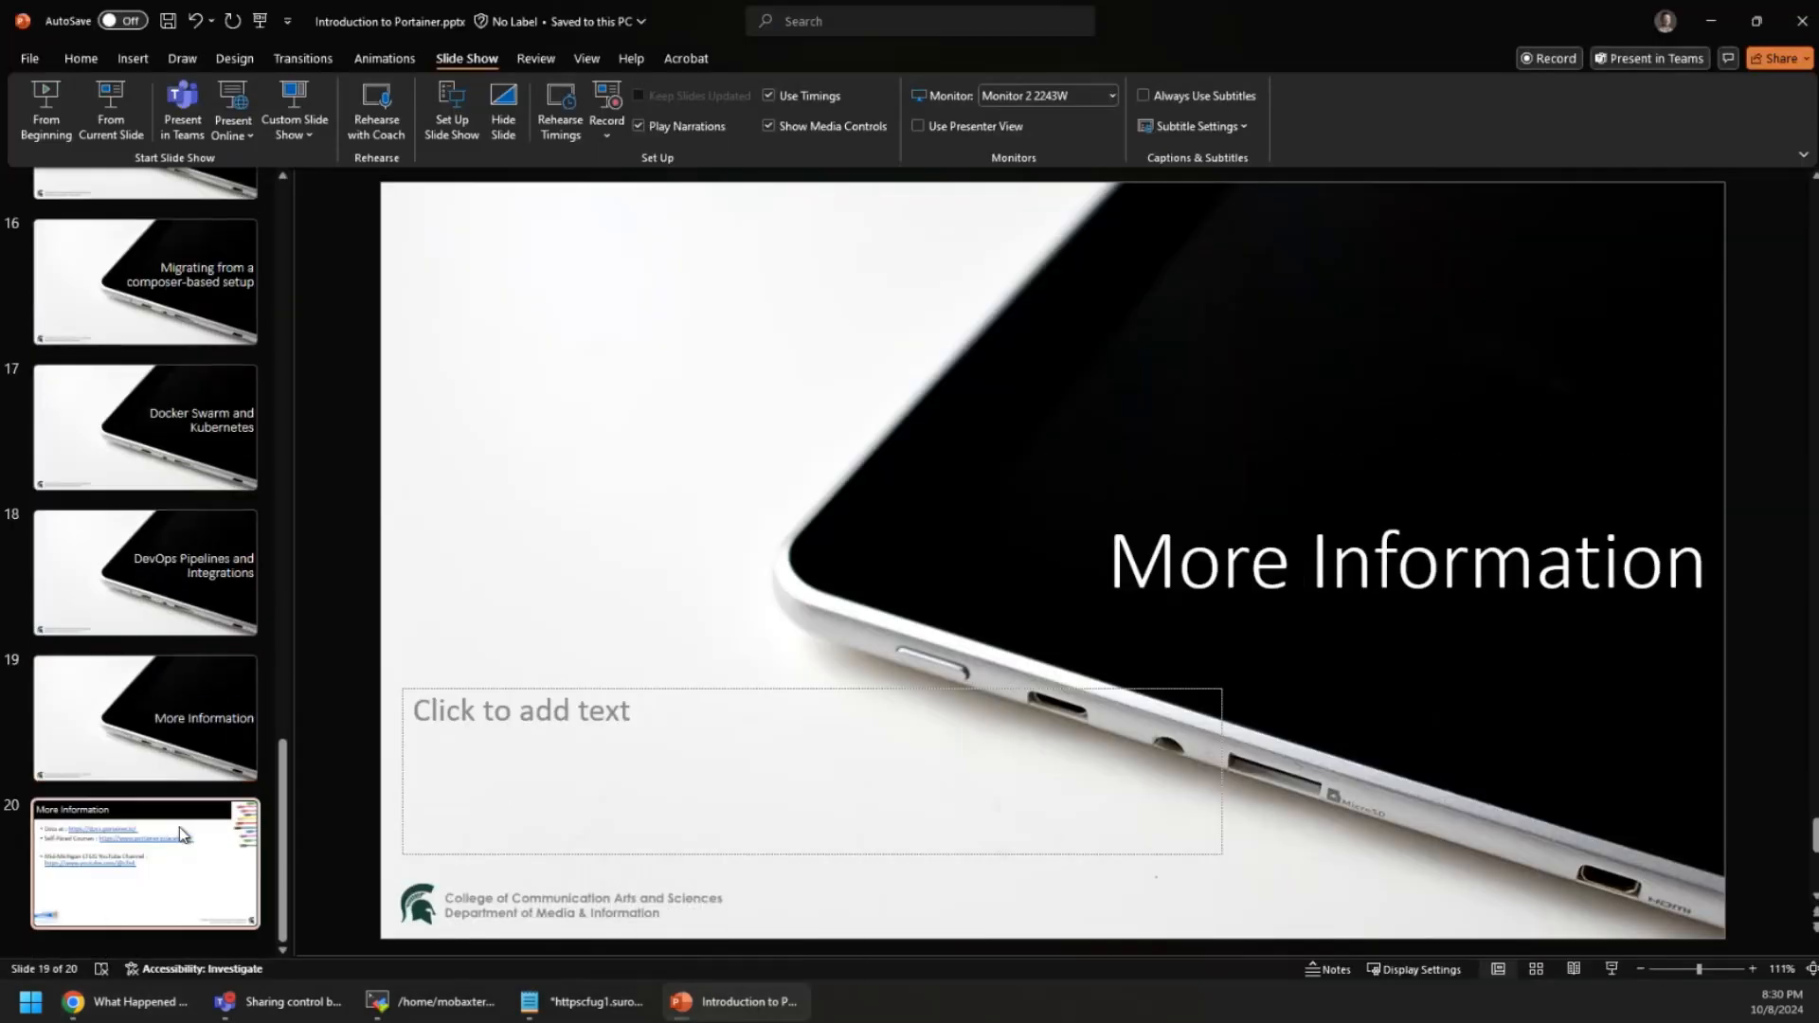
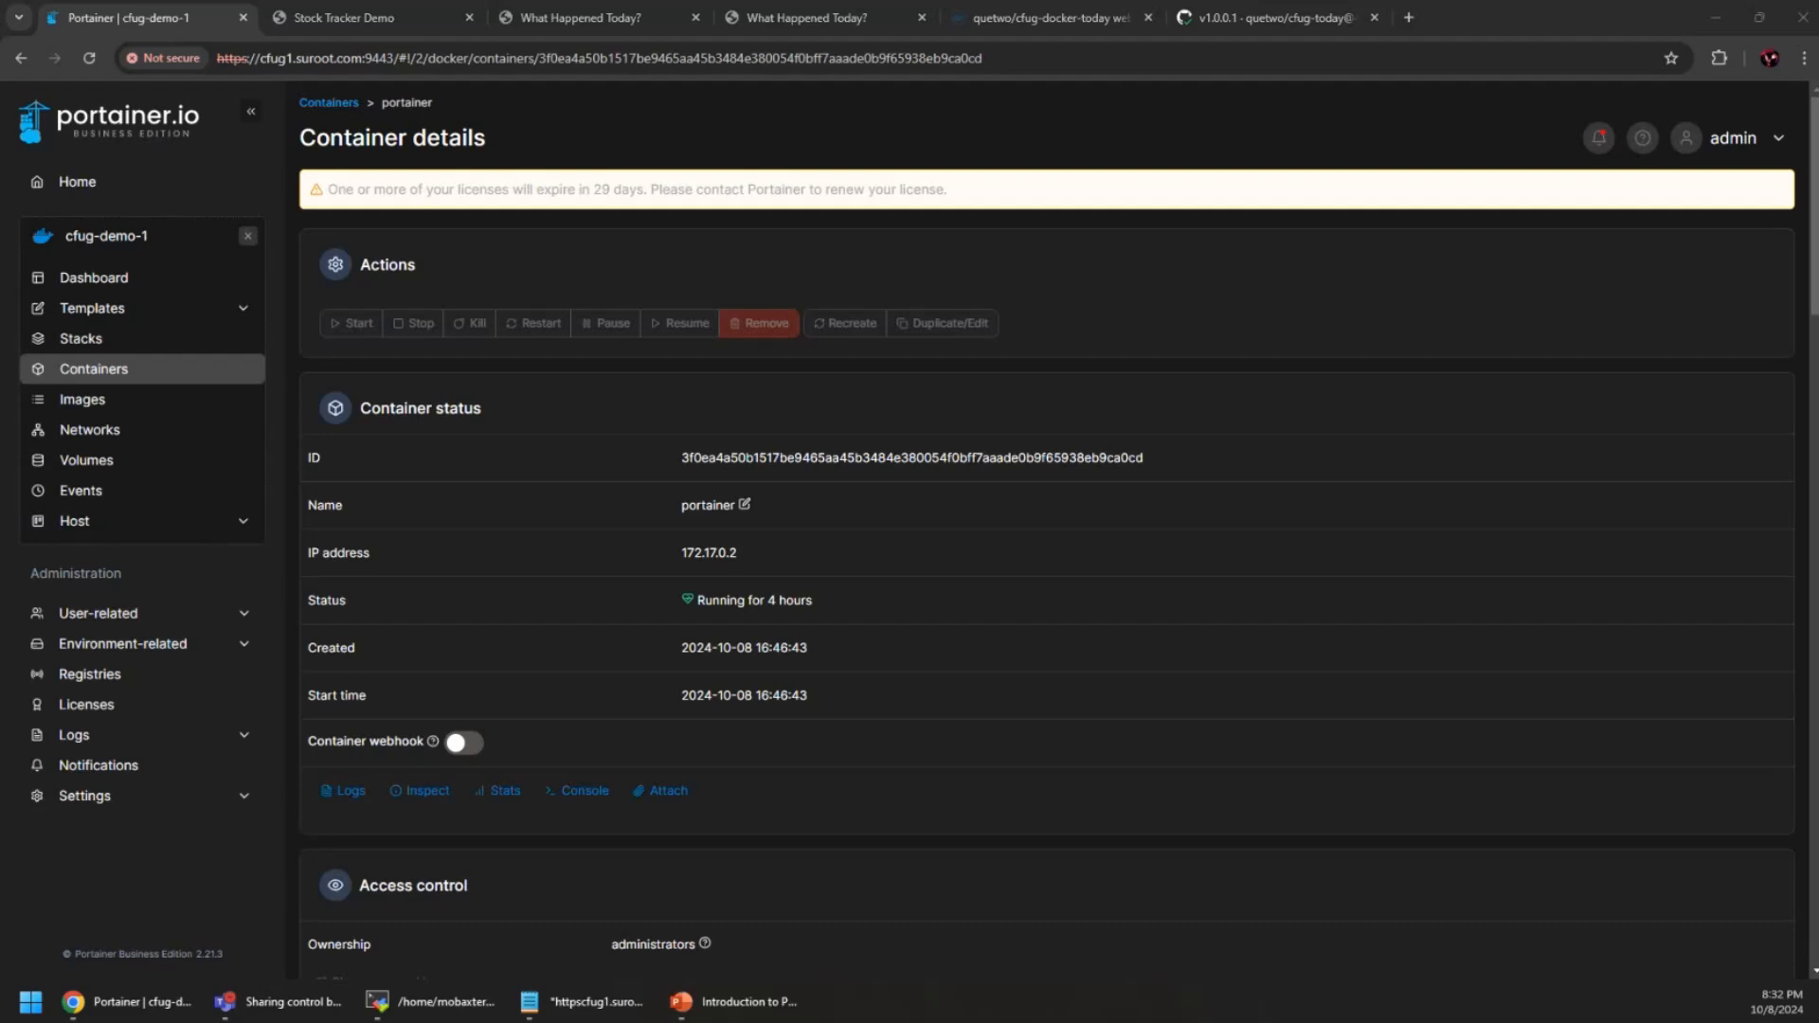
Deselect cfug-demo-1 to get back to Home and its list of four environments
{"action": "left_click", "coordinate": [248, 237]}
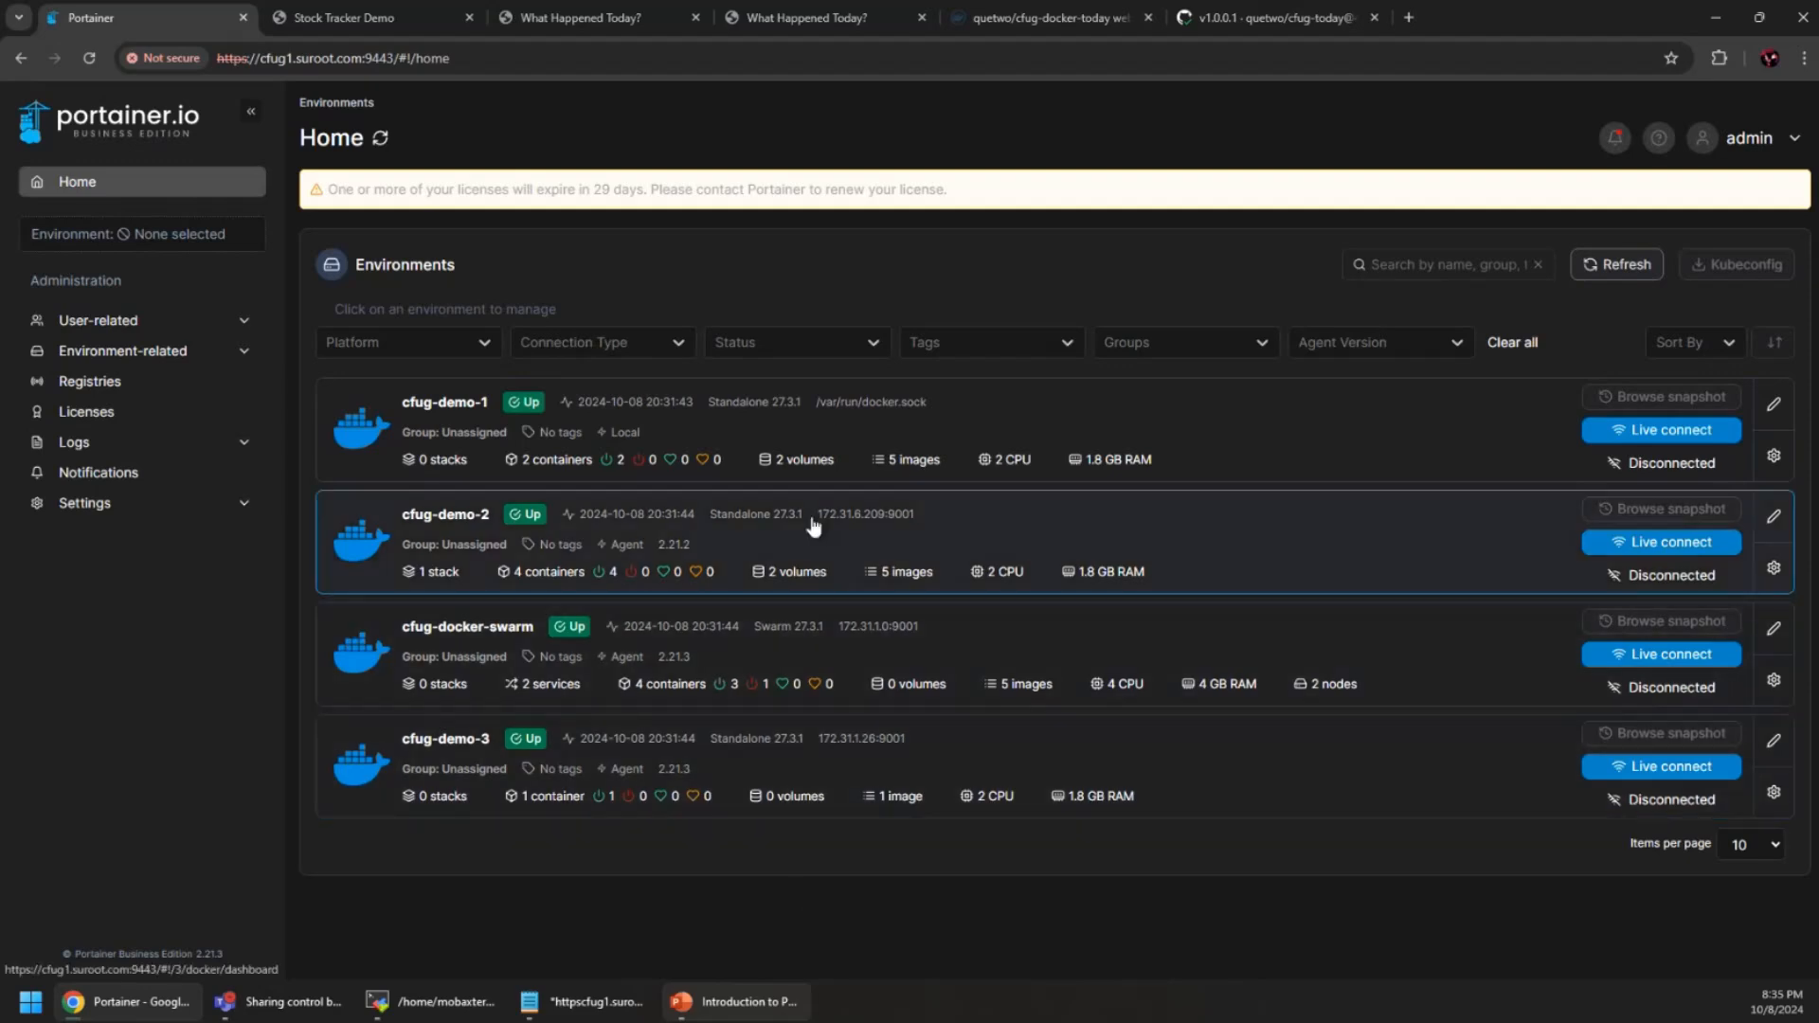
{"action": "left_click", "coordinate": [1188, 676]}
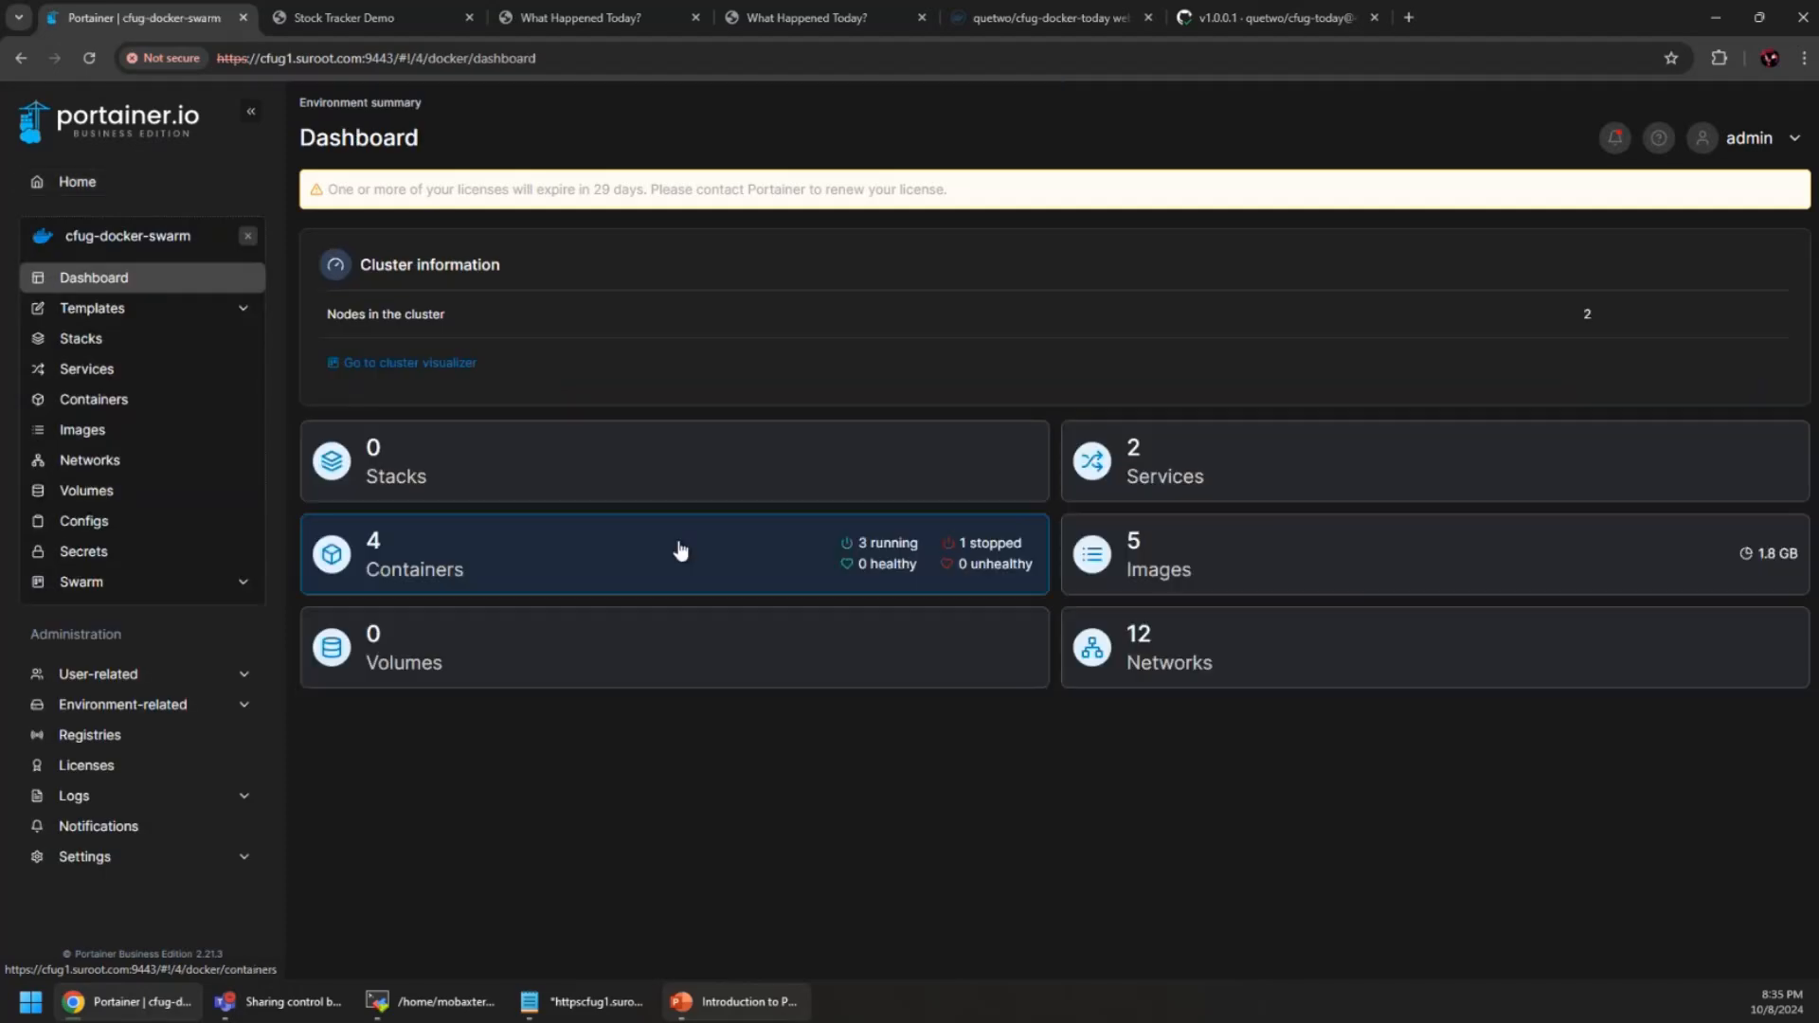
{"action": "left_click", "coordinate": [1190, 470]}
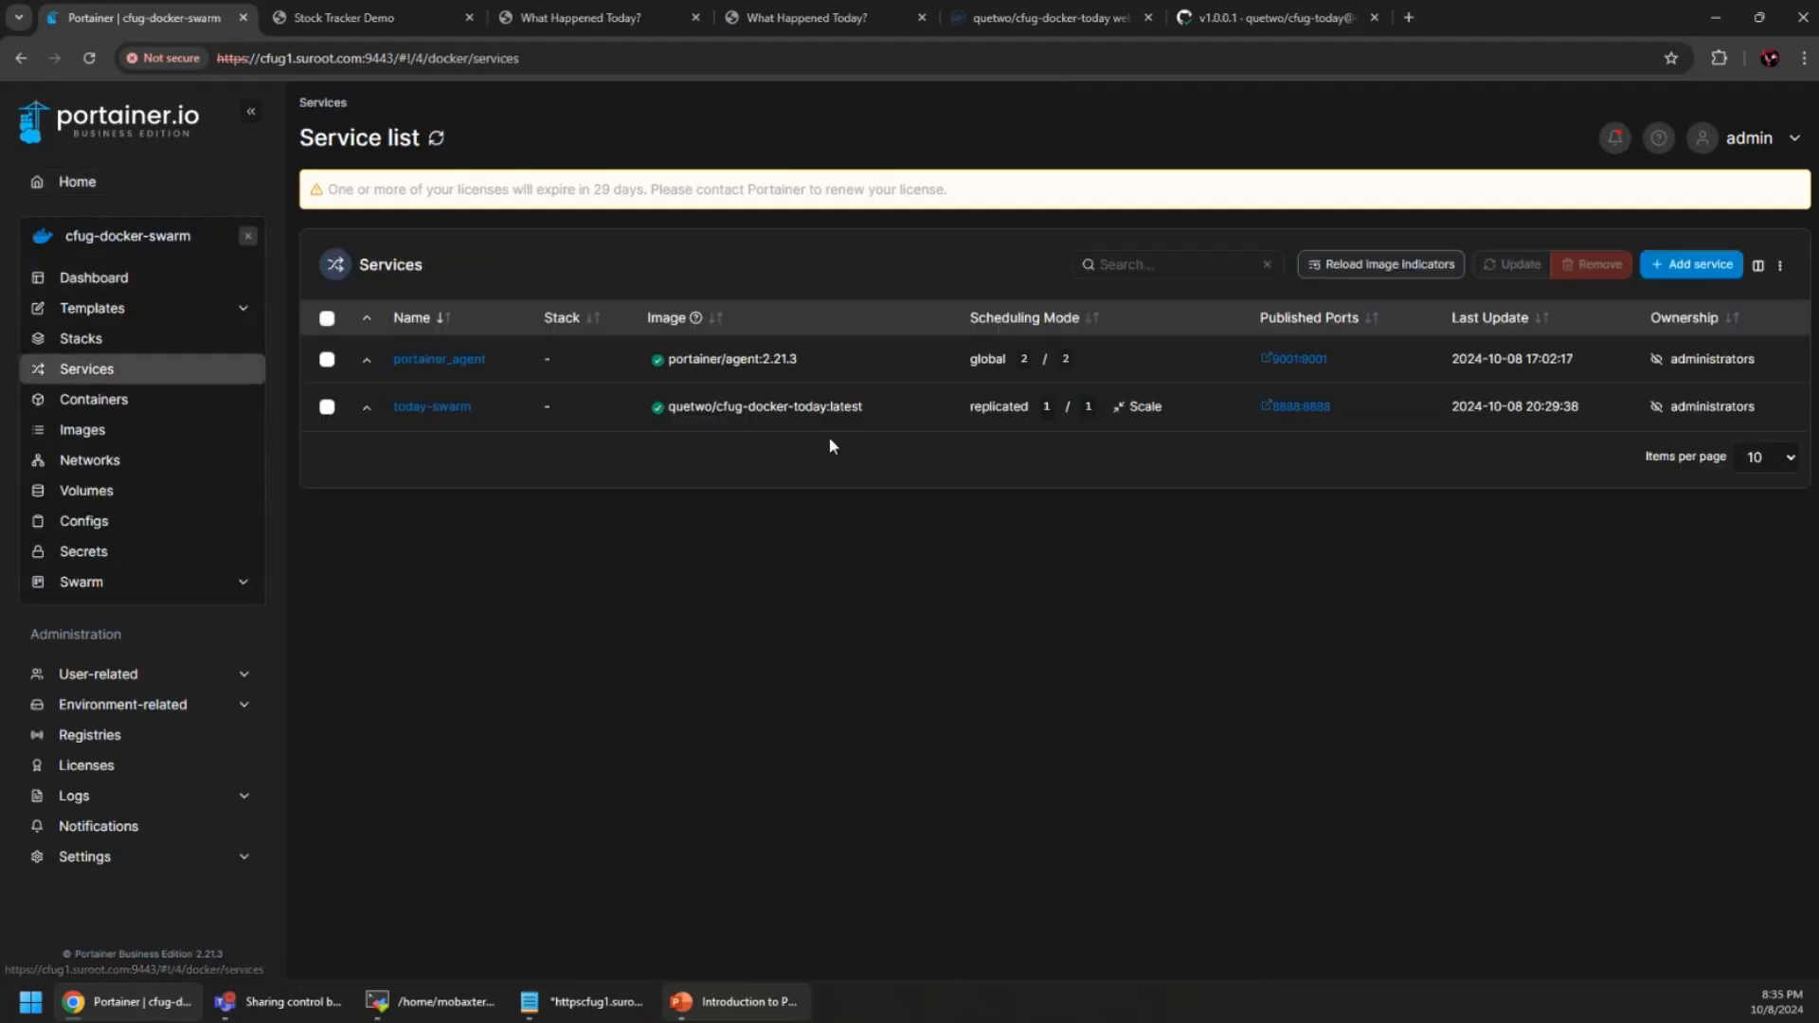
{"action": "left_click", "coordinate": [326, 406]}
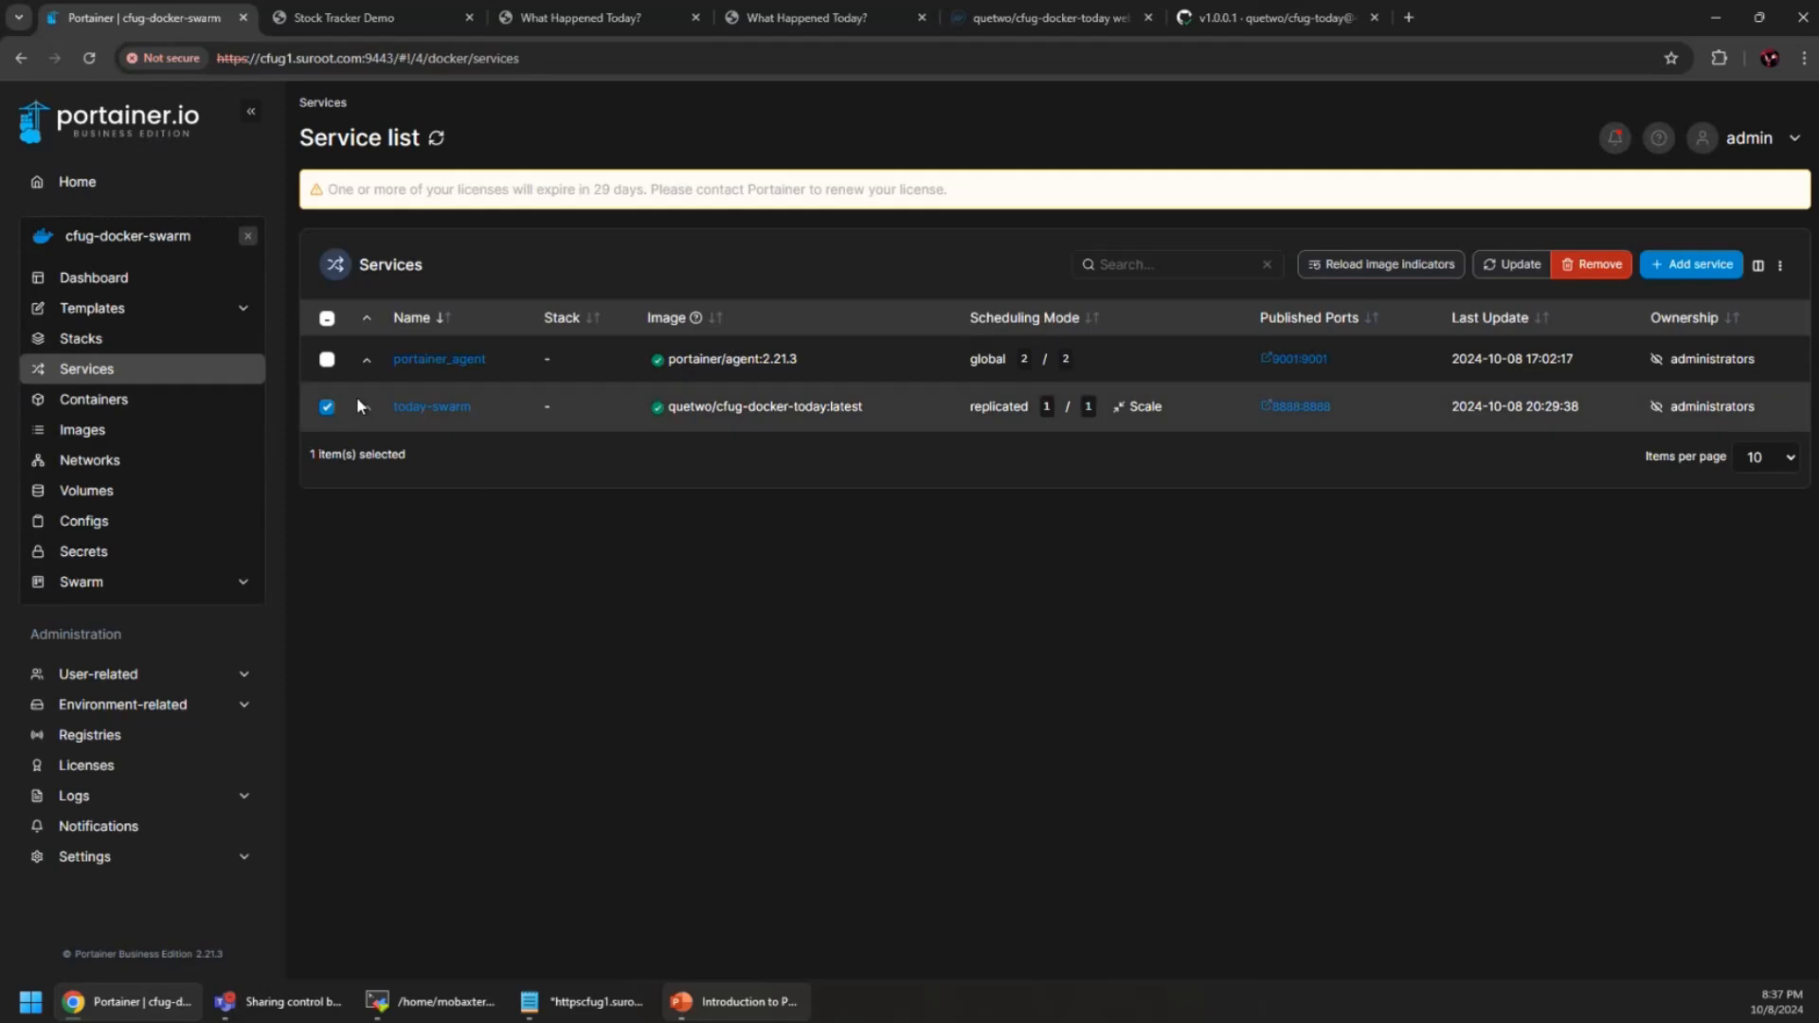
{"action": "left_click", "coordinate": [328, 412]}
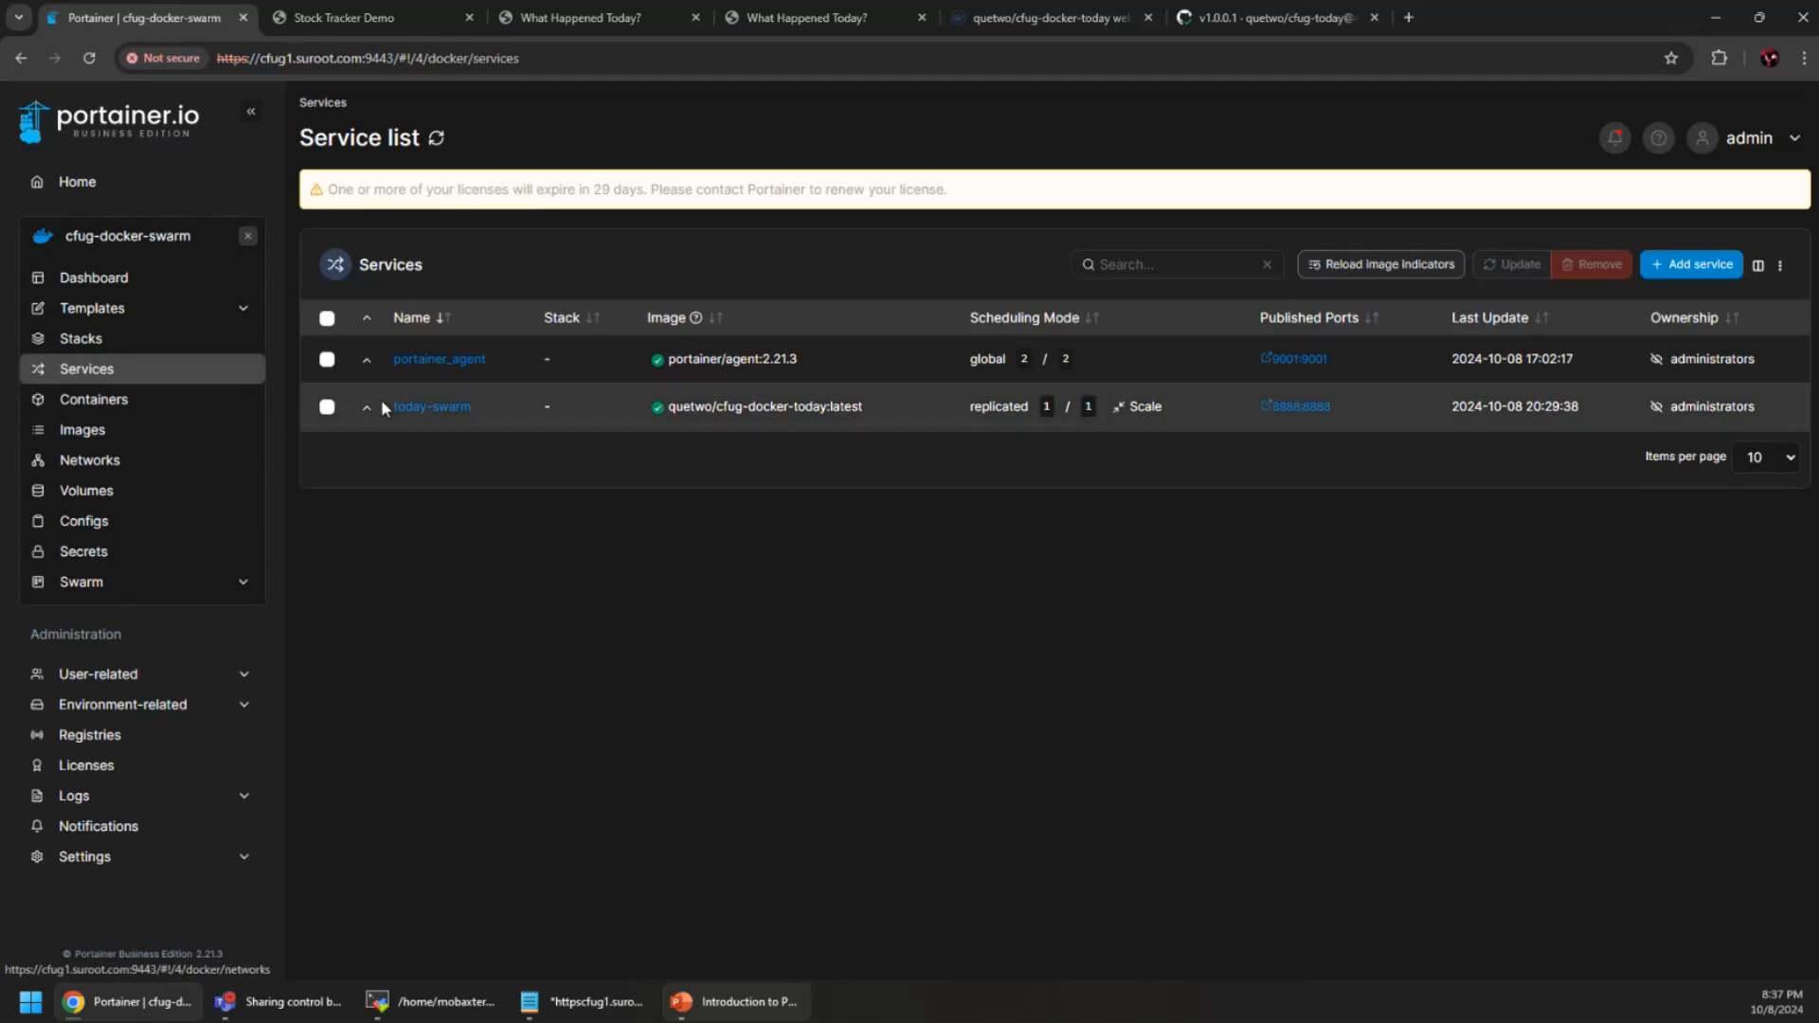
{"action": "left_click", "coordinate": [247, 236]}
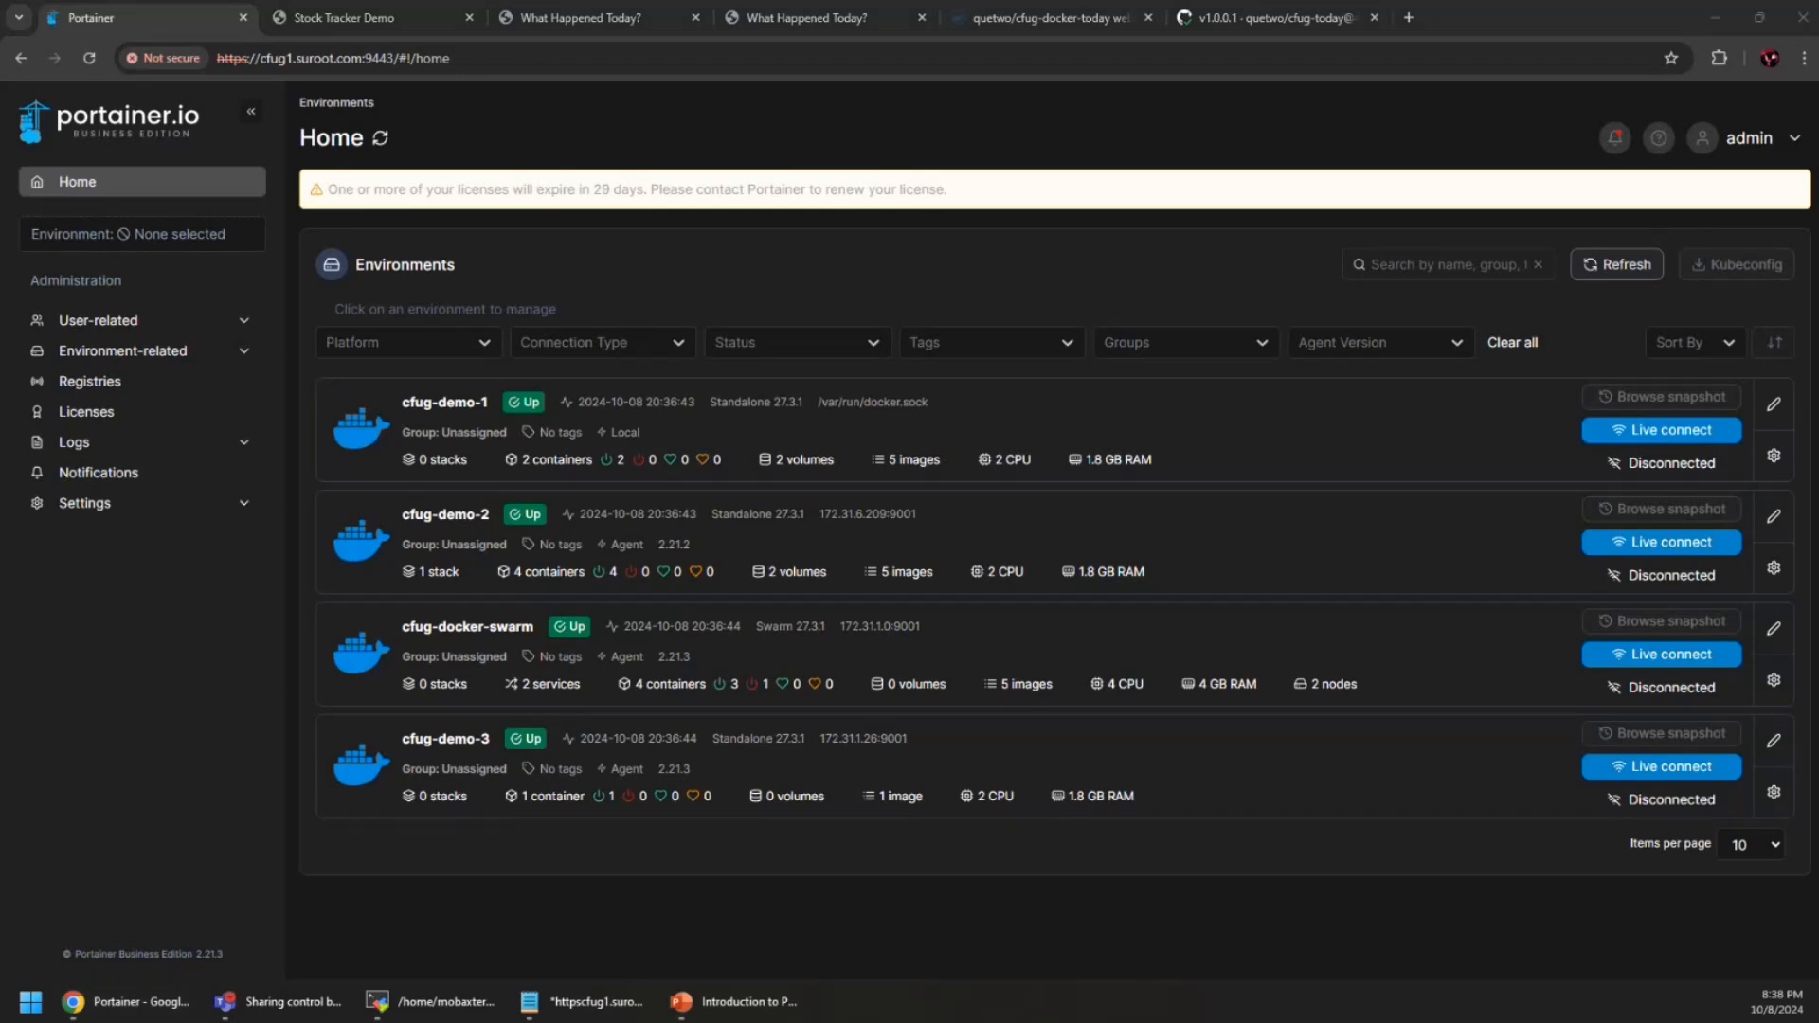
Open the cfug-demo-3 environment and list its containers, showing only portainer_agent
{"action": "left_click", "coordinate": [1799, 100]}
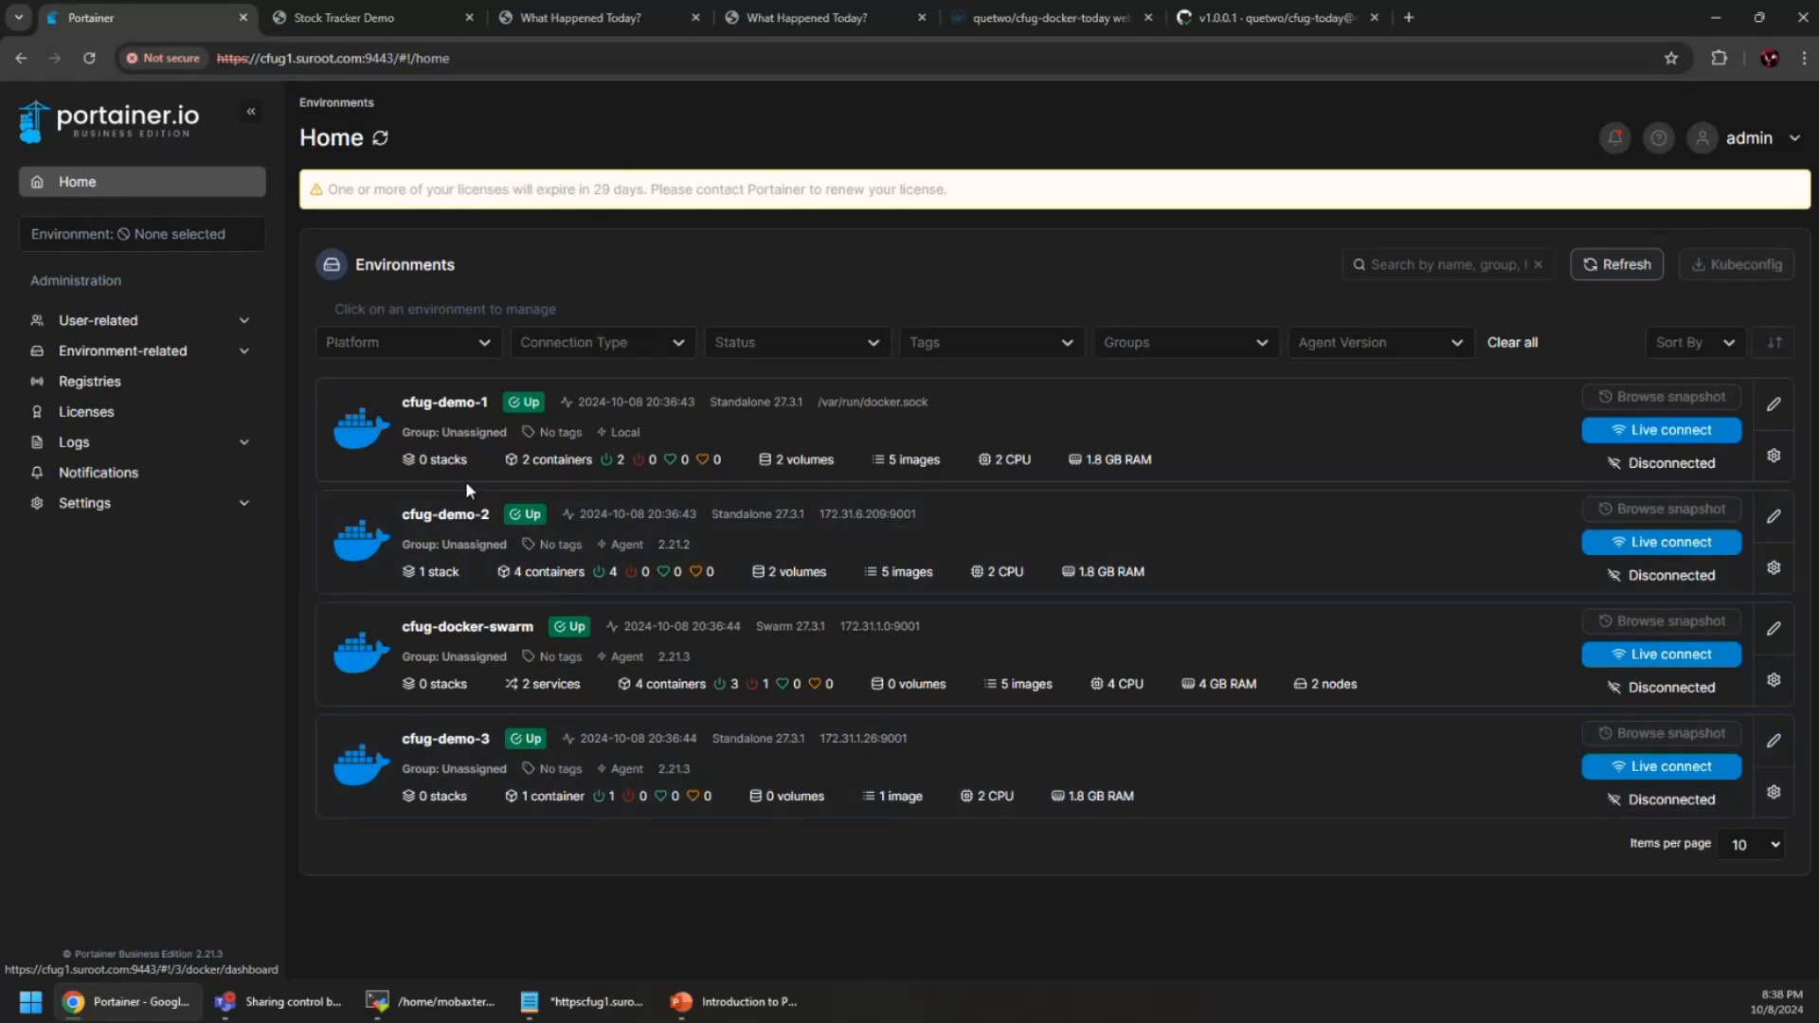
{"action": "left_click", "coordinate": [1216, 742]}
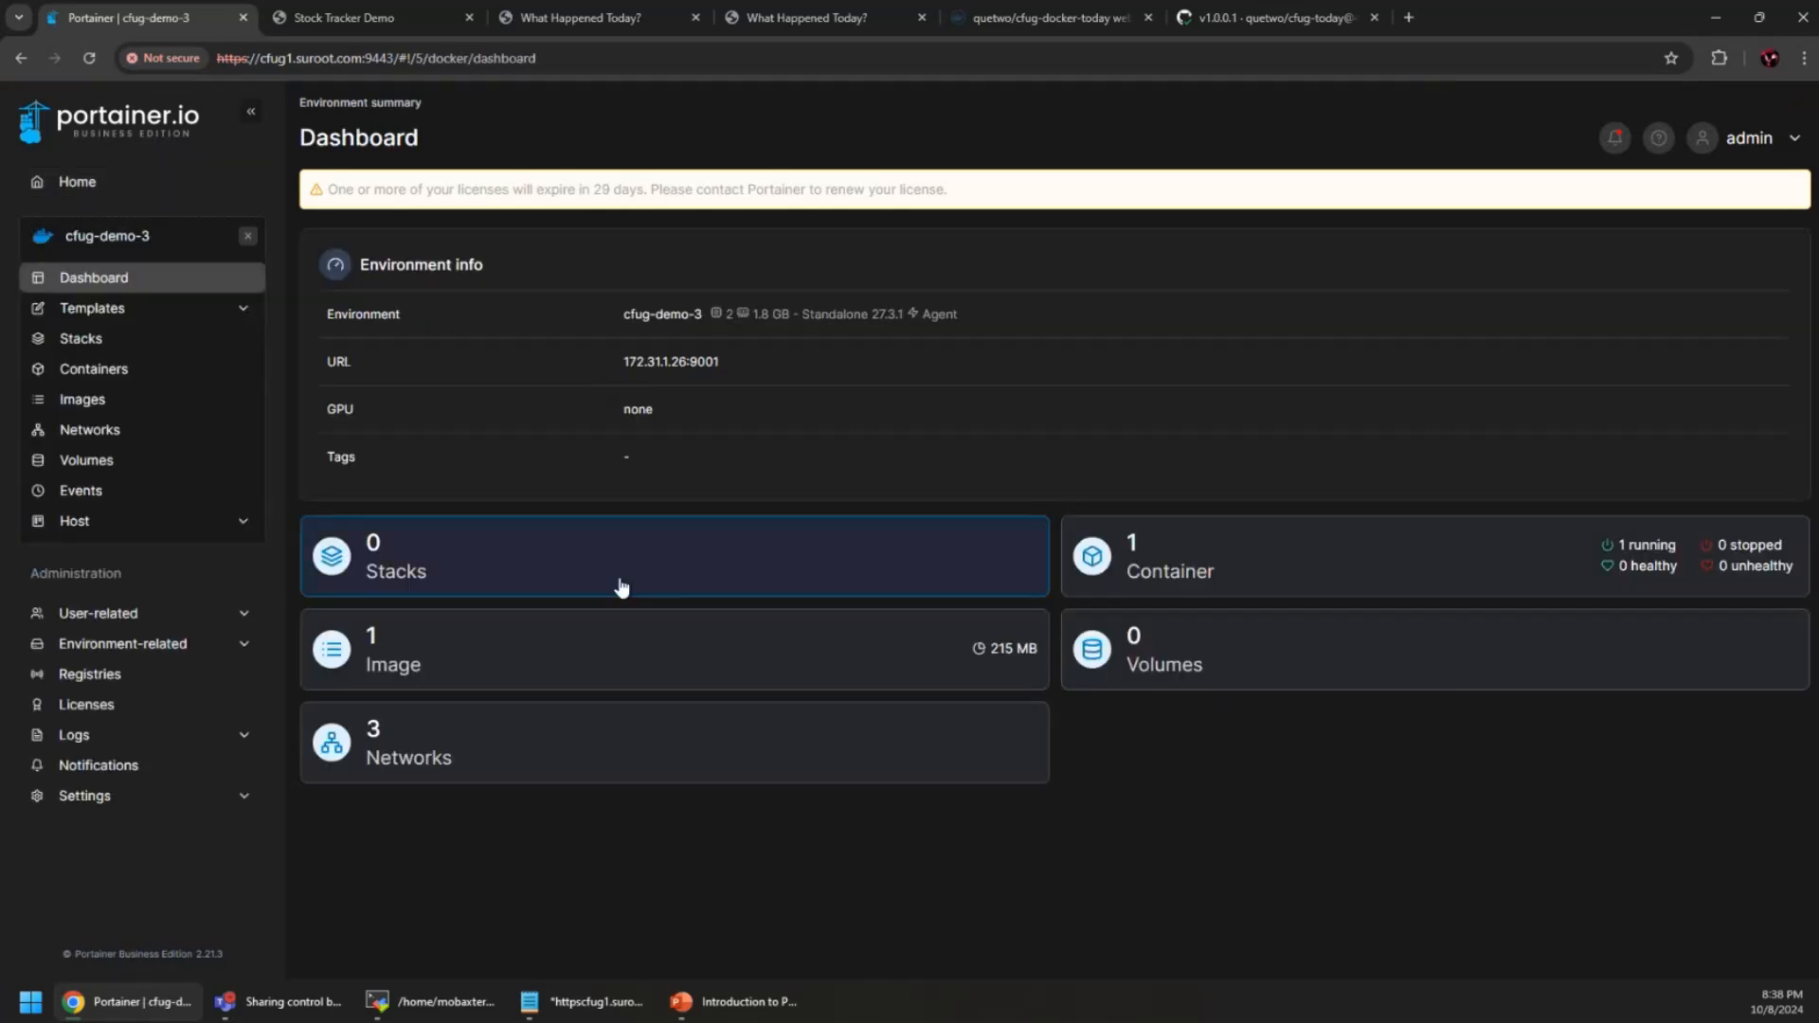
{"action": "left_click", "coordinate": [1291, 581]}
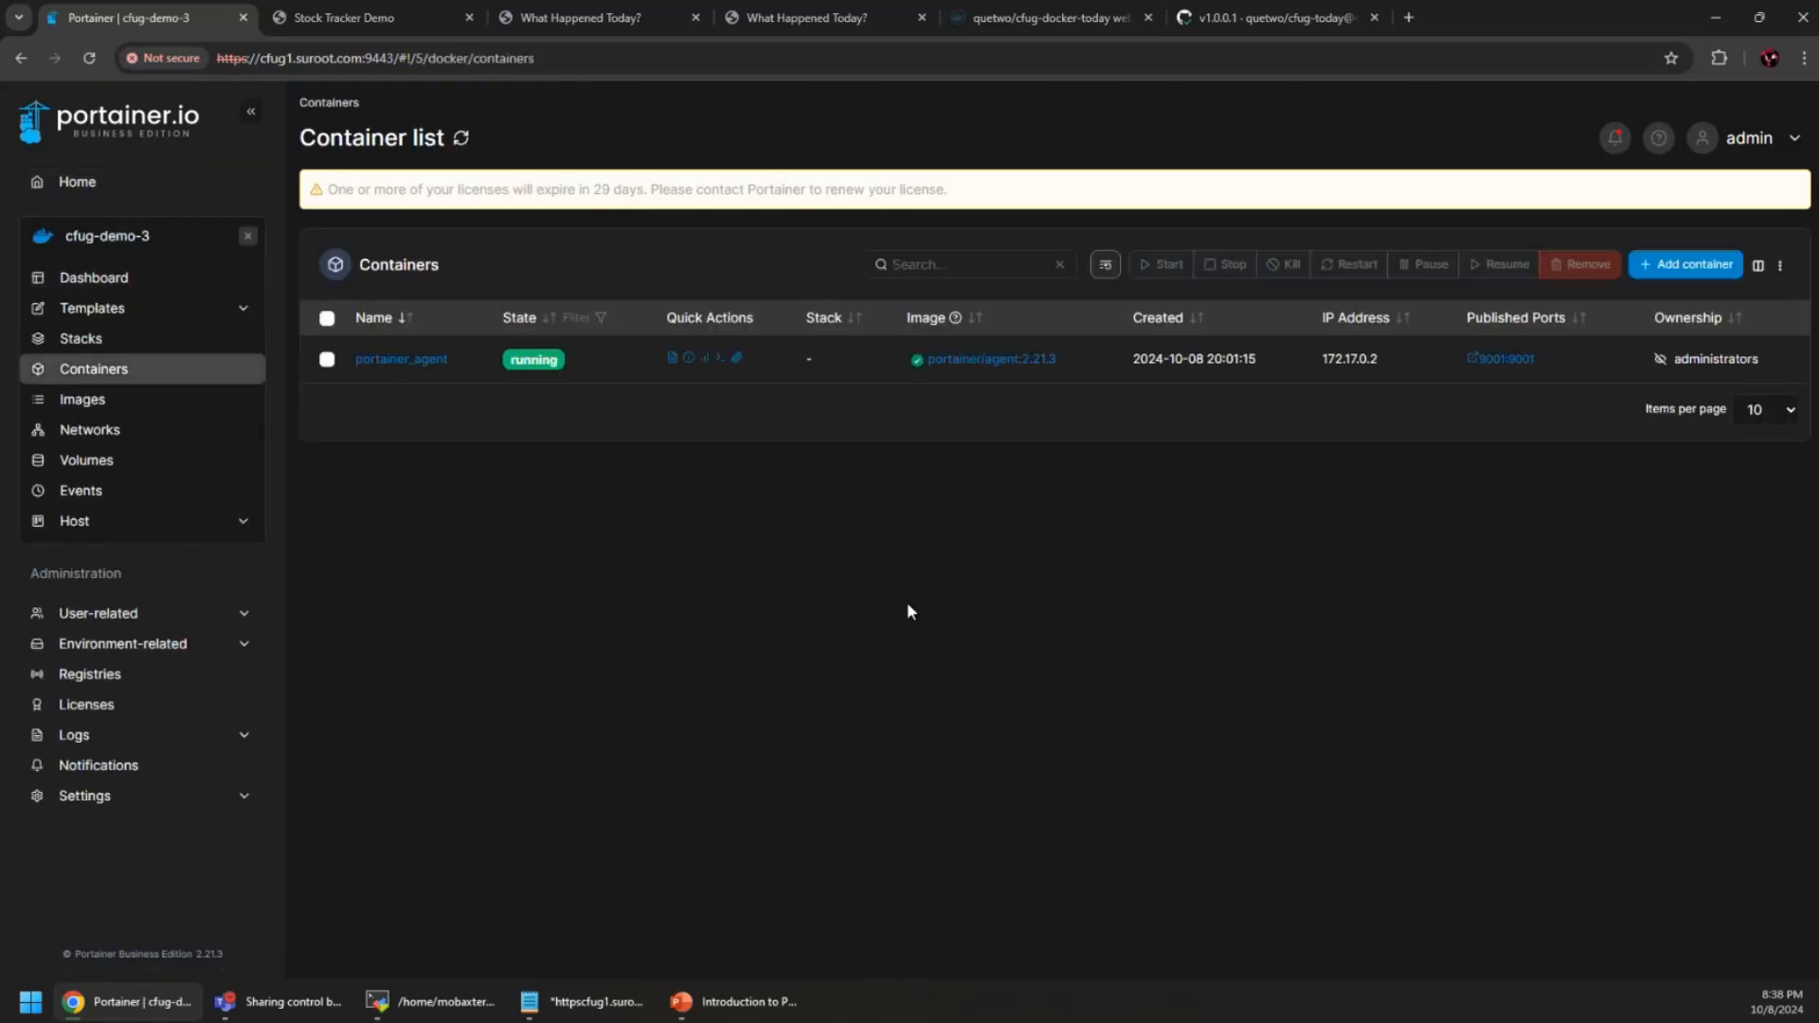
Start a new cfug-demo-3 container named 'cf' with image 'coldfusion'
{"action": "left_click", "coordinate": [1645, 269]}
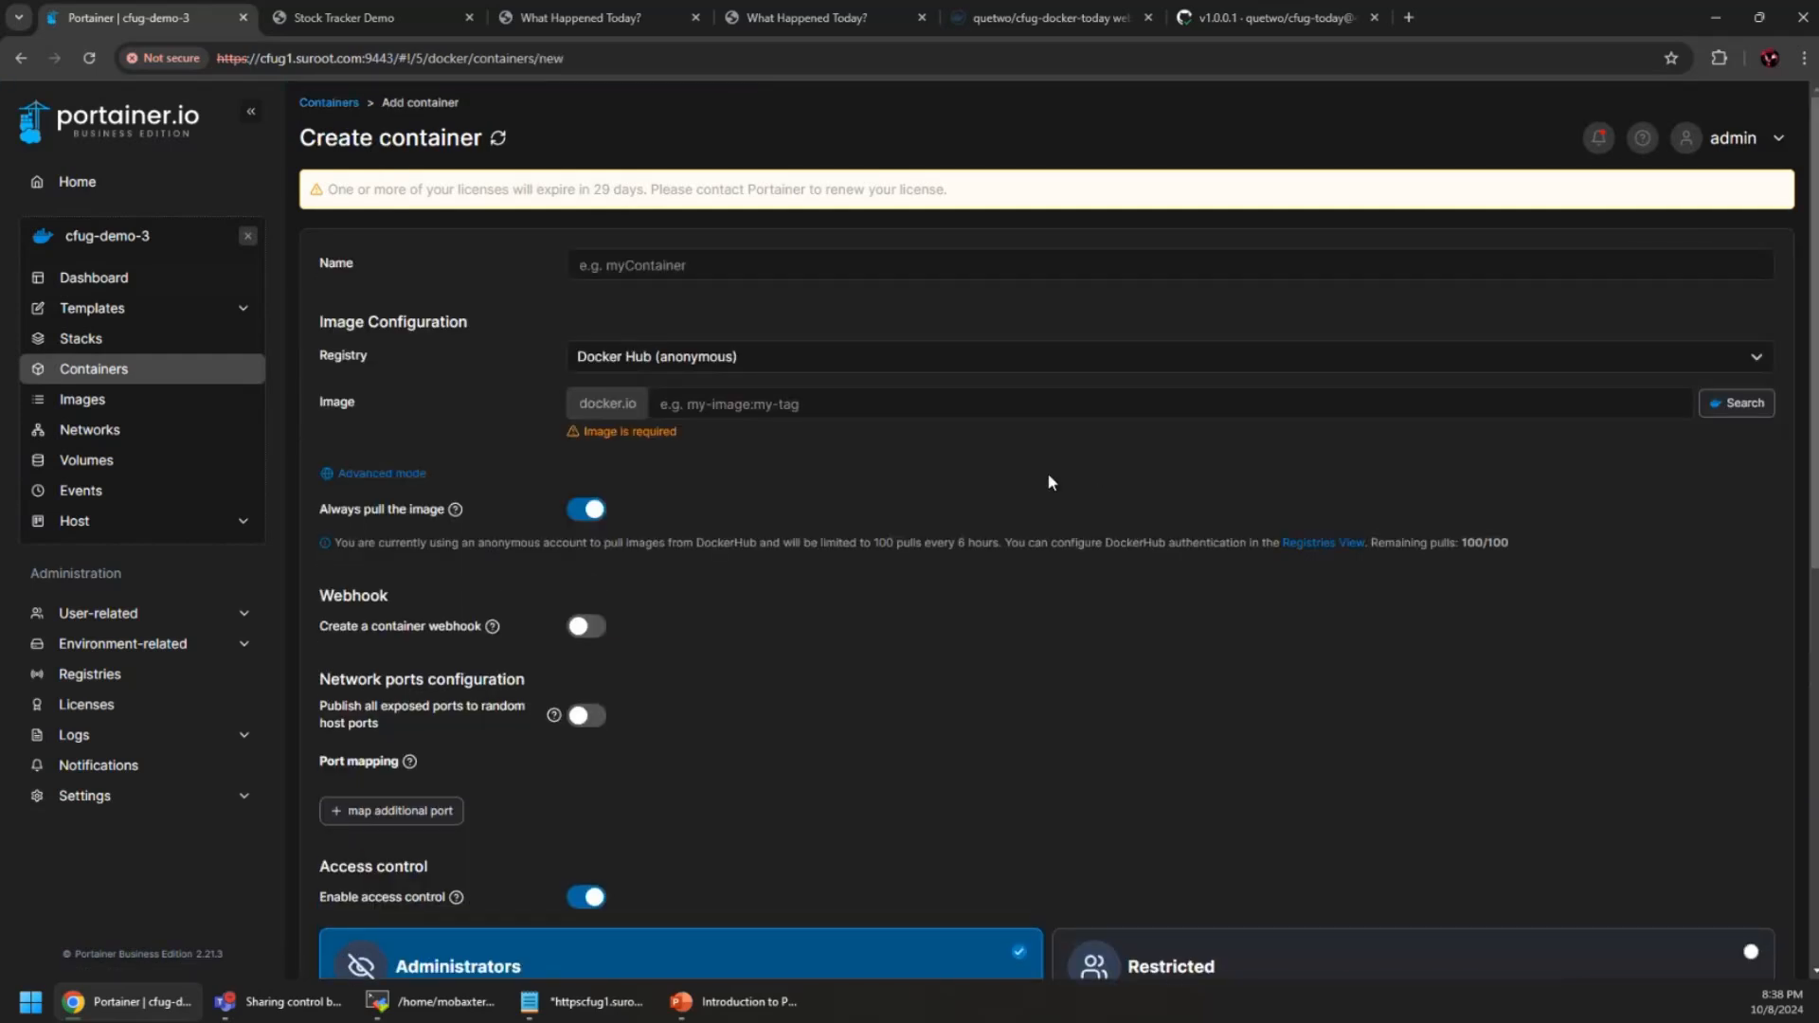
{"action": "left_click", "coordinate": [732, 265]}
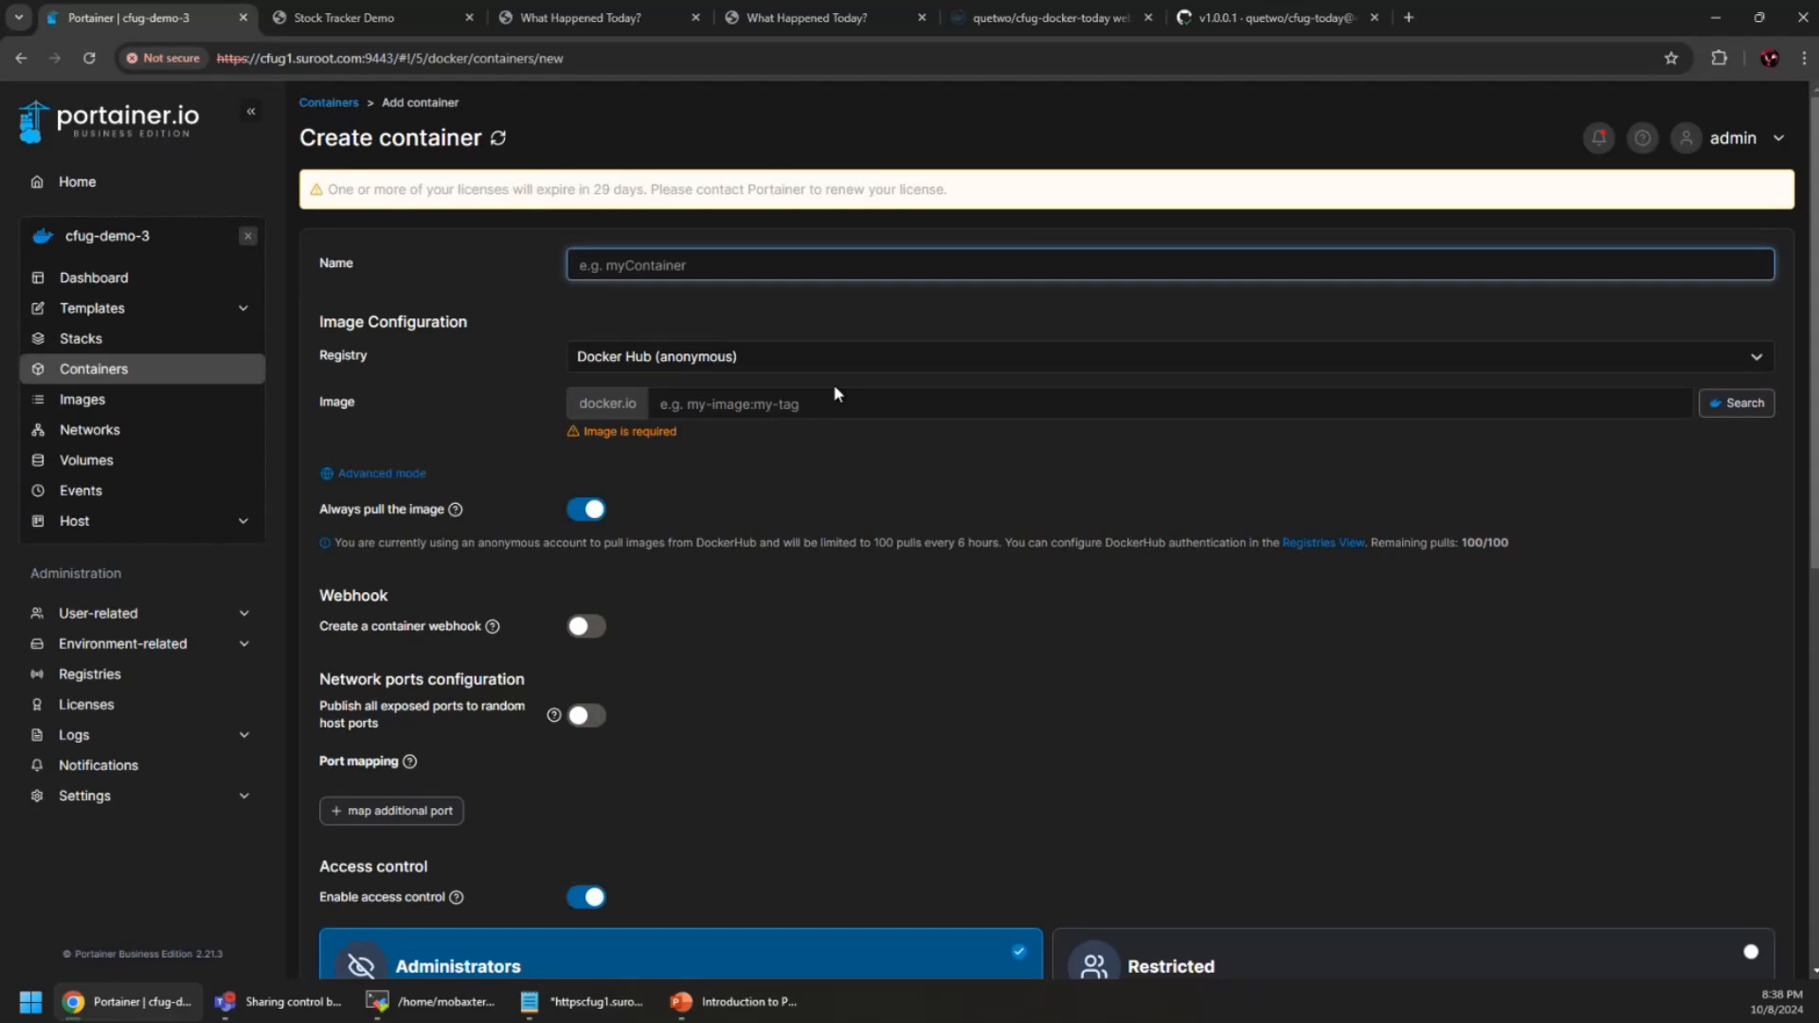
{"action": "type", "text": "cf"}
{"action": "left_click", "coordinate": [808, 413]}
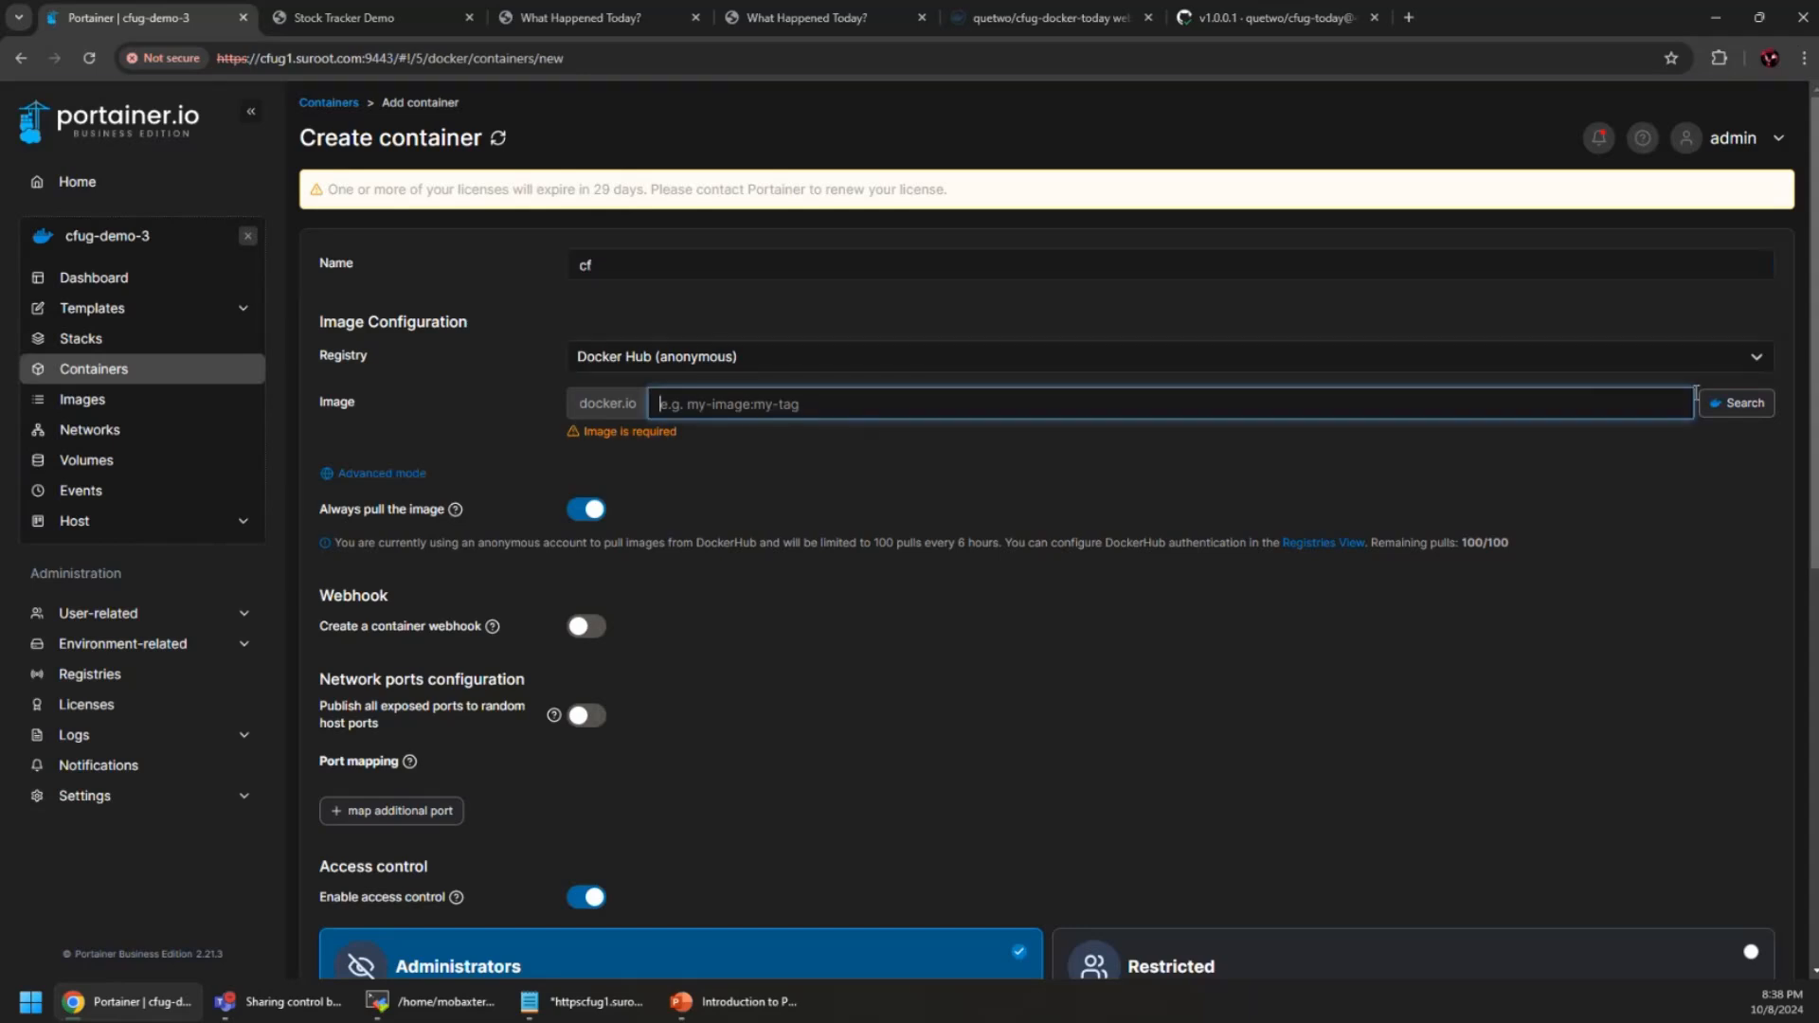
{"action": "type", "text": "coldfusion"}
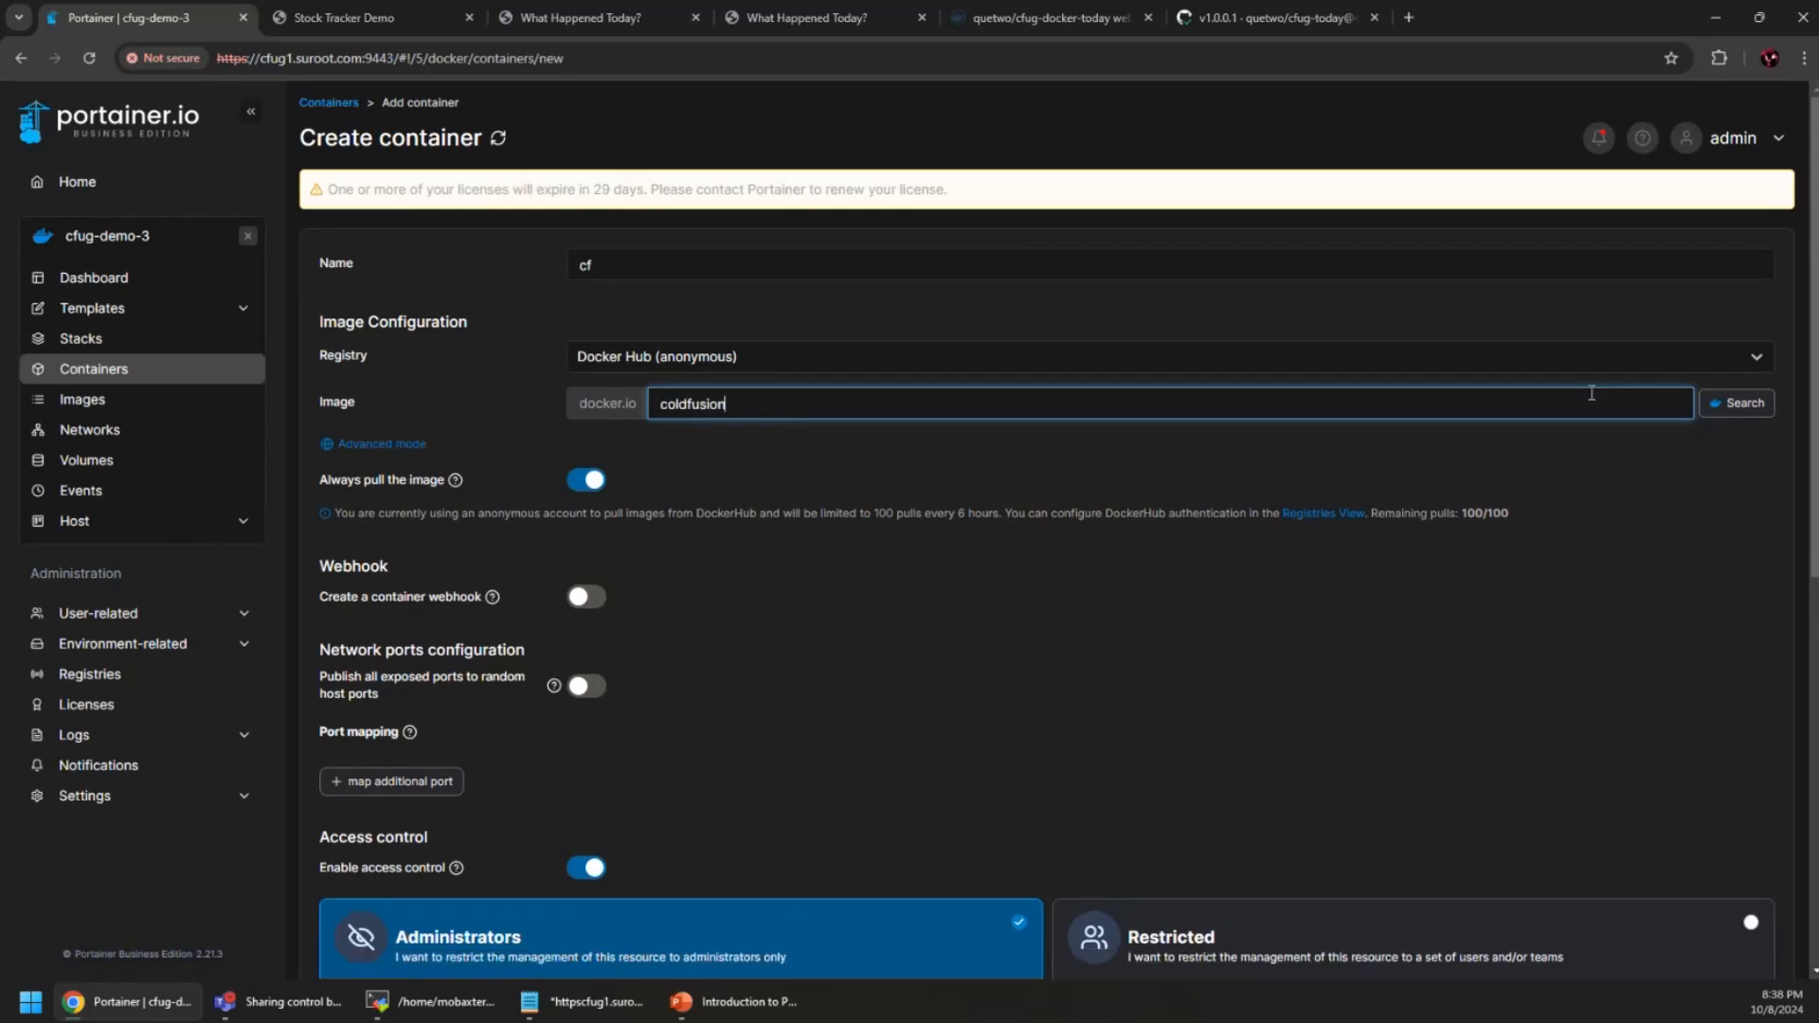
Find adobecoldfusion/coldfusion on Docker Hub and copy 'adobecoldfusion/coldfusion:latest' from its pull command
{"action": "left_click", "coordinate": [1736, 407]}
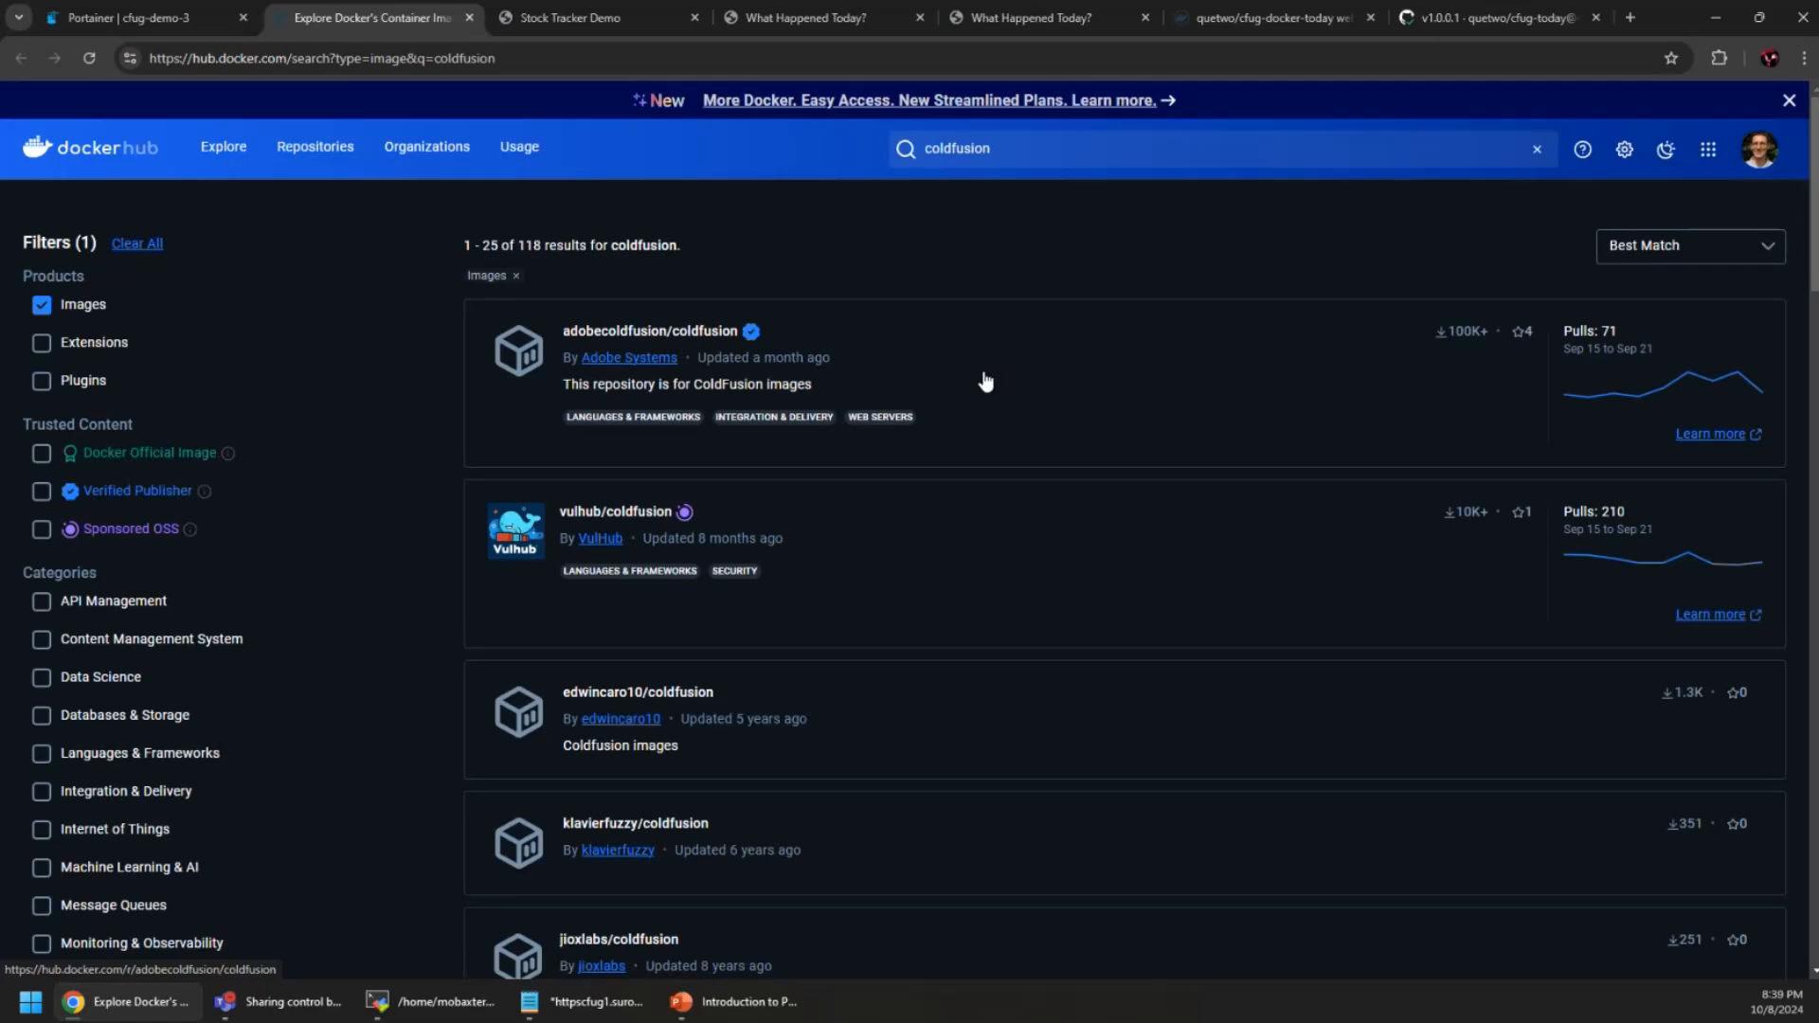
{"action": "left_click", "coordinate": [737, 340]}
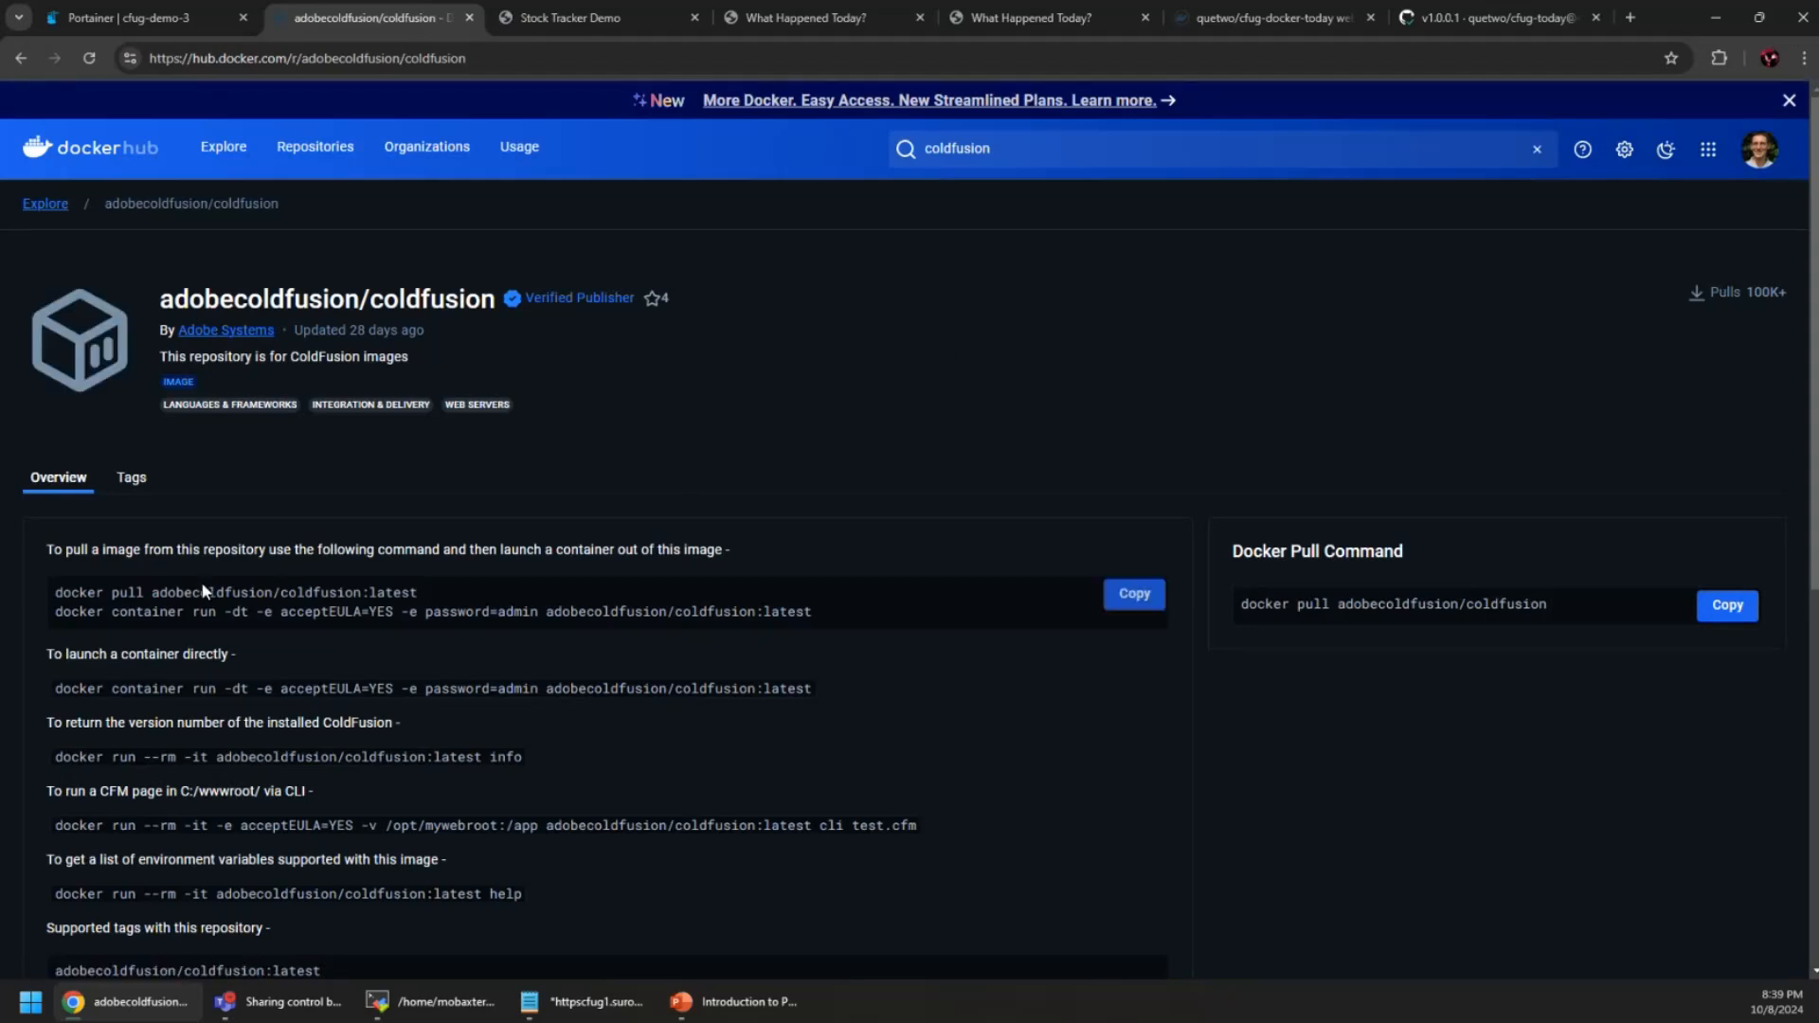
{"action": "left_click_drag", "start_coordinate": [153, 592], "coordinate": [434, 598]}
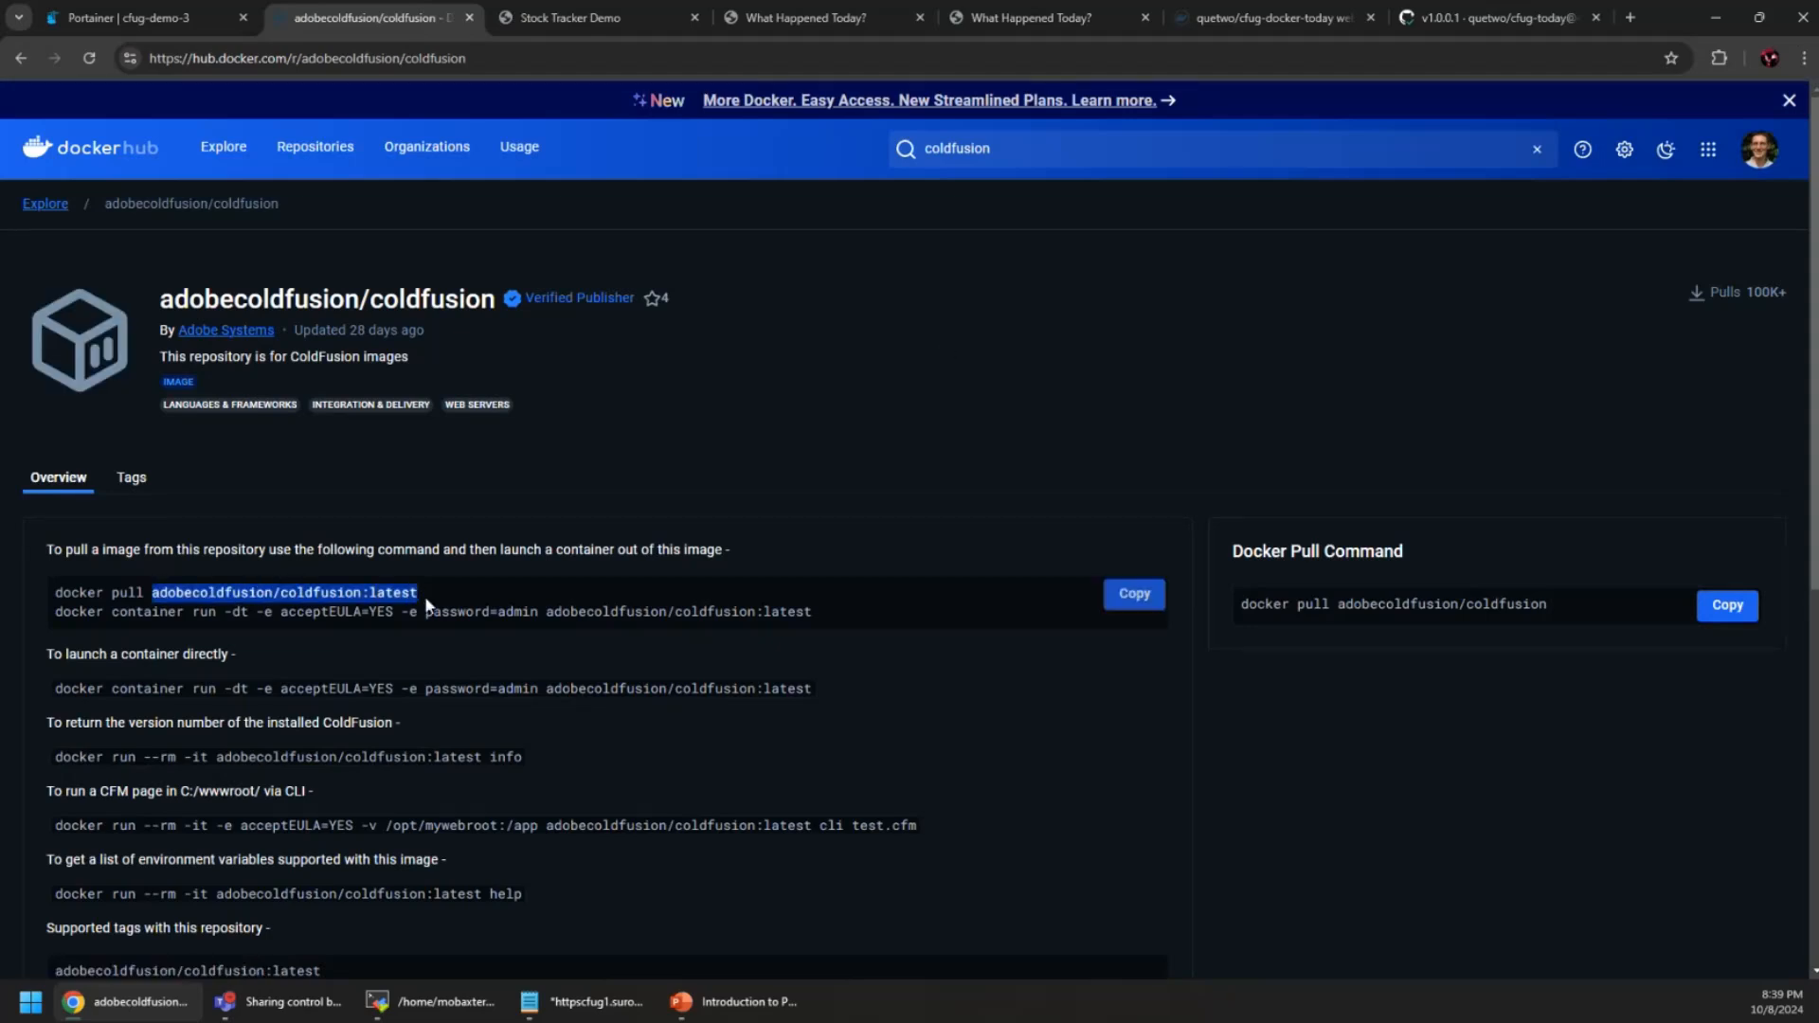
{"action": "right_click", "coordinate": [401, 595]}
{"action": "left_click", "coordinate": [456, 606]}
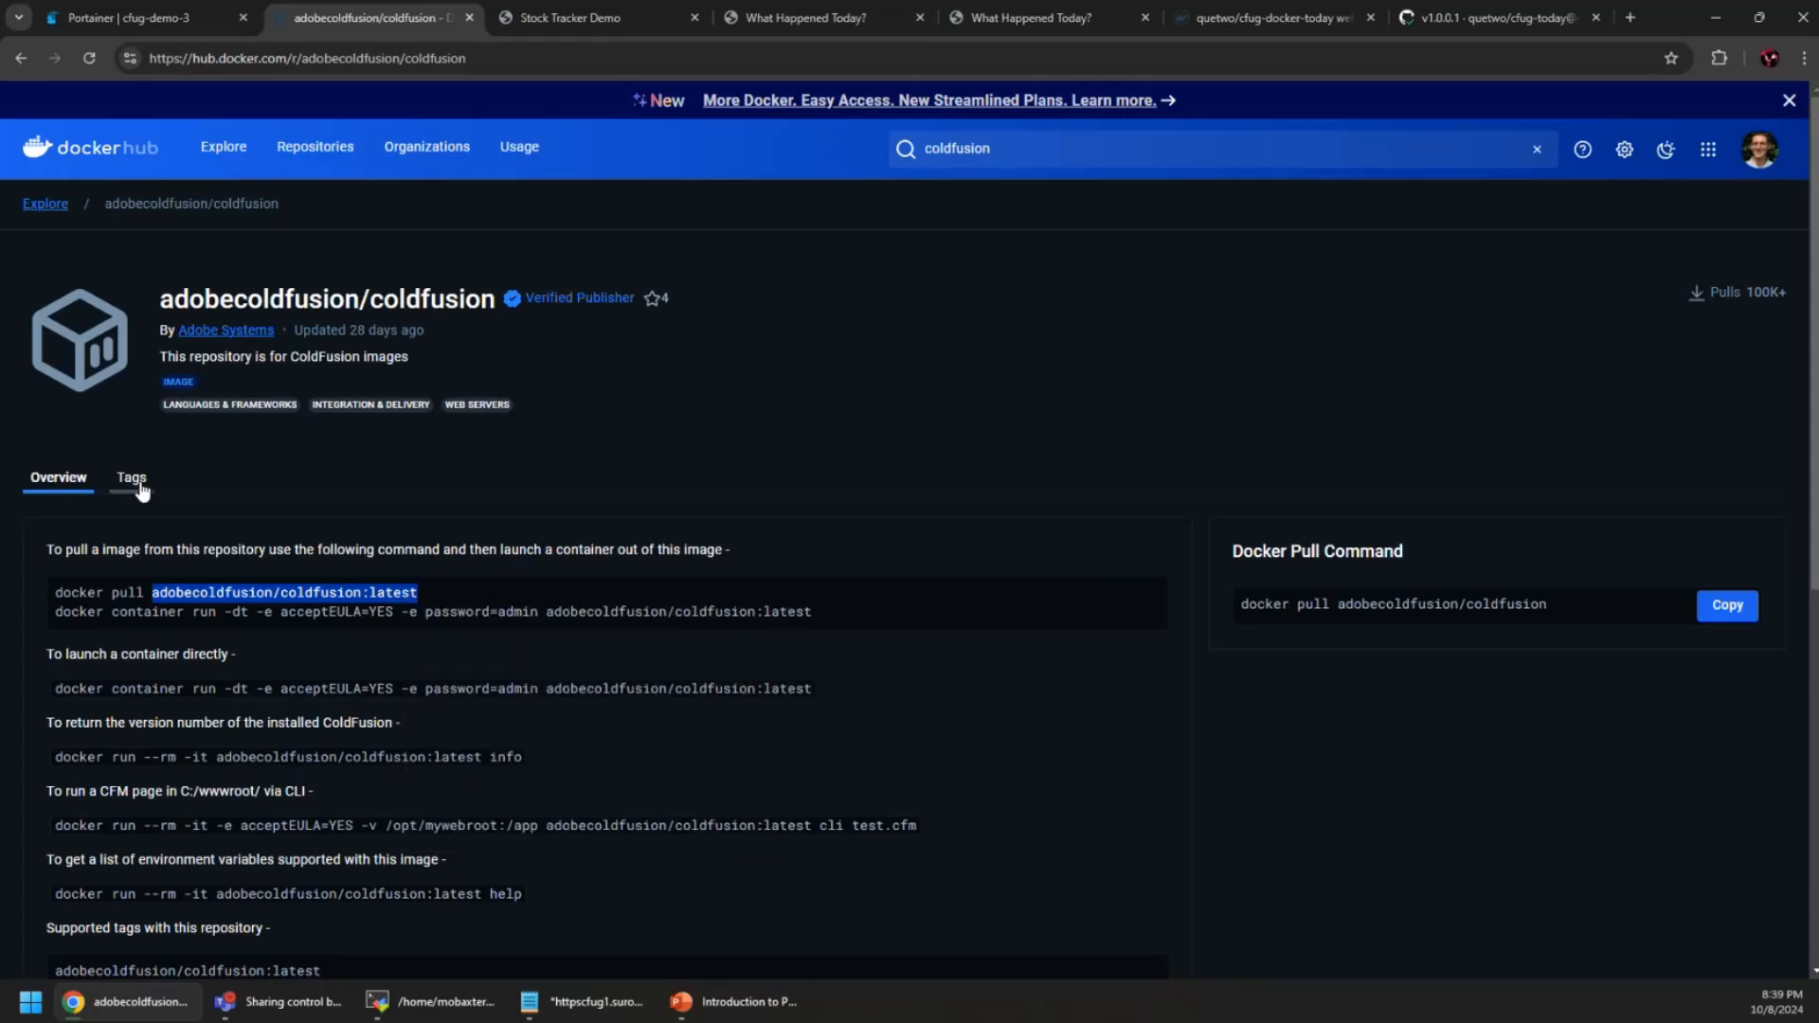
{"action": "left_click", "coordinate": [131, 478]}
{"action": "scroll", "coordinate": [734, 567], "scroll_direction": "down", "scroll_amount": 2}
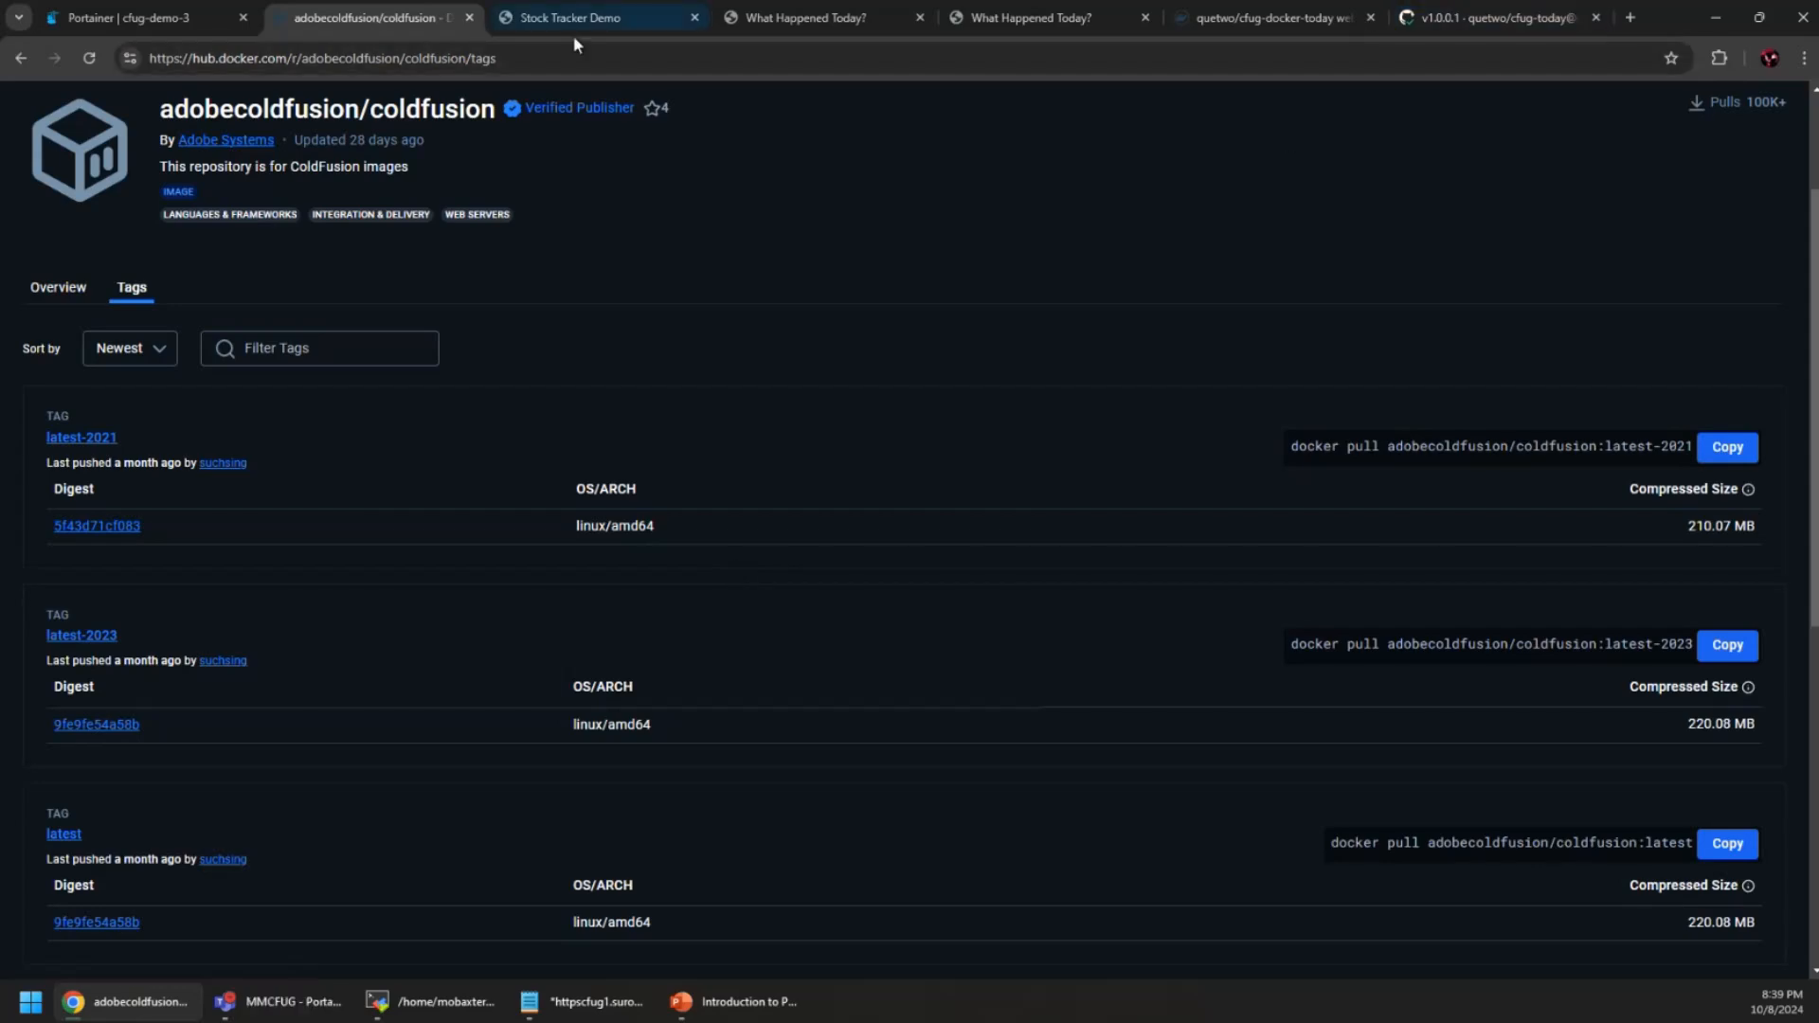
{"action": "left_click", "coordinate": [142, 21]}
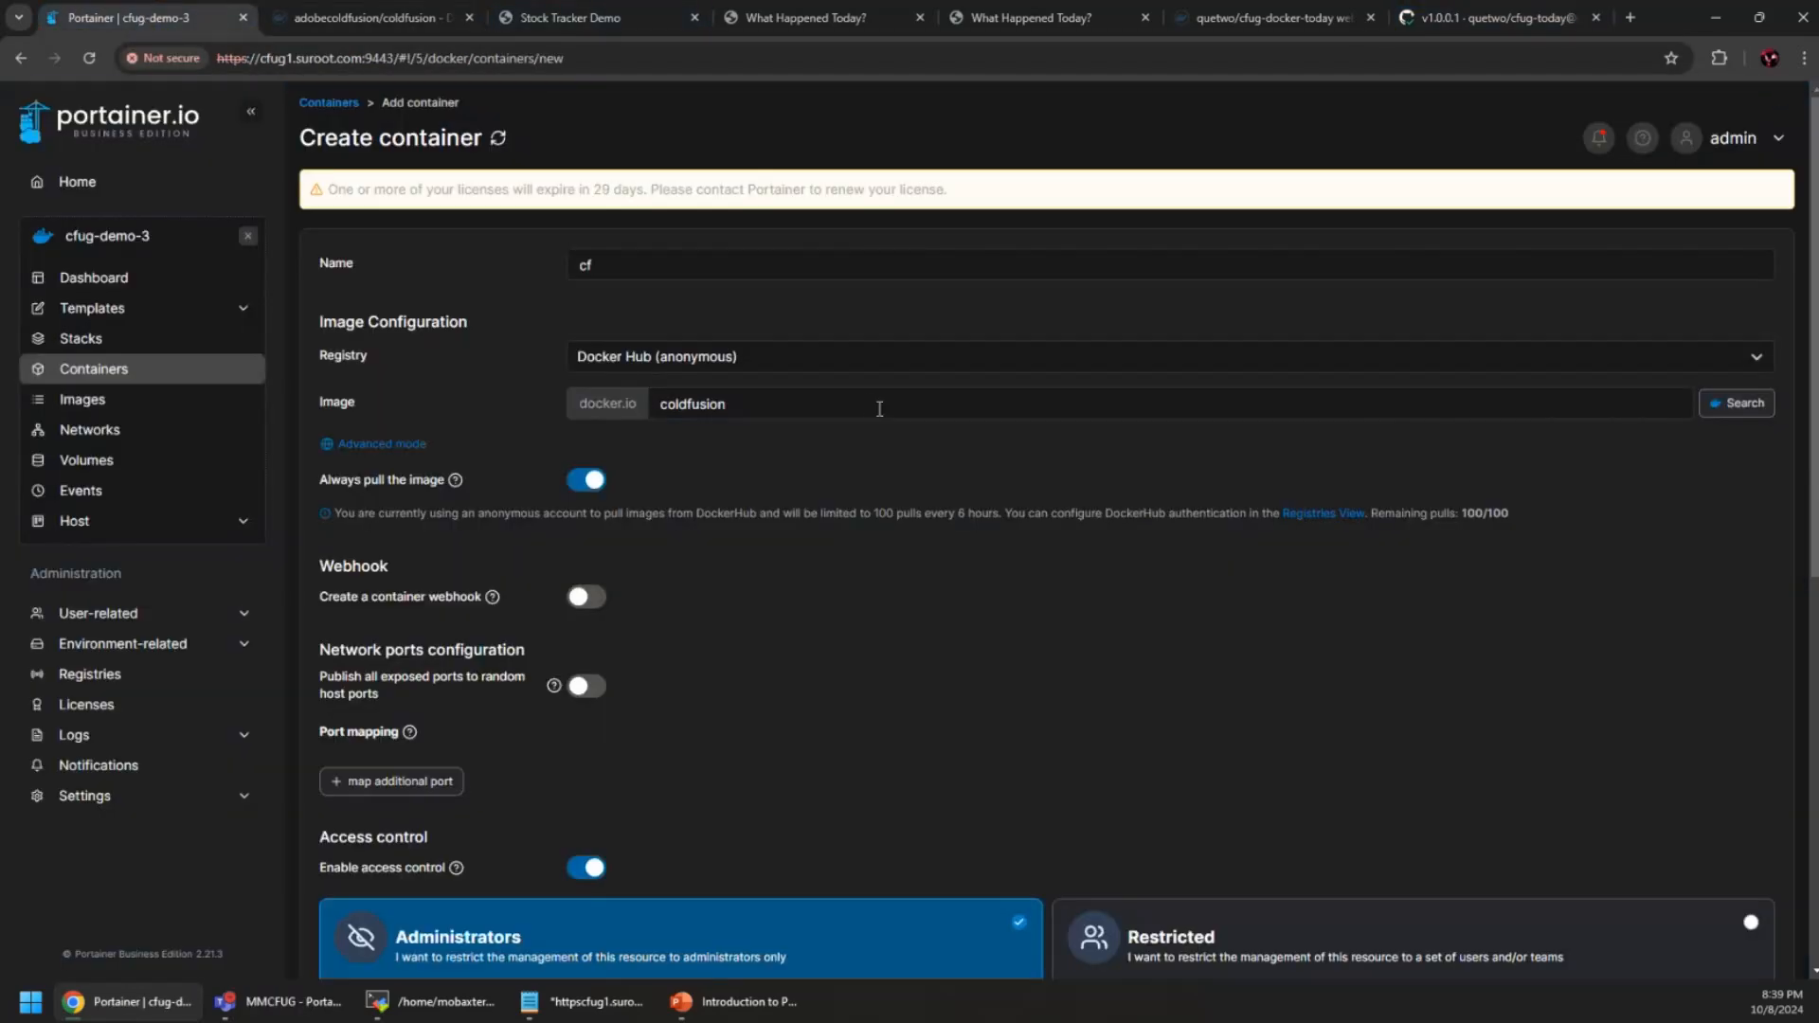
Replace the container image with the copied adobecoldfusion/coldfusion:latest reference
{"action": "left_click_drag", "start_coordinate": [877, 406], "coordinate": [553, 396]}
{"action": "key", "text": "ctrl+v"}
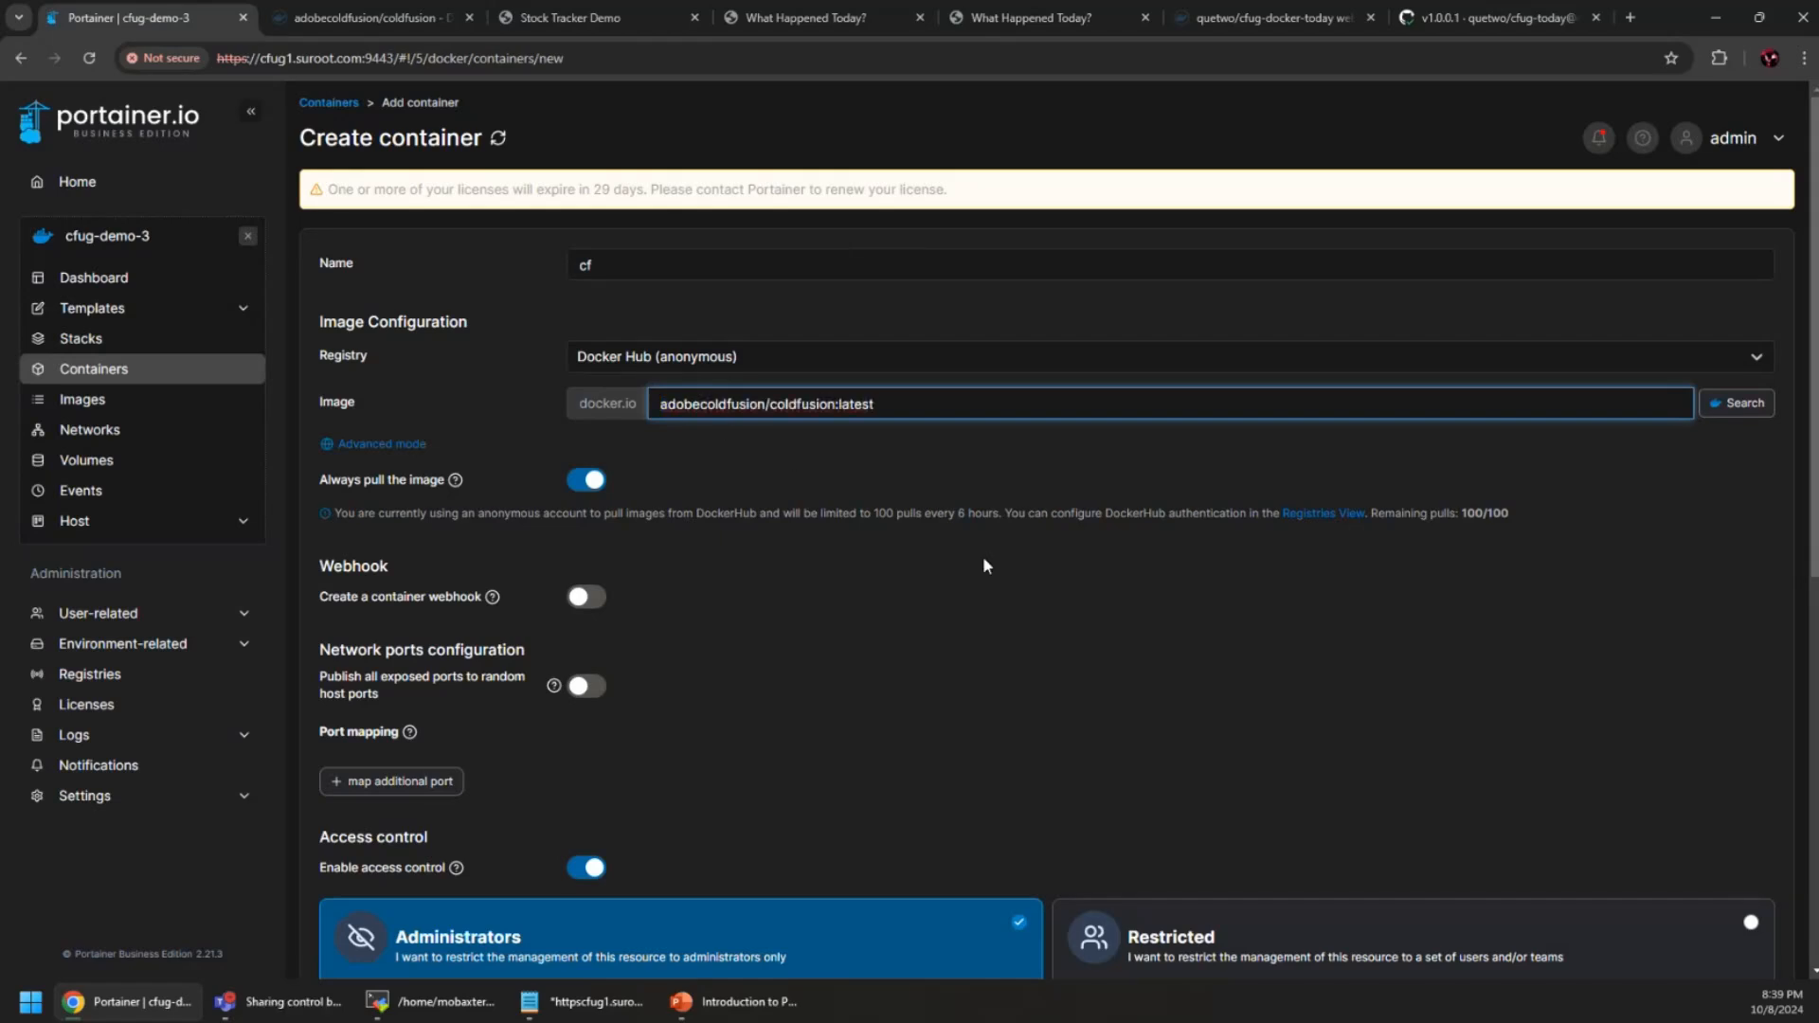
{"action": "left_click", "coordinate": [984, 559]}
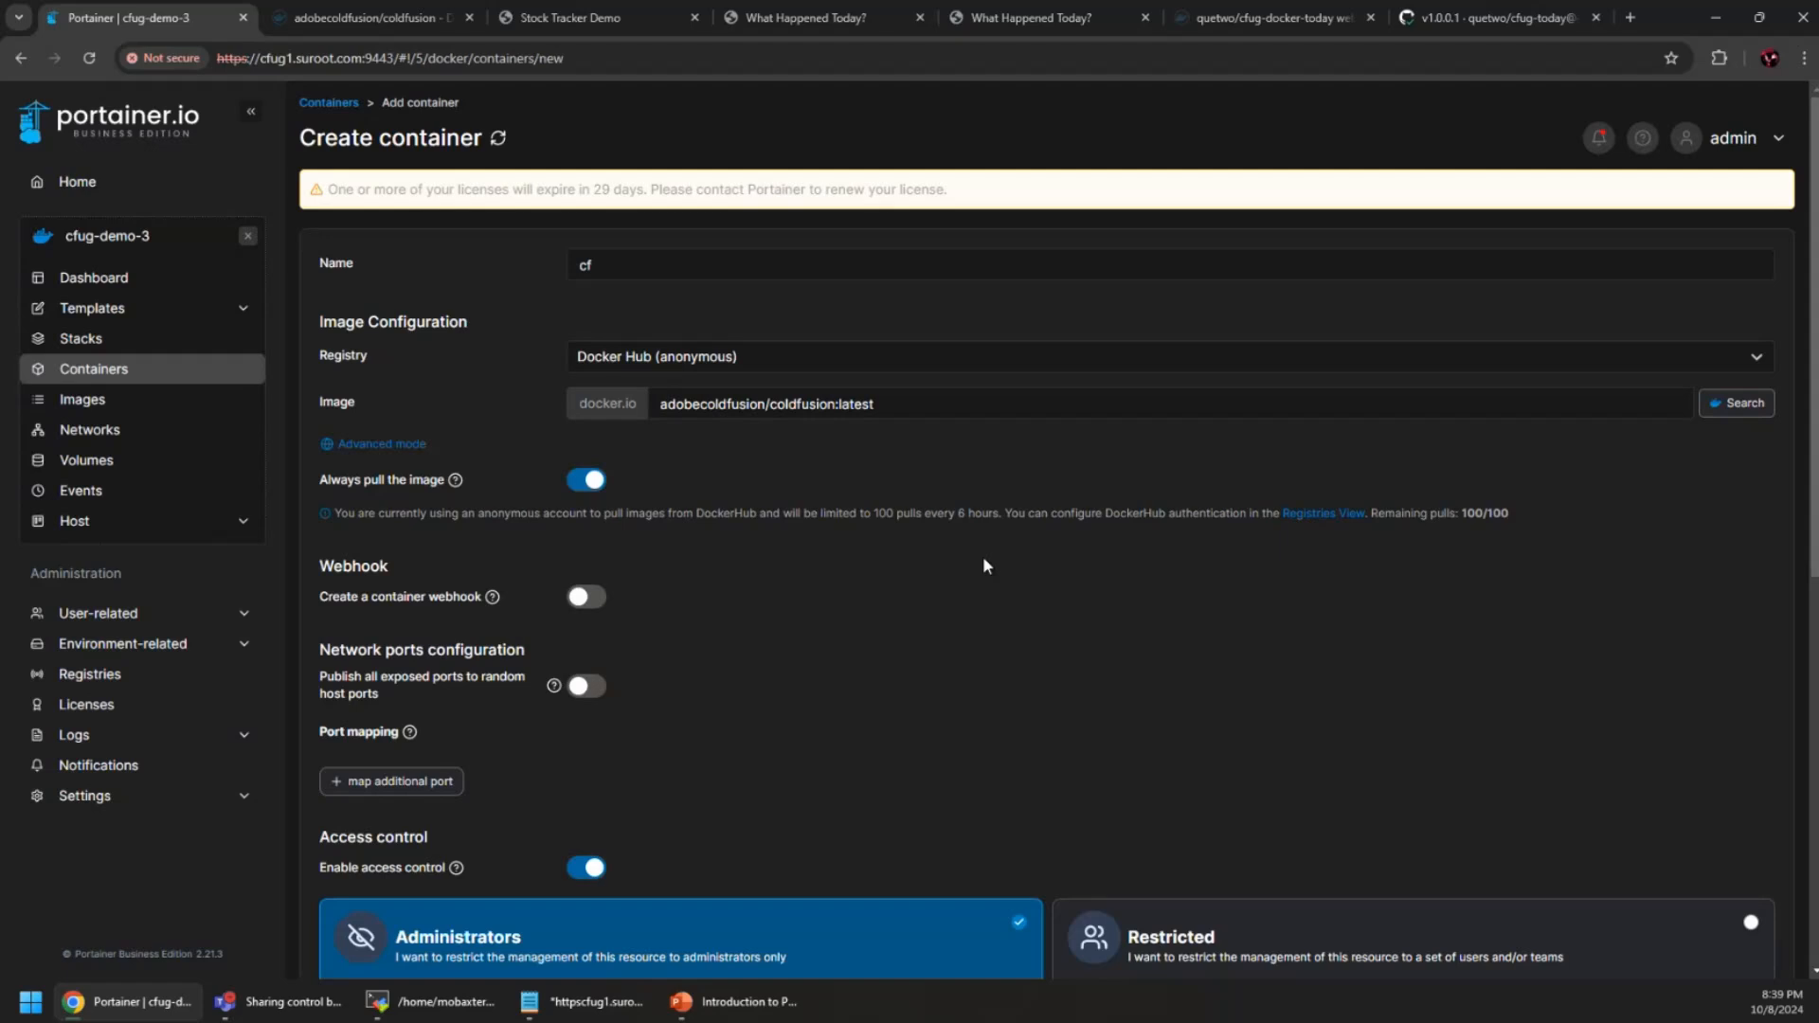
Add a port mapping, correcting it from 8080 to host and container port 8500
{"action": "left_click", "coordinate": [393, 775]}
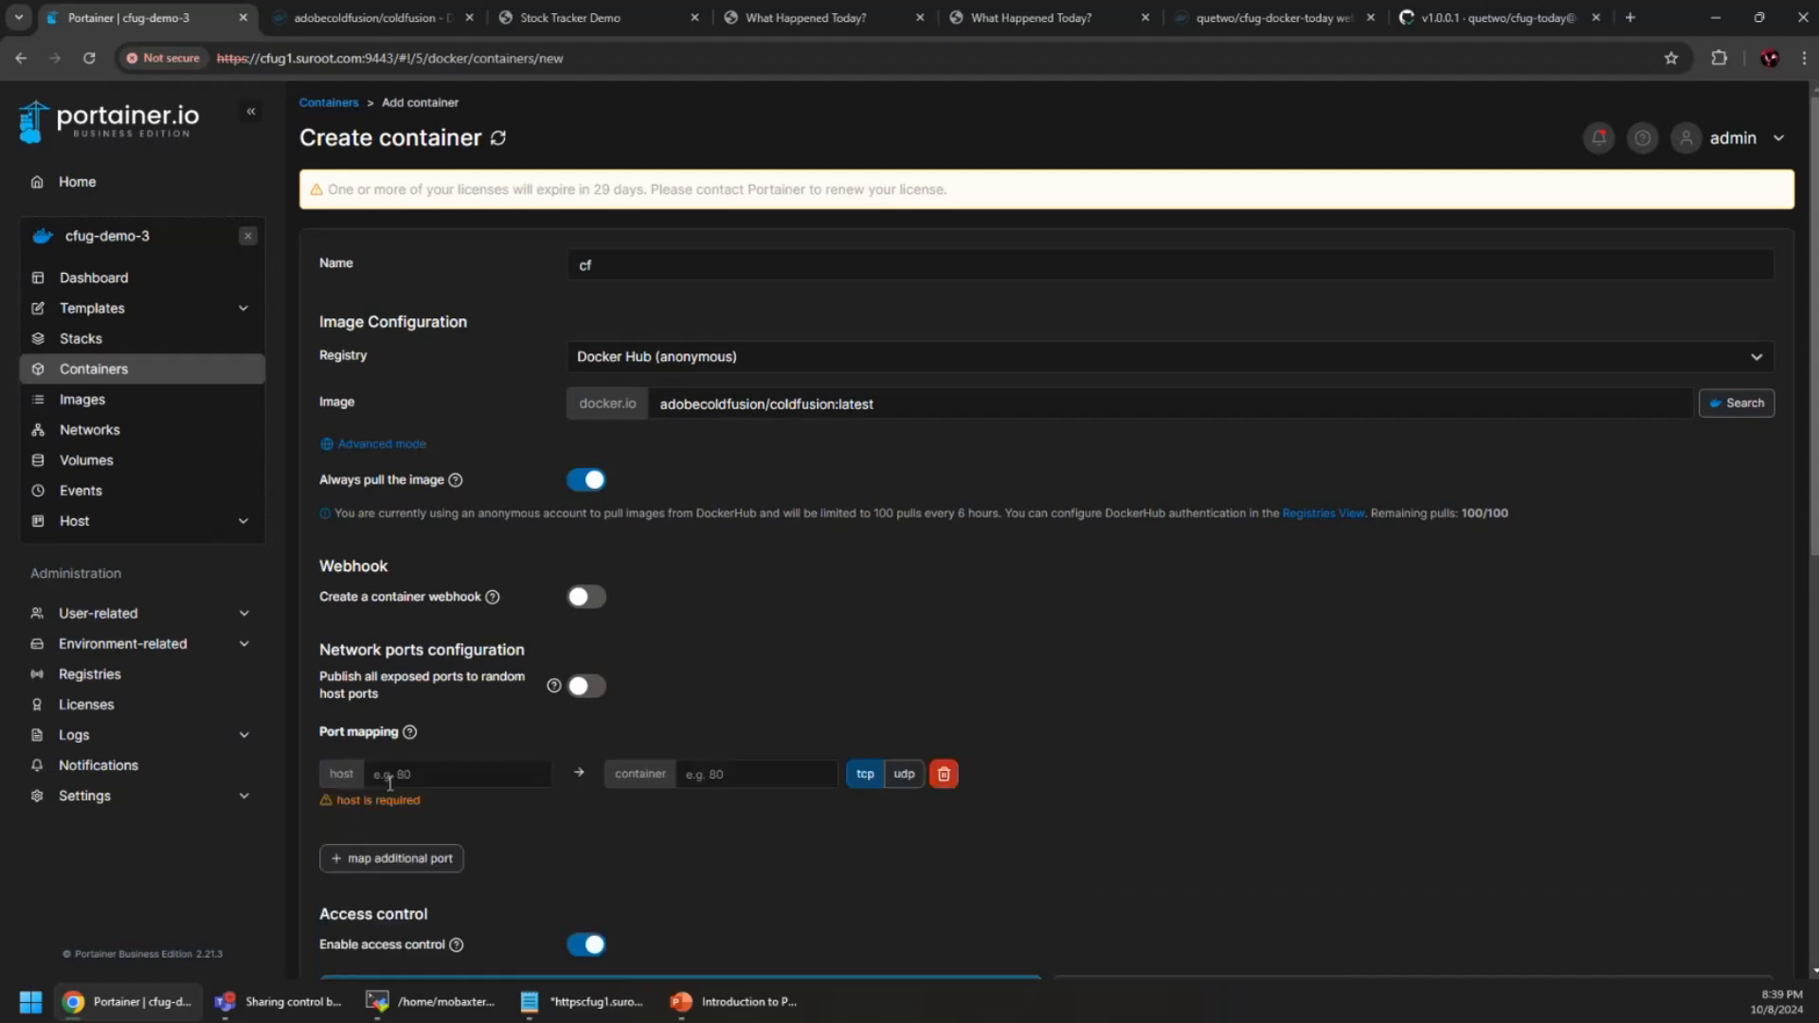
{"action": "left_click", "coordinate": [469, 773]}
{"action": "type", "text": "8080"}
{"action": "key", "text": "Tab"}
{"action": "type", "text": "8080"}
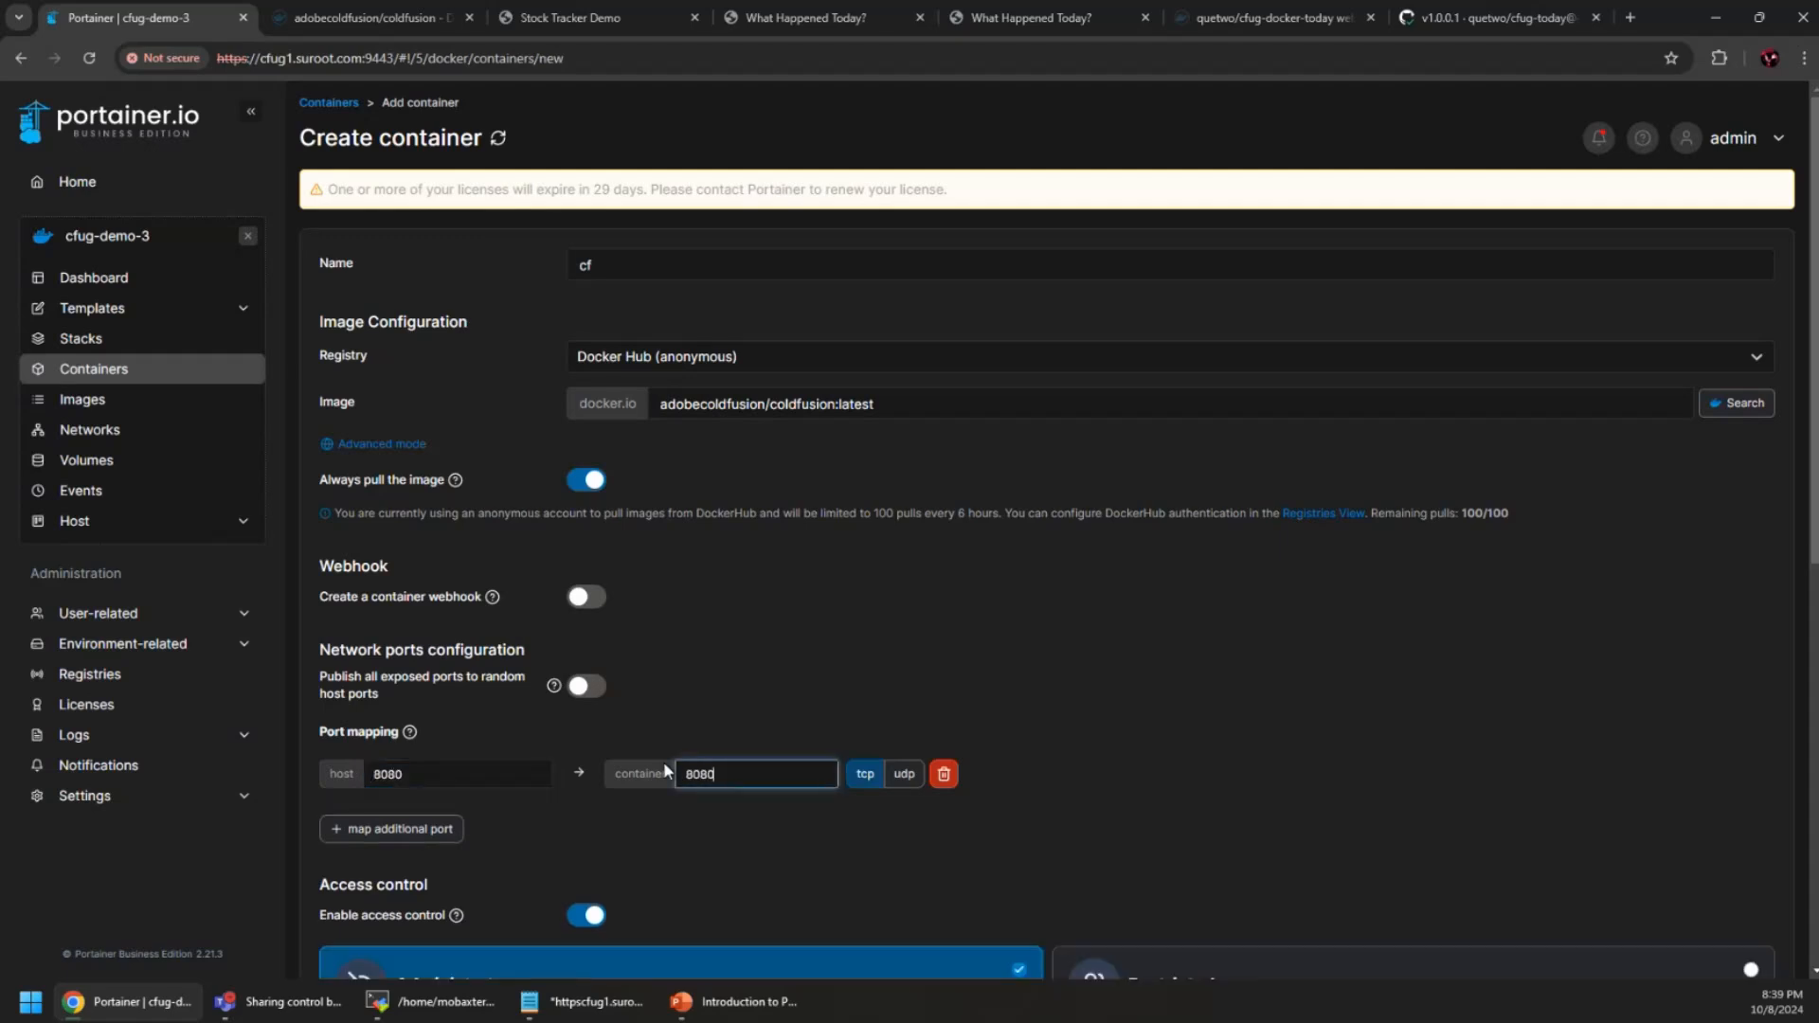
{"action": "left_click", "coordinate": [664, 762]}
{"action": "scroll", "coordinate": [998, 734], "scroll_direction": "down", "scroll_amount": 1}
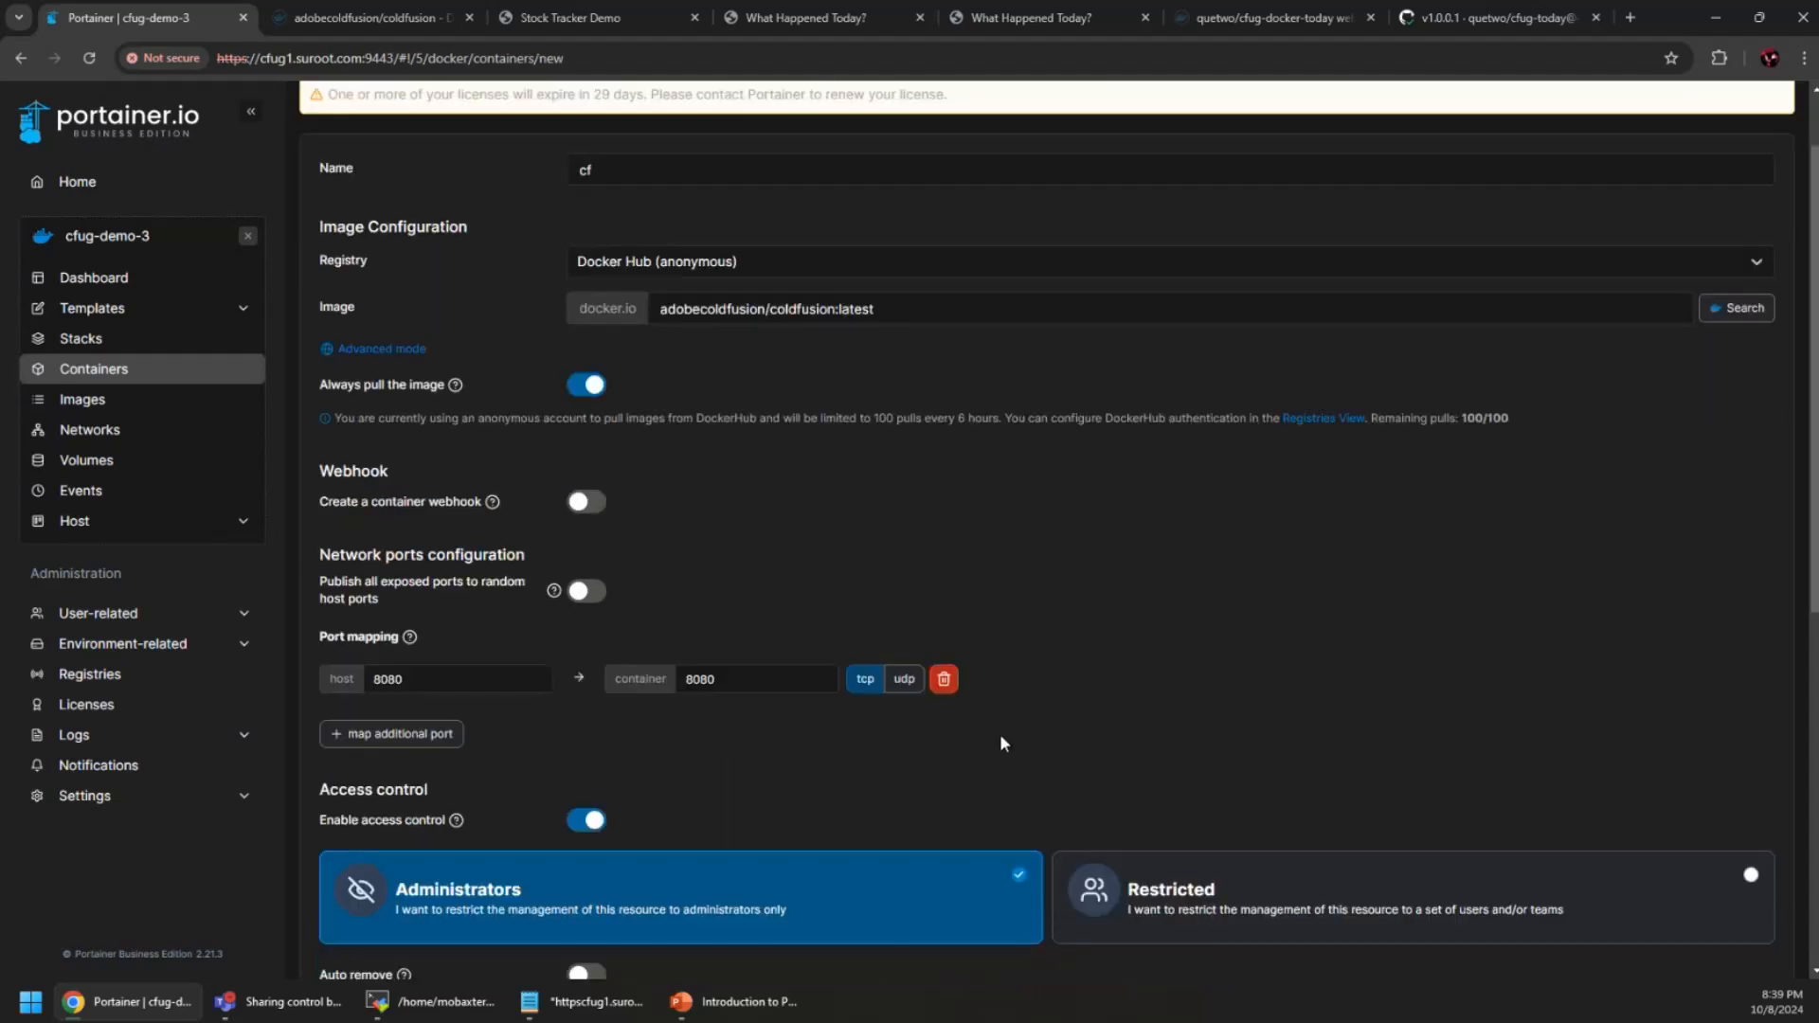
{"action": "double_click", "coordinate": [485, 666]}
{"action": "type", "text": "85"}
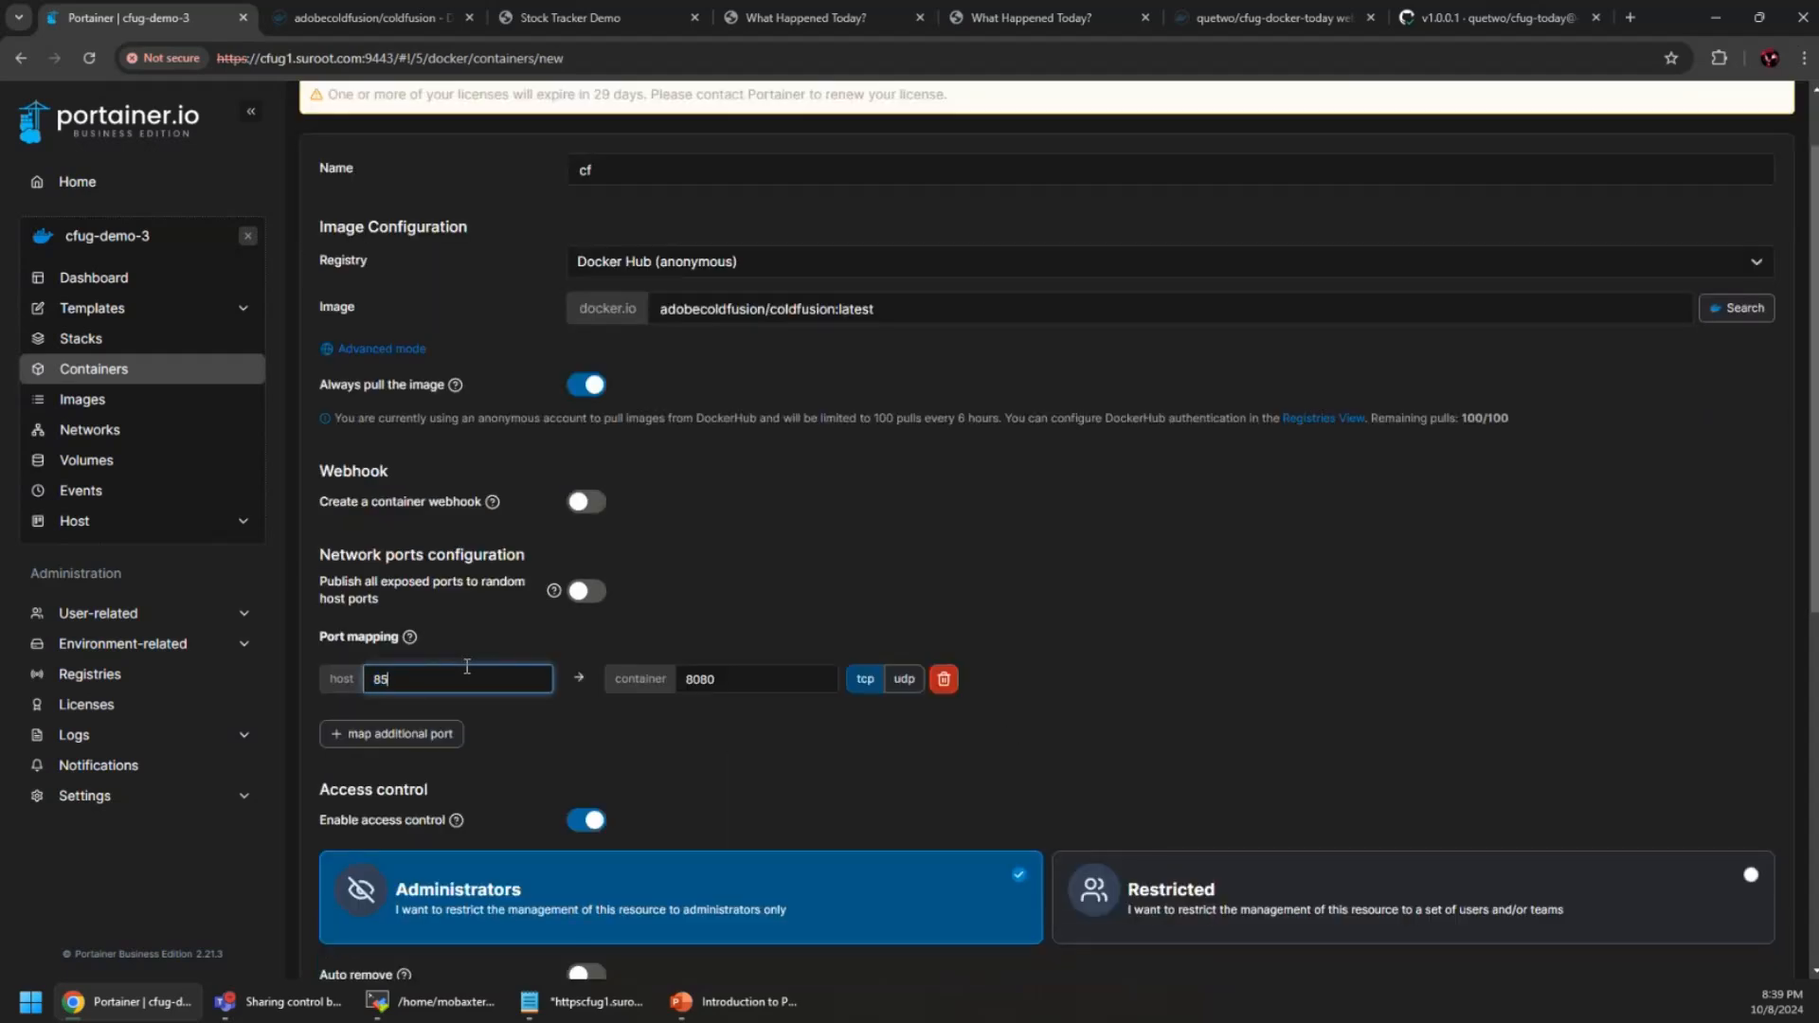
{"action": "type", "text": "00"}
{"action": "key", "text": "Tab"}
{"action": "type", "text": "8500"}
{"action": "key", "text": "Tab"}
{"action": "left_click", "coordinate": [1076, 709]}
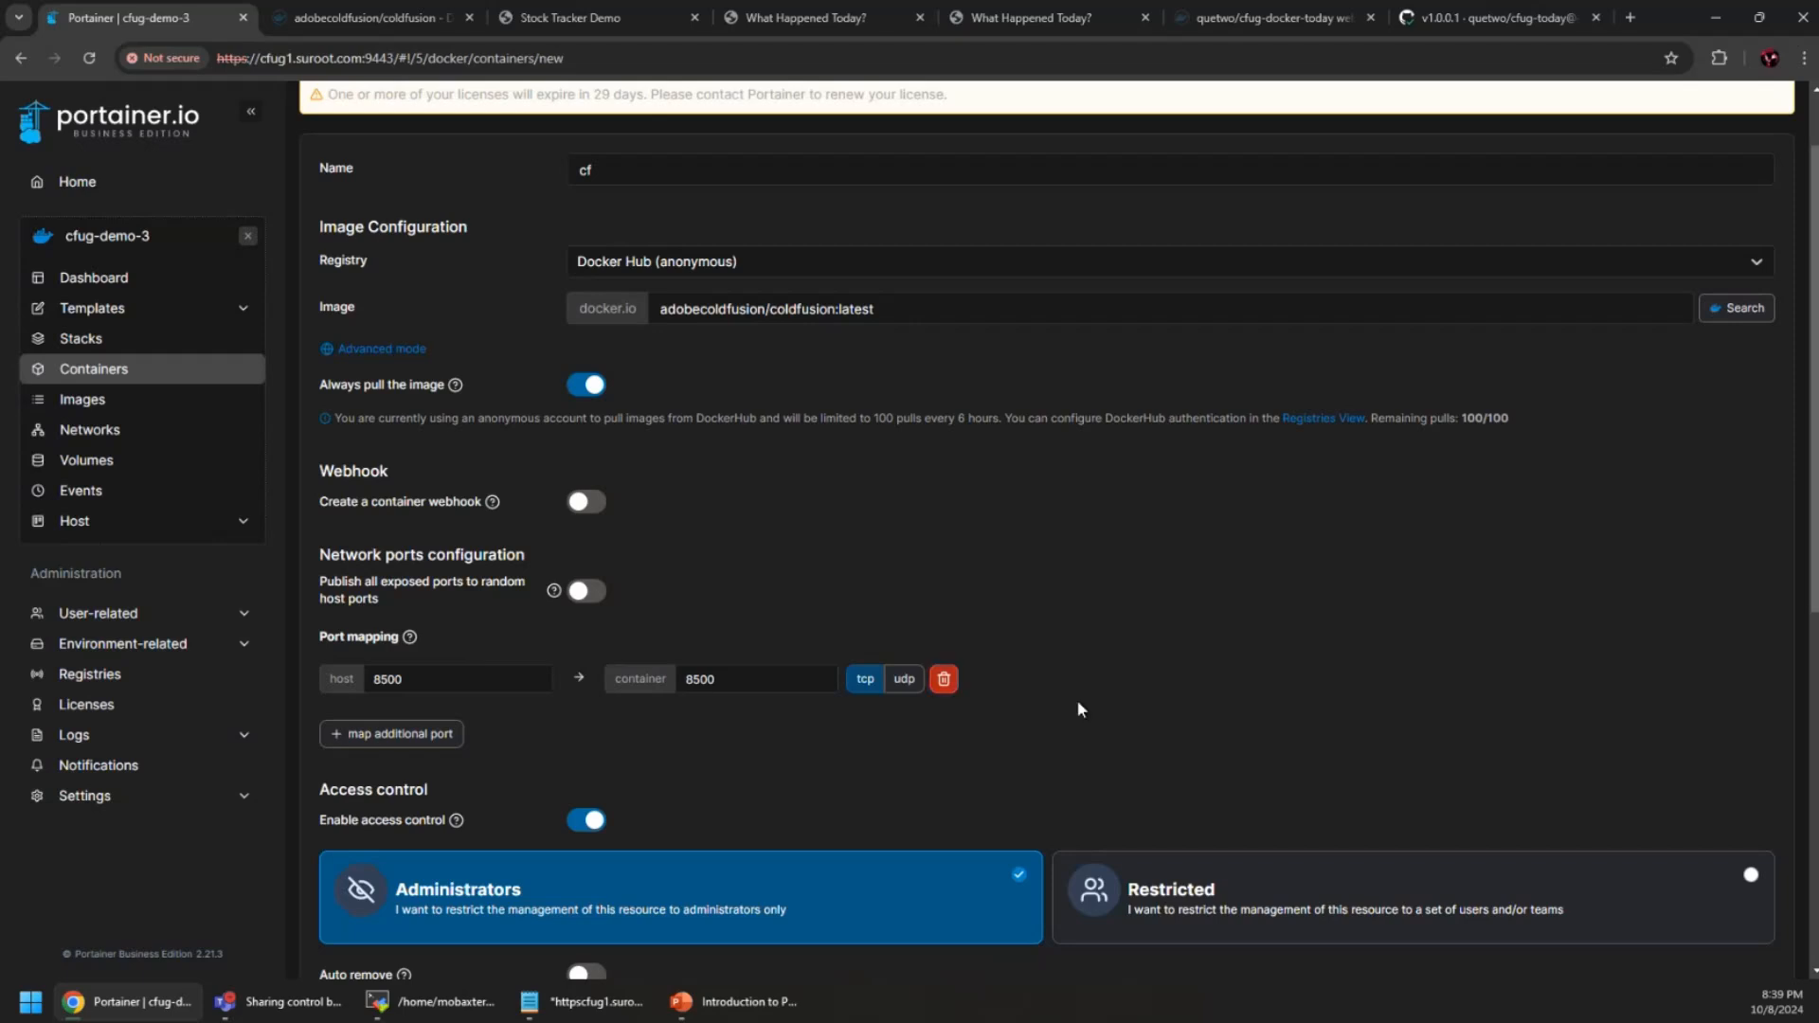
{"action": "scroll", "coordinate": [669, 737], "scroll_direction": "down", "scroll_amount": 3}
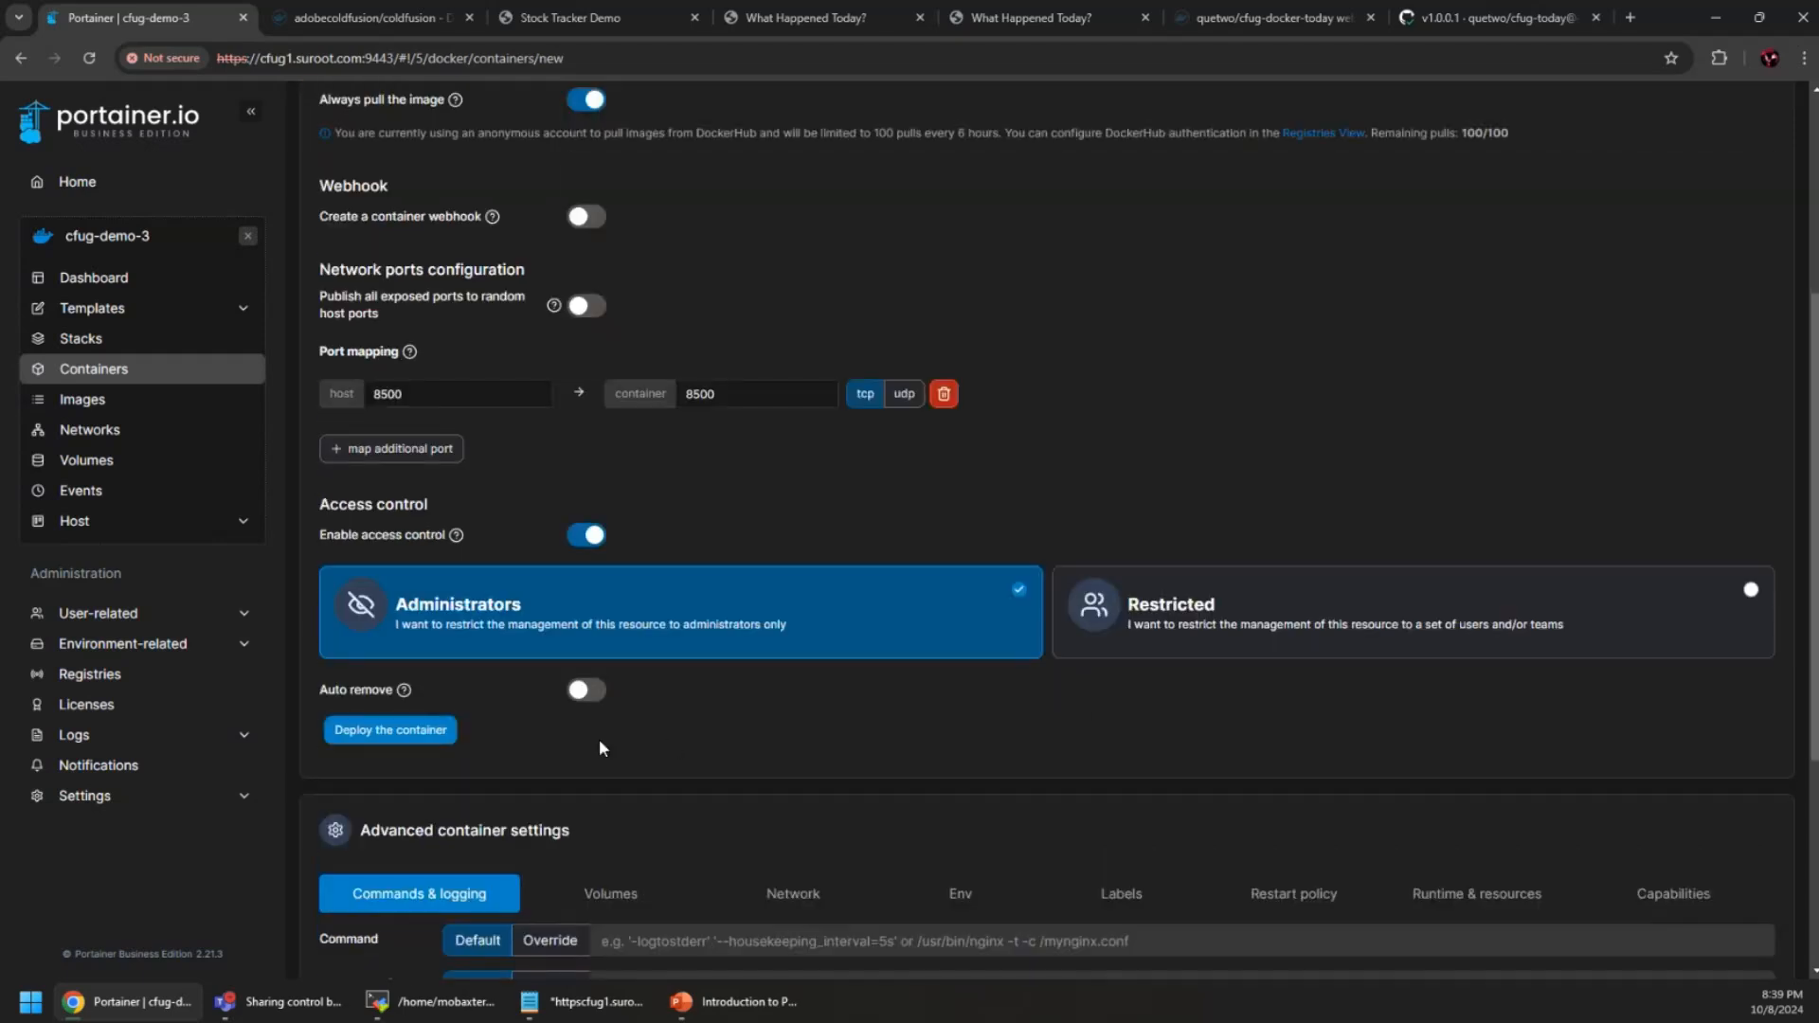
Deploy the cf container and copy acceptEULA=YES from its failed startup log
{"action": "left_click", "coordinate": [381, 734]}
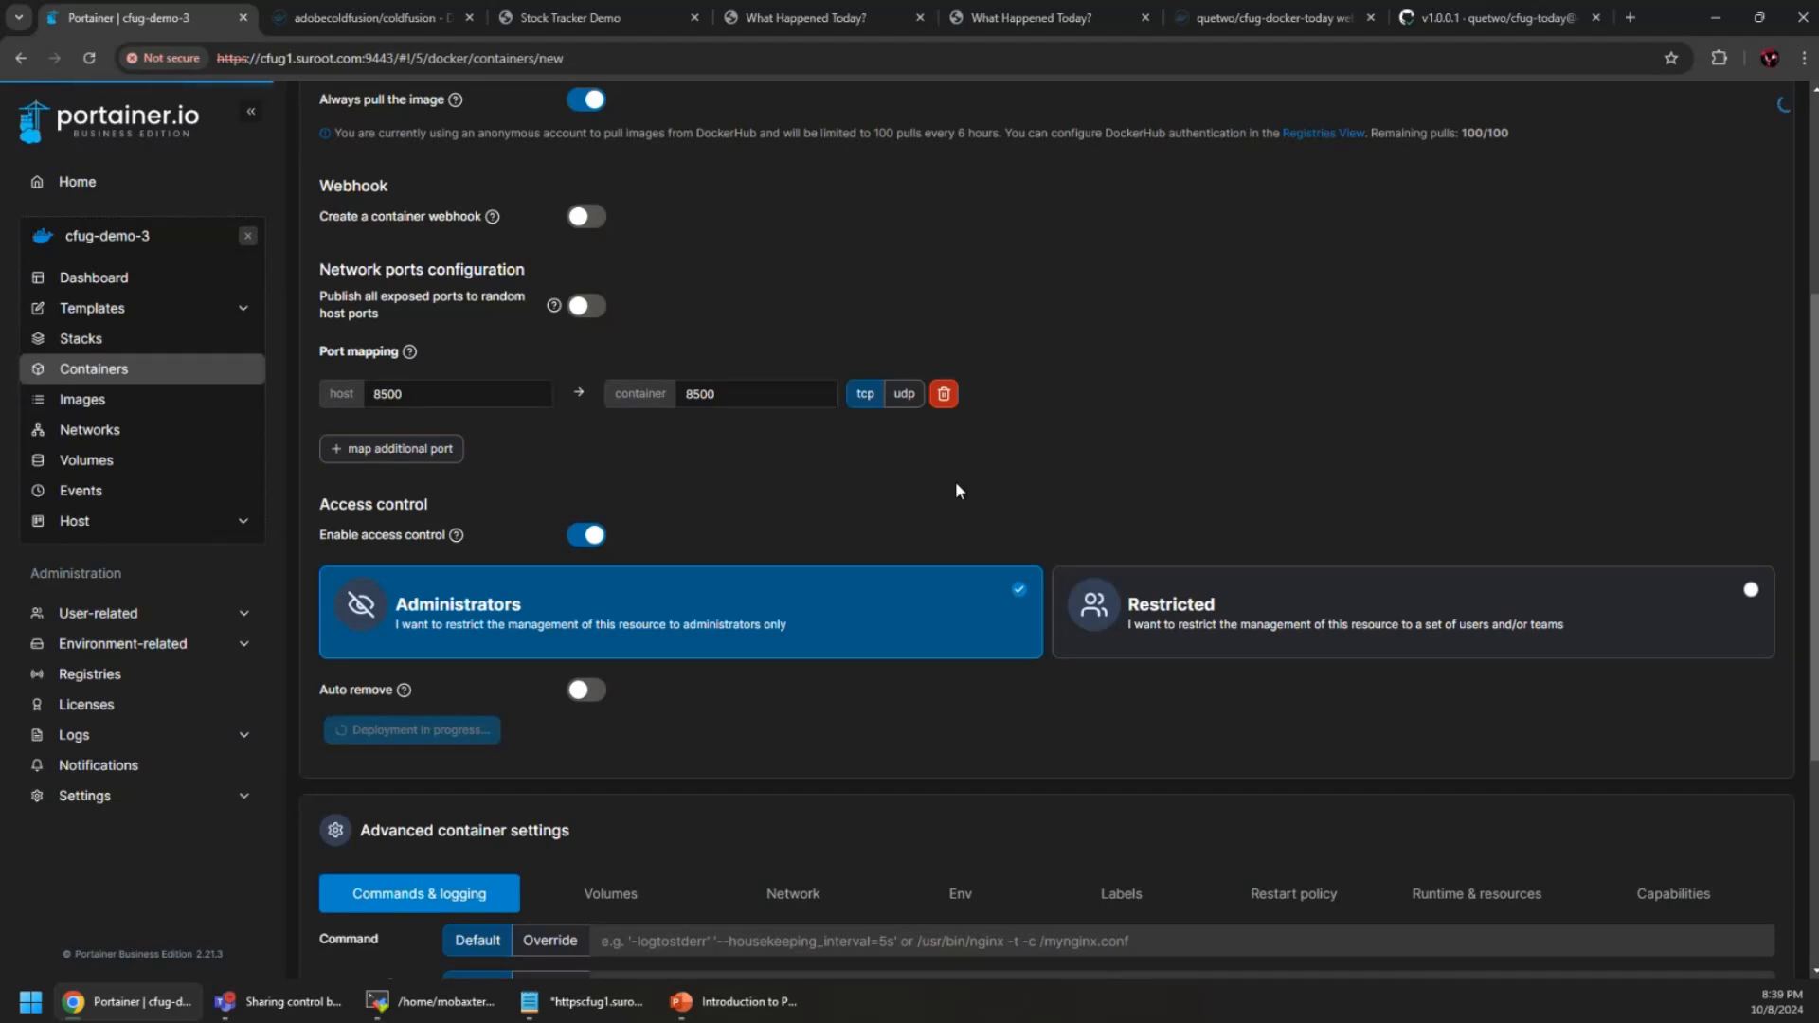
{"action": "scroll", "coordinate": [963, 481], "scroll_direction": "up", "scroll_amount": 4}
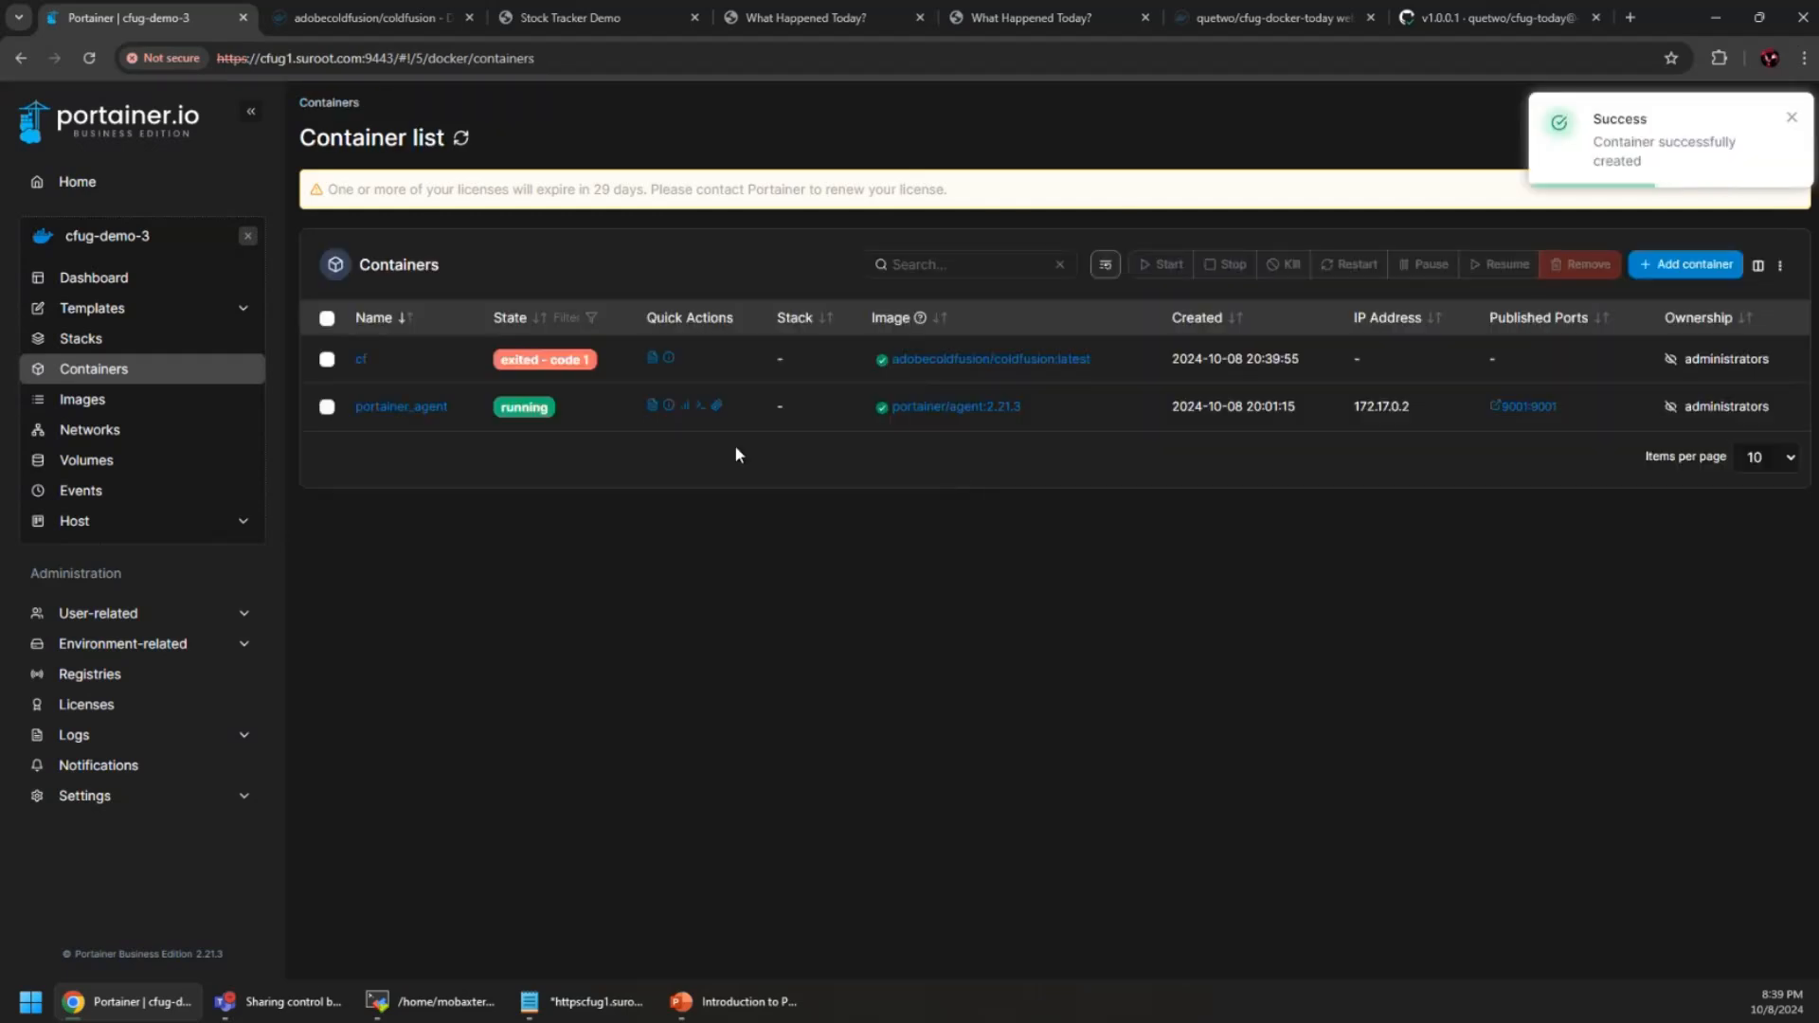
{"action": "left_click", "coordinate": [652, 359]}
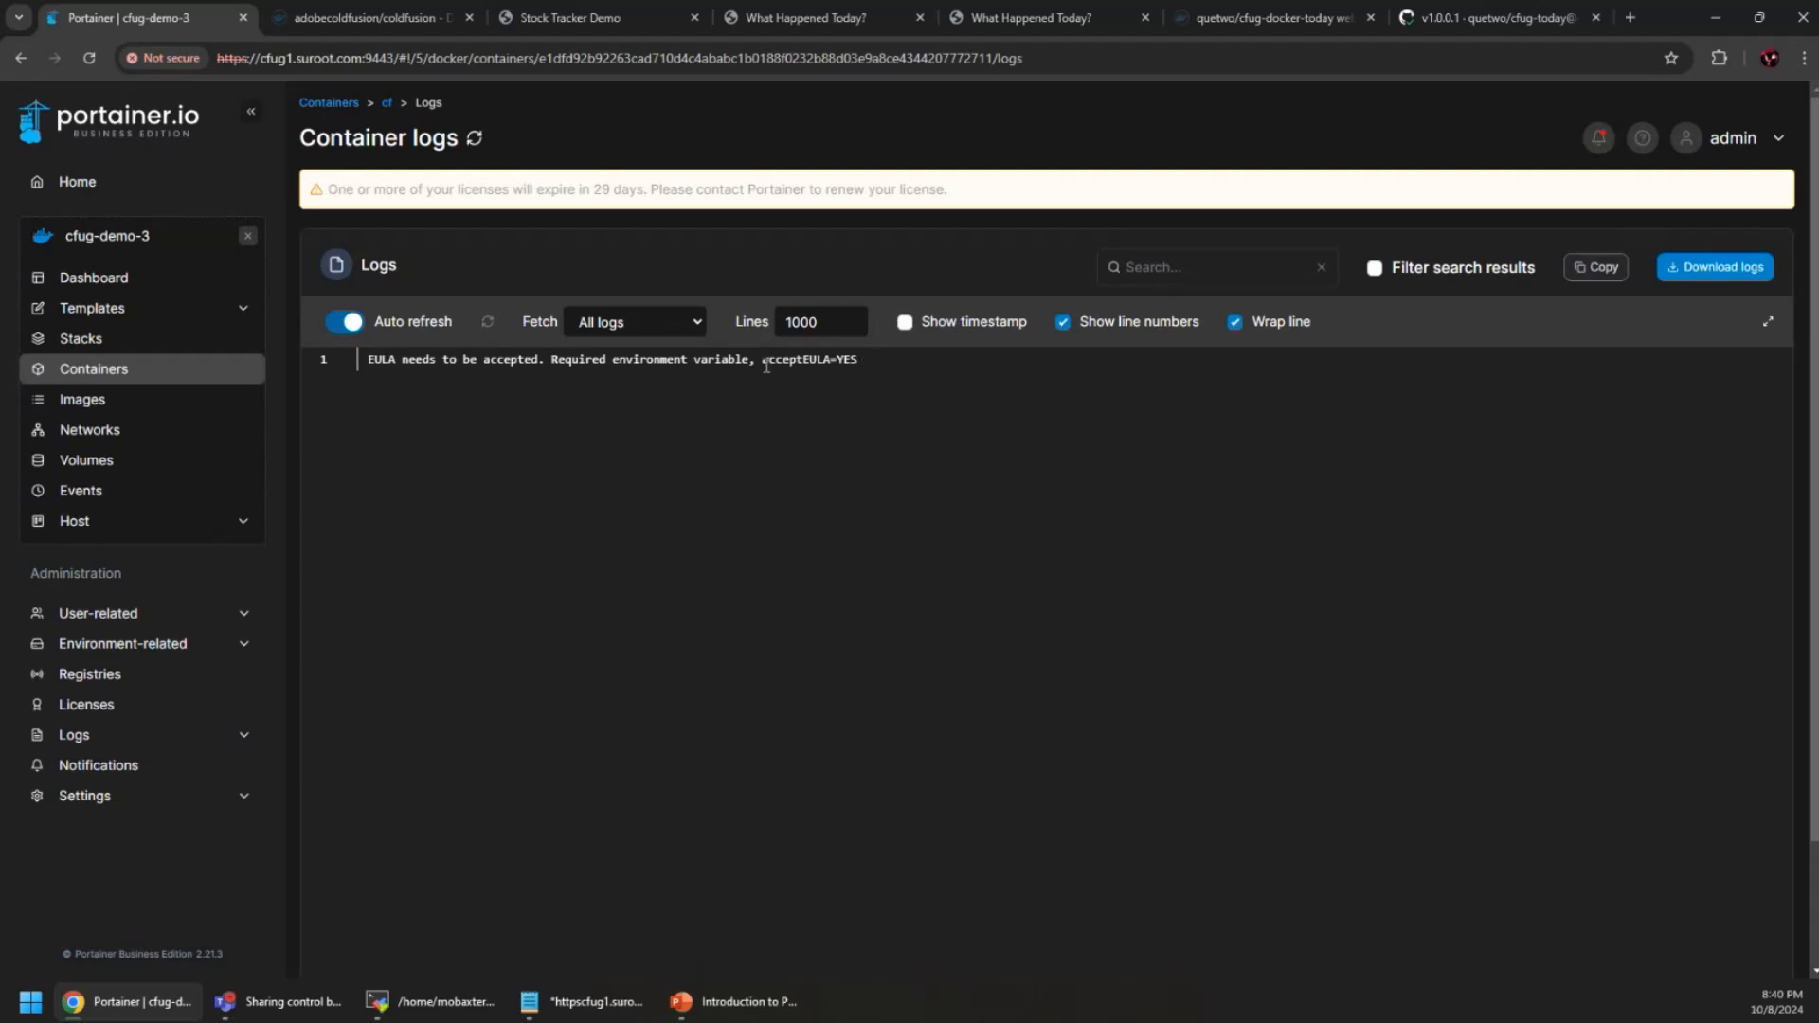
{"action": "left_click_drag", "start_coordinate": [763, 362], "coordinate": [858, 362]}
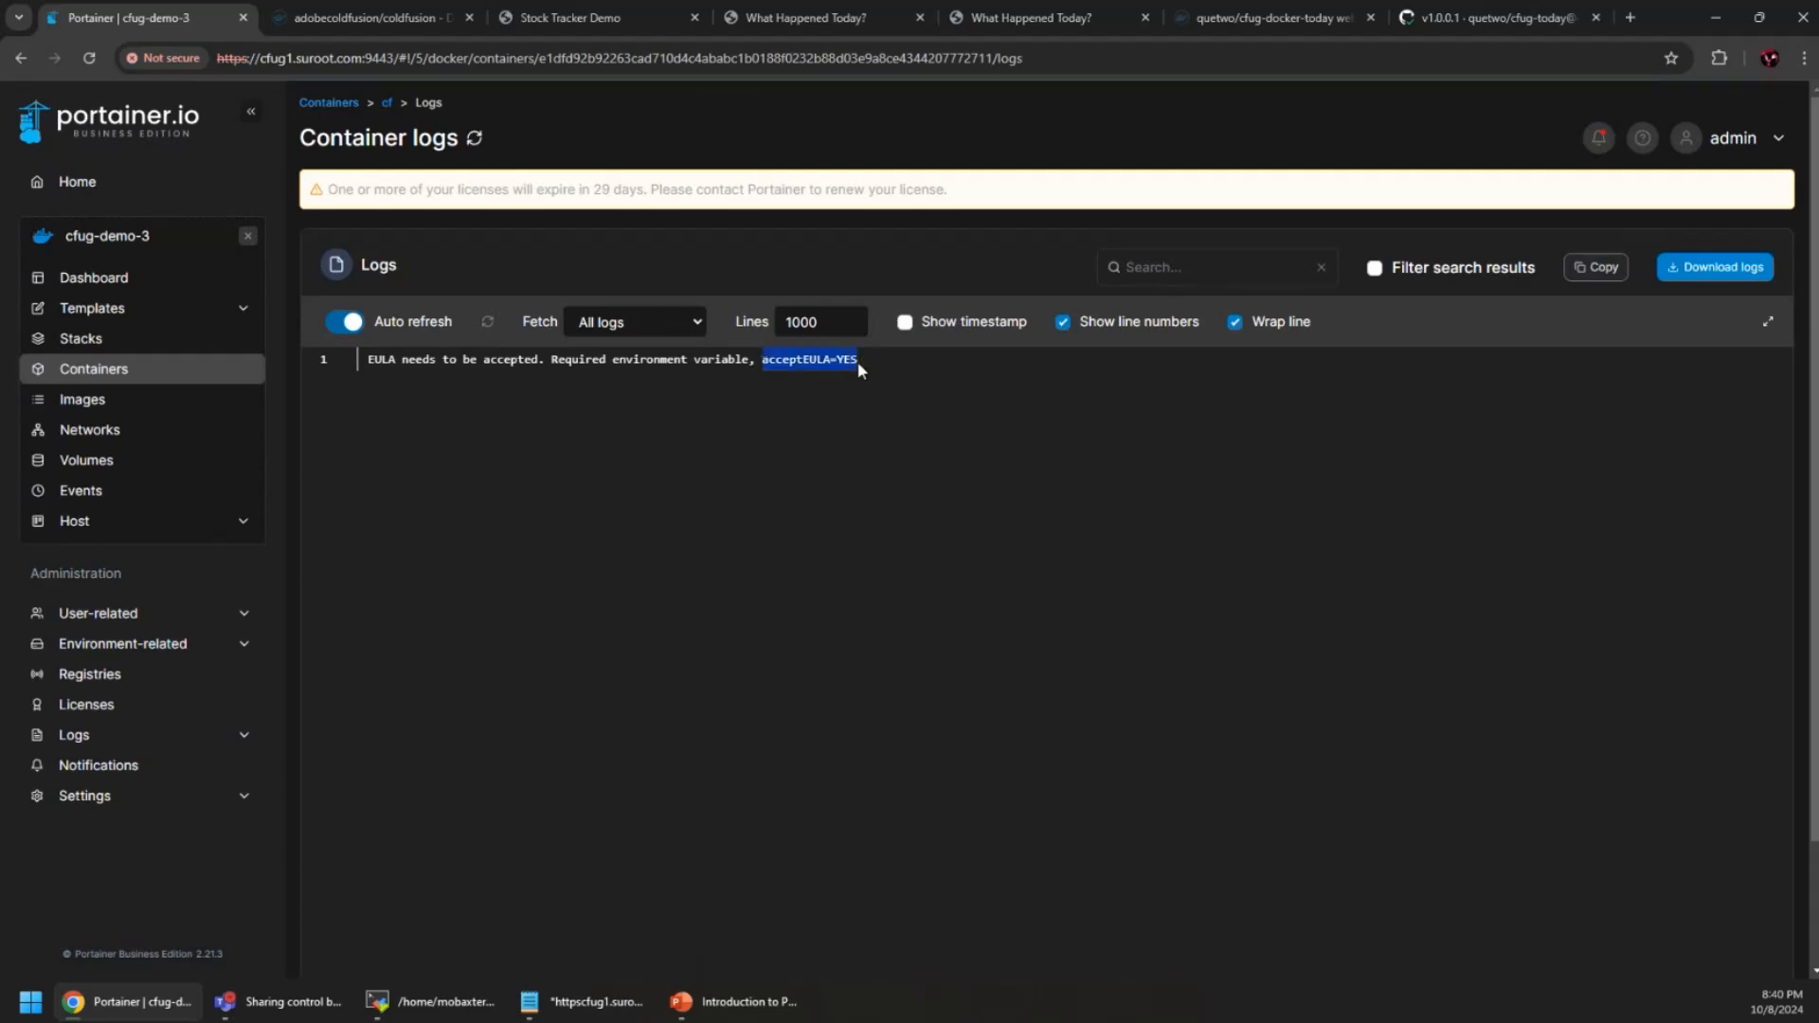
{"action": "right_click", "coordinate": [809, 363]}
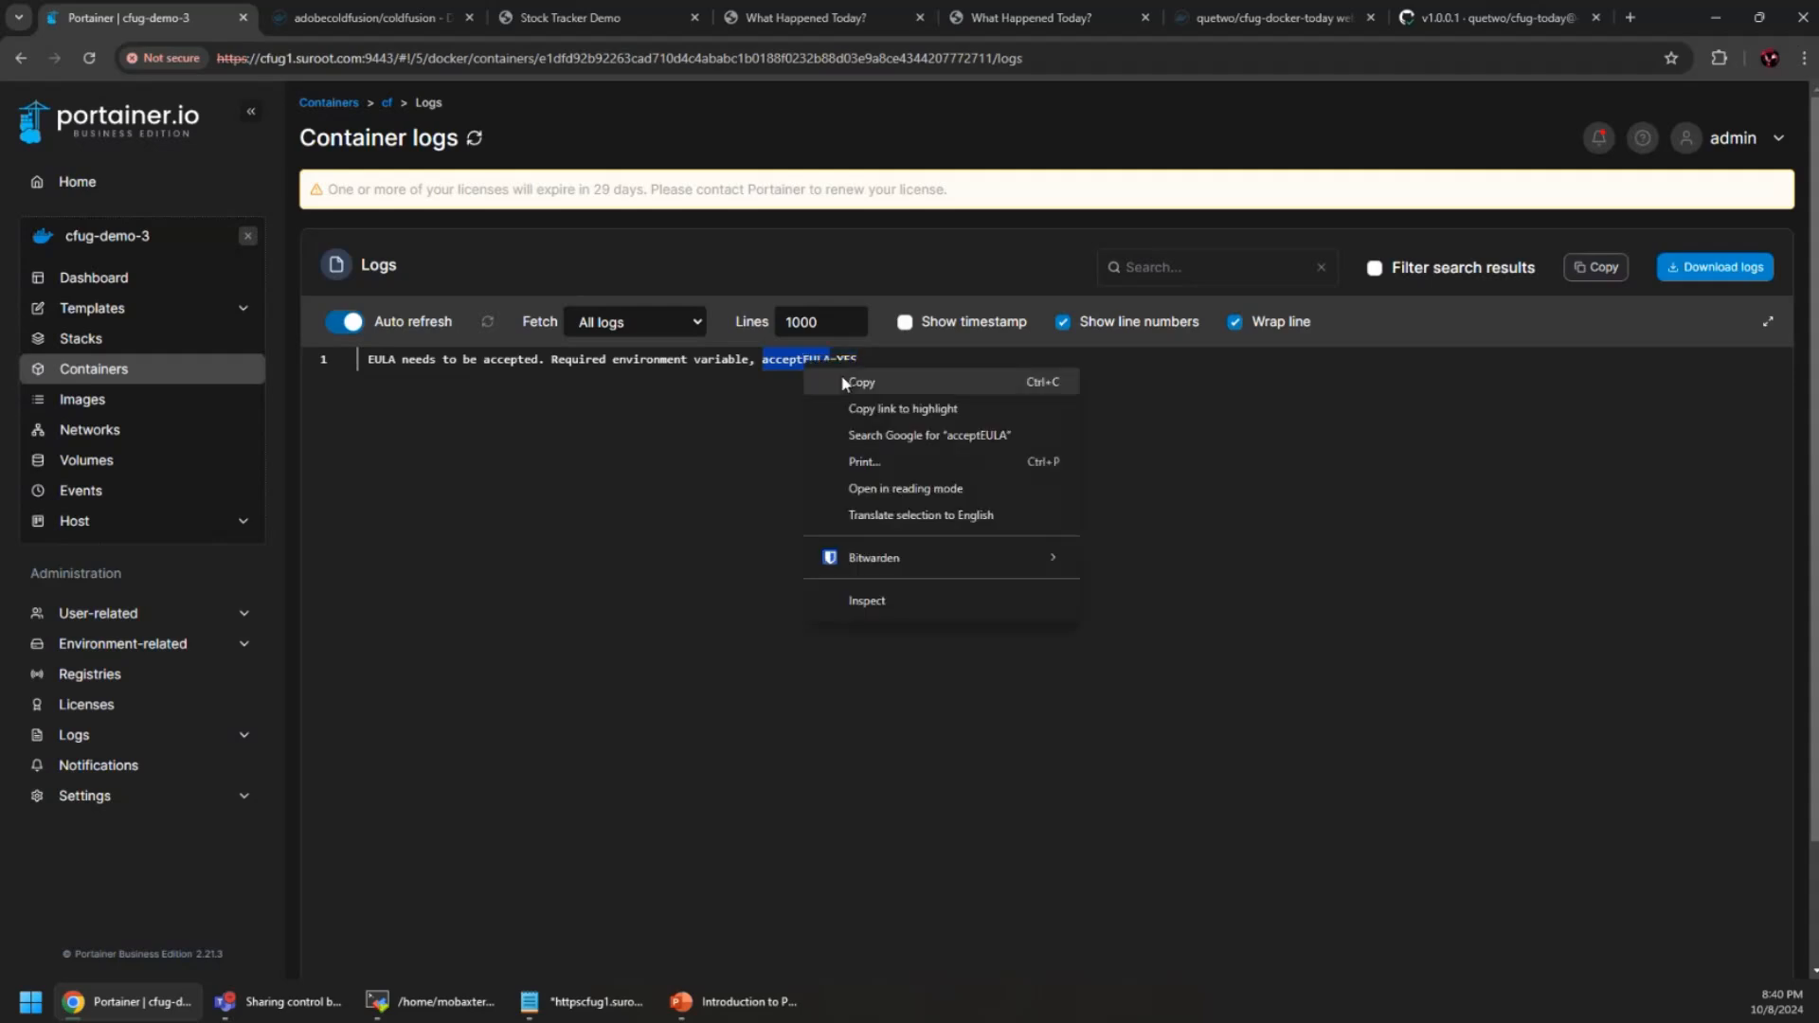
{"action": "left_click", "coordinate": [913, 379]}
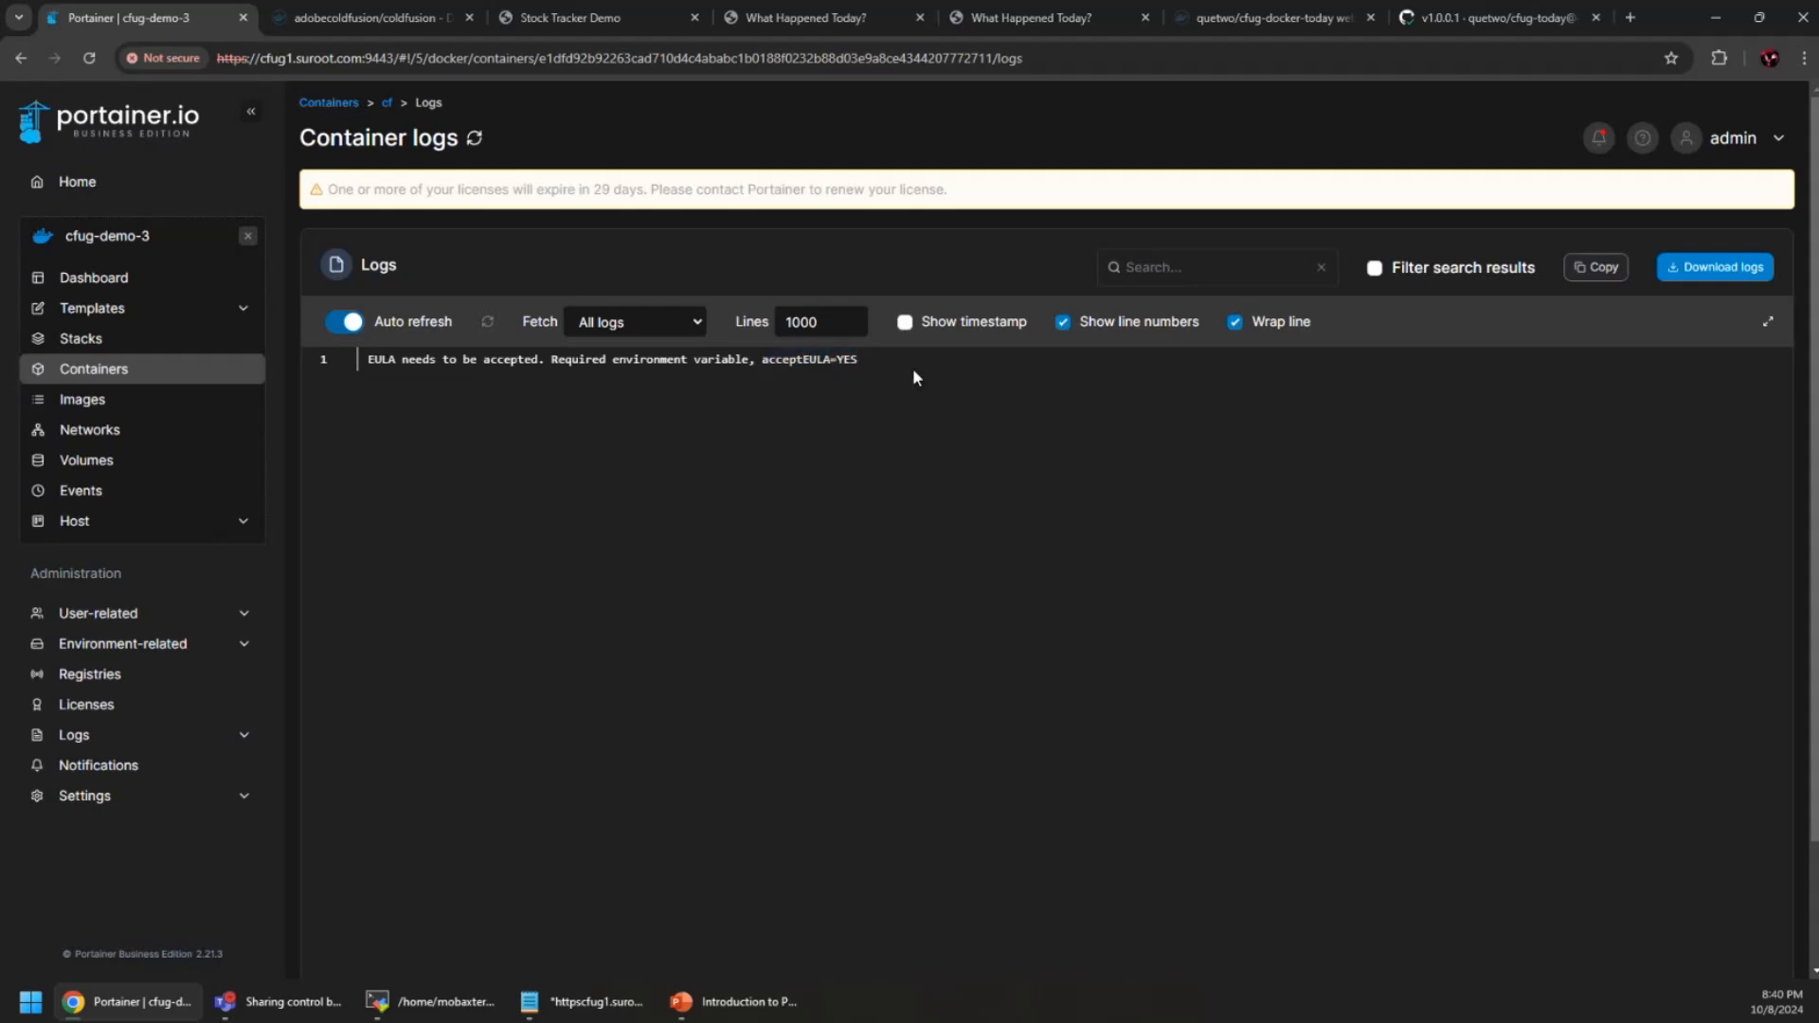
{"action": "left_click", "coordinate": [388, 104]}
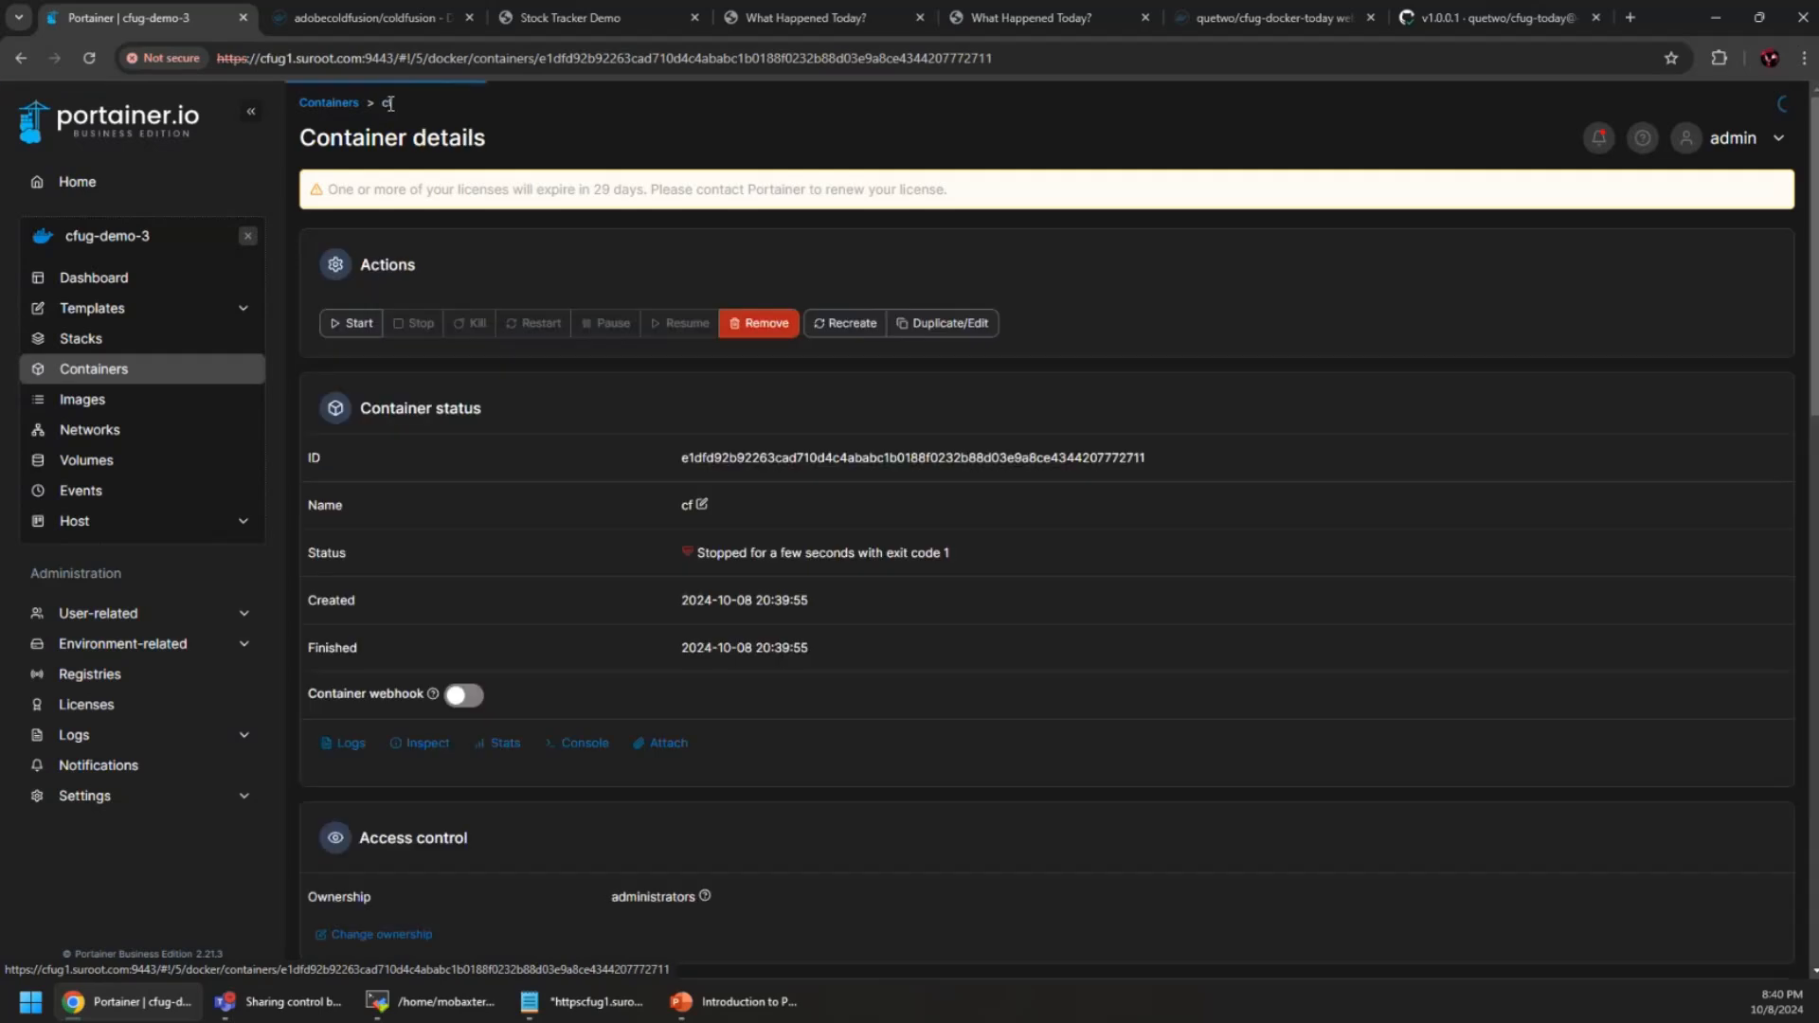
In a Duplicate/Edit copy of cf, add environment variable acceptEULA=YES
{"action": "left_click", "coordinate": [948, 323]}
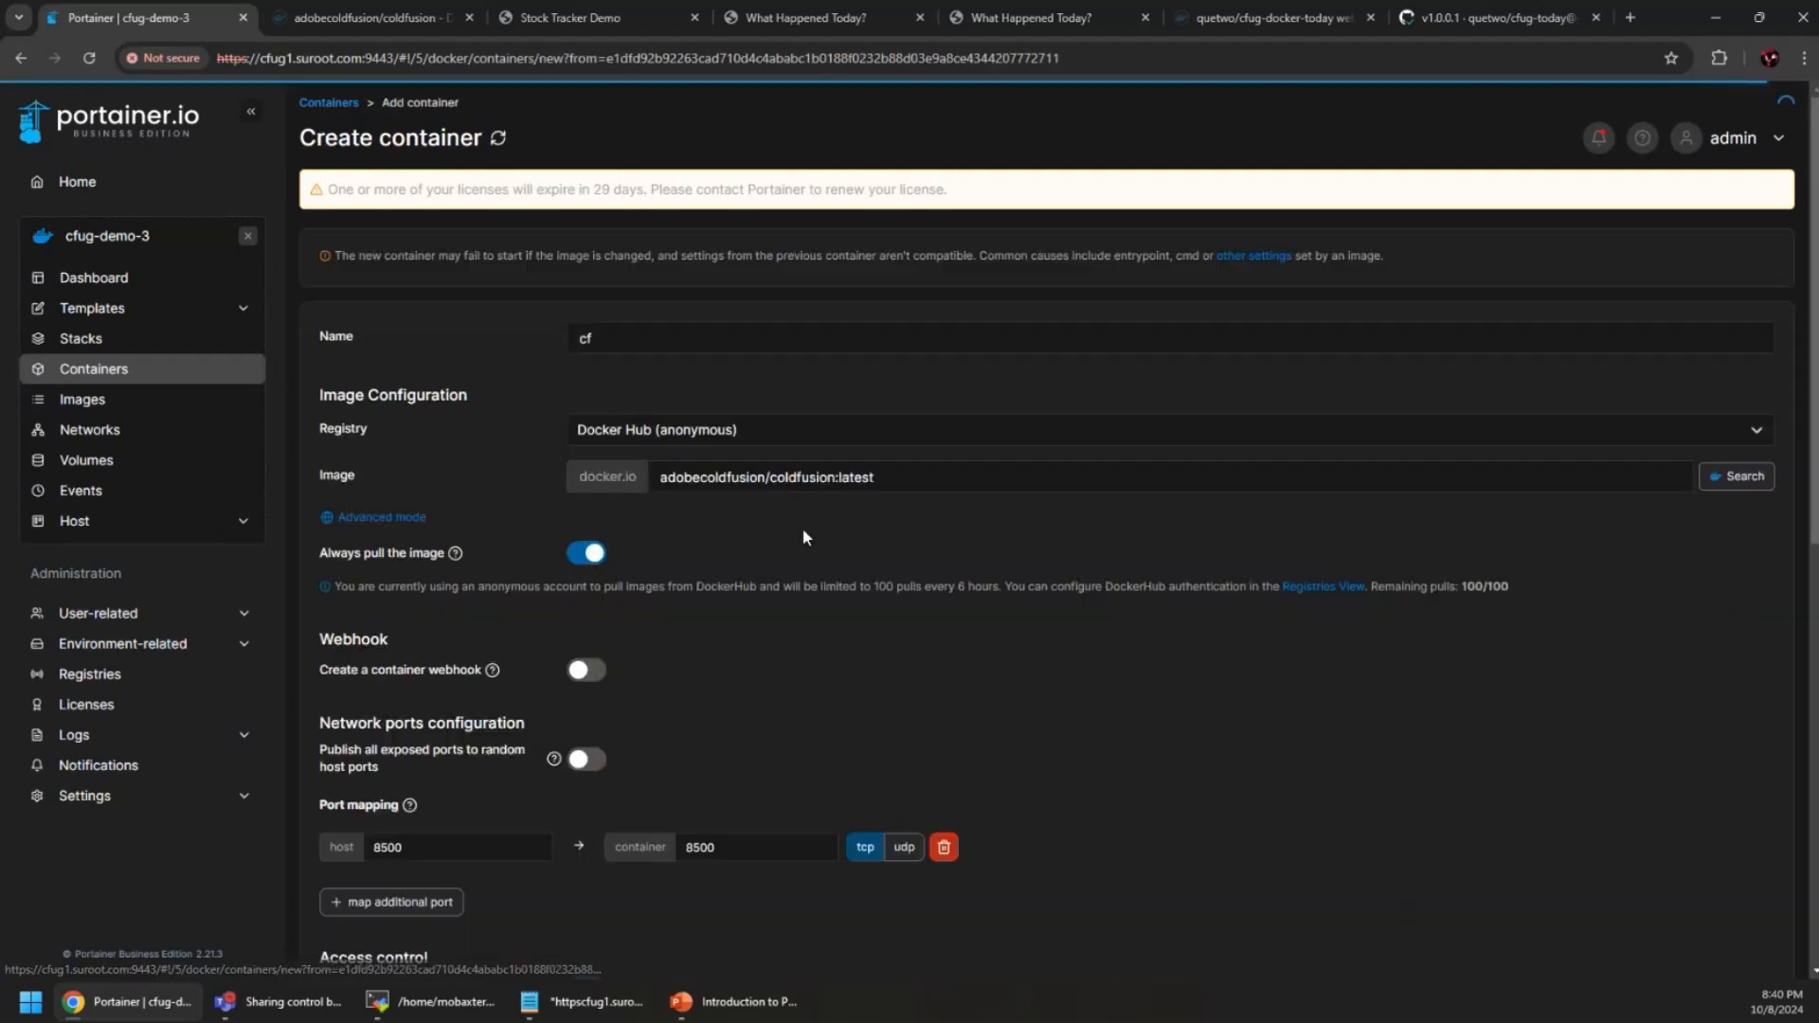
{"action": "scroll", "coordinate": [797, 532], "scroll_direction": "down", "scroll_amount": 6}
{"action": "scroll", "coordinate": [527, 549], "scroll_direction": "down", "scroll_amount": 3}
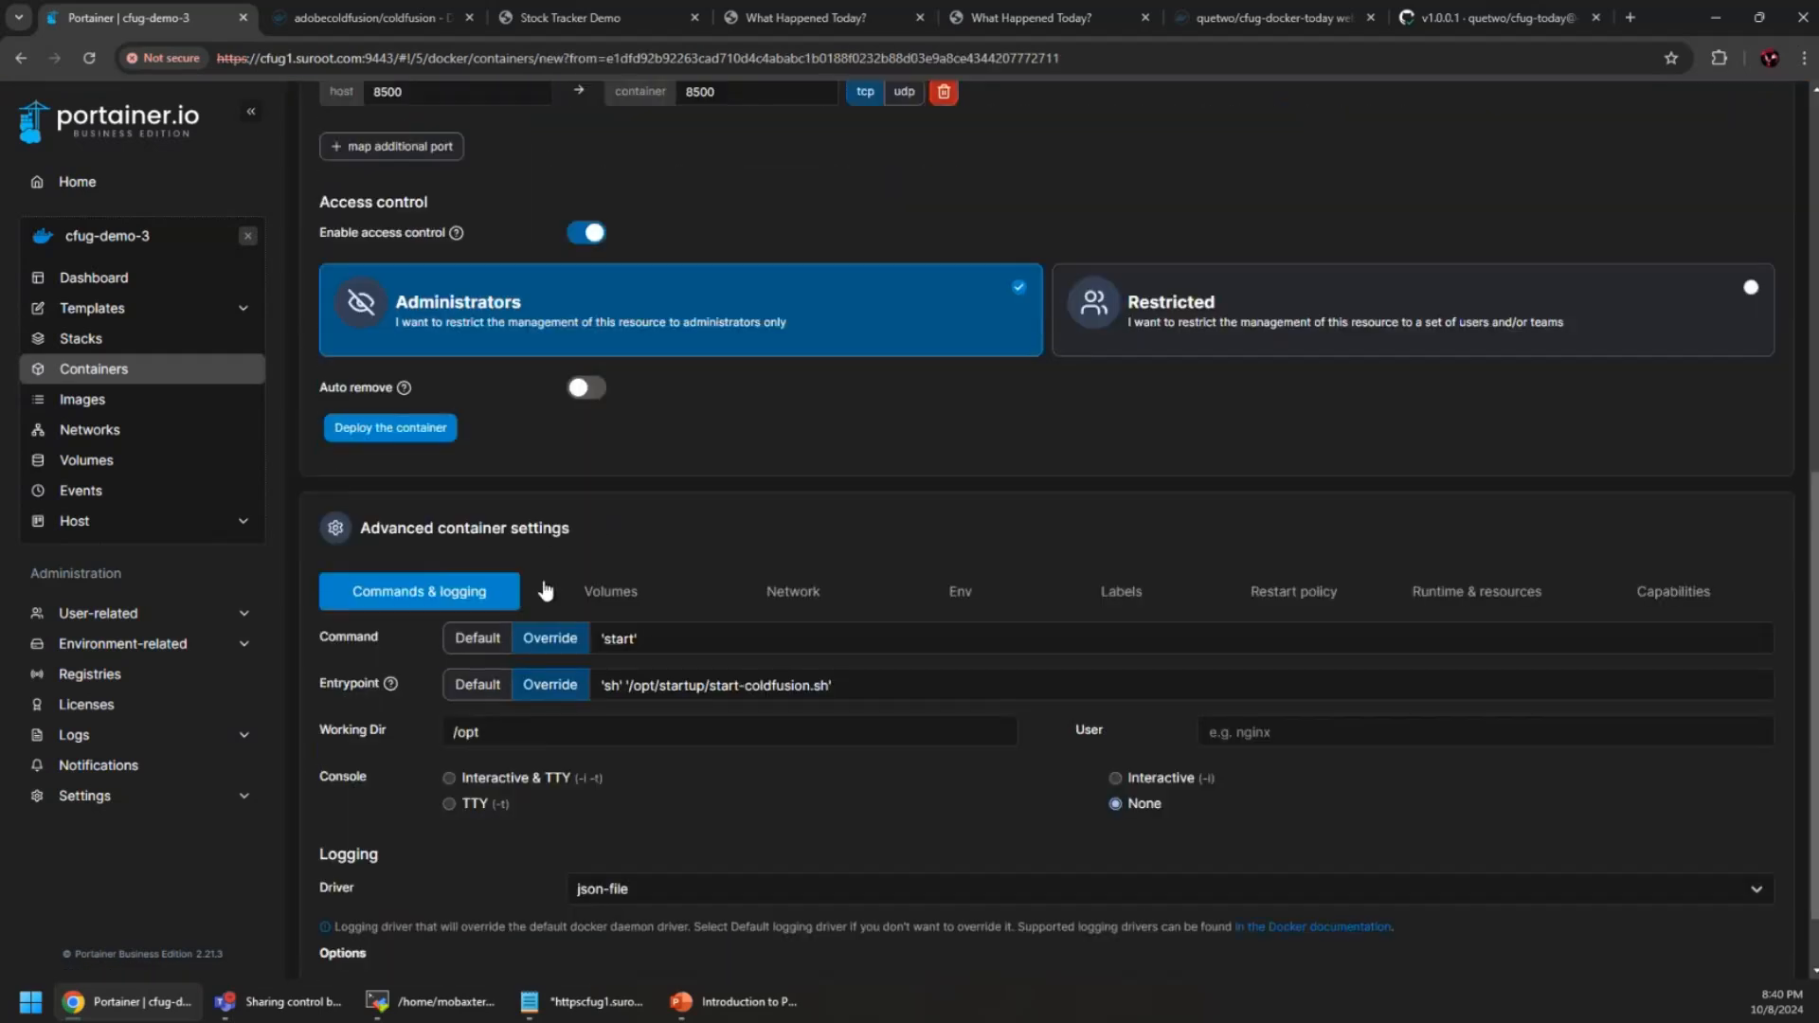
{"action": "left_click", "coordinate": [952, 591]}
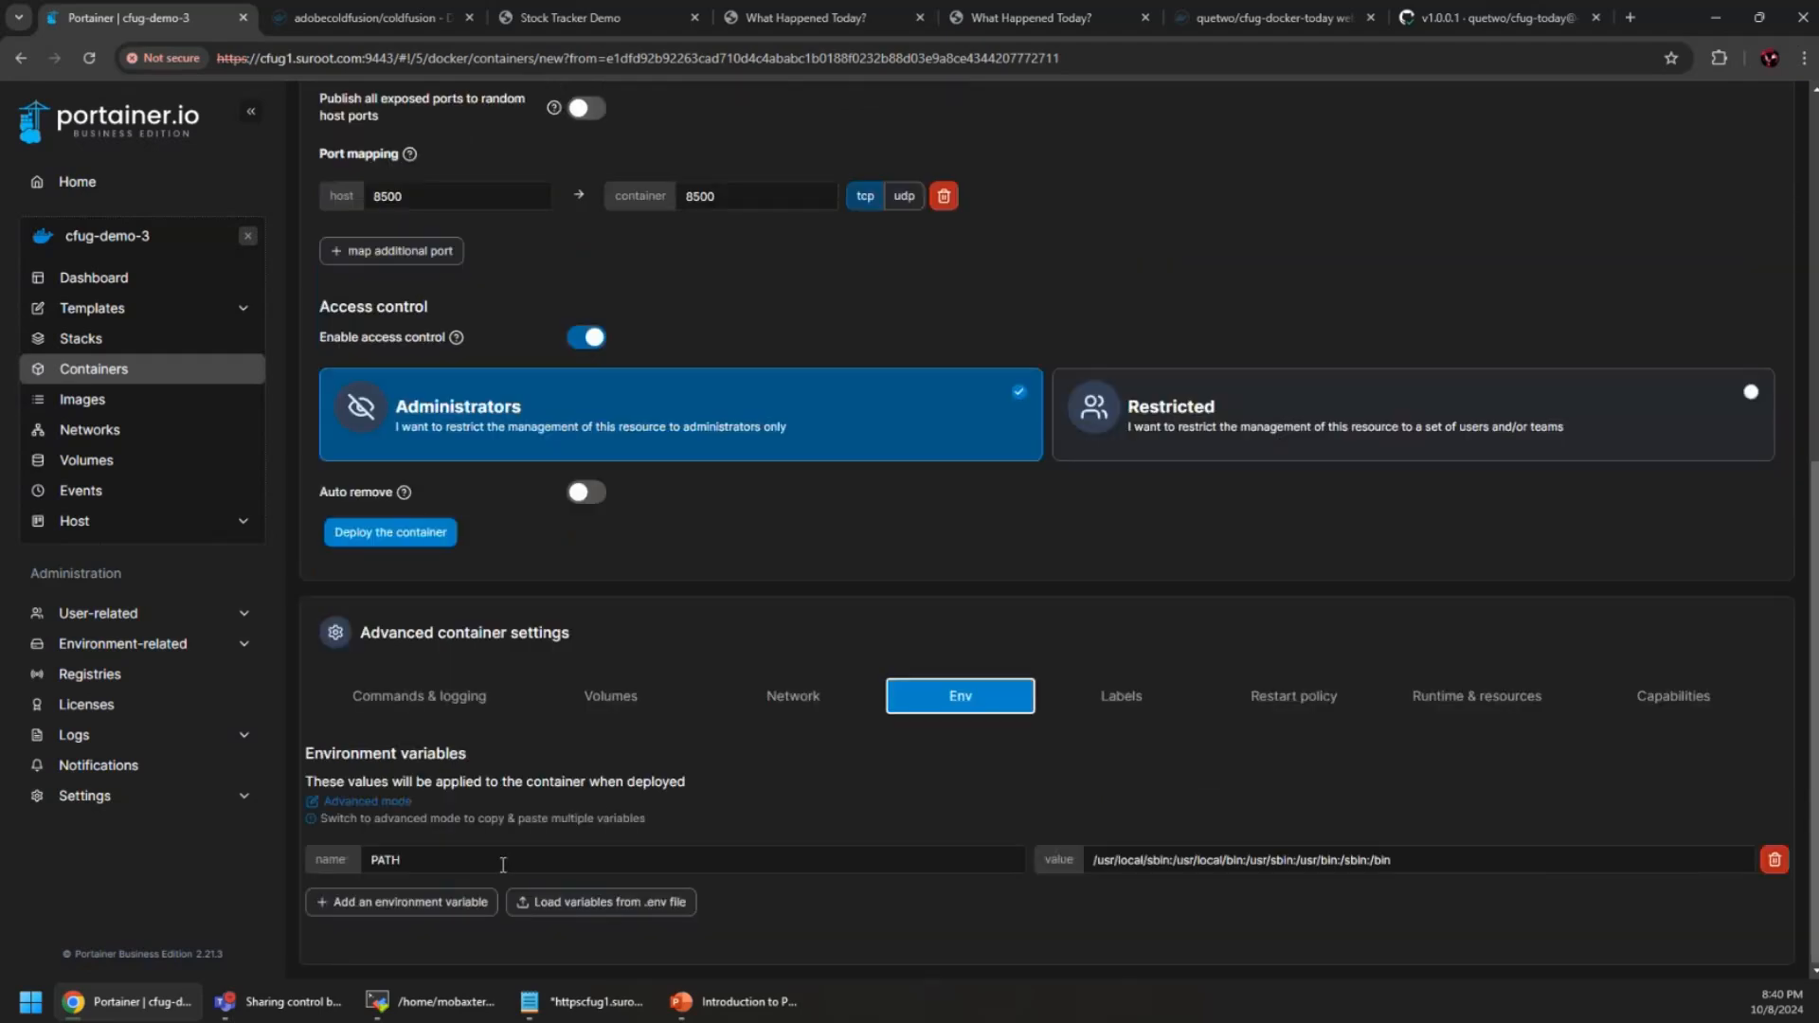
{"action": "left_click", "coordinate": [434, 903]}
{"action": "left_click", "coordinate": [494, 902]}
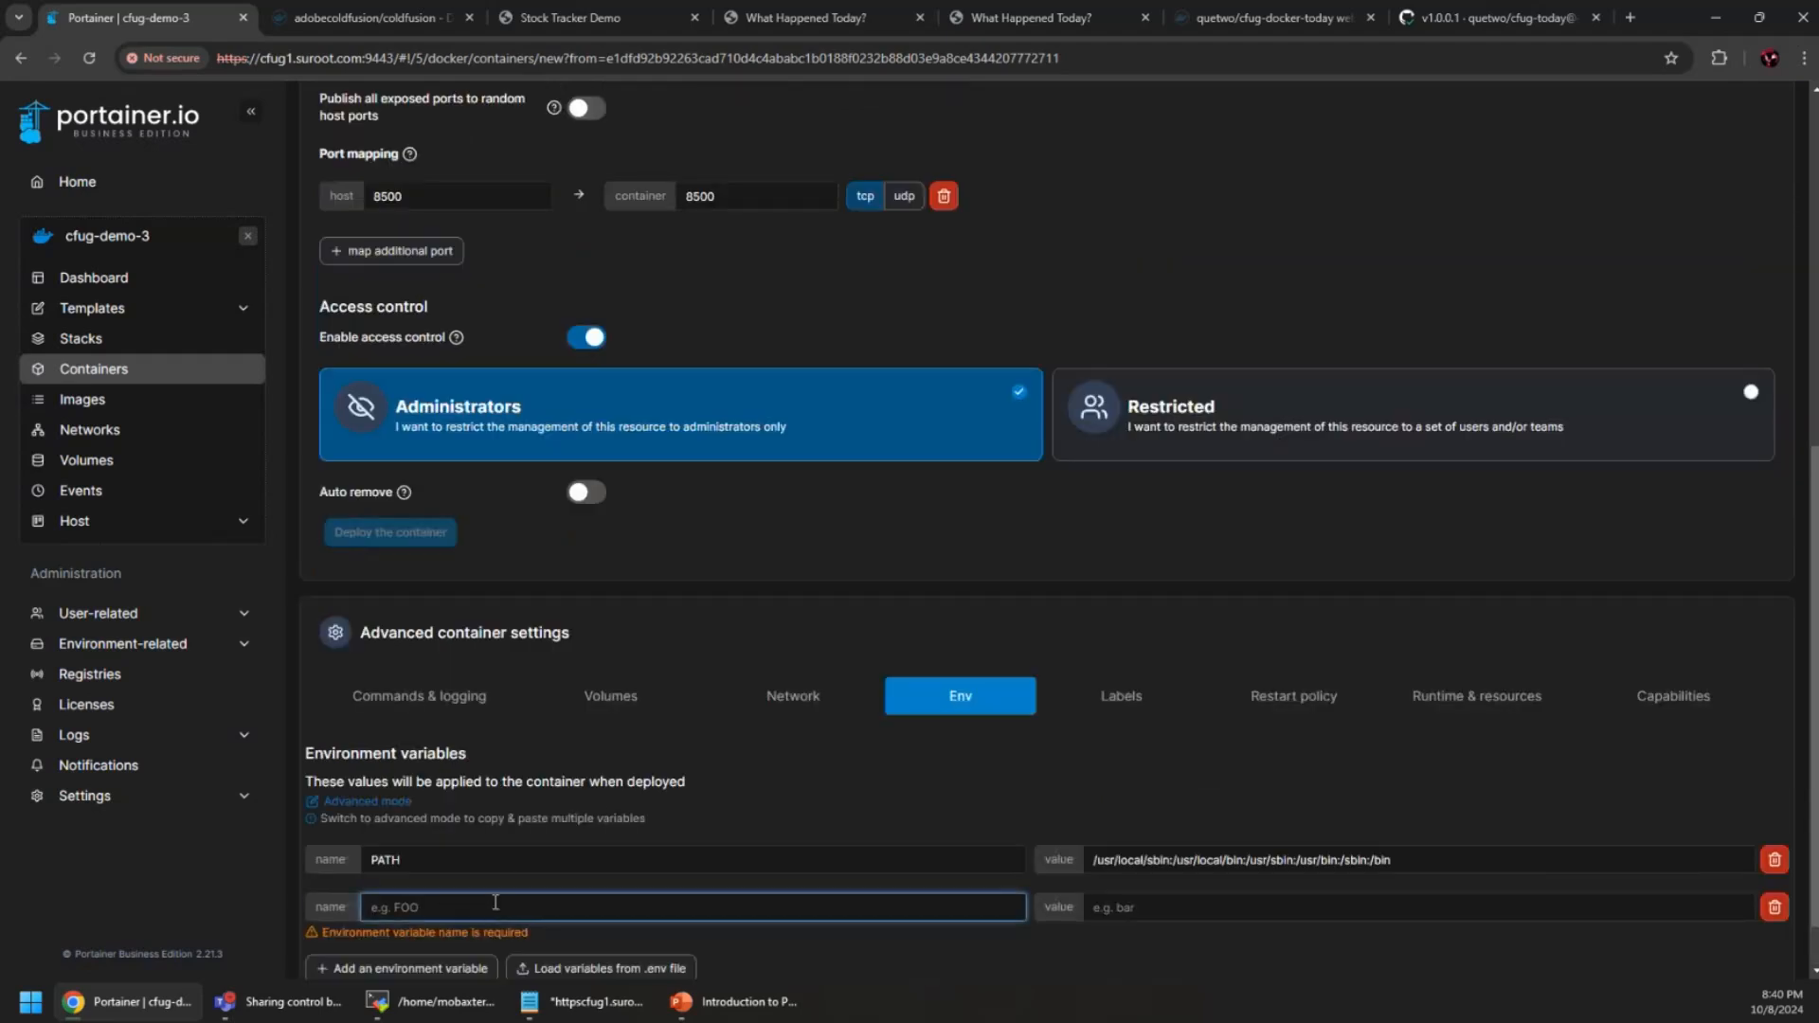
{"action": "key", "text": "ctrl+v"}
{"action": "left_click", "coordinate": [1324, 902]}
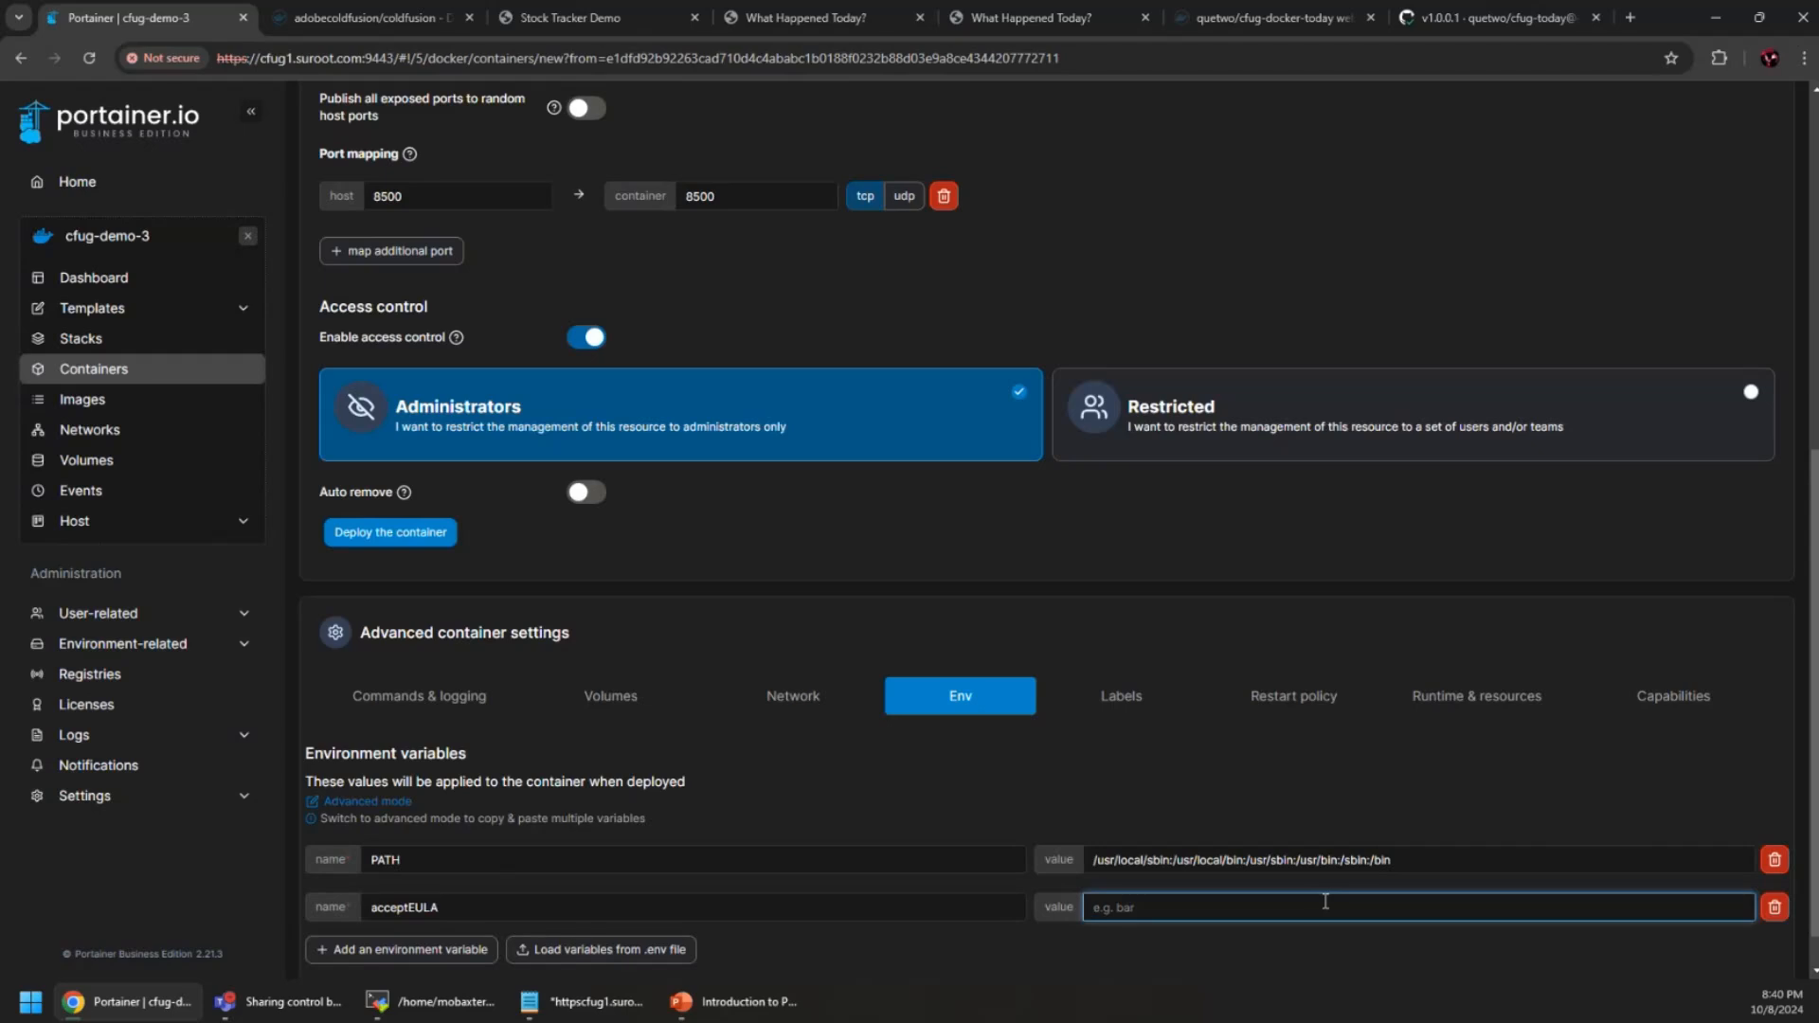
{"action": "type", "text": "YES"}
{"action": "left_click", "coordinate": [1171, 959]}
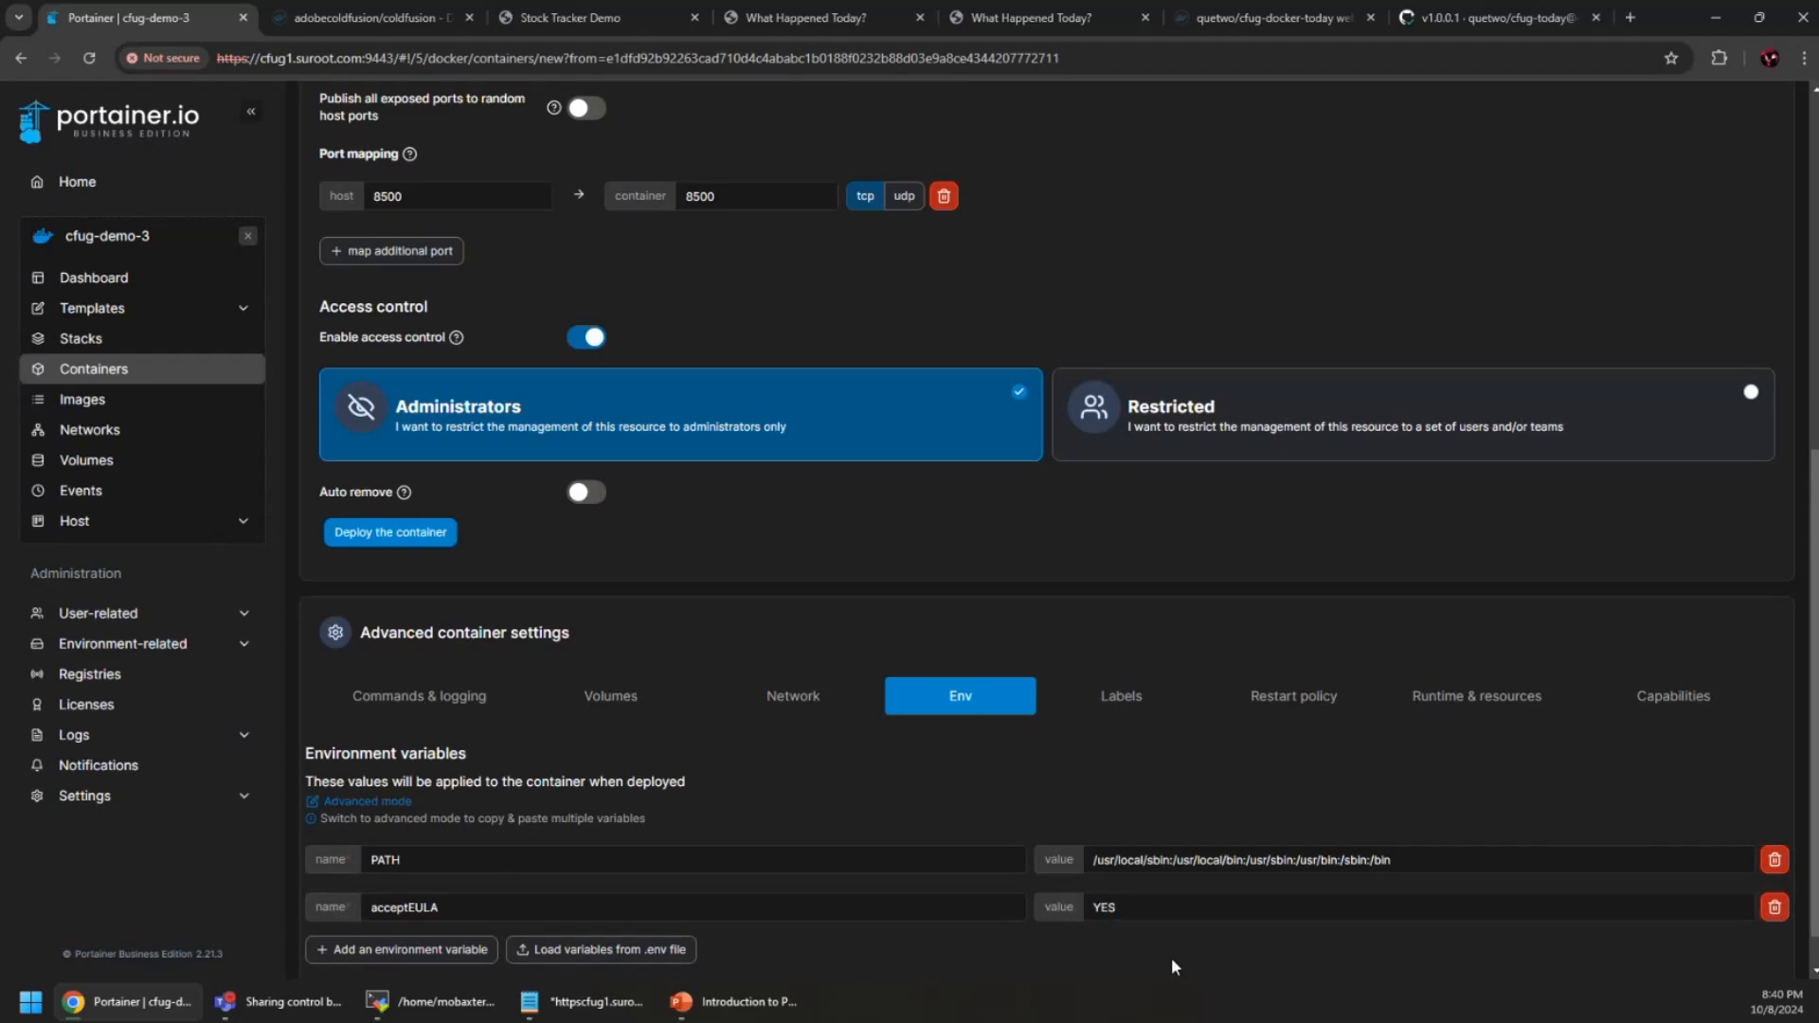
Redeploy cf, confirming replacement of the existing container
{"action": "scroll", "coordinate": [1171, 957], "scroll_direction": "down", "scroll_amount": 1}
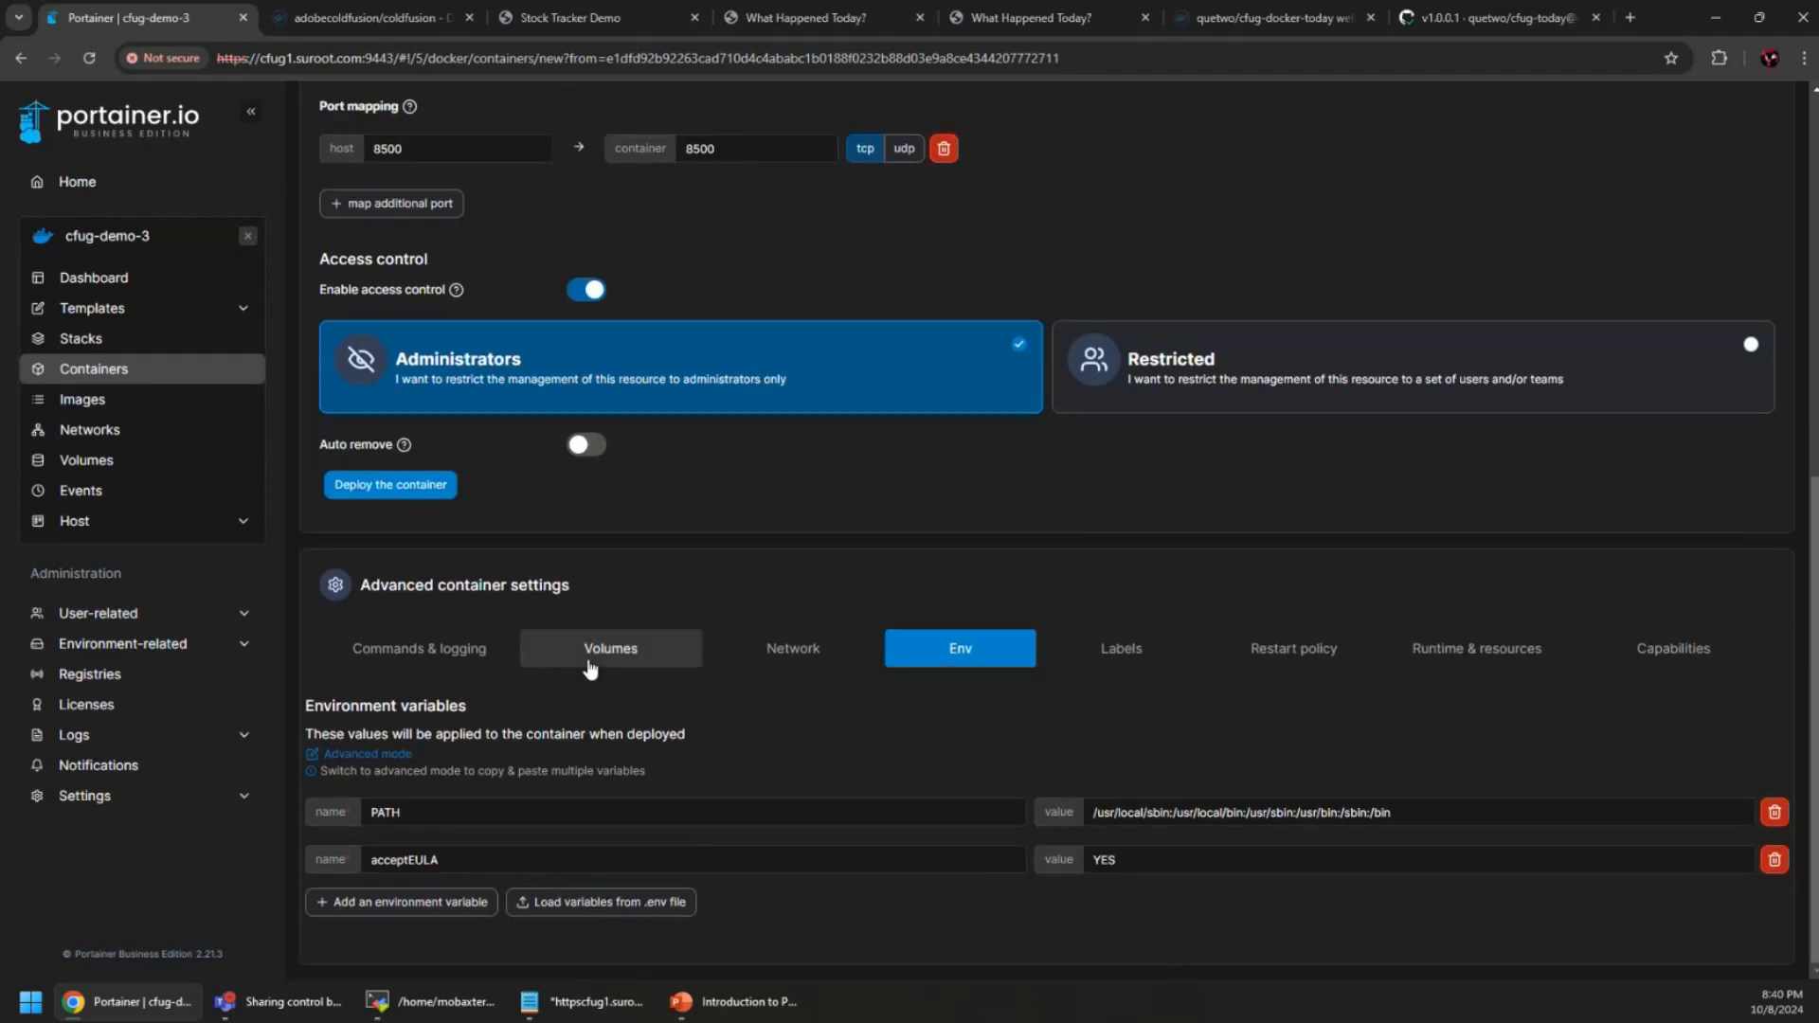
{"action": "left_click", "coordinate": [389, 488]}
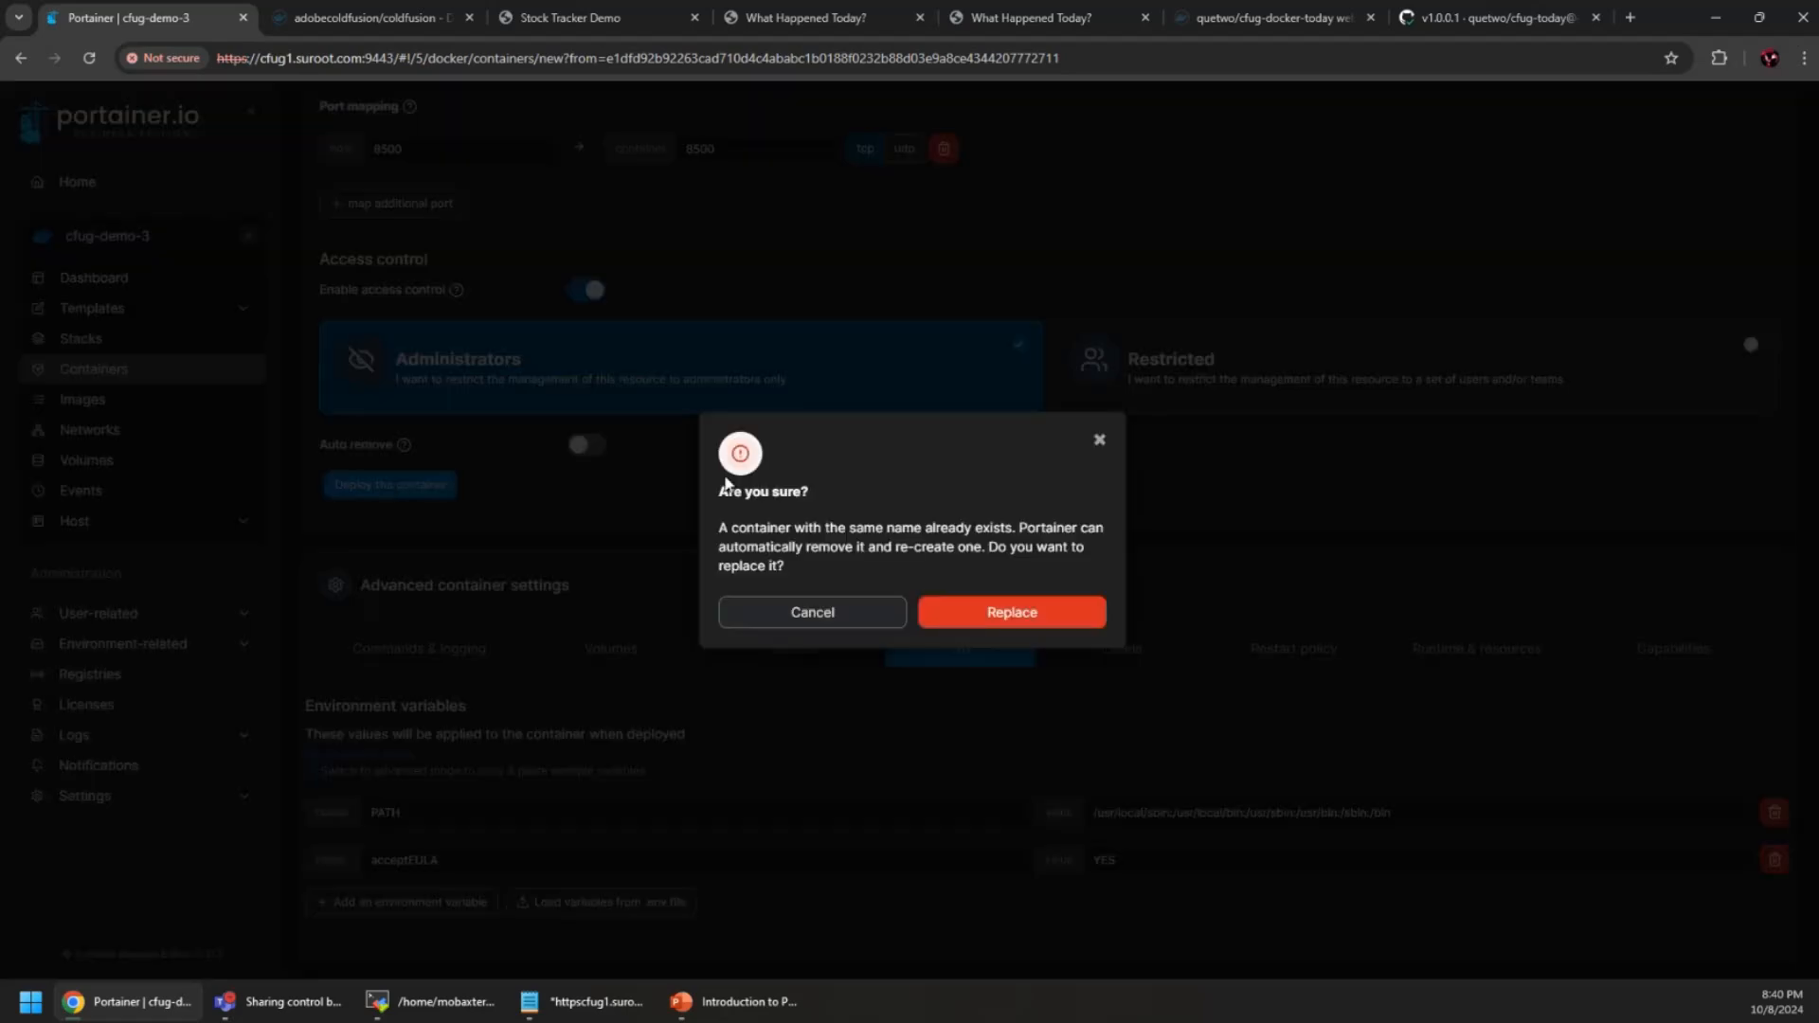
{"action": "left_click", "coordinate": [1042, 617]}
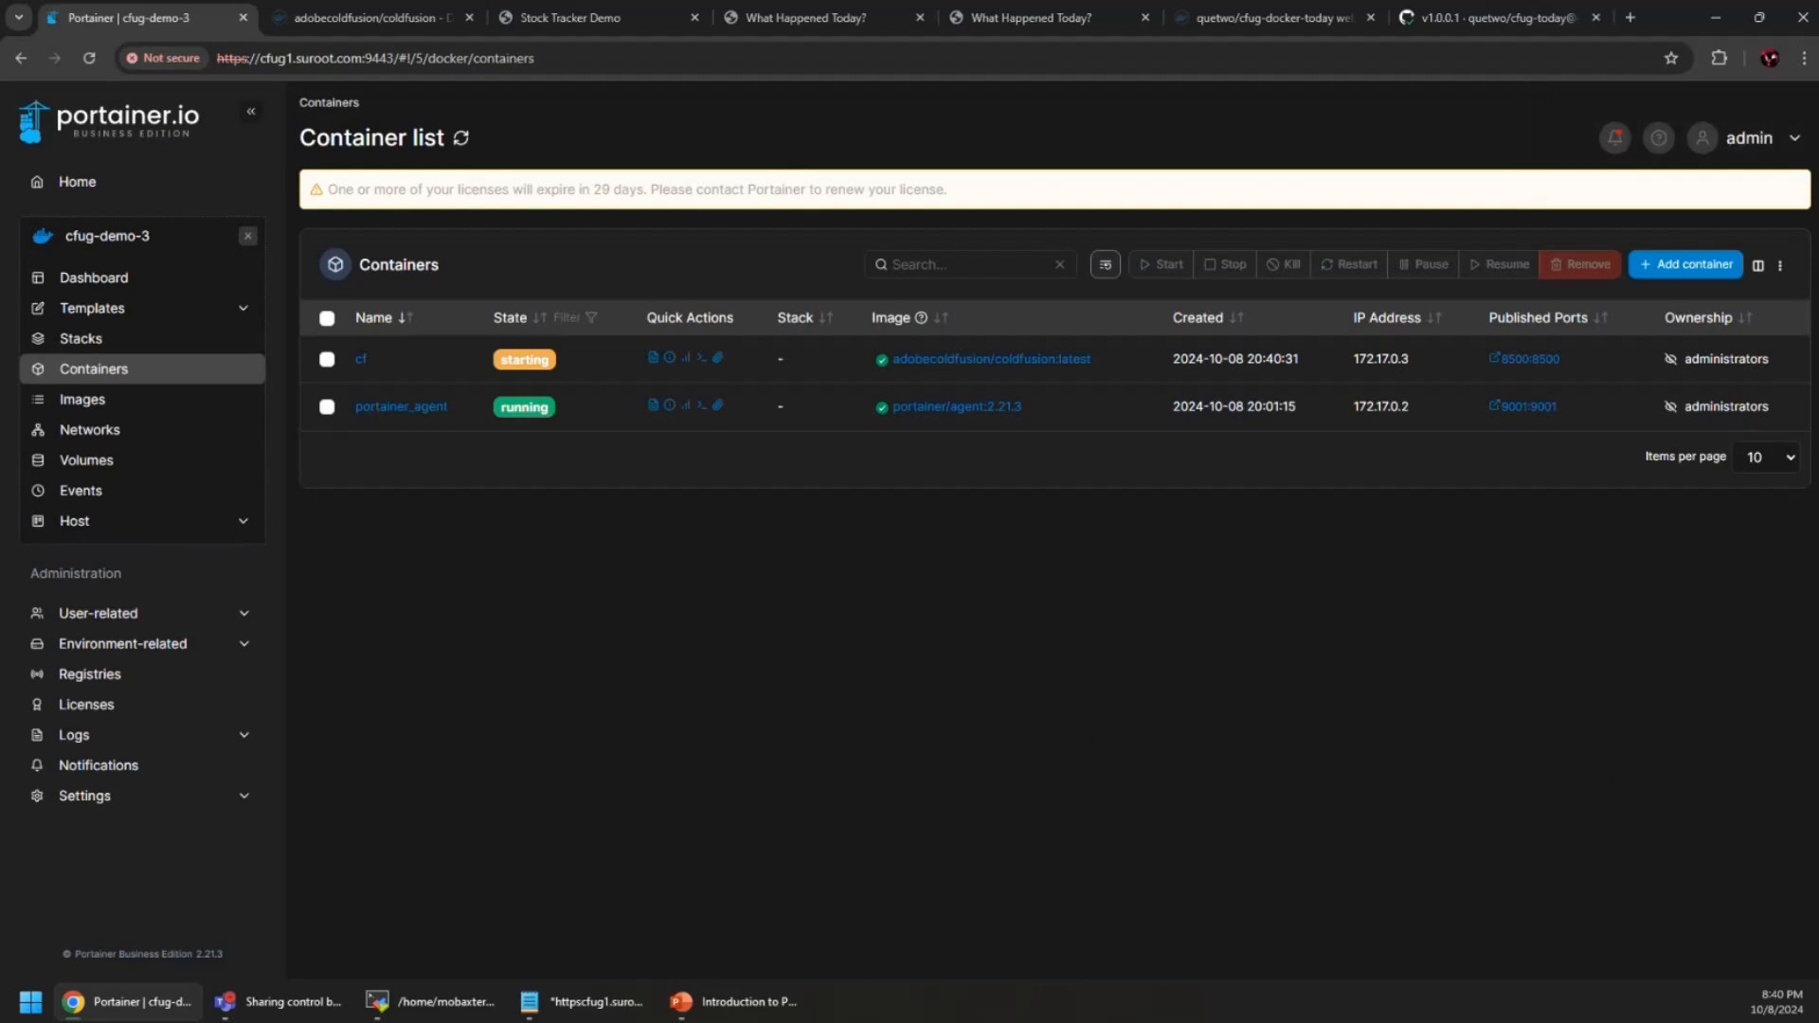
Watch the cf logs with timestamps until ColdFusion 2023 reports its services available
{"action": "left_click", "coordinate": [653, 358]}
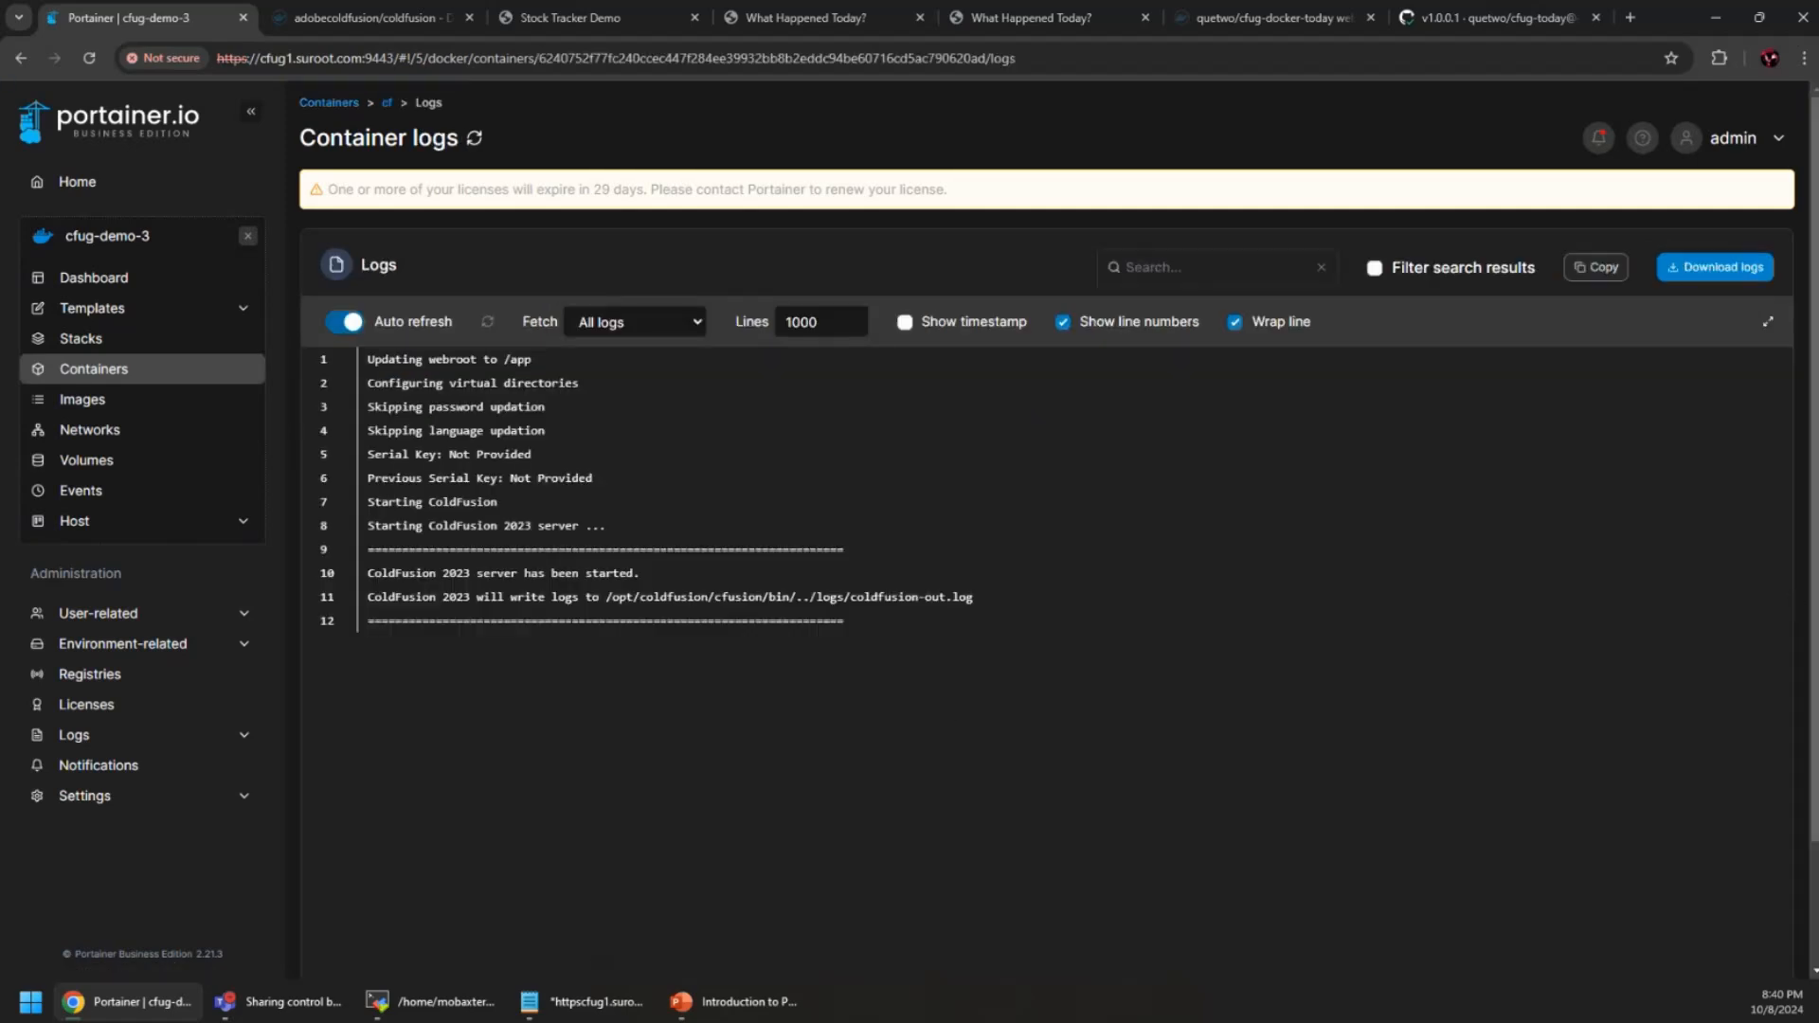
{"action": "scroll", "coordinate": [1452, 663], "scroll_direction": "down", "scroll_amount": 2}
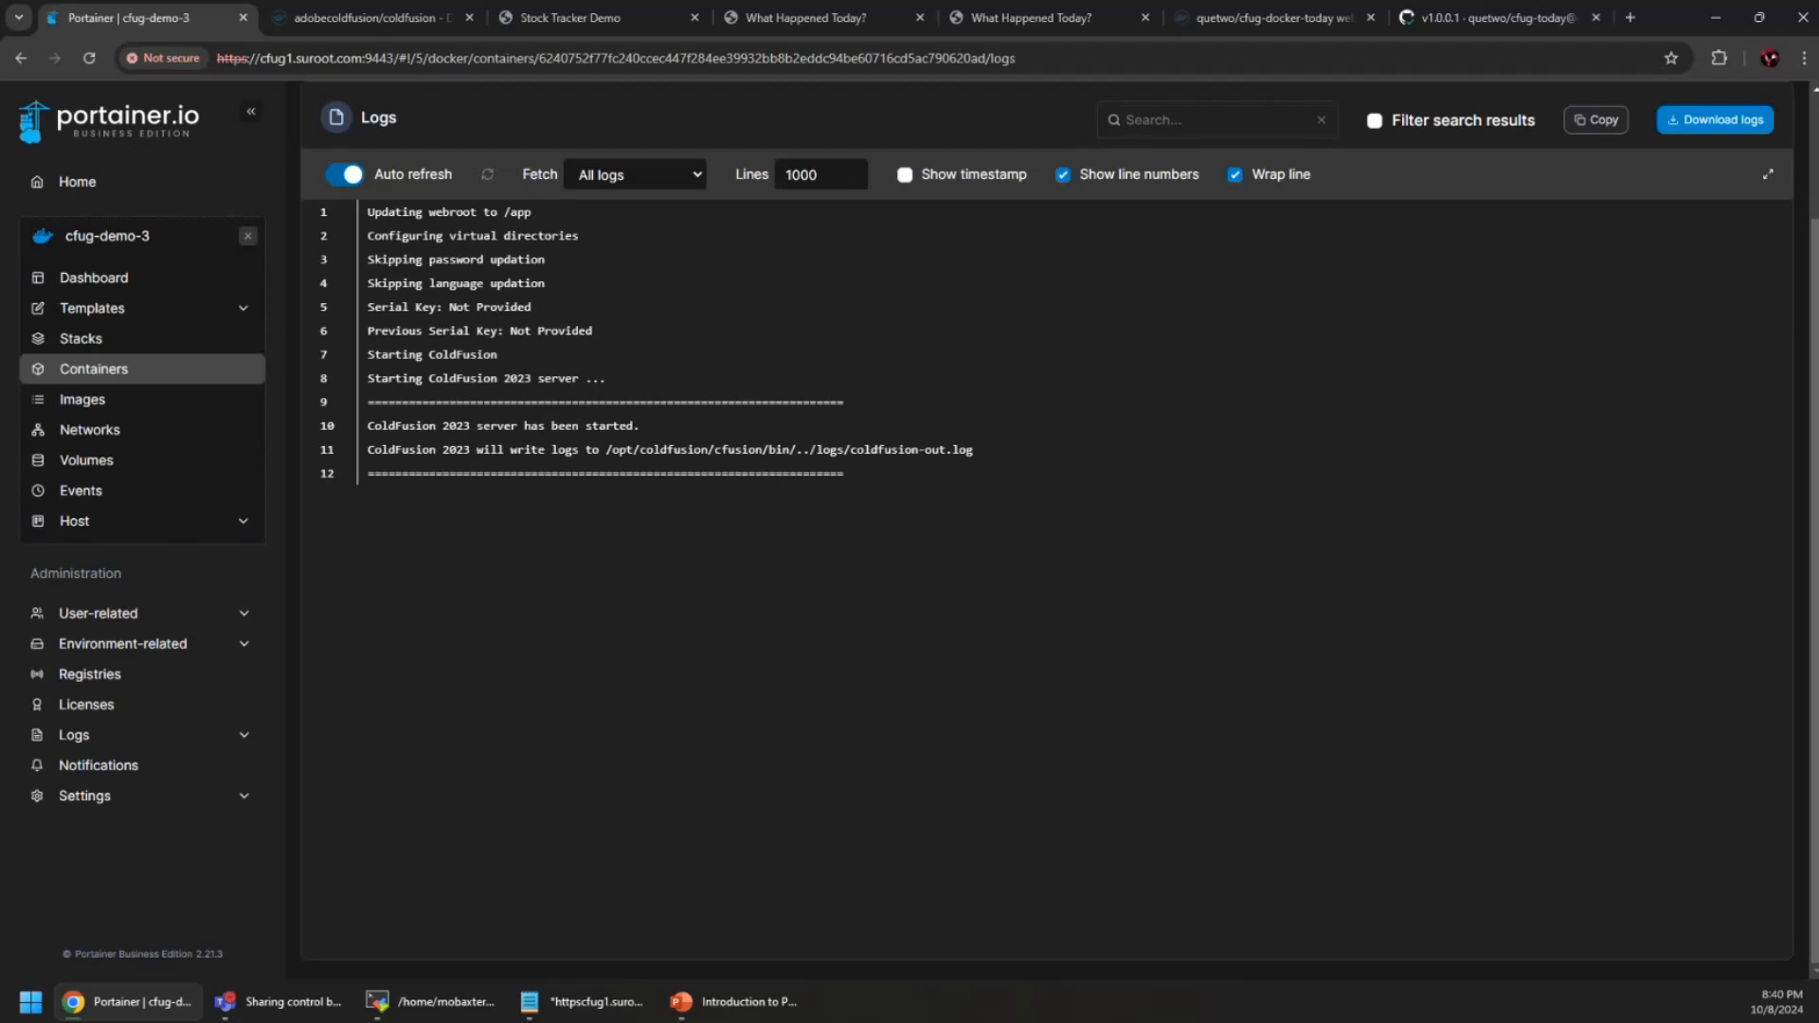
{"action": "scroll", "coordinate": [1502, 499], "scroll_direction": "up", "scroll_amount": 2}
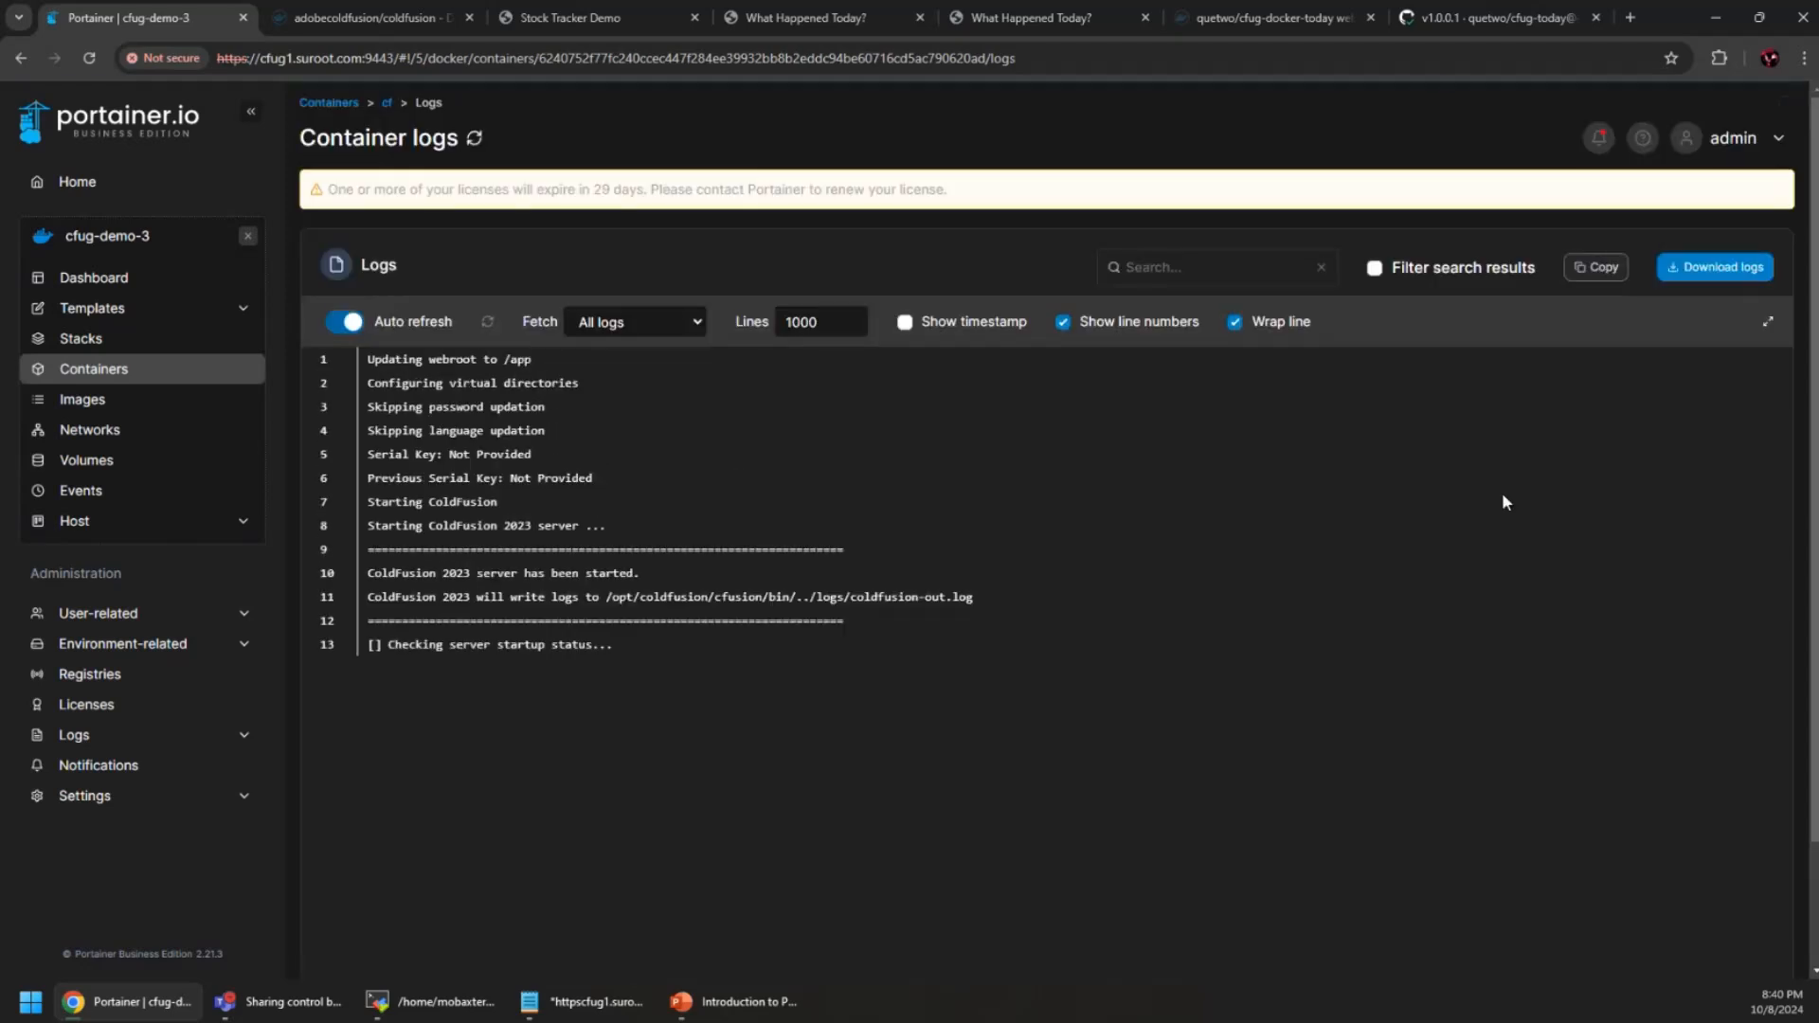
{"action": "scroll", "coordinate": [1502, 495], "scroll_direction": "down", "scroll_amount": 1}
{"action": "scroll", "coordinate": [1507, 500], "scroll_direction": "down", "scroll_amount": 1}
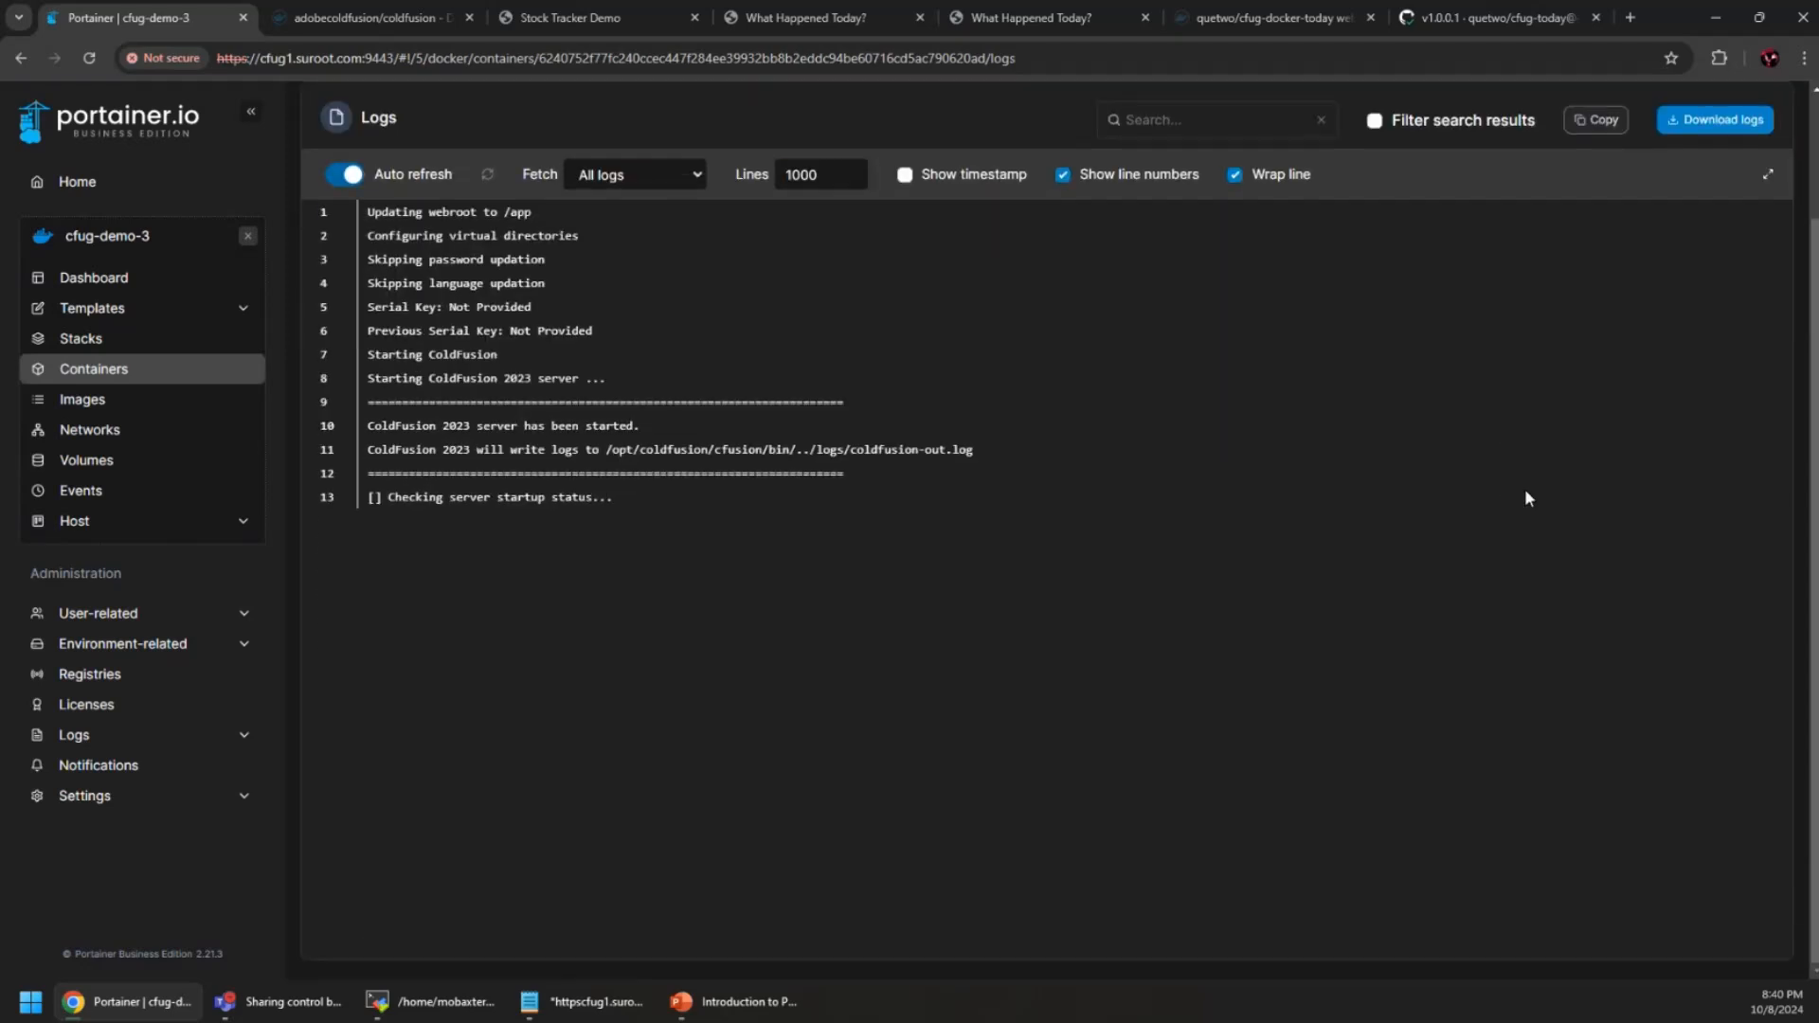
{"action": "left_click", "coordinate": [938, 181]}
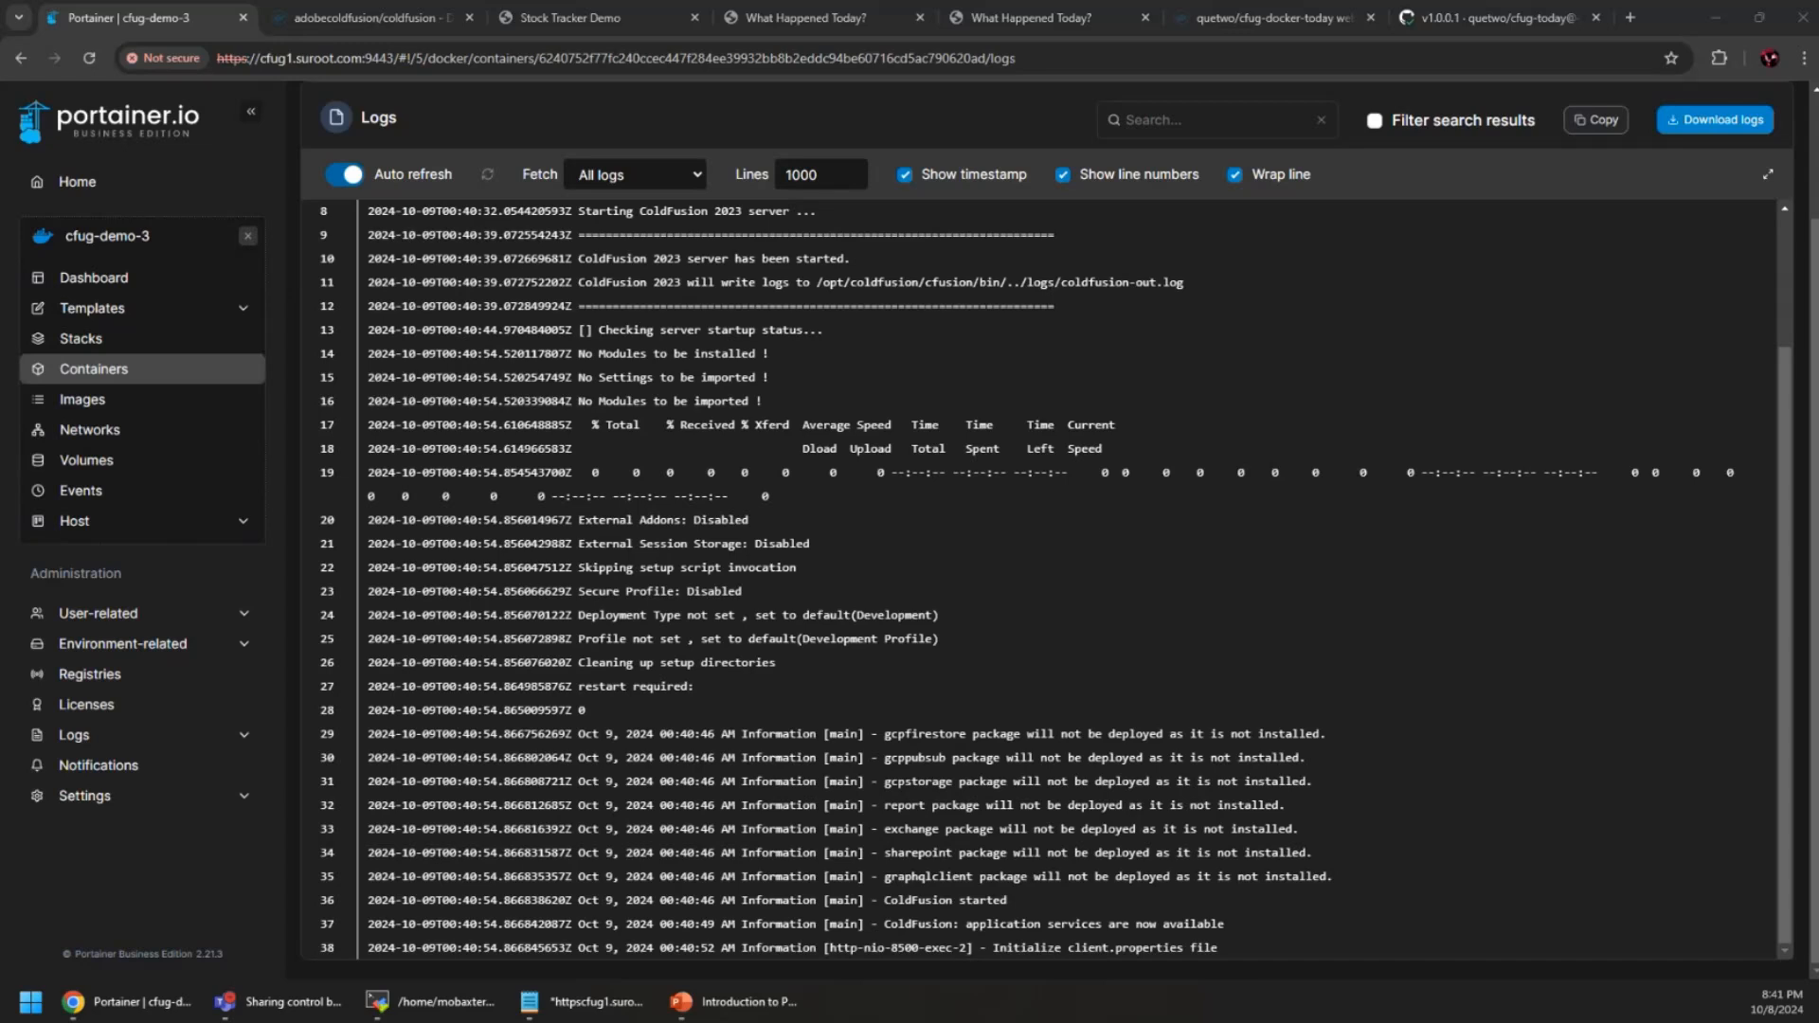
{"action": "key", "text": "alt+Tab"}
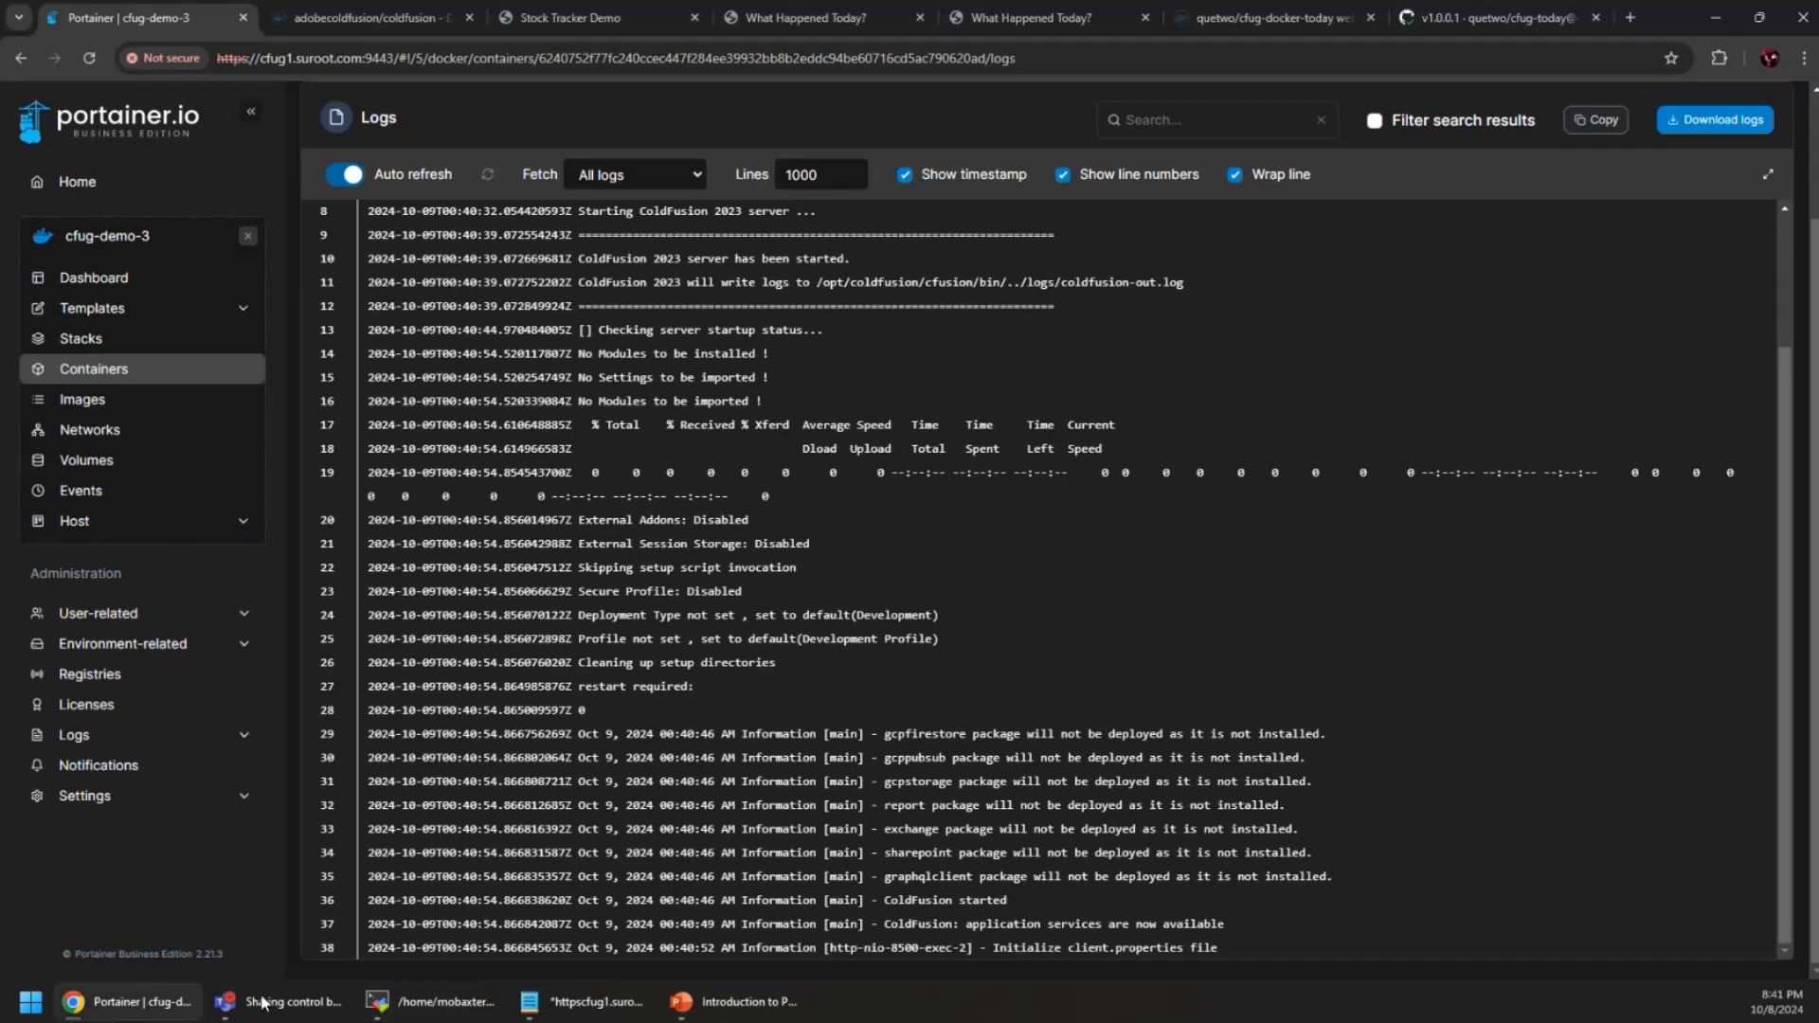
Browse to cfug3.suroot.com:8500 and follow CFIDE/administrator/ to the Administrator password prompt
{"action": "left_click", "coordinate": [1630, 21]}
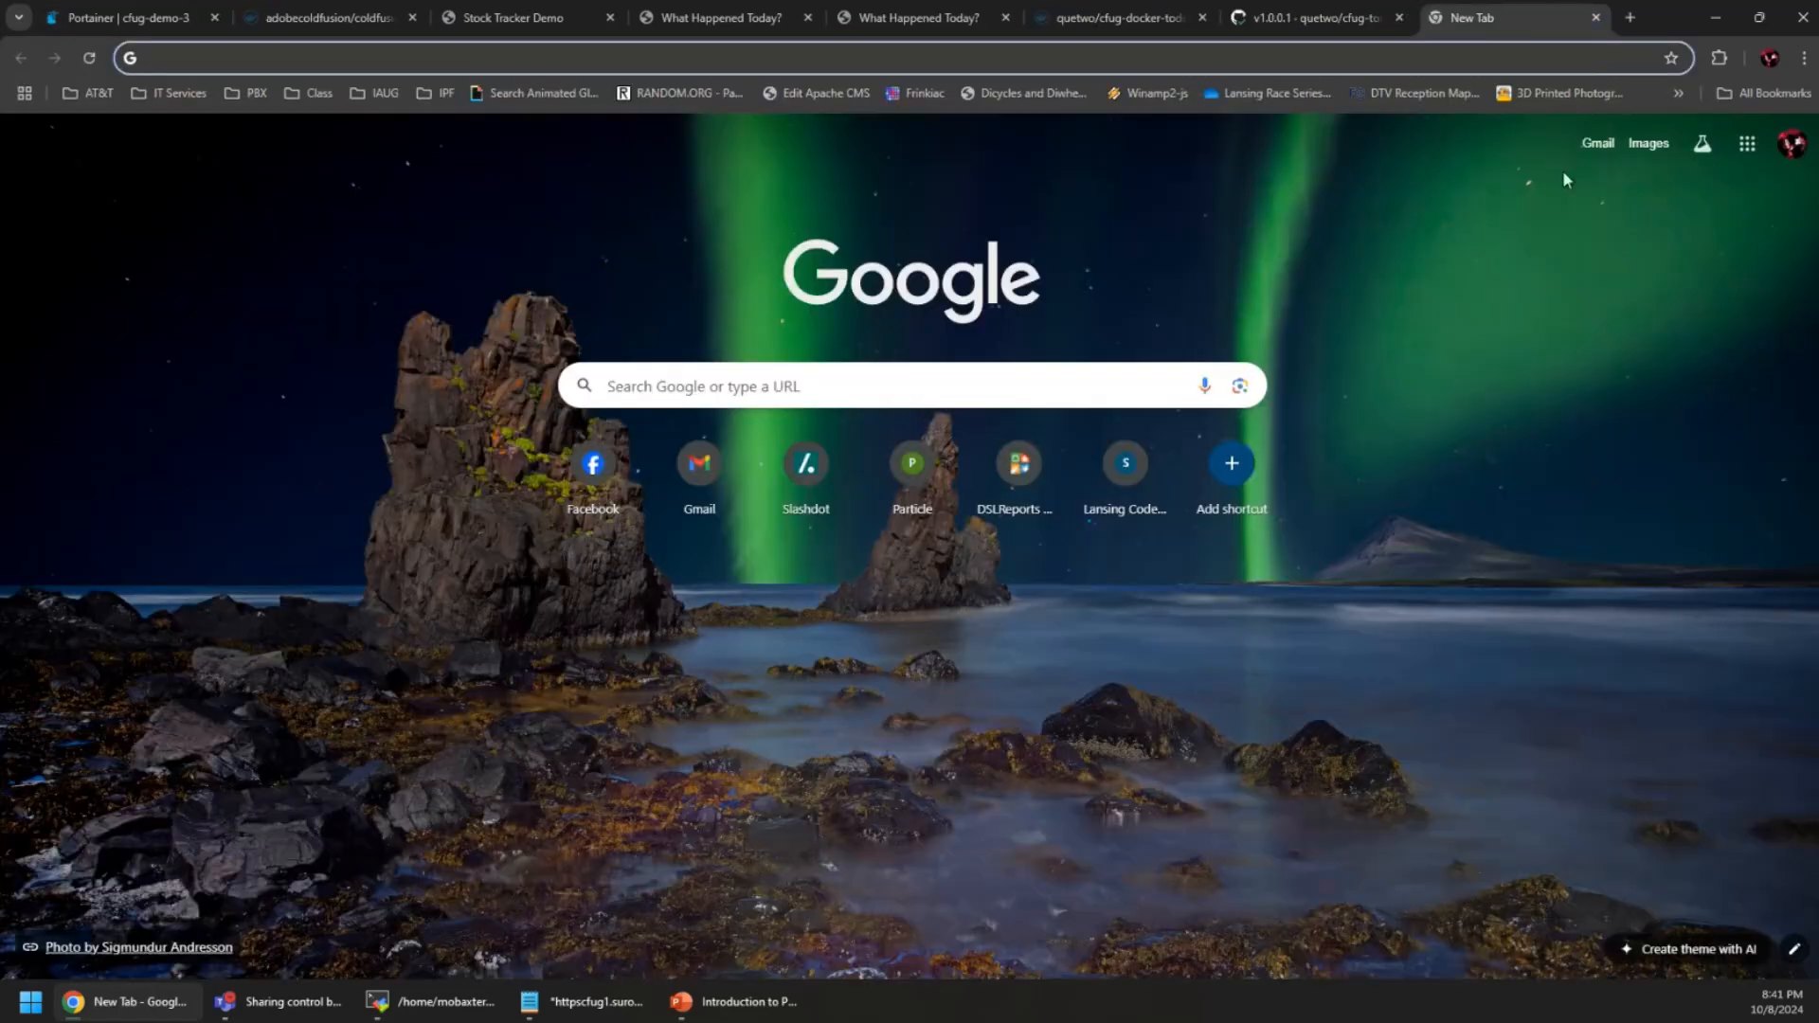
{"action": "type", "text": "cfug-"}
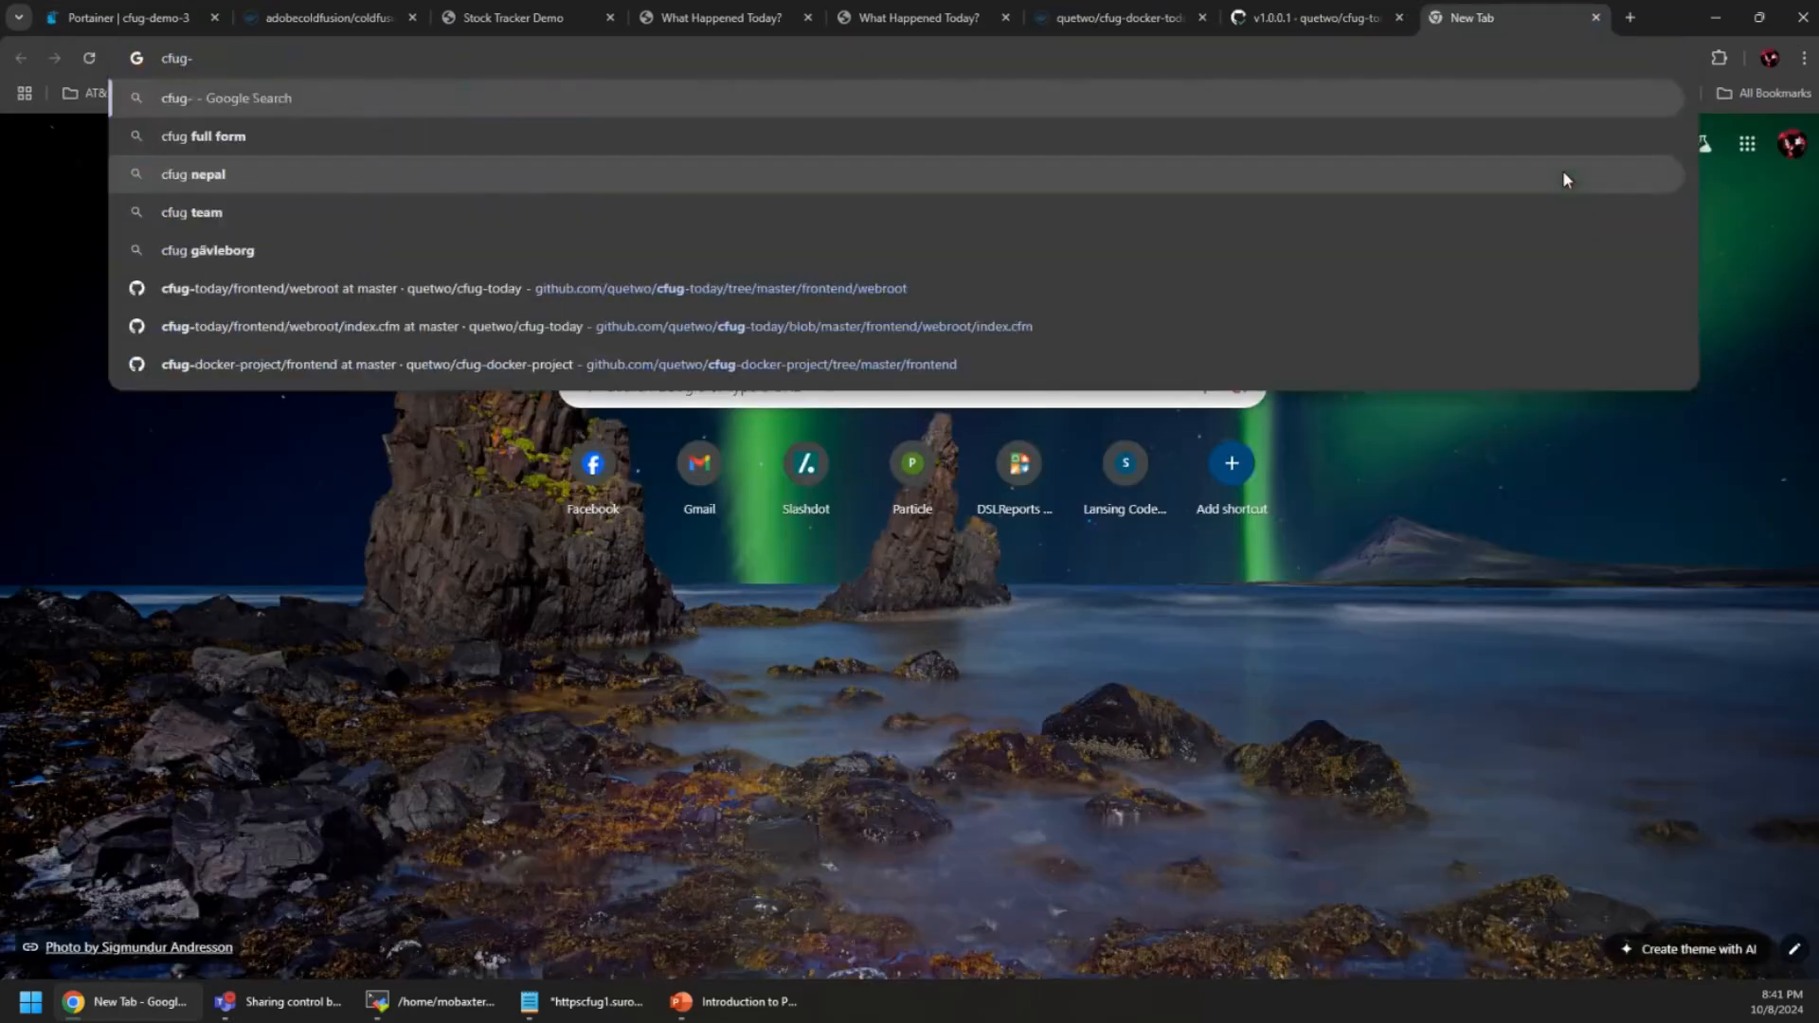
{"action": "key", "text": "BackSpace"}
{"action": "type", "text": "3.su"}
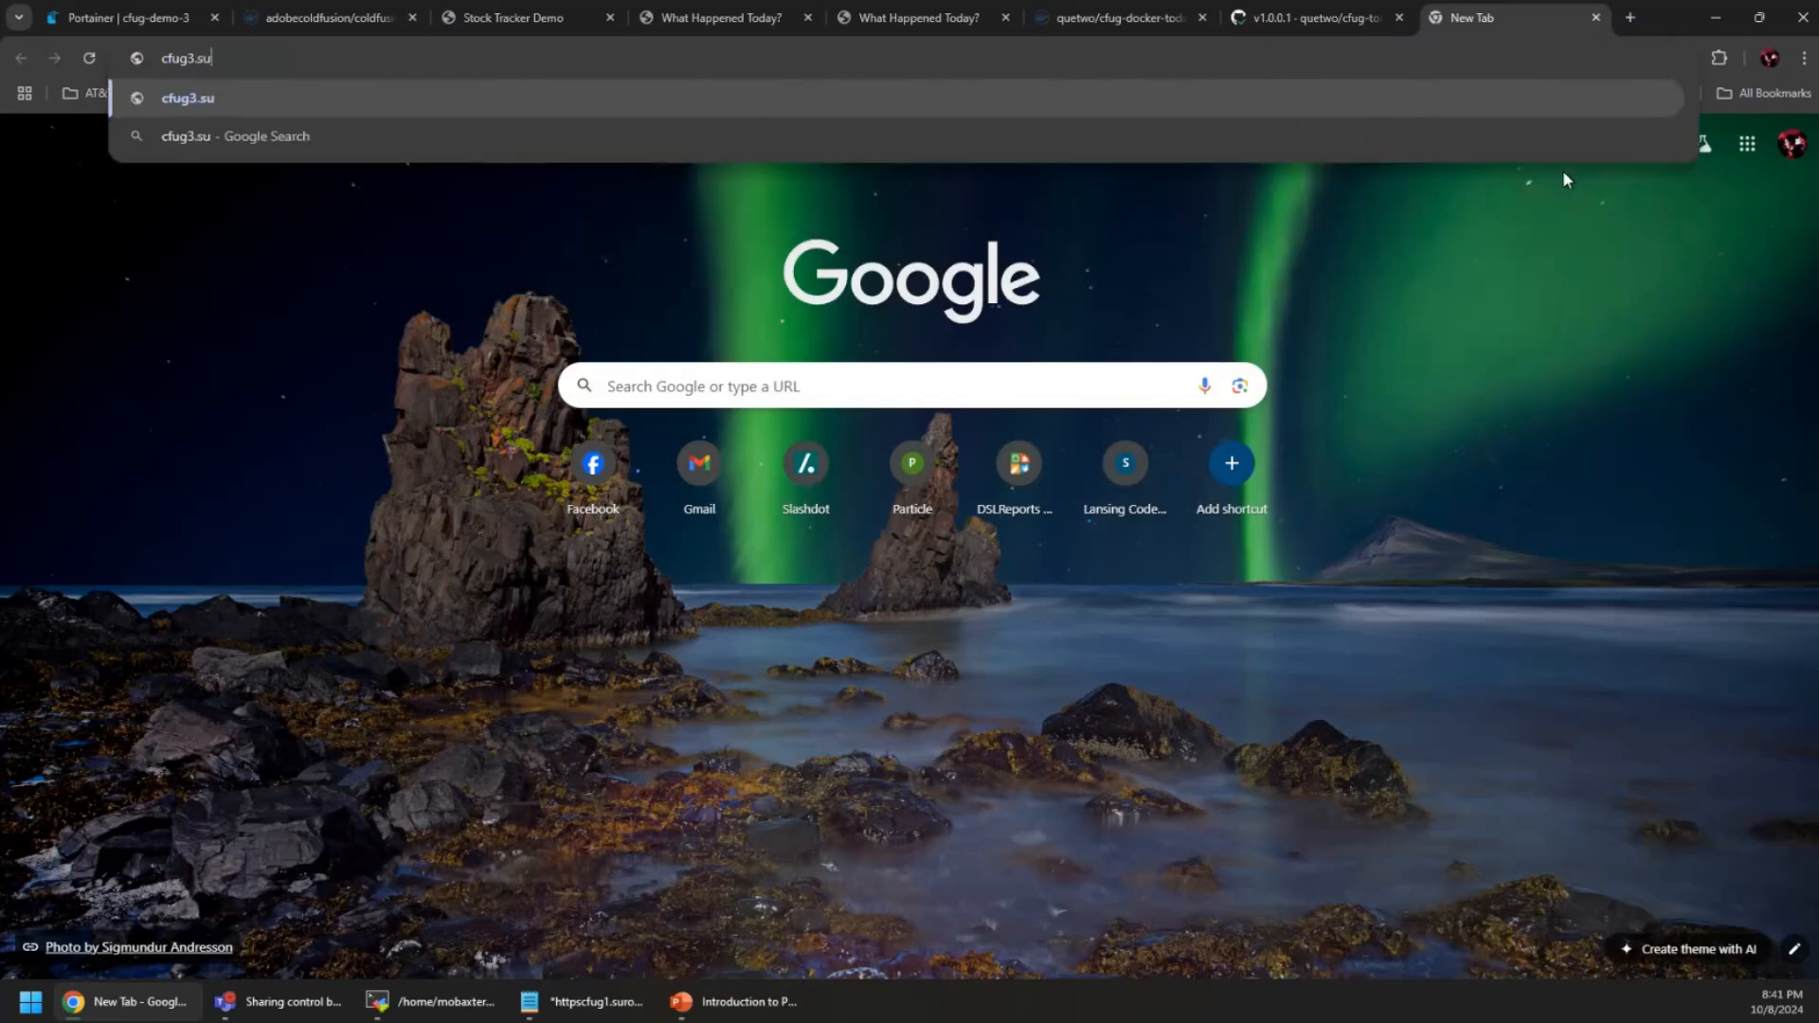
{"action": "type", "text": "root.com"}
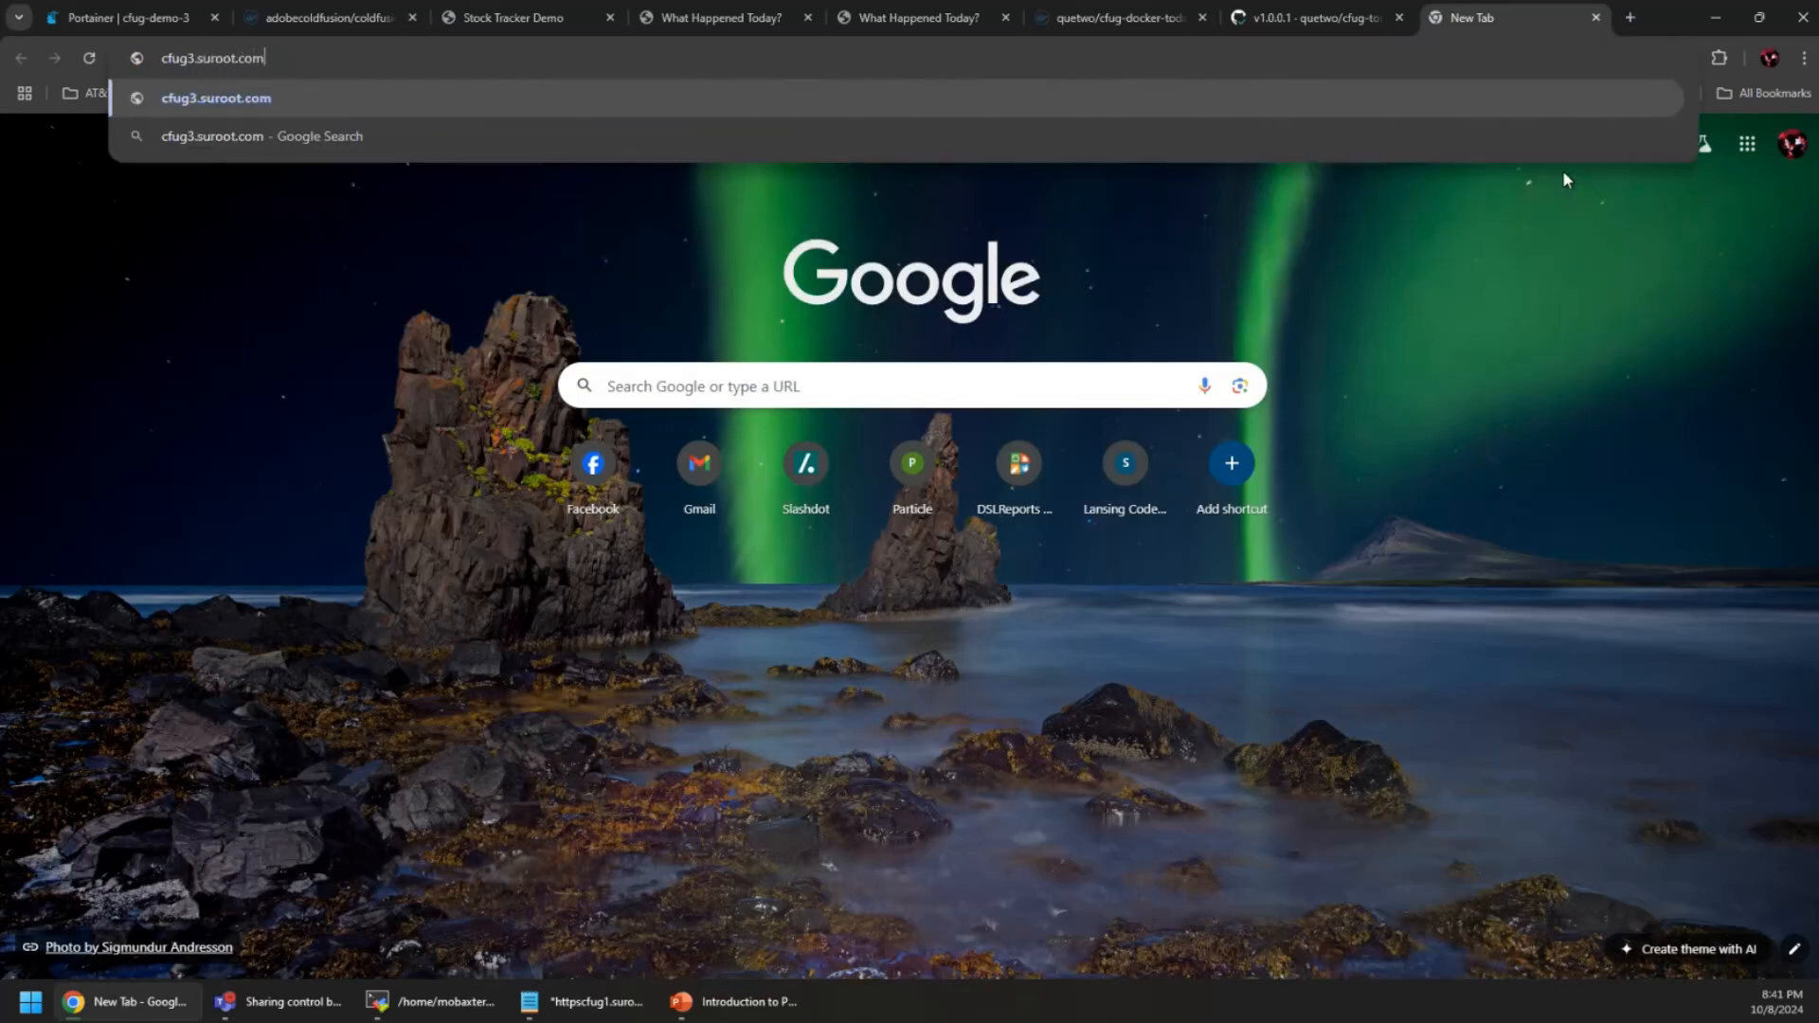
{"action": "type", "text": ":8500"}
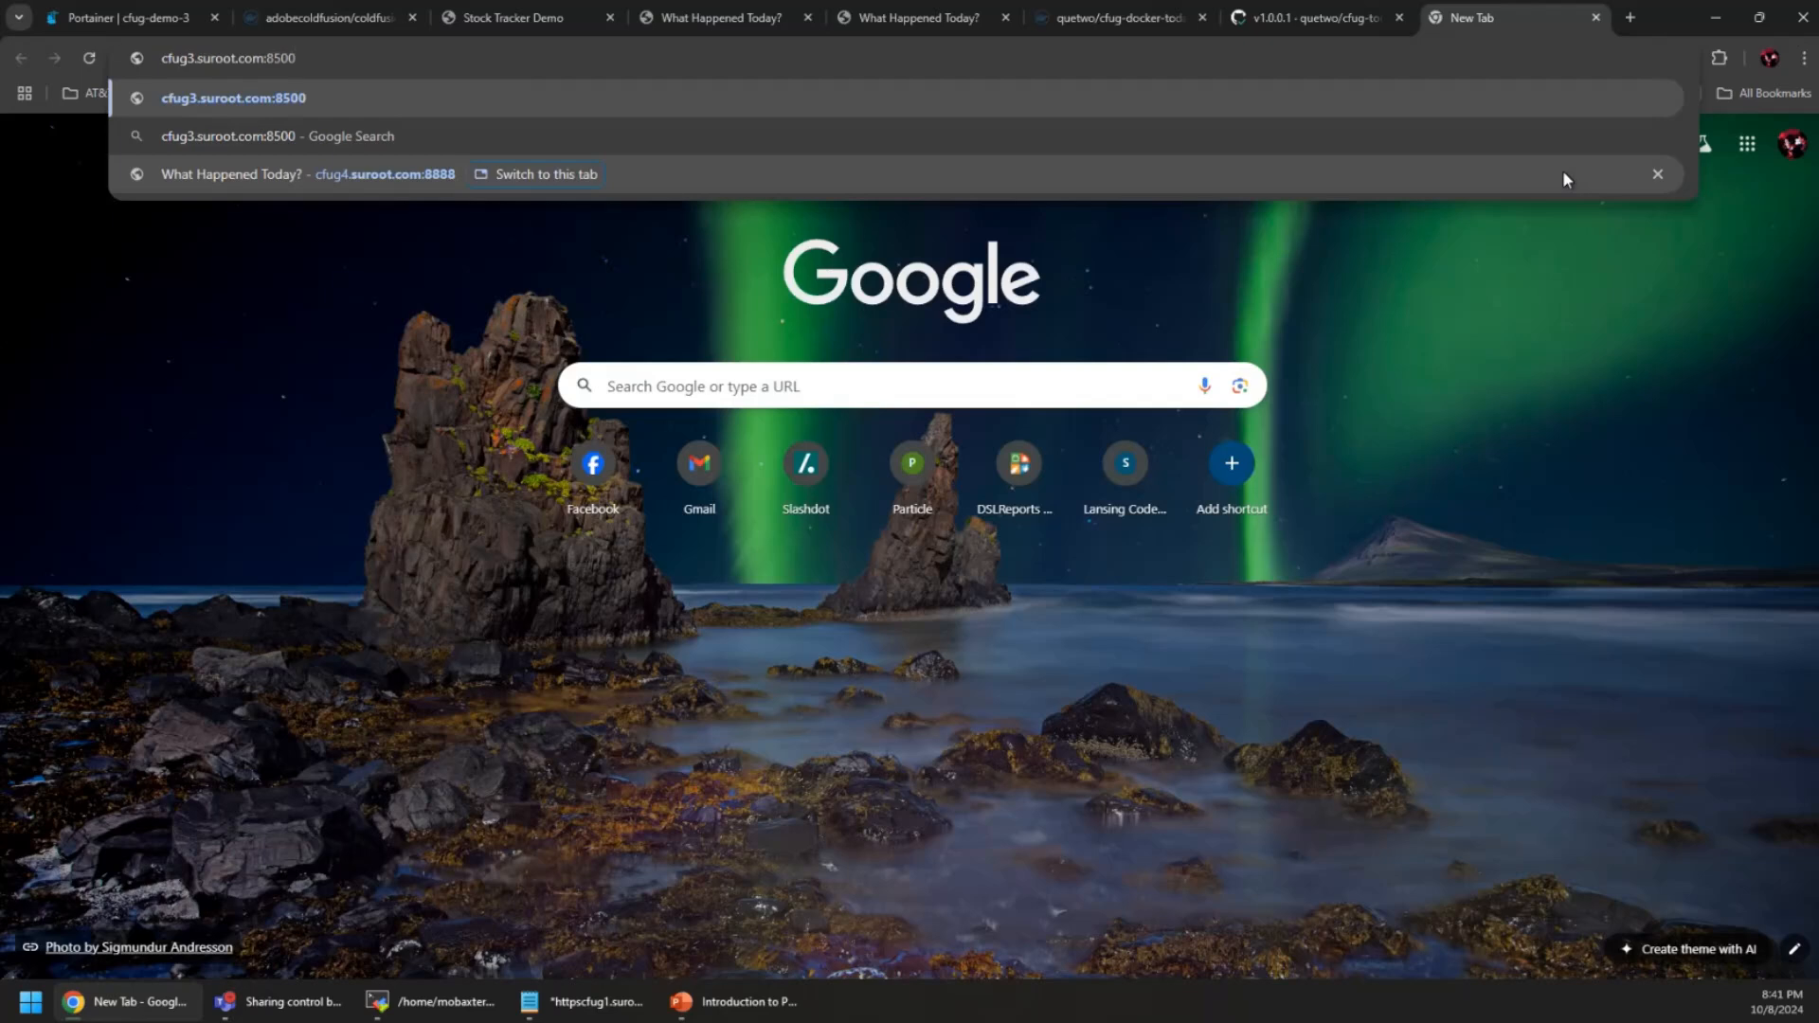
{"action": "key", "text": "Return"}
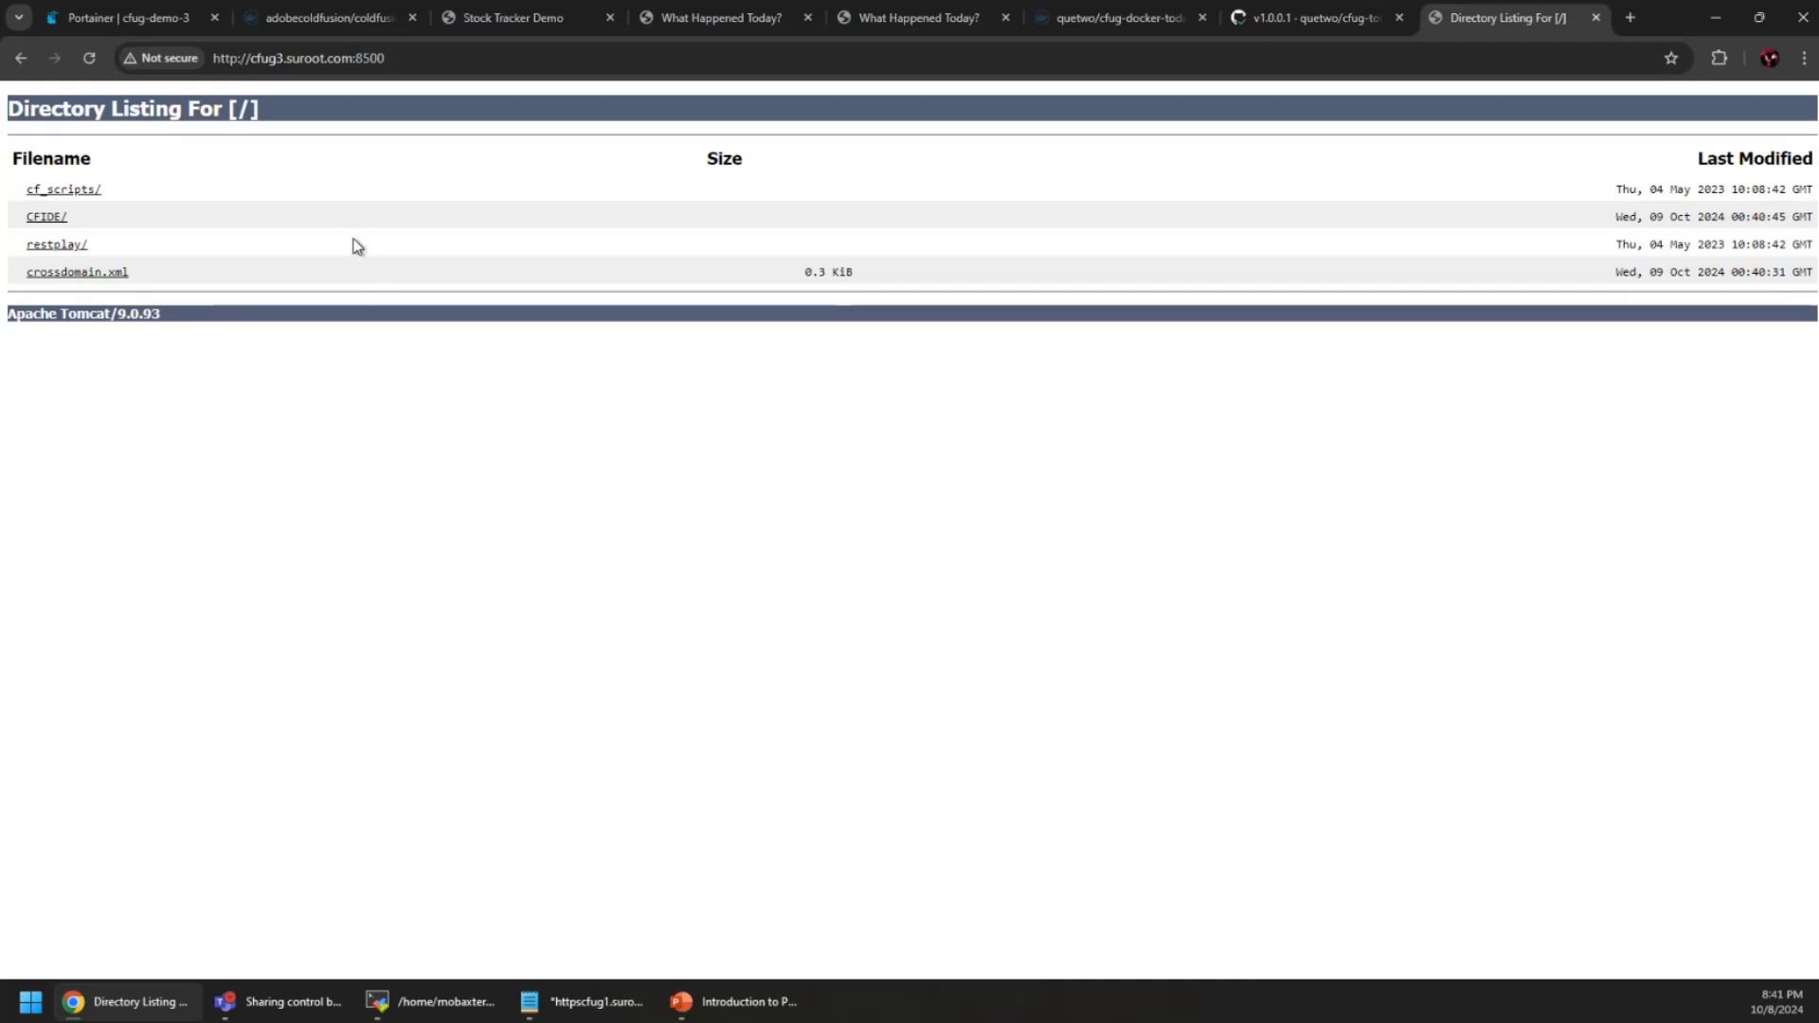
{"action": "left_click", "coordinate": [46, 219]}
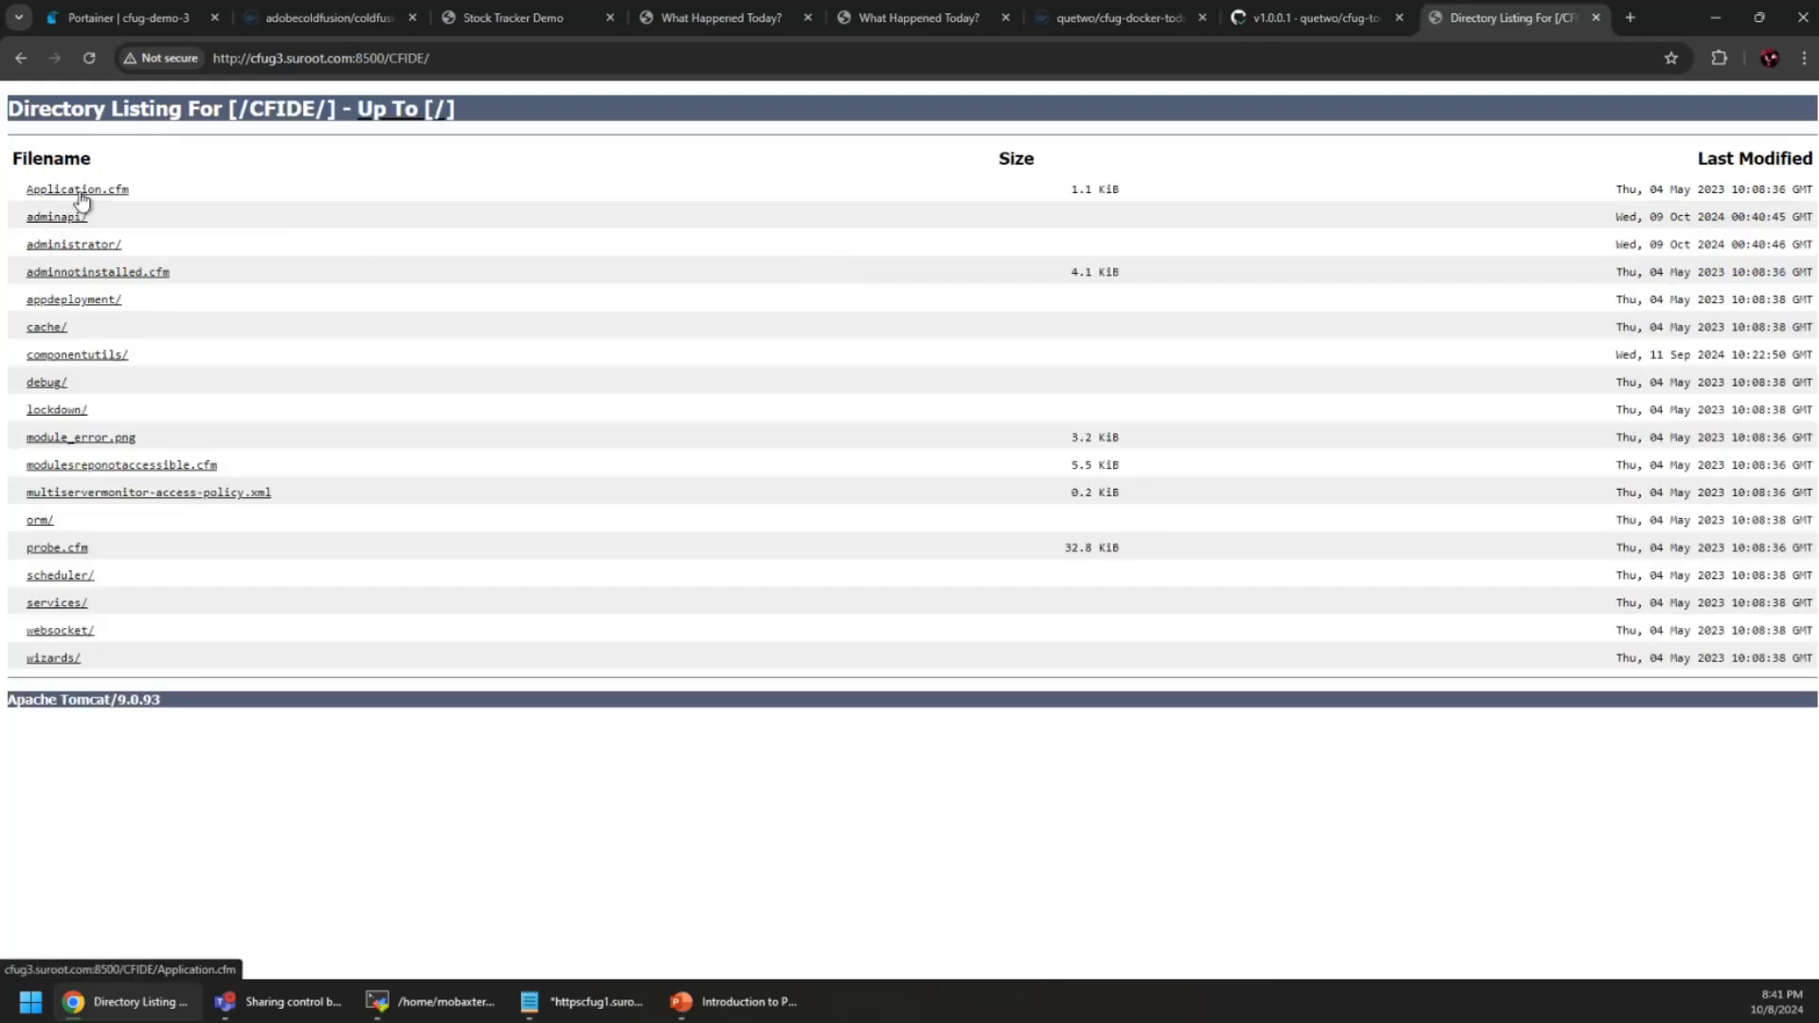
{"action": "left_click", "coordinate": [75, 245]}
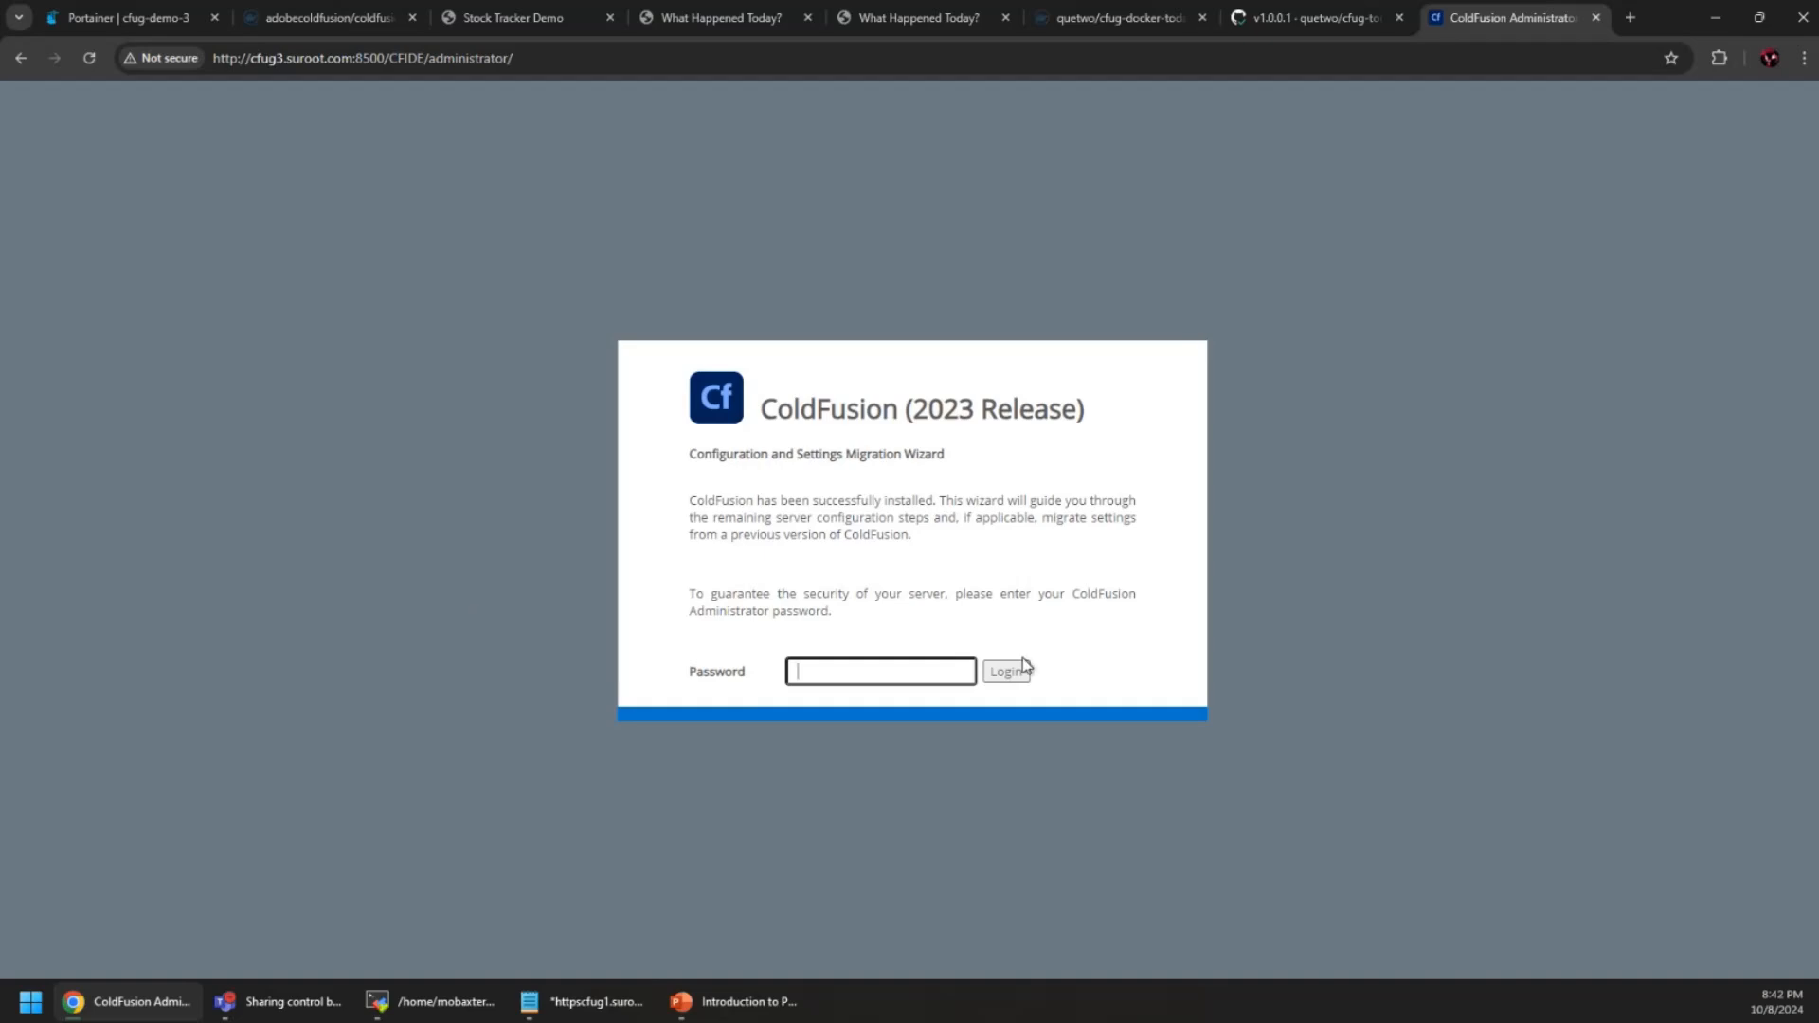
{"action": "left_click", "coordinate": [1241, 81]}
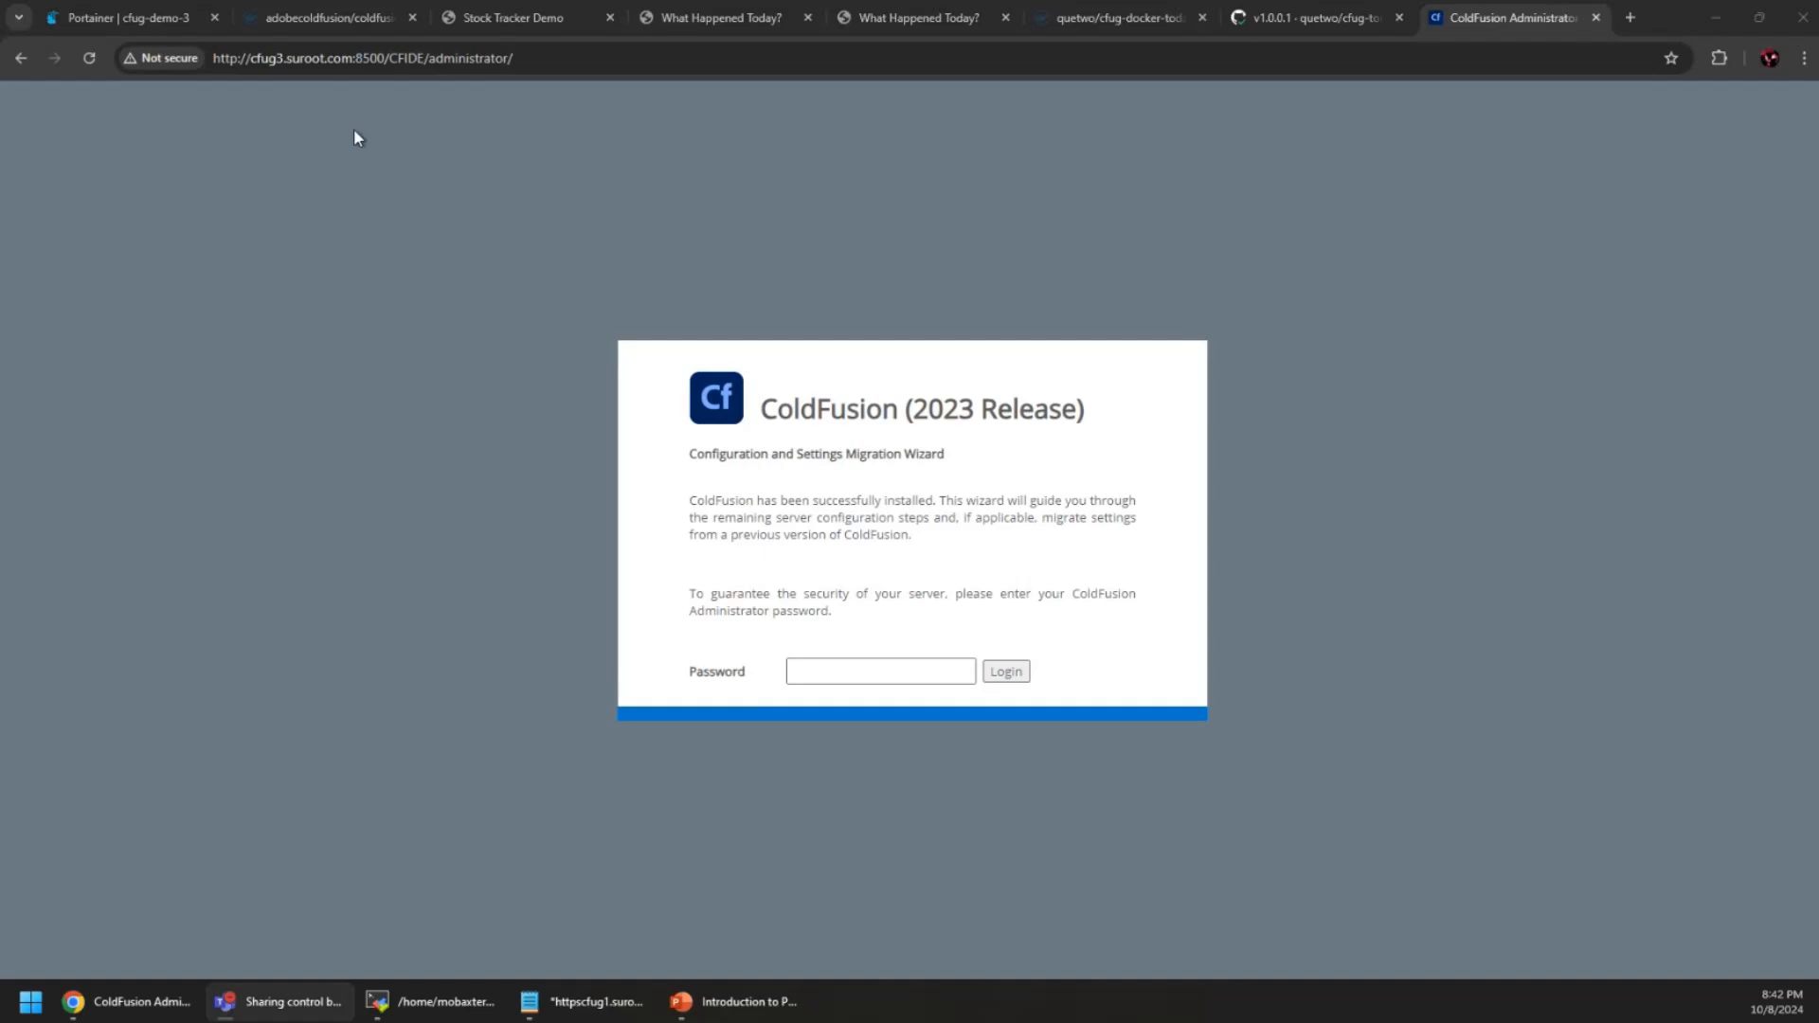
Review the cf container's details, the Docker host overview and the container list
{"action": "left_click", "coordinate": [111, 11]}
{"action": "scroll", "coordinate": [440, 110], "scroll_direction": "up", "scroll_amount": 3}
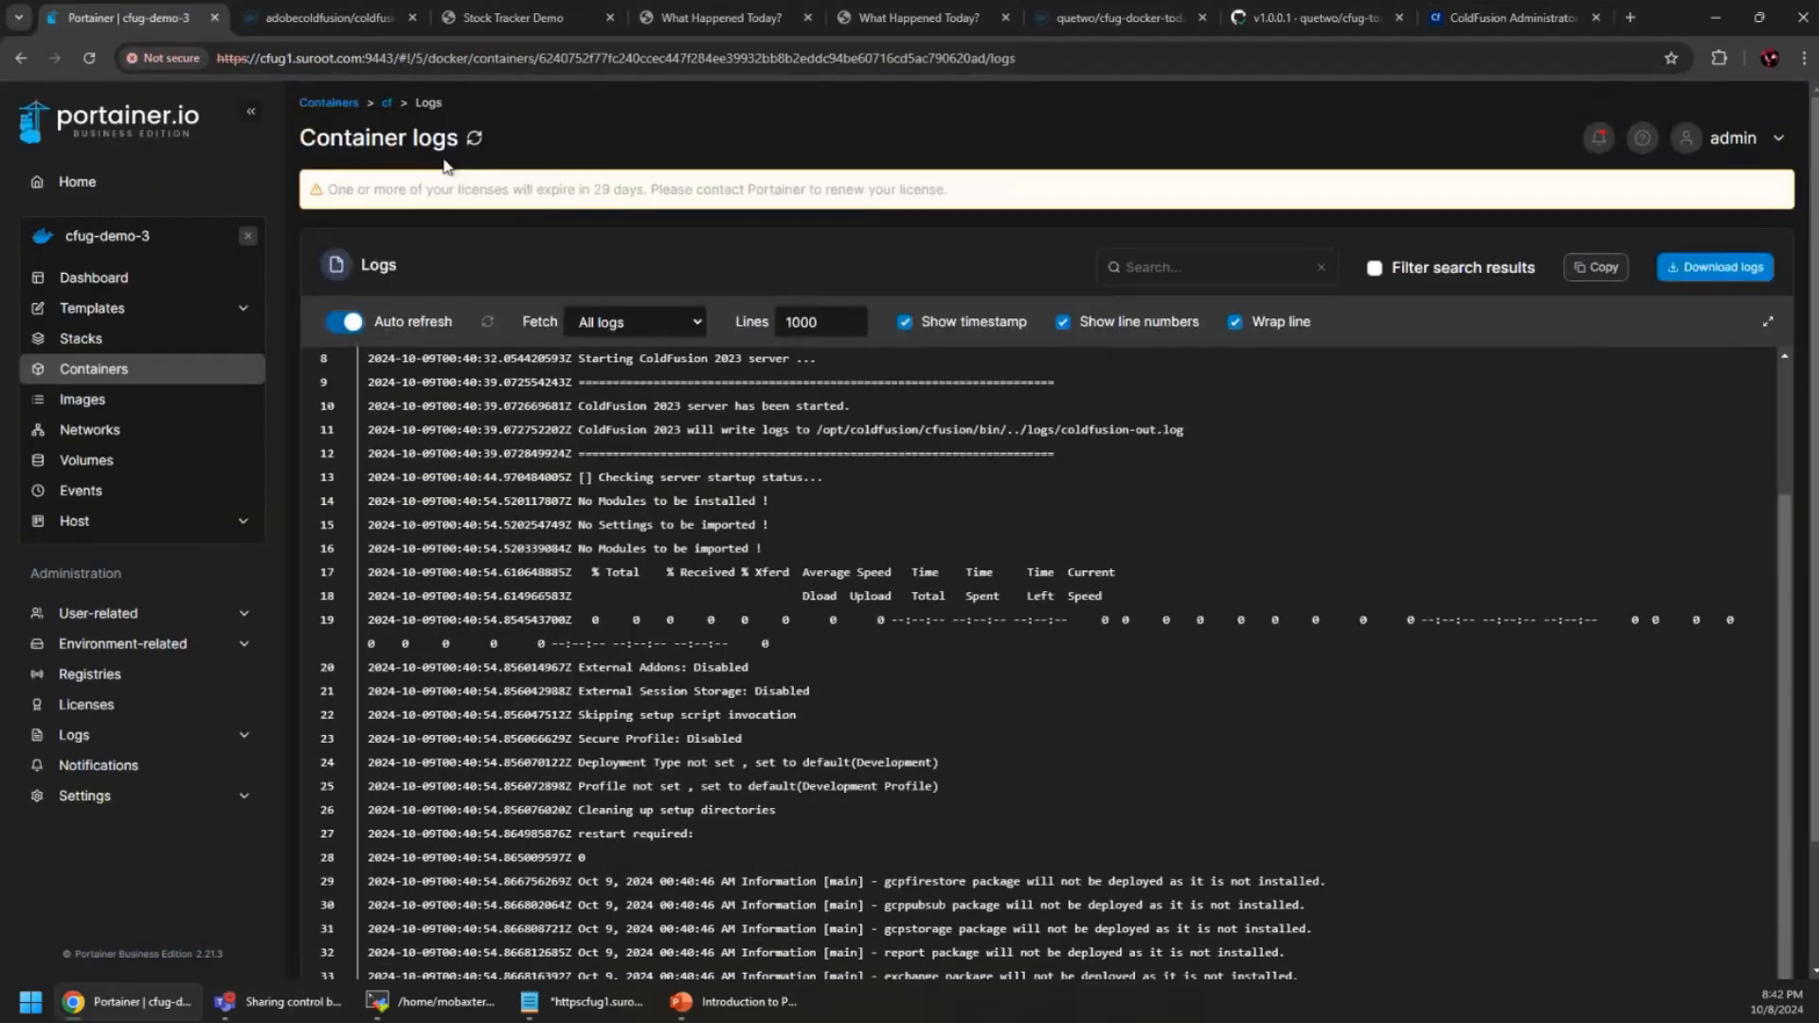
{"action": "left_click", "coordinate": [396, 101]}
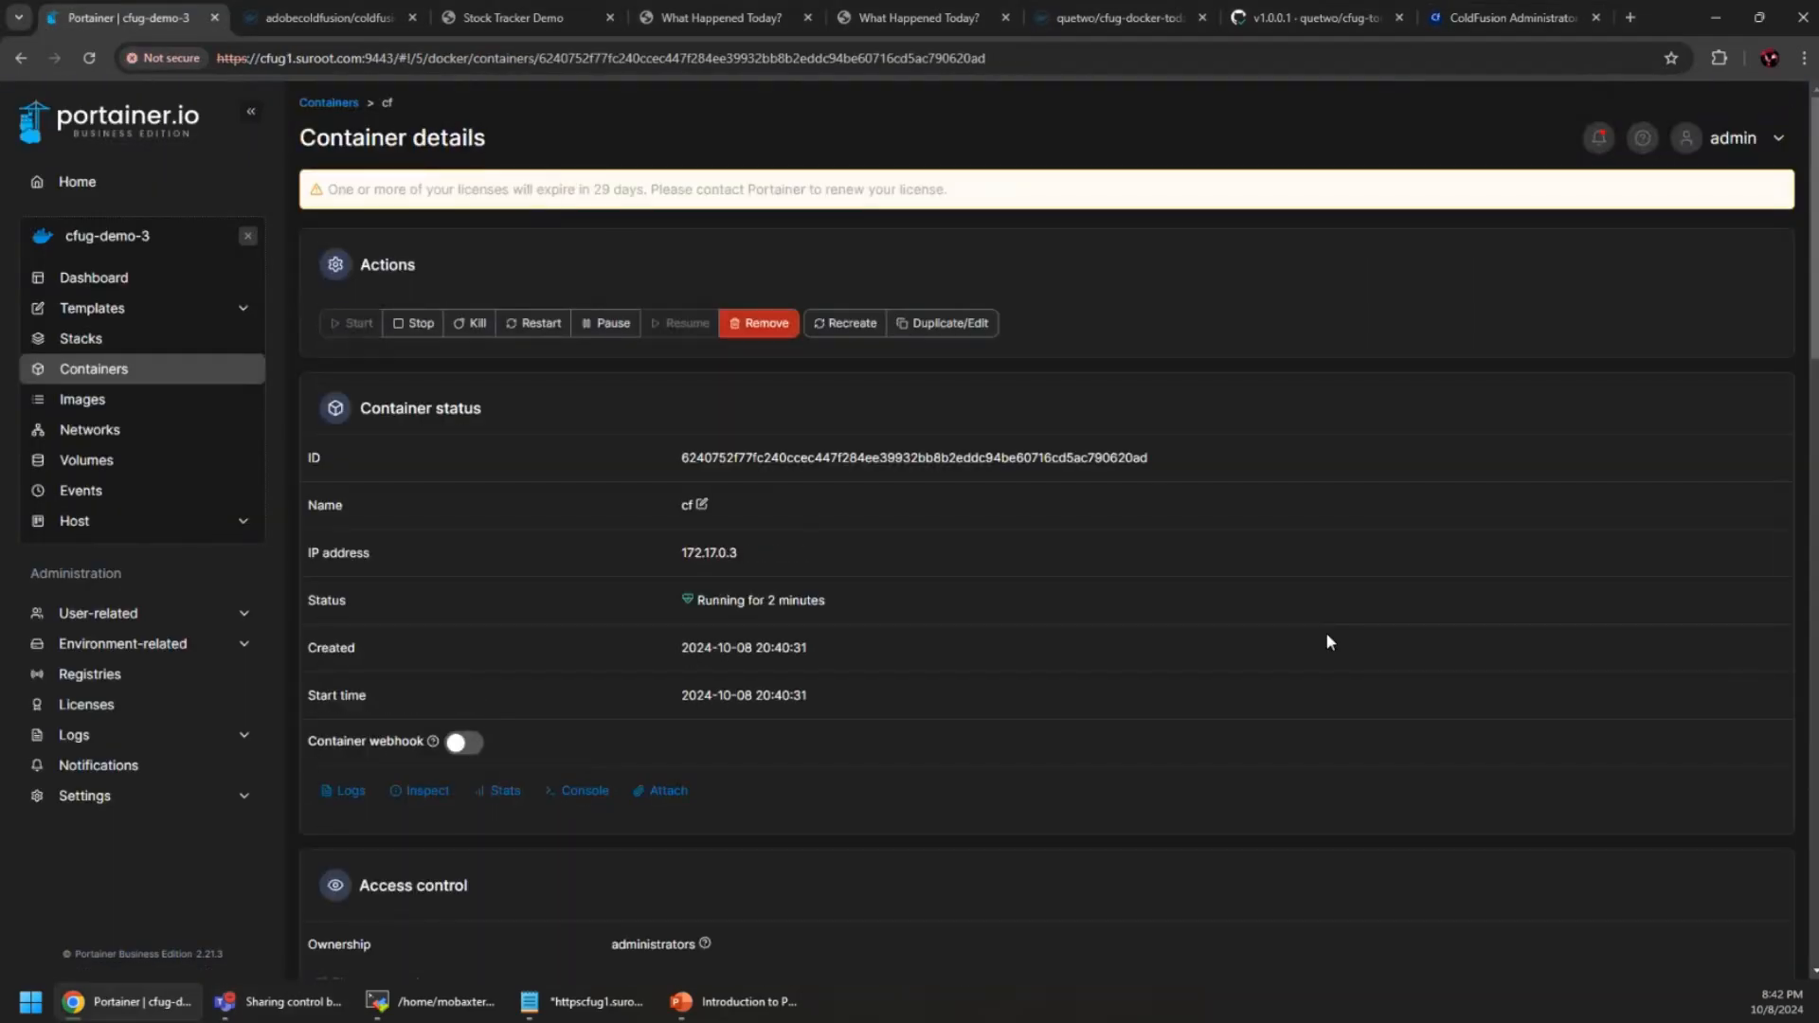
{"action": "scroll", "coordinate": [1039, 600], "scroll_direction": "down", "scroll_amount": 4}
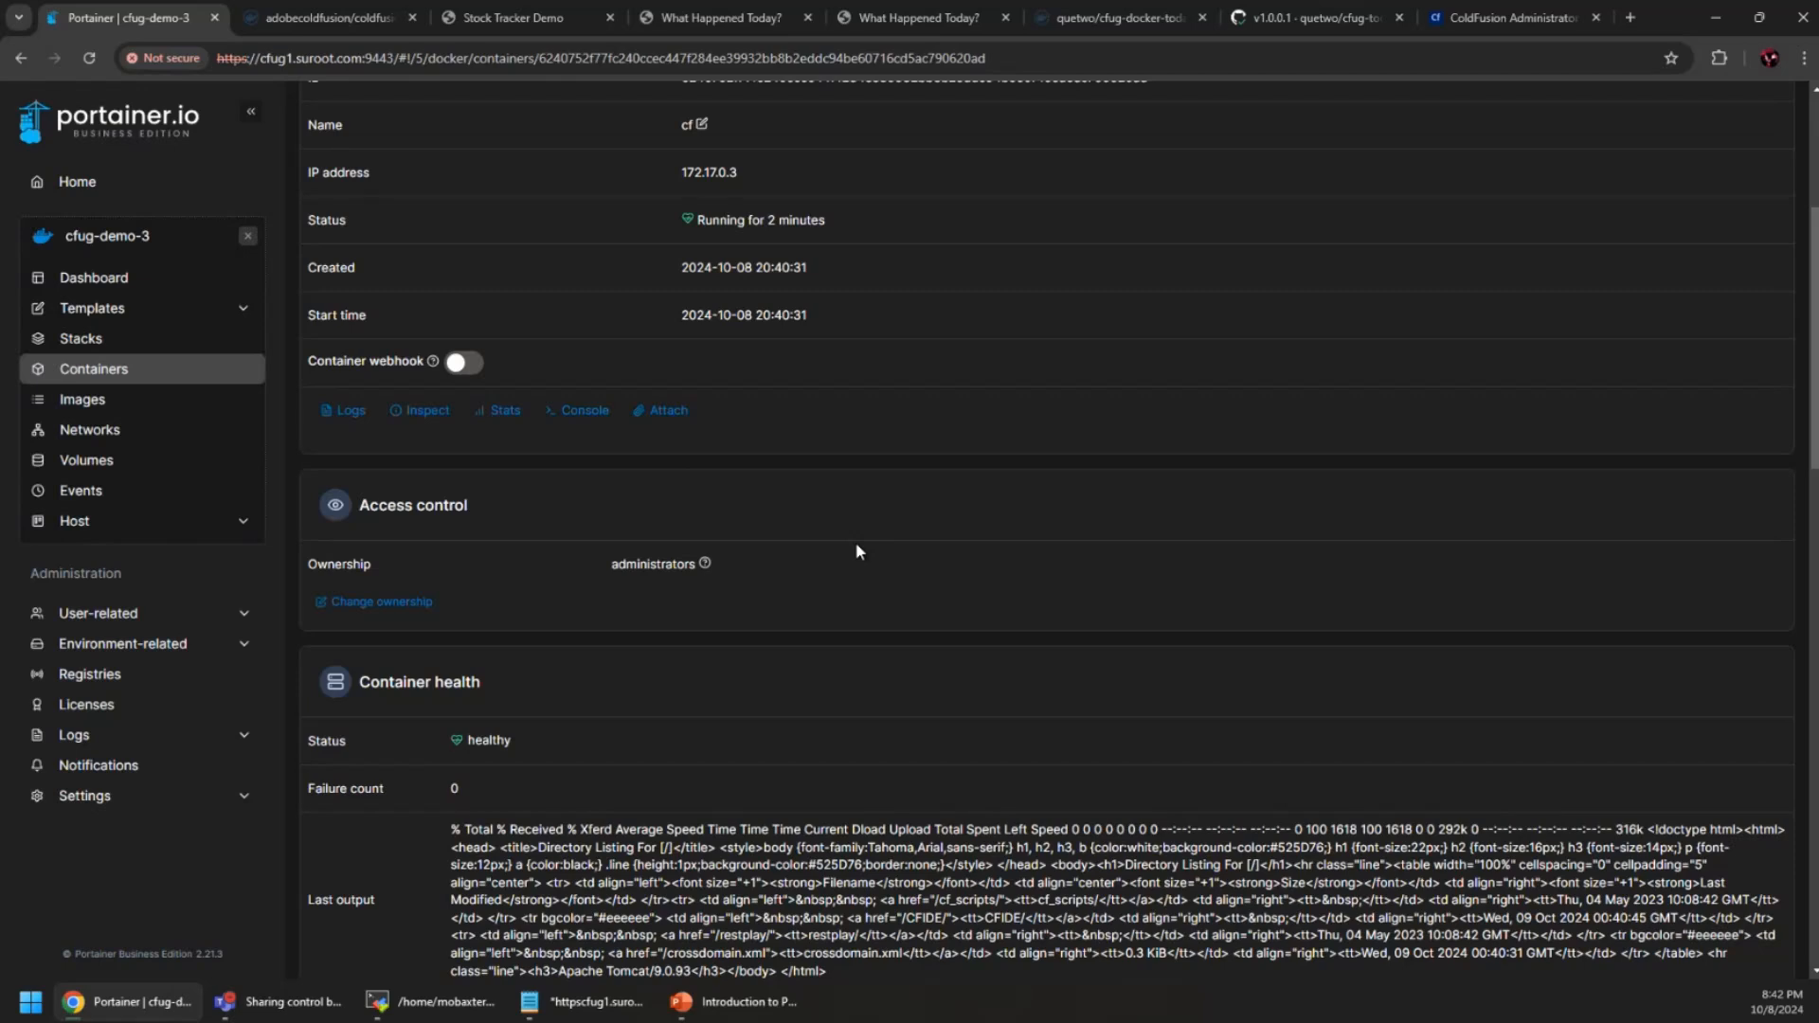
{"action": "left_click", "coordinate": [90, 523]}
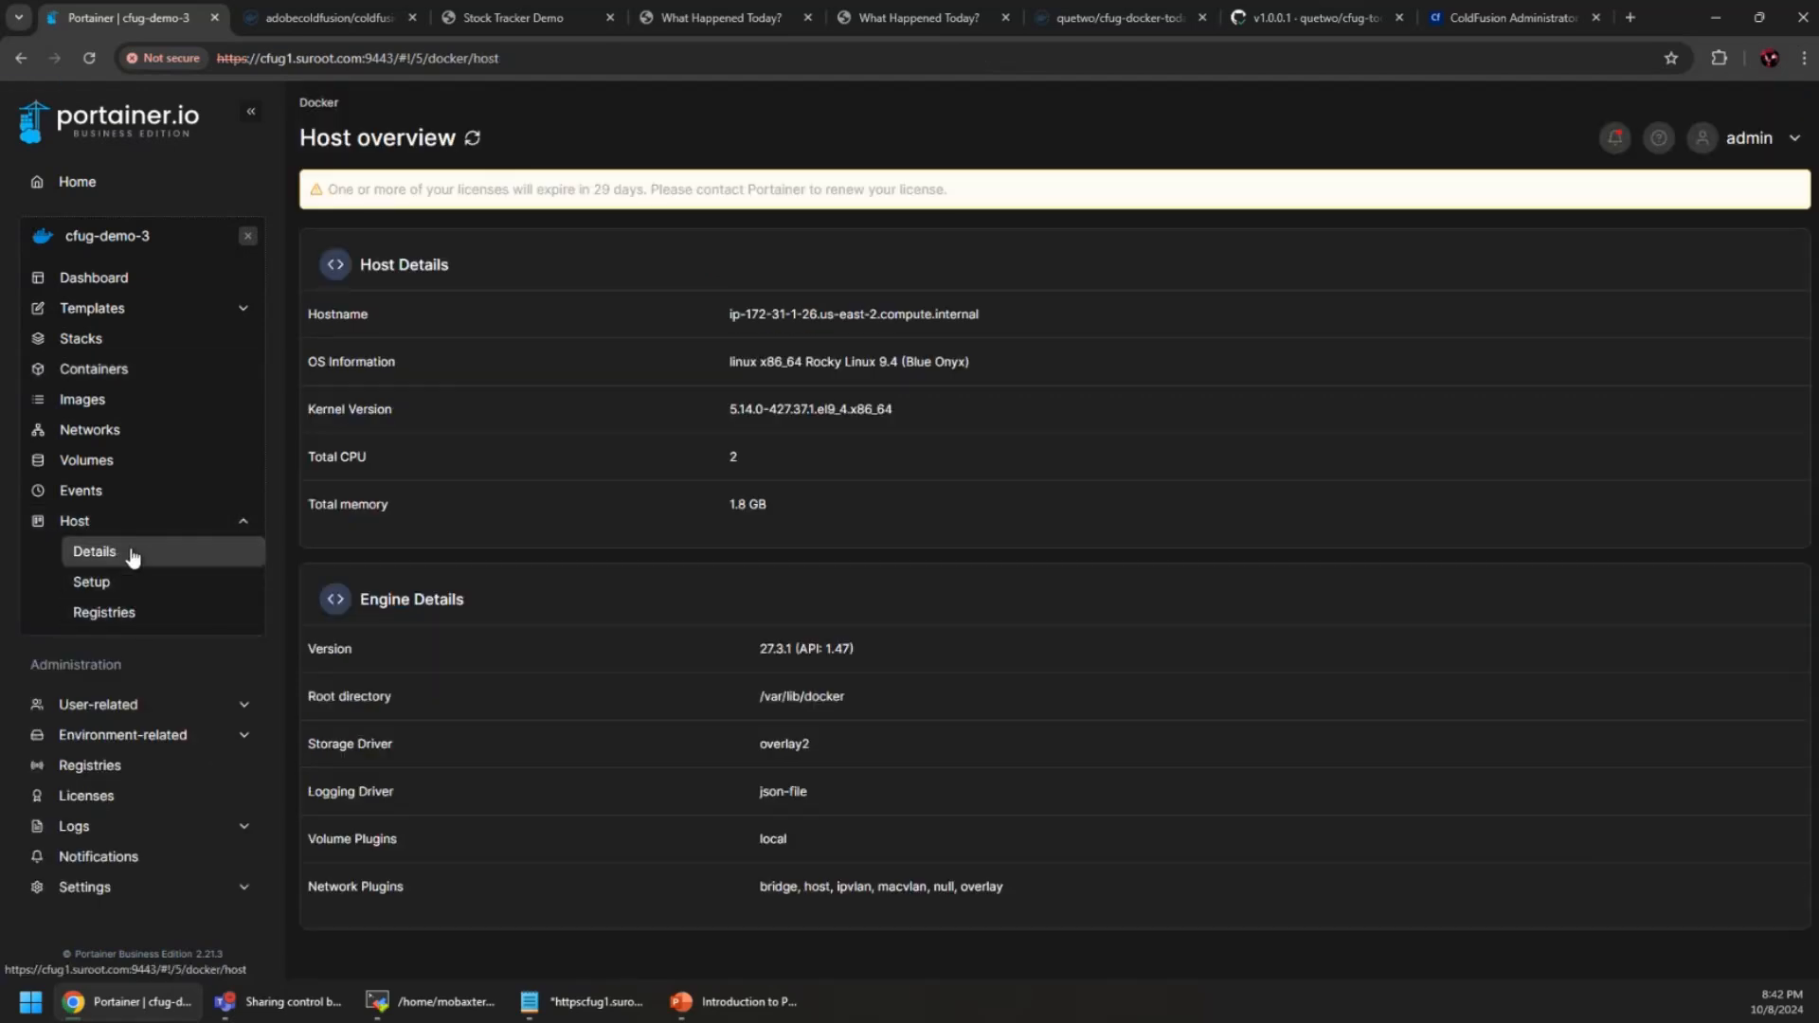
{"action": "left_click", "coordinate": [133, 369]}
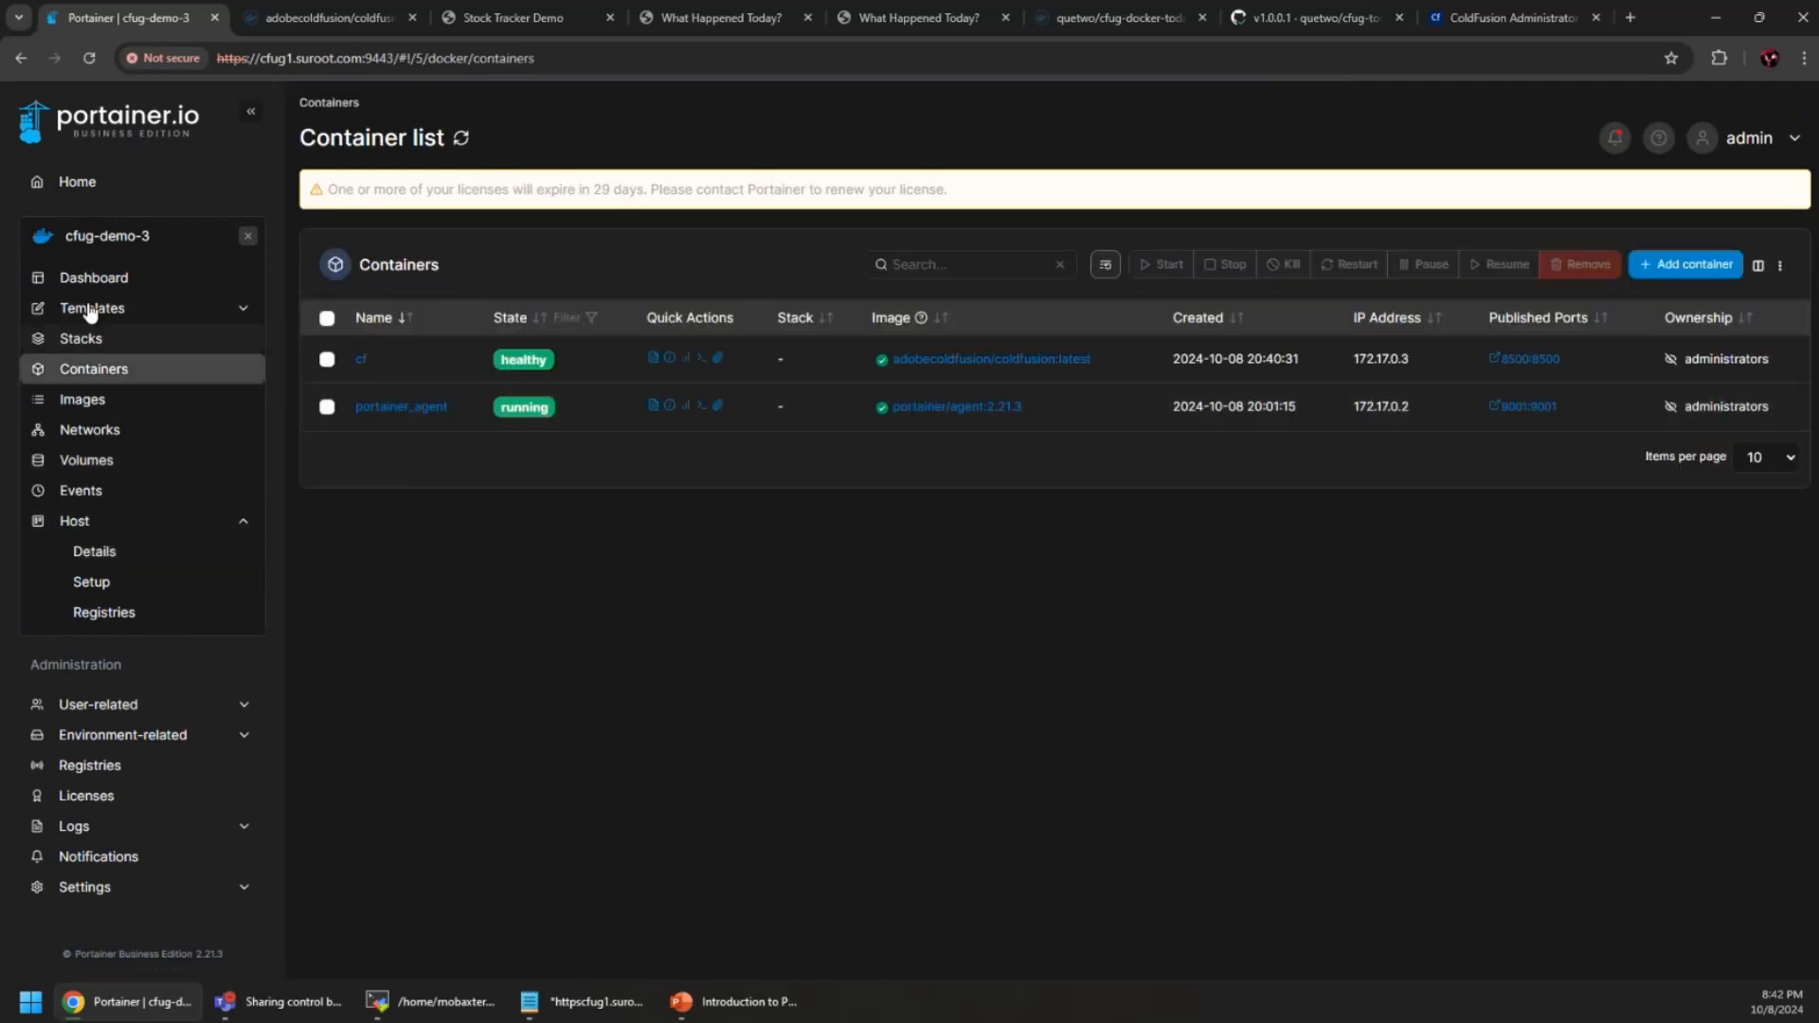
Begin a new stack in cfug-demo-3 built from a Git repository
{"action": "left_click", "coordinate": [83, 338]}
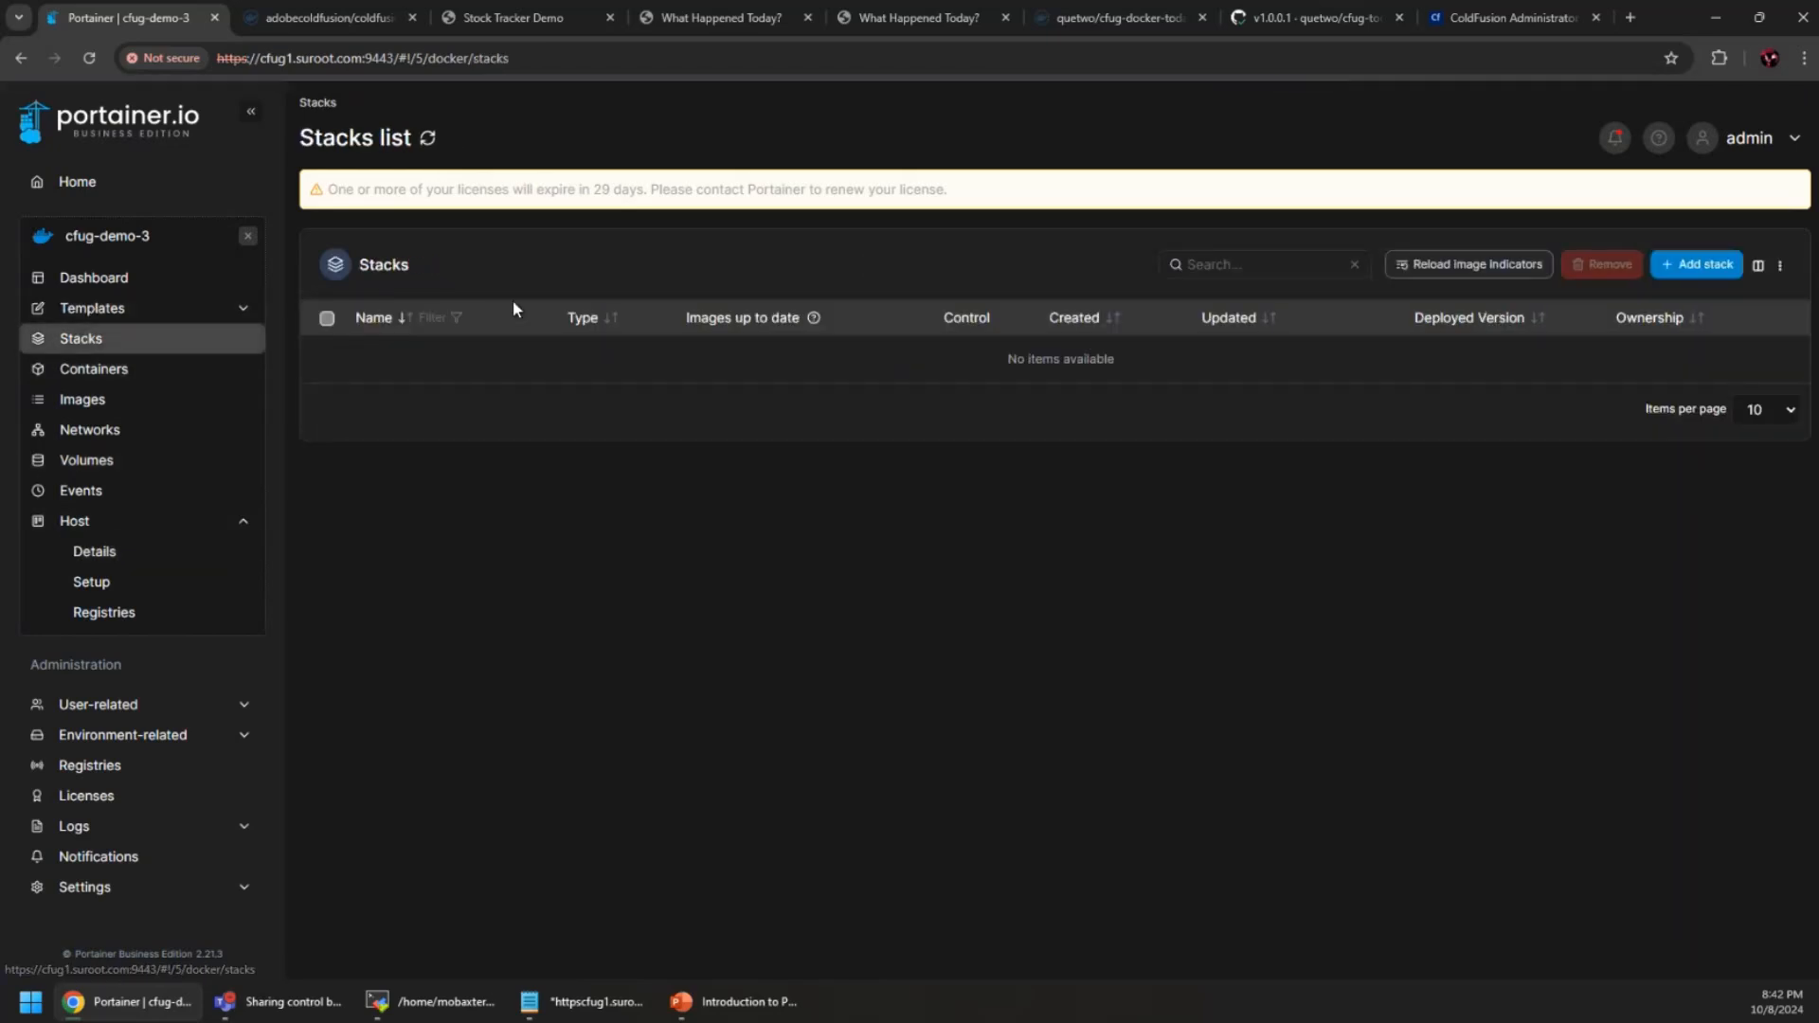
{"action": "left_click", "coordinate": [1697, 266]}
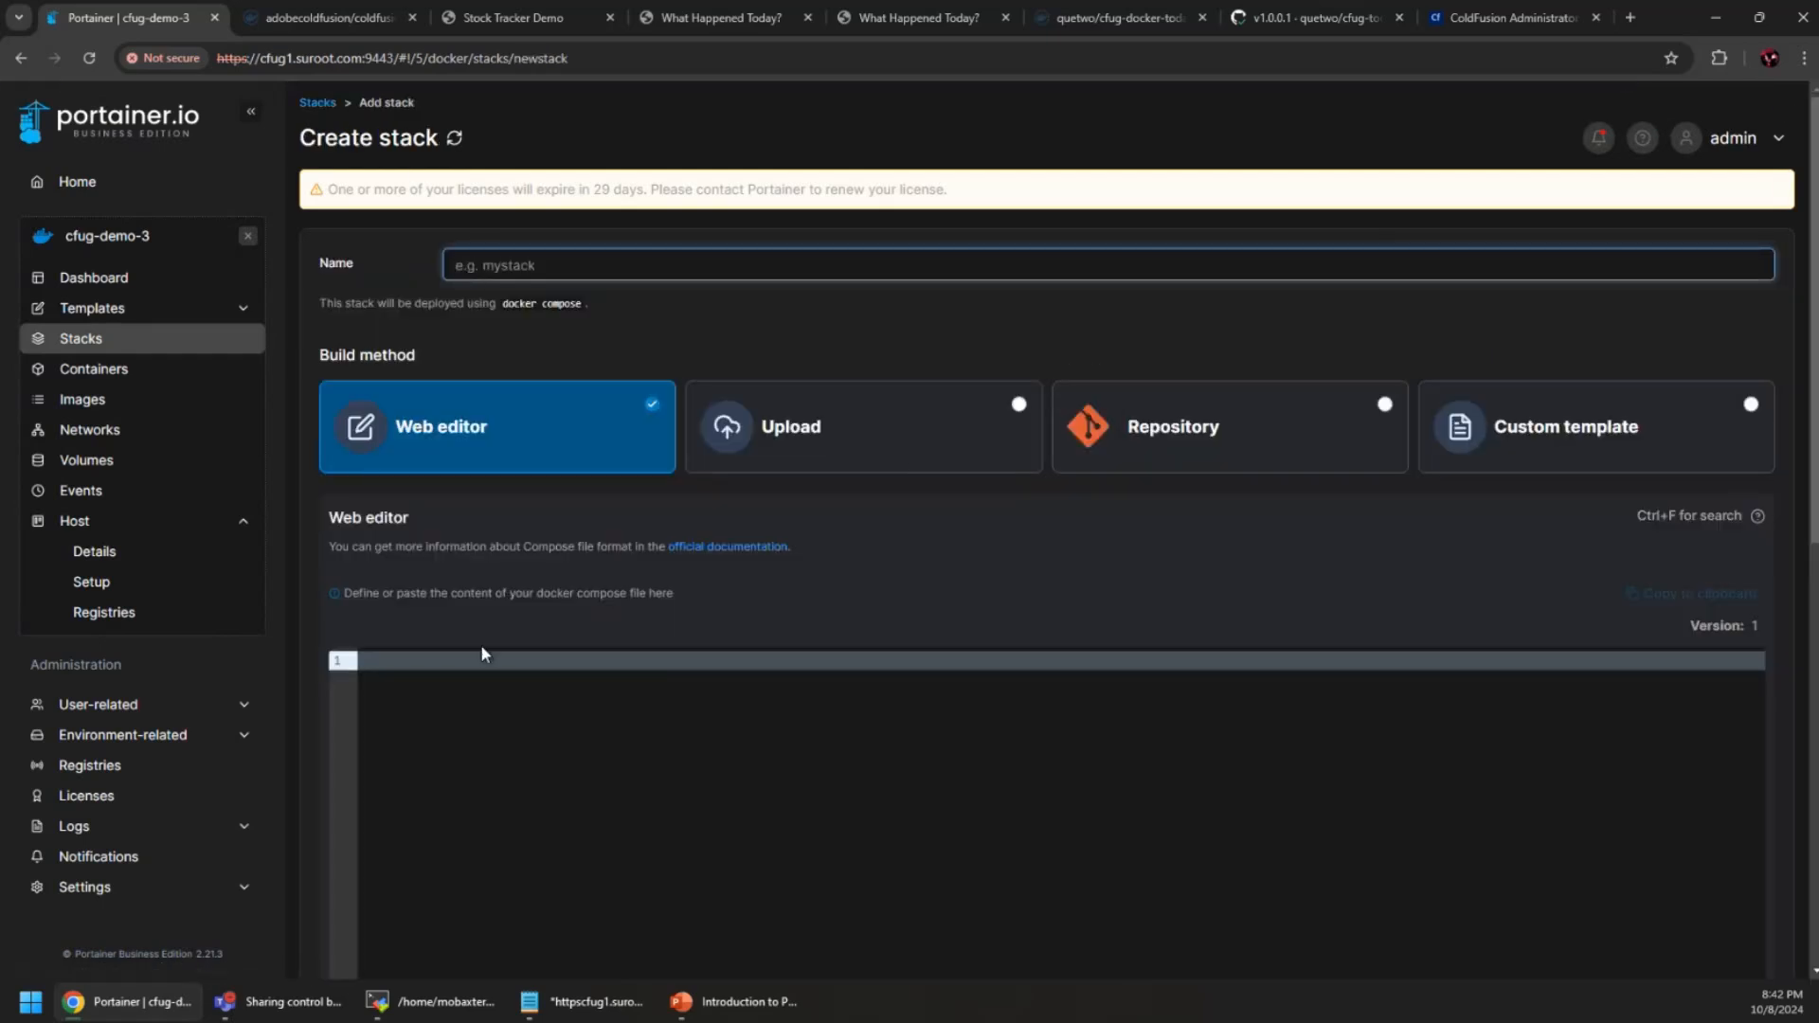
{"action": "left_click", "coordinate": [1362, 417]}
{"action": "scroll", "coordinate": [918, 602], "scroll_direction": "down", "scroll_amount": 2}
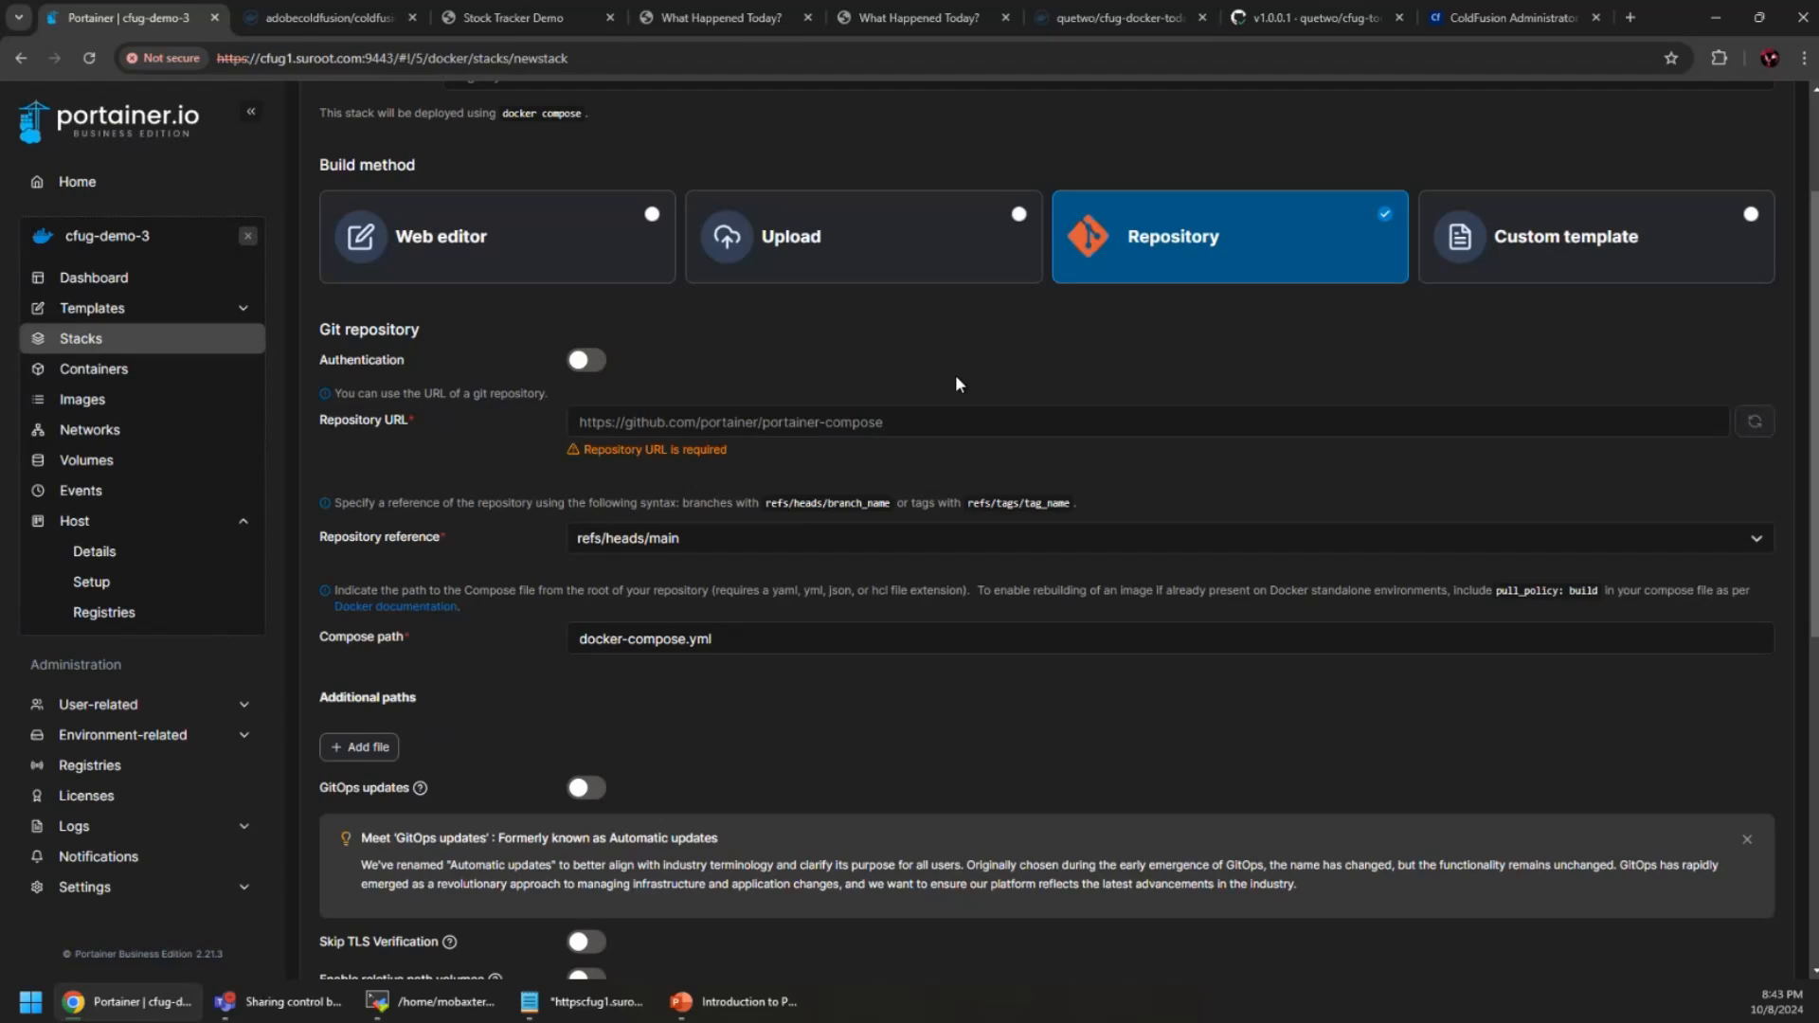
Search Google for 'awesome cf compose' and open the awesome-cf-compose GitHub repository
{"action": "left_click", "coordinate": [1474, 24]}
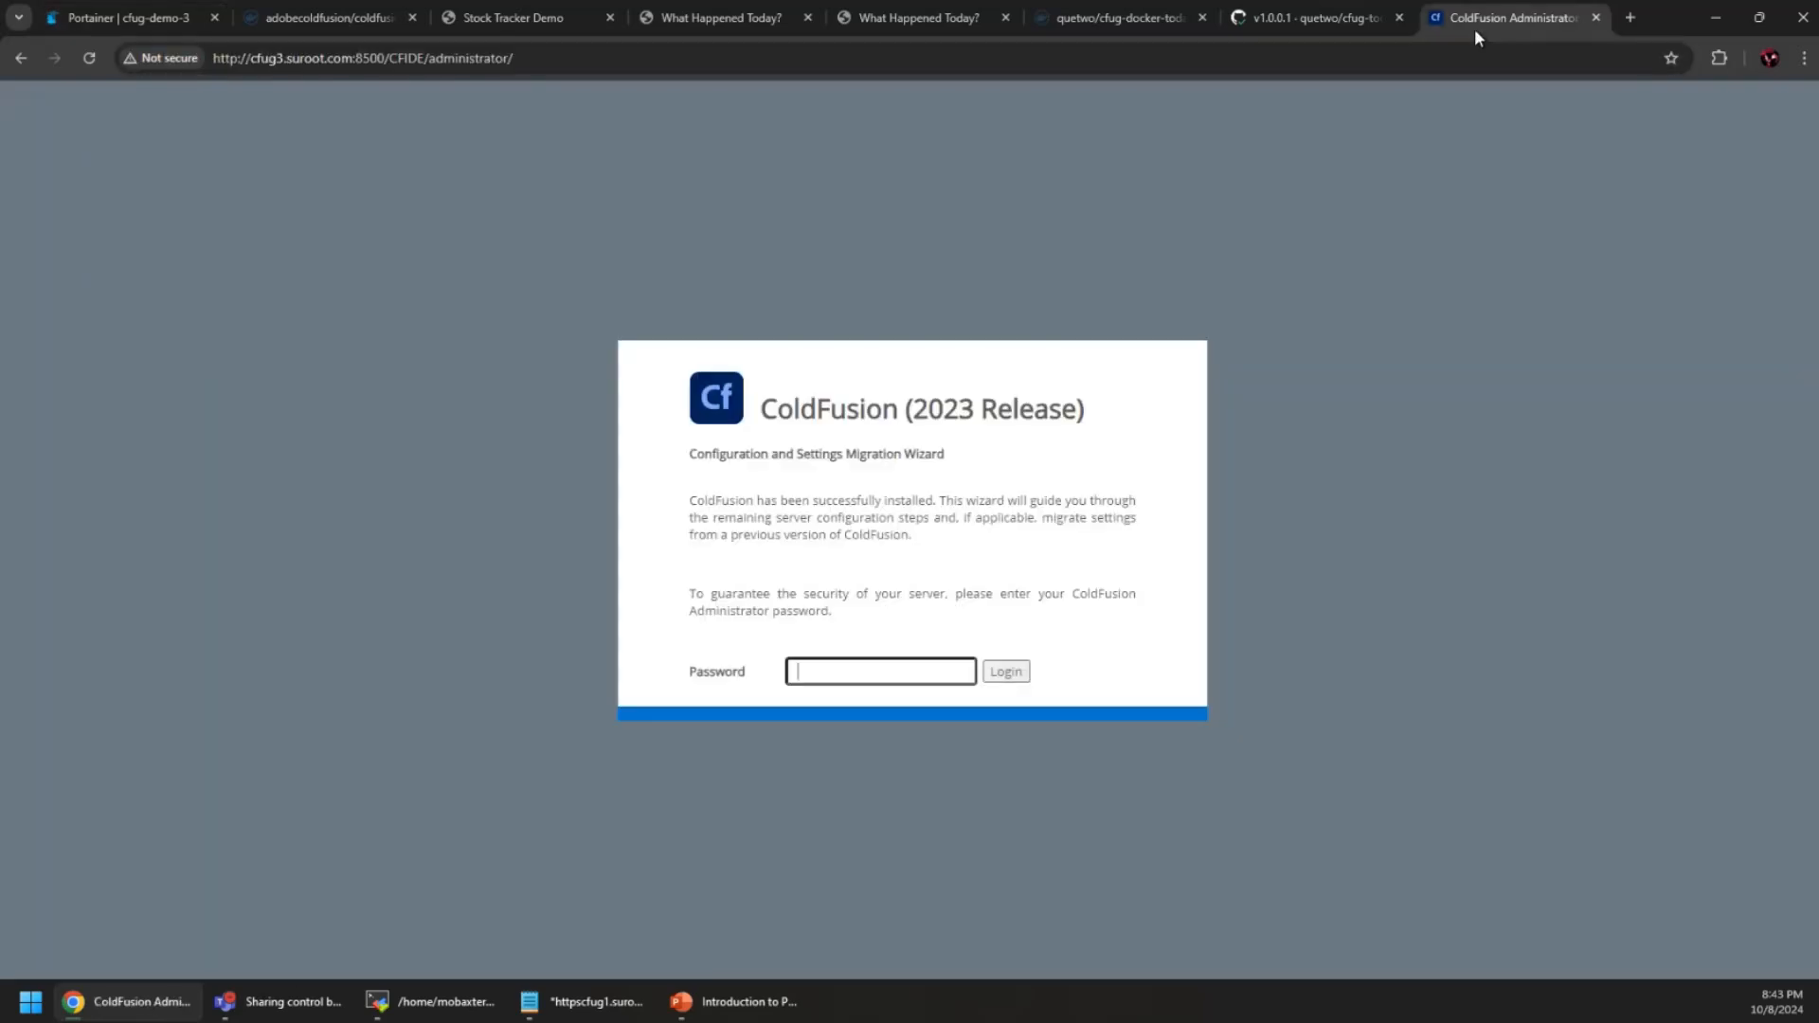
{"action": "left_click", "coordinate": [1277, 59]}
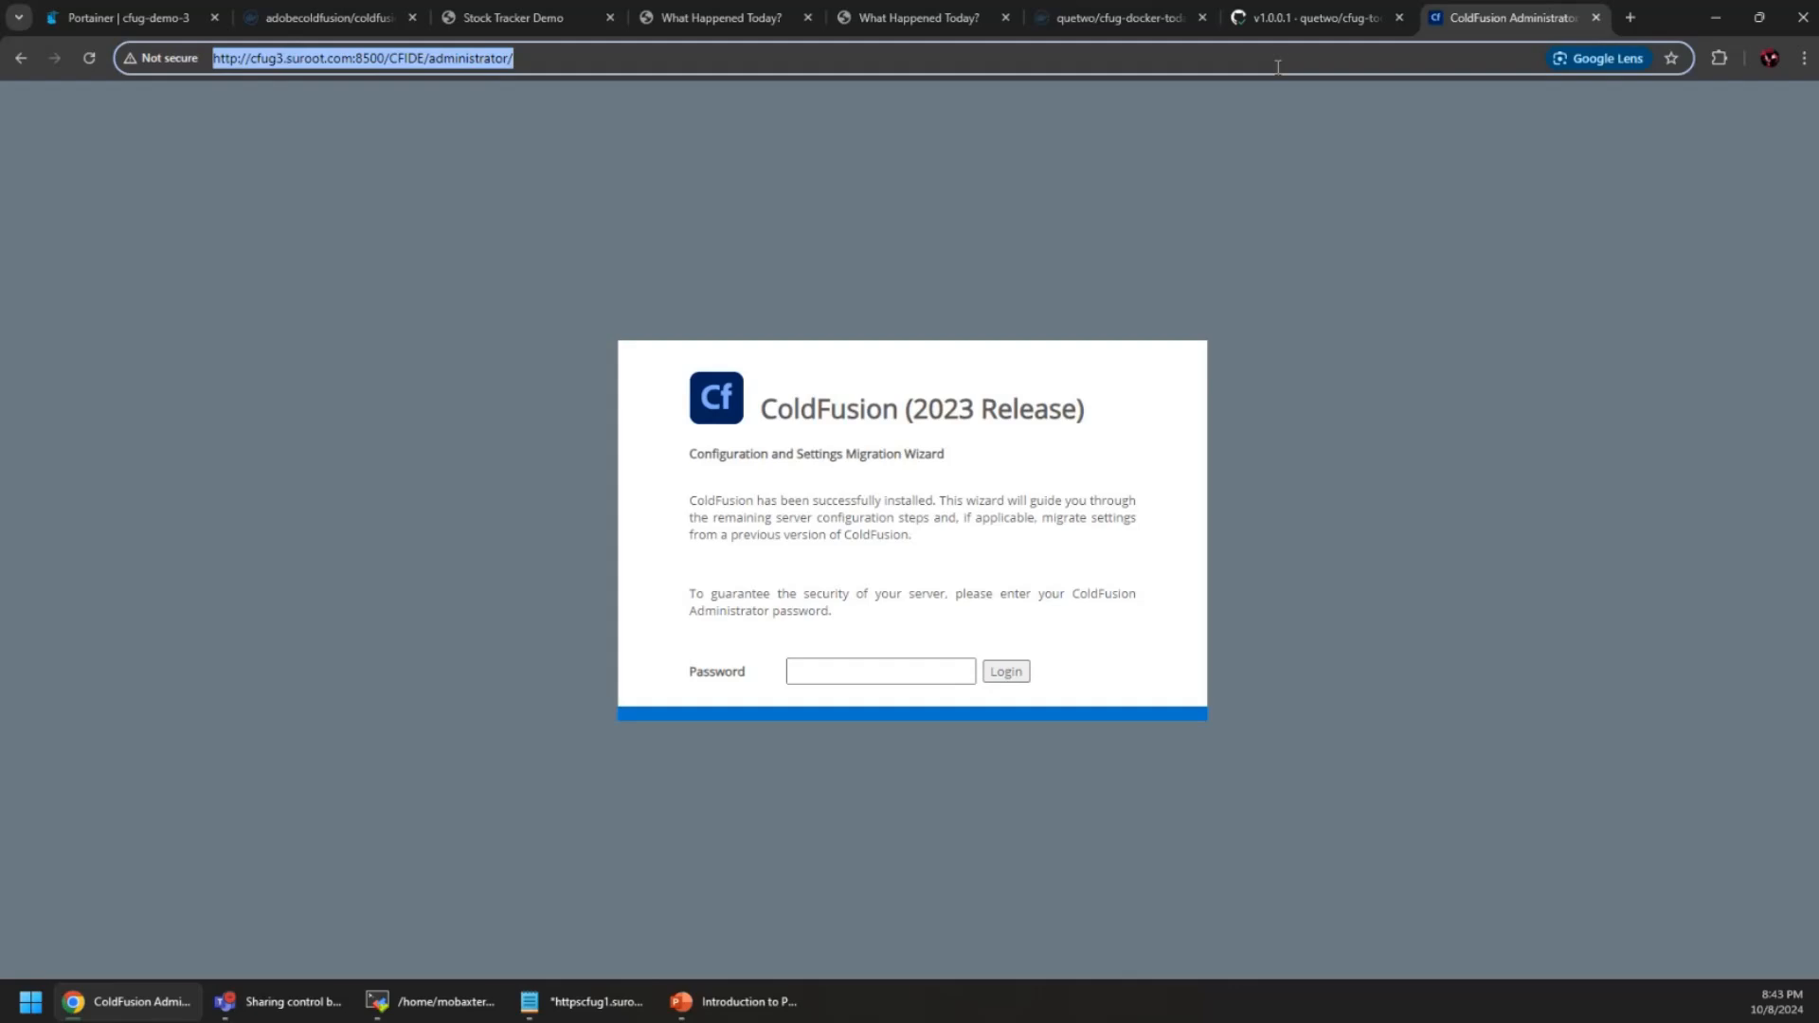
{"action": "type", "text": "awesome cf co"}
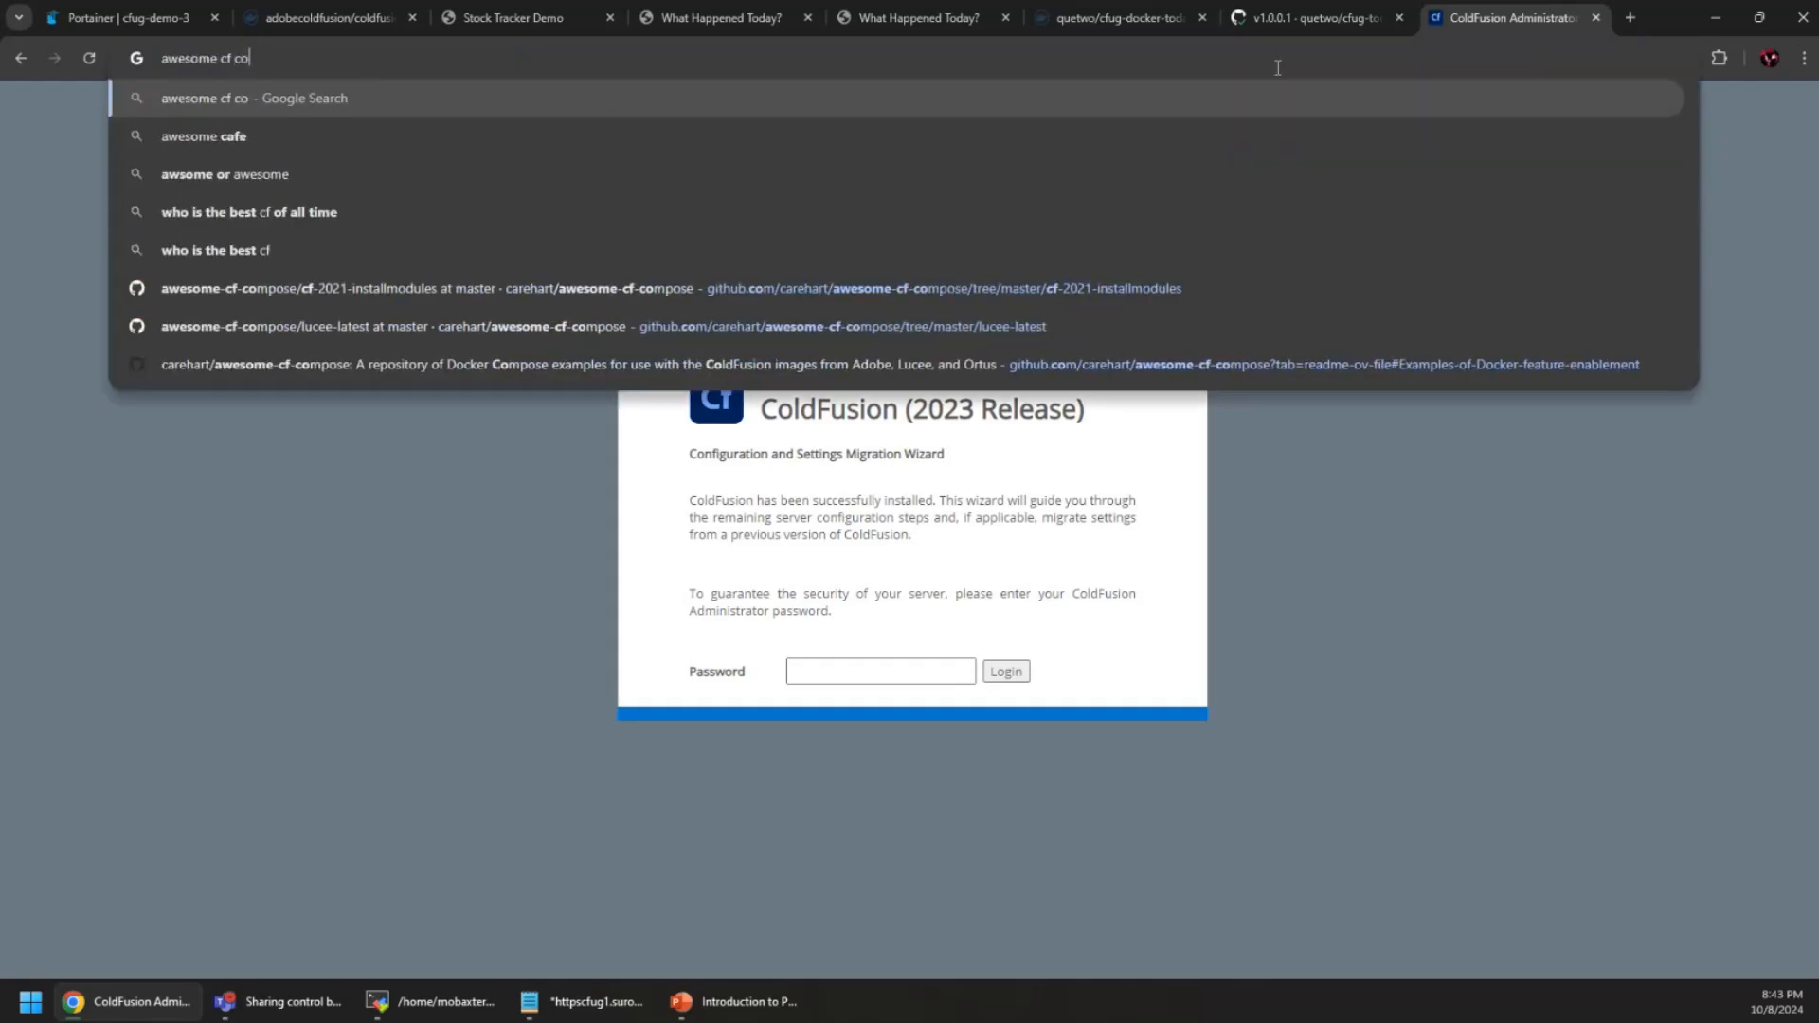
{"action": "type", "text": "mpose"}
{"action": "key", "text": "Return"}
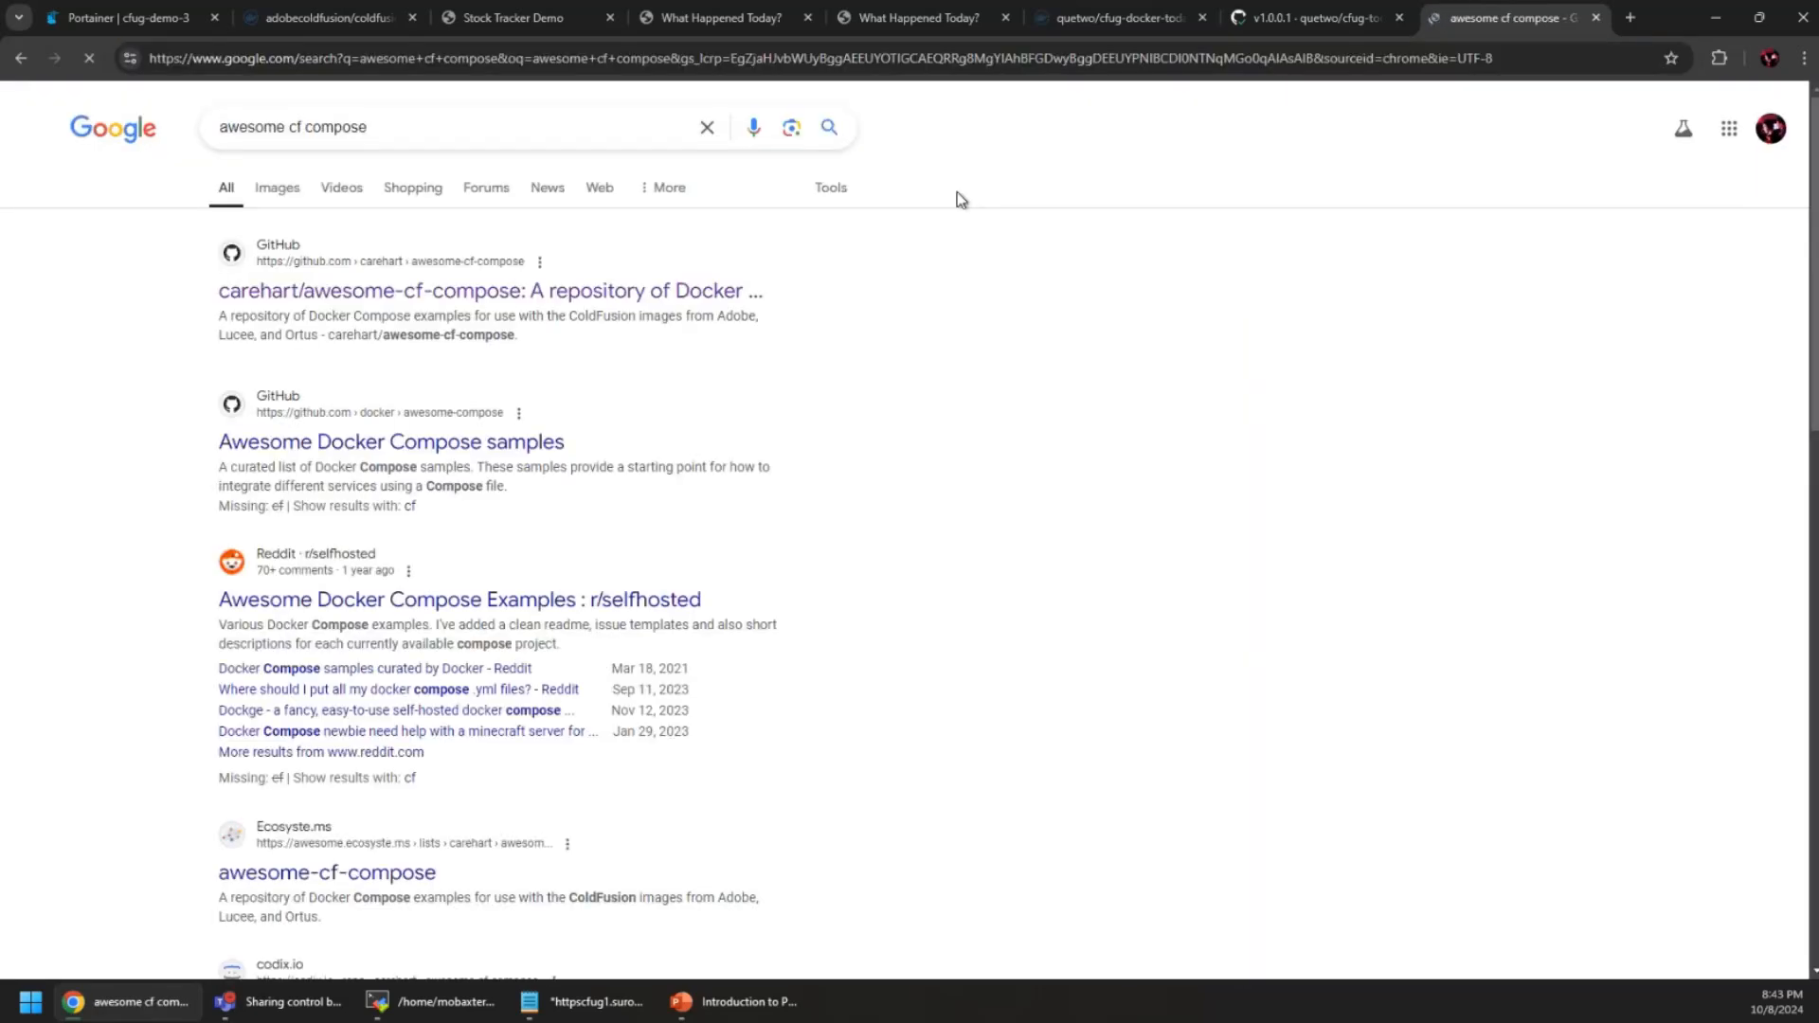
{"action": "left_click", "coordinate": [500, 293]}
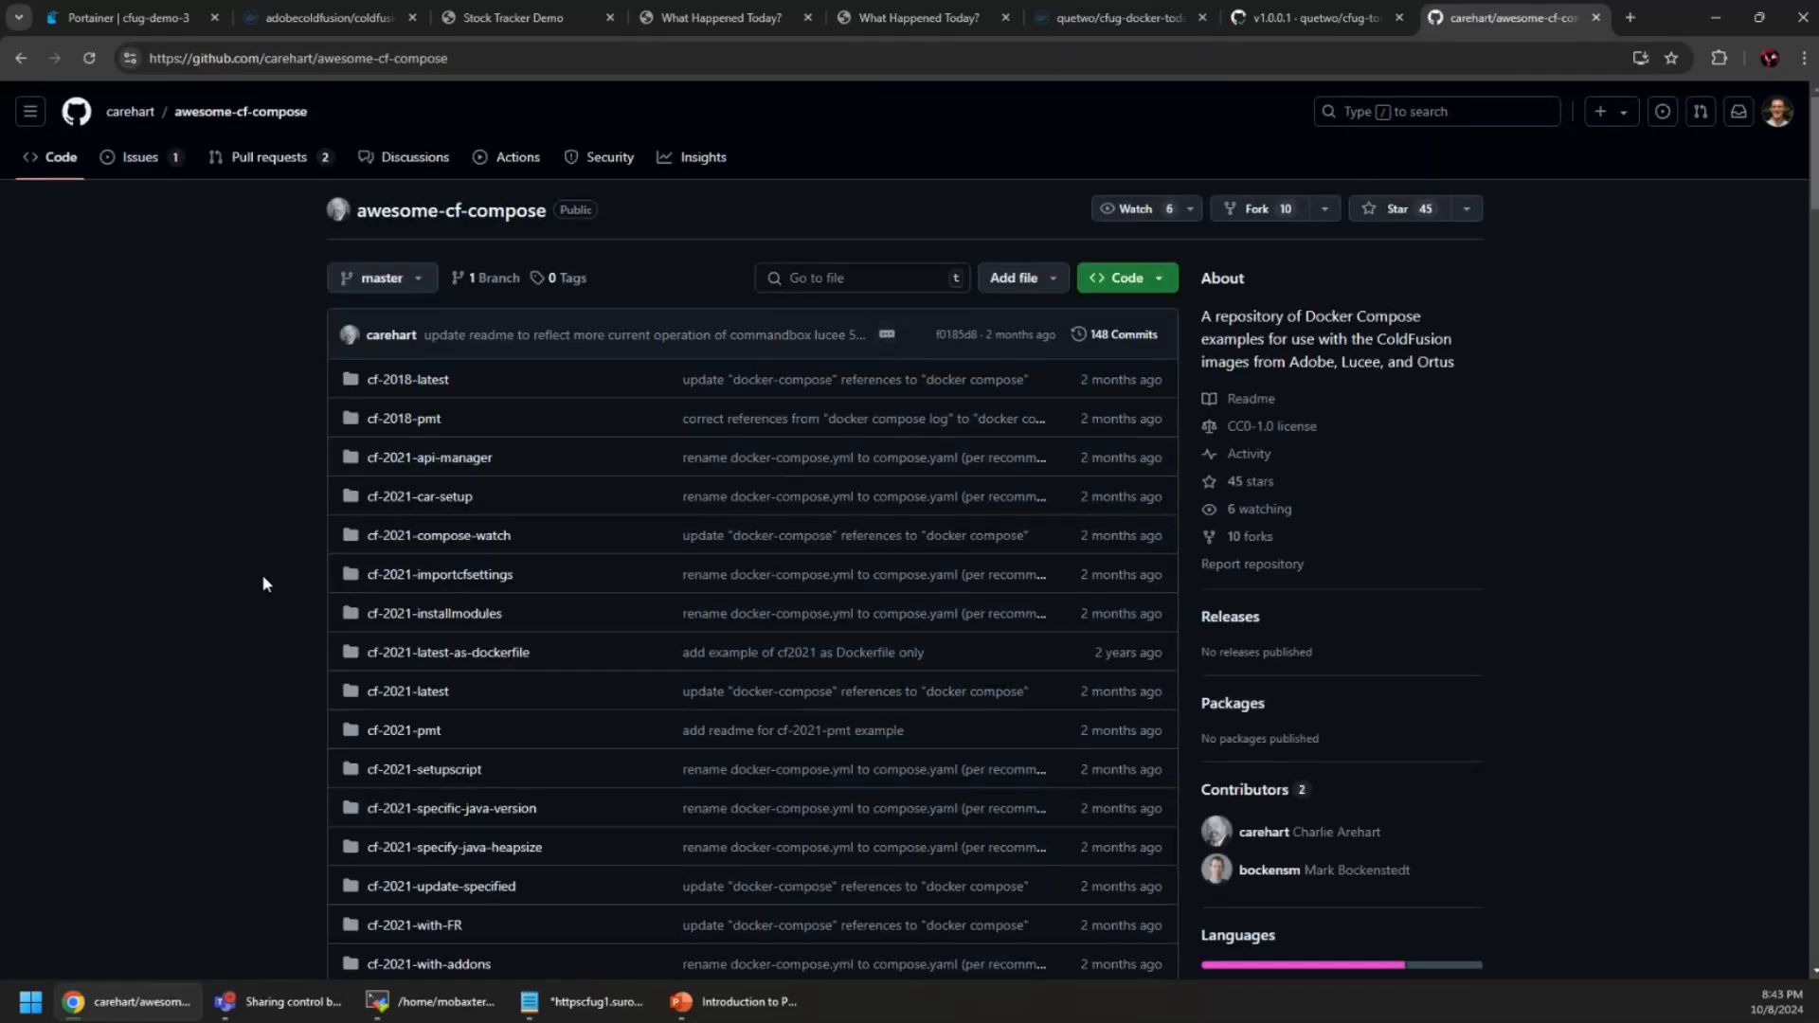
{"action": "scroll", "coordinate": [264, 582], "scroll_direction": "down", "scroll_amount": 3}
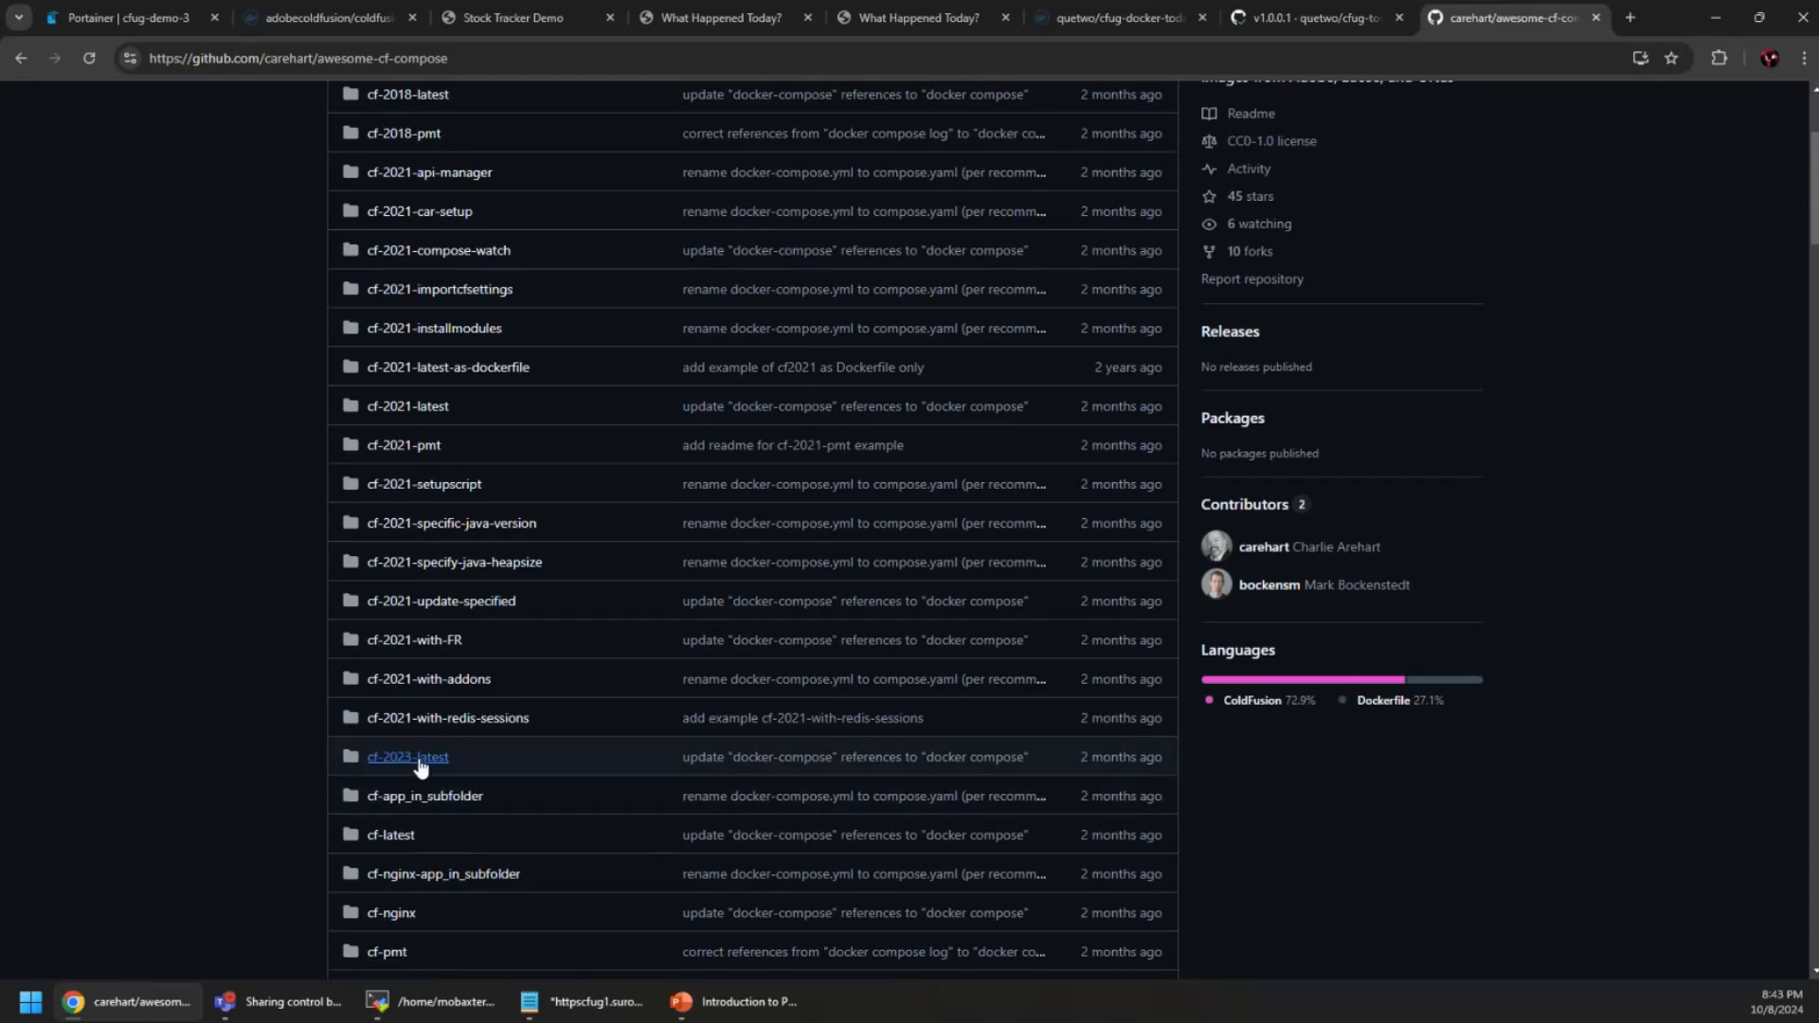
Open the cf-2023-latest folder and copy the README's sample compose.yaml for coldfusion2023:latest
{"action": "left_click", "coordinate": [420, 761]}
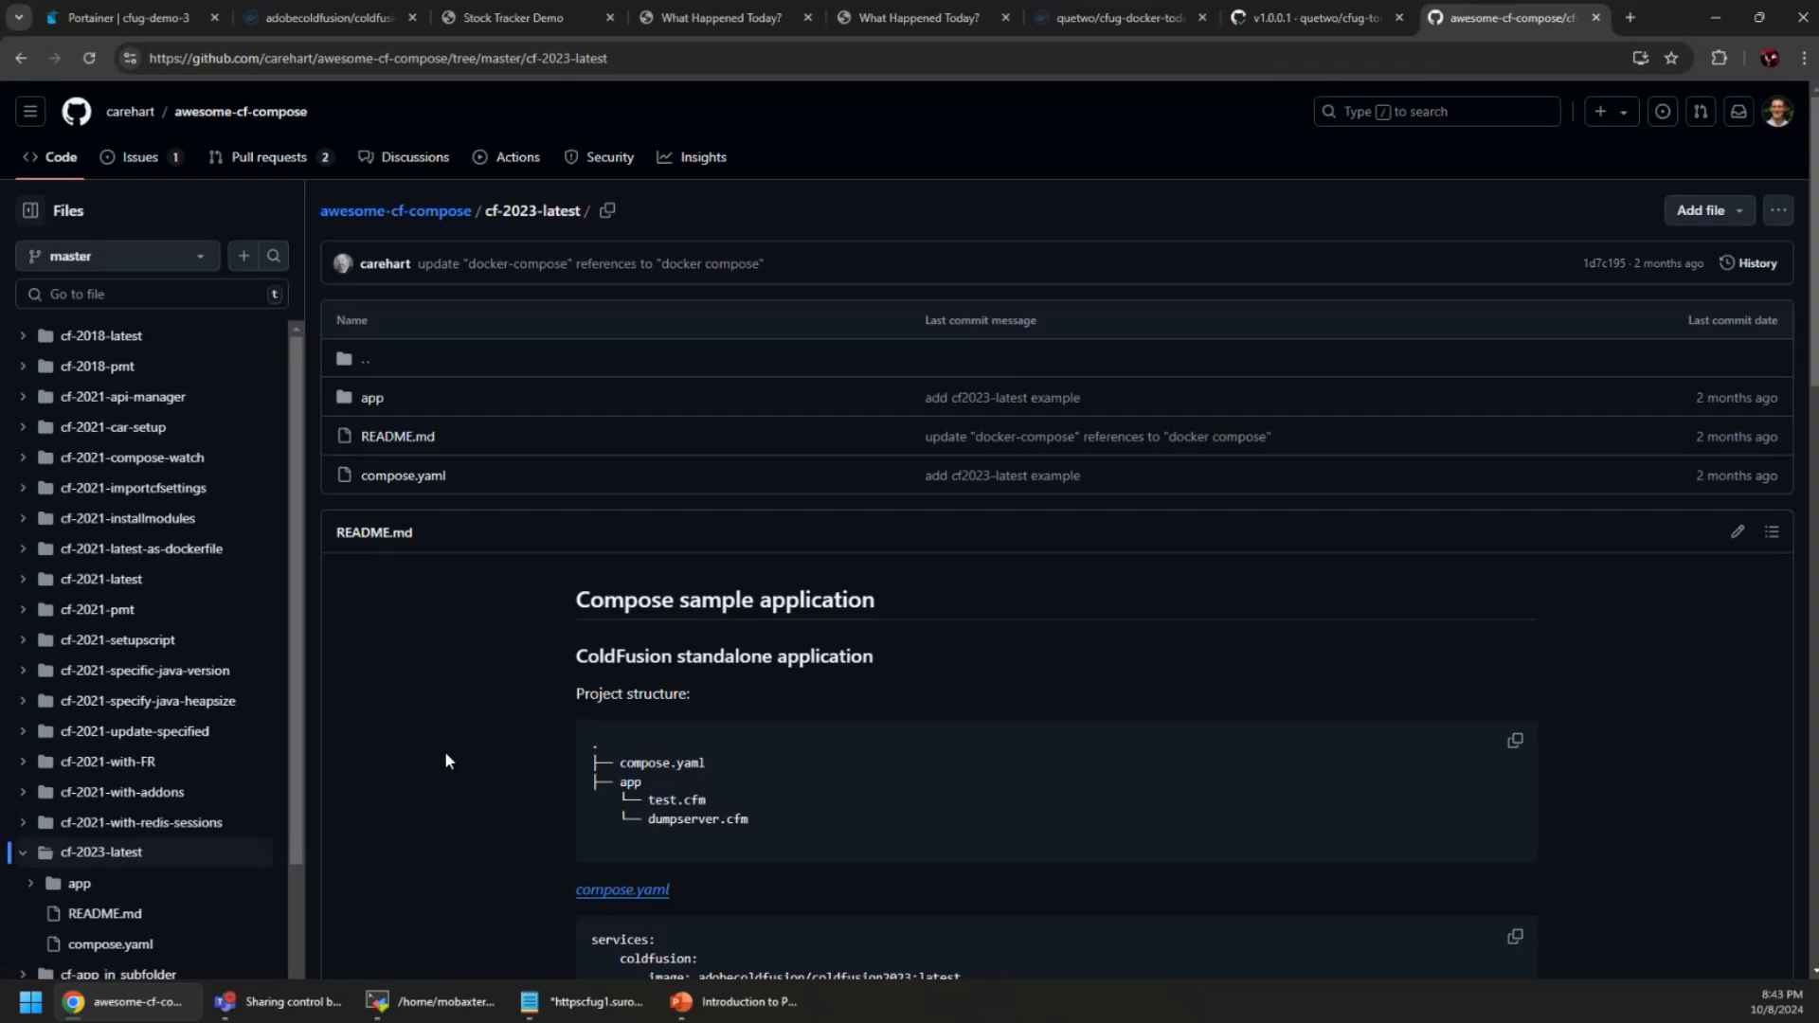
{"action": "scroll", "coordinate": [442, 752], "scroll_direction": "down", "scroll_amount": 2}
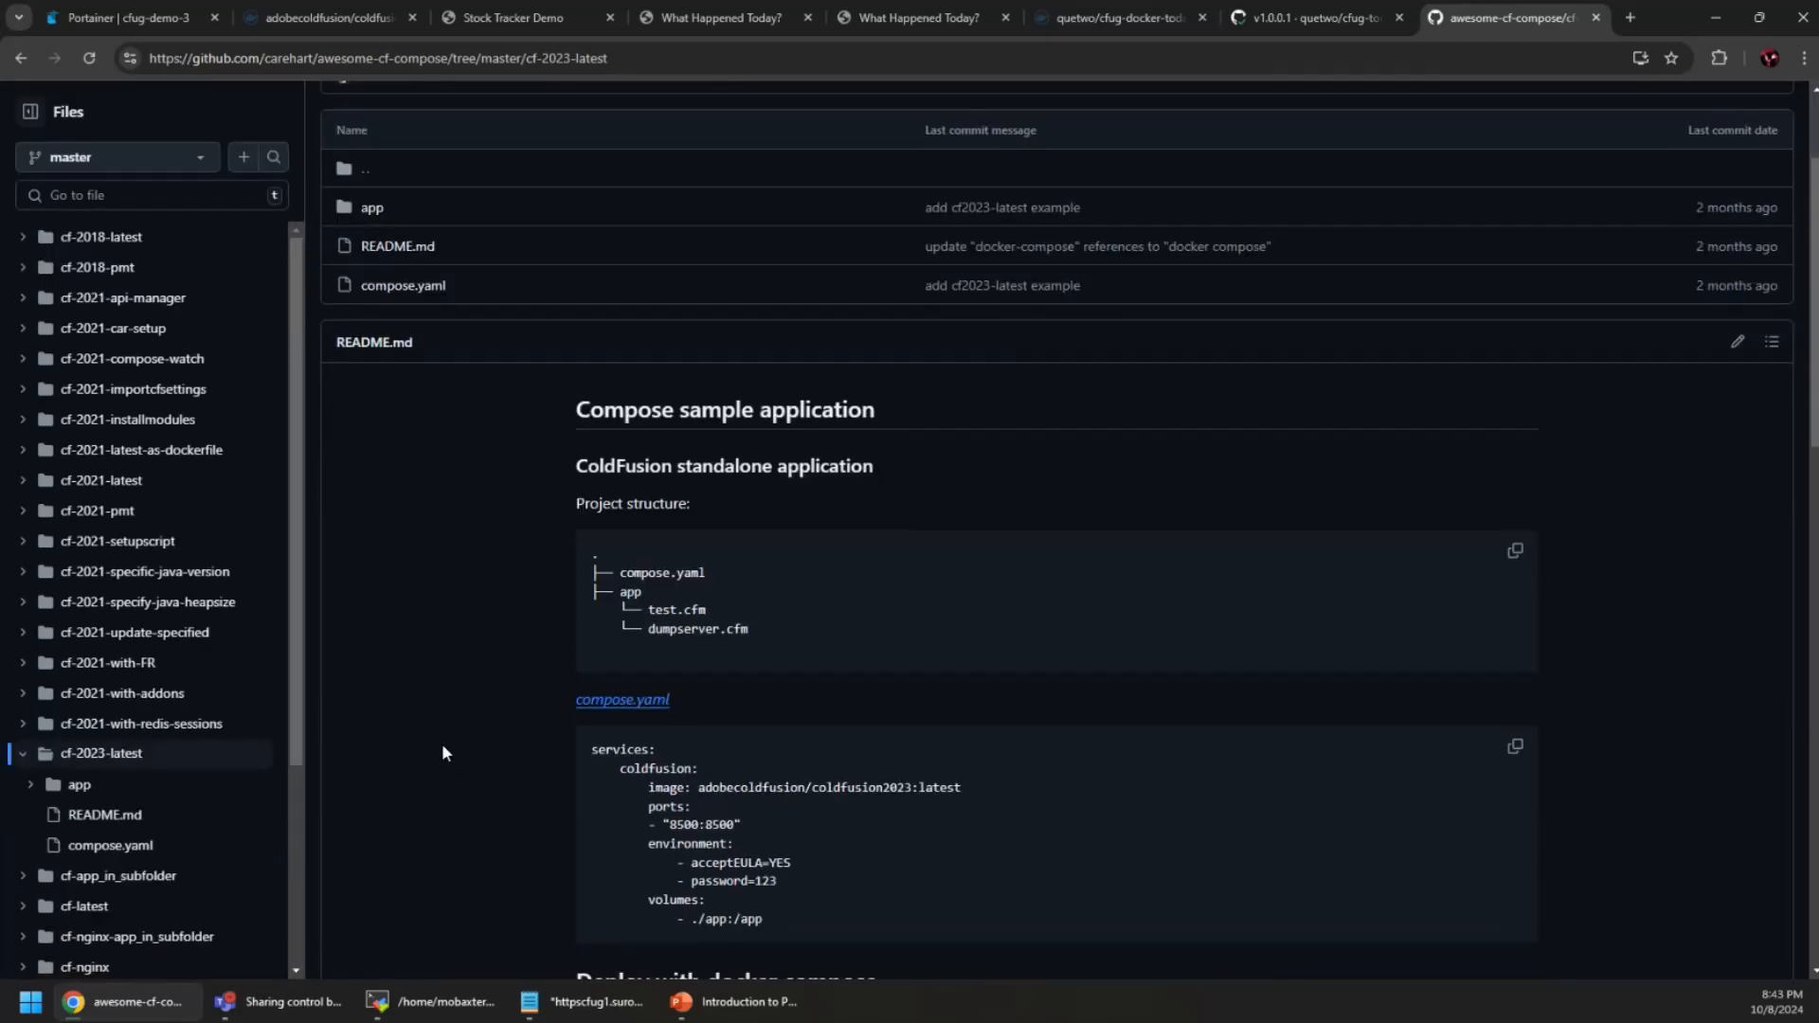
{"action": "scroll", "coordinate": [442, 752], "scroll_direction": "down", "scroll_amount": 2}
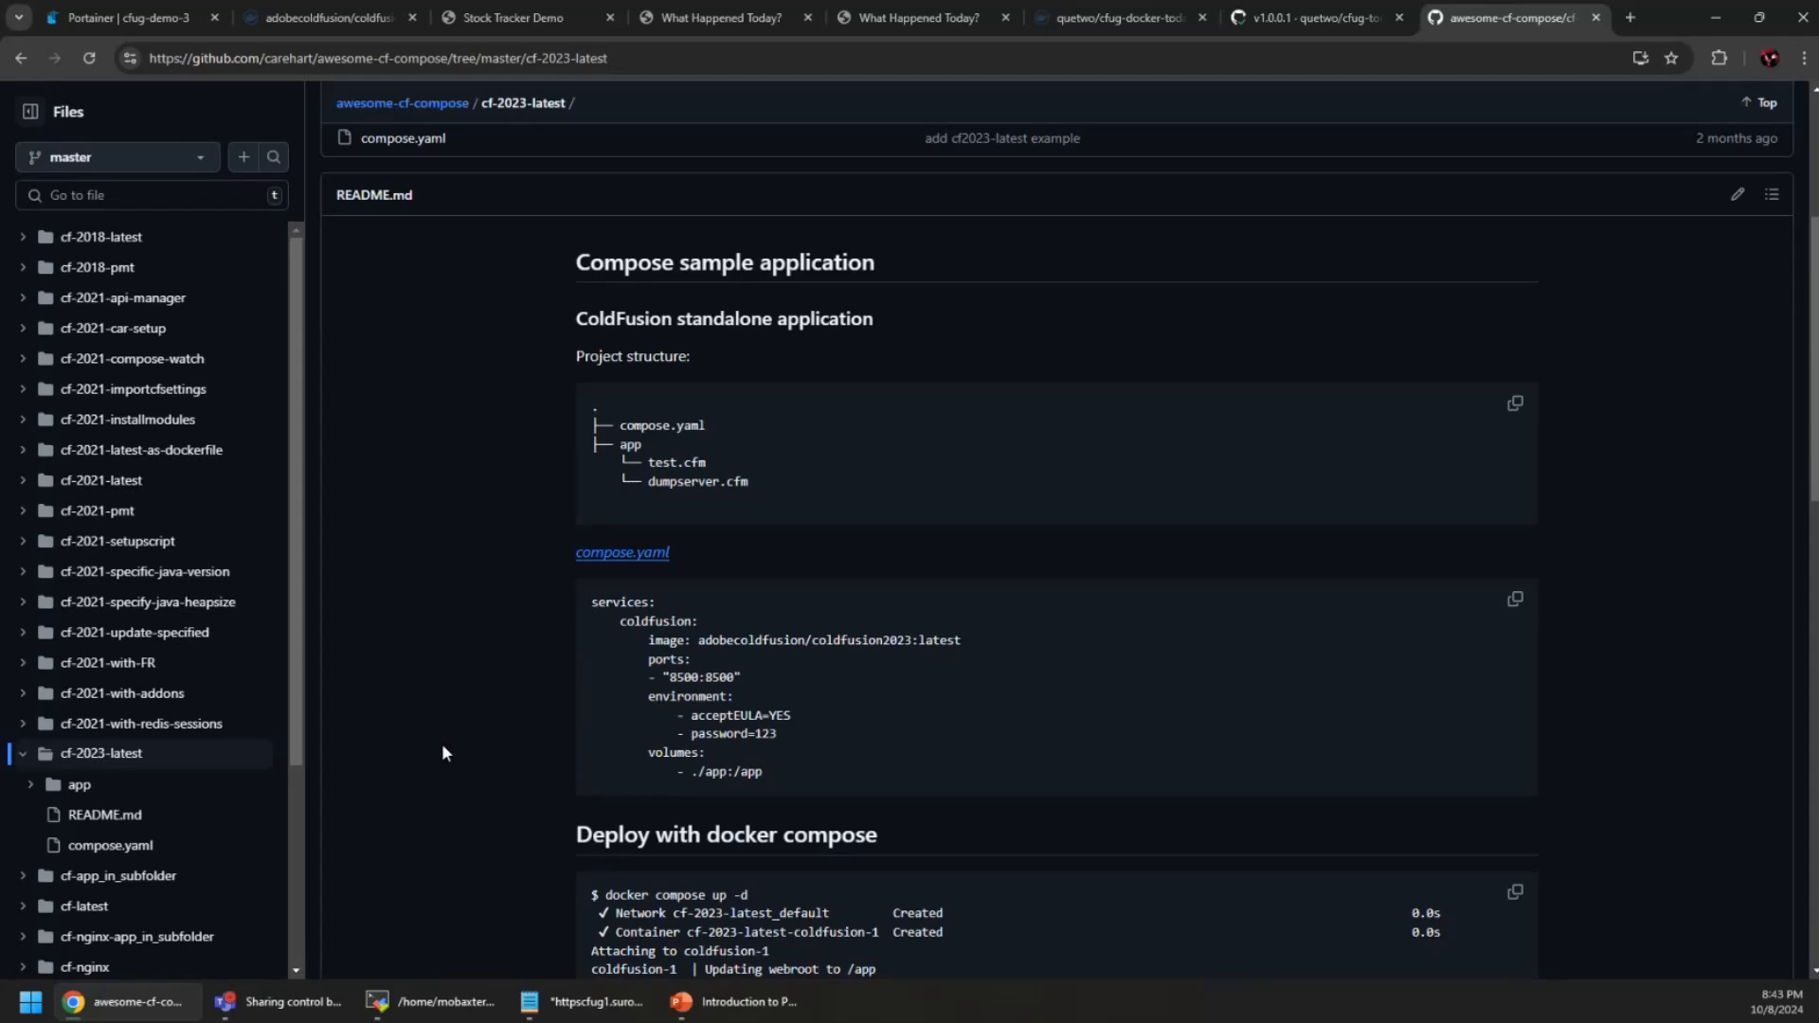
{"action": "scroll", "coordinate": [443, 747], "scroll_direction": "down", "scroll_amount": 2}
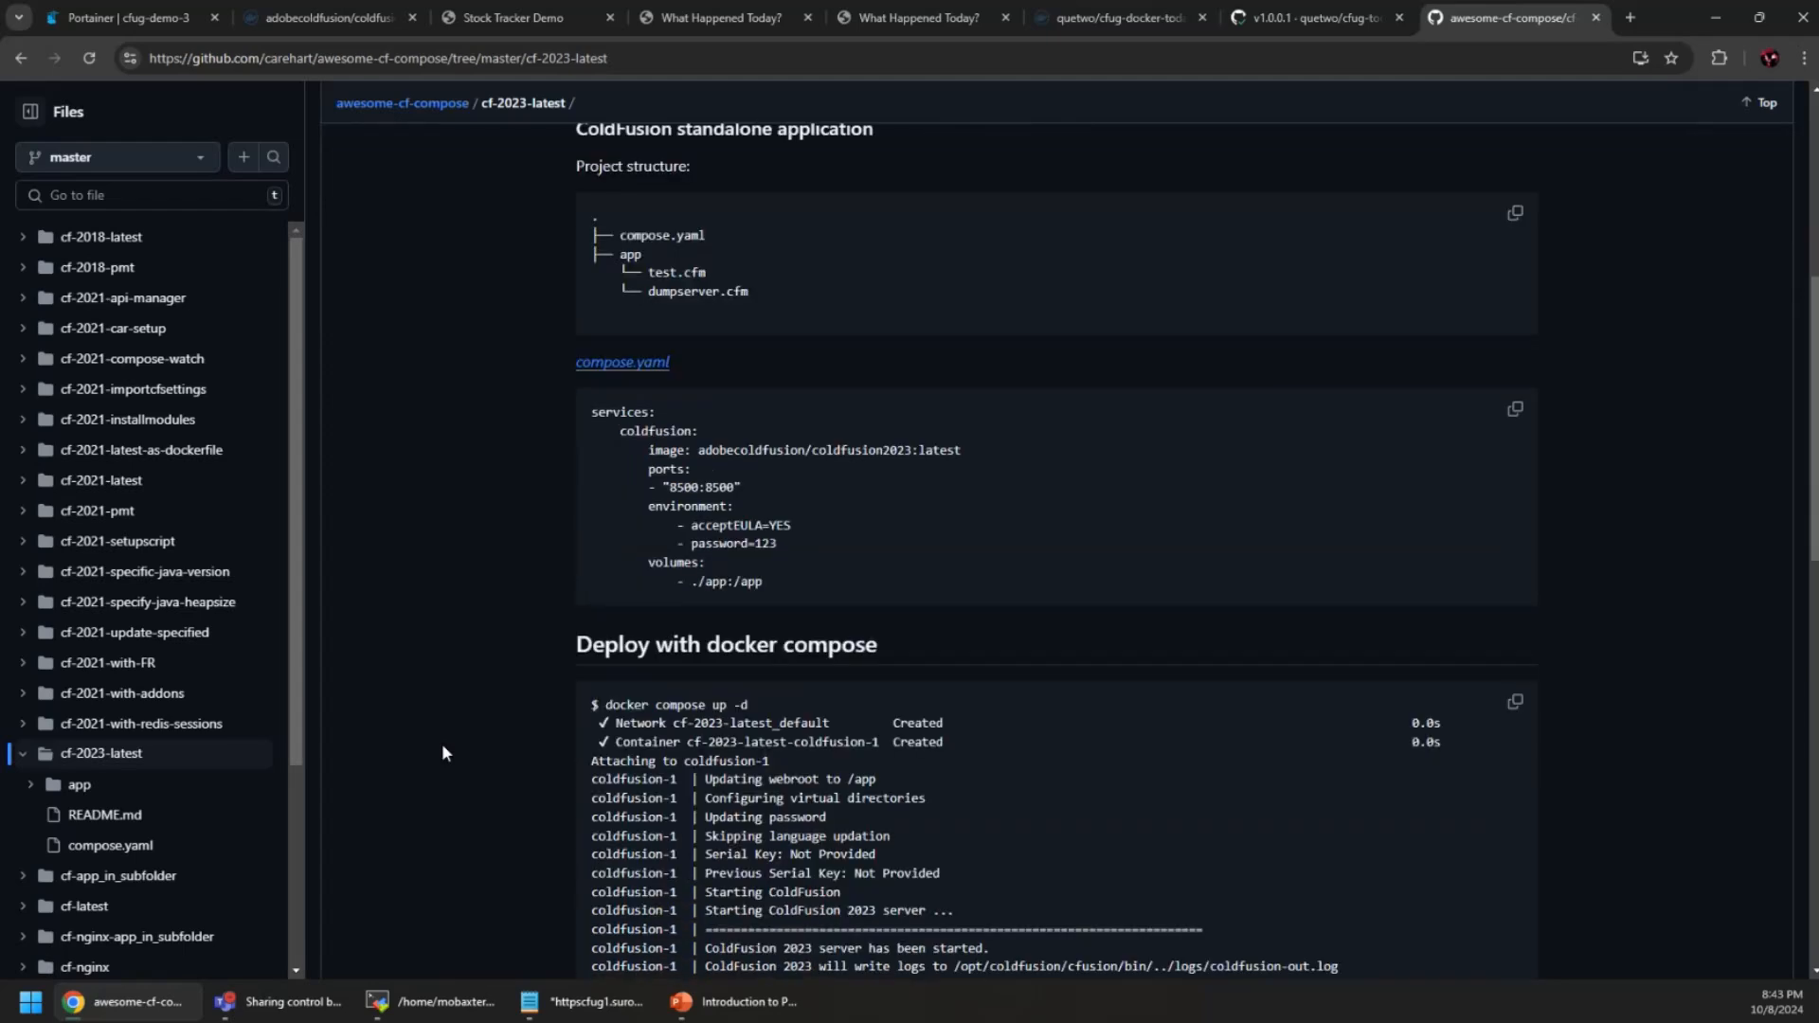
{"action": "scroll", "coordinate": [443, 752], "scroll_direction": "up", "scroll_amount": 1}
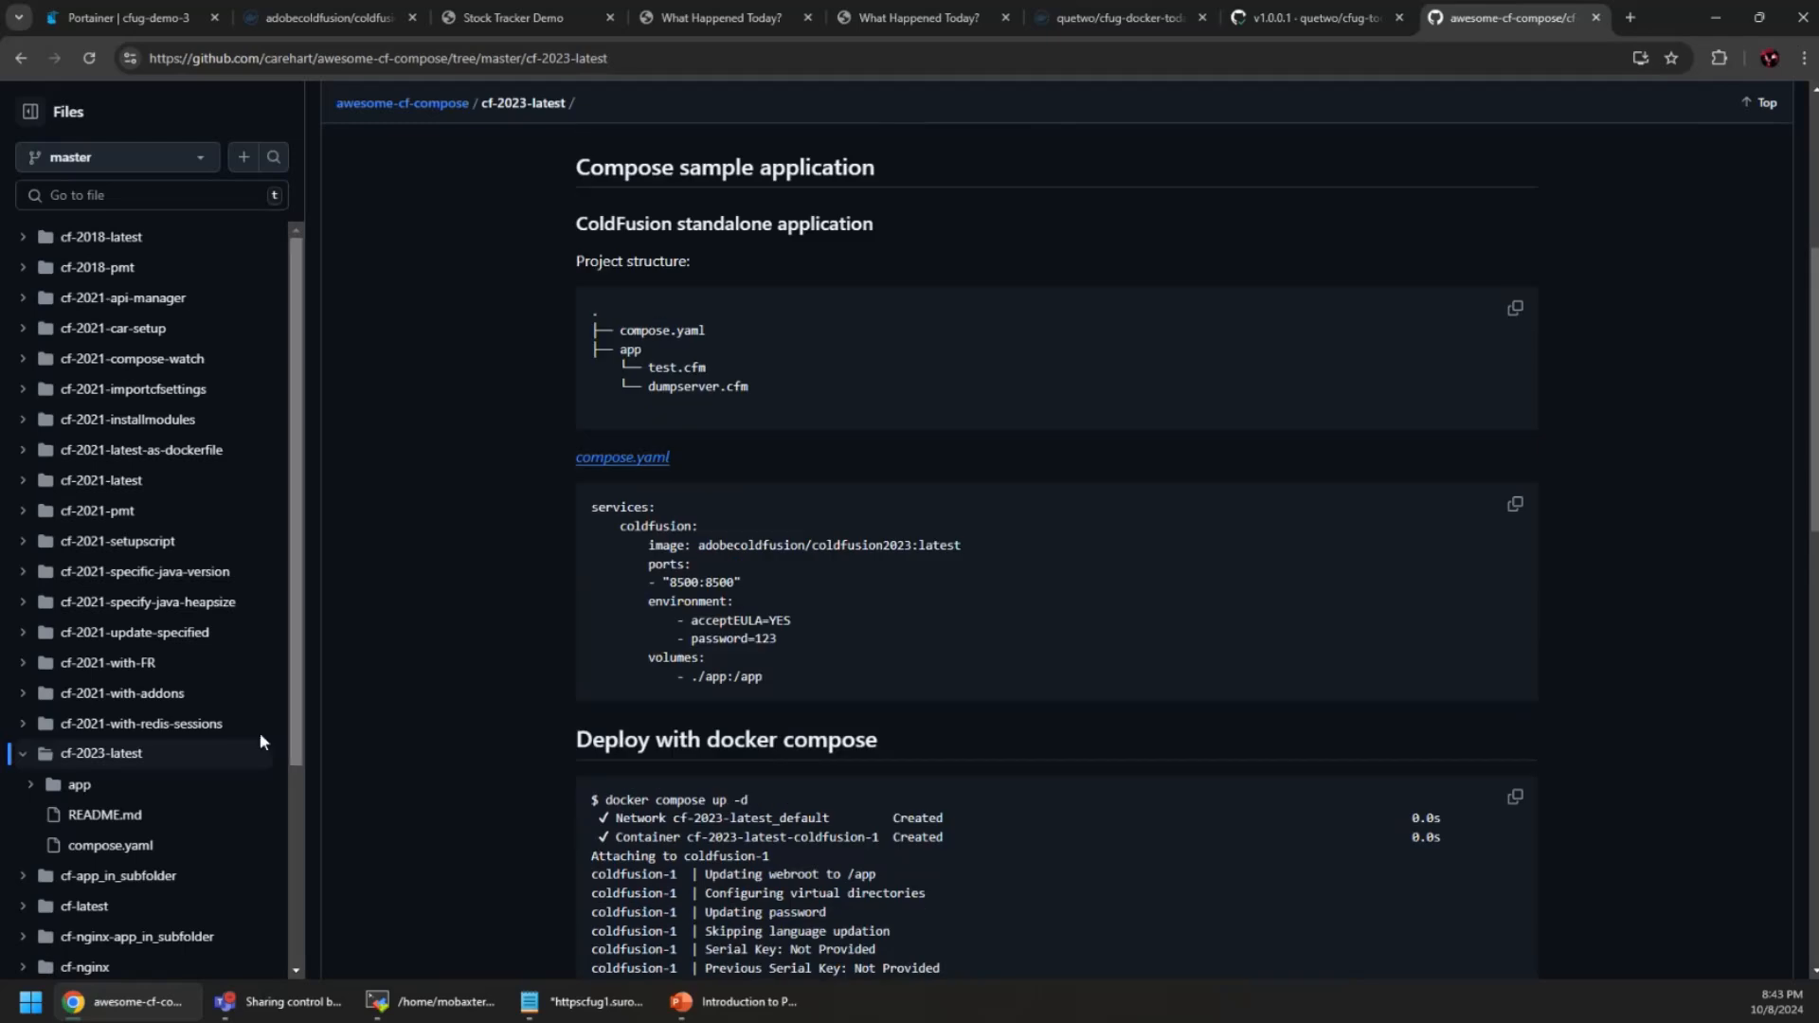
{"action": "scroll", "coordinate": [242, 739], "scroll_direction": "down", "scroll_amount": 3}
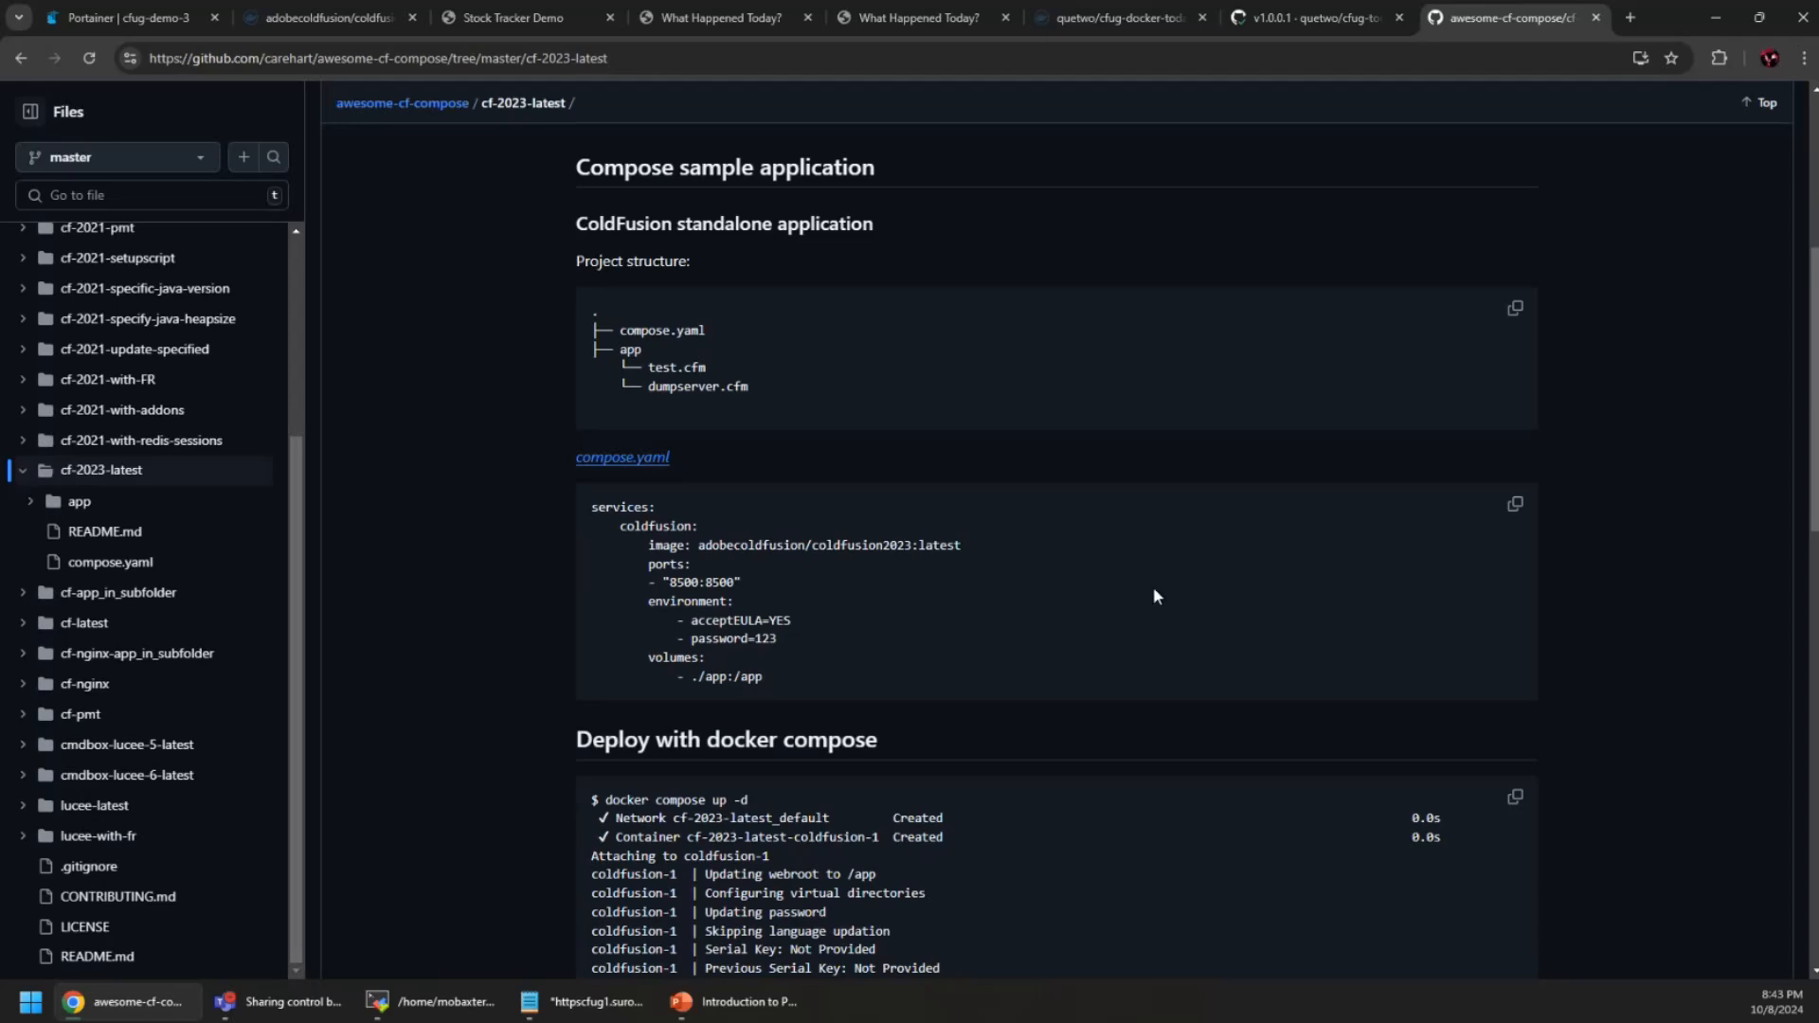
{"action": "left_click", "coordinate": [1516, 507]}
{"action": "scroll", "coordinate": [814, 446], "scroll_direction": "up", "scroll_amount": 3}
{"action": "scroll", "coordinate": [781, 452], "scroll_direction": "up", "scroll_amount": 1}
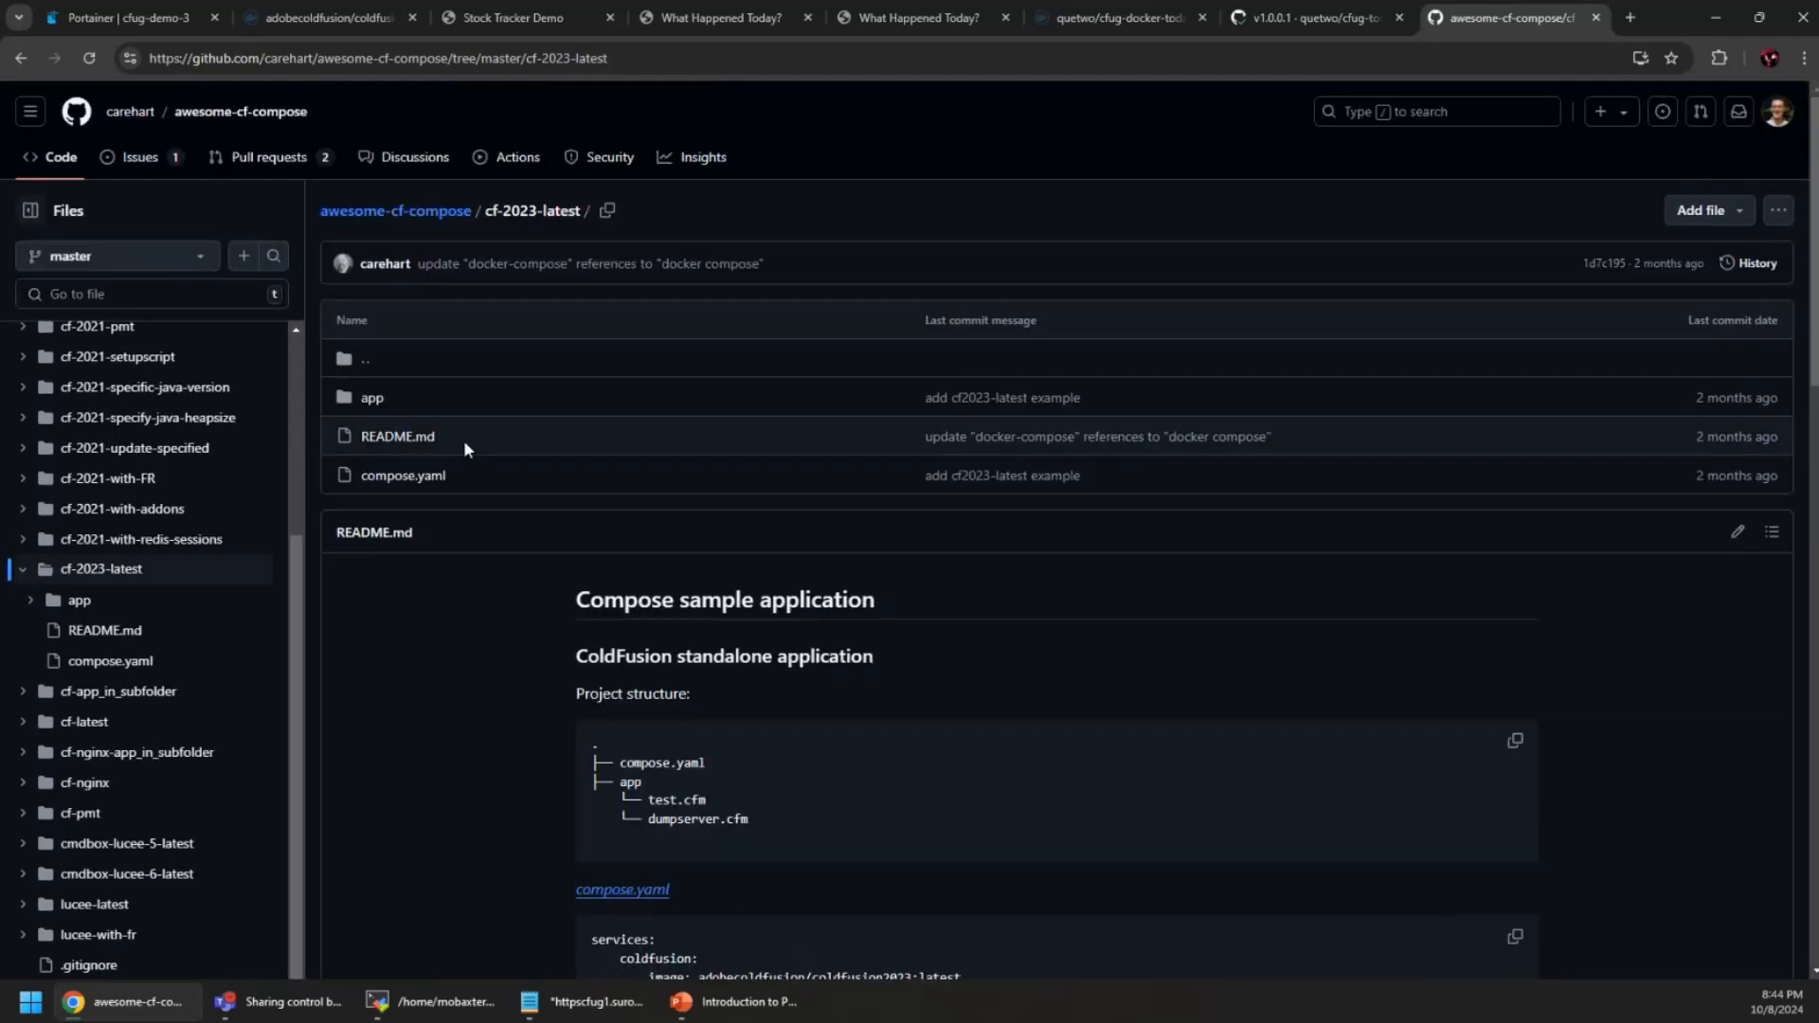
Open cf-2023-latest/compose.yaml and copy its file path
{"action": "left_click", "coordinate": [379, 476]}
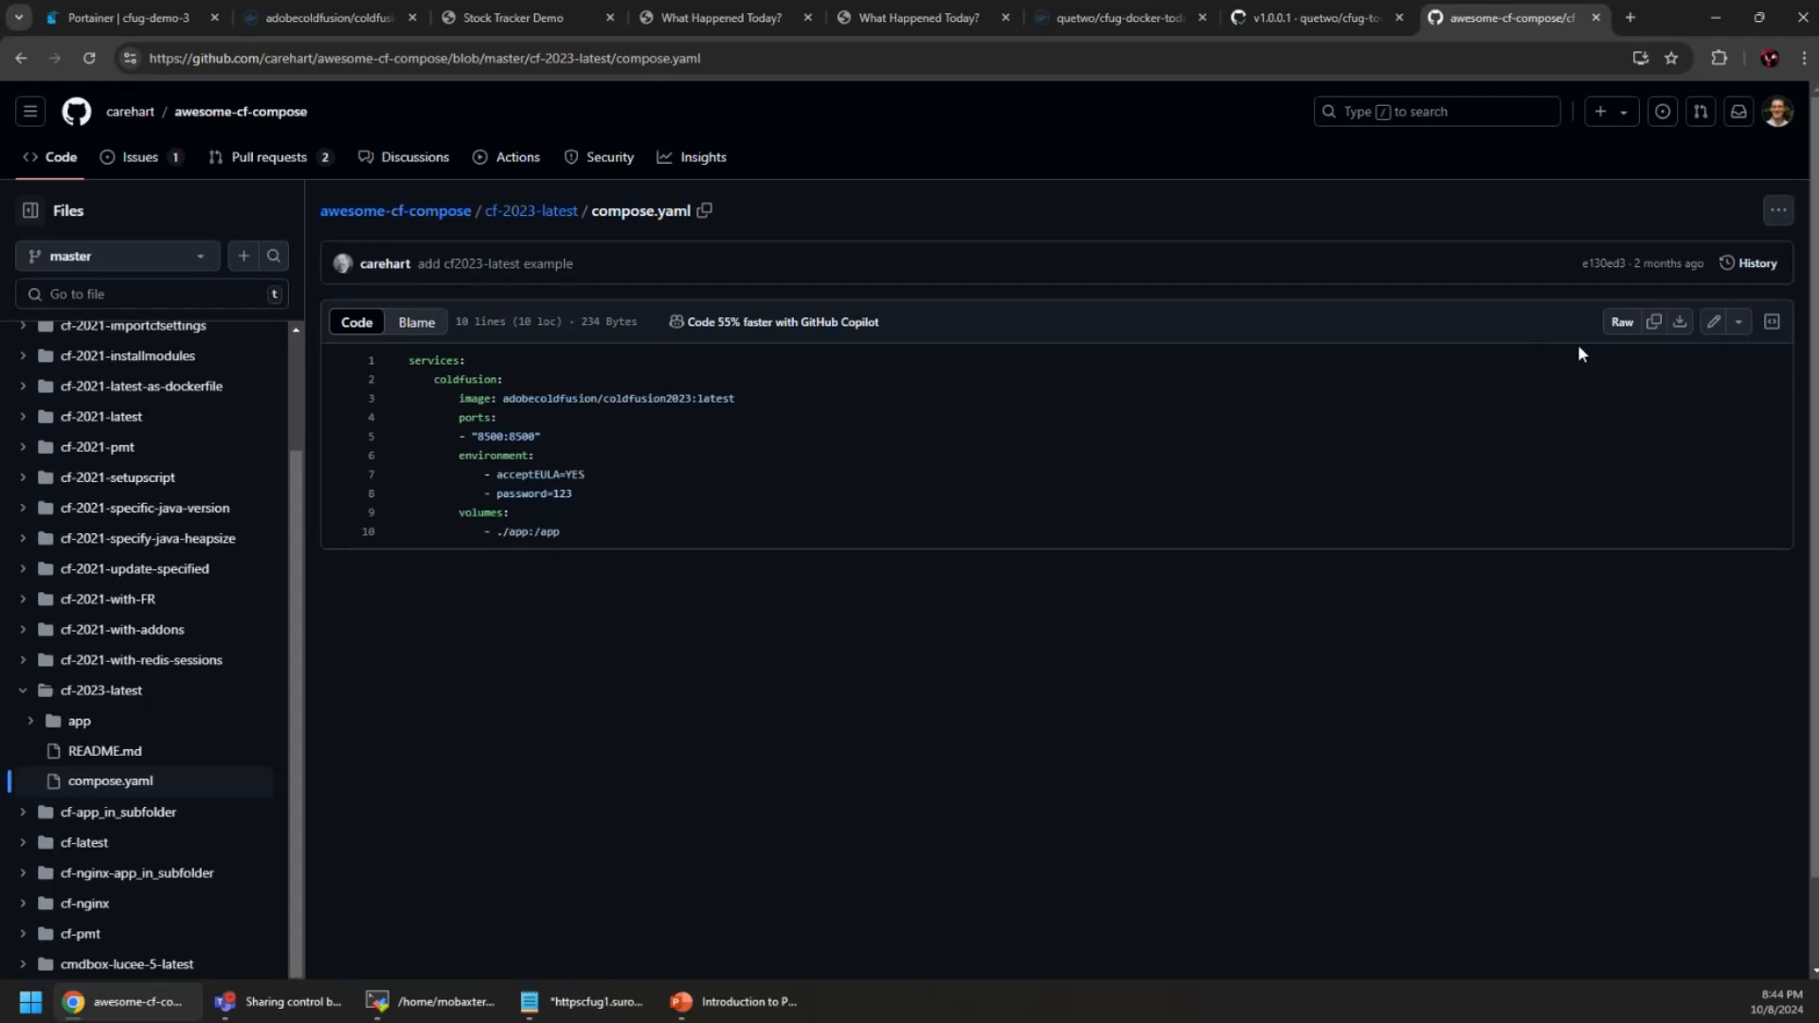
{"action": "left_click", "coordinate": [704, 212]}
Set the Compose path to cf-2023-latest/compose.yaml, clearing it from the Repository URL field
{"action": "left_click", "coordinate": [123, 17]}
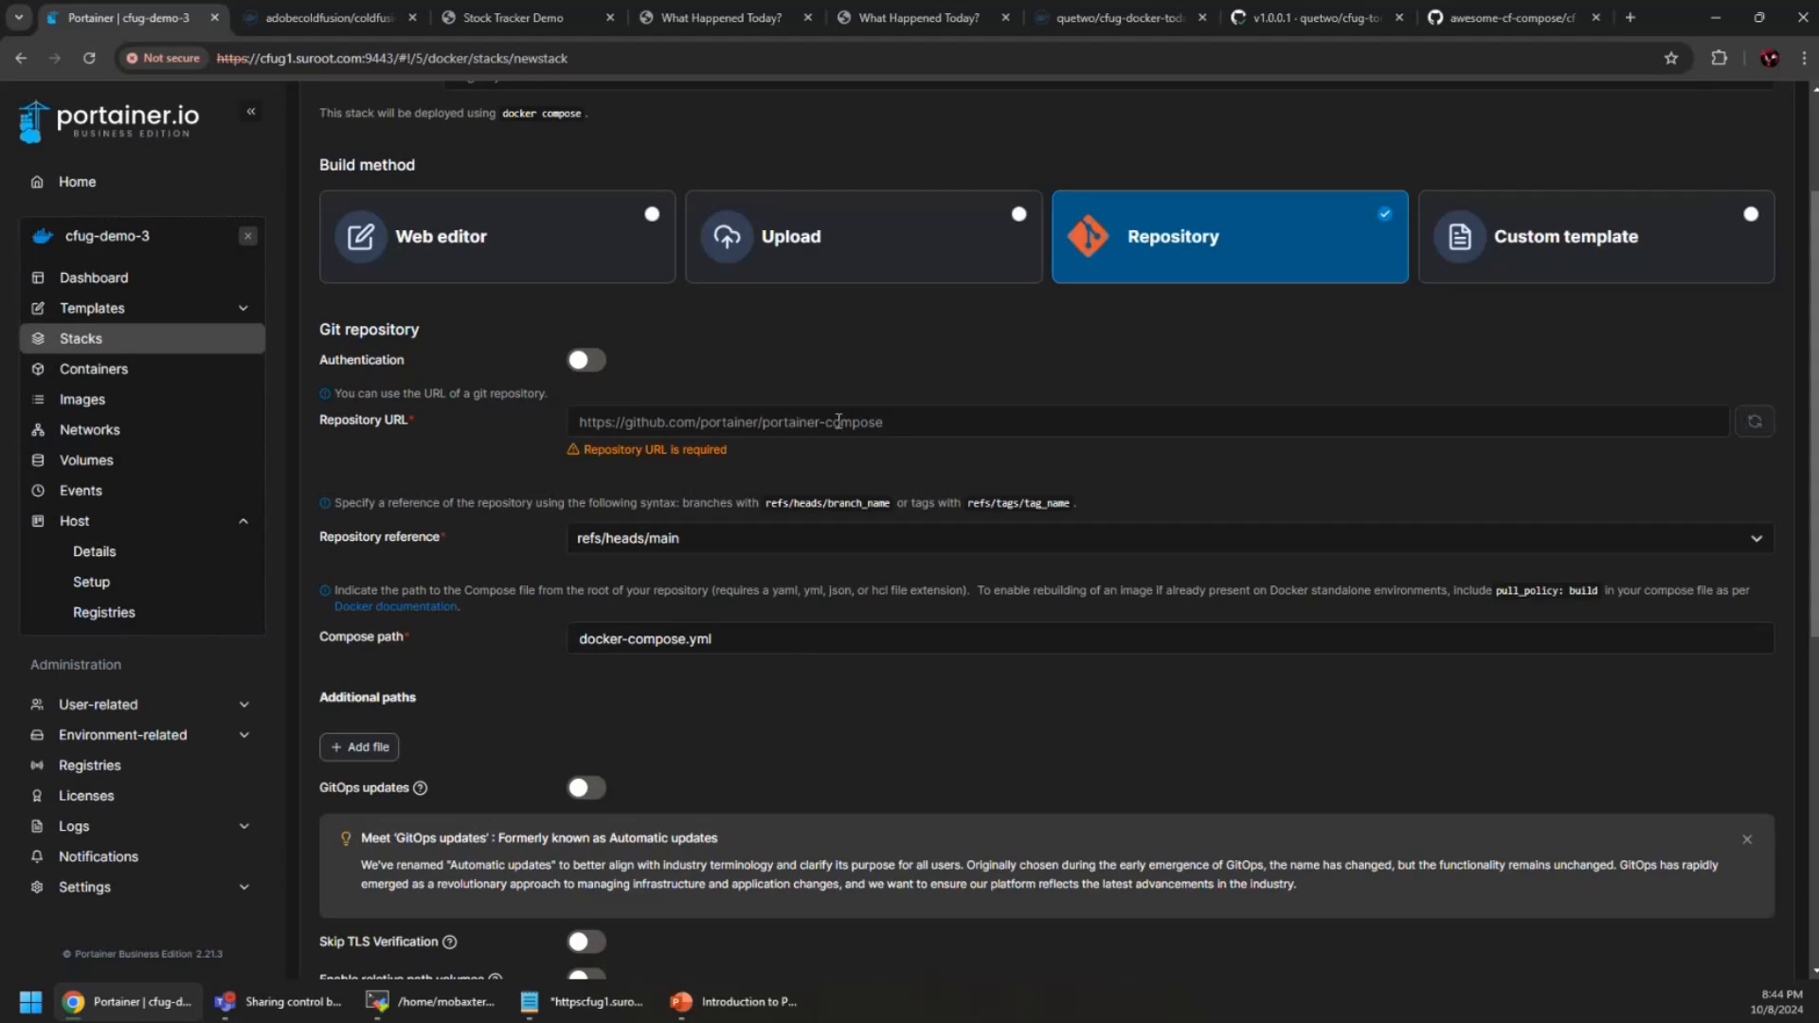
{"action": "left_click", "coordinate": [872, 419]}
{"action": "key", "text": "ctrl+v"}
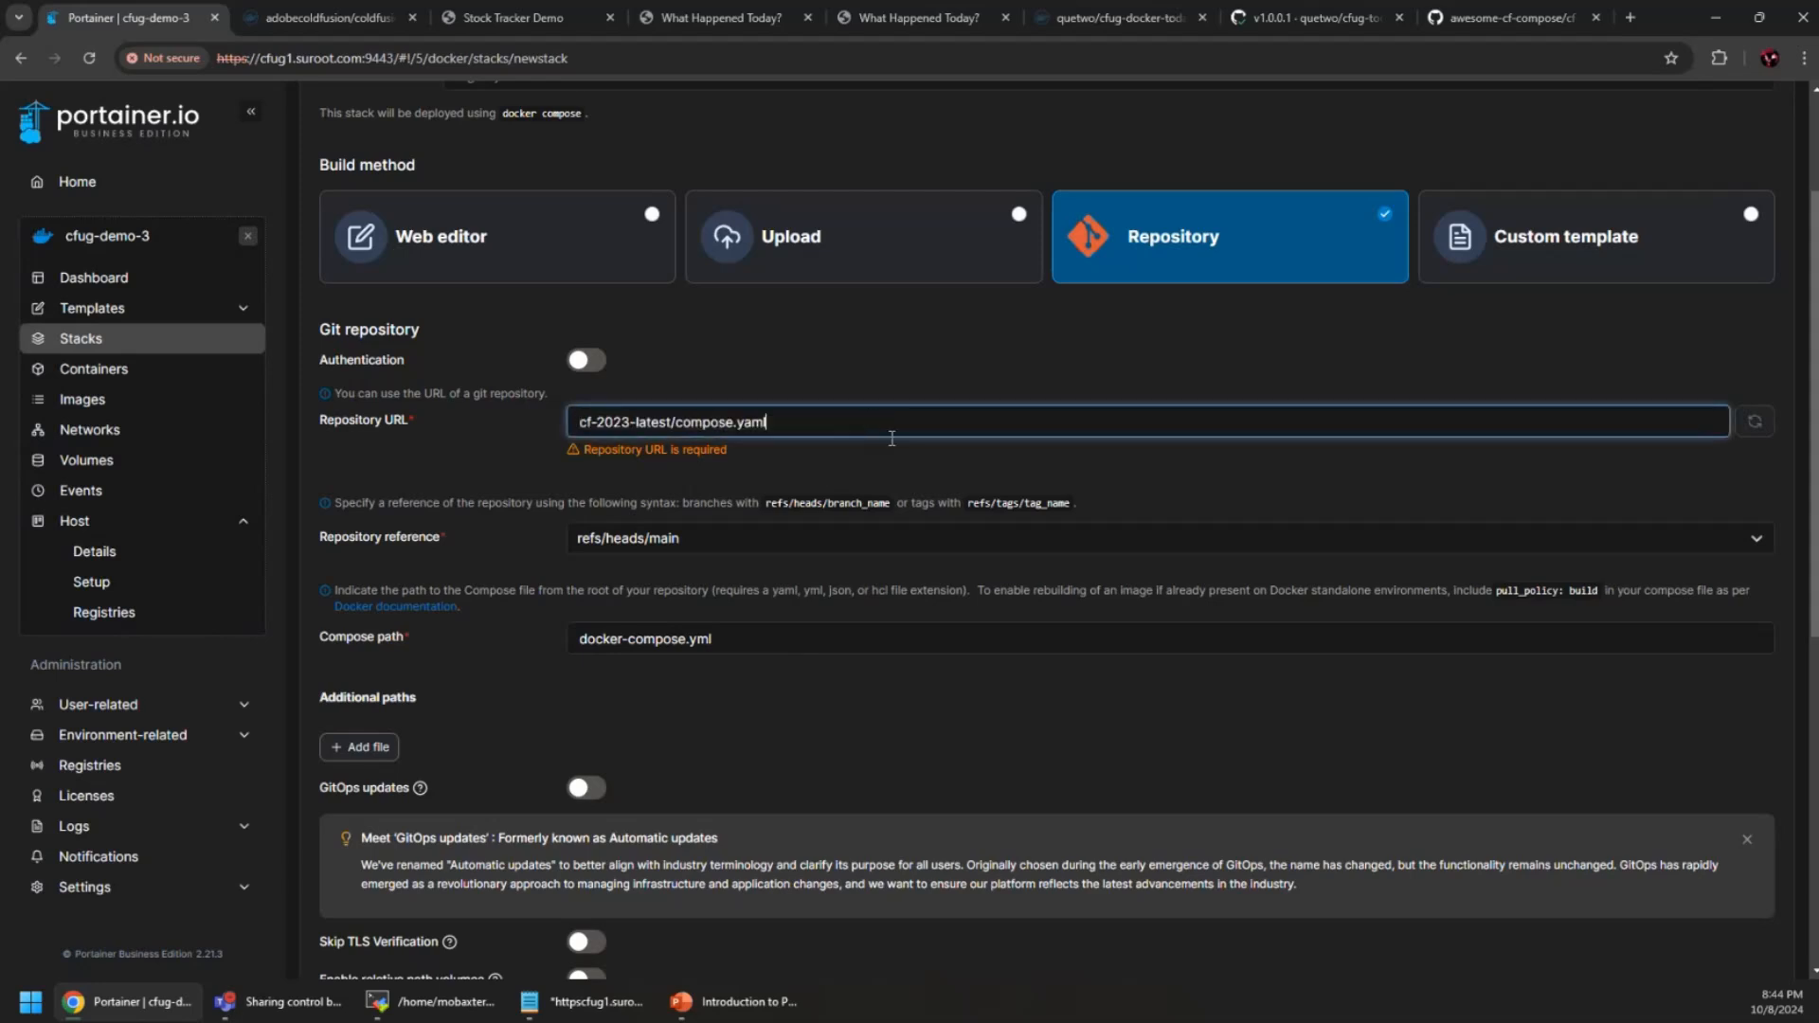
{"action": "left_click_drag", "start_coordinate": [877, 422], "coordinate": [453, 415]}
{"action": "key", "text": "BackSpace"}
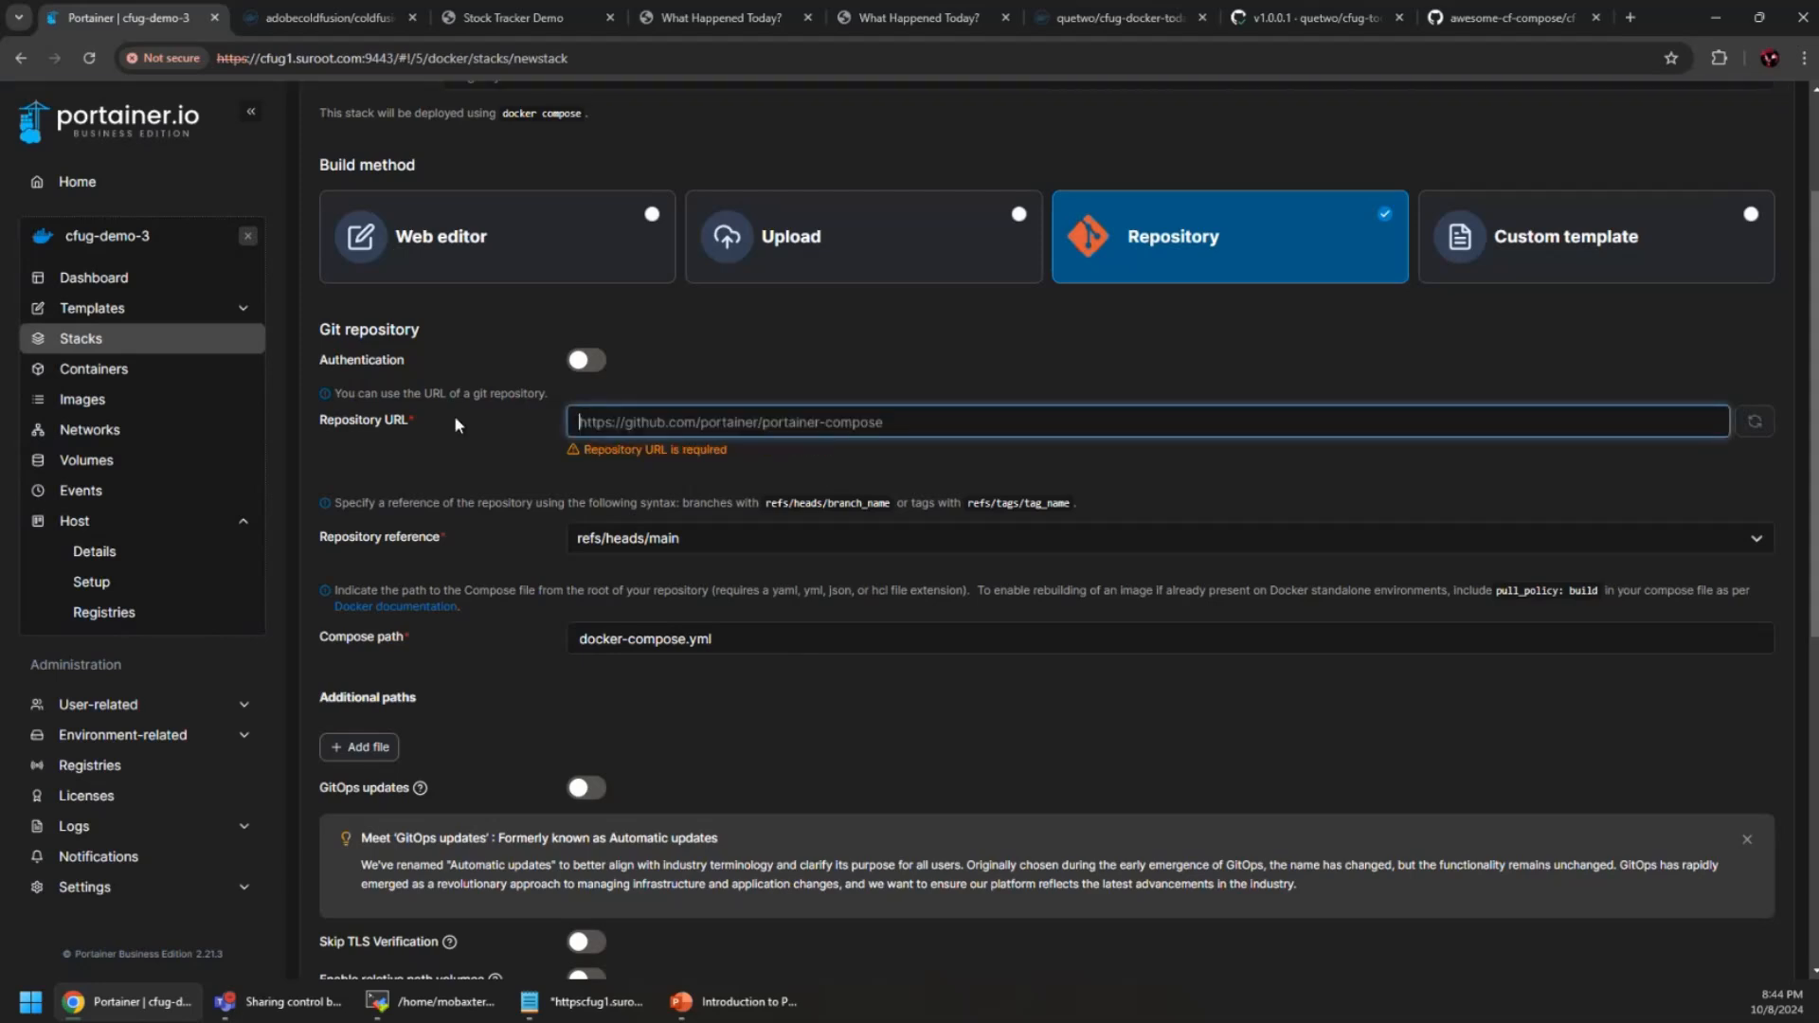
{"action": "left_click_drag", "start_coordinate": [777, 646], "coordinate": [491, 650]}
{"action": "key", "text": "ctrl+v"}
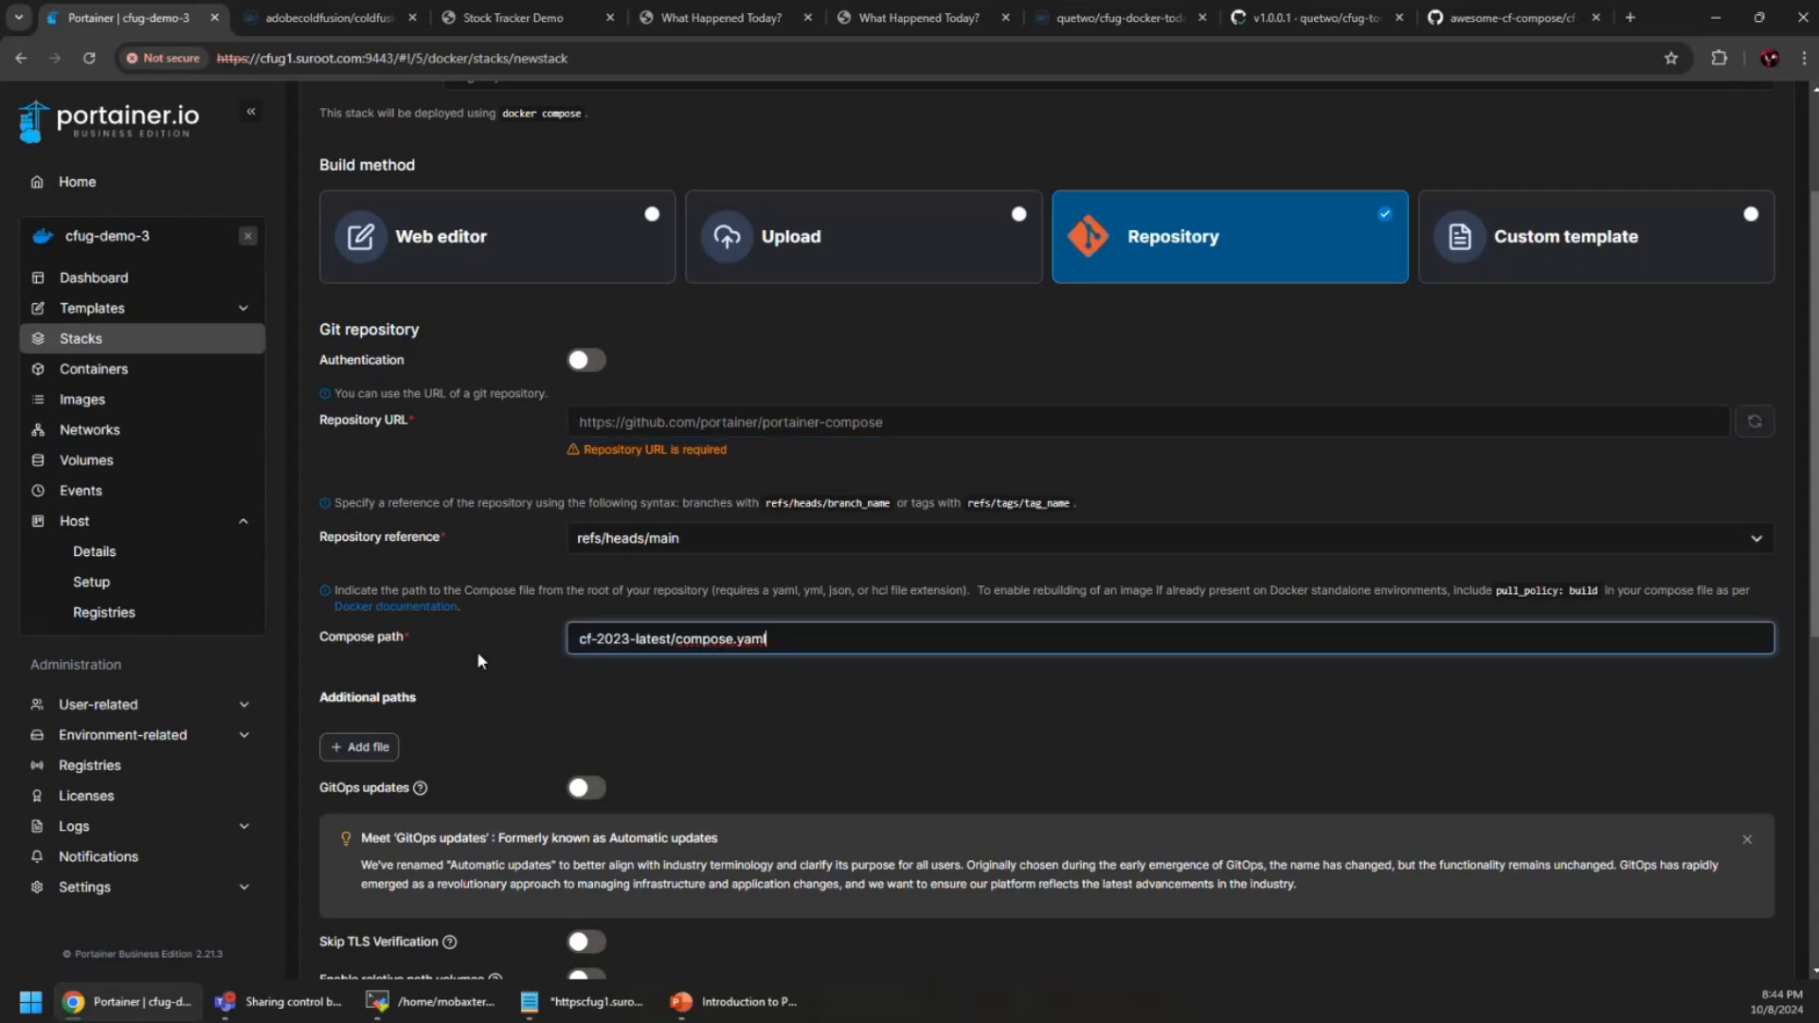
{"action": "left_click", "coordinate": [720, 421]}
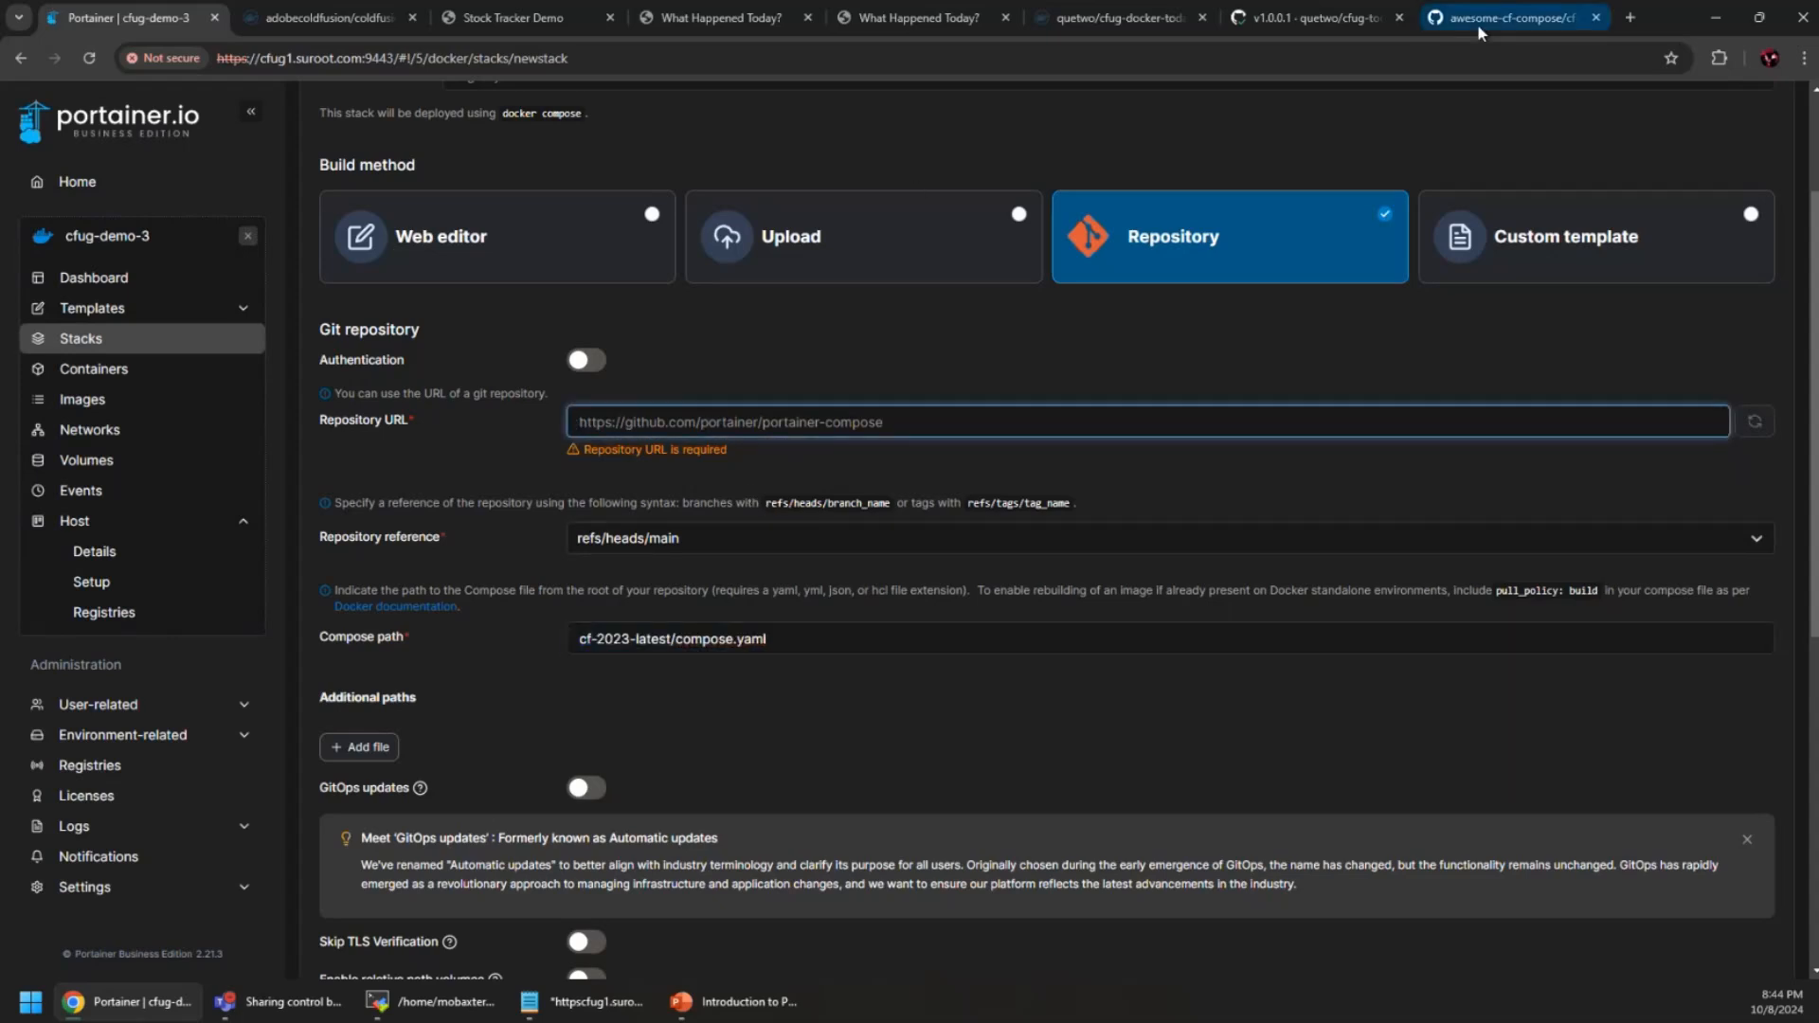
Copy the awesome-cf-compose repository base URL from GitHub into the Repository URL field
{"action": "left_click", "coordinate": [1511, 17]}
{"action": "left_click", "coordinate": [368, 63]}
{"action": "left_click", "coordinate": [408, 58]}
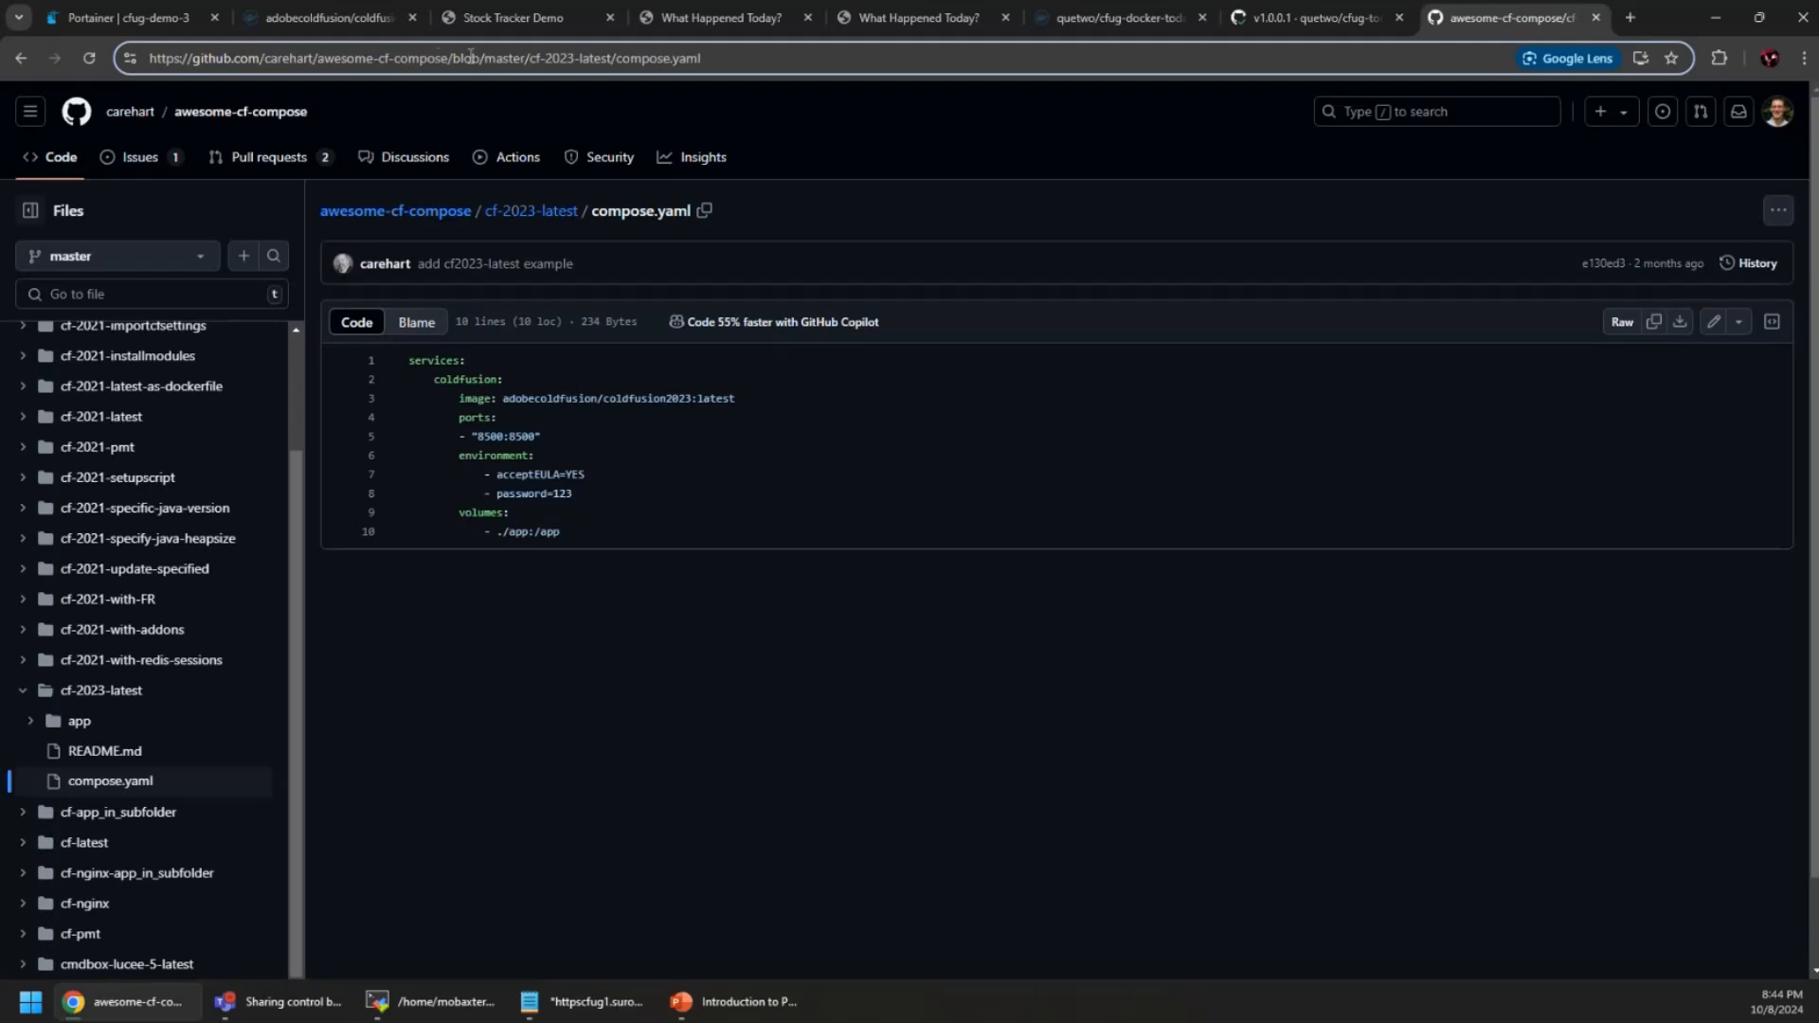
{"action": "left_click_drag", "start_coordinate": [447, 58], "coordinate": [149, 57]}
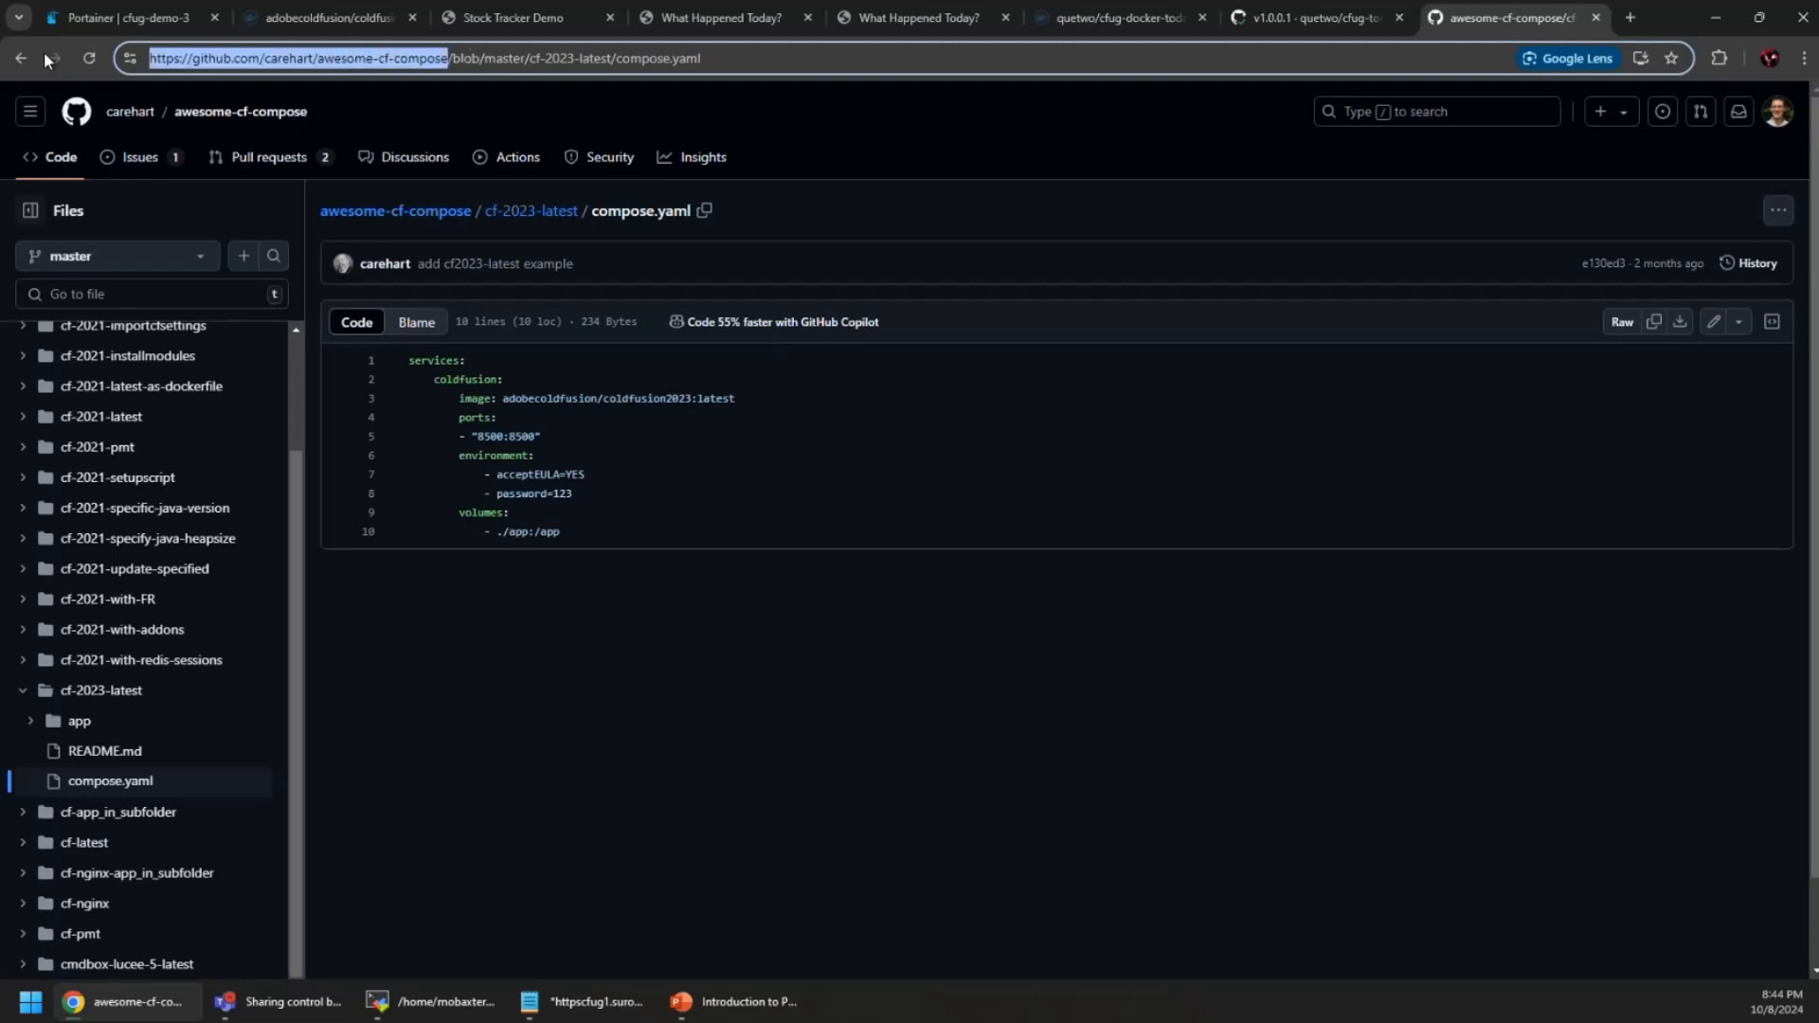
{"action": "left_click", "coordinate": [146, 13]}
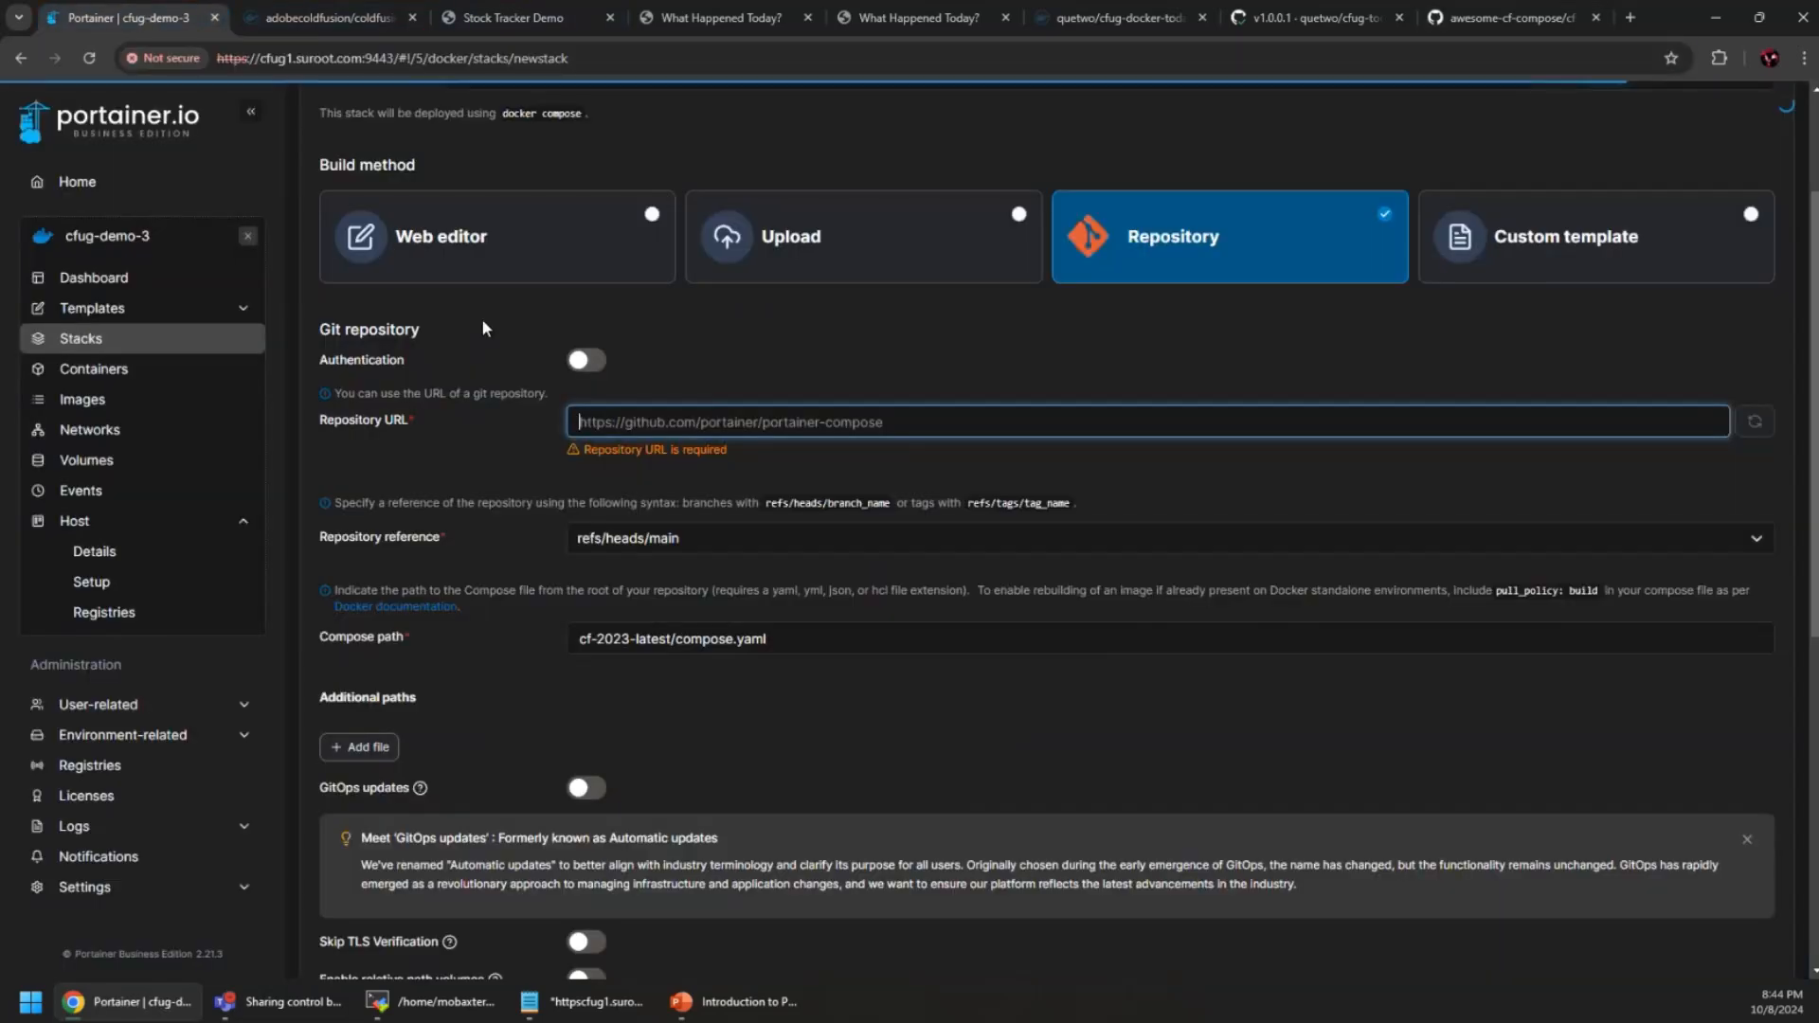
{"action": "key", "text": "ctrl+v"}
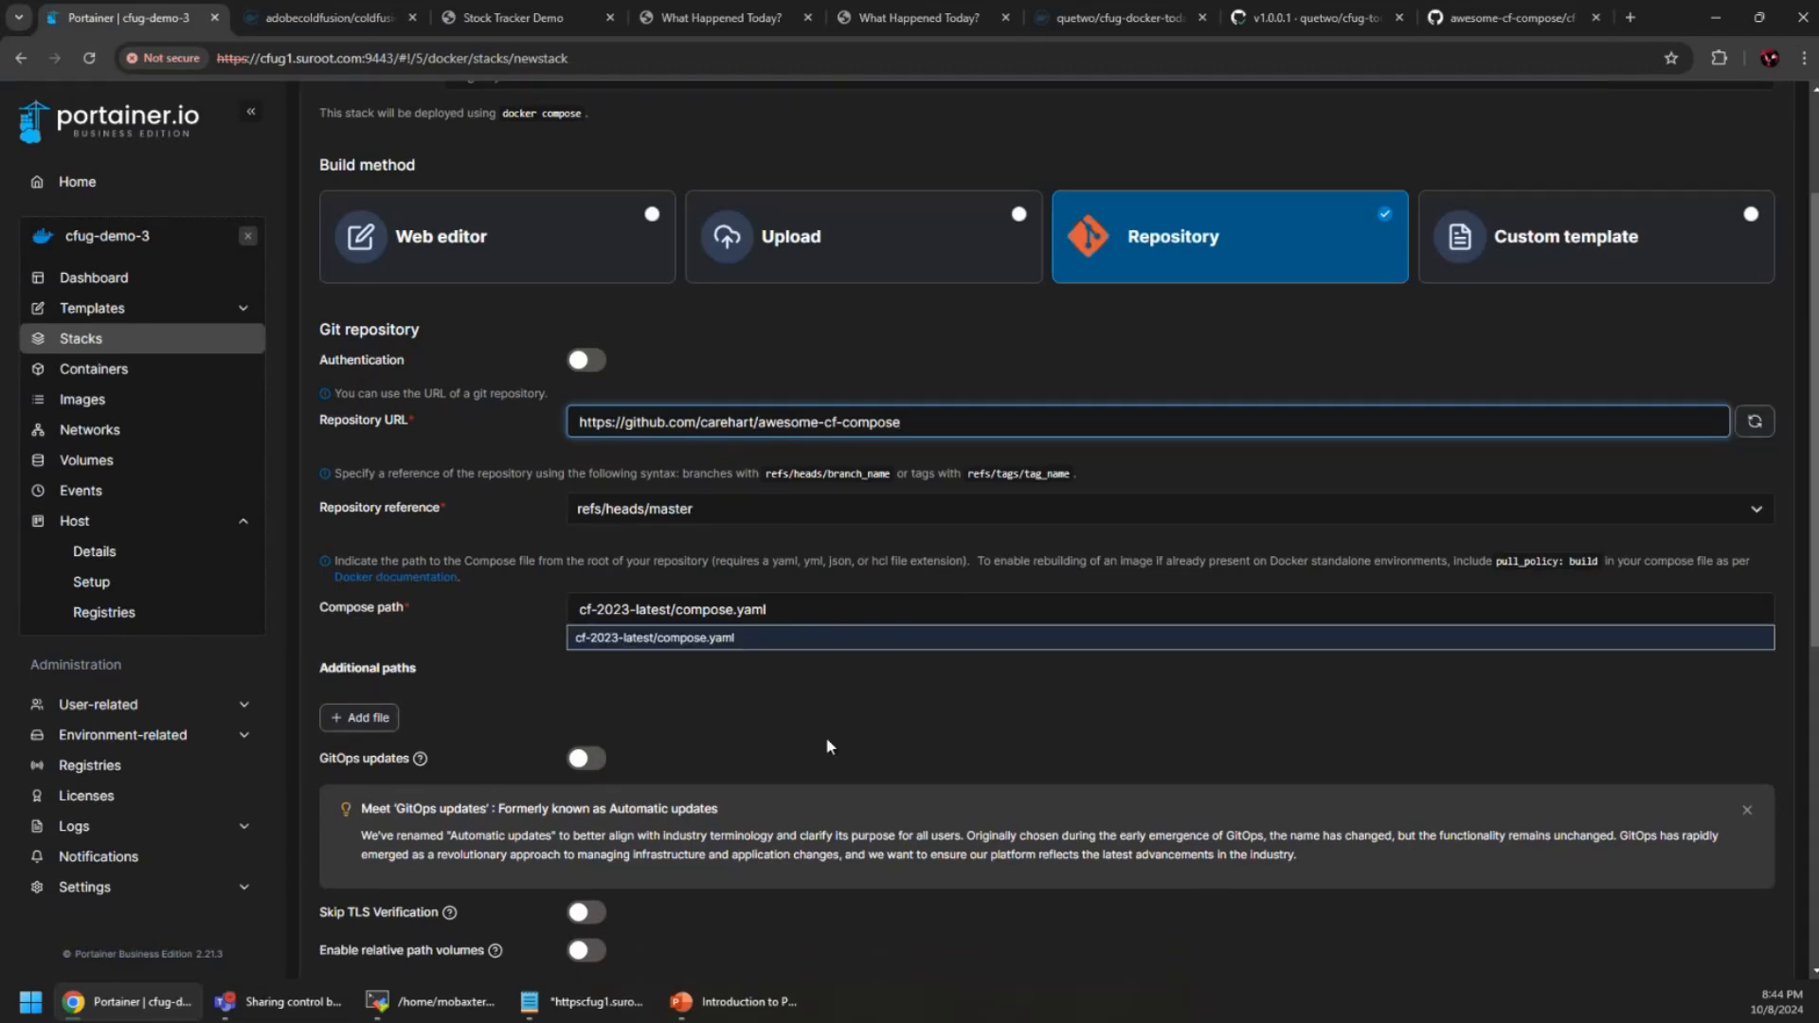
{"action": "left_click", "coordinate": [725, 641]}
{"action": "left_click", "coordinate": [731, 683]}
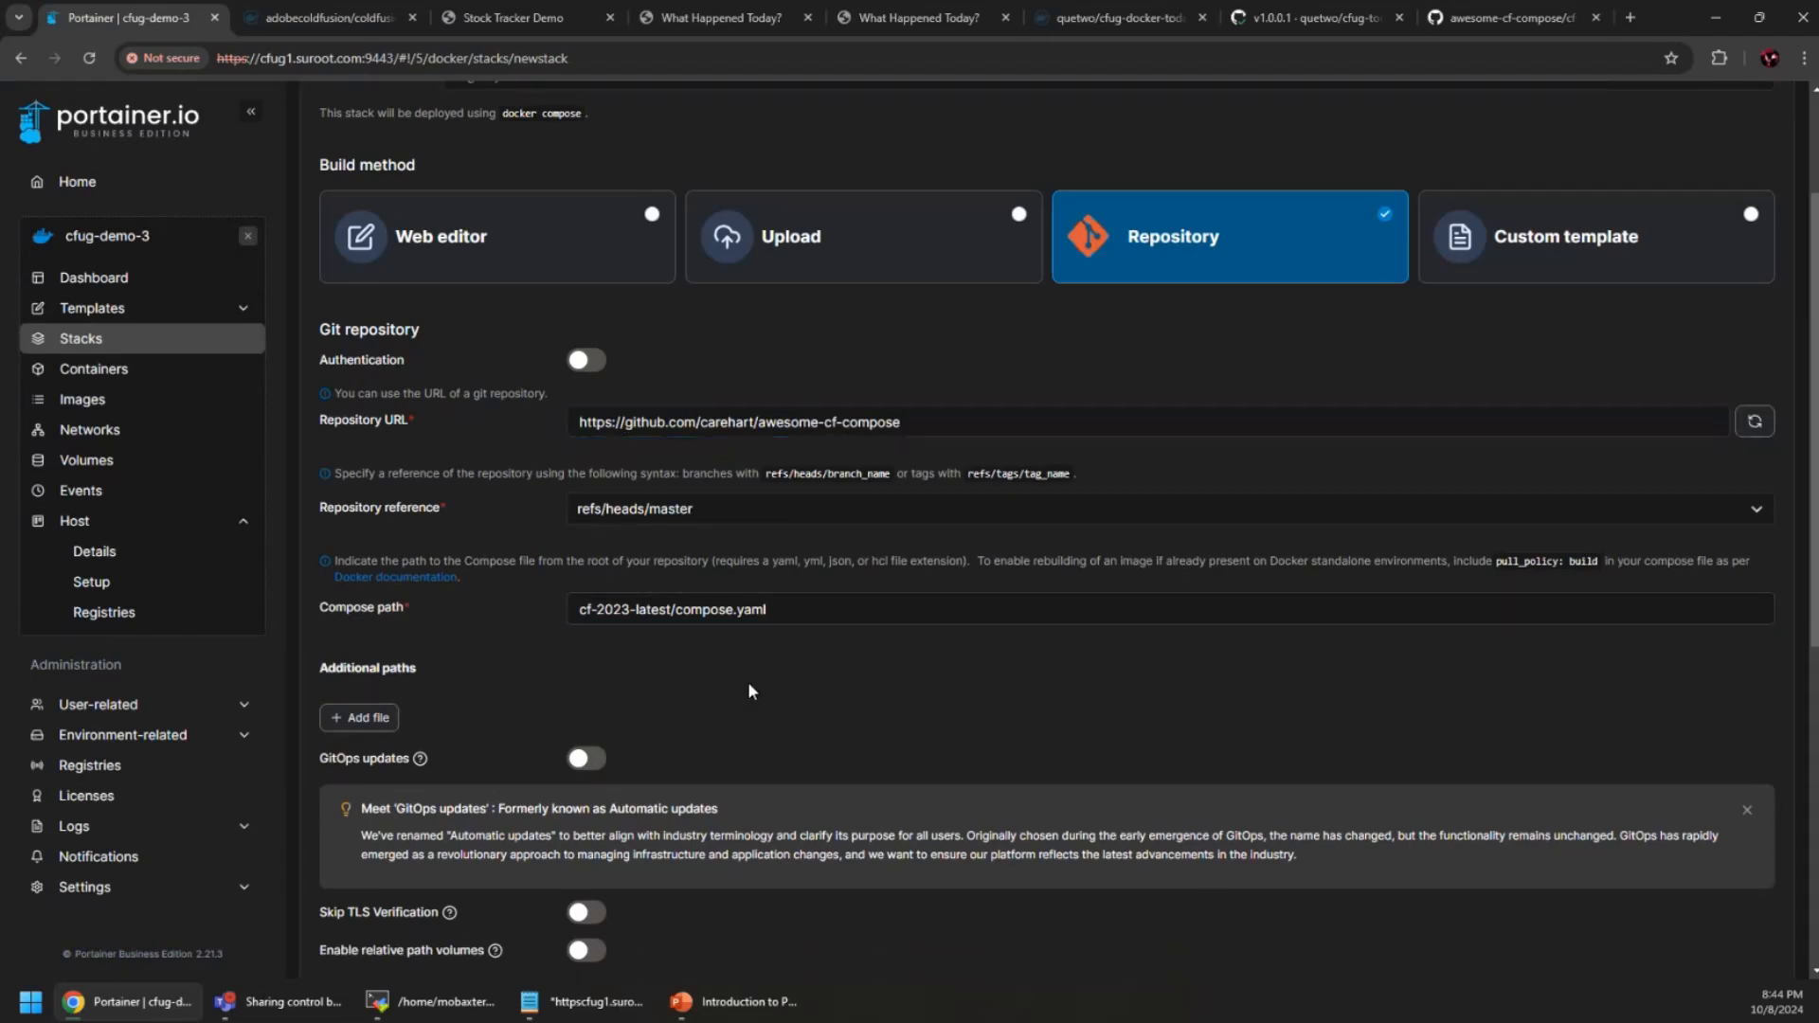
{"action": "scroll", "coordinate": [773, 681], "scroll_direction": "down", "scroll_amount": 3}
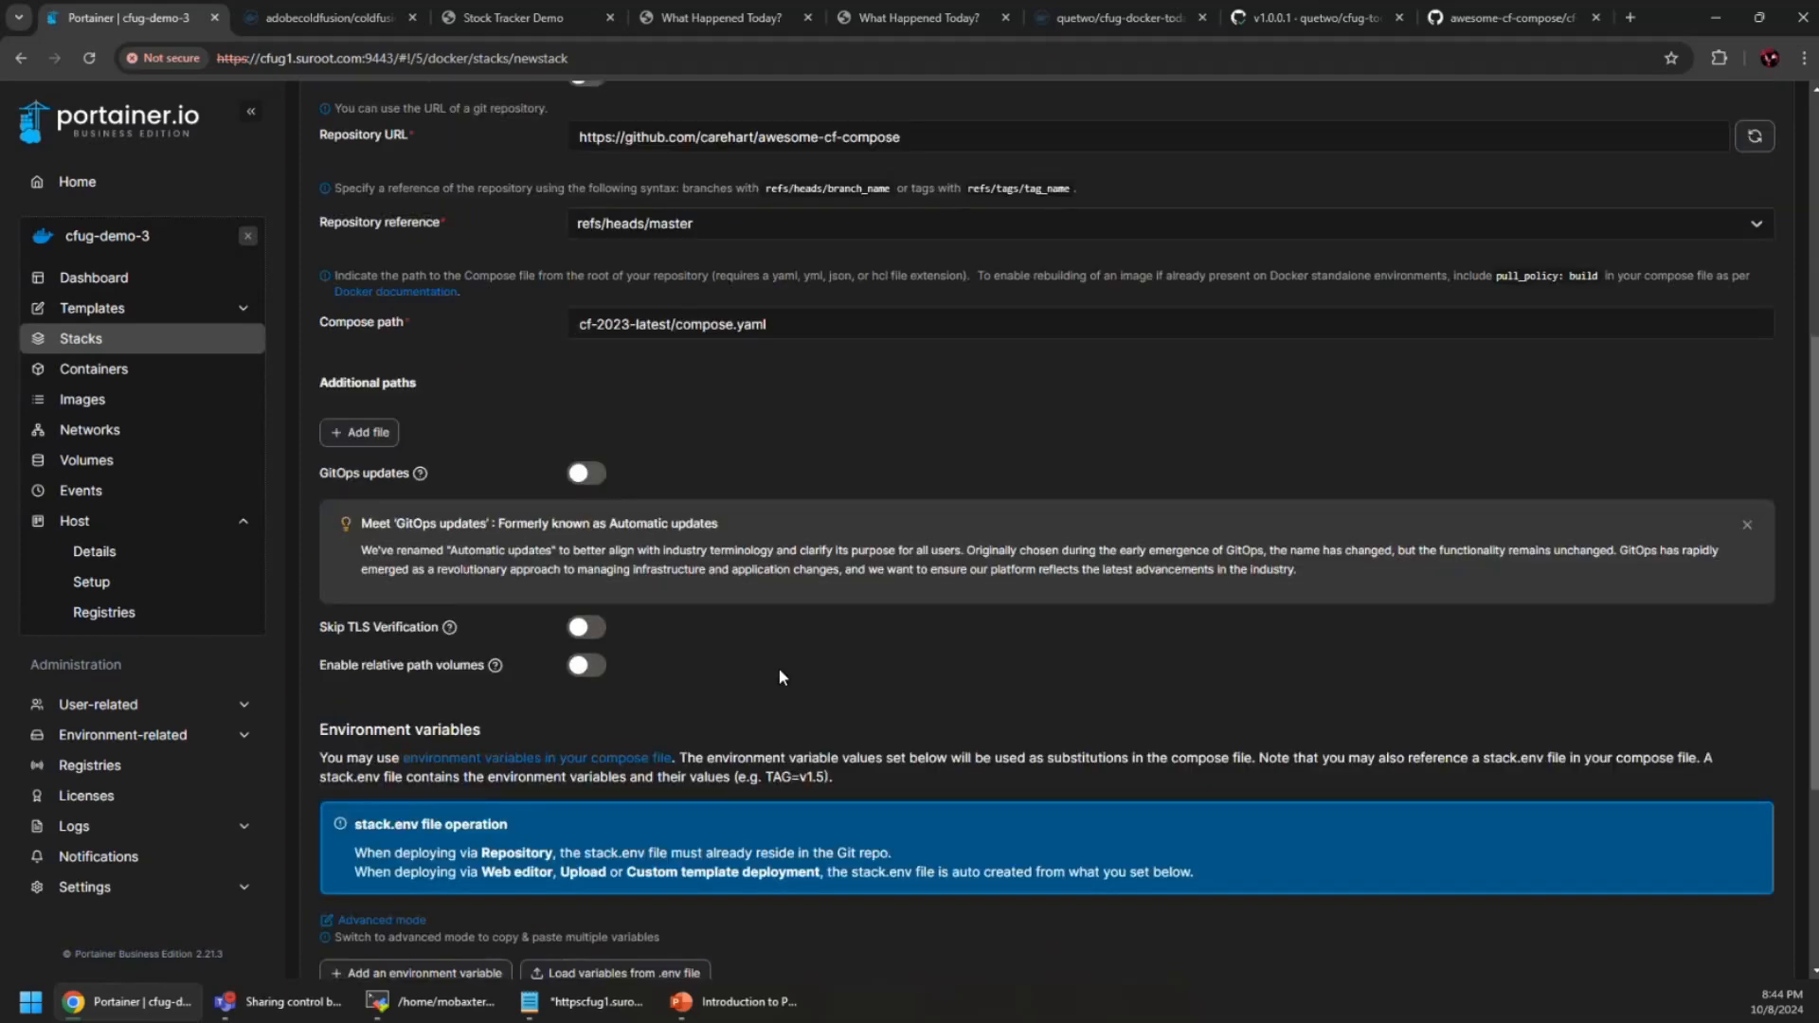
{"action": "scroll", "coordinate": [779, 671], "scroll_direction": "down", "scroll_amount": 3}
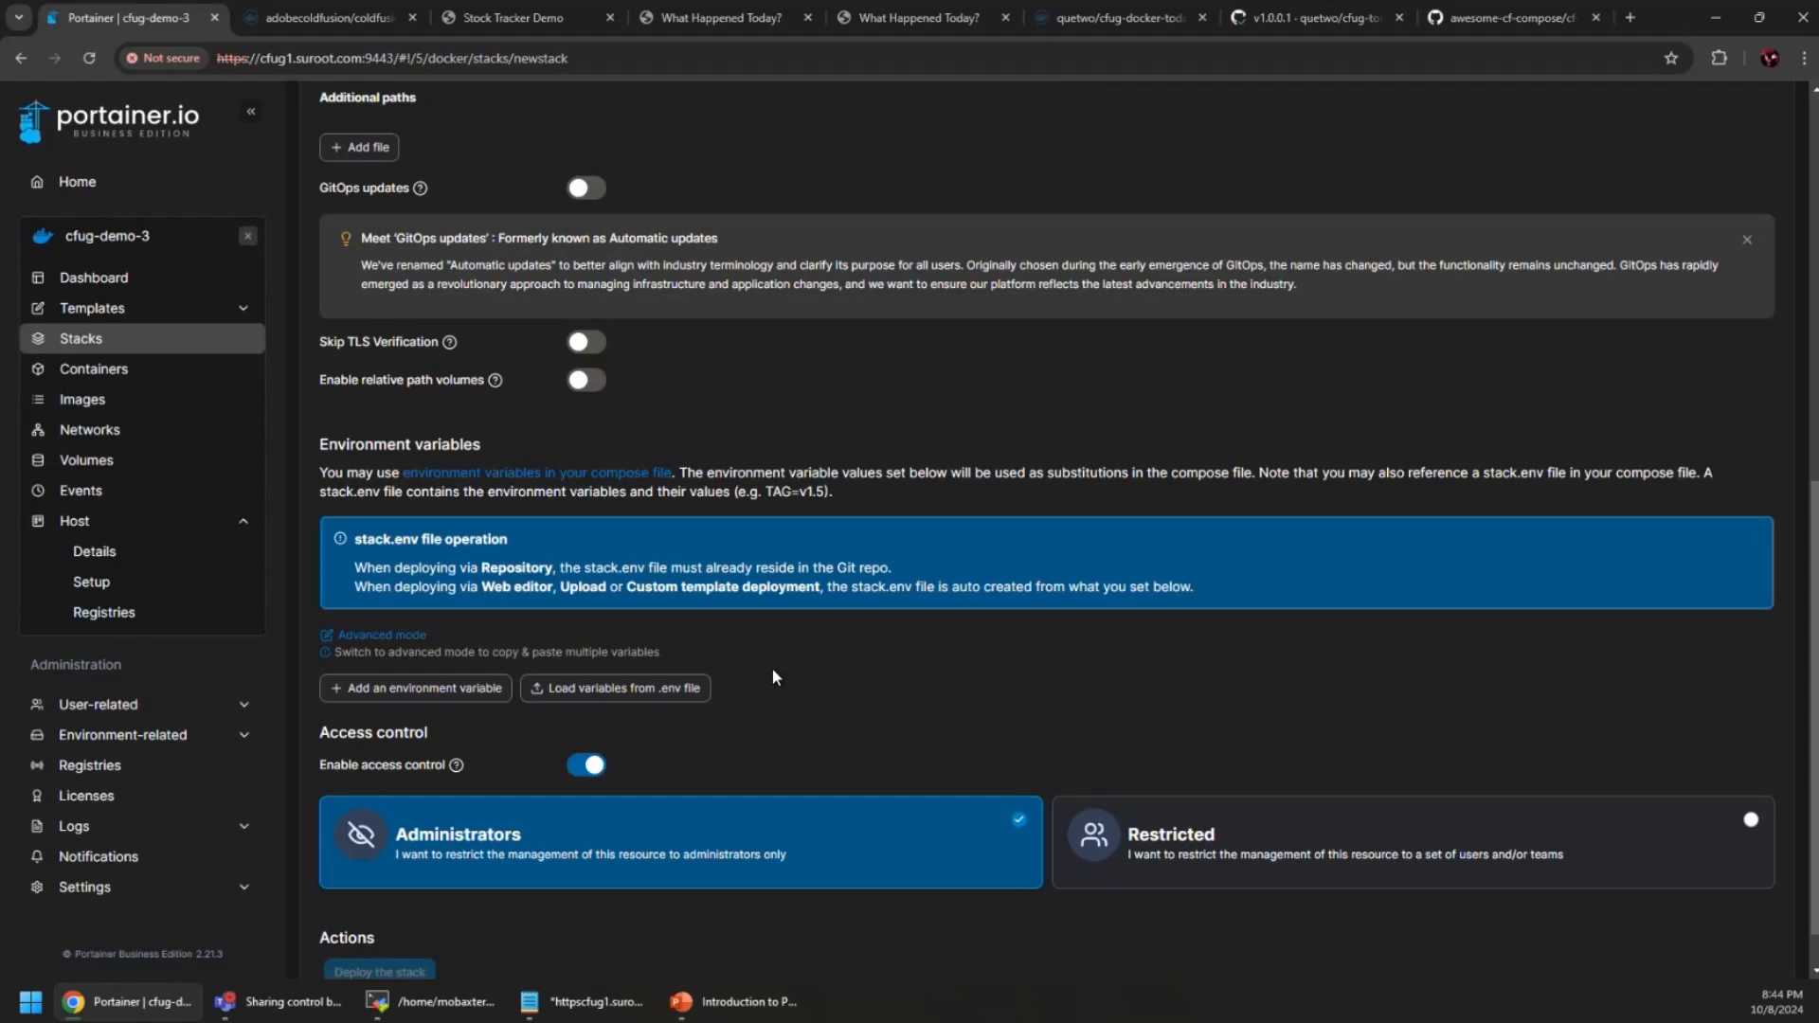
{"action": "scroll", "coordinate": [773, 677], "scroll_direction": "down", "scroll_amount": 1}
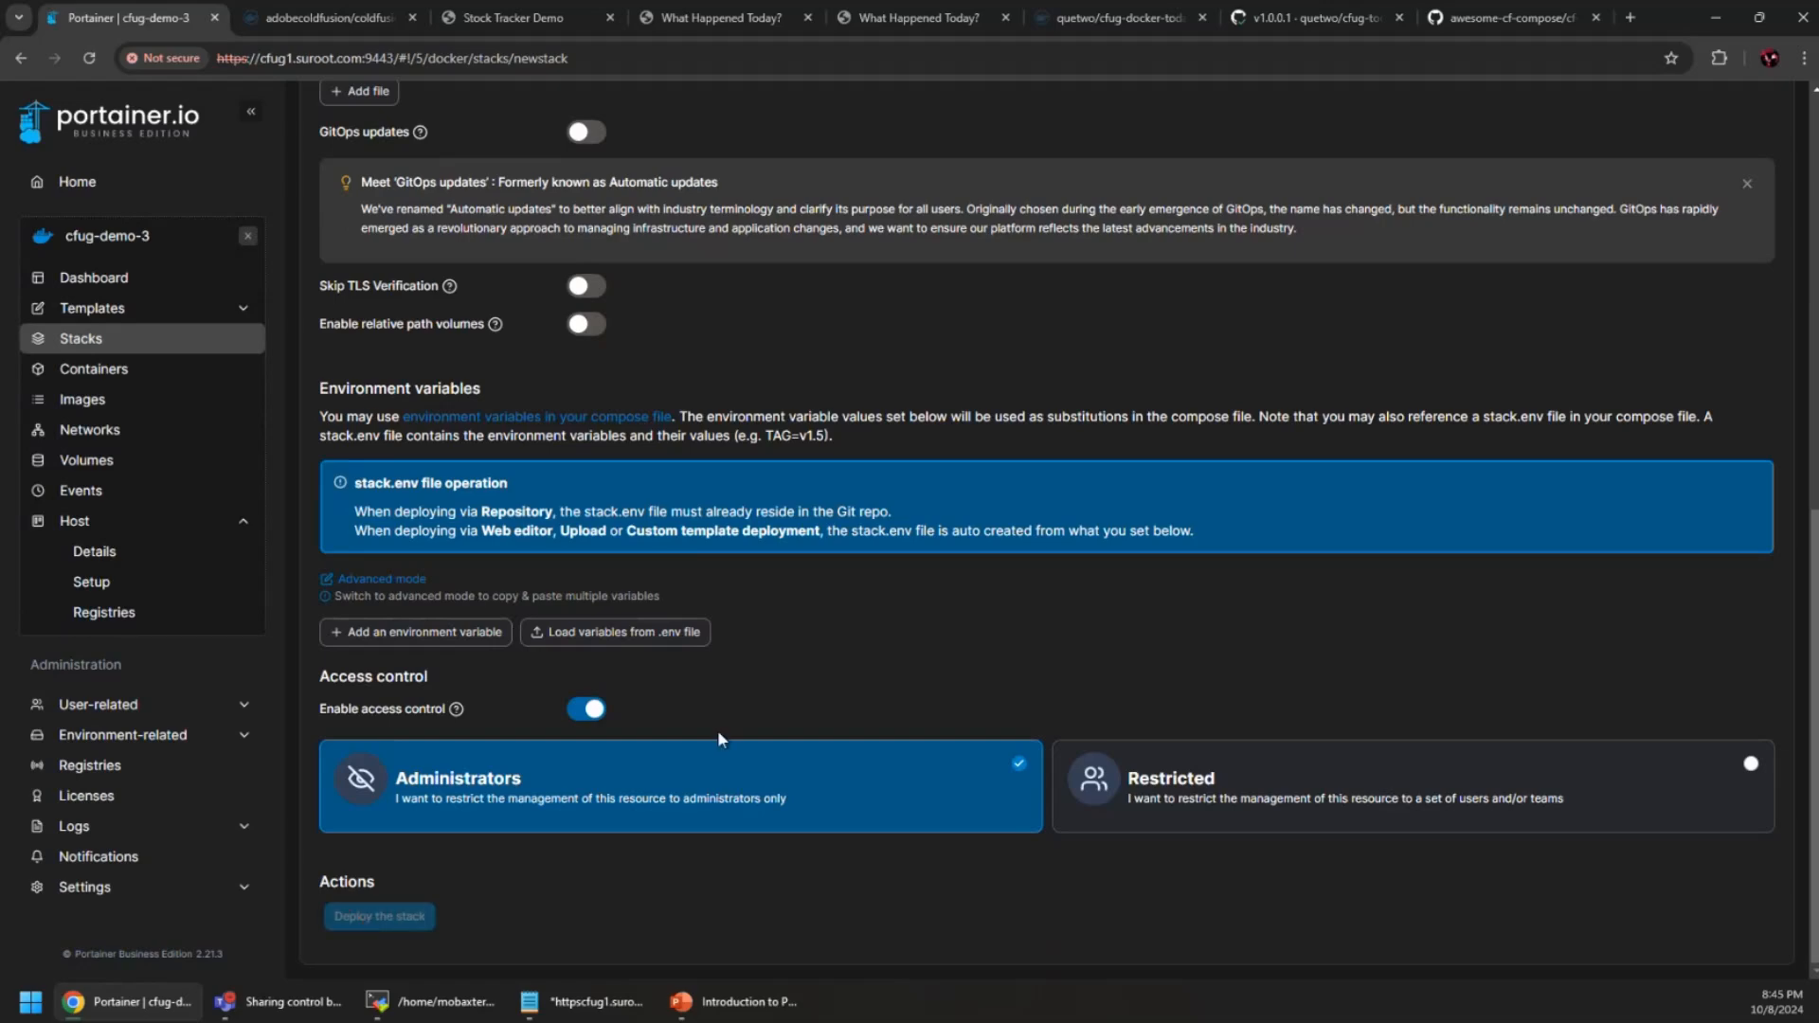
{"action": "scroll", "coordinate": [728, 722], "scroll_direction": "up", "scroll_amount": 3}
{"action": "scroll", "coordinate": [729, 725], "scroll_direction": "up", "scroll_amount": 4}
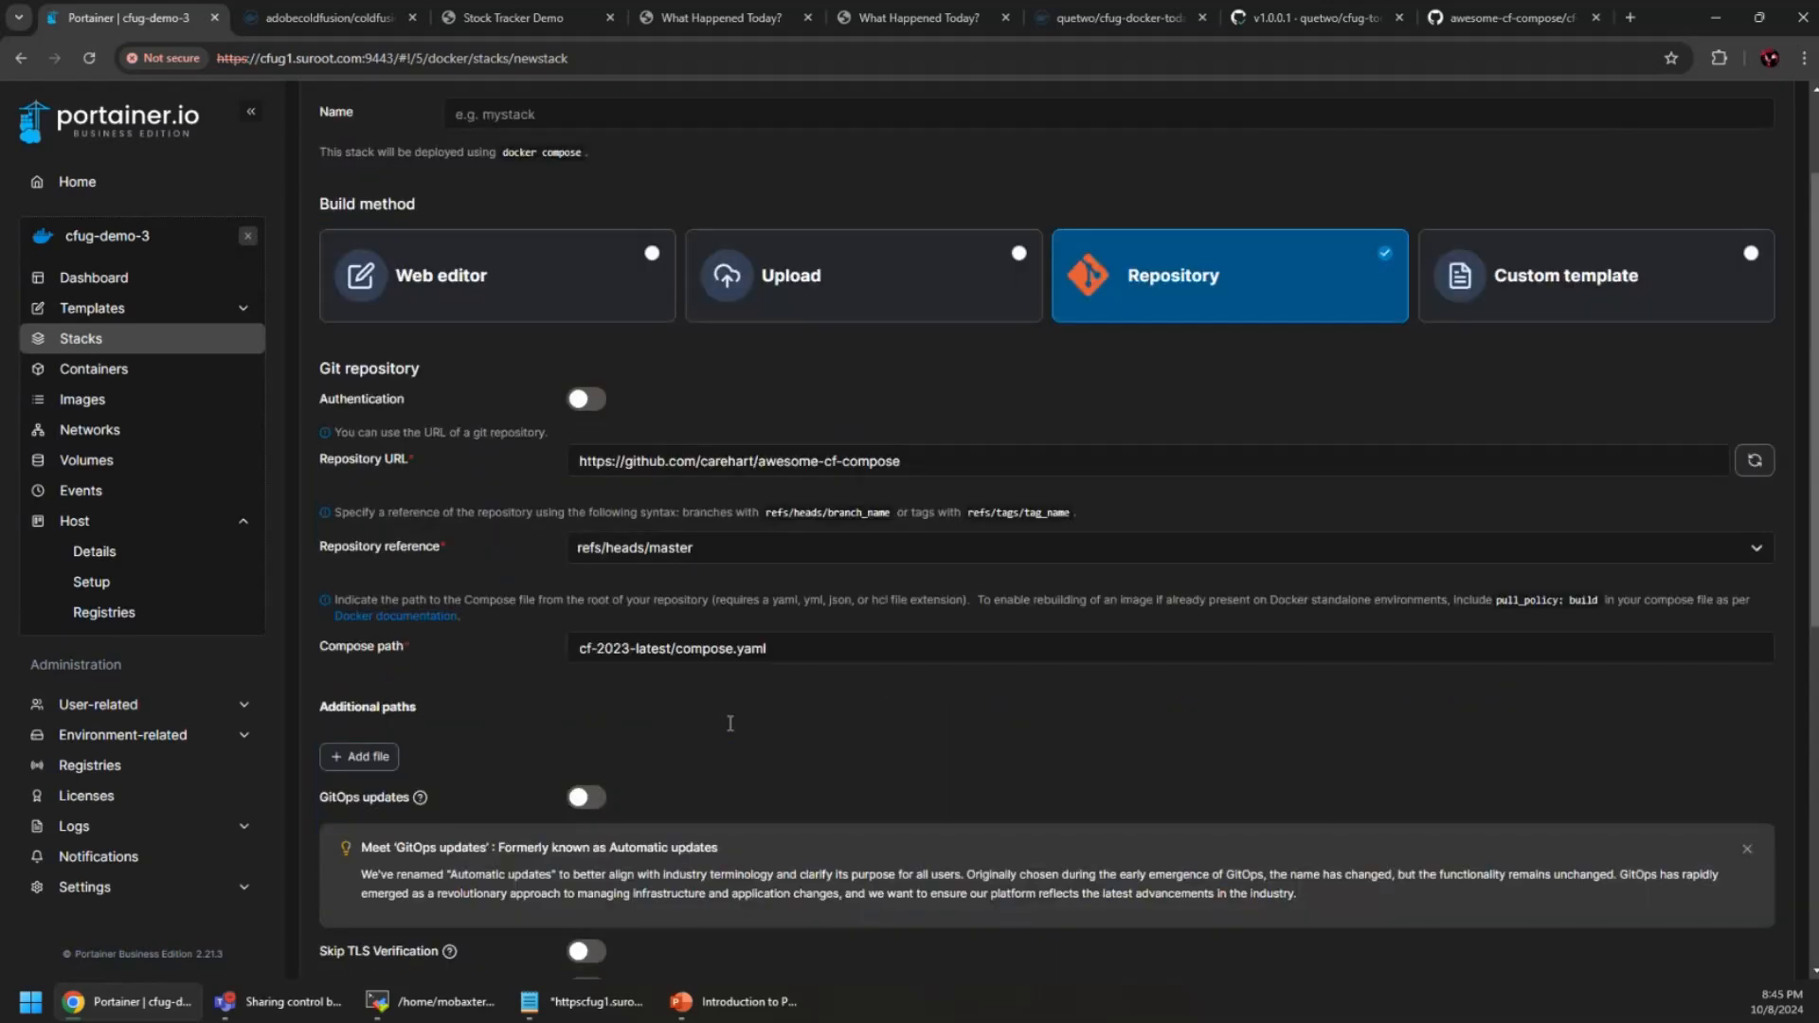
{"action": "scroll", "coordinate": [678, 713], "scroll_direction": "up", "scroll_amount": 2}
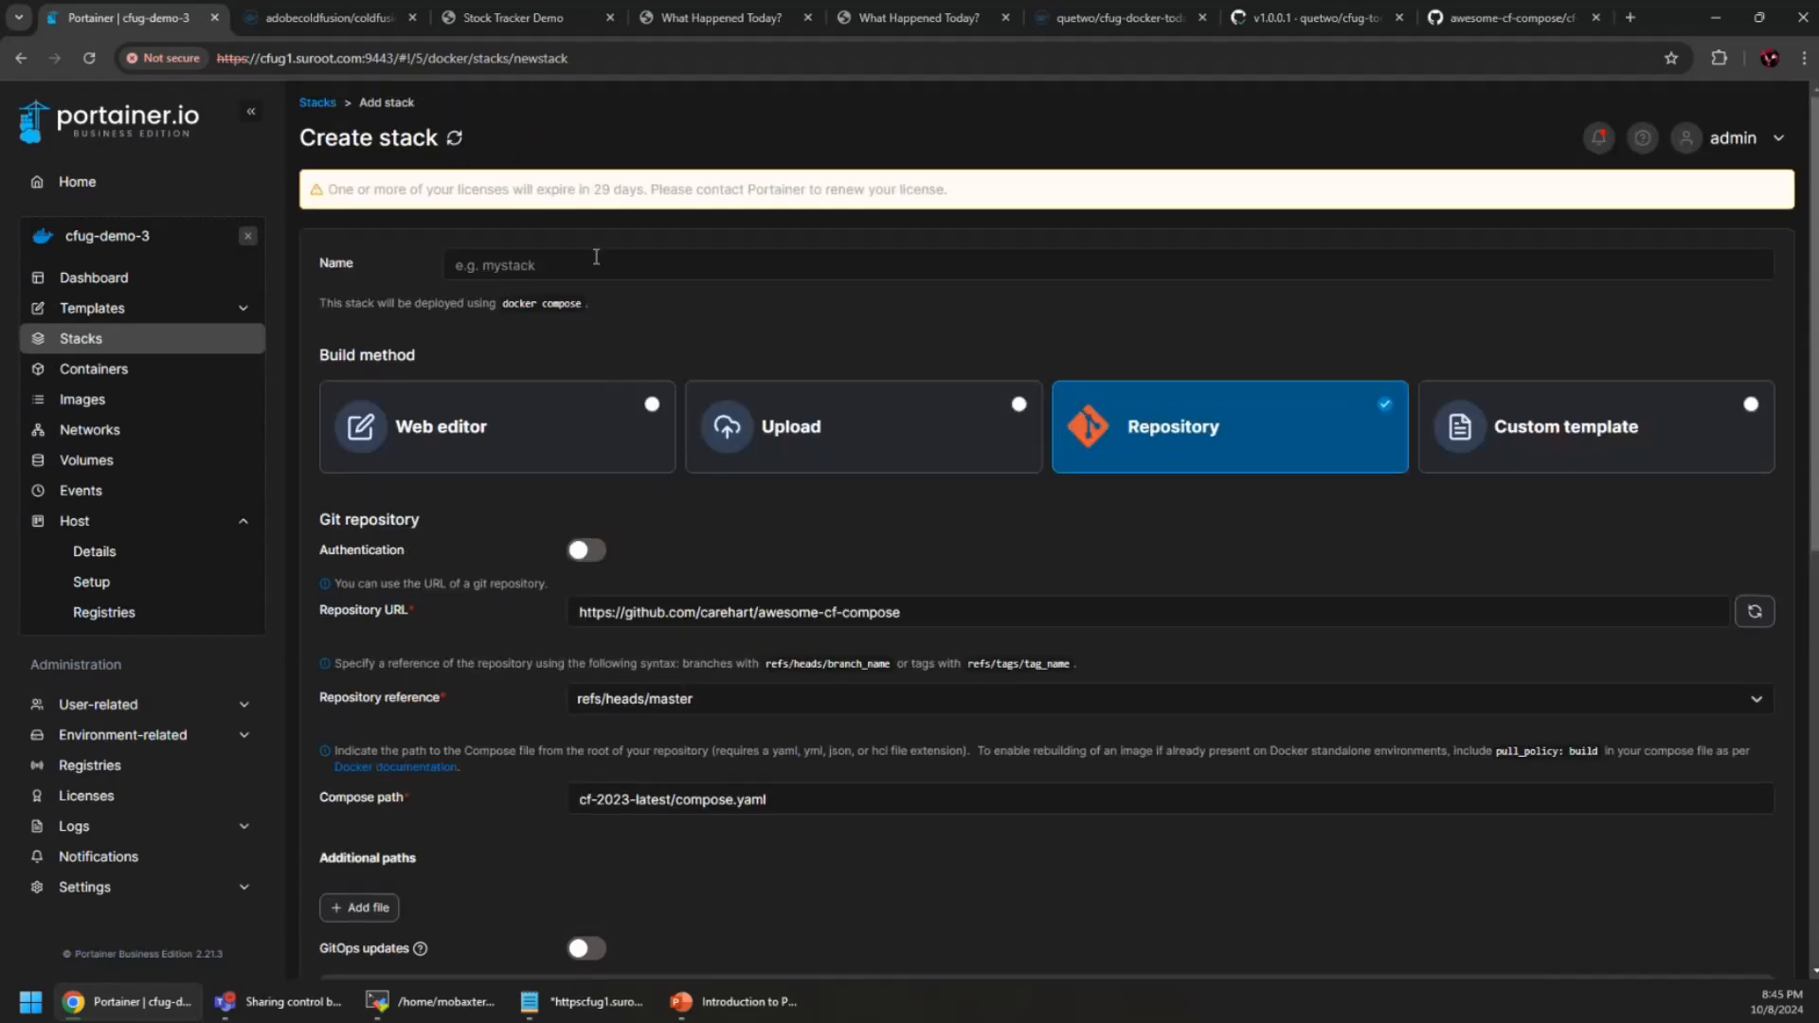
Name the stack cf-test and deploy it, which fails because port 8500 is already allocated
{"action": "left_click", "coordinate": [762, 264]}
{"action": "type", "text": "cf"}
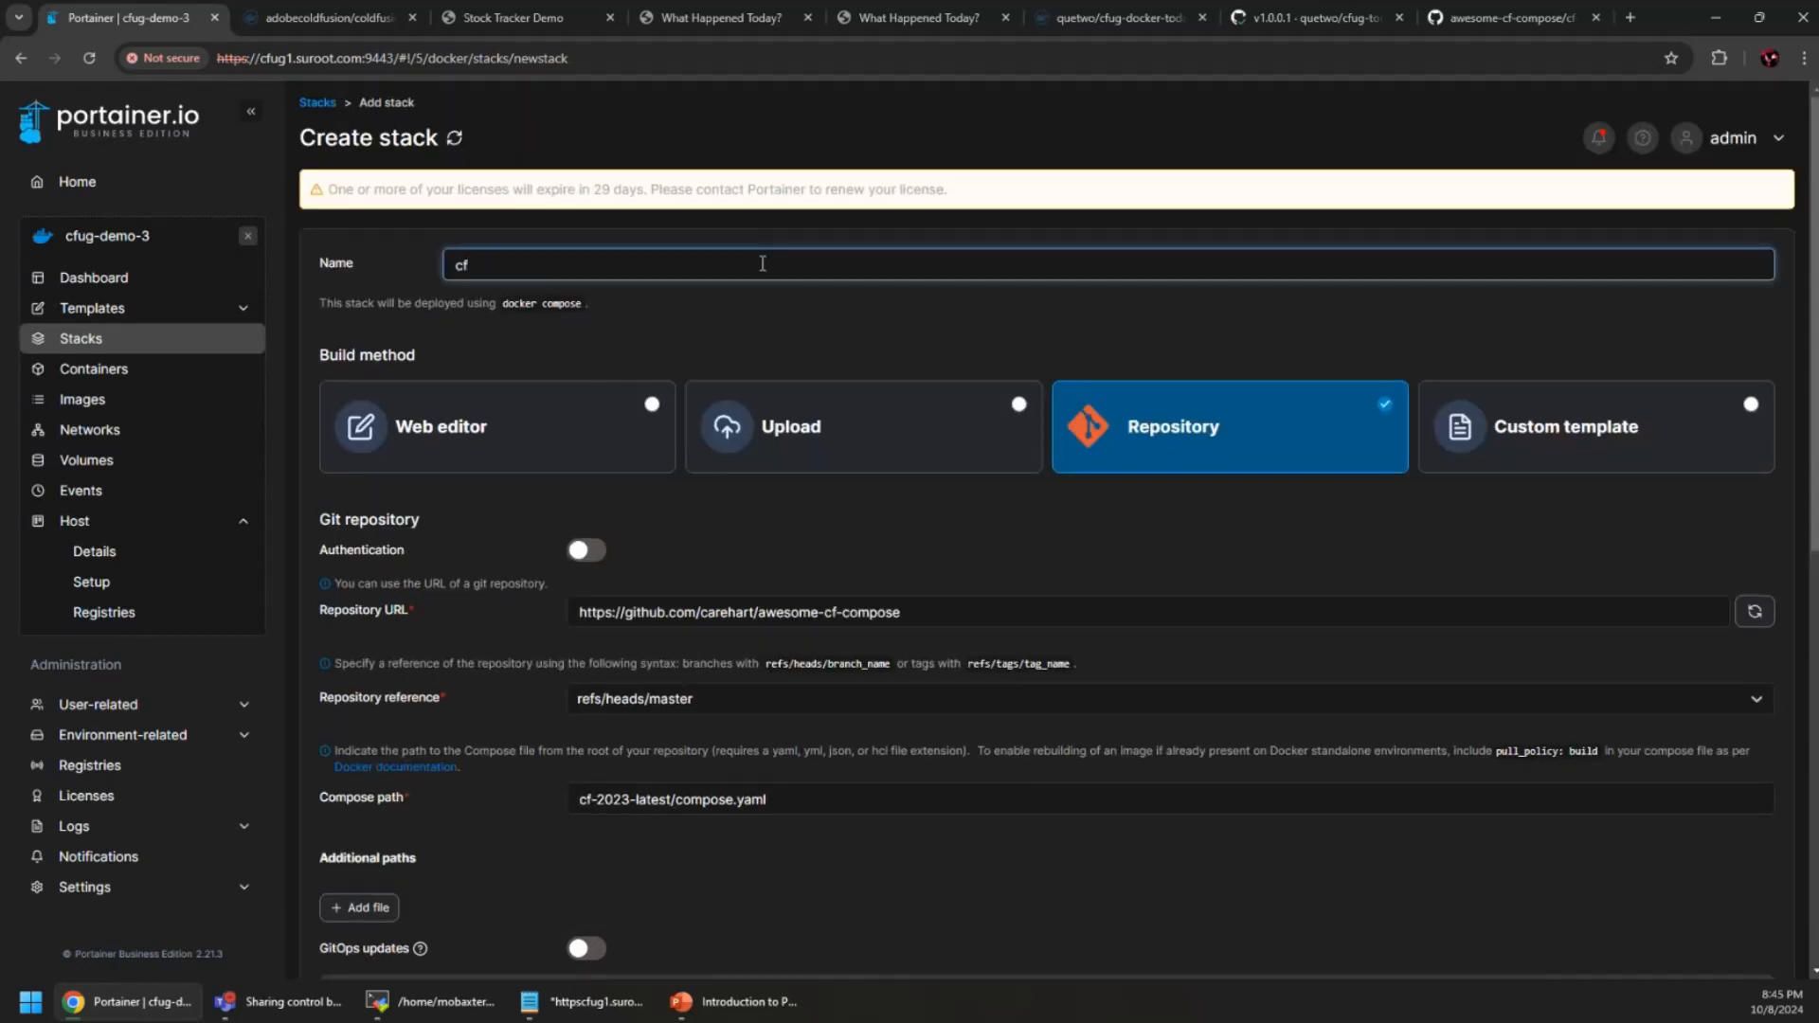
{"action": "type", "text": "-test"}
{"action": "scroll", "coordinate": [654, 520], "scroll_direction": "down", "scroll_amount": 9}
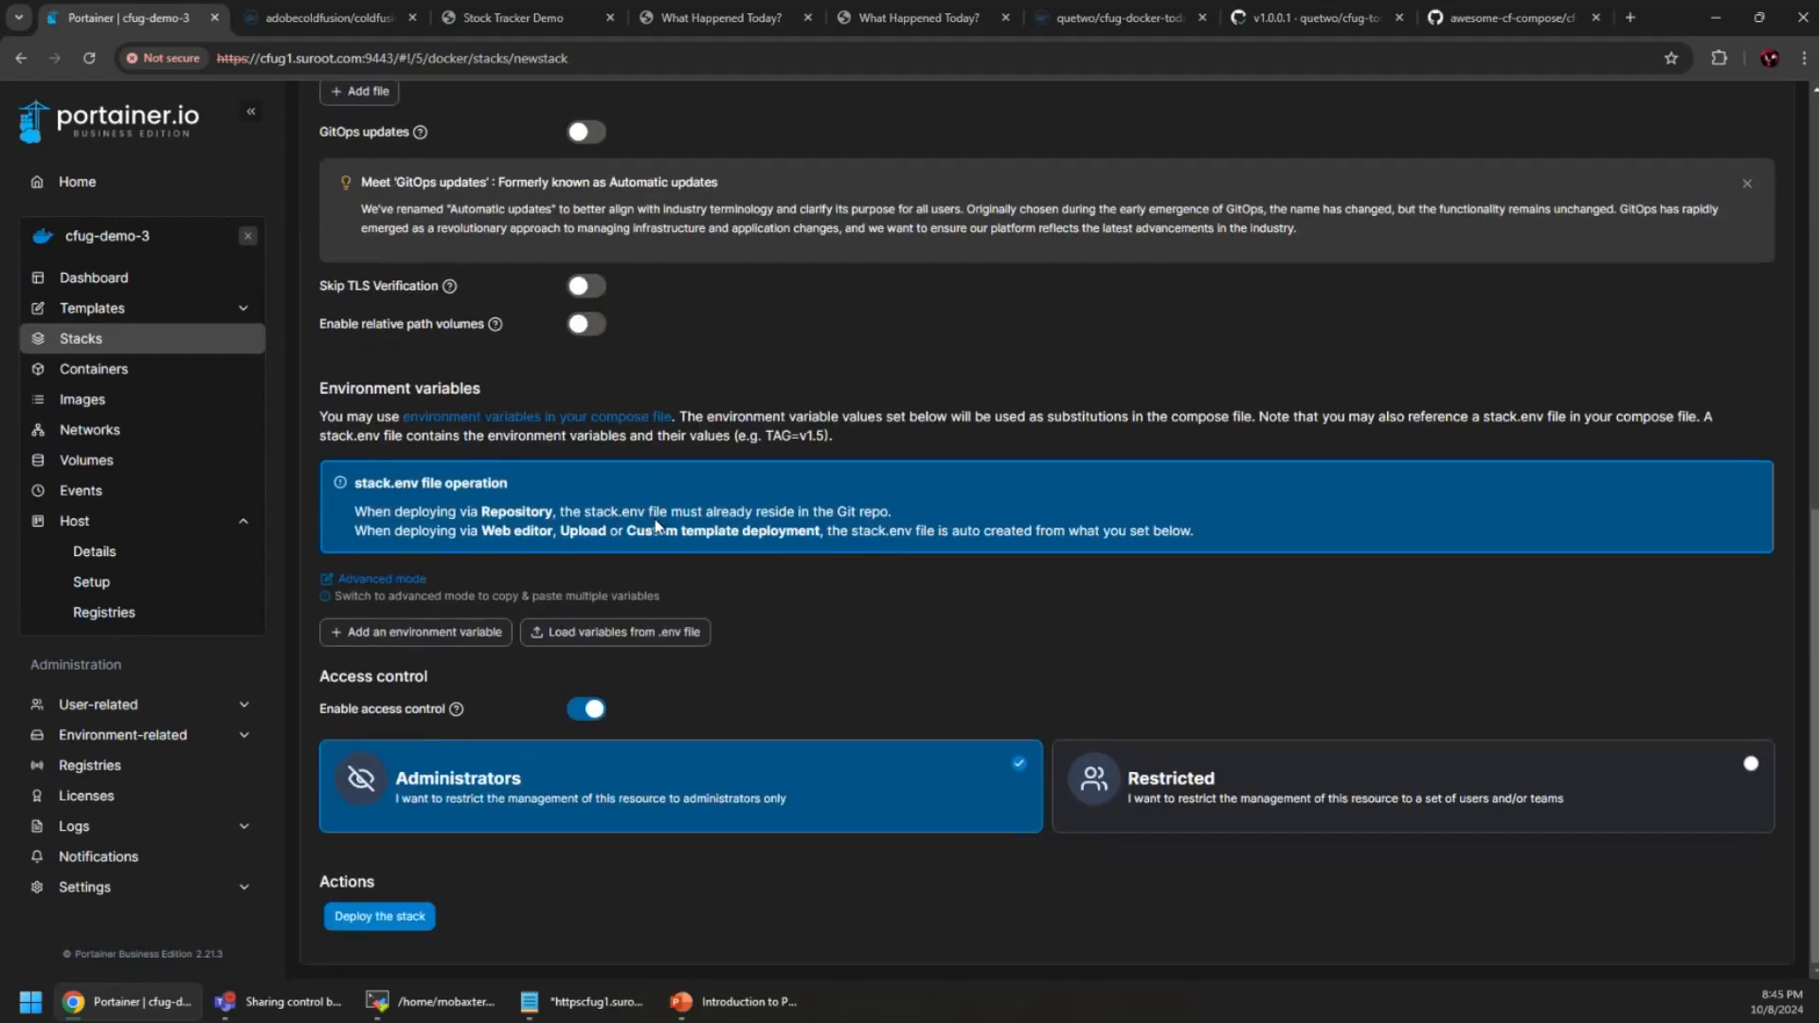
{"action": "left_click", "coordinate": [372, 916]}
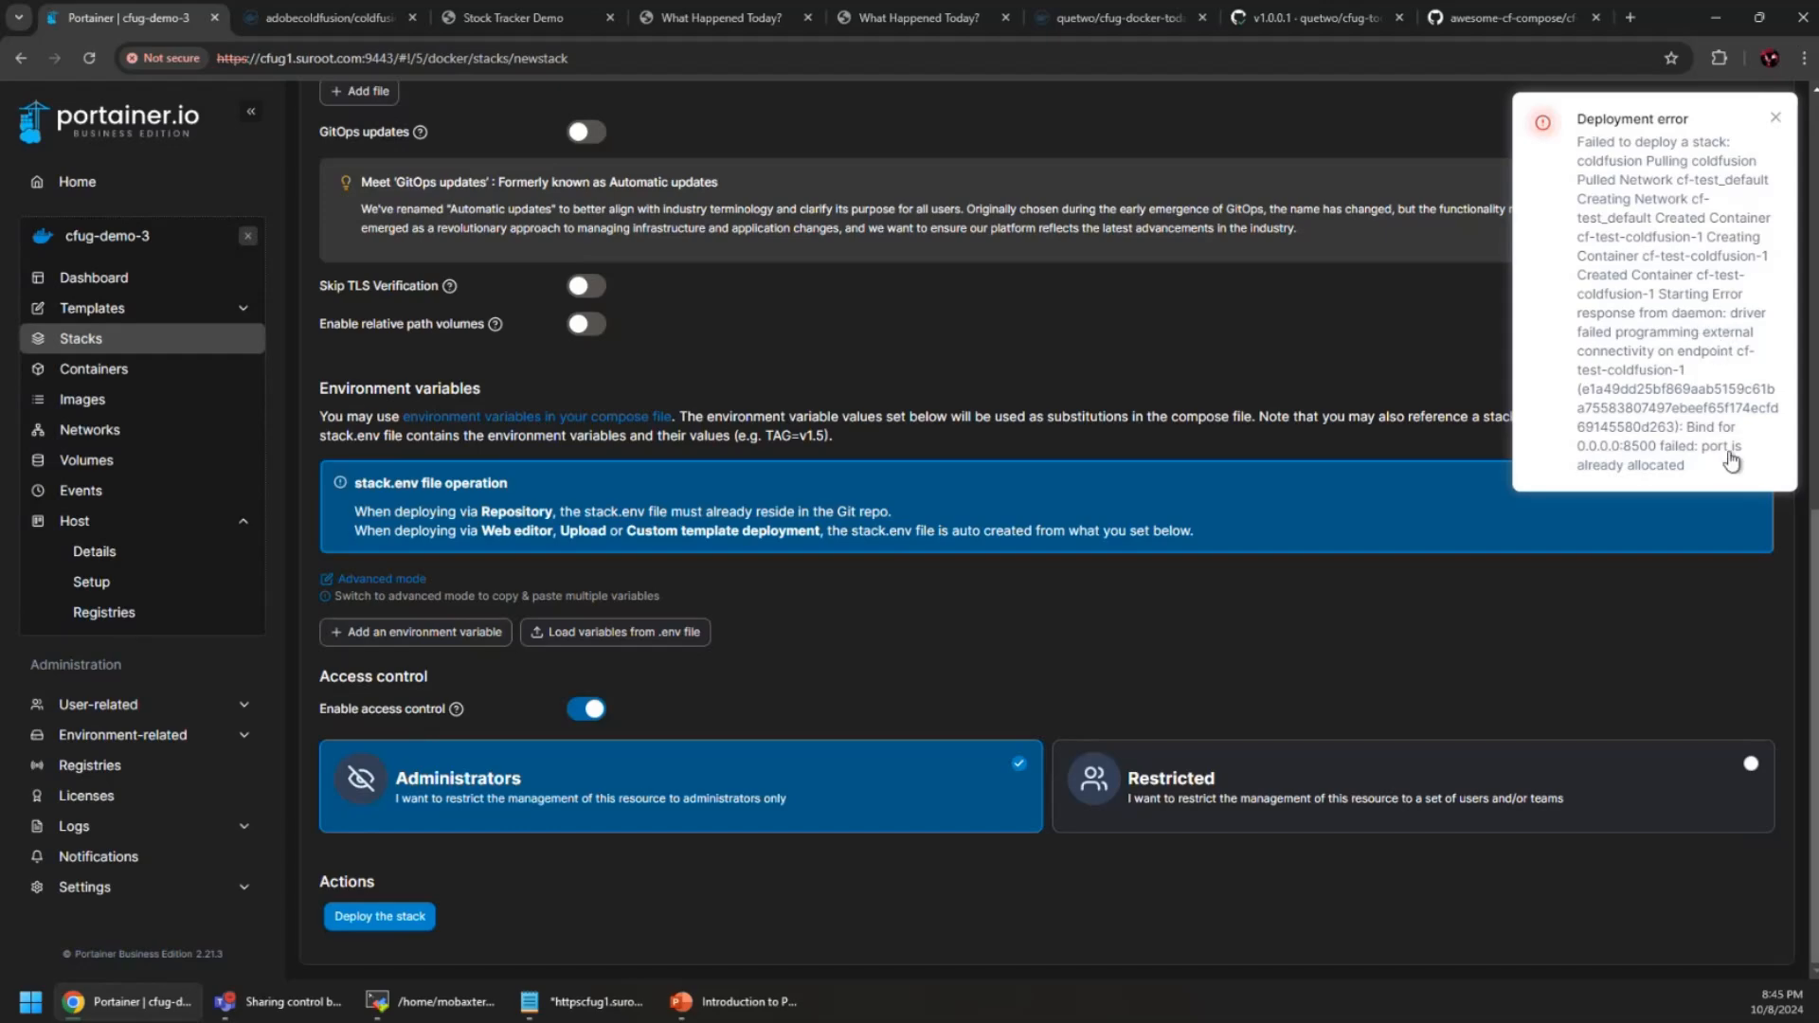
{"action": "scroll", "coordinate": [836, 469], "scroll_direction": "up", "scroll_amount": 8}
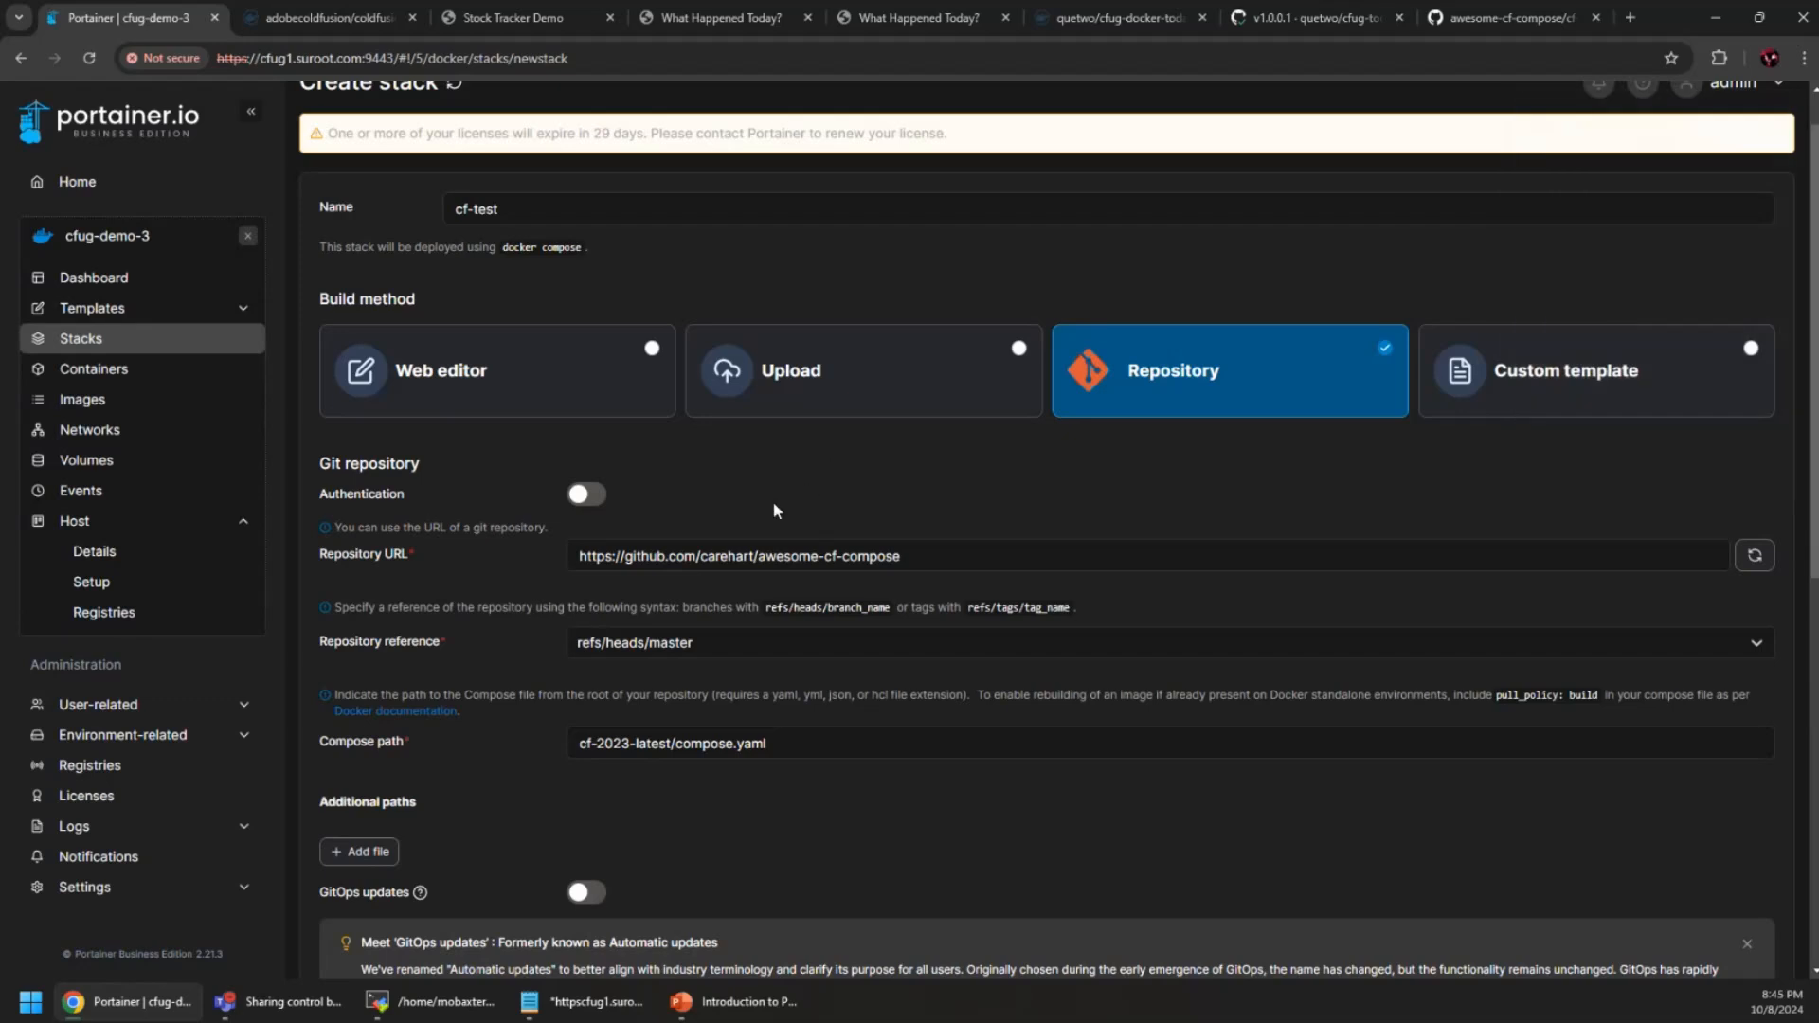
{"action": "scroll", "coordinate": [805, 490], "scroll_direction": "up", "scroll_amount": 1}
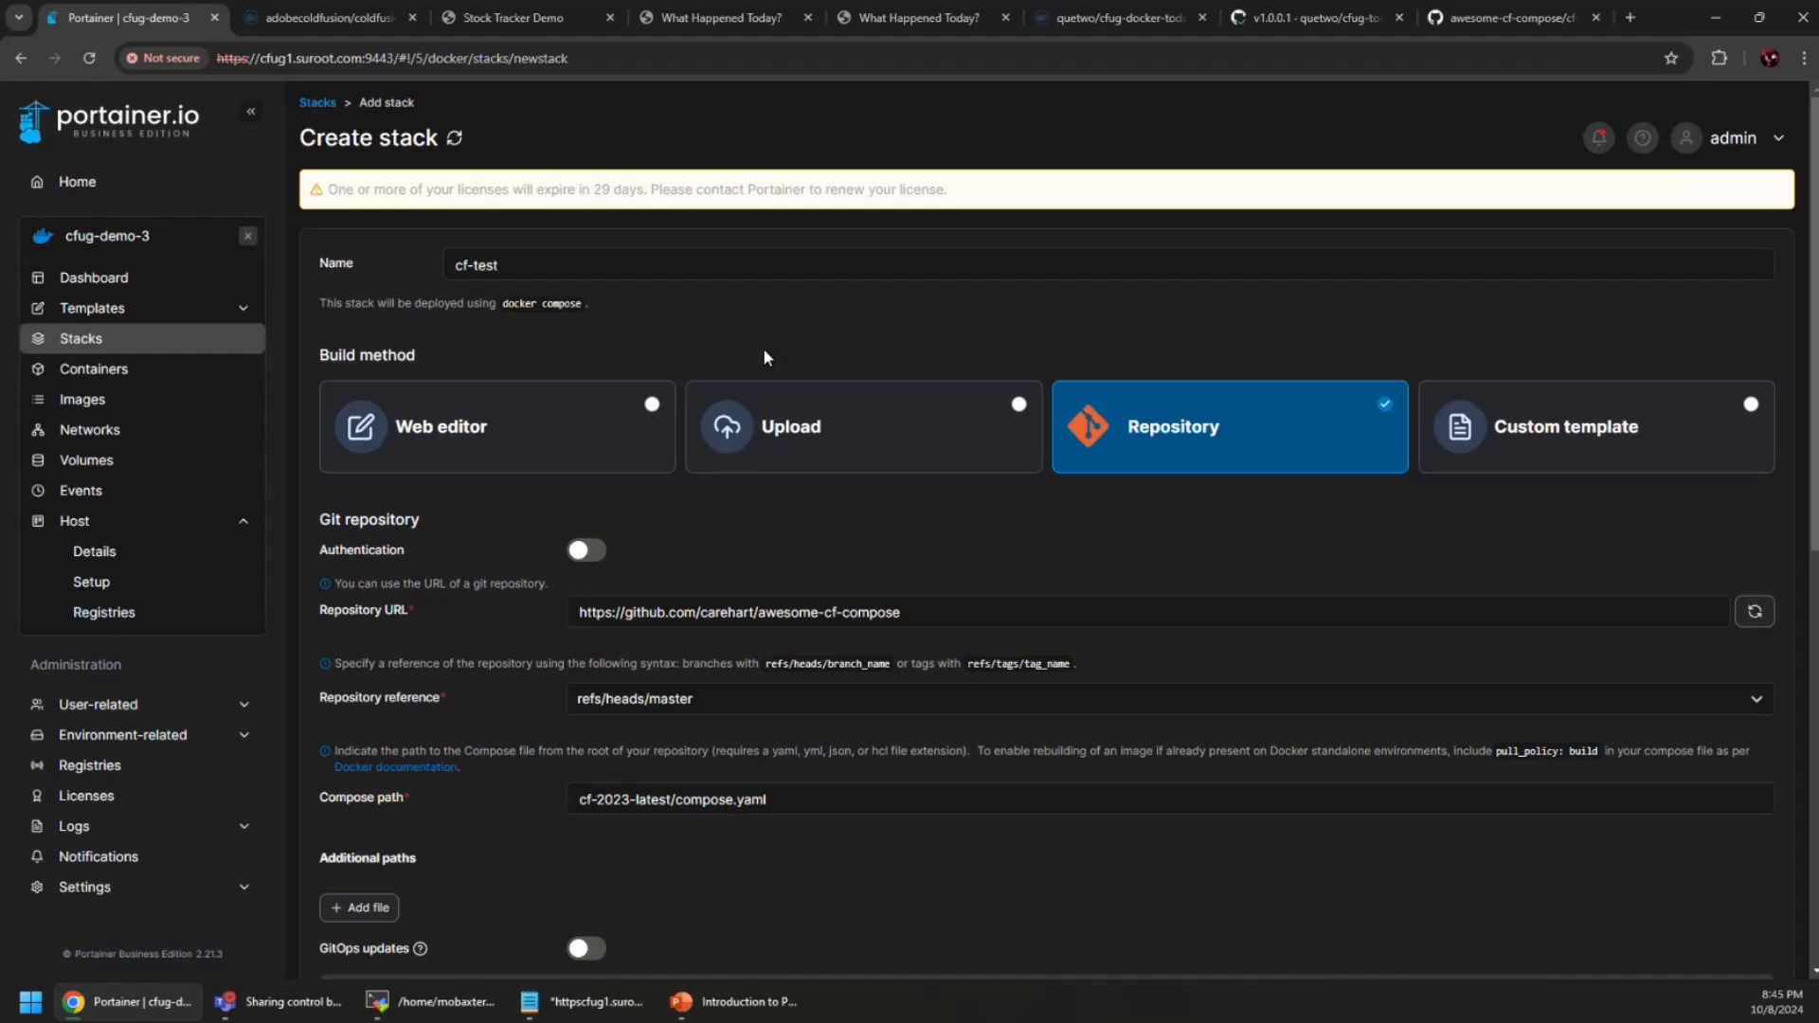
{"action": "scroll", "coordinate": [749, 361], "scroll_direction": "down", "scroll_amount": 3}
{"action": "scroll", "coordinate": [751, 369], "scroll_direction": "down", "scroll_amount": 2}
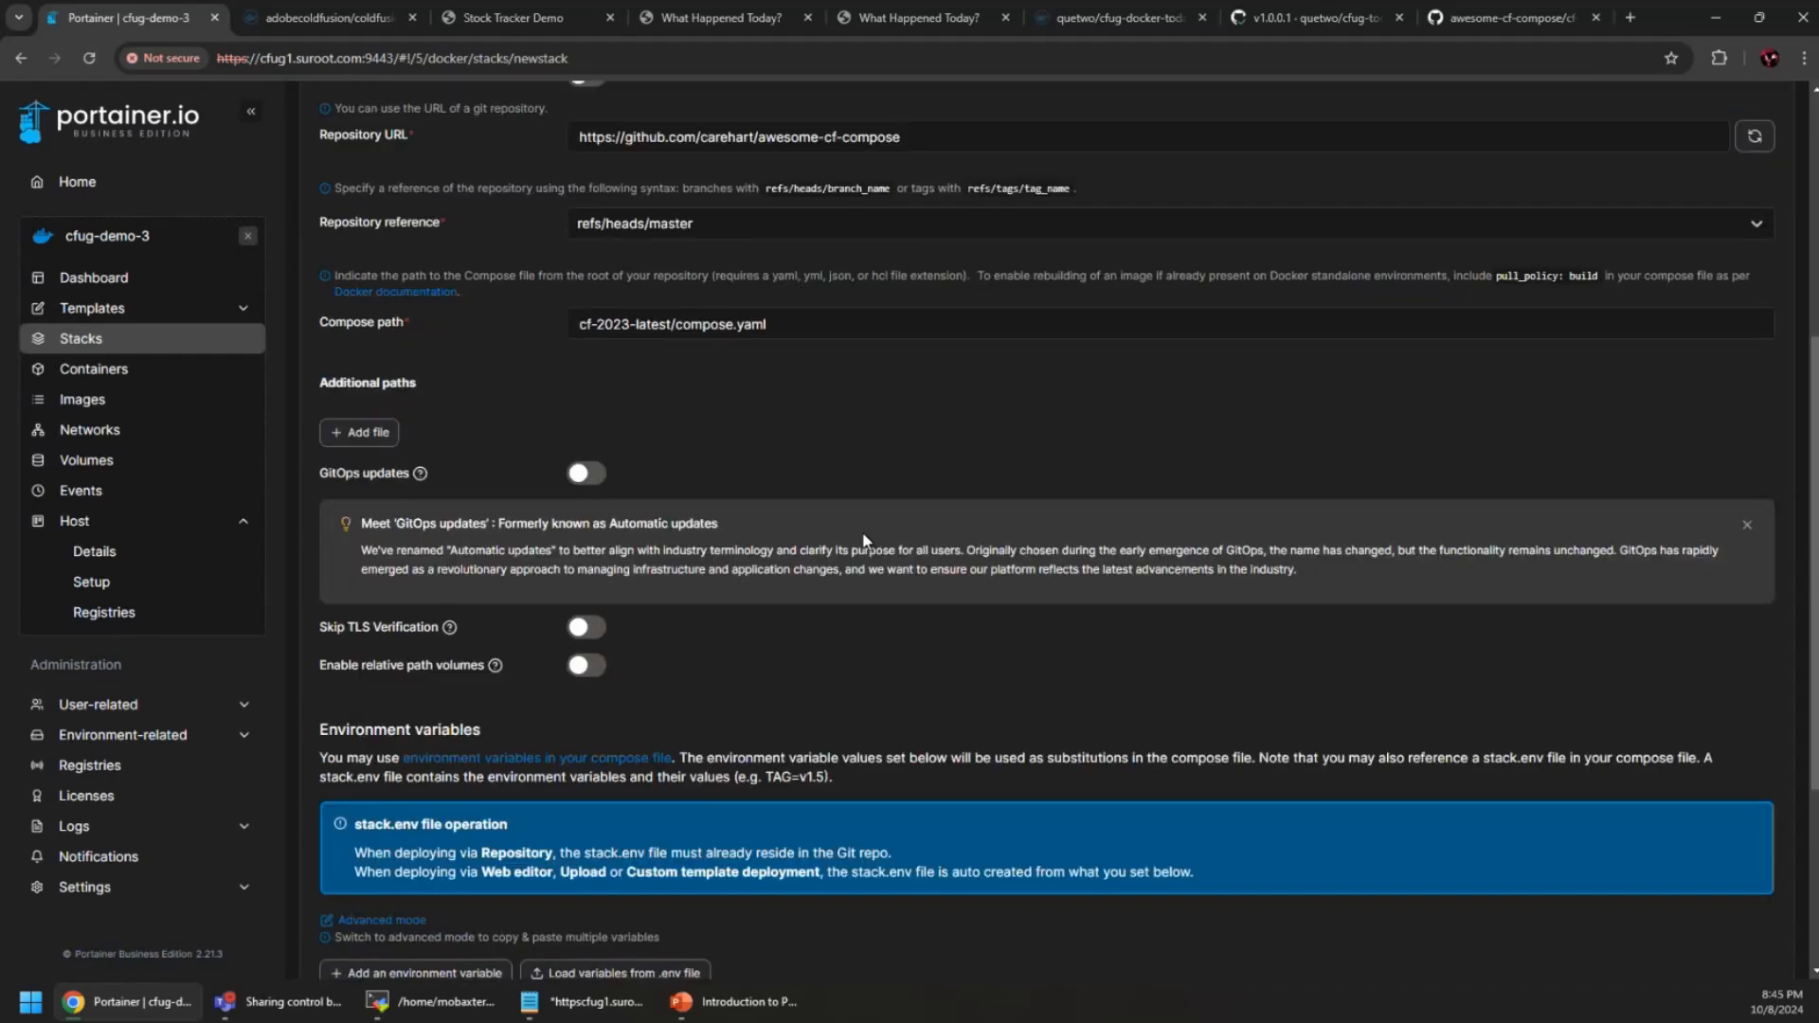
{"action": "scroll", "coordinate": [861, 538], "scroll_direction": "down", "scroll_amount": 3}
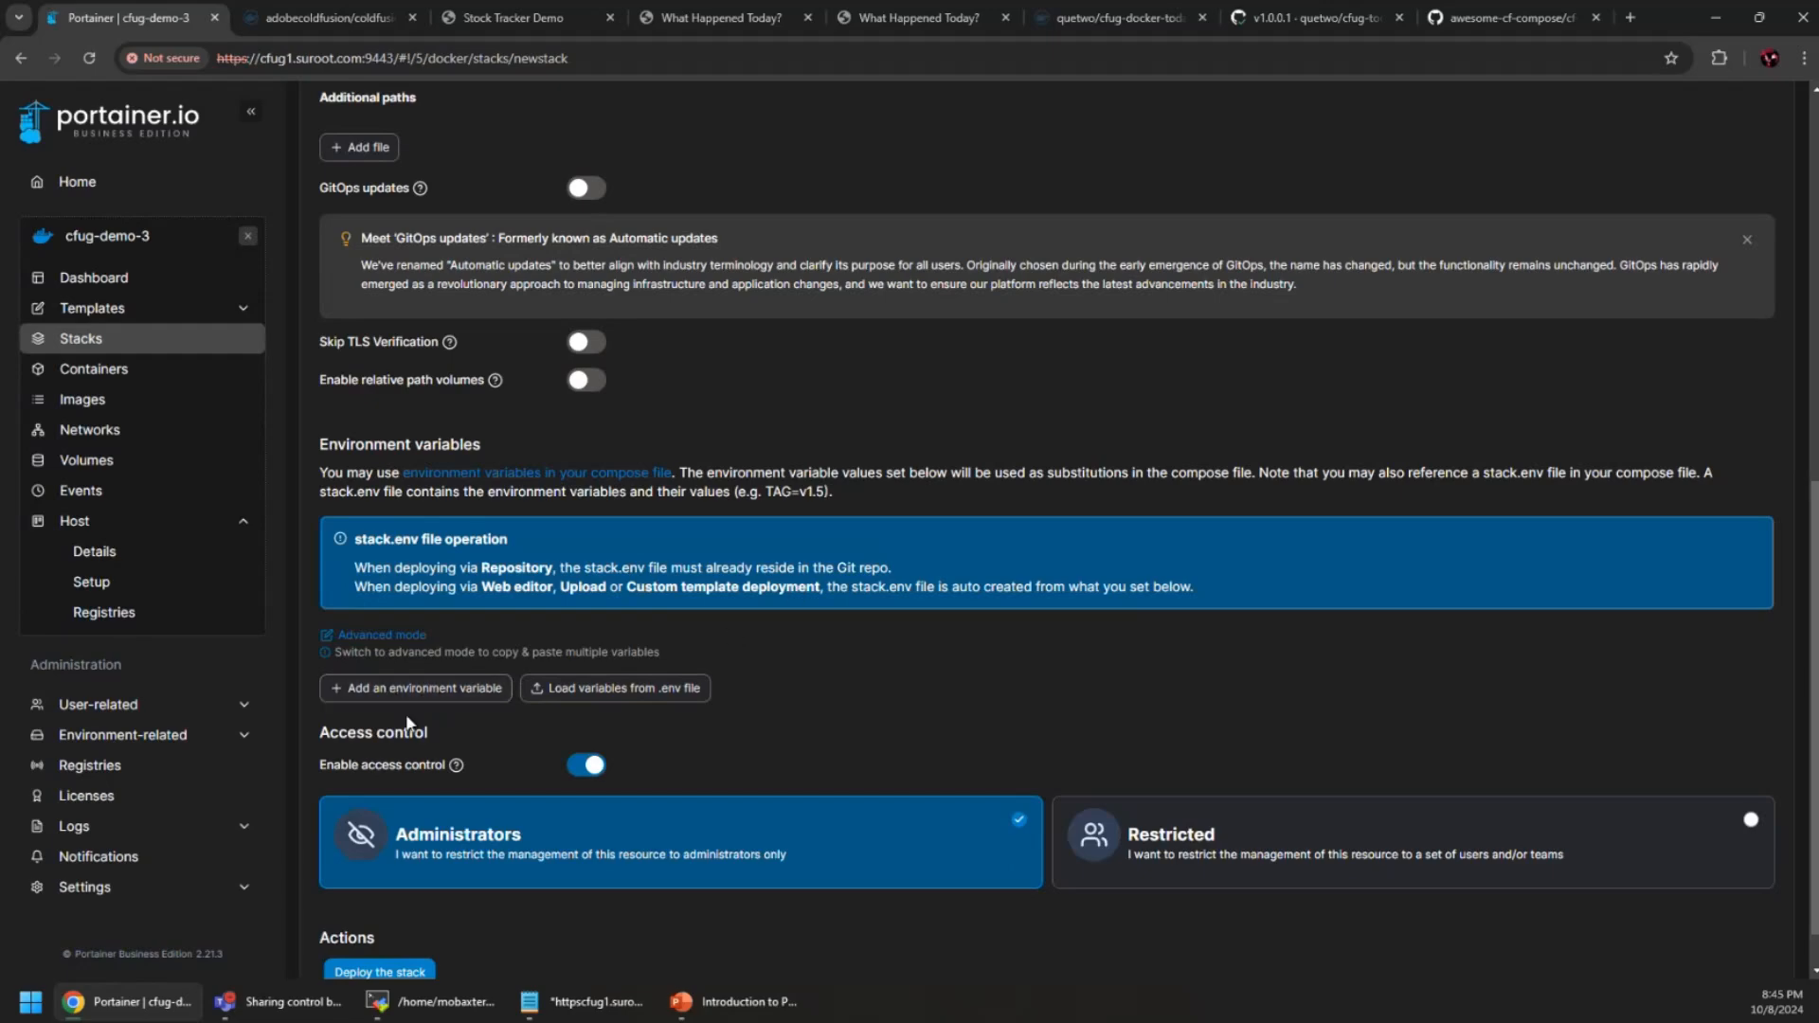
{"action": "scroll", "coordinate": [405, 712], "scroll_direction": "up", "scroll_amount": 3}
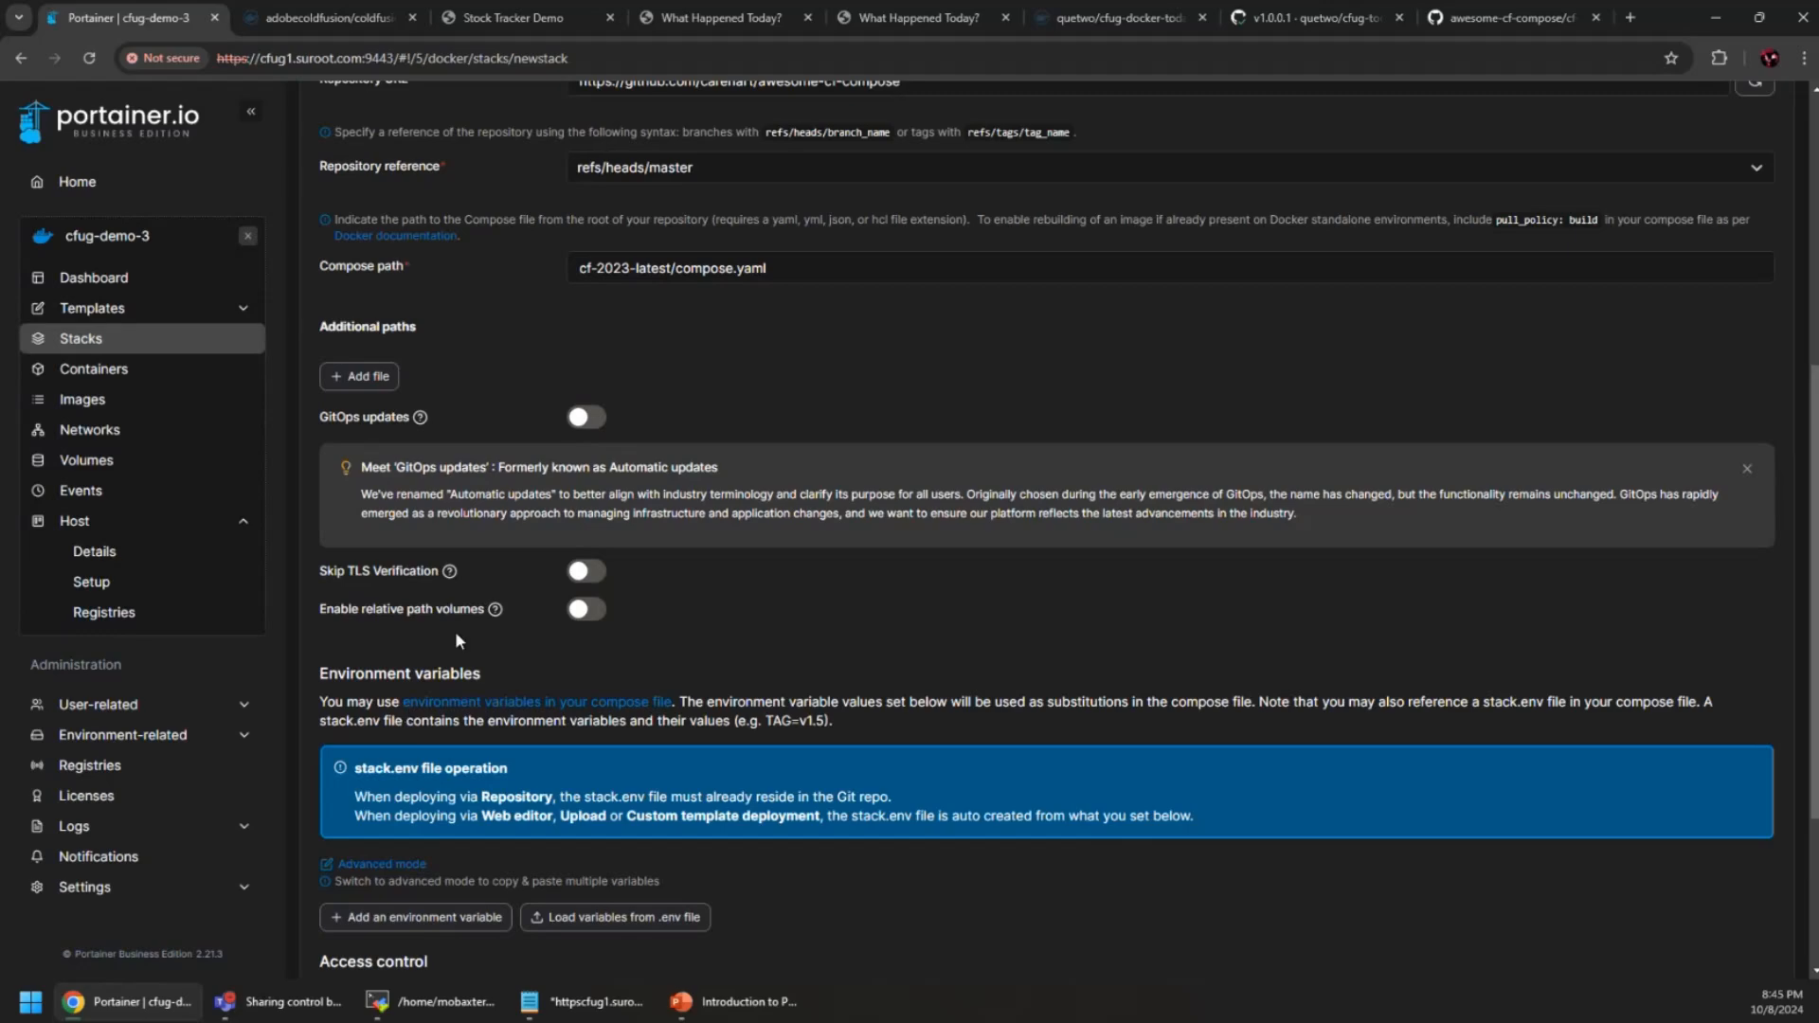
{"action": "scroll", "coordinate": [445, 633], "scroll_direction": "up", "scroll_amount": 4}
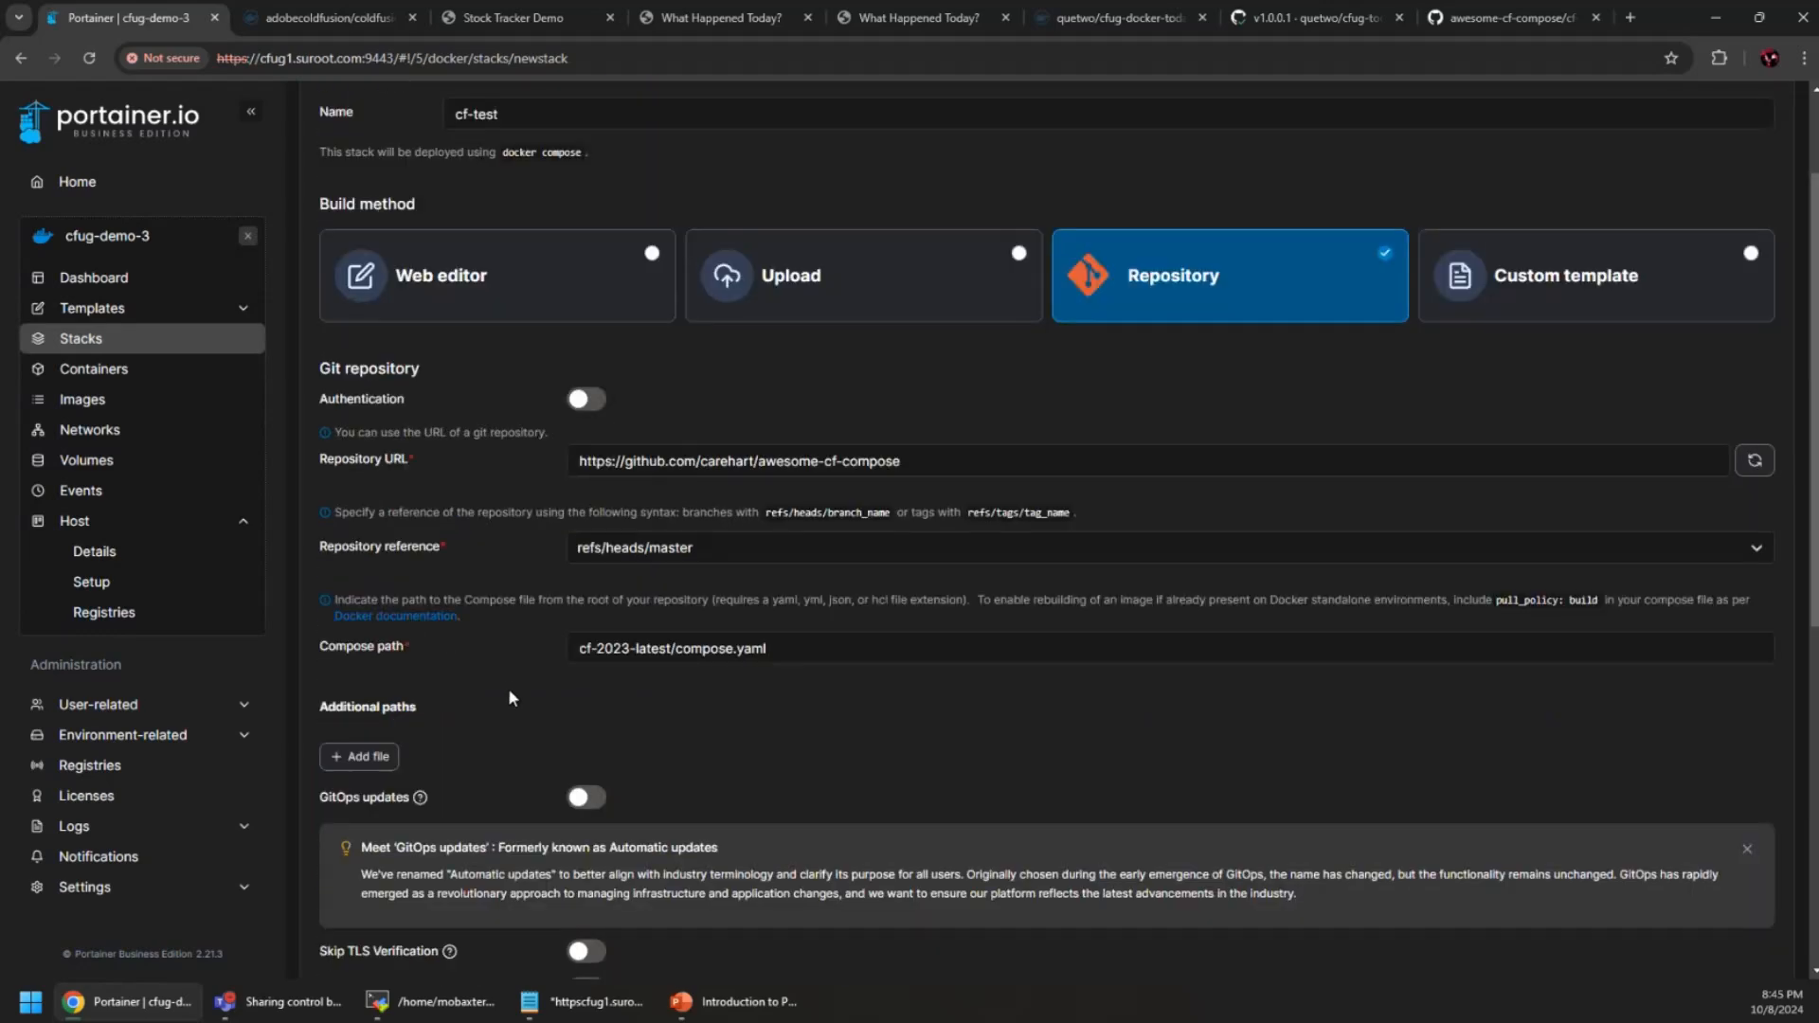
{"action": "scroll", "coordinate": [451, 674], "scroll_direction": "up", "scroll_amount": 2}
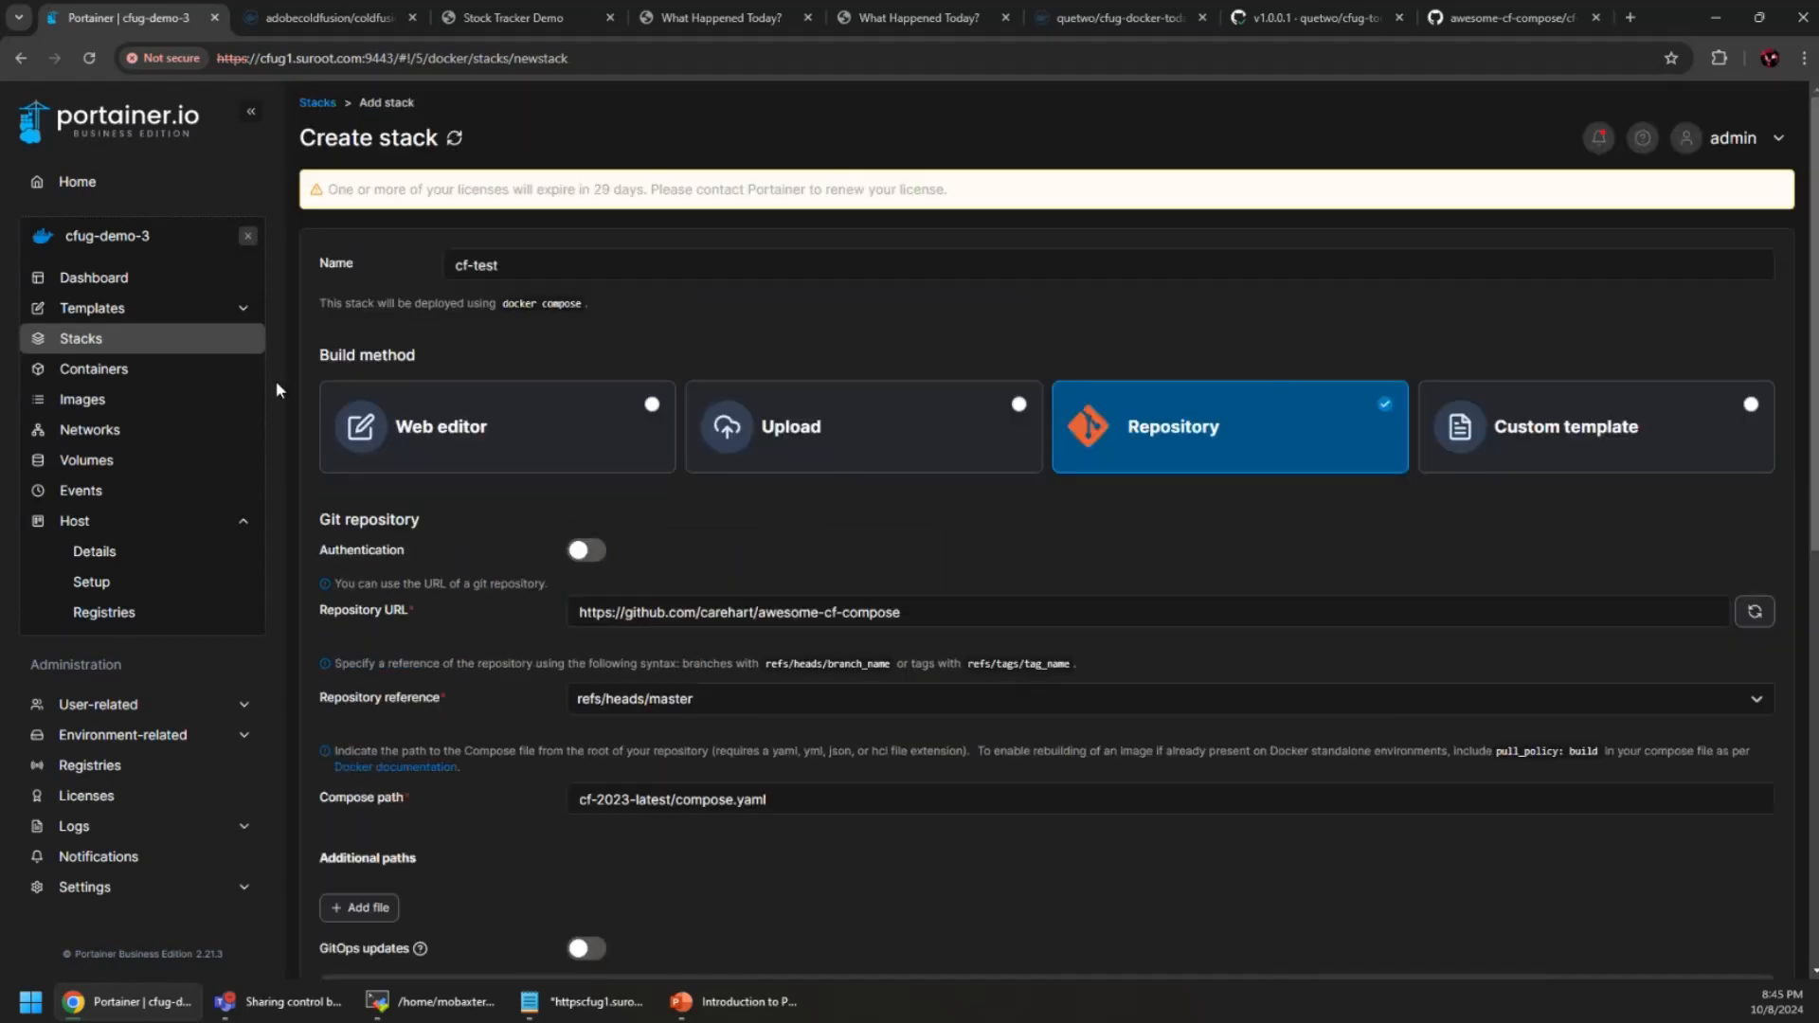
{"action": "scroll", "coordinate": [423, 479], "scroll_direction": "down", "scroll_amount": 1}
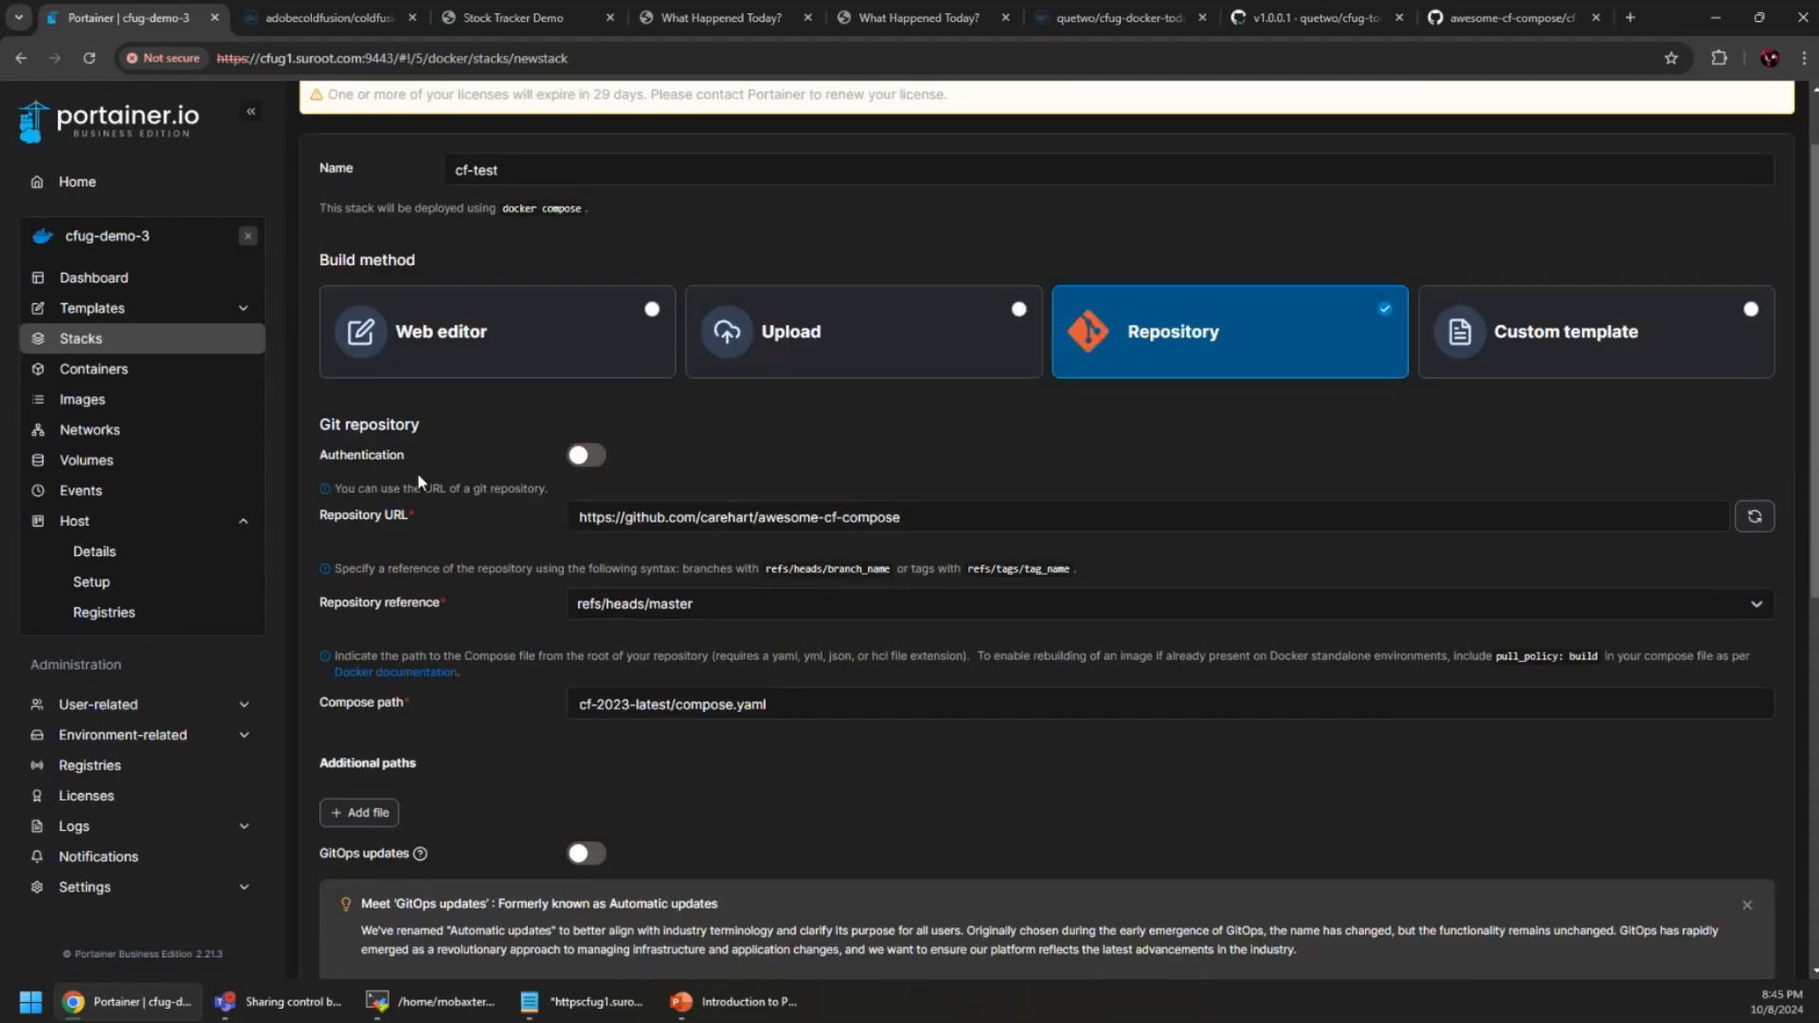
{"action": "scroll", "coordinate": [463, 765], "scroll_direction": "down", "scroll_amount": 4}
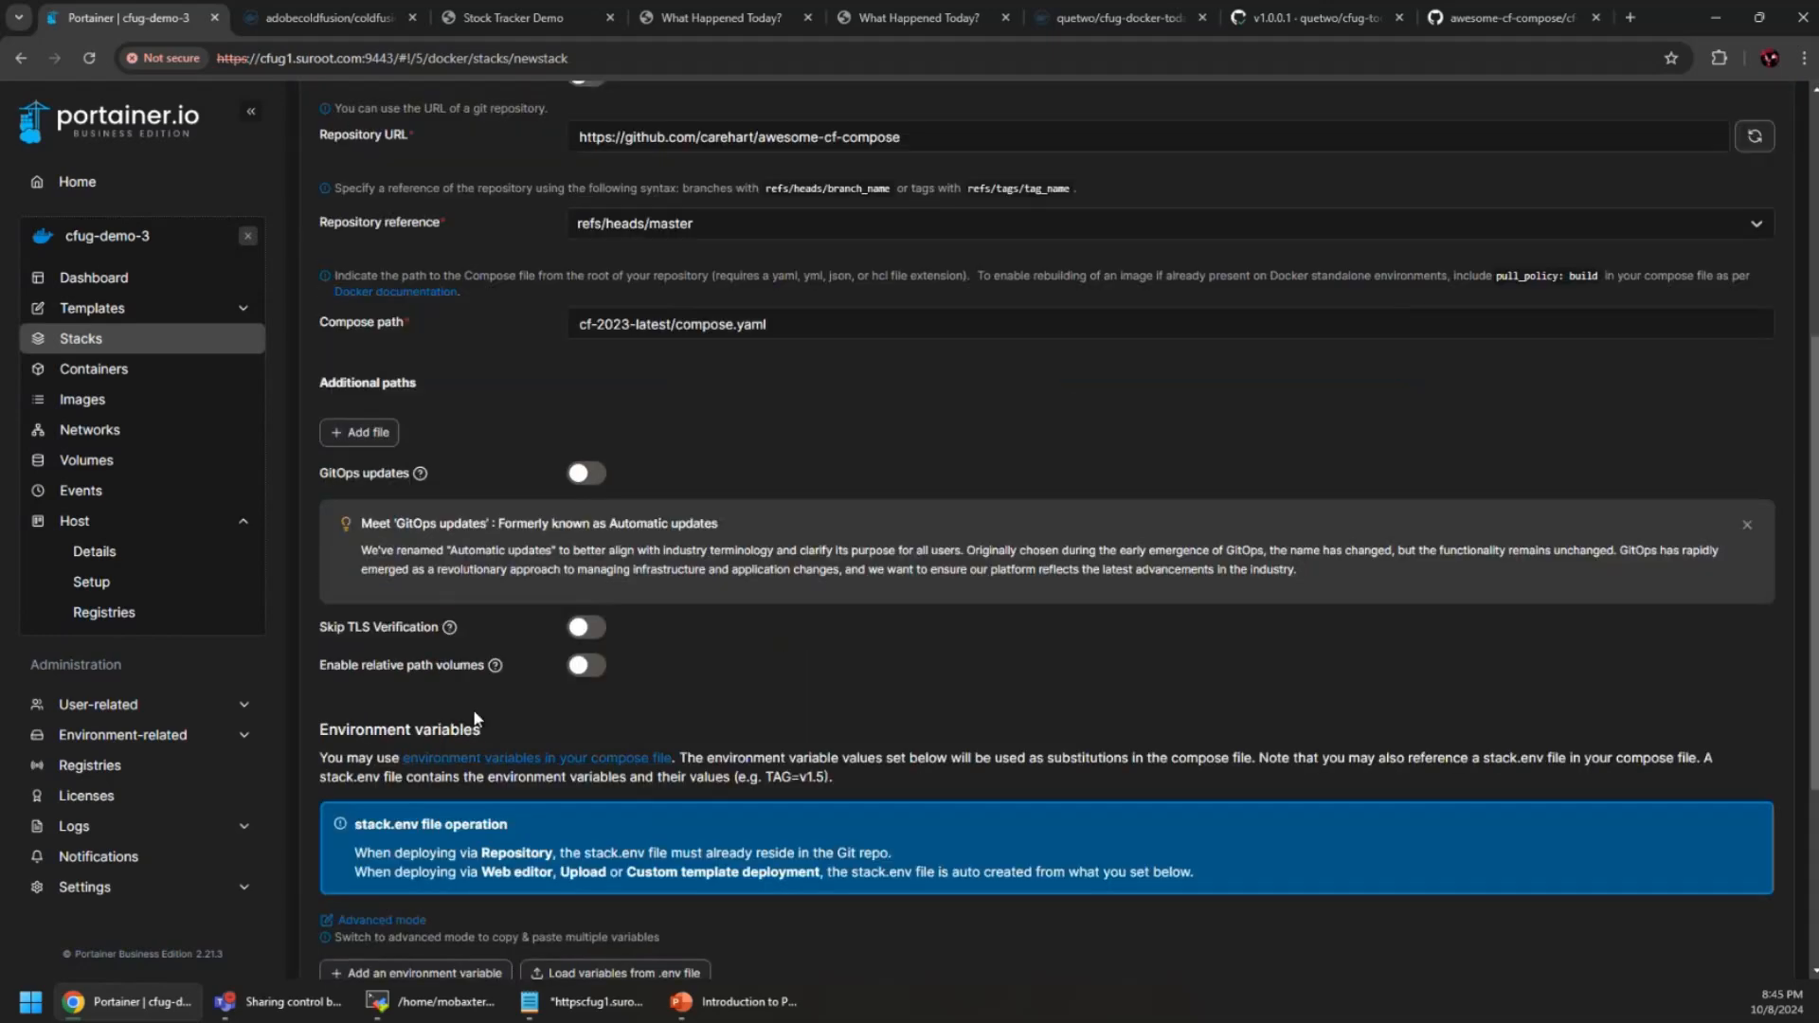
{"action": "scroll", "coordinate": [483, 716], "scroll_direction": "down", "scroll_amount": 2}
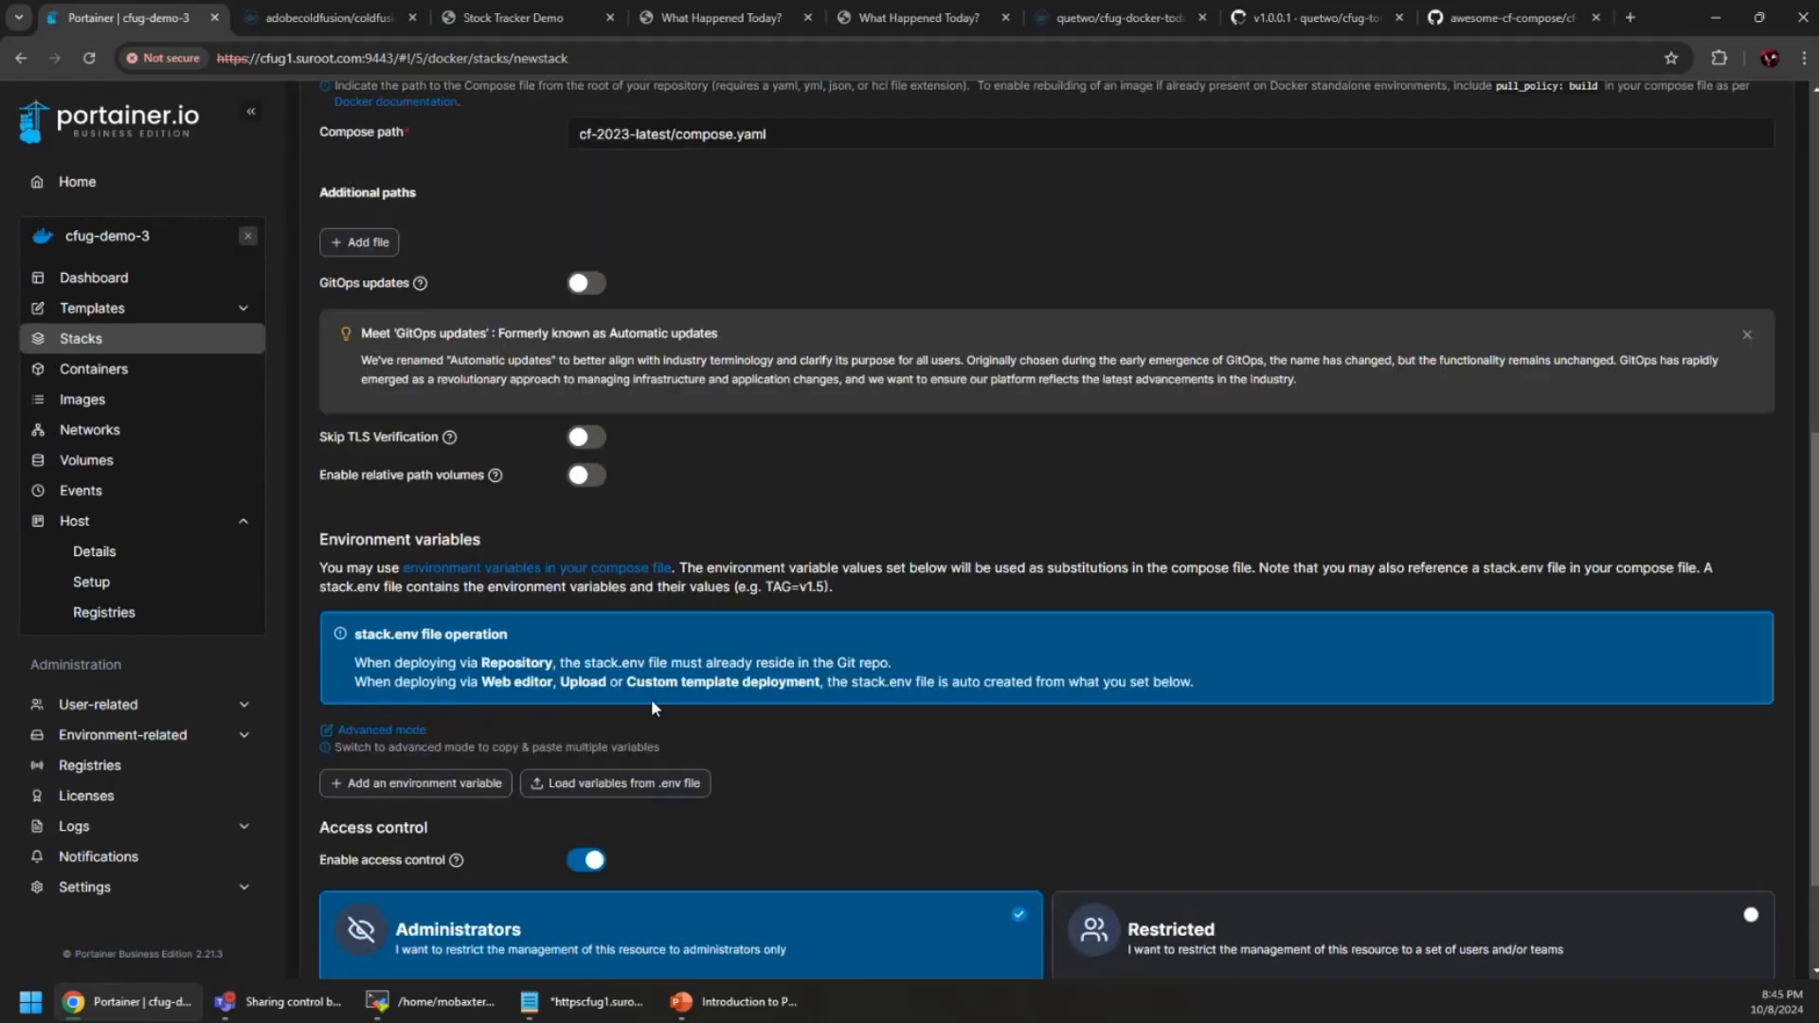
{"action": "scroll", "coordinate": [752, 739], "scroll_direction": "down", "scroll_amount": 2}
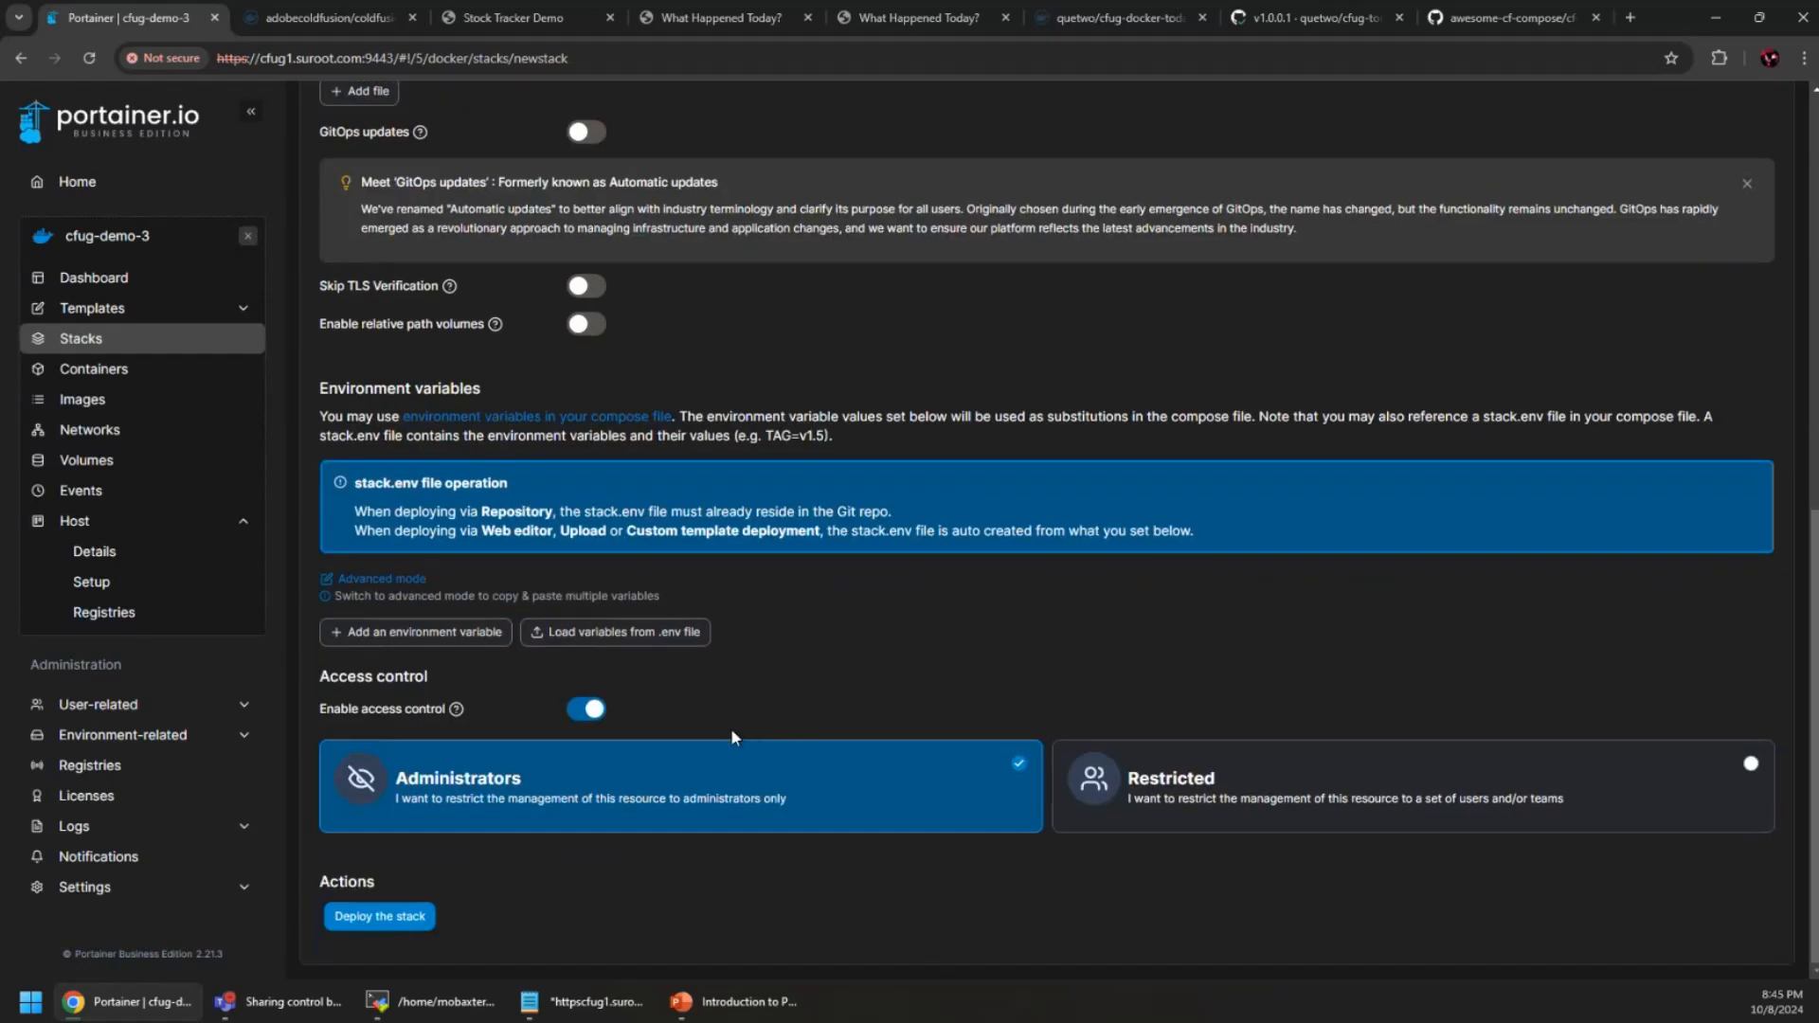
{"action": "scroll", "coordinate": [727, 727], "scroll_direction": "up", "scroll_amount": 4}
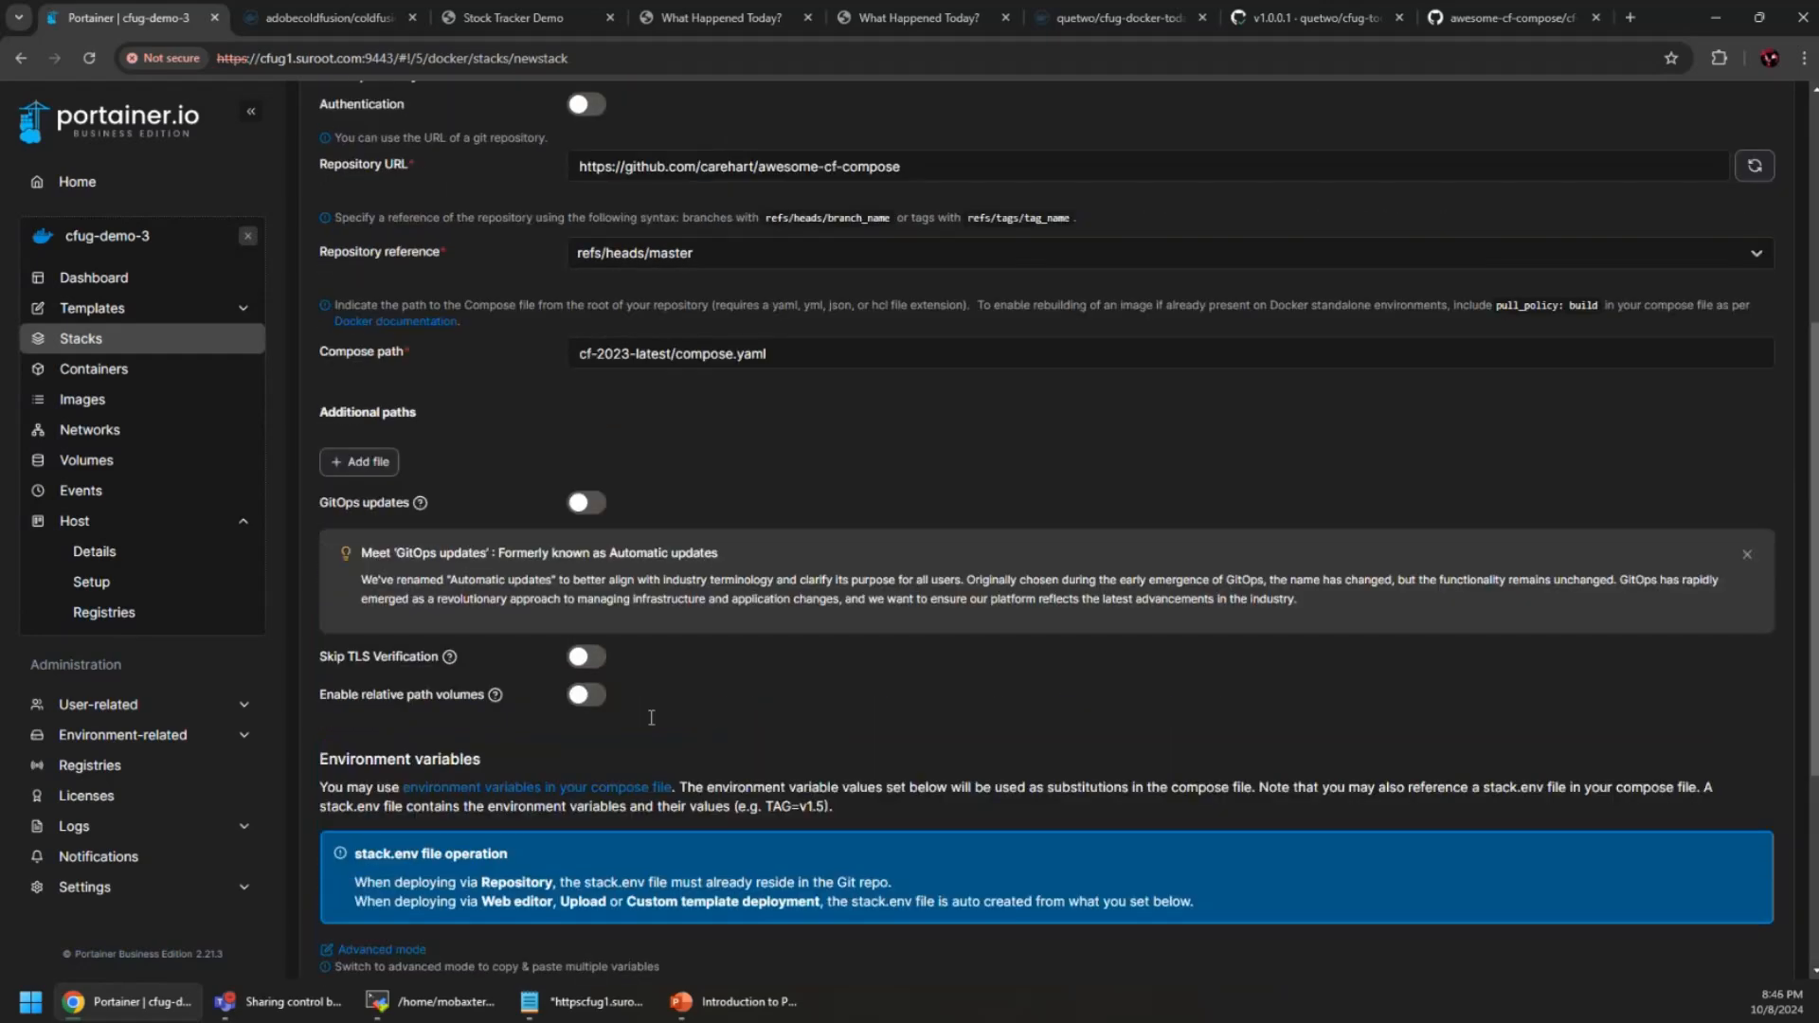
{"action": "scroll", "coordinate": [651, 717], "scroll_direction": "up", "scroll_amount": 1}
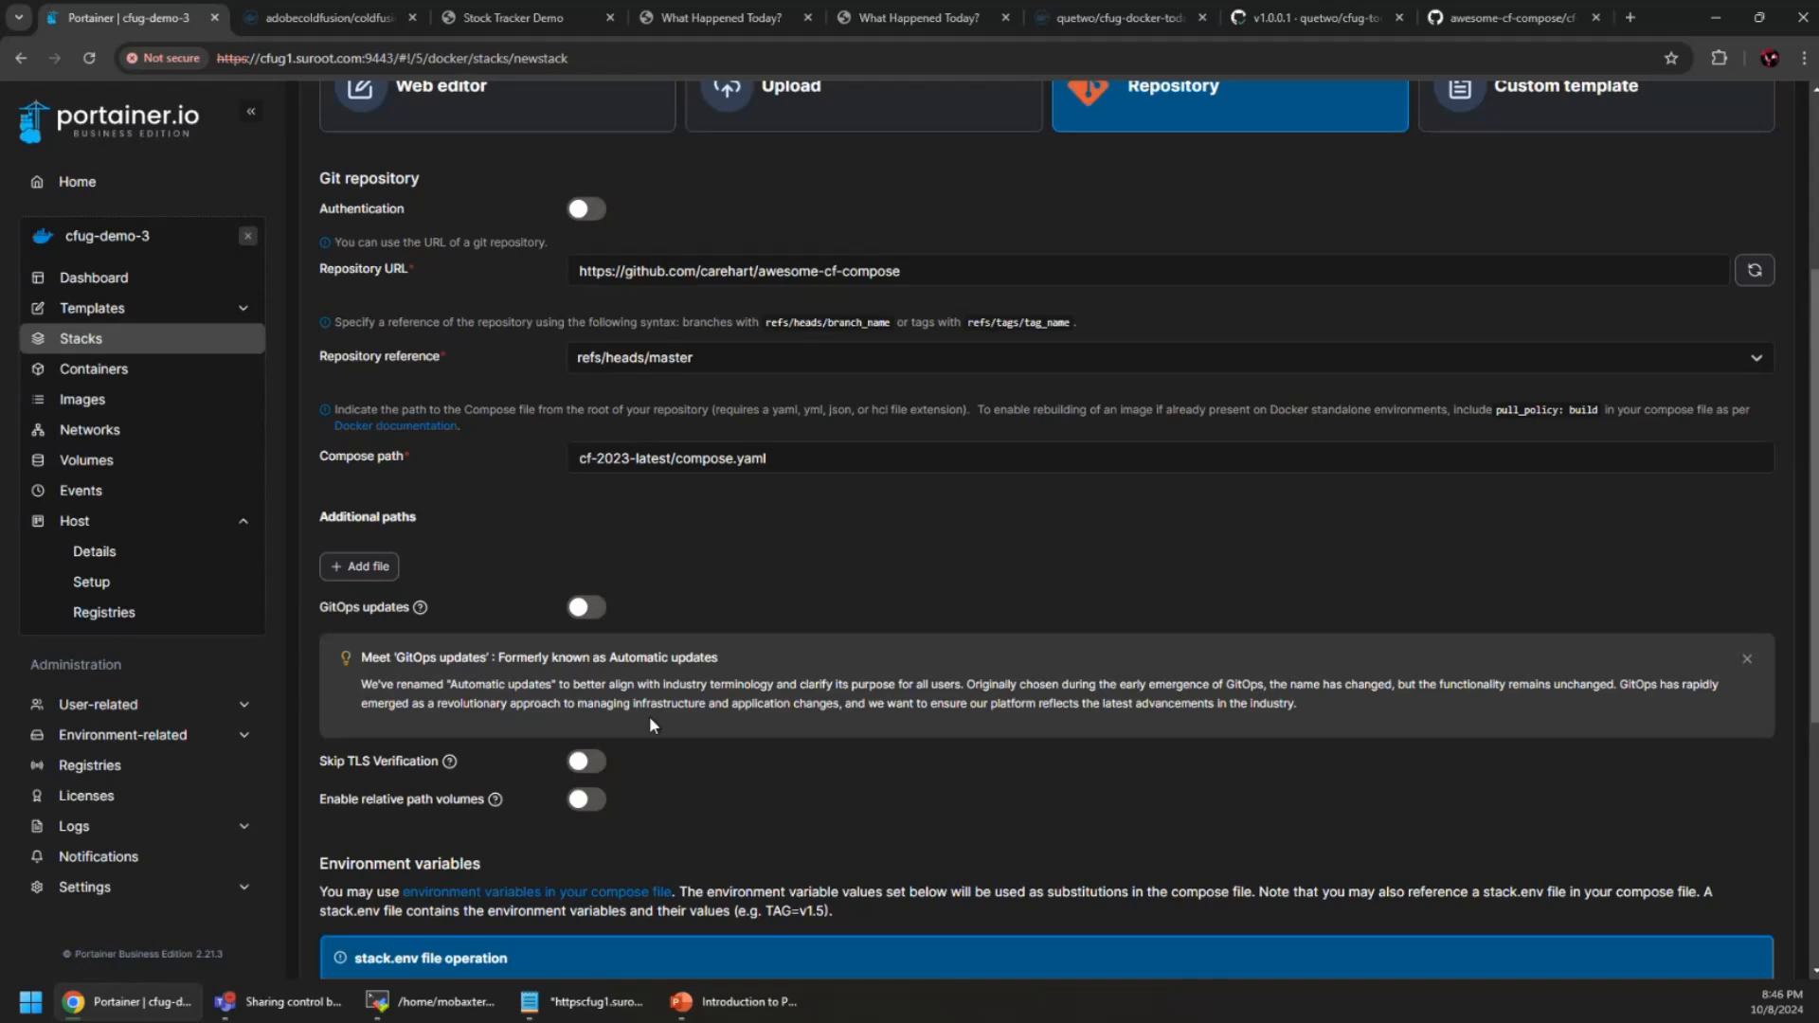
{"action": "scroll", "coordinate": [648, 714], "scroll_direction": "up", "scroll_amount": 3}
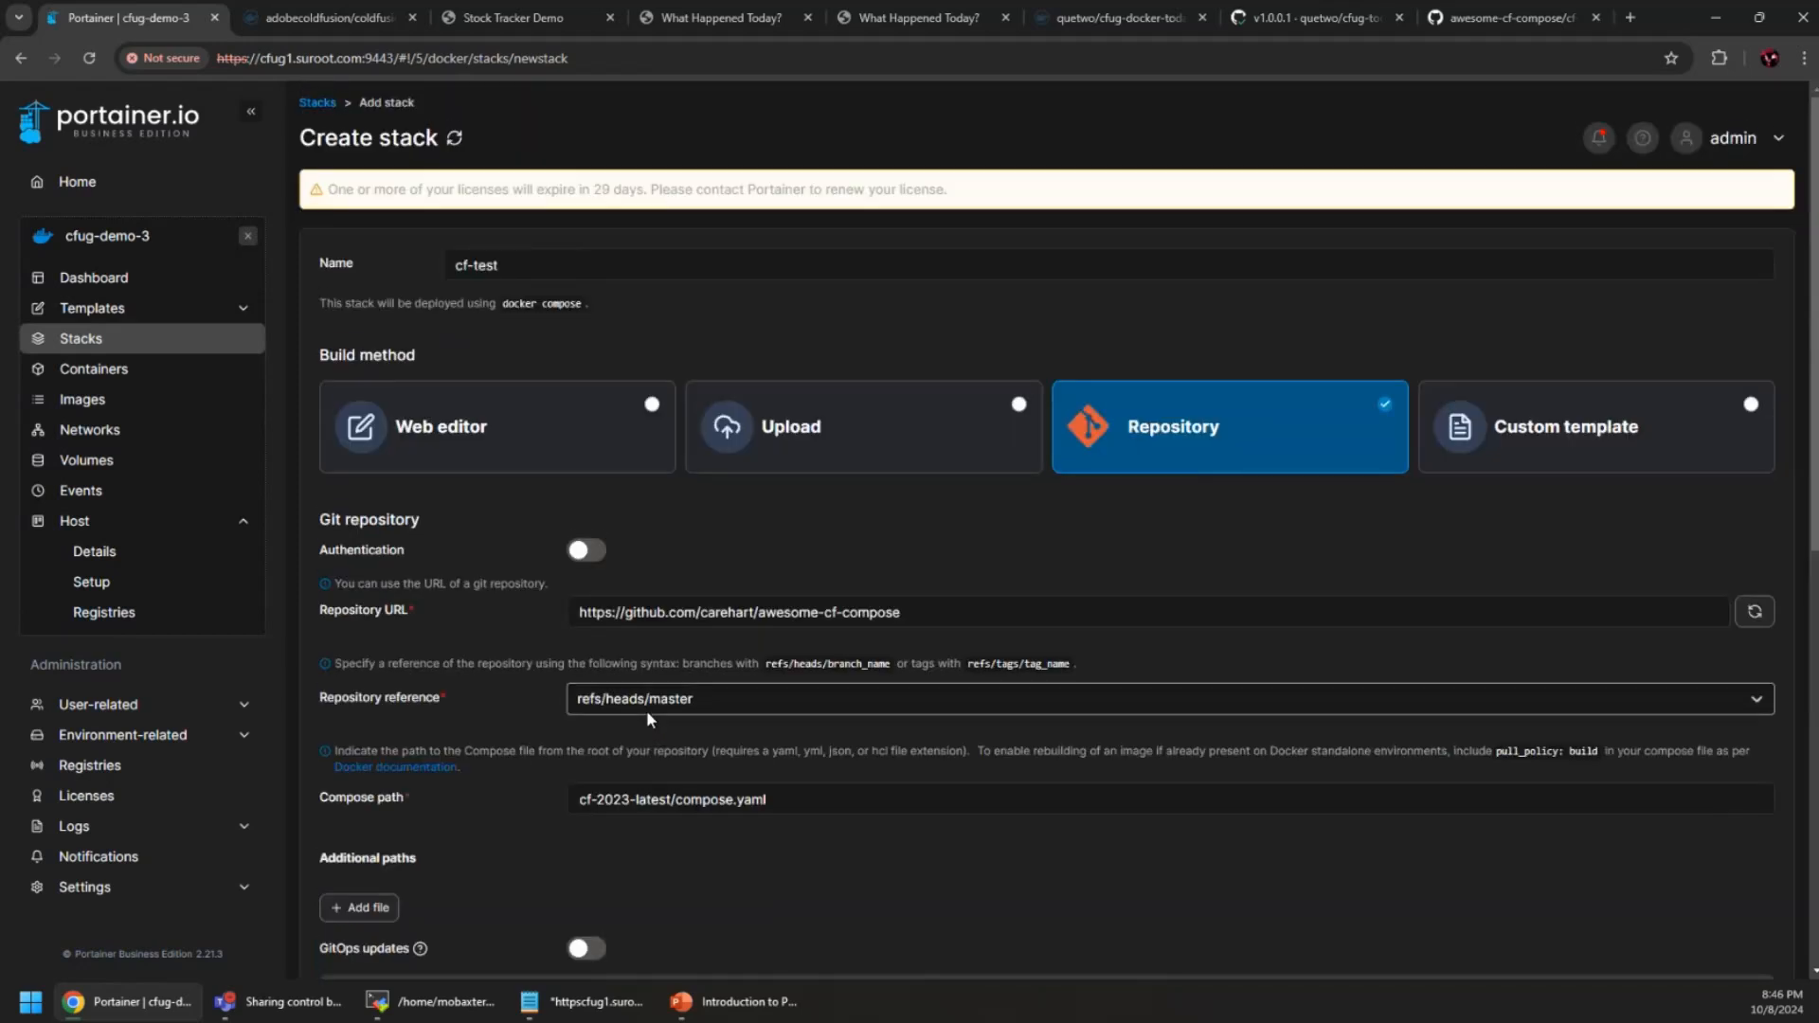
Remove the cf container with its non-persistent volumes, then view the empty Stacks list
{"action": "left_click", "coordinate": [104, 372]}
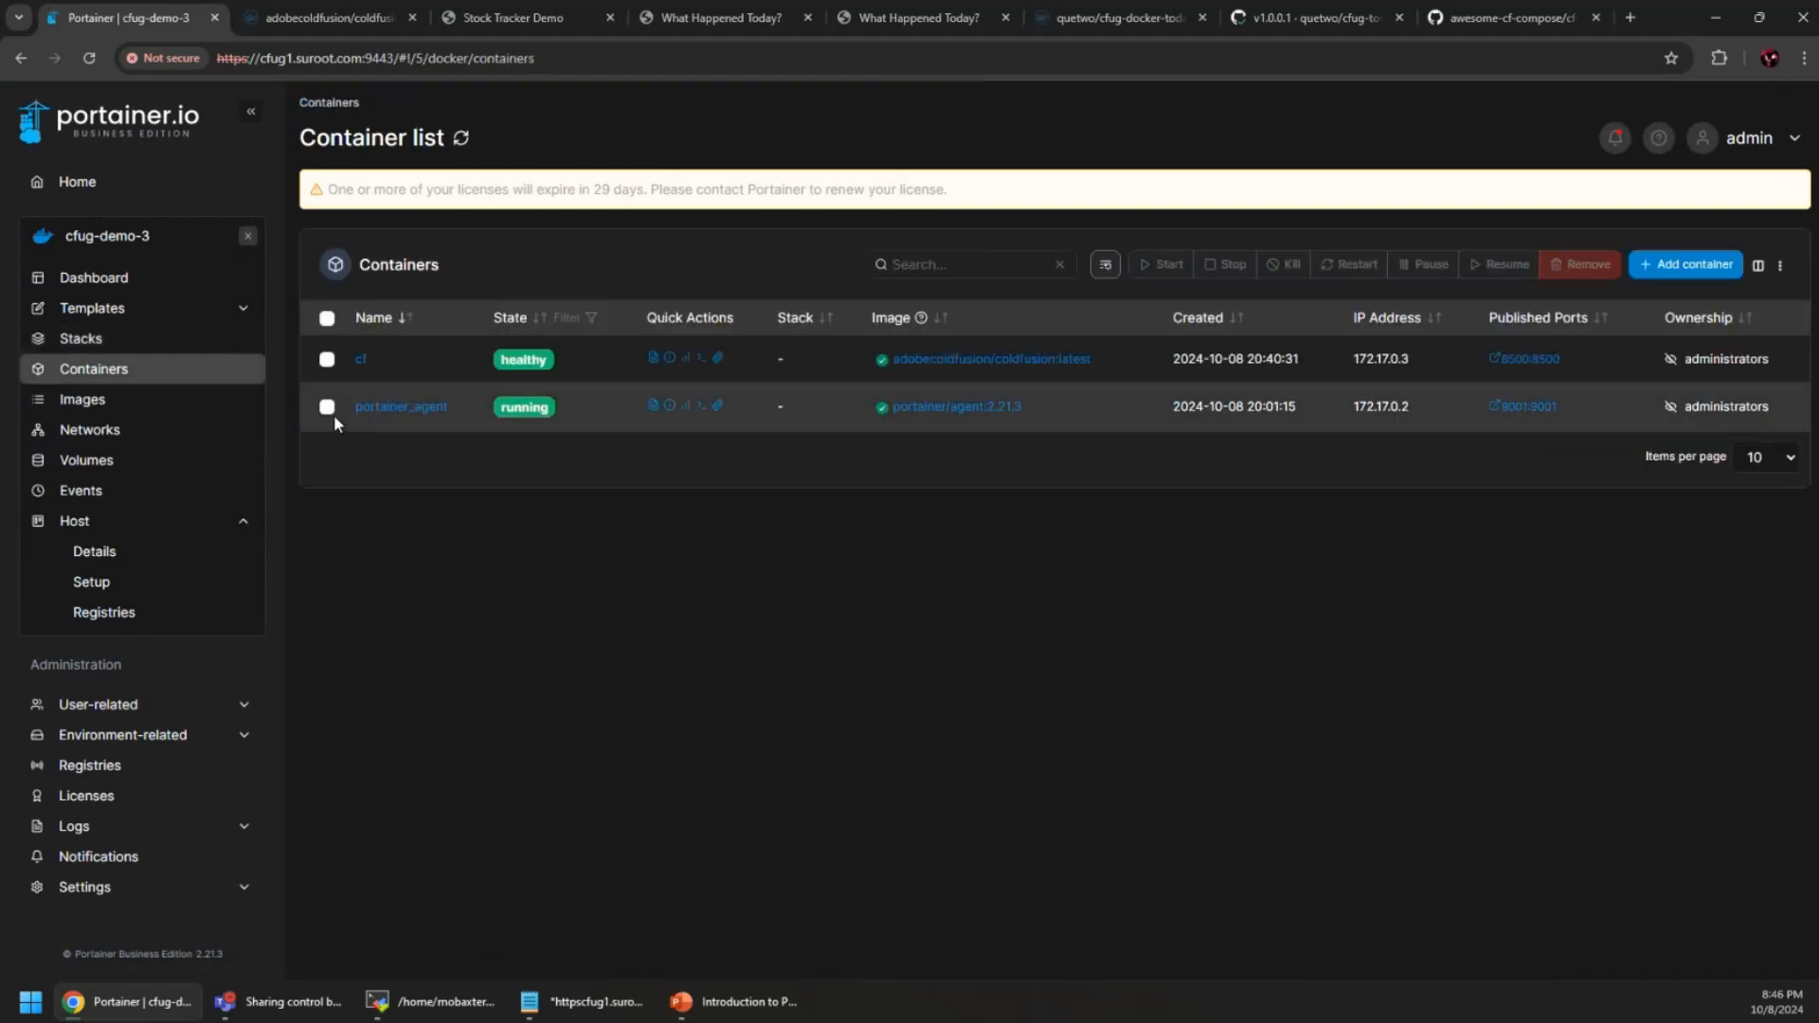
{"action": "left_click", "coordinate": [328, 361]}
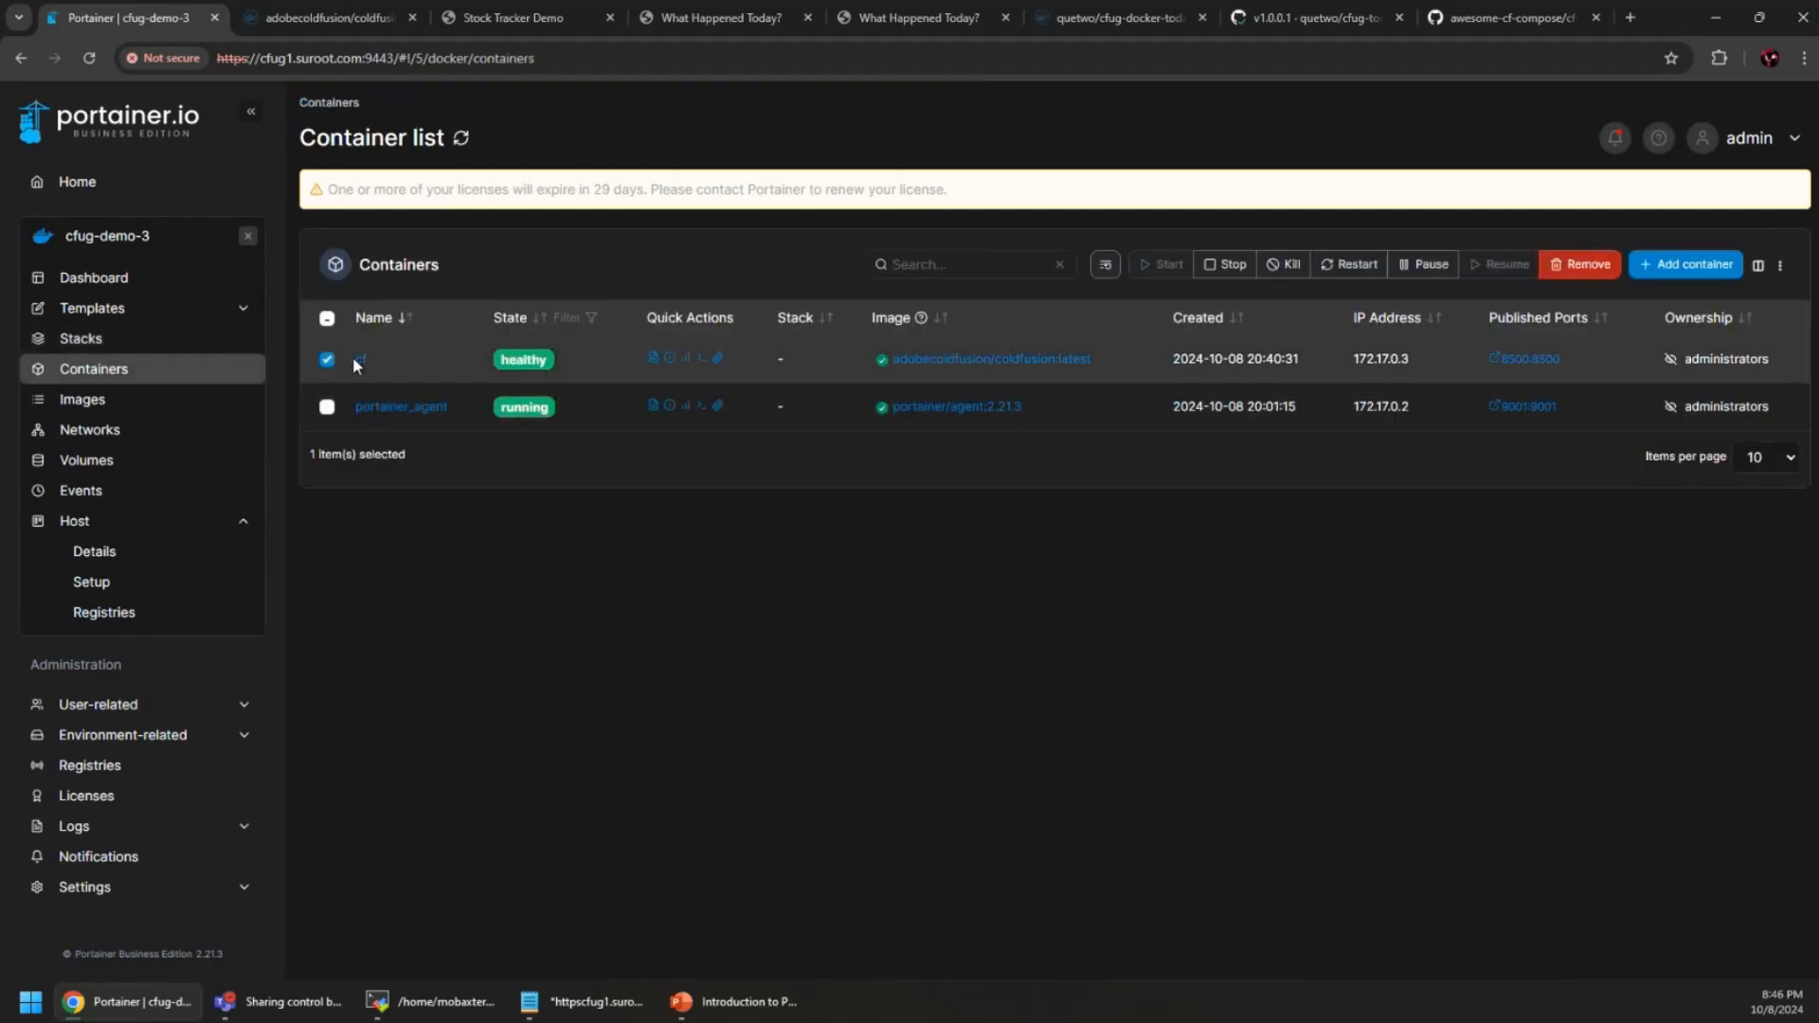
{"action": "left_click", "coordinate": [1569, 266]}
{"action": "left_click", "coordinate": [1035, 547]}
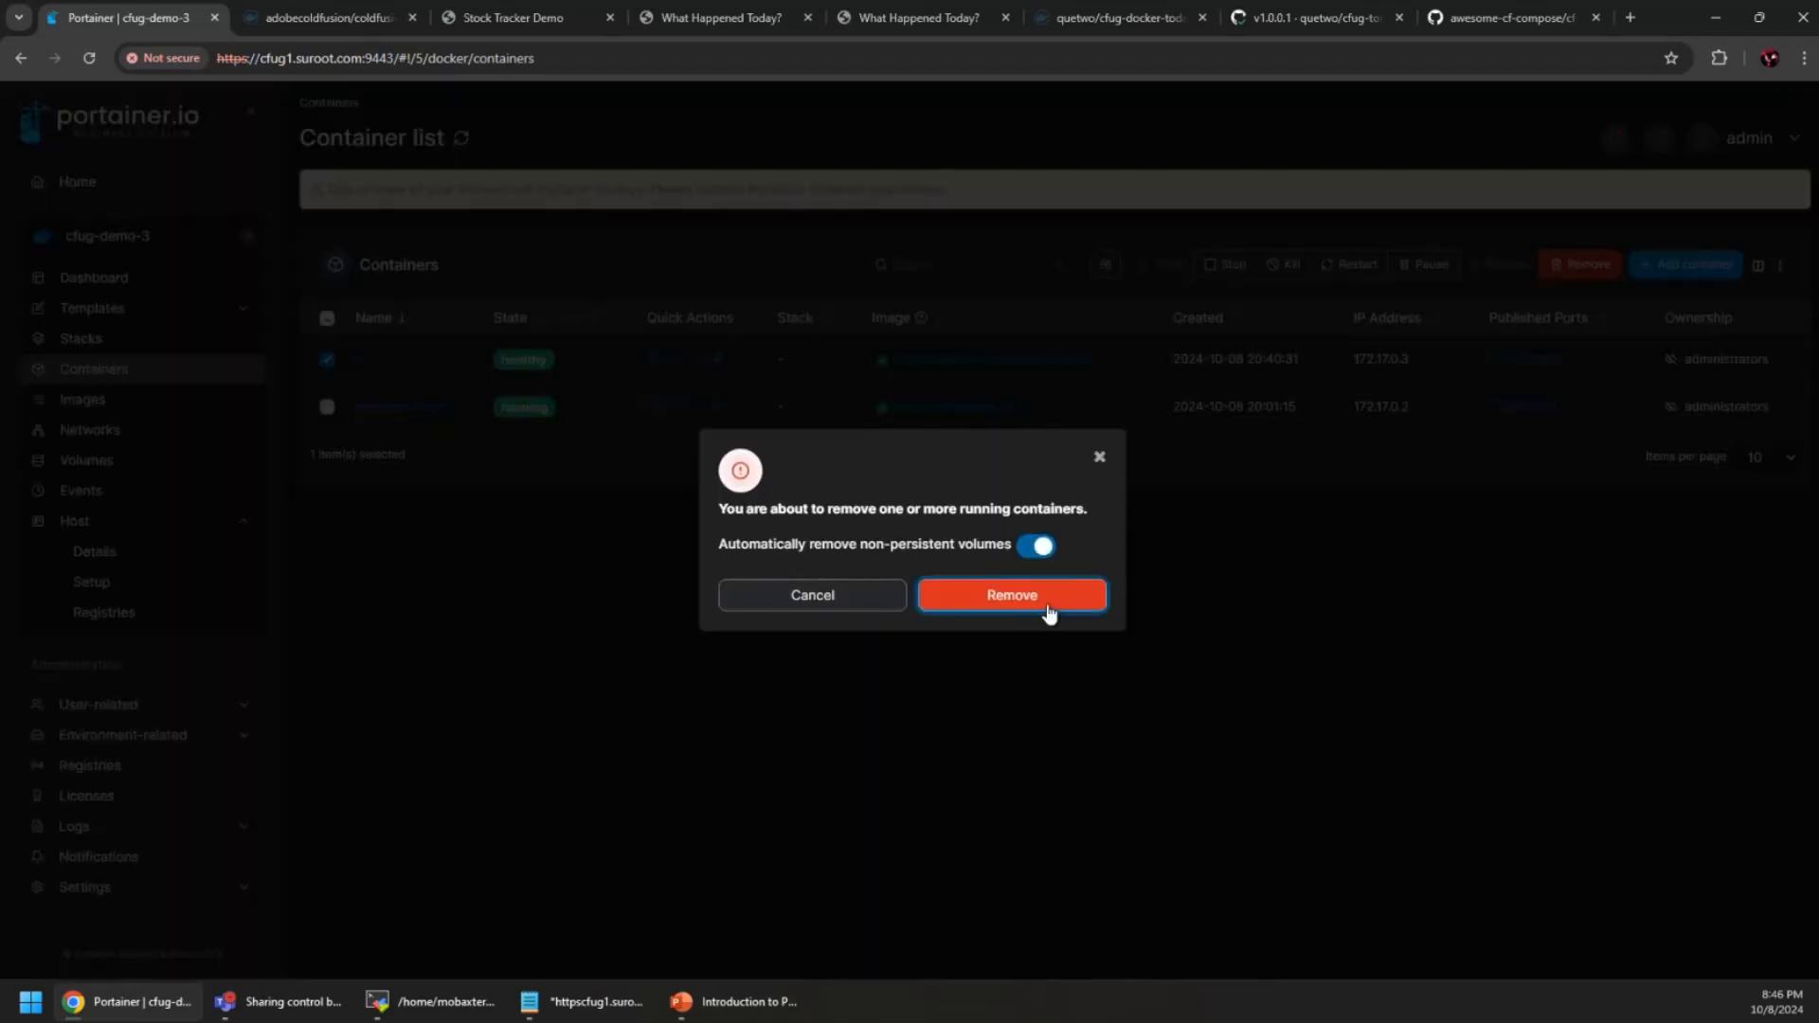
{"action": "left_click", "coordinate": [1047, 604]}
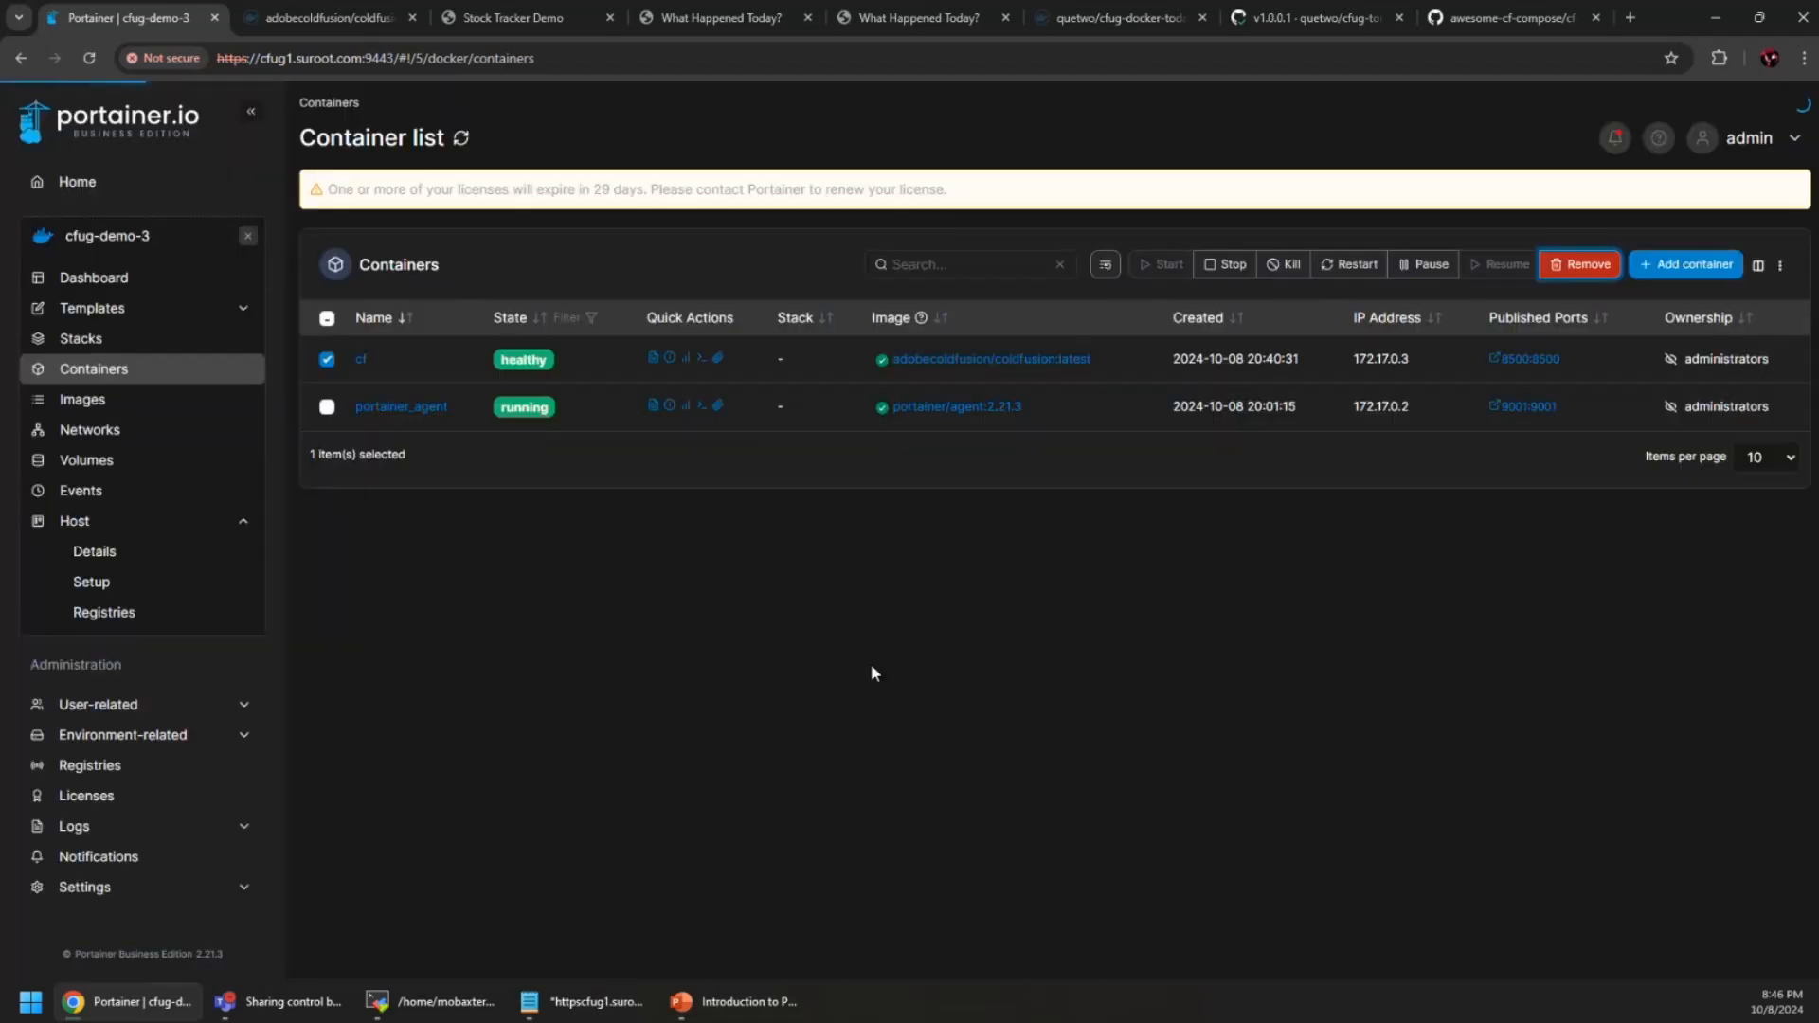
{"action": "left_click", "coordinate": [94, 351]}
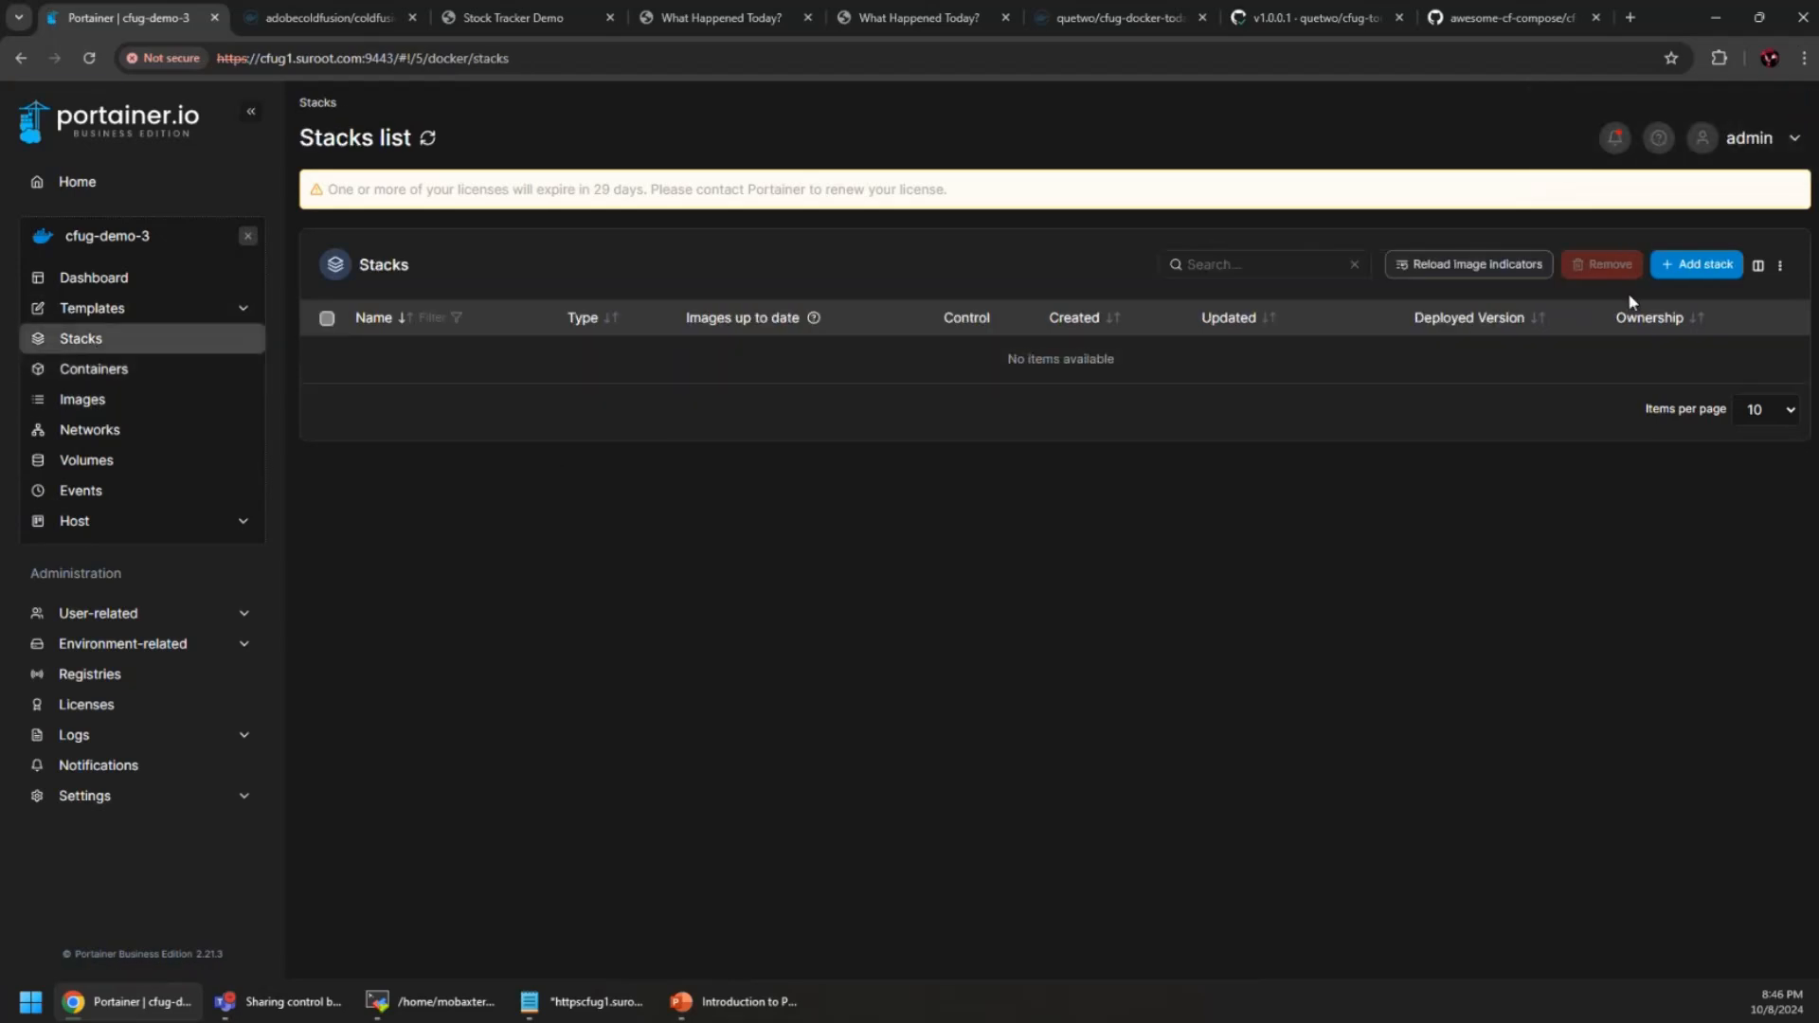
Start a Repository stack with the awesome-cf-compose URL and compose path cf-2023-latest/compose.yaml
{"action": "left_click", "coordinate": [1688, 269]}
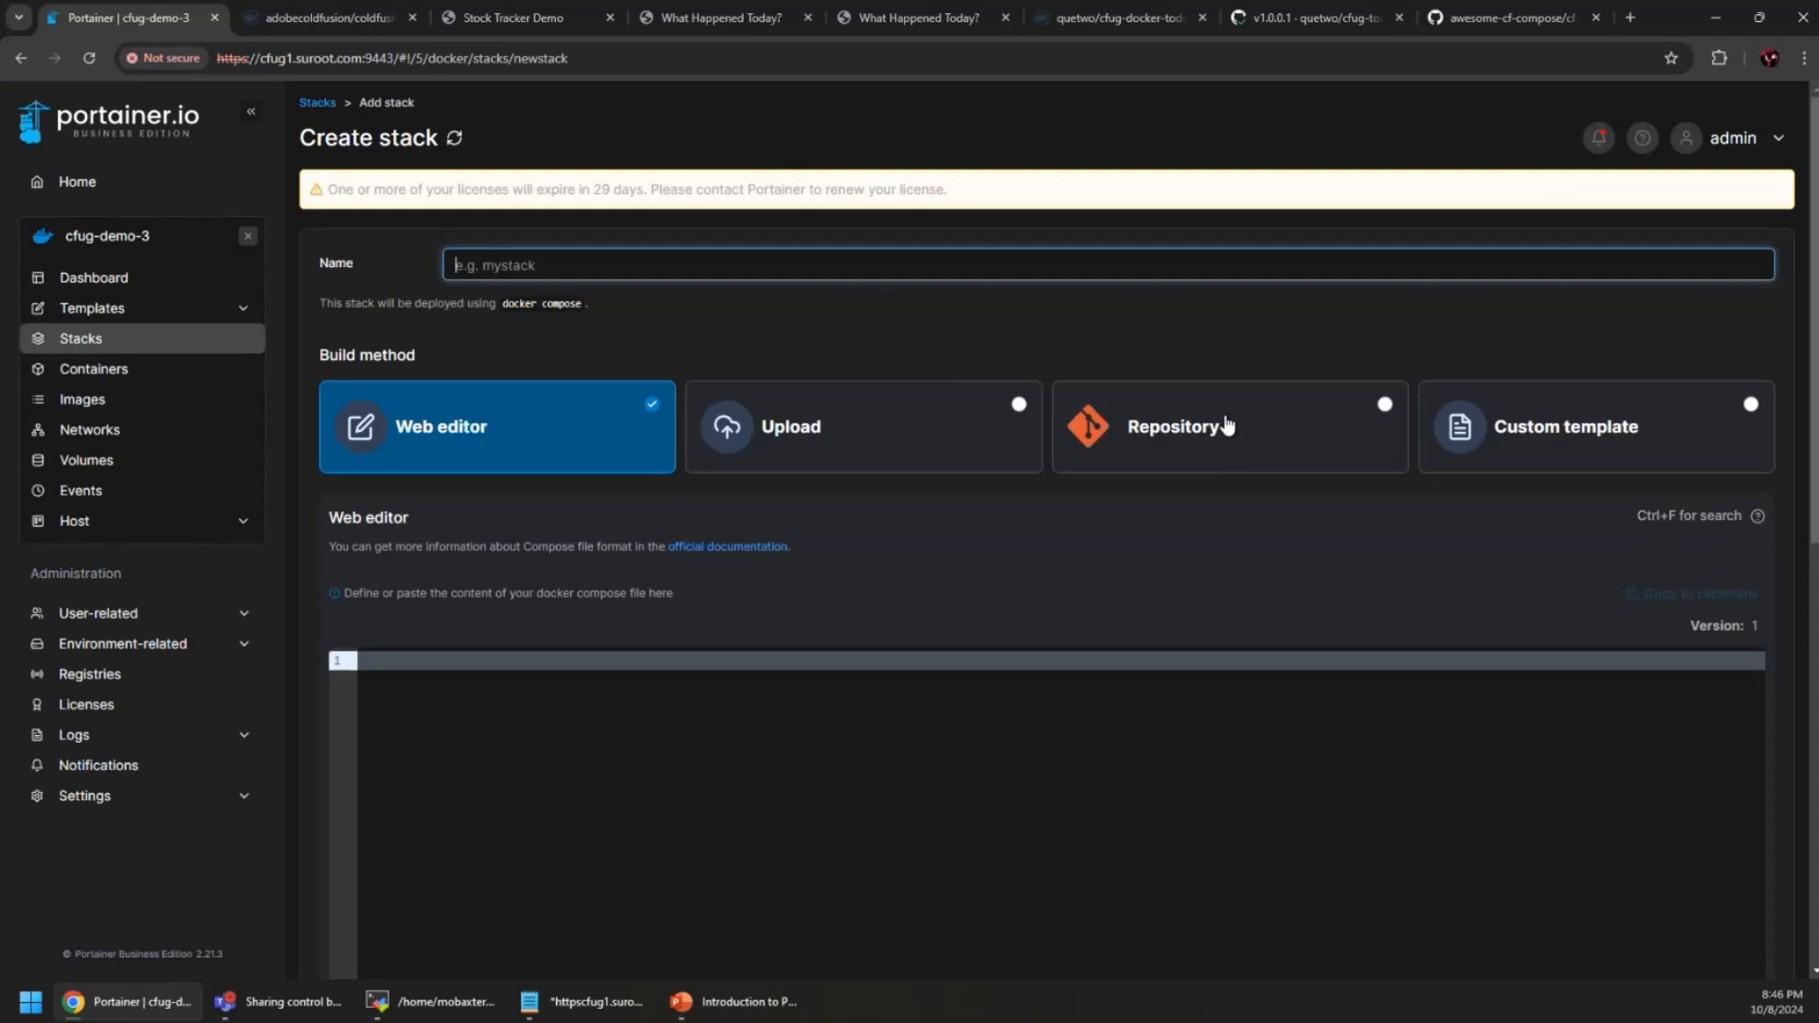
{"action": "left_click", "coordinate": [1224, 423]}
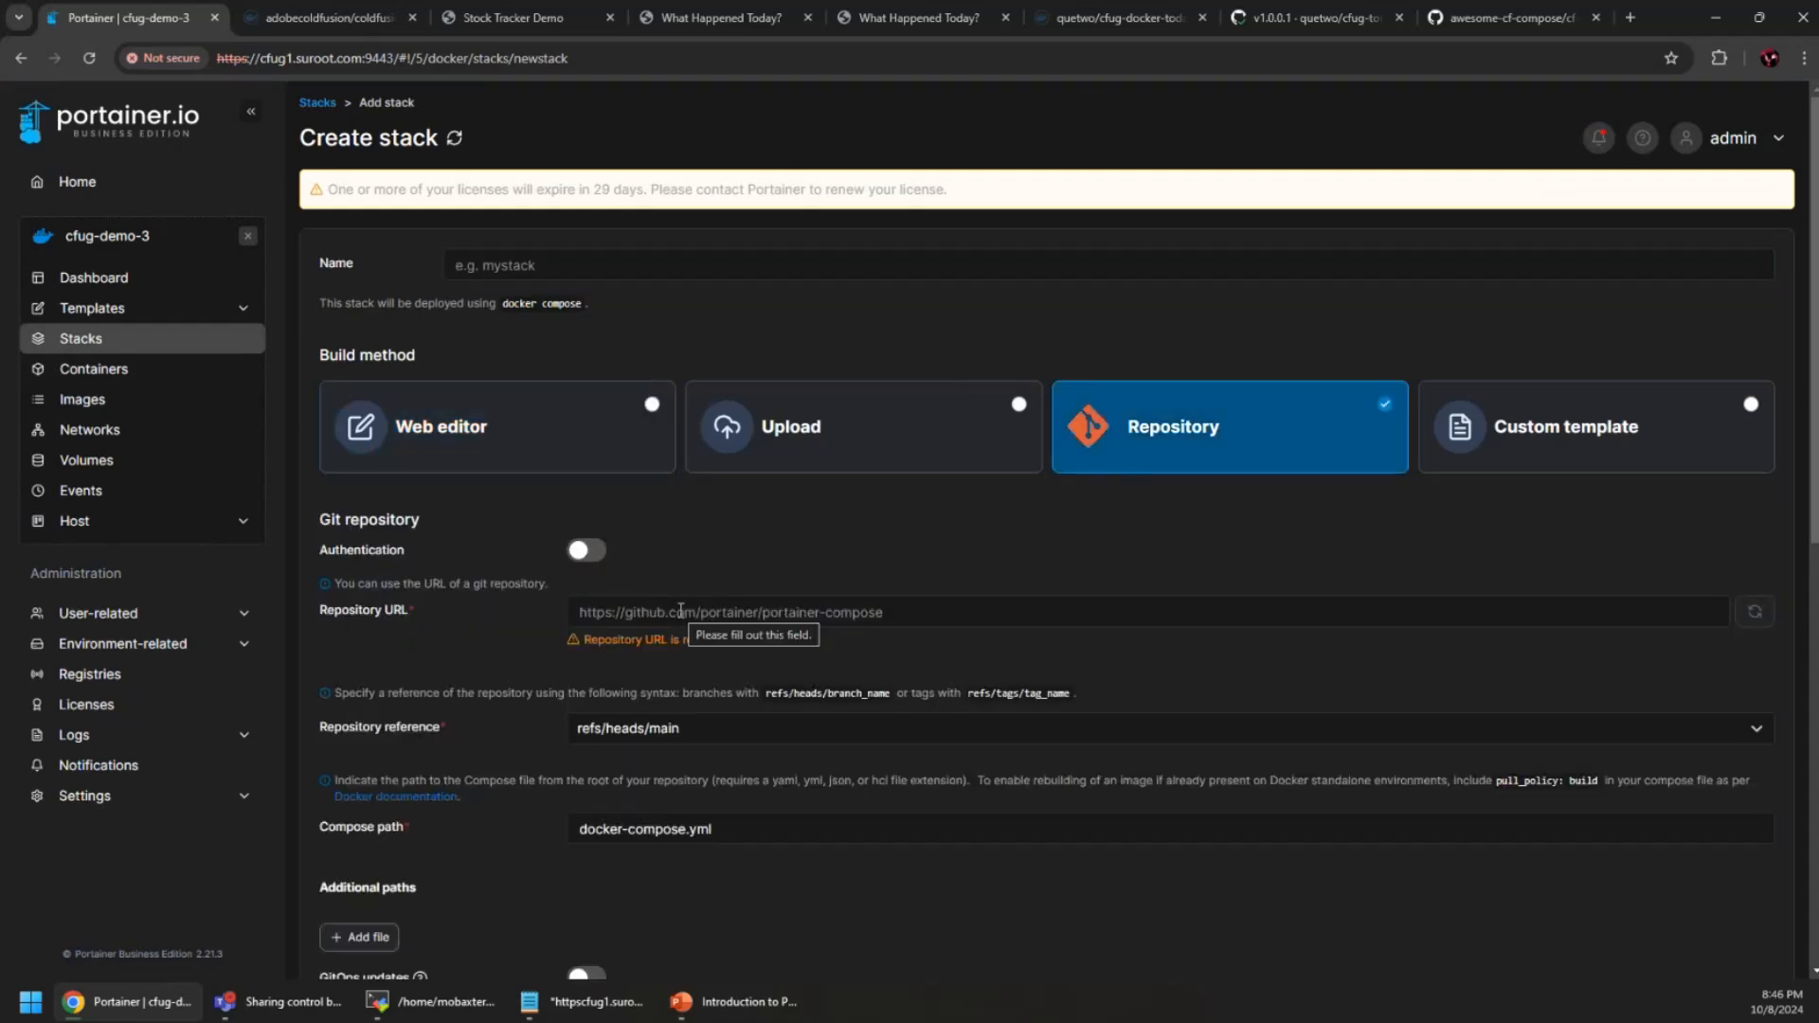
{"action": "left_click", "coordinate": [684, 614]}
{"action": "type", "text": "https://github.com/carehart/awesome-cf-compose"}
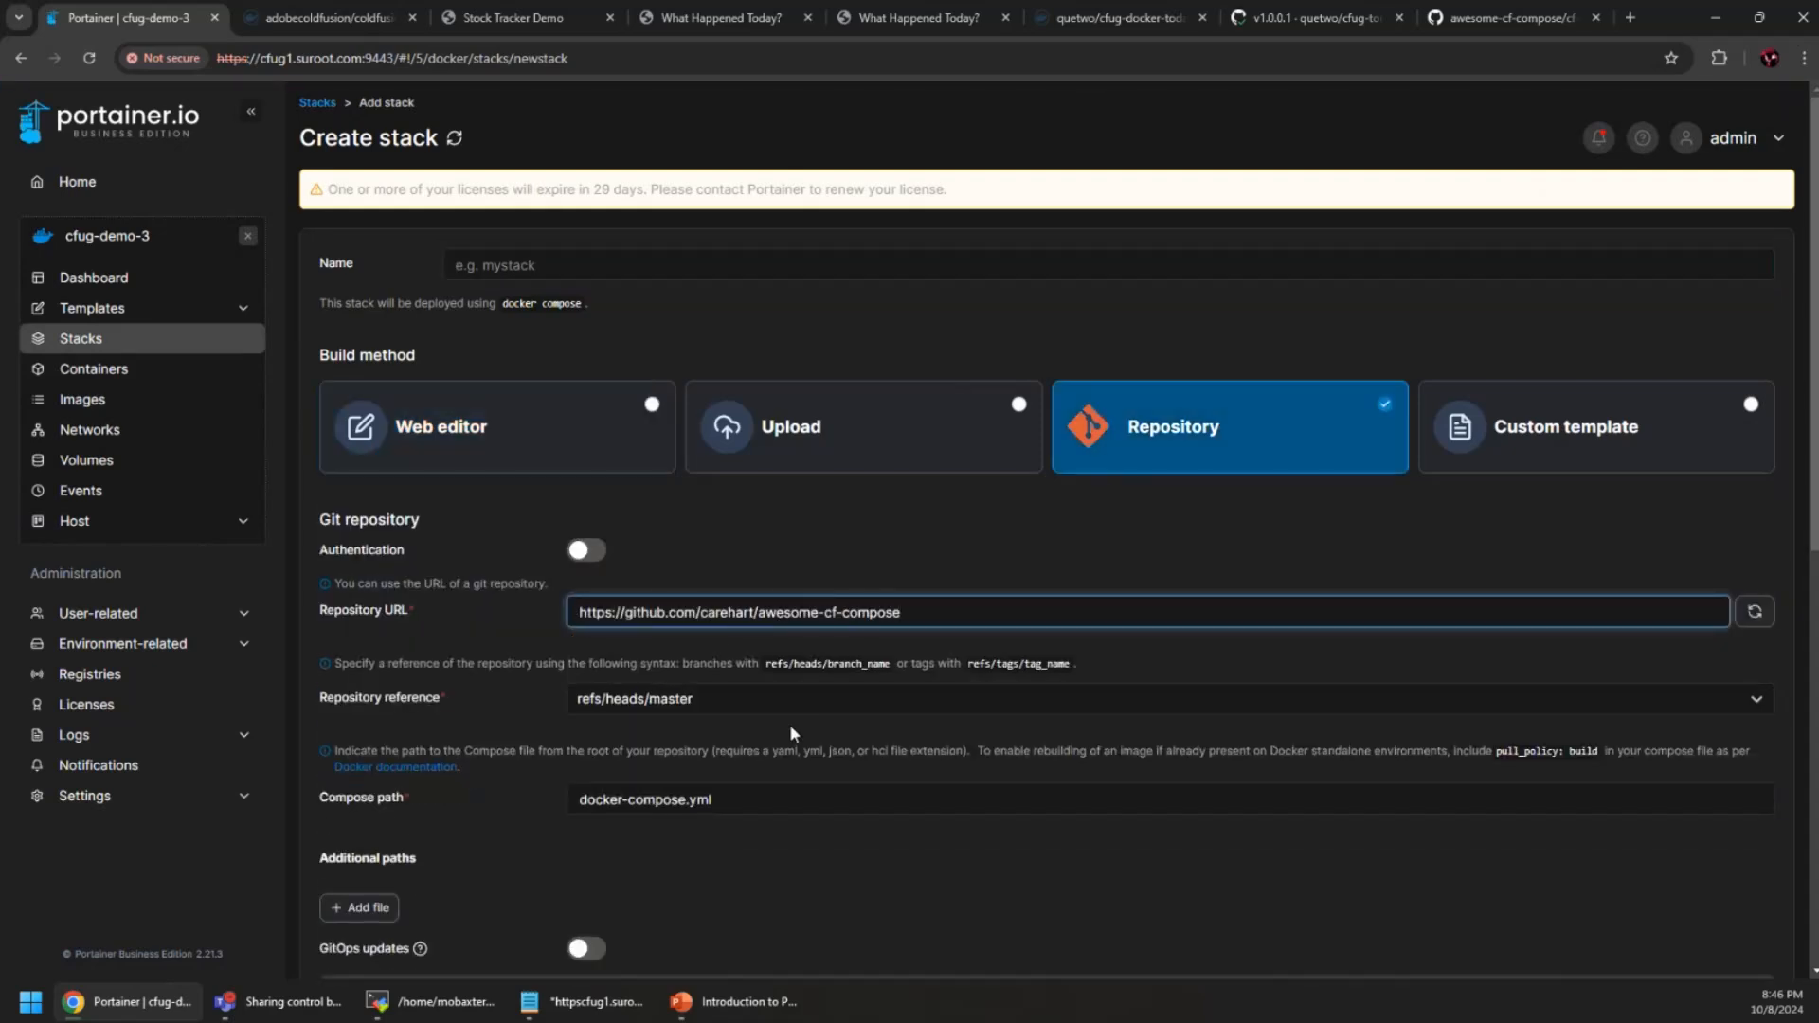
{"action": "left_click", "coordinate": [740, 807]}
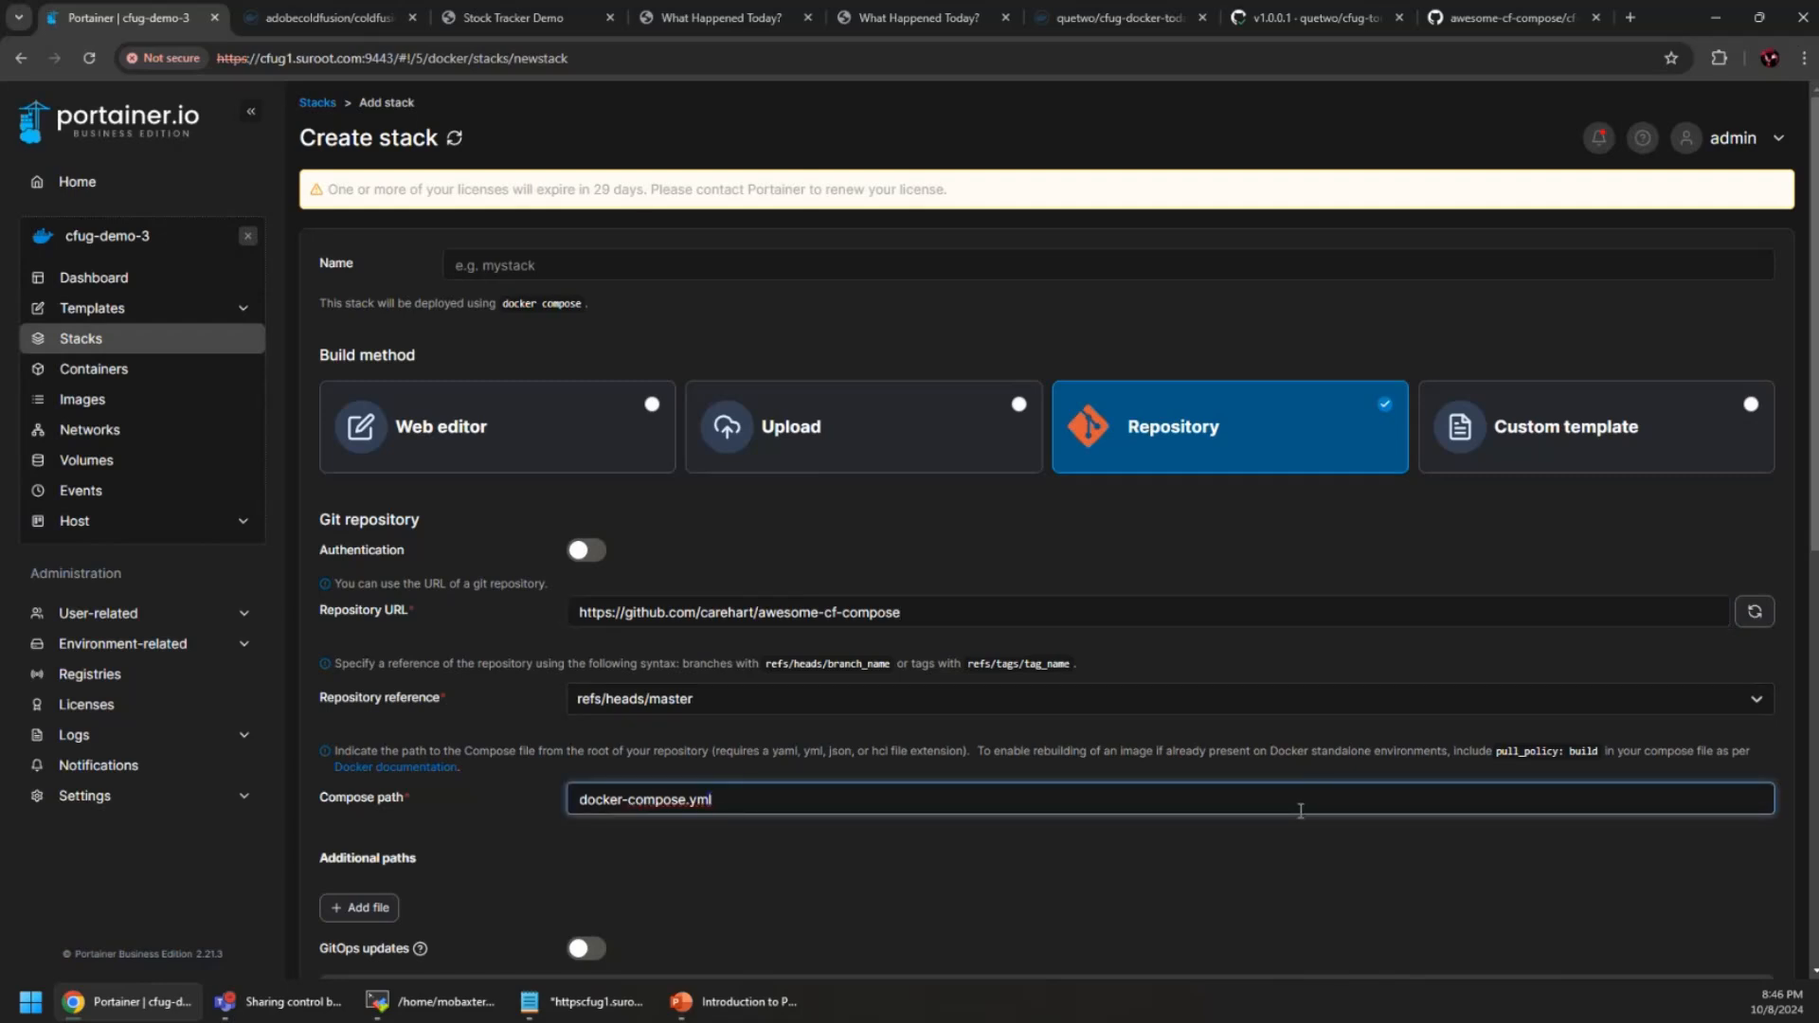
{"action": "key", "text": "ctrl+a"}
{"action": "key", "text": "BackSpace"}
{"action": "left_click", "coordinate": [1506, 17]}
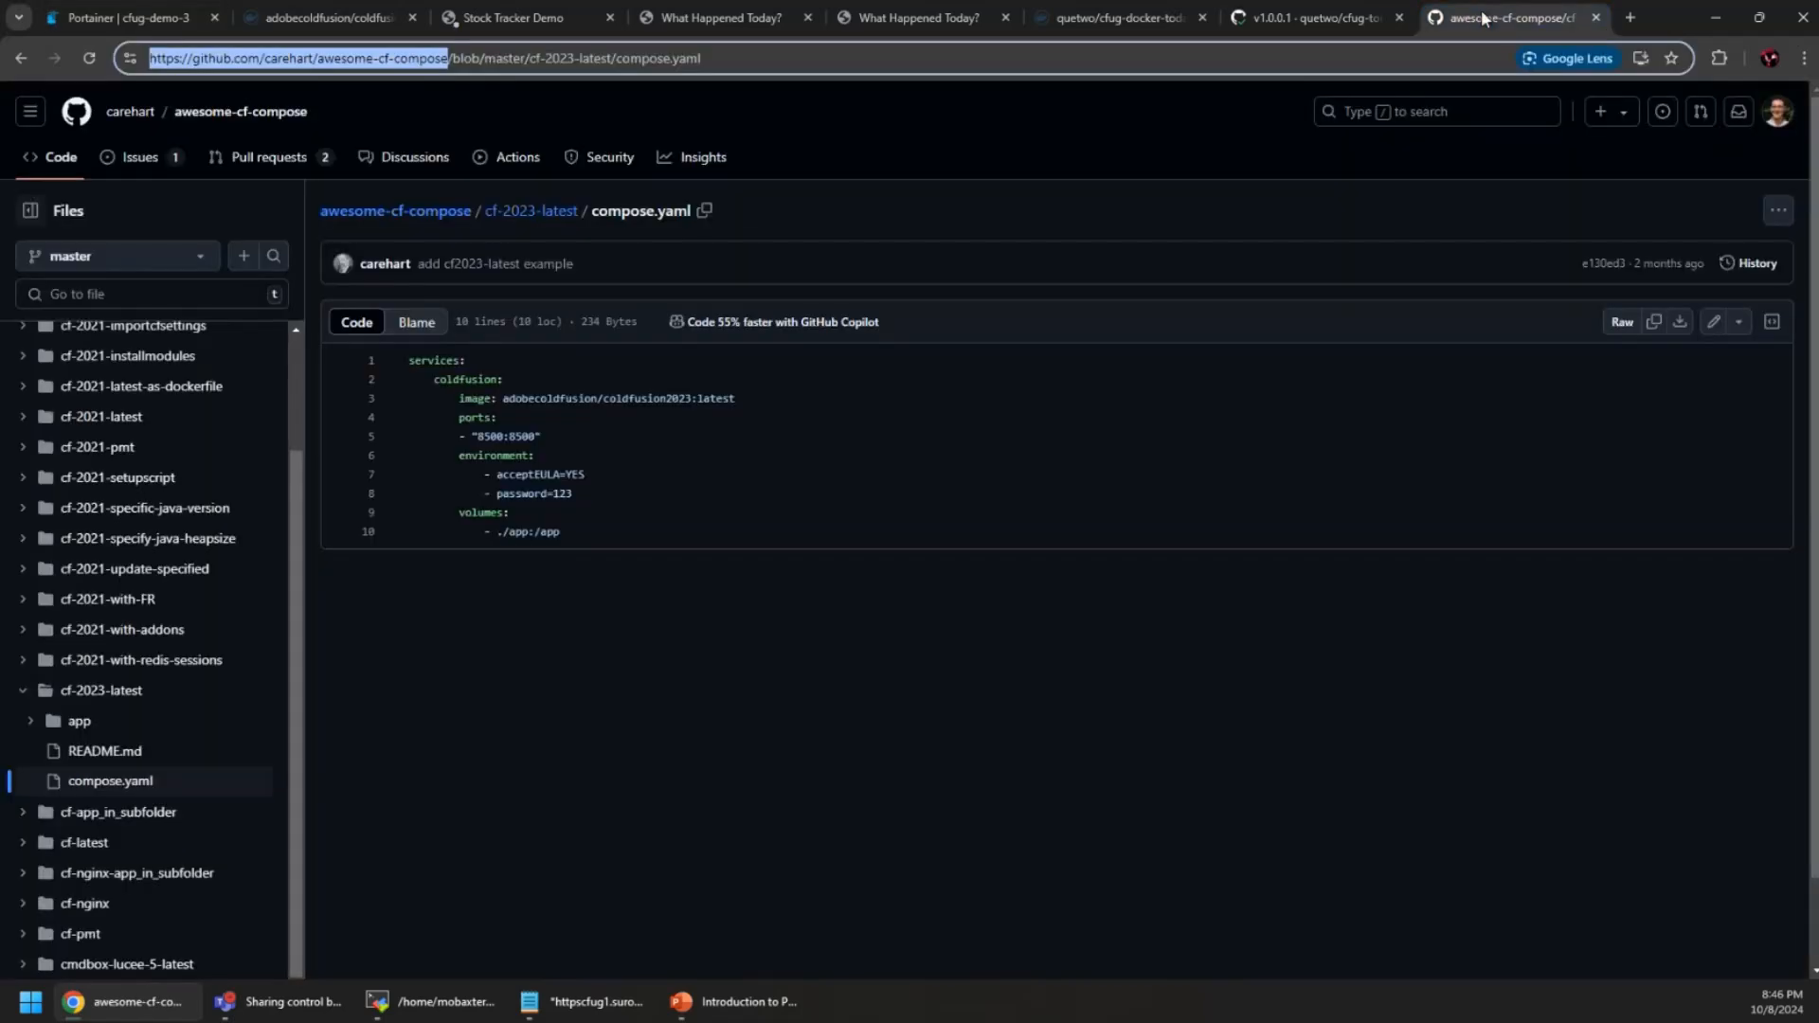
{"action": "left_click", "coordinate": [704, 211]}
{"action": "left_click", "coordinate": [126, 21]}
{"action": "type", "text": "cf-2023-latest/compose.yaml"}
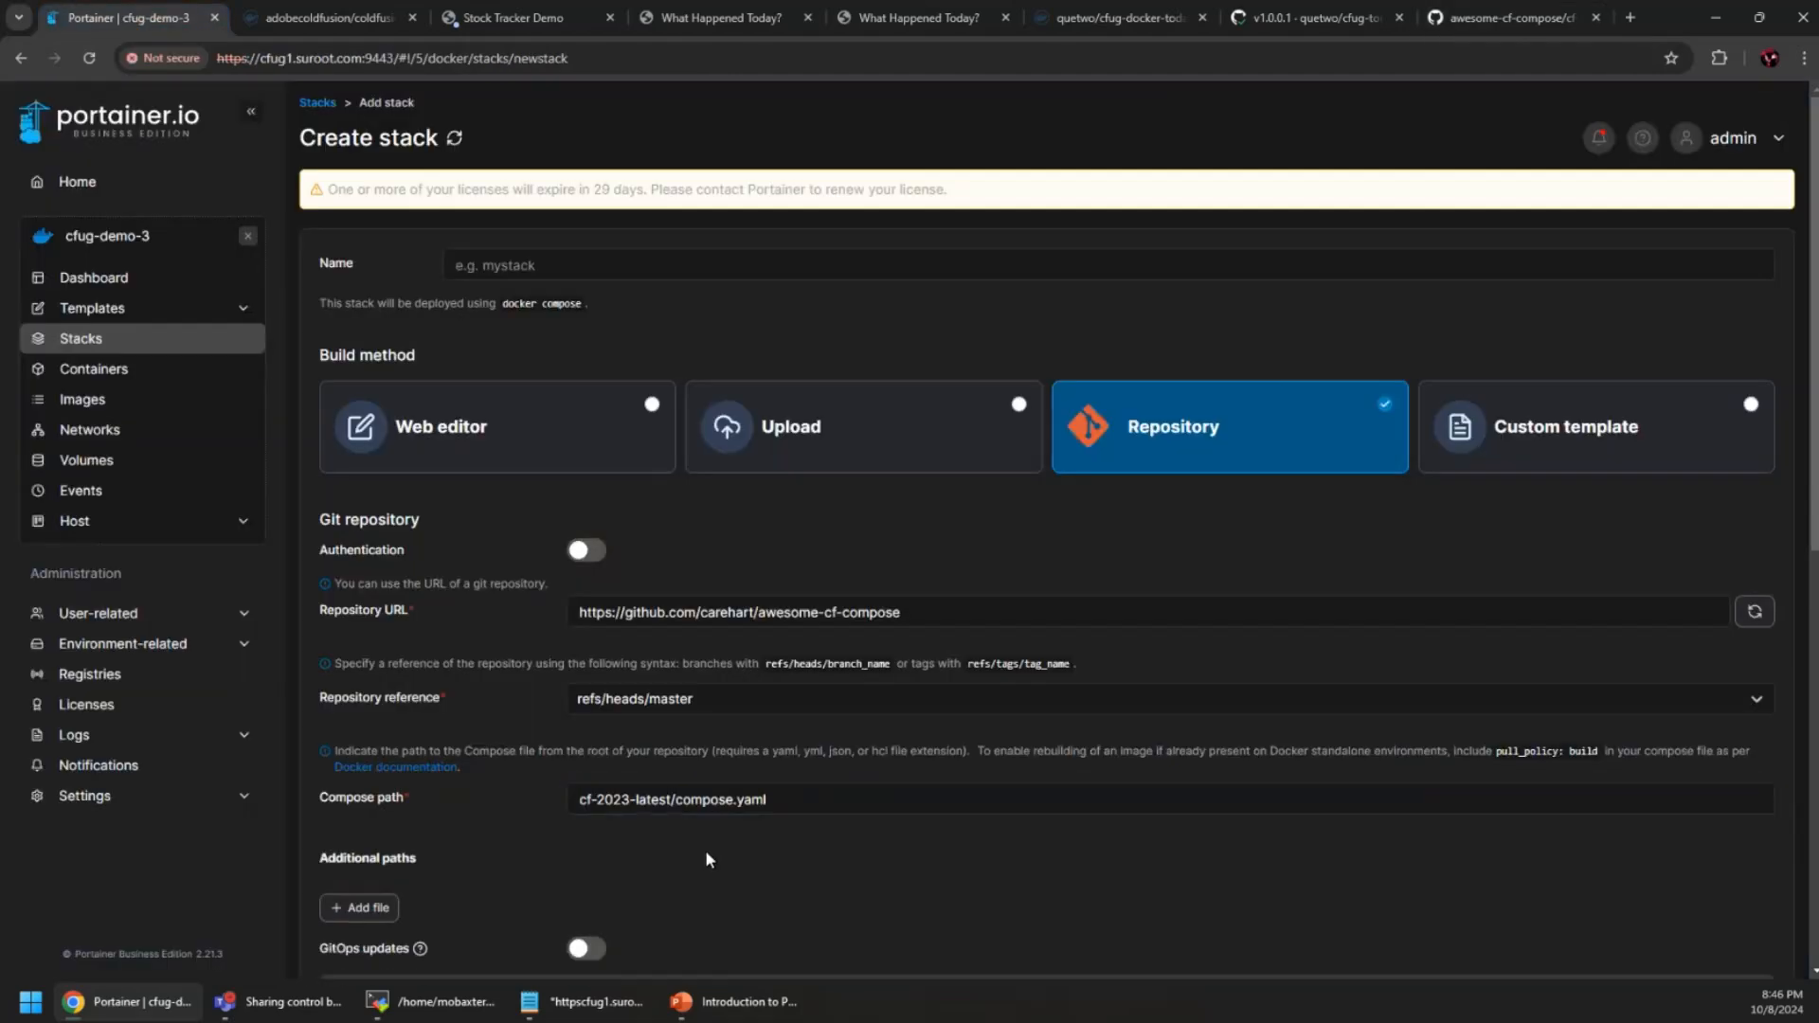
Name the stack cf-test and deploy it
{"action": "scroll", "coordinate": [707, 850], "scroll_direction": "down", "scroll_amount": 5}
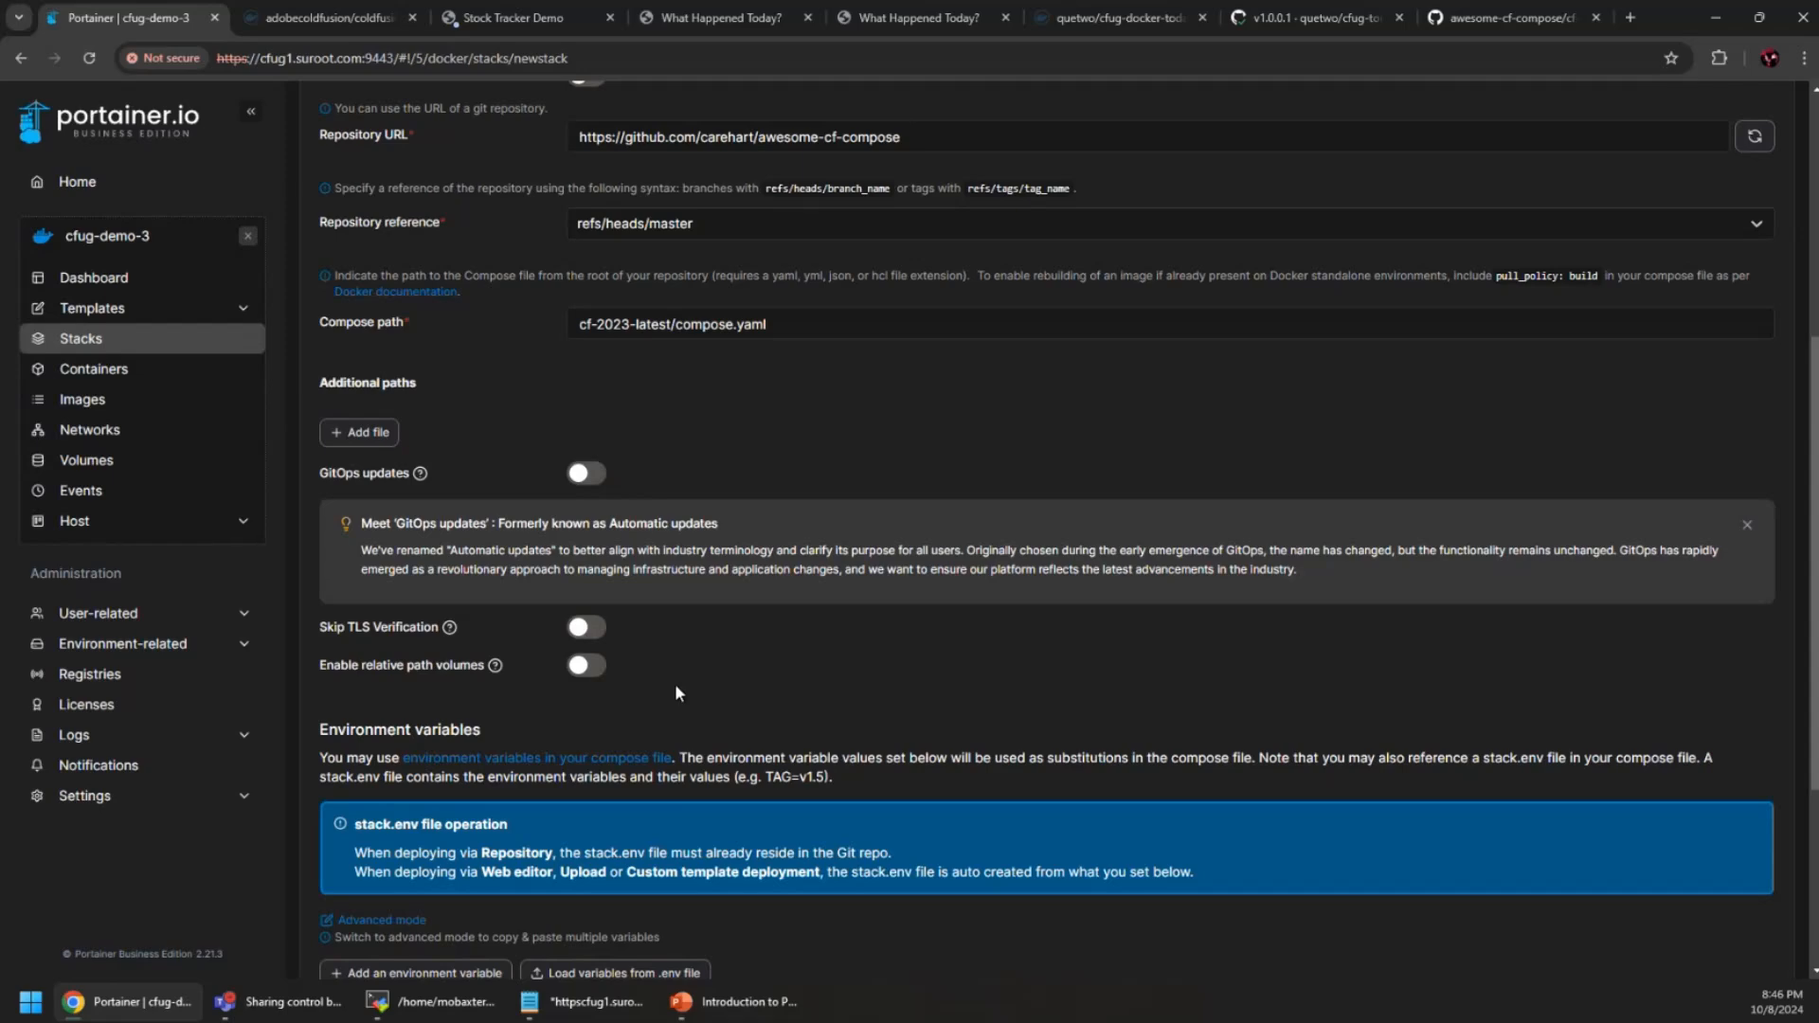
{"action": "scroll", "coordinate": [675, 687], "scroll_direction": "down", "scroll_amount": 3}
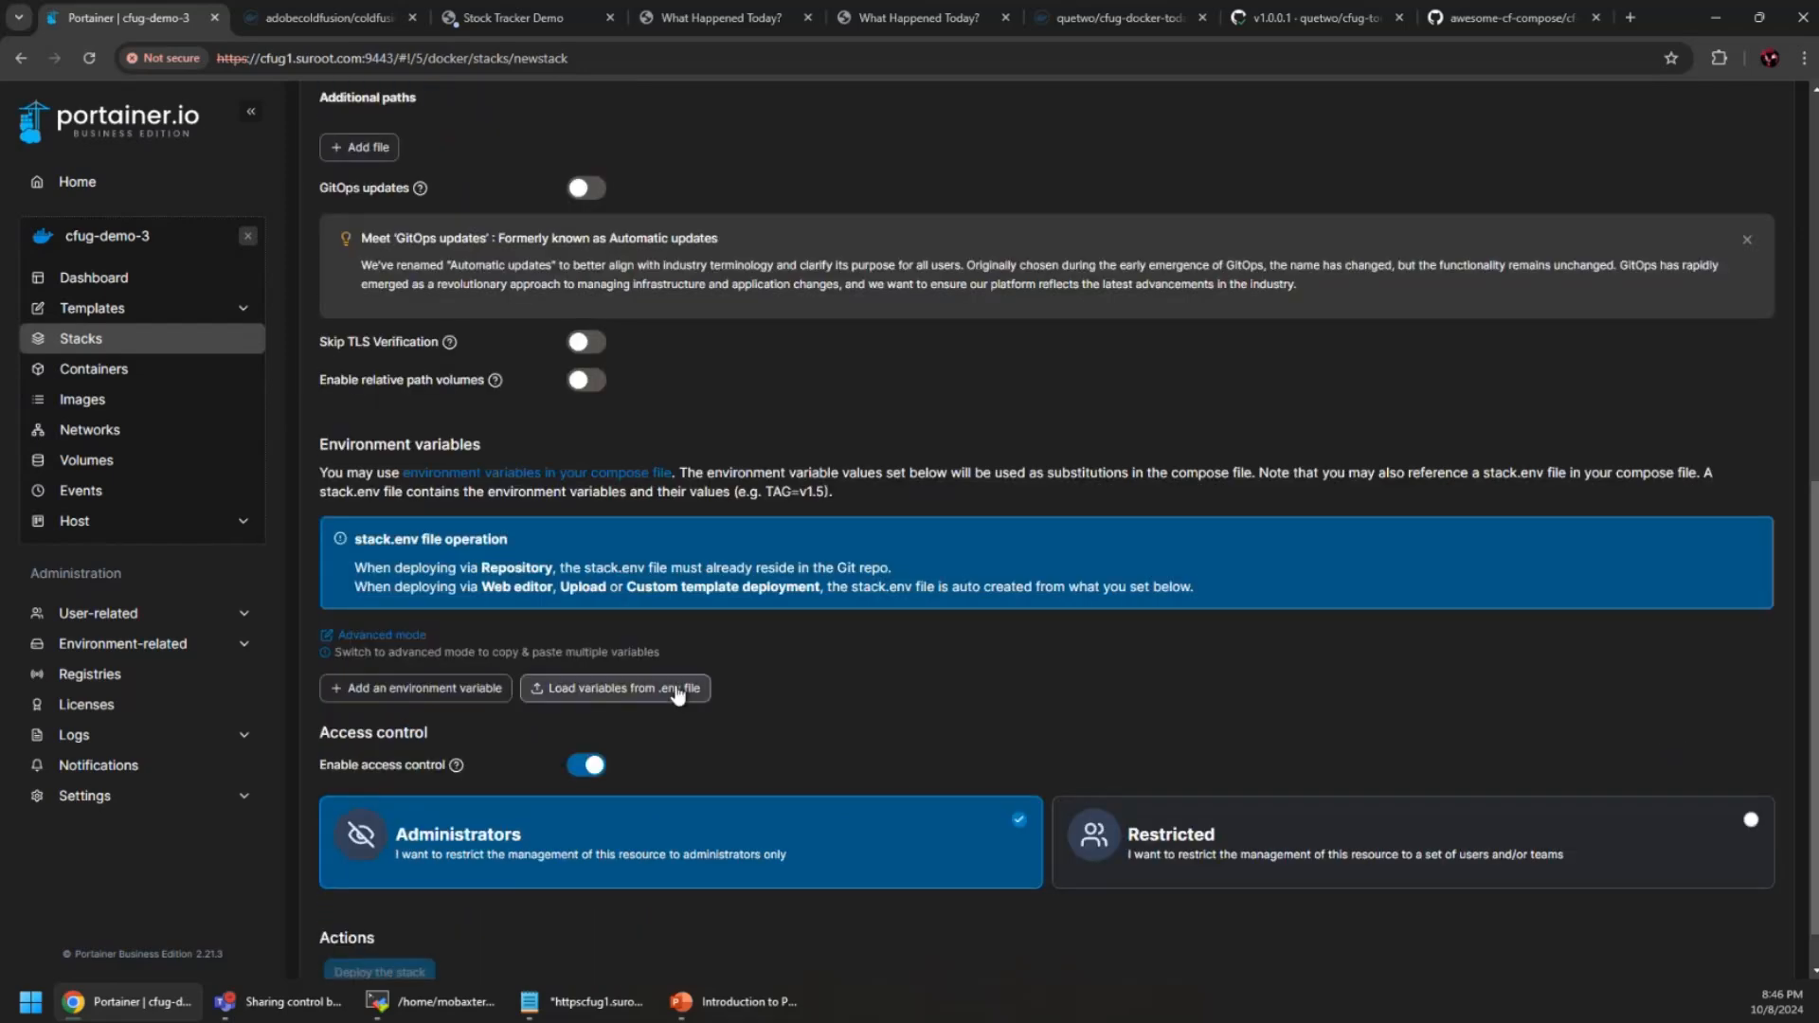
{"action": "scroll", "coordinate": [464, 749], "scroll_direction": "up", "scroll_amount": 9}
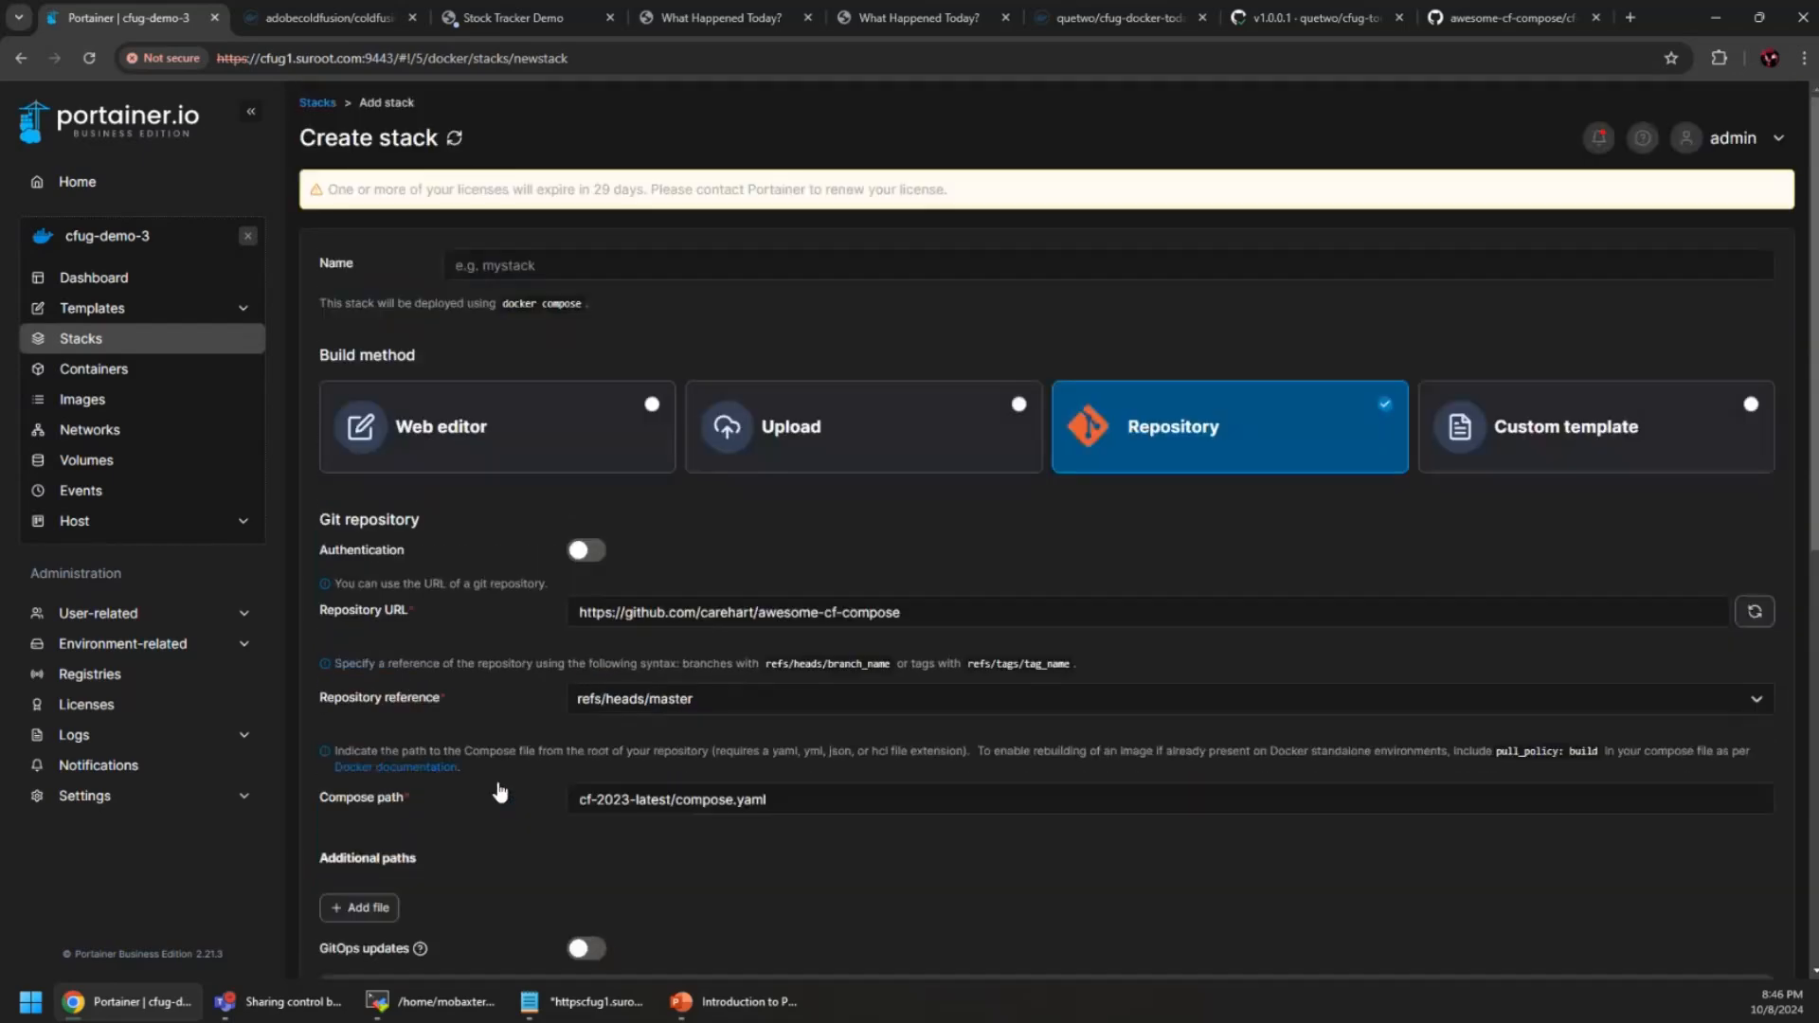
{"action": "left_click", "coordinate": [559, 262]}
{"action": "type", "text": "cfg"}
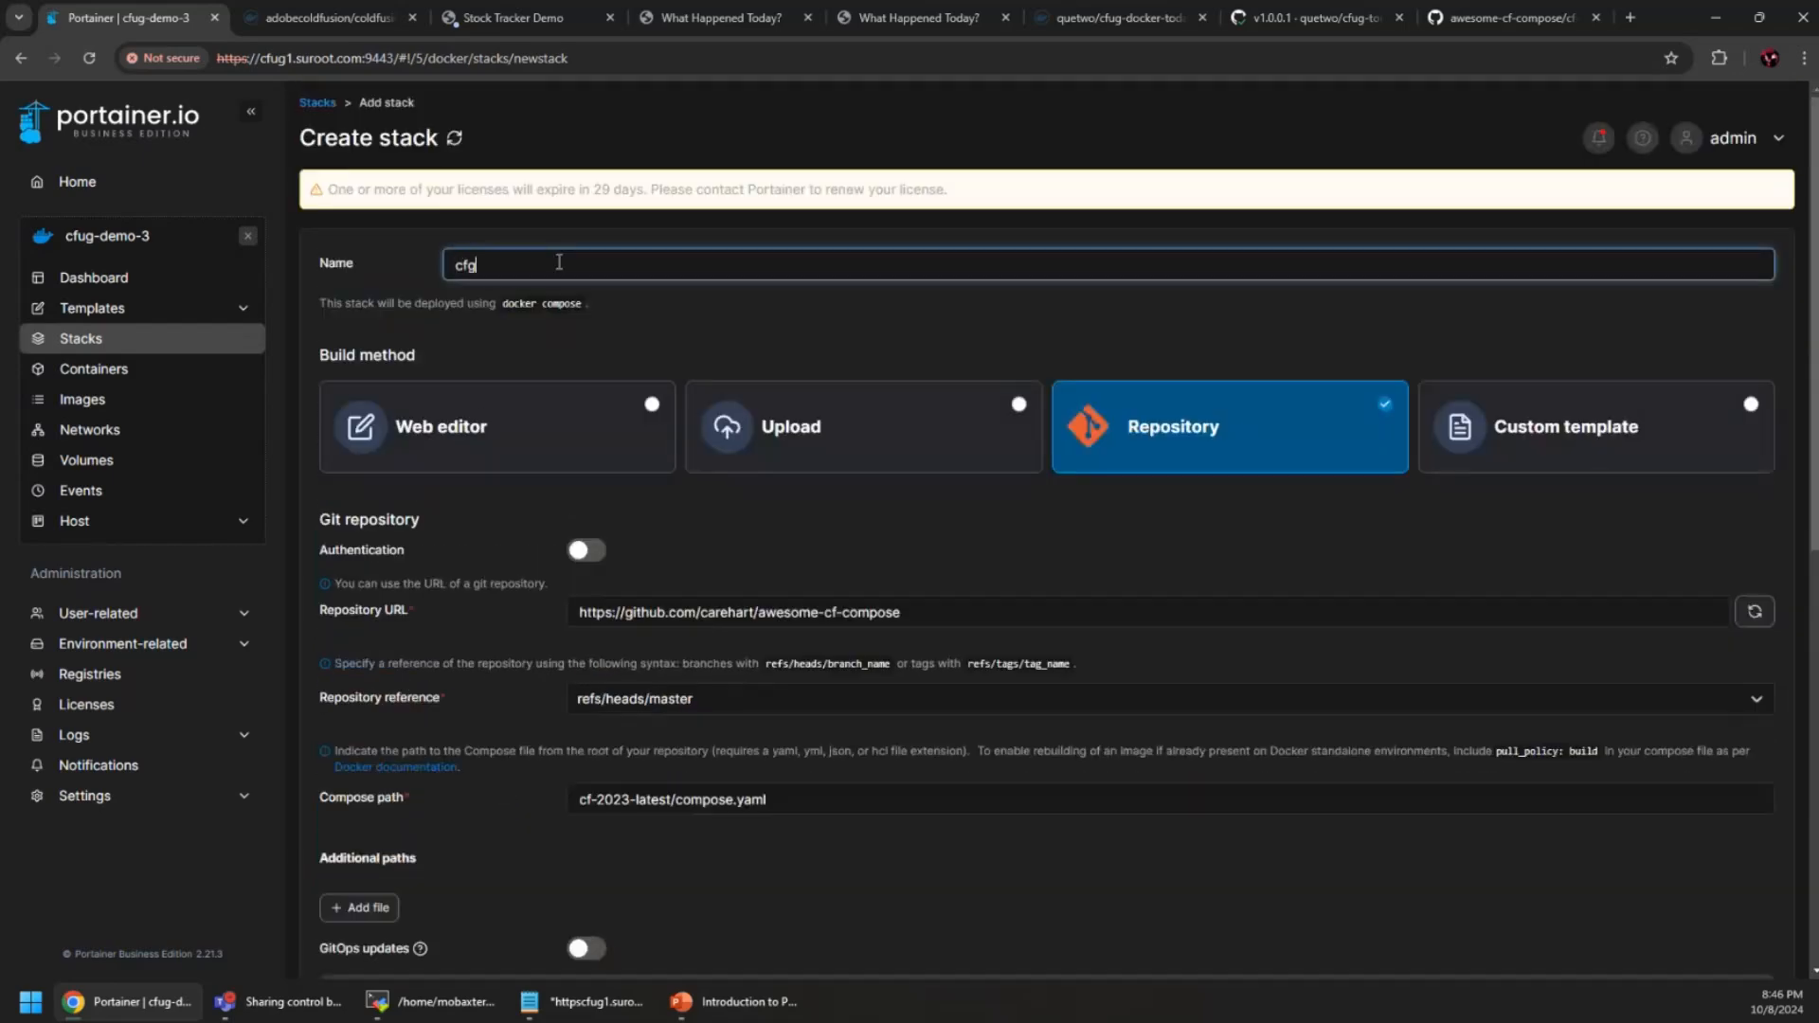
{"action": "key", "text": "BackSpace"}
{"action": "type", "text": "-test"}
{"action": "scroll", "coordinate": [787, 517], "scroll_direction": "down", "scroll_amount": 9}
{"action": "left_click", "coordinate": [384, 917]}
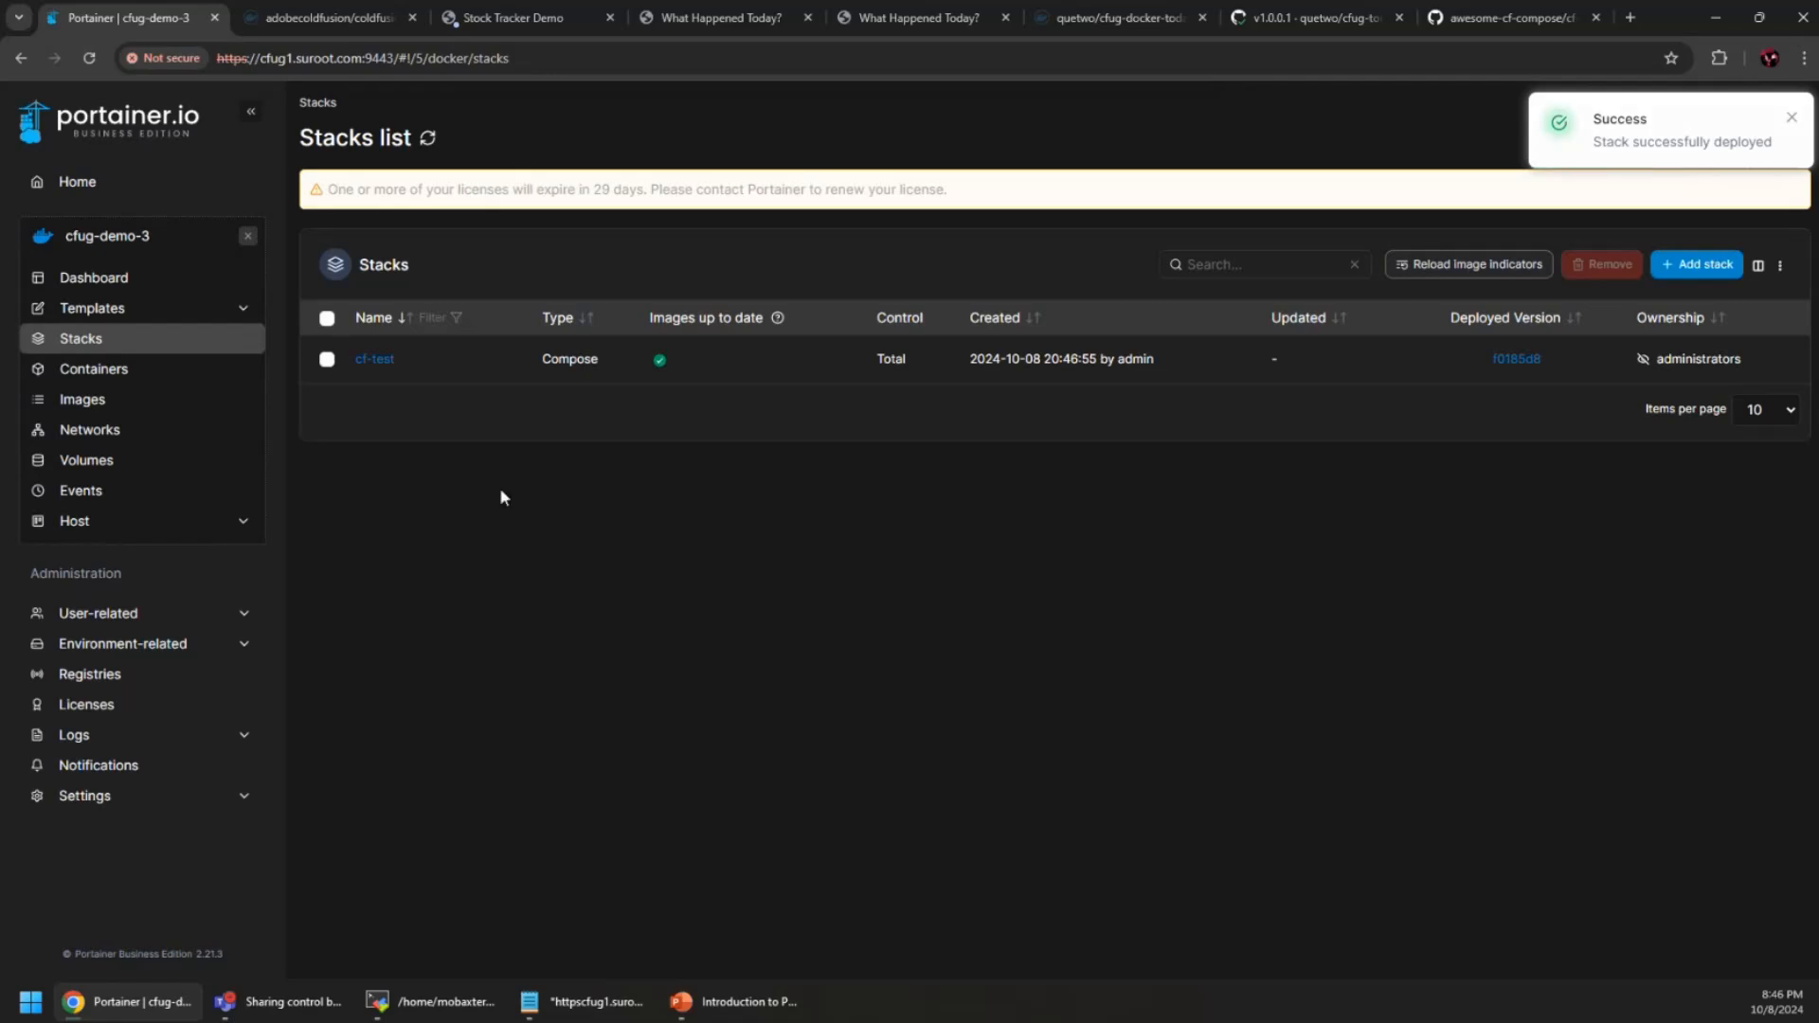
Open the cf-test stack and view the cf-test-coldfusion-1 container's logs
{"action": "left_click", "coordinate": [374, 359]}
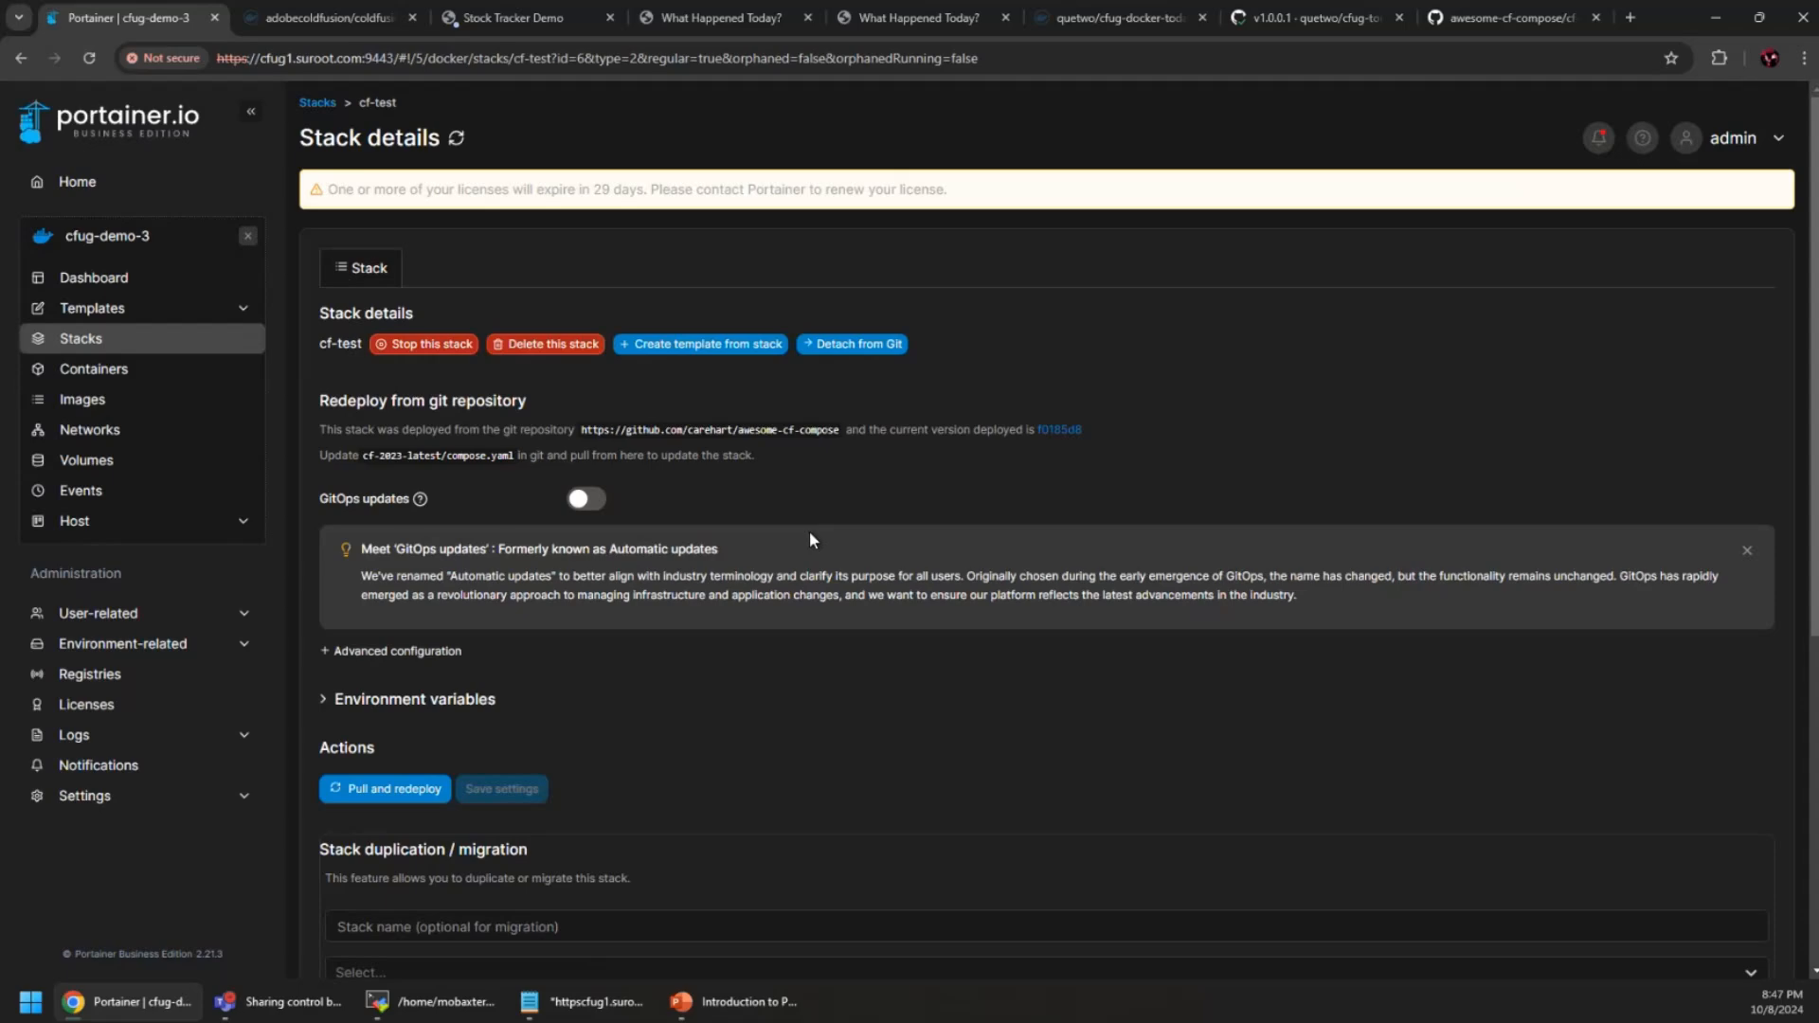
{"action": "scroll", "coordinate": [658, 559], "scroll_direction": "down", "scroll_amount": 4}
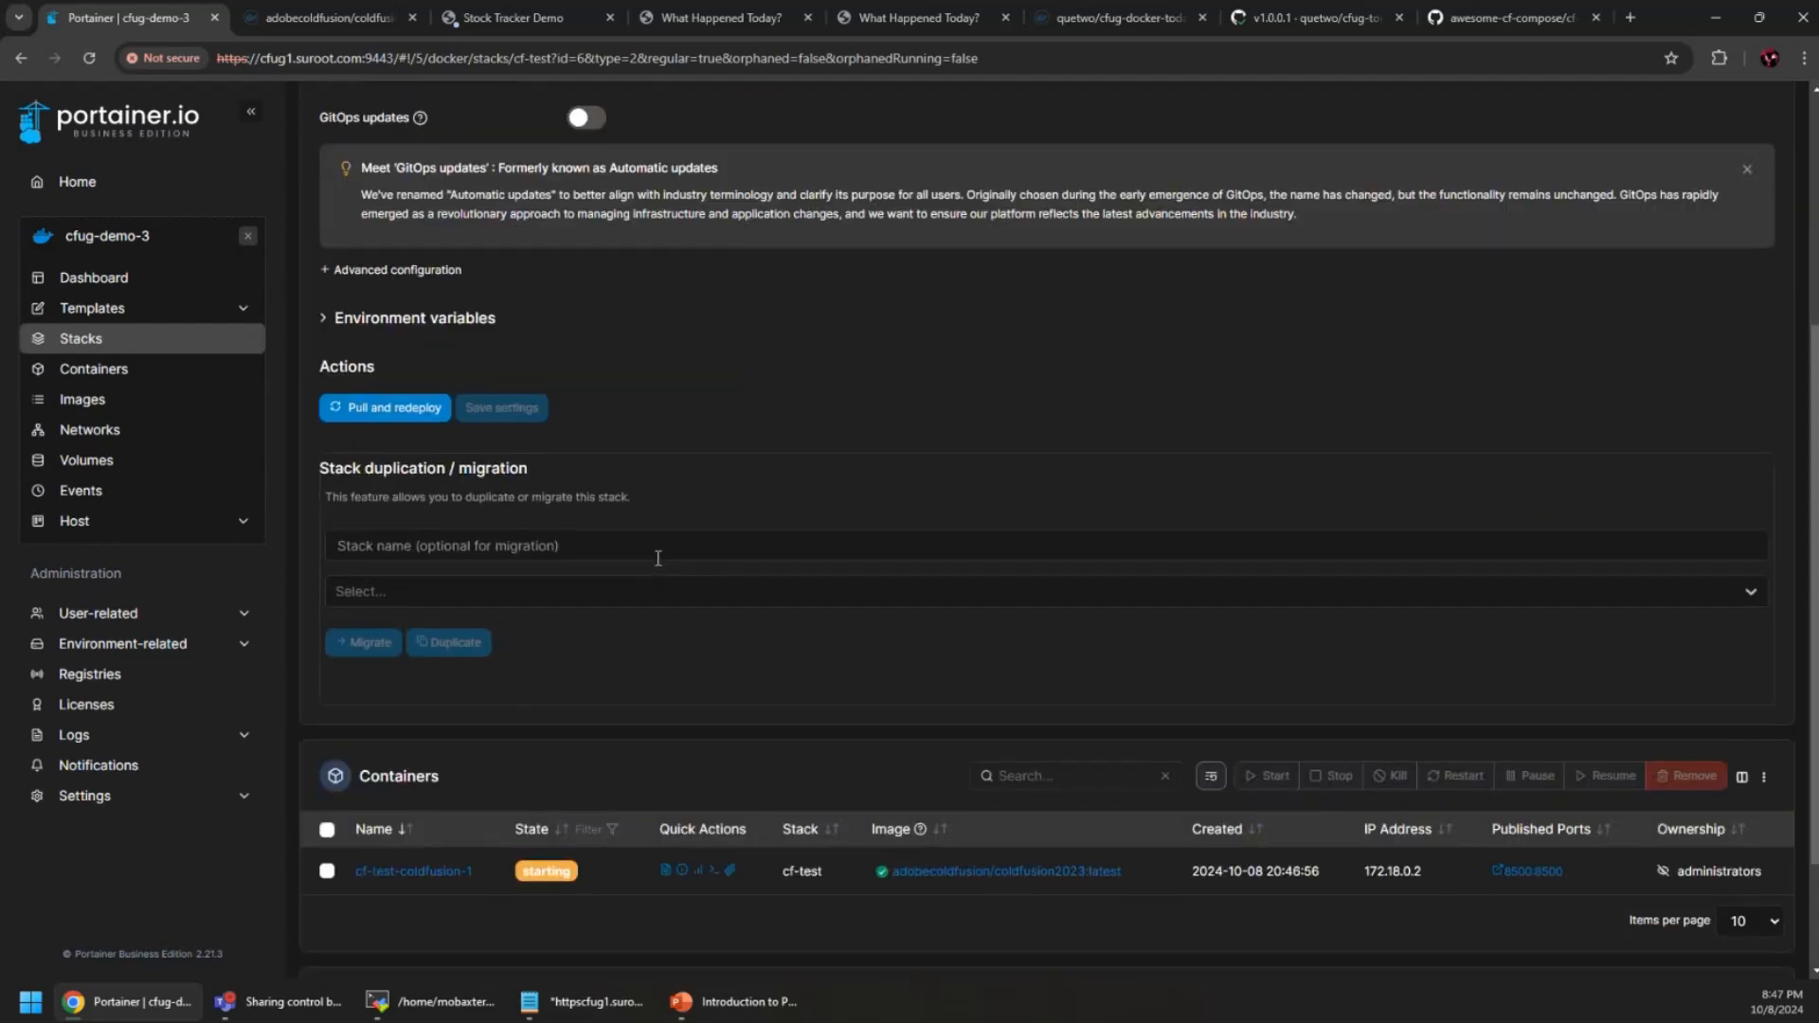
{"action": "scroll", "coordinate": [658, 557], "scroll_direction": "down", "scroll_amount": 2}
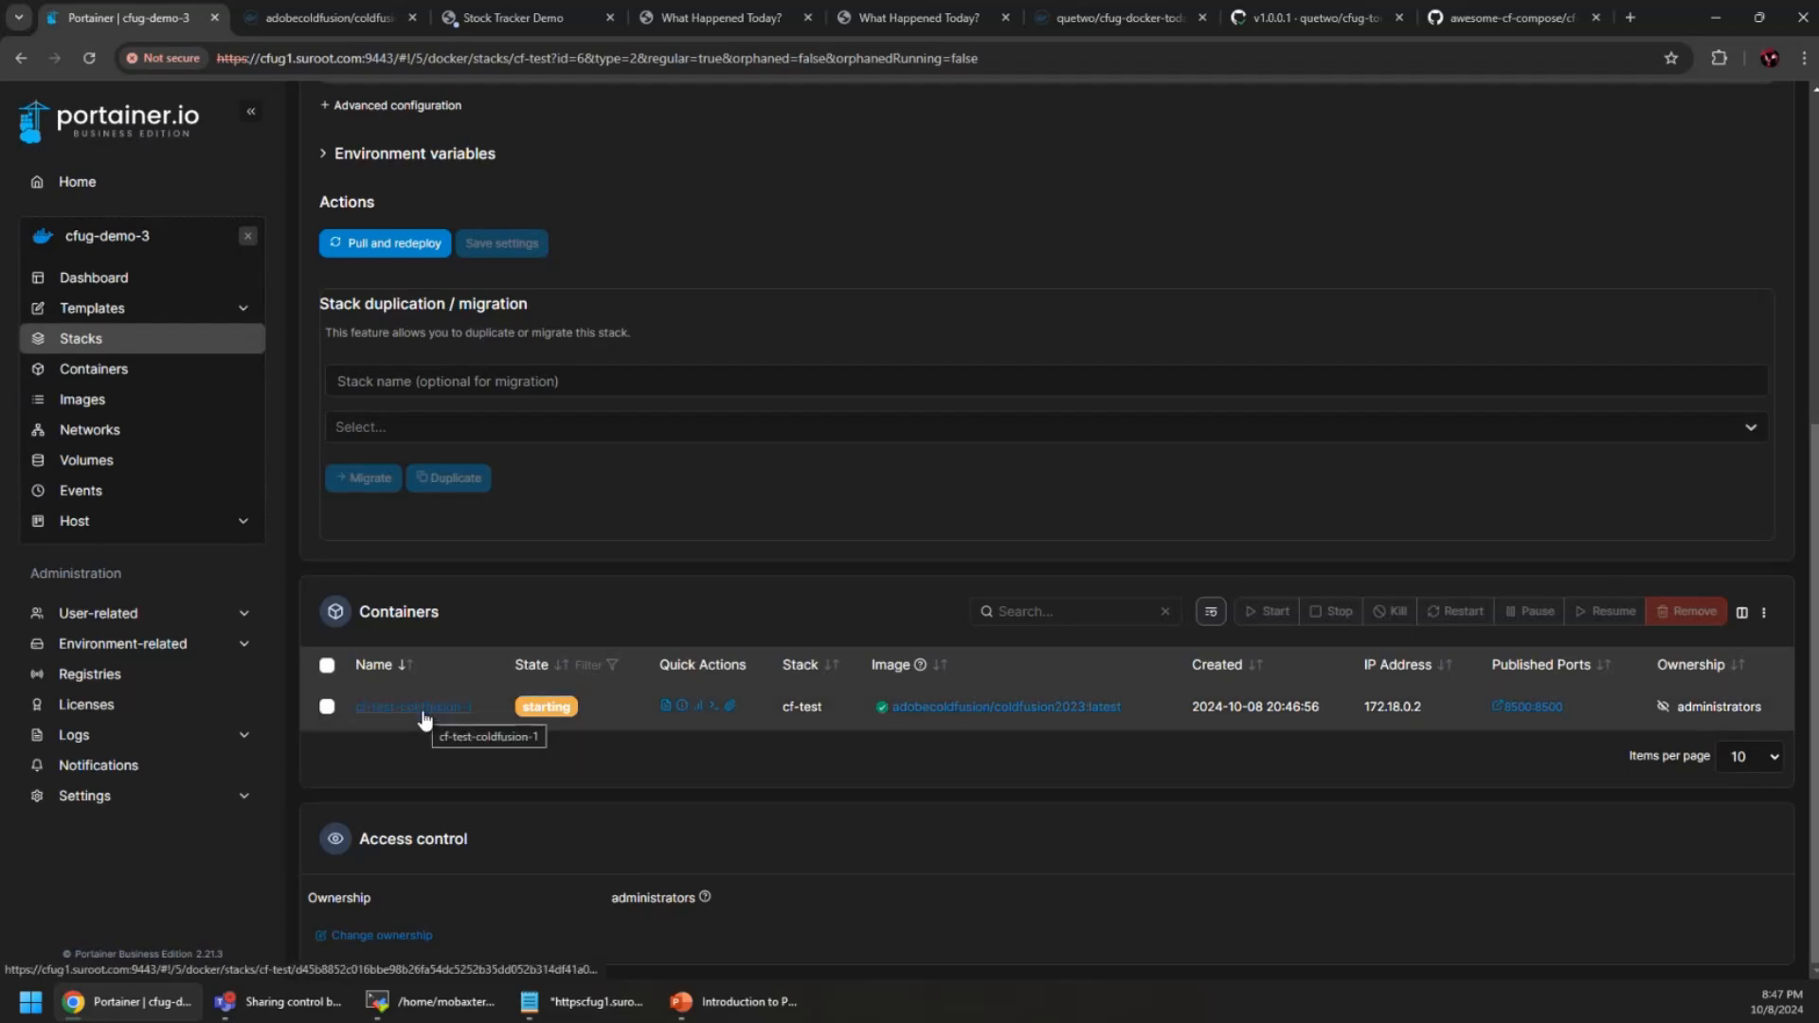
{"action": "left_click", "coordinate": [665, 706]}
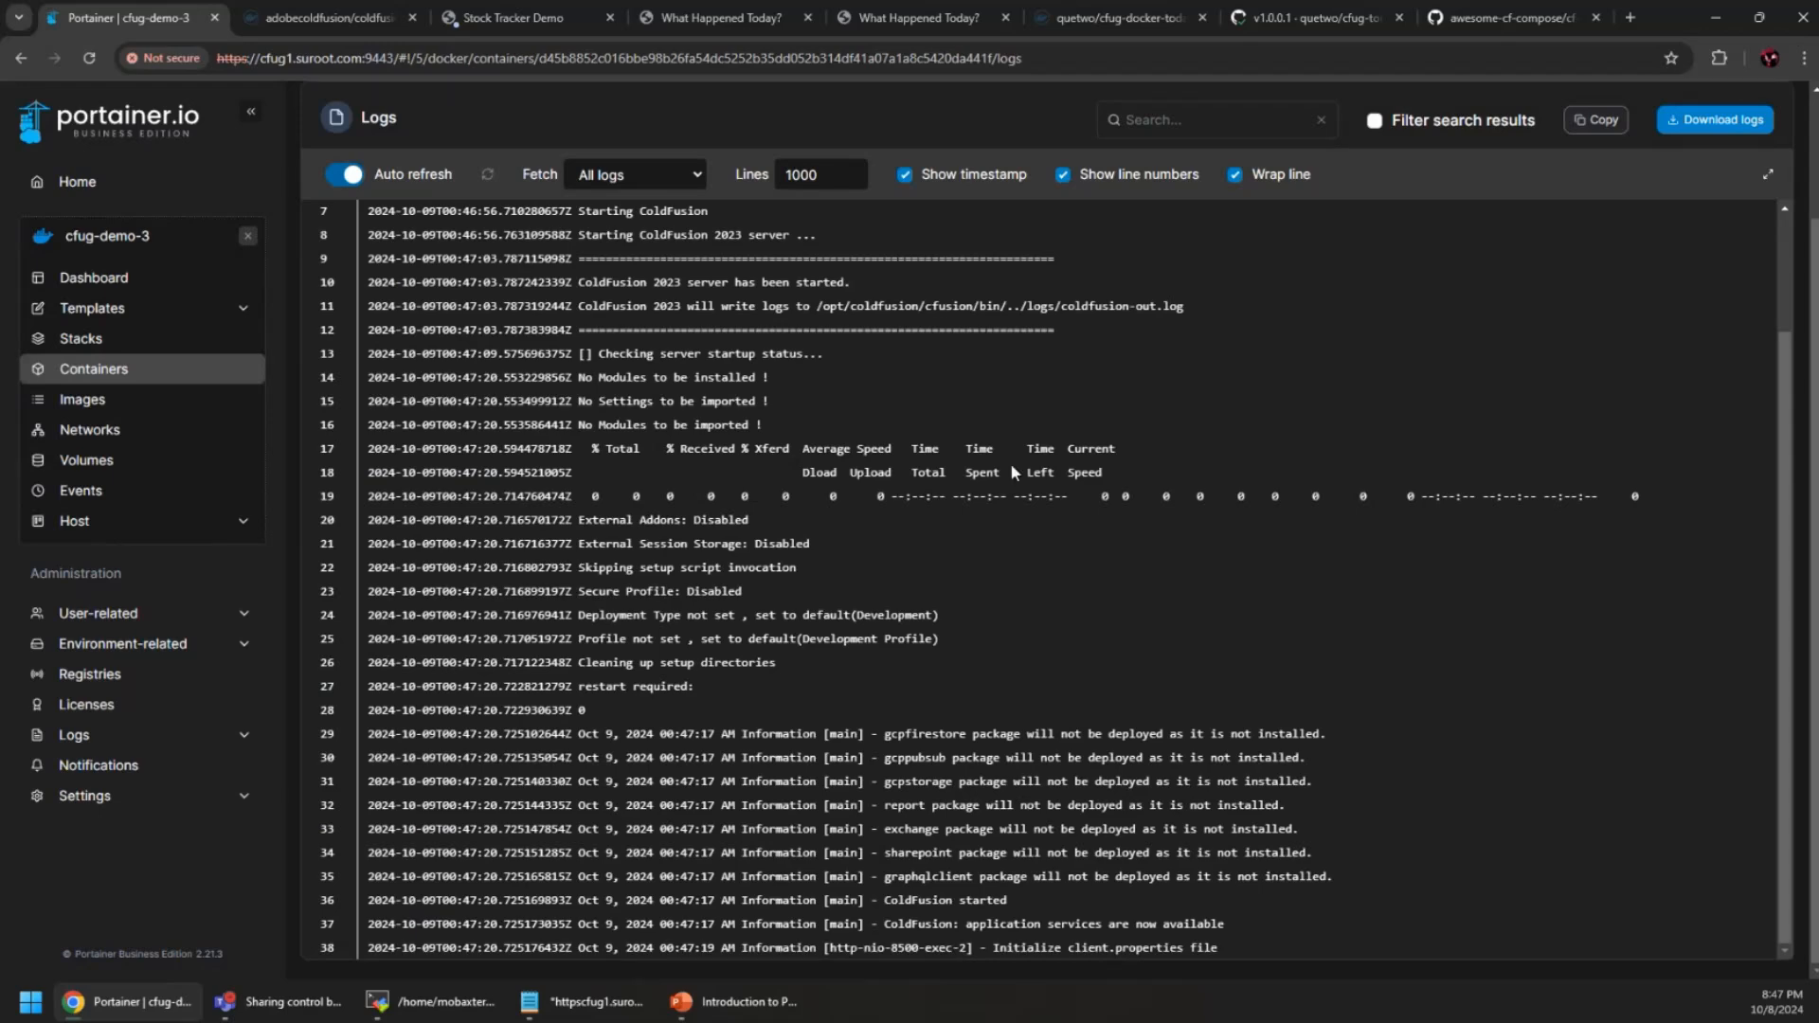
Hide log timestamps and open the cf-test-coldfusion-1 container's details
{"action": "left_click", "coordinate": [904, 175]}
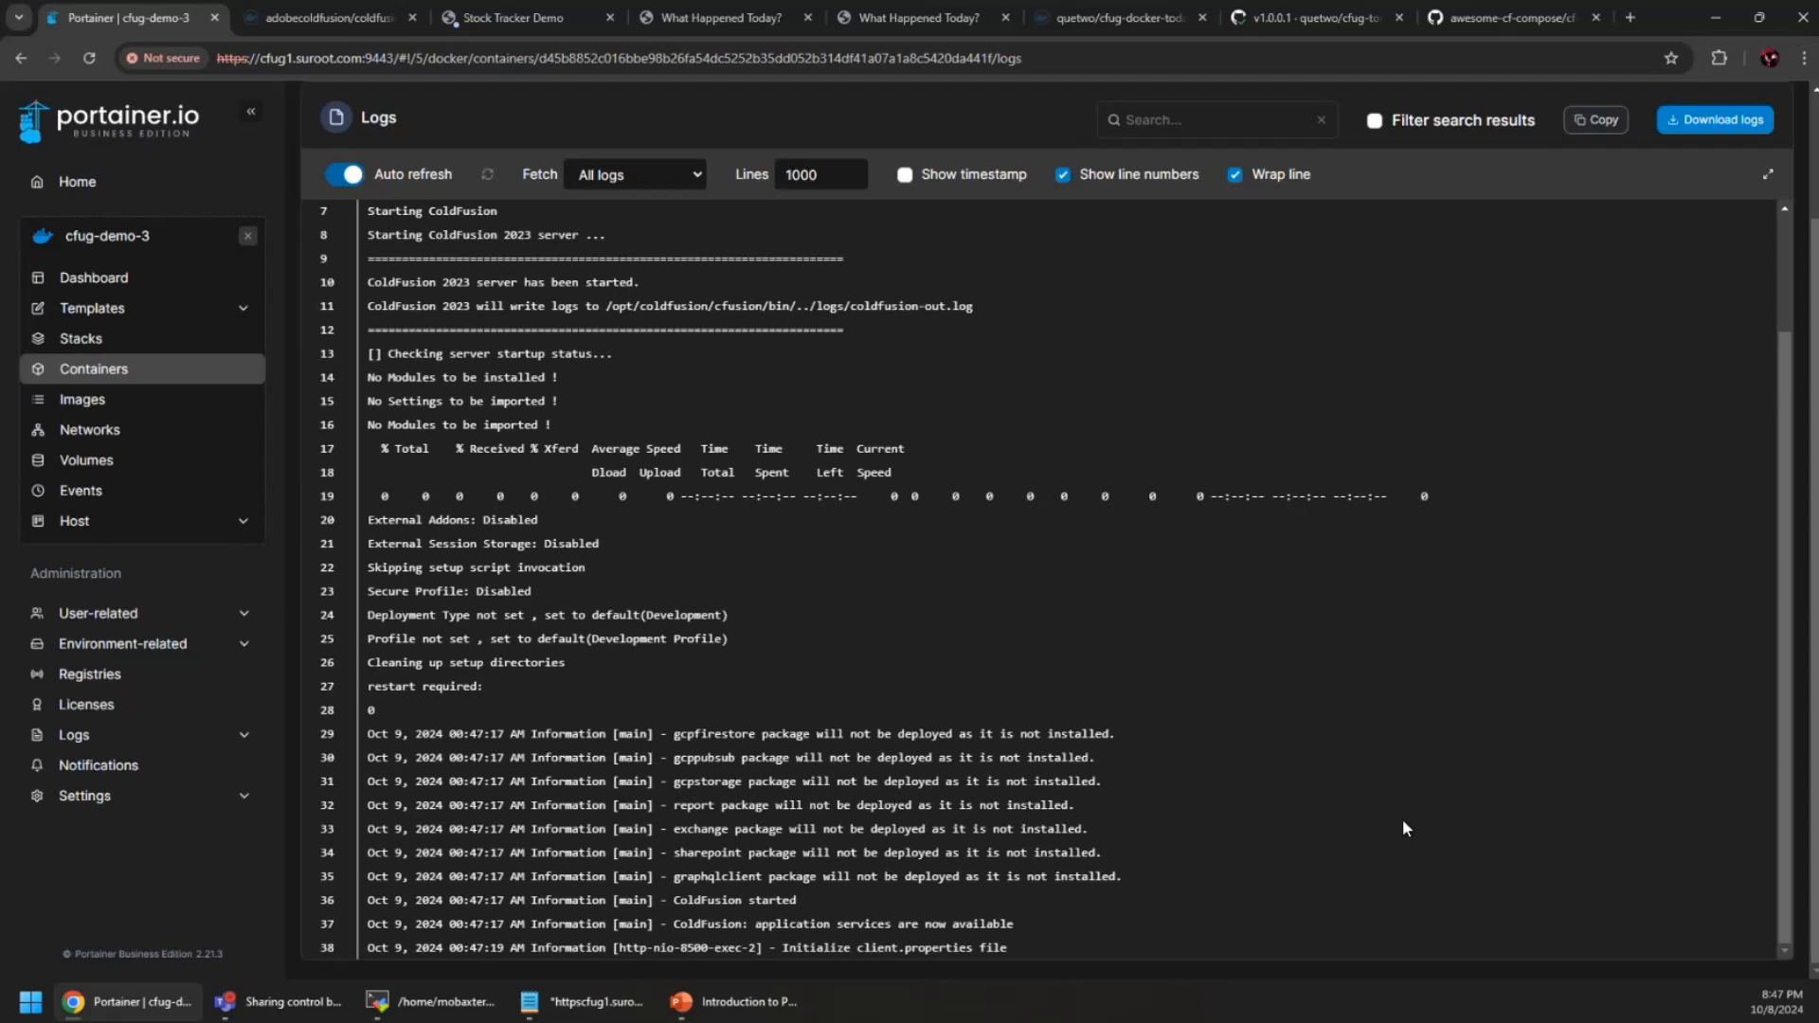
{"action": "scroll", "coordinate": [833, 776], "scroll_direction": "up", "scroll_amount": 2}
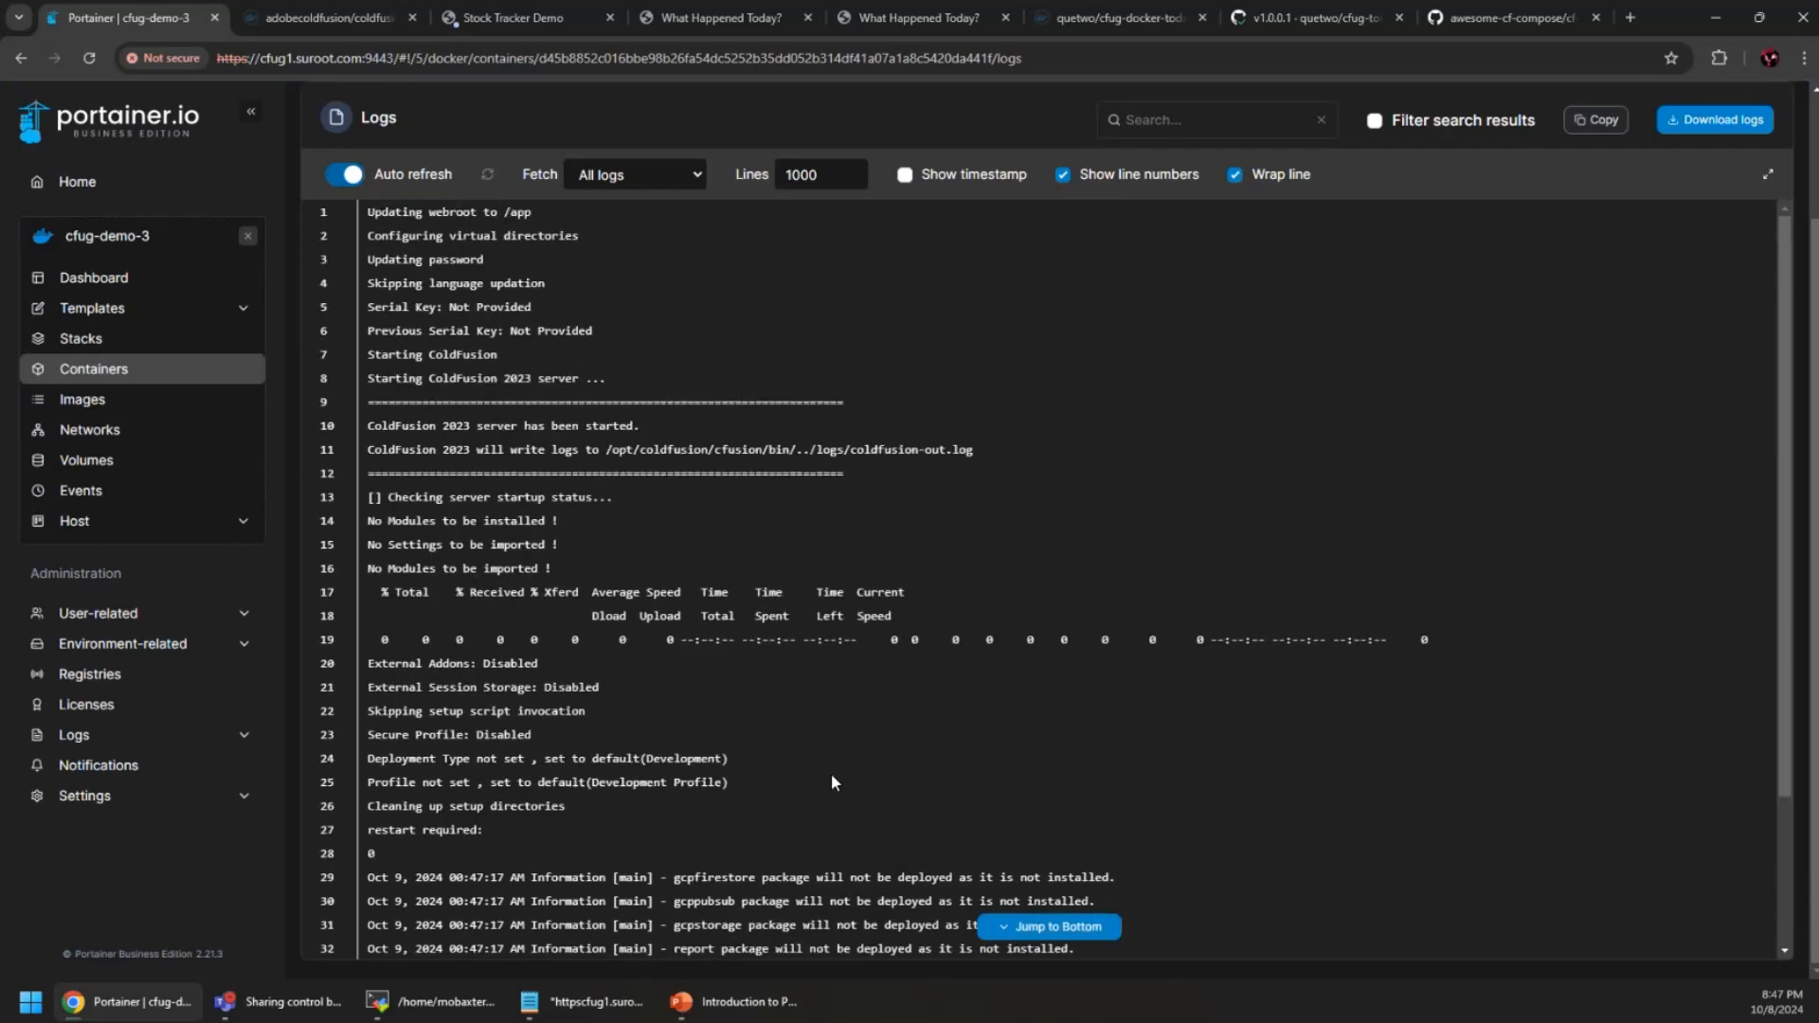
{"action": "scroll", "coordinate": [832, 776], "scroll_direction": "down", "scroll_amount": 2}
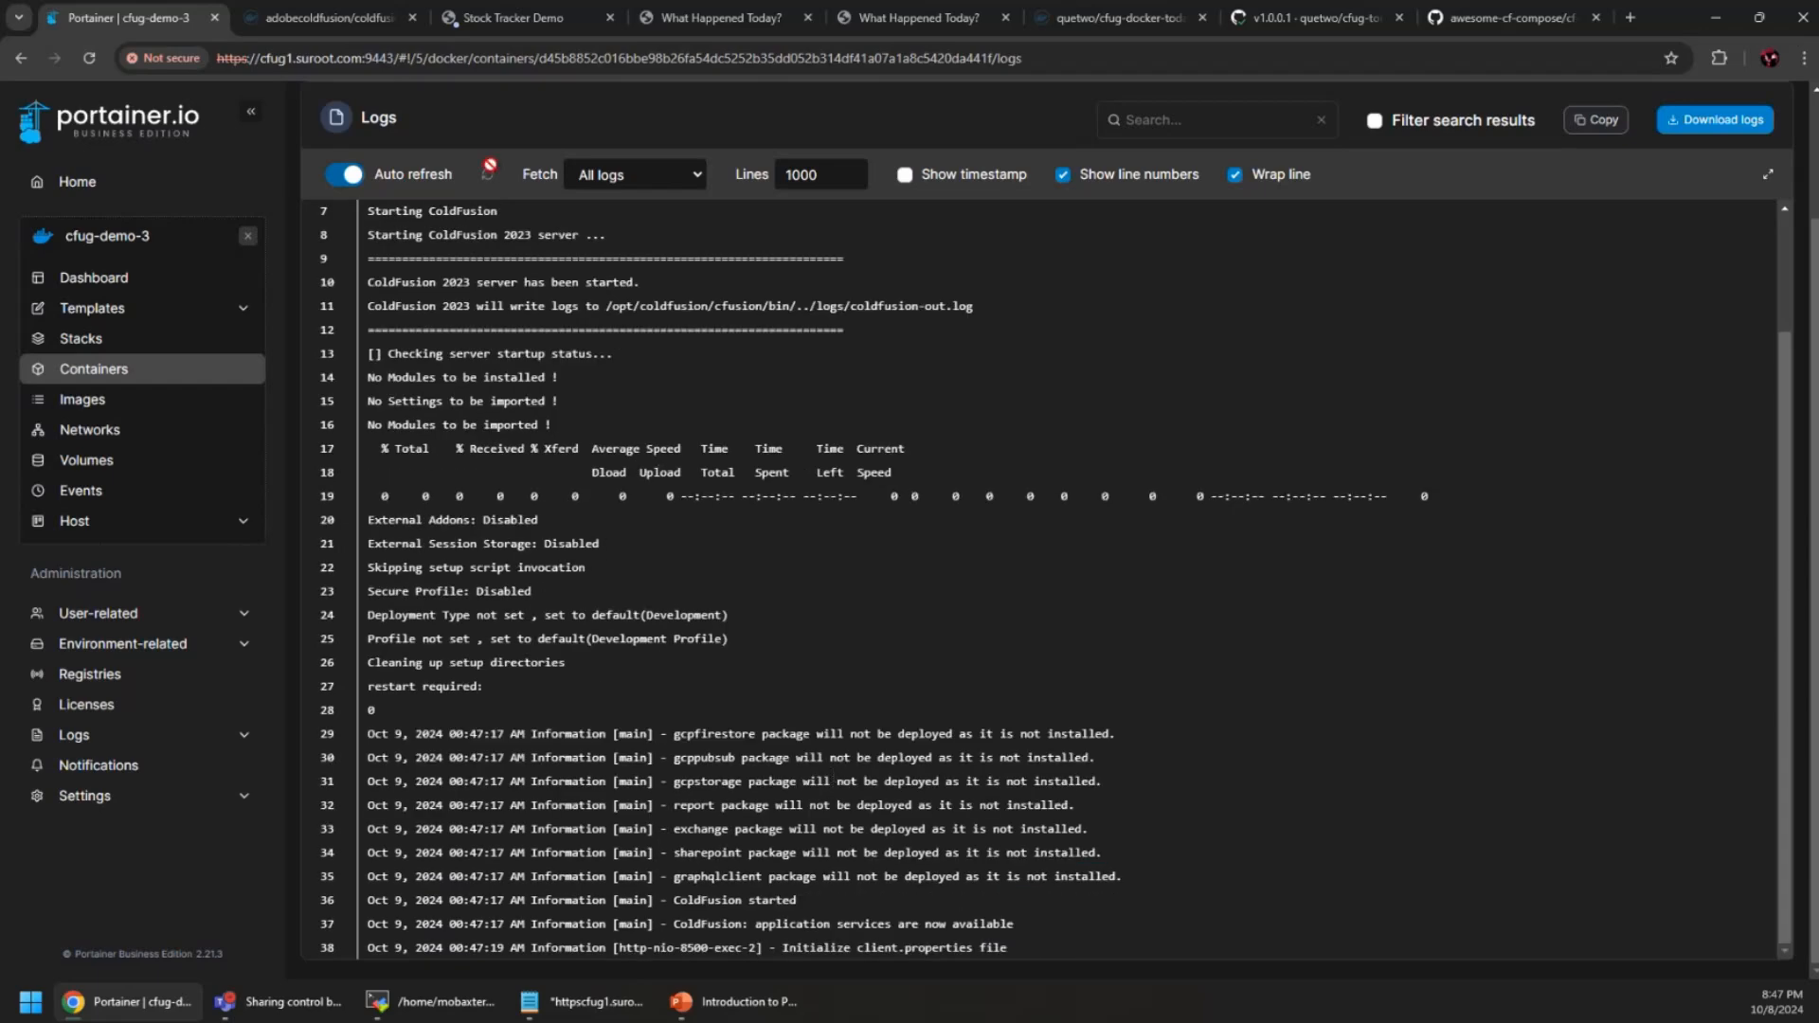
{"action": "scroll", "coordinate": [479, 133], "scroll_direction": "up", "scroll_amount": 2}
{"action": "left_click", "coordinate": [461, 102]}
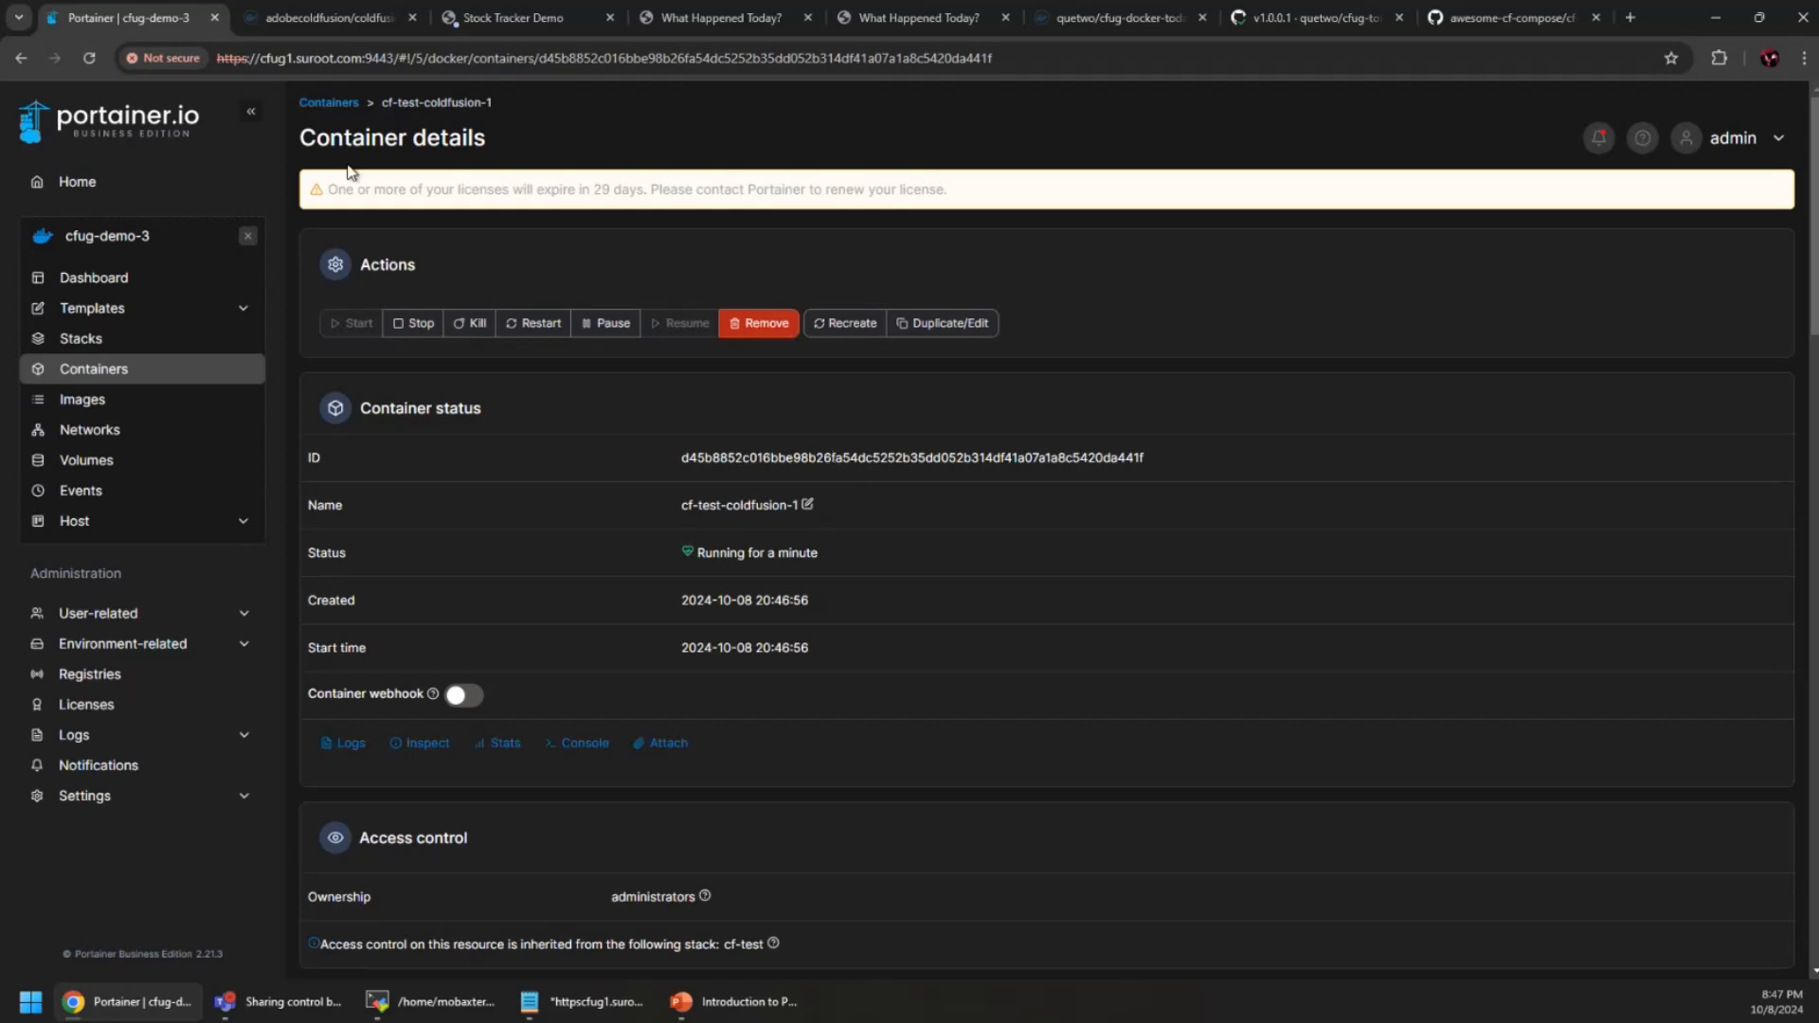
Dismiss the DataTables alert on the Stock Tracker Demo tab and close that tab
{"action": "left_click", "coordinate": [621, 25]}
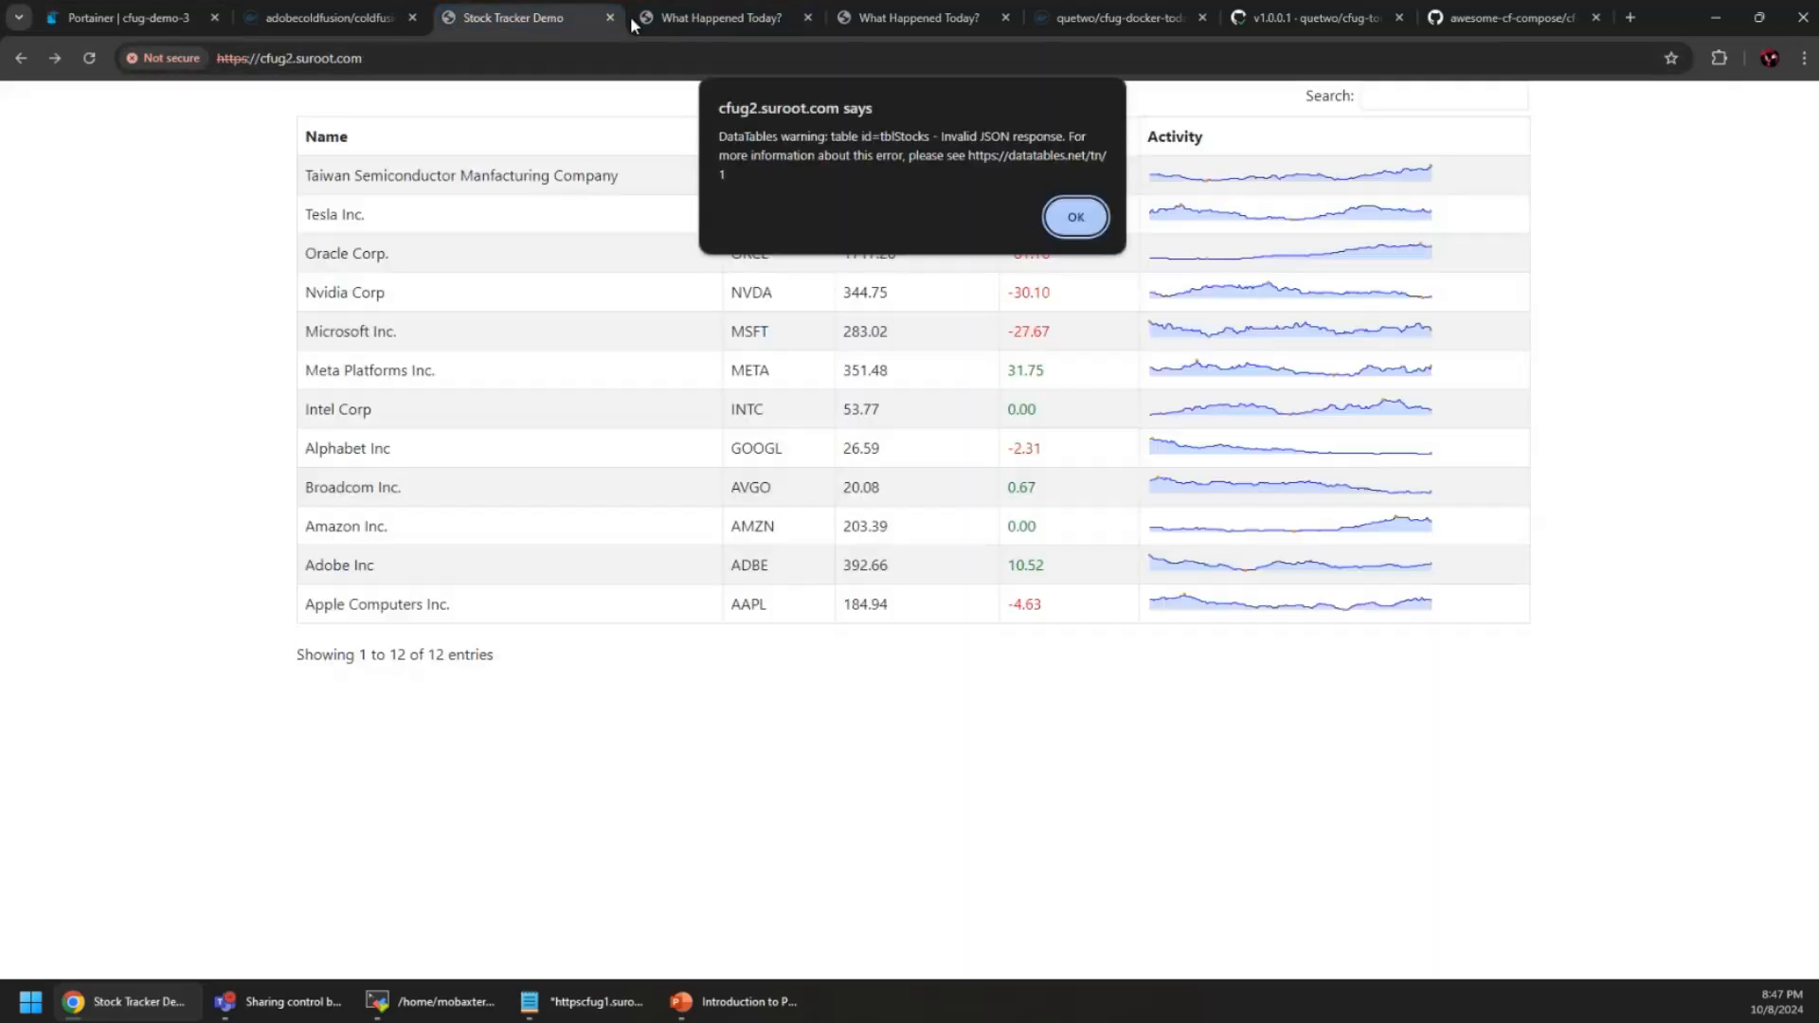
{"action": "key", "text": "Return"}
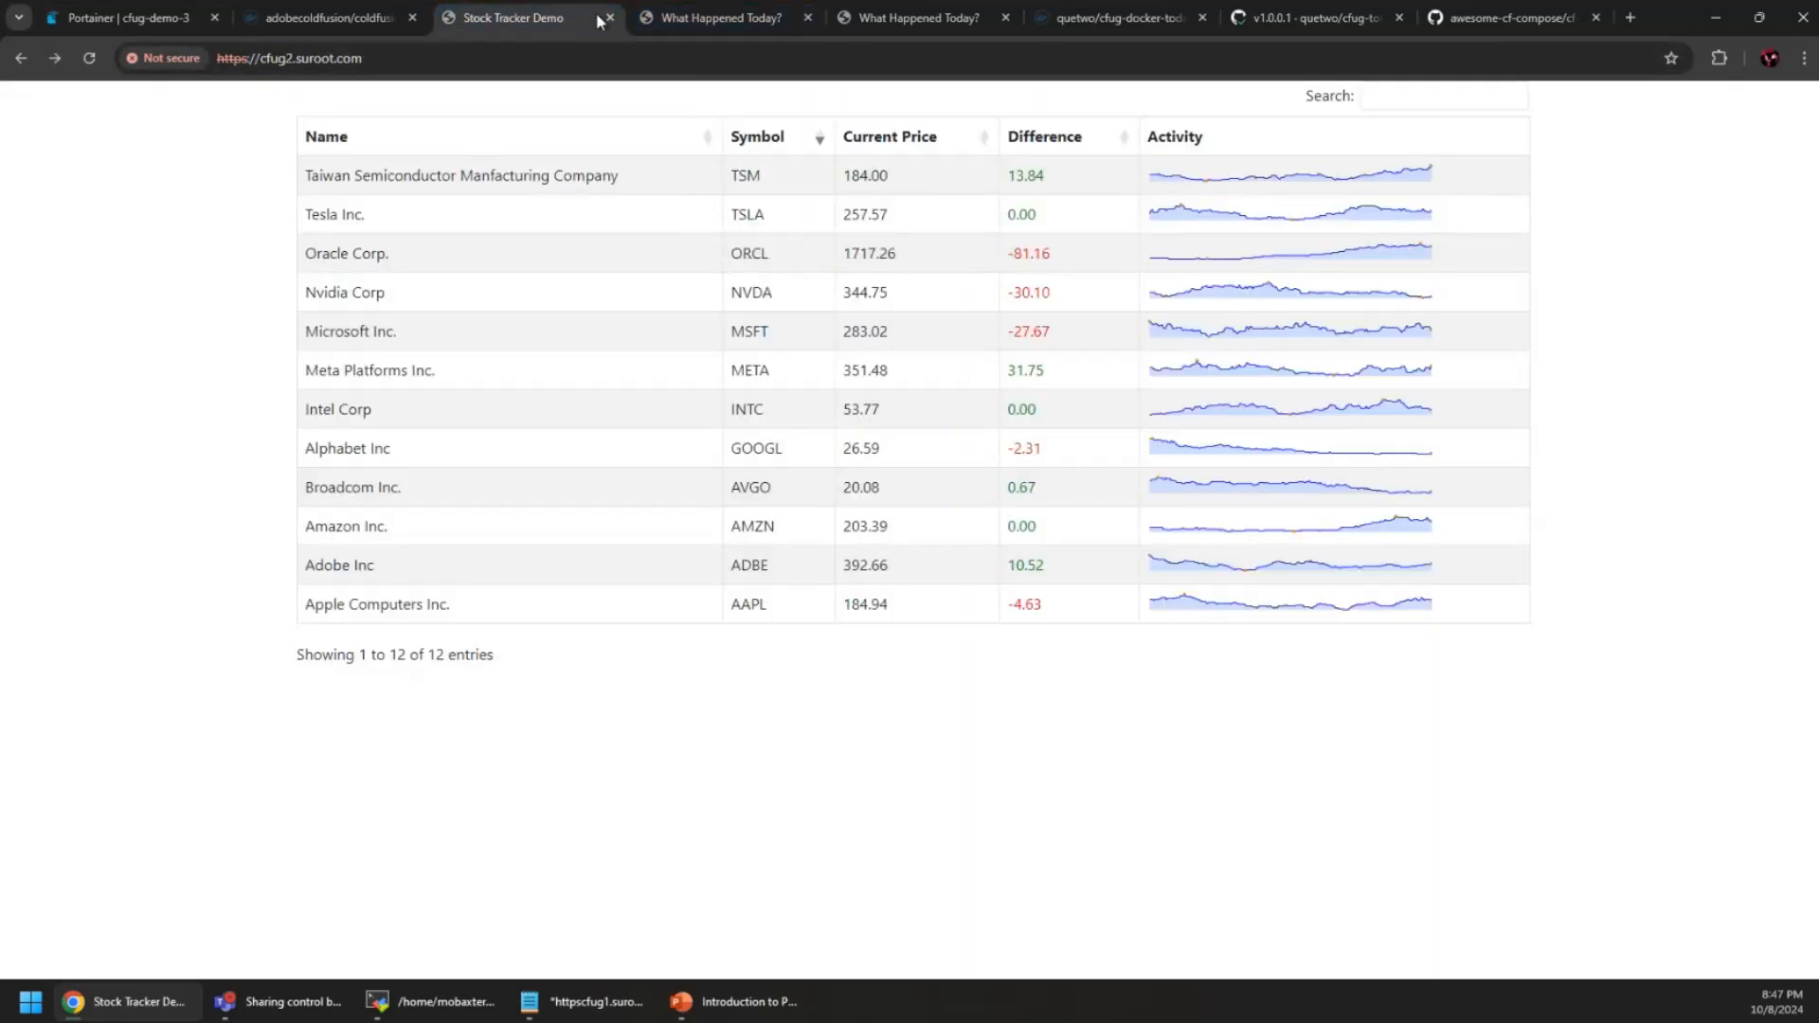
{"action": "left_click", "coordinate": [609, 17]}
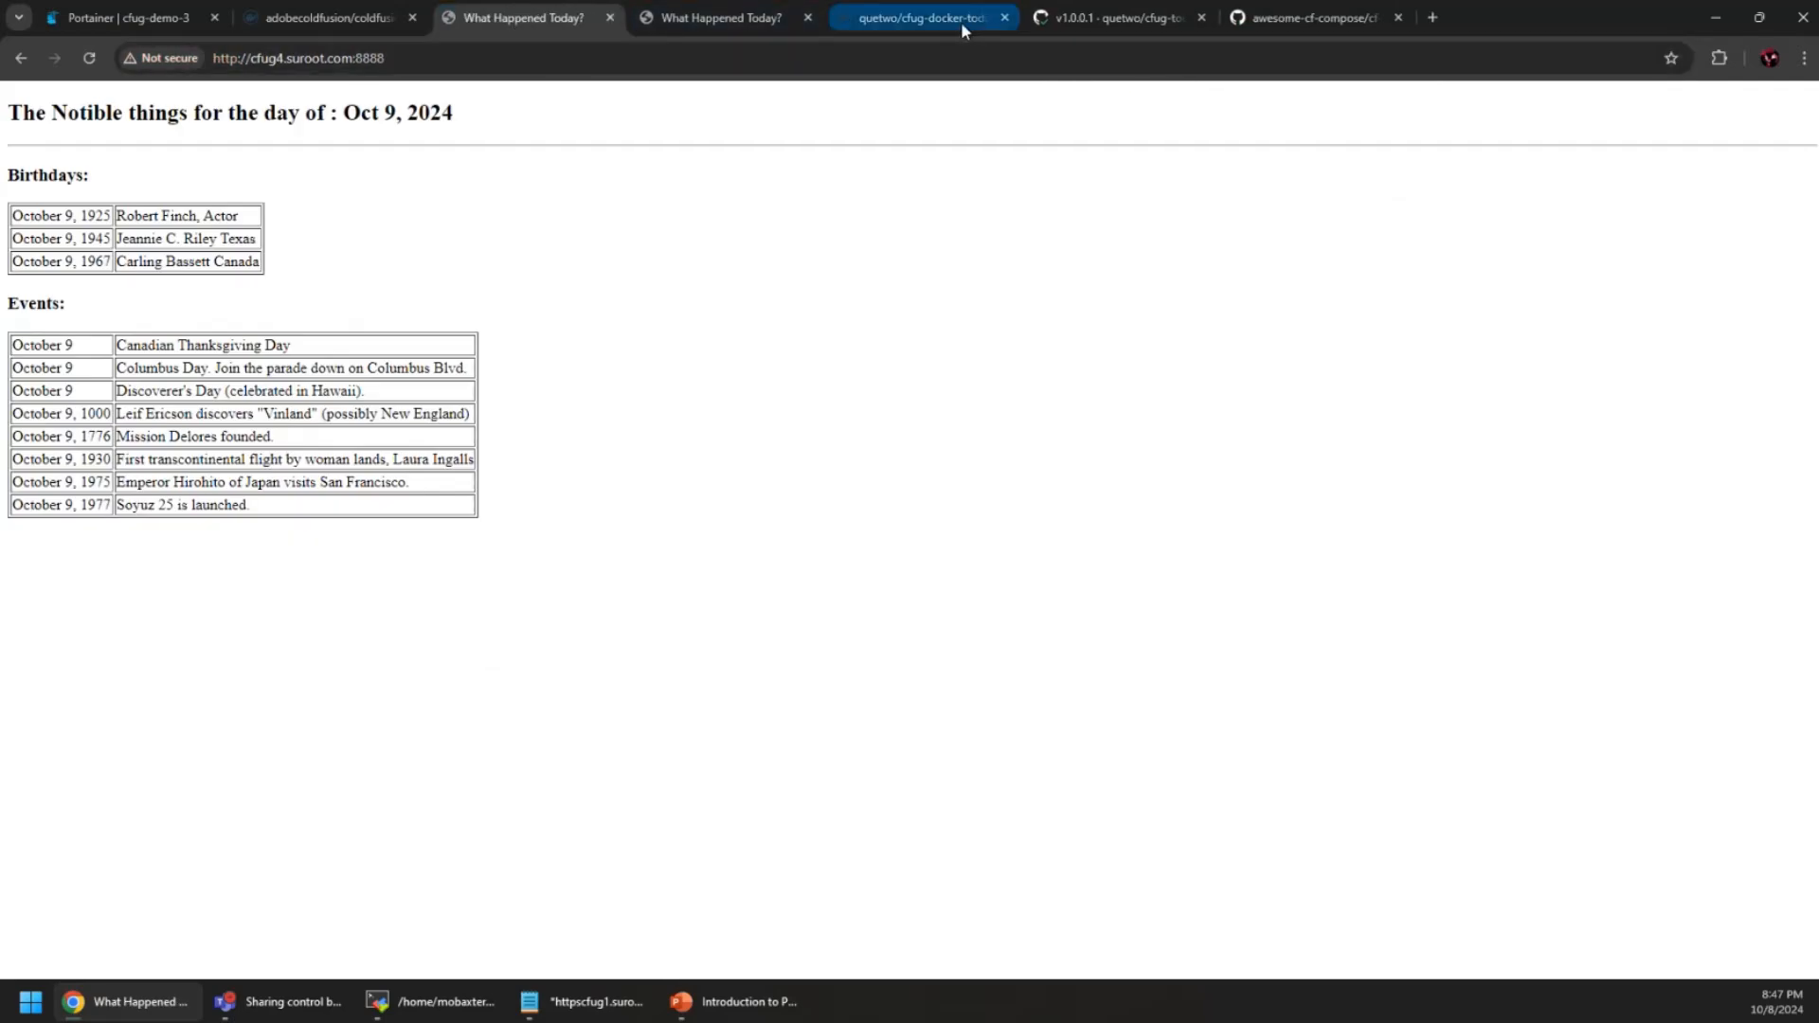
Try loading cfug3.suroot.com in a new tab, correcting the pasted address to plain http
{"action": "left_click", "coordinate": [1433, 19]}
{"action": "type", "text": "c"}
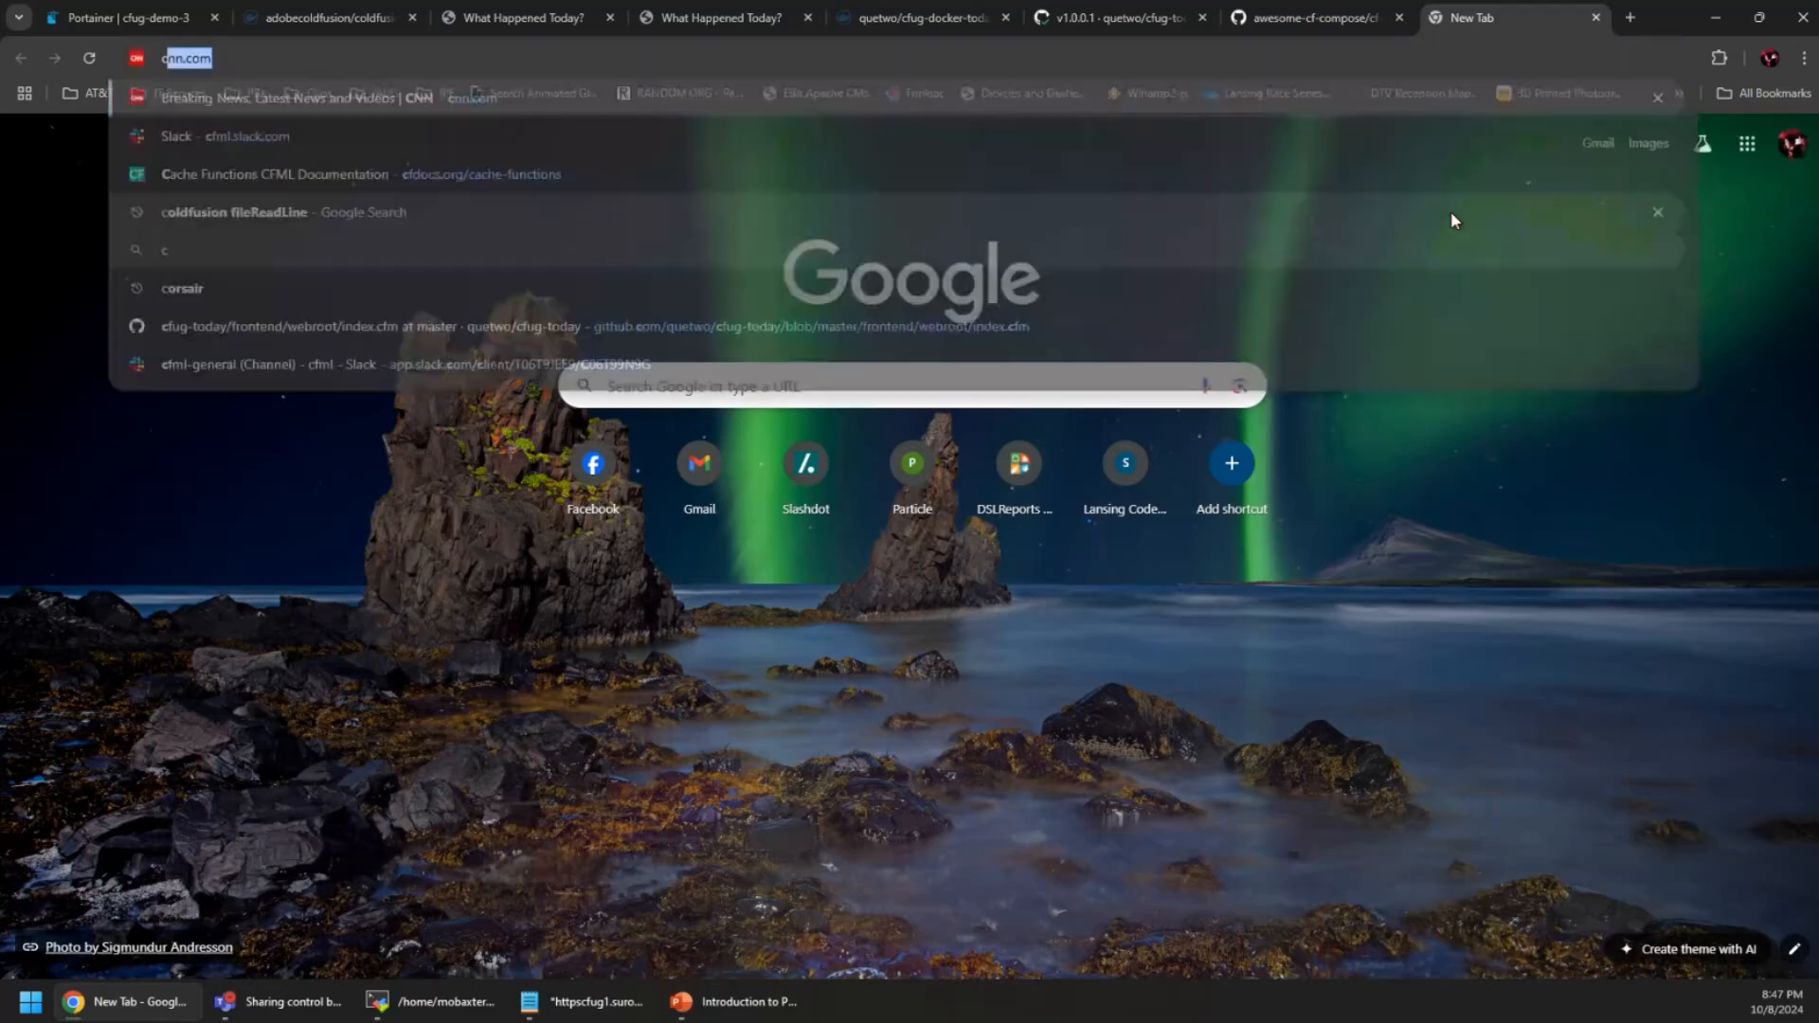
{"action": "type", "text": "fug"}
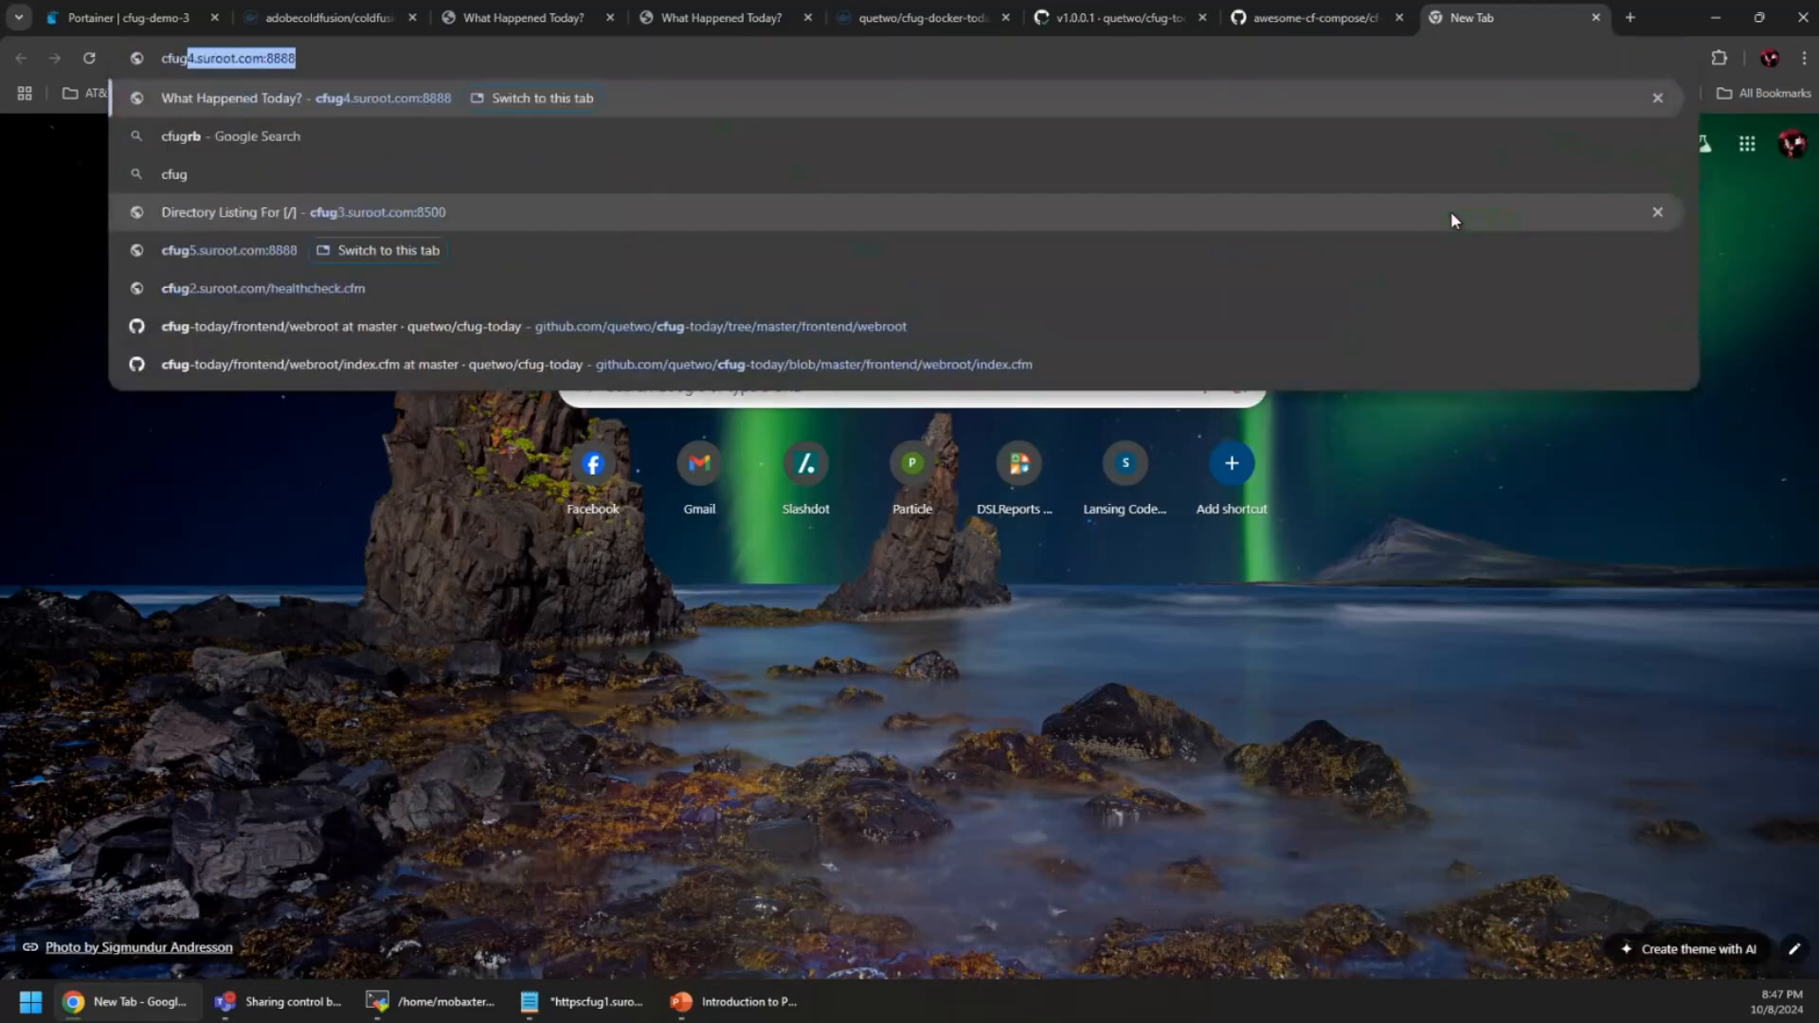
{"action": "type", "text": "3"}
{"action": "key", "text": "Return"}
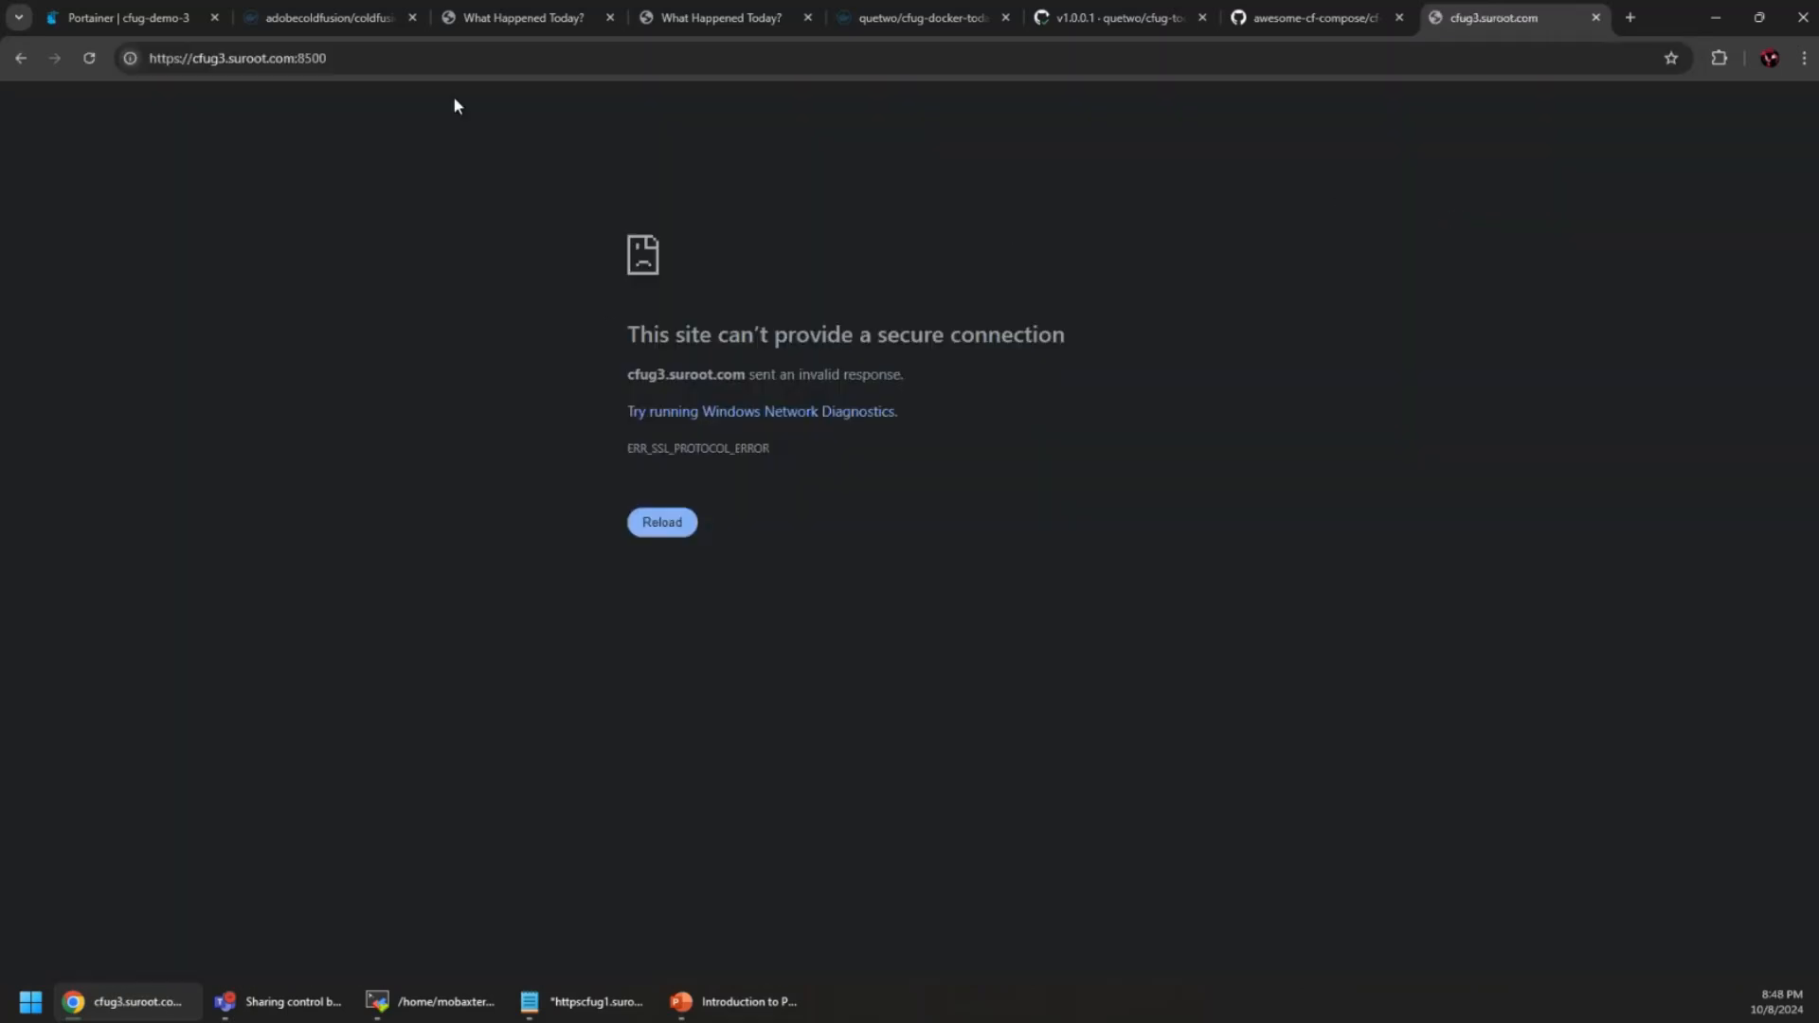
{"action": "left_click", "coordinate": [450, 59]}
{"action": "left_click", "coordinate": [320, 61]}
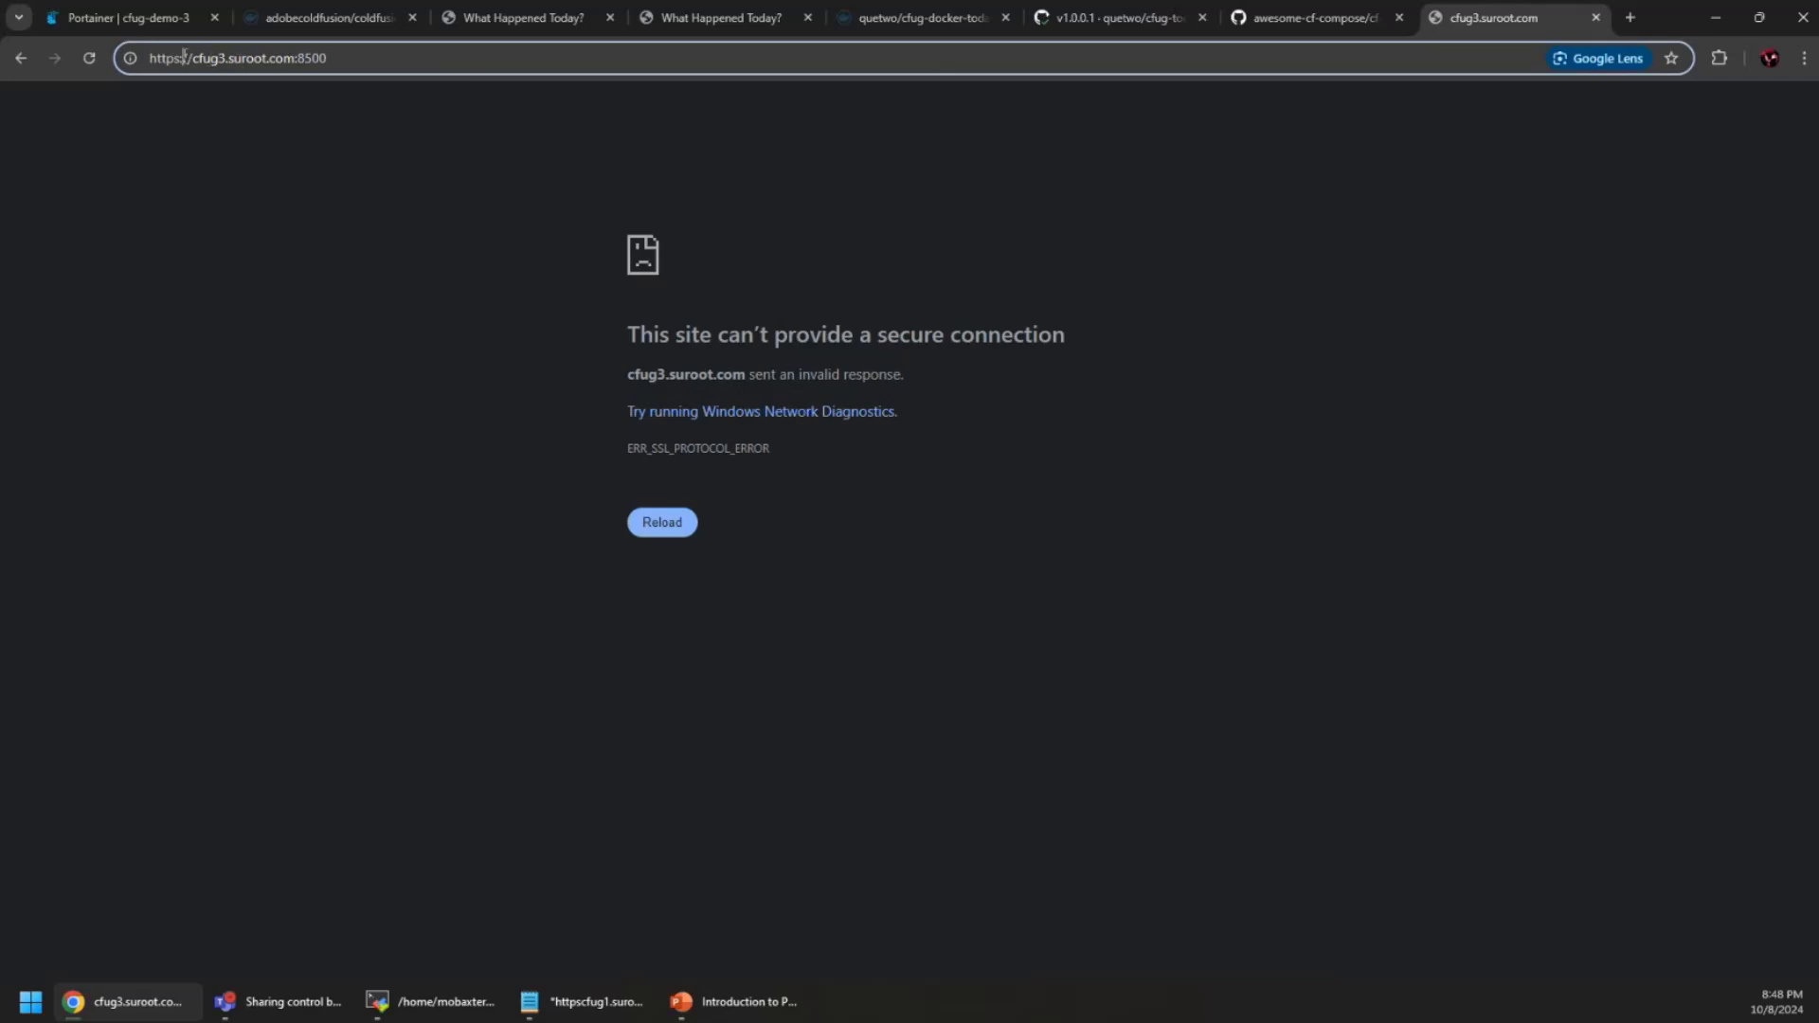
{"action": "key", "text": "Return"}
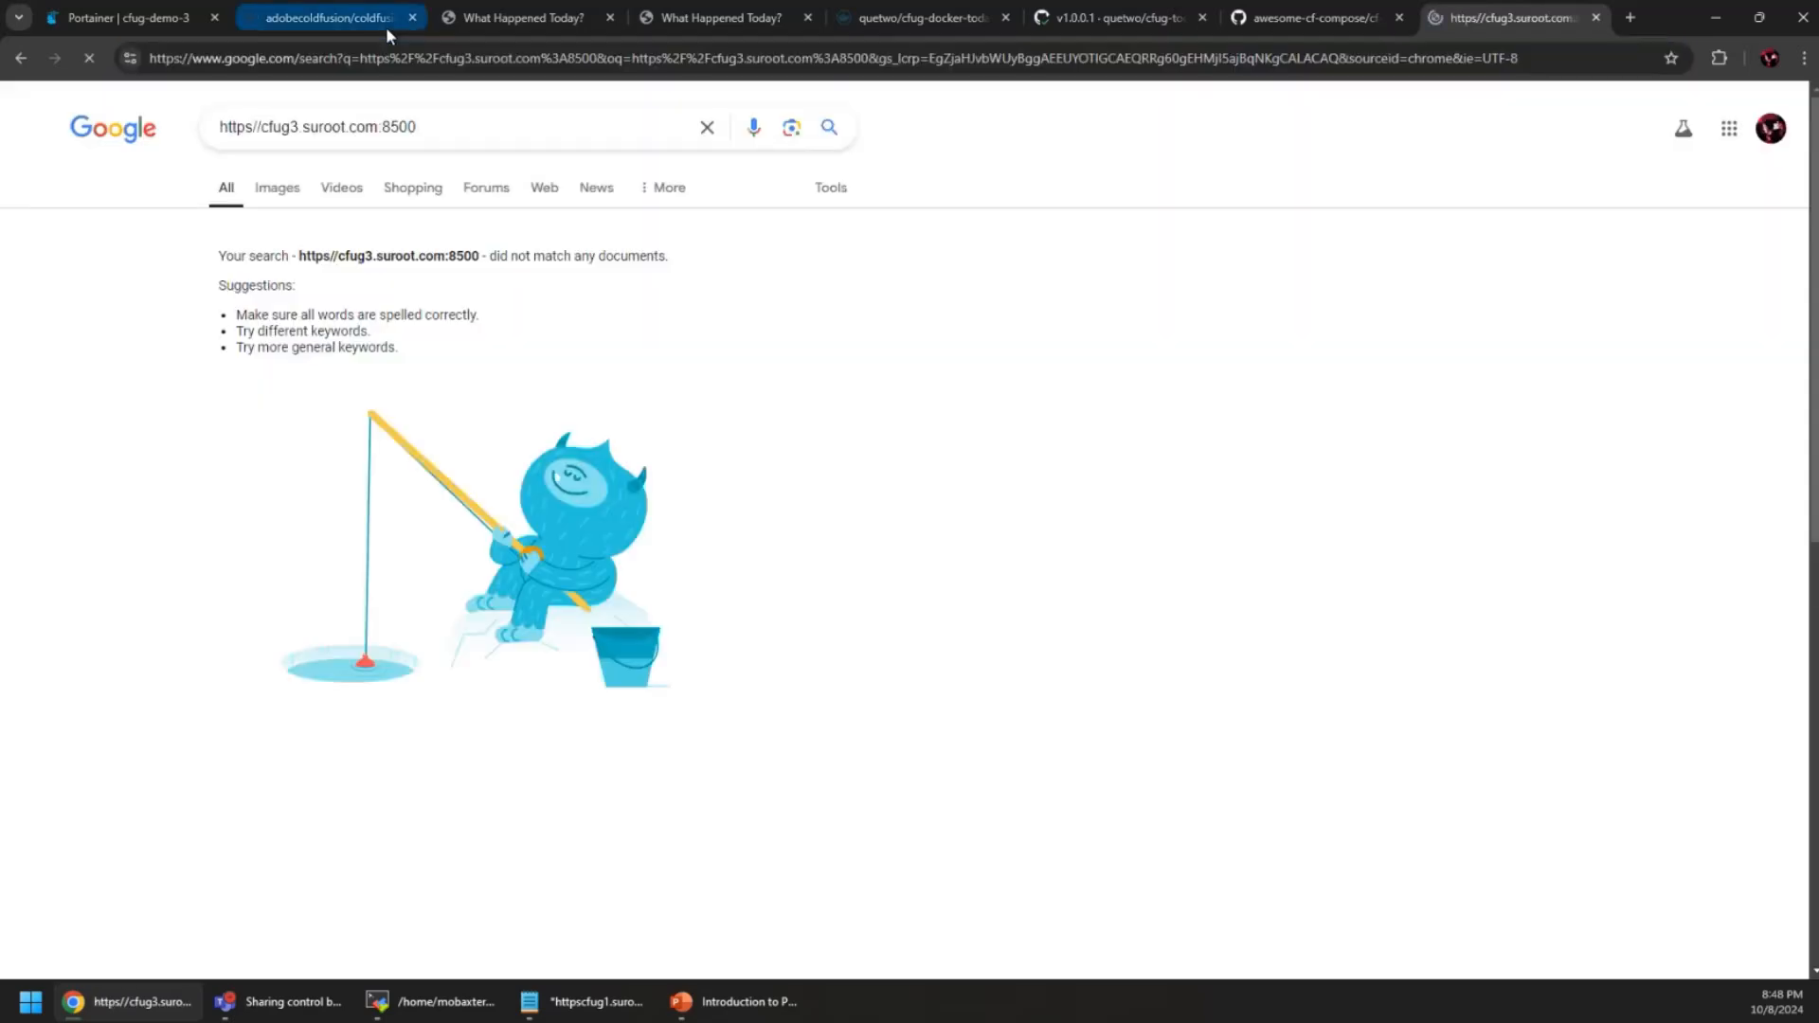
{"action": "left_click", "coordinate": [329, 59]}
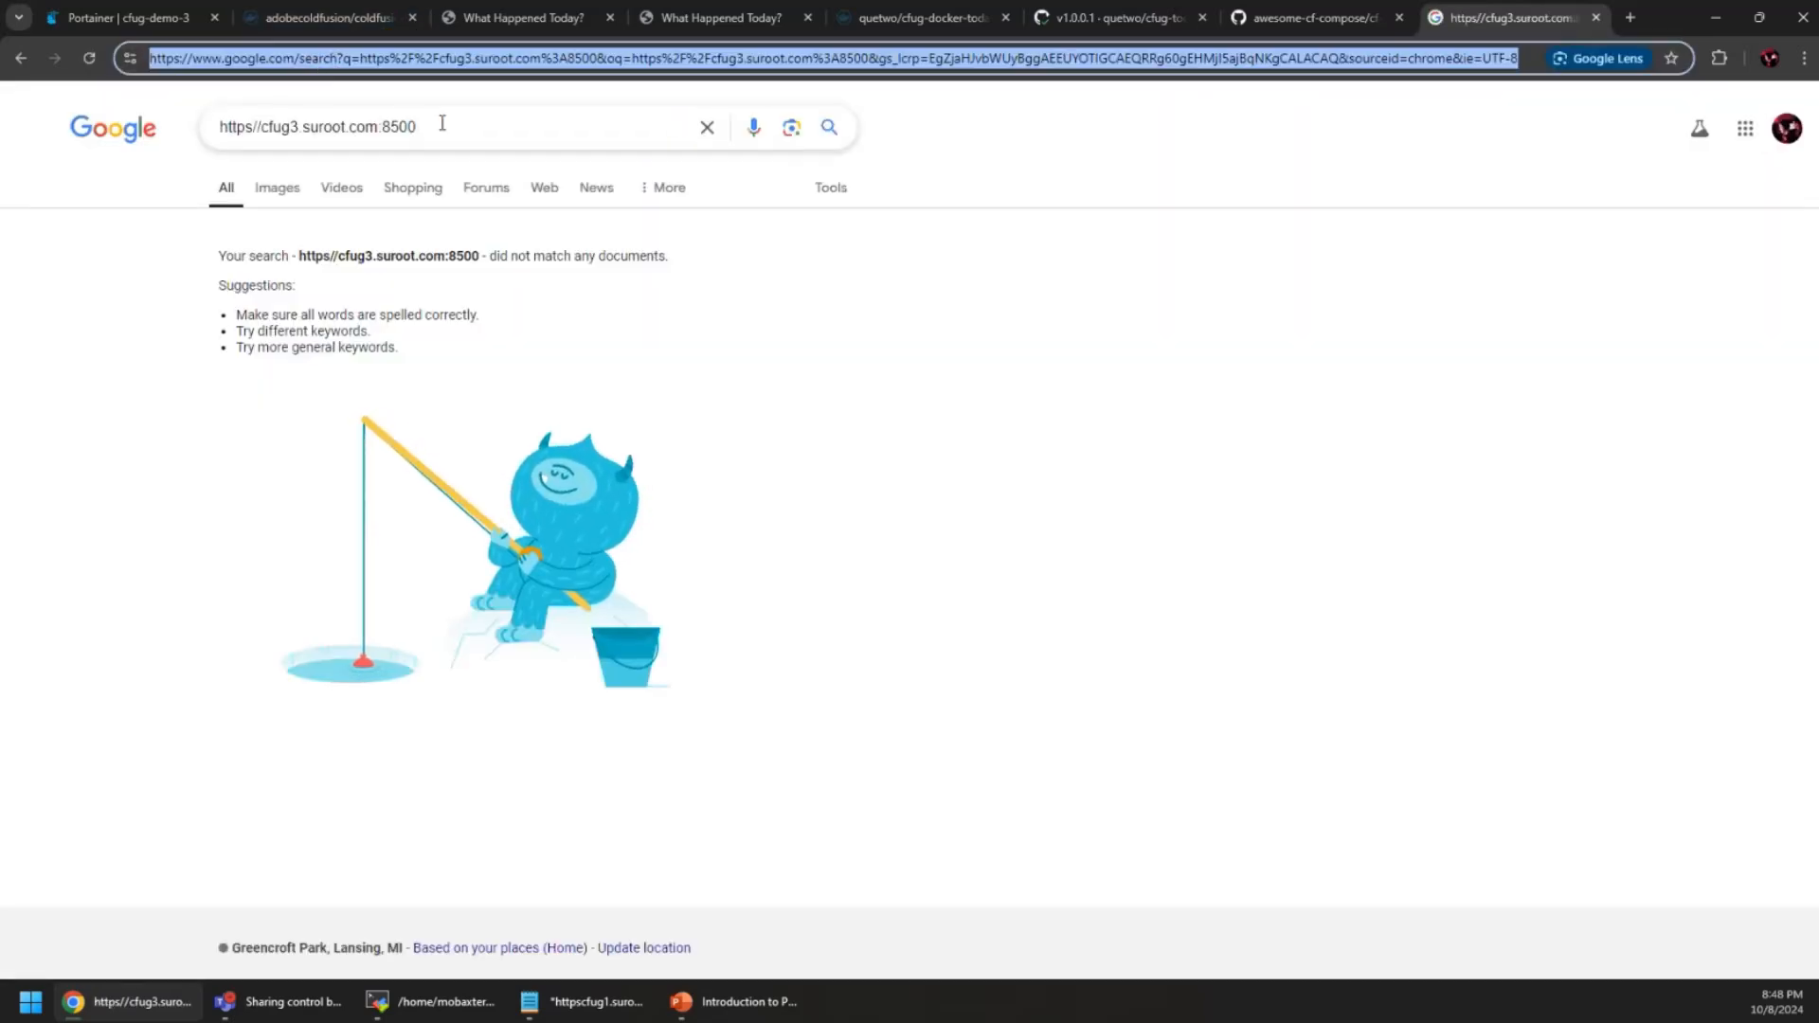
{"action": "left_click_drag", "start_coordinate": [438, 122], "coordinate": [199, 134]}
{"action": "key", "text": "ctrl+c"}
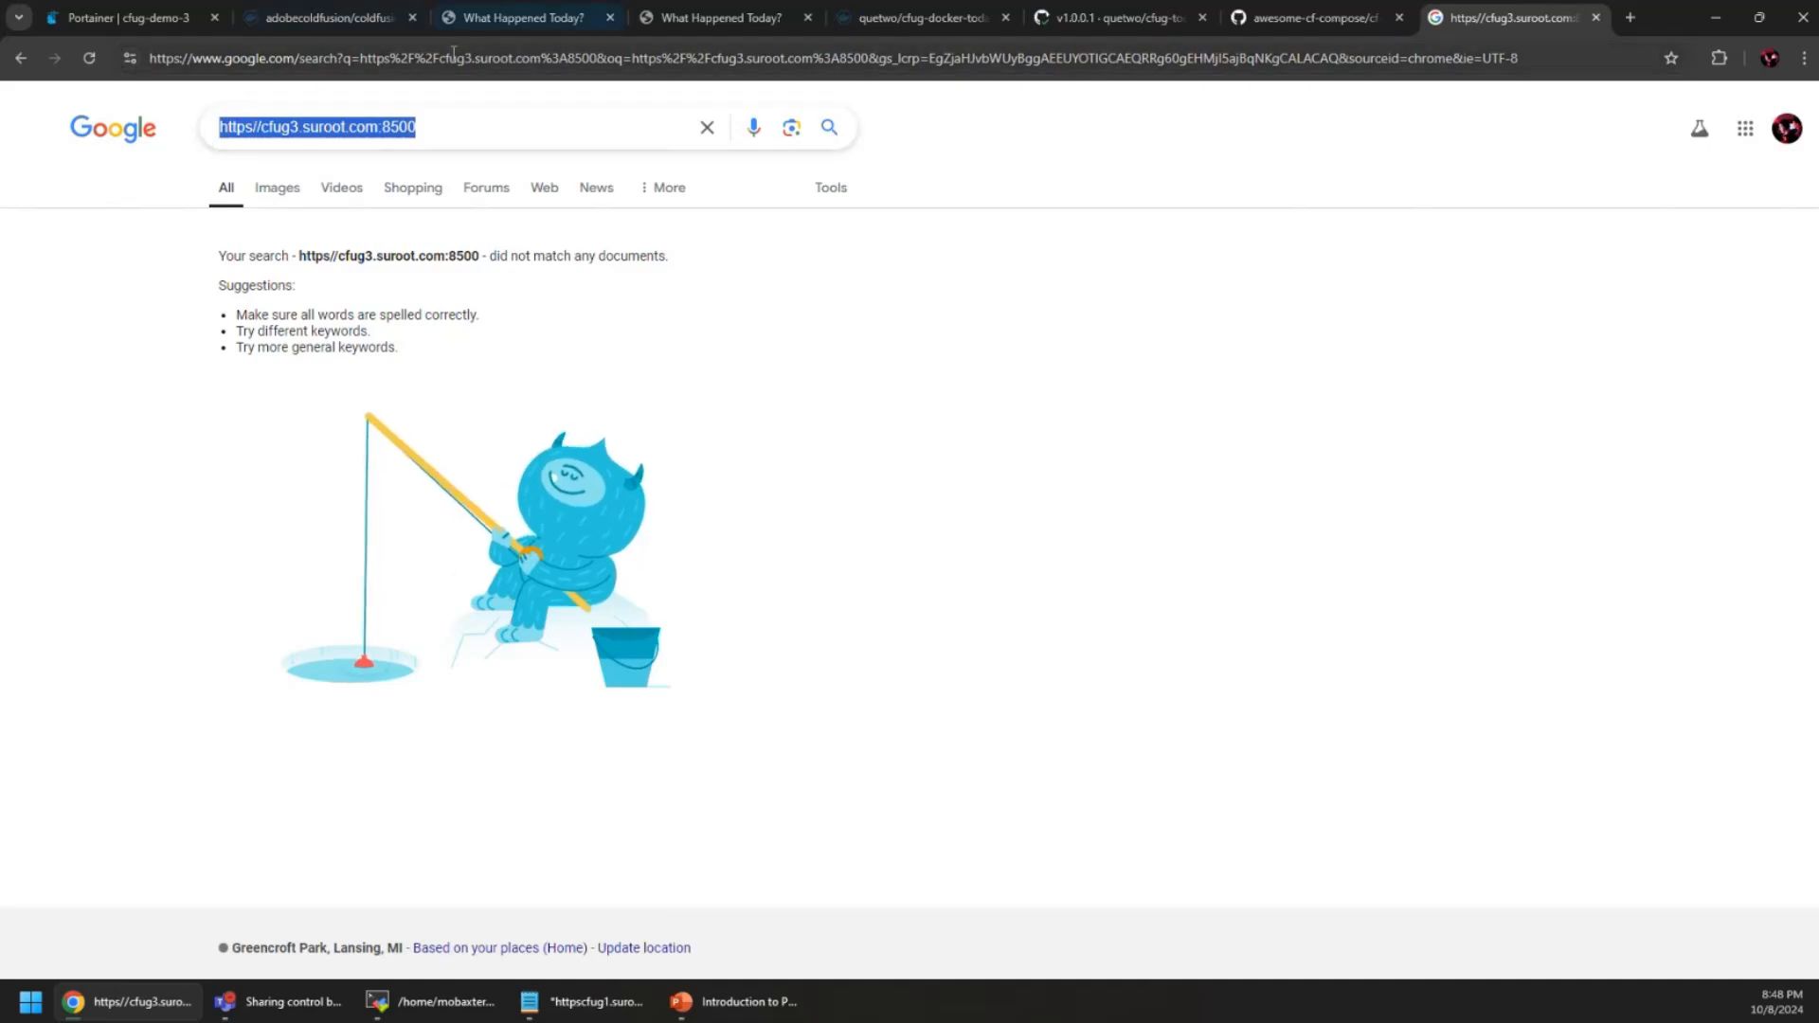
{"action": "left_click", "coordinate": [458, 59]}
{"action": "key", "text": "ctrl+v"}
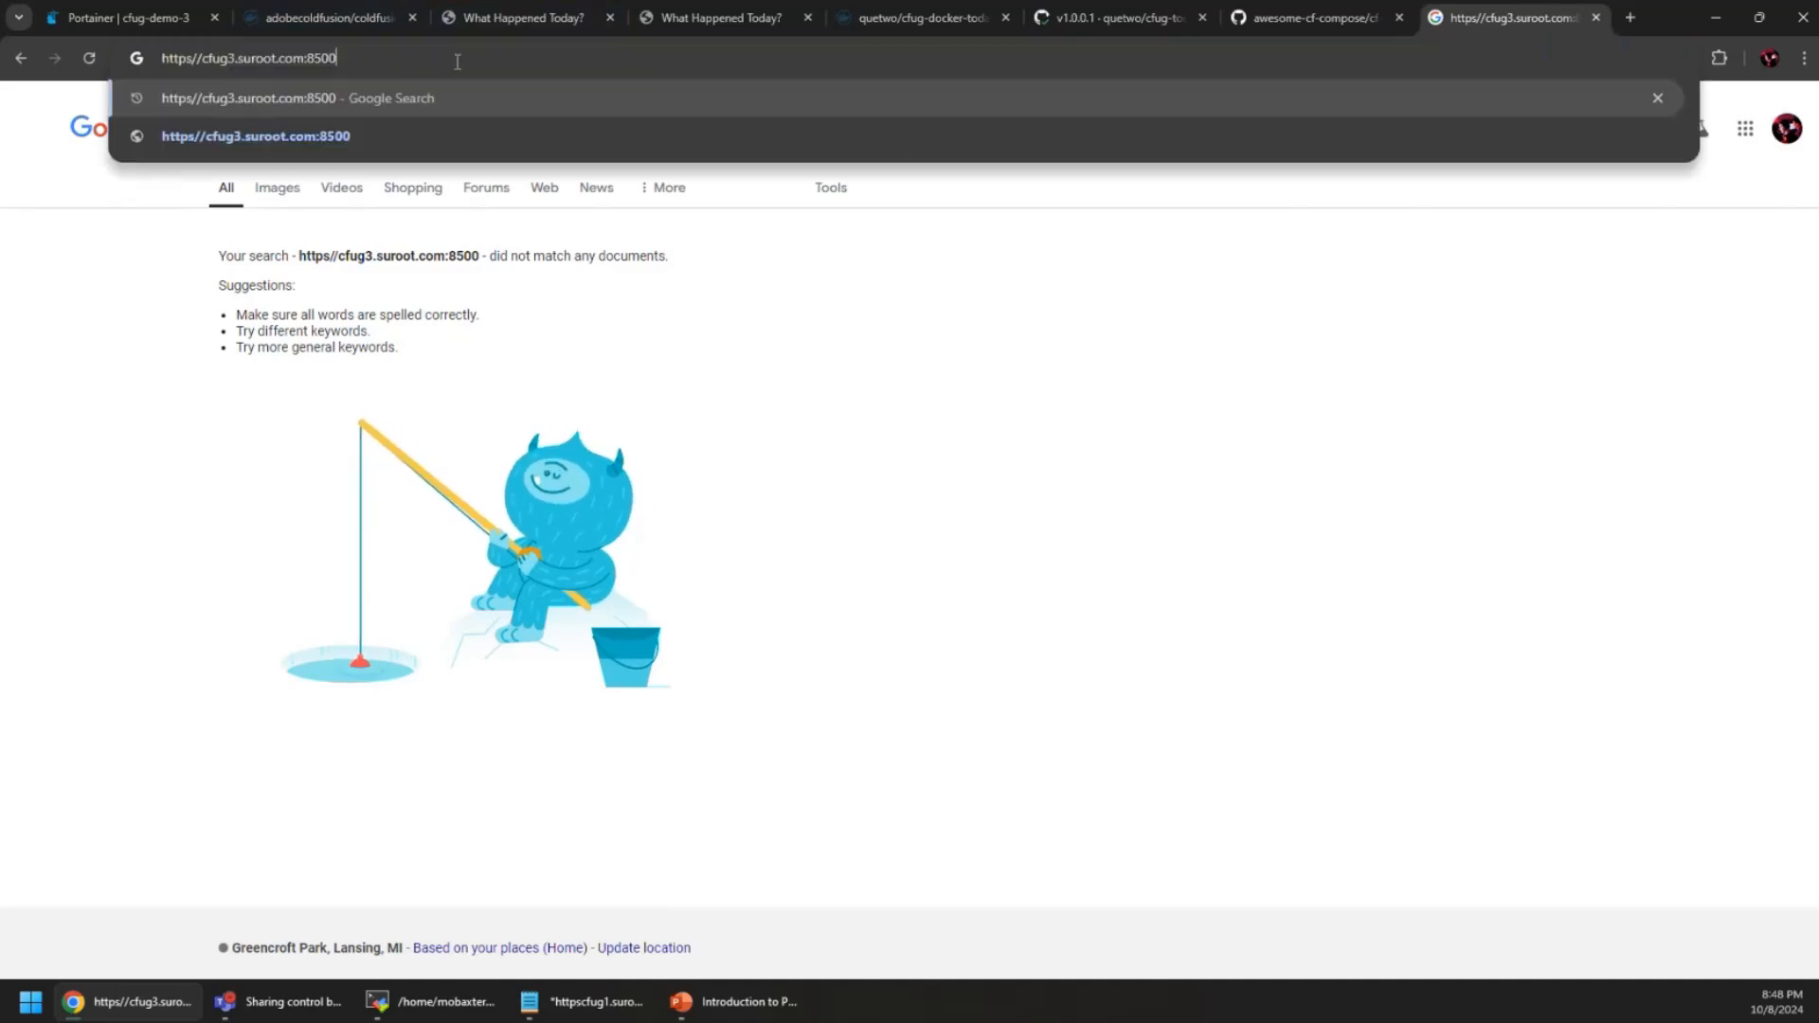
{"action": "key", "text": "ctrl+Left"}
{"action": "key", "text": "ctrl+Left"}
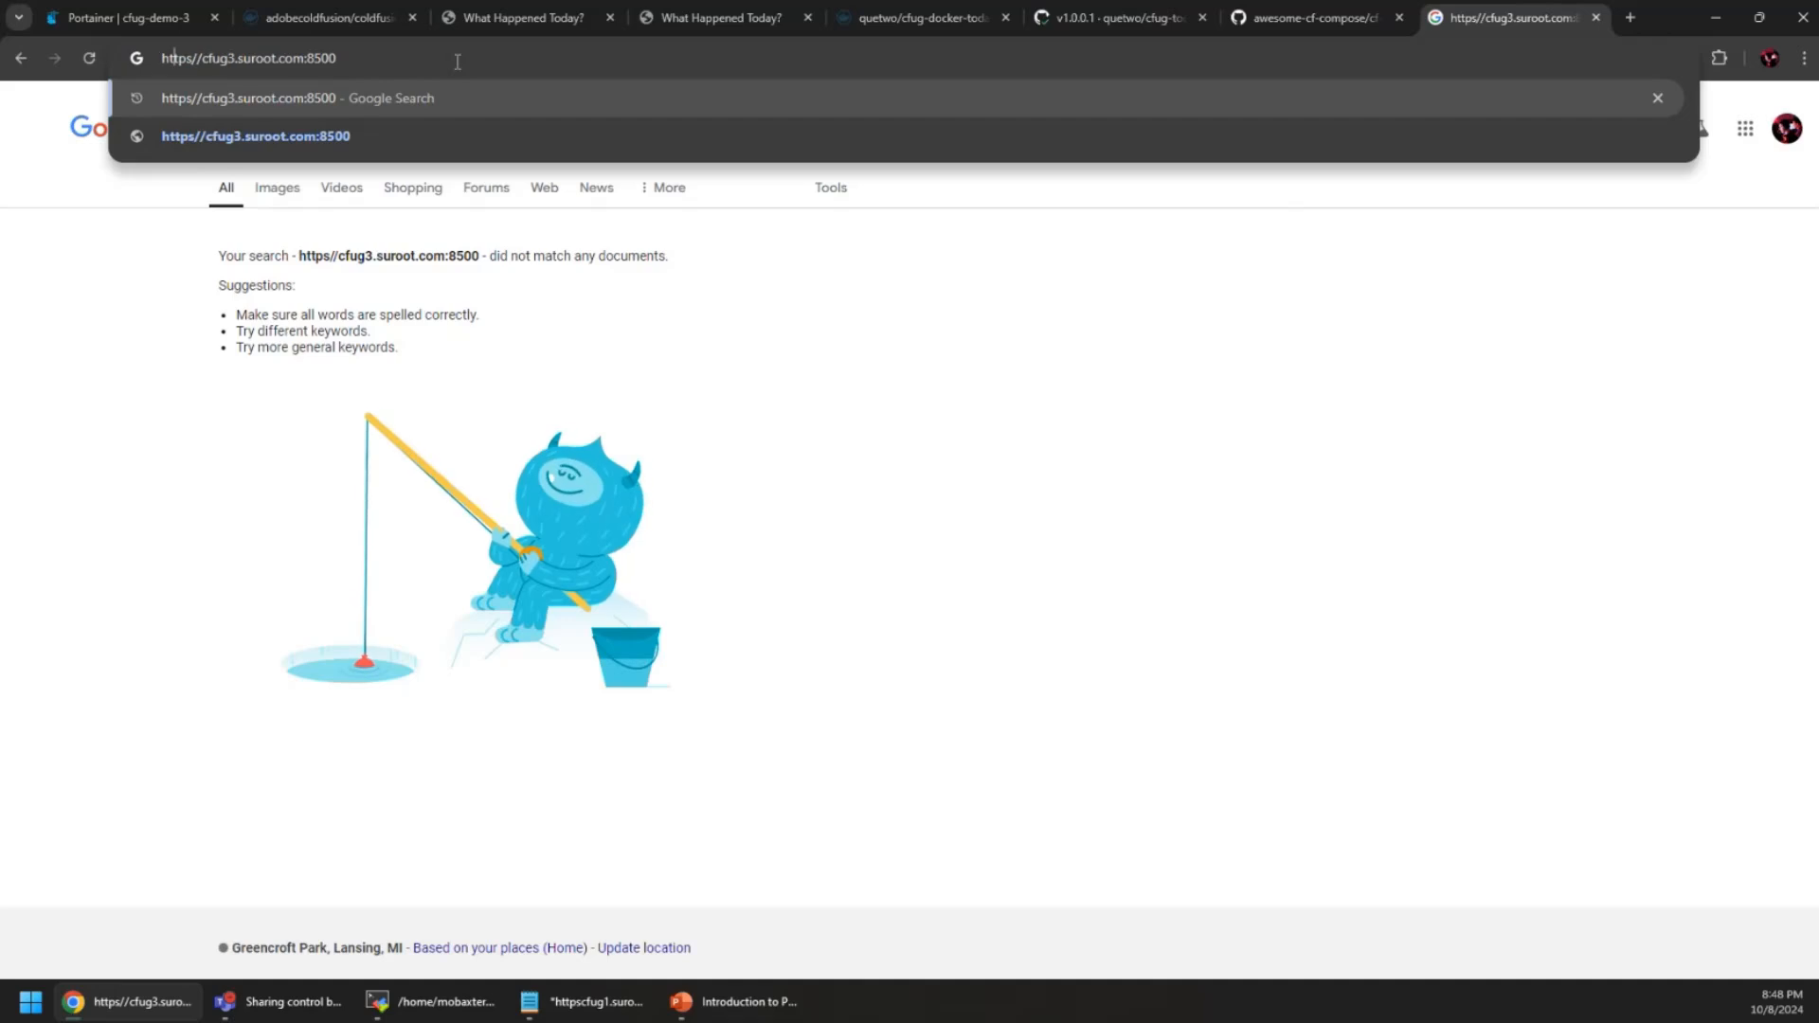
{"action": "key", "text": "BackSpace"}
{"action": "key", "text": "Return"}
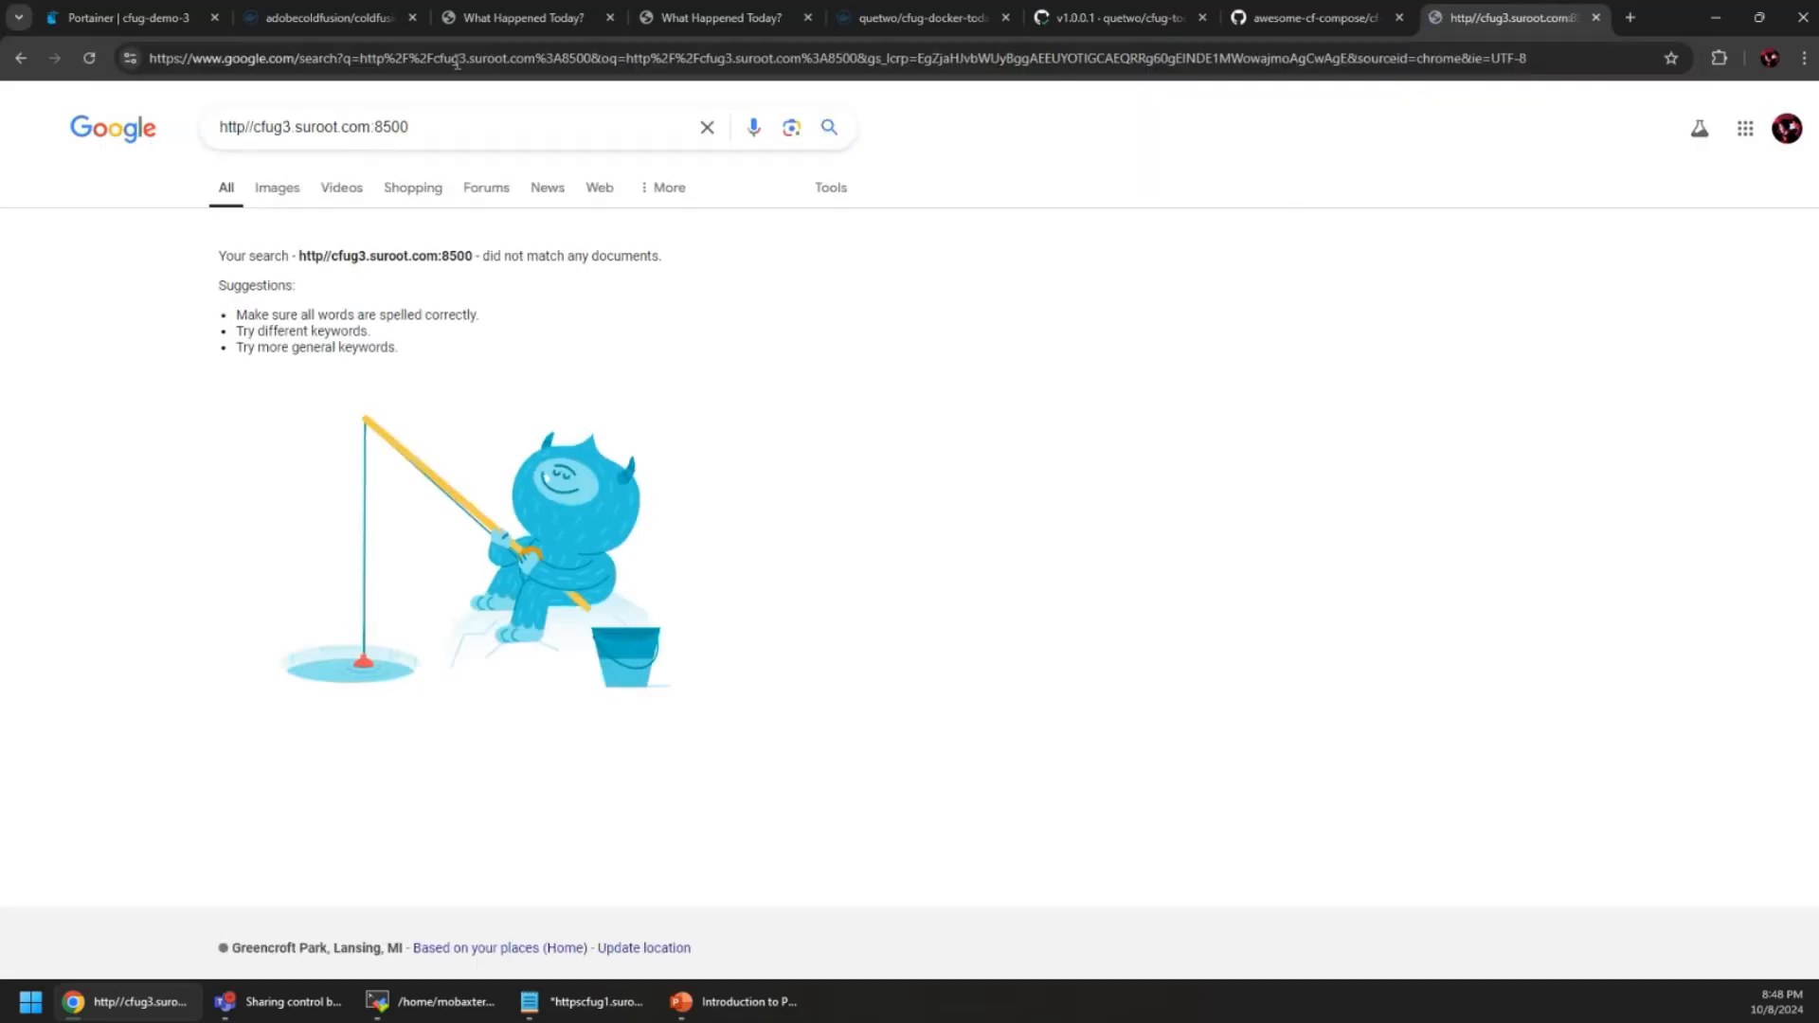
{"action": "left_click", "coordinate": [457, 62]}
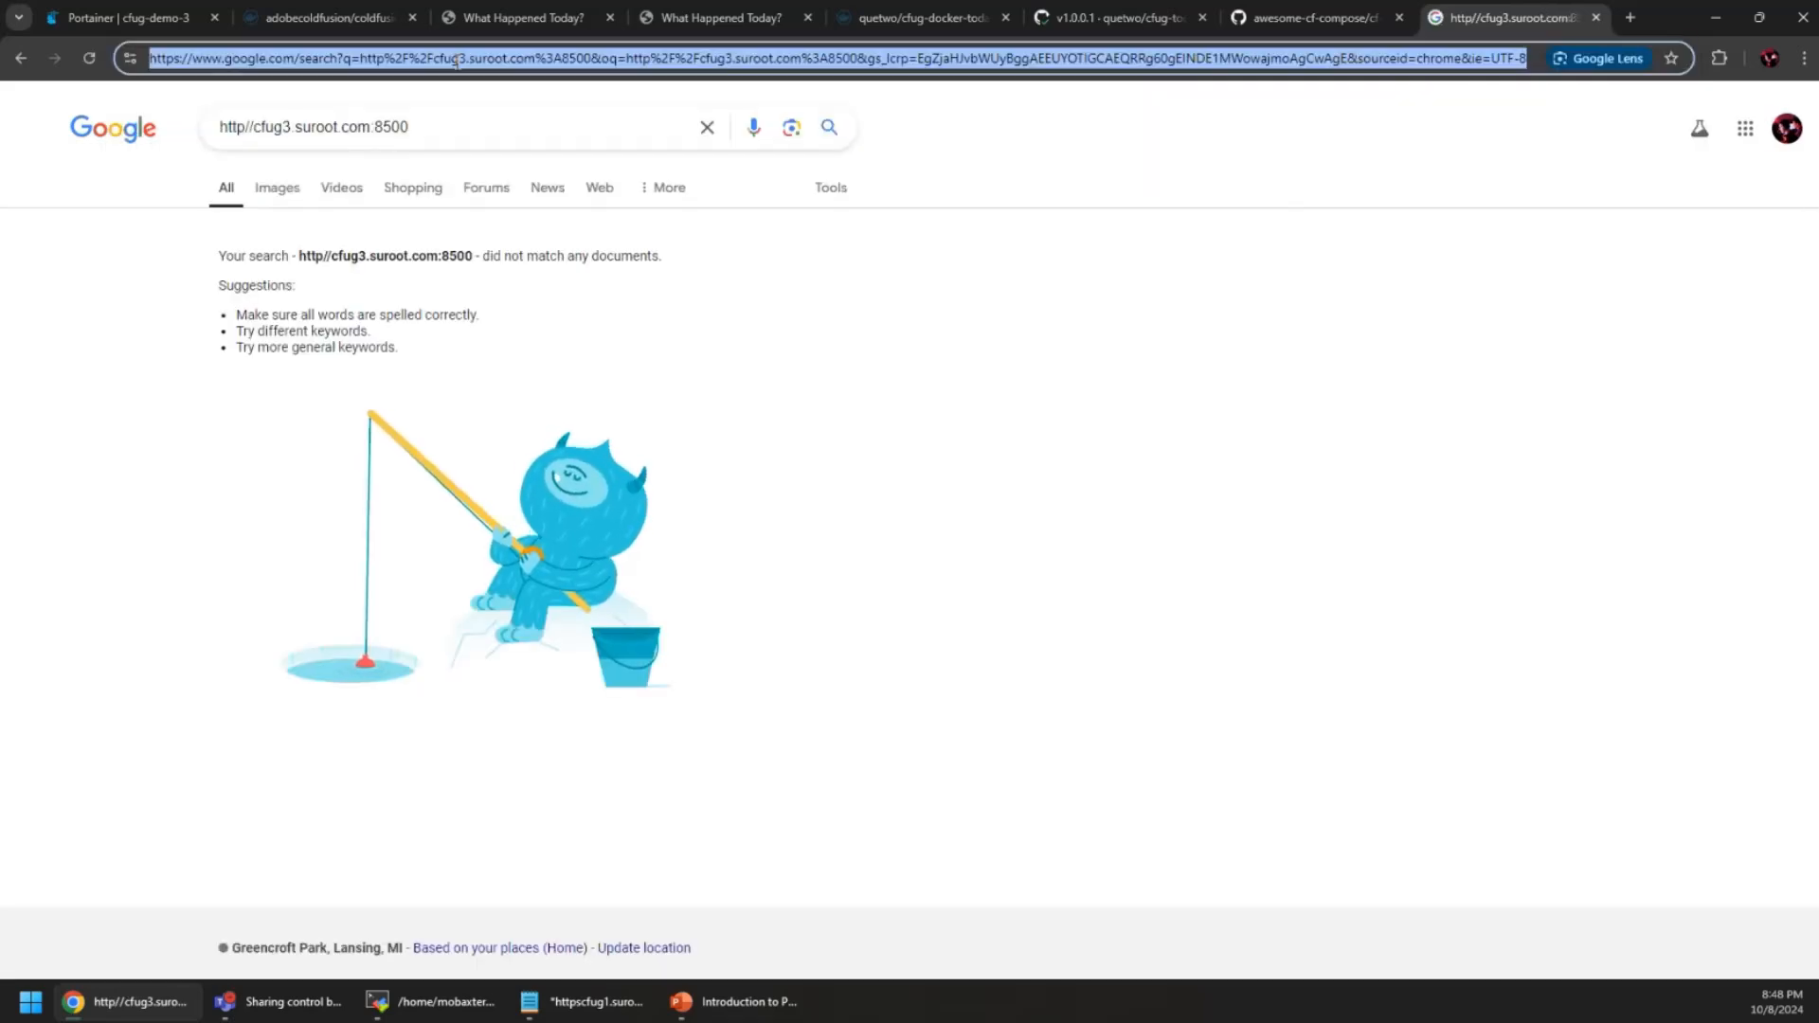
{"action": "type", "text": "http://cf"}
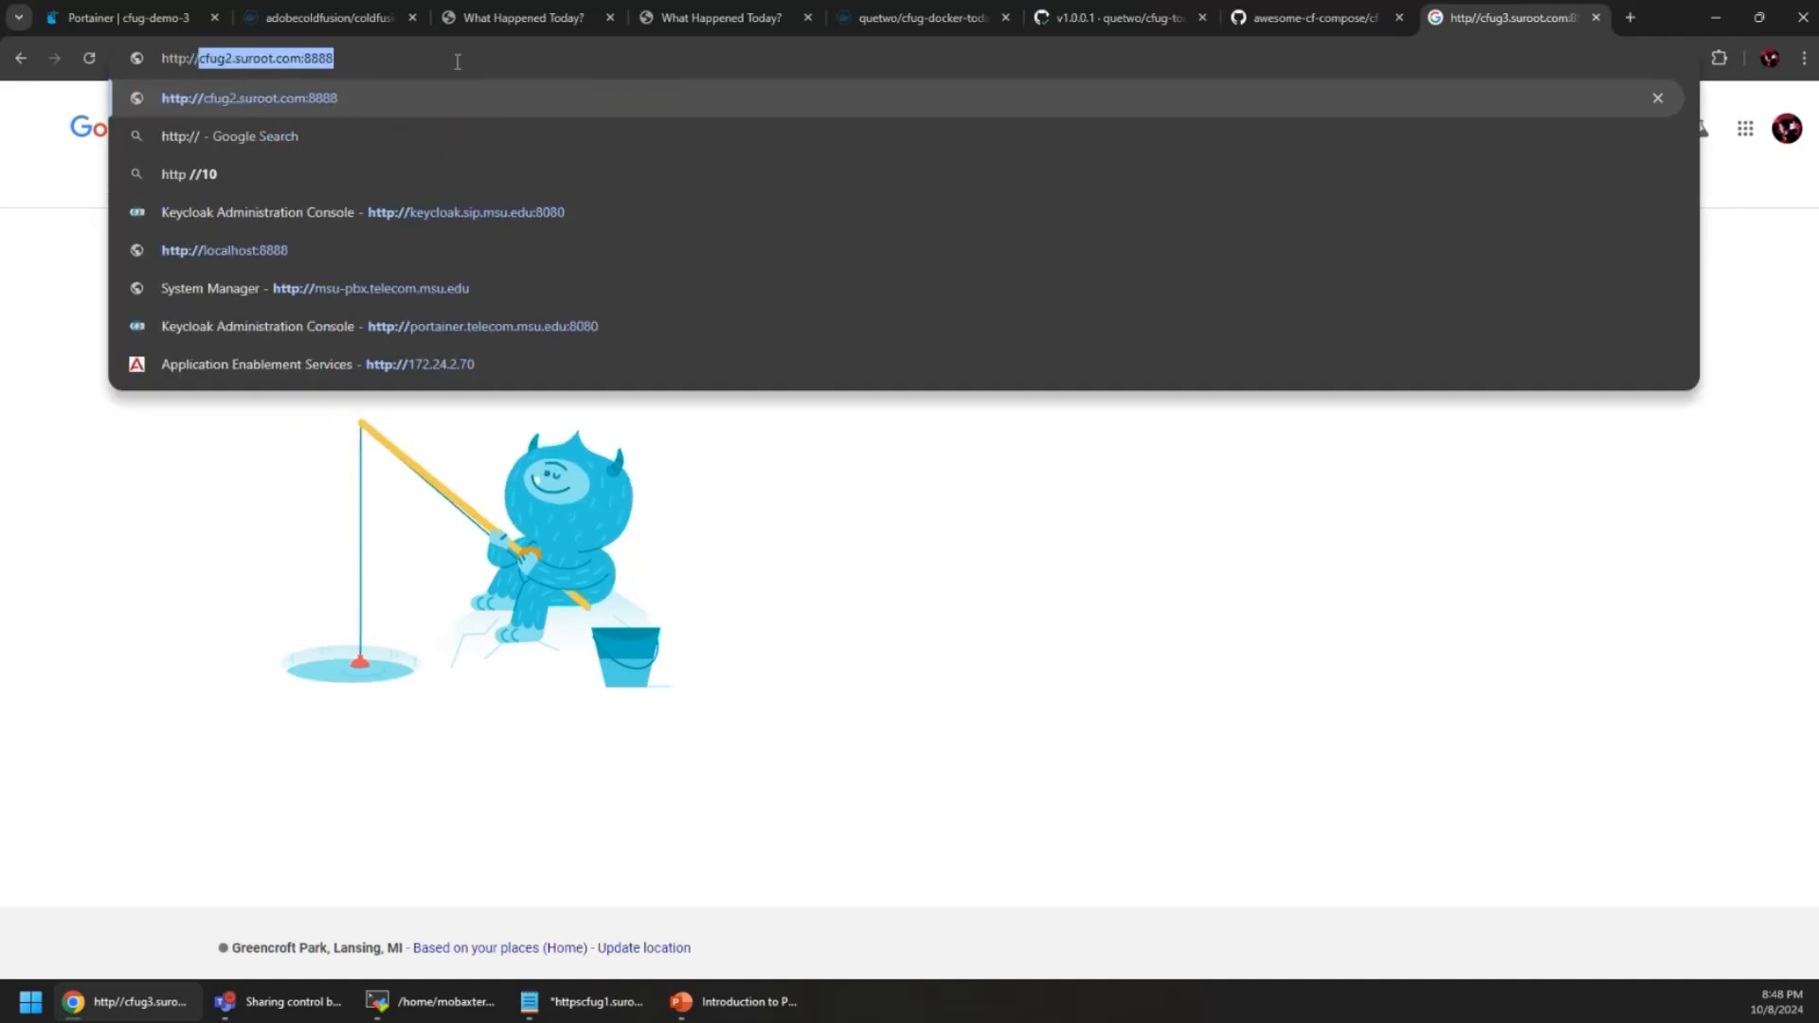
{"action": "type", "text": "u"}
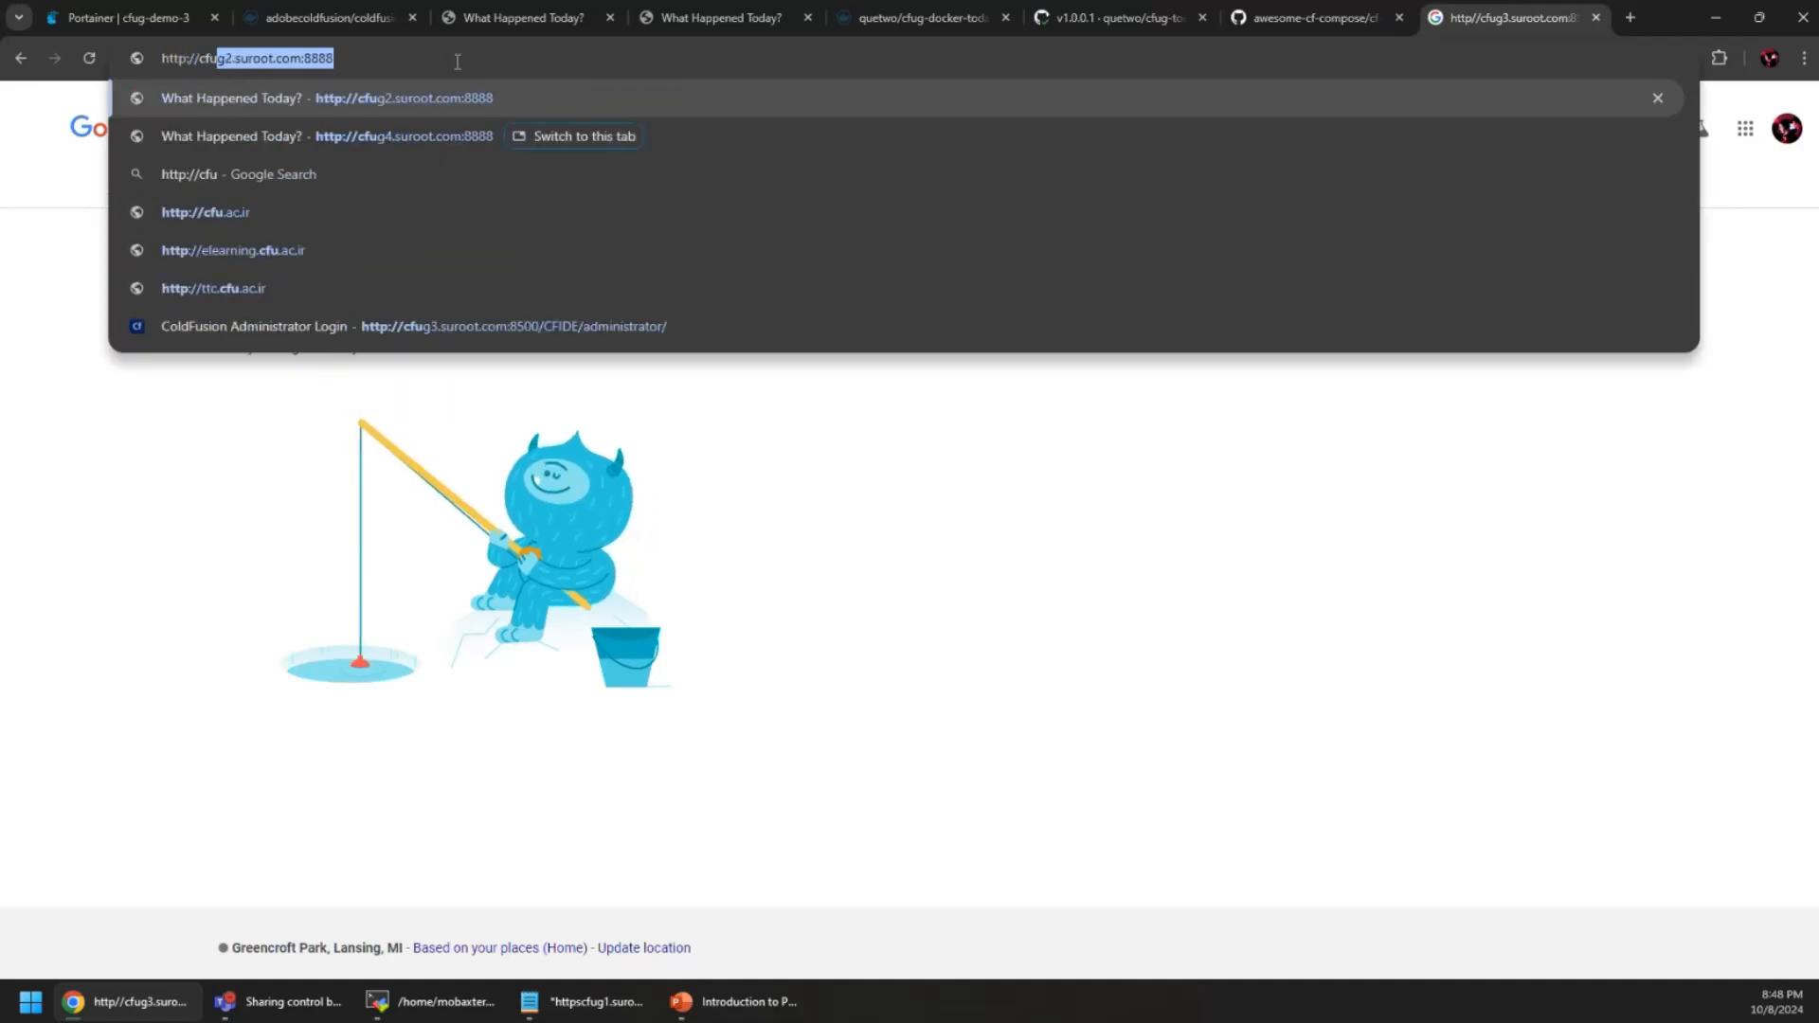
{"action": "type", "text": "g3.suroot.com:"}
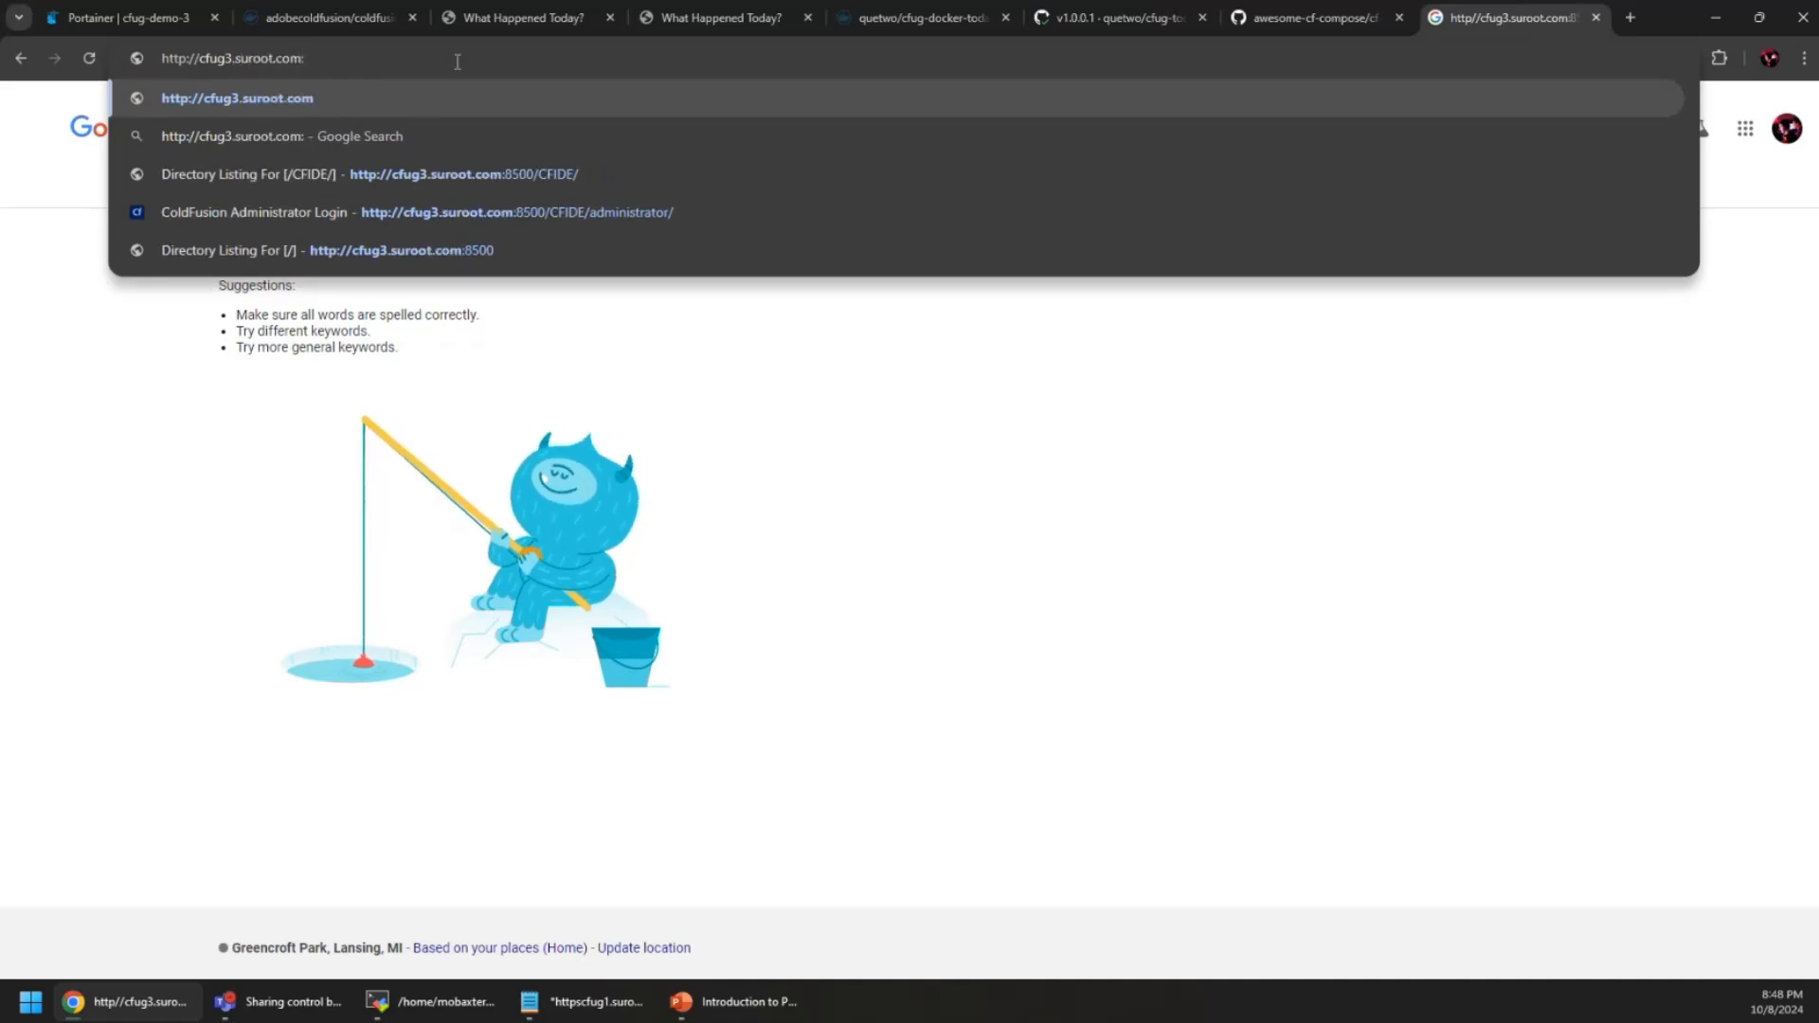
{"action": "type", "text": "8520"}
{"action": "key", "text": "BackSpace"}
{"action": "key", "text": "BackSpace"}
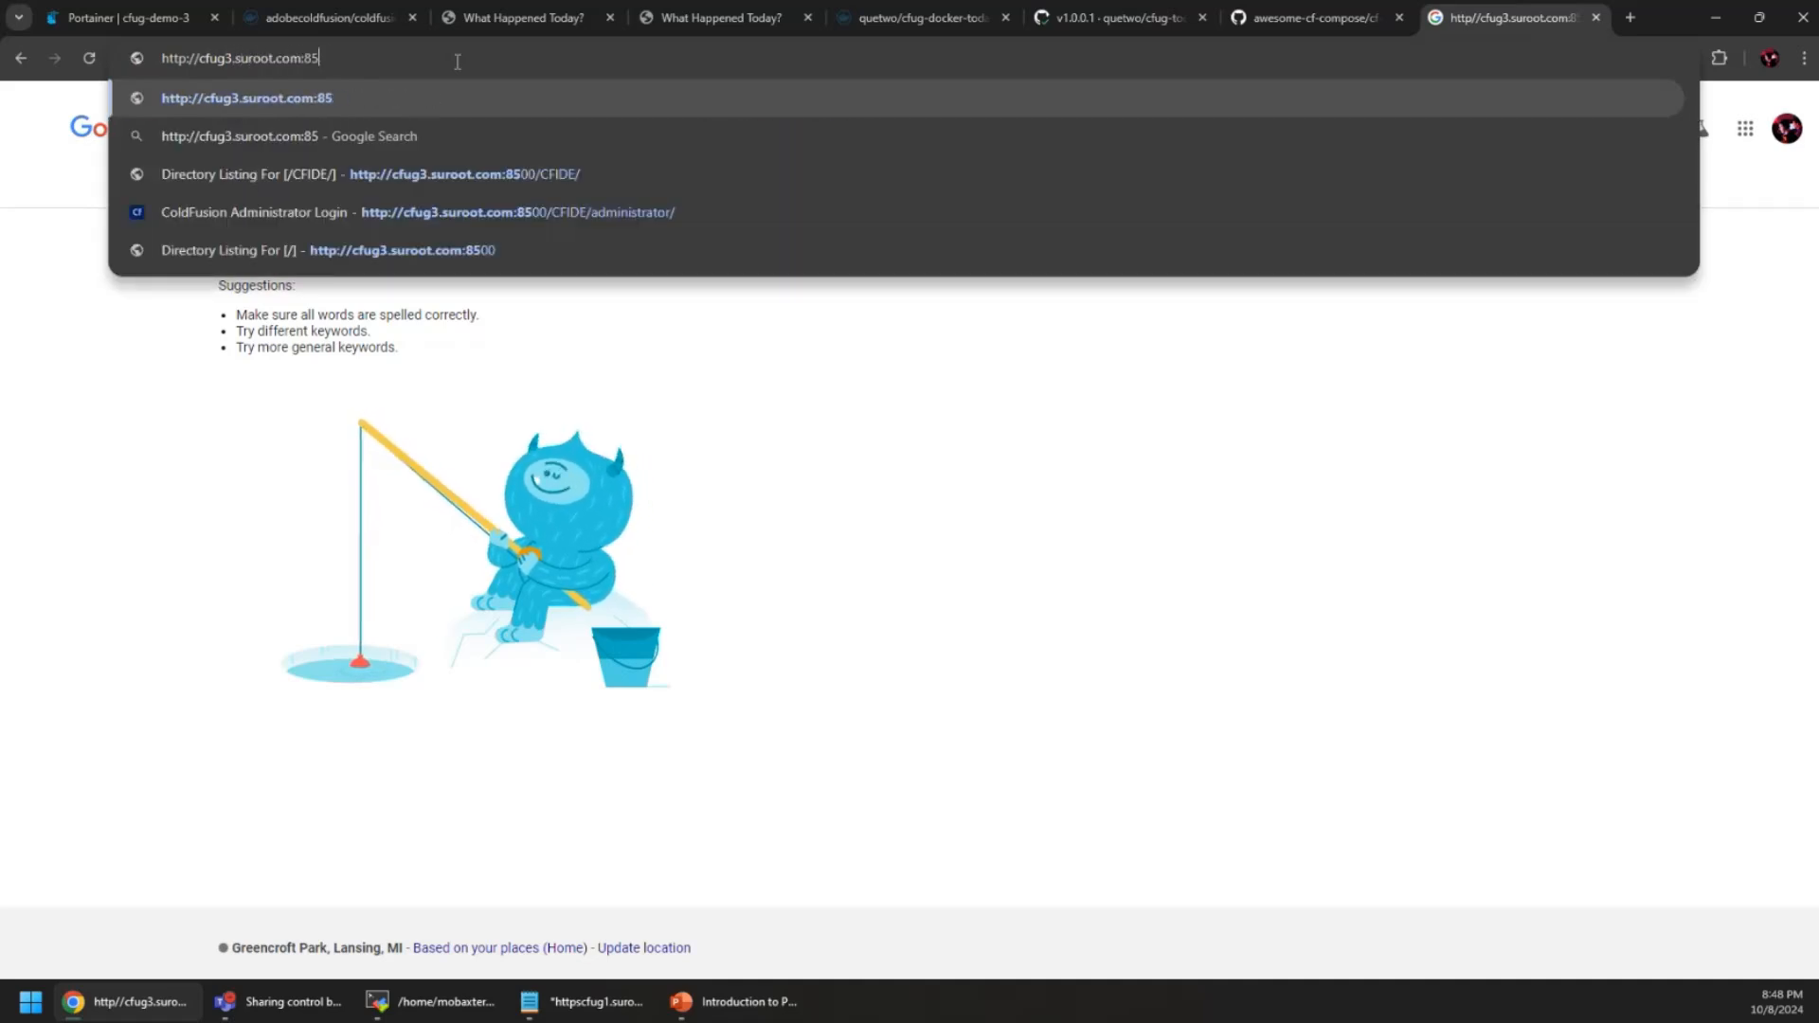
{"action": "type", "text": "00"}
{"action": "key", "text": "Return"}
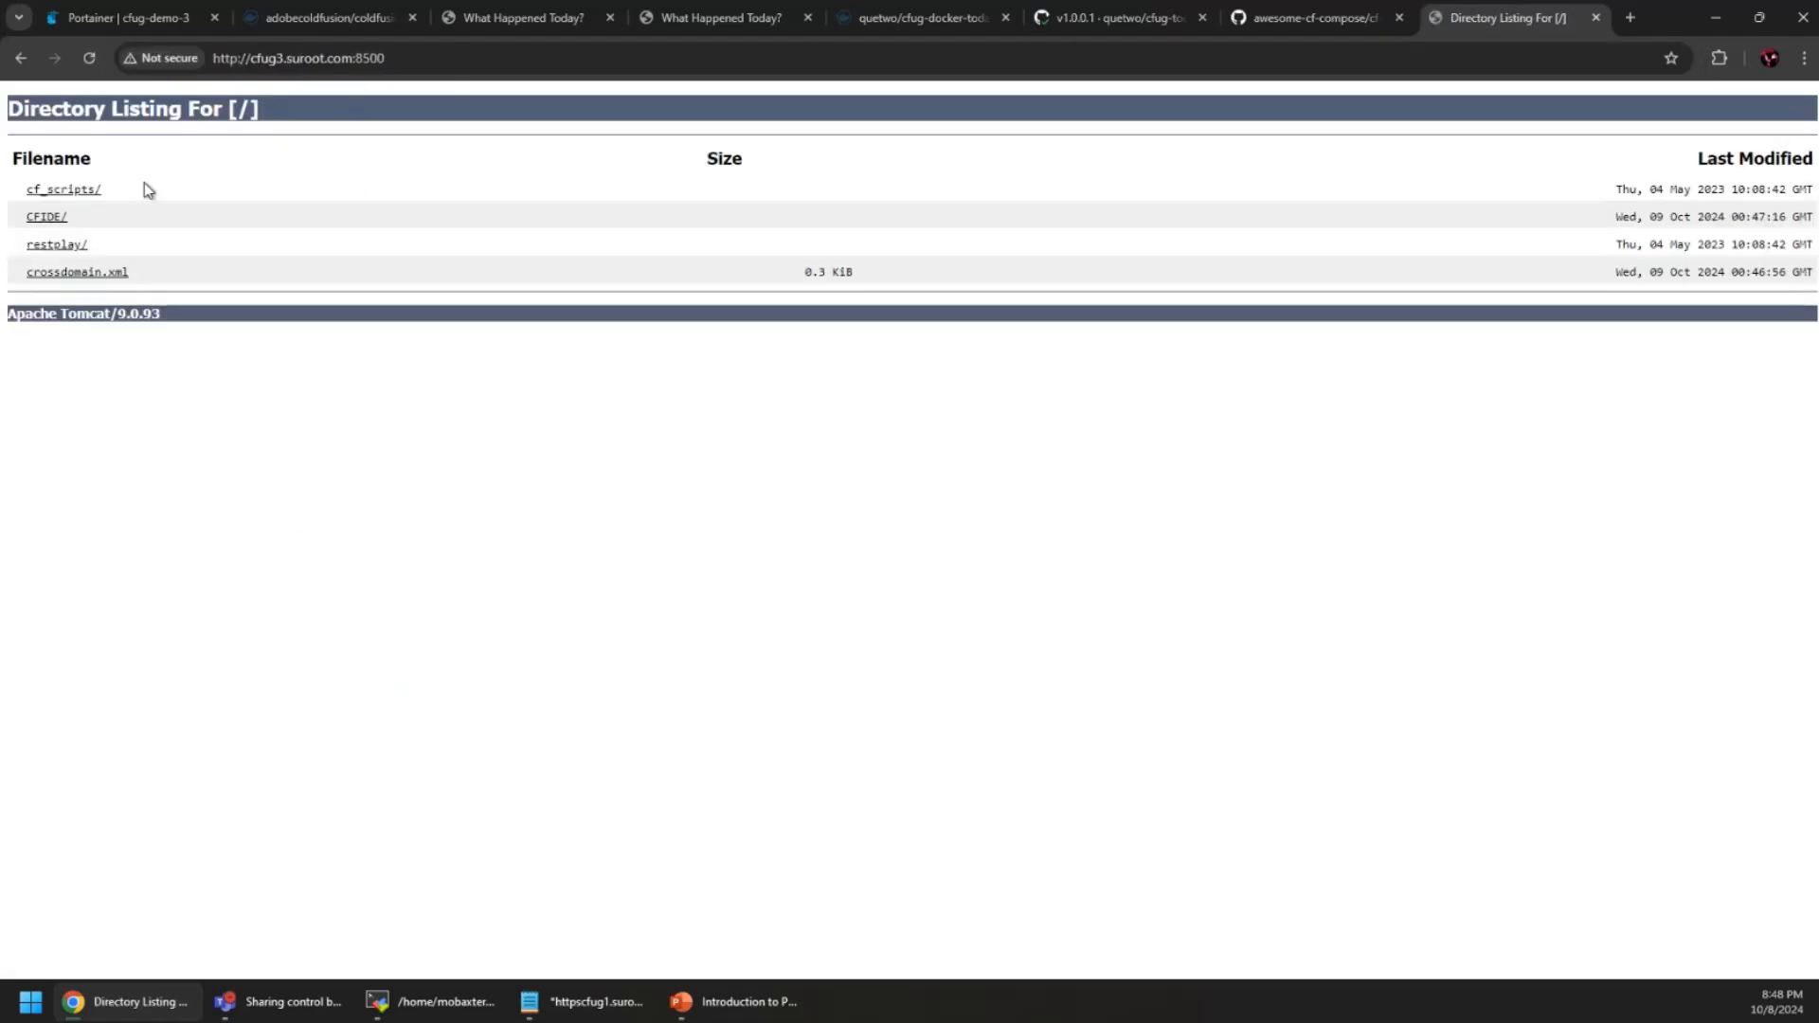
Browse to CFIDE/administrator/ and look up the admin password in compose.yaml
{"action": "left_click", "coordinate": [52, 222]}
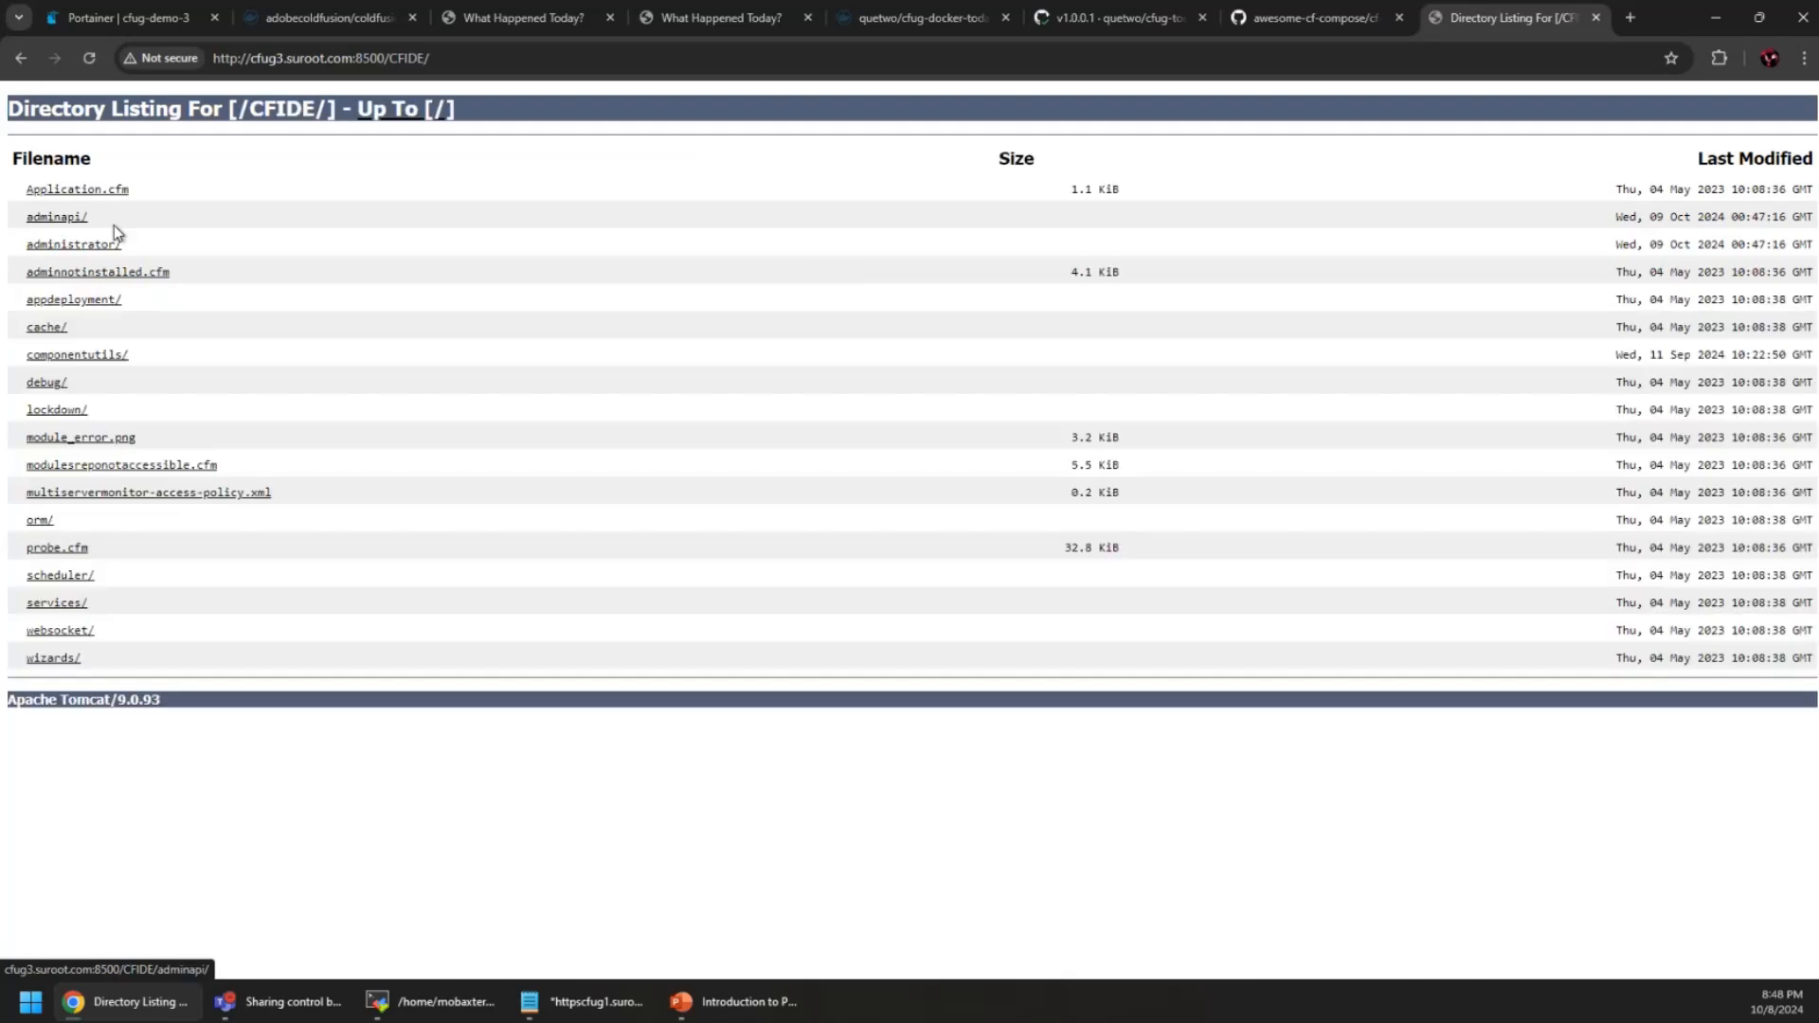
{"action": "left_click", "coordinate": [87, 242]}
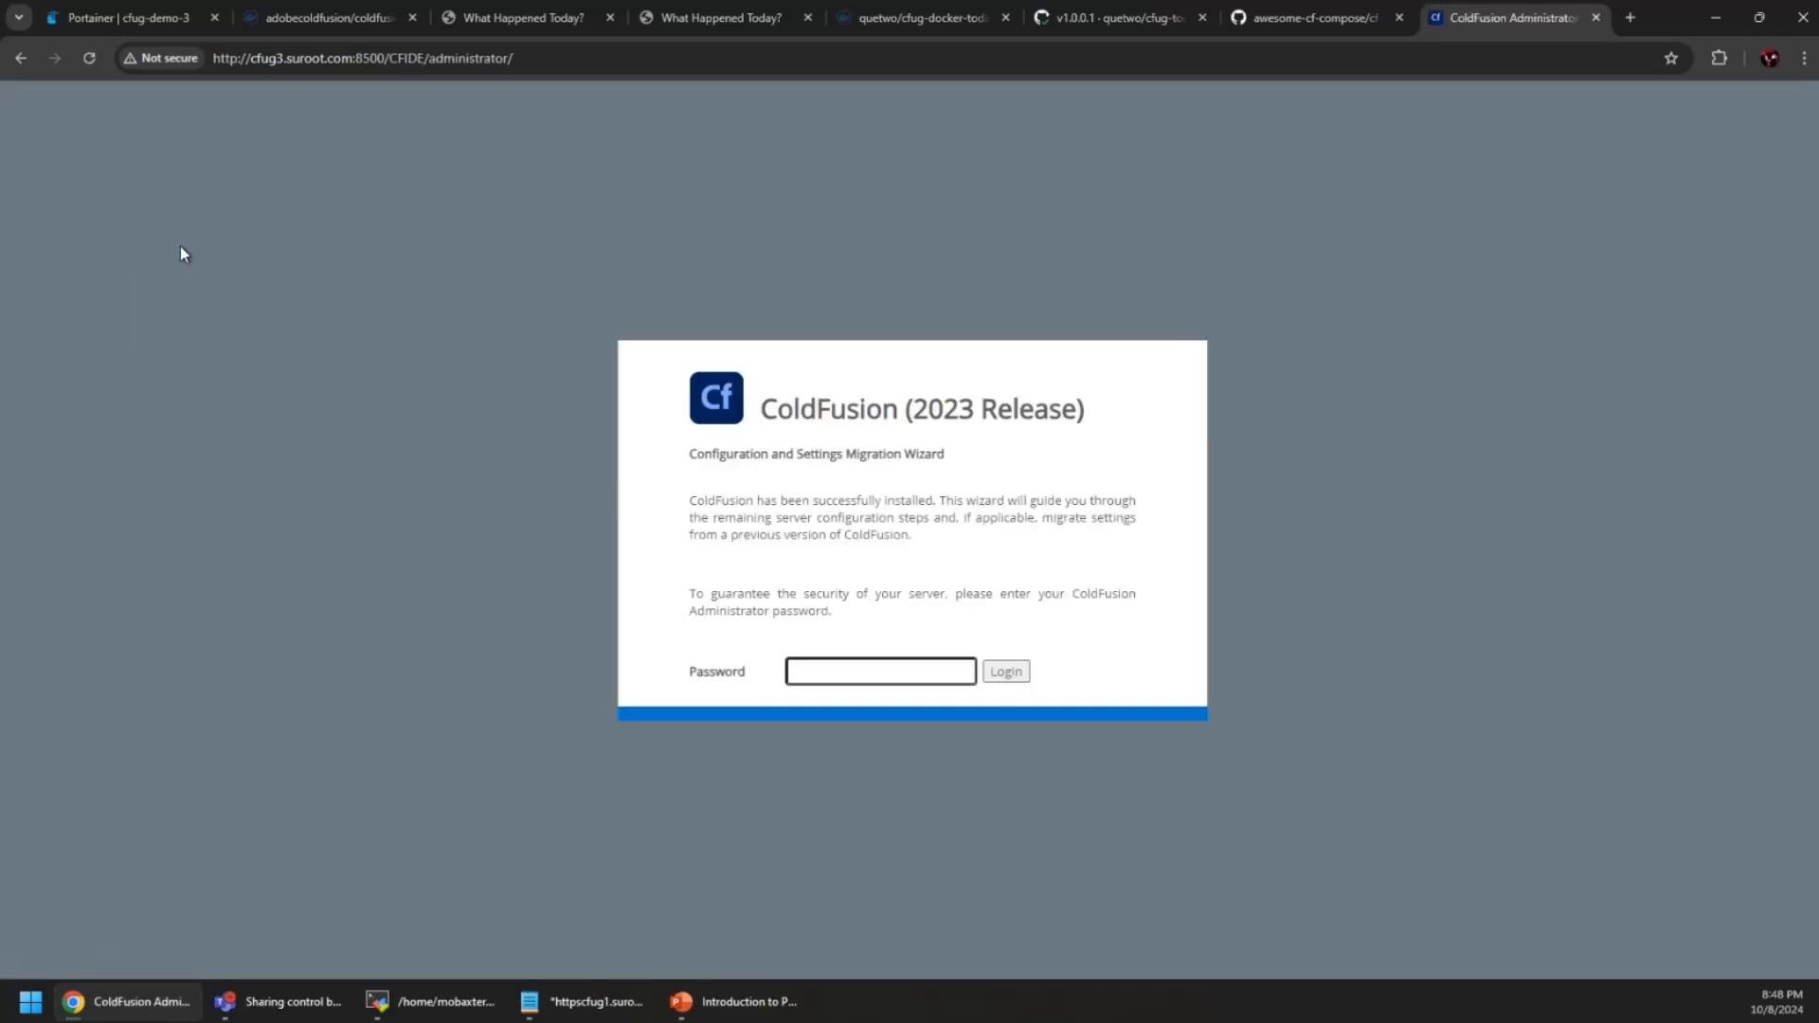
{"action": "left_click", "coordinate": [1304, 21]}
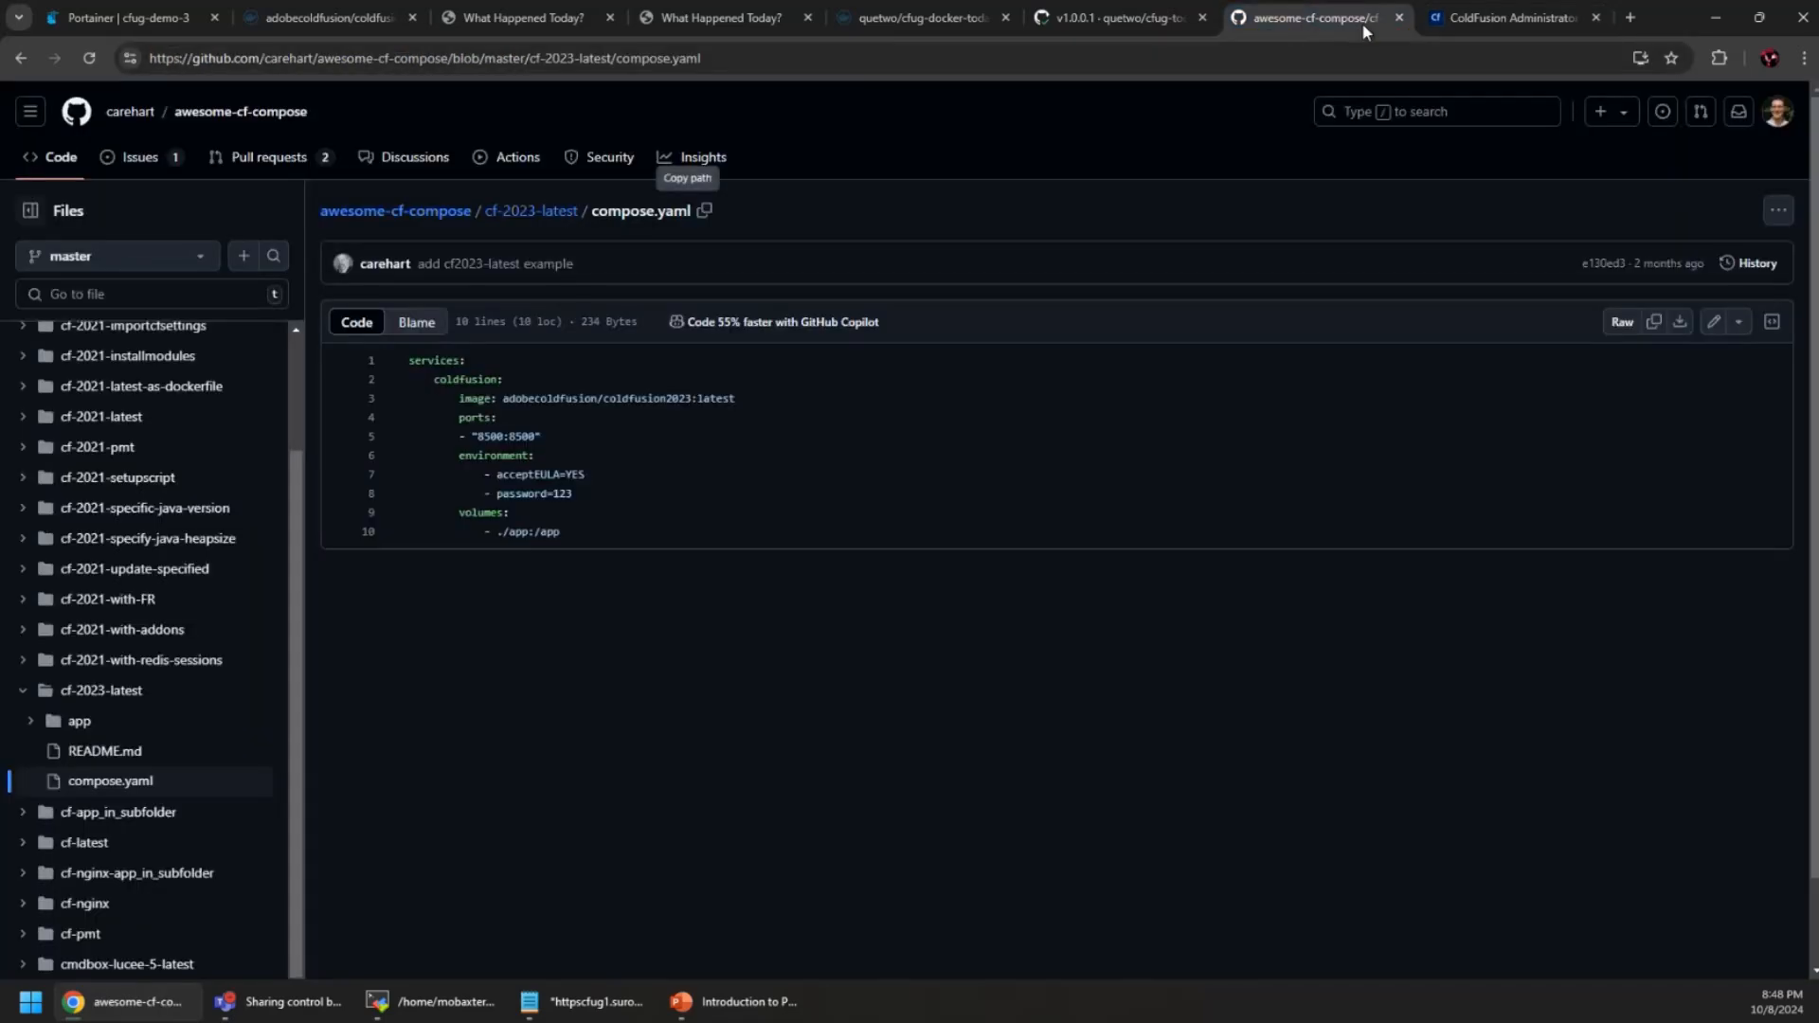
Log in with the admin password, decline Chrome's password save, and confirm Setup Complete
{"action": "left_click", "coordinate": [1506, 19]}
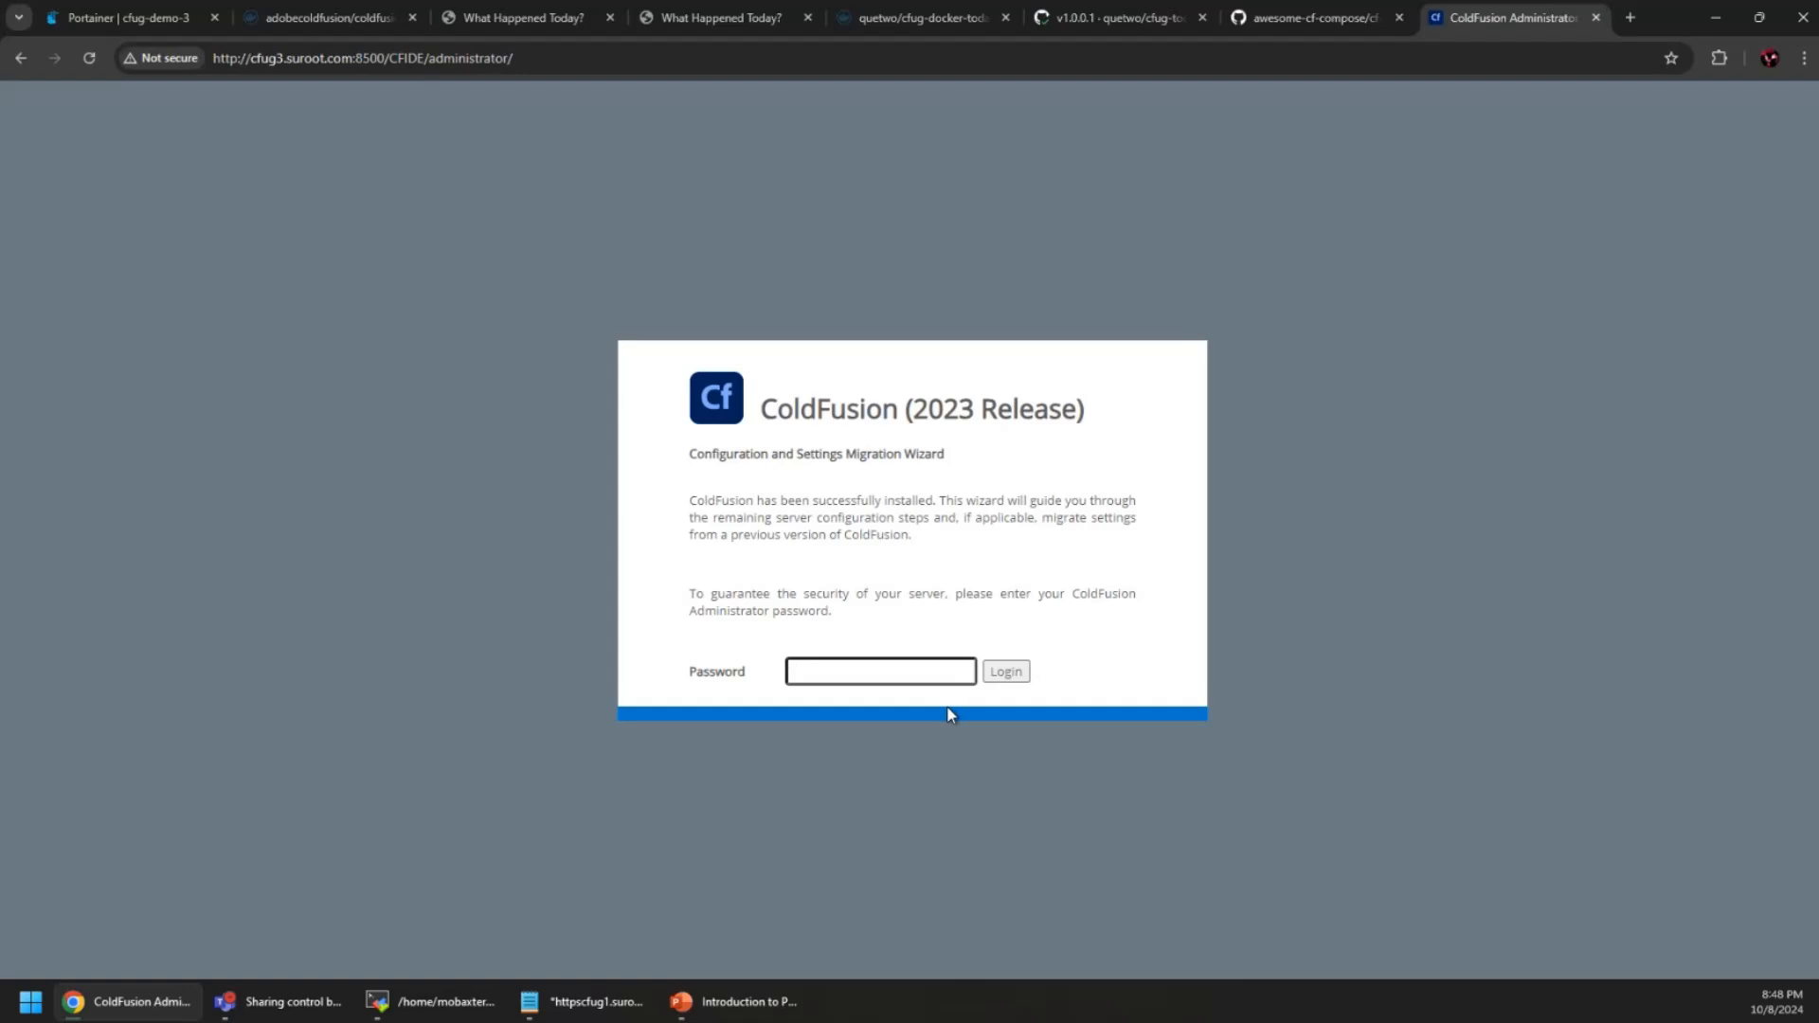
{"action": "type", "text": "***"}
{"action": "key", "text": "Return"}
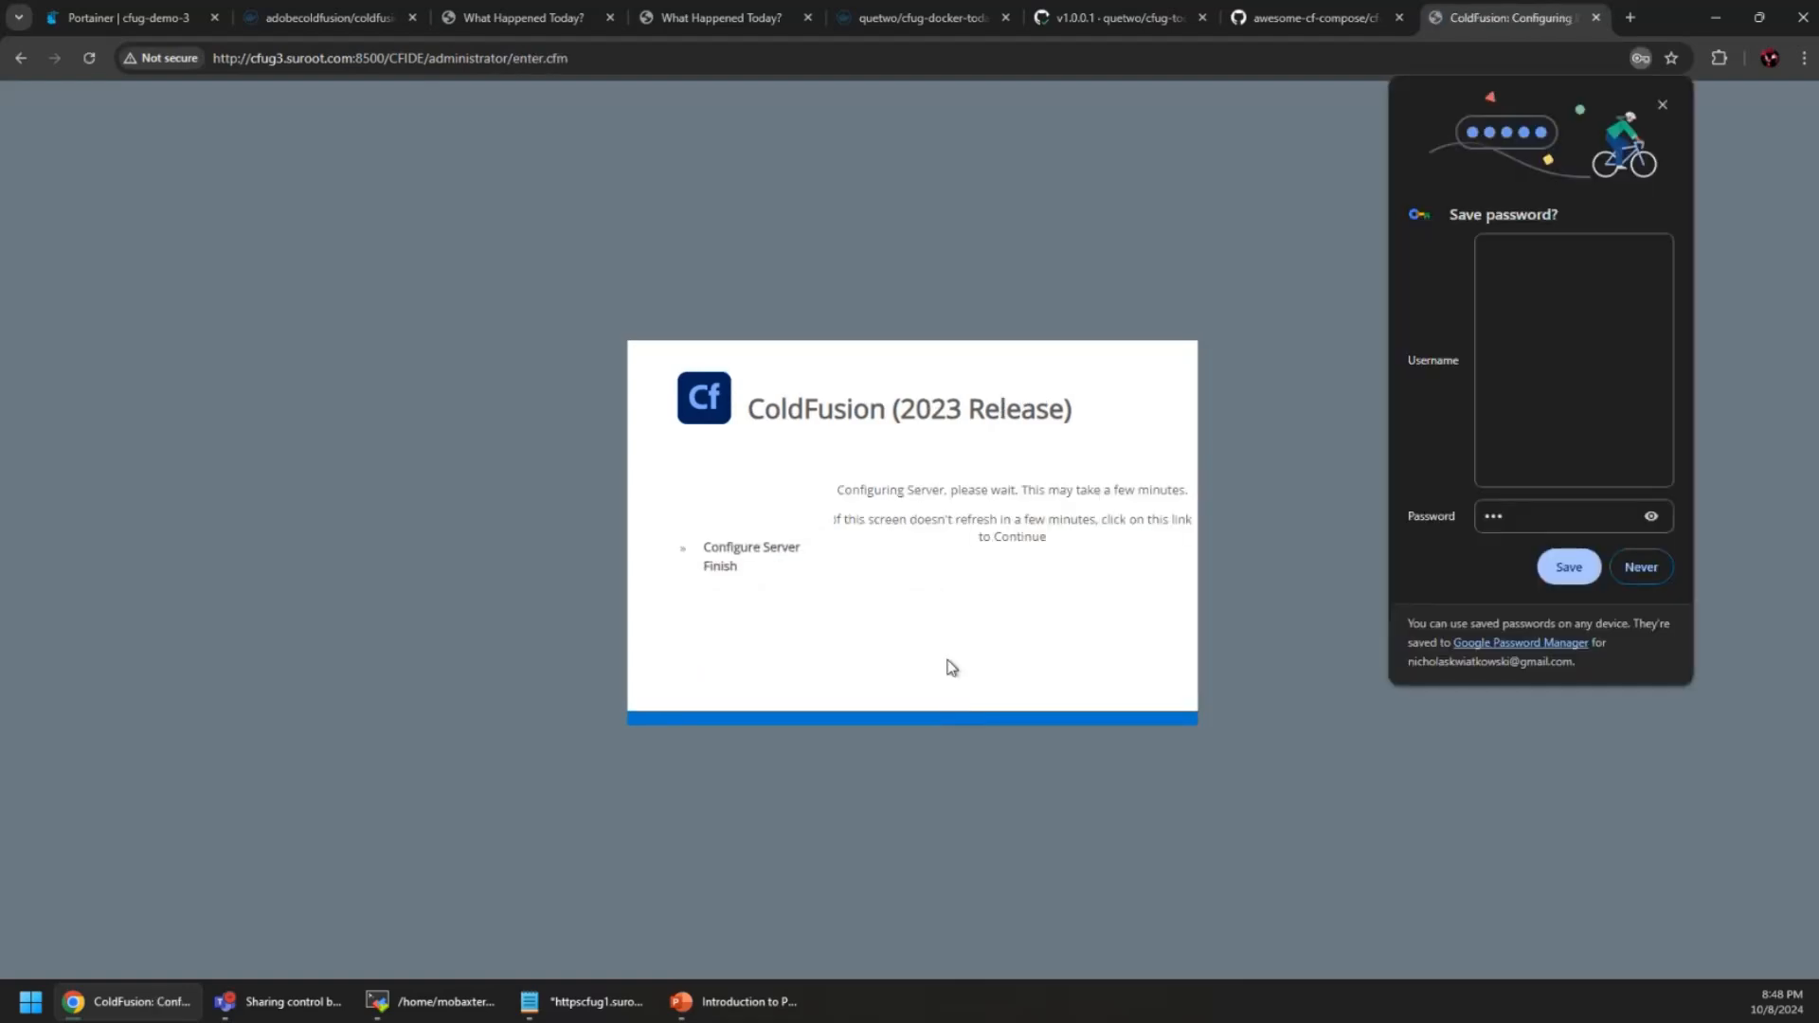
{"action": "left_click", "coordinate": [1653, 567]}
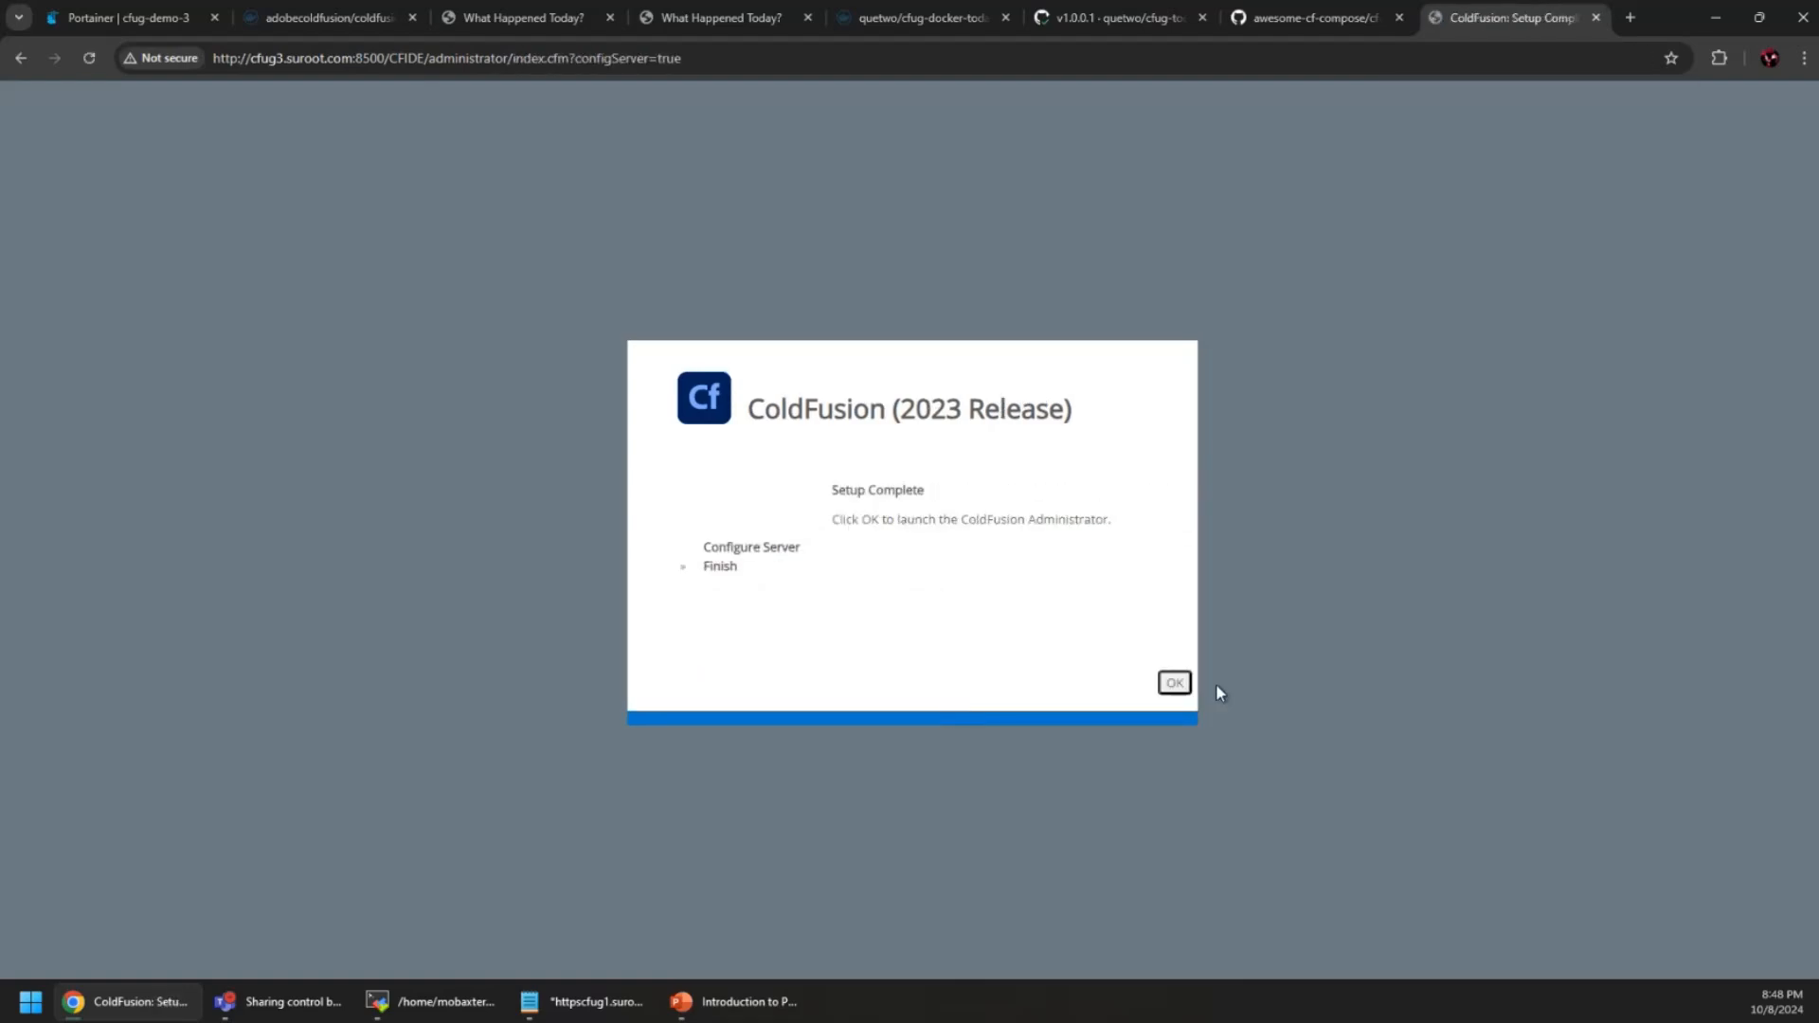
{"action": "left_click", "coordinate": [1172, 683]}
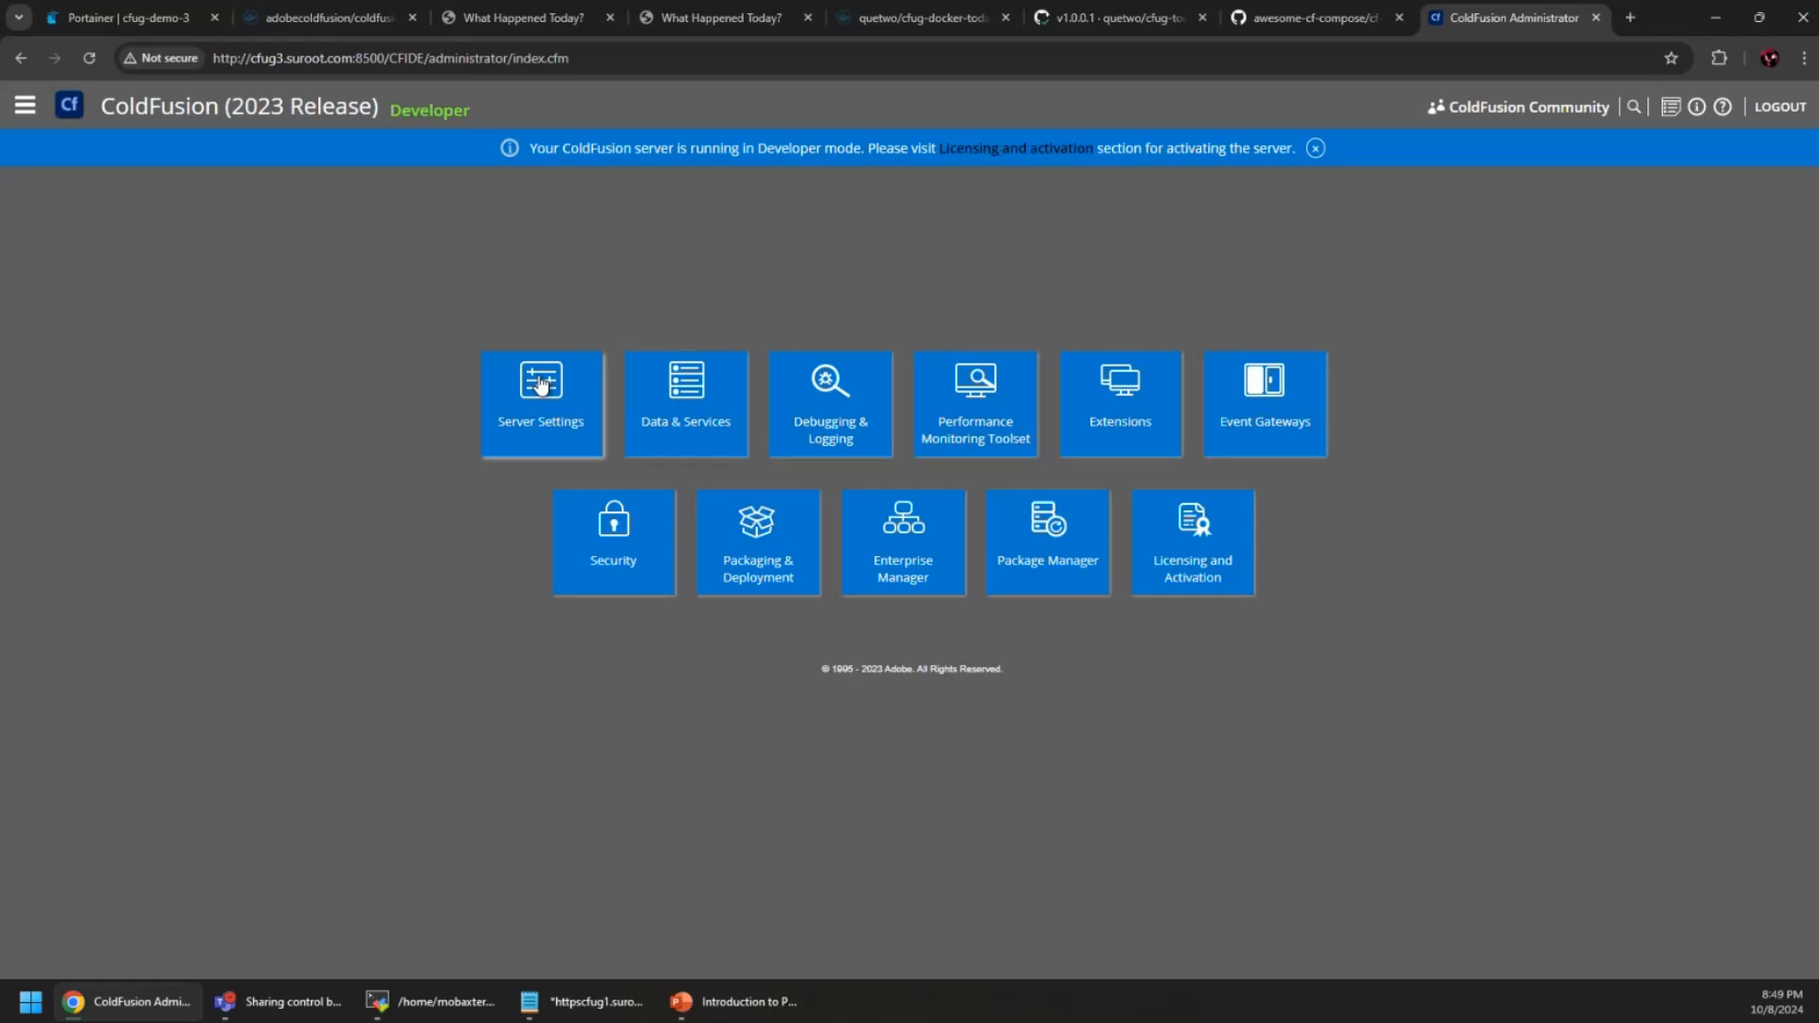
Visit Server Settings, return to the Administrator home, then switch to Portainer's cf-test-coldfusion-1 details
{"action": "left_click", "coordinate": [537, 383]}
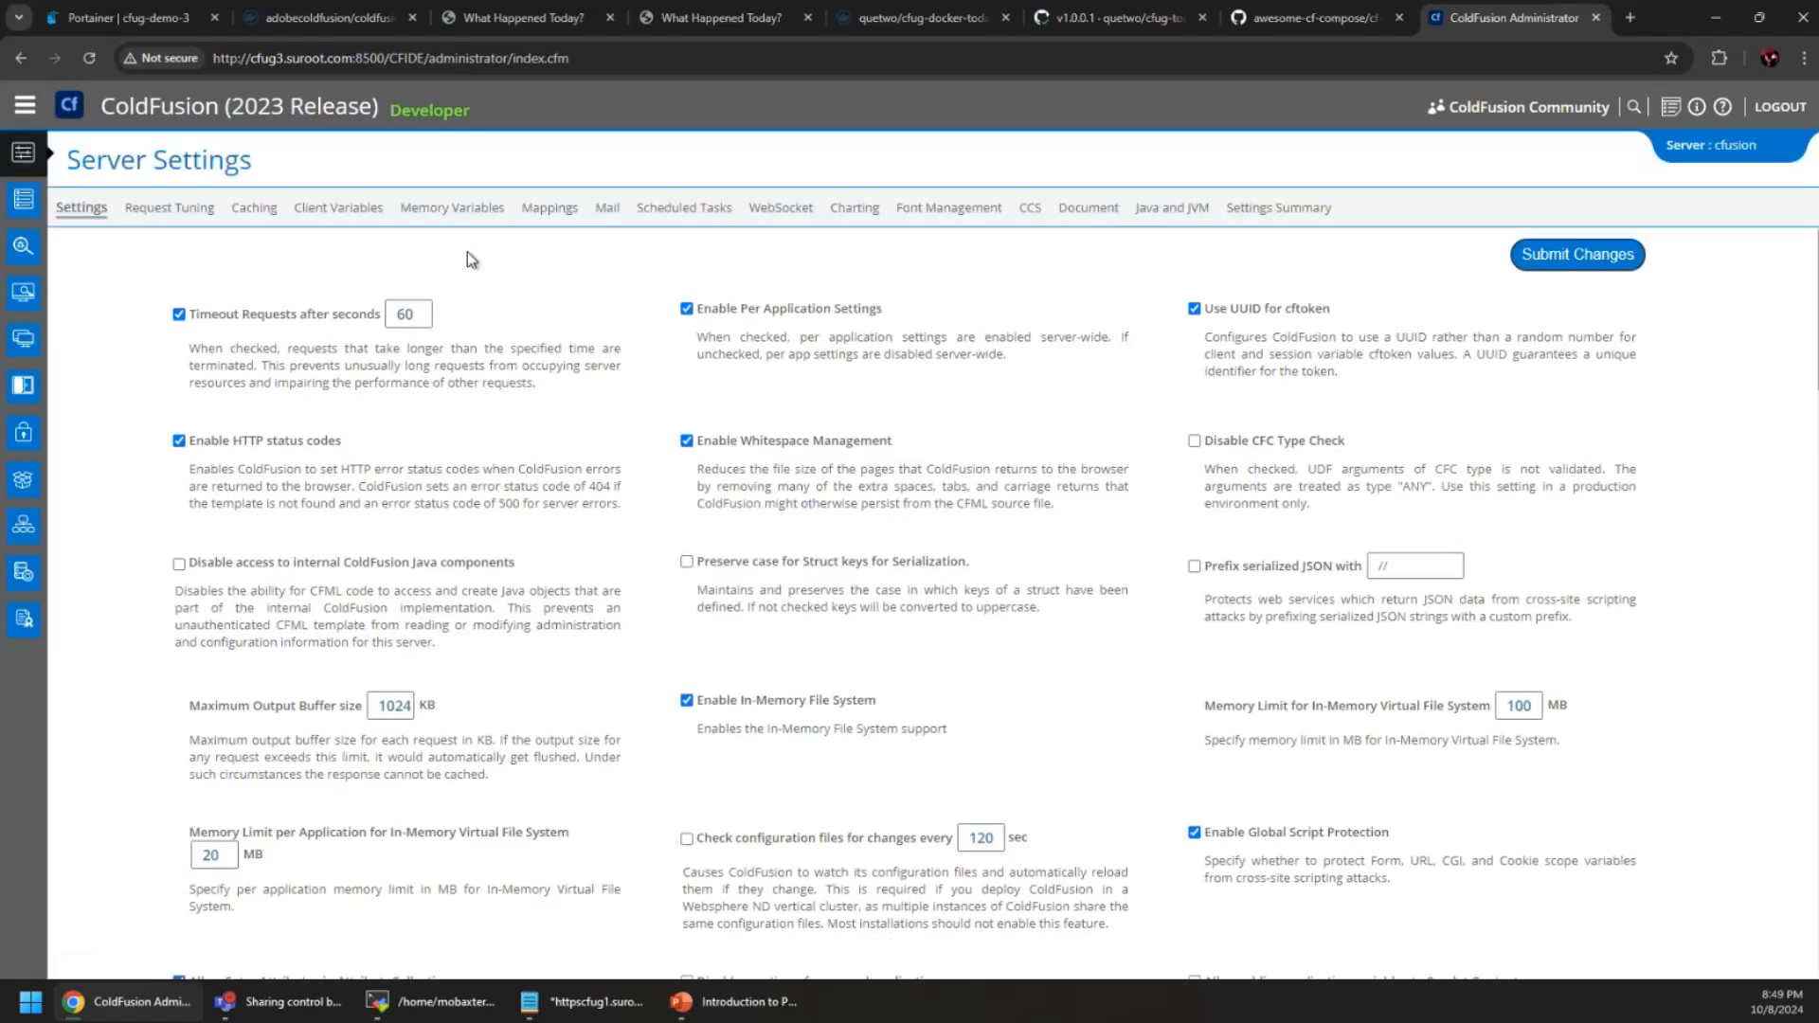
{"action": "left_click", "coordinate": [239, 107]}
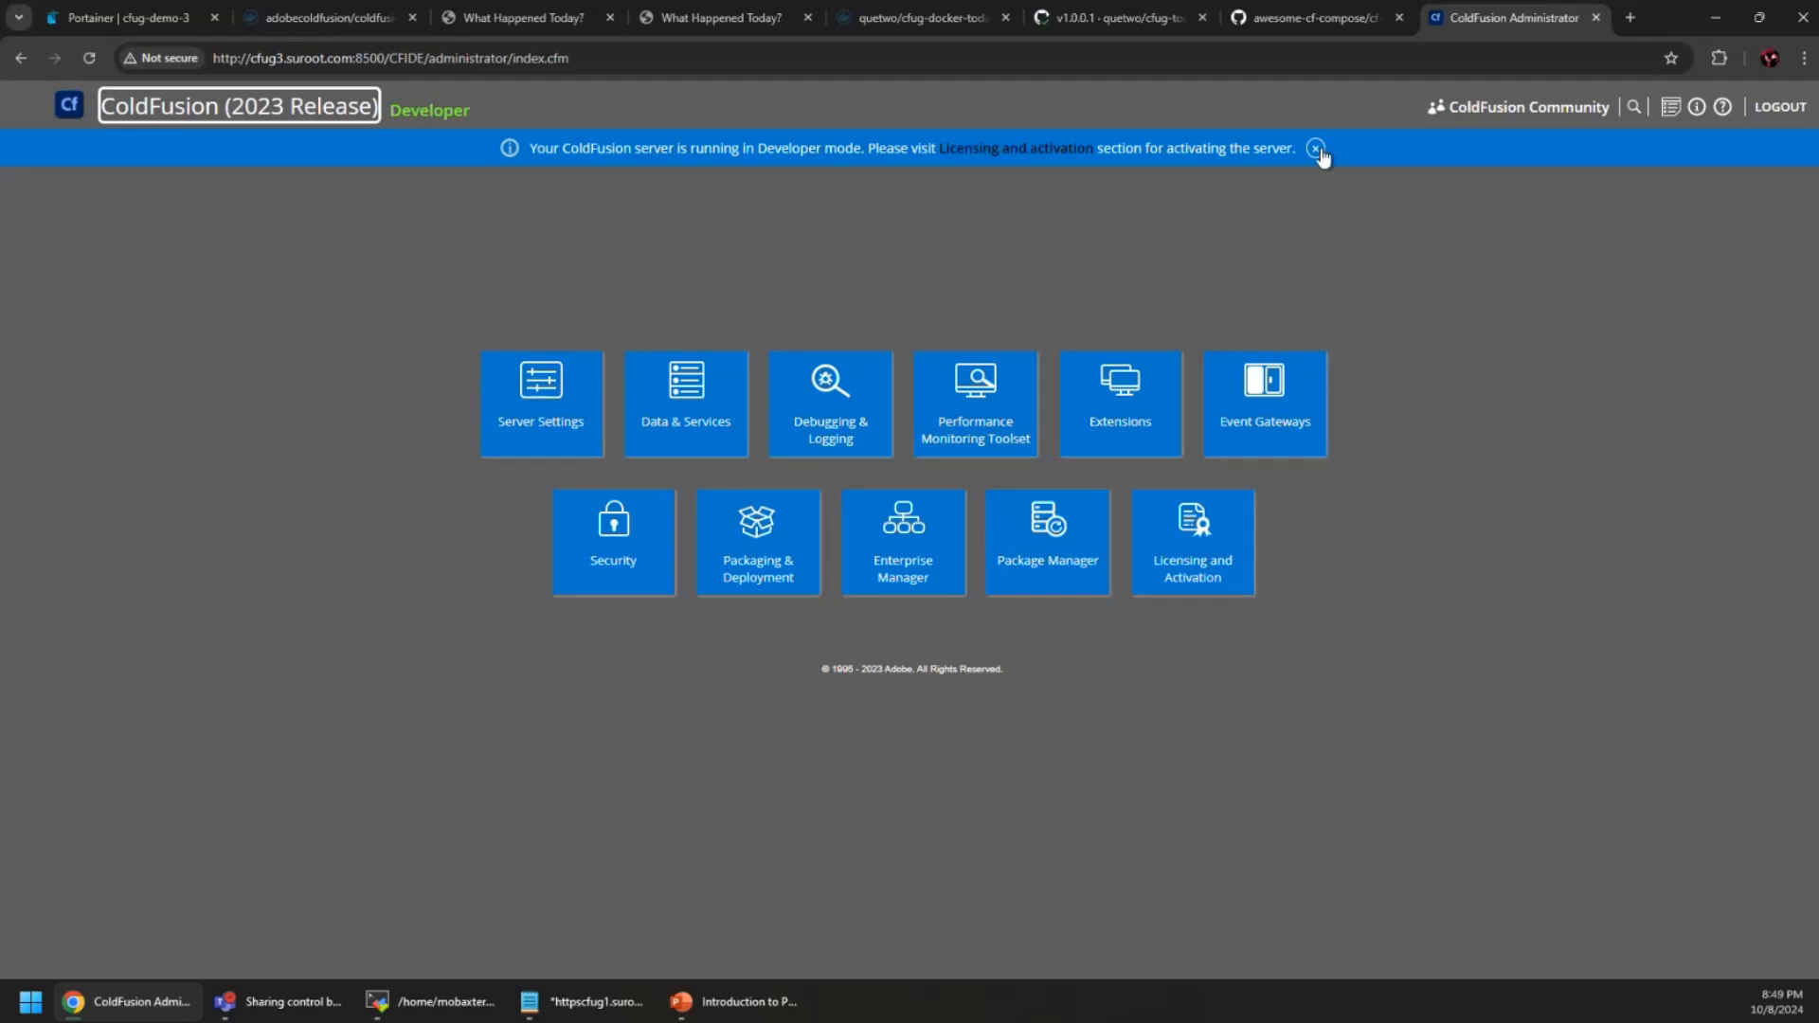
{"action": "left_click", "coordinate": [633, 240]}
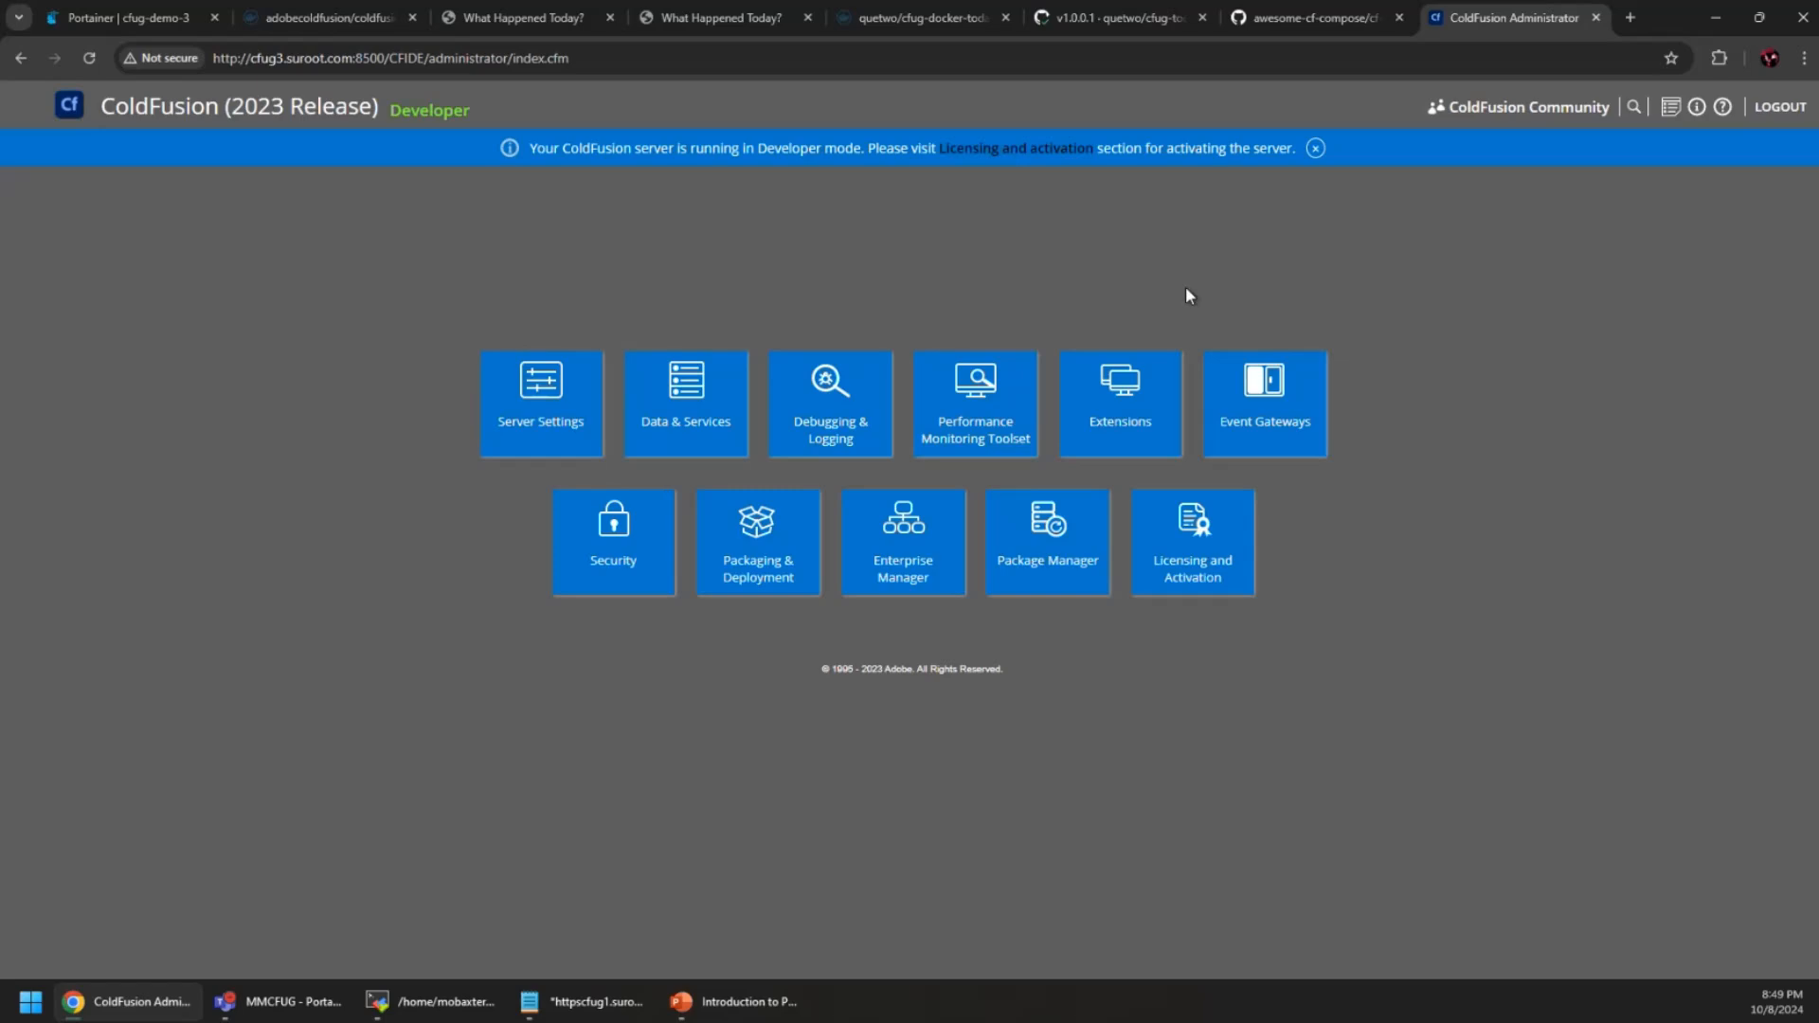
{"action": "left_click_drag", "start_coordinate": [1288, 136], "coordinate": [1285, 218]}
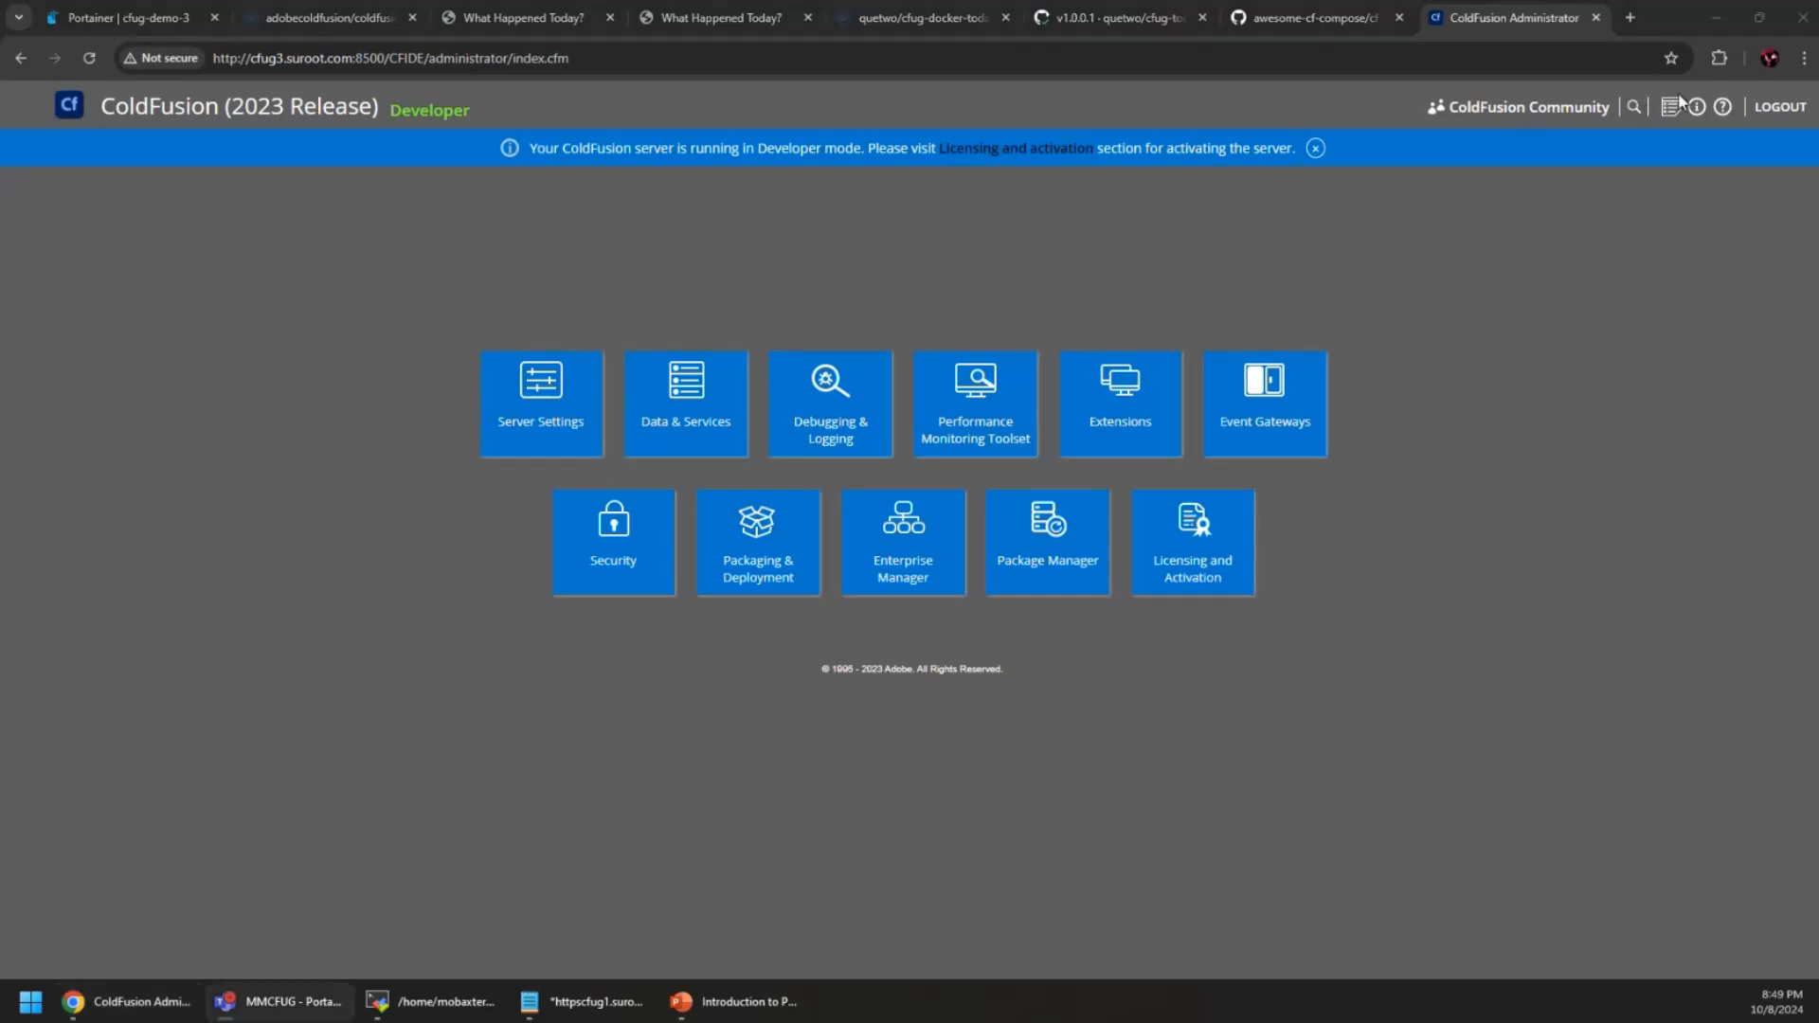
Open the cfug-demo-3 dashboard, then clear that environment to return to the Home list
{"action": "left_click", "coordinate": [125, 15]}
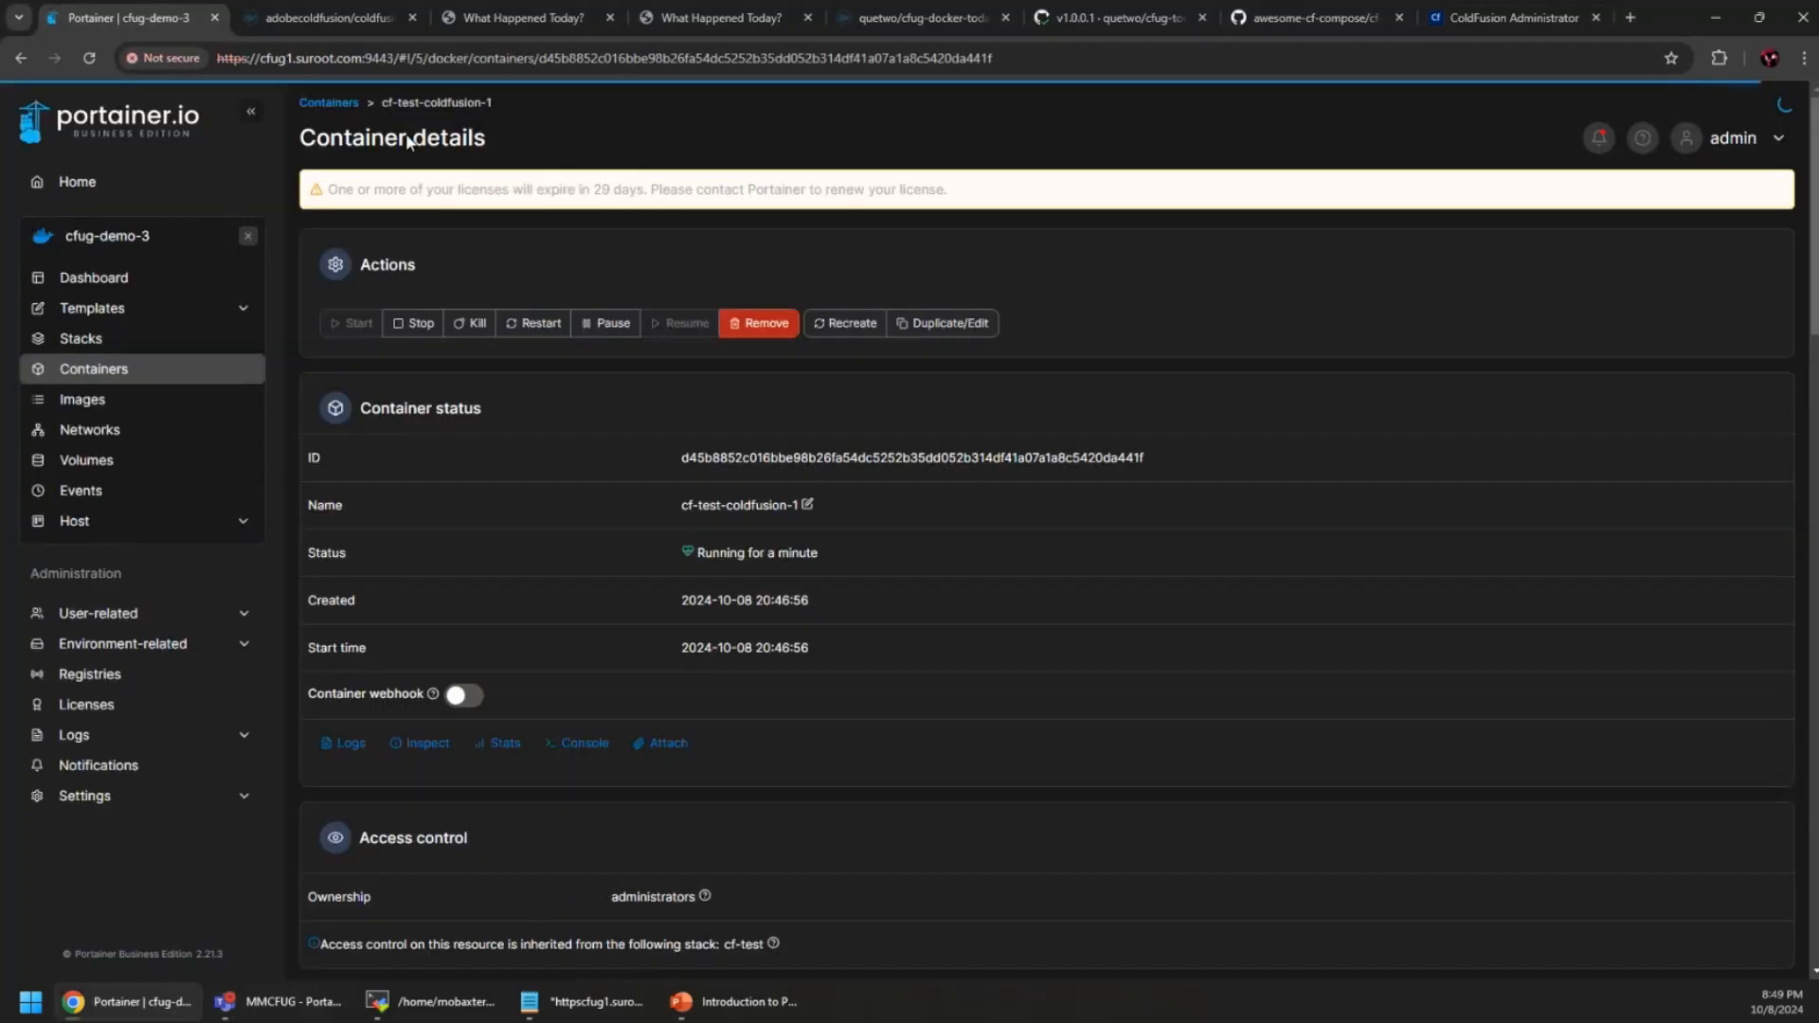
{"action": "left_click", "coordinate": [173, 280]}
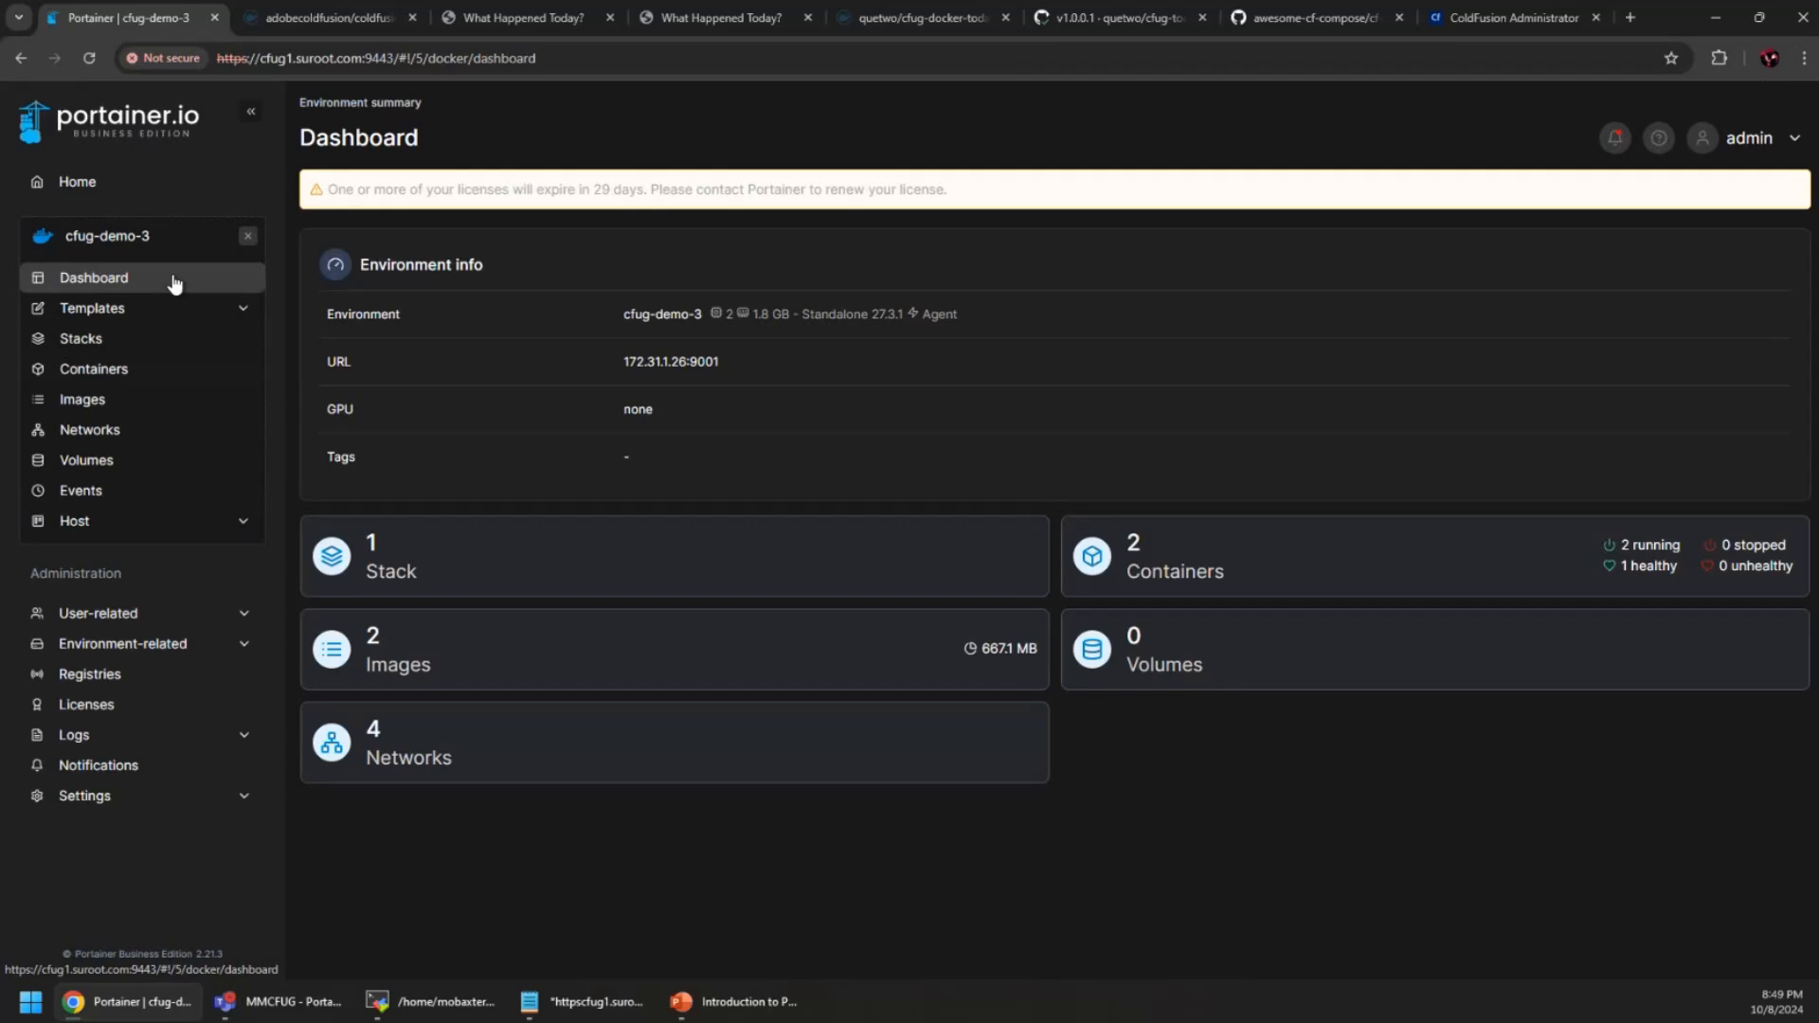
{"action": "left_click", "coordinate": [247, 237]}
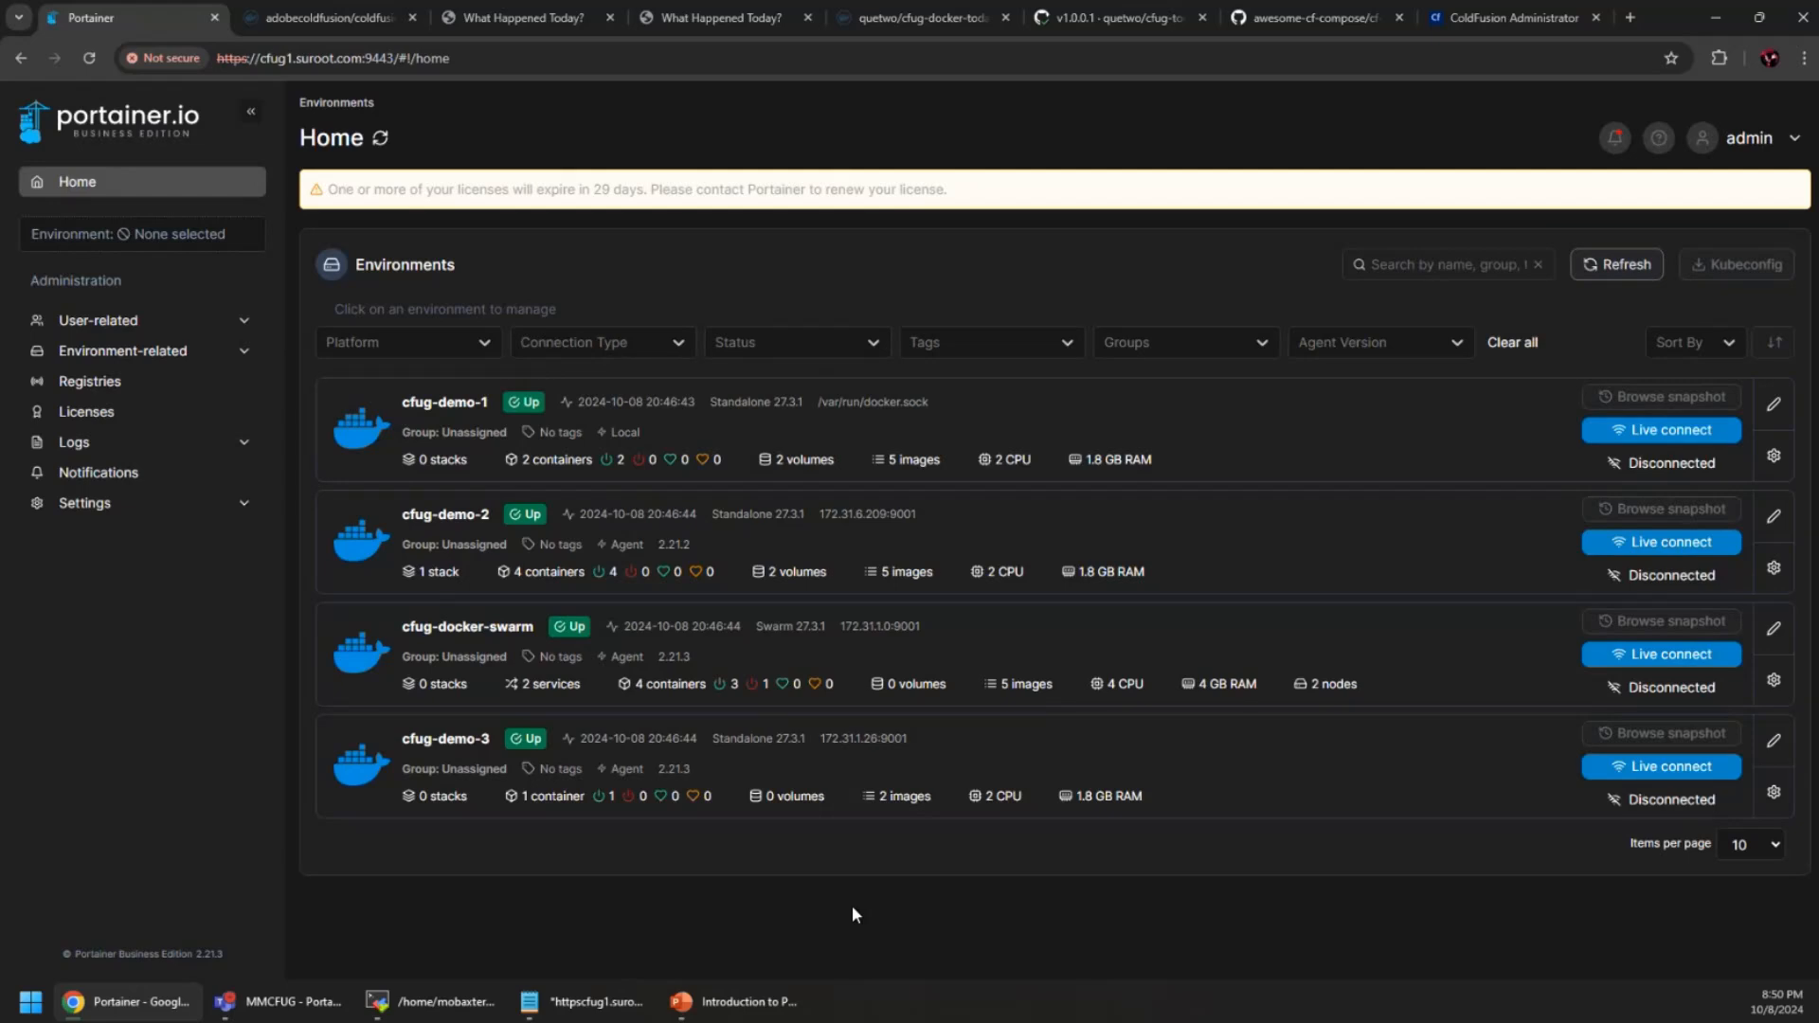
Close the Notepad note holding the Portainer webhook URL without saving
{"action": "left_click", "coordinate": [583, 1002]}
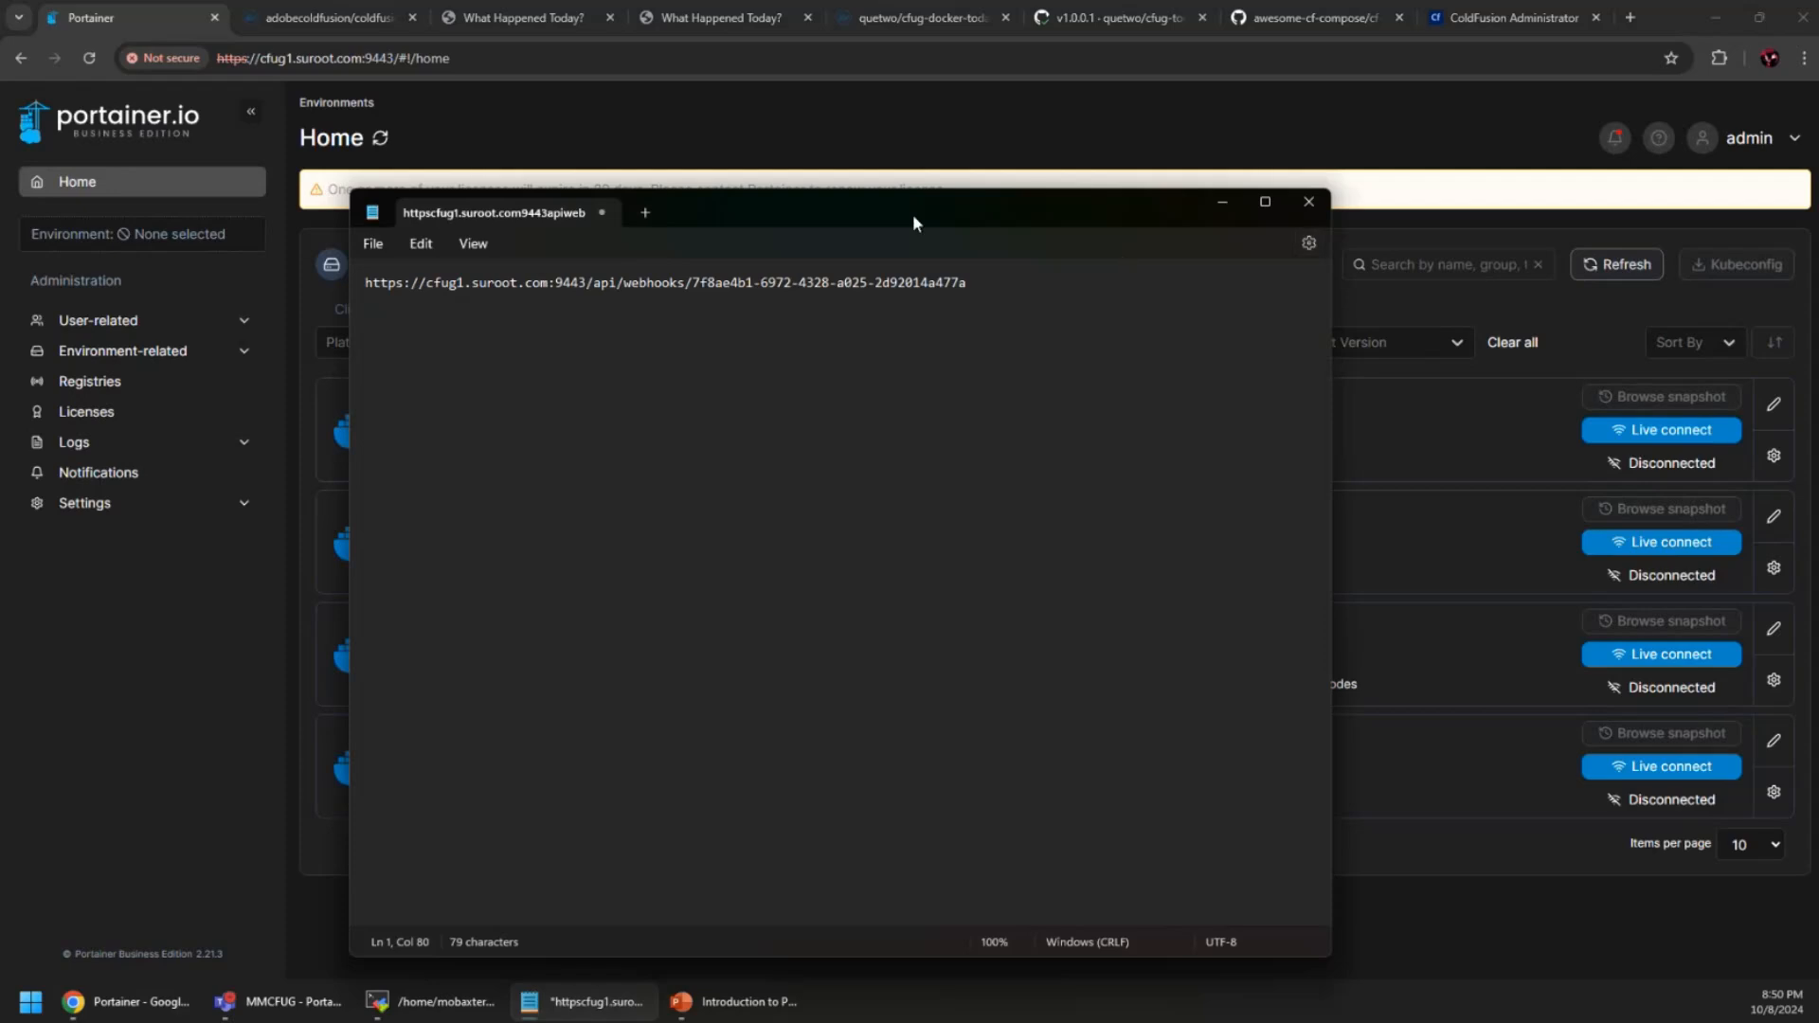
{"action": "left_click_drag", "start_coordinate": [809, 201], "coordinate": [774, 288]}
{"action": "left_click", "coordinate": [1273, 289]}
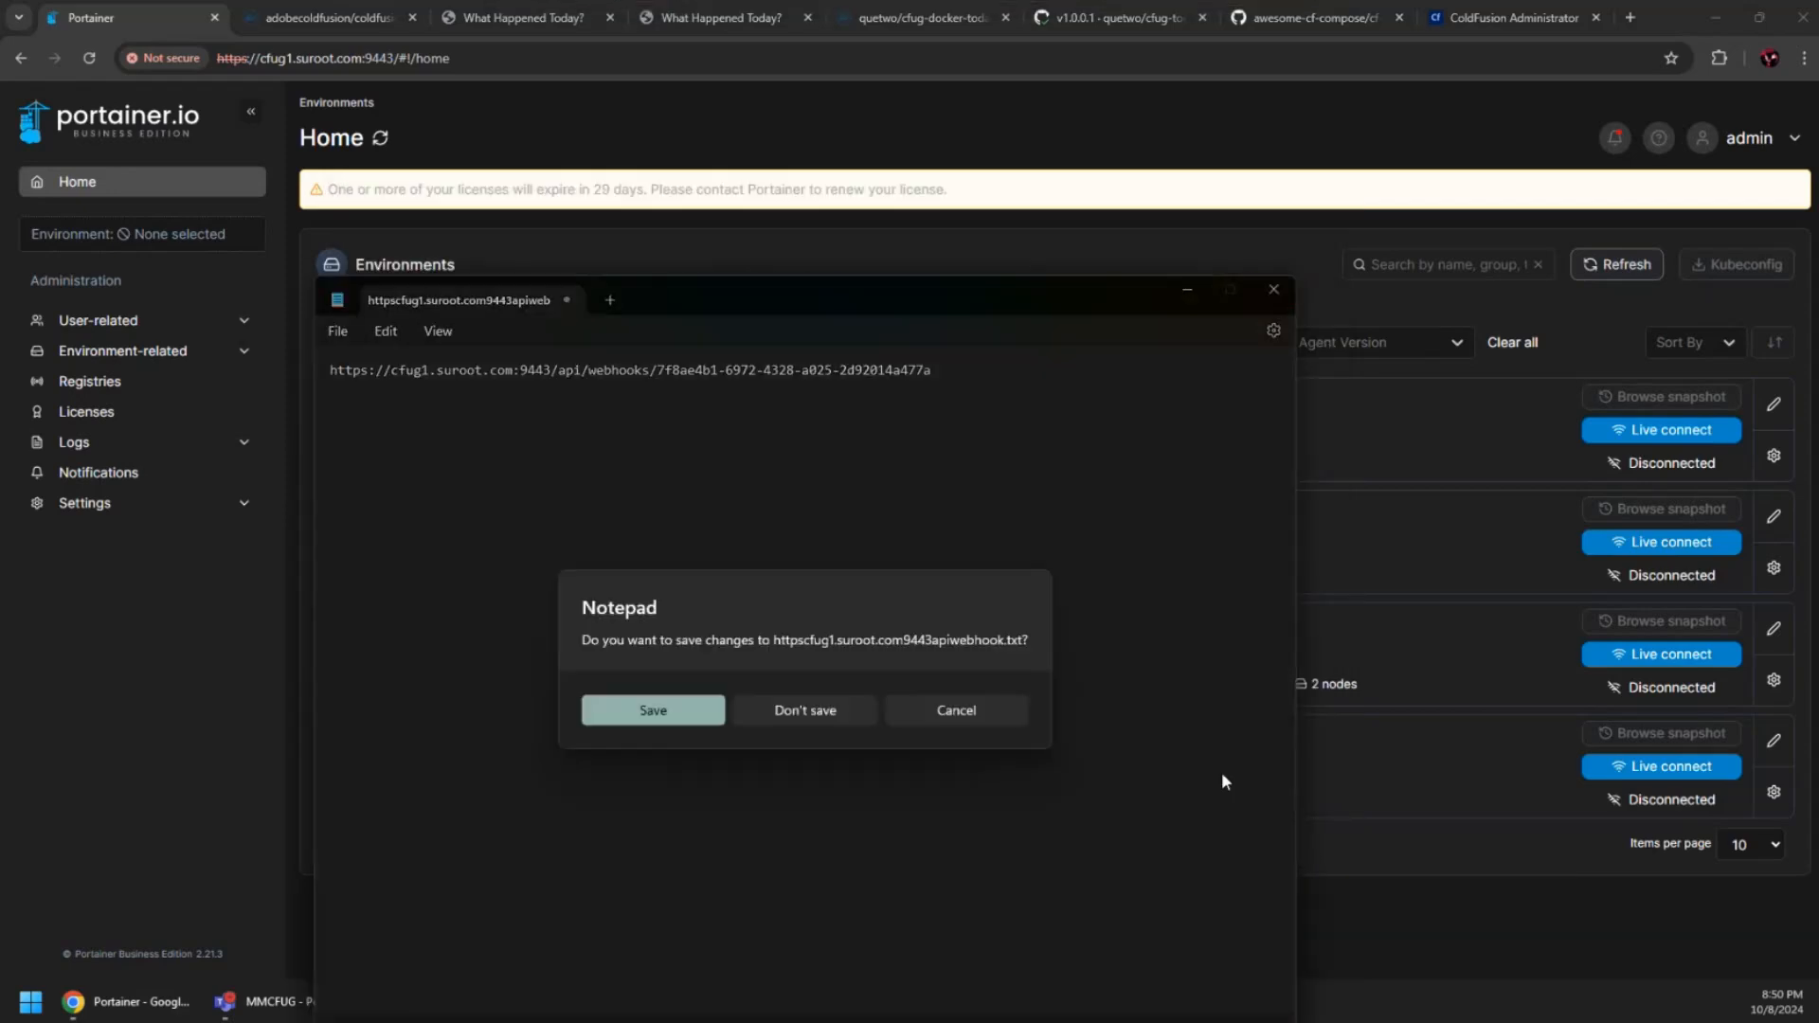
{"action": "left_click", "coordinate": [848, 722]}
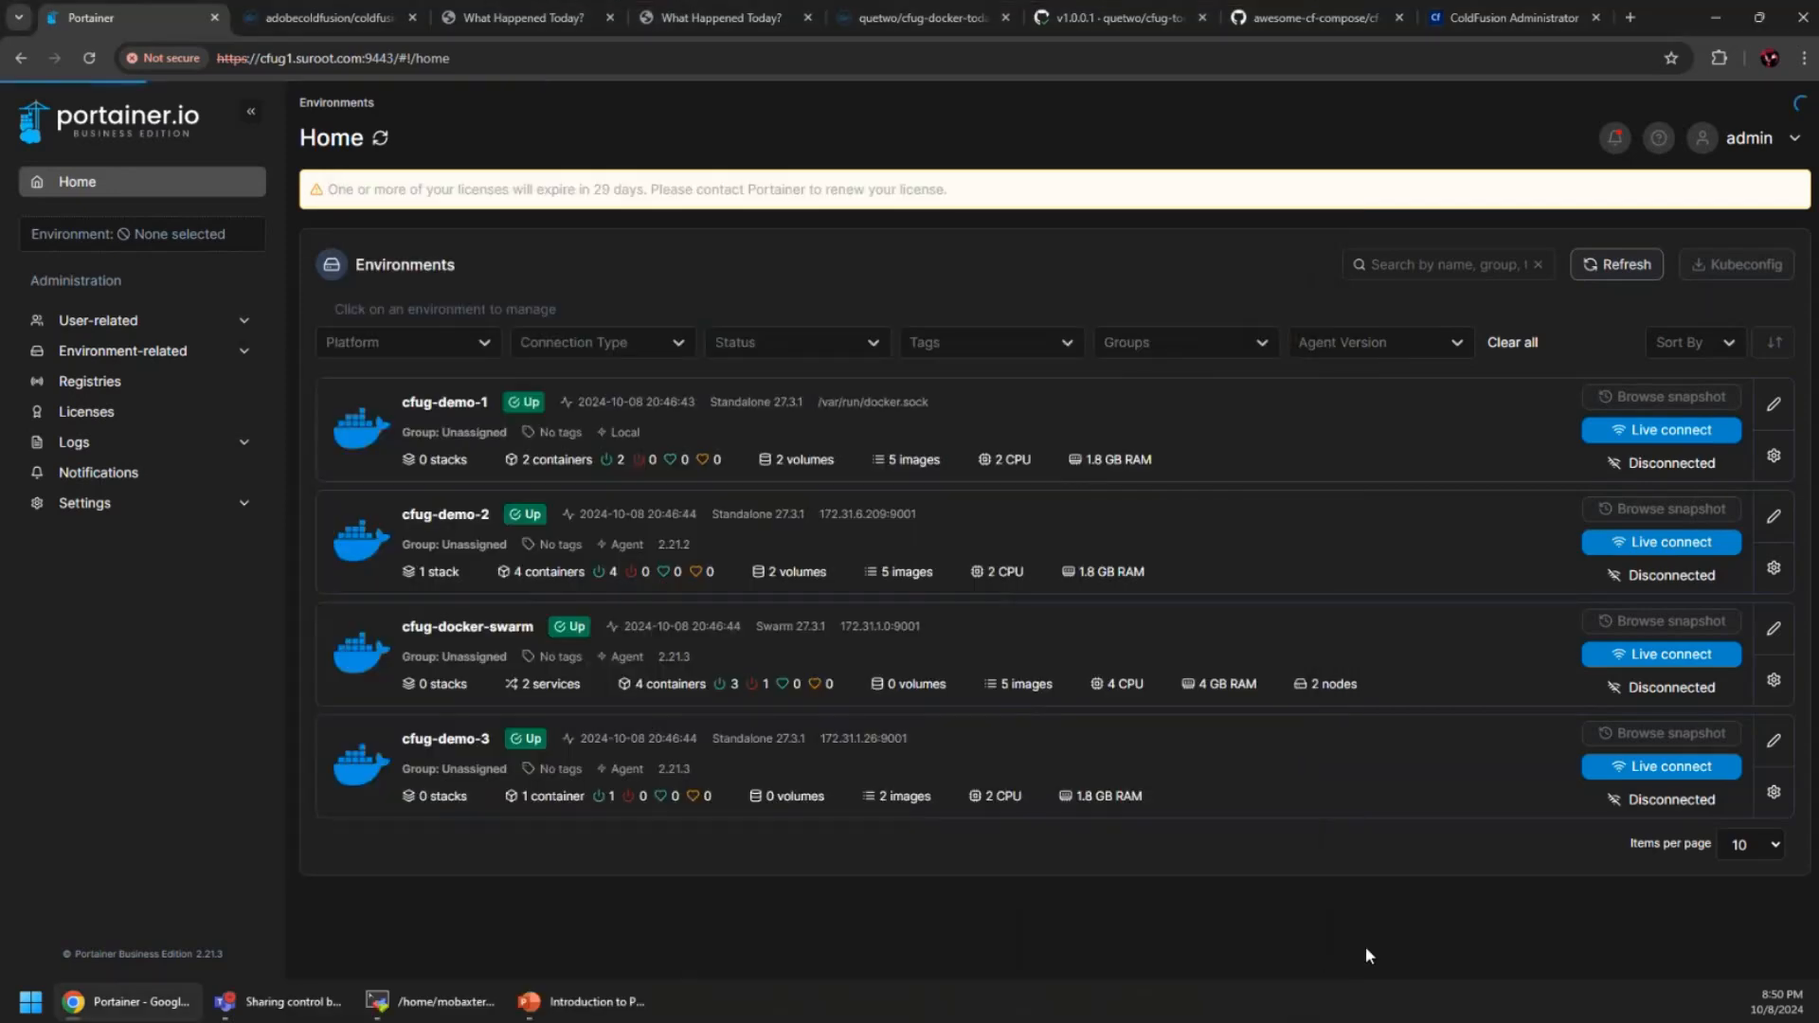